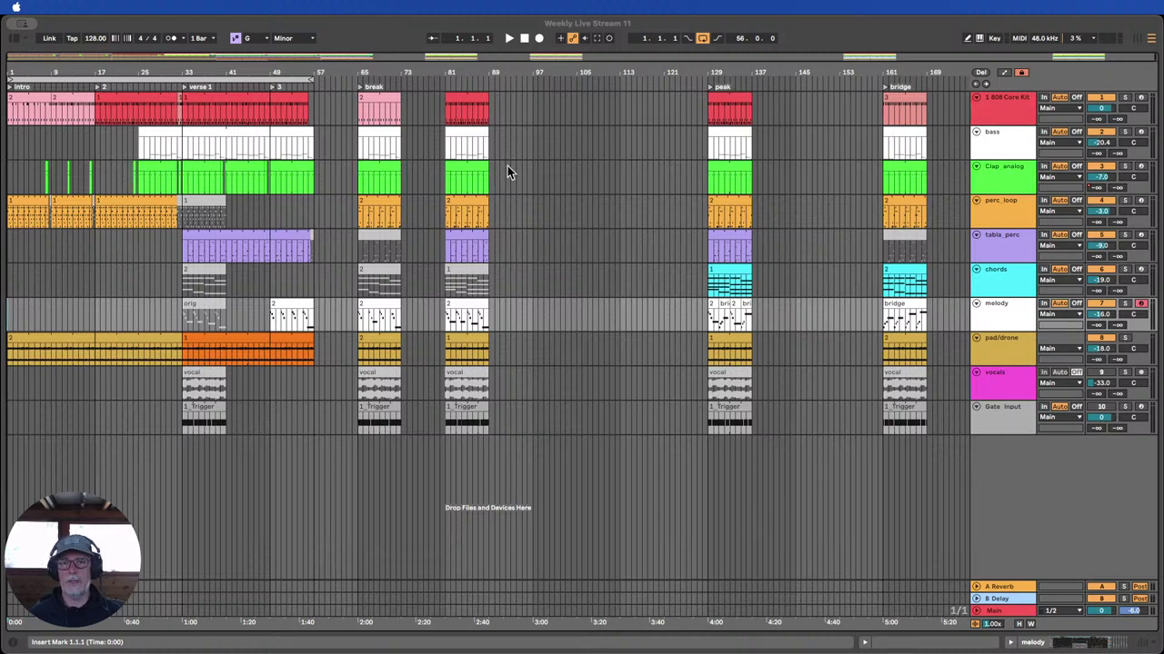
# Loop the 8-bar peak section starting at bar 129 and play it back.
pyautogui.click(386, 42)
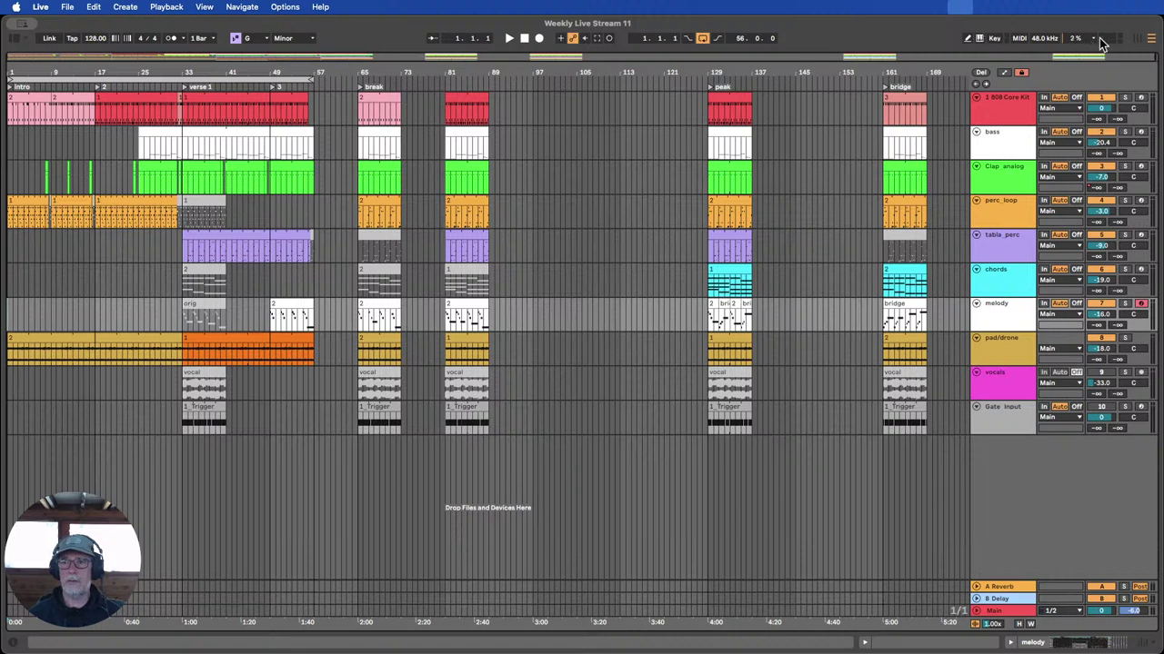
pyautogui.click(732, 104)
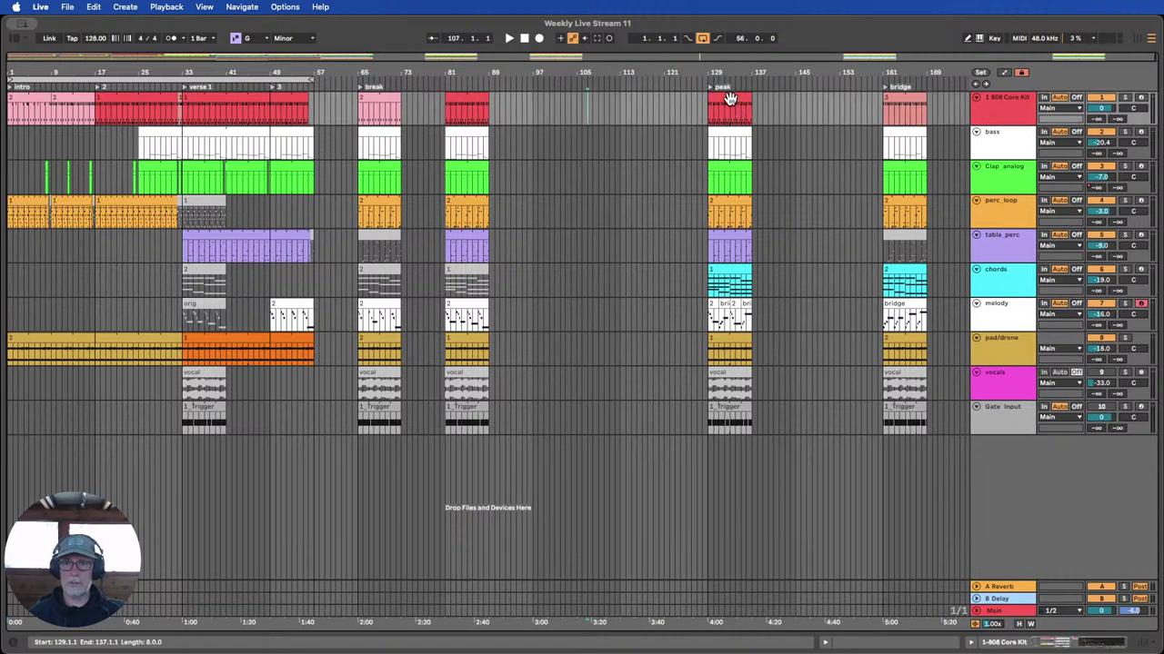
pyautogui.press('super+l')
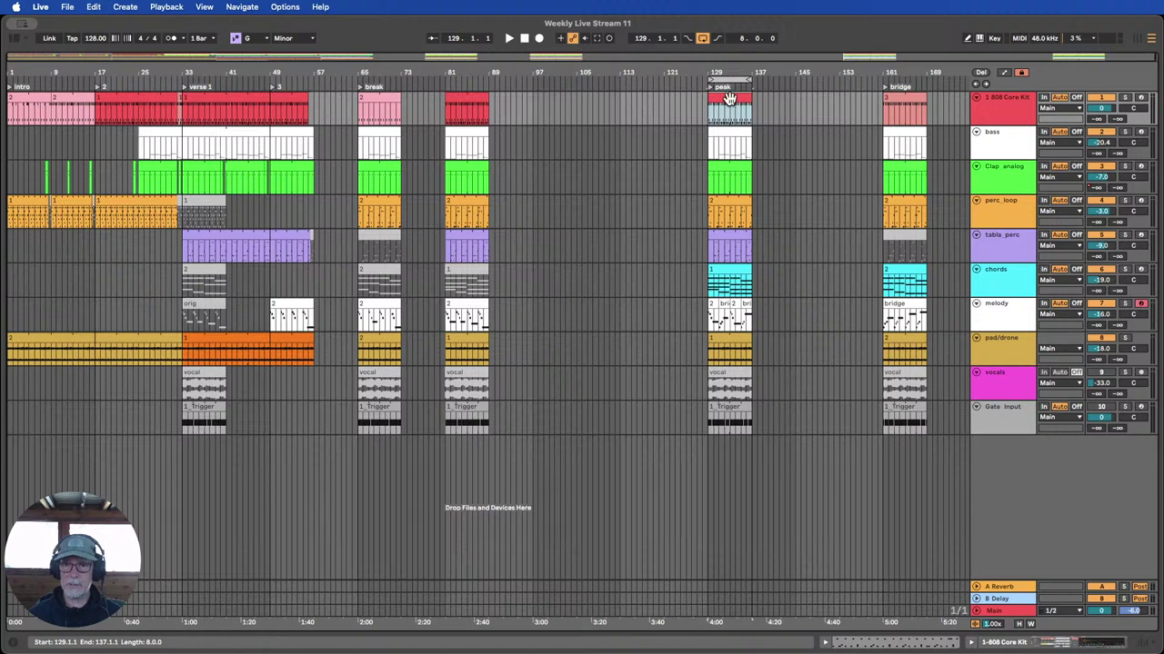
pyautogui.click(714, 91)
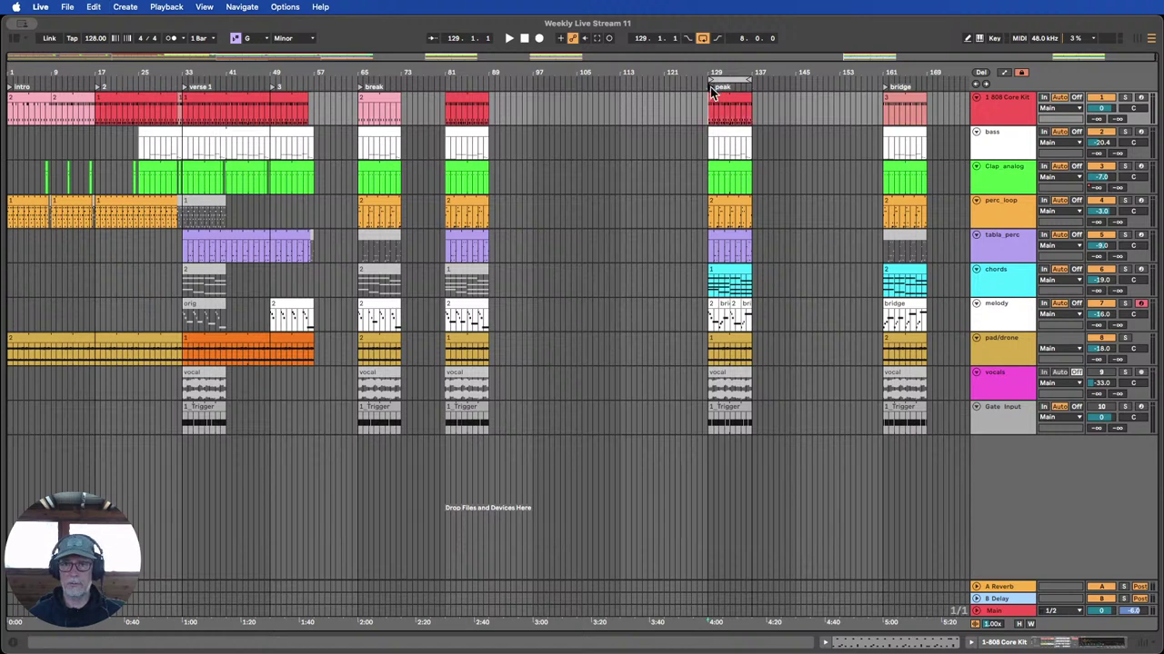
pyautogui.click(509, 37)
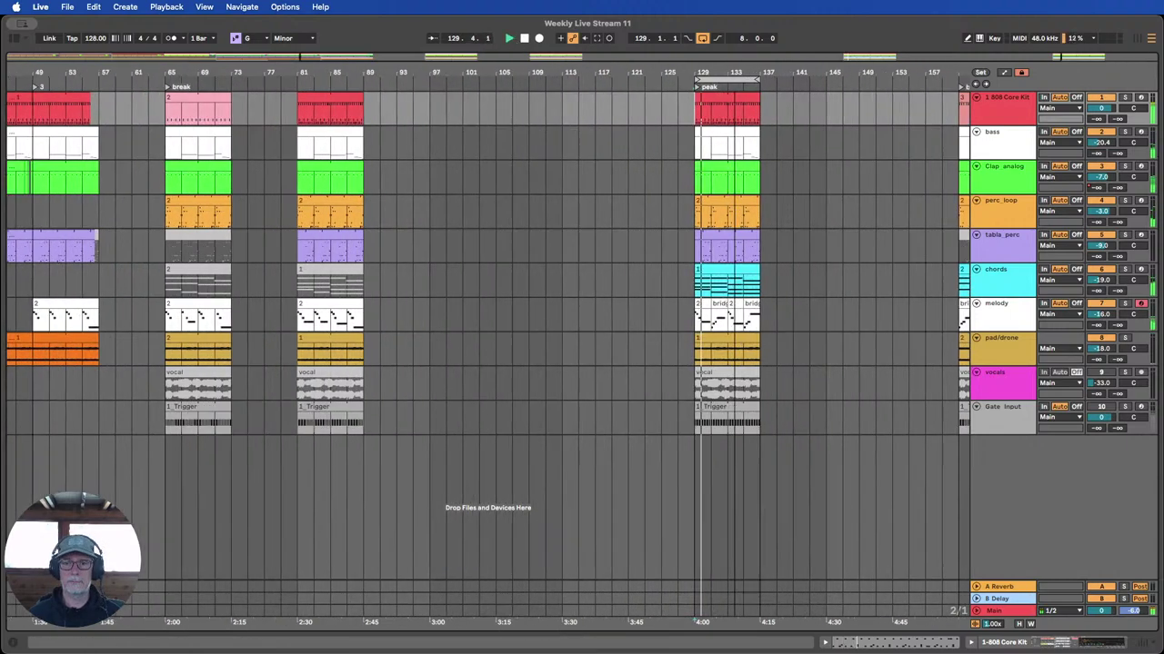
pyautogui.moveTo(717, 73); pyautogui.dragTo(717, 36)
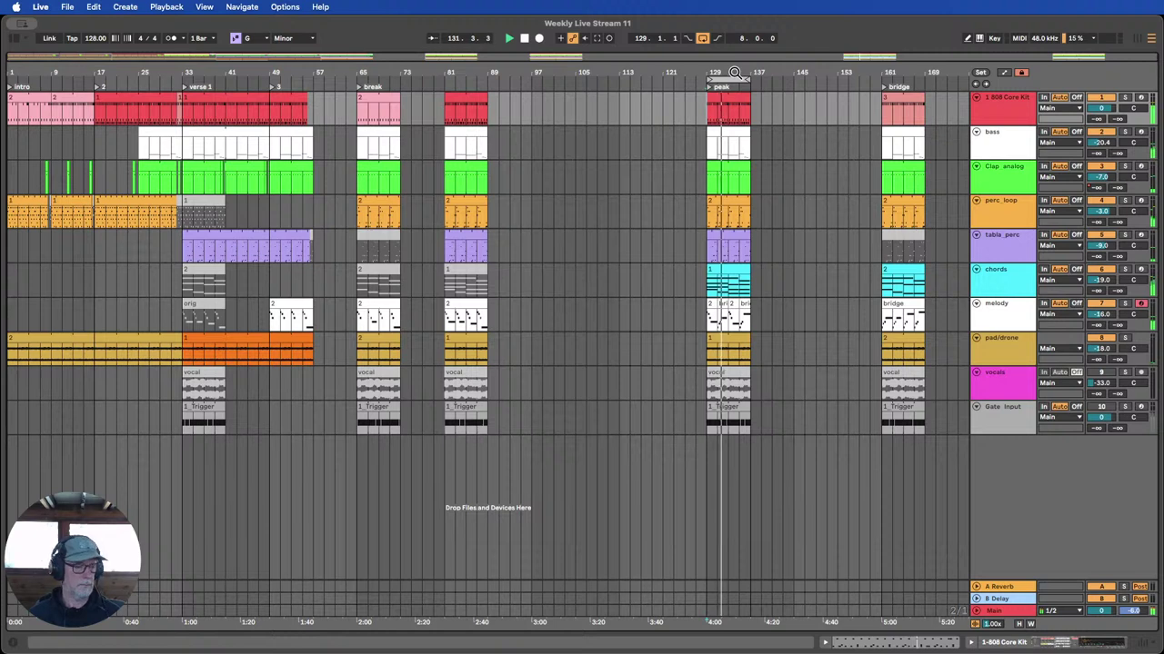
pyautogui.click(524, 41)
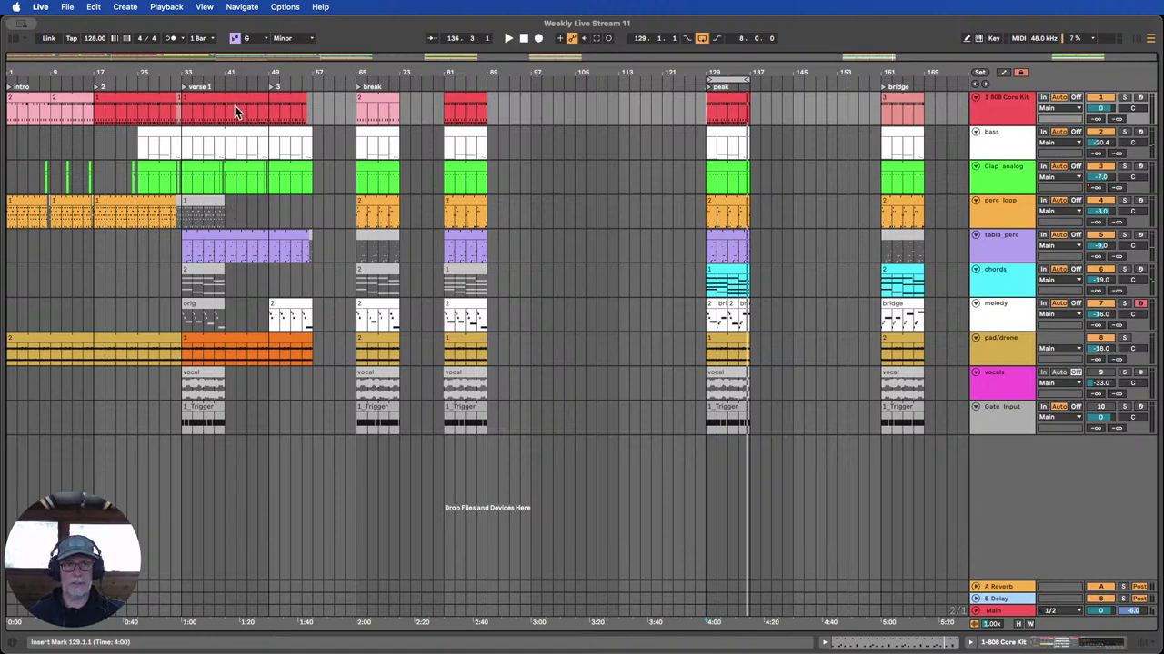
# Set the loop to the 8 bars of section 3, from bar 49 to bar 57.
pyautogui.moveTo(182, 114); pyautogui.dragTo(311, 413)
pyautogui.click(269, 218)
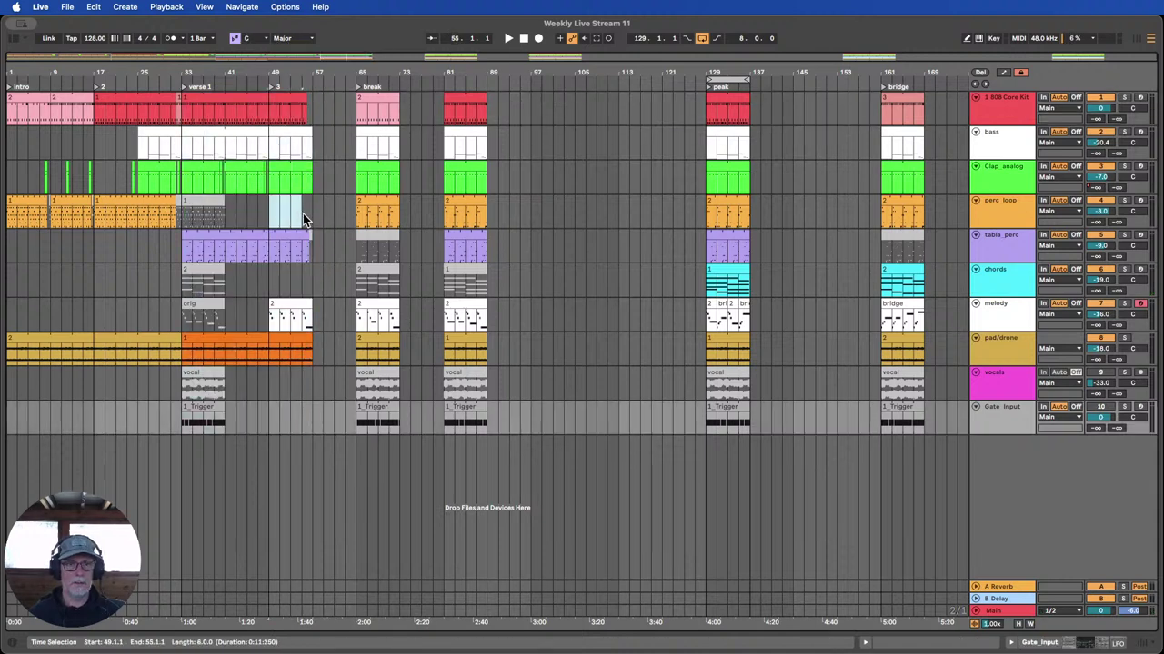
pyautogui.moveTo(306, 214); pyautogui.dragTo(314, 214)
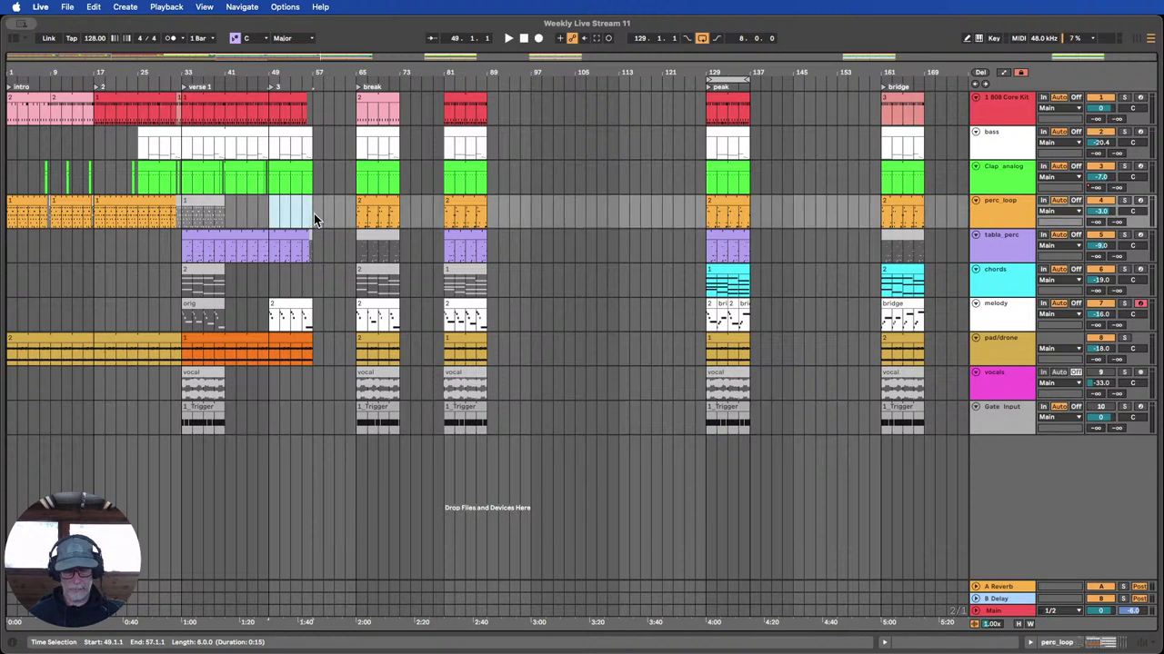
pyautogui.press('super+l')
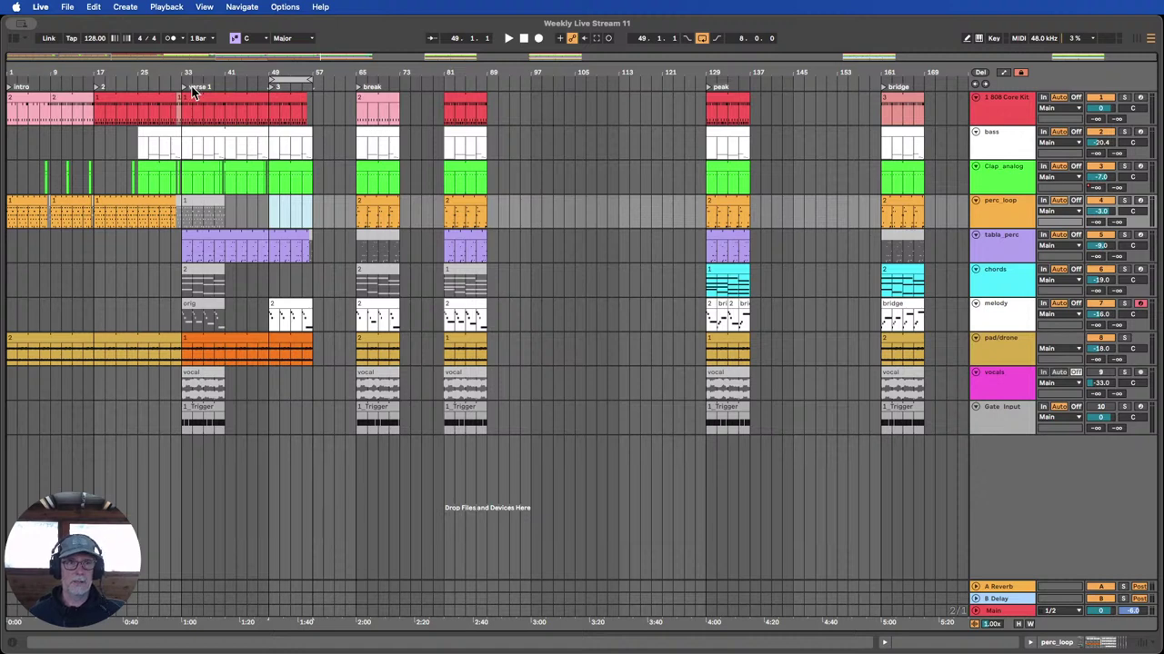
pyautogui.moveTo(284, 80)
pyautogui.mouseDown()
pyautogui.moveTo(25, 87)
pyautogui.moveTo(288, 92)
pyautogui.mouseUp()
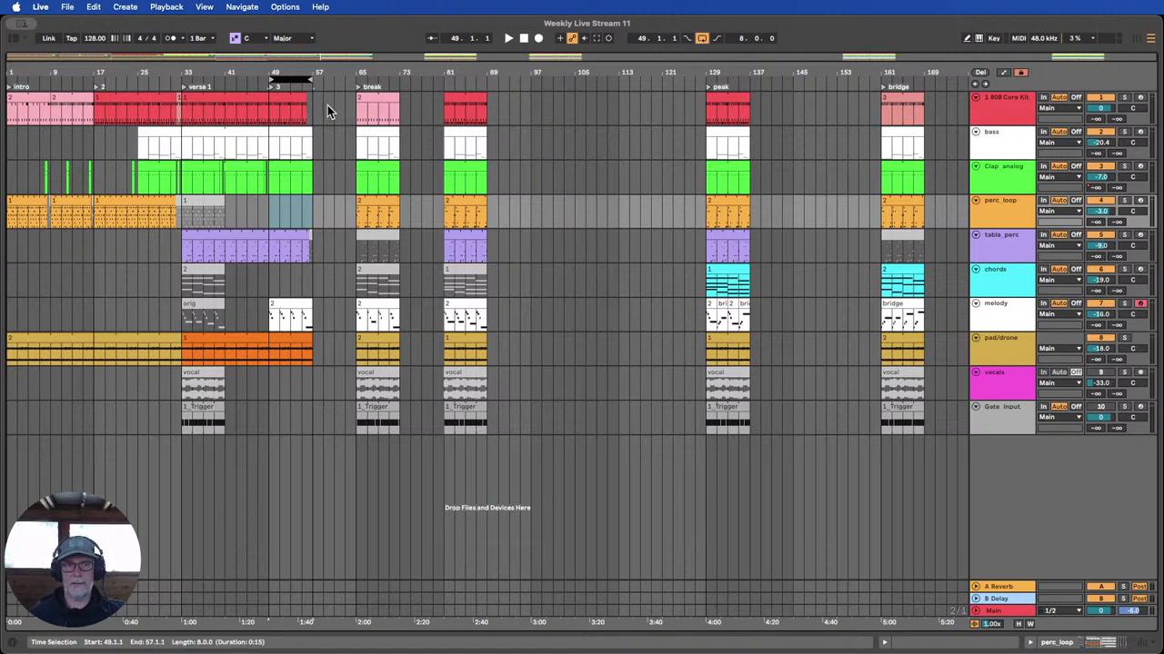
# Select the break section's clips on all tracks, move the 8-bar loop to bar 65 and play it back.
pyautogui.click(385, 100)
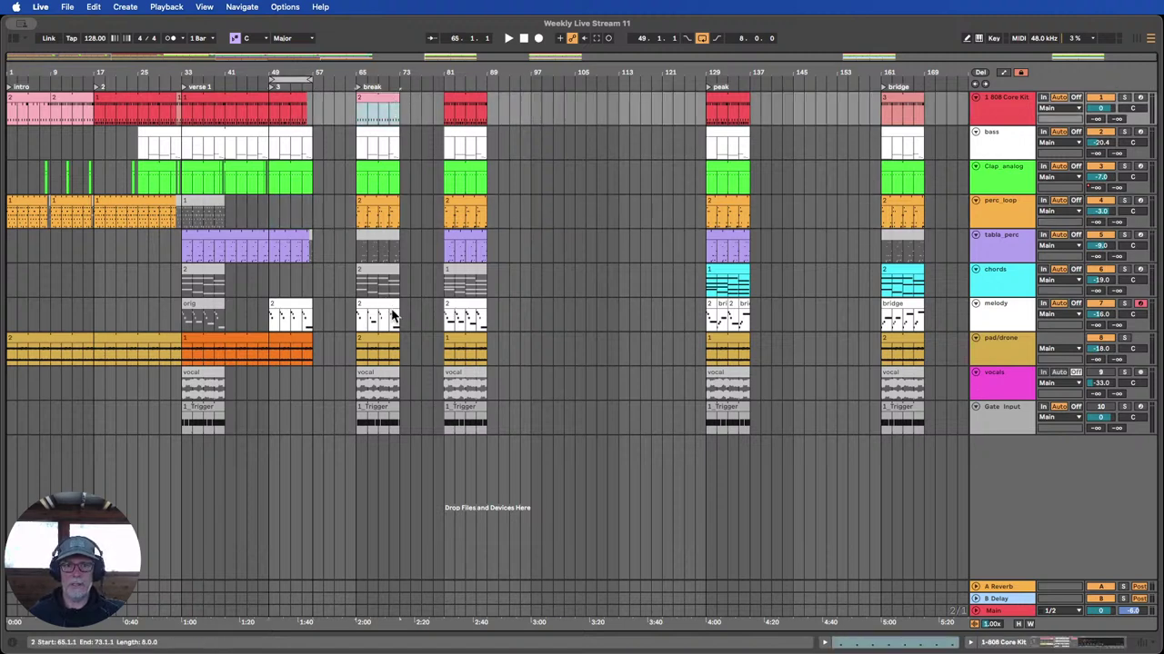
pyautogui.keyDown('shift'); pyautogui.click(383, 409); pyautogui.keyUp('shift')
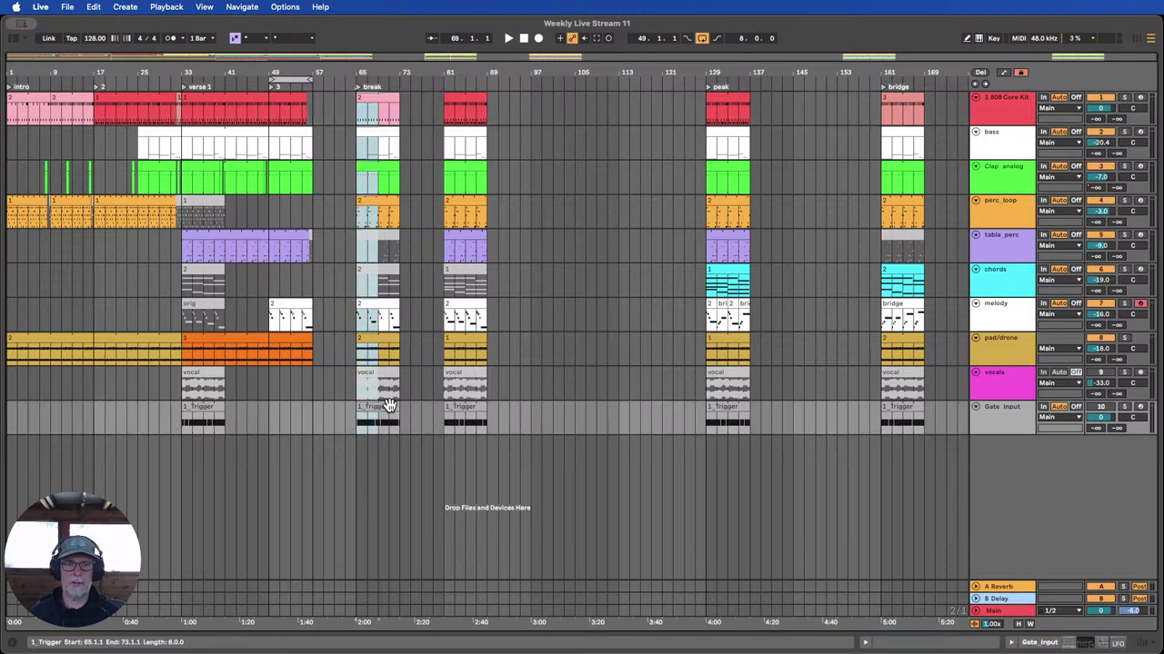
pyautogui.keyDown('shift'); pyautogui.click(386, 404); pyautogui.keyUp('shift')
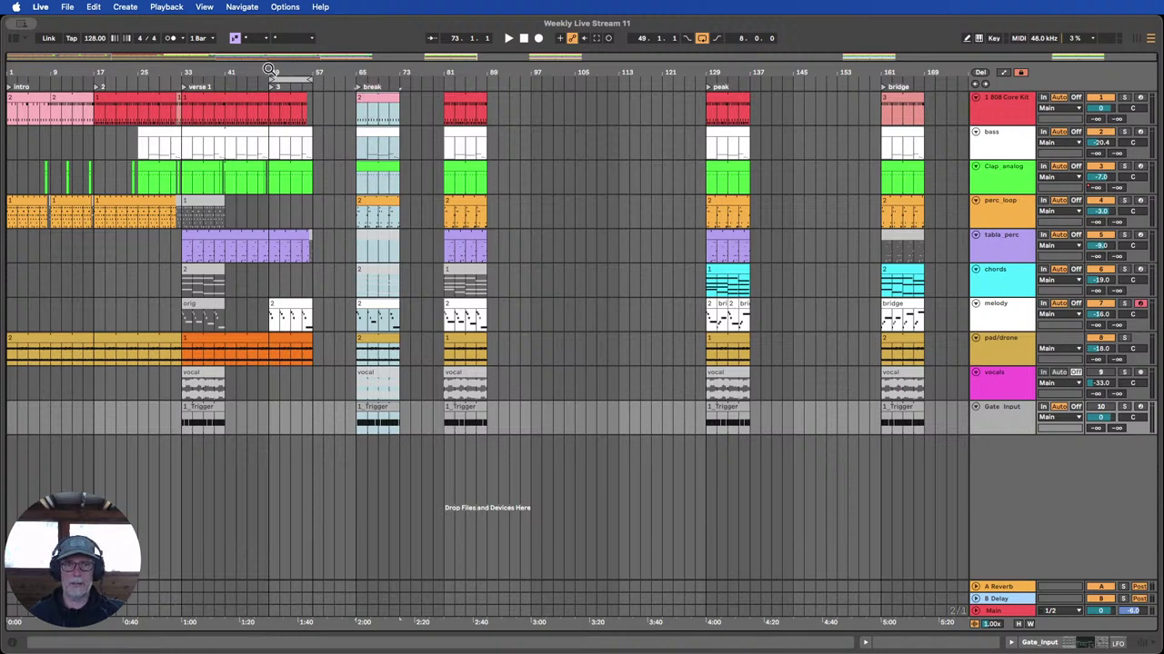
pyautogui.moveTo(273, 80); pyautogui.dragTo(371, 80)
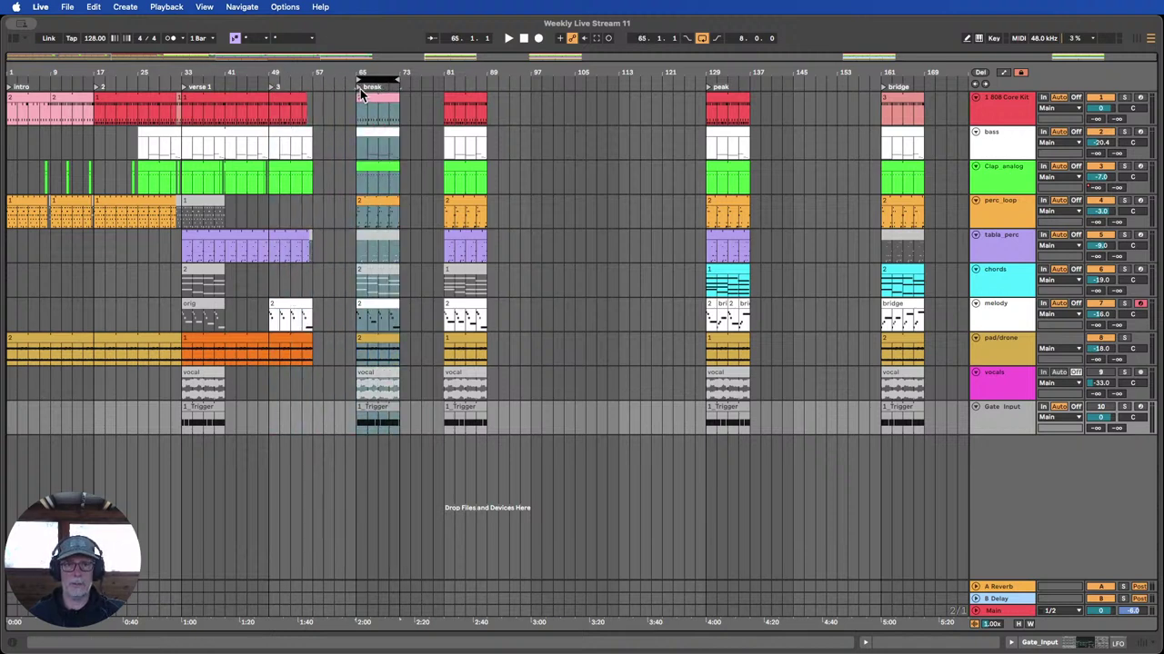
pyautogui.click(507, 38)
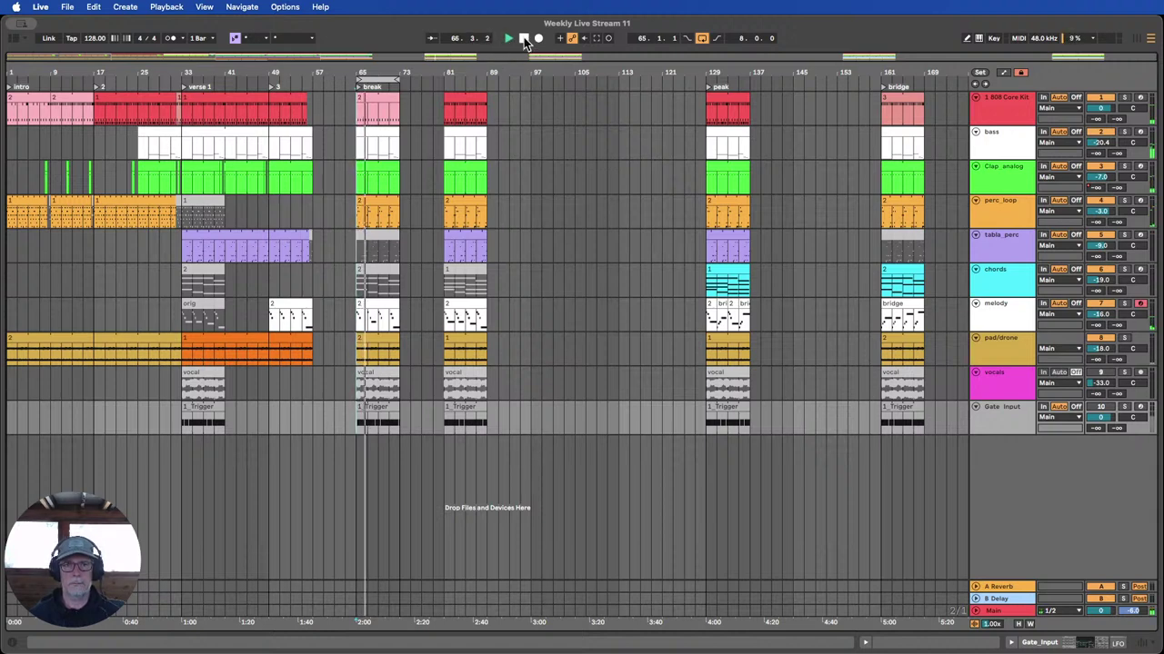
pyautogui.click(524, 37)
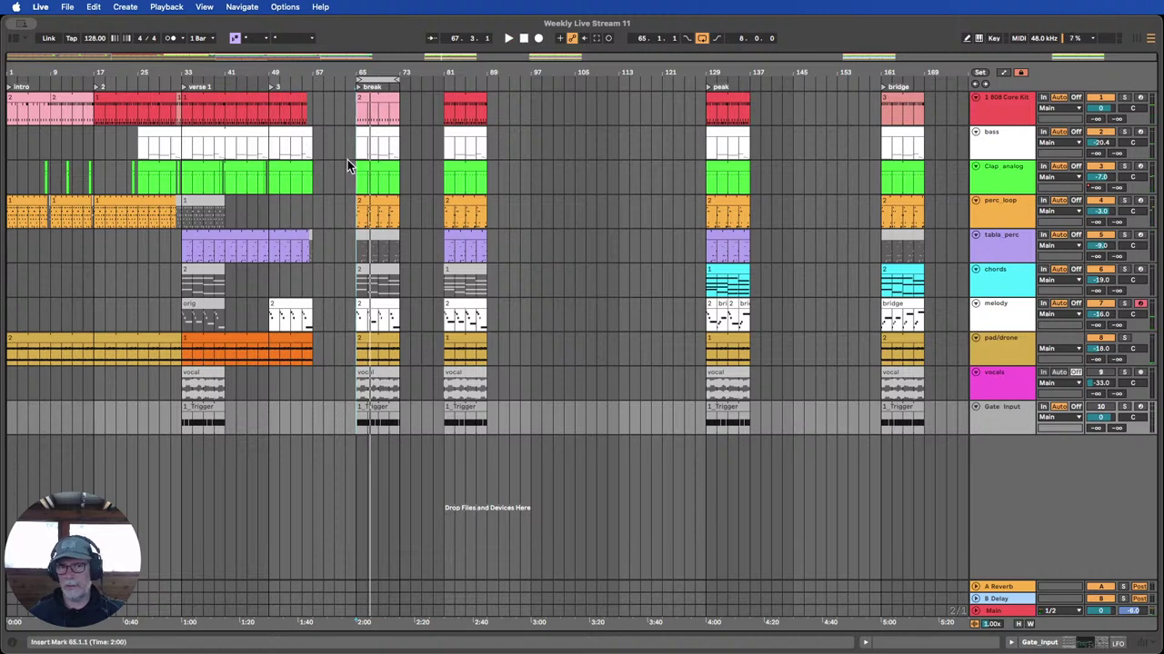
# Move the 8-bar loop back to bar 49 and play section 3 through to its end.
pyautogui.click(461, 100)
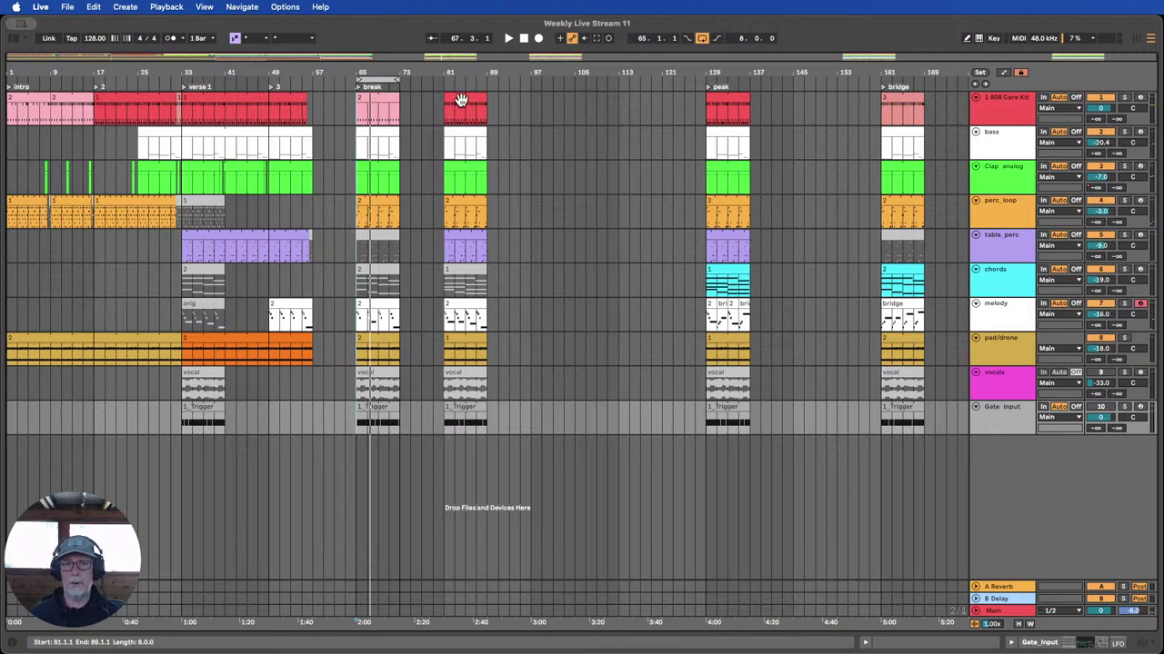
pyautogui.click(464, 109)
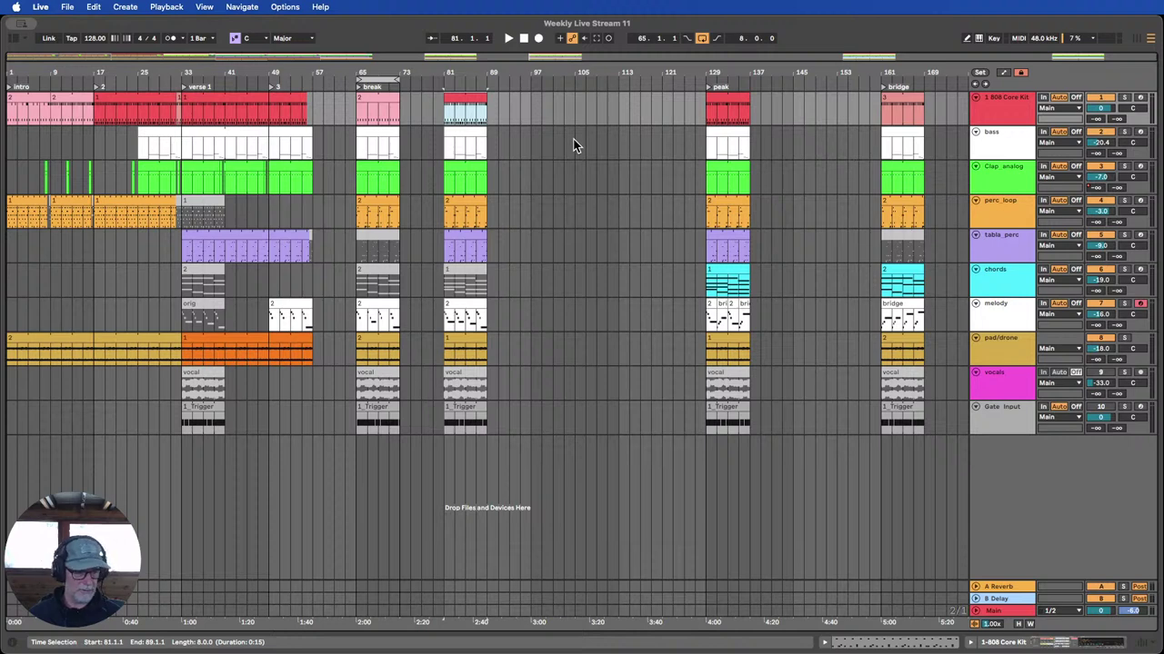
pyautogui.moveTo(378, 78); pyautogui.dragTo(292, 77)
pyautogui.press('+')
pyautogui.press('+')
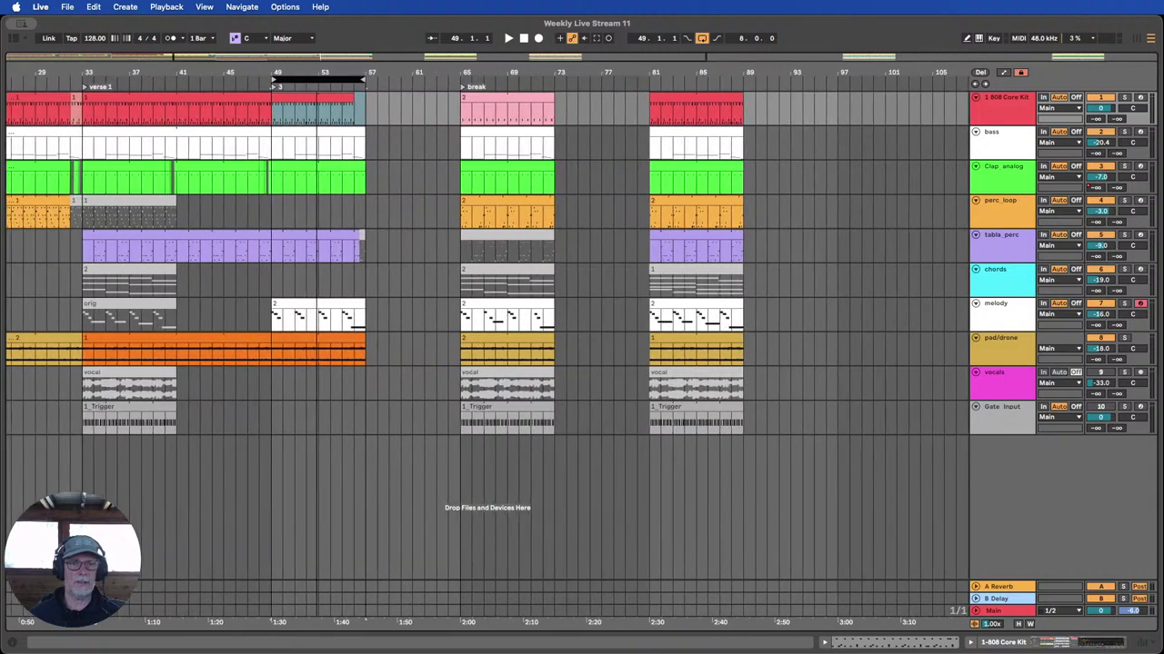
pyautogui.click(275, 86)
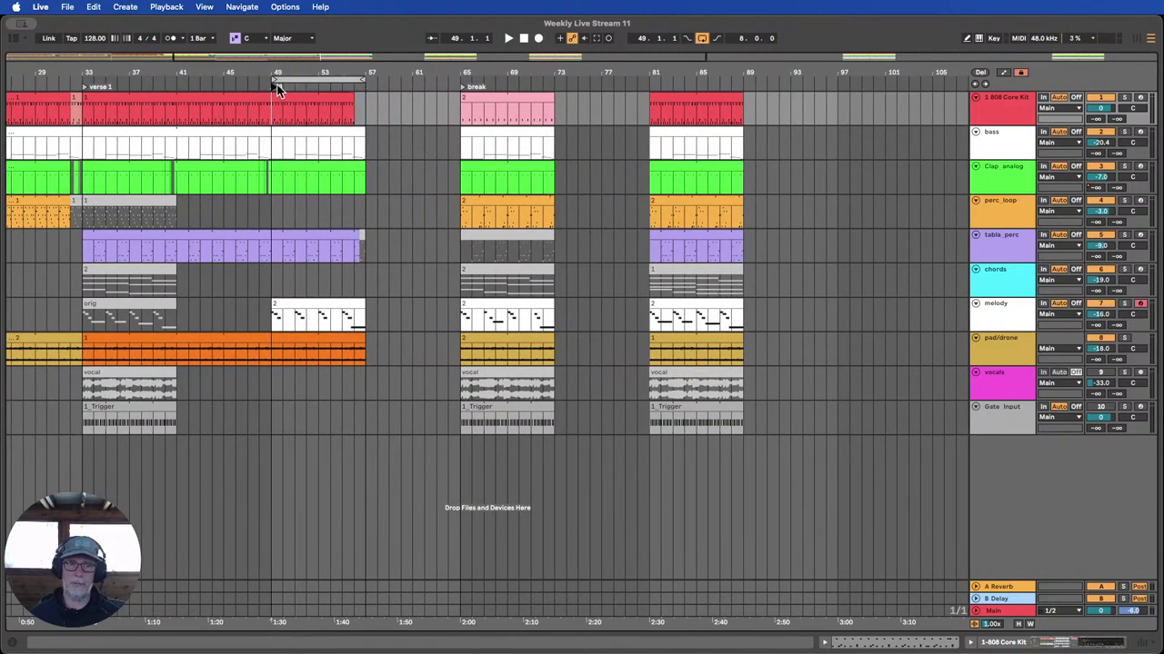
pyautogui.click(508, 37)
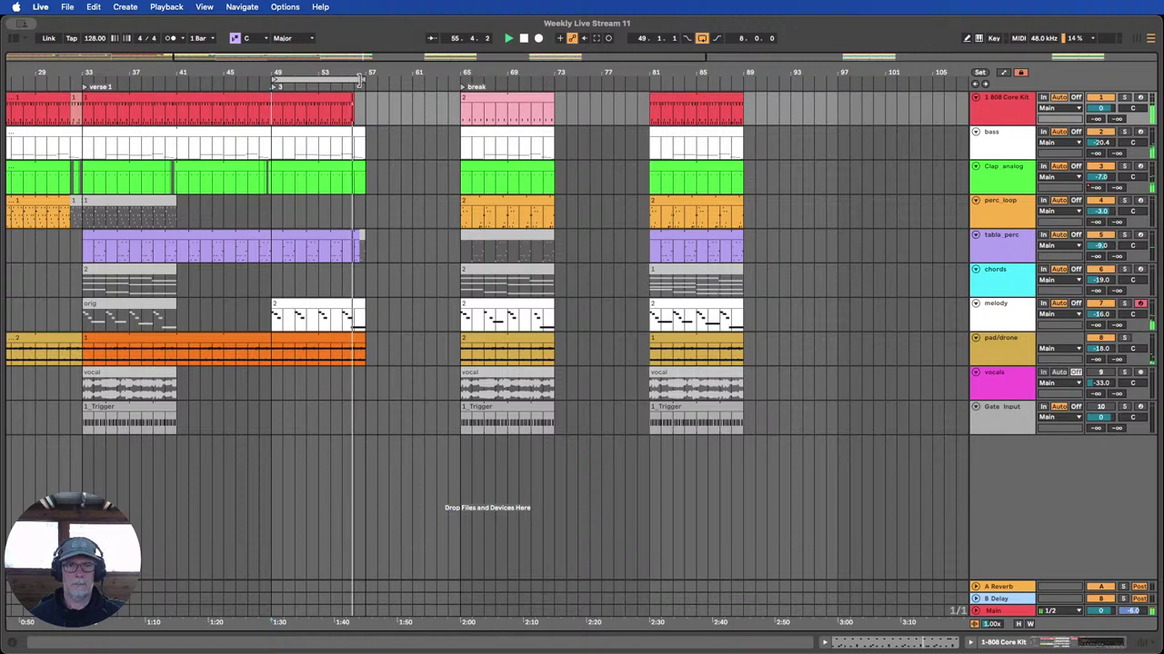
pyautogui.moveTo(357, 75); pyautogui.dragTo(427, 65)
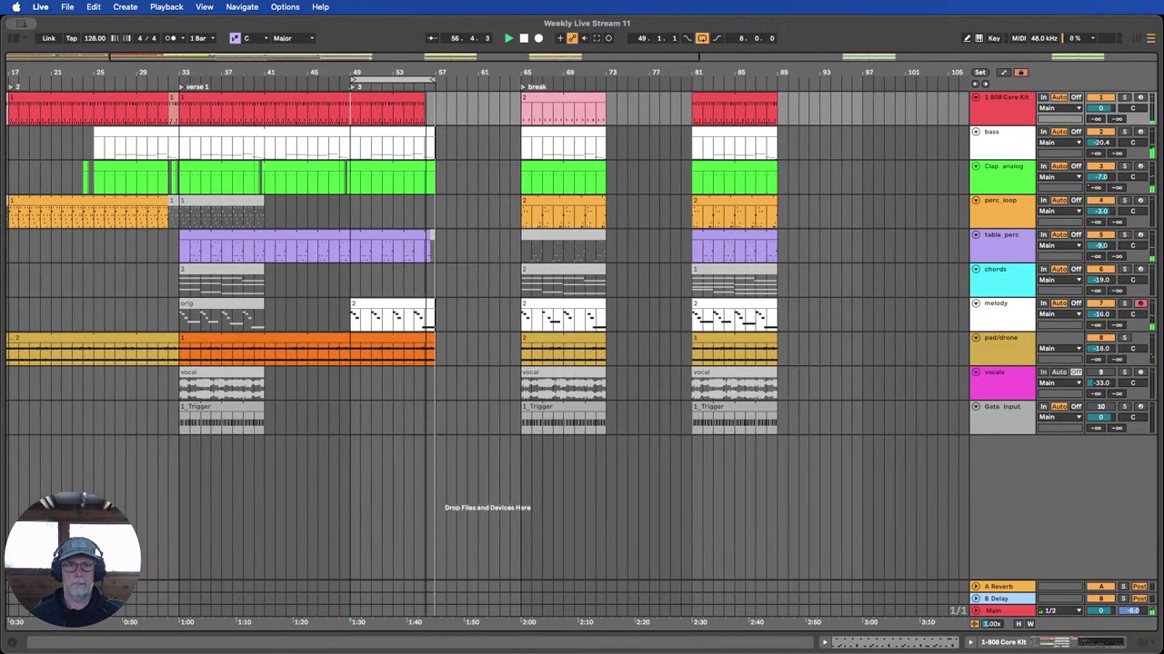
pyautogui.click(523, 38)
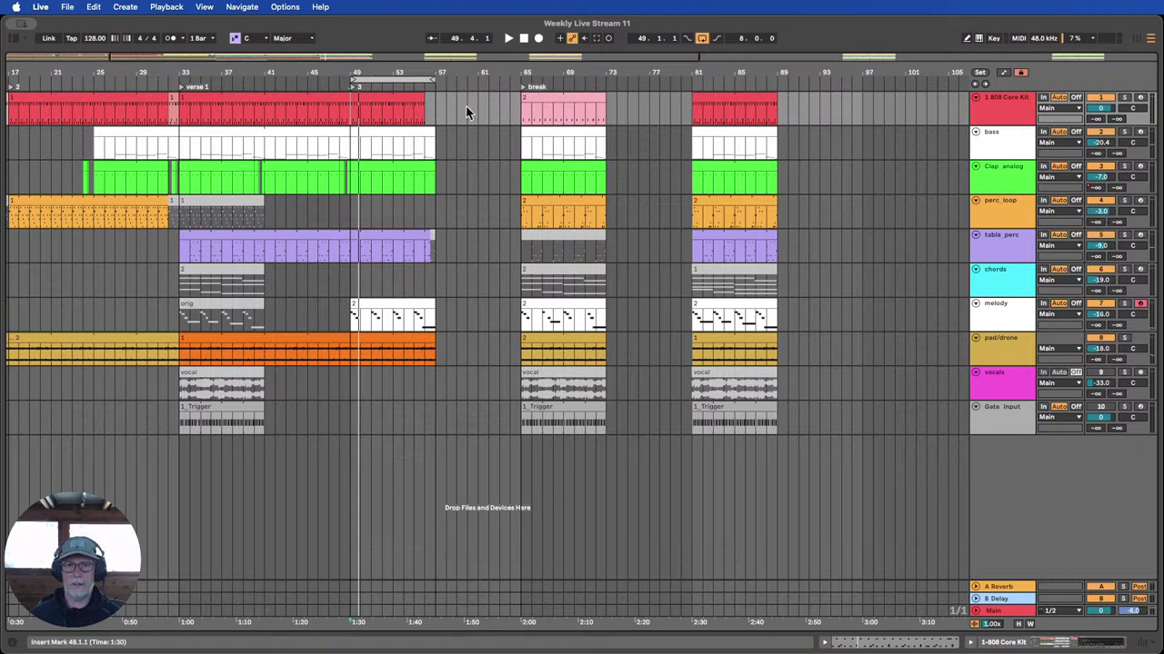
# Fill bars 57 to 65 by copying the 808 Core Kit clip from bar 81 and extending the bass, clap and pad/drone clips.
pyautogui.click(738, 100)
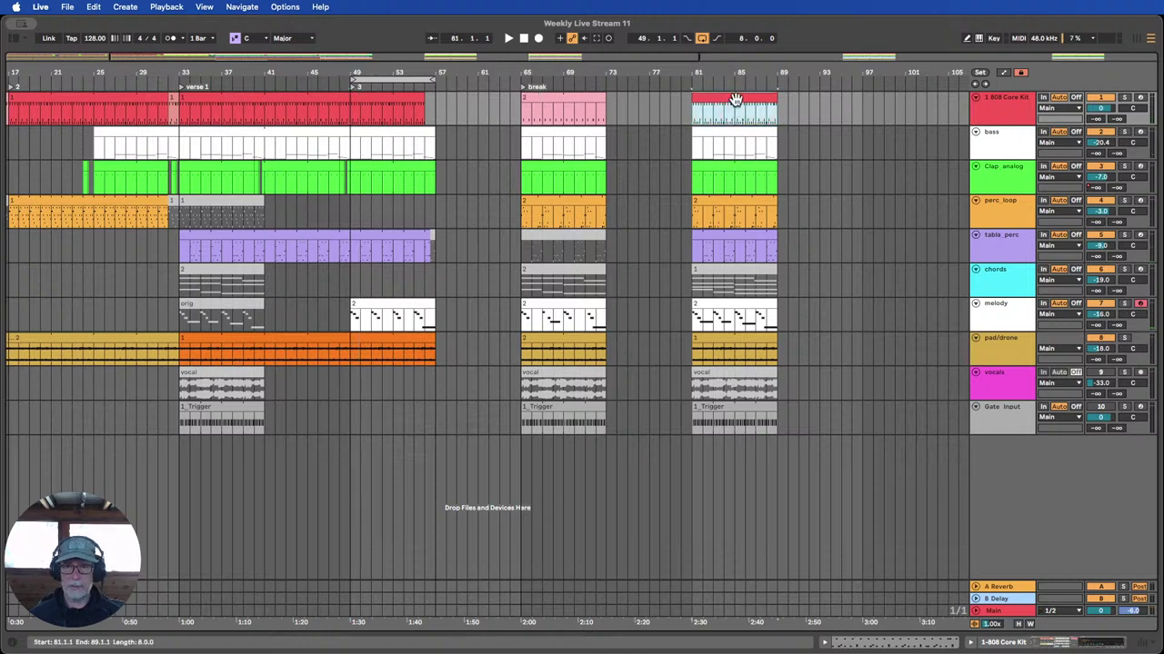
pyautogui.moveTo(736, 98); pyautogui.dragTo(478, 113)
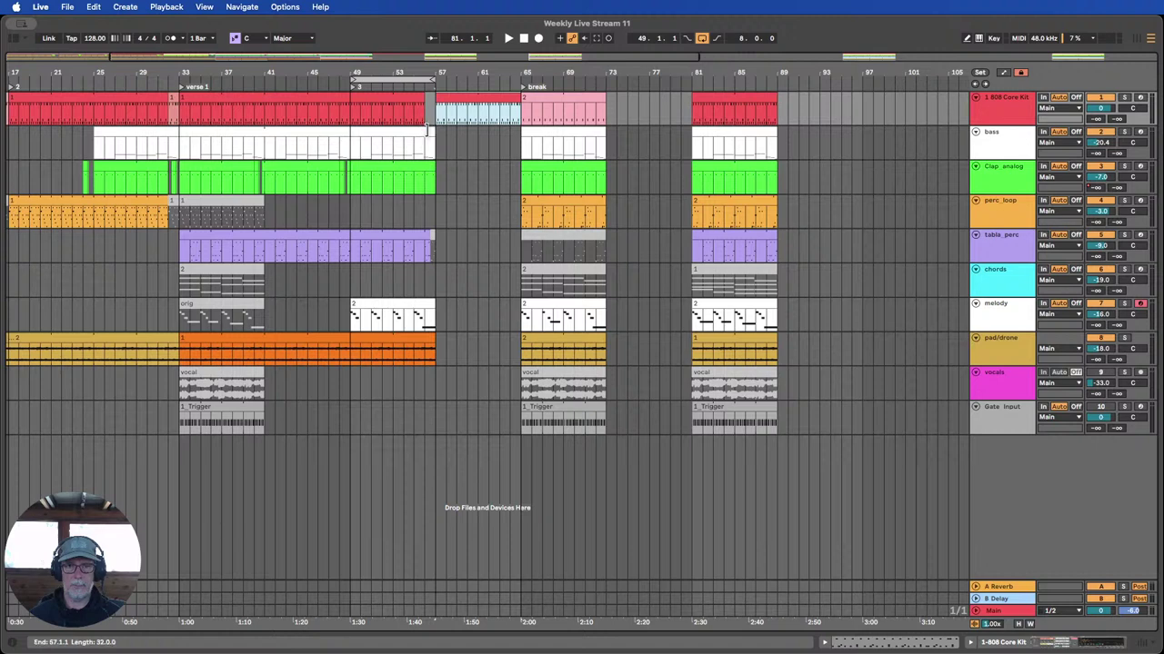
pyautogui.moveTo(430, 130); pyautogui.dragTo(515, 128)
pyautogui.moveTo(431, 167); pyautogui.dragTo(514, 174)
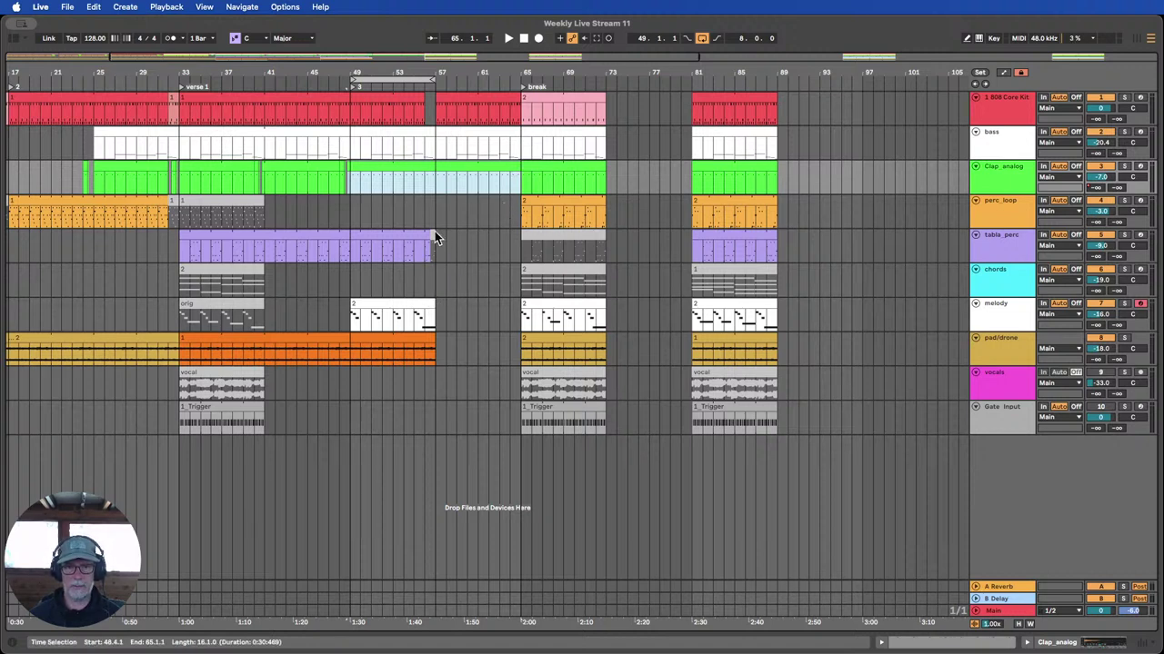
pyautogui.click(189, 246)
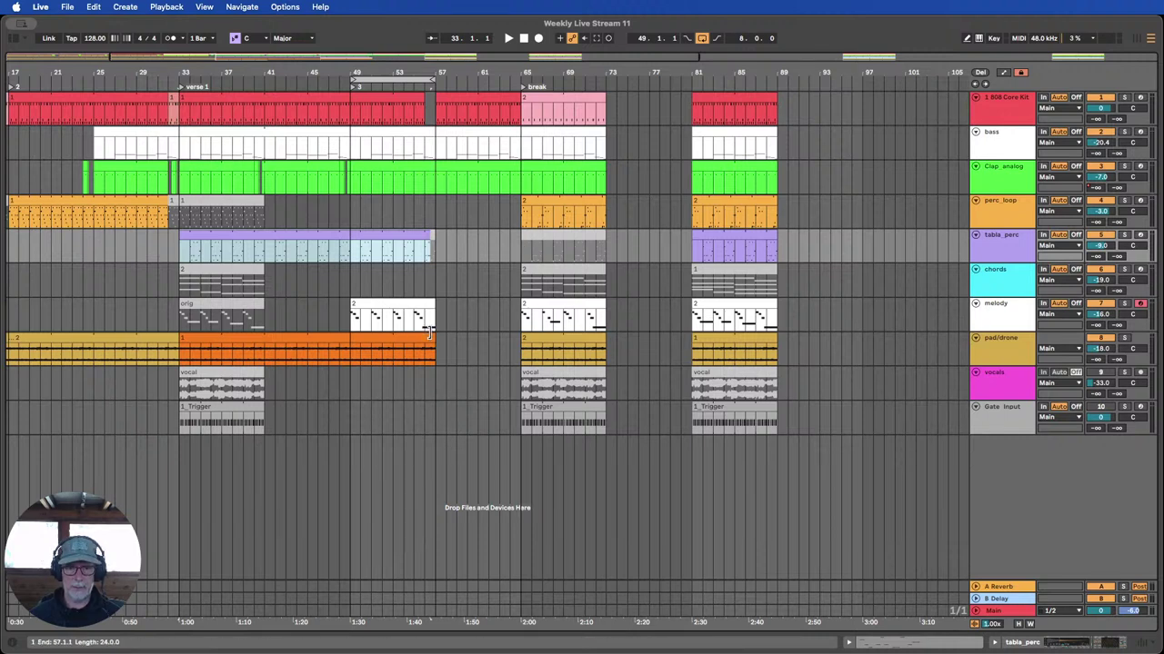
pyautogui.moveTo(429, 334); pyautogui.dragTo(518, 331)
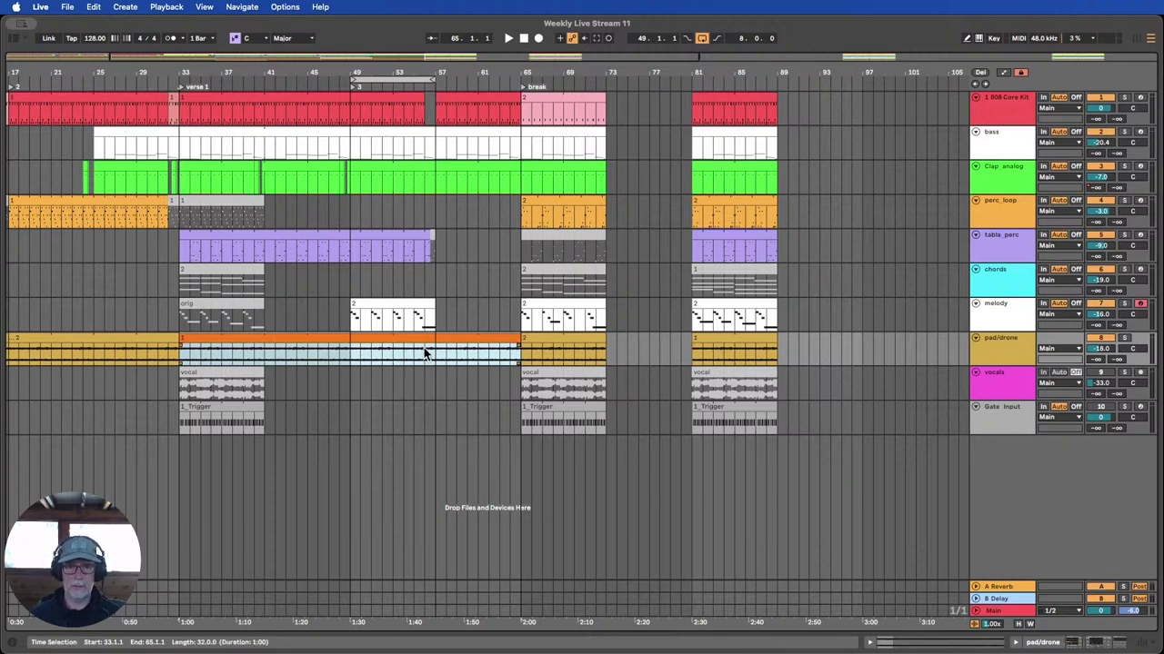
pyautogui.click(431, 300)
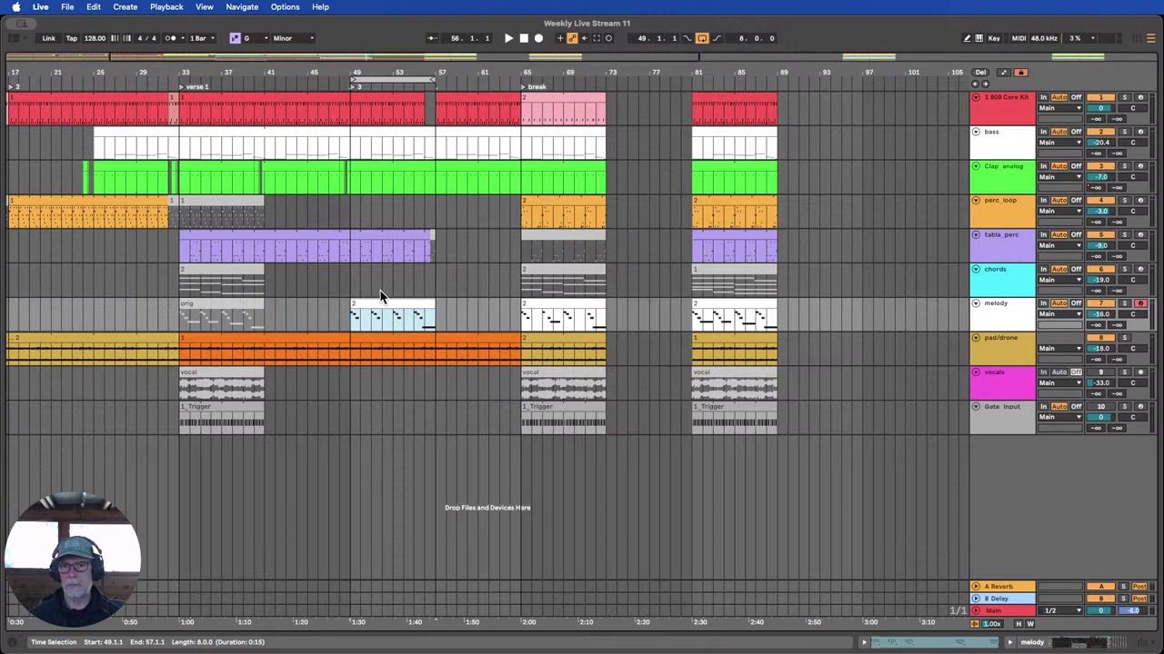
pyautogui.moveTo(637, 68); pyautogui.dragTo(456, 47)
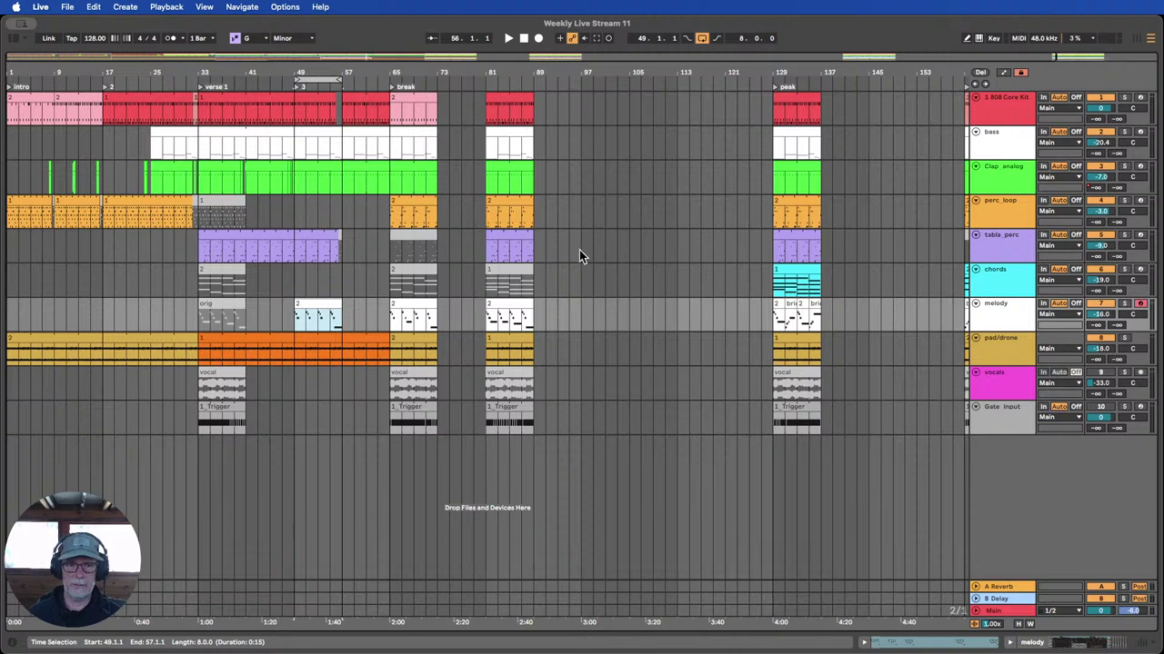
pyautogui.click(411, 373)
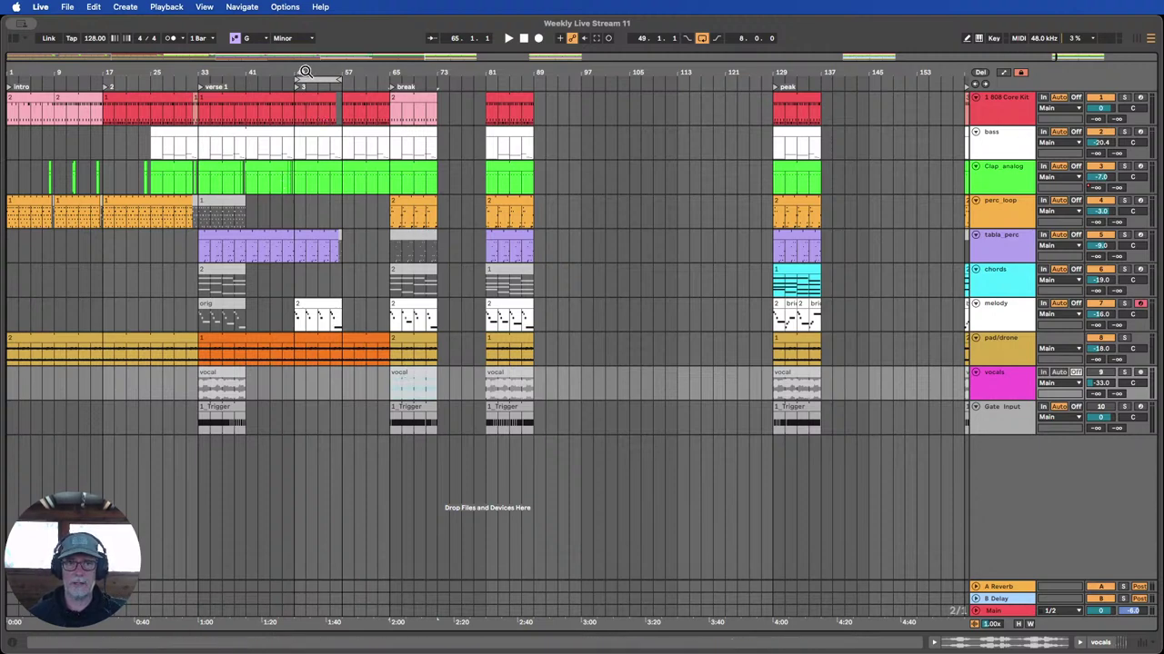
pyautogui.moveTo(305, 71); pyautogui.dragTo(432, 247)
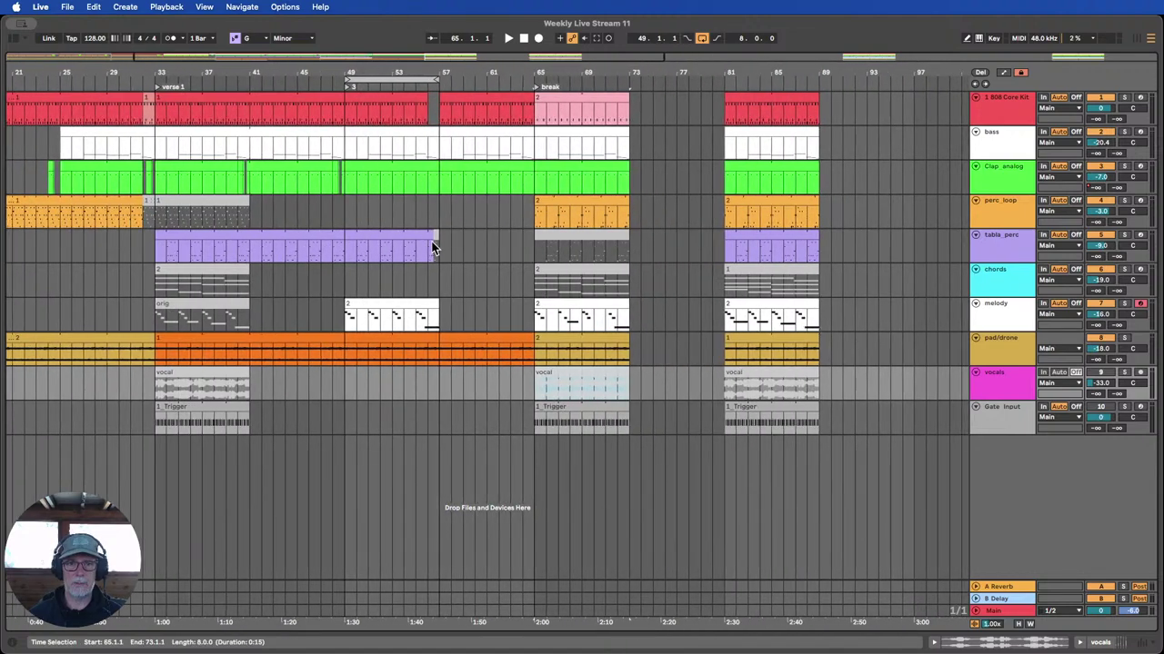
# Show the automation lanes and enlarge the pad/drone track's Frequency lane.
pyautogui.click(1003, 72)
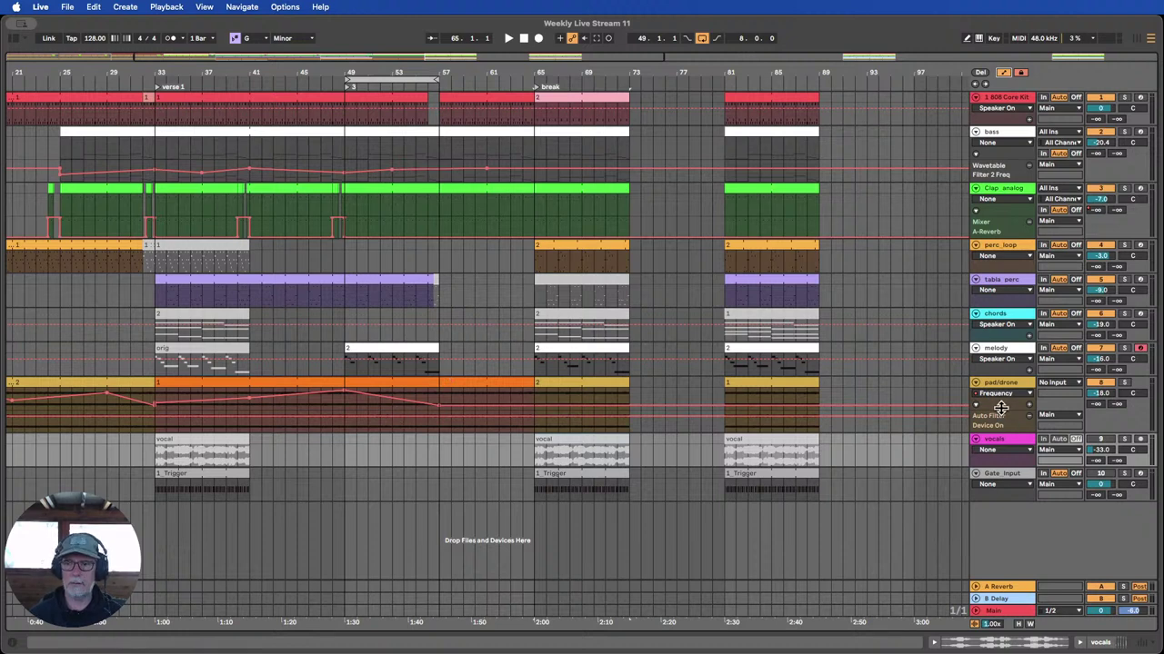
pyautogui.moveTo(1000, 407); pyautogui.dragTo(1000, 450)
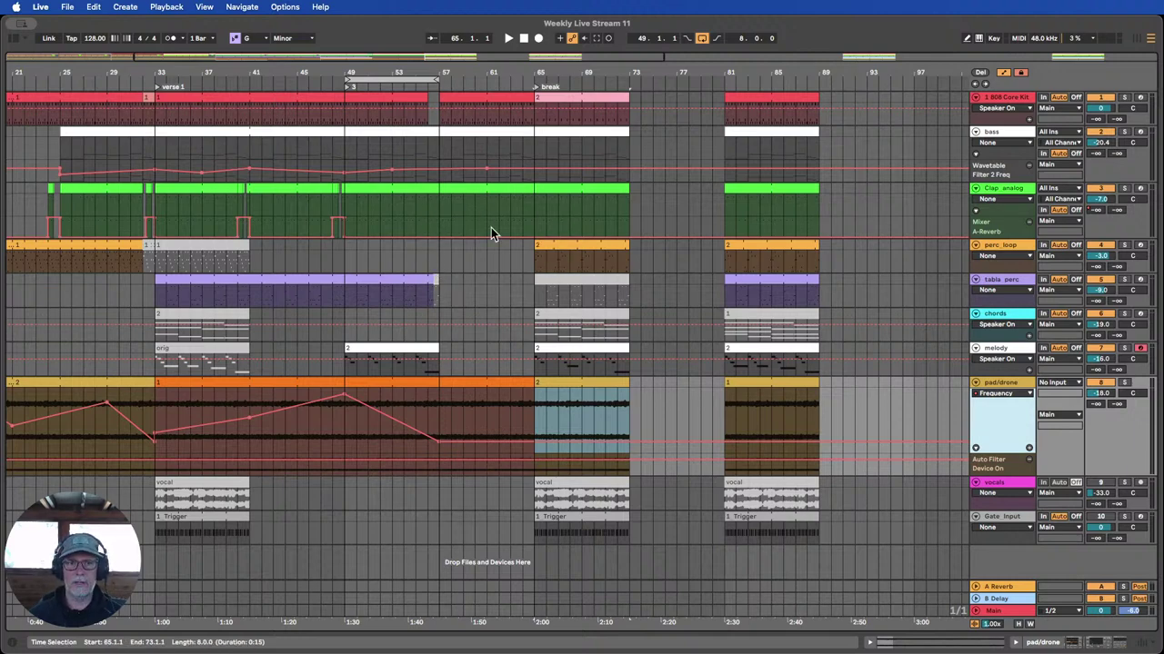
# Move the 8-bar loop to bar 53, play it back and select the pad/drone clip before the break.
pyautogui.moveTo(439, 73); pyautogui.dragTo(443, 133)
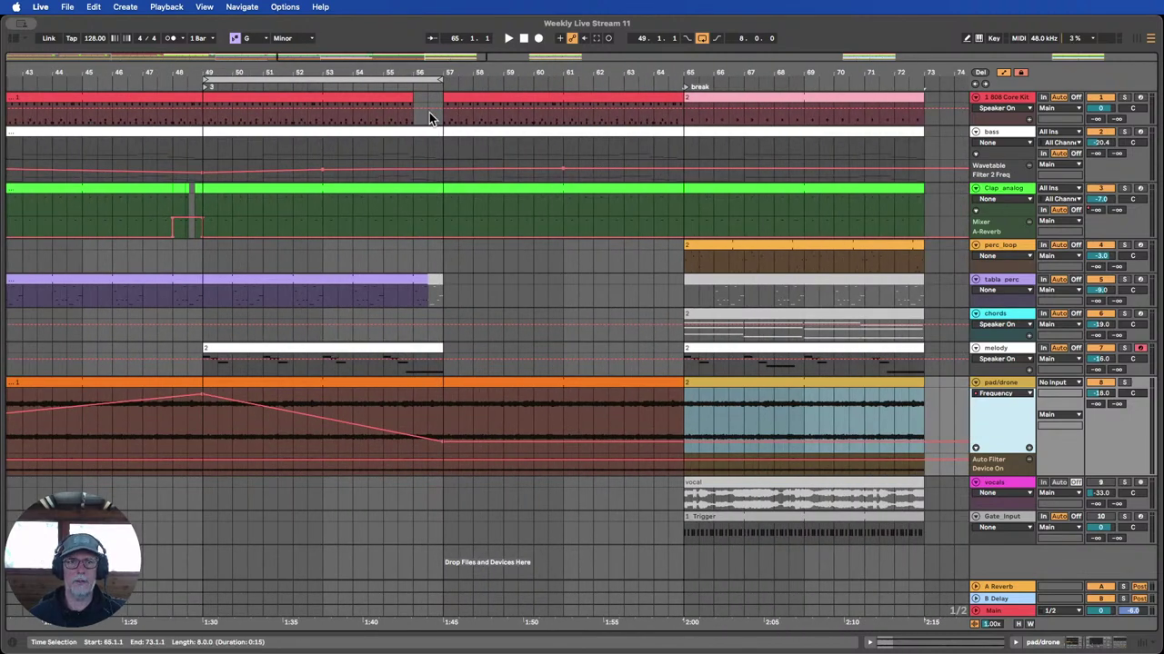
pyautogui.moveTo(335, 80); pyautogui.dragTo(458, 77)
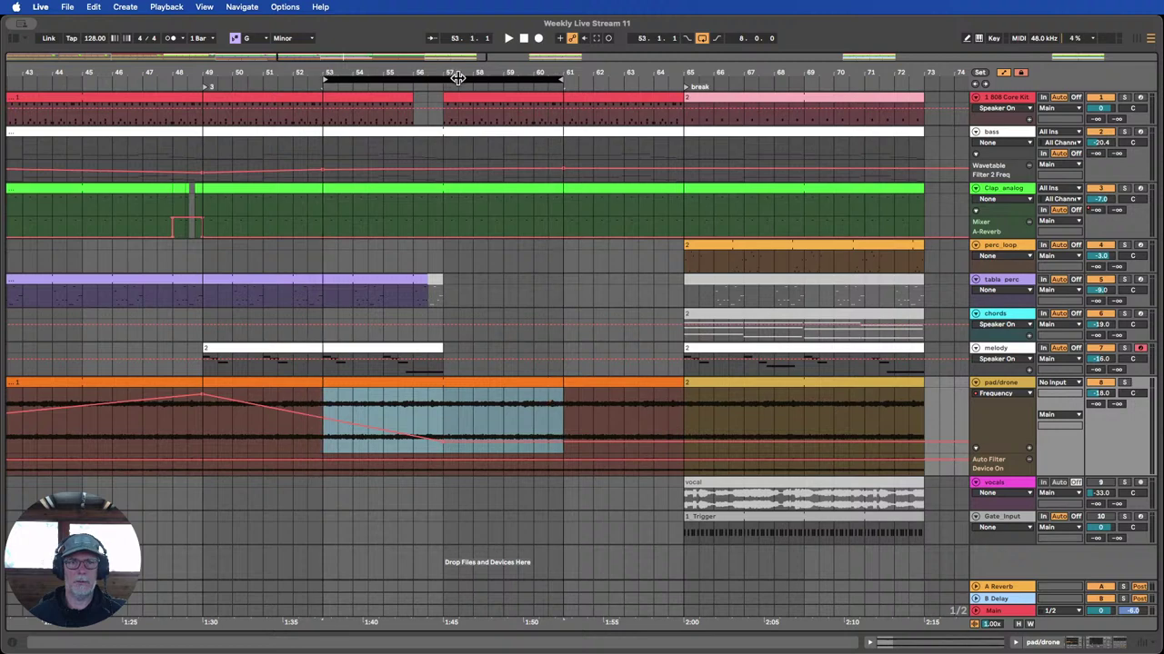
pyautogui.click(289, 79)
pyautogui.moveTo(381, 71); pyautogui.dragTo(382, 36)
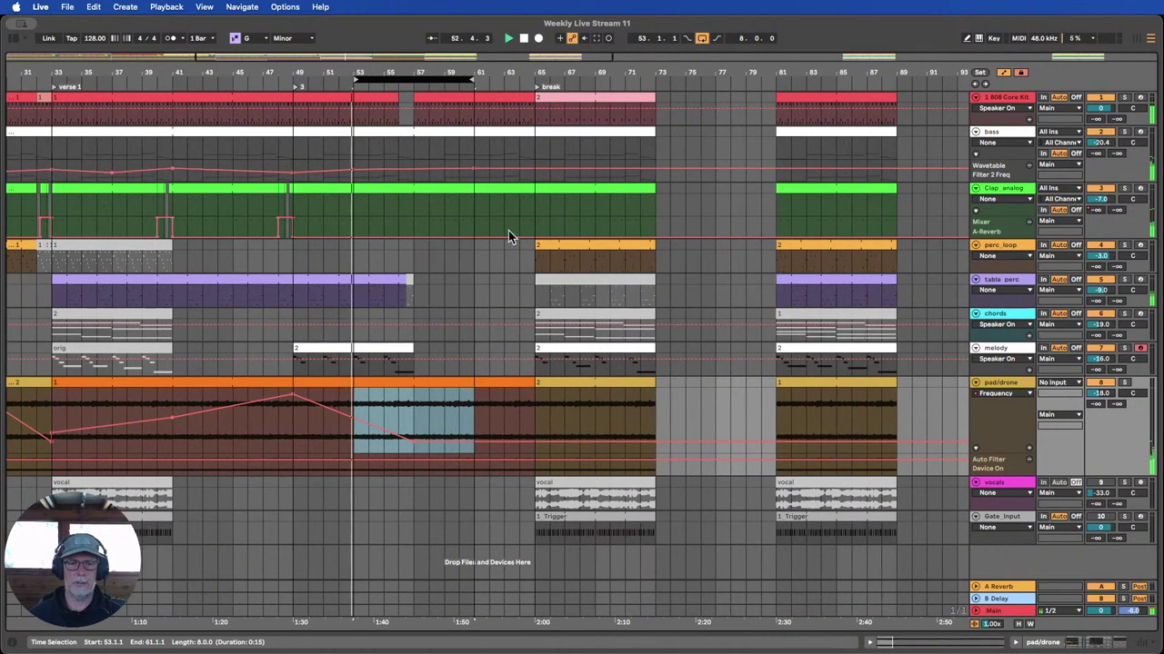
pyautogui.click(470, 382)
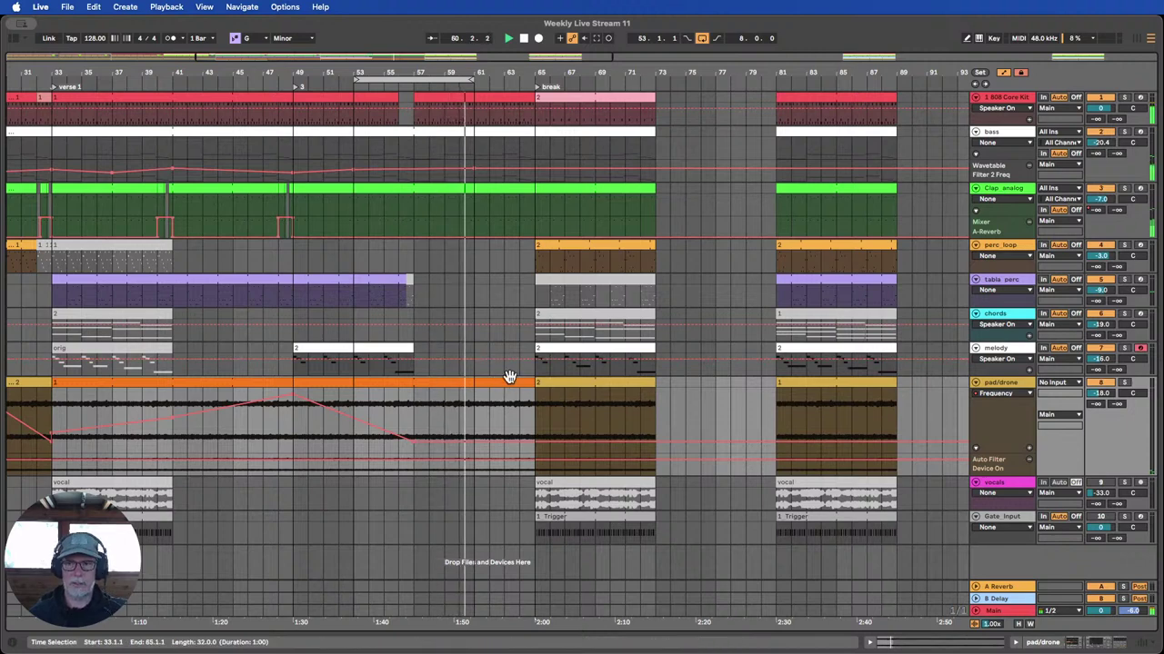
pyautogui.moveTo(435, 74); pyautogui.dragTo(435, 50)
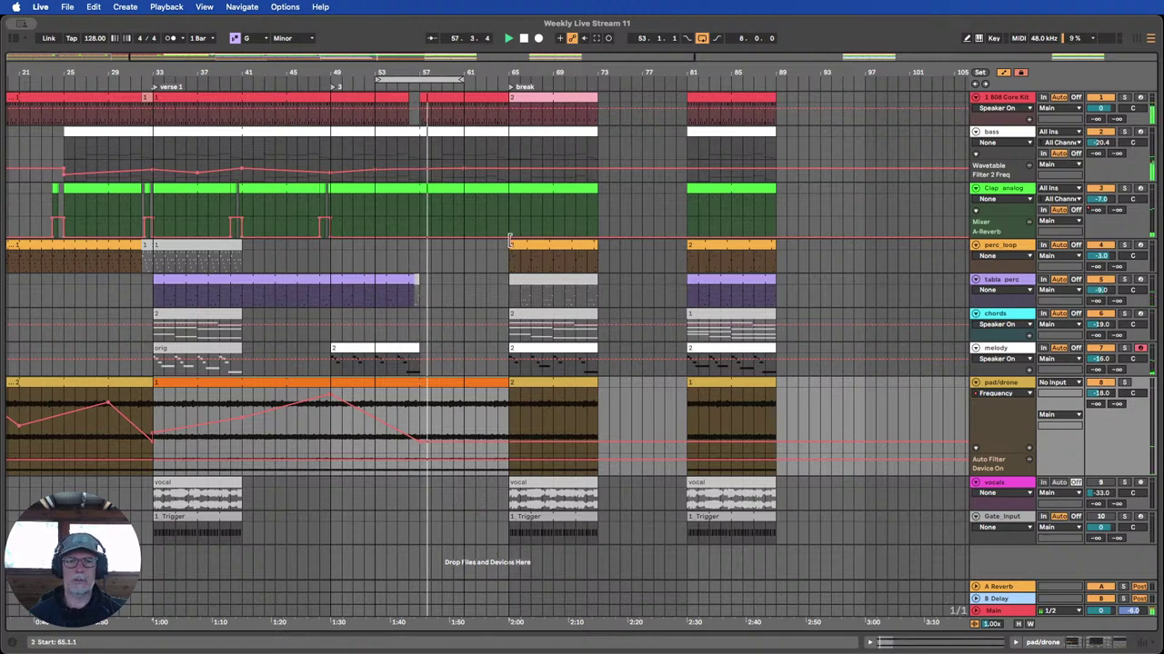
# Try extending the perc_loop break clip back to bar 57, undo it and stop playback.
pyautogui.moveTo(510, 242); pyautogui.dragTo(424, 240)
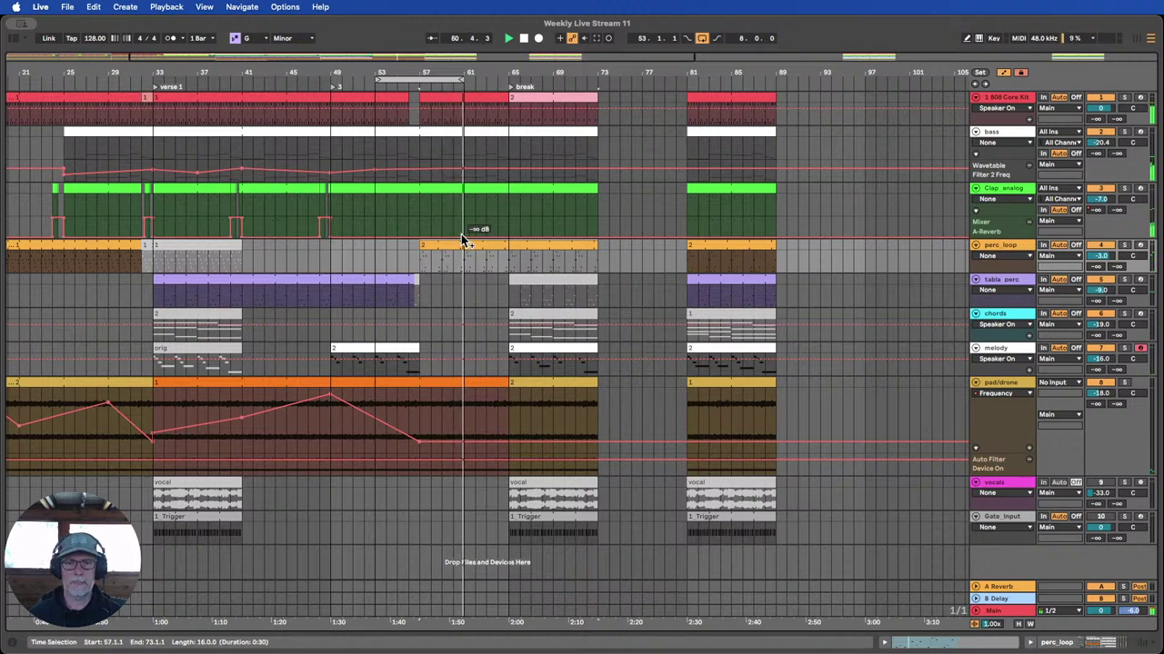
pyautogui.press('super+z')
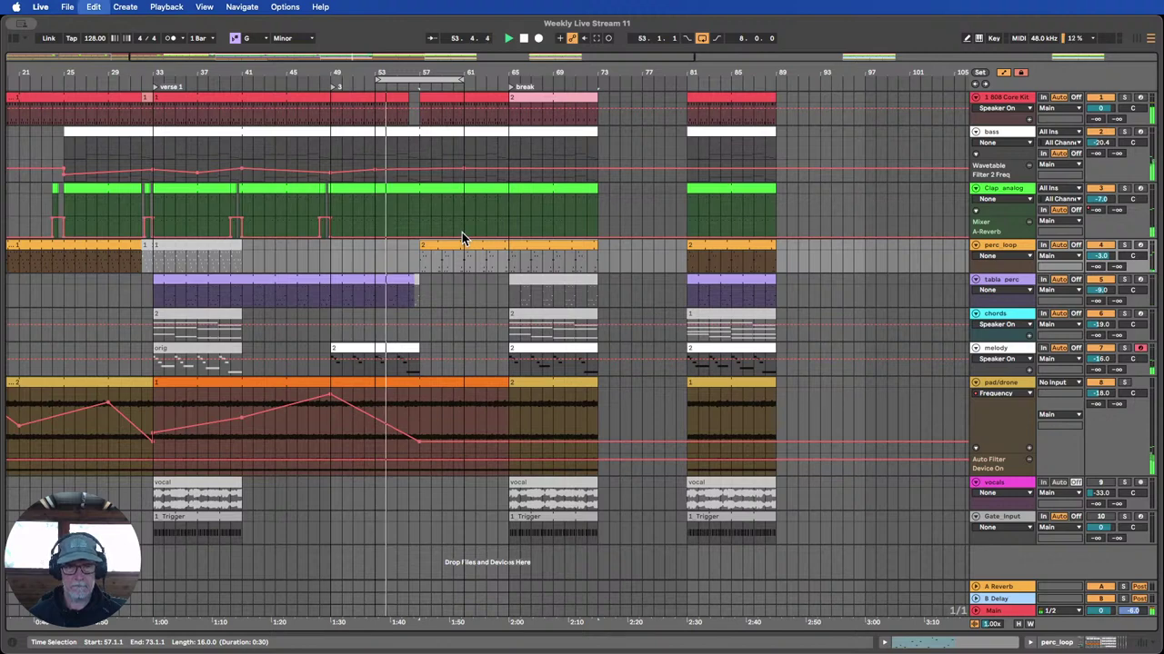
pyautogui.moveTo(197, 73); pyautogui.dragTo(261, 74)
pyautogui.click(523, 38)
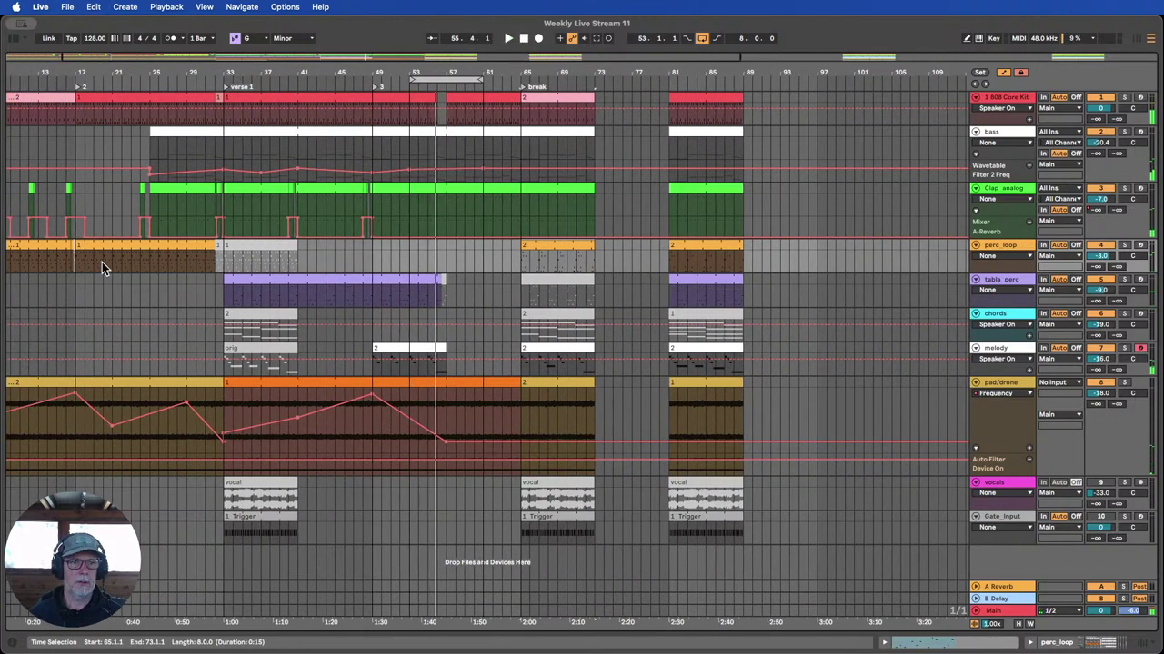
# Recolor the perc_loop clips between bars 1 and 32 in a pale cream.
pyautogui.moveTo(101, 264); pyautogui.dragTo(123, 251)
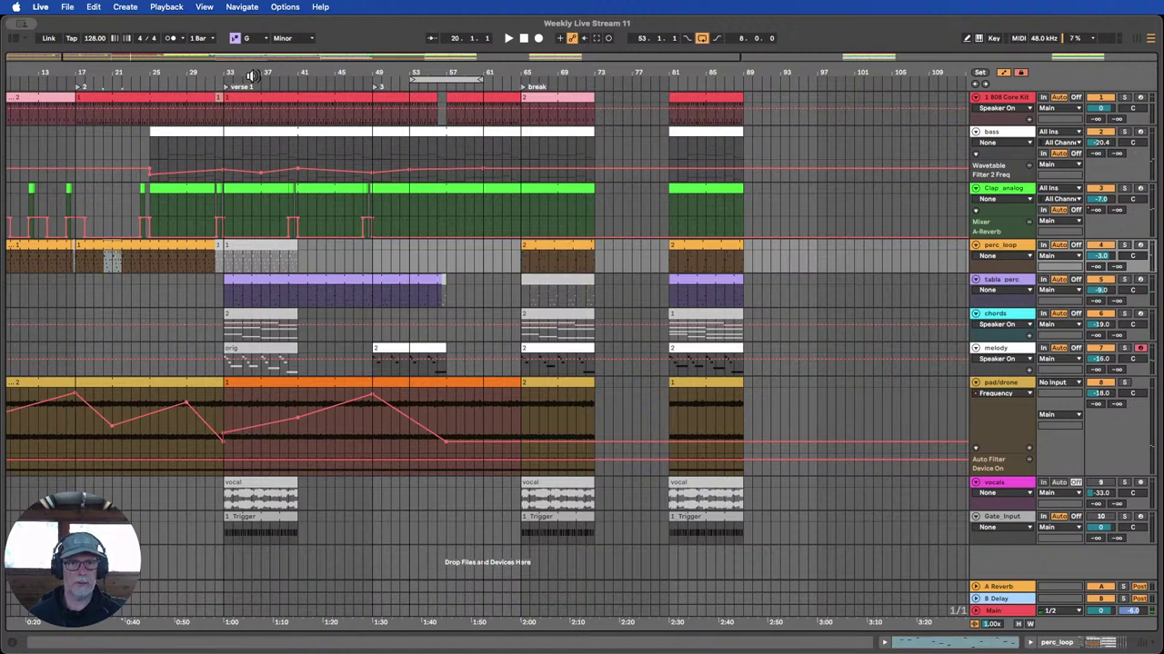
pyautogui.moveTo(278, 71); pyautogui.dragTo(299, 60)
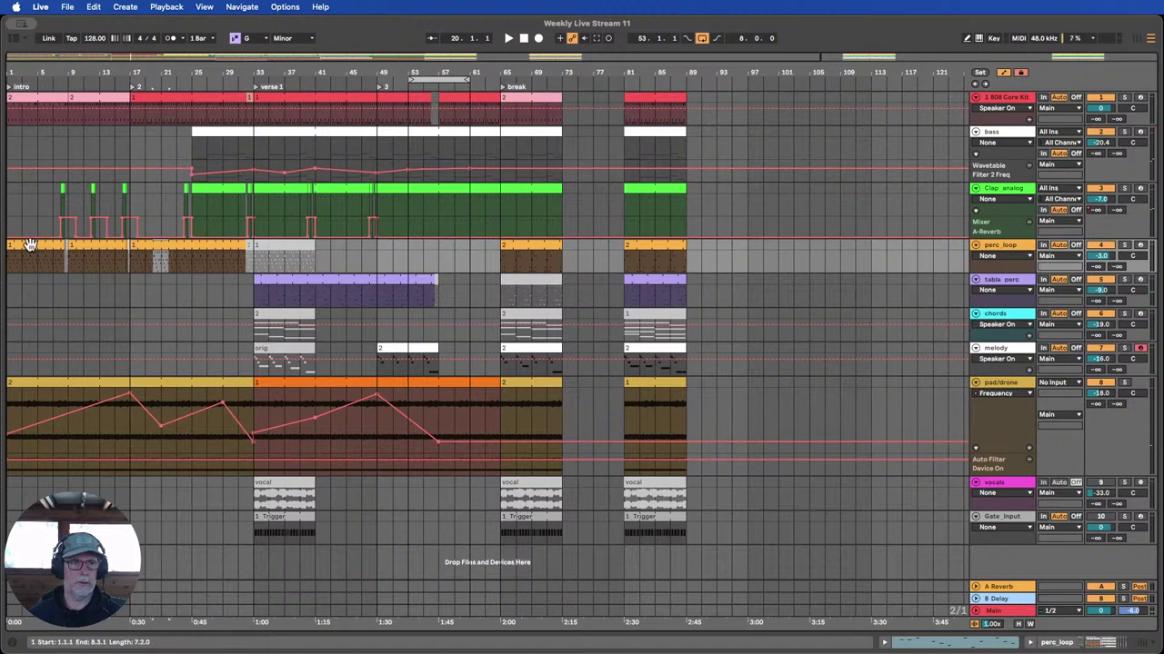
pyautogui.click(29, 246)
pyautogui.keyDown('shift'); pyautogui.click(181, 245); pyautogui.keyUp('shift')
pyautogui.rightClick(162, 247)
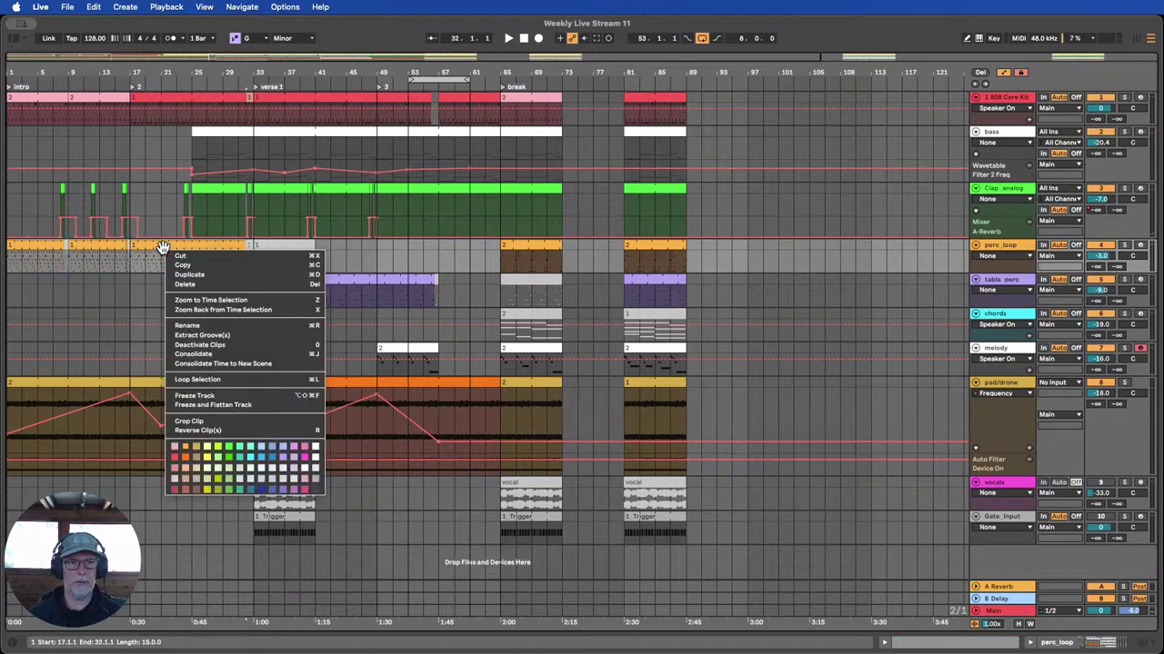
pyautogui.click(196, 468)
pyautogui.click(524, 244)
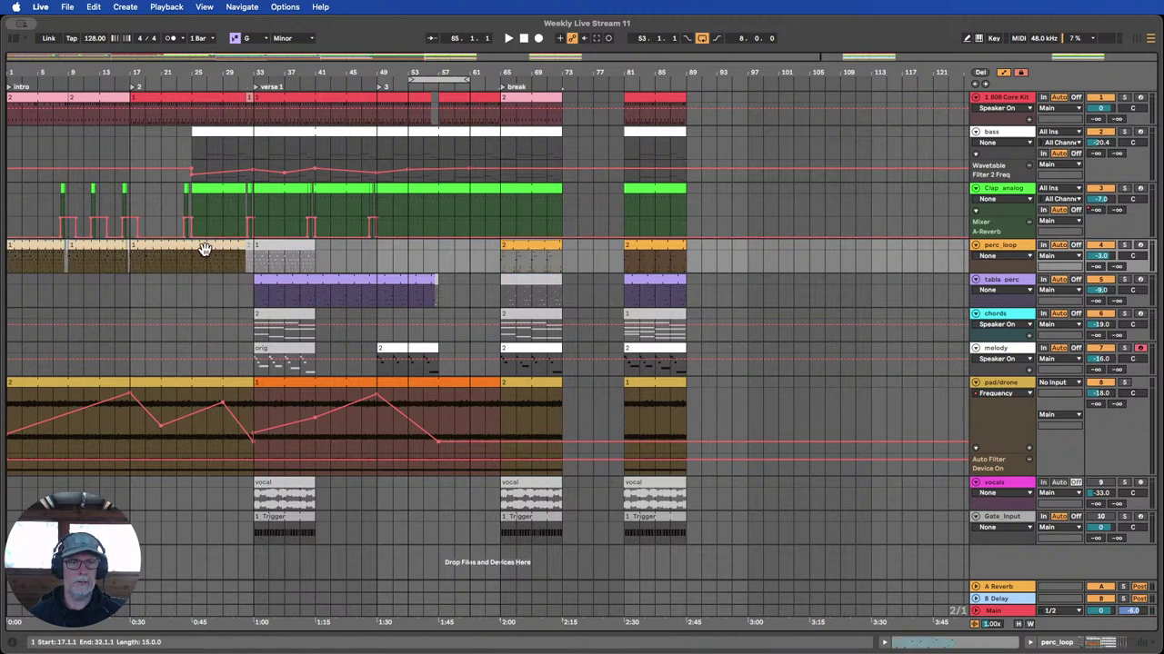
# Copy two bars of the perc_loop from bar 21 and make the copy fill bars 57 to 65.
pyautogui.moveTo(156, 264); pyautogui.dragTo(177, 271)
pyautogui.click(169, 245)
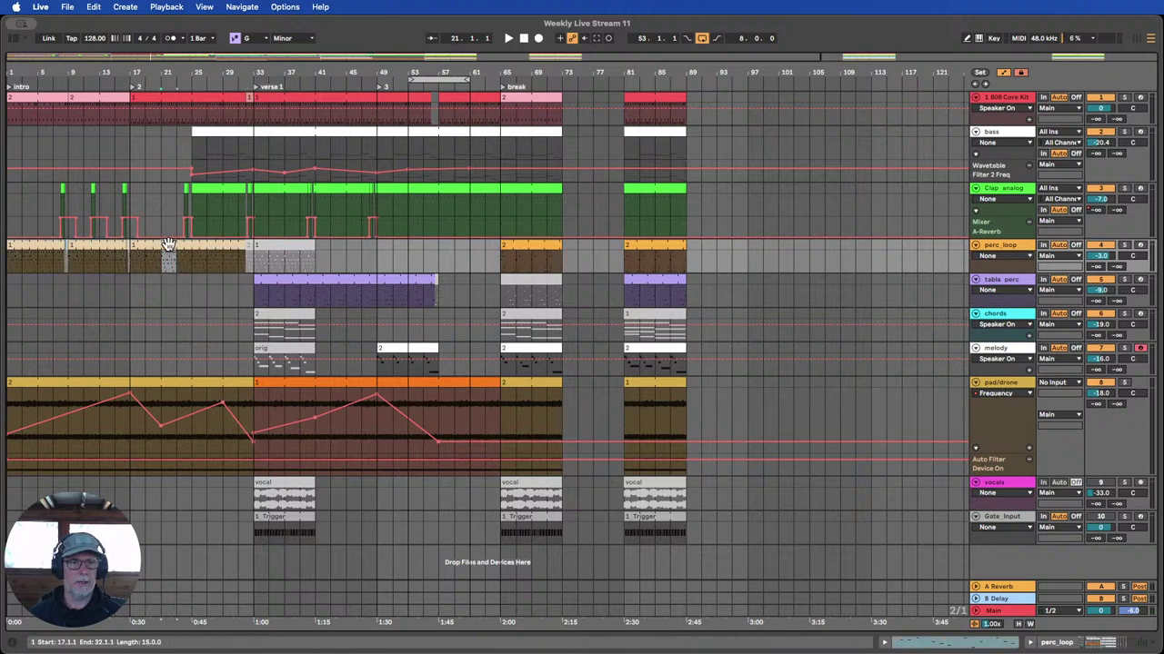
pyautogui.click(412, 266)
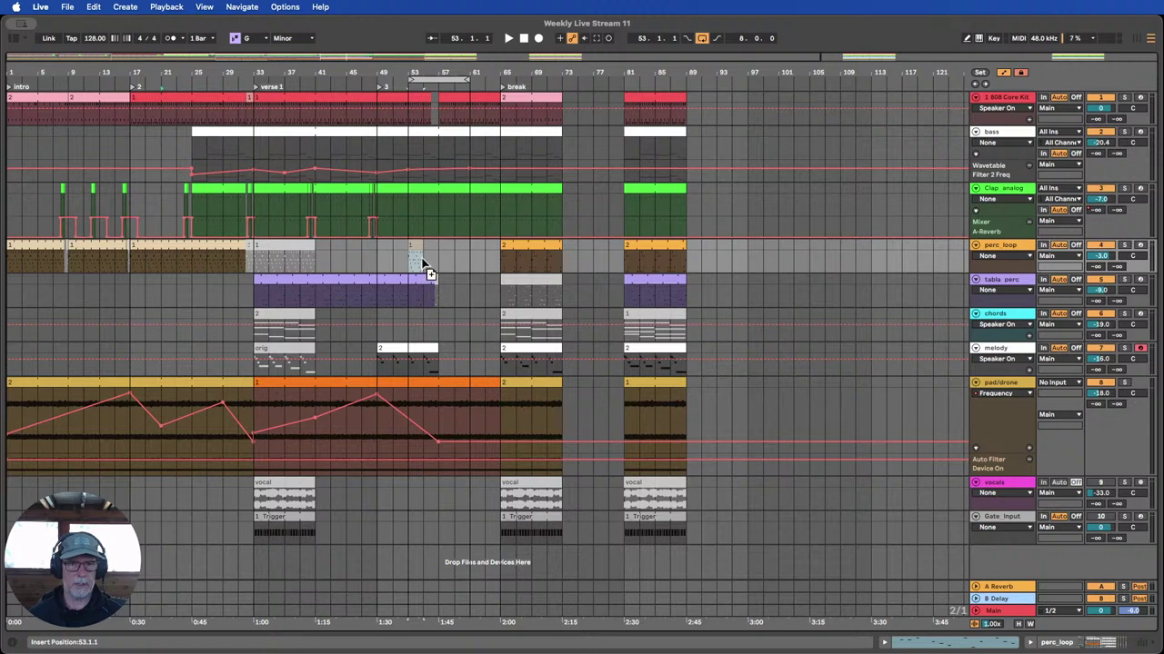
pyautogui.click(413, 245)
pyautogui.moveTo(413, 246); pyautogui.dragTo(497, 247)
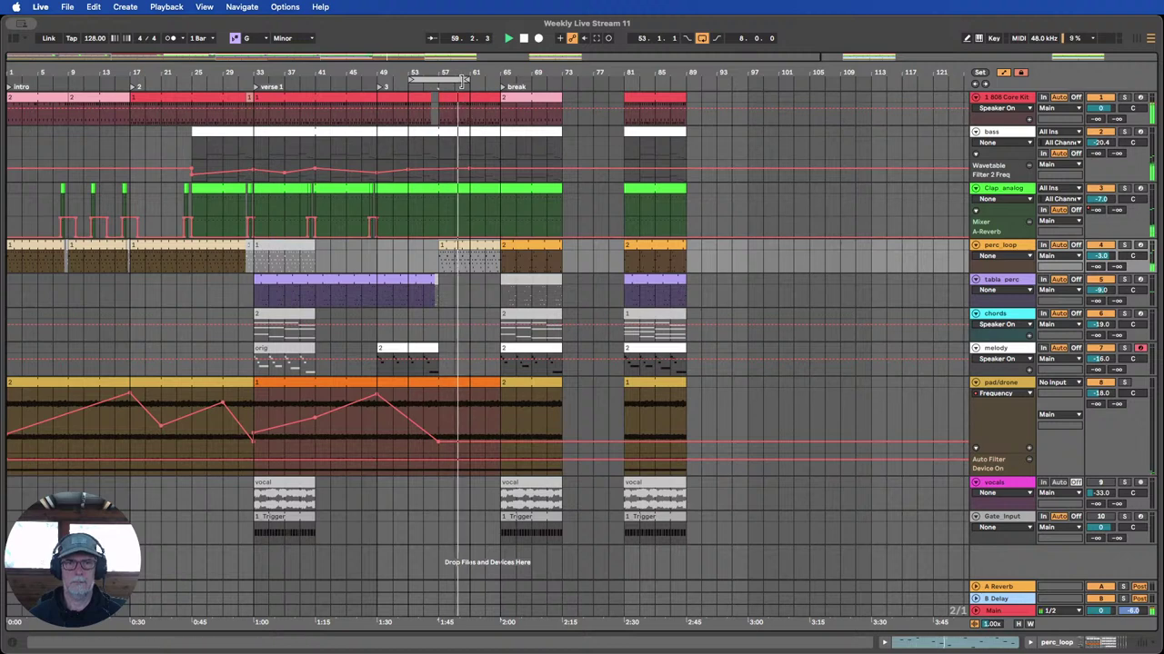
# Extend the loop to 12 bars so it ends at the break on bar 65, and stop playback.
pyautogui.moveTo(462, 80); pyautogui.dragTo(498, 80)
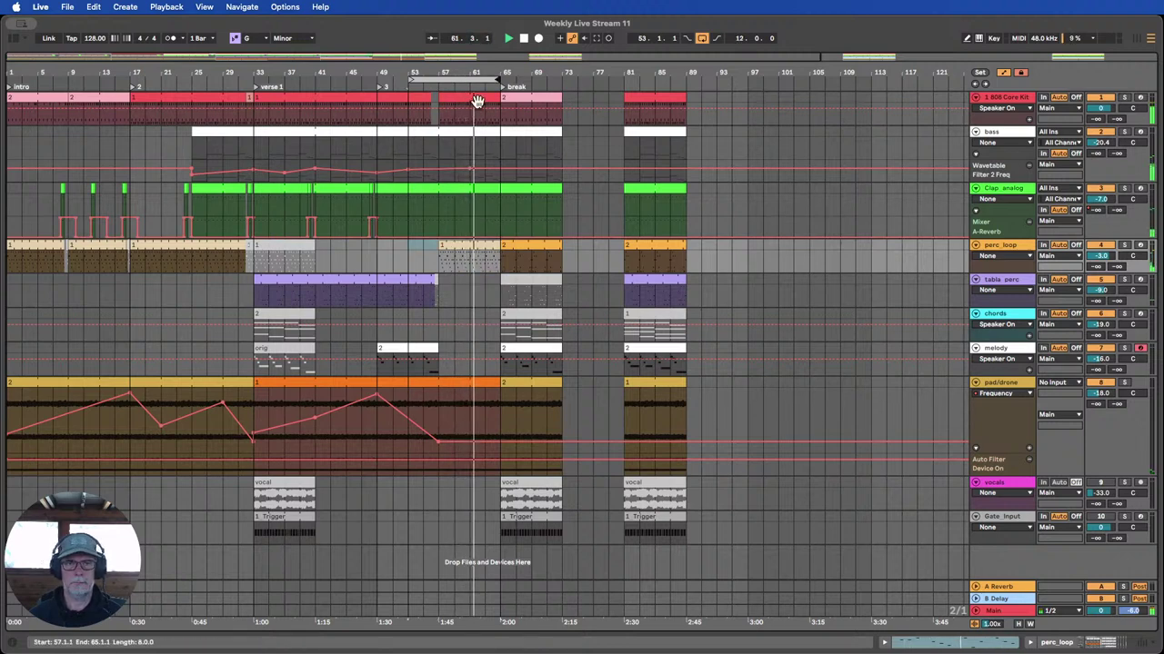
pyautogui.moveTo(474, 71)
pyautogui.mouseDown()
pyautogui.moveTo(475, 98)
pyautogui.moveTo(482, 75)
pyautogui.mouseUp()
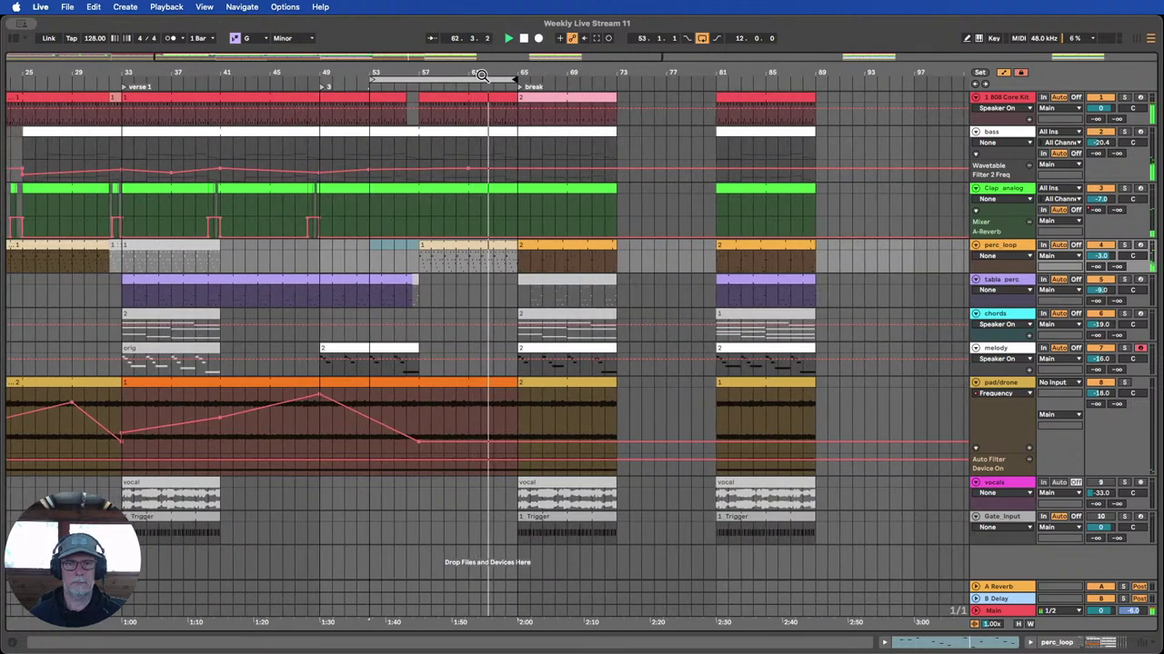
pyautogui.click(522, 38)
# Duplicate the melody clip from bar 49 to bar 57 and open the copy's notes in an enlarged editor.
pyautogui.click(378, 349)
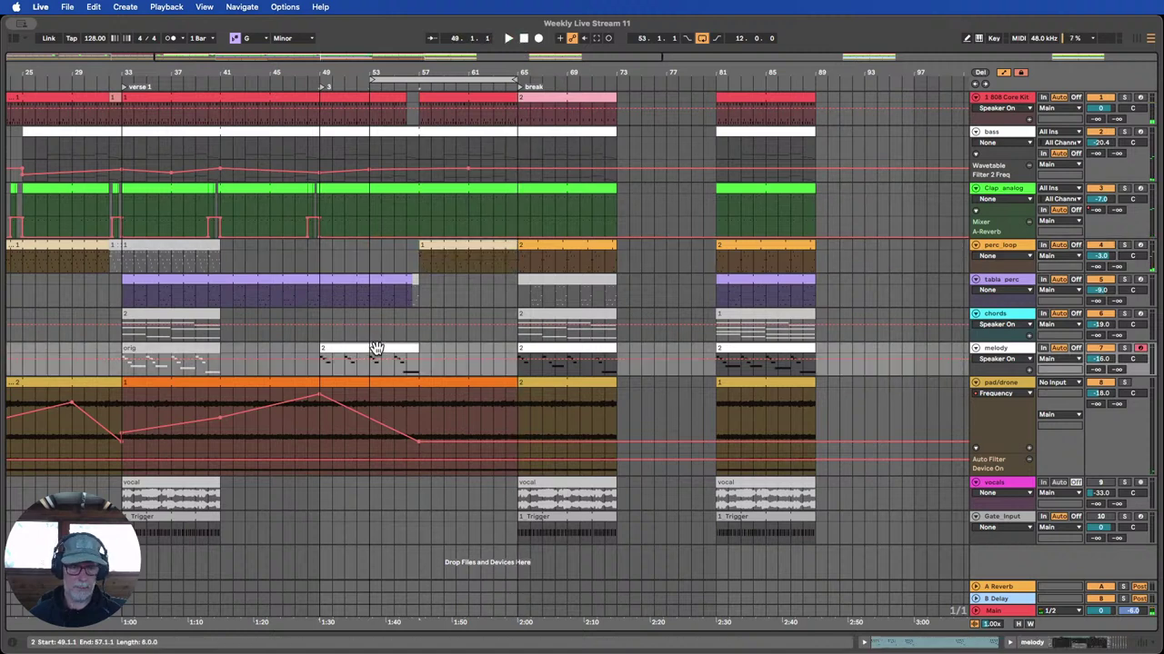
pyautogui.hotkey('ctrl', 'd')
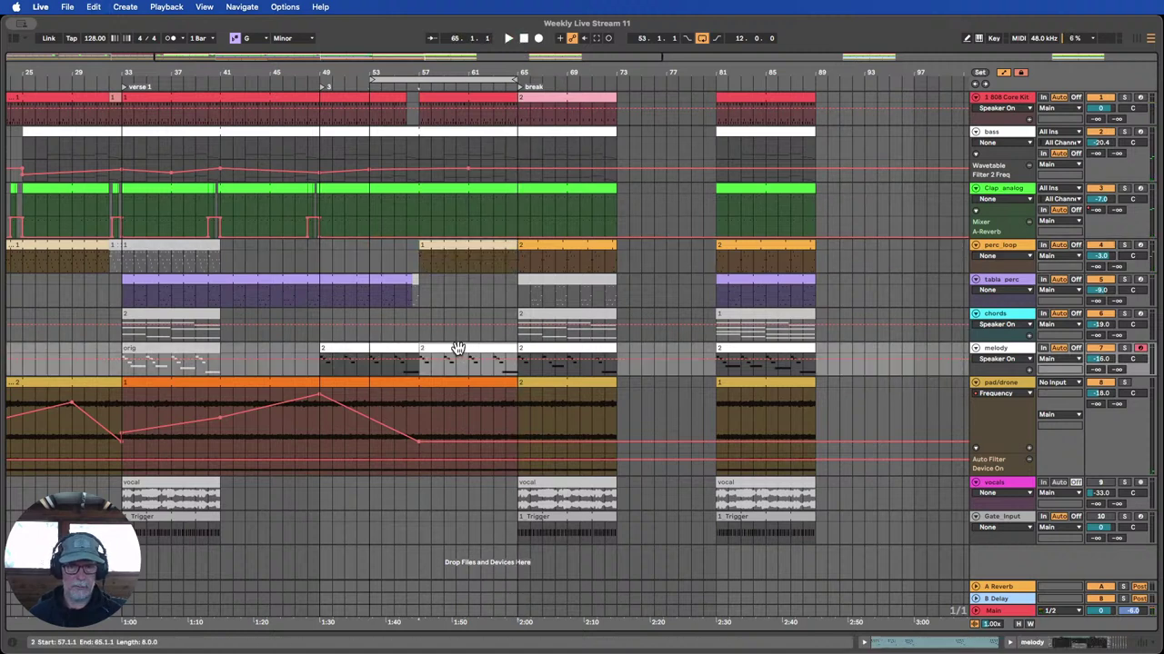
pyautogui.doubleClick(458, 349)
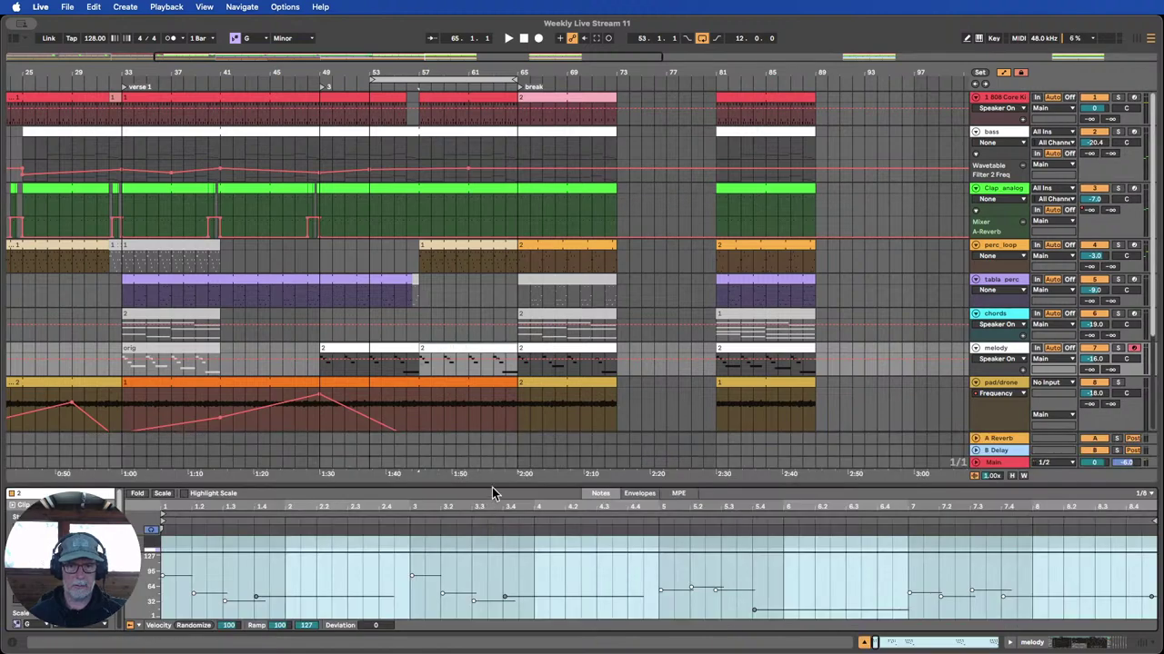
pyautogui.moveTo(490, 483); pyautogui.dragTo(488, 234)
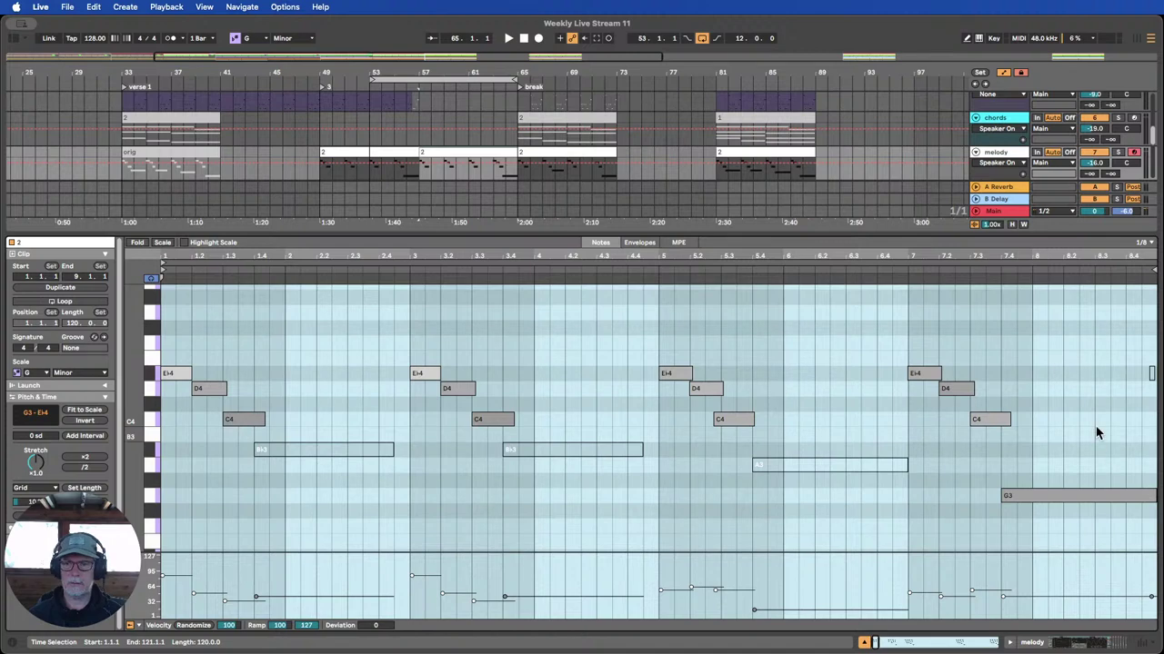
pyautogui.moveTo(866, 254); pyautogui.dragTo(717, 262)
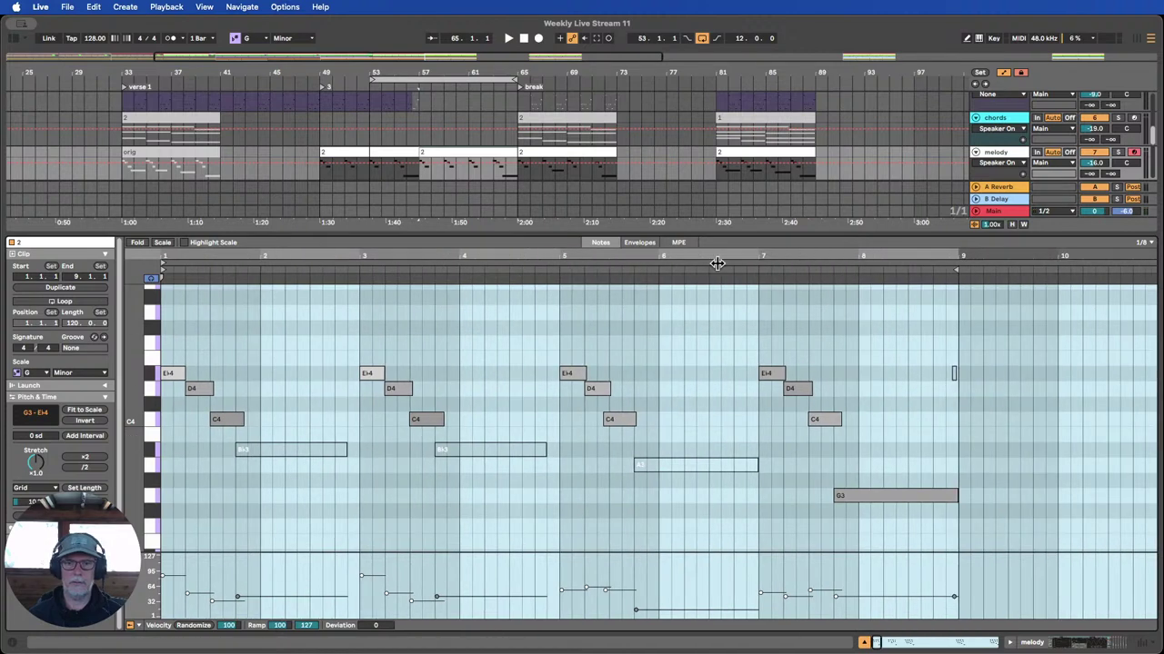
# Deactivate the D4, C4 and G3 notes in the copied melody clip, and play from section 3 with the editor closed.
pyautogui.moveTo(904, 428); pyautogui.dragTo(169, 385)
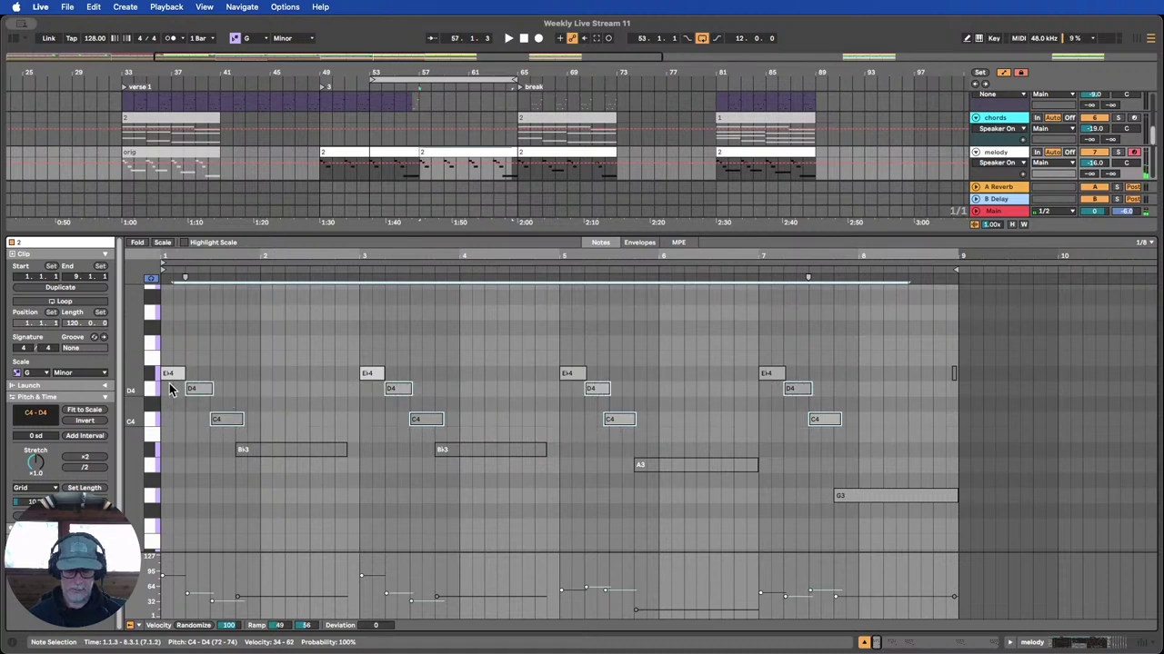
pyautogui.click(912, 524)
pyautogui.click(923, 497)
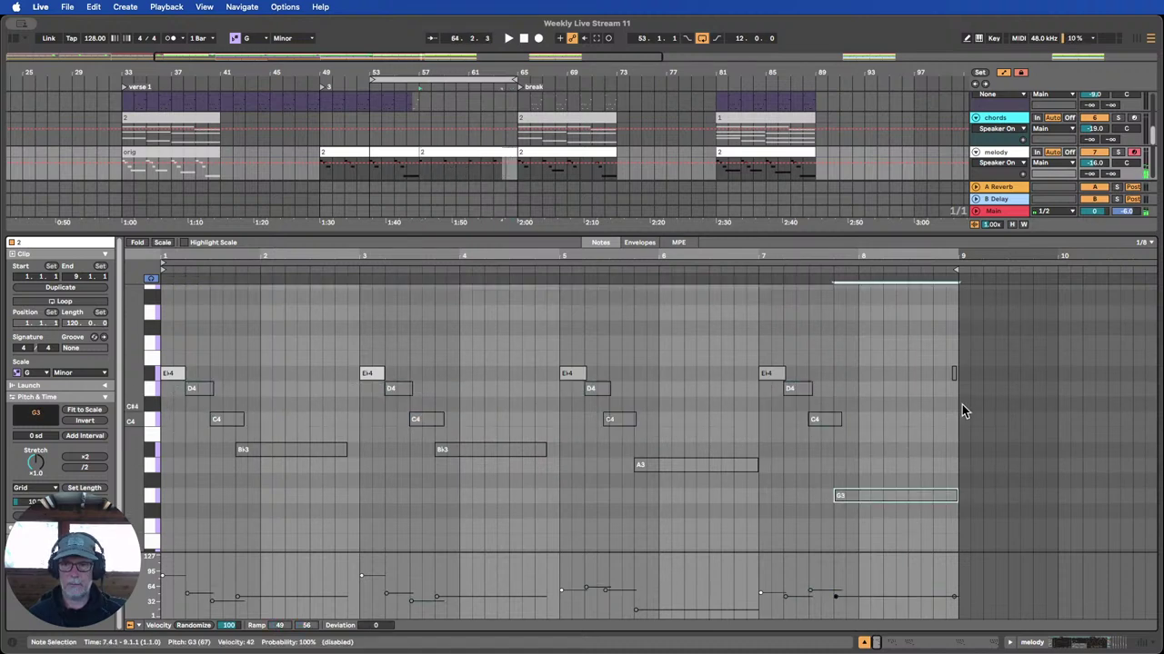
pyautogui.moveTo(992, 392); pyautogui.dragTo(941, 358)
pyautogui.click(938, 368)
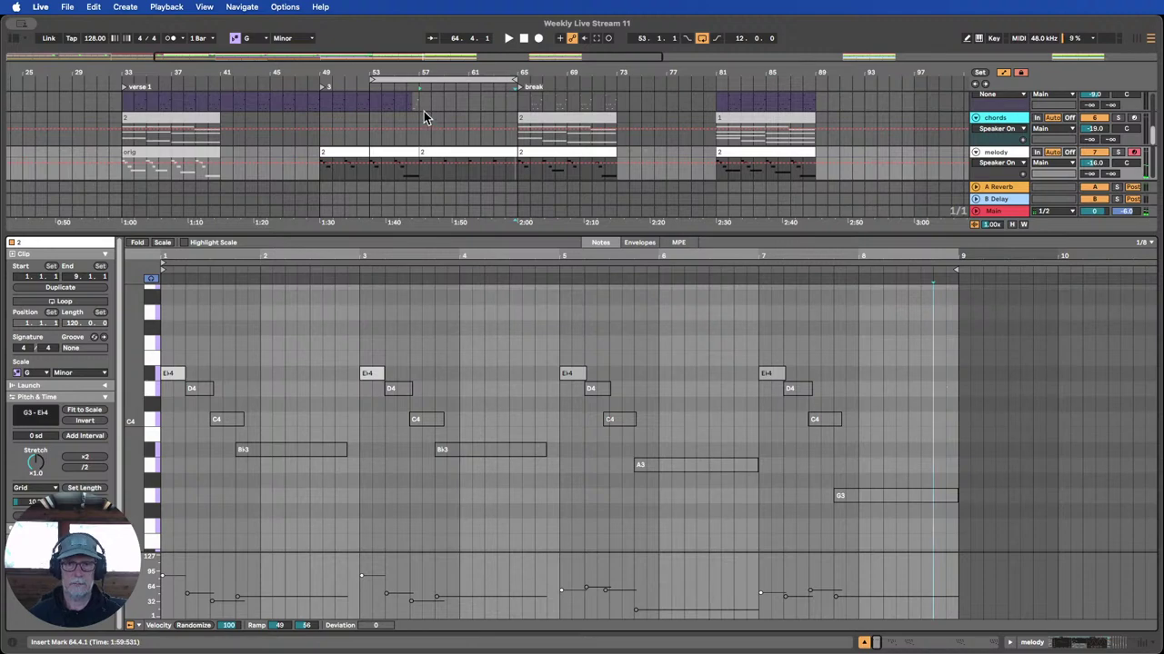
pyautogui.click(349, 85)
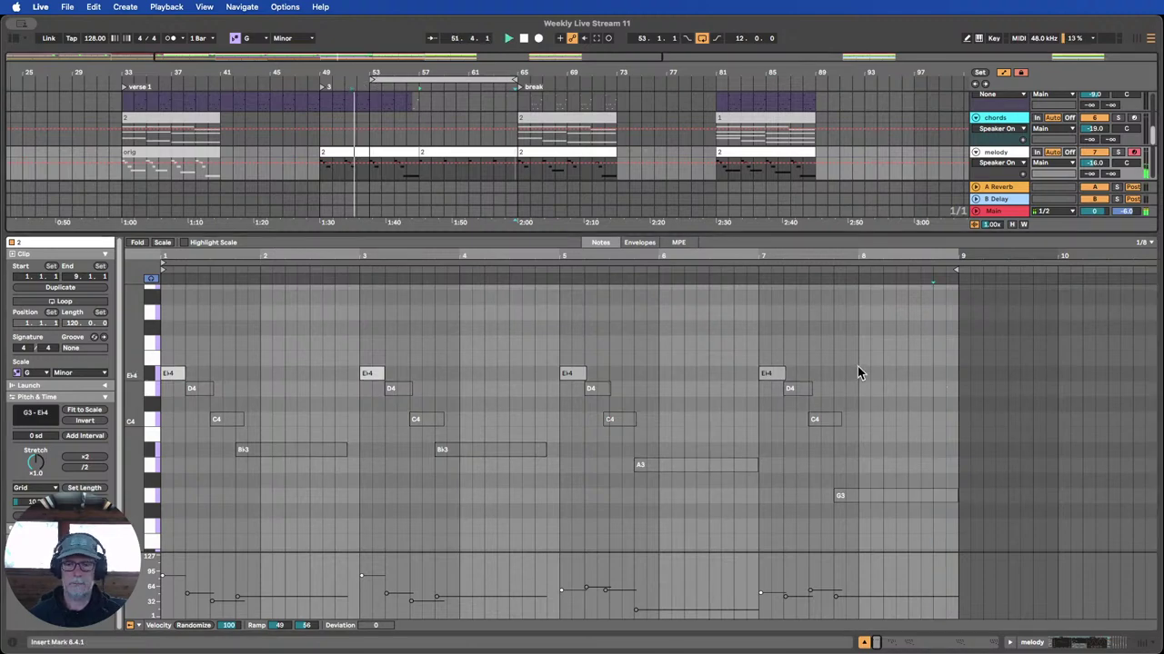
pyautogui.click(865, 643)
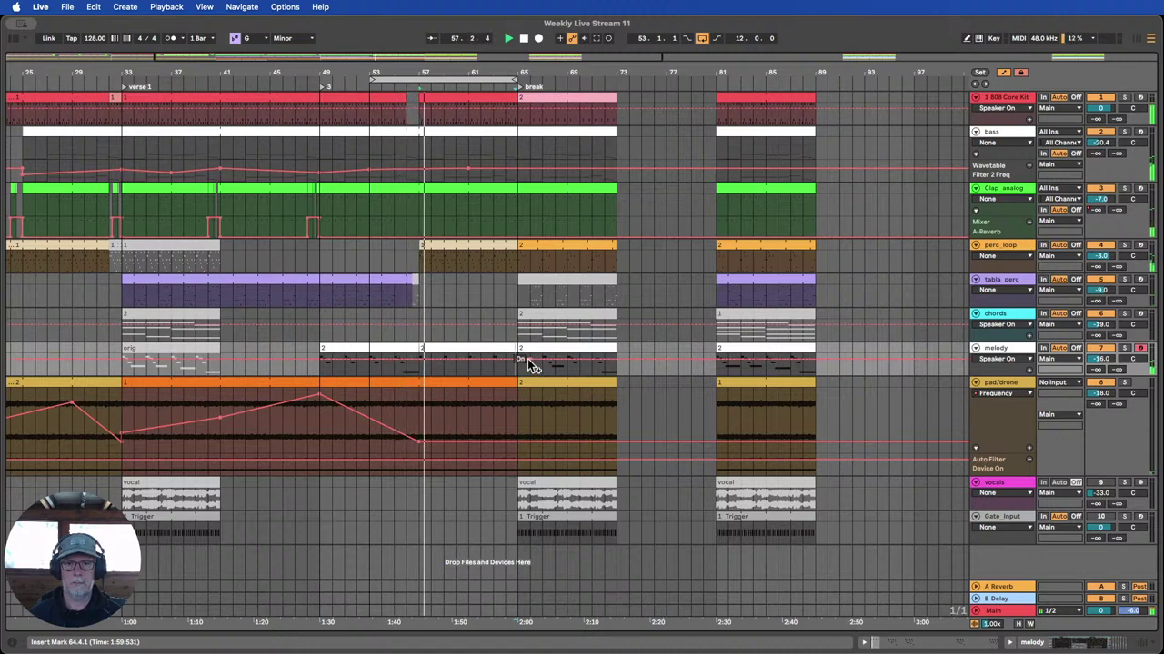
# Split and mute parts of the melody copy at bars 59 and 62 to 64, extending the active clips so only bar 63 stays muted.
pyautogui.click(445, 378)
pyautogui.moveTo(447, 365); pyautogui.dragTo(459, 367)
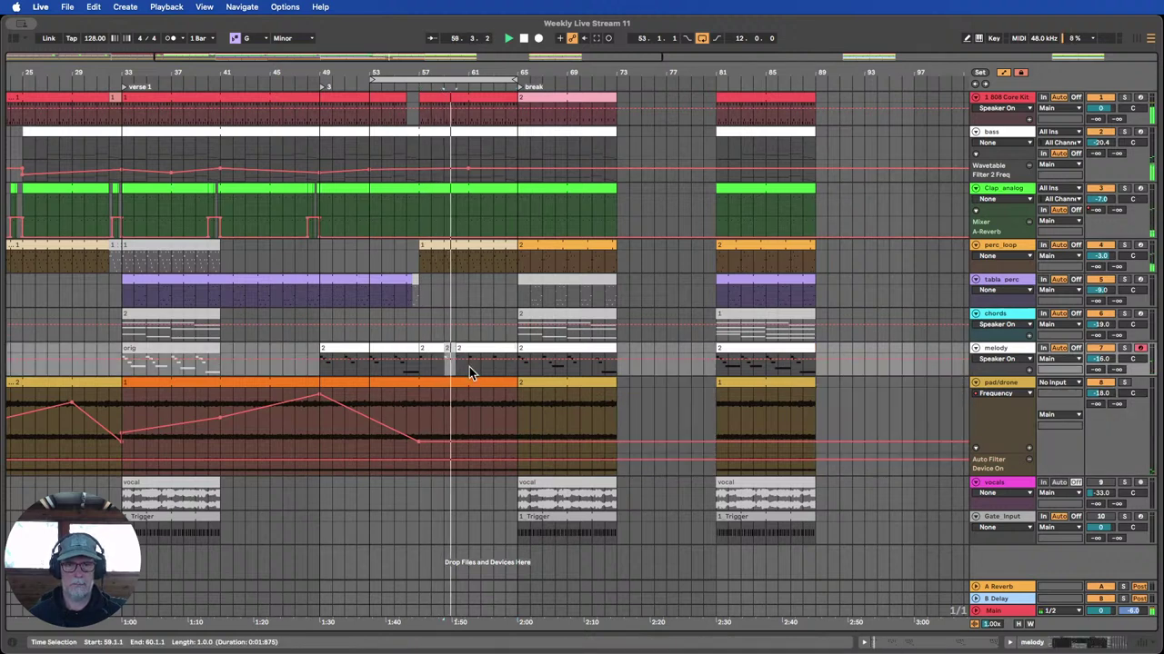
pyautogui.moveTo(482, 371); pyautogui.dragTo(505, 369)
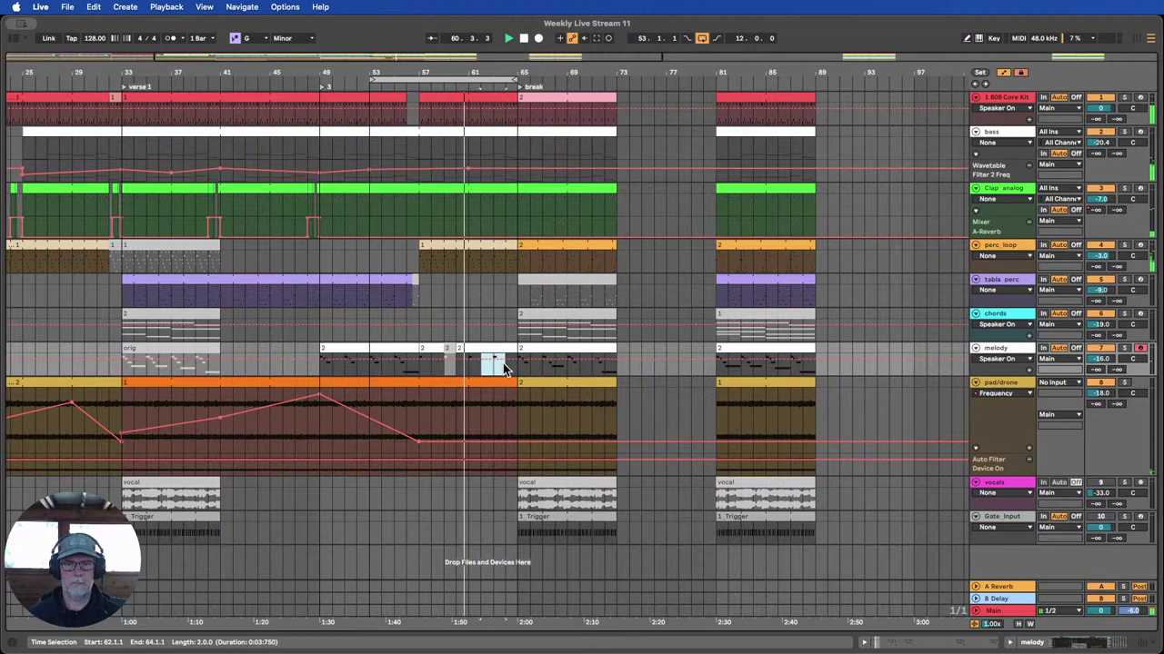
pyautogui.press('super+e')
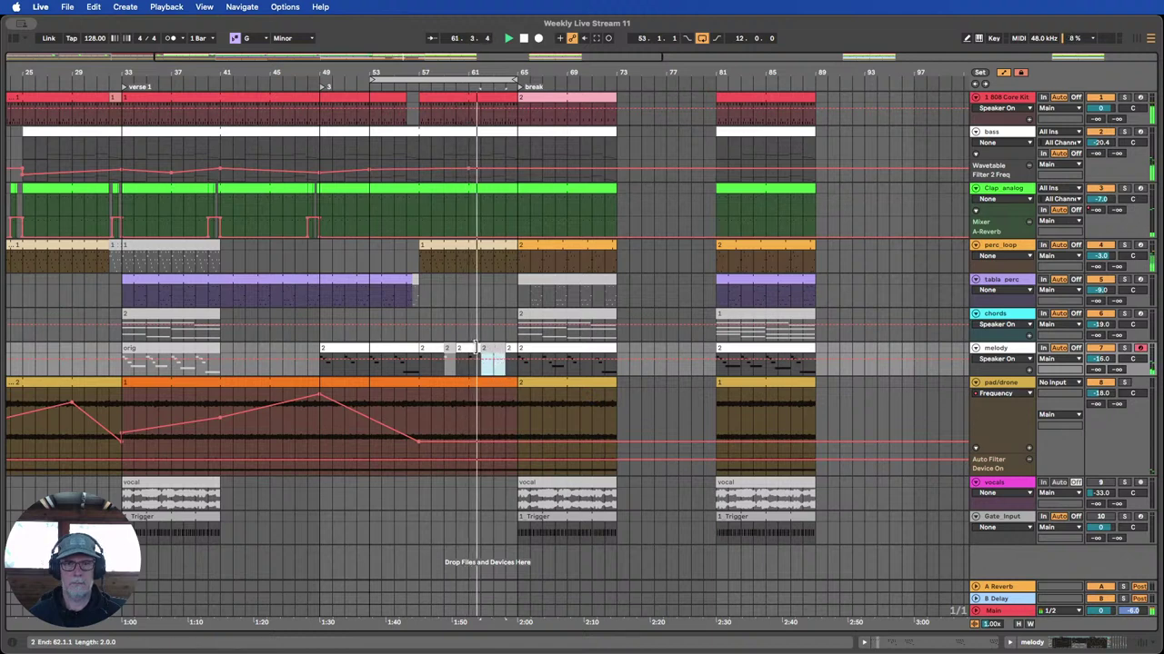
pyautogui.moveTo(478, 347); pyautogui.dragTo(493, 347)
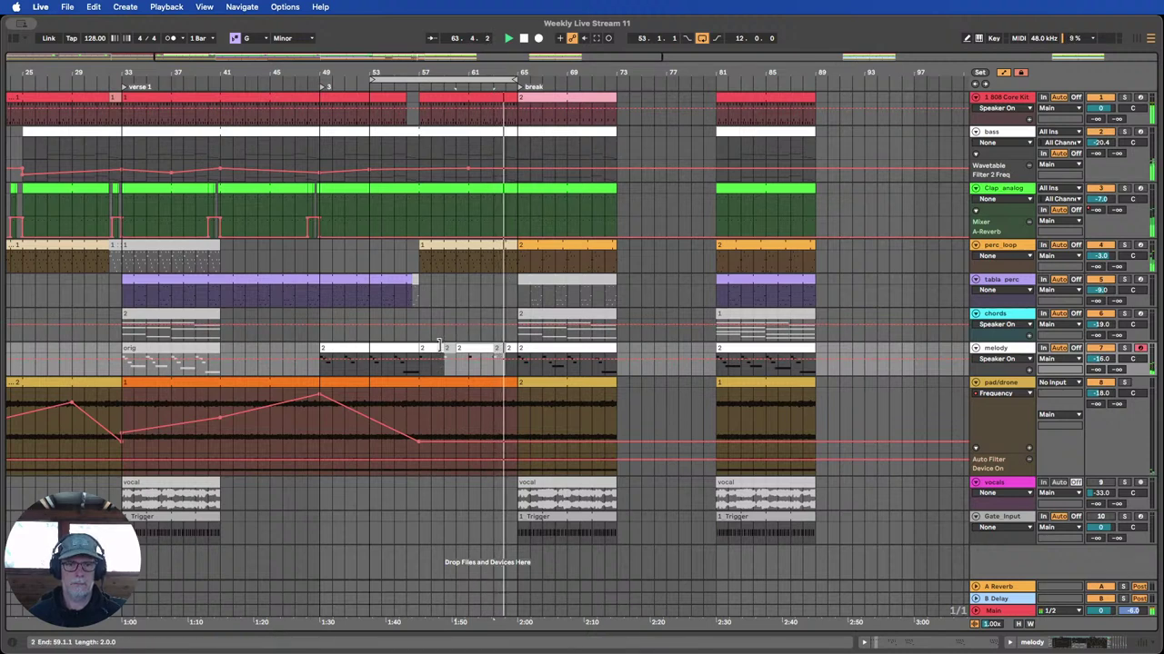
pyautogui.moveTo(442, 346); pyautogui.dragTo(448, 344)
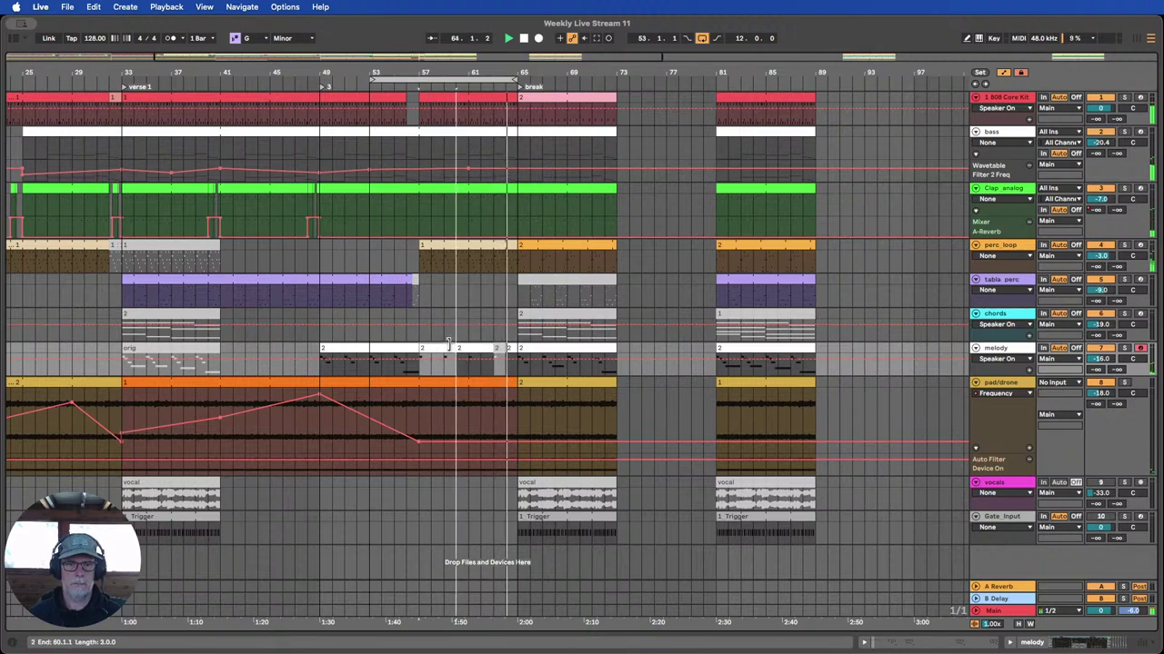
# Copy the melody's bars 55 to 57 to bar 63, and select bar 59 of the melody.
pyautogui.click(410, 371)
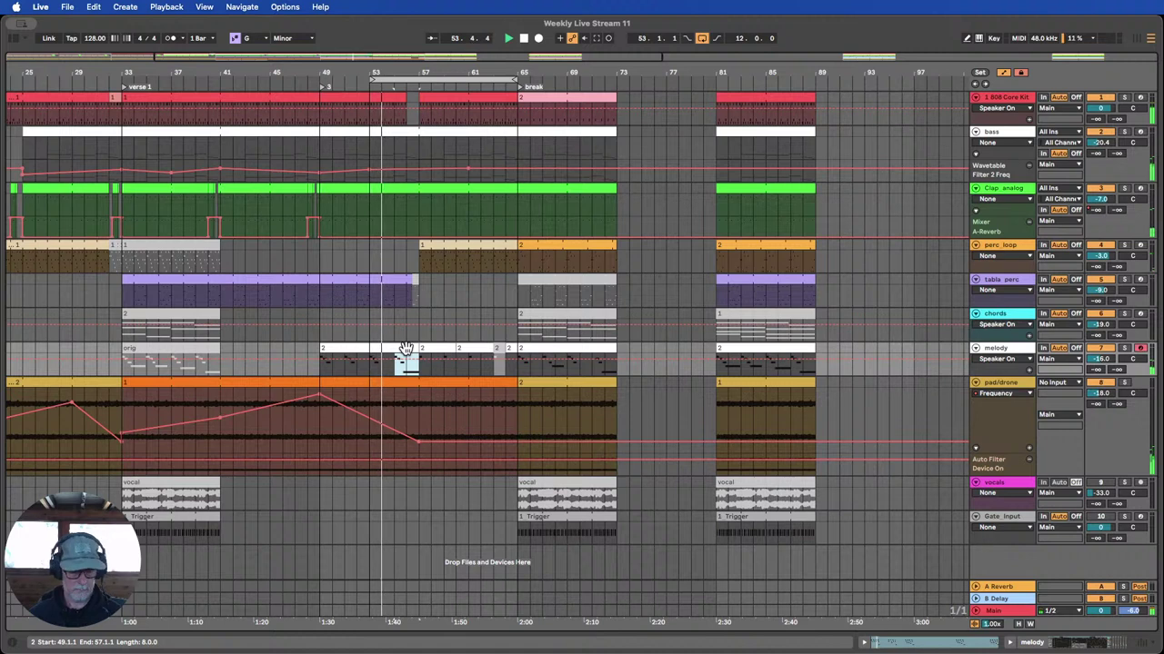
pyautogui.moveTo(410, 371); pyautogui.dragTo(503, 364)
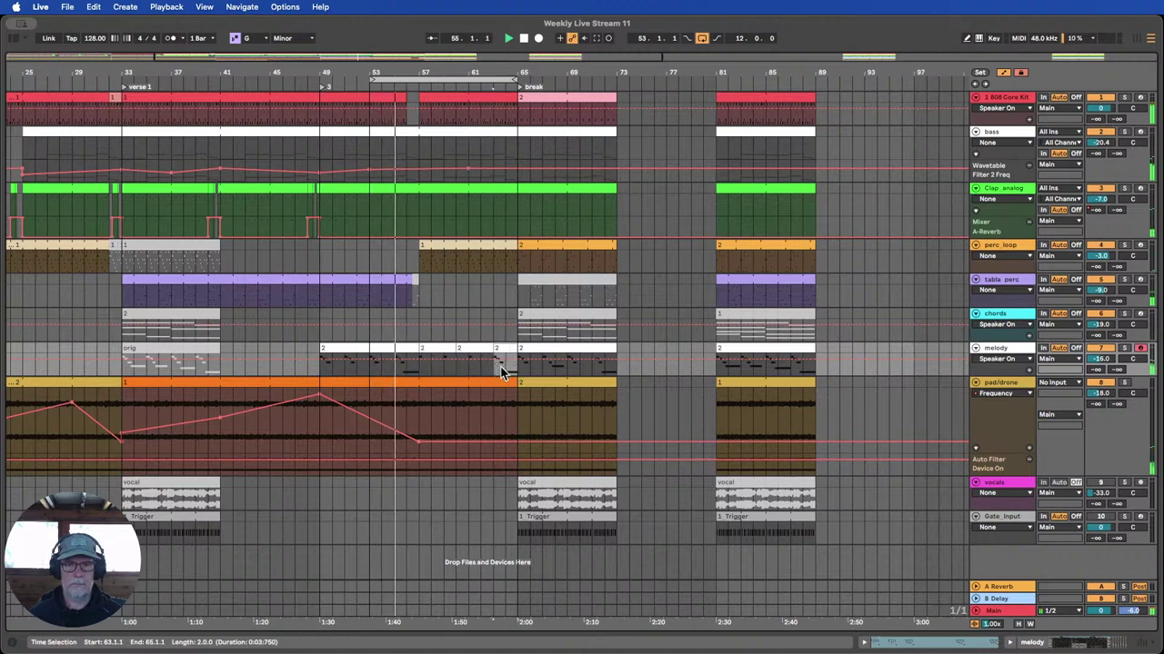
pyautogui.click(449, 365)
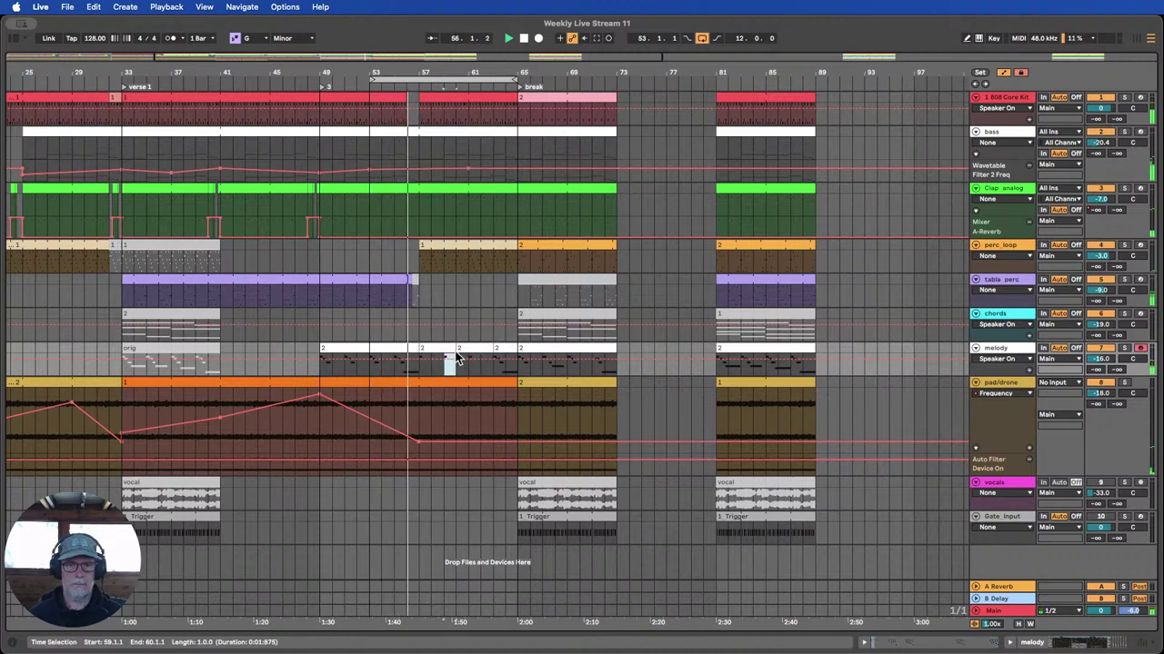
# Mute the melody clips at bars 59 and 60, and in bar 59's notes deactivate E♭4 and activate C4.
pyautogui.moveTo(463, 349); pyautogui.dragTo(465, 349)
pyautogui.press('0')
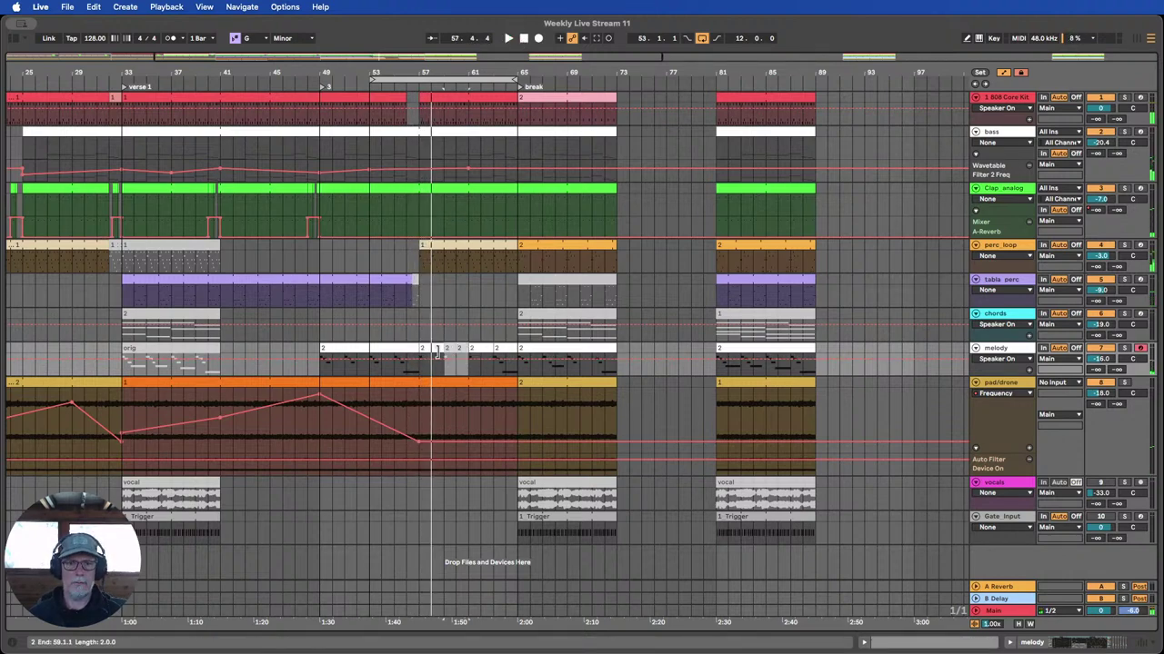
pyautogui.doubleClick(456, 357)
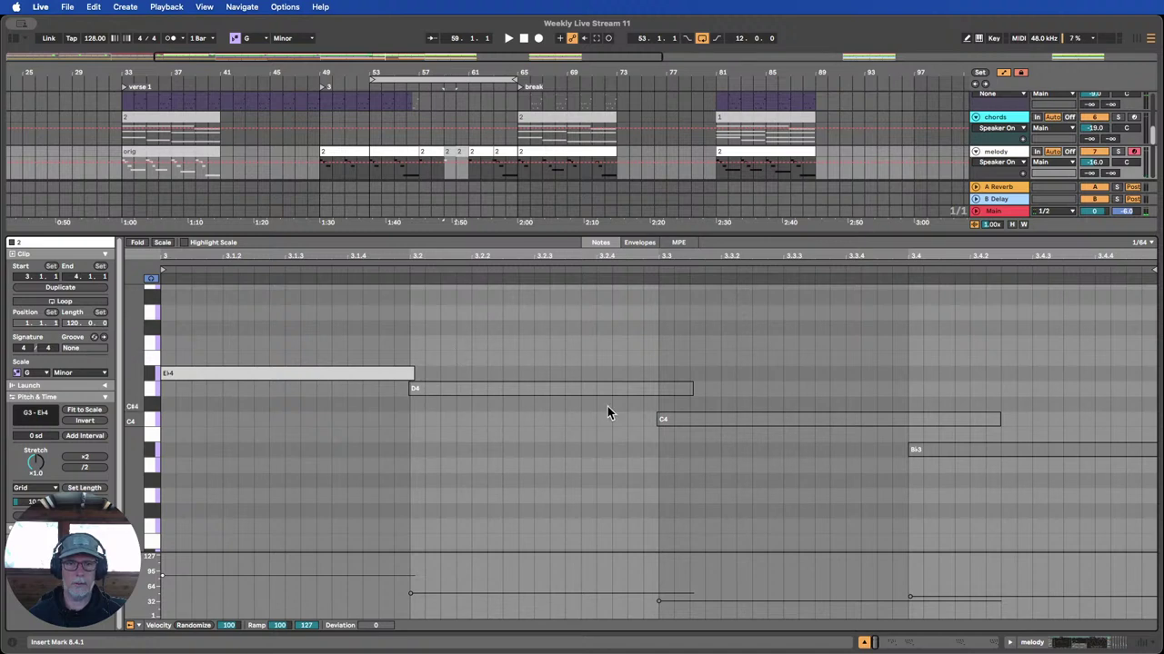
pyautogui.click(312, 371)
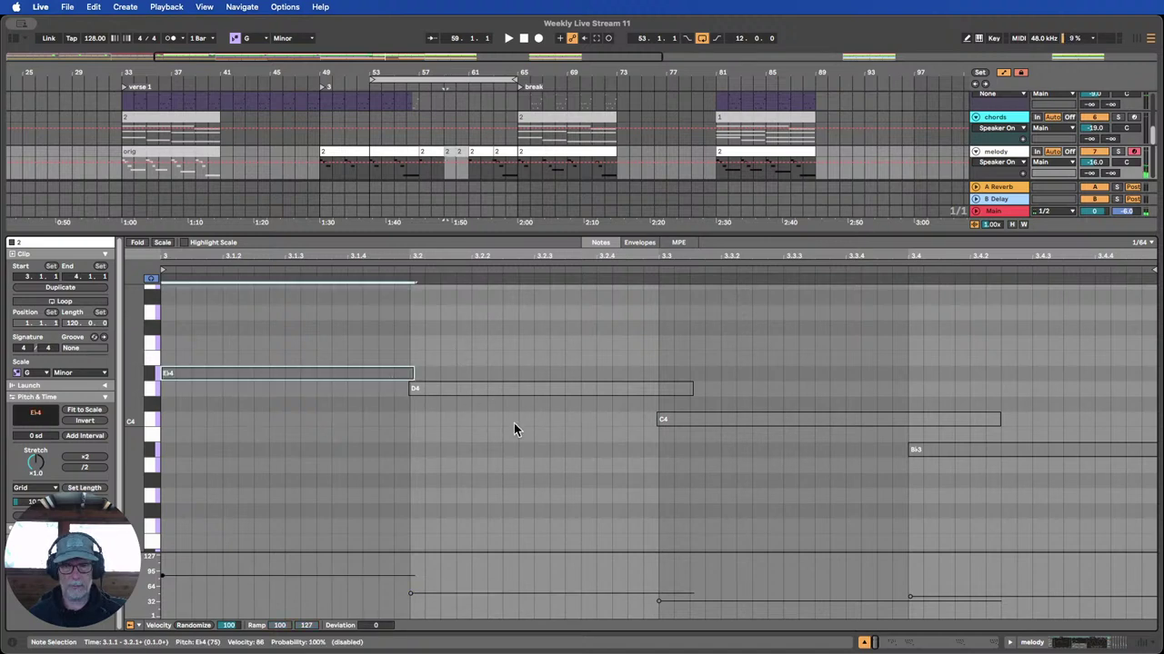
pyautogui.click(746, 419)
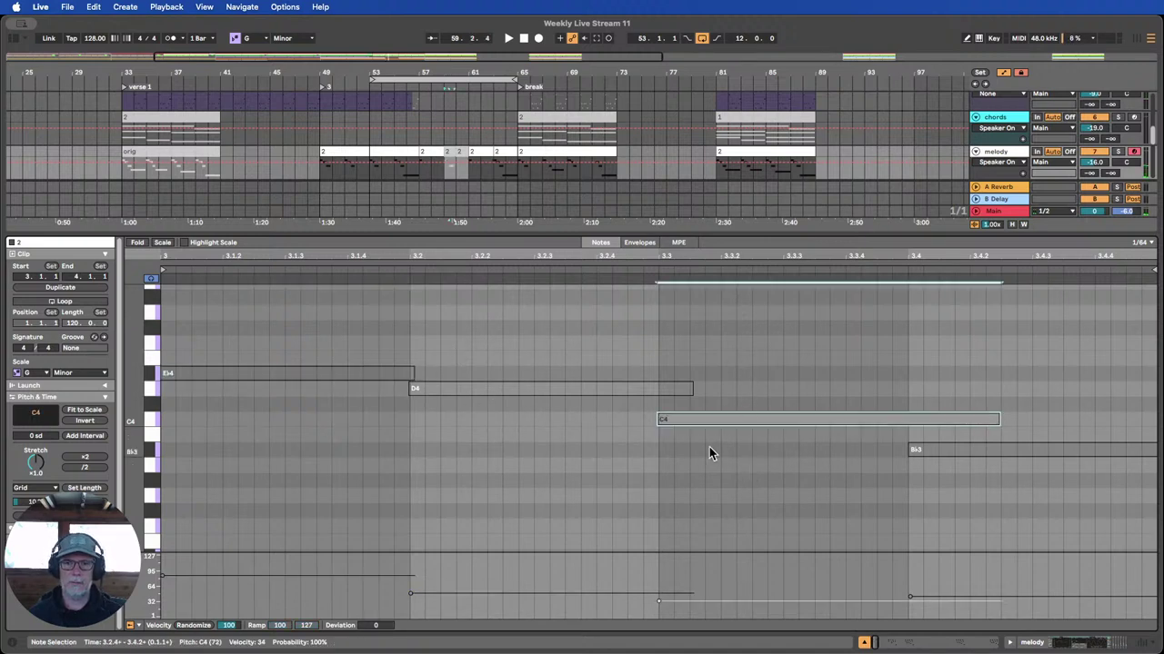
# Play from bar 56 with the note editor closed, and reactivate the melody clips at bars 59 and 60.
pyautogui.click(414, 88)
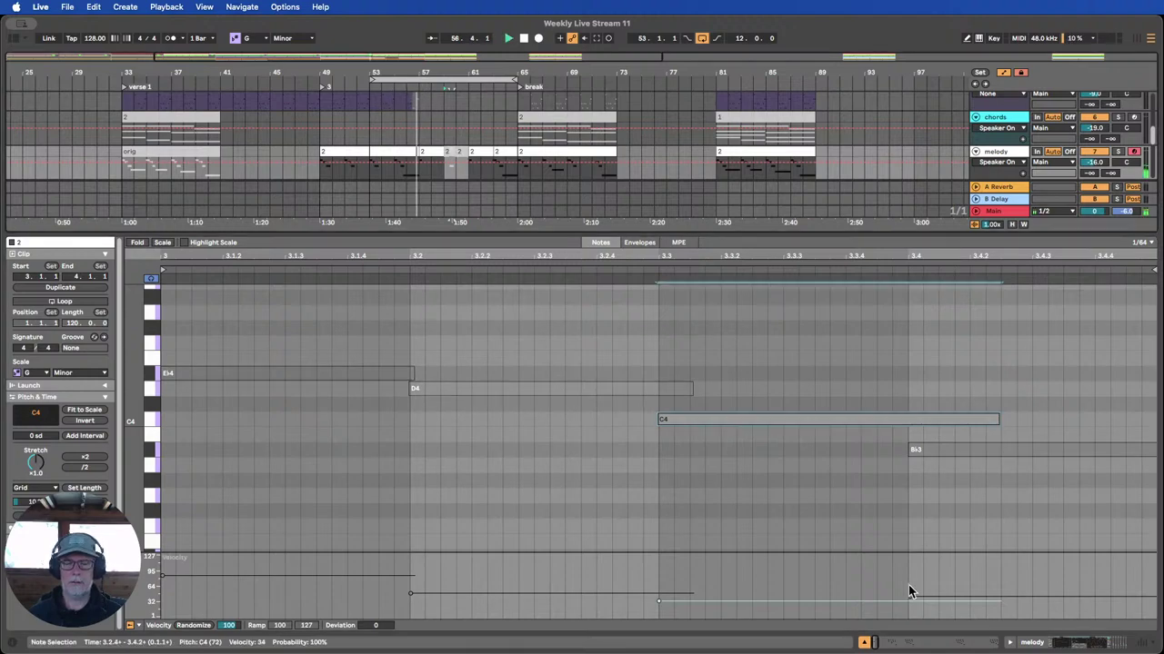
pyautogui.click(864, 642)
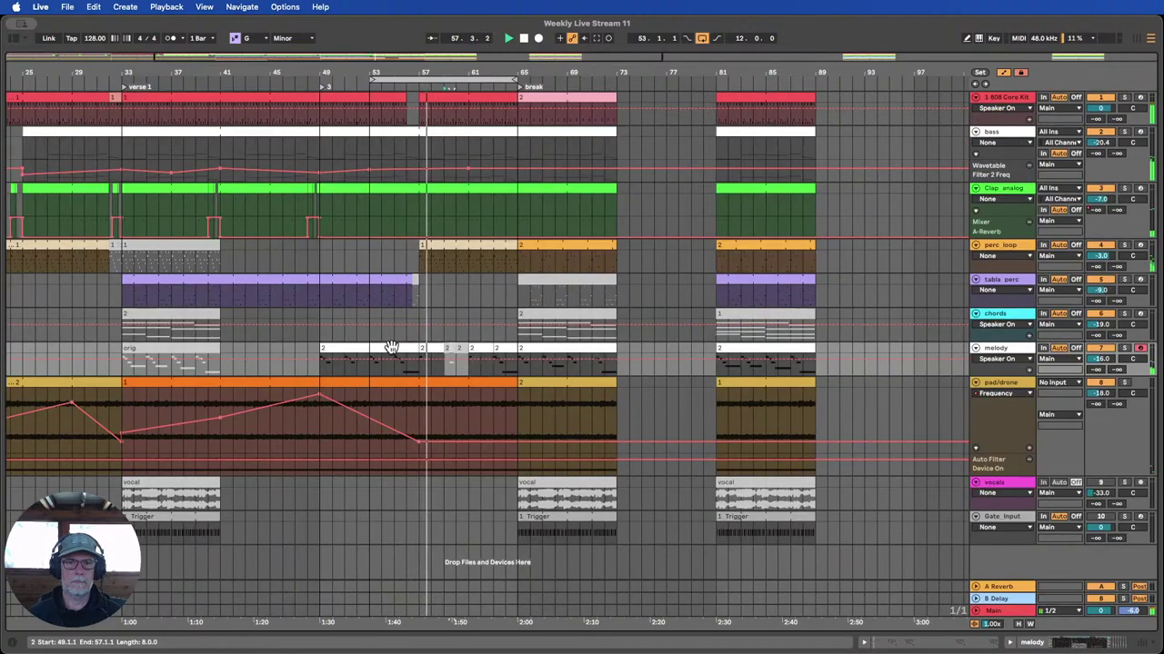
pyautogui.click(450, 350)
pyautogui.click(462, 350)
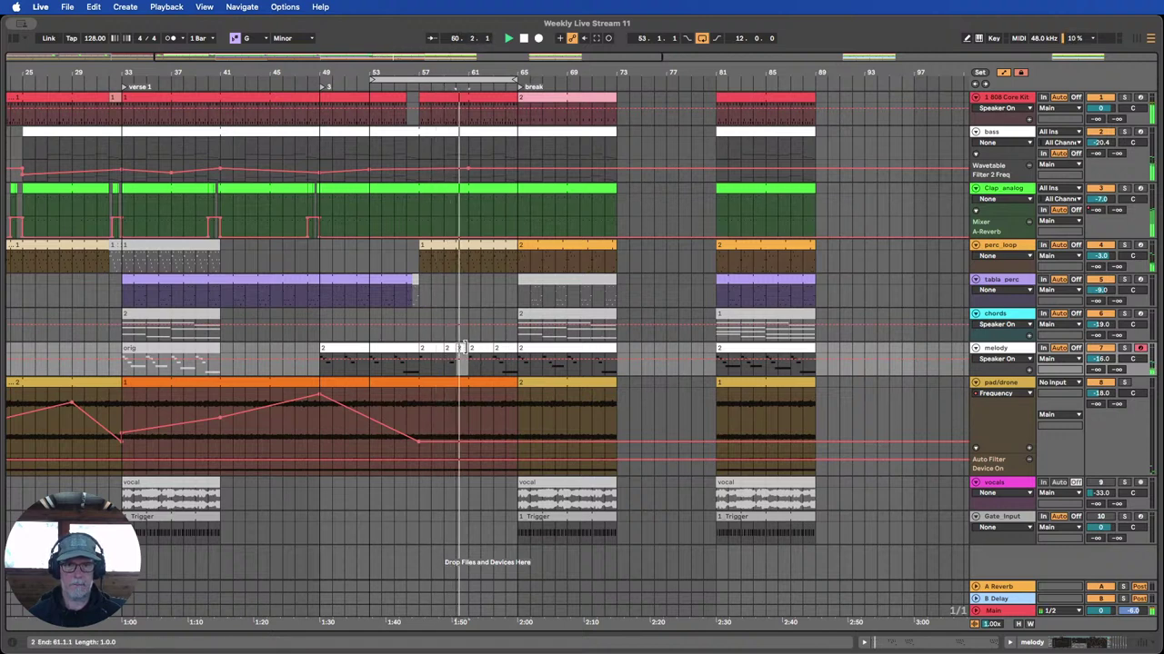
pyautogui.click(477, 349)
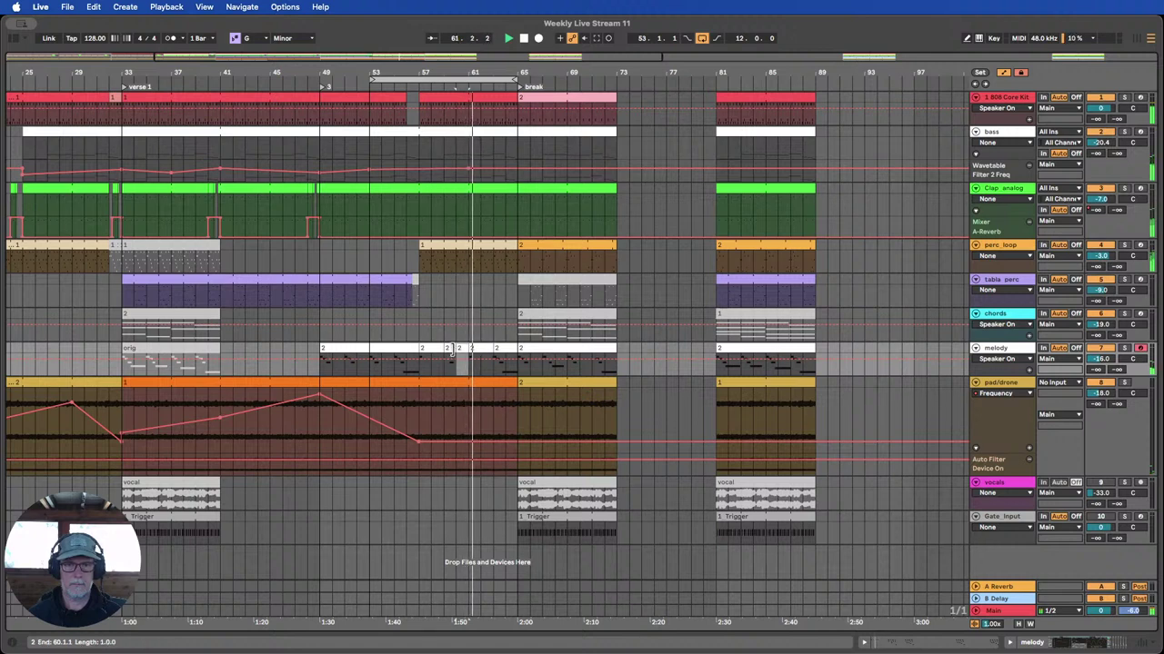
pyautogui.click(460, 357)
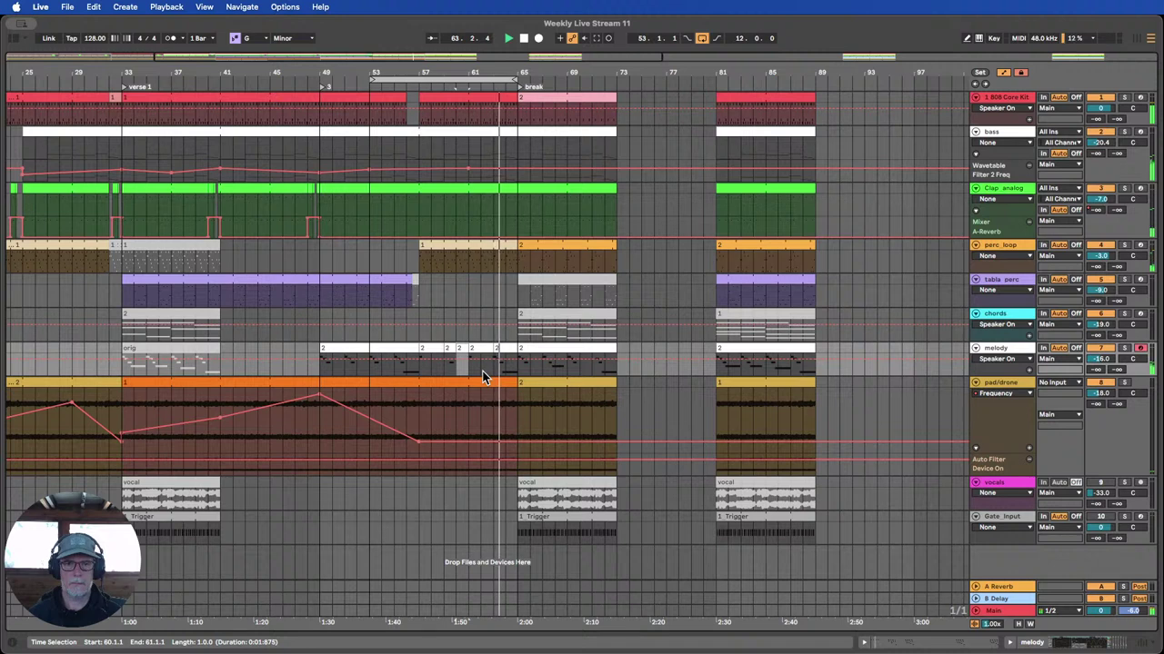
# Ramp the pad/drone Frequency automation up from bar 57 to about 1.80 kHz at bar 65, and play from bar 53.
pyautogui.click(448, 314)
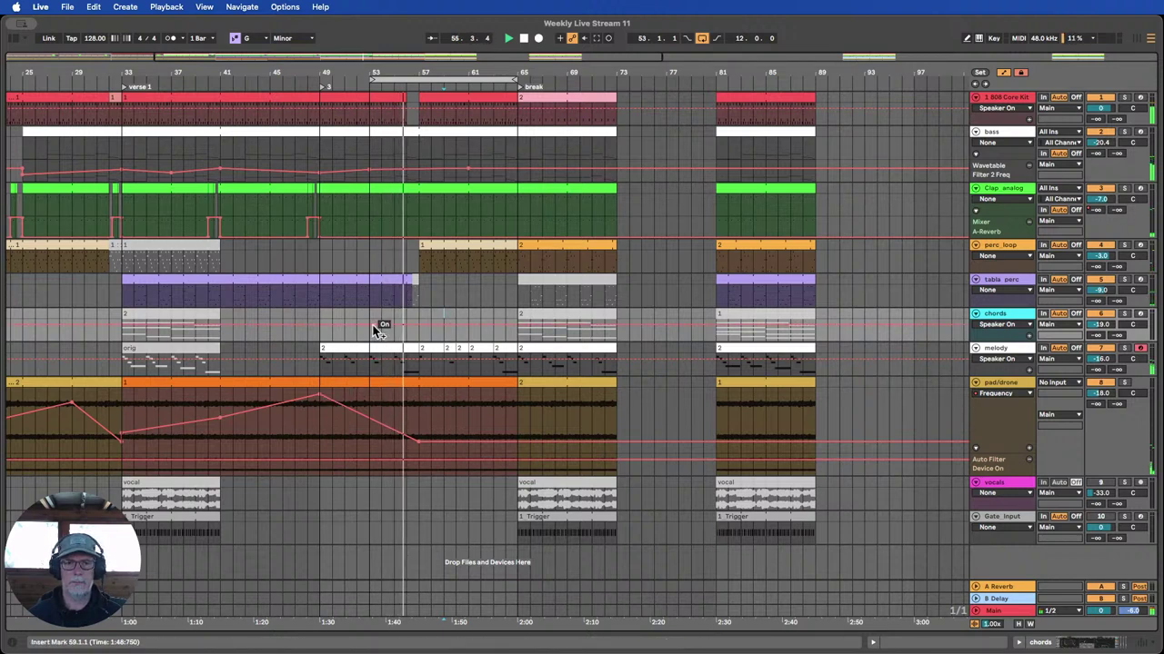
pyautogui.click(458, 437)
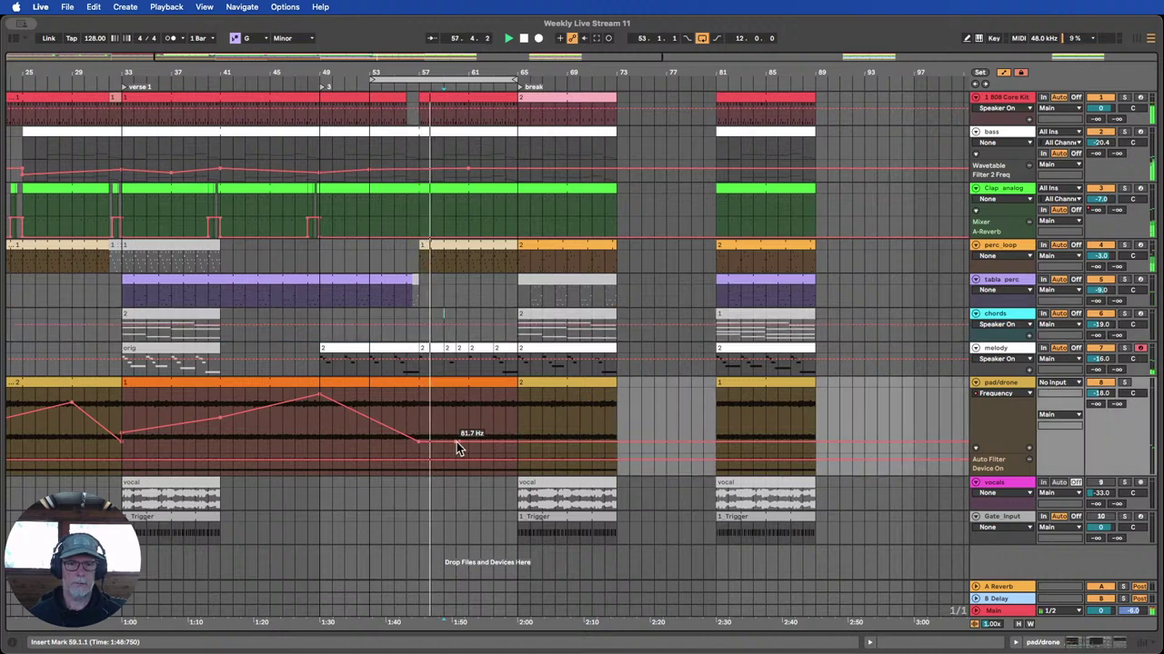
pyautogui.moveTo(456, 444); pyautogui.dragTo(516, 412)
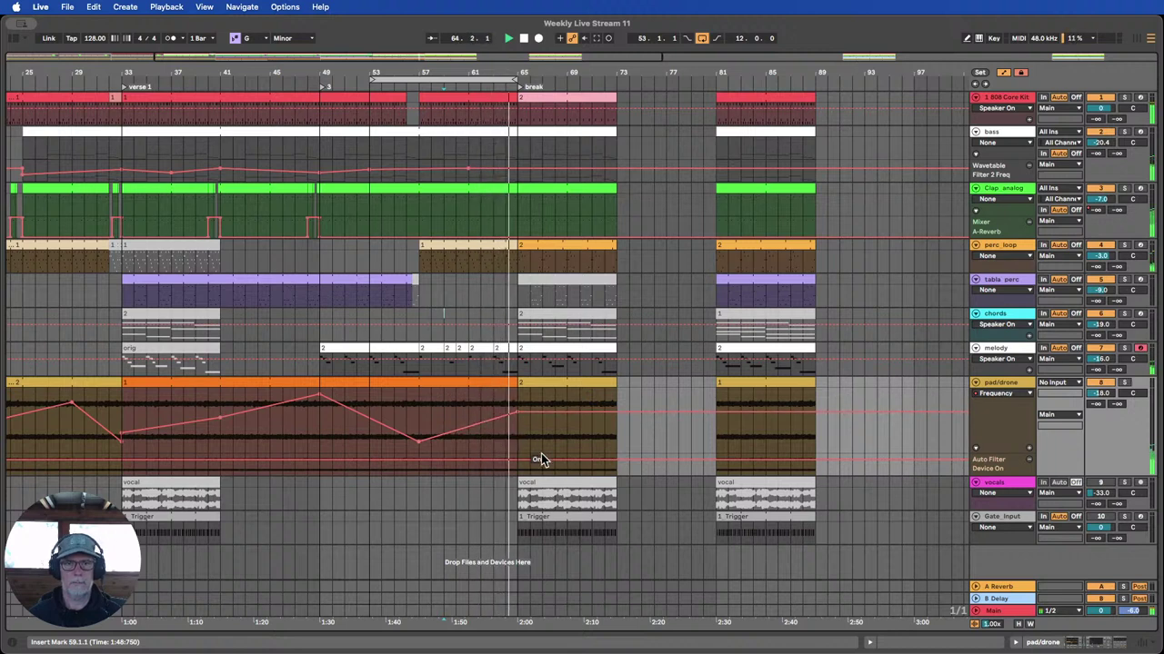
pyautogui.click(376, 61)
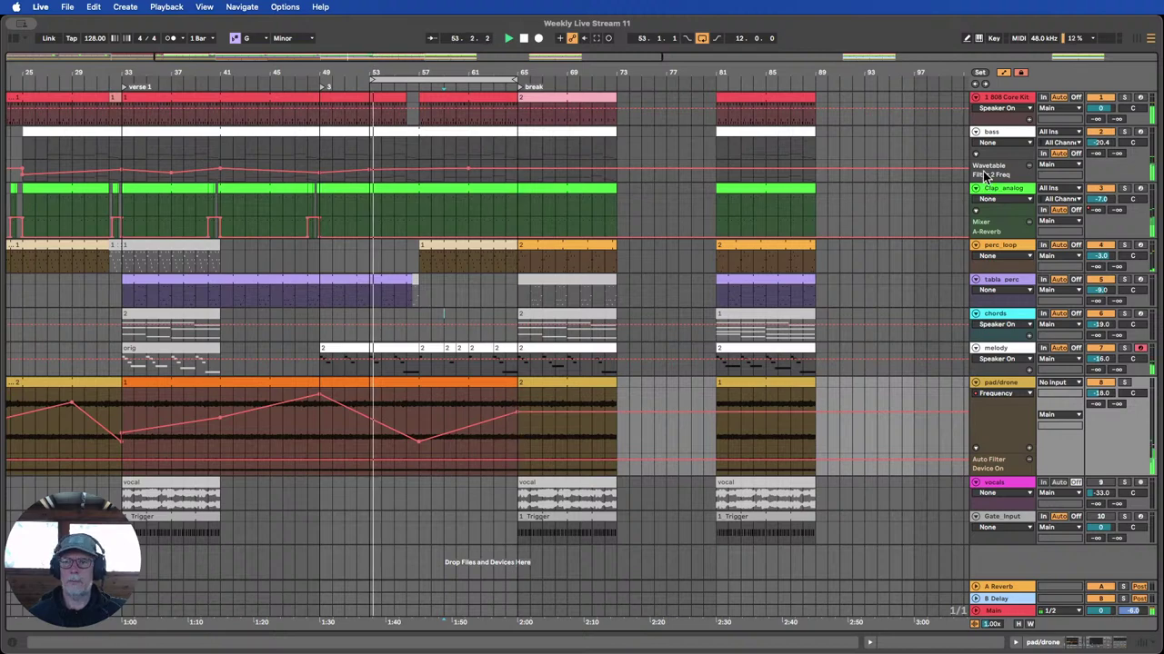
# Enlarge the bass track and ramp its Filter 2 Freq automation up from bar 61 to bar 65.
pyautogui.moveTo(982, 182); pyautogui.dragTo(989, 248)
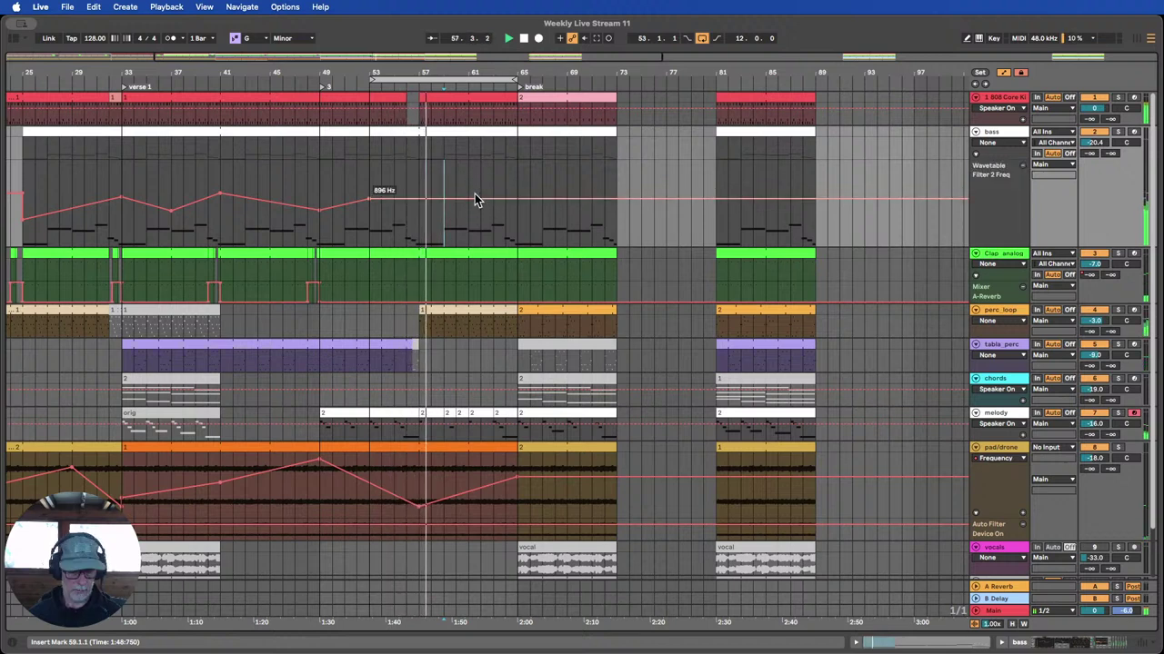
pyautogui.moveTo(501, 193); pyautogui.dragTo(517, 164)
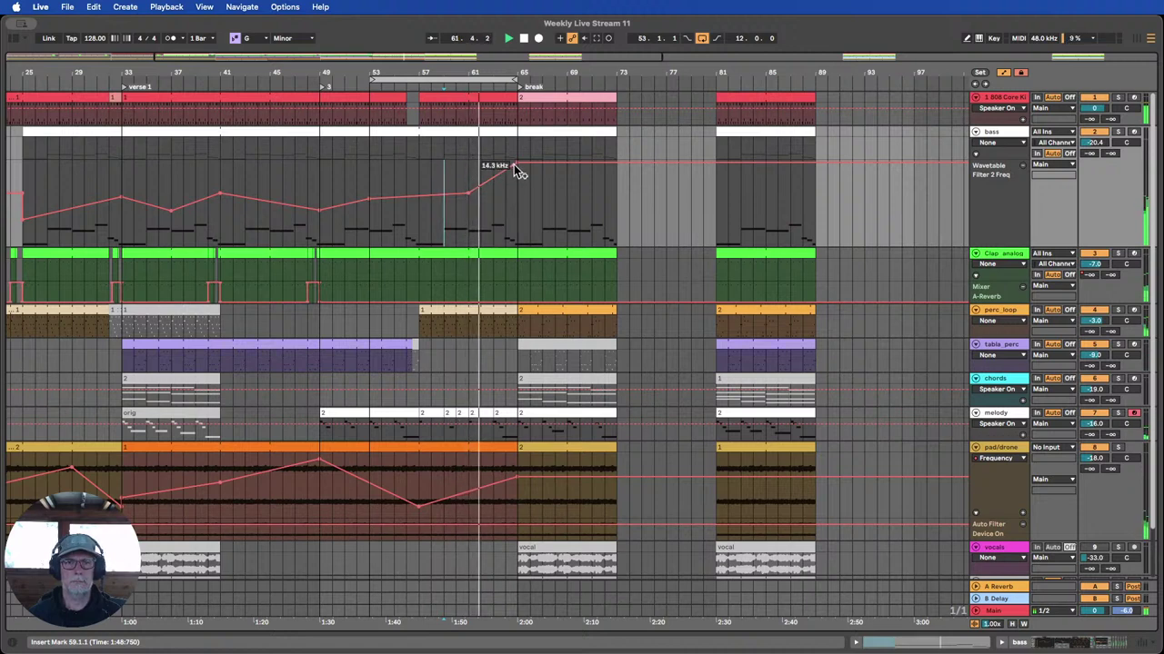
pyautogui.moveTo(516, 165); pyautogui.dragTo(517, 179)
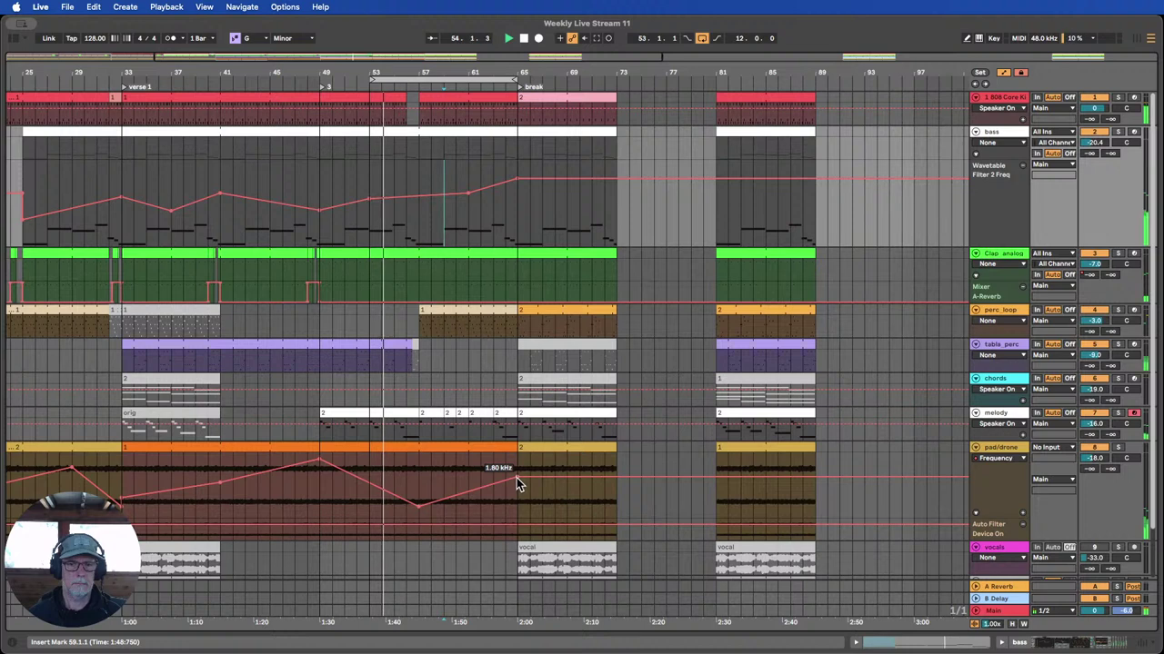
# Shape the pad/drone Frequency automation to peak at bar 63 and fall back by bar 65, and extend the loop's start to bar 49.
pyautogui.moveTo(516, 478); pyautogui.dragTo(517, 509)
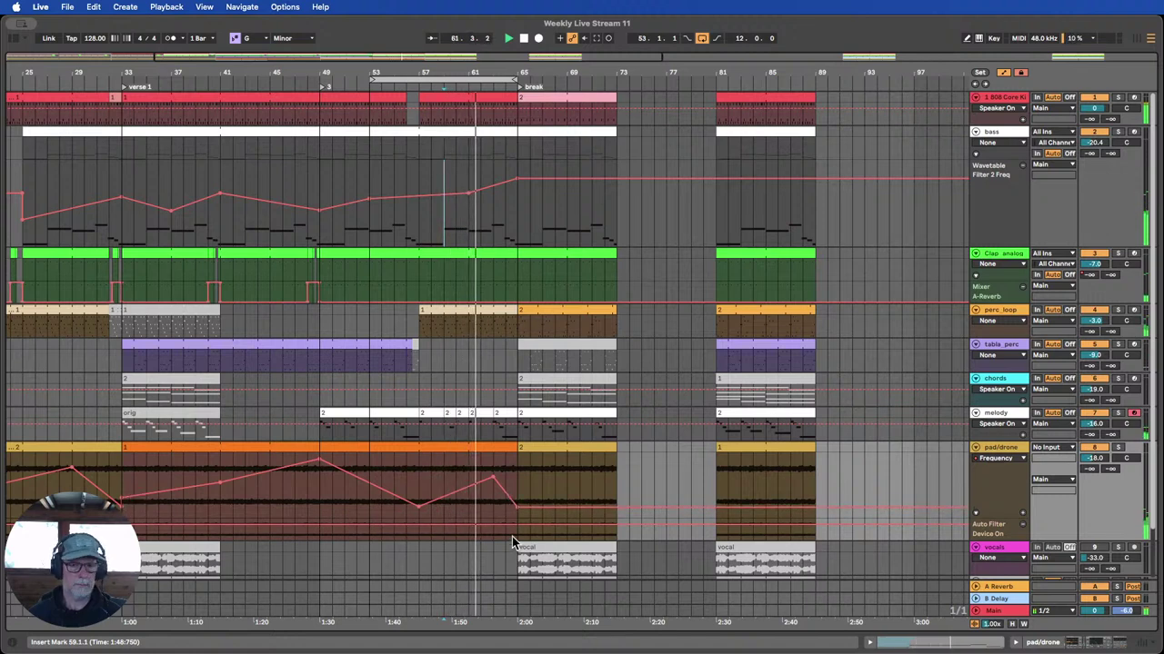
pyautogui.moveTo(516, 507); pyautogui.dragTo(517, 506)
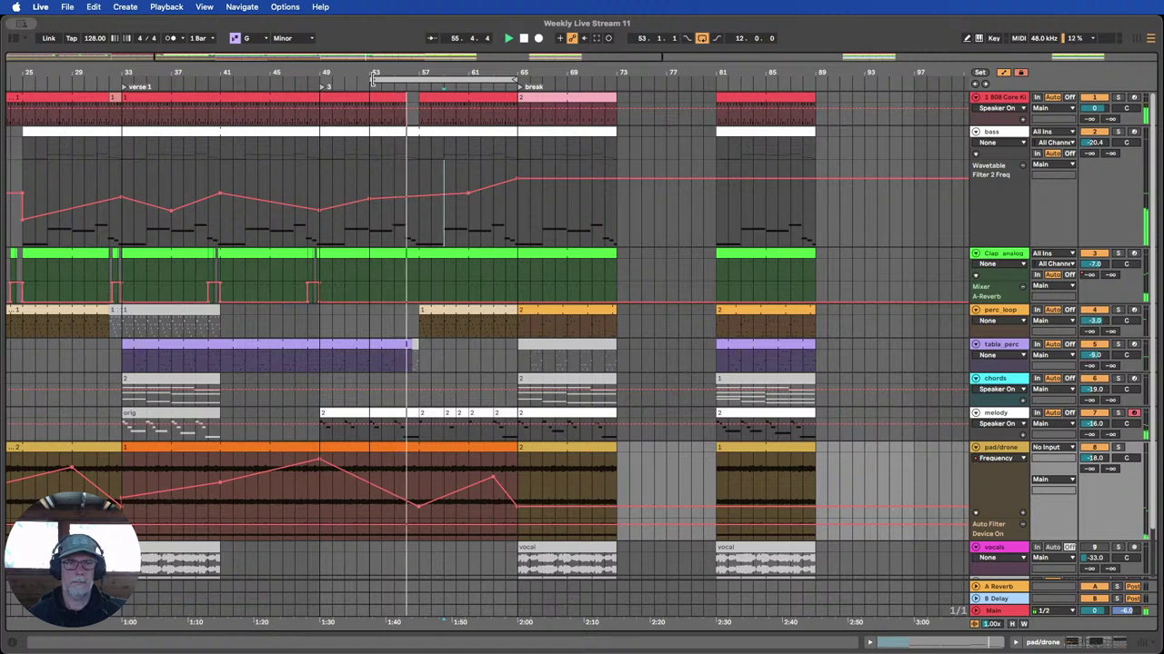
pyautogui.moveTo(372, 80); pyautogui.dragTo(311, 82)
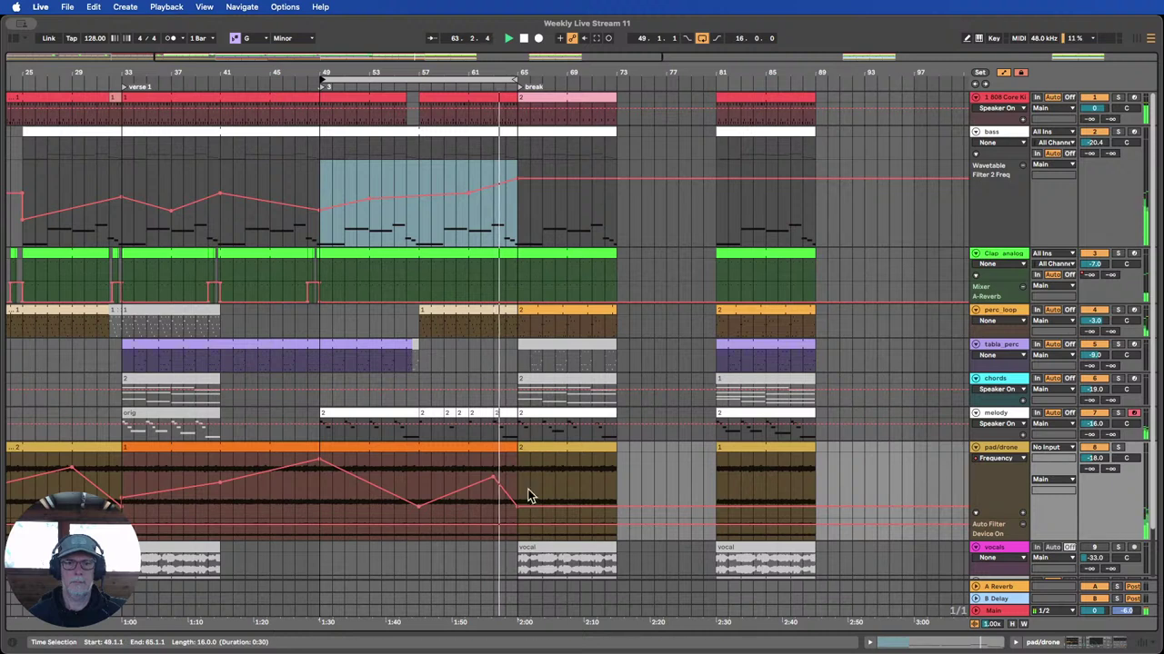
# Lower the pad/drone Frequency peak at bar 63 to about 1.07 kHz and stop playback.
pyautogui.moveTo(498, 487)
pyautogui.moveTo(493, 478); pyautogui.dragTo(493, 483)
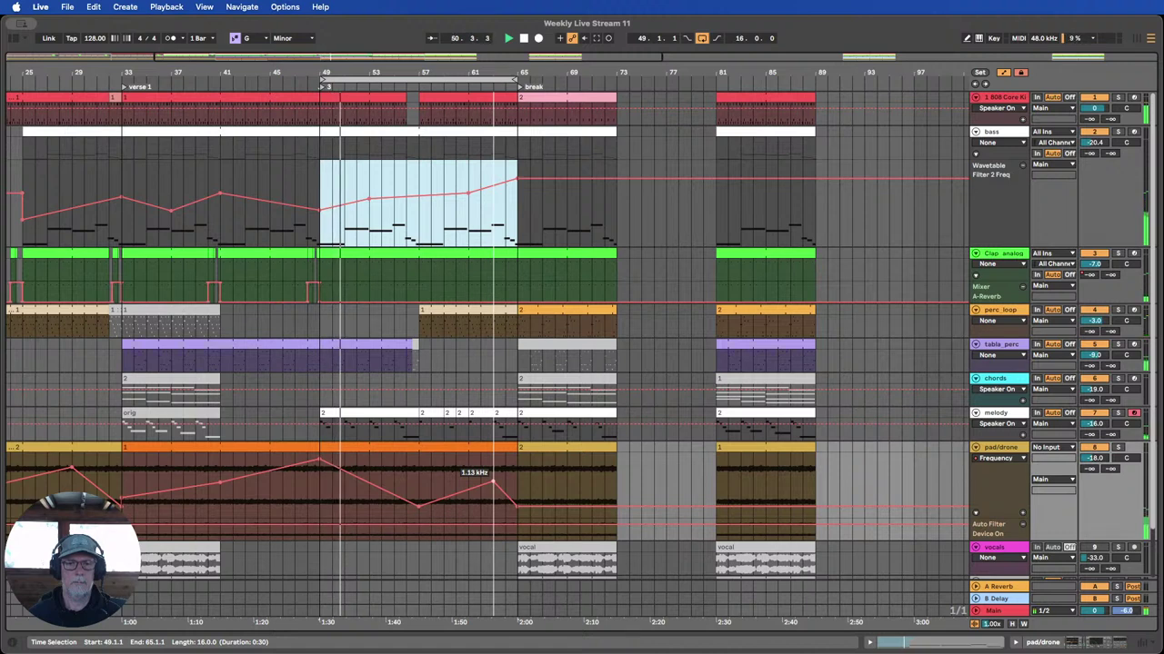
pyautogui.click(493, 484)
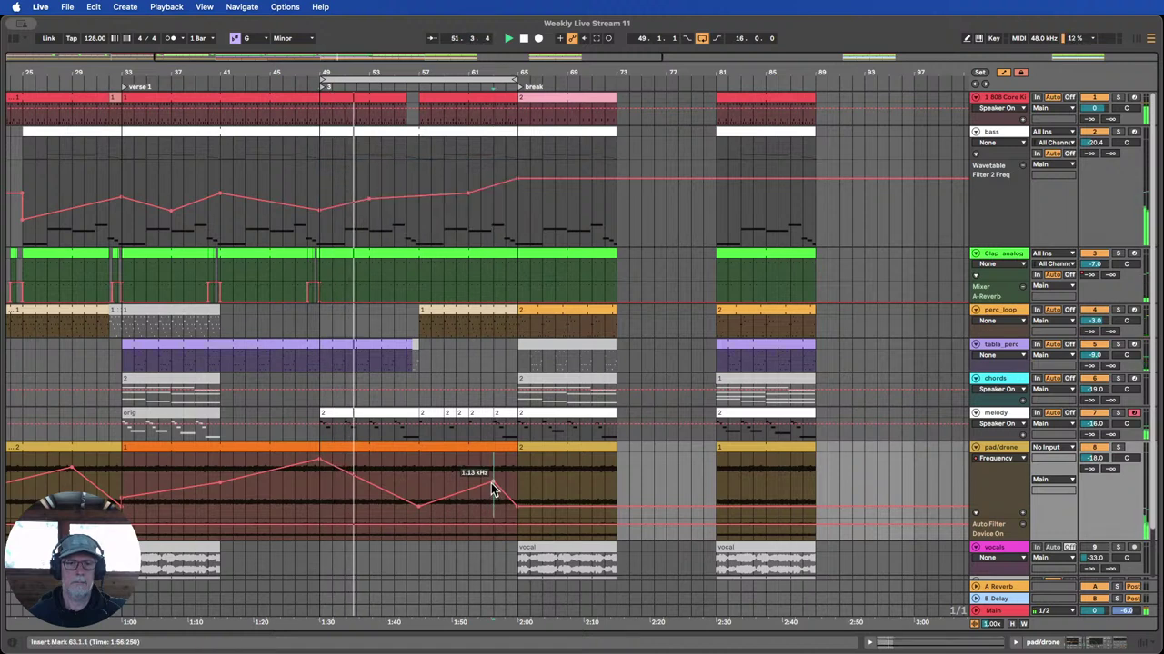
pyautogui.moveTo(493, 485); pyautogui.dragTo(493, 484)
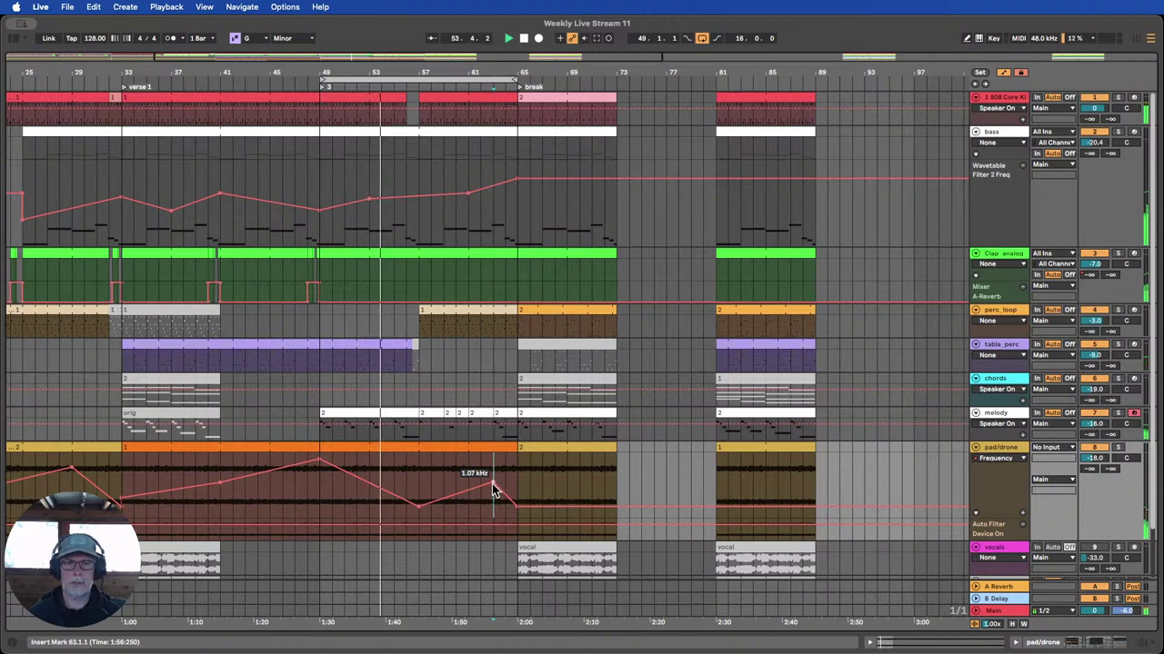
pyautogui.click(523, 38)
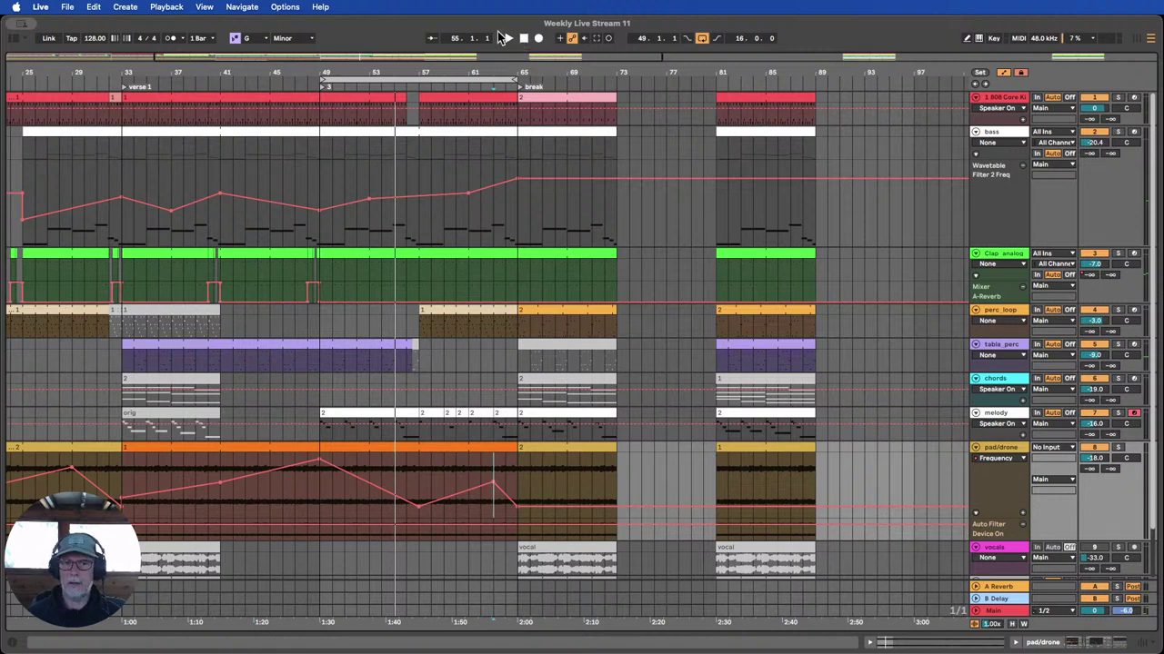
pyautogui.moveTo(320, 355); pyautogui.dragTo(416, 354)
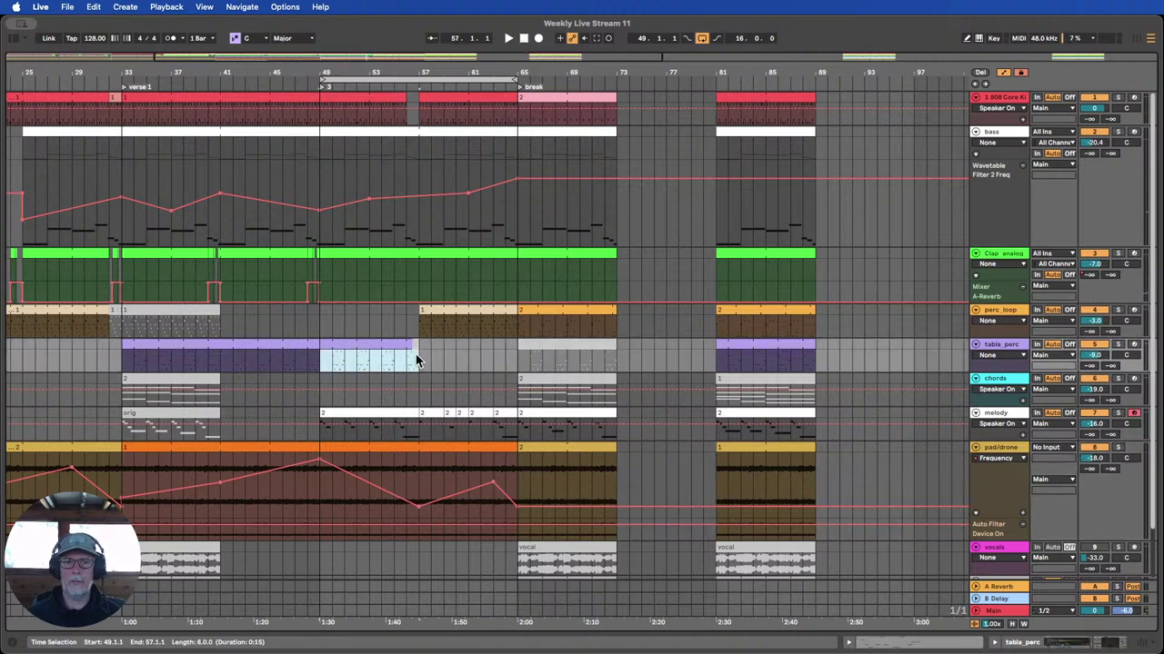
pyautogui.press('0')
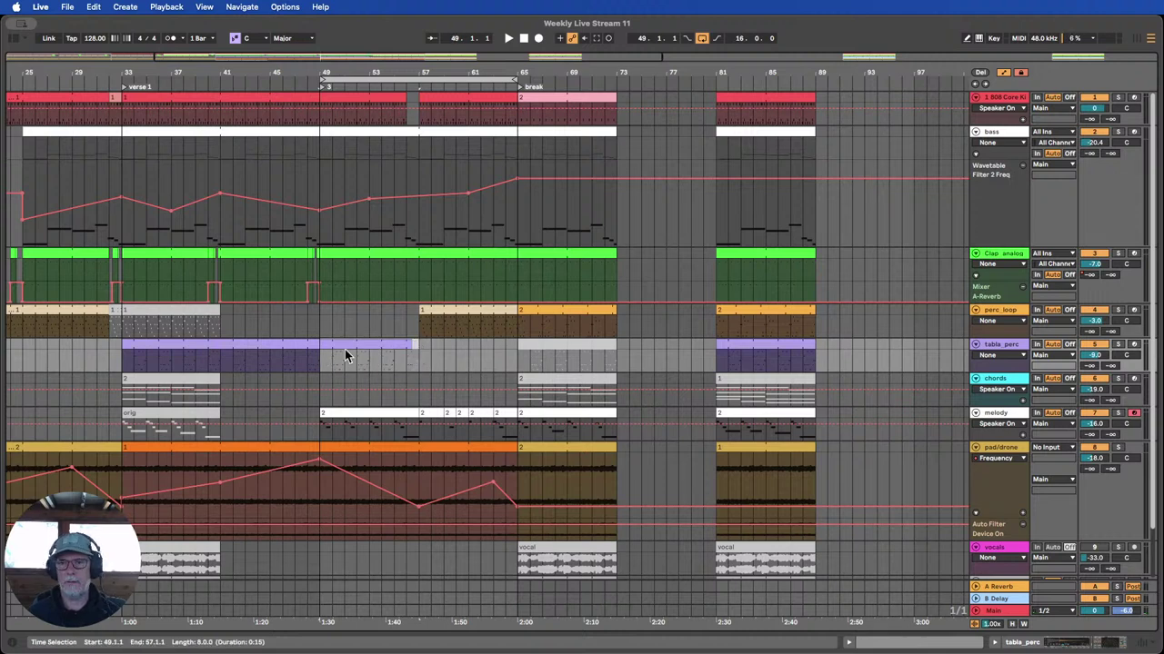
pyautogui.press('0')
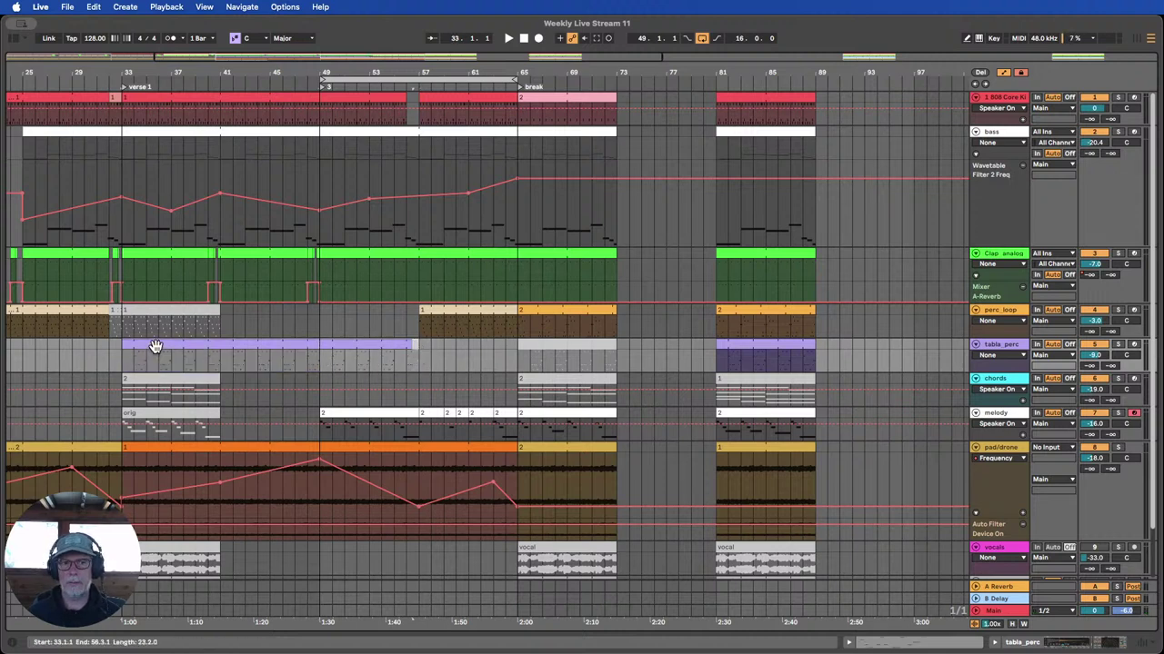
pyautogui.click(437, 311)
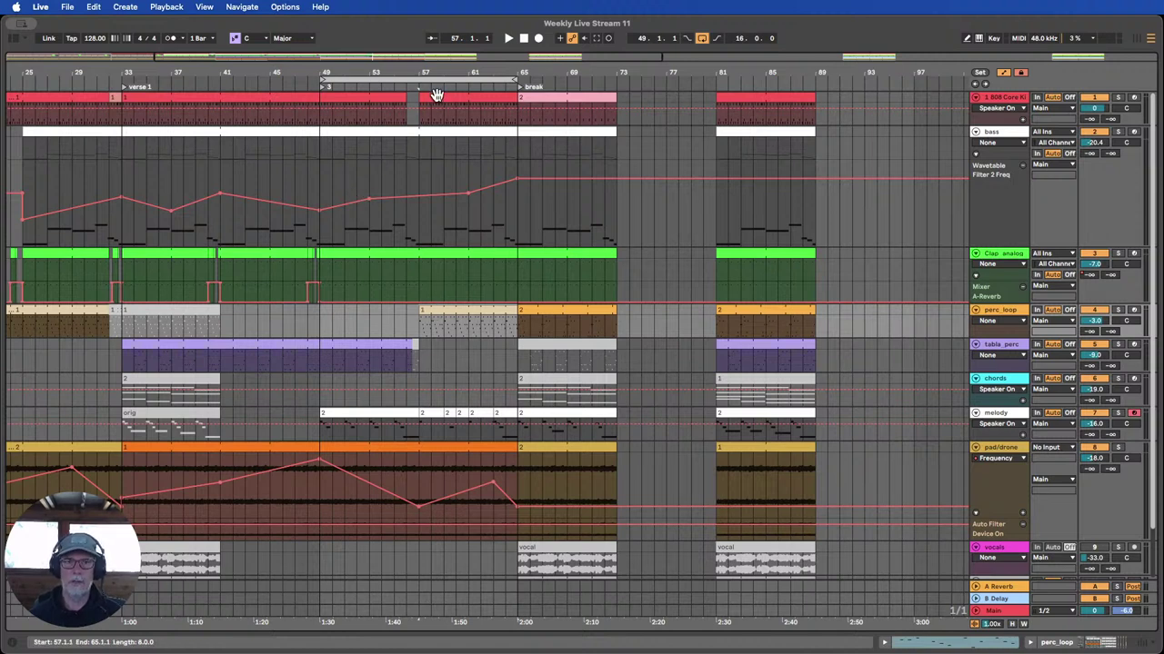
# Listen to the transition into the break with the loop set to bars 57 to 73, and stop playback.
pyautogui.click(406, 86)
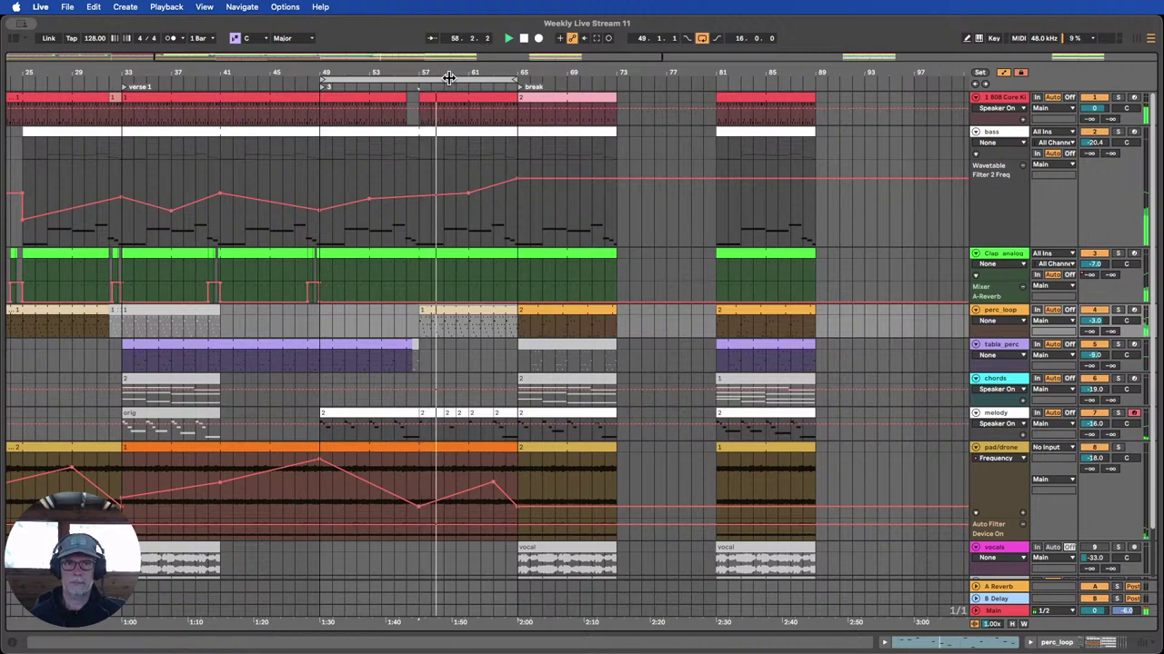
pyautogui.moveTo(447, 72); pyautogui.dragTo(470, 74)
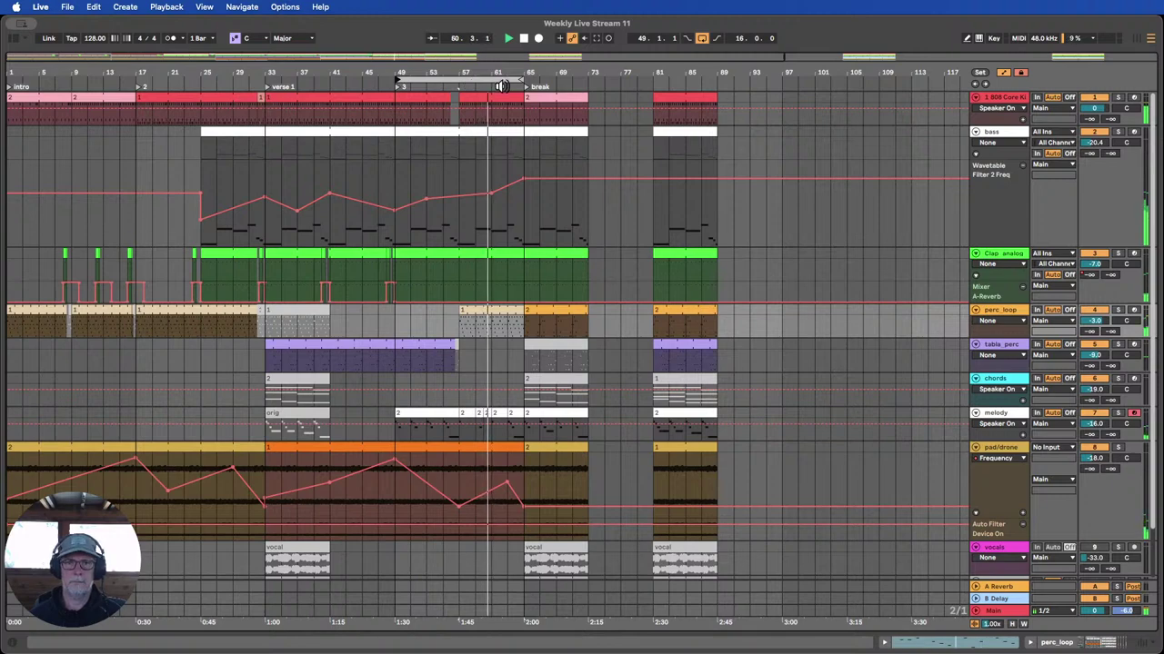
pyautogui.moveTo(498, 80); pyautogui.dragTo(589, 191)
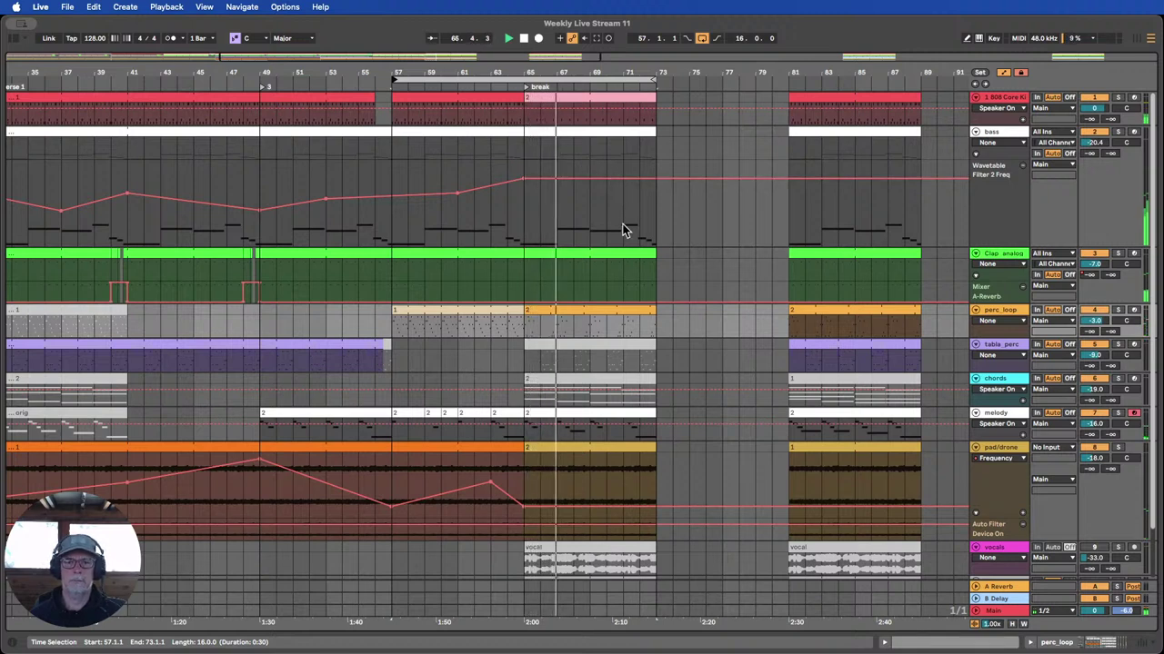
pyautogui.click(523, 38)
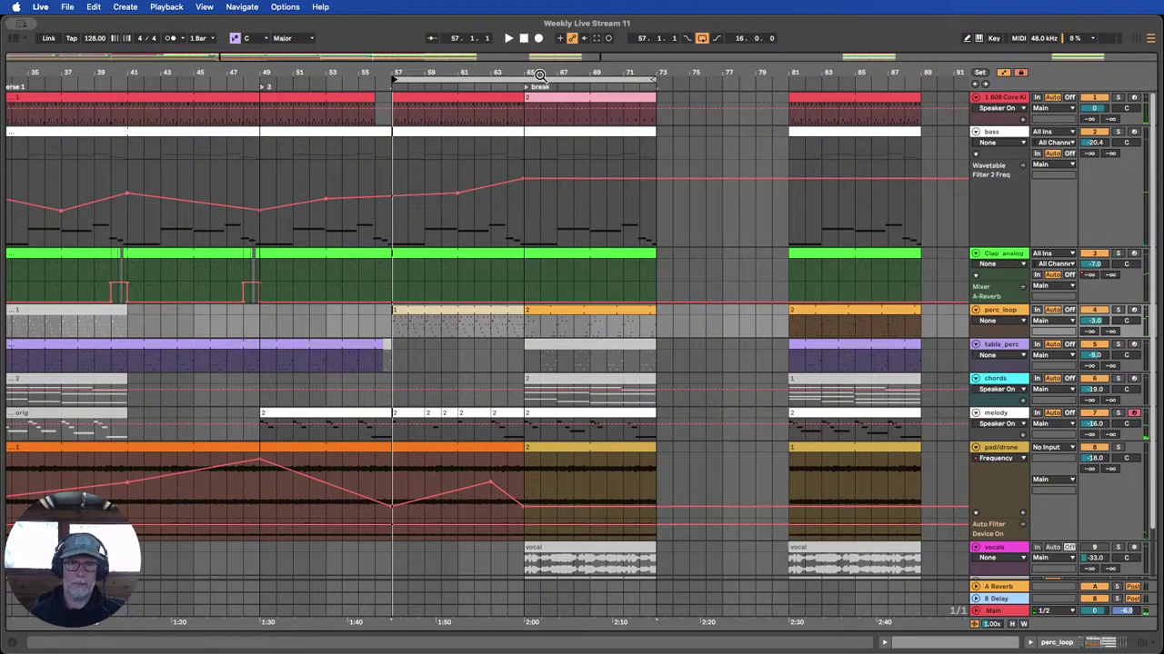
# Mute the perc_loop clip in the break, bars 65 to 73, and delete it.
pyautogui.moveTo(540, 73); pyautogui.dragTo(530, 55)
pyautogui.click(534, 313)
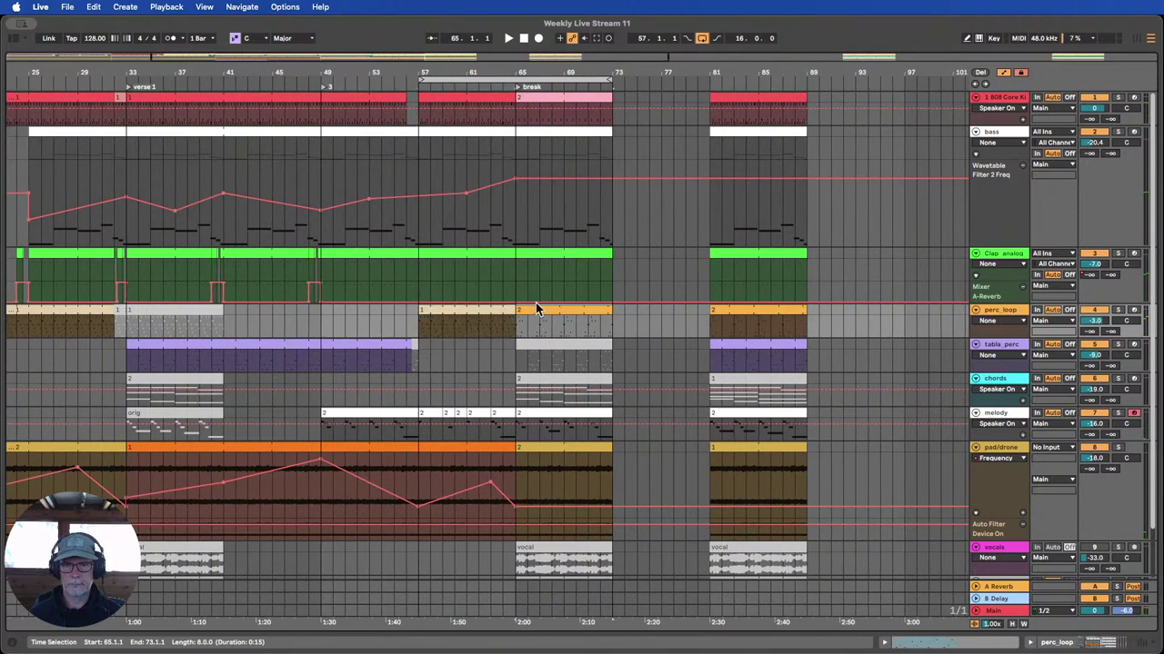
pyautogui.press('0')
pyautogui.click(753, 311)
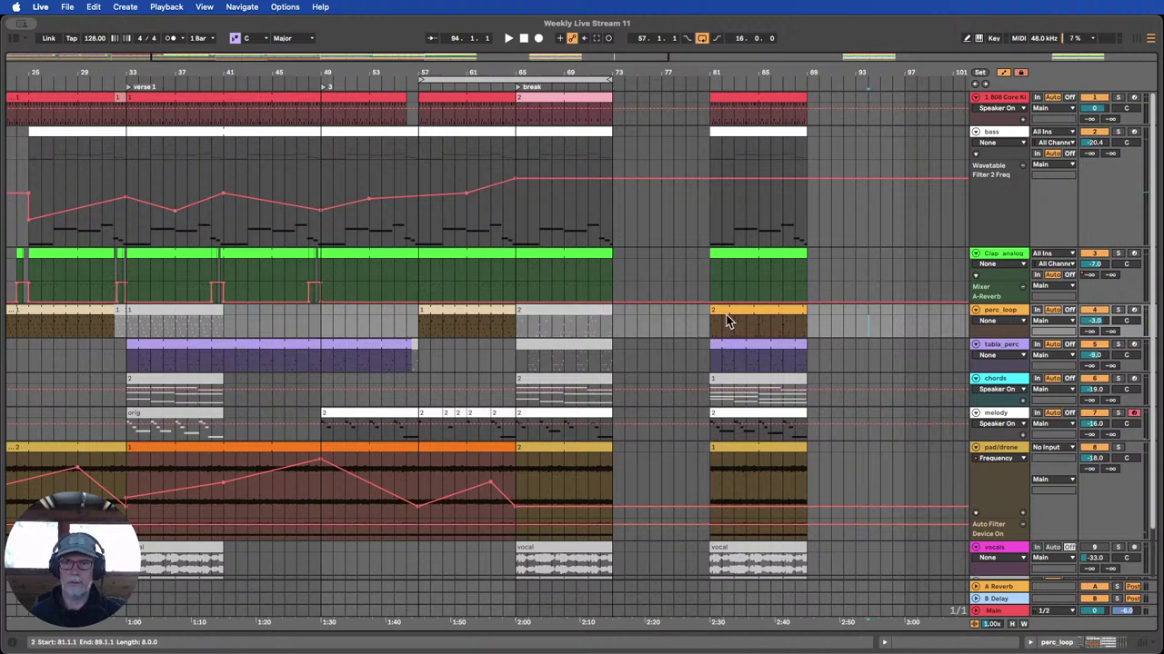
pyautogui.click(555, 312)
pyautogui.click(556, 320)
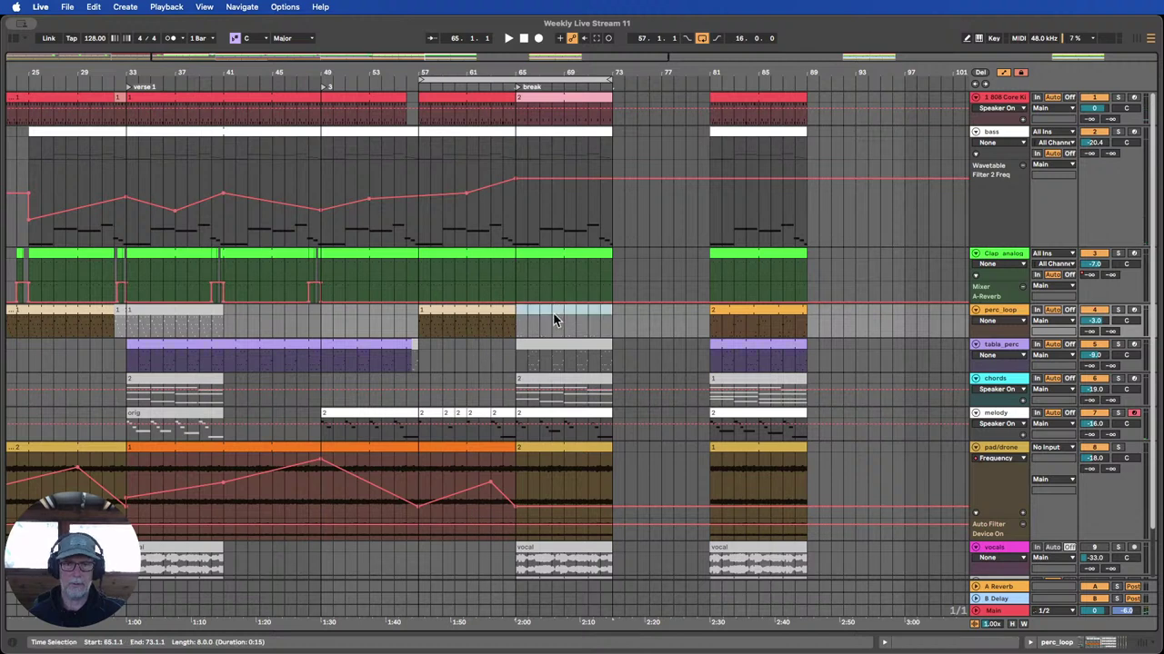
pyautogui.press('Delete')
pyautogui.click(634, 323)
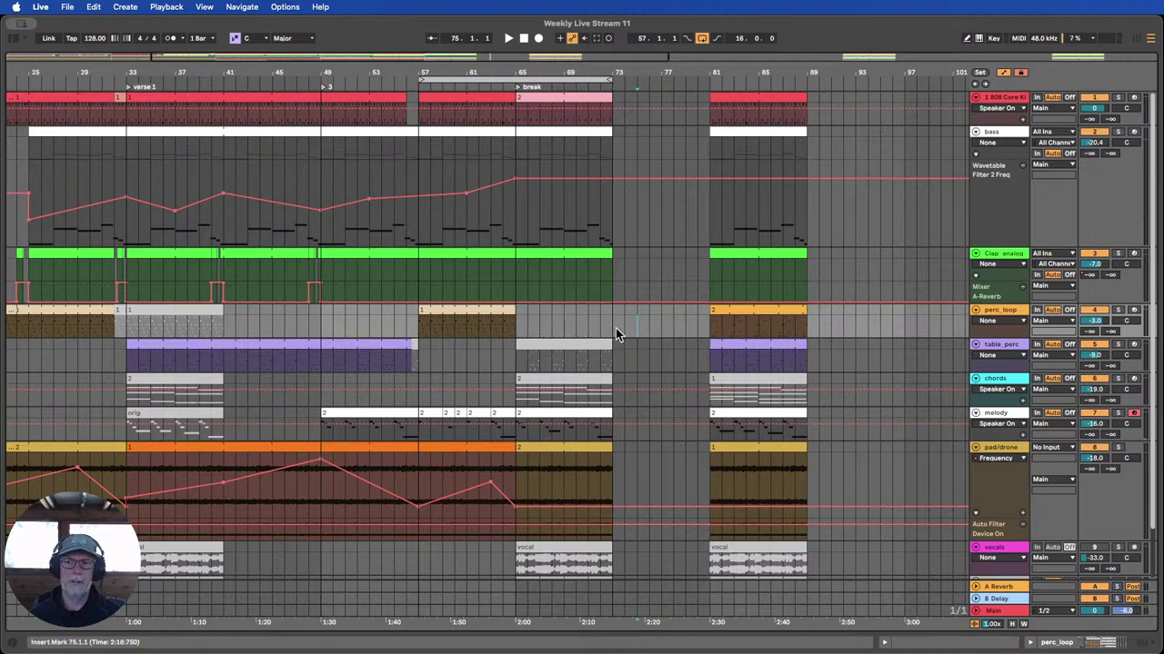
# Delete the tabla_perc clip in the break, bars 65 to 73.
pyautogui.click(553, 345)
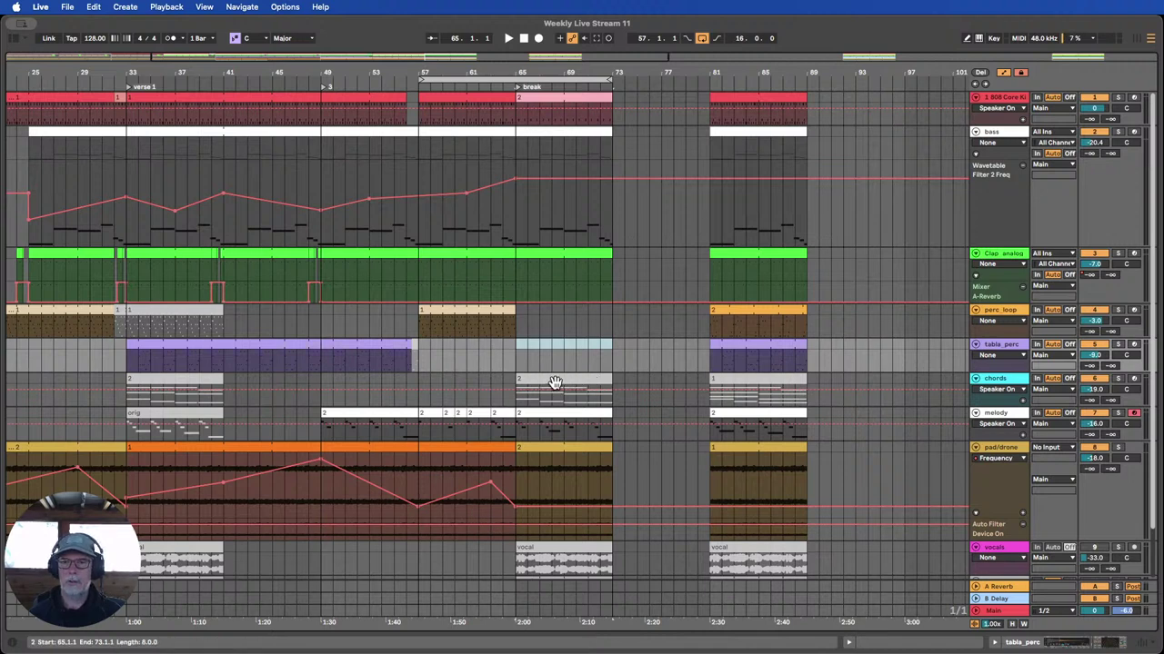
pyautogui.click(612, 348)
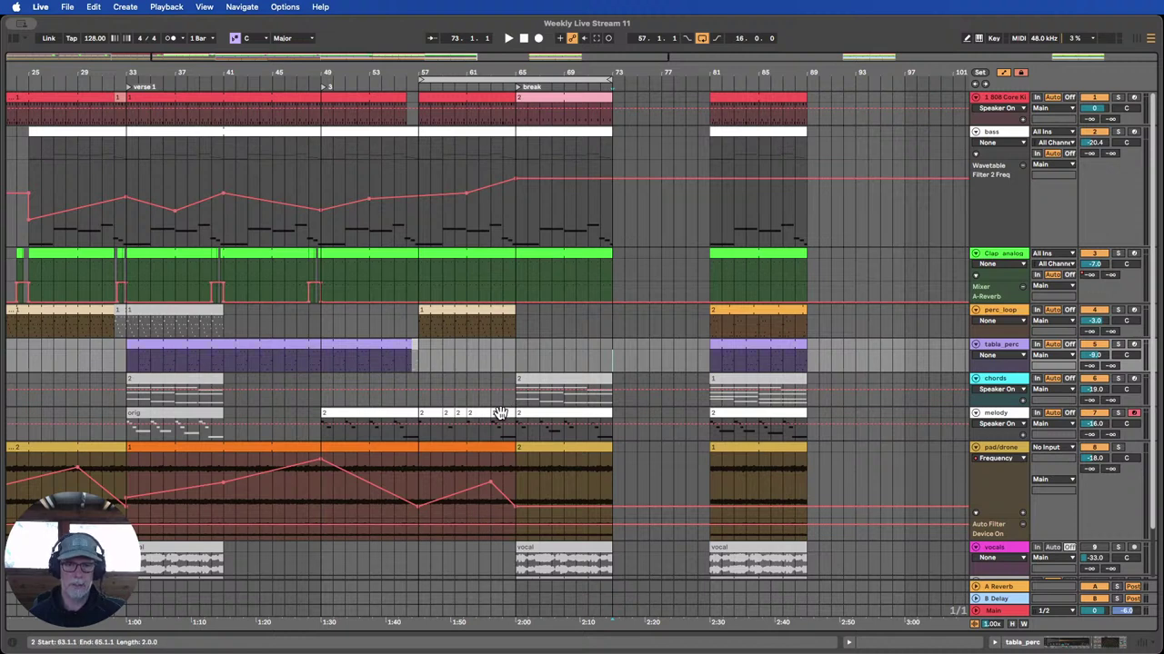
# Consolidate the melody clips from bar 57 to 65 into one light blue clip named neu.
pyautogui.click(428, 416)
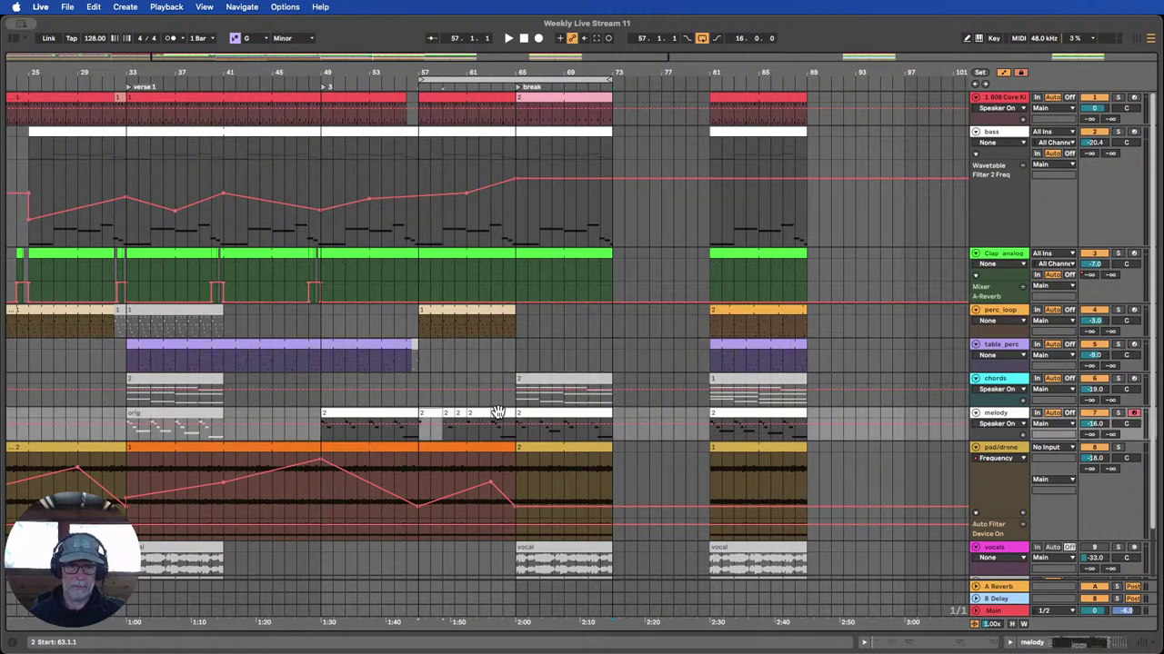
pyautogui.keyDown('shift'); pyautogui.click(507, 413); pyautogui.keyUp('shift')
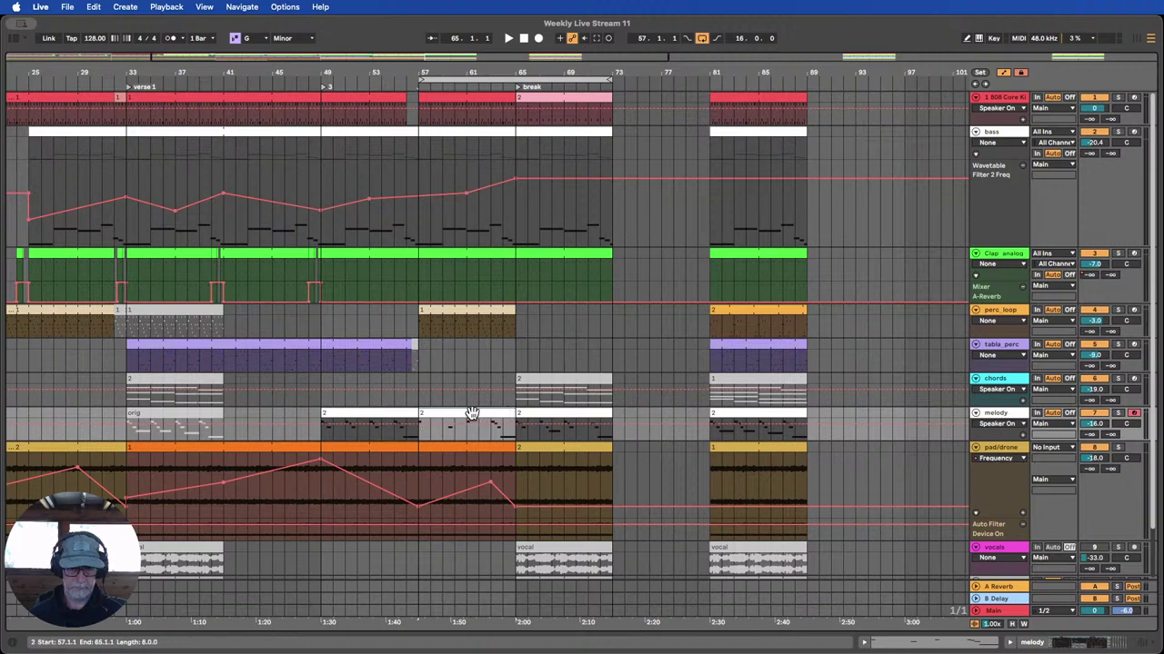
pyautogui.rightClick(470, 415)
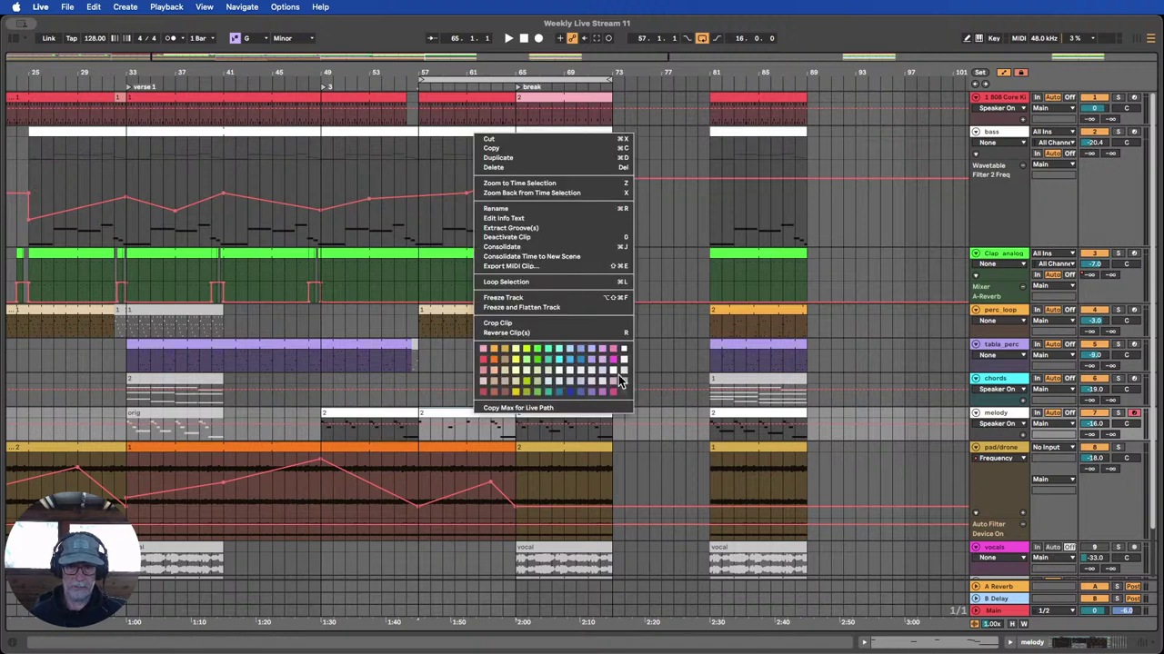
pyautogui.click(570, 350)
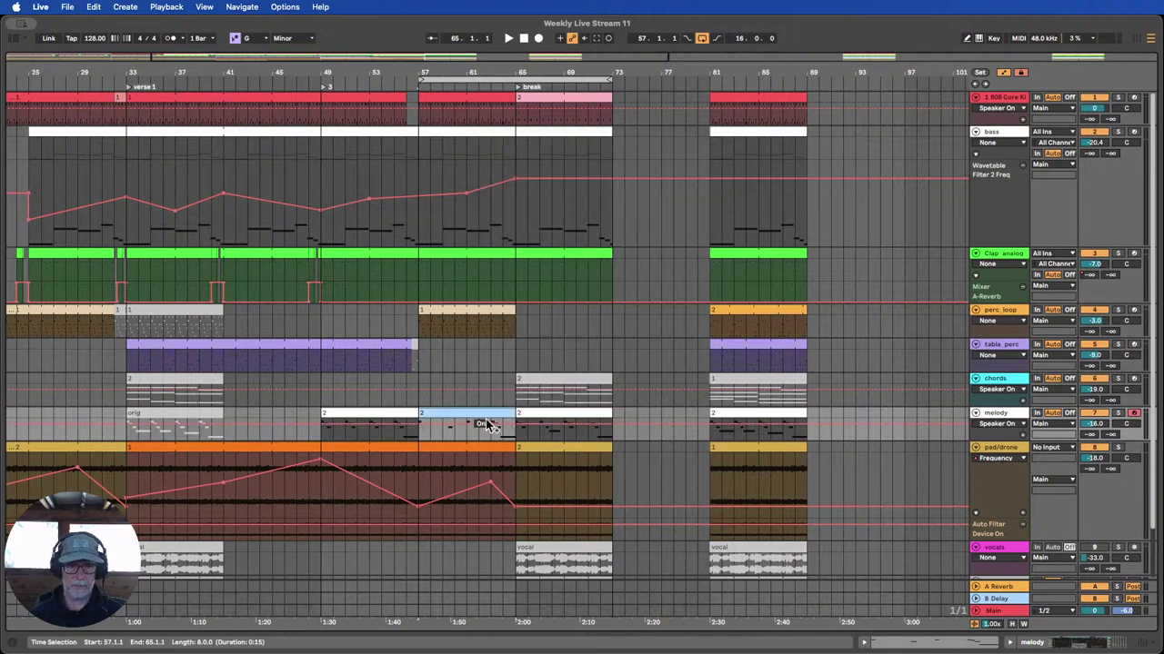
pyautogui.click(437, 413)
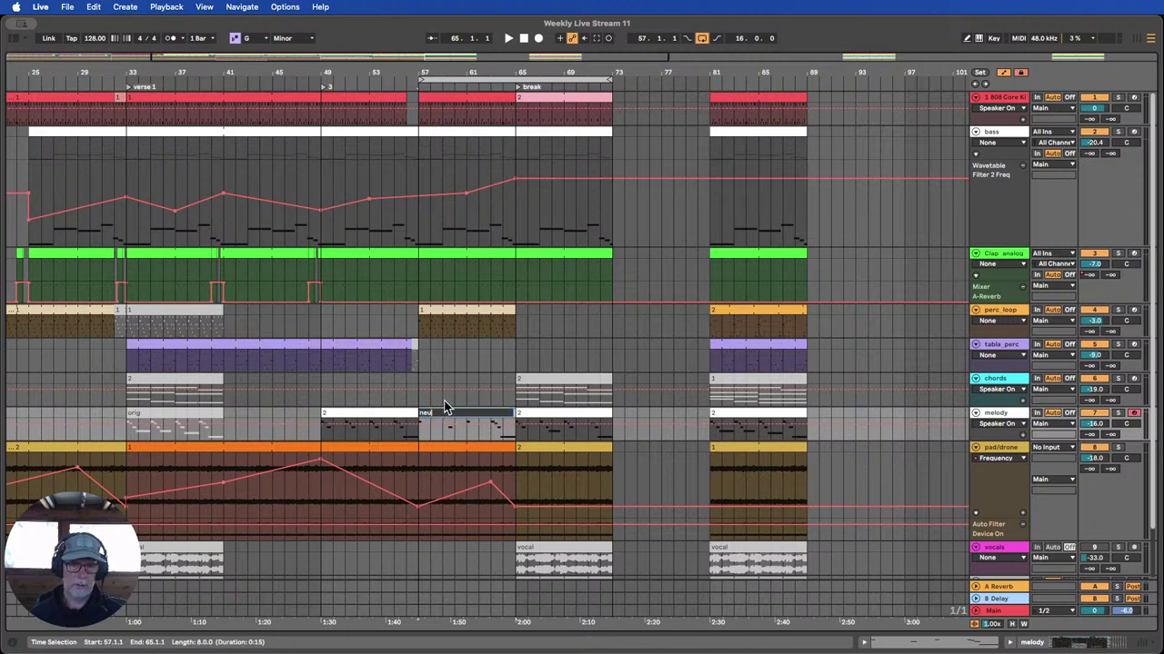
pyautogui.click(445, 396)
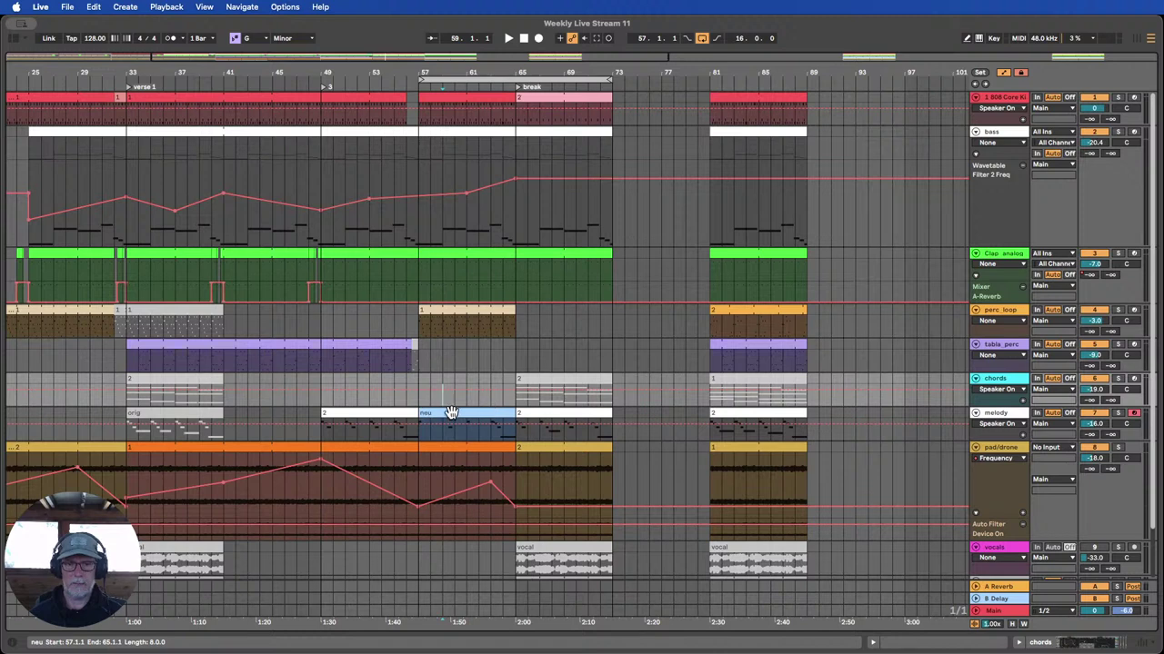
# Move the melody clip from bar 65 to bar 73.
pyautogui.click(568, 415)
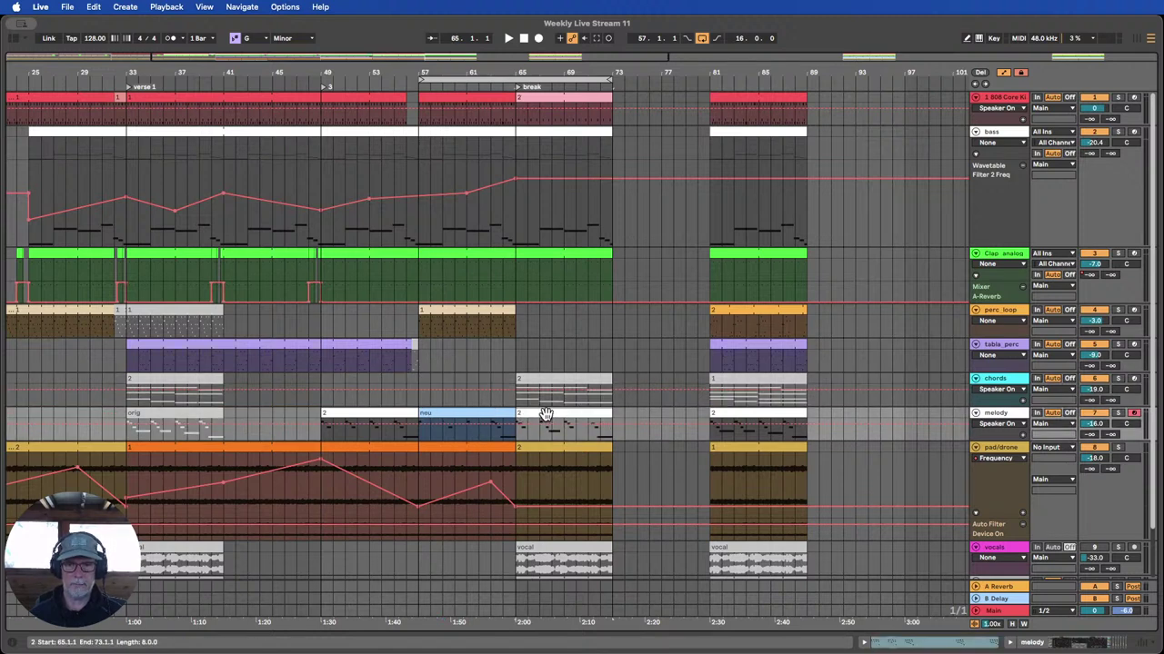
pyautogui.moveTo(545, 415); pyautogui.dragTo(645, 423)
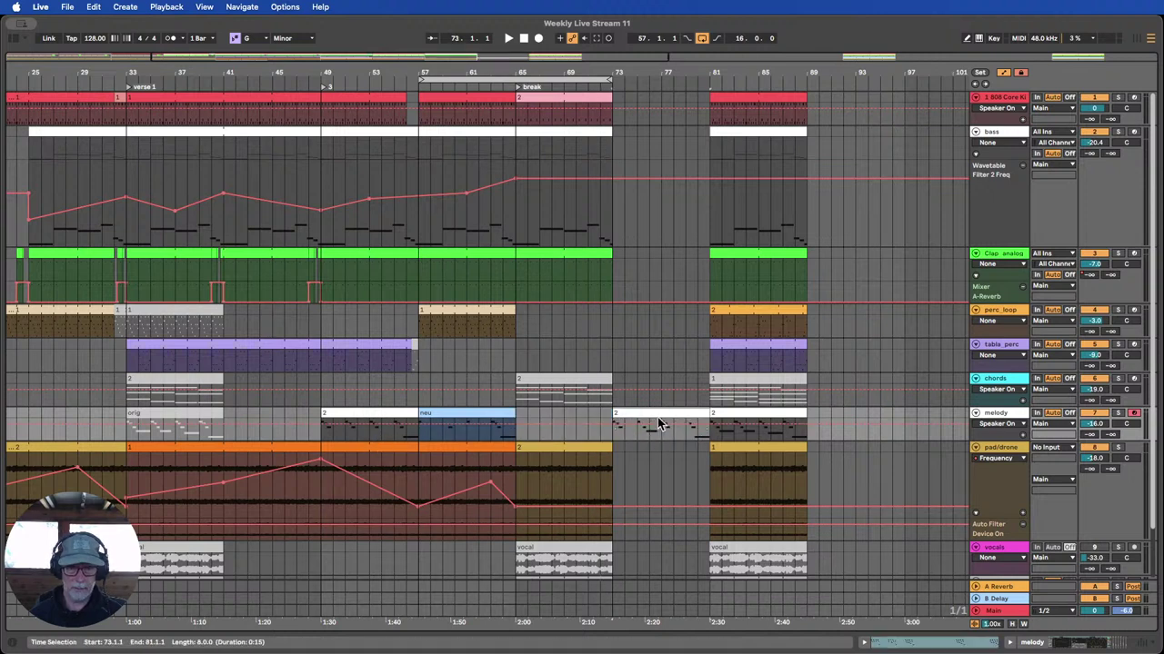
pyautogui.rightClick(654, 416)
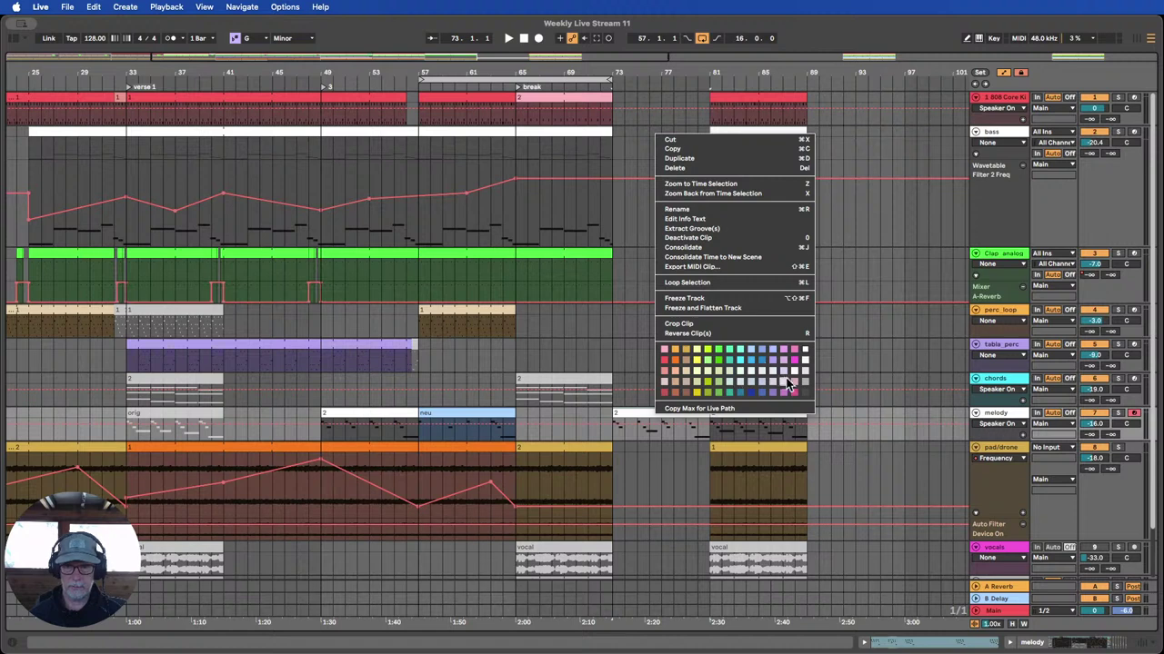
pyautogui.click(756, 416)
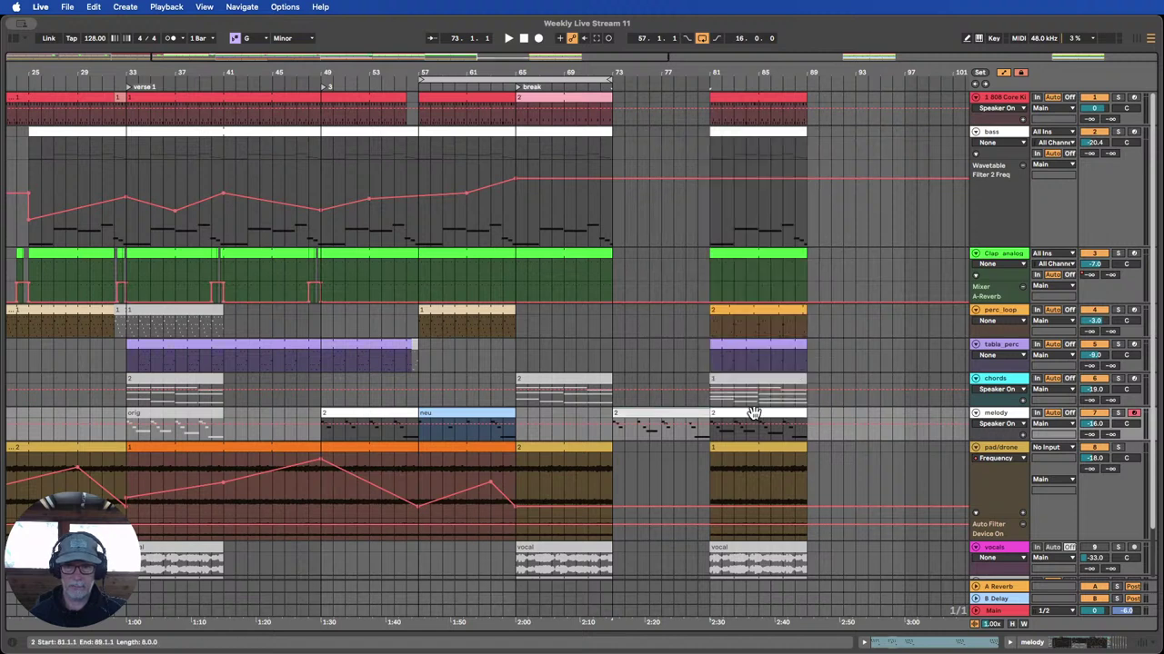
# Rename the melody clip at bars 73 to 81 as 3.
pyautogui.click(754, 414)
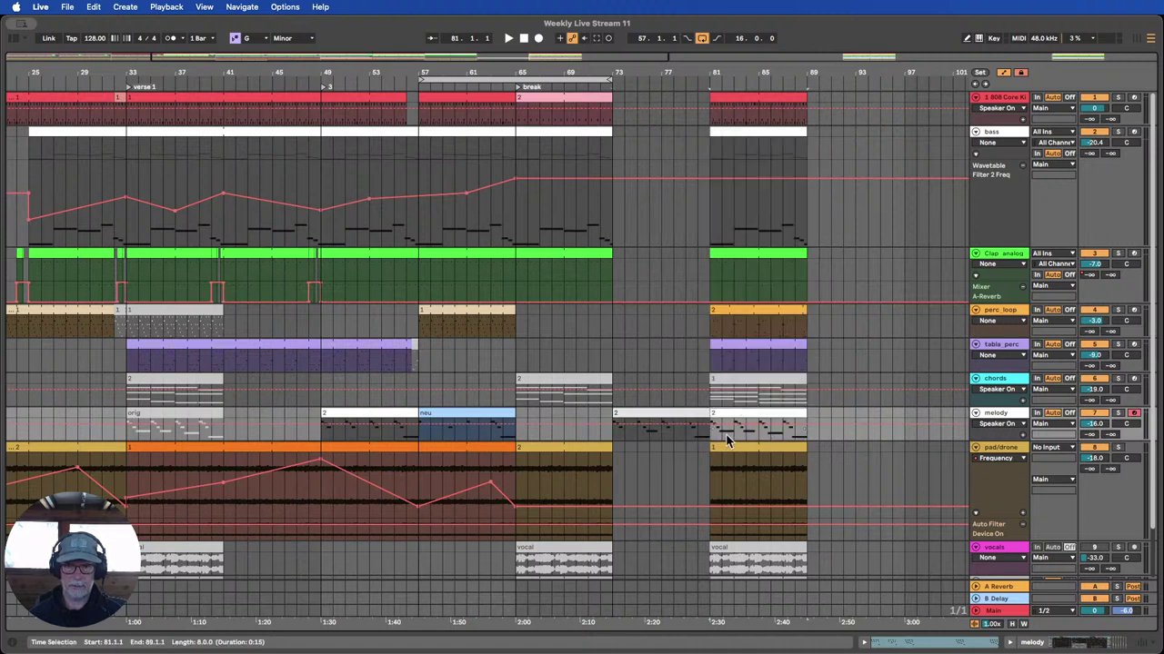
pyautogui.click(363, 432)
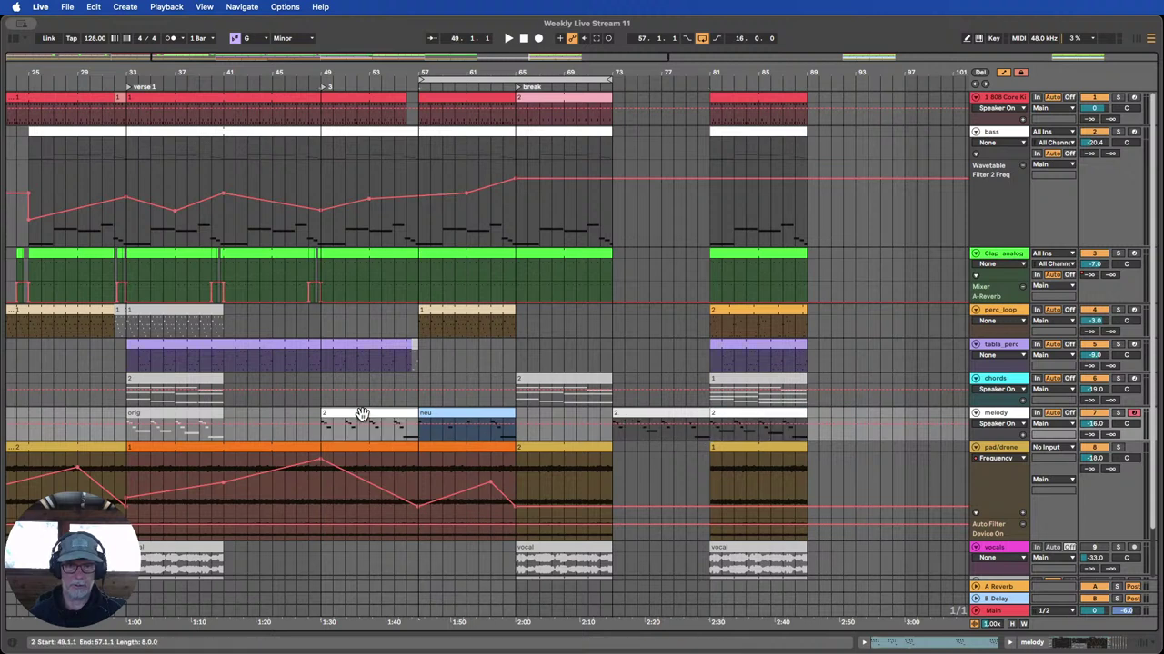
pyautogui.click(449, 418)
pyautogui.click(644, 417)
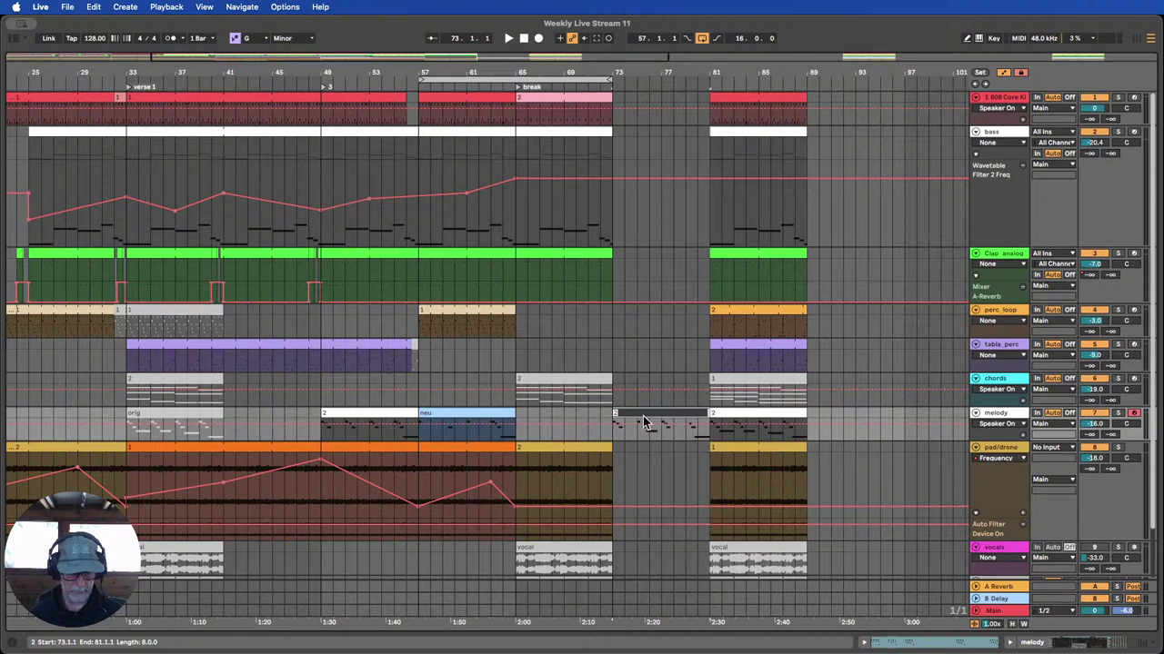
pyautogui.click(859, 416)
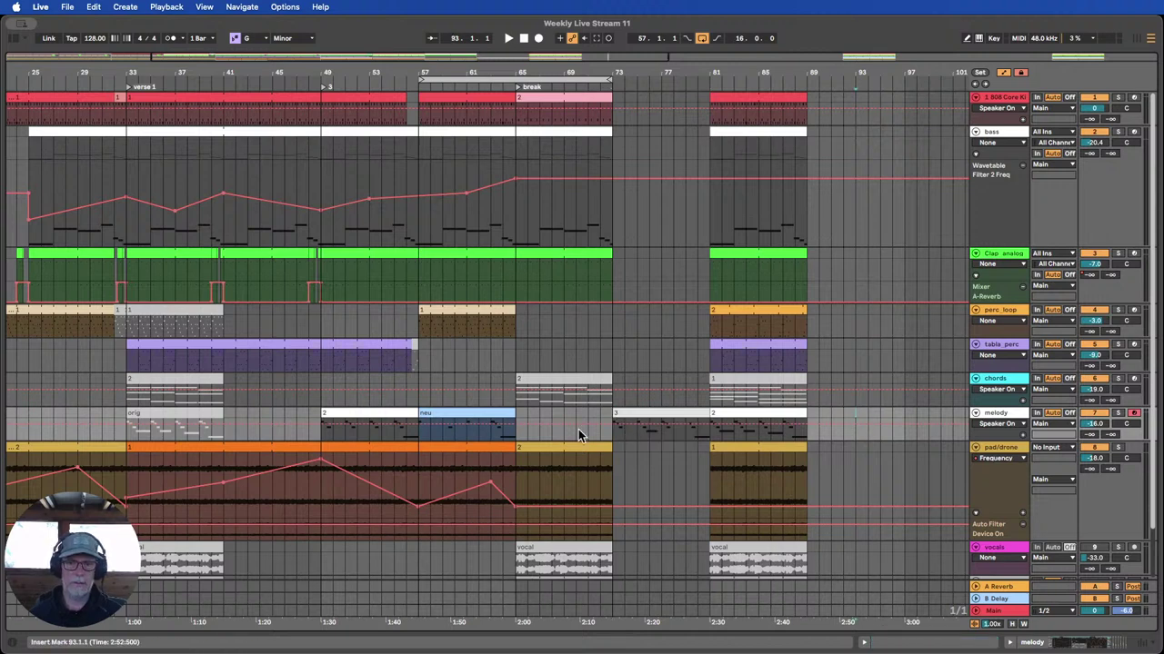
# Duplicate the neu melody clip into bars 65 to 73 and extend the perc_loop clip from bar 65 to bar 73.
pyautogui.press('super+d')
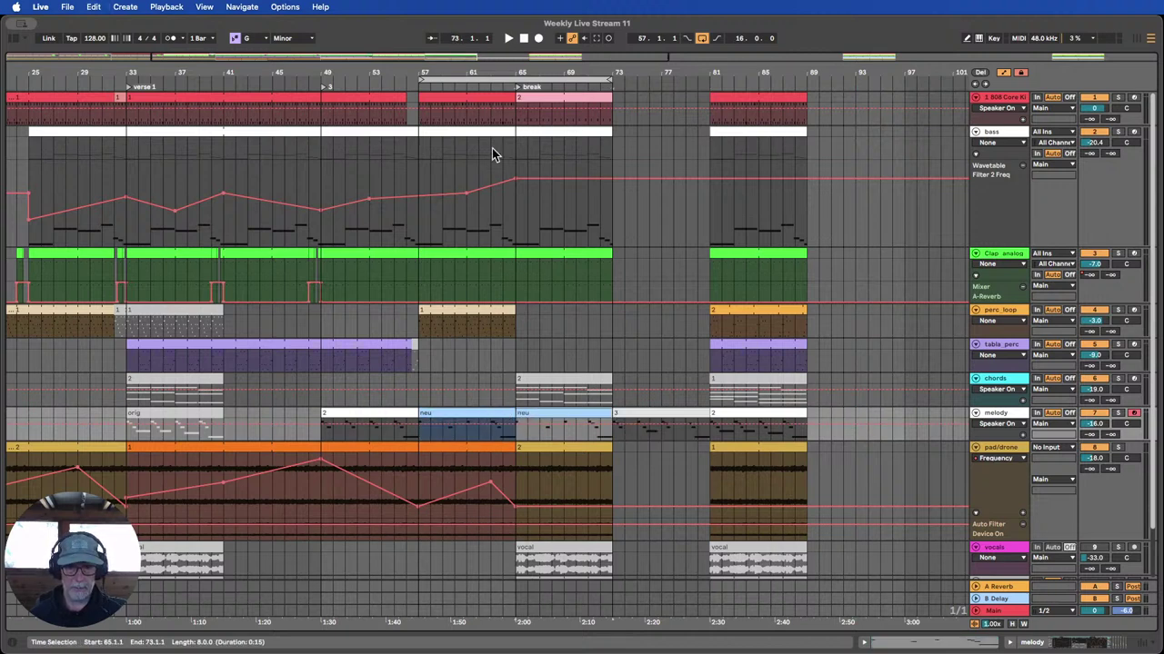
pyautogui.click(485, 93)
pyautogui.click(484, 87)
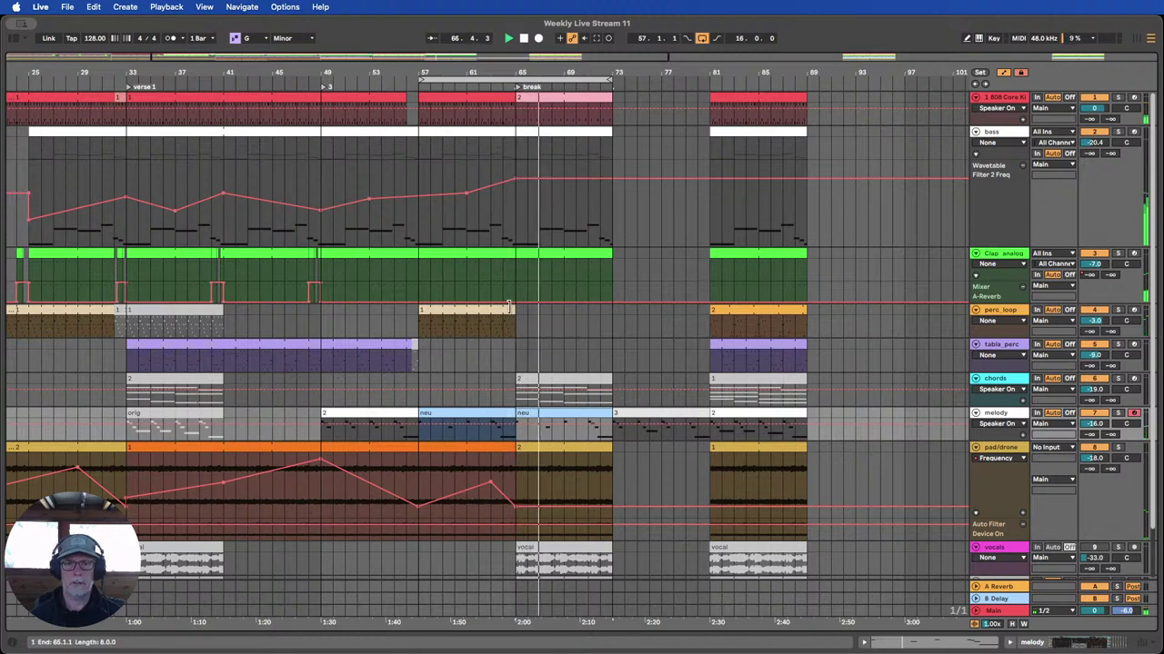
pyautogui.moveTo(511, 308); pyautogui.dragTo(607, 305)
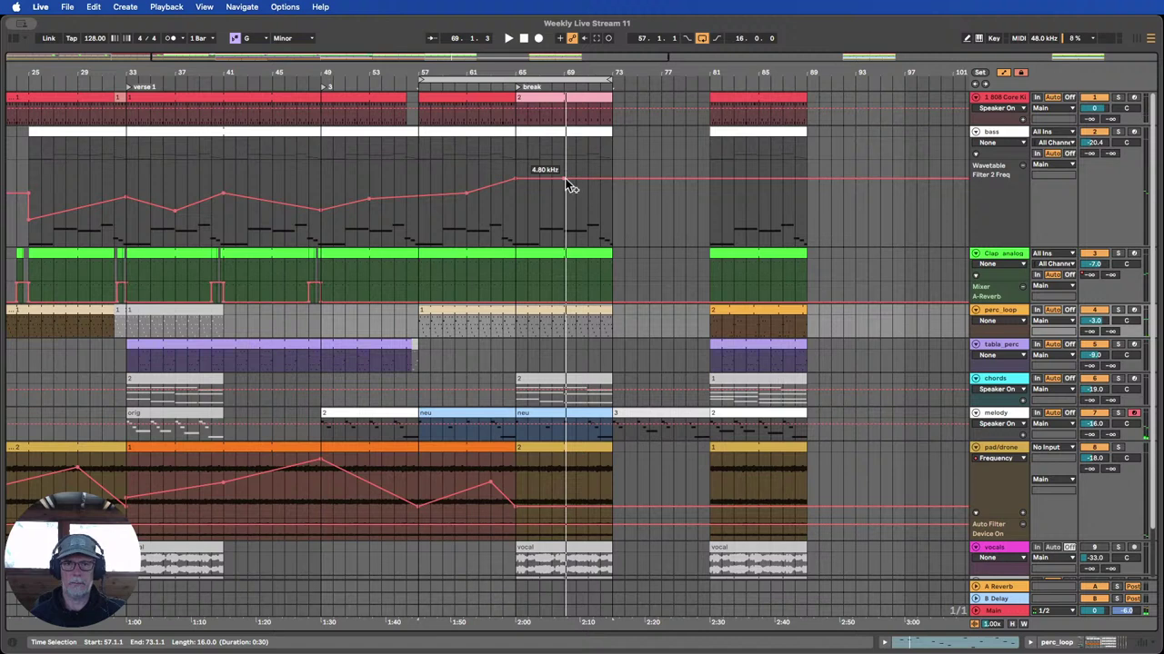
# Shape the bass Filter 2 Freq automation to fall from the bar 65 peak to a low point at bar 73.
pyautogui.moveTo(566, 178); pyautogui.dragTo(609, 230)
pyautogui.press('space')
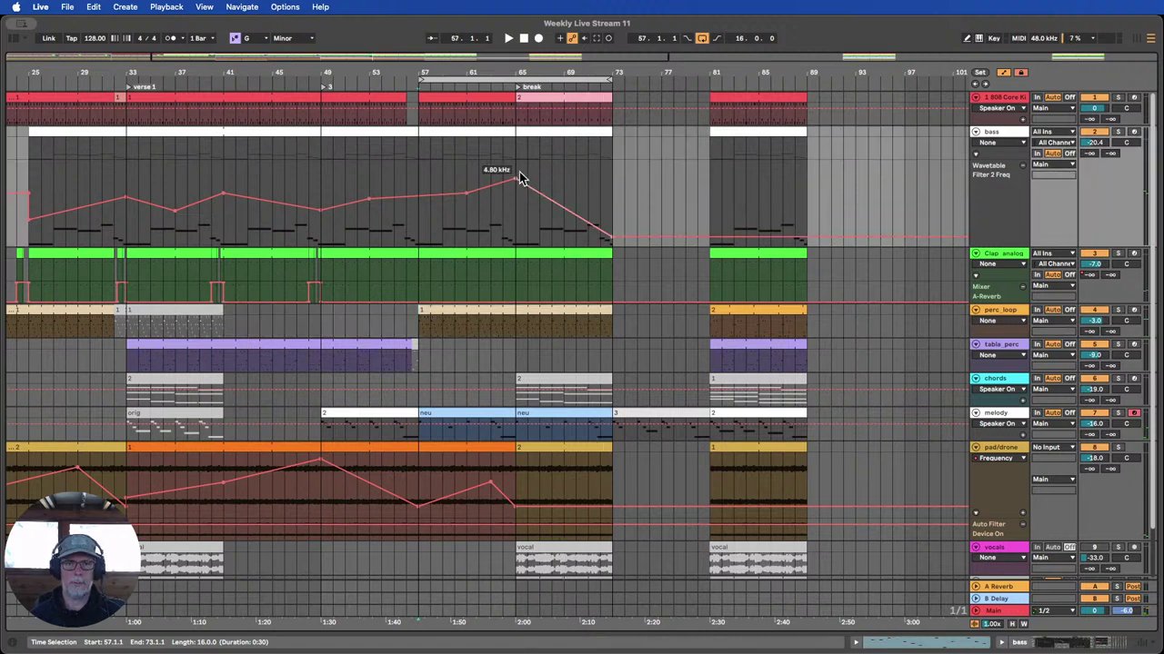
# Shorten the loop to bars 61 to 73 and play the section from bar 57.
pyautogui.click(468, 87)
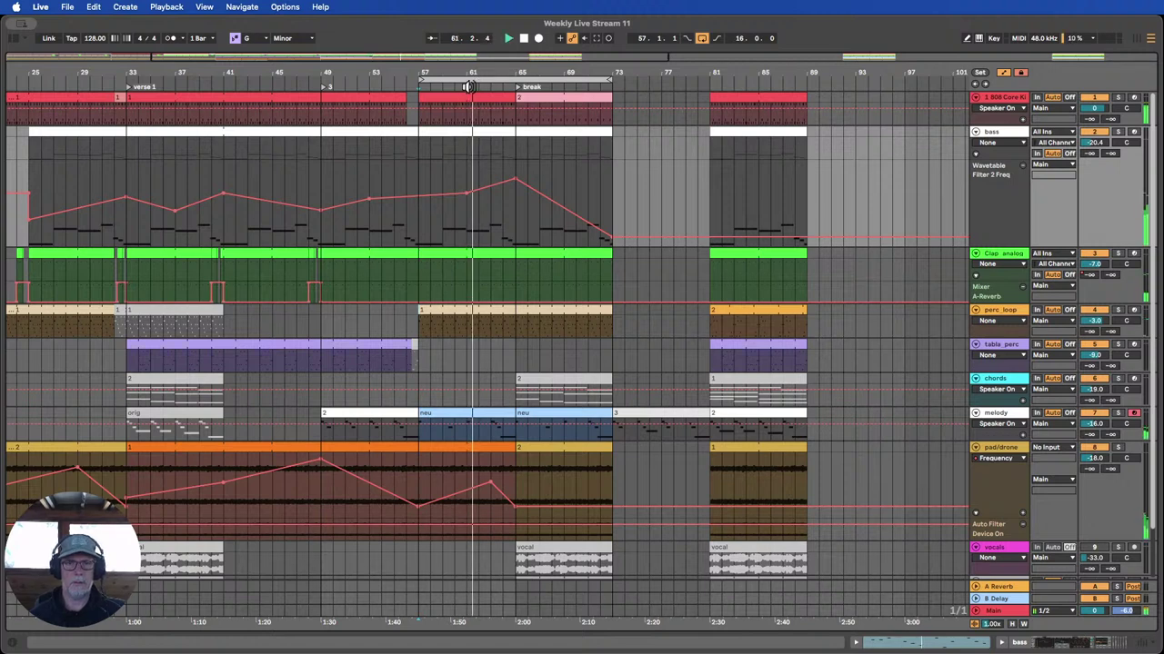
pyautogui.moveTo(419, 80); pyautogui.dragTo(468, 80)
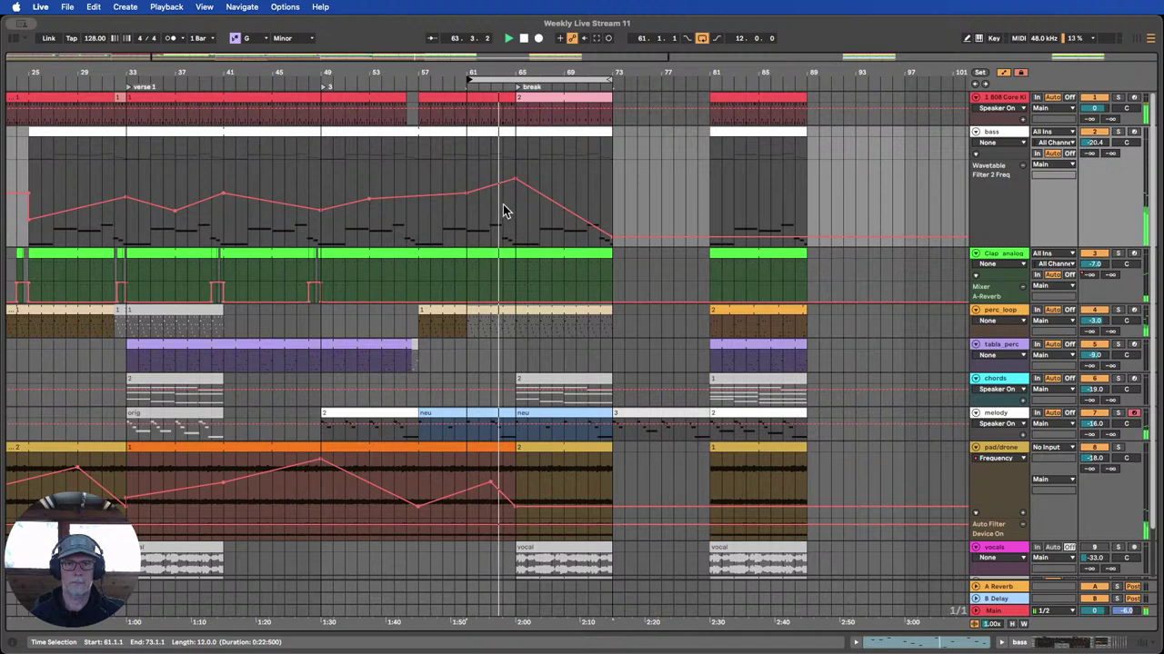
pyautogui.click(422, 87)
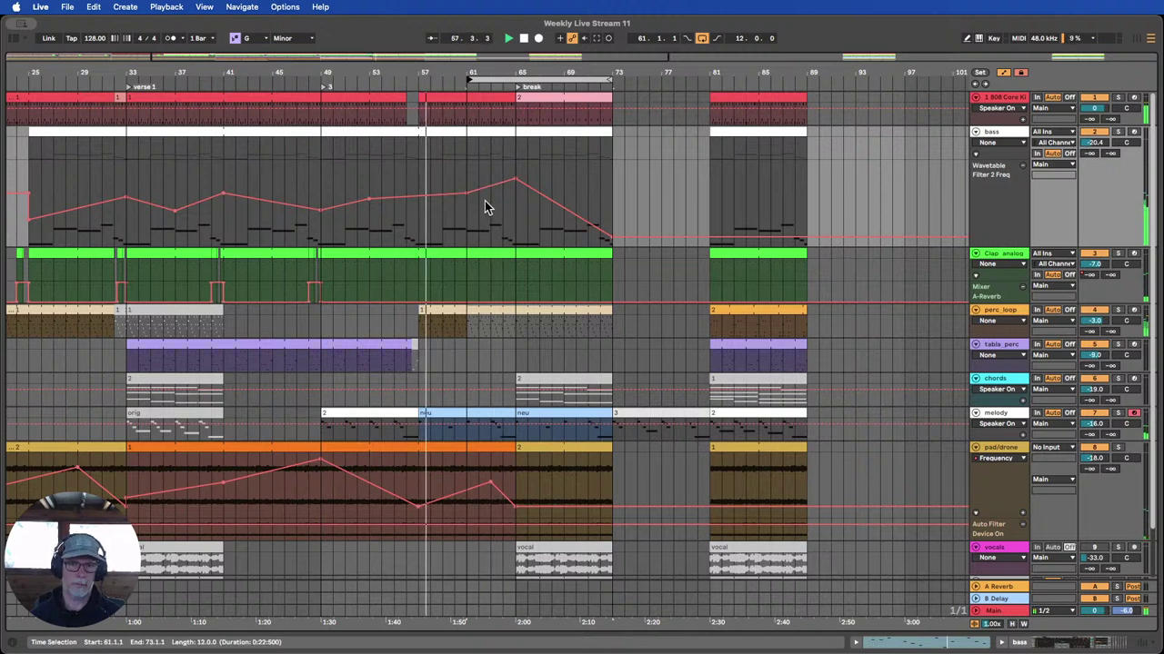
# Remove the bass Filter 2 Freq breakpoint at bar 61 and curve the rise toward the bar 65 peak.
pyautogui.moveTo(464, 195)
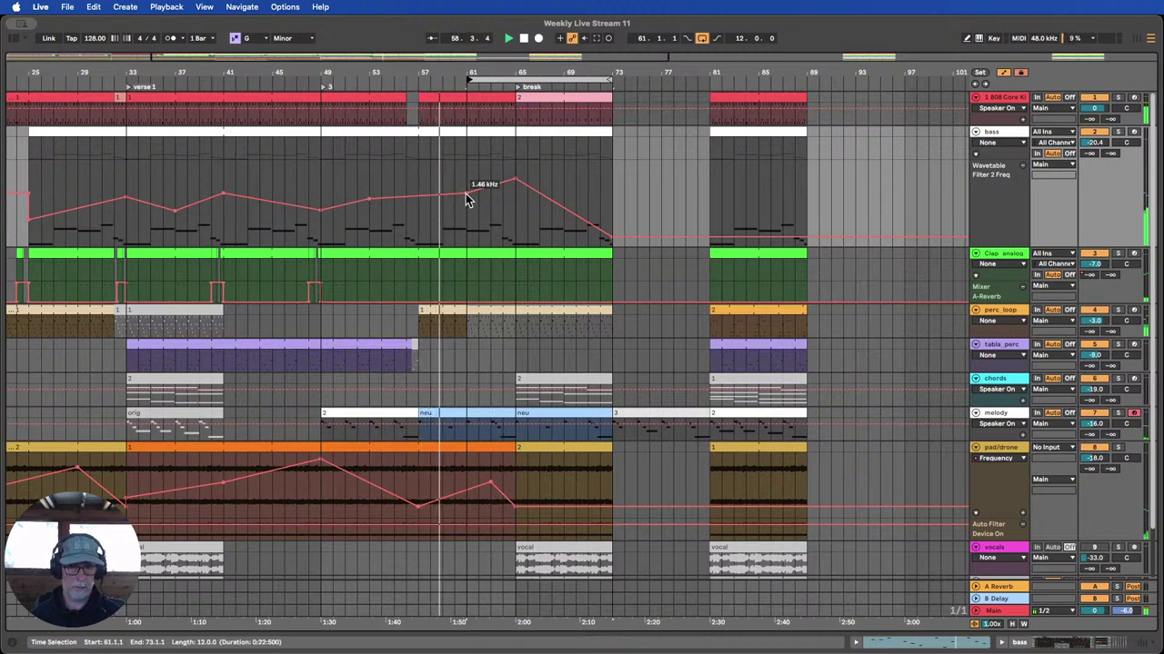
pyautogui.click(465, 195)
pyautogui.moveTo(475, 192); pyautogui.dragTo(475, 202)
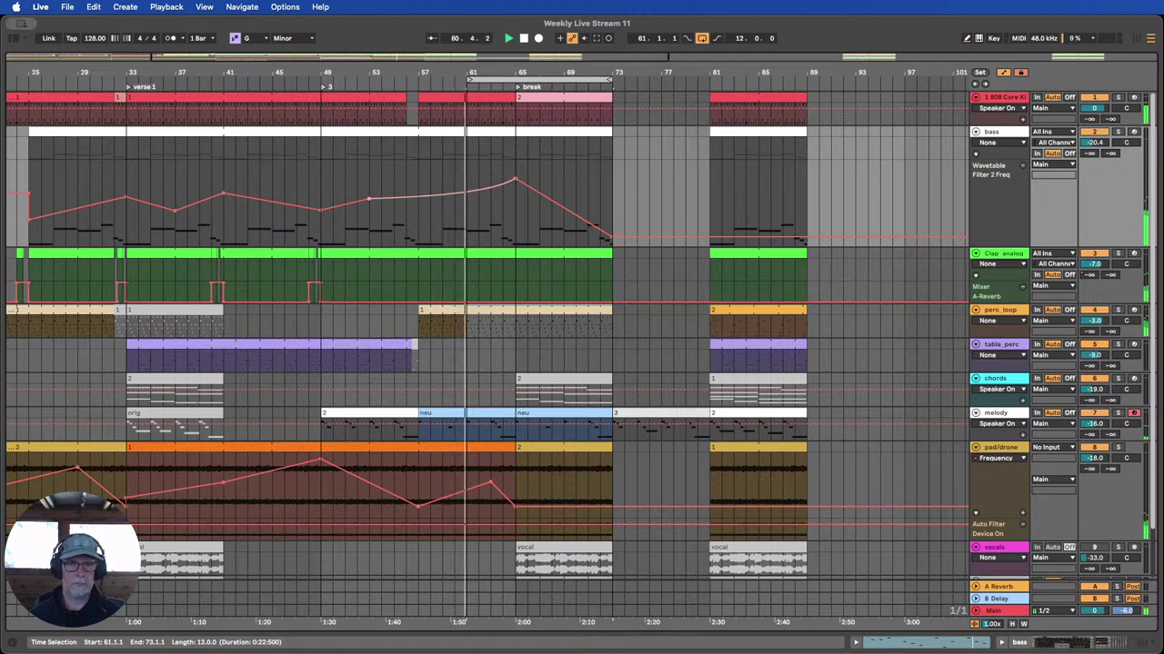
# Lower the bass Filter 2 Freq peak at bar 65 slightly and stop playback.
pyautogui.moveTo(515, 175)
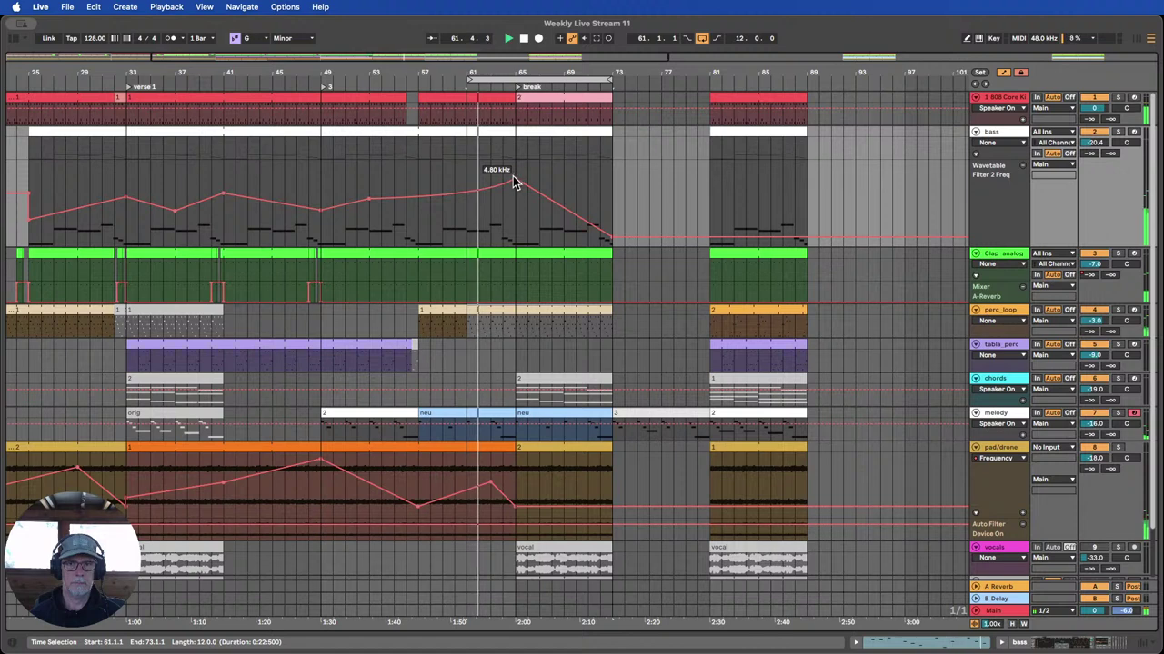
pyautogui.moveTo(514, 179); pyautogui.dragTo(513, 182)
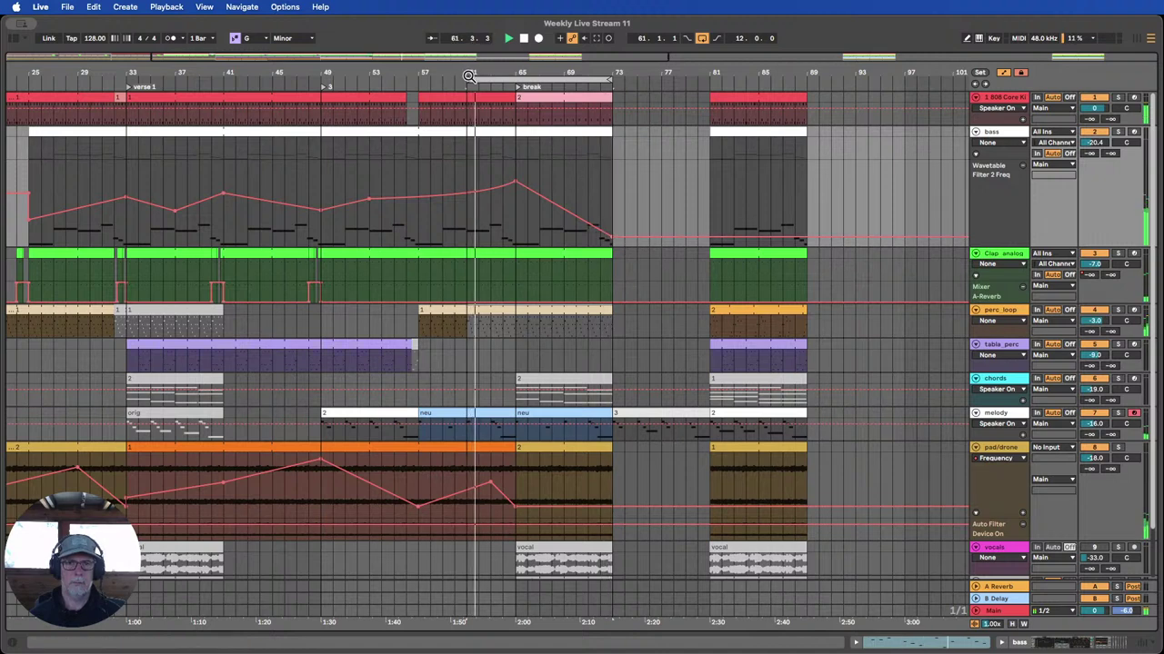
pyautogui.click(523, 39)
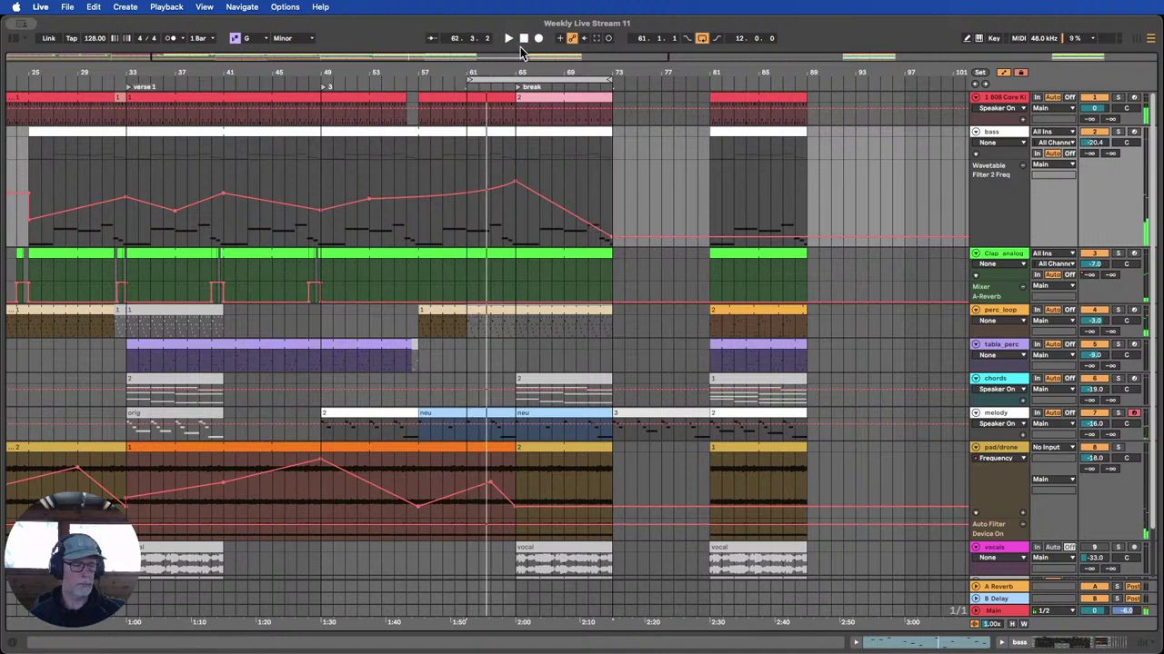
# Try curving the bass Filter 2 Freq fall between bars 65 and 73, and undo it.
pyautogui.moveTo(455, 196)
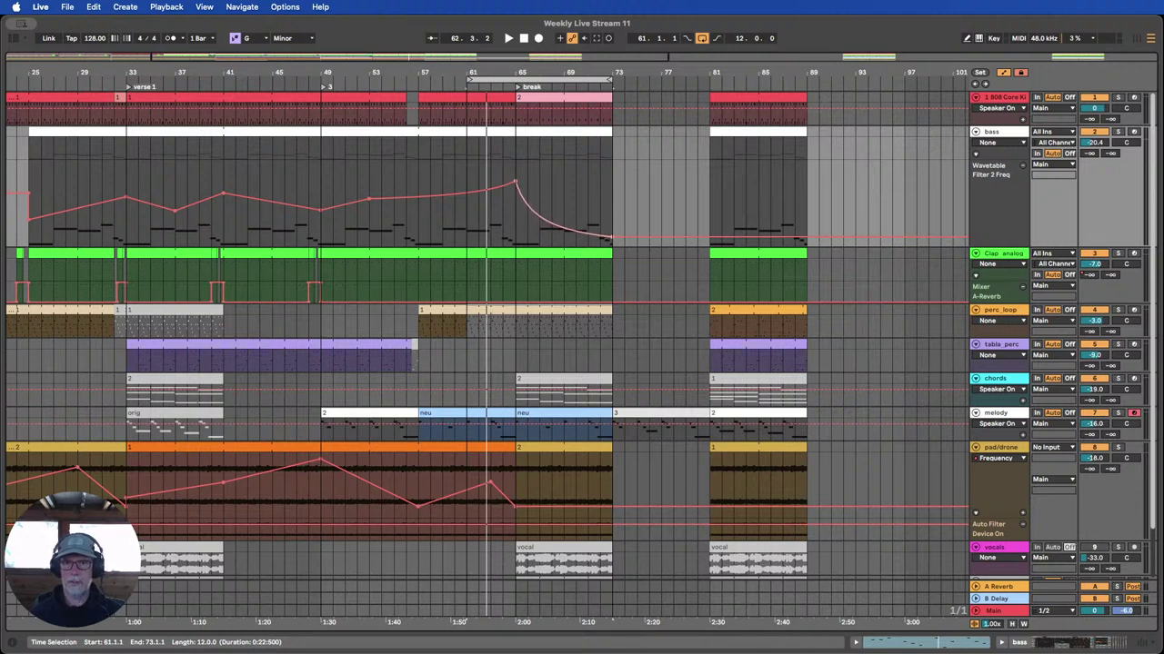
pyautogui.press('super+z')
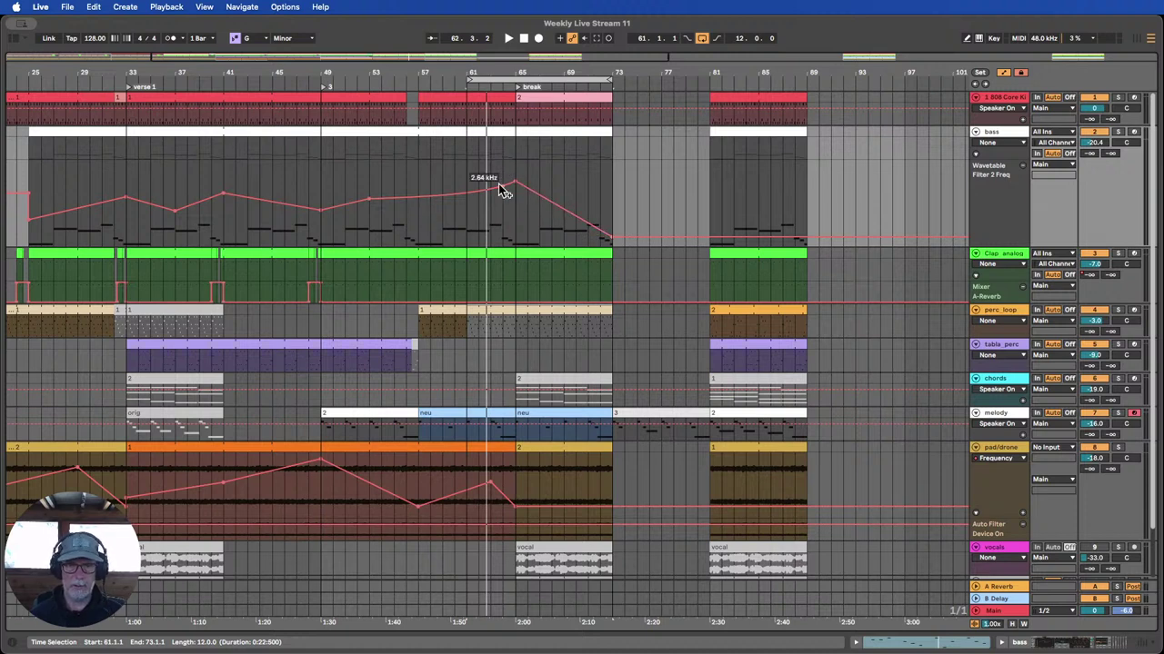
# Listen to the transition into the break, starting from about bar 59.
pyautogui.click(449, 81)
pyautogui.moveTo(493, 70); pyautogui.dragTo(494, 73)
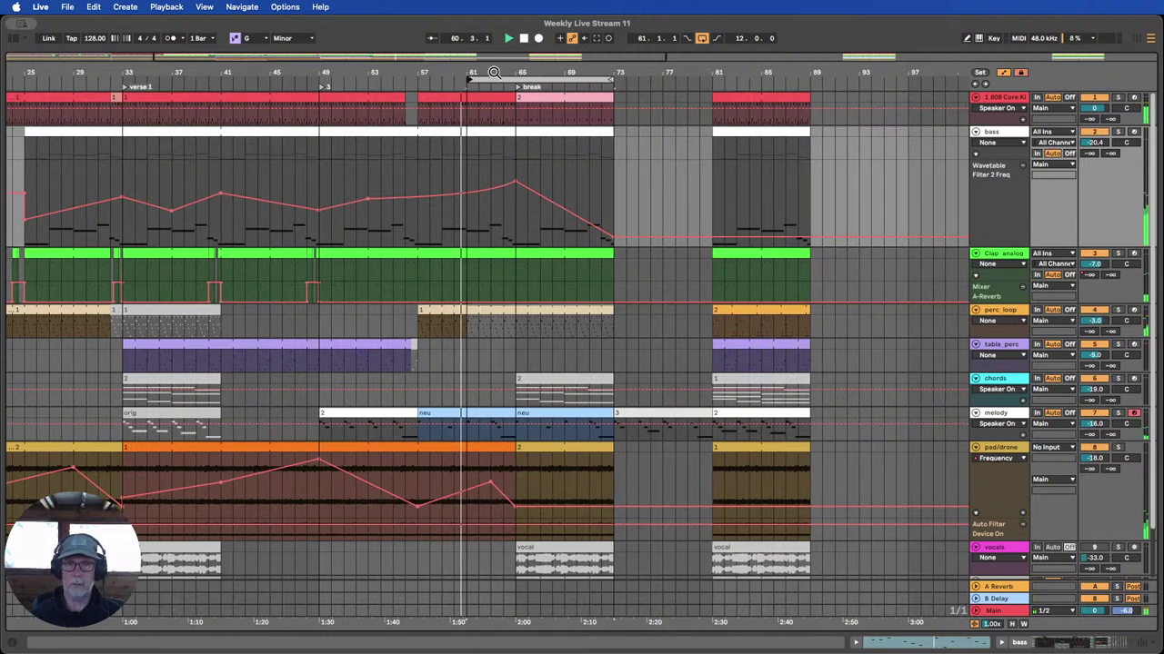
# Copy the clap fill from bar 48 on the Clap_analog track into bar 64, and play the transition.
pyautogui.moveTo(300, 293); pyautogui.dragTo(330, 291)
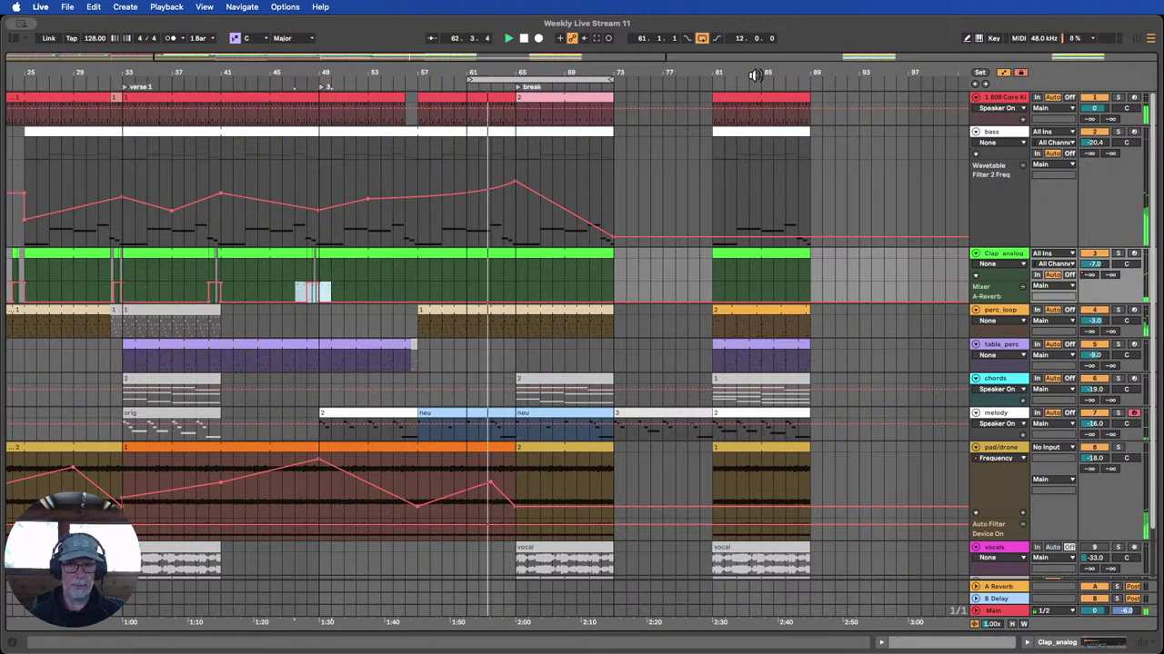
pyautogui.click(510, 276)
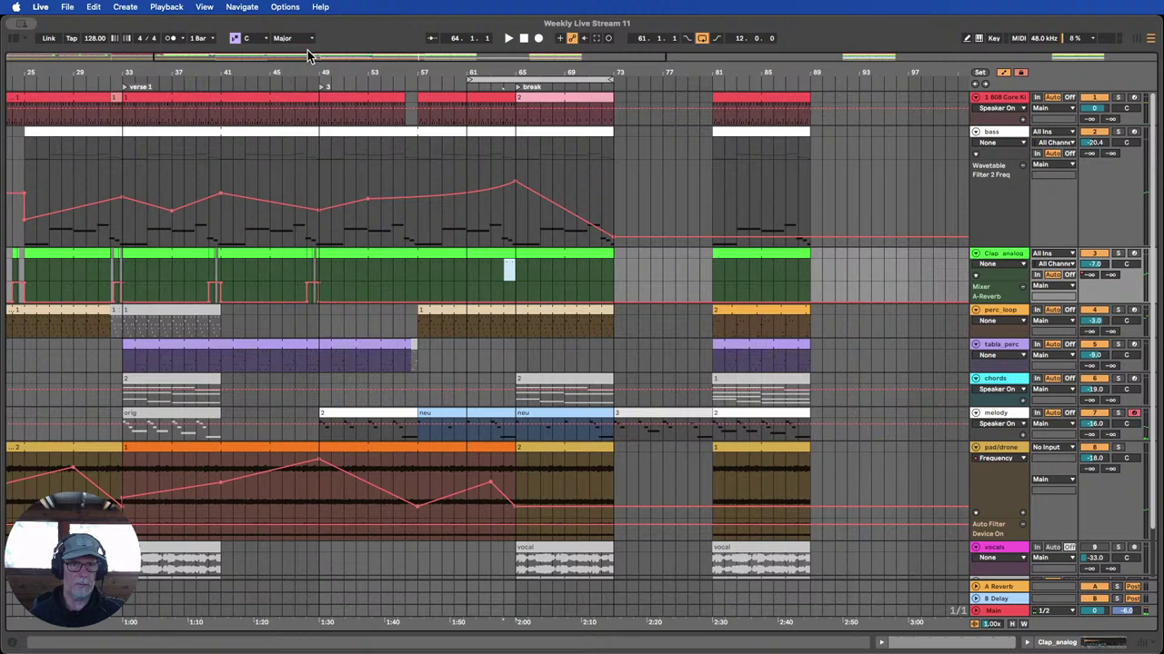
pyautogui.moveTo(304, 71); pyautogui.dragTo(299, 98)
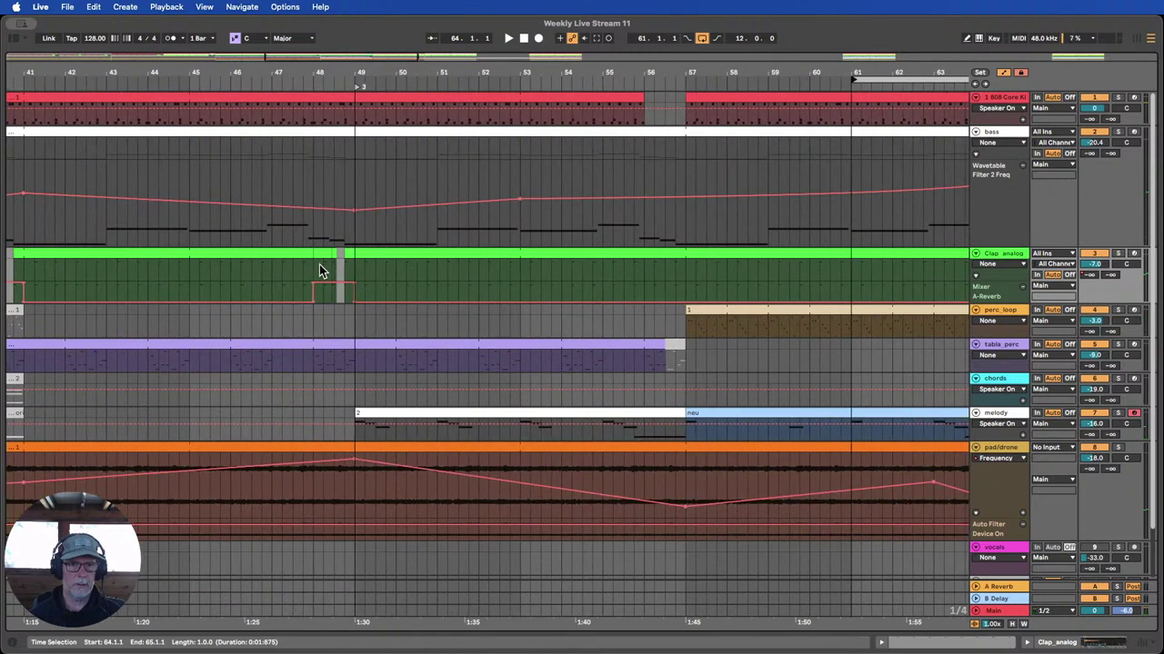
pyautogui.moveTo(351, 250); pyautogui.dragTo(352, 248)
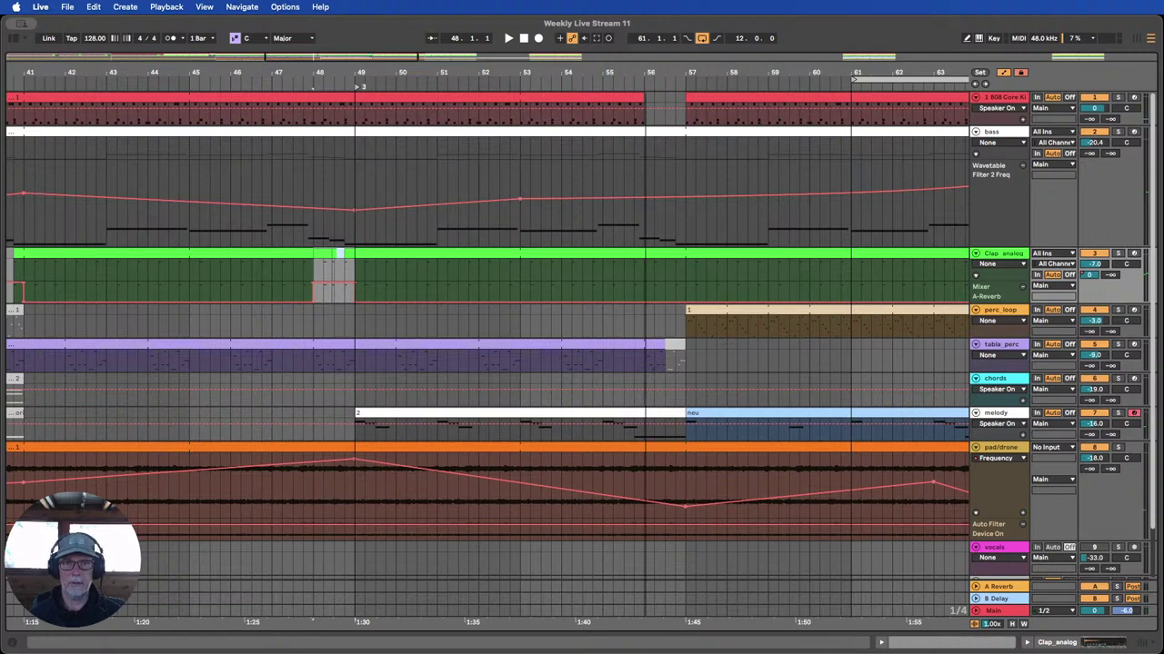
pyautogui.moveTo(582, 72); pyautogui.dragTo(329, 66)
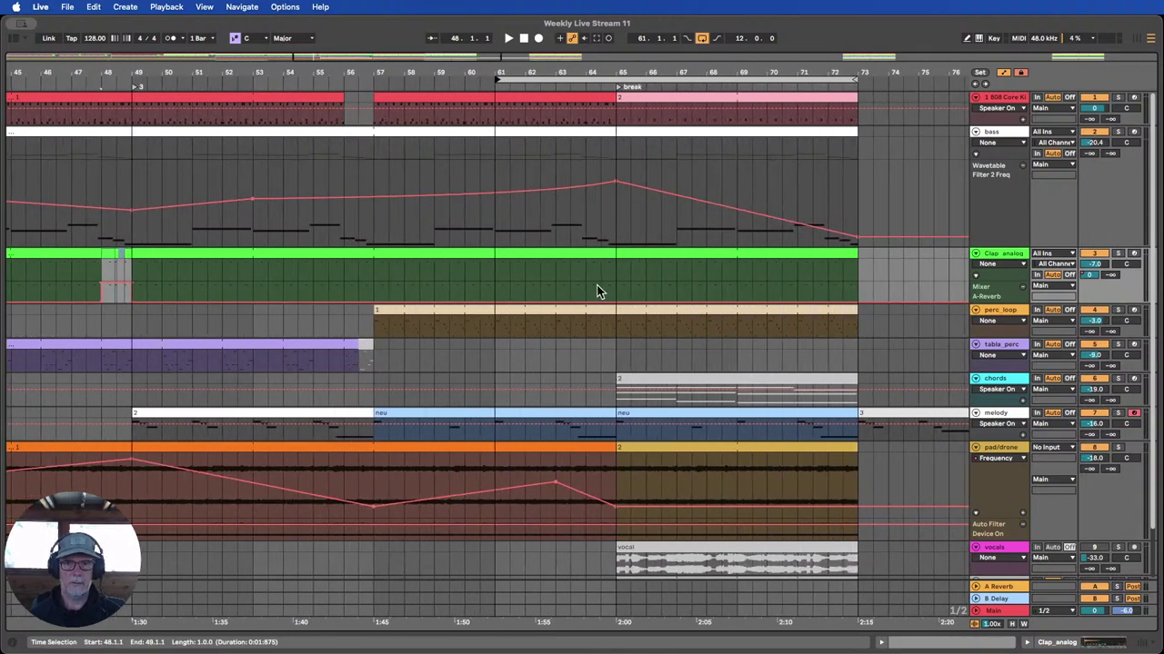
pyautogui.moveTo(586, 271); pyautogui.dragTo(611, 258)
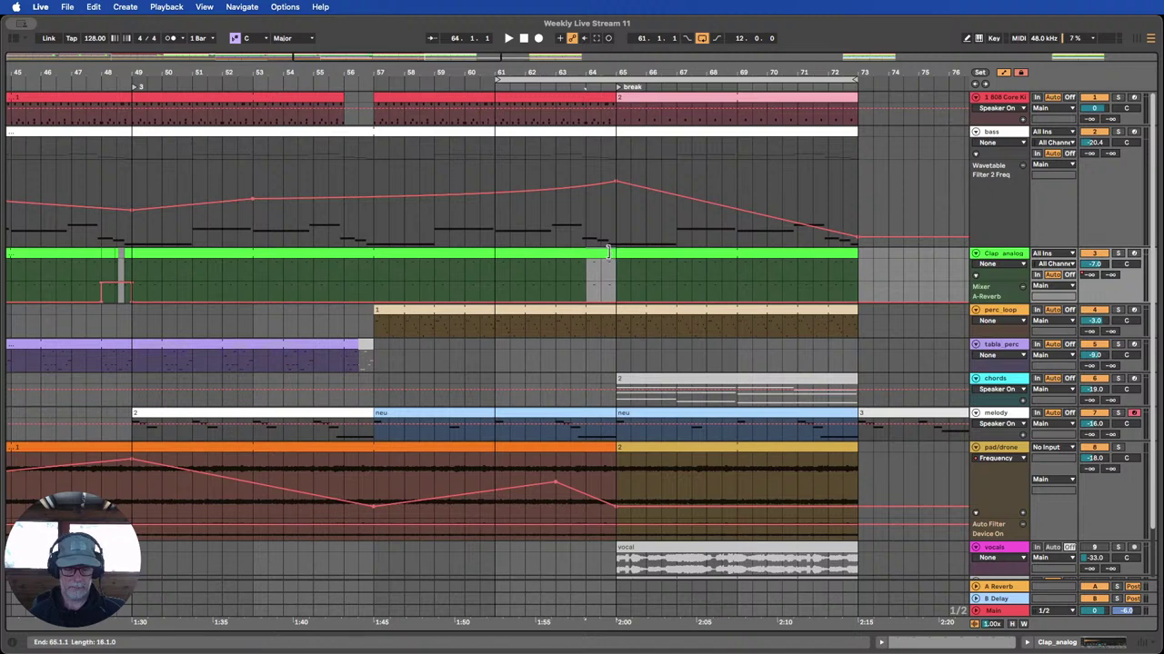
pyautogui.click(530, 88)
pyautogui.moveTo(616, 71); pyautogui.dragTo(614, 57)
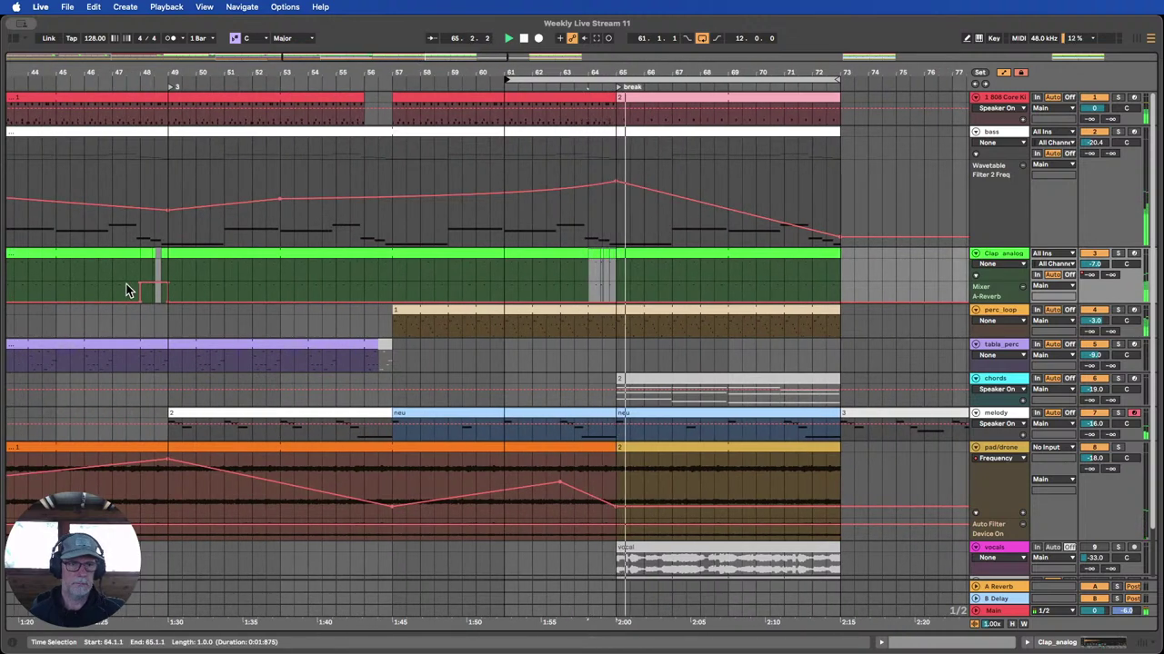
# Copy the clap track's A-Reverb send automation from 47.3 to 49.3 and paste it at 63.3.
pyautogui.moveTo(135, 291); pyautogui.dragTo(184, 289)
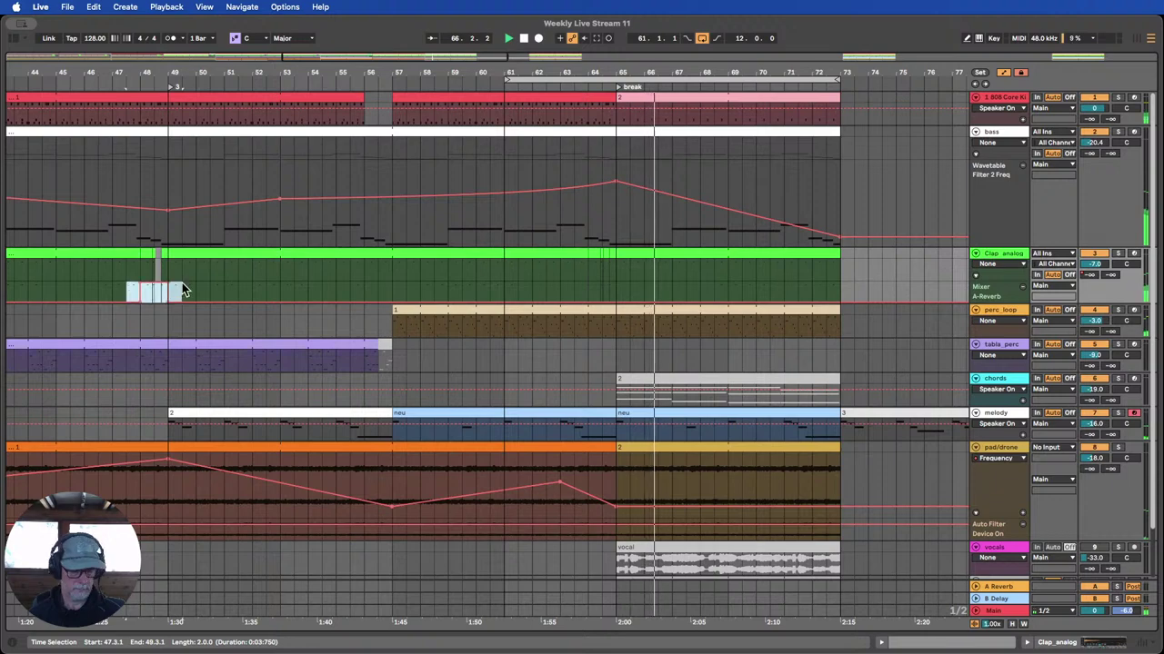
pyautogui.press('super+c')
pyautogui.click(577, 284)
pyautogui.press('super+v')
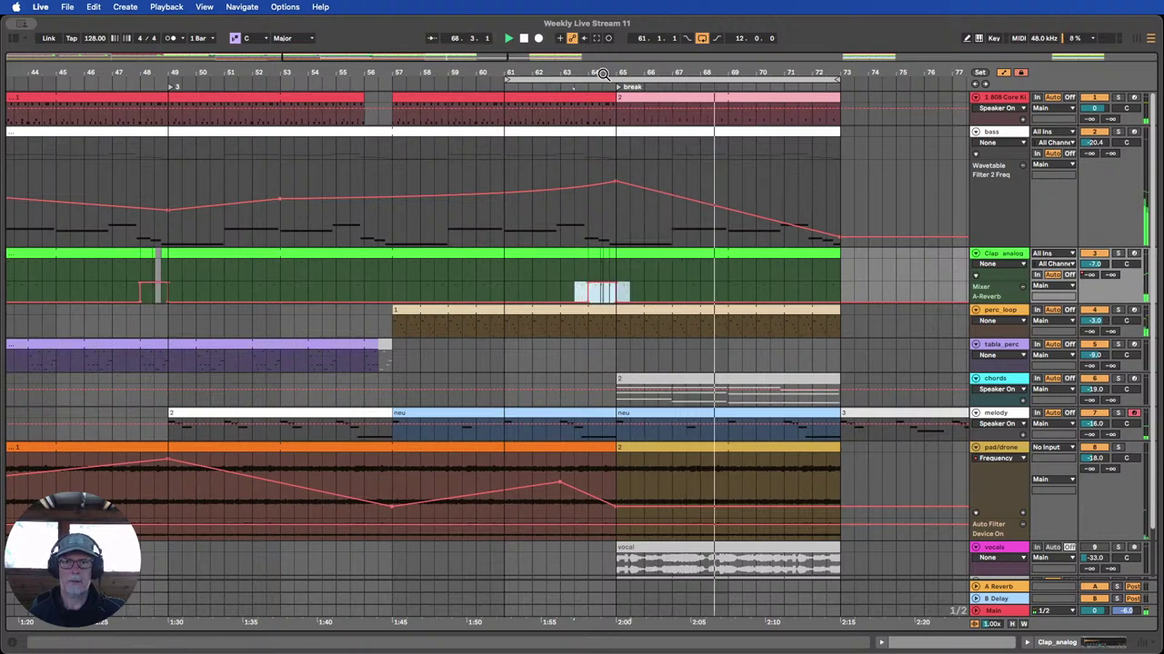
# Listen to the transition into the break again from about bar 63, checking the clap fill and its reverb send.
pyautogui.moveTo(604, 64); pyautogui.dragTo(624, 186)
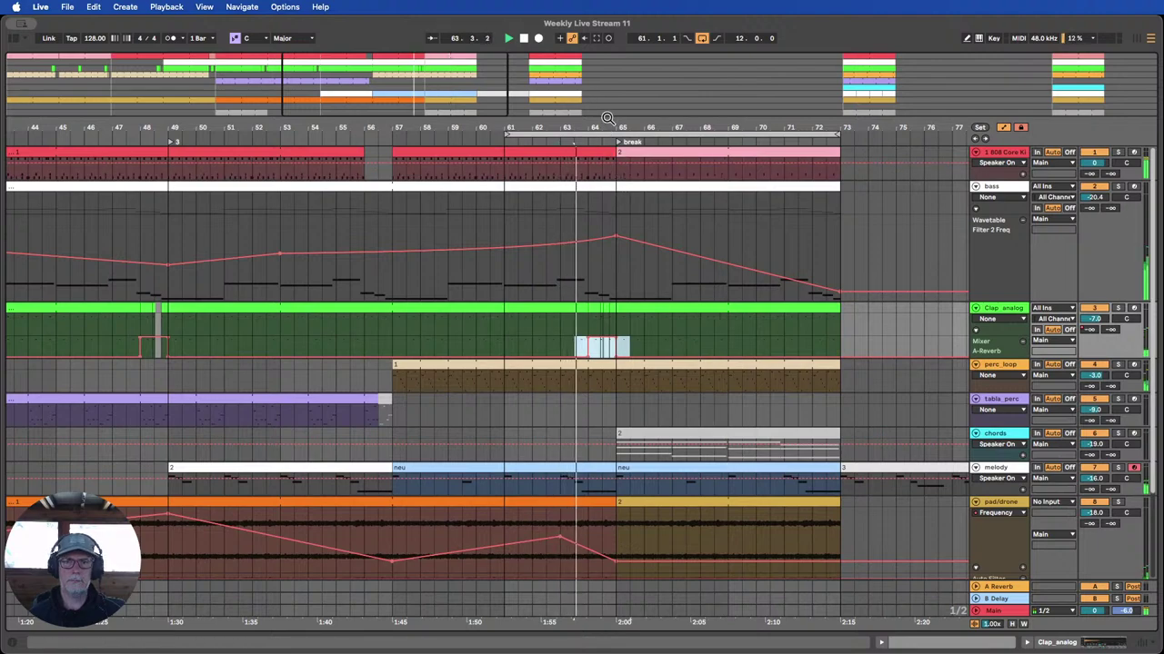
pyautogui.moveTo(607, 118); pyautogui.dragTo(607, 116)
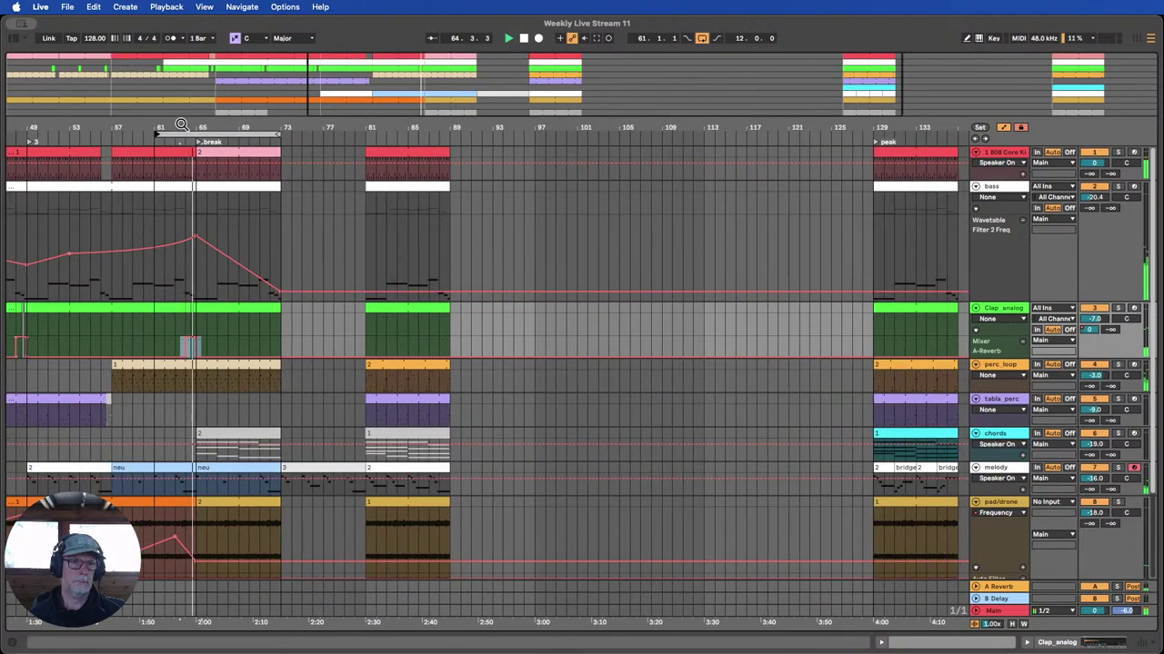
pyautogui.moveTo(181, 124); pyautogui.dragTo(569, 124)
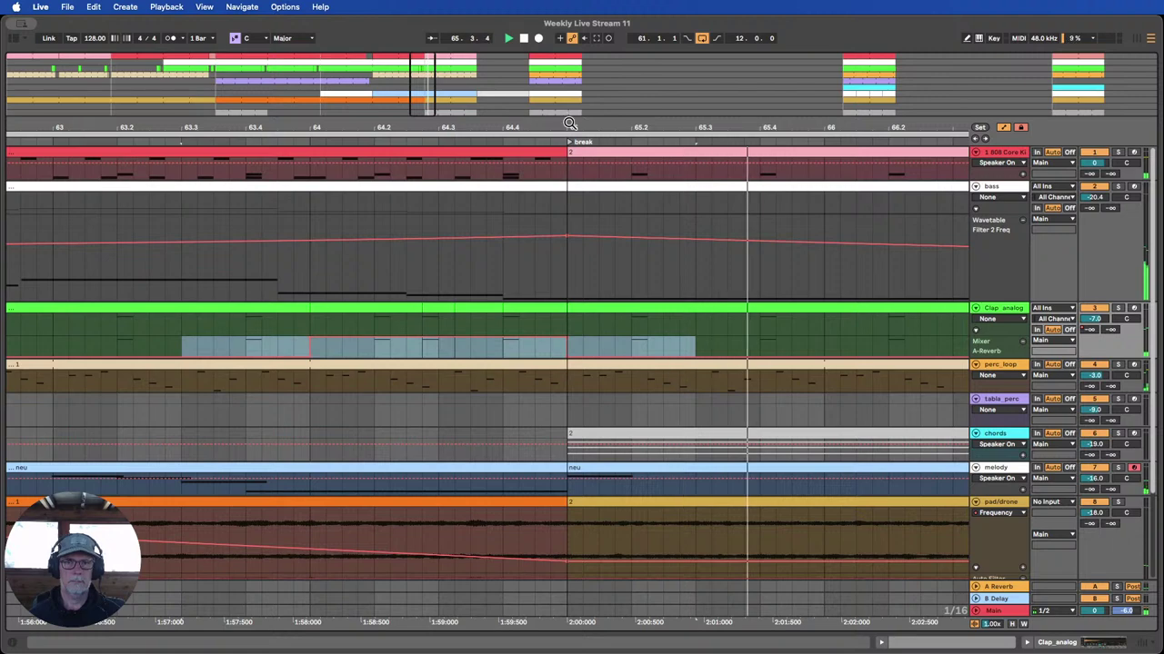
pyautogui.moveTo(567, 118); pyautogui.dragTo(555, 56)
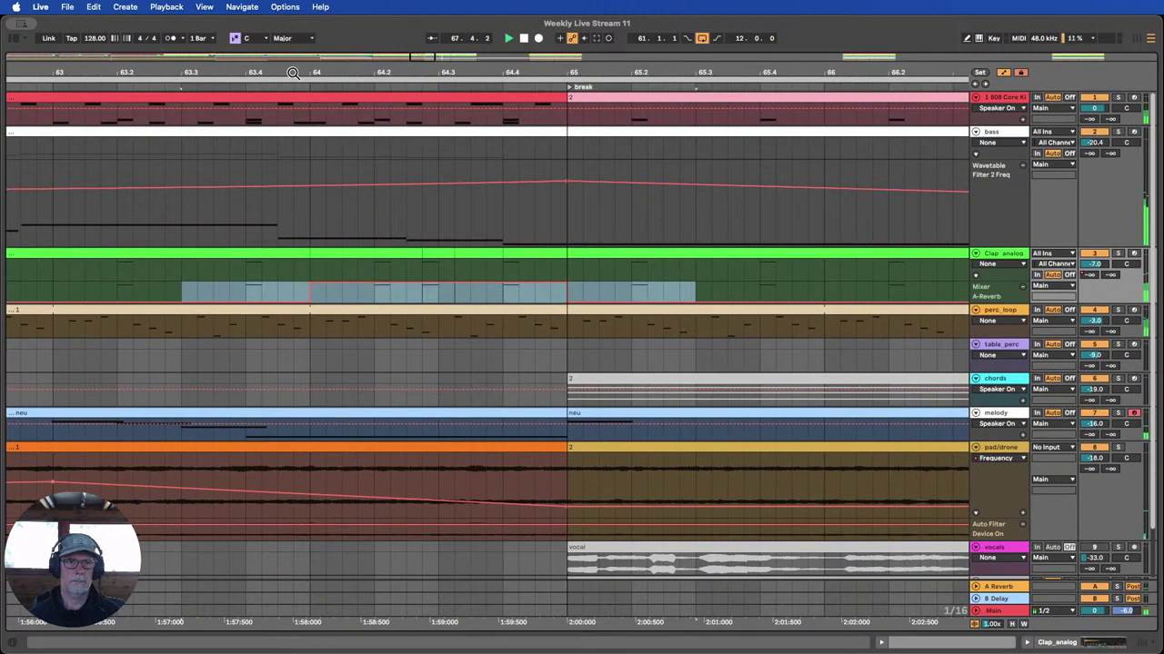
pyautogui.moveTo(292, 72); pyautogui.dragTo(400, 122)
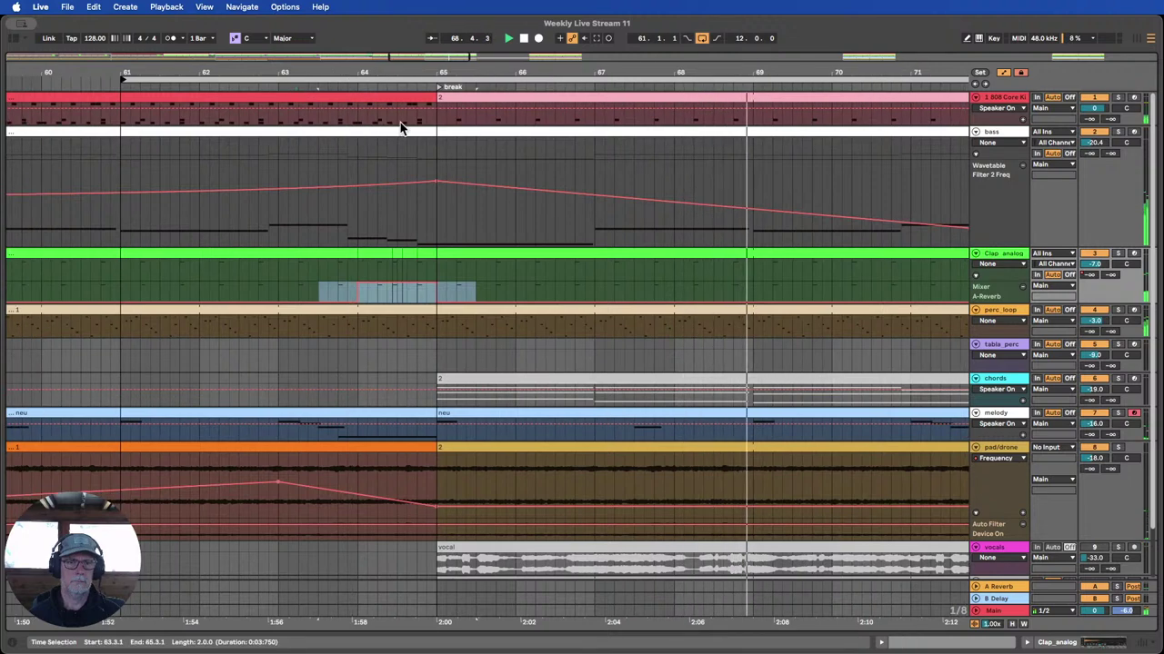
pyautogui.click(339, 87)
pyautogui.moveTo(424, 72); pyautogui.dragTo(422, 123)
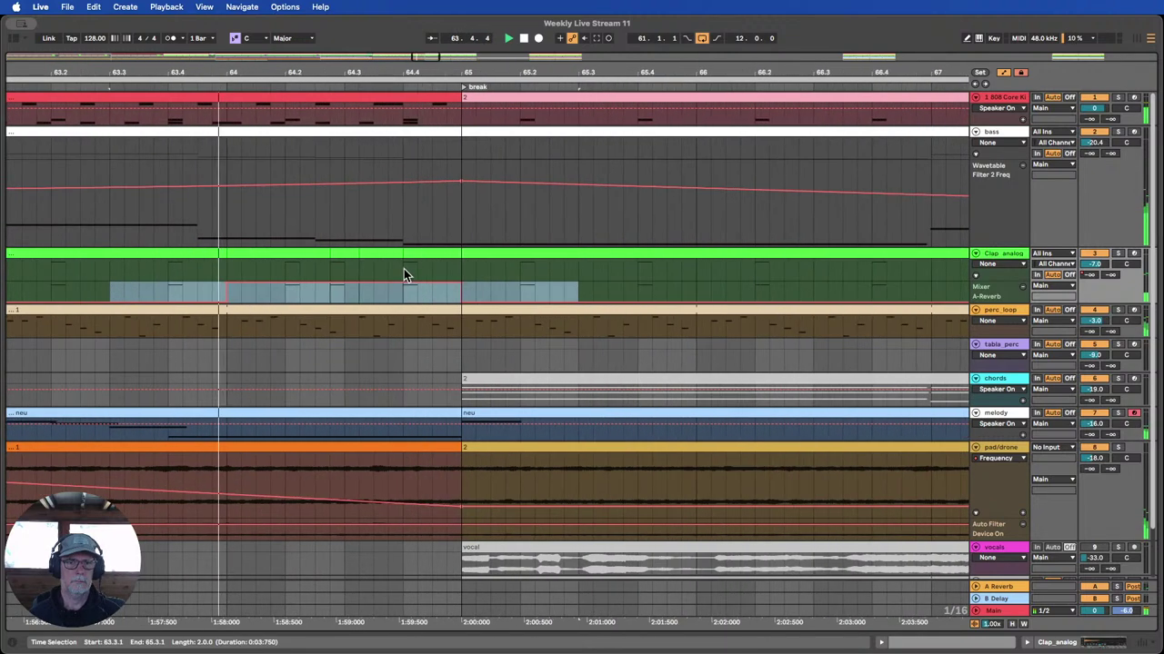
# Try deactivating the clap segment from 64.4 to bar 65, listen to it, and reactivate the segment.
pyautogui.moveTo(404, 268); pyautogui.dragTo(456, 250)
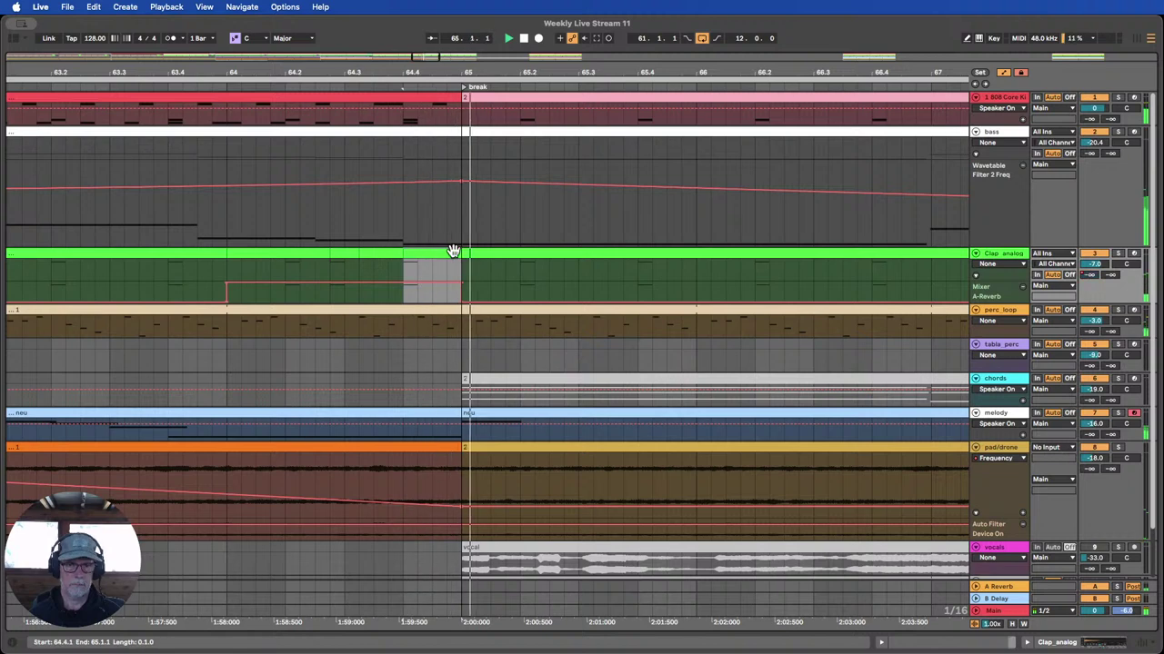
pyautogui.press('0')
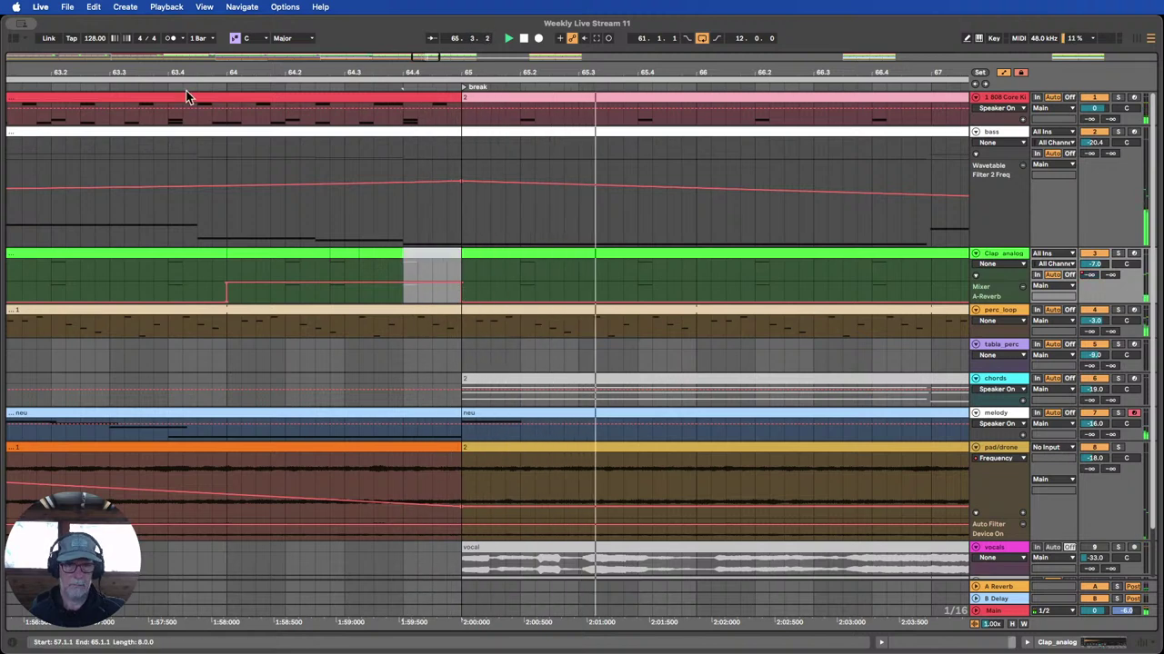
pyautogui.click(138, 87)
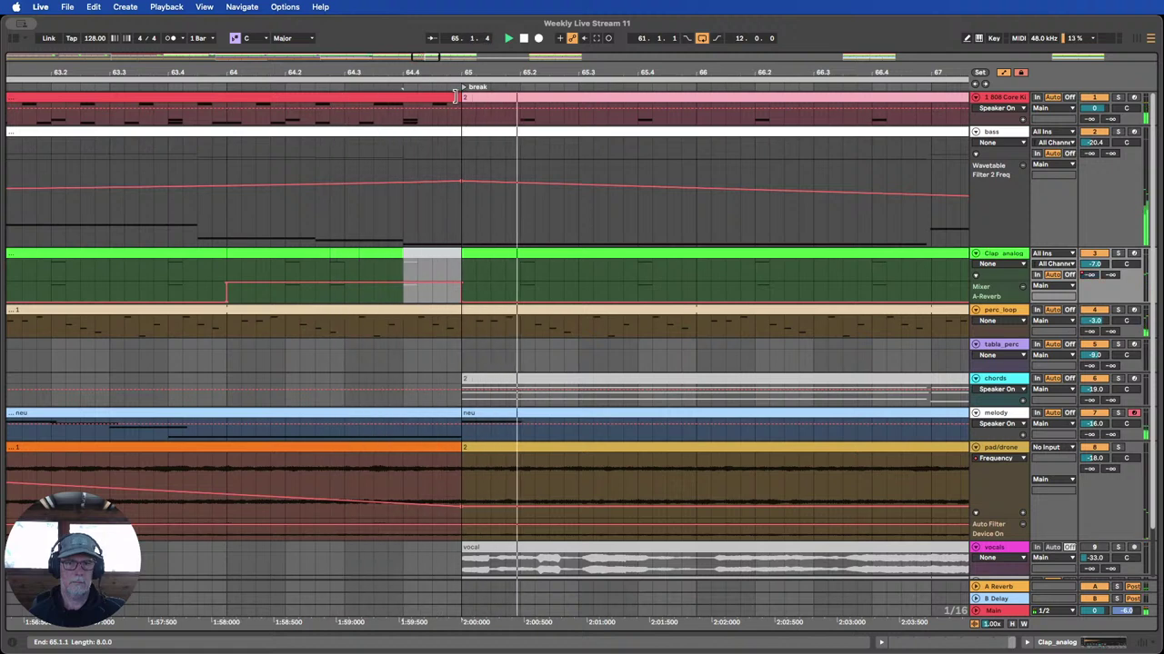
pyautogui.click(421, 248)
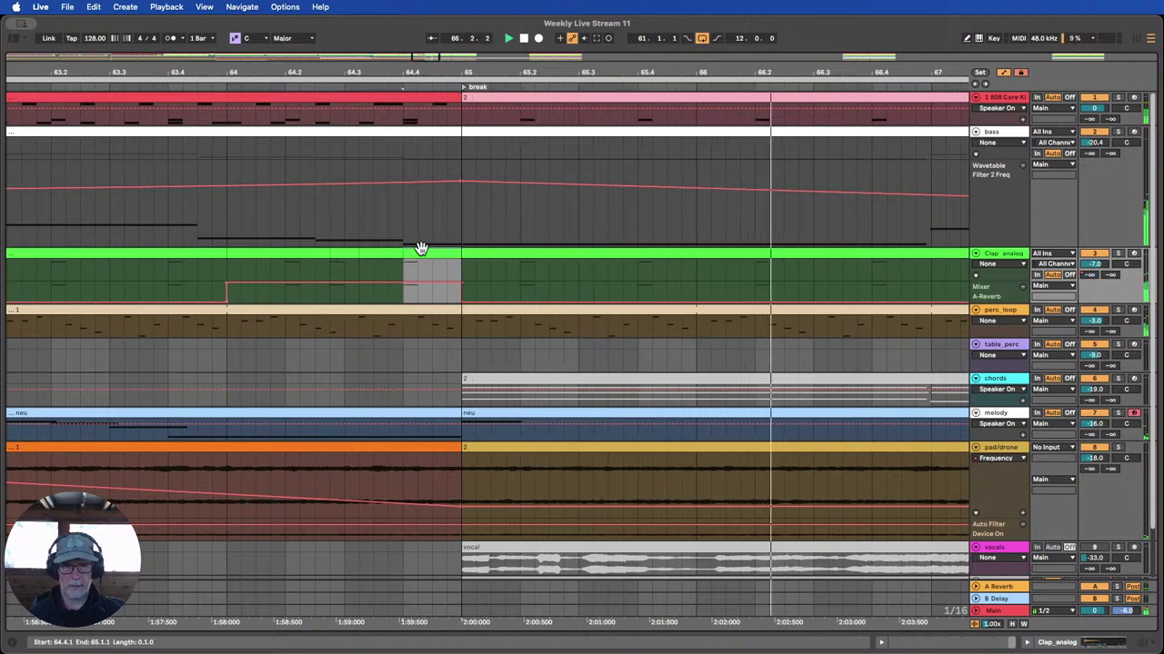
# Shorten the kick clip before the break so that it ends at 64.4.3.
pyautogui.click(414, 100)
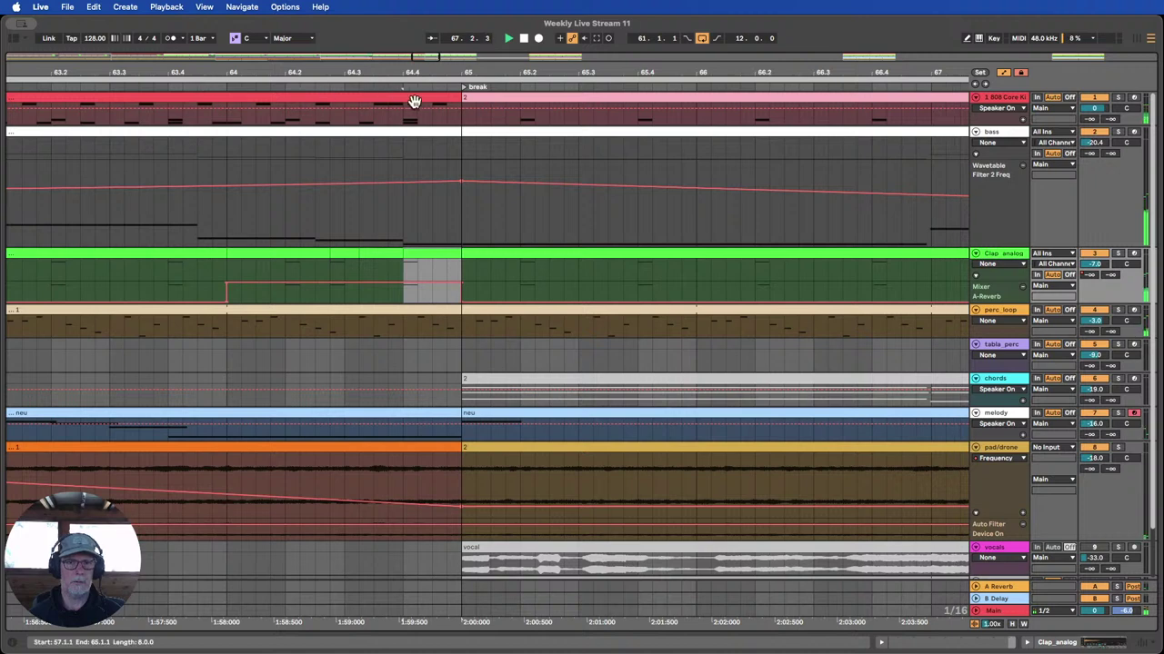
pyautogui.moveTo(463, 95); pyautogui.dragTo(427, 93)
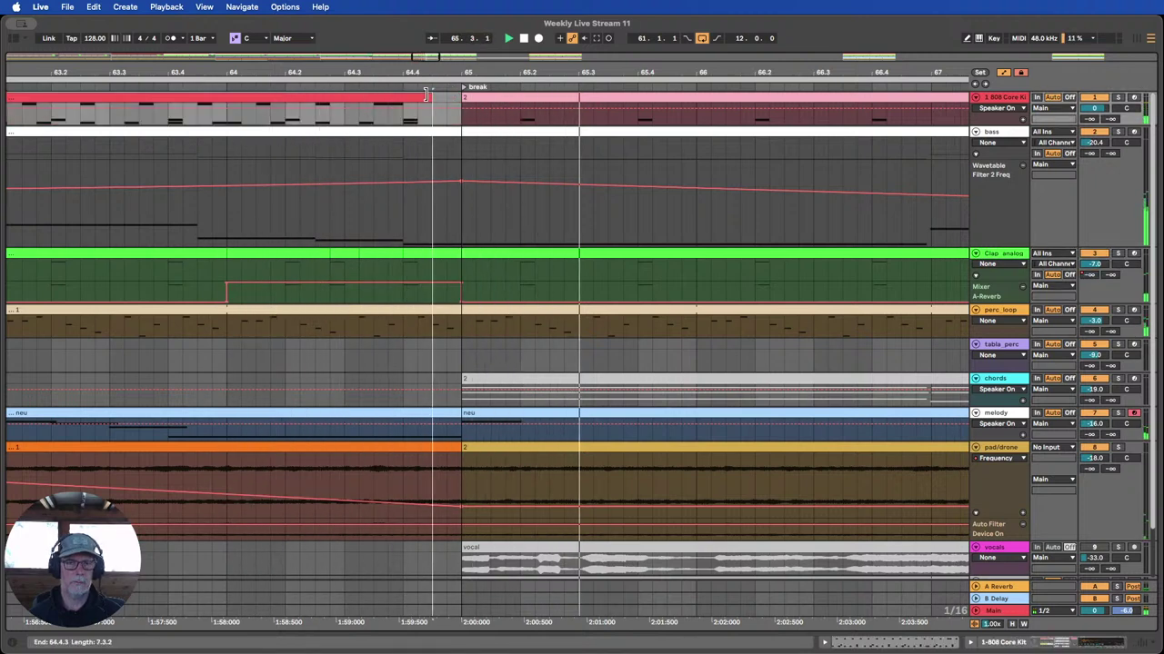
pyautogui.moveTo(434, 73); pyautogui.dragTo(367, 11)
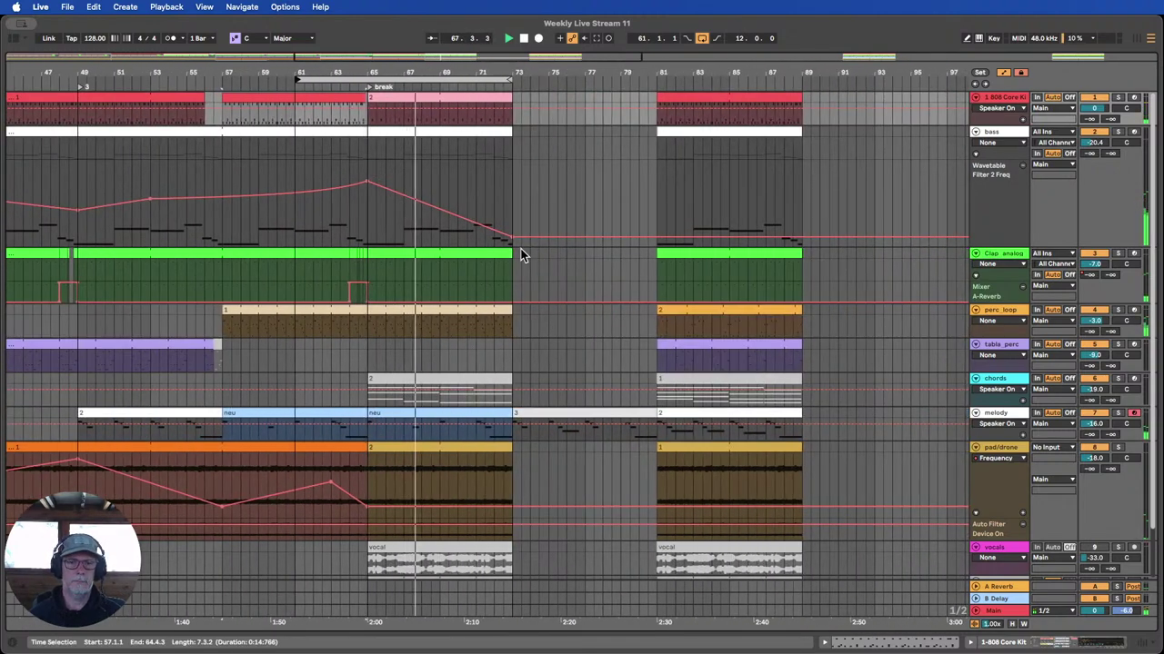
# Enlarge the pad/drone track and deactivate its clip between bars 65 and 73.
pyautogui.scroll(-2, 523, 248)
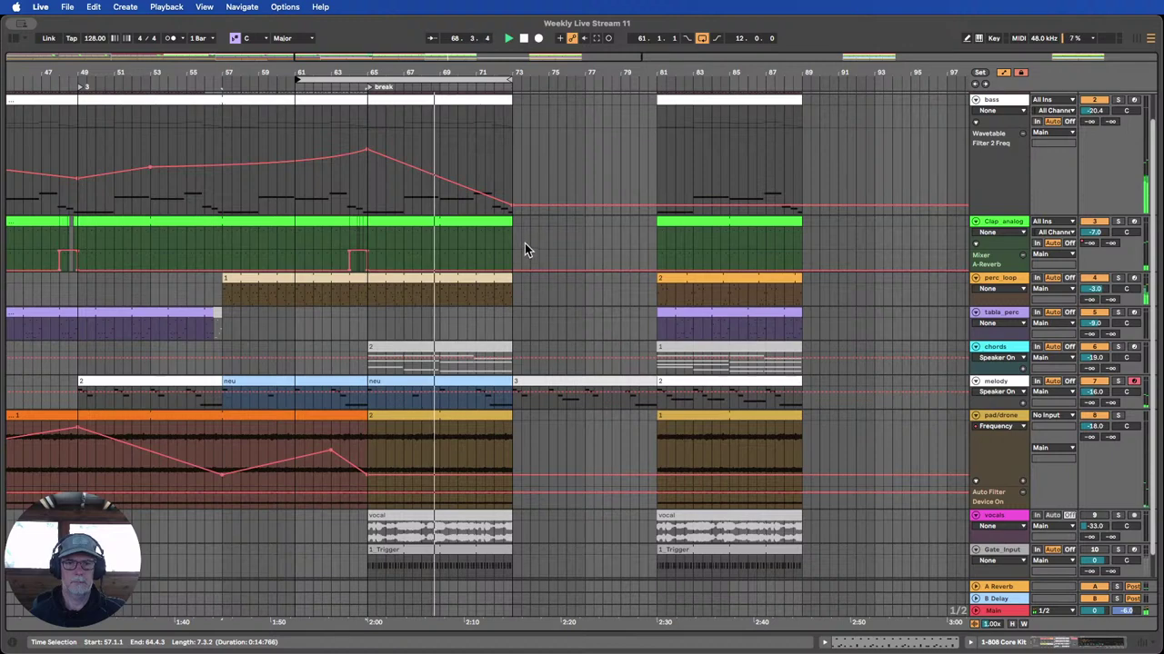
pyautogui.scroll(-1, 525, 243)
pyautogui.scroll(-1, 524, 242)
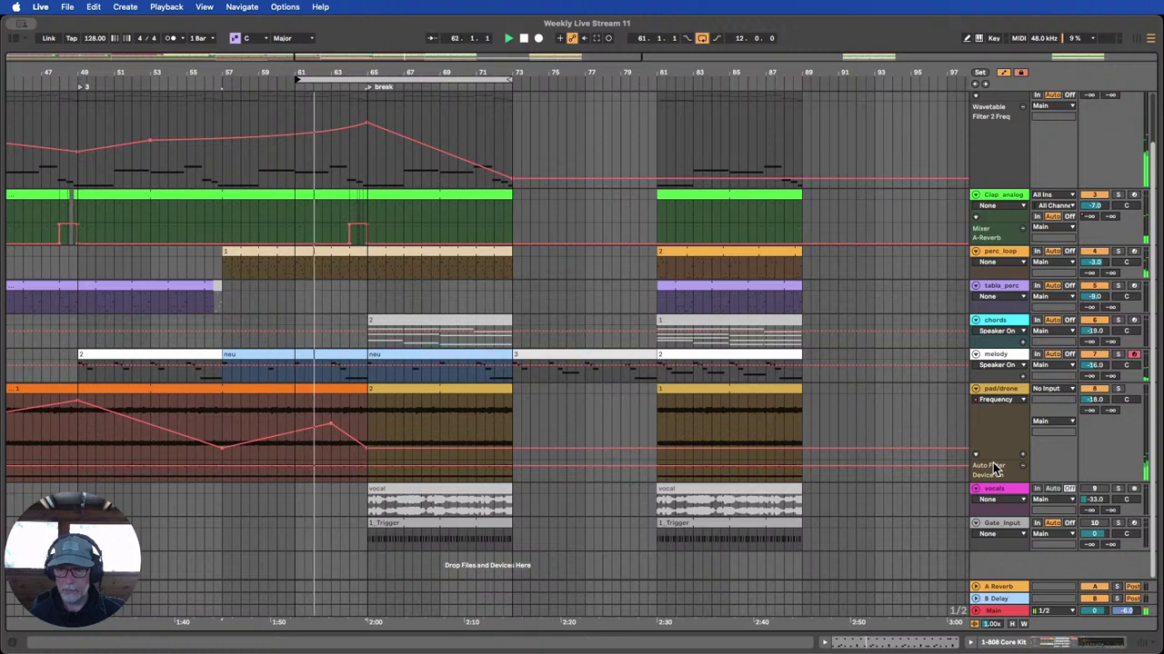
pyautogui.moveTo(992, 460); pyautogui.dragTo(991, 524)
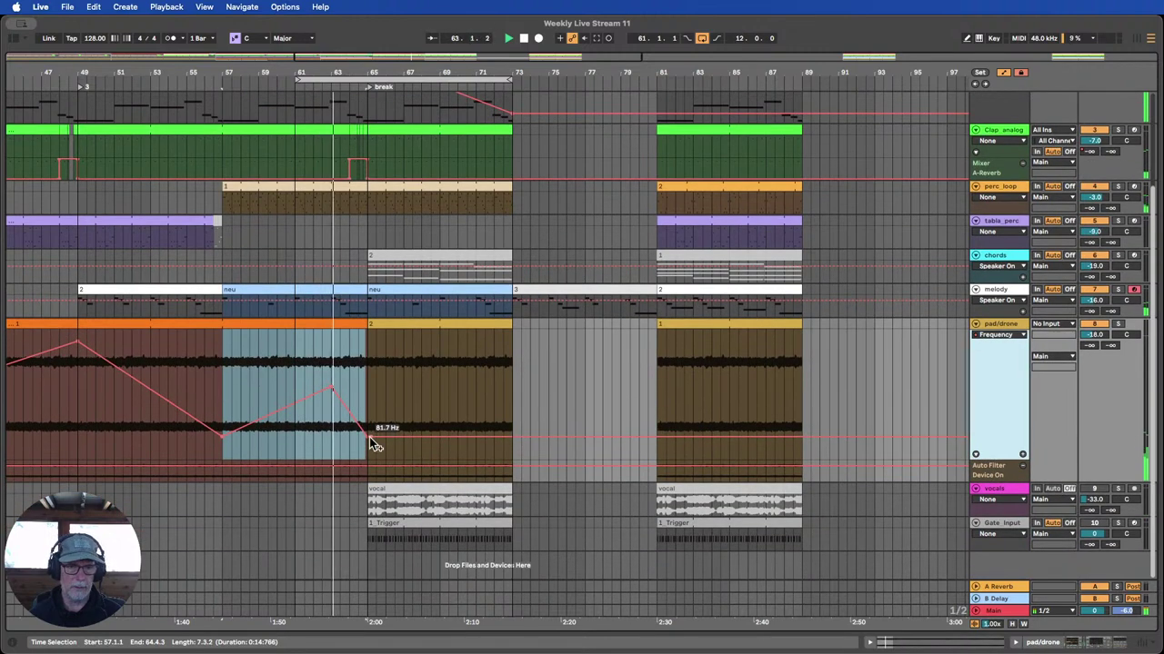
pyautogui.click(385, 330)
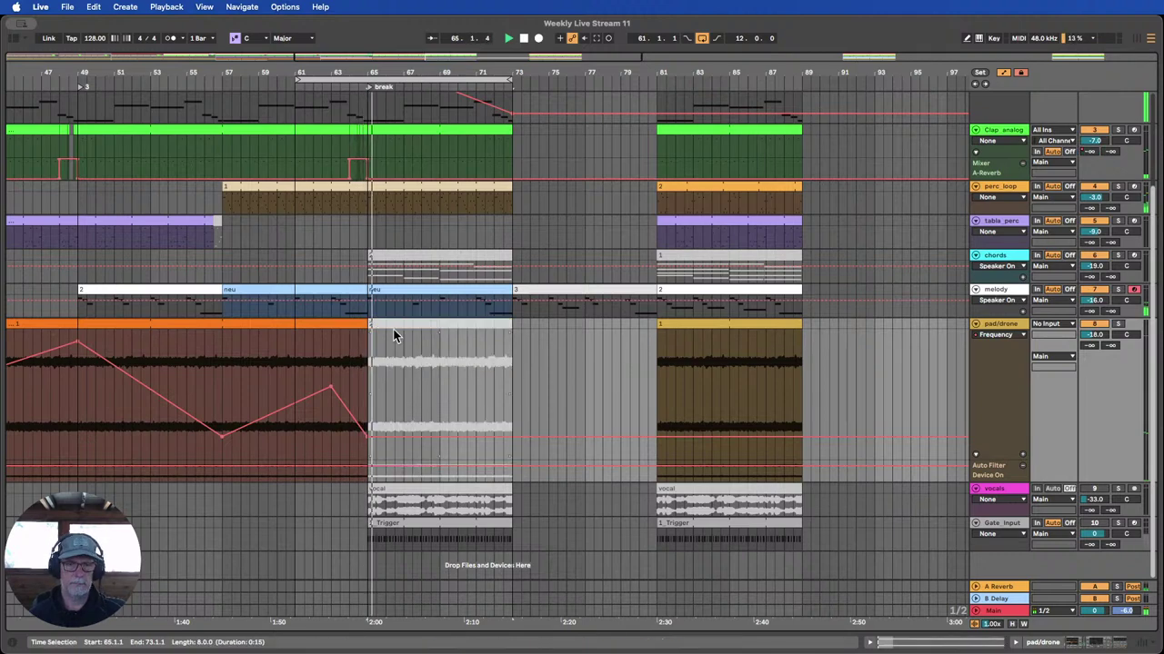
# Set the loop to the eight bars of the break, from bar 65 to 73.
pyautogui.scroll(1, 394, 332)
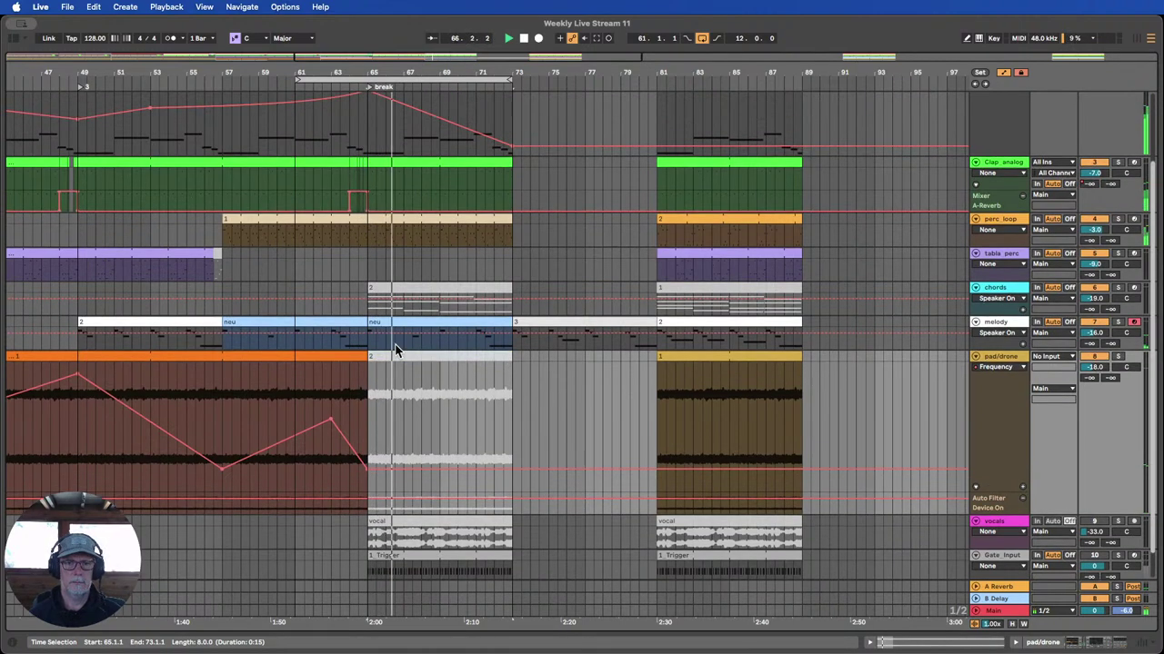
pyautogui.scroll(2, 396, 346)
pyautogui.scroll(-2, 387, 346)
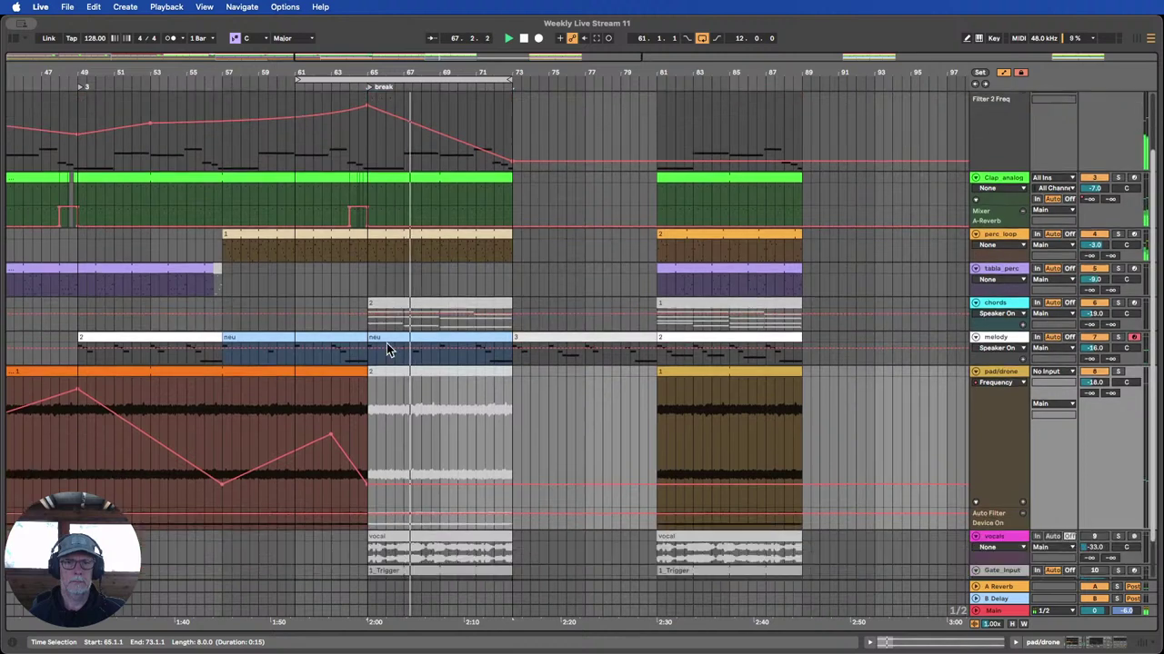
pyautogui.scroll(-2, 387, 350)
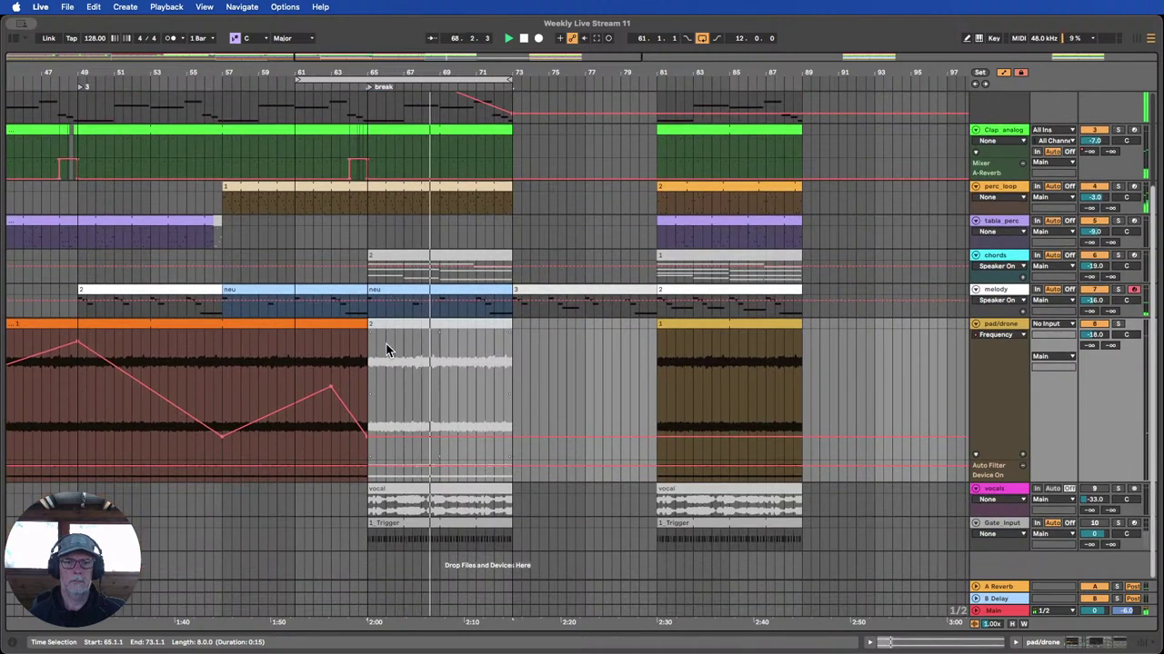
pyautogui.scroll(3, 391, 345)
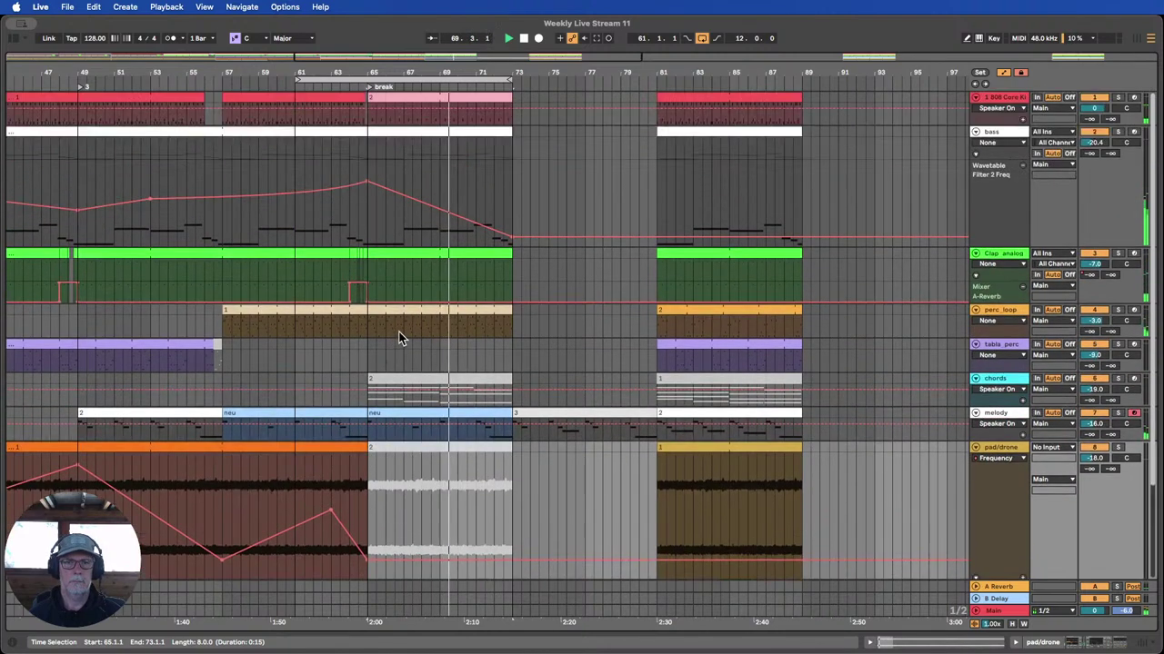
pyautogui.moveTo(297, 80); pyautogui.dragTo(491, 41)
# Activate the chords clip in the break between bars 65 and 73.
pyautogui.scroll(-1, 520, 182)
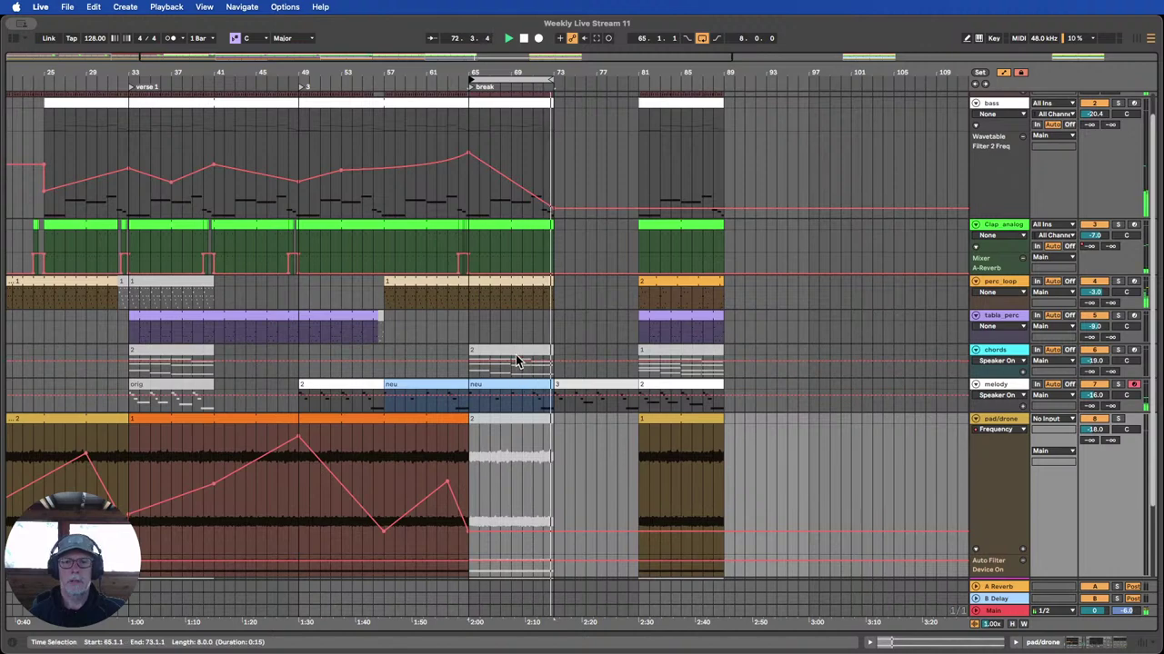
pyautogui.click(514, 352)
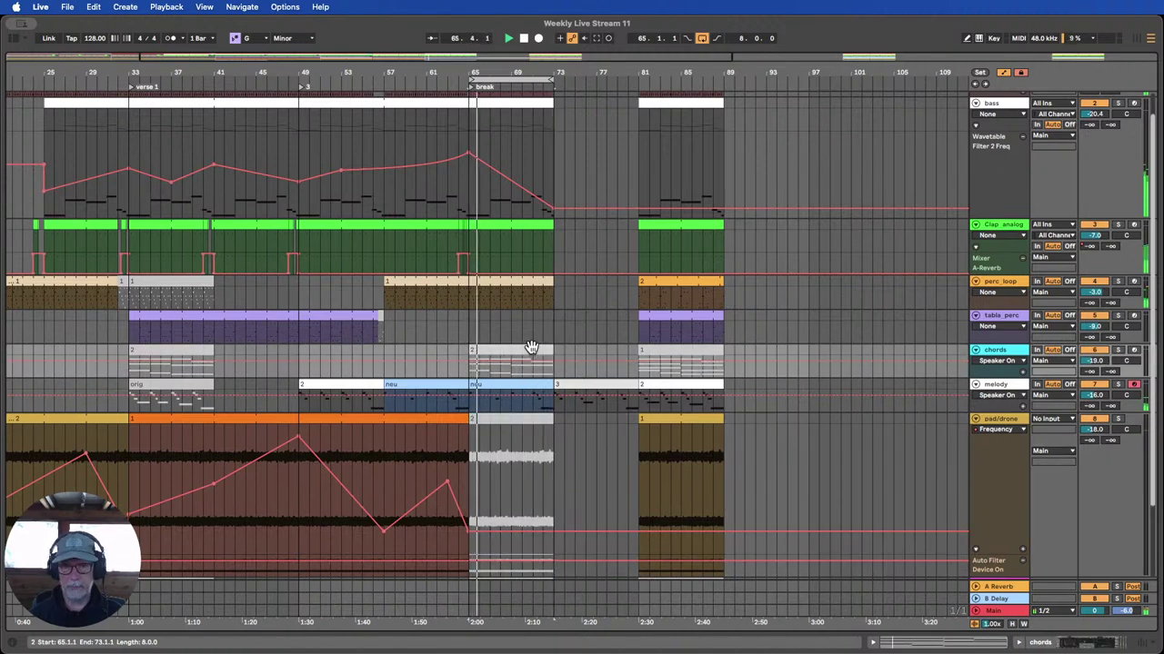
pyautogui.press('0')
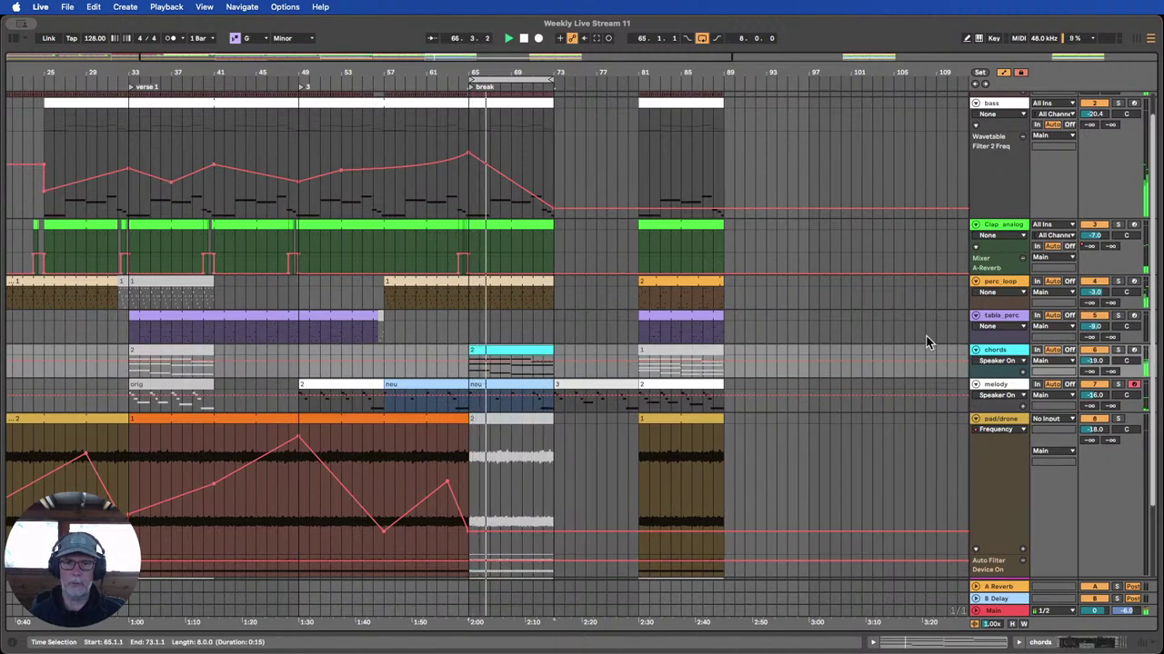
# Show the chords track's devices and enlarge the track in the arrangement.
pyautogui.doubleClick(994, 350)
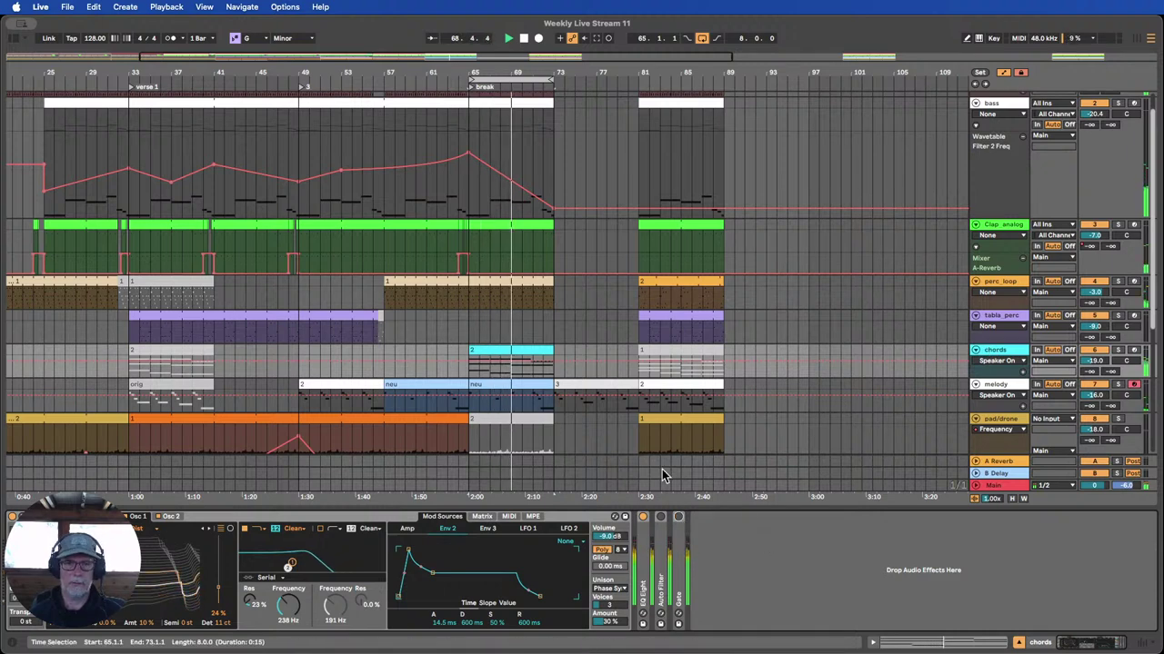
pyautogui.scroll(-3, 839, 358)
pyautogui.moveTo(1001, 318); pyautogui.dragTo(1000, 438)
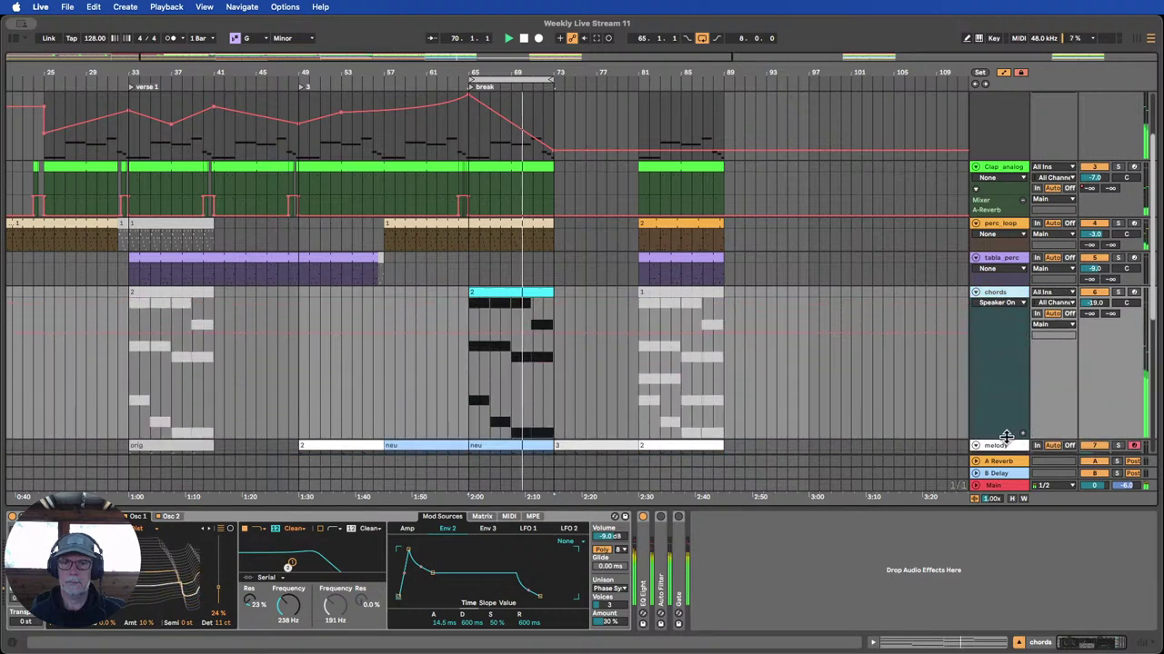
# Show the chords track's Gate on/off automation and keep the Gate off up to bar 89, switching it on from there.
pyautogui.scroll(-1, 938, 323)
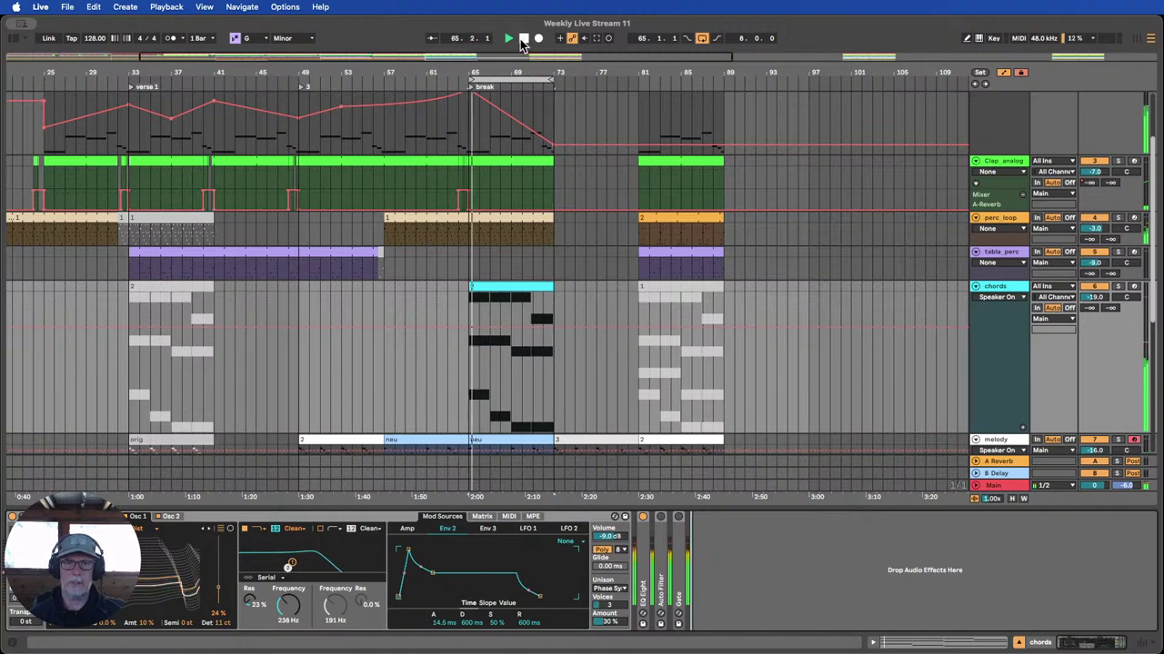
pyautogui.click(1000, 297)
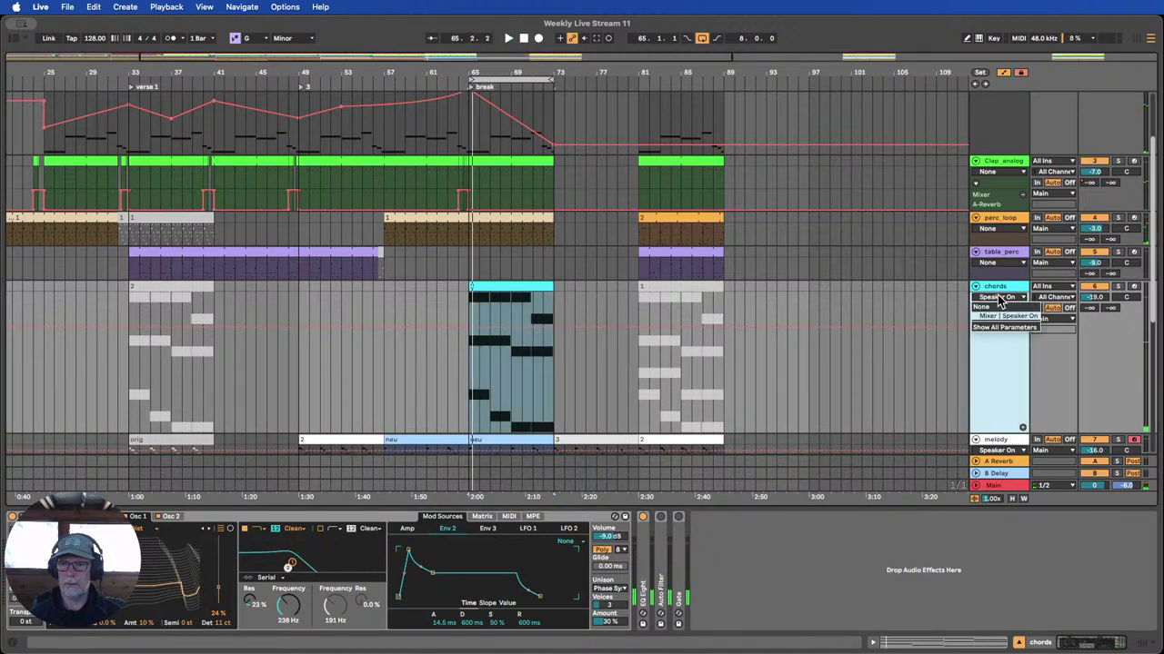
pyautogui.click(999, 329)
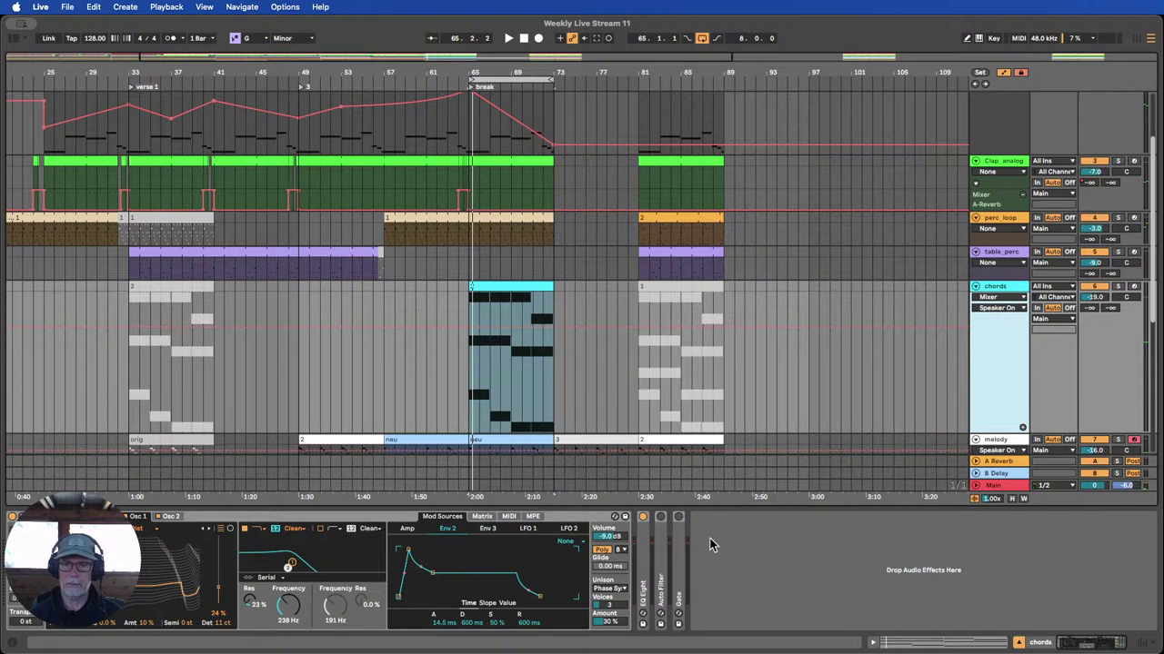
pyautogui.click(680, 518)
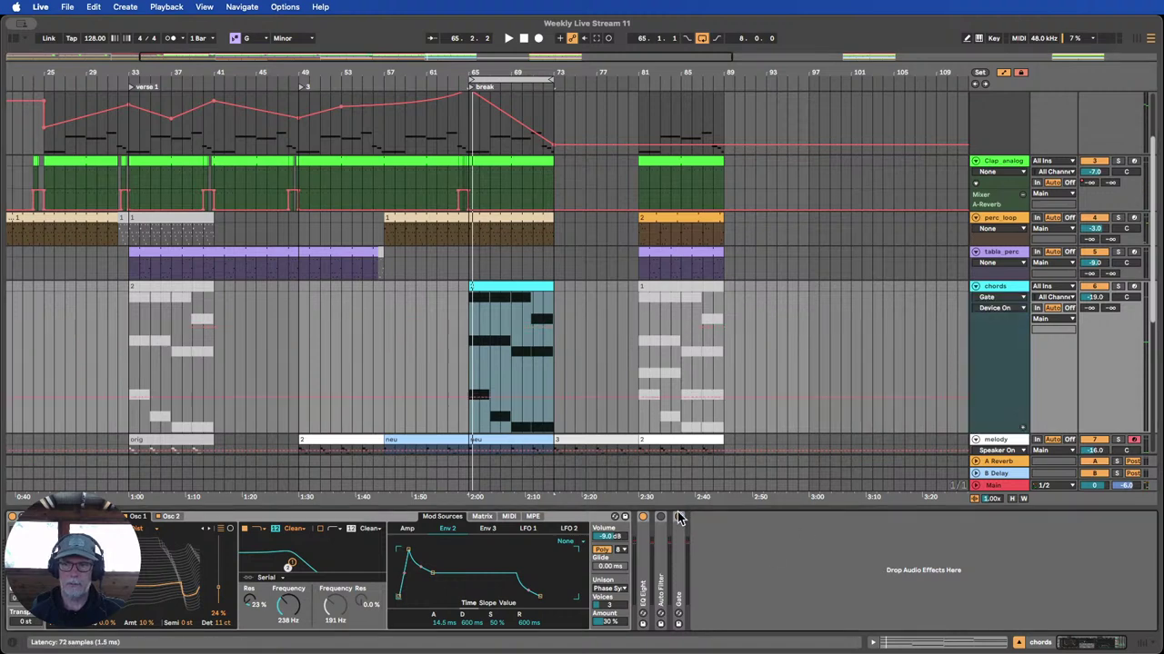
pyautogui.click(470, 405)
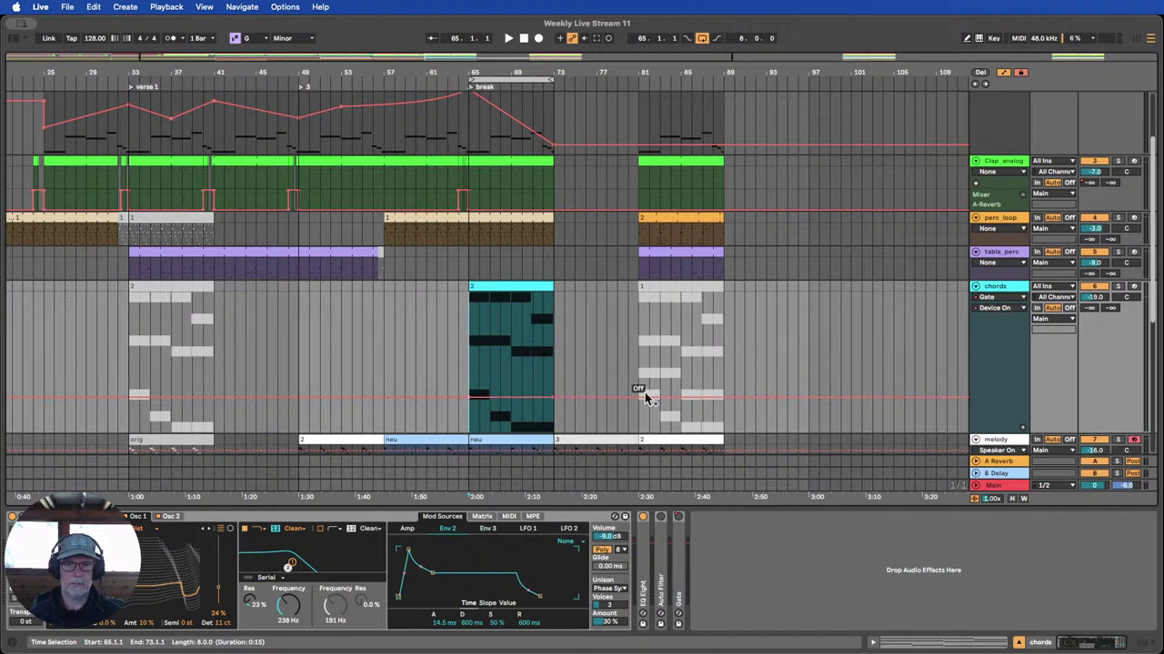
pyautogui.moveTo(638, 391)
pyautogui.mouseDown()
pyautogui.moveTo(638, 323)
pyautogui.moveTo(724, 322)
pyautogui.mouseUp()
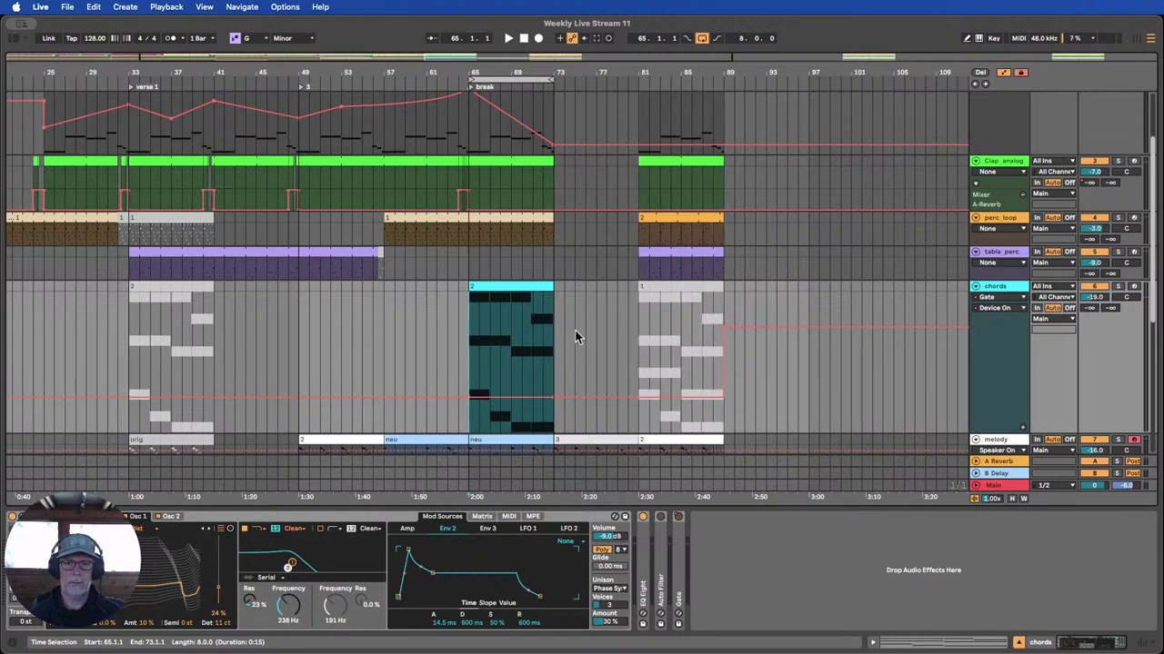
pyautogui.click(442, 80)
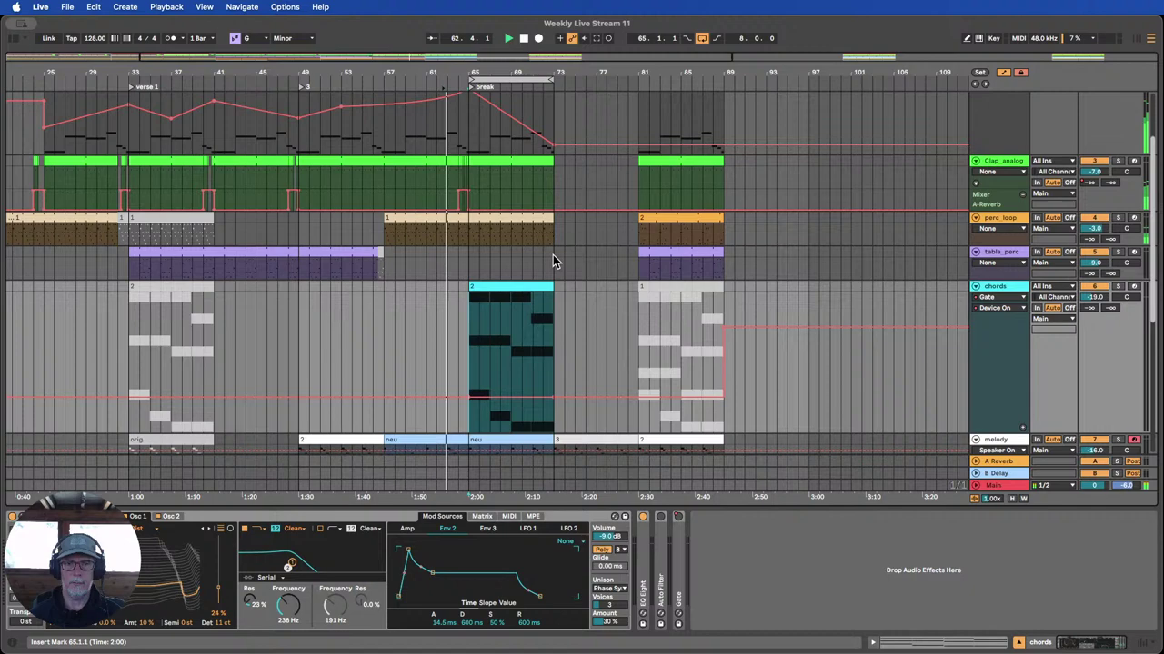
# Deactivate the middle note of all four chords (B♭3, B♭3, A3, A3) in the break's chords clip.
pyautogui.doubleClick(506, 286)
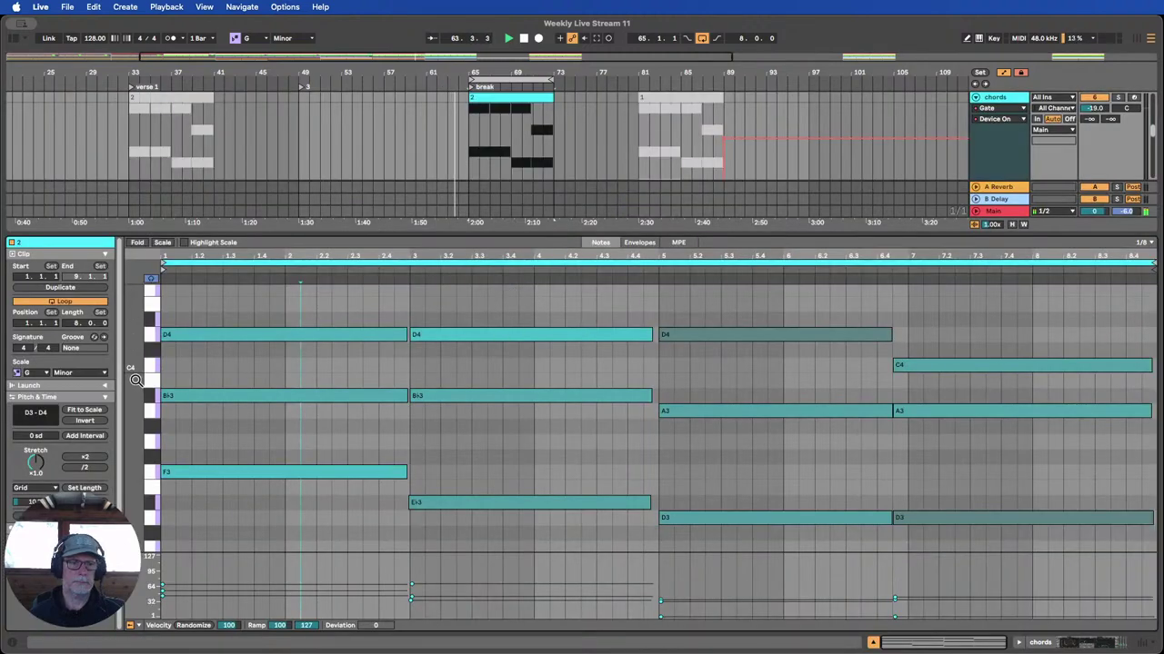
pyautogui.moveTo(135, 380); pyautogui.dragTo(134, 384)
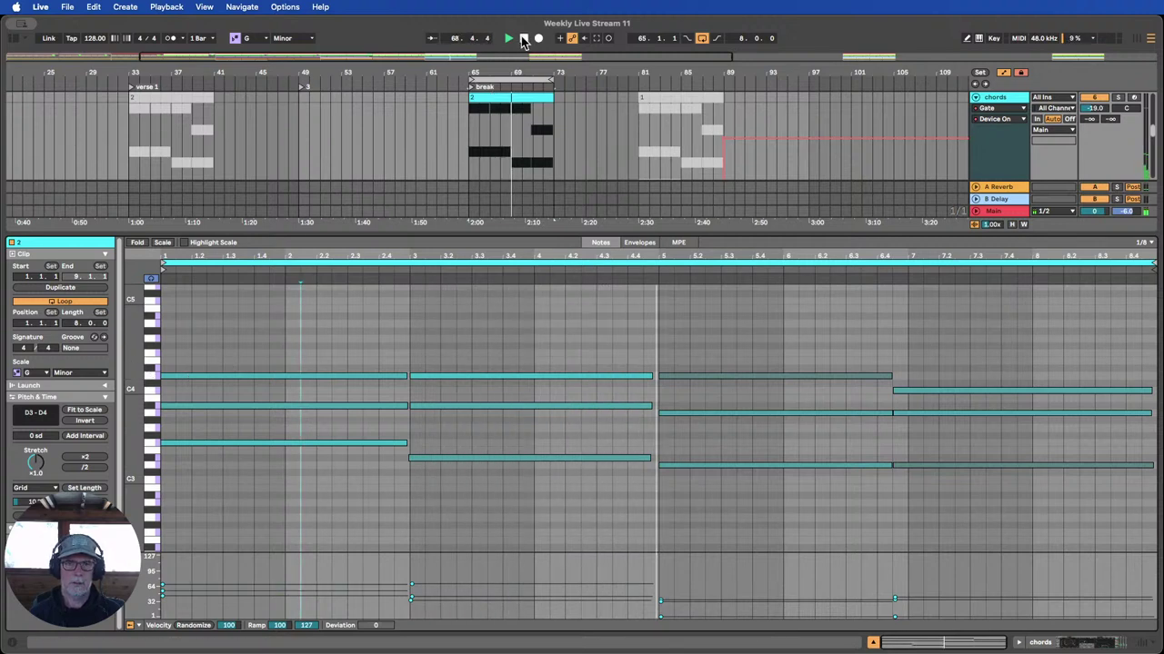
pyautogui.click(241, 406)
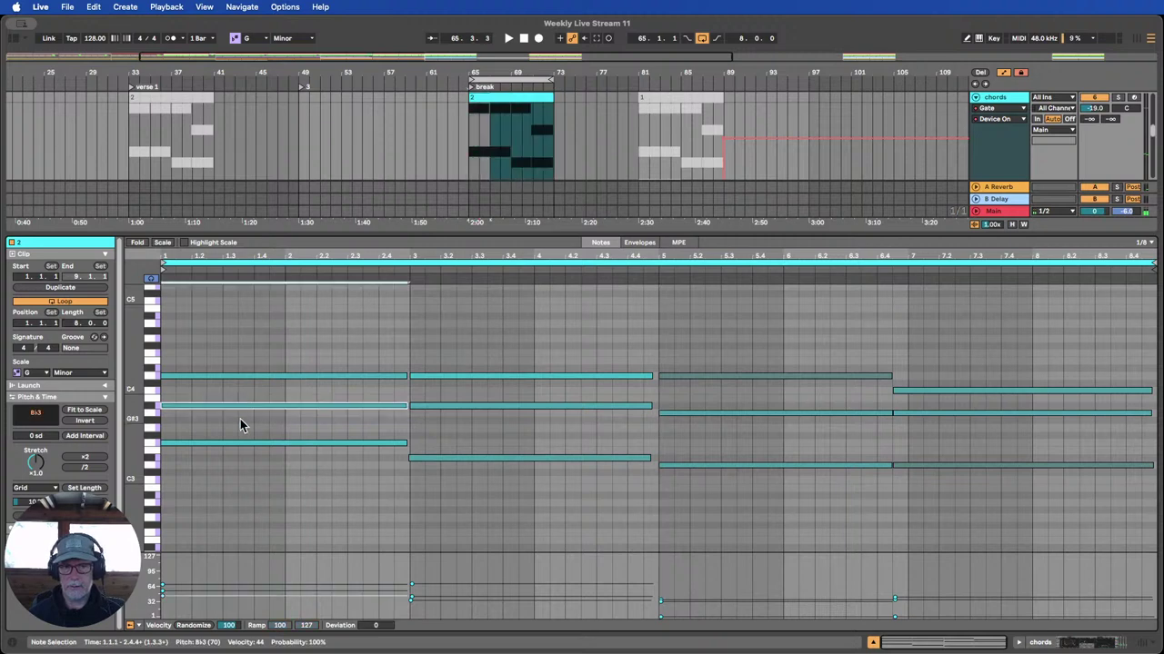
pyautogui.press('0')
pyautogui.click(536, 405)
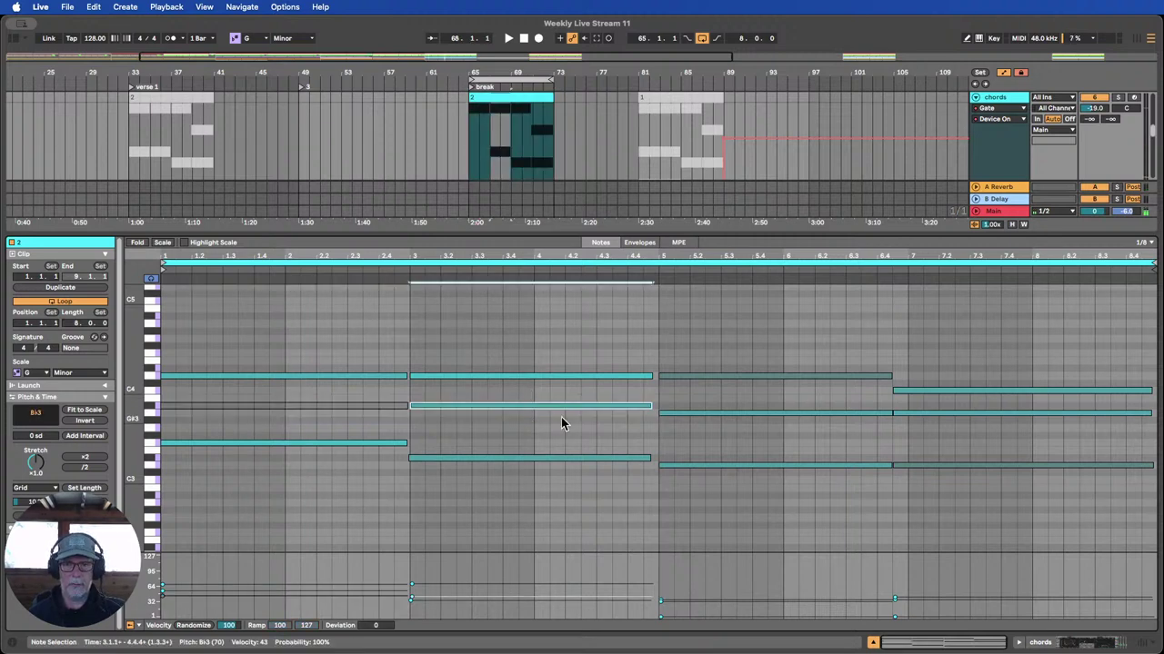
pyautogui.press('0')
pyautogui.click(741, 413)
pyautogui.press('0')
pyautogui.click(984, 412)
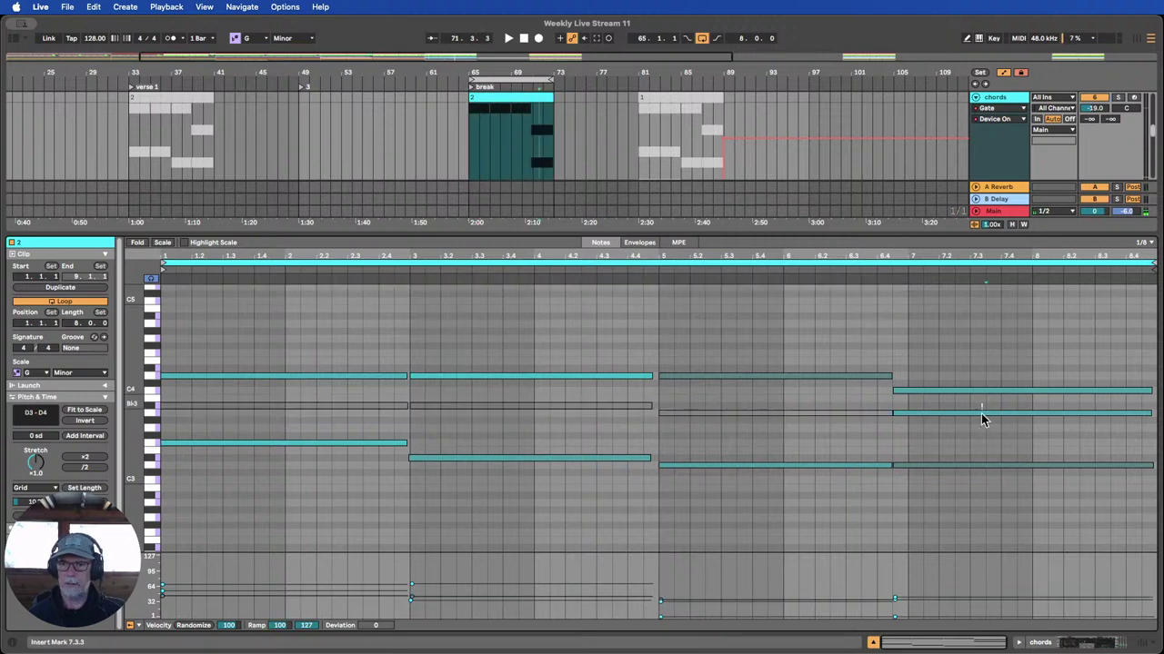
pyautogui.press('0')
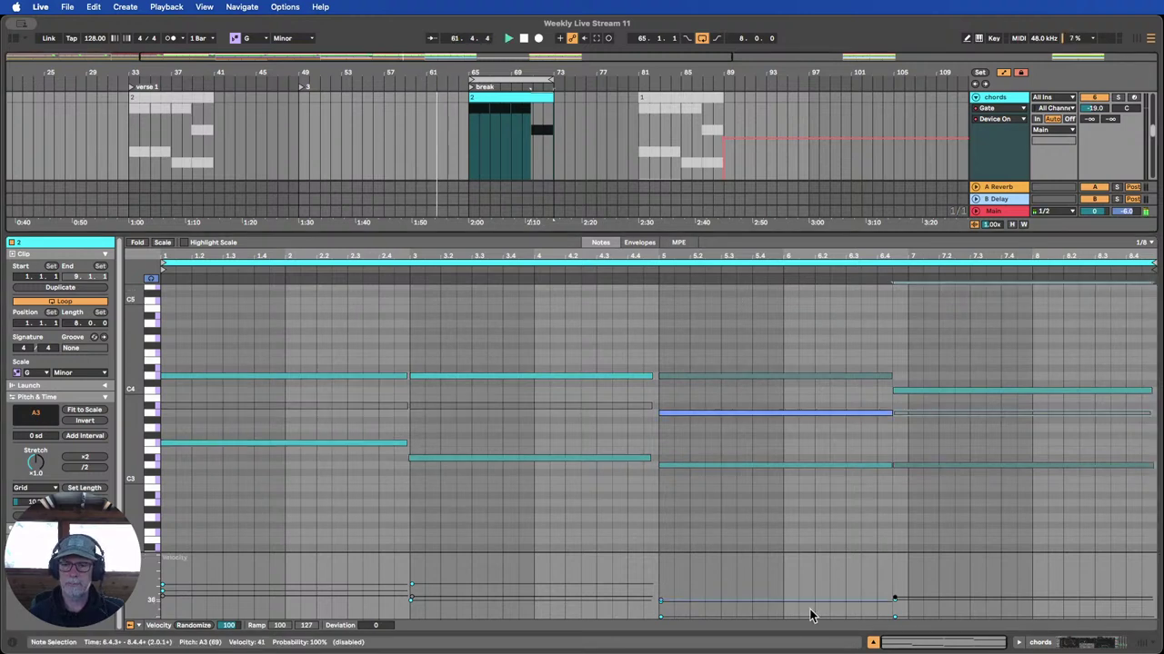
pyautogui.click(873, 643)
# Try transposing all notes of the break's chords clip down one octave.
pyautogui.scroll(5, 696, 459)
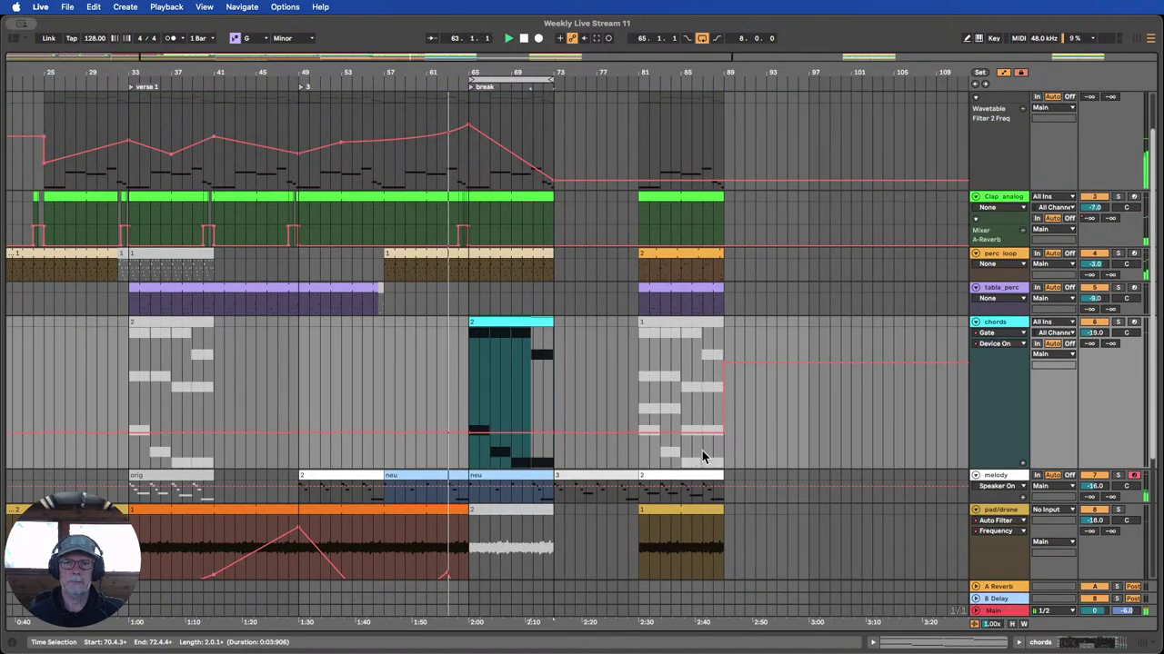
pyautogui.scroll(2, 707, 441)
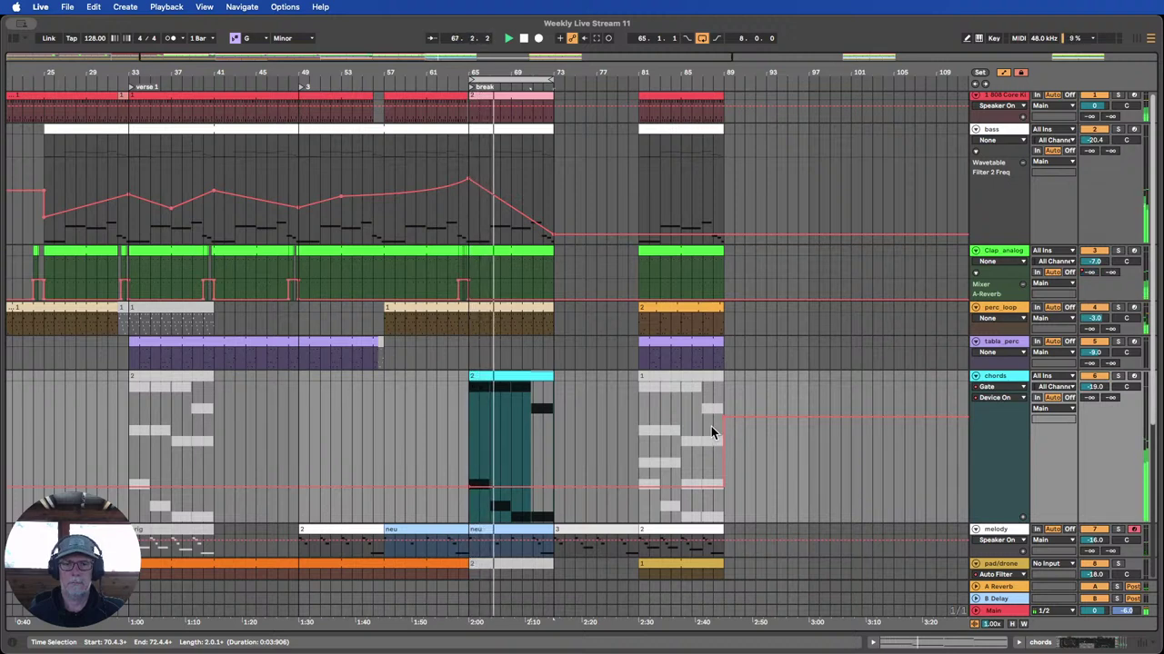
pyautogui.scroll(-5, 713, 425)
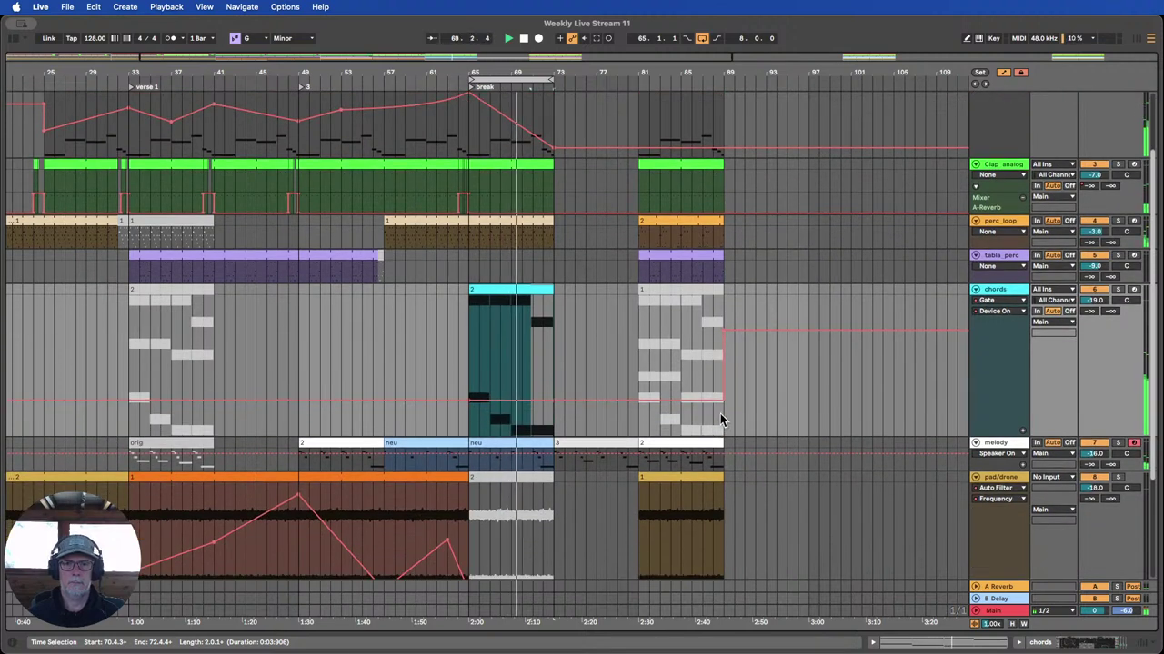
pyautogui.click(515, 292)
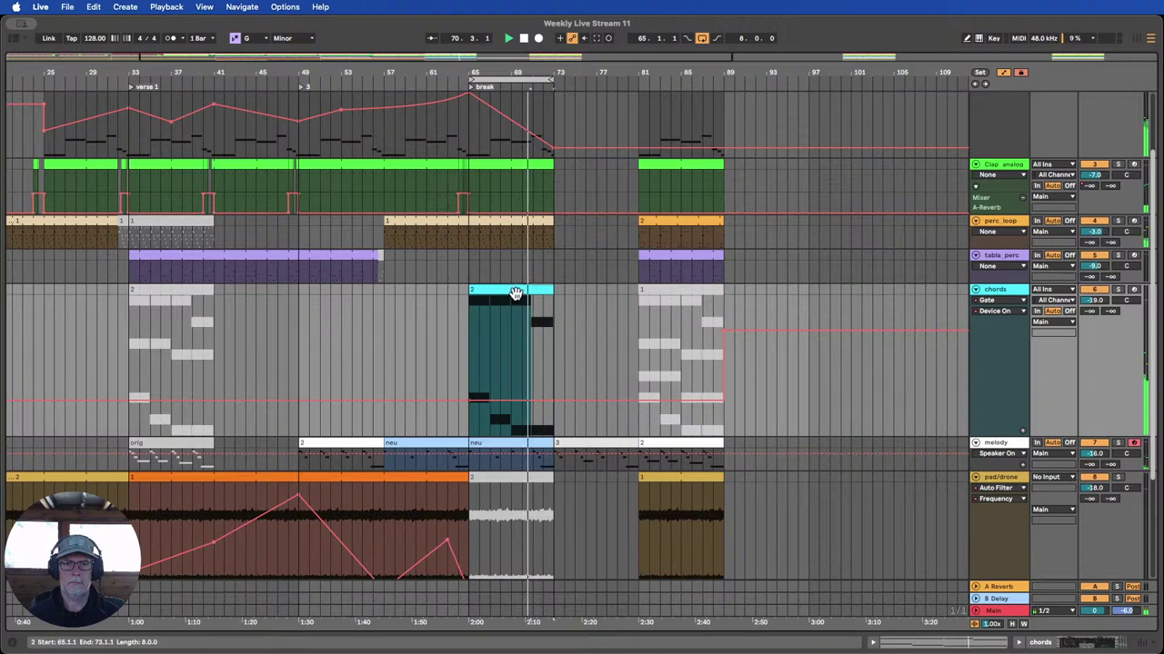
pyautogui.doubleClick(515, 292)
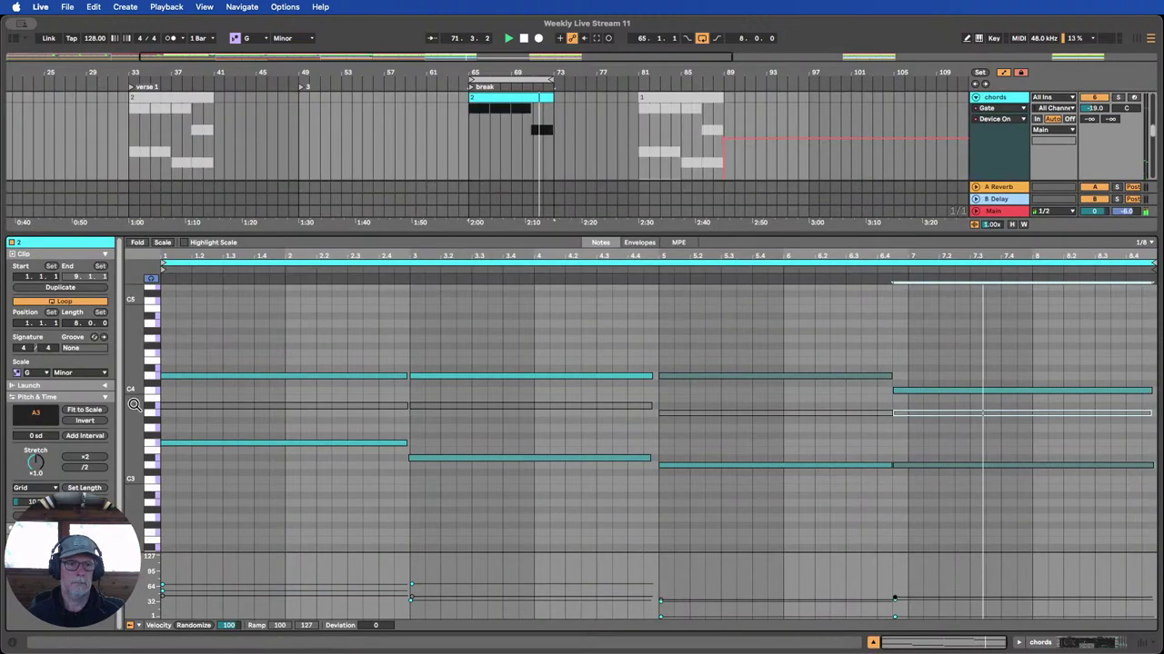
pyautogui.moveTo(134, 405); pyautogui.dragTo(403, 408)
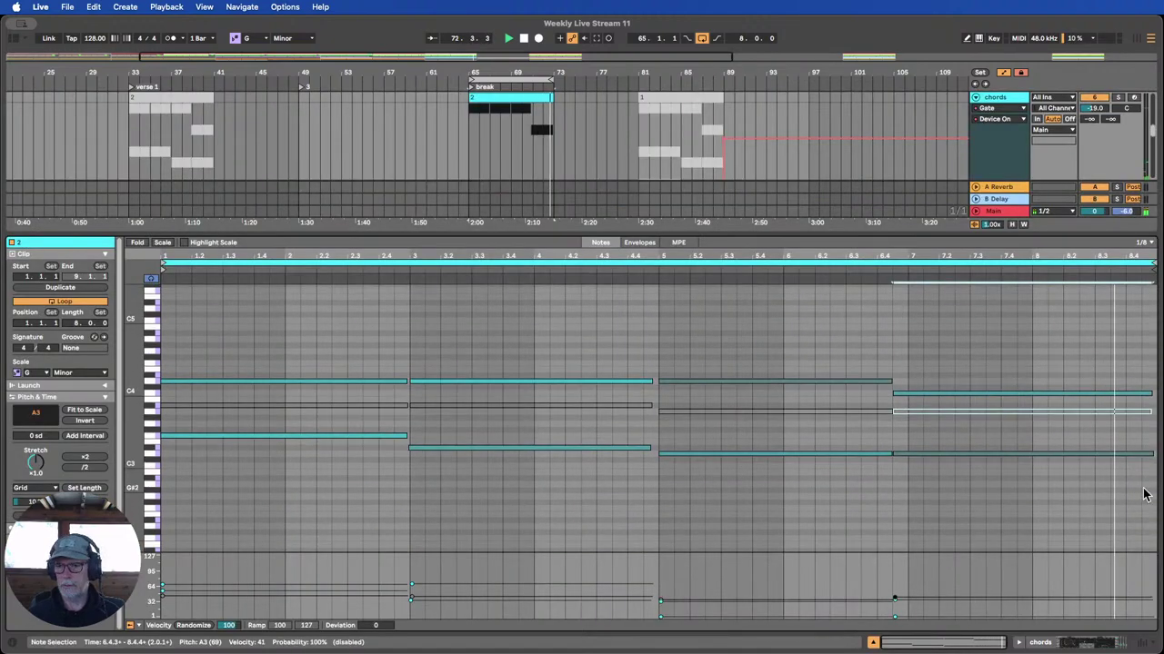
pyautogui.moveTo(1143, 489); pyautogui.dragTo(154, 326)
pyautogui.hotkey('shift', 'Down')
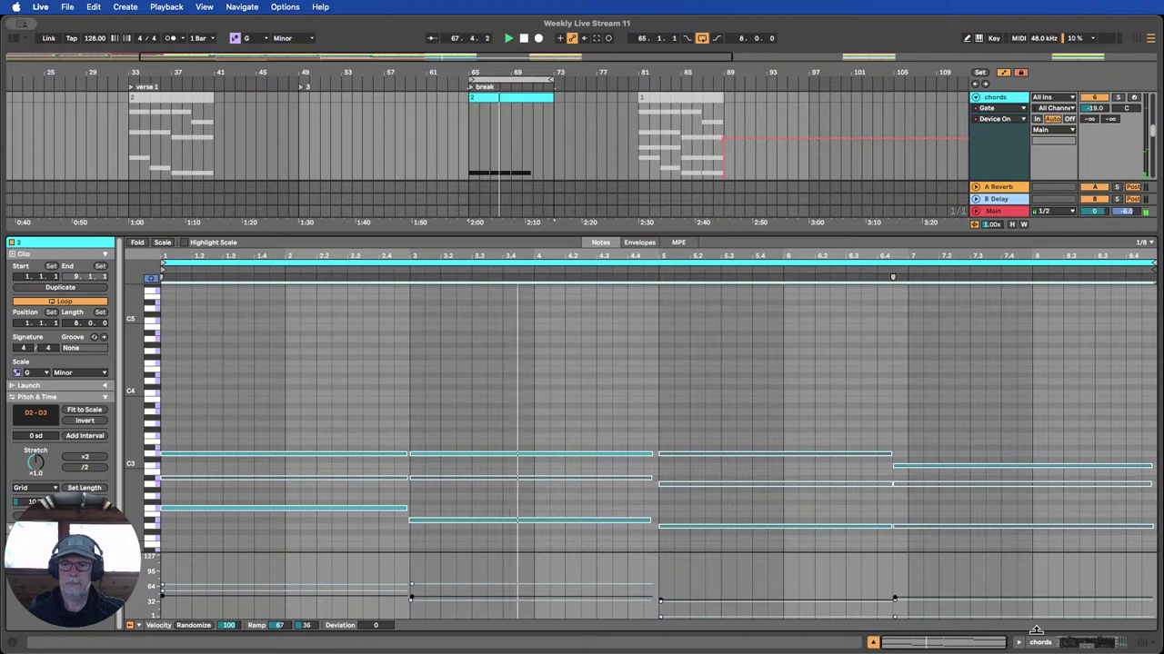
pyautogui.click(872, 642)
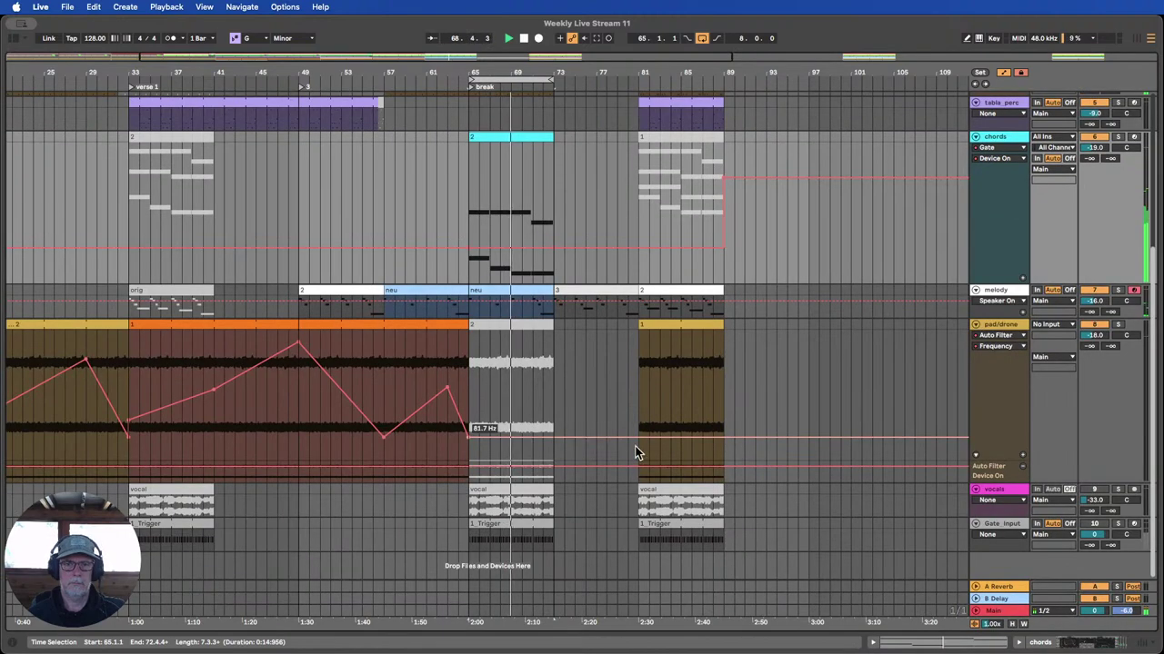
pyautogui.scroll(3, 632, 410)
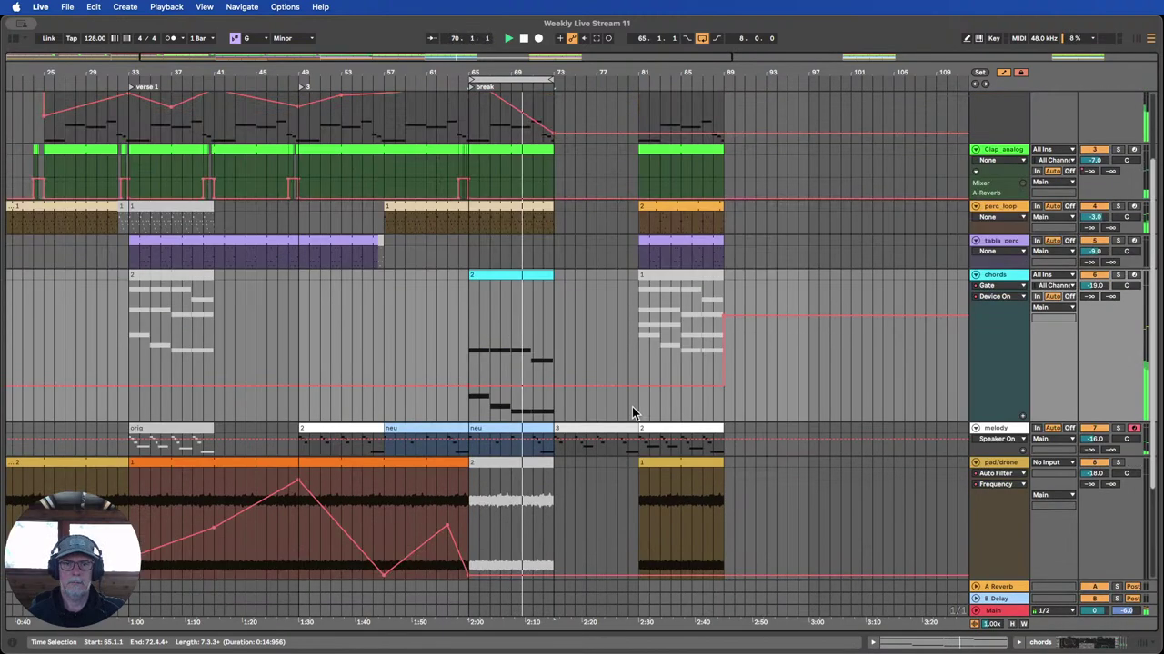
pyautogui.scroll(3, 632, 407)
pyautogui.scroll(-3, 632, 406)
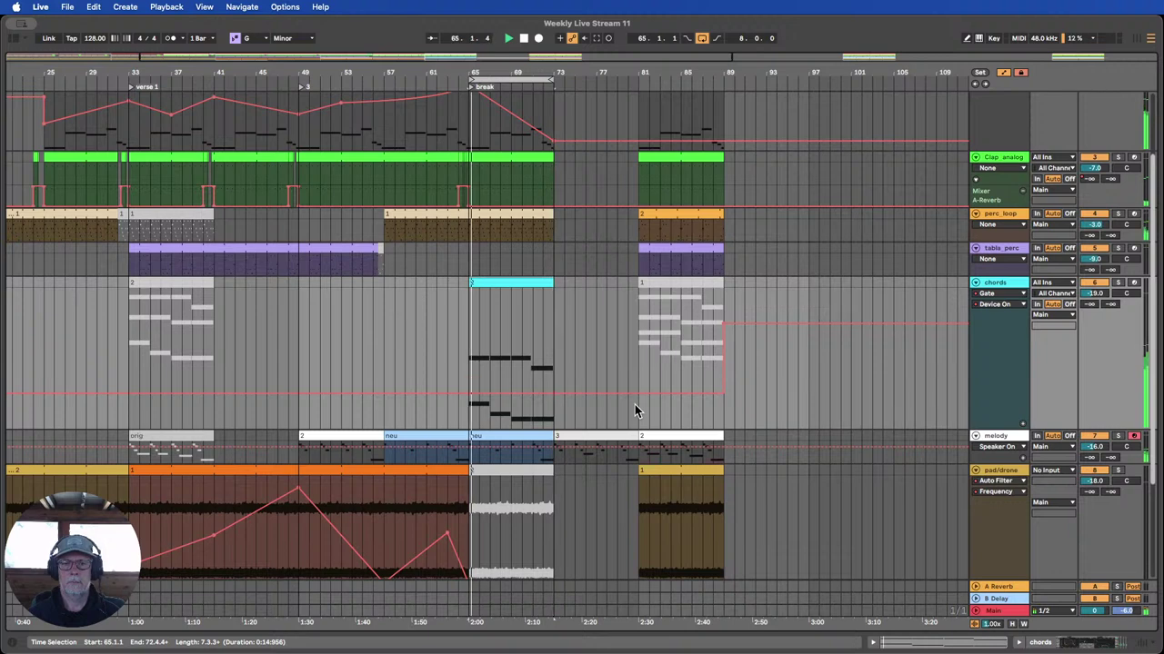
pyautogui.press('super+z')
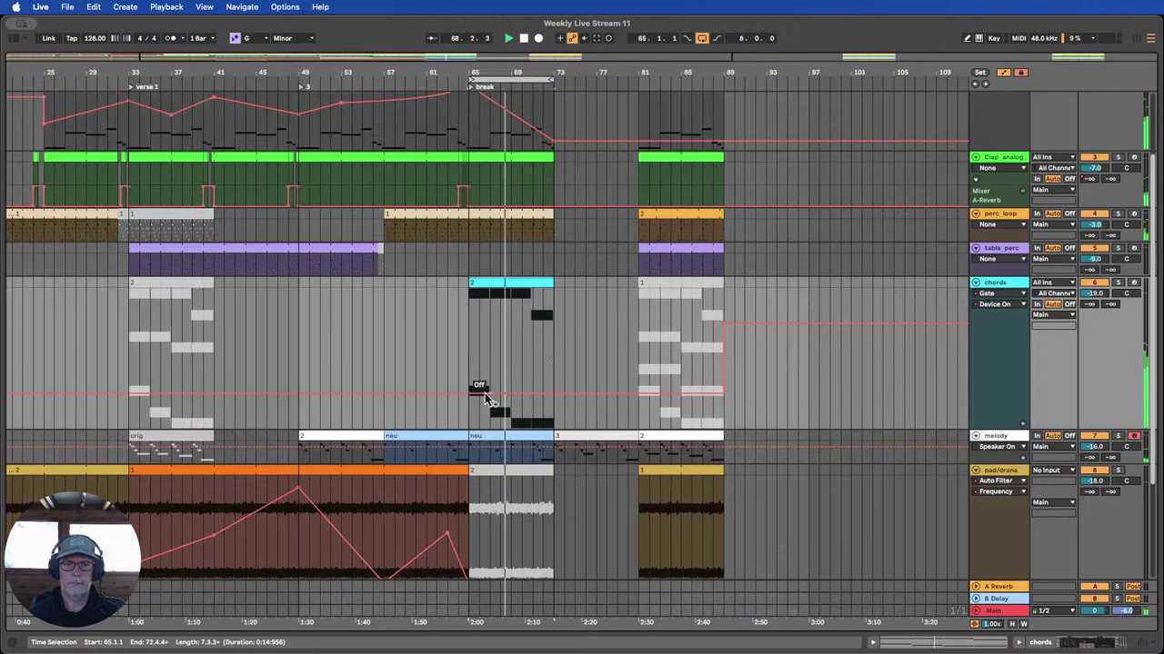
# Stop playback and show the chords track's devices with the Wavetable modulation matrix.
pyautogui.doubleClick(996, 284)
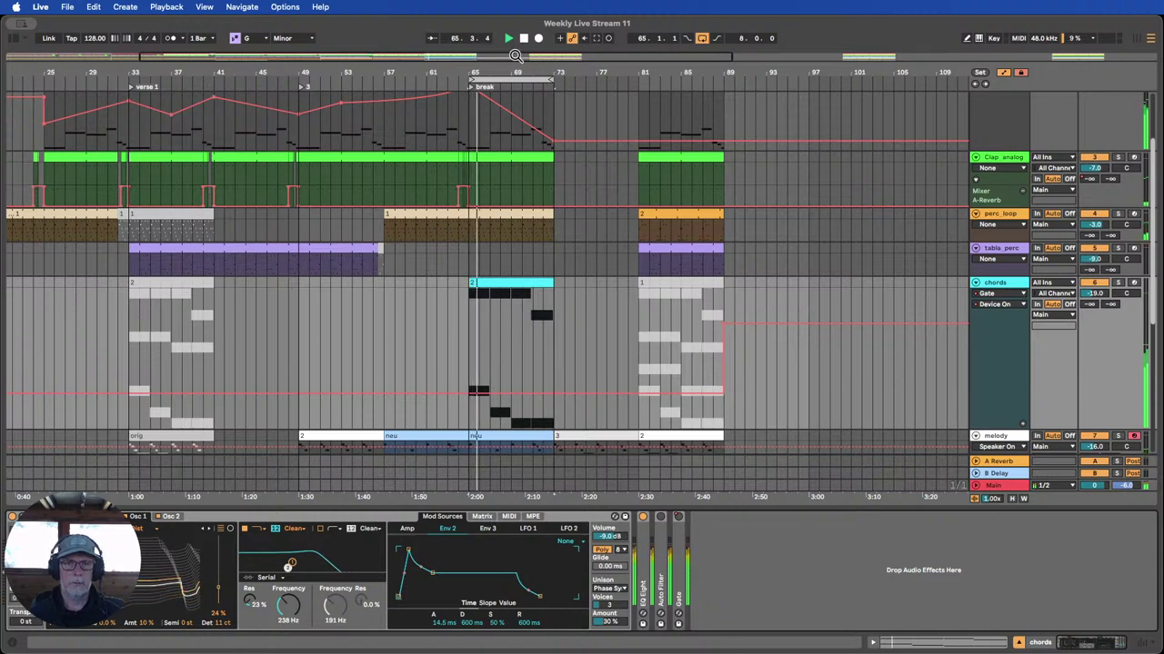
pyautogui.press('space')
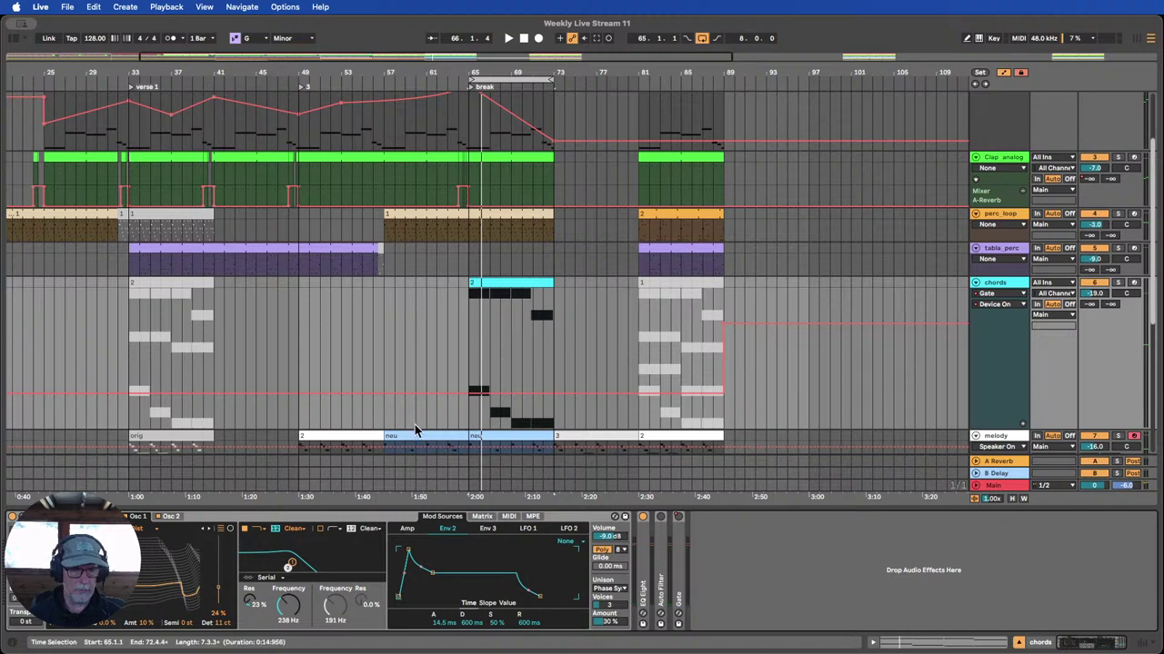
pyautogui.click(479, 520)
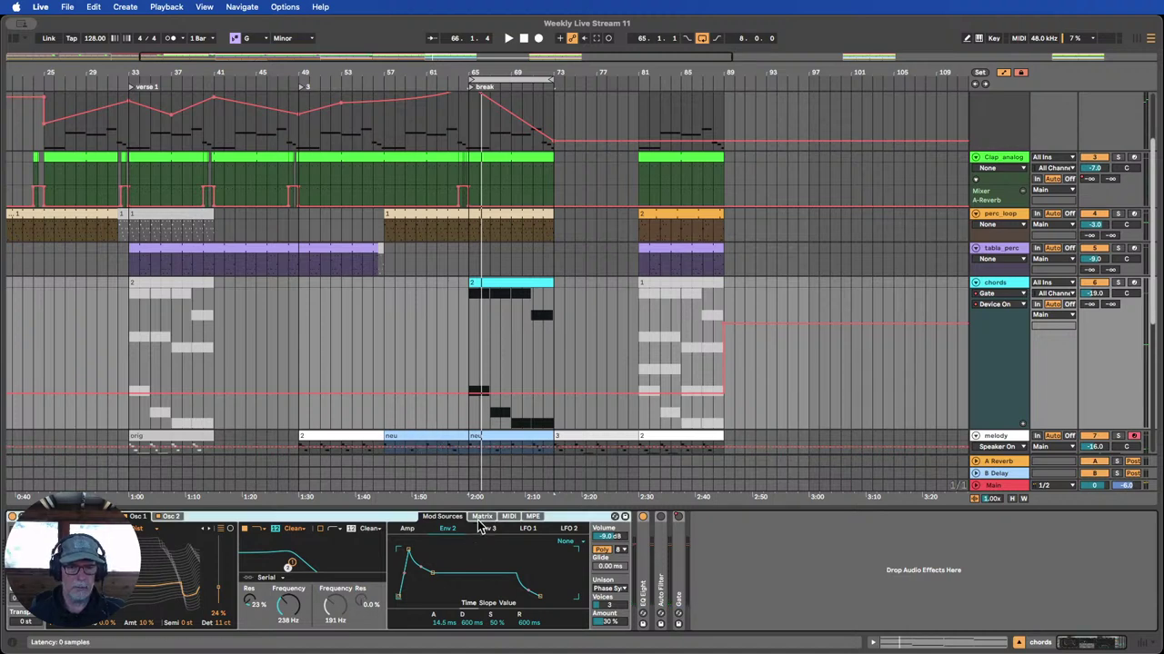
pyautogui.click(481, 518)
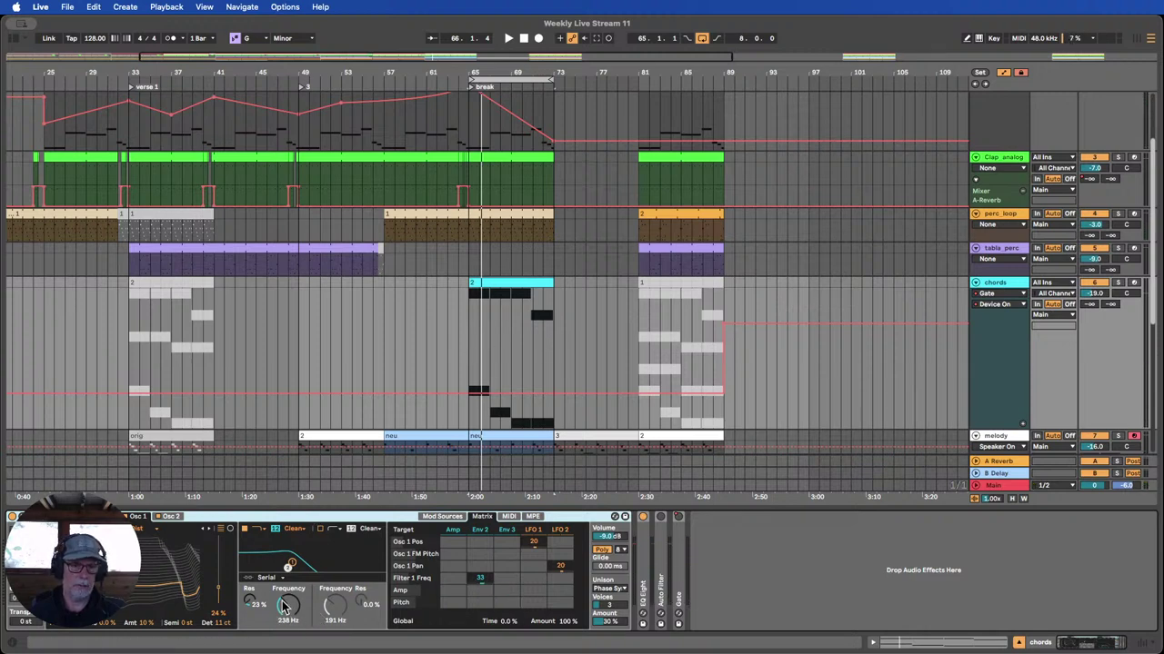
# Automate the chords' Wavetable Filter 1 frequency to rise from about 65 Hz at bar 65 until bar 73.
pyautogui.click(288, 608)
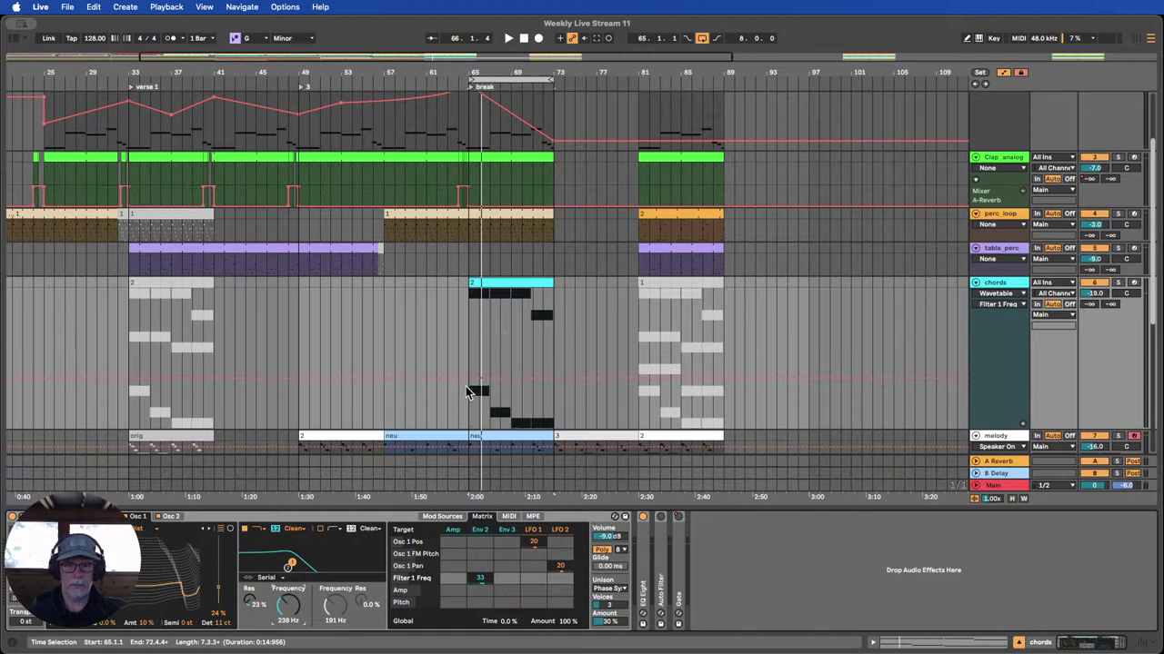
pyautogui.click(467, 377)
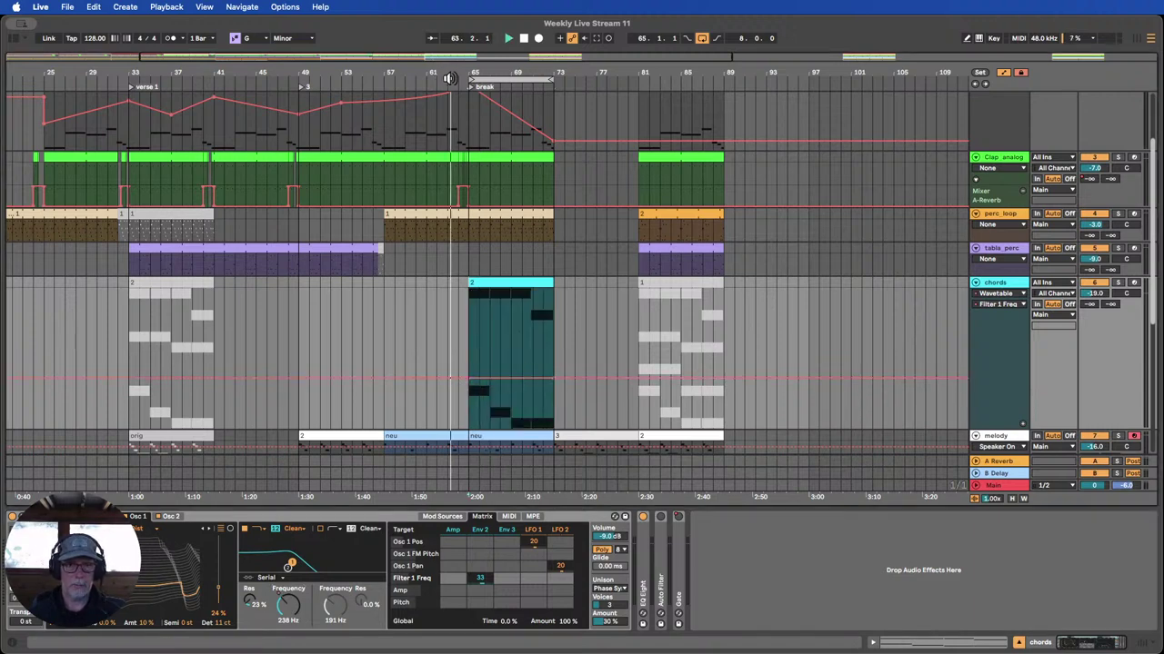
pyautogui.moveTo(474, 379); pyautogui.dragTo(469, 410)
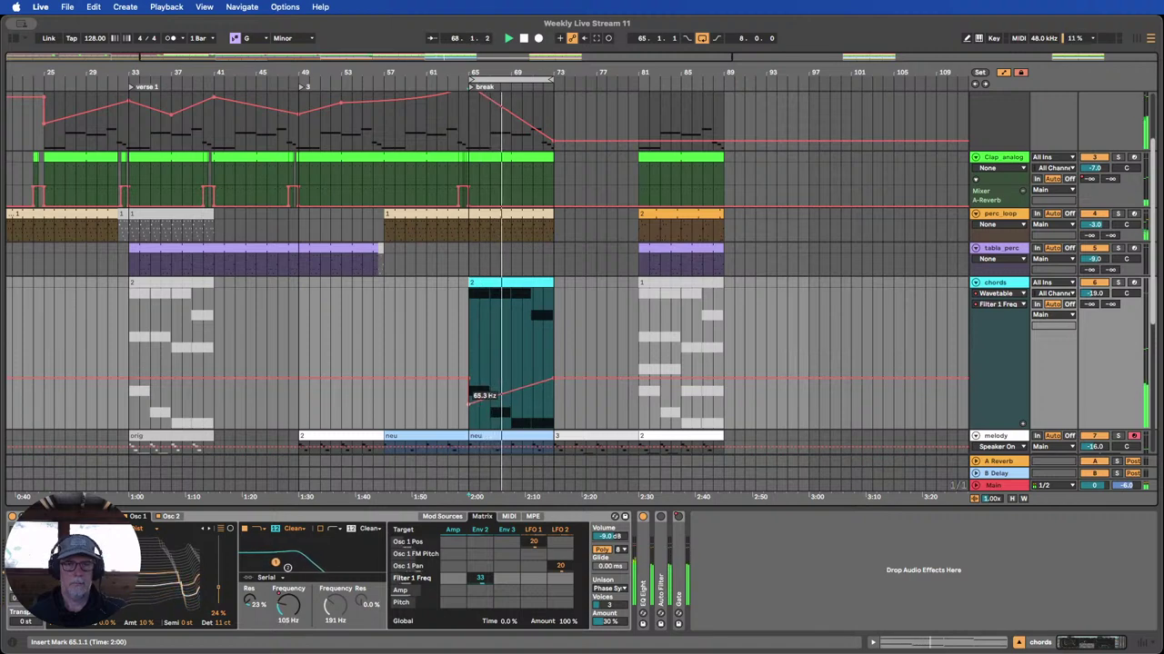
# Extend the loop back to bar 61 so it spans twelve bars, and play the lead-in to the break.
pyautogui.click(415, 78)
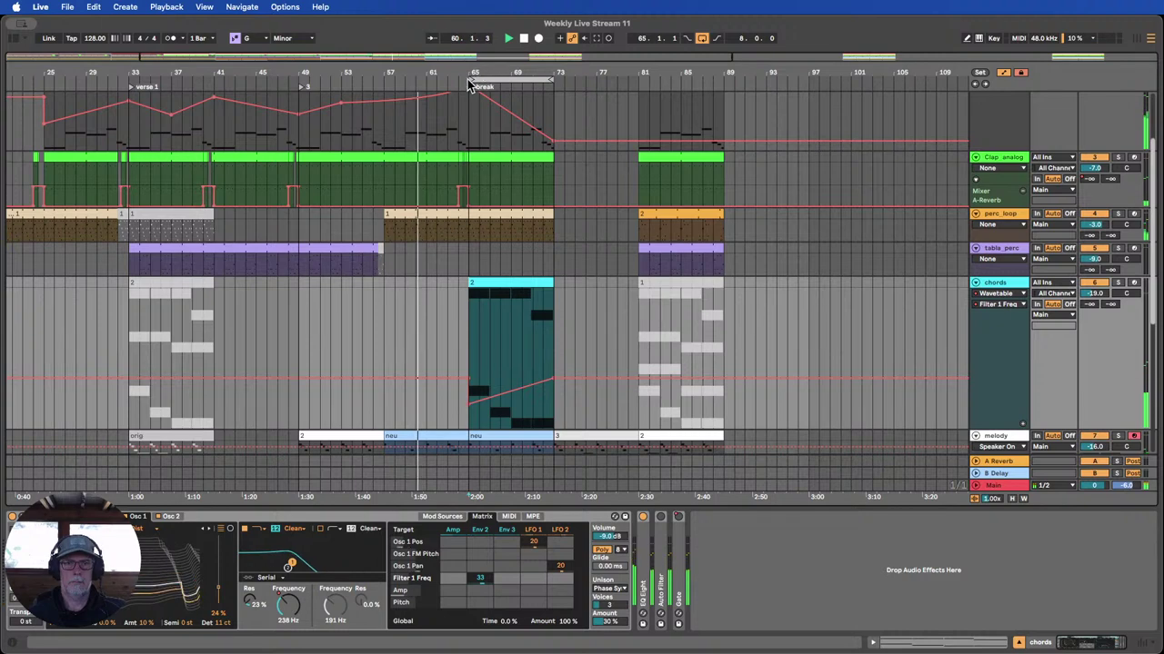
pyautogui.moveTo(473, 80); pyautogui.dragTo(431, 79)
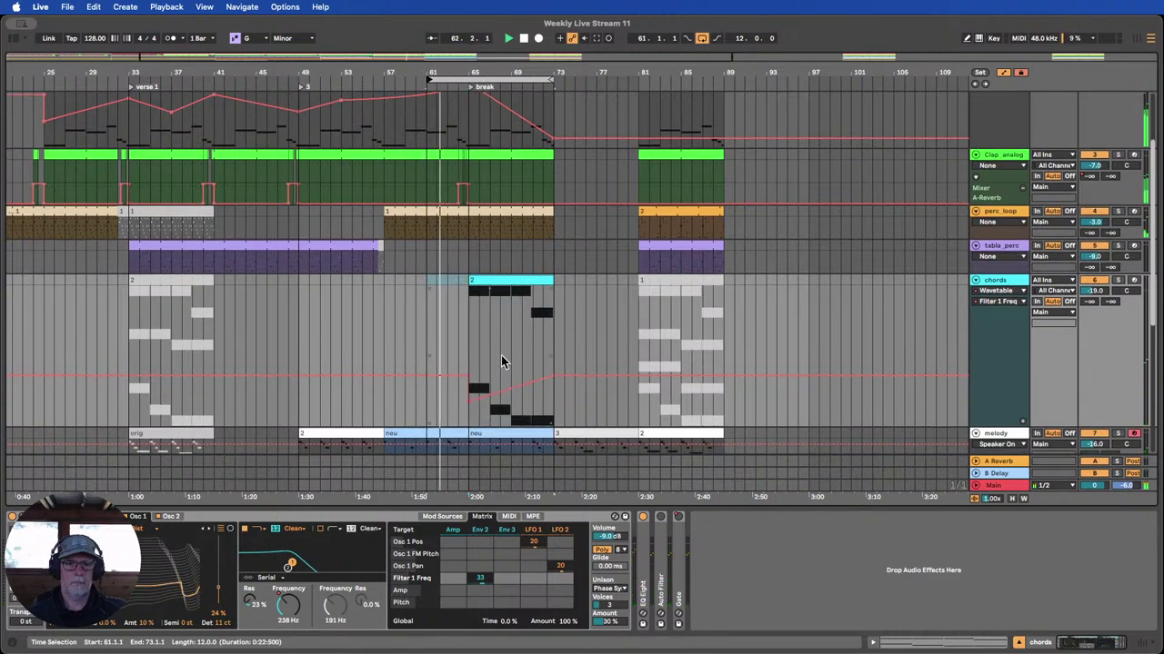
pyautogui.scroll(-3, 501, 356)
pyautogui.scroll(-3, 501, 360)
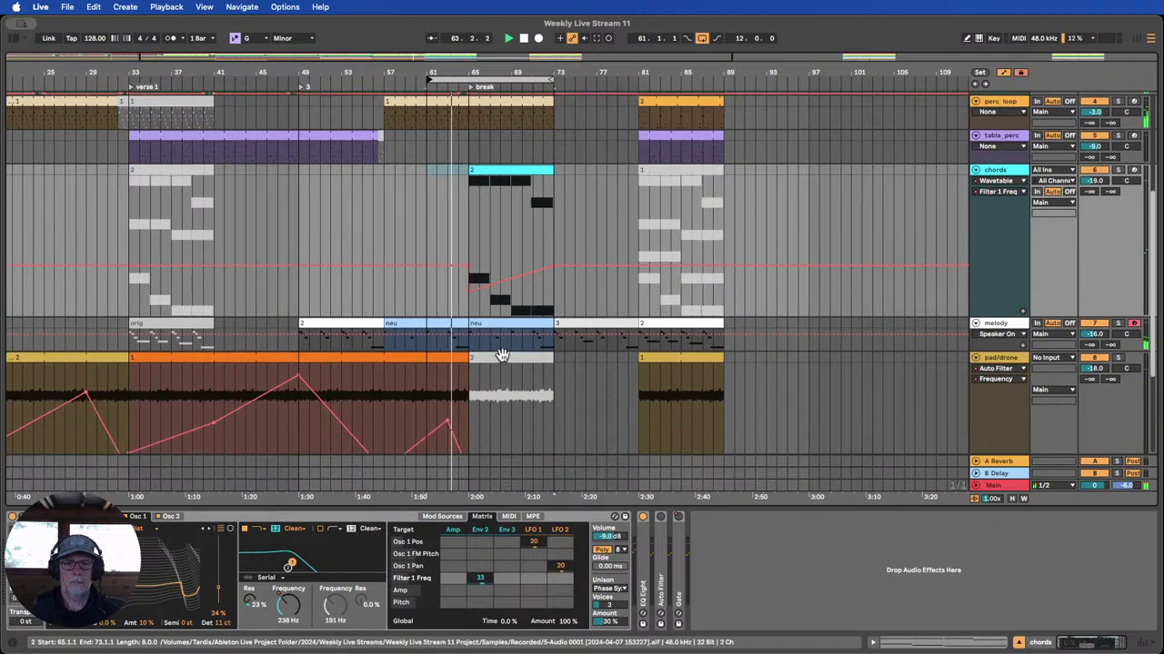
pyautogui.scroll(-3, 500, 355)
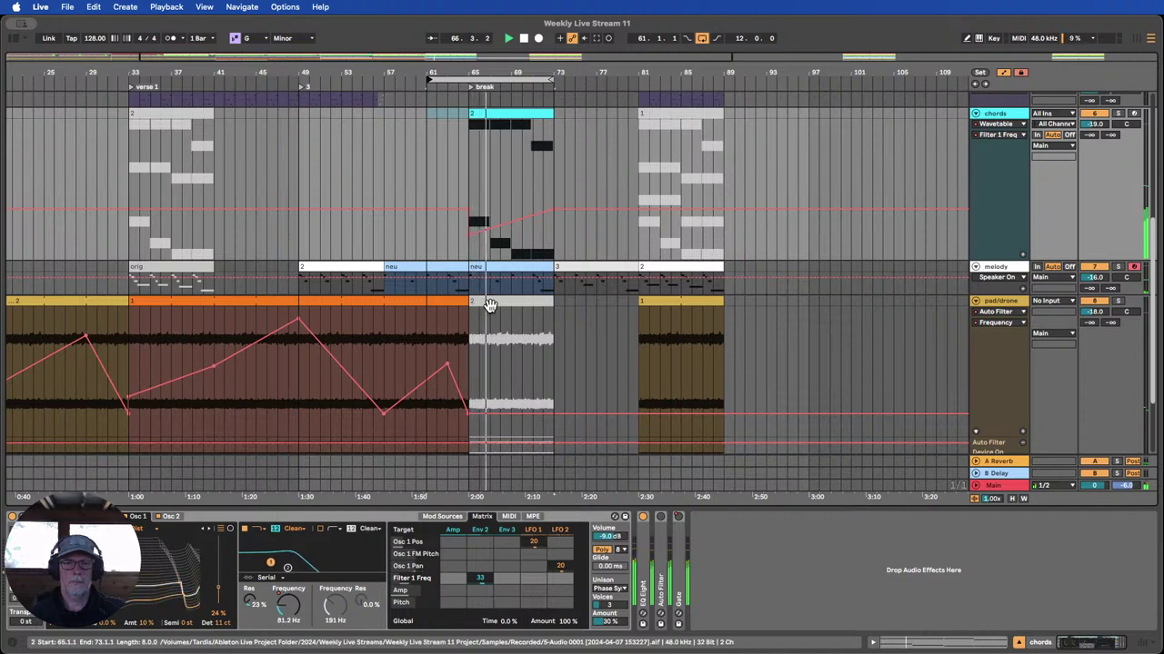
# Reshape the break's chords Filter 1 frequency automation with a peak near bar 69 and a dip to about 92 Hz at the last chord change.
pyautogui.scroll(1, 488, 305)
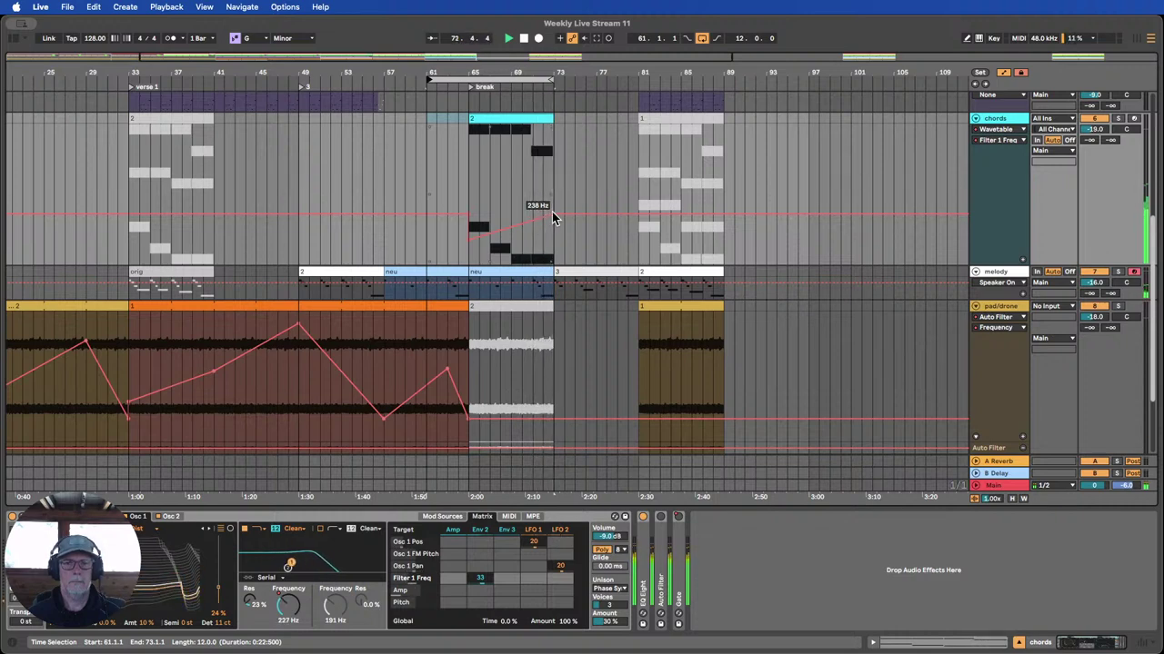
pyautogui.moveTo(552, 215)
pyautogui.mouseDown()
pyautogui.moveTo(510, 198)
pyautogui.moveTo(510, 212)
pyautogui.moveTo(532, 212)
pyautogui.moveTo(510, 215)
pyautogui.moveTo(534, 233)
pyautogui.moveTo(553, 201)
pyautogui.mouseUp()
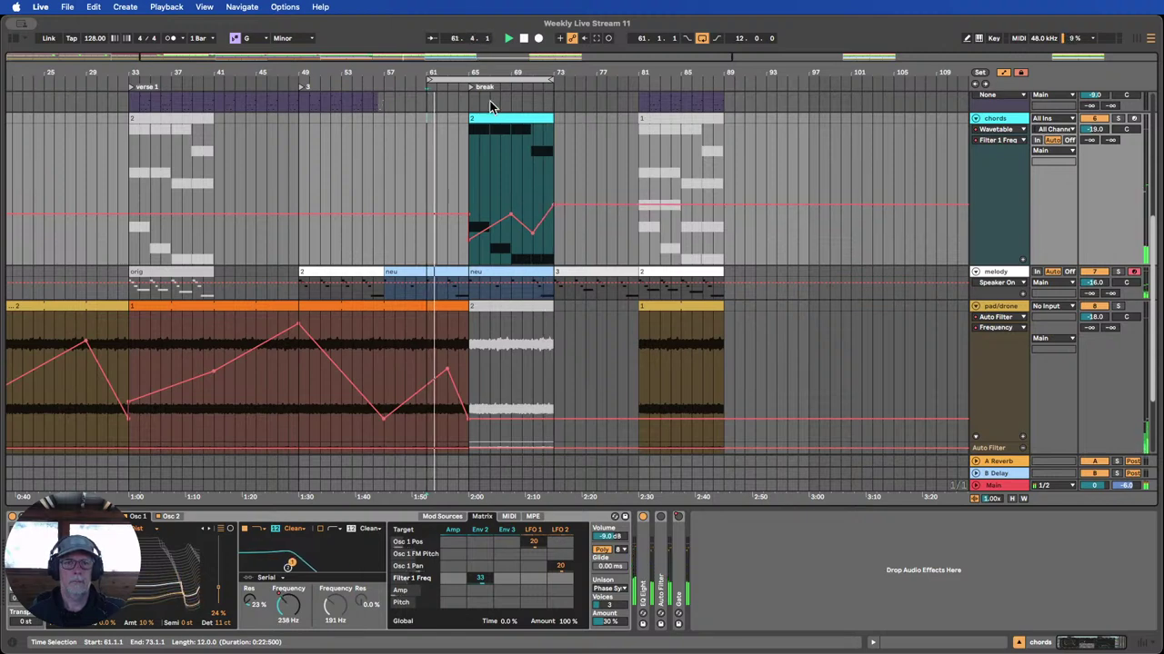
pyautogui.moveTo(428, 81); pyautogui.dragTo(470, 82)
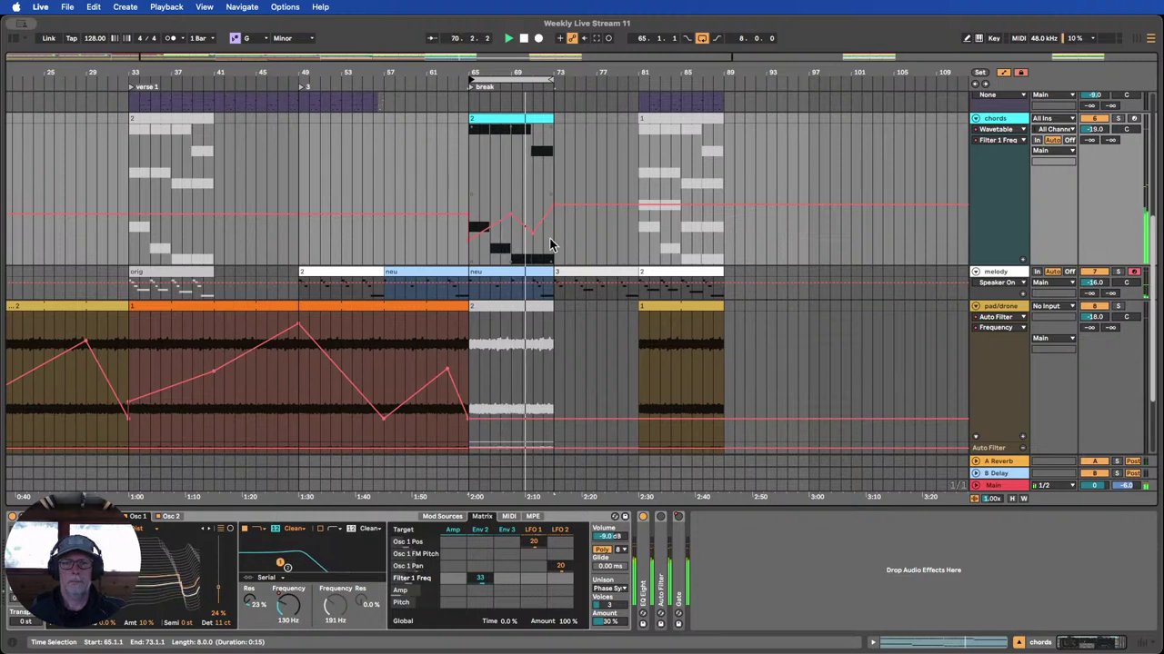
pyautogui.moveTo(519, 74); pyautogui.dragTo(571, 102)
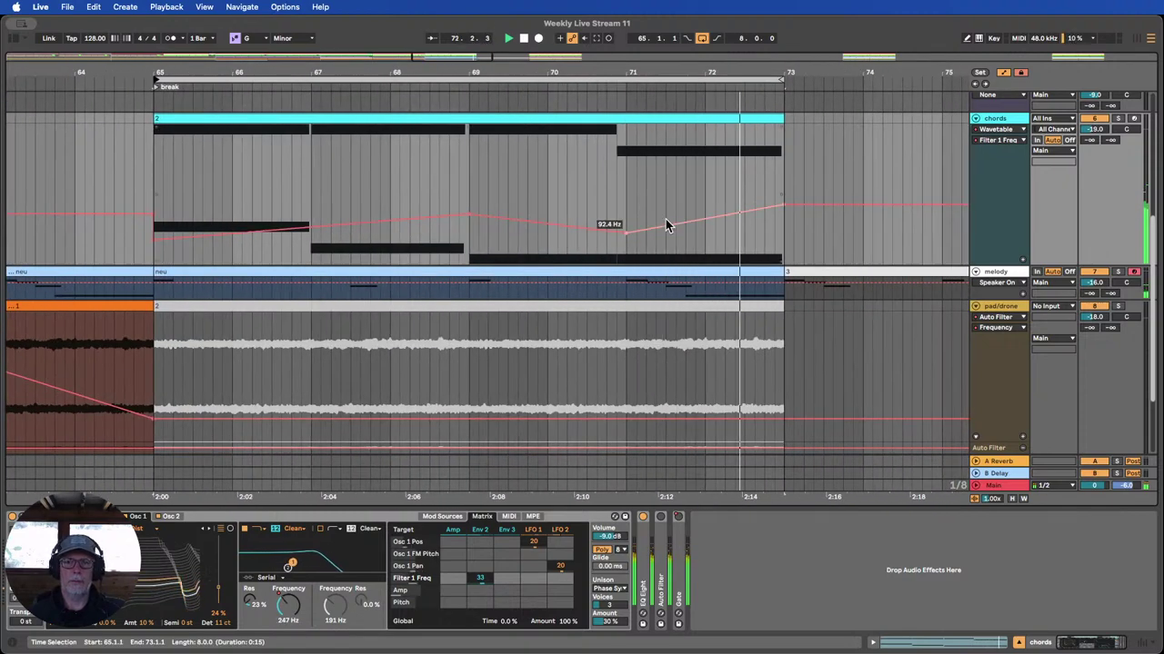
pyautogui.moveTo(627, 234); pyautogui.dragTo(619, 233)
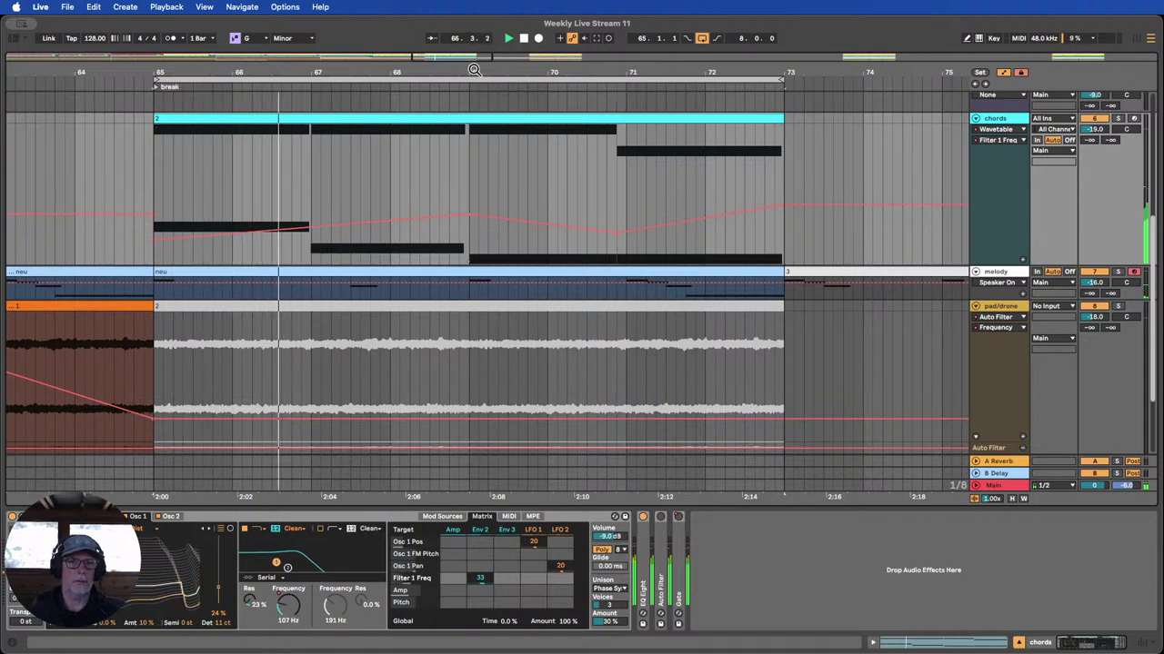
# Loop the break's last two bars from 71 to 73 and shorten the Clap_analog clip to end at 72.3.
pyautogui.moveTo(475, 65); pyautogui.dragTo(475, 27)
pyautogui.scroll(3, 544, 170)
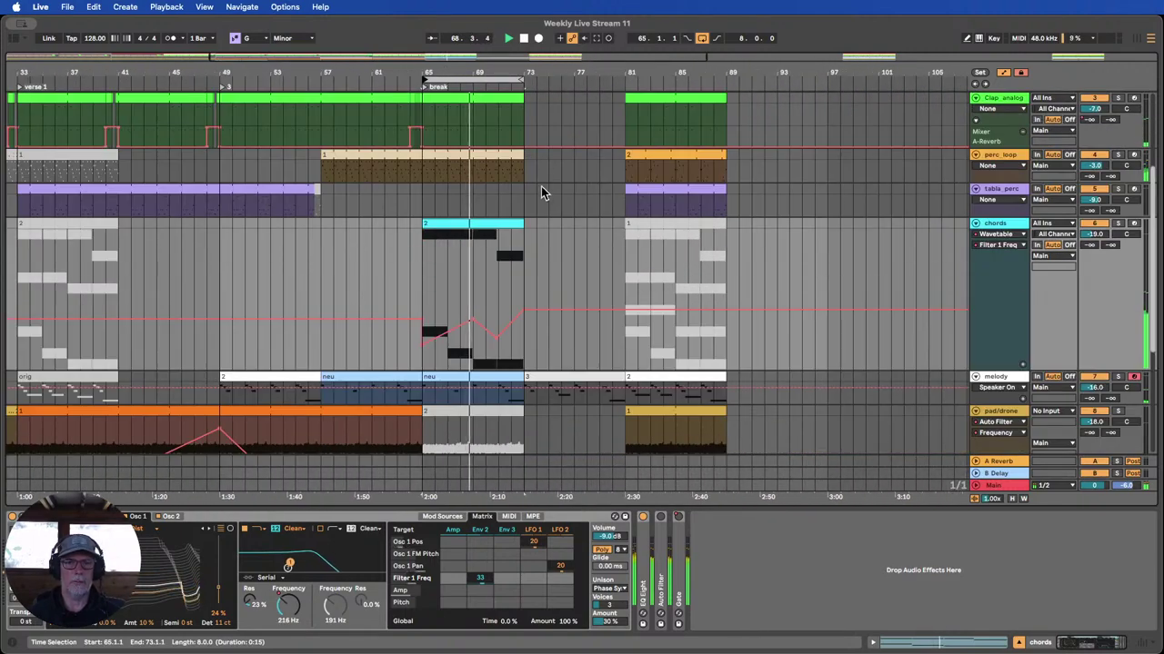
pyautogui.scroll(-2, 543, 176)
pyautogui.scroll(3, 549, 168)
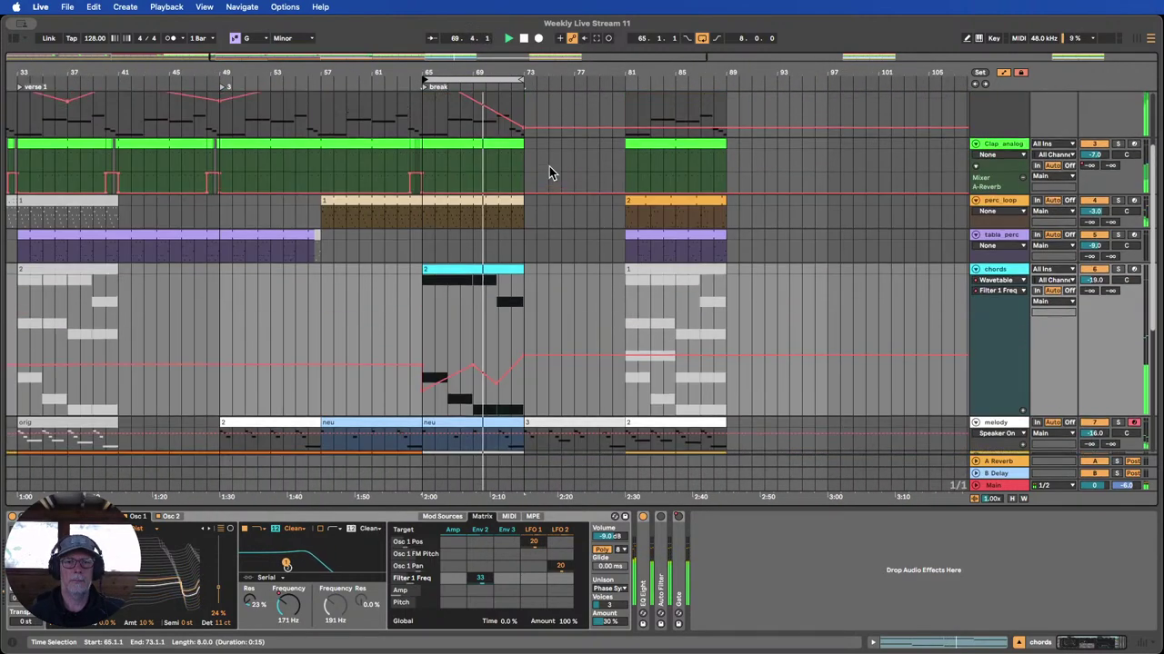
pyautogui.scroll(4, 549, 171)
pyautogui.scroll(-1, 550, 164)
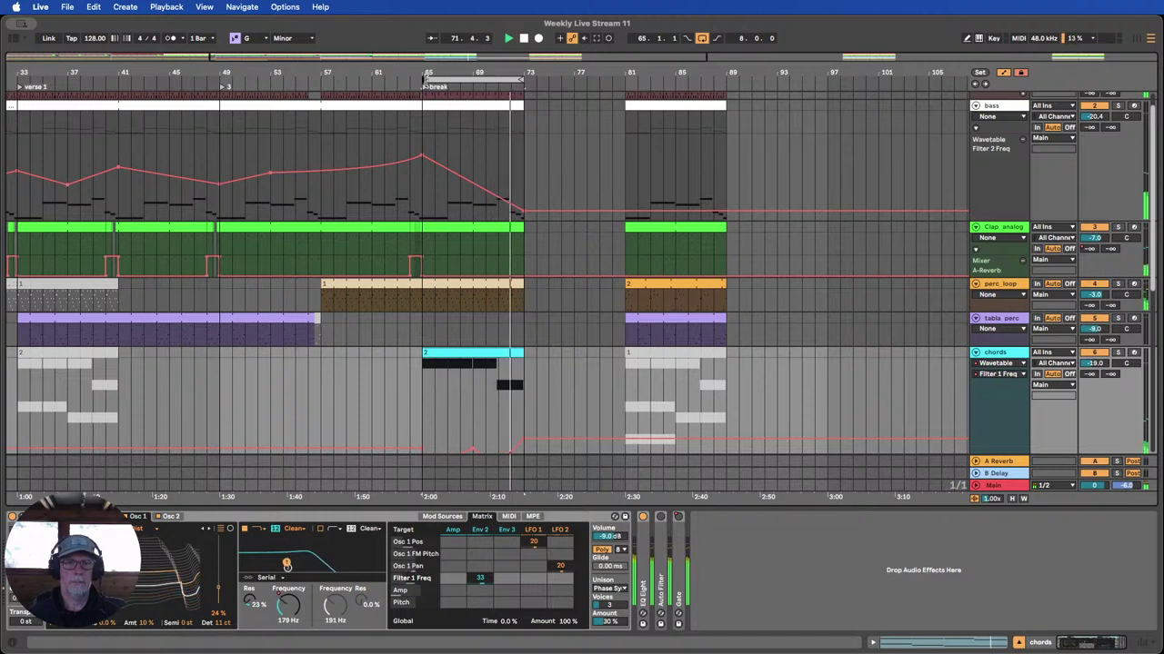
pyautogui.moveTo(426, 81); pyautogui.dragTo(543, 107)
pyautogui.scroll(-2, 564, 161)
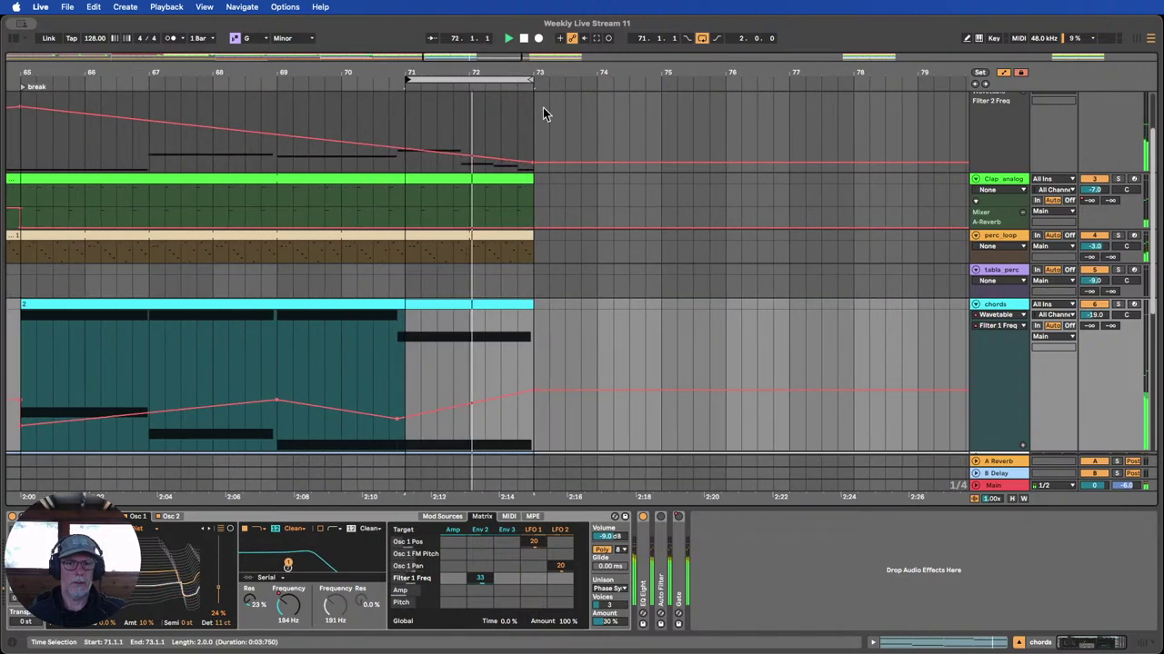
pyautogui.moveTo(527, 178); pyautogui.dragTo(501, 178)
# Shorten the 808 Core Kit's break clip so that it ends at 72.3.
pyautogui.scroll(3, 532, 238)
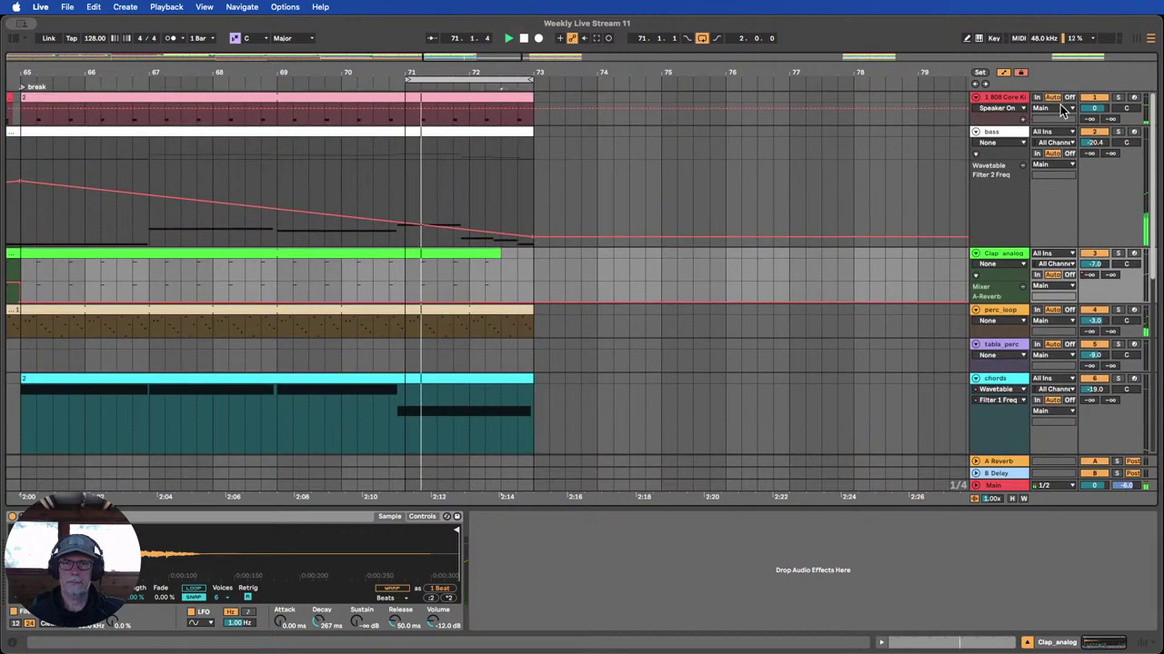
pyautogui.click(1119, 98)
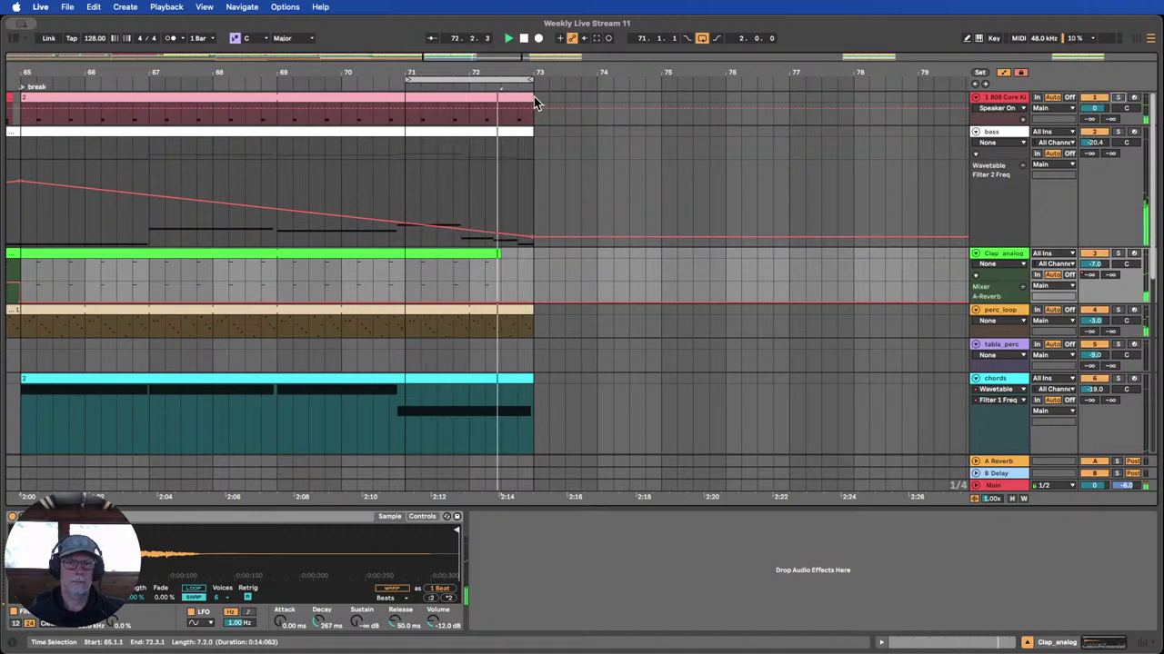
pyautogui.moveTo(533, 96); pyautogui.dragTo(469, 97)
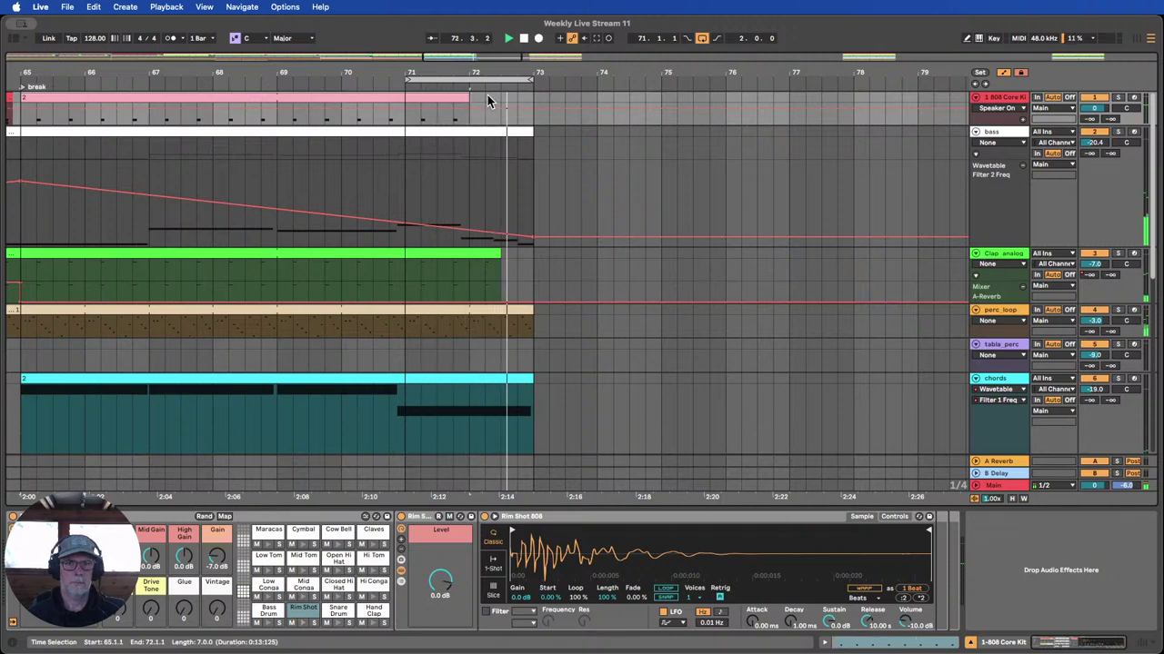
pyautogui.moveTo(464, 97); pyautogui.dragTo(500, 98)
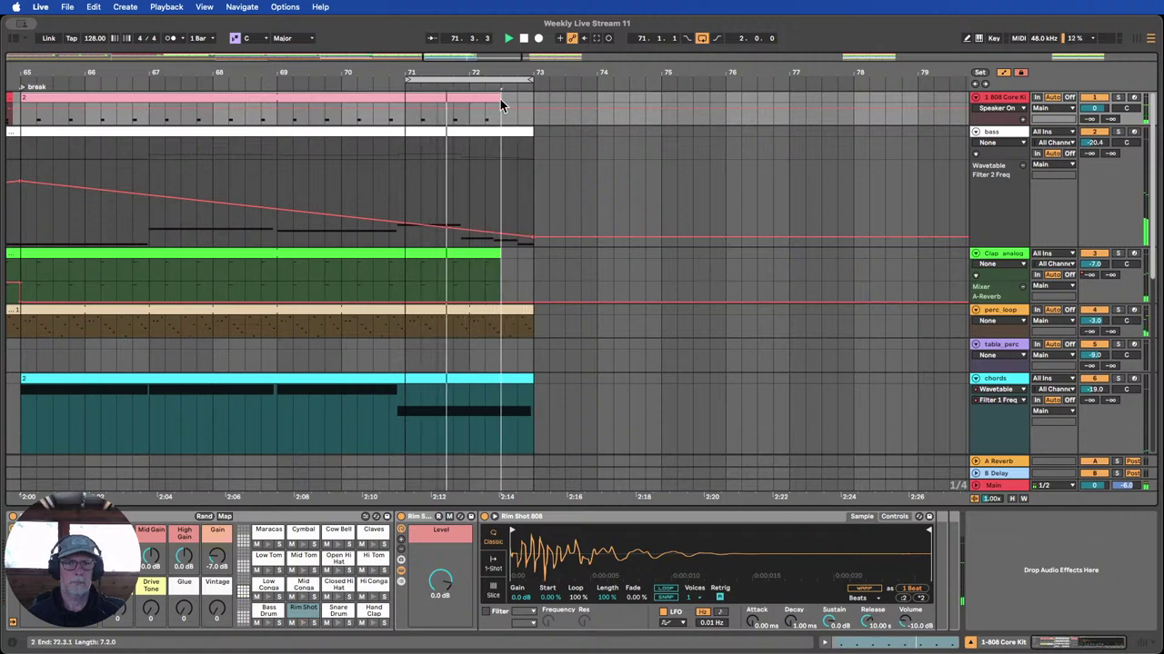
# Trim the perc_loop clip to end at 72.3 like the other drums and stop playback.
pyautogui.moveTo(498, 255)
pyautogui.mouseDown()
pyautogui.moveTo(472, 256)
pyautogui.moveTo(500, 252)
pyautogui.mouseUp()
pyautogui.scroll(-2, 500, 250)
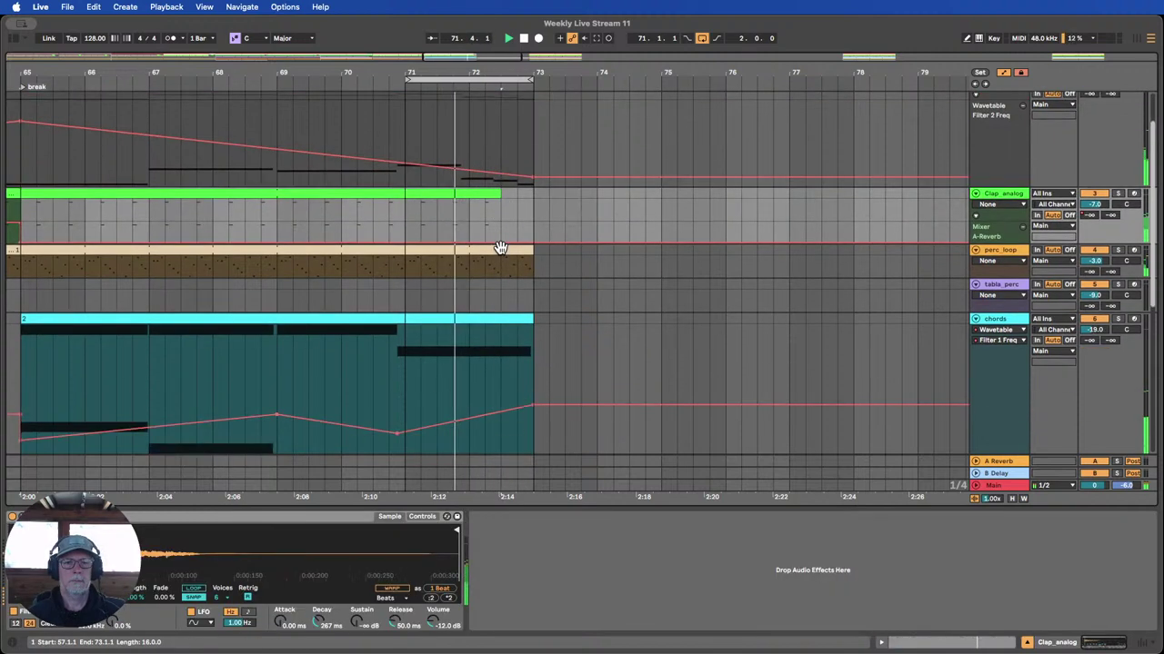
pyautogui.moveTo(525, 249); pyautogui.dragTo(496, 248)
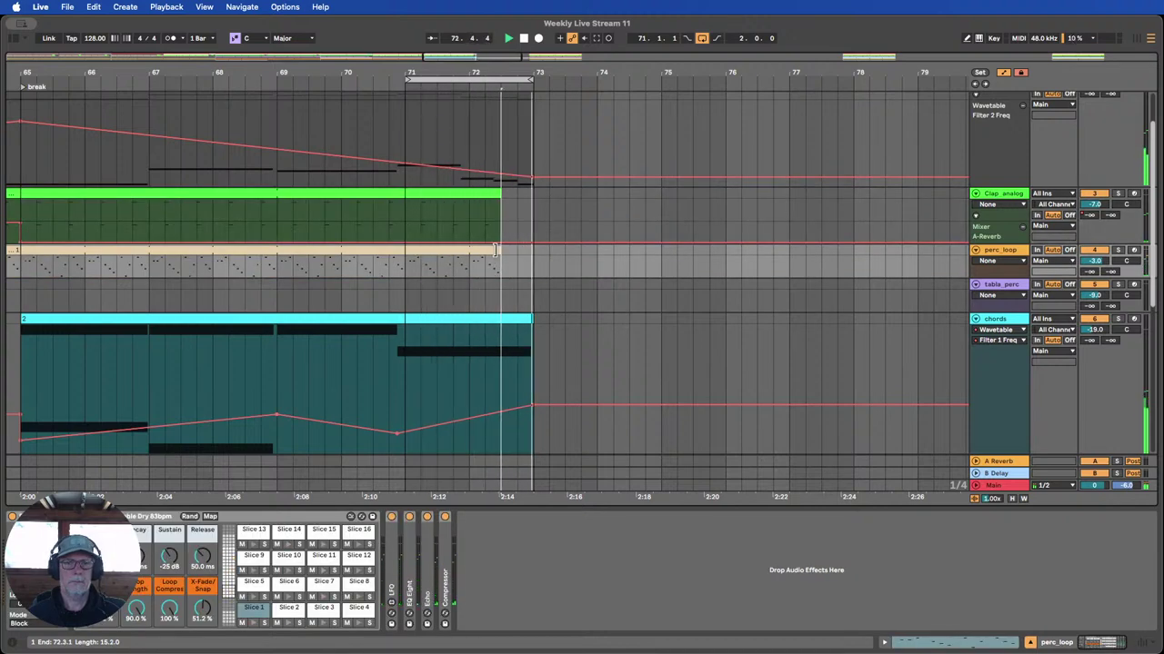
pyautogui.scroll(3, 496, 248)
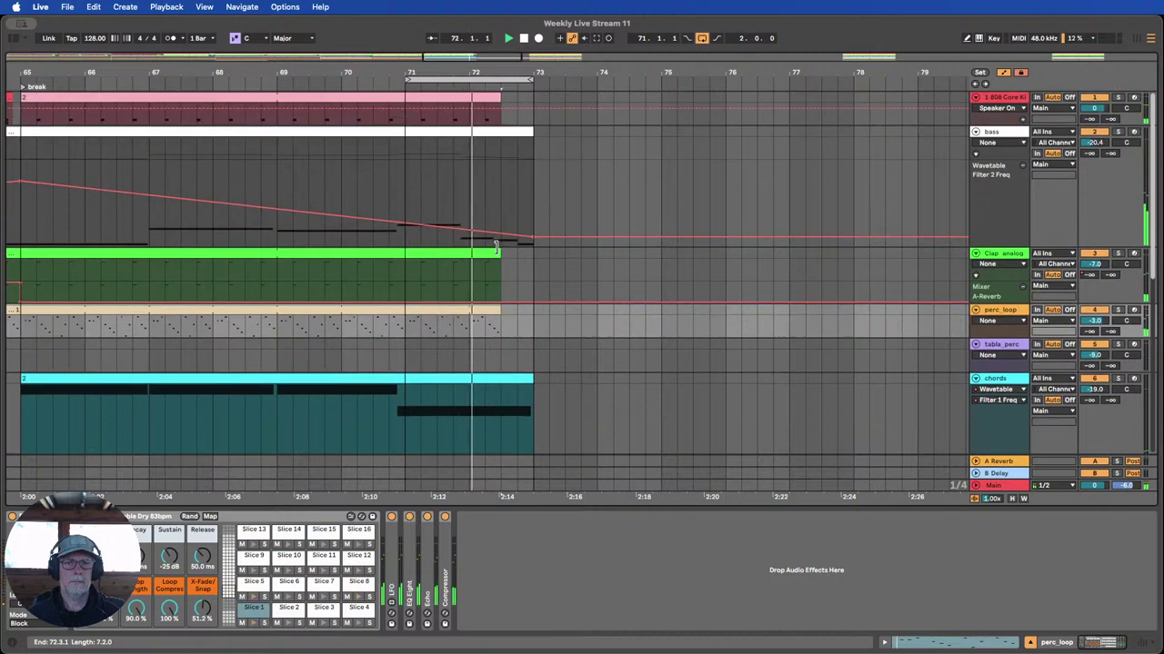
pyautogui.click(522, 40)
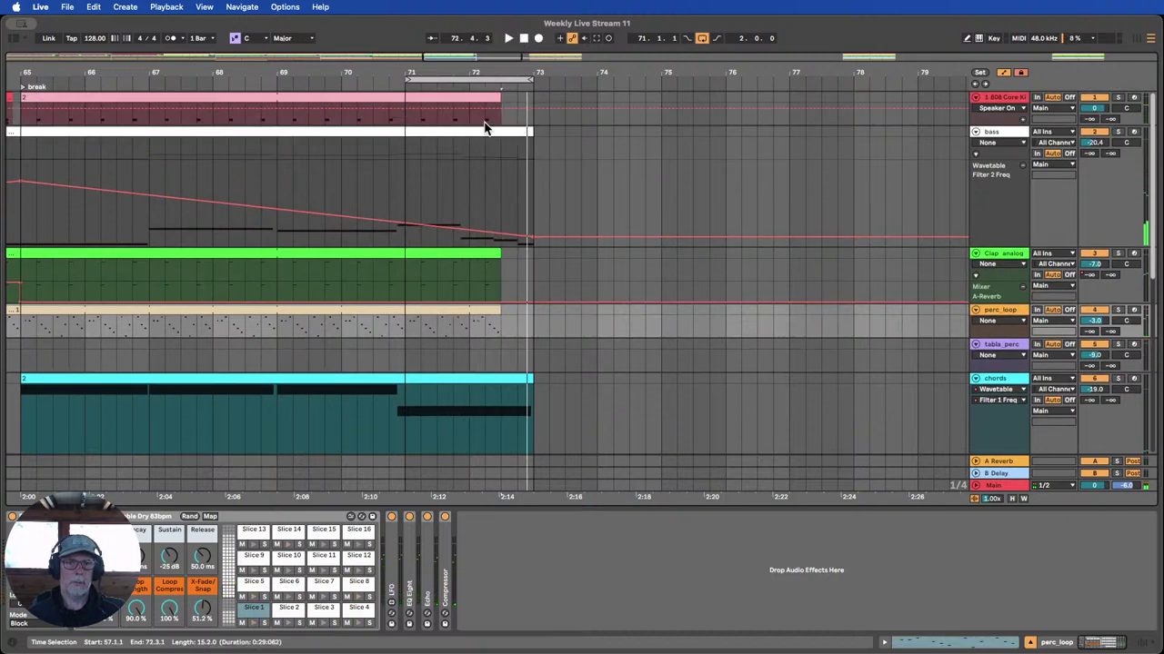
# Copy the 808 Core Kit's last rim shot beat from 72.2 to the gap at 72.3.
pyautogui.click(480, 117)
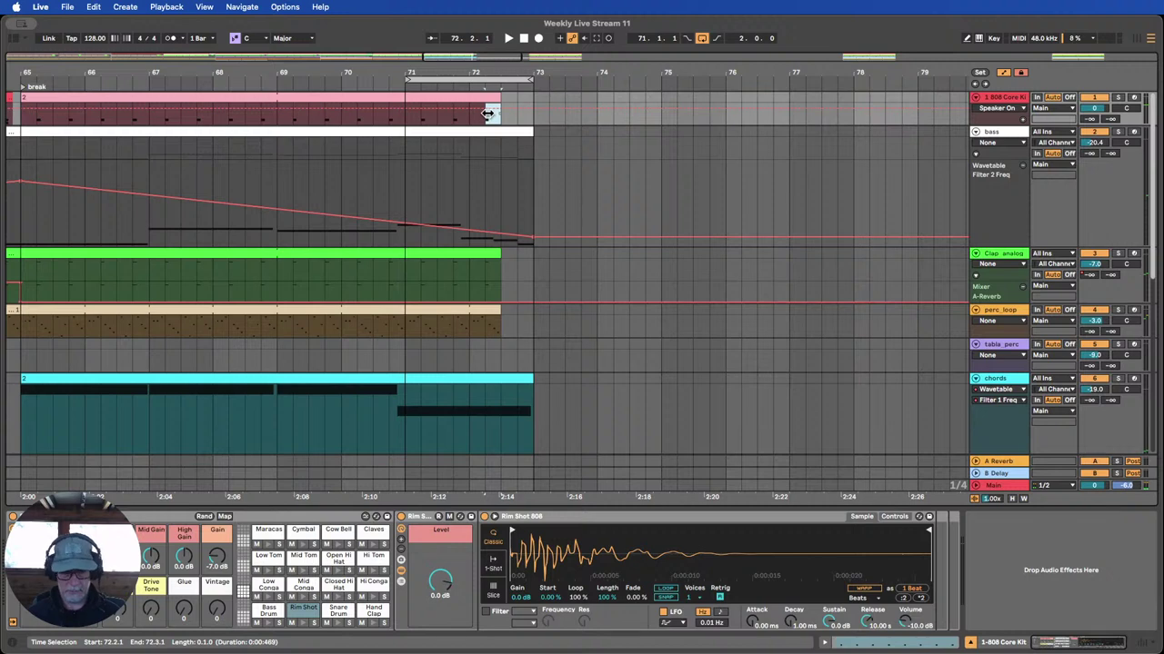
pyautogui.click(517, 120)
pyautogui.click(487, 102)
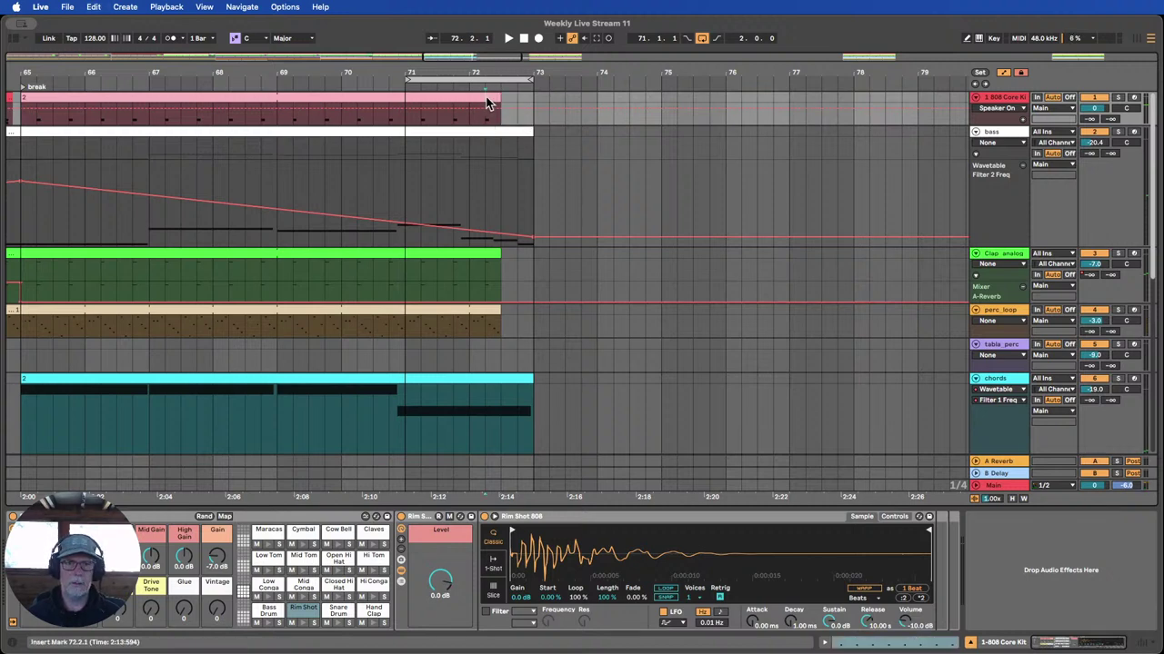
pyautogui.hotkey('ctrl', 'v')
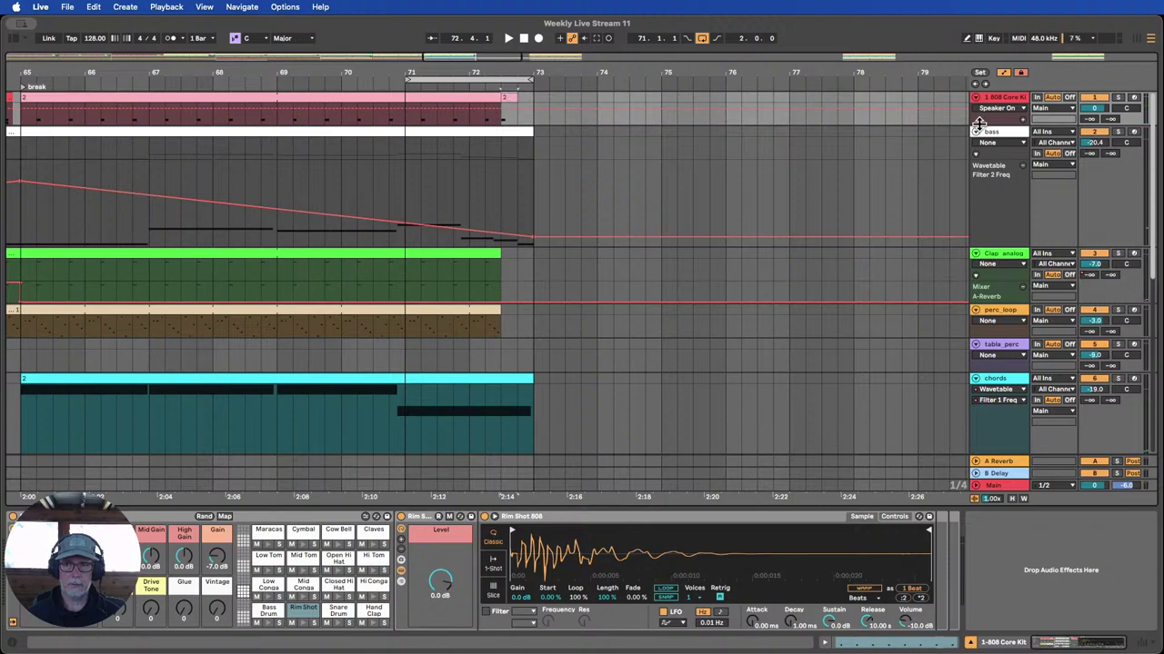
# Enlarge the 808 Core Kit track, halve the copied rim shot clip at 72.3 and place a duplicate of it at 72.3.2.
pyautogui.moveTo(980, 124); pyautogui.dragTo(985, 273)
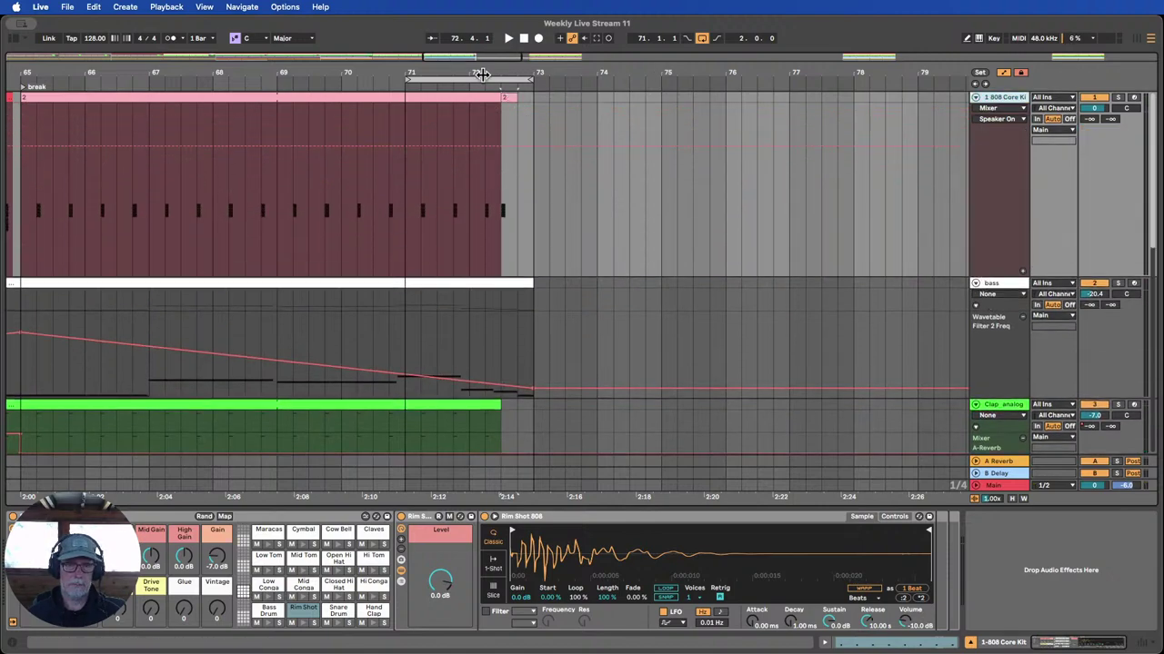
pyautogui.moveTo(481, 73); pyautogui.dragTo(412, 114)
pyautogui.click(393, 87)
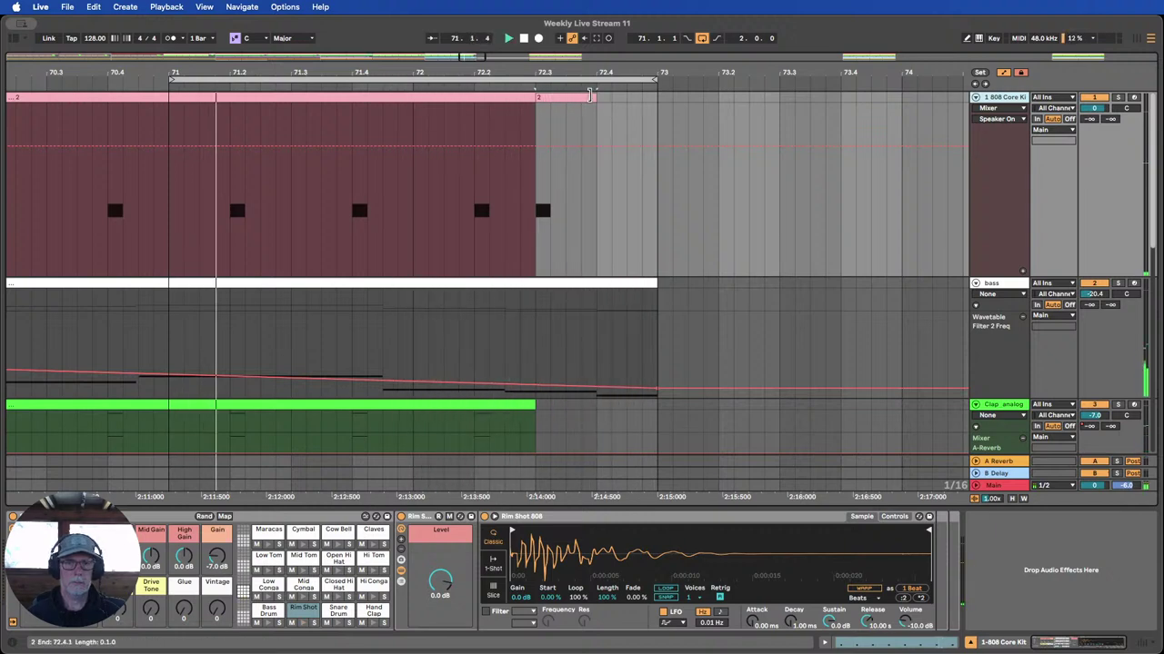
pyautogui.moveTo(589, 98); pyautogui.dragTo(557, 97)
pyautogui.press('super+d')
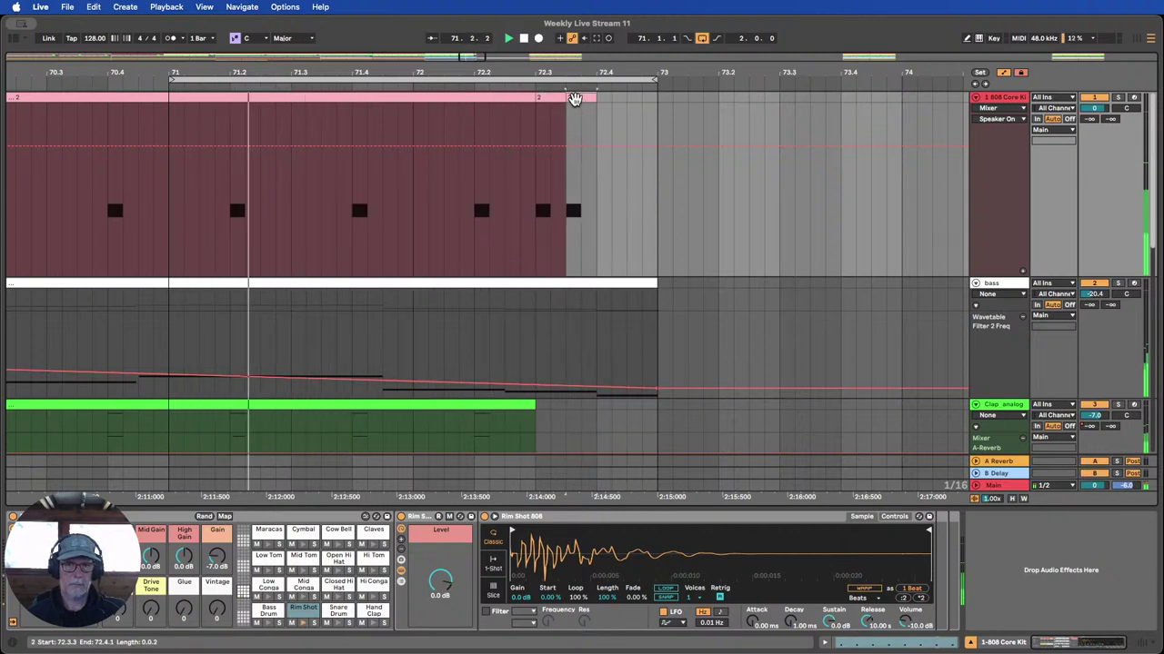
pyautogui.moveTo(576, 99); pyautogui.dragTo(566, 100)
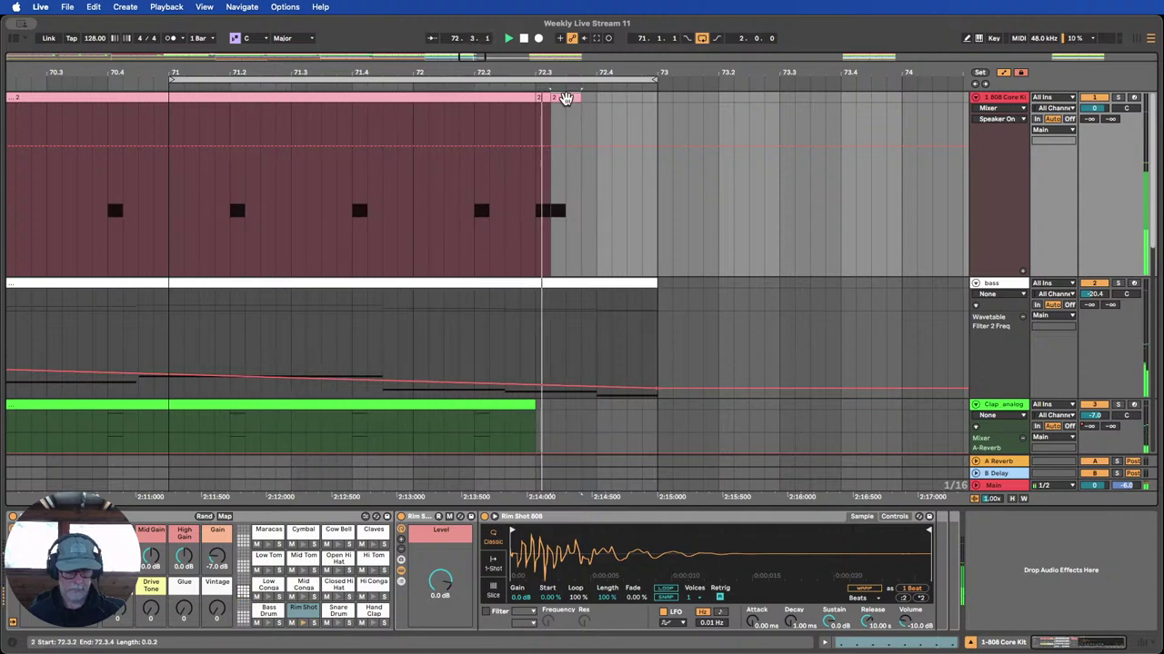
# Add another copy of the rim shot clip at 72.3.4 and shorten the one at 72.3.2 to end at 72.3.3.
pyautogui.moveTo(566, 98); pyautogui.dragTo(623, 109)
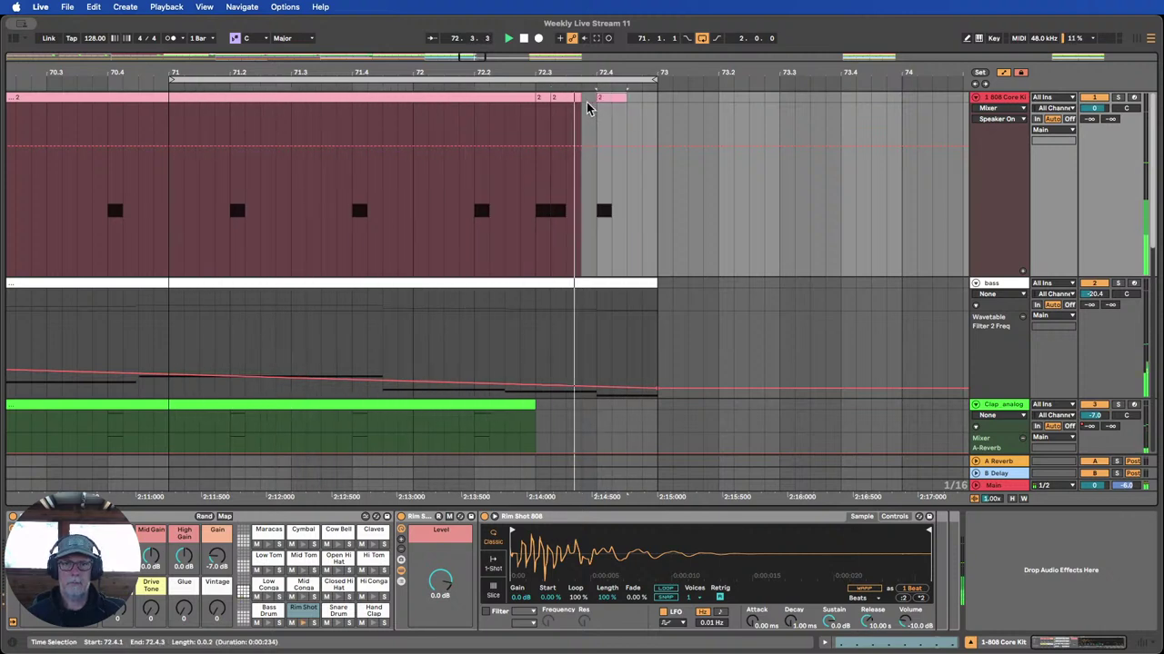
pyautogui.moveTo(605, 98); pyautogui.dragTo(590, 100)
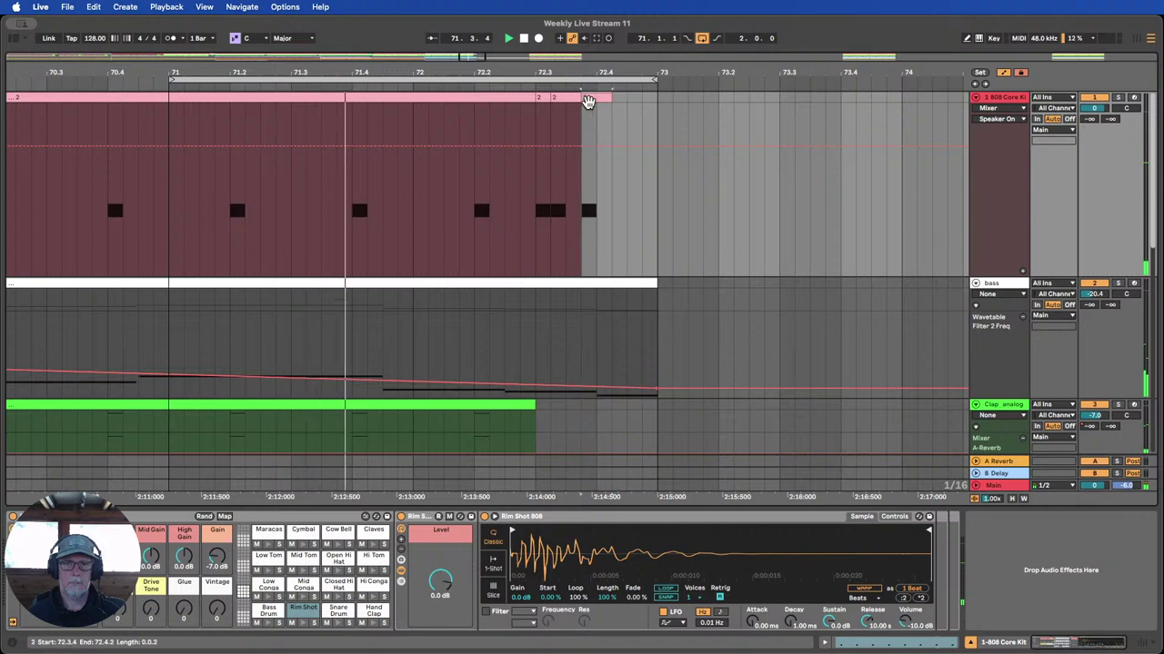
pyautogui.click(571, 97)
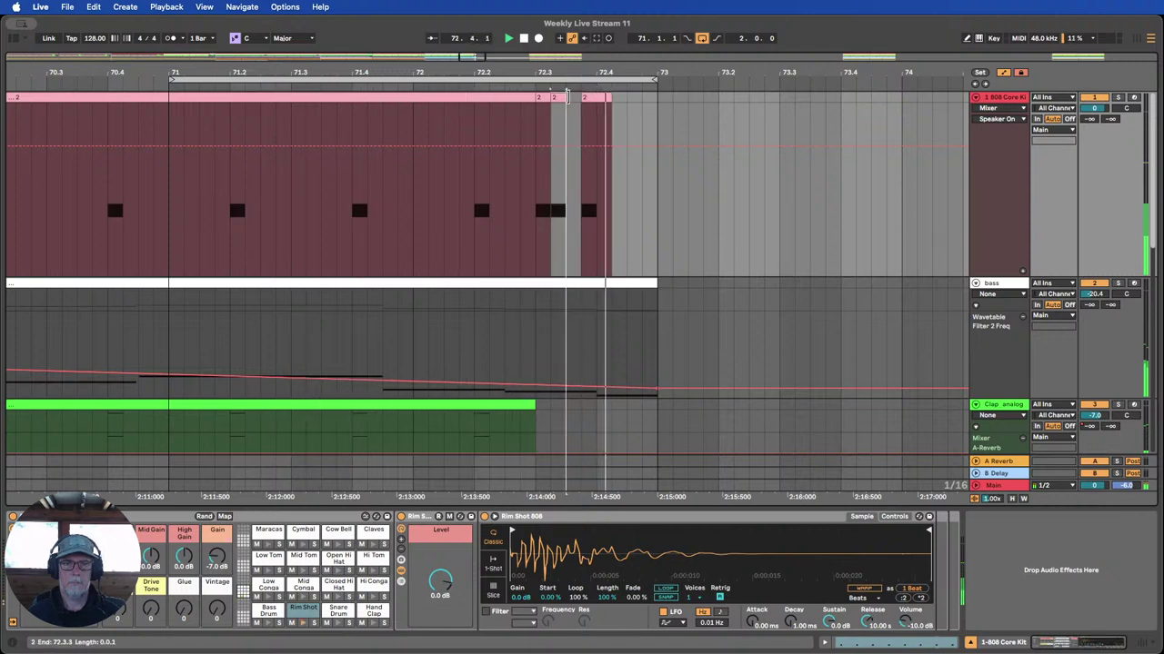
# Play the end of the break, inspect the notes of the last rim shot clip, and stop playback.
pyautogui.scroll(-5, 635, 147)
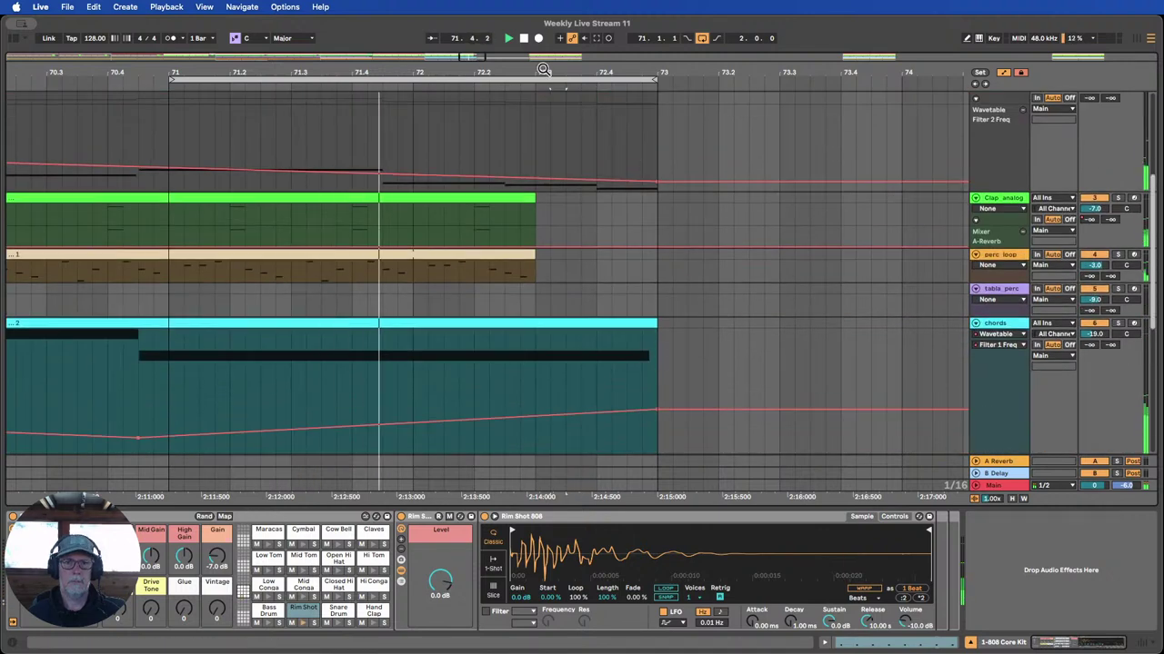
pyautogui.moveTo(547, 73); pyautogui.dragTo(547, 32)
pyautogui.scroll(5, 591, 164)
pyautogui.scroll(3, 590, 164)
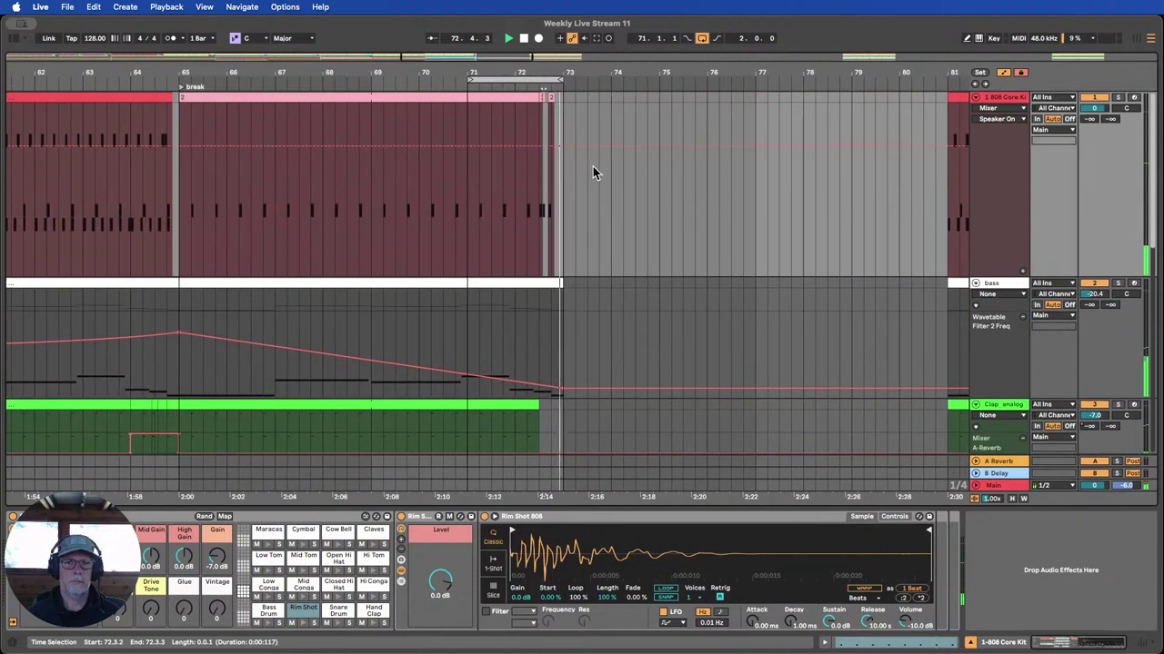
pyautogui.doubleClick(551, 99)
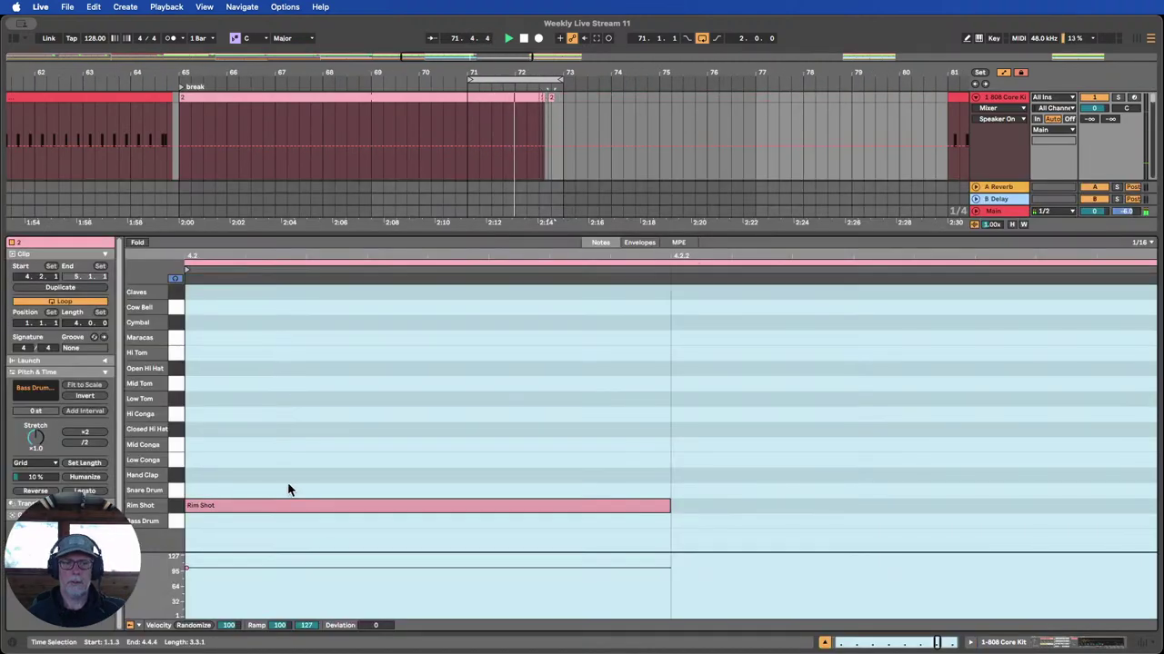
pyautogui.click(824, 642)
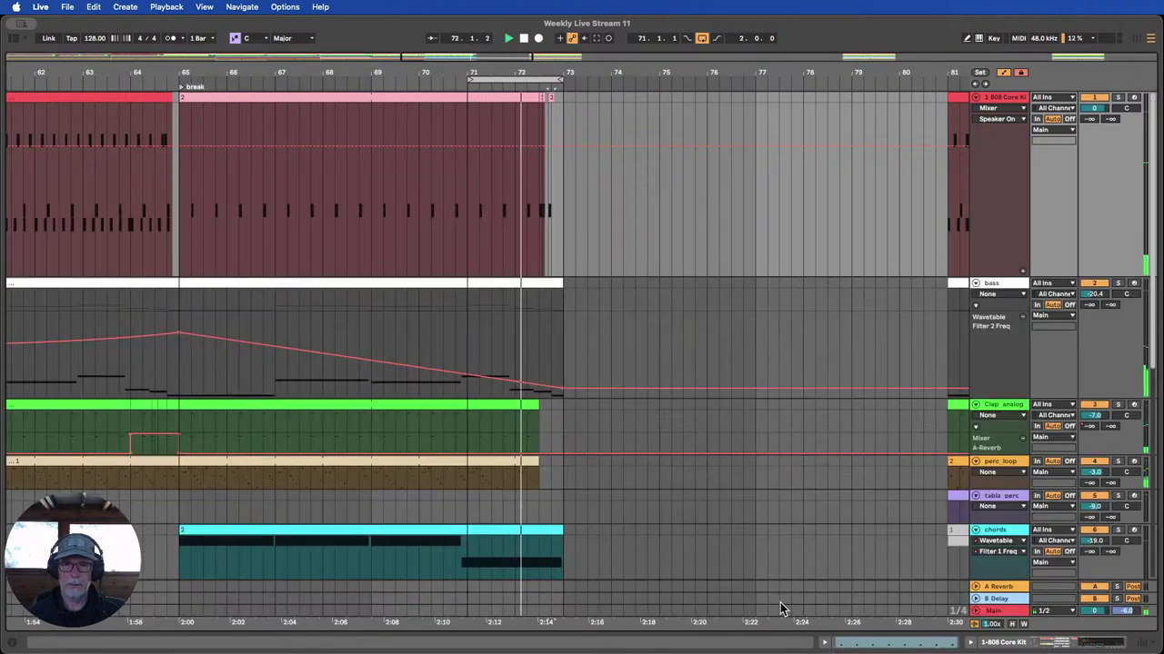
pyautogui.click(523, 37)
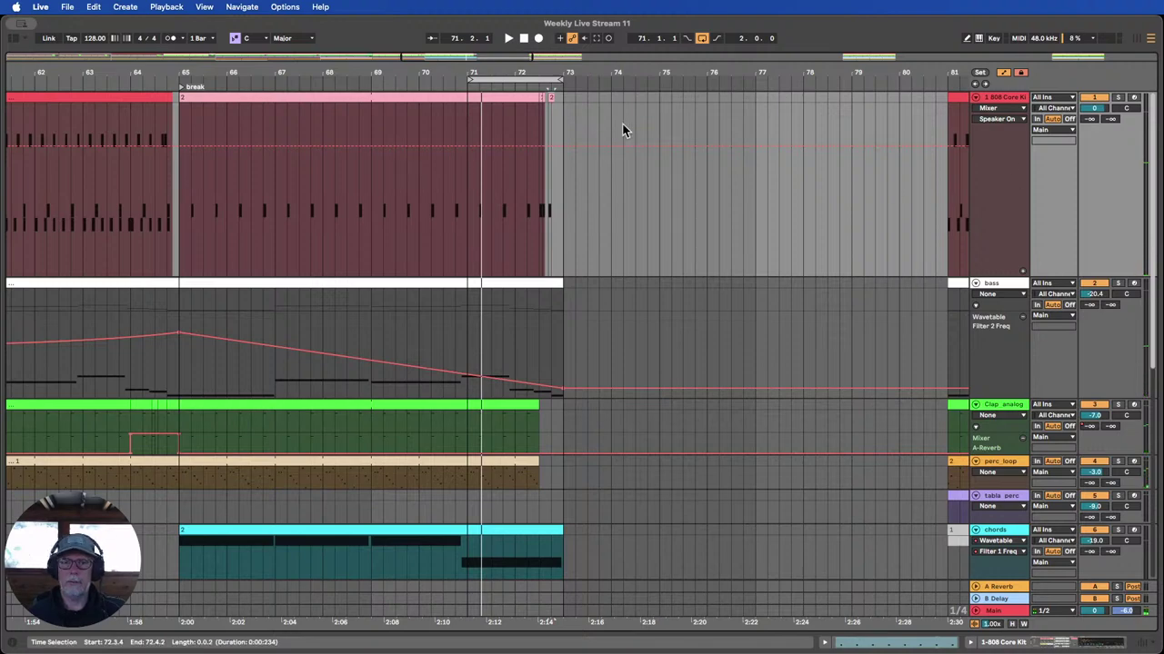
# Show the Rim Shot's Transpose automation on the 808 Core Kit track and set it to -7 st under the hit at 72.3.4.
pyautogui.moveTo(471, 78)
pyautogui.mouseDown()
pyautogui.moveTo(514, 77)
pyautogui.moveTo(592, 114)
pyautogui.mouseUp()
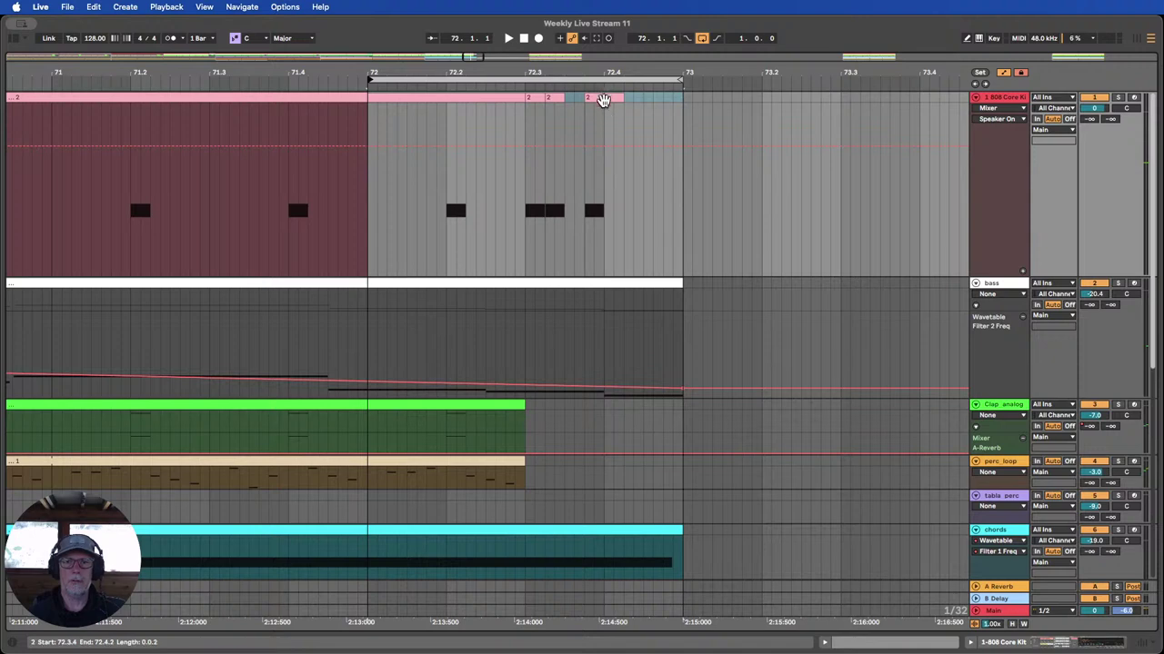
pyautogui.click(603, 99)
pyautogui.doubleClick(1002, 98)
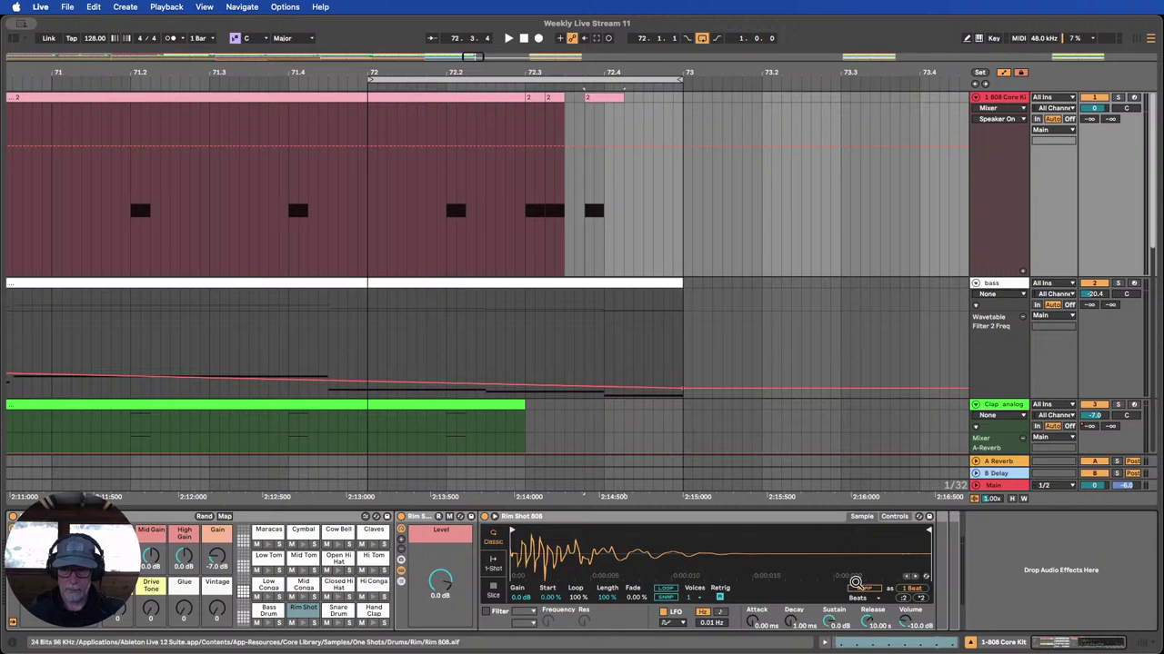
pyautogui.click(894, 517)
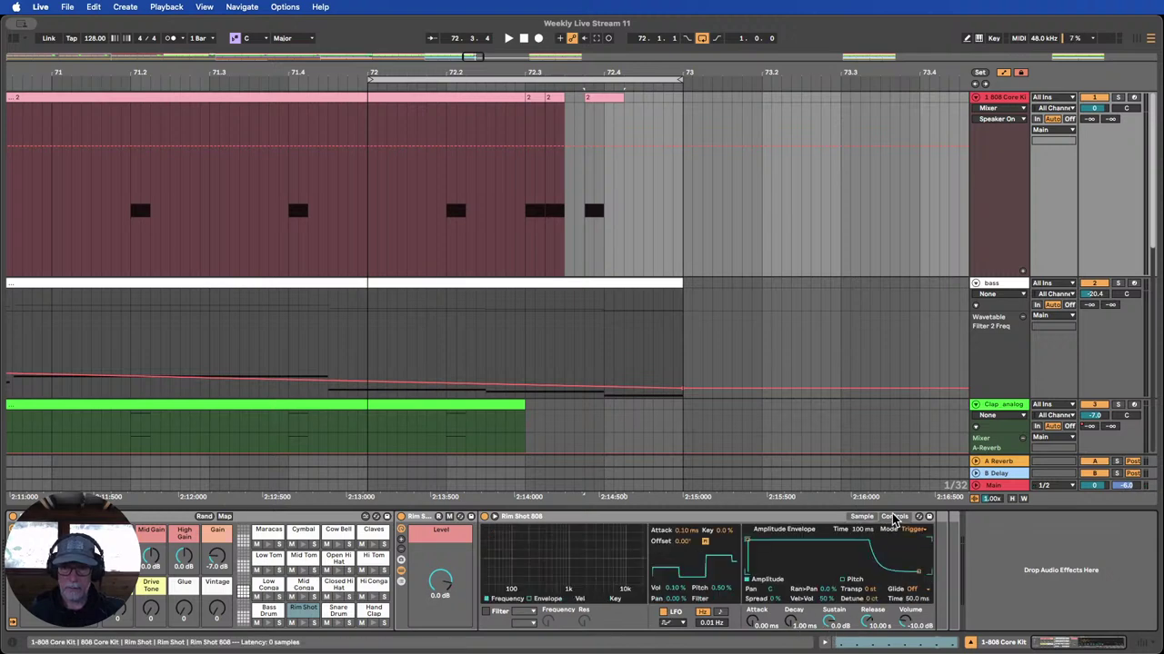
pyautogui.click(872, 592)
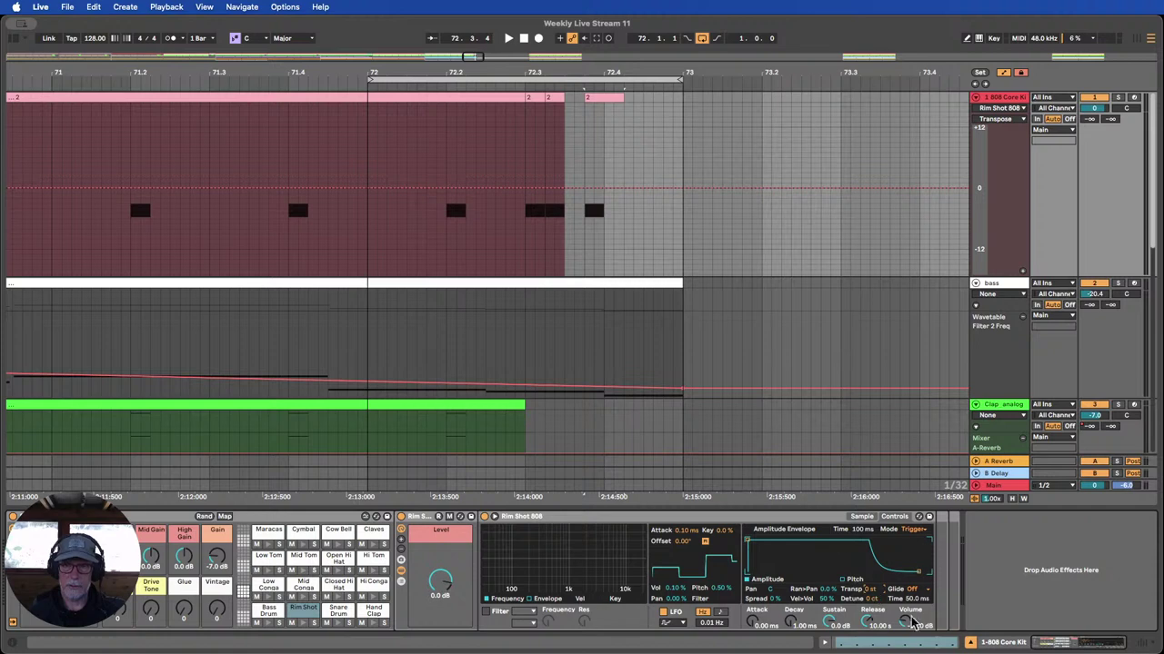
pyautogui.moveTo(584, 190); pyautogui.dragTo(610, 196)
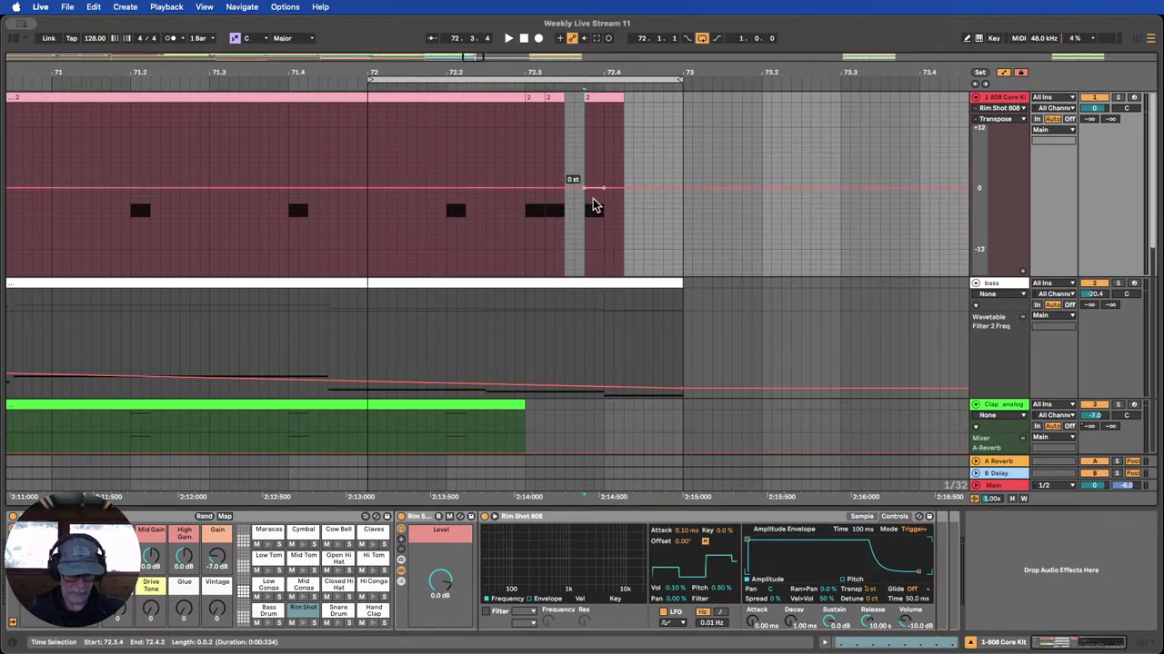
pyautogui.click(592, 206)
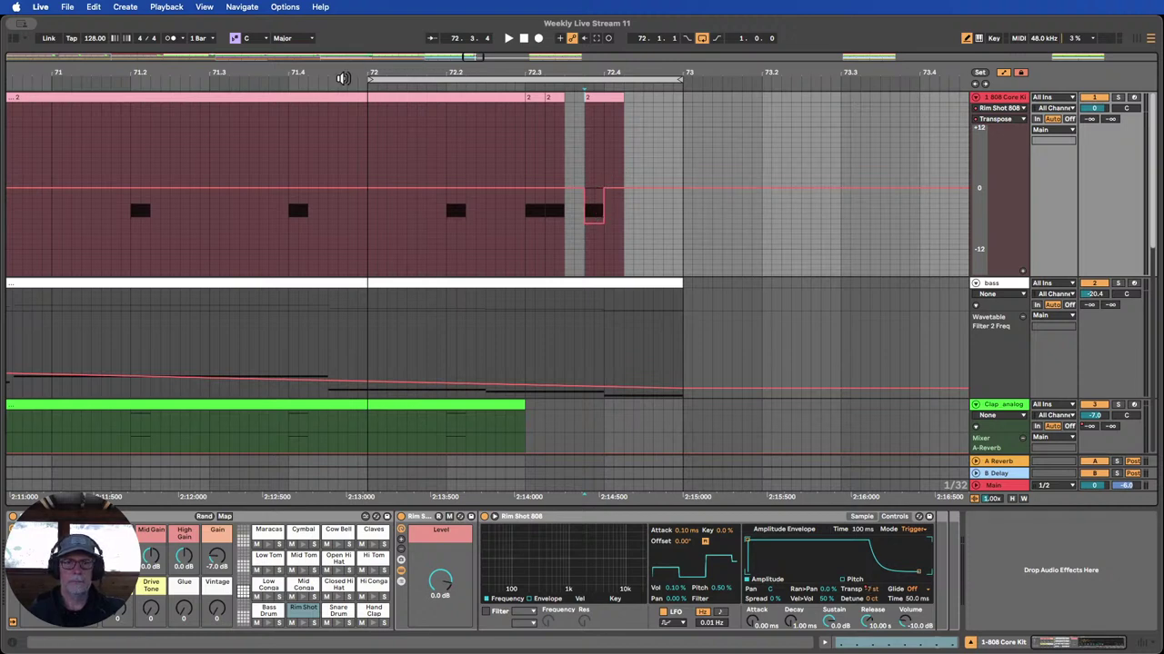
# Audition the fill while drawing Transpose down to about -2 st at 72.3.2 and -18 st at 72.3.4.
pyautogui.click(345, 76)
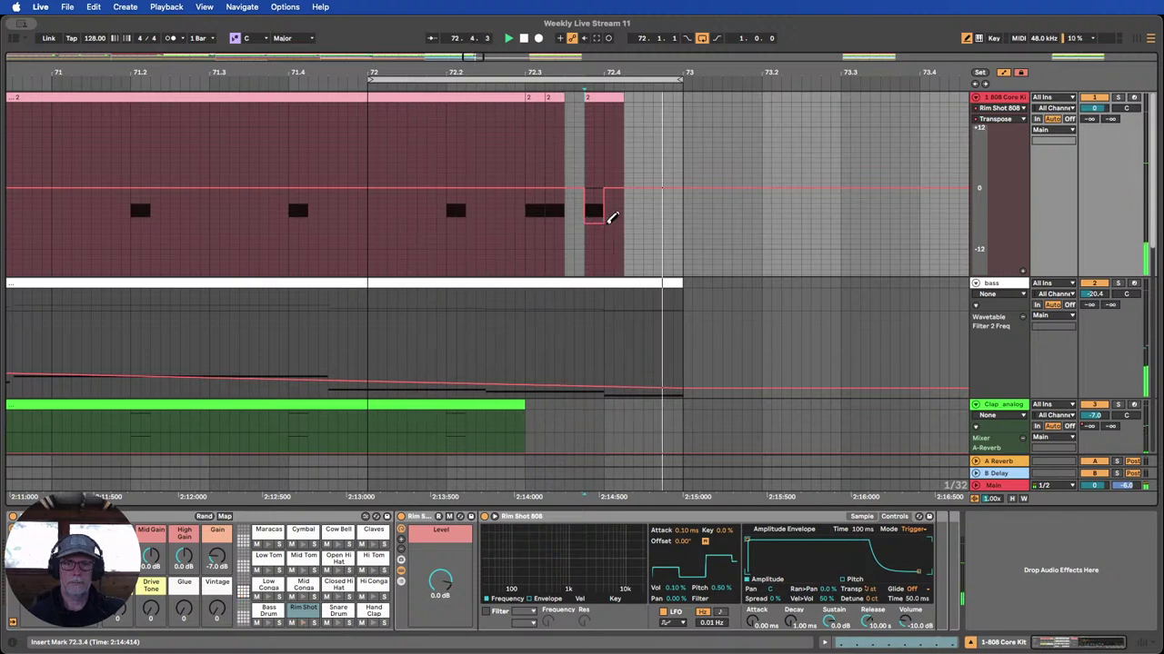
pyautogui.moveTo(599, 216); pyautogui.dragTo(553, 190)
pyautogui.moveTo(603, 228)
pyautogui.mouseDown()
pyautogui.moveTo(595, 263)
pyautogui.moveTo(605, 269)
pyautogui.moveTo(599, 230)
pyautogui.mouseUp()
pyautogui.scroll(3, 625, 239)
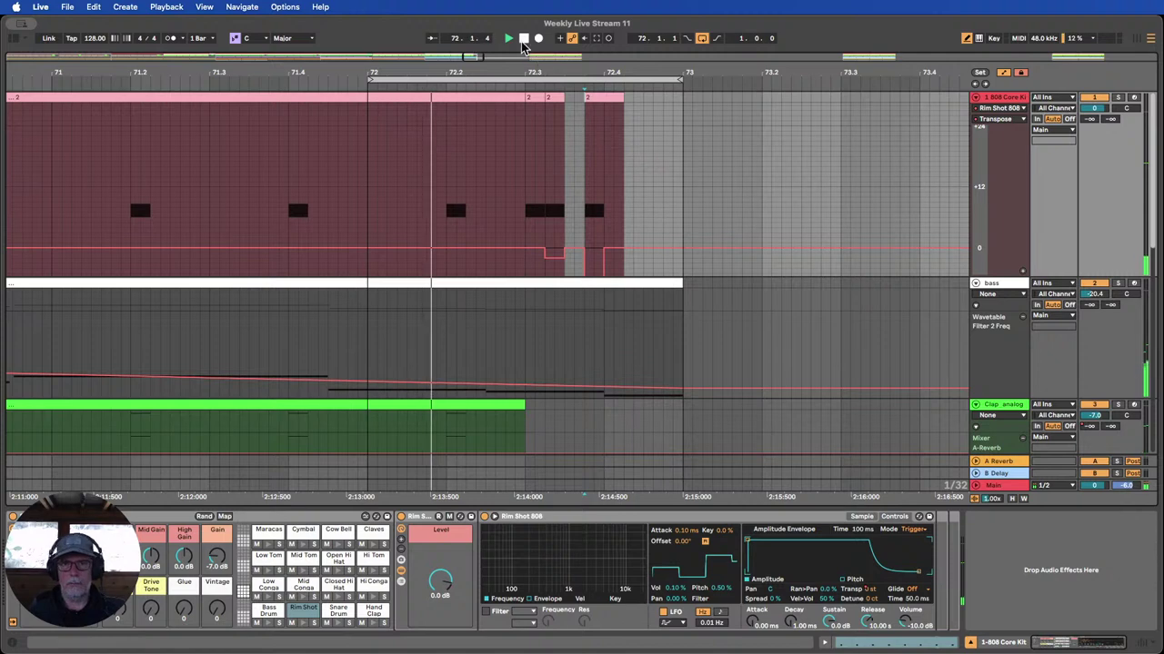
# Consolidate the rim shot fill clips from 72.3 to 72.4.2 into one clip and colour it dark orange-brown.
pyautogui.click(532, 98)
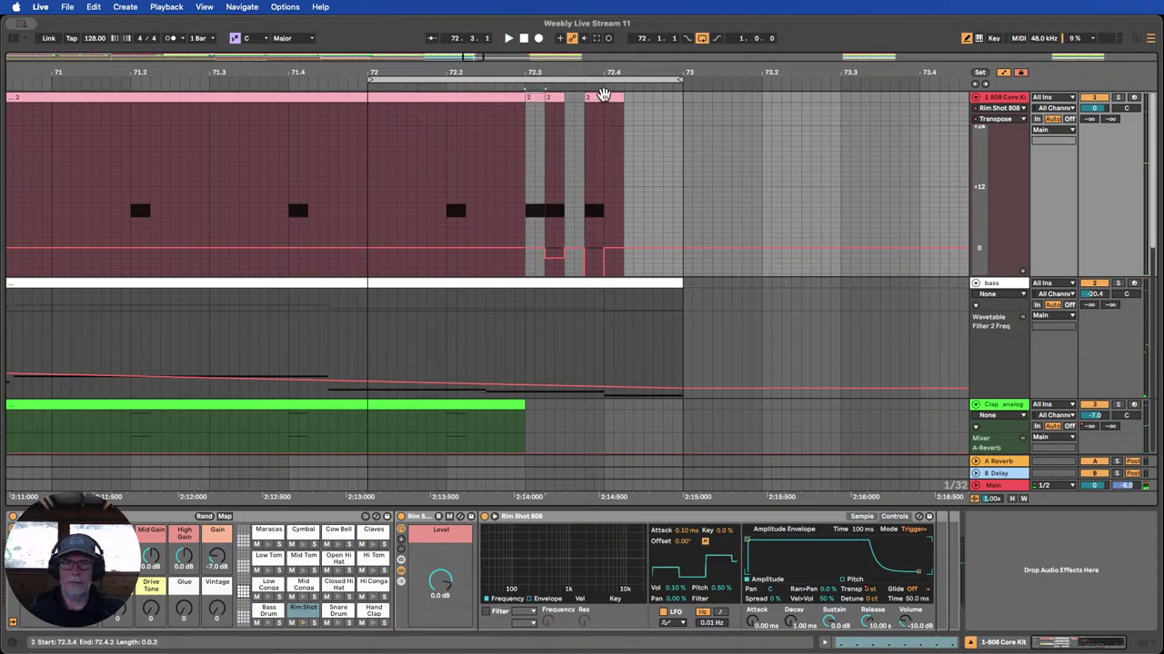
pyautogui.keyDown('shift'); pyautogui.click(603, 97); pyautogui.keyUp('shift')
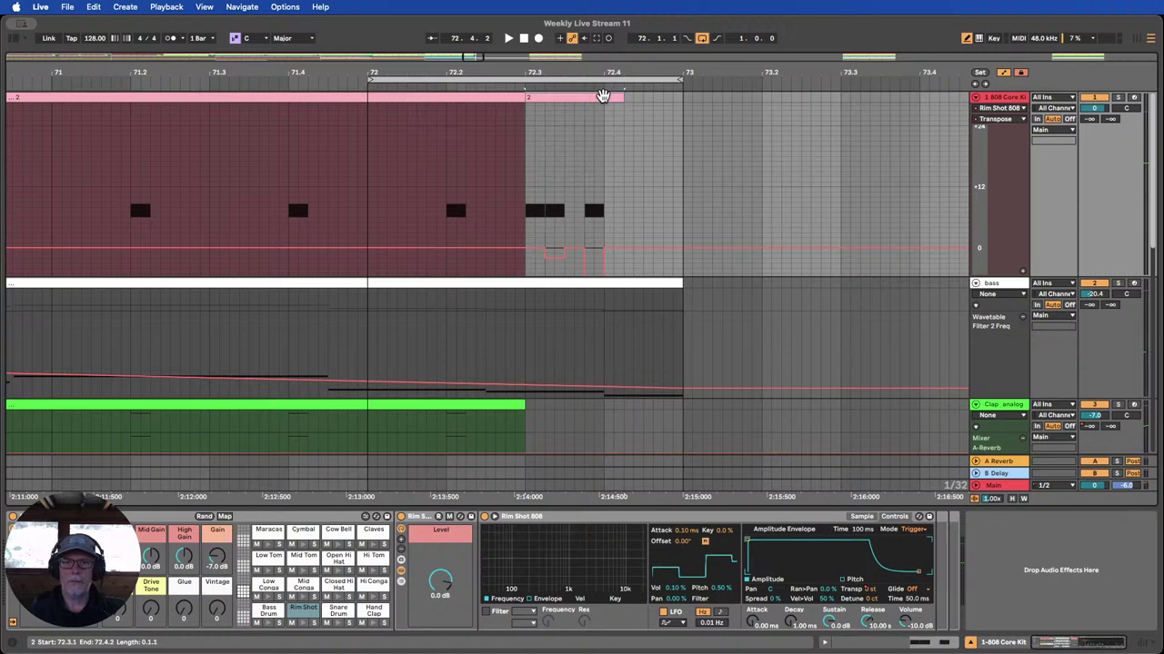
pyautogui.rightClick(598, 99)
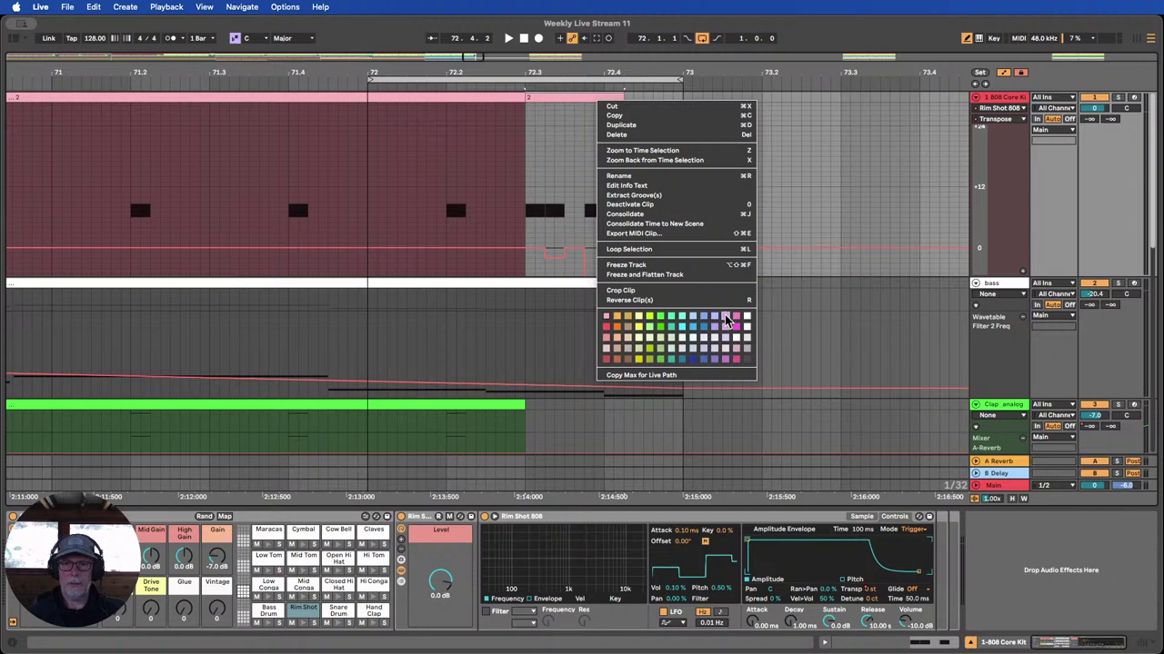
pyautogui.click(617, 360)
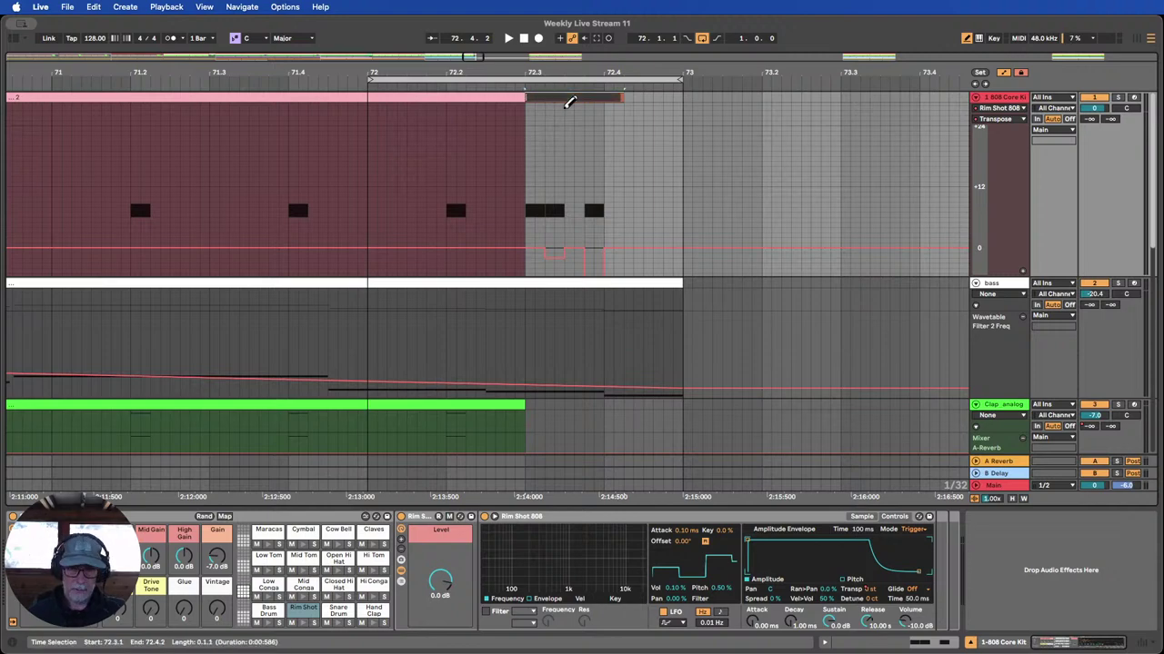
# Play the end of the break to hear the pitched rim shot fill.
pyautogui.moveTo(539, 73); pyautogui.dragTo(498, 36)
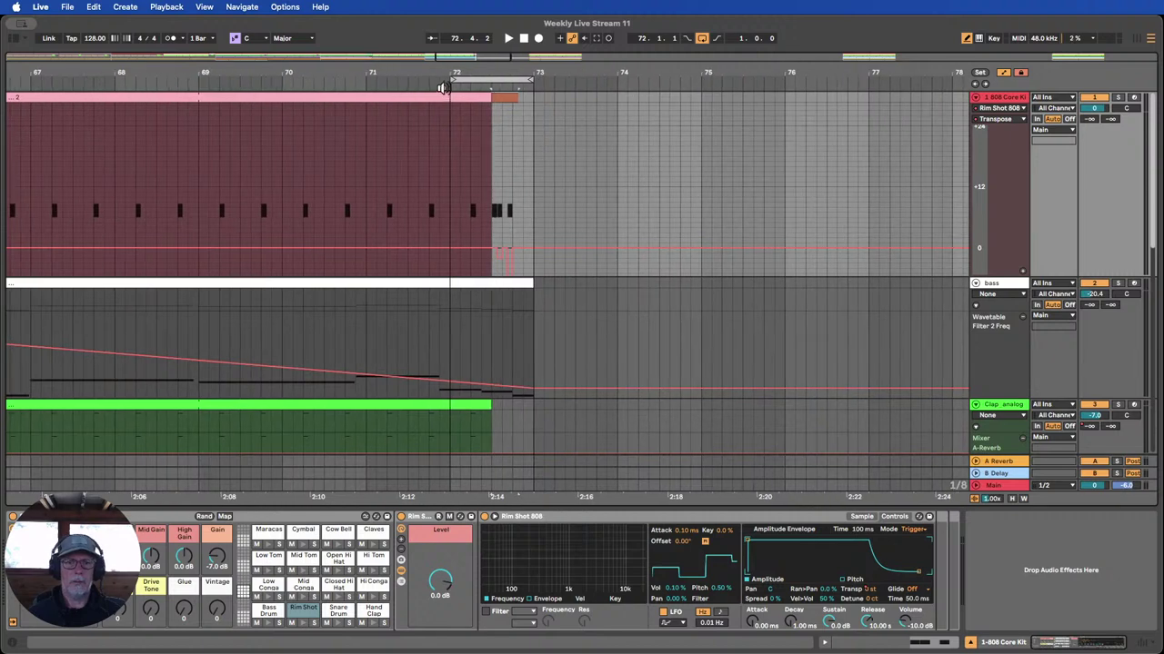
pyautogui.click(436, 86)
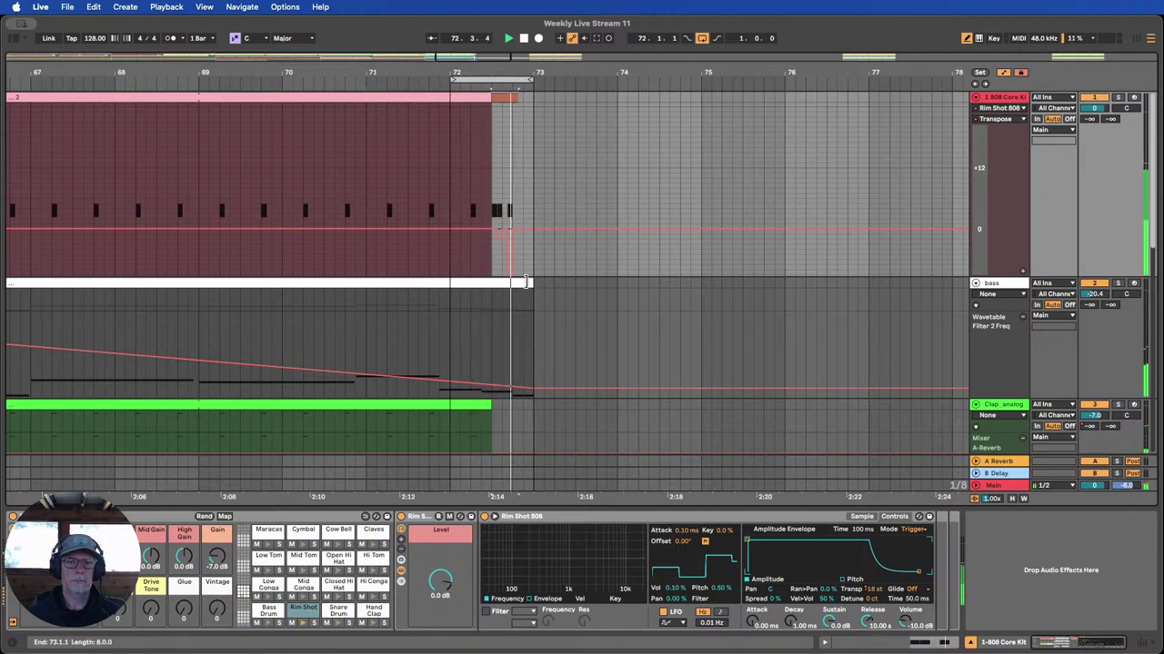
pyautogui.moveTo(527, 278)
pyautogui.mouseDown()
pyautogui.moveTo(514, 276)
pyautogui.moveTo(528, 274)
pyautogui.mouseUp()
pyautogui.scroll(-5, 542, 247)
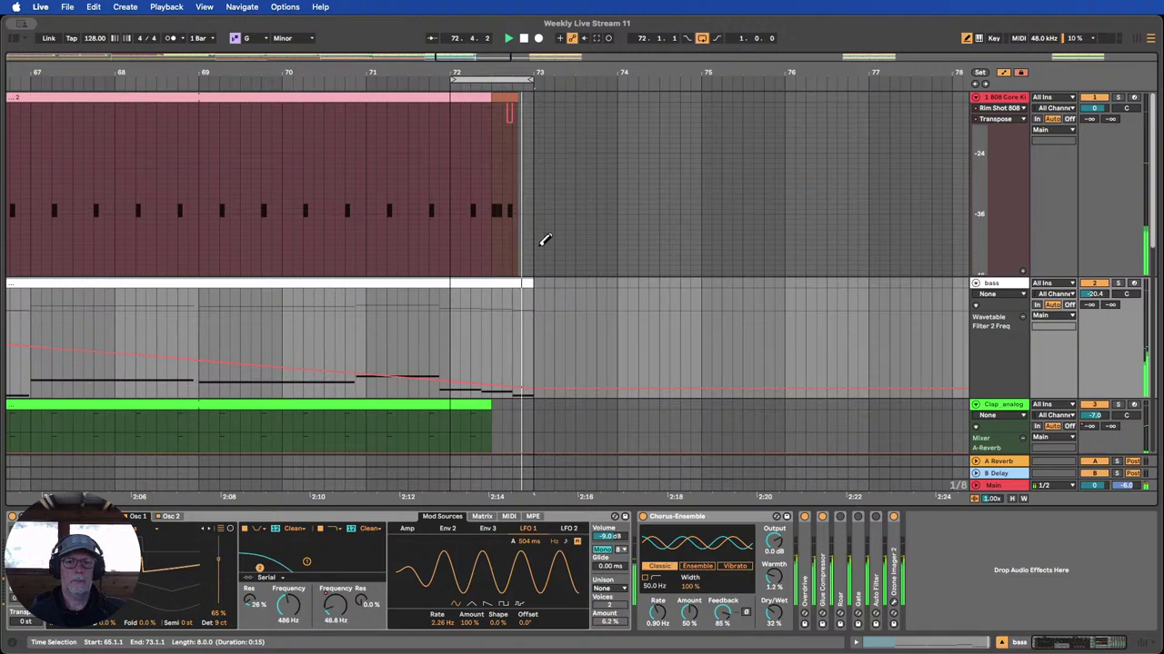
# Activate the muted pad/drone clip in the break from bar 65 to 73.
pyautogui.scroll(-8, 543, 244)
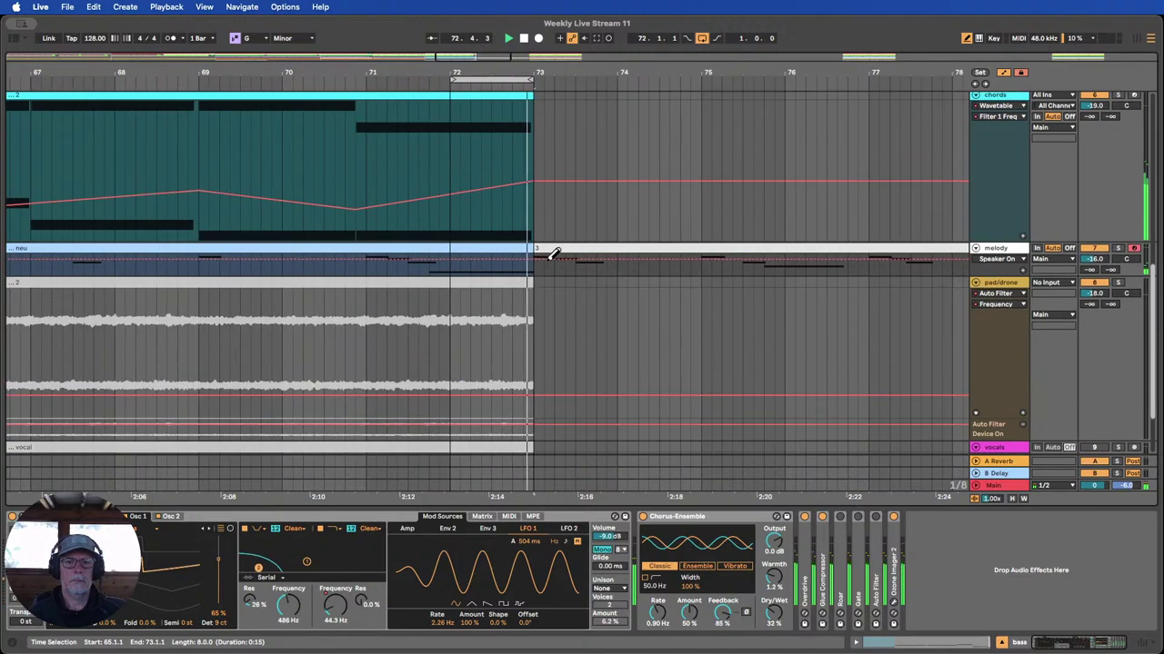
pyautogui.moveTo(485, 69); pyautogui.dragTo(491, 13)
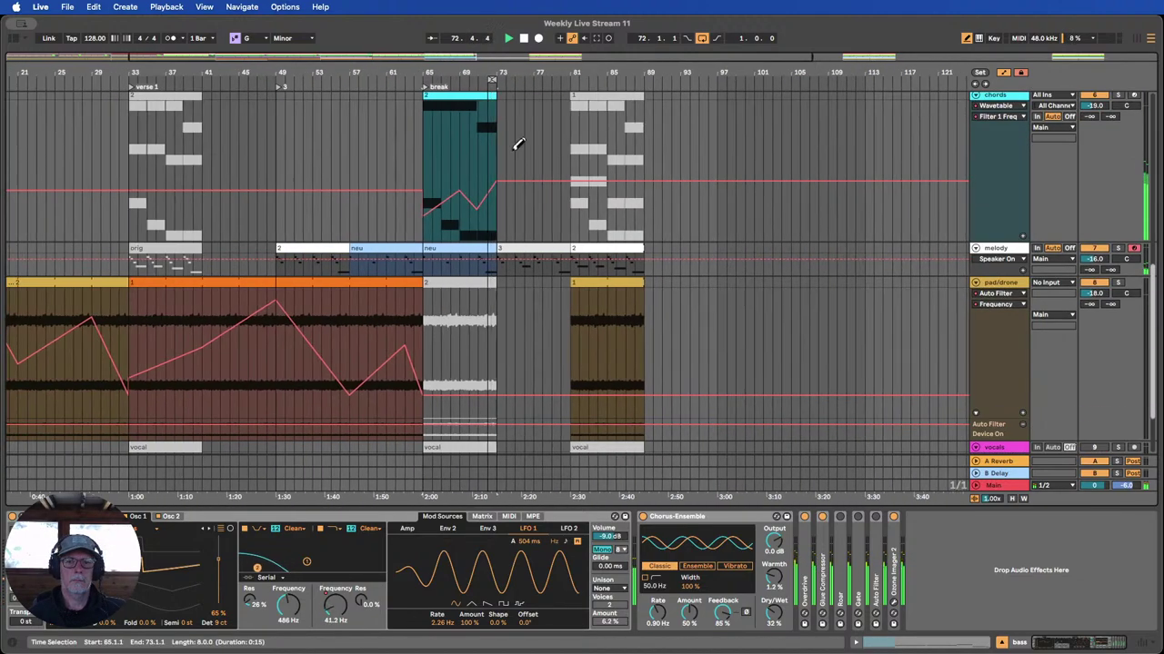
pyautogui.scroll(-3, 547, 241)
pyautogui.click(448, 199)
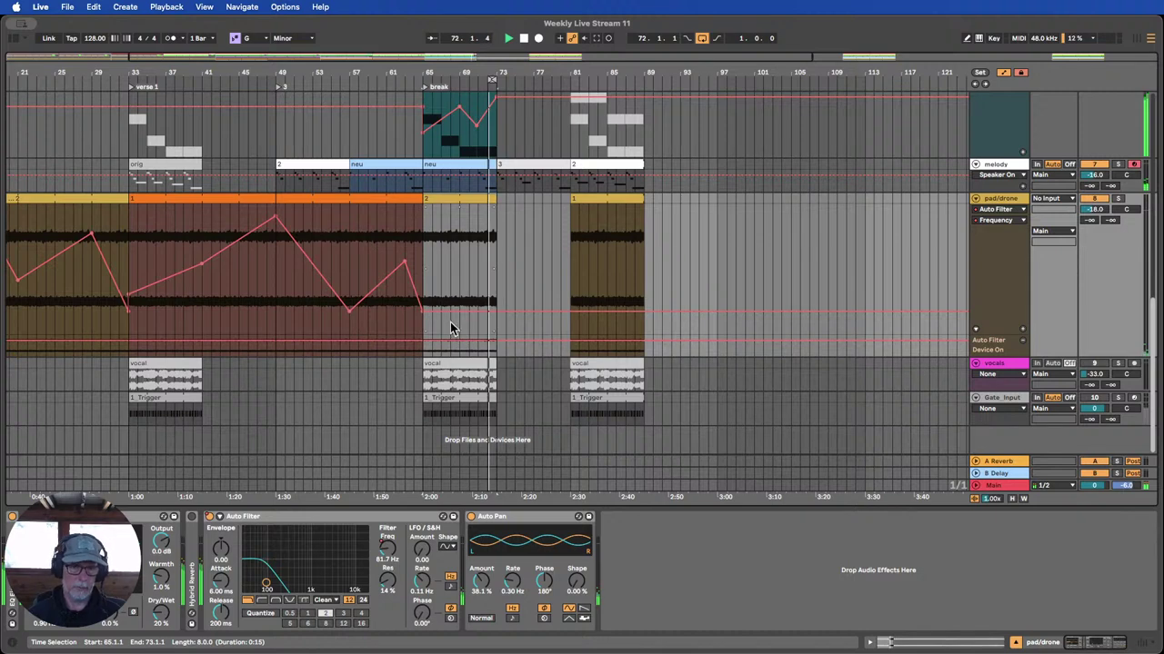
# Shape the pad/drone Auto Filter frequency to rise to about 890 Hz near bar 72 and fall by bar 73, and stop playback.
pyautogui.moveTo(462, 314); pyautogui.dragTo(488, 269)
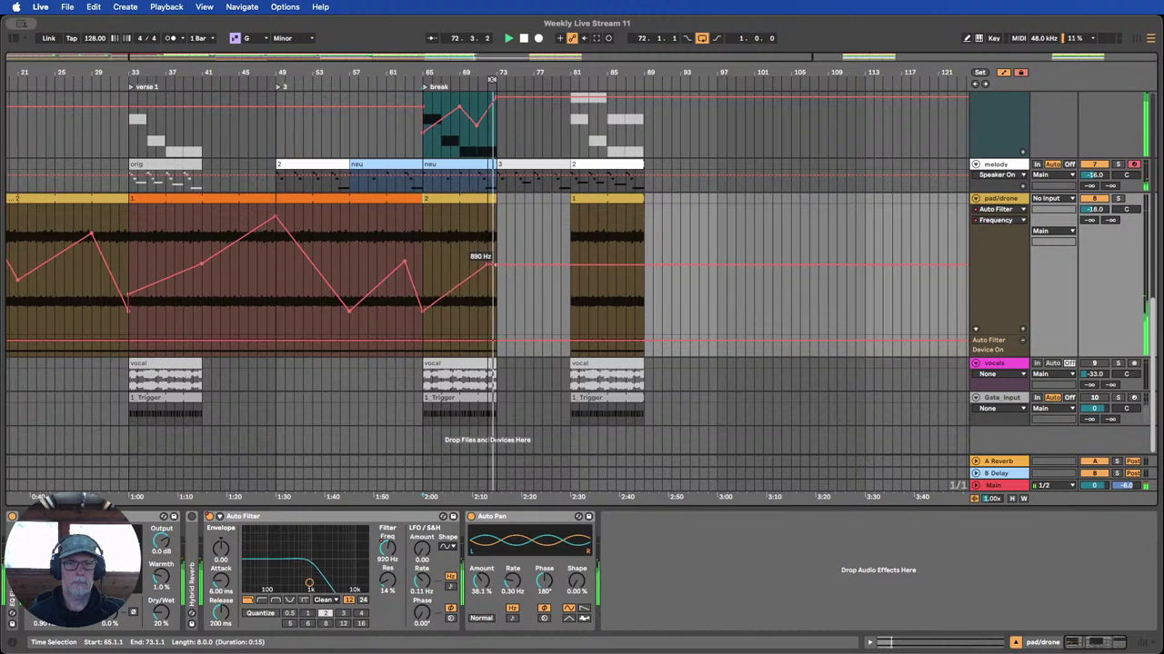
pyautogui.moveTo(491, 257); pyautogui.dragTo(493, 297)
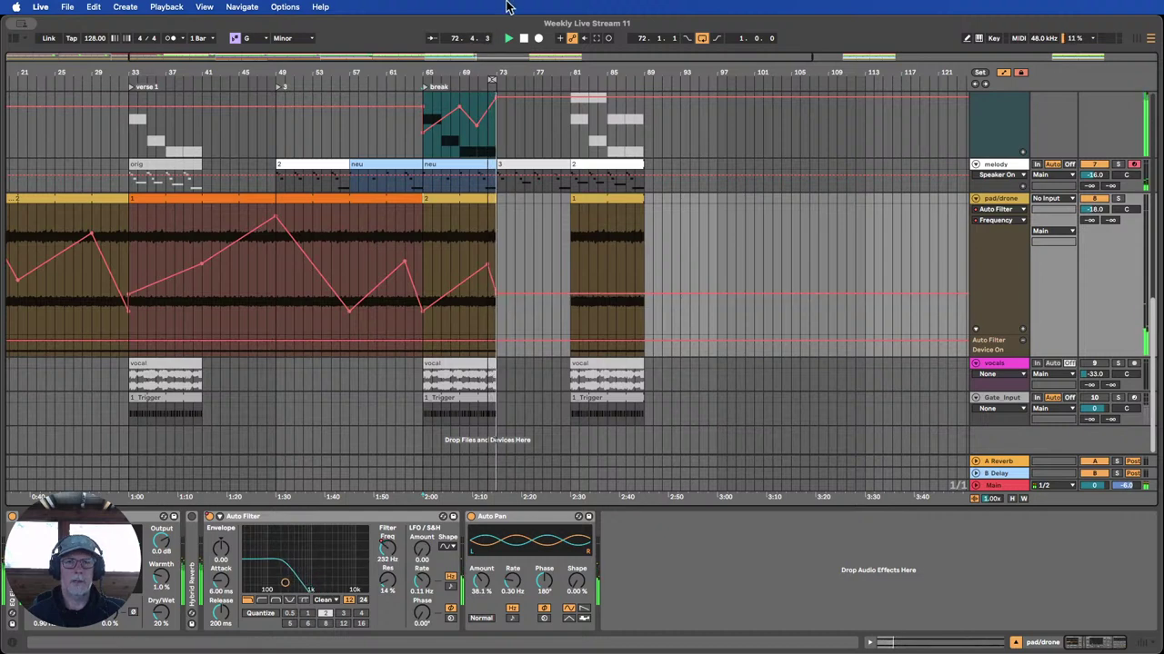
pyautogui.click(521, 39)
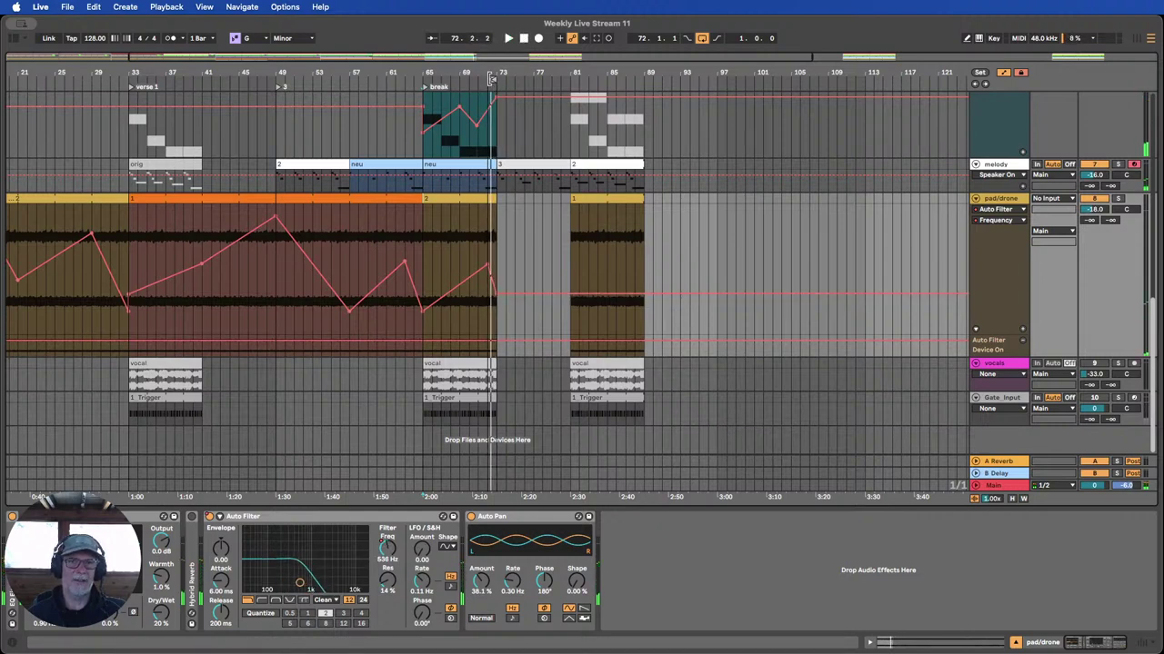
# Extend the loop to cover the whole break from bar 65 to 73 and play from bar 61.
pyautogui.moveTo(491, 79); pyautogui.dragTo(423, 80)
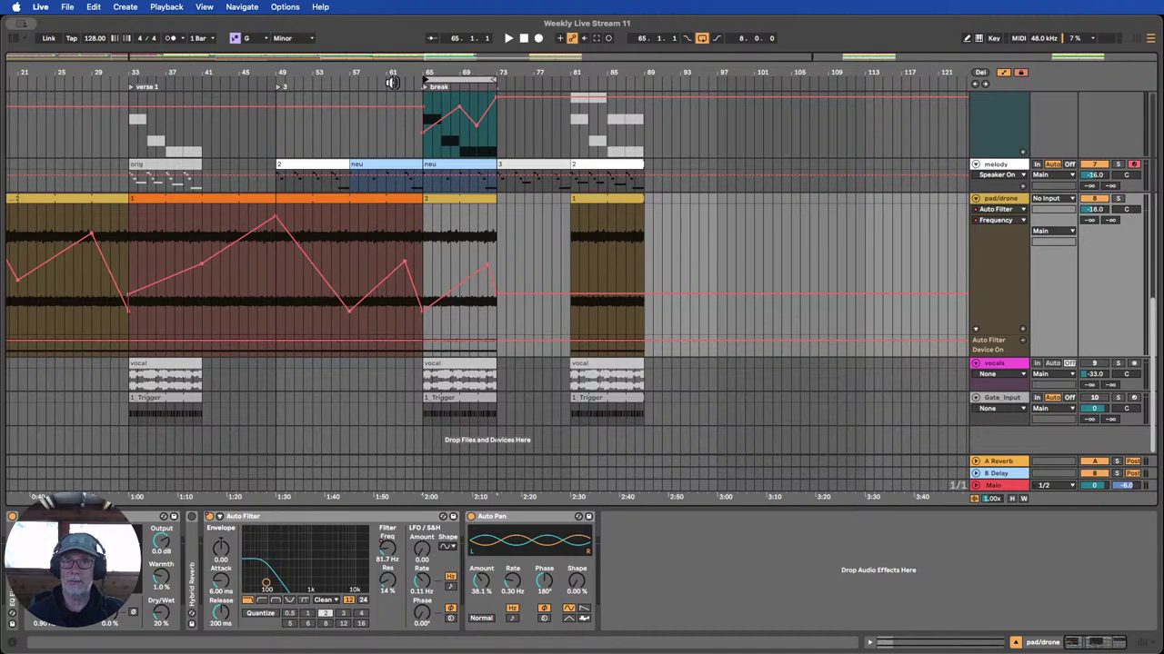
pyautogui.click(386, 83)
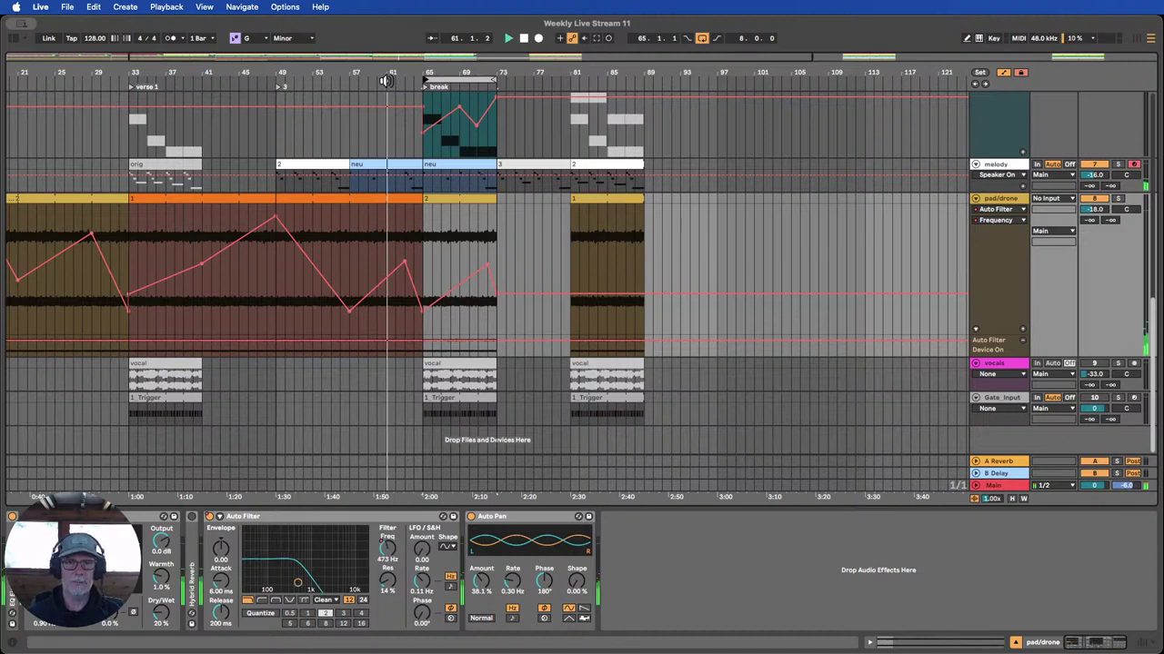
pyautogui.scroll(4, 501, 241)
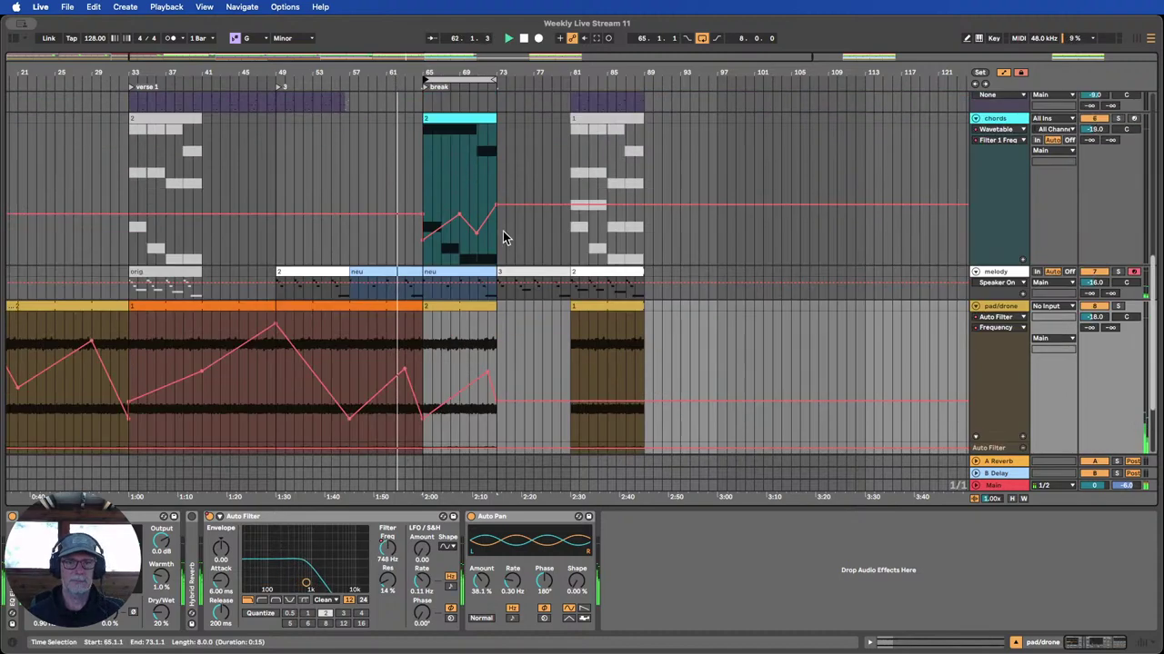
pyautogui.scroll(-2, 502, 231)
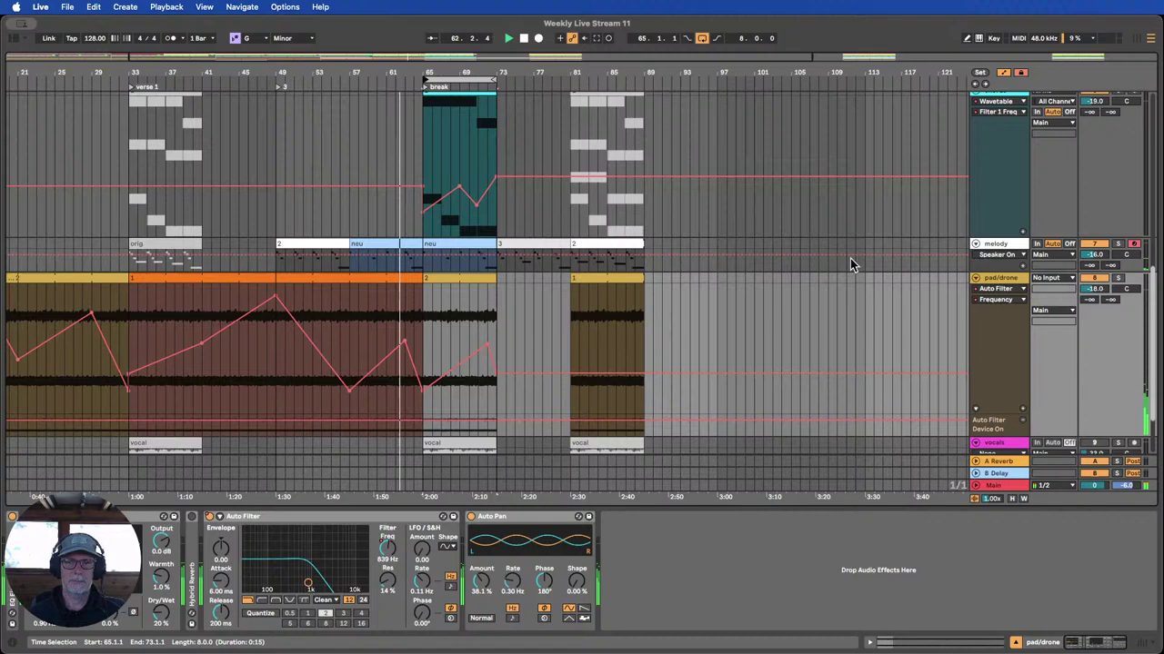
# Hide the device view, fit all tracks to the arrangement height, and enlarge the pad/drone track.
pyautogui.click(1014, 642)
pyautogui.scroll(3, 943, 546)
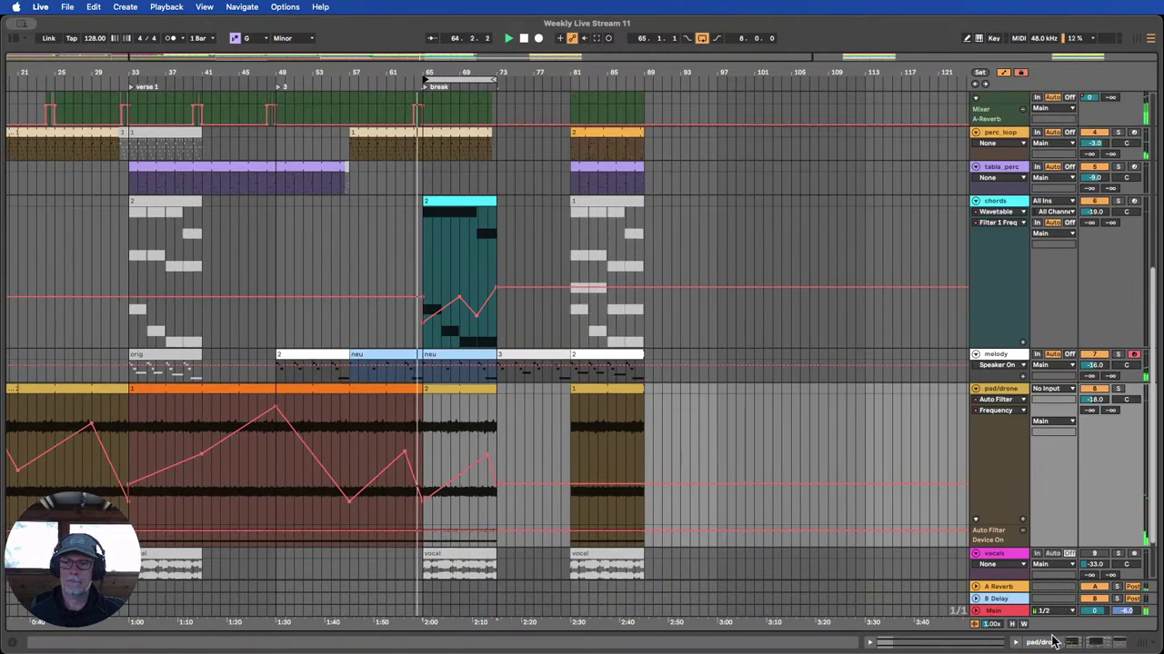
pyautogui.click(1012, 623)
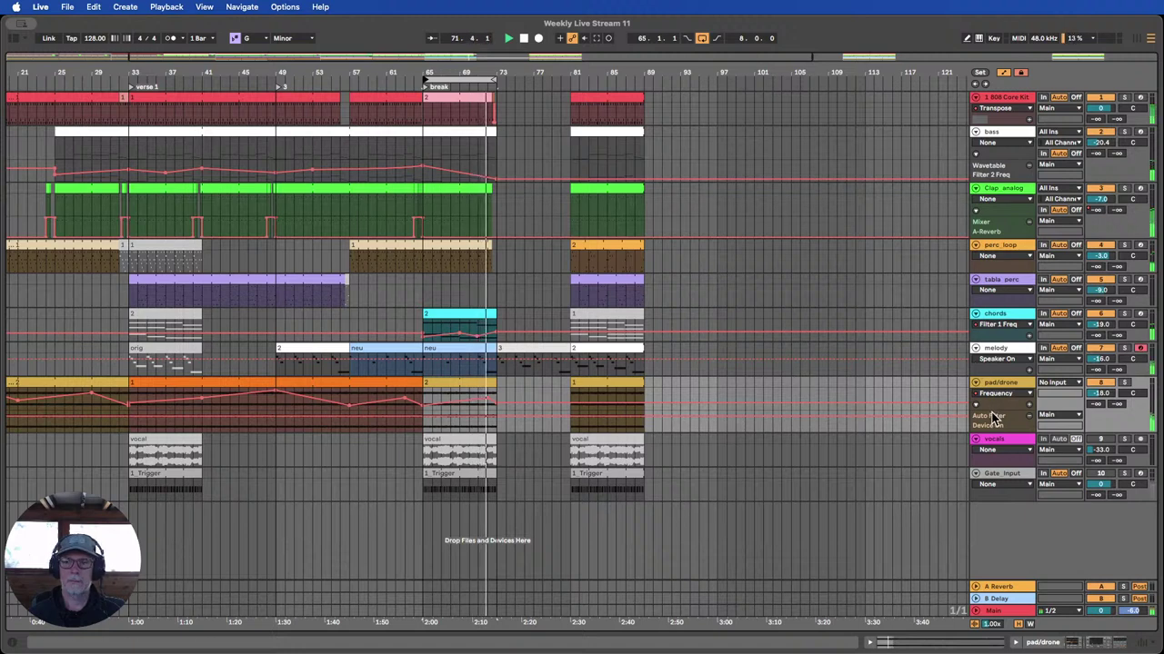
pyautogui.moveTo(990, 429); pyautogui.dragTo(987, 502)
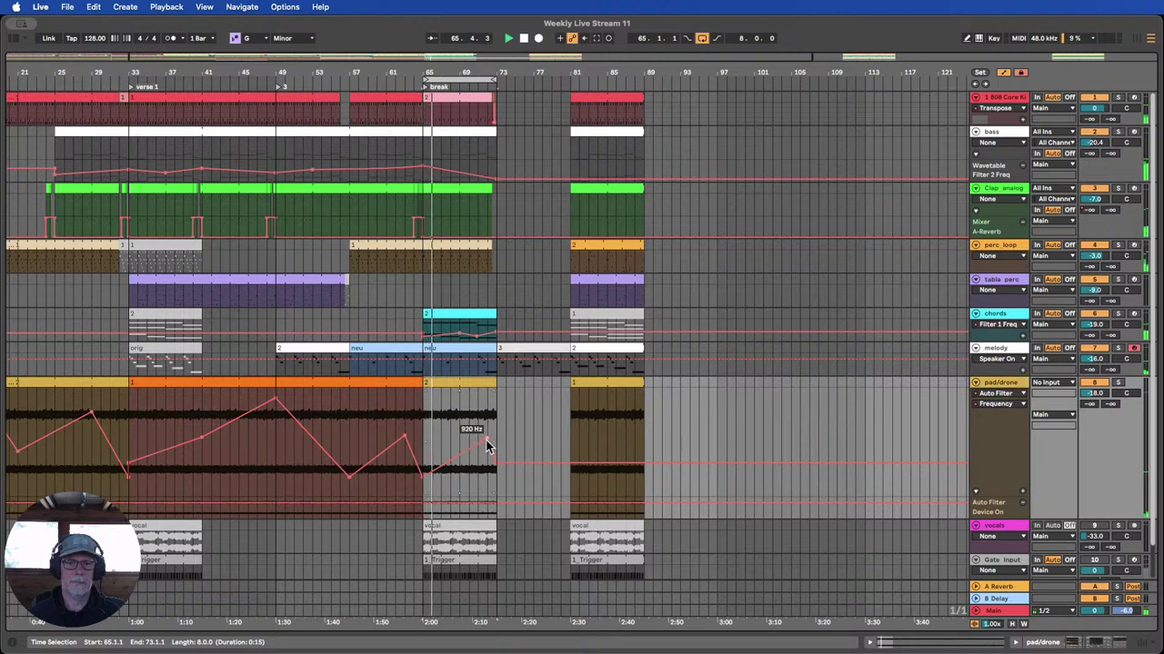
# Shift the break's pad/drone filter frequency peak earlier to about bar 71 and lower it to just under 506 Hz.
pyautogui.moveTo(487, 440)
pyautogui.mouseDown()
pyautogui.moveTo(498, 465)
pyautogui.moveTo(488, 451)
pyautogui.mouseUp()
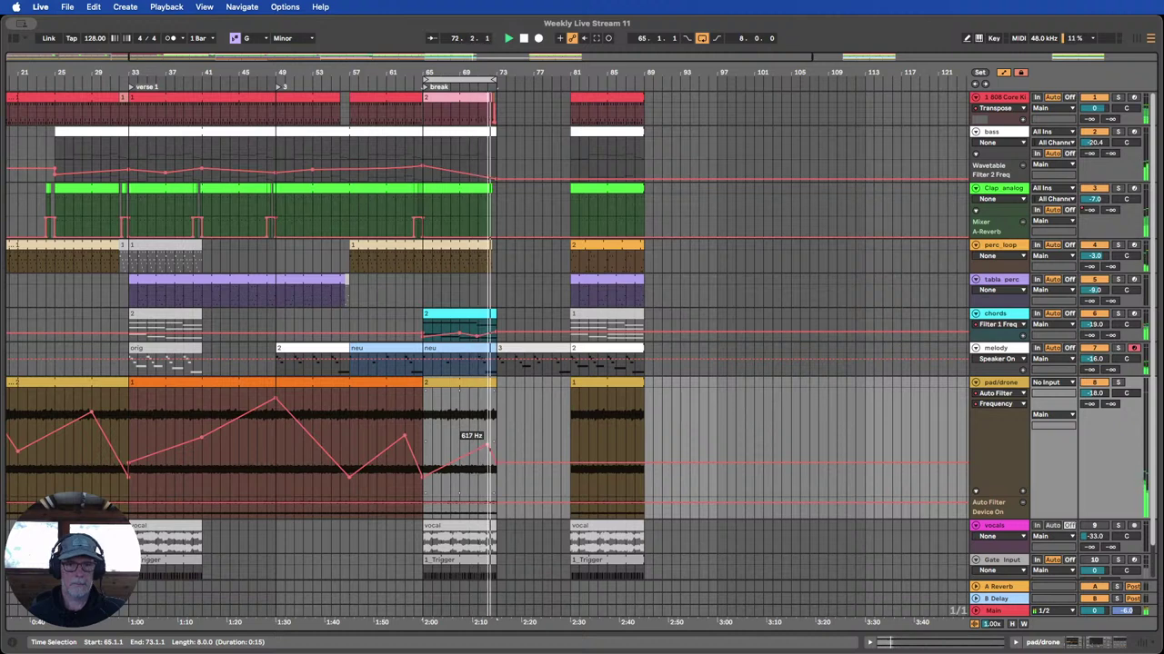
pyautogui.moveTo(488, 451); pyautogui.dragTo(476, 451)
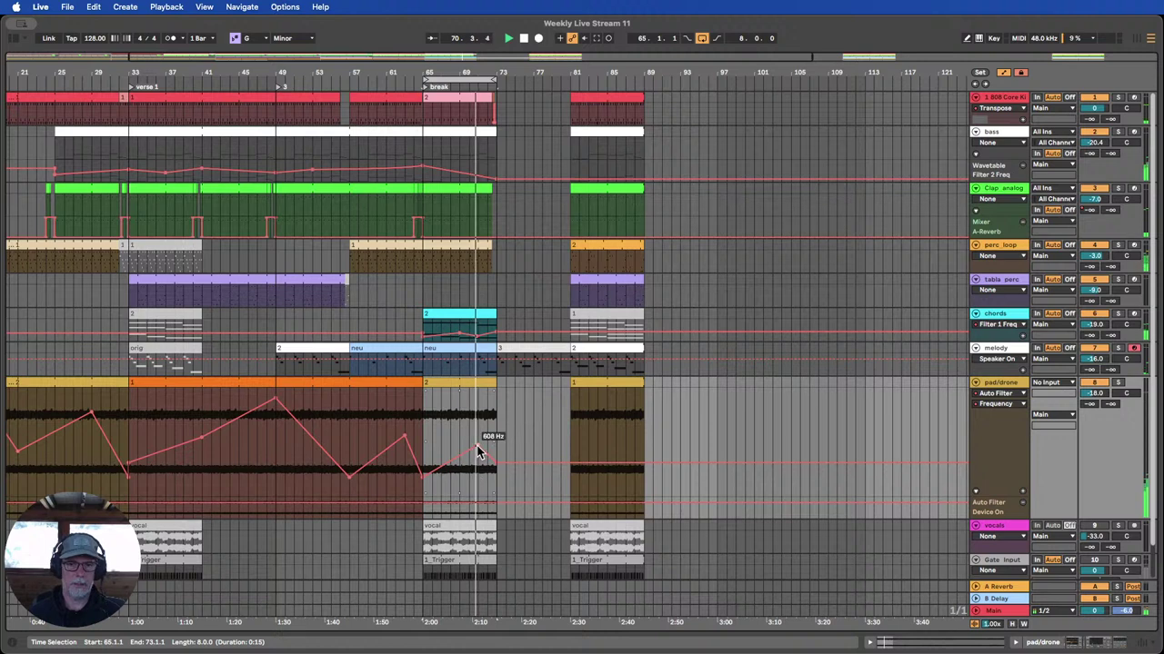
pyautogui.moveTo(478, 447); pyautogui.dragTo(479, 450)
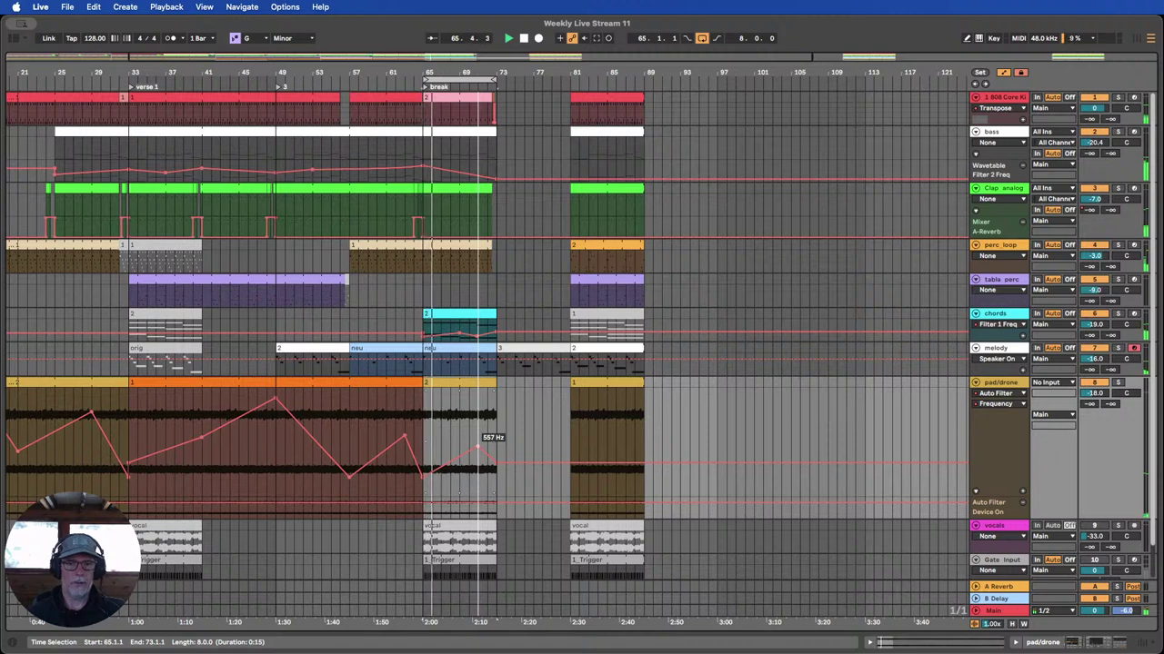
pyautogui.moveTo(479, 451); pyautogui.dragTo(478, 450)
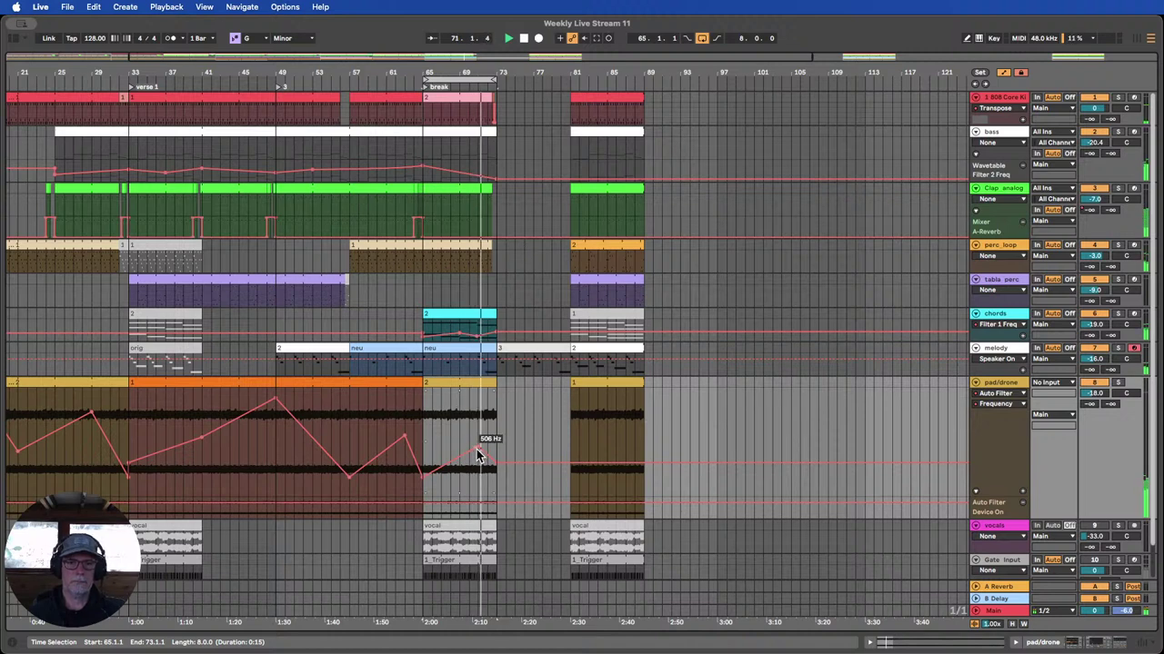
pyautogui.moveTo(477, 449); pyautogui.dragTo(478, 453)
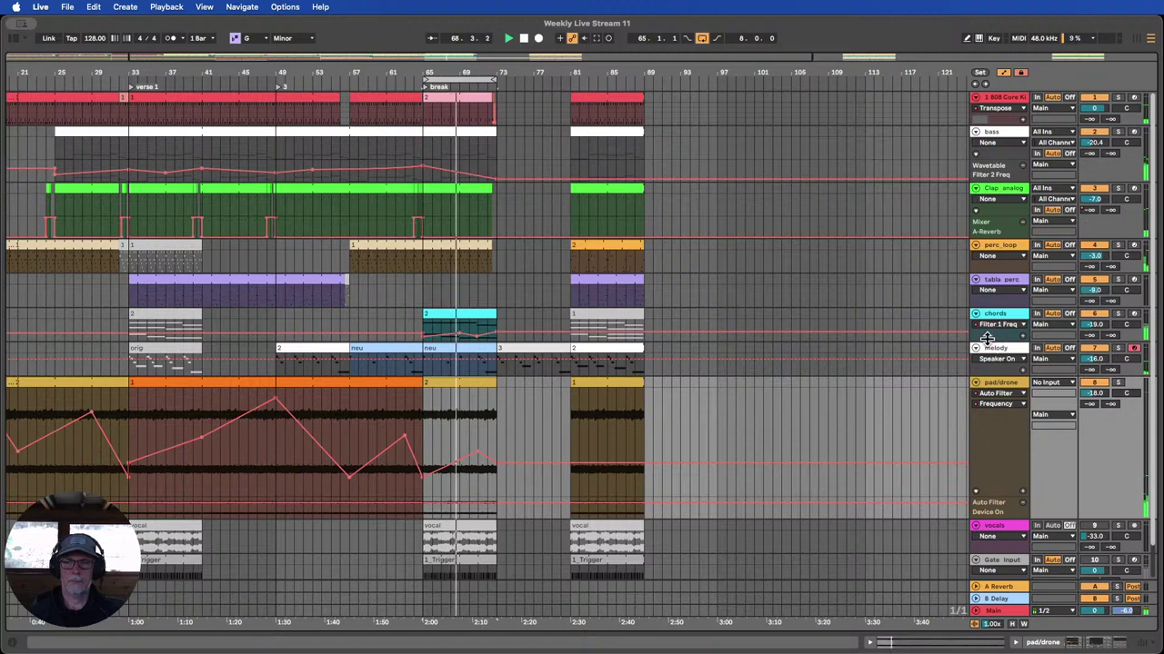
# Enlarge the chords track, move the pad/drone filter peak to about bar 72, and stop playback.
pyautogui.moveTo(989, 342); pyautogui.dragTo(992, 395)
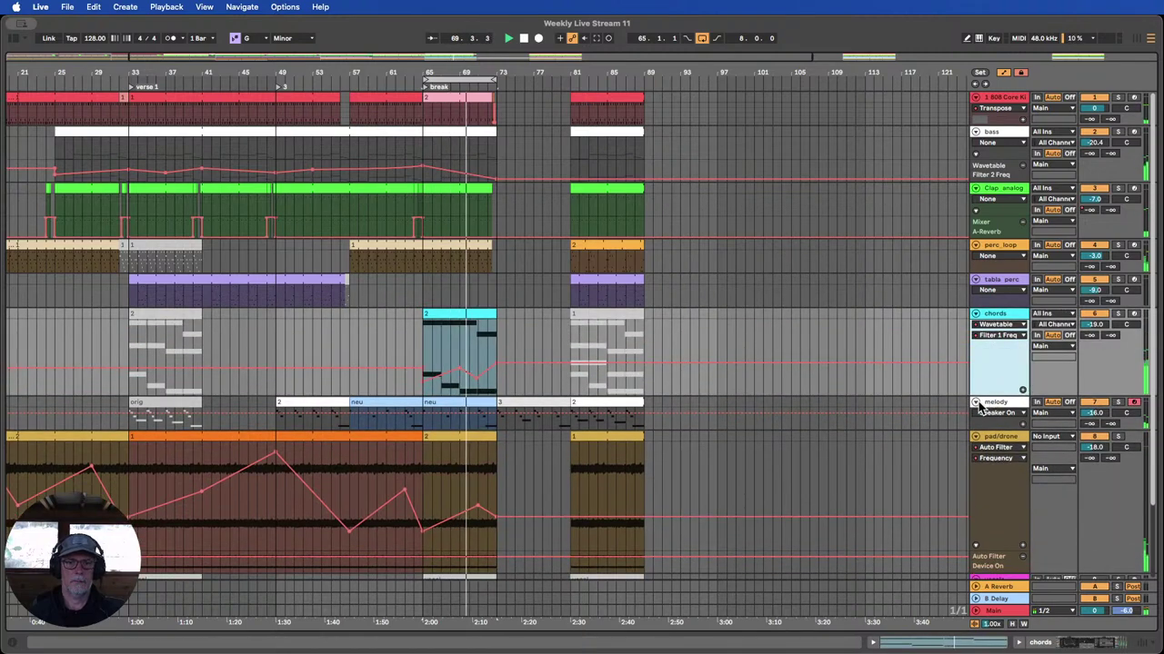
pyautogui.click(480, 505)
pyautogui.moveTo(487, 510); pyautogui.dragTo(521, 511)
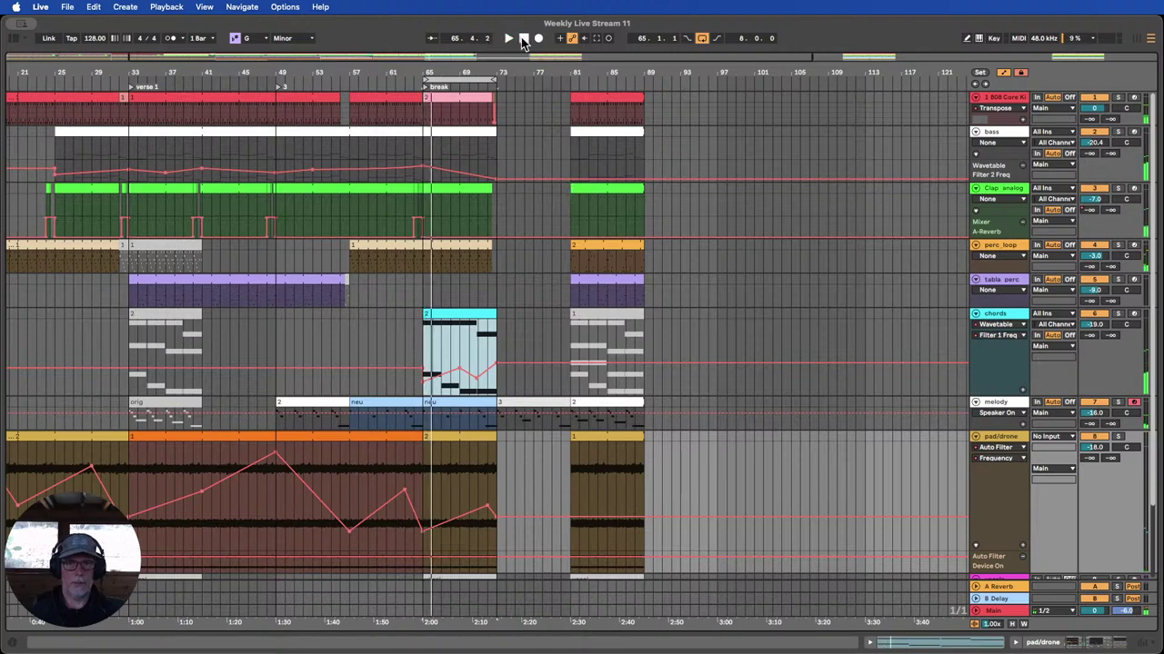
# Move the loop start to bar 49 so it runs to bar 73, and play from just before the loop.
pyautogui.click(597, 101)
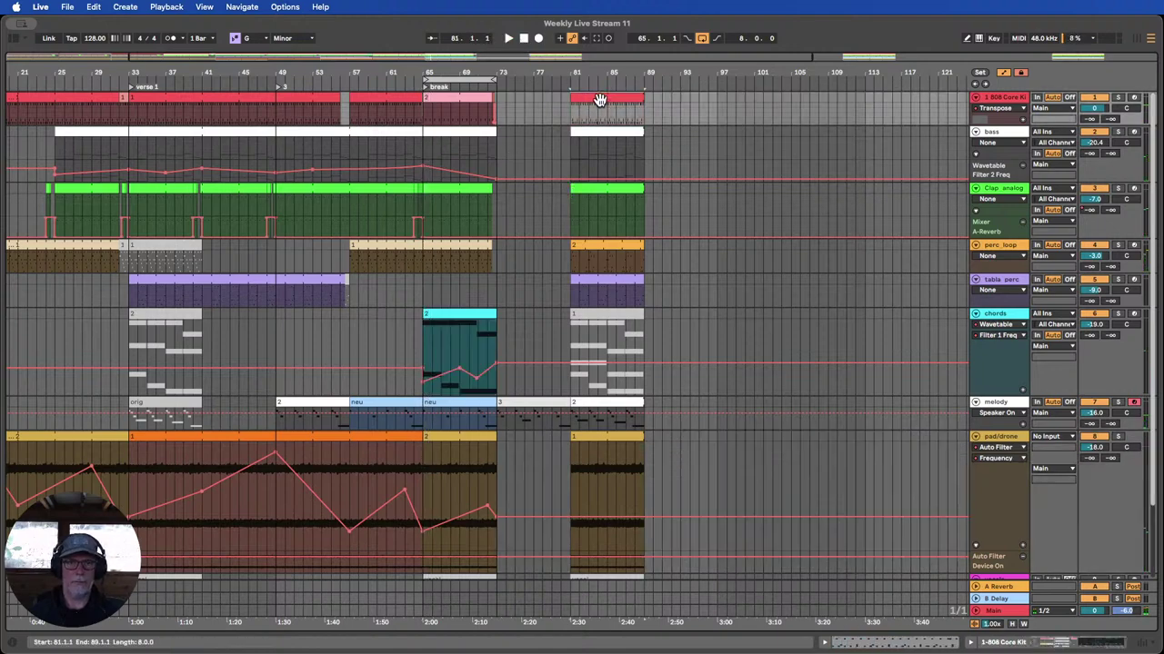
pyautogui.moveTo(435, 72); pyautogui.dragTo(265, 78)
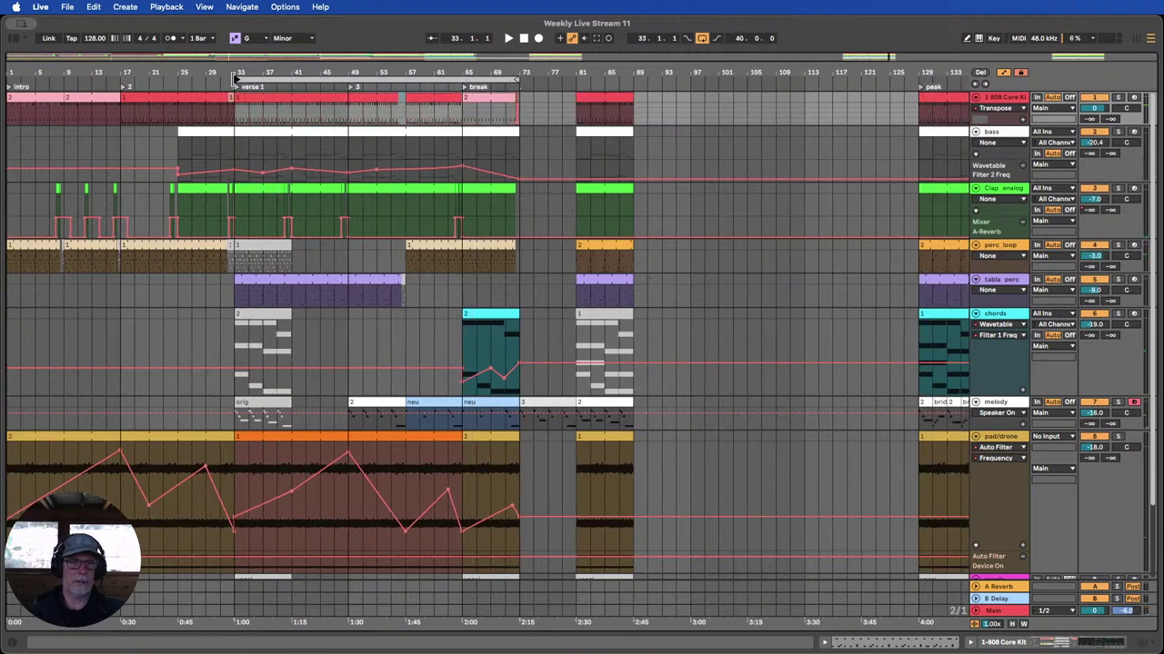
pyautogui.click(238, 96)
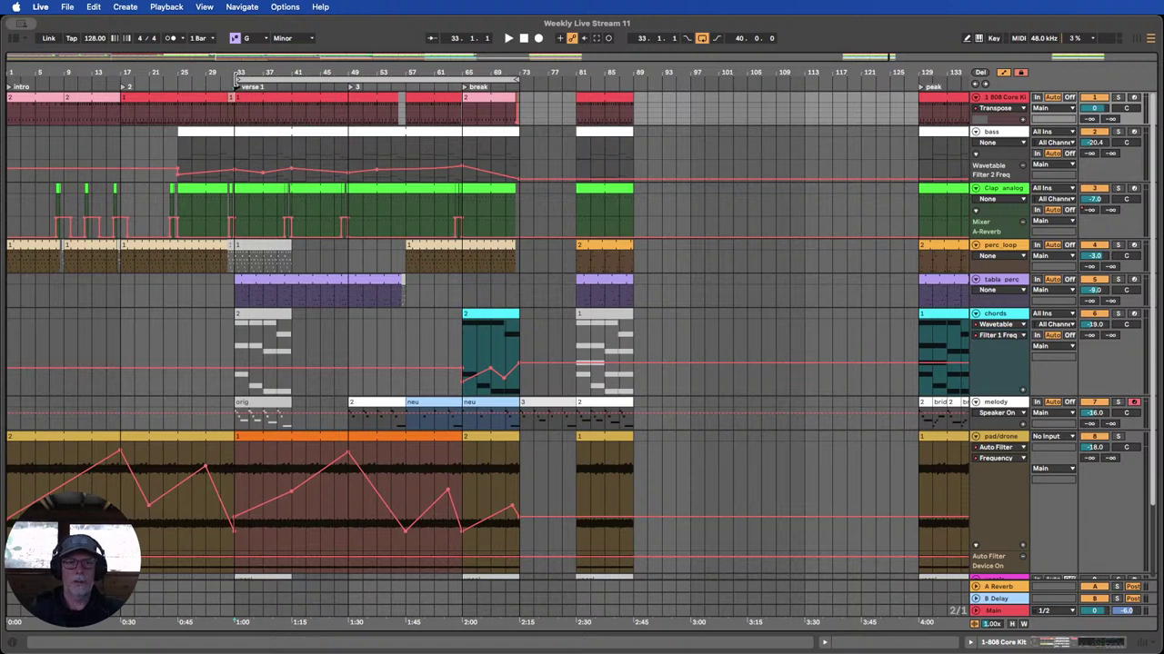
pyautogui.moveTo(237, 80); pyautogui.dragTo(308, 83)
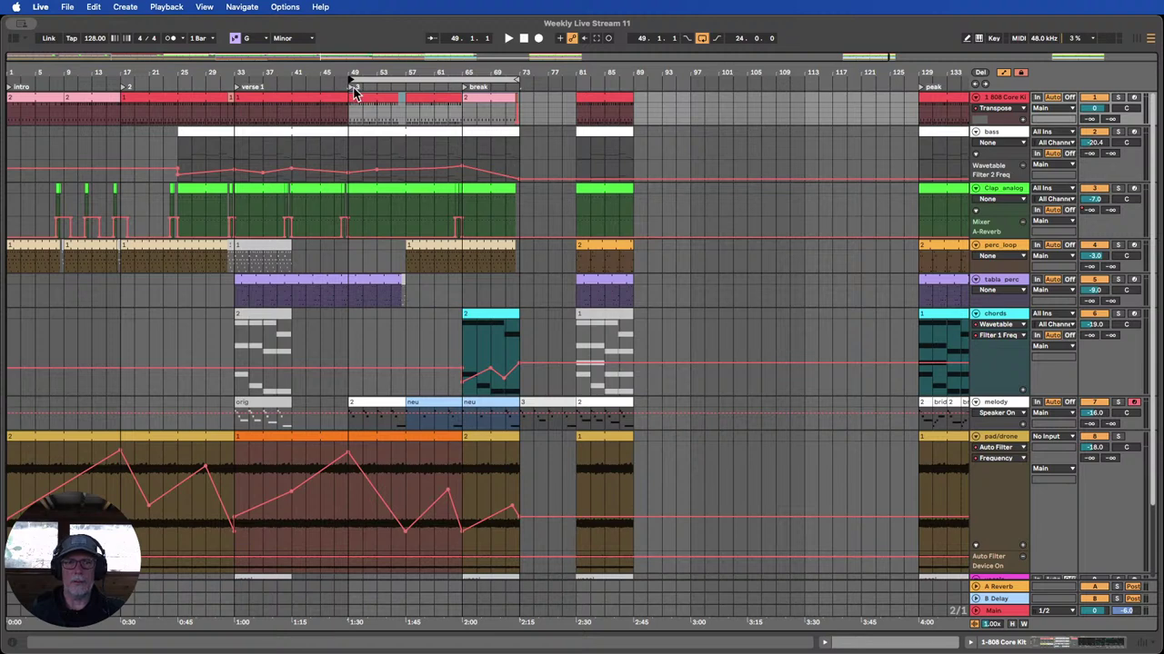
pyautogui.click(352, 87)
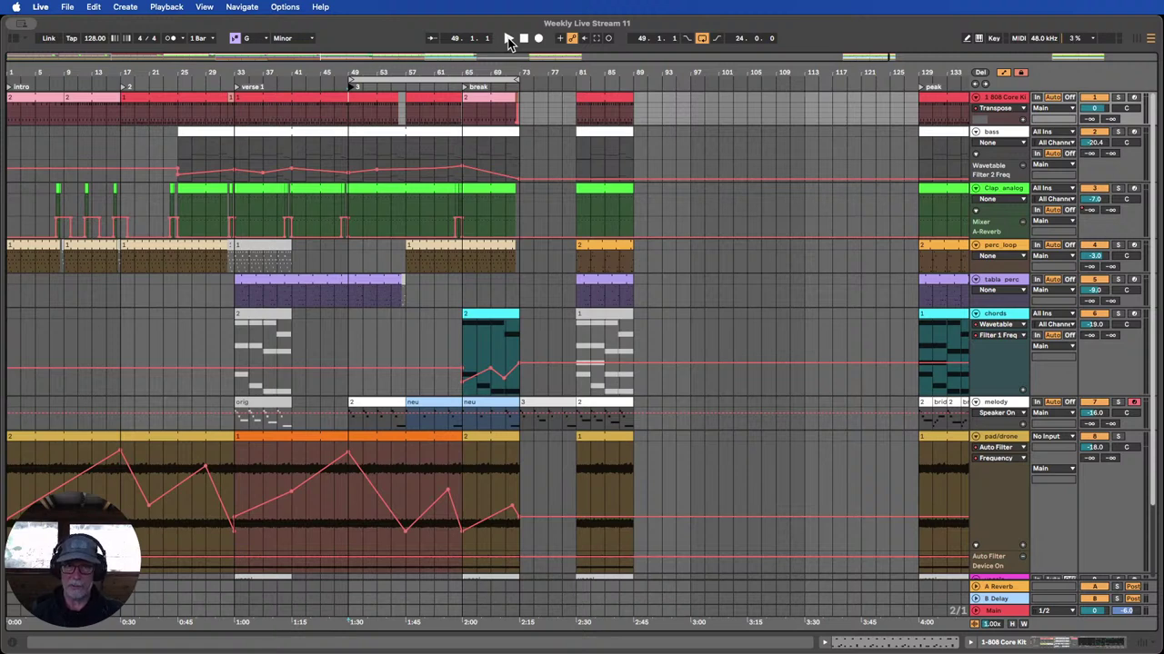
pyautogui.click(327, 80)
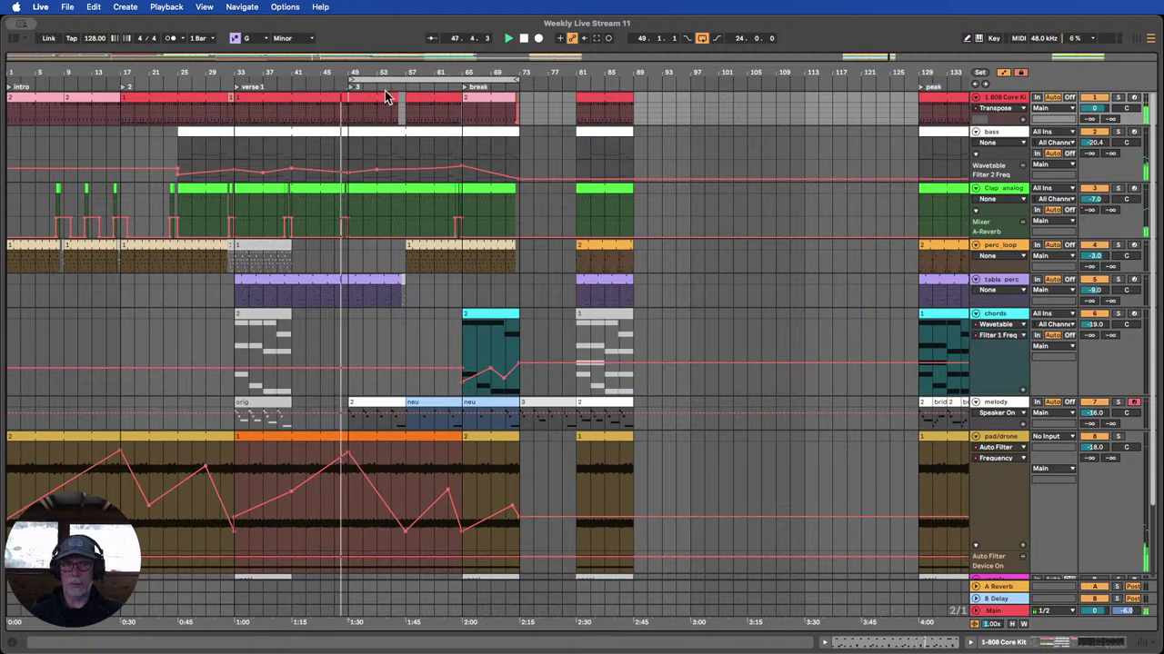
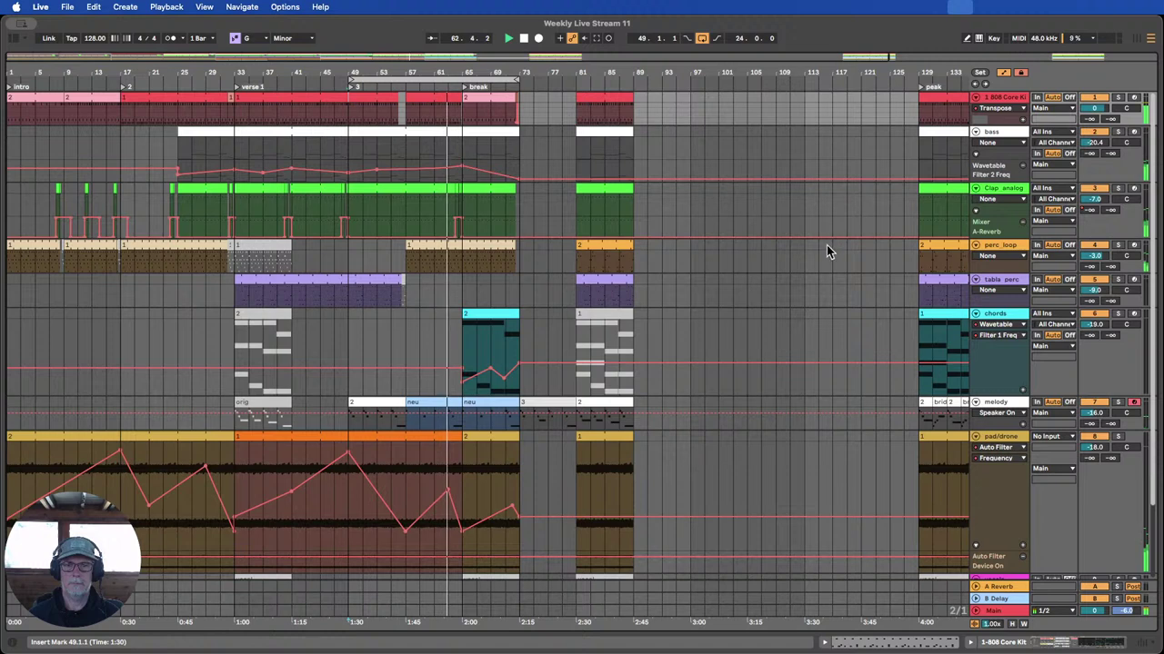
# Nudge the pad/drone filter peak near bar 63 slightly lower, and extend the verse 1 pad/drone clip over the break's clip to bar 73.
pyautogui.click(447, 496)
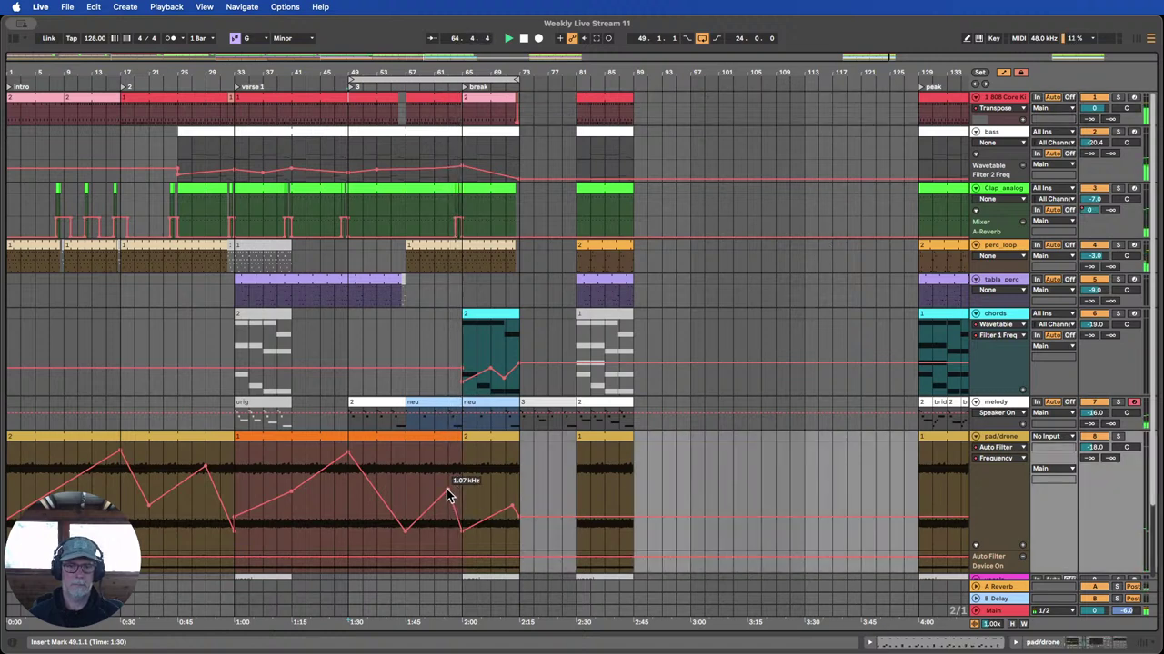
pyautogui.moveTo(447, 491); pyautogui.dragTo(447, 493)
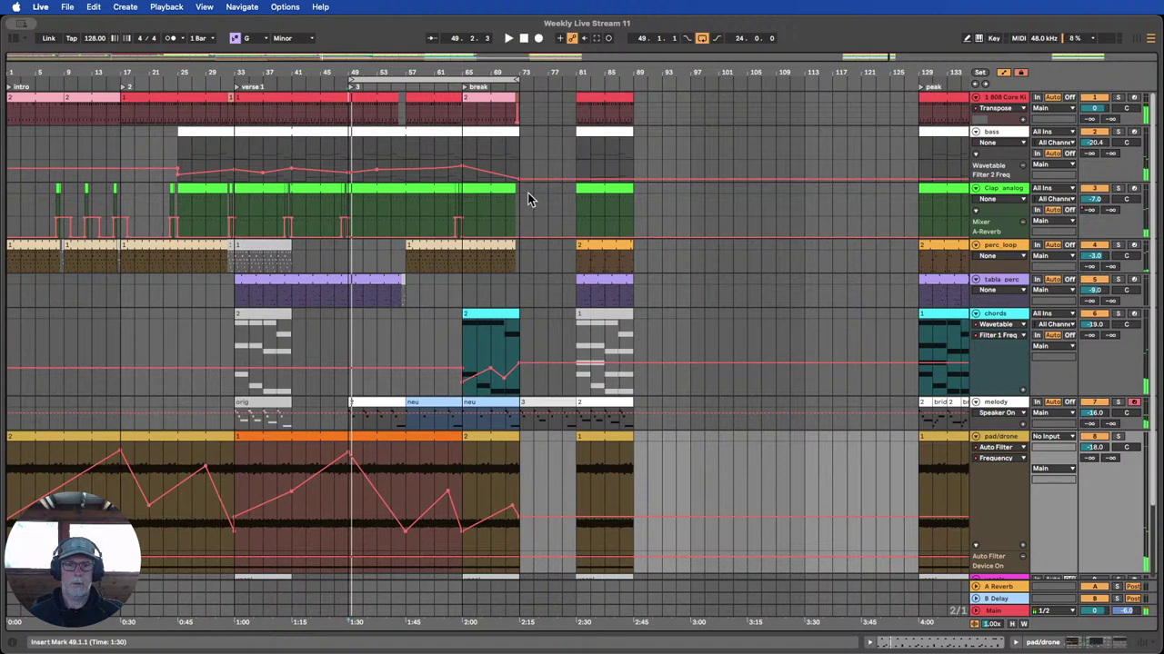
pyautogui.click(485, 437)
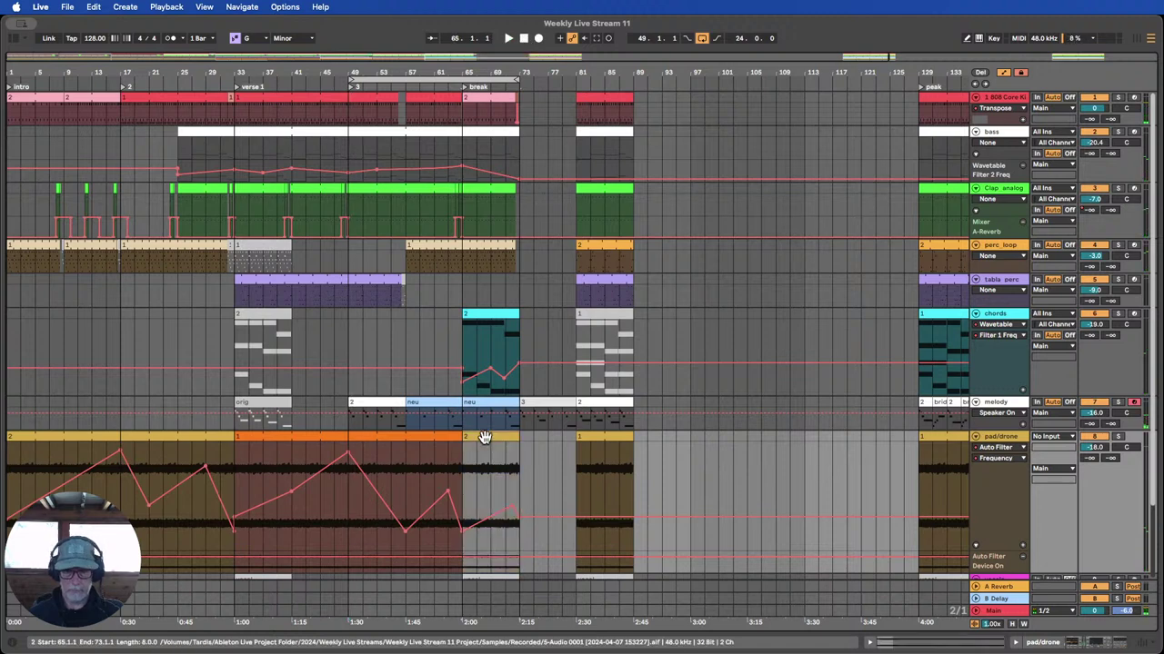
pyautogui.moveTo(512, 436); pyautogui.dragTo(479, 440)
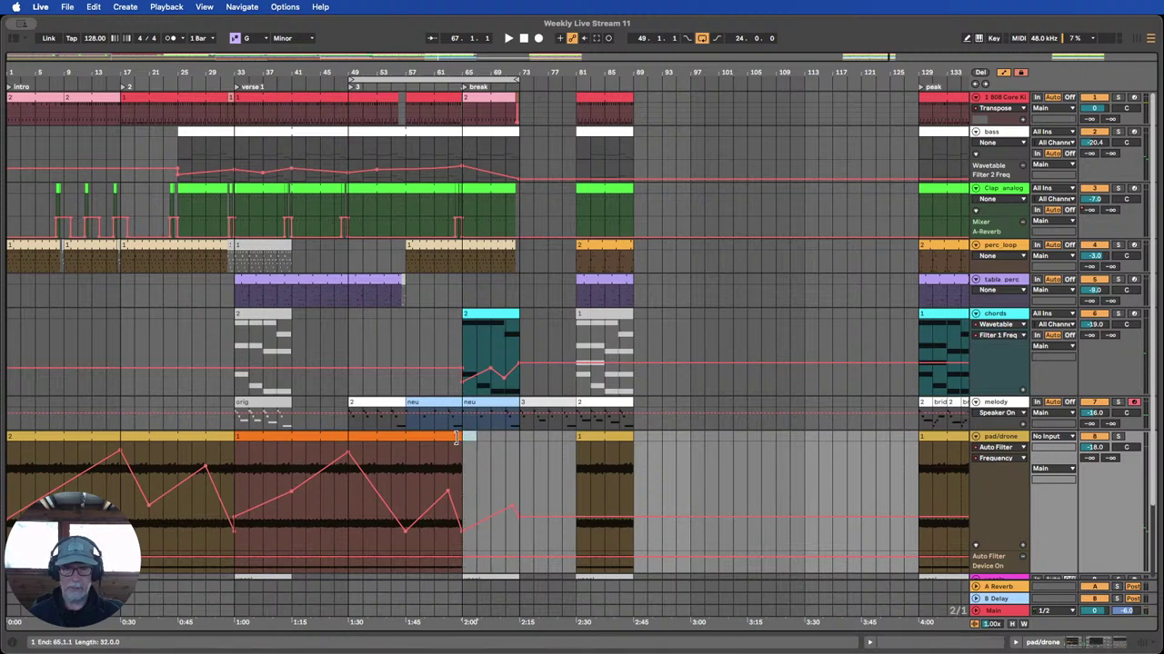
pyautogui.moveTo(463, 437); pyautogui.dragTo(516, 437)
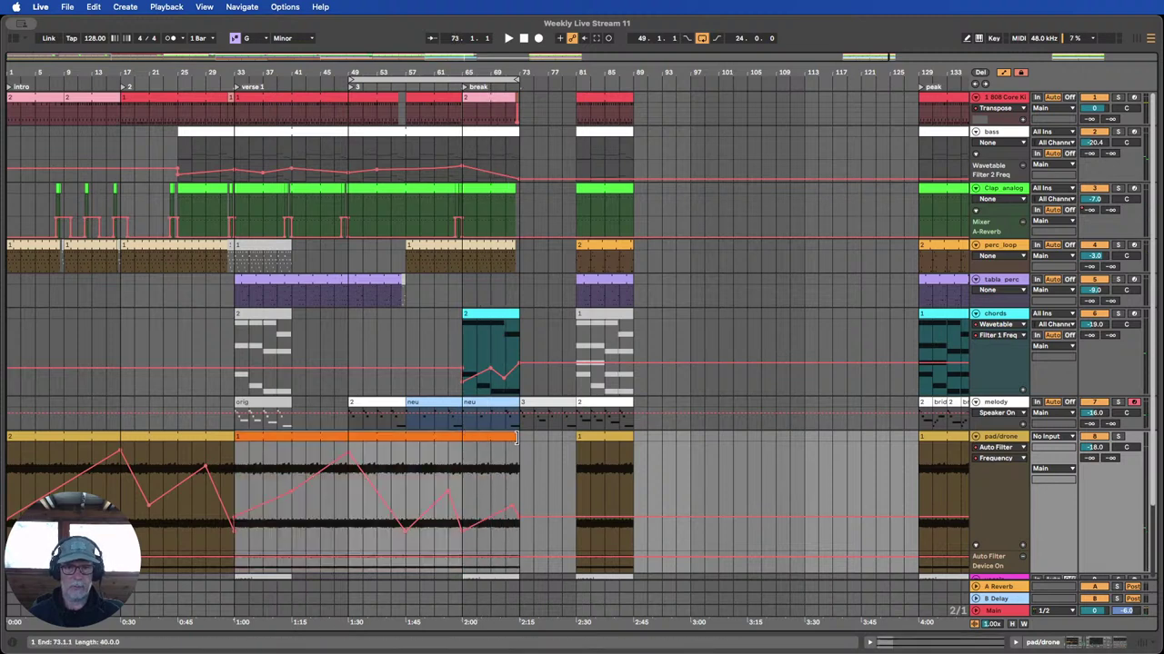
# Play the transition into the break from a few bars before bar 65 through its end, and stop playback.
pyautogui.click(443, 87)
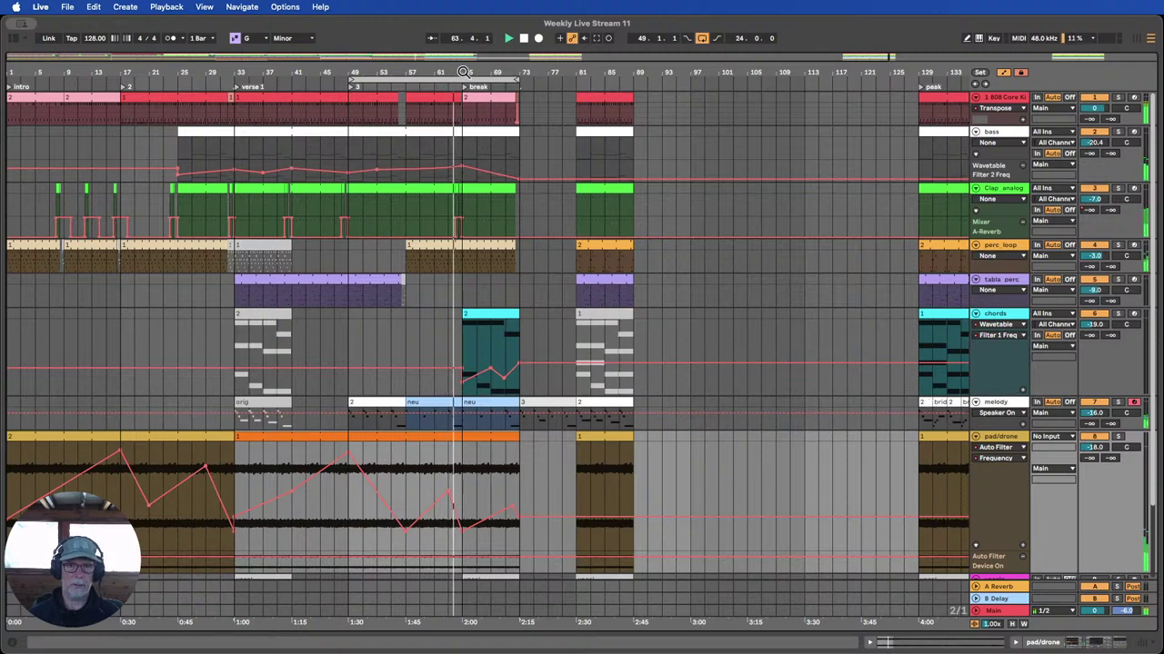
pyautogui.moveTo(471, 60); pyautogui.dragTo(458, 387)
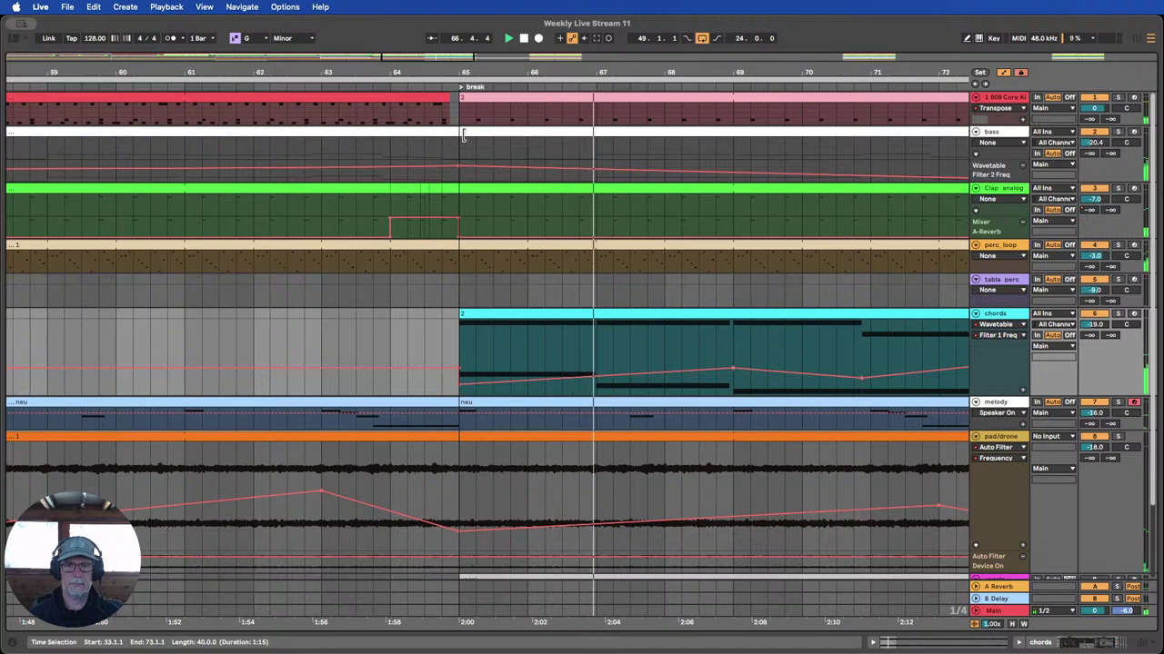
pyautogui.moveTo(474, 74); pyautogui.dragTo(468, 20)
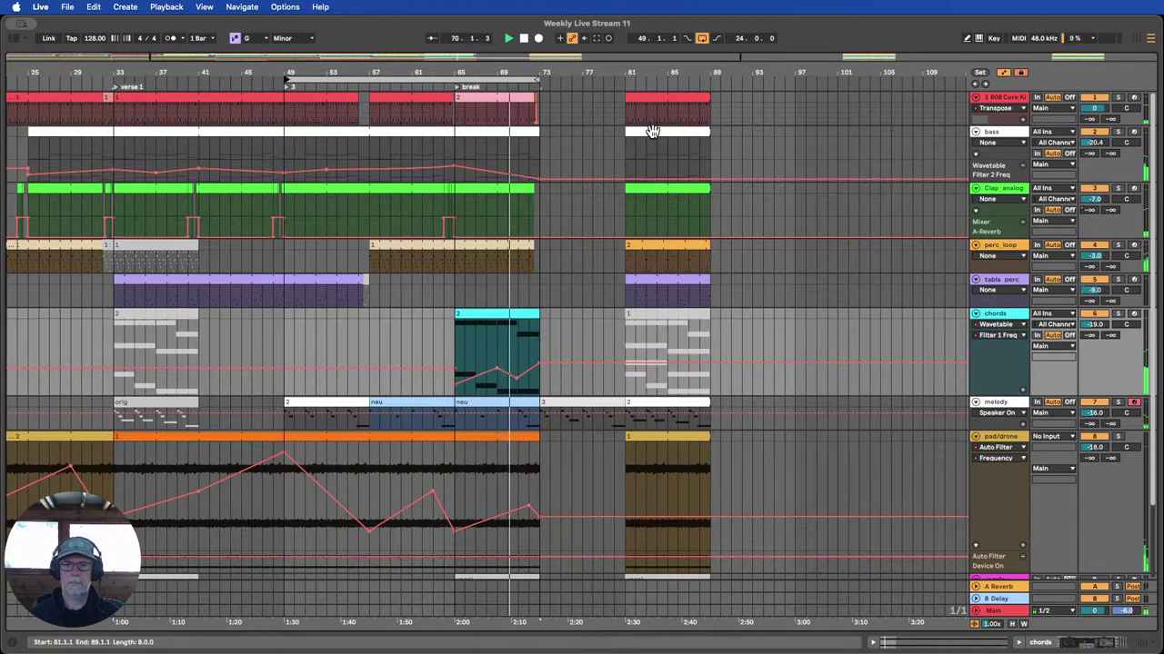
pyautogui.moveTo(511, 75); pyautogui.dragTo(507, 56)
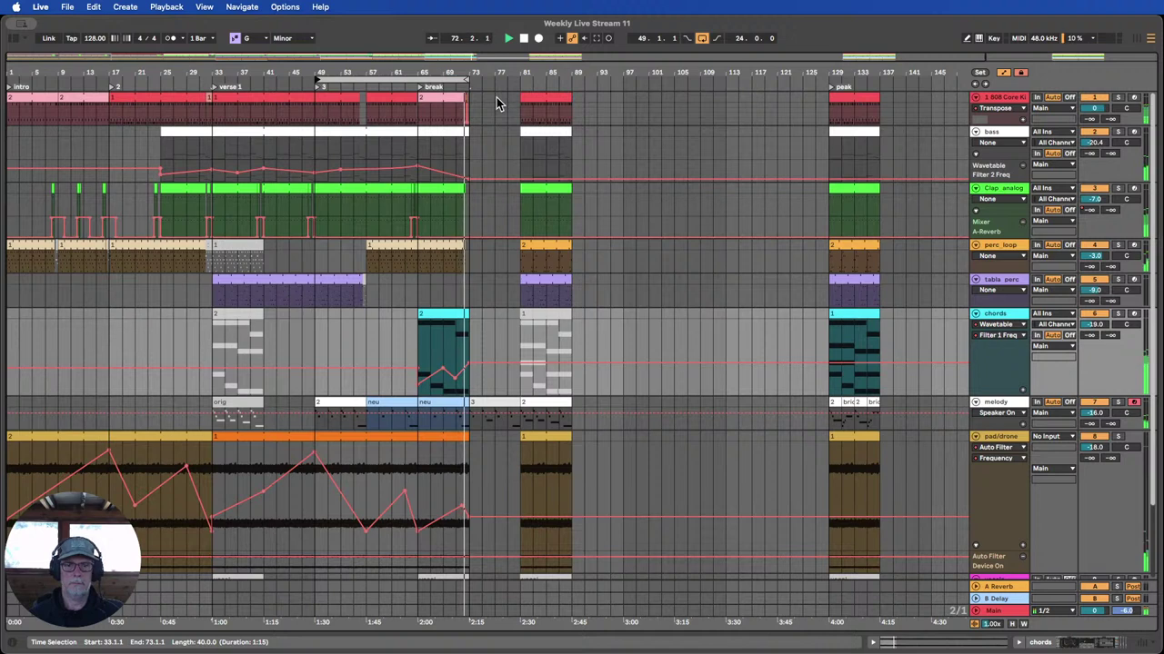
pyautogui.click(523, 42)
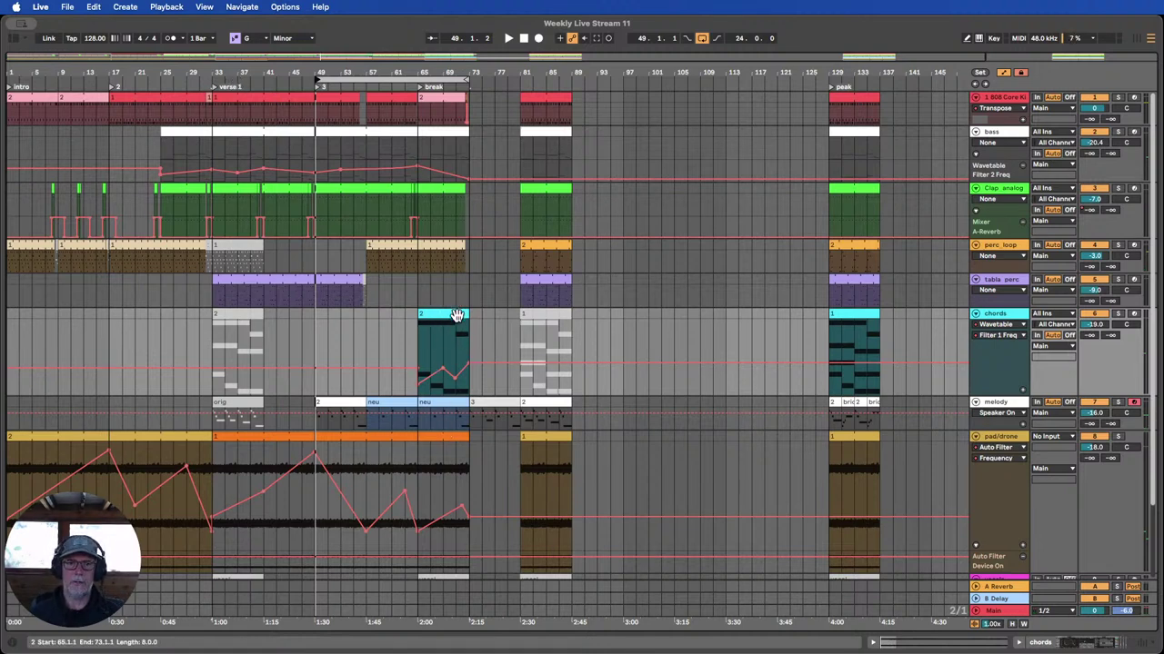
# Extend the 808 drum clip at bar 81 to run from bar 73 to bar 105.
pyautogui.click(532, 97)
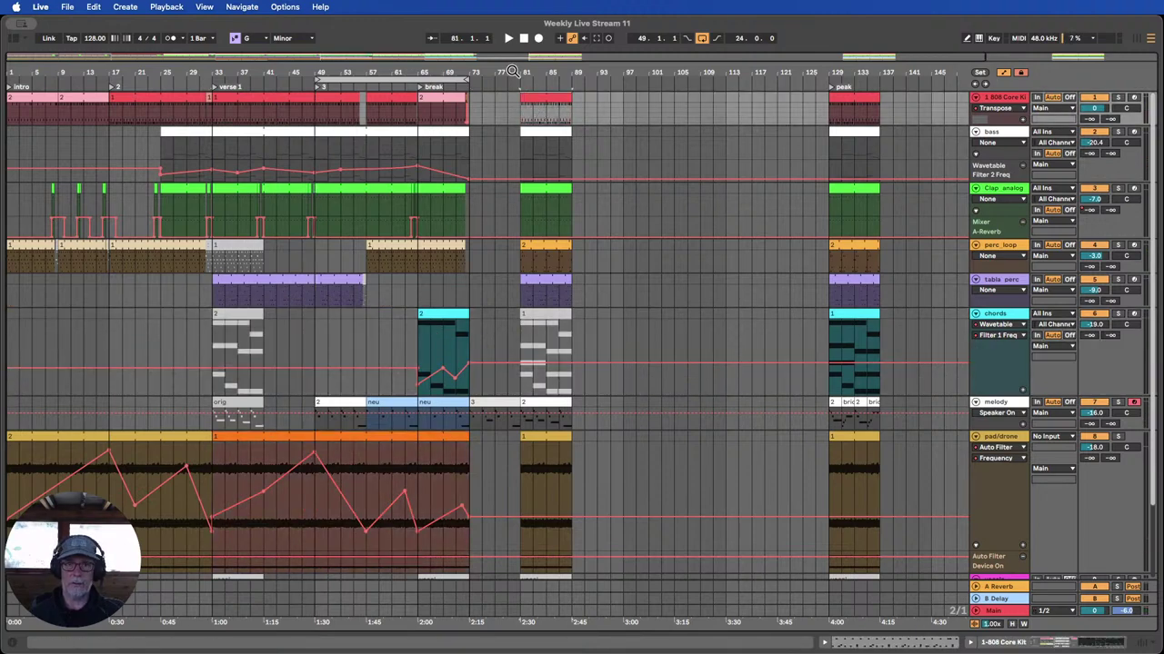
pyautogui.moveTo(512, 71); pyautogui.dragTo(510, 58)
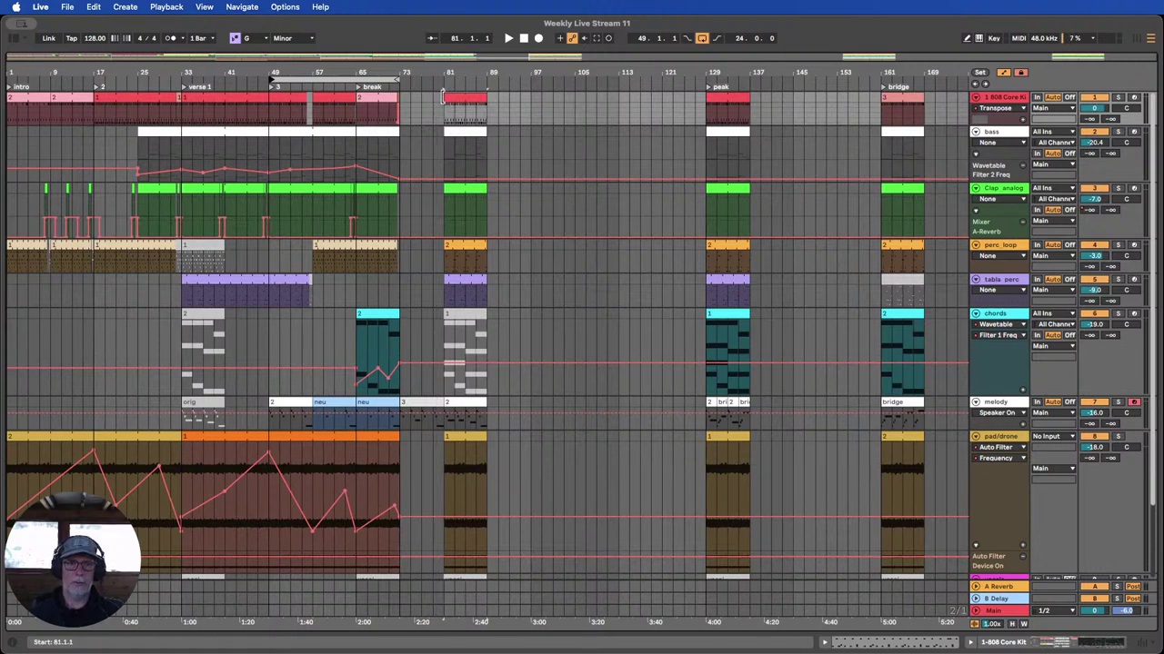
pyautogui.moveTo(446, 91); pyautogui.dragTo(403, 91)
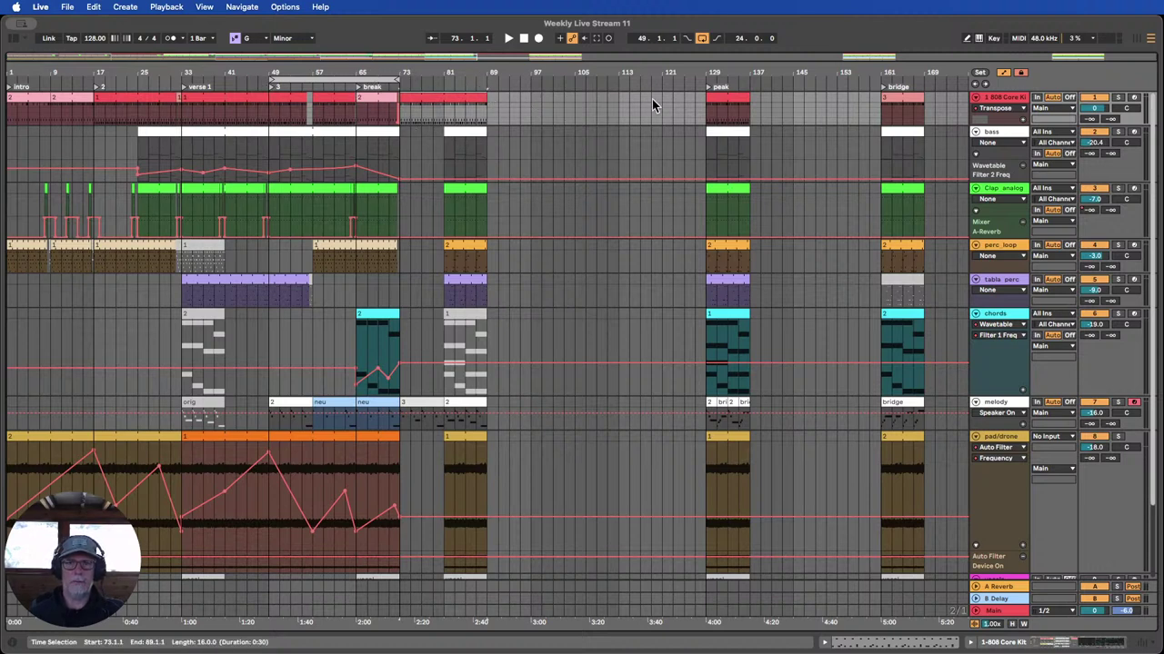
pyautogui.moveTo(486, 95); pyautogui.dragTo(575, 94)
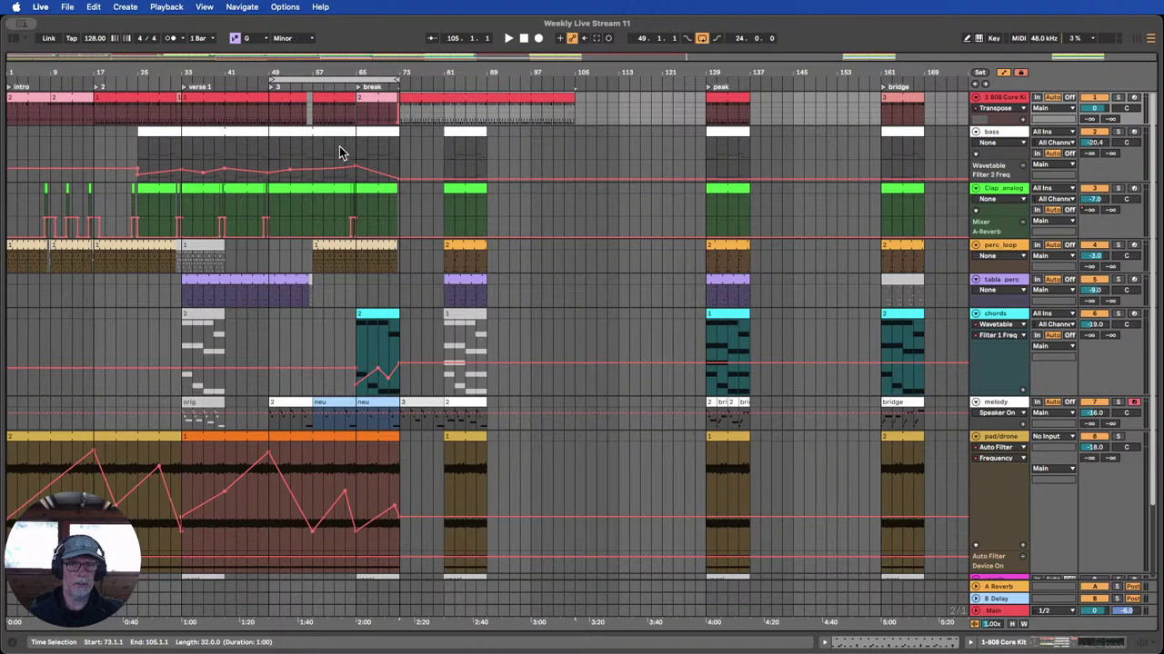
# Add locators at bars 81 and 97.
pyautogui.moveTo(368, 72)
pyautogui.mouseDown()
pyautogui.moveTo(368, 155)
pyautogui.moveTo(368, 72)
pyautogui.mouseUp()
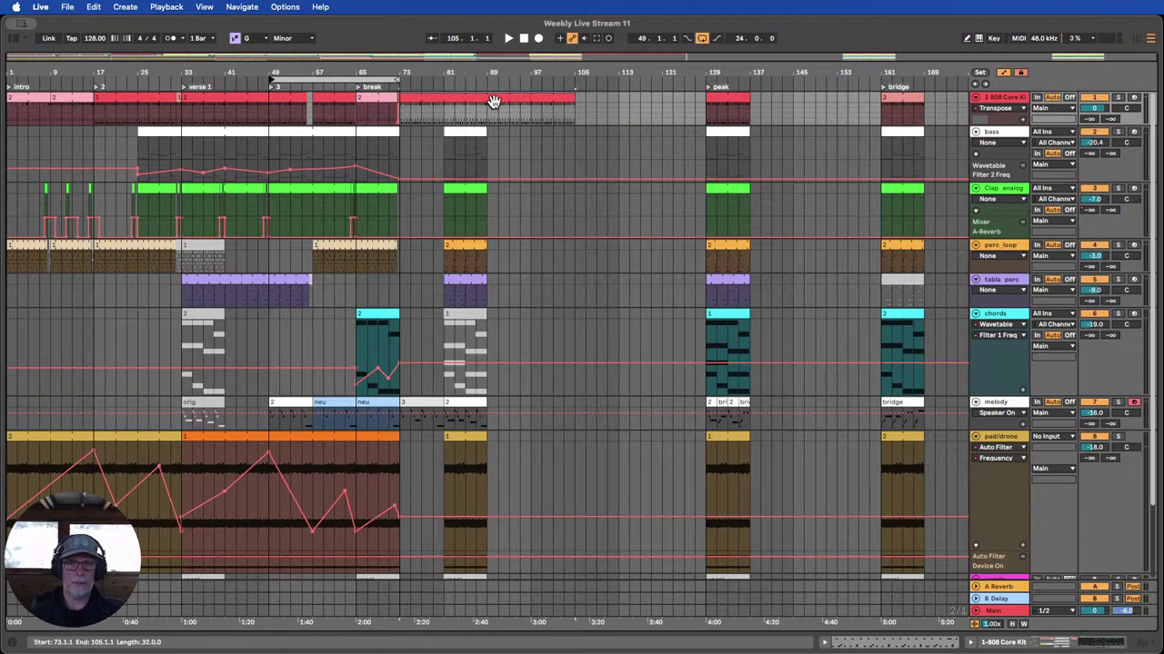
pyautogui.click(441, 155)
pyautogui.click(977, 73)
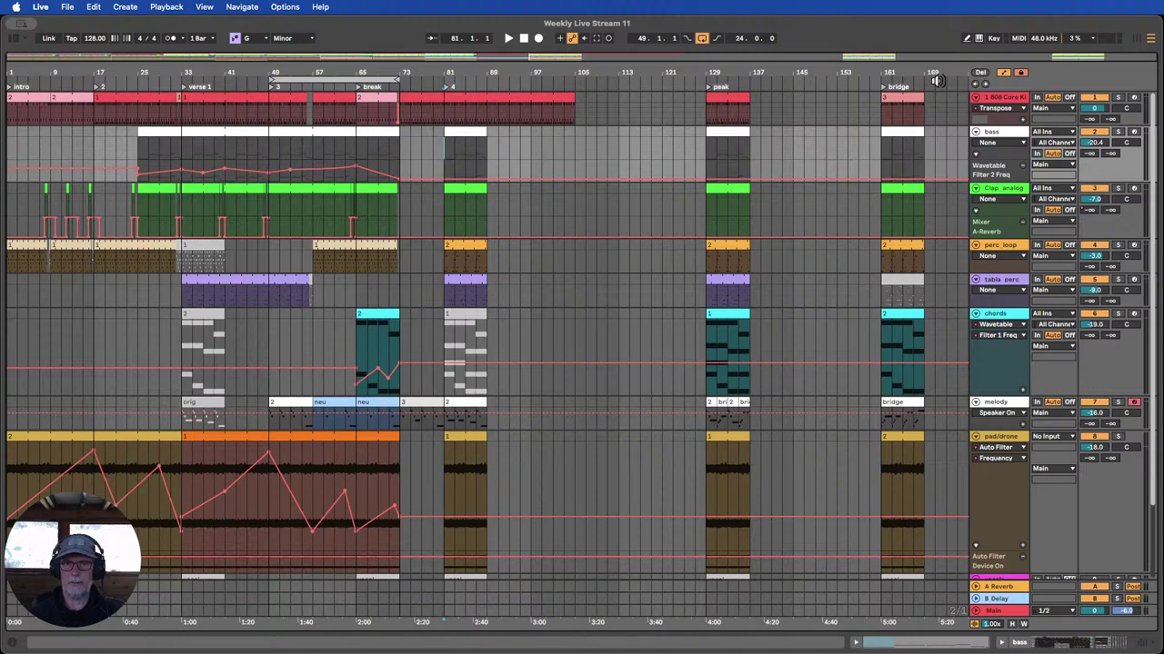
pyautogui.click(532, 118)
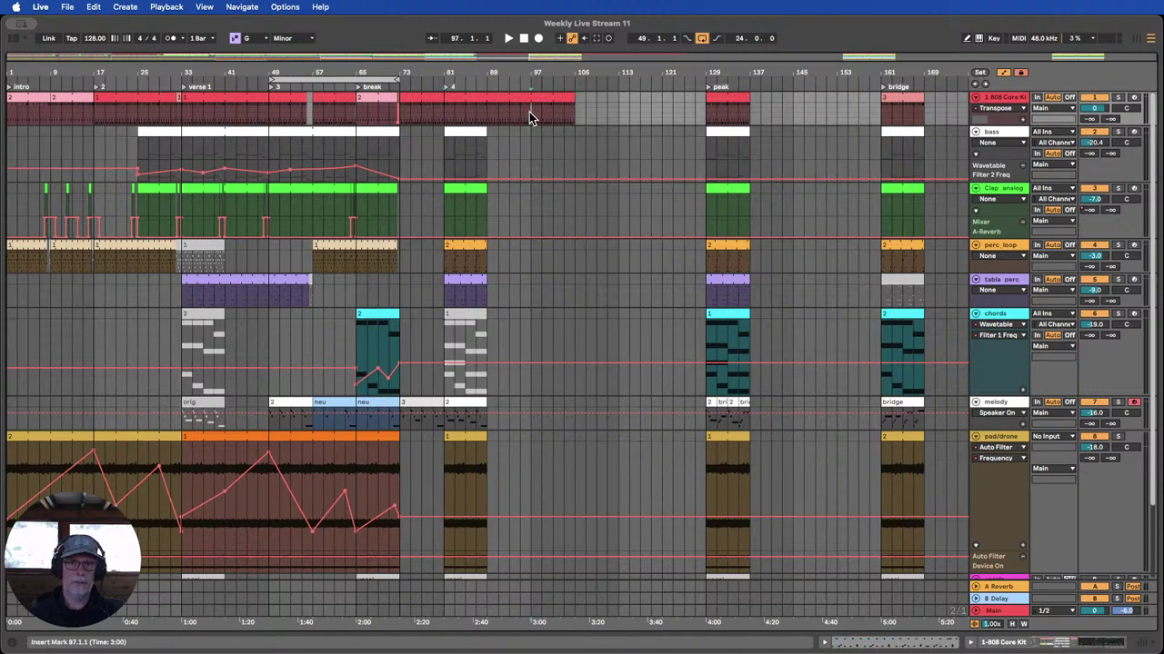
pyautogui.click(981, 75)
# Rename the bar 81 locator as verse 2.
pyautogui.moveTo(422, 72)
pyautogui.mouseDown()
pyautogui.moveTo(409, 102)
pyautogui.moveTo(408, 71)
pyautogui.mouseUp()
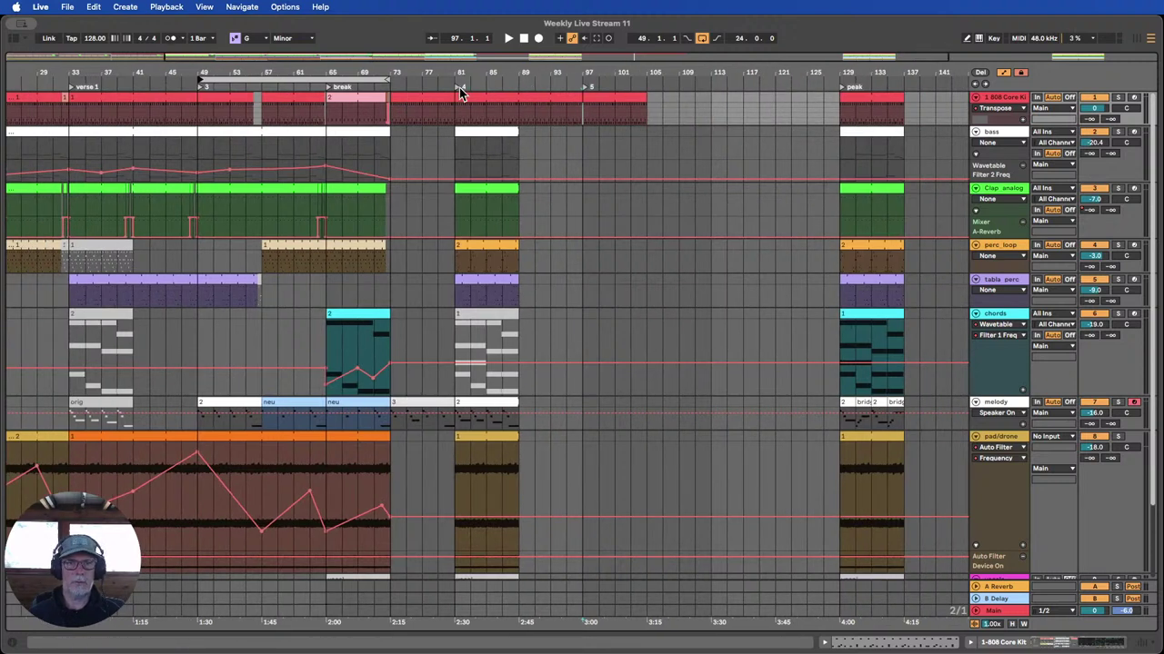
pyautogui.rightClick(461, 92)
pyautogui.click(483, 107)
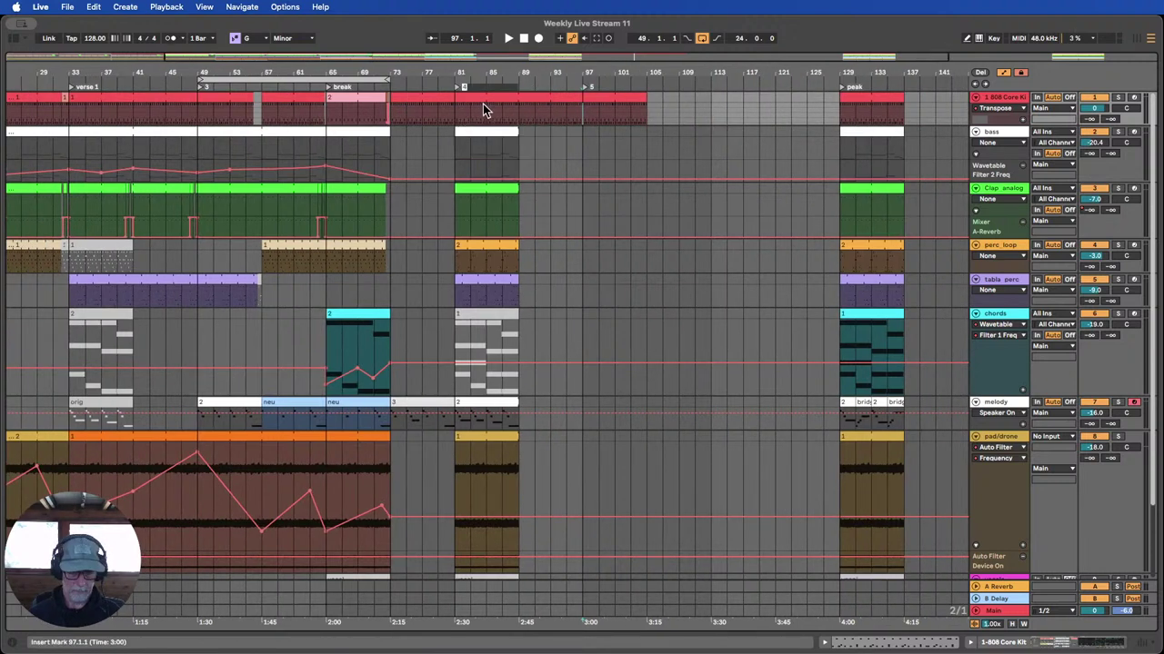
pyautogui.write('verse 2')
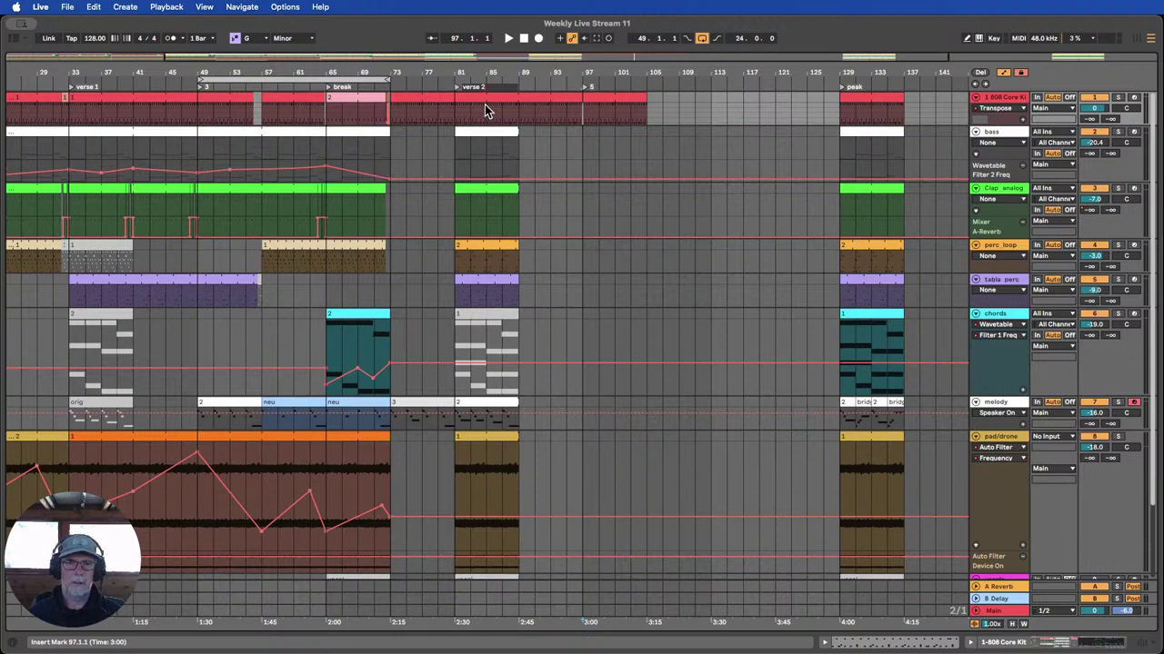
pyautogui.press('Return')
# Extend the 808 drum clip's end to bar 113 and add a locator there.
pyautogui.moveTo(523, 72); pyautogui.dragTo(521, 50)
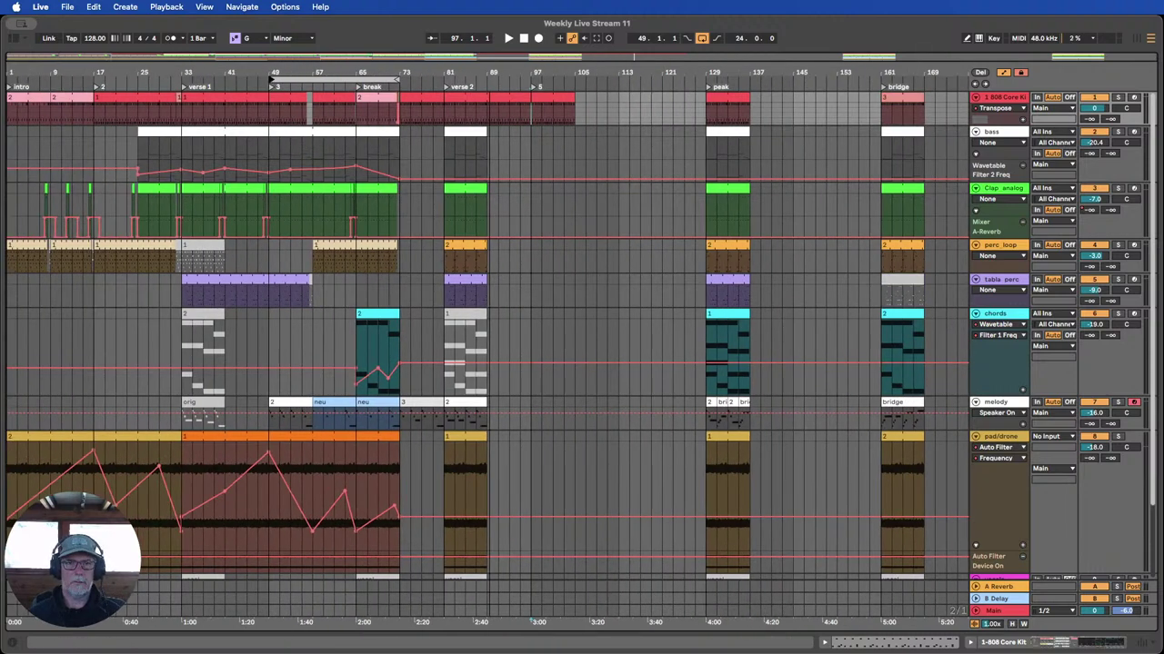
pyautogui.moveTo(573, 98); pyautogui.dragTo(619, 101)
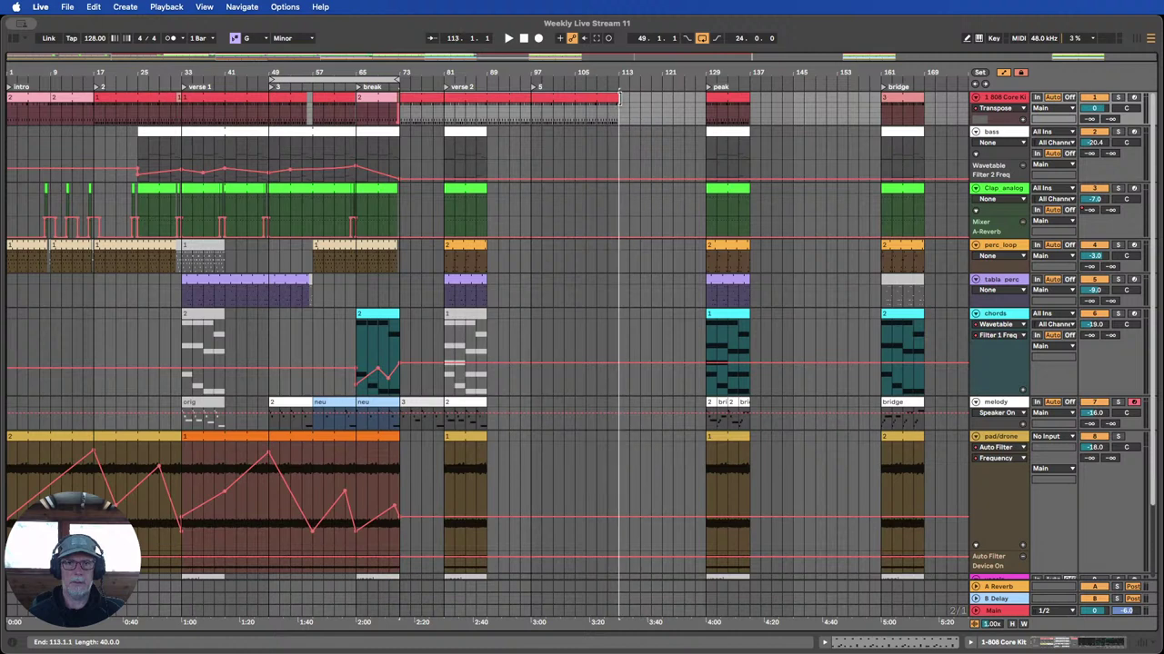
pyautogui.click(642, 107)
pyautogui.click(617, 142)
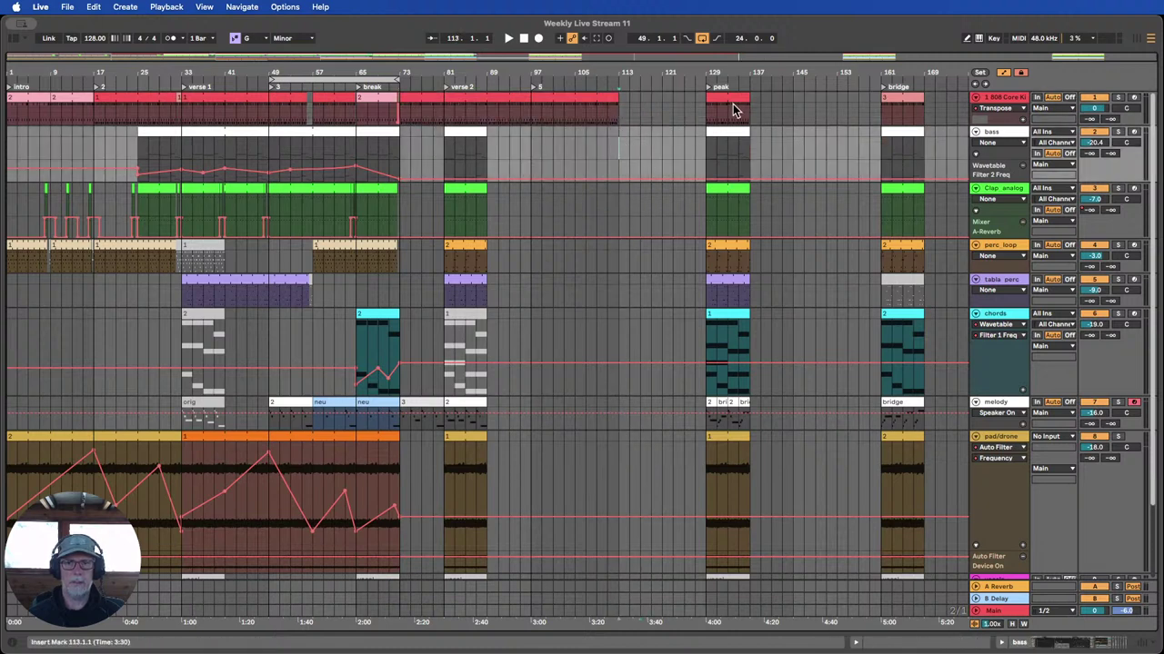
pyautogui.click(981, 72)
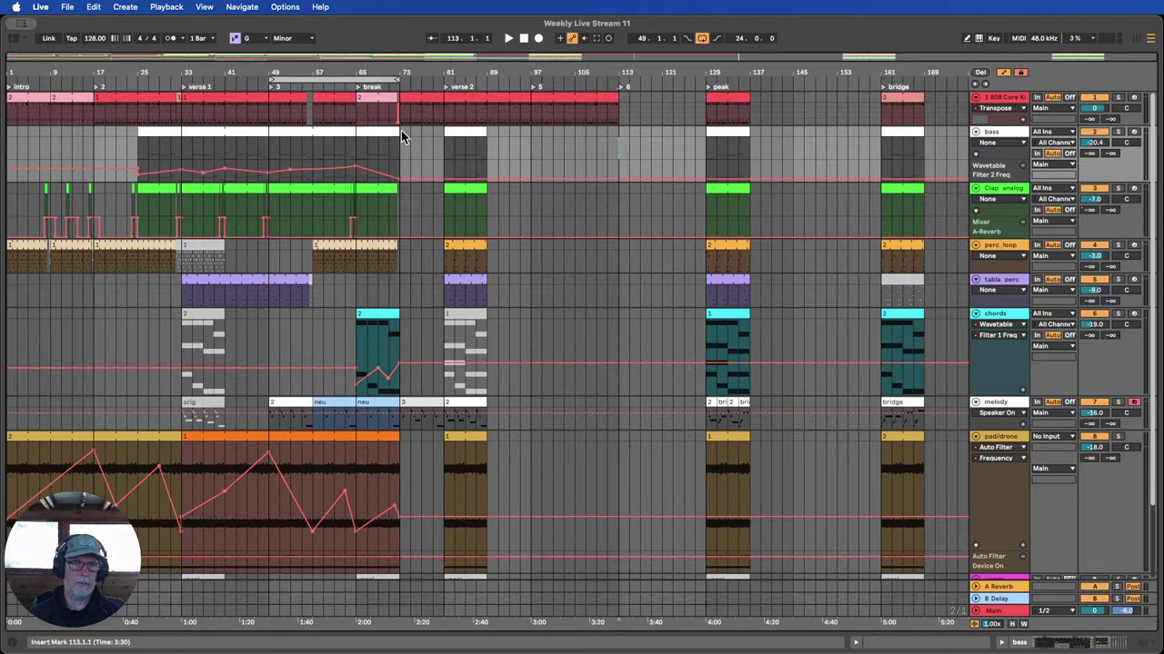
# Extend the verse 2 bass and clap clips to run from bar 73 to bar 113.
pyautogui.moveTo(445, 127); pyautogui.dragTo(400, 128)
pyautogui.moveTo(480, 127); pyautogui.dragTo(618, 127)
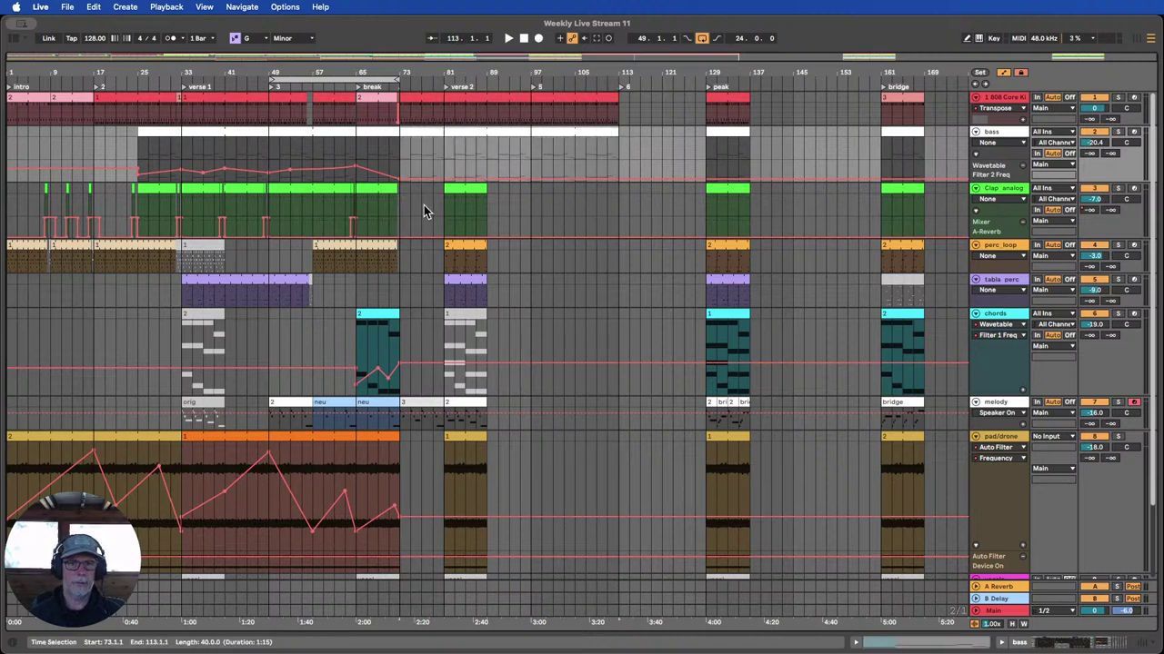
pyautogui.moveTo(444, 187); pyautogui.dragTo(401, 187)
pyautogui.moveTo(480, 188); pyautogui.dragTo(618, 188)
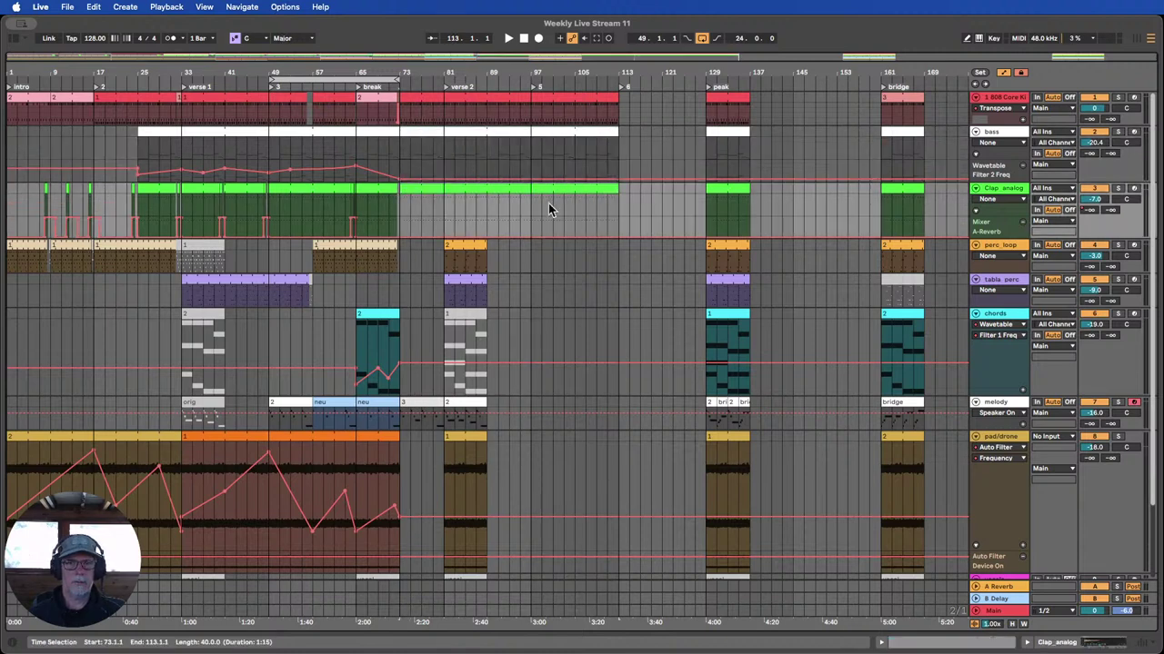
# Move the verse 2 tabla perc clip to start at bar 97.
pyautogui.click(471, 244)
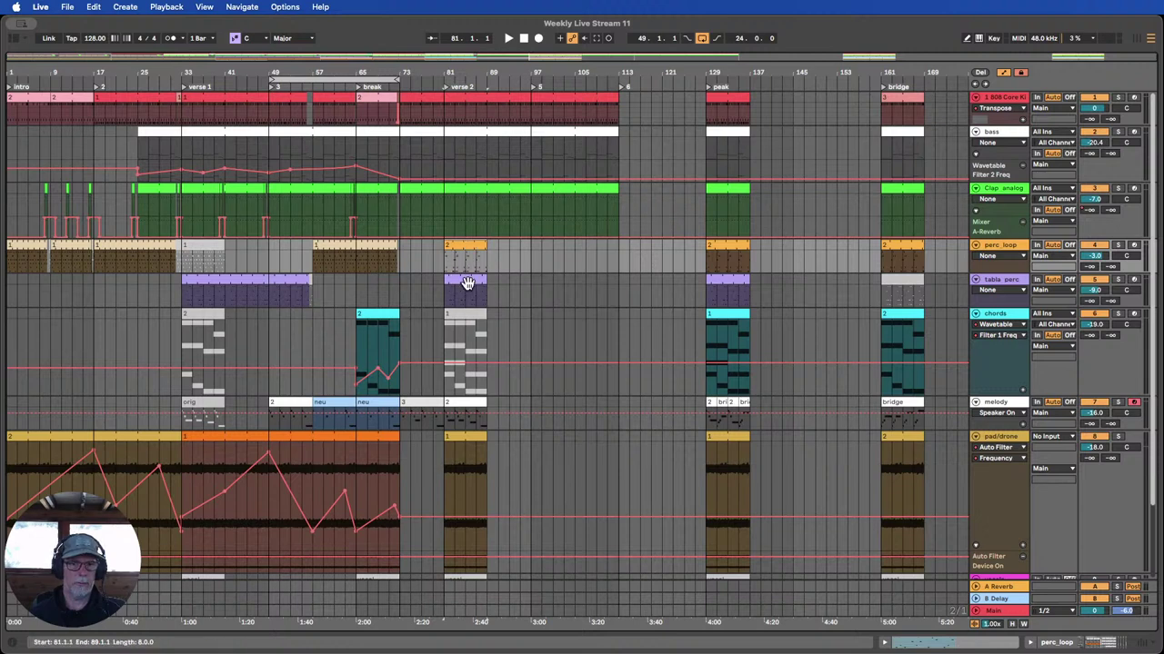
pyautogui.click(465, 279)
pyautogui.moveTo(464, 279); pyautogui.dragTo(553, 282)
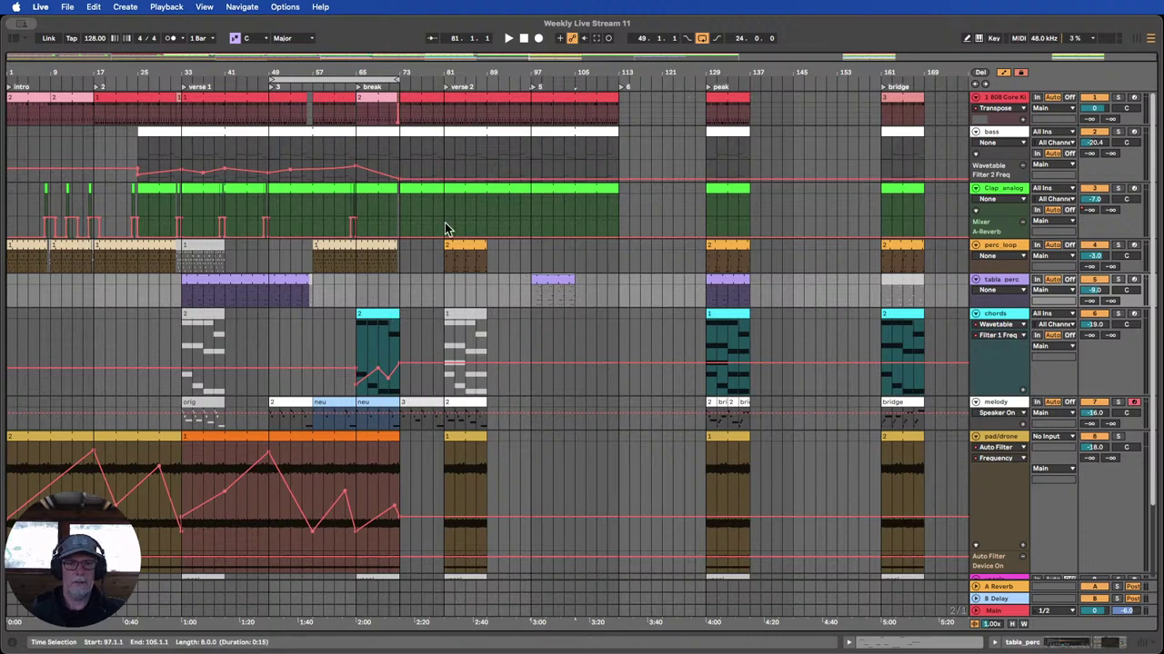
# Move the pad/drone clip at bar 81 to bar 121 and extend the verse 1 pad/drone clip's end to bar 113.
pyautogui.scroll(-4, 427, 364)
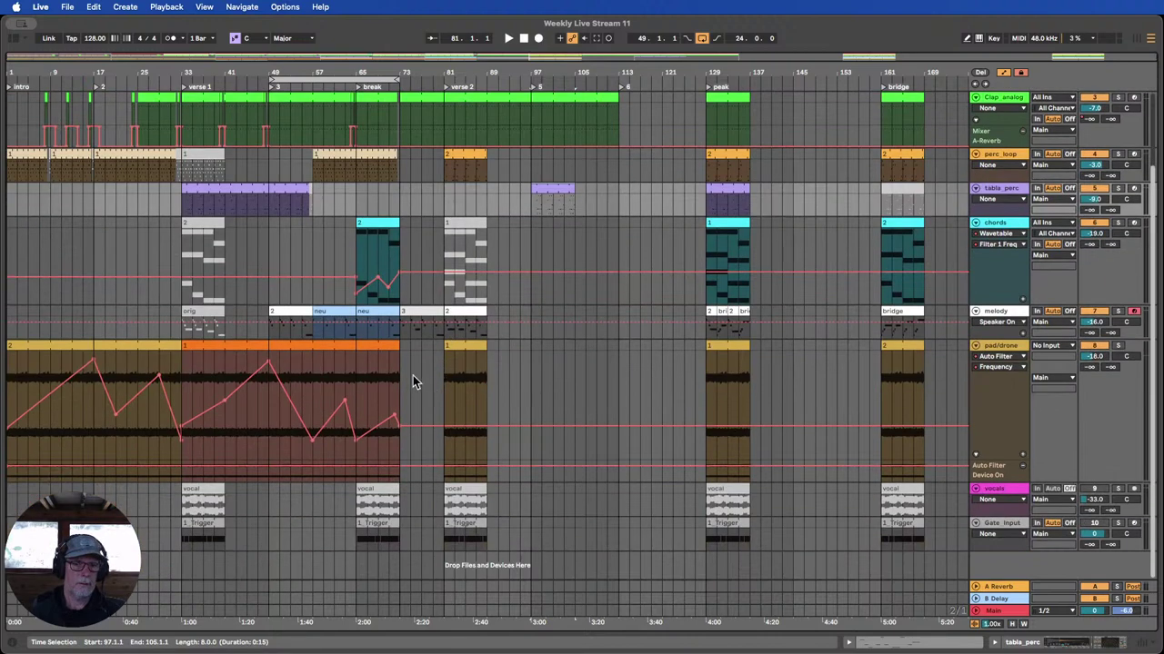
pyautogui.click(455, 346)
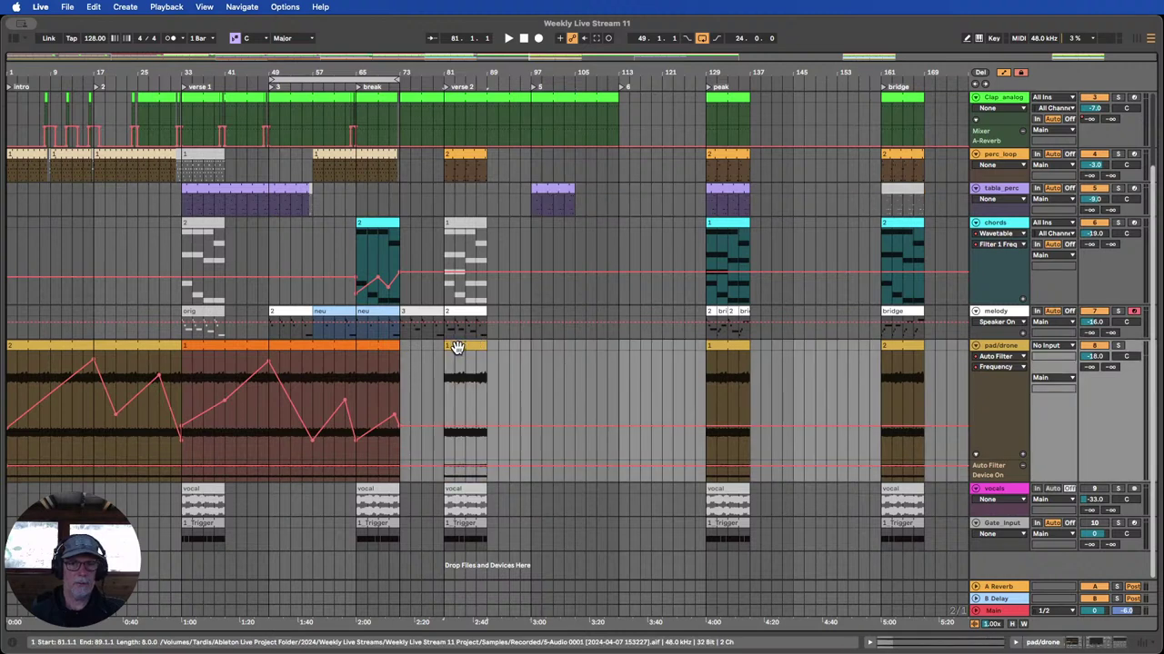
pyautogui.moveTo(456, 348); pyautogui.dragTo(683, 350)
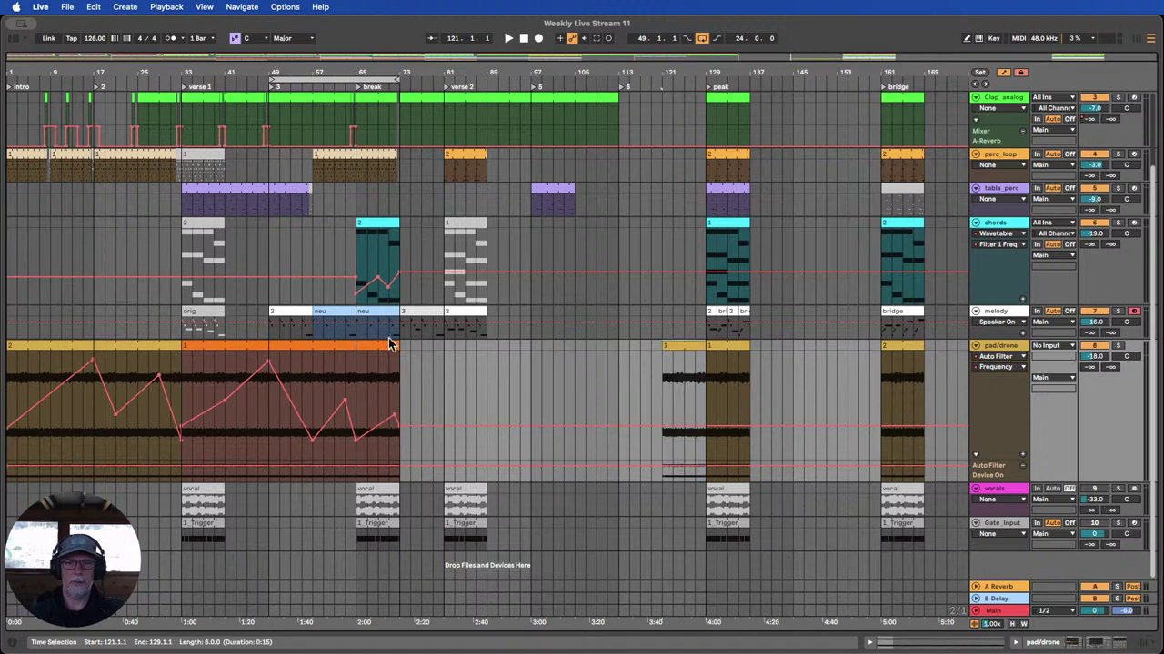
pyautogui.moveTo(398, 346); pyautogui.dragTo(611, 343)
pyautogui.scroll(5, 591, 346)
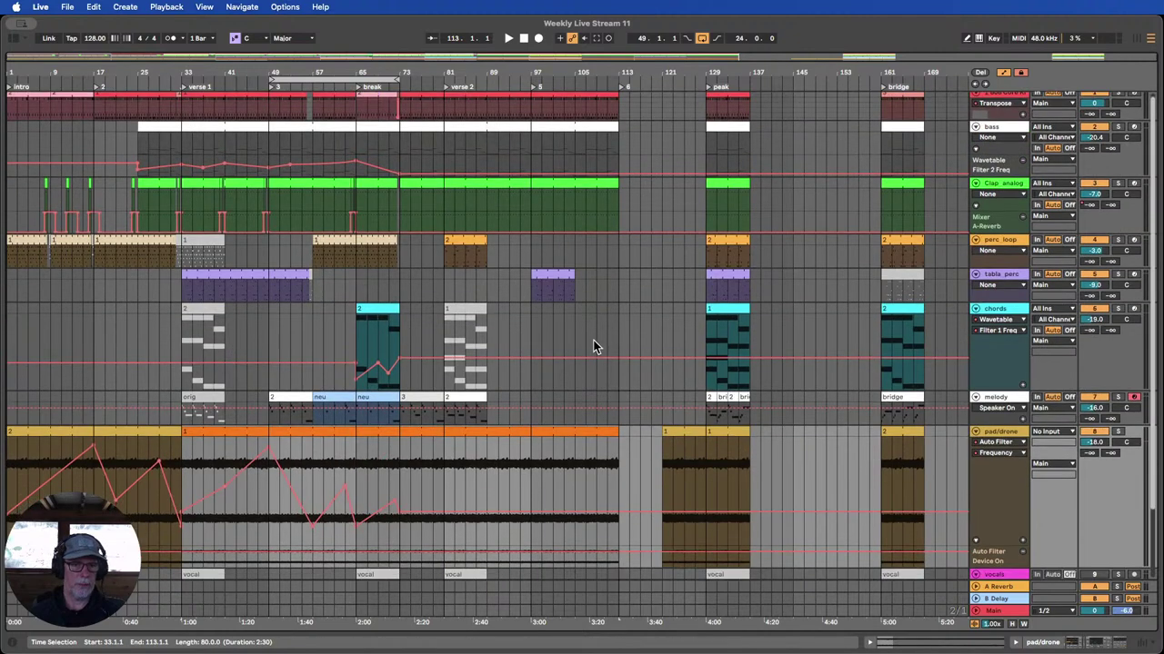
# Rearrange the melody clips so a copy of neu fills bar 73, with clip 3 at bar 81 and clip 2 at bar 105.
pyautogui.click(425, 405)
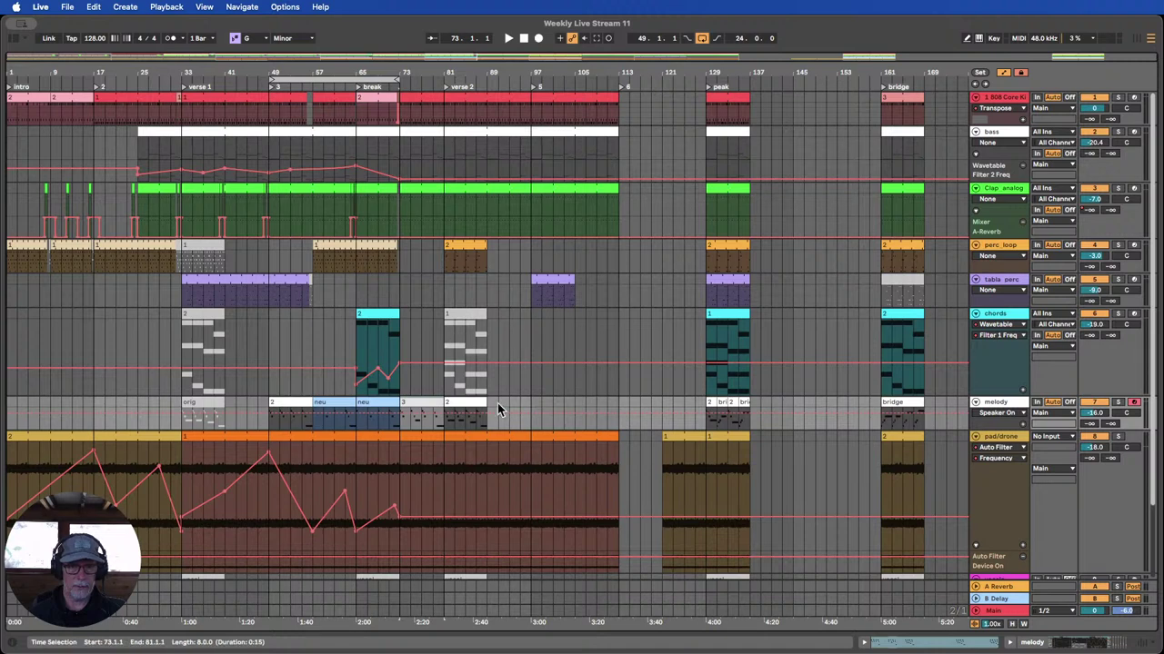
pyautogui.click(470, 404)
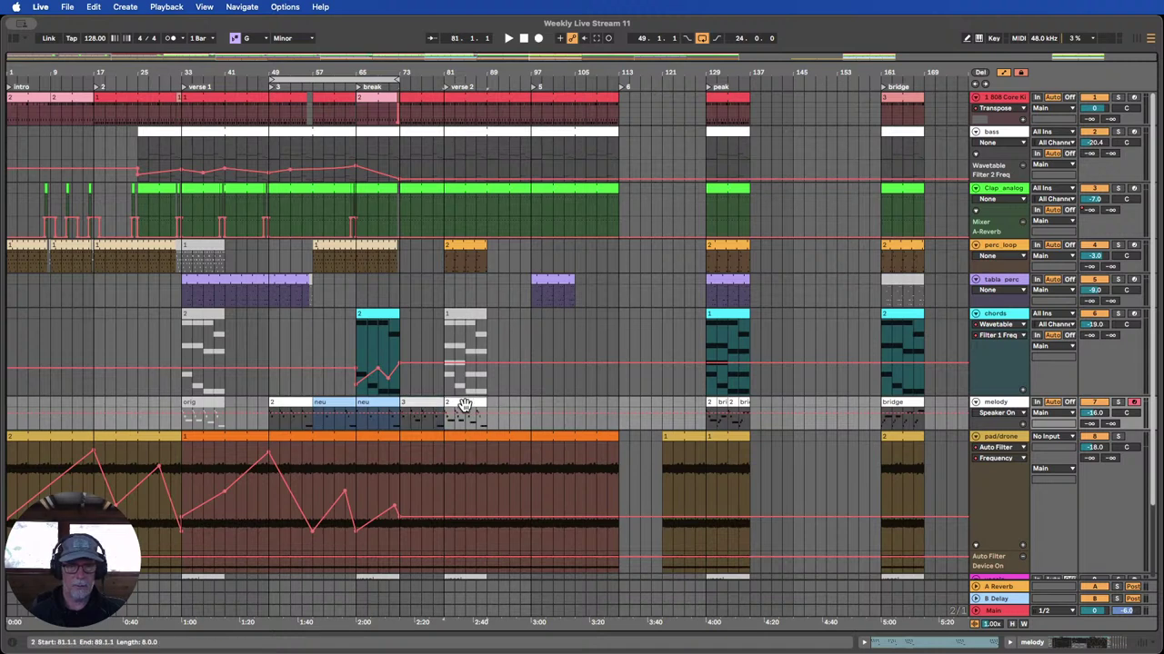
pyautogui.moveTo(465, 403); pyautogui.dragTo(559, 409)
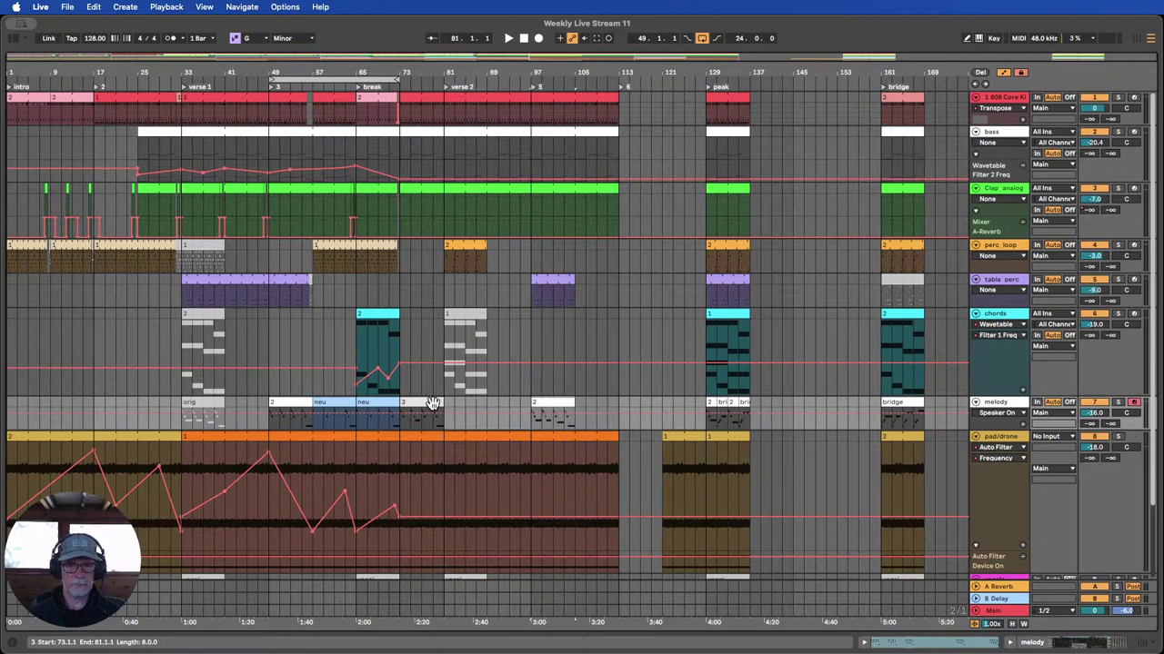
pyautogui.click(374, 403)
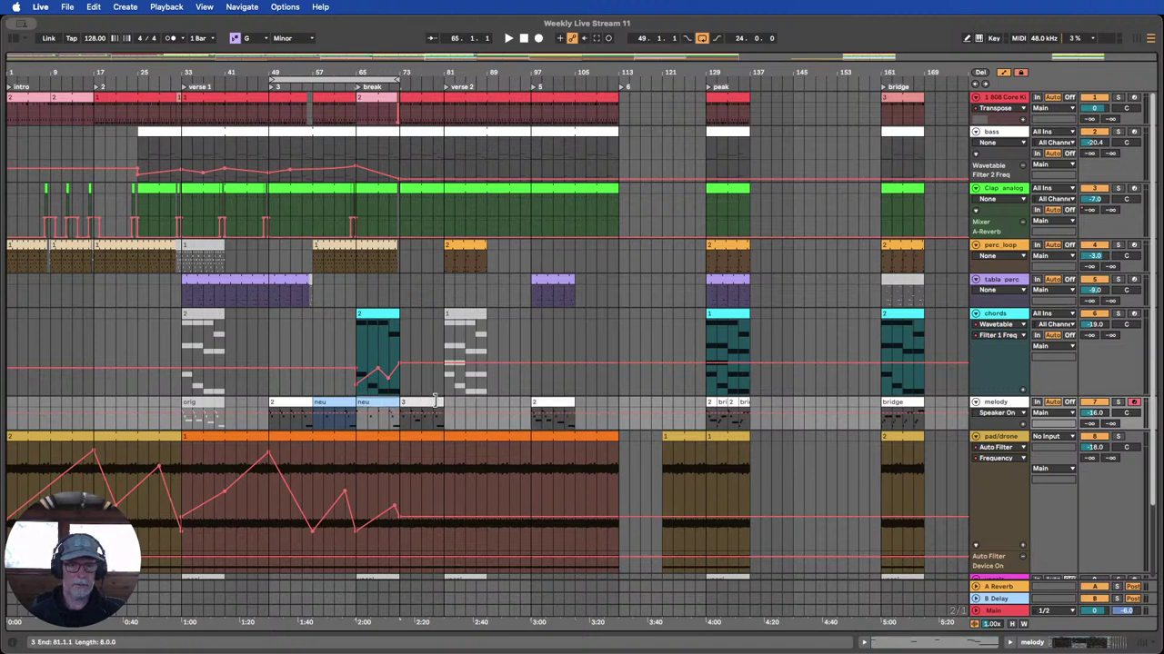
pyautogui.click(437, 401)
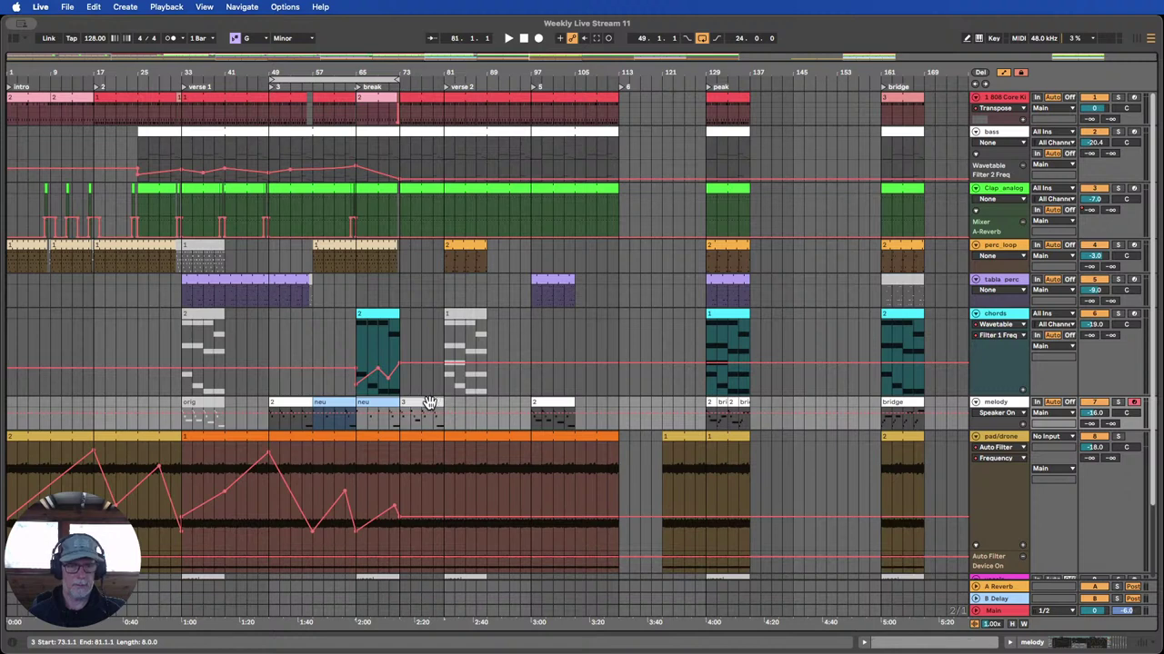
pyautogui.moveTo(429, 402); pyautogui.dragTo(589, 406)
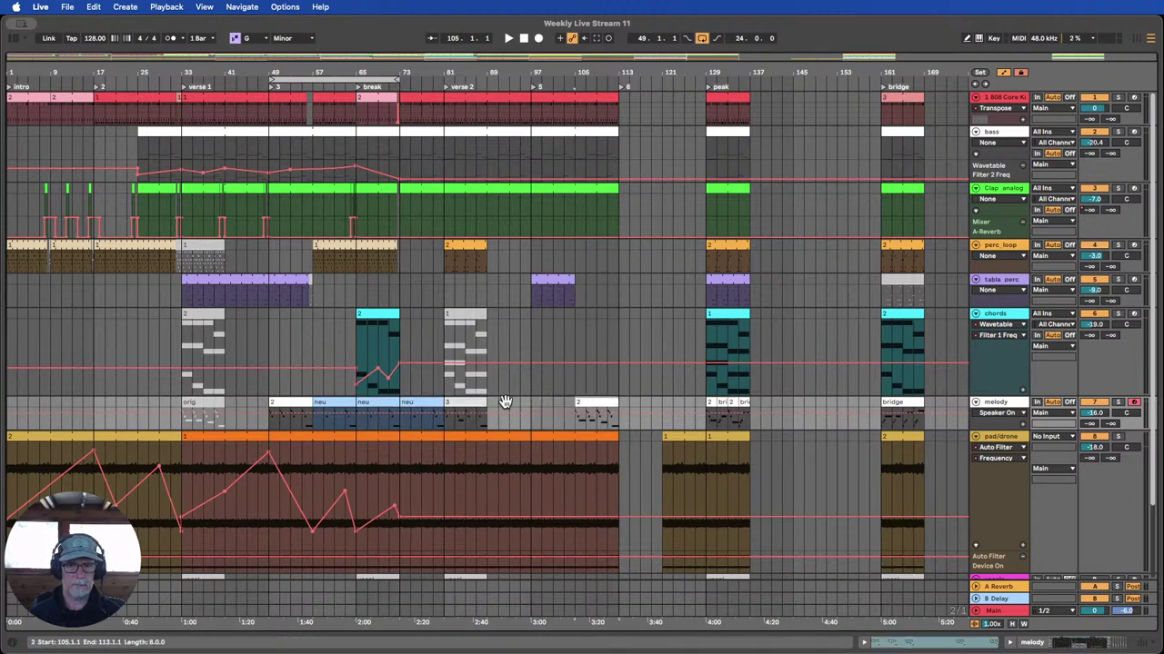
# Duplicate the adjacent neu and 3 melody clips from bars 73 to 89 so the copies run from bar 89 to bar 105.
pyautogui.click(461, 402)
pyautogui.press('super+d')
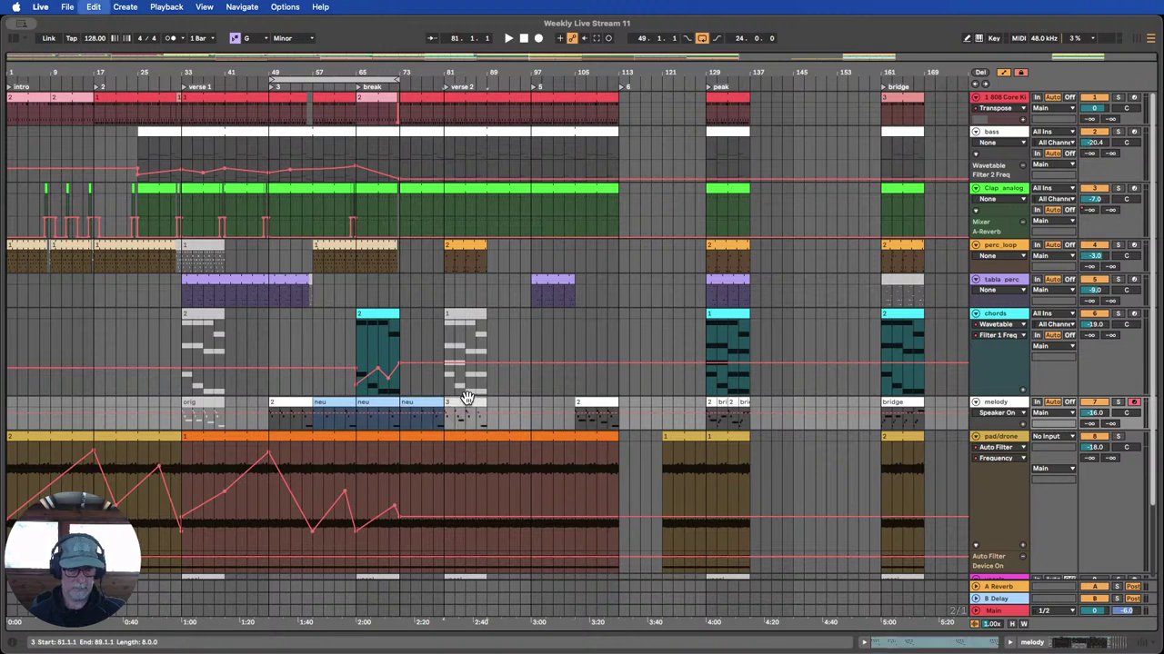
pyautogui.press('super+z')
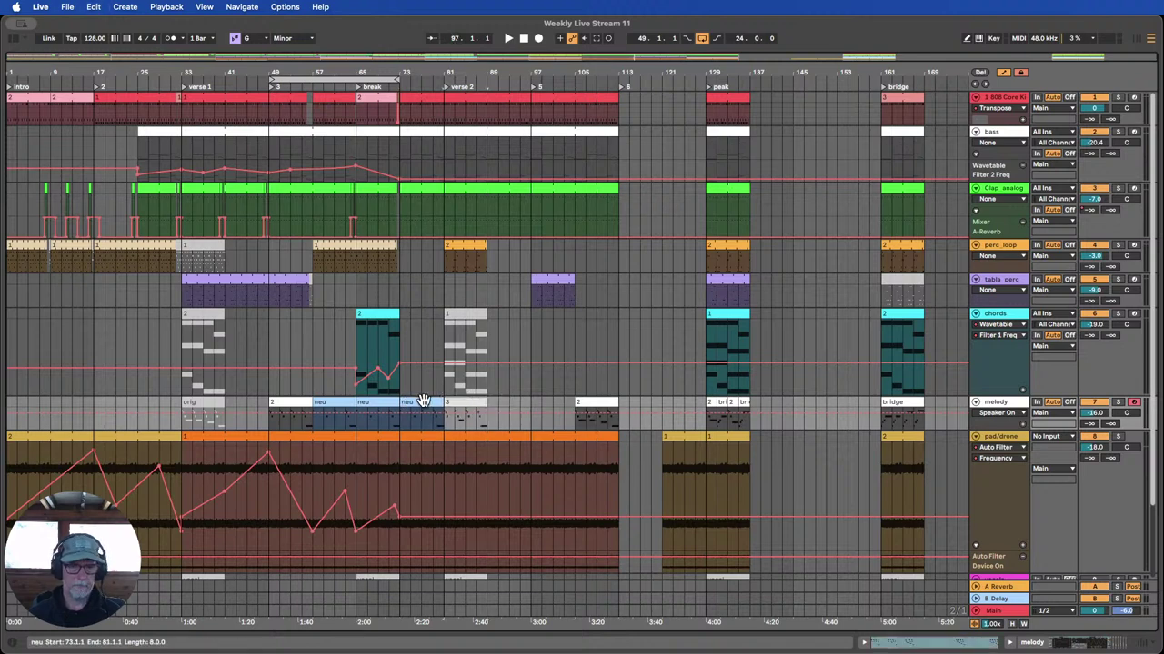
pyautogui.click(459, 403)
pyautogui.press('super+d')
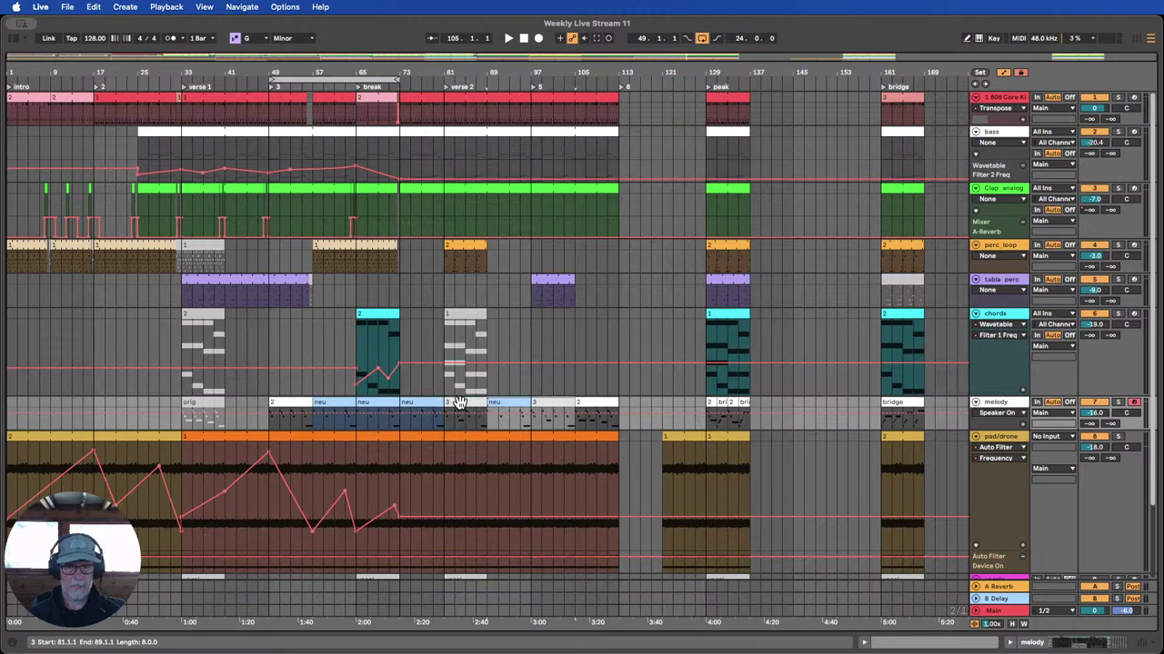
# Move the deactivated chords clip at bar 81 to bar 105, and play the song with the loop set from bar 65 to bar 81.
pyautogui.click(457, 314)
pyautogui.moveTo(458, 314); pyautogui.dragTo(594, 311)
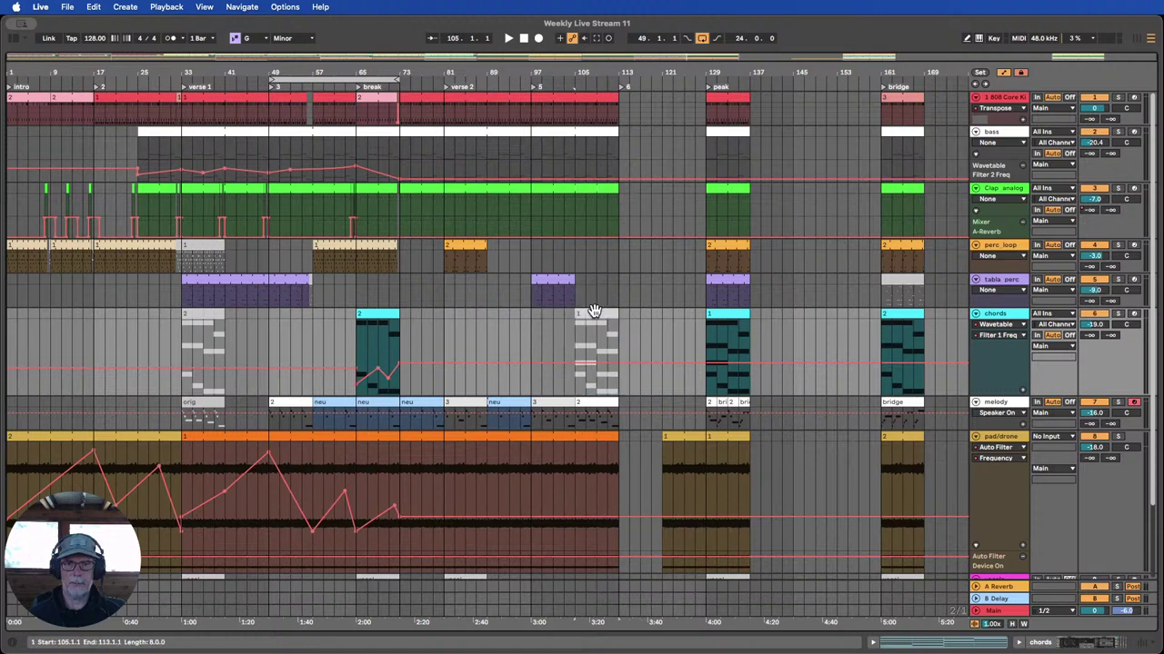
pyautogui.moveTo(366, 76); pyautogui.dragTo(446, 78)
pyautogui.click(337, 77)
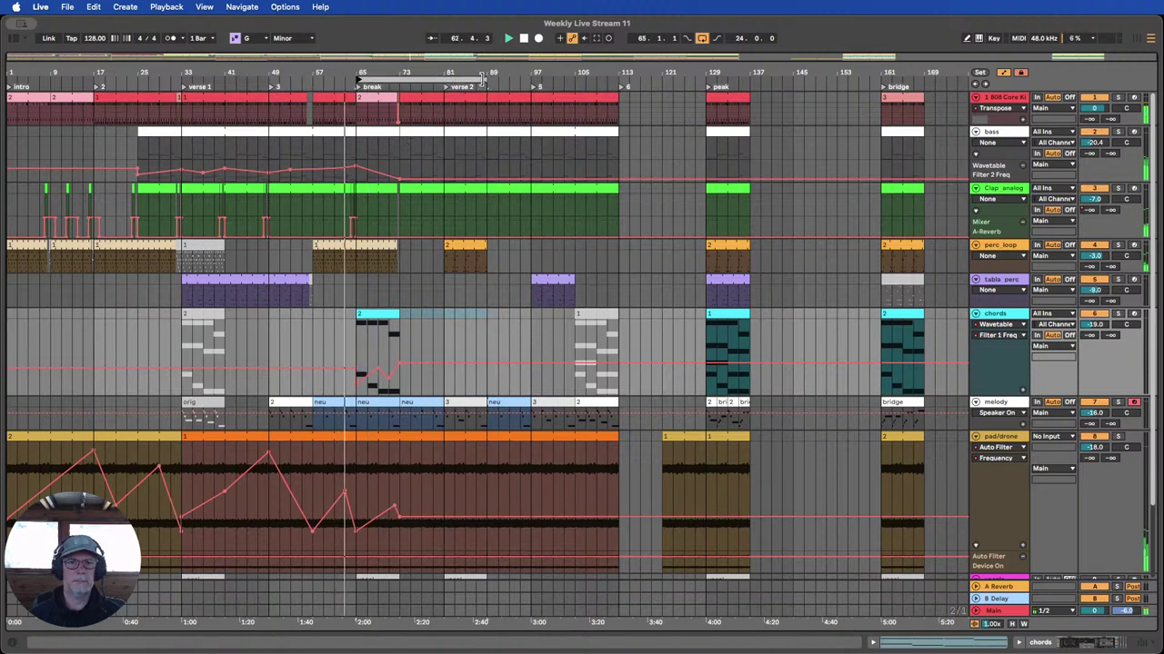
# Copy the light perc_loop clip from the break to fill bars 73 to 81, directly before the verse 2 loop.
pyautogui.moveTo(484, 84); pyautogui.dragTo(398, 113)
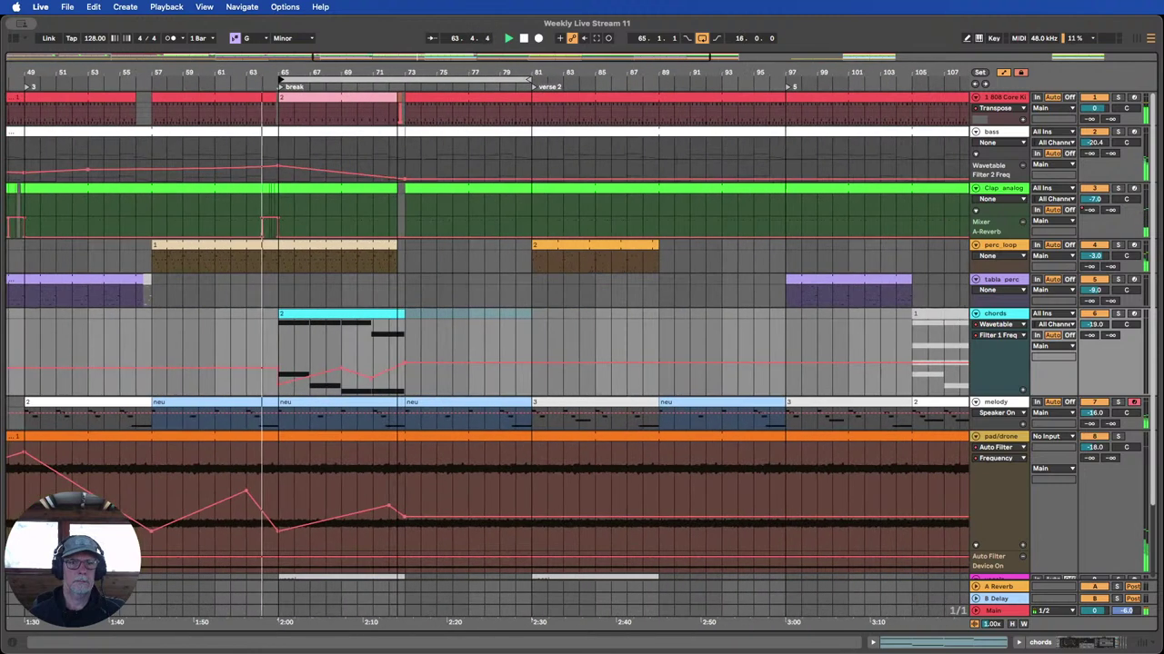
pyautogui.moveTo(154, 259); pyautogui.dragTo(532, 242)
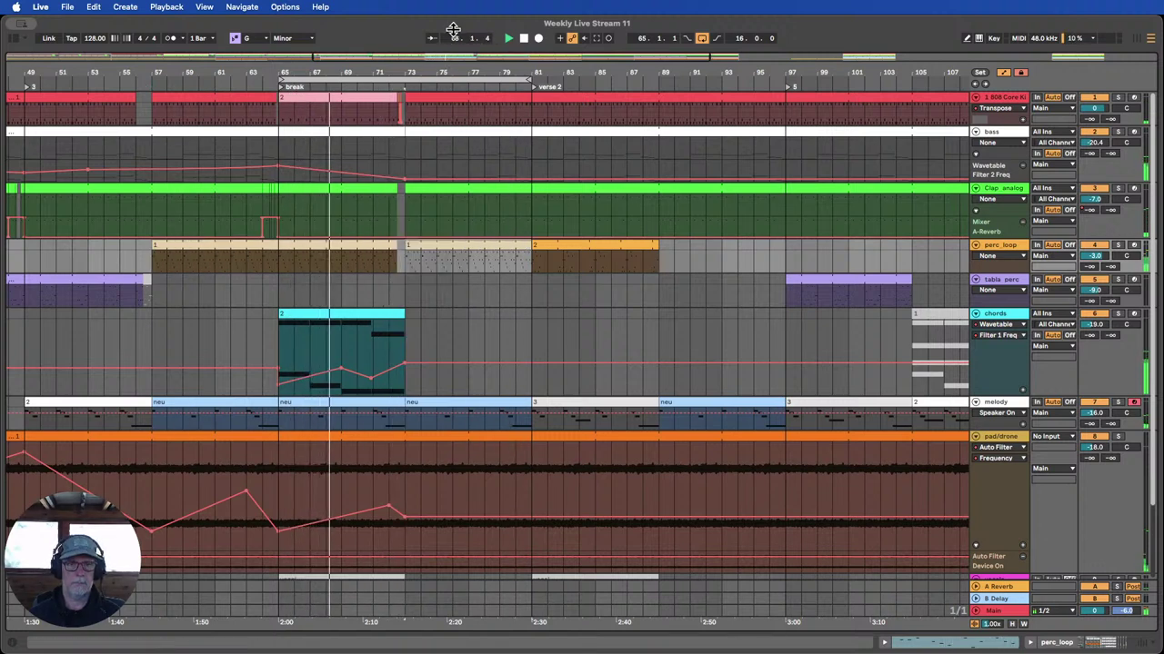
# Raise the bass track's Filter 2 Freq automation level from bar 73 onward.
pyautogui.moveTo(443, 68); pyautogui.dragTo(443, 28)
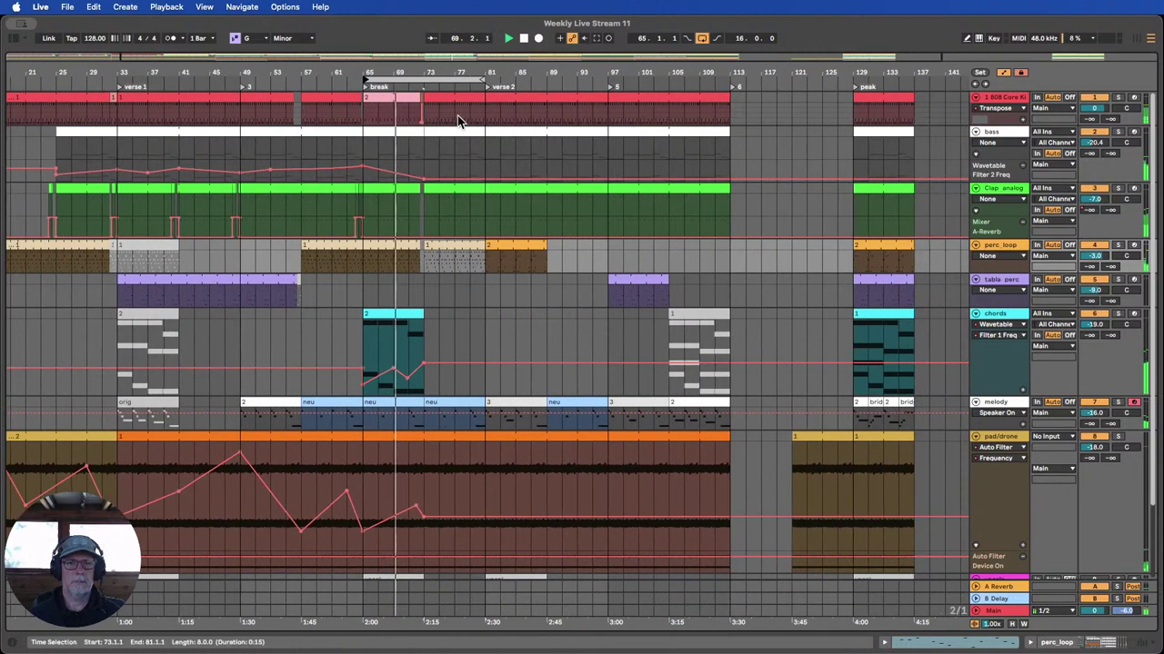
pyautogui.click(429, 182)
pyautogui.moveTo(432, 180); pyautogui.dragTo(424, 173)
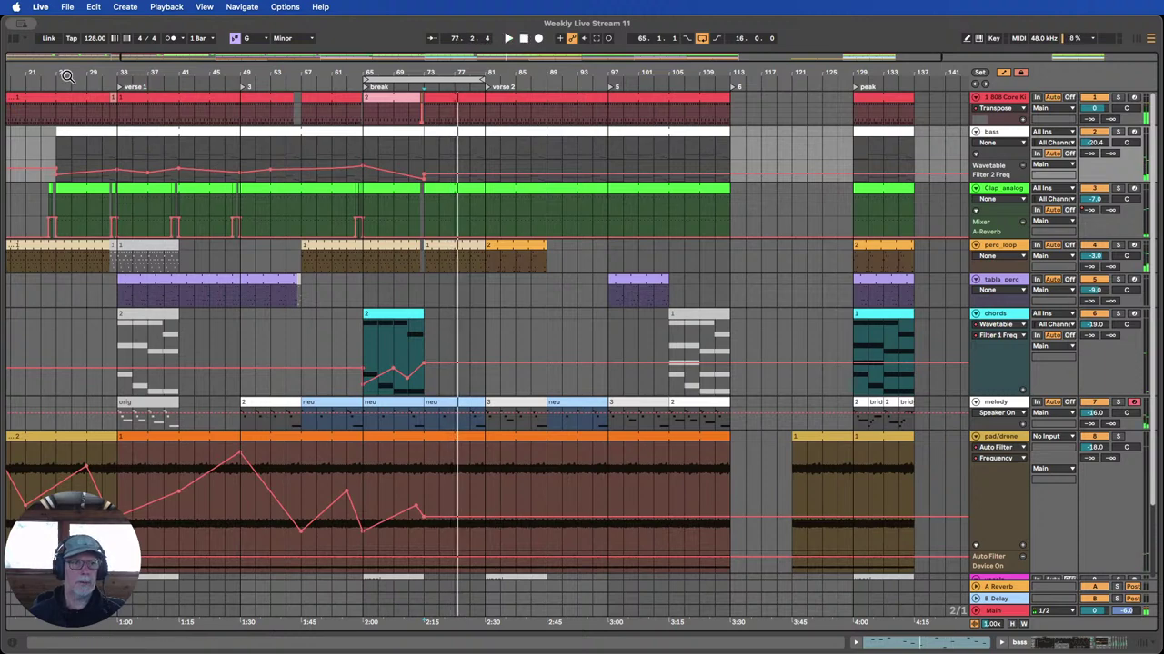
# Copy the bass Filter 2 Freq automation from bars 25 to 26 and paste it at bar 73.
pyautogui.moveTo(66, 75); pyautogui.dragTo(156, 151)
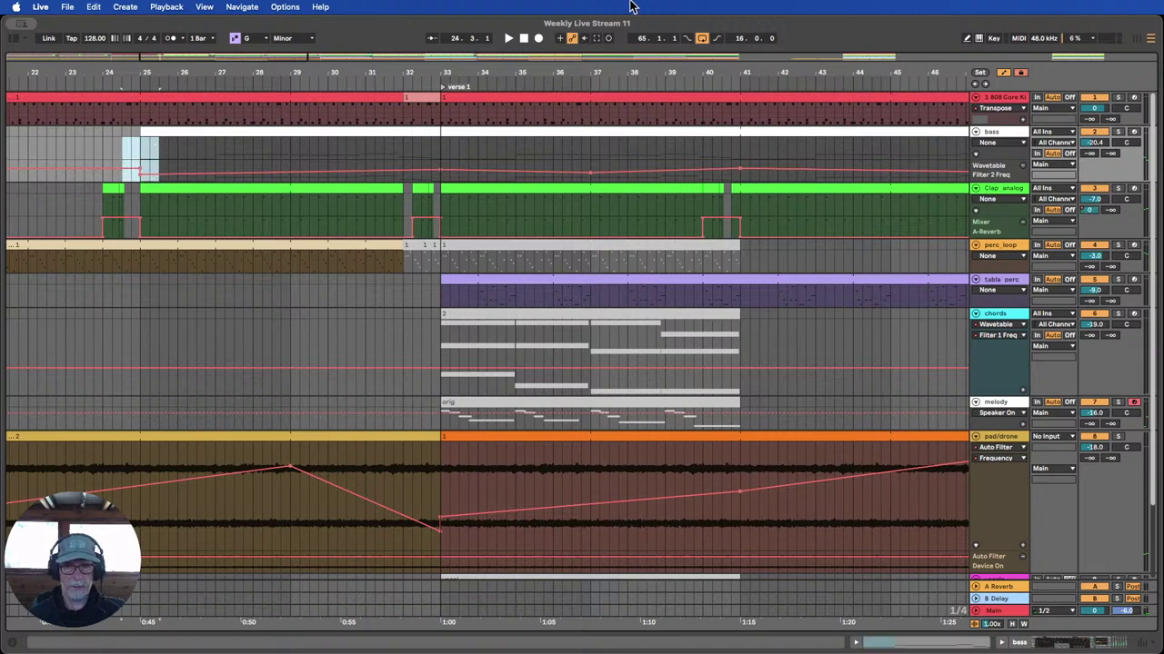
pyautogui.moveTo(676, 75); pyautogui.dragTo(179, 26)
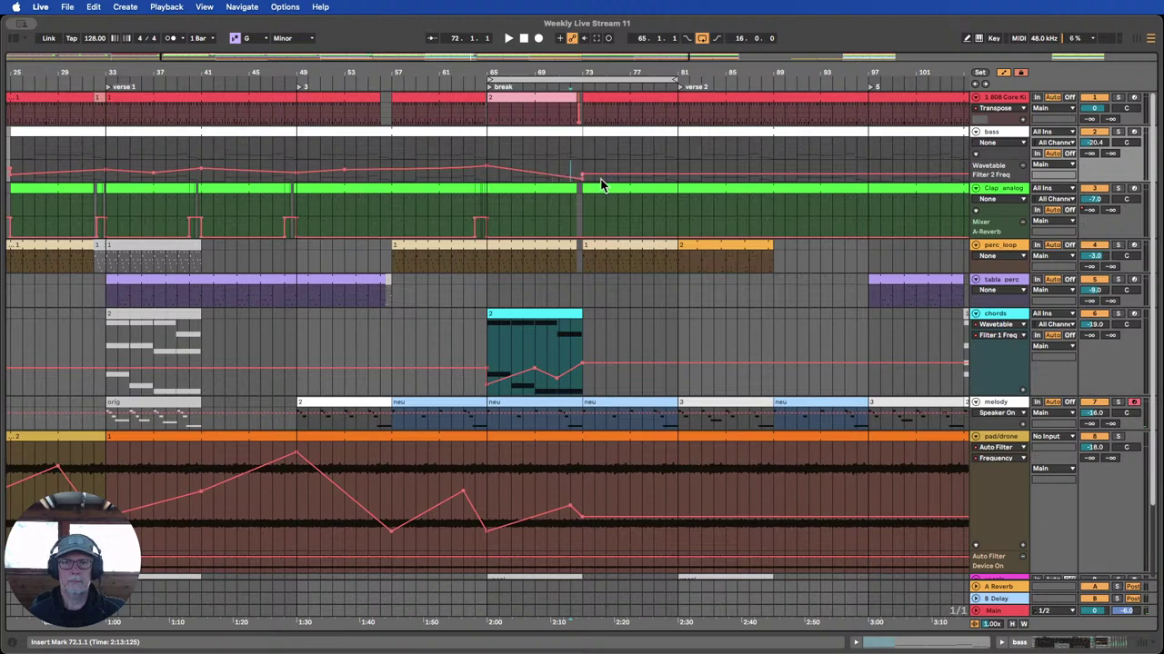
pyautogui.moveTo(586, 84); pyautogui.dragTo(566, 178)
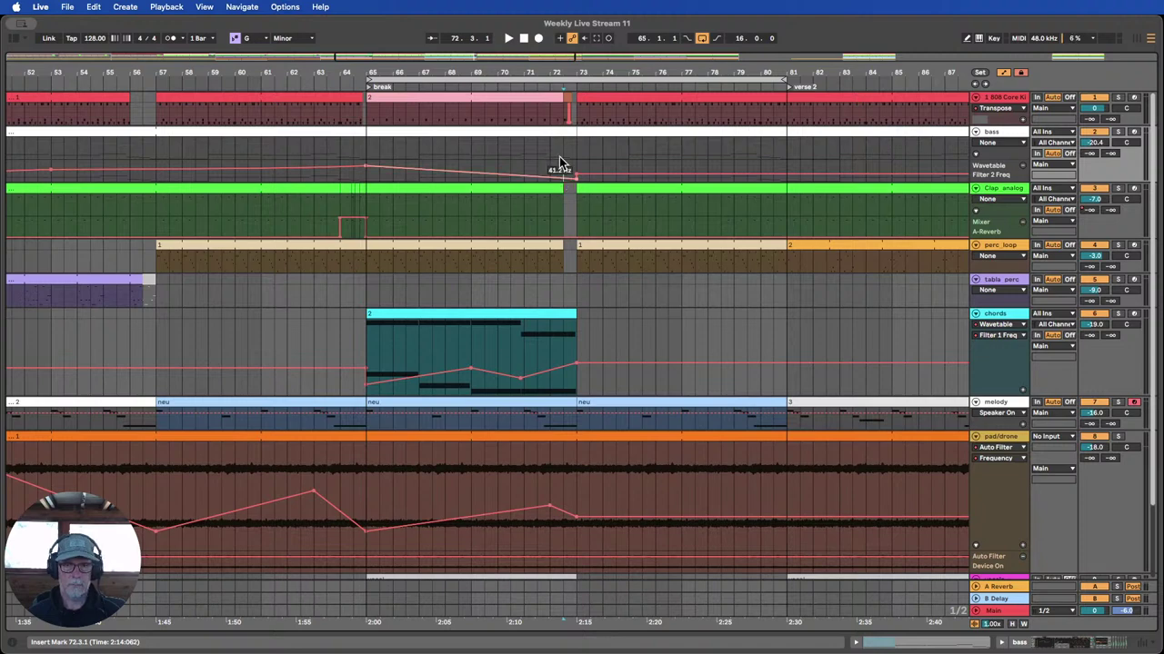
pyautogui.moveTo(569, 75); pyautogui.dragTo(669, 29)
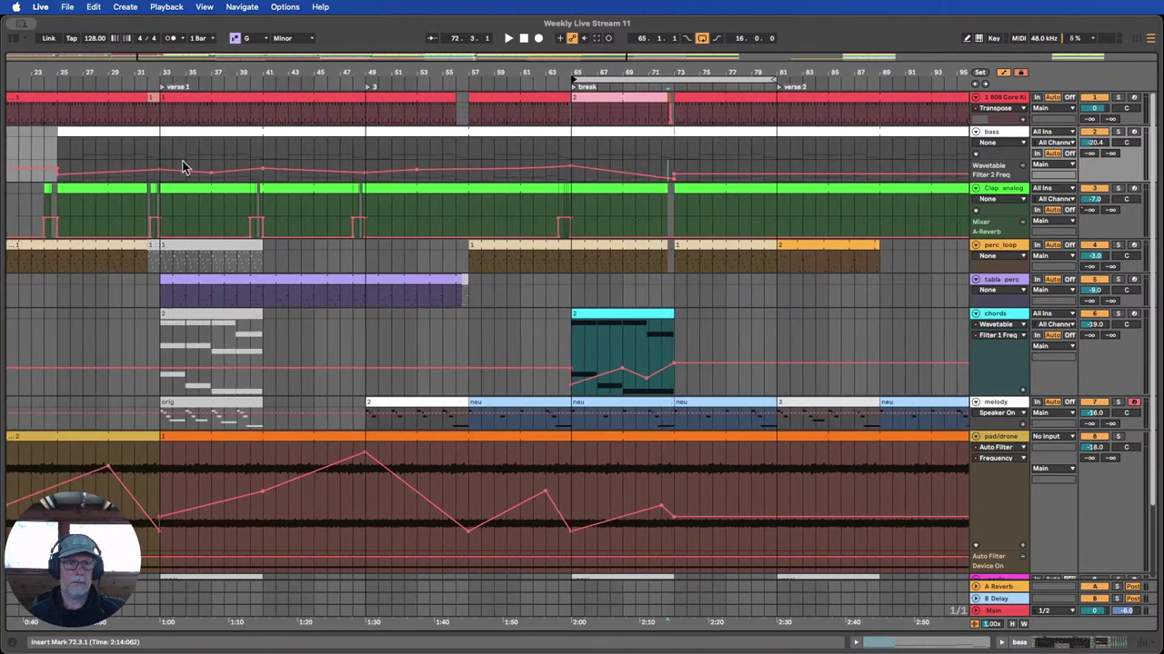
pyautogui.click(67, 167)
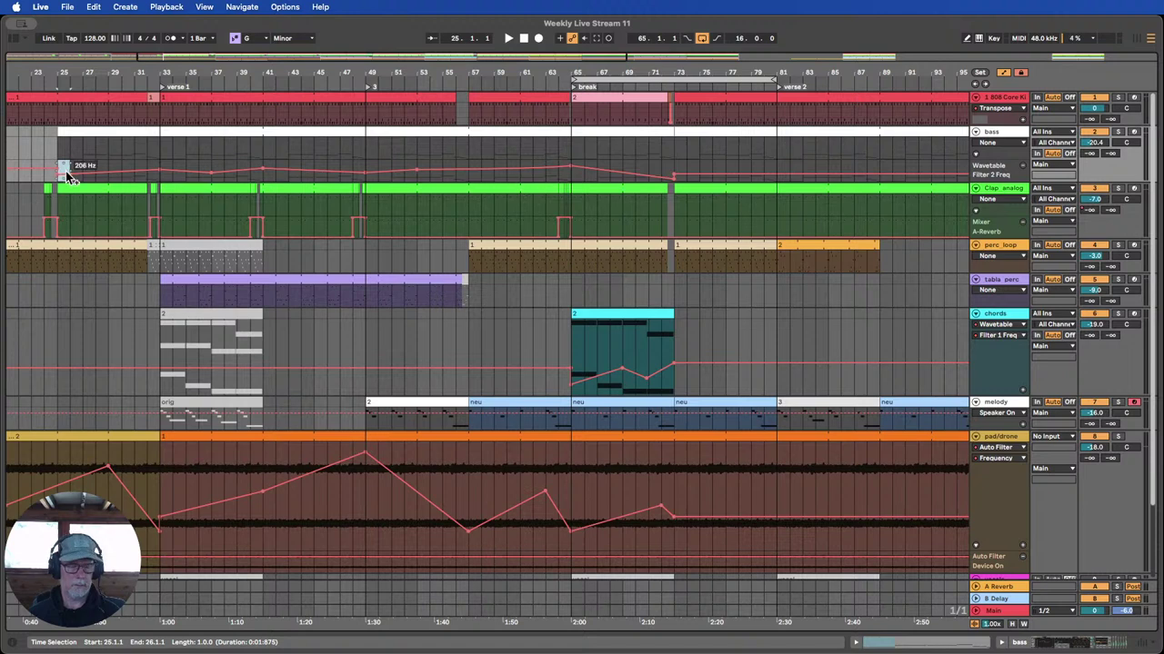
pyautogui.click(680, 169)
pyautogui.press('super+v')
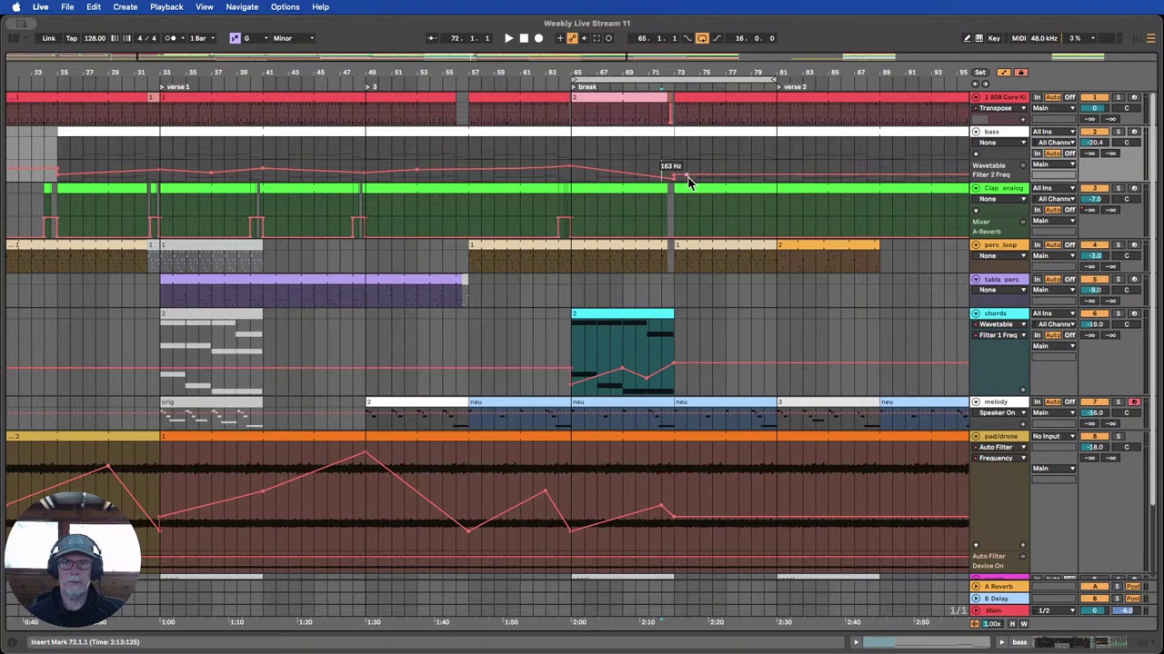
# Shape the bass Filter 2 Freq automation into a gradual rise from bar 73 to bar 113 during playback.
pyautogui.click(544, 79)
pyautogui.moveTo(549, 75); pyautogui.dragTo(345, 56)
pyautogui.moveTo(517, 176); pyautogui.dragTo(789, 161)
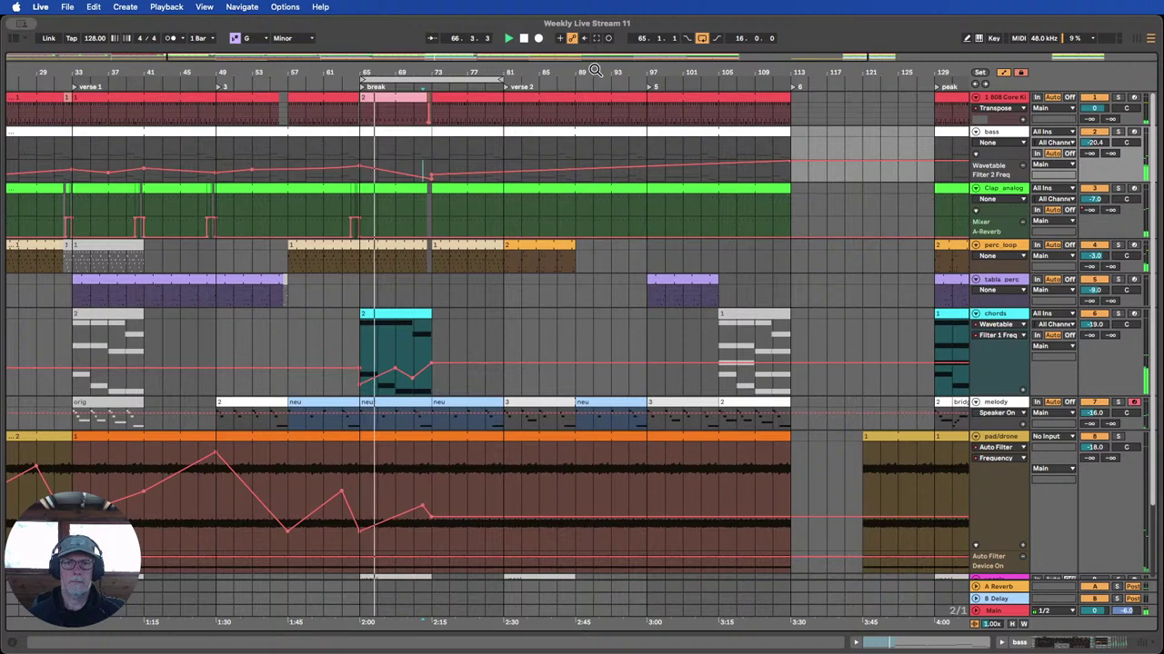
# Copy the bass filter automation from bars 31 to 43 into the start of verse 2 and remove the surplus breakpoints.
pyautogui.moveTo(595, 70); pyautogui.dragTo(505, 51)
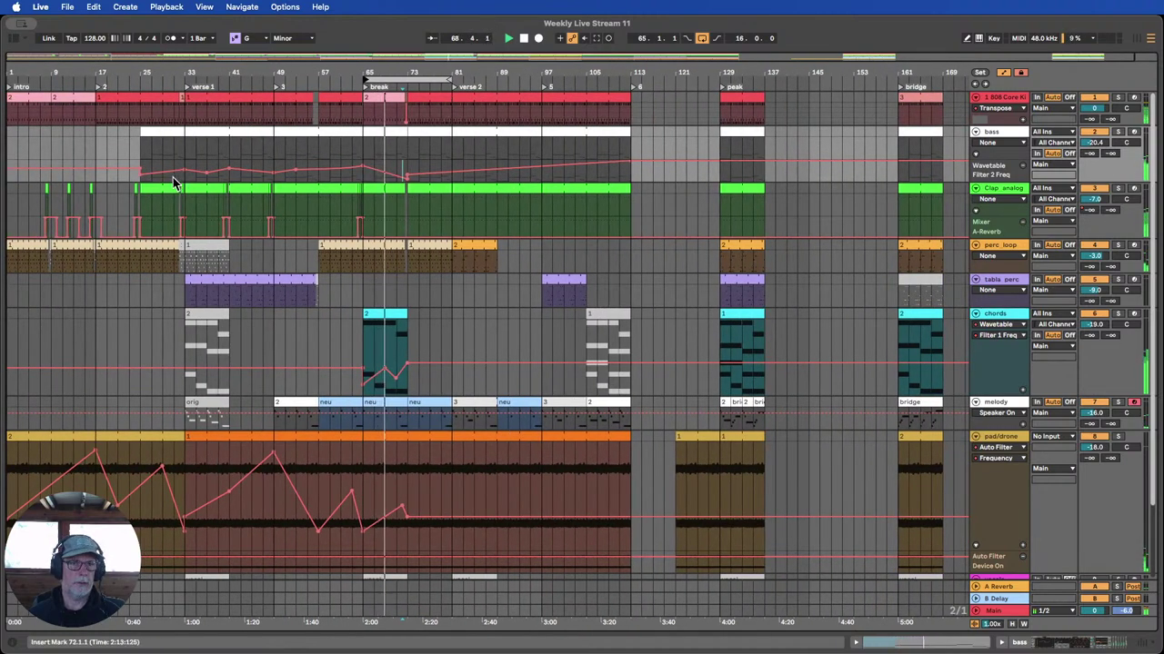
pyautogui.moveTo(173, 180); pyautogui.dragTo(236, 184)
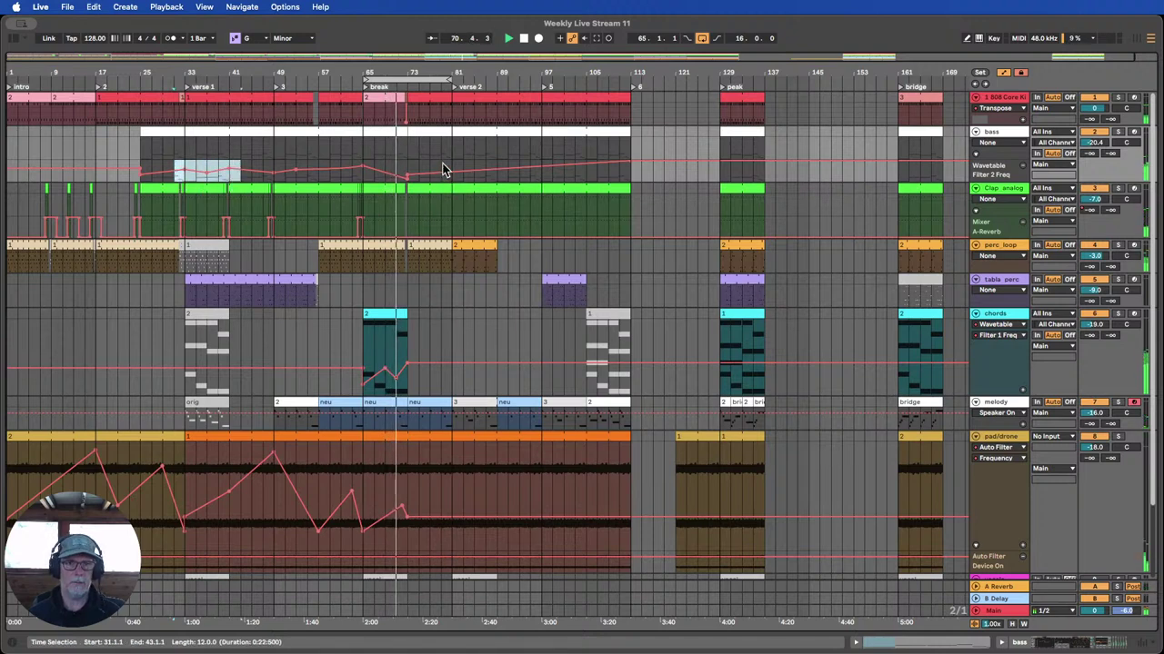
pyautogui.moveTo(441, 171)
pyautogui.mouseDown()
pyautogui.moveTo(508, 173)
pyautogui.moveTo(441, 175)
pyautogui.mouseUp()
pyautogui.click(418, 173)
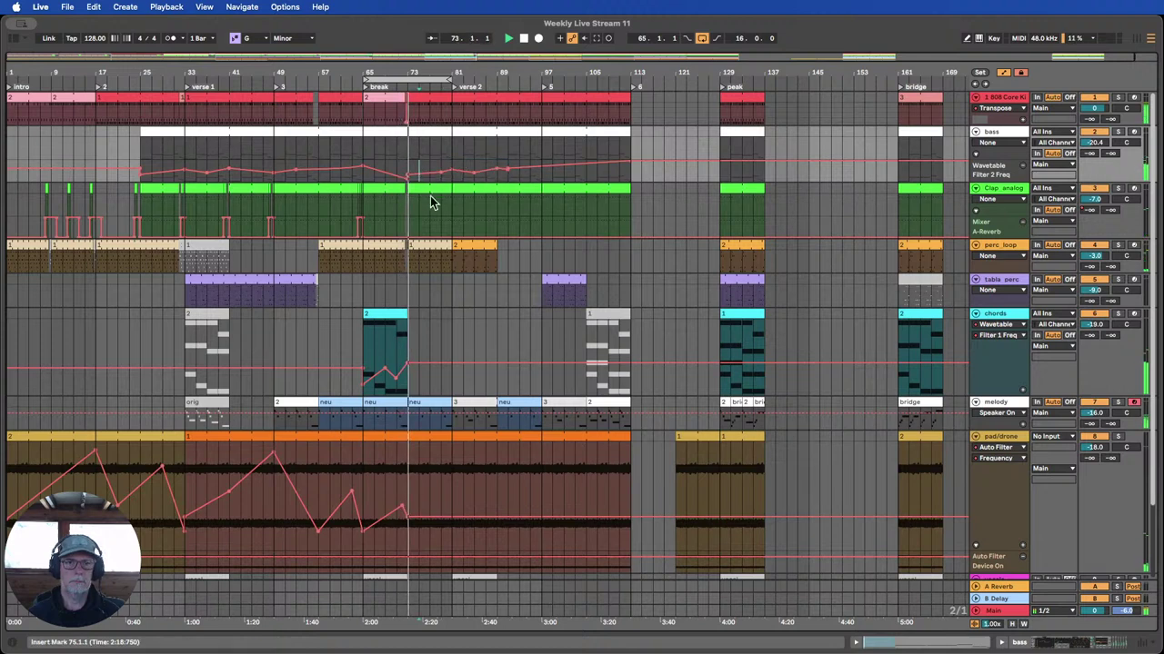
pyautogui.click(504, 185)
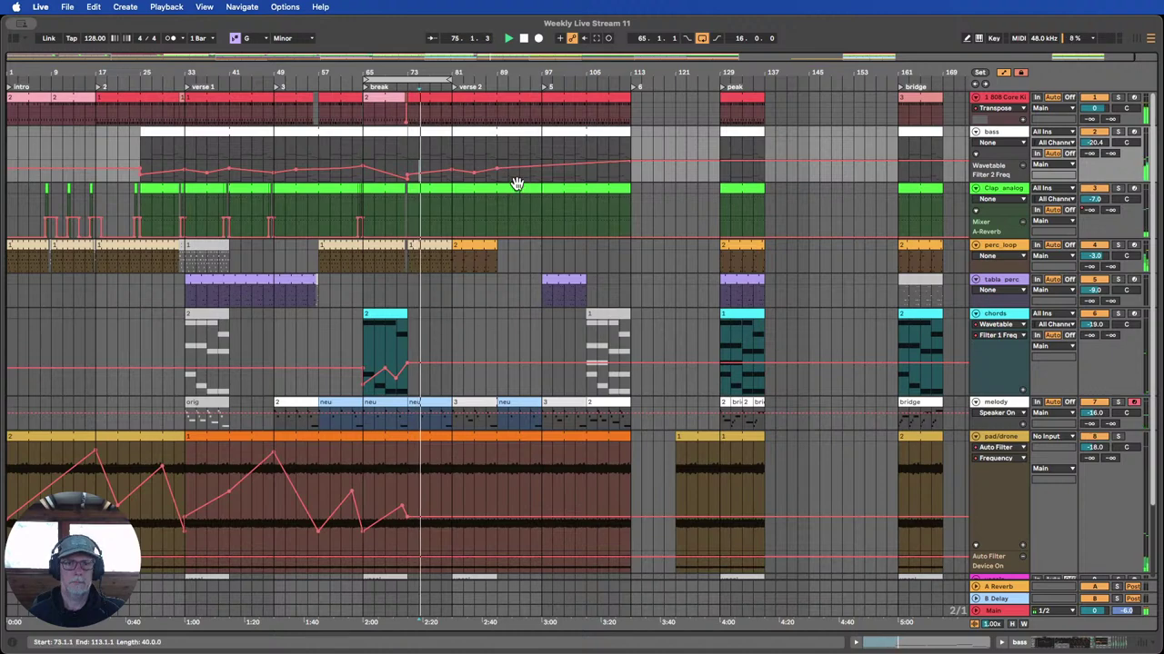
# Deactivate the neu melody clip that runs from bar 73 to bar 81.
pyautogui.click(515, 214)
pyautogui.scroll(-1, 517, 210)
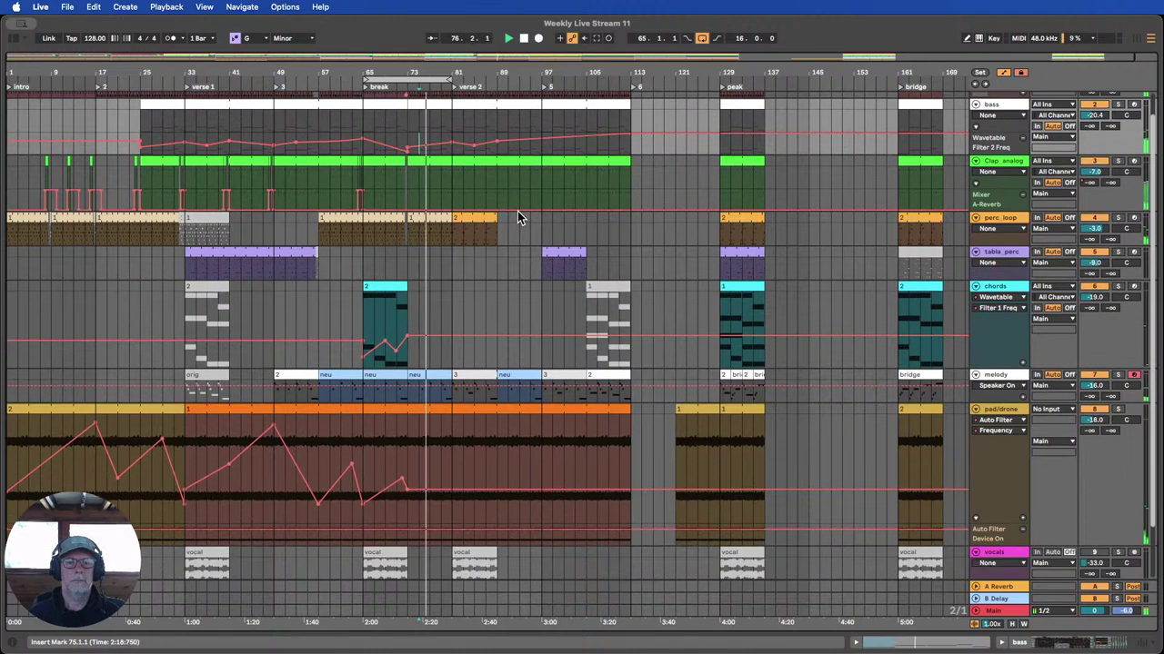
pyautogui.scroll(-2, 517, 211)
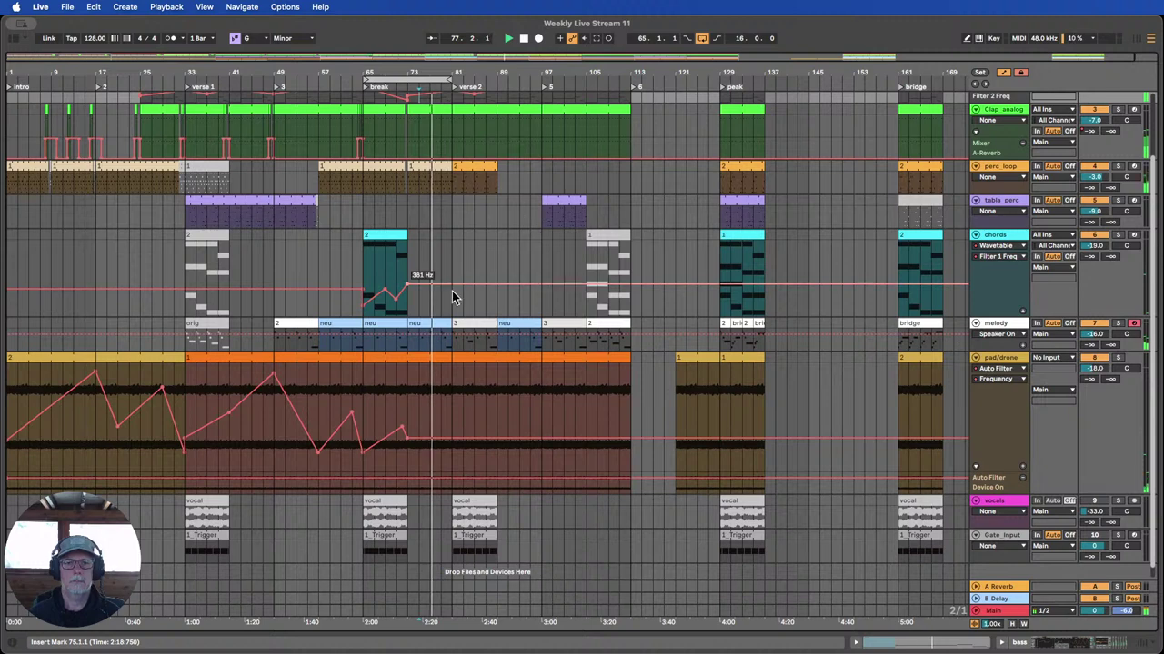
pyautogui.click(423, 324)
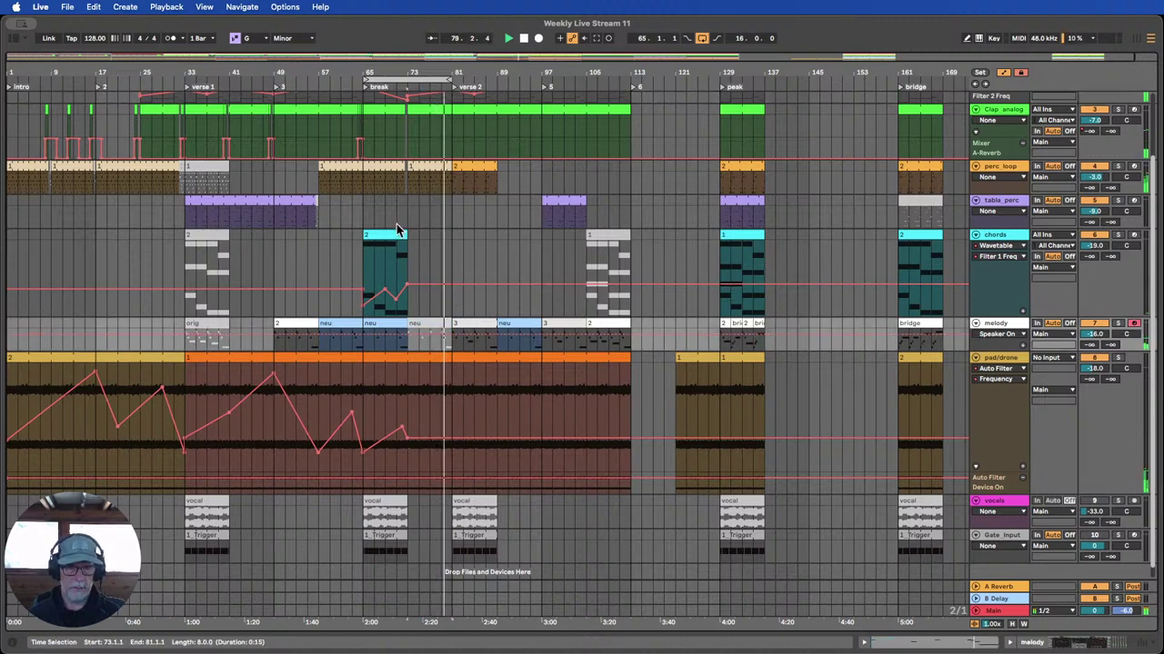
# Extend the chords clip from the break to bar 89 and lower its Filter 1 Freq automation after bar 73 to about 52 Hz.
pyautogui.moveTo(406, 234); pyautogui.dragTo(496, 229)
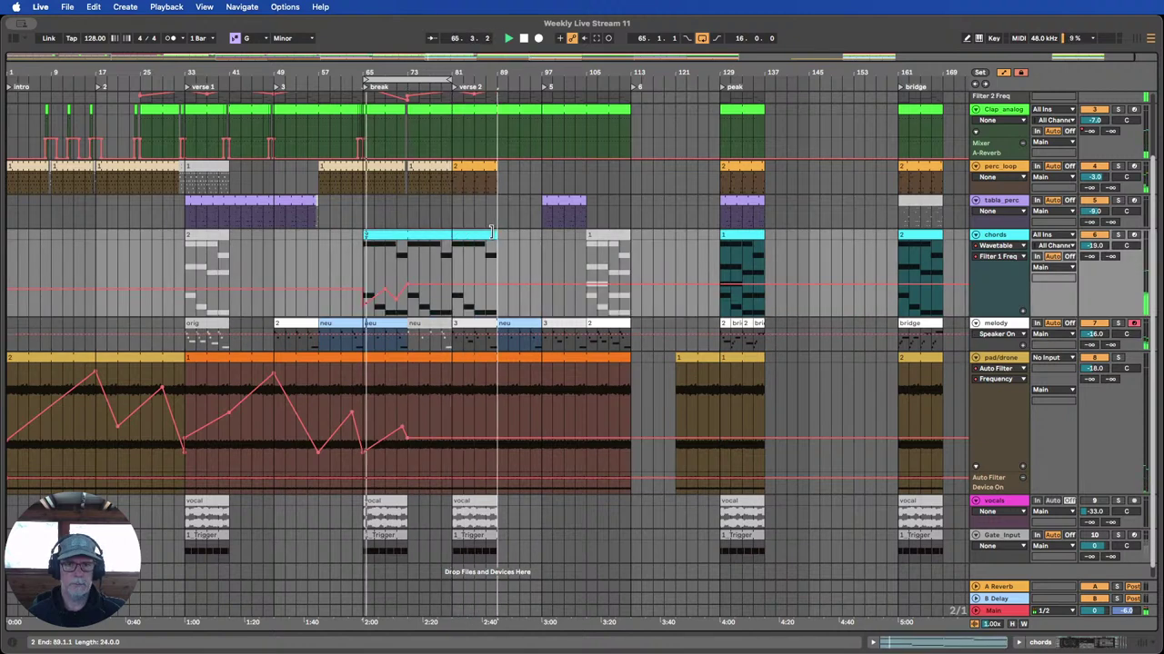
pyautogui.click(372, 276)
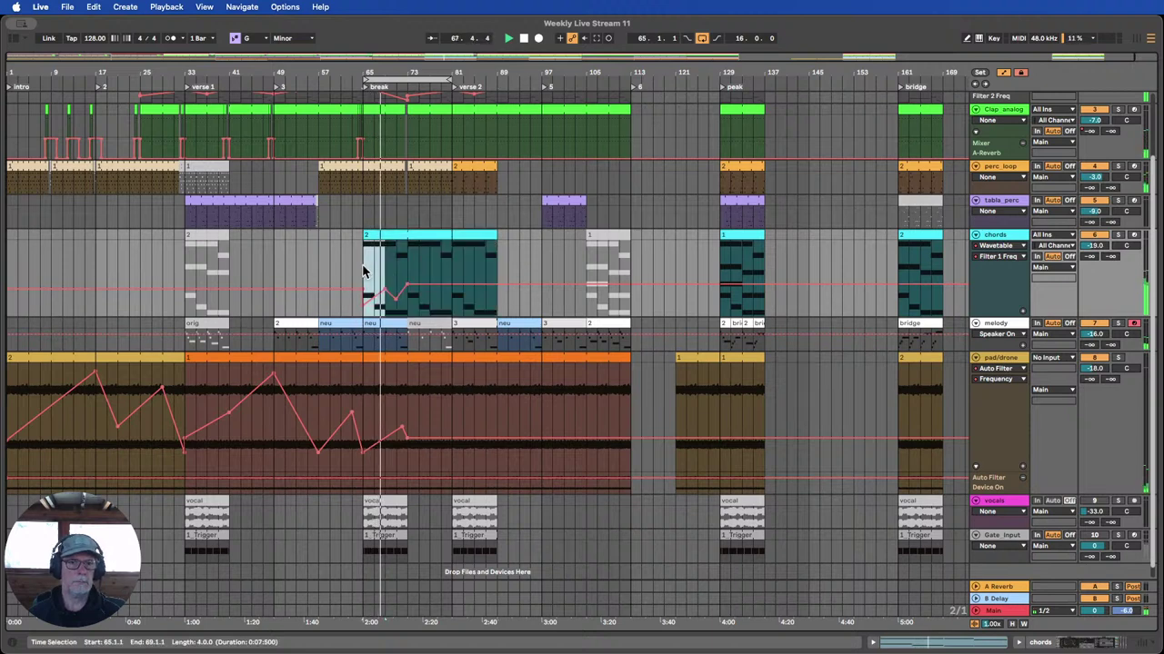
pyautogui.click(413, 309)
pyautogui.moveTo(414, 311); pyautogui.dragTo(429, 289)
pyautogui.click(429, 287)
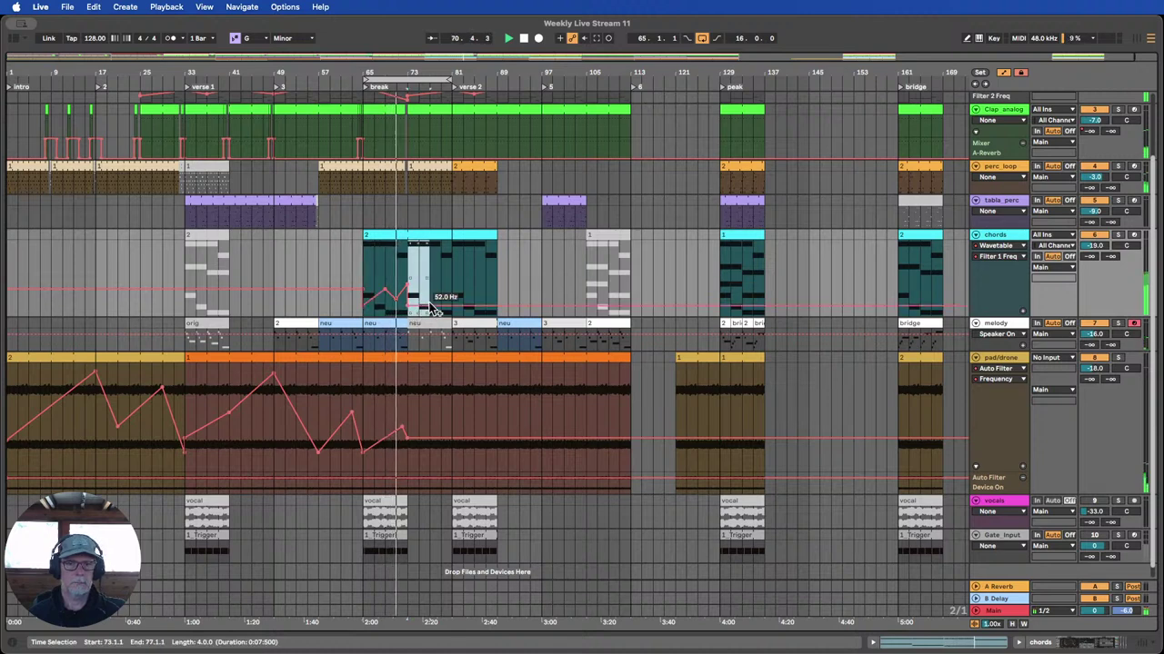
# Show the chords Filter 1 Freq automation in its own lane and repeat the bars 65 to 73 curve up to bar 89.
pyautogui.click(368, 263)
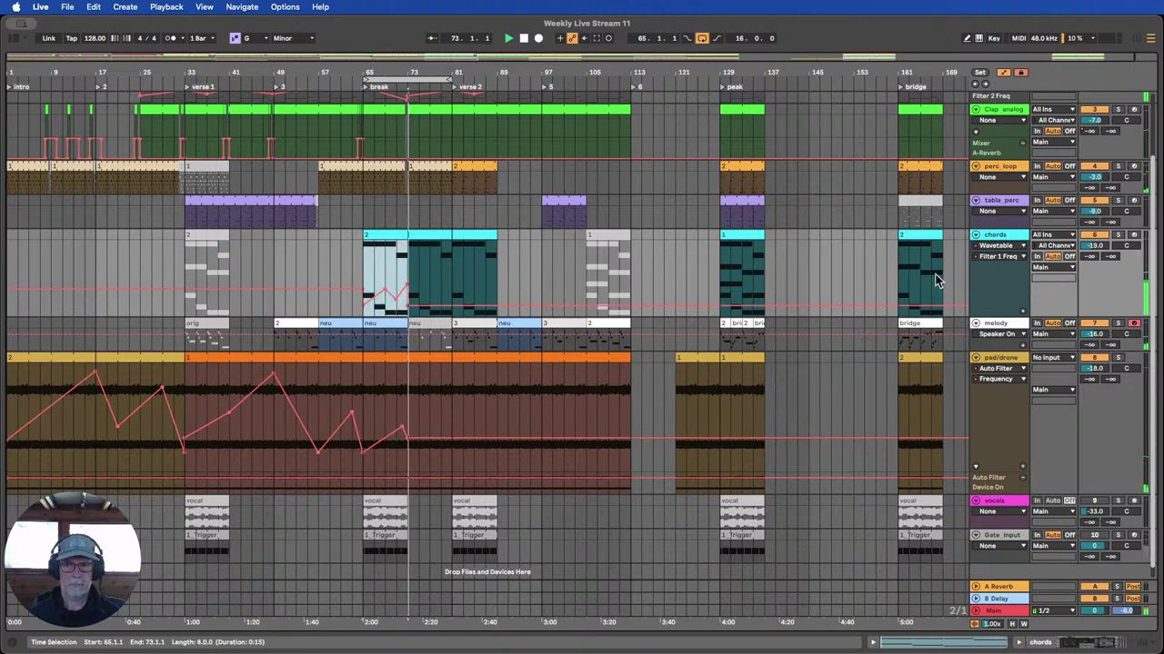
pyautogui.click(1023, 311)
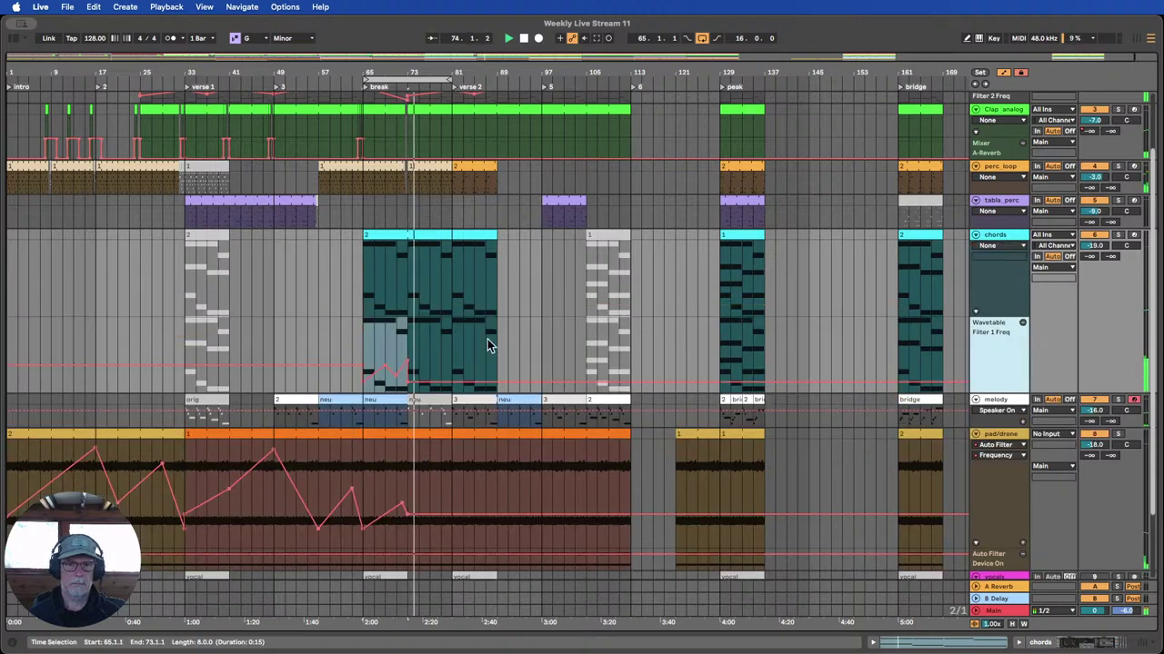
pyautogui.moveTo(411, 322); pyautogui.dragTo(447, 322)
pyautogui.press('super+v')
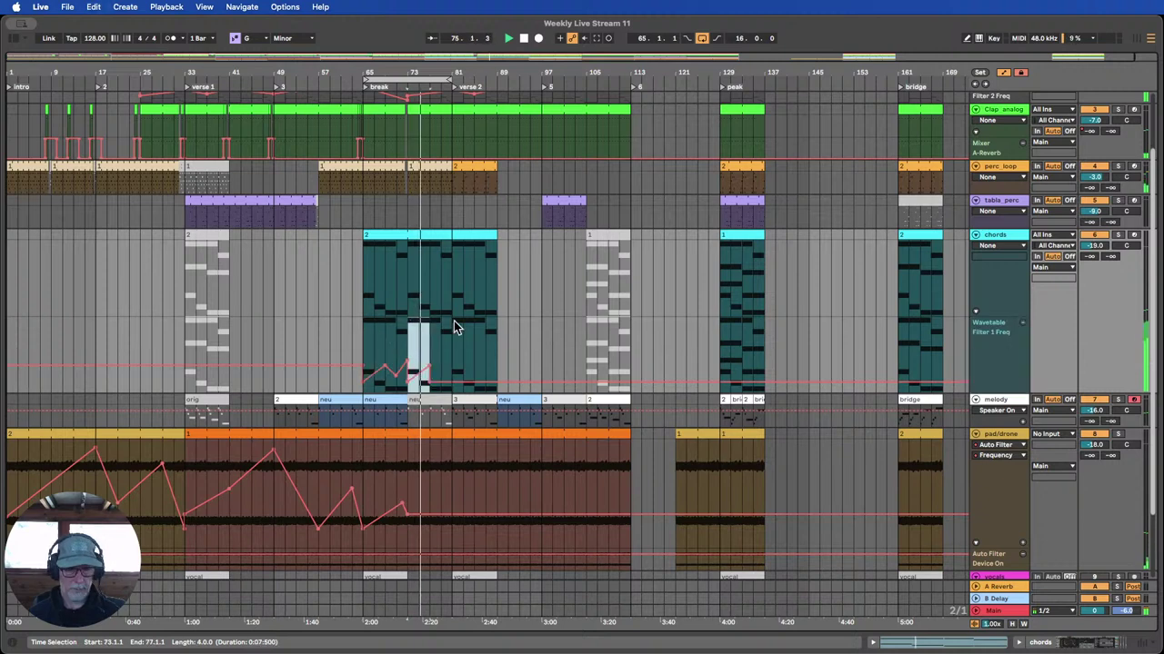
pyautogui.moveTo(365, 338); pyautogui.dragTo(405, 343)
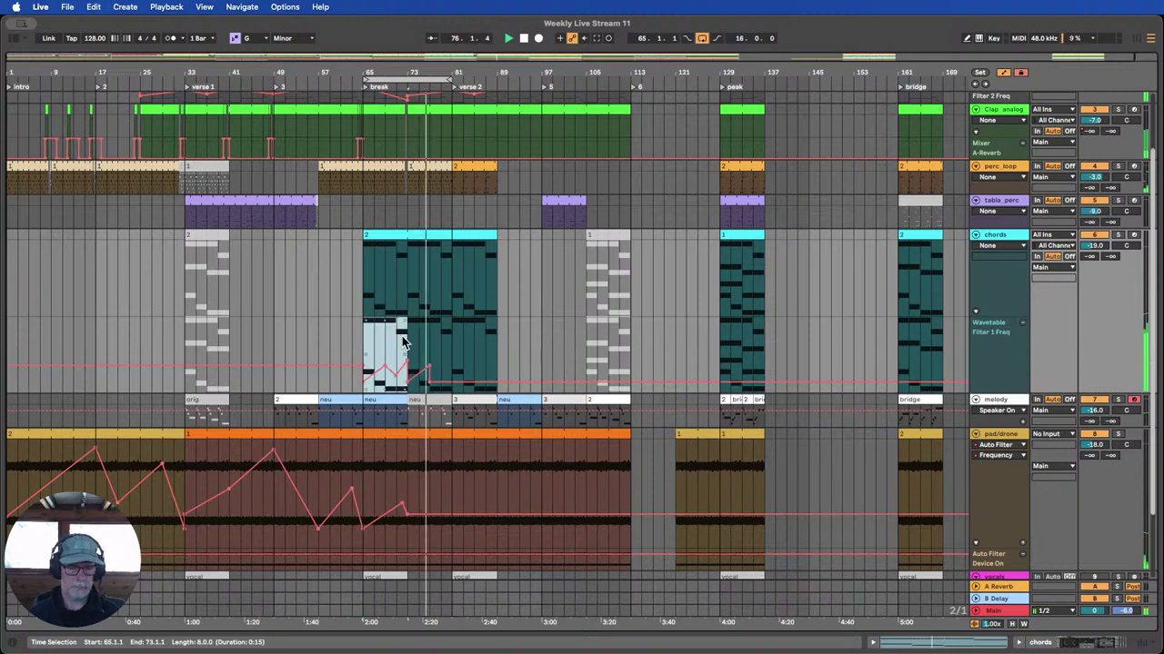
pyautogui.press('super+d')
pyautogui.press('super+d')
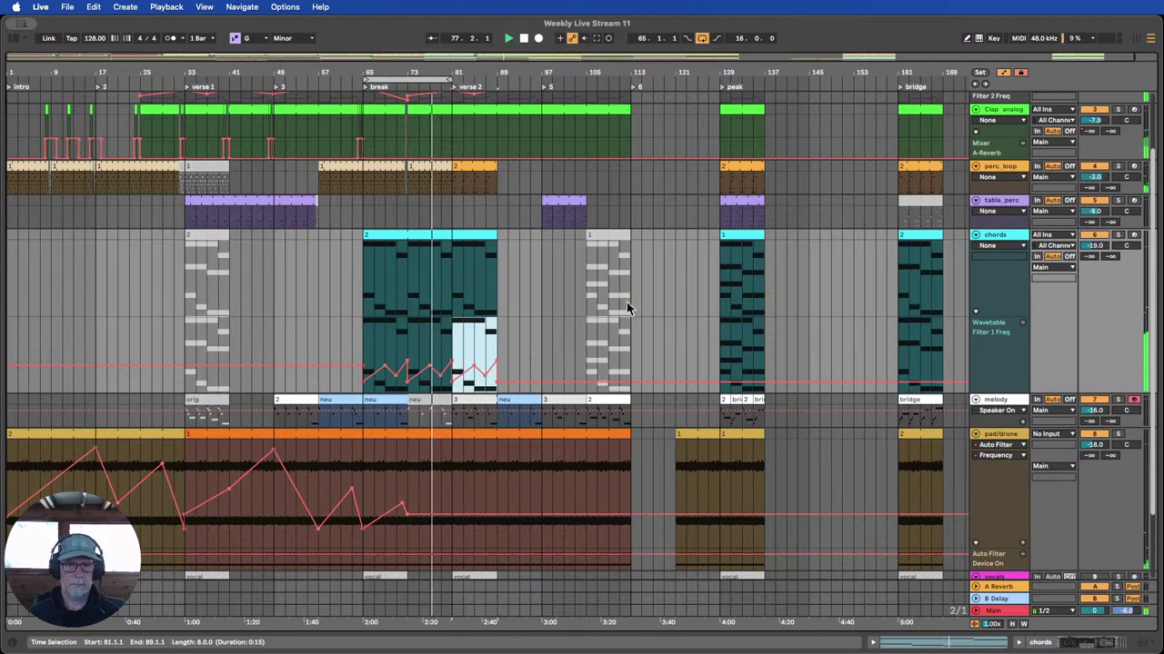
# Move the deactivated neu melody clip from bar 73 to the start of verse 2 at bar 81.
pyautogui.scroll(-2, 522, 186)
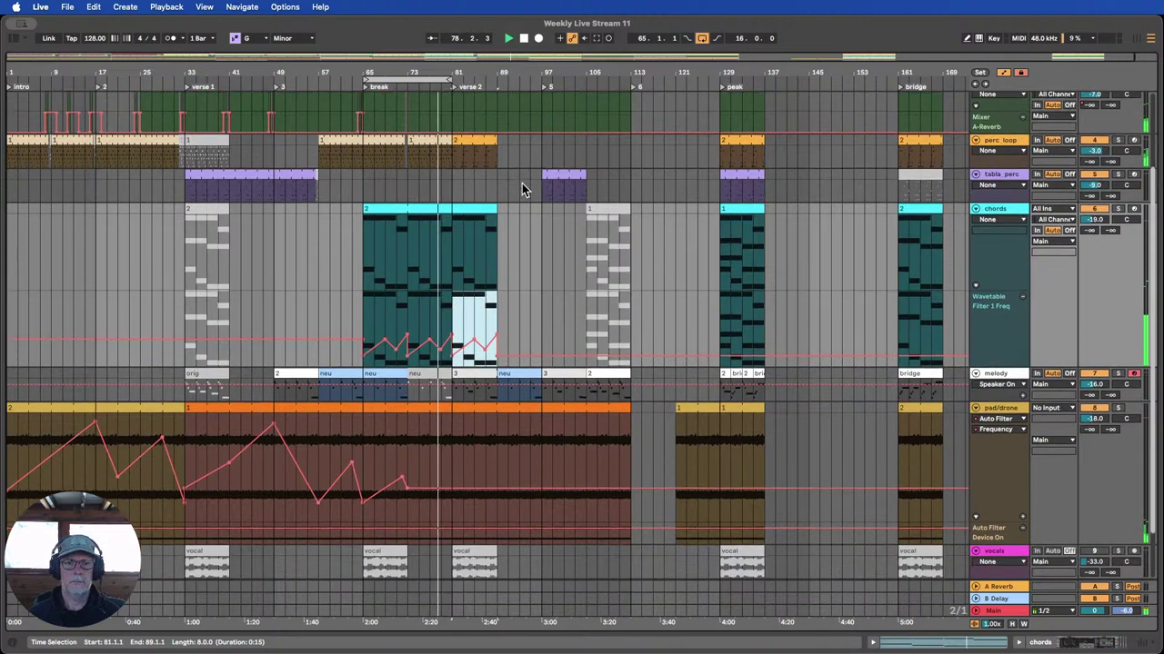
pyautogui.scroll(-2, 537, 185)
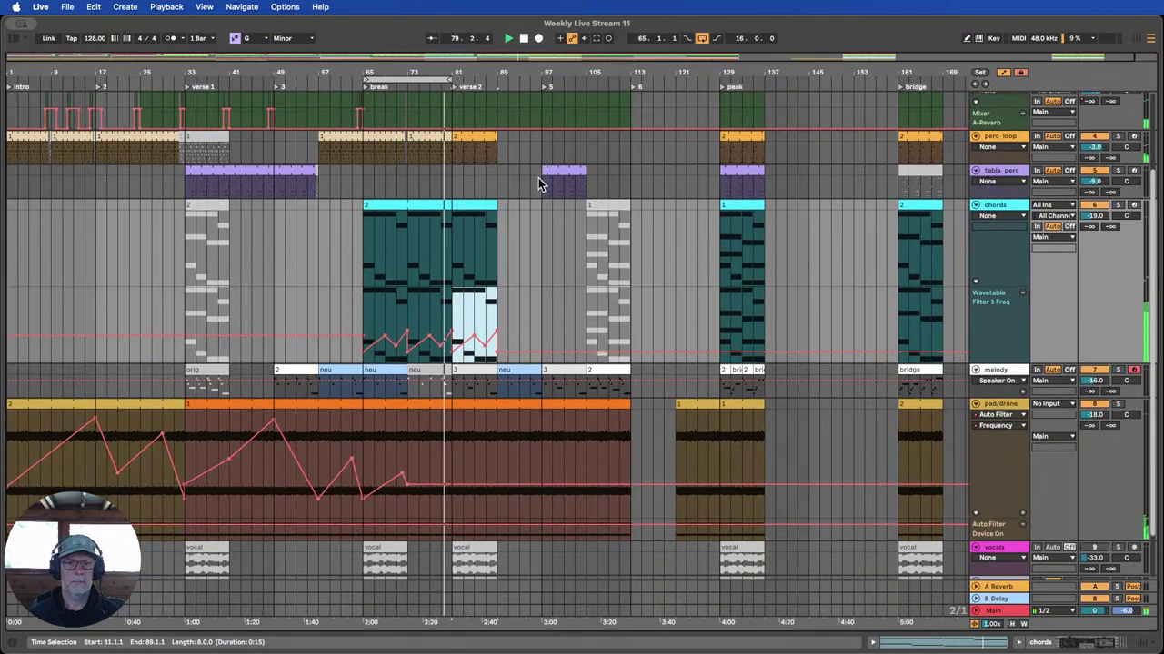
pyautogui.scroll(5, 537, 178)
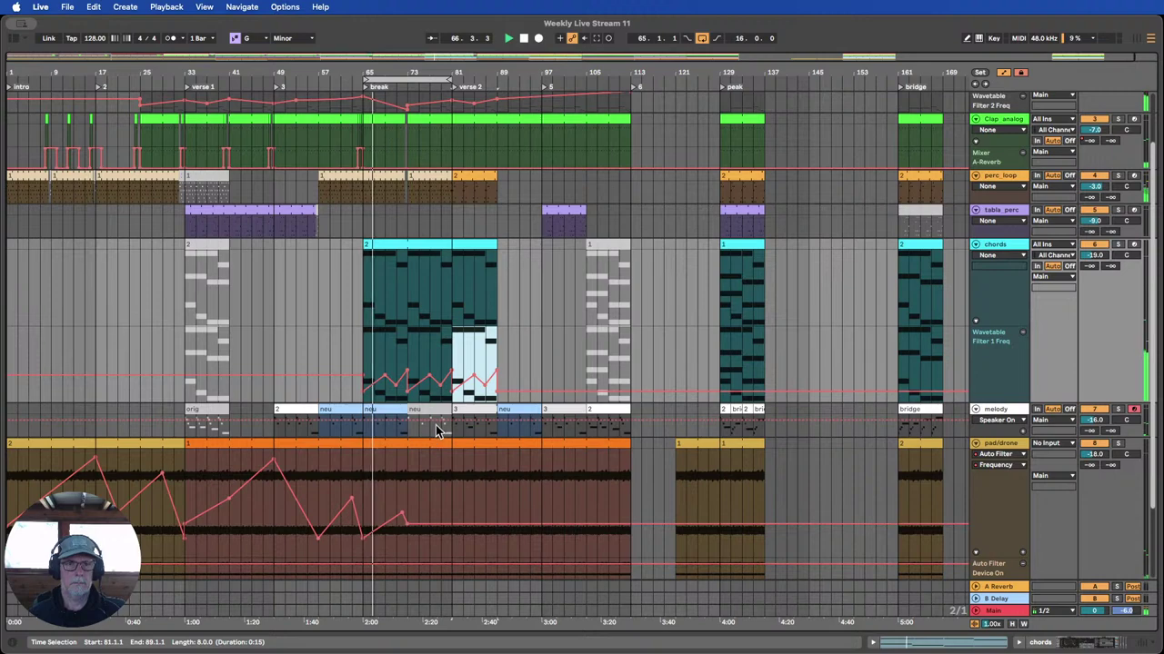
pyautogui.scroll(1, 436, 426)
pyautogui.scroll(-2, 437, 428)
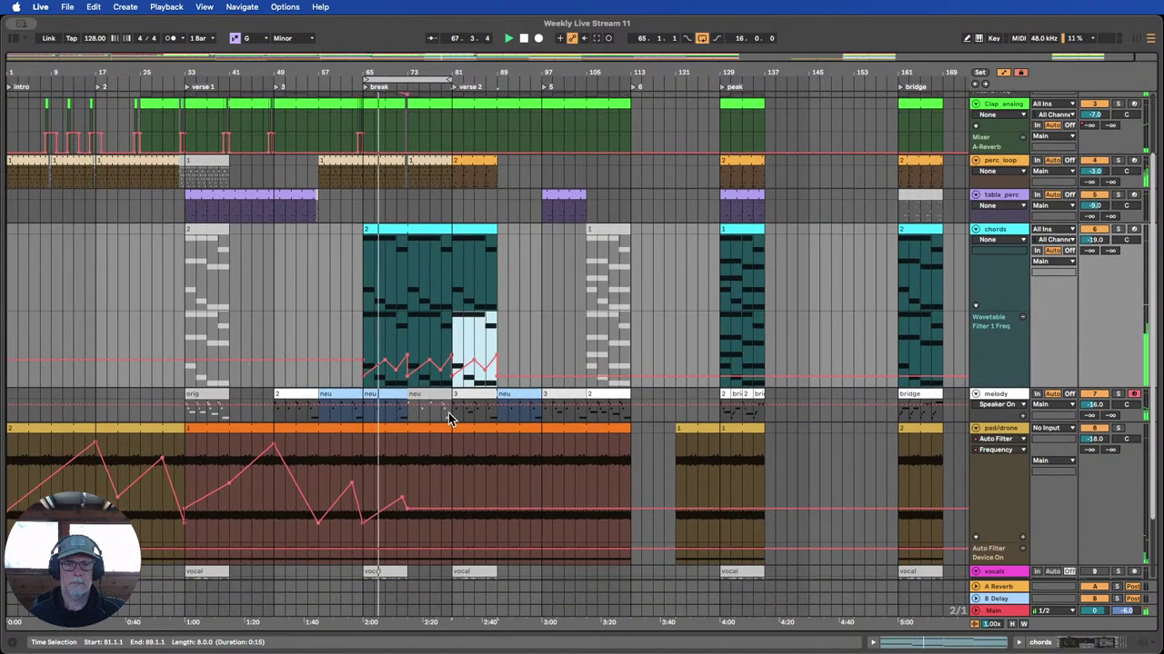
pyautogui.click(423, 419)
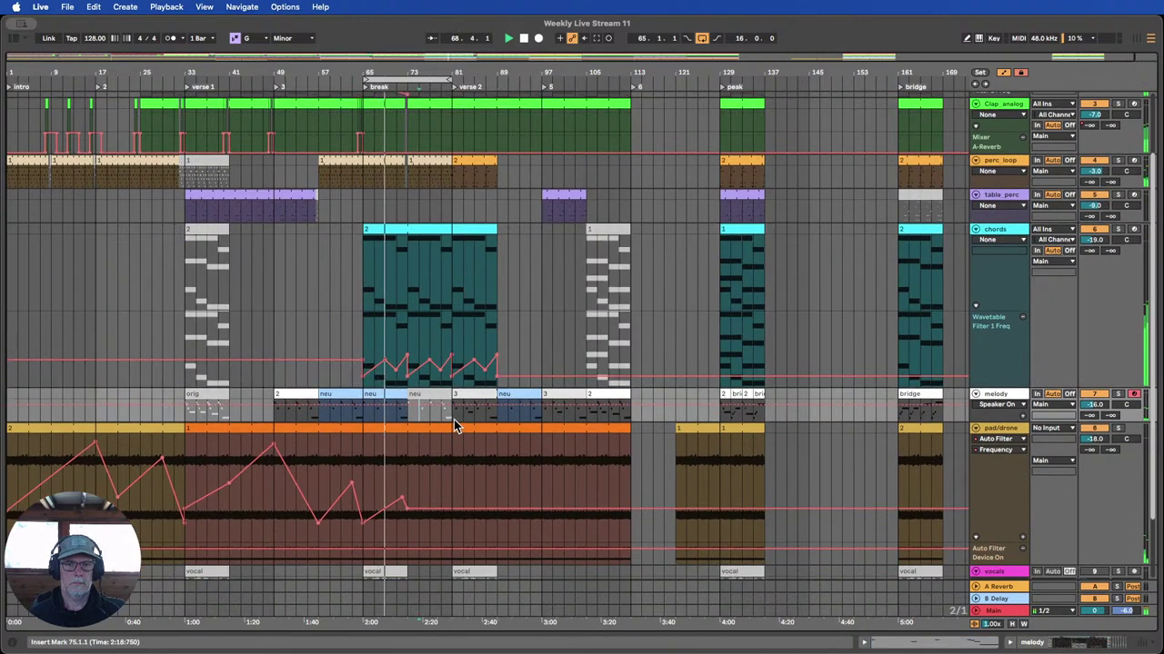
pyautogui.click(432, 398)
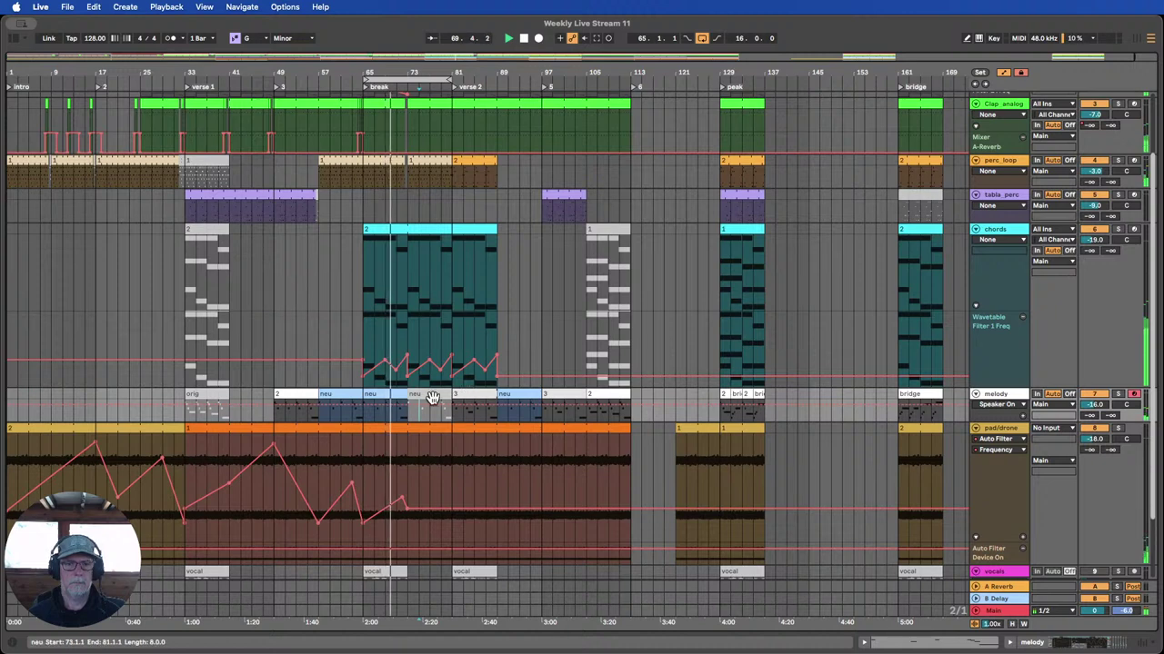
pyautogui.moveTo(424, 397); pyautogui.dragTo(470, 398)
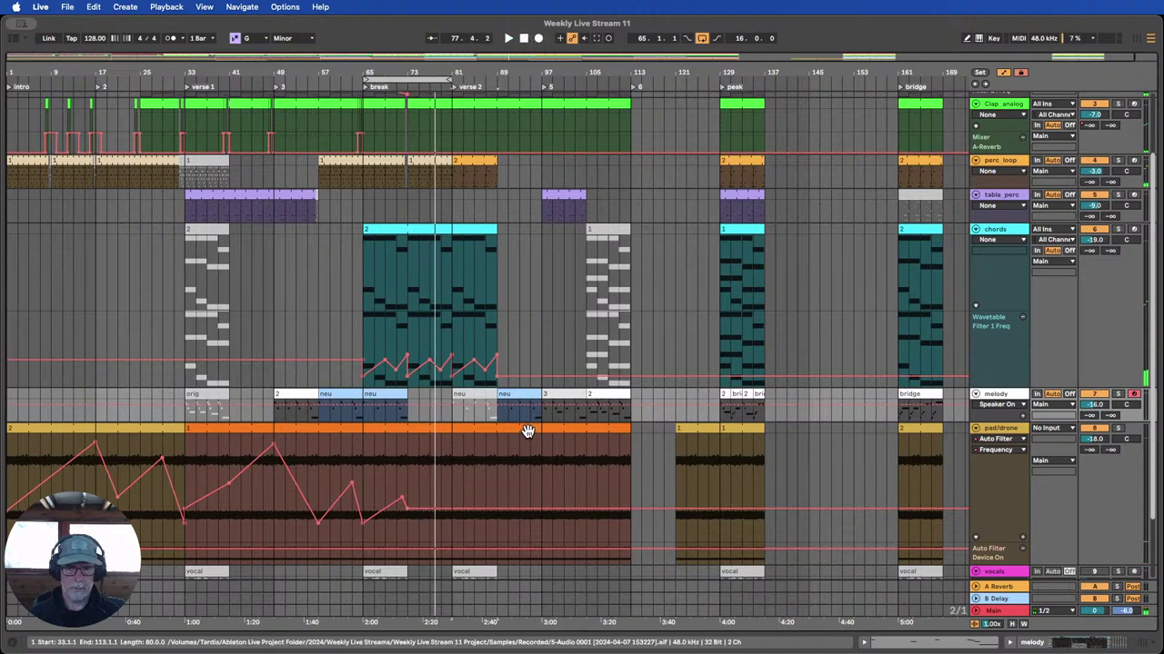
# Copy the second half of the melody clip at bars 109 to 113 to bar 77 and play it back from the break.
pyautogui.click(610, 411)
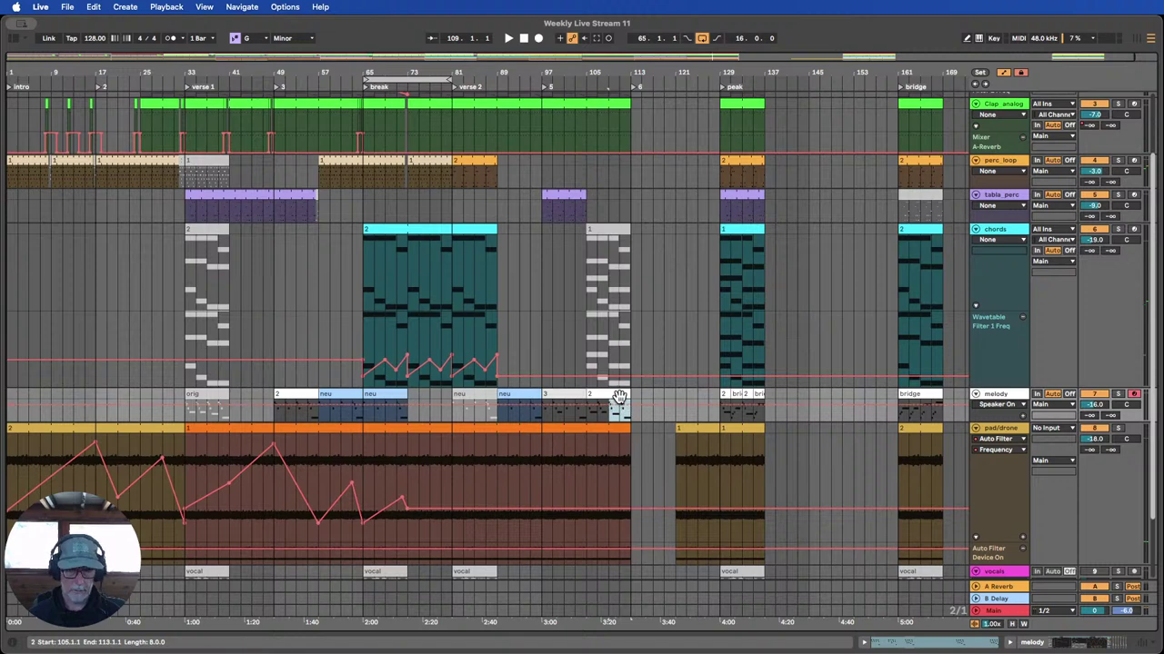
pyautogui.moveTo(573, 406); pyautogui.dragTo(435, 403)
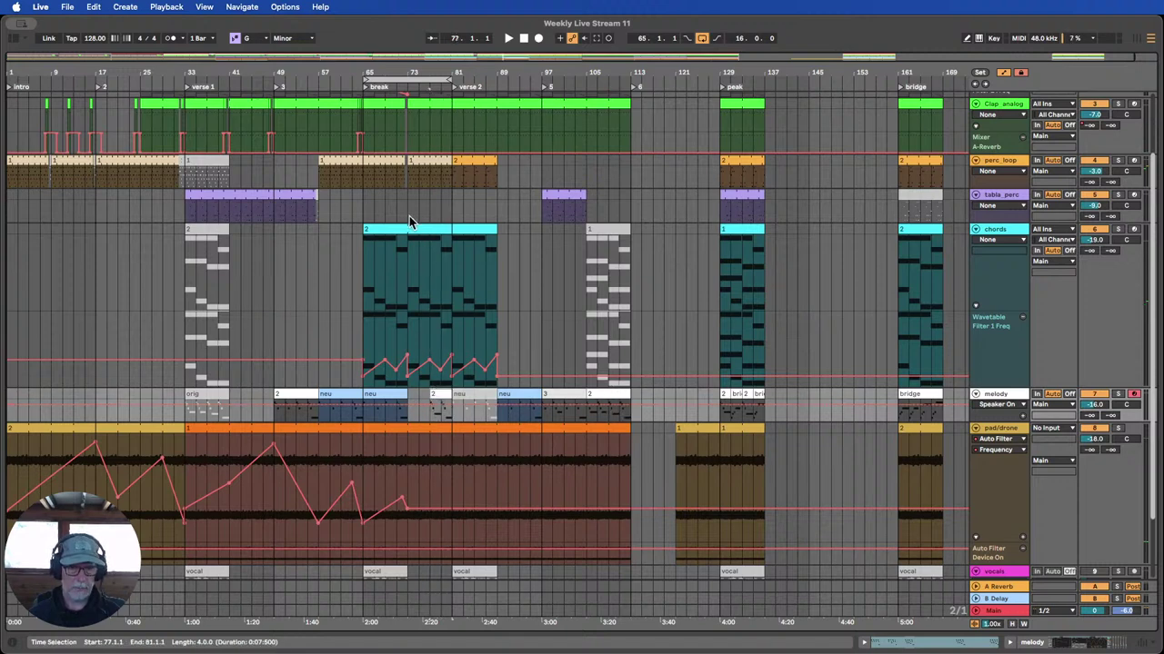
pyautogui.click(402, 85)
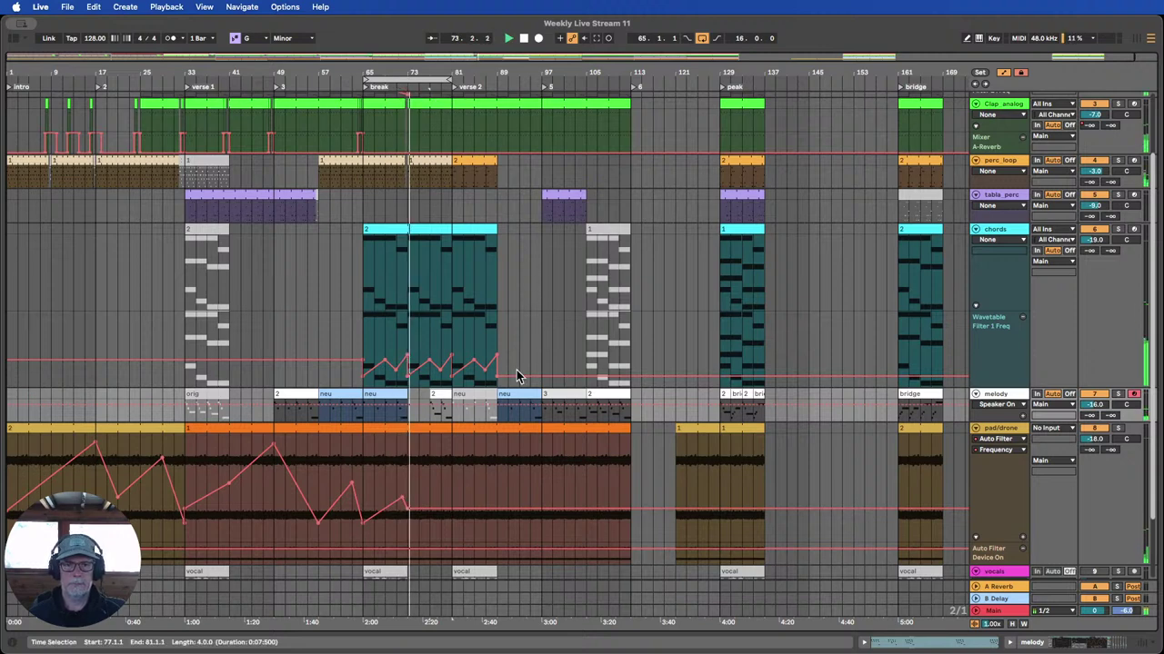
# Delete the deactivated neu melody clip at bars 81 to 89 and the short melody clip at bars 77 to 81.
pyautogui.click(478, 396)
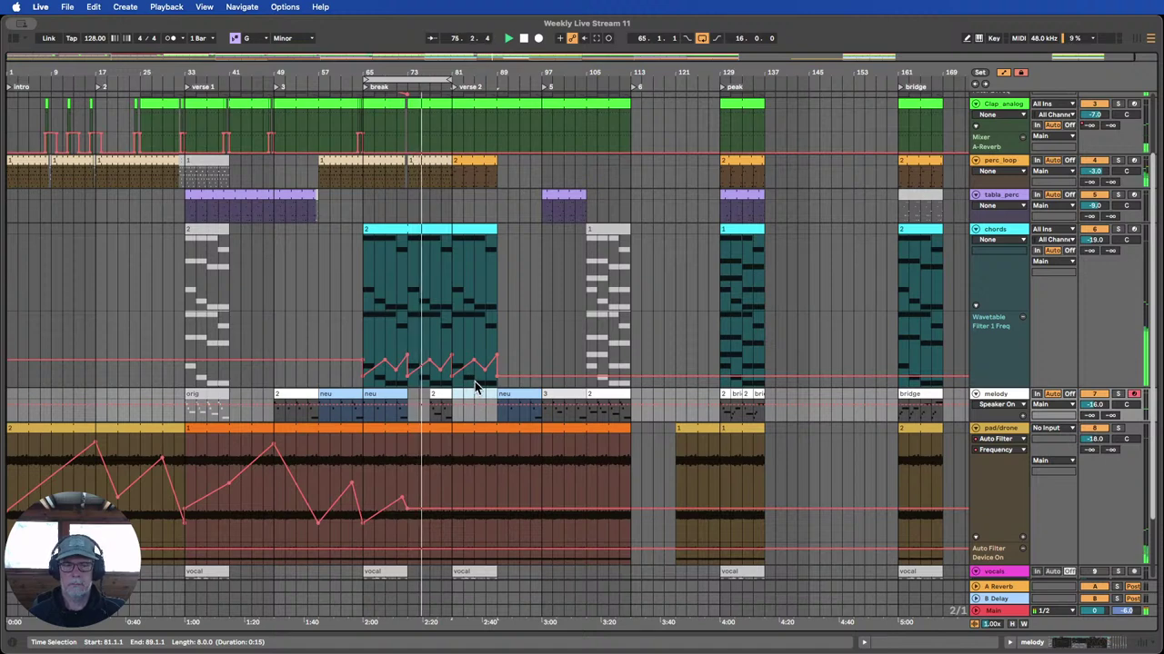
pyautogui.moveTo(474, 391); pyautogui.dragTo(516, 393)
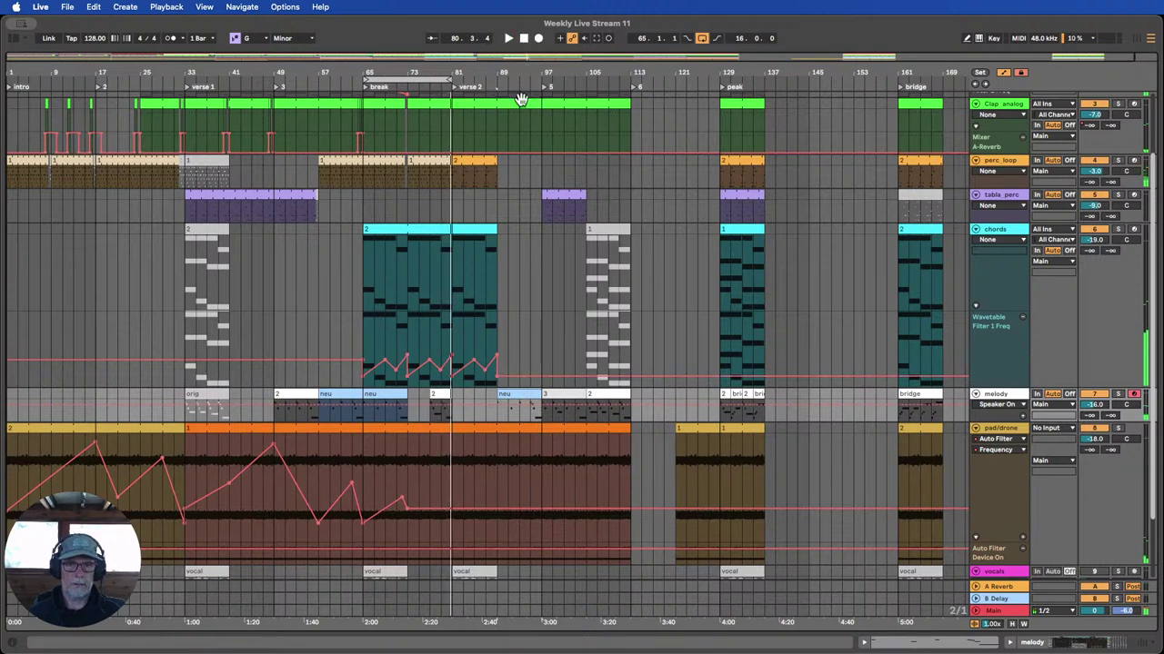
pyautogui.click(446, 412)
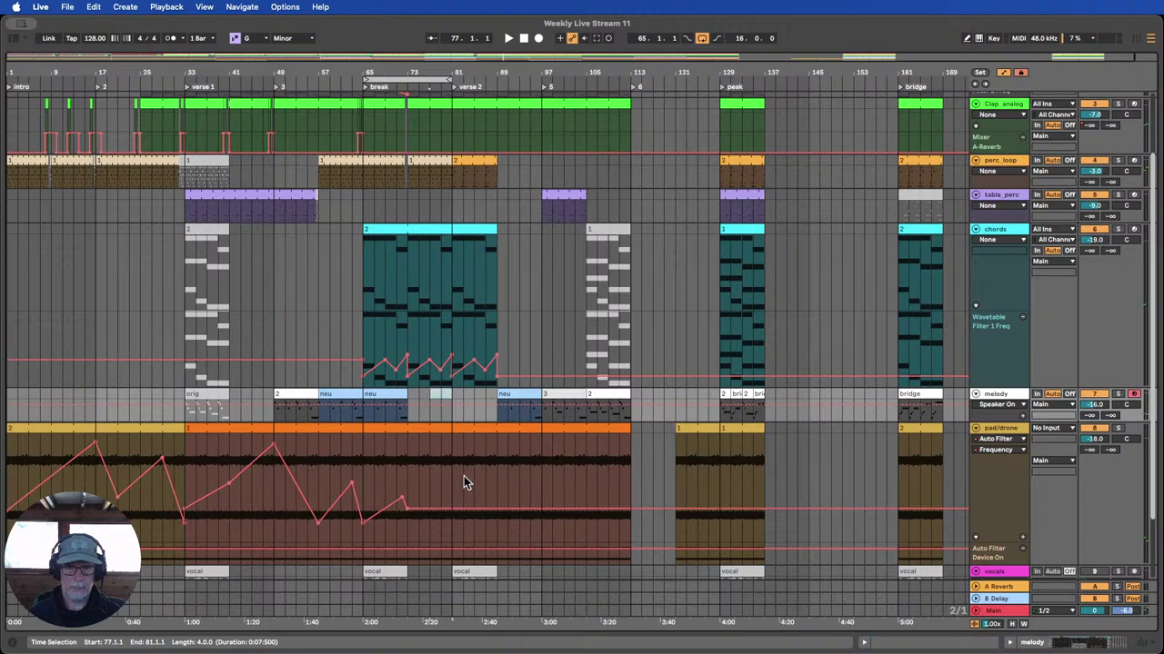
# Copy the last four bars of the bridge melody clip to bar 77 and play back from the break section.
pyautogui.click(416, 393)
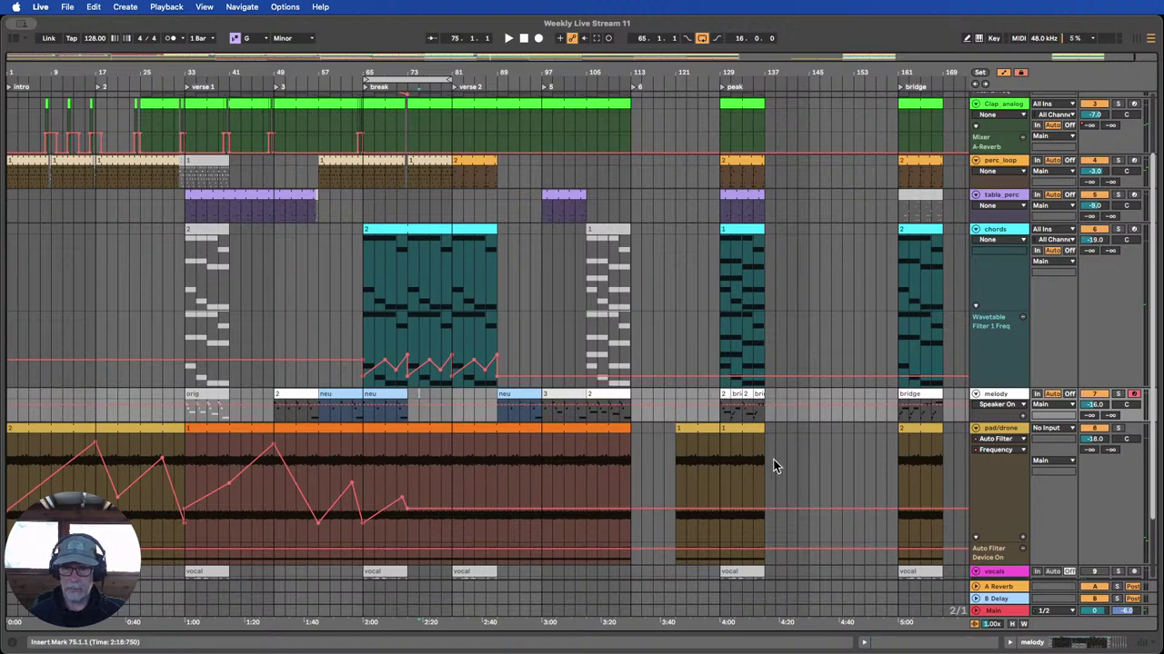
pyautogui.moveTo(722, 75); pyautogui.dragTo(722, 70)
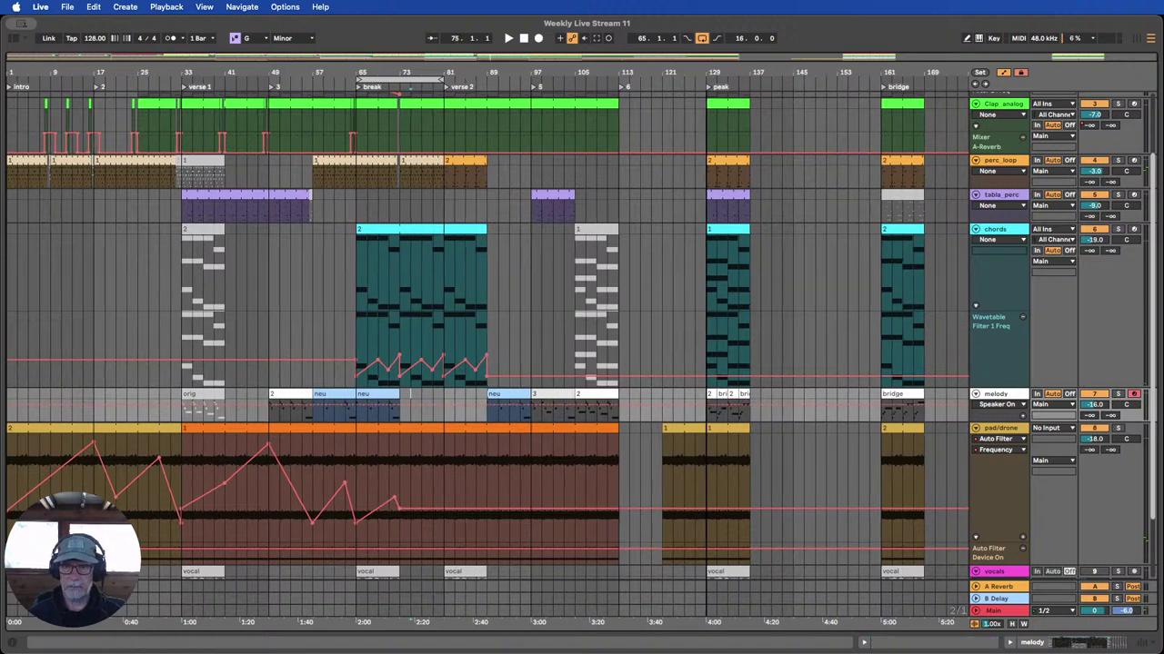
pyautogui.doubleClick(909, 397)
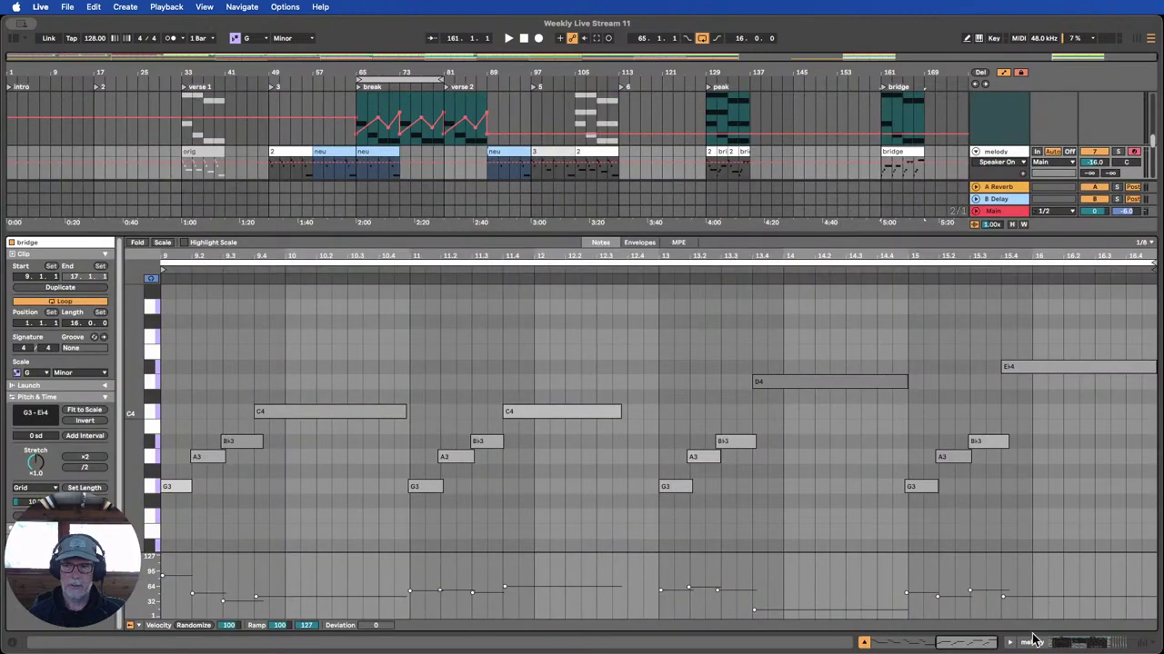
pyautogui.click(864, 643)
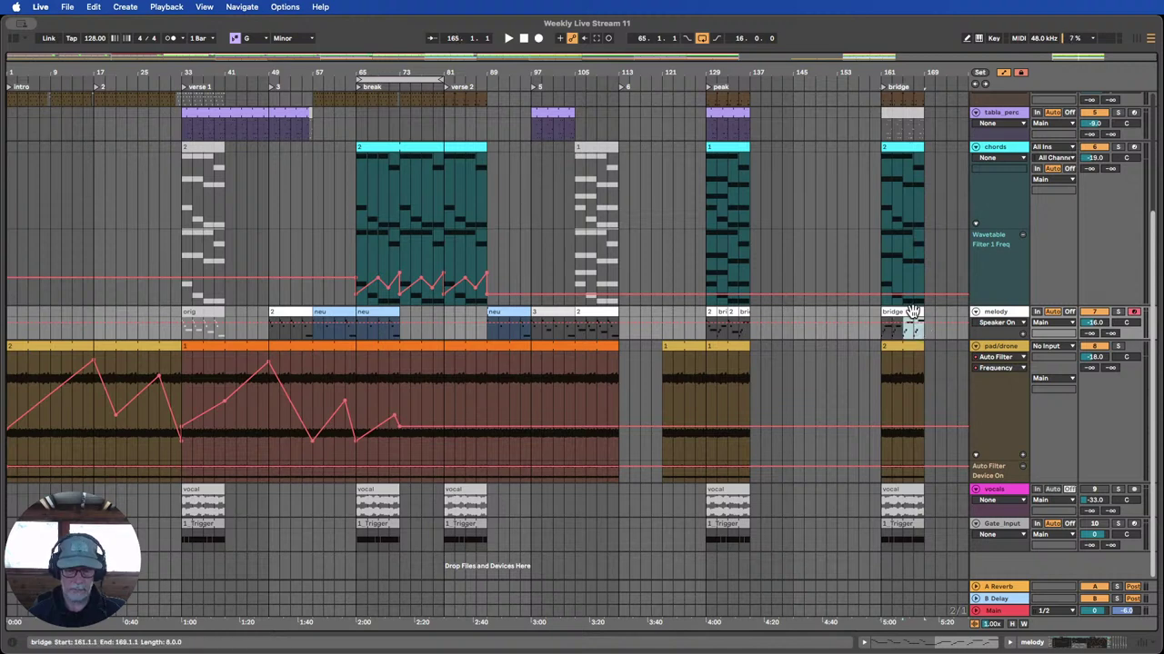
pyautogui.moveTo(912, 312); pyautogui.dragTo(431, 336)
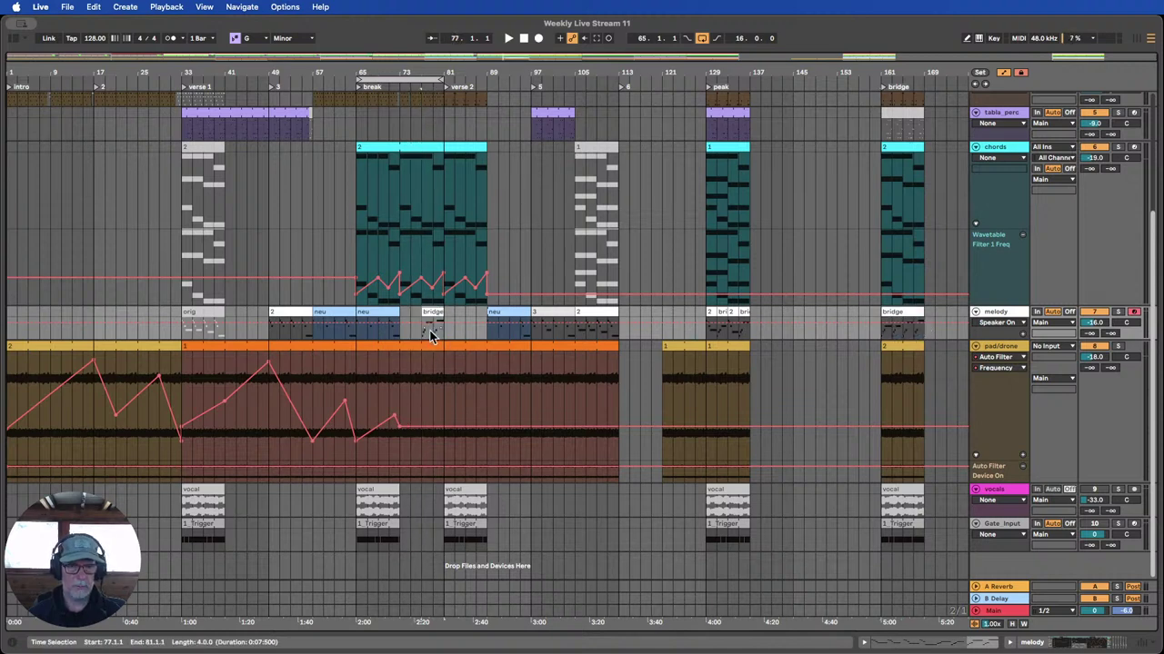
pyautogui.click(385, 87)
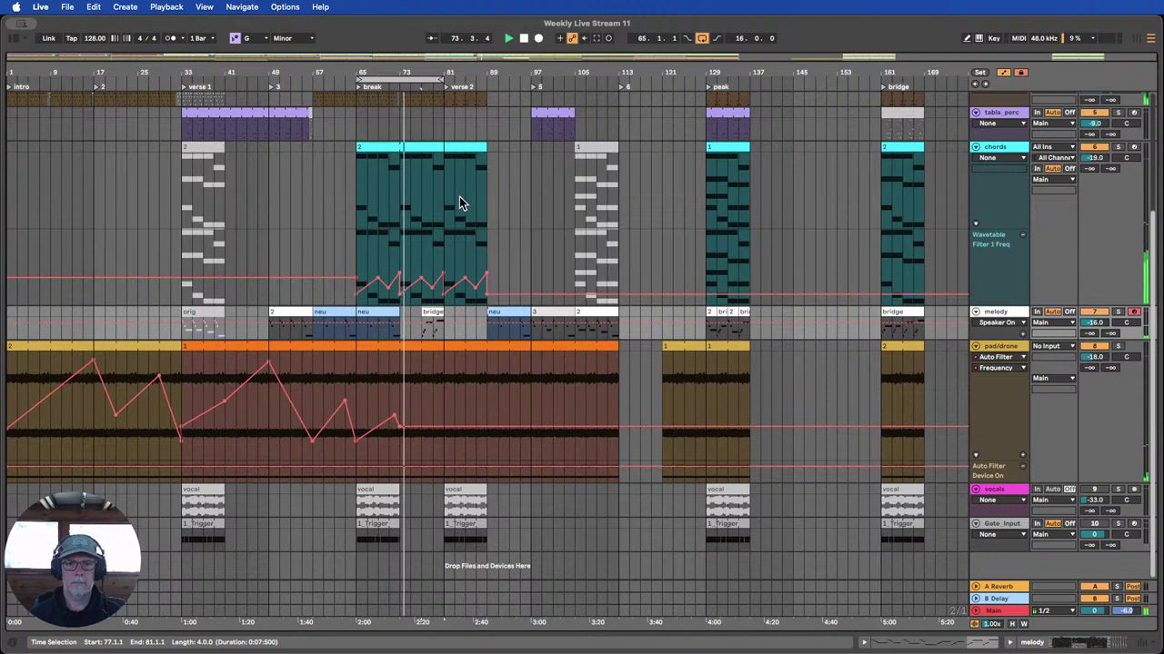
# Duplicate the melody section at bars 73–81 directly after itself and remove the neu clip at bar 89.
pyautogui.scroll(1, 458, 227)
pyautogui.scroll(5, 460, 228)
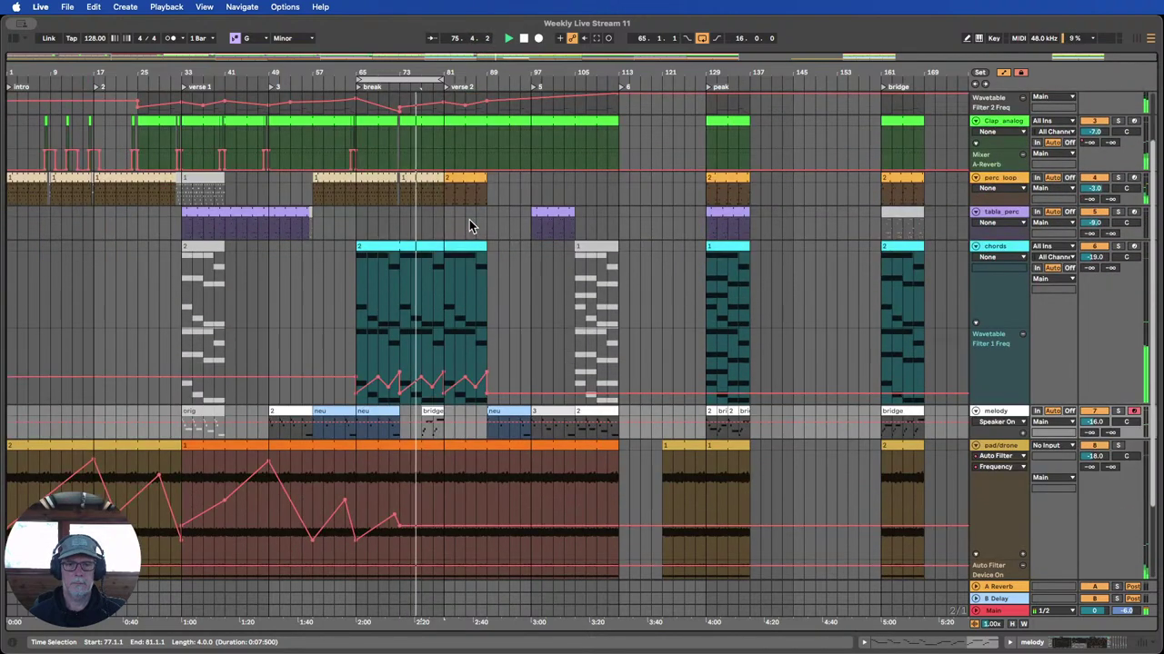
pyautogui.scroll(-2, 469, 219)
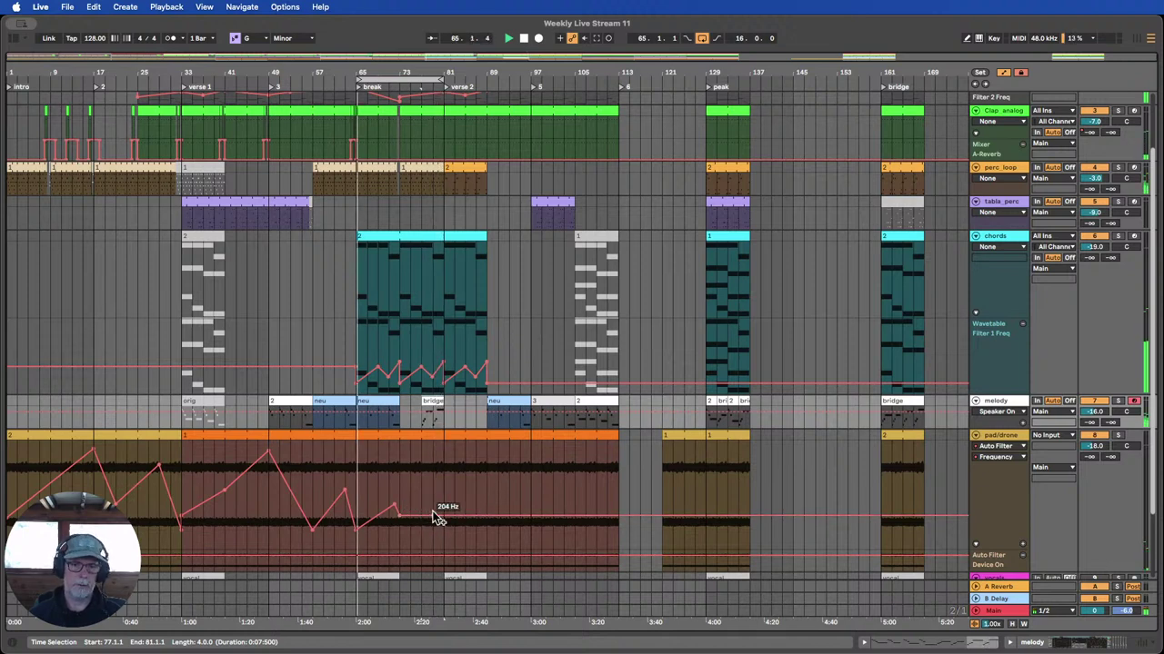
pyautogui.moveTo(371, 82); pyautogui.dragTo(409, 82)
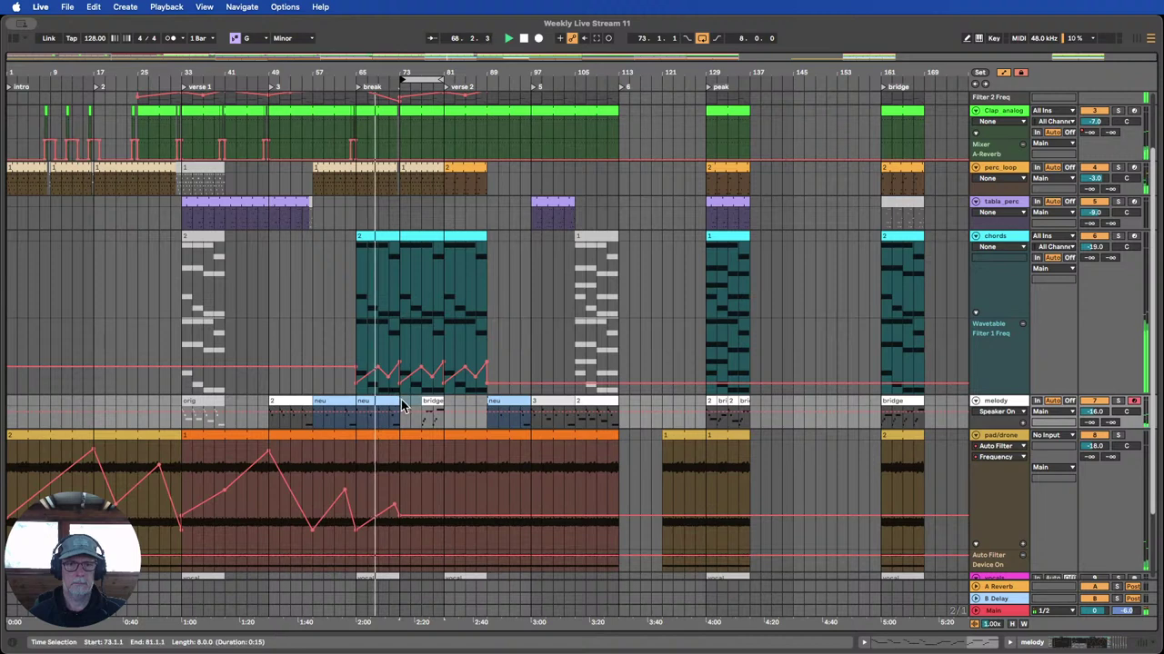
pyautogui.moveTo(441, 406); pyautogui.dragTo(439, 406)
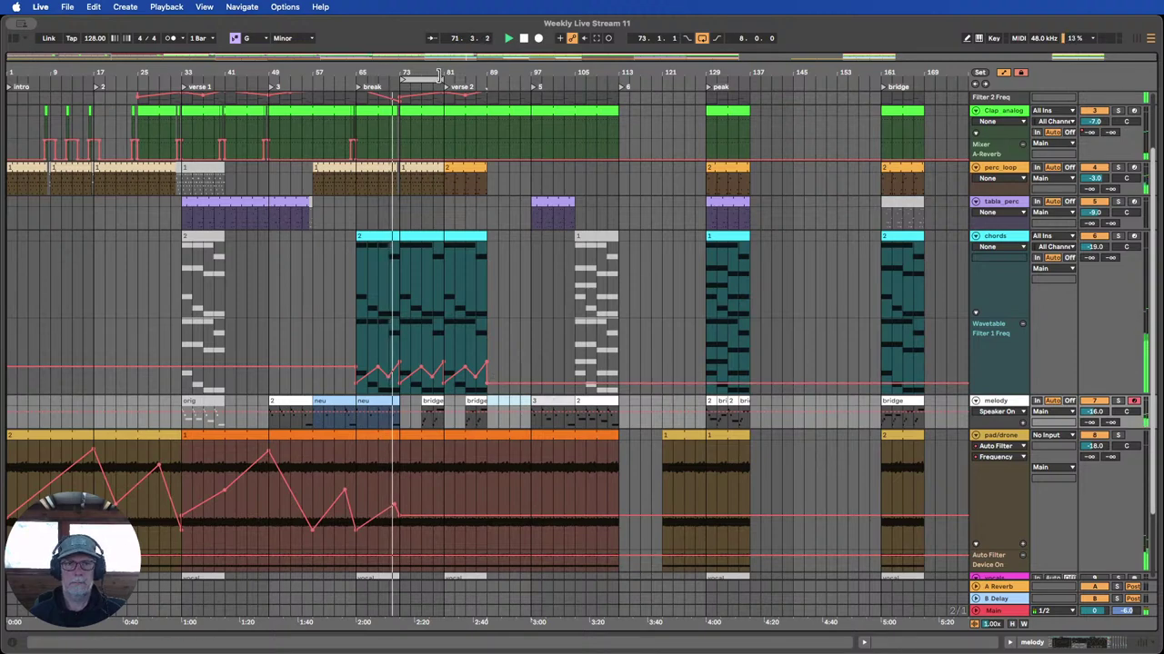
# Extend the playback loop starting at bar 73 to a length of 16 bars.
pyautogui.moveTo(439, 77); pyautogui.dragTo(472, 76)
pyautogui.scroll(3, 436, 180)
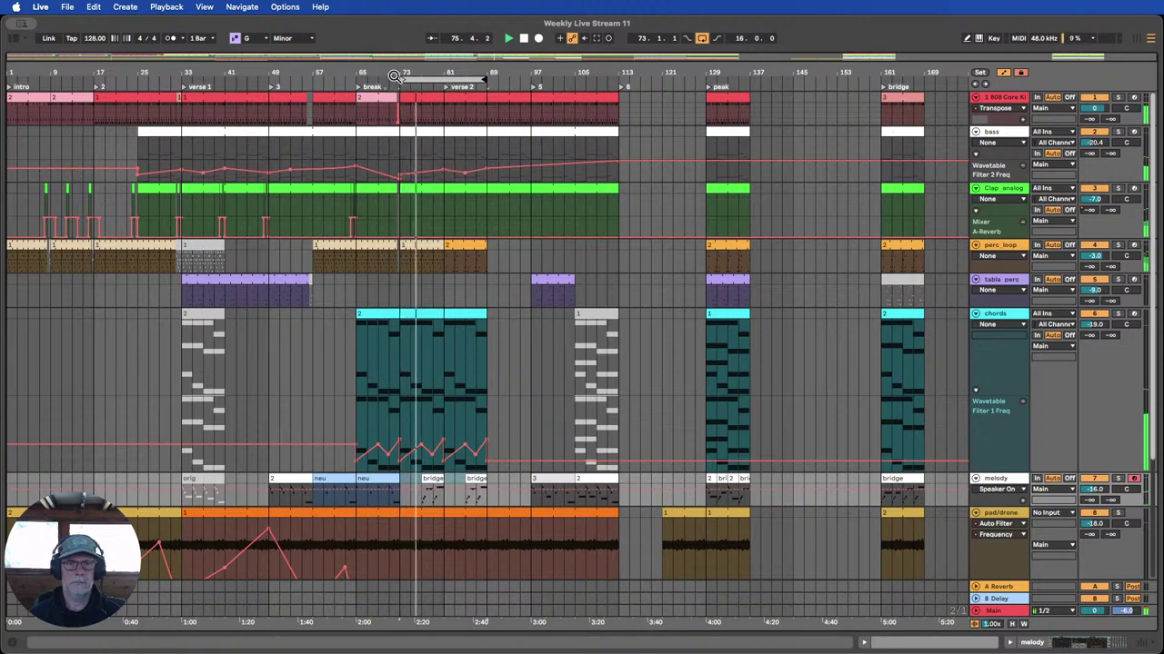
pyautogui.moveTo(394, 76); pyautogui.dragTo(394, 115)
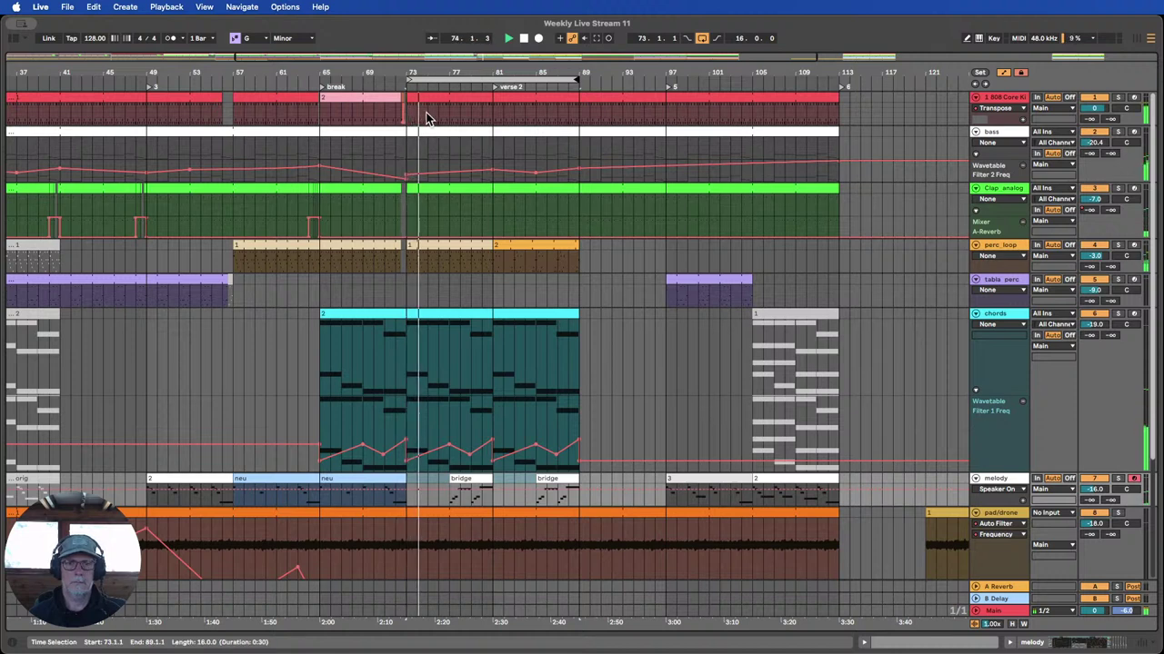
pyautogui.scroll(-1, 480, 148)
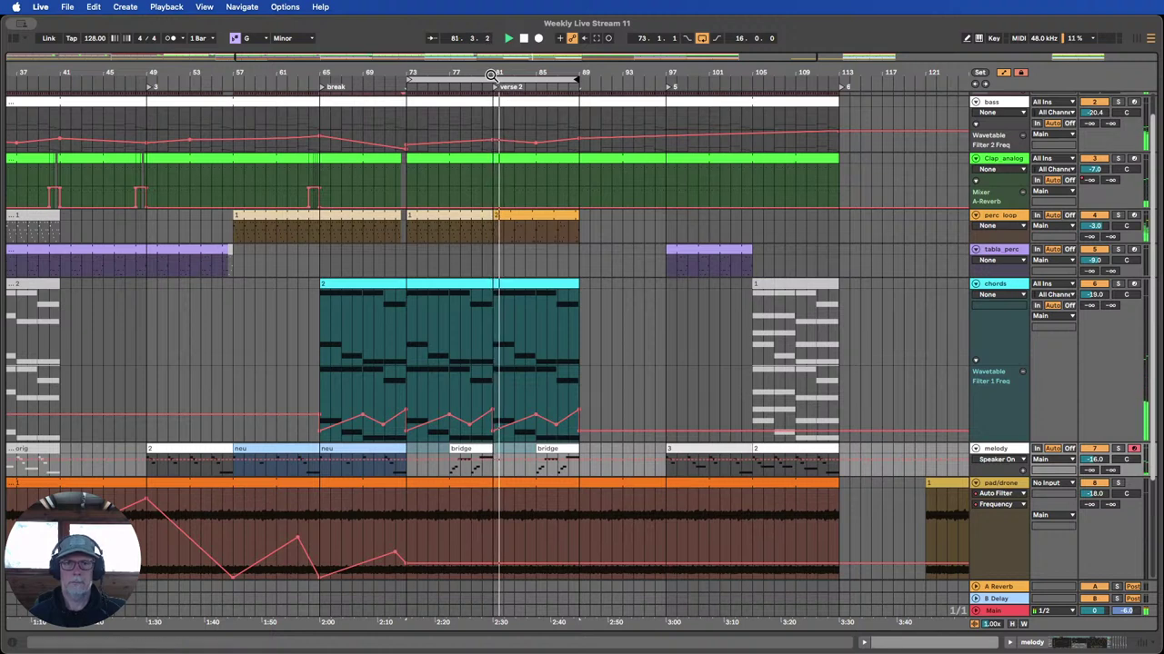
# Split the Clap_analog clip at bar 81 and shorten the part before it to end at bar 80.
pyautogui.click(494, 179)
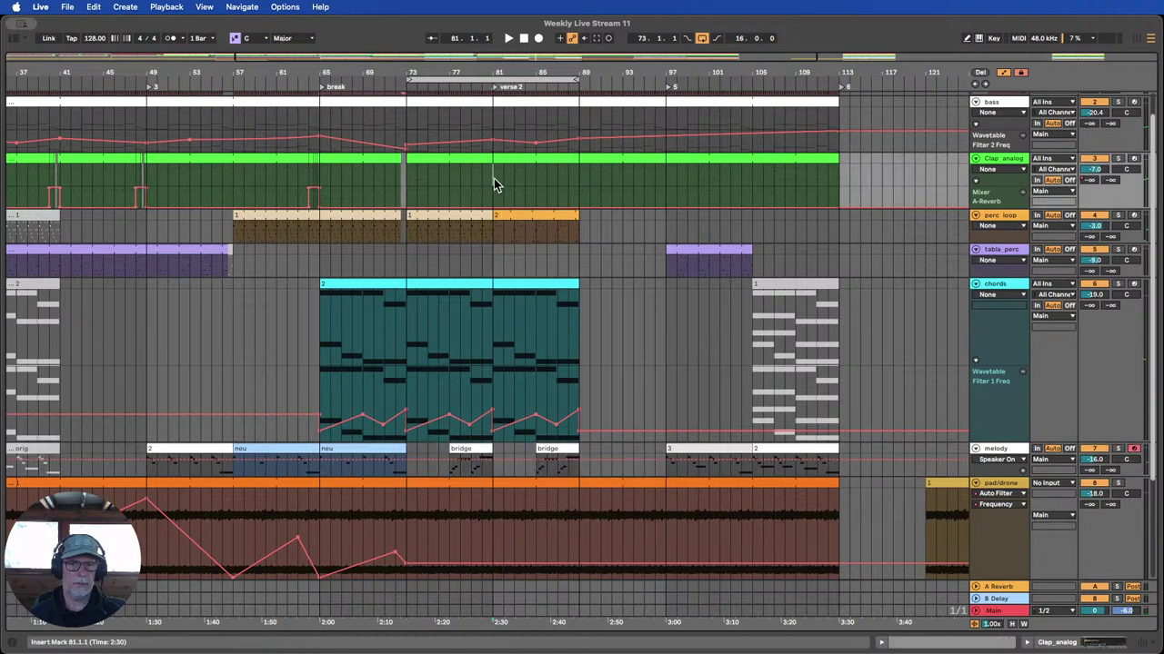
pyautogui.press('super+e')
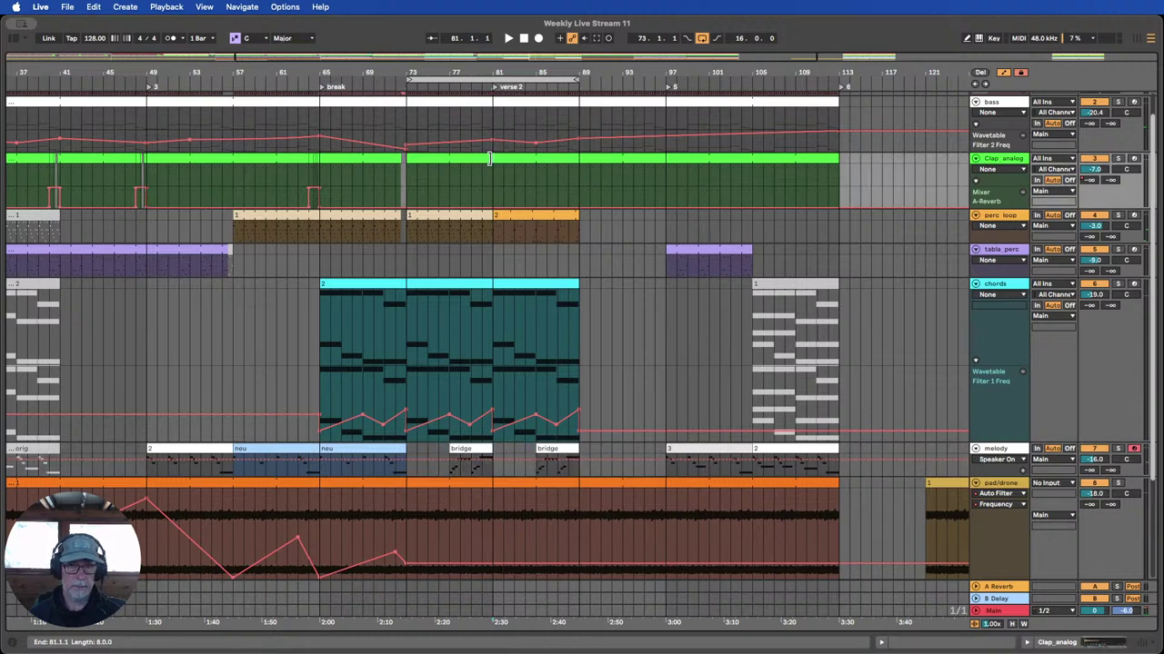
pyautogui.click(489, 159)
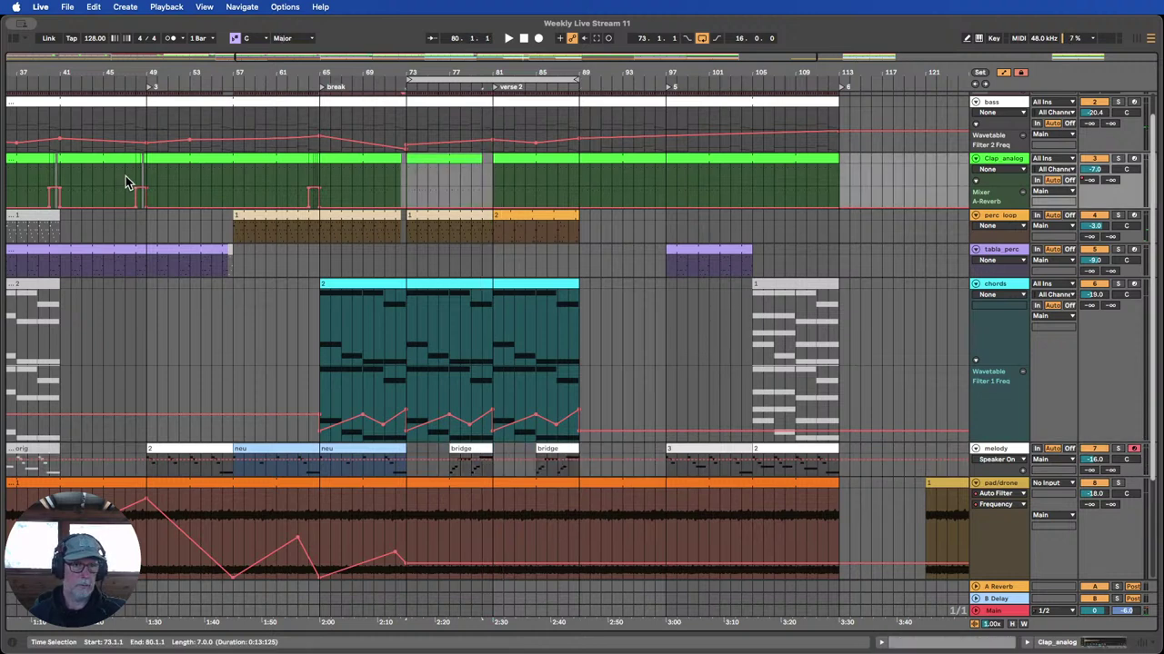
# Copy the clap's A-Reverb automation from bars 47–50 to bar 79 and its one-bar fill before bar 49 to bar 80.
pyautogui.moveTo(127, 182); pyautogui.dragTo(150, 168)
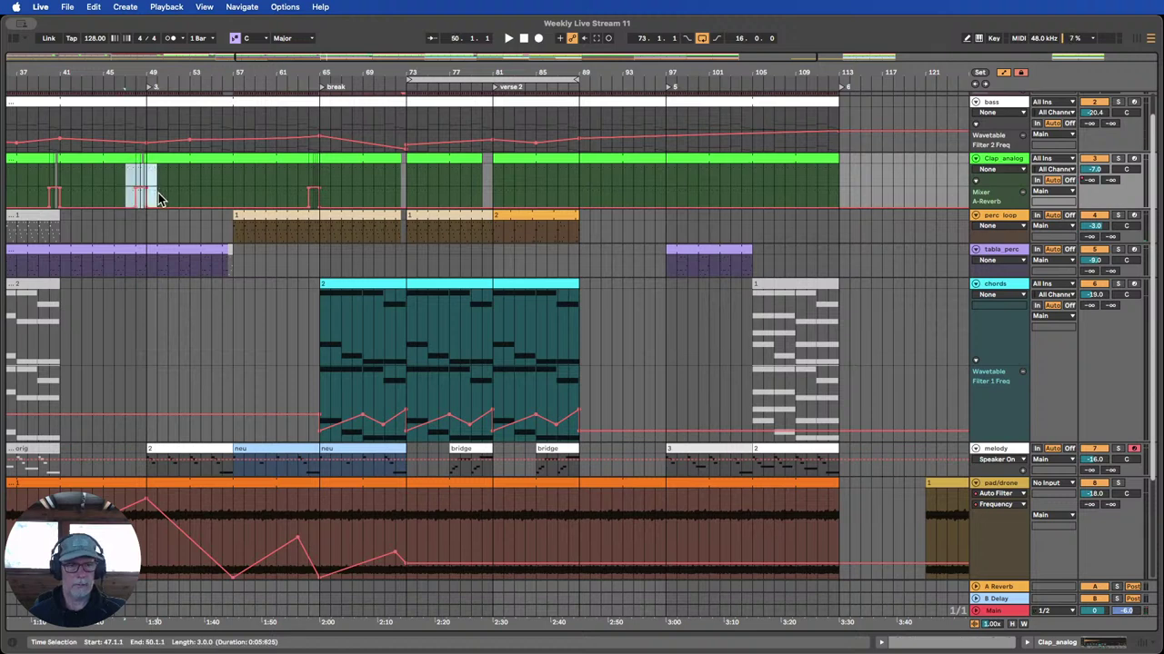
pyautogui.click(472, 170)
pyautogui.press('super+v')
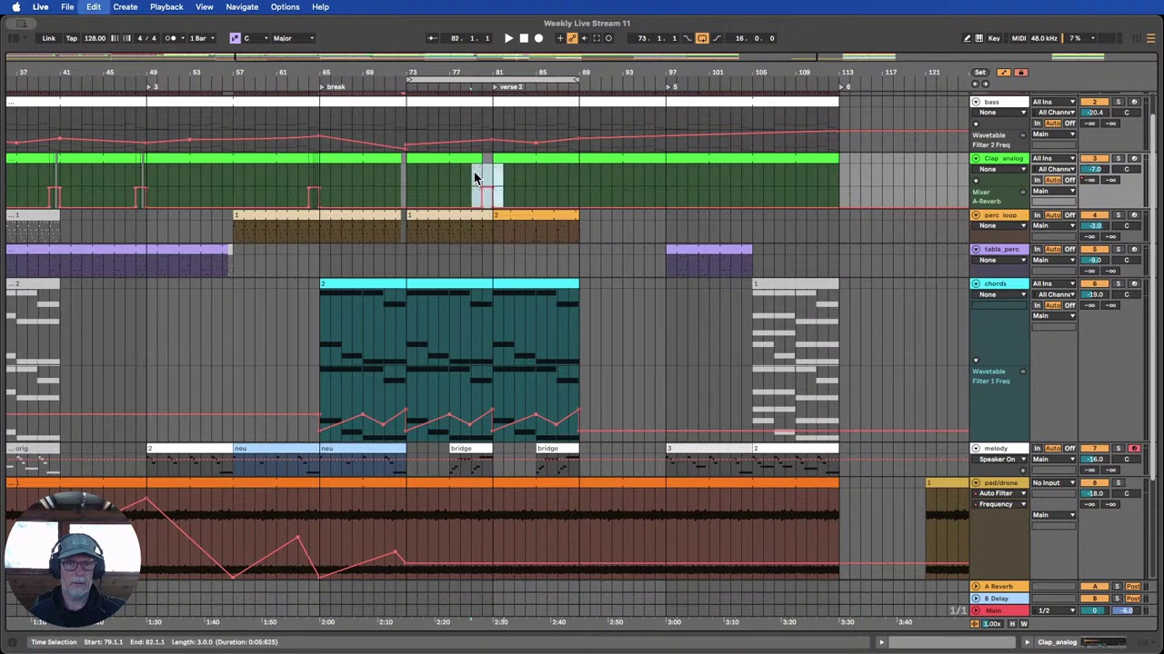
pyautogui.click(146, 155)
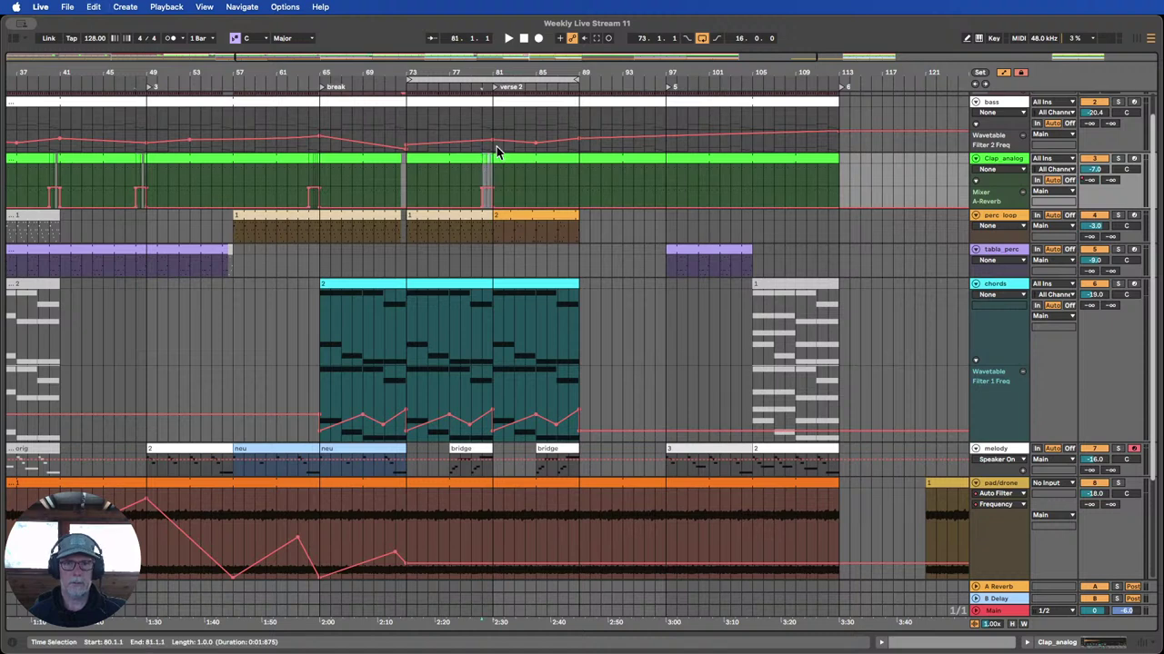
pyautogui.click(463, 87)
pyautogui.scroll(2, 515, 164)
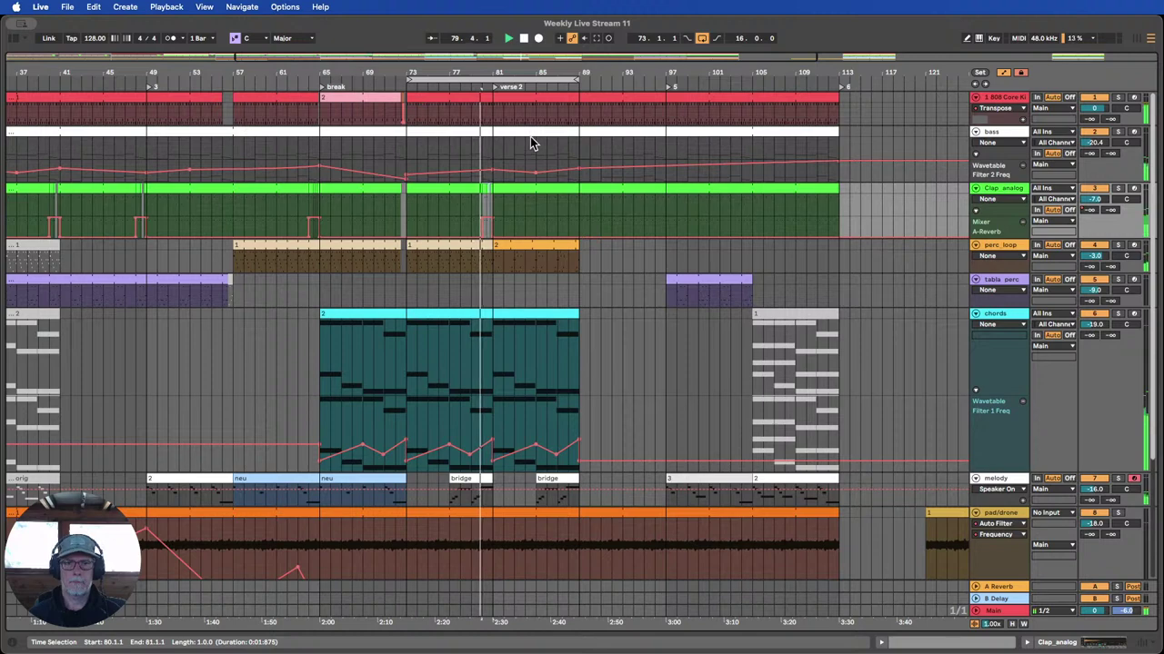
# Extend the chords in verse 2 by eight bars so they run through to bar 97.
pyautogui.moveTo(500, 71); pyautogui.dragTo(453, 71)
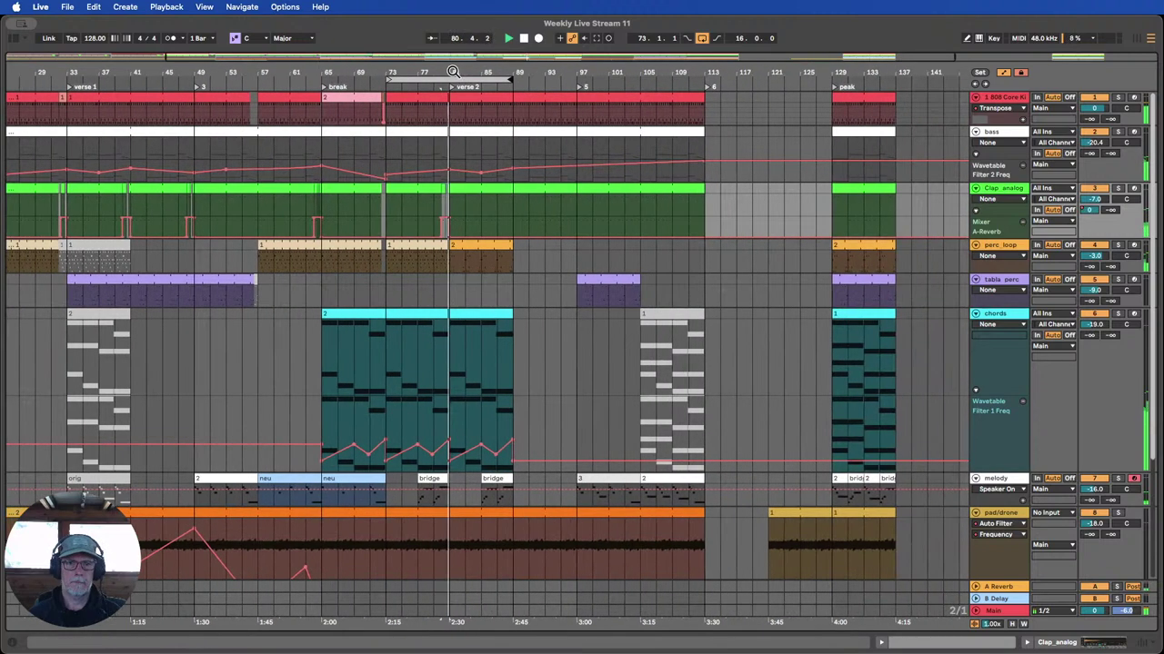
pyautogui.scroll(-2, 559, 187)
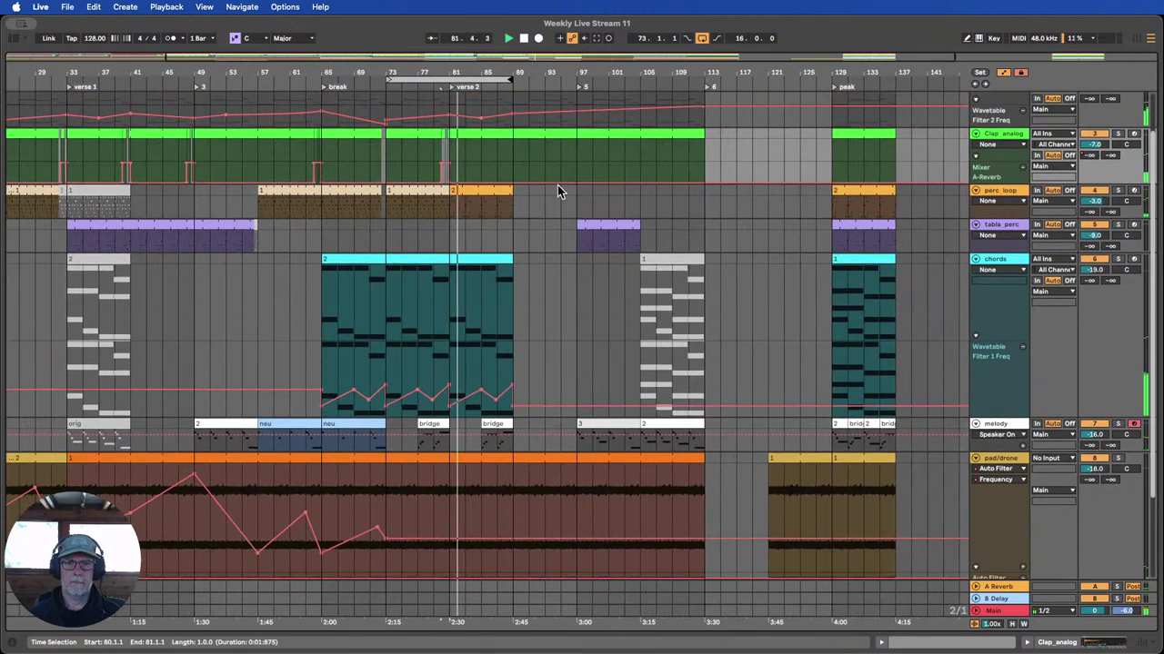
pyautogui.scroll(-2, 536, 189)
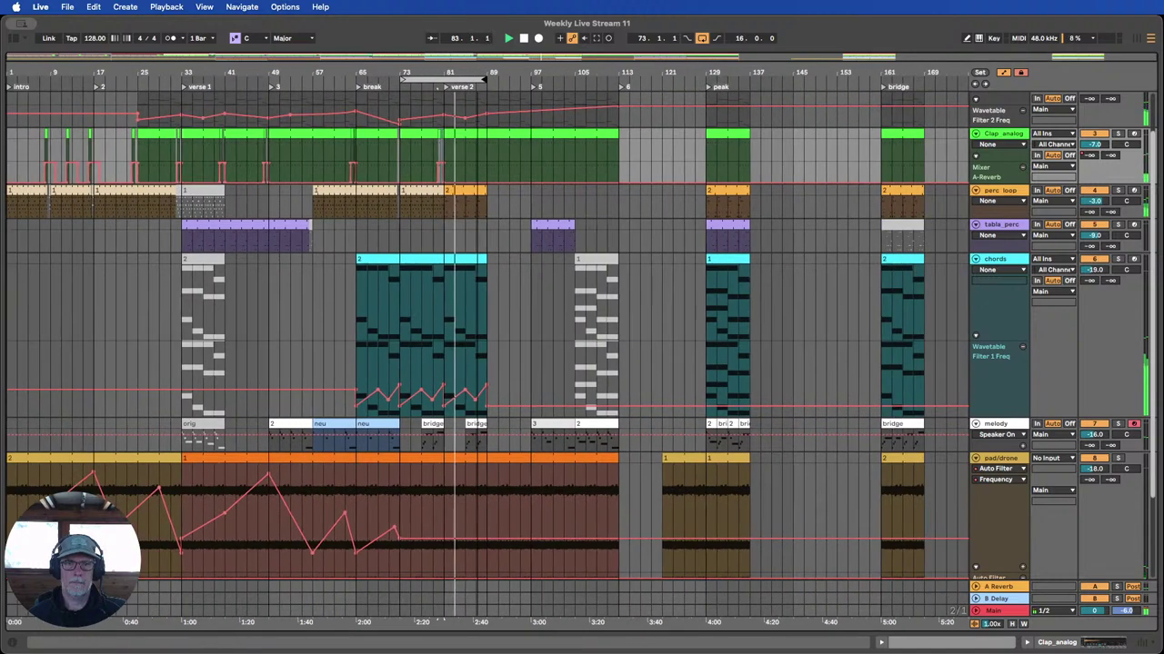
pyautogui.scroll(2, 513, 190)
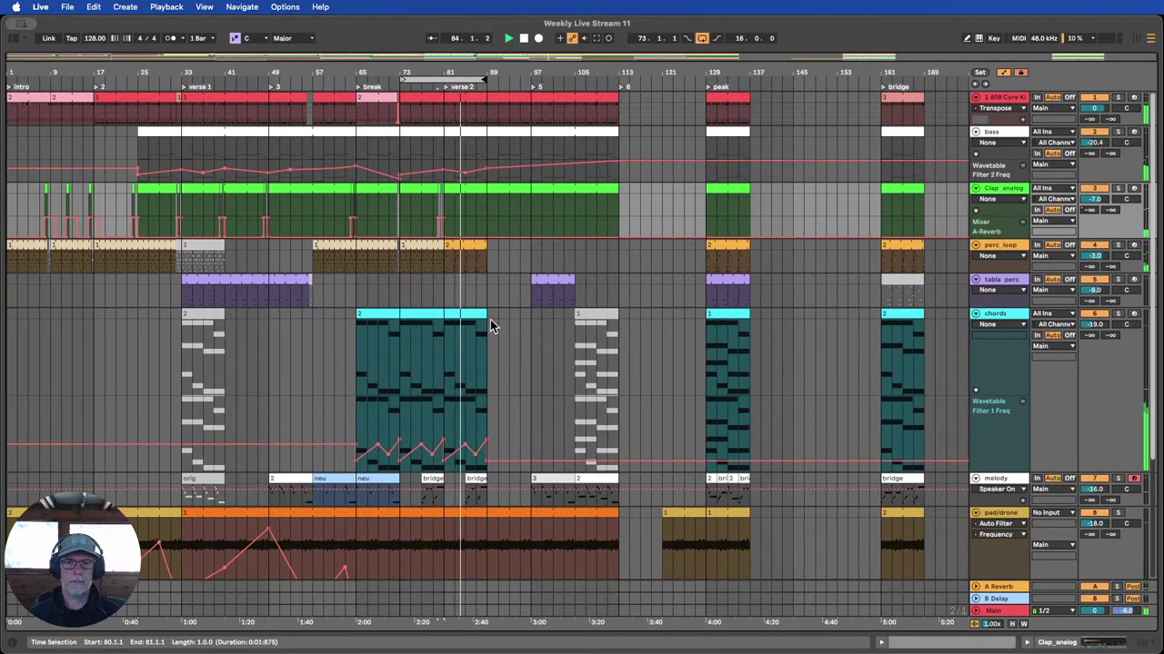
pyautogui.moveTo(482, 311); pyautogui.dragTo(531, 313)
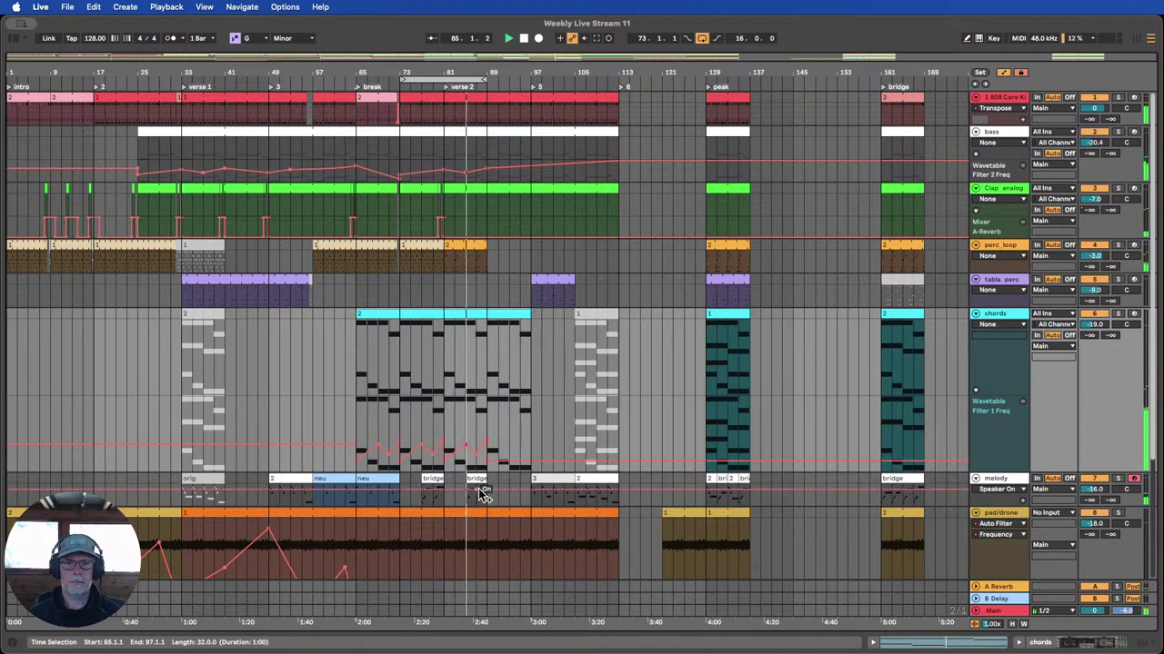
# Move melody clip 3 to bar 89 and shift the 16-bar playback loop to start at bar 81.
pyautogui.moveTo(488, 479)
pyautogui.mouseDown()
pyautogui.moveTo(520, 481)
pyautogui.moveTo(487, 482)
pyautogui.mouseUp()
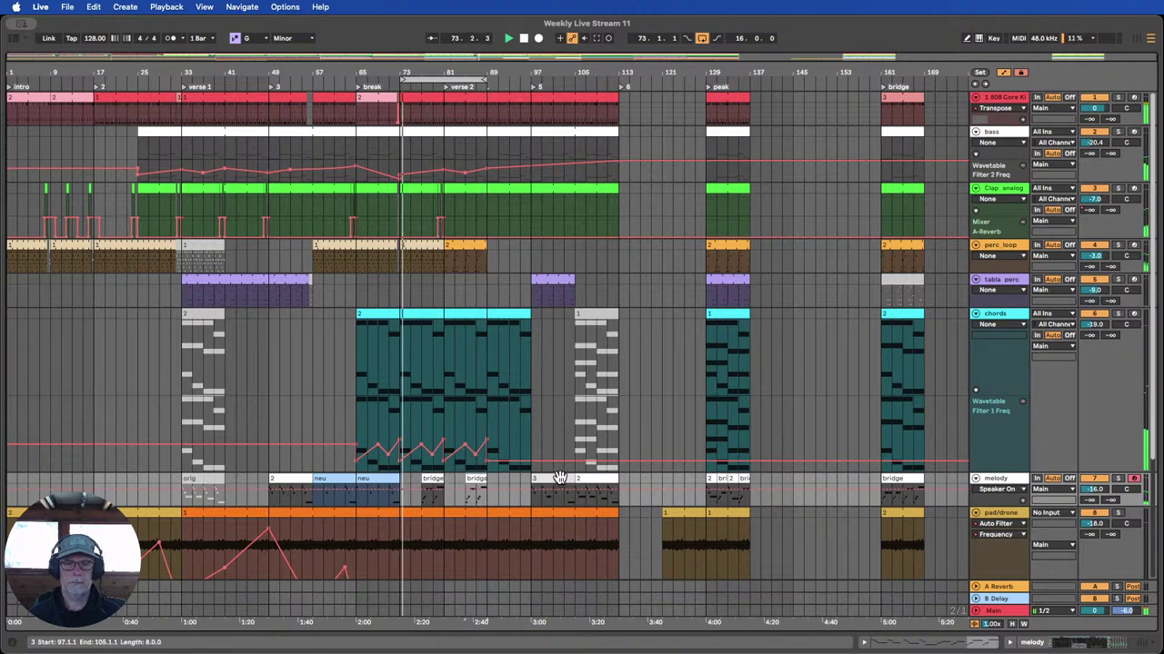
pyautogui.moveTo(560, 480); pyautogui.dragTo(518, 490)
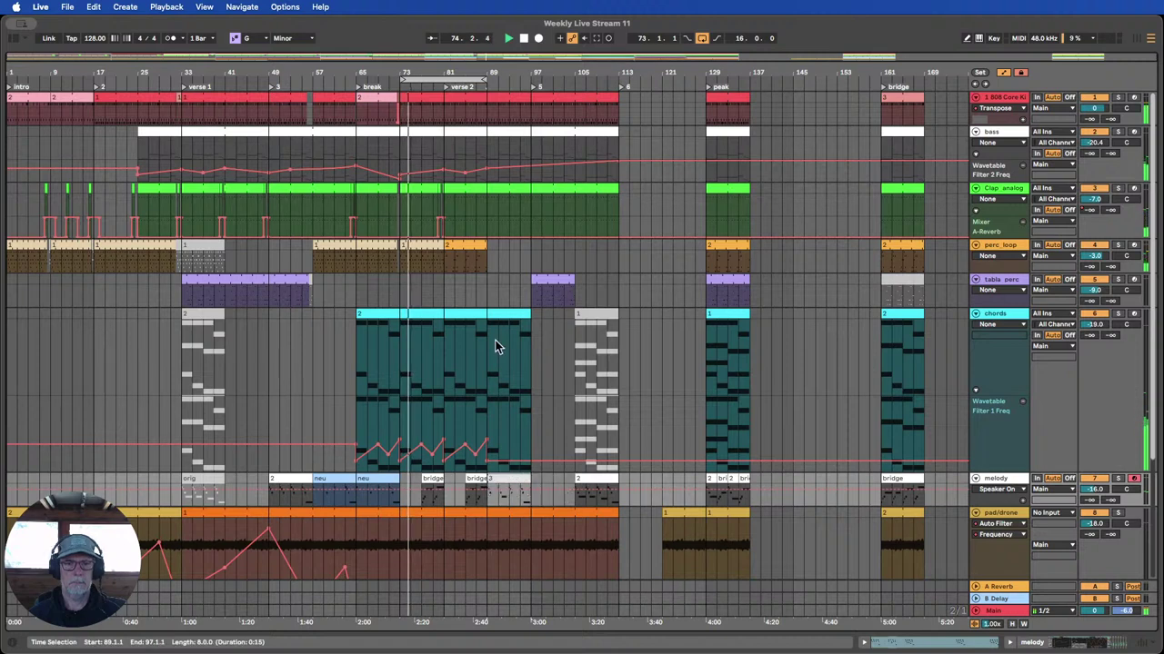
pyautogui.moveTo(491, 77); pyautogui.dragTo(514, 78)
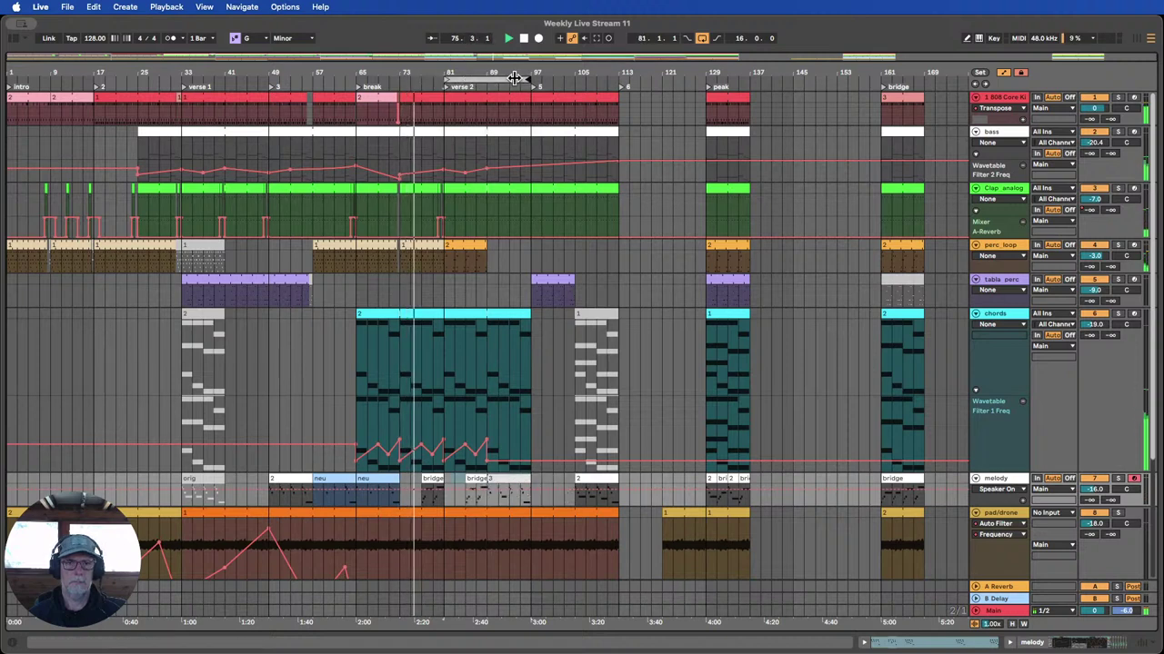
# Try swapping the verse 2 percussion, with perc_loop clip 2 at bar 97 and the tabla_perc clip at bar 81.
pyautogui.click(470, 247)
pyautogui.moveTo(470, 247); pyautogui.dragTo(558, 258)
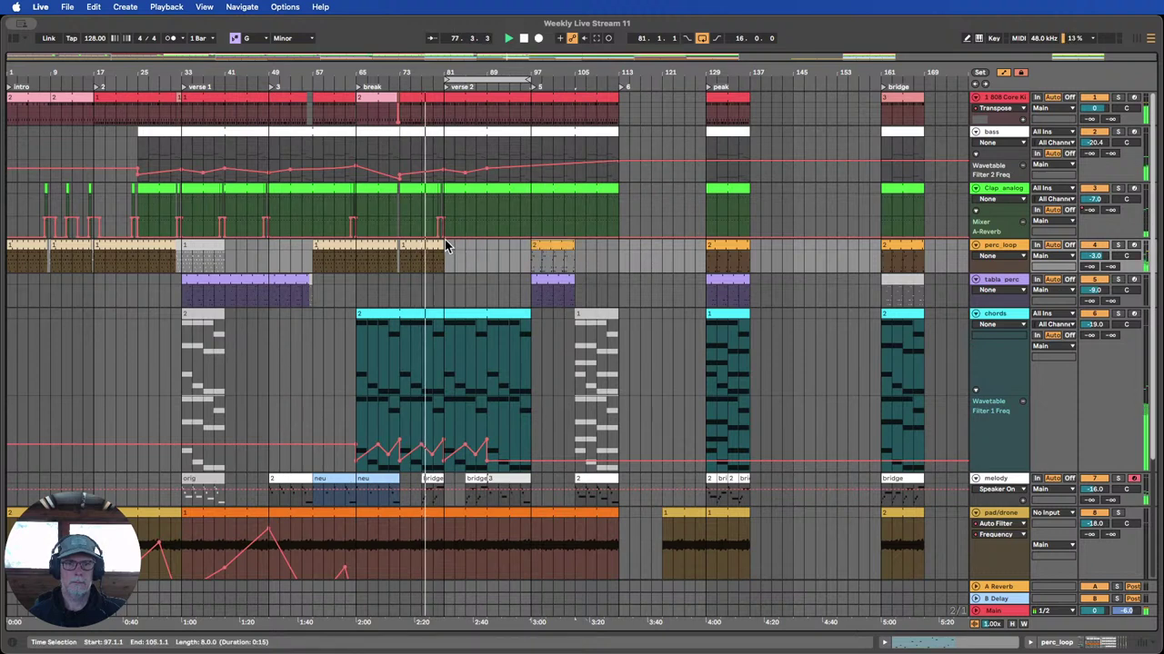
pyautogui.moveTo(443, 247); pyautogui.dragTo(512, 247)
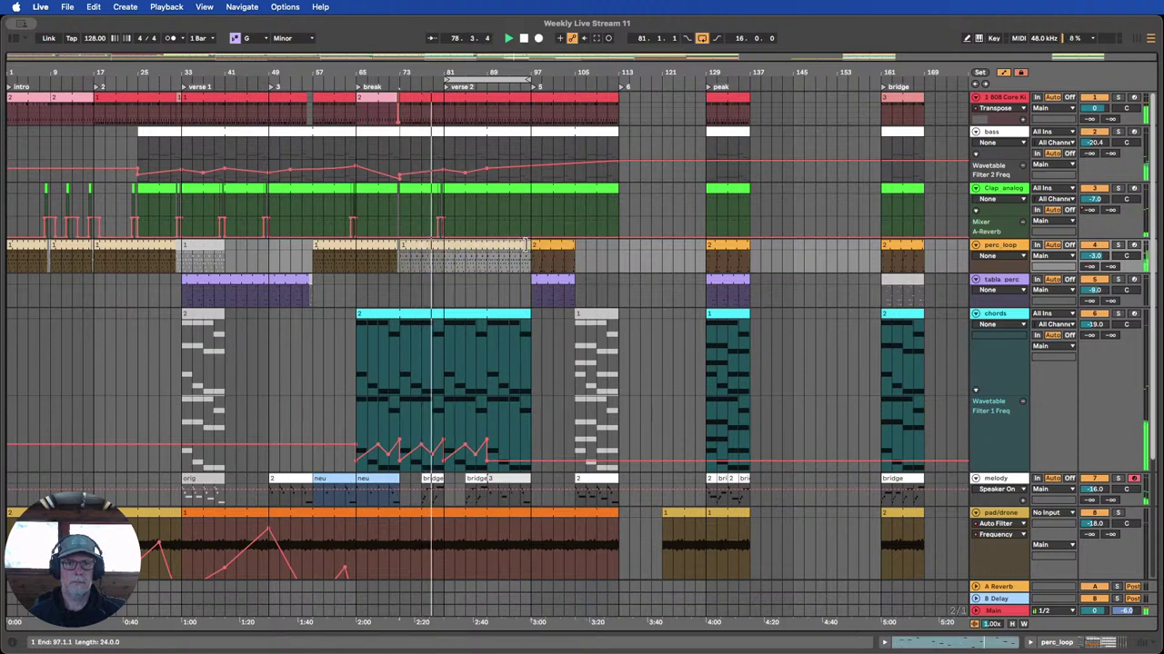
pyautogui.press('super+z')
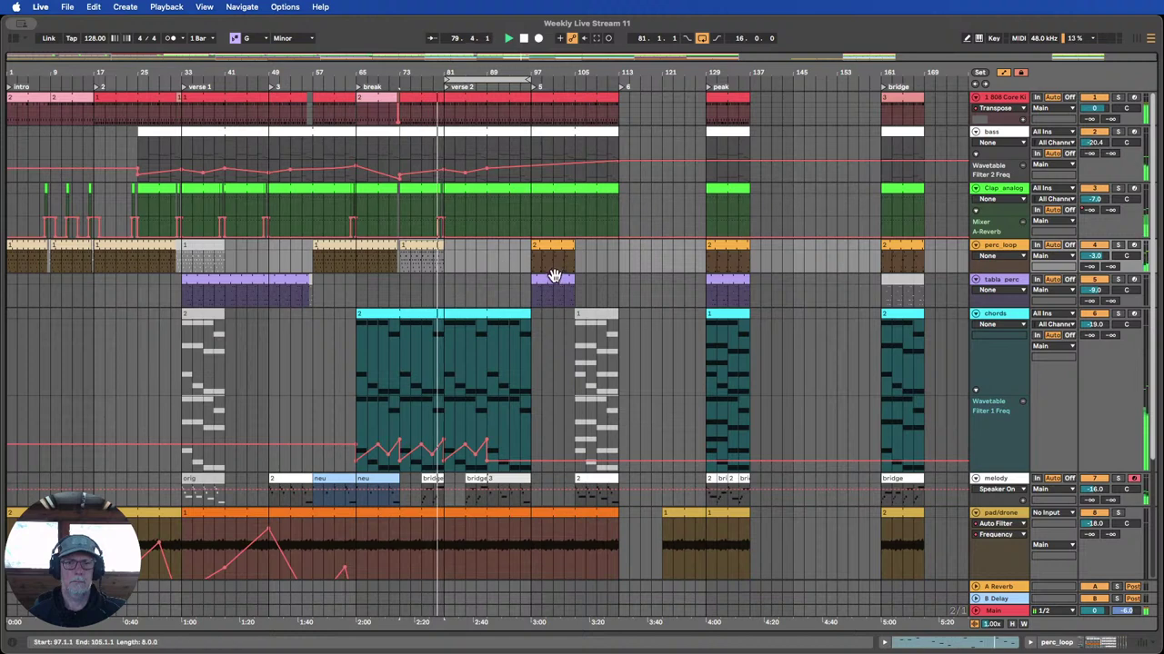
pyautogui.moveTo(554, 277); pyautogui.dragTo(470, 282)
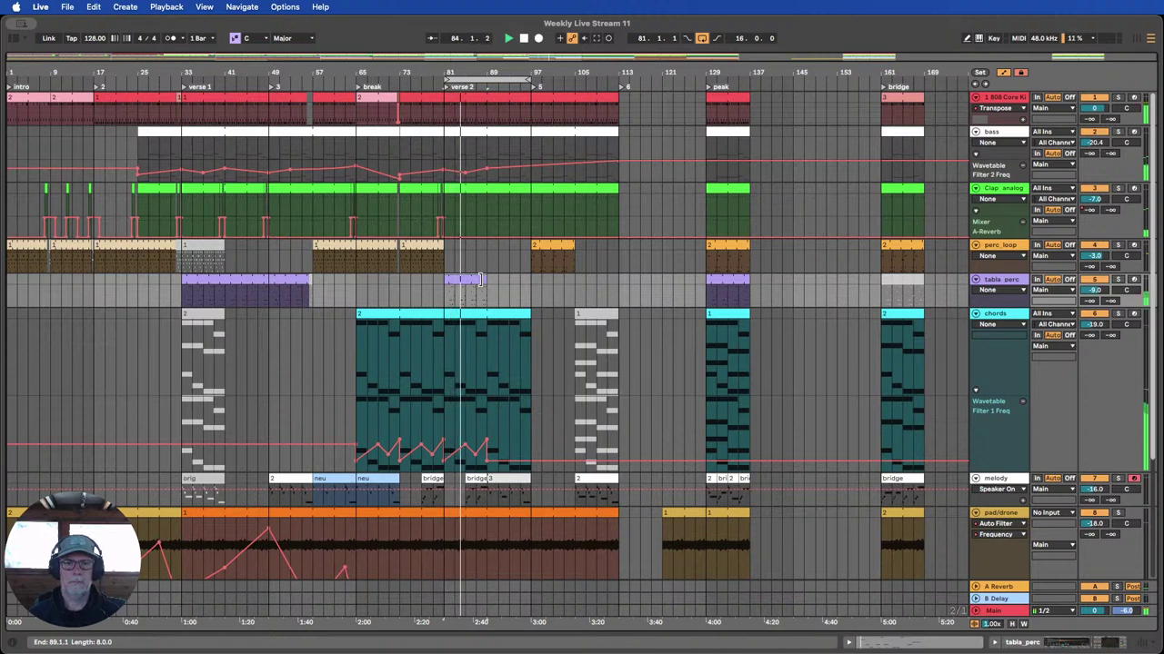
pyautogui.moveTo(453, 280); pyautogui.dragTo(541, 288)
# Place perc_loop clip 2 back at bar 81 and extend it to bar 97.
pyautogui.moveTo(547, 245)
pyautogui.mouseDown()
pyautogui.moveTo(465, 258)
pyautogui.moveTo(527, 247)
pyautogui.mouseUp()
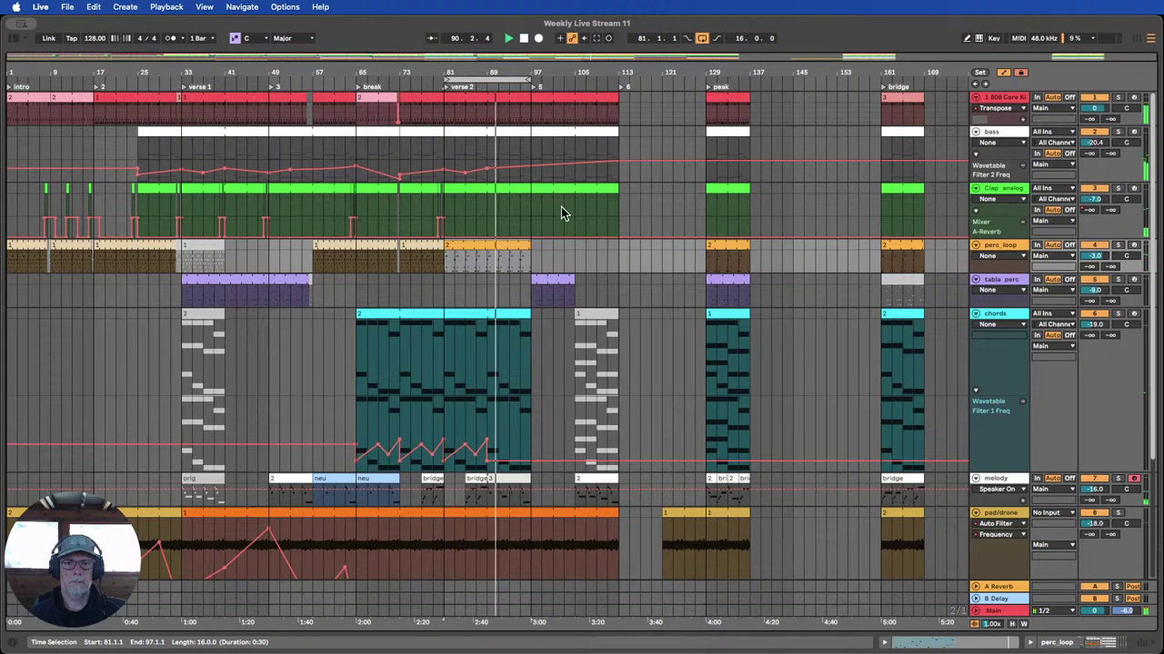
pyautogui.scroll(-2, 540, 231)
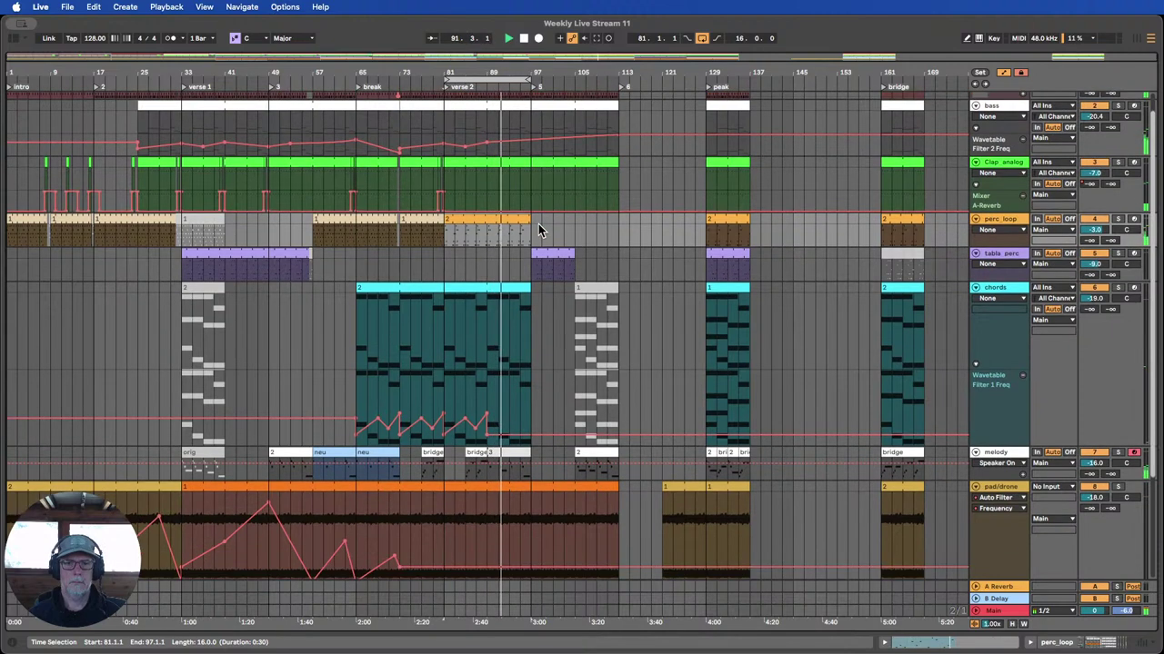
pyautogui.scroll(2, 542, 230)
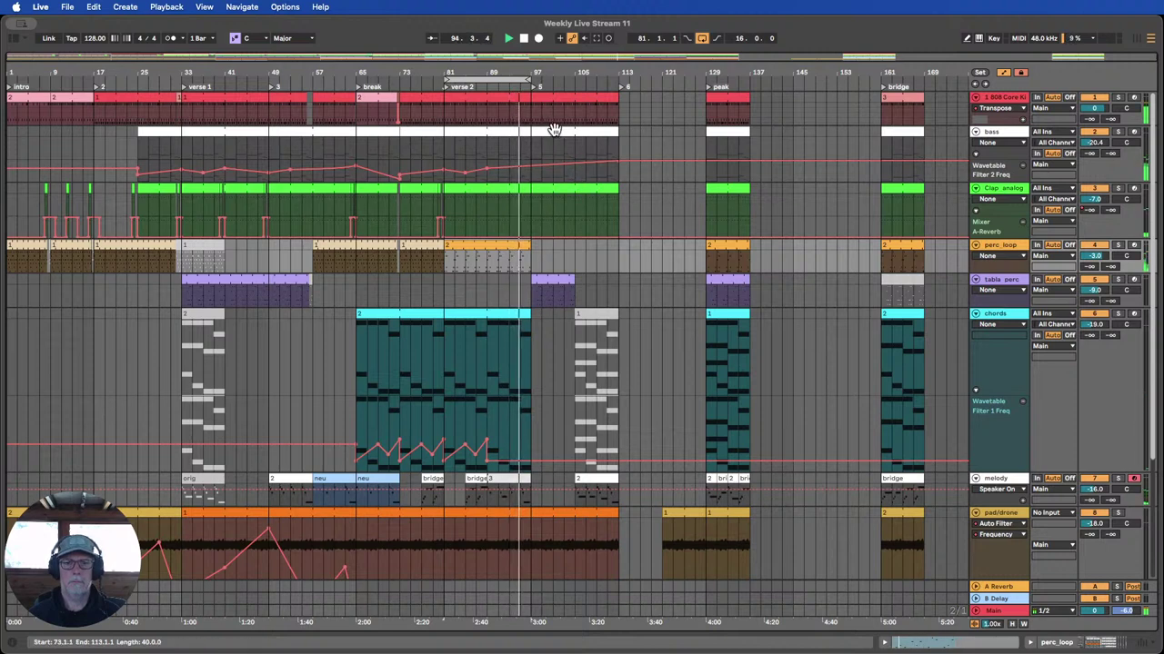
# Duplicate the chords' Wavetable filter frequency automation from bars 81–89 onto bars 89–97.
pyautogui.moveTo(445, 412); pyautogui.dragTo(488, 409)
pyautogui.press('super+d')
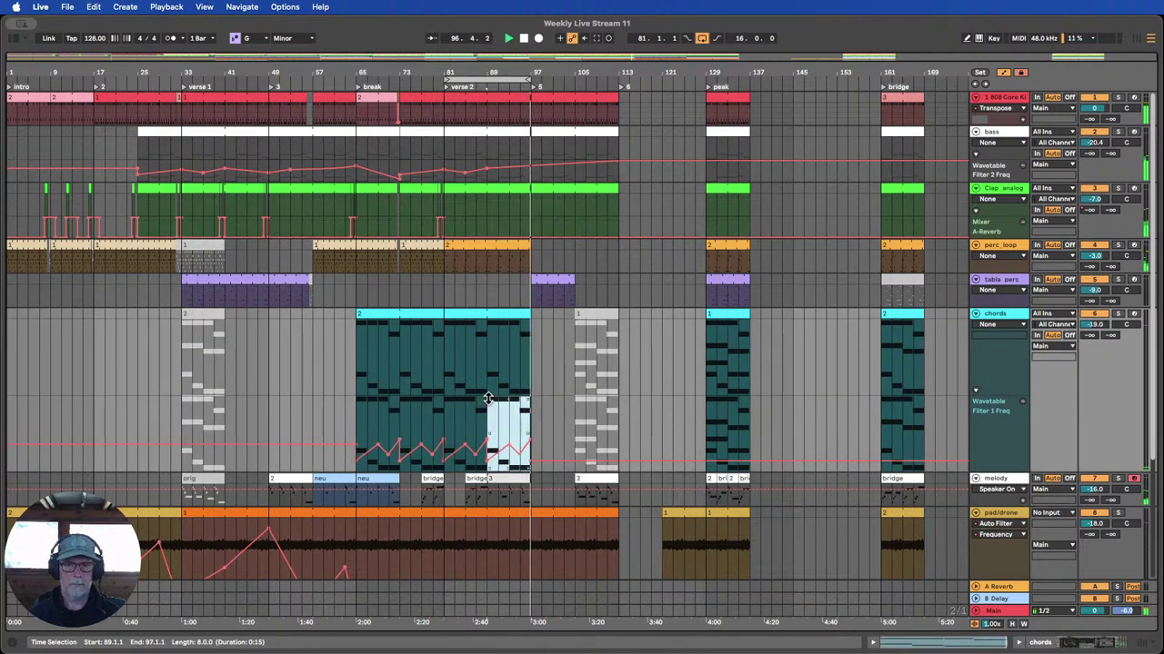
pyautogui.scroll(-2, 536, 334)
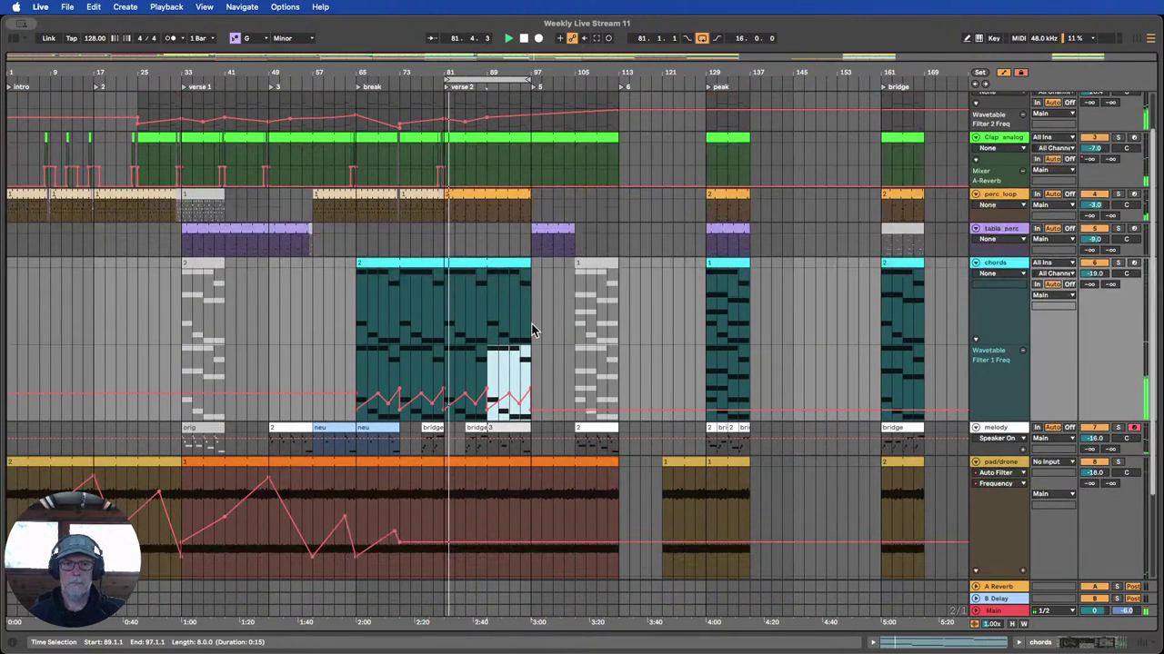
pyautogui.scroll(-1, 534, 327)
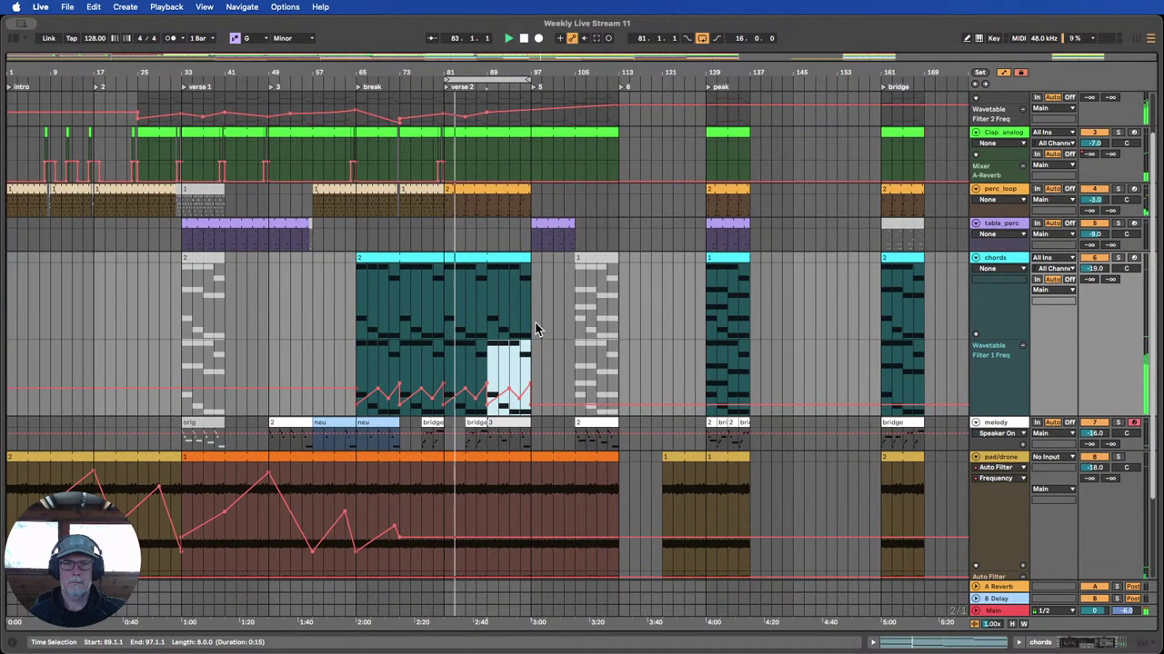
pyautogui.scroll(2, 534, 327)
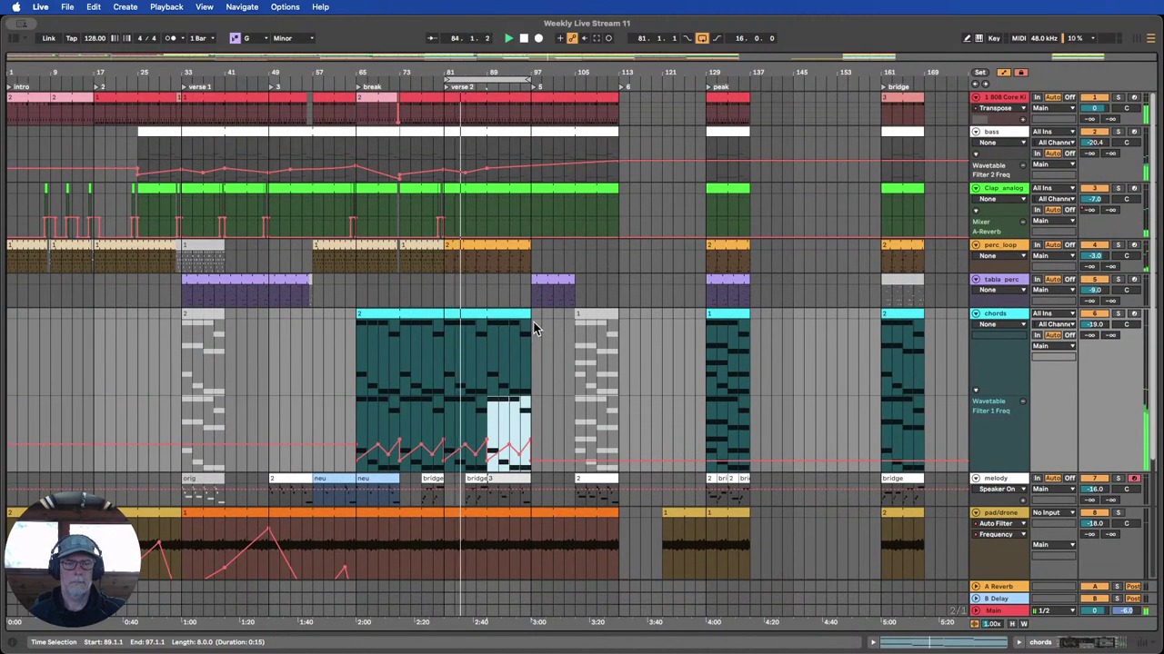
# Copy the 808 Core Kit drums around the verse 1 fill, bars 29–37, to bars 93–101.
pyautogui.moveTo(165, 114); pyautogui.dragTo(205, 116)
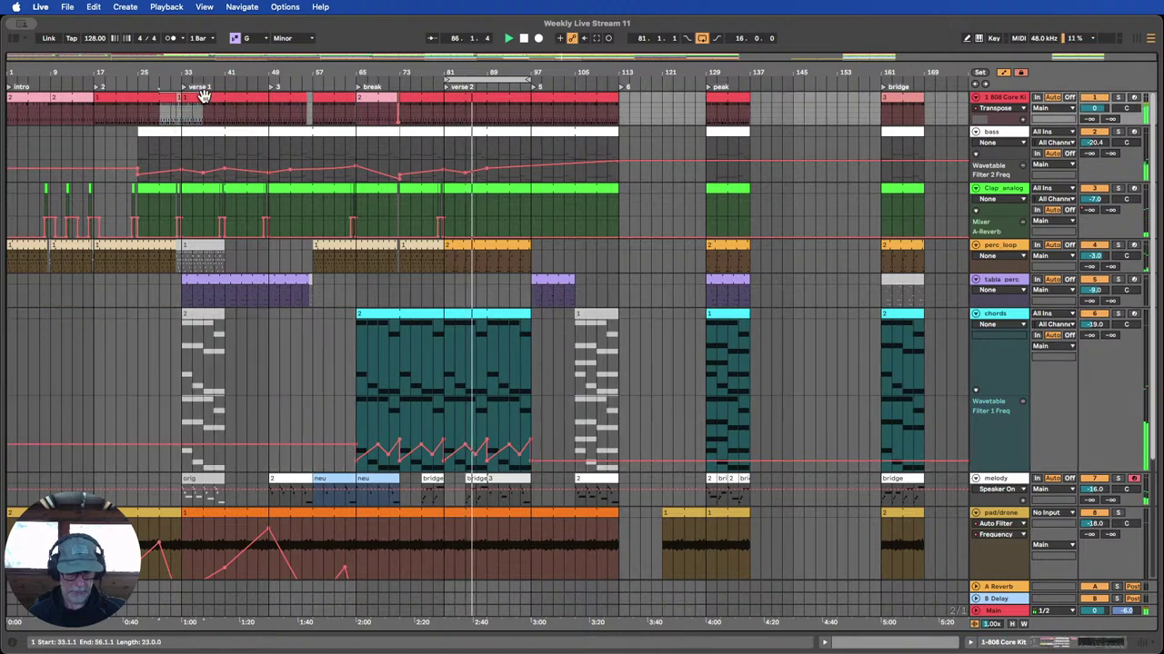
pyautogui.click(511, 115)
pyautogui.moveTo(512, 115); pyautogui.dragTo(551, 114)
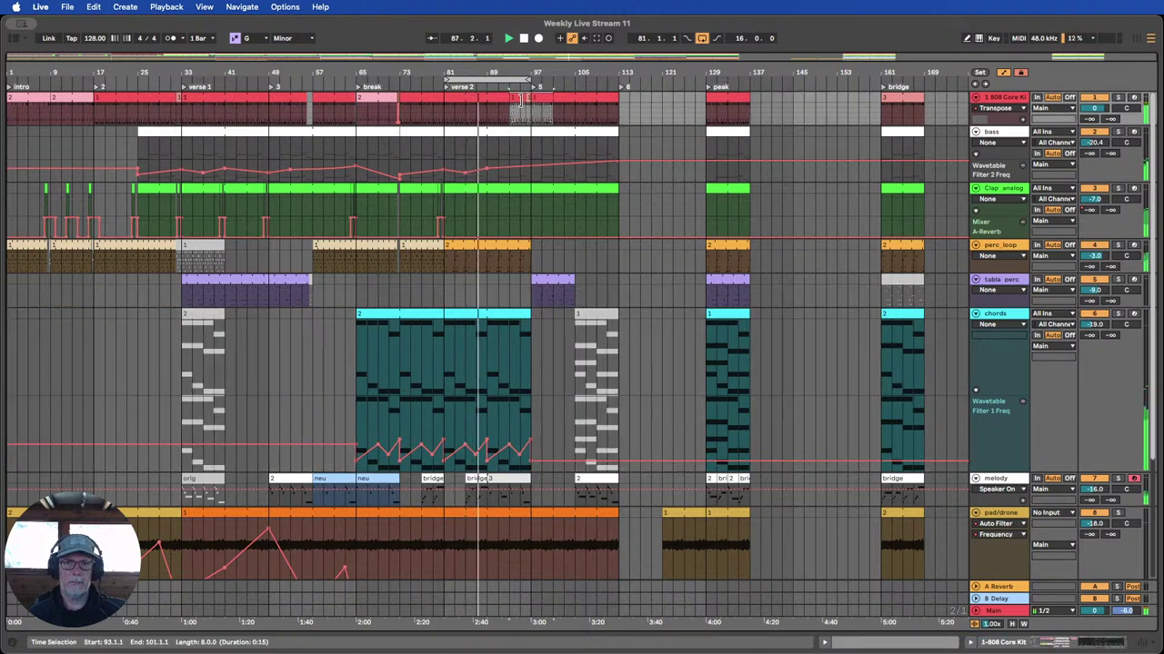
pyautogui.moveTo(524, 73); pyautogui.dragTo(550, 82)
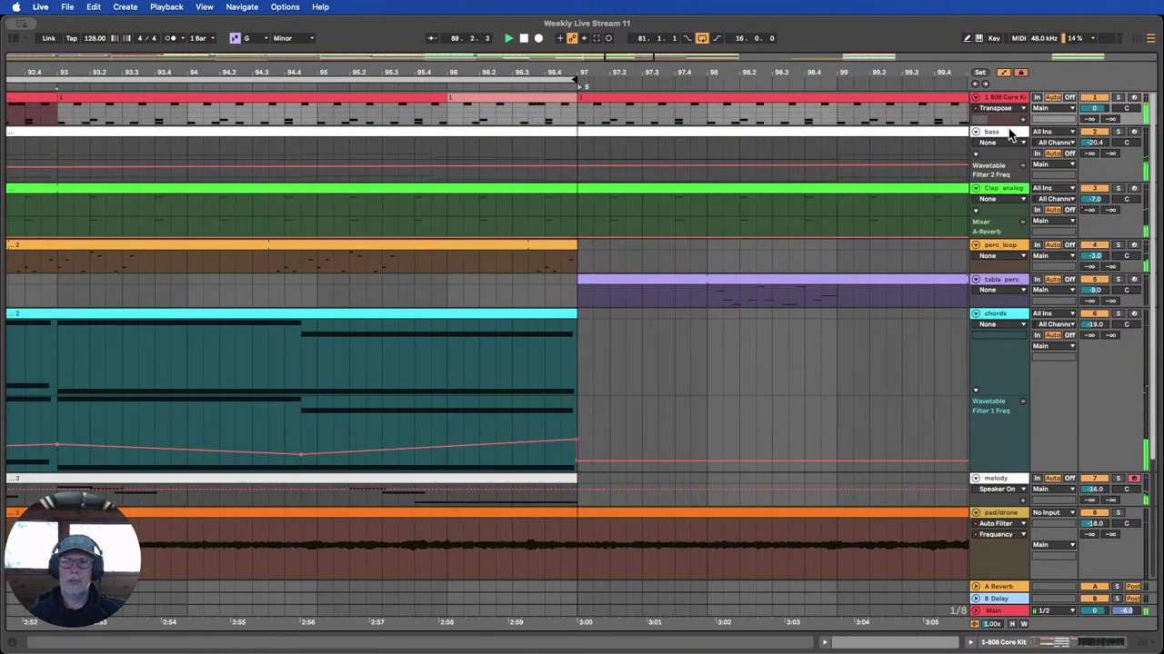
# Enlarge the 808 Core Kit track's lane and look through its list of automatable devices.
pyautogui.moveTo(984, 121); pyautogui.dragTo(984, 245)
pyautogui.moveTo(555, 66); pyautogui.dragTo(629, 60)
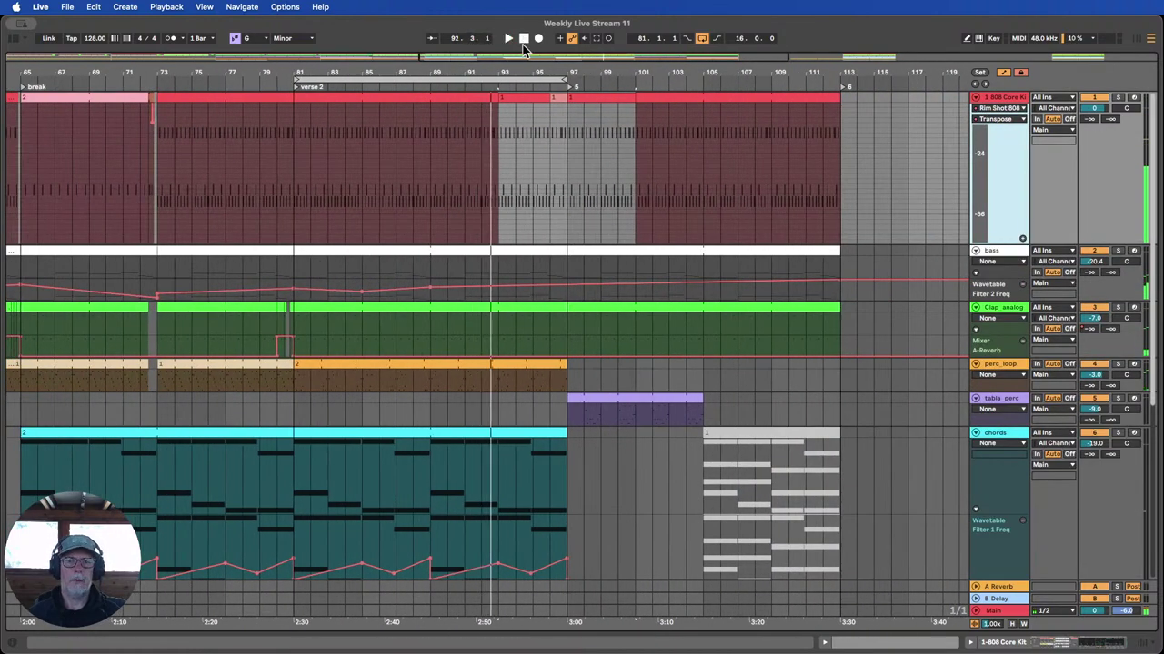
pyautogui.moveTo(541, 74); pyautogui.dragTo(718, 51)
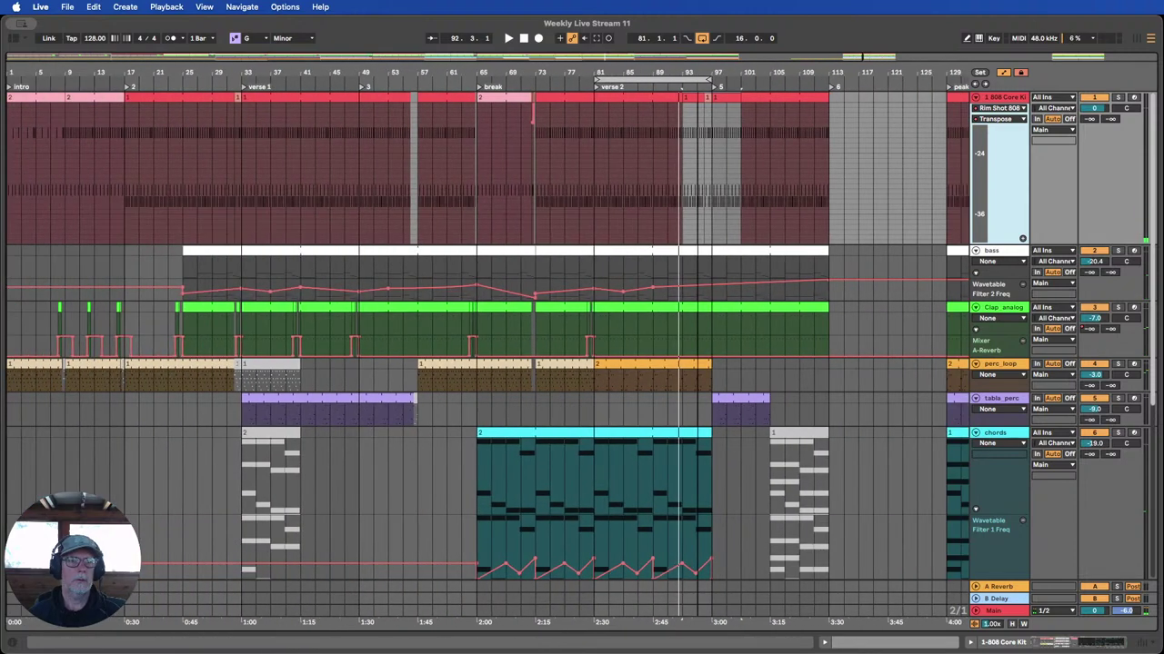
pyautogui.click(1009, 108)
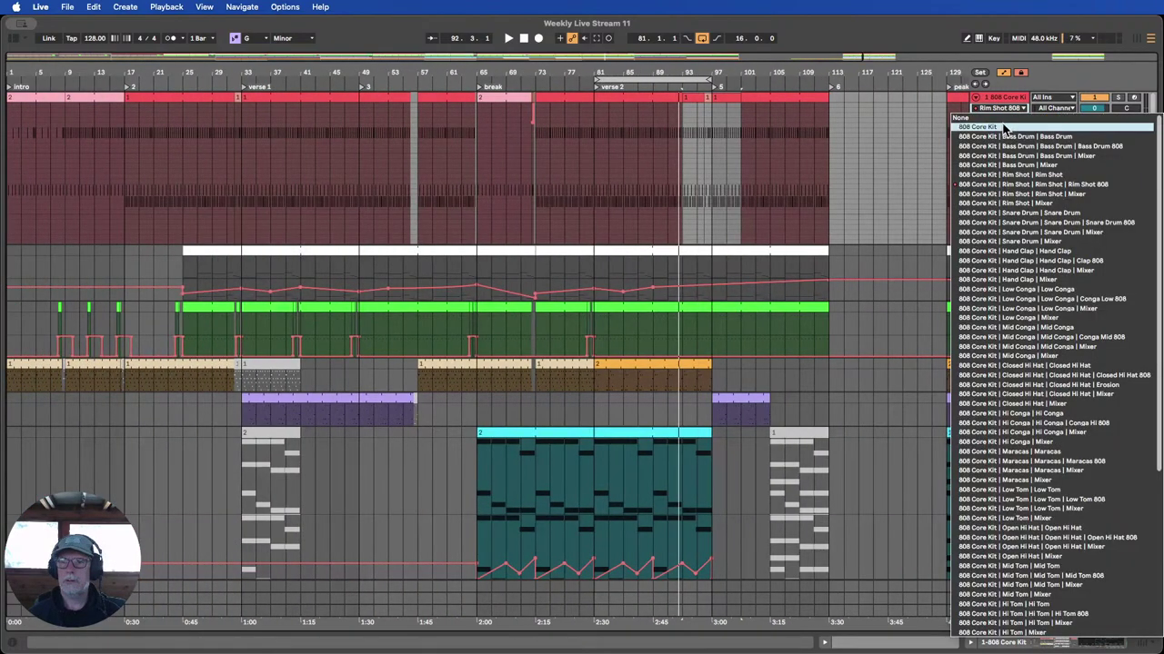
pyautogui.scroll(-8, 1004, 198)
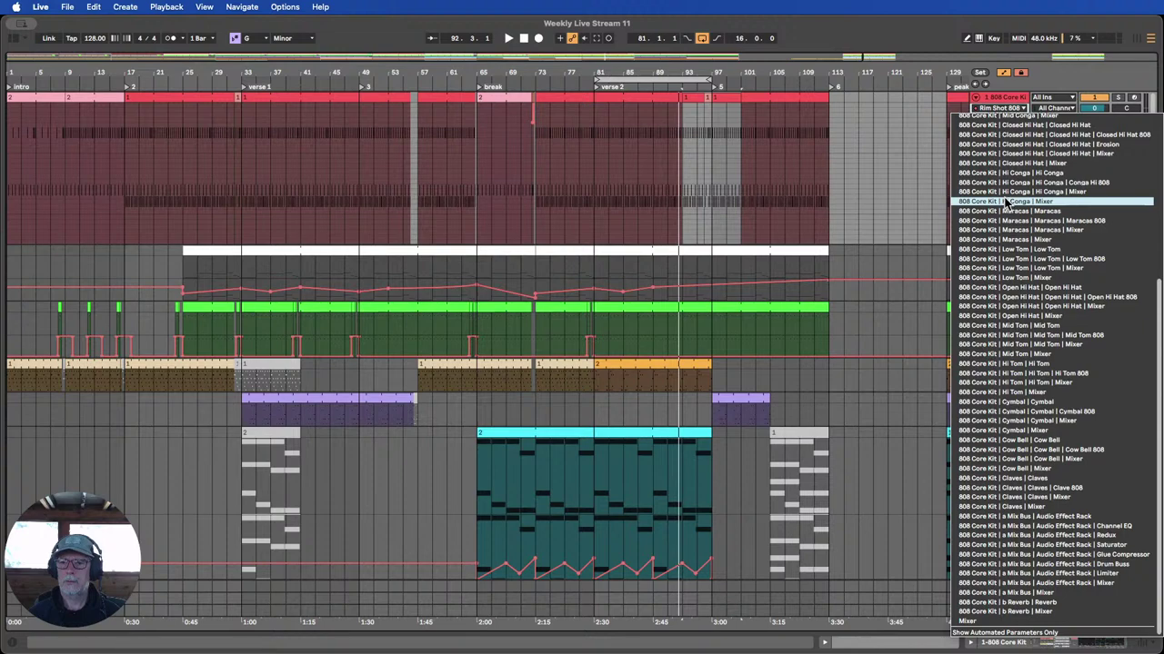
pyautogui.click(952, 116)
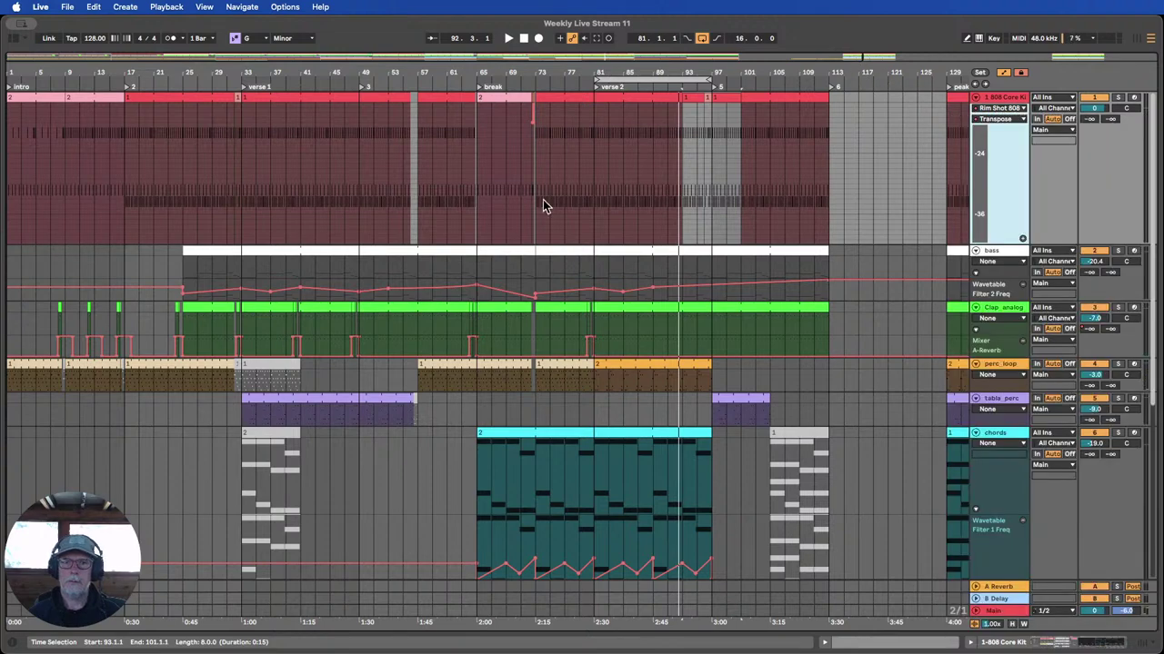
# Inspect the notes of the one-bar drum clip at bar 32, just before verse 1.
pyautogui.moveTo(233, 75); pyautogui.dragTo(233, 182)
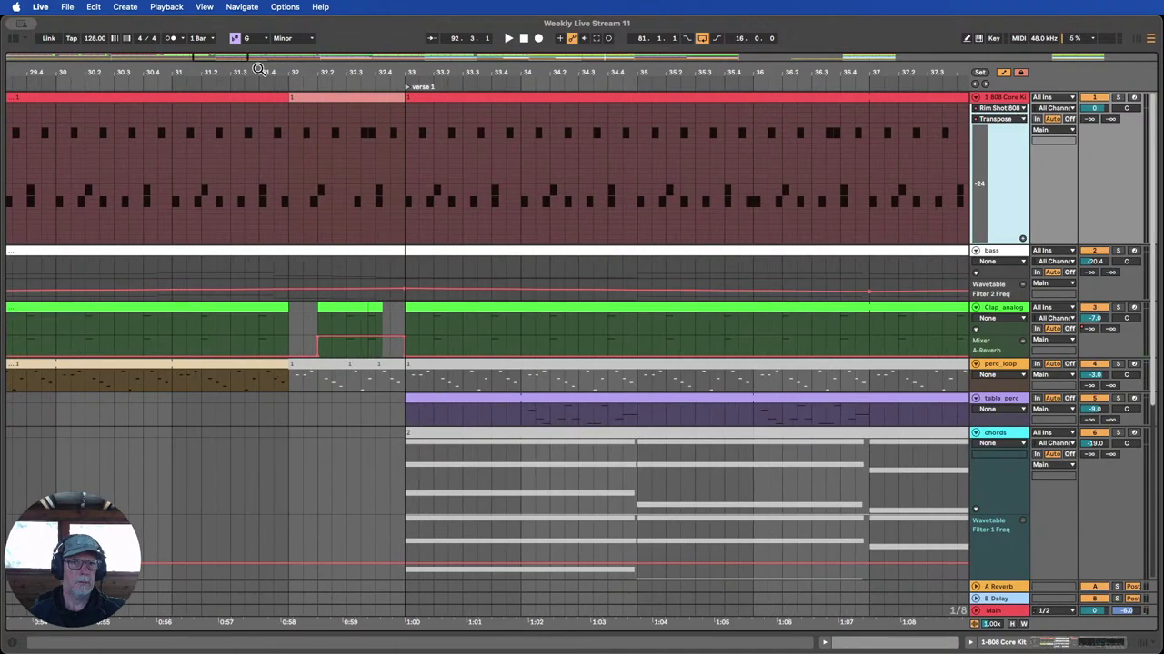
pyautogui.doubleClick(342, 98)
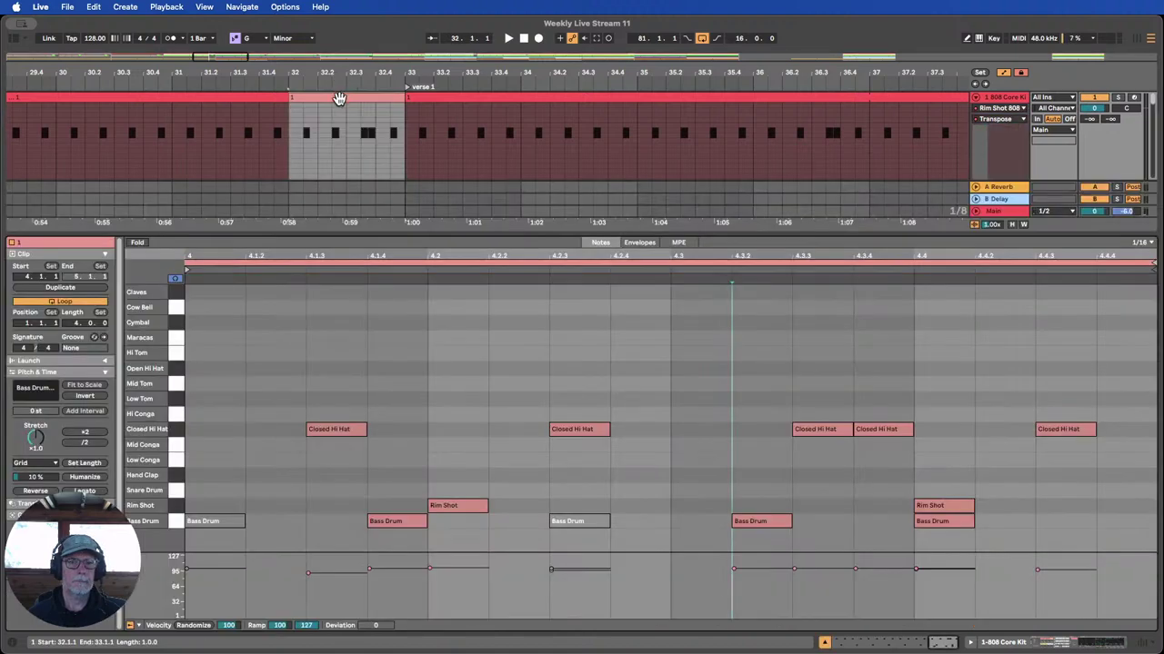
pyautogui.click(824, 643)
# Examine the drum pattern's transition into the break, selecting bars 64.3 to 65.3.
pyautogui.moveTo(768, 69); pyautogui.dragTo(330, 27)
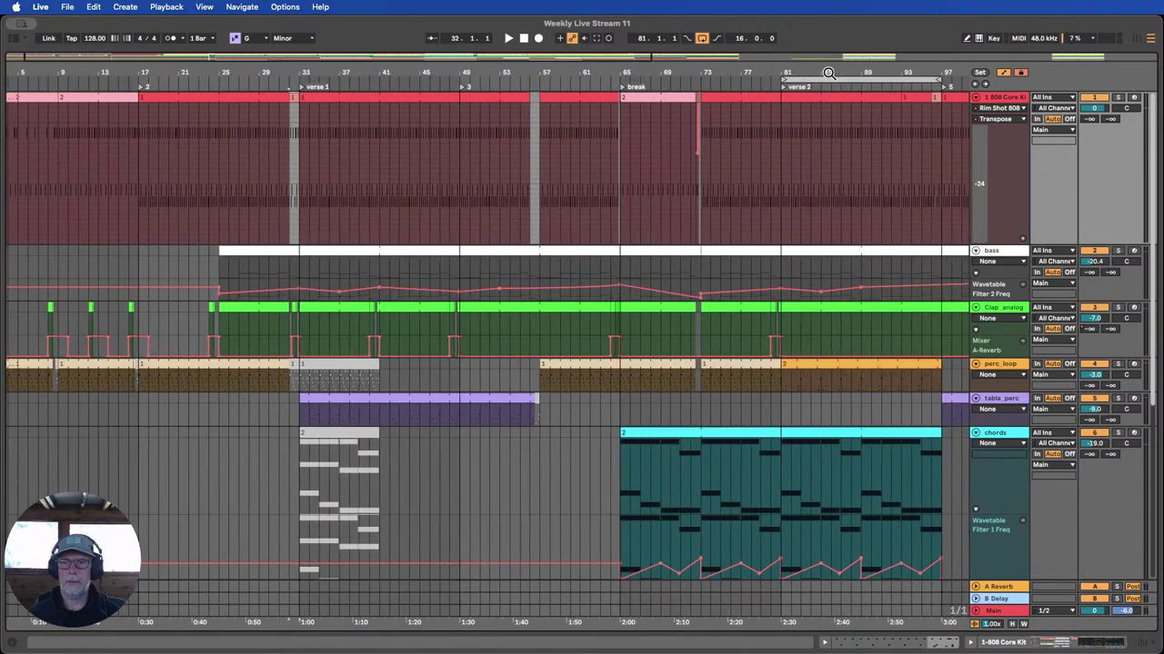
pyautogui.moveTo(828, 73); pyautogui.dragTo(825, 64)
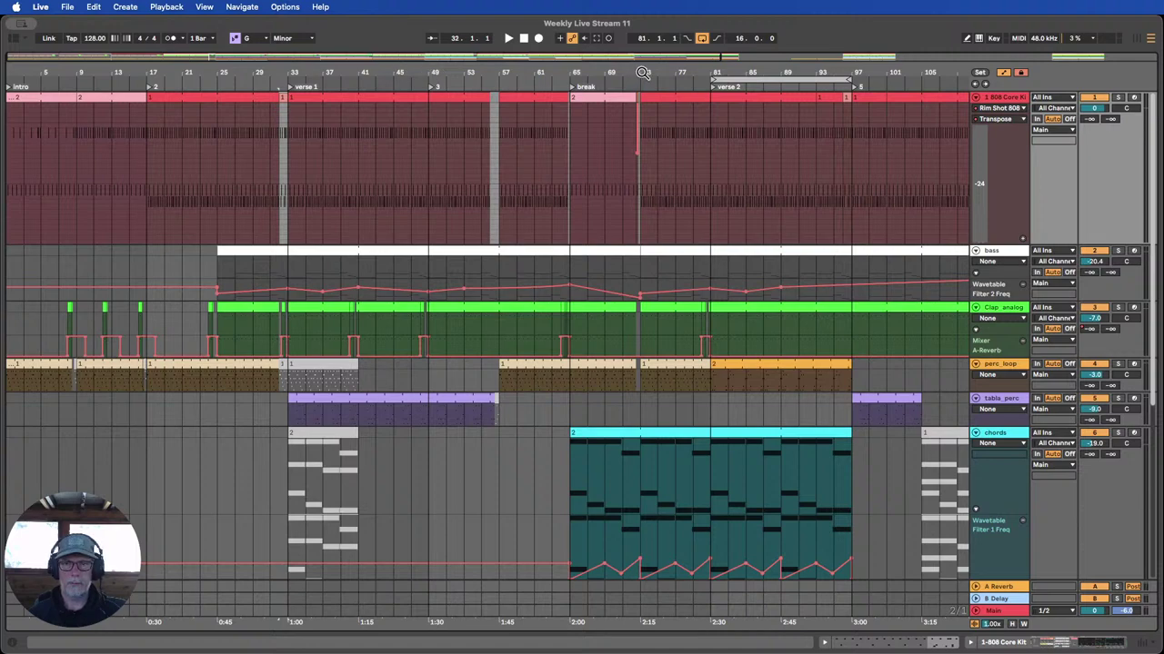
pyautogui.moveTo(642, 73); pyautogui.dragTo(628, 128)
pyautogui.moveTo(613, 77); pyautogui.dragTo(611, 50)
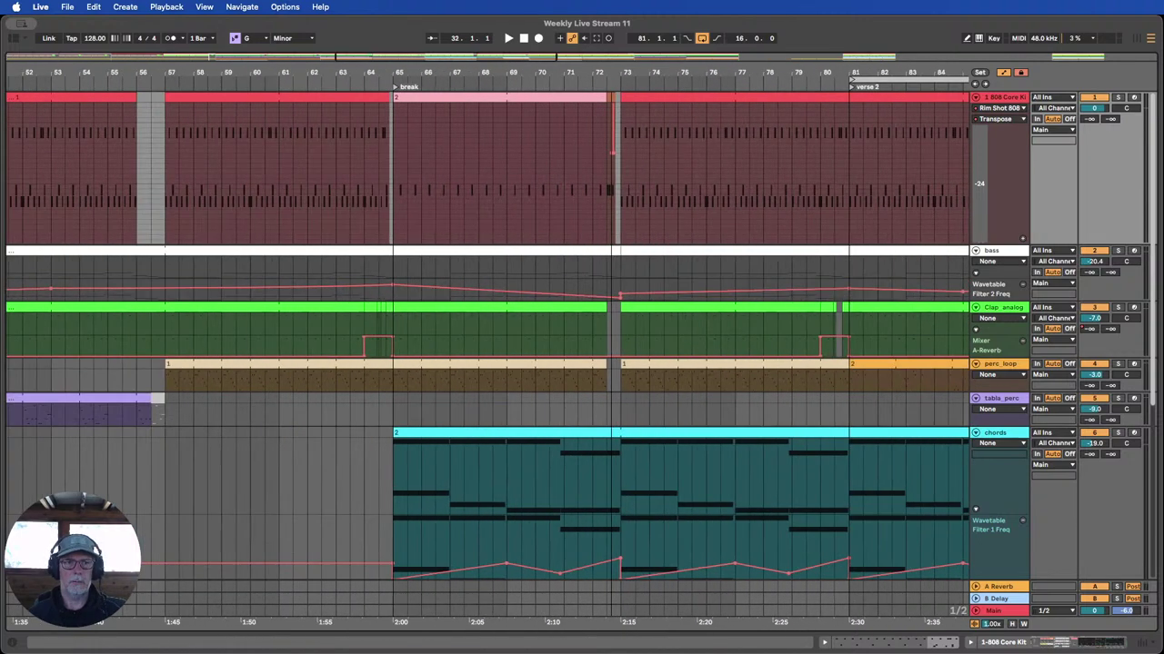
pyautogui.moveTo(389, 130); pyautogui.dragTo(404, 136)
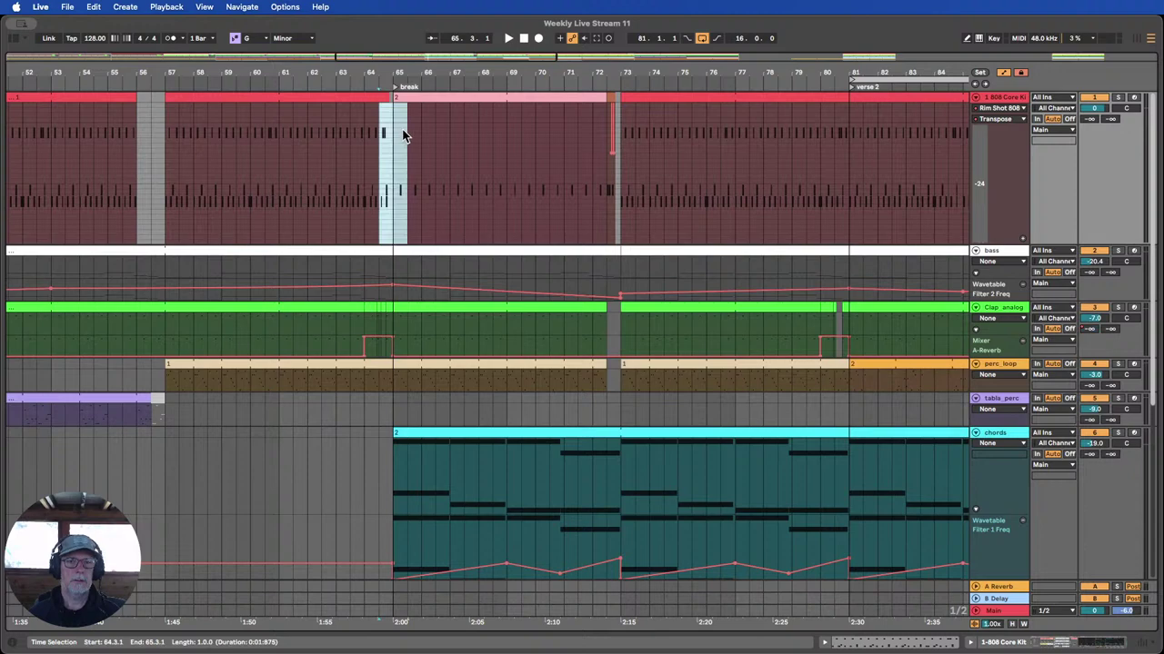
# Play verse 2 from around bar 91 to check the drum fill leading into bar 97 against the other tracks.
pyautogui.moveTo(406, 67); pyautogui.dragTo(611, 71)
pyautogui.moveTo(527, 73); pyautogui.dragTo(469, 95)
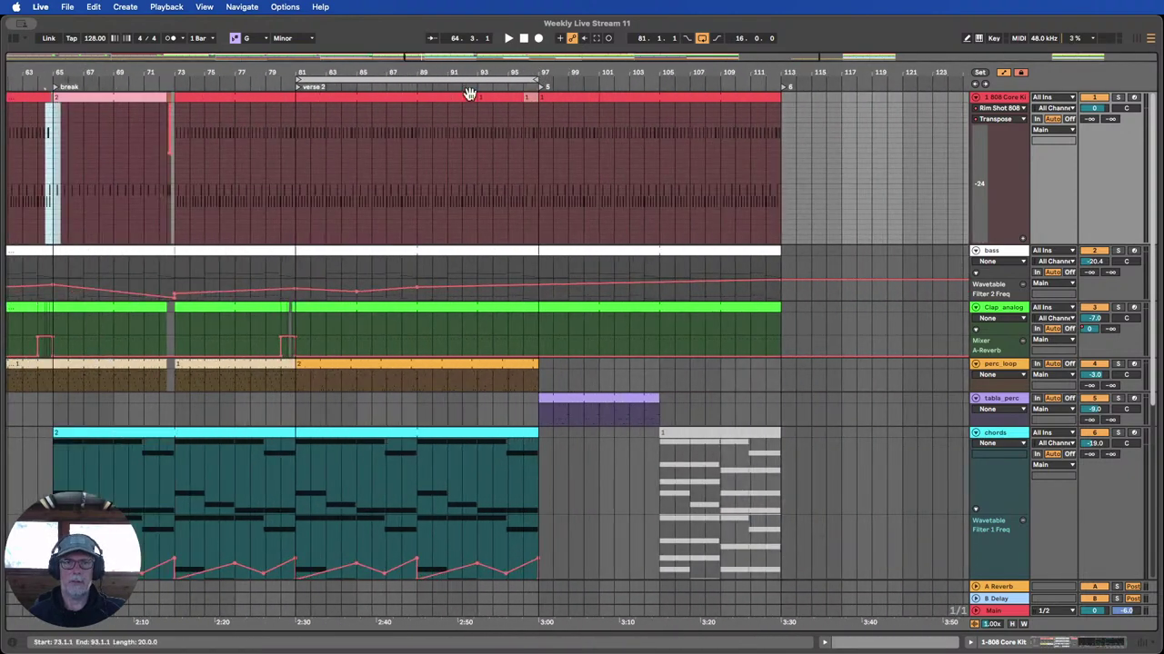
pyautogui.click(455, 84)
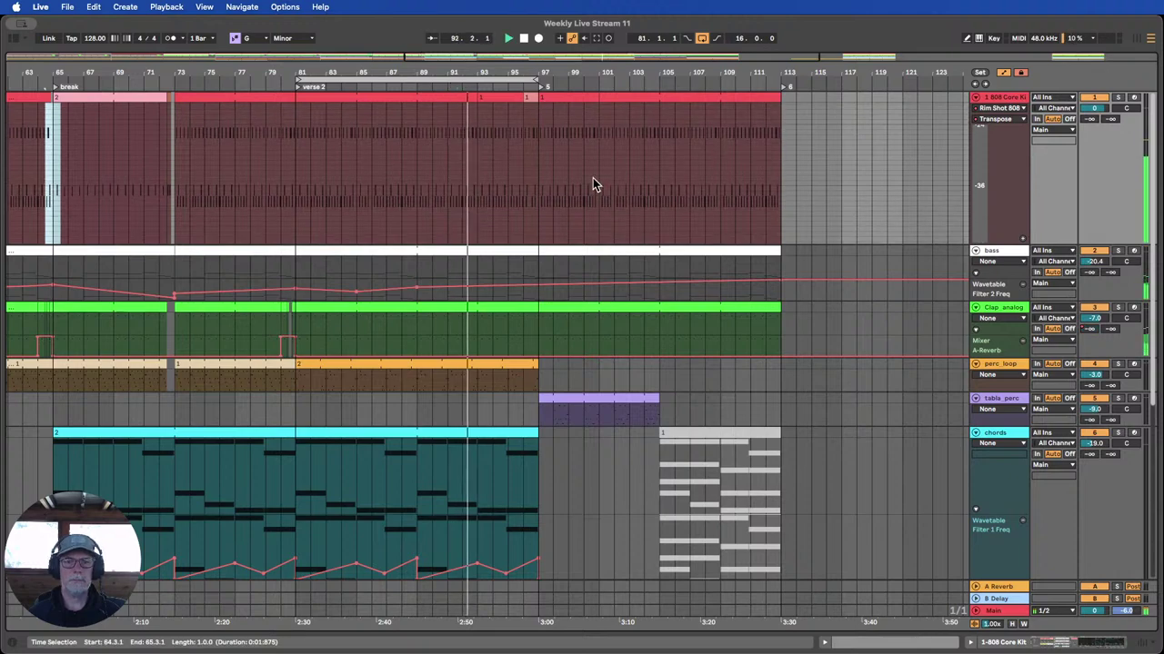
pyautogui.moveTo(525, 73); pyautogui.dragTo(526, 42)
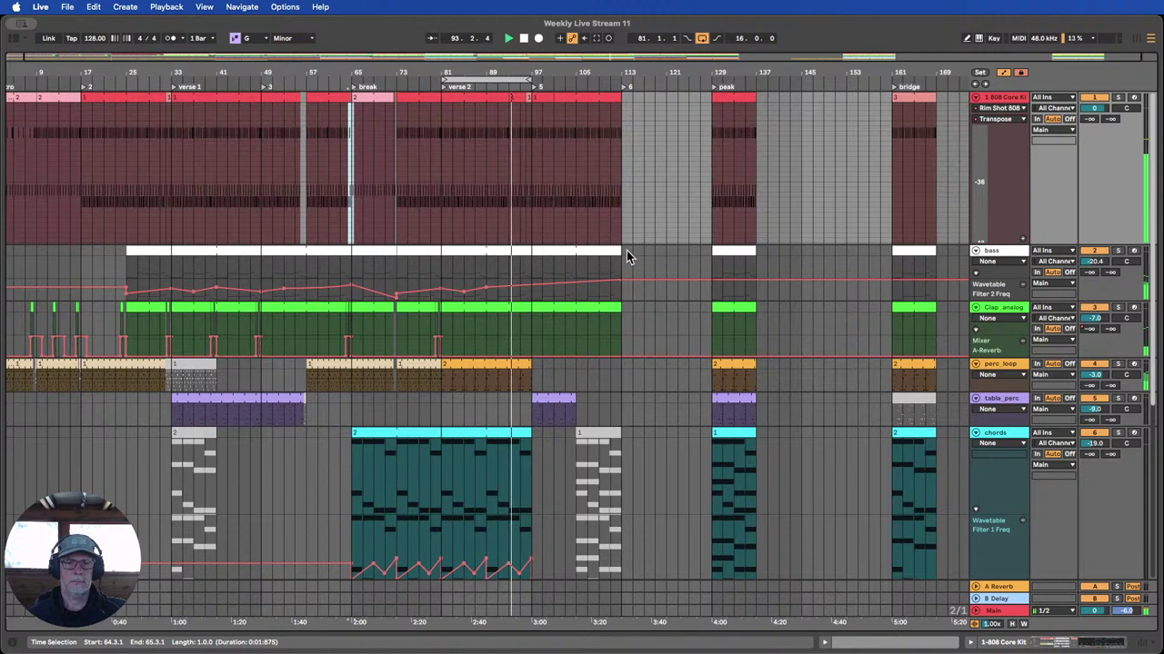
pyautogui.scroll(-1, 626, 249)
pyautogui.scroll(-3, 627, 248)
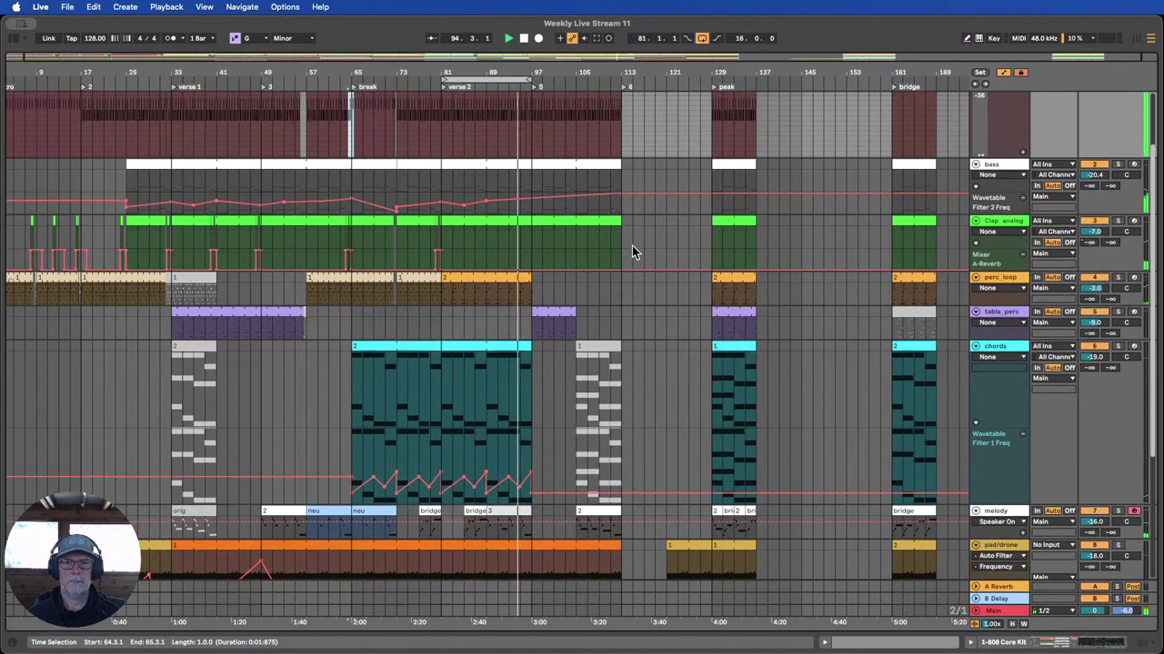
pyautogui.scroll(1, 632, 246)
pyautogui.scroll(-2, 633, 243)
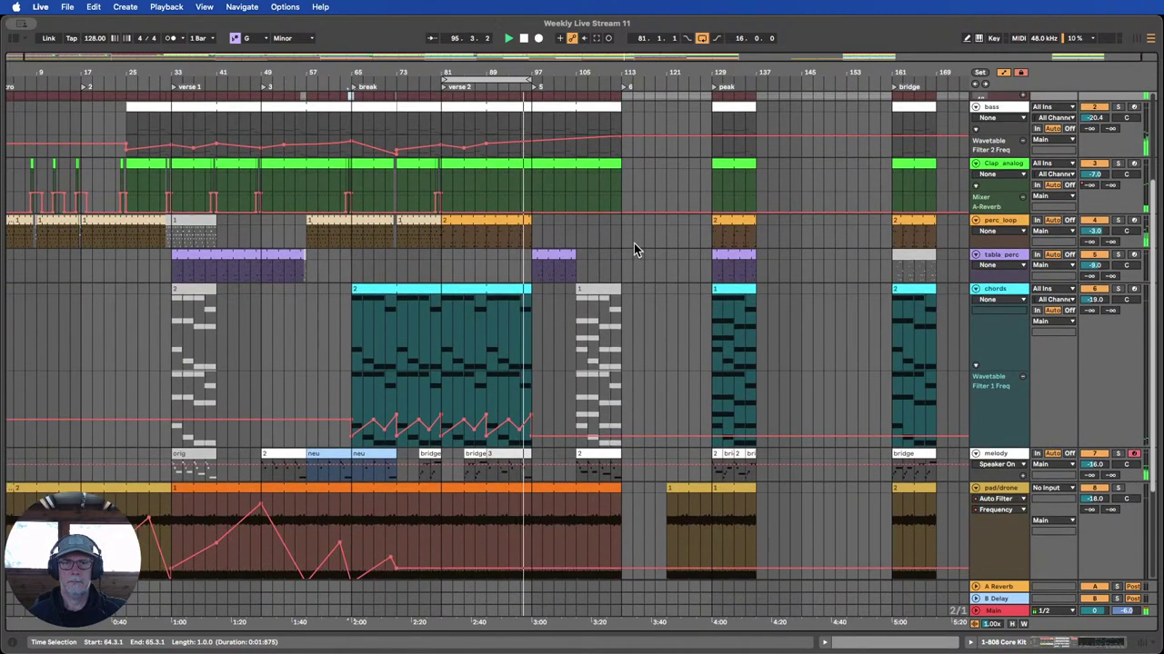
pyautogui.scroll(1, 633, 243)
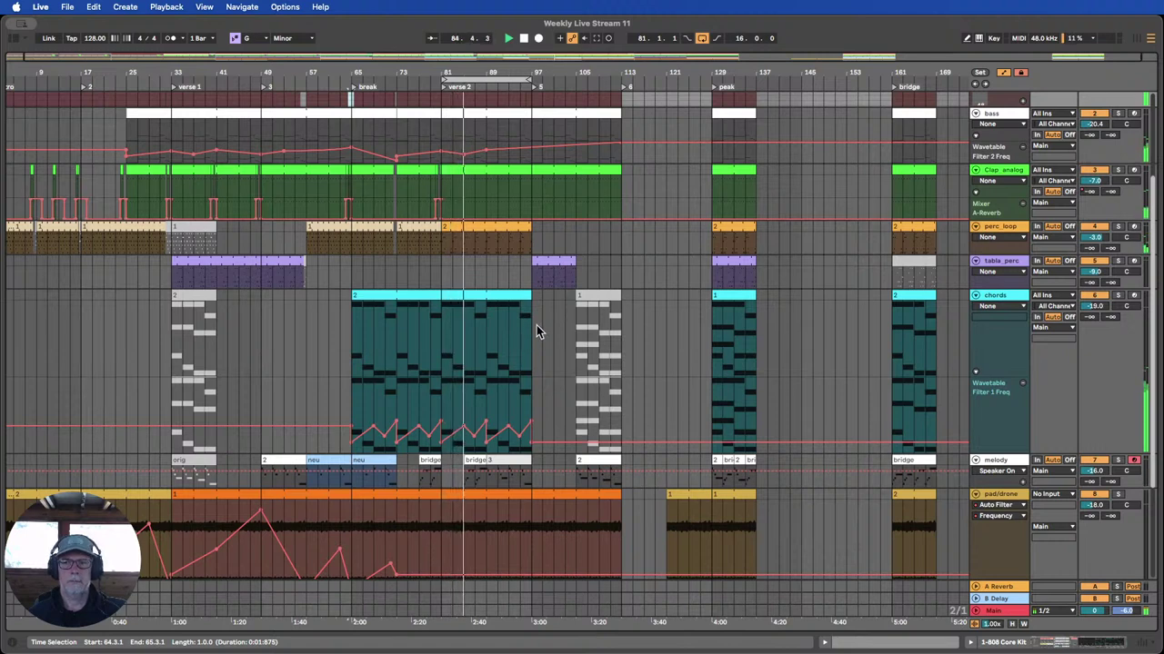
# Select the drums from bar 89 to bar 97 and set the playback loop to those eight bars.
pyautogui.click(505, 298)
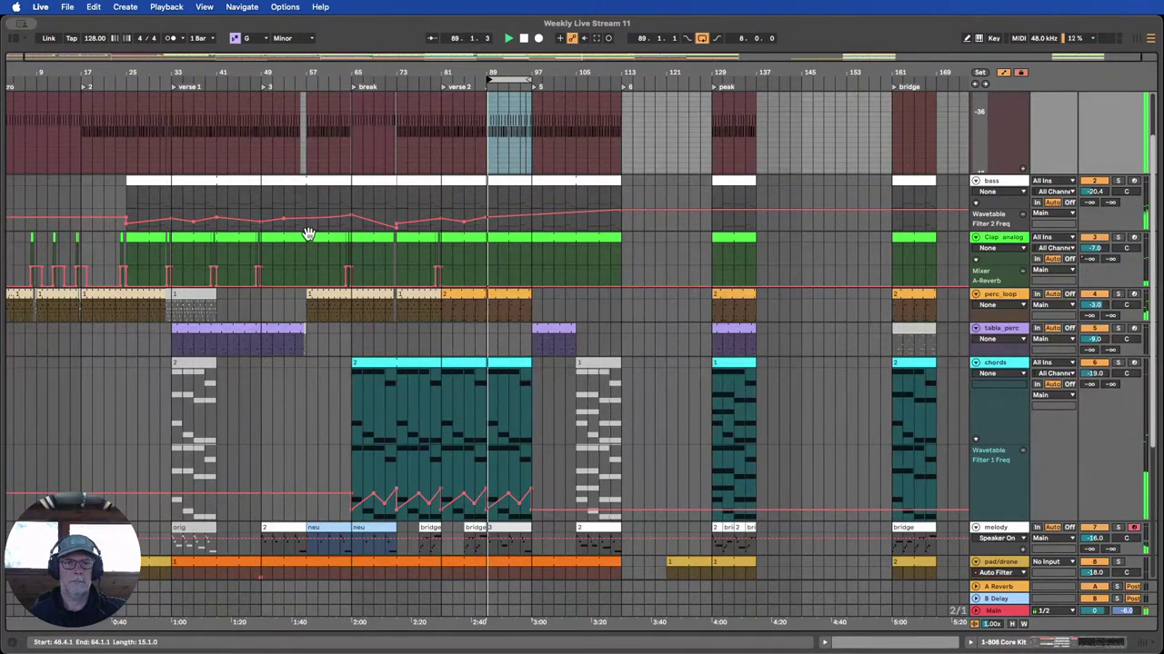
pyautogui.scroll(-3, 521, 292)
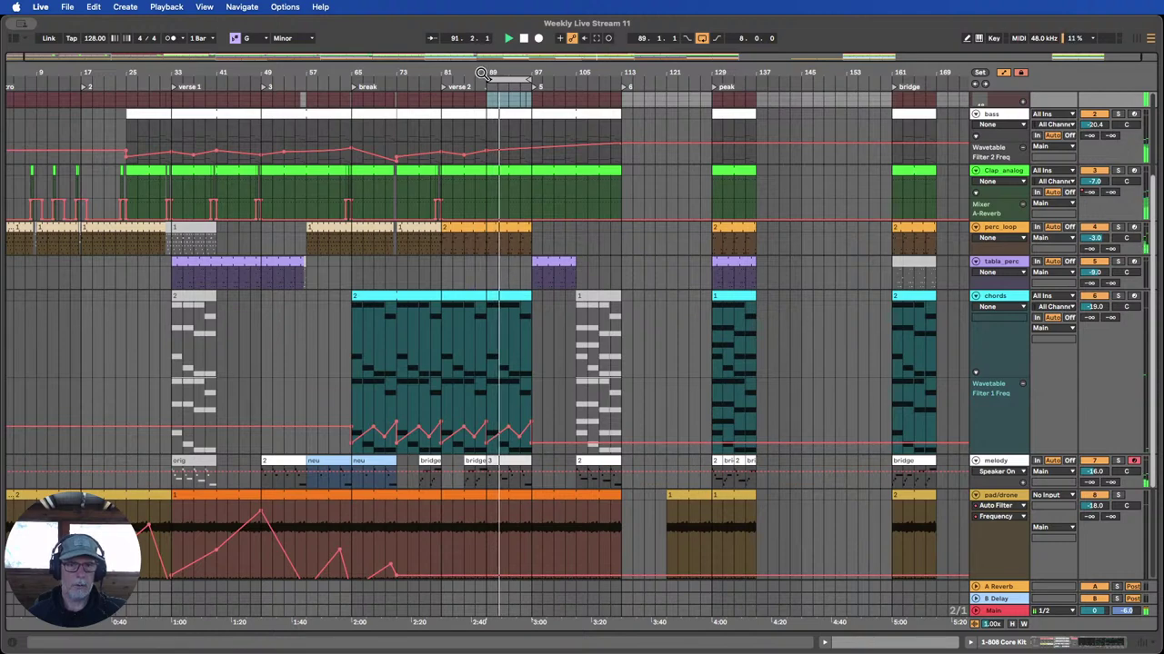
pyautogui.moveTo(480, 60); pyautogui.dragTo(504, 203)
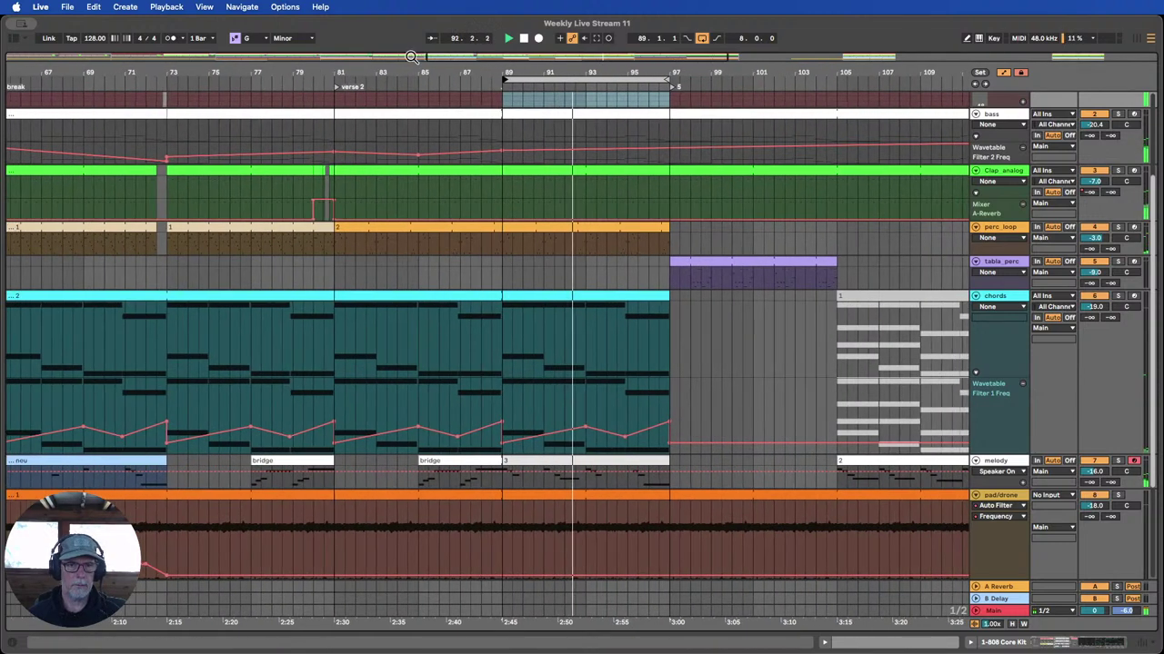
pyautogui.moveTo(404, 71); pyautogui.dragTo(576, 34)
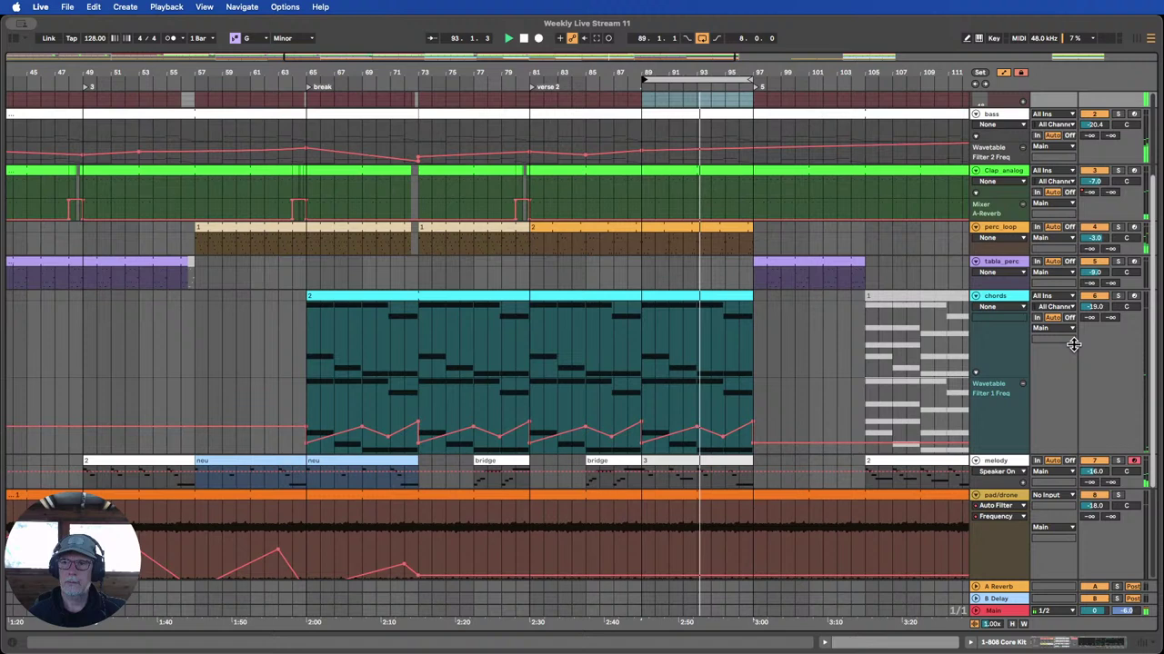
# Solo the chords track and play it from around bar 74.
pyautogui.click(1118, 295)
pyautogui.click(432, 82)
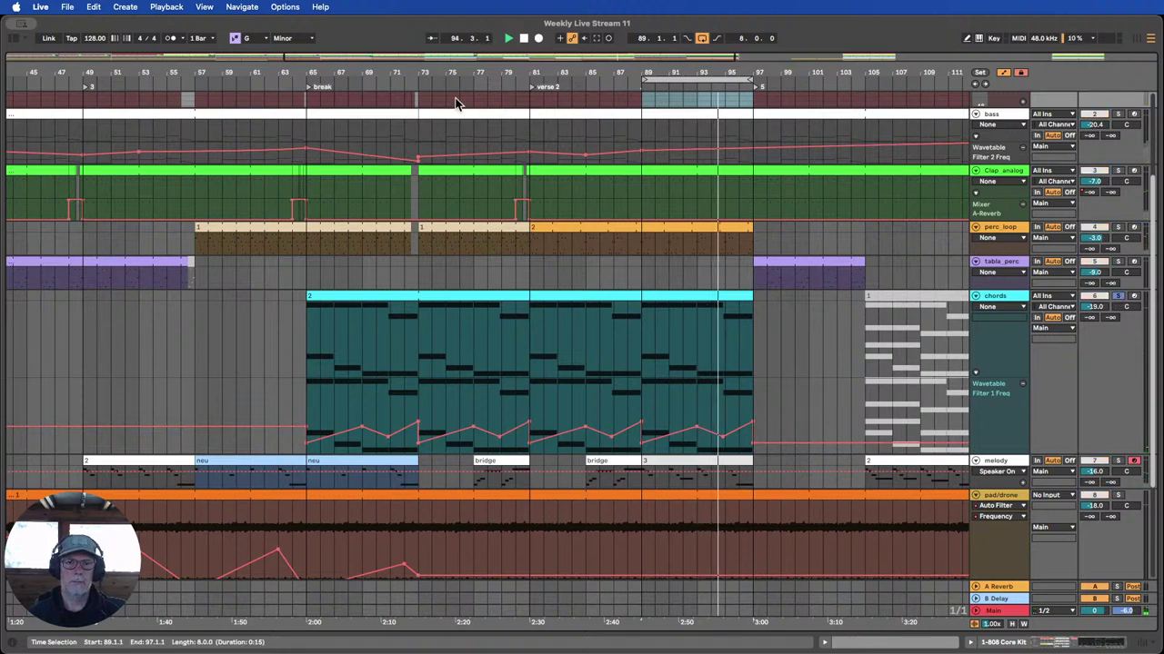
pyautogui.scroll(-1, 679, 307)
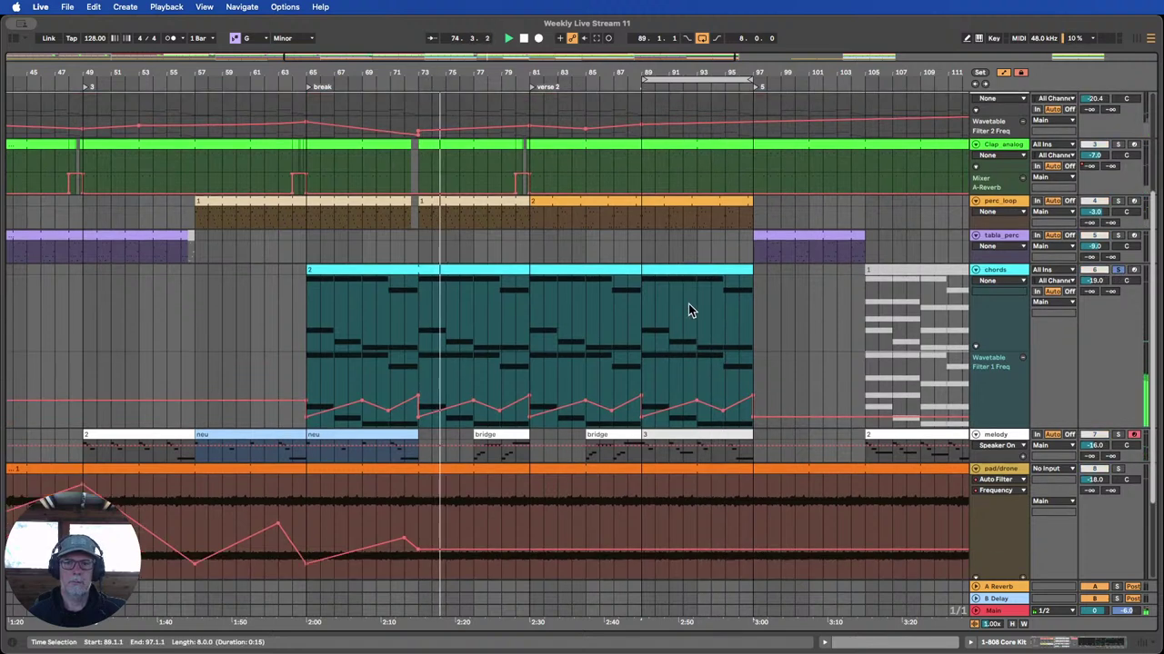
# Make the chords track's filter automation lane taller and show the Gate's Device On automation in the main lane.
pyautogui.click(1001, 287)
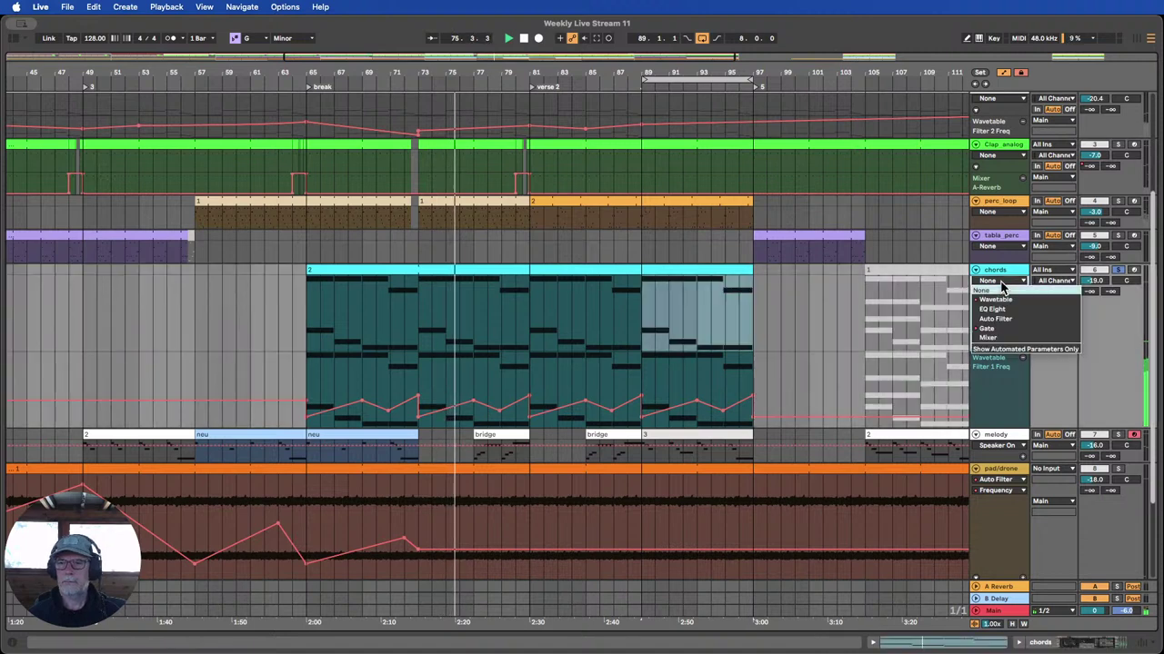
pyautogui.click(830, 321)
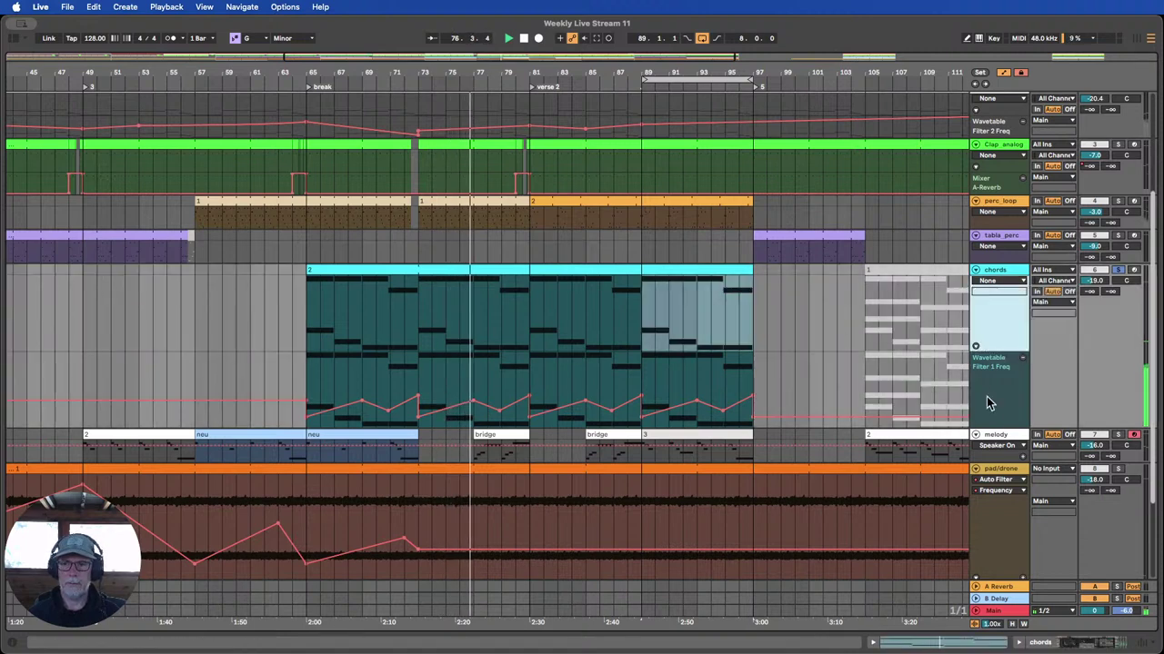
pyautogui.moveTo(995, 430)
pyautogui.mouseDown()
pyautogui.moveTo(995, 467)
pyautogui.moveTo(995, 449)
pyautogui.mouseUp()
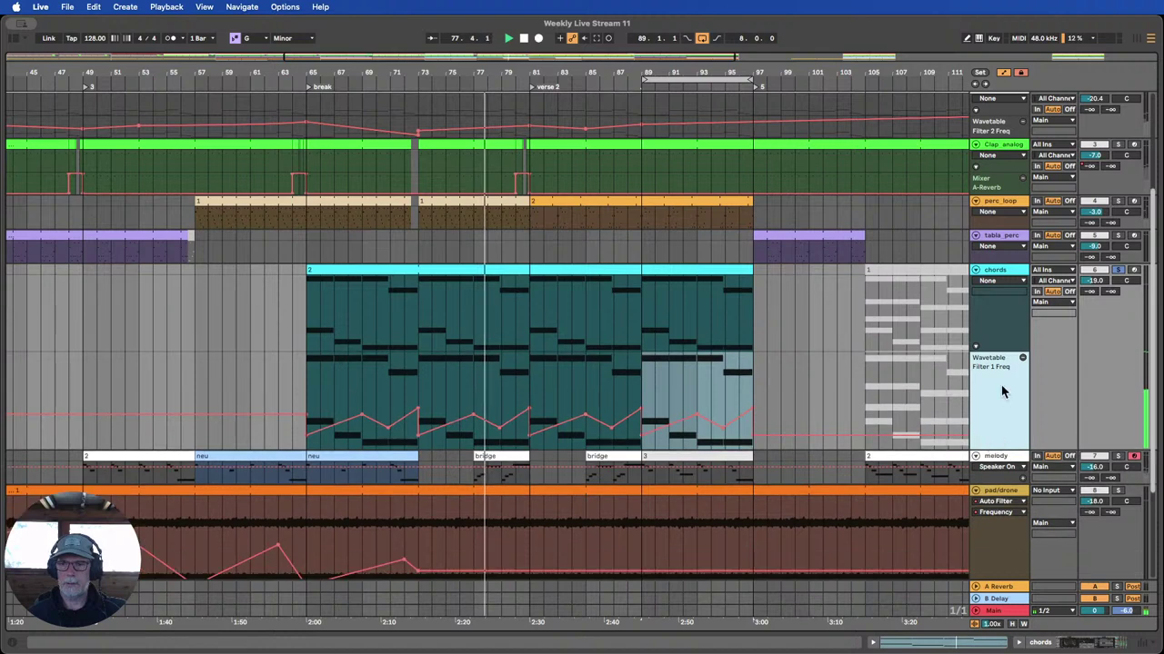
pyautogui.click(1004, 272)
pyautogui.click(1009, 289)
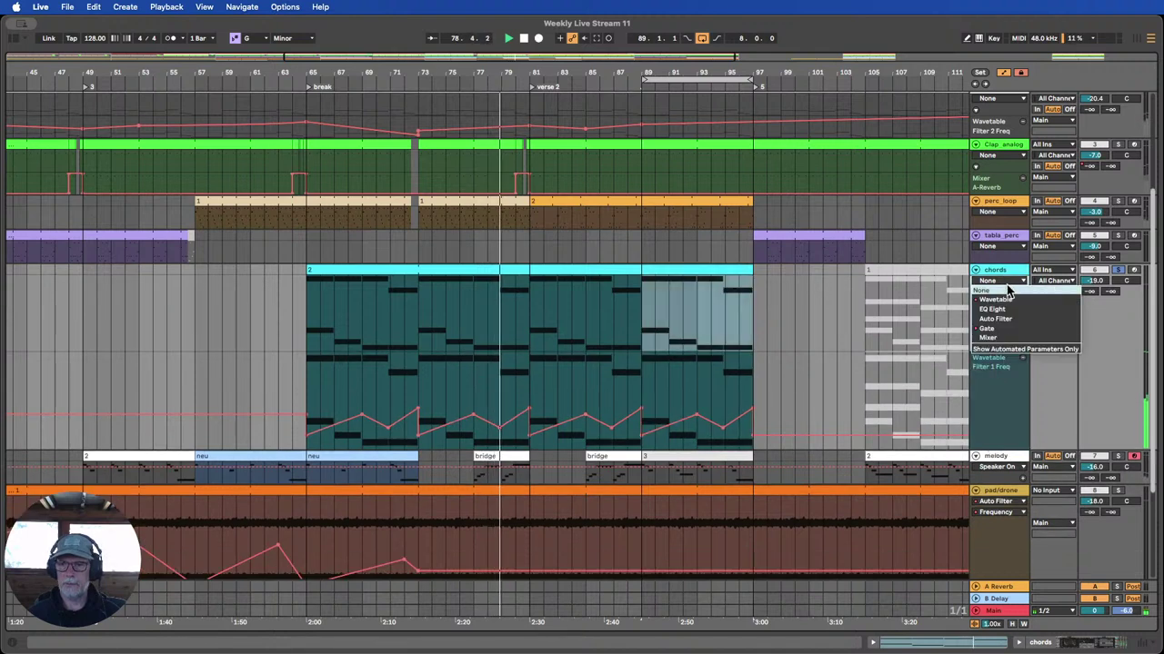
pyautogui.click(994, 330)
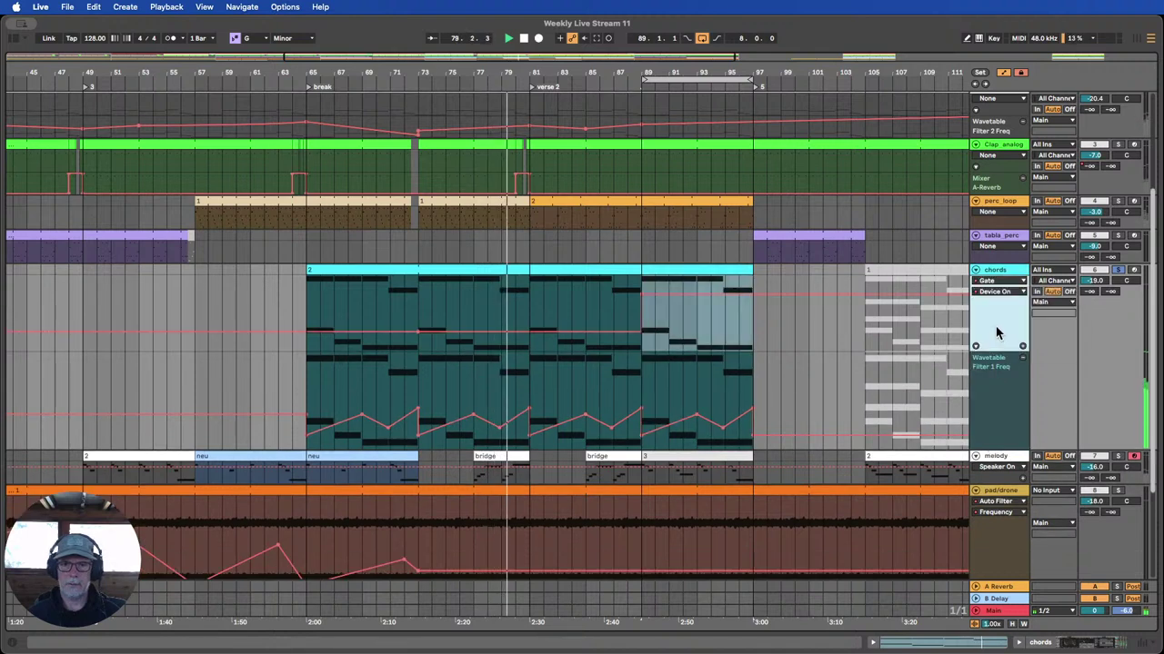
# Set the chords track's Gate Device On automation to Off from bar 89 onward and unsolo the track.
pyautogui.click(641, 301)
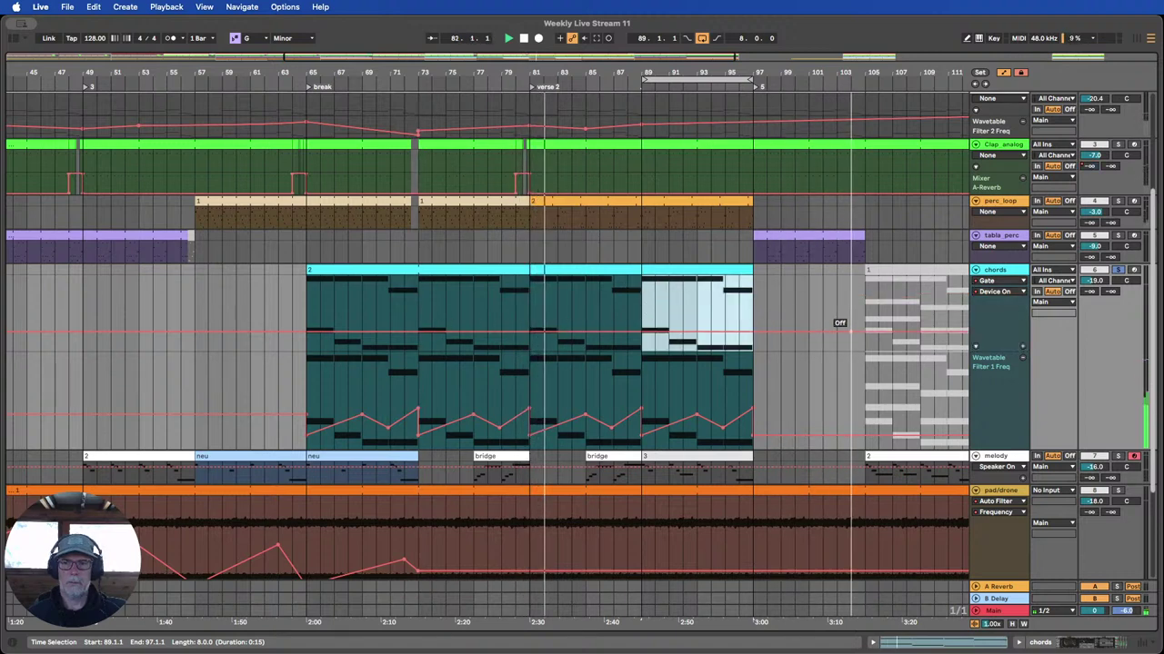
pyautogui.moveTo(613, 74); pyautogui.dragTo(476, 35)
pyautogui.scroll(1, 636, 346)
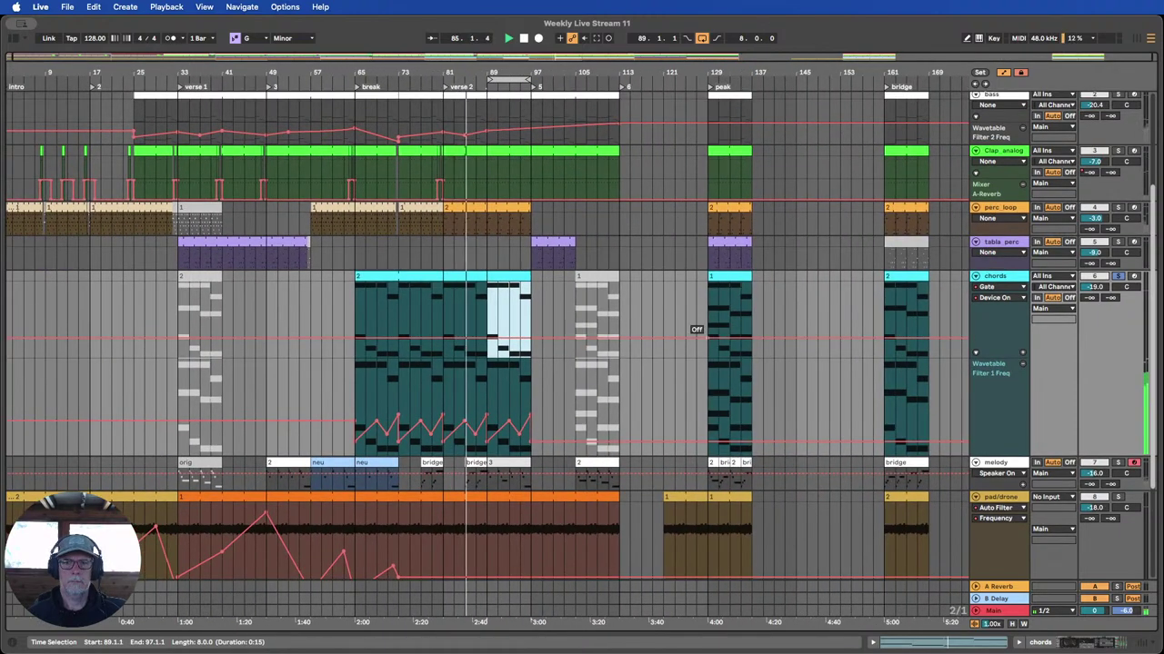
pyautogui.scroll(-1, 617, 346)
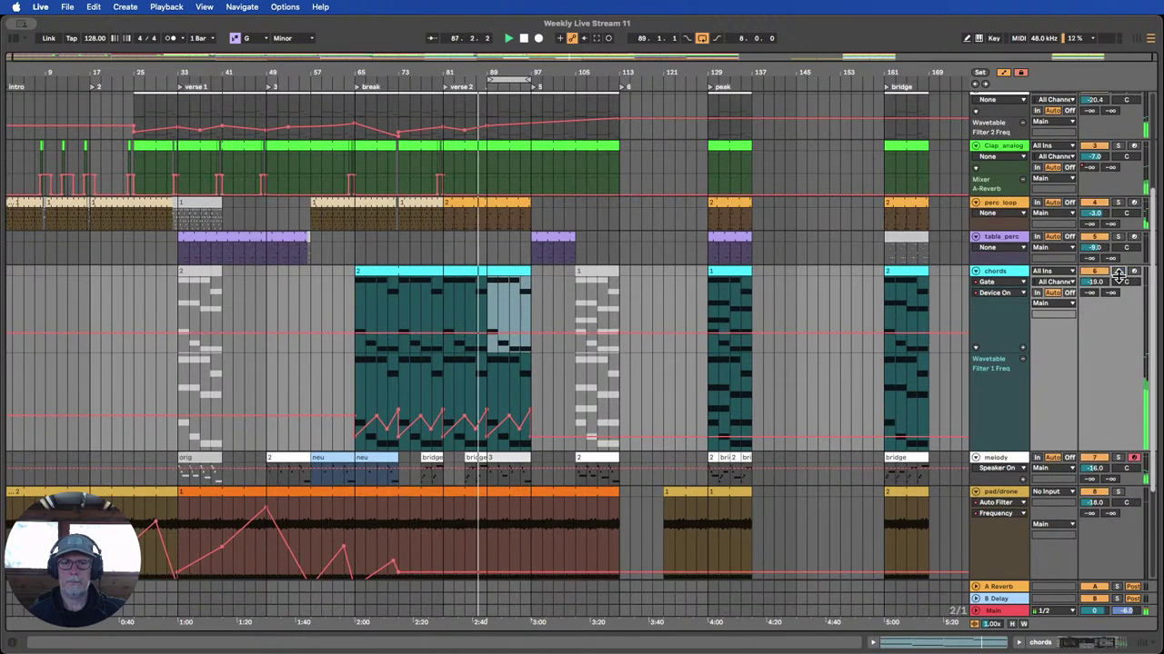
# Copy the bass track's Filter 2 Freq automation from bars 41 to 65 and paste it at bar 89.
pyautogui.scroll(-5, 663, 313)
pyautogui.scroll(1, 664, 314)
pyautogui.scroll(10, 668, 310)
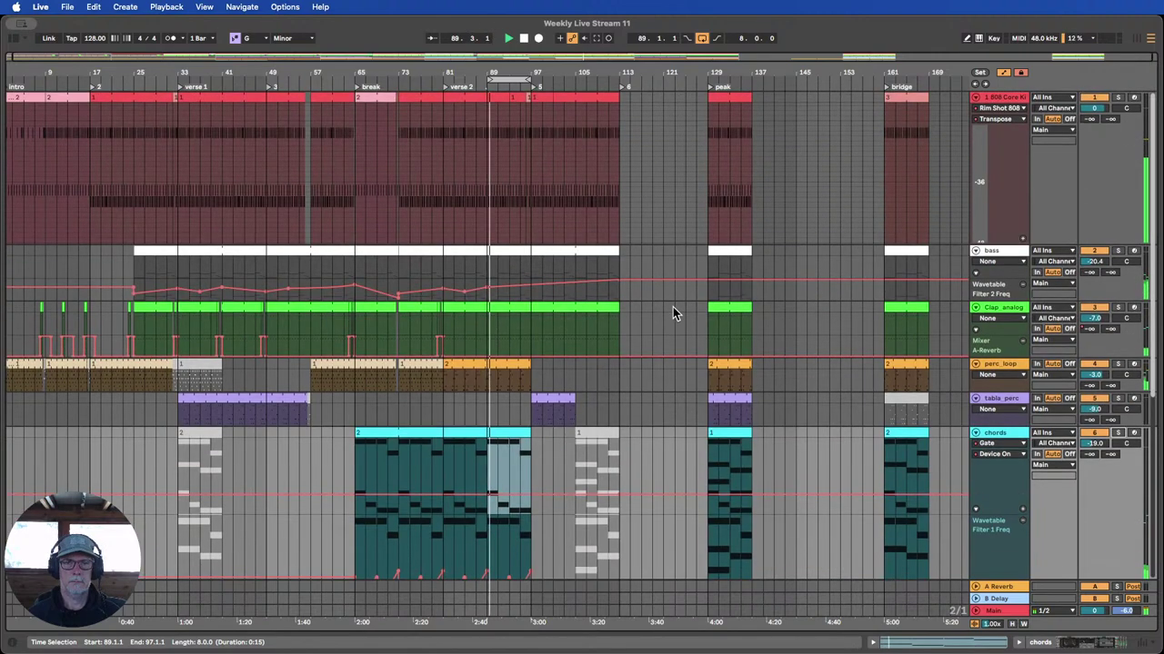
pyautogui.scroll(-6, 672, 310)
pyautogui.scroll(2, 672, 310)
pyautogui.scroll(5, 673, 311)
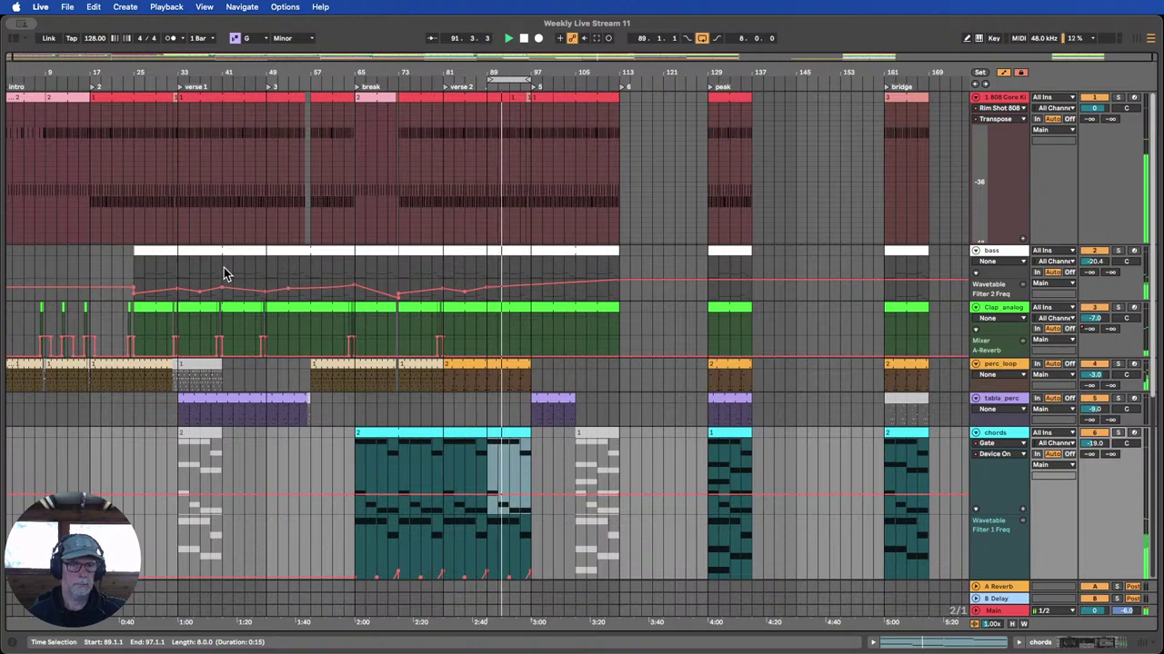
pyautogui.moveTo(224, 268); pyautogui.dragTo(330, 290)
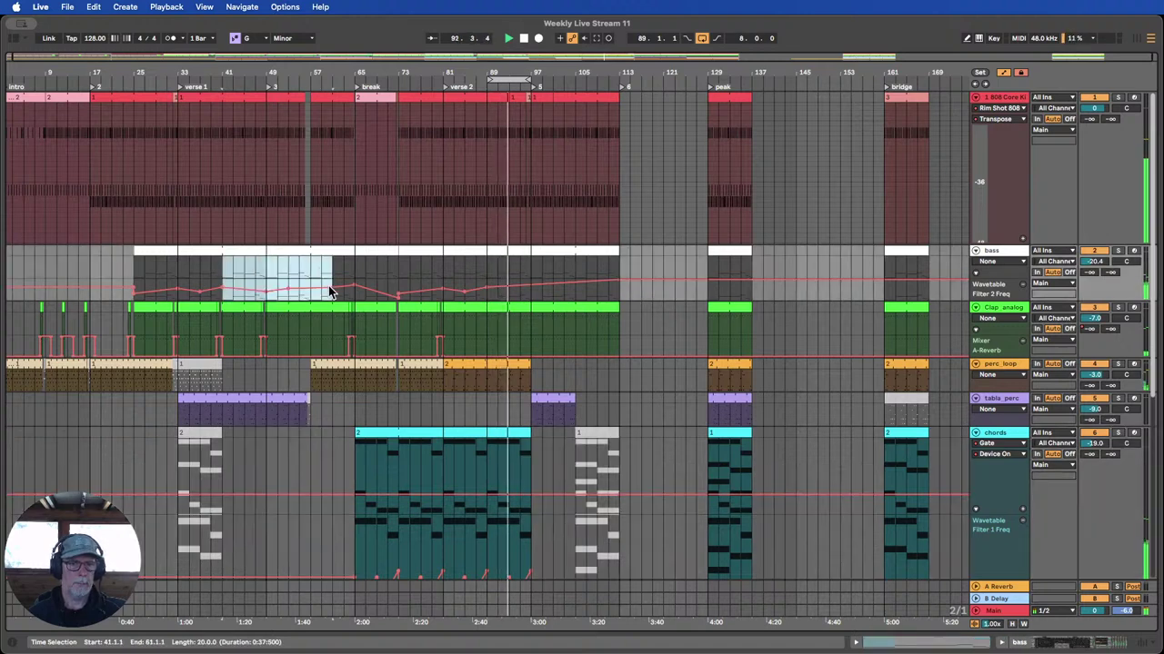
pyautogui.click(227, 284)
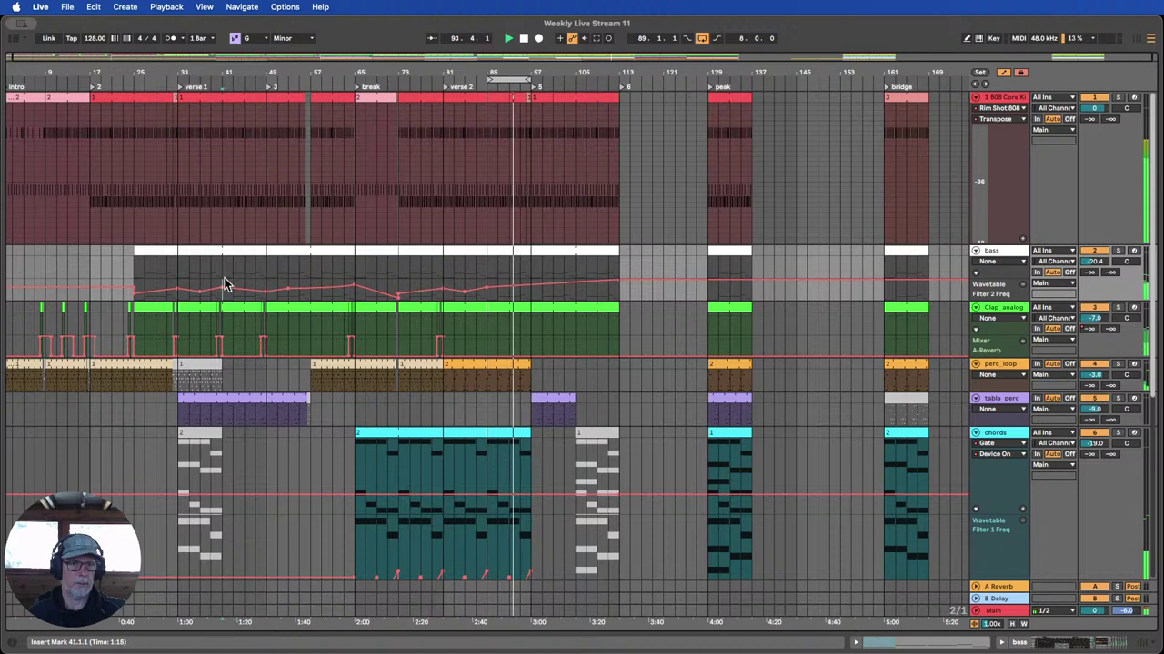
pyautogui.moveTo(225, 285); pyautogui.dragTo(336, 286)
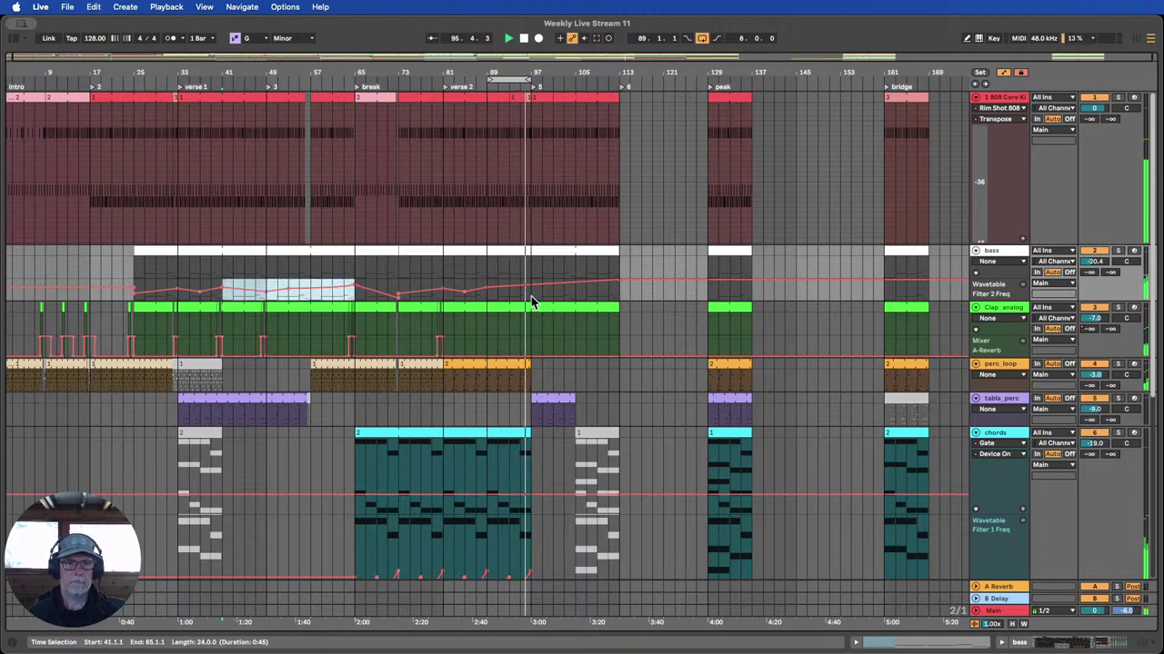
pyautogui.click(489, 296)
pyautogui.press('super+v')
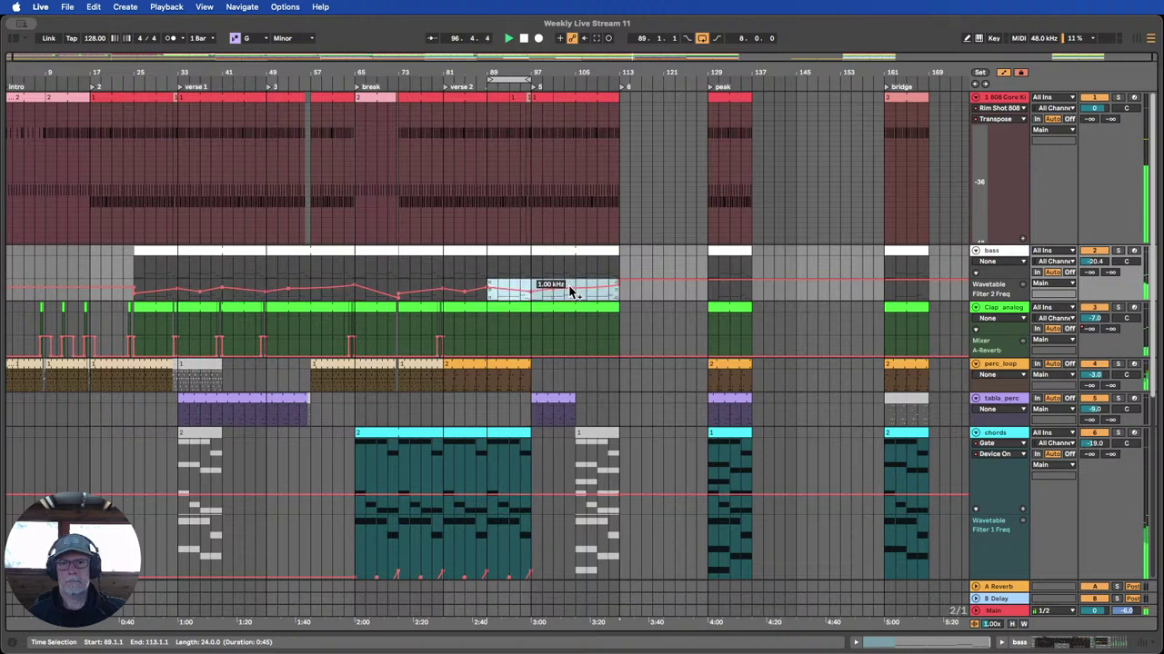
# Fit all tracks into the arrangement's visible height and stop playback.
pyautogui.scroll(-5, 582, 294)
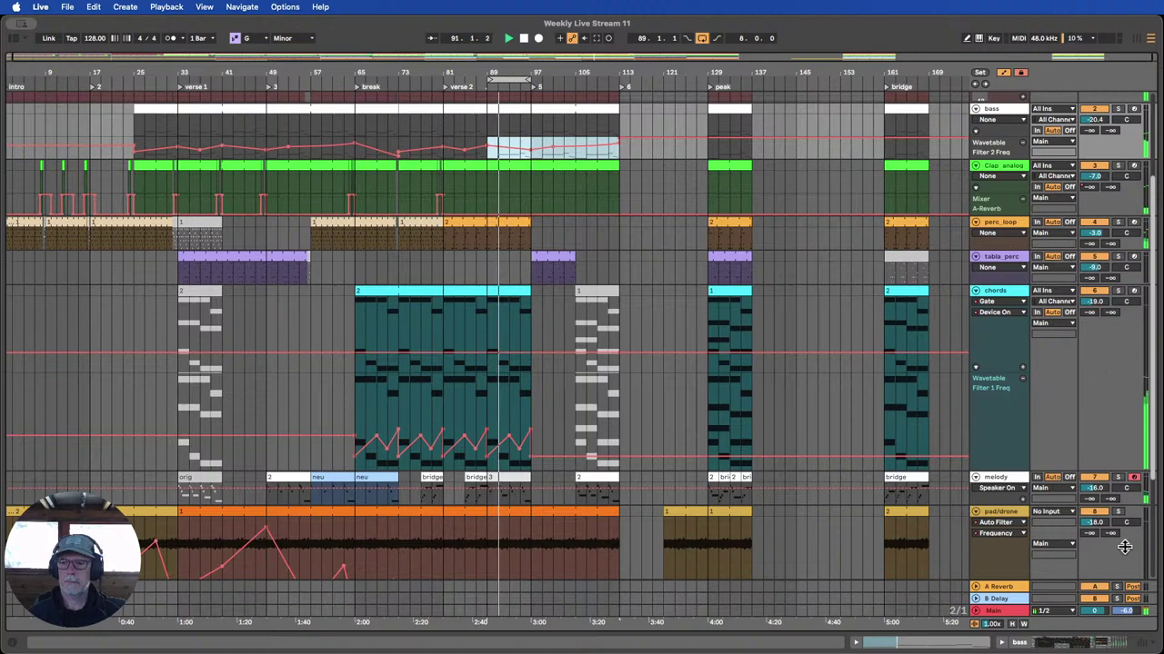
pyautogui.click(1016, 627)
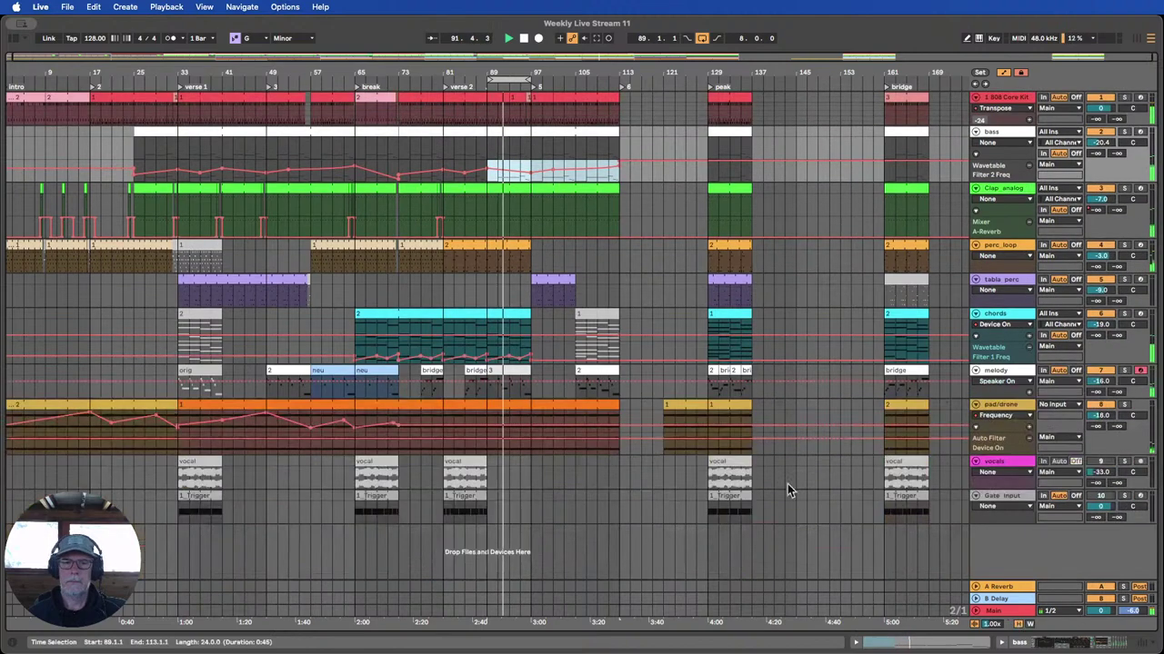
pyautogui.click(600, 320)
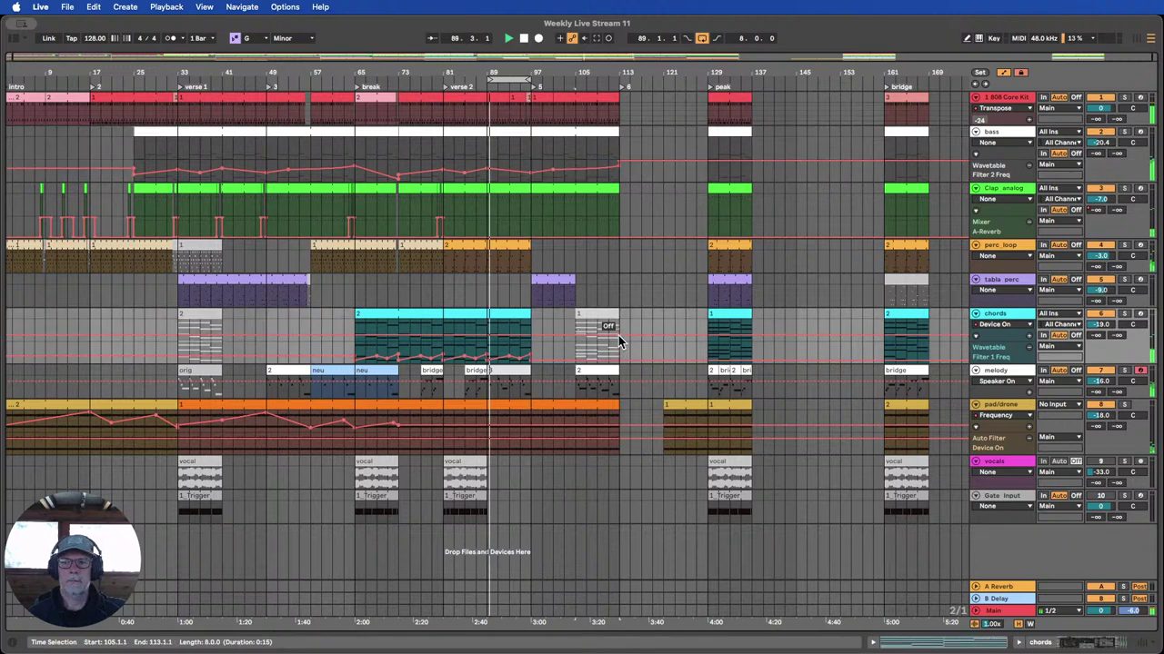
pyautogui.click(523, 40)
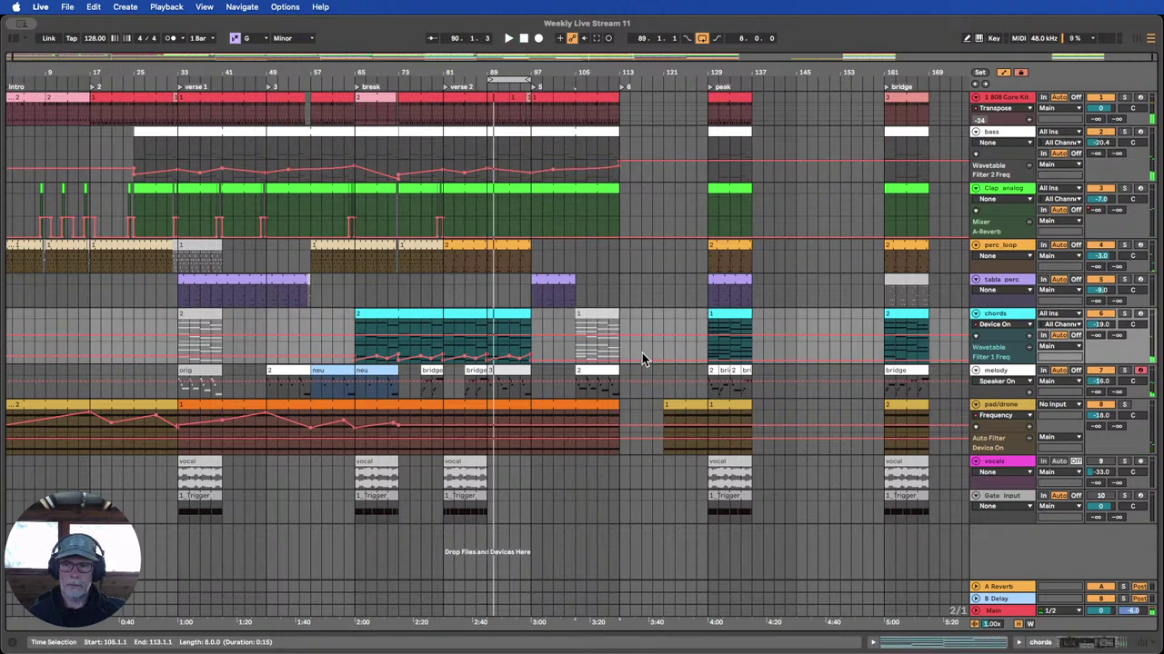
# Make the chords track taller and show its Gate Device On automation in a separate lane.
pyautogui.moveTo(987, 339); pyautogui.dragTo(987, 372)
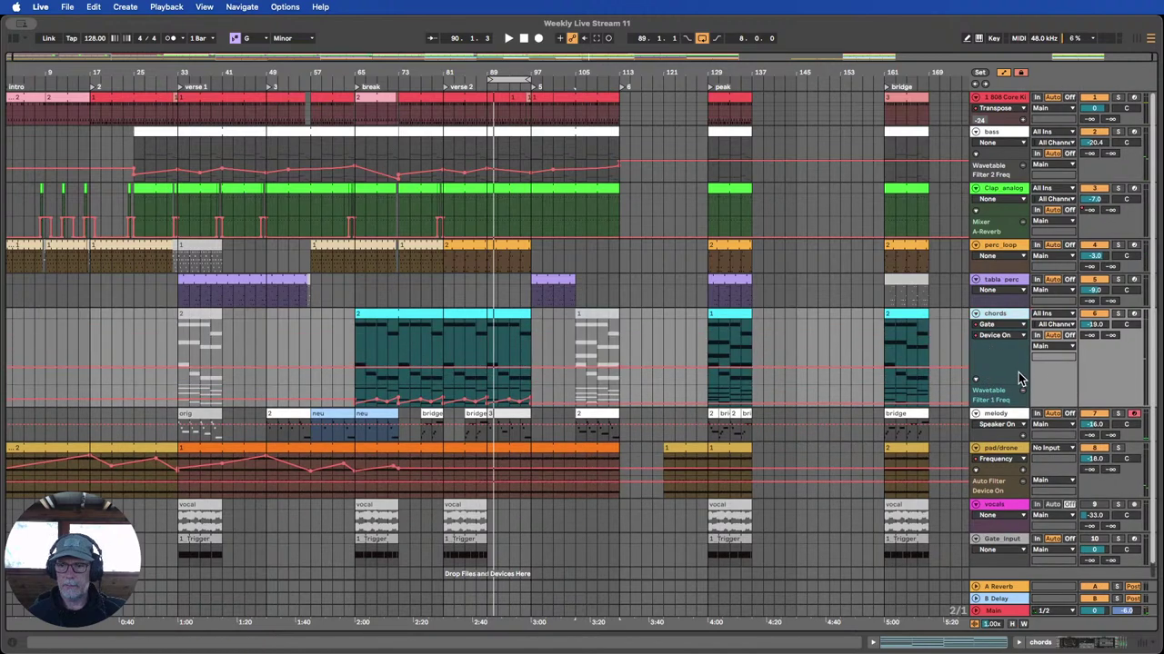
pyautogui.click(1021, 379)
pyautogui.scroll(-1, 612, 347)
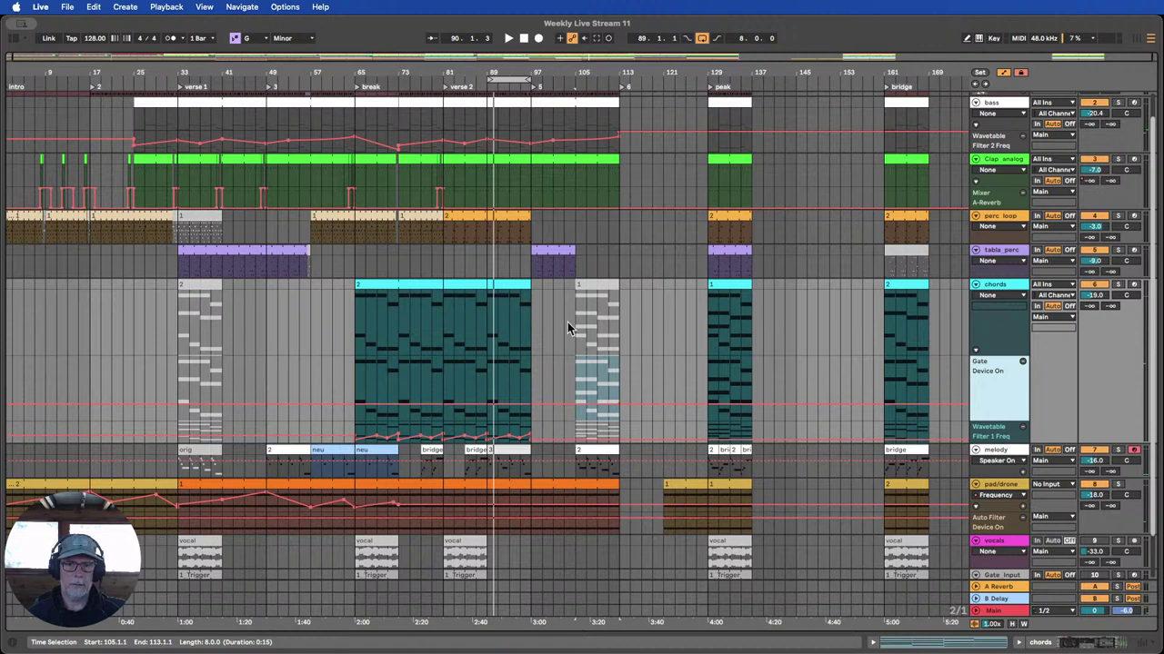
# Delete the chords track's clips at bars 129, 105 and 33.
pyautogui.click(592, 283)
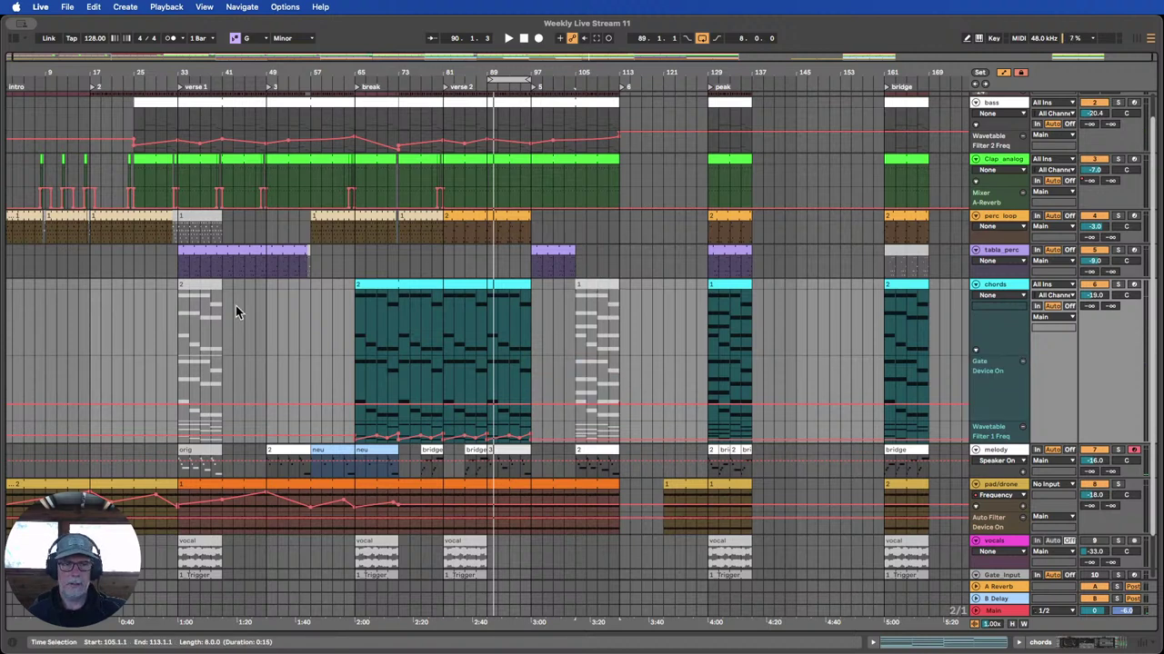
pyautogui.click(727, 284)
pyautogui.moveTo(735, 287); pyautogui.dragTo(599, 285)
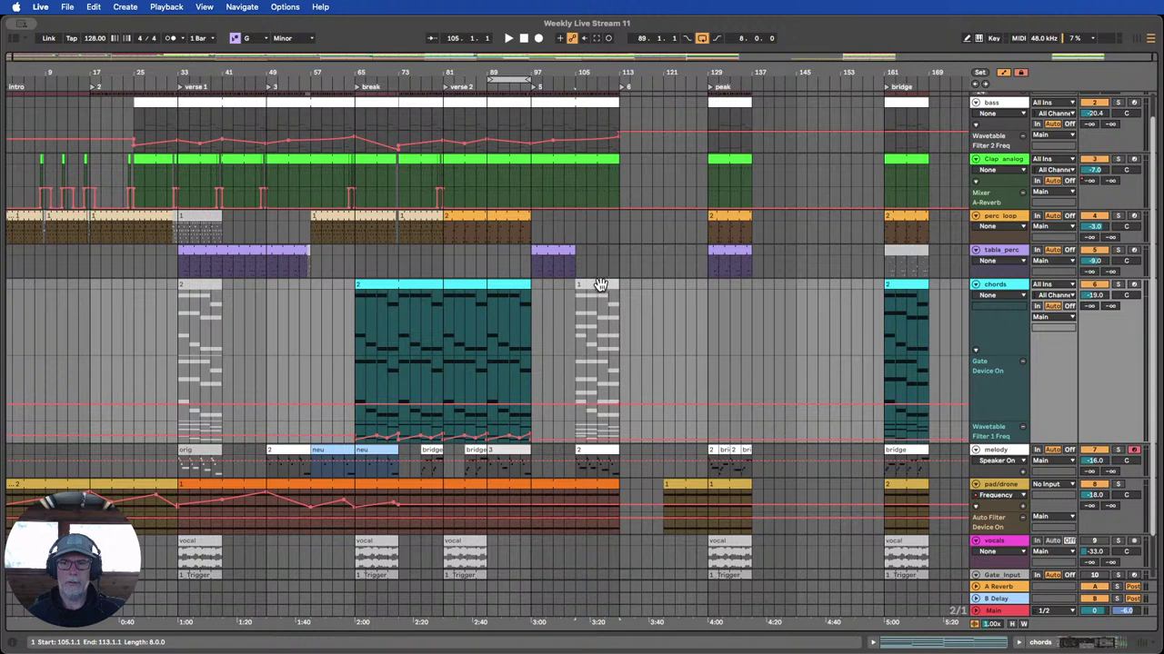
pyautogui.press('Delete')
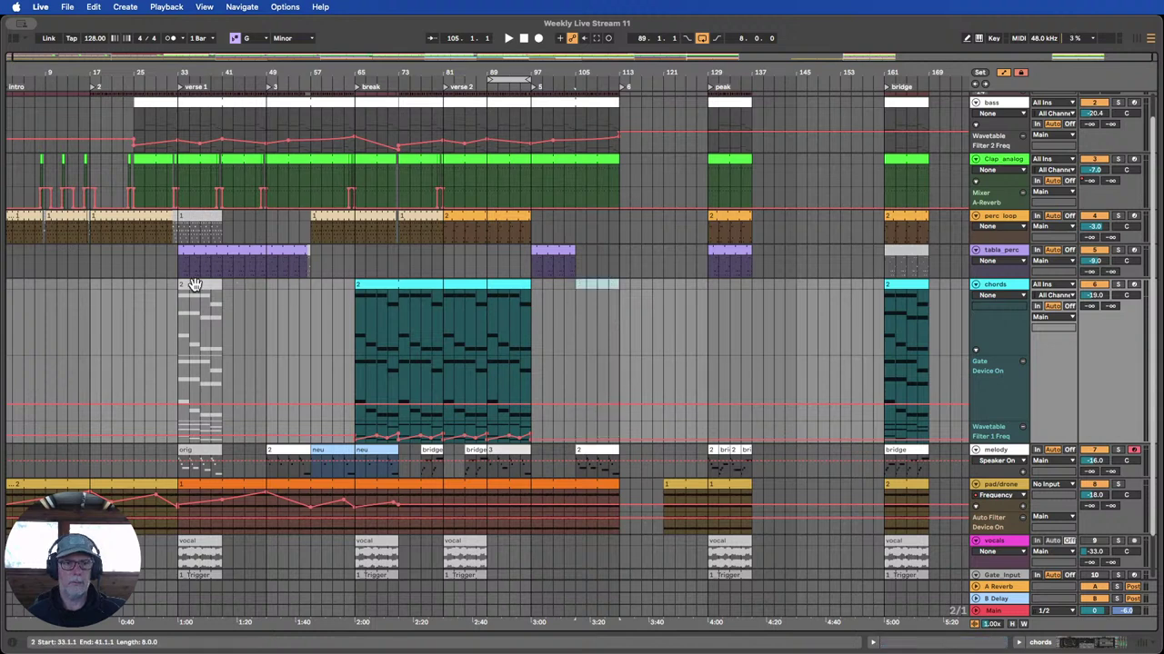
pyautogui.press('Delete')
pyautogui.click(672, 285)
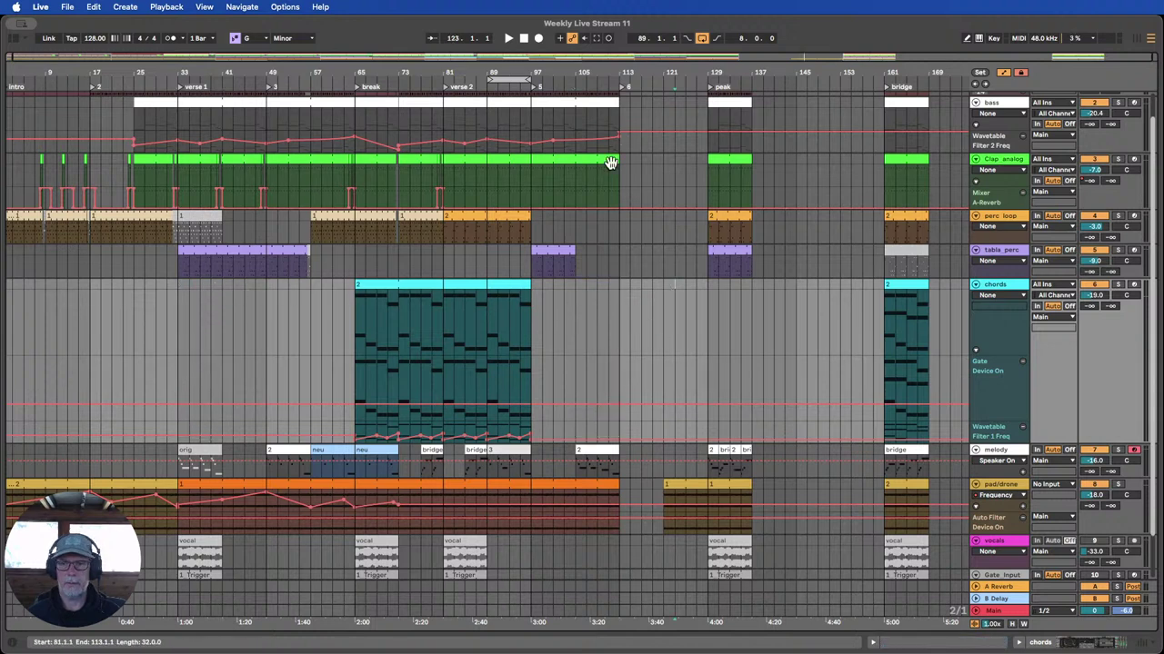
# Undo the deletion of the chords clips at bars 33 and 105.
pyautogui.hotkey('ctrl', 'z')
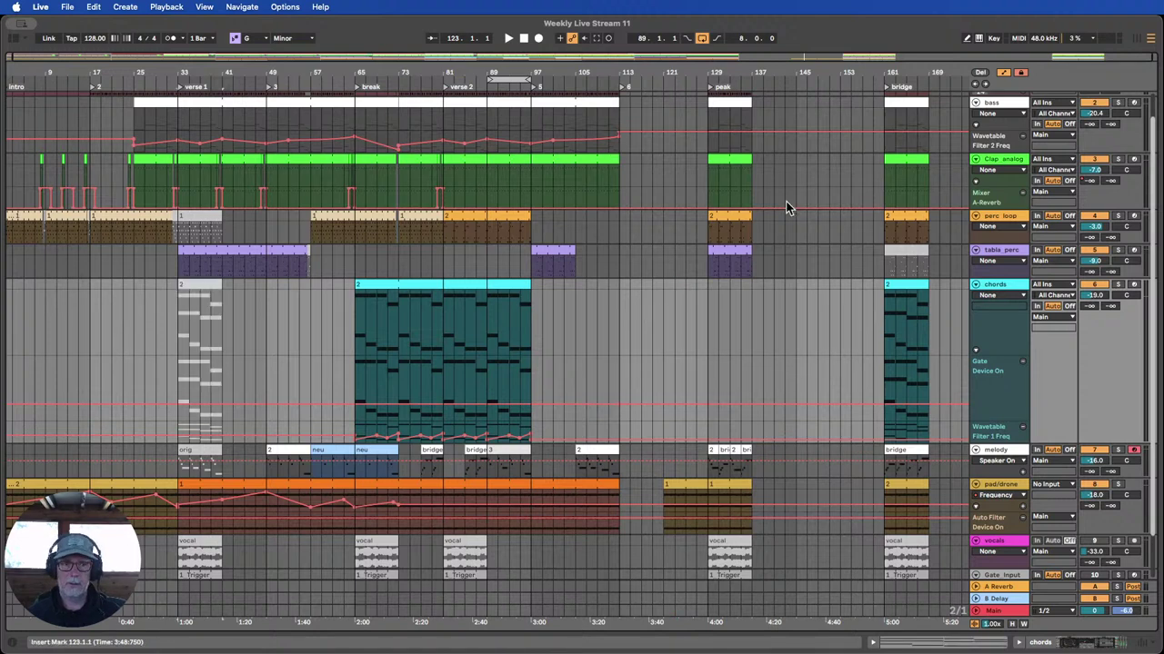
pyautogui.hotkey('ctrl', 'z')
# Move the chords clip from bar 105 to the peak at bar 129 and delete the chords clip at bar 33.
pyautogui.moveTo(741, 71); pyautogui.dragTo(740, 57)
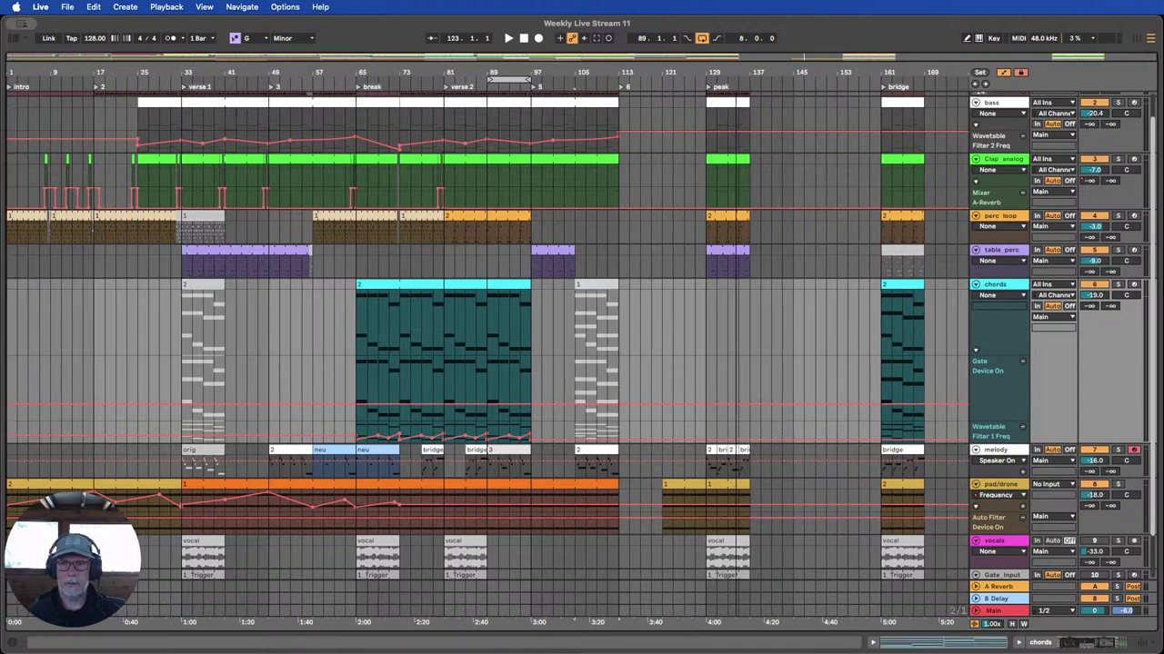
pyautogui.moveTo(586, 284); pyautogui.dragTo(715, 299)
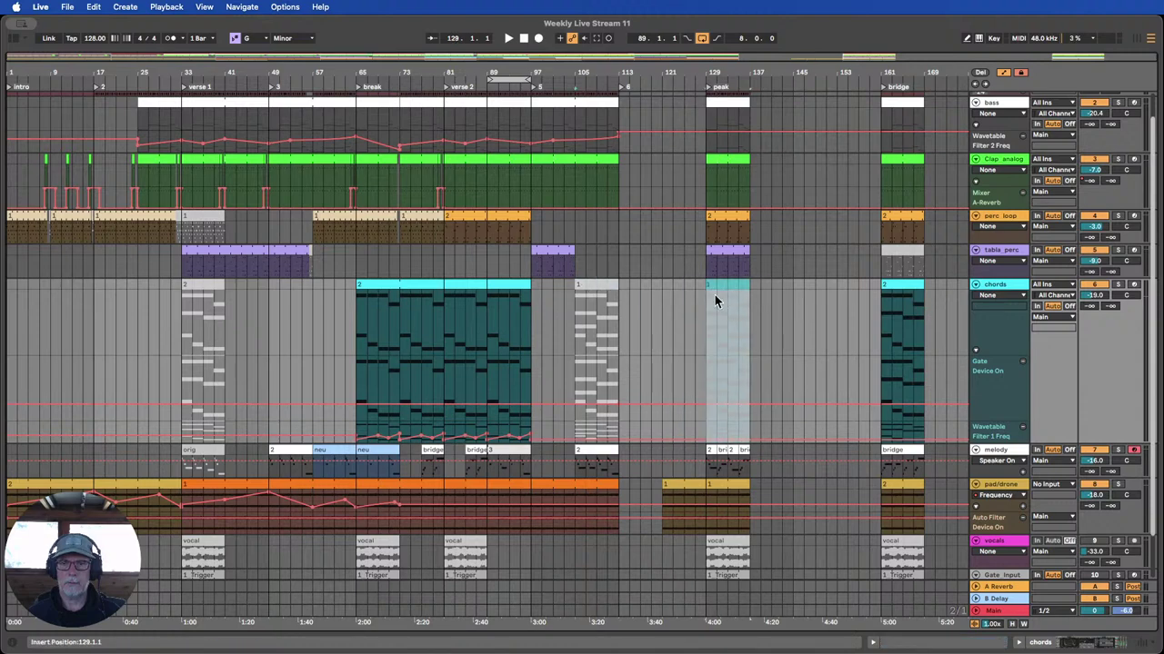
pyautogui.click(211, 284)
# Examine the vocals track and its verse 2 clip at bar 81.
pyautogui.scroll(-2, 624, 350)
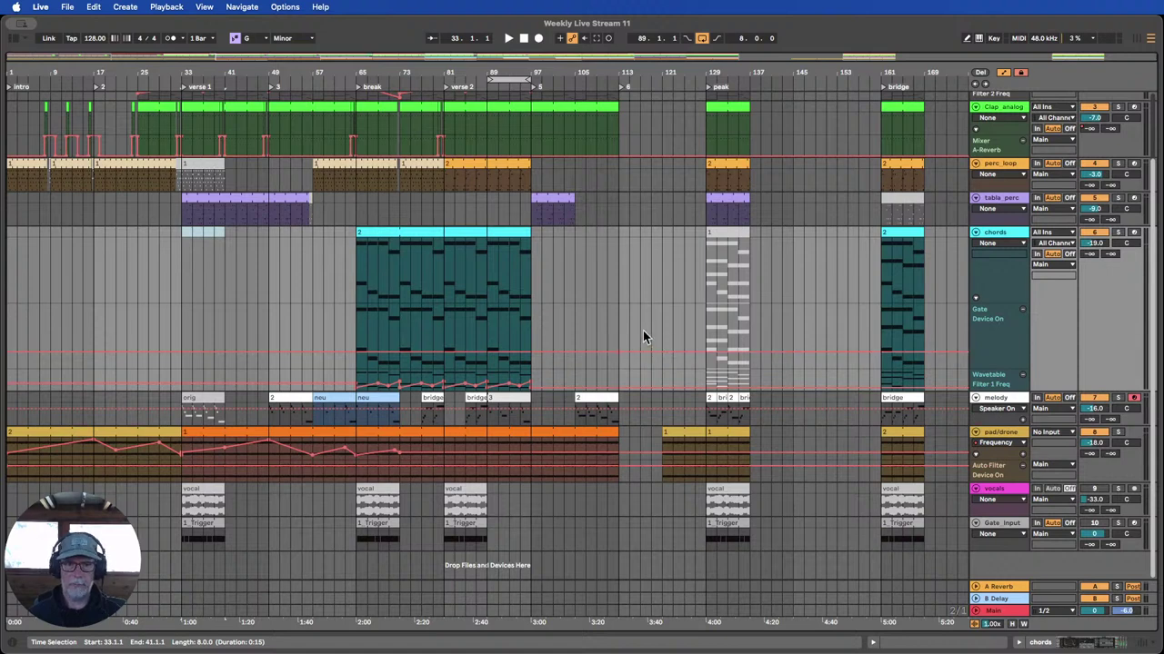
pyautogui.click(467, 489)
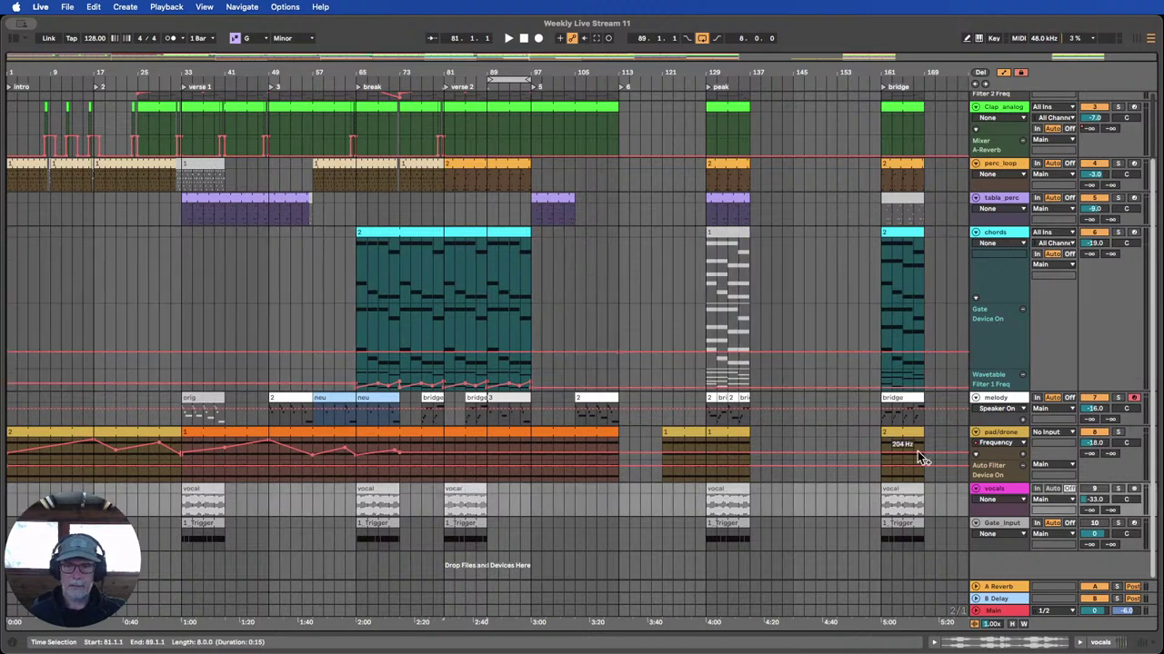
pyautogui.click(999, 489)
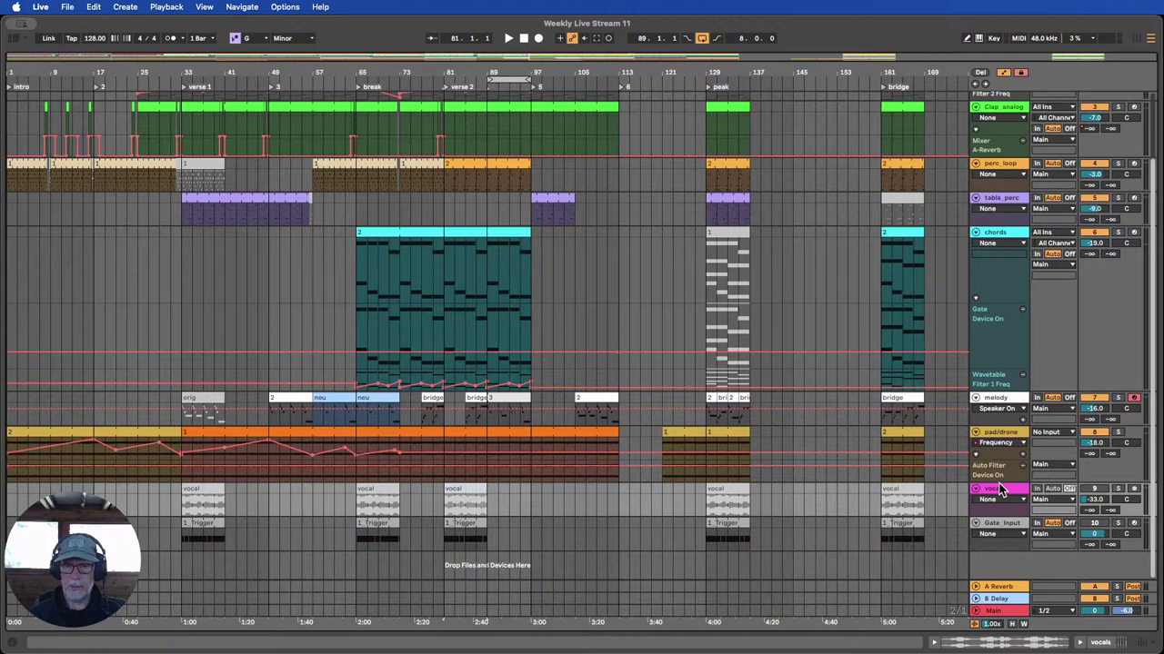
# Solo the Clap_analog track and play the clap fill leading into verse 2 at bar 81.
pyautogui.scroll(3, 585, 432)
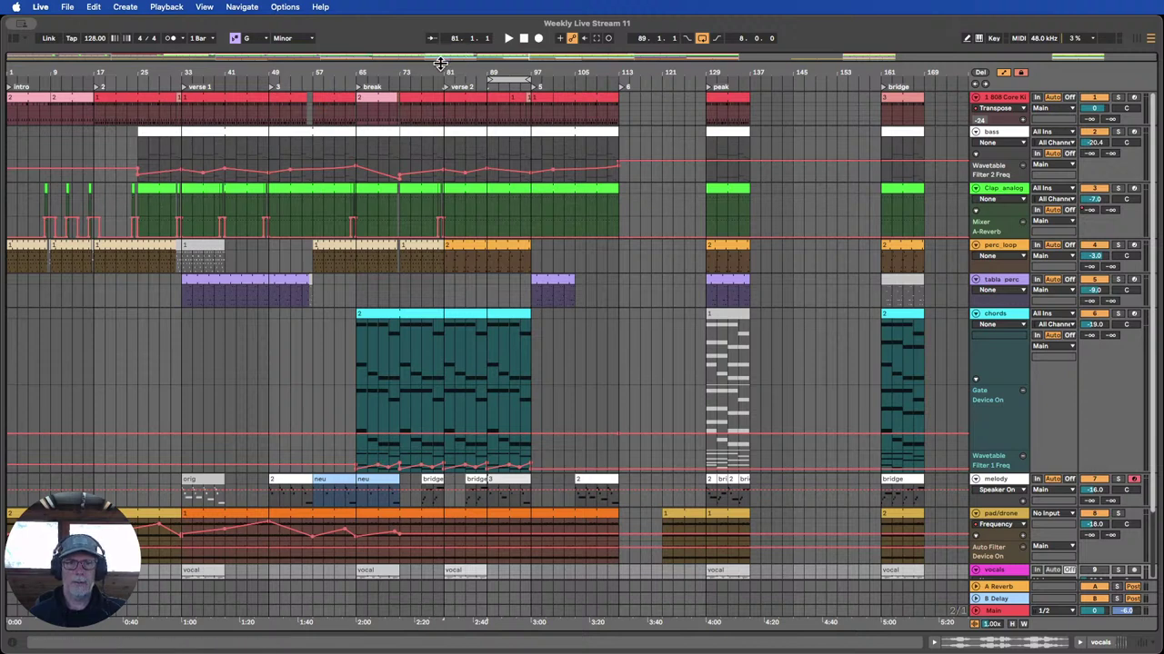
pyautogui.click(1119, 188)
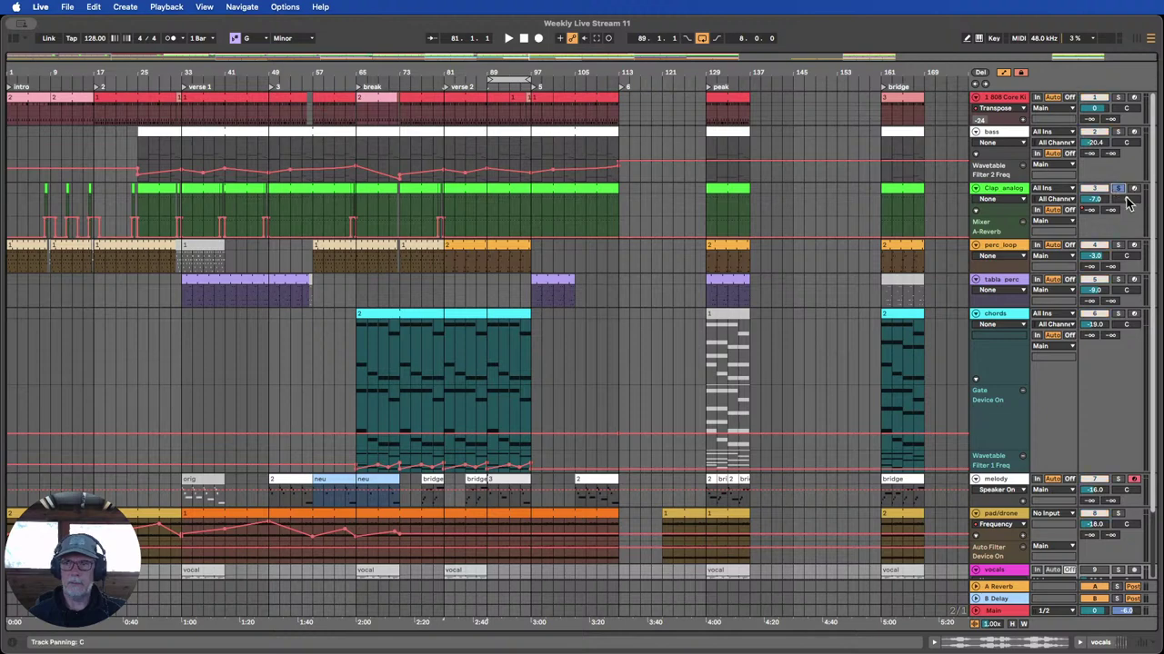
pyautogui.click(432, 81)
pyautogui.moveTo(432, 76); pyautogui.dragTo(396, 144)
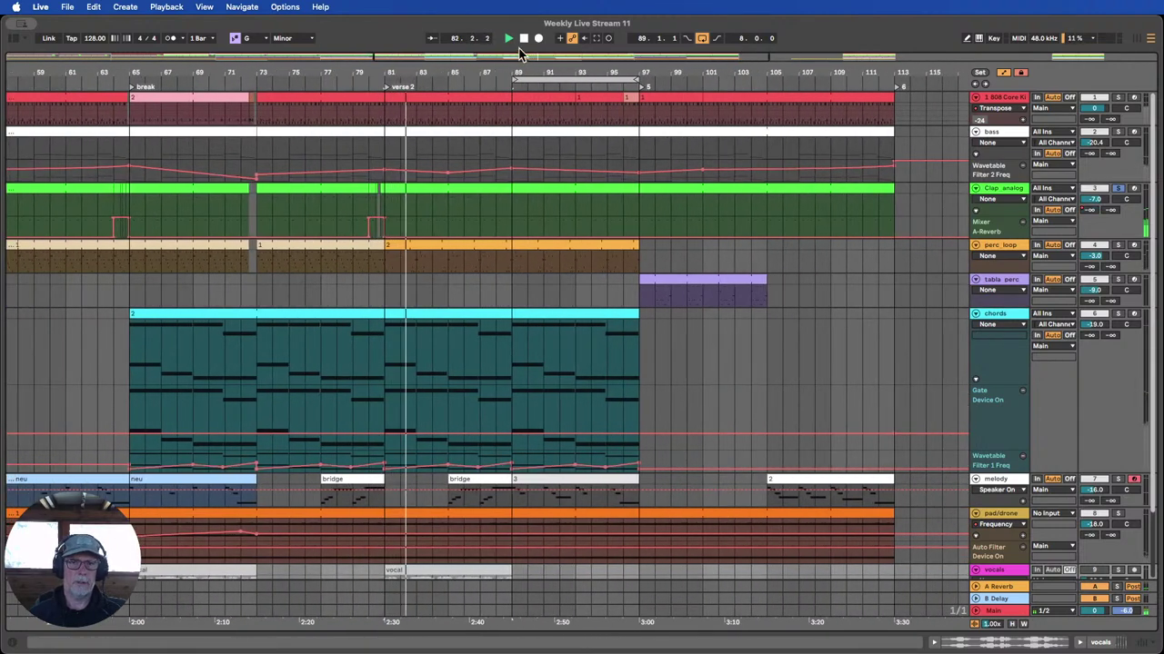
# Copy the one-bar clap fill from bars 80 to 81 and paste it at bar 96 on the Clap_analog track.
pyautogui.moveTo(364, 78)
pyautogui.mouseDown()
pyautogui.moveTo(365, 127)
pyautogui.moveTo(373, 81)
pyautogui.mouseUp()
pyautogui.moveTo(340, 206); pyautogui.dragTo(460, 189)
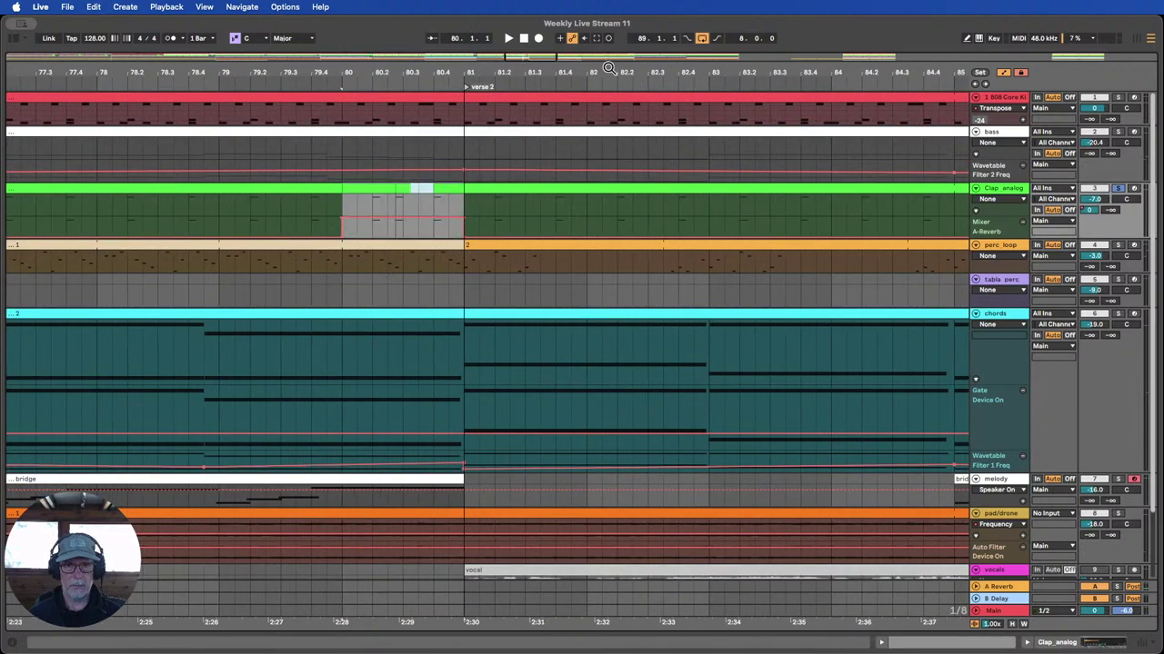
pyautogui.moveTo(610, 72); pyautogui.dragTo(417, 22)
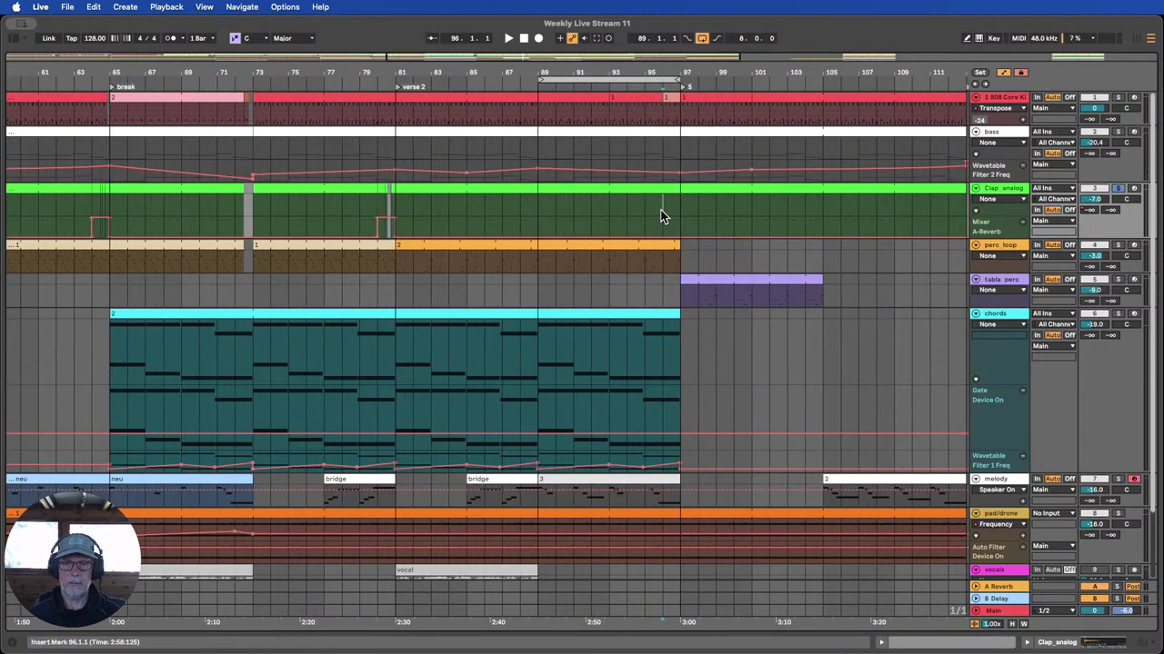
pyautogui.moveTo(662, 213); pyautogui.dragTo(671, 212)
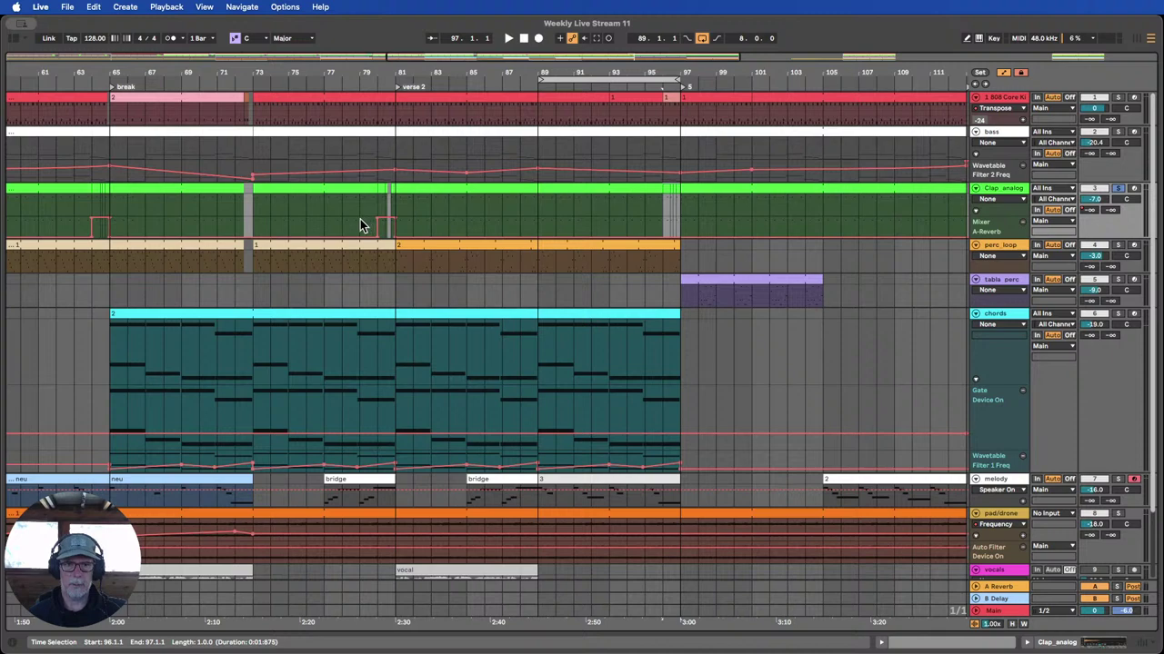
# Copy the Clap_analog track's A-Reverb automation from bars 79 to 82 and paste it at bar 95.
pyautogui.moveTo(360, 226); pyautogui.dragTo(420, 221)
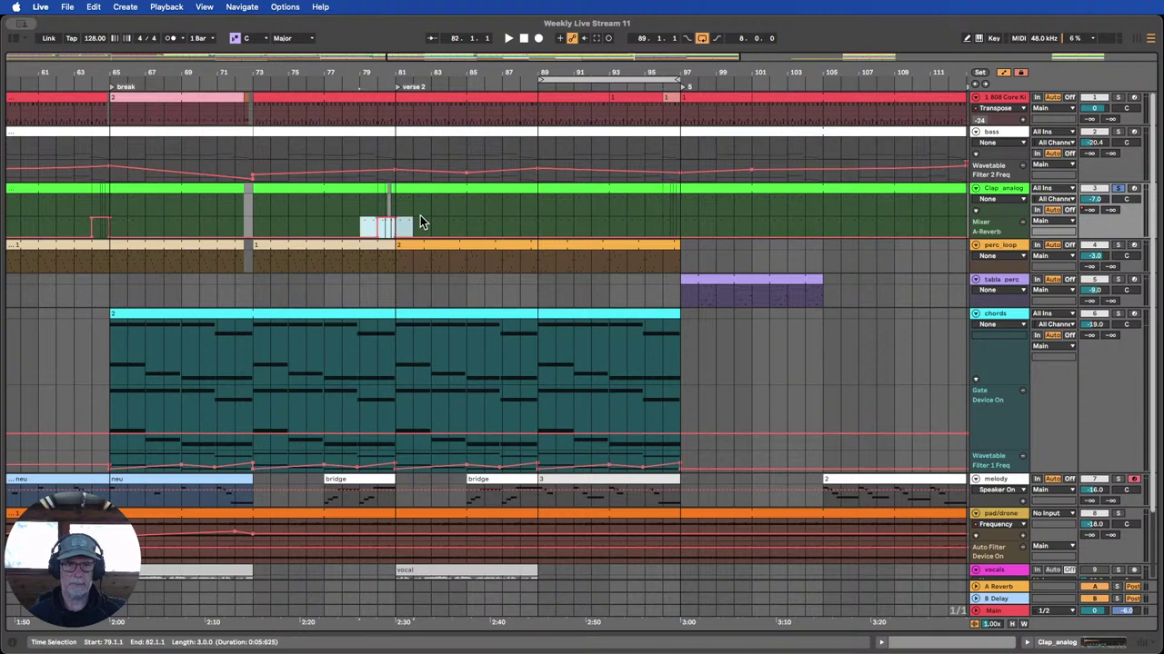
pyautogui.click(642, 226)
pyautogui.press('super+v')
pyautogui.moveTo(654, 68); pyautogui.dragTo(558, 47)
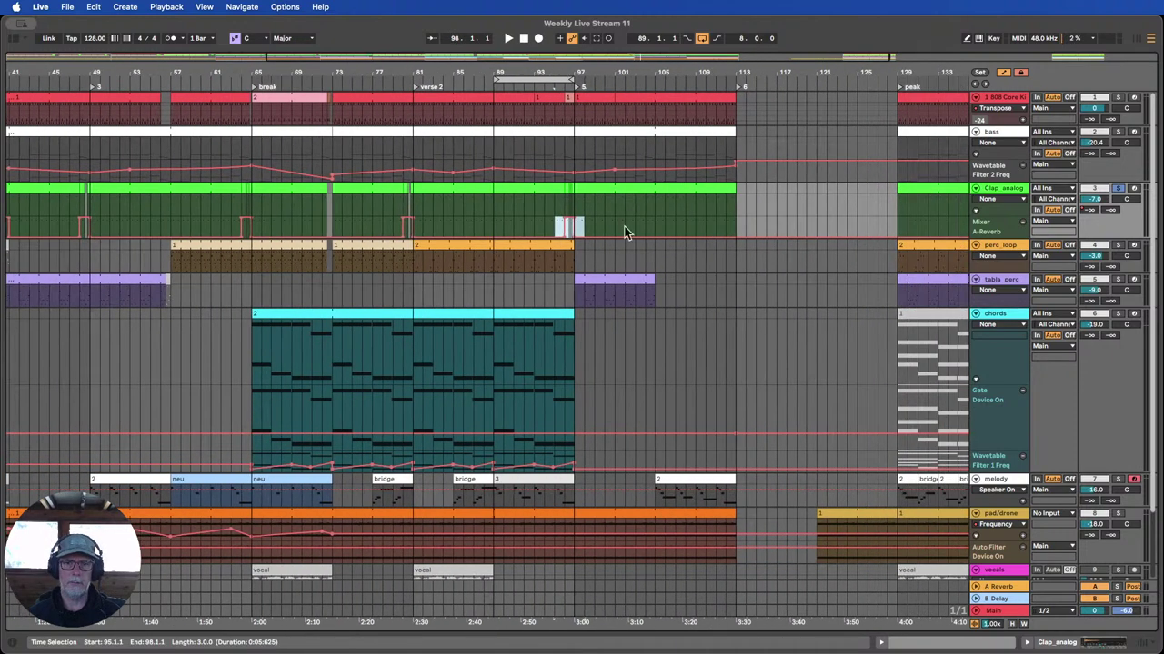
# Move the eight-bar playback loop to the start of verse 2, covering bars 81 to 89.
pyautogui.scroll(-3, 636, 247)
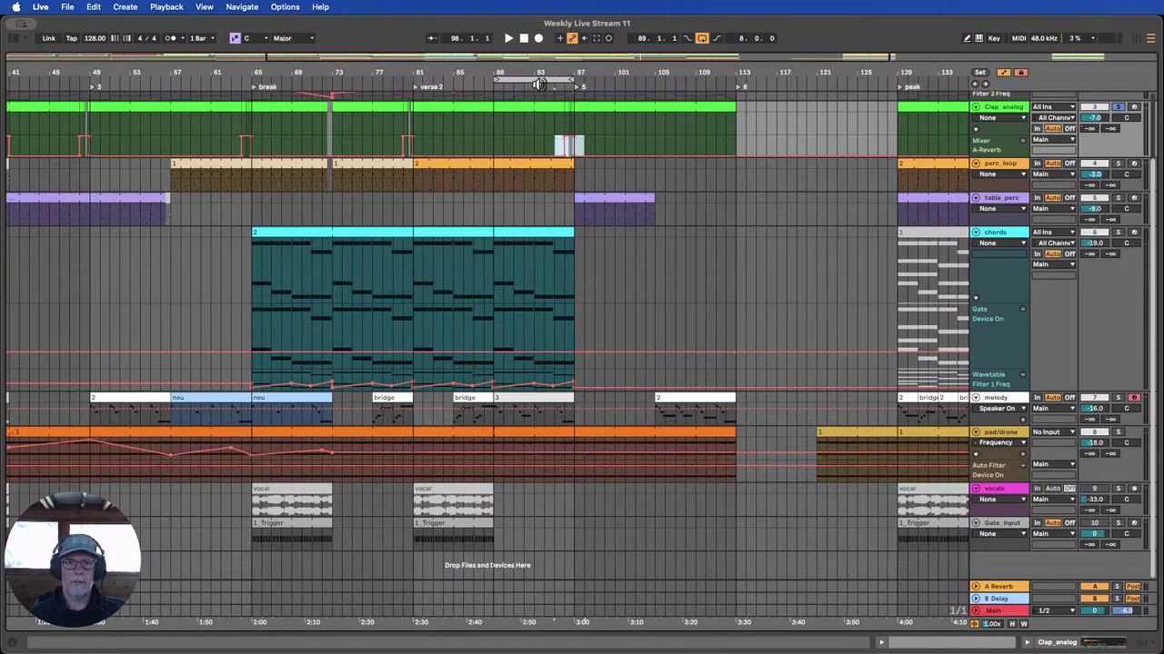
pyautogui.moveTo(514, 79); pyautogui.dragTo(433, 78)
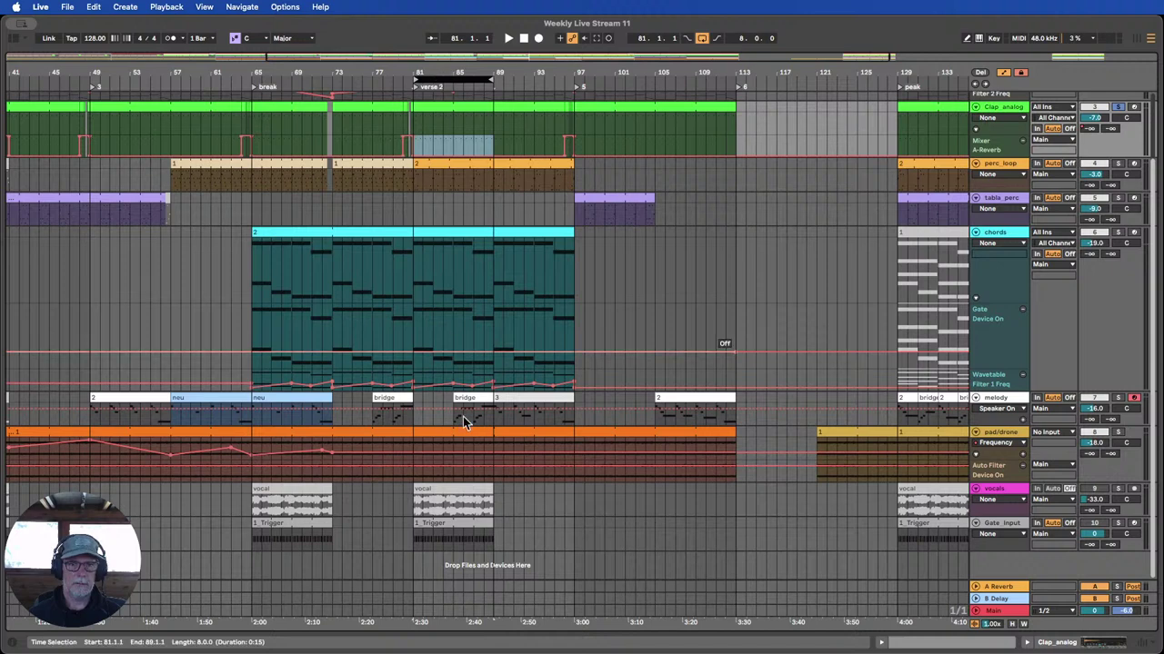
# Activate the vocals track and its verse 2 vocal clip, and play from just before bar 81 to hear them.
pyautogui.click(996, 490)
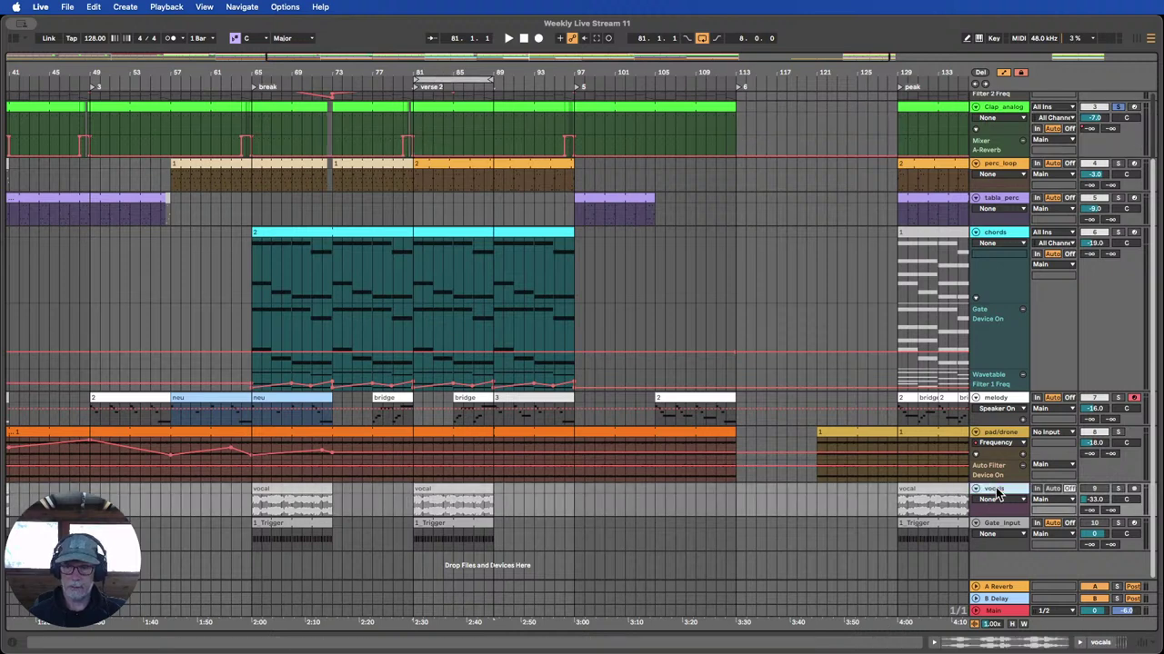
pyautogui.click(1096, 489)
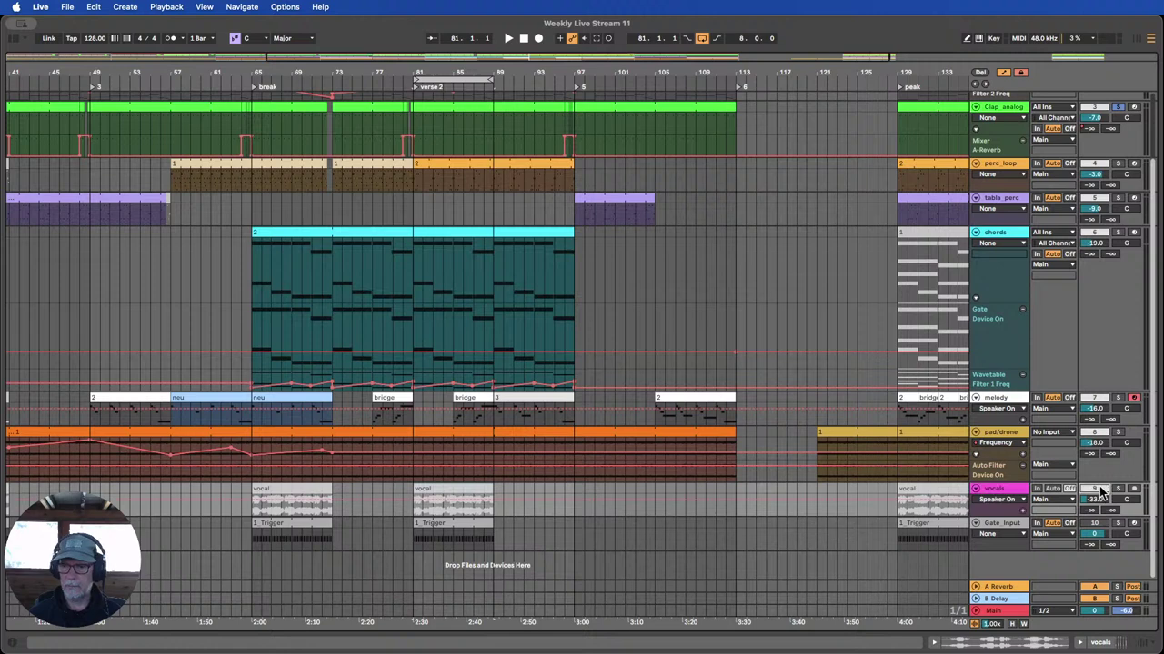
pyautogui.click(400, 87)
pyautogui.click(443, 489)
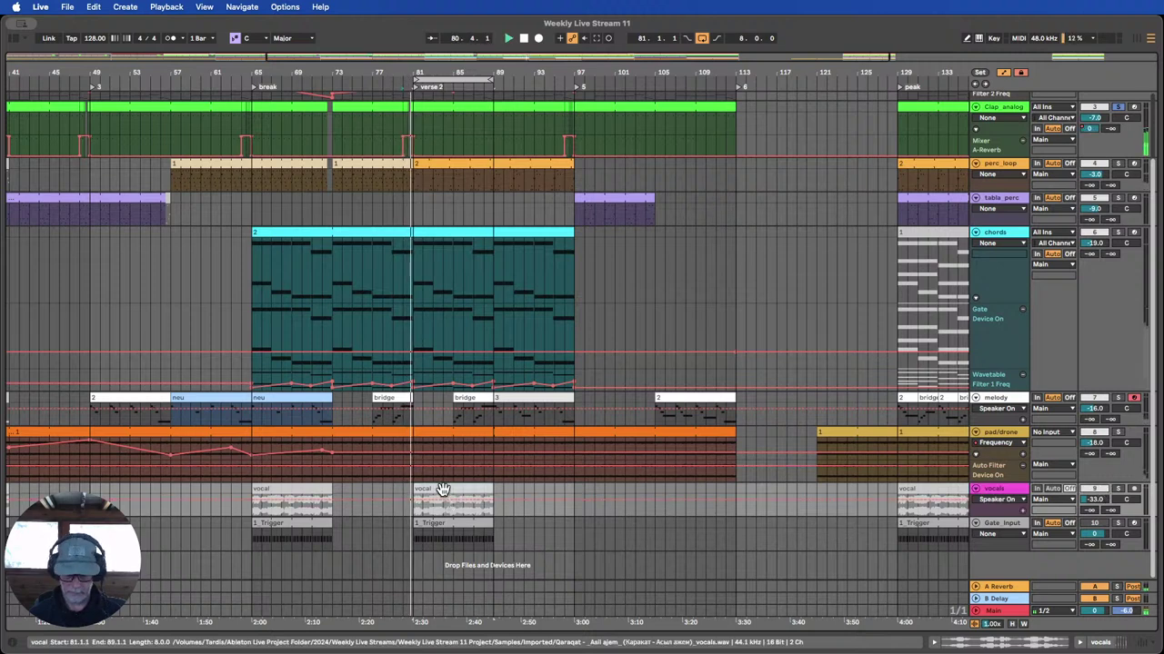
pyautogui.click(443, 489)
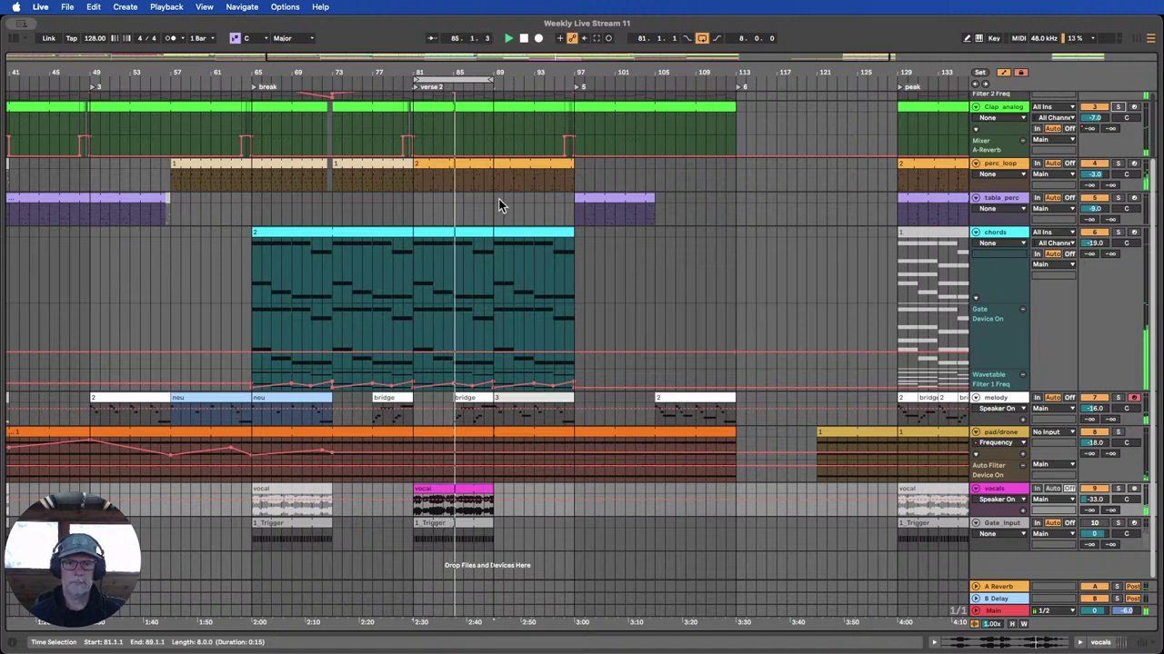
# Stop playback and deactivate the verse 2 vocal clip on the vocals track.
pyautogui.click(524, 39)
pyautogui.click(463, 491)
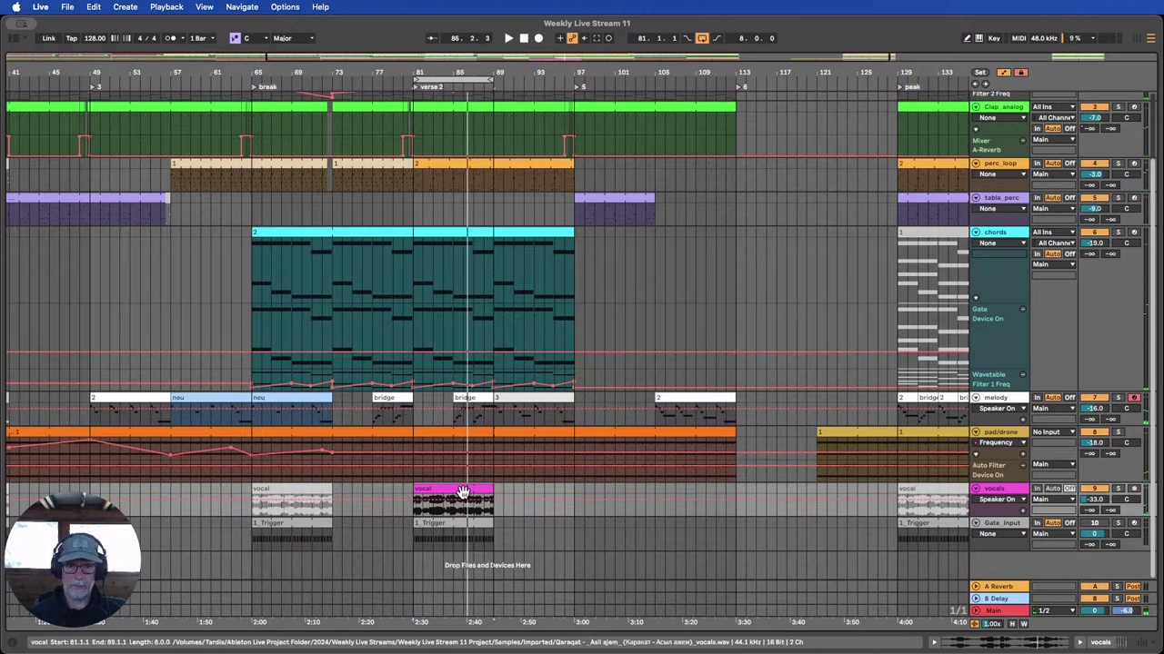
pyautogui.press('0')
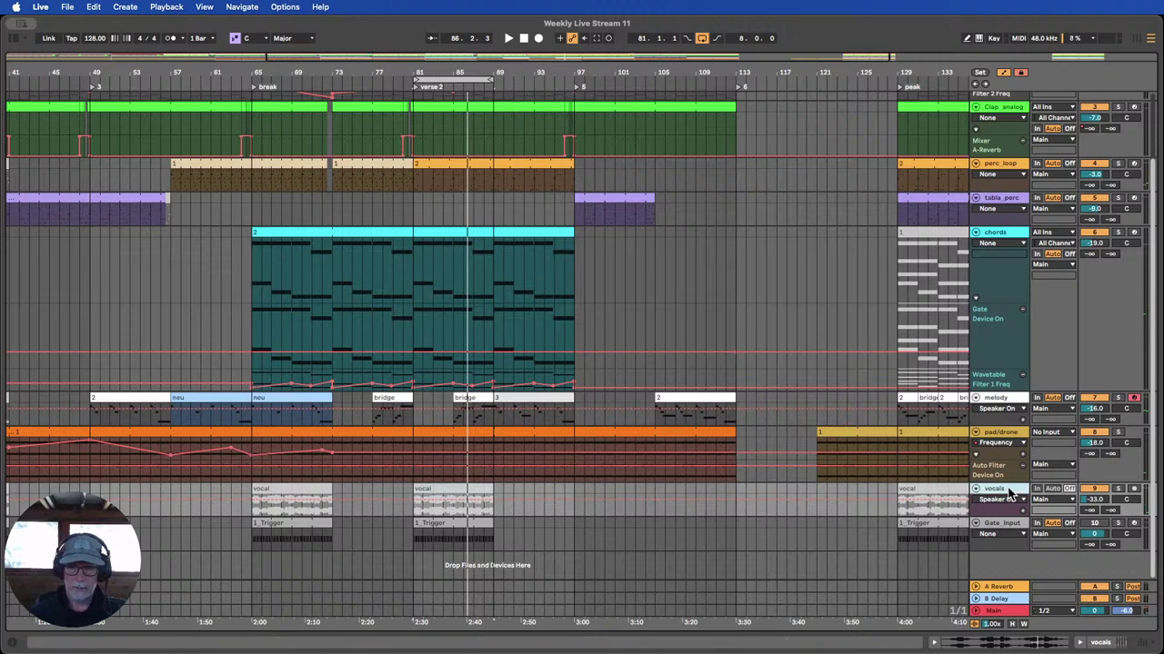
# Insert a new MIDI track below vocals and load the Granulator III instrument onto it.
pyautogui.hotkey('ctrl', 'shift', 't')
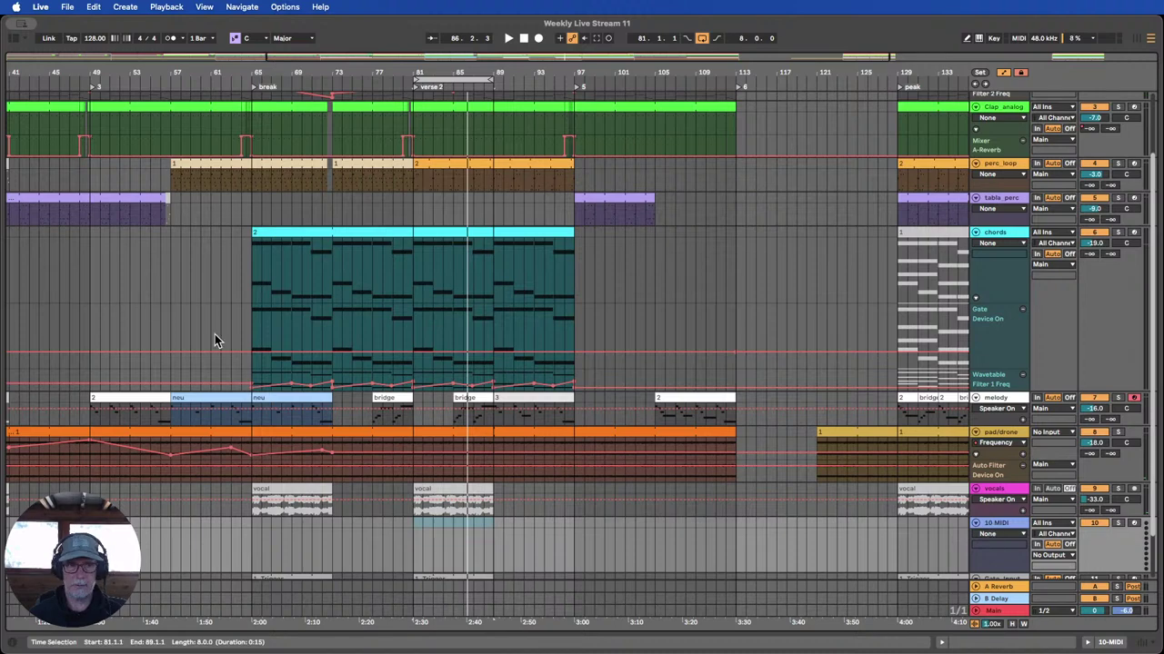
pyautogui.click(14, 40)
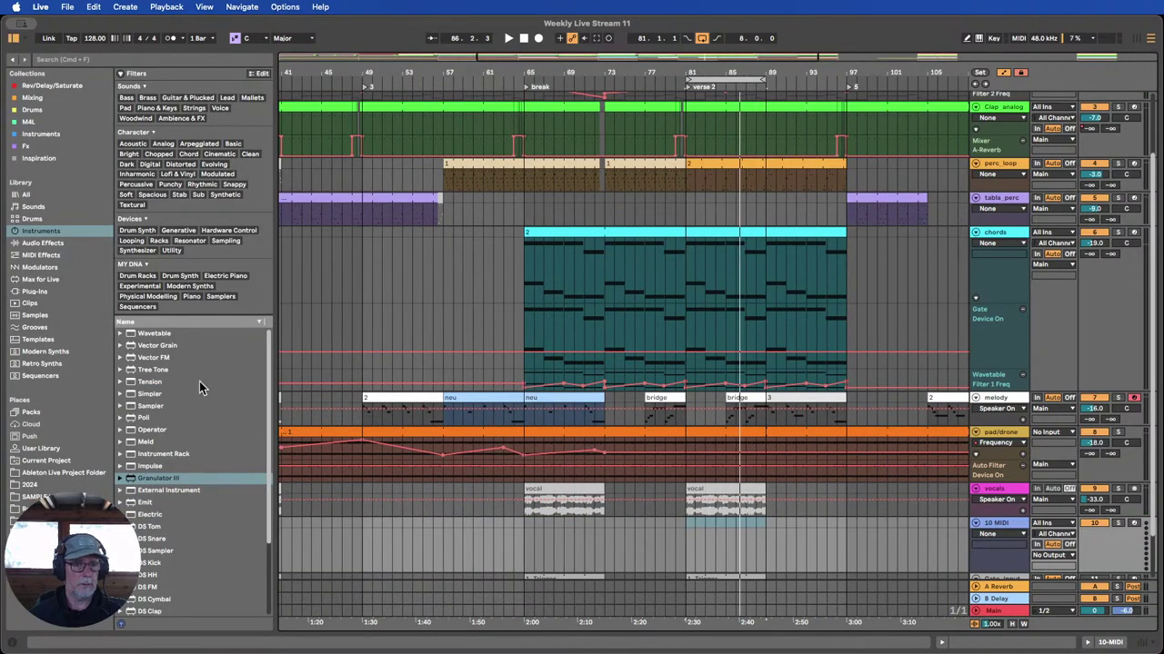
pyautogui.doubleClick(1006, 525)
pyautogui.scroll(-5, 227, 370)
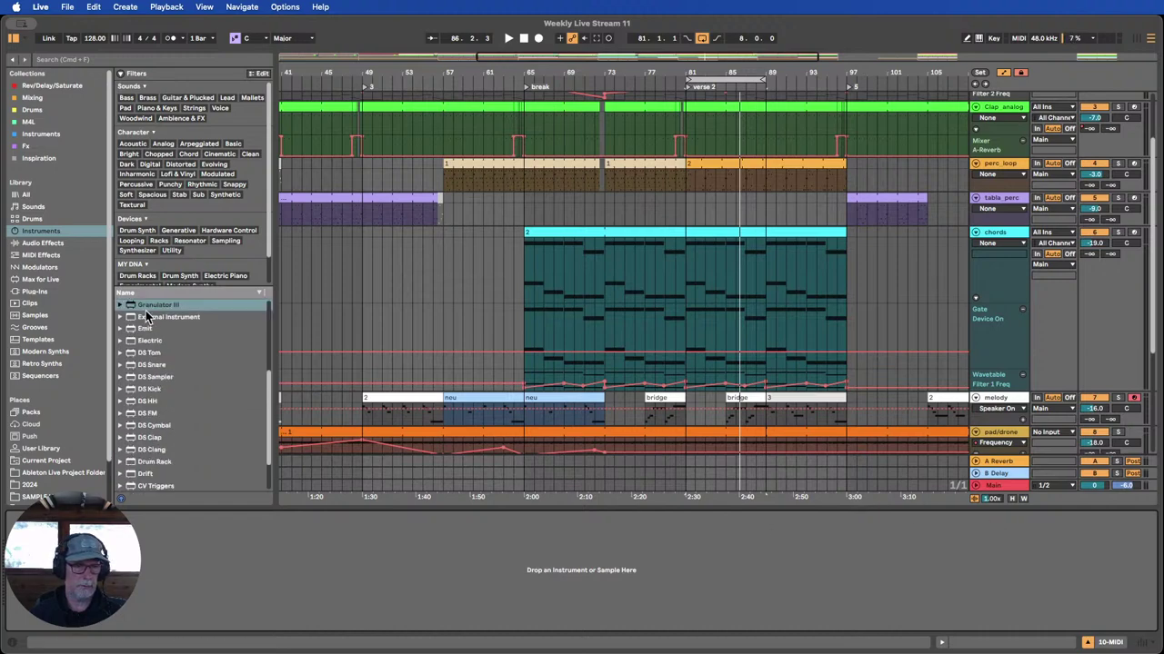
pyautogui.moveTo(145, 307); pyautogui.dragTo(253, 543)
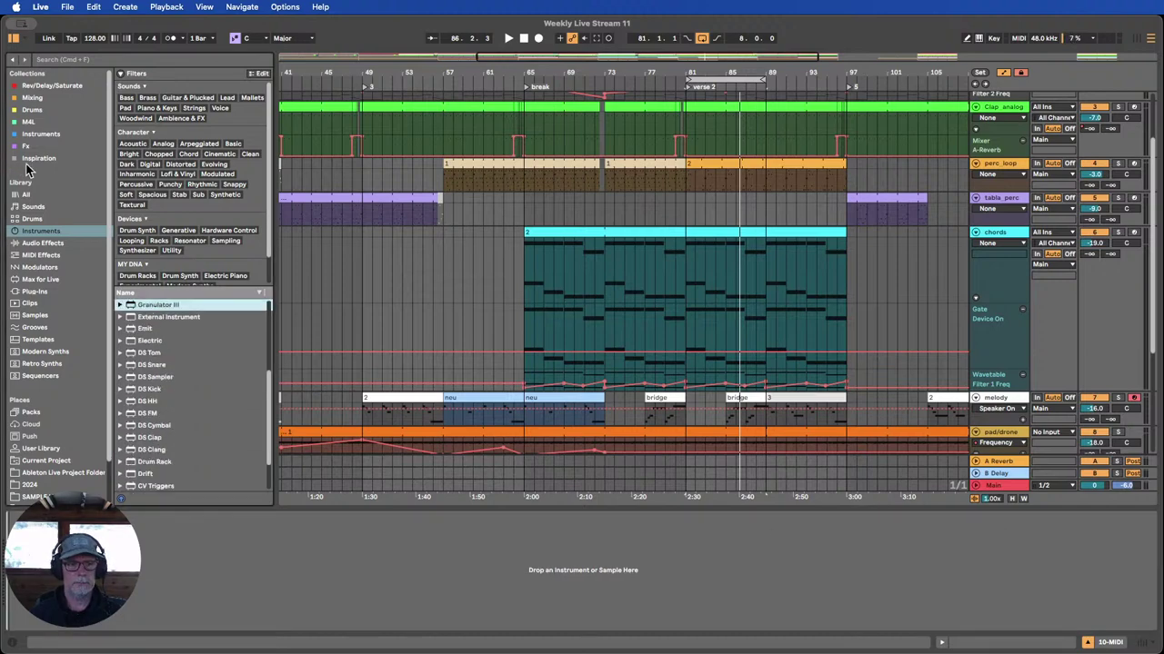
pyautogui.click(13, 41)
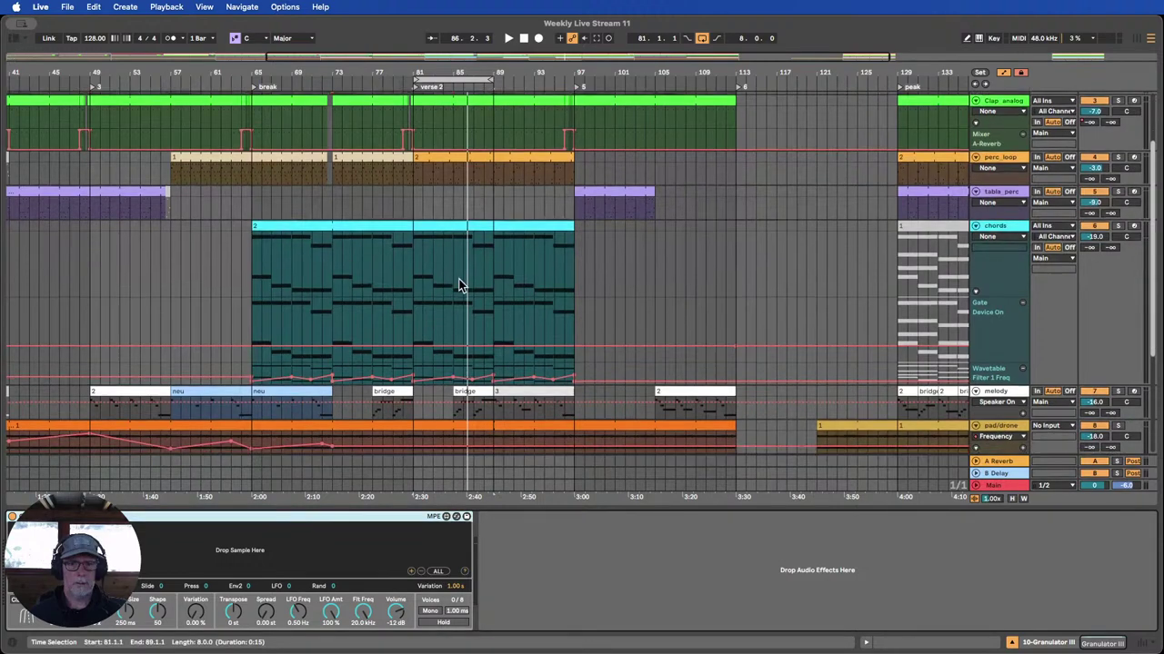
# Load the vocal clip at bar 81 of the vocals track into Granulator III as its sample.
pyautogui.scroll(-5, 459, 284)
pyautogui.scroll(-1, 459, 284)
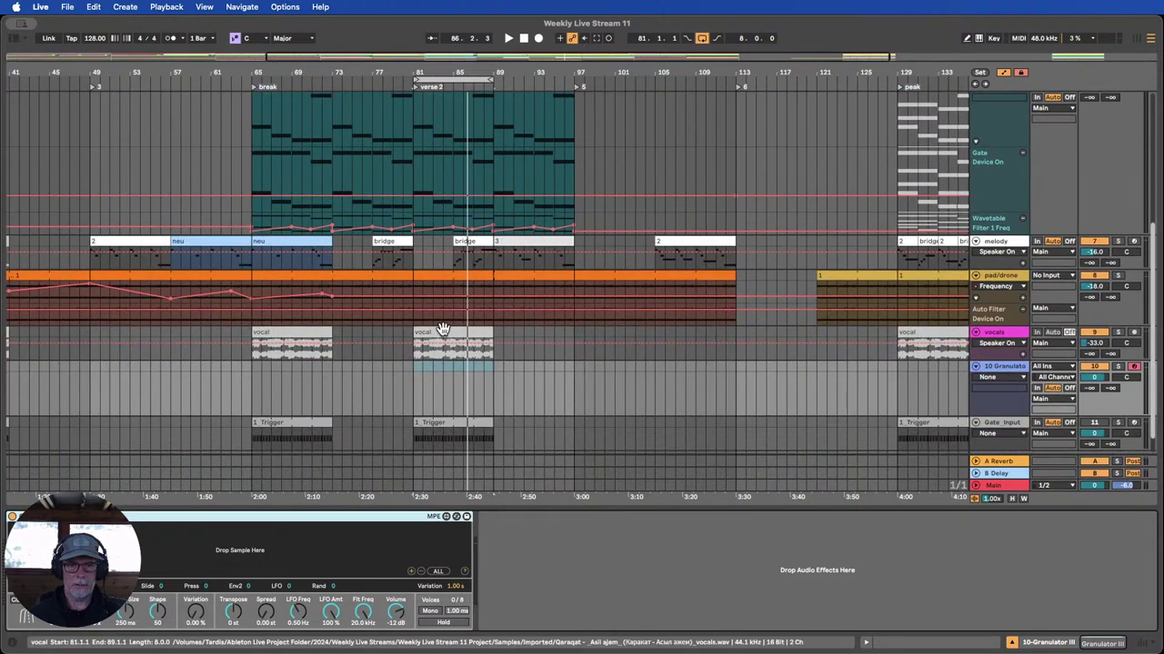
pyautogui.click(451, 333)
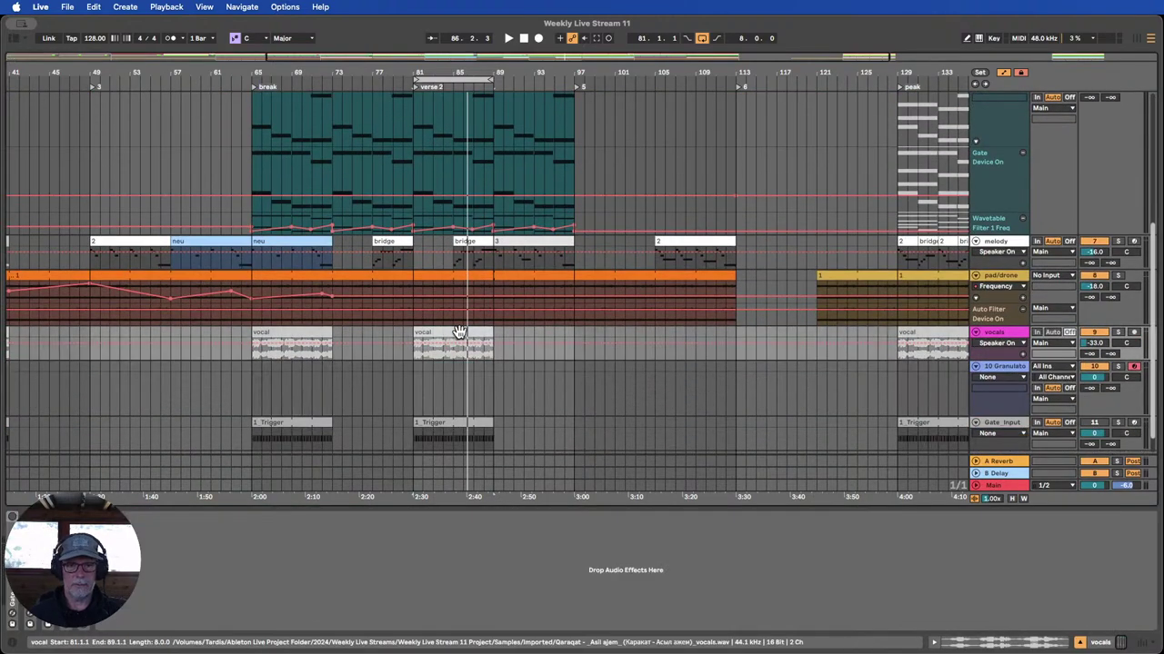
pyautogui.click(1011, 368)
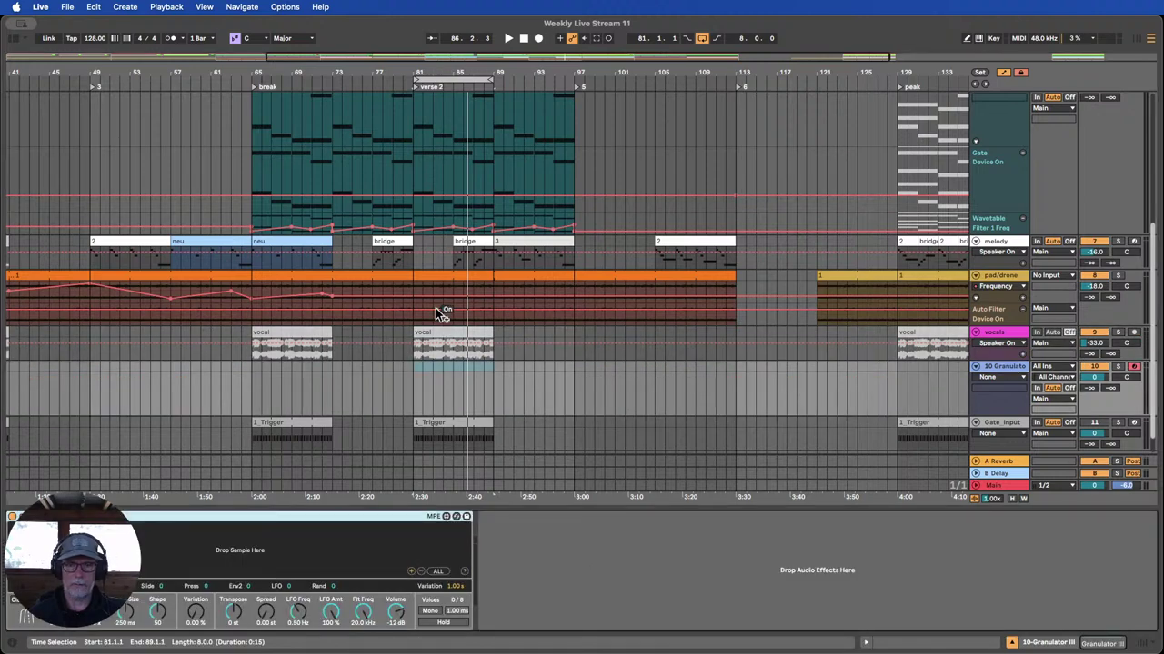
pyautogui.moveTo(443, 329); pyautogui.dragTo(361, 542)
pyautogui.click(600, 556)
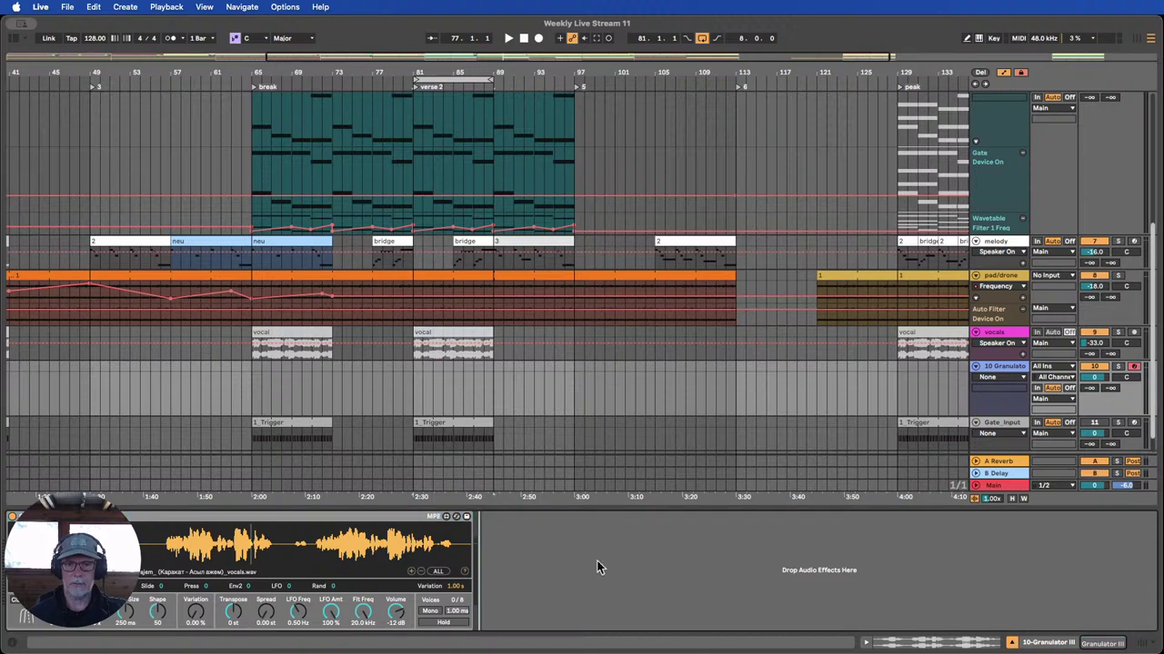
# Insert an empty one-bar MIDI clip at bar 81 on the Granulator III track.
pyautogui.click(413, 389)
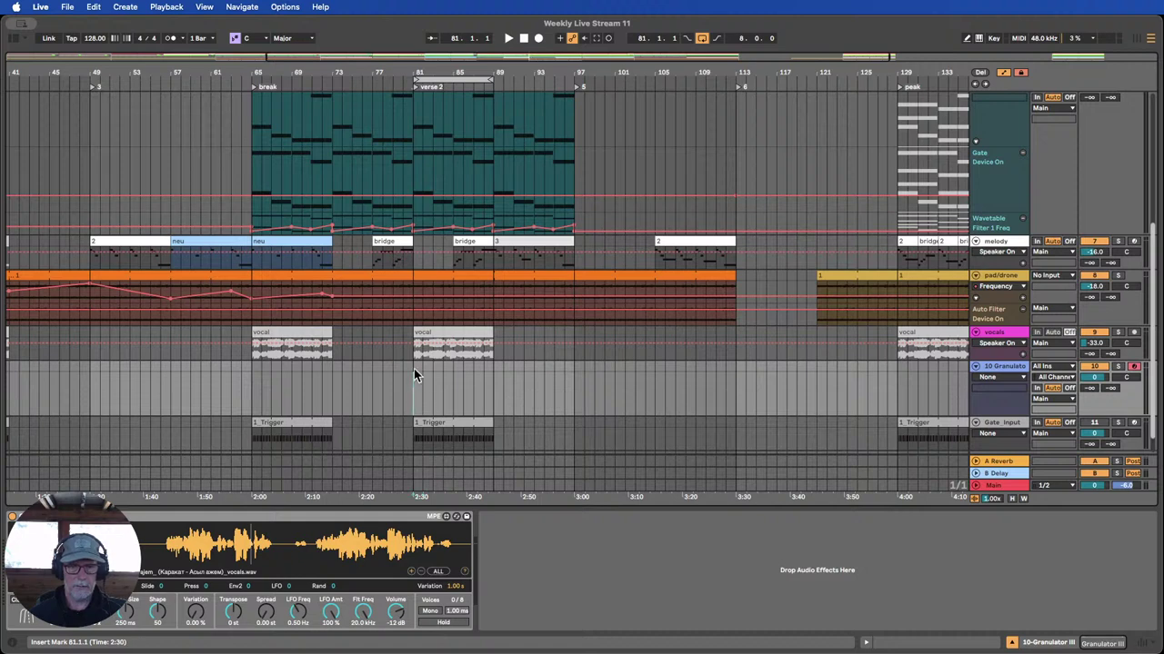
pyautogui.moveTo(413, 369); pyautogui.dragTo(420, 363)
pyautogui.press('super+shift+m')
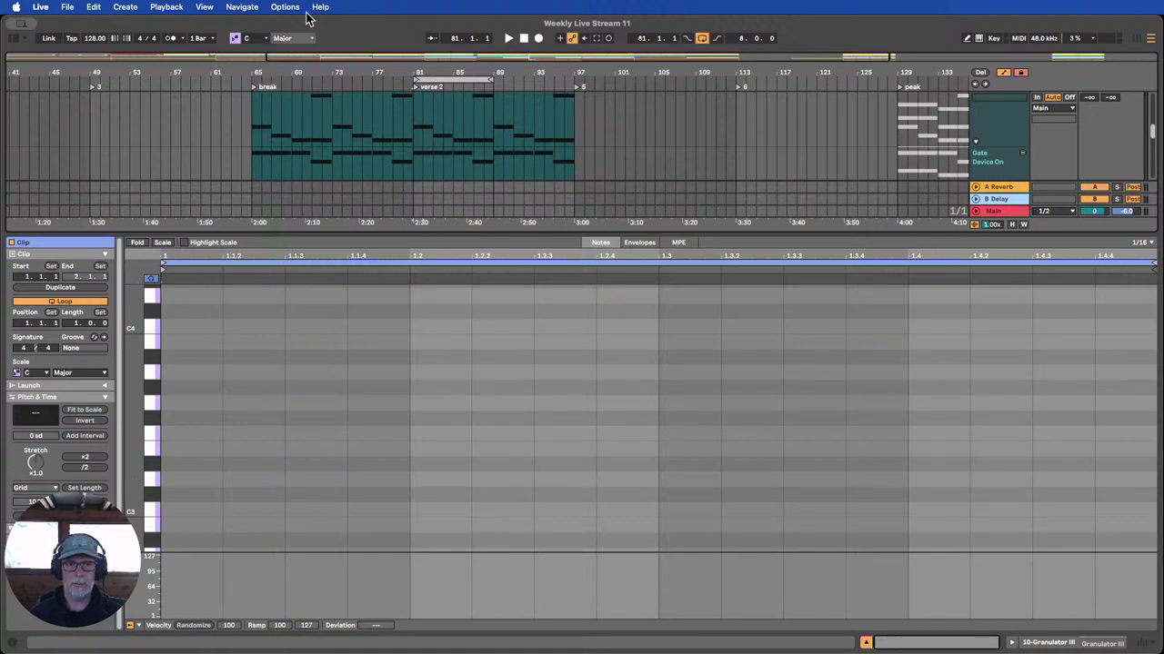
# Set the scale to G Minor.
pyautogui.click(253, 41)
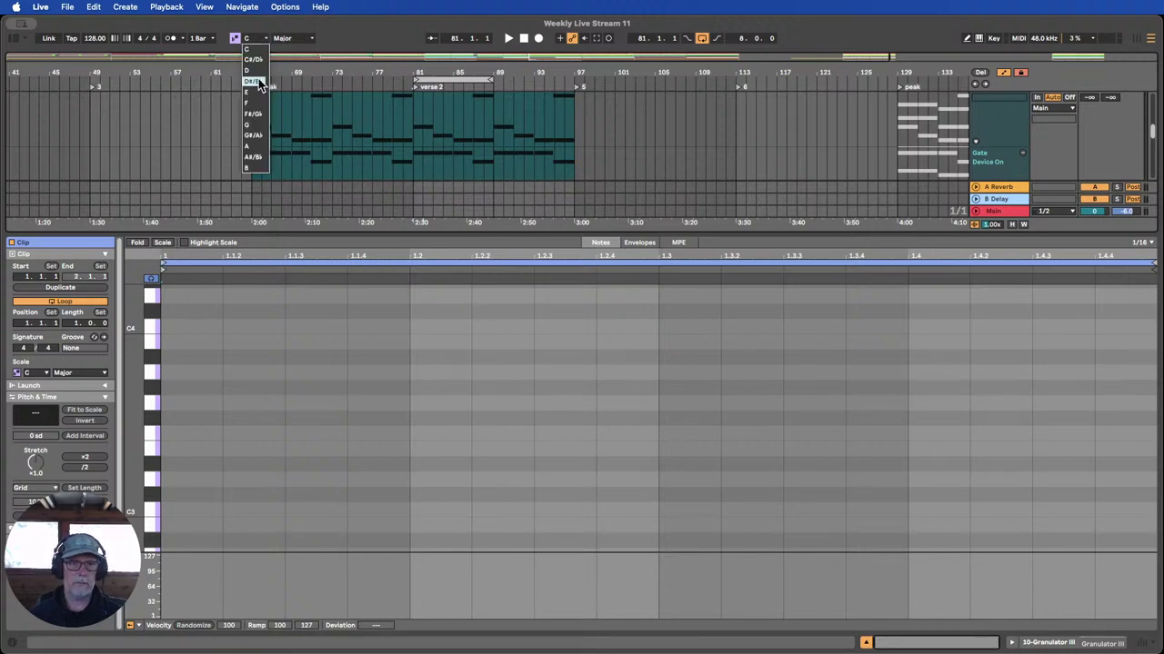
pyautogui.click(251, 128)
pyautogui.click(295, 38)
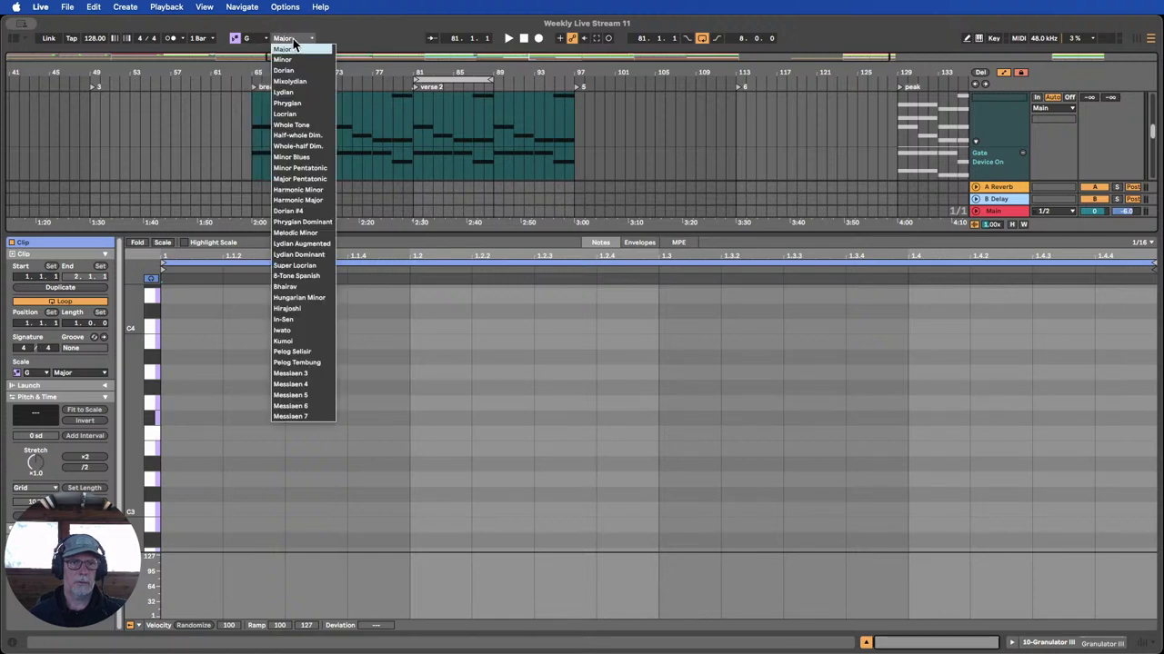
pyautogui.click(292, 57)
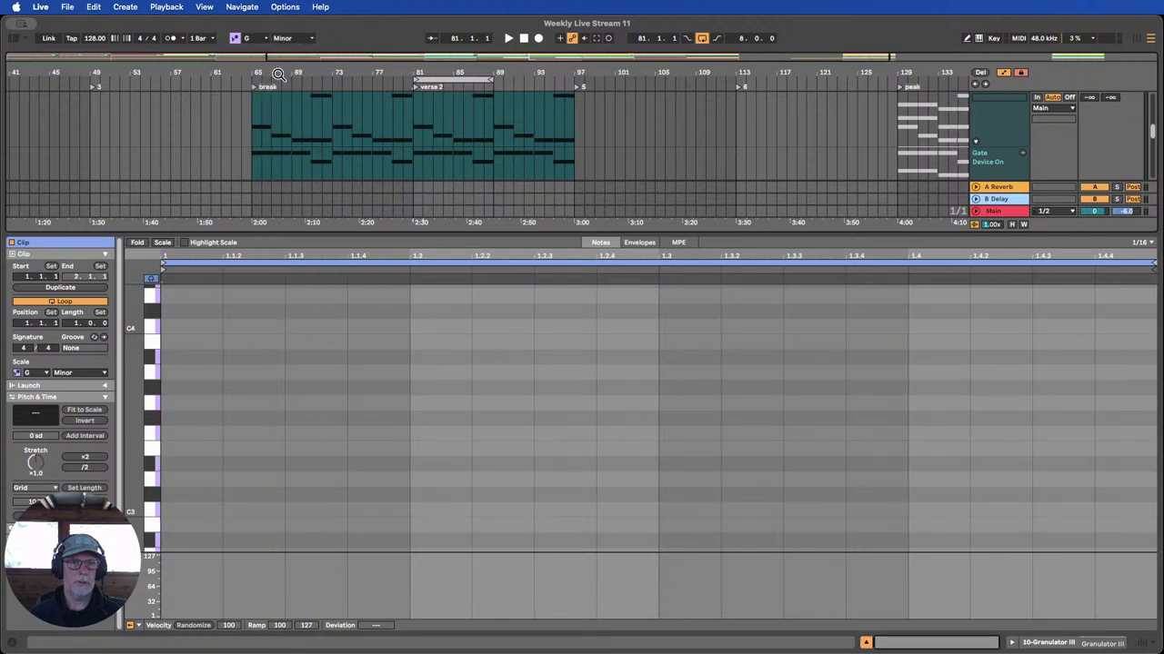
# Limit the note editor to scale notes and draw a sixteenth-note G3 at the start of the clip.
pyautogui.click(162, 242)
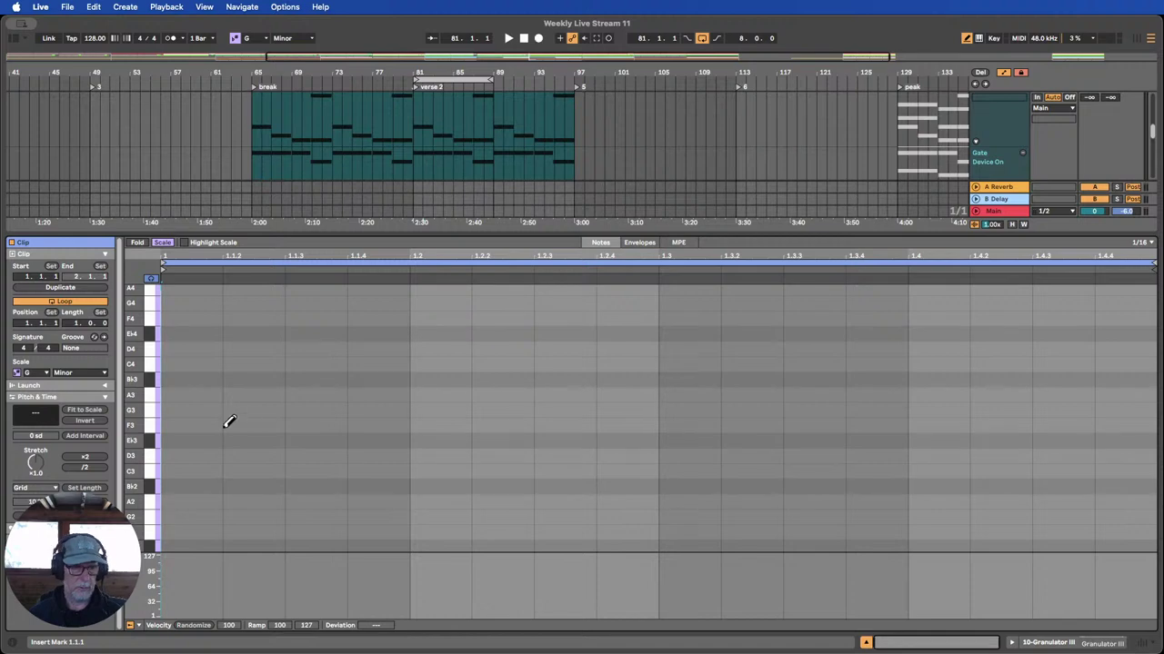
pyautogui.click(192, 410)
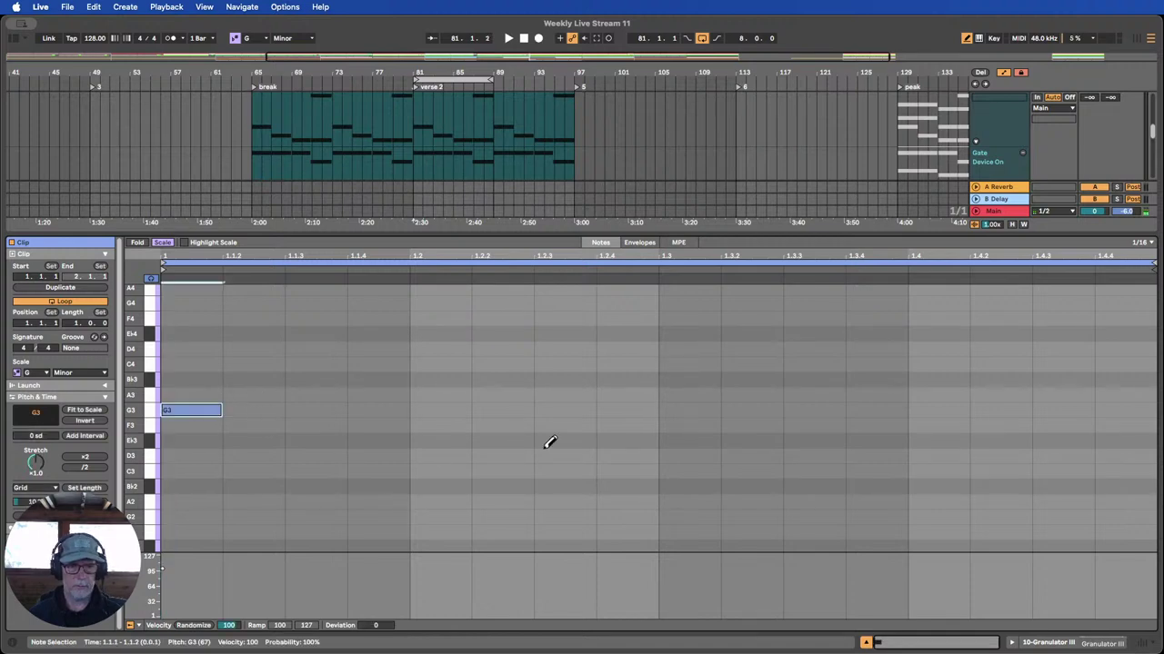
pyautogui.click(868, 643)
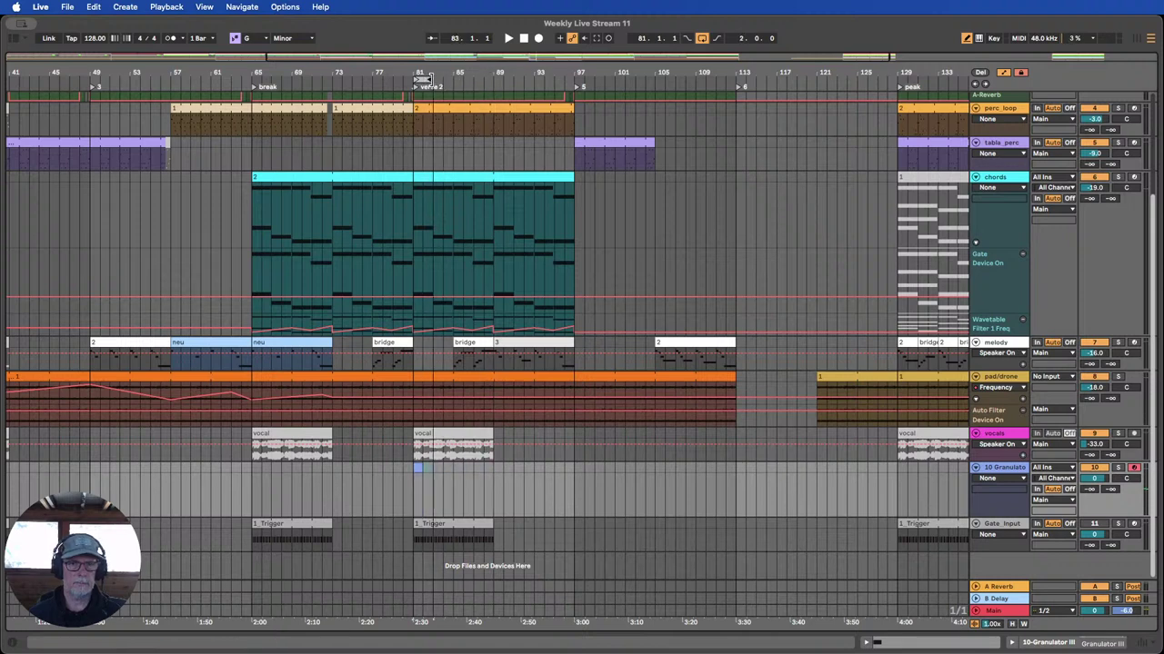
# Play a one-bar loop at bar 81 and lengthen the G3 note to fill the whole one-bar clip.
pyautogui.click(400, 80)
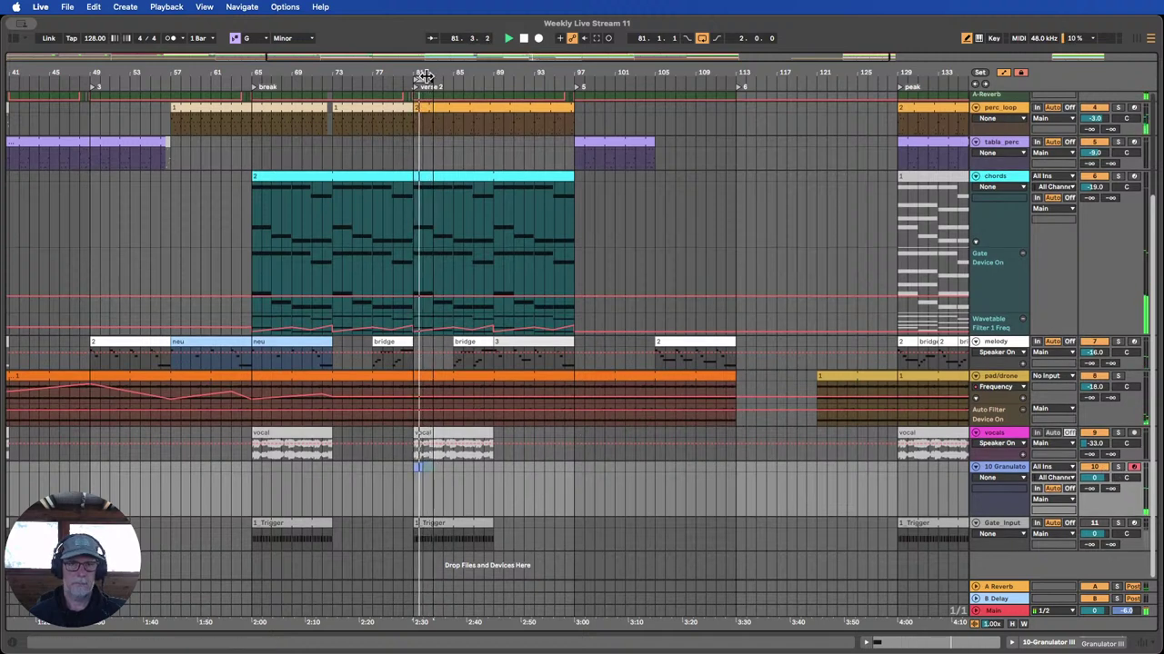
pyautogui.doubleClick(418, 467)
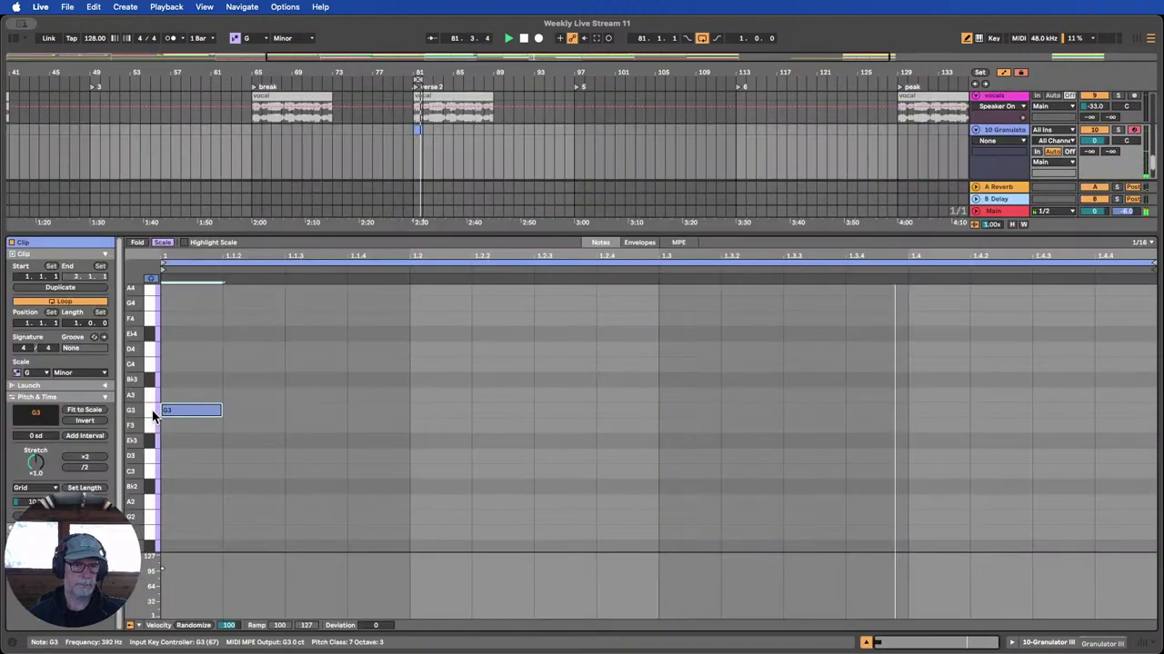
pyautogui.moveTo(221, 410); pyautogui.dragTo(1155, 417)
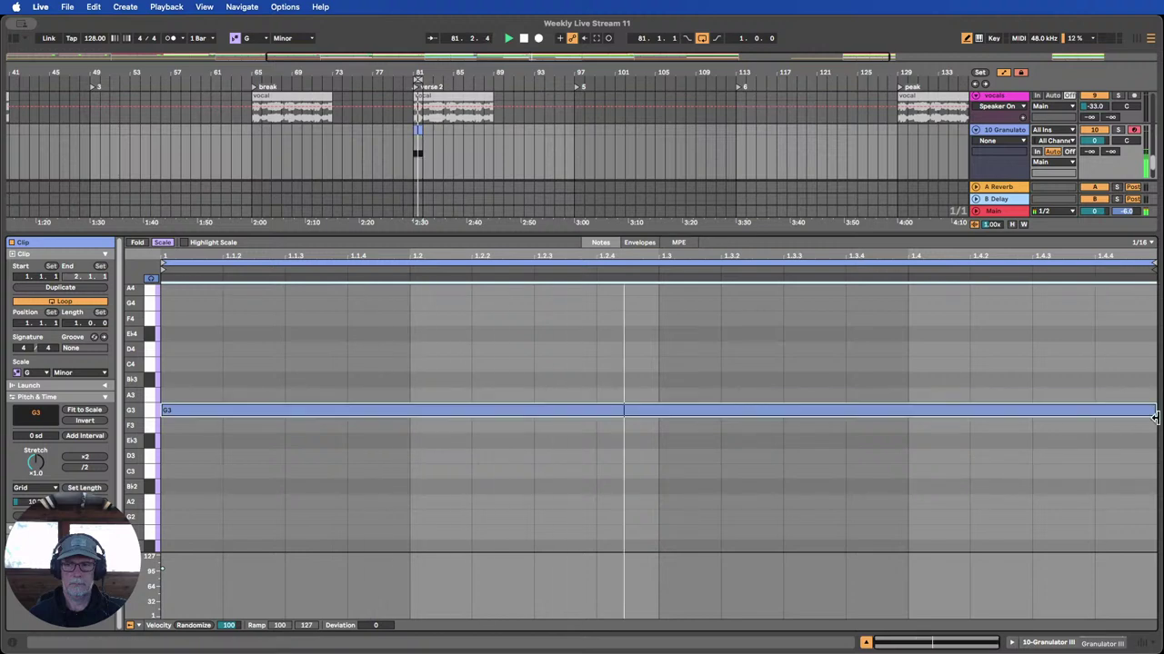
# Show the Granulator III device, raise its Grain Size to 1.05 s and adjust Scan while the loop plays.
pyautogui.click(1036, 643)
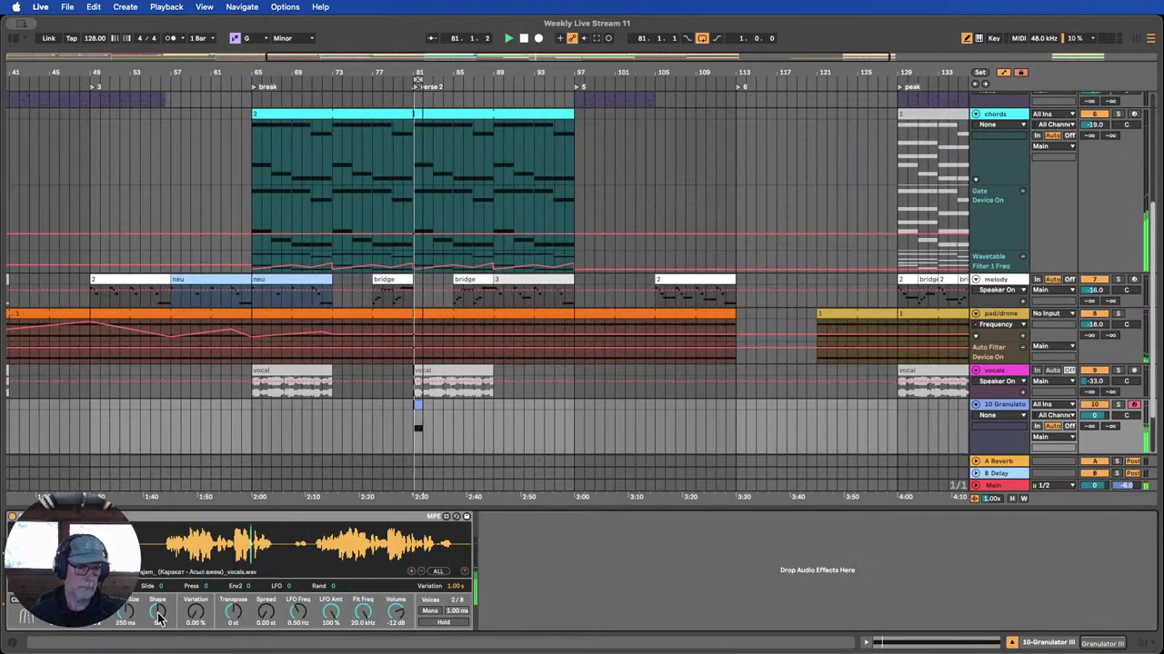
pyautogui.click(126, 613)
pyautogui.moveTo(126, 612)
pyautogui.mouseDown()
pyautogui.moveTo(125, 637)
pyautogui.moveTo(126, 608)
pyautogui.mouseUp()
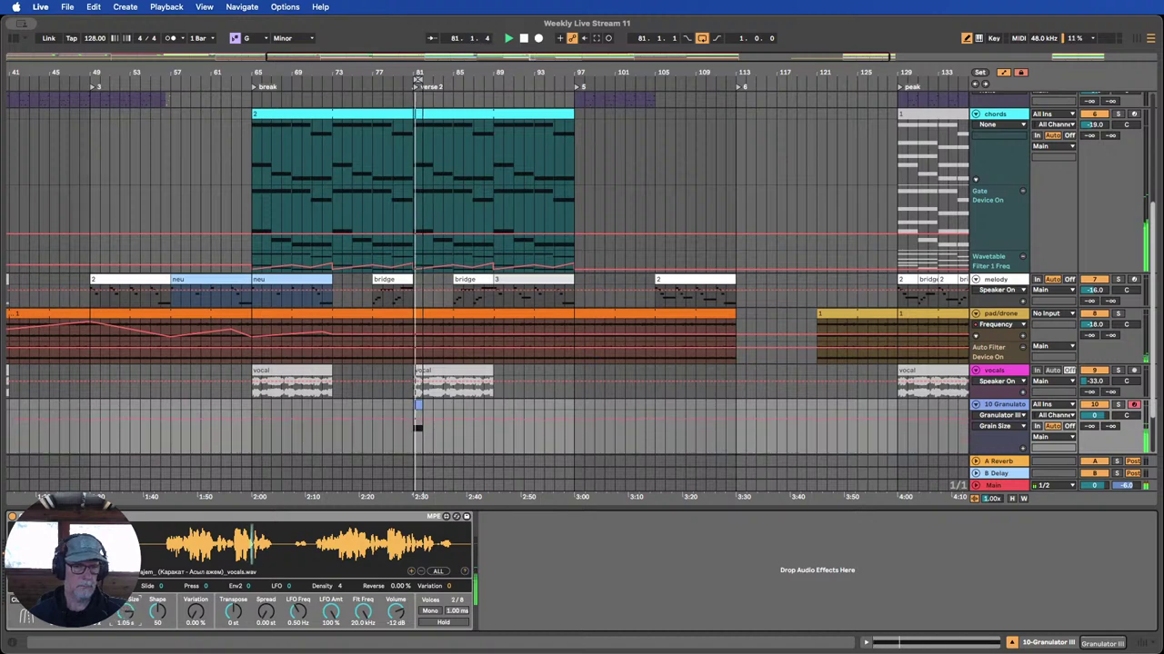
pyautogui.moveTo(126, 611); pyautogui.dragTo(125, 614)
pyautogui.click(94, 612)
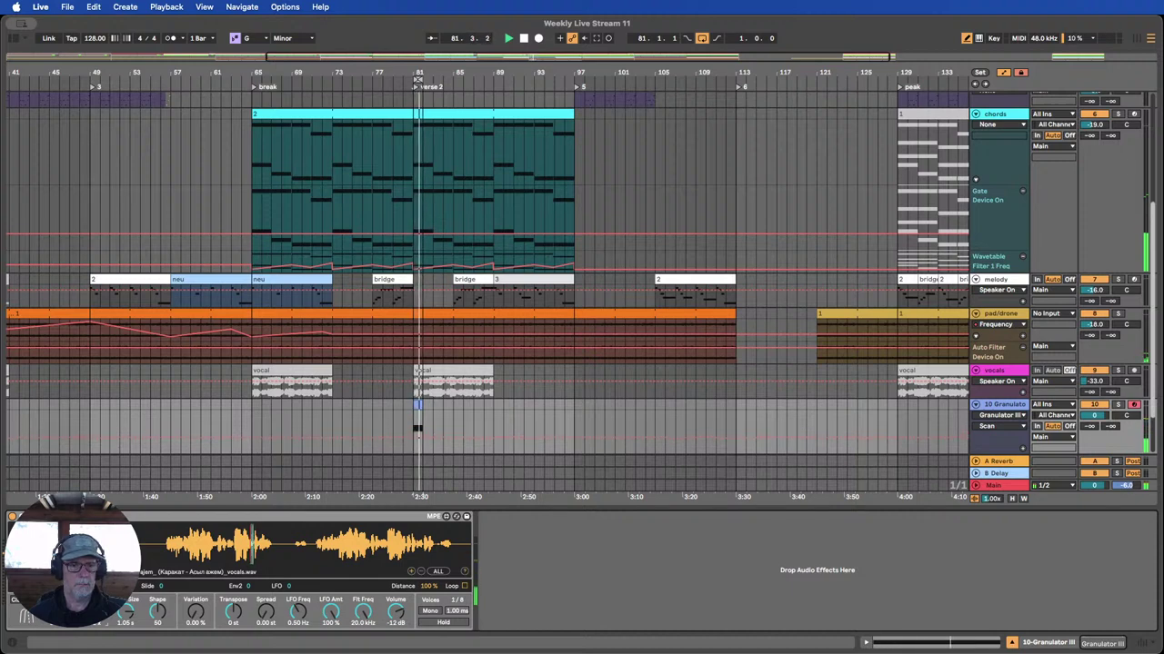
# Solo the Granulator III track, readjust Scan and bring the Grain Size to 848 ms.
pyautogui.moveTo(136, 622); pyautogui.dragTo(137, 641)
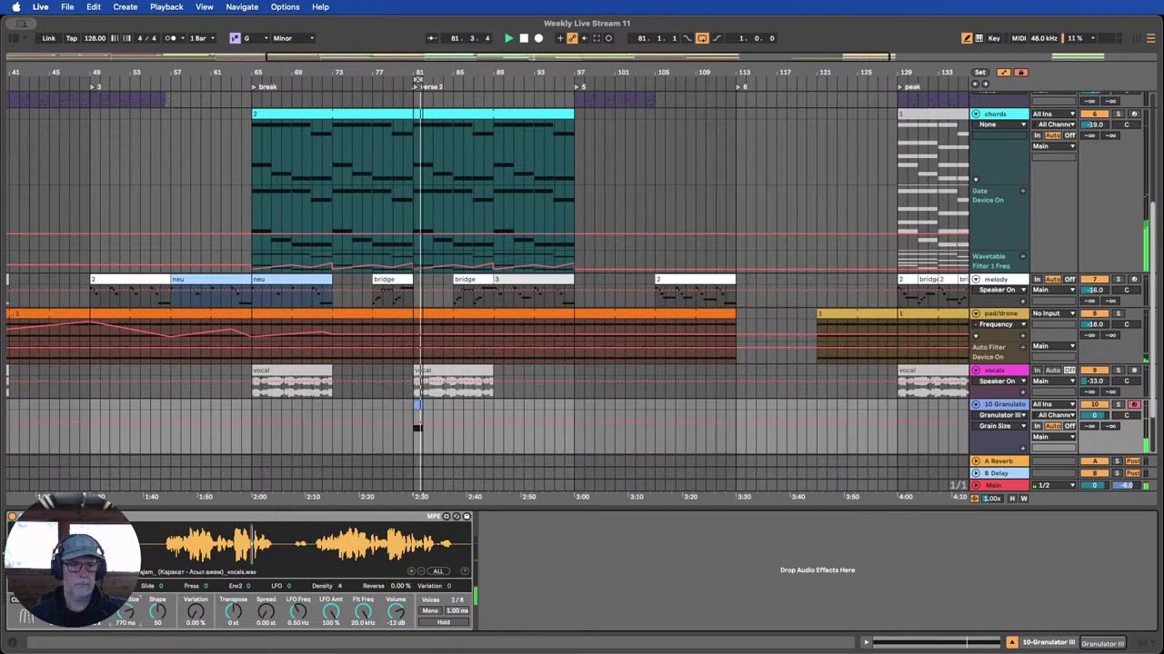
pyautogui.click(96, 613)
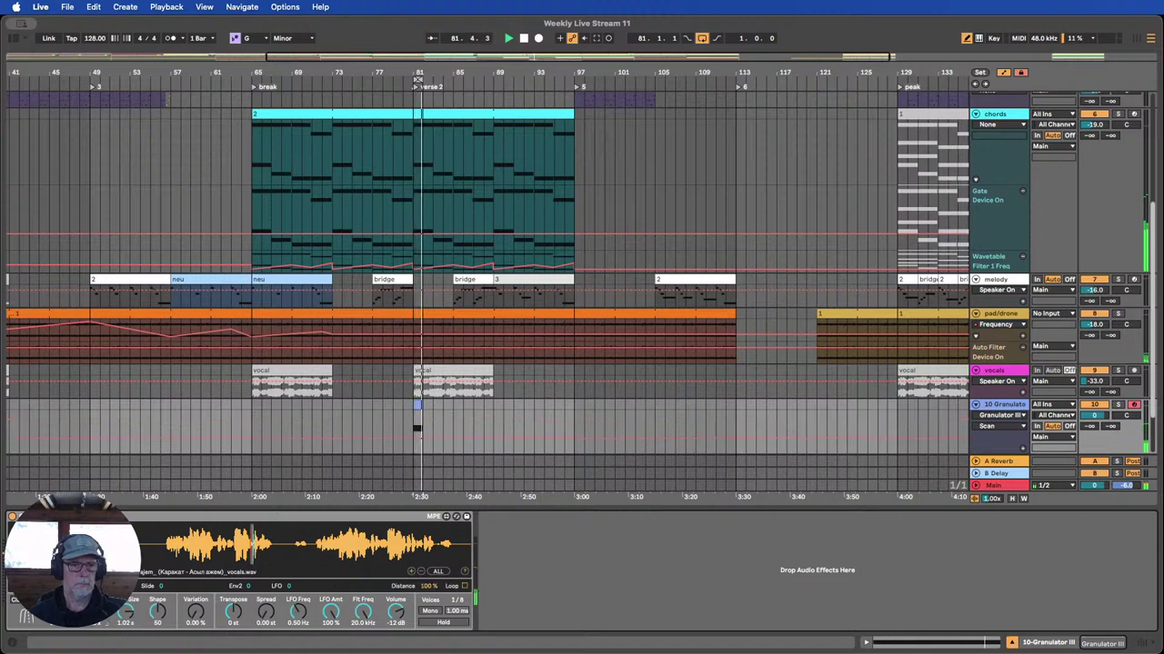
pyautogui.click(123, 616)
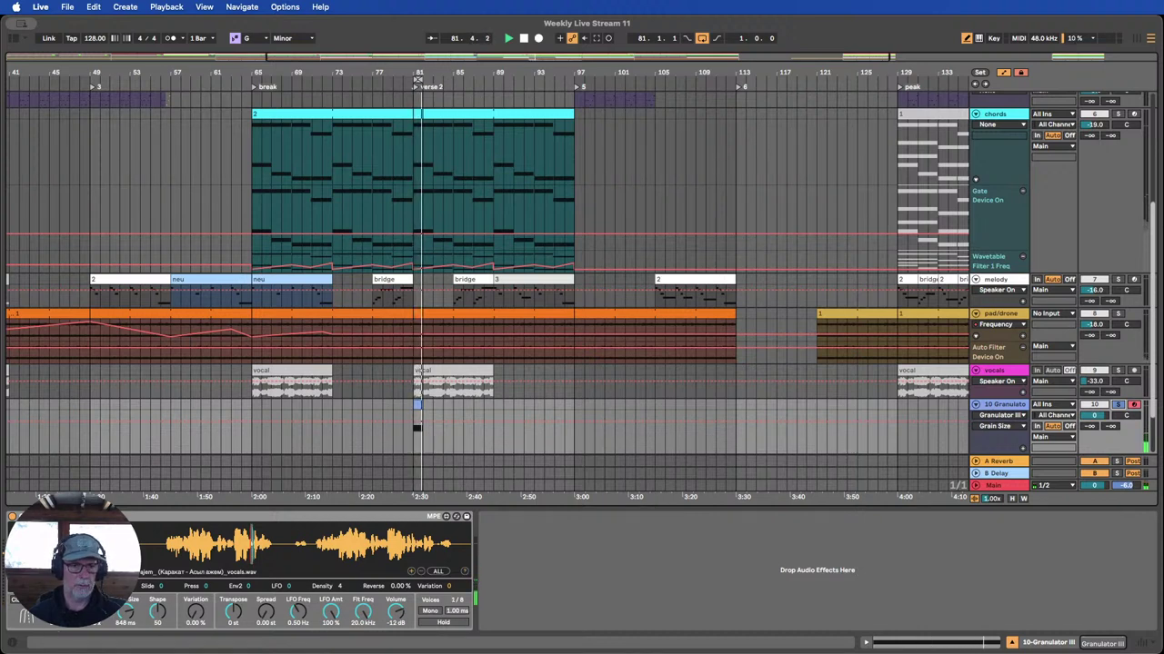
# Adjust Granulator III's Position and Scan, and set its Grain Size to 2.00 s.
pyautogui.moveTo(93, 612); pyautogui.dragTo(92, 636)
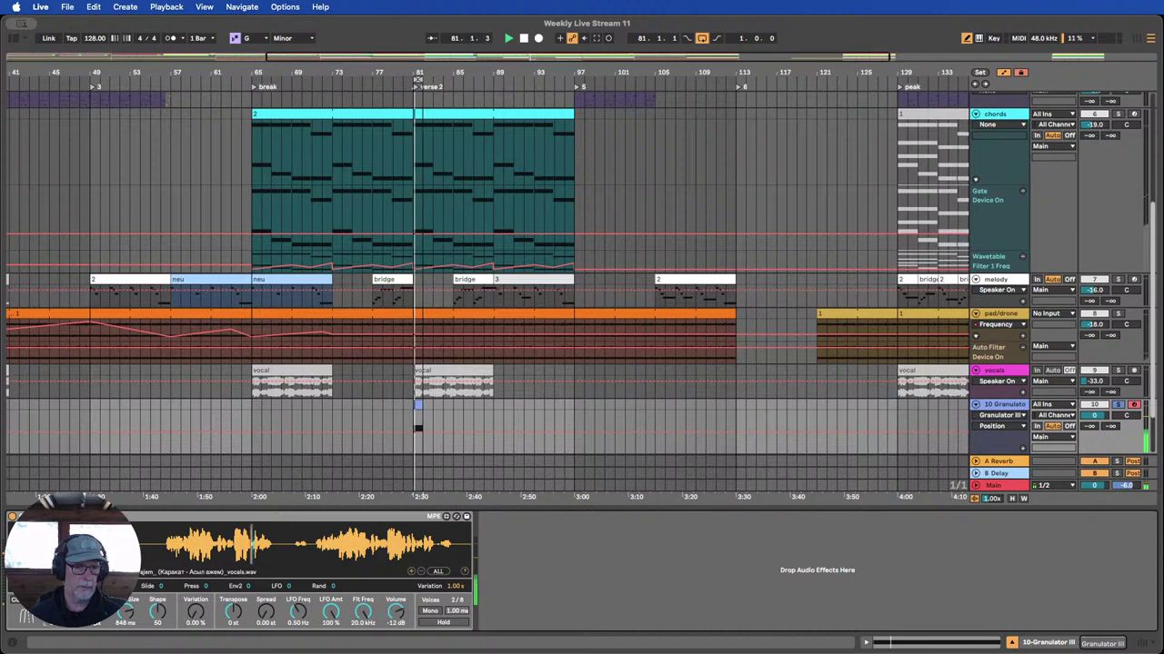
pyautogui.click(93, 612)
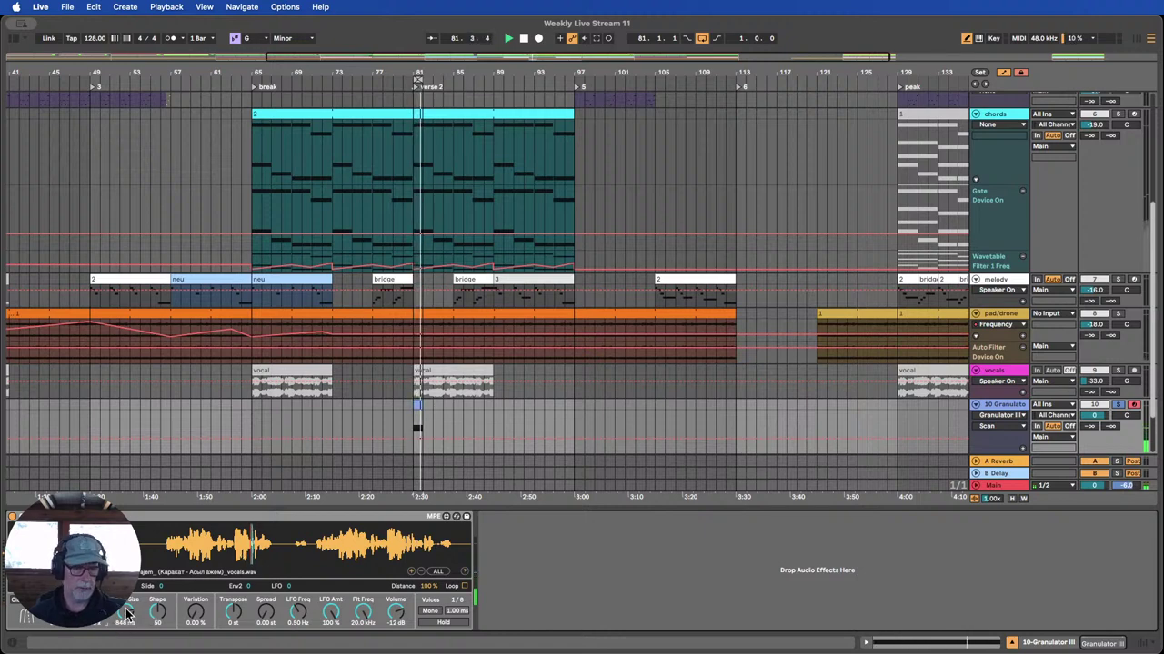
pyautogui.moveTo(127, 613); pyautogui.dragTo(127, 628)
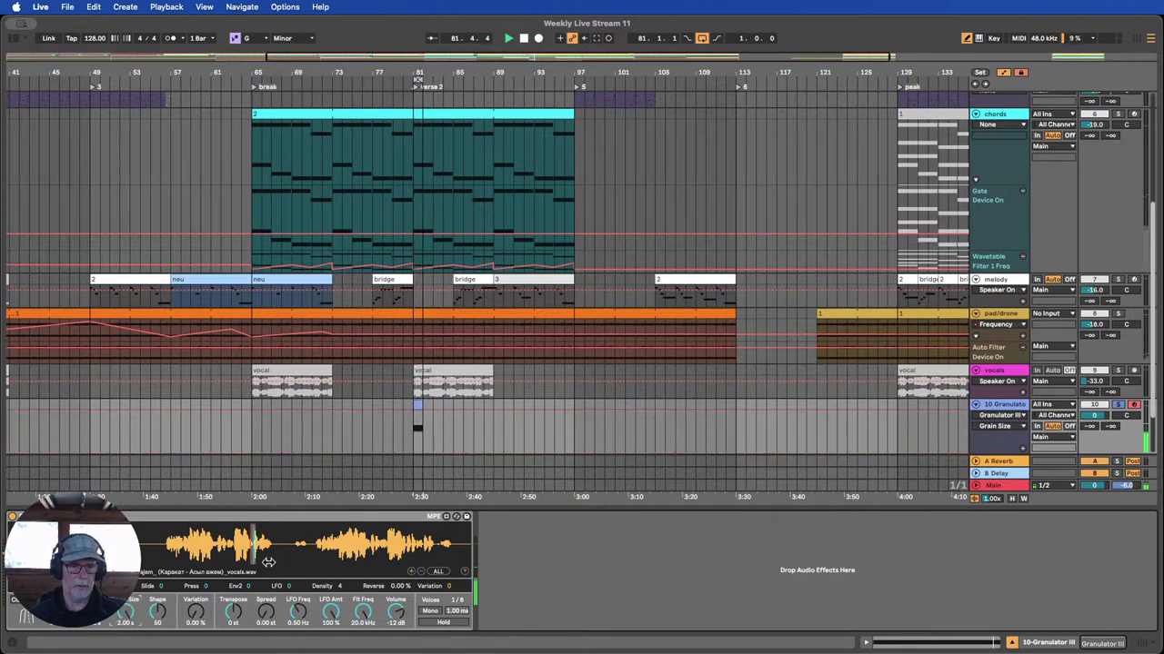
# Undo the last Grain Size change, test Granulator III's Transpose at -2 st and return it to 0 st.
pyautogui.press('super+z')
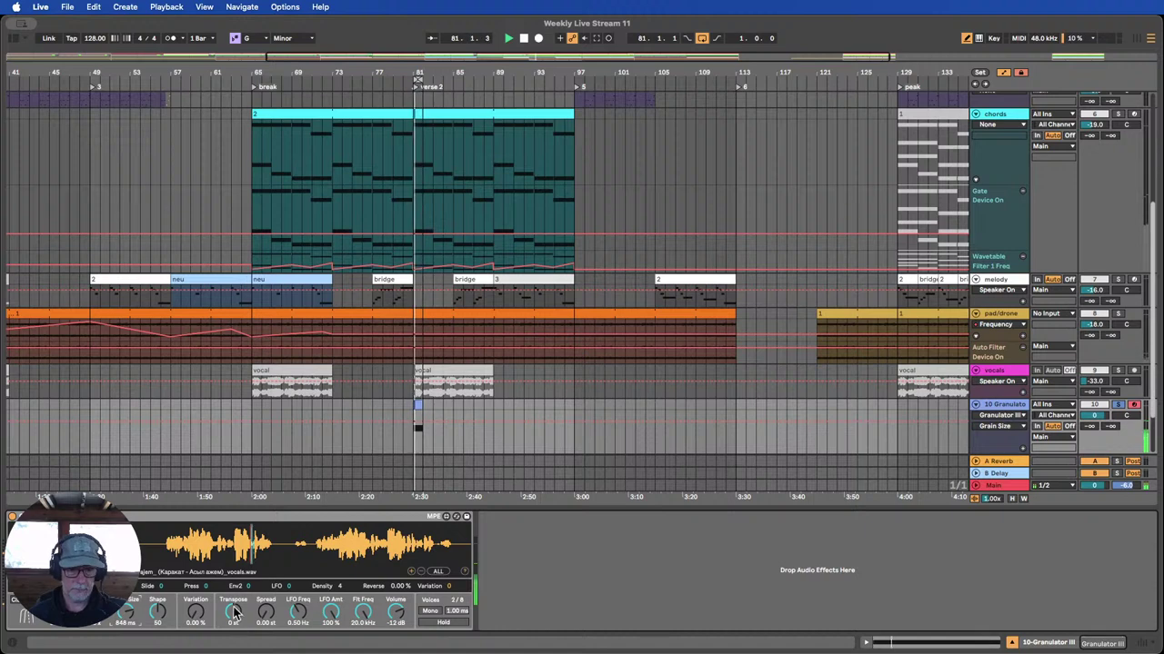
pyautogui.moveTo(233, 610); pyautogui.dragTo(233, 616)
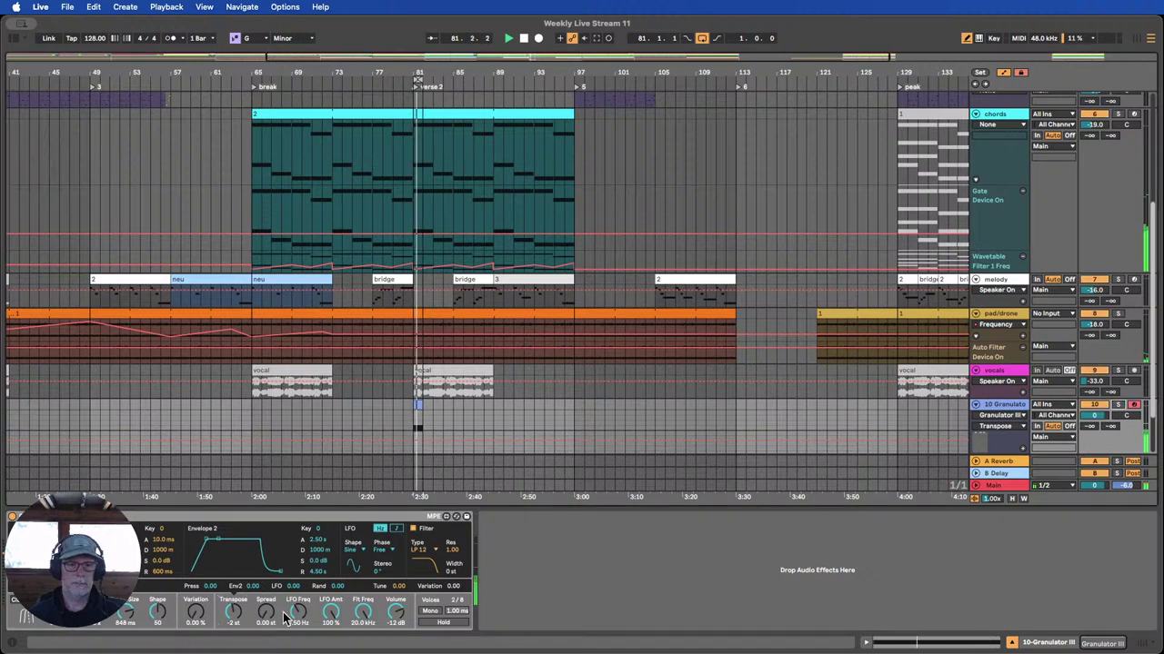
pyautogui.moveTo(234, 612); pyautogui.dragTo(234, 611)
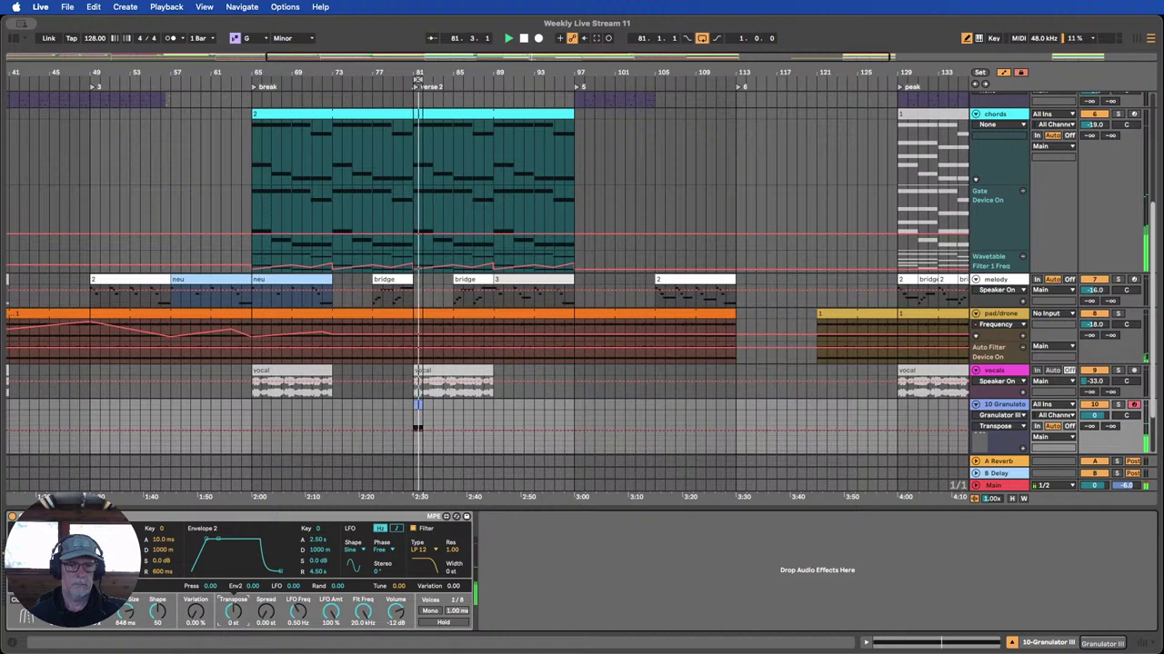
pyautogui.click(124, 614)
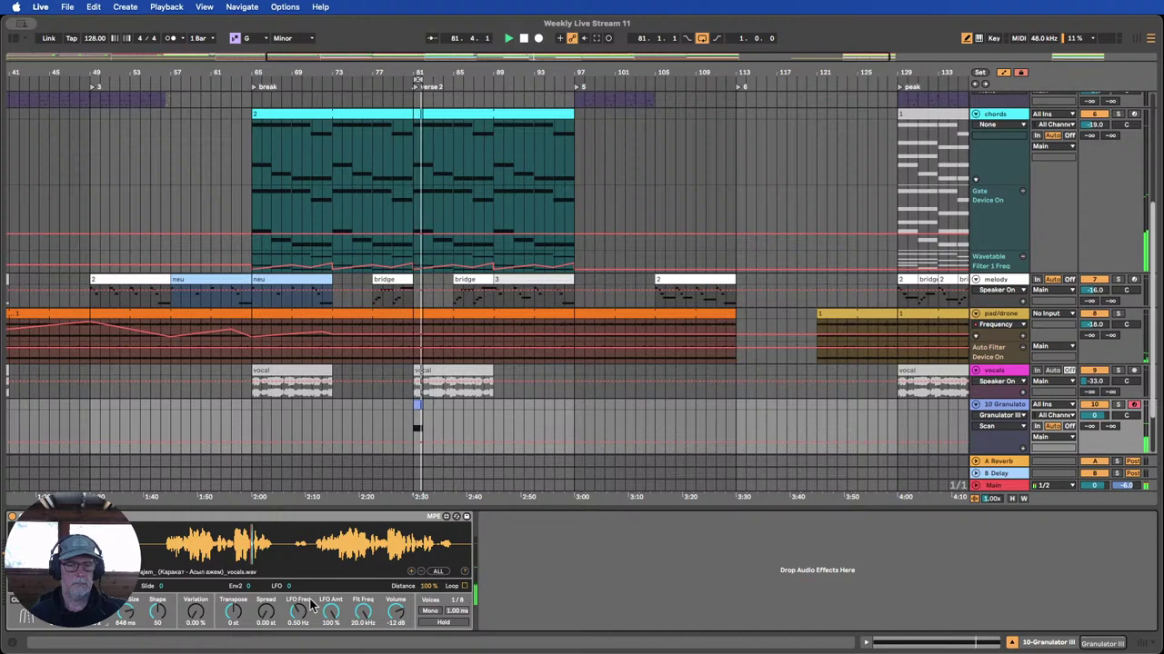
# Shorten the G3 note in the Granulator clip at bar 81 to three beats.
pyautogui.doubleClick(416, 404)
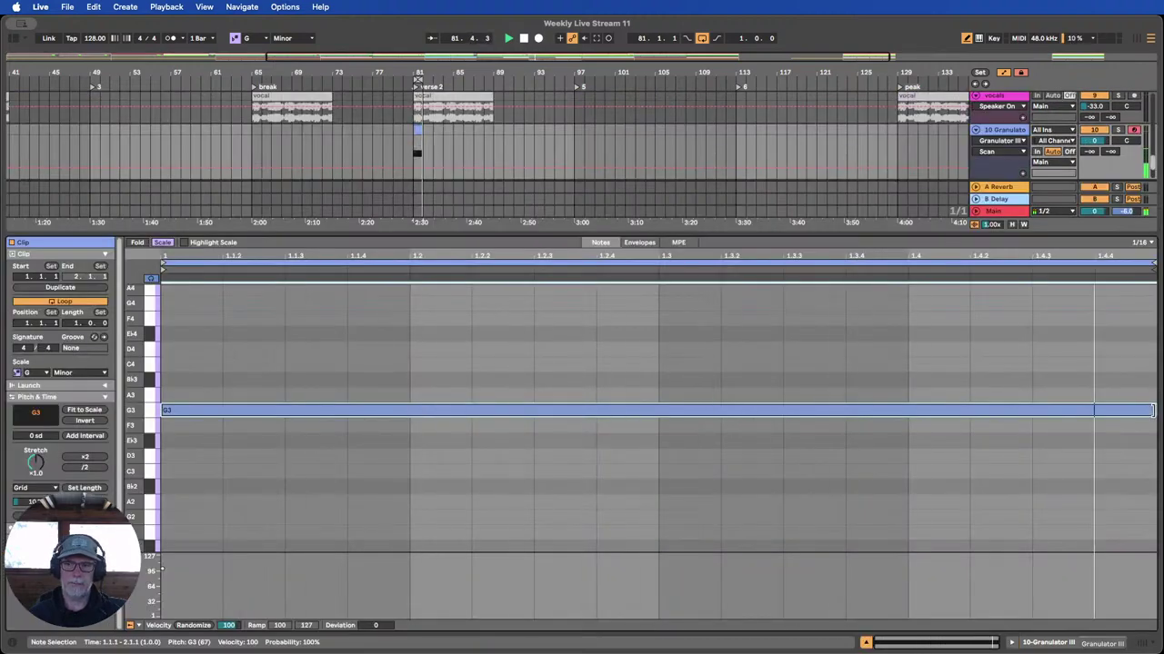
pyautogui.moveTo(1093, 410); pyautogui.dragTo(669, 404)
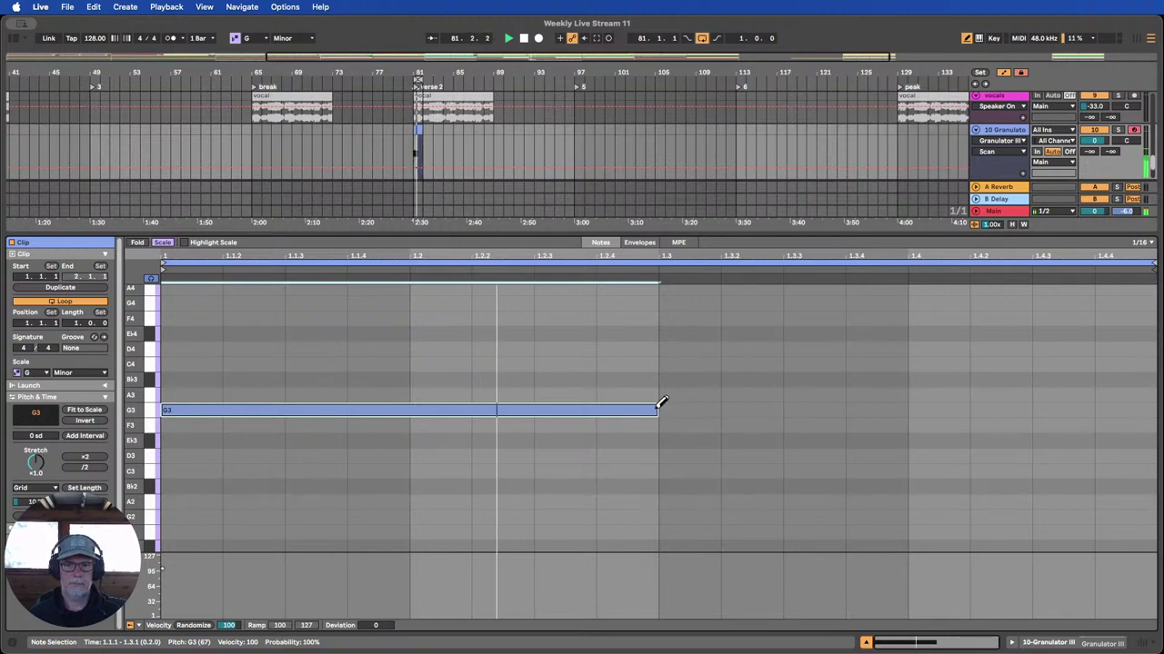
pyautogui.moveTo(661, 404); pyautogui.dragTo(904, 408)
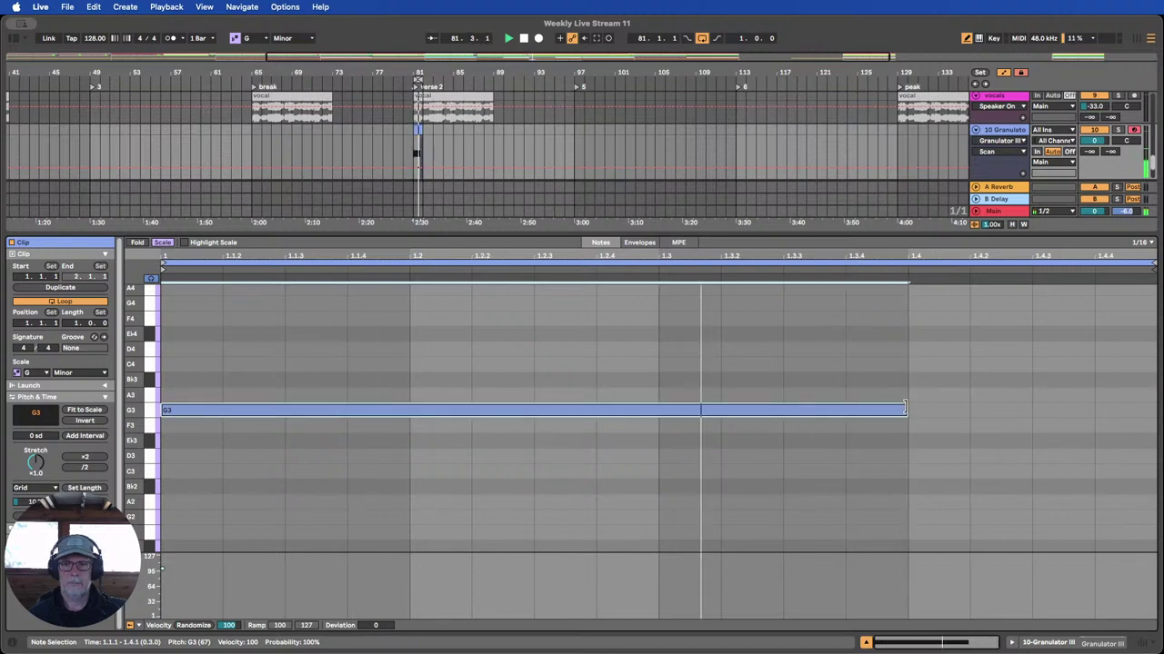
pyautogui.click(865, 642)
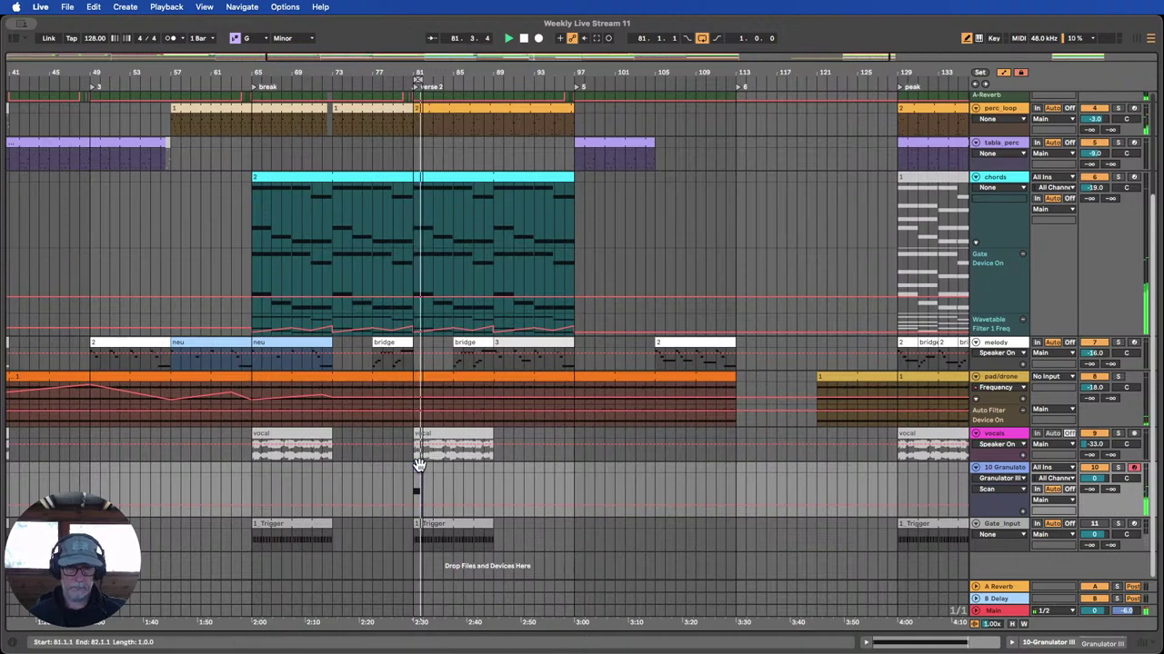
# Extend the playback loop at verse 2 to four bars, from bar 81 to bar 85.
pyautogui.scroll(5, 418, 463)
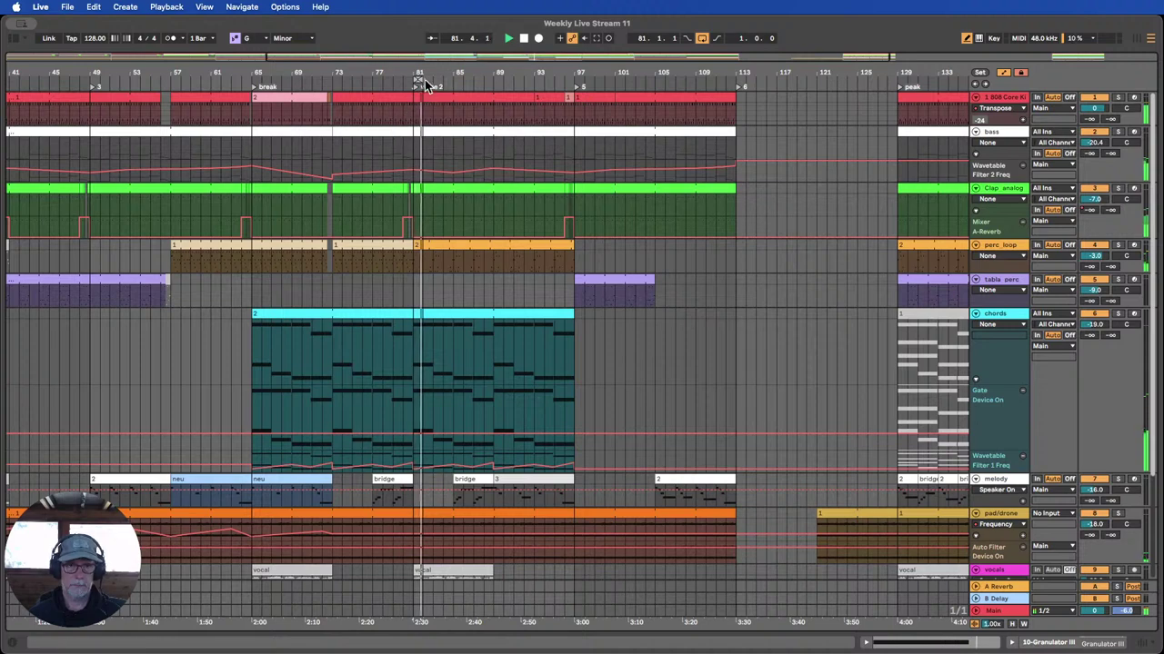
pyautogui.moveTo(423, 80); pyautogui.dragTo(453, 80)
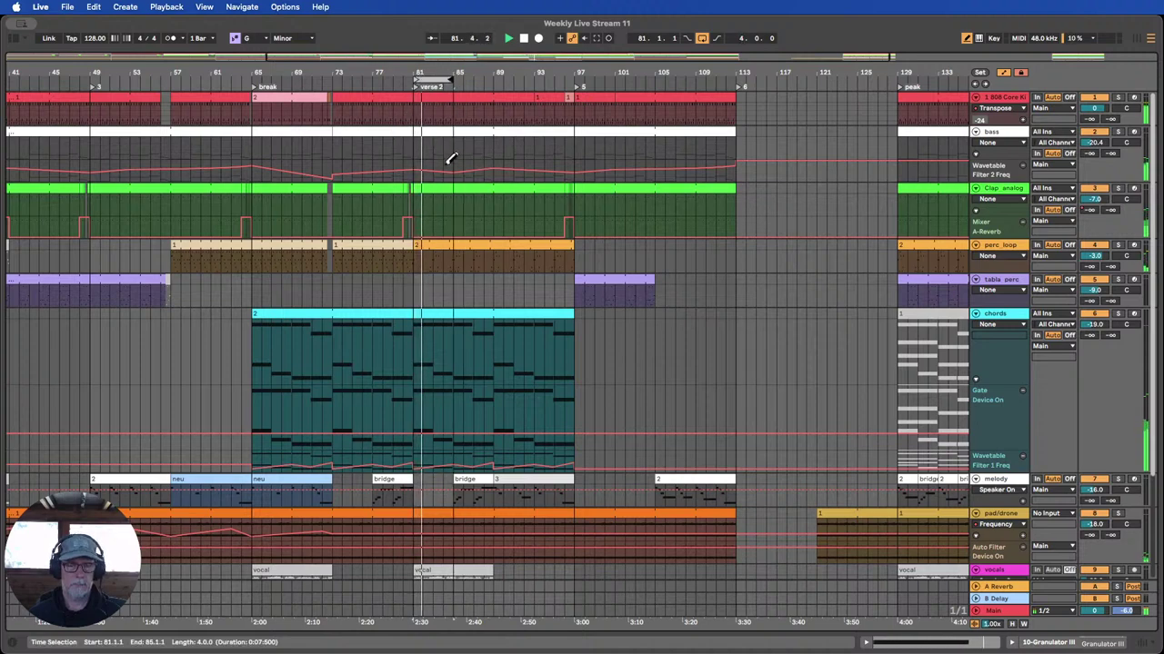
pyautogui.scroll(-5, 447, 162)
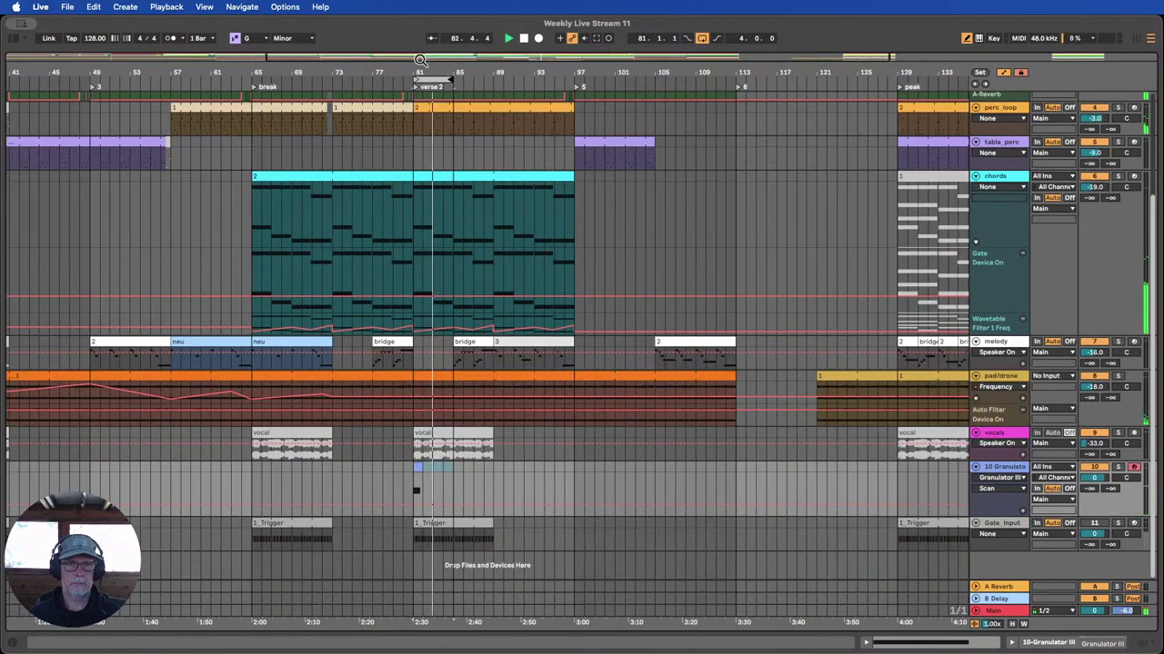
pyautogui.moveTo(420, 59); pyautogui.dragTo(420, 155)
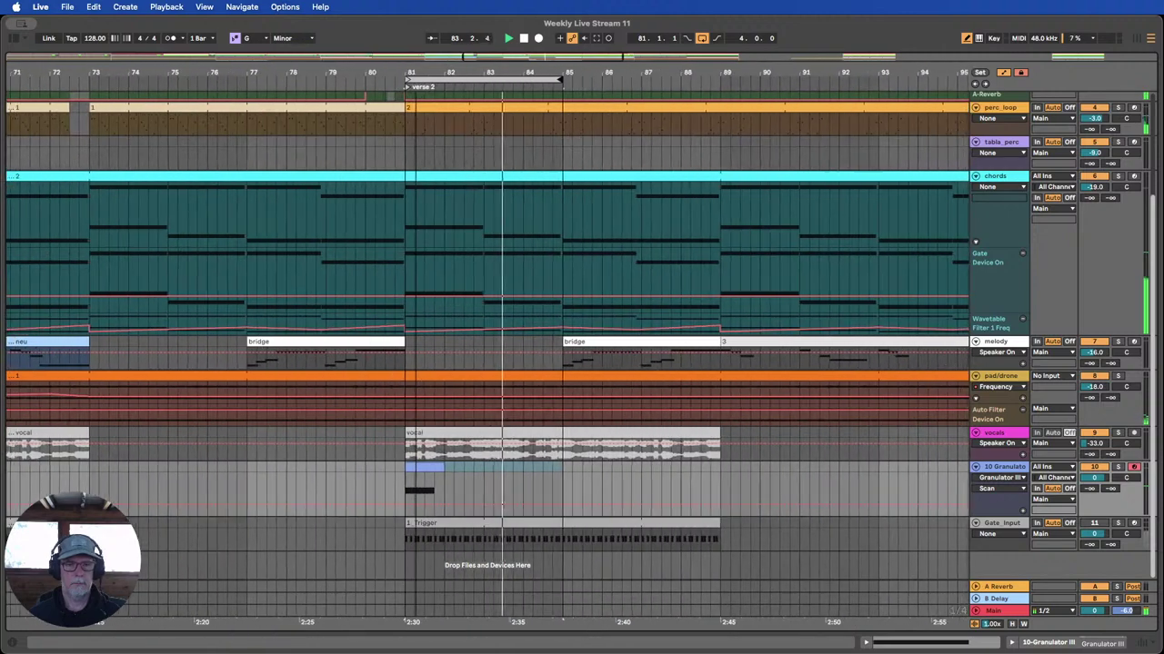
# Lengthen the G3 note in the Granulator clip to fill the whole bar.
pyautogui.doubleClick(440, 467)
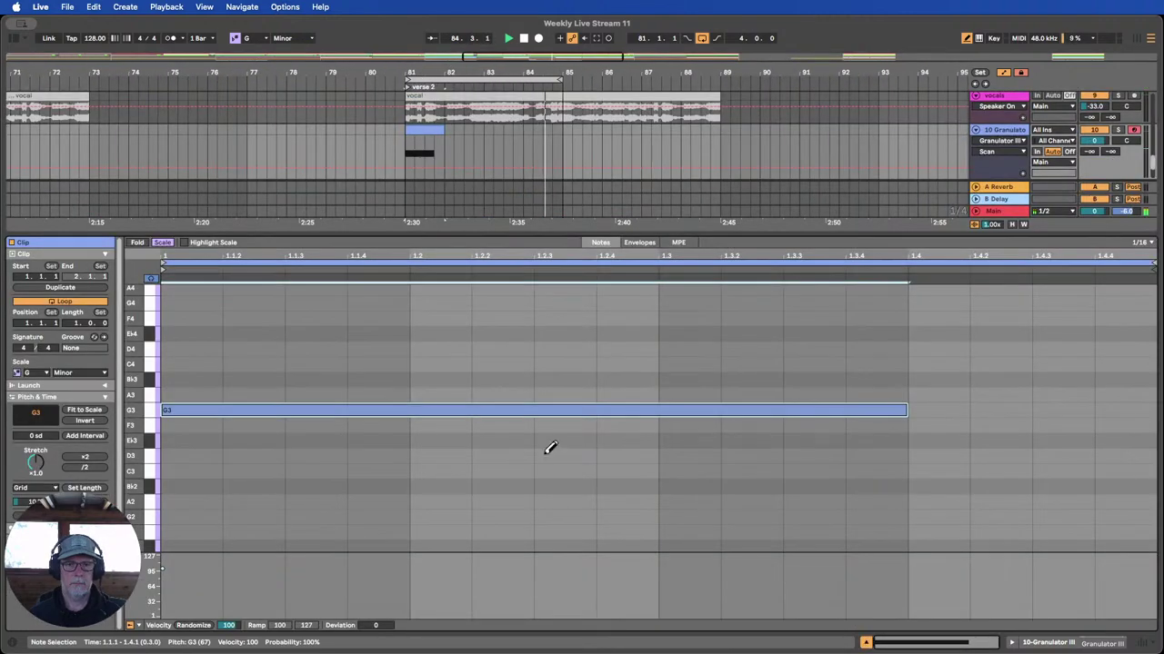
pyautogui.click(907, 410)
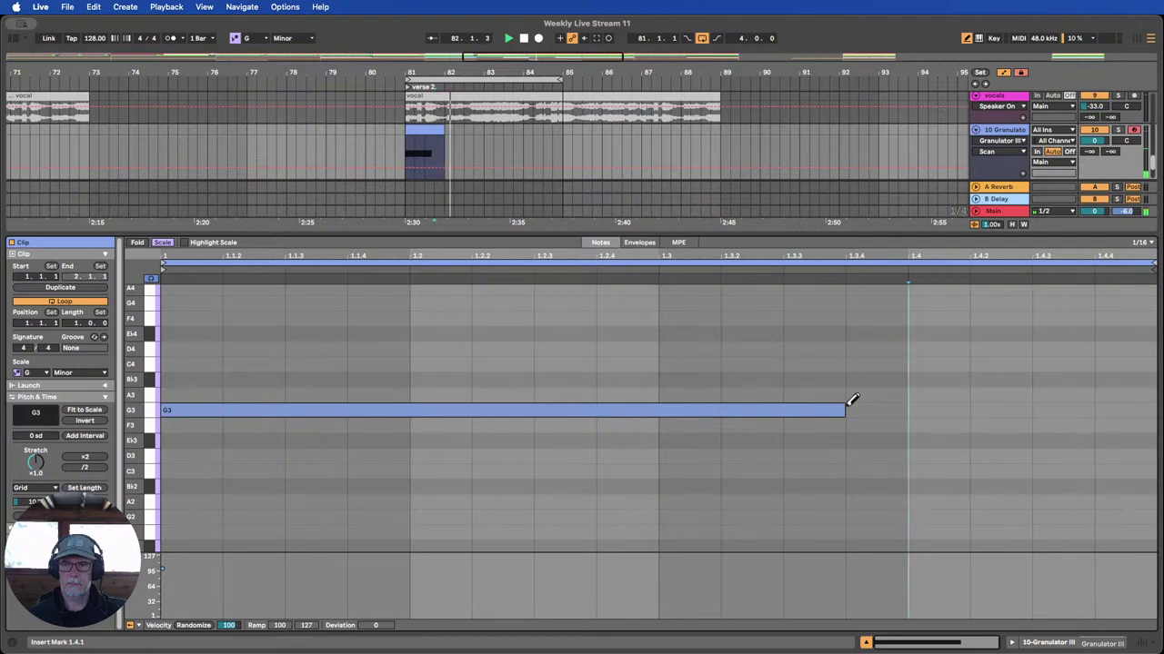
pyautogui.moveTo(841, 407); pyautogui.dragTo(1125, 404)
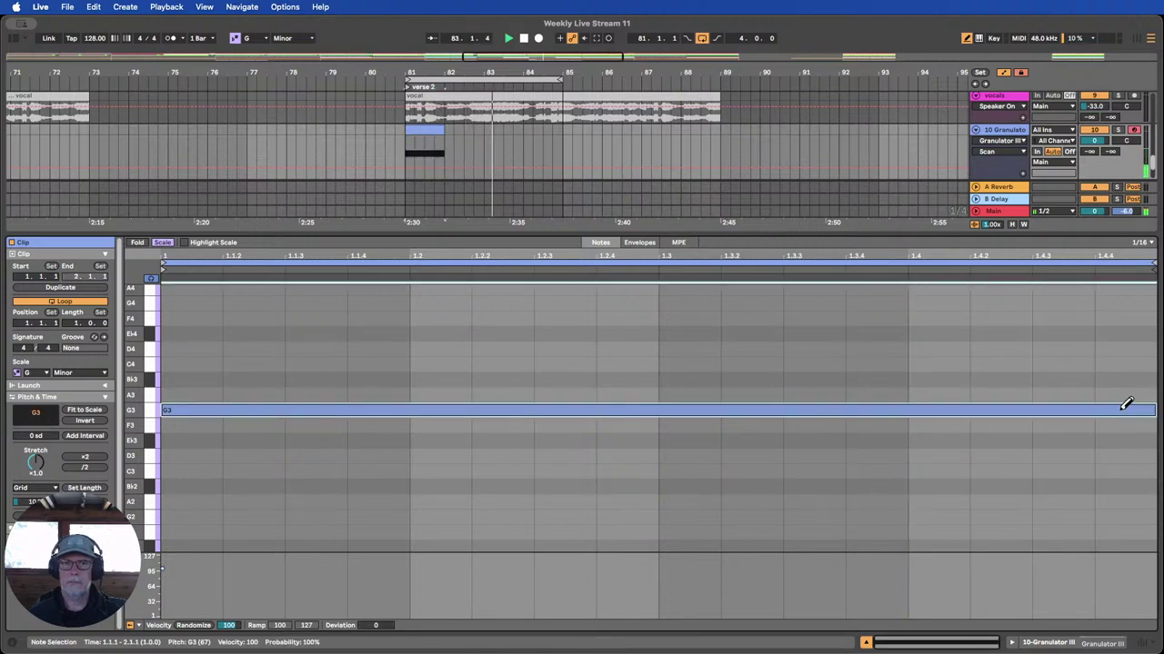
pyautogui.click(867, 641)
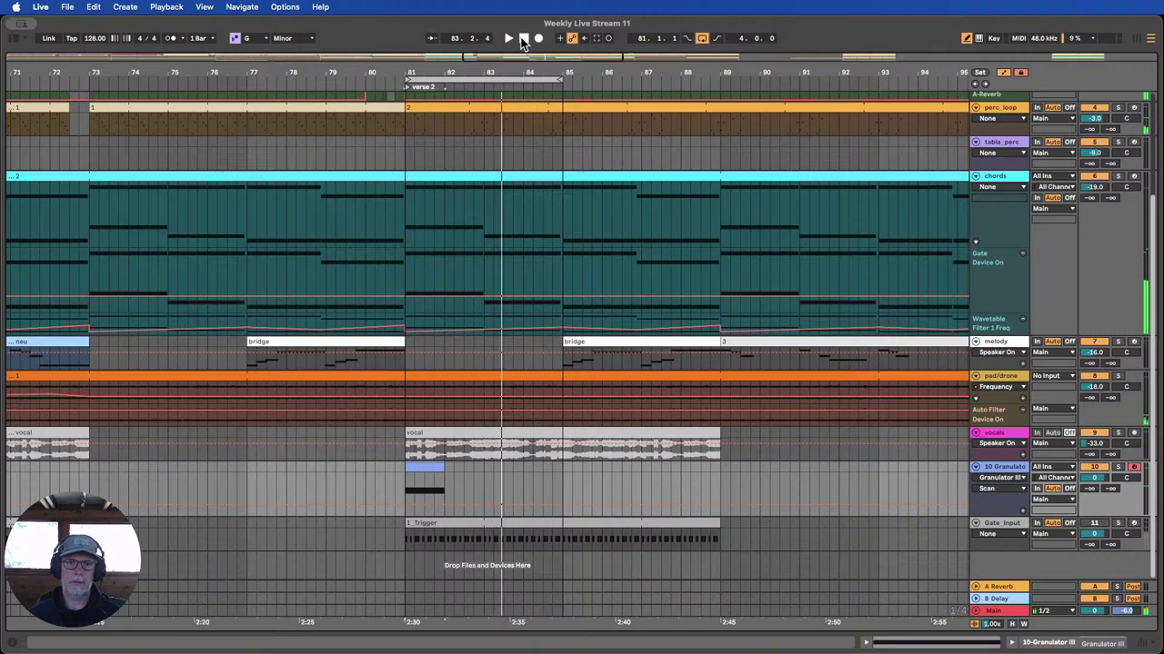
# Add Hybrid Reverb from the audio effects to the Granulator III track and insert Echo between the instrument and the reverb.
pyautogui.doubleClick(1018, 468)
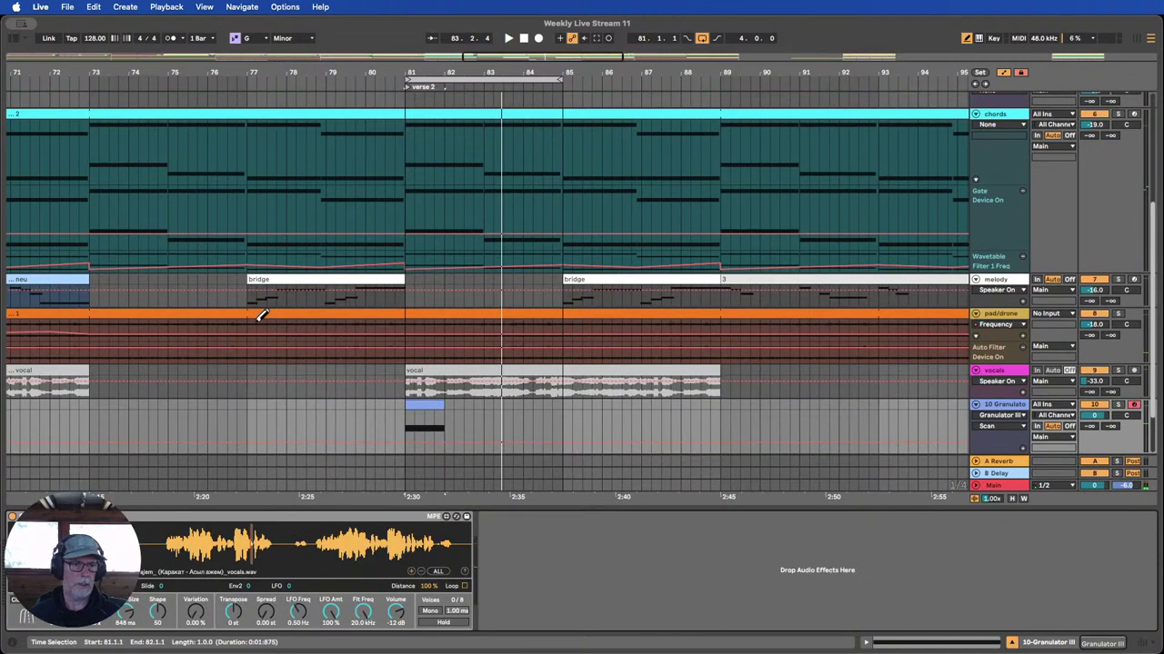
pyautogui.moveTo(97, 19); pyautogui.dragTo(101, 19)
pyautogui.click(14, 40)
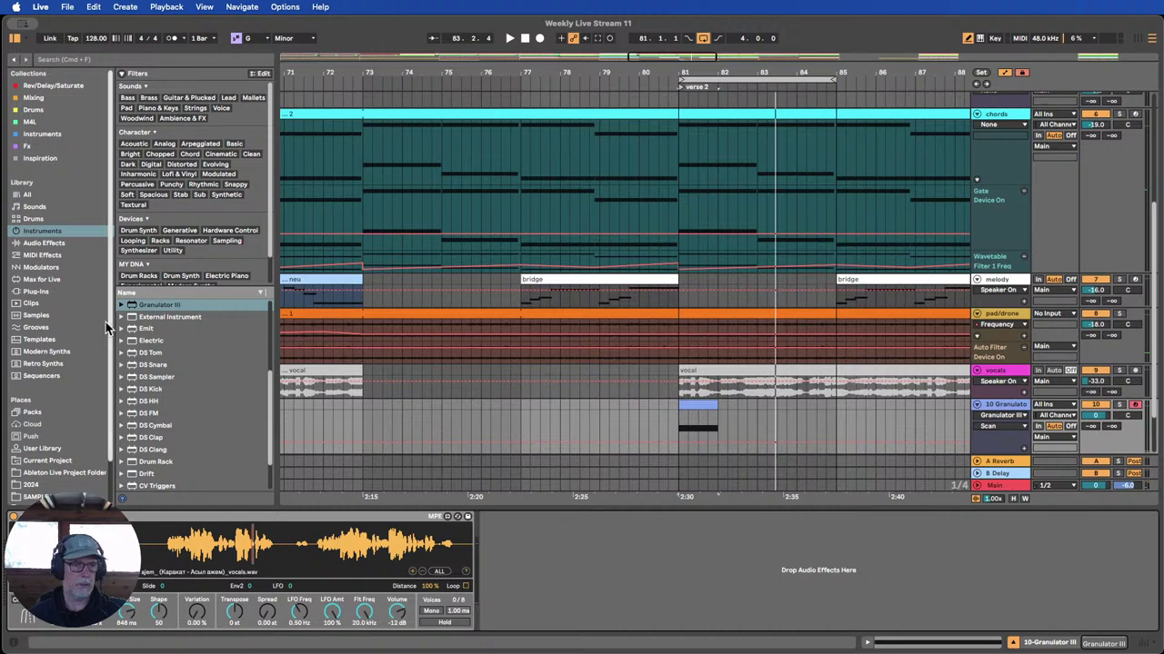
pyautogui.click(47, 244)
pyautogui.scroll(-10, 201, 364)
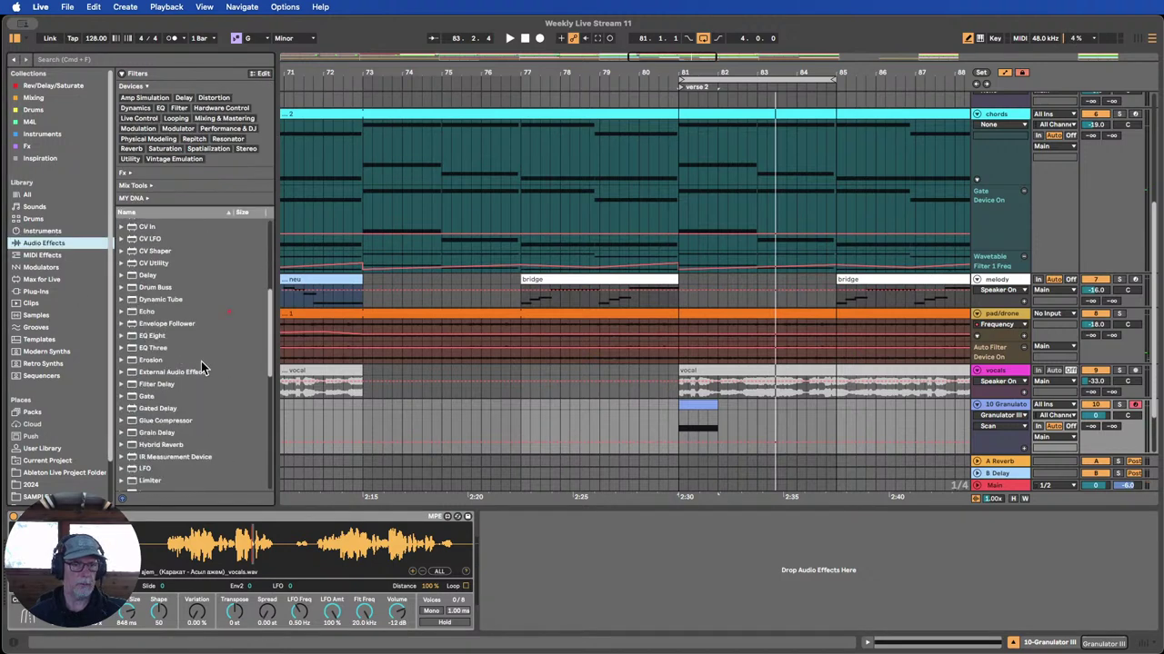
pyautogui.scroll(-3, 201, 363)
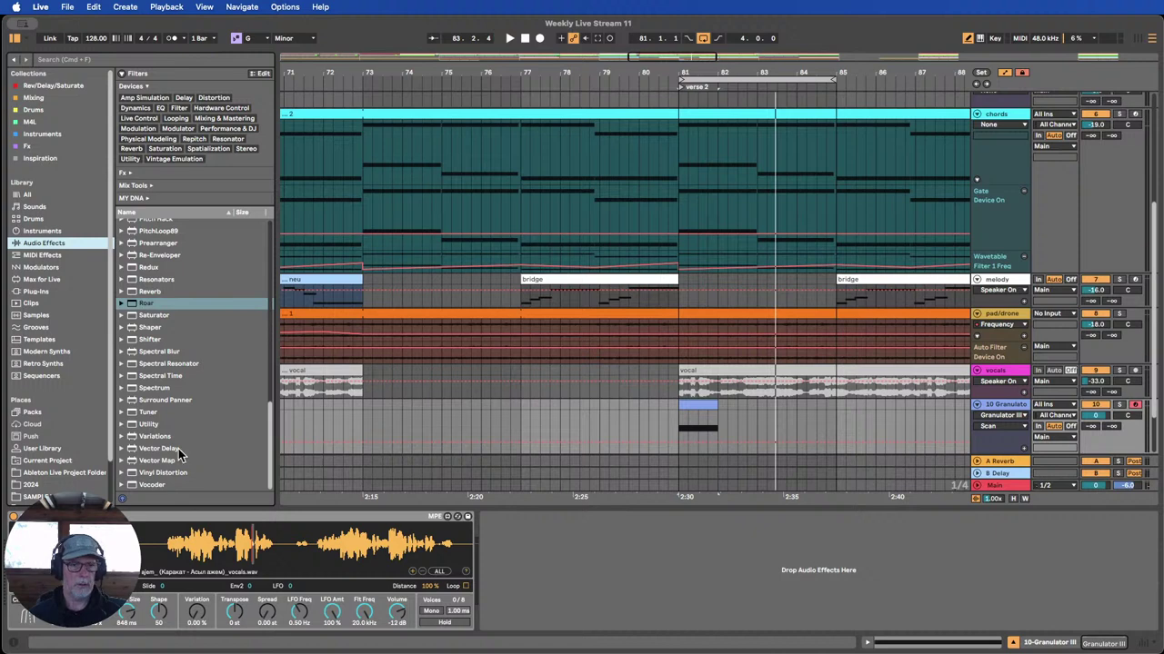
pyautogui.scroll(7, 173, 377)
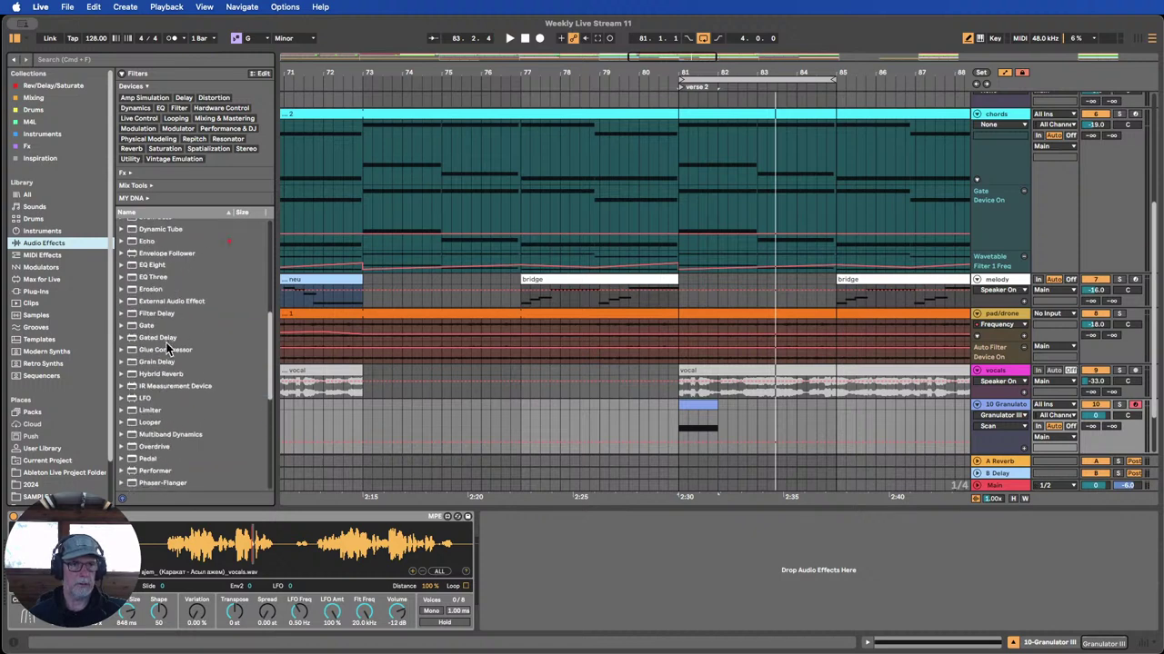
pyautogui.moveTo(156, 367); pyautogui.dragTo(577, 580)
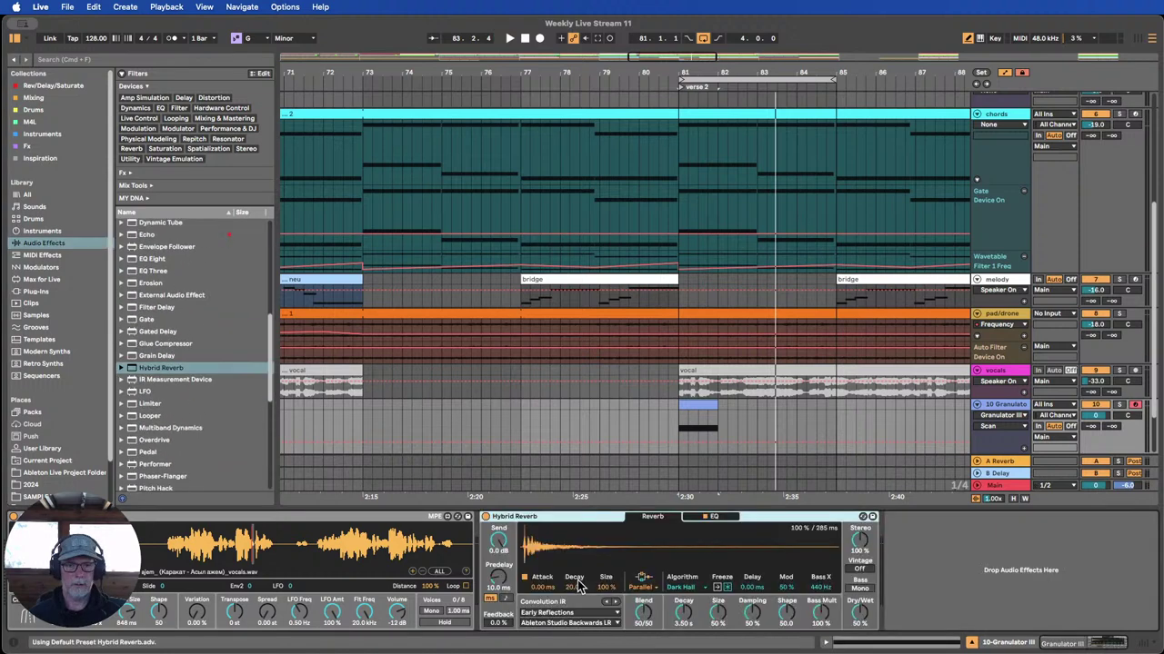
pyautogui.moveTo(145, 237); pyautogui.dragTo(494, 565)
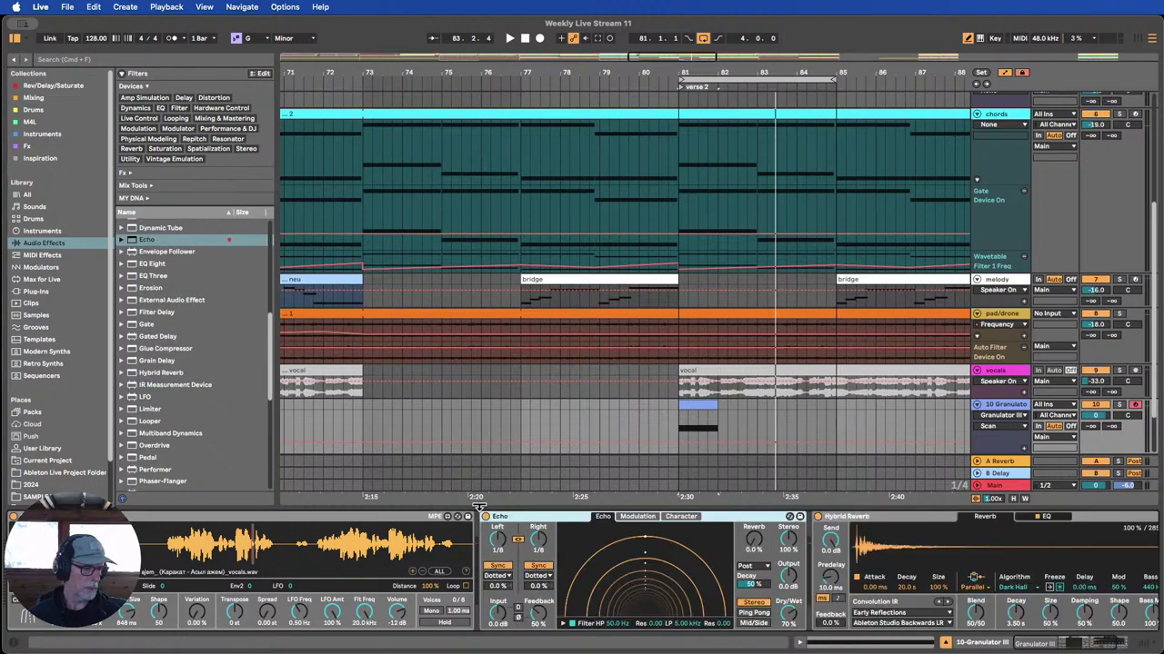
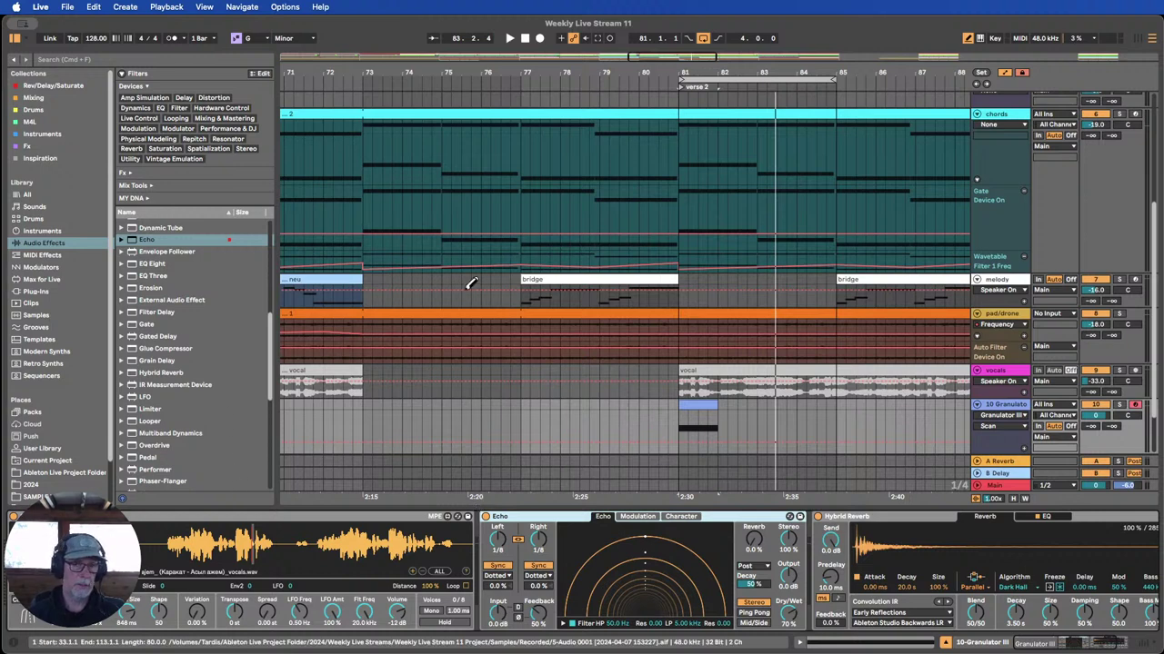
# While the verse 2 loop plays, set Echo's Dry/Wet to 50 % and Feedback to 60 %, with its left and right delay times unlinked.
pyautogui.click(667, 81)
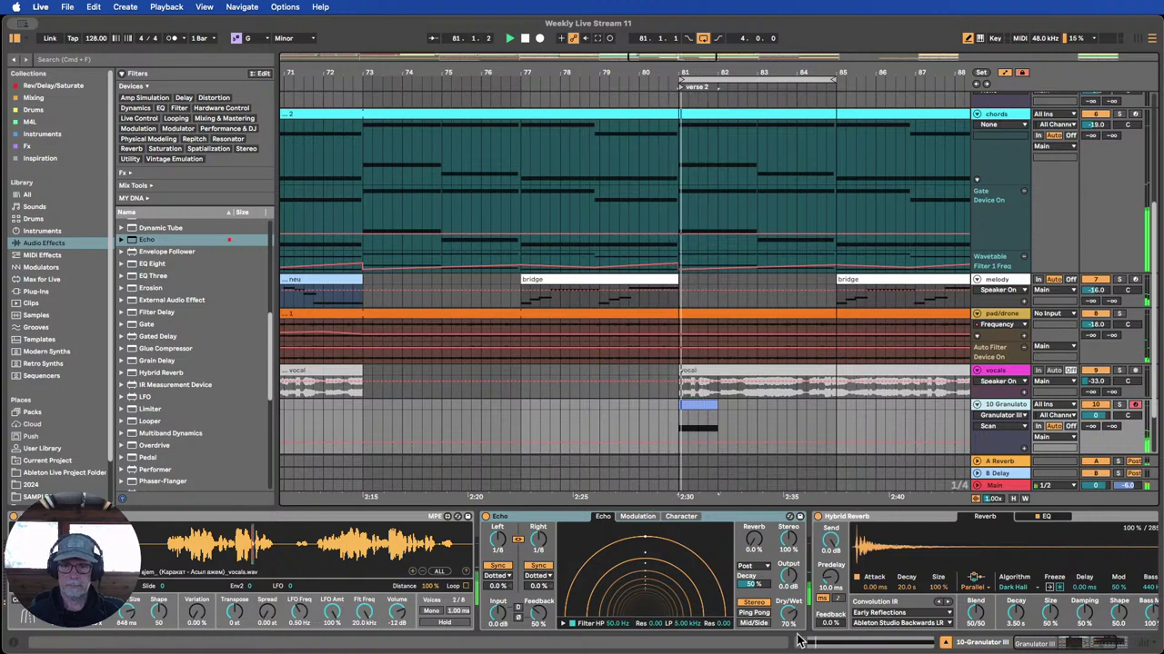
pyautogui.moveTo(789, 614); pyautogui.dragTo(789, 636)
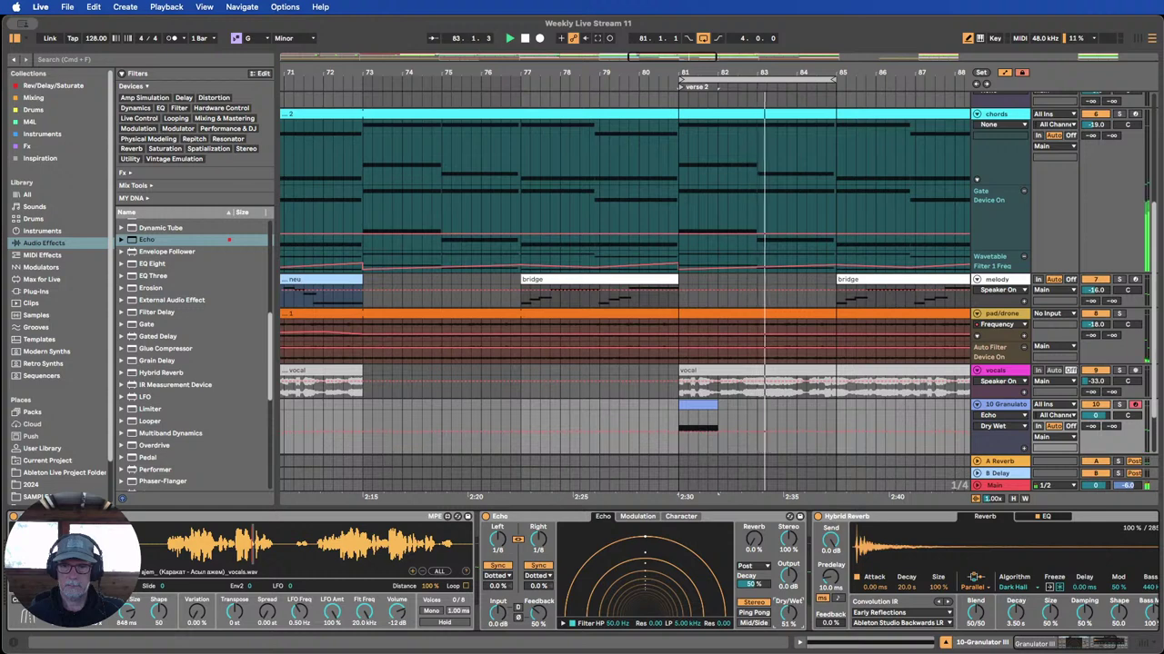
pyautogui.click(538, 614)
pyautogui.moveTo(538, 615); pyautogui.dragTo(538, 602)
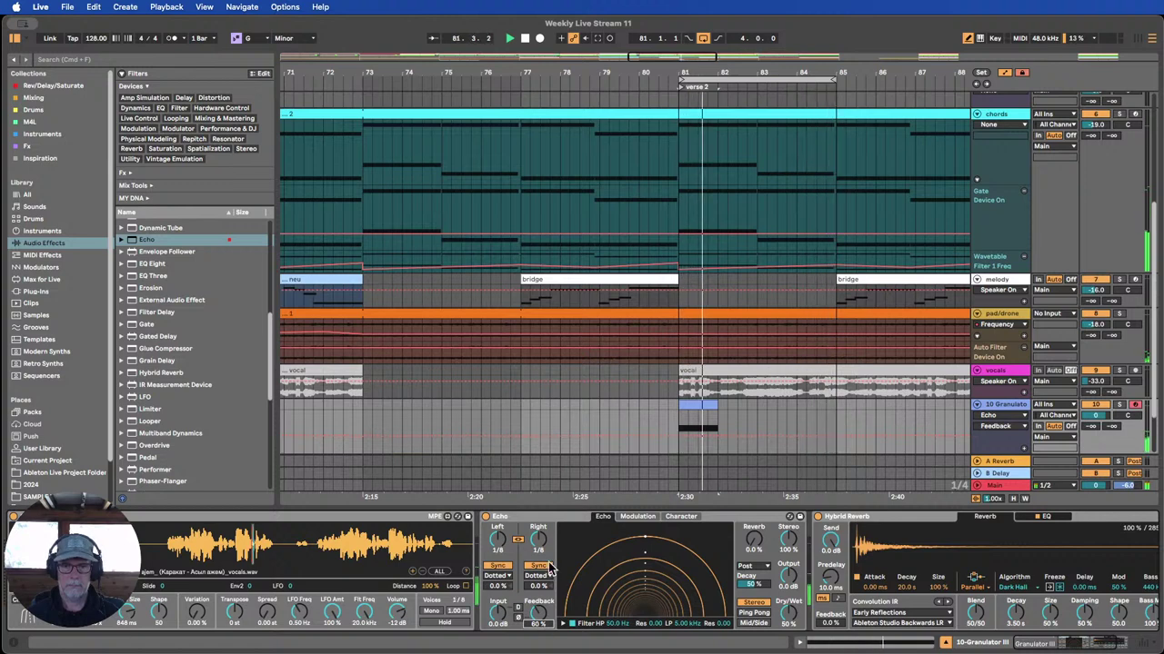
pyautogui.click(519, 541)
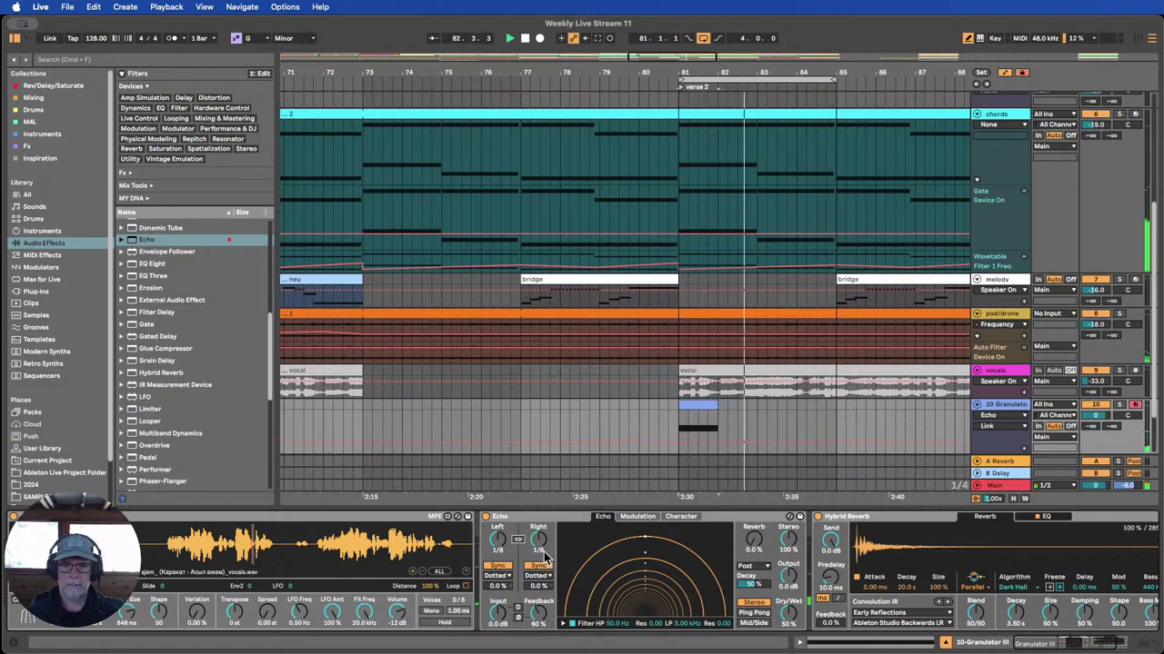
# Lower Granulator III's filter frequency to 2.20 kHz.
pyautogui.click(127, 617)
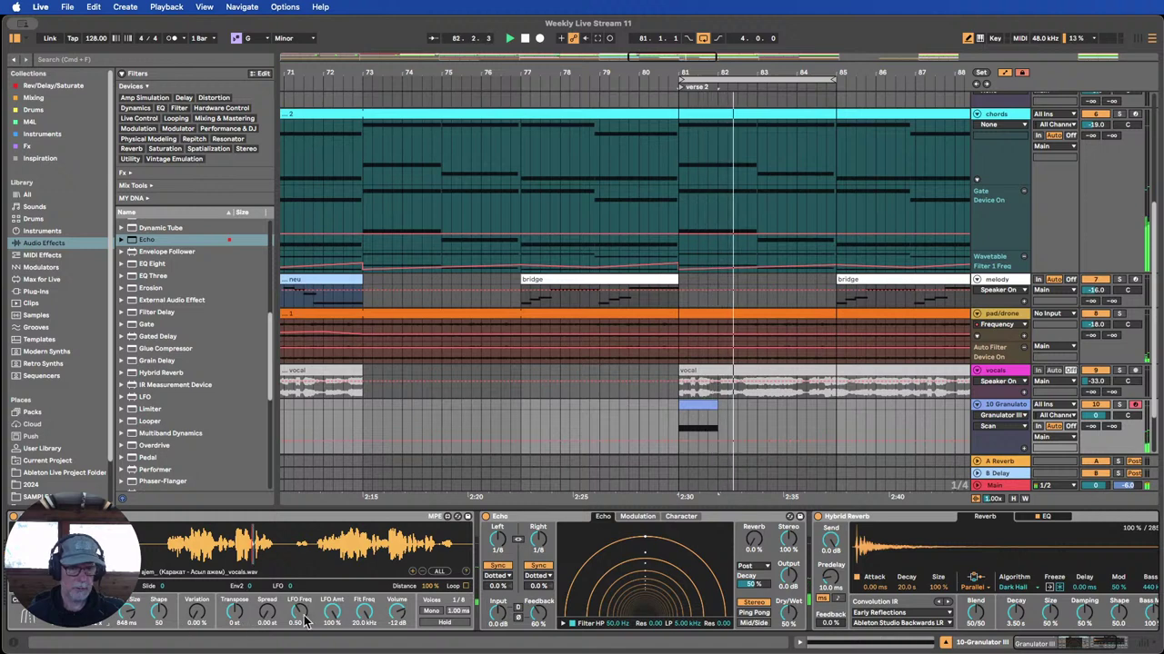
pyautogui.click(365, 613)
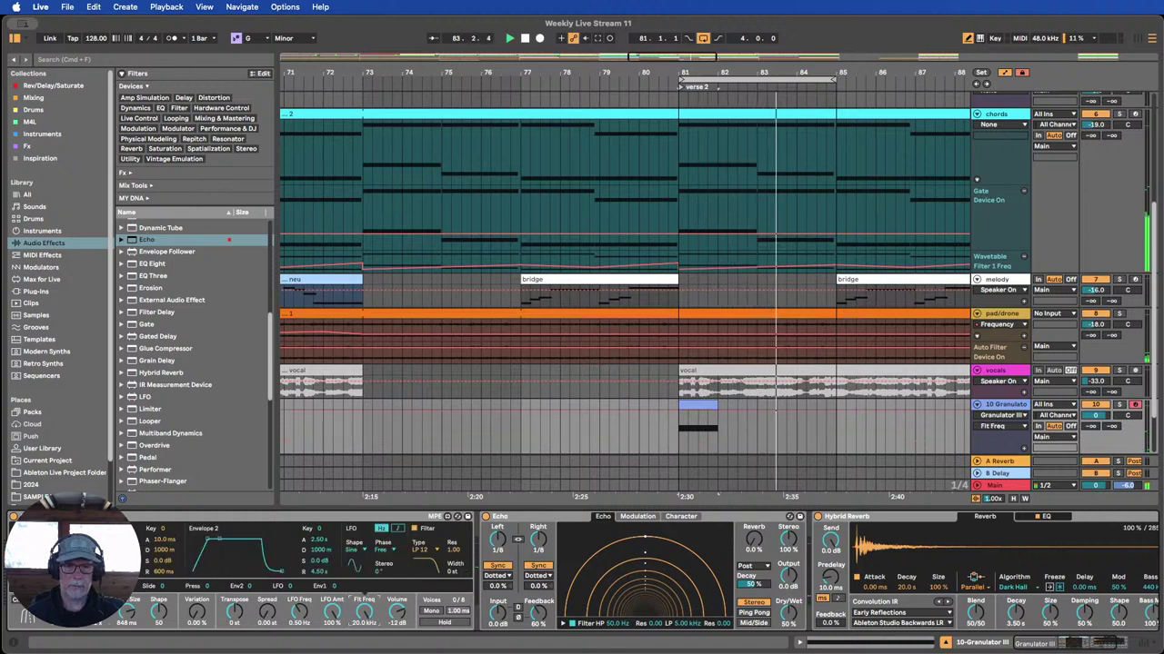
pyautogui.moveTo(366, 614); pyautogui.dragTo(365, 634)
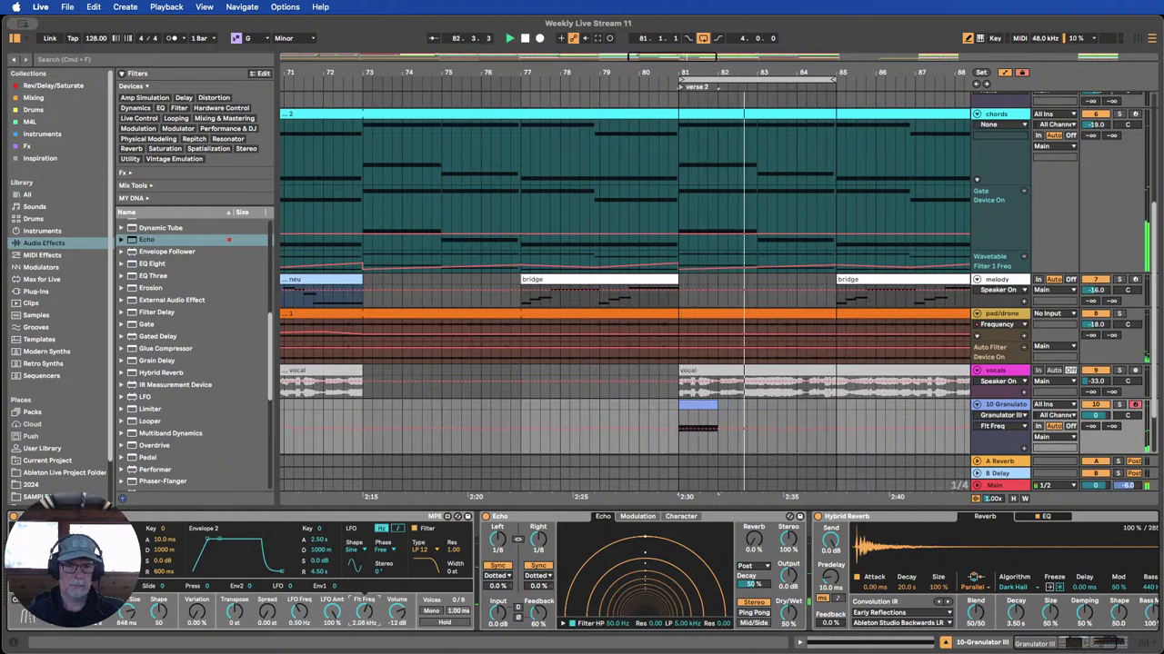
# Set Echo's right delay time to 1/4, keeping it synced to the tempo.
pyautogui.click(538, 565)
pyautogui.click(538, 565)
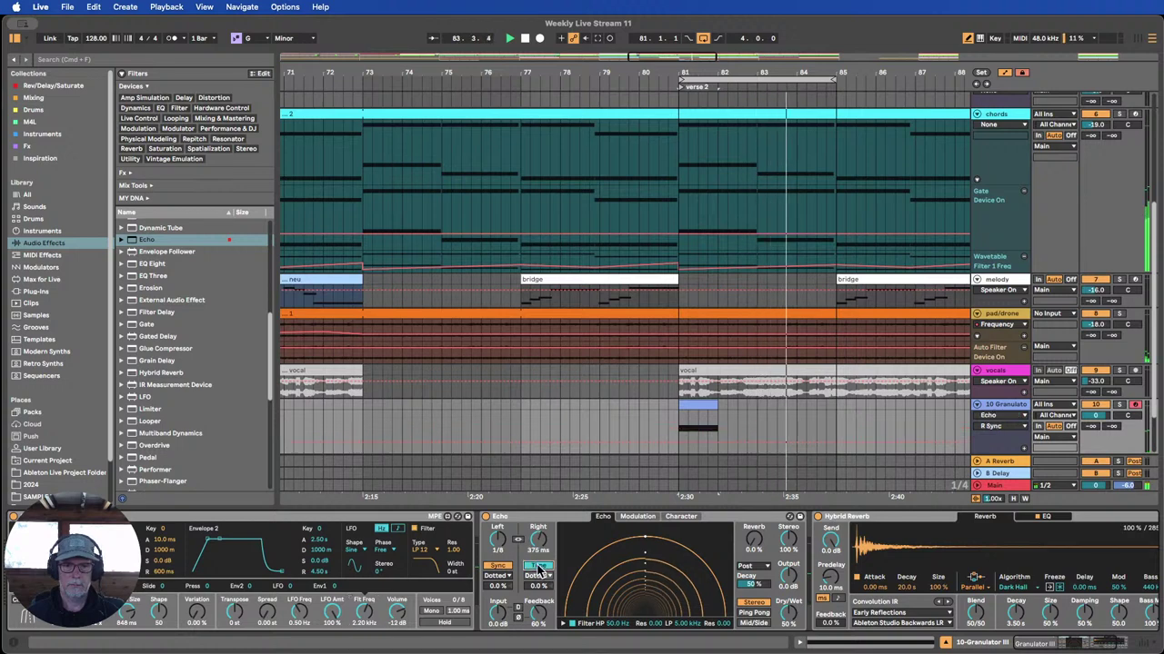
pyautogui.moveTo(538, 540); pyautogui.dragTo(538, 529)
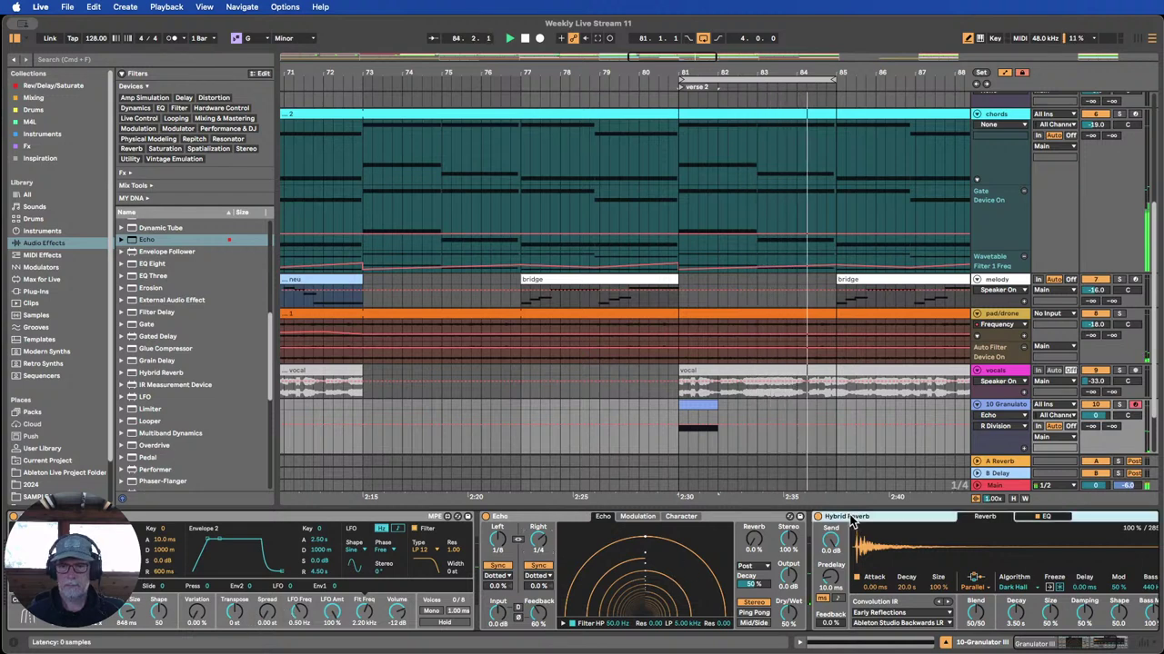
# Switch off Hybrid Reverb and collapse both the Hybrid Reverb and Echo devices.
pyautogui.doubleClick(816, 516)
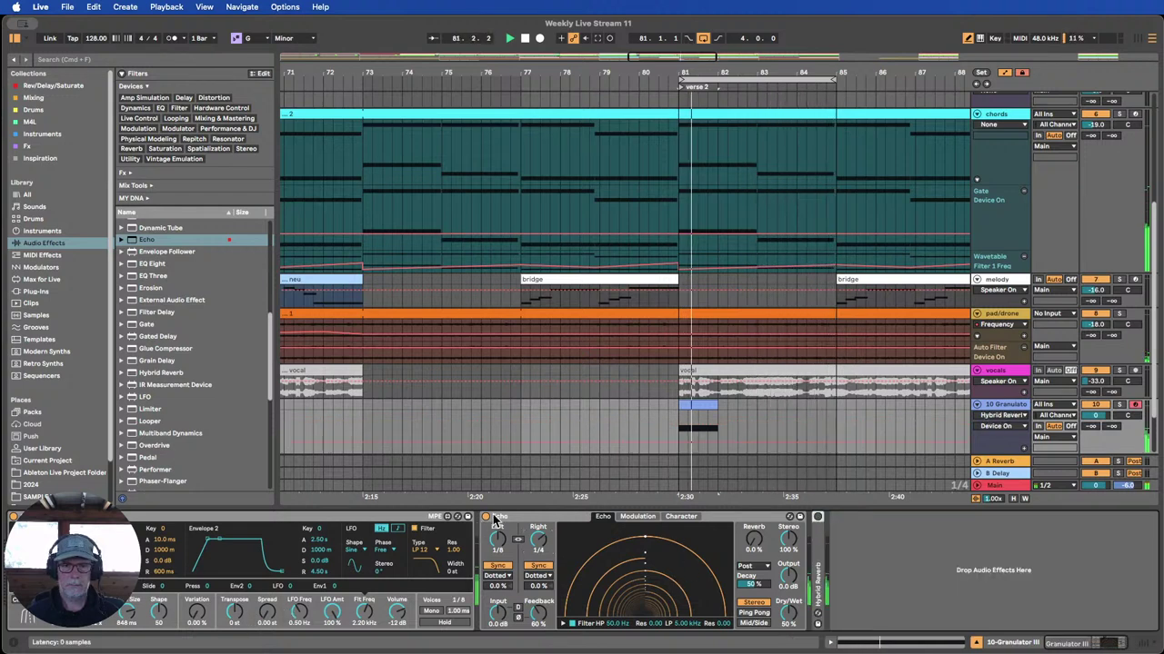
pyautogui.doubleClick(498, 517)
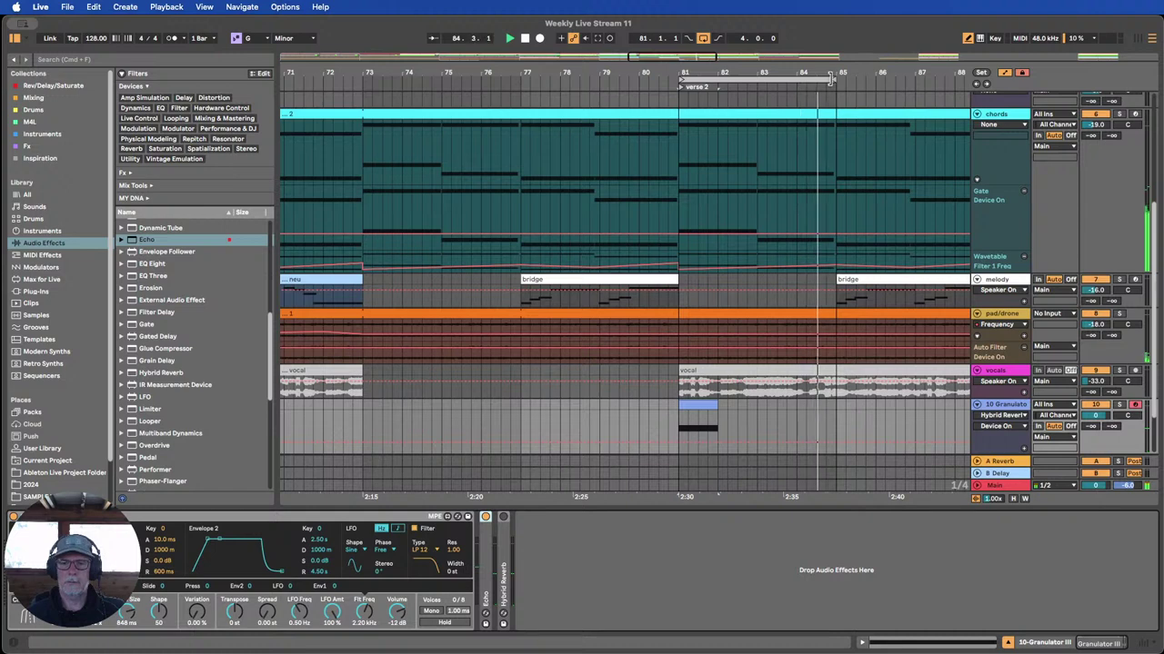
# Shorten the arrangement loop to two bars starting at bar 81 and set Echo's Dry/Wet to 36 %.
pyautogui.moveTo(830, 80); pyautogui.dragTo(758, 84)
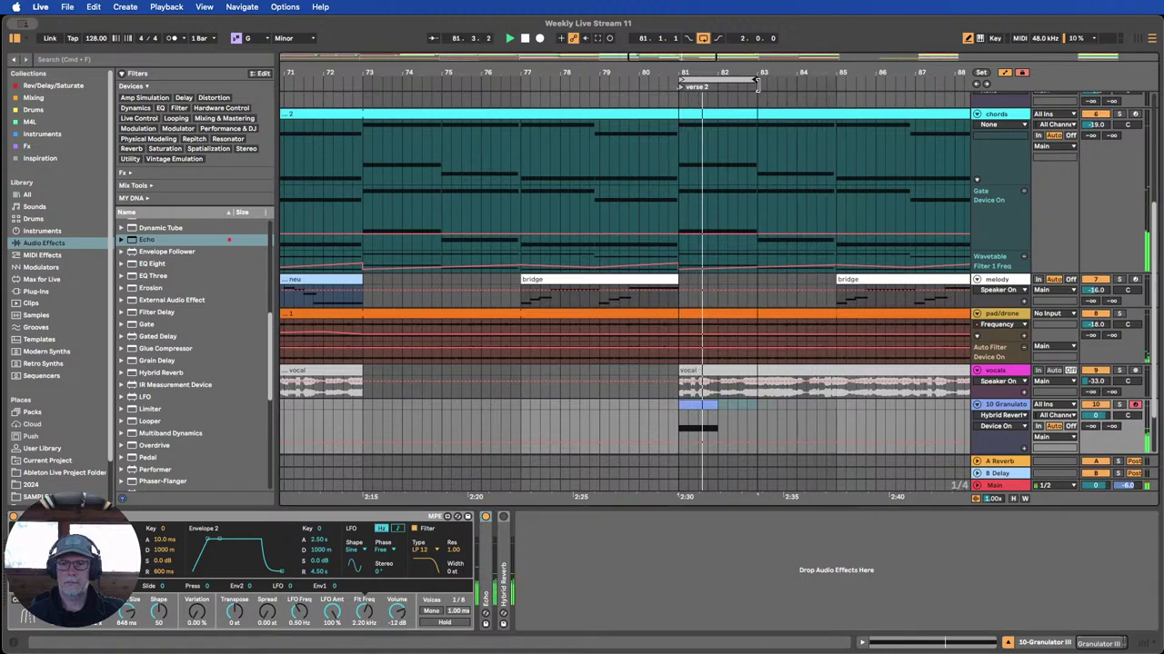
pyautogui.doubleClick(490, 536)
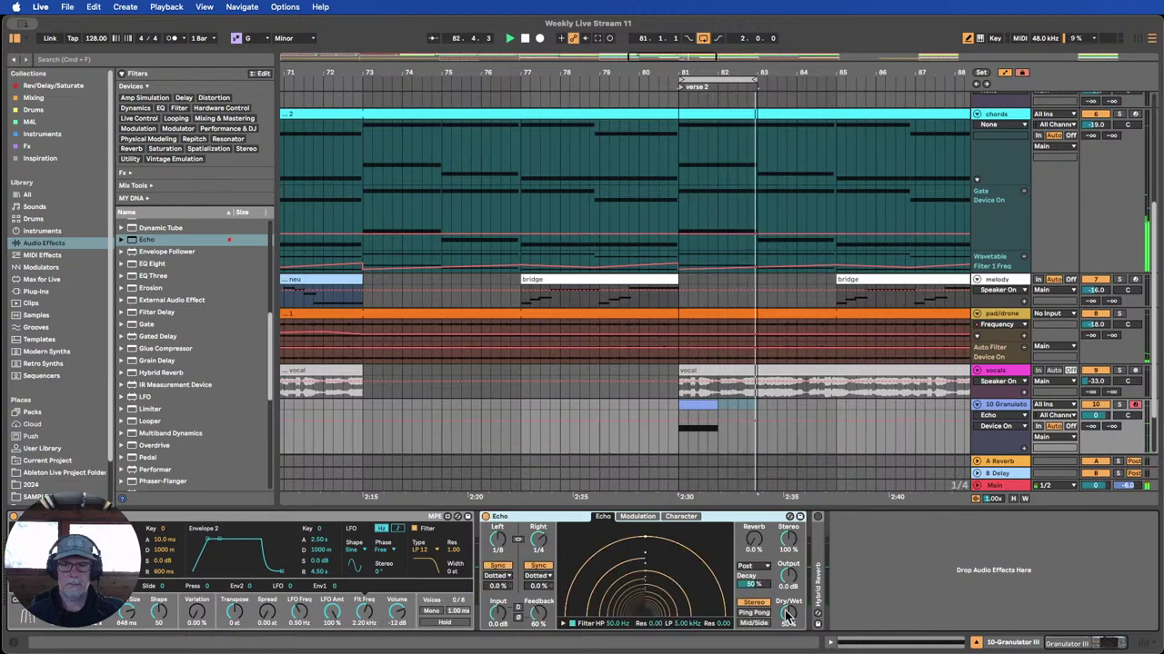
pyautogui.click(485, 517)
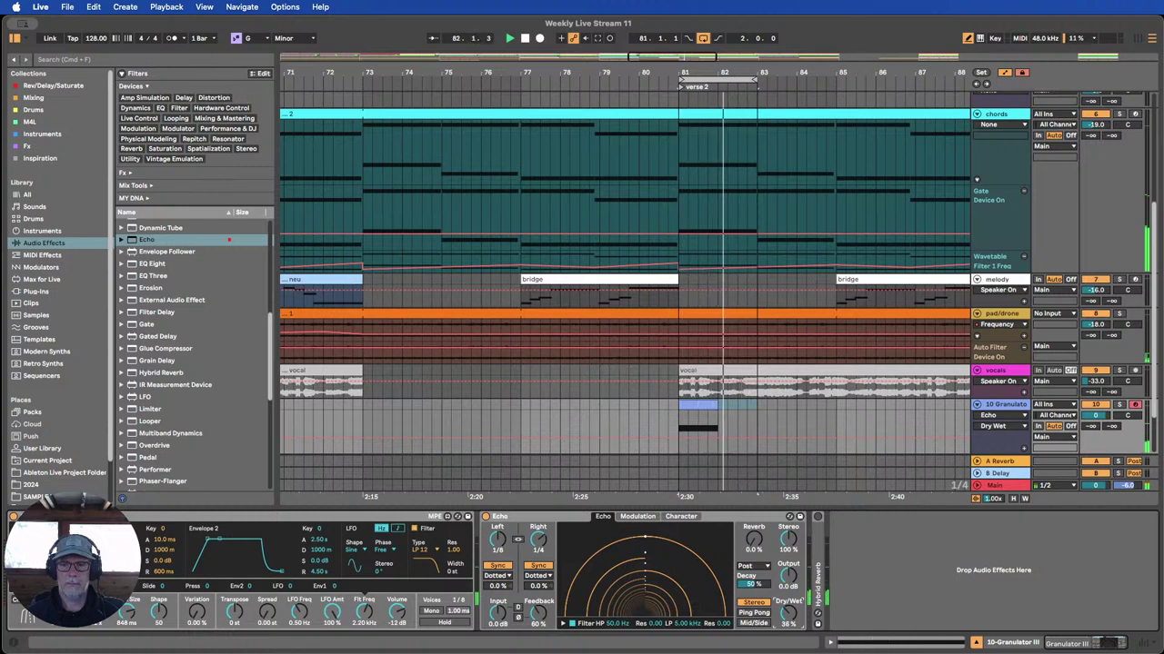
# Switch Hybrid Reverb back on and set its Dry/Wet to 27 %.
pyautogui.doubleClick(818, 582)
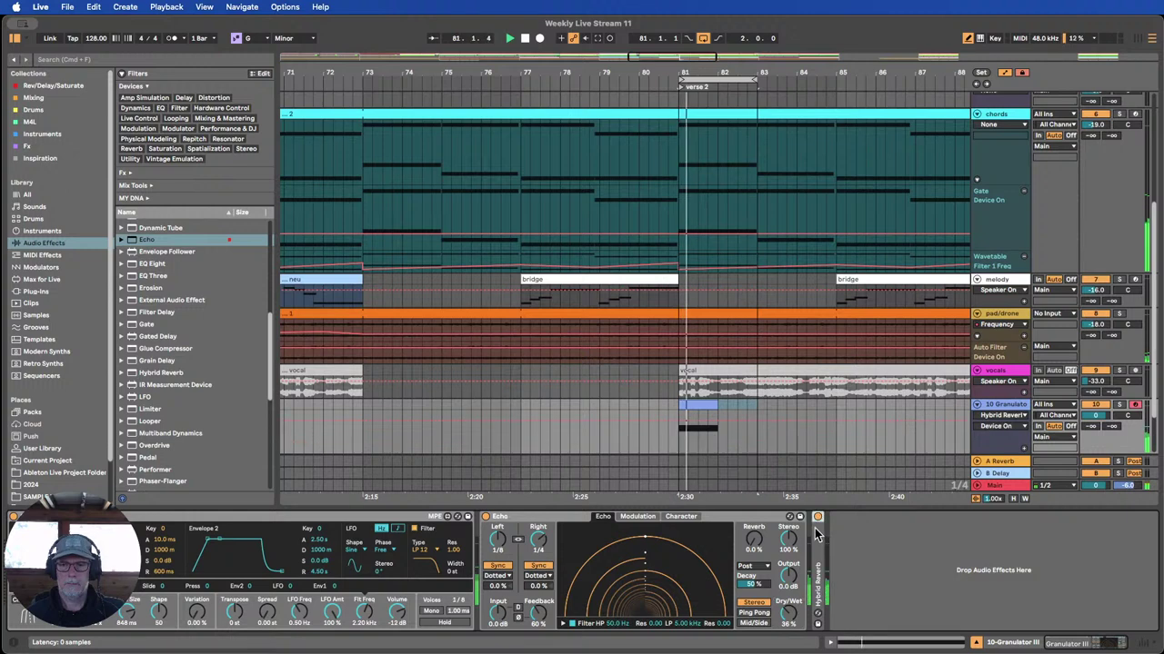
pyautogui.hscroll(3, 955, 582)
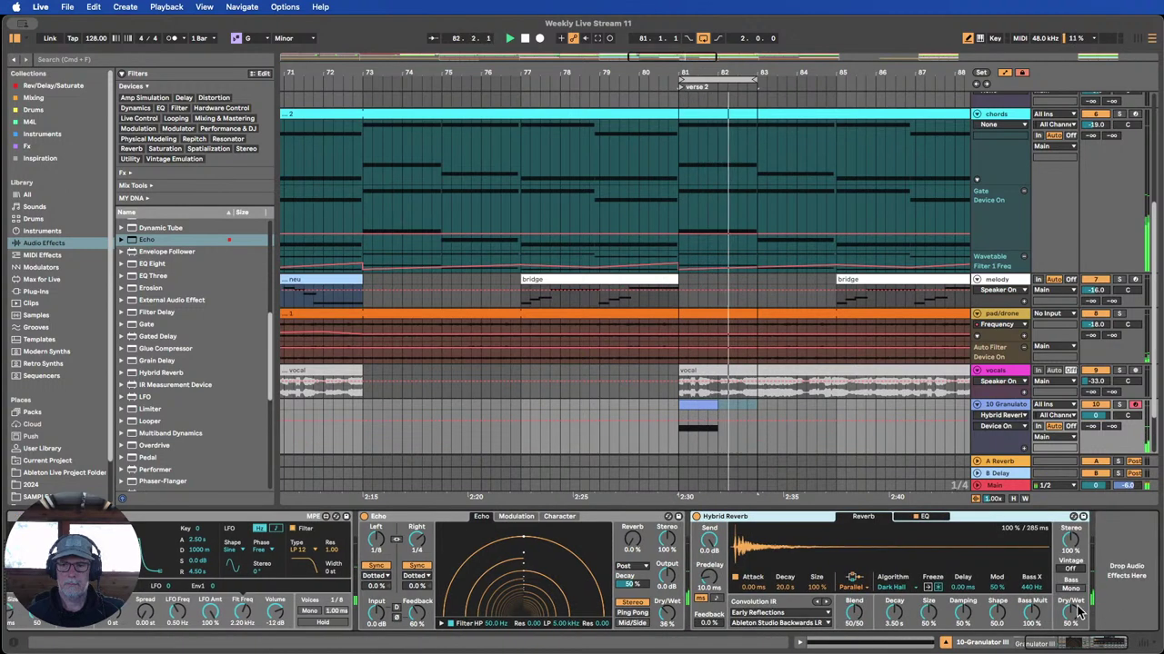
pyautogui.moveTo(1070, 615); pyautogui.dragTo(1070, 629)
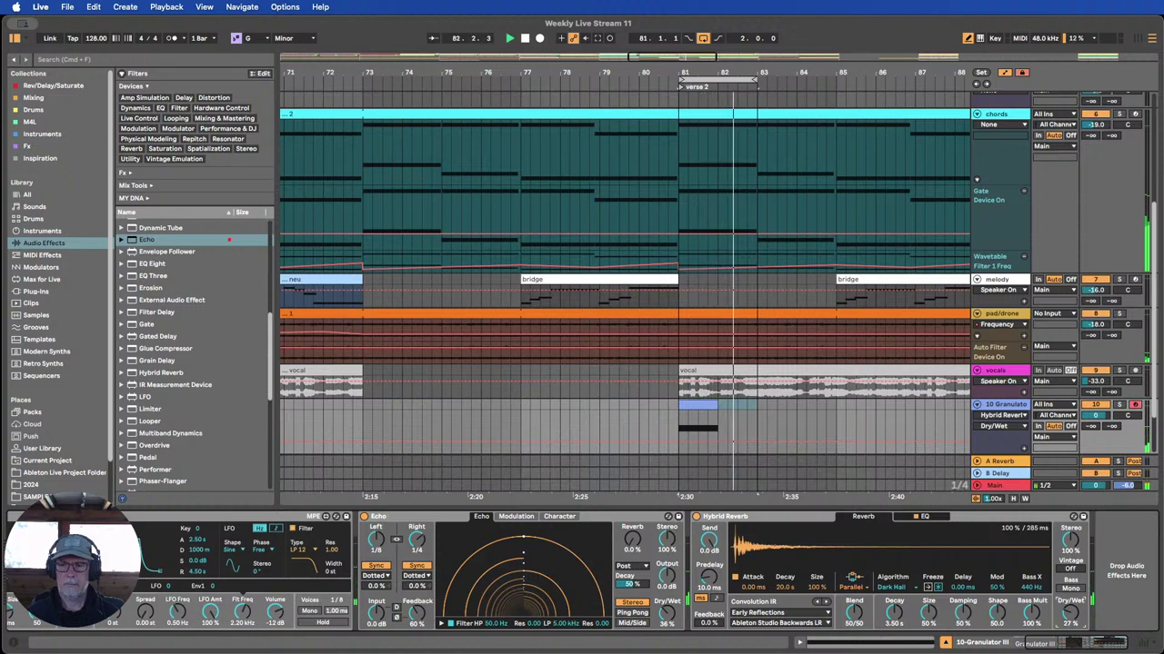
# Collapse the Hybrid Reverb and Echo devices in the granular track's effect chain.
pyautogui.click(774, 525)
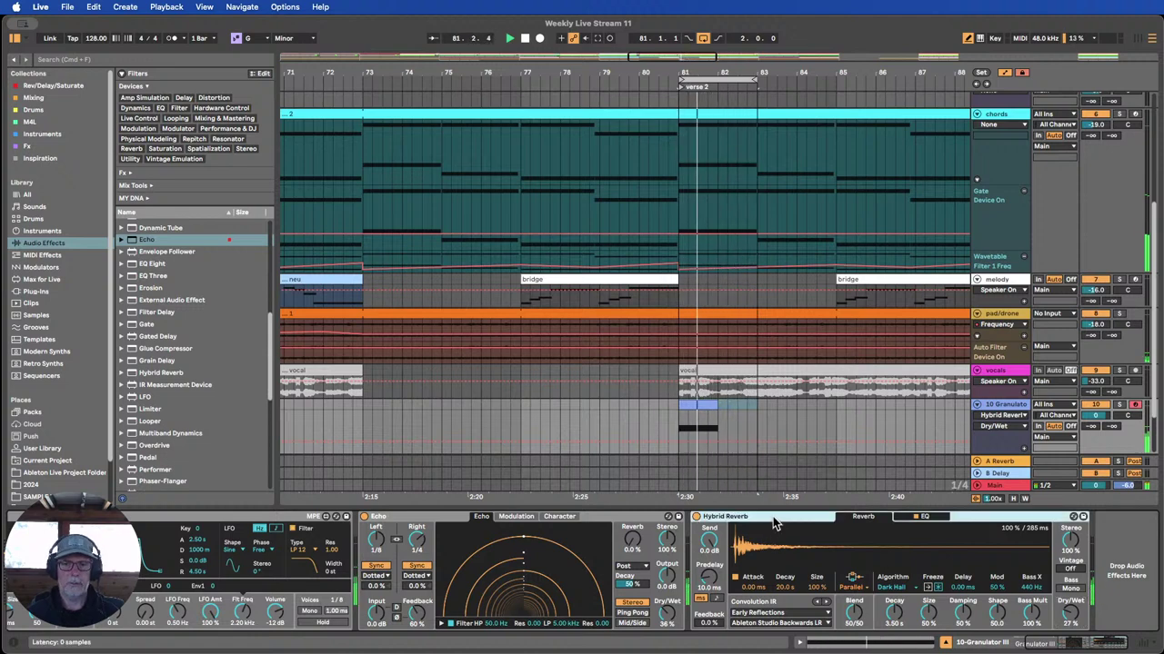
pyautogui.doubleClick(772, 516)
pyautogui.doubleClick(382, 516)
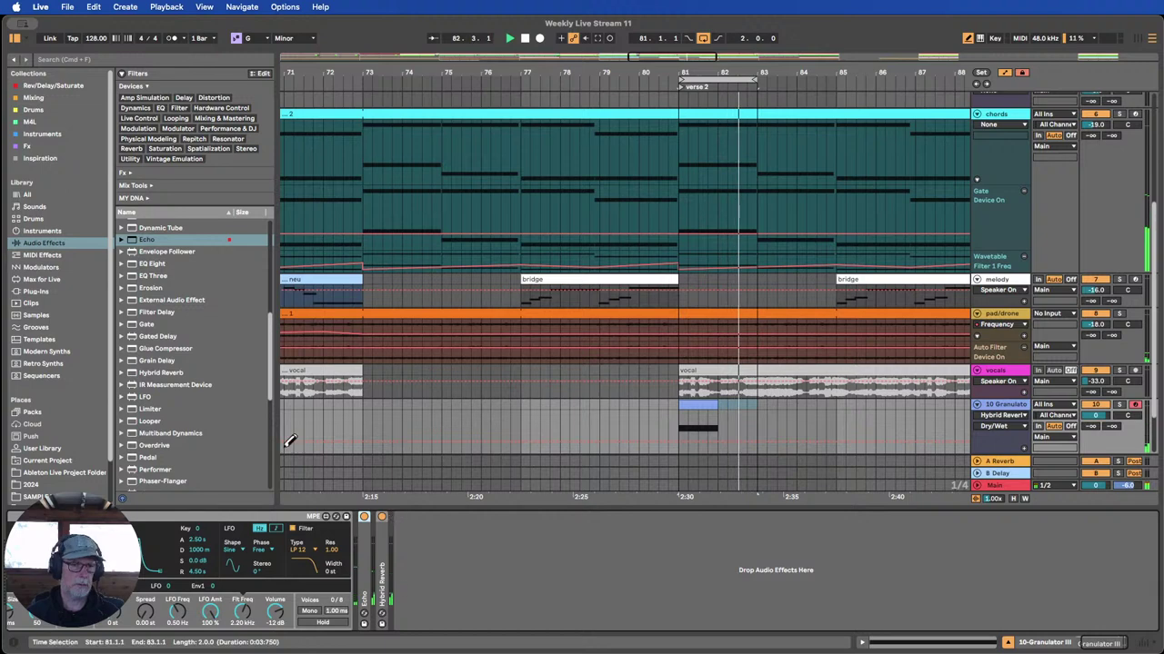
# Insert an EQ Eight between Granulator III and Echo, with band 1 as a low cut at 177 Hz.
pyautogui.scroll(3, 130, 338)
pyautogui.moveTo(152, 334); pyautogui.dragTo(382, 614)
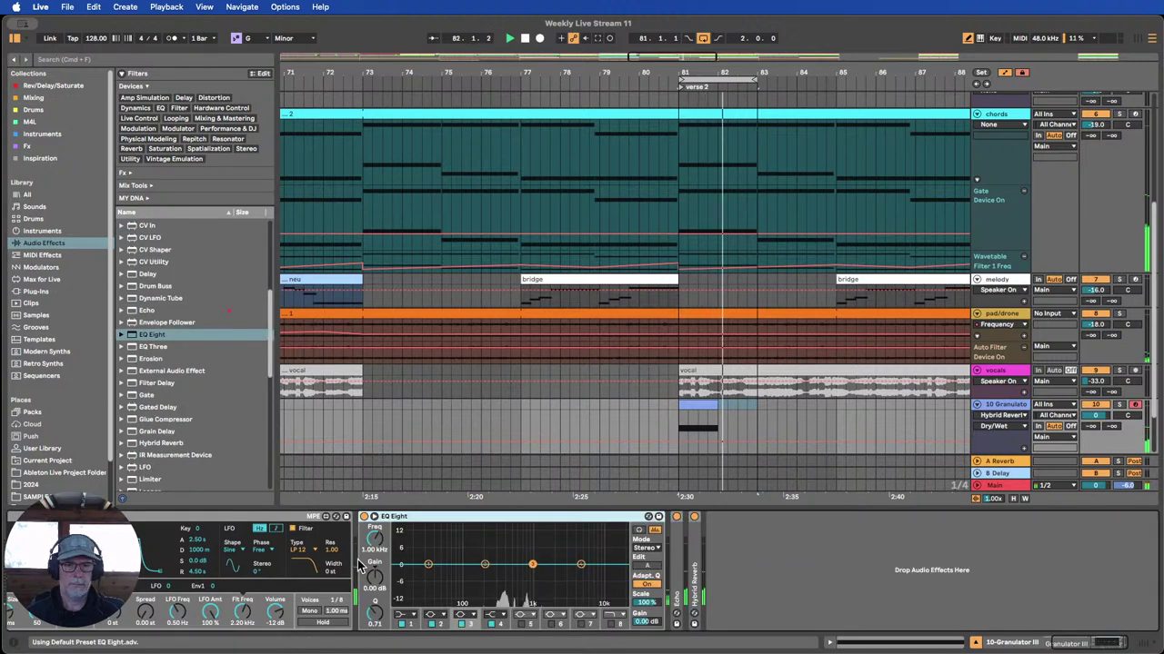
pyautogui.click(403, 622)
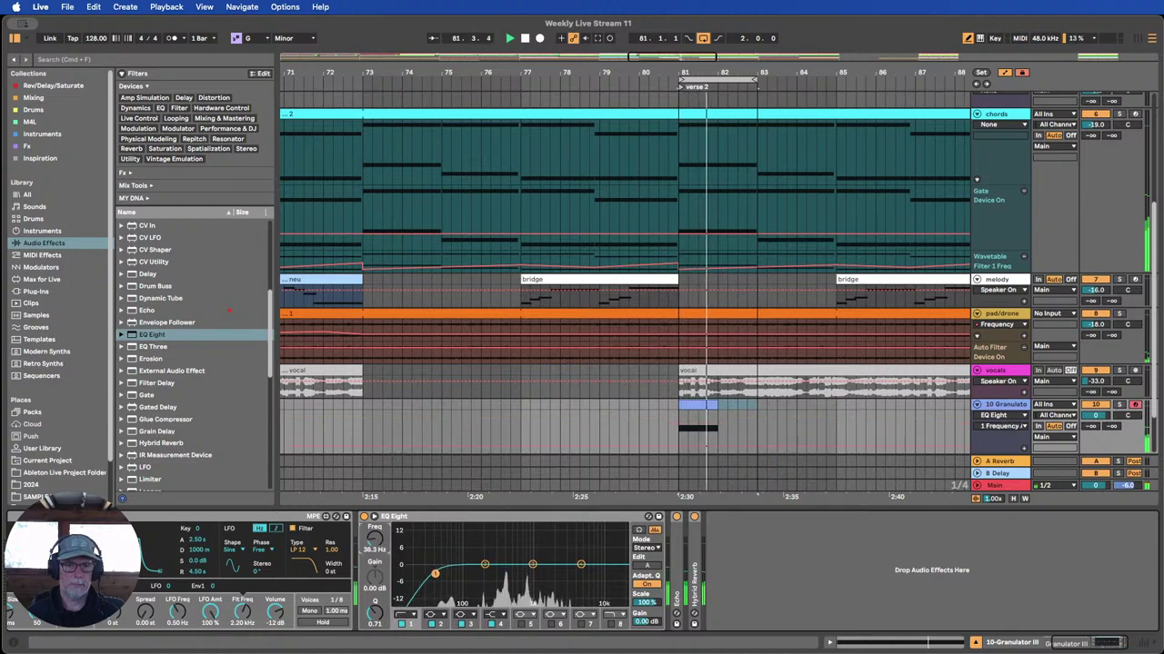
pyautogui.moveTo(435, 574); pyautogui.dragTo(480, 574)
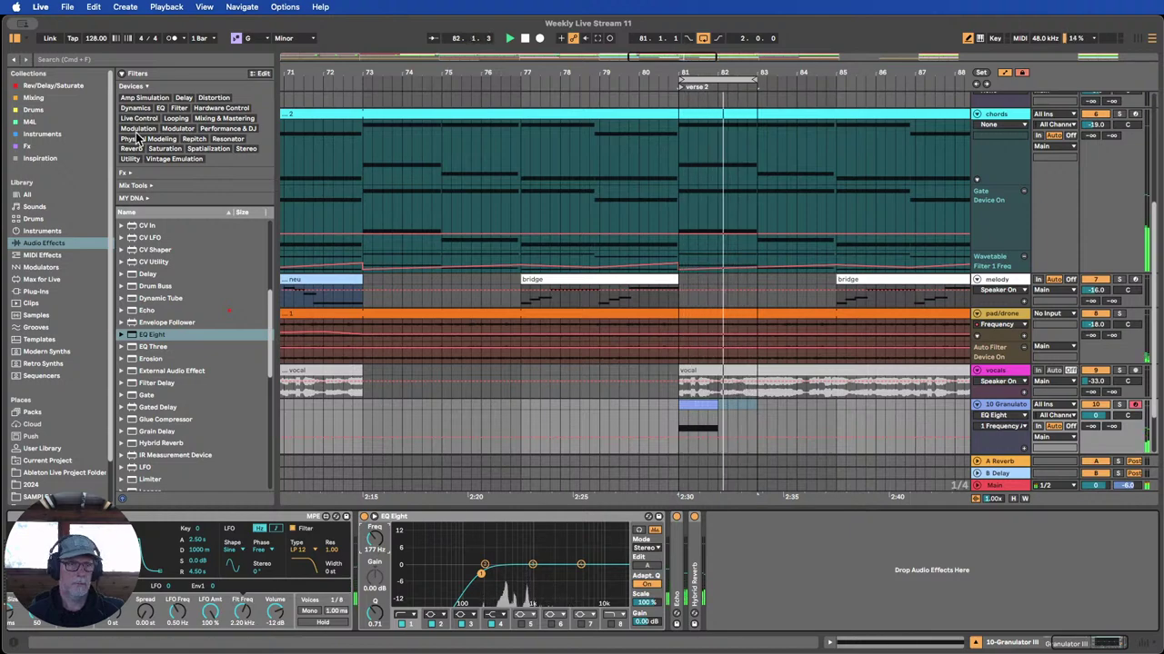
# Add an audio track below the Granulator III track, take its input from 10-Granulator III and arm it for recording.
pyautogui.press('super+alt+b')
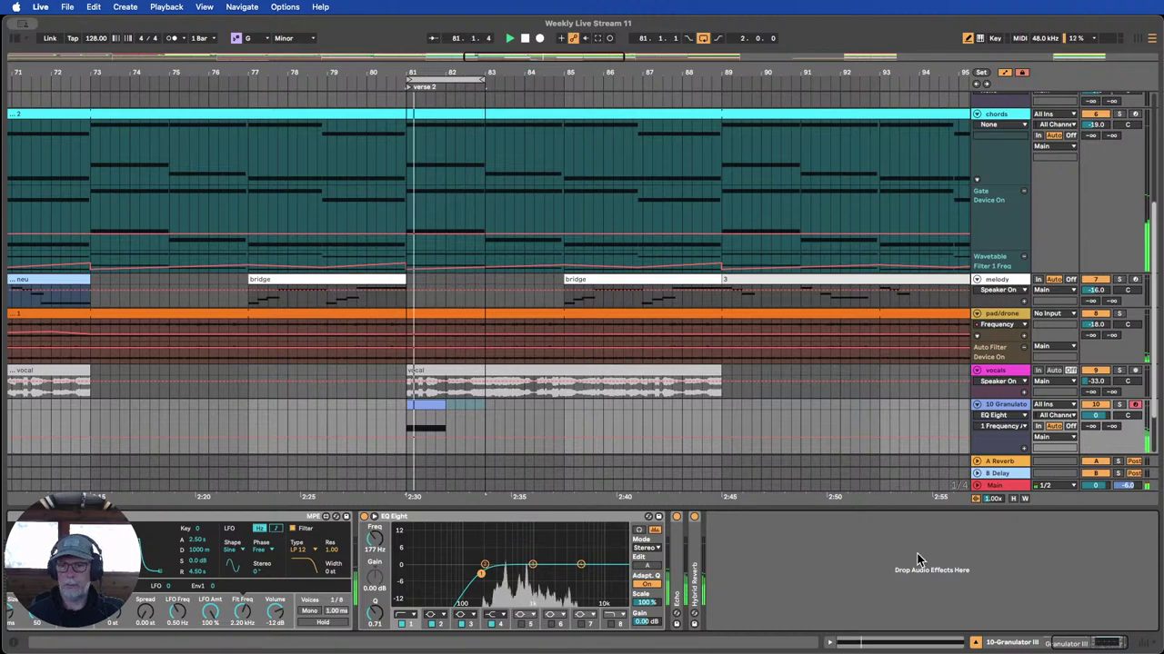
pyautogui.press('super+alt+l')
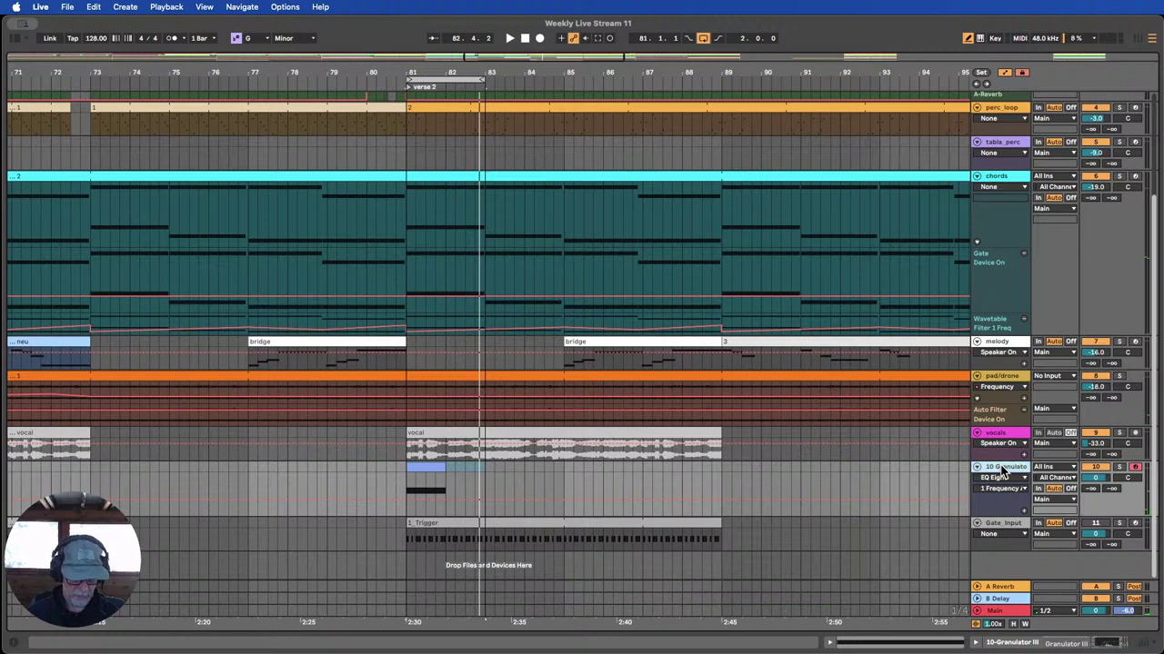
pyautogui.press('super+t')
pyautogui.scroll(-2, 1007, 475)
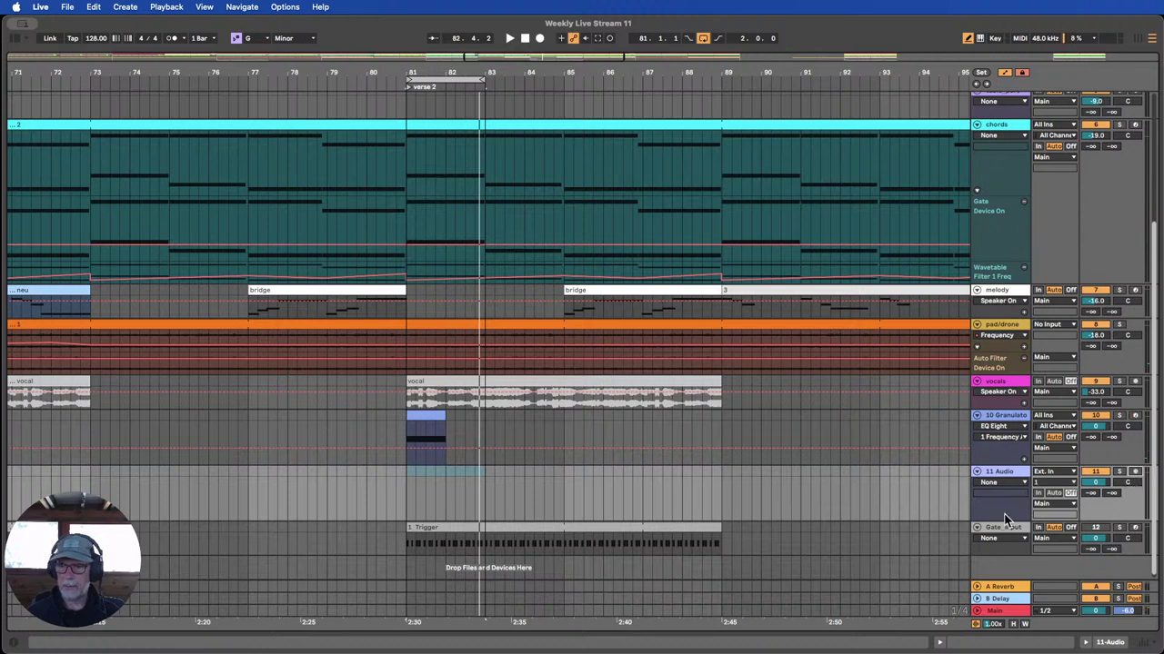
pyautogui.click(1024, 488)
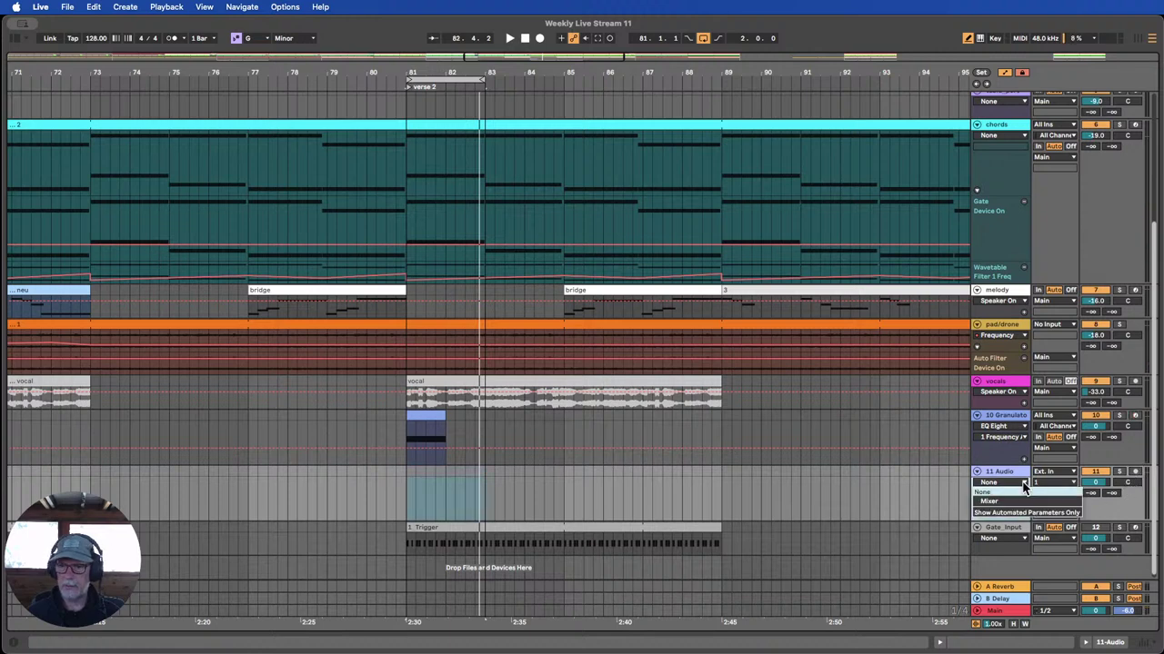
pyautogui.click(1046, 473)
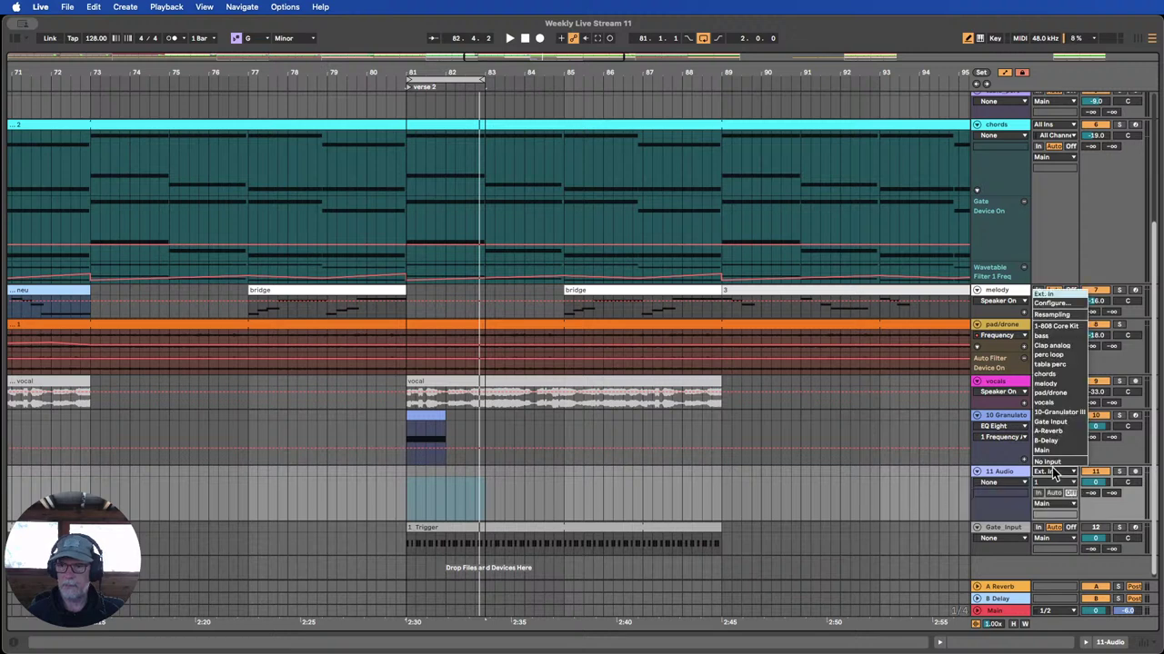
pyautogui.click(1062, 414)
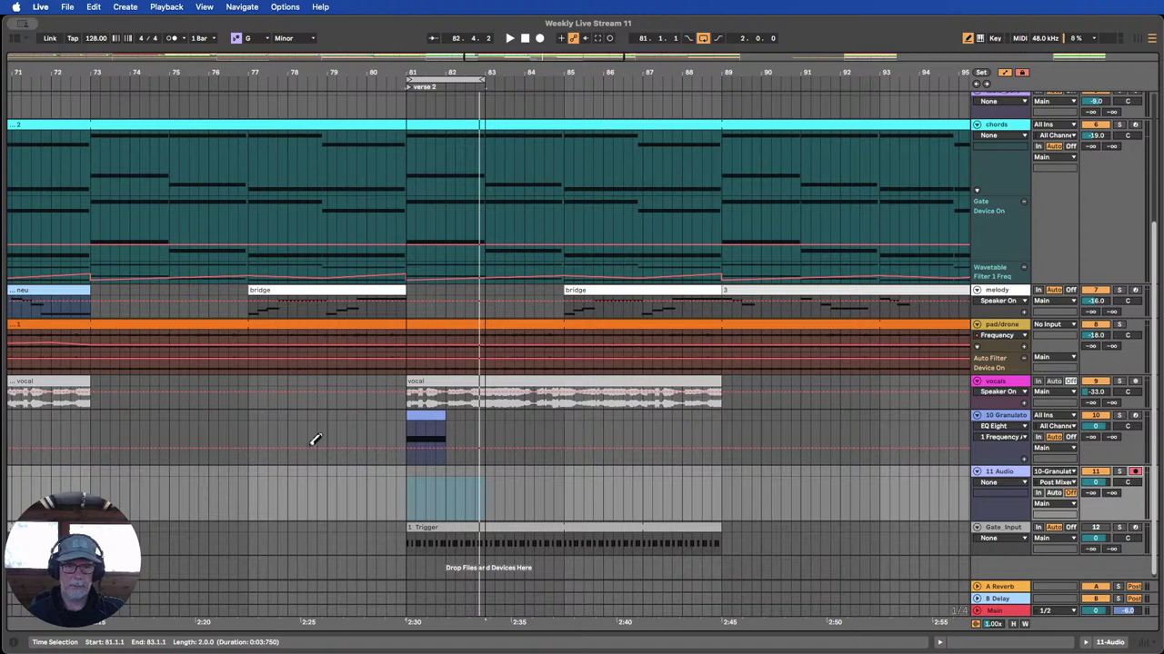
# Try to record the Granulator III output onto the new audio track from around bar 79 into the verse 2 loop.
pyautogui.click(307, 79)
pyautogui.press('F9')
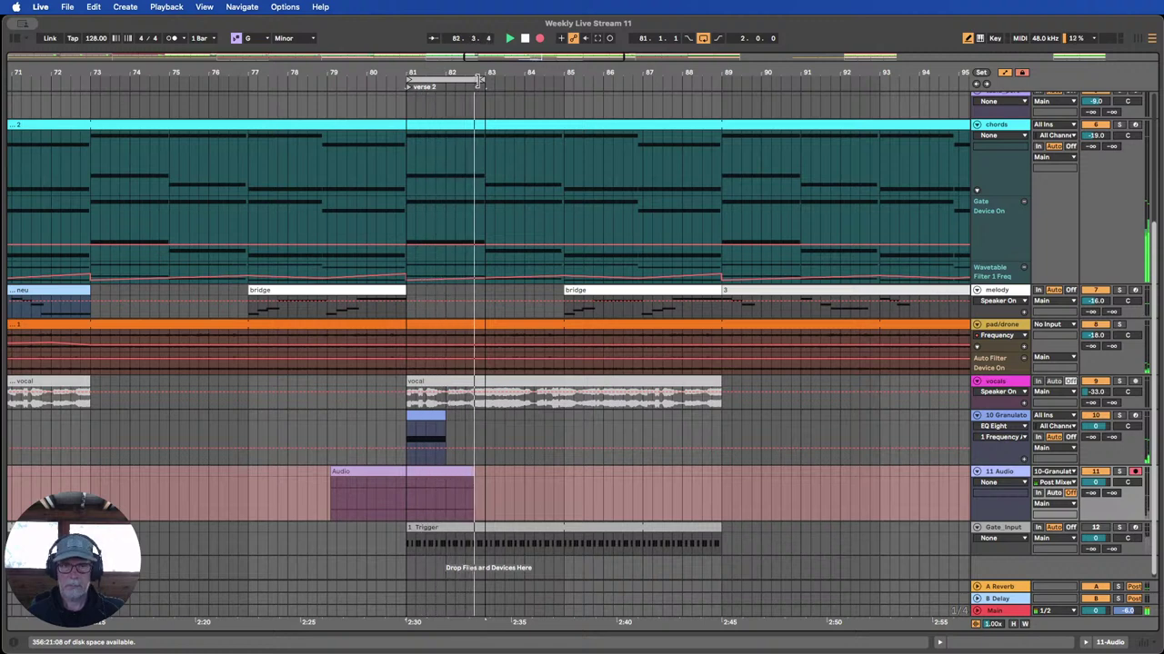
pyautogui.press('space')
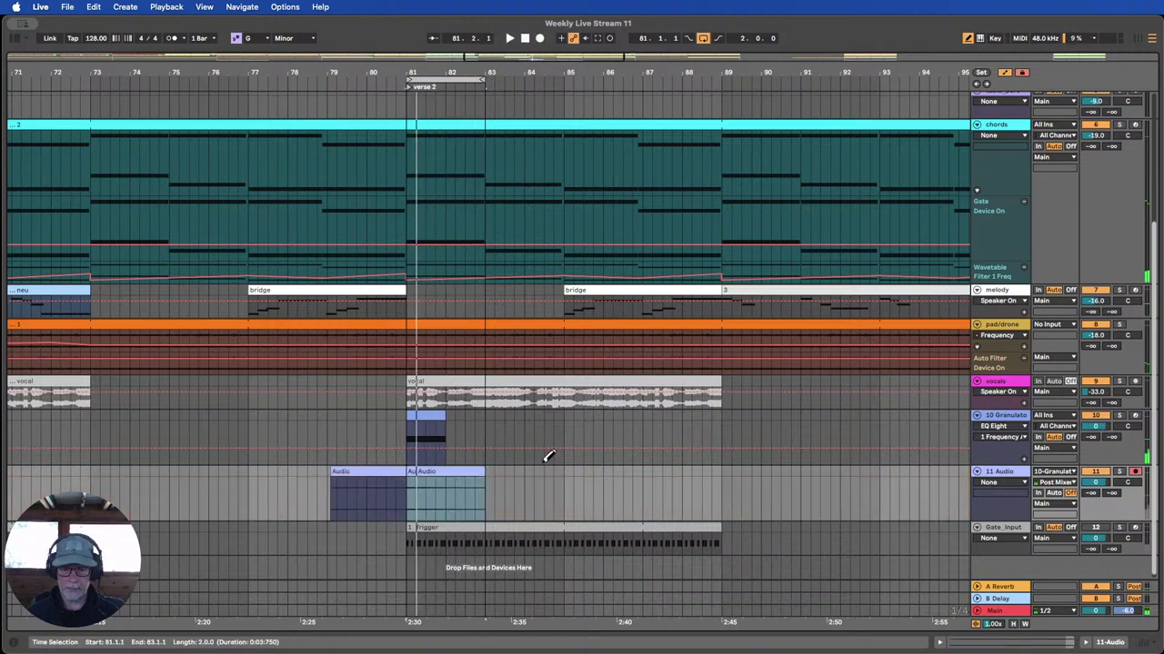
pyautogui.press('super+z')
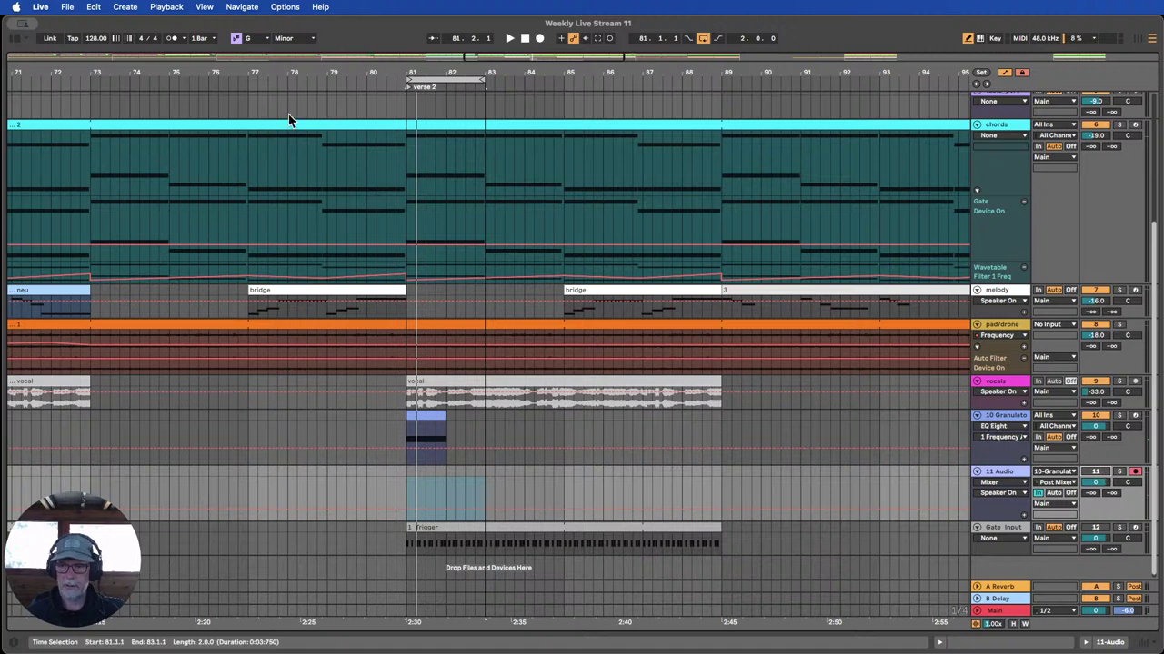
# Record the Granulator III output onto the audio track with its monitoring set to In, running through several passes of the verse 2 loop.
pyautogui.click(351, 81)
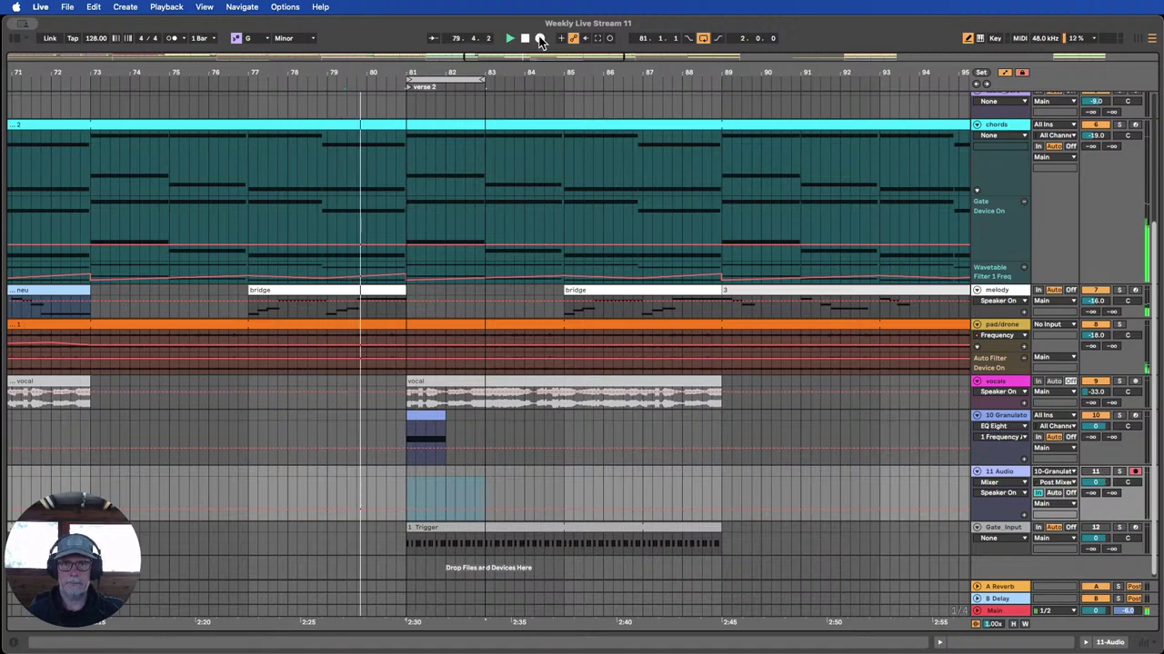
pyautogui.press('F9')
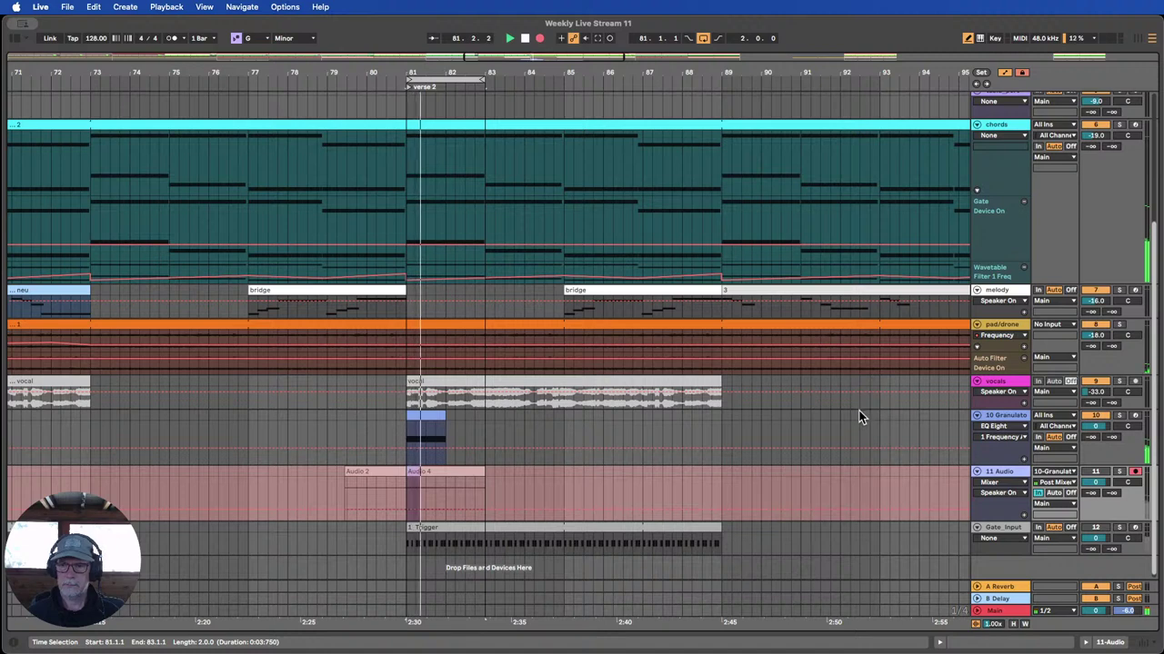
pyautogui.click(540, 39)
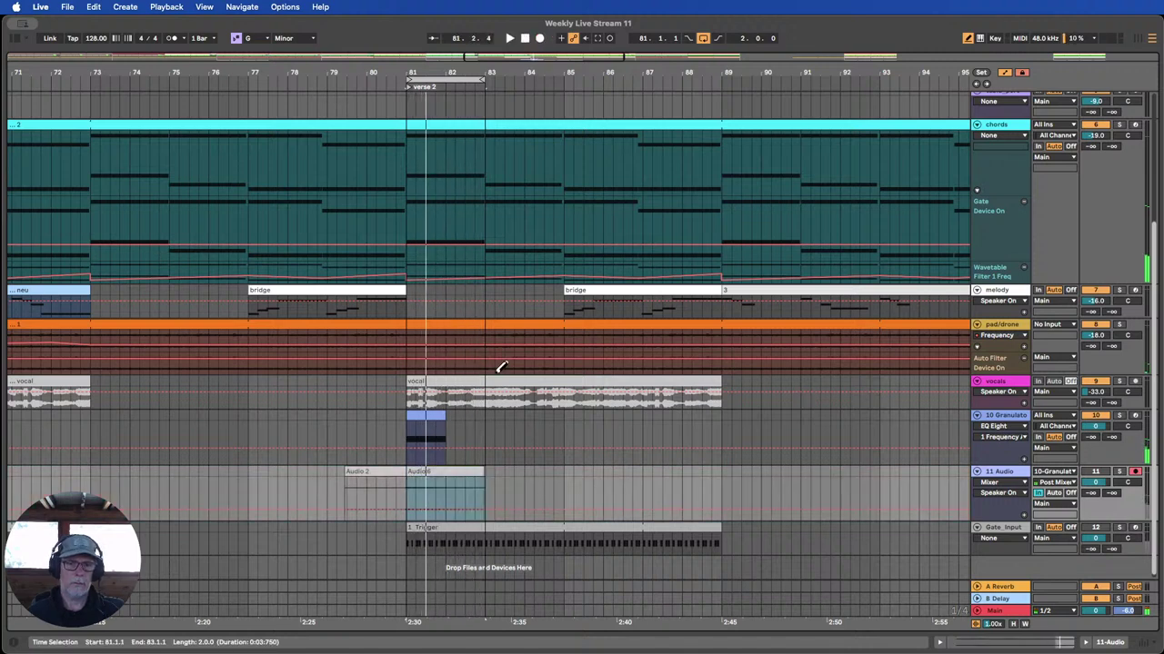
# Examine the full waveform of the recorded Audio 6 clip in the sample editor, including the earlier loop passes.
pyautogui.click(423, 470)
pyautogui.doubleClick(421, 471)
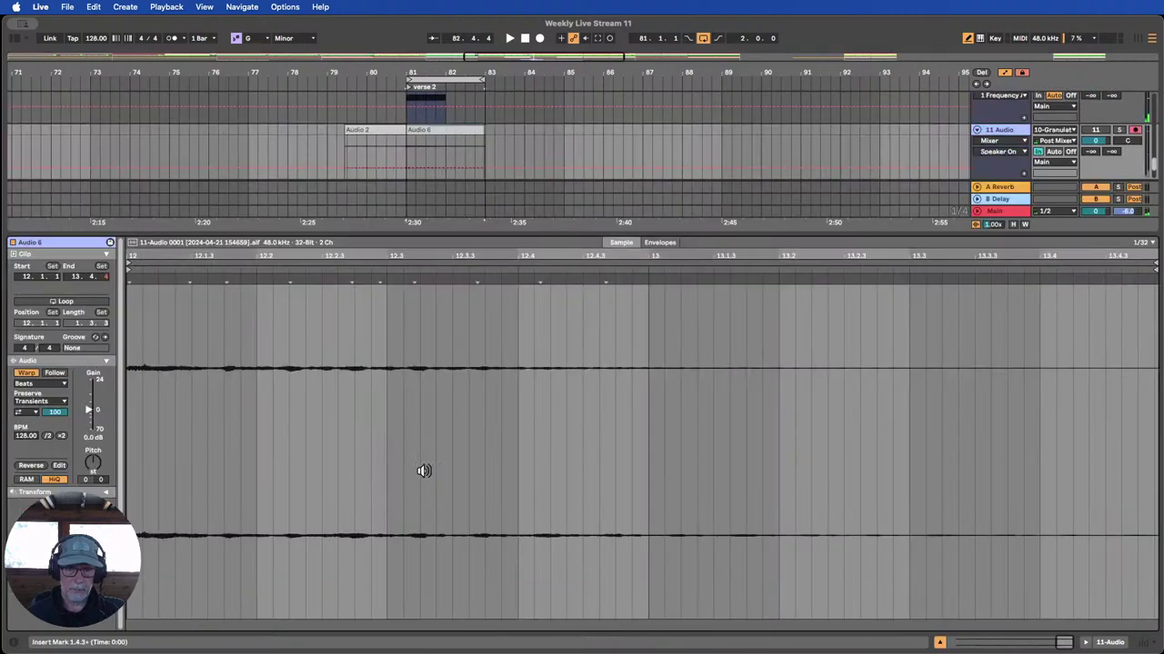
pyautogui.moveTo(434, 255); pyautogui.dragTo(434, 177)
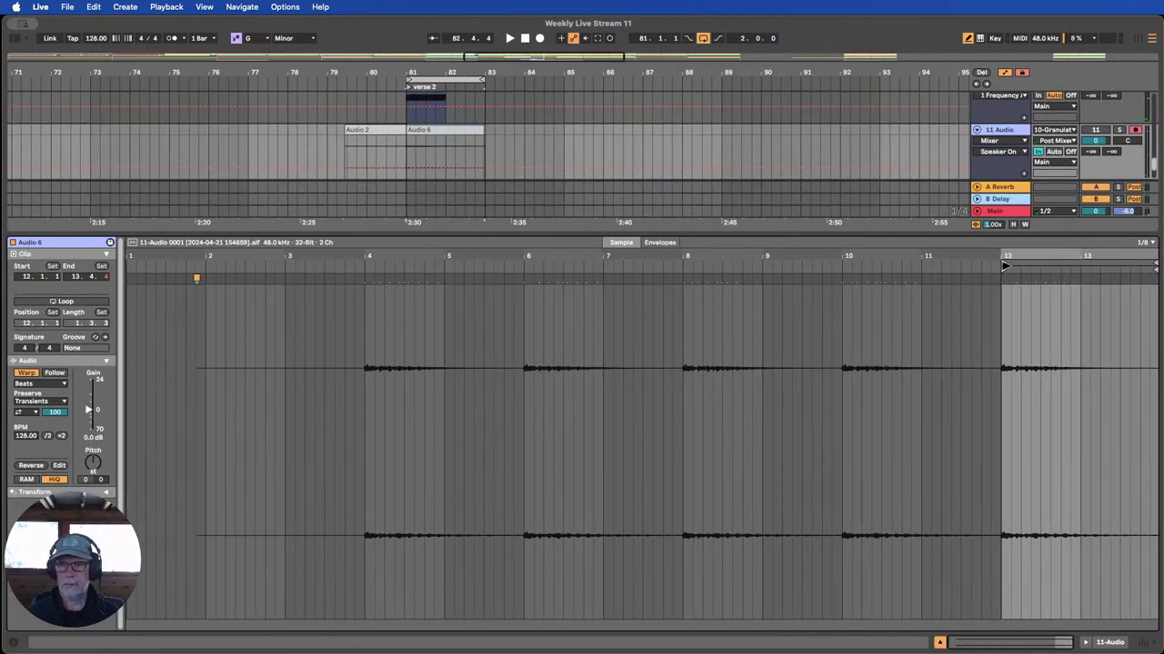
pyautogui.click(940, 642)
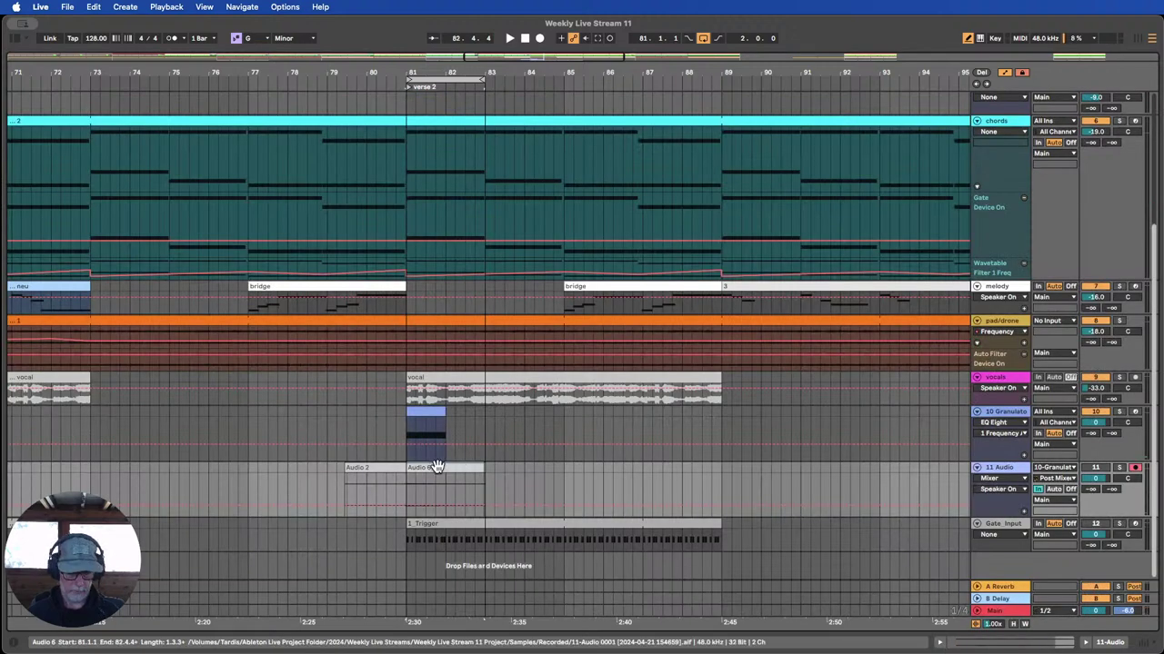
# Move the Audio 6 clip to around bar 91, delete the Audio 2 clip, and extend Audio 6's start back to its earliest recorded material.
pyautogui.moveTo(436, 468); pyautogui.dragTo(844, 496)
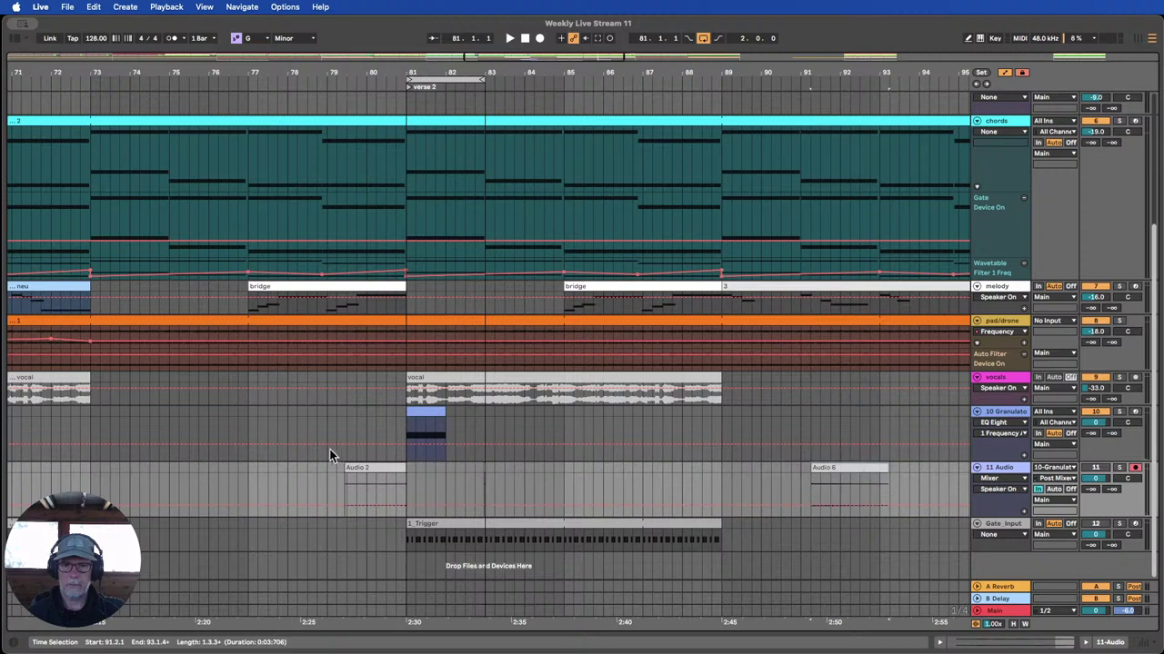
pyautogui.click(392, 469)
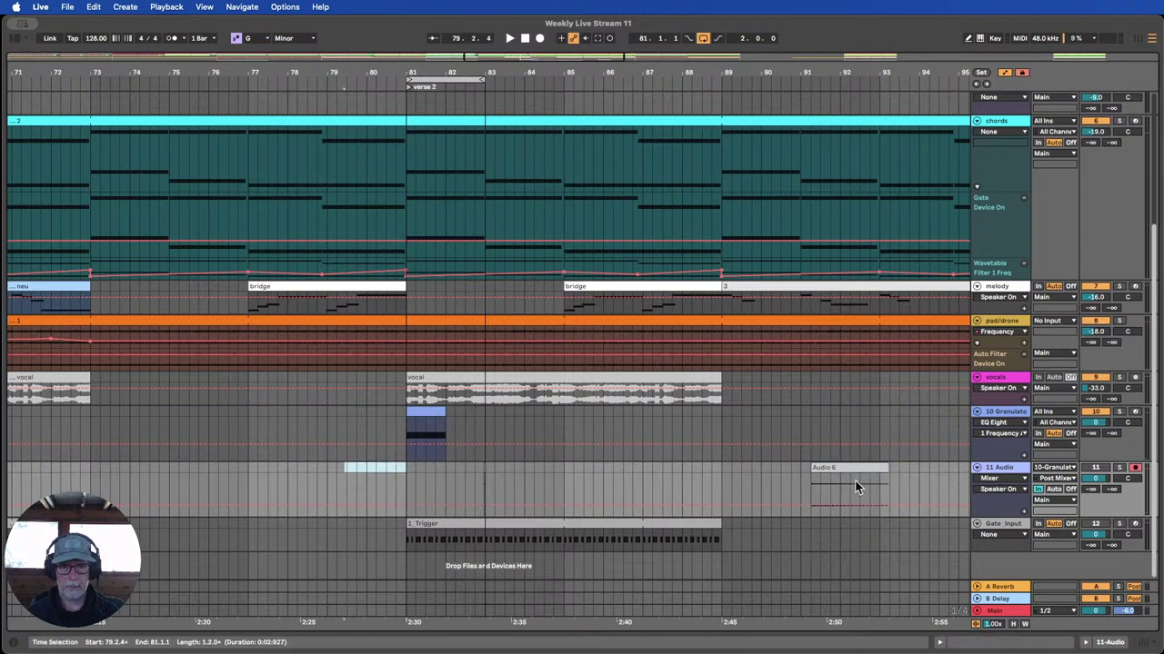
pyautogui.moveTo(811, 469); pyautogui.dragTo(384, 471)
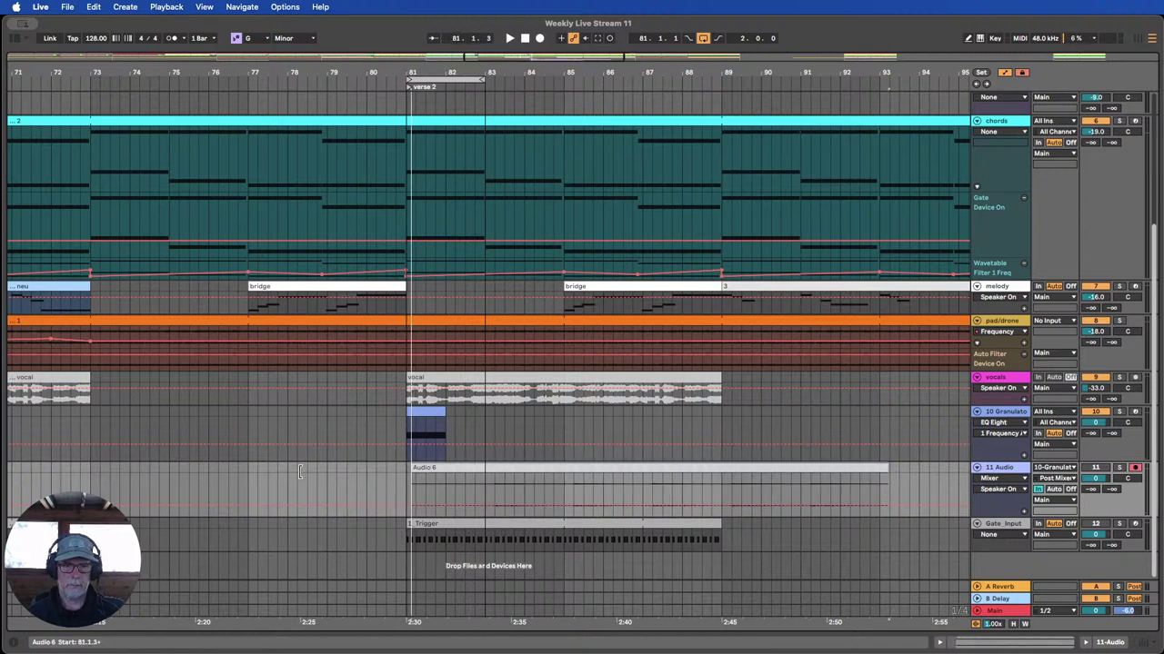
# Activate the 11 Audio track and set its input to No Input.
pyautogui.click(1105, 473)
pyautogui.click(1054, 468)
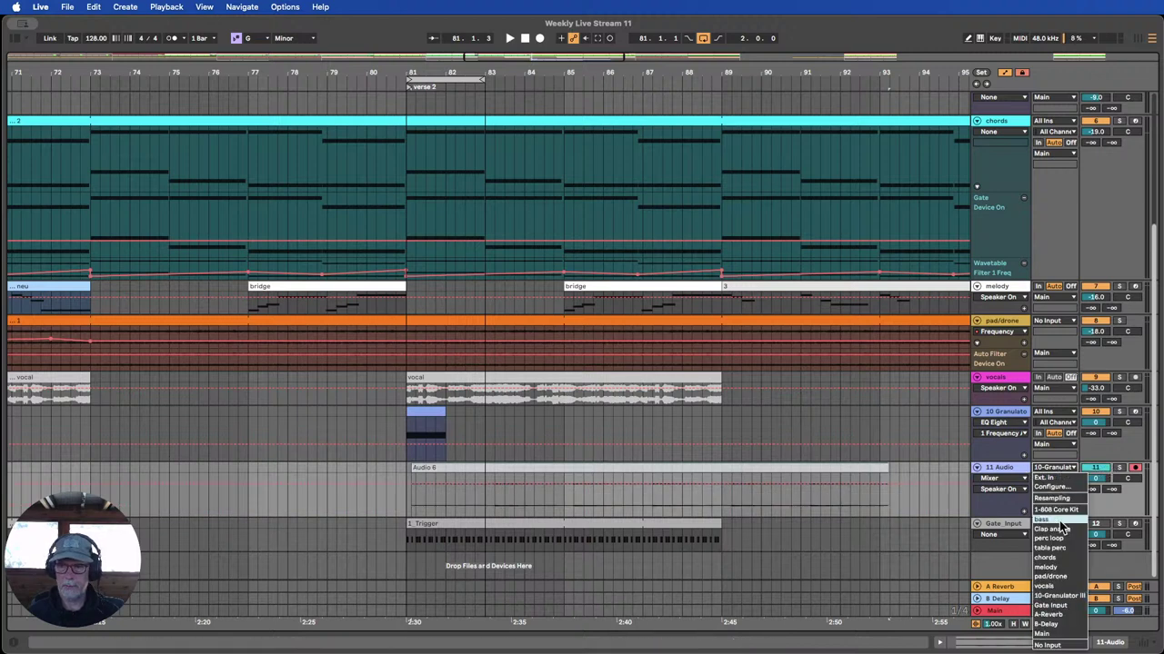
pyautogui.click(1046, 645)
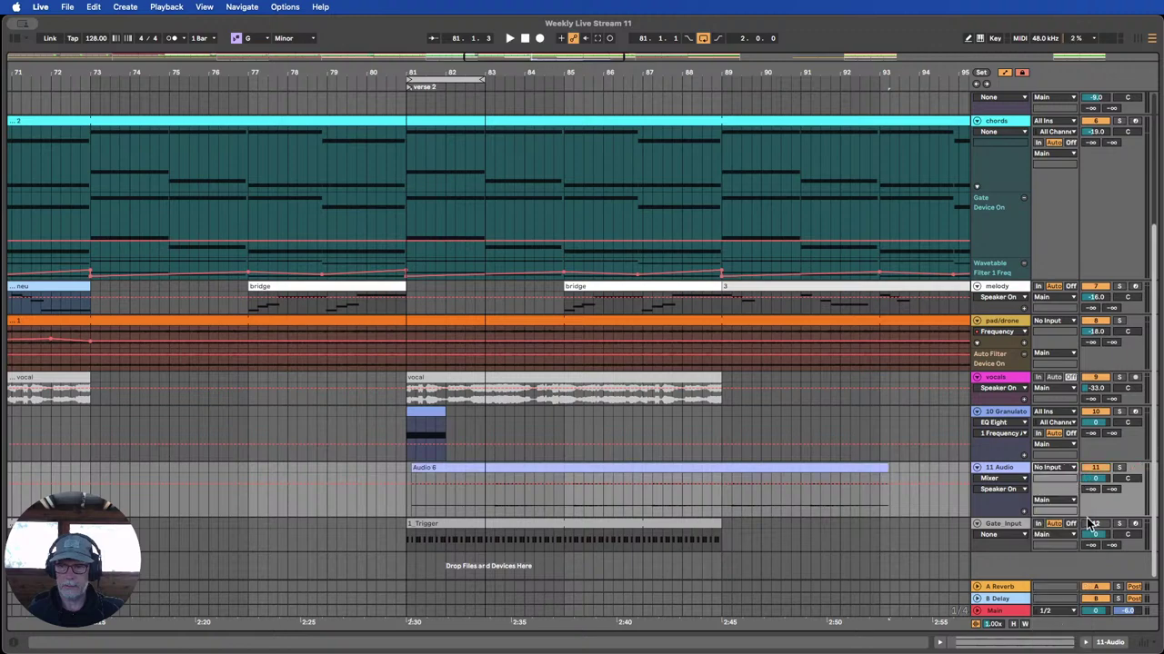
# Loop the Audio 6 clip from bar 4 for 10 bars and raise its gain to 19.9 dB.
pyautogui.doubleClick(483, 469)
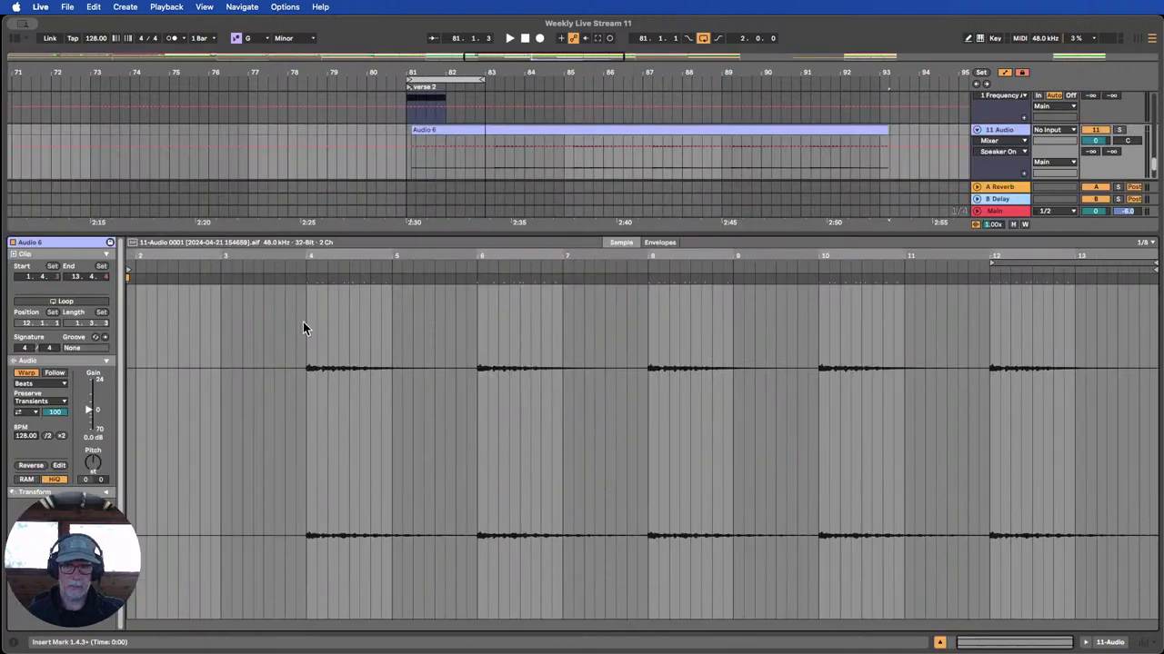
pyautogui.moveTo(304, 321); pyautogui.dragTo(1161, 336)
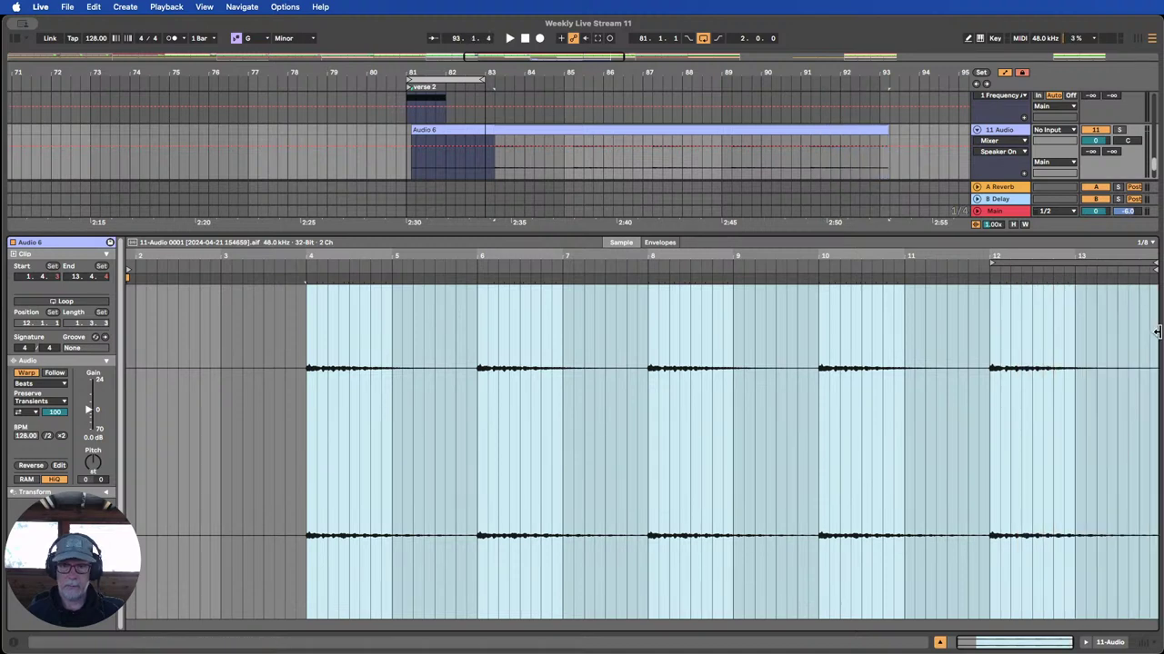
pyautogui.press('super+l')
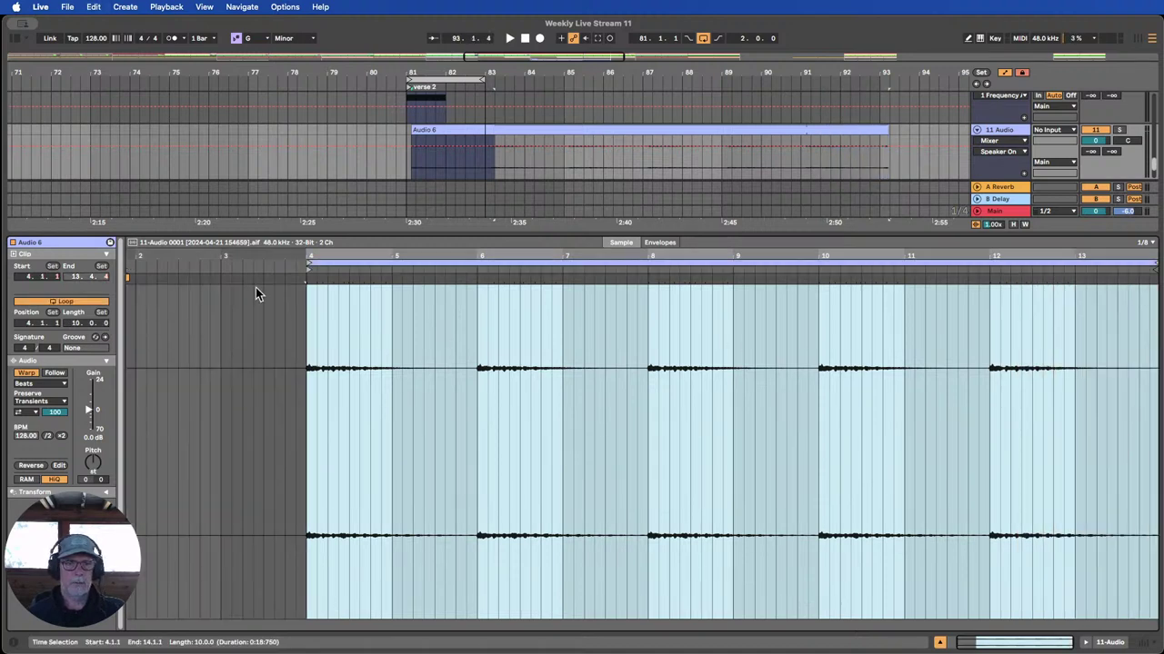
pyautogui.moveTo(88, 410); pyautogui.dragTo(89, 386)
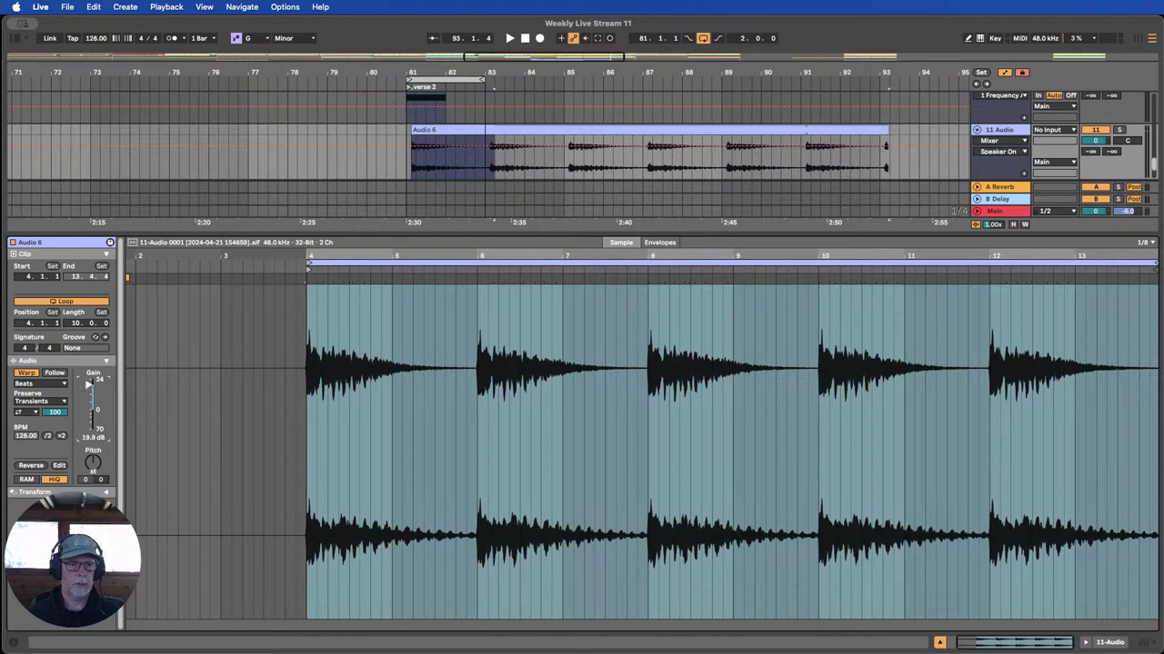
# Close the sample editor, move the Audio 6 clip's start to bar 81, and shorten it to two bars.
pyautogui.click(200, 433)
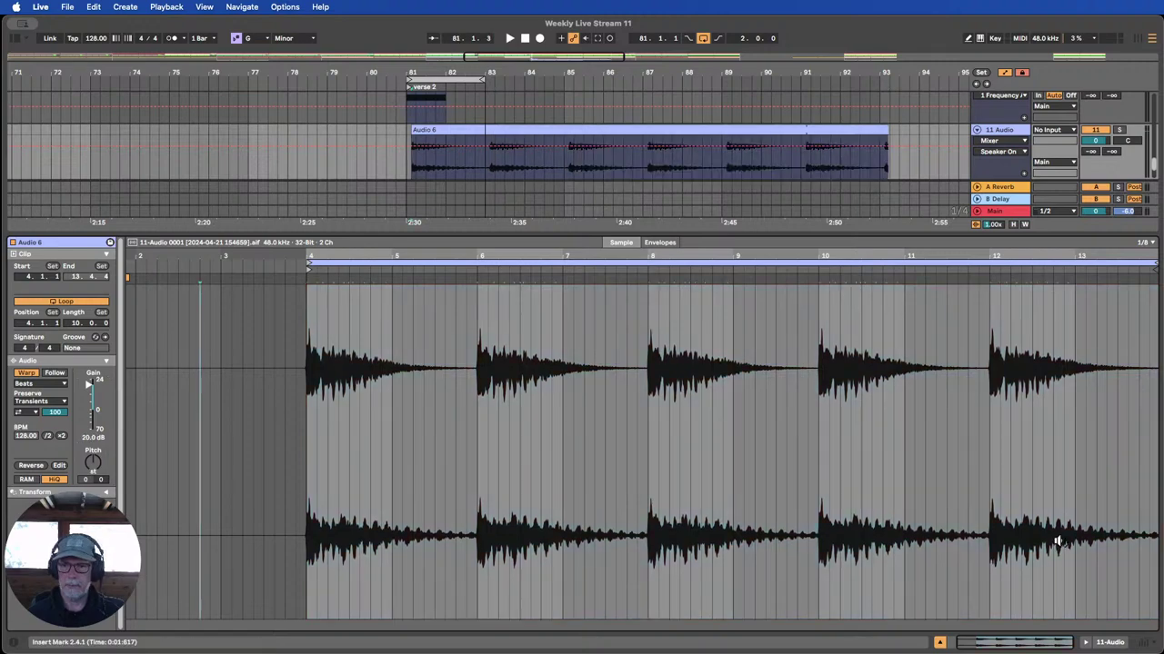
pyautogui.click(941, 644)
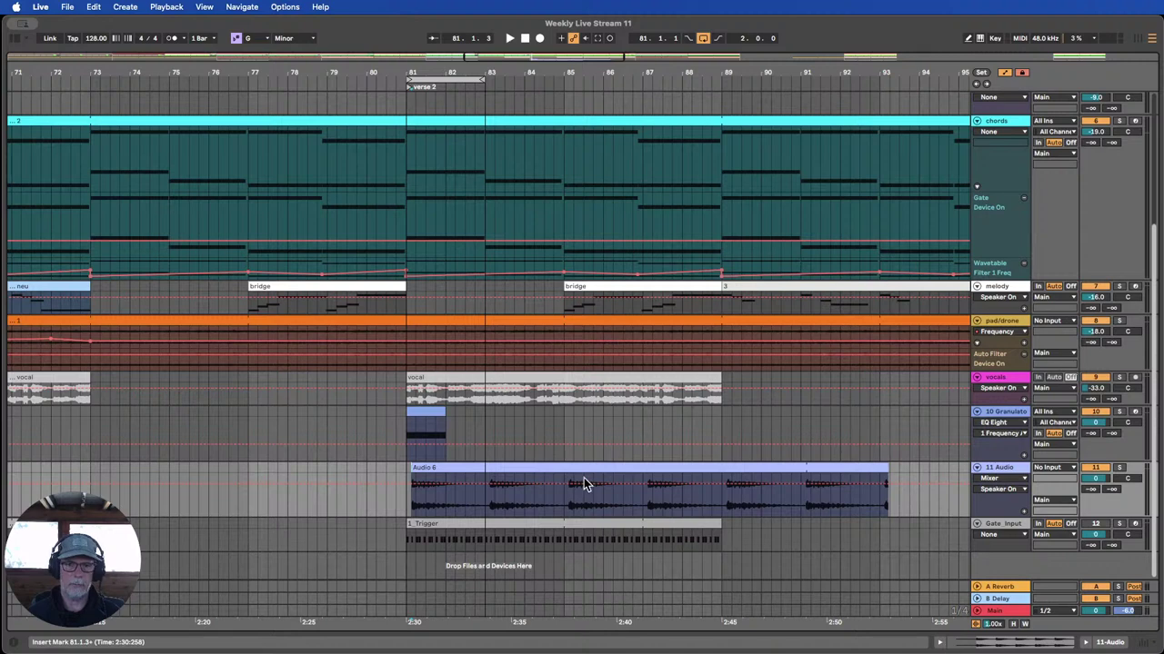
pyautogui.moveTo(881, 467); pyautogui.dragTo(878, 467)
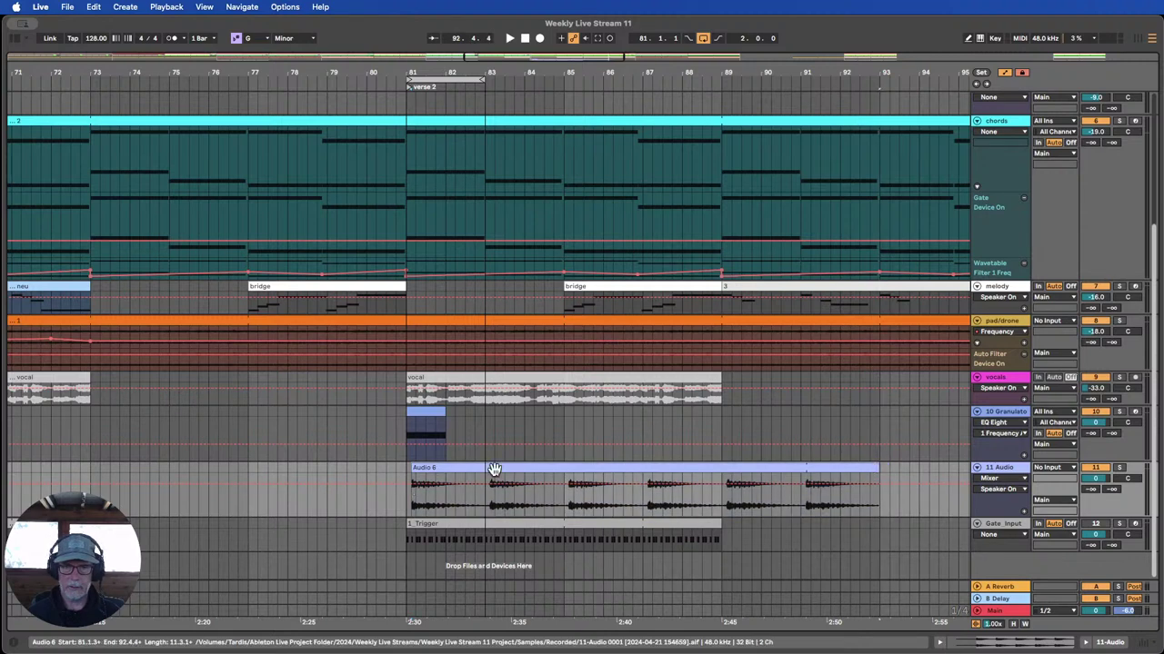
pyautogui.moveTo(430, 469); pyautogui.dragTo(421, 467)
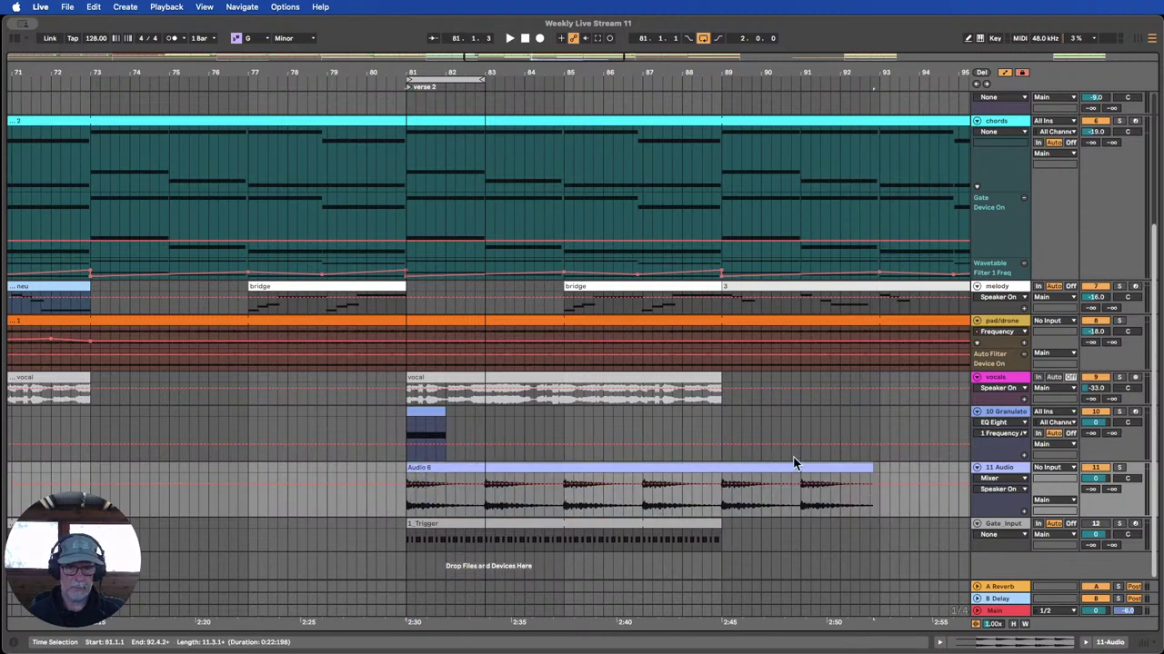
pyautogui.moveTo(867, 467); pyautogui.dragTo(482, 472)
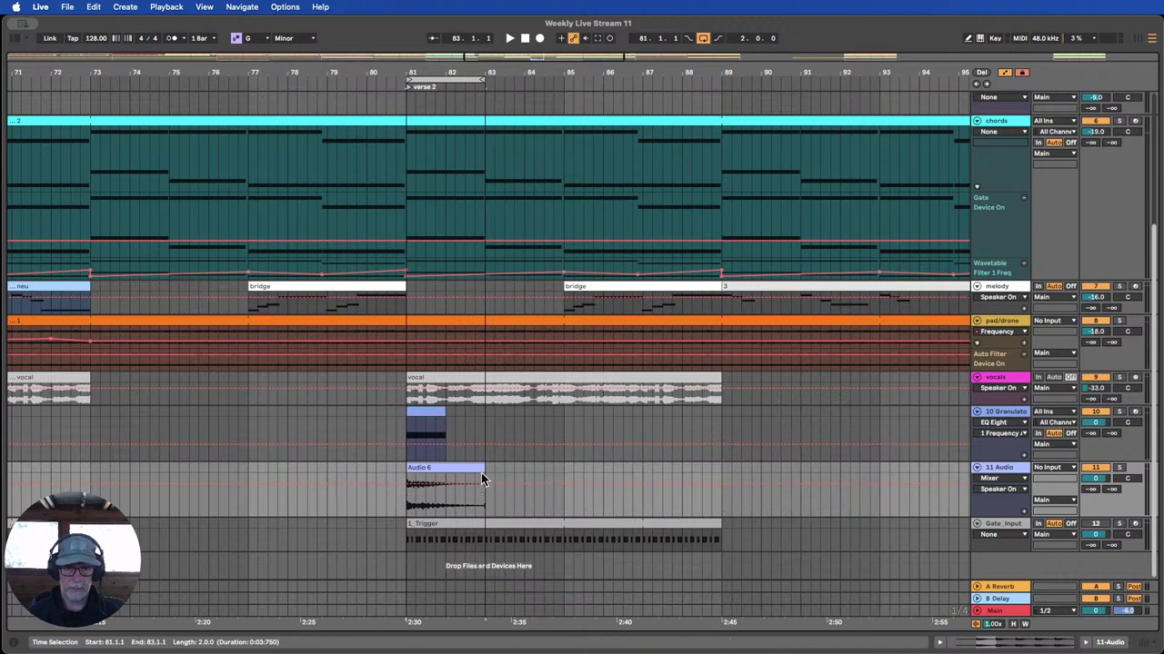
# Duplicate the two-bar Audio 6 clip and move the copy to bar 89.
pyautogui.press('super+d')
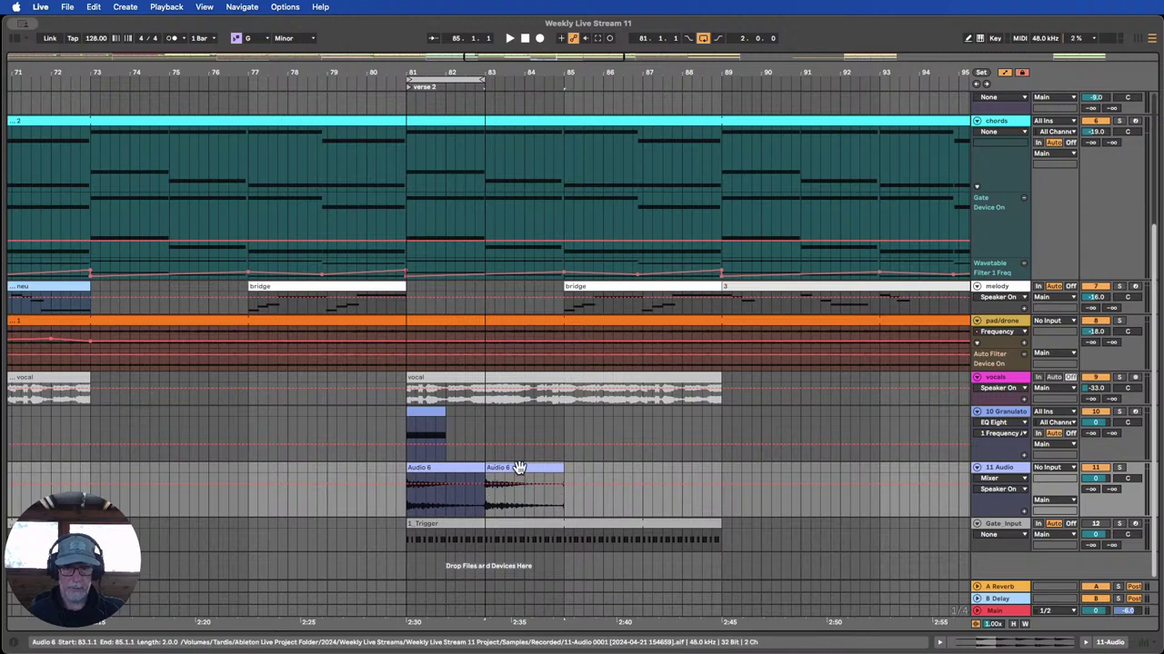
pyautogui.moveTo(493, 470); pyautogui.dragTo(760, 476)
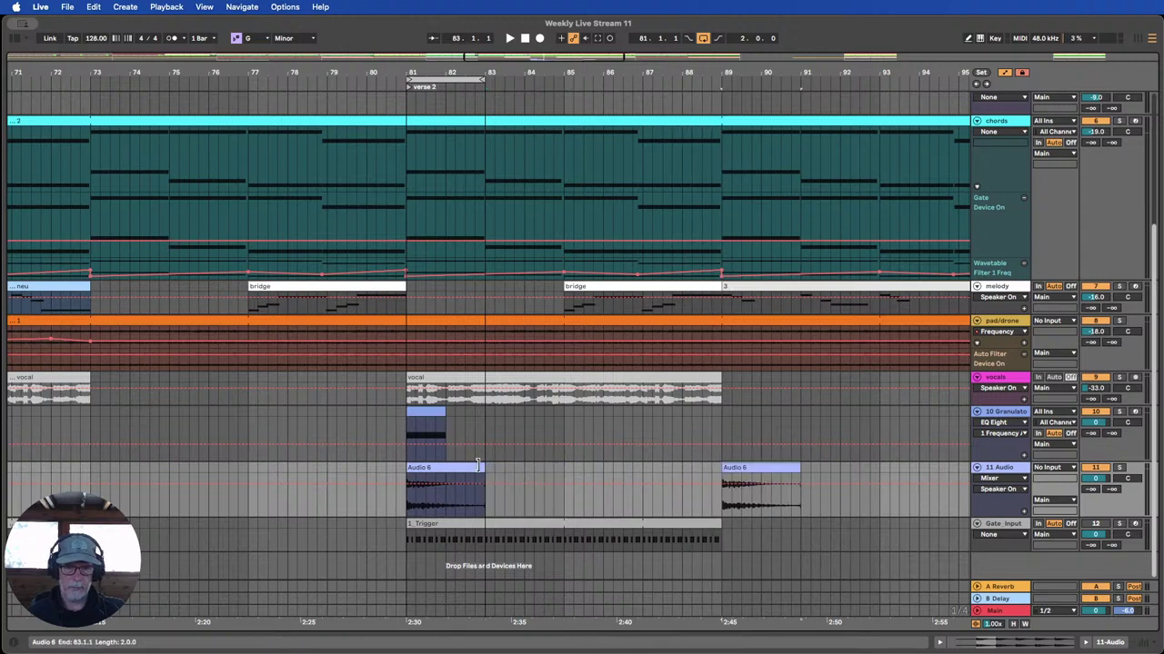
pyautogui.click(477, 466)
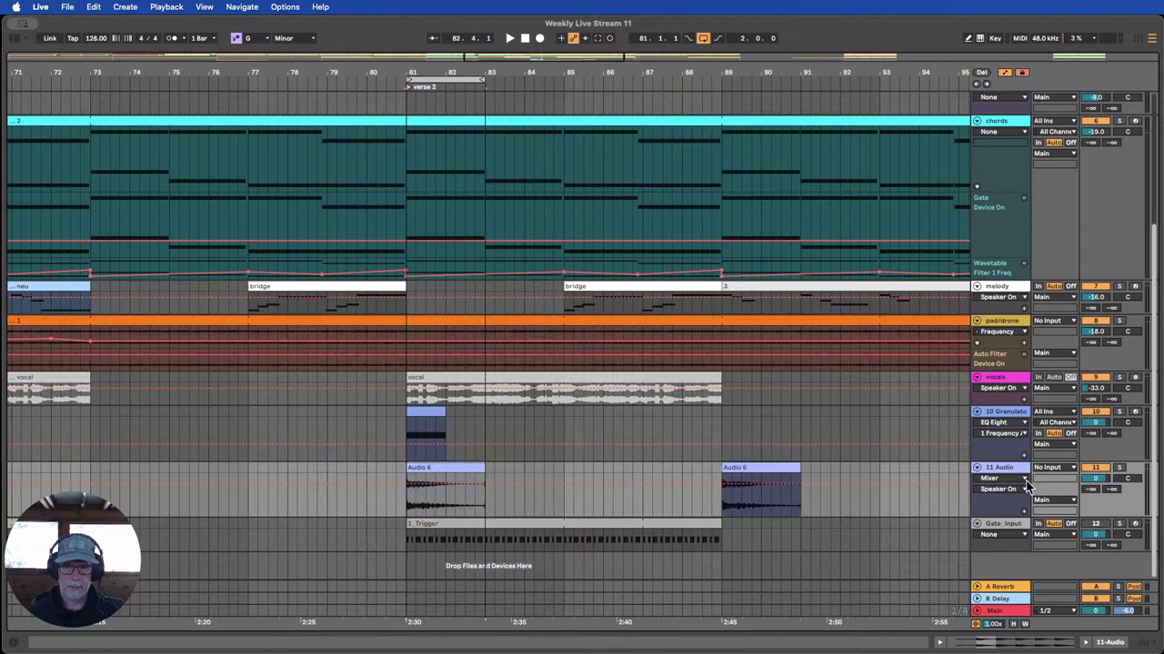
# Enlarge the 11 Audio track, hide automation, and add a short fade-out at the end of the Audio 6 clip at bar 81.
pyautogui.click(1012, 624)
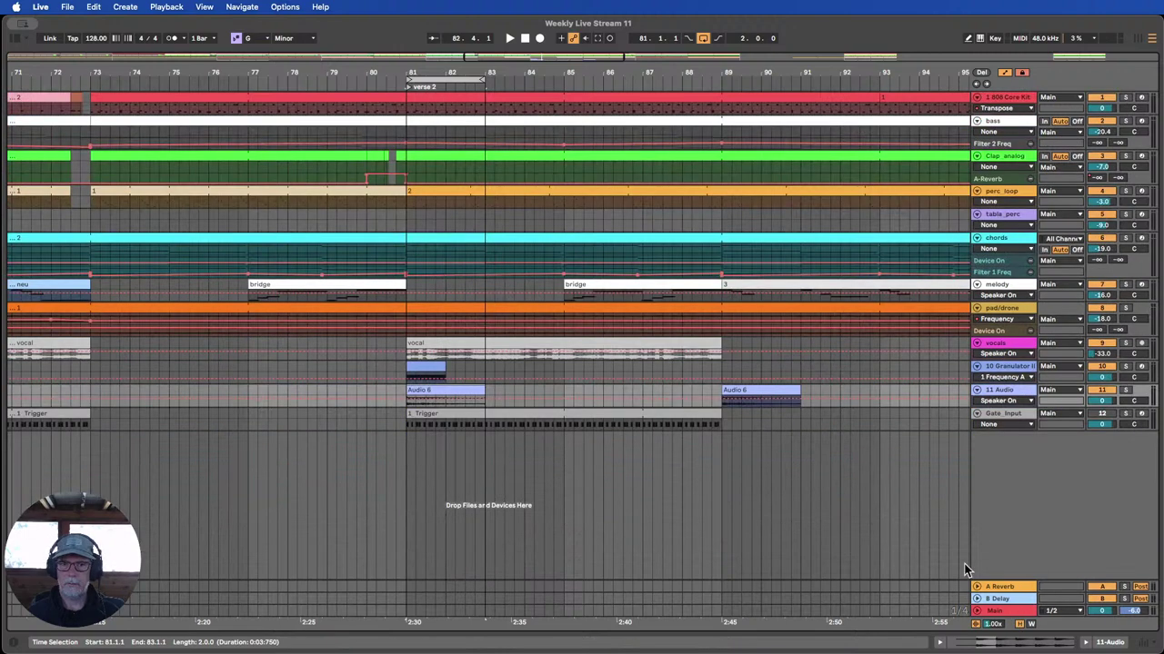
pyautogui.moveTo(995, 407); pyautogui.dragTo(989, 643)
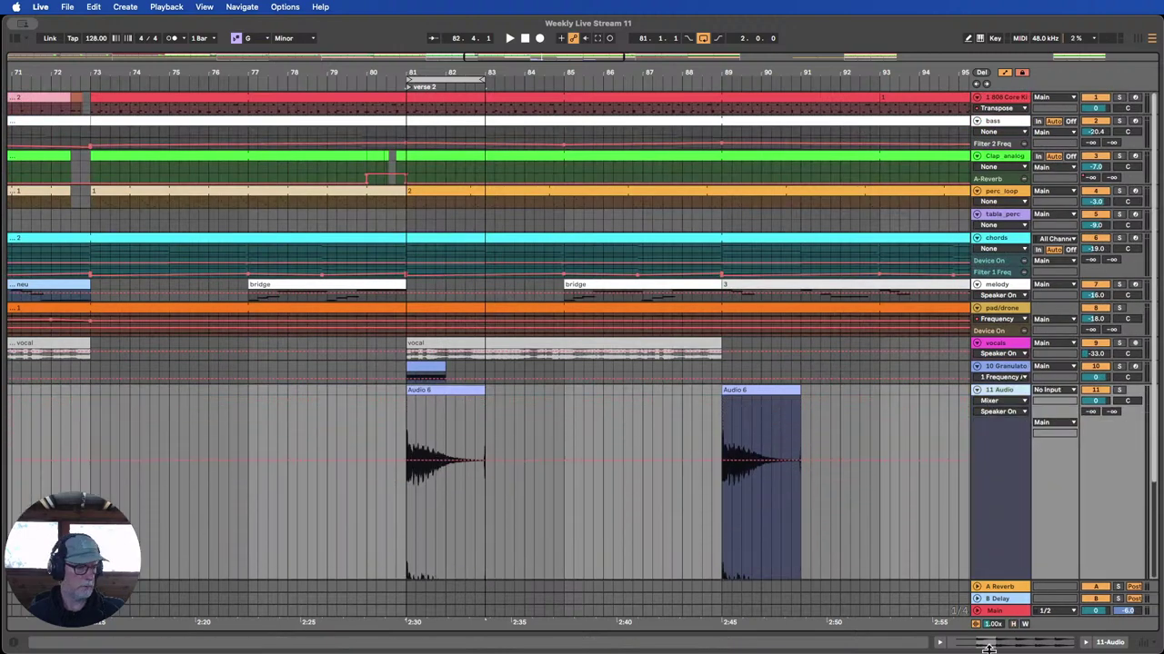
pyautogui.scroll(-3, 570, 312)
pyautogui.press('z')
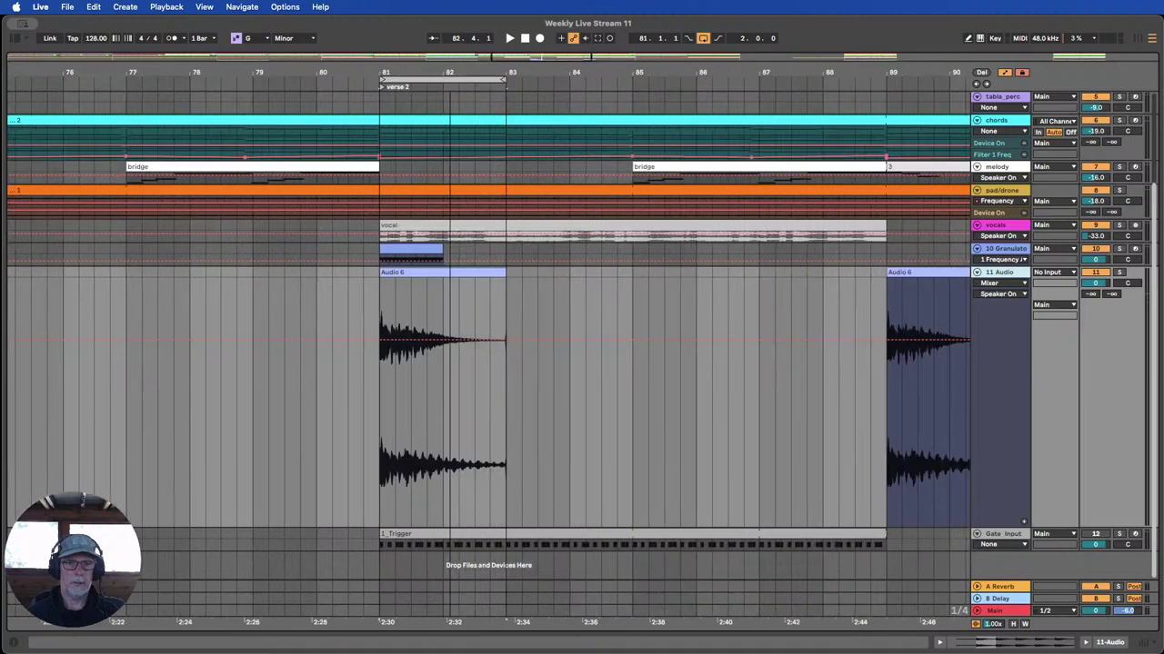
pyautogui.click(715, 280)
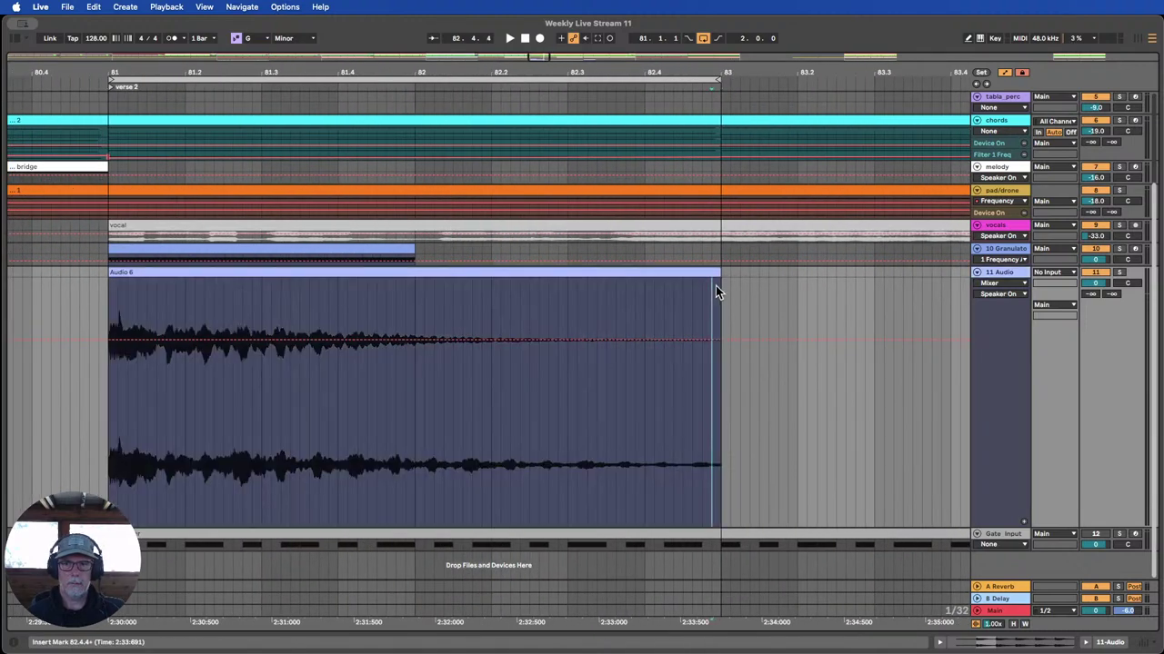
pyautogui.click(1006, 73)
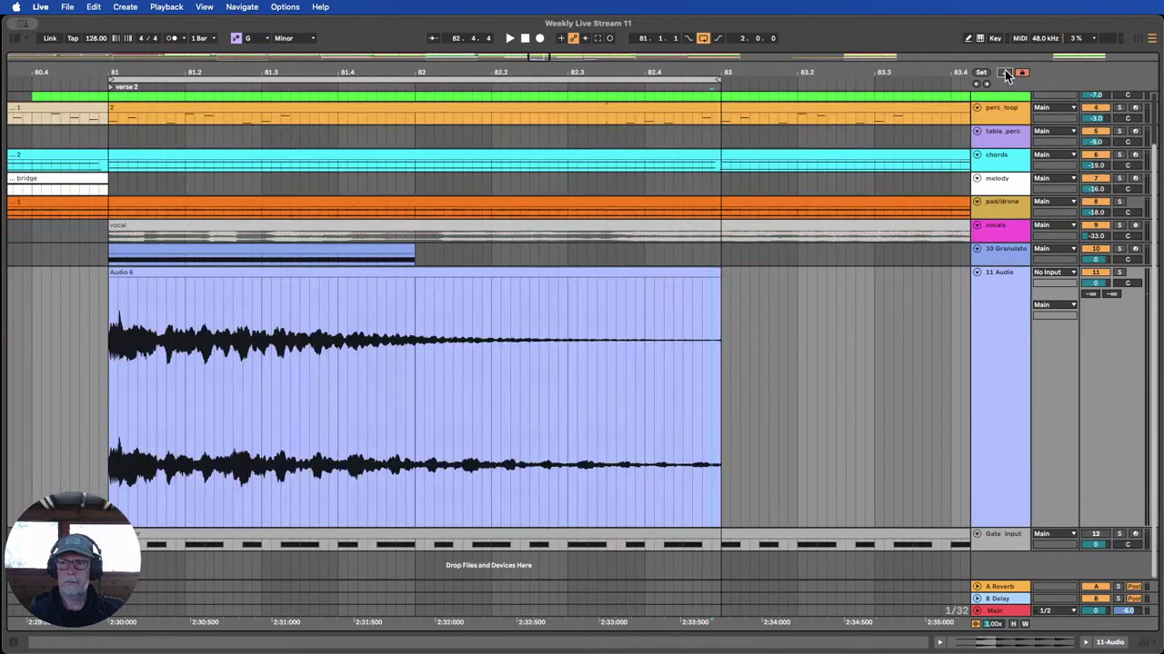
pyautogui.moveTo(718, 282); pyautogui.dragTo(702, 279)
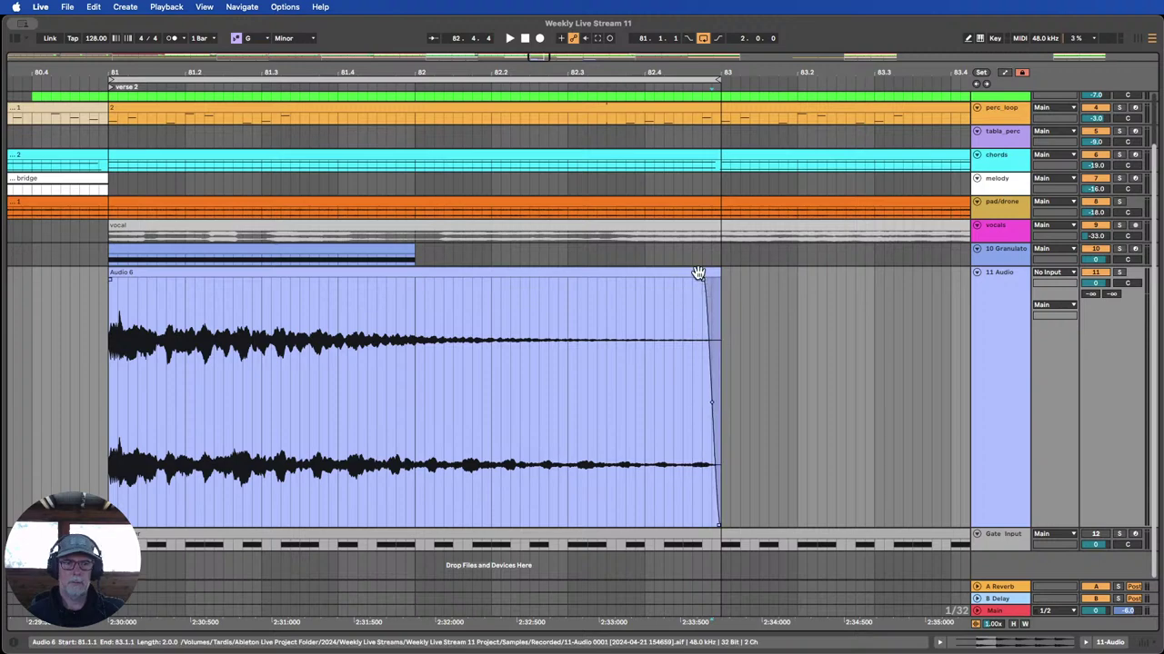
# Restore even track heights and move the spare Audio 6 copy from bar 89 to bar 171, past the bridge section.
pyautogui.moveTo(399, 72); pyautogui.dragTo(402, 18)
pyautogui.scroll(3, 815, 167)
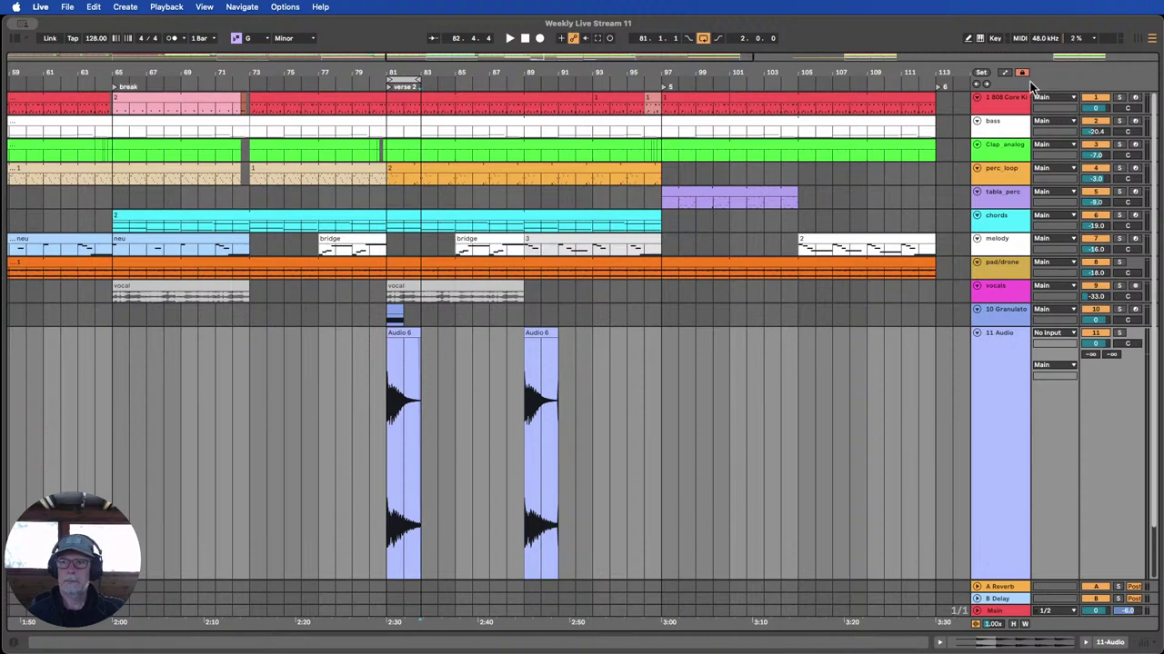
pyautogui.click(1017, 625)
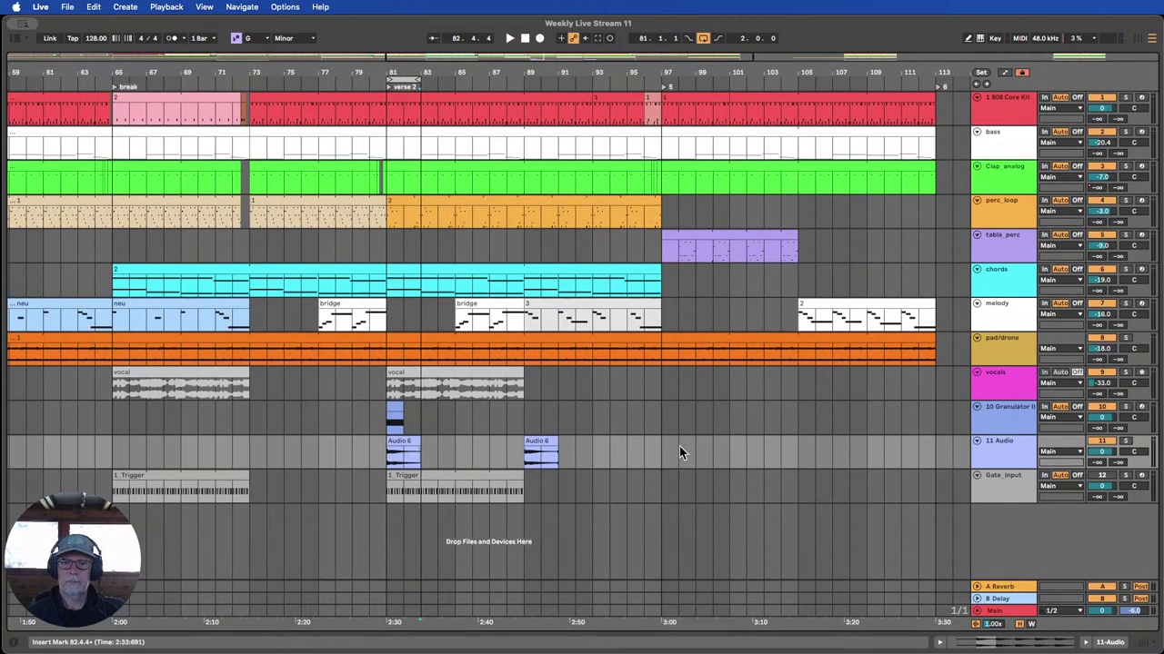
pyautogui.moveTo(572, 444); pyautogui.dragTo(812, 445)
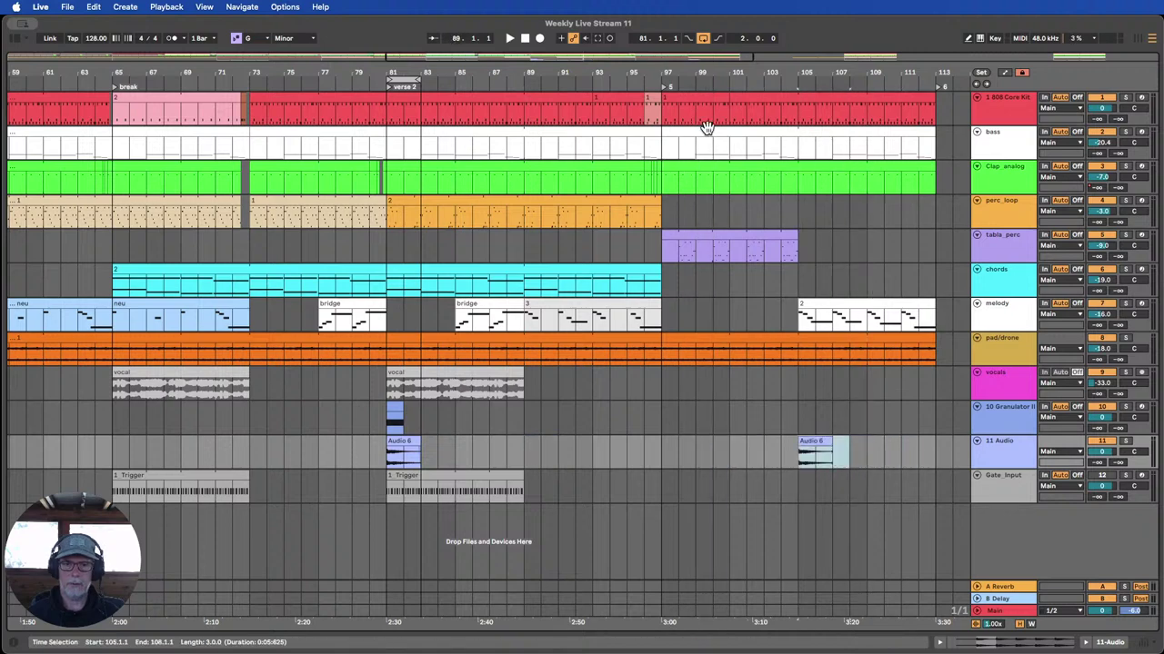
pyautogui.moveTo(582, 73); pyautogui.dragTo(568, 27)
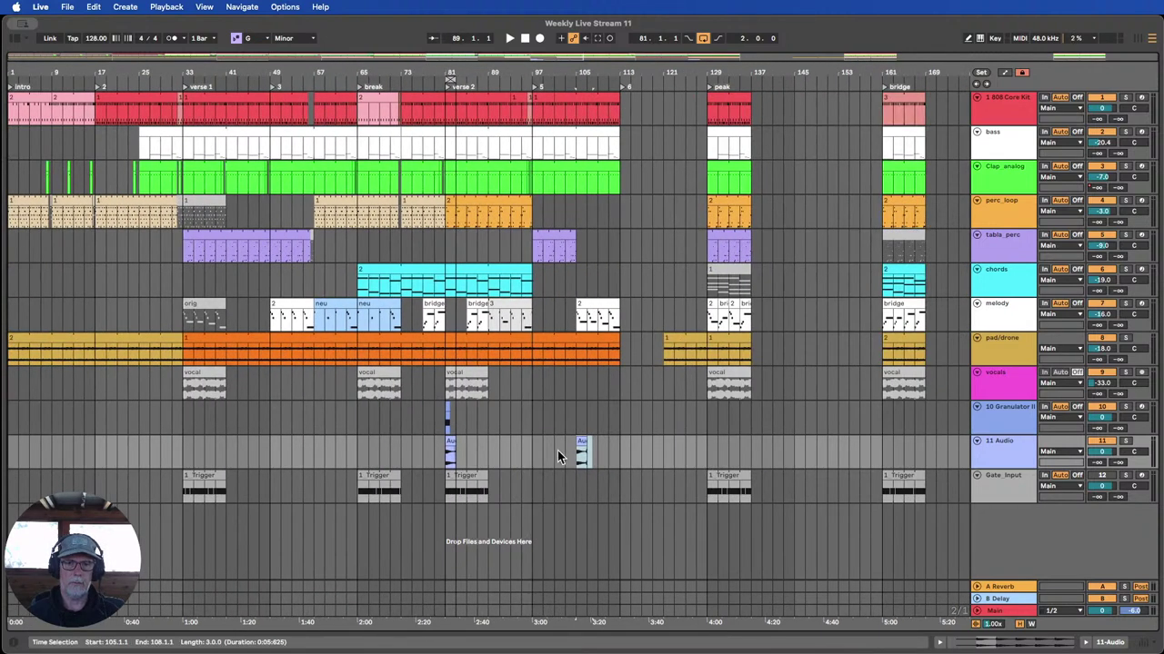
pyautogui.click(884, 450)
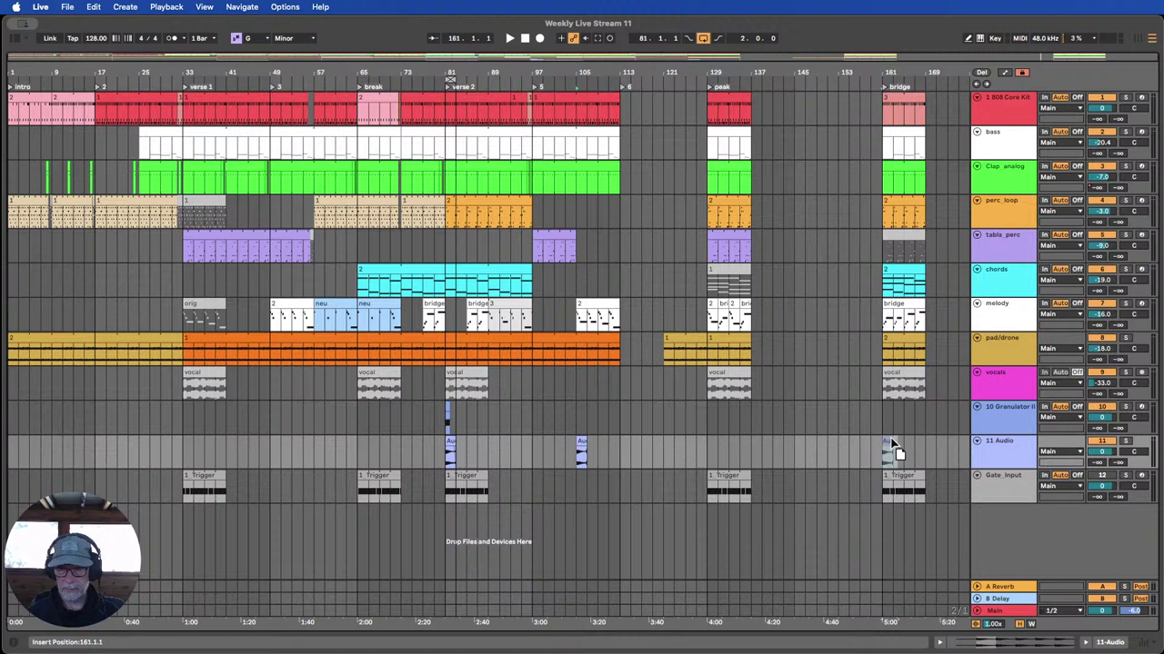
pyautogui.click(943, 447)
pyautogui.moveTo(943, 446); pyautogui.dragTo(944, 447)
# Rename the 11 Audio track as Voxfx.
pyautogui.click(1000, 450)
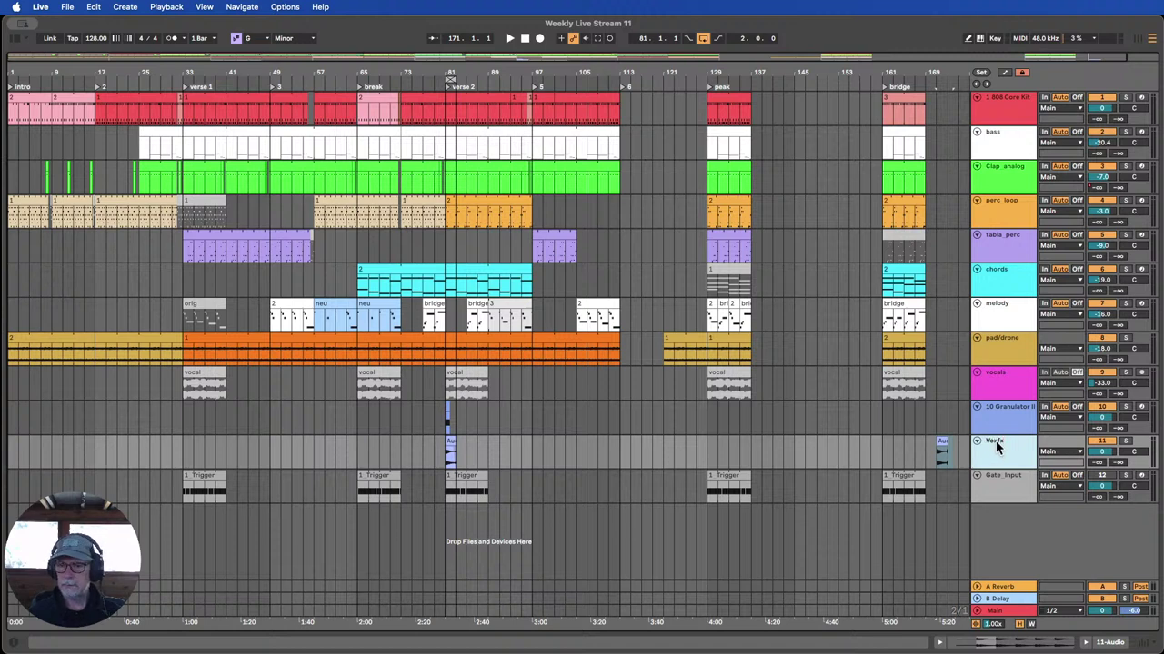
pyautogui.press('Return')
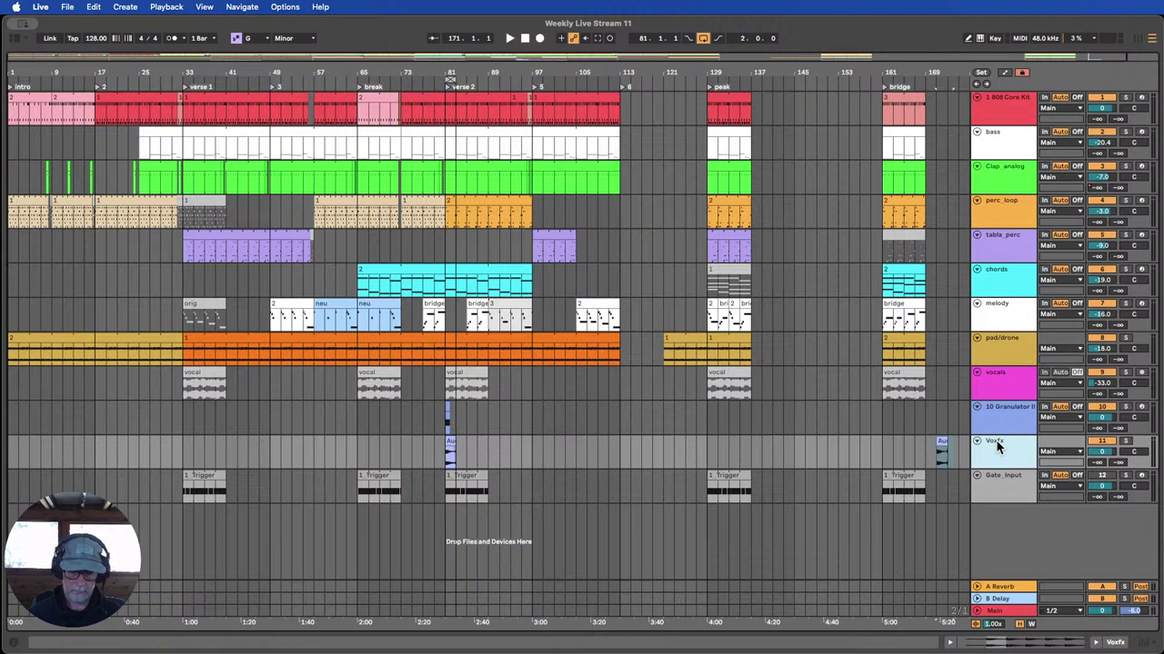
pyautogui.click(902, 453)
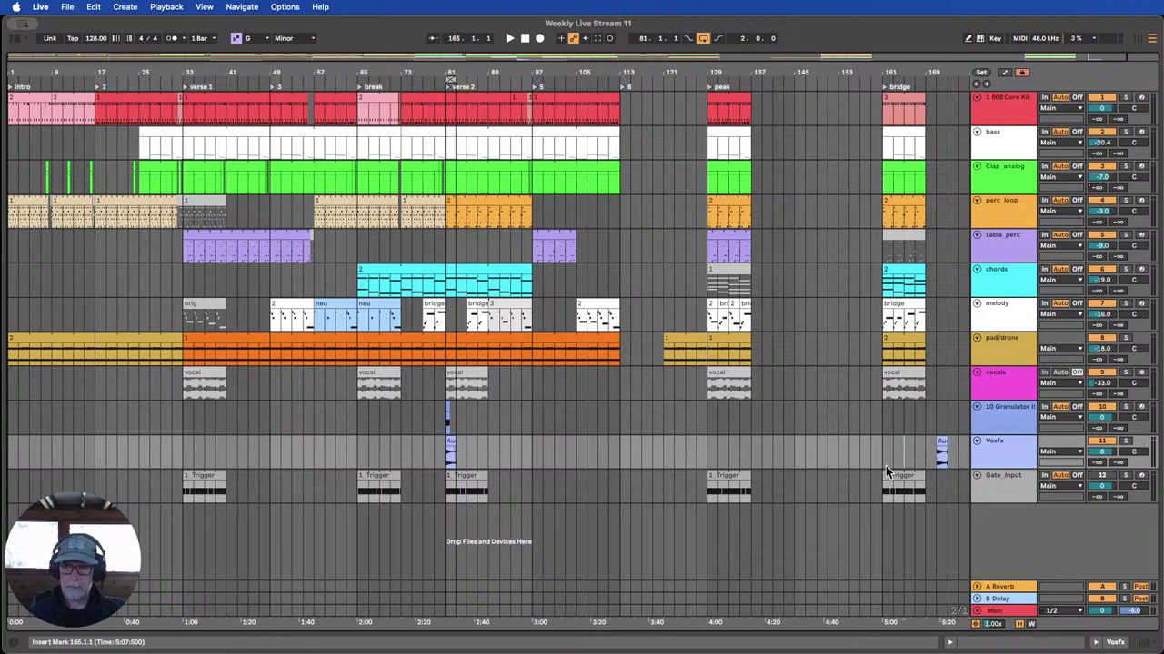
# Place a reversed copy of the verse 2 Audio 6 clip on the Voxfx track at bars 71 to 73, ending the break's vocal section.
pyautogui.click(449, 445)
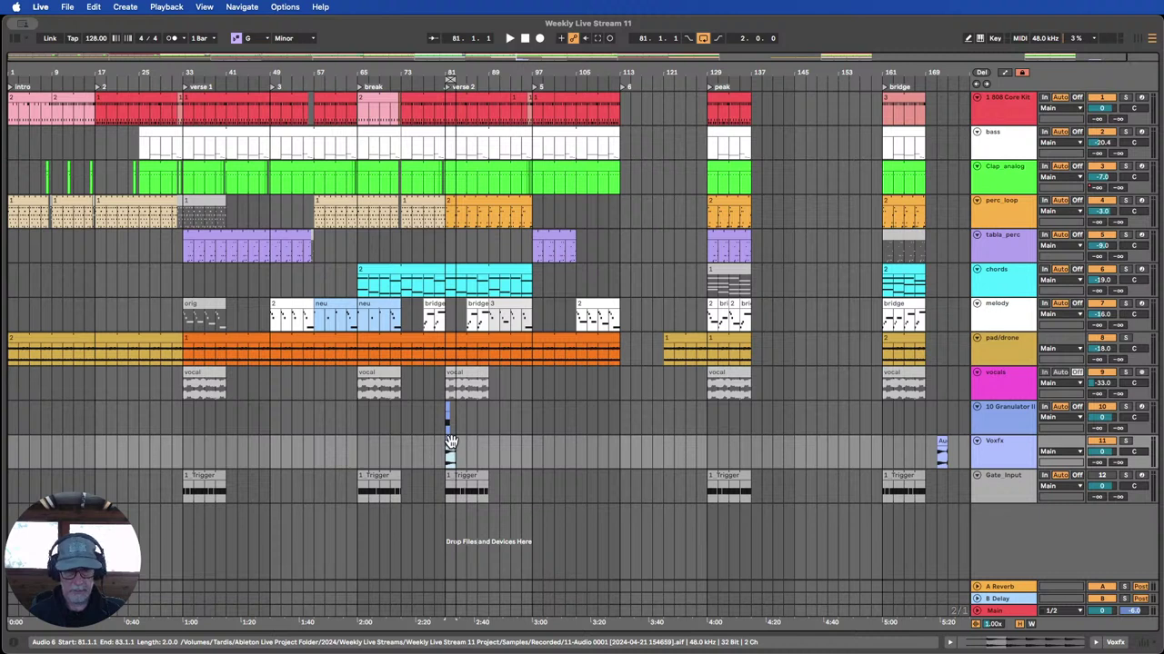
pyautogui.moveTo(451, 444); pyautogui.dragTo(436, 454)
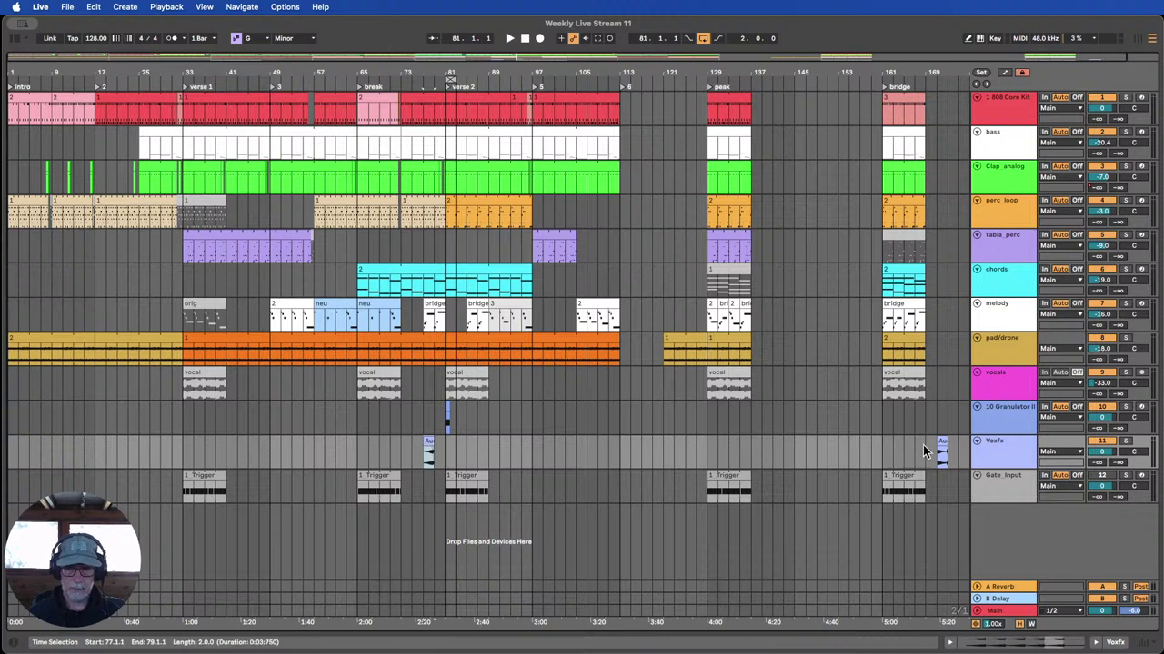
pyautogui.click(451, 443)
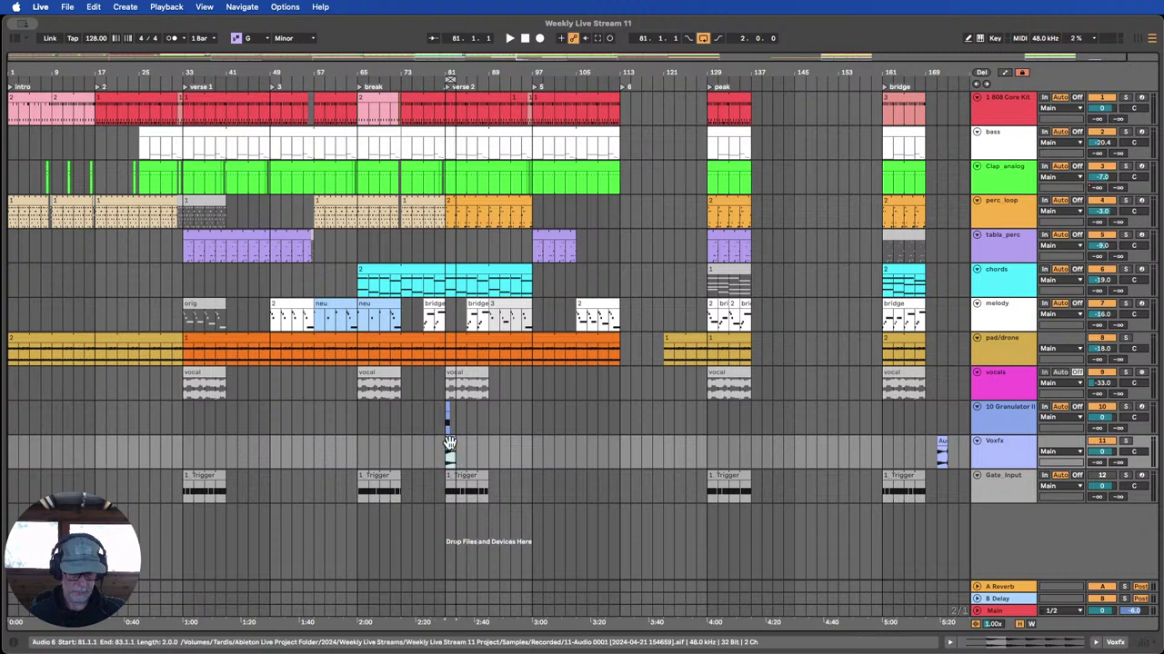
pyautogui.moveTo(449, 443); pyautogui.dragTo(431, 458)
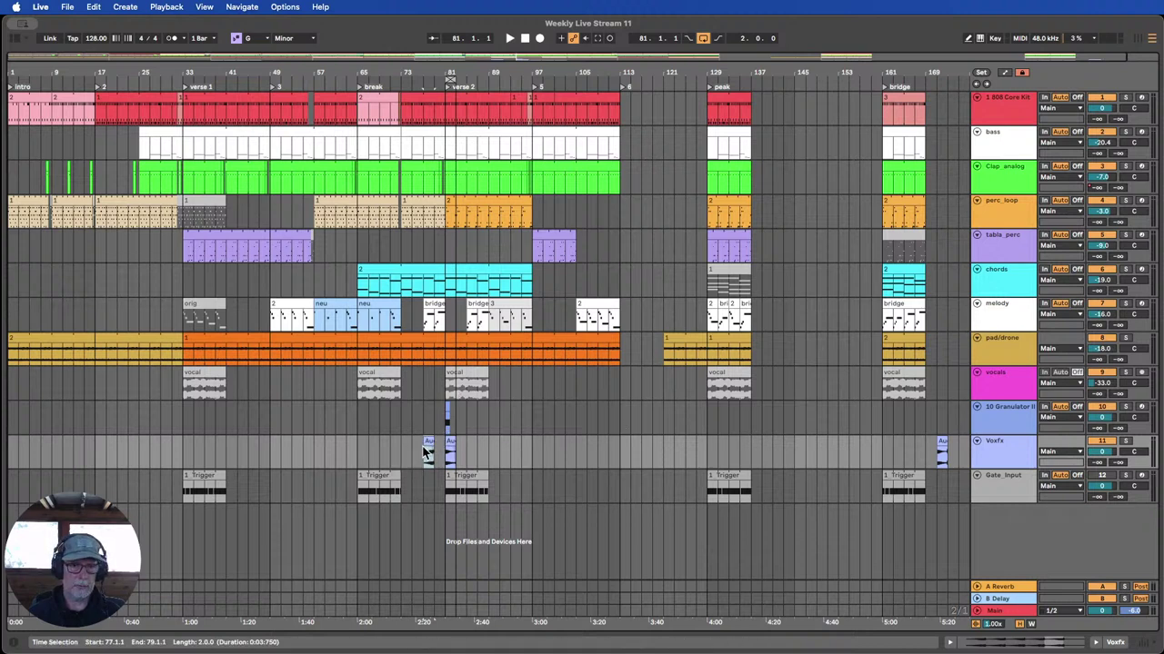
pyautogui.moveTo(425, 451); pyautogui.dragTo(393, 453)
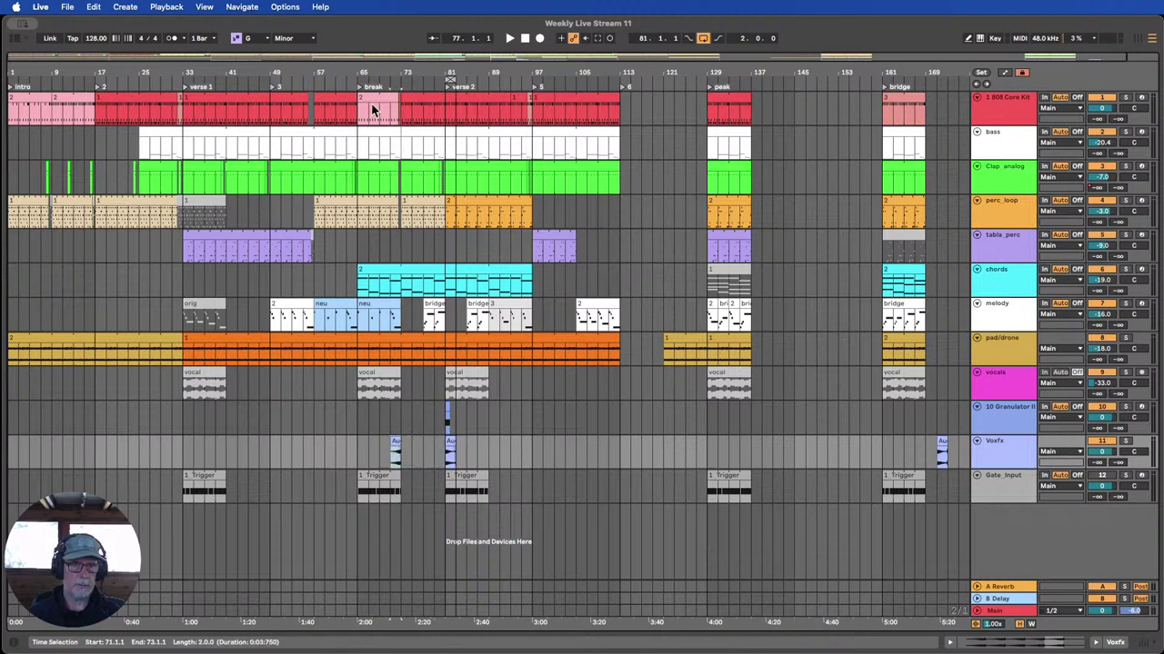
# Start playback from the break and change the Voxfx track's colour to purple.
pyautogui.click(364, 77)
pyautogui.moveTo(396, 72); pyautogui.dragTo(396, 175)
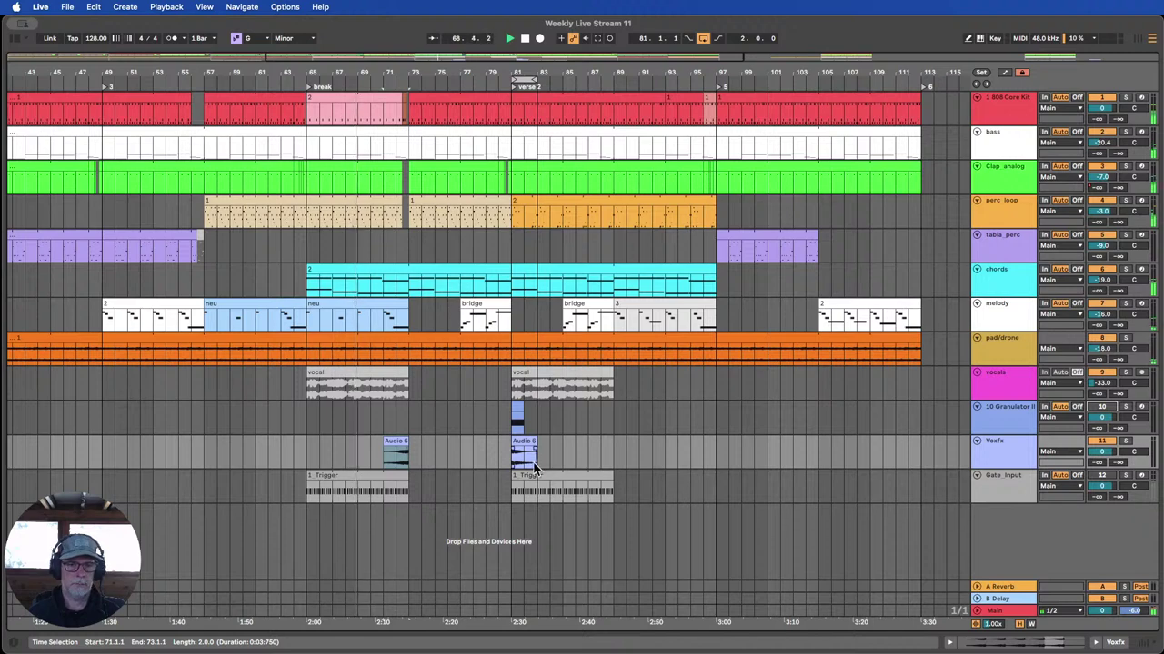
pyautogui.moveTo(403, 69); pyautogui.dragTo(402, 41)
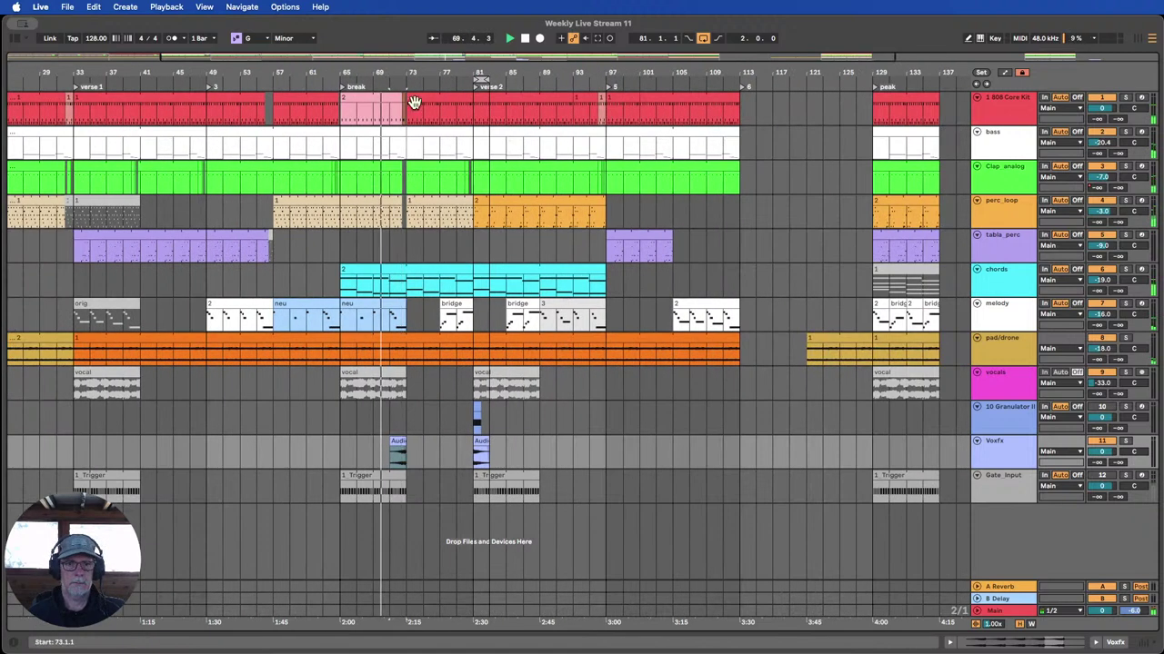
pyautogui.rightClick(1002, 444)
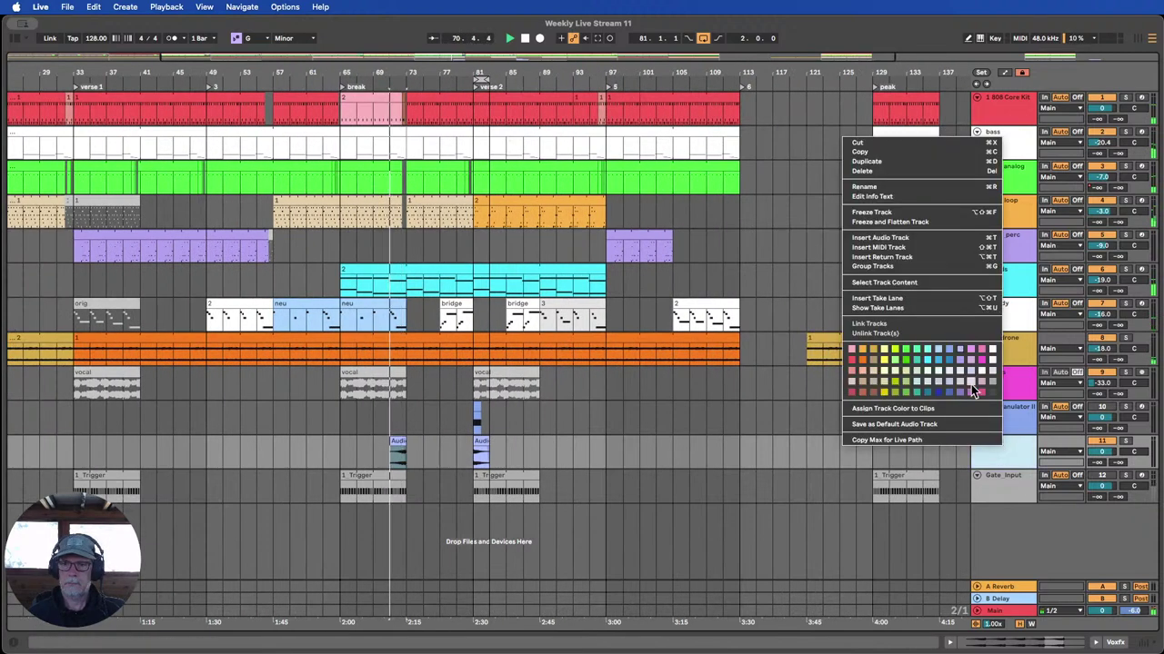
pyautogui.click(960, 360)
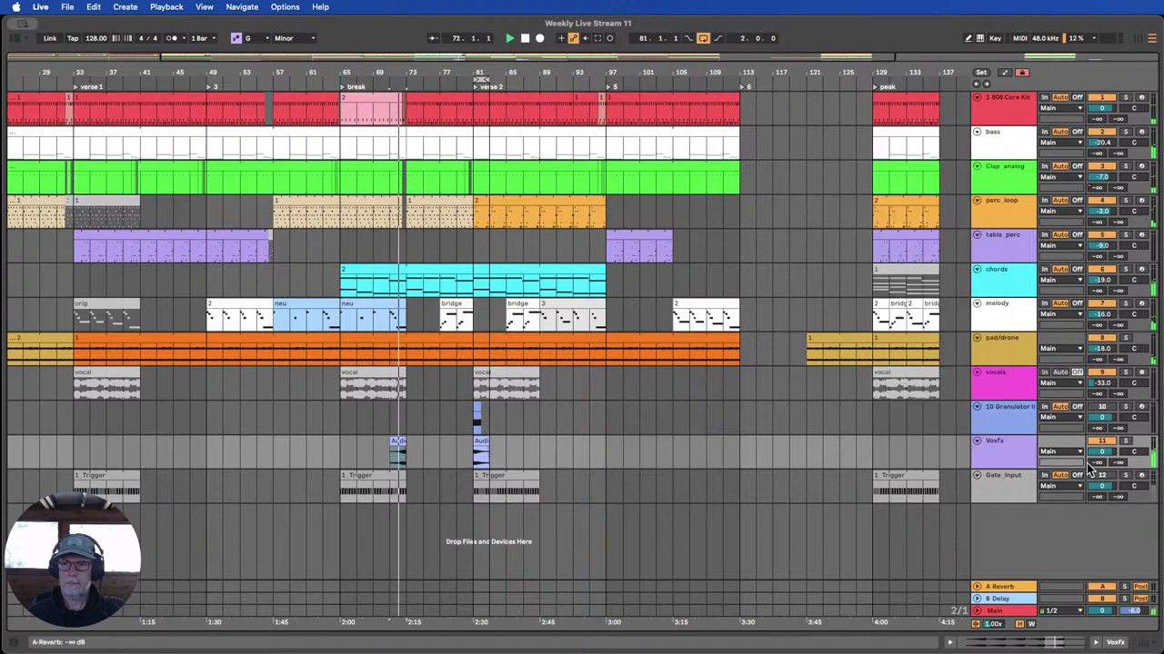
# Lower the Voxfx track volume to -12.0 dB while auditioning the reversed clip in the break.
pyautogui.moveTo(1102, 452); pyautogui.dragTo(1101, 468)
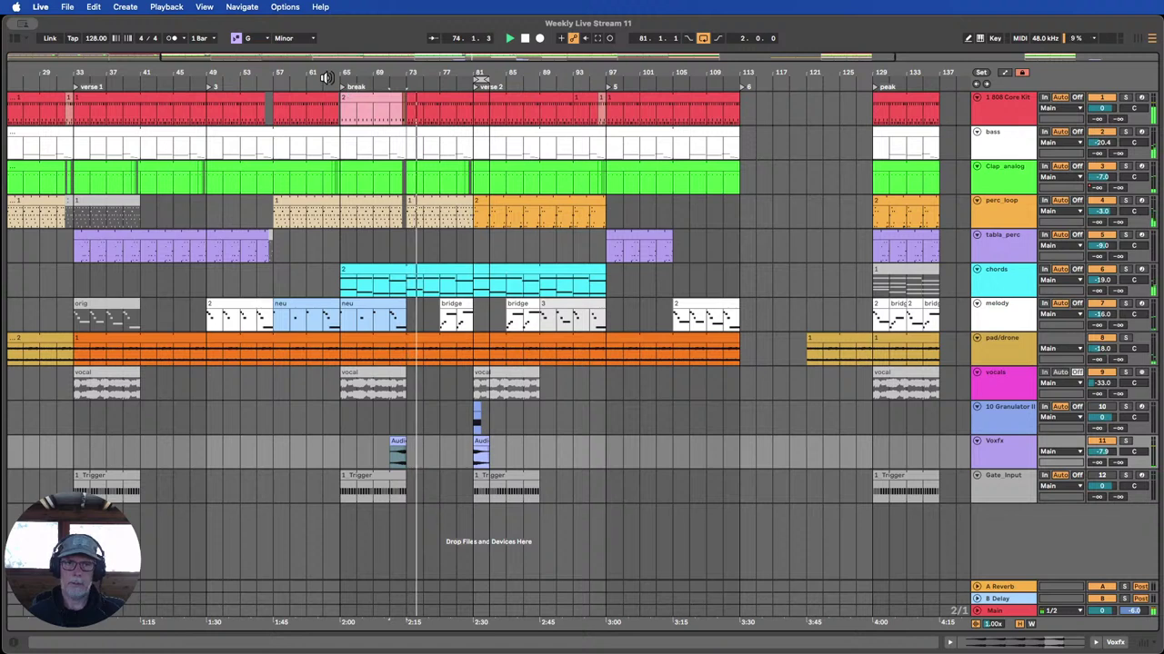
pyautogui.moveTo(1102, 452); pyautogui.dragTo(1101, 457)
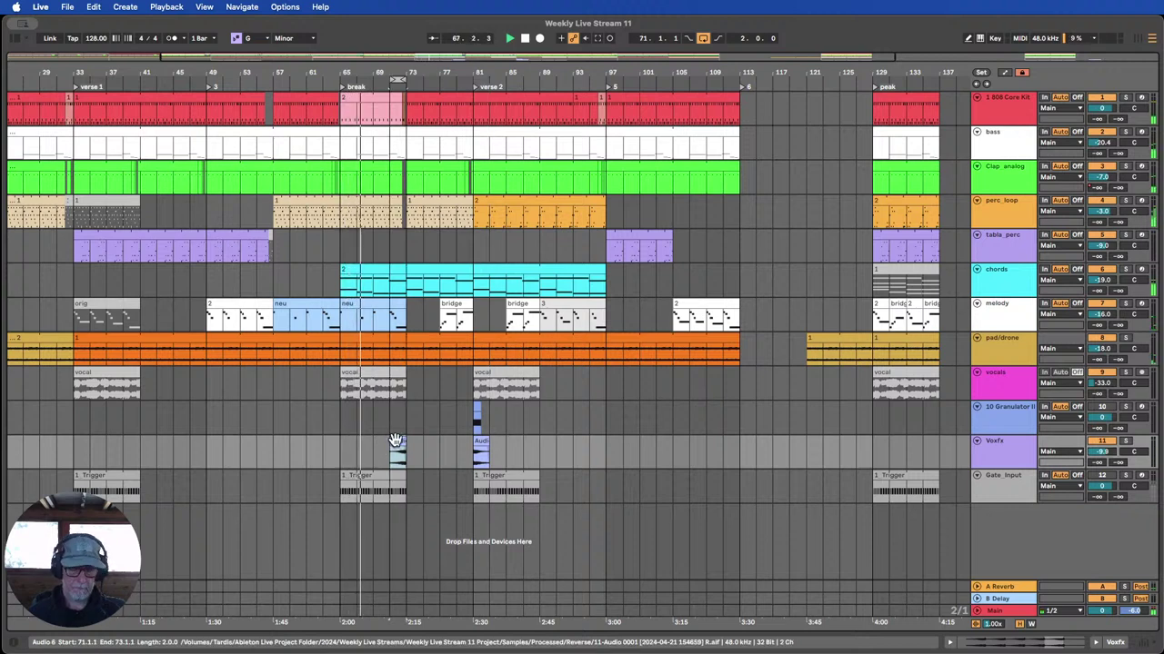
pyautogui.moveTo(1100, 454); pyautogui.dragTo(1100, 463)
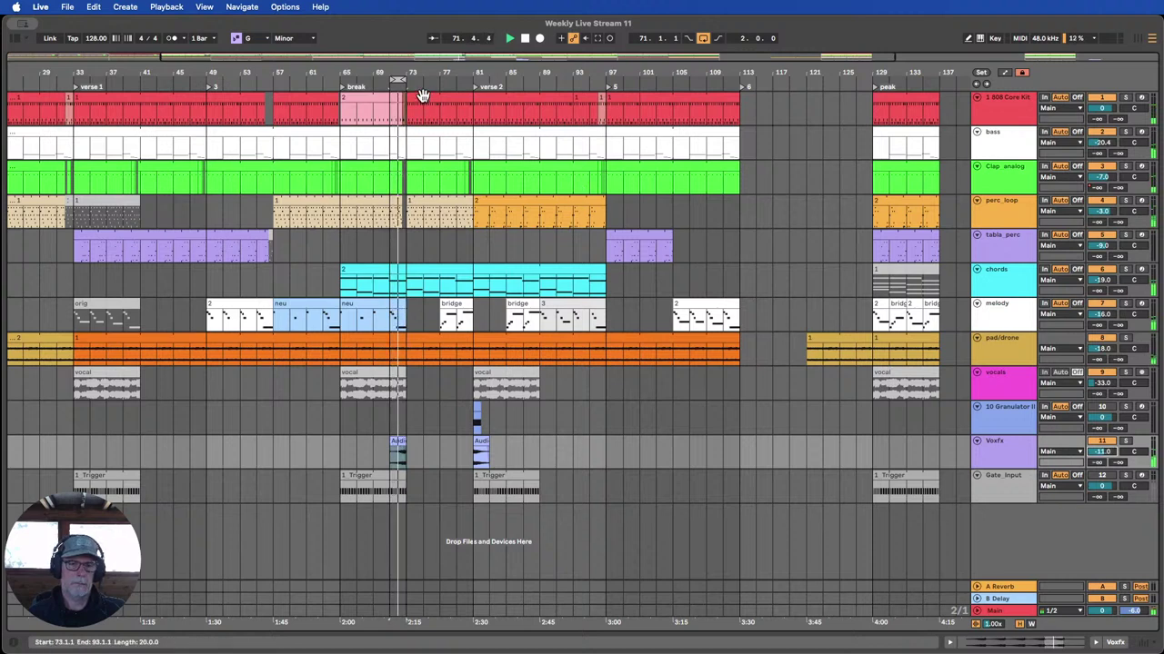
pyautogui.moveTo(1106, 452); pyautogui.dragTo(1106, 459)
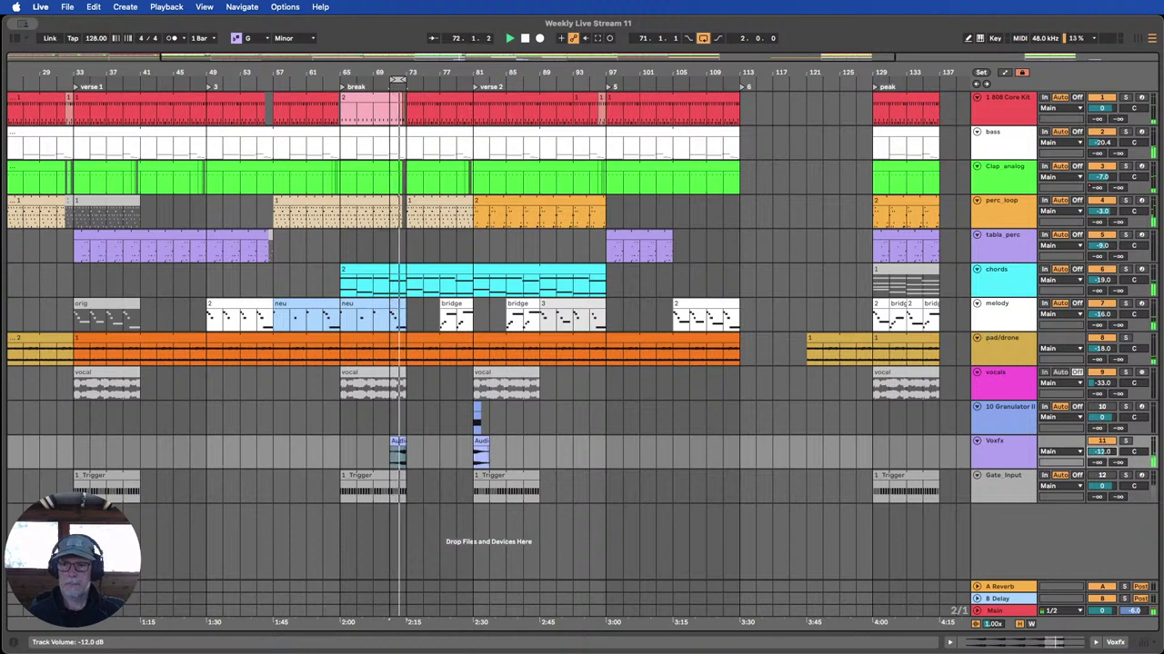
# Duplicate the Voxfx track, keeping only the forward clip at bar 81 on the upper track and the reversed clip at bar 71 below.
pyautogui.click(523, 44)
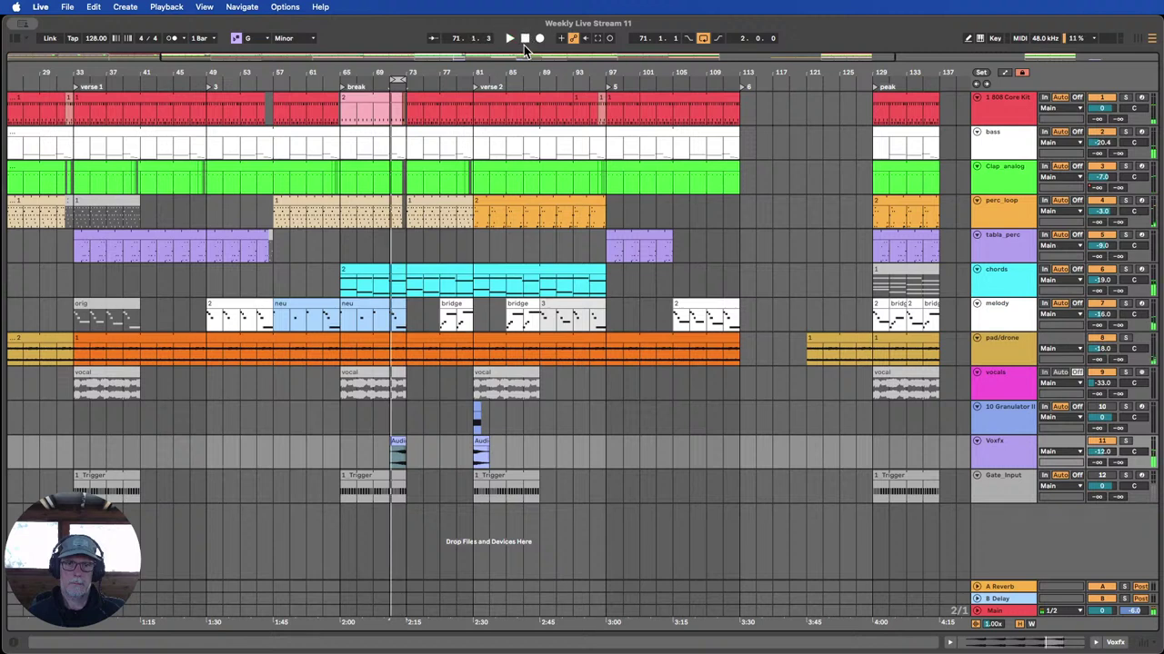
pyautogui.click(1019, 457)
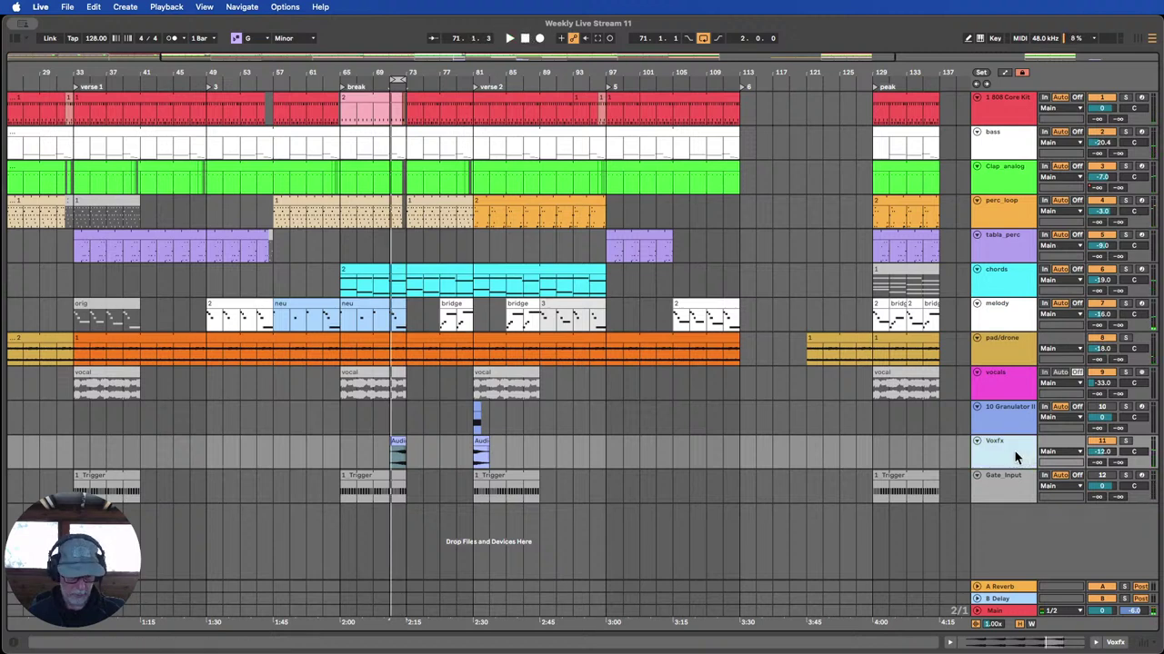
pyautogui.press('super+d')
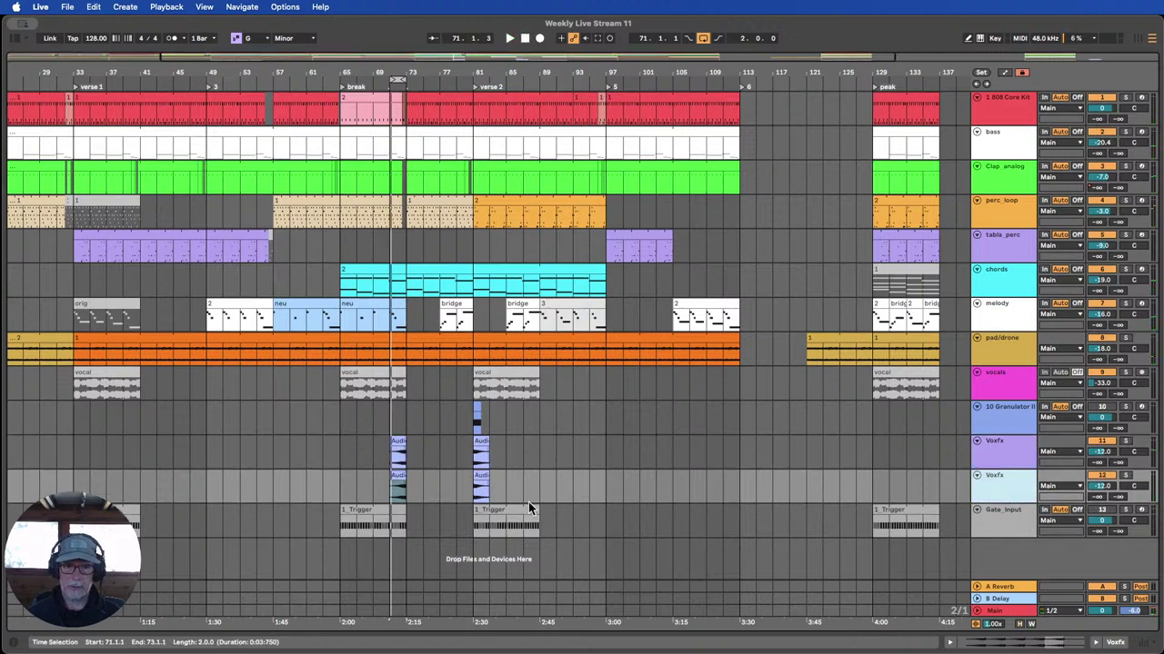
pyautogui.click(398, 477)
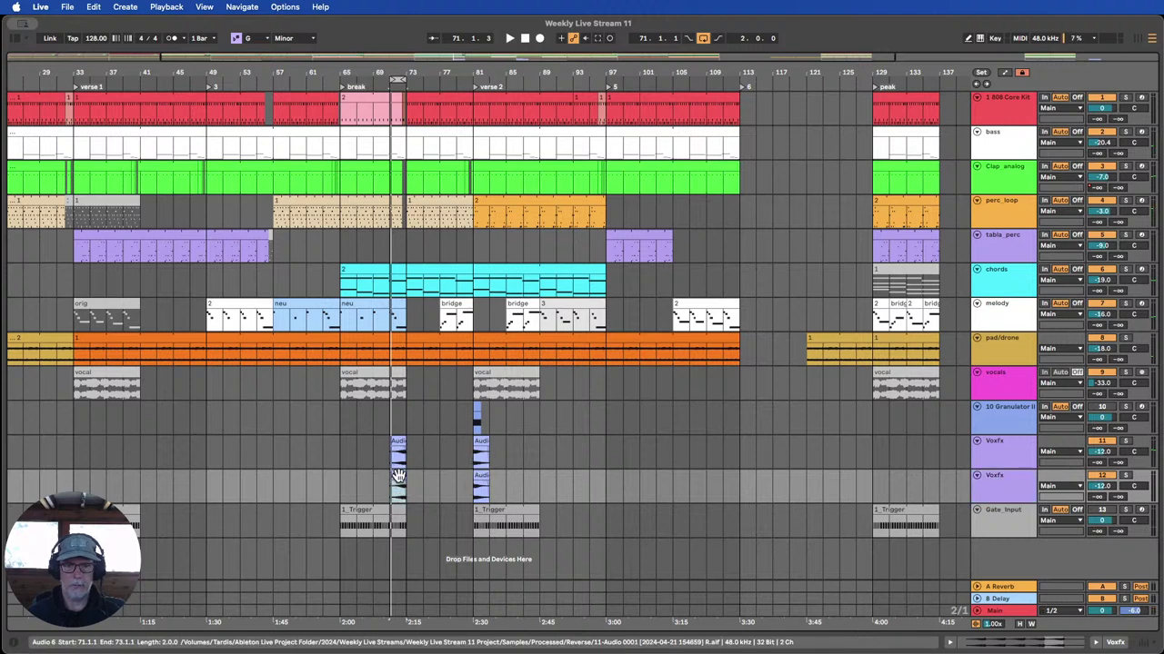
pyautogui.press('Delete')
pyautogui.click(482, 441)
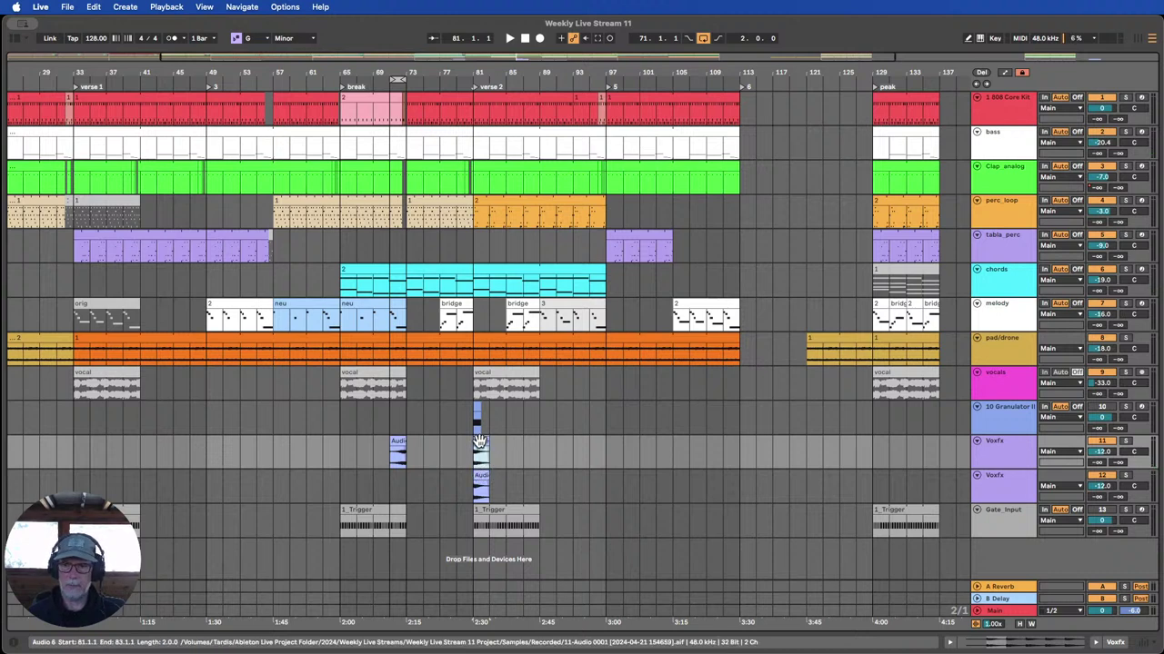
pyautogui.moveTo(989, 482); pyautogui.dragTo(991, 452)
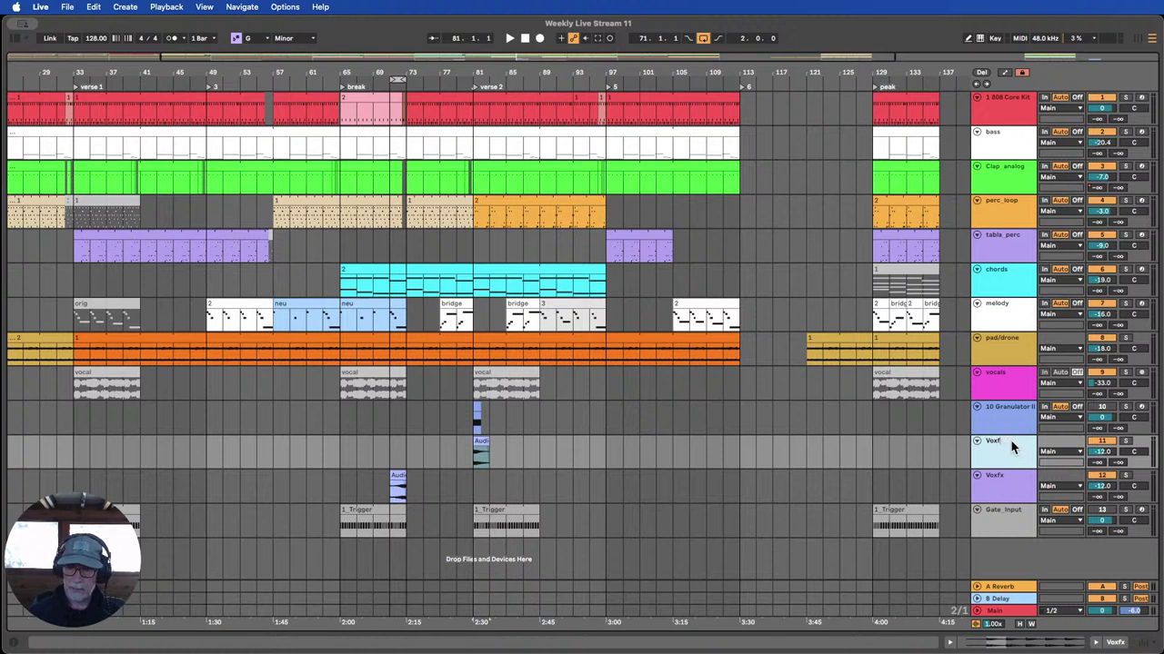
# Rename the lower Voxfx track, which holds the reversed clip, as Voxfx_rev.
pyautogui.click(1015, 482)
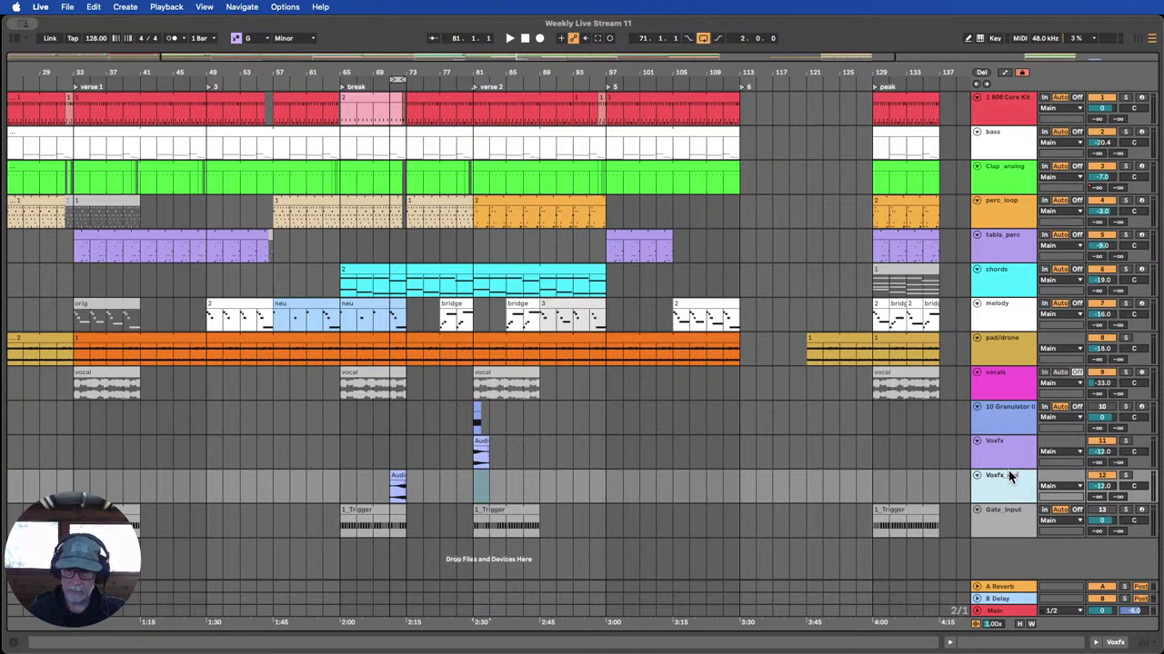
pyautogui.click(723, 492)
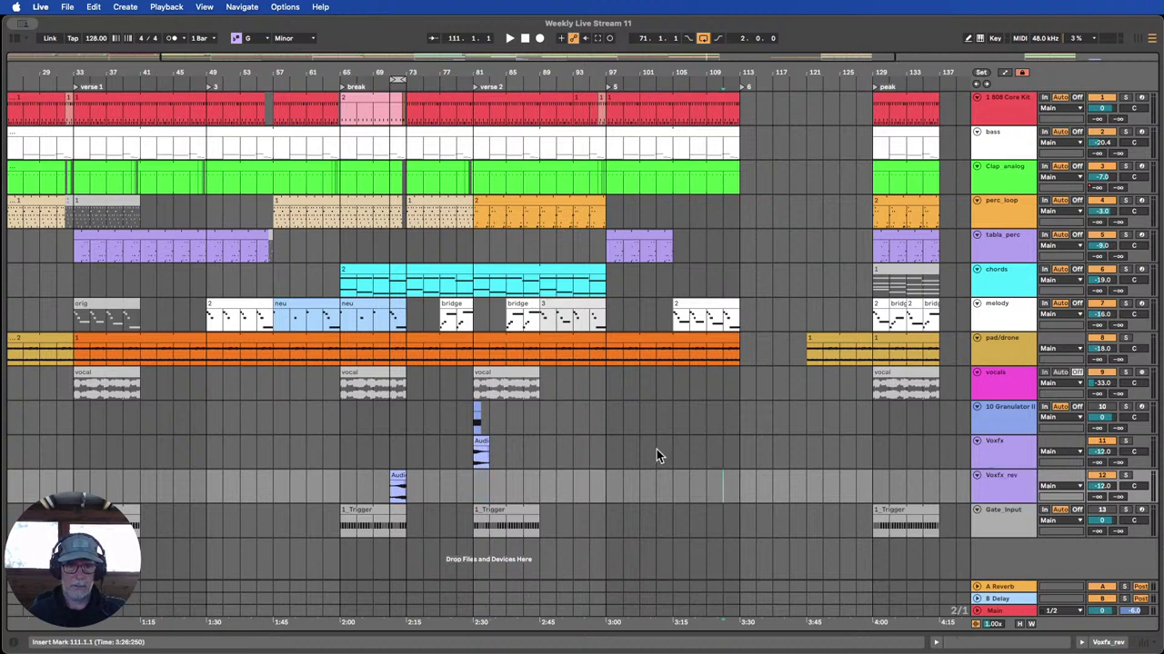
# Fold the Granulator III track in the arrangement and collapse its EQ Eight device.
pyautogui.click(977, 407)
pyautogui.doubleClick(999, 409)
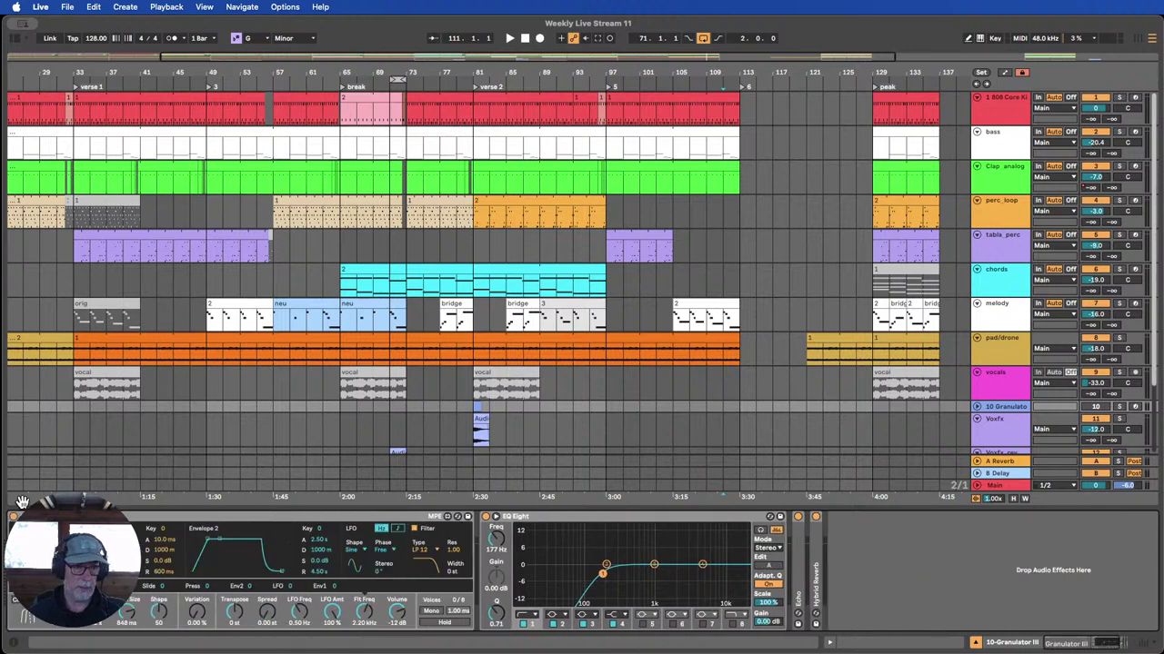
pyautogui.doubleClick(674, 515)
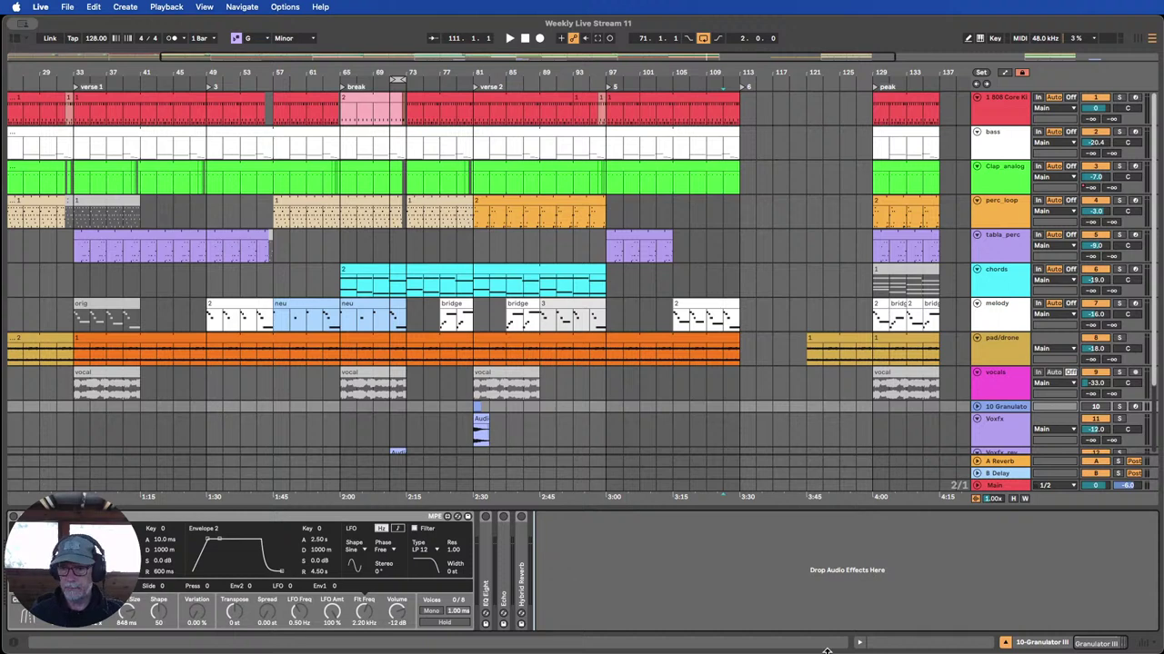
pyautogui.click(1005, 643)
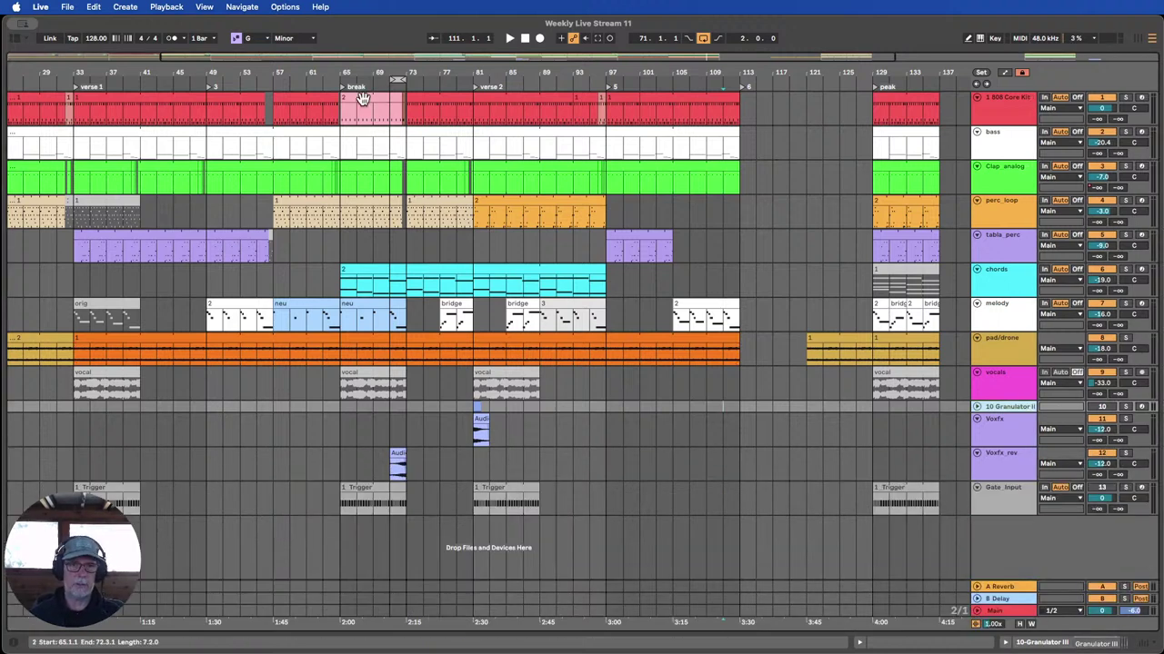
# Play into verse 2 and lower the Voxfx track volume to about -15.3 dB.
pyautogui.click(458, 80)
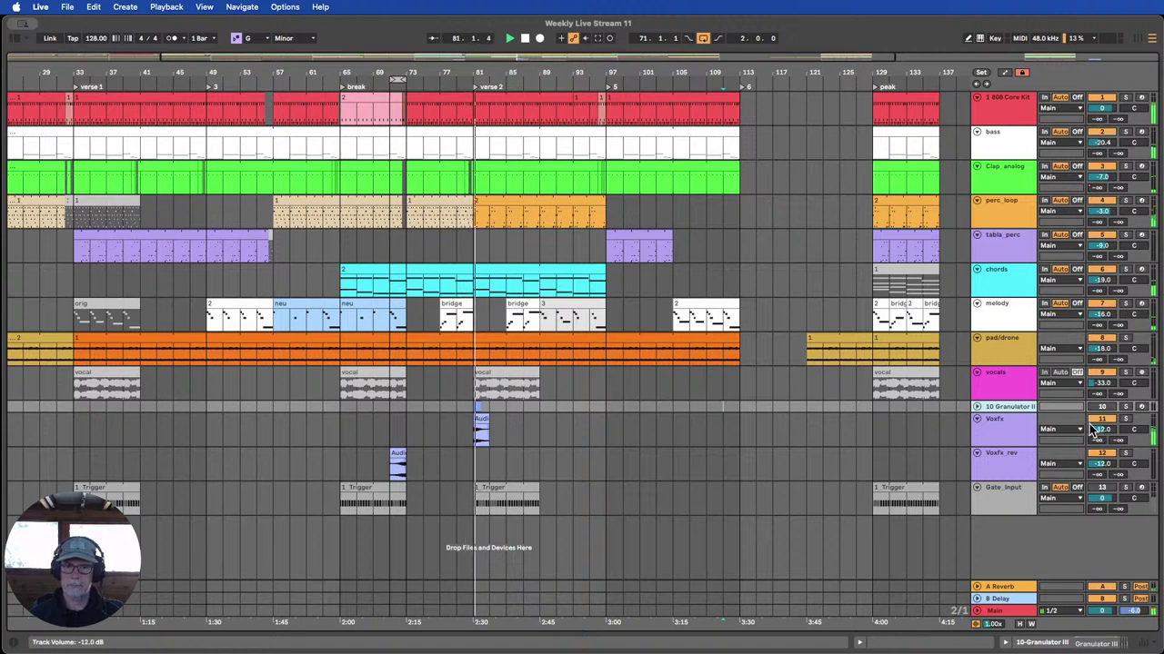
pyautogui.moveTo(1101, 429); pyautogui.dragTo(1101, 444)
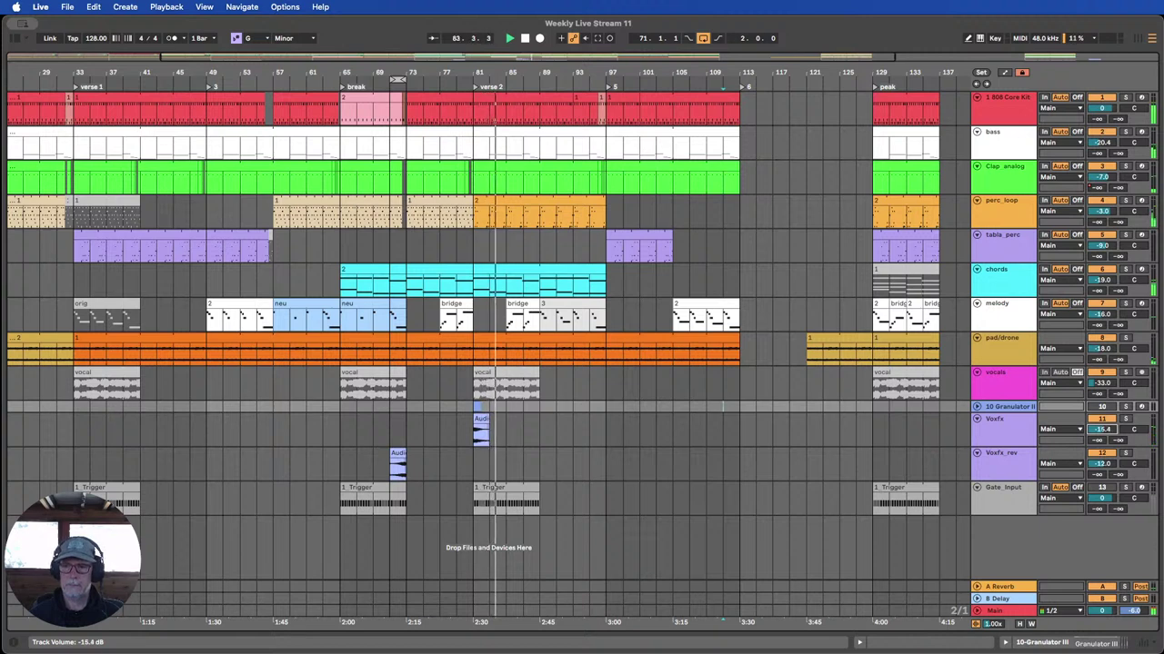
# Restart playback shortly before verse 2 and move the folded Granulator III track below Gate_Input.
pyautogui.click(443, 87)
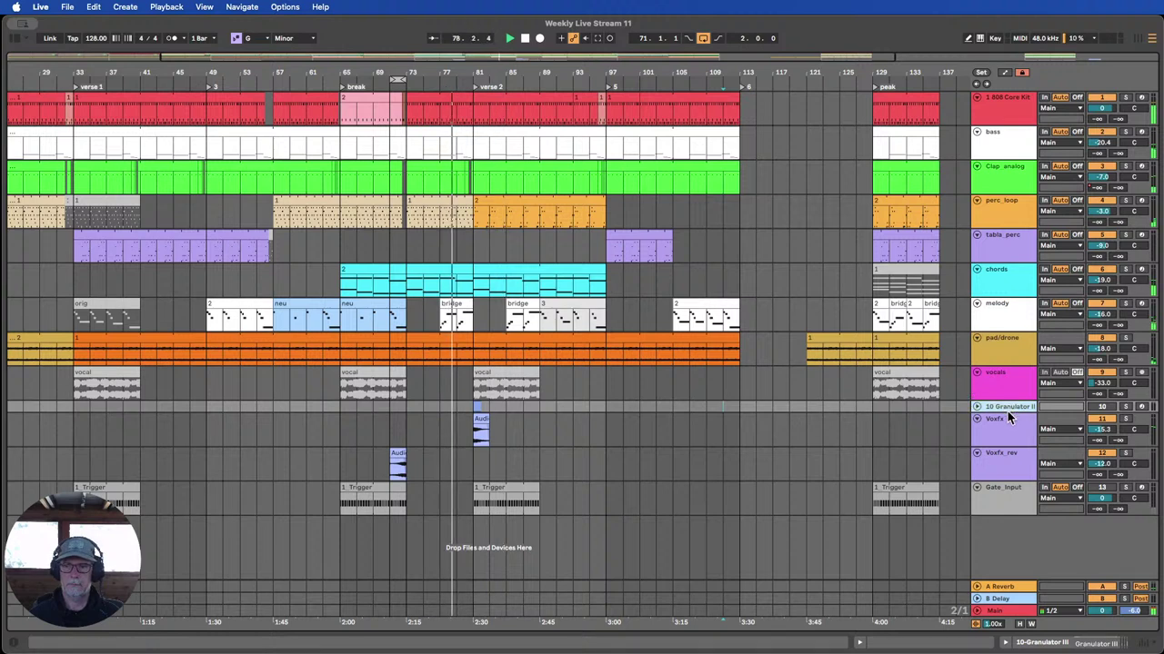
pyautogui.moveTo(1008, 411); pyautogui.dragTo(1007, 515)
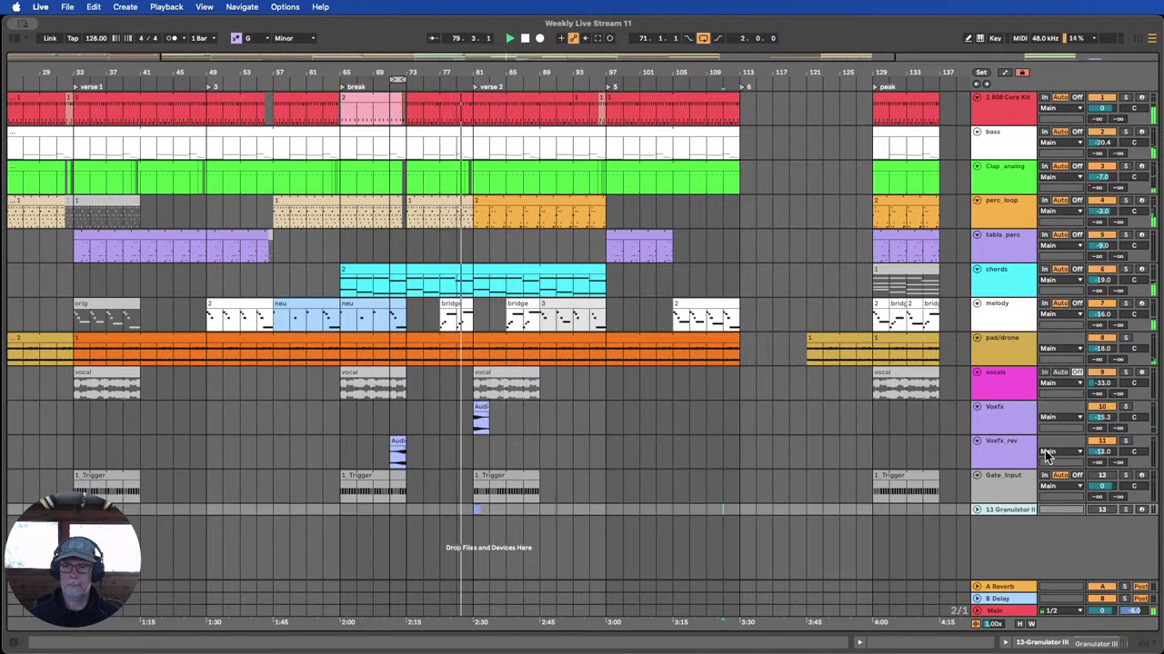
# Lower the Voxfx track volume to -18.0 dB and set the loop to span verse 2, bars 81 to 97.
pyautogui.click(1100, 418)
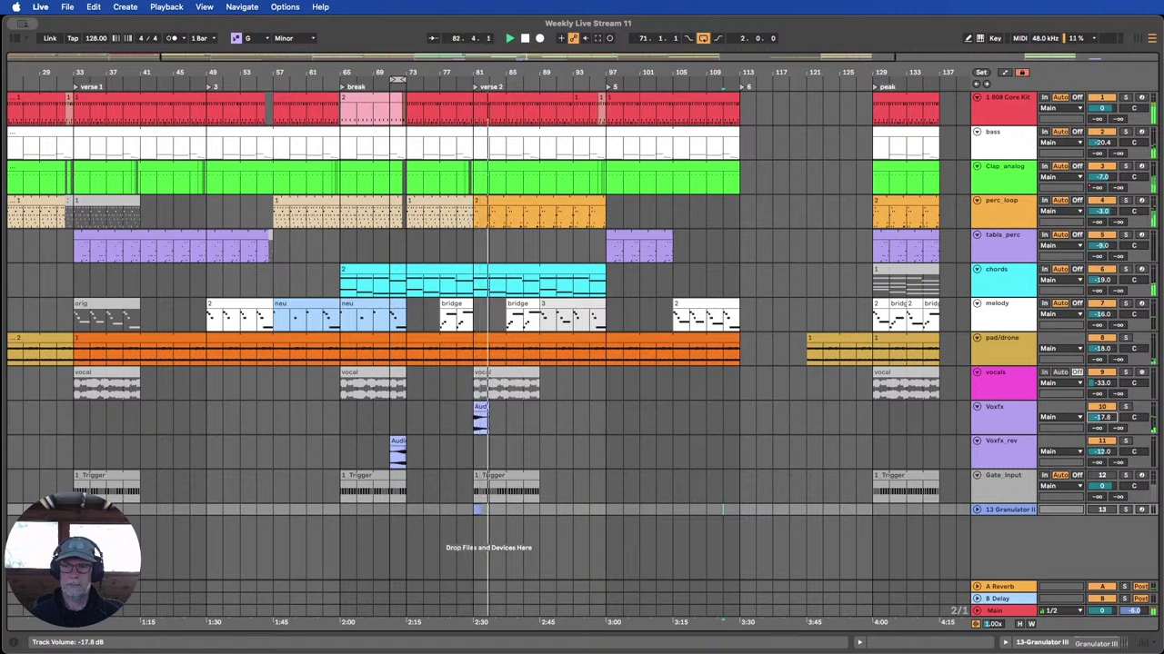
pyautogui.moveTo(1100, 418); pyautogui.dragTo(1101, 419)
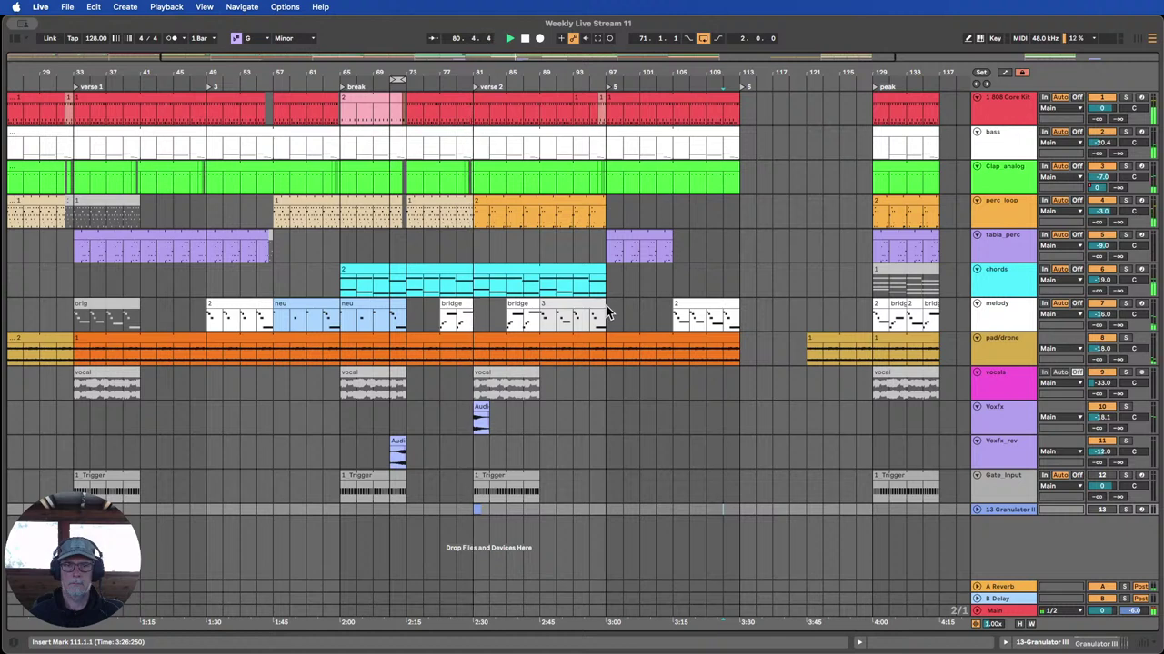
pyautogui.moveTo(1101, 418); pyautogui.dragTo(1101, 416)
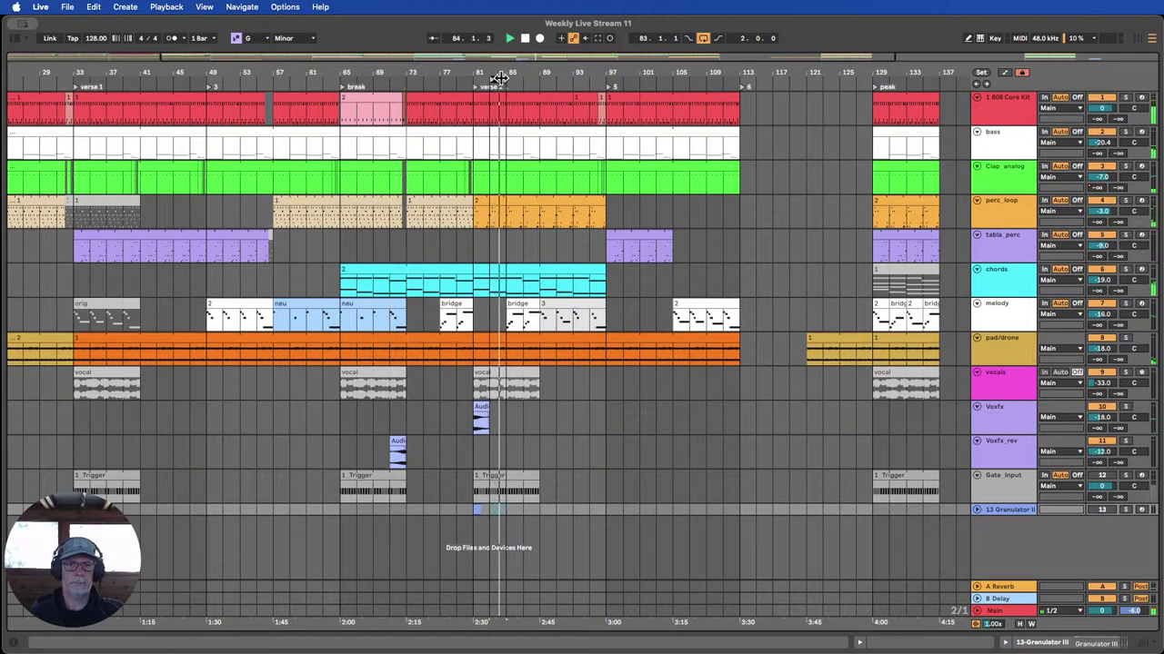
pyautogui.moveTo(479, 77); pyautogui.dragTo(606, 94)
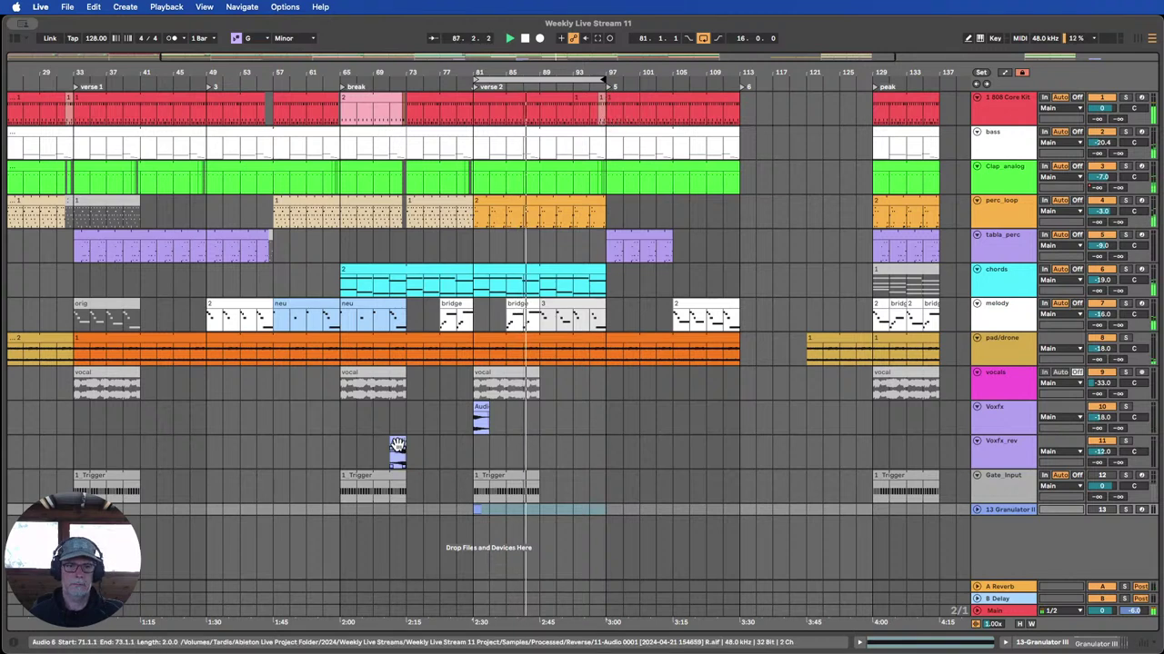
# Try a copy of the reversed Audio 6 clip on the Voxfx_rev track at bars 87 to 89.
pyautogui.click(497, 452)
pyautogui.moveTo(496, 452); pyautogui.dragTo(529, 453)
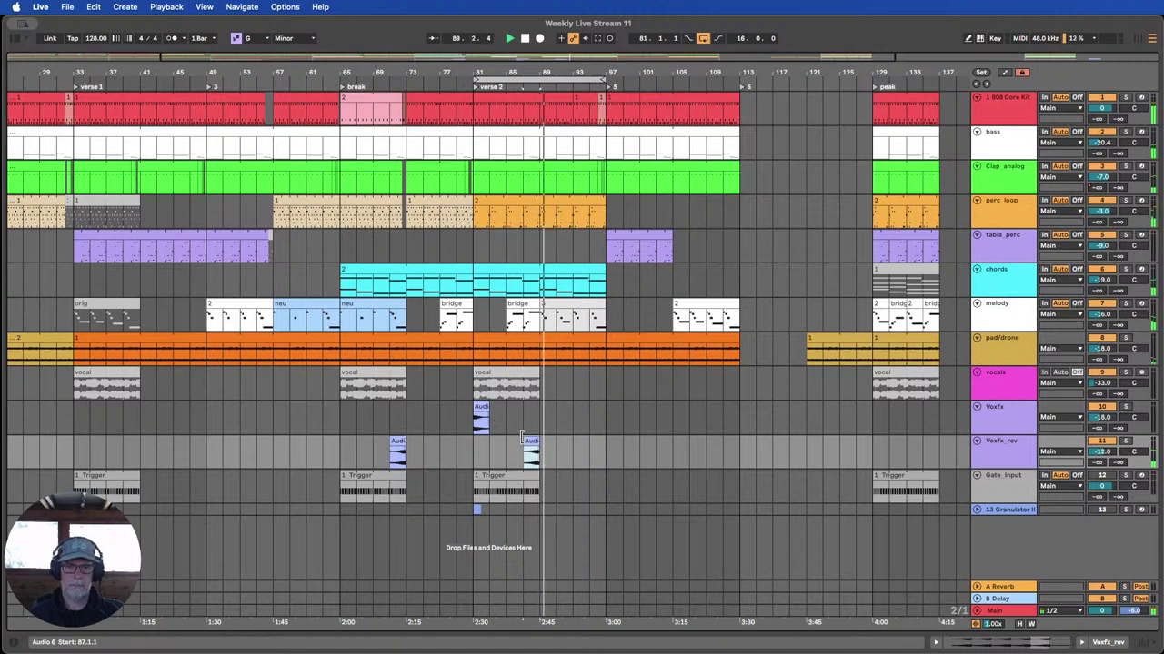
pyautogui.click(532, 443)
pyautogui.press('Delete')
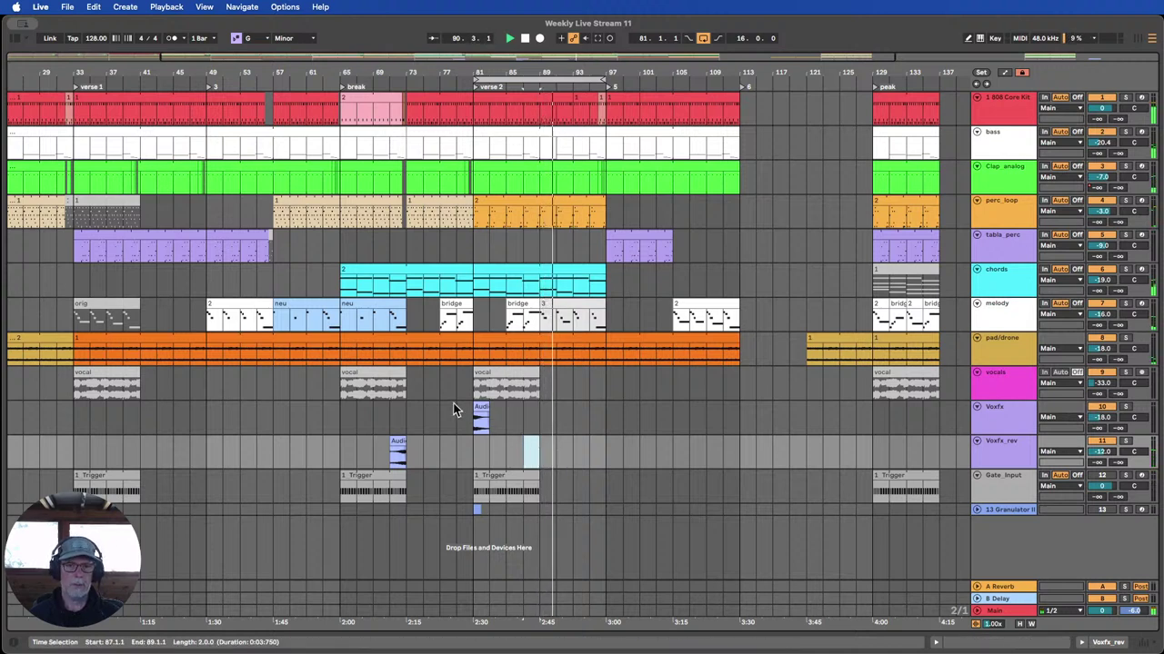
# Copy the forward Audio 6 clip to bars 89 to 91 on the Voxfx track and lower that track's volume to -19.2 dB.
pyautogui.click(479, 406)
pyautogui.moveTo(479, 407); pyautogui.dragTo(550, 411)
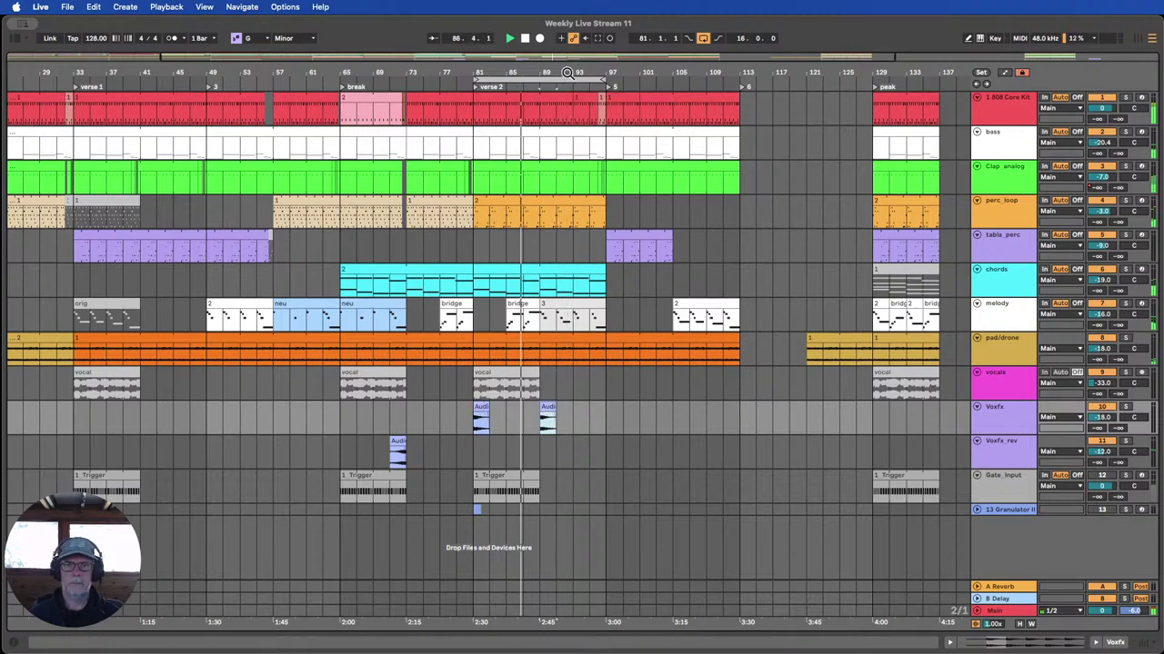
pyautogui.moveTo(561, 74); pyautogui.dragTo(473, 41)
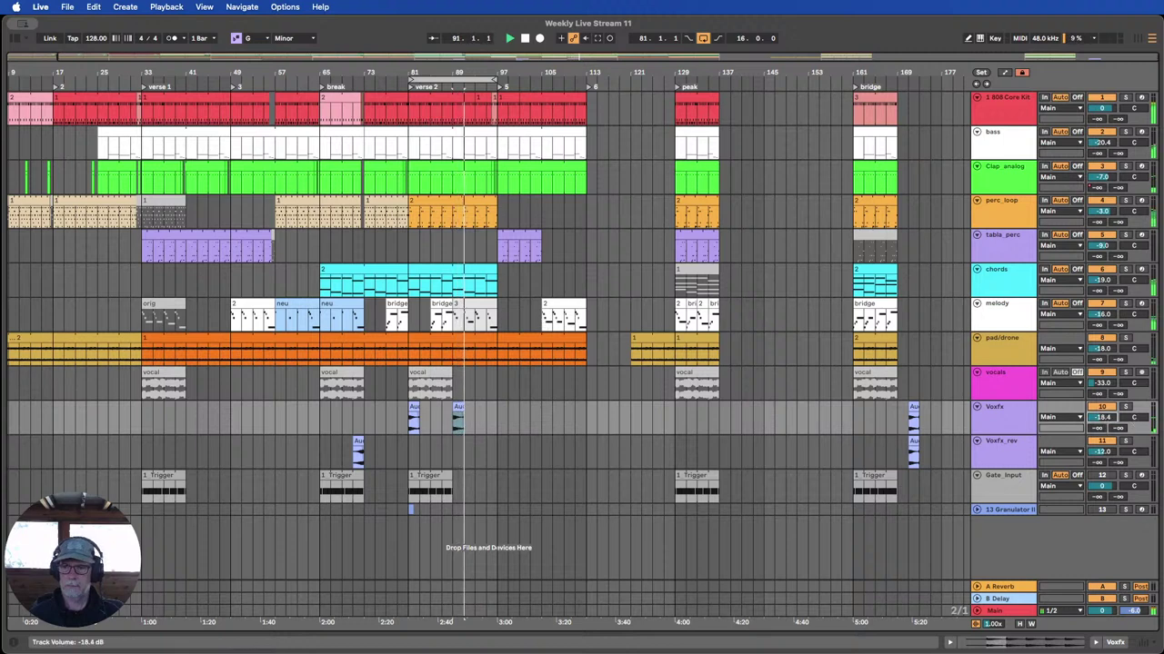
pyautogui.moveTo(1107, 418); pyautogui.dragTo(1107, 430)
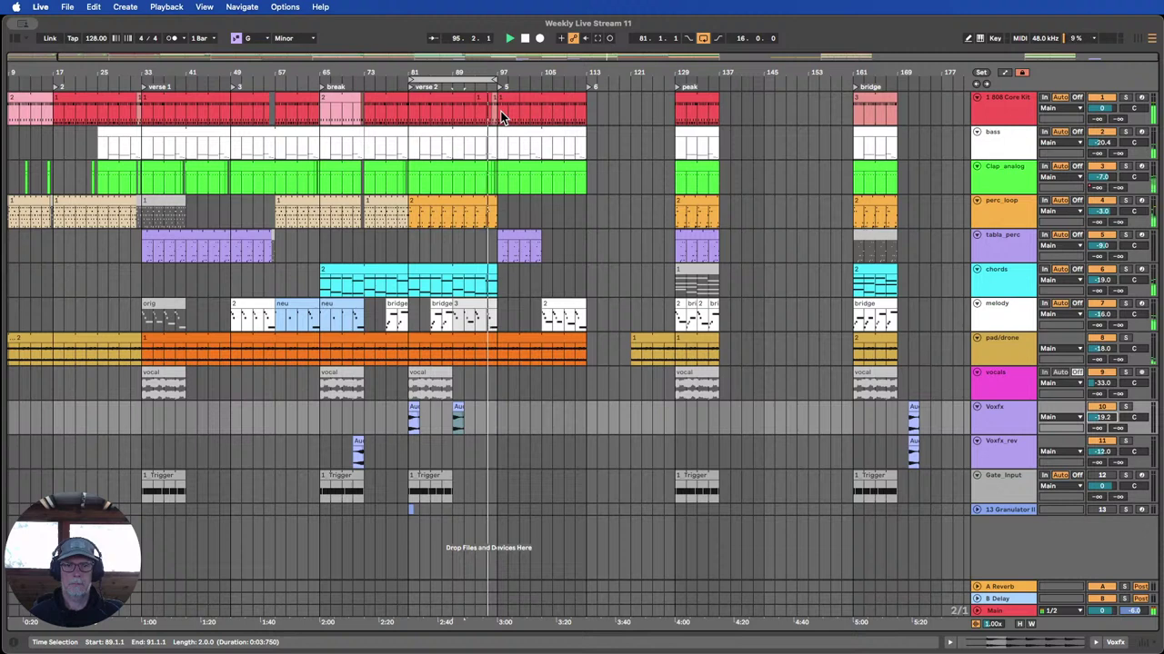
# Stop playback and move the 16-bar loop to bars 93 to 109.
pyautogui.click(524, 38)
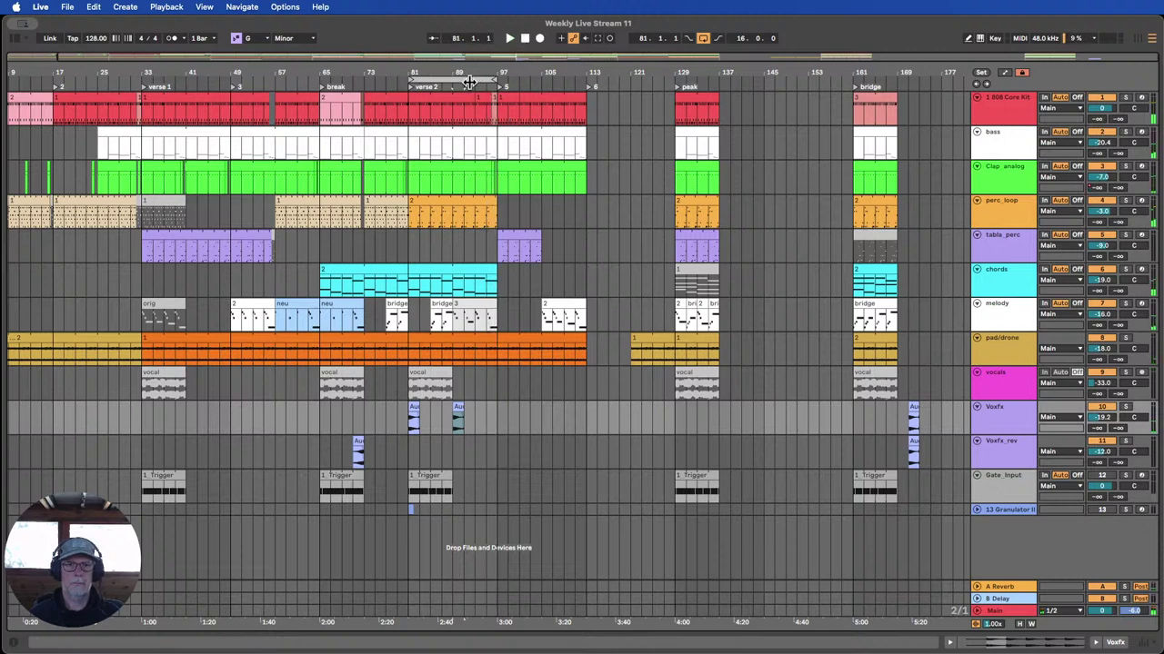
pyautogui.moveTo(469, 82); pyautogui.dragTo(536, 80)
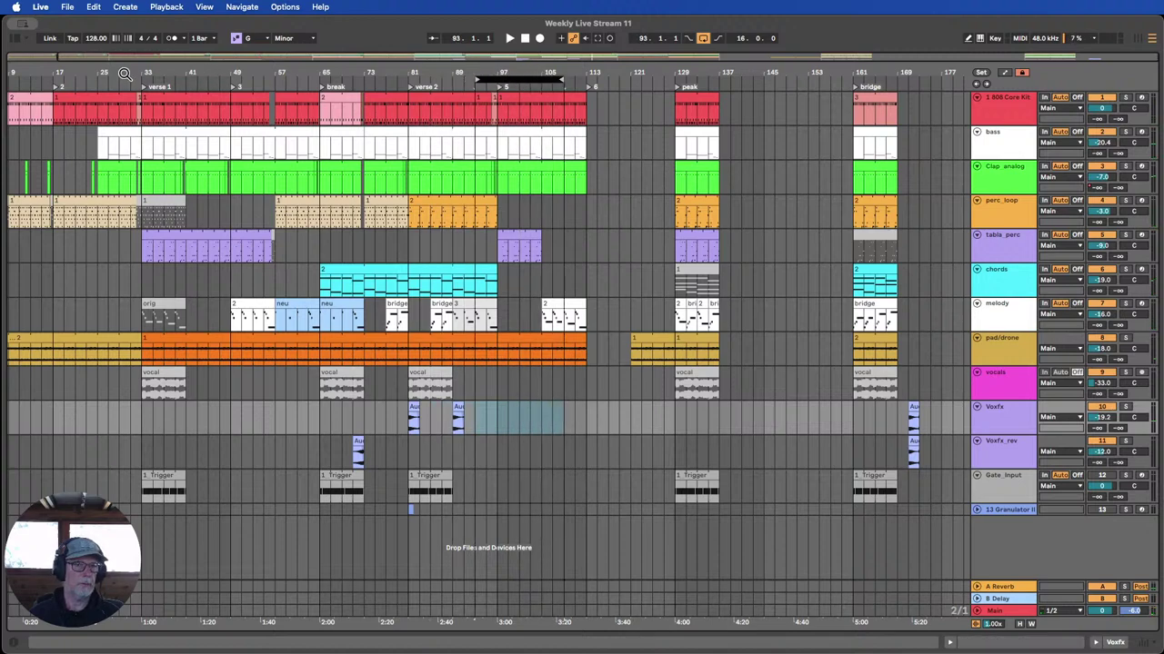
# Copy bar 64 of the 808 Core Kit track, just before the break, and paste it over bar 96 at the end of verse 2.
pyautogui.moveTo(124, 72); pyautogui.dragTo(129, 113)
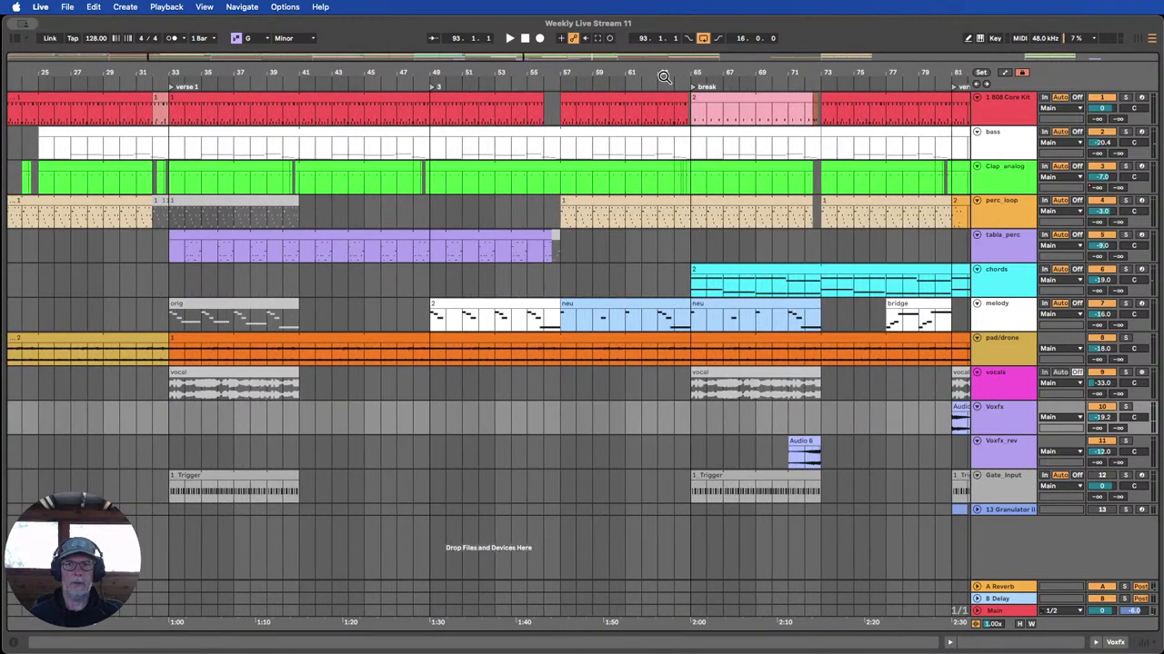
pyautogui.moveTo(674, 113); pyautogui.dragTo(695, 116)
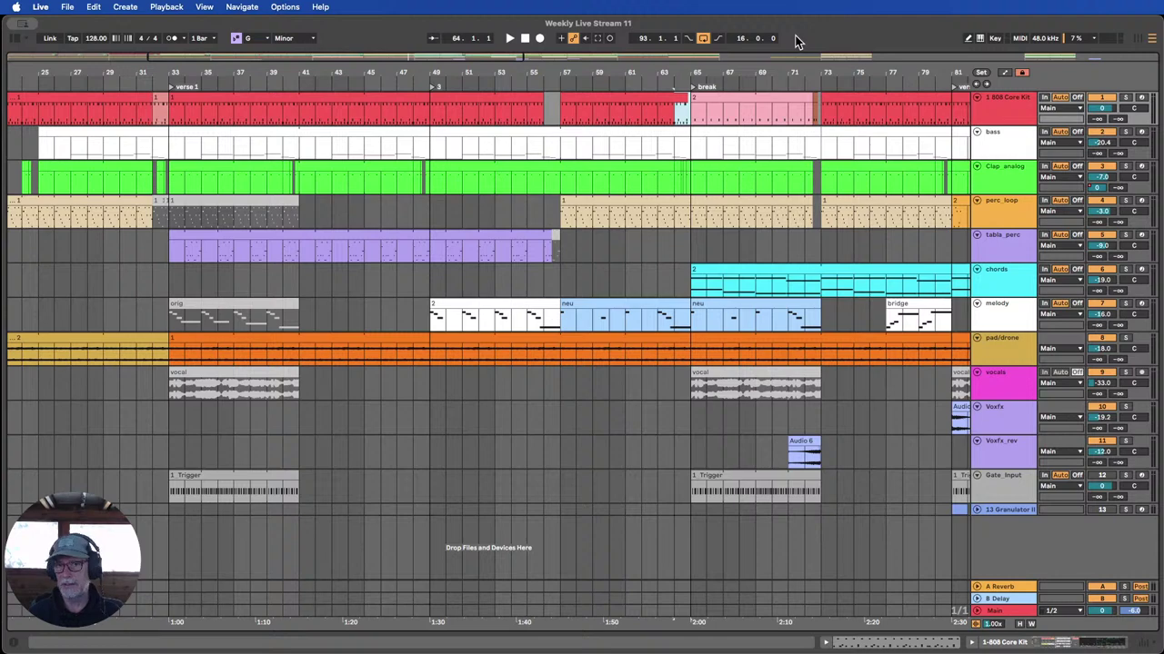
pyautogui.moveTo(721, 76); pyautogui.dragTo(461, 72)
pyautogui.moveTo(811, 74); pyautogui.dragTo(716, 76)
pyautogui.click(693, 100)
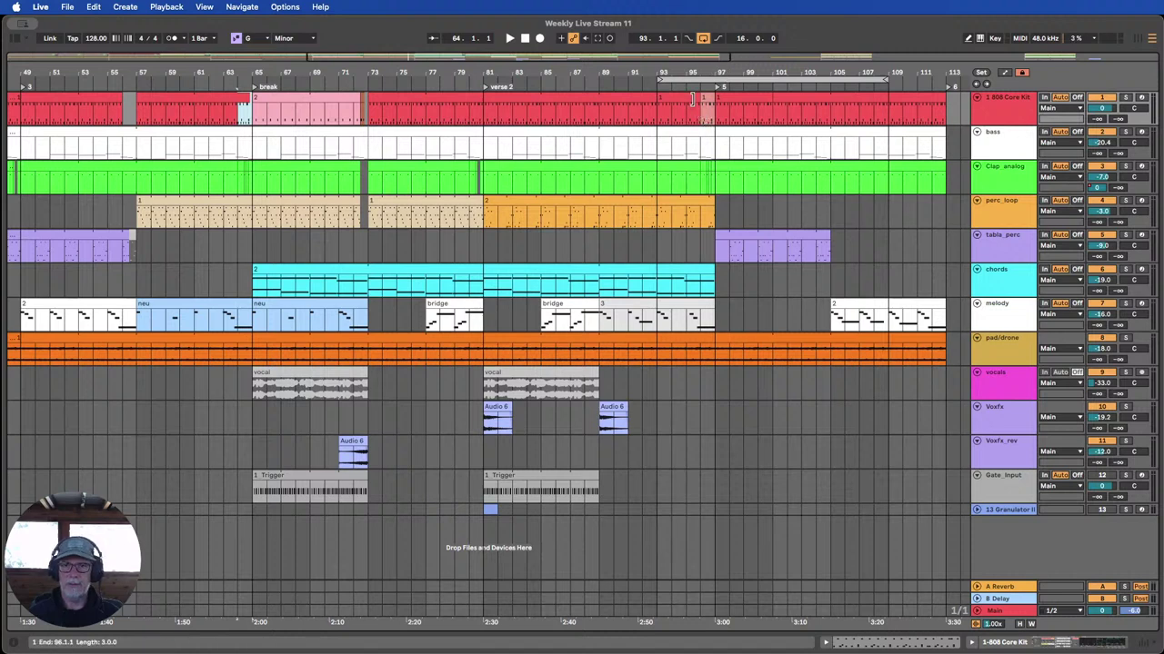
pyautogui.click(706, 99)
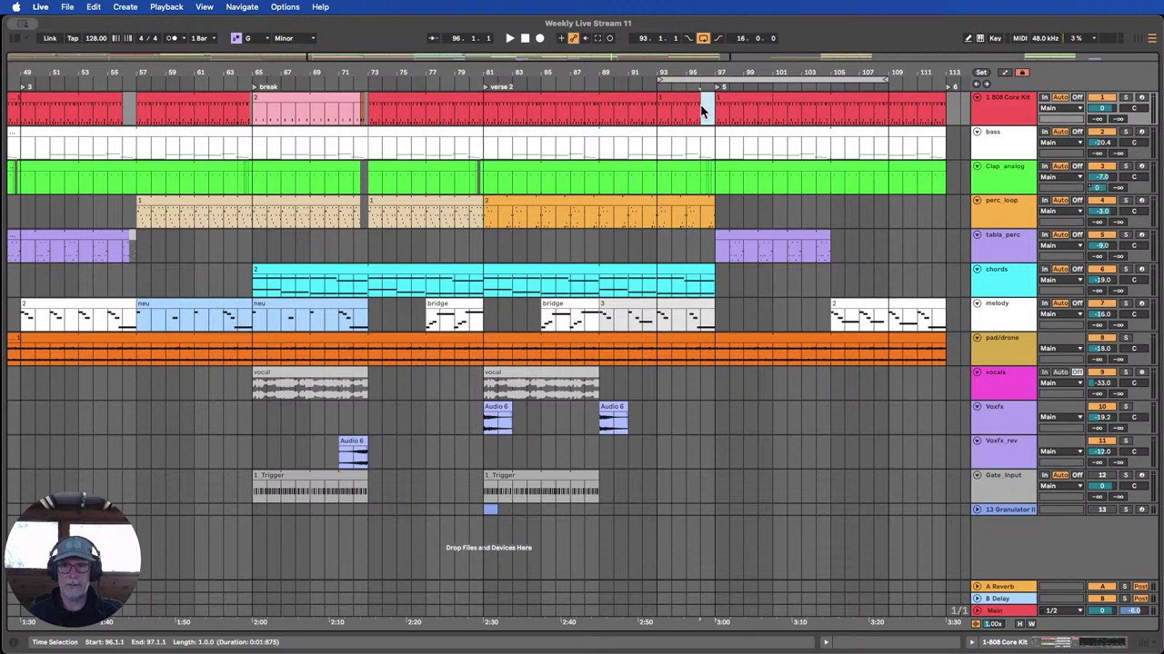
pyautogui.click(702, 109)
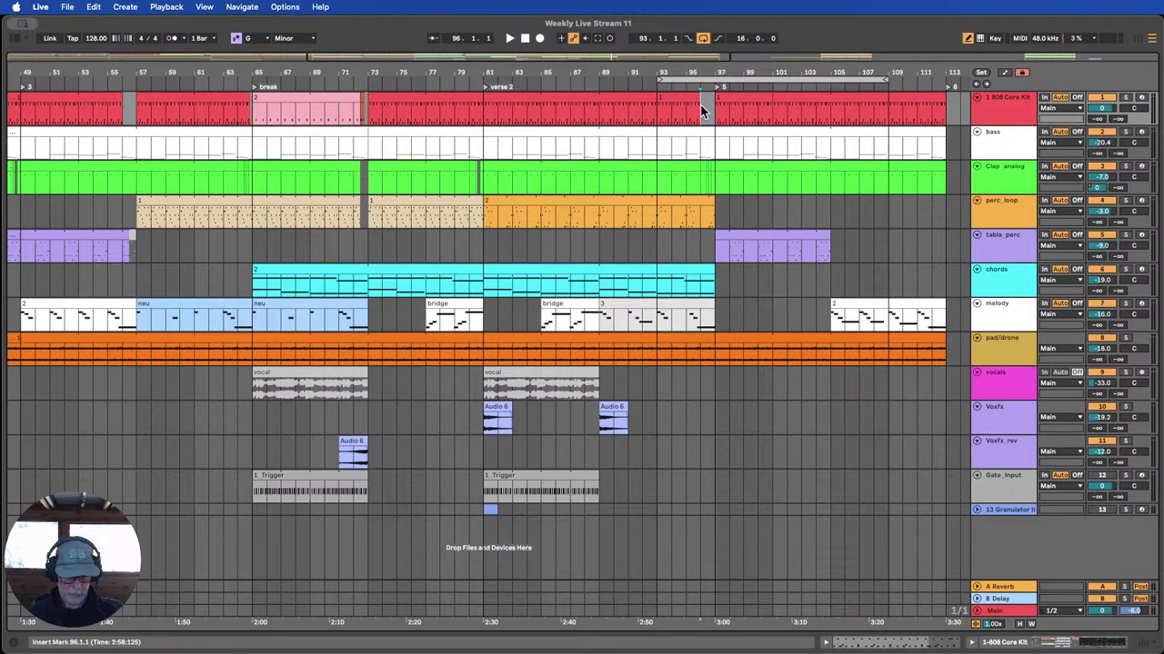
pyautogui.press('super+v')
# Play the transition out of verse 2 from about bar 92 and briefly examine the tracks' automation.
pyautogui.click(642, 84)
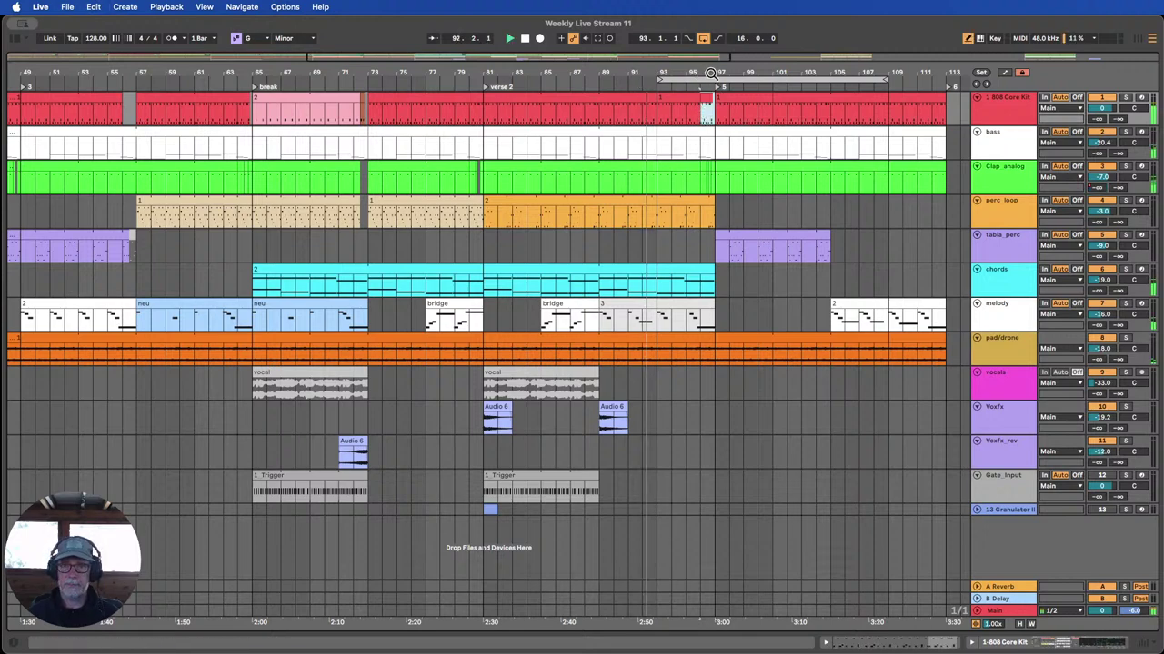
pyautogui.moveTo(713, 74); pyautogui.dragTo(526, 40)
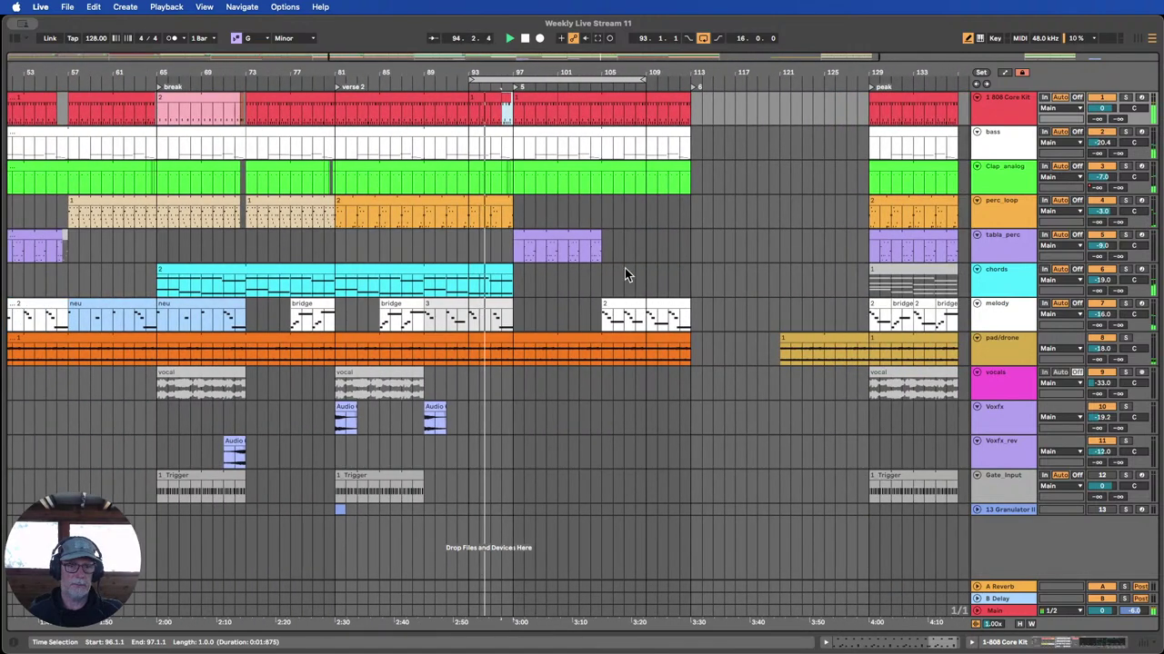
pyautogui.click(1005, 73)
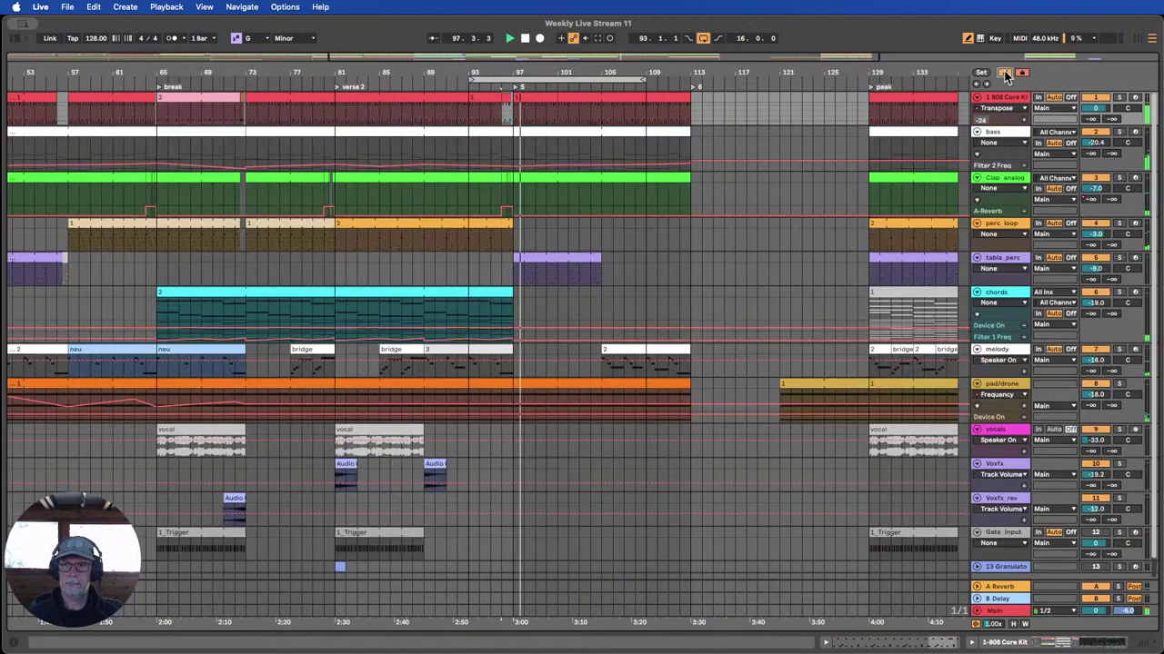
pyautogui.click(1006, 73)
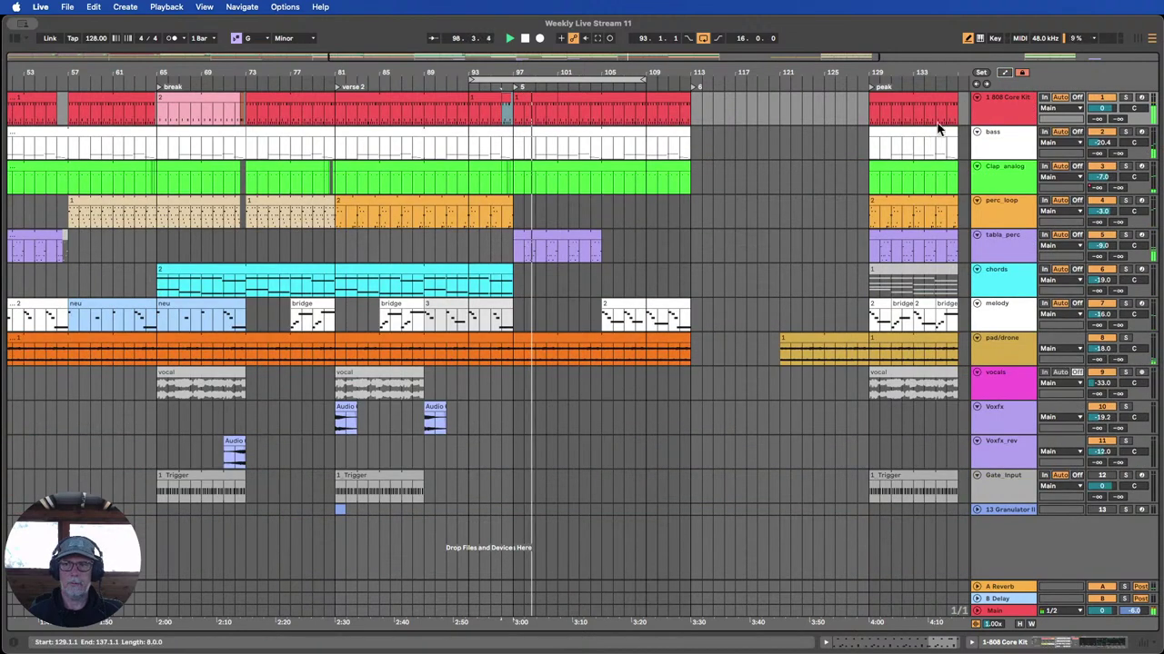
# Show the track automation, enlarge the bass track's Filter 2 Freq lane and lower its envelope from bar 113 onward.
pyautogui.click(1006, 72)
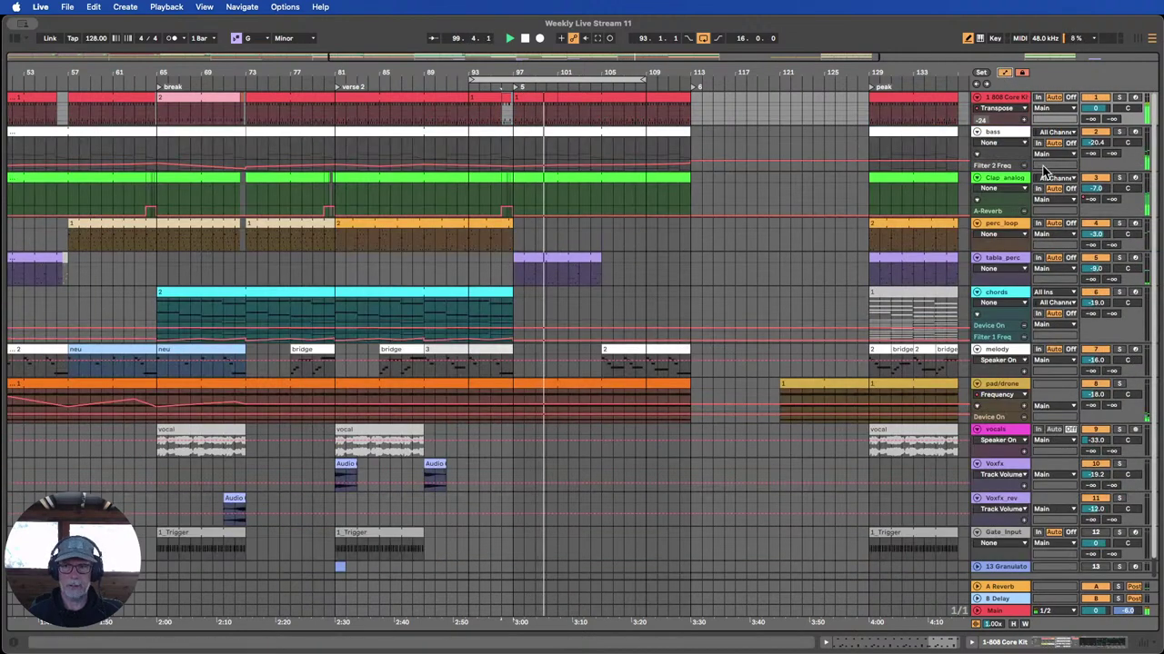
pyautogui.moveTo(999, 172); pyautogui.dragTo(993, 285)
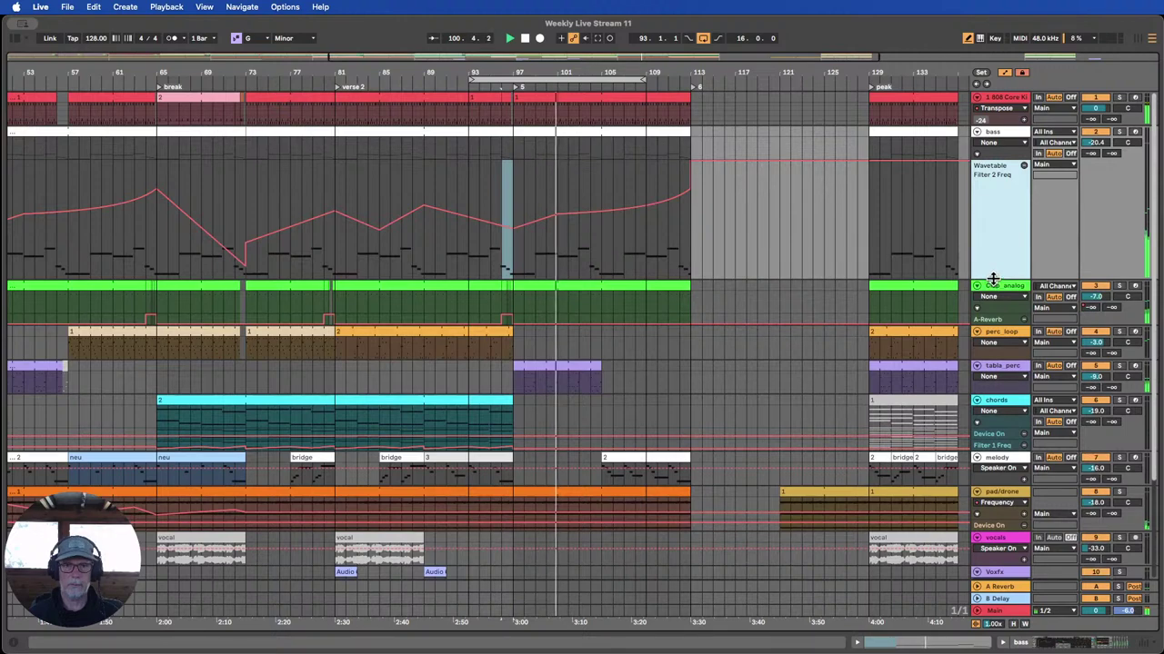
pyautogui.moveTo(626, 73); pyautogui.dragTo(550, 47)
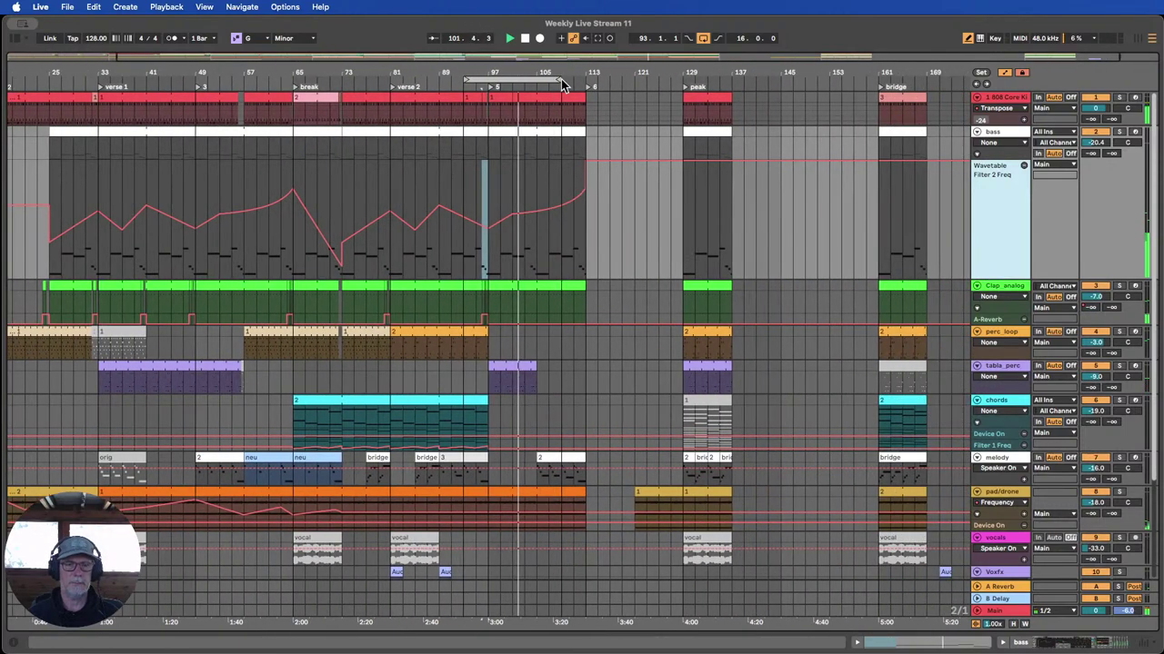
pyautogui.click(622, 192)
pyautogui.moveTo(588, 165); pyautogui.dragTo(588, 191)
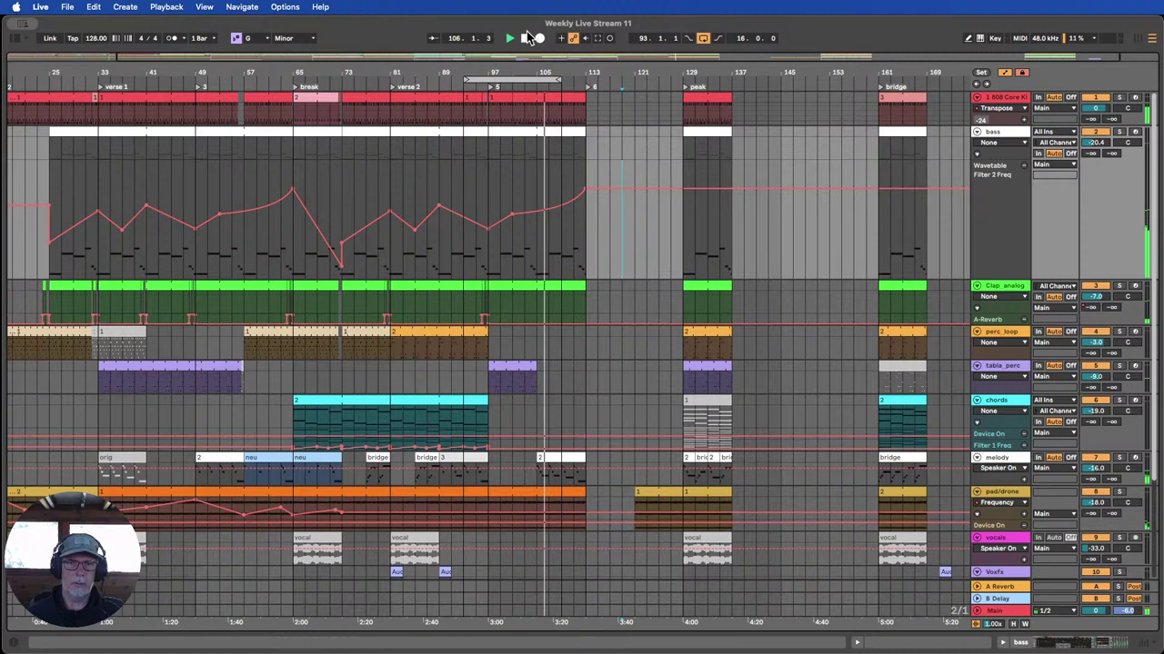
# Stop playback, extend the verse 2 perc_loop part to bar 113 and move the 16-bar loop to bars 97 to 113.
pyautogui.click(477, 333)
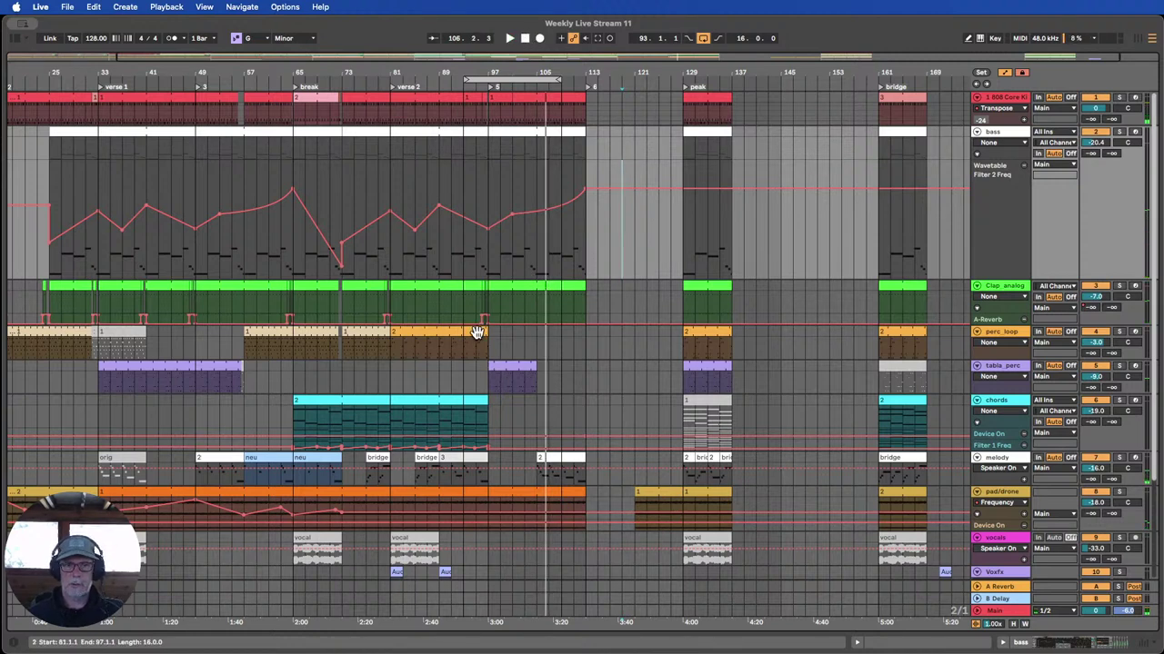
pyautogui.moveTo(482, 333); pyautogui.dragTo(577, 333)
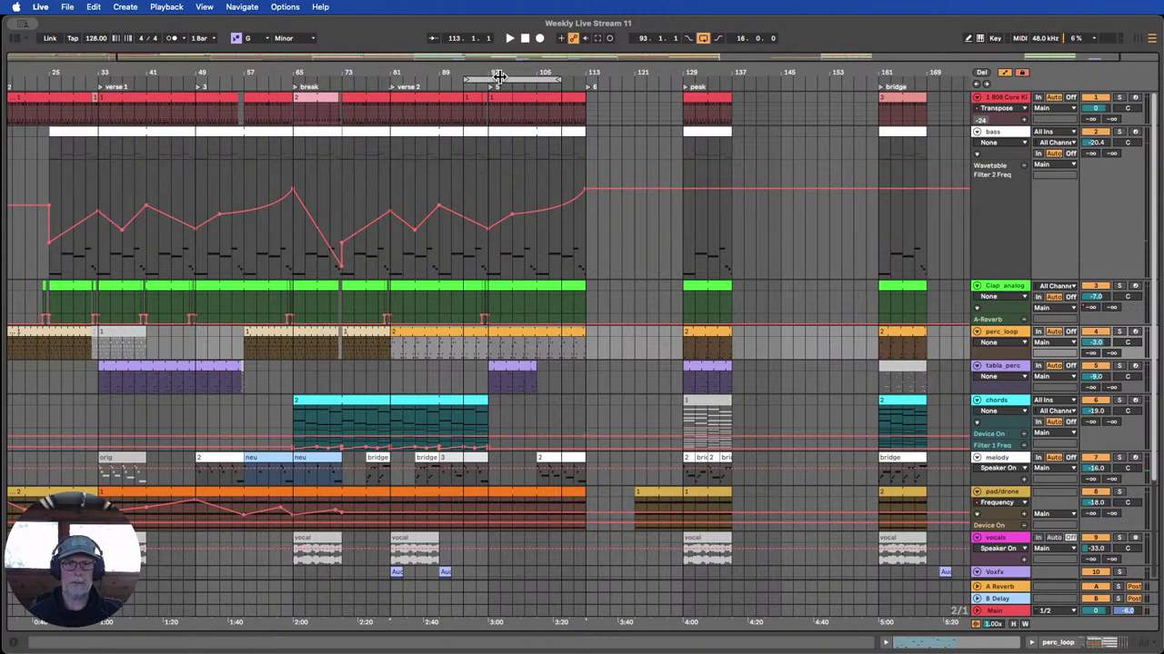
pyautogui.moveTo(498, 77); pyautogui.dragTo(535, 78)
pyautogui.click(535, 80)
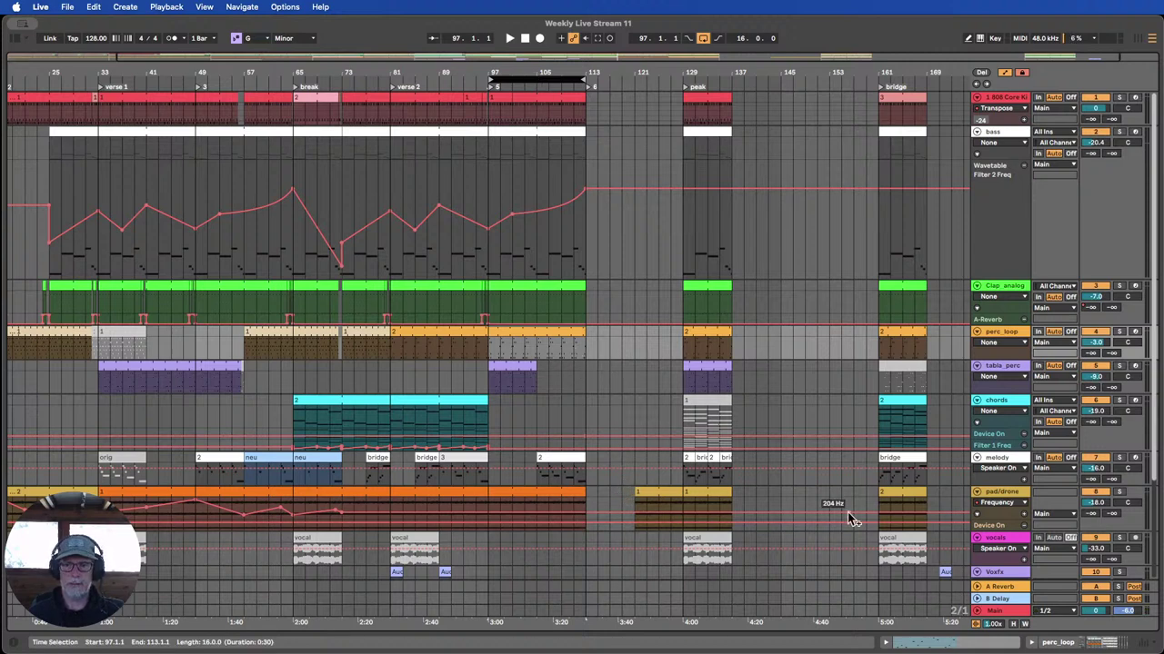
# Enlarge the pad/drone track's Auto Filter Frequency and Device On automation lanes.
pyautogui.scroll(-1, 893, 482)
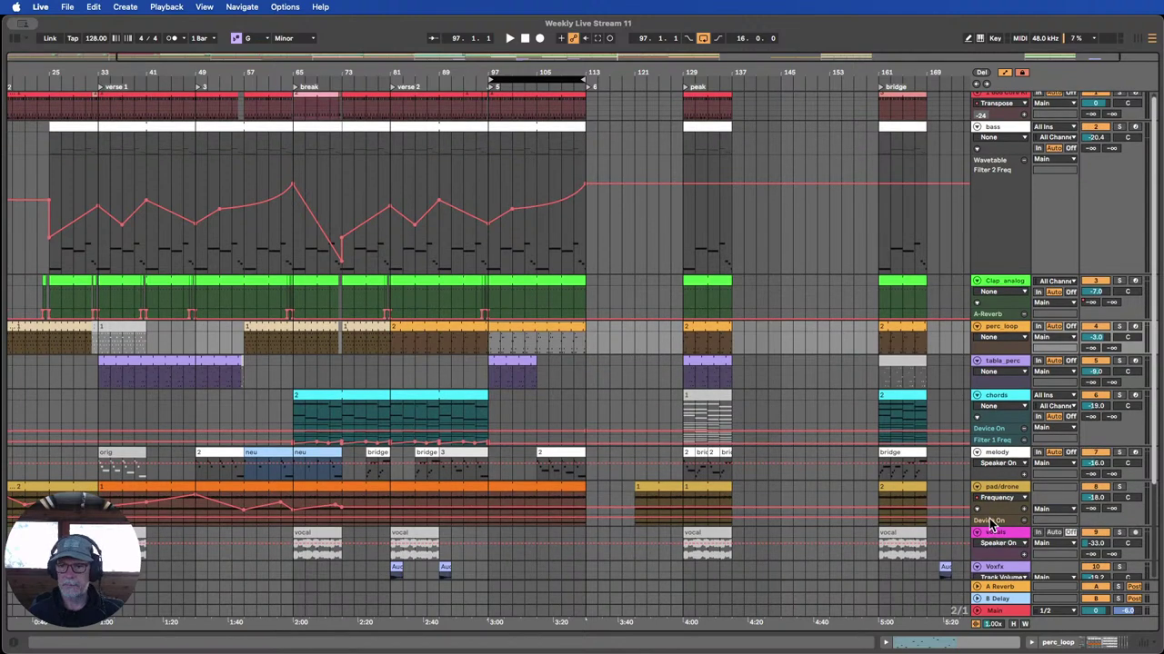
pyautogui.moveTo(989, 512); pyautogui.dragTo(991, 568)
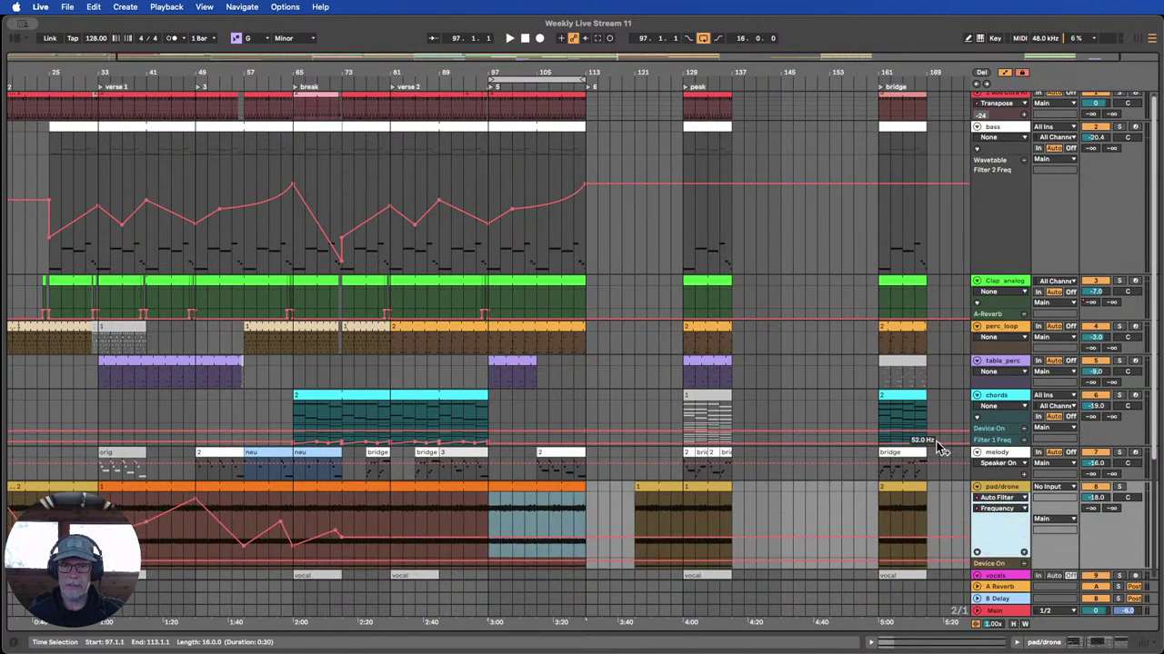
pyautogui.scroll(-3, 1000, 442)
pyautogui.moveTo(993, 470); pyautogui.dragTo(994, 503)
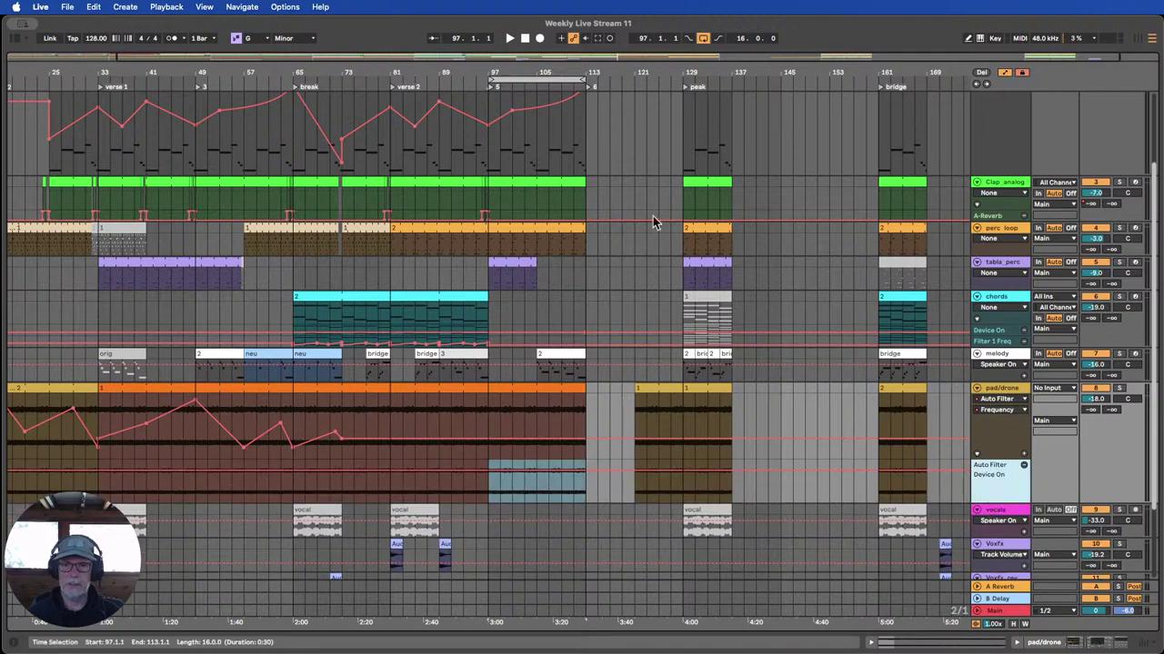
# Extend the 808 Core Kit, bass, Clap_analog and tabla_perc clips up to the peak at bar 129.
pyautogui.moveTo(697, 74); pyautogui.dragTo(743, 60)
pyautogui.scroll(3, 676, 252)
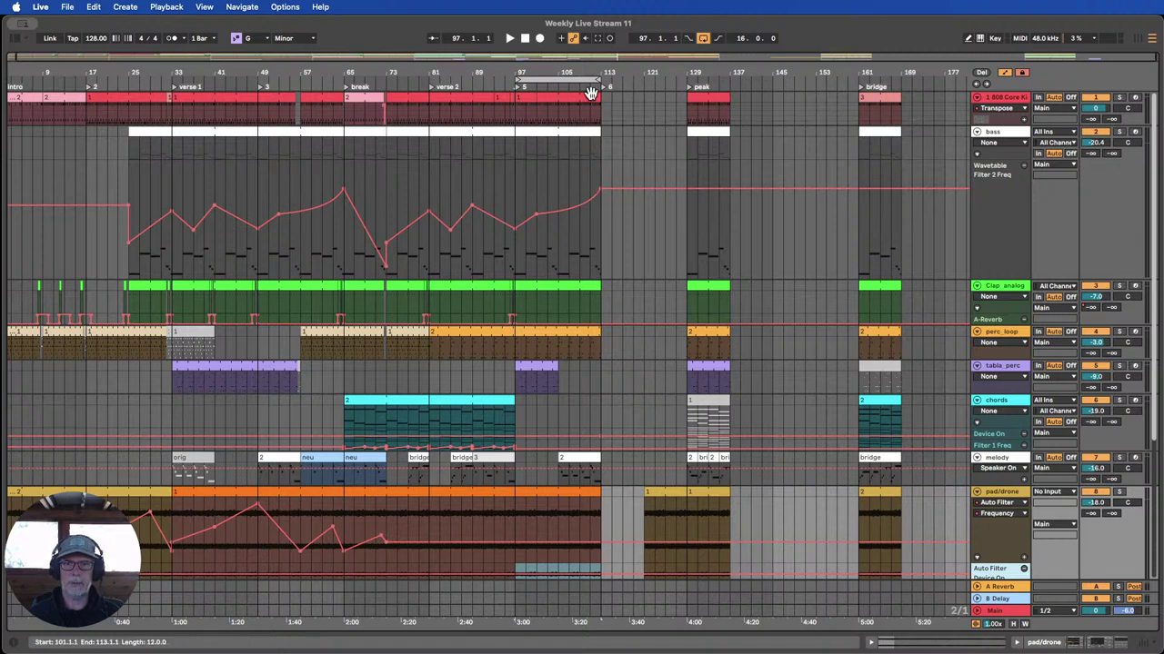
pyautogui.moveTo(596, 95); pyautogui.dragTo(685, 96)
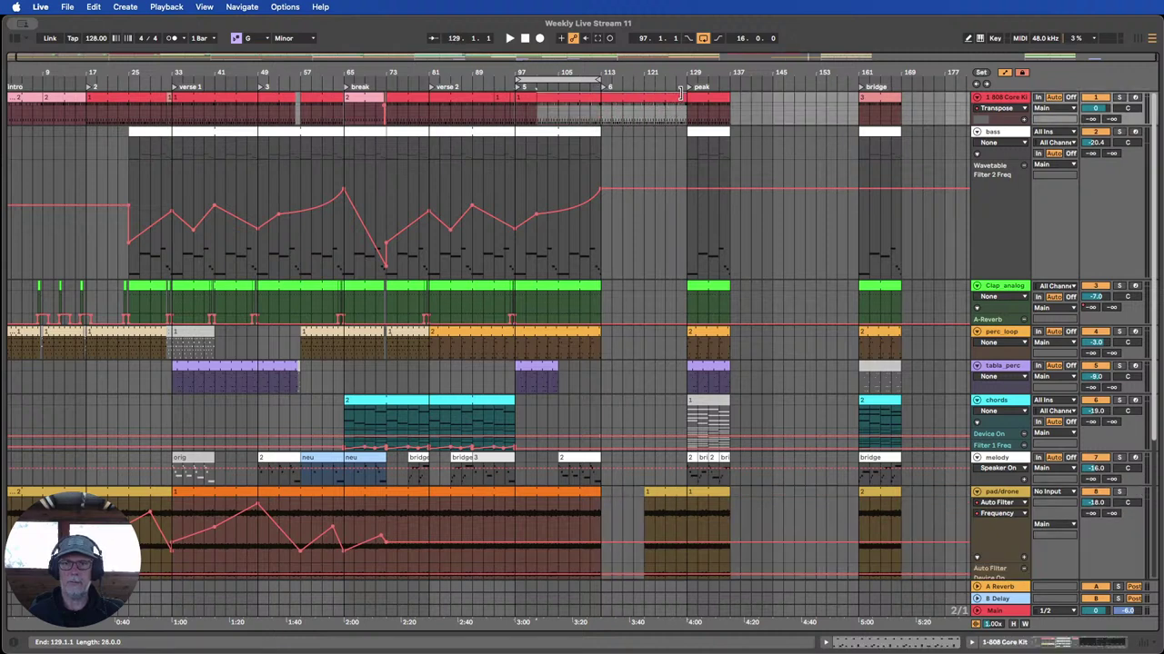
pyautogui.moveTo(600, 132); pyautogui.dragTo(683, 128)
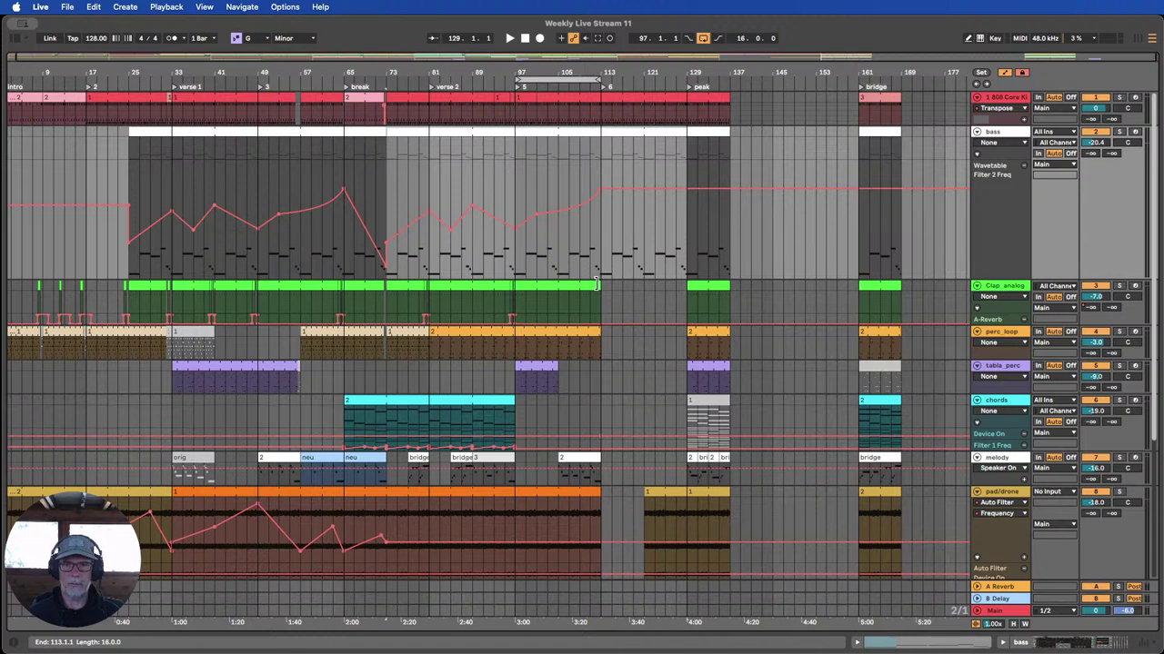
pyautogui.moveTo(596, 284); pyautogui.dragTo(686, 284)
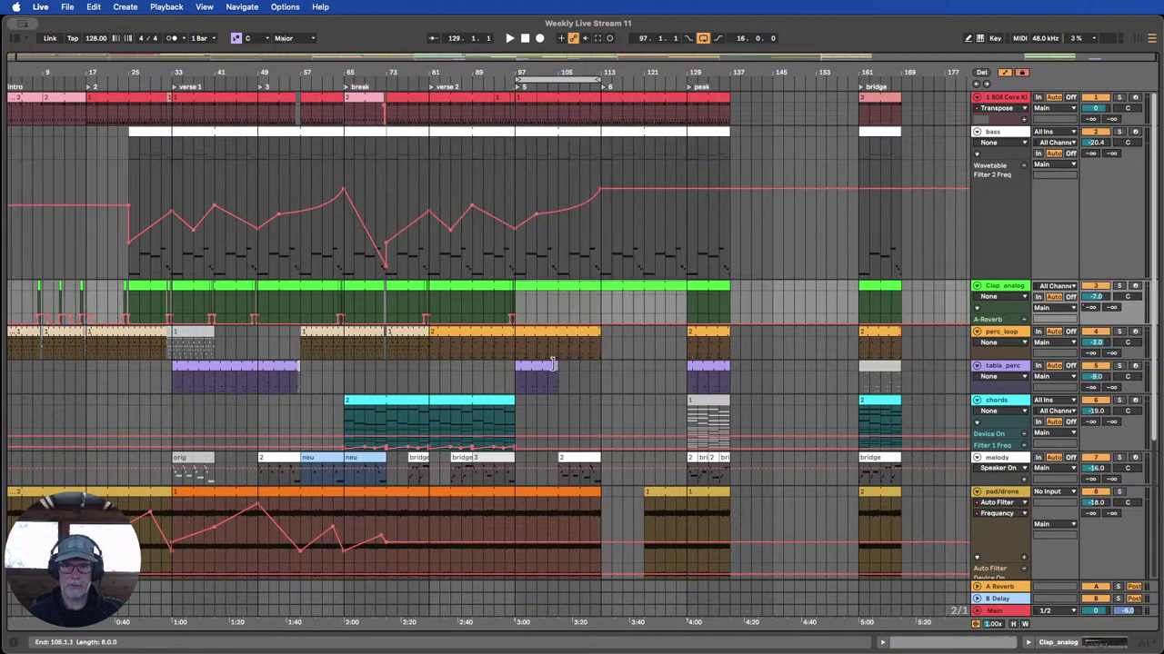
pyautogui.moveTo(557, 366); pyautogui.dragTo(680, 364)
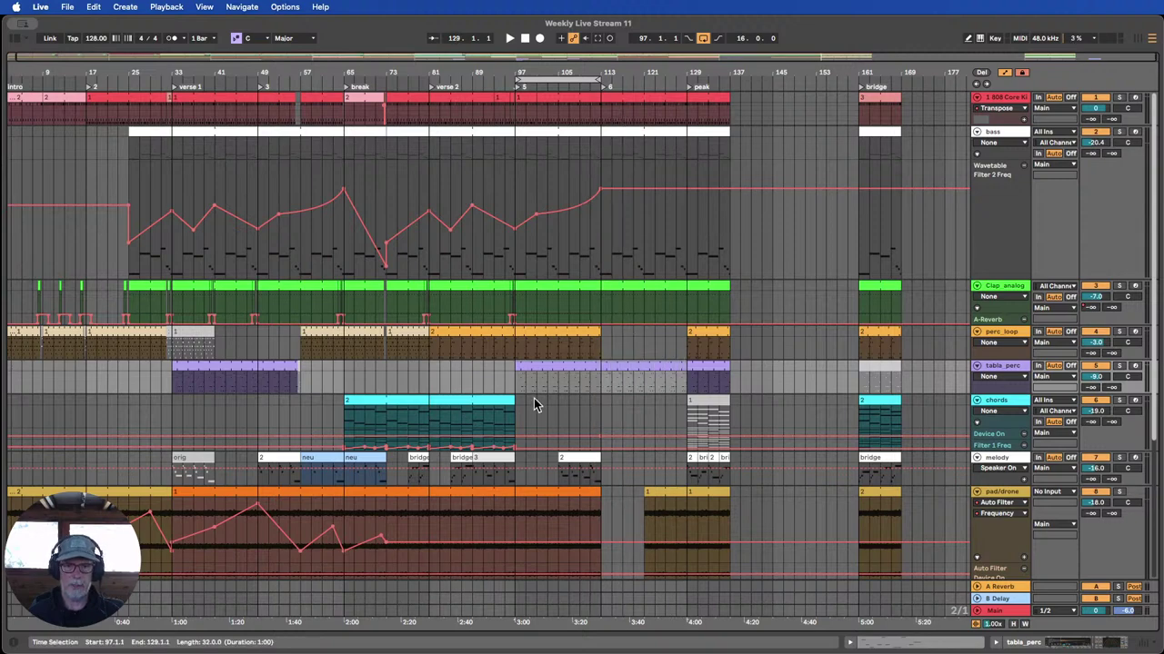
# Delete the pad/drone clip at bars 121 to 129 and extend the one at the peak to bar 145.
pyautogui.scroll(-2, 534, 404)
pyautogui.scroll(-1, 528, 429)
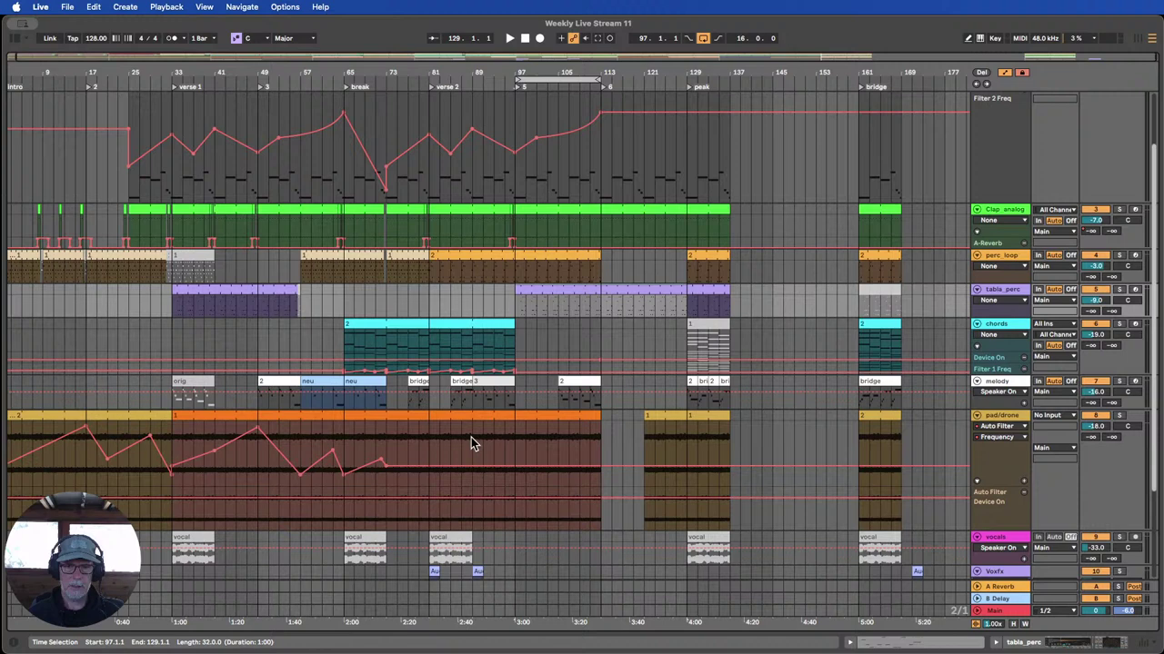
pyautogui.click(660, 418)
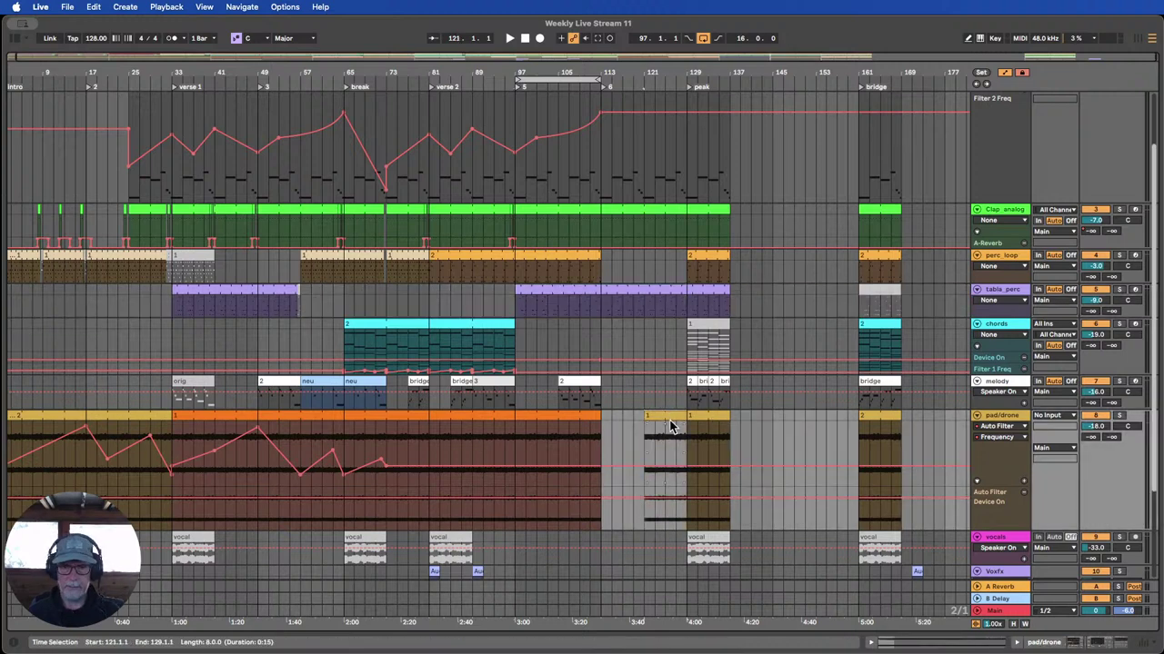
pyautogui.click(667, 417)
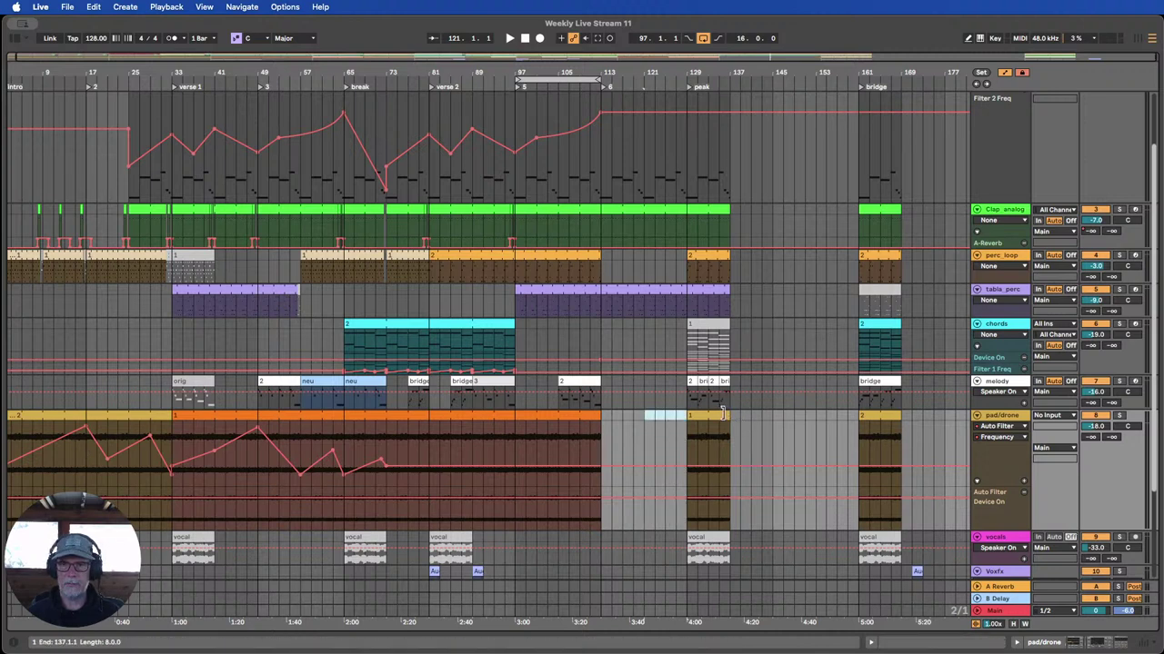
pyautogui.moveTo(723, 414); pyautogui.dragTo(771, 414)
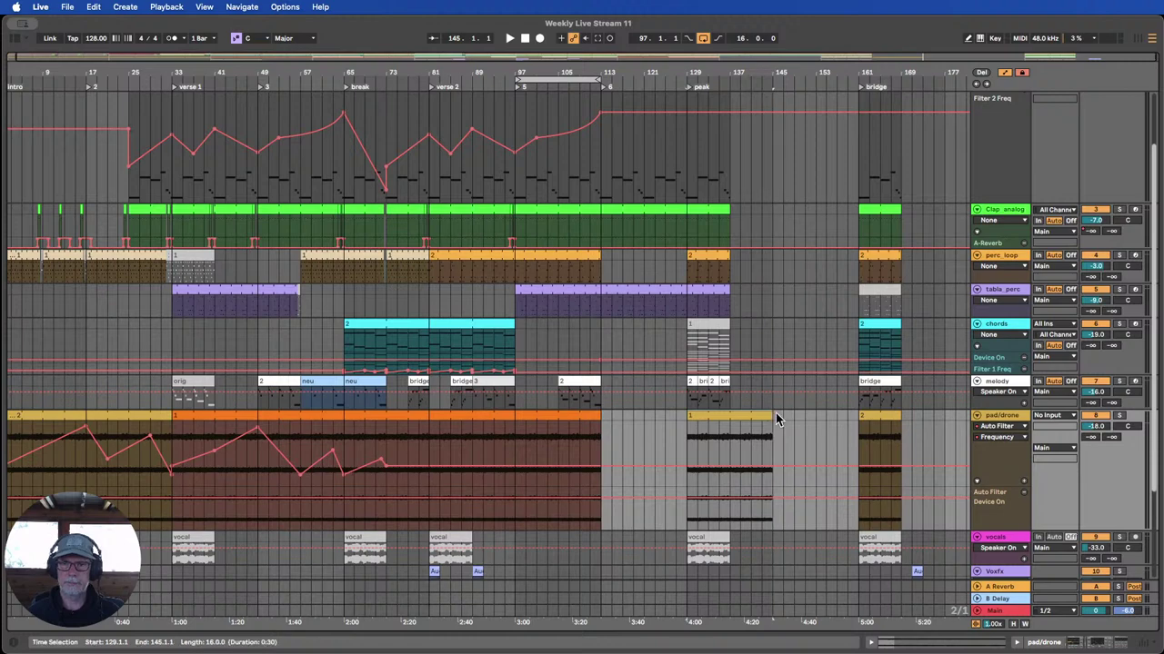
# Extend the 808 Core Kit, bass, Clap_analog, perc_loop and tabla_perc clips at the peak to bar 145.
pyautogui.scroll(2, 775, 412)
pyautogui.moveTo(715, 74); pyautogui.dragTo(713, 150)
pyautogui.scroll(4, 722, 156)
pyautogui.moveTo(687, 74); pyautogui.dragTo(684, 41)
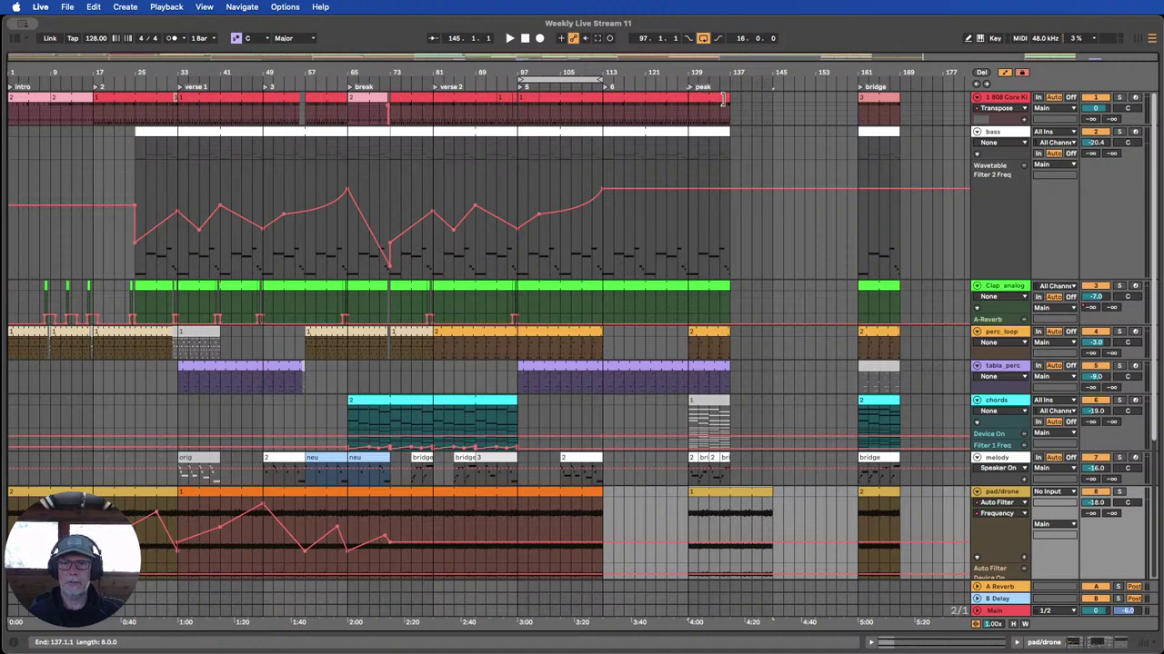
pyautogui.moveTo(725, 98); pyautogui.dragTo(768, 97)
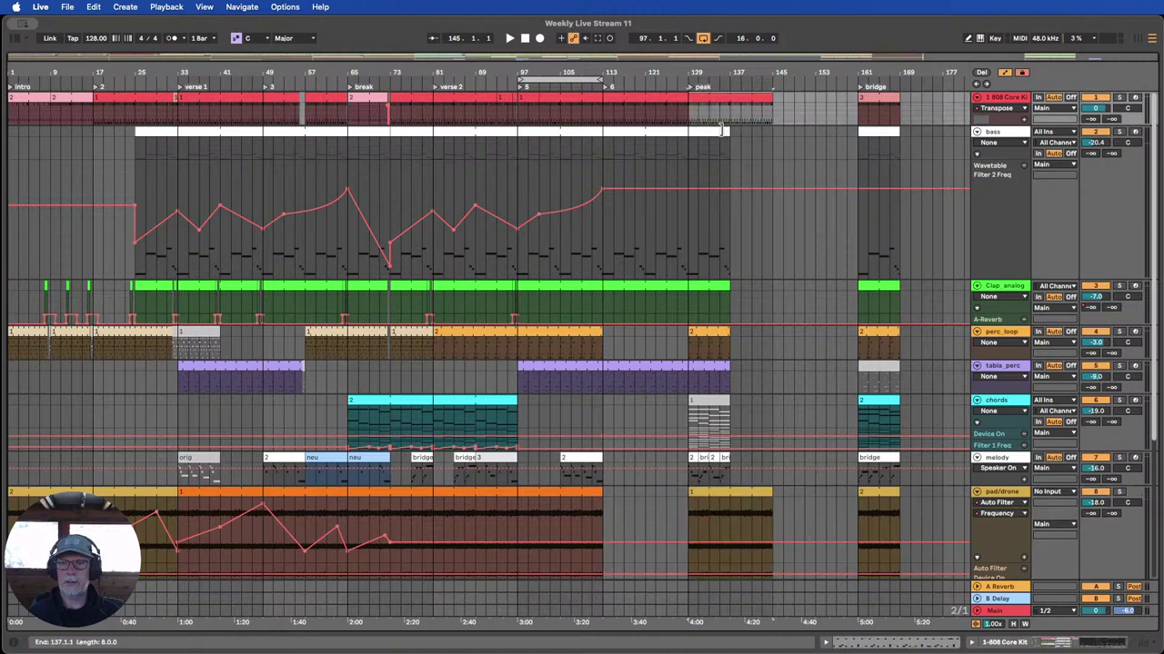
pyautogui.moveTo(729, 131); pyautogui.dragTo(760, 129)
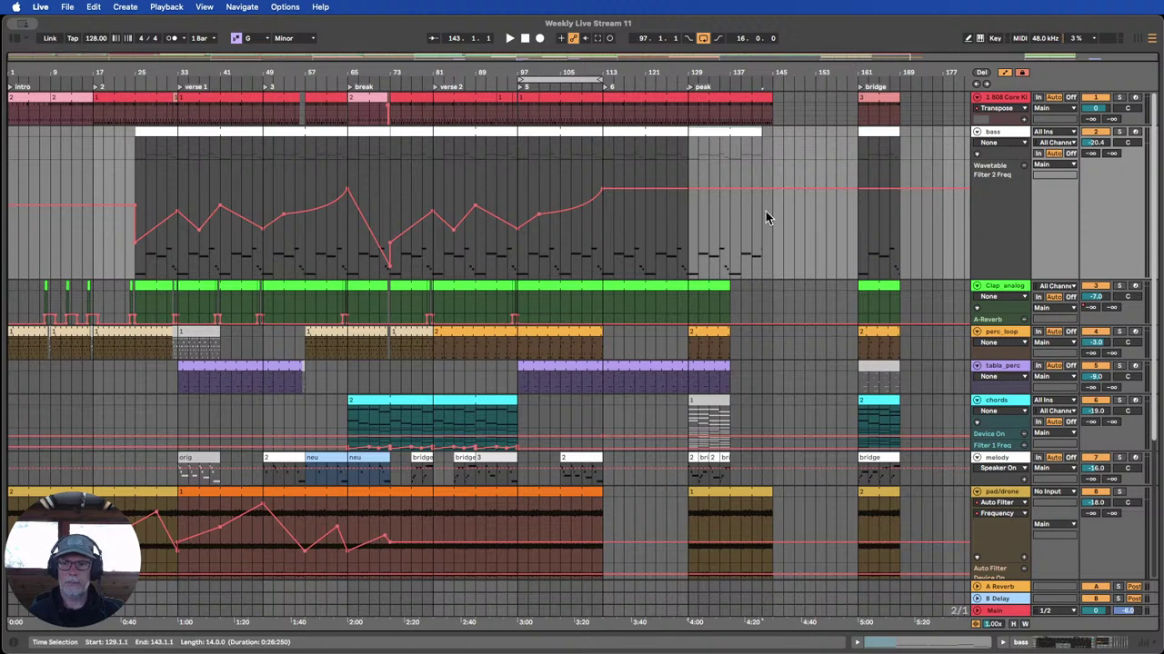
pyautogui.moveTo(724, 287); pyautogui.dragTo(773, 288)
pyautogui.moveTo(752, 128); pyautogui.dragTo(773, 127)
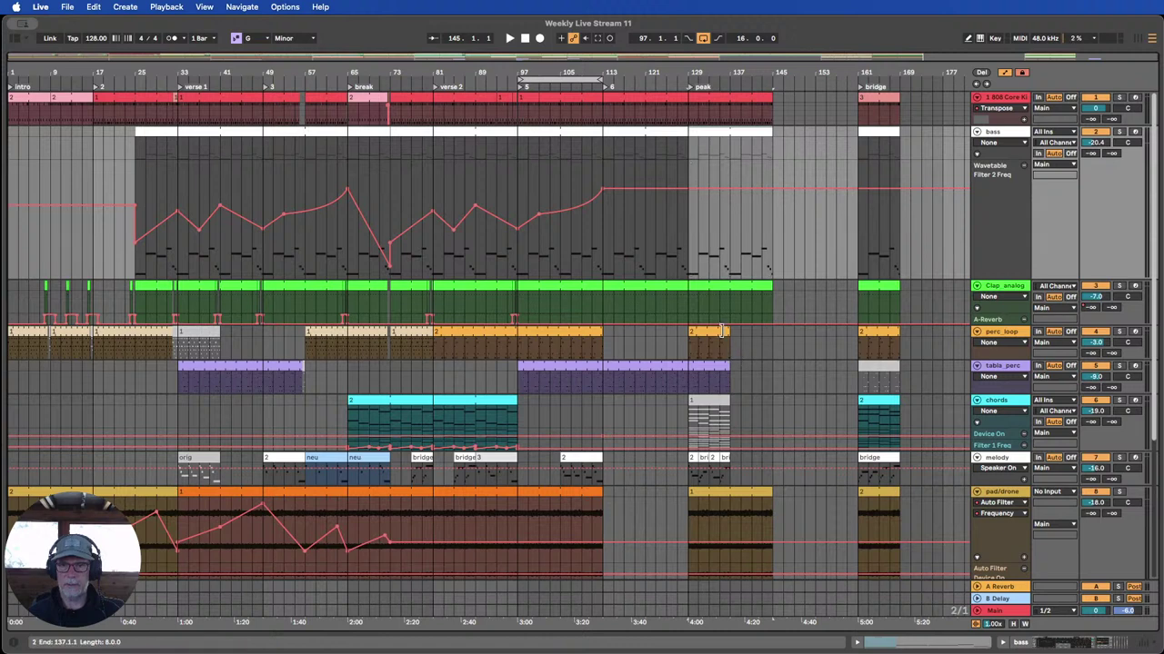
pyautogui.moveTo(725, 332); pyautogui.dragTo(773, 332)
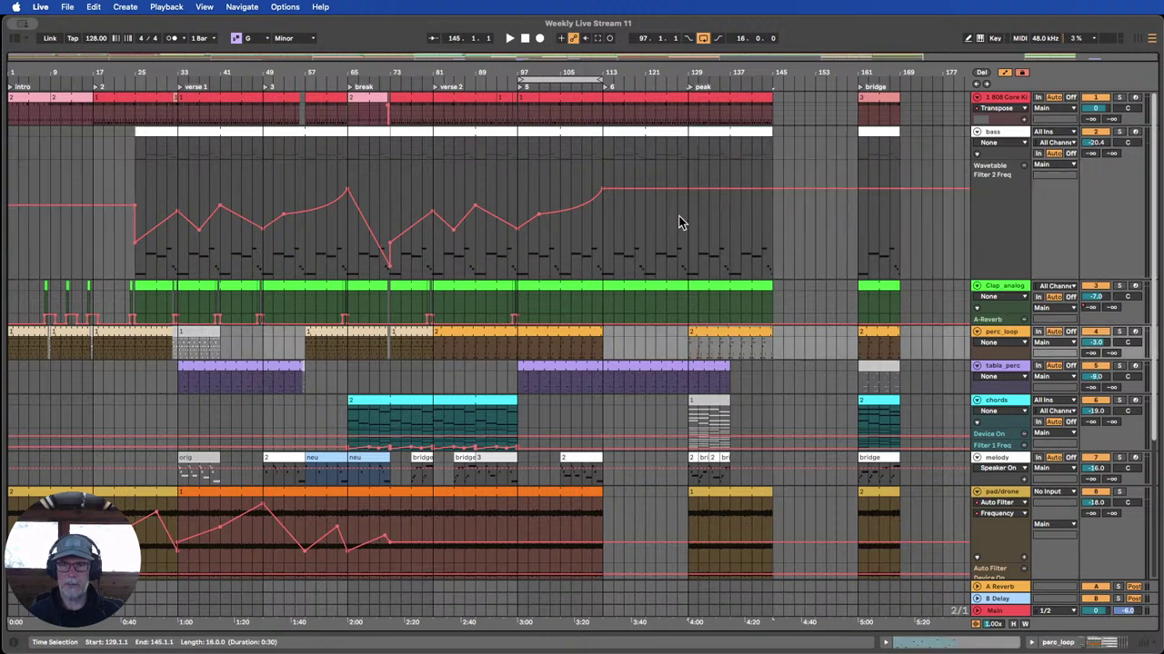
pyautogui.moveTo(720, 365); pyautogui.dragTo(773, 365)
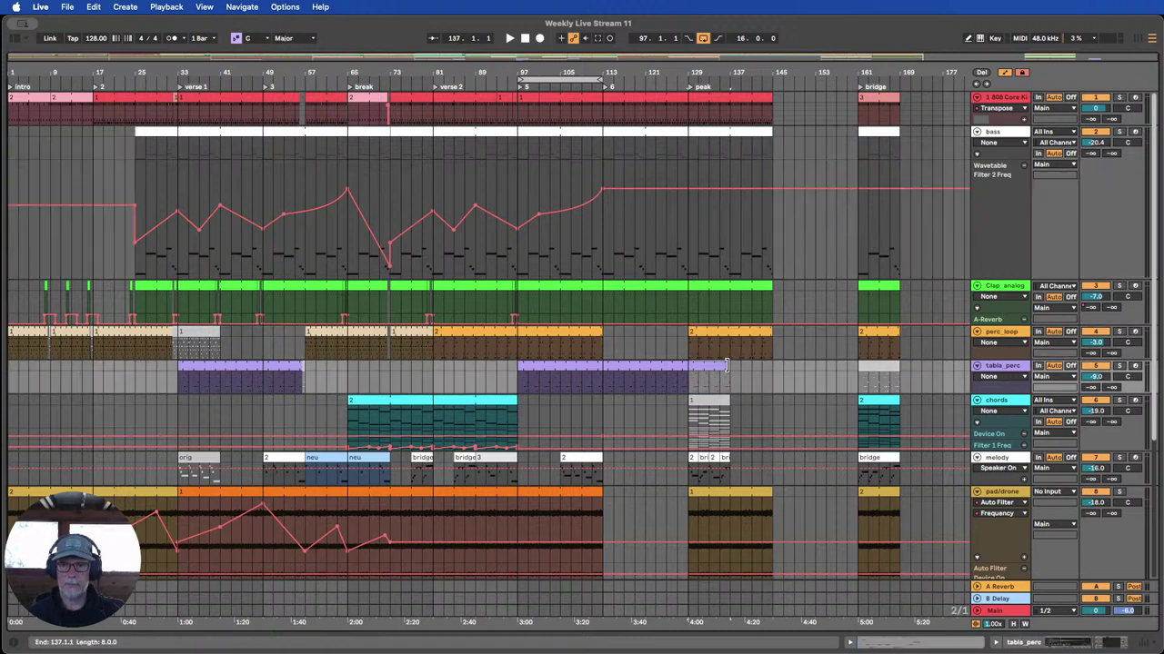
# Duplicate the peak's melody clips into bars 137 to 145 and lengthen the loop to span bars 97 to 129.
pyautogui.click(727, 480)
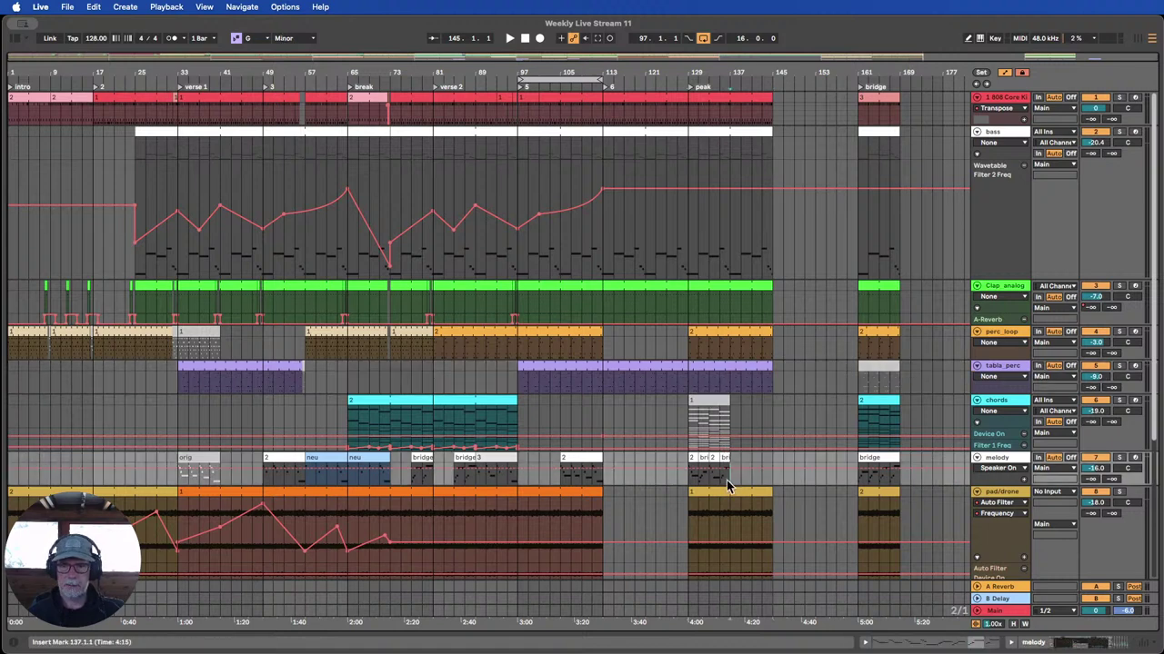
pyautogui.press('super+d')
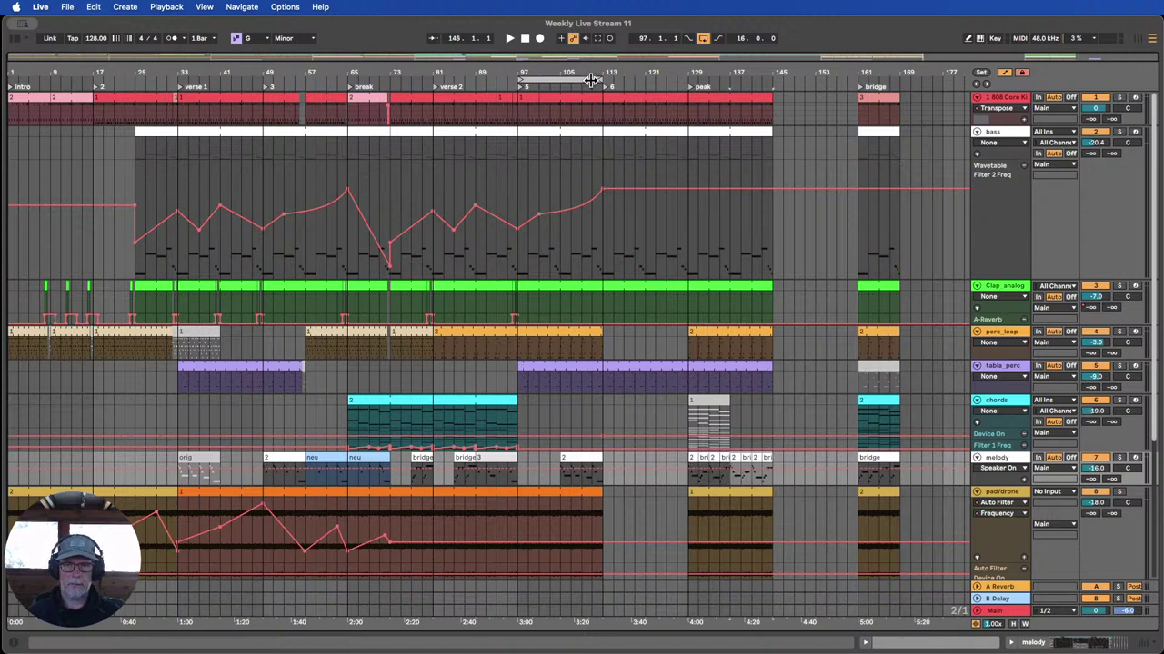
pyautogui.moveTo(598, 80); pyautogui.dragTo(656, 82)
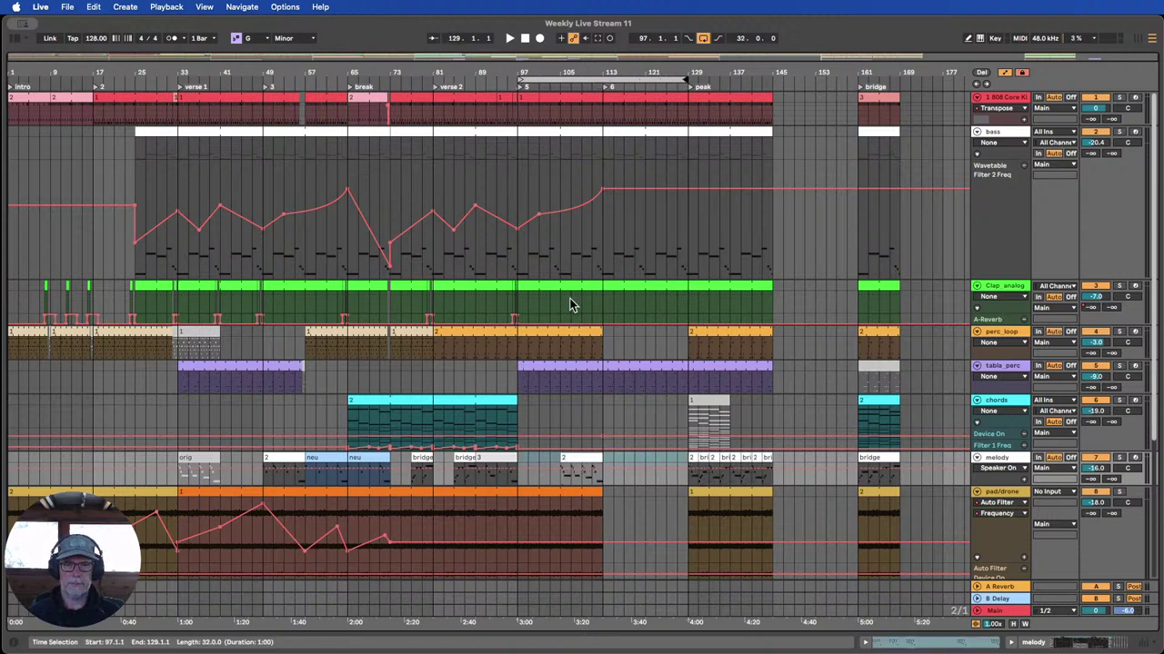
# Move the melody clip 2 from bar 105 to bars 121 to 129, just before the peak.
pyautogui.click(570, 456)
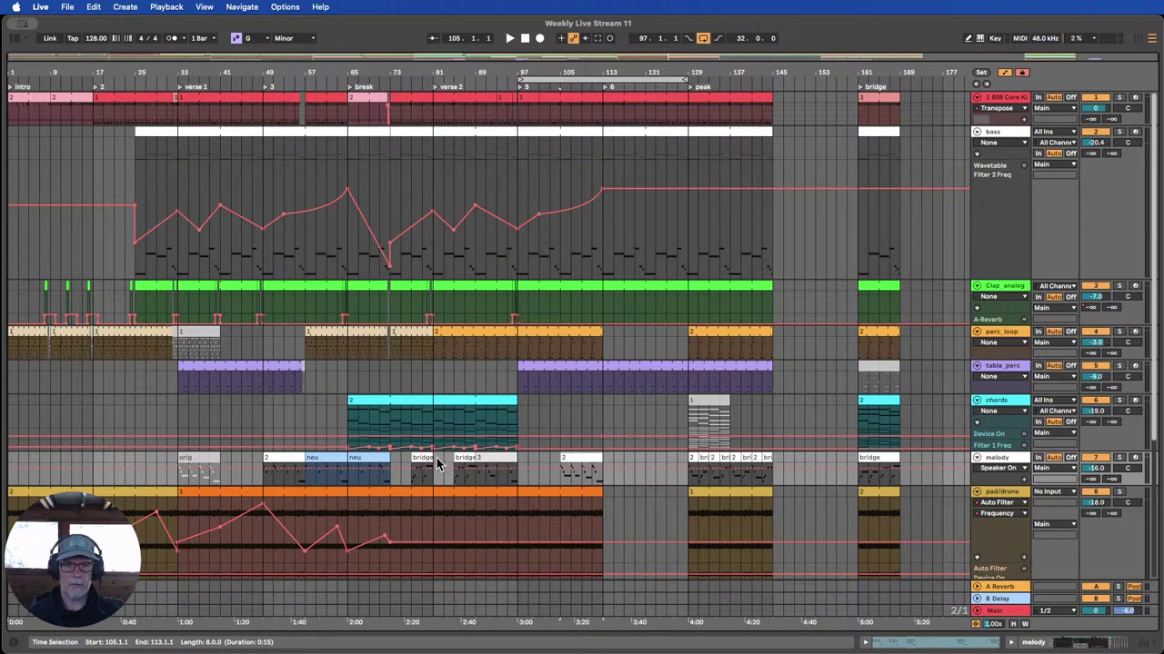
pyautogui.moveTo(437, 465); pyautogui.dragTo(498, 466)
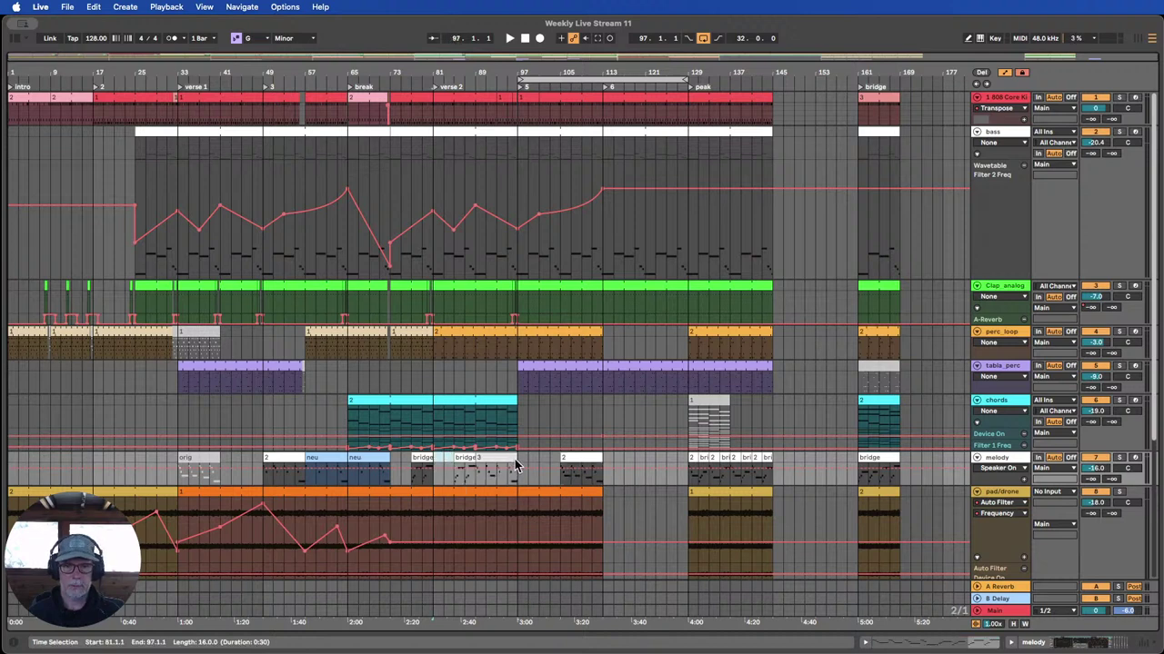
pyautogui.click(569, 457)
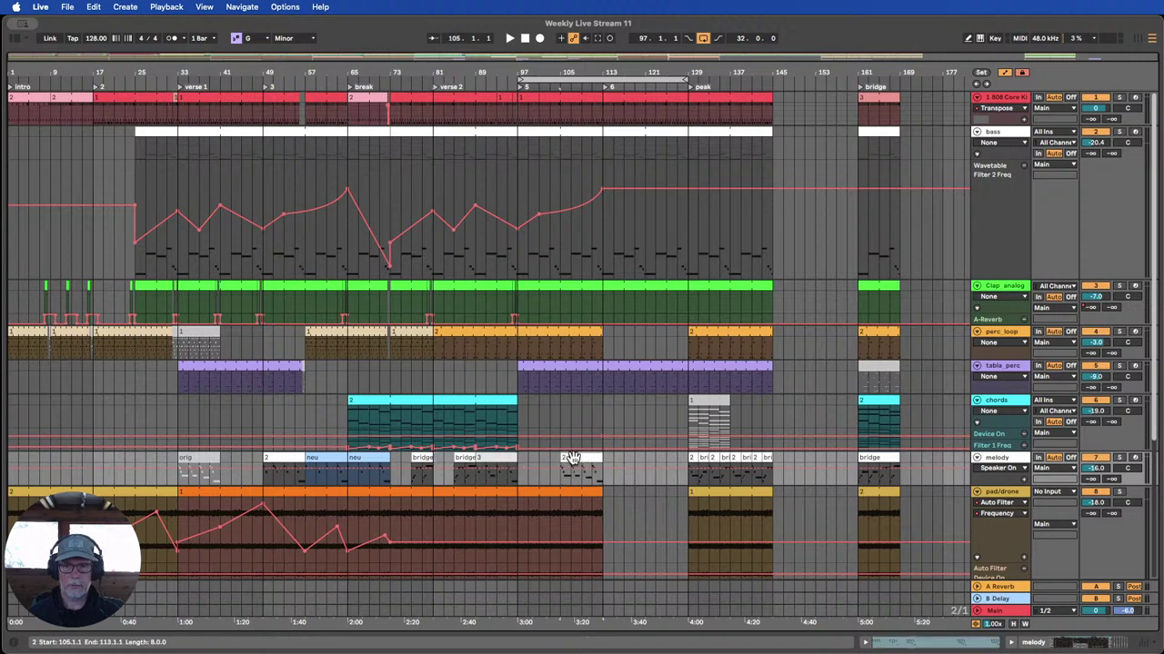
pyautogui.moveTo(571, 457); pyautogui.dragTo(656, 464)
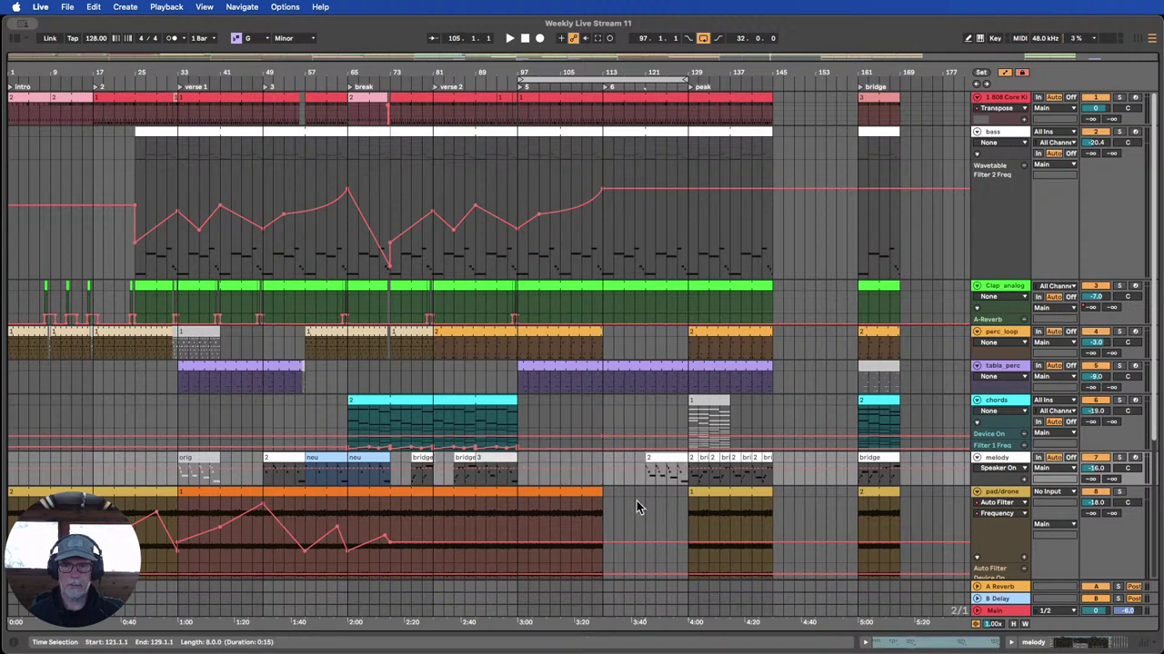
# Duplicate the melody track's verse 2 passage from bars 81 to 97 into bars 97 to 113.
pyautogui.click(484, 458)
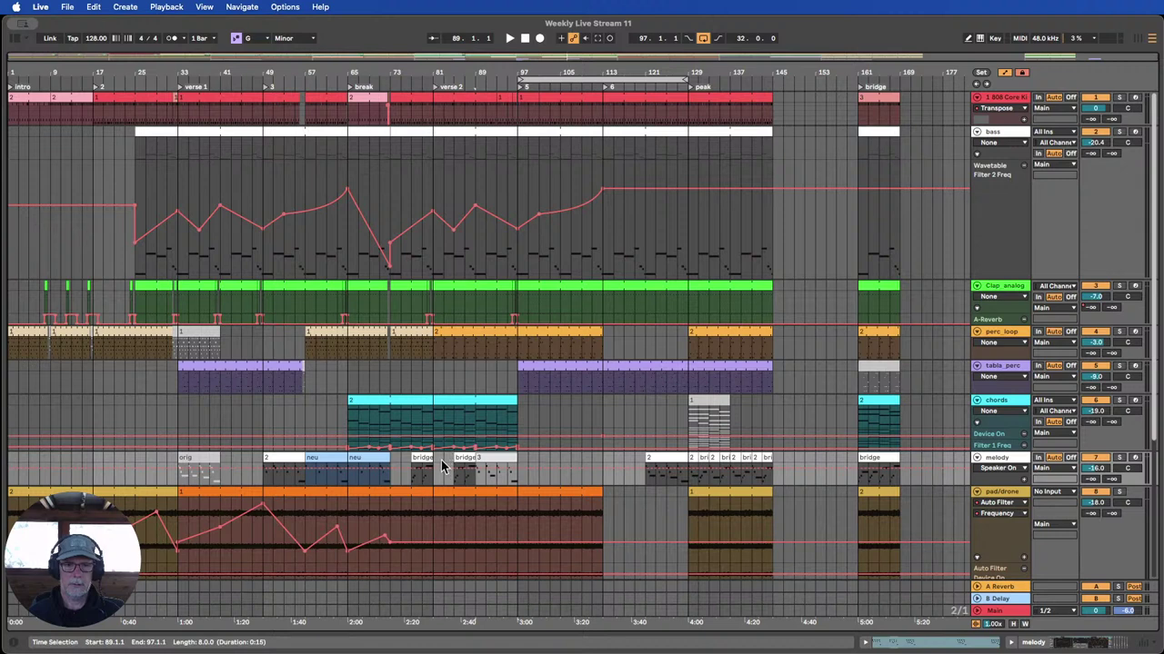
pyautogui.keyDown('shift'); pyautogui.click(443, 466); pyautogui.keyUp('shift')
pyautogui.moveTo(437, 463); pyautogui.dragTo(510, 465)
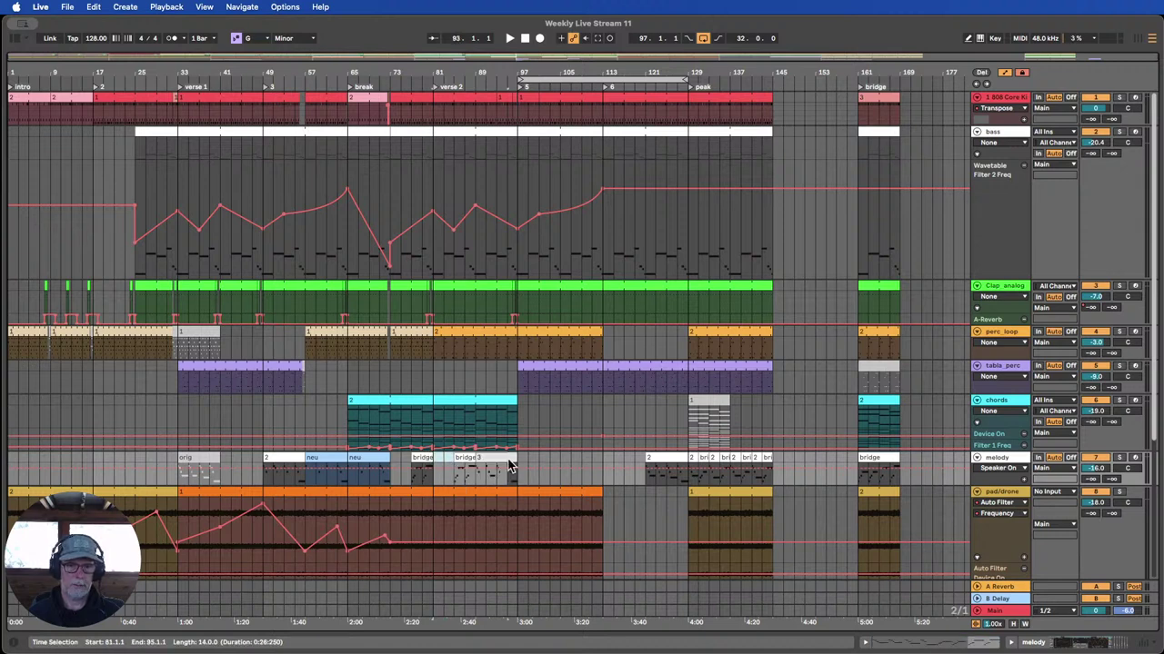
pyautogui.press('super+d')
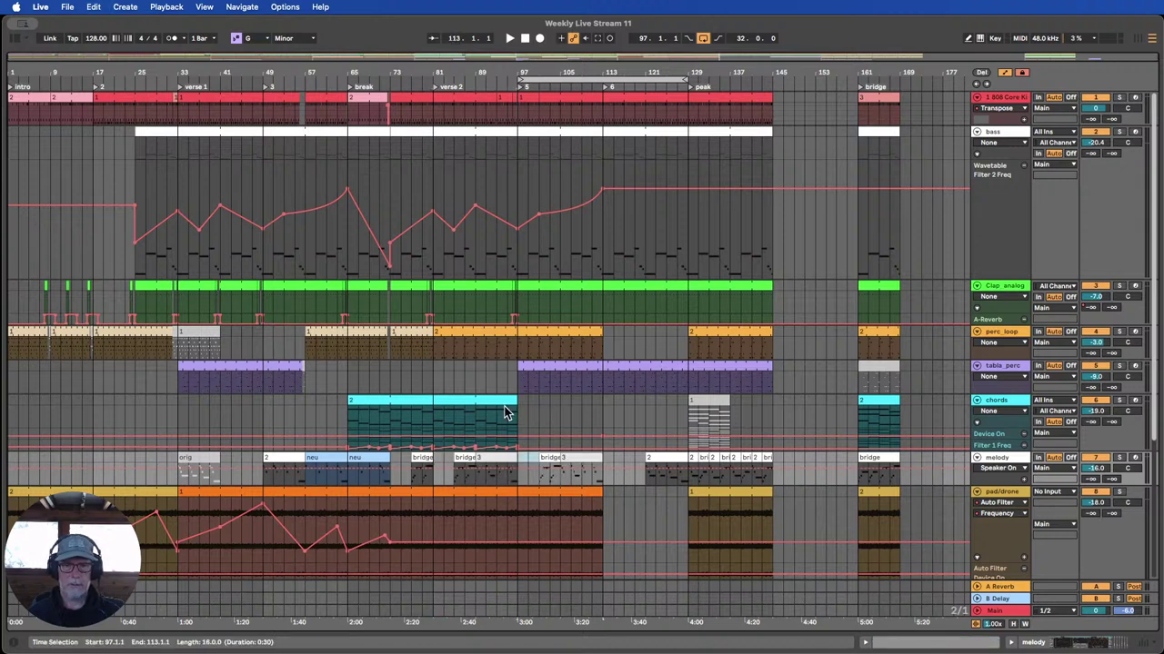
# Extend the chords clip to bar 113 and duplicate its Wavetable Filter 1 Freq automation from bars 81 to 97 into bars 97 to 113.
pyautogui.moveTo(512, 400); pyautogui.dragTo(603, 400)
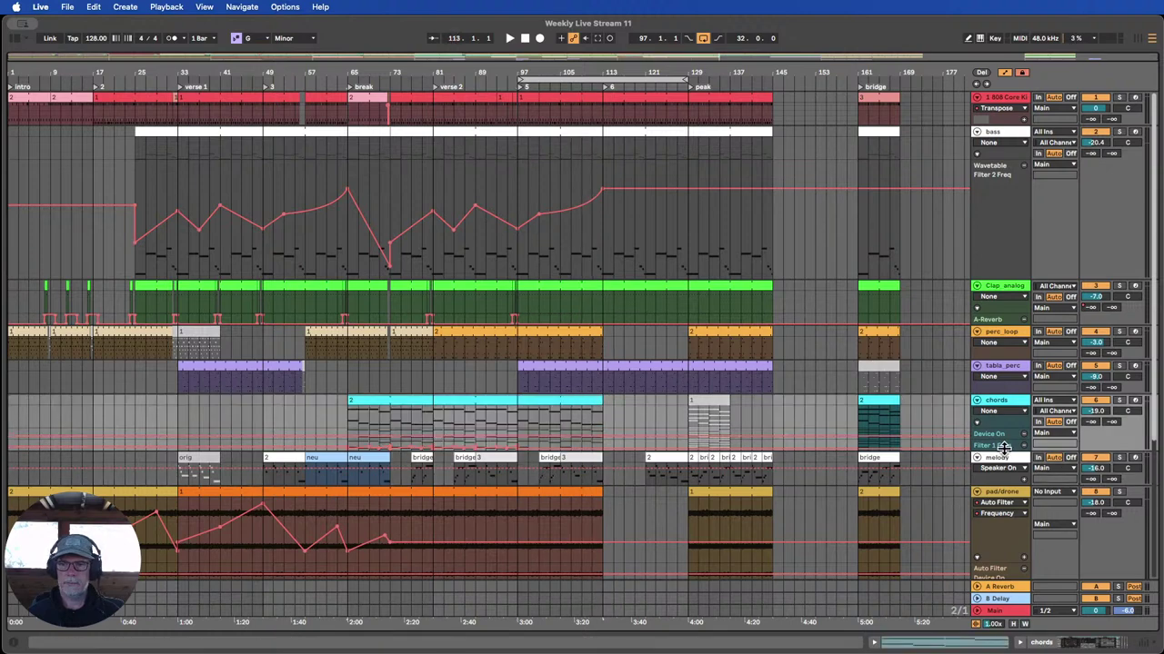
pyautogui.moveTo(1003, 450); pyautogui.dragTo(1004, 494)
pyautogui.moveTo(989, 438); pyautogui.dragTo(985, 449)
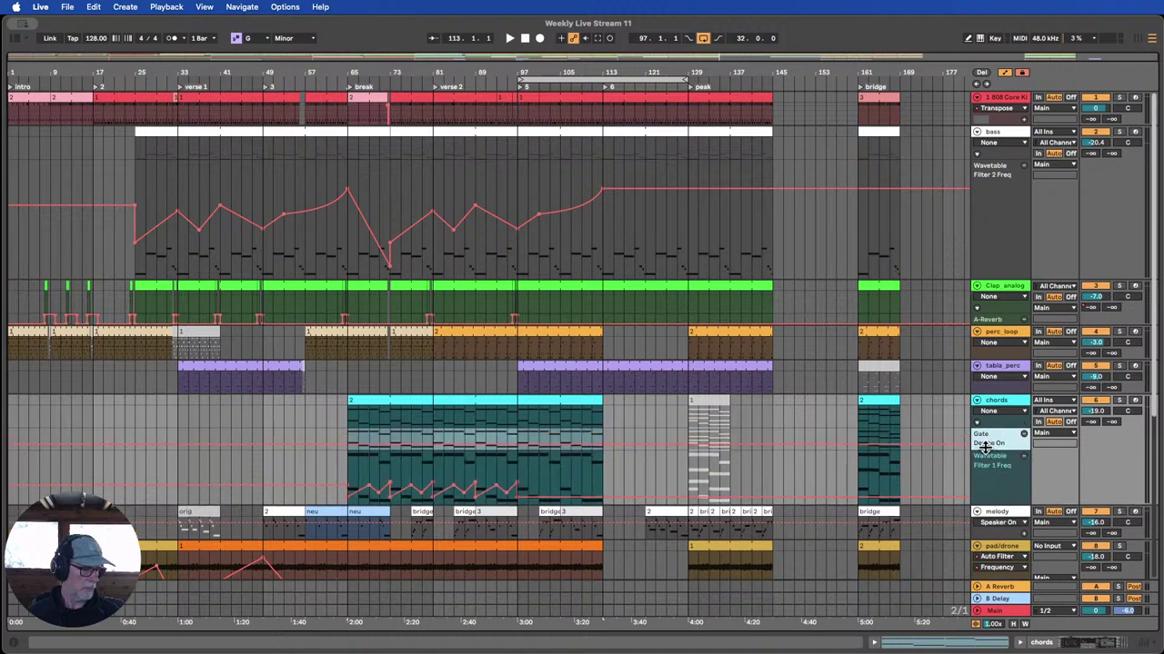
pyautogui.click(489, 469)
pyautogui.moveTo(440, 469); pyautogui.dragTo(517, 470)
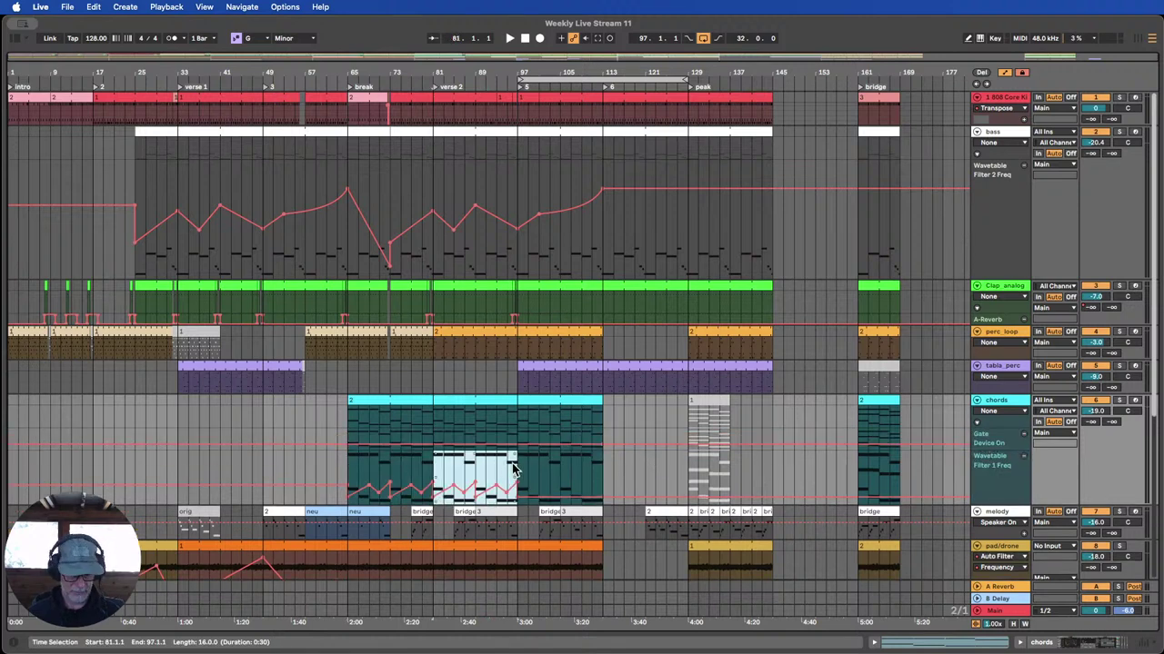
pyautogui.press('super+d')
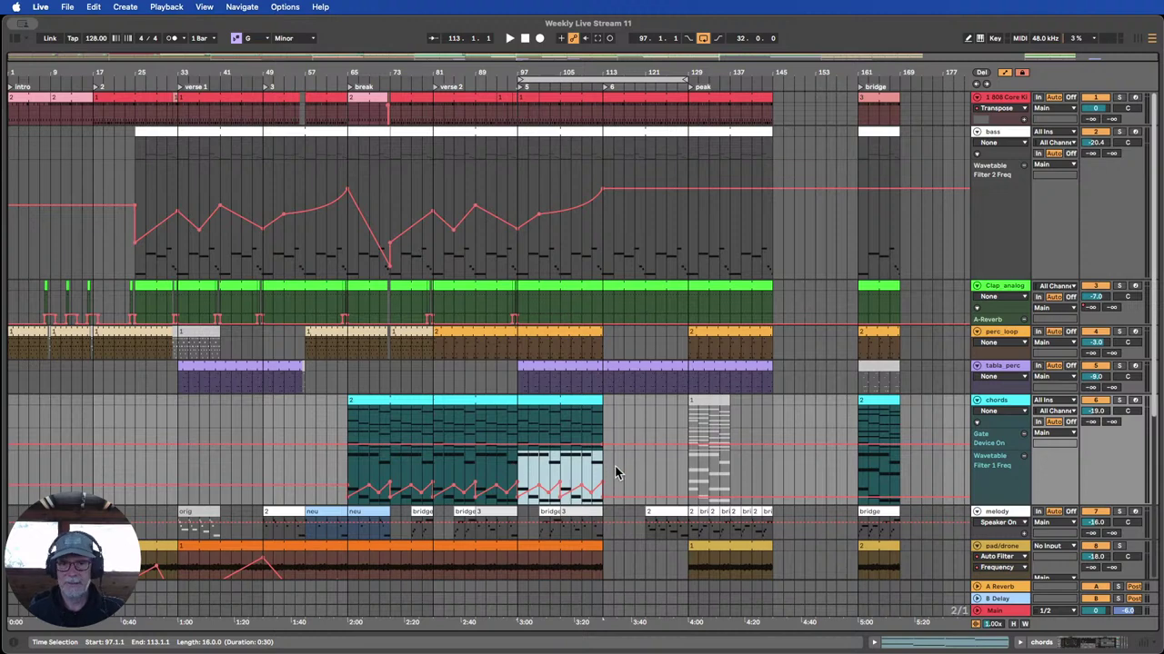
pyautogui.scroll(-2, 615, 468)
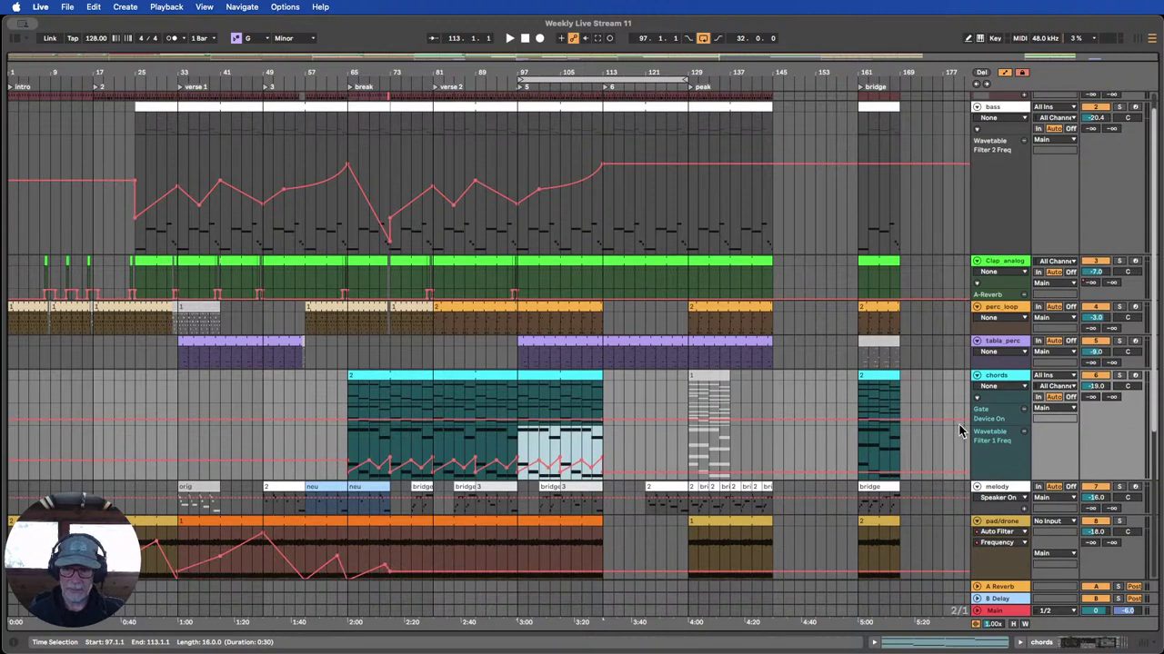
pyautogui.moveTo(976, 423)
pyautogui.mouseDown()
pyautogui.moveTo(976, 456)
pyautogui.moveTo(978, 423)
pyautogui.mouseUp()
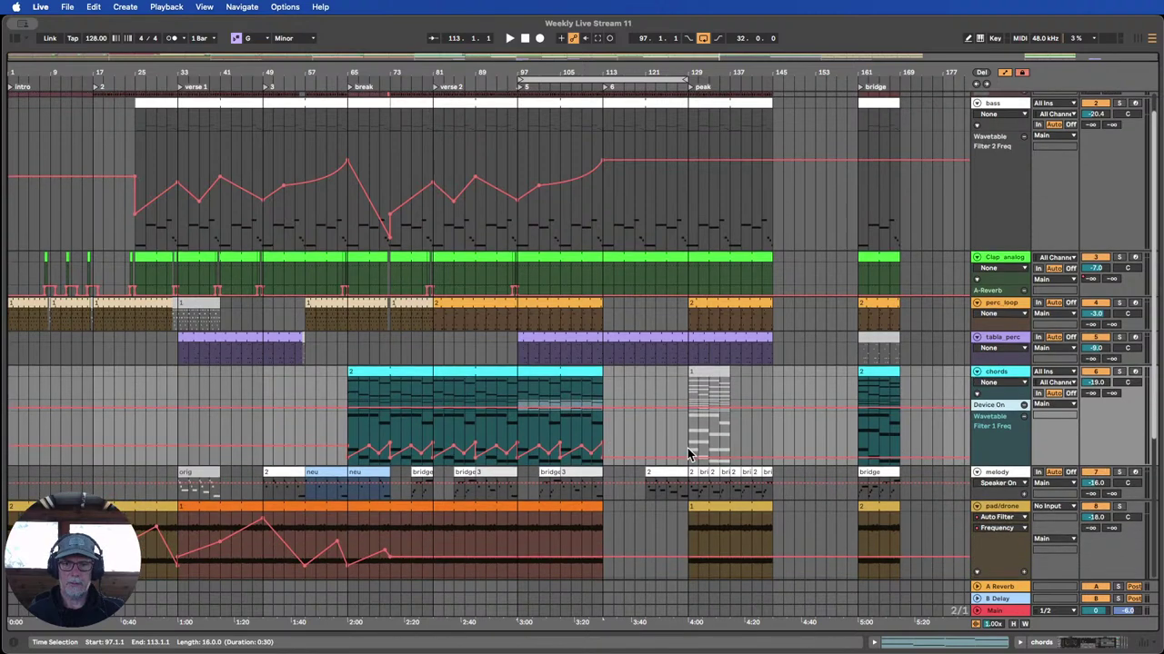
pyautogui.scroll(2, 688, 454)
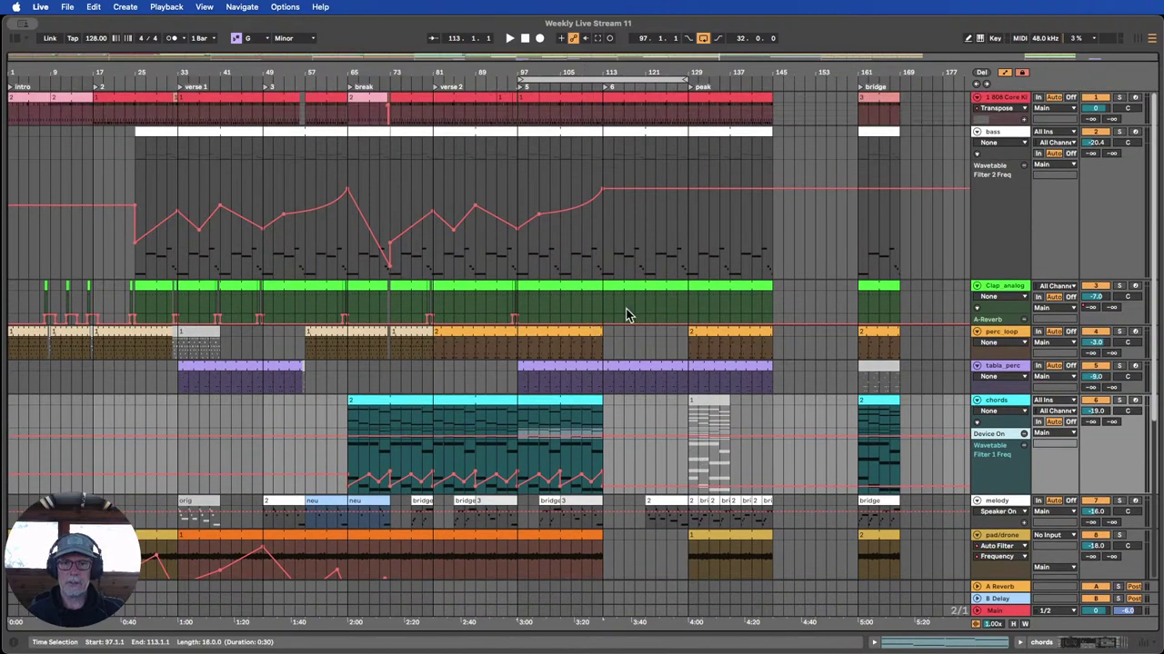
# During playback from verse 2, move the Voxfx clip from bar 89 to bar 97 and the break's Voxfx_rev clip to bars 95 to 97.
pyautogui.click(470, 82)
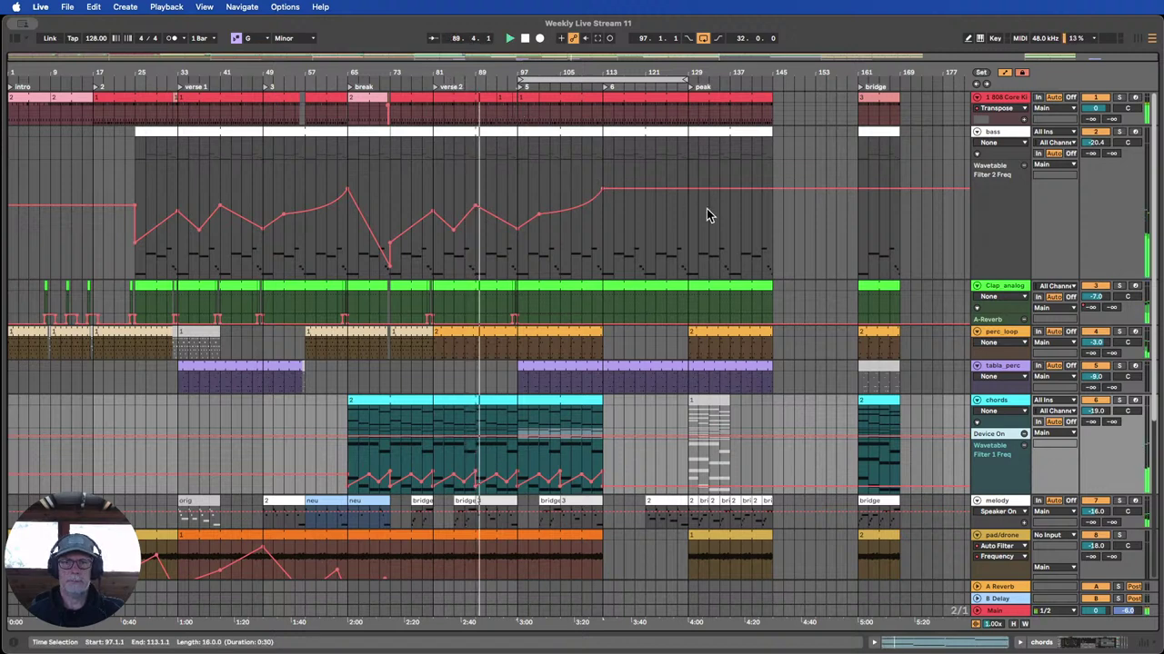
pyautogui.scroll(-5, 708, 210)
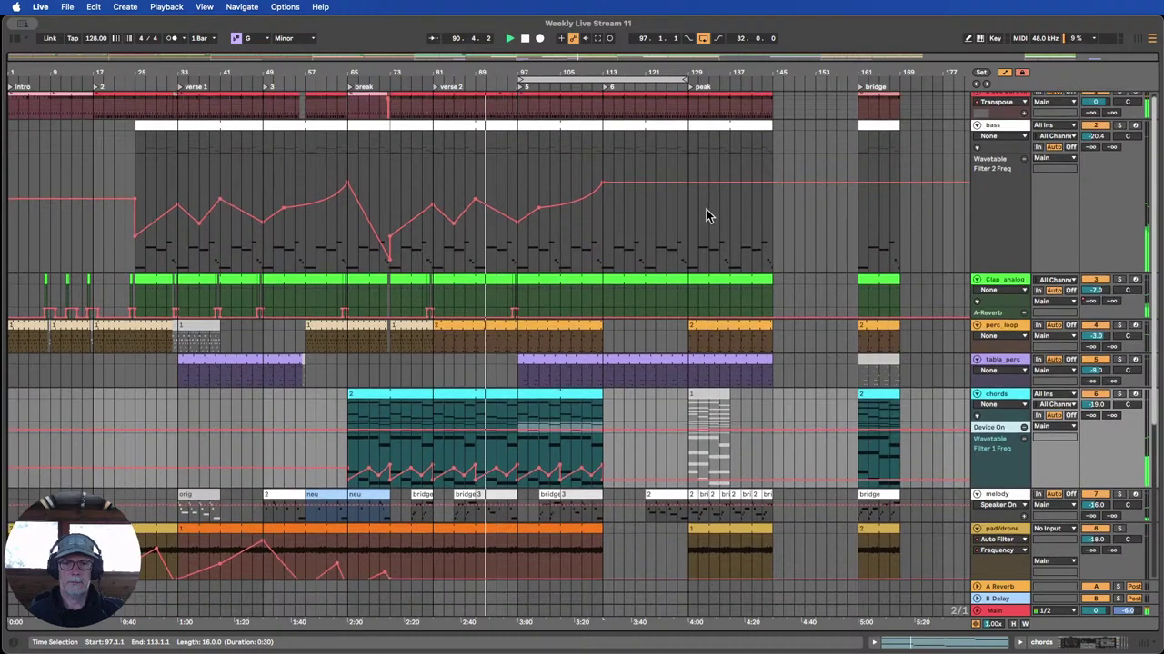
pyautogui.scroll(-2, 705, 208)
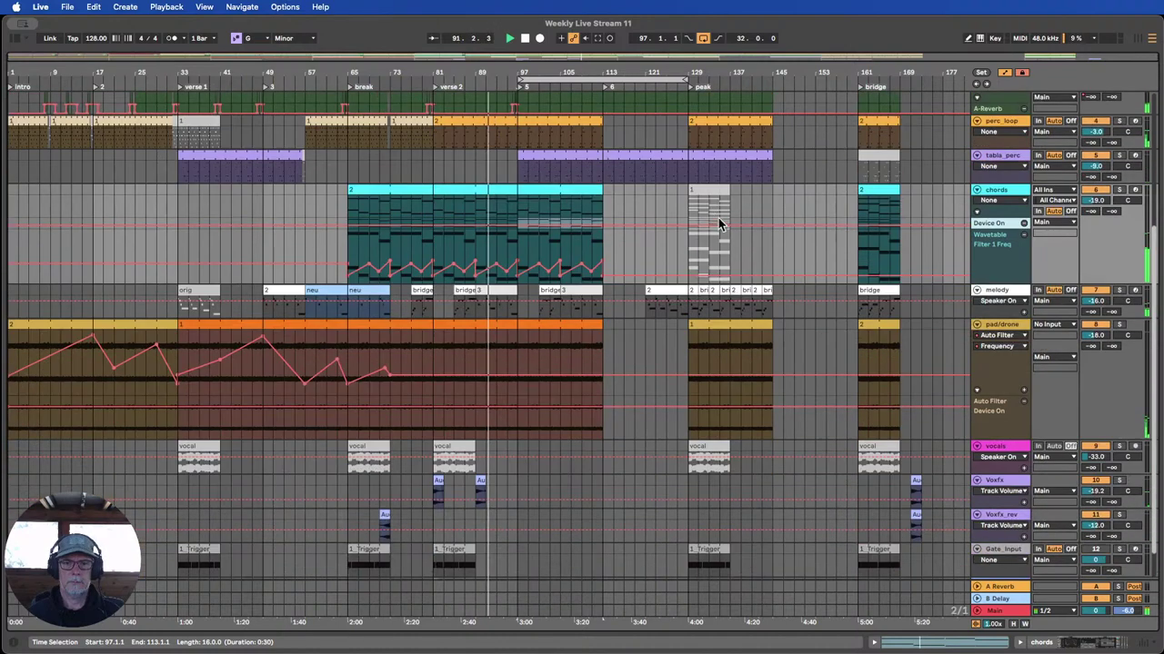
pyautogui.click(480, 482)
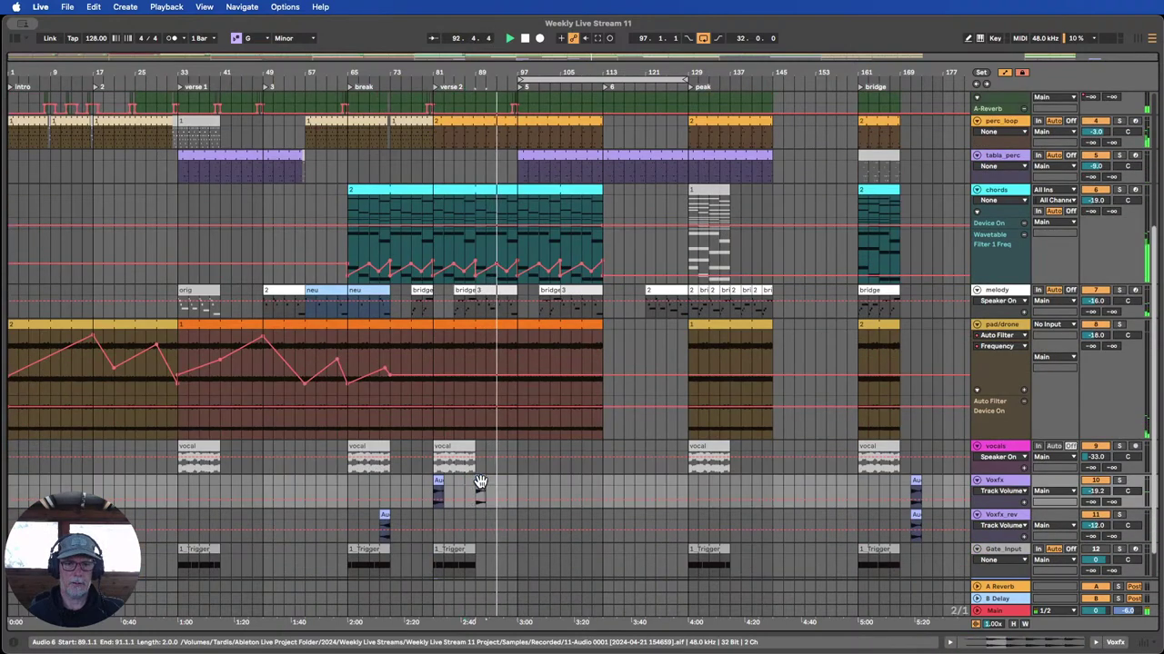
pyautogui.moveTo(482, 482); pyautogui.dragTo(519, 484)
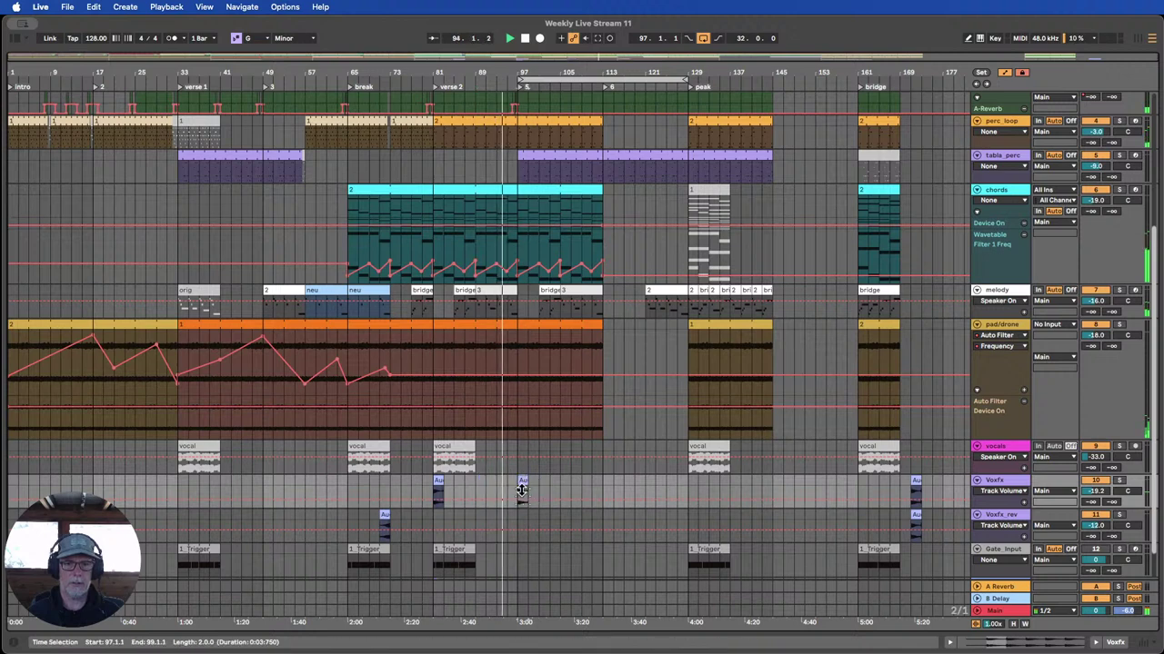
pyautogui.click(384, 514)
pyautogui.moveTo(384, 515); pyautogui.dragTo(515, 524)
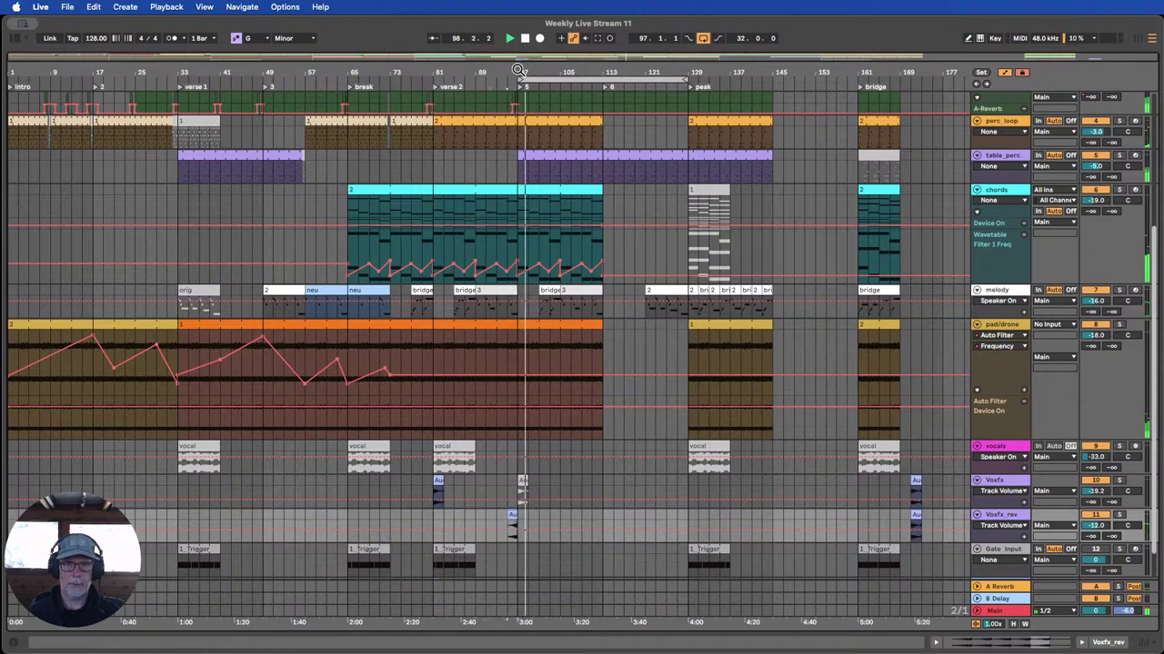
# Draw a B-Delay send boost on the Voxfx_rev track from bar 96 to bar 99.
pyautogui.moveTo(519, 71); pyautogui.dragTo(519, 107)
pyautogui.click(438, 88)
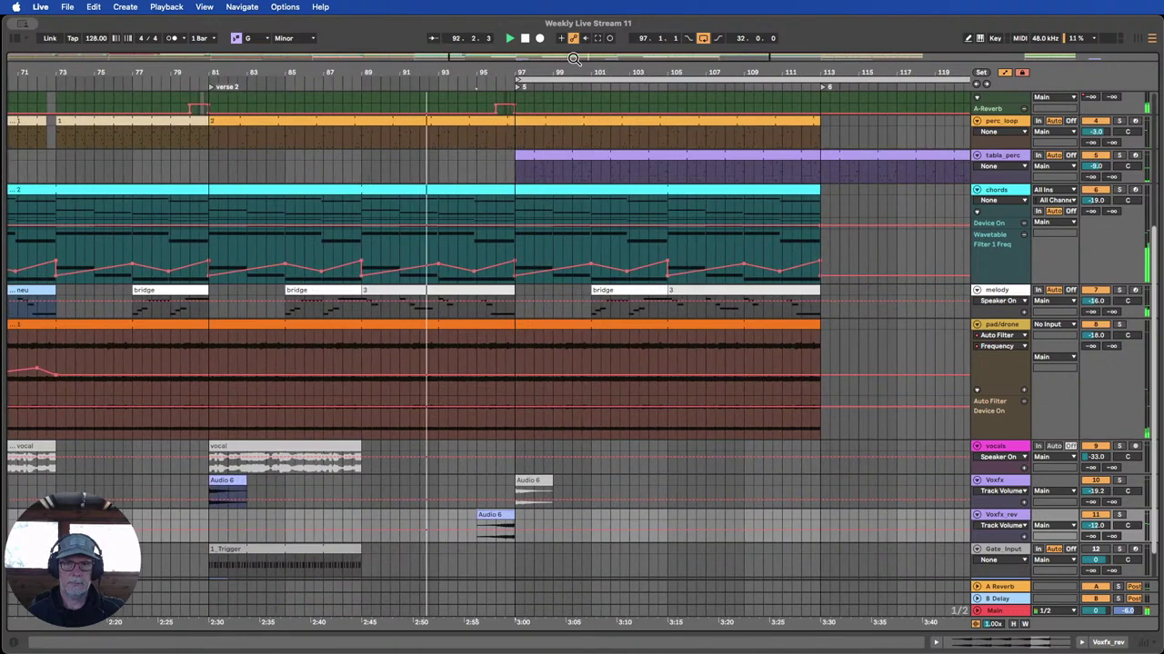
pyautogui.click(524, 39)
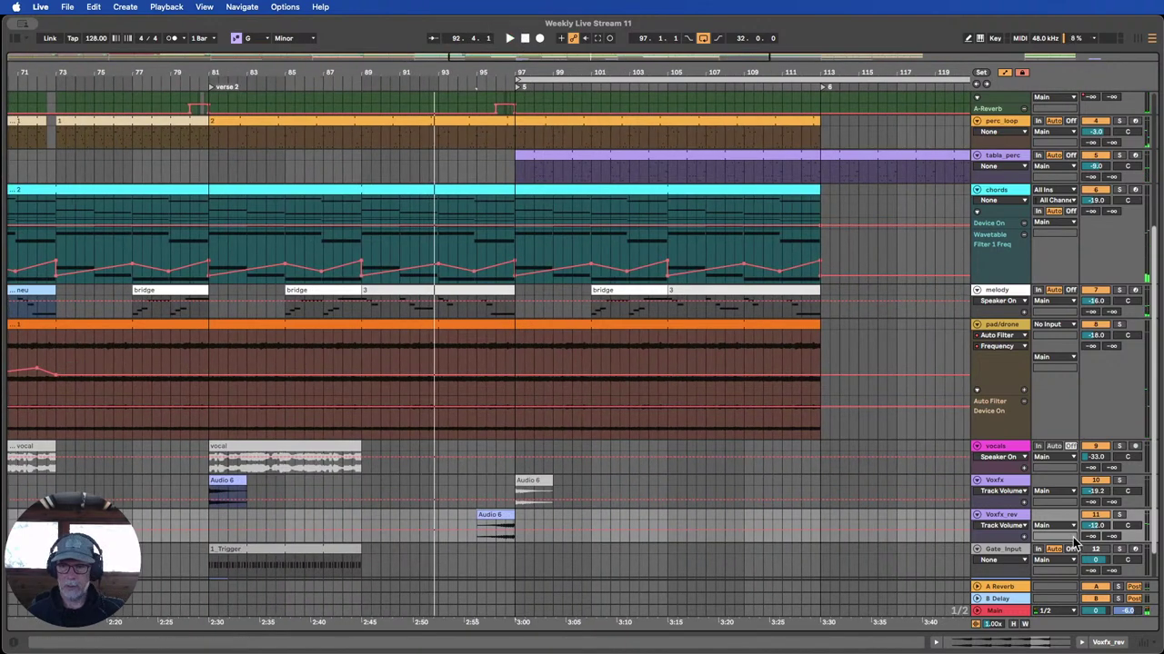
pyautogui.scroll(-2, 839, 538)
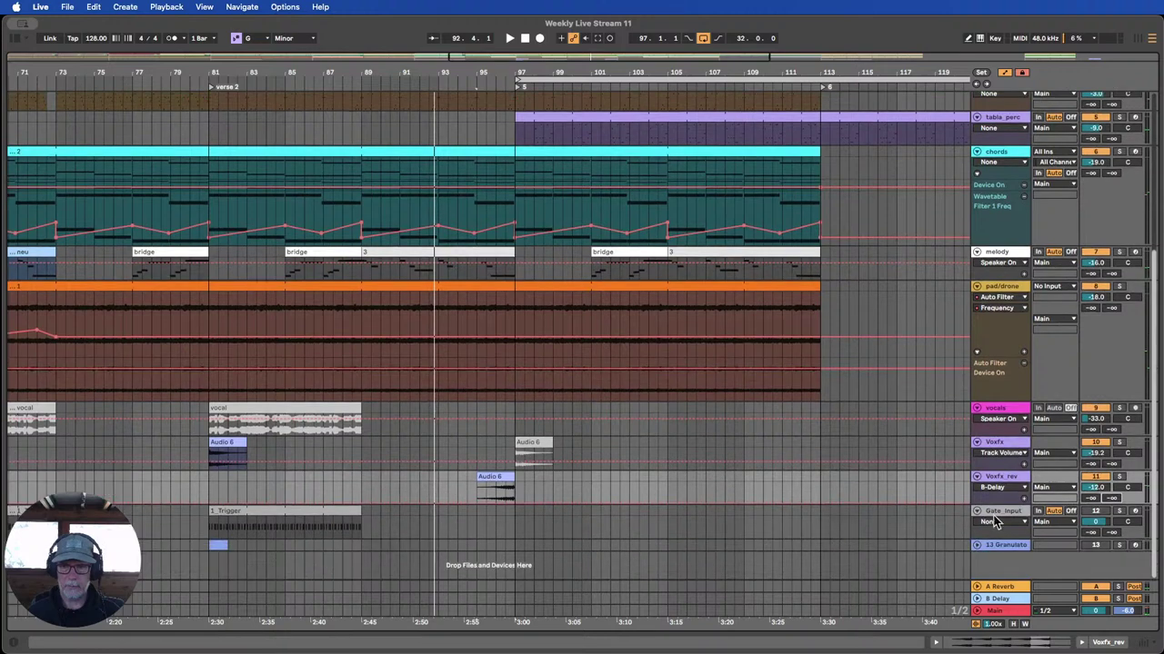
pyautogui.moveTo(992, 503); pyautogui.dragTo(994, 545)
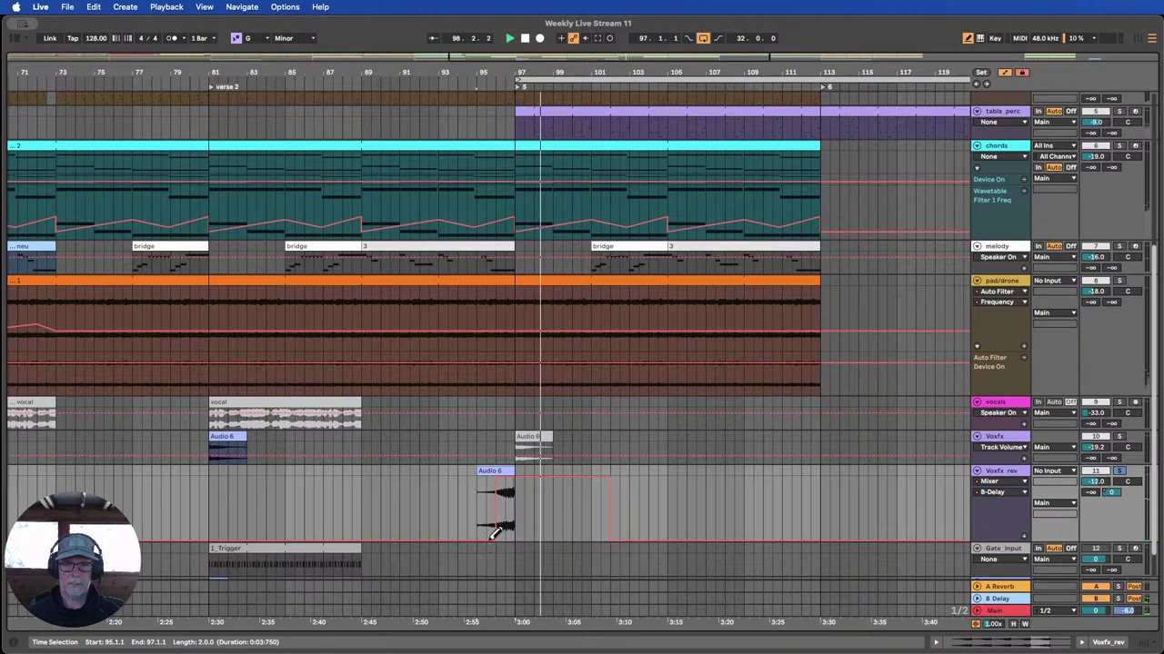
pyautogui.moveTo(560, 481)
pyautogui.mouseDown()
pyautogui.moveTo(562, 549)
pyautogui.moveTo(626, 553)
pyautogui.mouseUp()
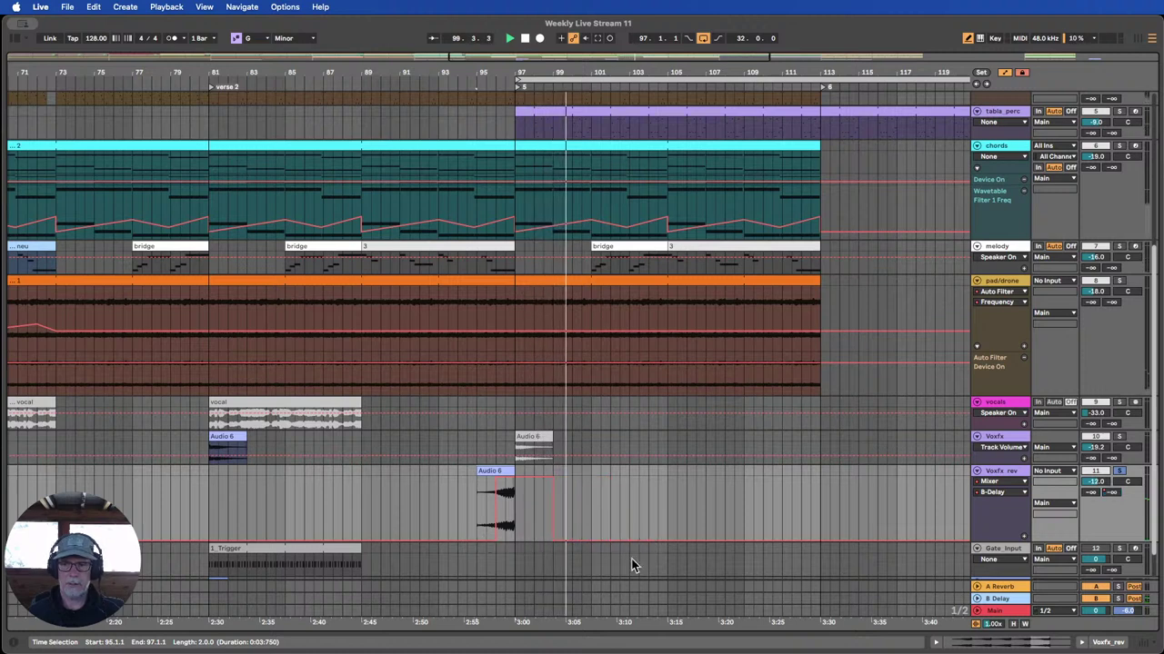
# Play the transition into section 5 and activate the muted Voxfx clip at bars 97 to 99.
pyautogui.click(467, 82)
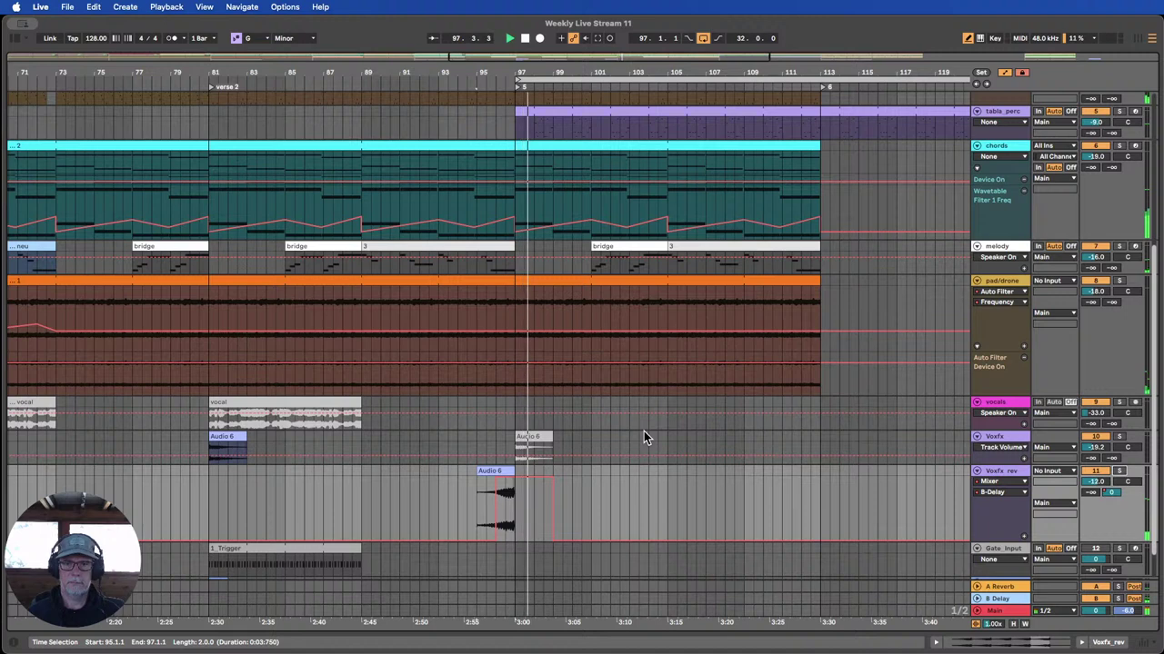
pyautogui.click(254, 437)
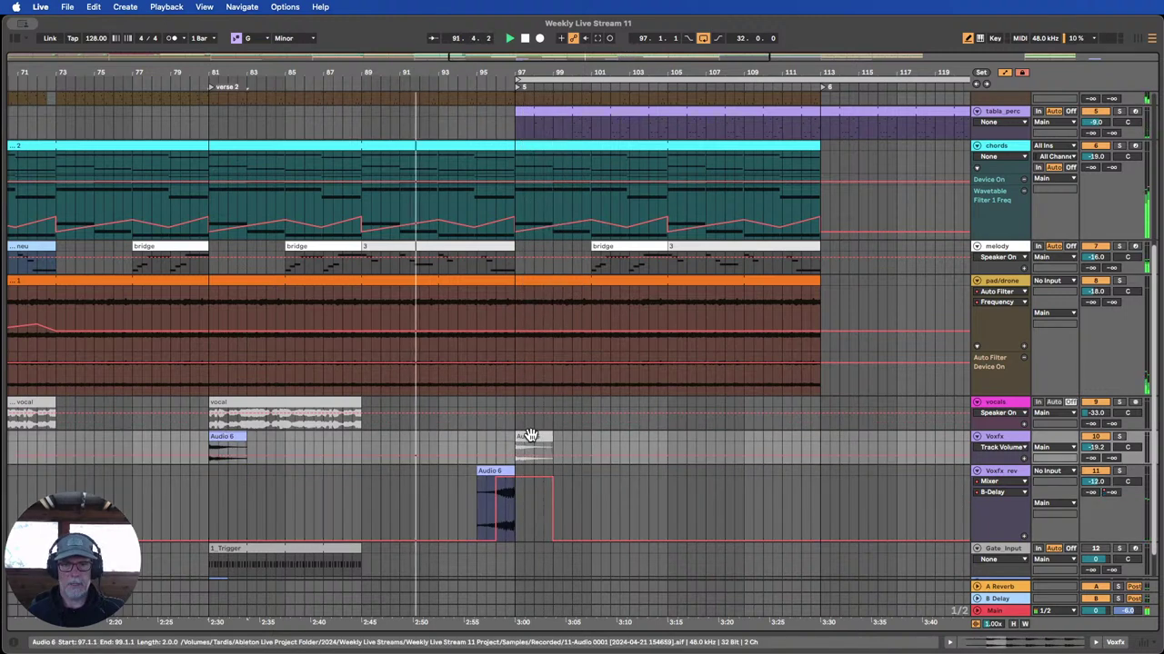
pyautogui.click(532, 435)
pyautogui.press('0')
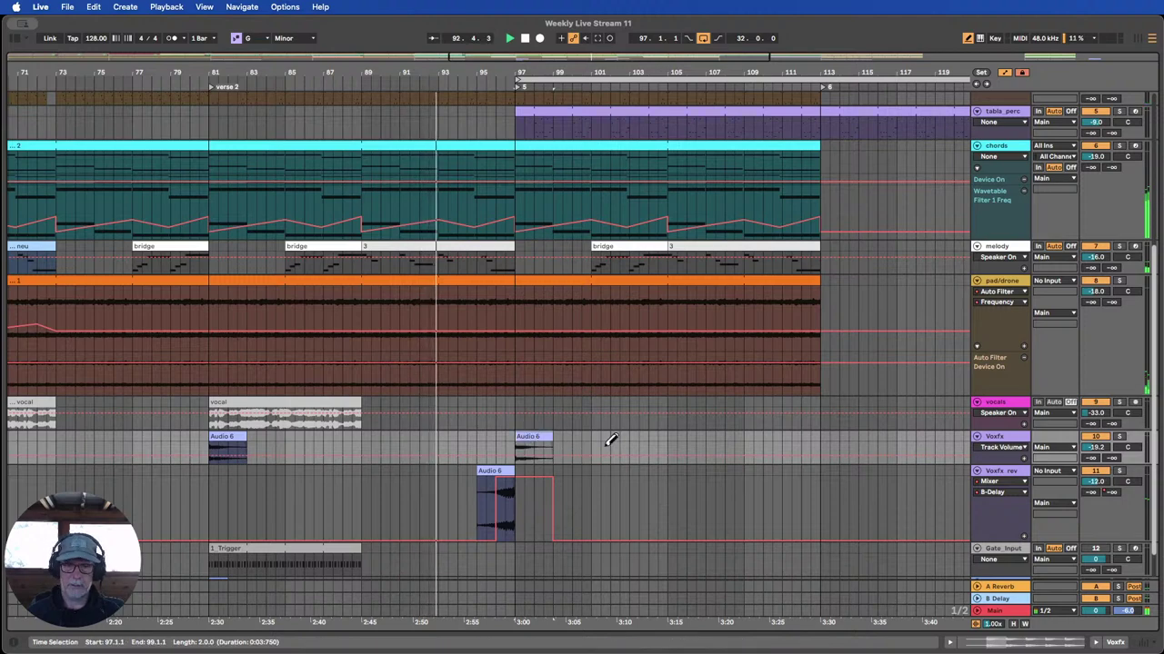
# Fit all tracks into the arrangement height and set the Voxfx_rev track volume to -13.0 dB.
pyautogui.click(1014, 626)
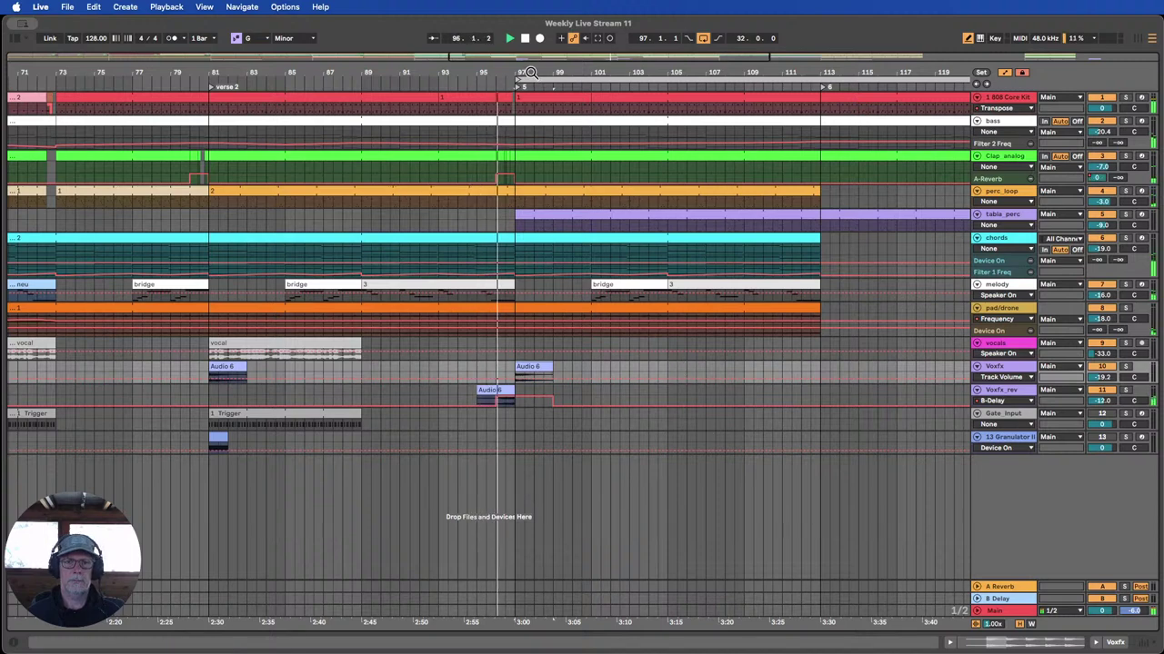
pyautogui.moveTo(530, 73); pyautogui.dragTo(473, 60)
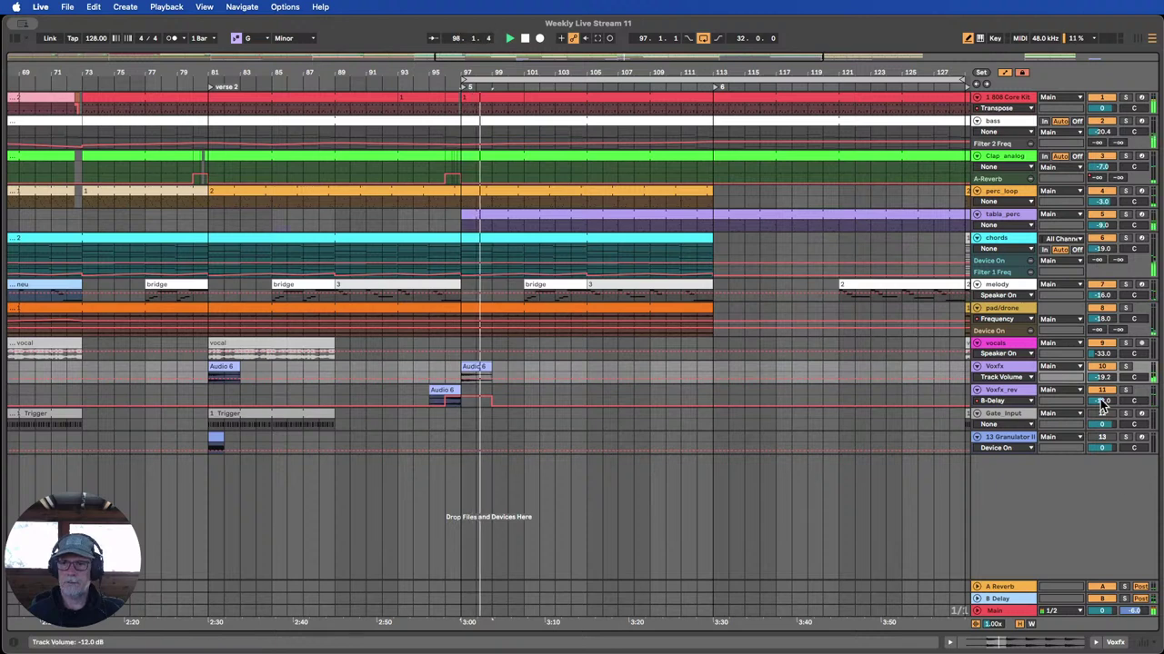
pyautogui.moveTo(1102, 401); pyautogui.dragTo(1103, 411)
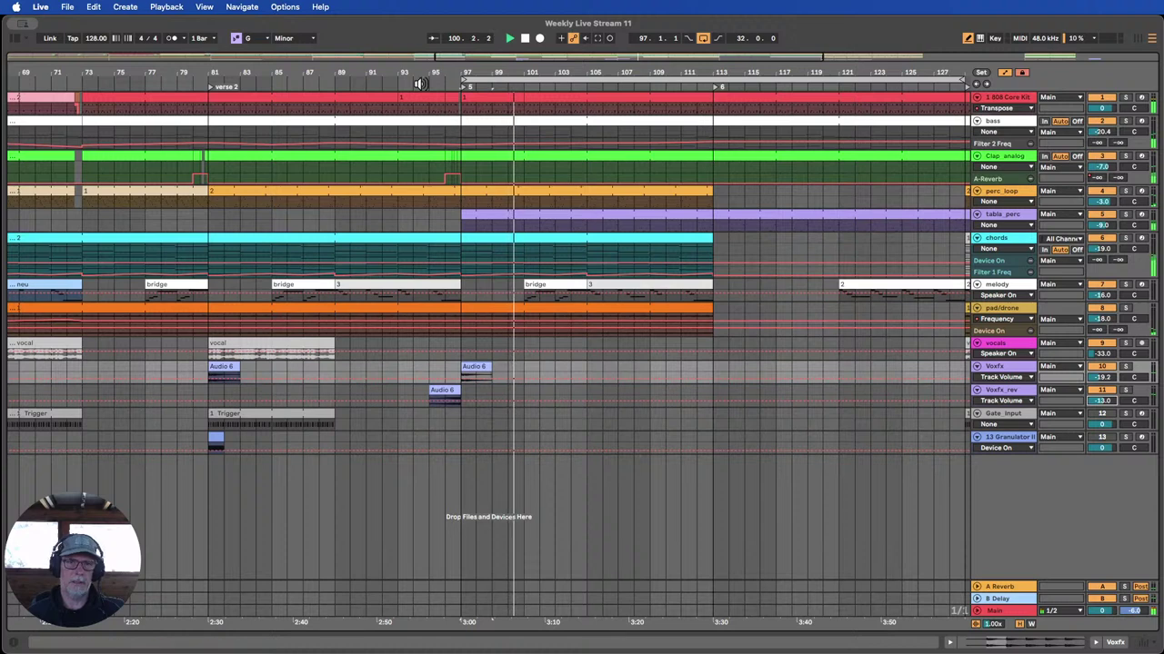
# Show the Voxfx_rev track's B-Delay automation, erase the send boost around bar 97, and set the track volume to -14.0 dB.
pyautogui.click(992, 403)
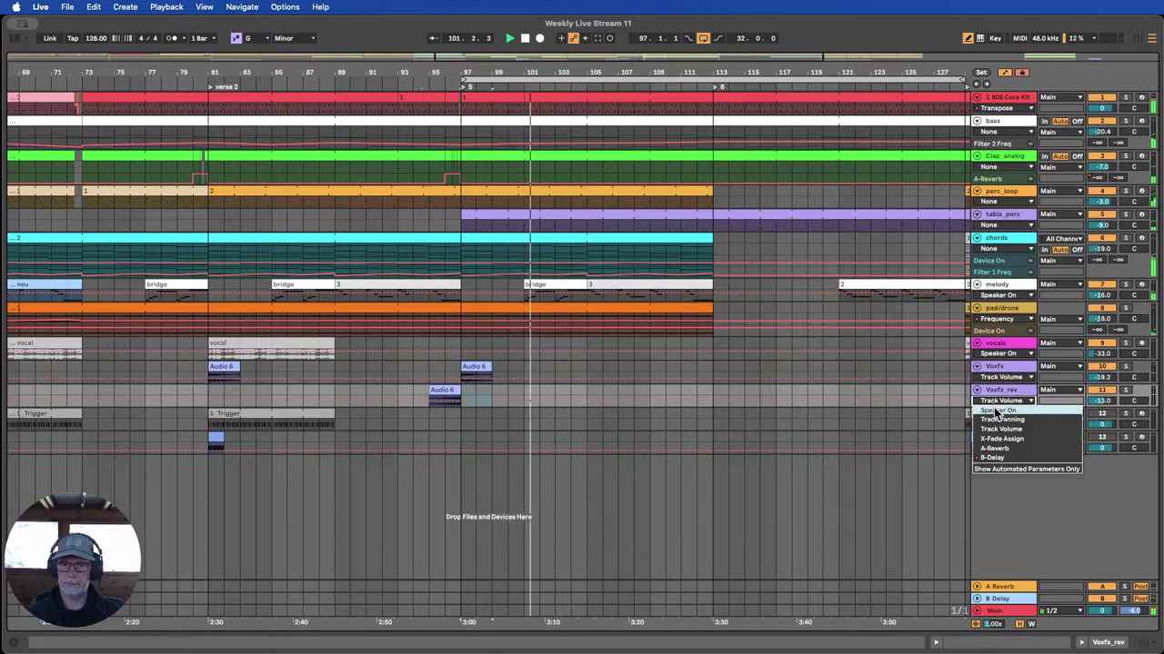
pyautogui.click(1008, 420)
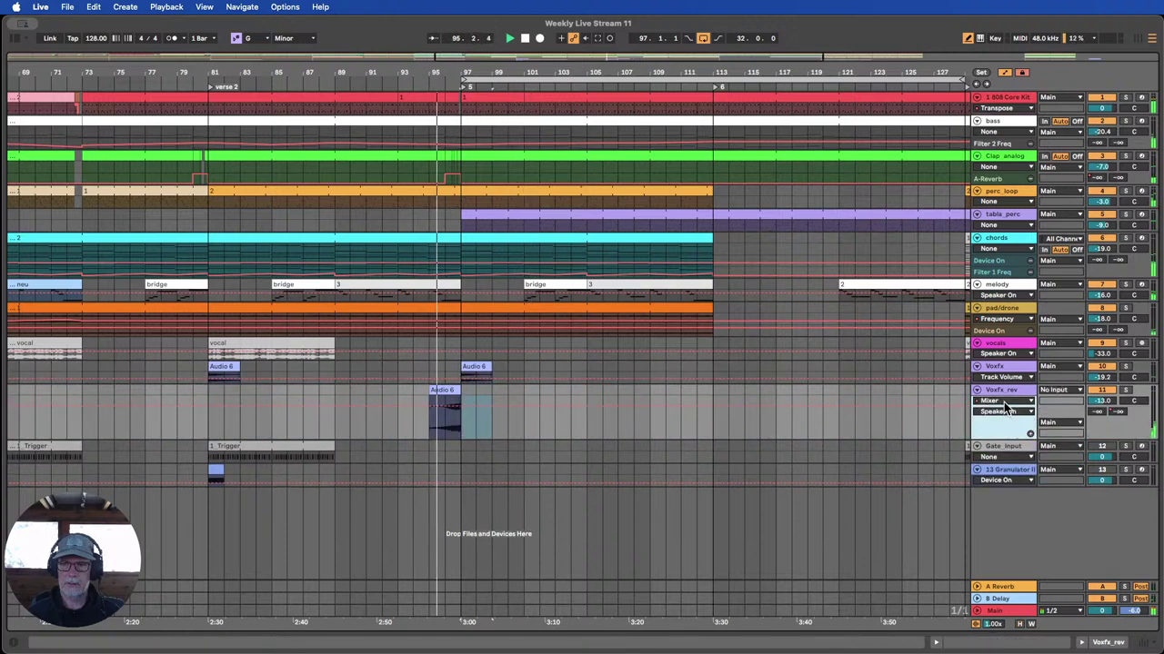
pyautogui.click(1006, 403)
pyautogui.click(1007, 420)
pyautogui.click(1005, 414)
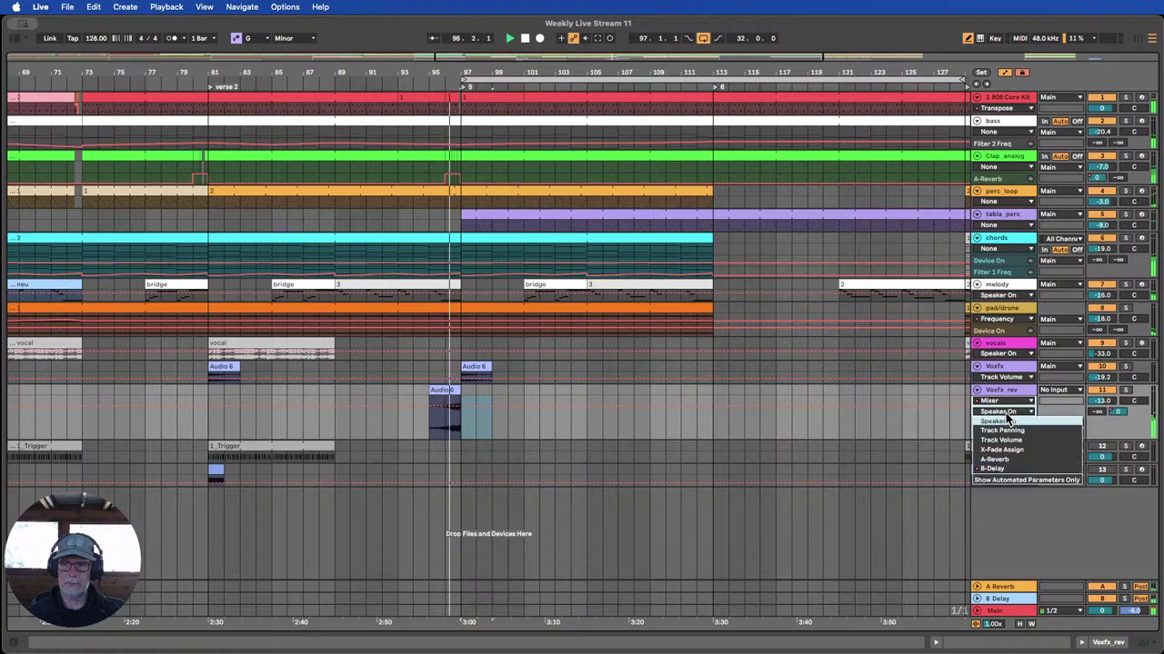
pyautogui.click(995, 468)
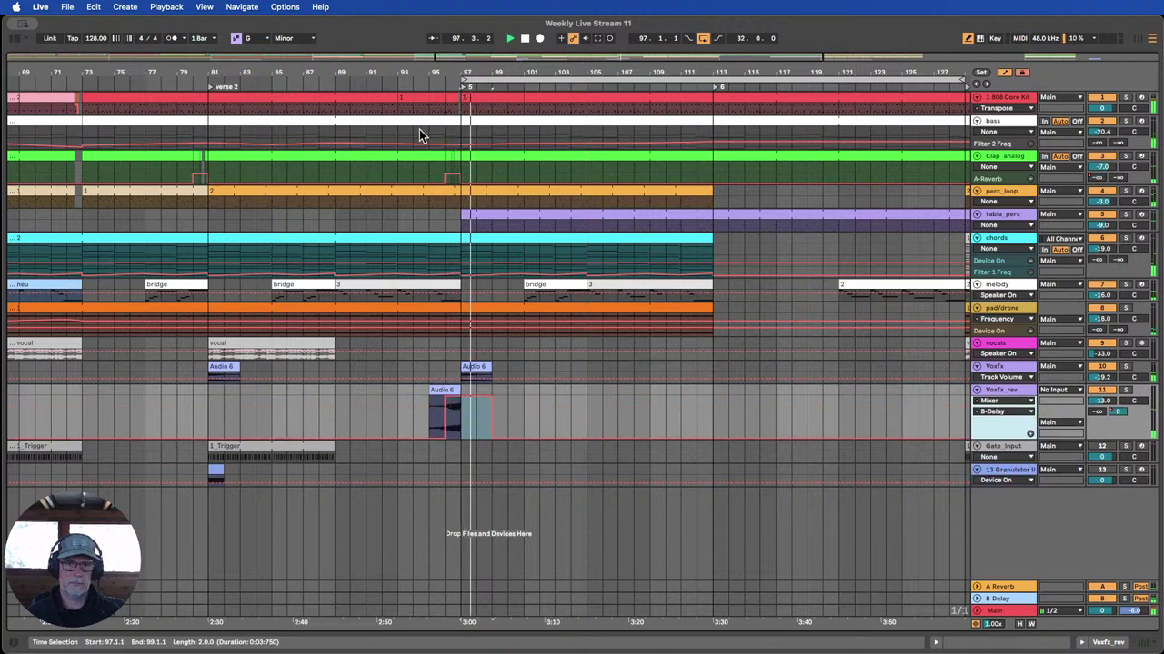
pyautogui.click(416, 87)
pyautogui.moveTo(449, 419)
pyautogui.mouseDown()
pyautogui.moveTo(450, 448)
pyautogui.moveTo(498, 445)
pyautogui.mouseUp()
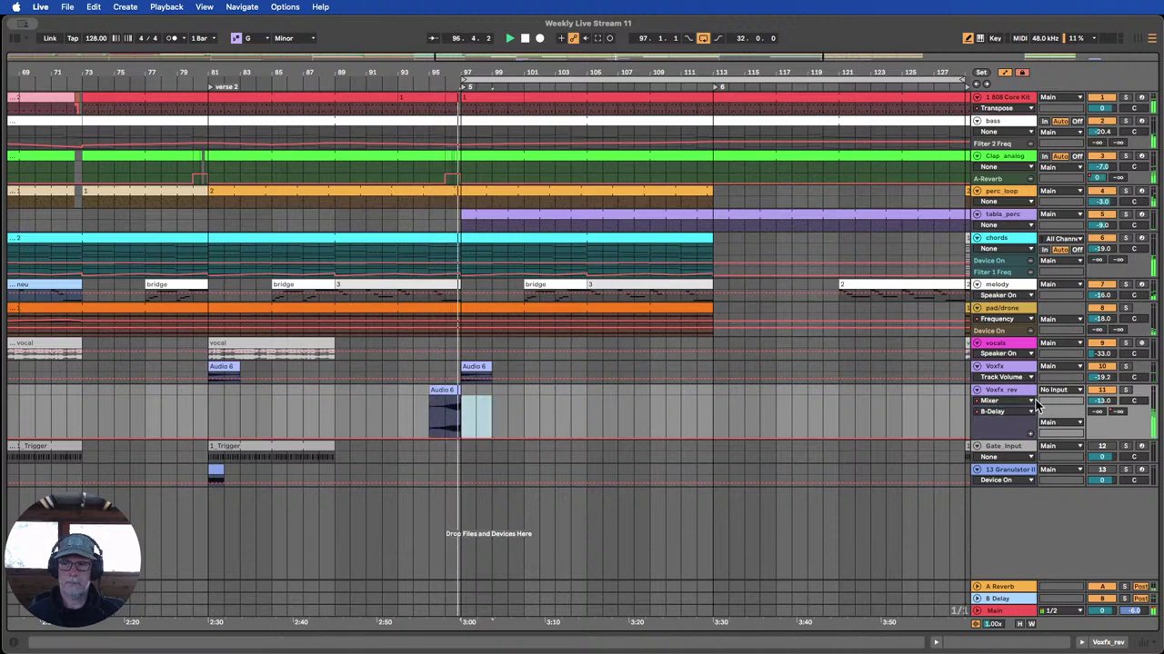
pyautogui.moveTo(1103, 401); pyautogui.dragTo(1103, 412)
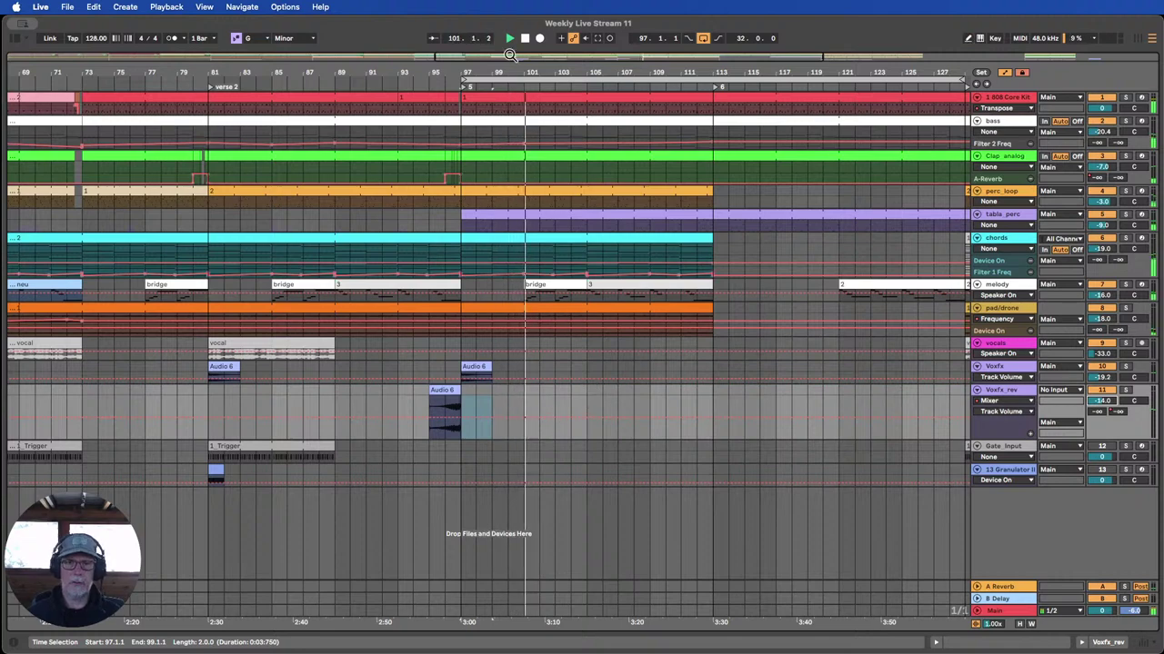
# Deactivate the perc_loop clip across bars 97 to 113 during playback from verse 2, and refit the track heights.
pyautogui.scroll(-5, 582, 318)
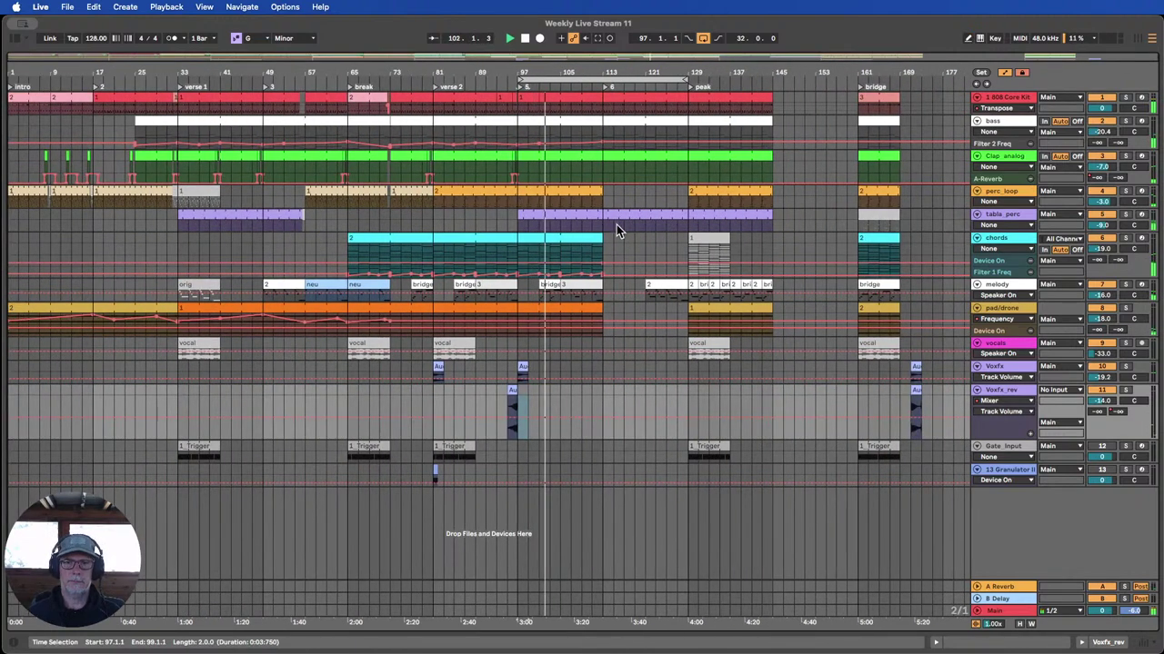
pyautogui.click(464, 83)
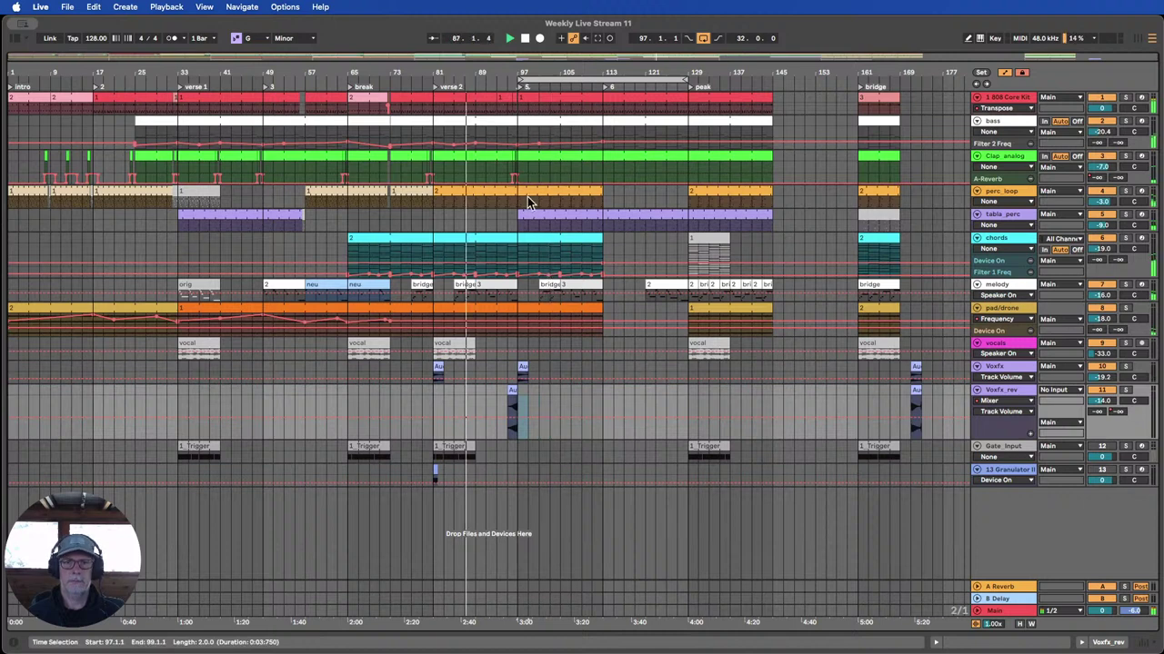
pyautogui.moveTo(519, 200); pyautogui.dragTo(604, 200)
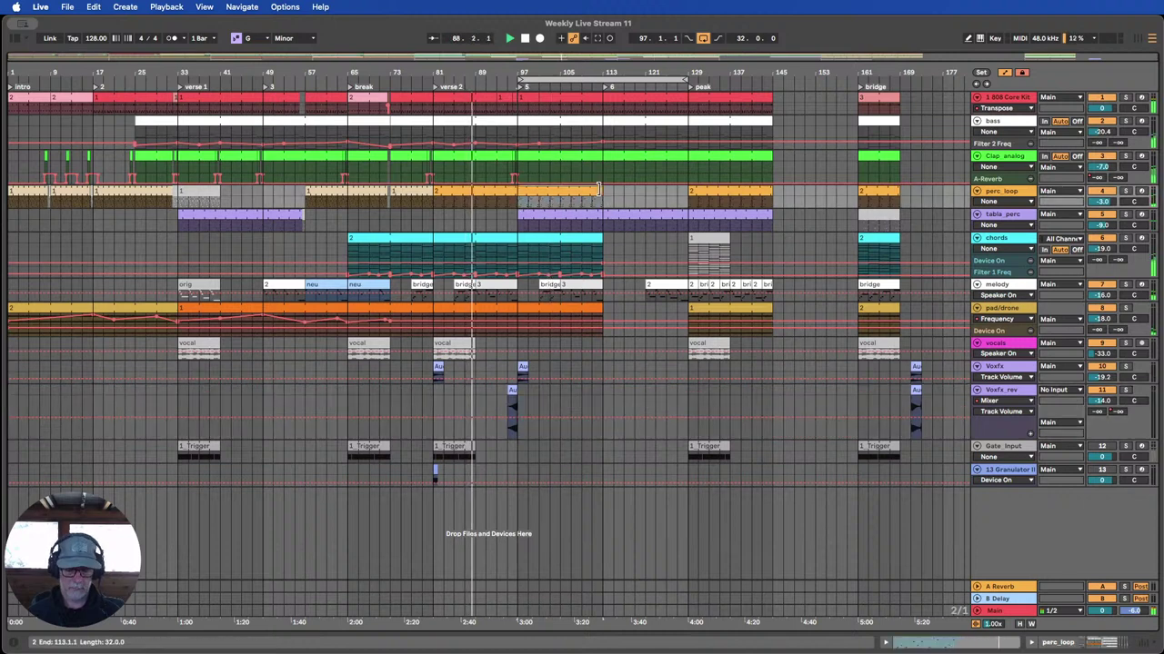
pyautogui.press('0')
pyautogui.click(624, 192)
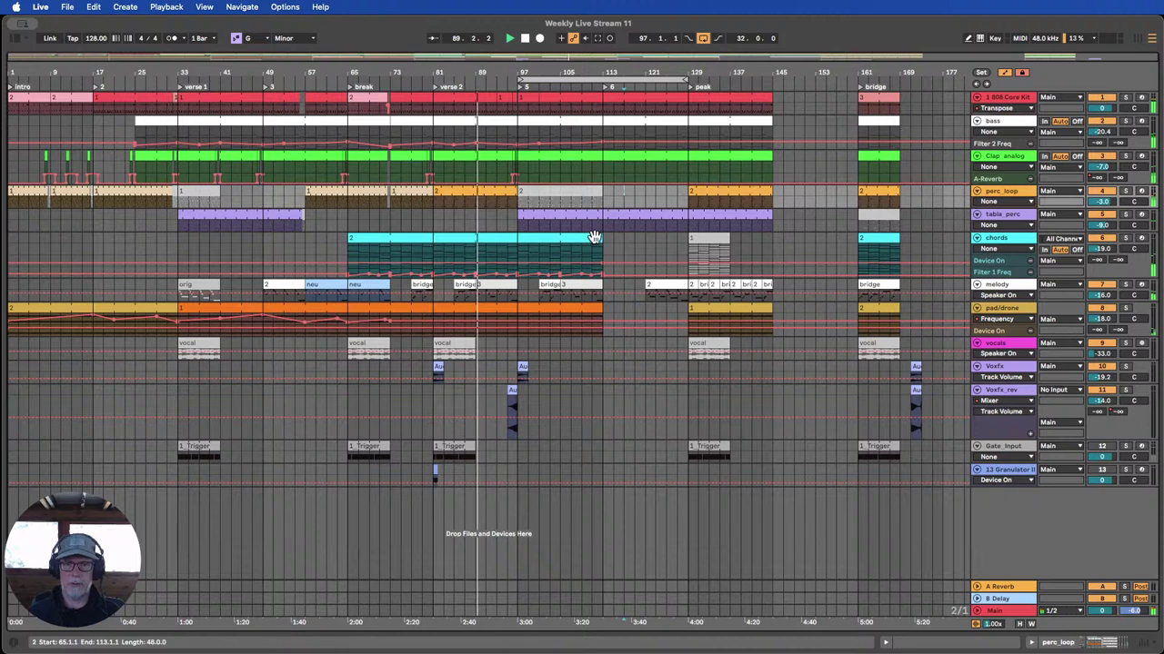
pyautogui.click(1020, 625)
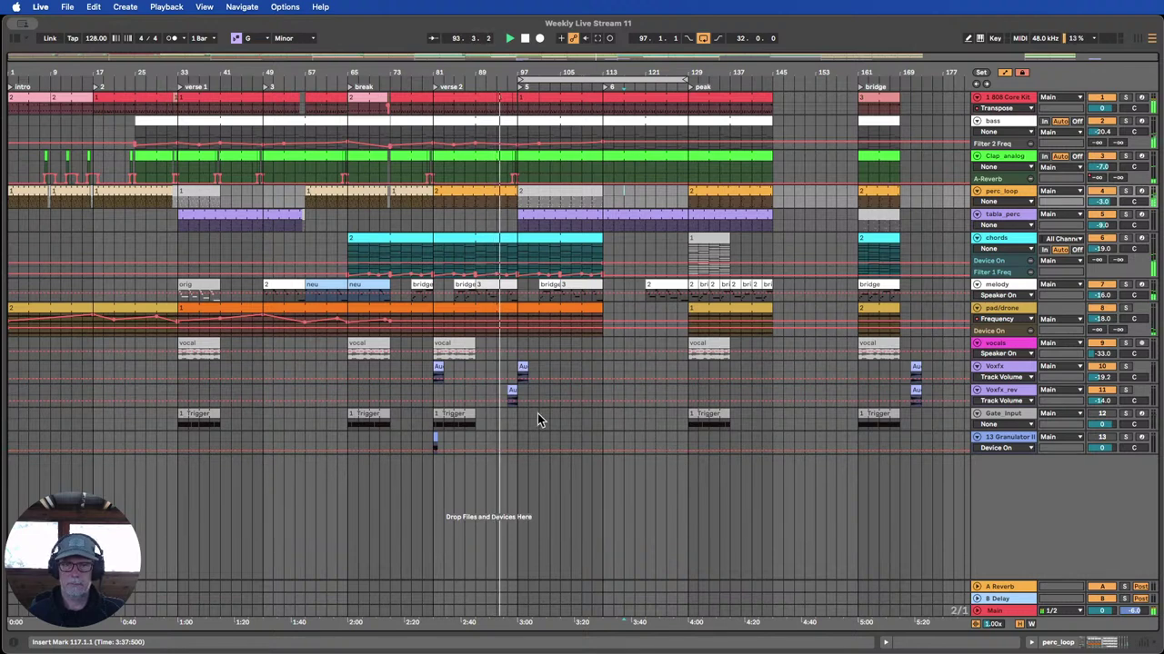
# Copy the verse 2 Gate_Input trigger clip to bars 113 to 121 and set the Voxfx_rev track volume to -16.0 dB.
pyautogui.click(450, 416)
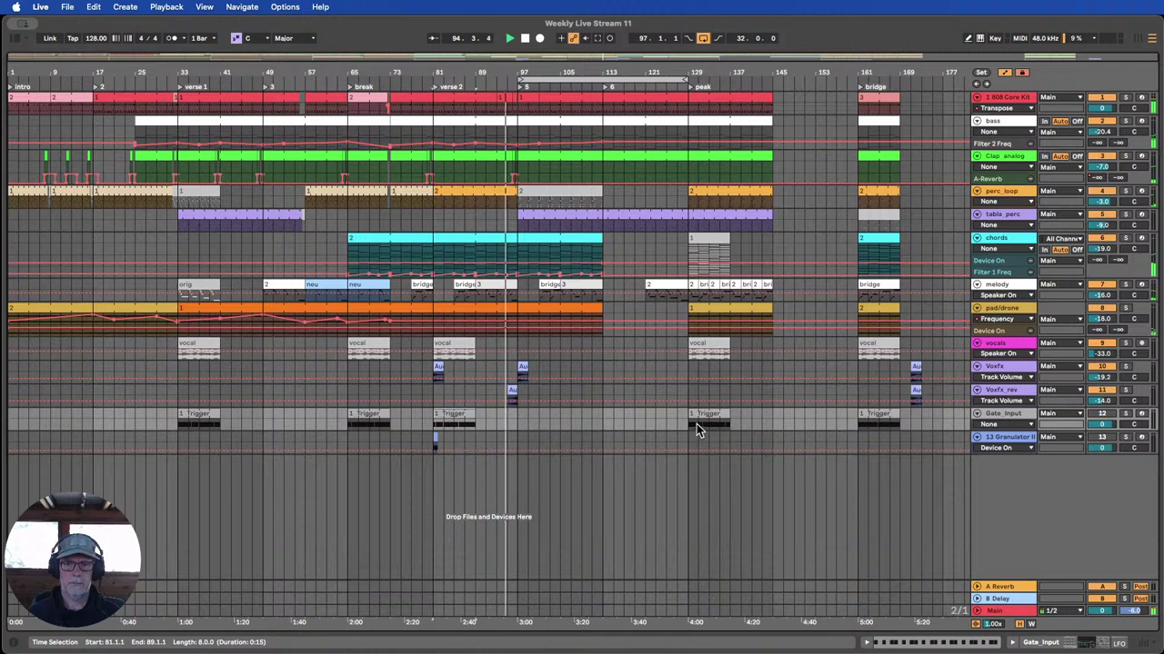
pyautogui.click(649, 419)
pyautogui.moveTo(649, 417); pyautogui.dragTo(702, 415)
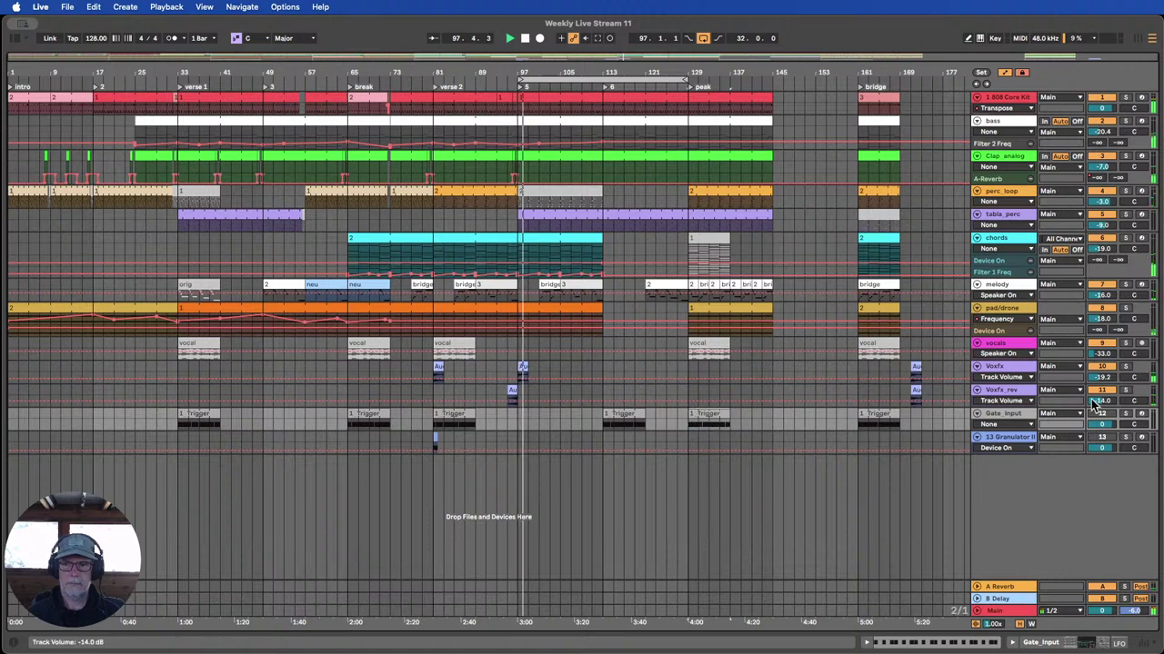
pyautogui.moveTo(1102, 400); pyautogui.dragTo(1102, 410)
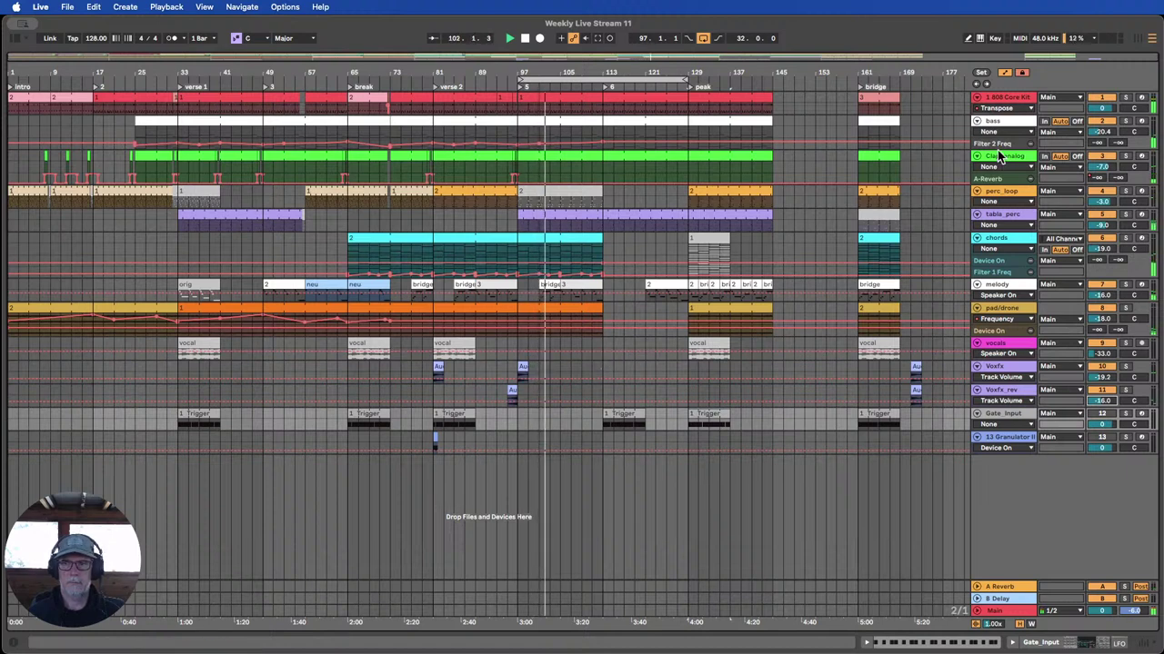
# Enlarge the bass track and reshape its Filter 2 Freq automation in section 5 to peak around bar 107 and fall by bar 113.
pyautogui.moveTo(998, 149); pyautogui.dragTo(995, 182)
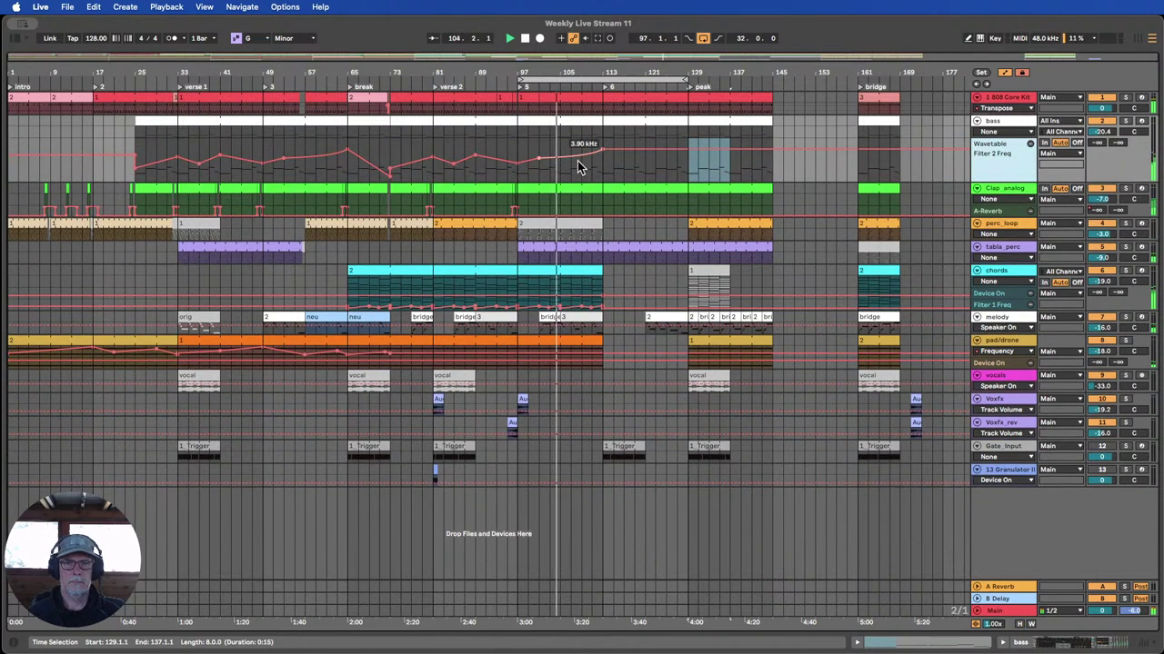
pyautogui.click(521, 85)
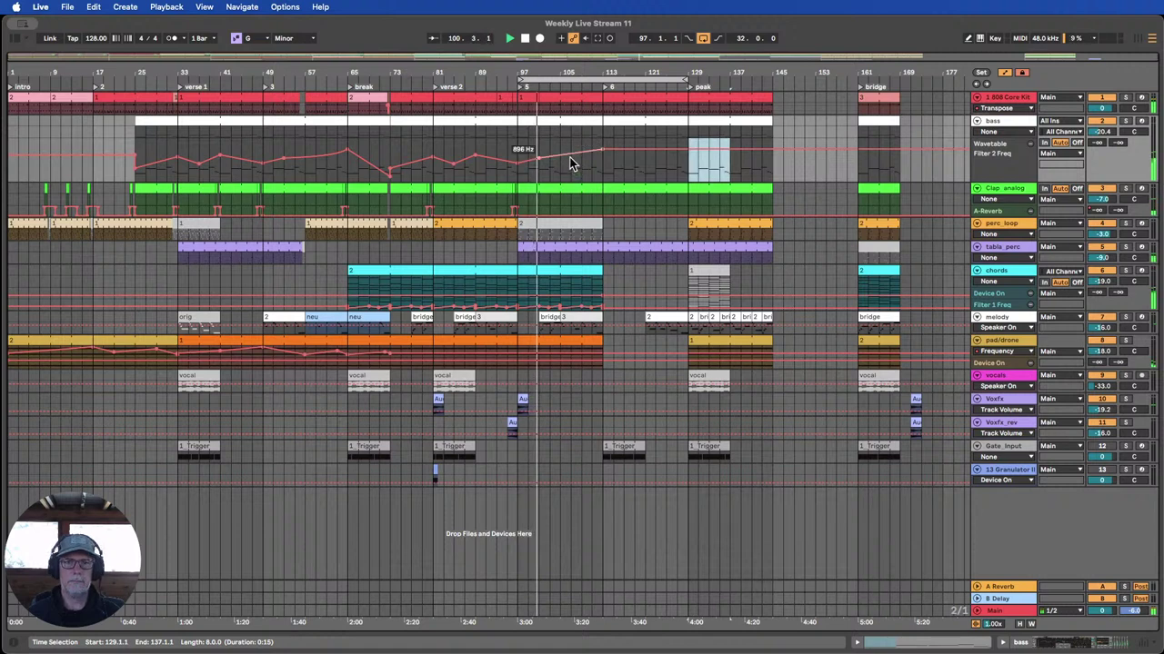
pyautogui.moveTo(570, 157); pyautogui.dragTo(570, 150)
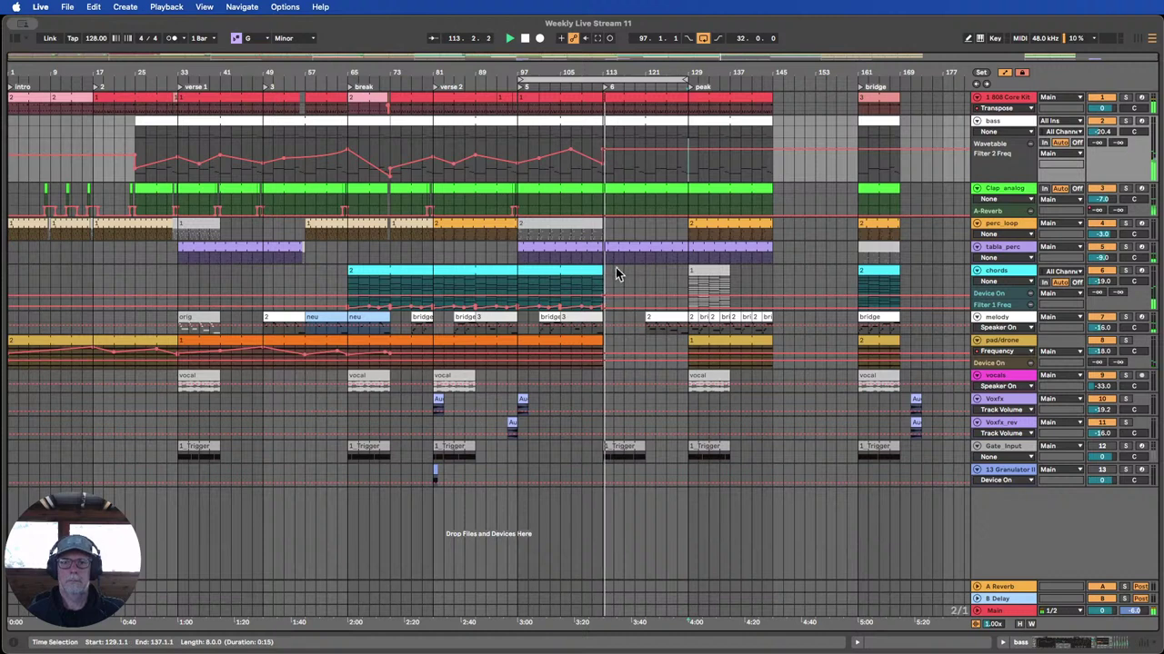
# Replay section 5 and its lead-in, enlarging the pad/drone track and briefly soloing it to check its sound.
pyautogui.click(543, 88)
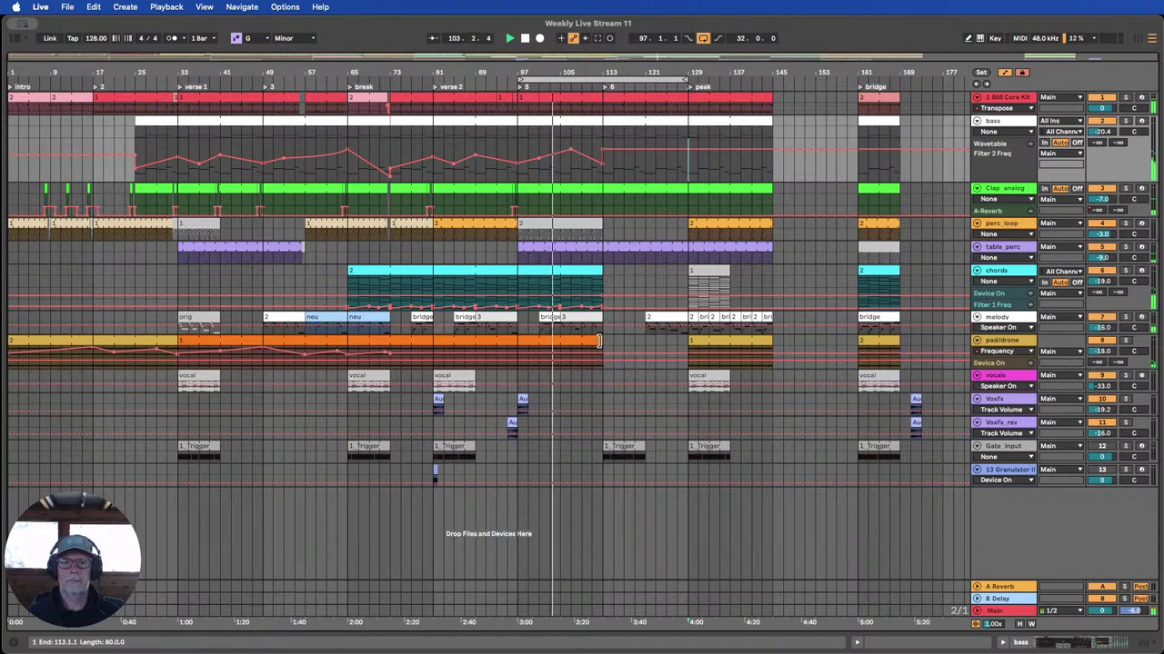
pyautogui.moveTo(991, 369); pyautogui.dragTo(989, 429)
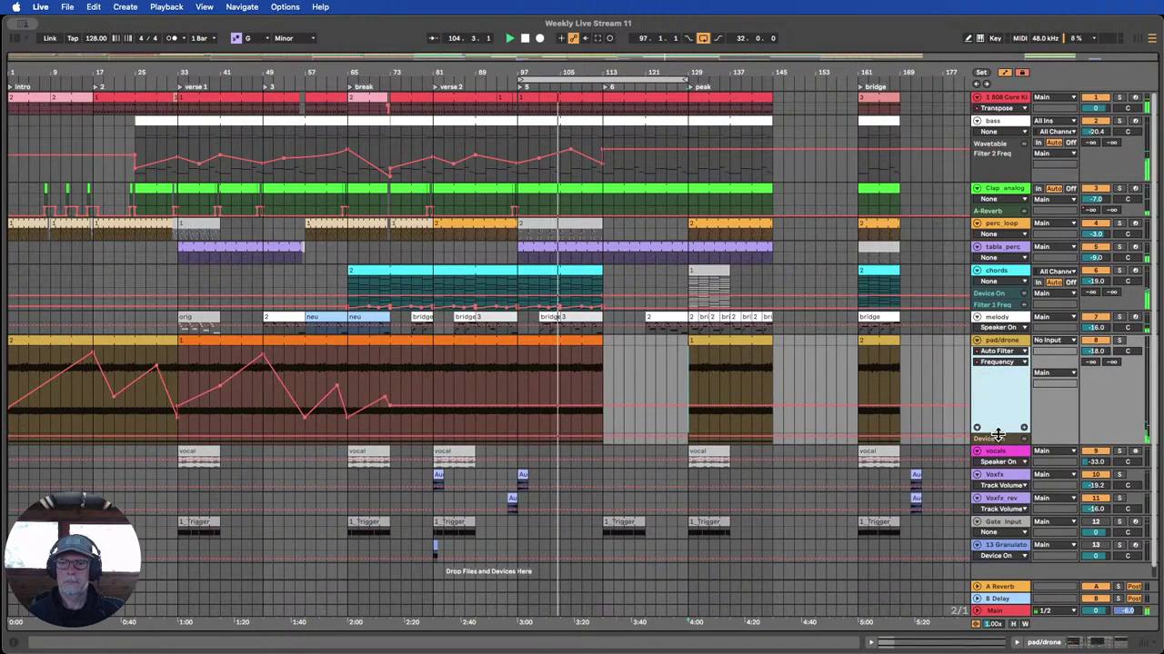
pyautogui.click(1118, 340)
pyautogui.click(1118, 340)
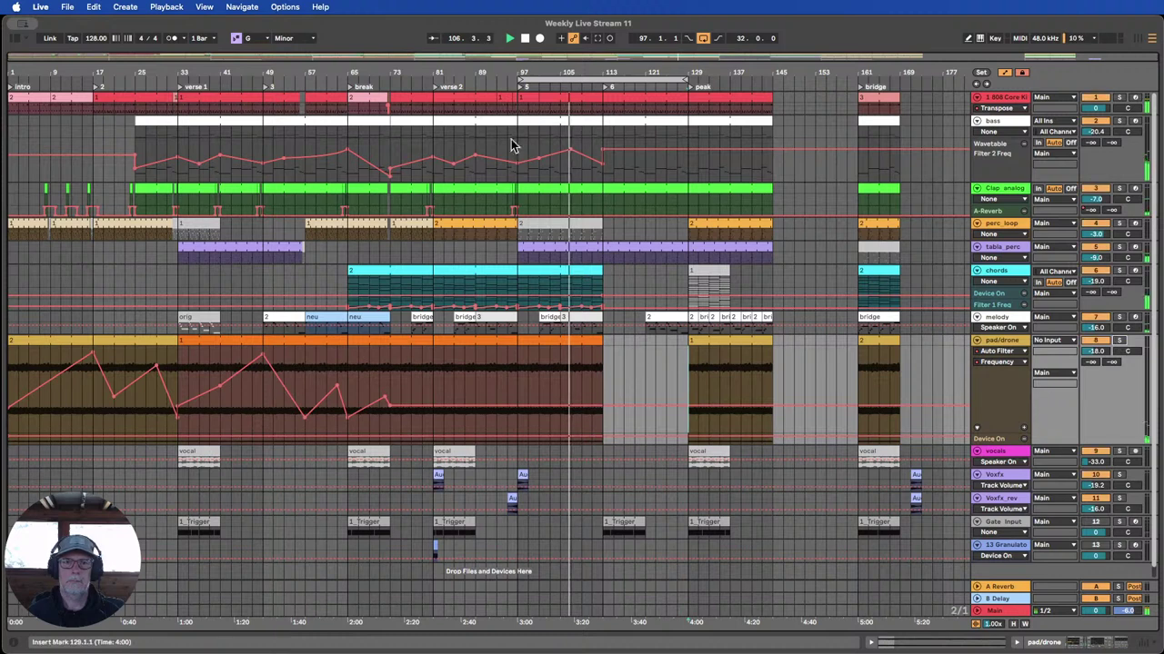
pyautogui.click(491, 88)
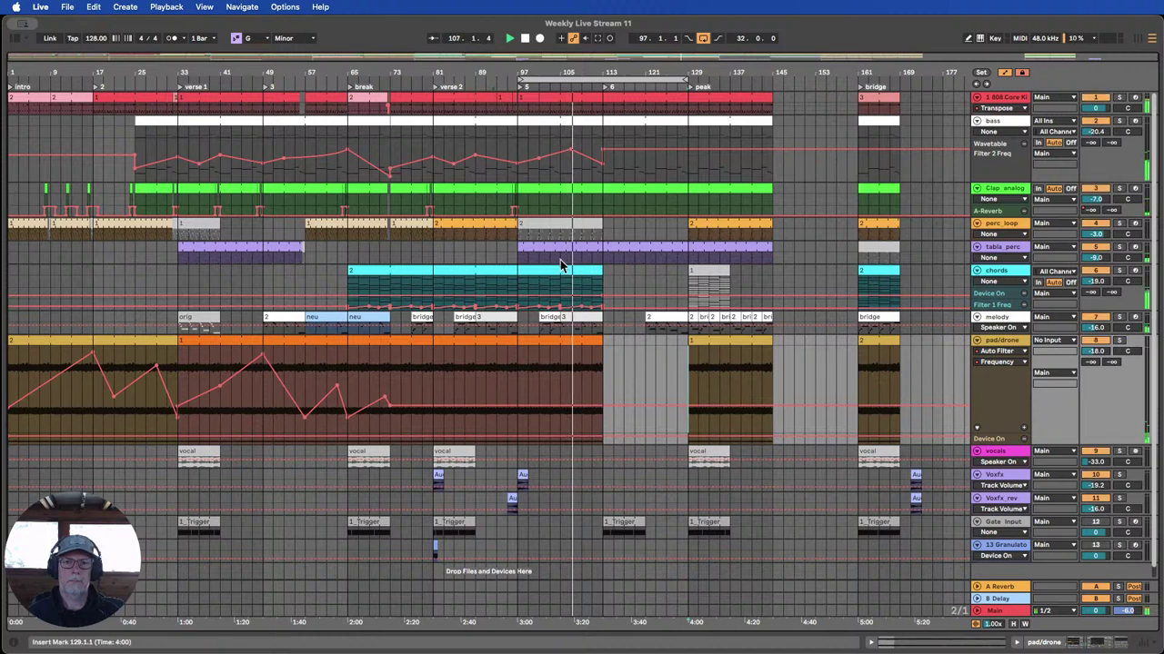
# Split the pad/drone clip at bar 97 and raise its Auto Filter Frequency automation in a ramp up to bar 113.
pyautogui.click(516, 369)
pyautogui.moveTo(516, 365); pyautogui.dragTo(603, 345)
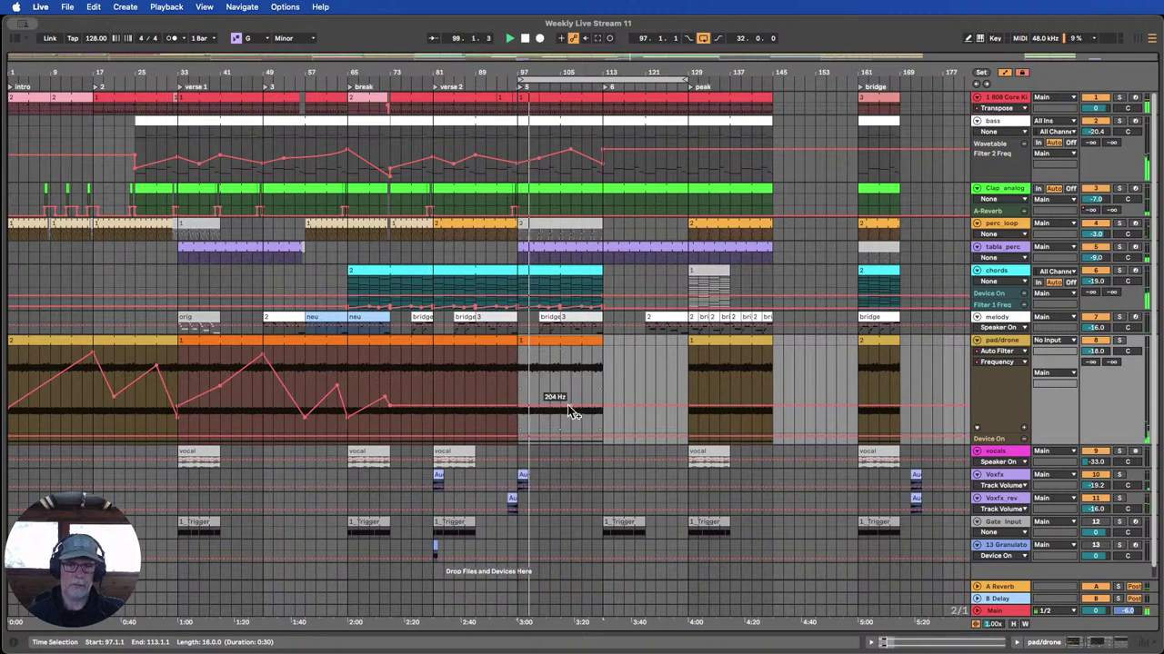
pyautogui.moveTo(601, 406); pyautogui.dragTo(602, 386)
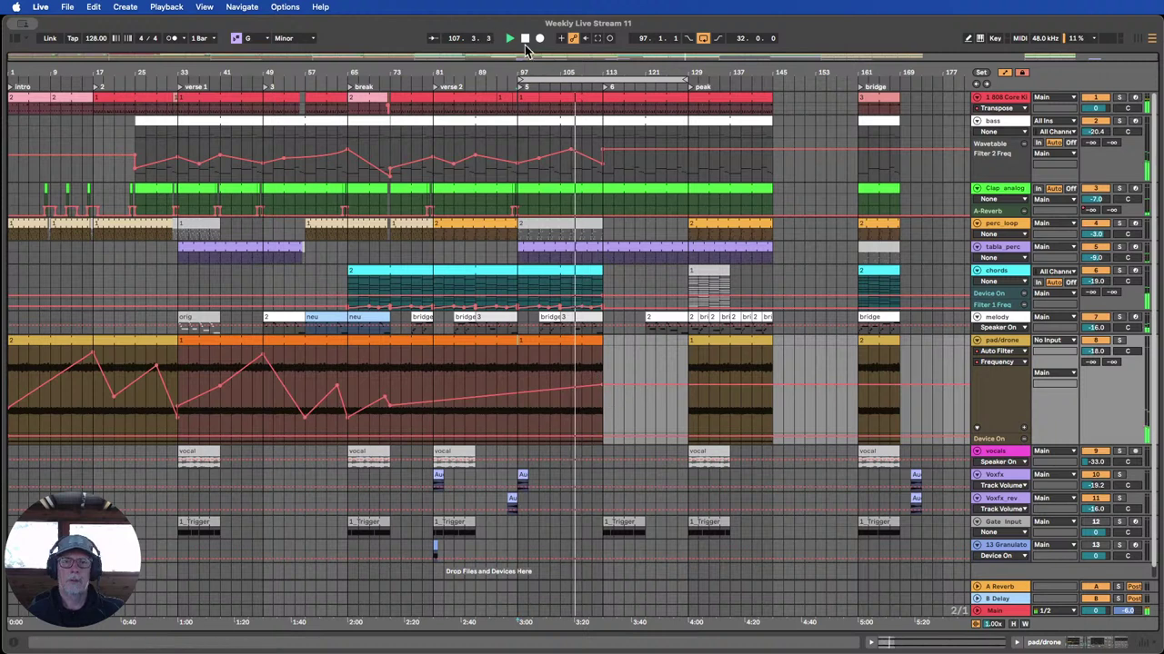
# Stop playback and extend the pad/drone clip that starts at verse 1 so it ends at bar 113.
pyautogui.click(525, 38)
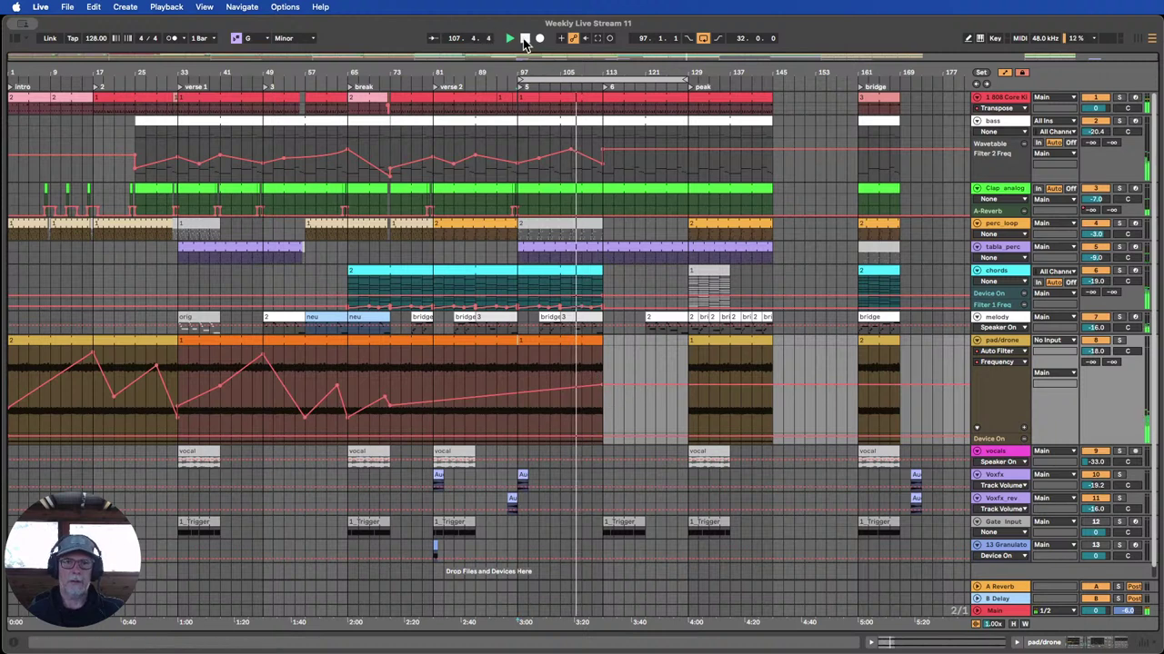
pyautogui.click(433, 380)
pyautogui.click(313, 350)
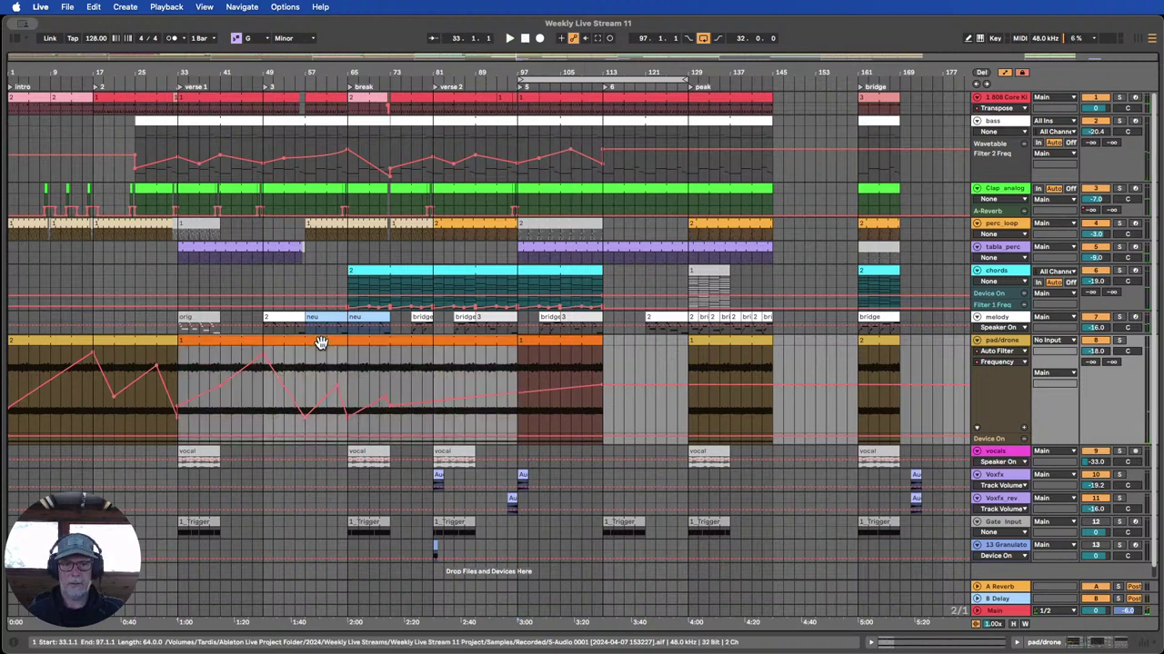
pyautogui.moveTo(517, 342); pyautogui.dragTo(598, 340)
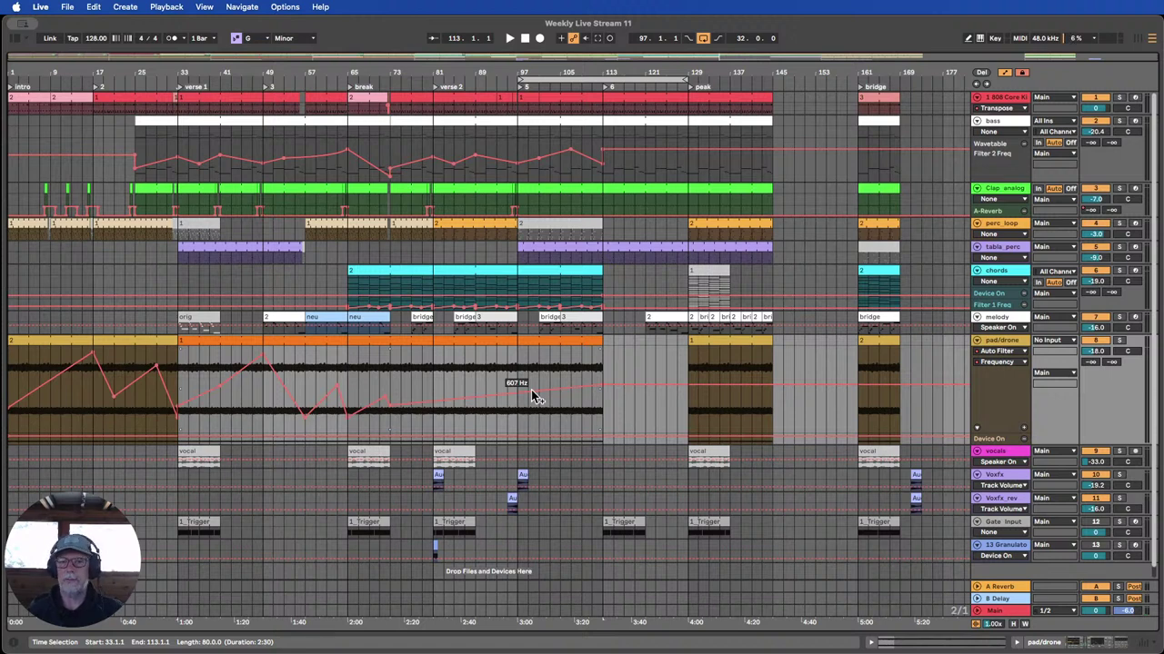
# Play from locator 5 and compare the mix with pad/drone bars 97–113 deactivated and reactivated, leaving them active.
pyautogui.click(1119, 341)
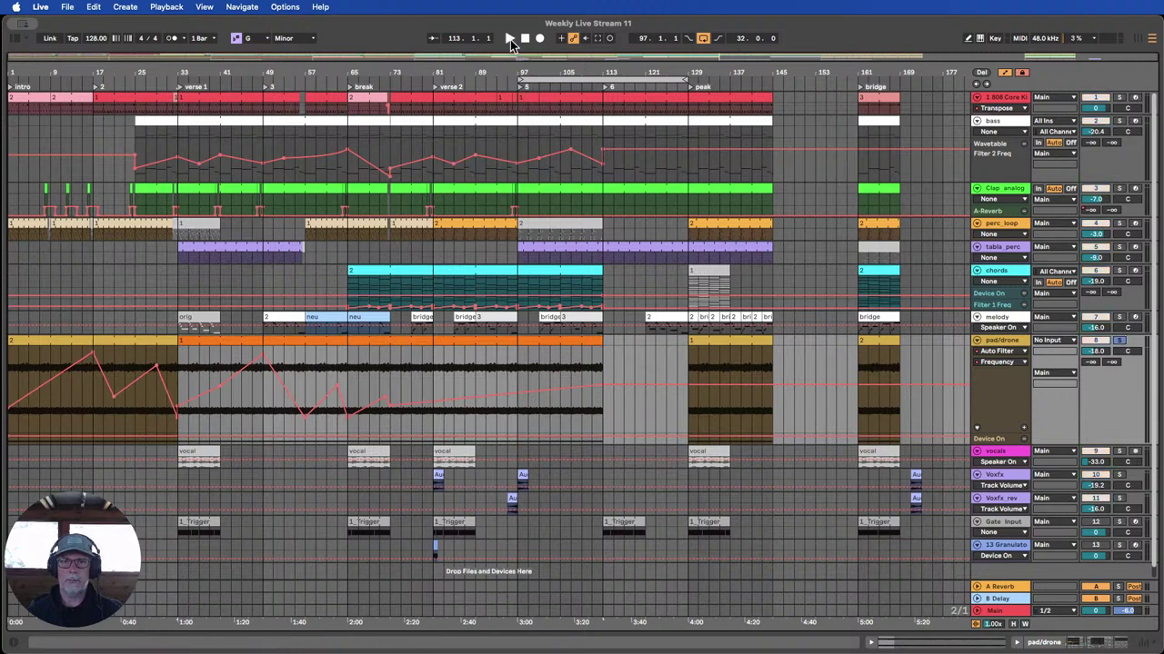
pyautogui.click(520, 89)
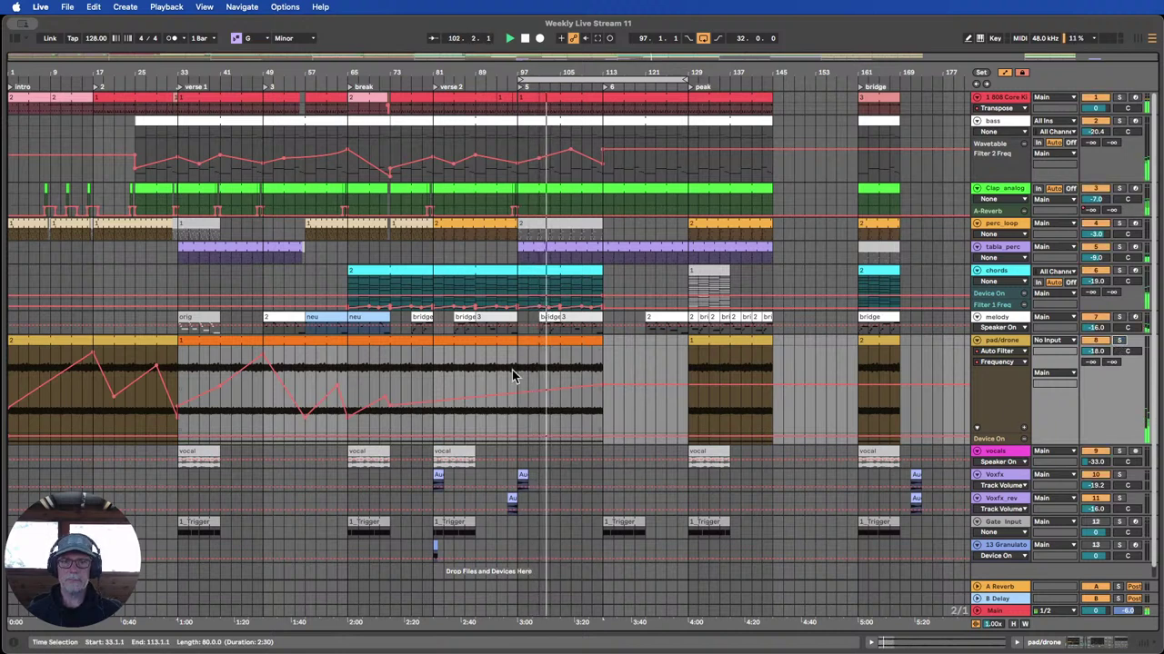
pyautogui.moveTo(523, 342); pyautogui.dragTo(606, 343)
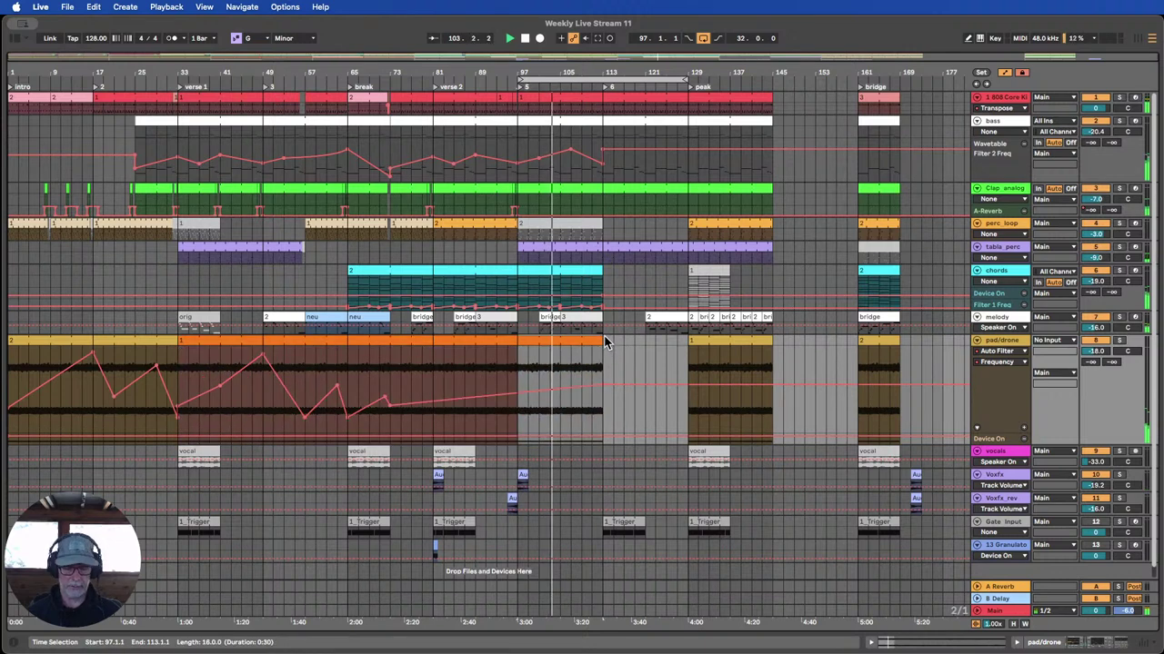
pyautogui.press('0')
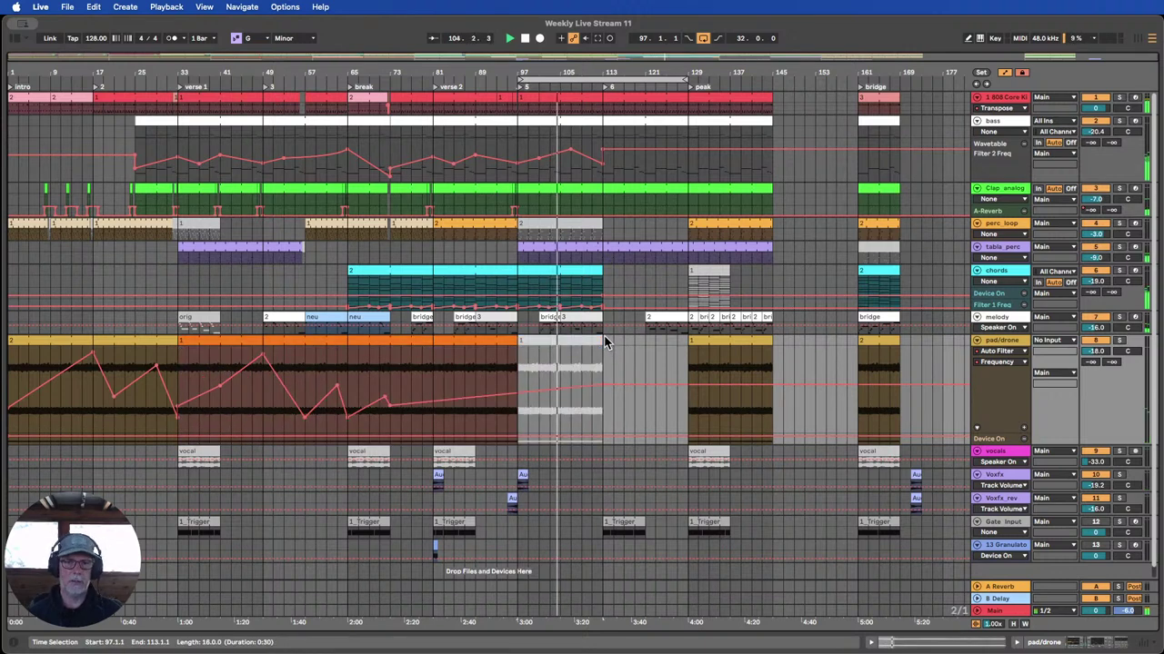
pyautogui.press('0')
pyautogui.press('0')
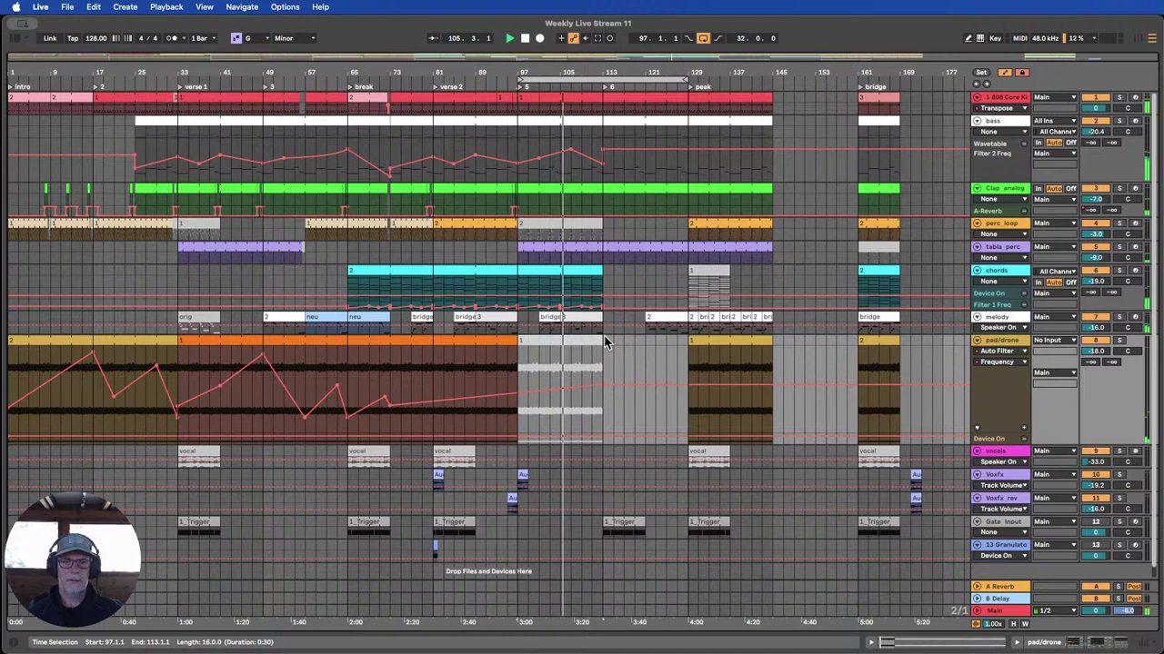
pyautogui.press('0')
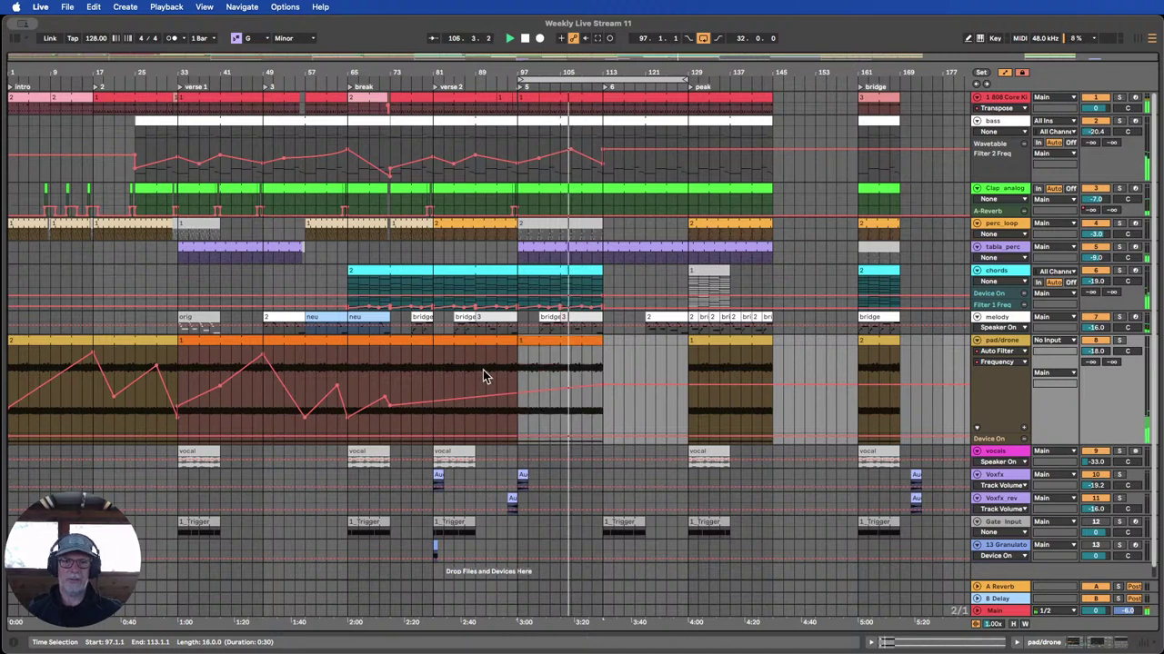
pyautogui.press('0')
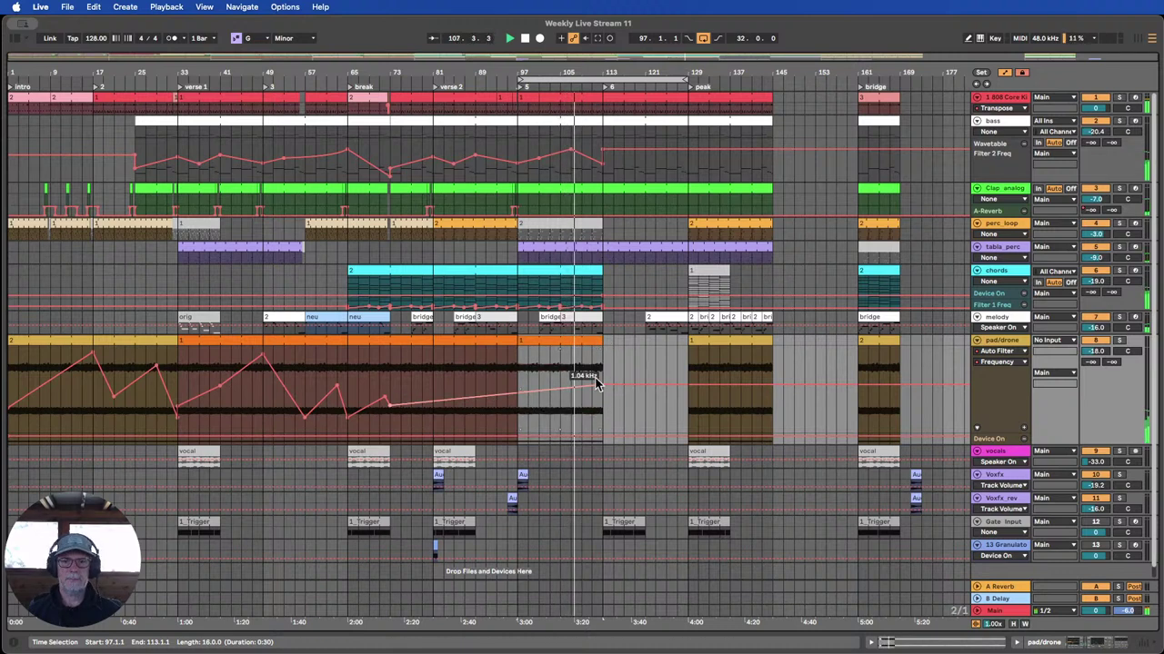
# Raise the pad/drone Auto Filter frequency breakpoint at bar 113 to about 1.8 kHz.
pyautogui.moveTo(601, 381); pyautogui.dragTo(602, 381)
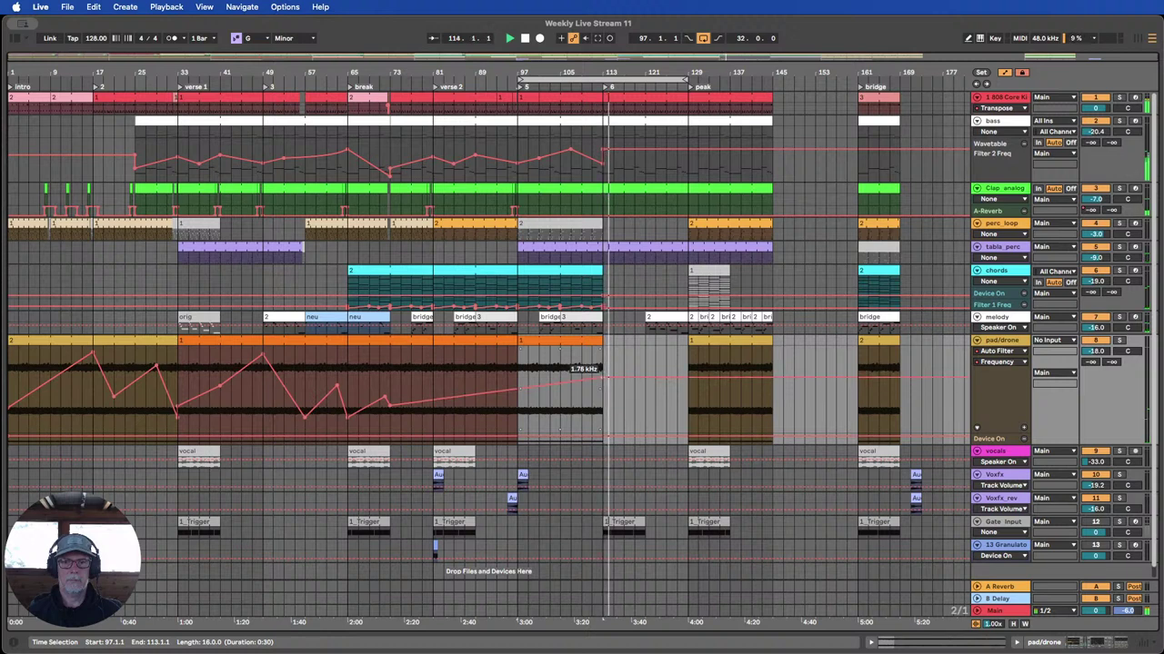
pyautogui.moveTo(601, 377); pyautogui.dragTo(602, 376)
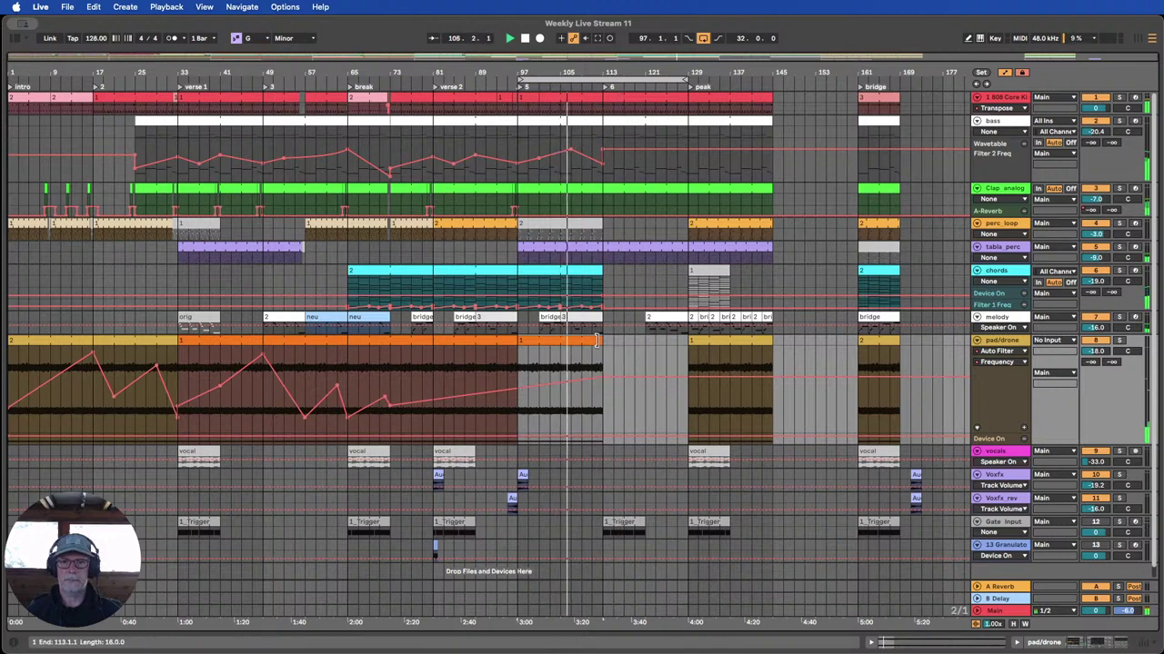
# Extend the pad/drone clip to bar 129 and ramp its filter frequency up to 19.9 kHz there, ending playback.
pyautogui.moveTo(596, 340); pyautogui.dragTo(688, 345)
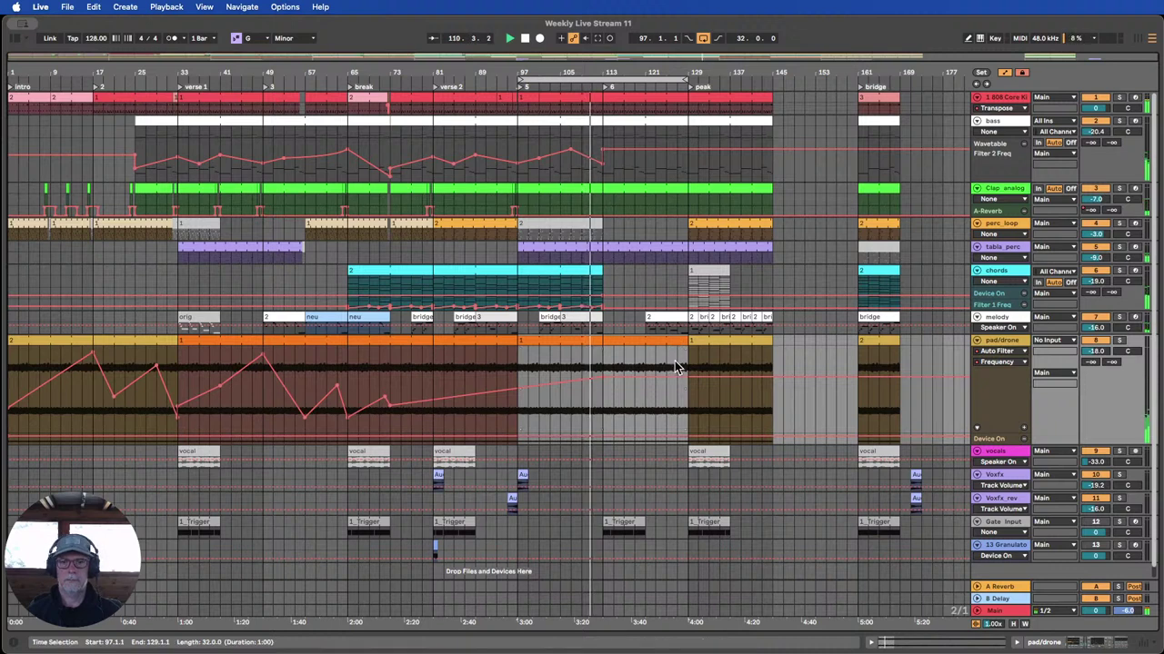
pyautogui.moveTo(641, 382); pyautogui.dragTo(683, 353)
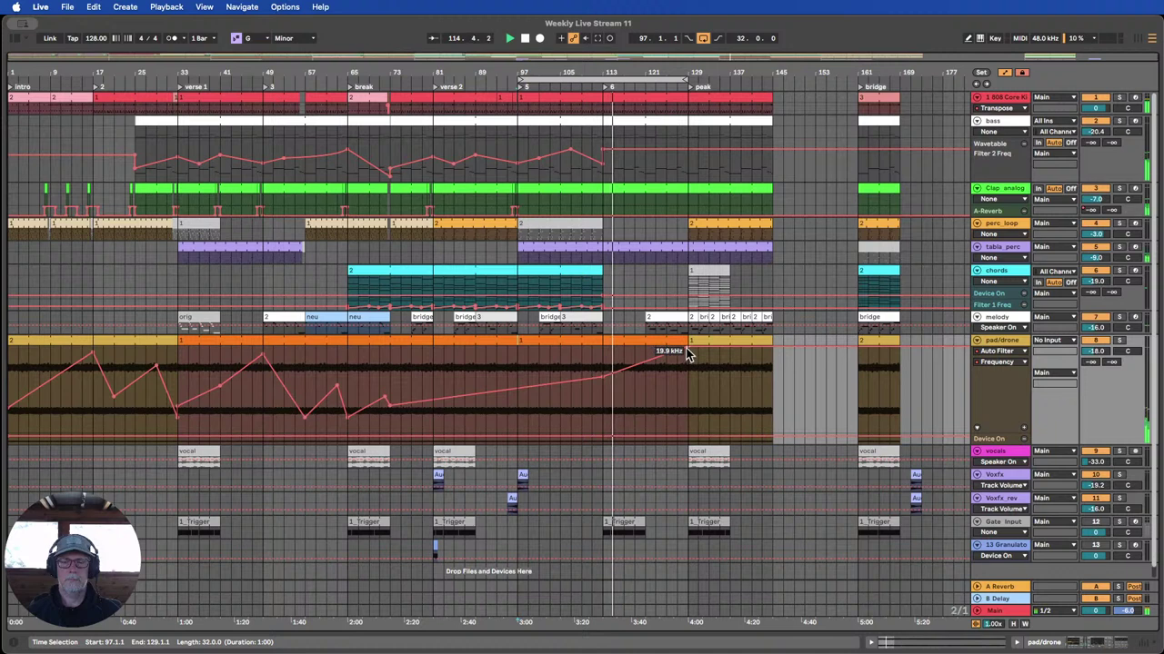
pyautogui.click(525, 39)
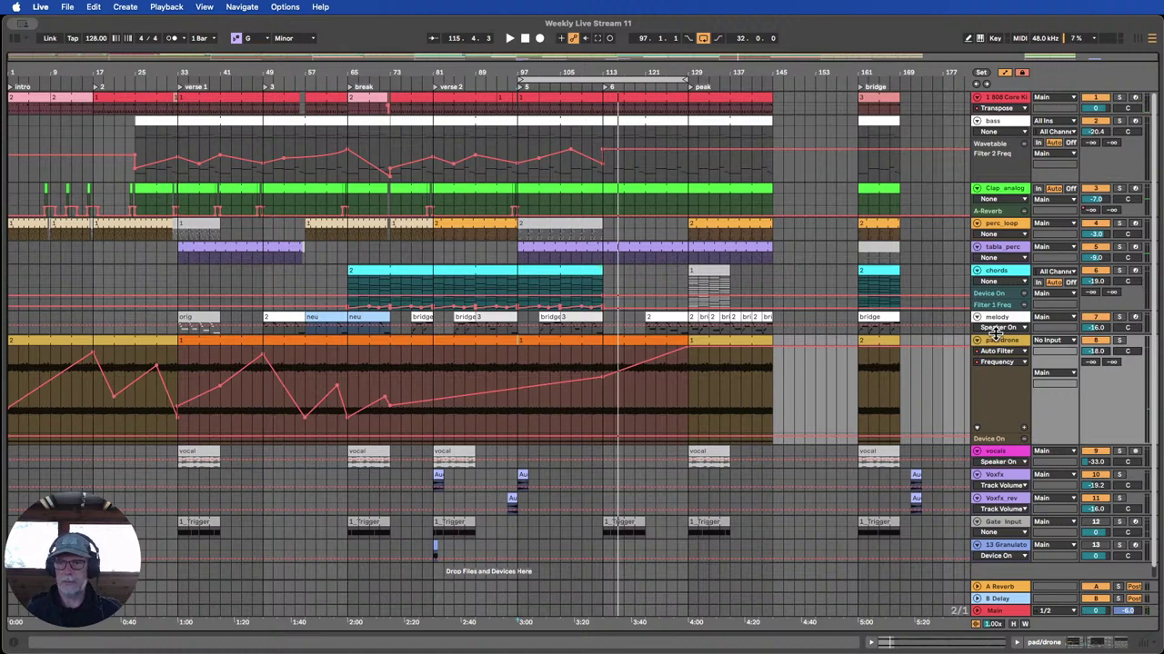
# Enlarge the melody track and copy the Voxfx and Voxfx_rev clips from bars 93–101 to bar 125, leading into the peak.
pyautogui.moveTo(995, 333); pyautogui.dragTo(998, 403)
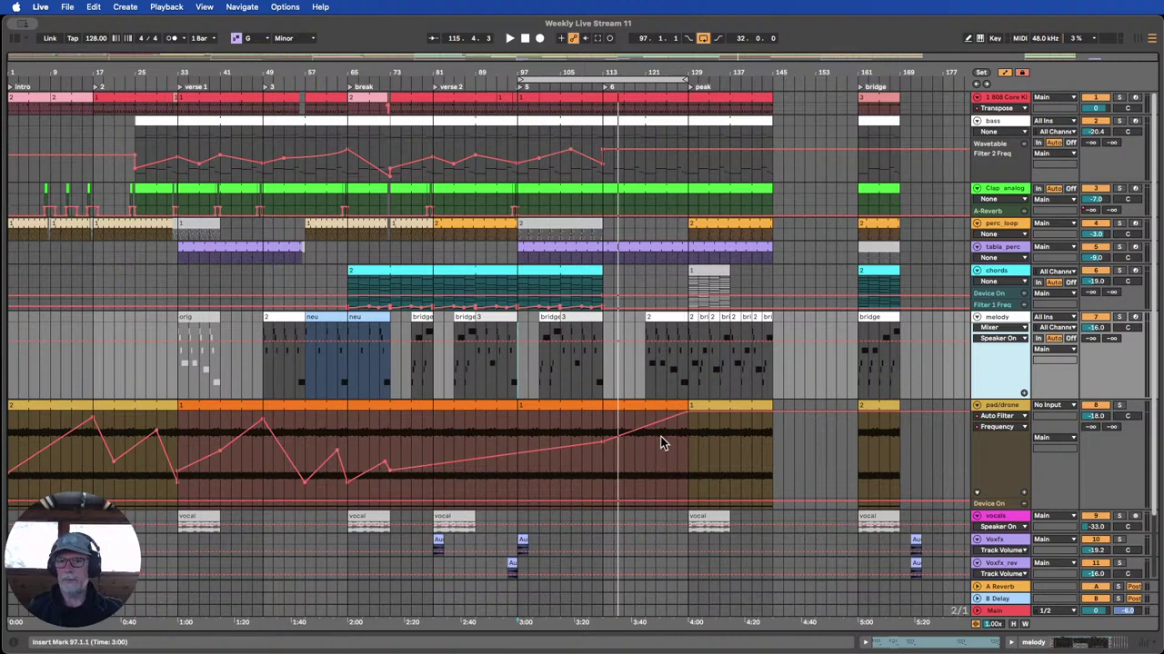
pyautogui.scroll(-2, 662, 444)
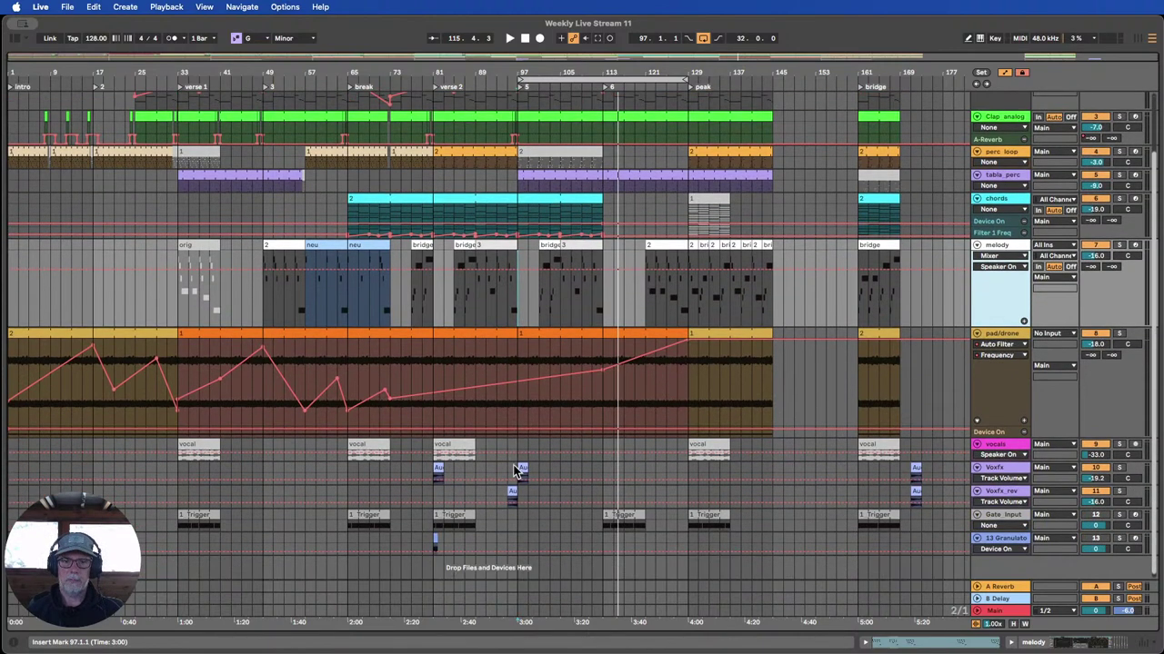
pyautogui.moveTo(498, 462); pyautogui.dragTo(534, 493)
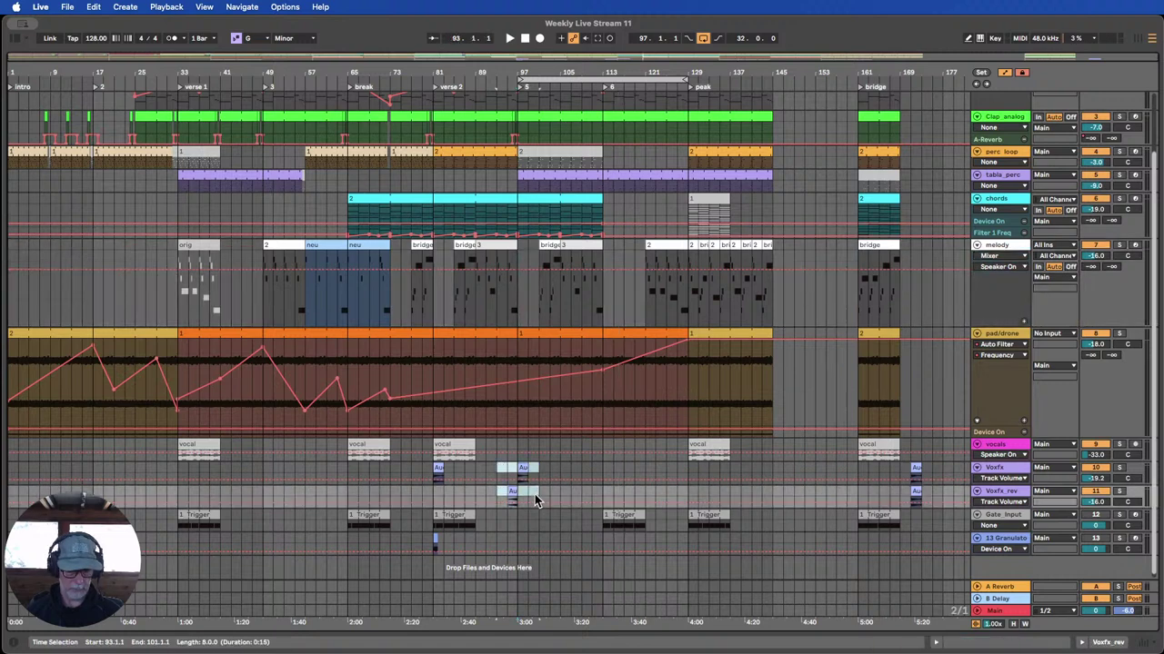
pyautogui.click(658, 471)
pyautogui.moveTo(668, 470); pyautogui.dragTo(667, 465)
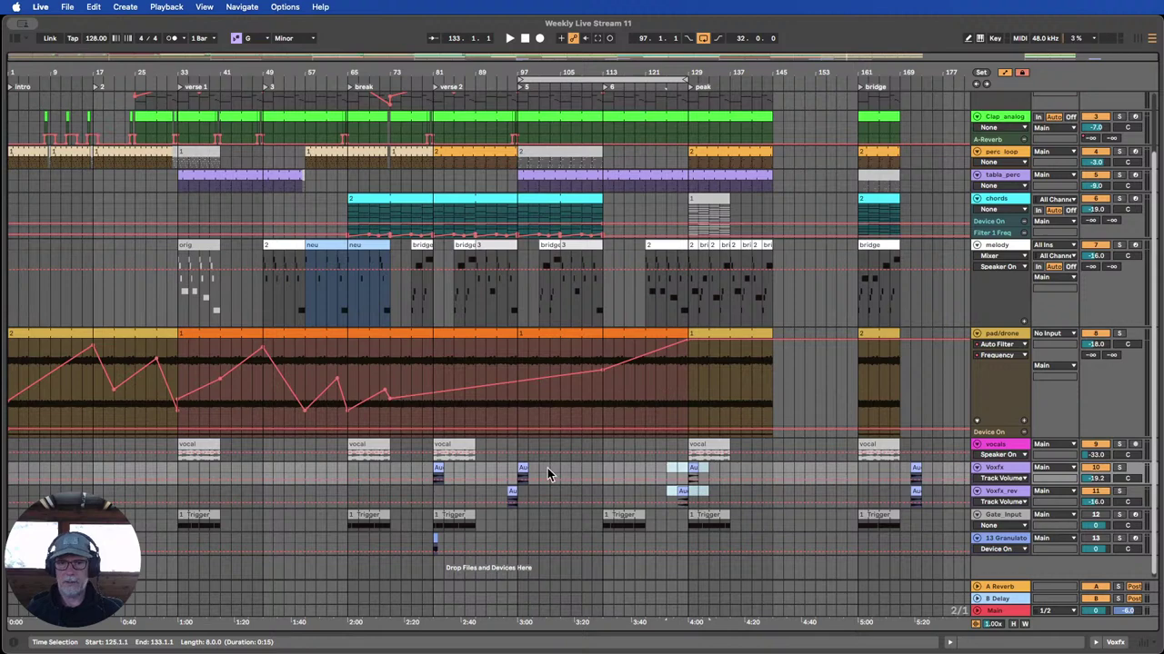
# Copy the Clap_analog clip section and its A-Reverb automation from bars 93–101 to bars 109–117.
pyautogui.scroll(3, 559, 459)
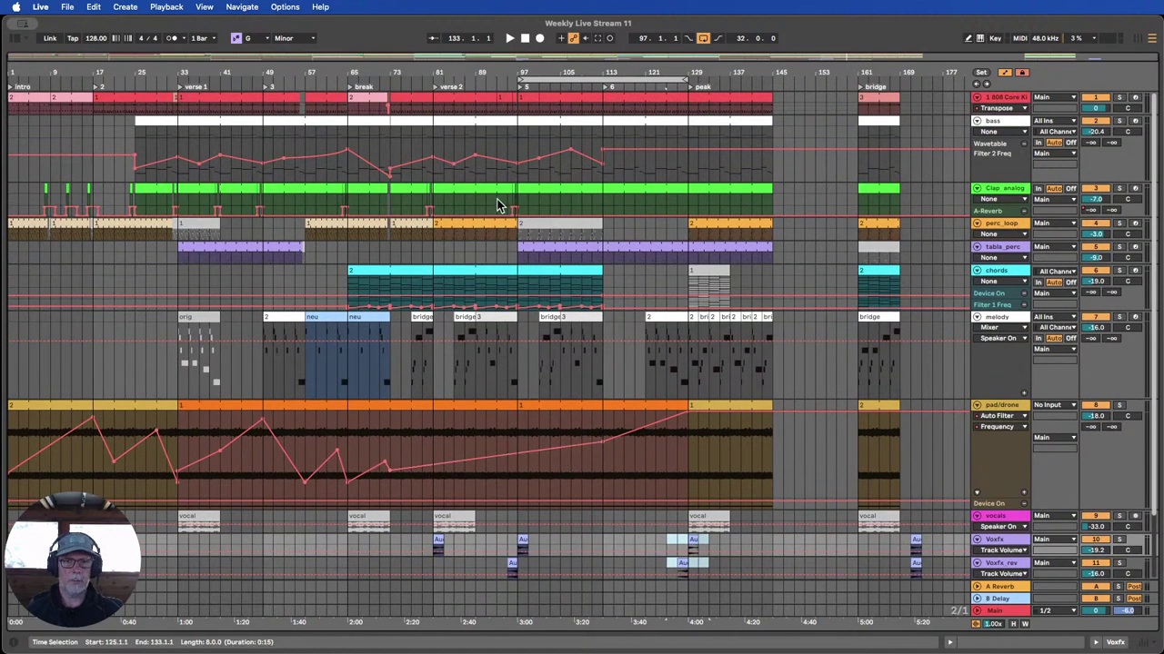
pyautogui.moveTo(498, 199); pyautogui.dragTo(539, 192)
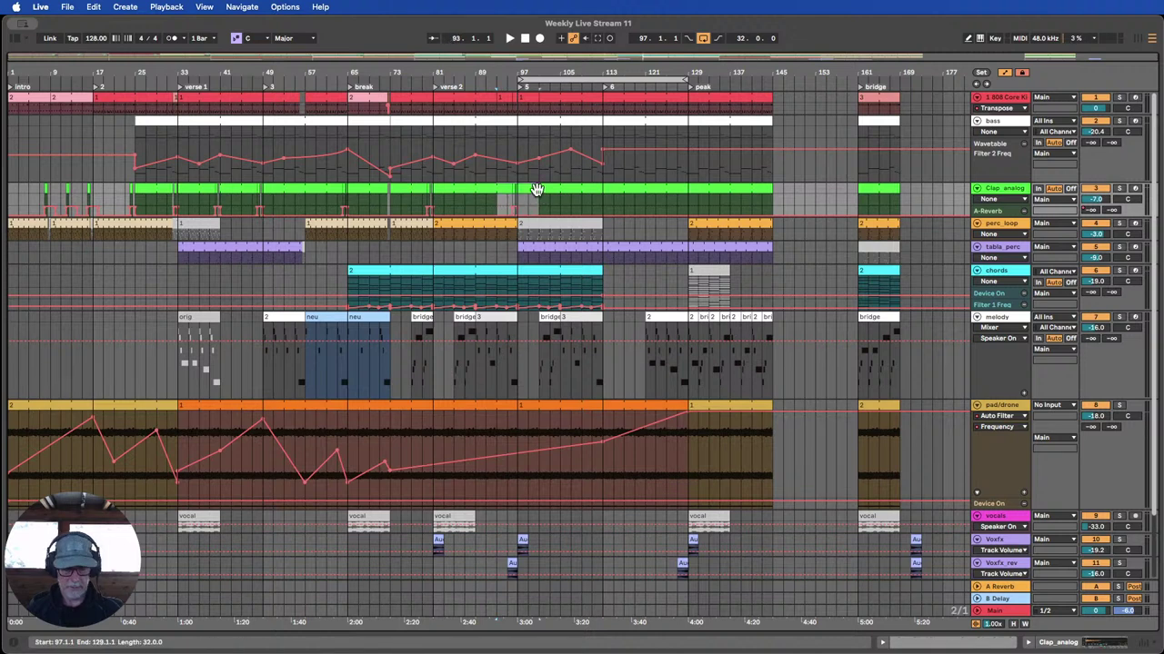
pyautogui.press('super+d')
pyautogui.press('super+d')
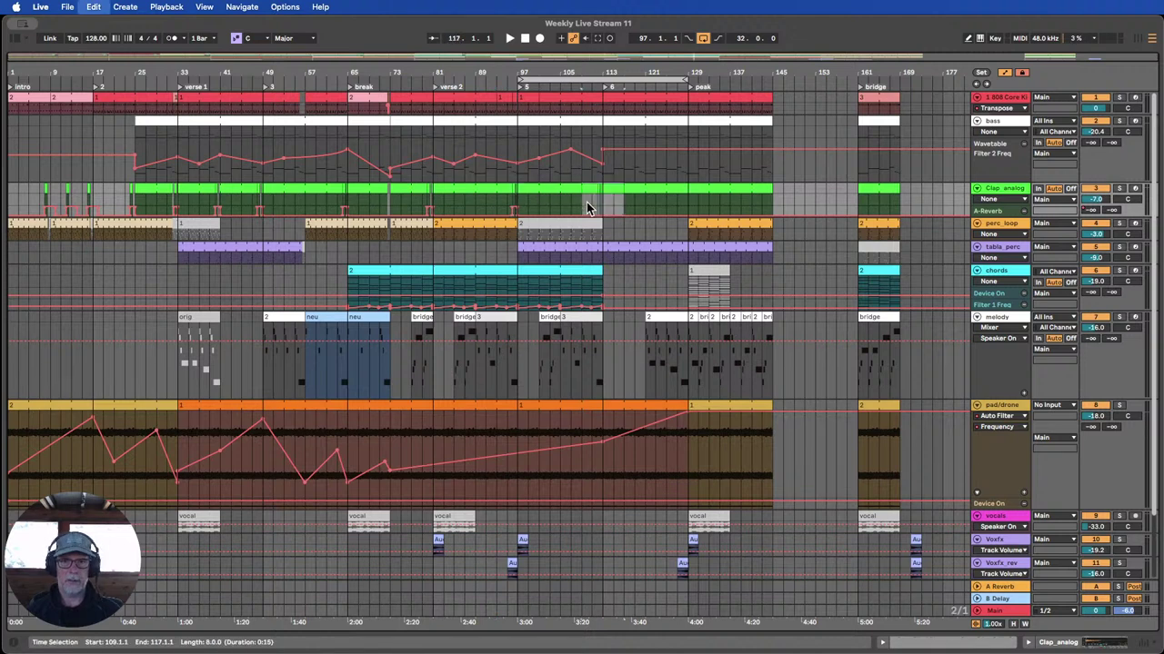
pyautogui.moveTo(501, 216); pyautogui.dragTo(524, 212)
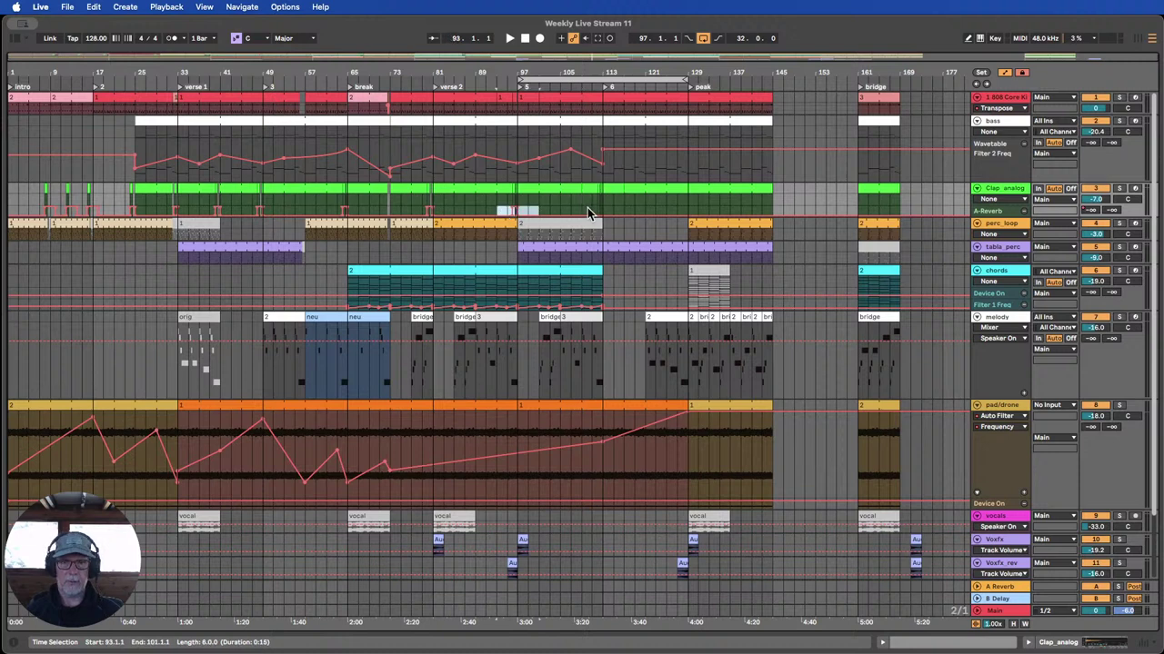
pyautogui.press('super+d')
pyautogui.press('super+d')
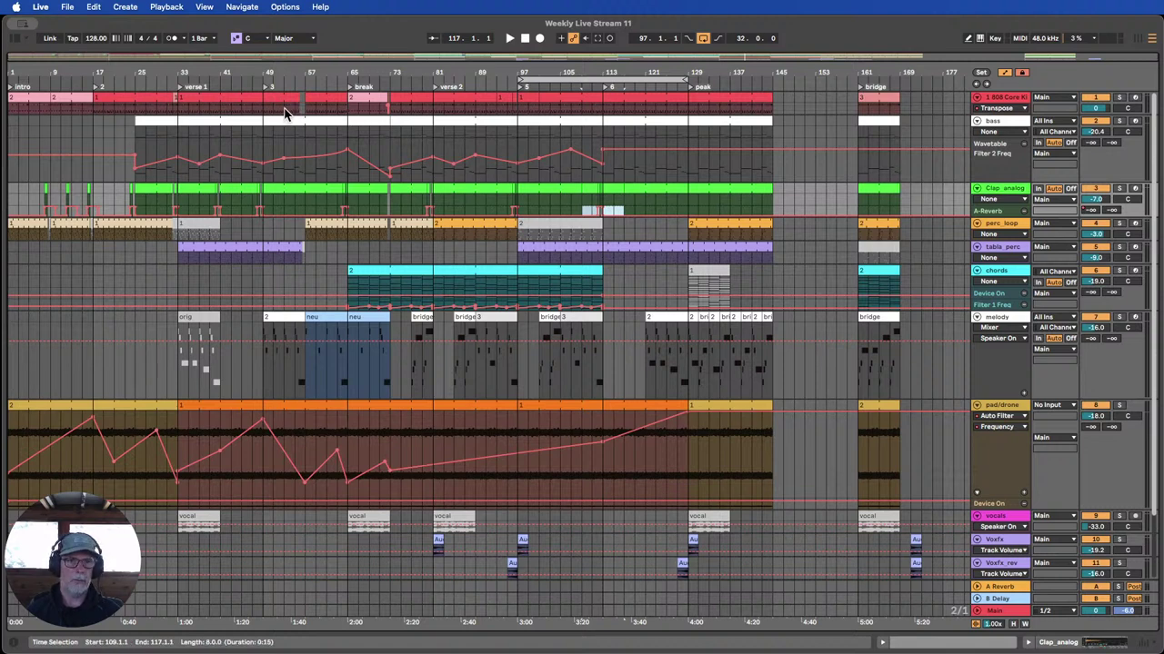
# Try to copy the 1-808 Core Kit section from bars 53–61 to bar 125 and enlarge the track.
pyautogui.moveTo(289, 104); pyautogui.dragTo(327, 98)
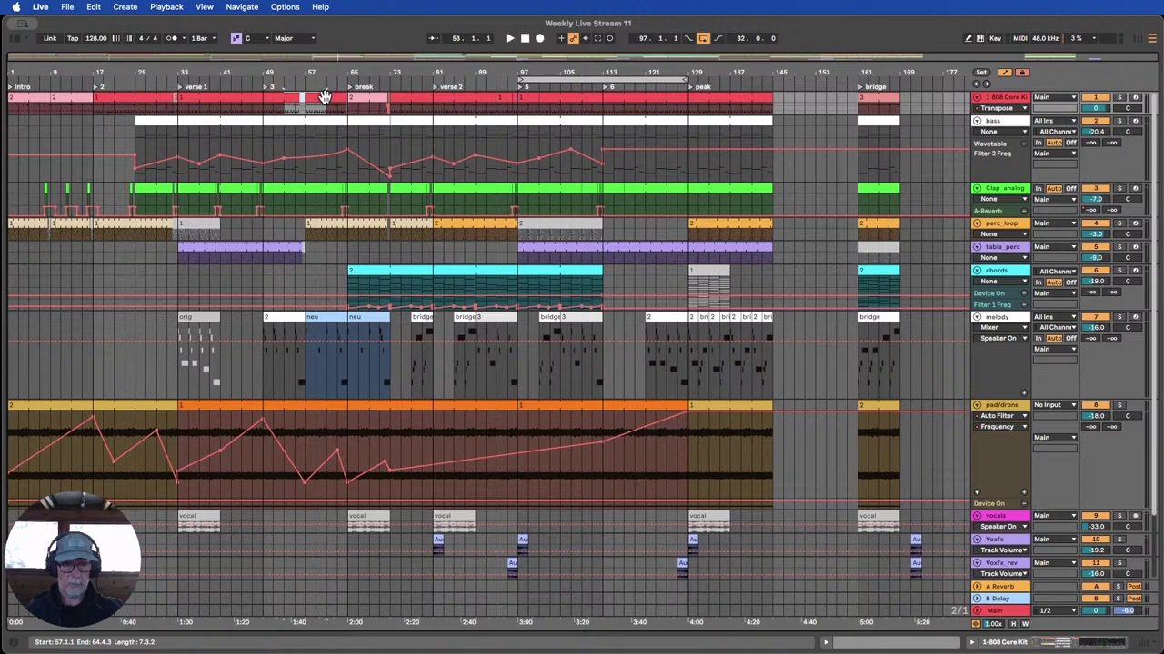
pyautogui.click(666, 105)
pyautogui.moveTo(668, 111); pyautogui.dragTo(676, 113)
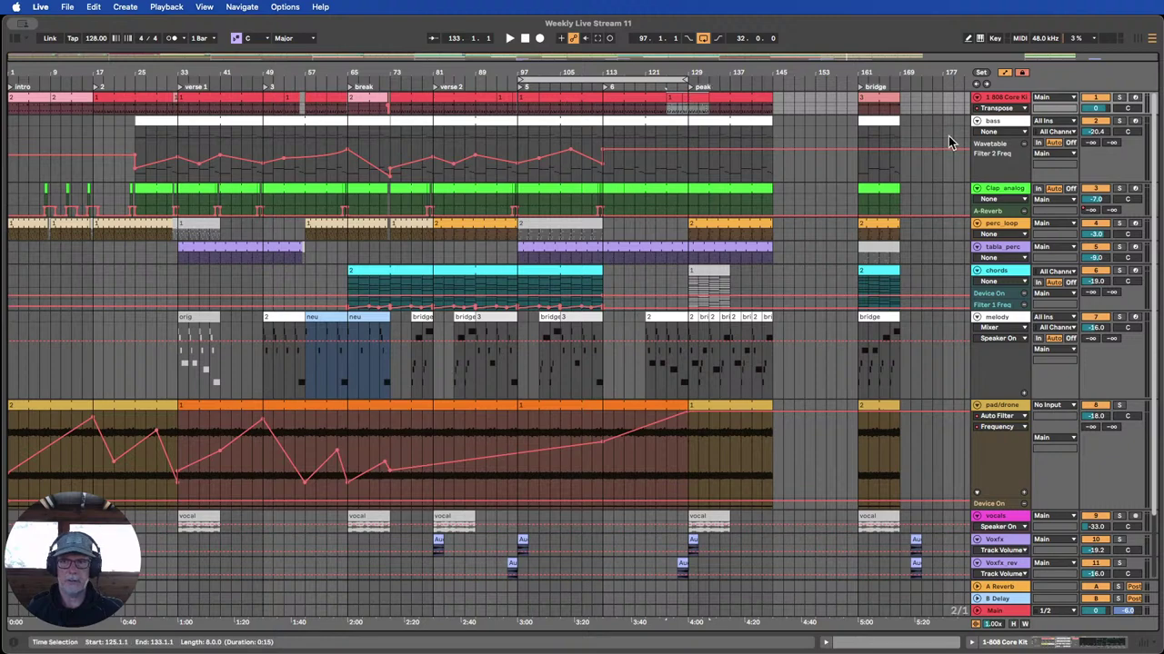
pyautogui.moveTo(1000, 110); pyautogui.dragTo(1000, 175)
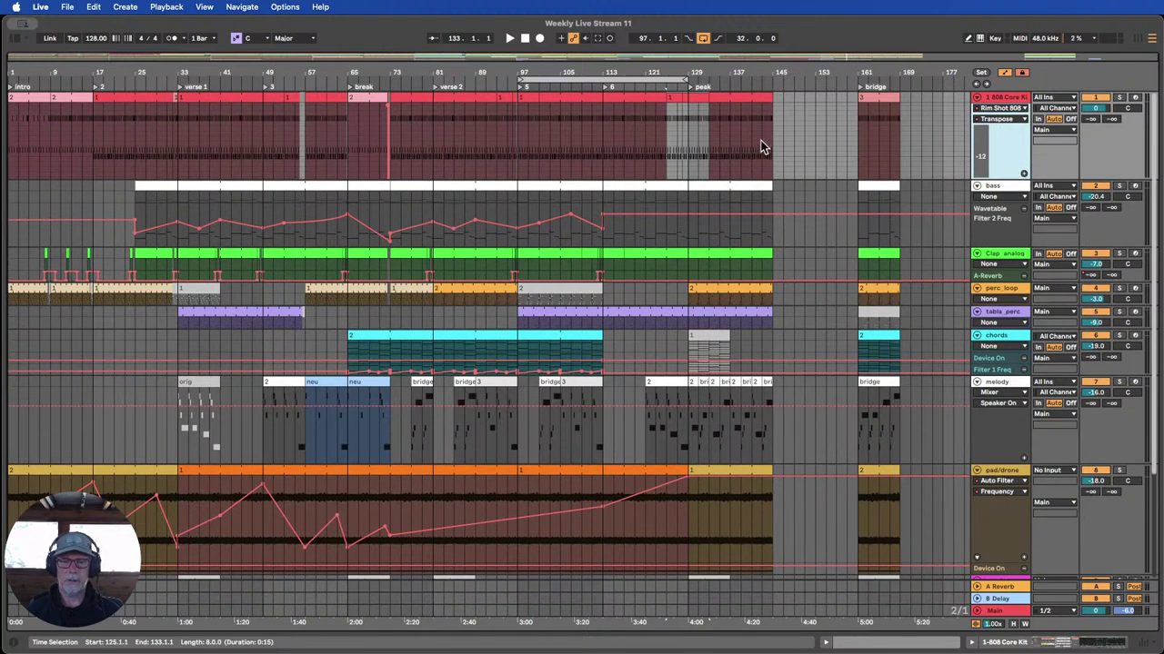
pyautogui.press('super+z')
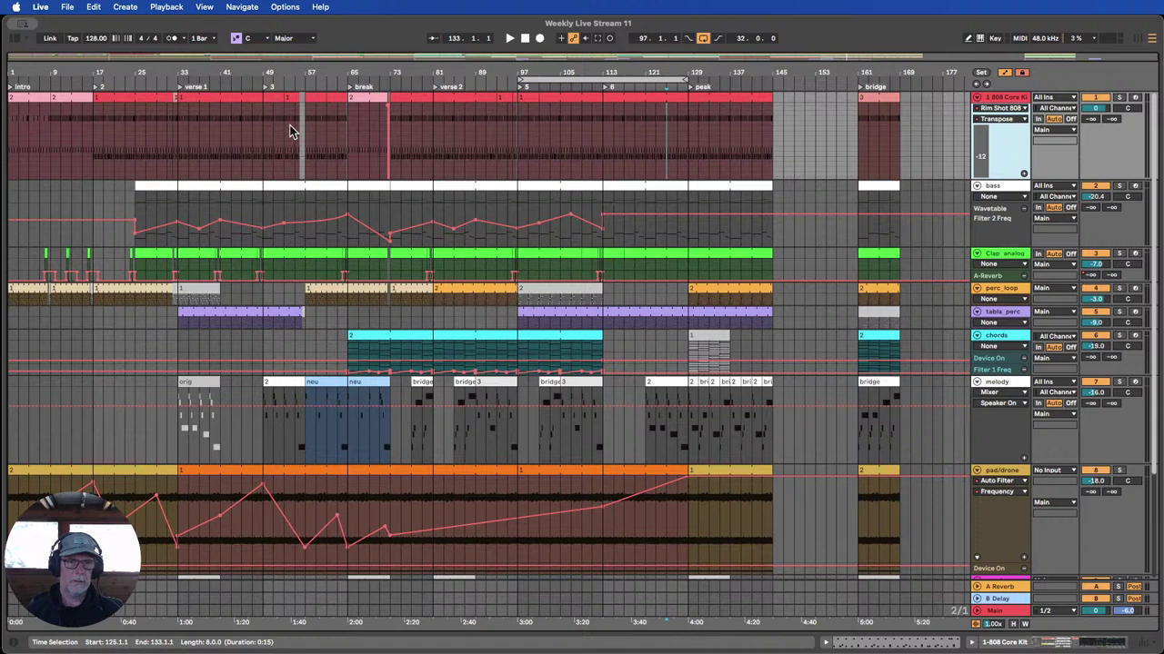
# Paste bars 53–61 of the enlarged 1-808 Core Kit track at bar 125 and silence bar 128 just before the peak.
pyautogui.moveTo(290, 131); pyautogui.dragTo(320, 92)
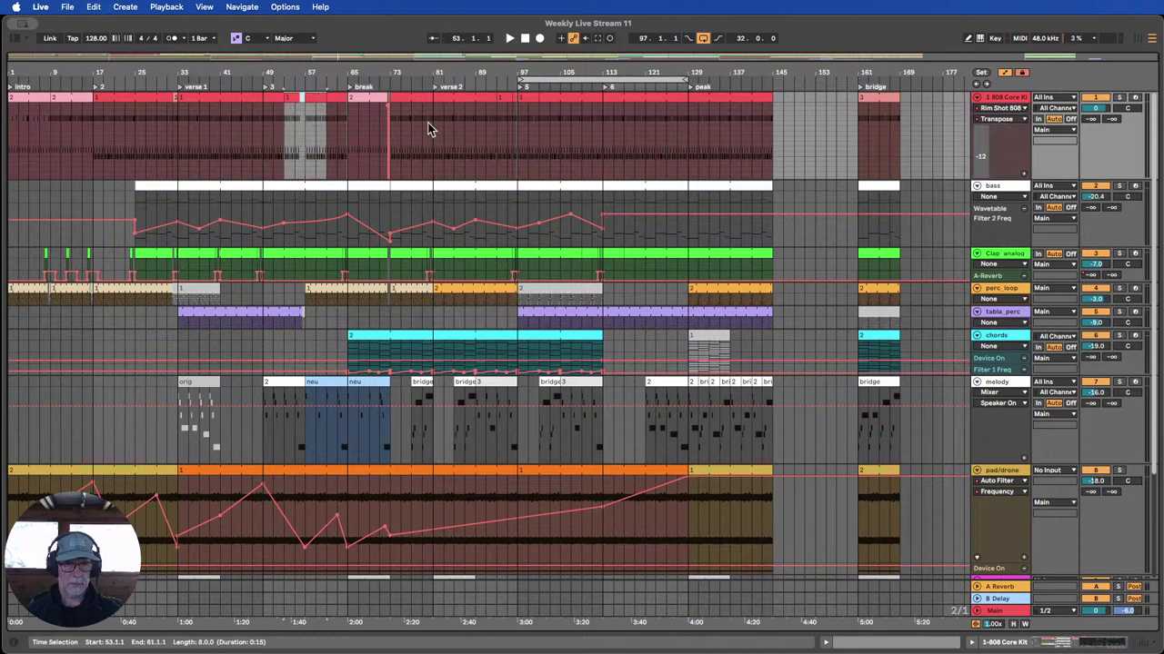
pyautogui.click(664, 109)
pyautogui.press('super+v')
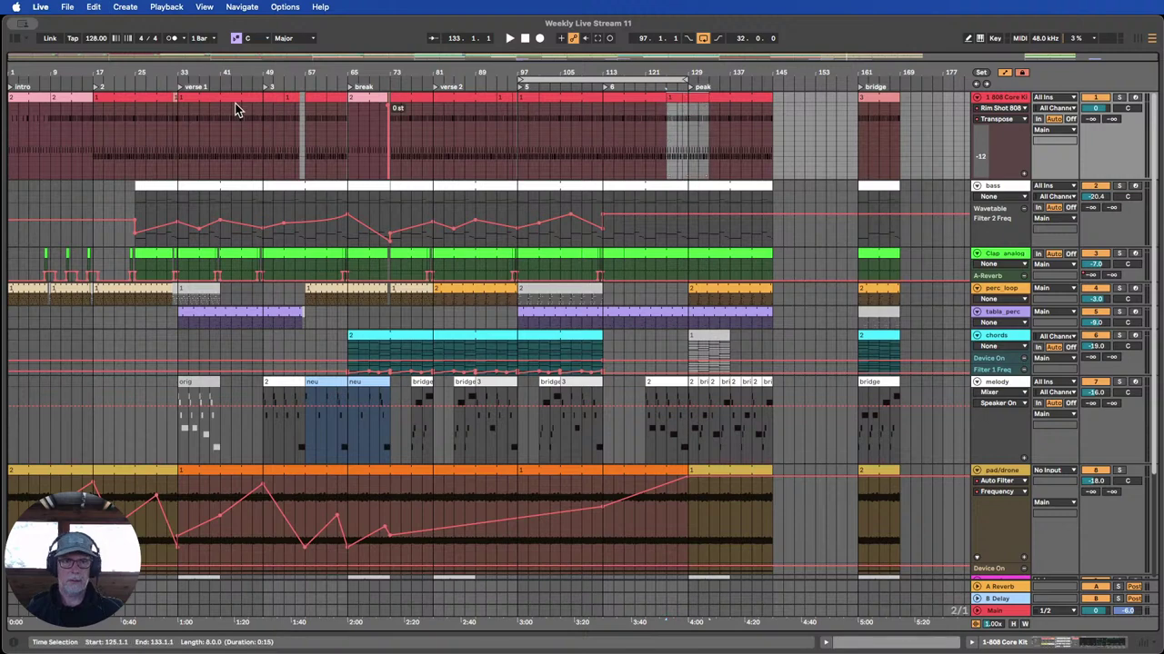
pyautogui.moveTo(684, 73); pyautogui.dragTo(691, 100)
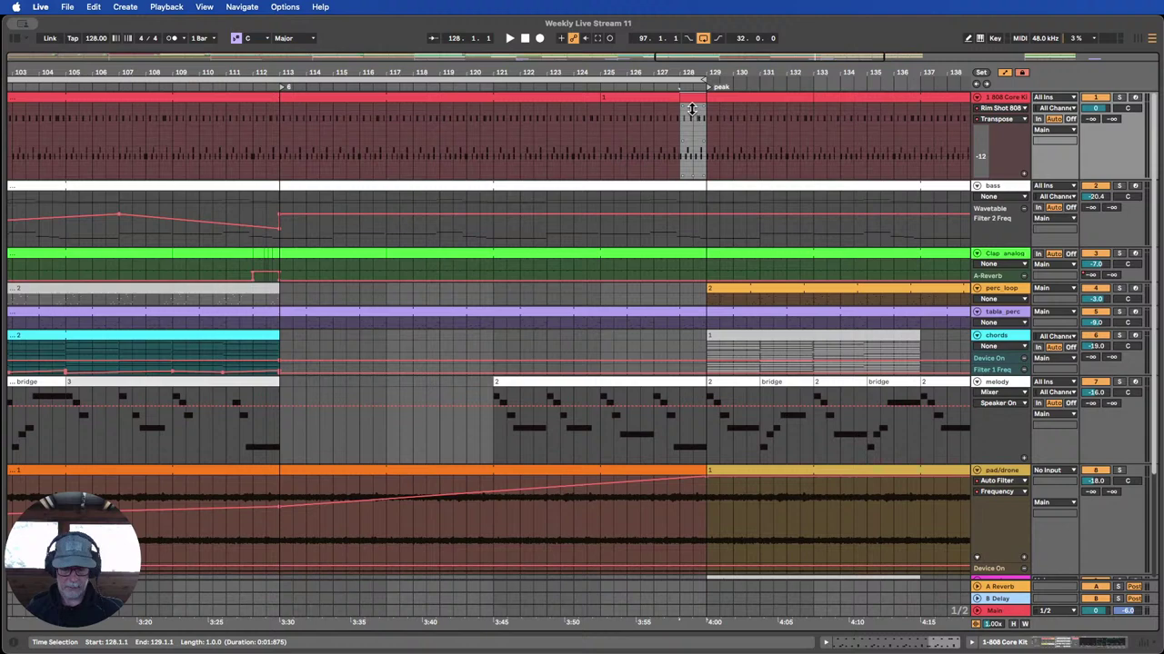
pyautogui.moveTo(688, 78); pyautogui.dragTo(685, 70)
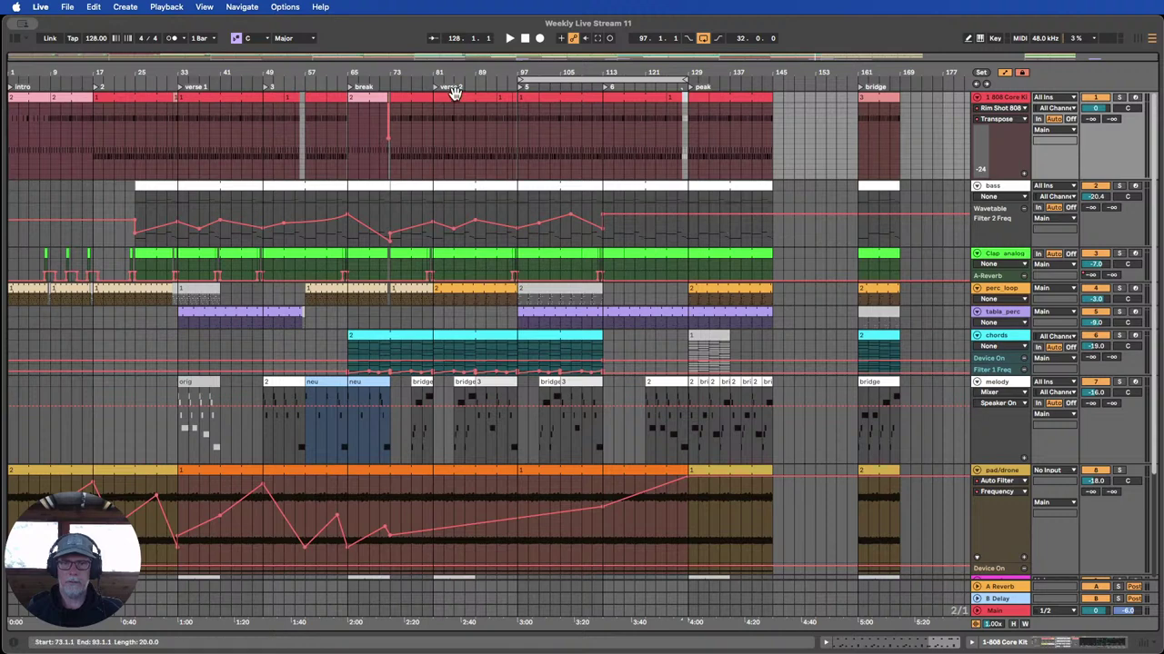
# Play the arrangement from about bar 93 to review the edited sections leading towards the peak across all tracks.
pyautogui.click(500, 84)
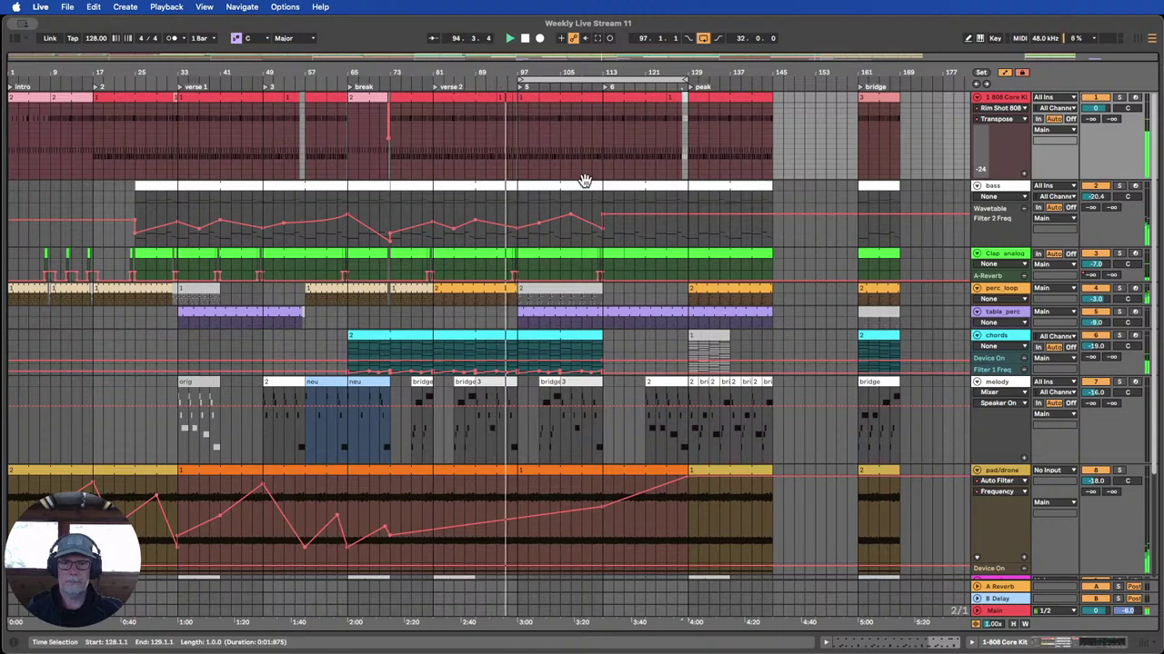
pyautogui.scroll(-3, 596, 200)
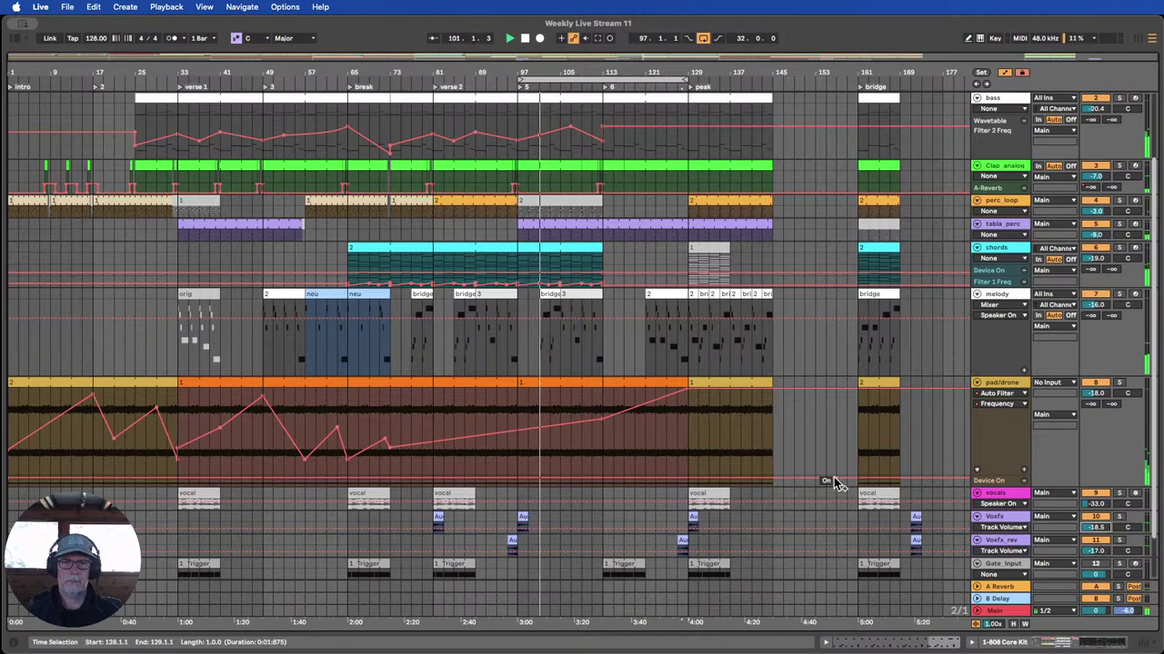
pyautogui.scroll(2, 823, 473)
pyautogui.scroll(1, 824, 467)
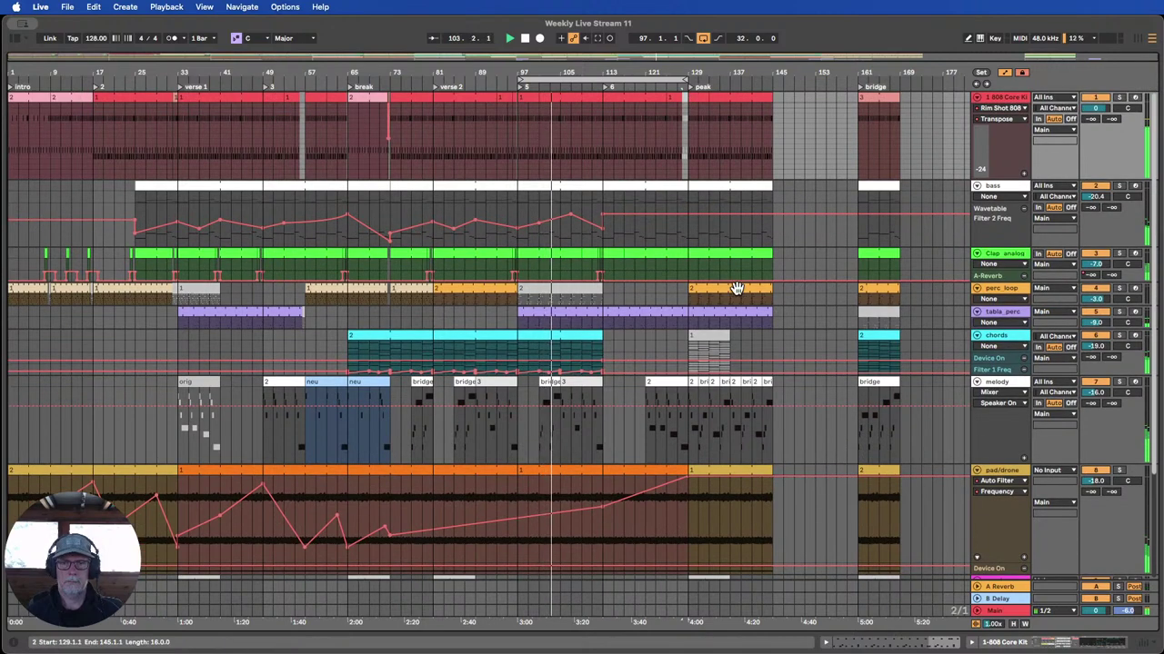
# Lower the bass Filter 2 Freq line after bar 113 to 349 Hz and copy the automation of bars 63–67 to bar 127.
pyautogui.moveTo(602, 216)
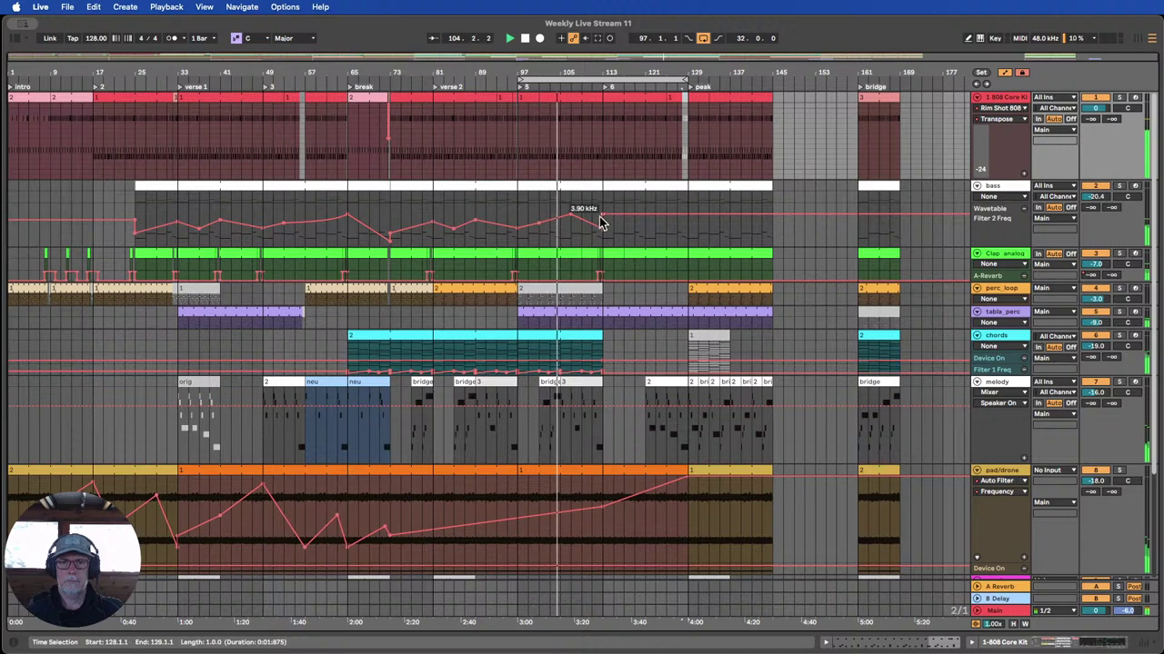
pyautogui.moveTo(605, 223); pyautogui.dragTo(626, 231)
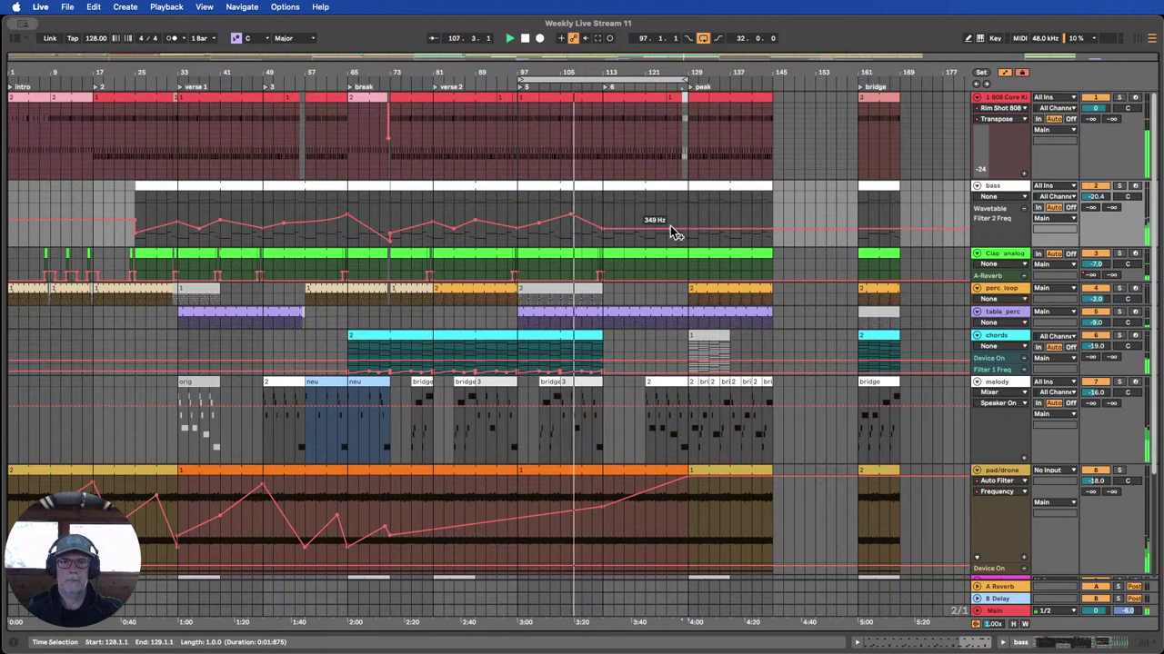
pyautogui.click(335, 236)
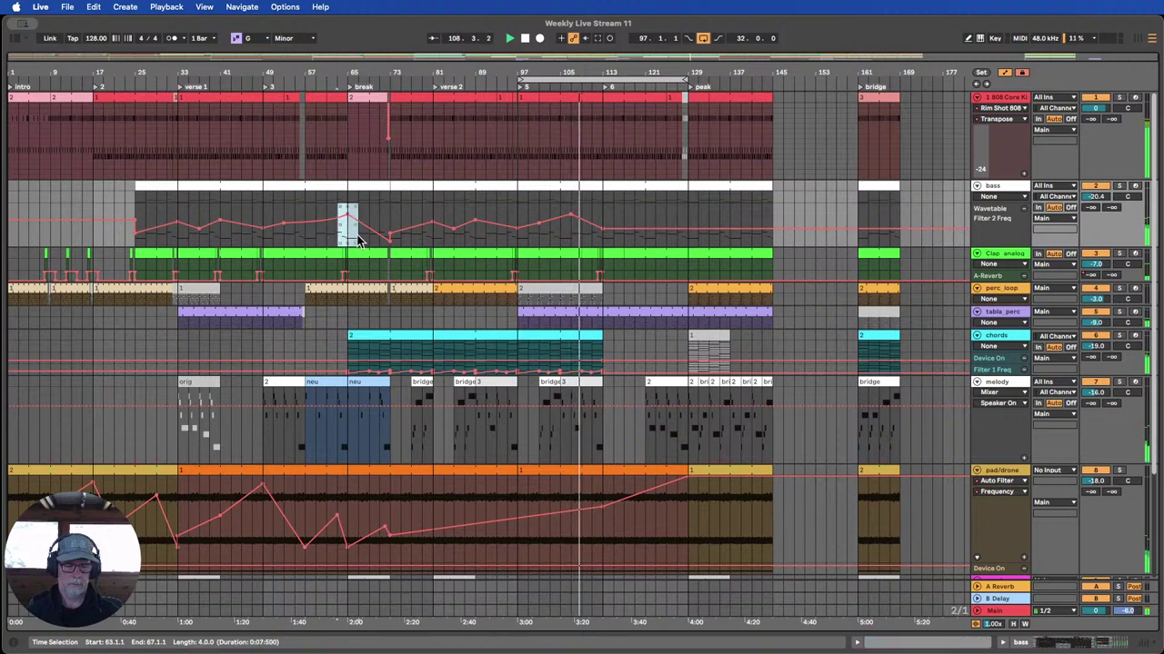
pyautogui.press('super+c')
pyautogui.click(675, 240)
pyautogui.press('super+v')
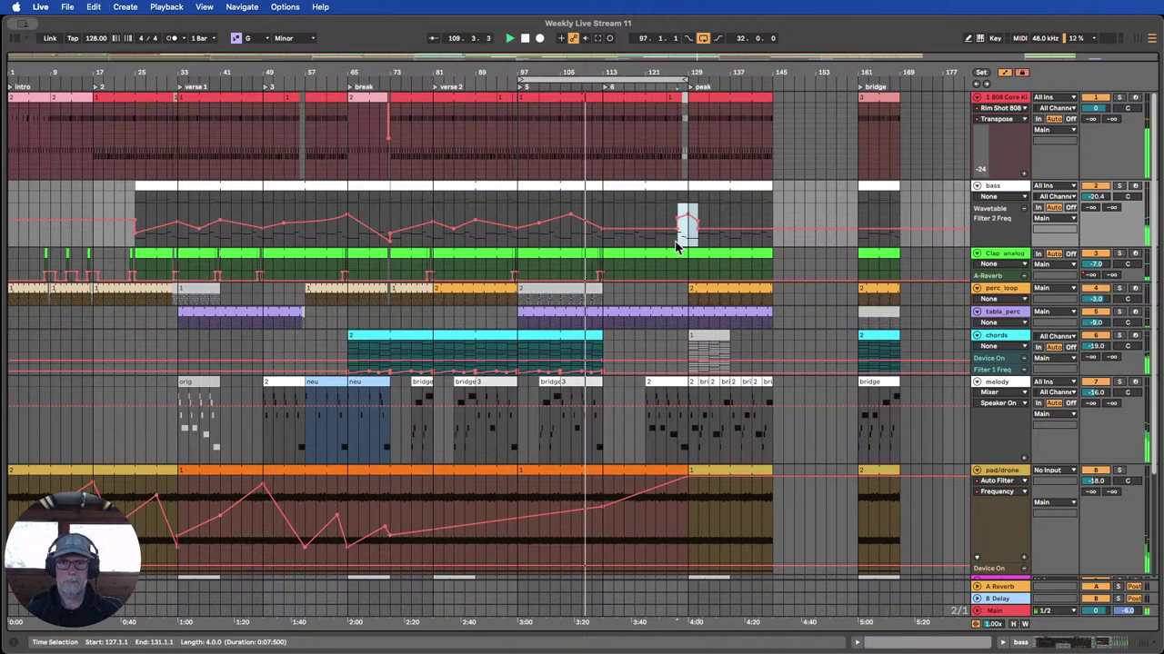
# Remove the surplus breakpoints around bar 127 so the bass Filter 2 Freq ramps from bar 113 to bar 129 and stays high.
pyautogui.click(676, 229)
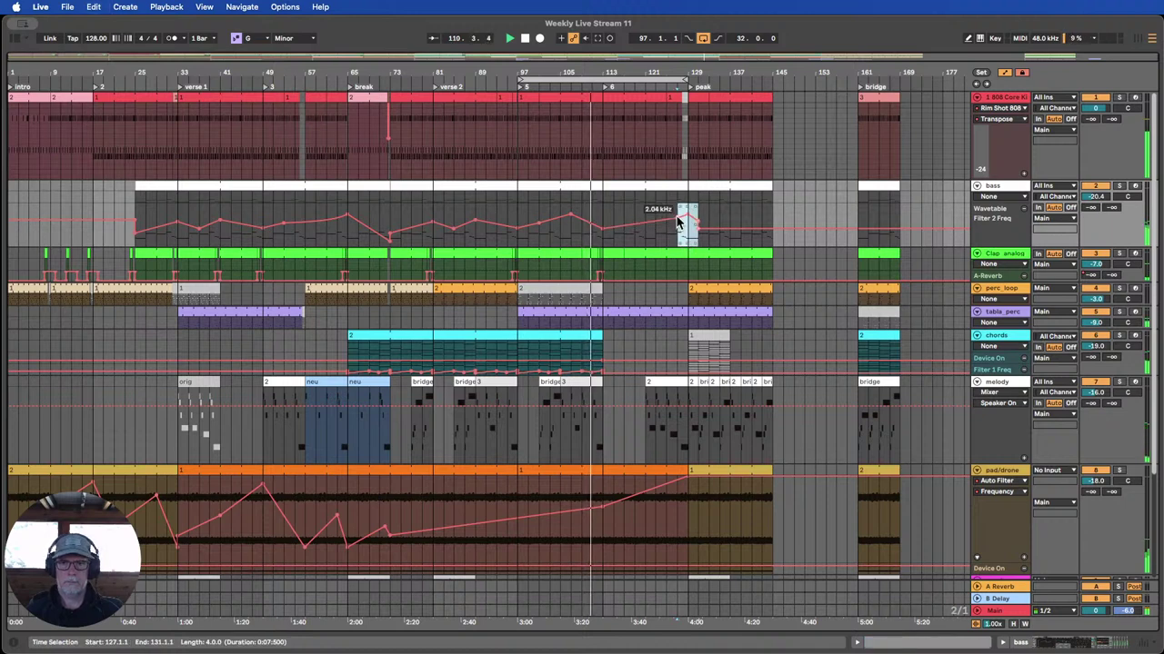
pyautogui.click(678, 218)
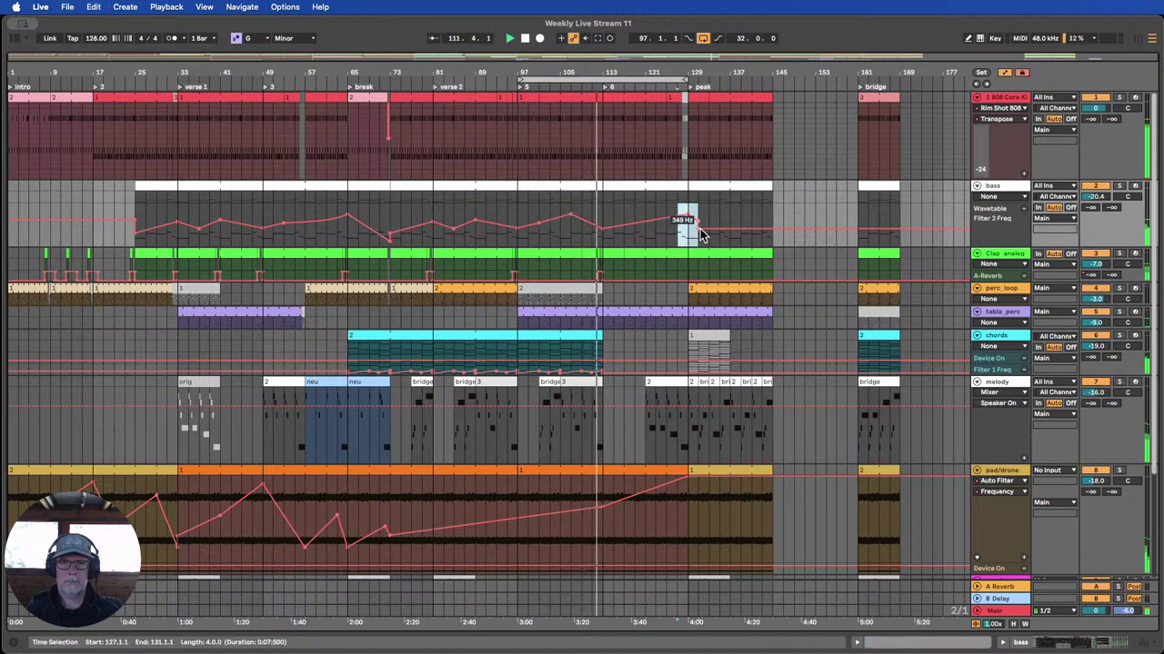
pyautogui.click(698, 227)
pyautogui.click(698, 222)
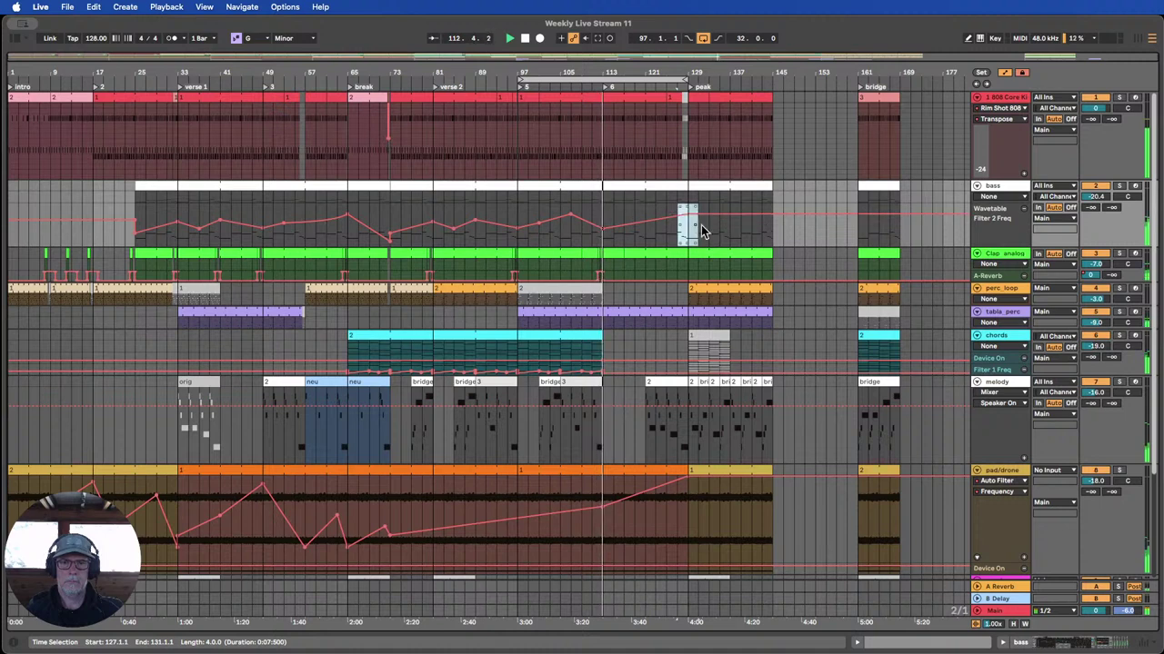
# Stop playback and copy the chords clip section from bars 97–113 to bars 113–129.
pyautogui.click(520, 88)
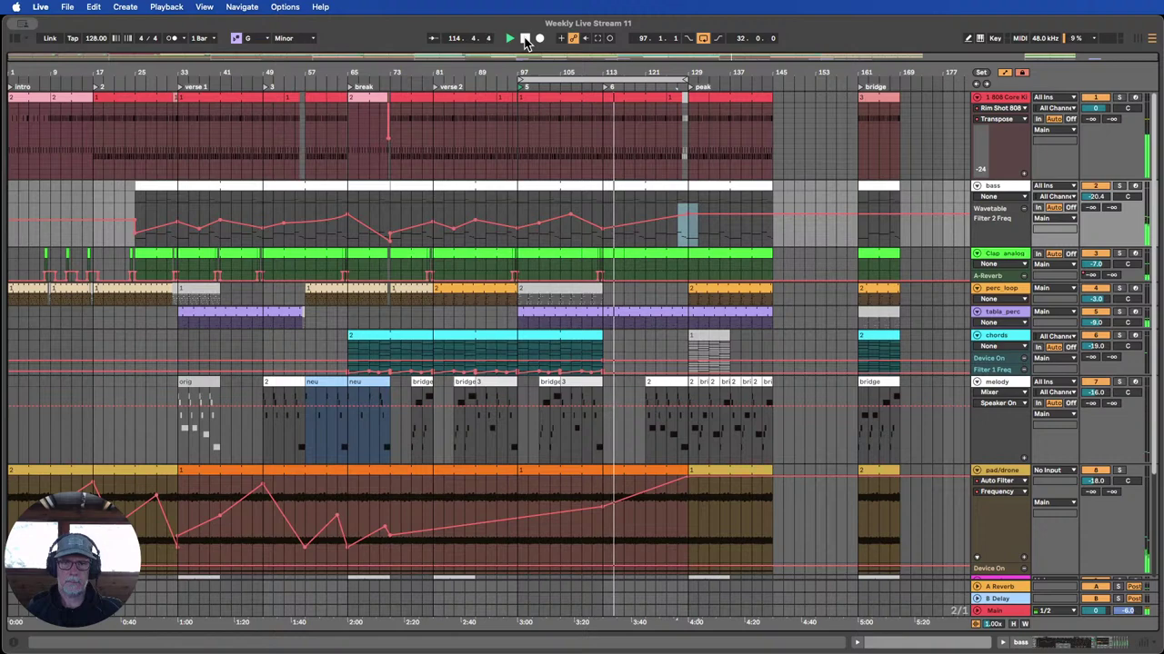
pyautogui.click(525, 40)
pyautogui.doubleClick(549, 342)
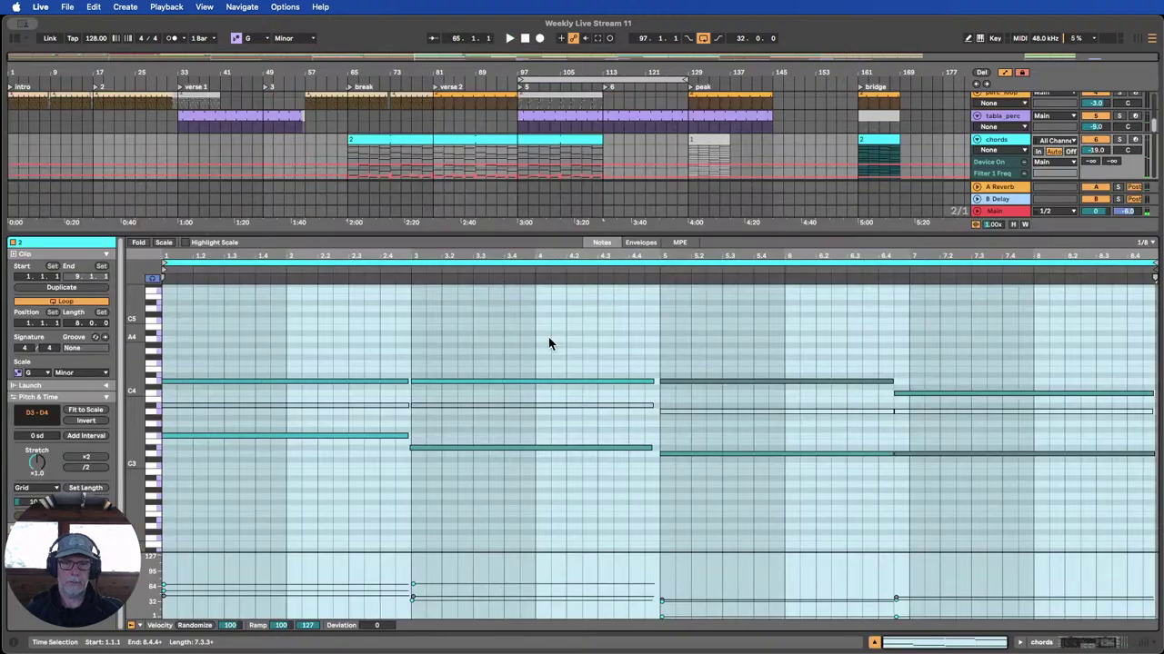
pyautogui.click(872, 642)
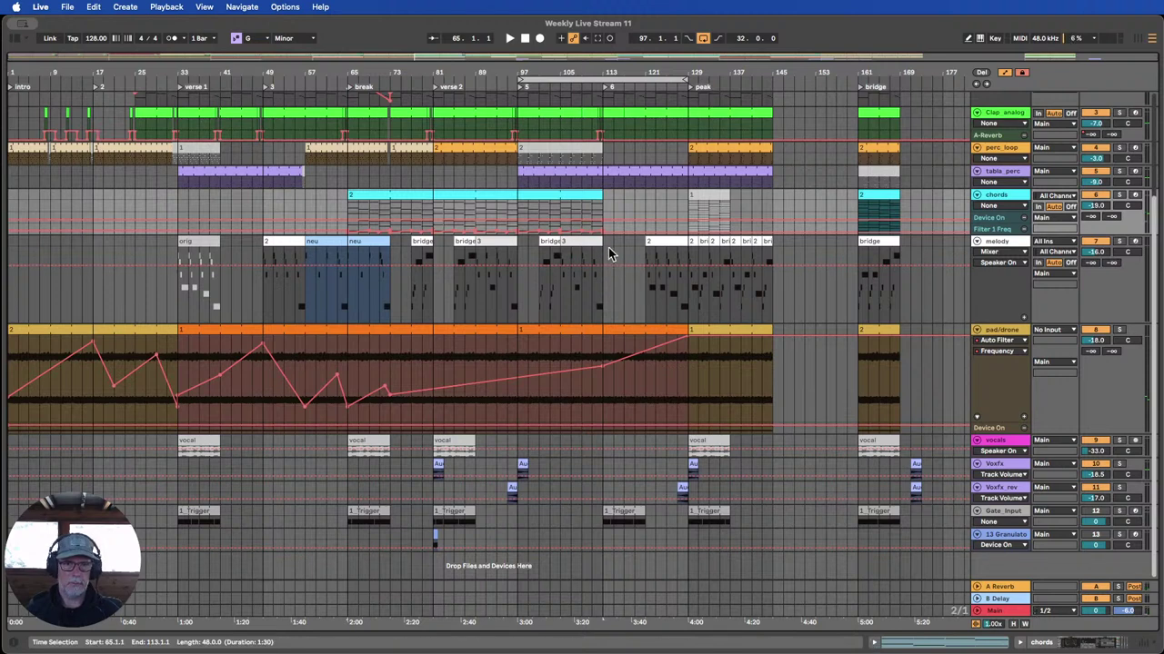
pyautogui.moveTo(519, 210); pyautogui.dragTo(664, 202)
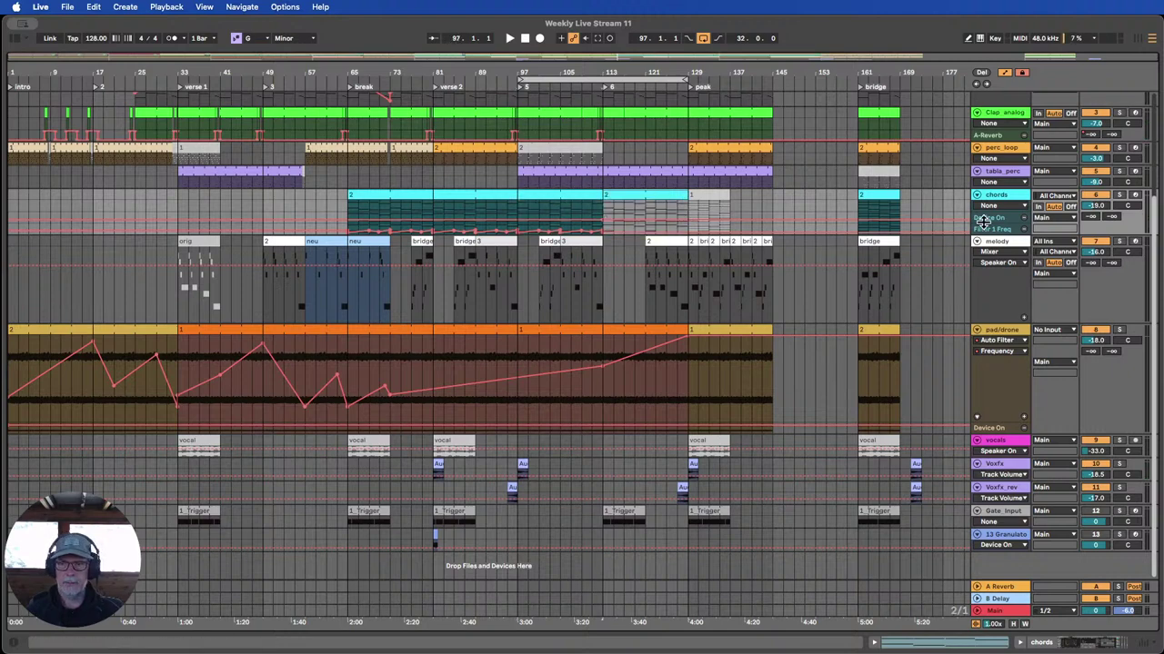
# Enlarge the chords track and rename its clip at bars 65–113 as 3.
pyautogui.moveTo(988, 209); pyautogui.dragTo(987, 263)
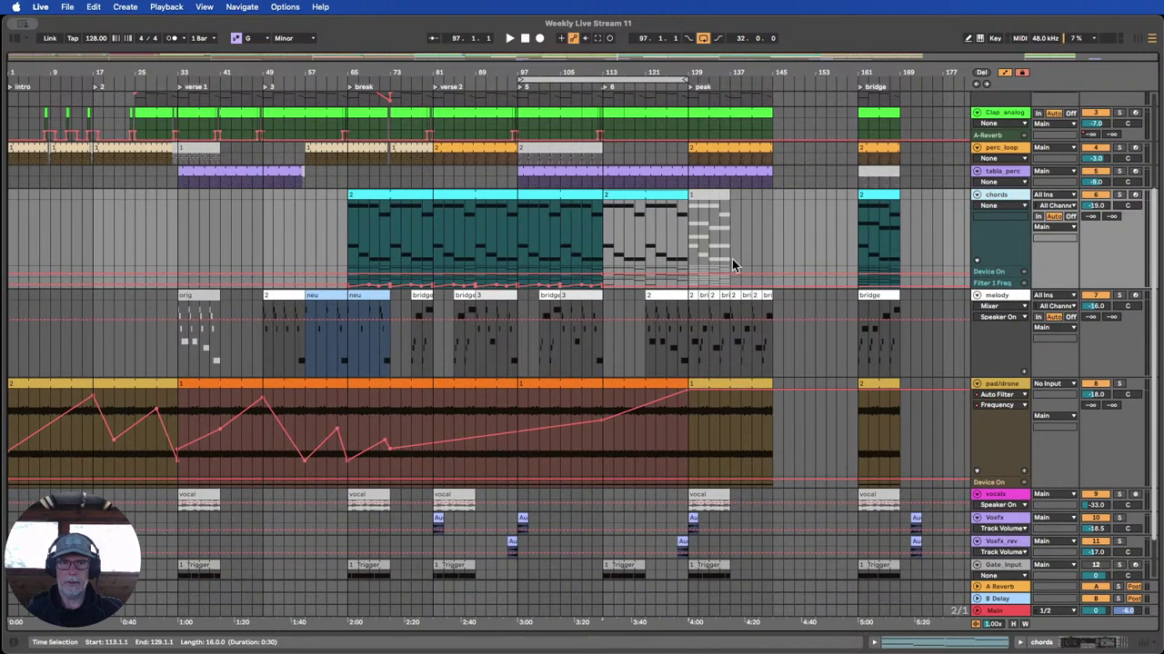
pyautogui.click(353, 195)
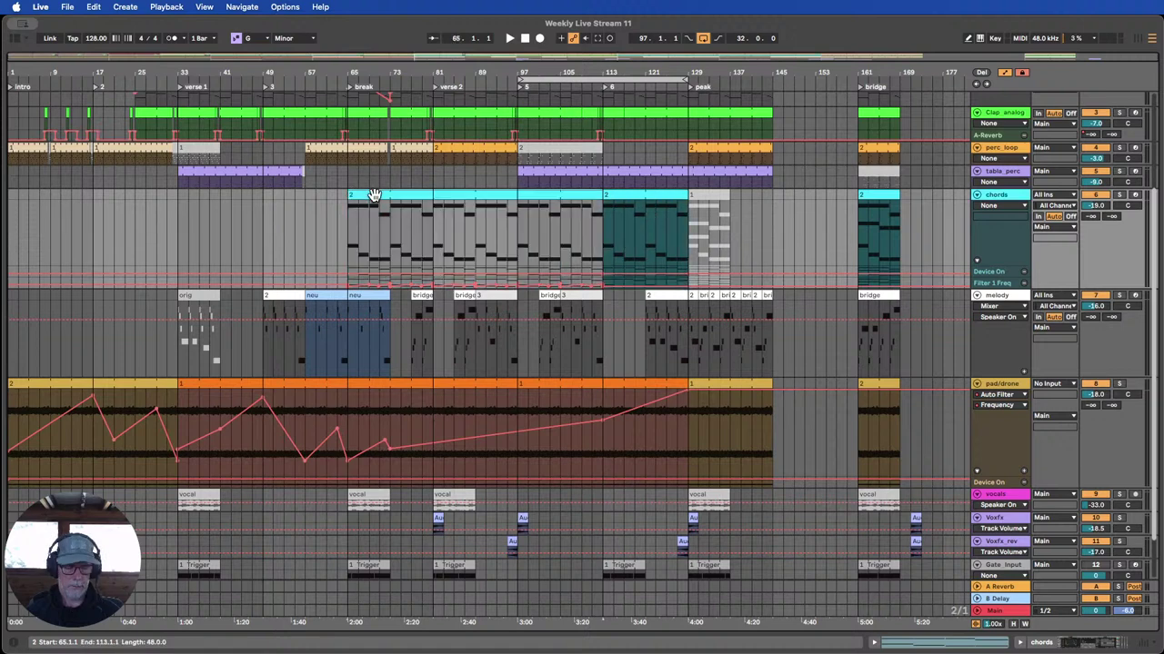
pyautogui.press('super+r')
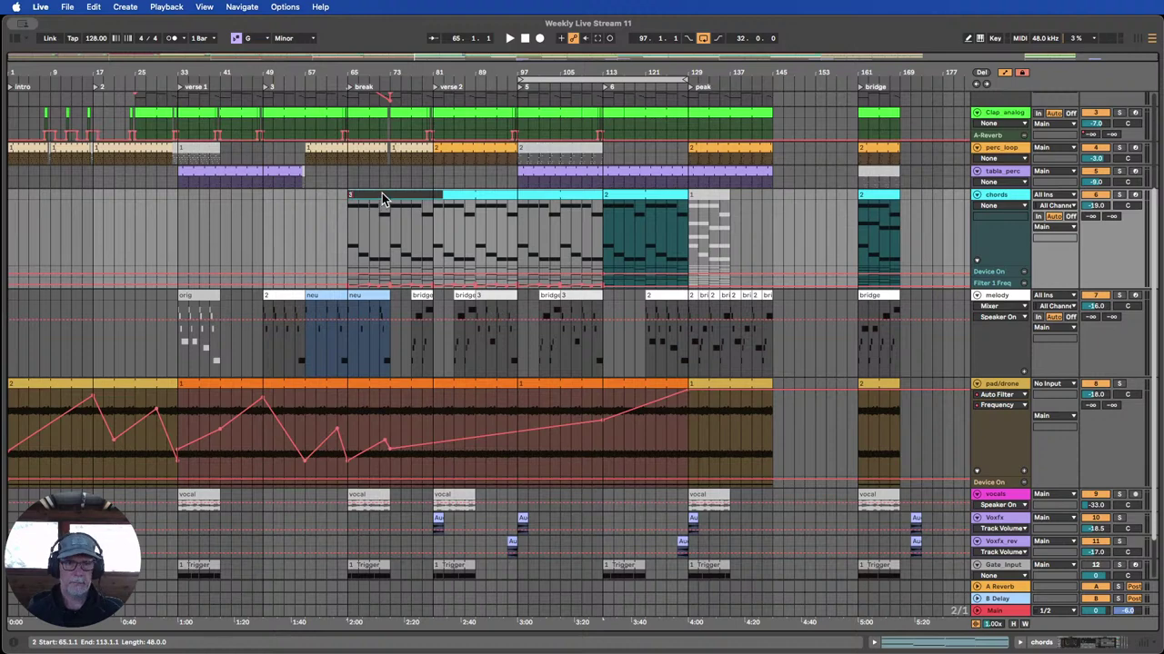
pyautogui.write('3')
# Open the chords clip at bars 113–129 and vary its chord notes from the preceding section.
pyautogui.click(622, 194)
pyautogui.doubleClick(632, 198)
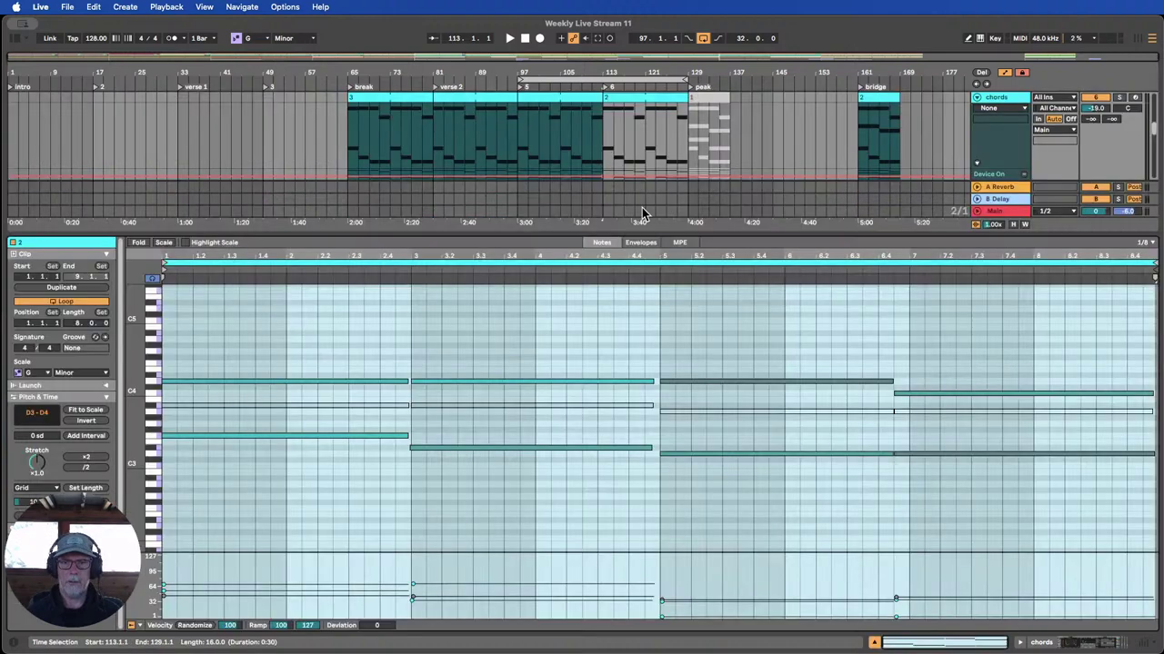
pyautogui.moveTo(346, 486); pyautogui.dragTo(342, 421)
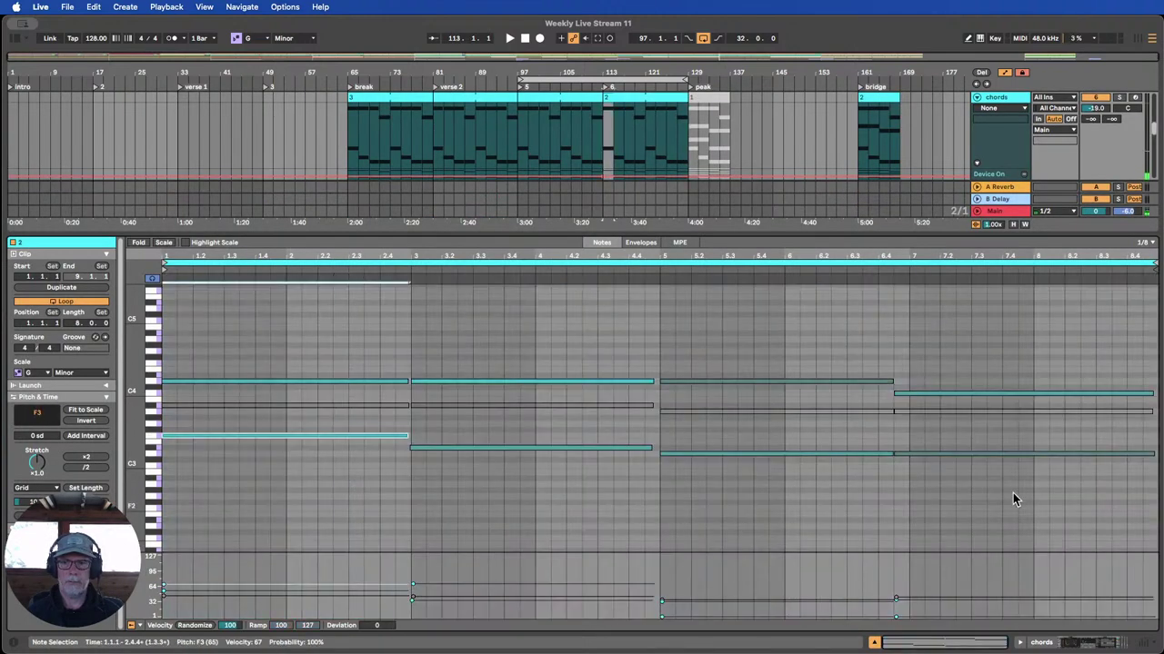
pyautogui.moveTo(1012, 492); pyautogui.dragTo(255, 320)
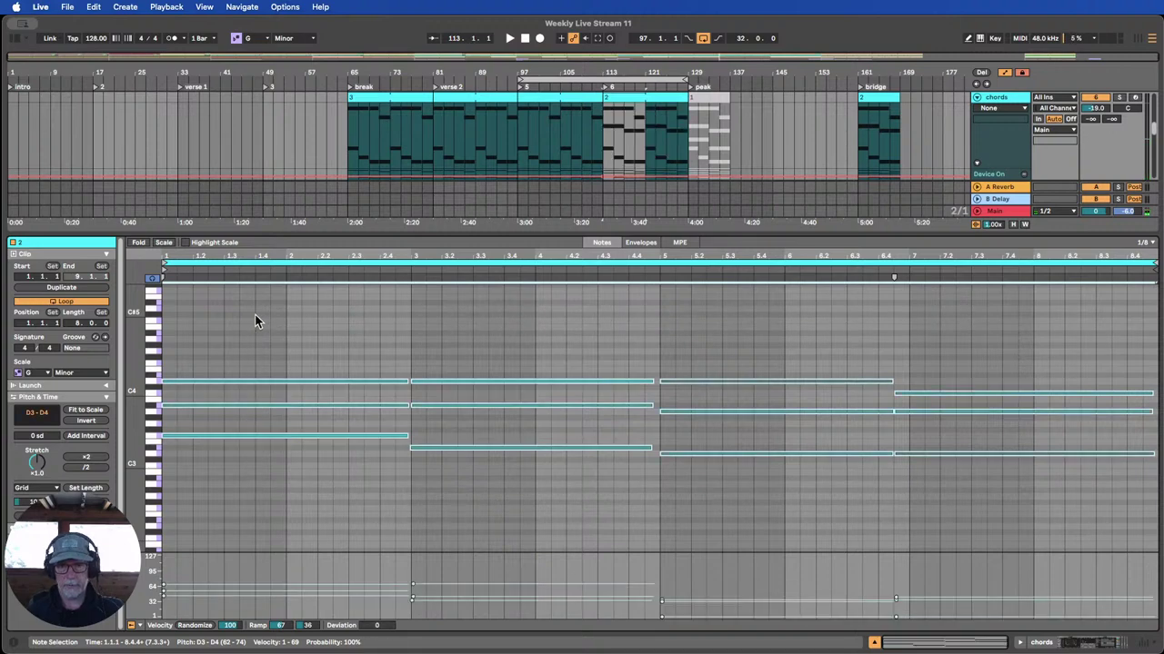
pyautogui.click(923, 520)
pyautogui.click(874, 643)
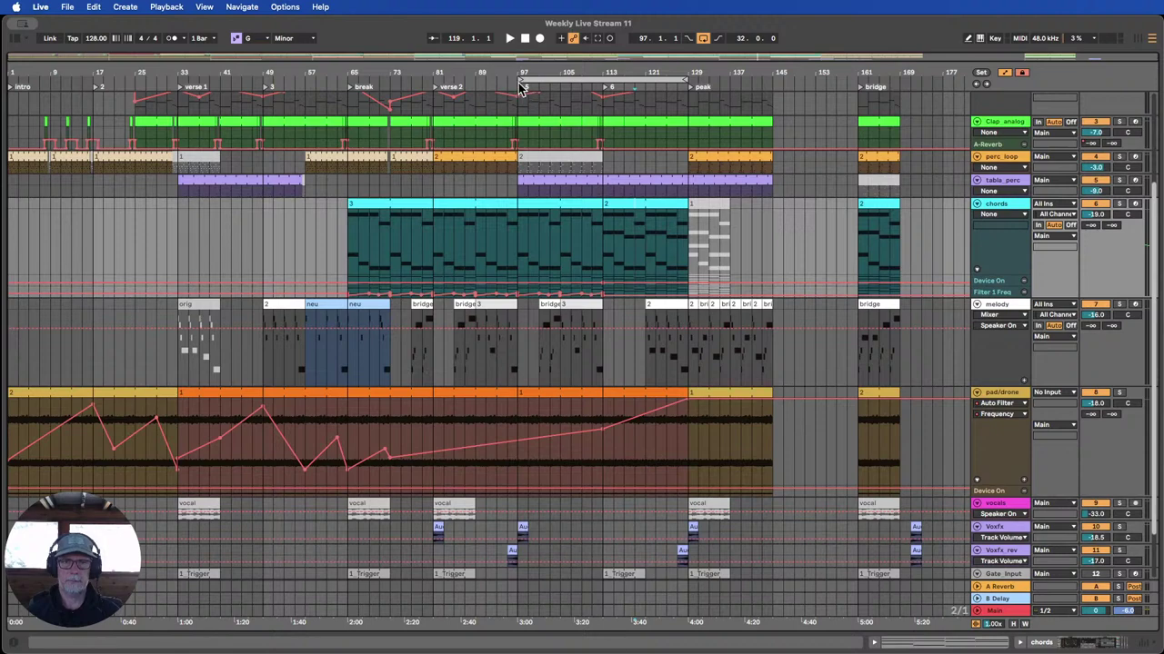
# Play from about bar 93 and recolour the chords clip at bars 113–129 blue.
pyautogui.click(503, 79)
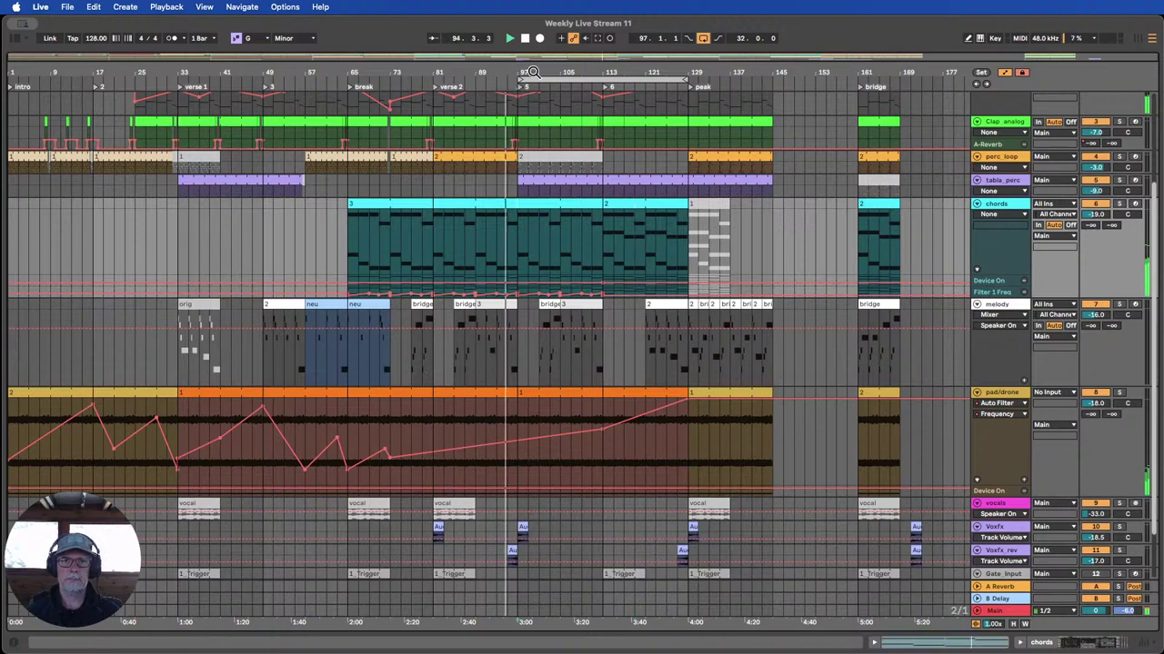
pyautogui.scroll(3, 622, 193)
pyautogui.scroll(1, 619, 196)
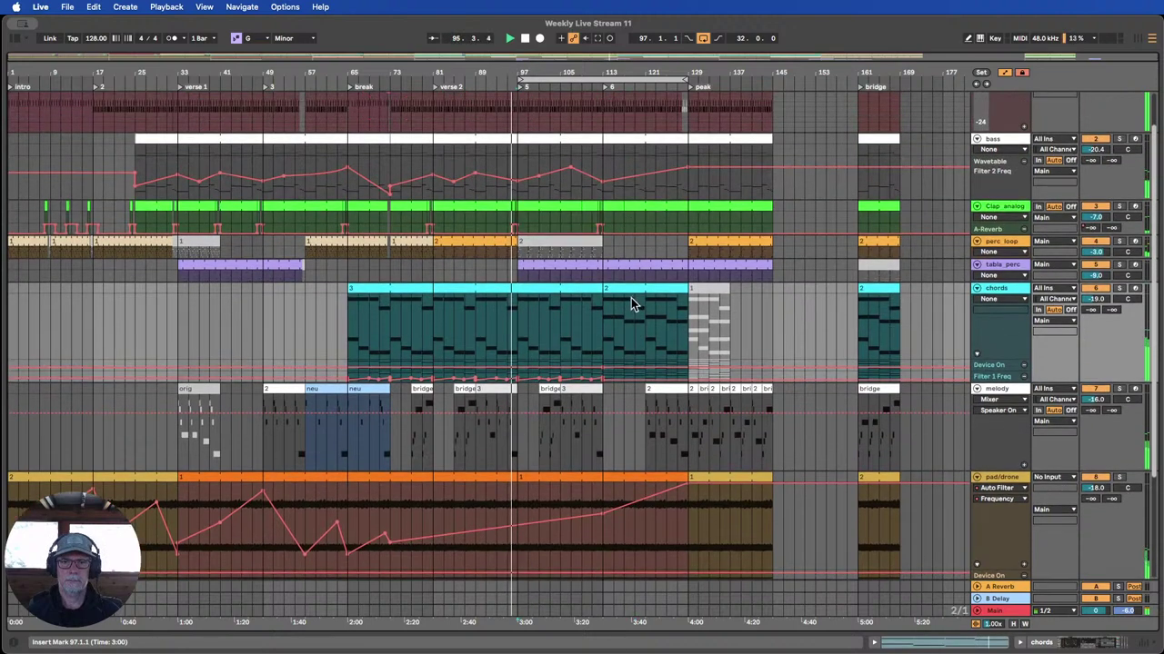
pyautogui.rightClick(632, 295)
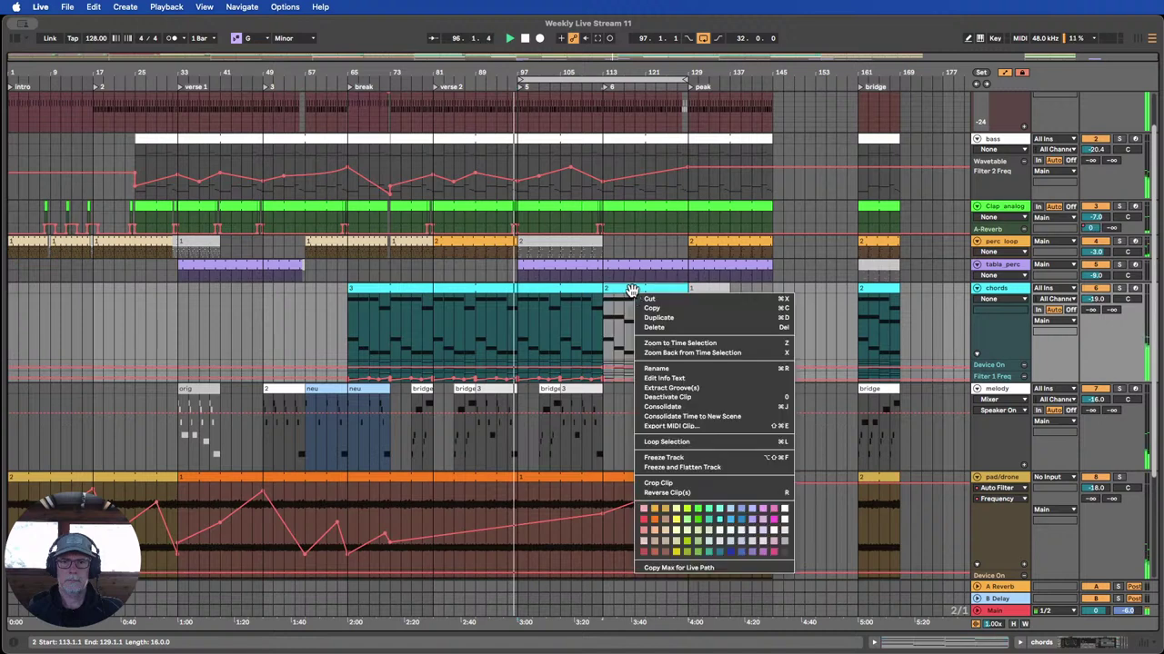
pyautogui.click(740, 527)
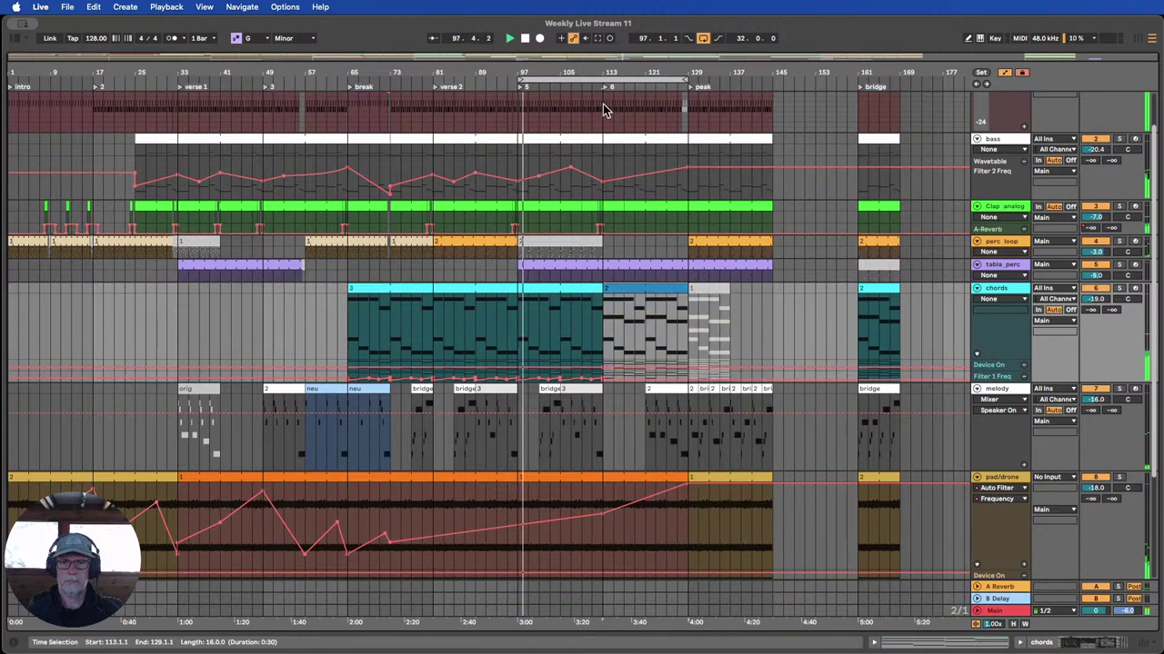
# Expand the chords automation lanes and duplicate the Wavetable Filter 1 Freq automation from bars 97–113 to bars 113–129.
pyautogui.scroll(2, 623, 157)
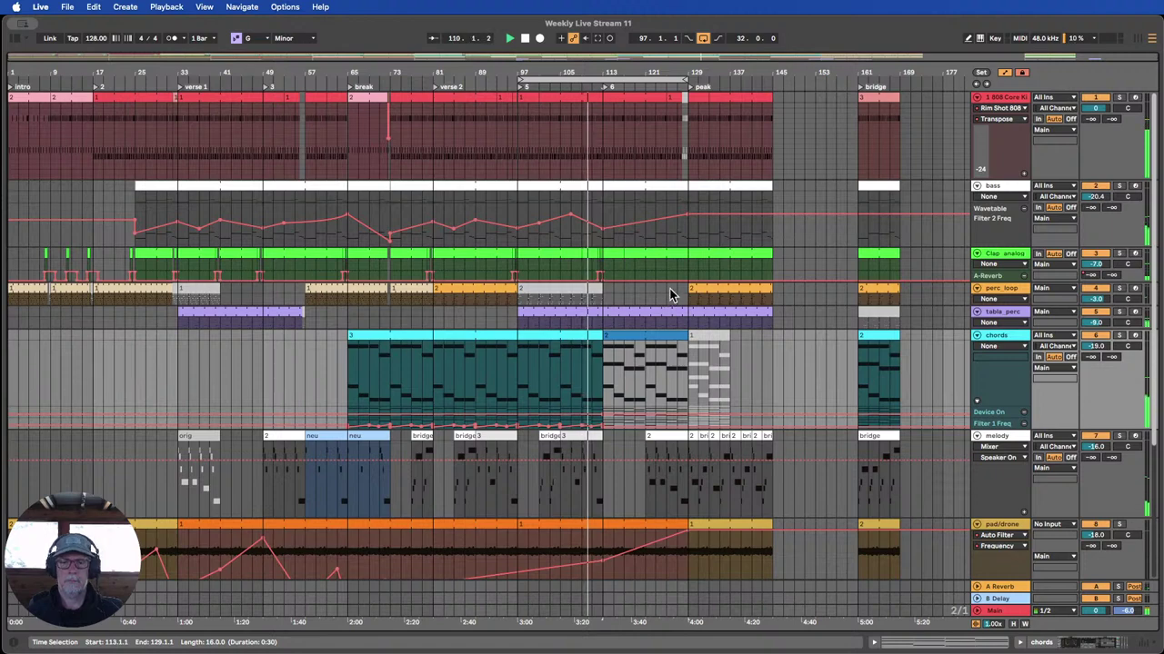
pyautogui.scroll(-2, 668, 297)
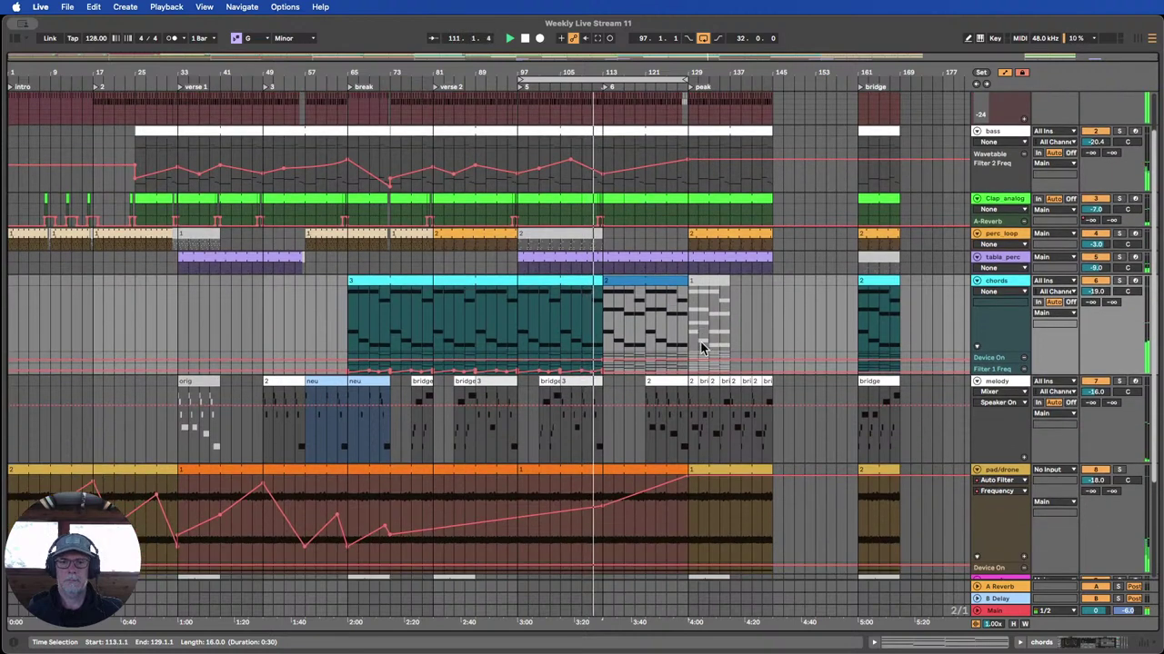
pyautogui.scroll(2, 710, 487)
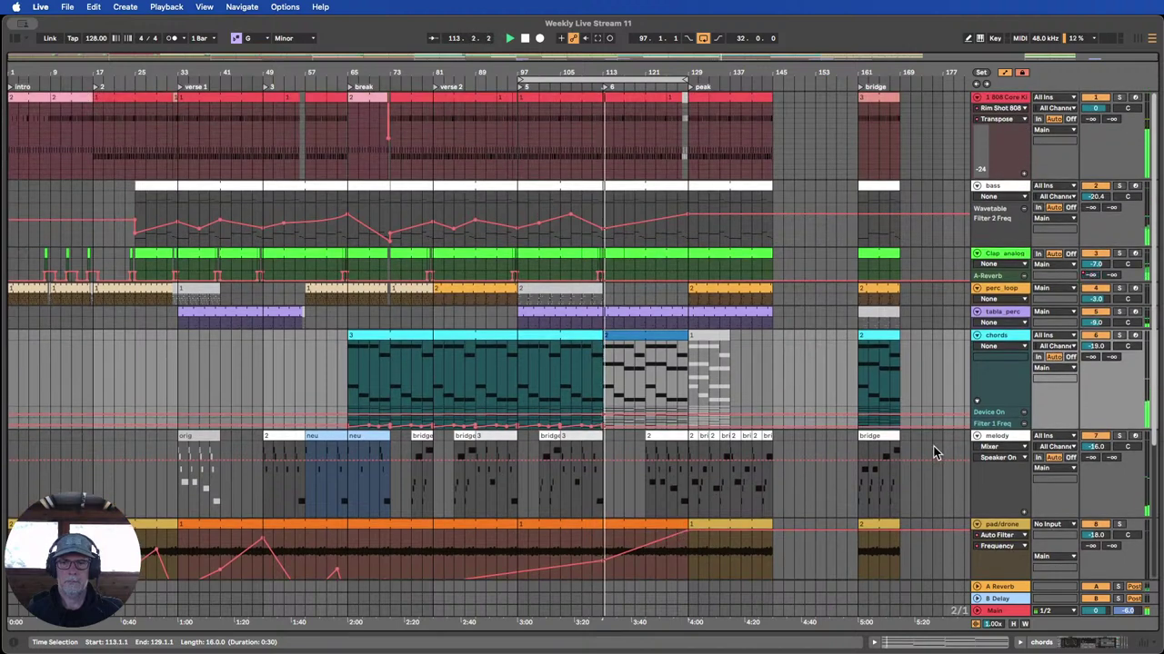
pyautogui.moveTo(998, 414); pyautogui.dragTo(998, 512)
pyautogui.scroll(-4, 627, 291)
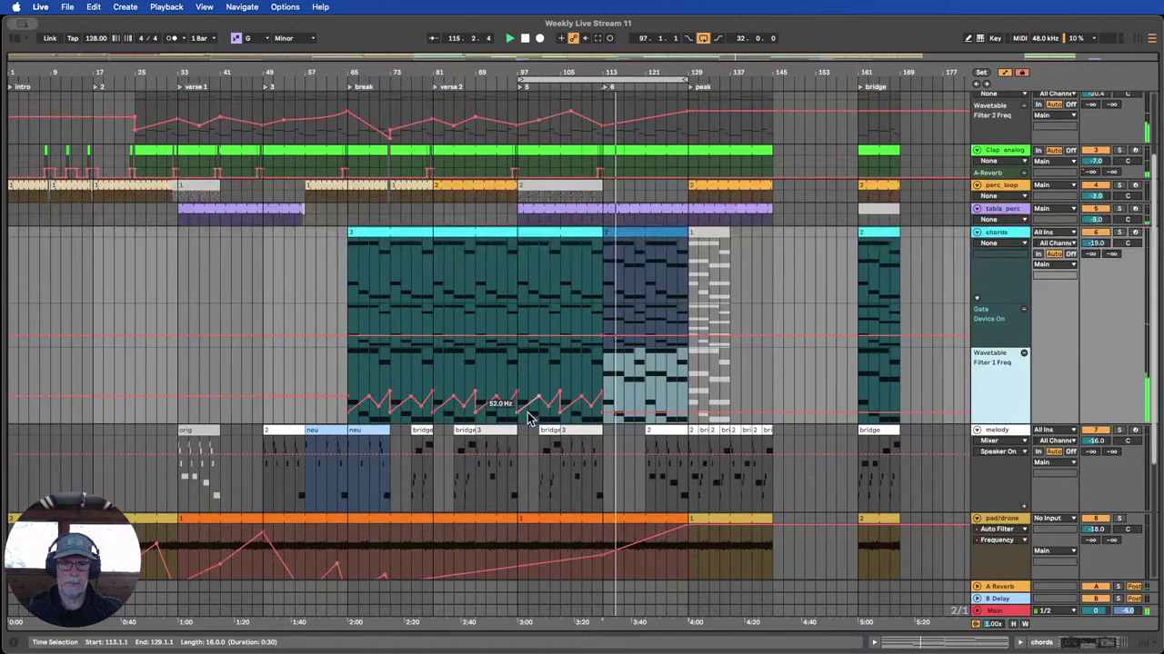
pyautogui.moveTo(519, 364); pyautogui.dragTo(603, 370)
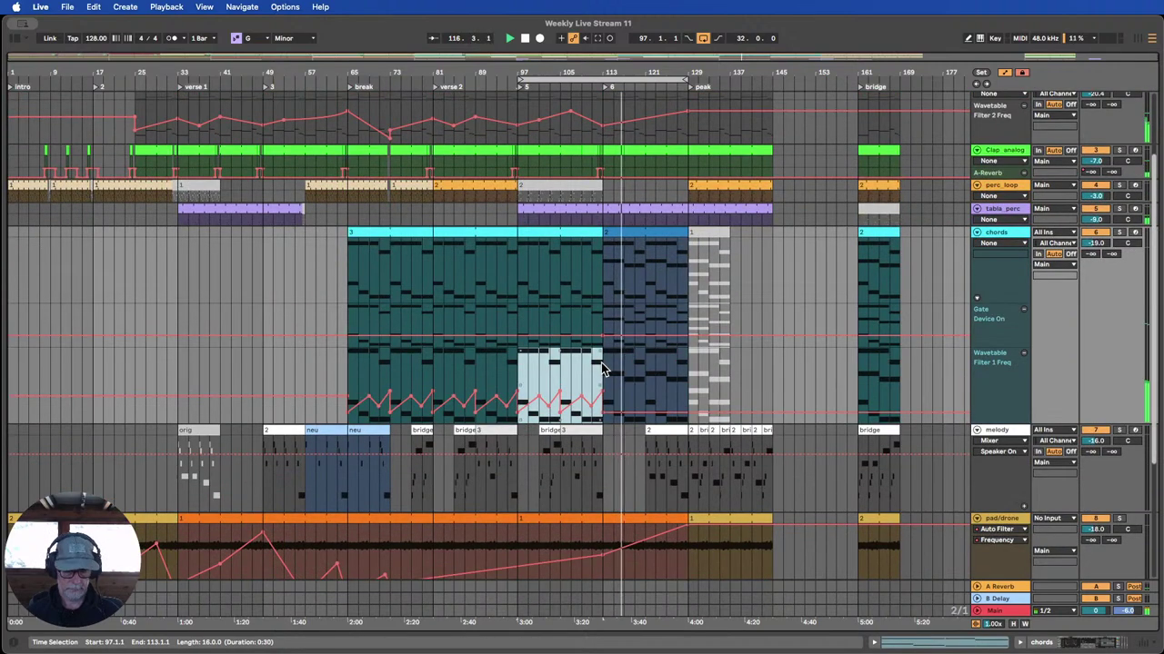
pyautogui.press('super+d')
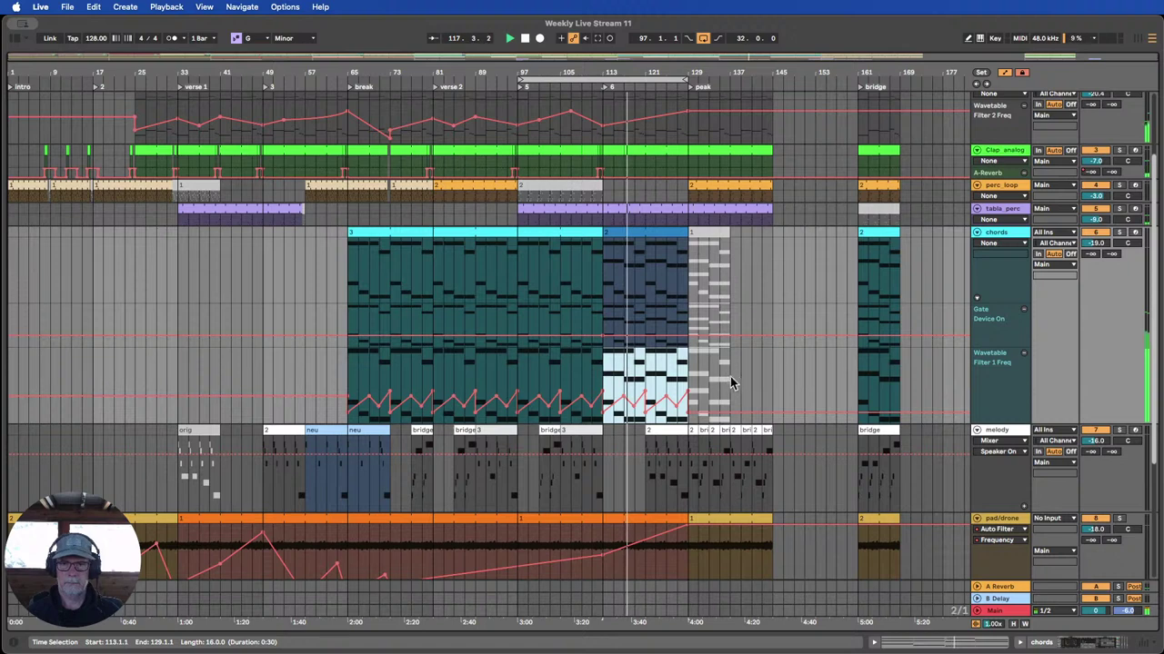
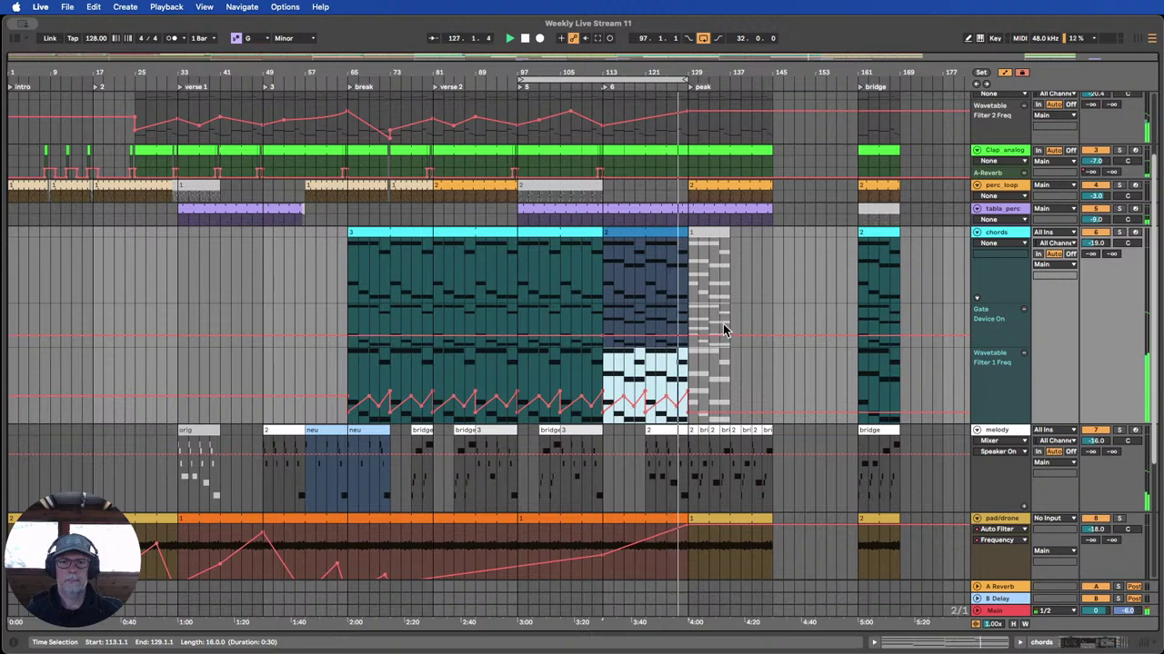
# Copy the melody bridge clip from bar 101 to bar 117 and continue playback from about bar 105.
pyautogui.click(549, 431)
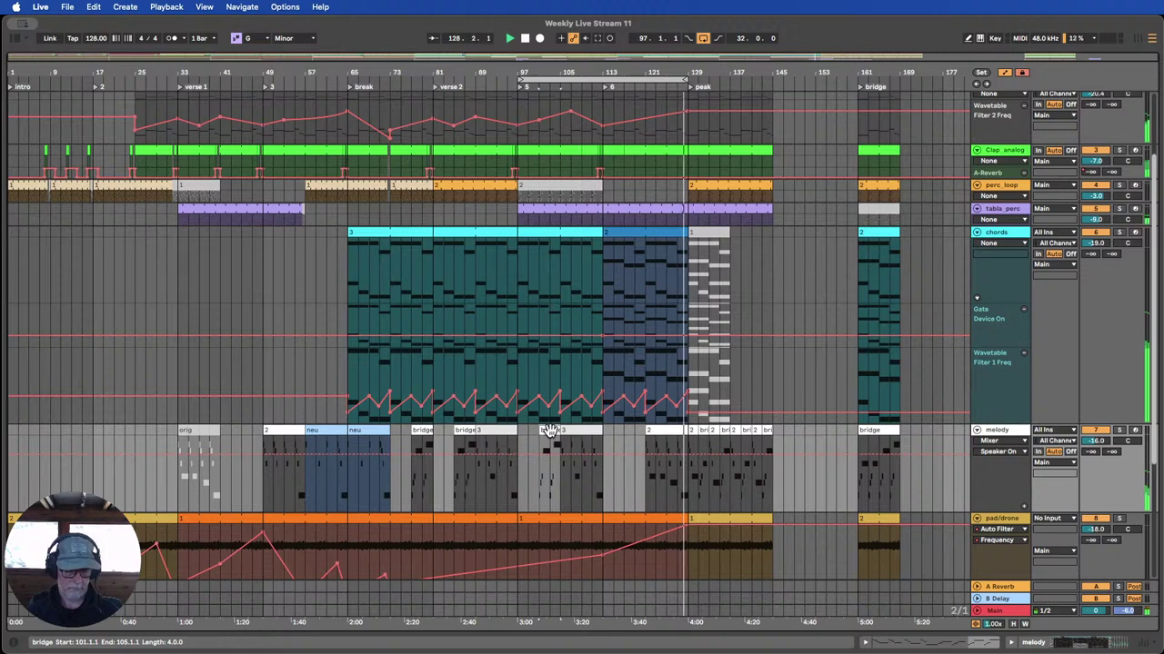
pyautogui.moveTo(549, 431); pyautogui.dragTo(635, 447)
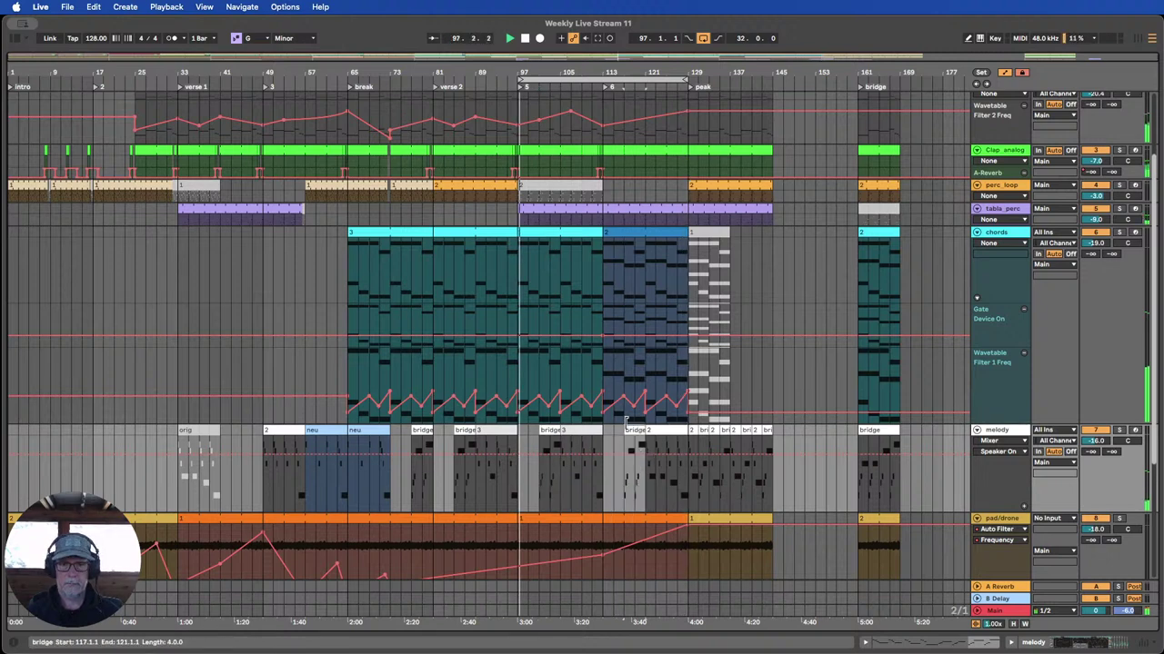
pyautogui.click(561, 86)
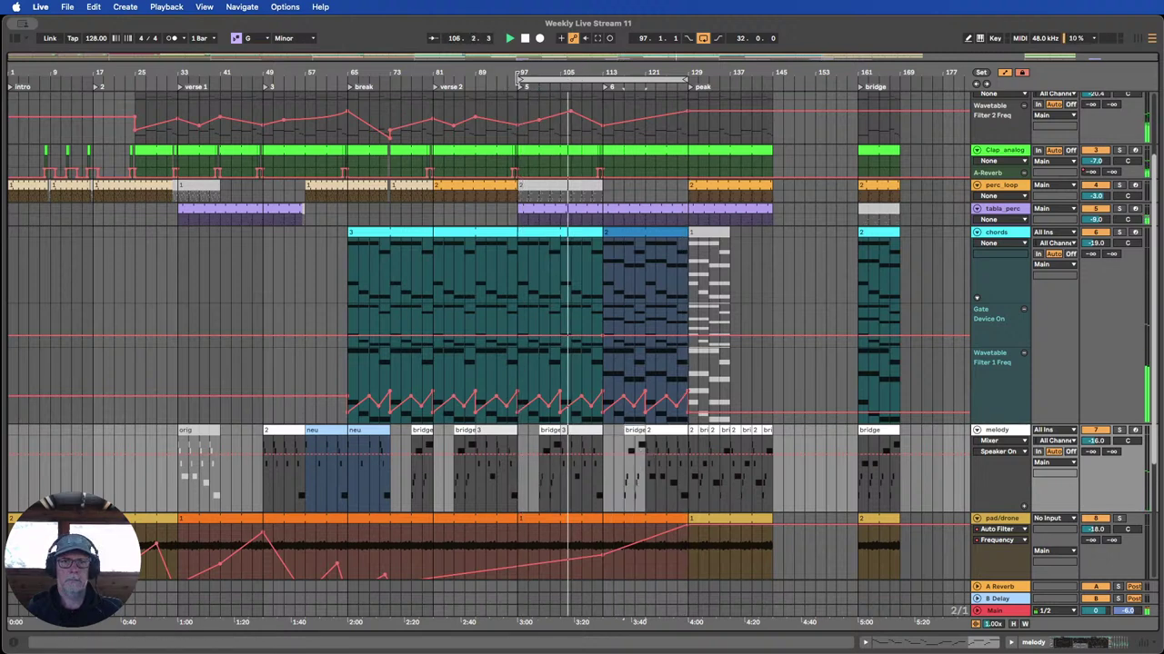
# Shorten the loop to bars 113–129 and recolour the melody clip at bars 121–129 turquoise.
pyautogui.moveTo(518, 80); pyautogui.dragTo(604, 80)
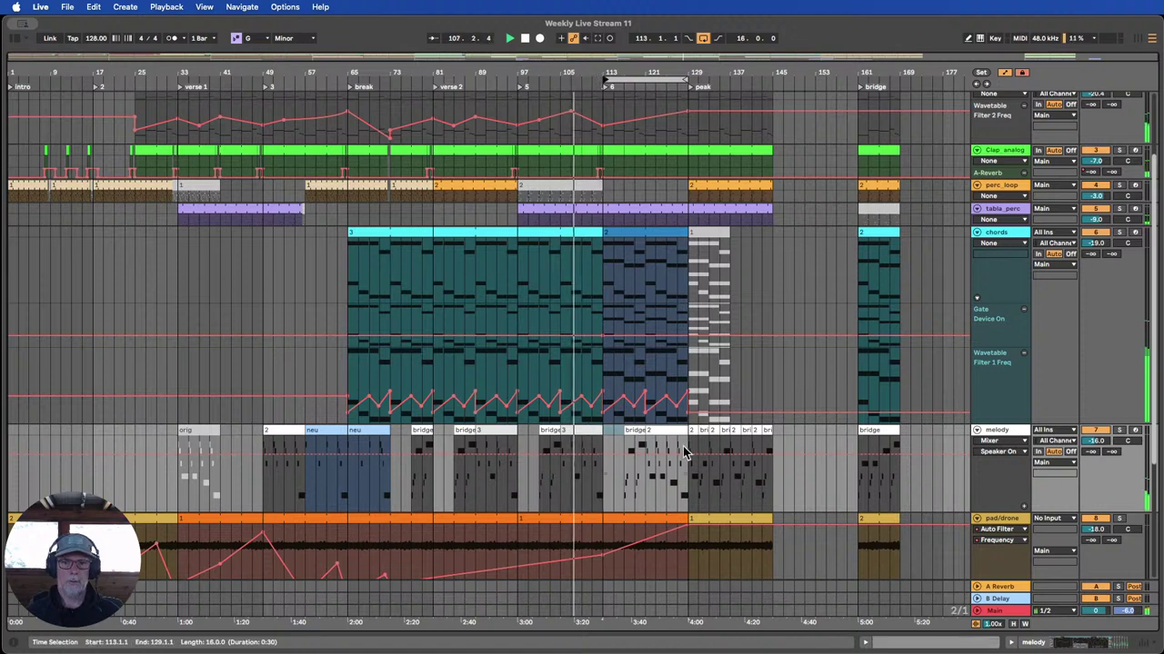
pyautogui.rightClick(670, 436)
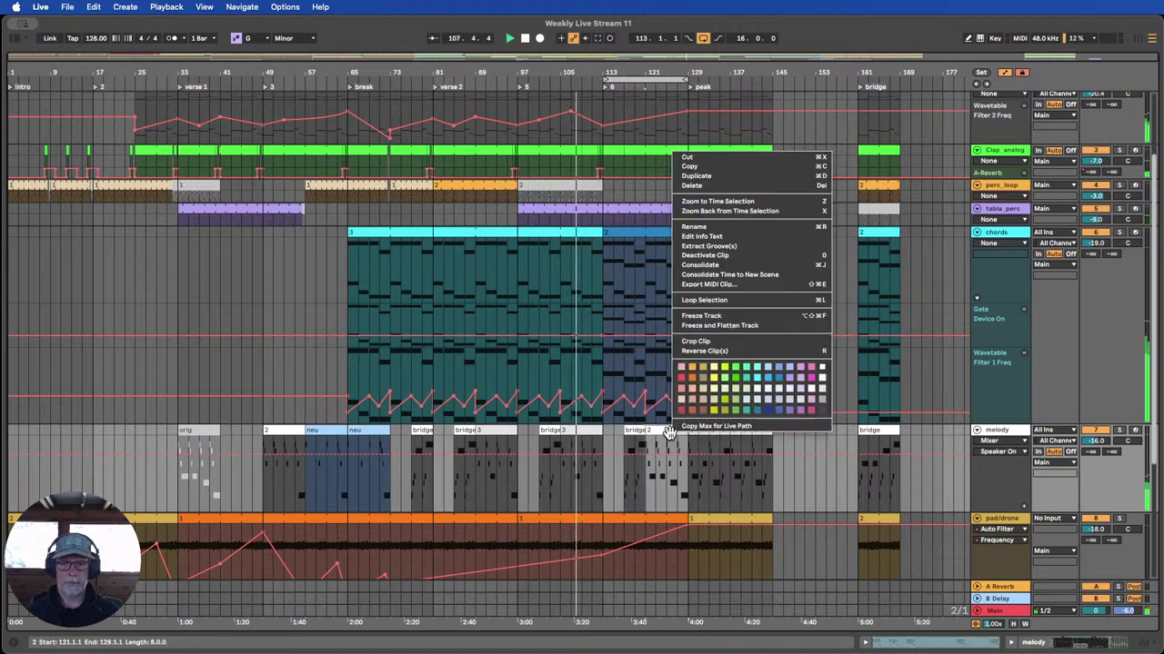
pyautogui.click(754, 377)
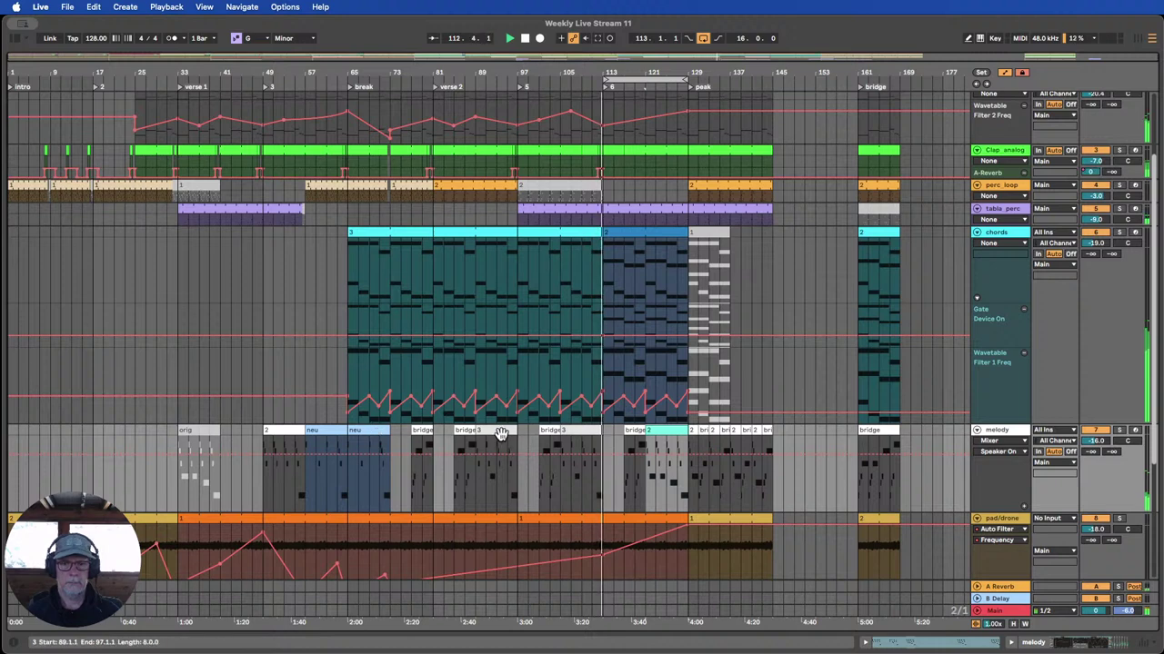
# Split the pad/drone clip at bar 113 and lower its Auto Filter Frequency automation there to 204 Hz, with the ramp rising to bar 129.
pyautogui.click(557, 432)
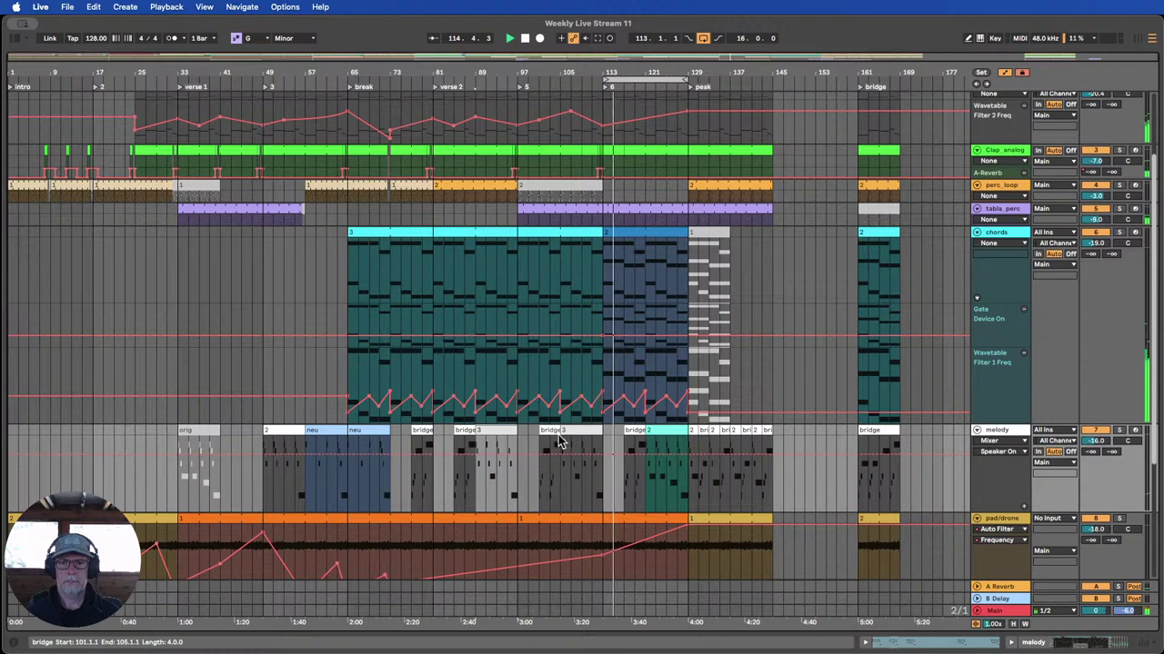
pyautogui.scroll(-2, 607, 501)
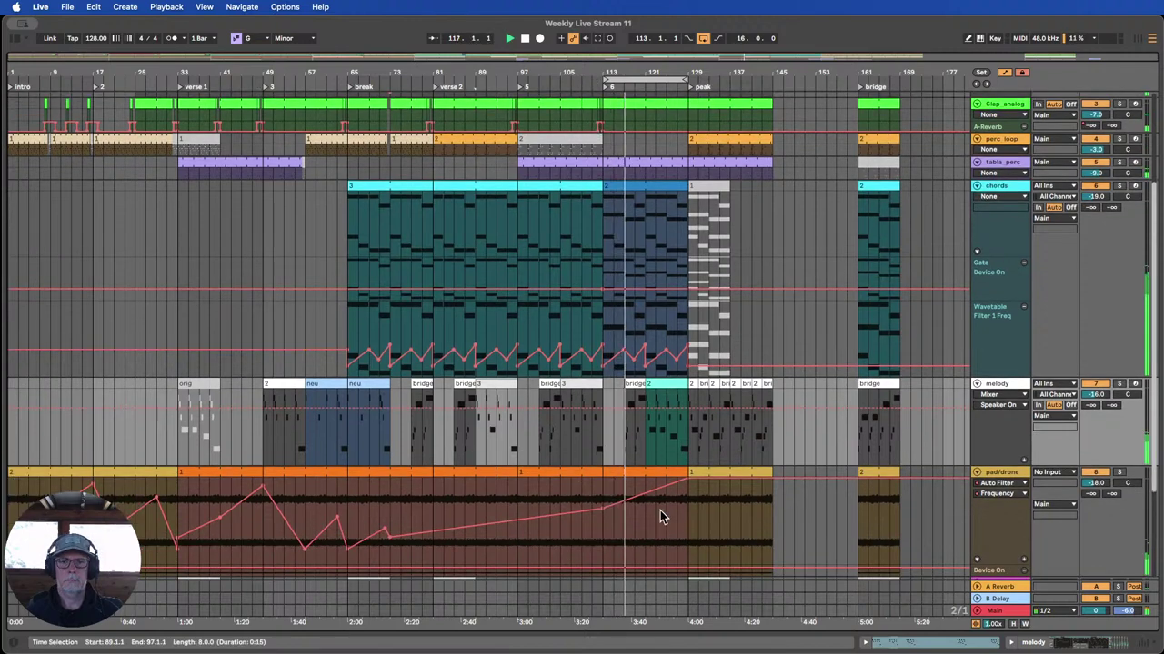
pyautogui.click(603, 494)
pyautogui.moveTo(603, 493); pyautogui.dragTo(681, 471)
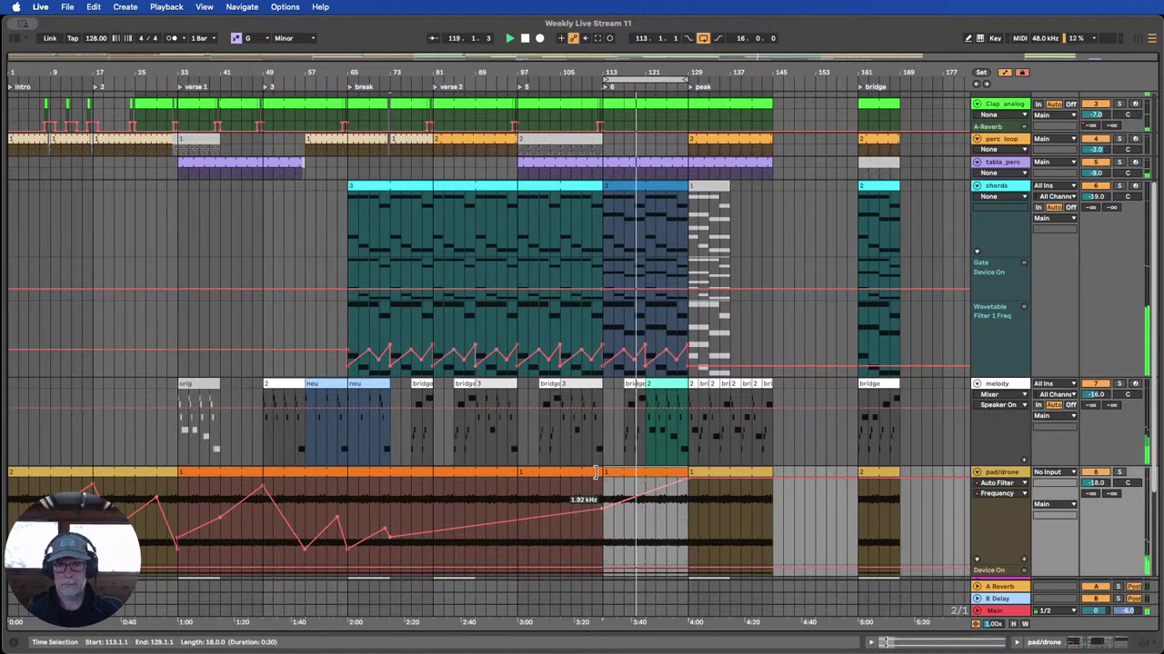
pyautogui.click(568, 79)
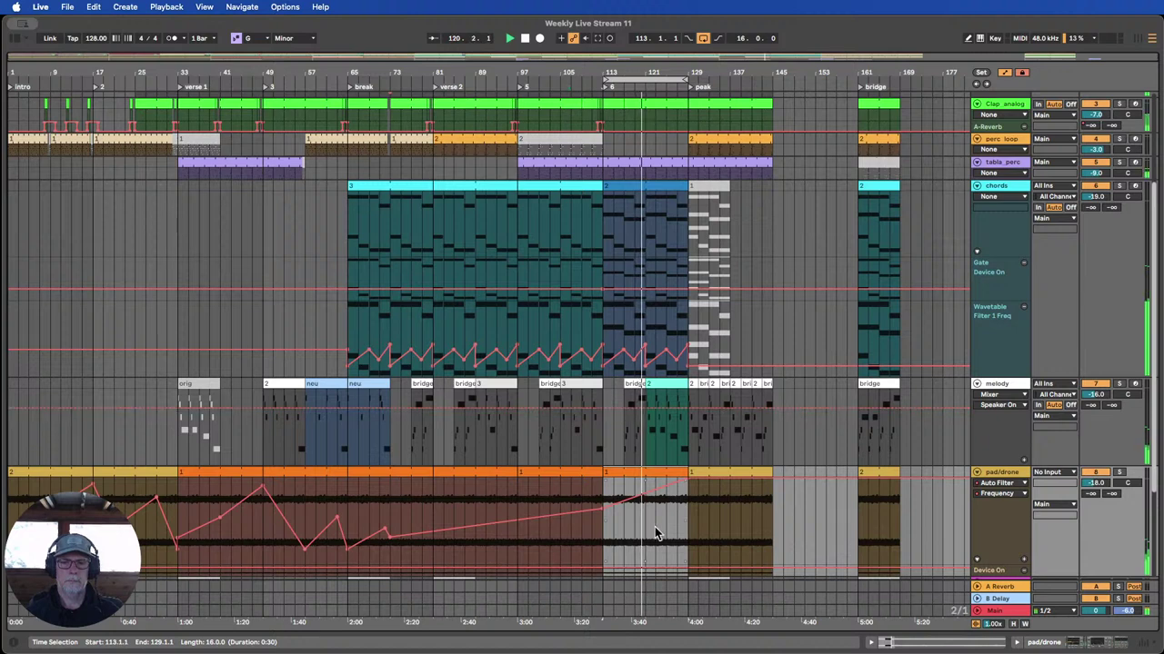
pyautogui.moveTo(618, 511); pyautogui.dragTo(618, 533)
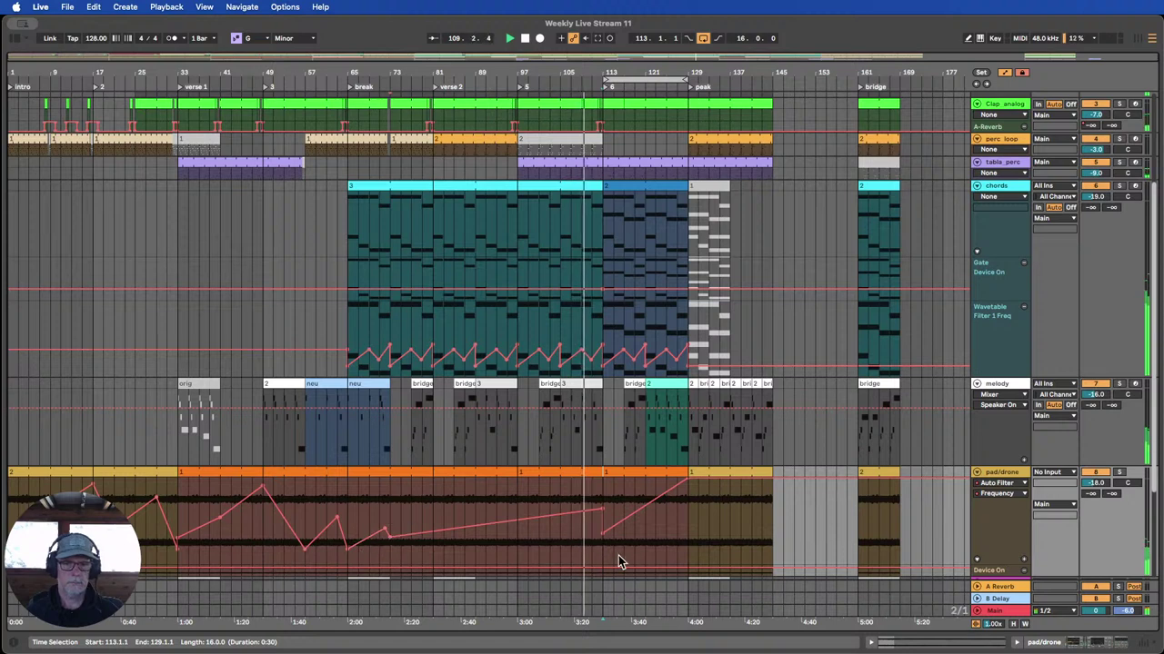
pyautogui.moveTo(603, 535); pyautogui.dragTo(603, 533)
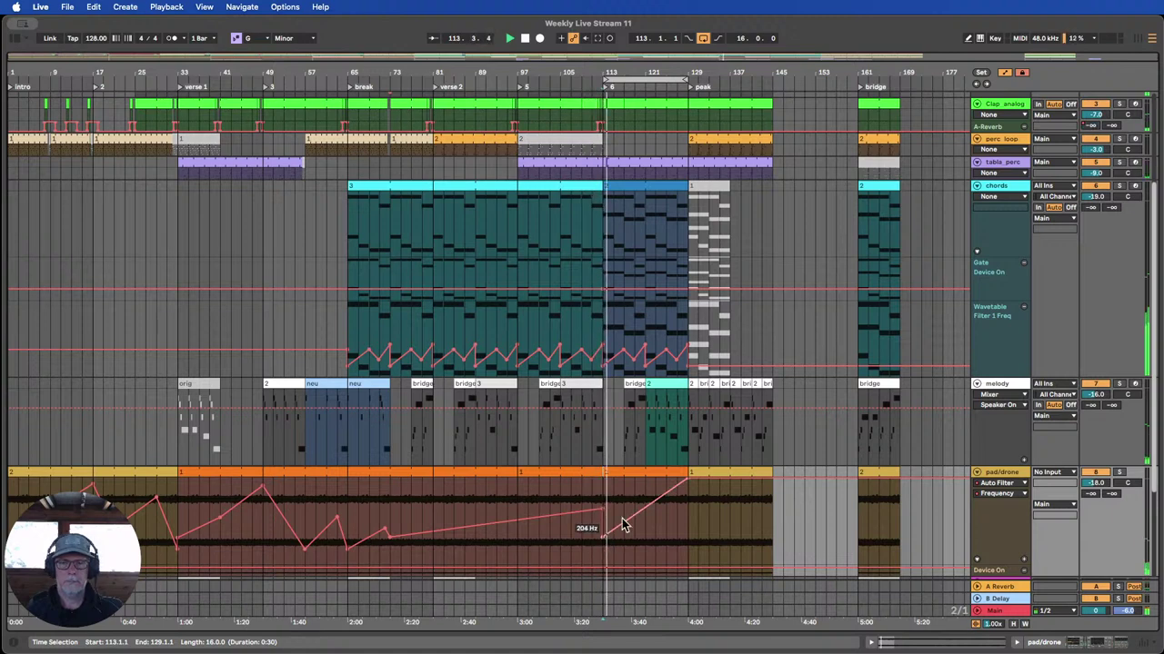
# Examine the clips and automation on all tracks around section 6 during playback.
pyautogui.scroll(5, 625, 509)
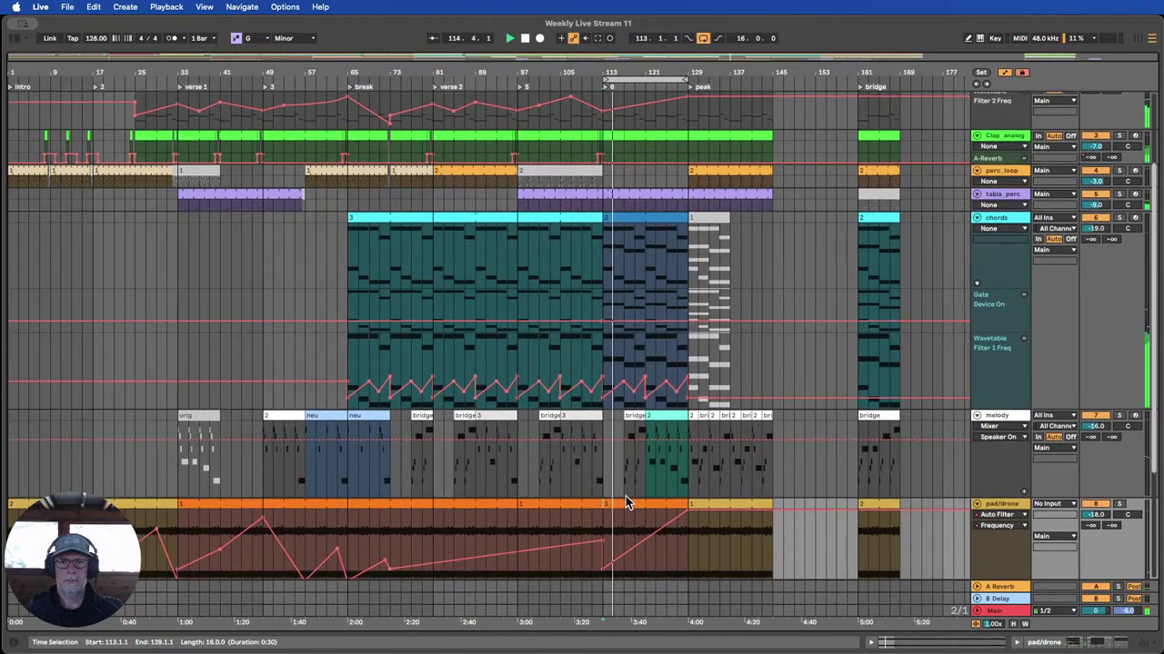
pyautogui.scroll(-2, 626, 500)
pyautogui.scroll(3, 625, 500)
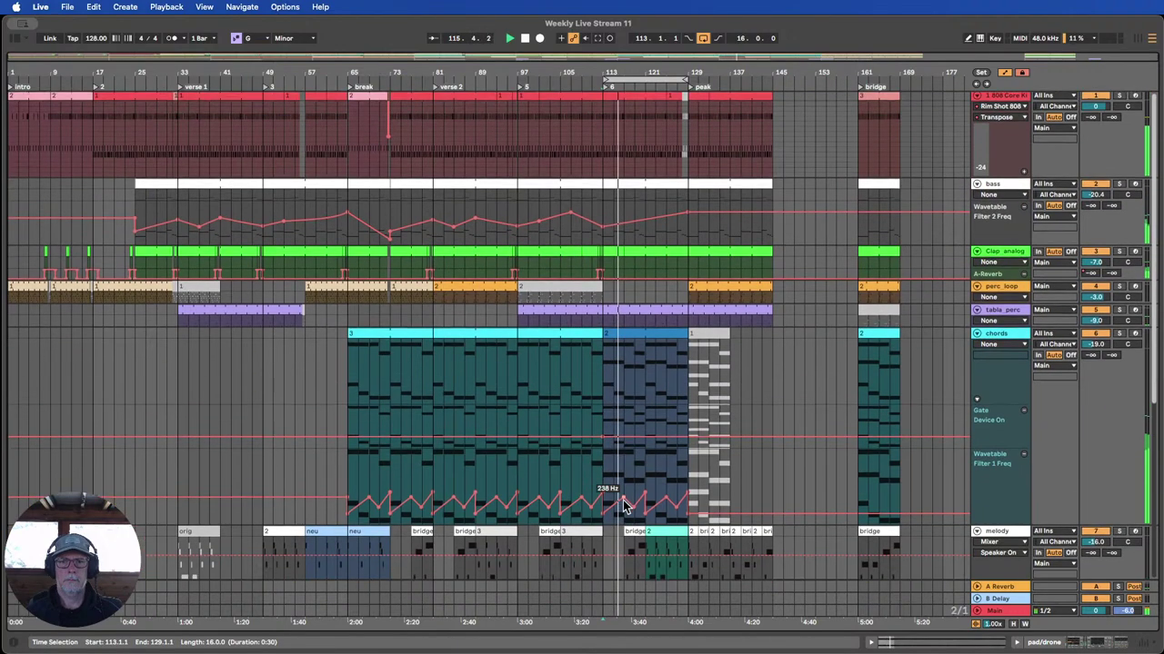
pyautogui.scroll(-8, 623, 502)
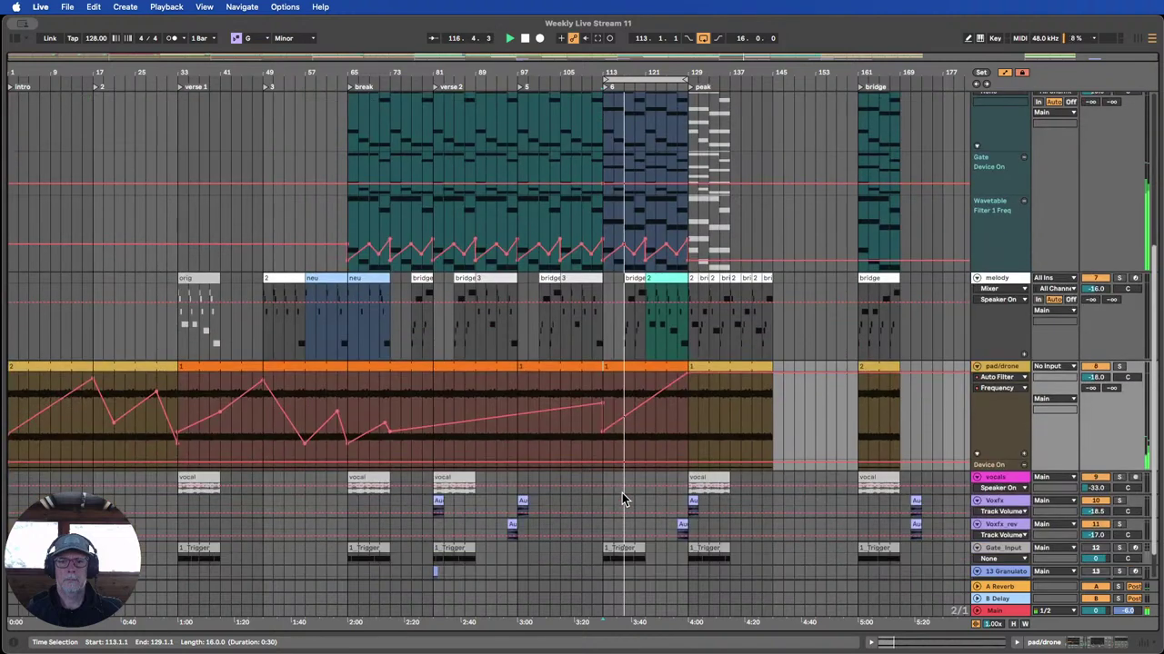
pyautogui.scroll(6, 622, 496)
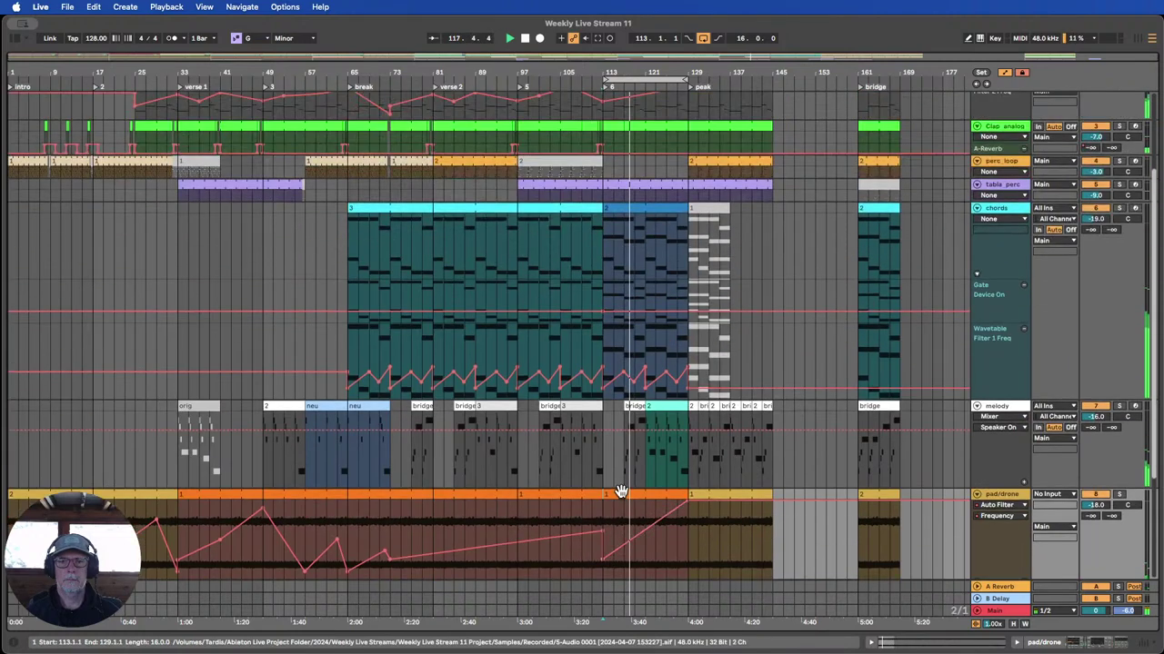
pyautogui.scroll(2, 626, 496)
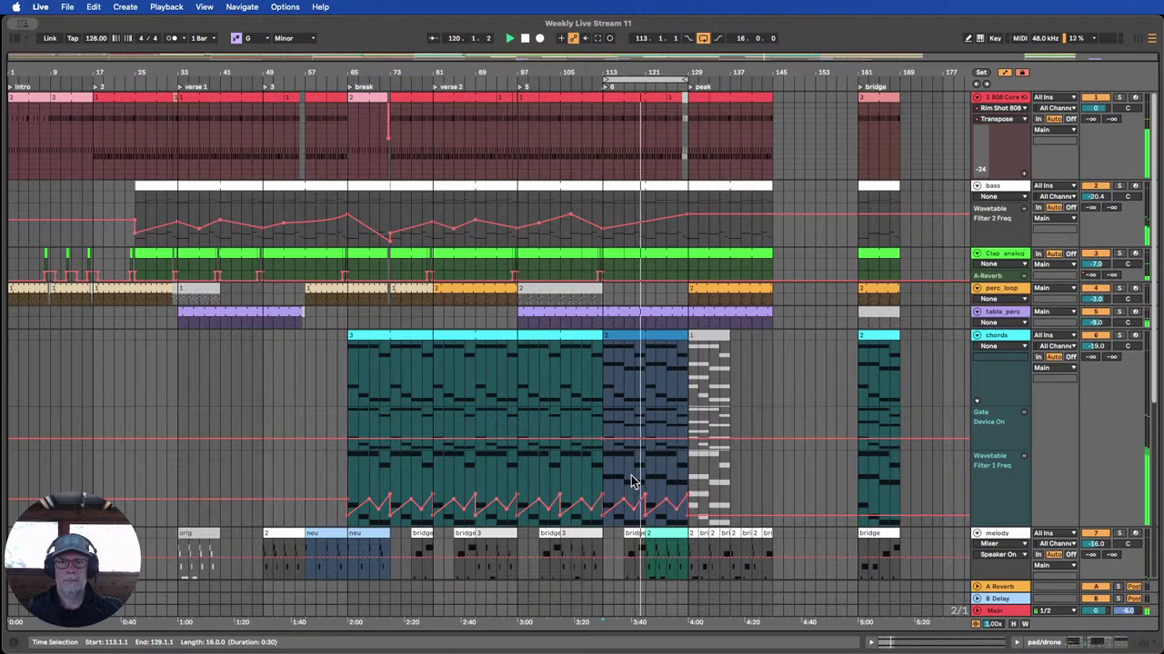
pyautogui.scroll(-1, 632, 483)
pyautogui.scroll(-5, 633, 479)
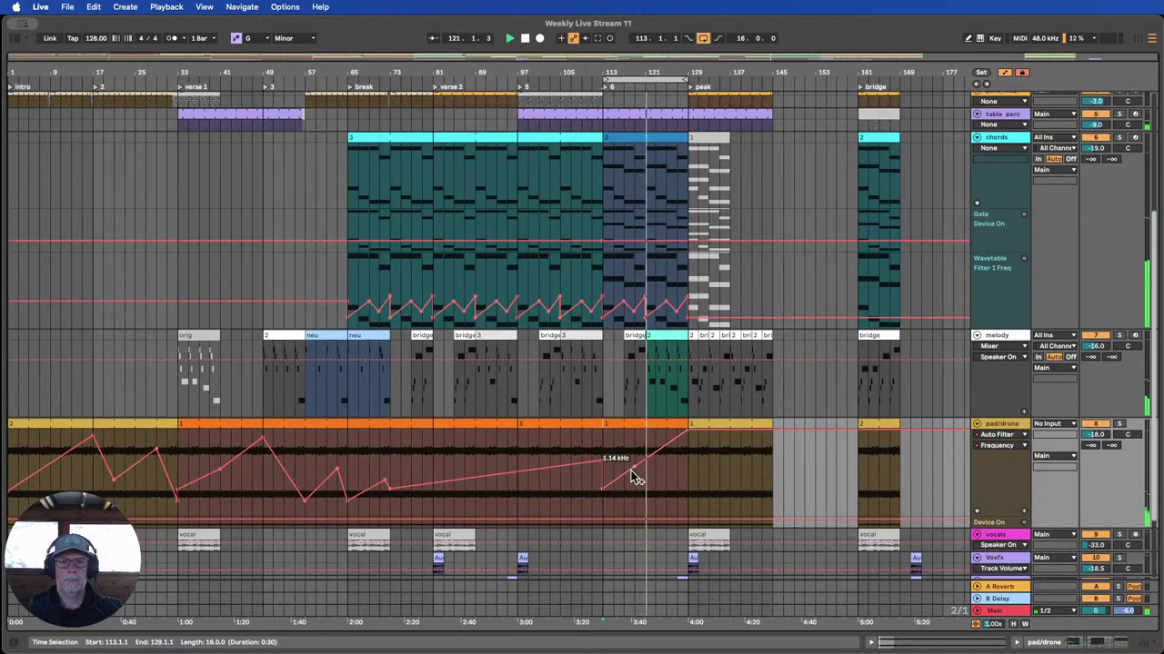
pyautogui.scroll(-3, 634, 479)
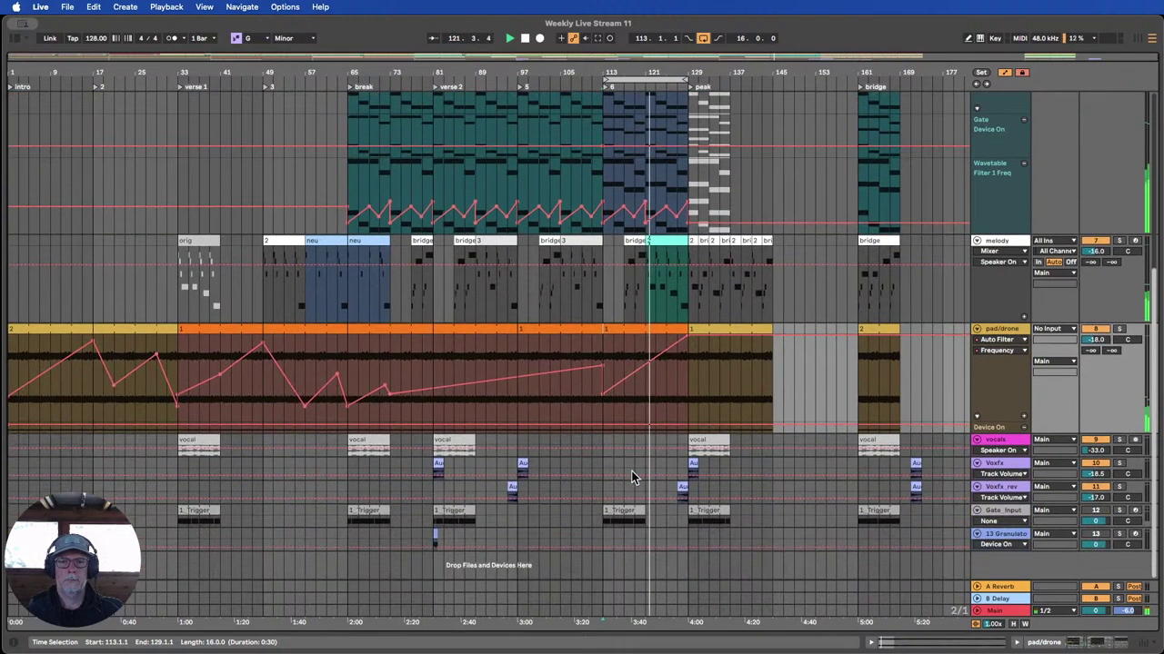
# Copy the Voxfx and Voxfx_rev transition clips from bars 127–131 to bars 111–115 and play from about bar 108.
pyautogui.click(697, 497)
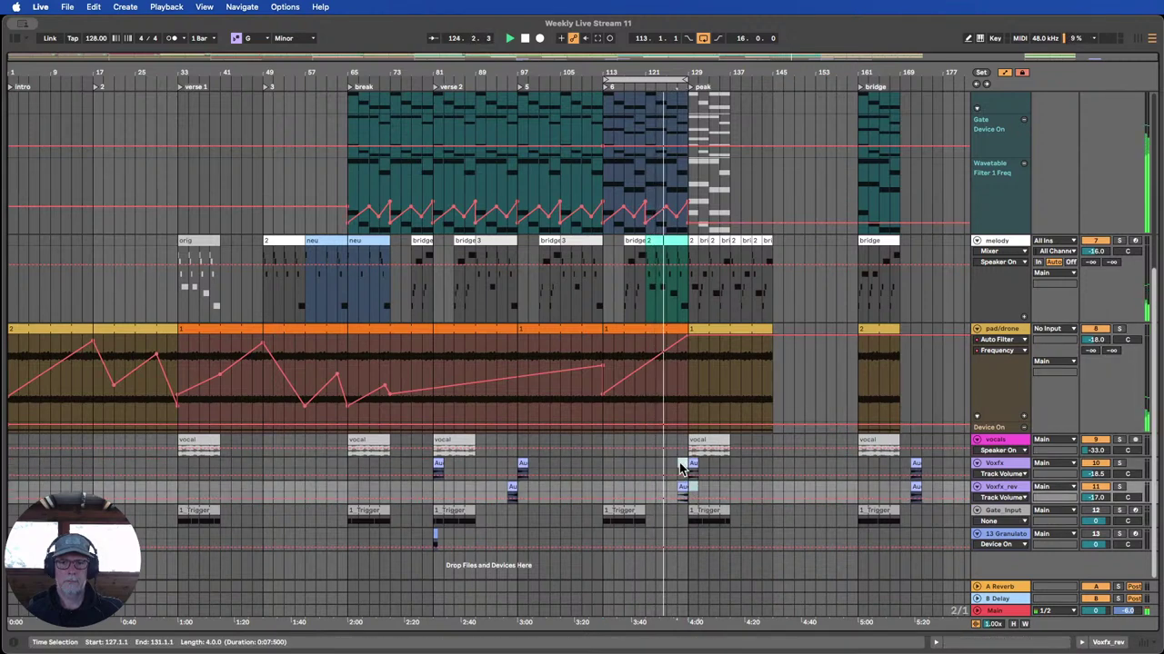
pyautogui.keyDown('shift'); pyautogui.click(680, 467); pyautogui.keyUp('shift')
pyautogui.moveTo(680, 466); pyautogui.dragTo(591, 460)
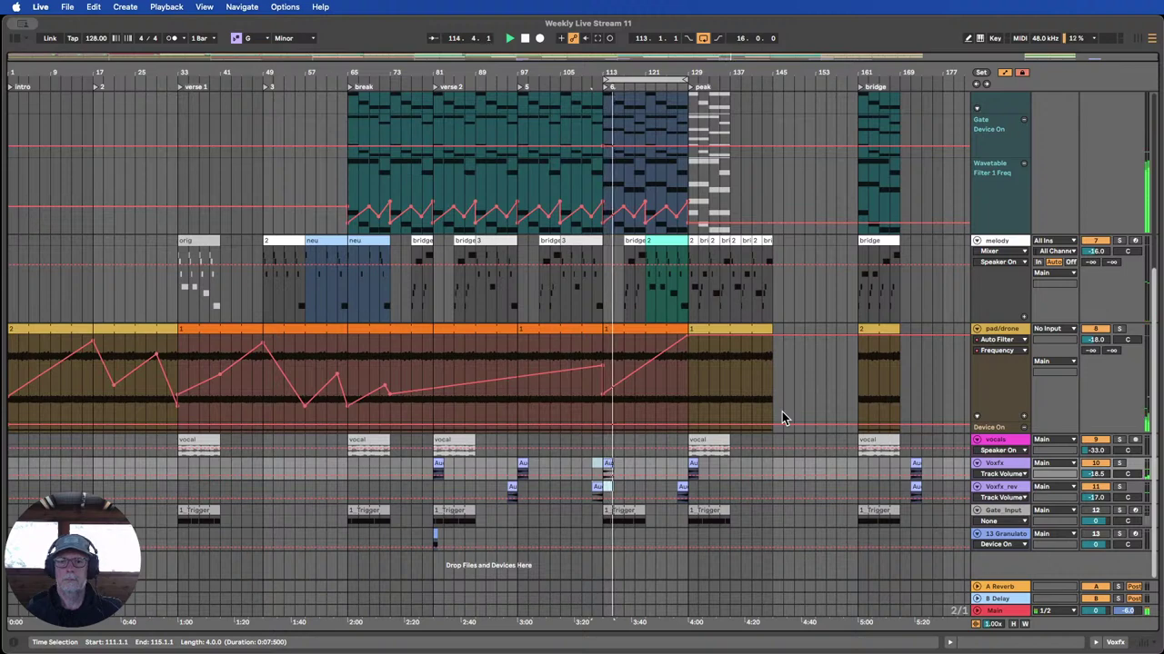
pyautogui.scroll(5, 717, 430)
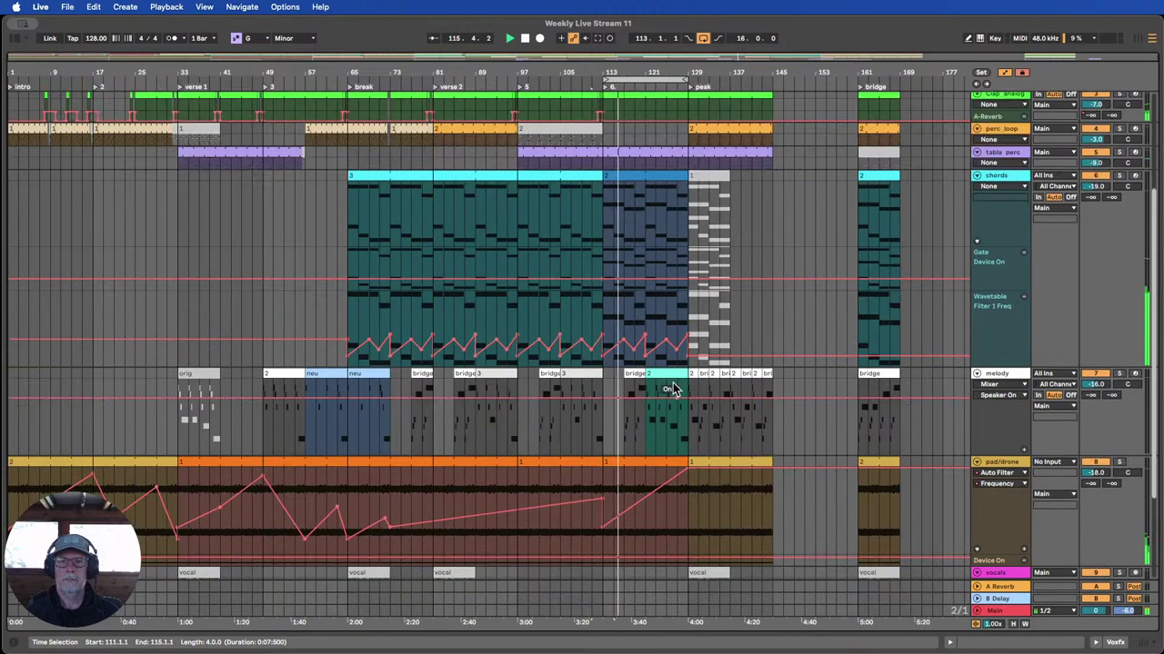
pyautogui.click(580, 87)
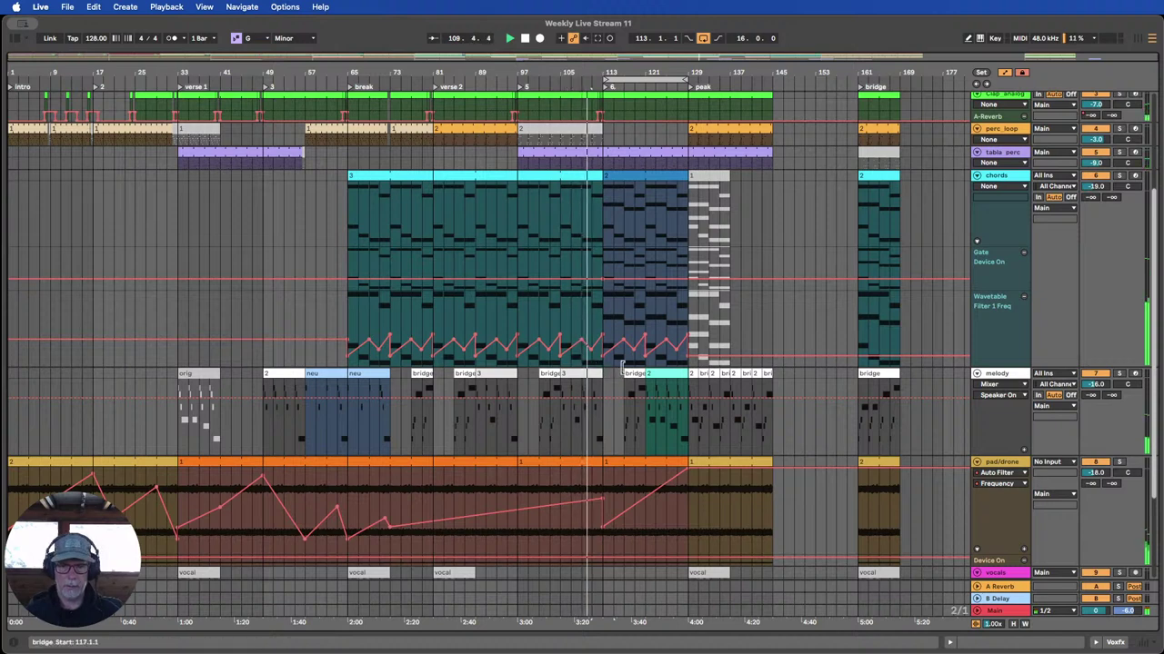
# Try filling melody bars 113–117 by extending the bridge clip back to bar 113, and with the last four bars of the preceding clip 3.
pyautogui.click(651, 391)
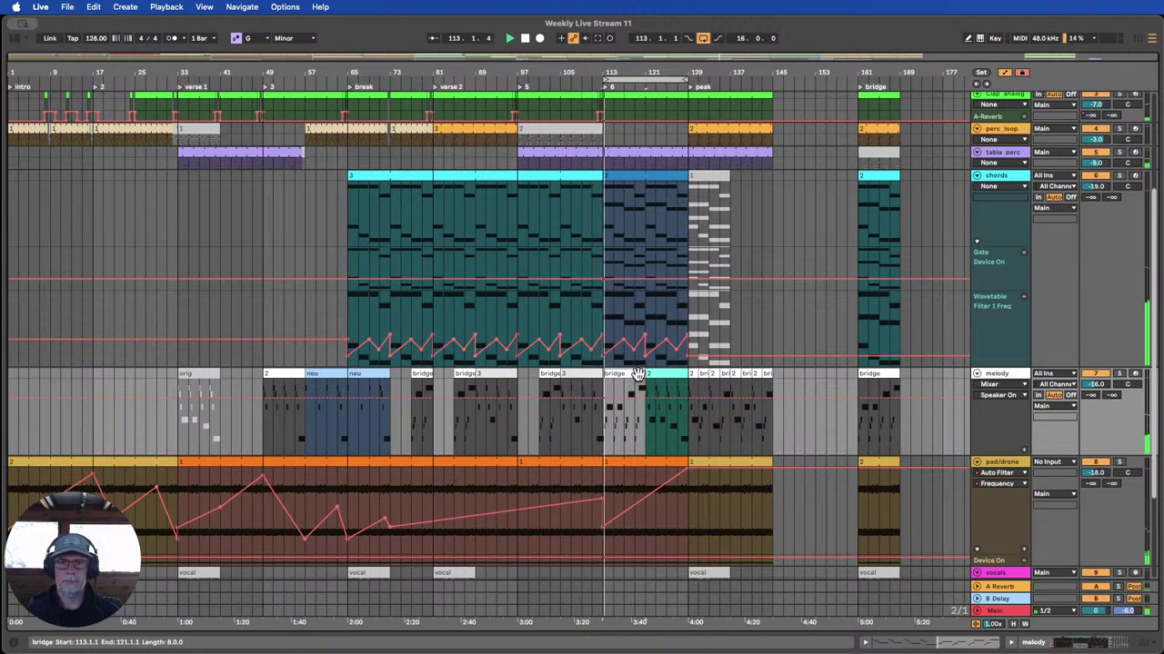
pyautogui.moveTo(605, 373); pyautogui.dragTo(624, 373)
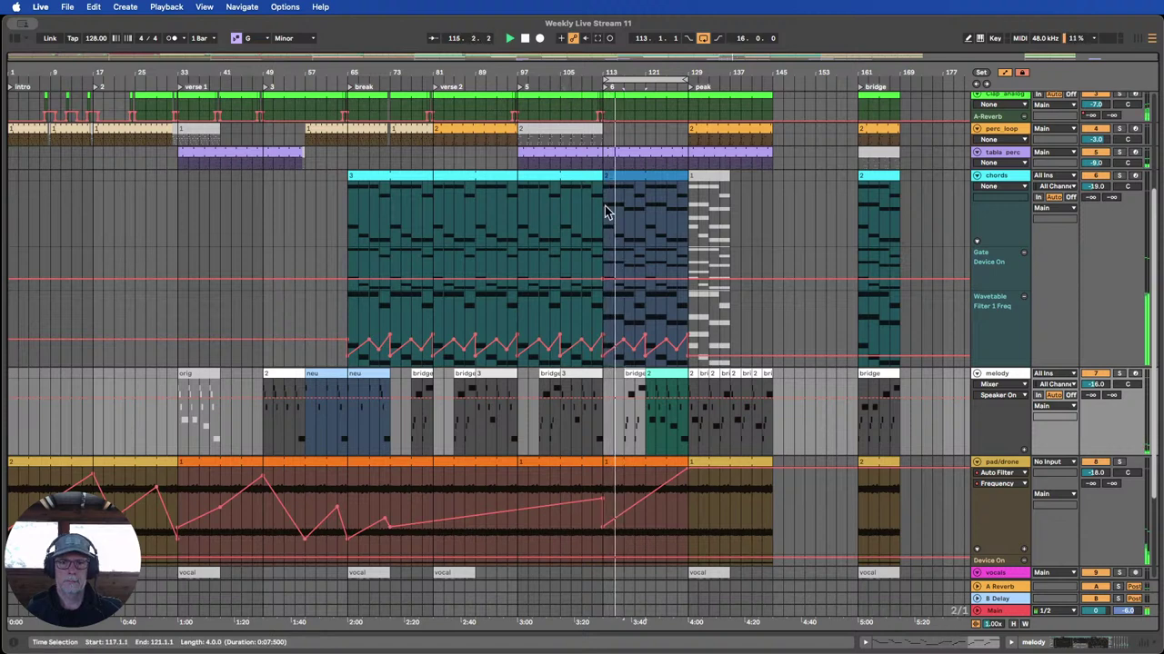
pyautogui.click(597, 434)
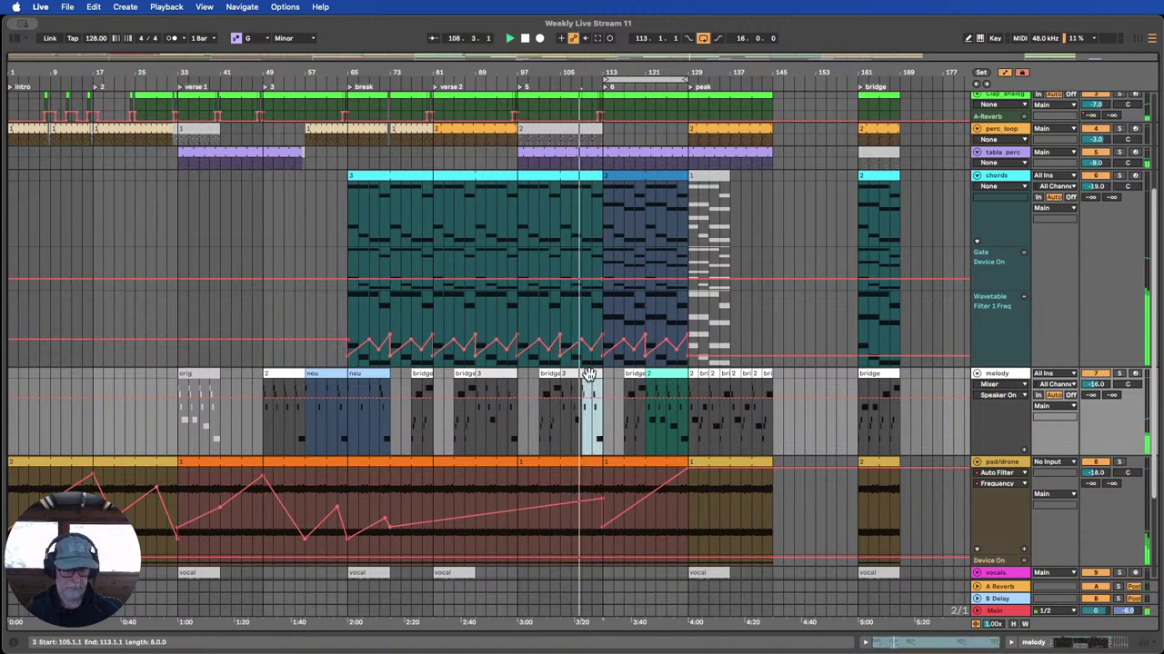
pyautogui.moveTo(589, 375); pyautogui.dragTo(632, 391)
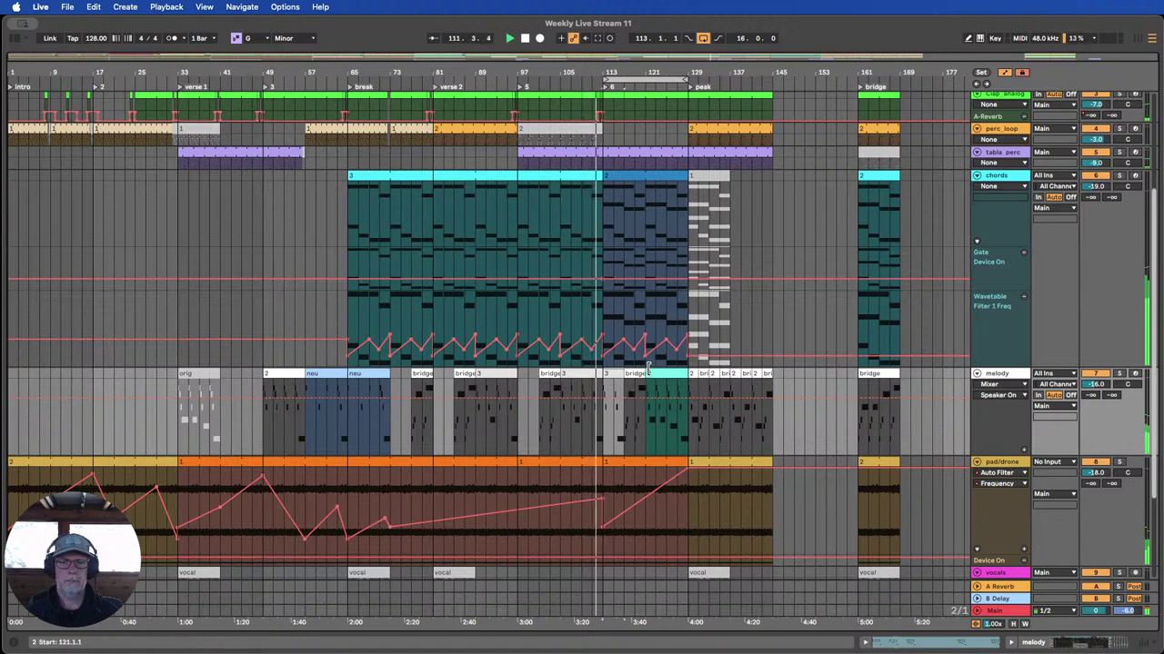
# Copy the last four bars of the melody neu clip, bars 69–73, to bars 113–117 and play from about bar 109.
pyautogui.click(370, 429)
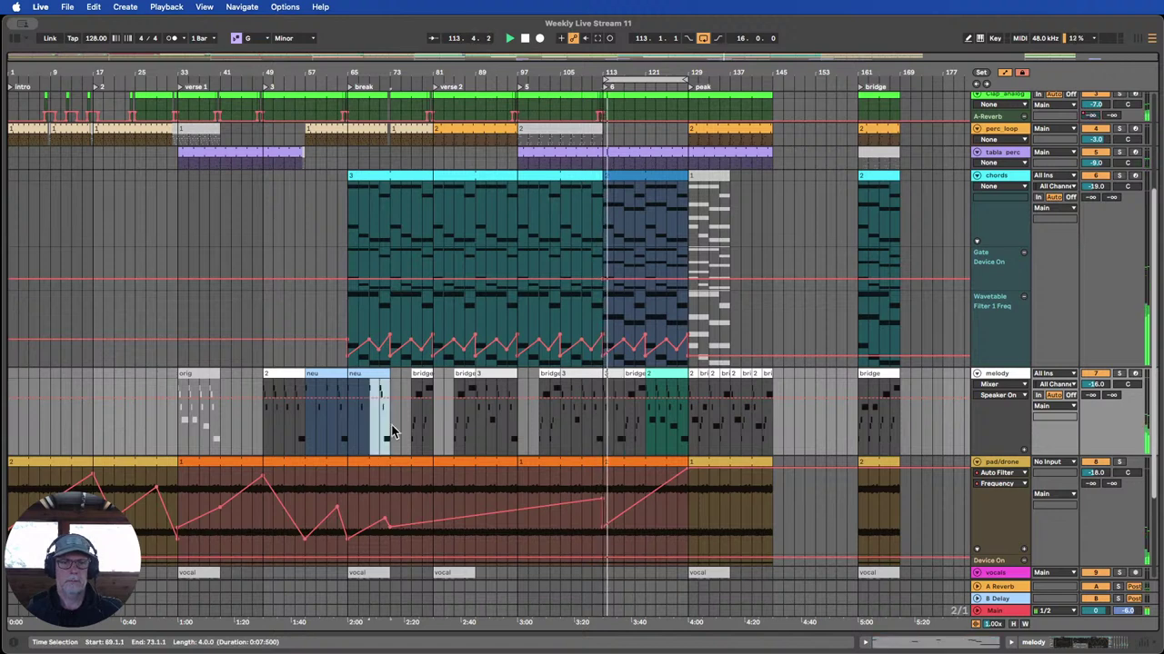
pyautogui.moveTo(348, 392); pyautogui.dragTo(616, 387)
pyautogui.click(585, 81)
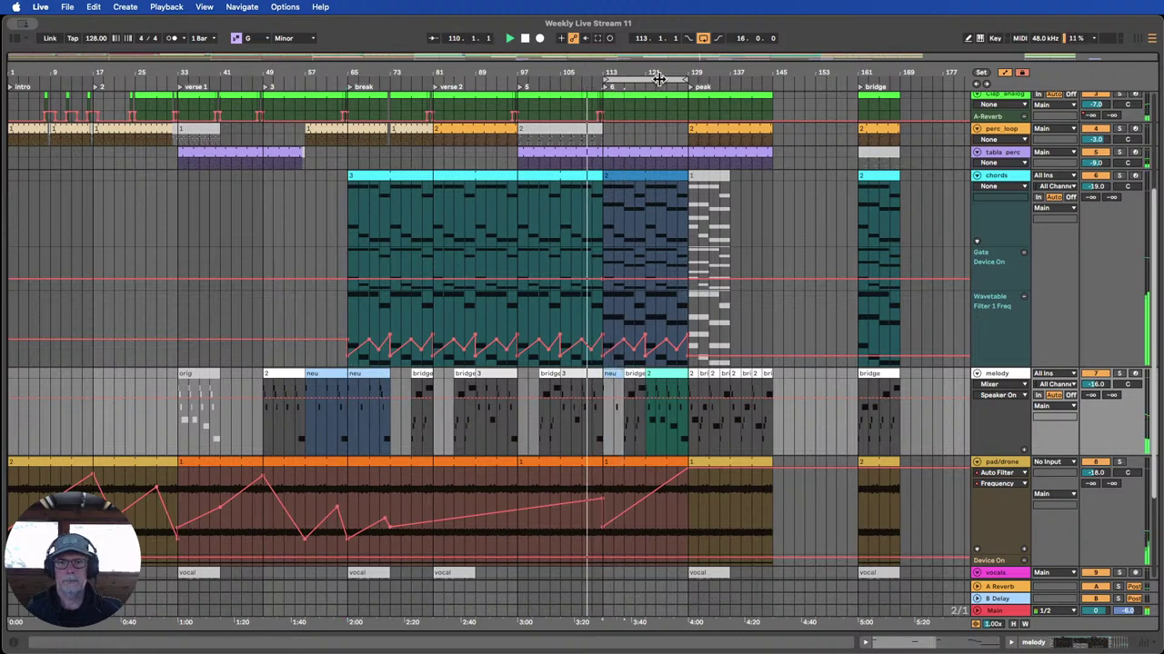
# Review the tracks around section 6 and fit all tracks into the arrangement's height.
pyautogui.scroll(3, 642, 210)
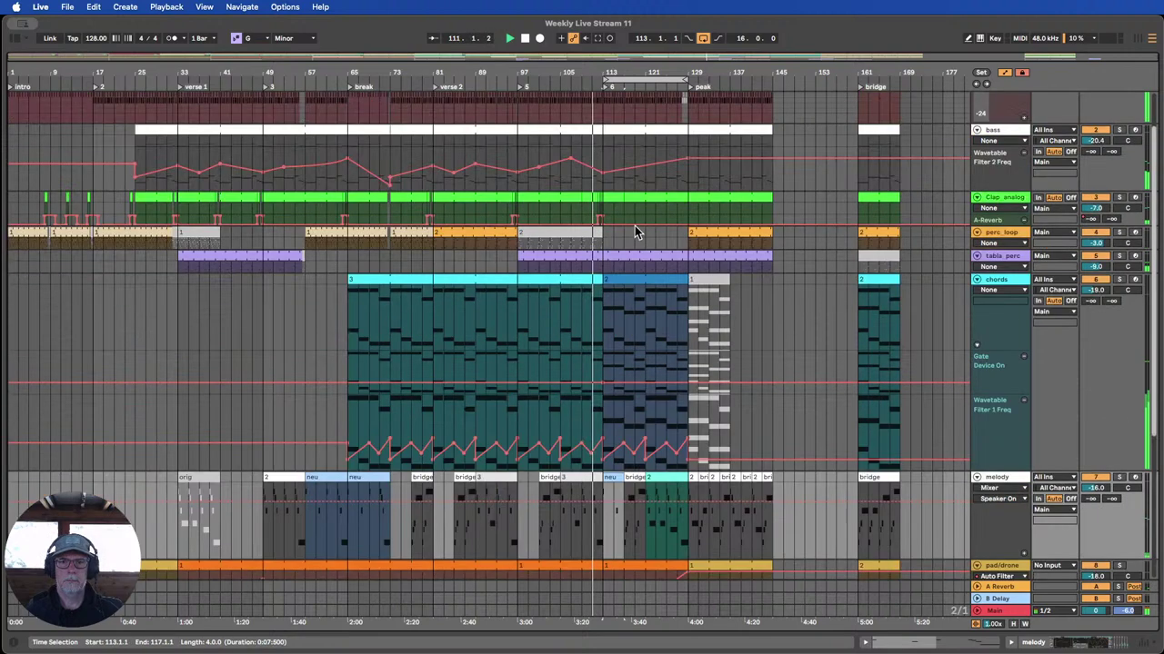
pyautogui.scroll(-2, 679, 296)
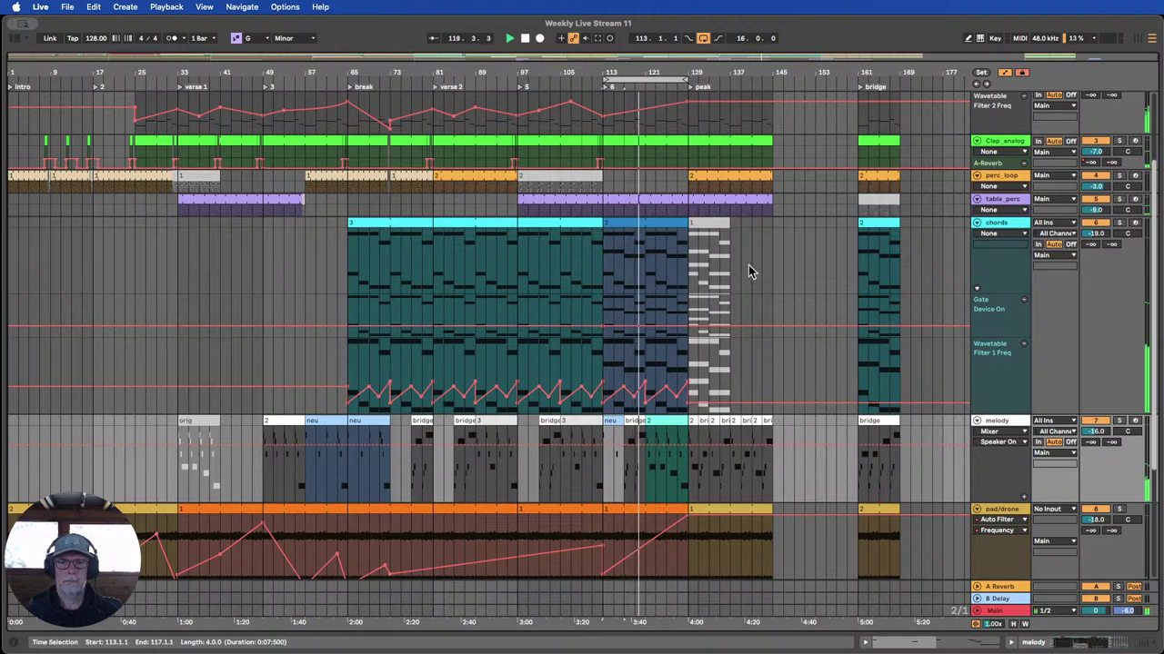
pyautogui.scroll(3, 749, 264)
pyautogui.scroll(1, 751, 266)
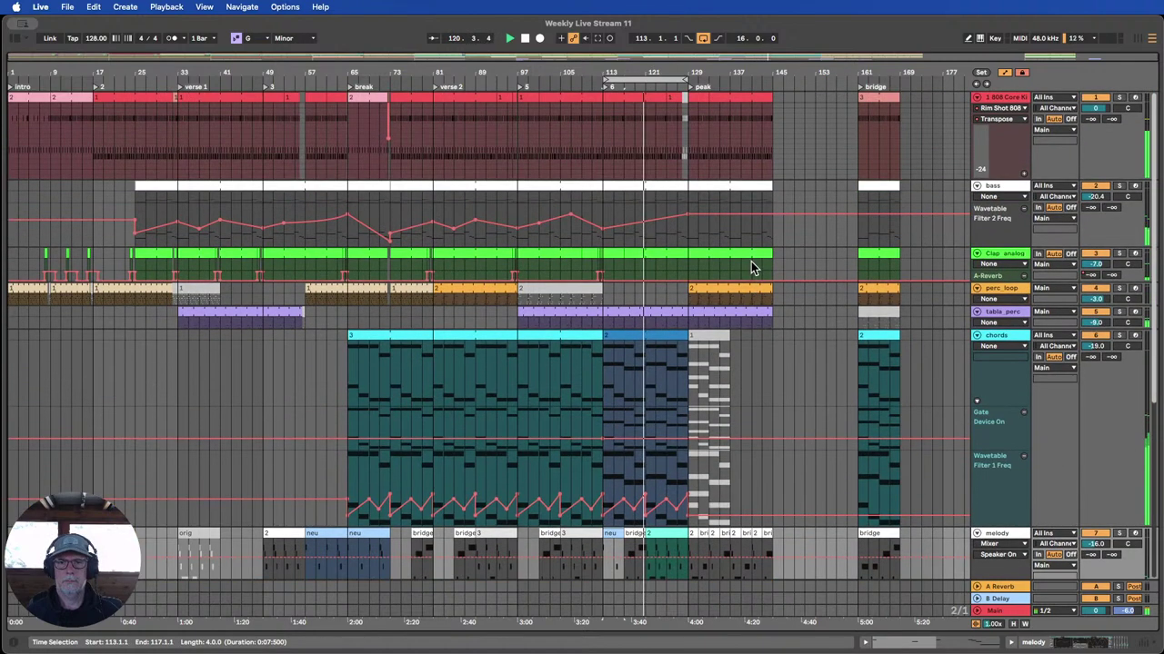
pyautogui.scroll(-6, 758, 259)
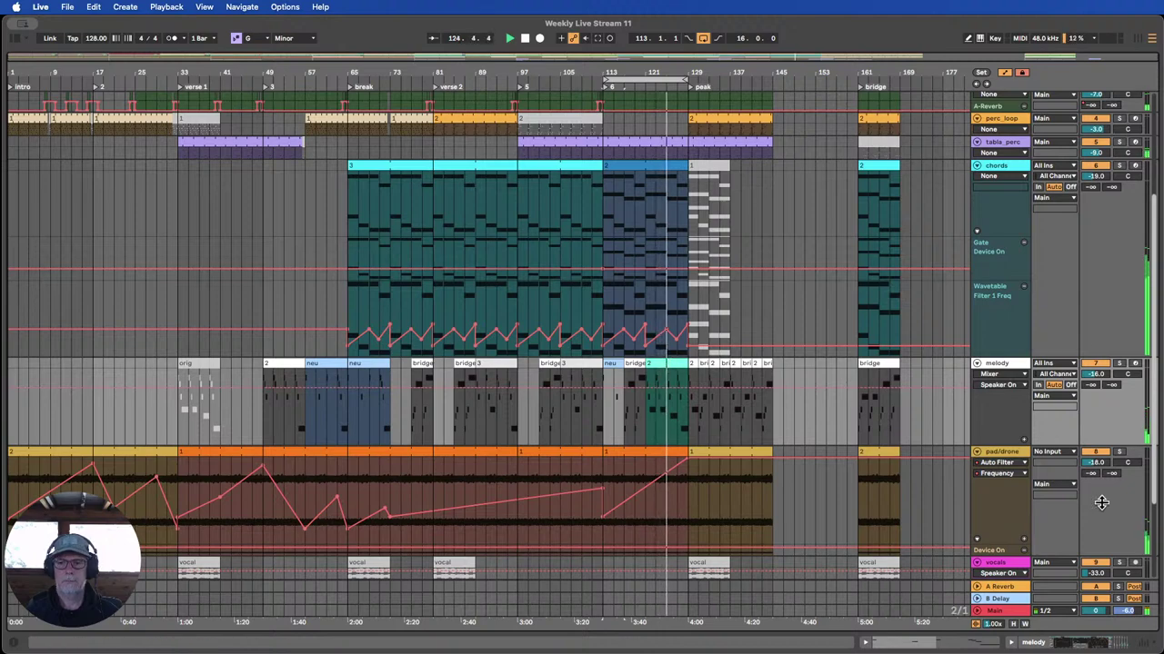
pyautogui.click(1016, 625)
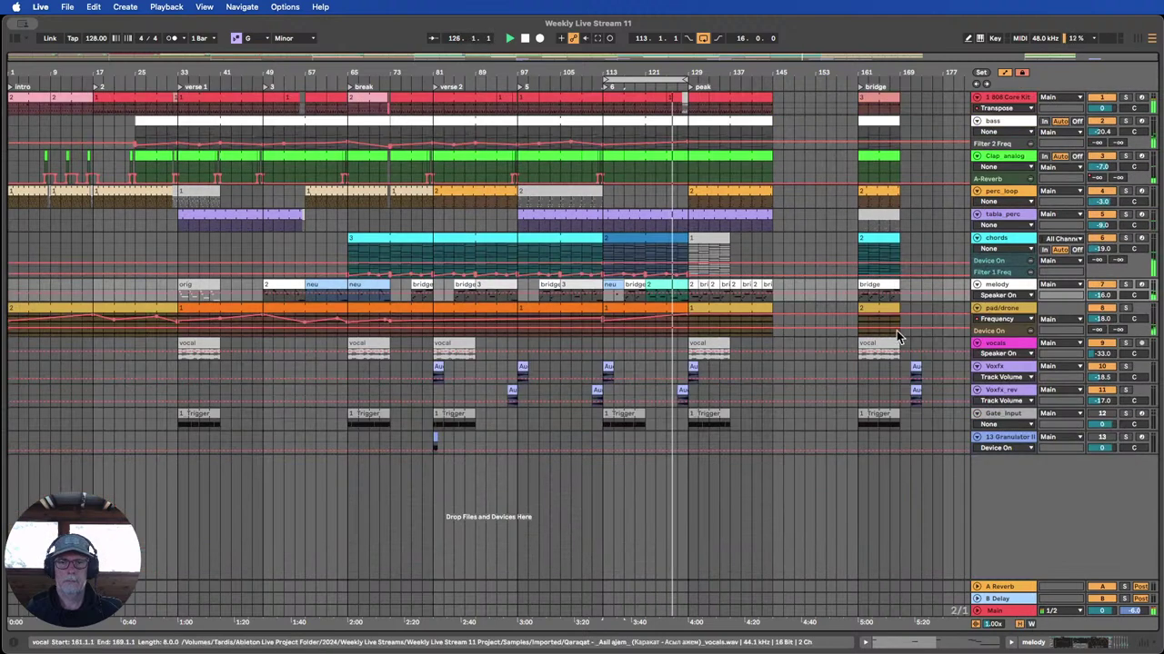
# Enlarge the chords Wavetable Filter 1 Freq lane and the melody track, and zoom in on the timeline around section 6.
pyautogui.click(994, 273)
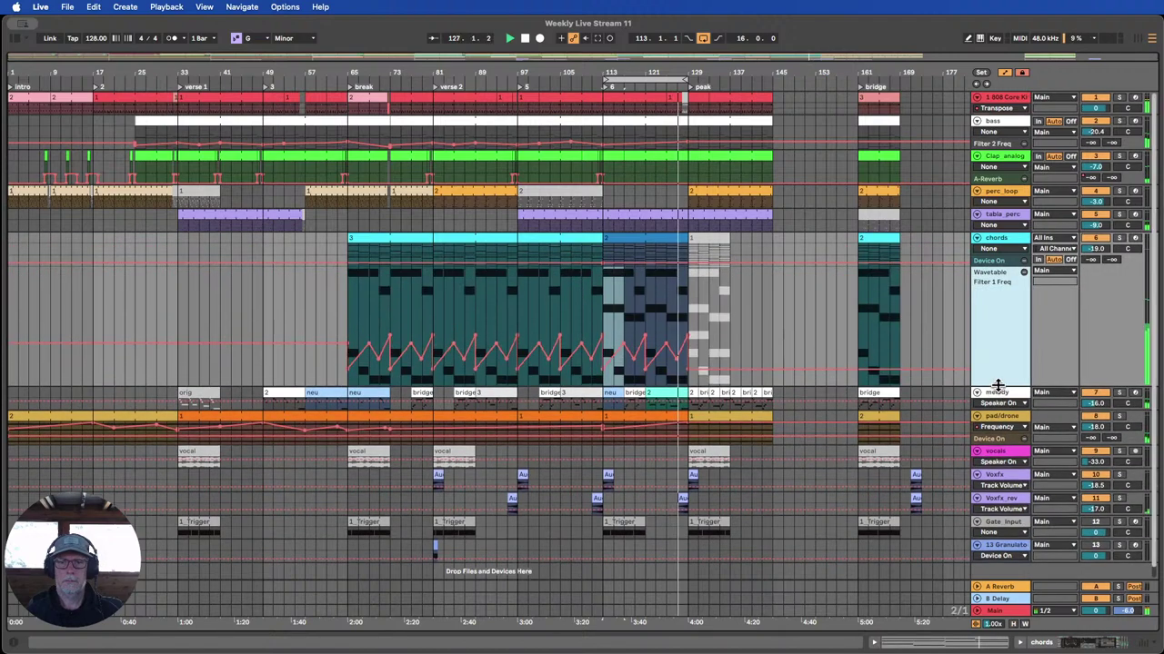
pyautogui.moveTo(678, 77)
pyautogui.mouseDown()
pyautogui.moveTo(666, 135)
pyautogui.moveTo(651, 109)
pyautogui.moveTo(657, 78)
pyautogui.mouseUp()
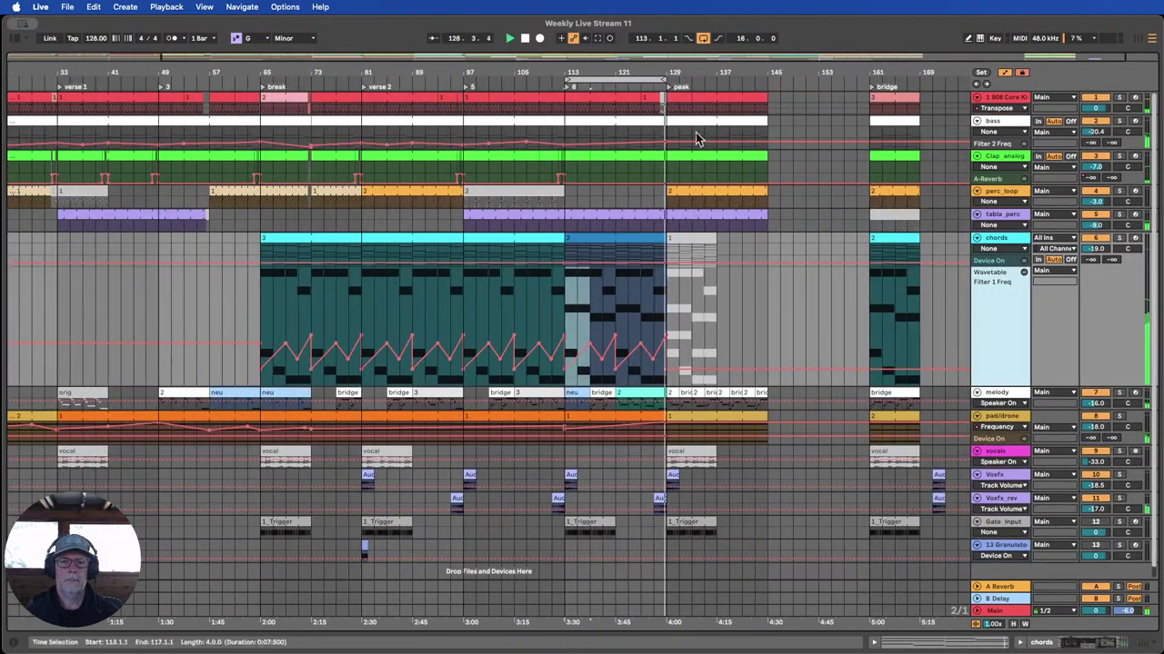
pyautogui.click(992, 395)
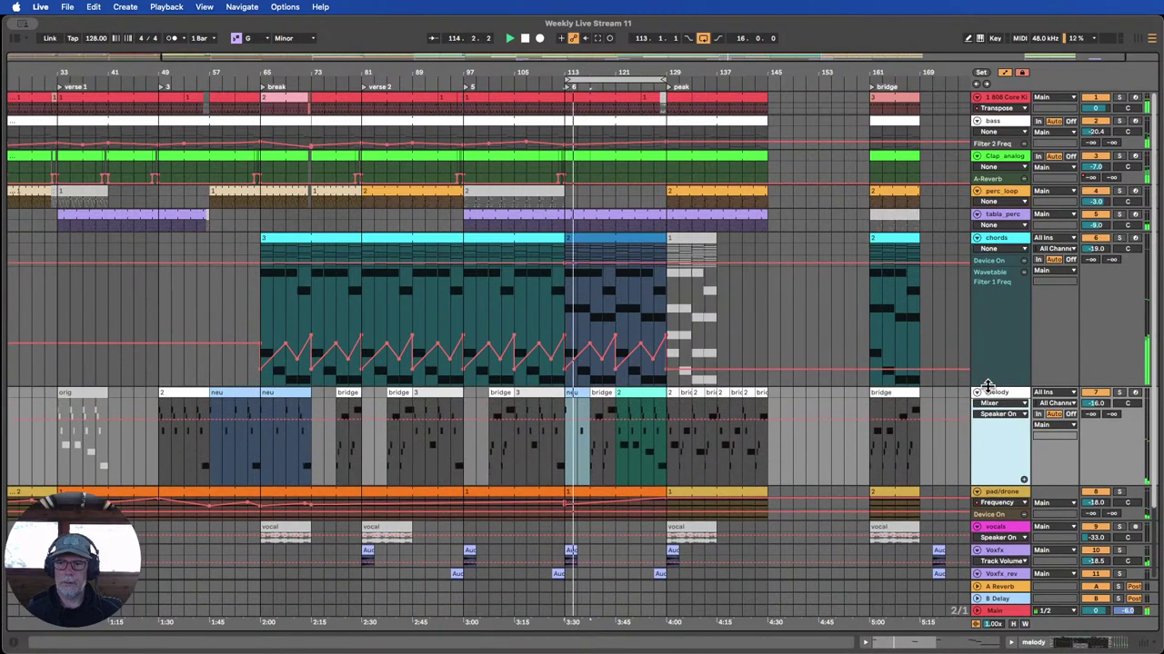
pyautogui.moveTo(988, 387); pyautogui.dragTo(988, 420)
# With playback stopped, deactivate the melody clip at bars 121–129 and switch the chords Gate Device On automation on from bar 121.
pyautogui.click(524, 39)
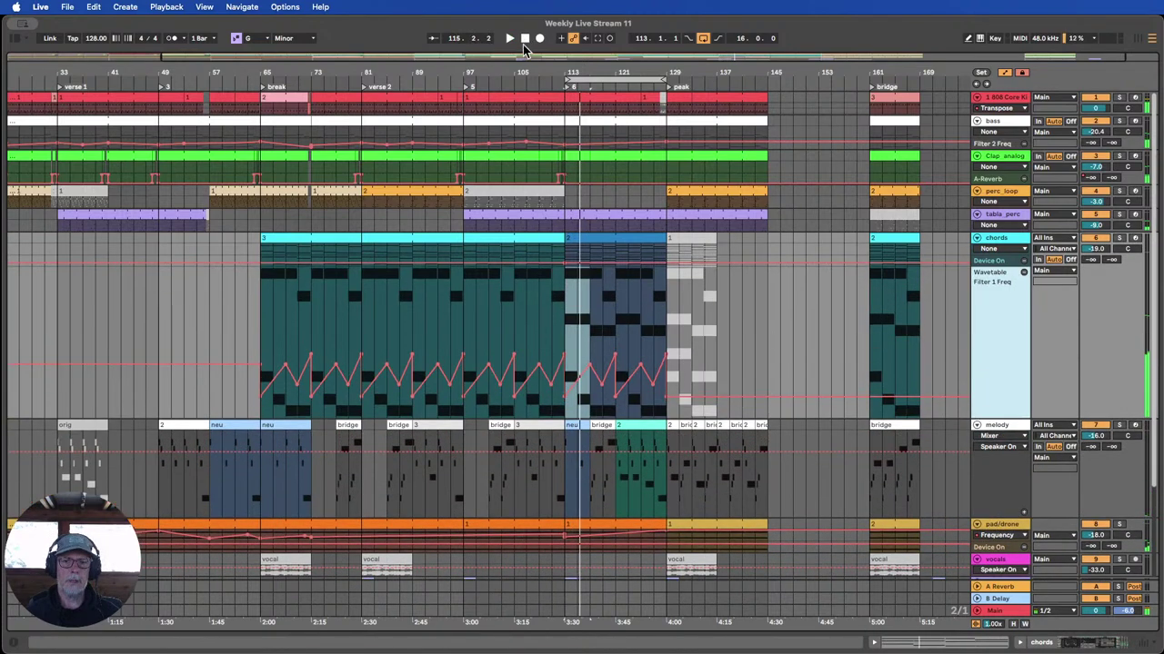
pyautogui.click(639, 427)
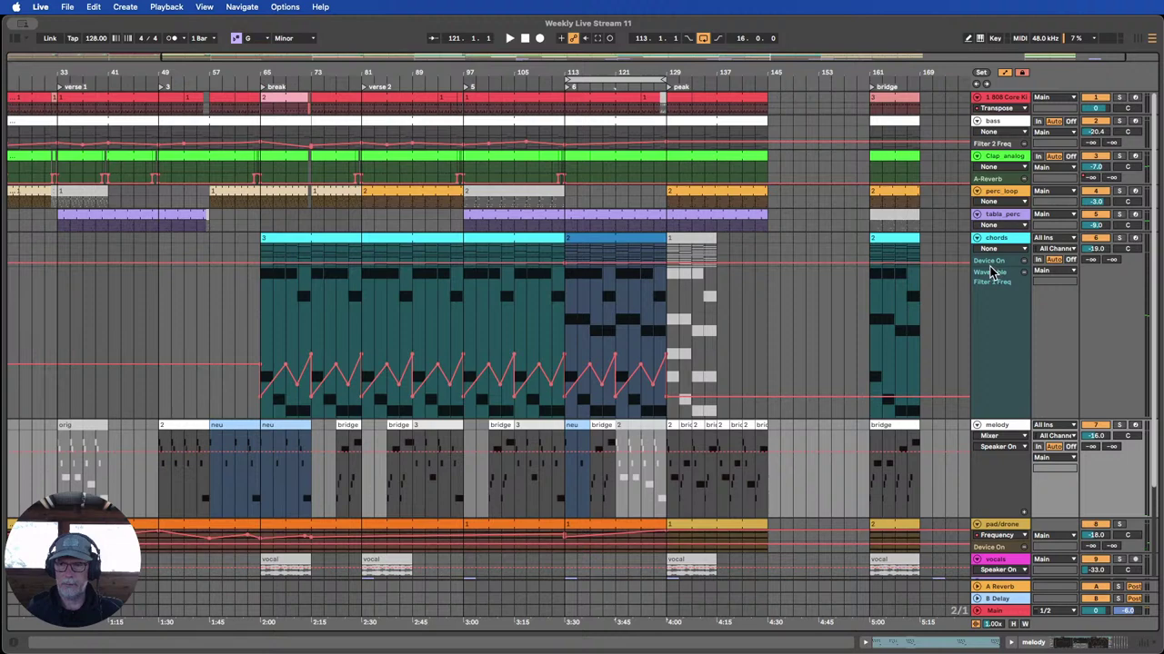
pyautogui.moveTo(989, 265); pyautogui.dragTo(988, 363)
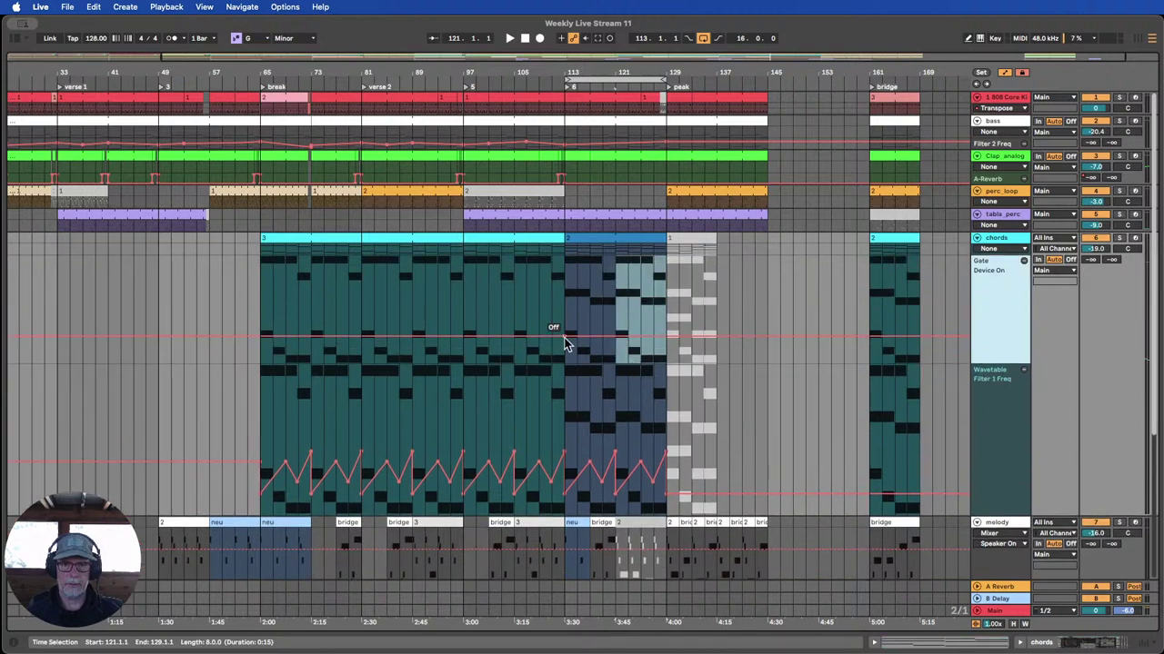
pyautogui.moveTo(565, 337); pyautogui.dragTo(615, 283)
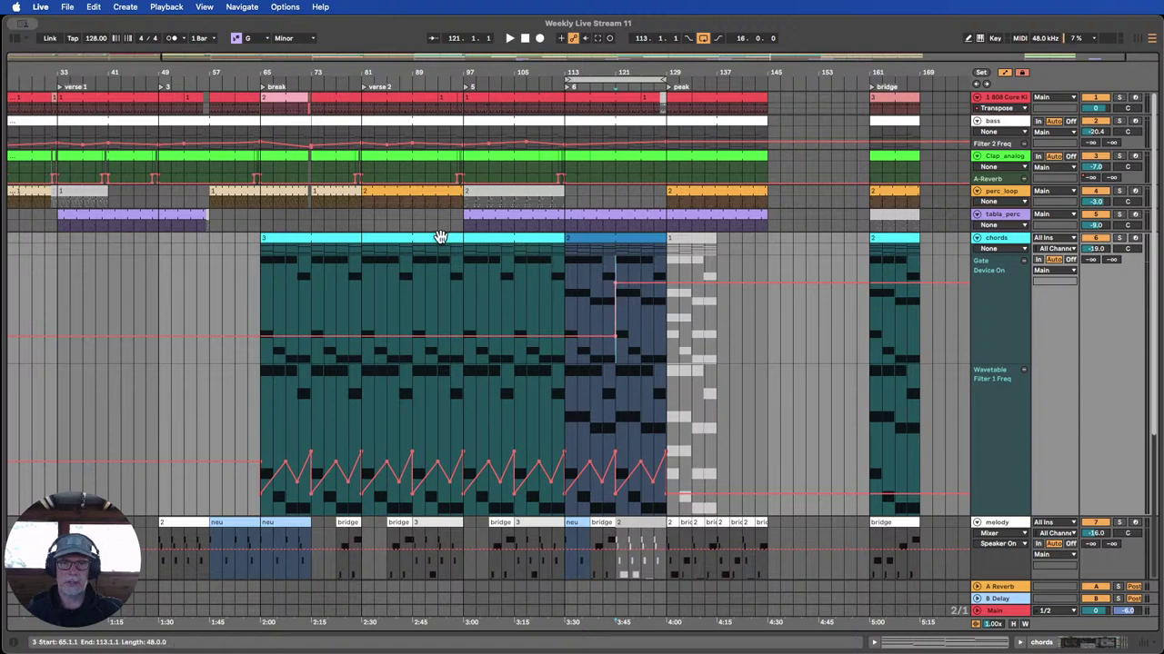
# Play from about bar 109 and look over the tracks around section 6 and the peak on a wider timeline.
pyautogui.click(440, 238)
pyautogui.click(604, 239)
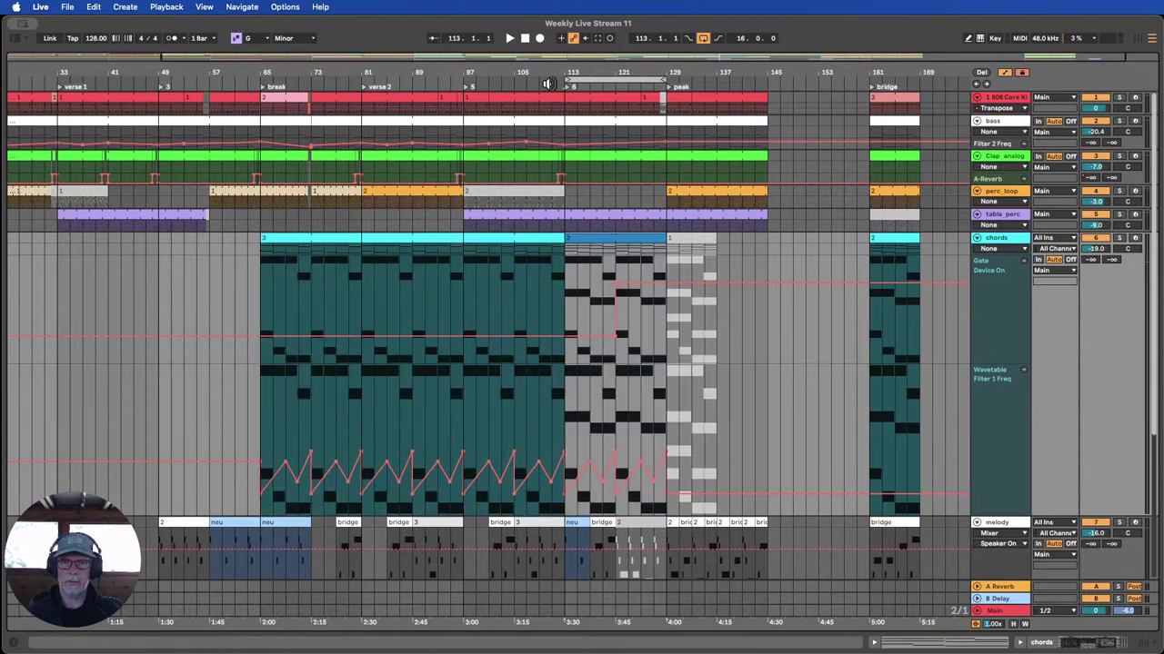
pyautogui.click(547, 81)
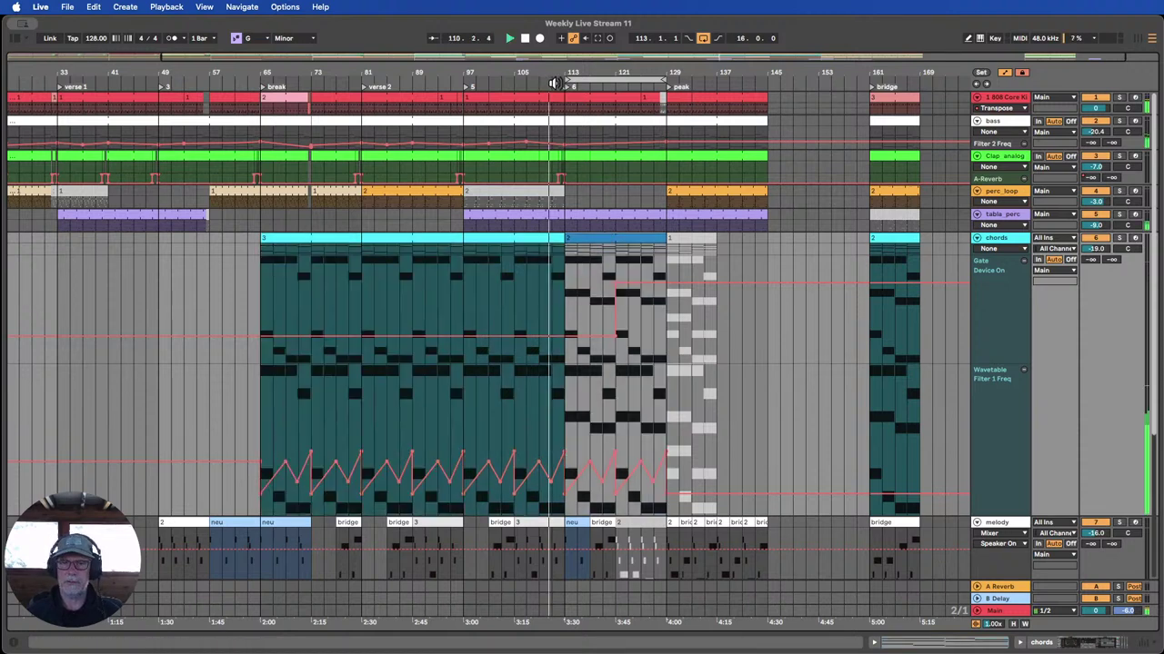
pyautogui.moveTo(602, 74); pyautogui.dragTo(648, 79)
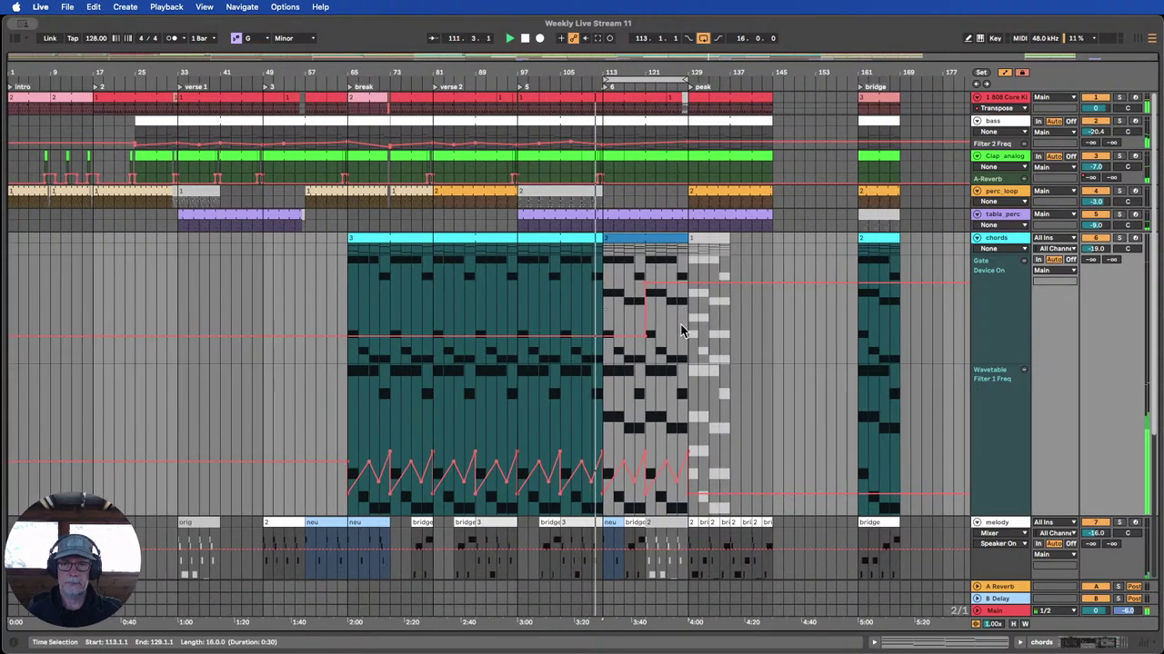
pyautogui.scroll(-2, 681, 321)
pyautogui.scroll(-2, 681, 321)
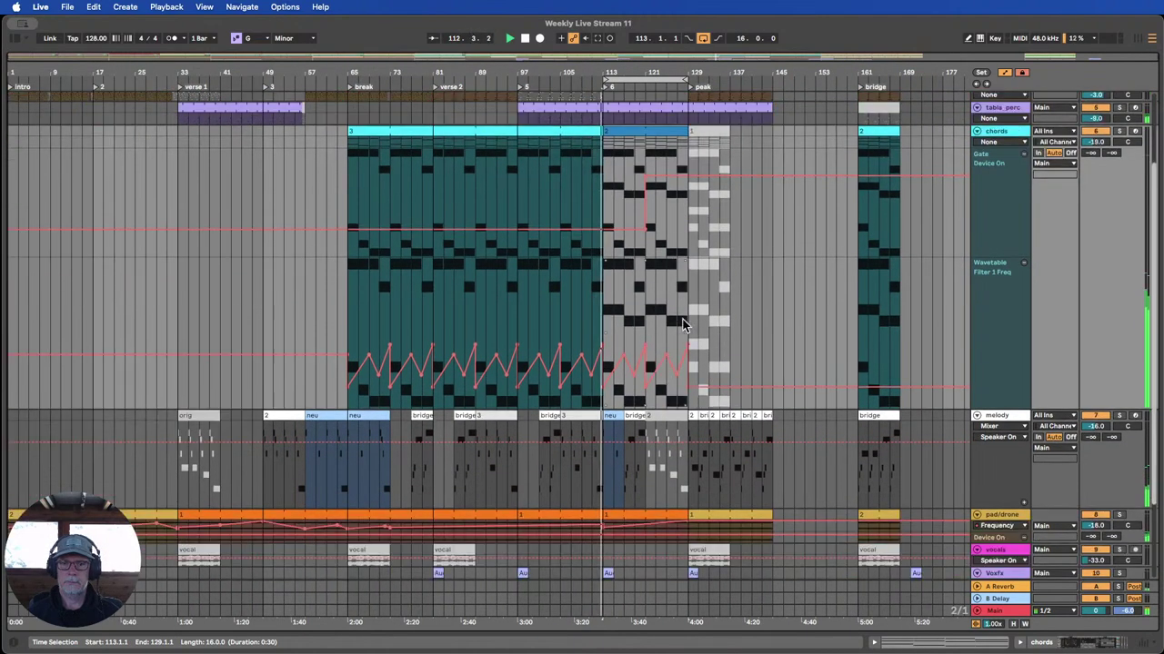
pyautogui.scroll(4, 682, 321)
pyautogui.scroll(-2, 683, 318)
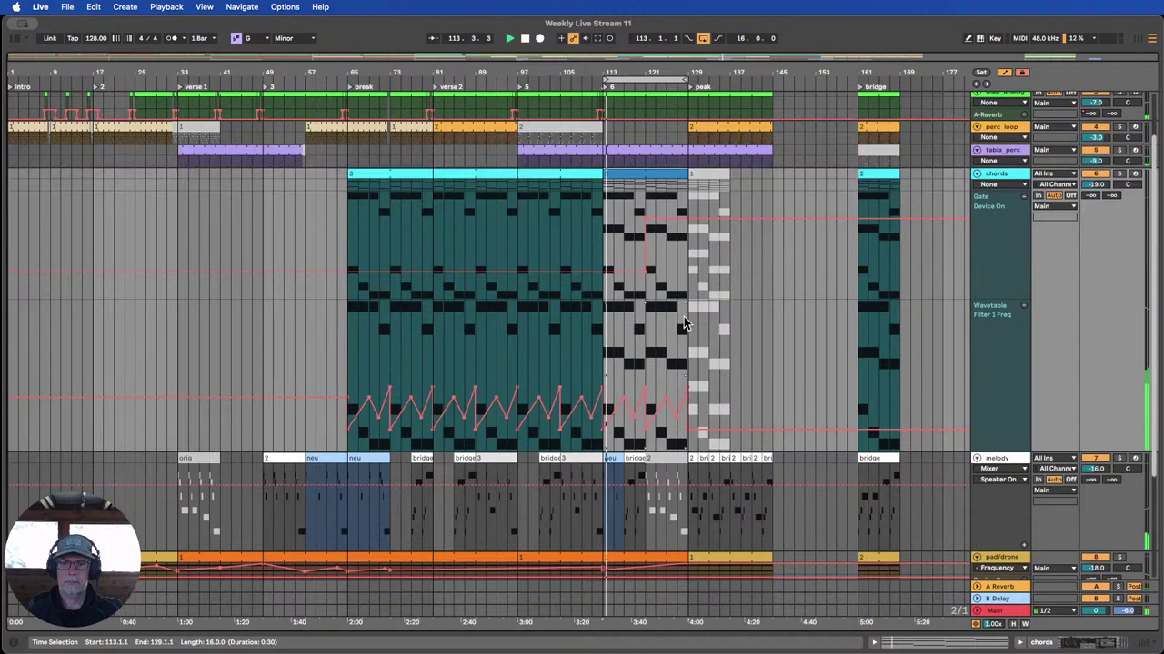
pyautogui.scroll(1, 684, 316)
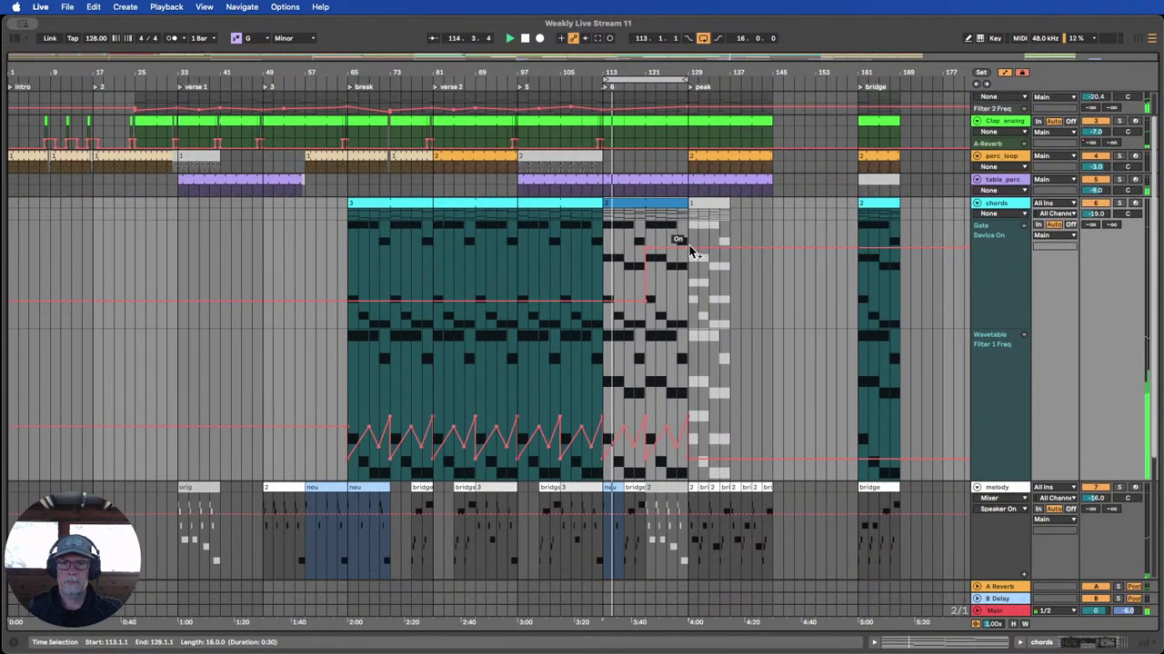
# Try switching the chords Gate Device On automation off at bar 129, and remove that breakpoint again.
pyautogui.moveTo(690, 243); pyautogui.dragTo(688, 304)
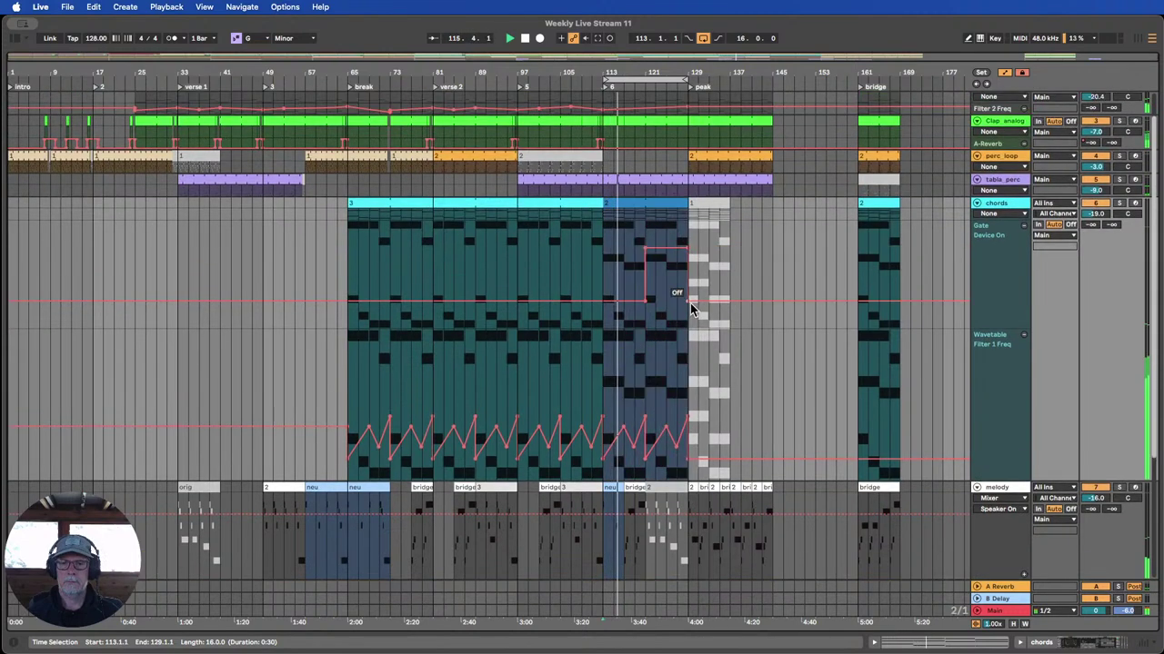
pyautogui.scroll(-2, 691, 304)
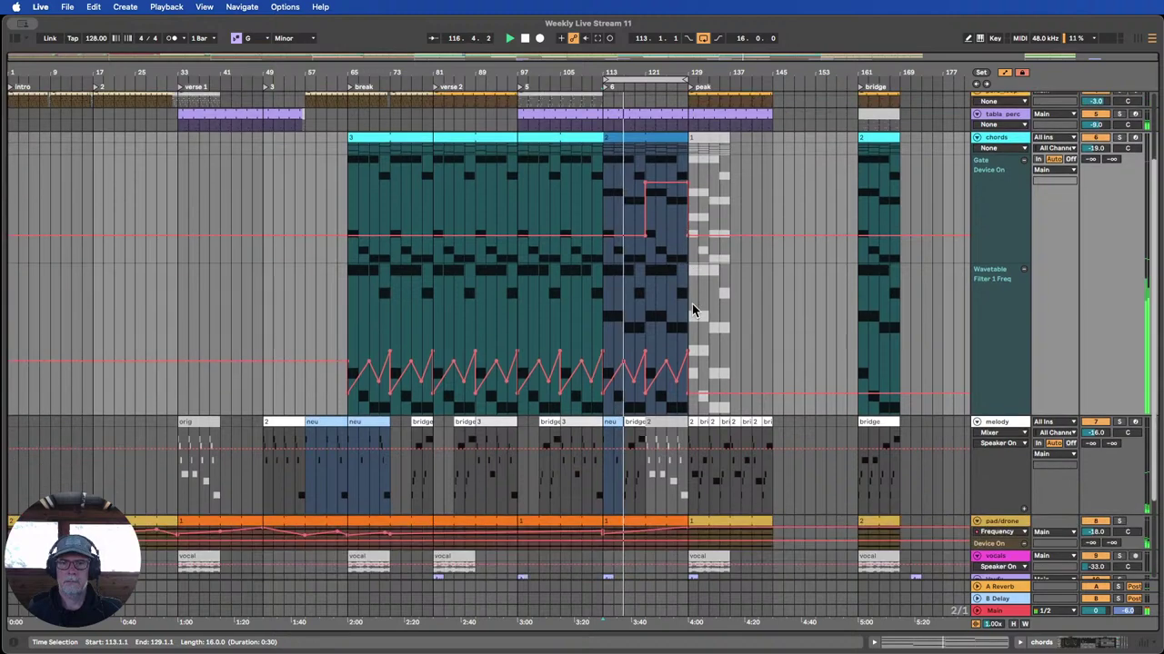
pyautogui.scroll(3, 692, 304)
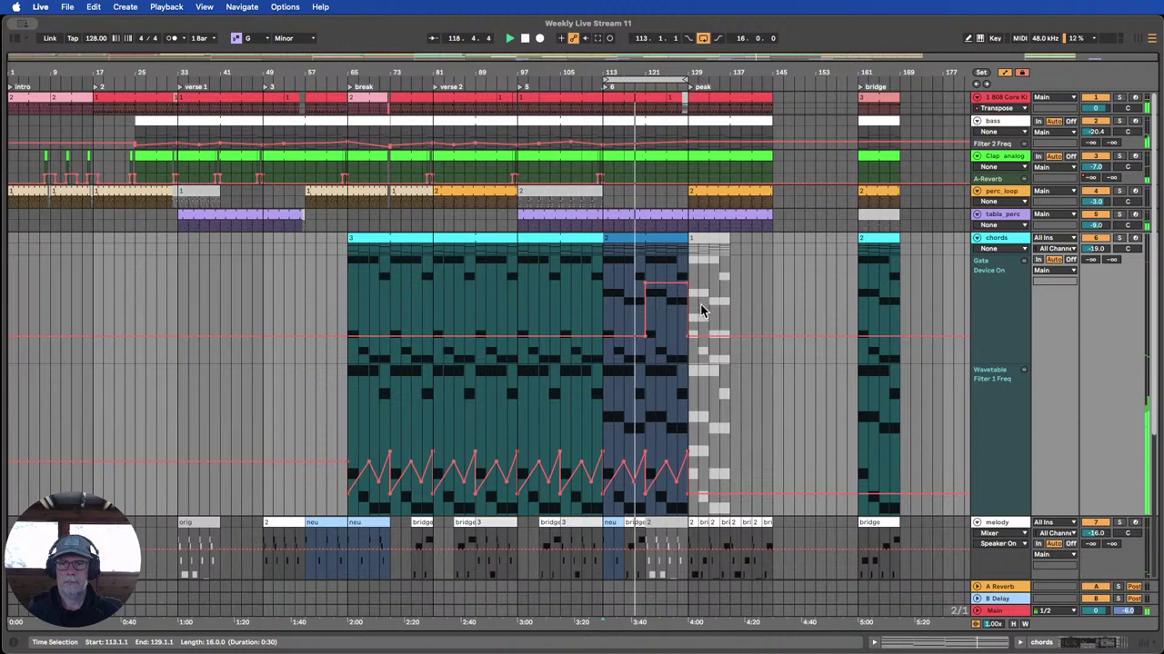
pyautogui.click(687, 337)
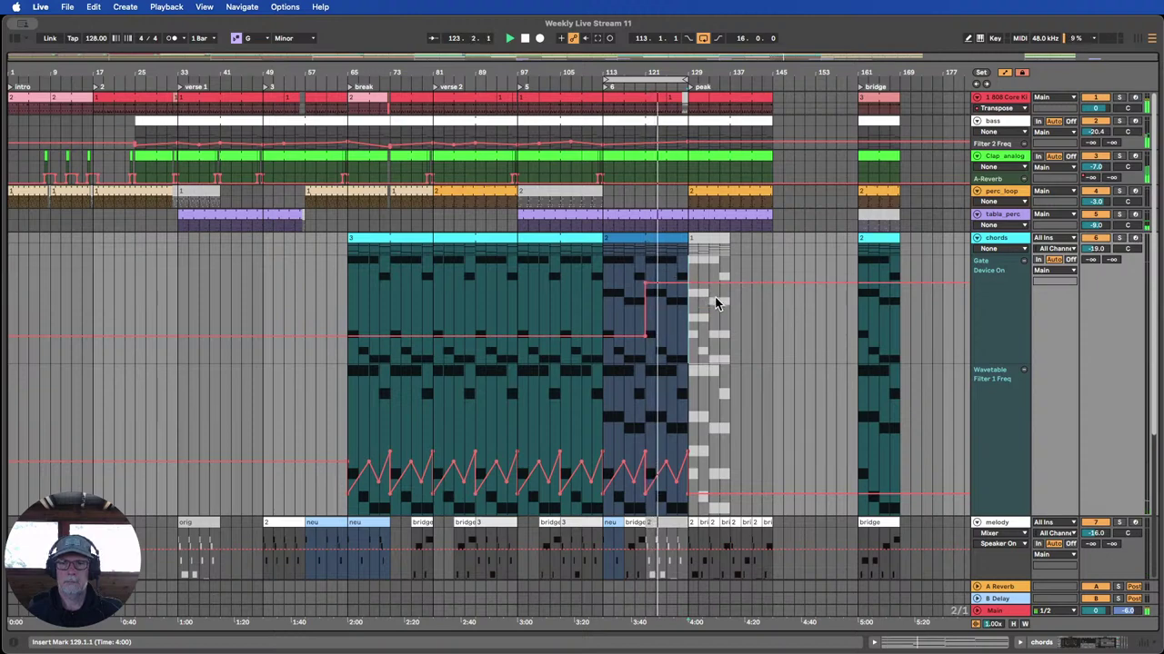
# Show the chords track's devices, expand the Gate to check its sidechain settings, and hide the device view again.
pyautogui.scroll(-3, 715, 297)
pyautogui.scroll(2, 714, 297)
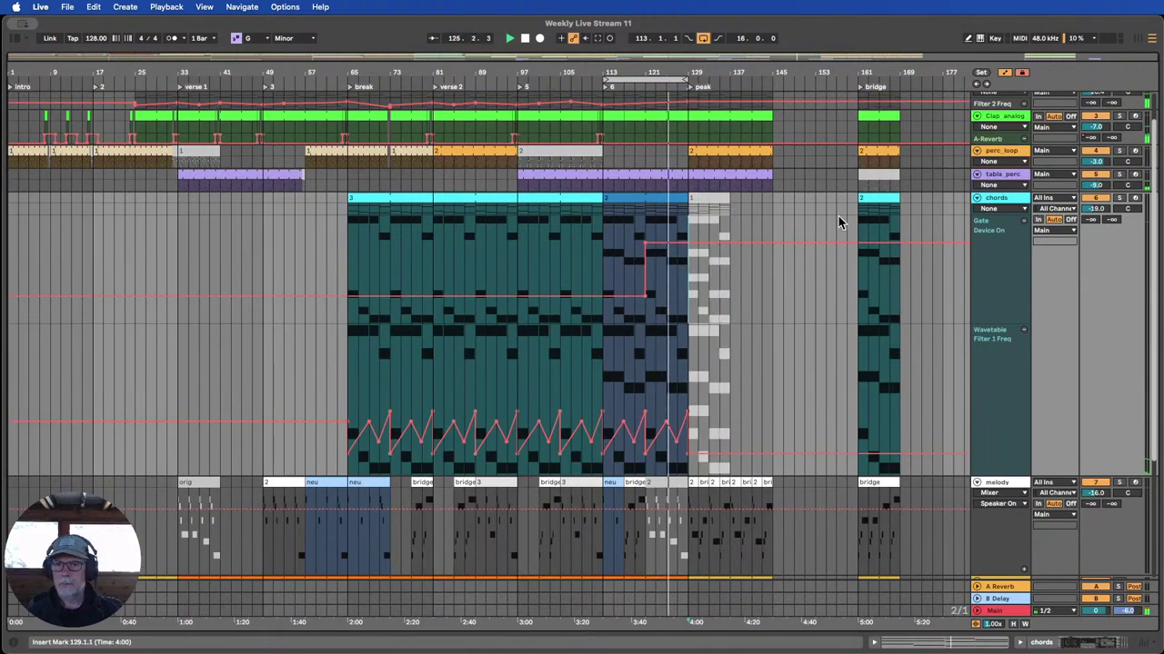
pyautogui.doubleClick(1000, 200)
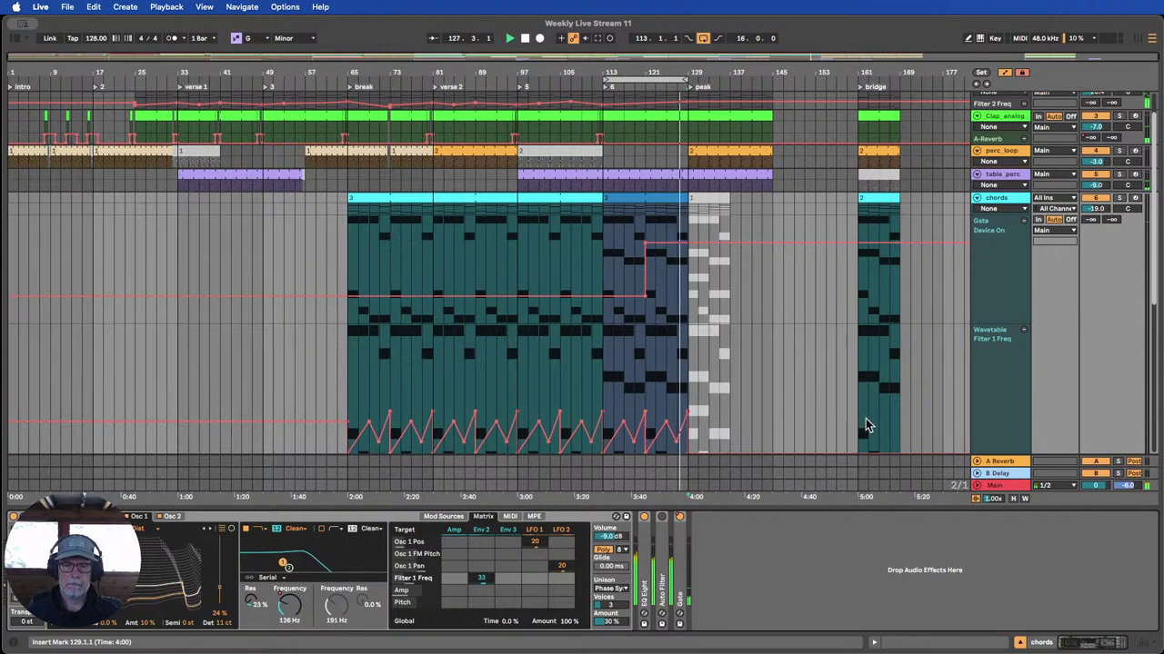
pyautogui.doubleClick(680, 582)
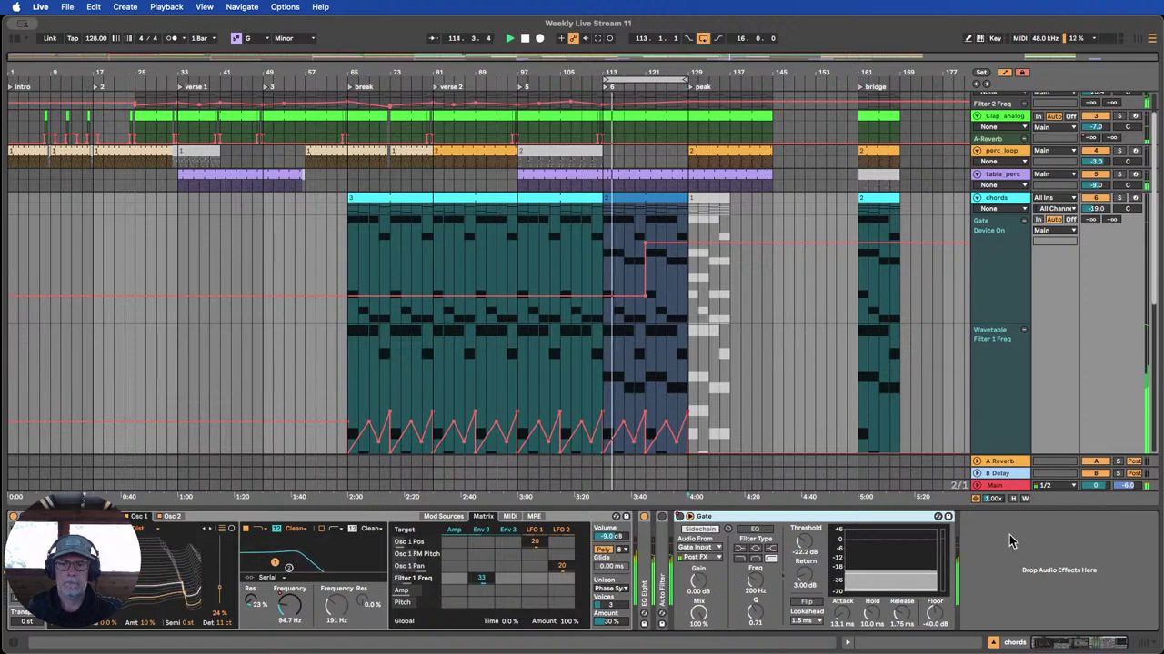
pyautogui.click(993, 643)
# Move the 1_Trigger clip at bar 113 on the Gate_Input track to bars 121–129.
pyautogui.scroll(-5, 975, 493)
pyautogui.scroll(-2, 975, 494)
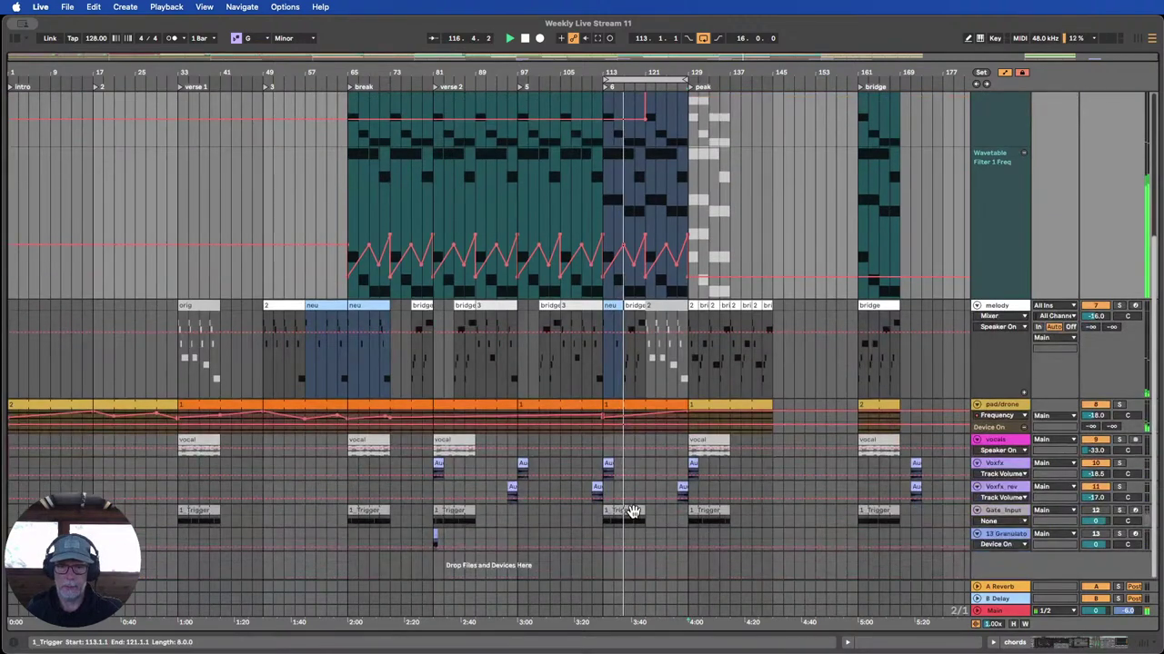
pyautogui.moveTo(631, 511); pyautogui.dragTo(670, 520)
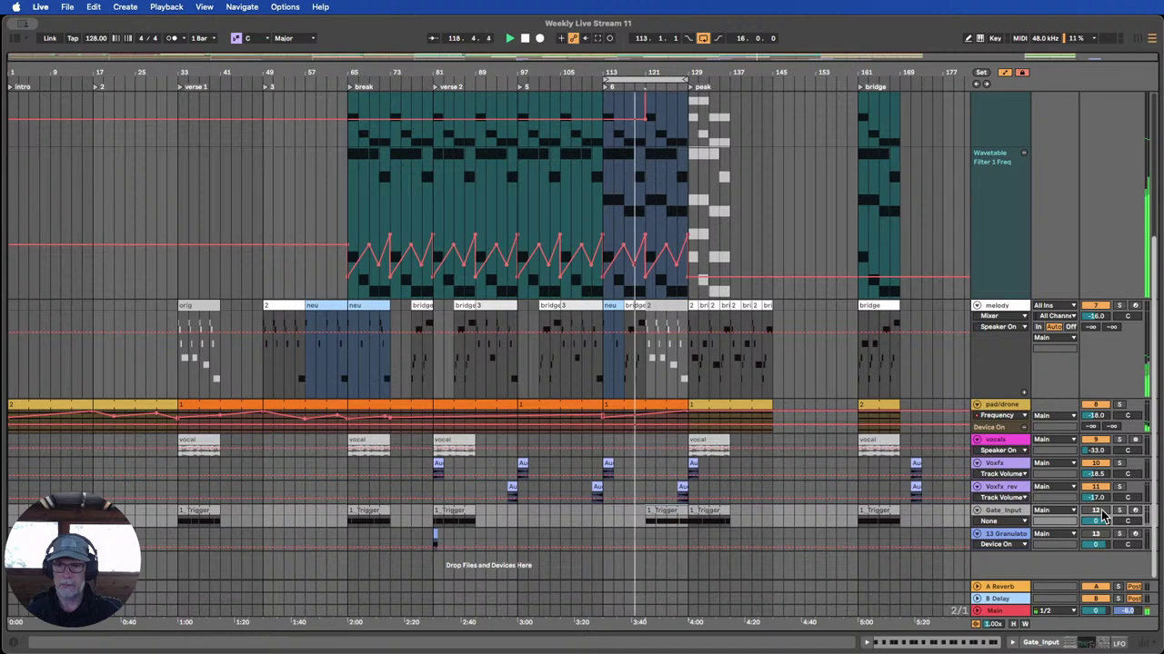
pyautogui.click(713, 510)
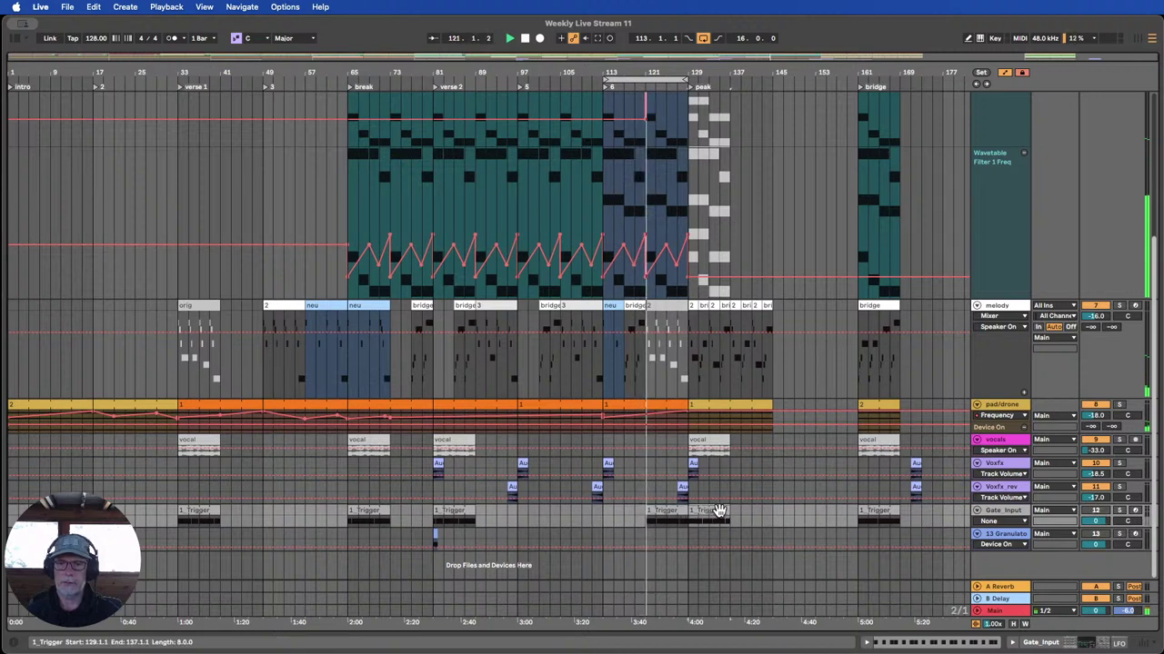
pyautogui.scroll(5, 738, 507)
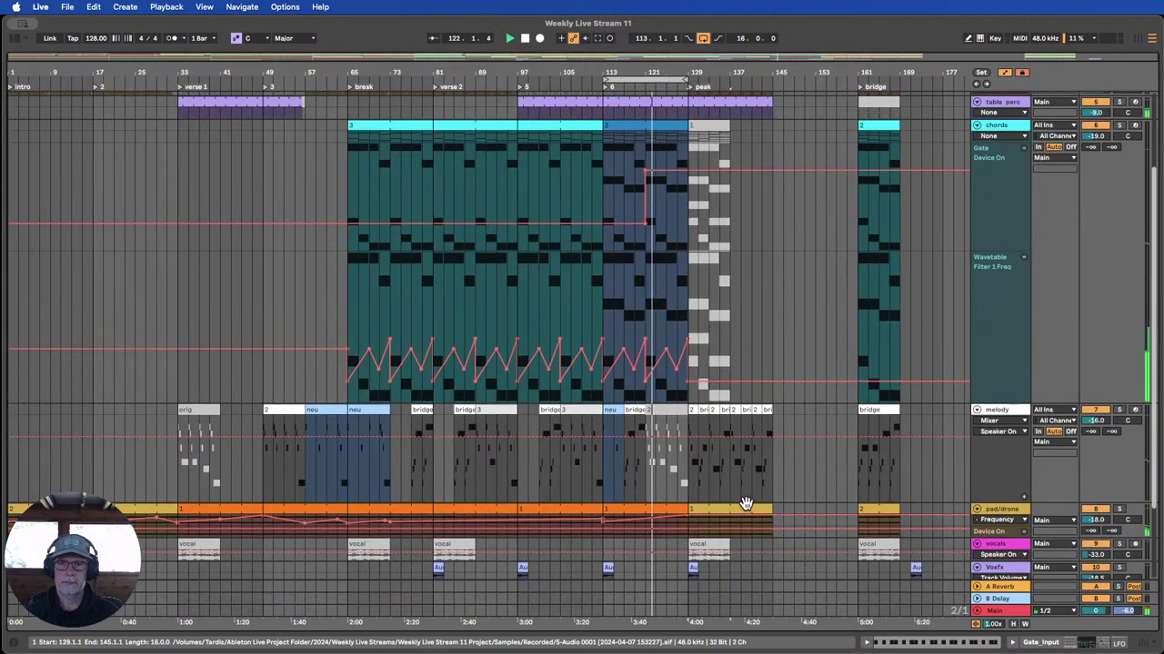
pyautogui.scroll(3, 673, 146)
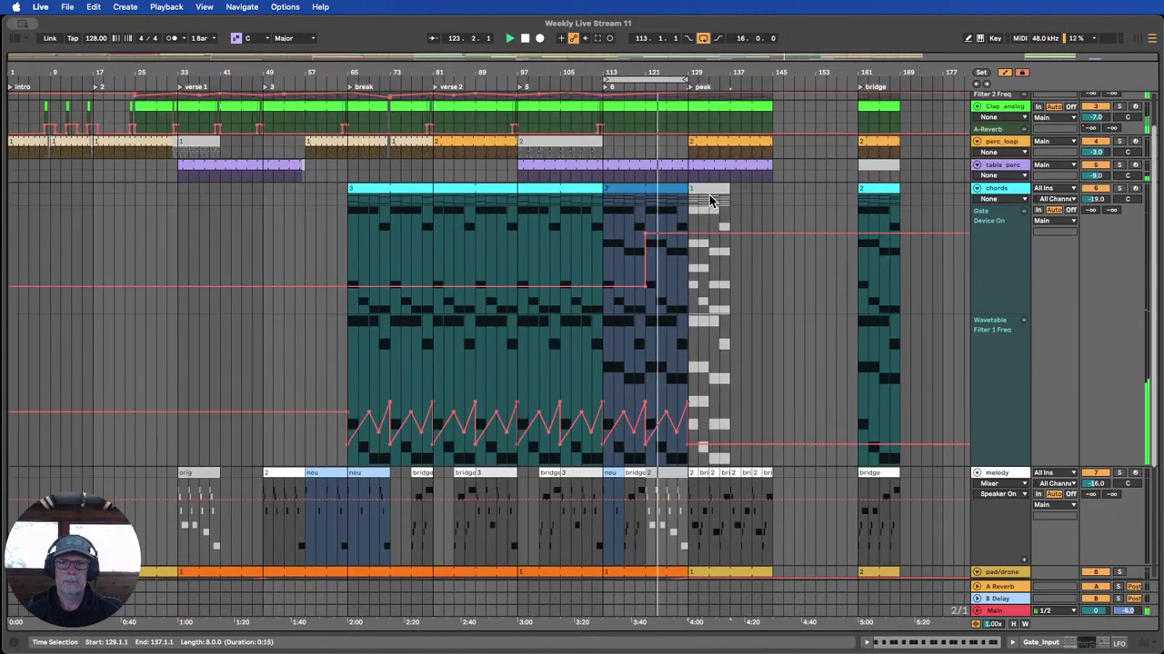
# Set the loop to the eight bars 121–129, where the chords Gate is switched on.
pyautogui.scroll(-2, 709, 196)
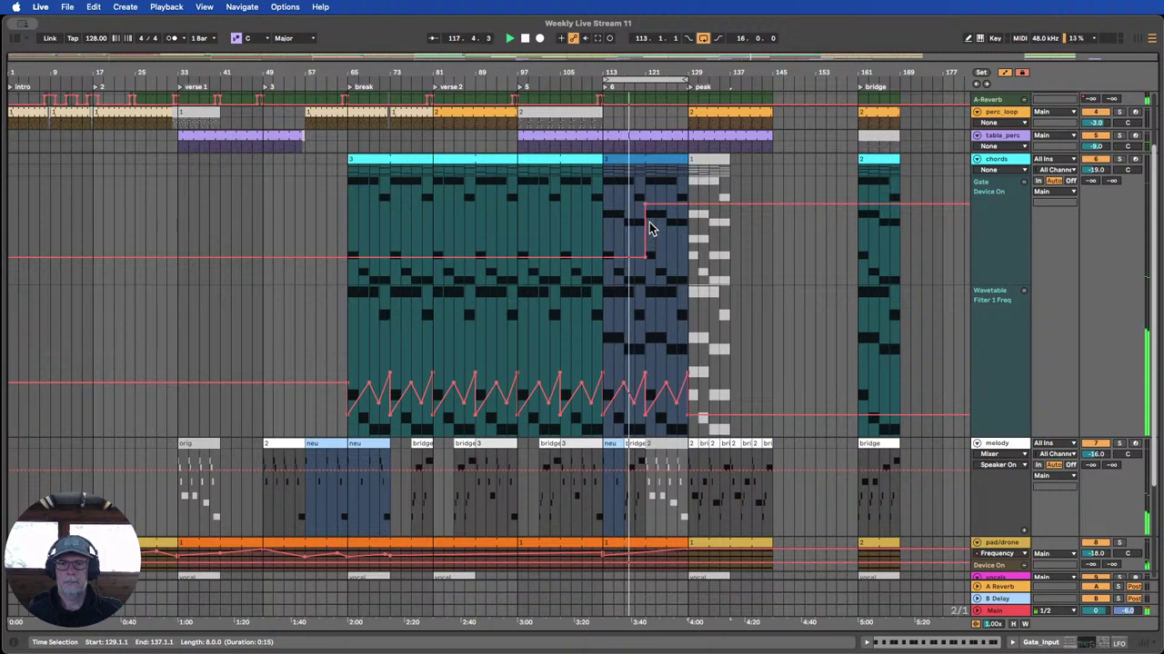
pyautogui.moveTo(614, 81); pyautogui.dragTo(657, 81)
pyautogui.scroll(3, 689, 241)
pyautogui.scroll(-3, 688, 244)
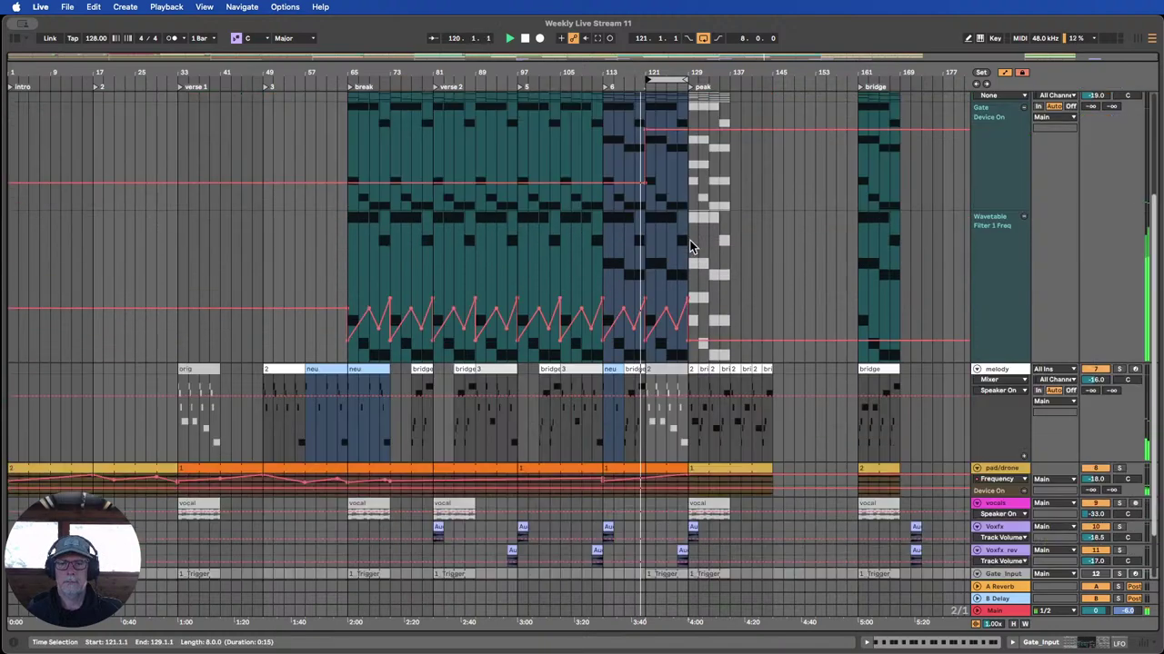
pyautogui.scroll(3, 710, 245)
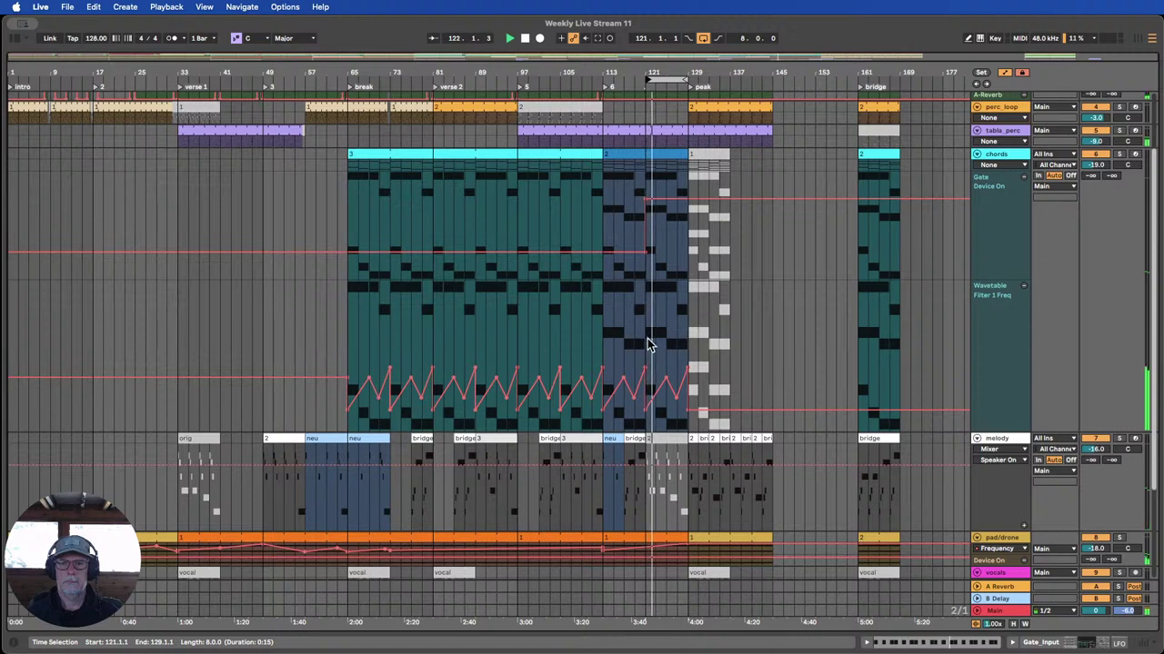
# Try deactivating the chords over bars 121–129 during playback and reactivate them.
pyautogui.moveTo(648, 338); pyautogui.dragTo(683, 338)
pyautogui.press('0')
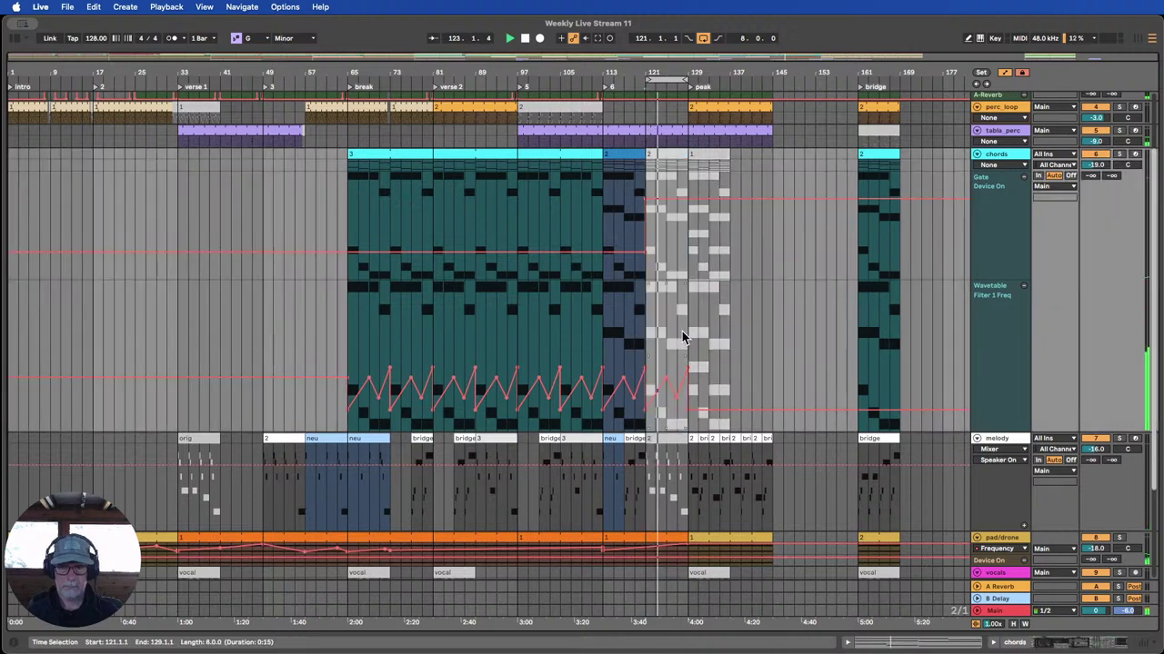
pyautogui.press('0')
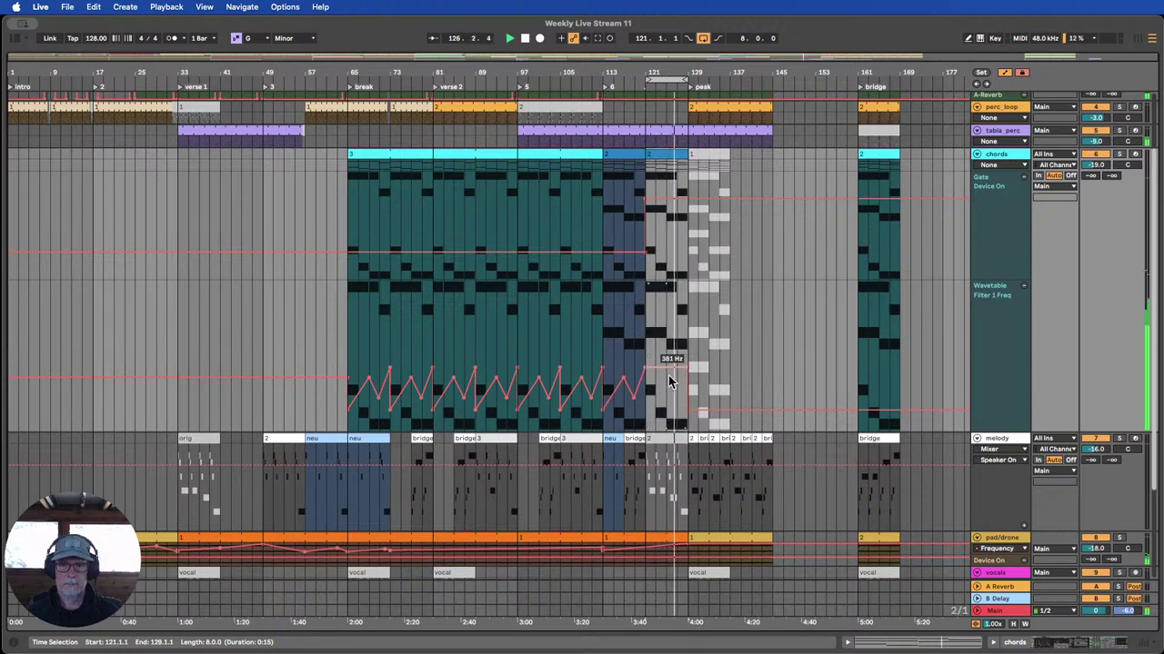
# Replace the chords Filter 1 Freq zigzag over bars 121–129 with a steady rise from about bar 119, peaking below the maximum at bar 129.
pyautogui.moveTo(688, 373); pyautogui.dragTo(685, 314)
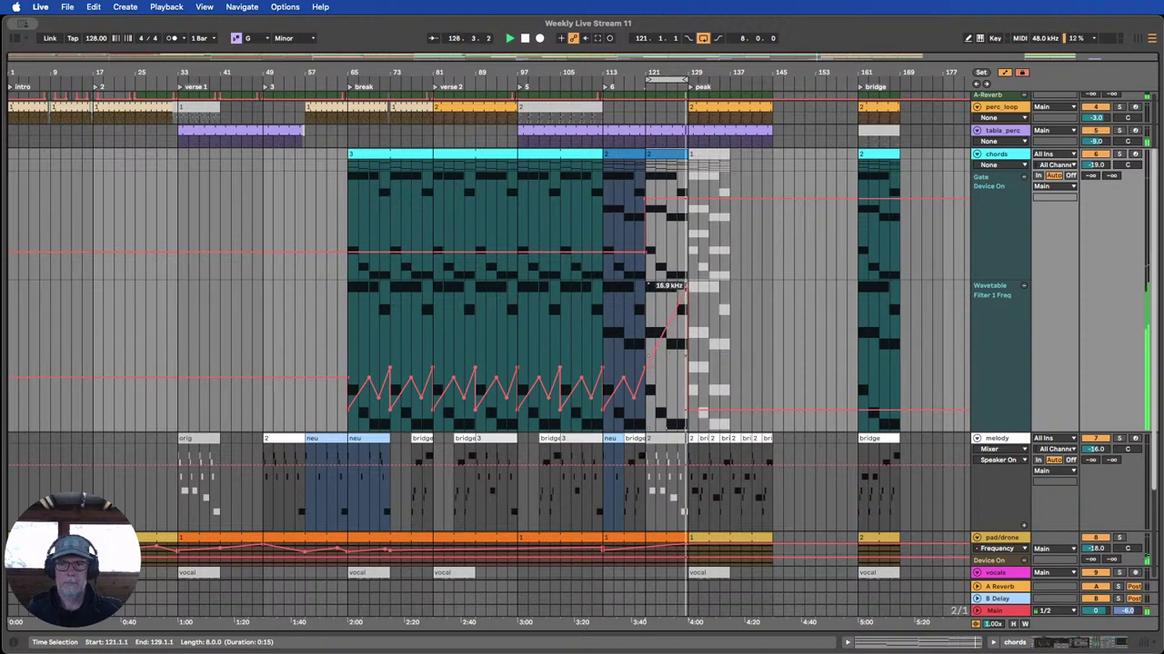
pyautogui.moveTo(649, 286); pyautogui.dragTo(647, 373)
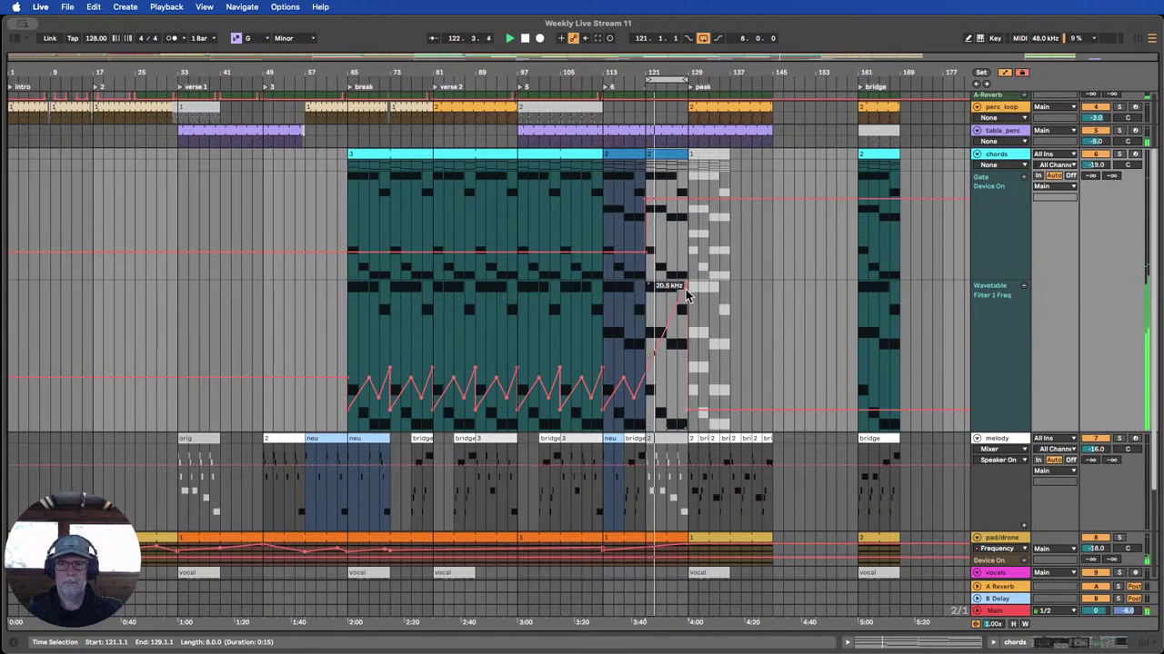
pyautogui.click(711, 346)
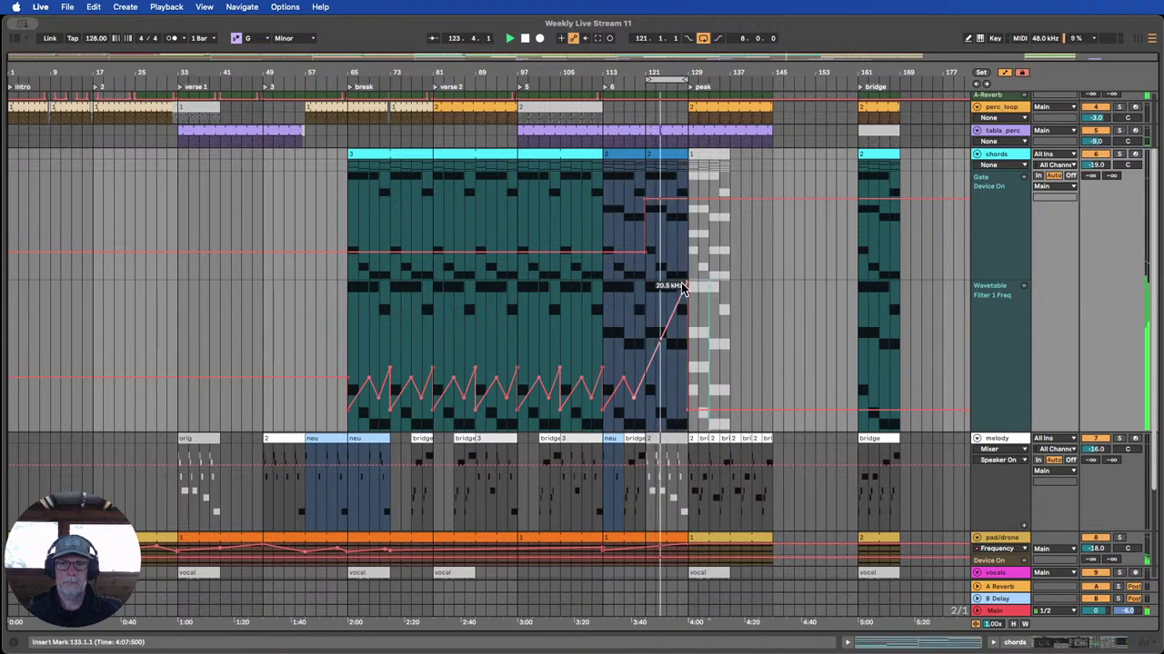
pyautogui.moveTo(687, 287); pyautogui.dragTo(687, 311)
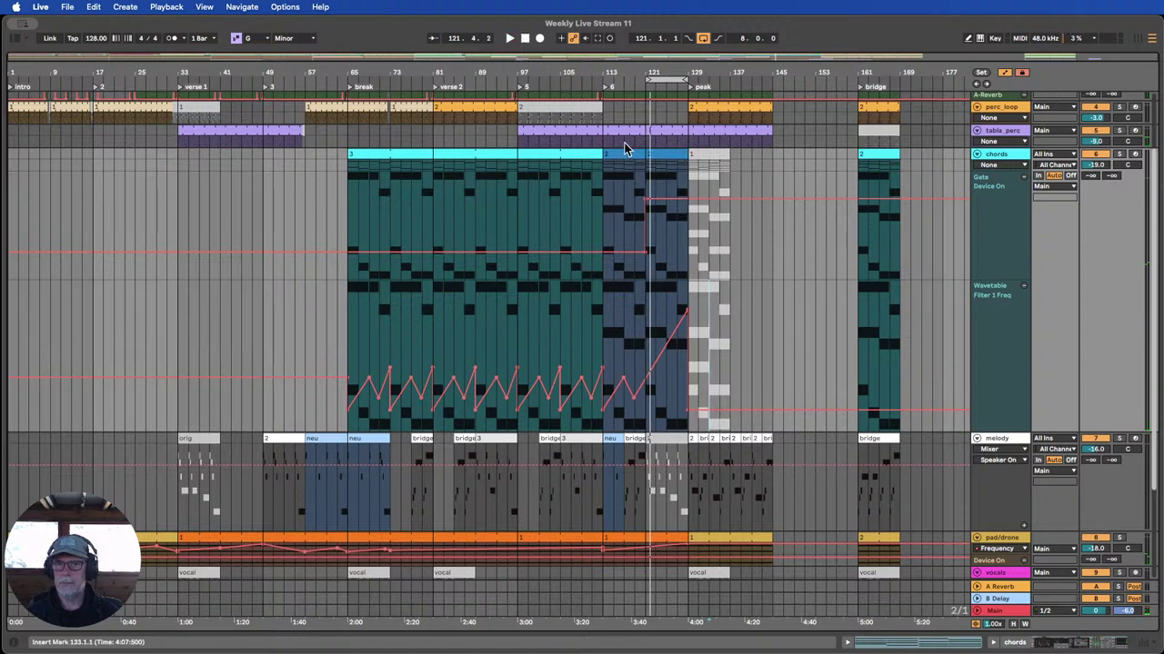
# Extend the loop to the 16 bars 113–129, play through section 6 from about bar 110, and stop playback near its end.
pyautogui.moveTo(647, 80); pyautogui.dragTo(602, 80)
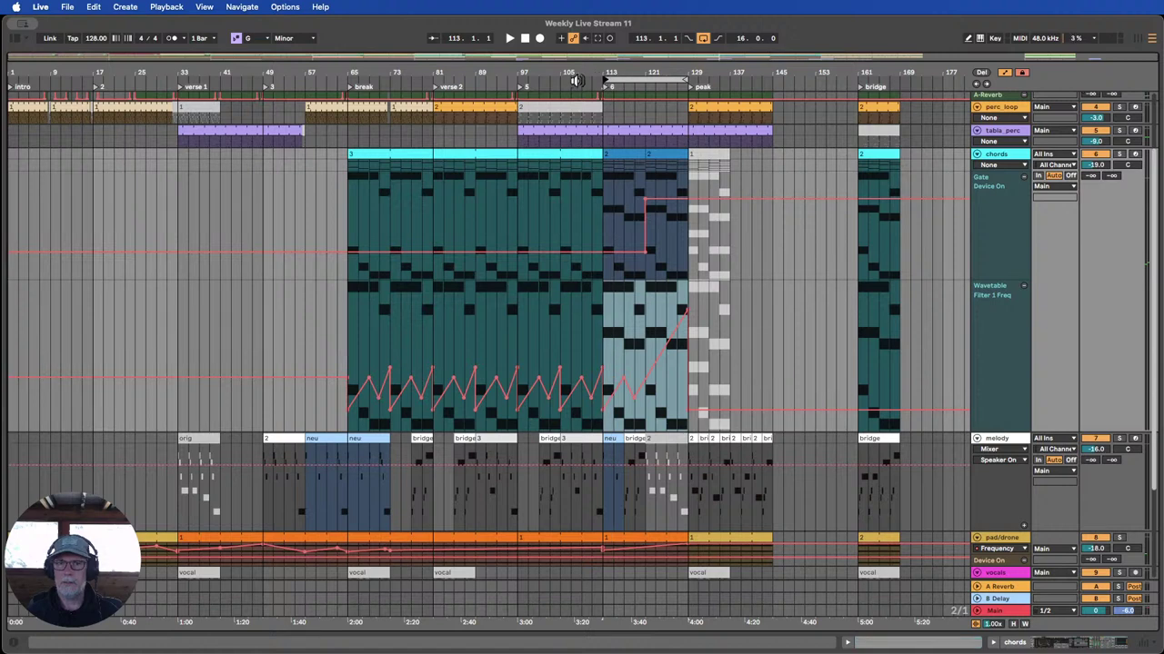
pyautogui.click(586, 80)
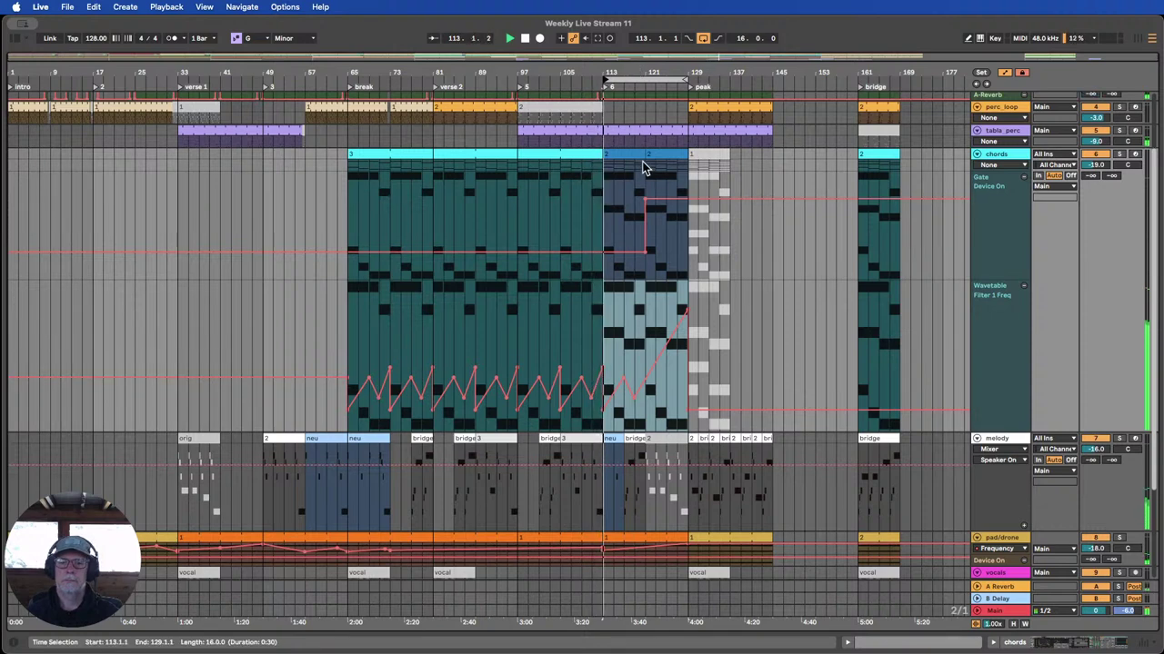
pyautogui.scroll(-3, 843, 401)
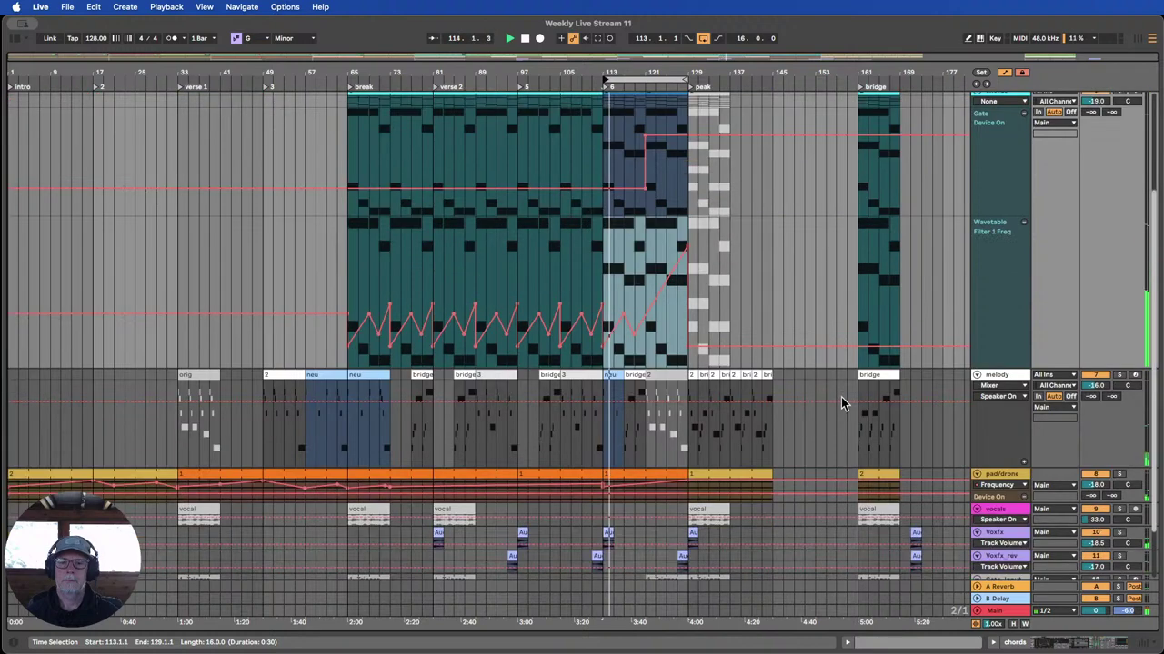
pyautogui.scroll(3, 840, 398)
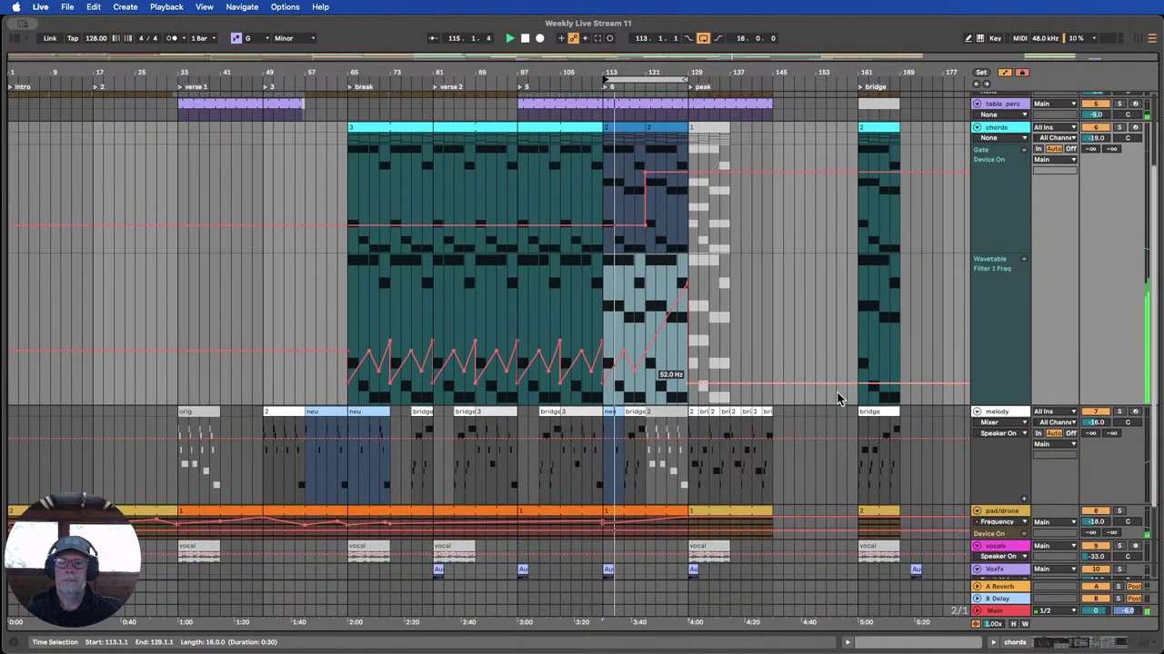
pyautogui.scroll(3, 838, 397)
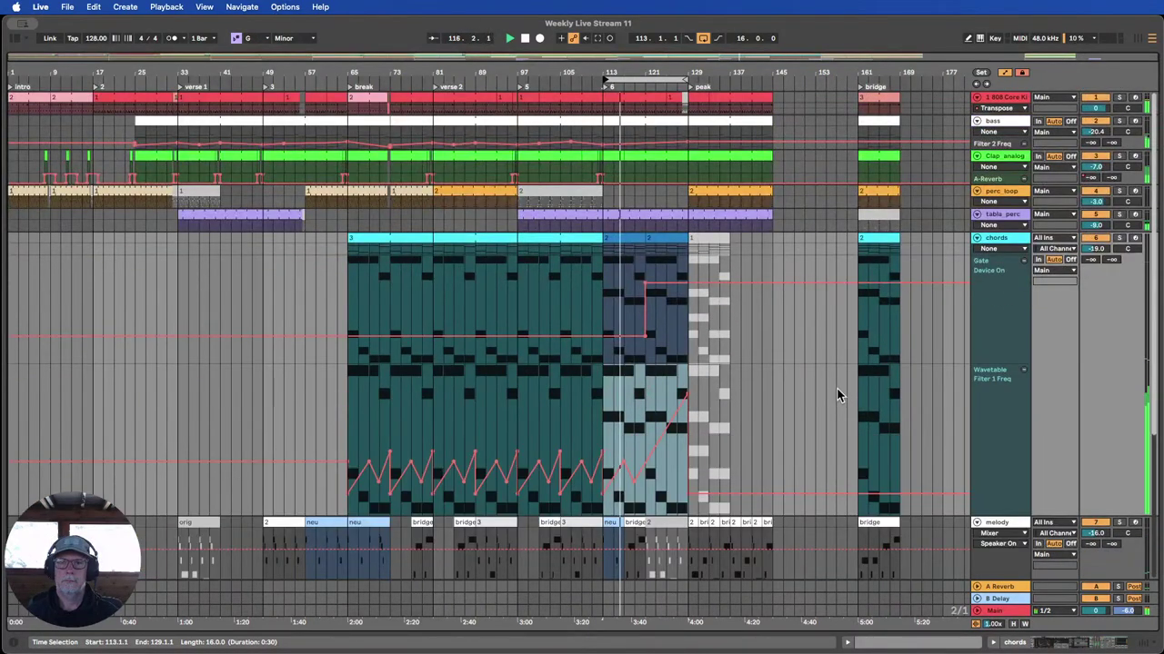
pyautogui.scroll(-1, 838, 396)
pyautogui.scroll(-1, 838, 395)
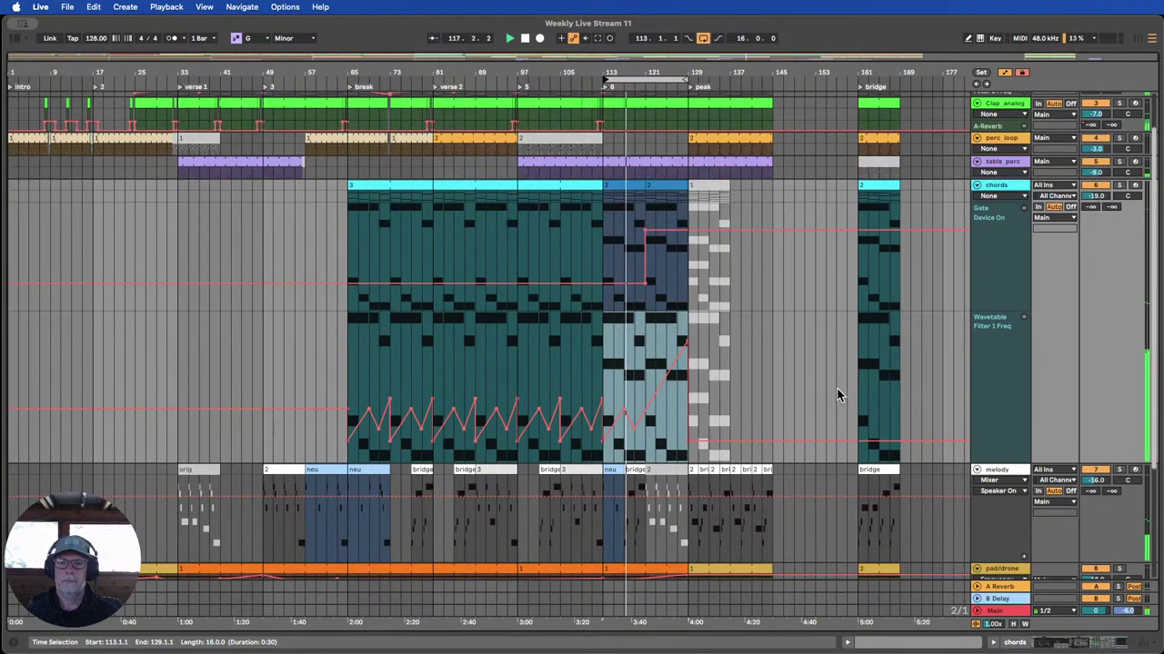
pyautogui.scroll(-1, 839, 394)
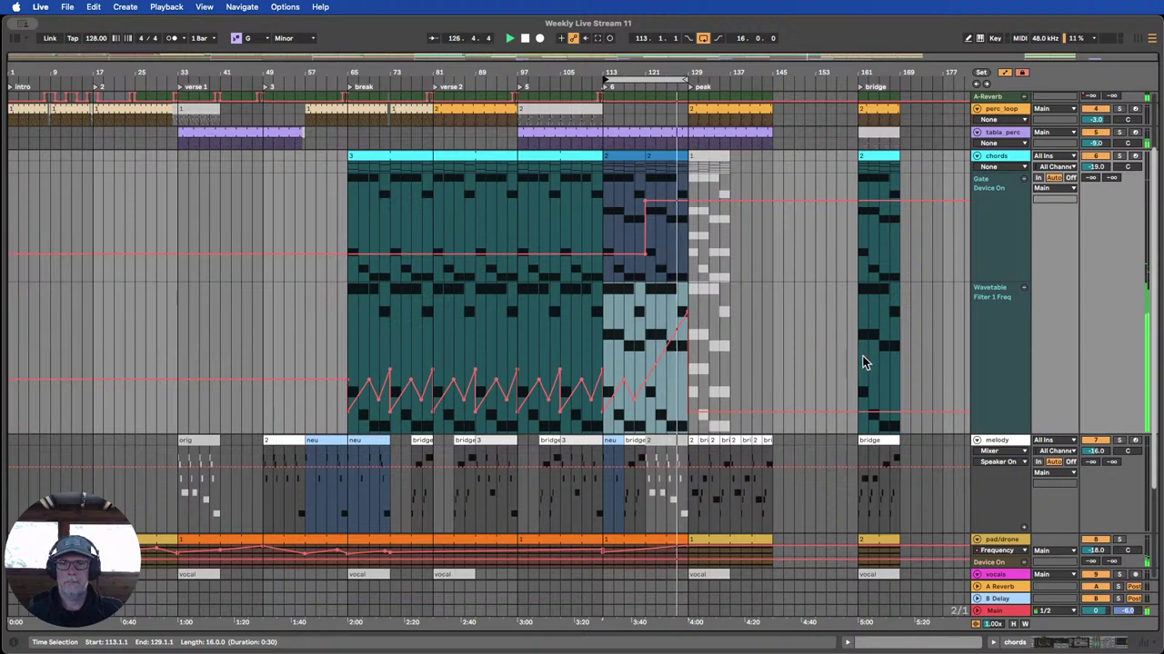
pyautogui.click(526, 38)
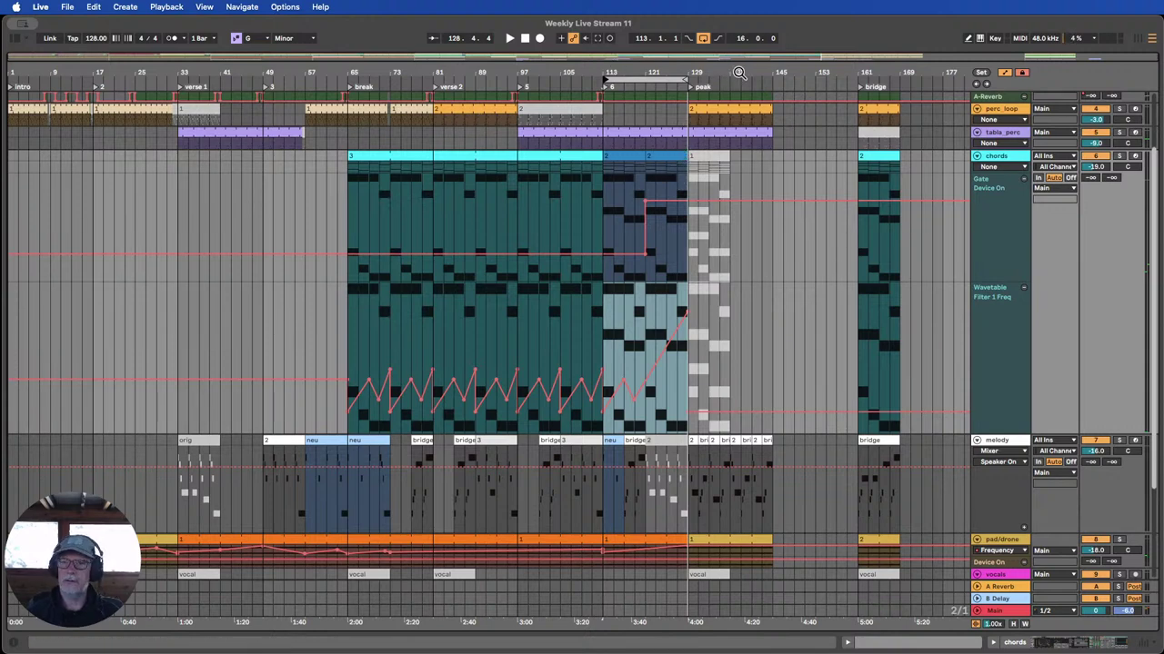
# Shorten chords clip 3 to end at bar 97 and extend chords clip 2 over bars 97–129 as one clip.
pyautogui.click(705, 156)
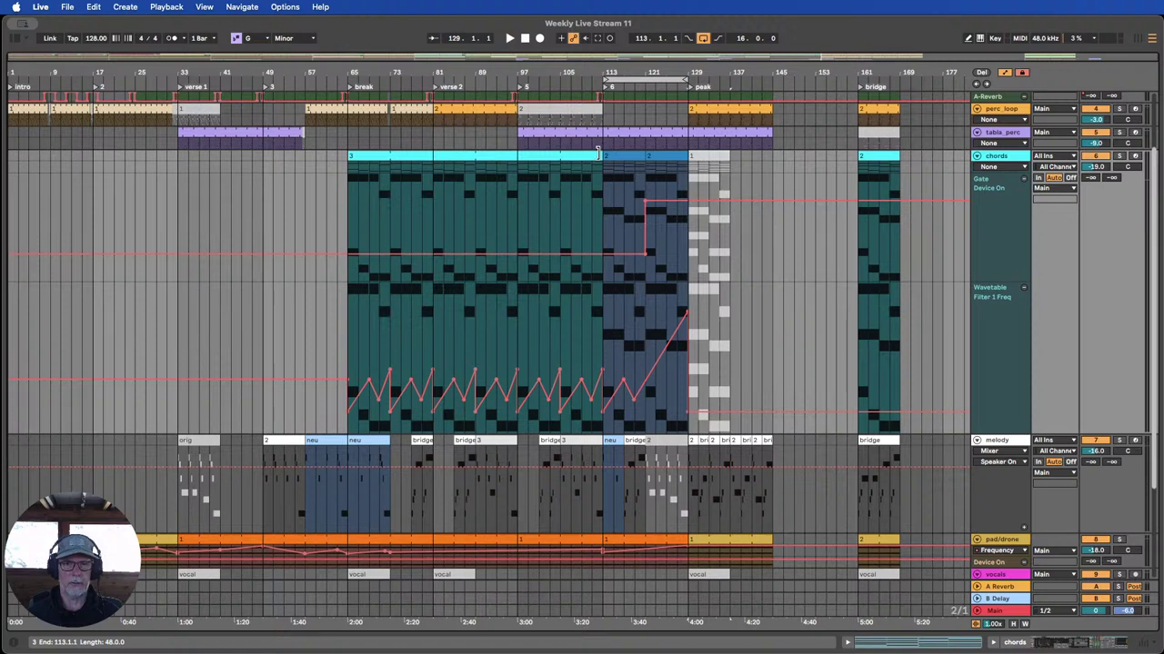
pyautogui.click(598, 153)
pyautogui.moveTo(598, 153); pyautogui.dragTo(515, 155)
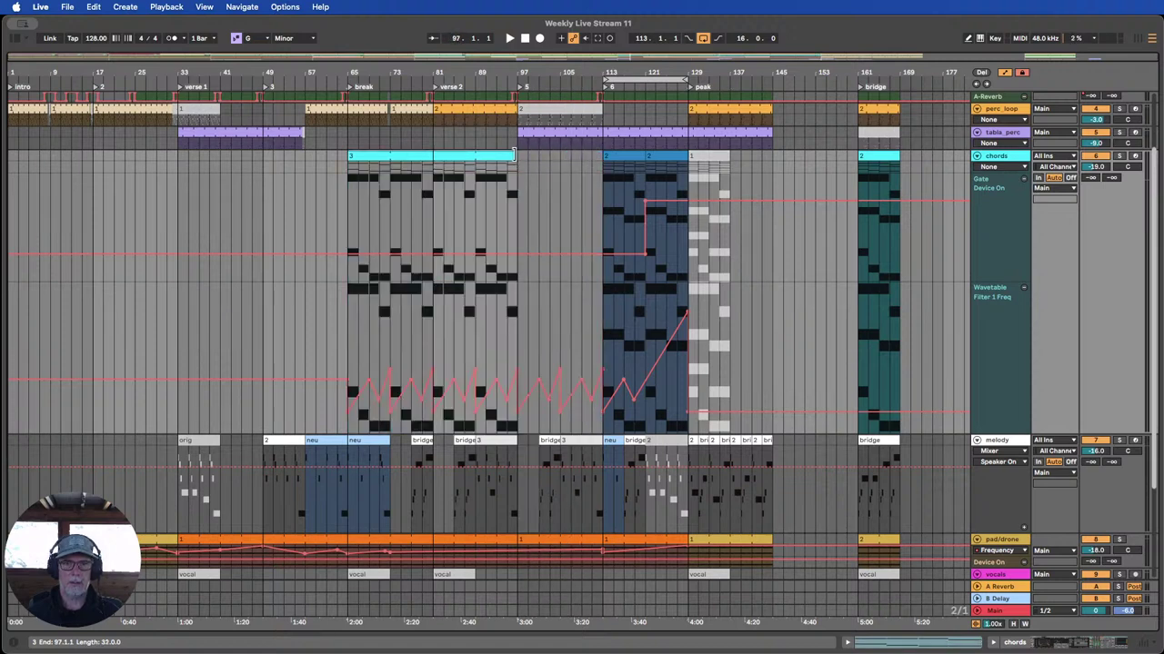
pyautogui.moveTo(604, 155); pyautogui.dragTo(518, 155)
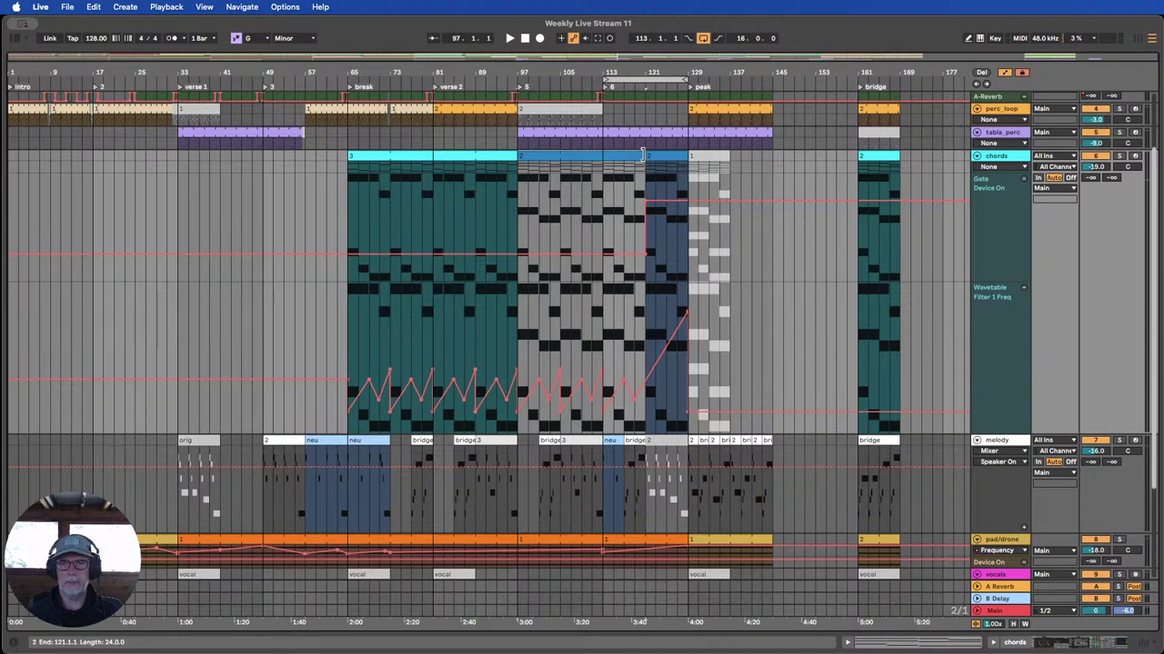
pyautogui.moveTo(642, 155); pyautogui.dragTo(680, 155)
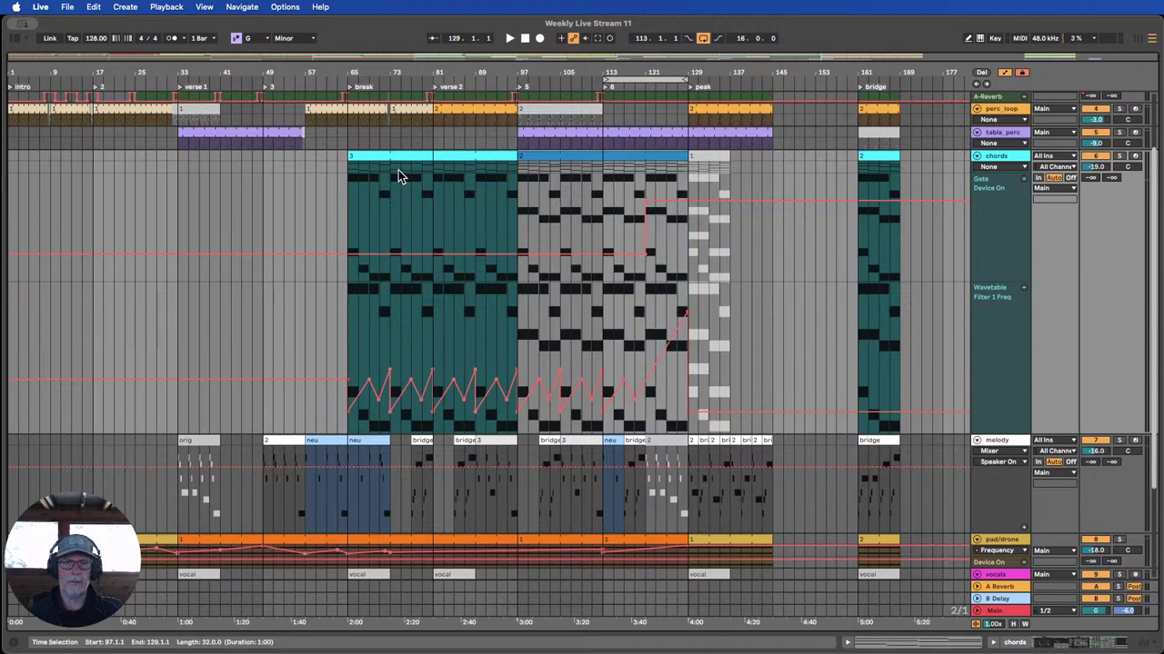
# Set the loop to the 16 bars 129–145 from the peak marker.
pyautogui.scroll(-2, 595, 214)
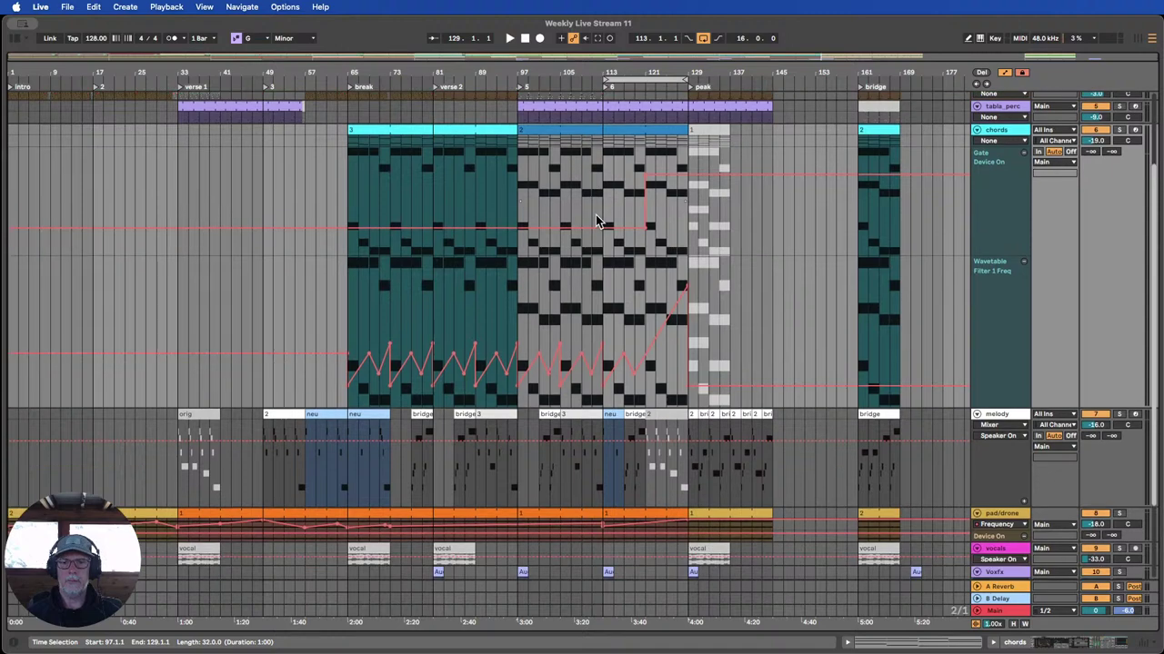
pyautogui.scroll(2, 596, 214)
pyautogui.scroll(5, 647, 193)
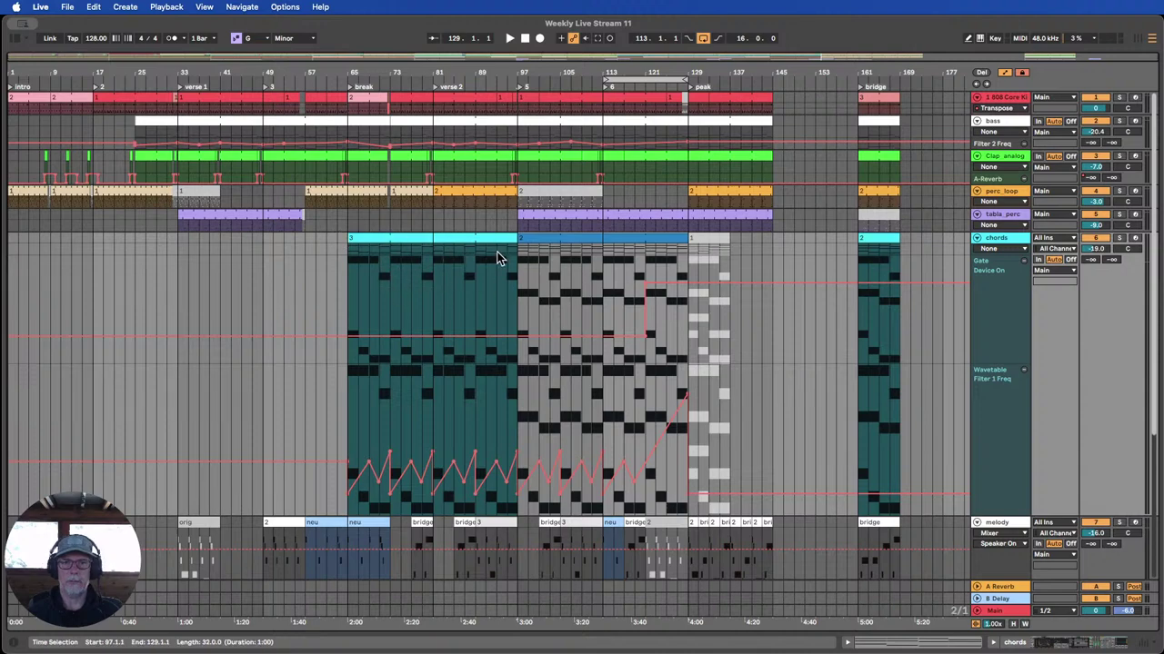
pyautogui.scroll(-3, 621, 266)
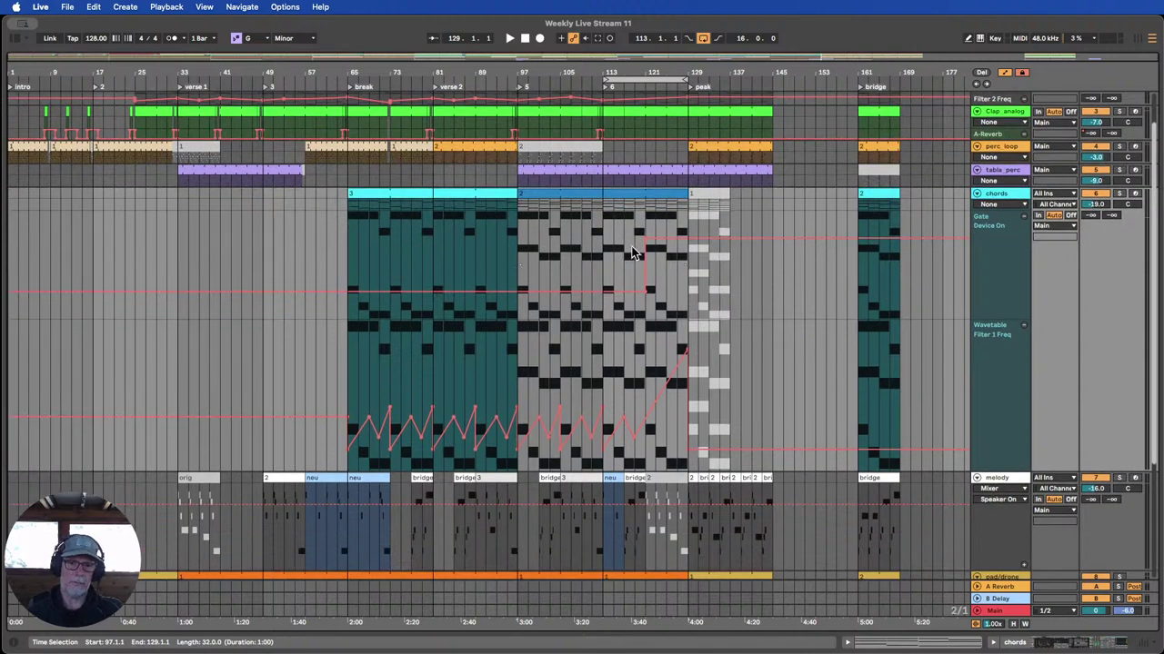
pyautogui.scroll(-2, 629, 247)
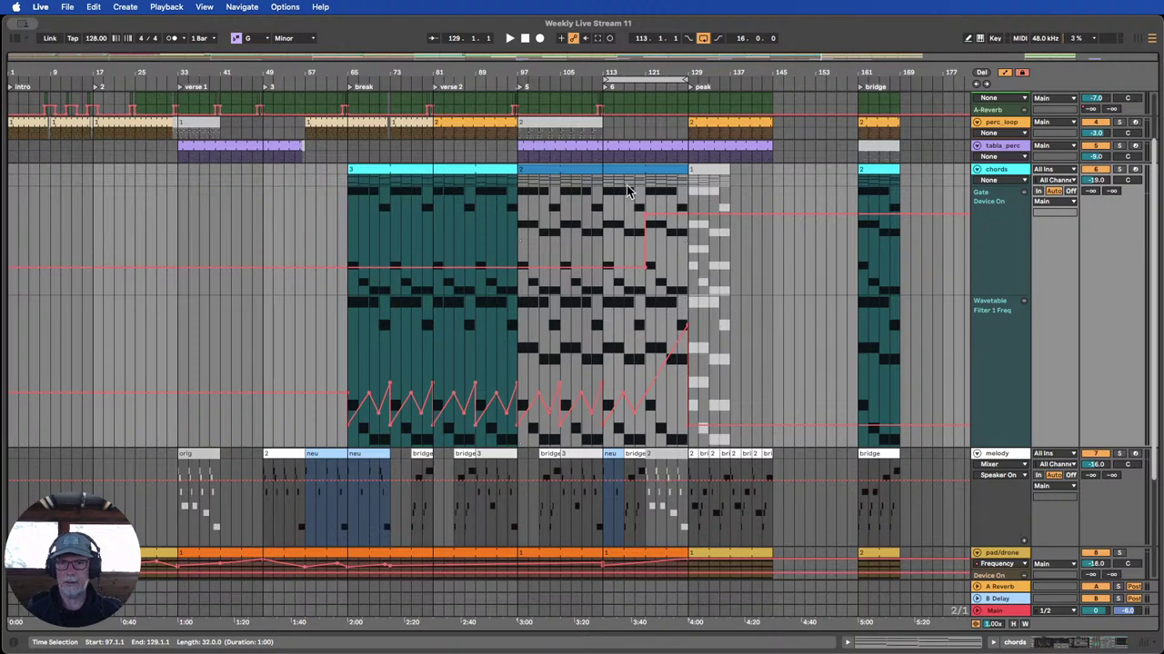
pyautogui.scroll(5, 690, 161)
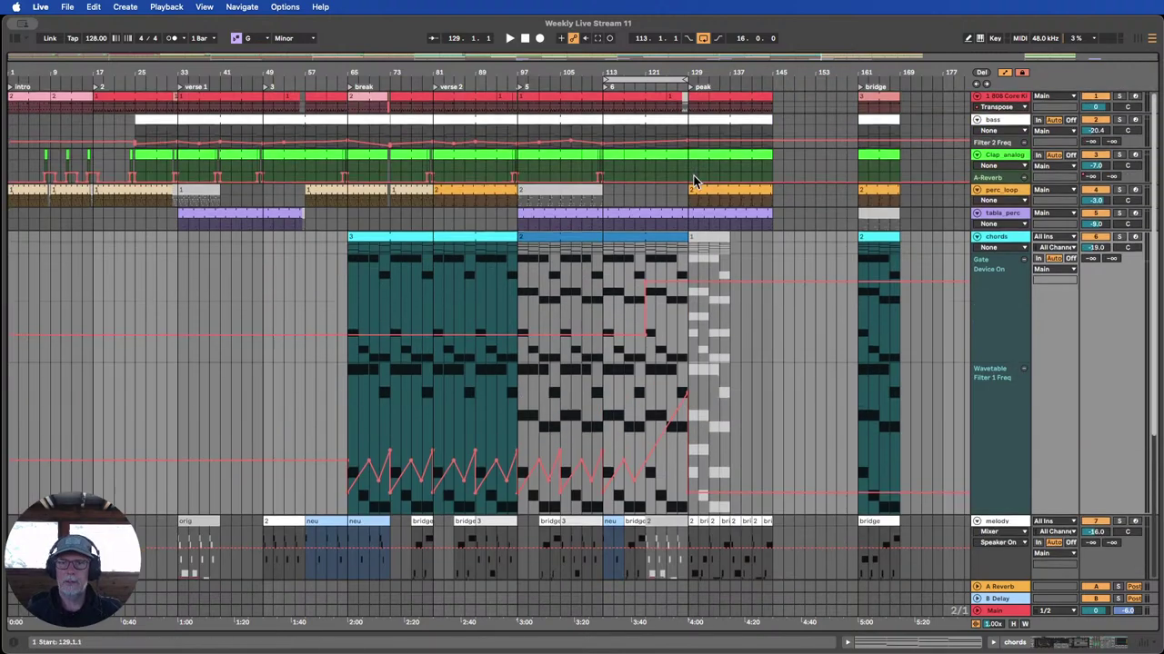
pyautogui.moveTo(669, 79); pyautogui.dragTo(757, 78)
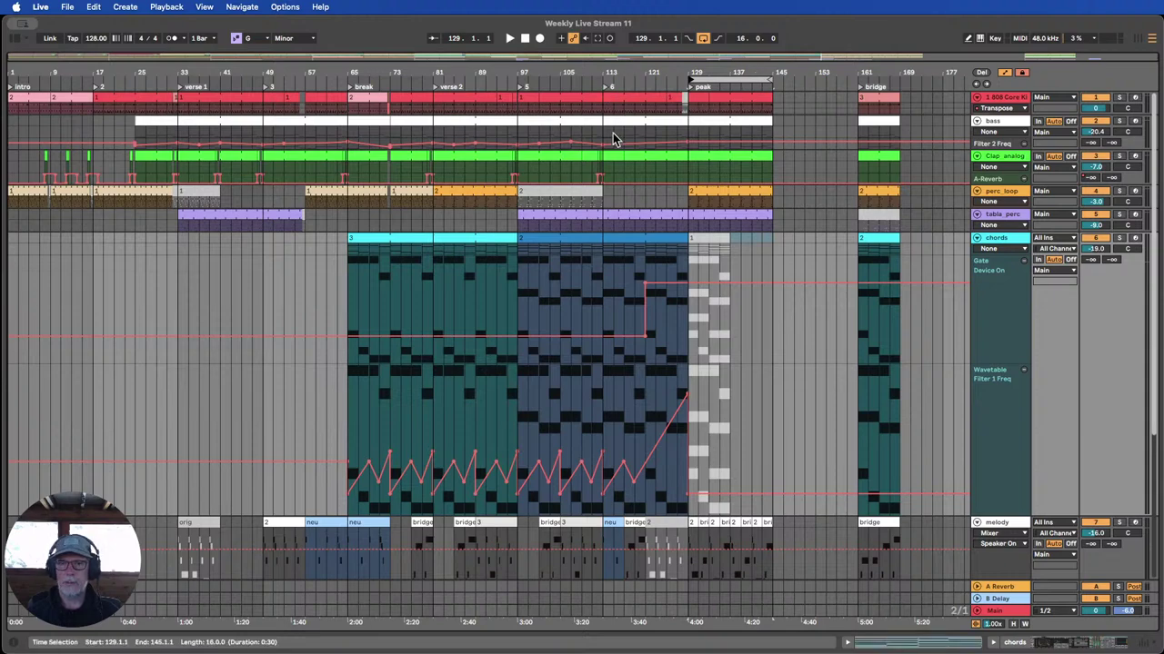
# Extend the peak's perc_loop clip back to start at bar 113 and start playback from there.
pyautogui.scroll(-8, 614, 136)
pyautogui.scroll(4, 615, 136)
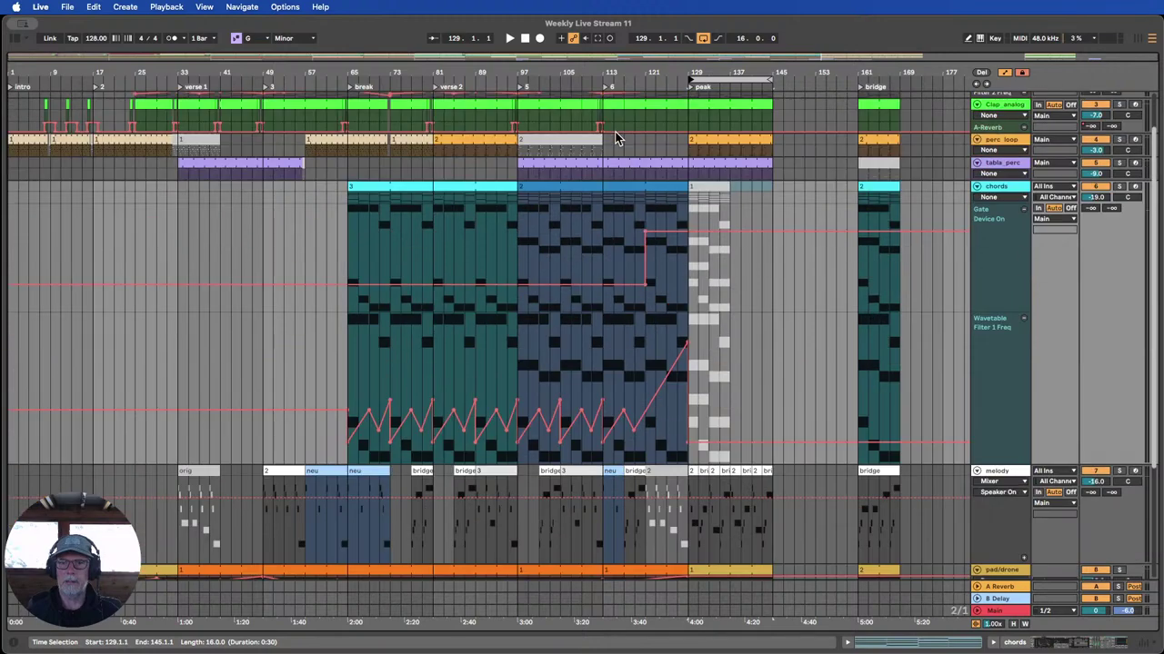
pyautogui.scroll(-8, 615, 136)
pyautogui.scroll(12, 627, 136)
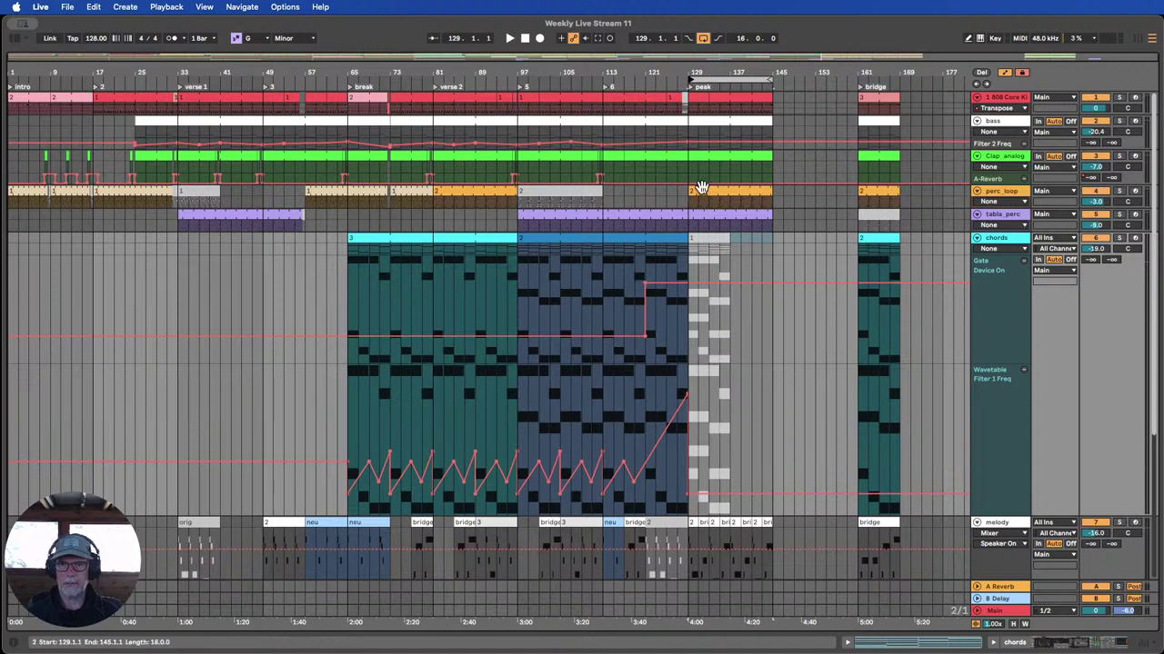
pyautogui.moveTo(688, 191); pyautogui.dragTo(595, 189)
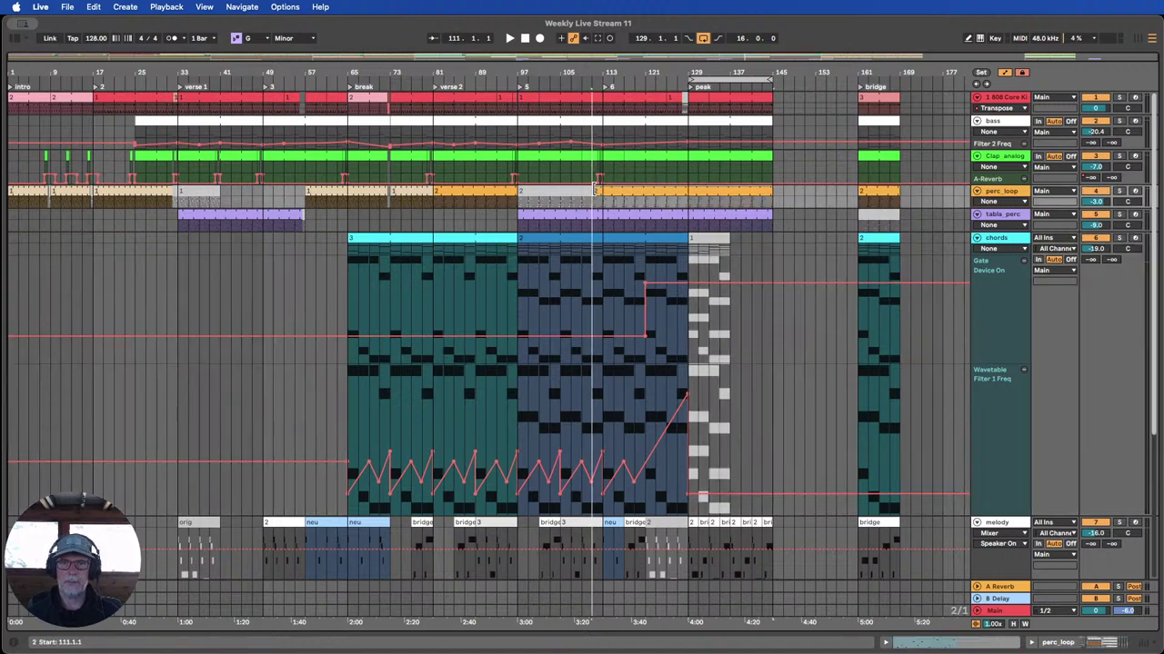
pyautogui.click(606, 90)
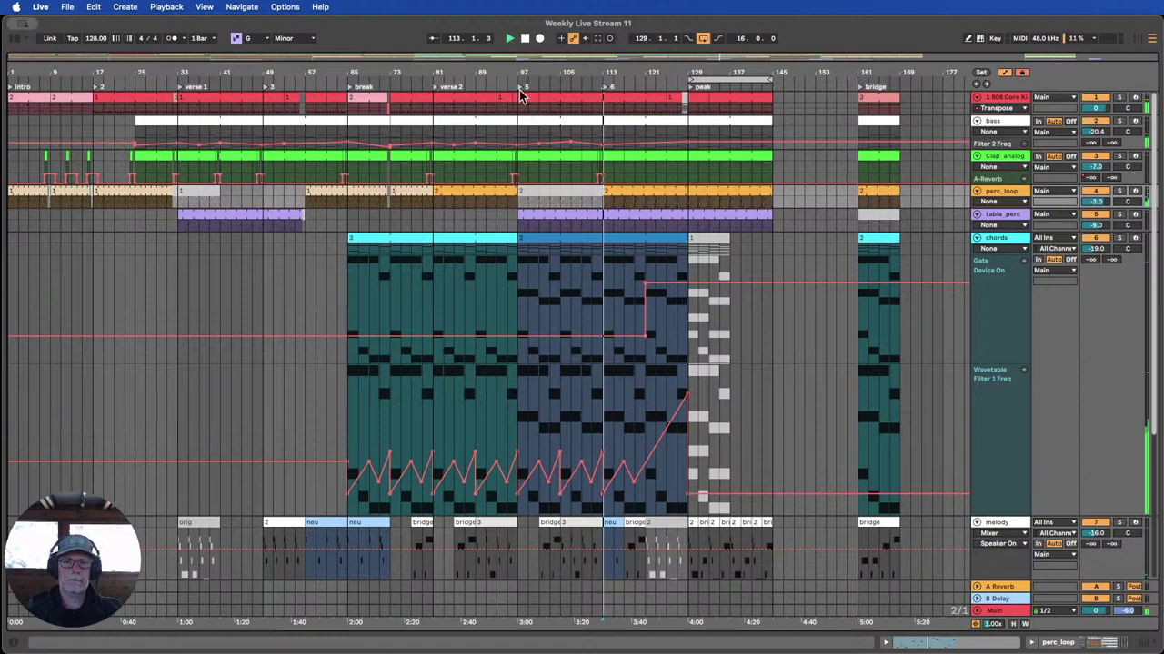
# Fit all tracks vertically in view, enlarge the bass track, and slightly raise its Filter 2 Freq automation point at bar 129.
pyautogui.scroll(-3, 699, 194)
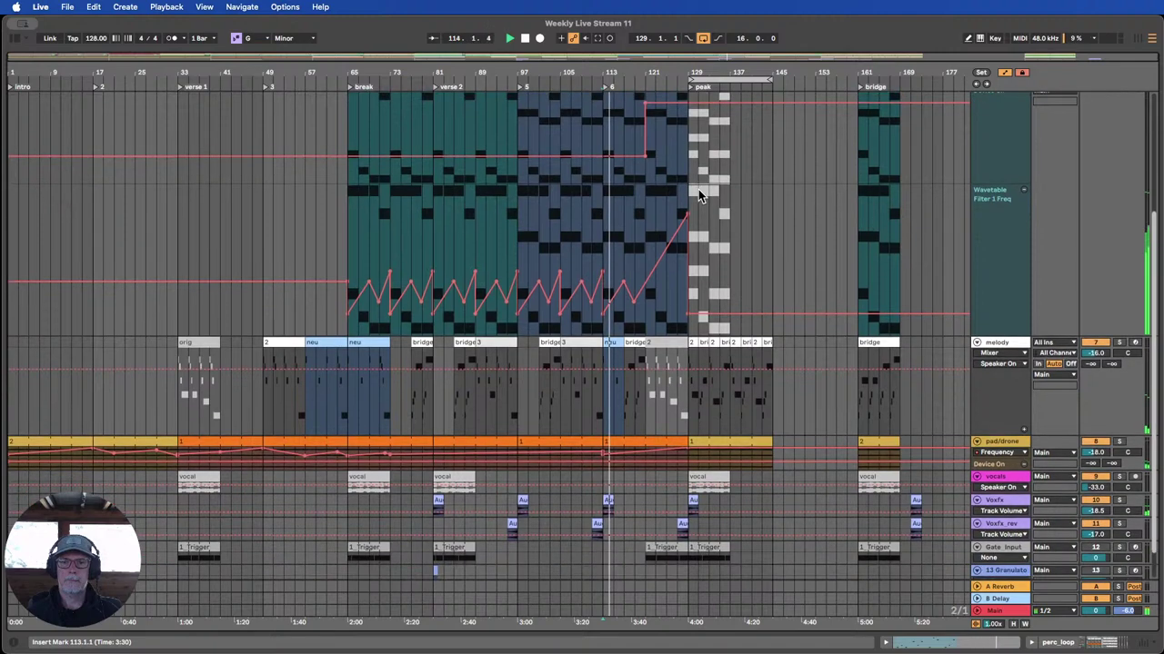
pyautogui.scroll(2, 698, 189)
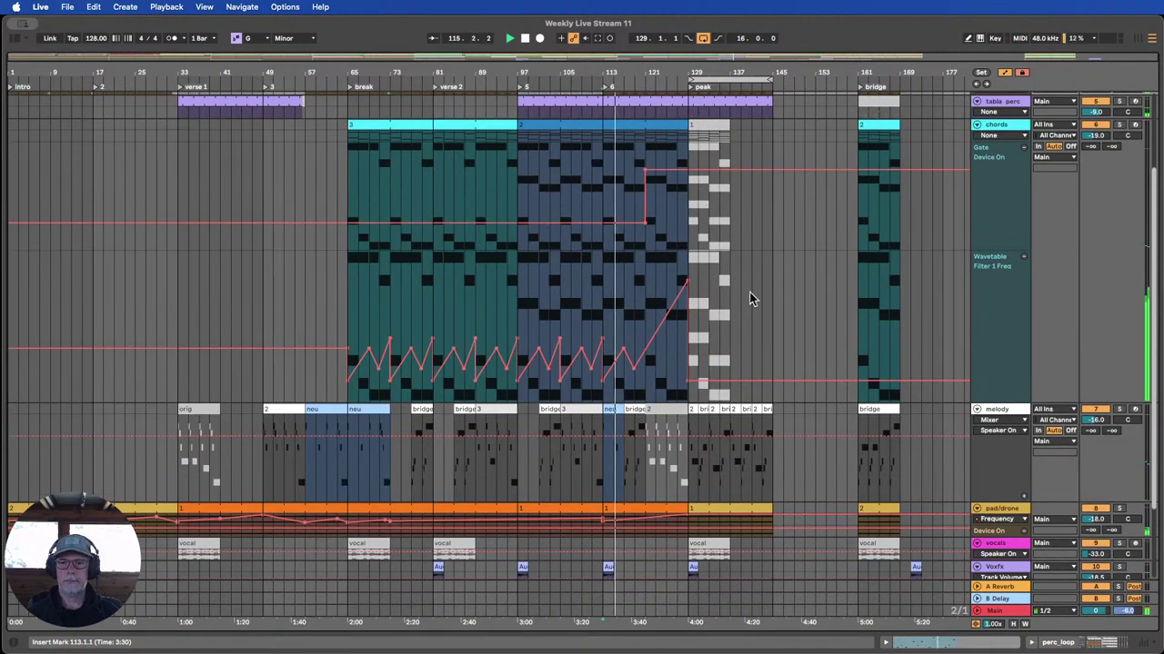
pyautogui.scroll(-5, 773, 313)
pyautogui.scroll(5, 923, 264)
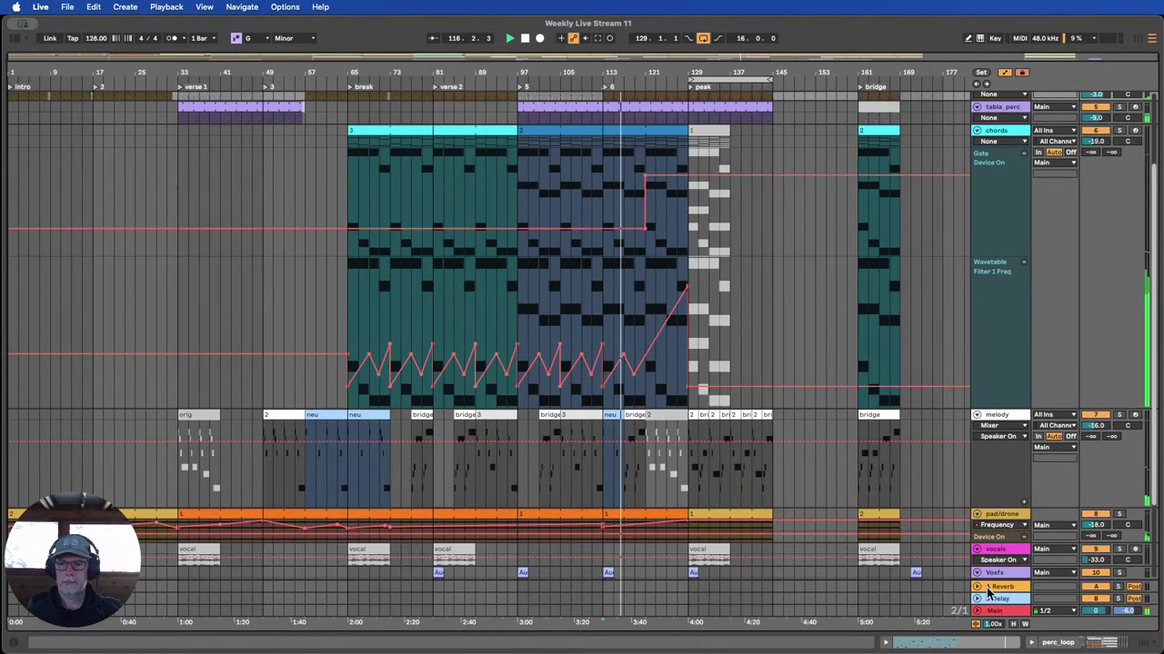
pyautogui.click(1015, 624)
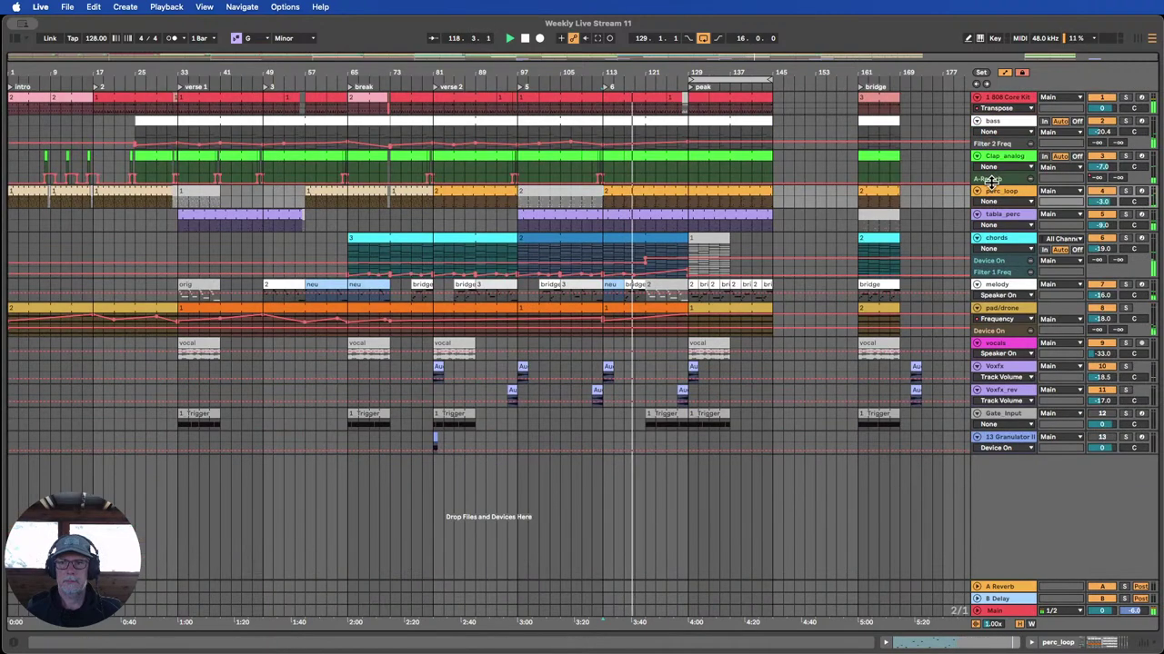
pyautogui.moveTo(993, 149); pyautogui.dragTo(1005, 237)
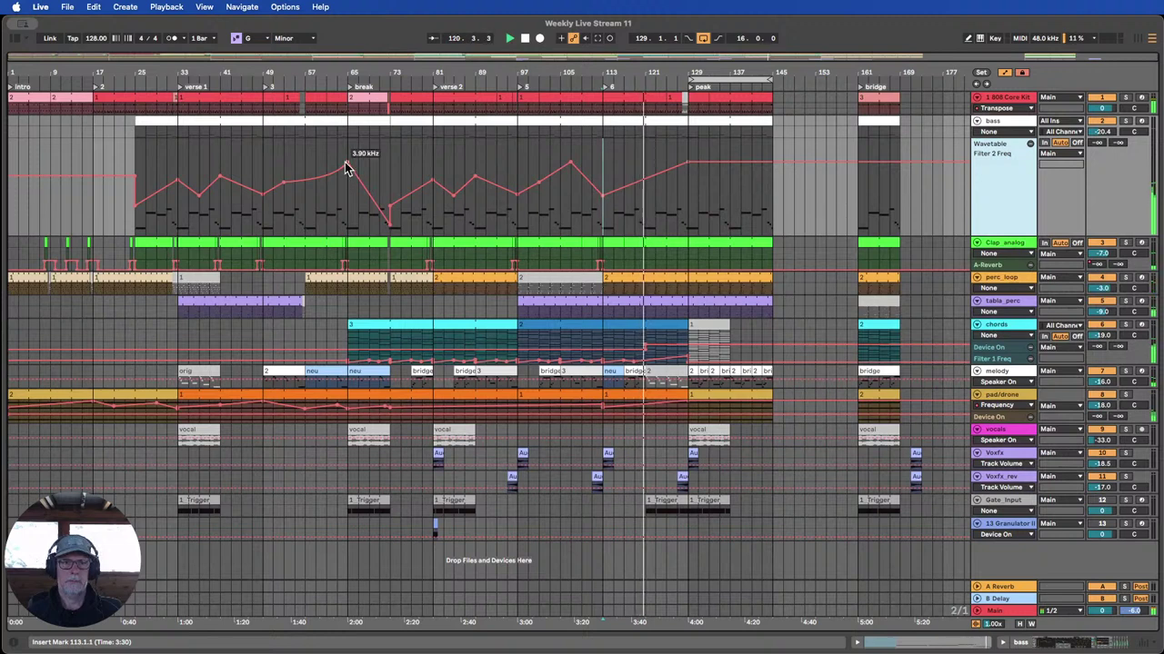
pyautogui.moveTo(688, 162); pyautogui.dragTo(688, 158)
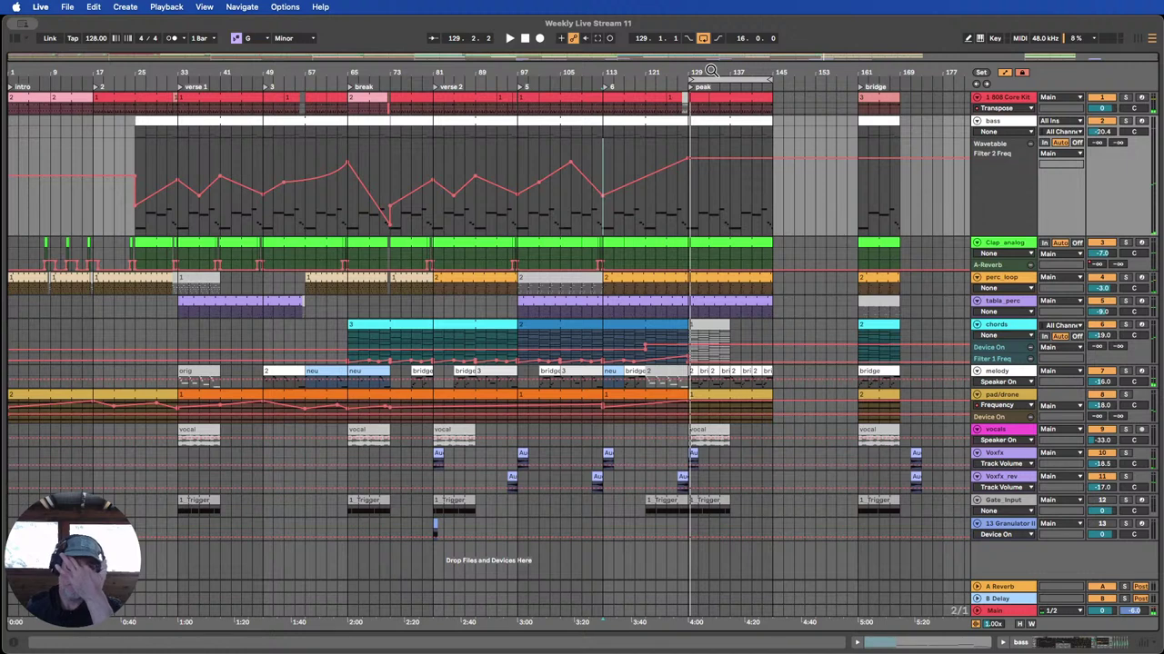
# Deactivate the 808 Core Kit clips over bars 129–145 and move the peak locator to bar 121.
pyautogui.click(701, 99)
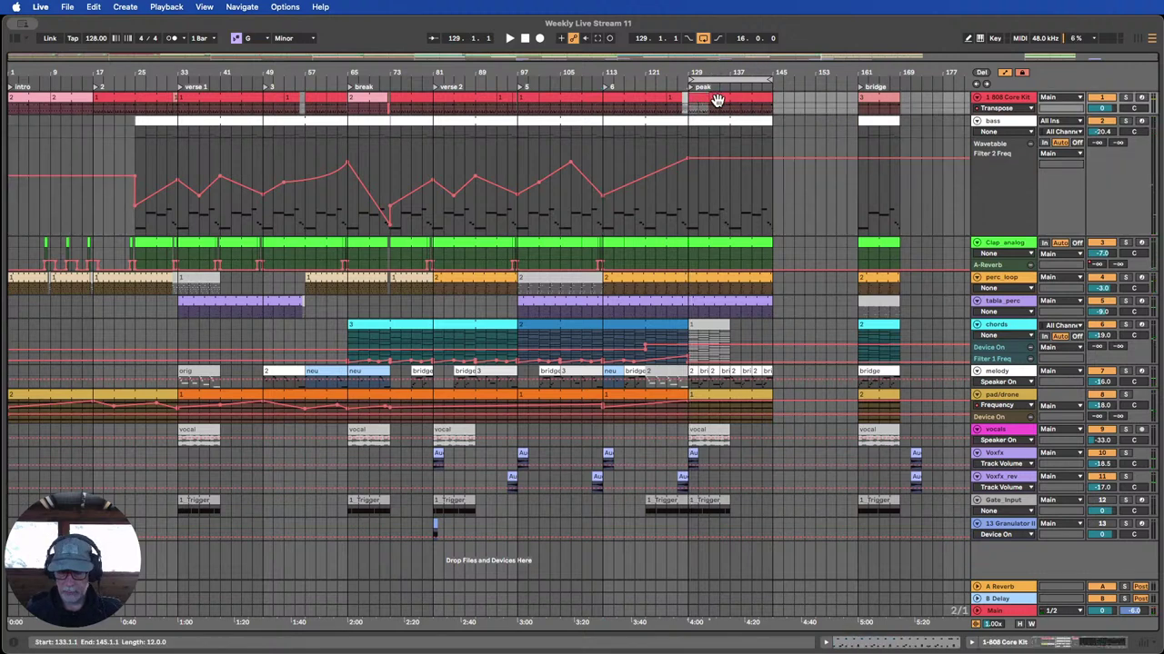
pyautogui.moveTo(708, 99); pyautogui.dragTo(602, 85)
pyautogui.press('0')
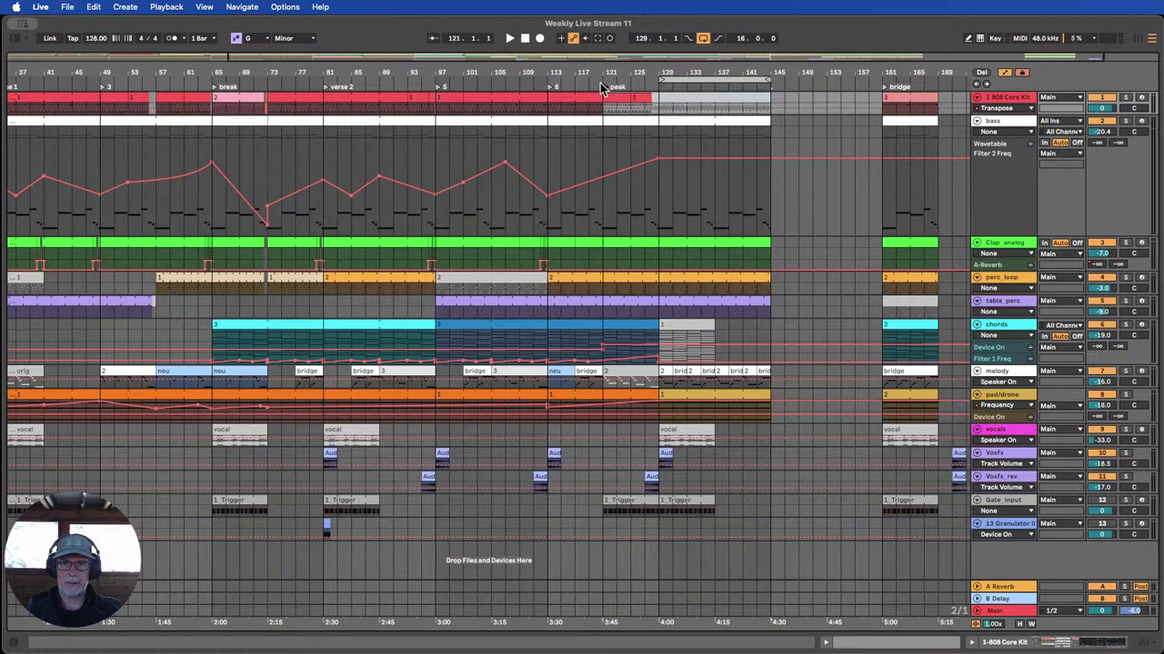
# Add a new locator at bar 129, at the start of the loop.
pyautogui.click(661, 148)
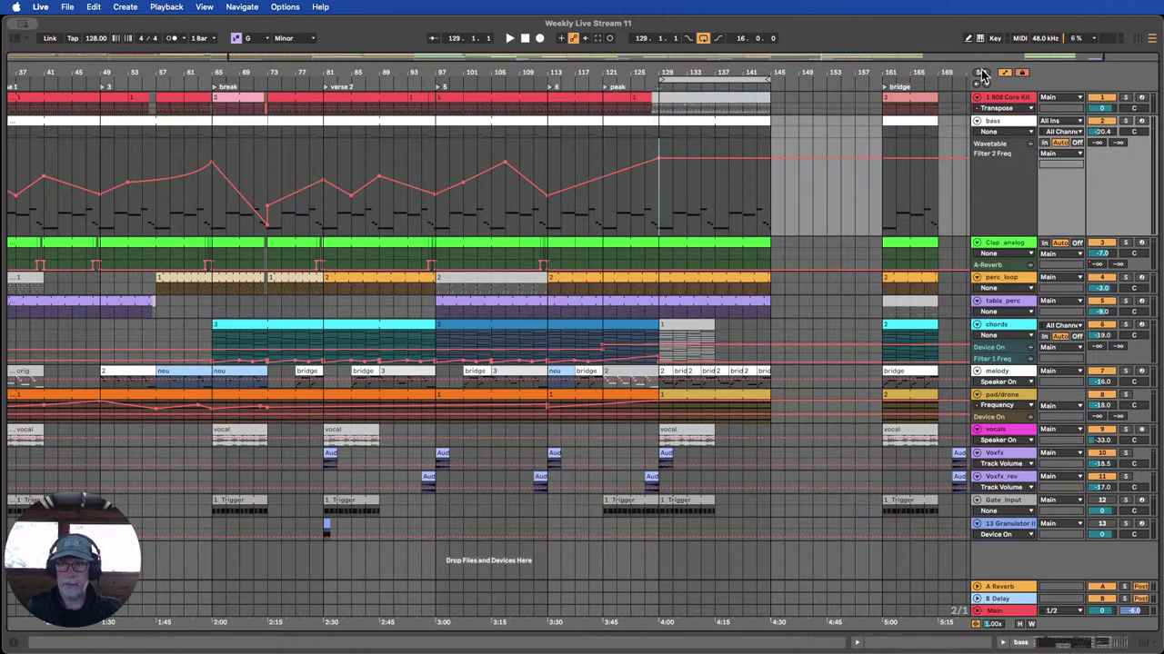
pyautogui.moveTo(752, 80); pyautogui.dragTo(421, 148)
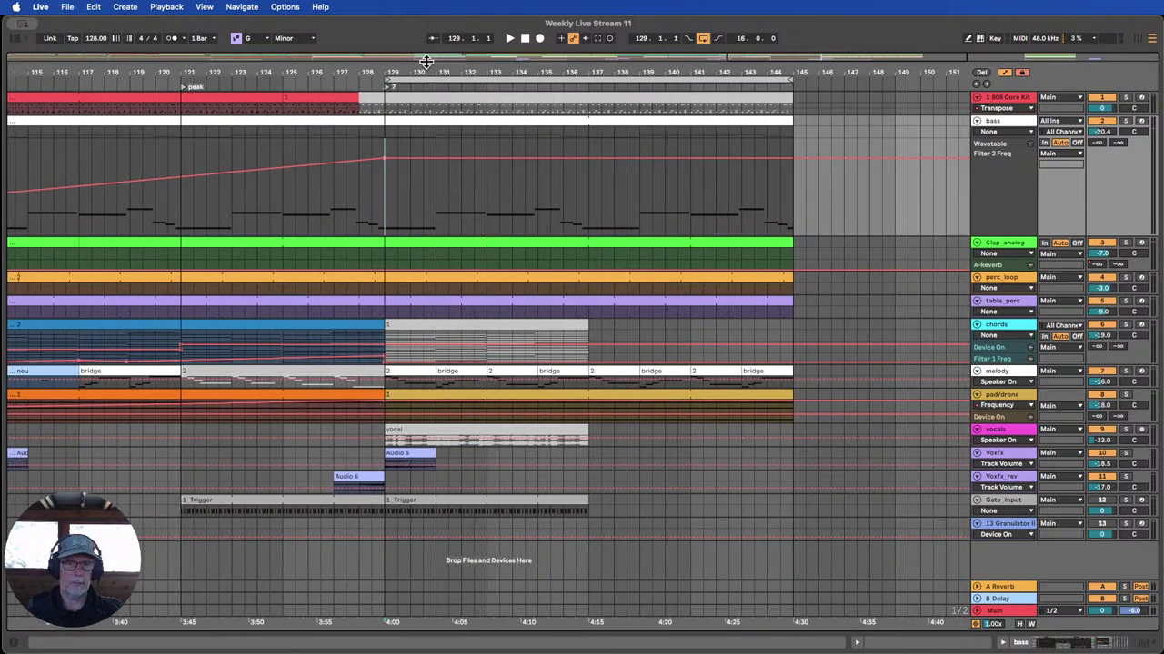
pyautogui.moveTo(425, 61); pyautogui.dragTo(391, 100)
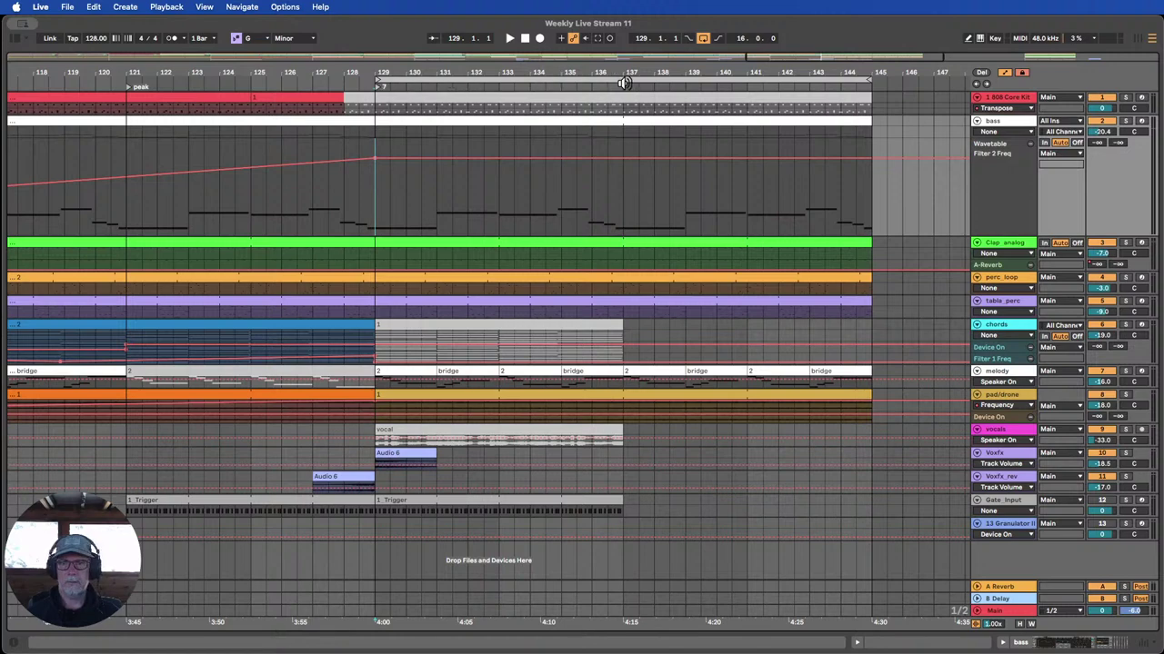
pyautogui.moveTo(669, 71); pyautogui.dragTo(755, 28)
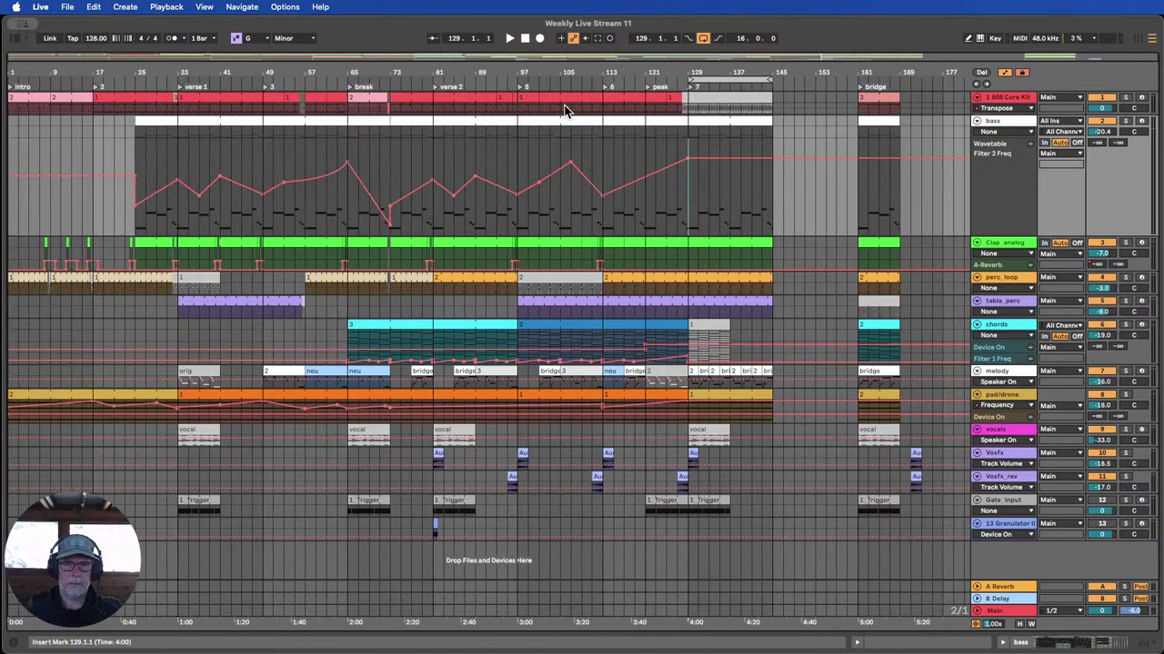
# Copy bars 105–113 of the 808 Core Kit track to bar 169 after the bridge and repeat them up to bar 201.
pyautogui.moveTo(564, 109); pyautogui.dragTo(596, 109)
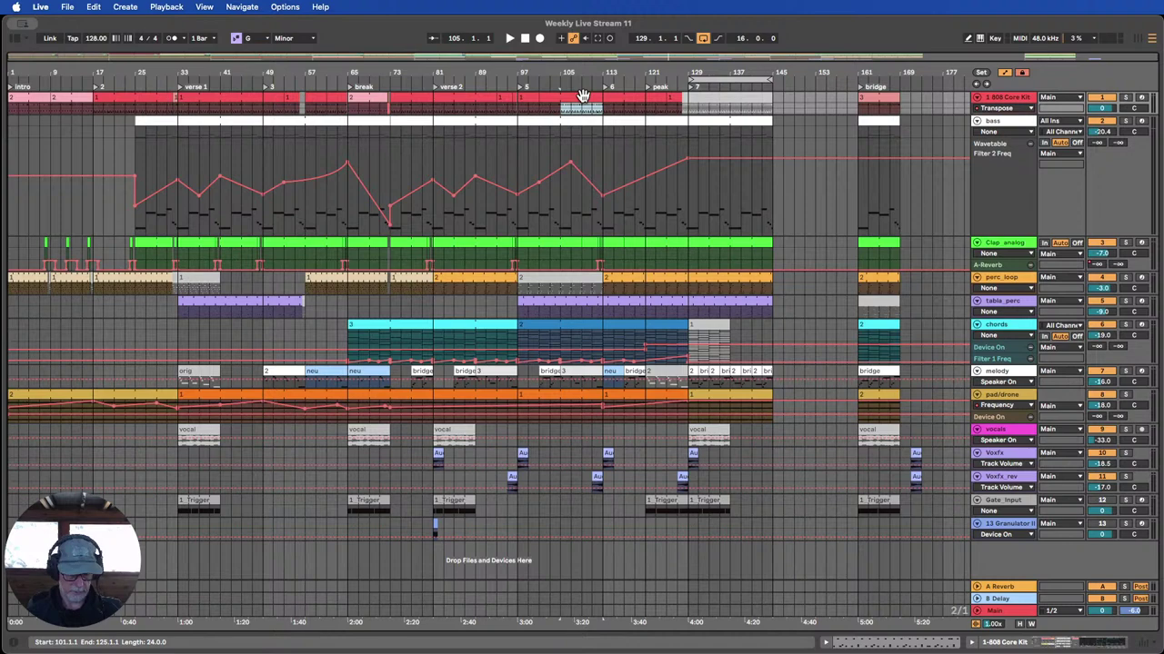
pyautogui.moveTo(580, 98); pyautogui.dragTo(715, 99)
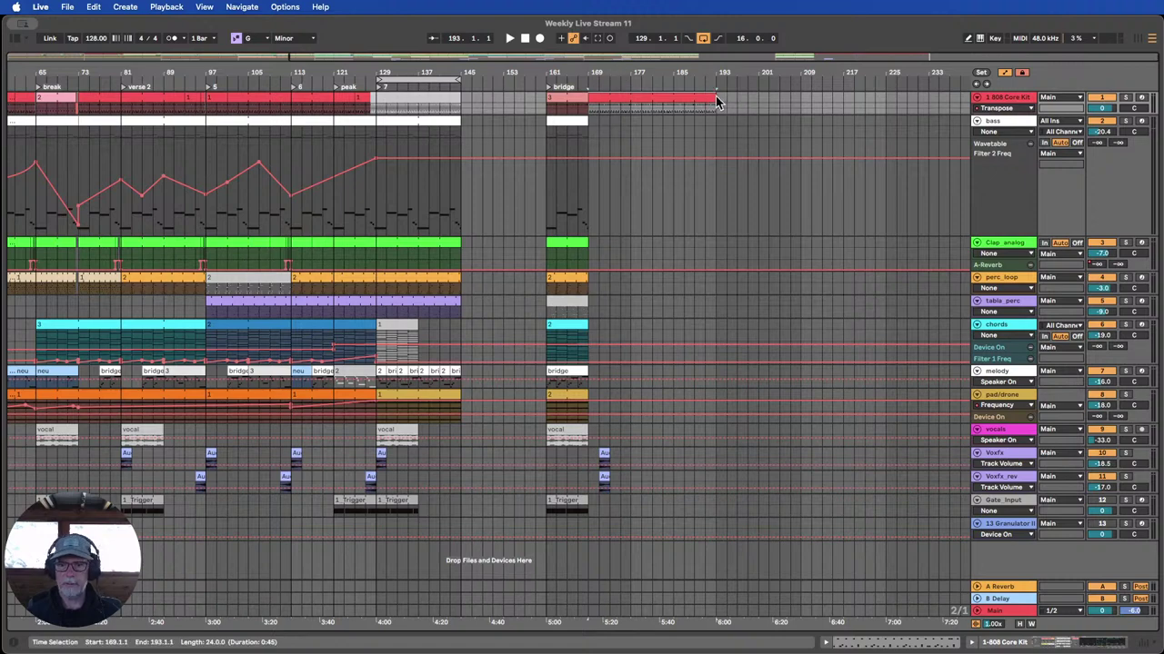
pyautogui.moveTo(715, 103); pyautogui.dragTo(754, 56)
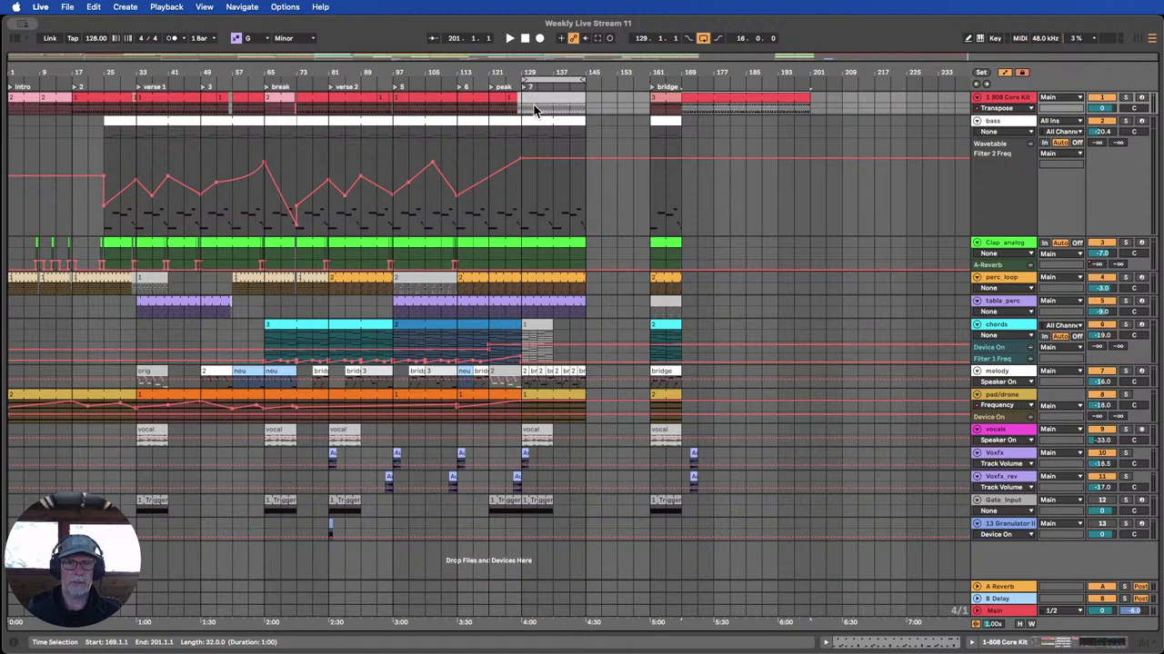
# Add a locator at bar 145 and fill the 808 Core Kit track over bars 145–161 with the copied pattern.
pyautogui.click(585, 108)
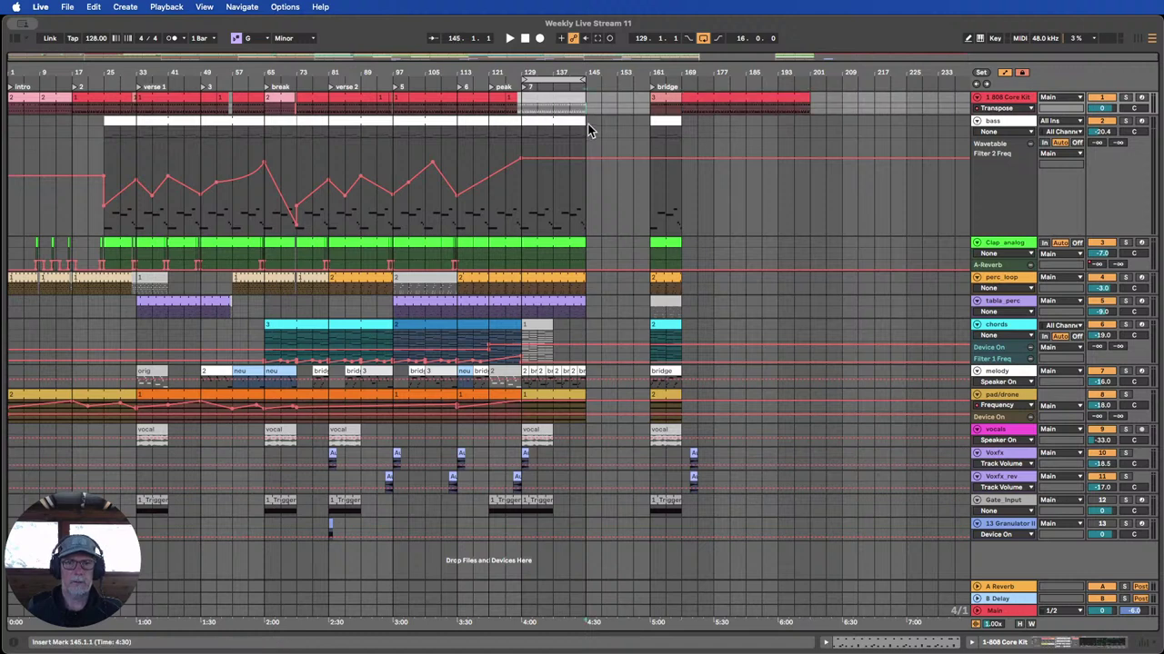
pyautogui.click(982, 72)
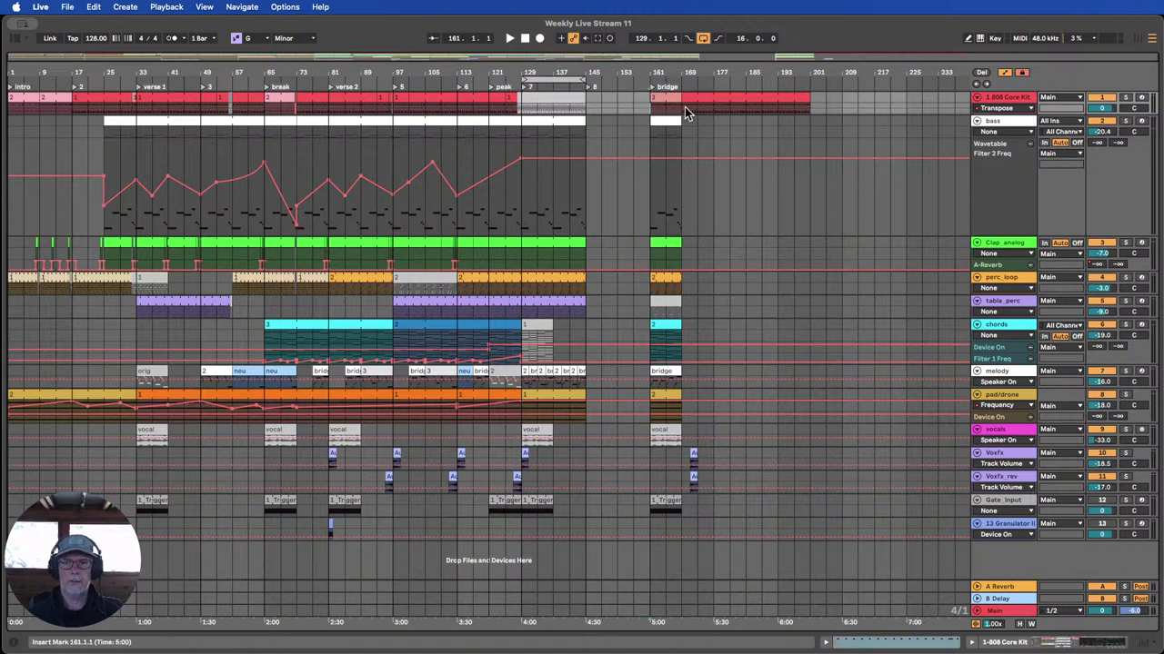
pyautogui.moveTo(685, 110); pyautogui.dragTo(640, 95)
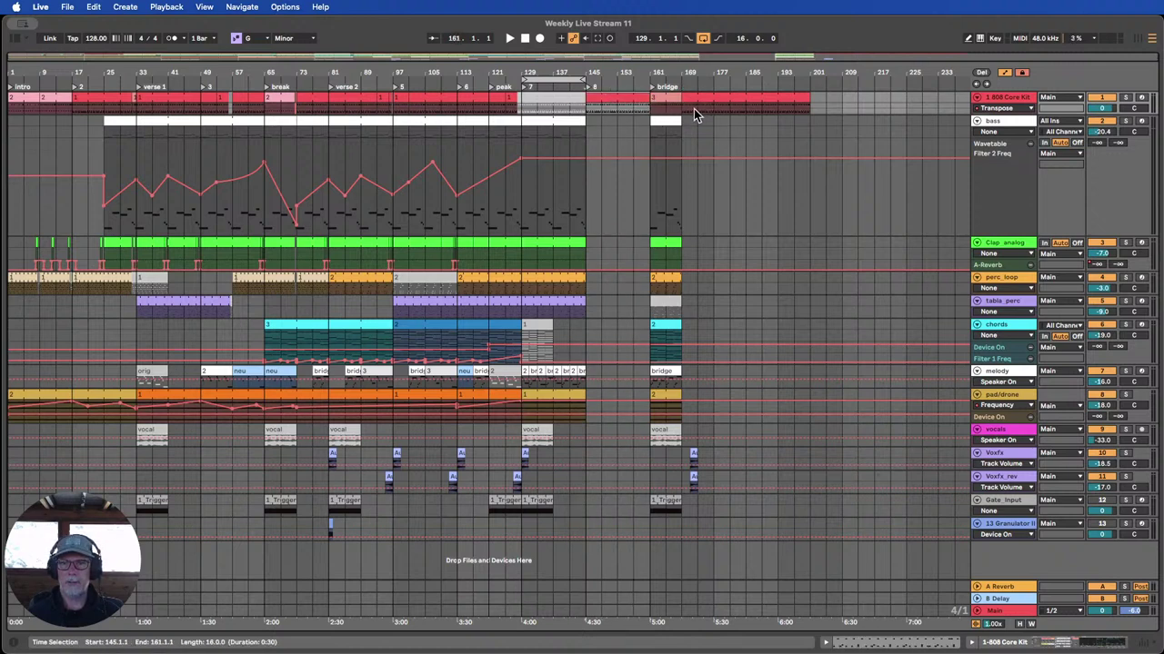
# Add locators at bars 177 and 193 to mark the sections after the bridge.
pyautogui.click(694, 115)
pyautogui.moveTo(683, 109); pyautogui.dragTo(804, 109)
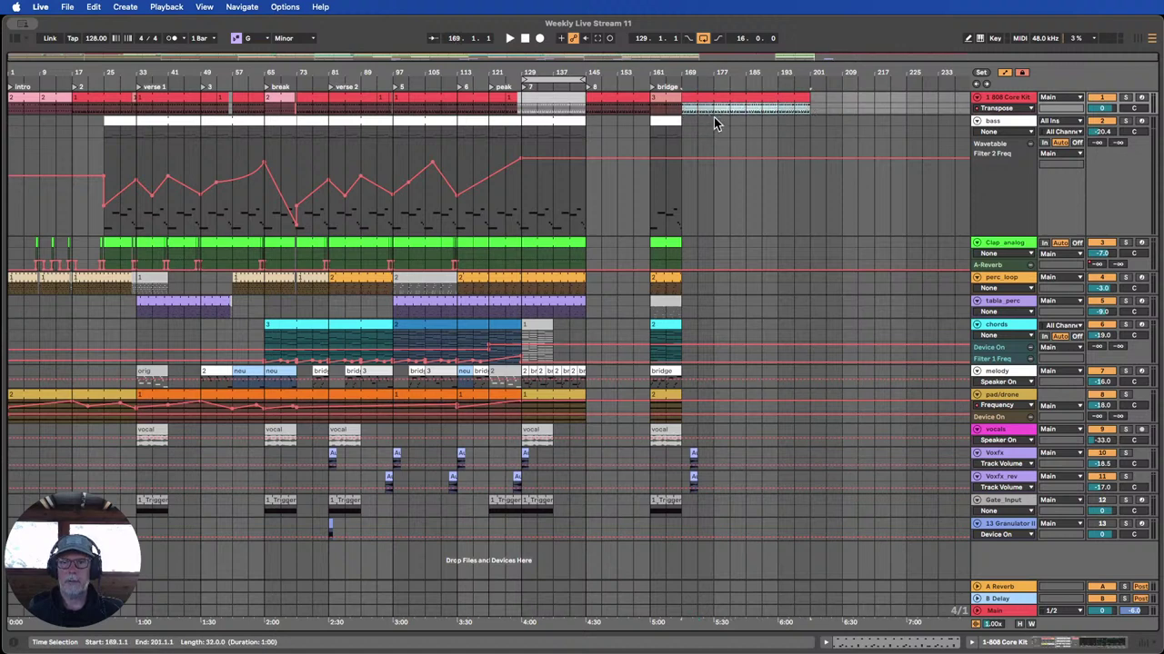
pyautogui.click(714, 124)
pyautogui.click(981, 73)
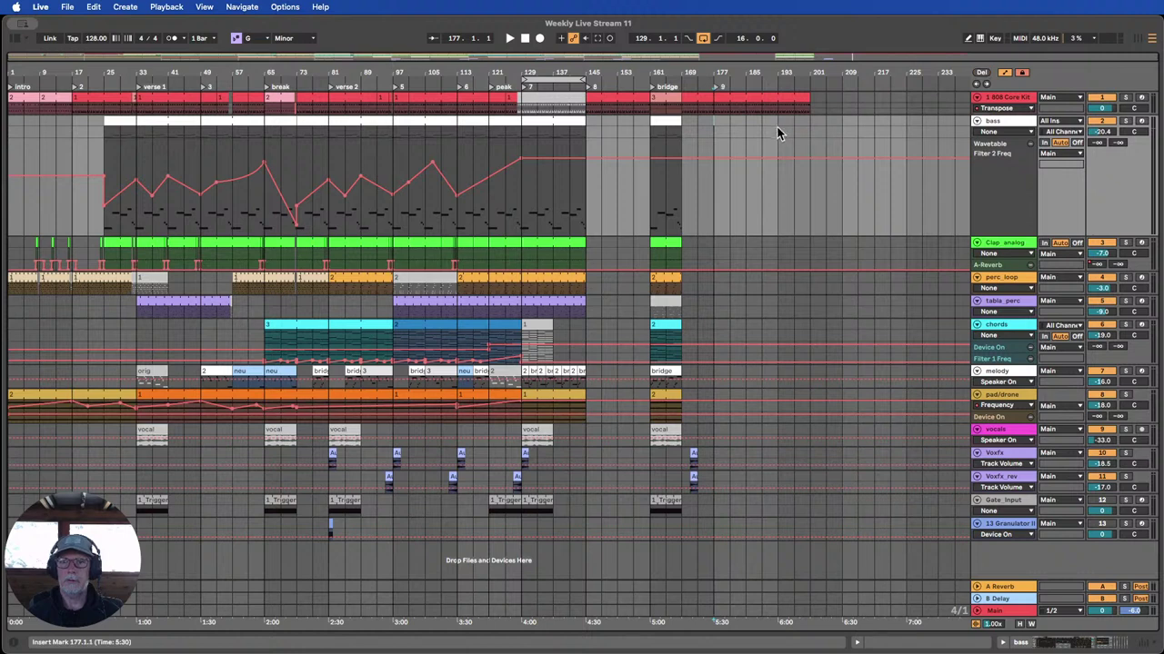
pyautogui.click(981, 73)
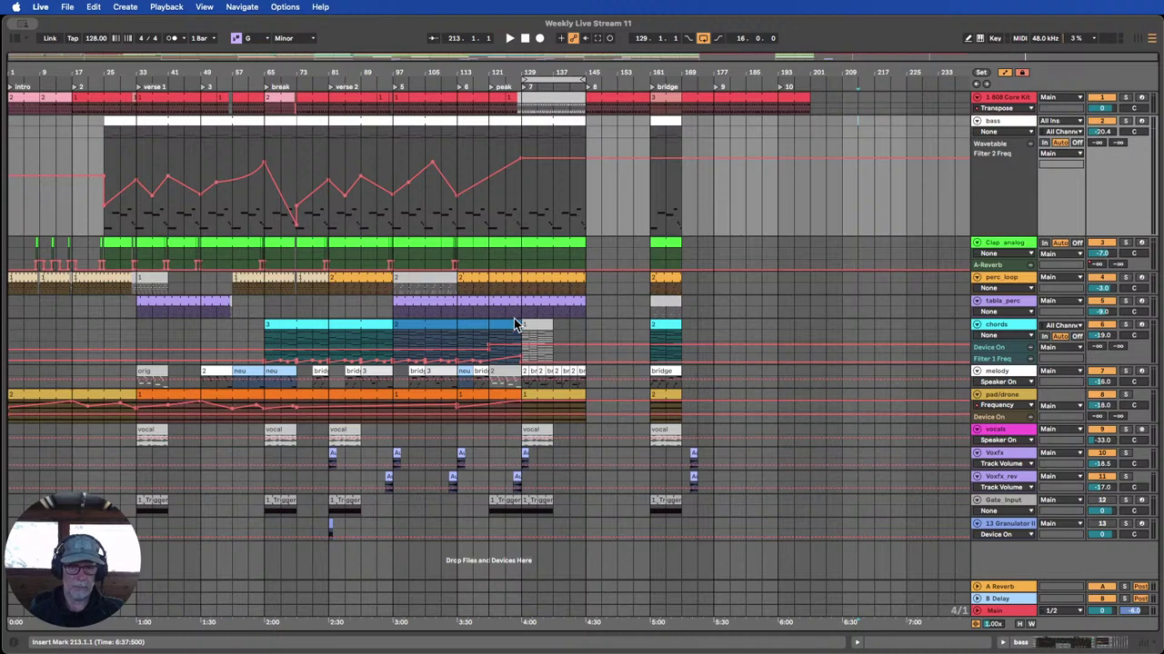
# Extend the bass and Clap_analog clips from bar 145 to bar 161 to fill the gap before the bridge.
pyautogui.click(491, 76)
pyautogui.moveTo(526, 72); pyautogui.dragTo(544, 92)
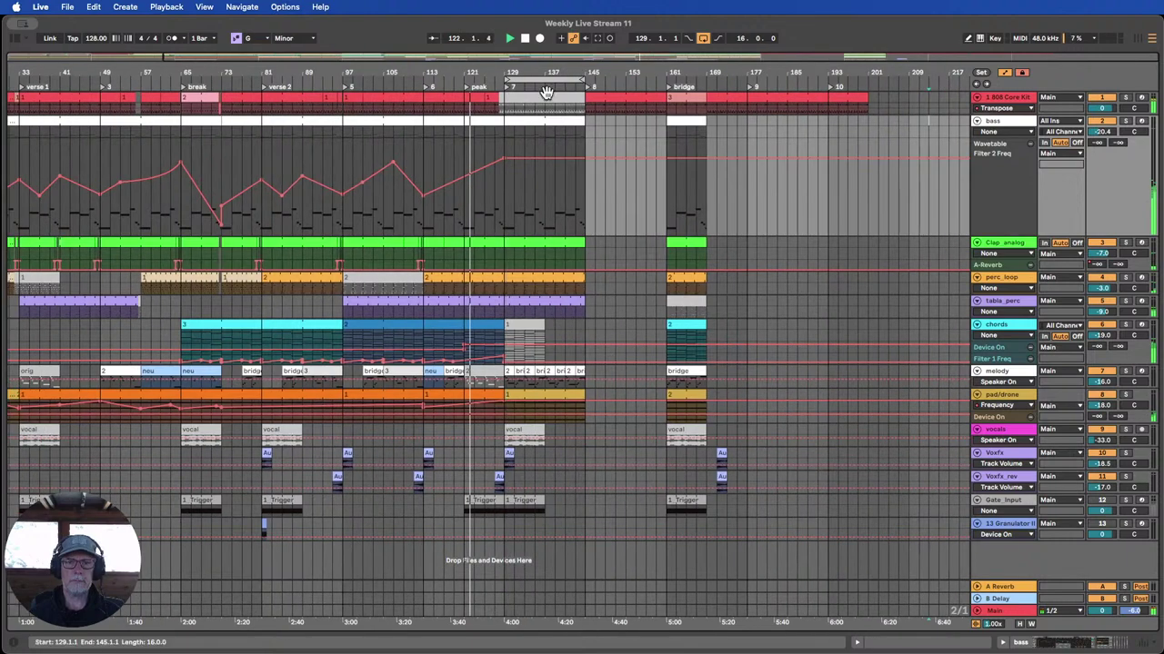
pyautogui.keyDown('shift'); pyautogui.click(635, 116); pyautogui.keyUp('shift')
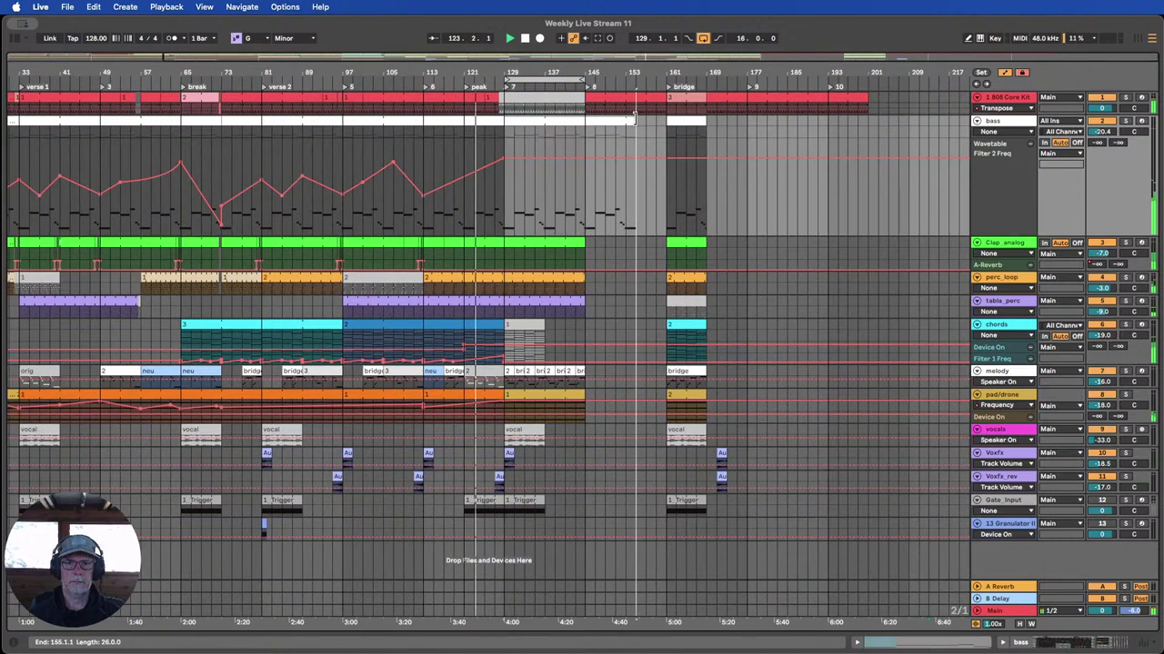
pyautogui.moveTo(634, 120); pyautogui.dragTo(667, 120)
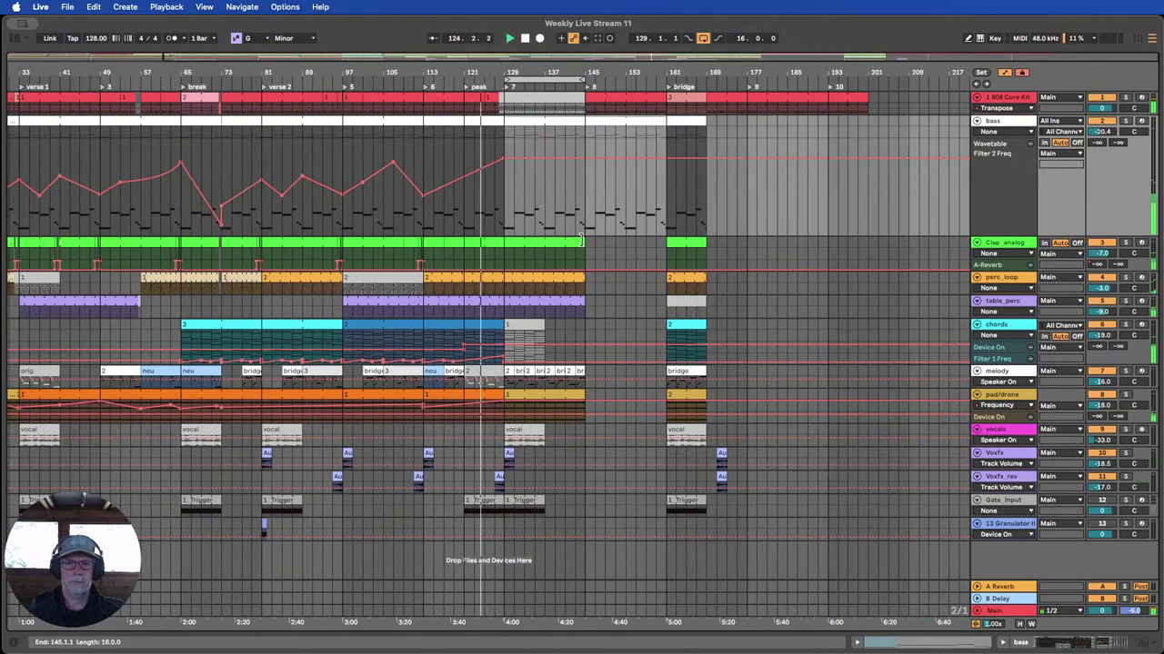
pyautogui.moveTo(580, 239); pyautogui.dragTo(705, 241)
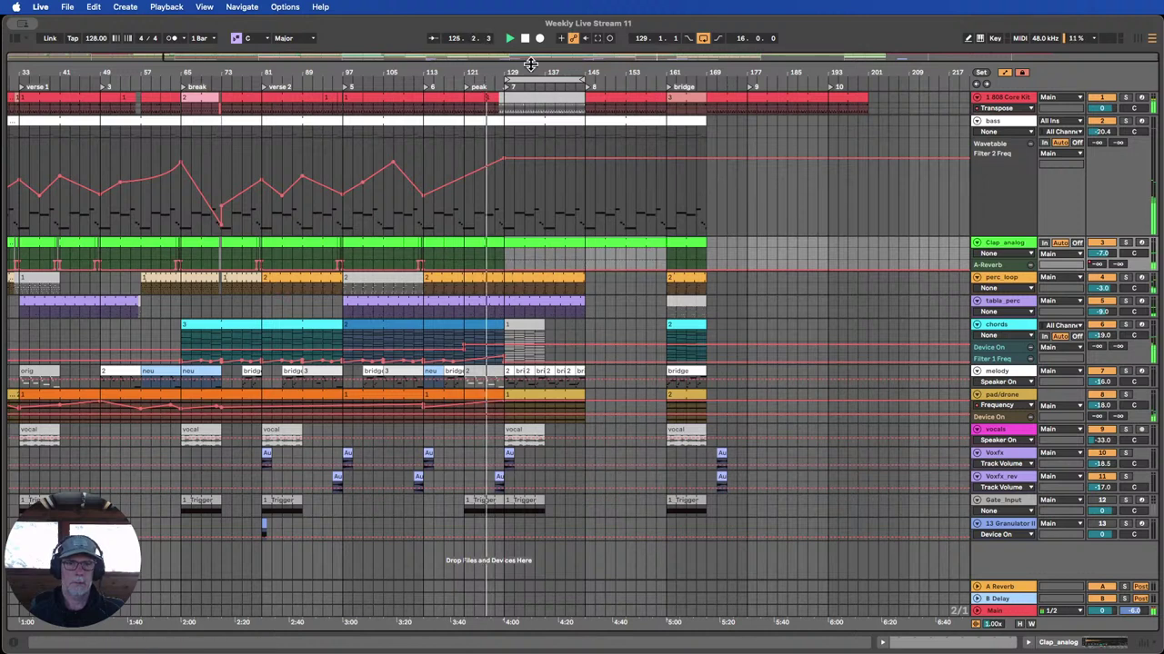
pyautogui.click(525, 38)
# Deactivate the Clap_analog, perc_loop and tabla_perc clips over bars 129–145.
pyautogui.moveTo(505, 251); pyautogui.dragTo(586, 269)
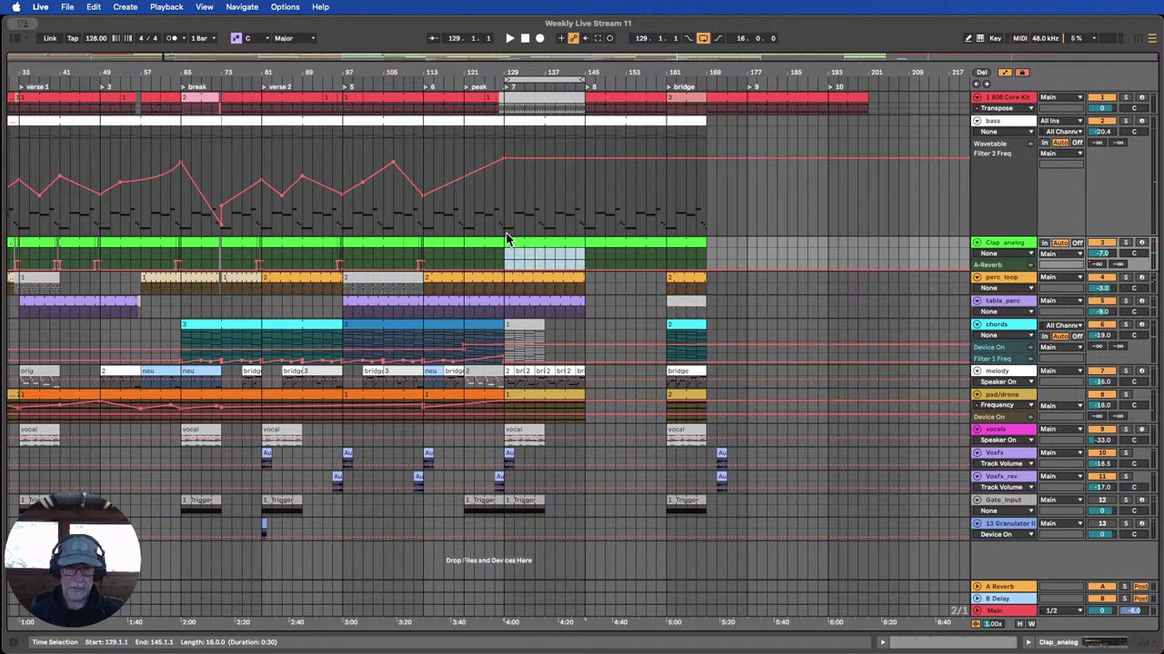
pyautogui.moveTo(507, 256); pyautogui.dragTo(586, 271)
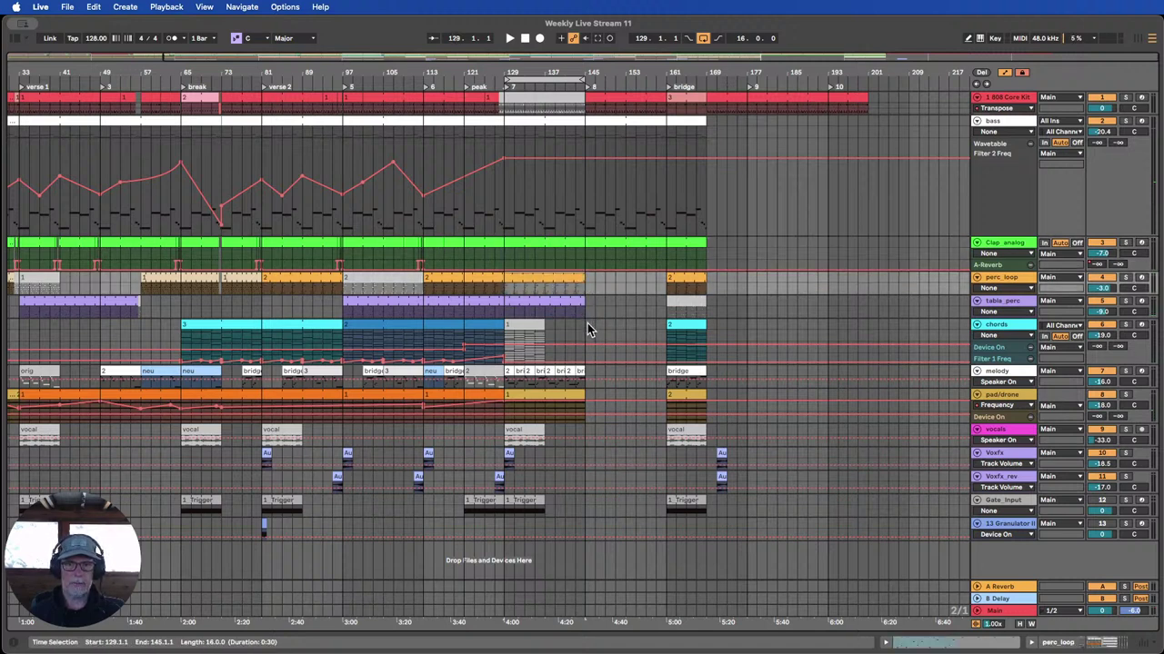
pyautogui.click(586, 316)
pyautogui.click(1007, 72)
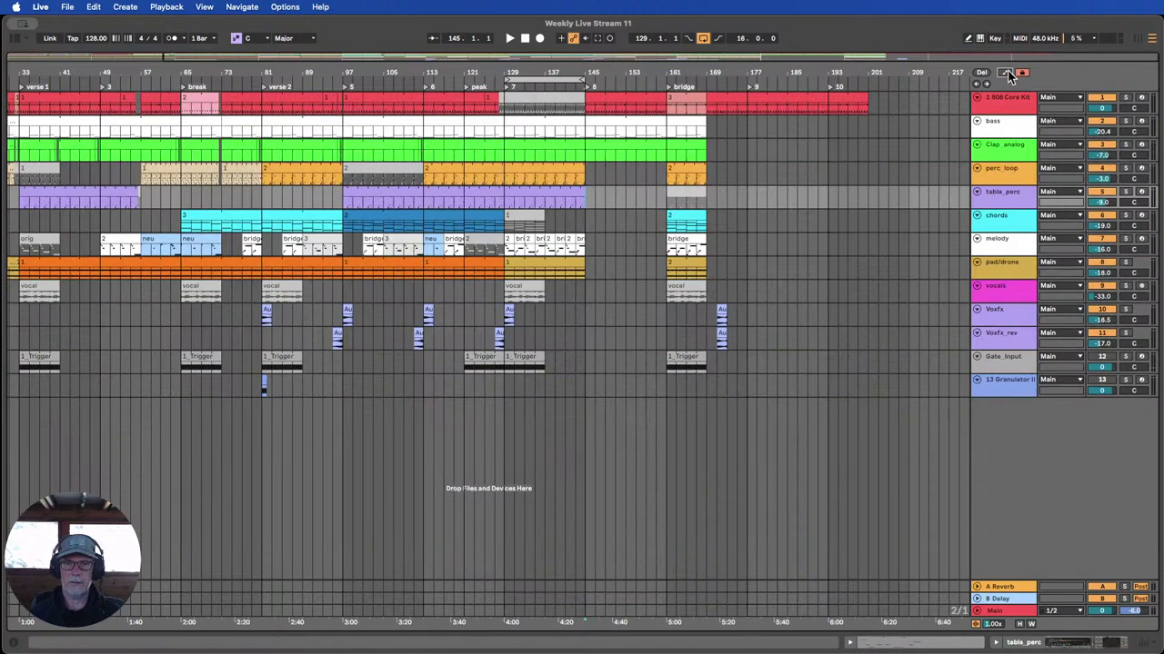
pyautogui.moveTo(586, 202); pyautogui.dragTo(585, 135)
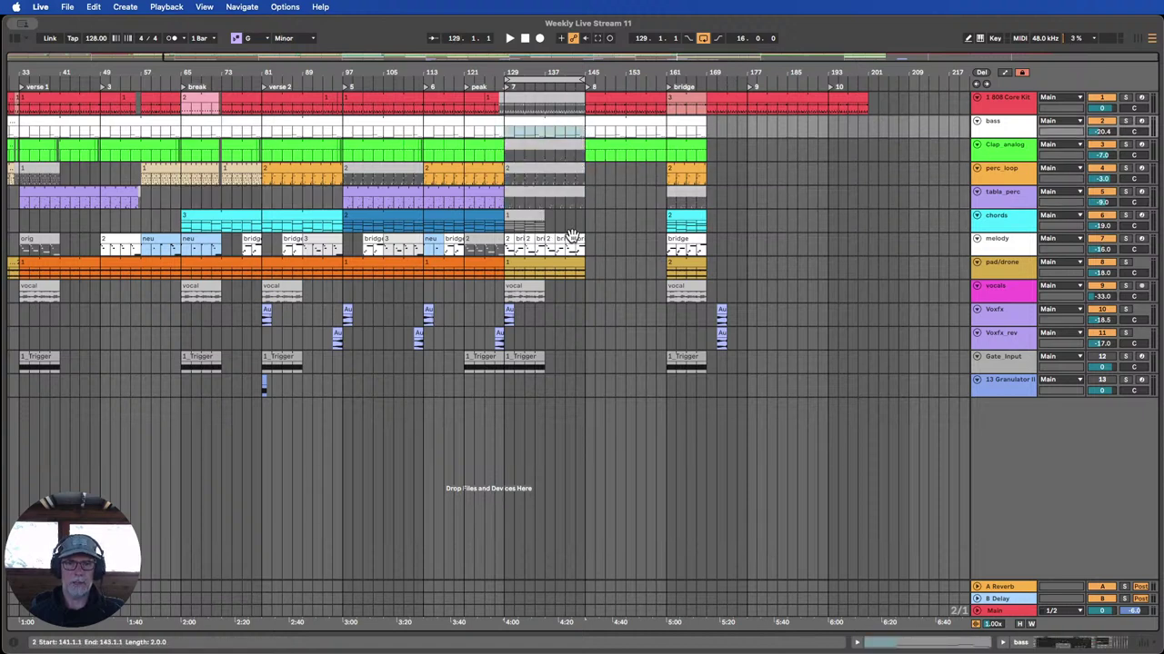
# Copy the Voxfx and Voxfx_rev clips in bars 127–131 to bar 143.
pyautogui.click(526, 262)
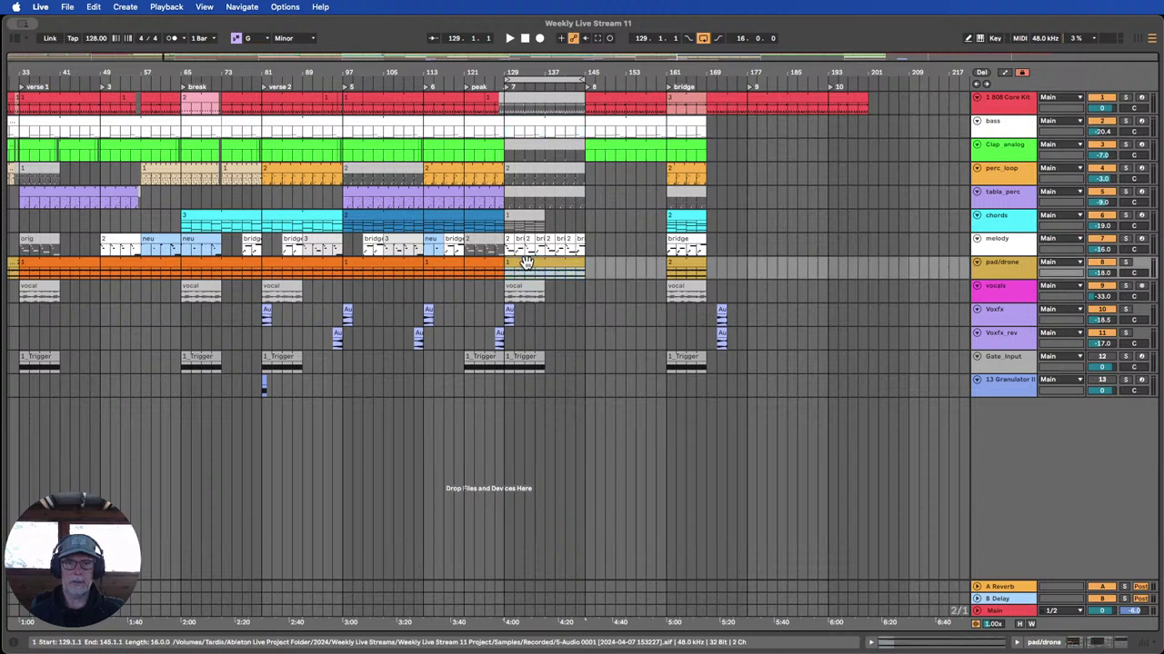
pyautogui.click(526, 263)
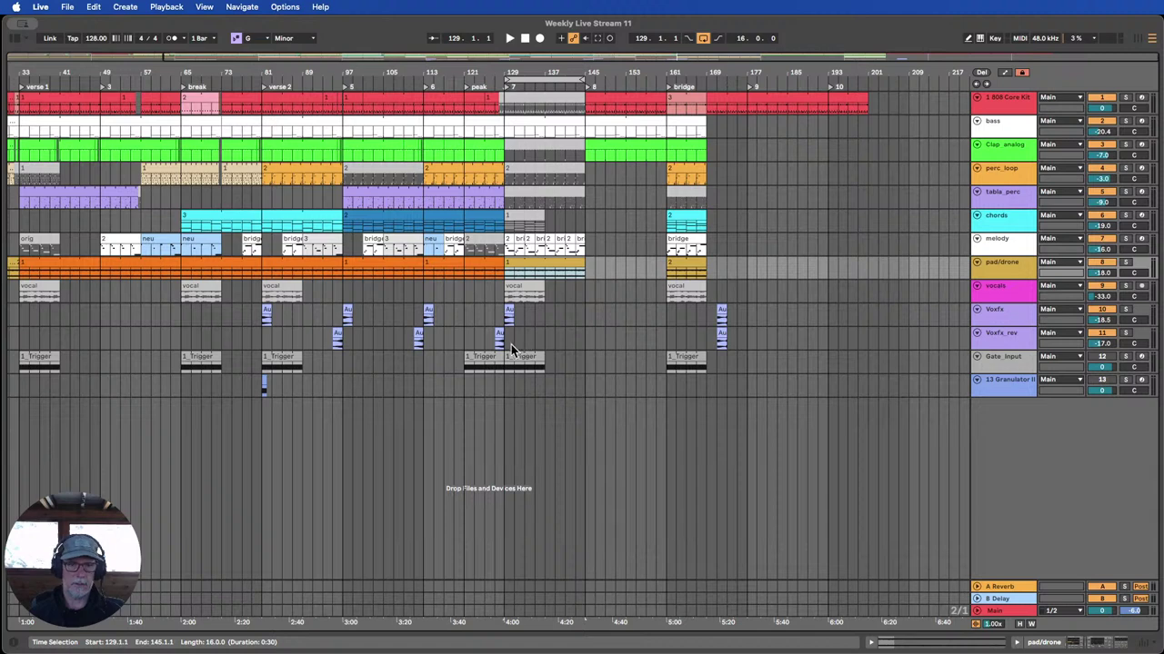
pyautogui.moveTo(513, 344); pyautogui.dragTo(499, 317)
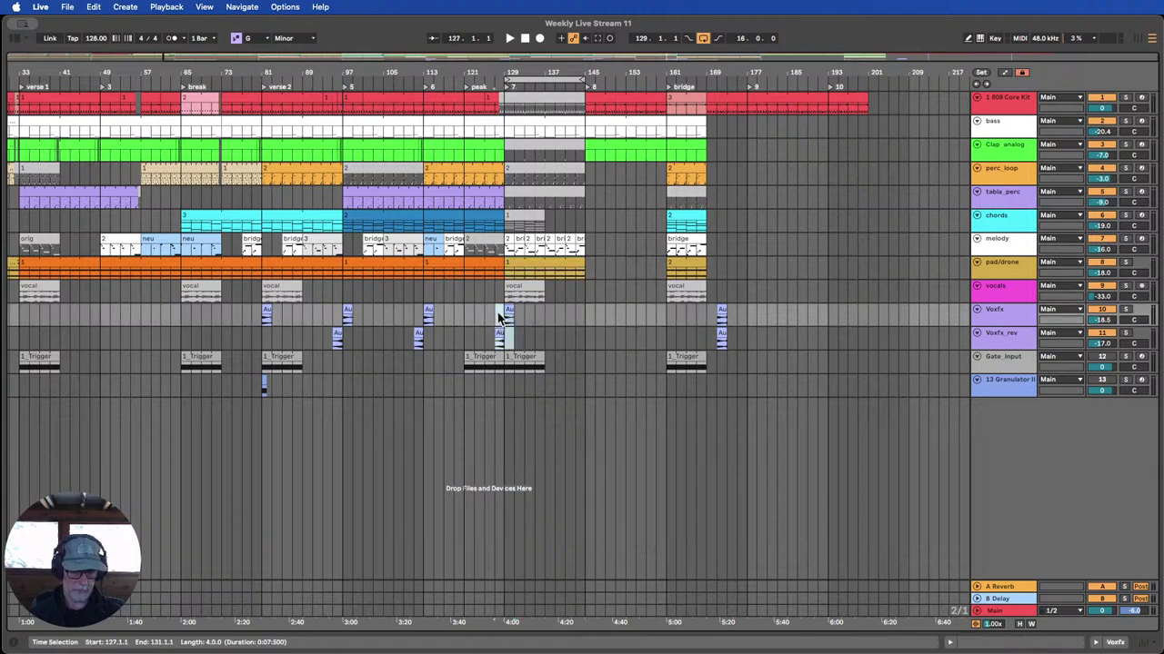
pyautogui.click(576, 311)
pyautogui.press('super+v')
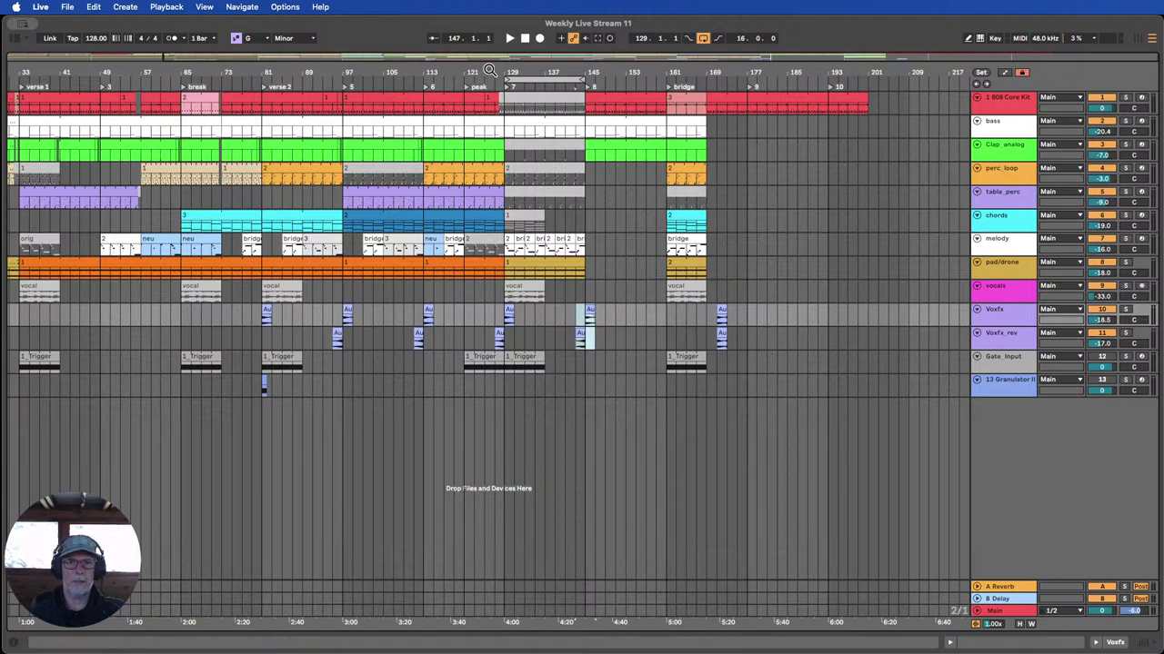
# Move the deactivated chords clip from bar 129 out to bar 193 and inspect its notes.
pyautogui.moveTo(488, 71)
pyautogui.mouseDown()
pyautogui.moveTo(472, 100)
pyautogui.moveTo(459, 97)
pyautogui.moveTo(505, 97)
pyautogui.moveTo(503, 64)
pyautogui.mouseUp()
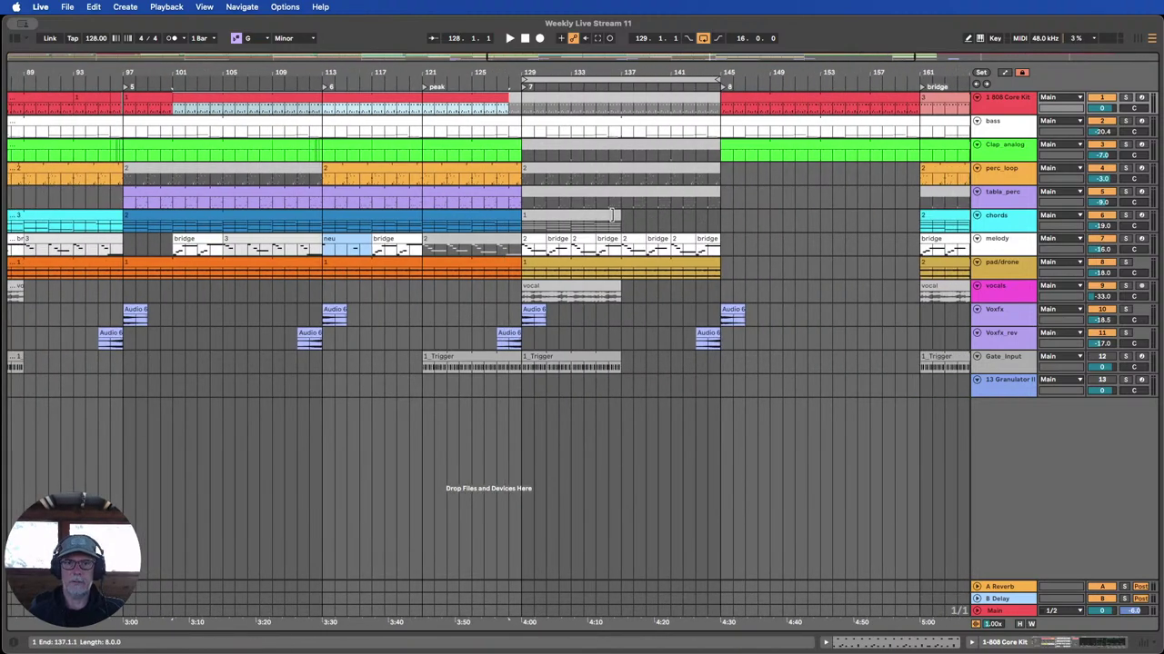
pyautogui.moveTo(463, 76); pyautogui.dragTo(462, 64)
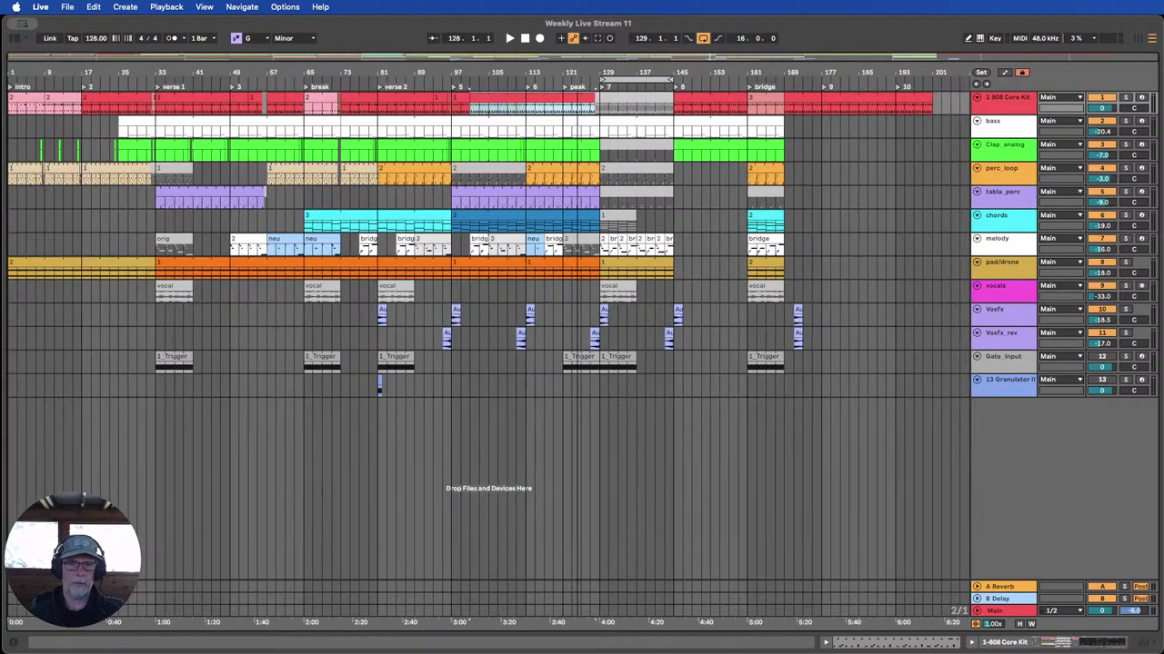
pyautogui.click(612, 225)
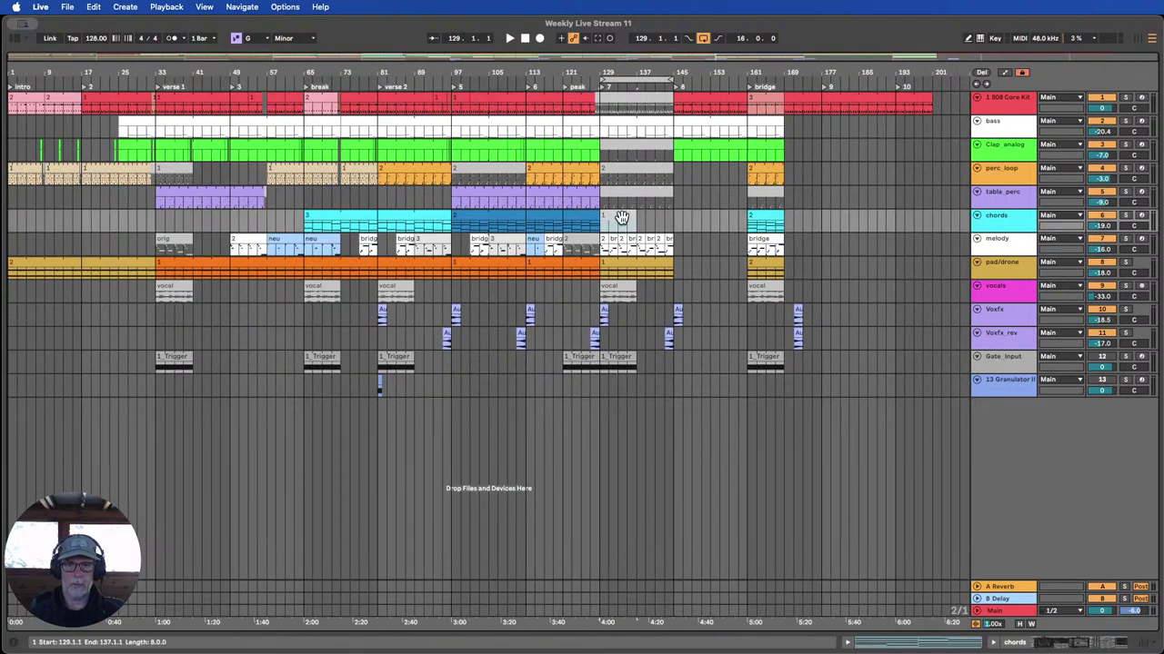
pyautogui.moveTo(615, 215); pyautogui.dragTo(912, 219)
pyautogui.doubleClick(912, 219)
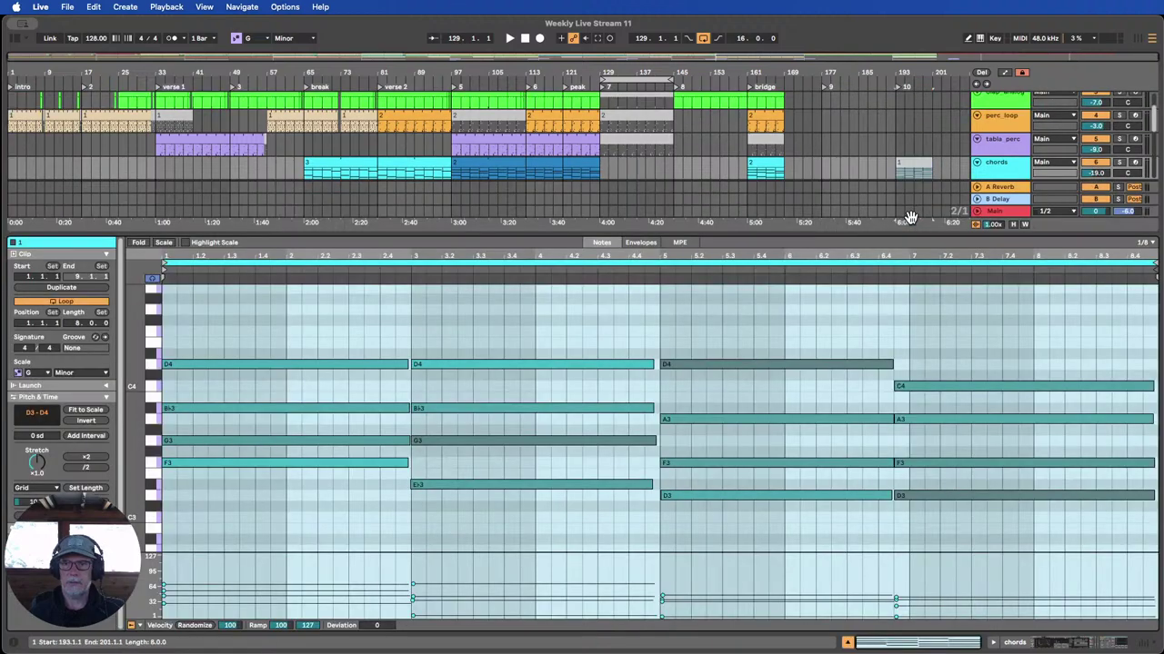
pyautogui.click(582, 323)
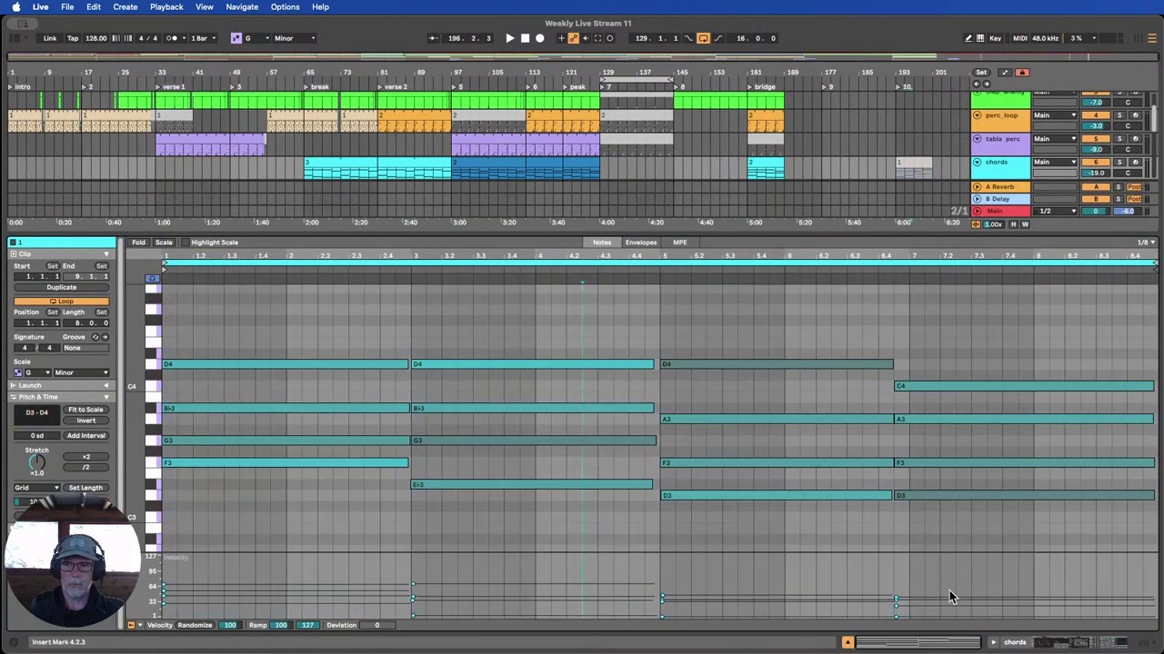
pyautogui.click(847, 642)
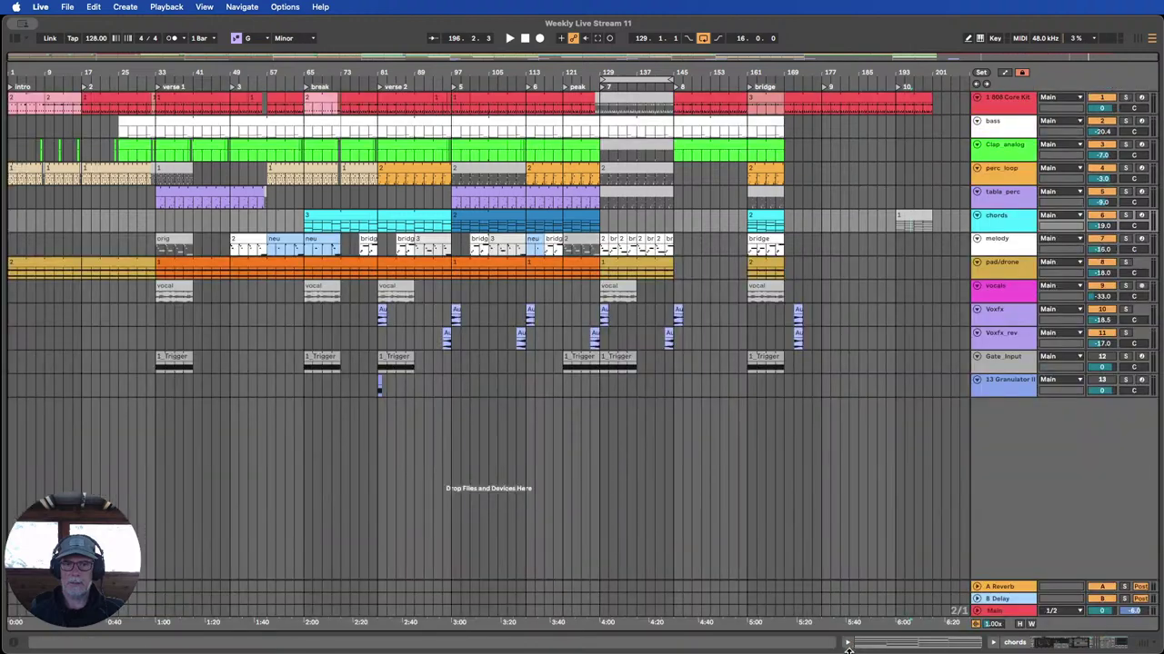
# Move the chords clip from bar 193 to bar 145 and check the notes of the chords clip starting at bar 97.
pyautogui.moveTo(912, 218); pyautogui.dragTo(695, 218)
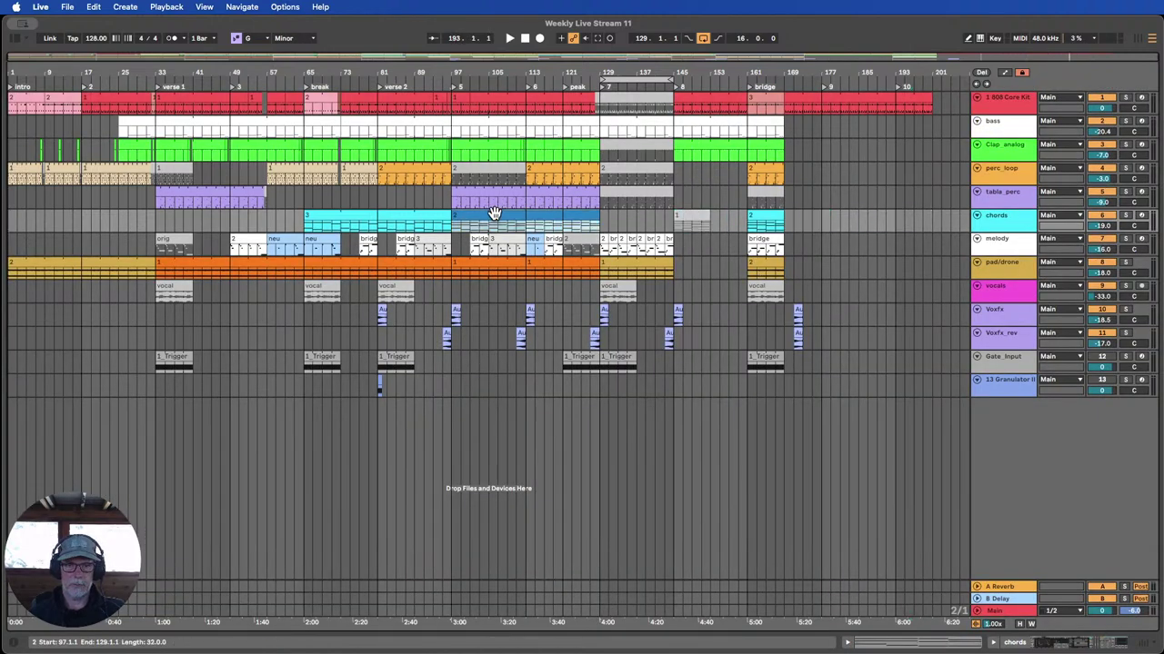
pyautogui.doubleClick(494, 219)
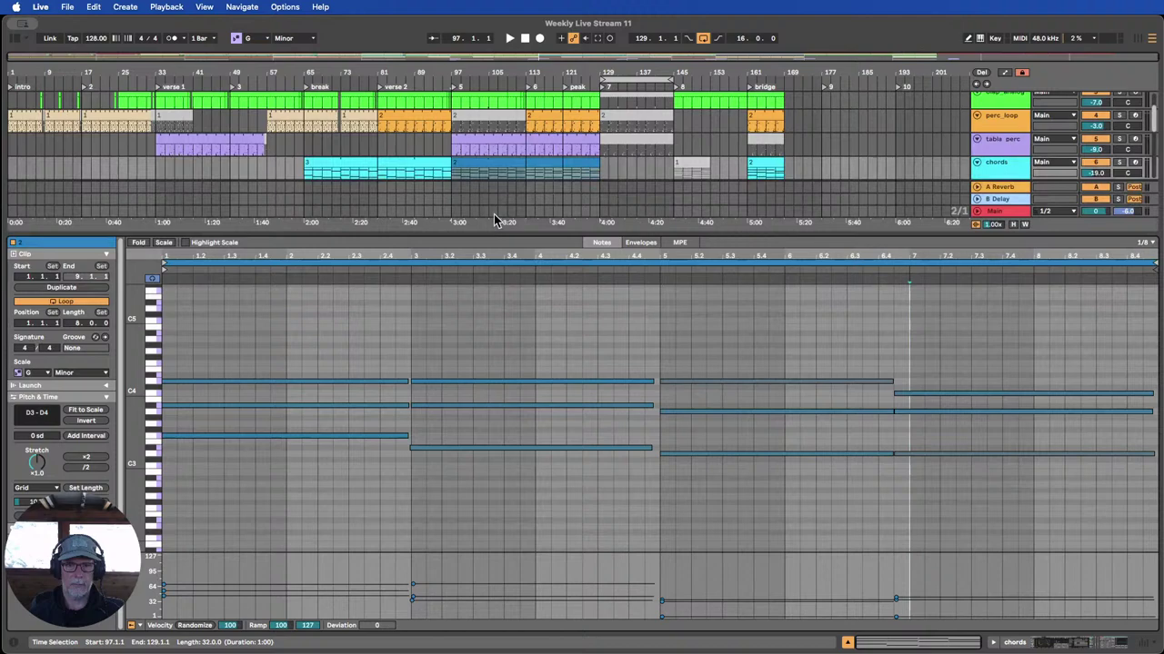
pyautogui.click(847, 643)
# Activate the chords clip at bar 145 and extend it to bar 161, recolouring it periwinkle blue.
pyautogui.click(688, 214)
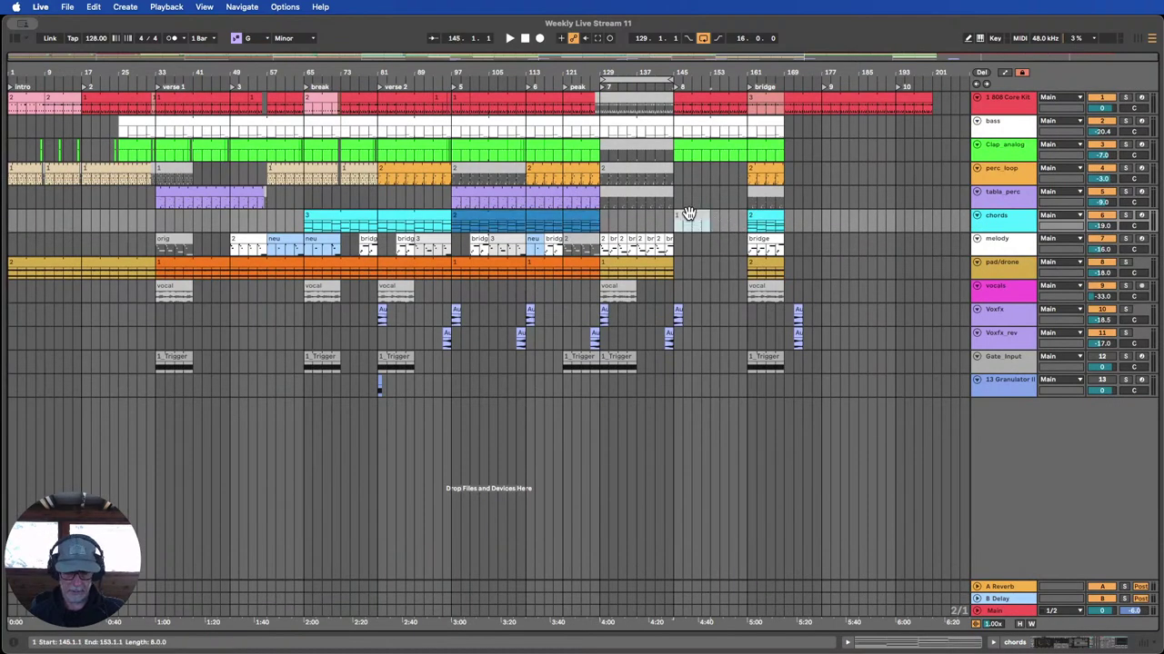
pyautogui.press('super+d')
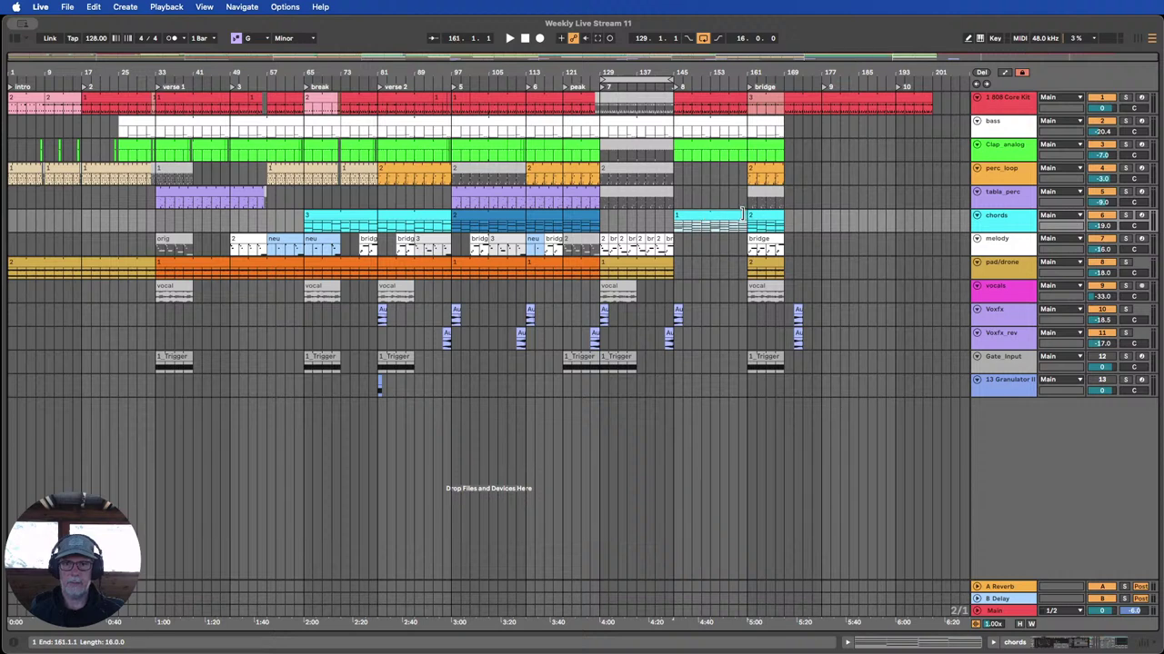
pyautogui.rightClick(712, 216)
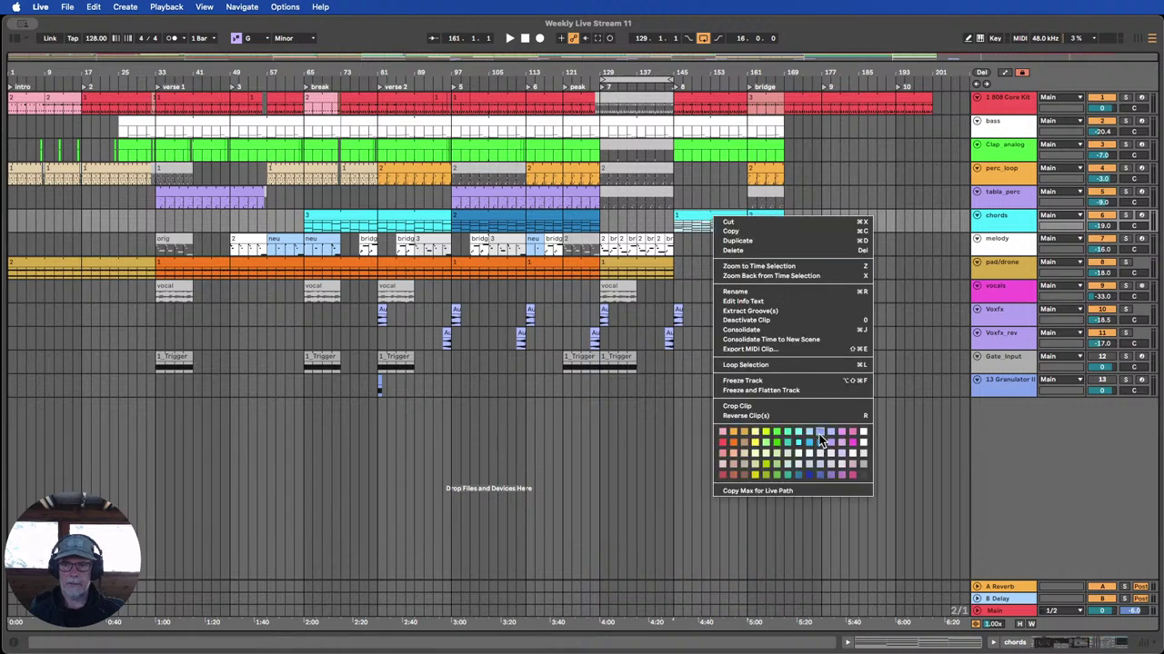
pyautogui.click(819, 433)
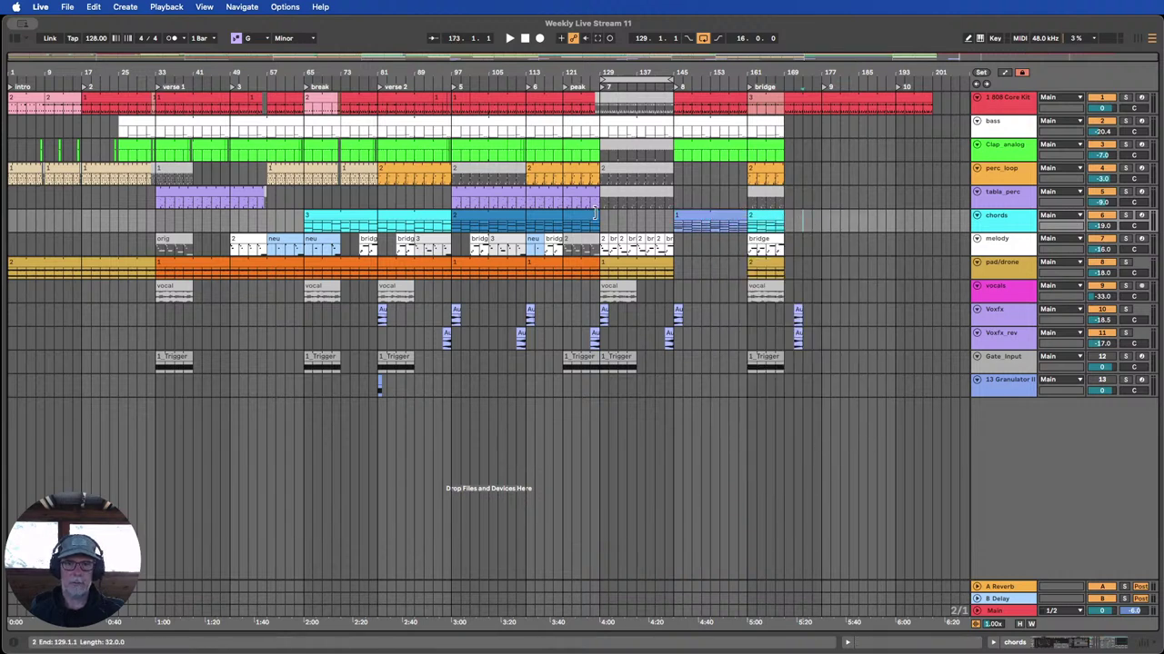
# Extend the chords clip starting at bar 97 and the Gate_Input trigger clip starting at bar 121 to bar 137.
pyautogui.moveTo(596, 212); pyautogui.dragTo(636, 215)
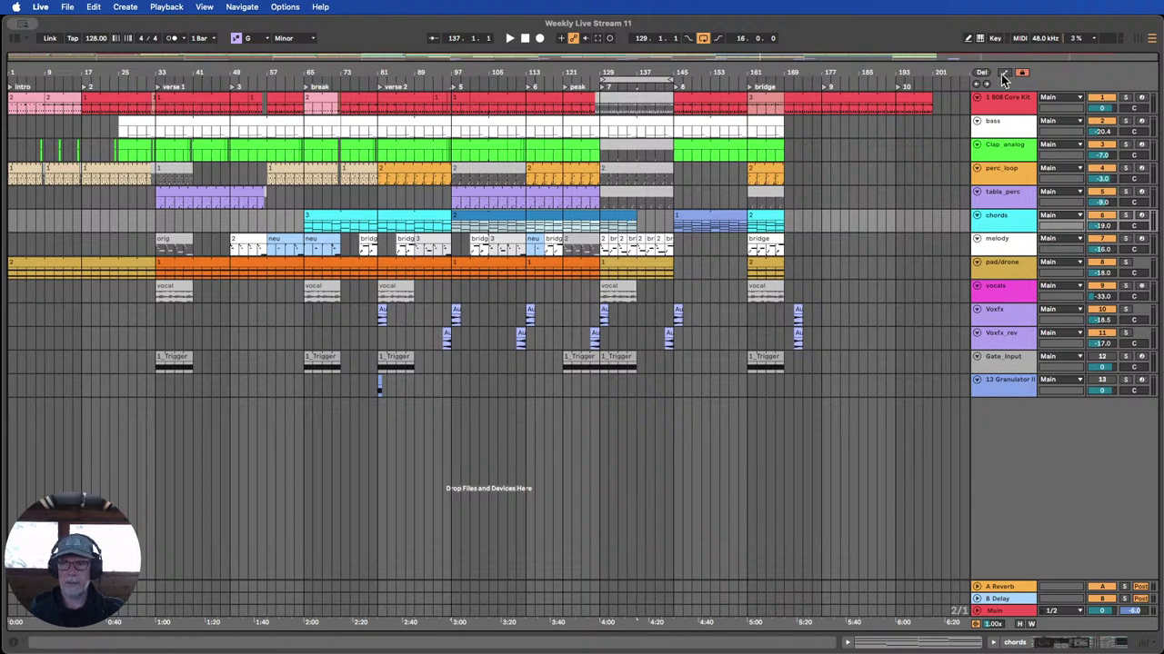
pyautogui.click(1004, 76)
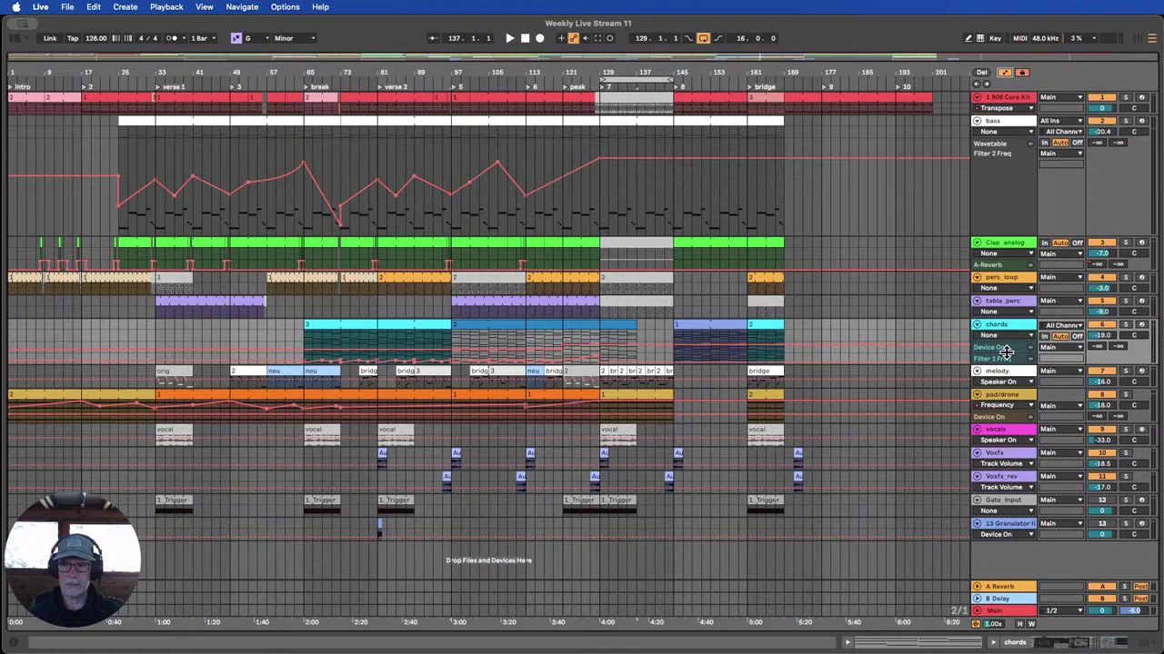
pyautogui.moveTo(1005, 352); pyautogui.dragTo(1005, 428)
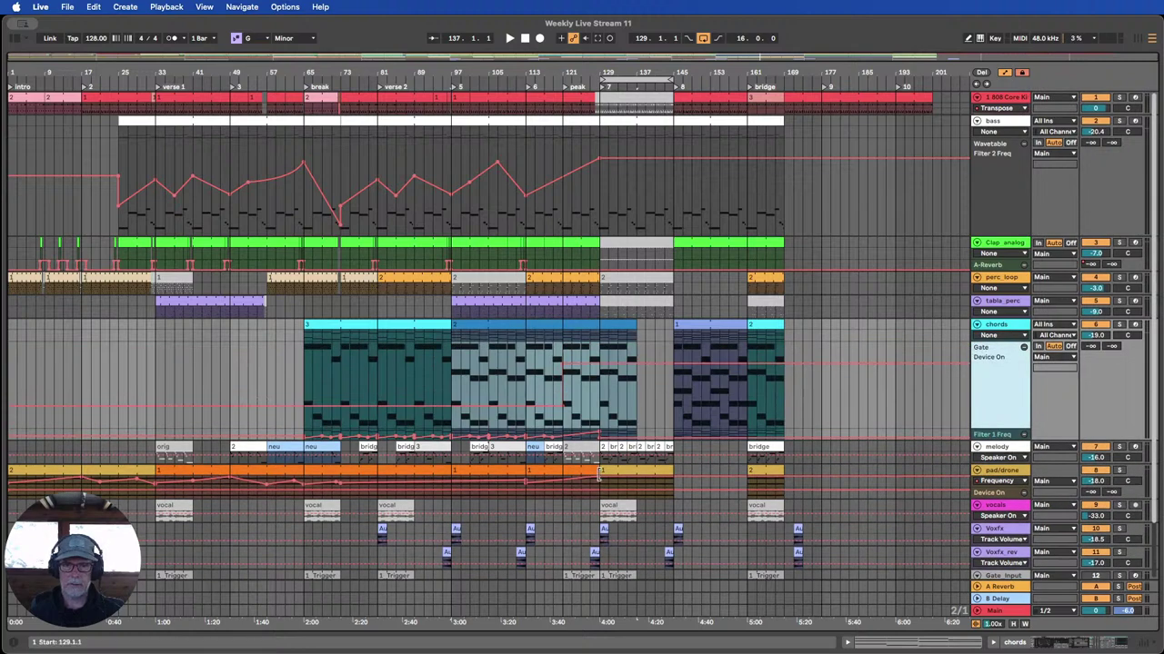
pyautogui.scroll(-3, 639, 504)
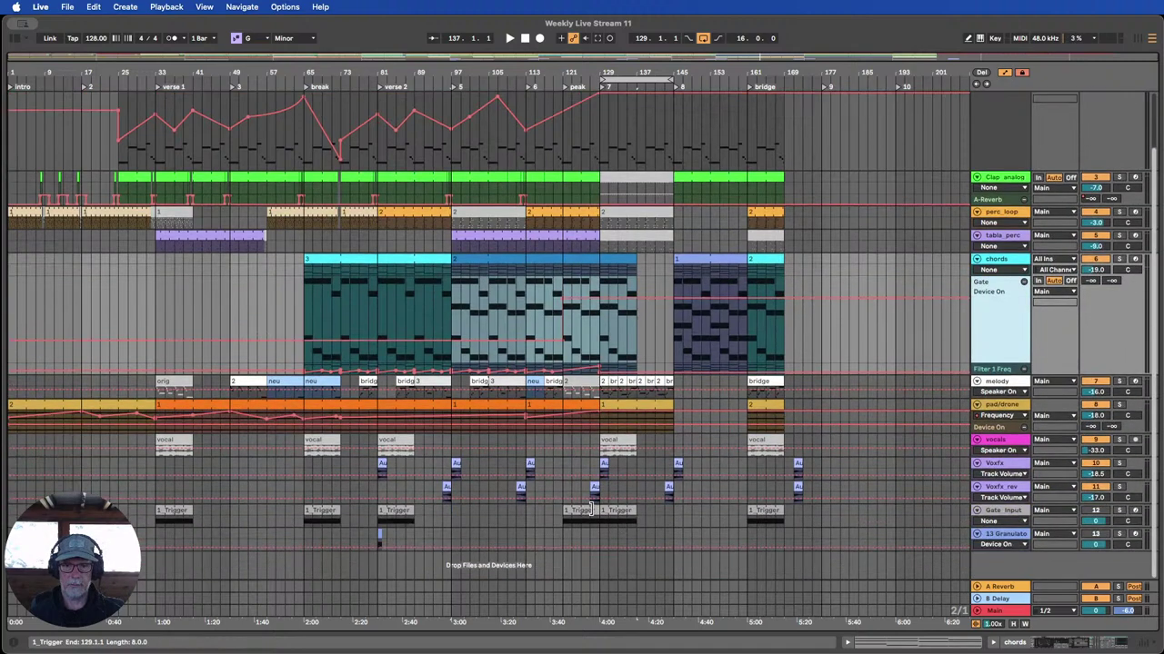
pyautogui.moveTo(596, 510); pyautogui.dragTo(633, 510)
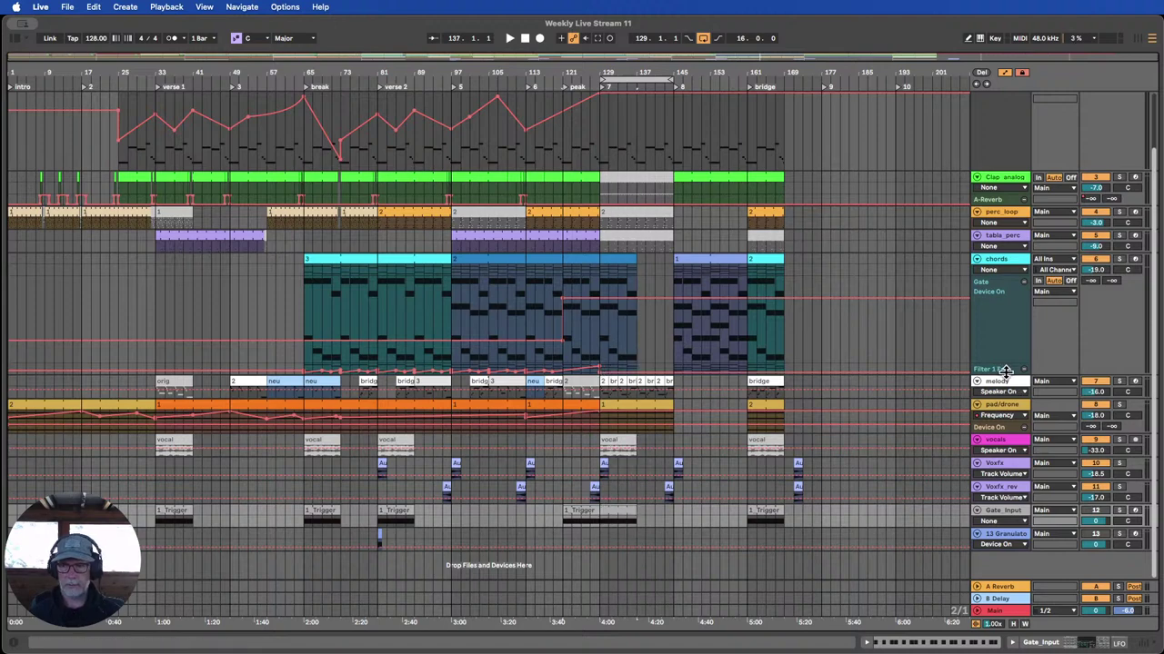
# Enlarge the chords track's Filter 1 Freq automation and shape it to fall gradually from bar 129 to bar 145.
pyautogui.moveTo(1006, 371); pyautogui.dragTo(974, 439)
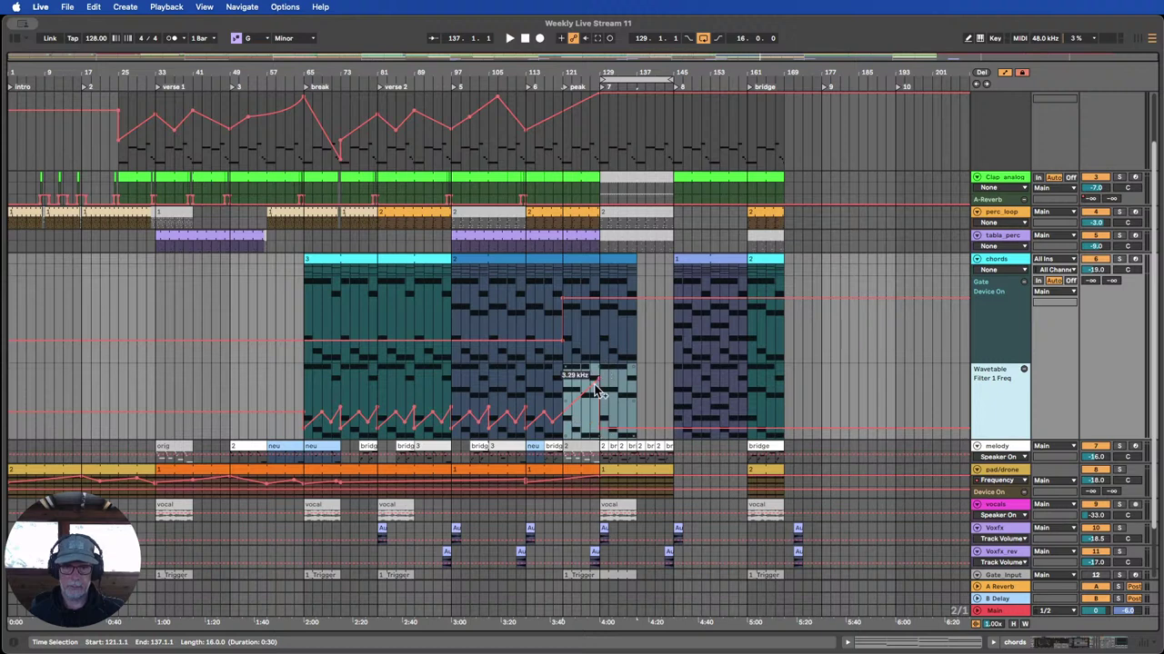
pyautogui.moveTo(597, 426); pyautogui.dragTo(673, 405)
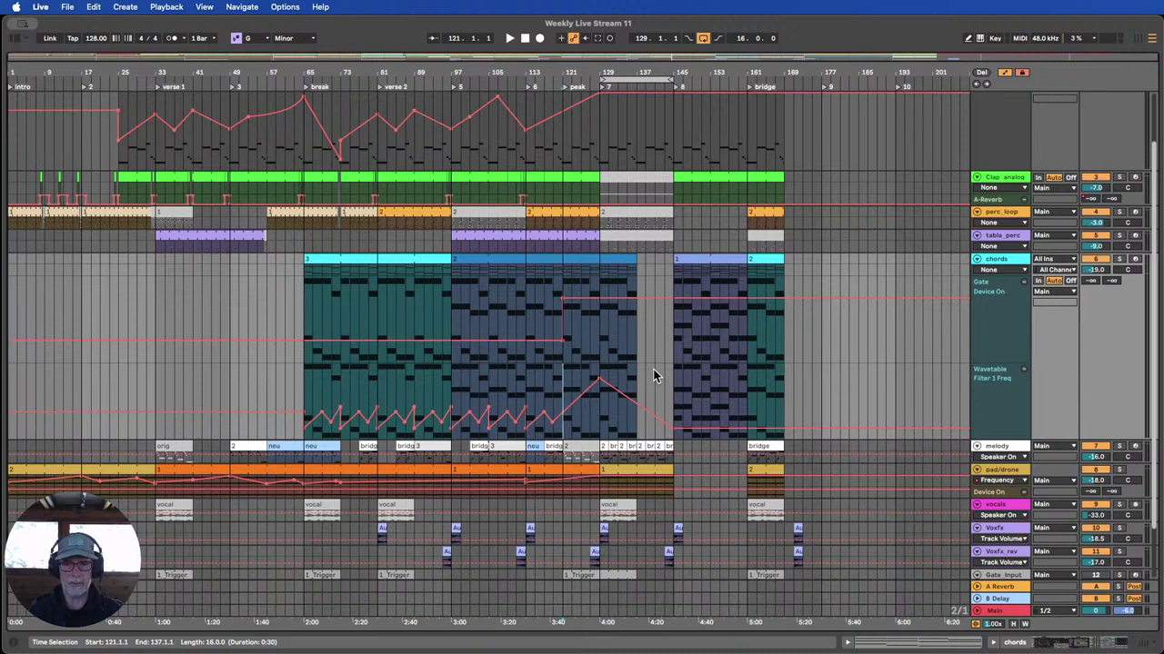
# Play the arrangement from before the peak and review the transition into the section at bar 129.
pyautogui.click(519, 76)
pyautogui.scroll(3, 677, 210)
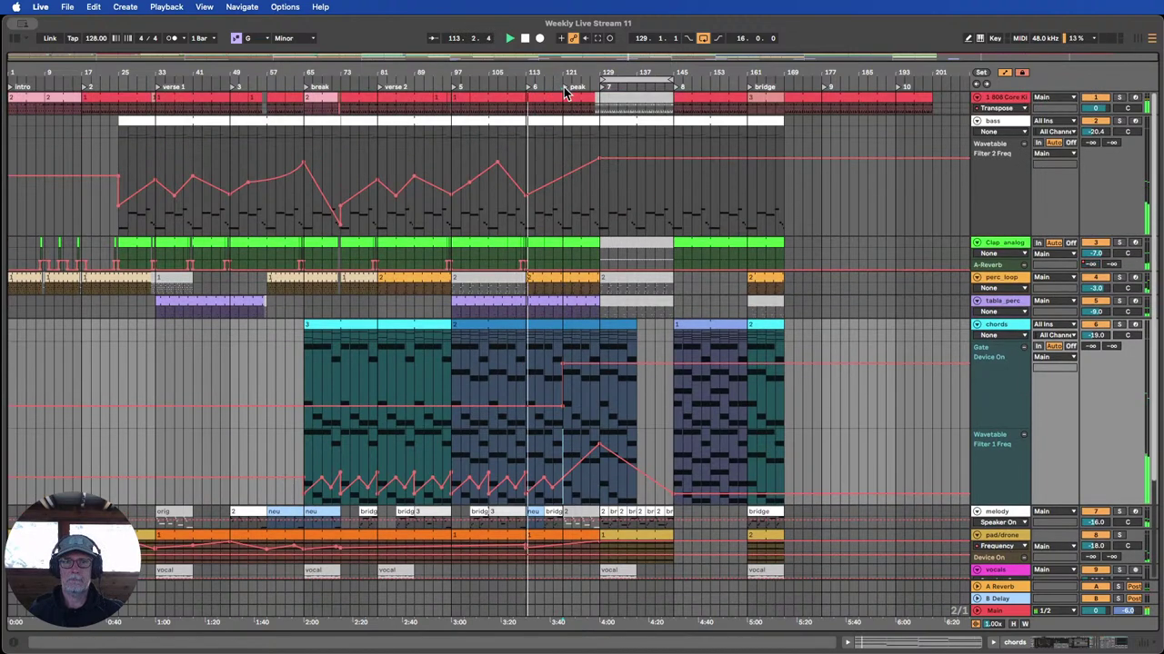
pyautogui.scroll(-1, 656, 179)
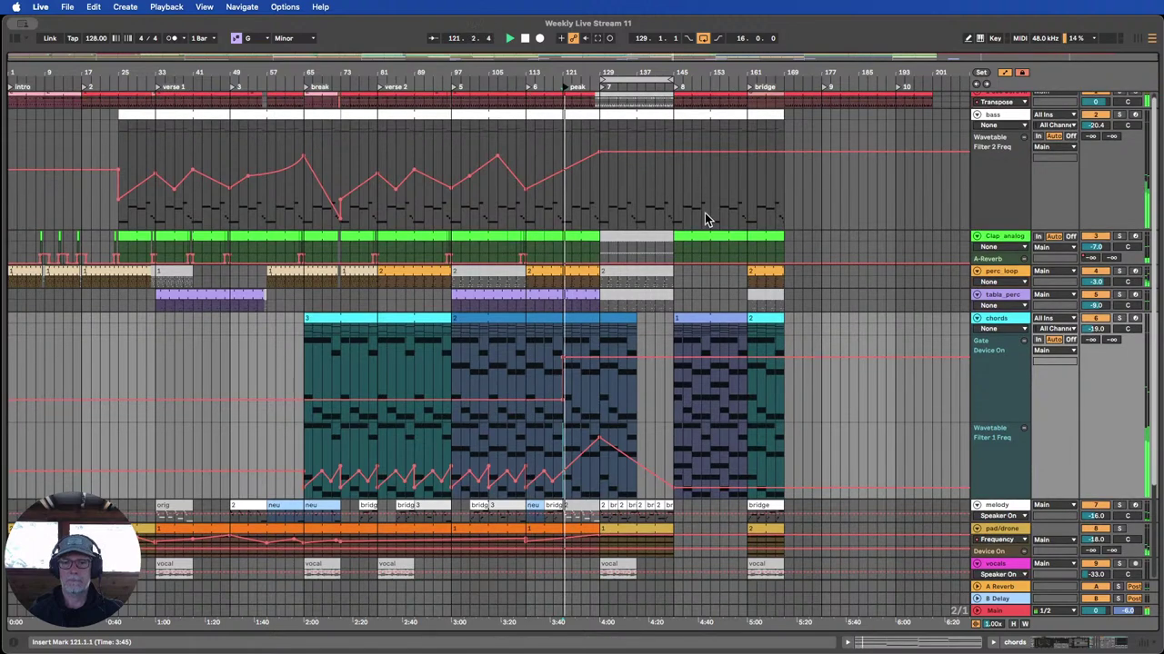
pyautogui.scroll(-3, 705, 213)
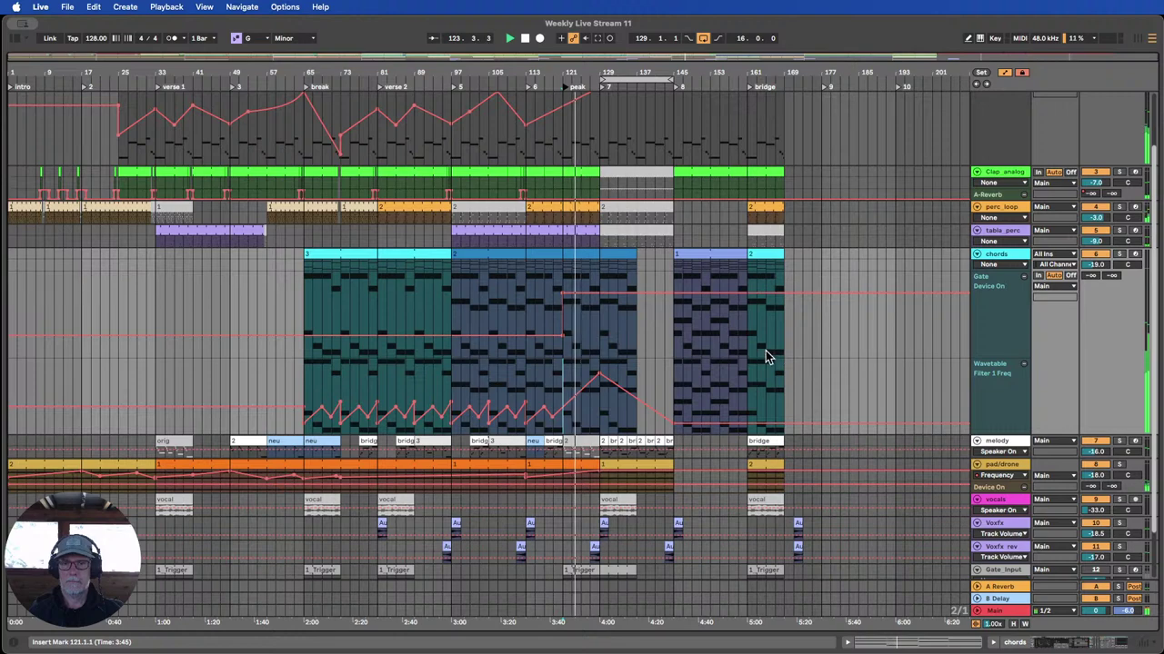
pyautogui.moveTo(654, 72); pyautogui.dragTo(654, 106)
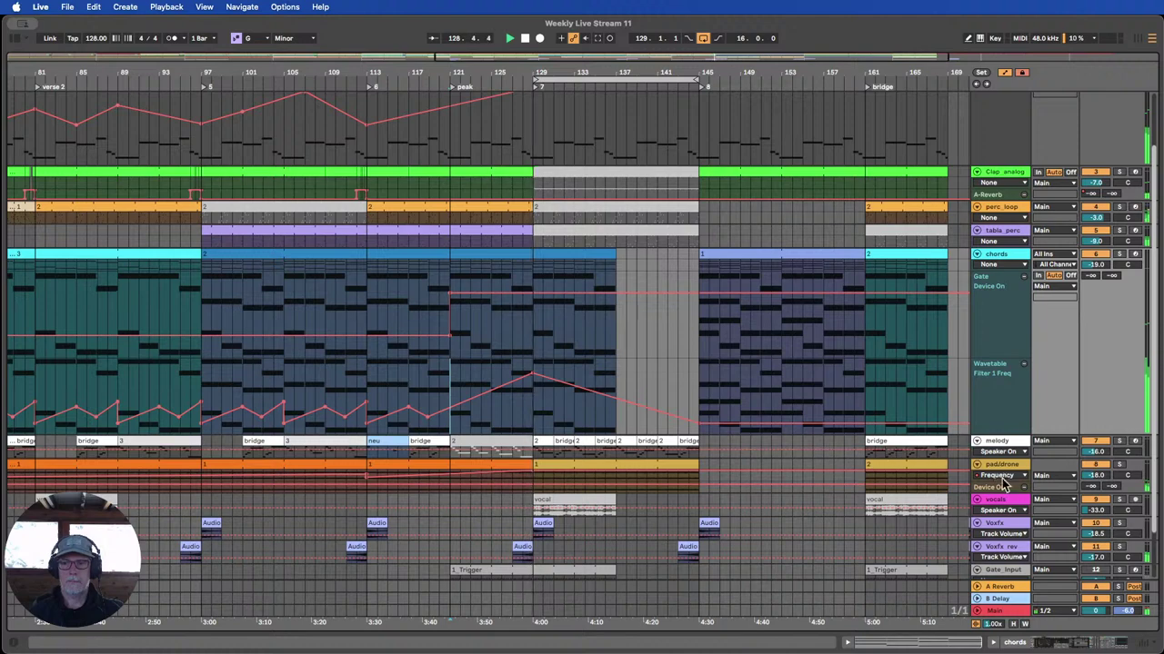
# Enlarge the pad/drone track and shape its Auto Filter Frequency automation to fall from bar 129 to 34.9 Hz at bar 145.
pyautogui.moveTo(999, 480); pyautogui.dragTo(1002, 512)
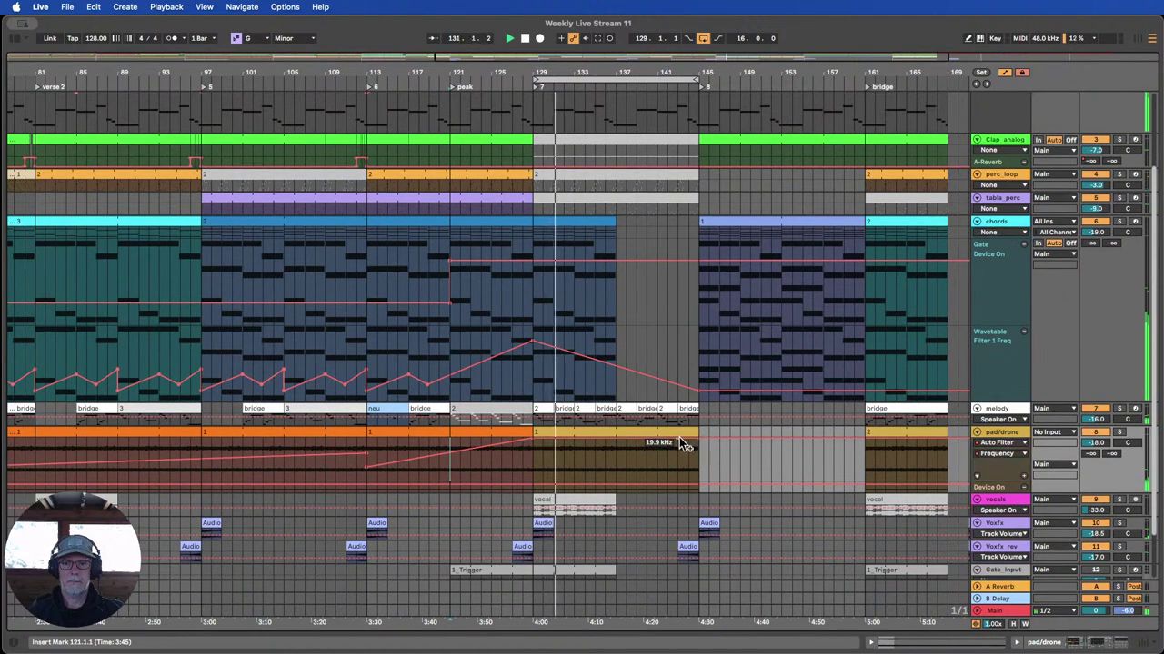
pyautogui.moveTo(679, 438); pyautogui.dragTo(698, 481)
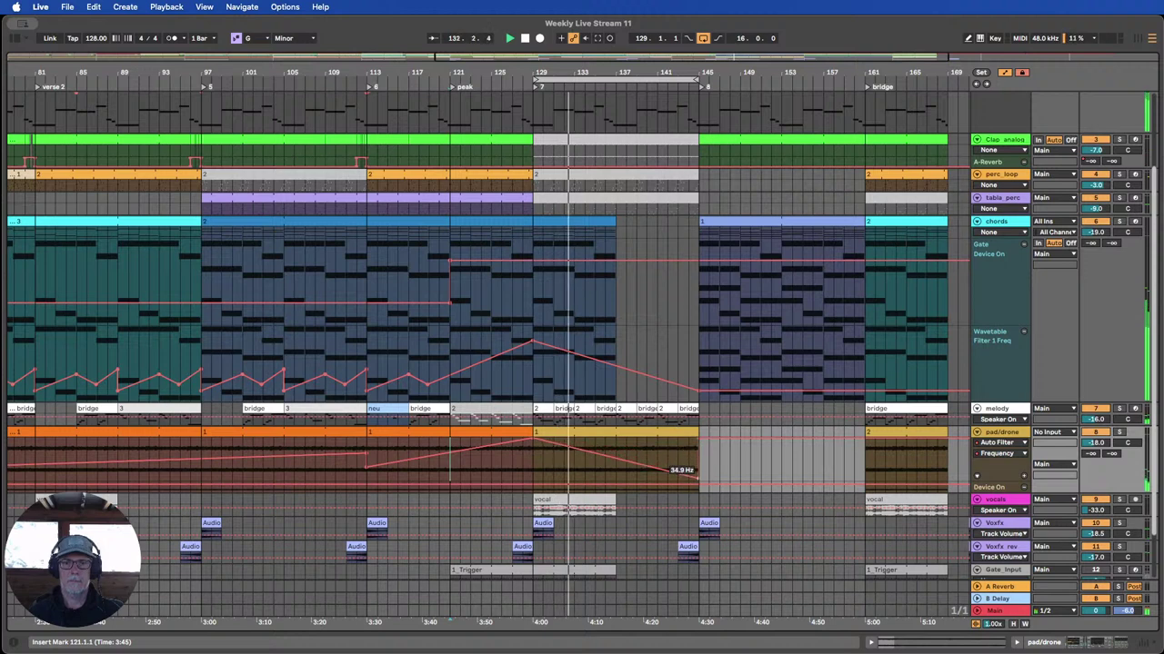
# Deactivate all the melody clips between bar 129 and bar 145.
pyautogui.click(545, 408)
pyautogui.keyDown('shift'); pyautogui.click(673, 407); pyautogui.keyUp('shift')
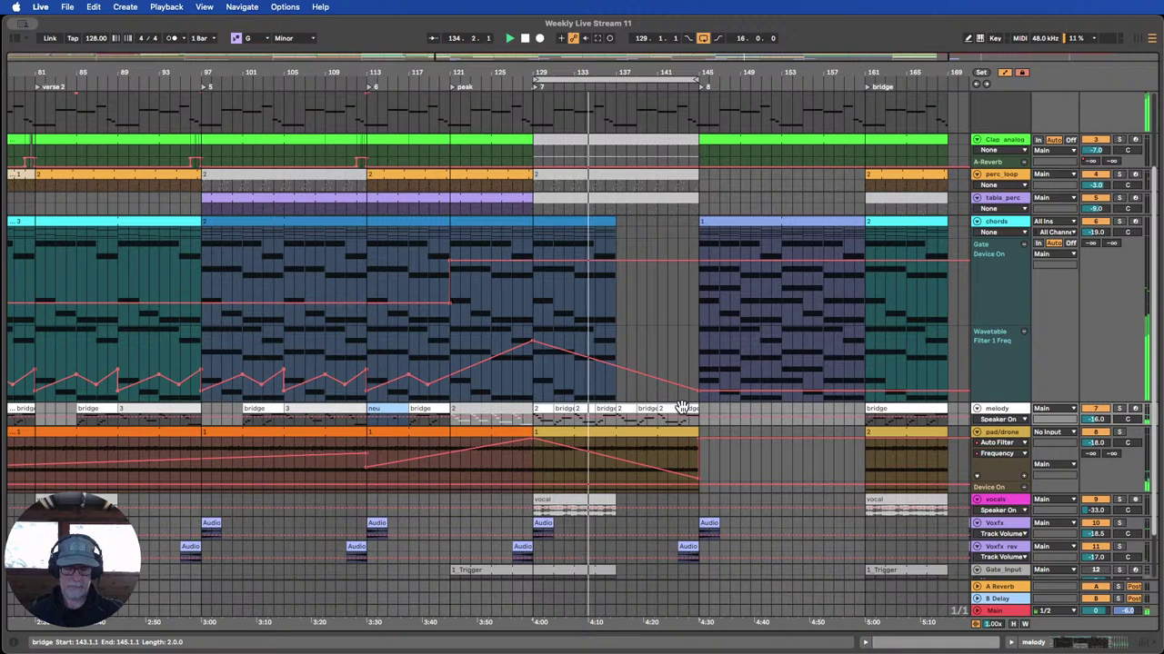
pyautogui.click(743, 408)
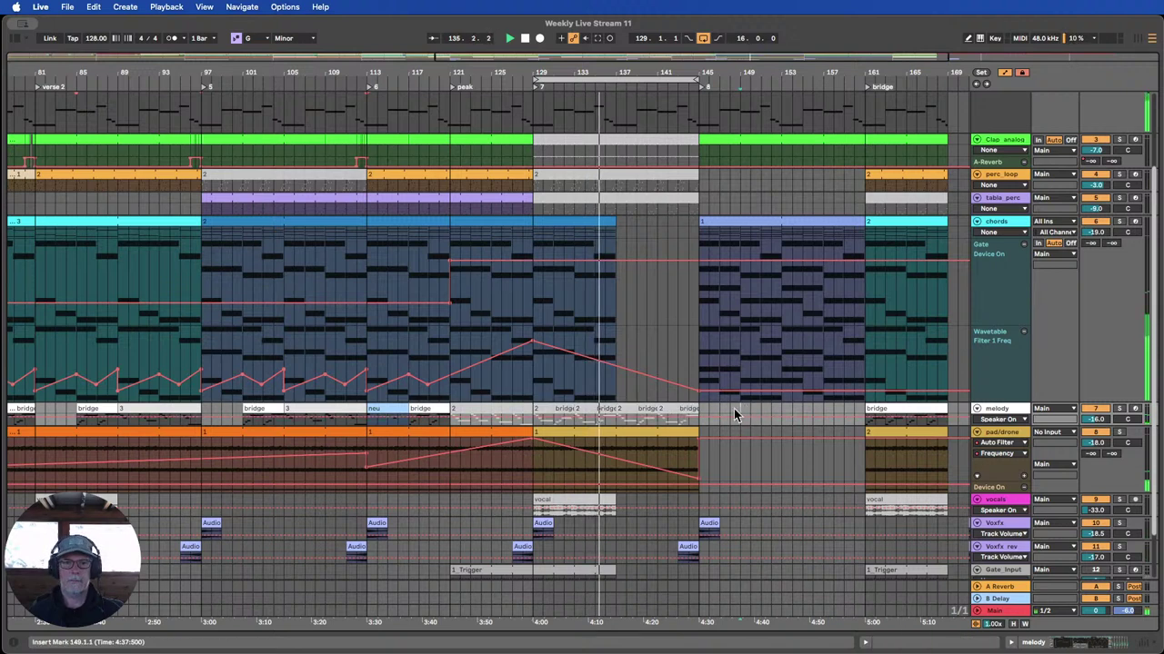
pyautogui.click(588, 407)
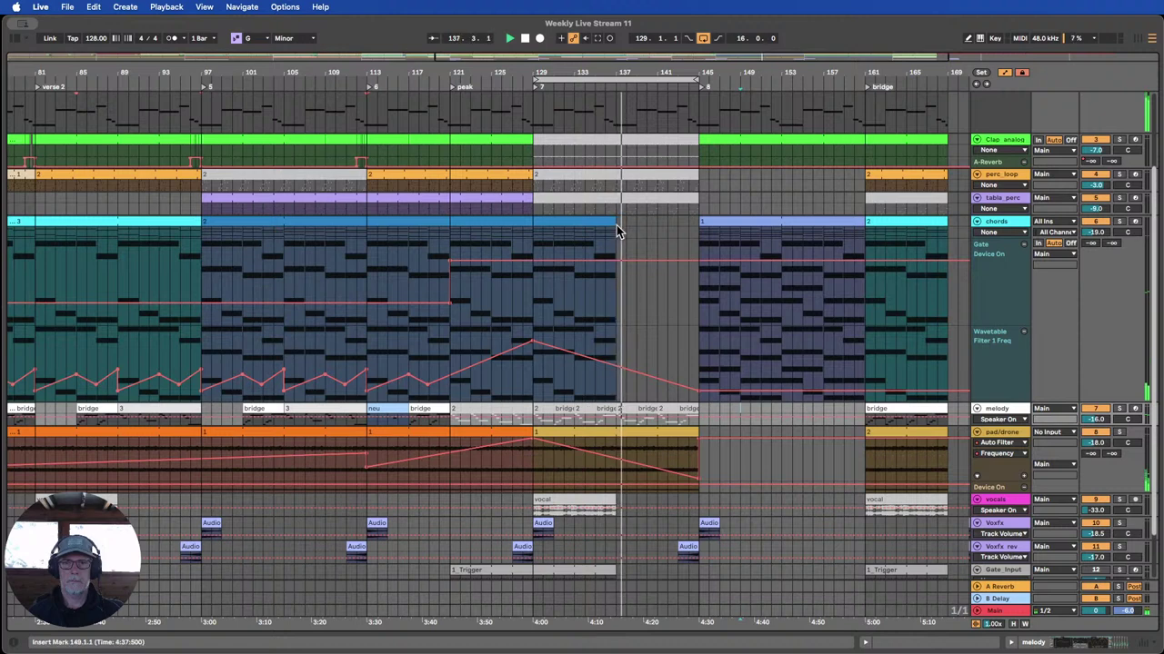
# Extend the chords clip from bar 137 to bar 145 and switch the Gate's Device On automation off at bar 137.
pyautogui.moveTo(611, 220); pyautogui.dragTo(693, 225)
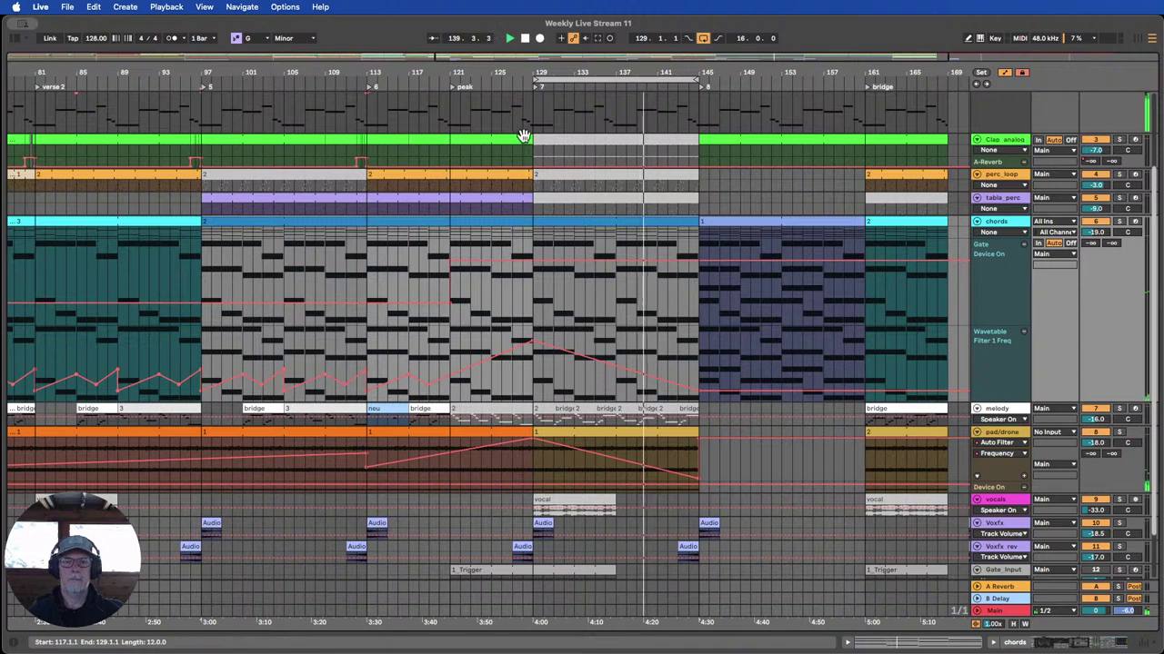
pyautogui.click(527, 76)
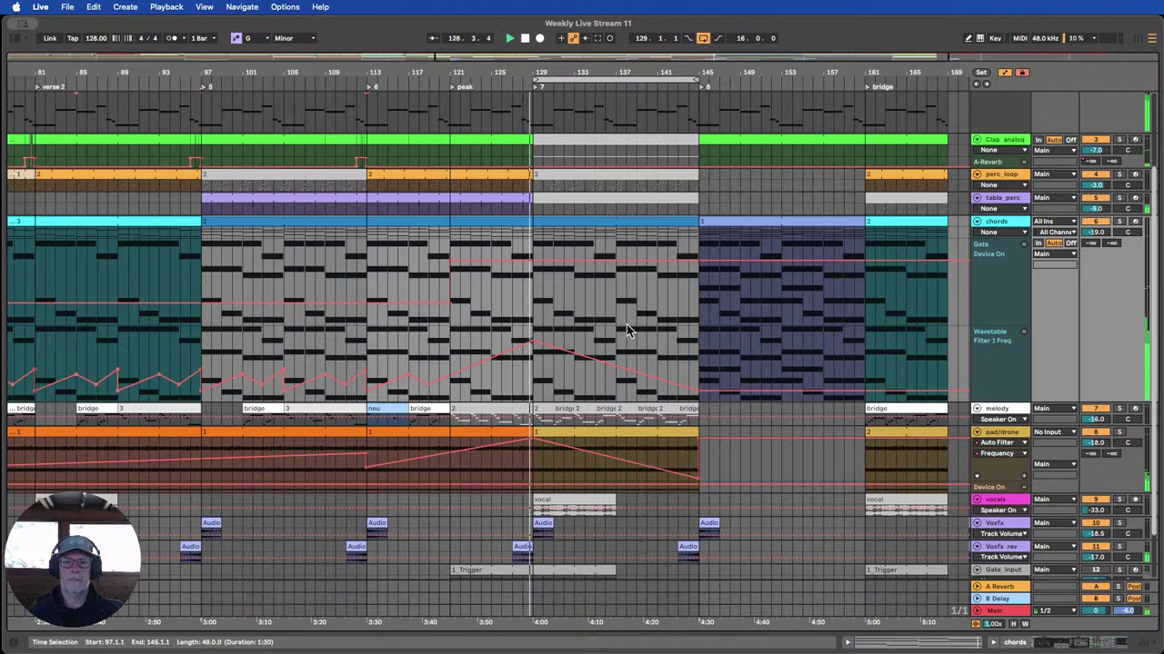
pyautogui.click(619, 260)
pyautogui.moveTo(626, 261); pyautogui.dragTo(615, 302)
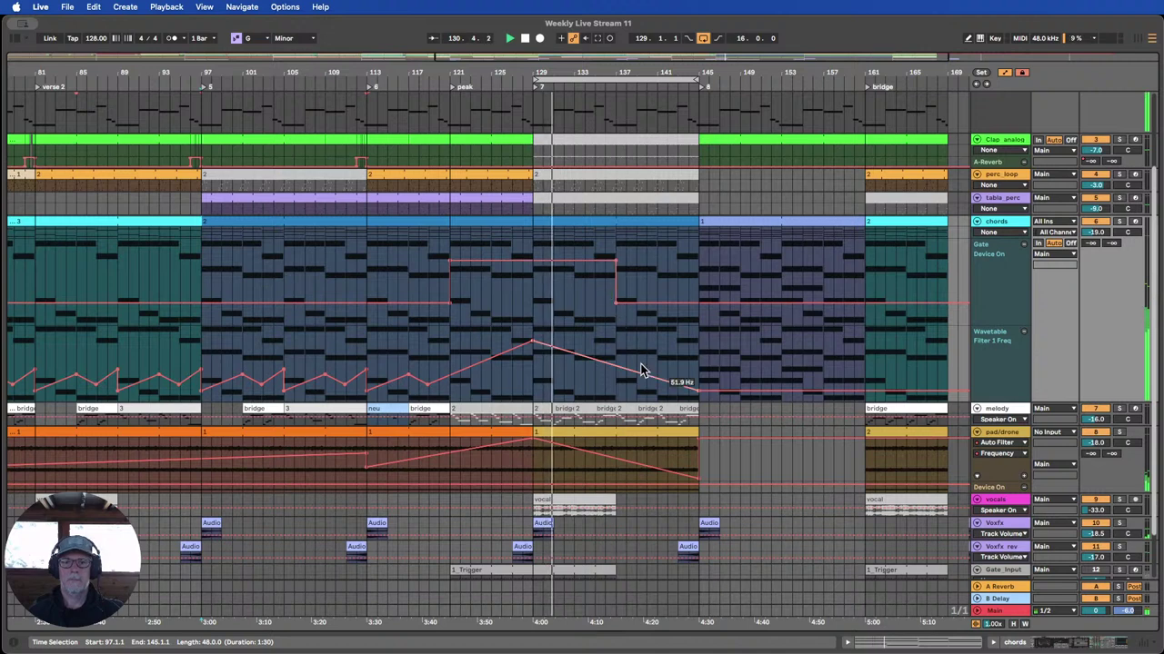
# Move the chords' Gate switch-off to bar 141 and reshape Filter 1 Freq with a dip at bar 133, peak at 137 and low at 141.
pyautogui.moveTo(574, 354); pyautogui.dragTo(656, 393)
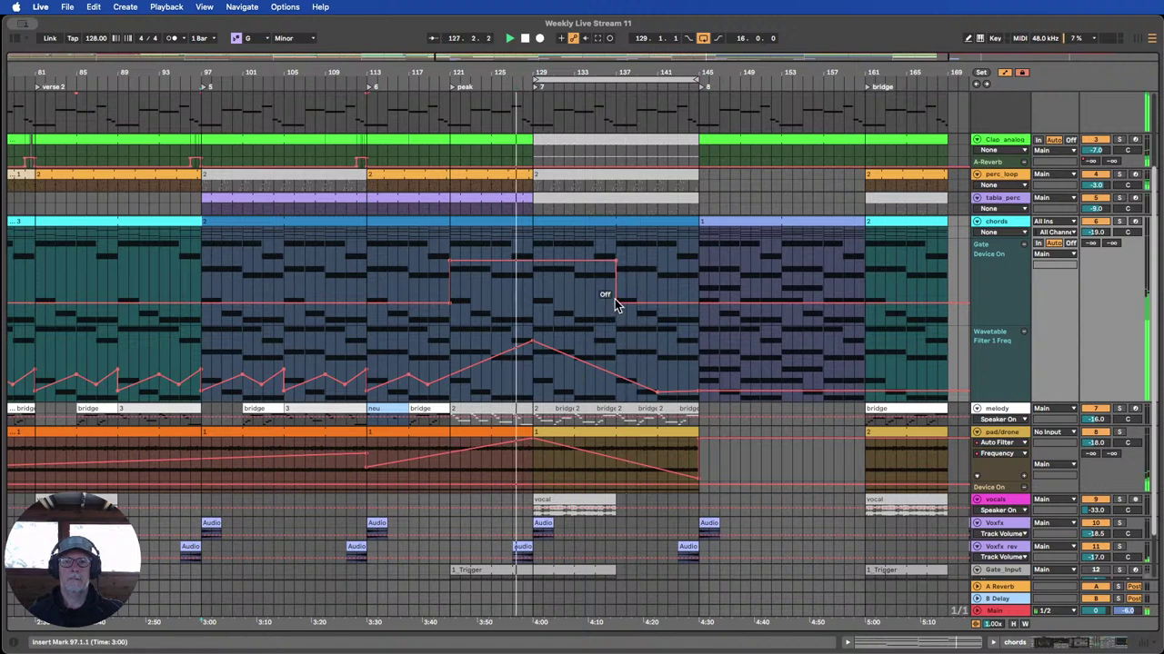
pyautogui.moveTo(615, 299); pyautogui.dragTo(656, 300)
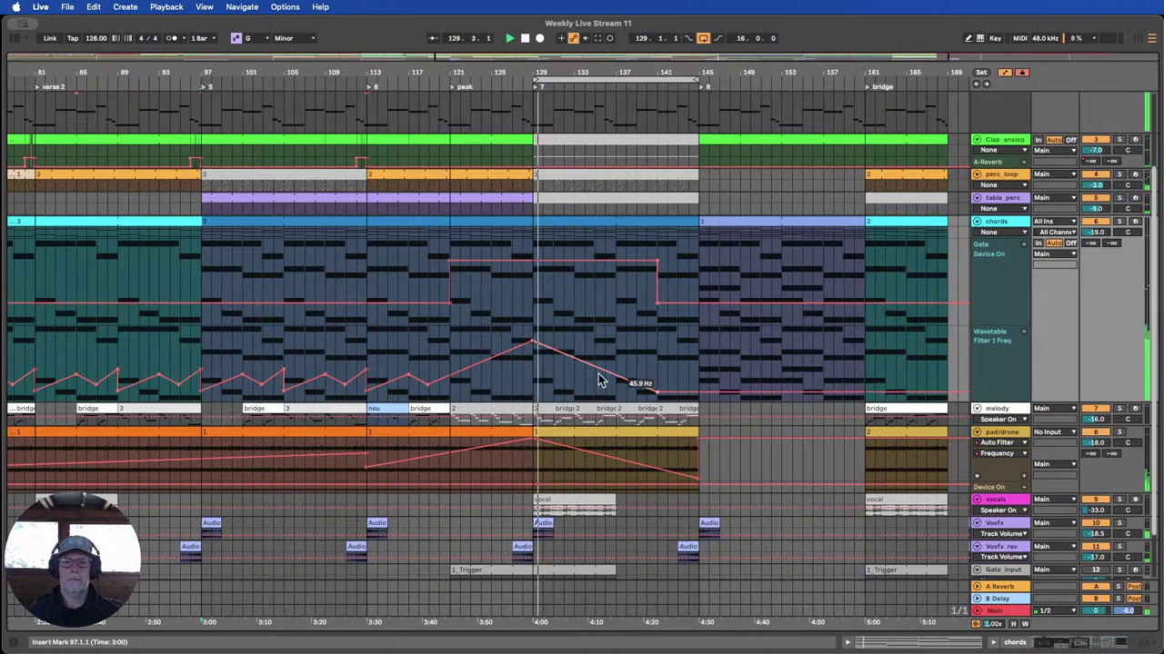
pyautogui.moveTo(585, 363); pyautogui.dragTo(615, 364)
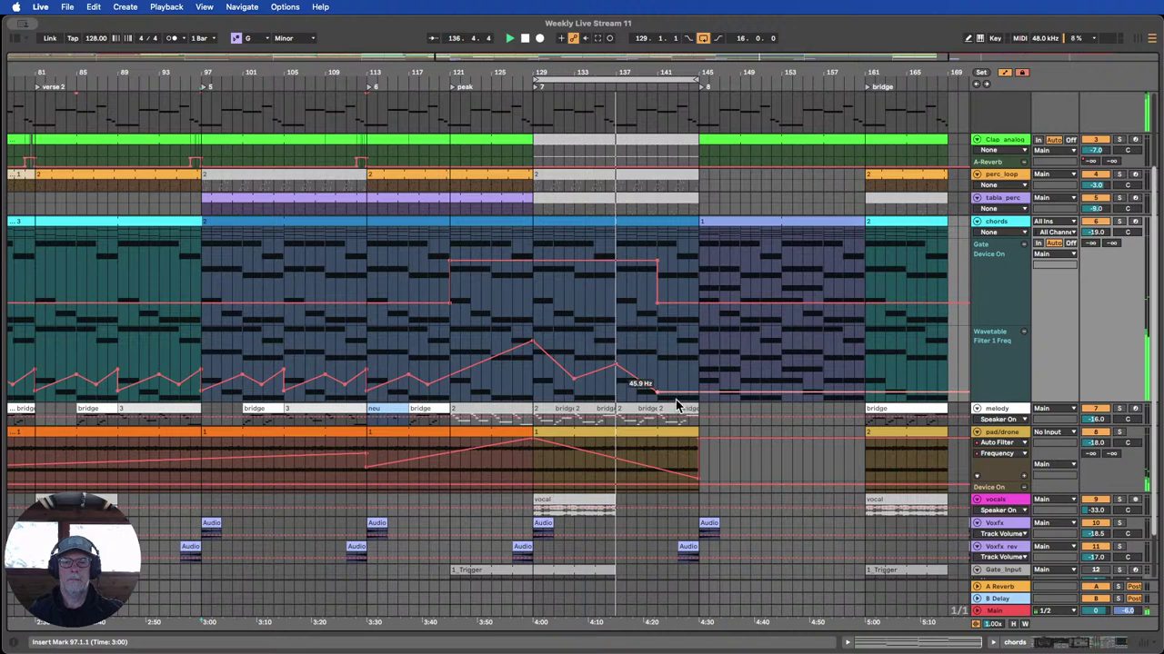
# Extend the Gate_Input trigger clip starting at bar 121 to bar 145.
pyautogui.click(568, 86)
pyautogui.scroll(-2, 616, 494)
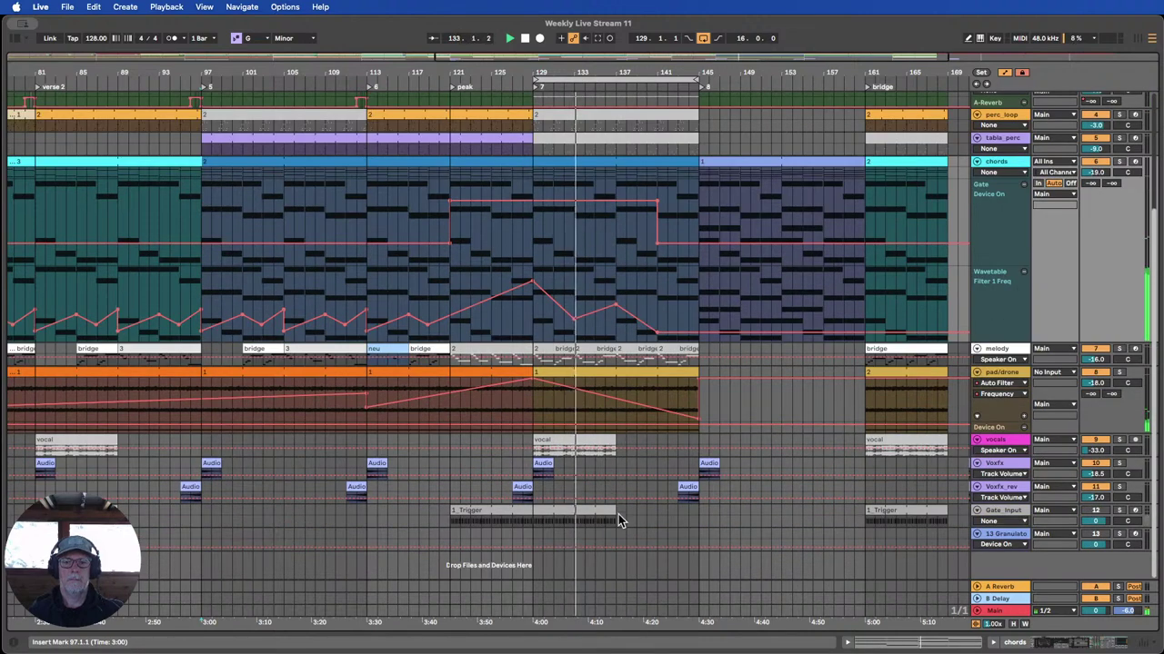
pyautogui.click(707, 506)
pyautogui.moveTo(706, 506); pyautogui.dragTo(698, 506)
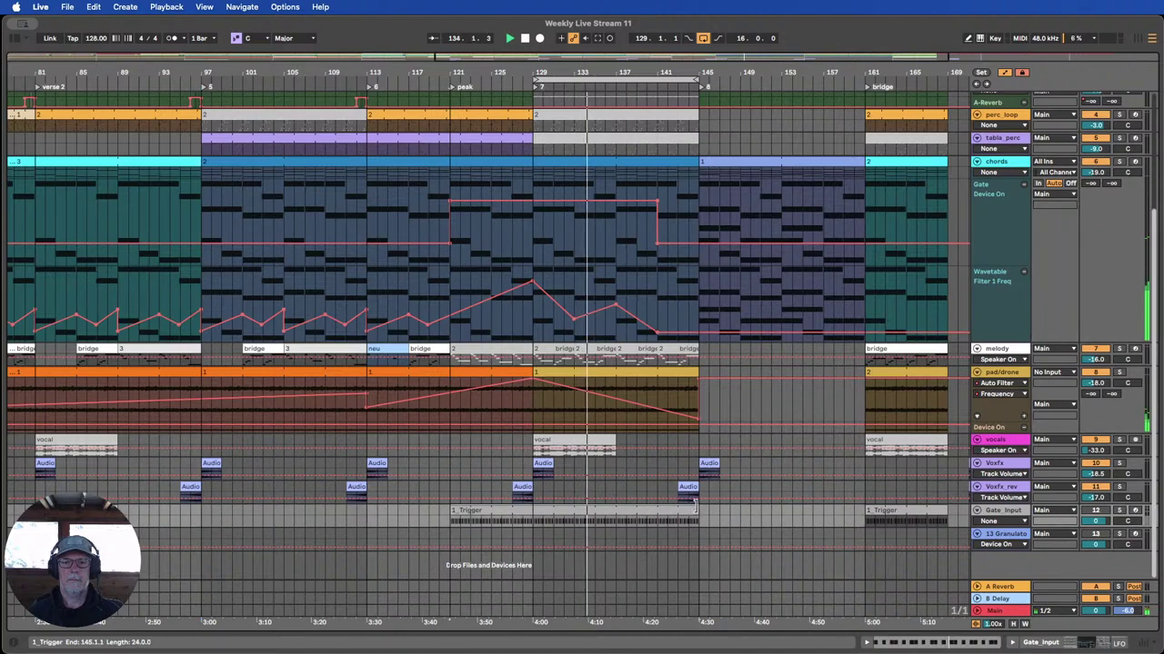
# Lower the chords' Filter 1 Freq peak at bar 137, drop the curve to 20.0 Hz at bar 145 and remove the bar 141 point.
pyautogui.scroll(1, 583, 382)
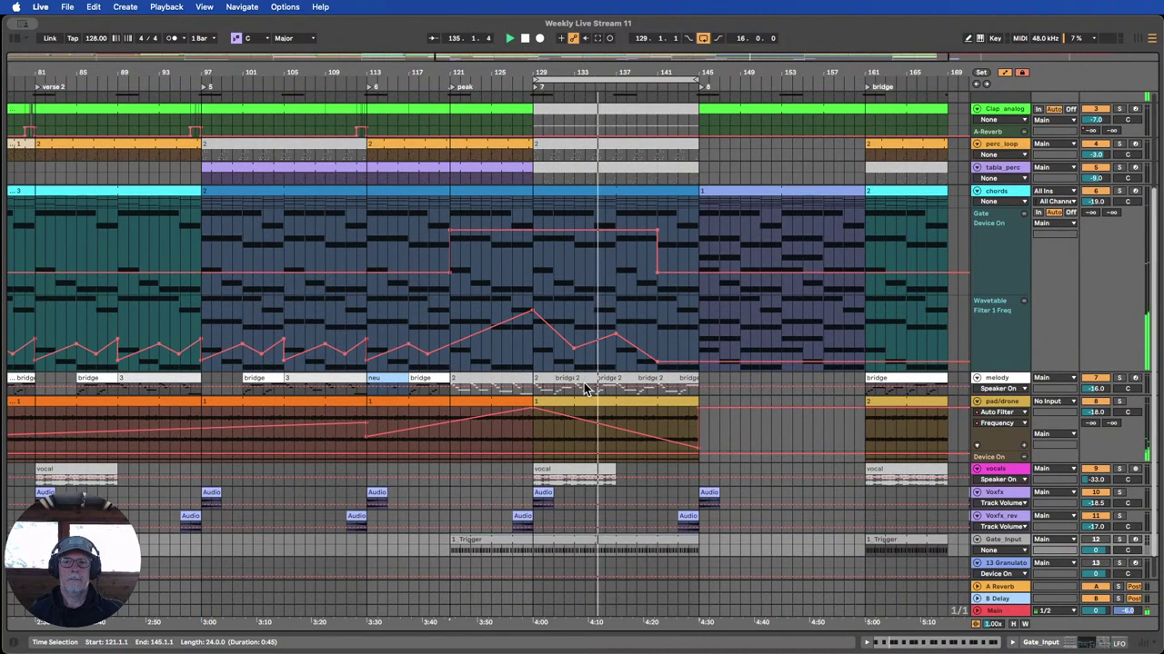
pyautogui.scroll(1, 605, 368)
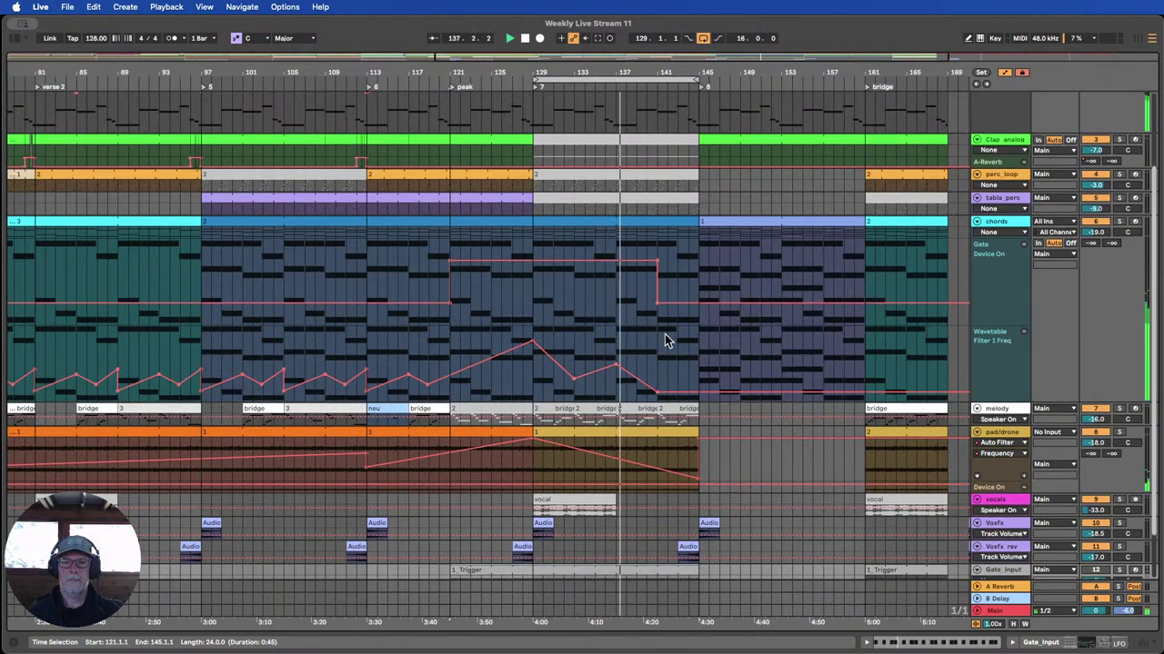
pyautogui.moveTo(616, 368)
pyautogui.moveTo(617, 367); pyautogui.dragTo(617, 372)
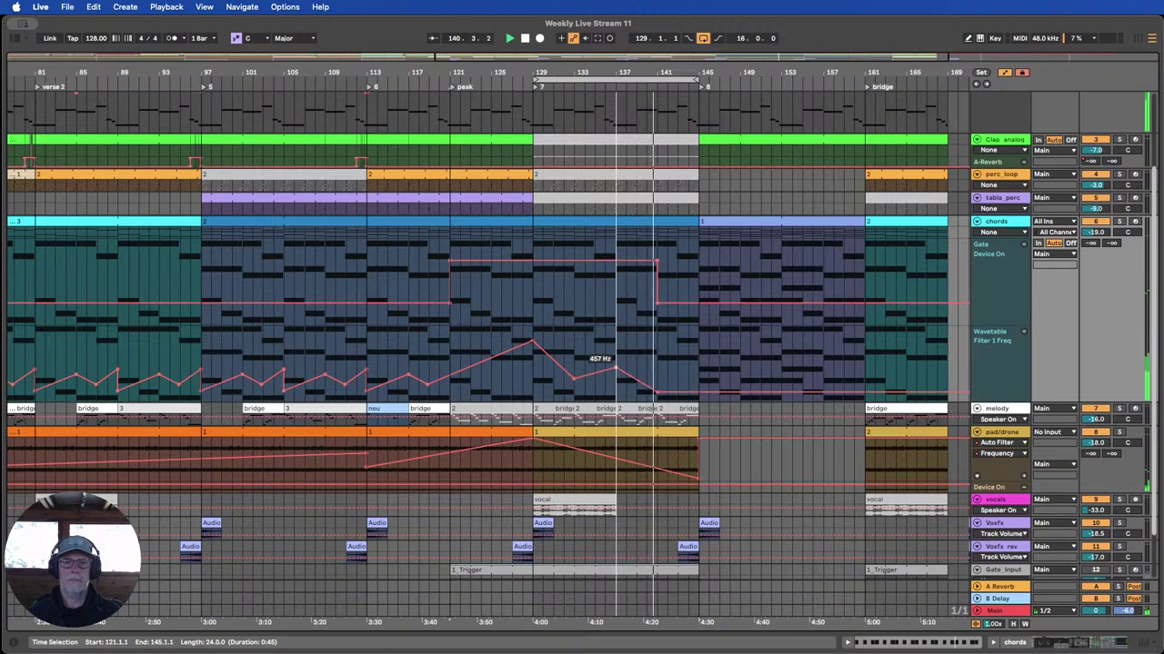
pyautogui.moveTo(652, 394)
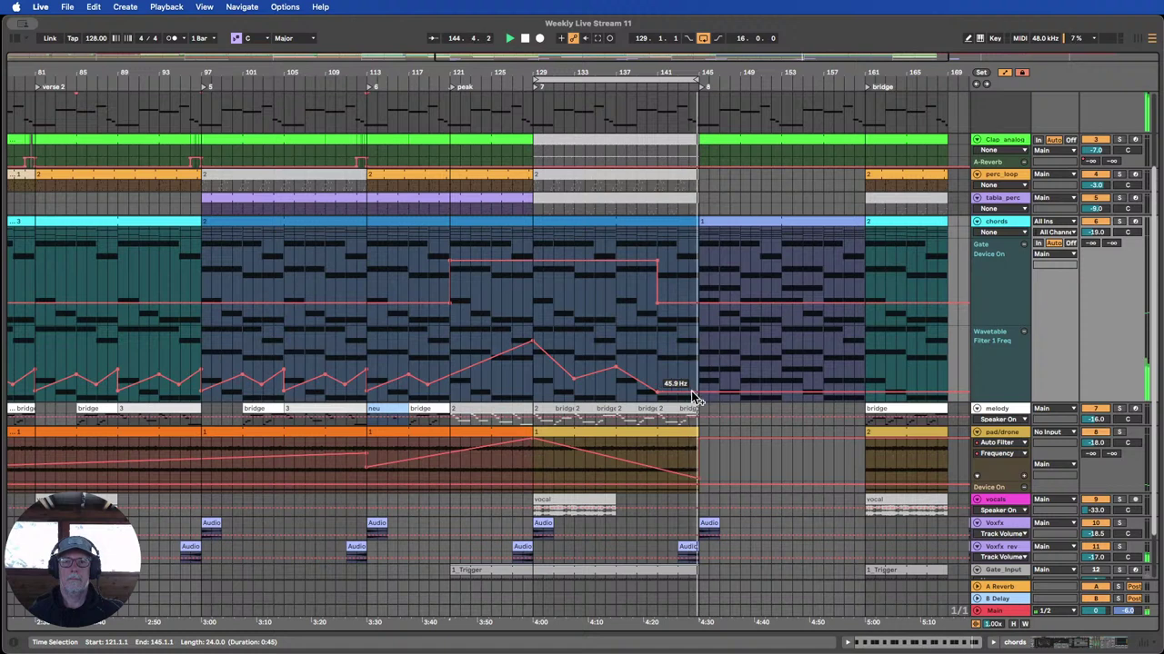
pyautogui.moveTo(698, 392); pyautogui.dragTo(698, 402)
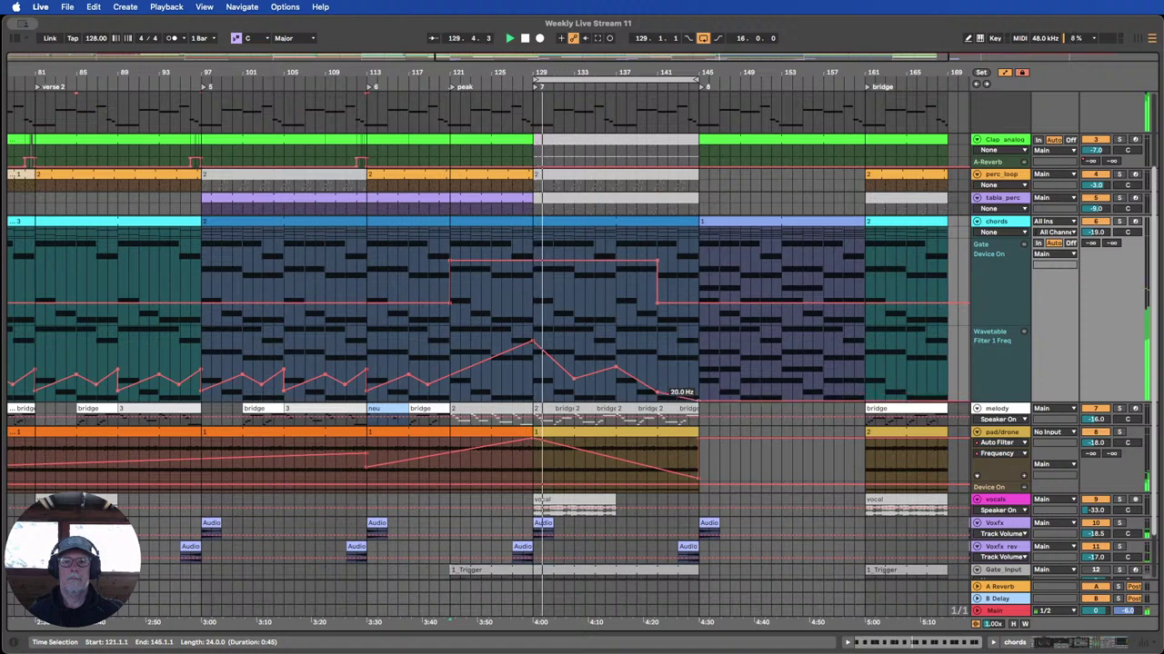
pyautogui.click(658, 395)
# Split the bass clip at bar 145 and shorten the part starting at bar 129 to end at bar 137.
pyautogui.scroll(4, 645, 181)
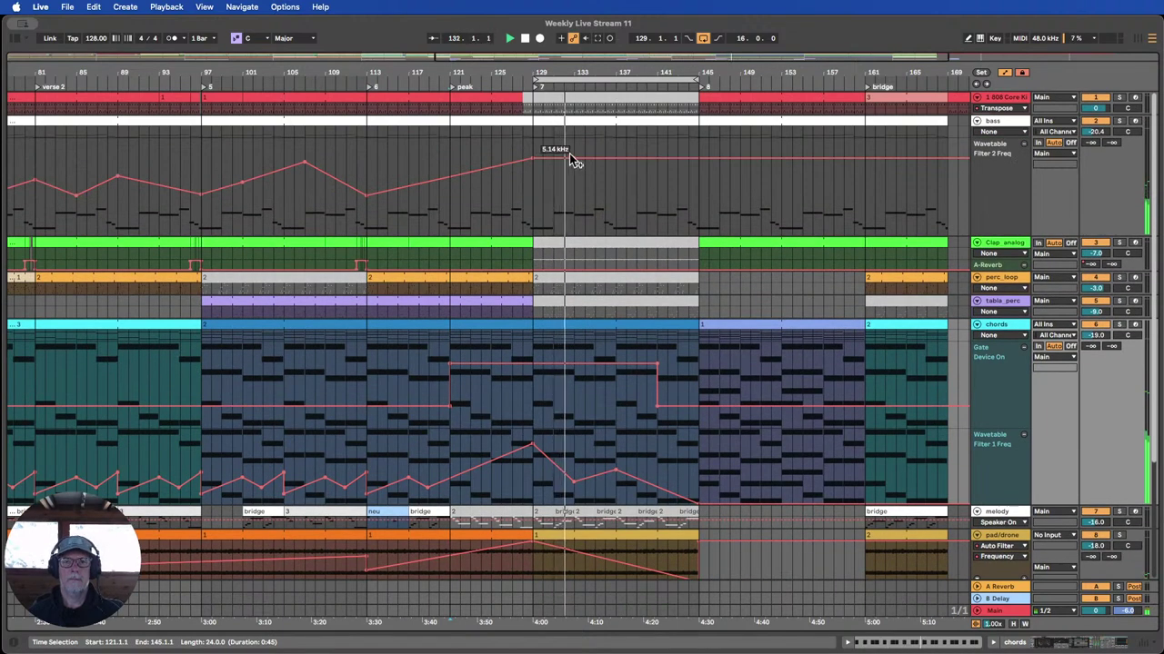
pyautogui.click(694, 123)
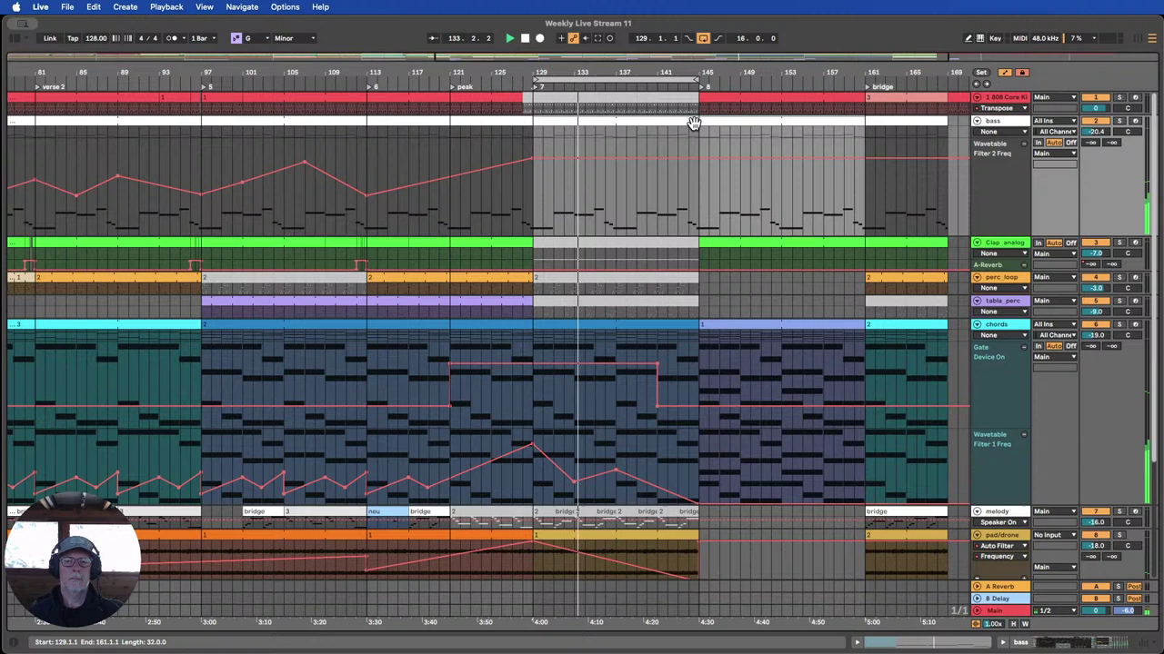
pyautogui.keyDown('shift'); pyautogui.click(695, 193); pyautogui.keyUp('shift')
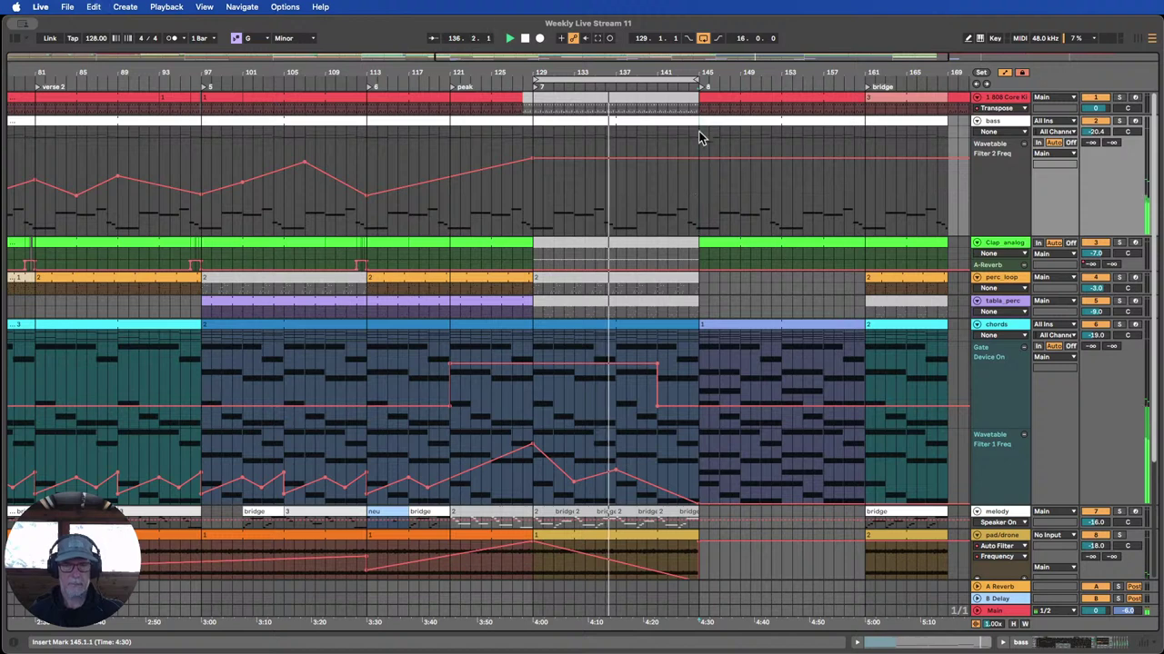
pyautogui.keyDown('shift'); pyautogui.click(617, 119); pyautogui.keyUp('shift')
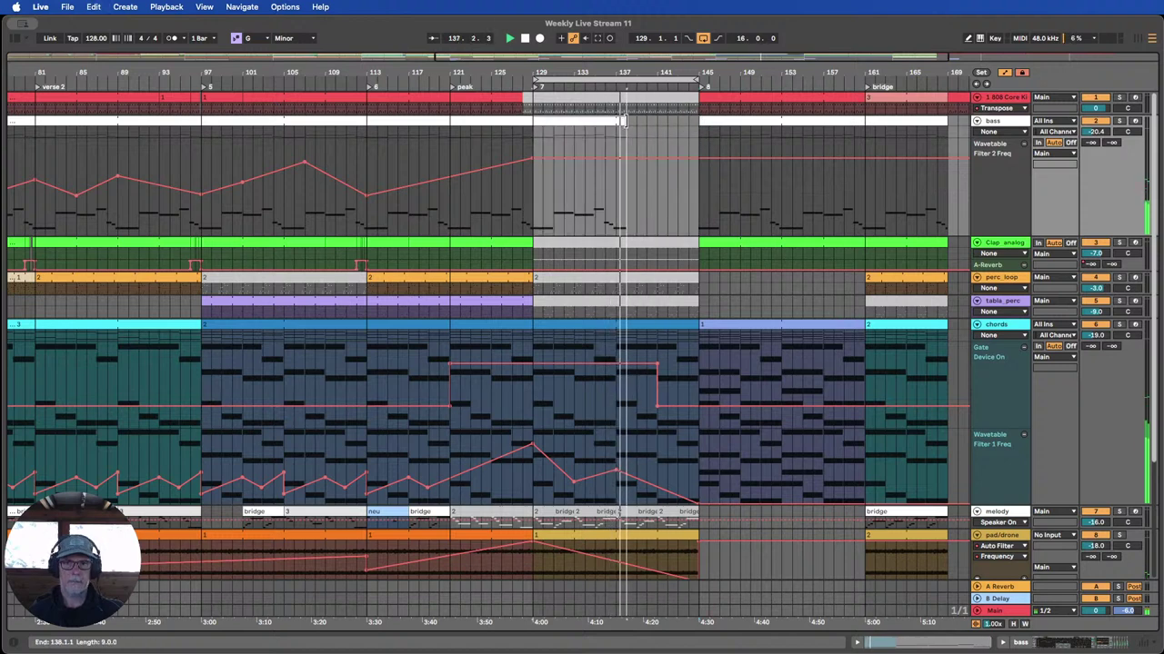
pyautogui.click(519, 88)
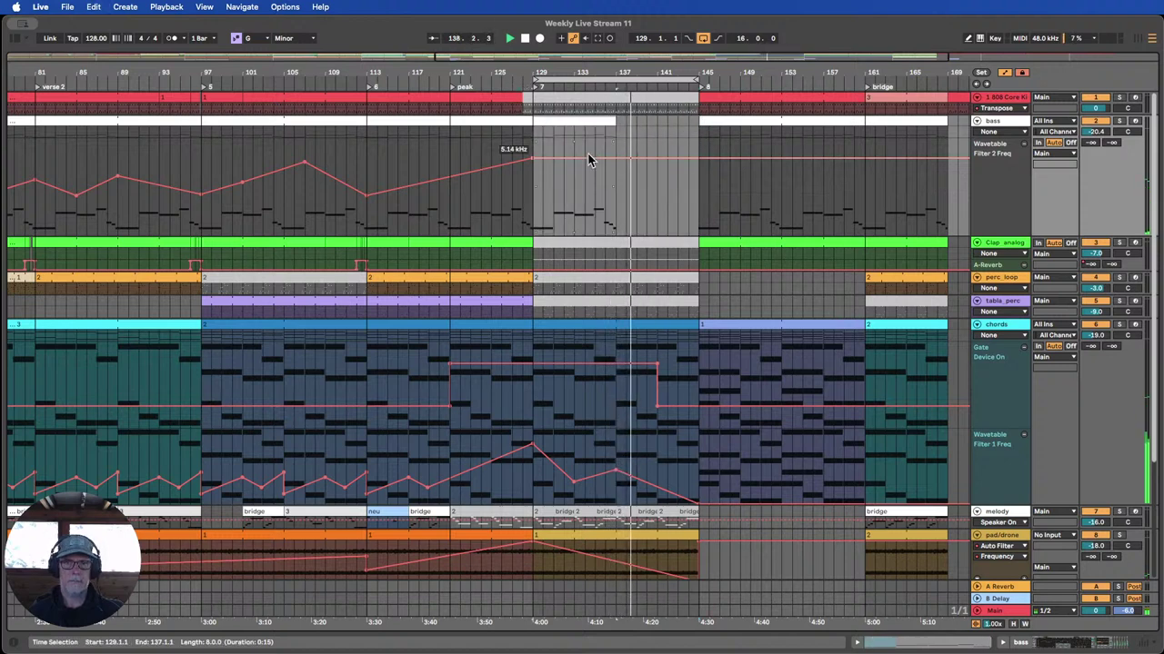
# Shape the bass Filter 2 Freq automation to fall from bar 129 to bar 145, with a lowered breakpoint at bar 137.
pyautogui.moveTo(613, 159); pyautogui.dragTo(678, 227)
pyautogui.moveTo(601, 73); pyautogui.dragTo(608, 130)
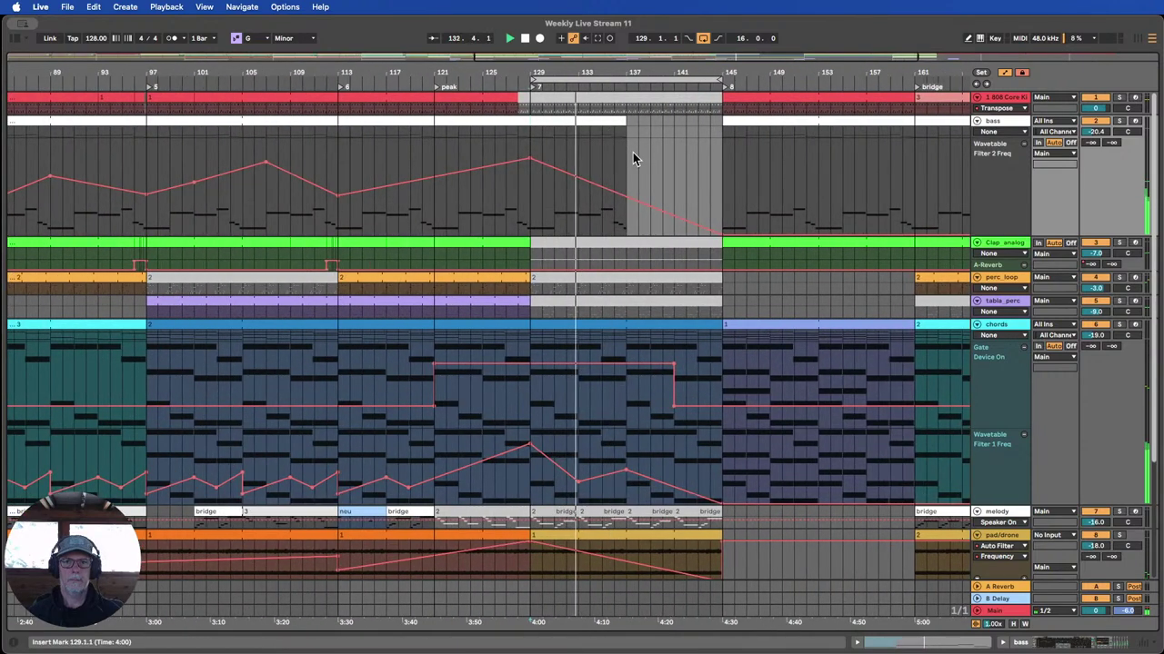
pyautogui.moveTo(609, 209)
pyautogui.mouseDown()
pyautogui.moveTo(631, 195)
pyautogui.moveTo(618, 198)
pyautogui.moveTo(625, 212)
pyautogui.mouseUp()
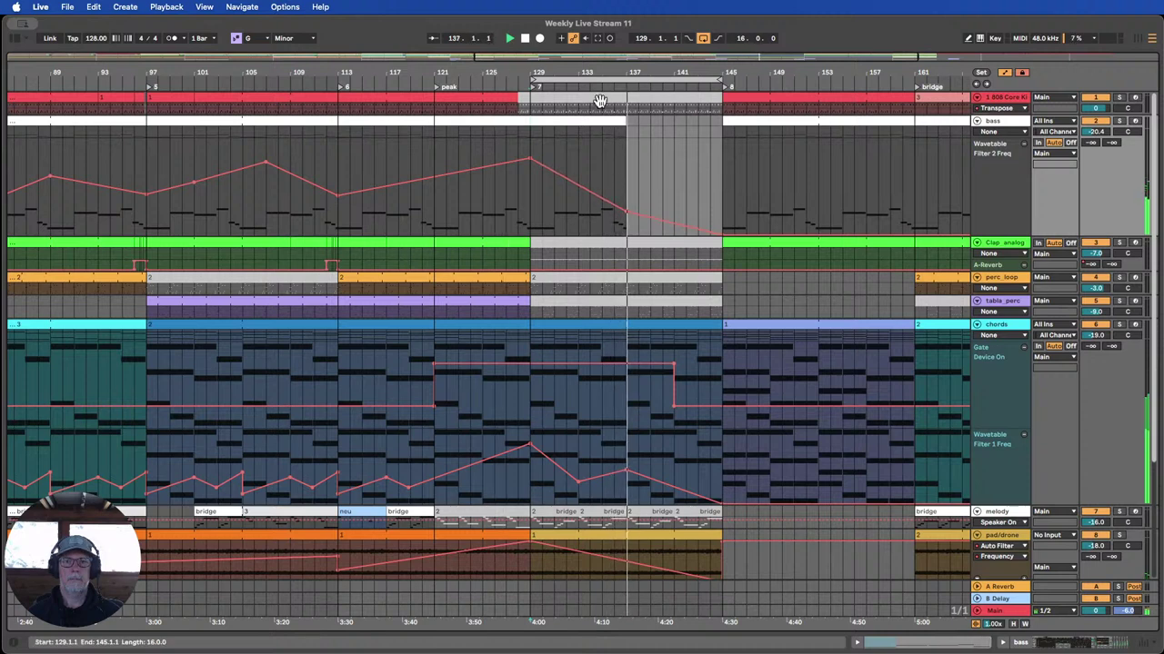
# Extend the bass clip from bar 137 back to bar 145 and add a high Filter 2 Freq peak at about bar 143.
pyautogui.click(511, 79)
pyautogui.moveTo(621, 122); pyautogui.dragTo(721, 122)
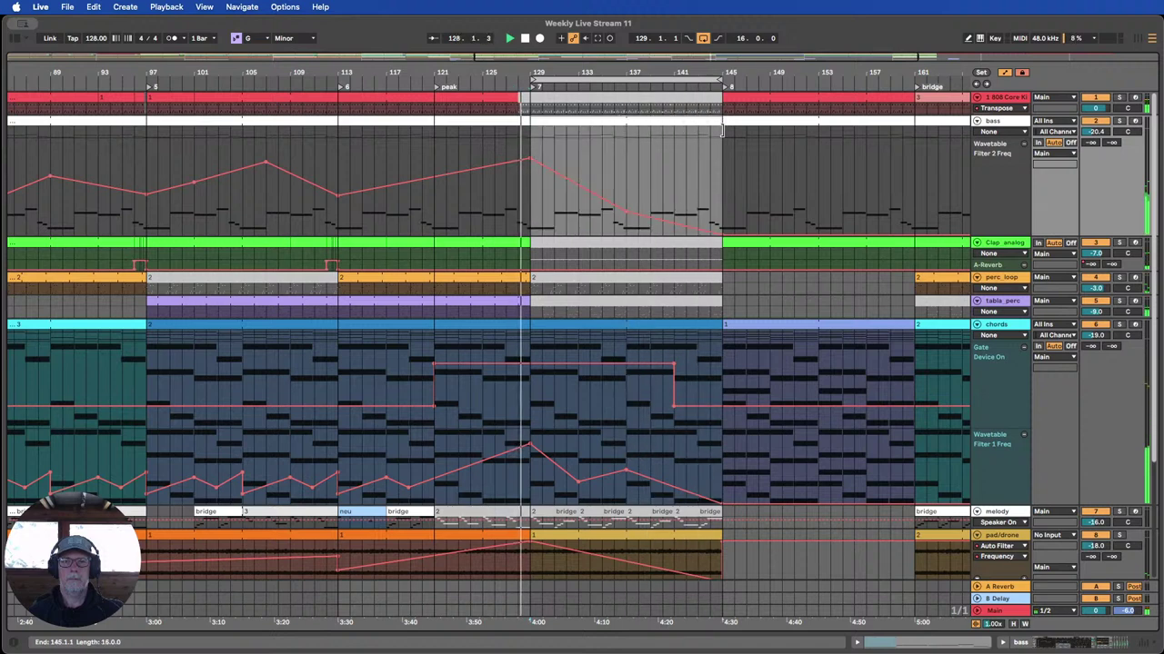
pyautogui.moveTo(675, 226); pyautogui.dragTo(698, 159)
pyautogui.moveTo(698, 152); pyautogui.dragTo(698, 138)
# Replace the pad/drone clip at bar 129 with the one from bar 161, extending it to bar 145.
pyautogui.scroll(-3, 702, 278)
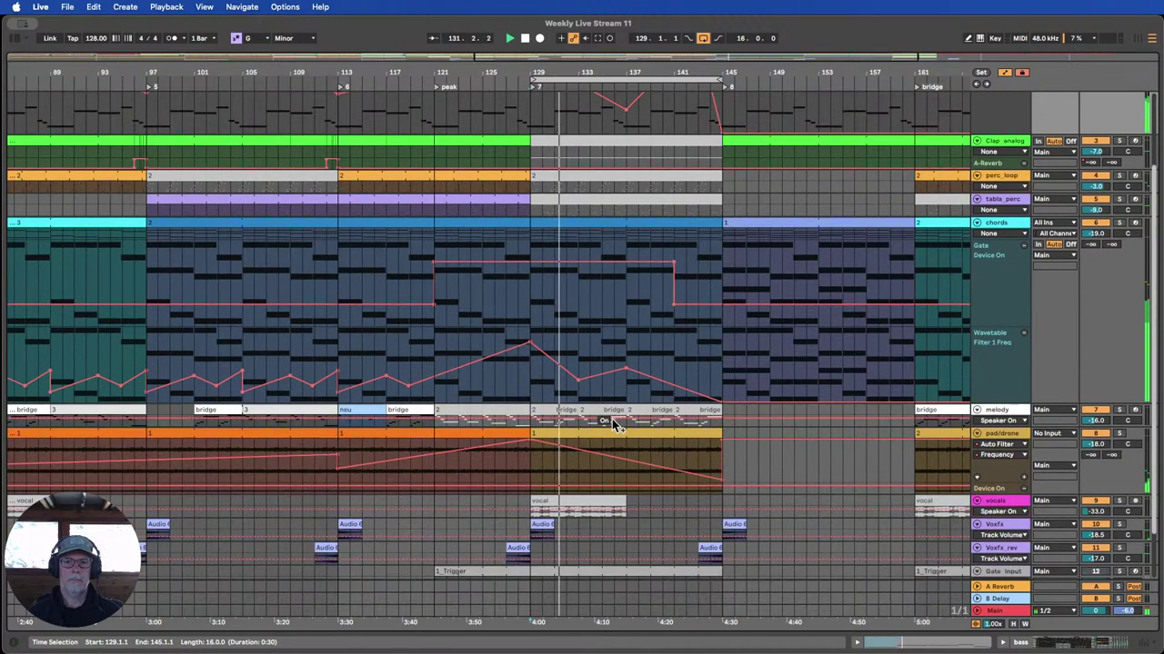
pyautogui.moveTo(594, 72); pyautogui.dragTo(528, 43)
pyautogui.click(1119, 435)
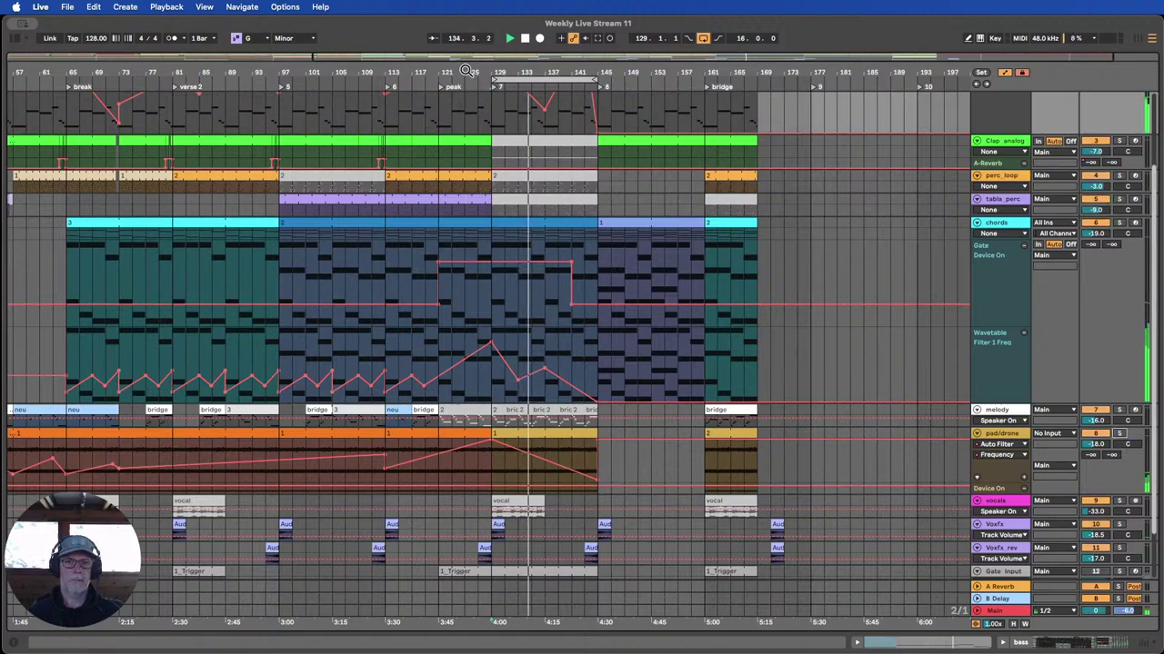
pyautogui.doubleClick(627, 63)
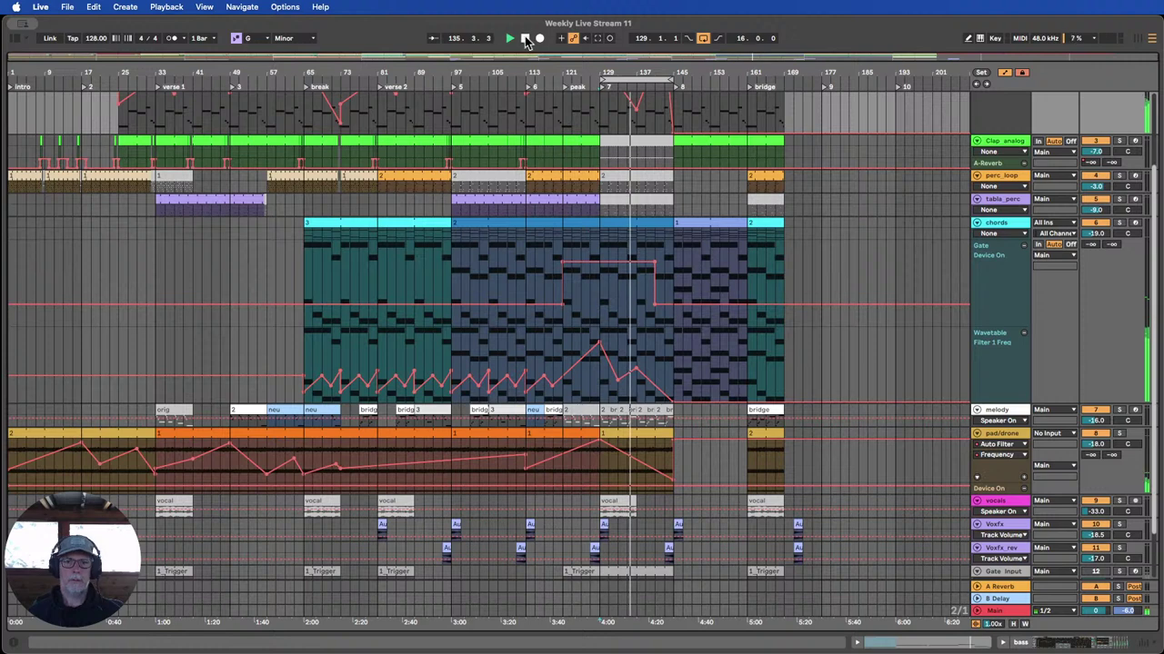
pyautogui.click(633, 436)
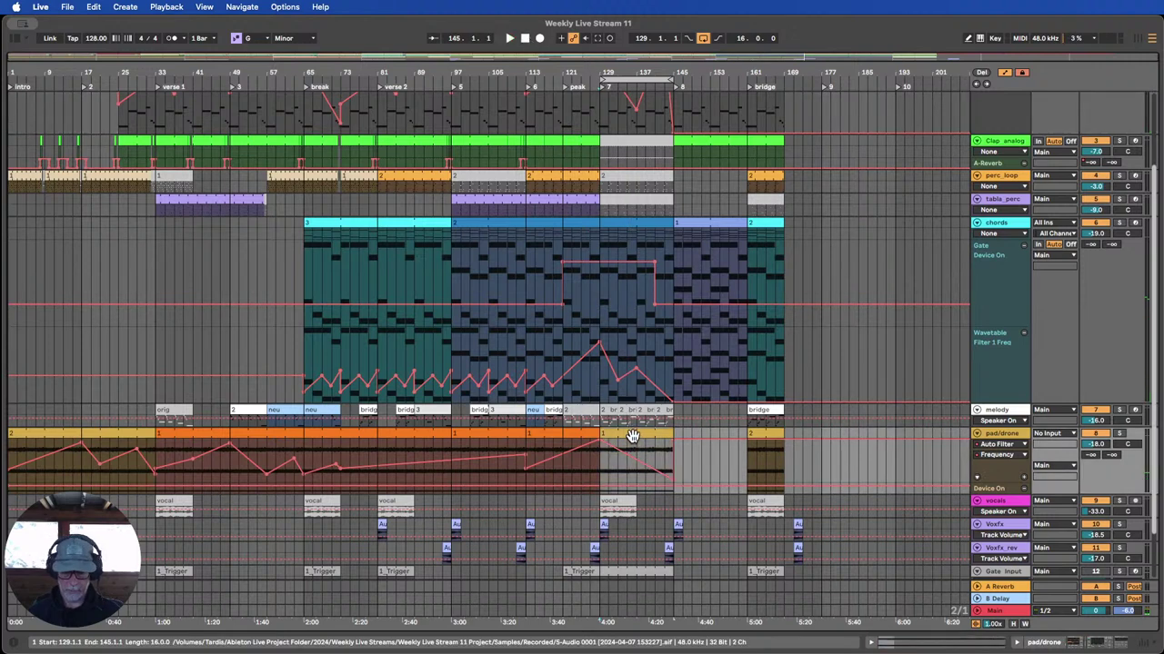
pyautogui.press('Delete')
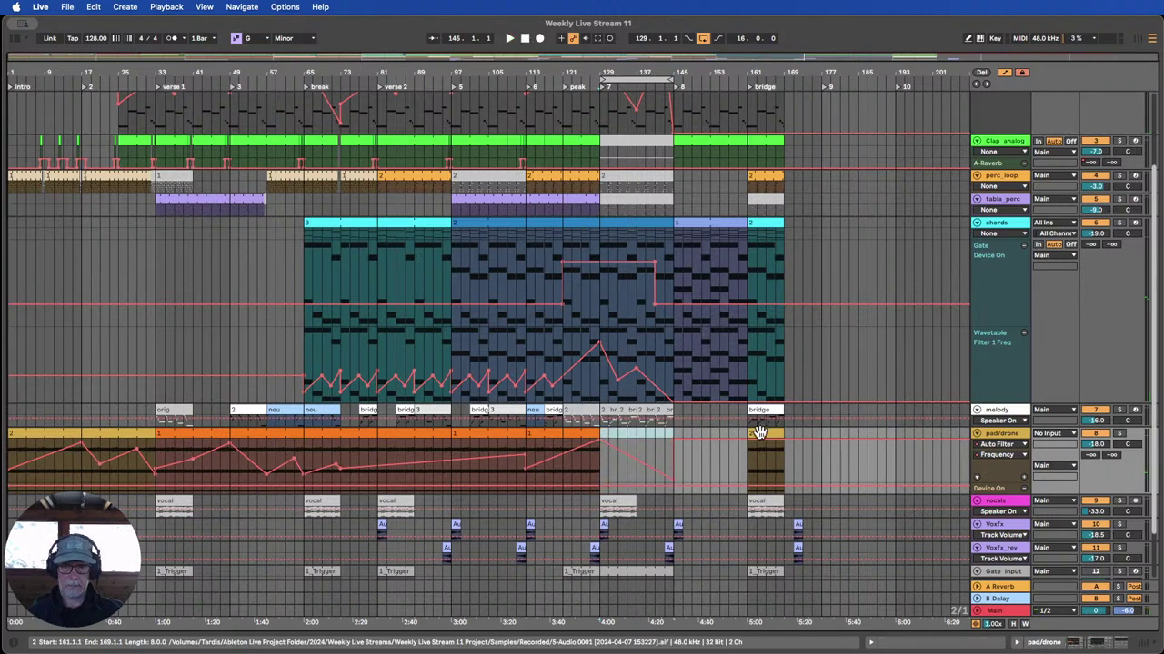
pyautogui.moveTo(773, 434); pyautogui.dragTo(667, 435)
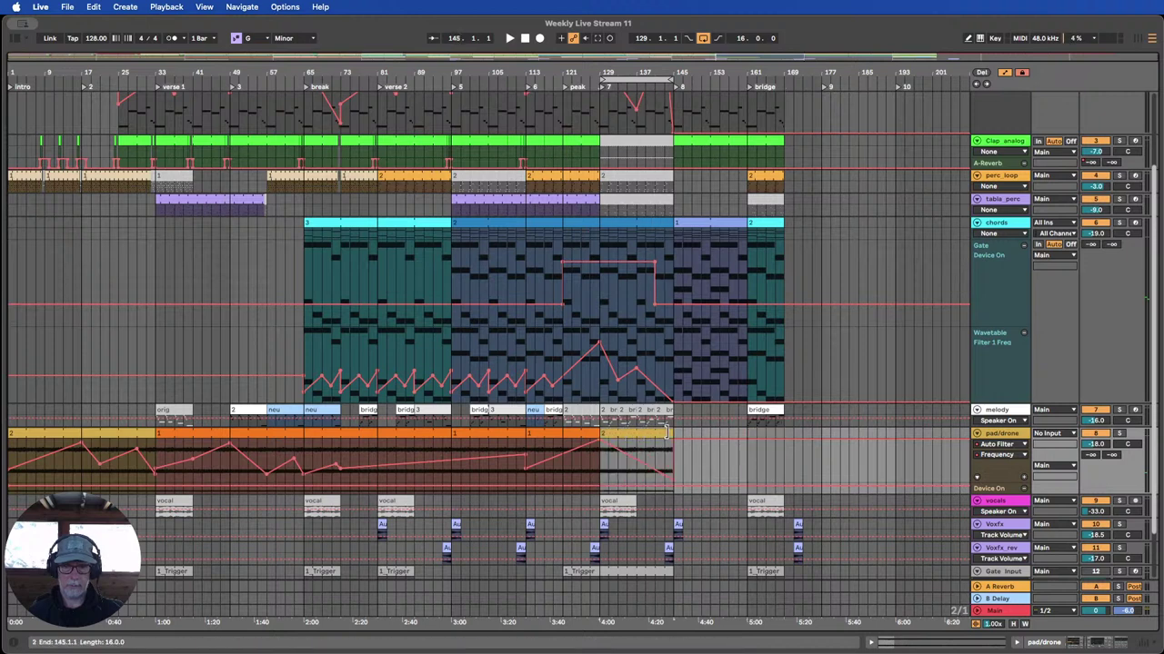
# Play the arrangement from just before bar 129 and examine the transition from the peak into that section up close.
pyautogui.click(591, 81)
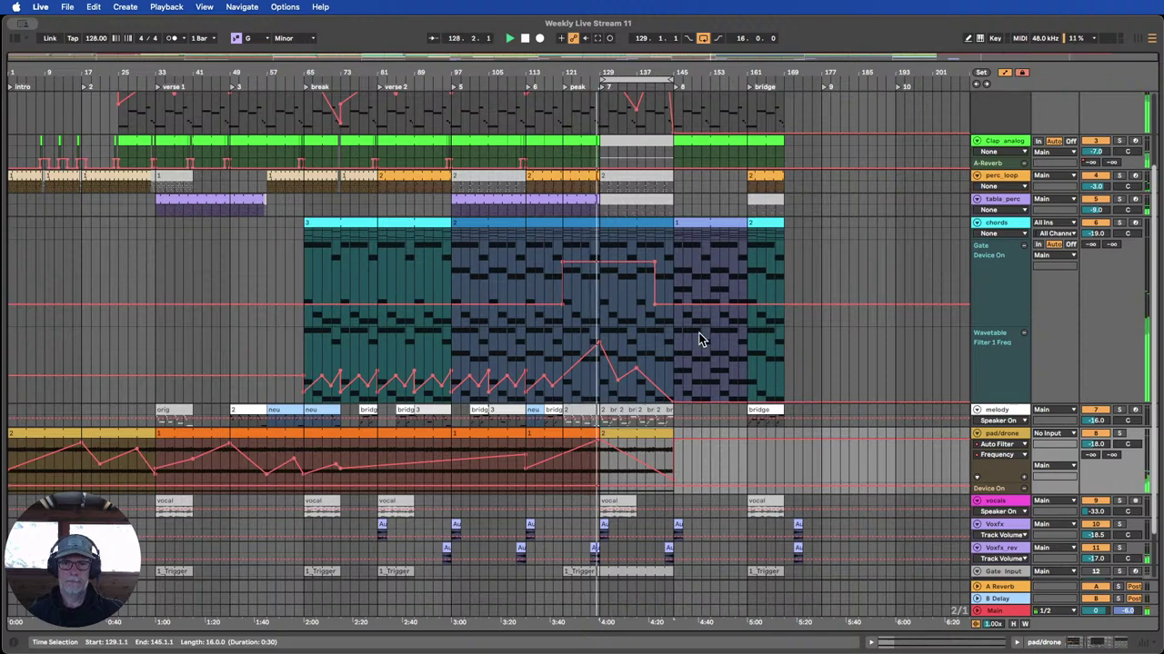
pyautogui.scroll(3, 702, 331)
pyautogui.scroll(-1, 696, 338)
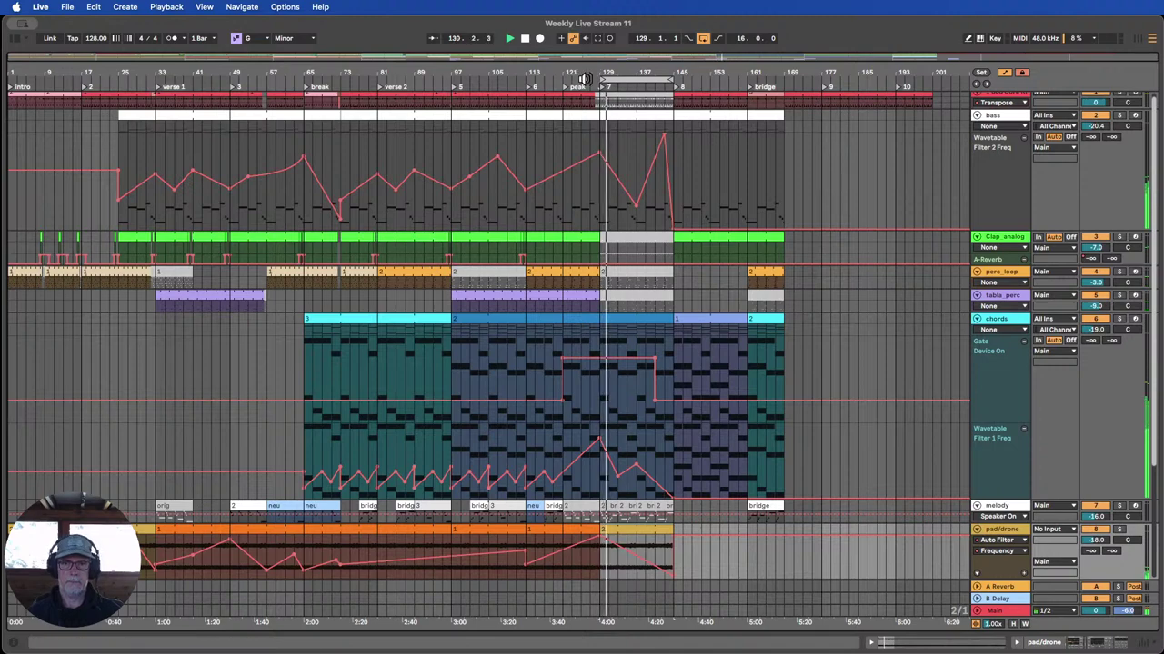
pyautogui.moveTo(591, 73); pyautogui.dragTo(617, 135)
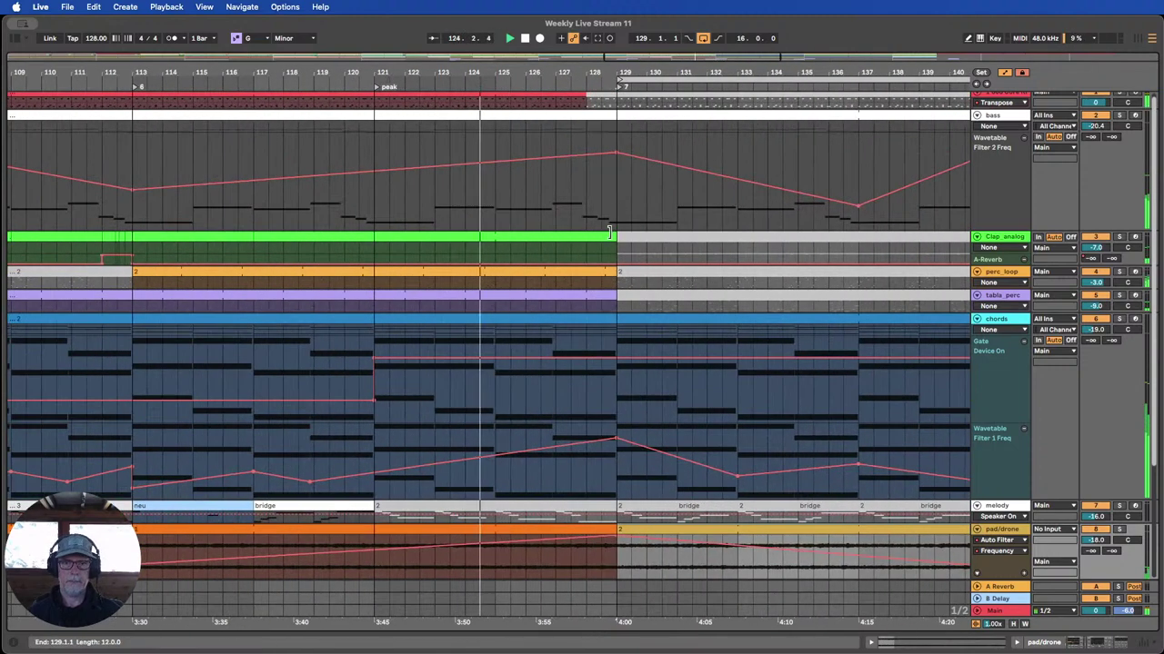
# Shorten the Clap_analog and perc_loop clips leading into bar 129 so that both end at bar 128.
pyautogui.moveTo(616, 236); pyautogui.dragTo(589, 237)
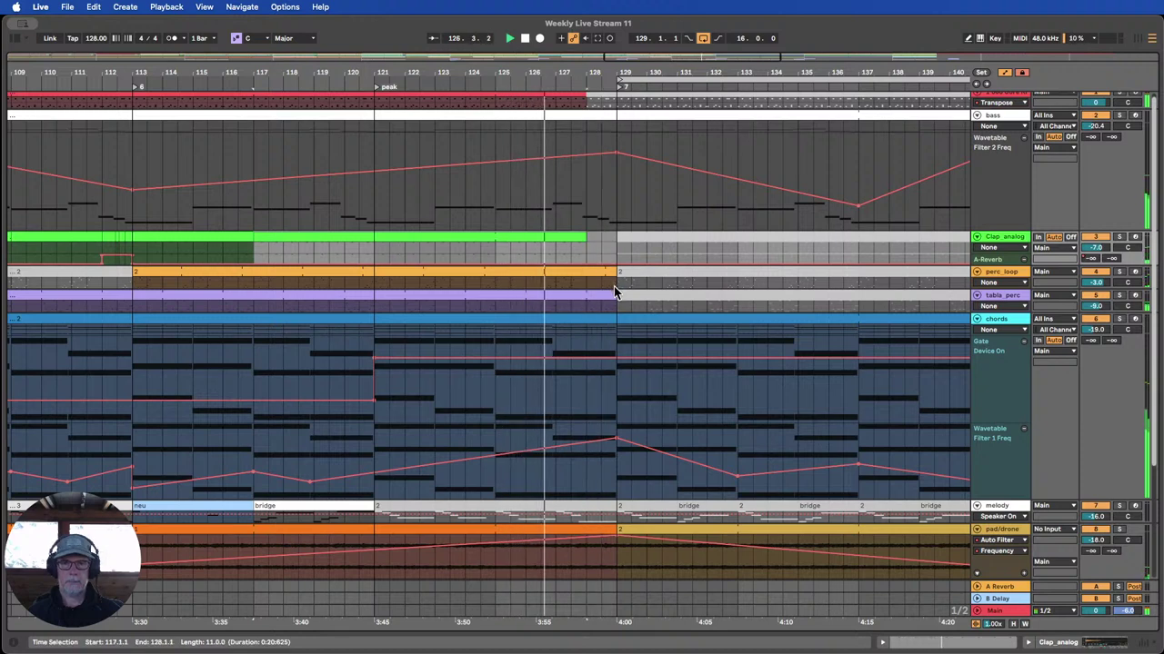
pyautogui.moveTo(614, 289)
pyautogui.mouseDown()
pyautogui.moveTo(584, 292)
pyautogui.moveTo(615, 291)
pyautogui.mouseUp()
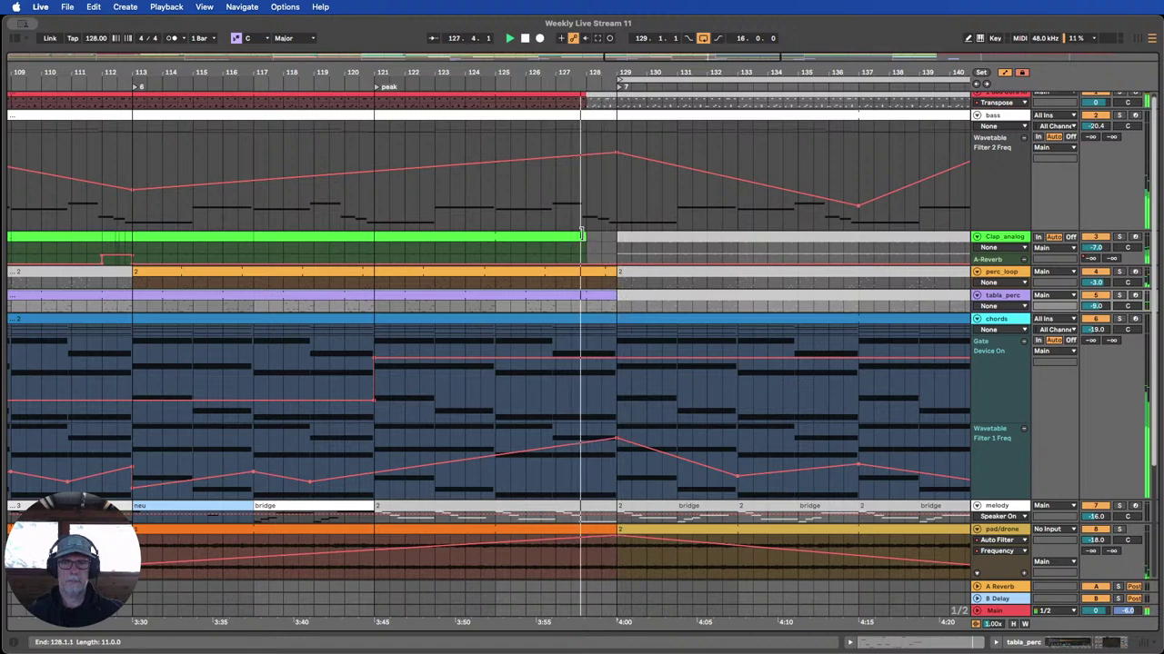
pyautogui.moveTo(589, 239); pyautogui.dragTo(588, 233)
pyautogui.click(546, 83)
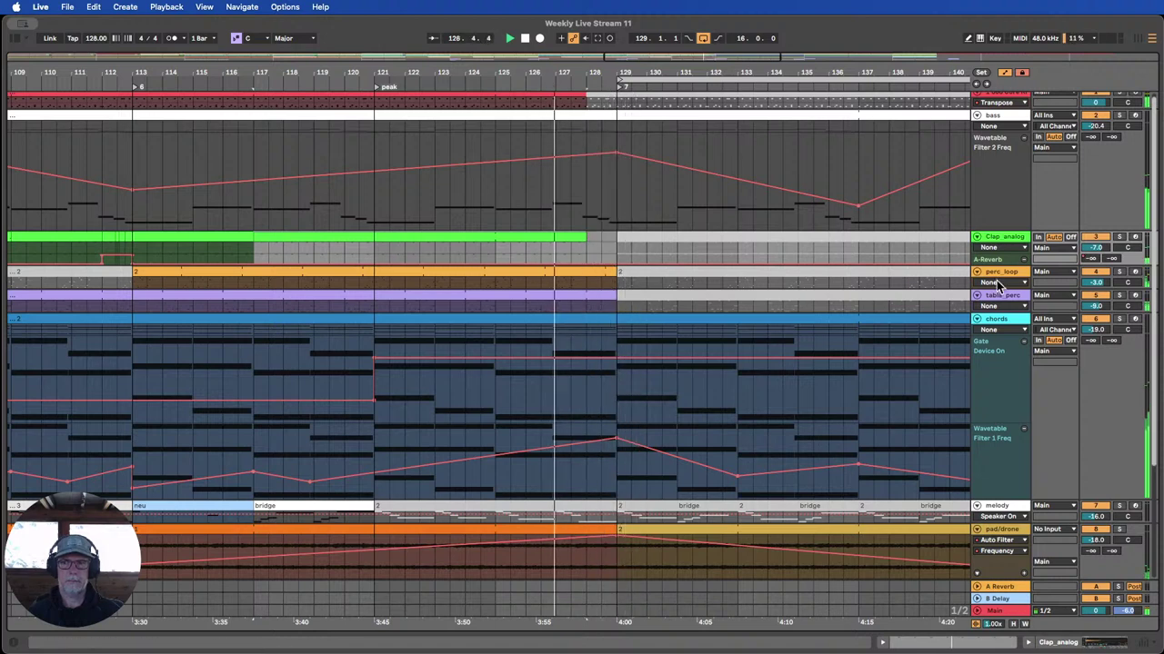
pyautogui.moveTo(1000, 293); pyautogui.dragTo(1007, 381)
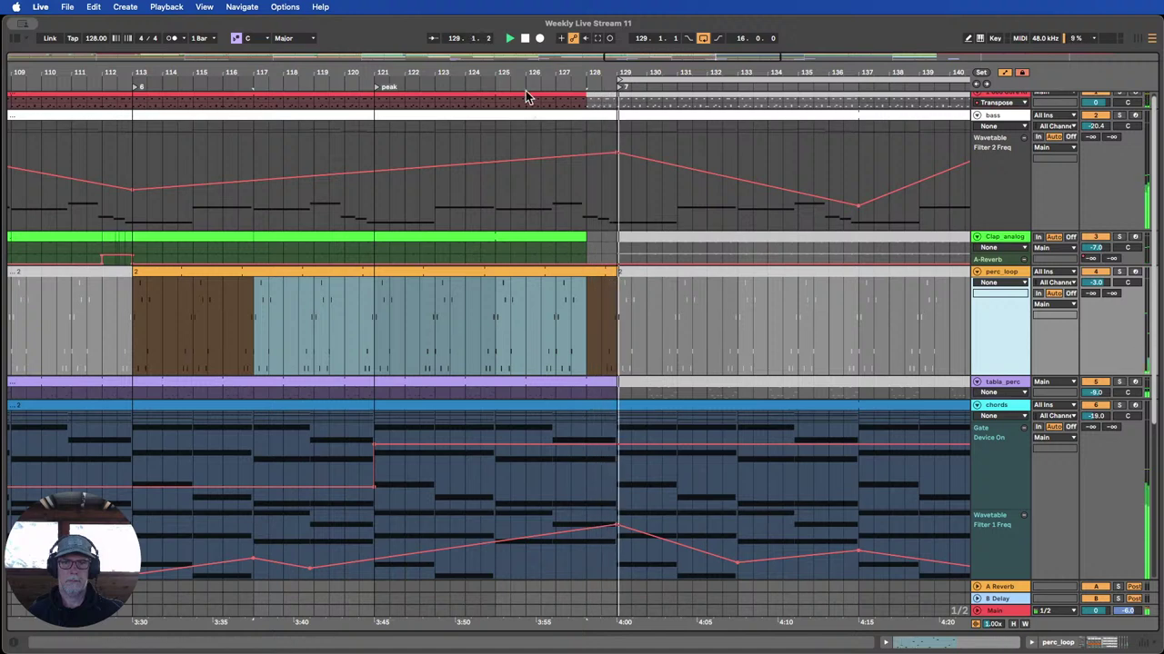
pyautogui.moveTo(610, 281); pyautogui.dragTo(589, 280)
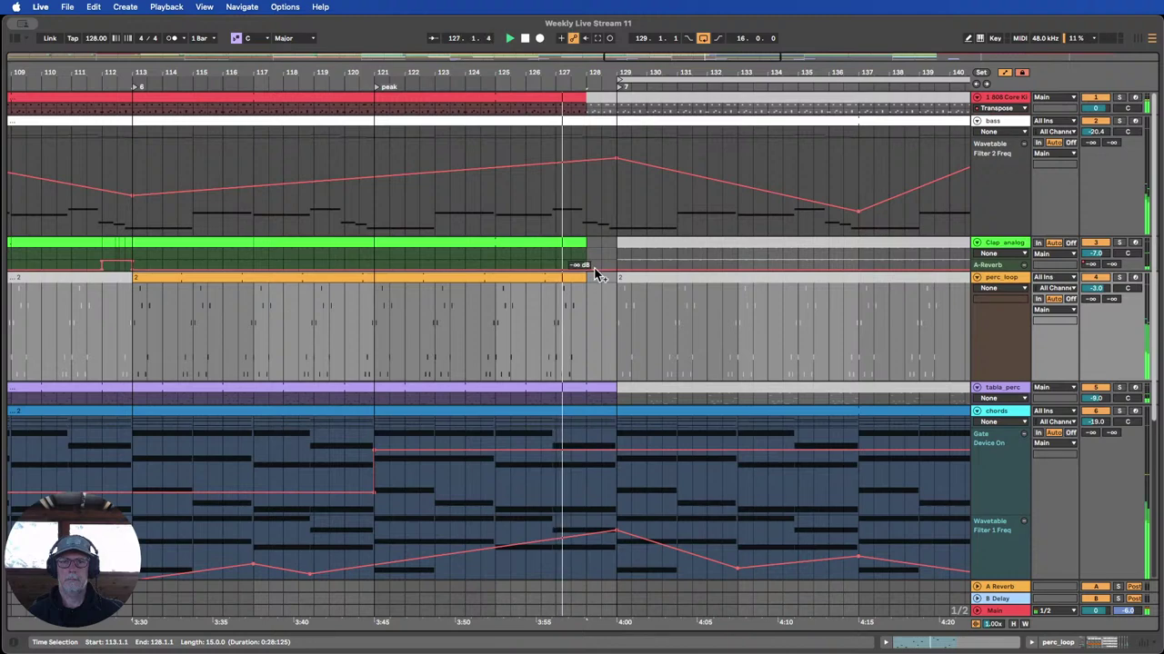
# Copy the Voxfx clip from bar 129 to bar 133 and the Voxfx_rev clip from bar 127 to bar 135.
pyautogui.scroll(-2, 596, 269)
pyautogui.scroll(-5, 599, 265)
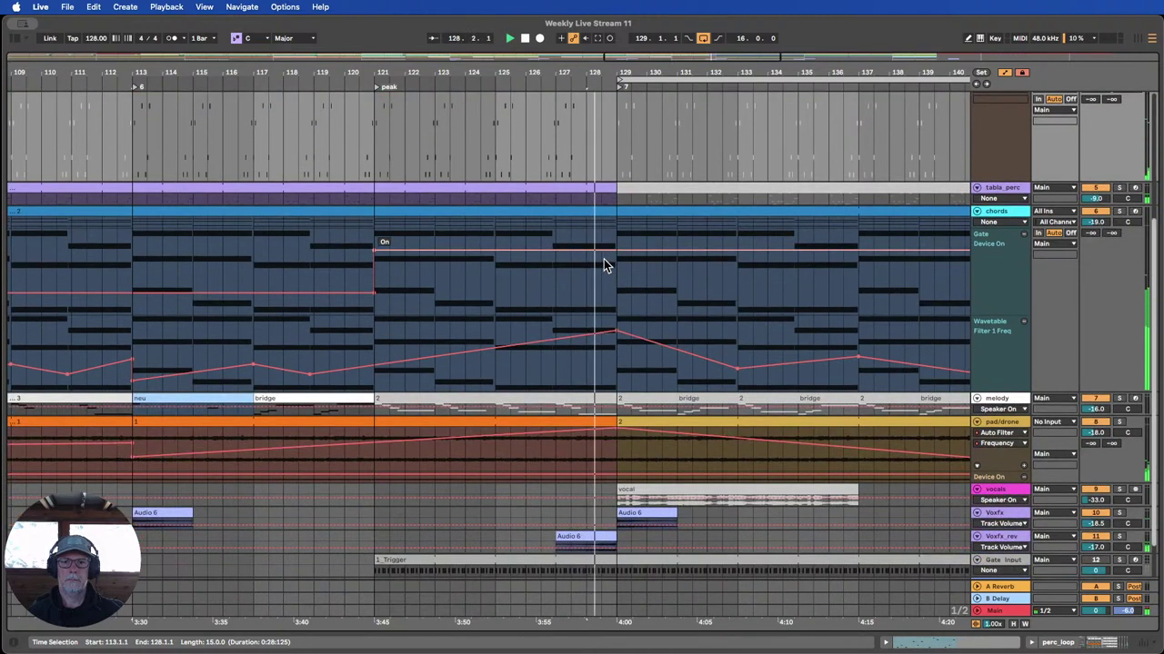
pyautogui.scroll(-1, 603, 259)
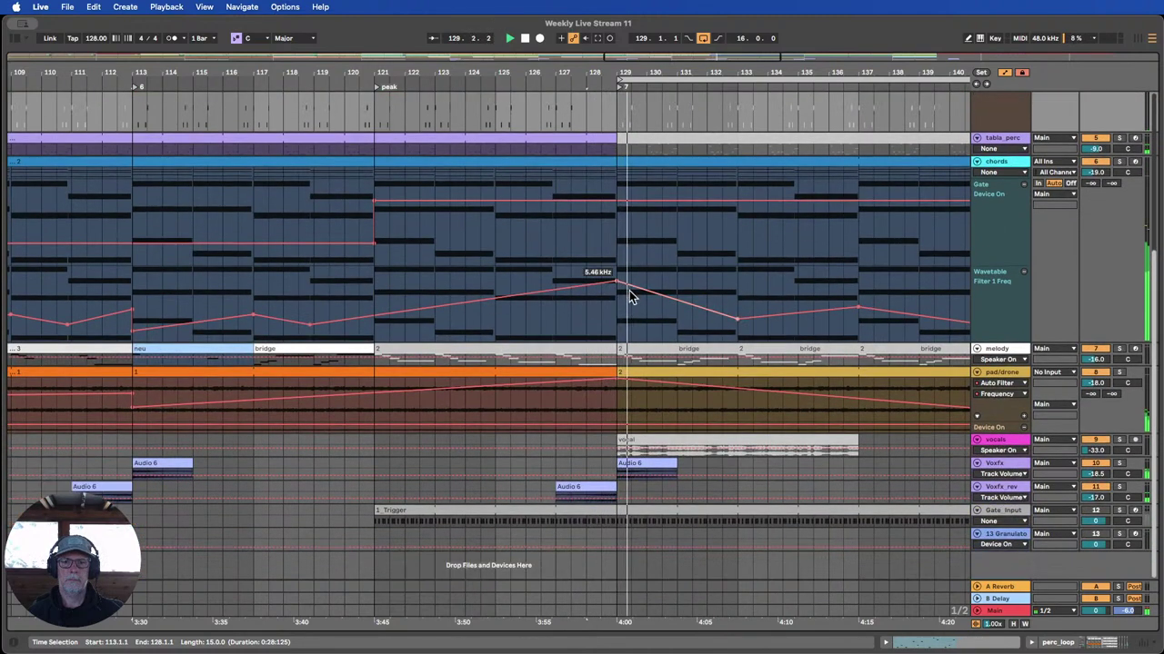
pyautogui.moveTo(624, 70); pyautogui.dragTo(451, 38)
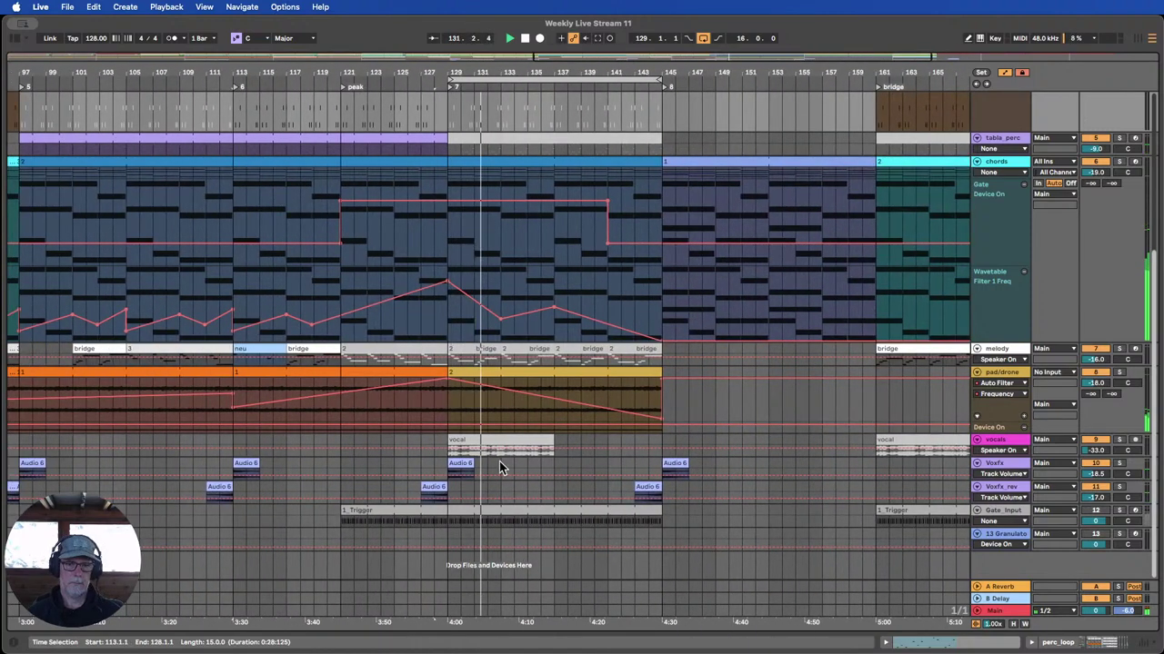
pyautogui.moveTo(499, 462)
pyautogui.mouseDown()
pyautogui.moveTo(451, 463)
pyautogui.moveTo(549, 480)
pyautogui.moveTo(517, 466)
pyautogui.mouseUp()
pyautogui.press('super+d')
pyautogui.click(433, 487)
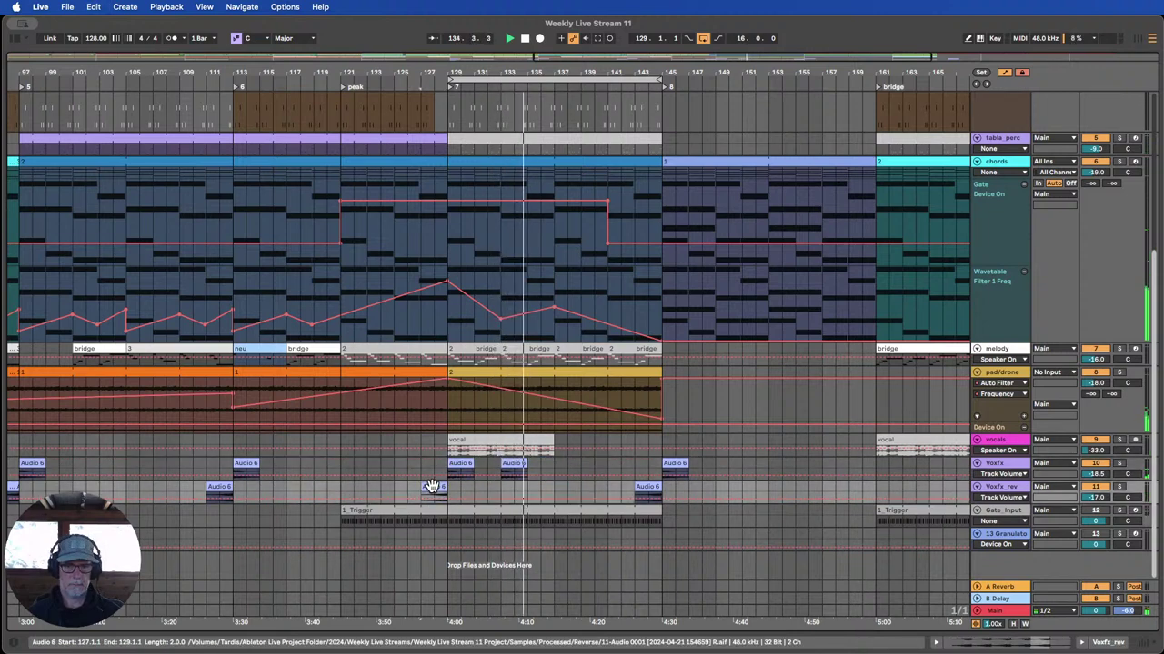
pyautogui.moveTo(433, 487); pyautogui.dragTo(542, 491)
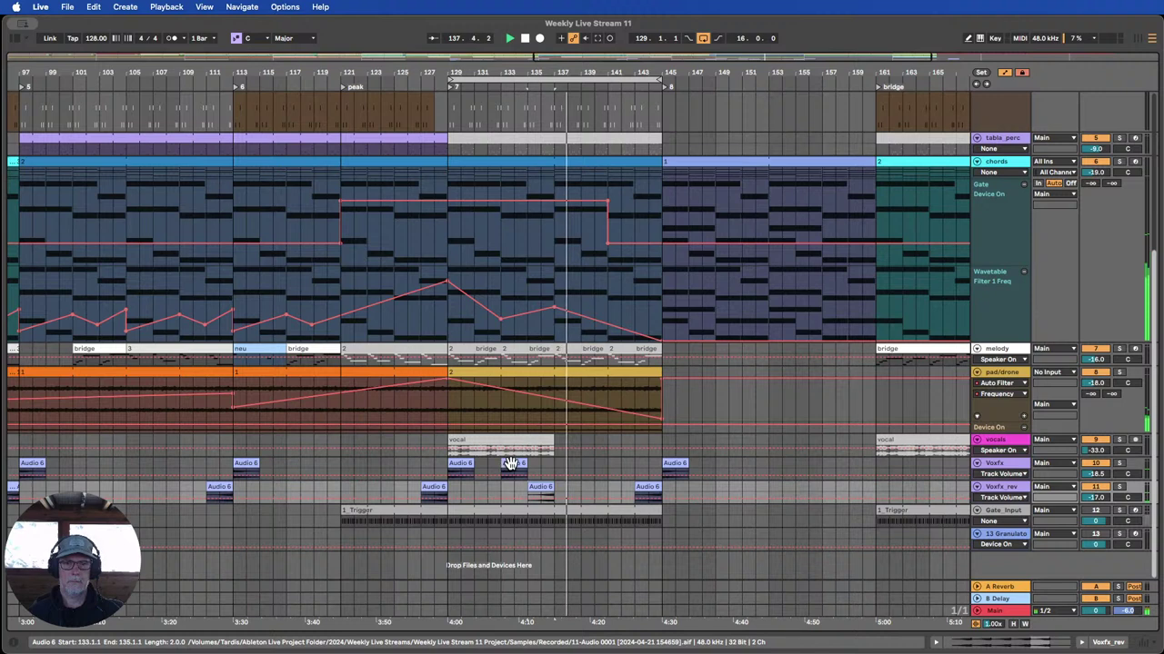
# Place further copies of the bar 133 Voxfx clip at bars 137 and 141.
pyautogui.moveTo(515, 464); pyautogui.dragTo(566, 469)
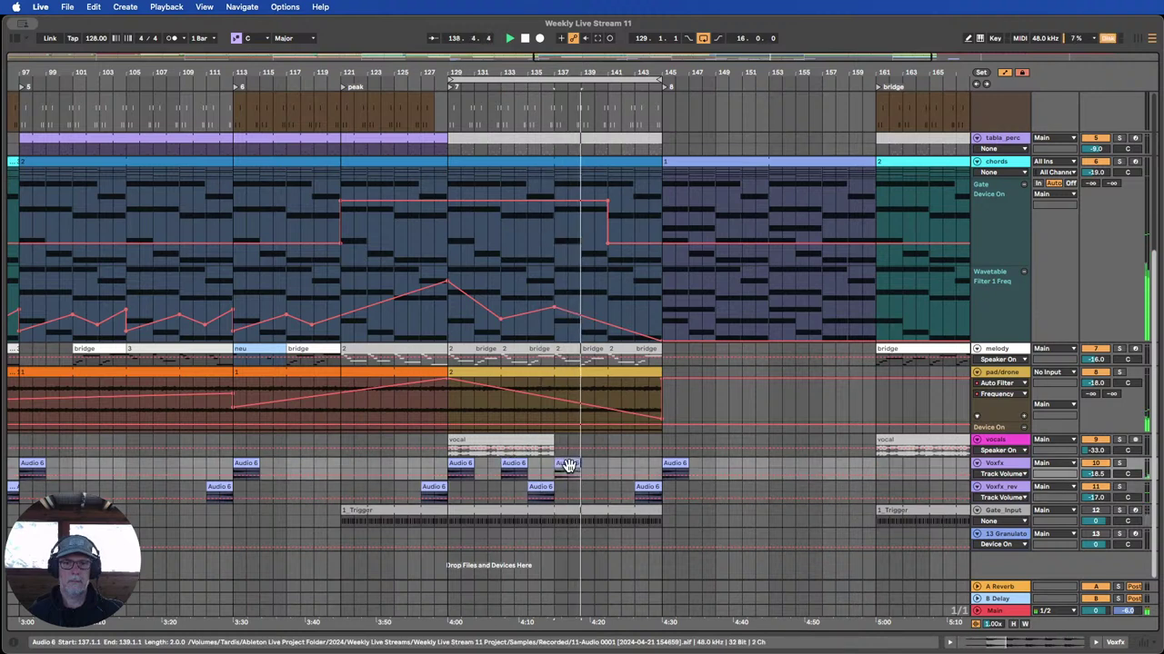
pyautogui.scroll(1, 652, 463)
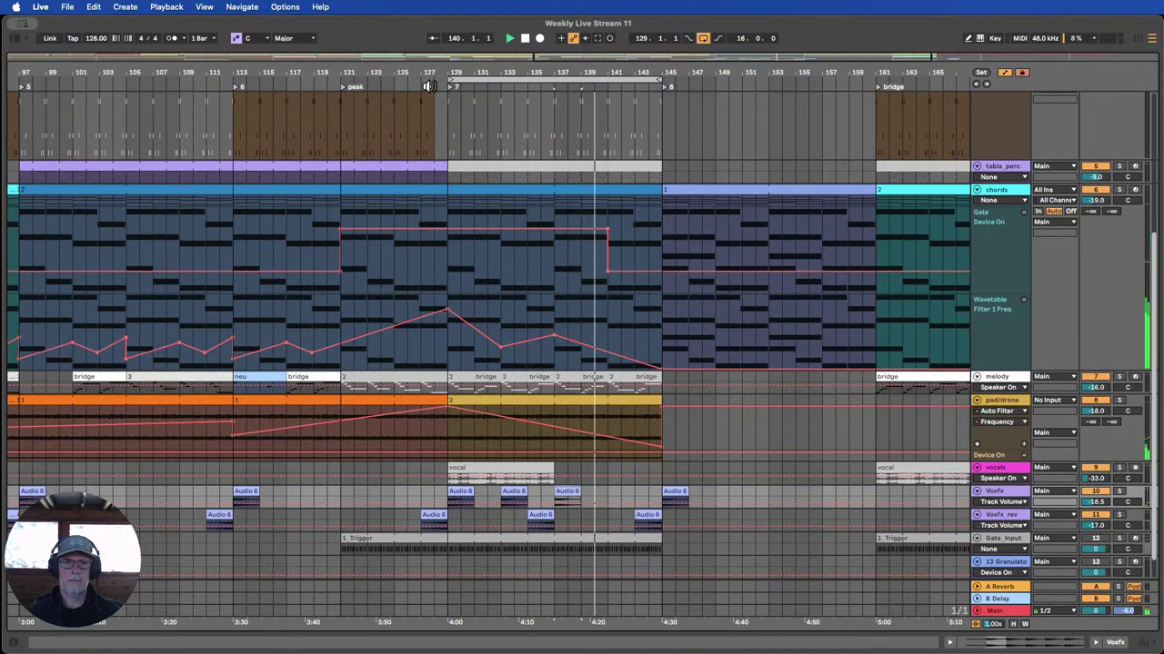
pyautogui.click(543, 515)
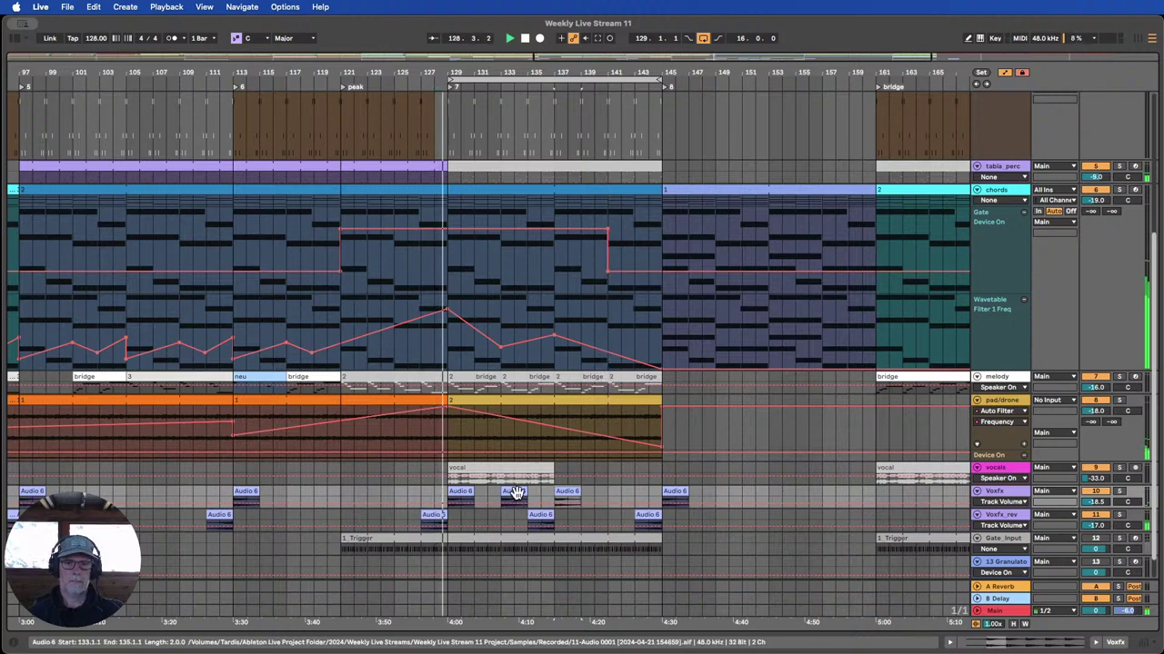
pyautogui.moveTo(516, 493); pyautogui.dragTo(621, 493)
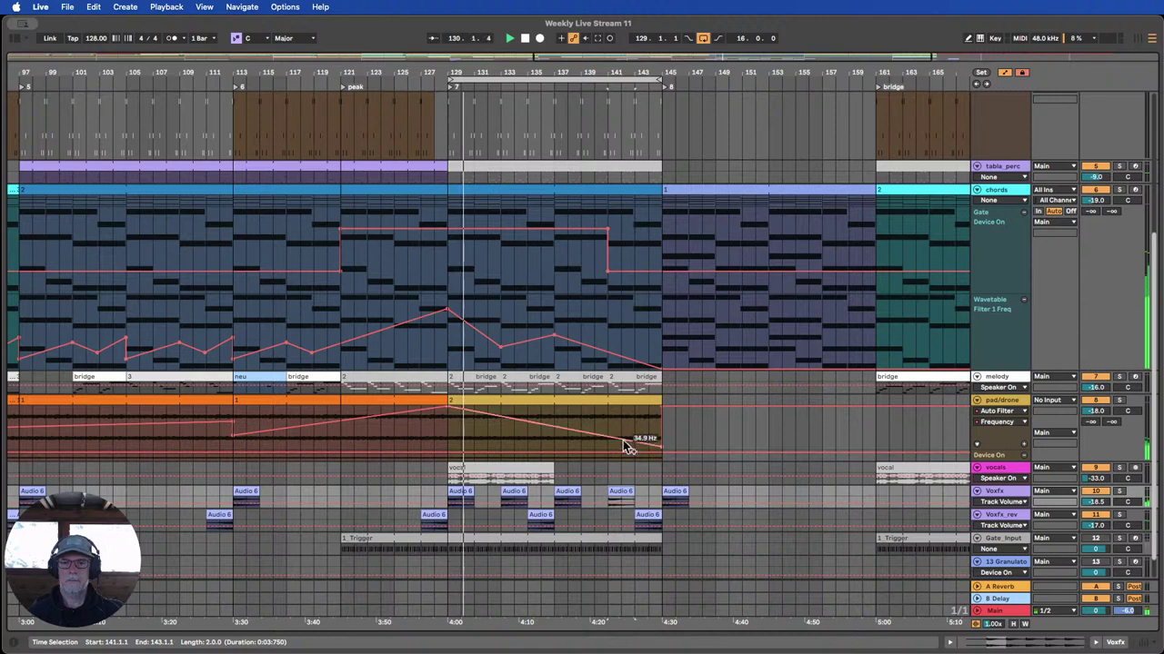
# Play the transition into bar 129, stop playback, and examine all tracks across the bar 129 to 145 section.
pyautogui.scroll(3, 614, 423)
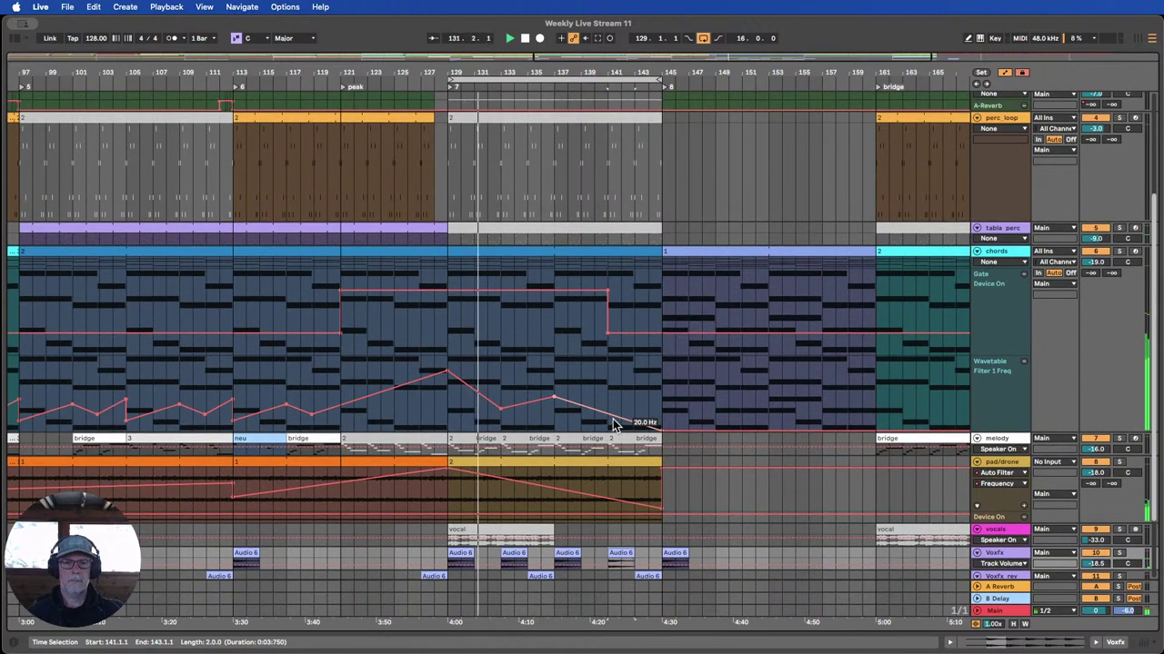
pyautogui.scroll(3, 613, 425)
pyautogui.scroll(-3, 612, 425)
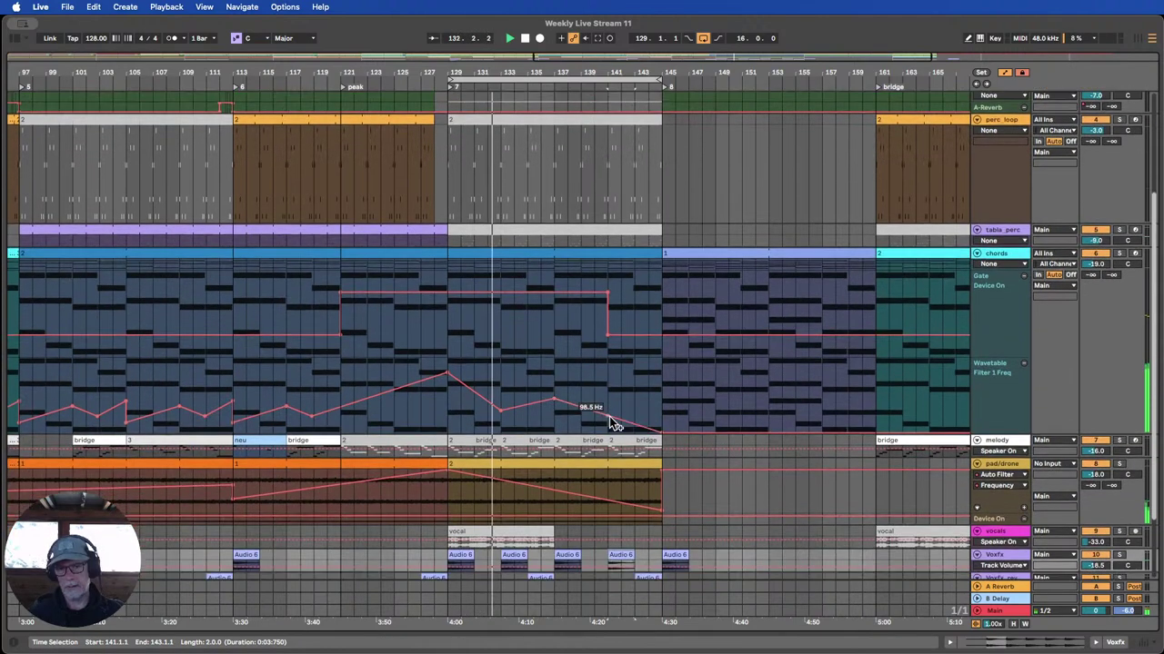
pyautogui.scroll(-4, 614, 425)
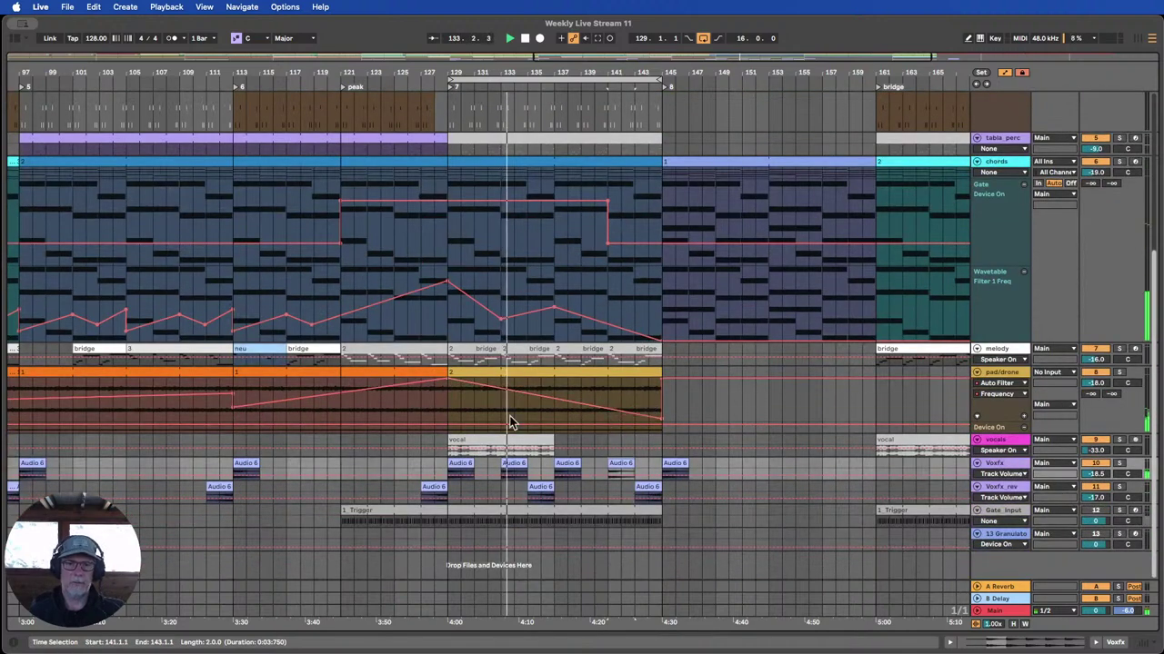
pyautogui.click(418, 76)
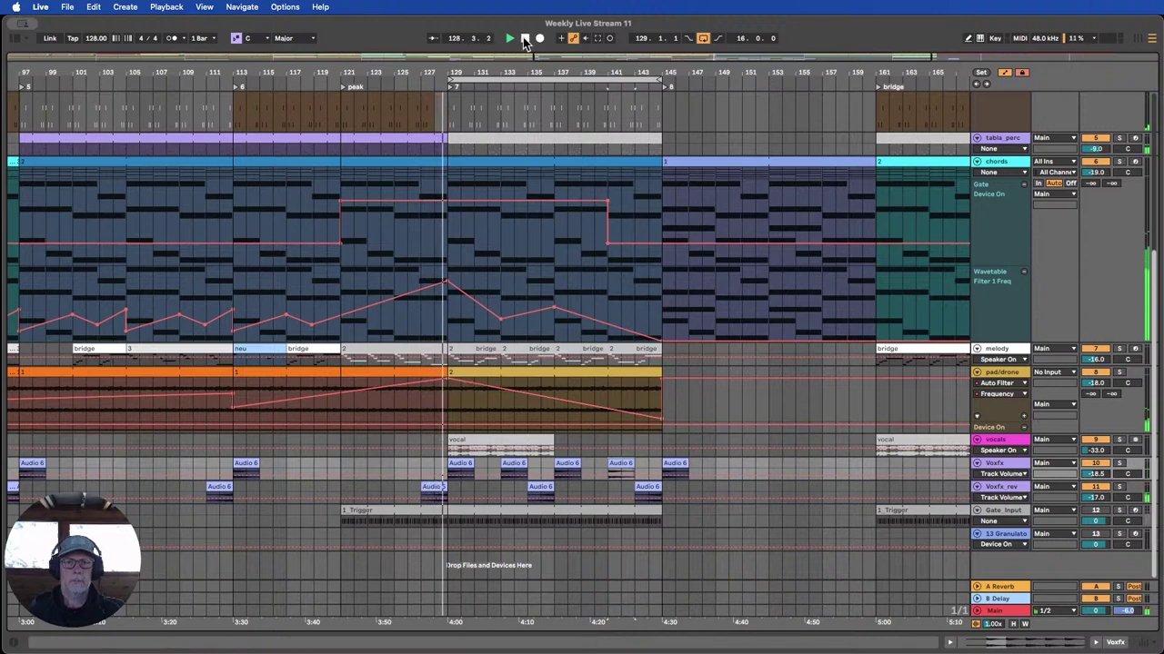
pyautogui.scroll(5, 530, 136)
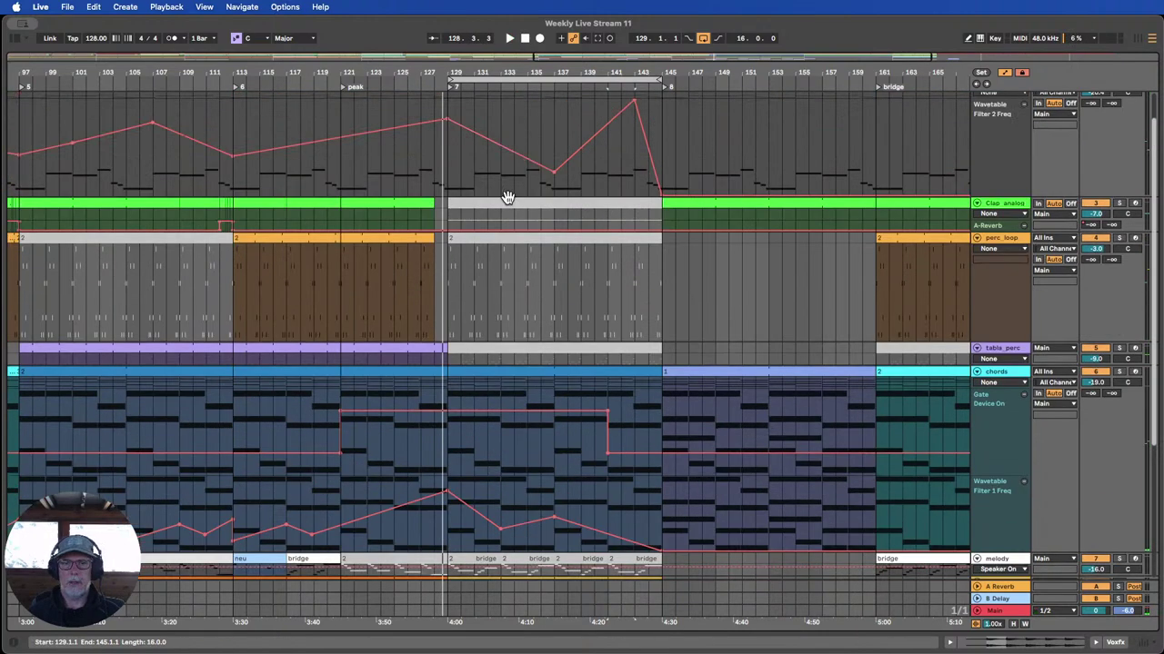
pyautogui.scroll(1, 508, 200)
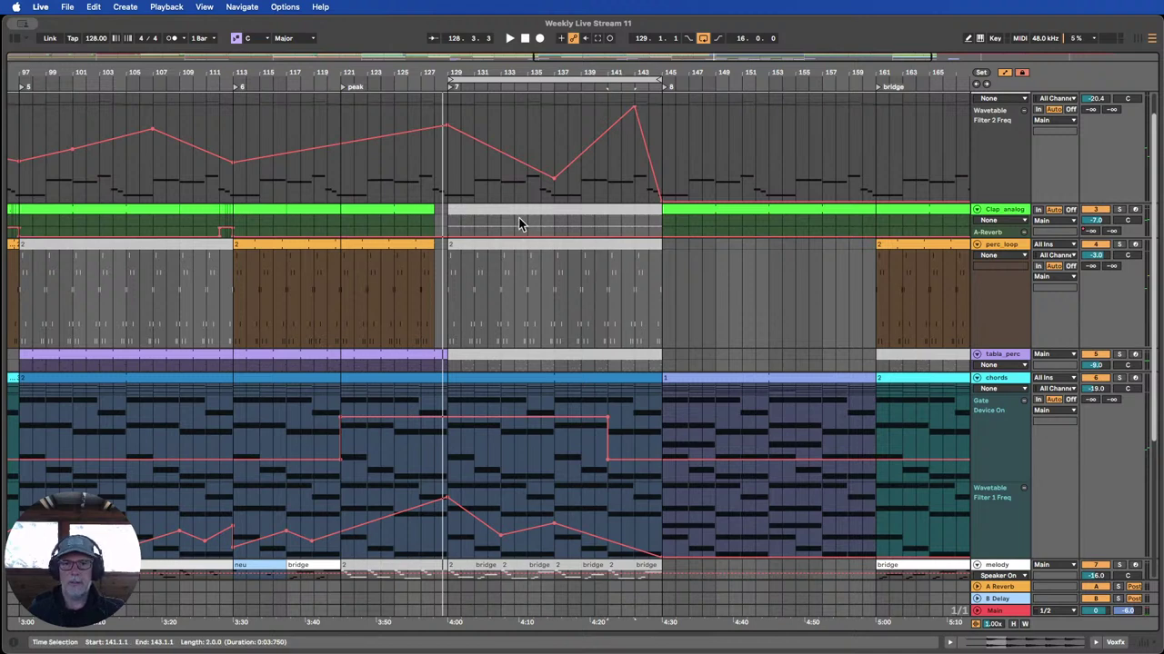
pyautogui.scroll(1, 545, 290)
pyautogui.scroll(4, 544, 286)
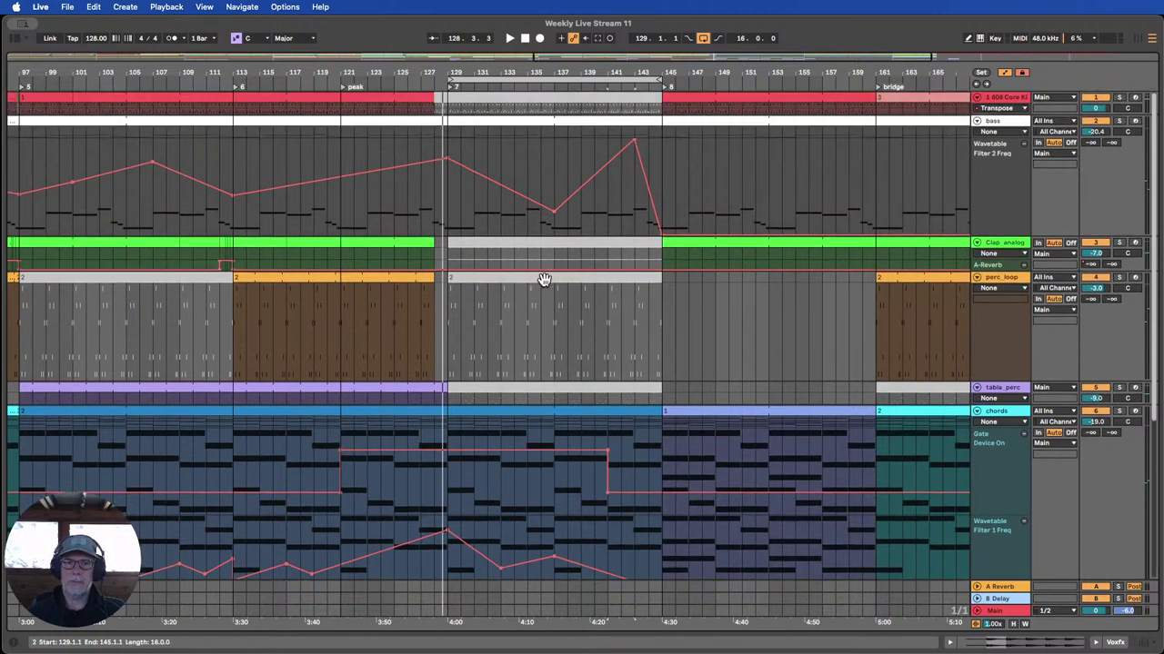
pyautogui.scroll(-8, 547, 279)
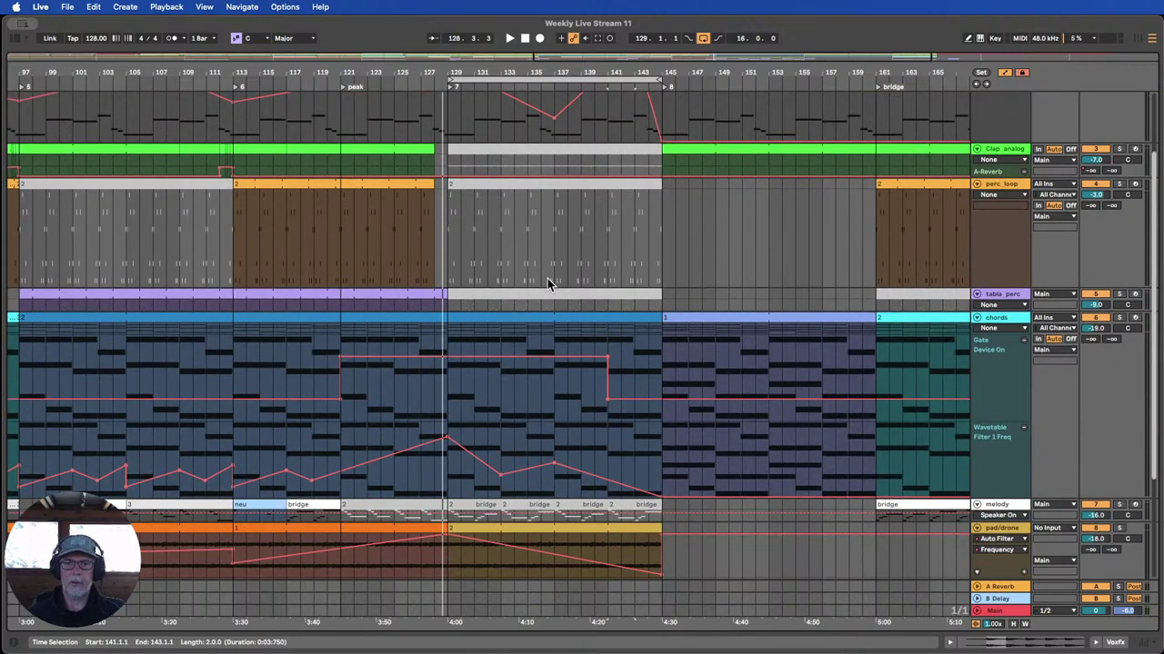
pyautogui.scroll(-9, 547, 285)
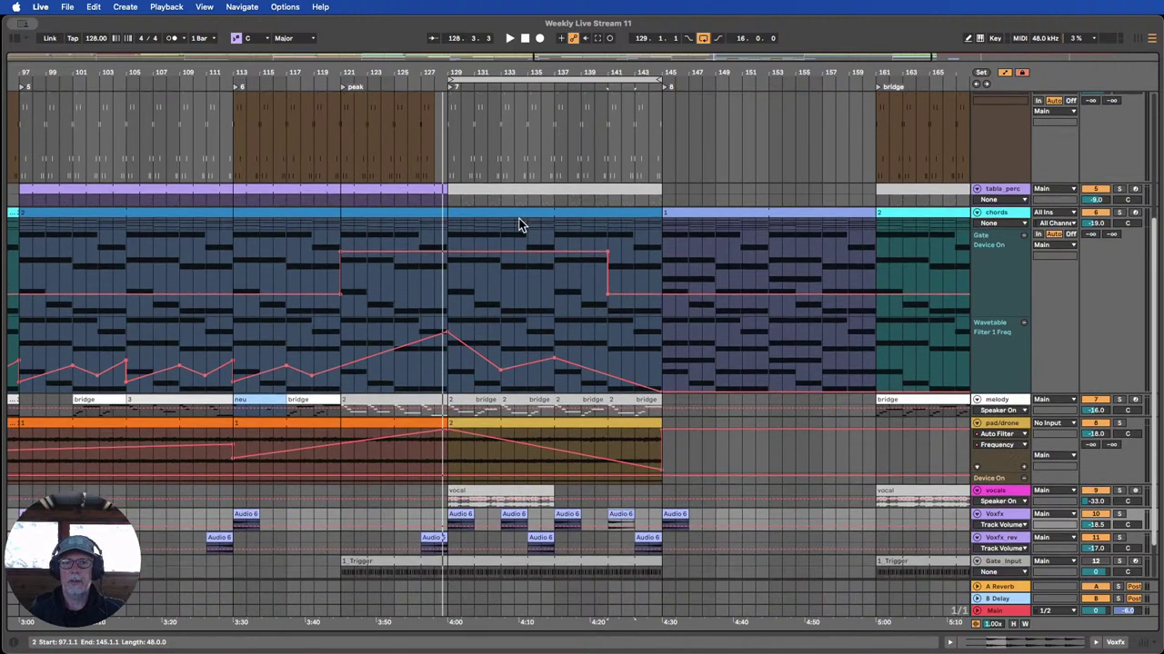
pyautogui.scroll(17, 519, 226)
pyautogui.scroll(-13, 512, 235)
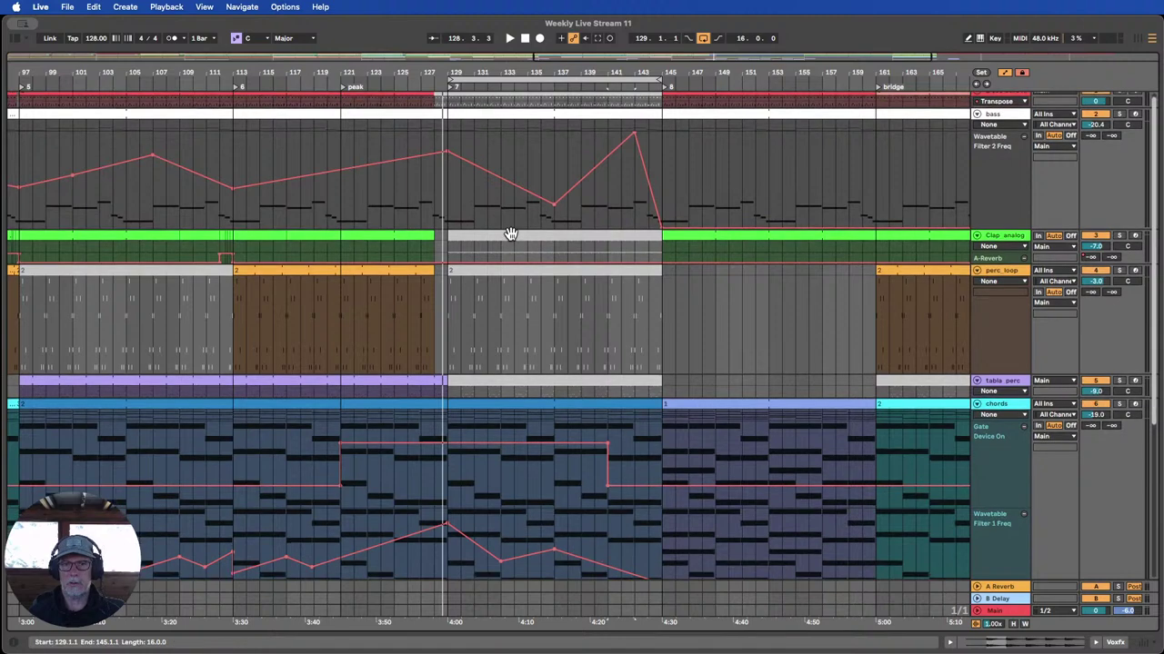
pyautogui.scroll(-3, 515, 325)
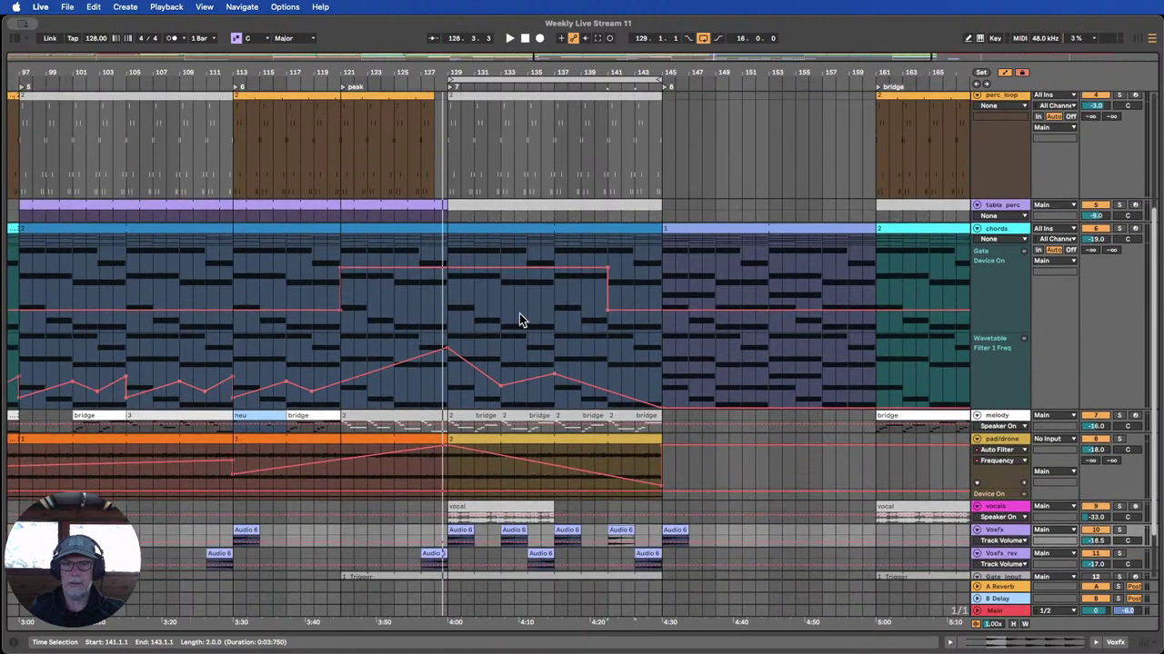
pyautogui.scroll(-5, 568, 429)
# Deactivate the pad/drone clip from bar 129 to 145 and play the arrangement from just before bar 129.
pyautogui.click(579, 383)
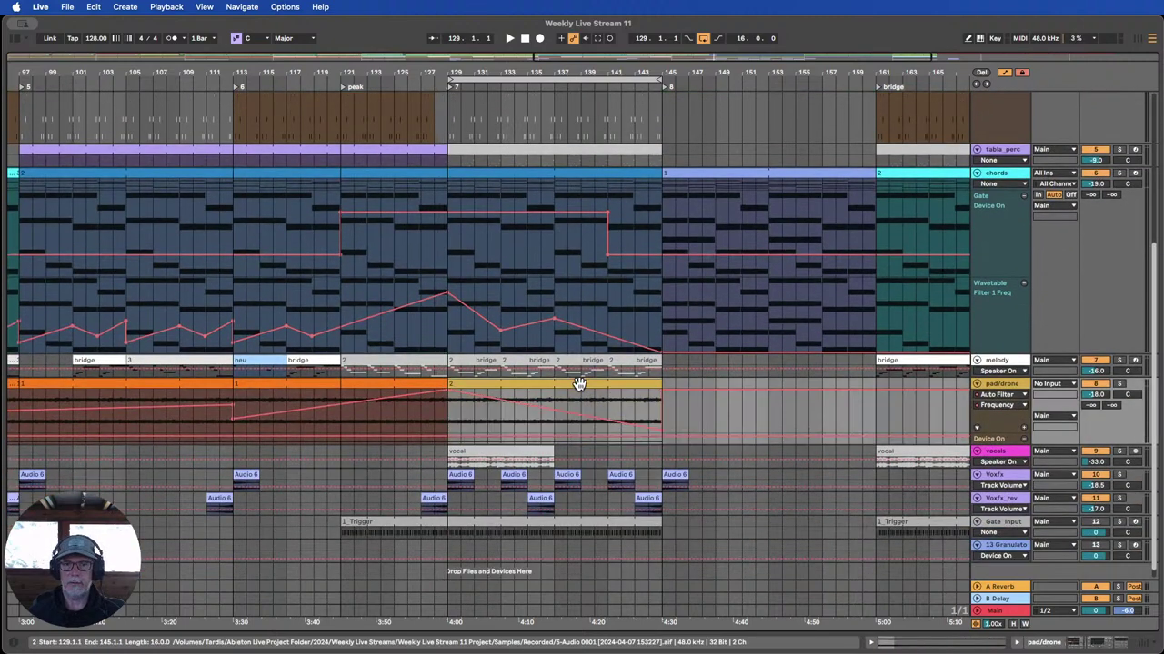
pyautogui.press('0')
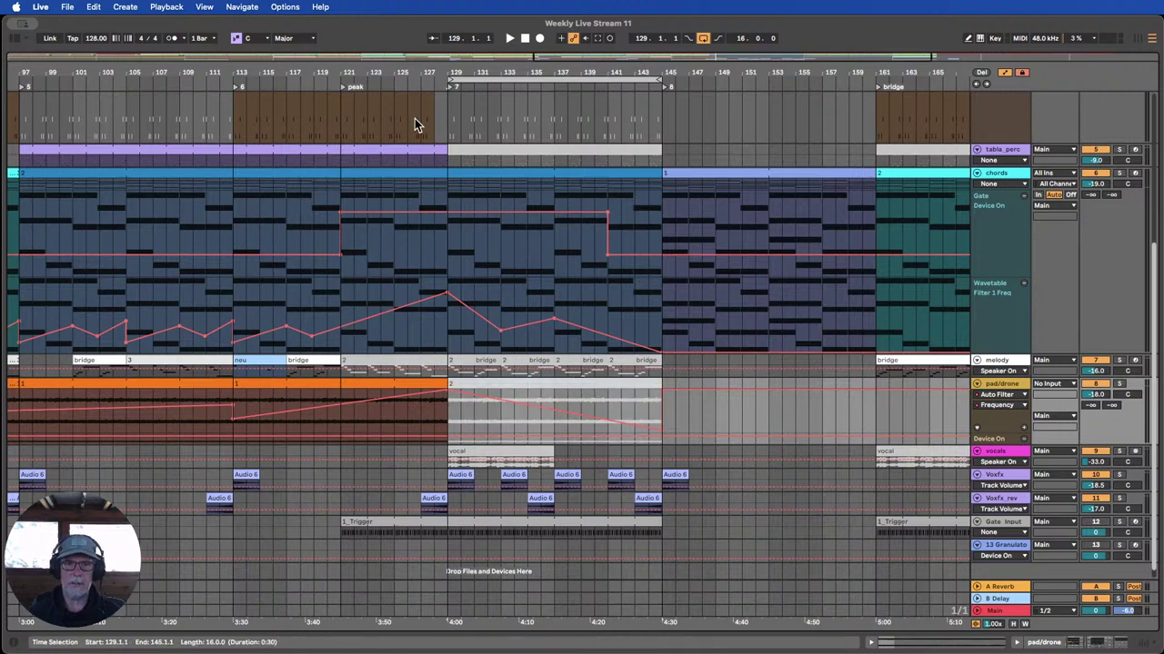
pyautogui.click(429, 81)
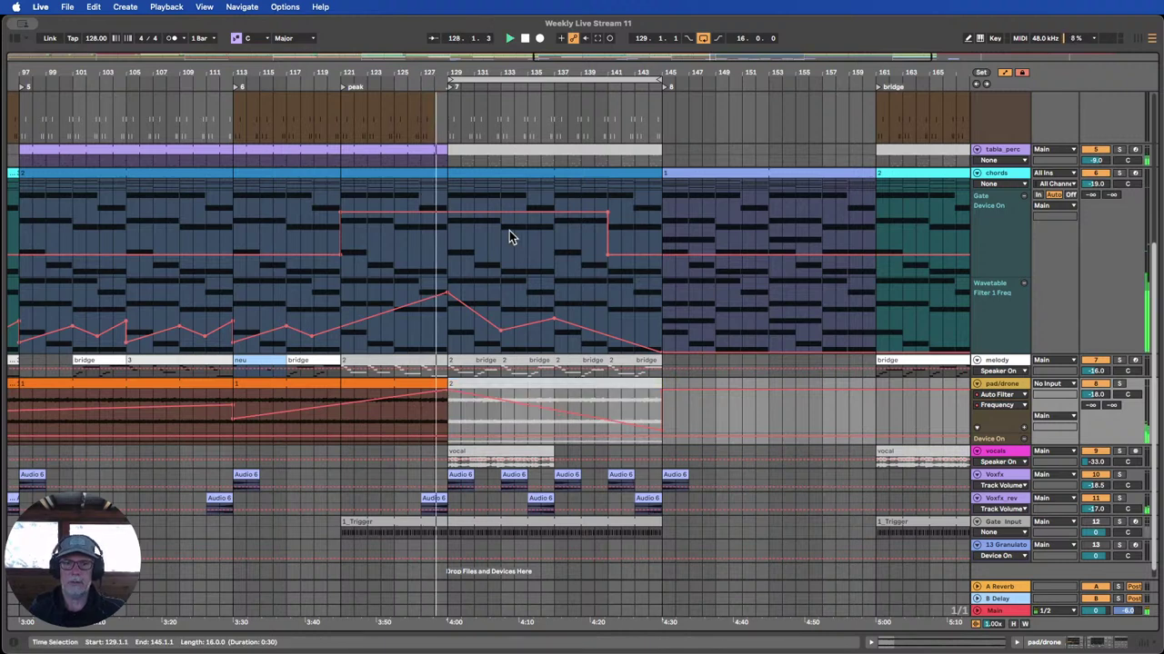
pyautogui.scroll(5, 556, 442)
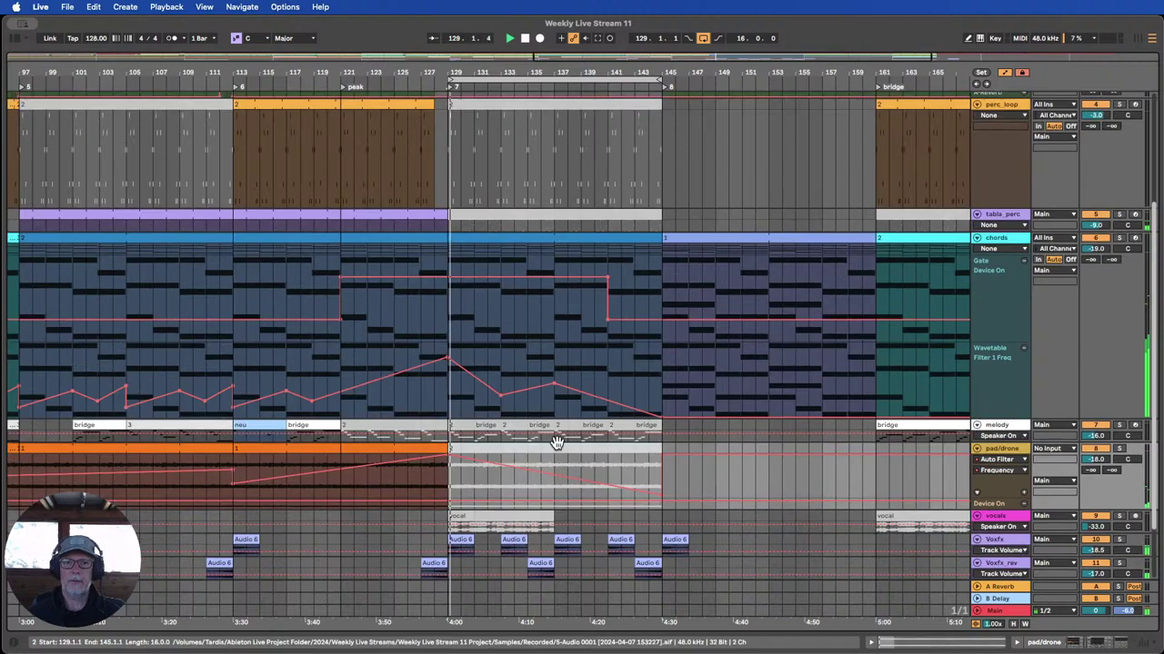
pyautogui.scroll(-2, 558, 444)
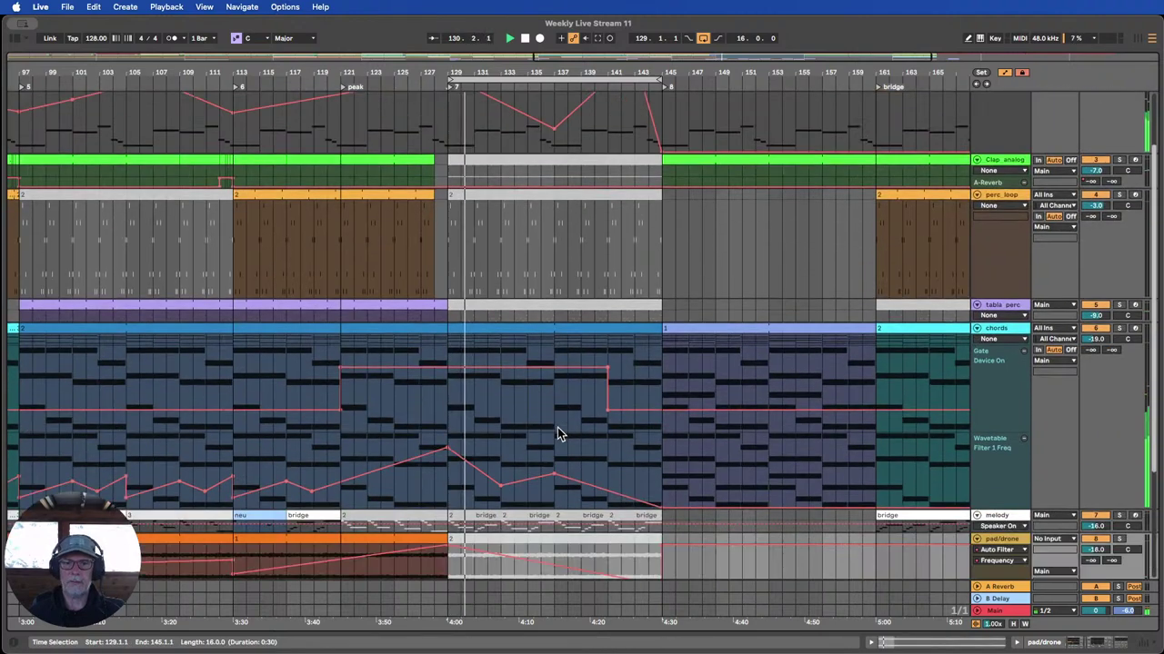
pyautogui.scroll(4, 567, 443)
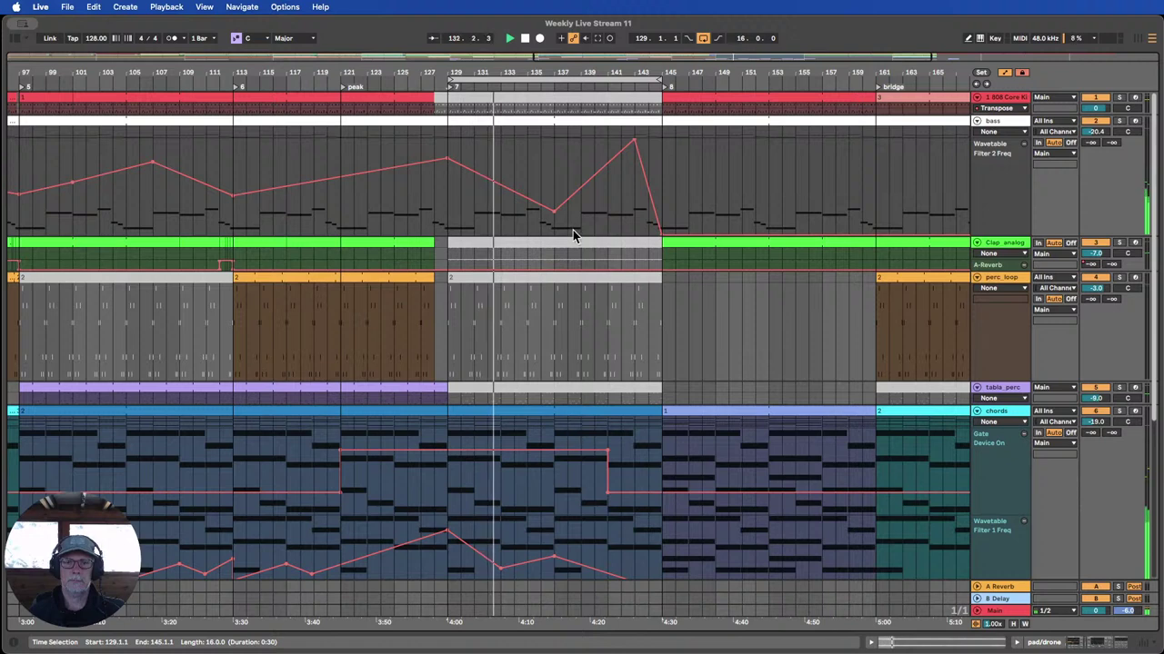
# Lower the bass Filter 2 Freq breakpoint at bar 137 slightly and stop playback.
pyautogui.click(568, 227)
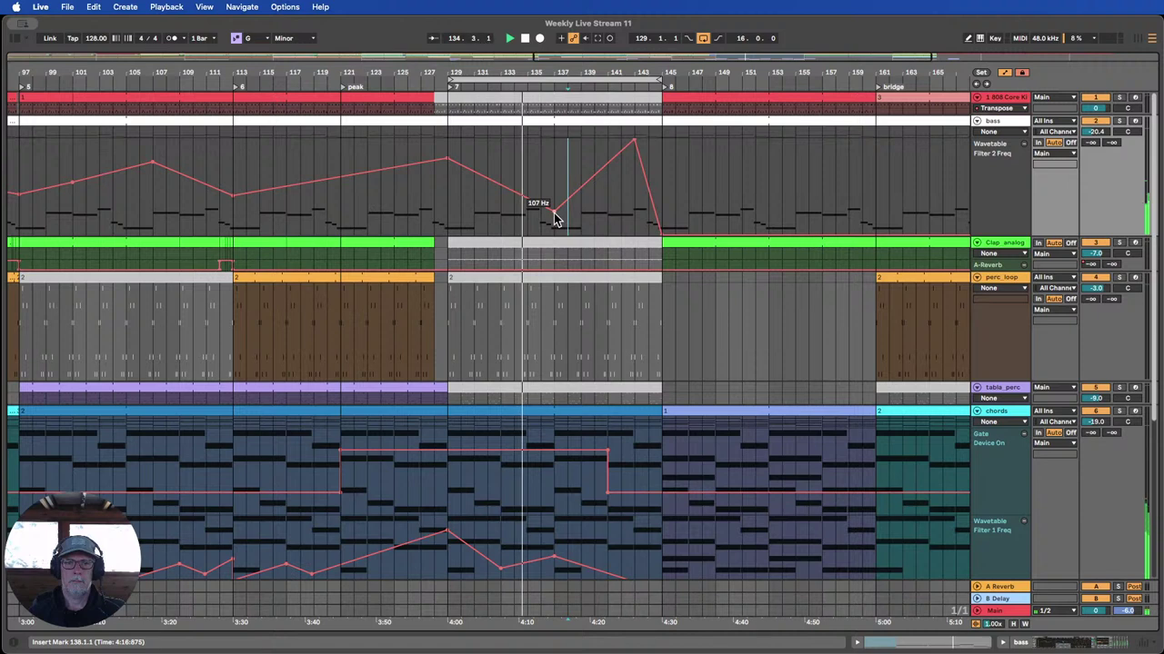
pyautogui.moveTo(553, 211); pyautogui.dragTo(554, 213)
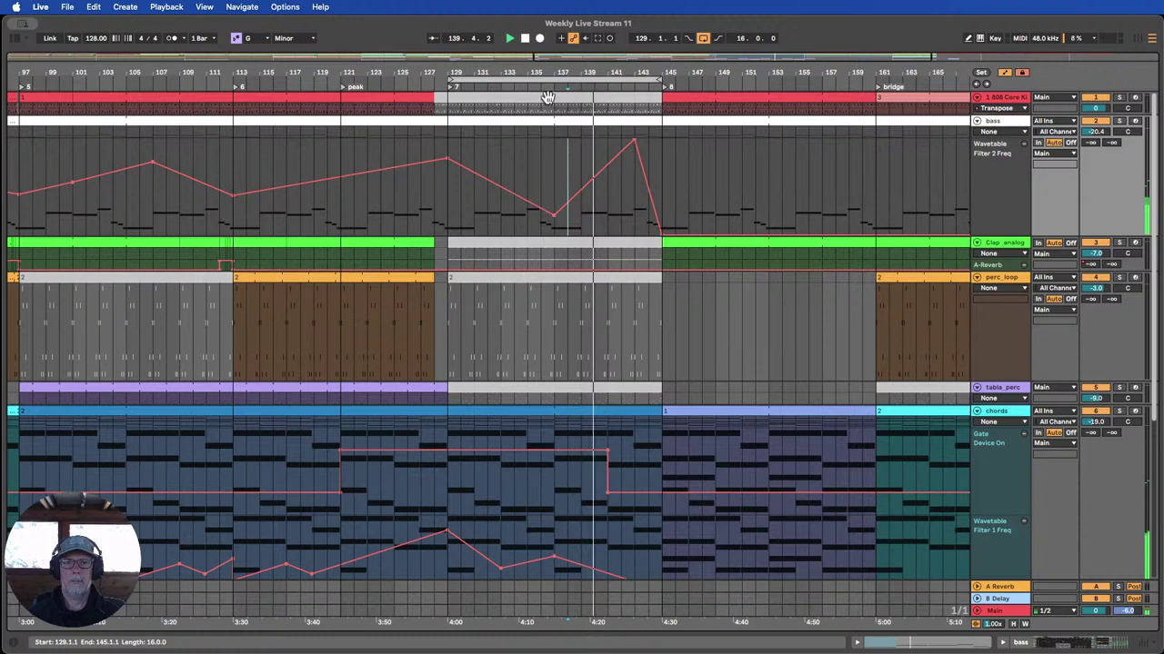
pyautogui.click(524, 38)
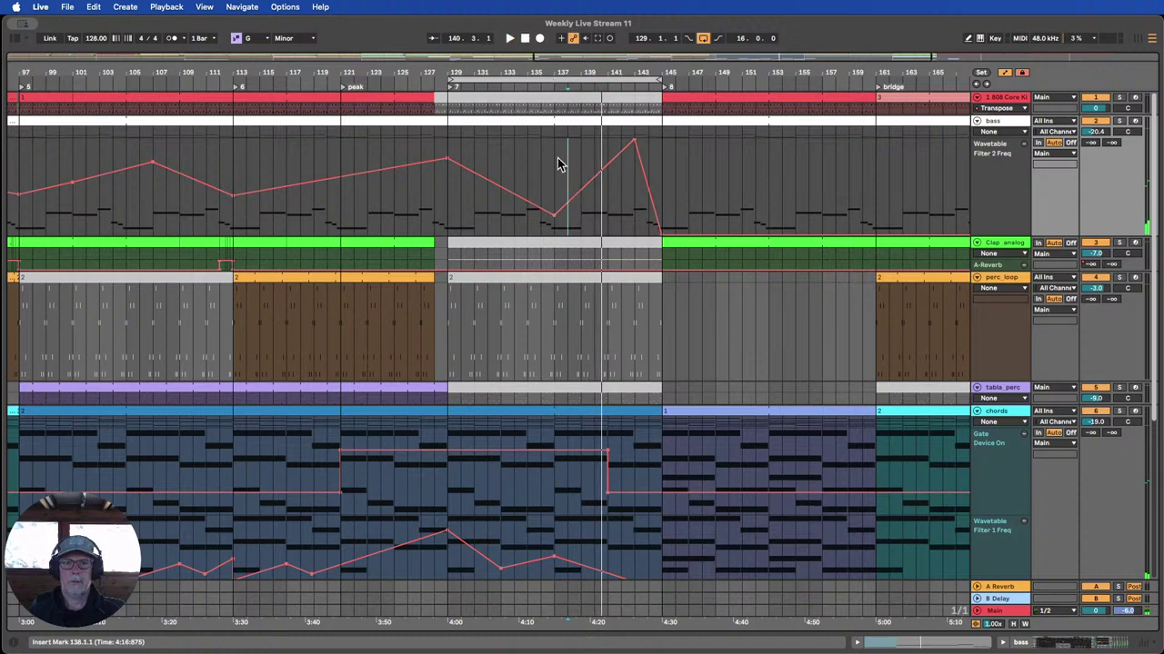
# Insert a one-bar triangle shape in the bass Filter 2 Freq automation at bar 137 and repeat it up to bar 143.
pyautogui.moveTo(558, 159); pyautogui.dragTo(568, 162)
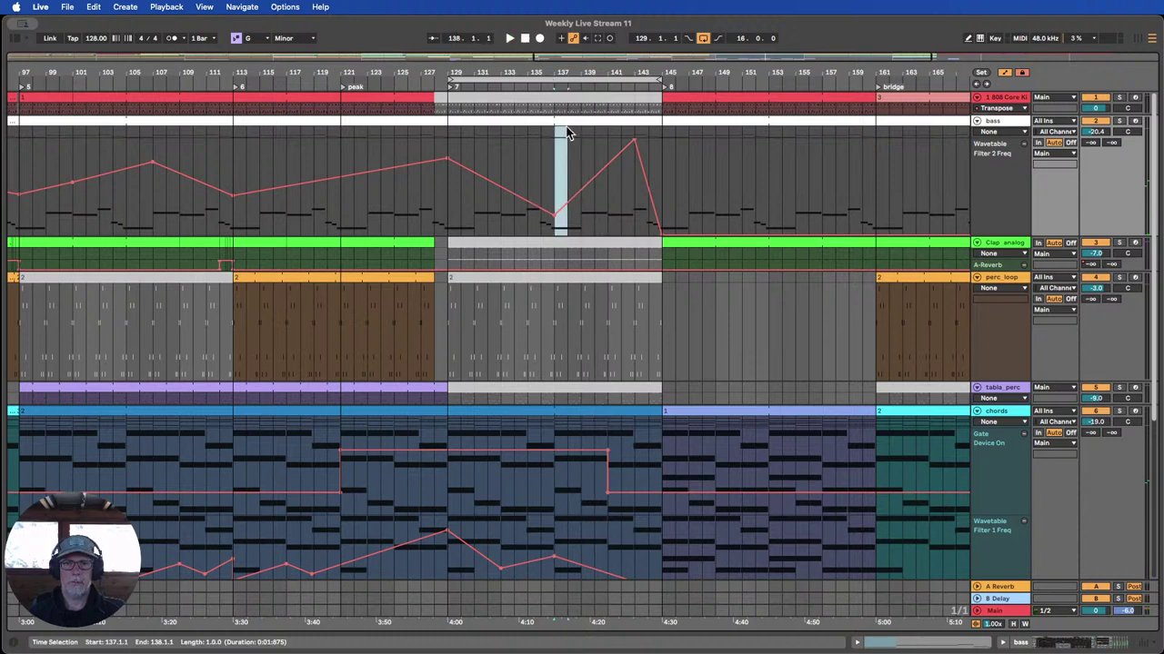
pyautogui.rightClick(561, 177)
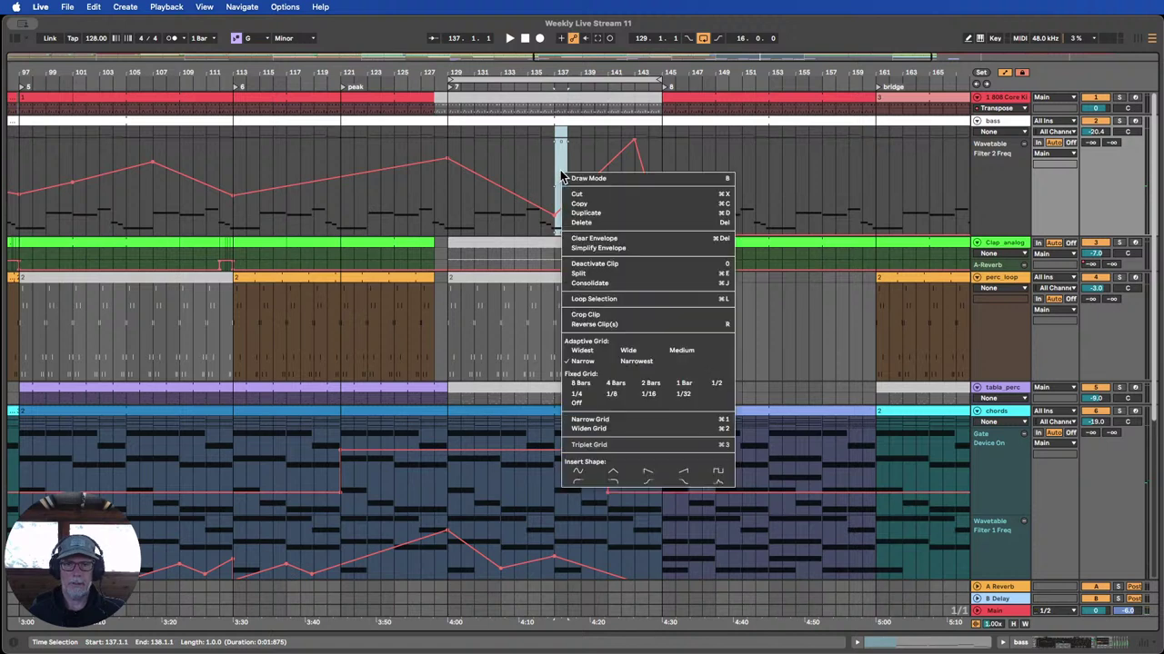
pyautogui.click(613, 472)
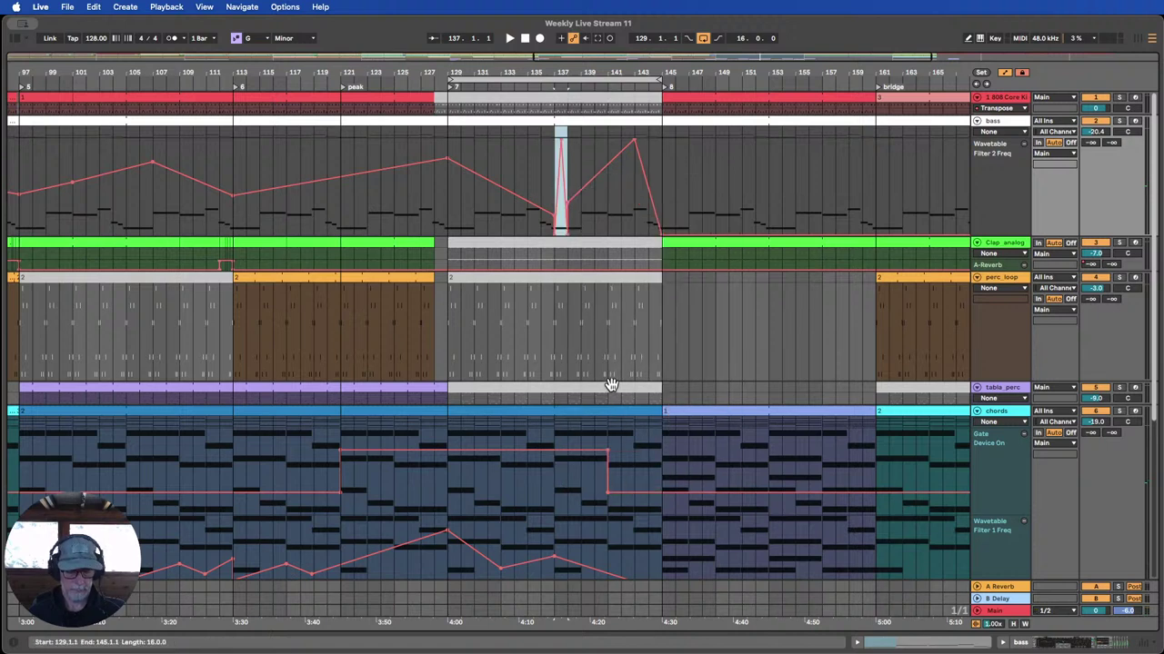
pyautogui.press('super+d')
pyautogui.press('super+d')
pyautogui.press('super+d')
pyautogui.press('super+d')
pyautogui.press('super+d')
pyautogui.press('super+d')
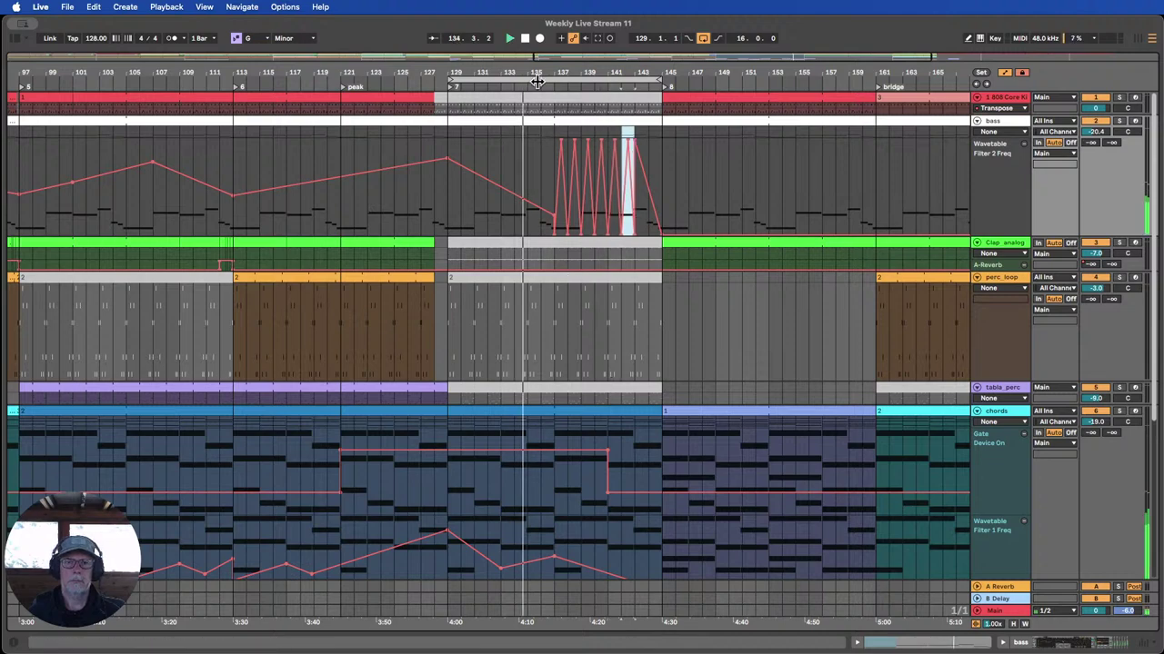
# Remove the stray lowest breakpoint at the start of bar 137 in the bass filter automation and play the result.
pyautogui.moveTo(568, 72); pyautogui.dragTo(533, 222)
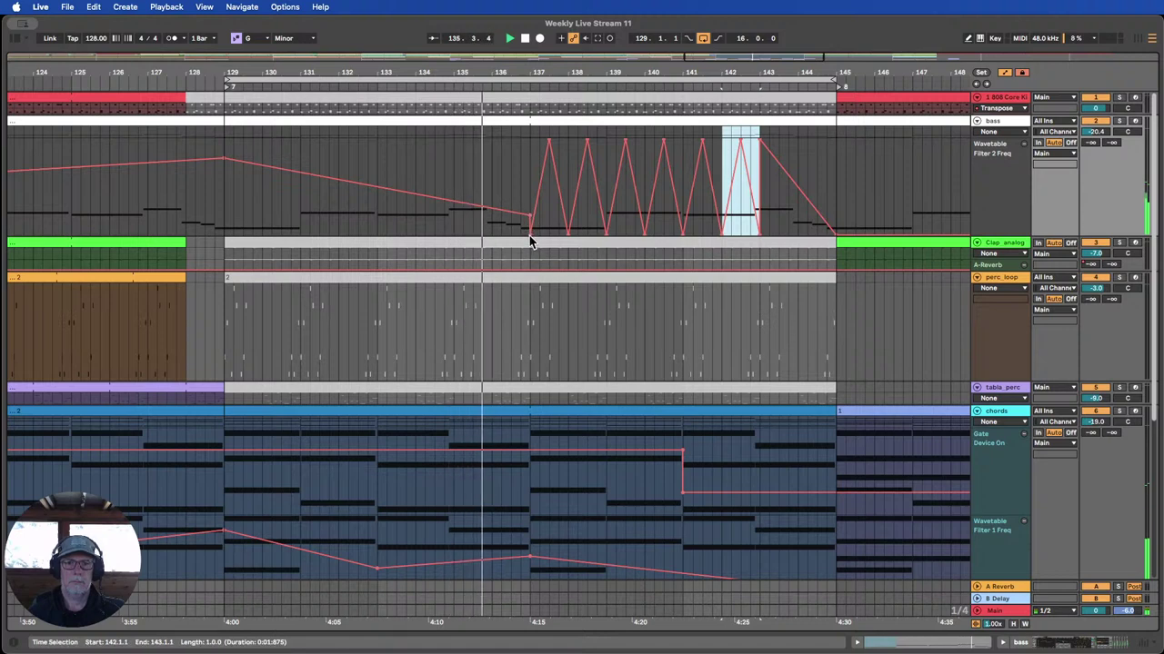
pyautogui.click(531, 240)
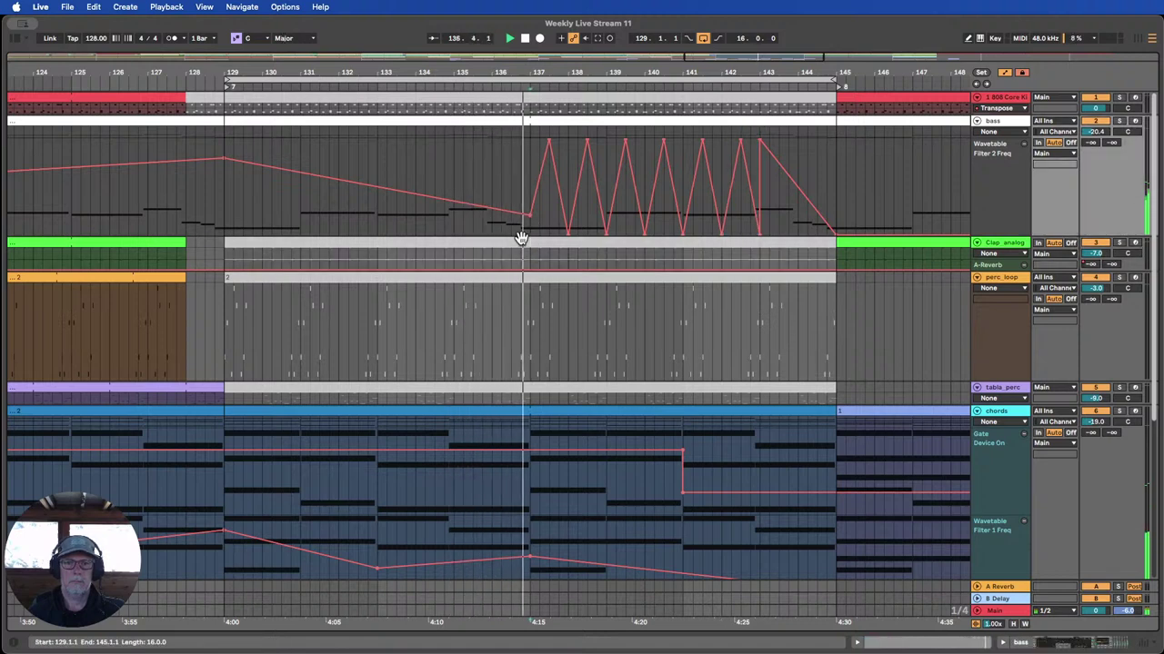
pyautogui.click(522, 233)
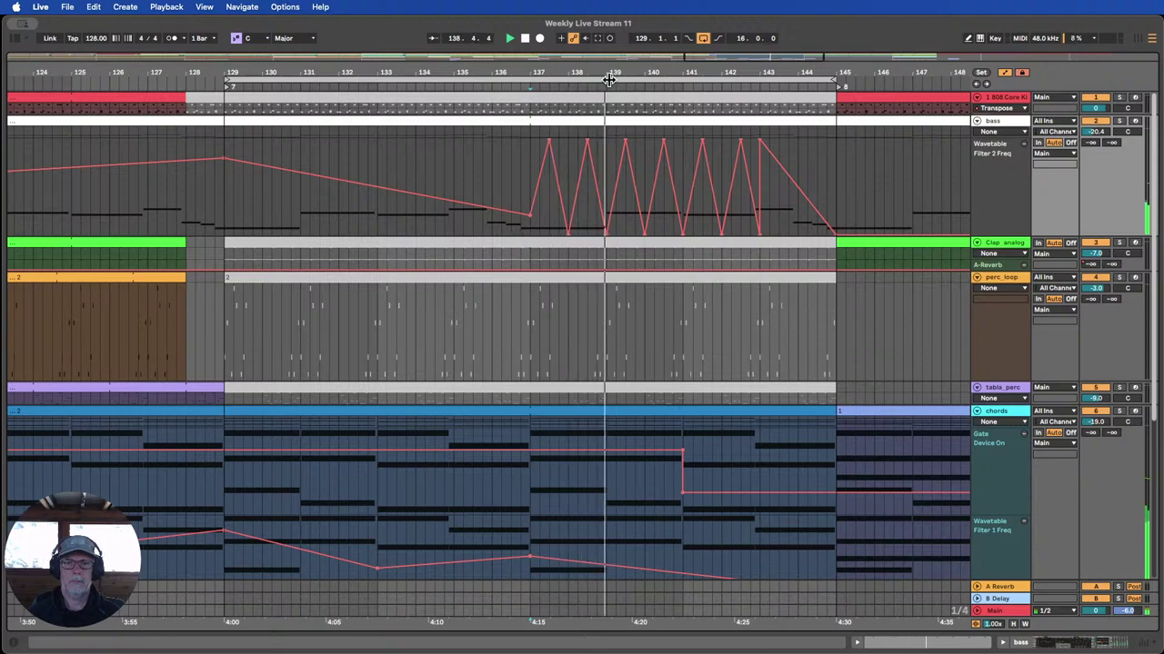
pyautogui.moveTo(609, 80); pyautogui.dragTo(553, 26)
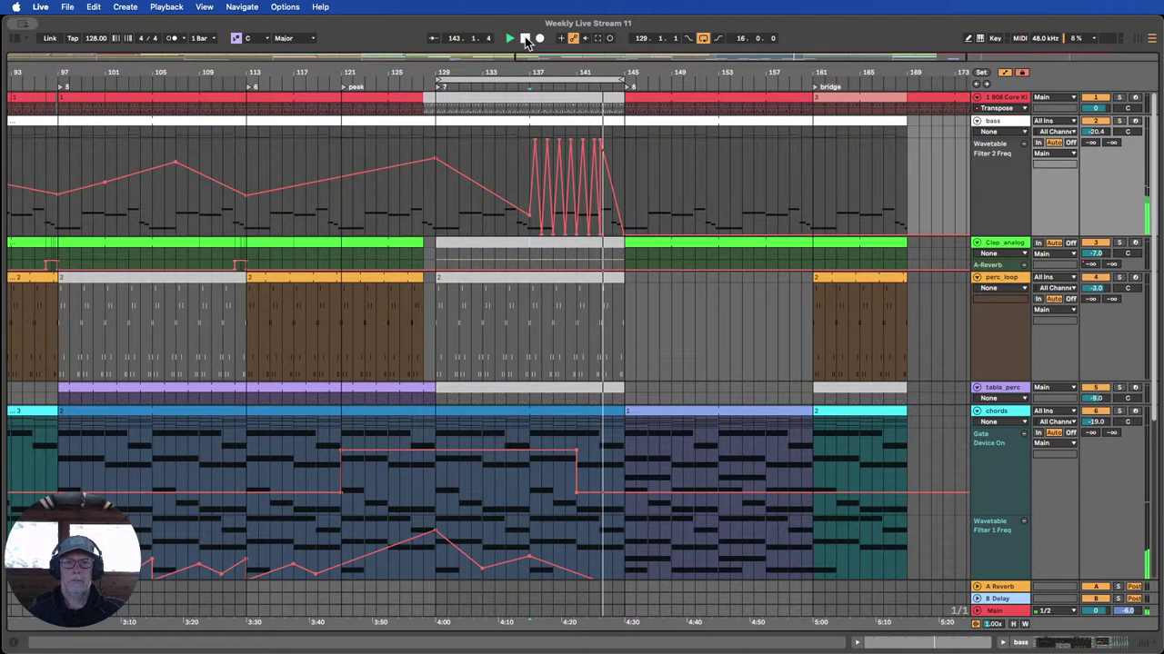
# Stop playback, try shifting the rising filter segment at bar 139 half a bar later in time, and undo it.
pyautogui.moveTo(605, 75); pyautogui.dragTo(539, 173)
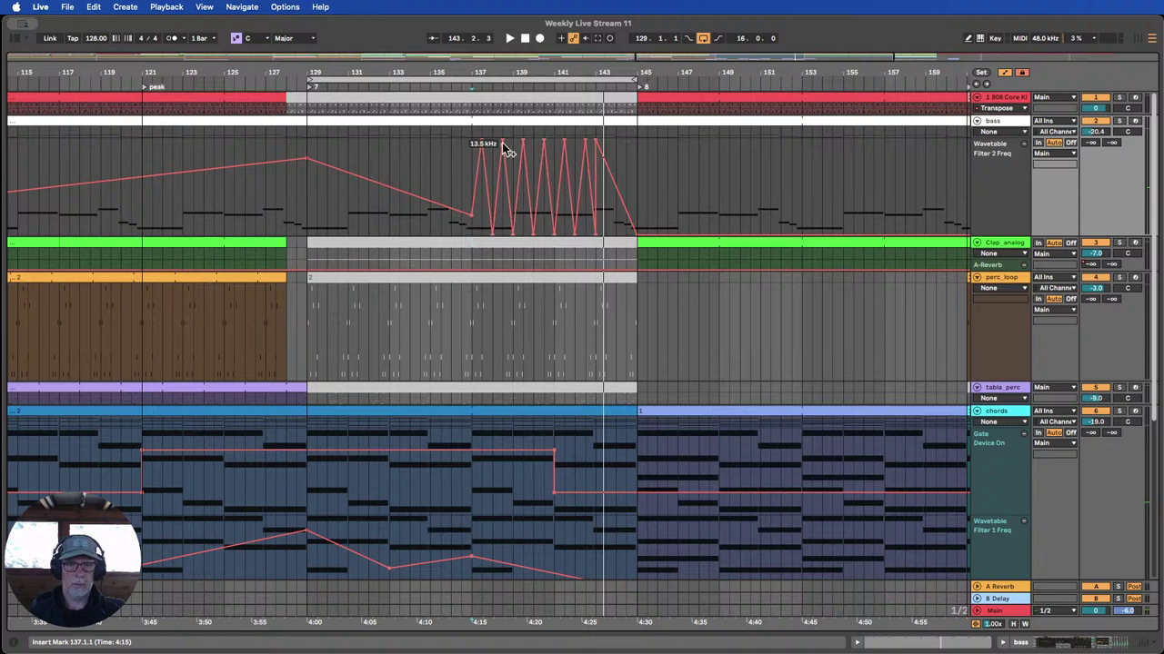
pyautogui.moveTo(522, 141); pyautogui.dragTo(533, 141)
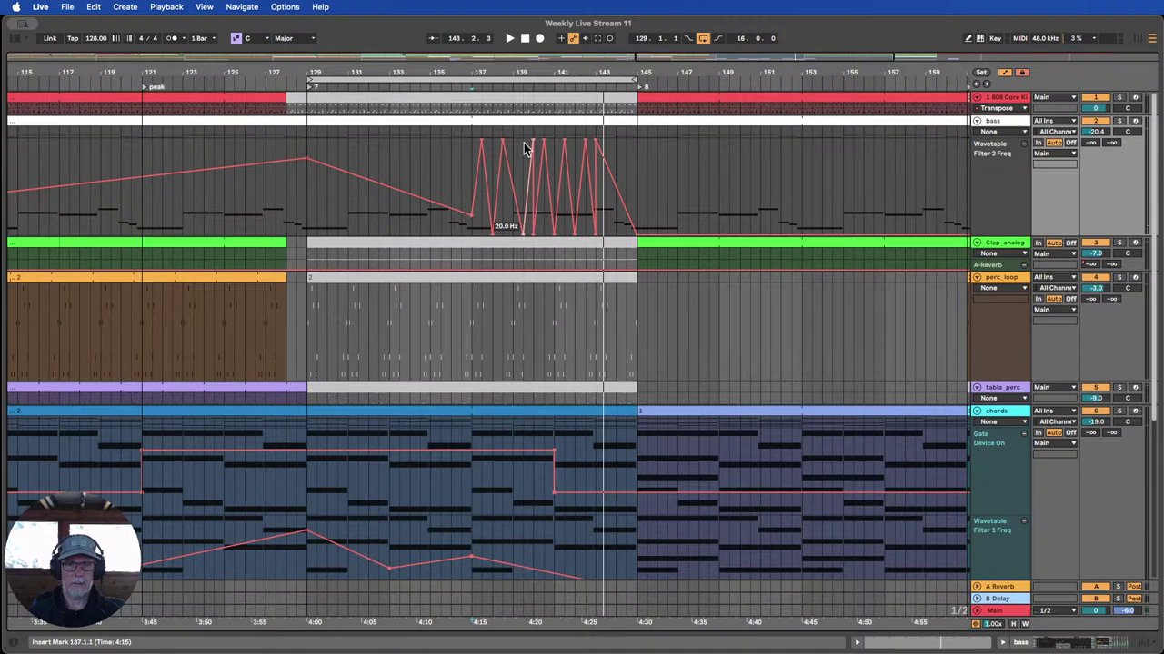
pyautogui.press('super+z')
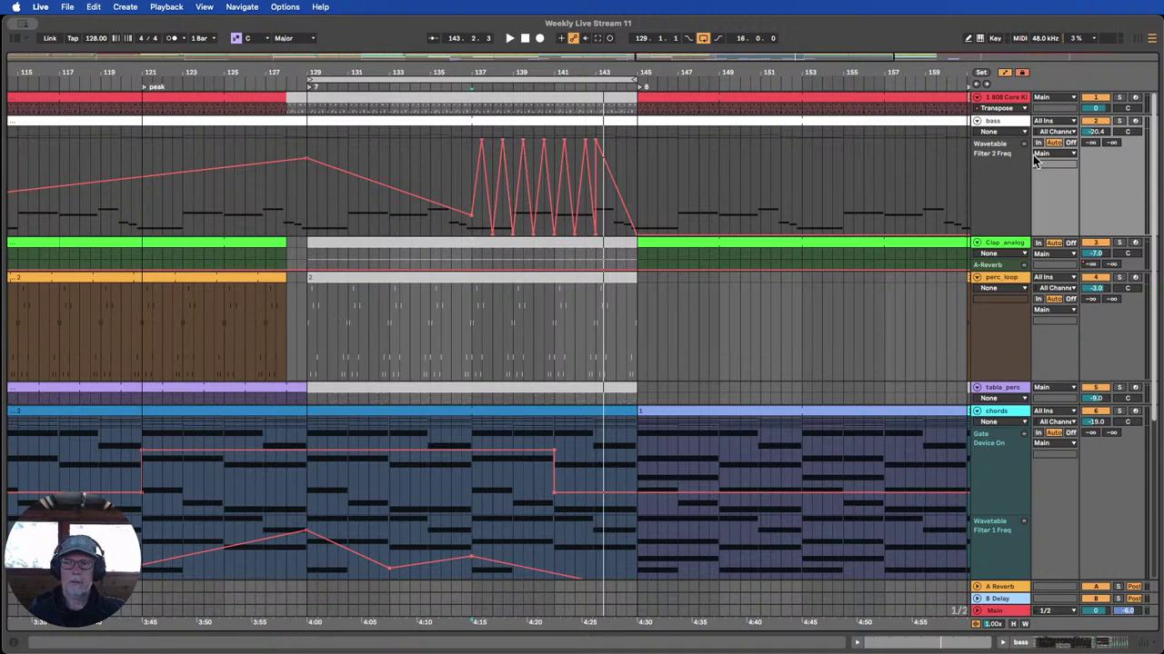
# Show bass Filter 2 Freq in its own automation lane, insert a half-bar triangle at bar 139, and repeat it up to bar 142.
pyautogui.moveTo(995, 137); pyautogui.dragTo(998, 213)
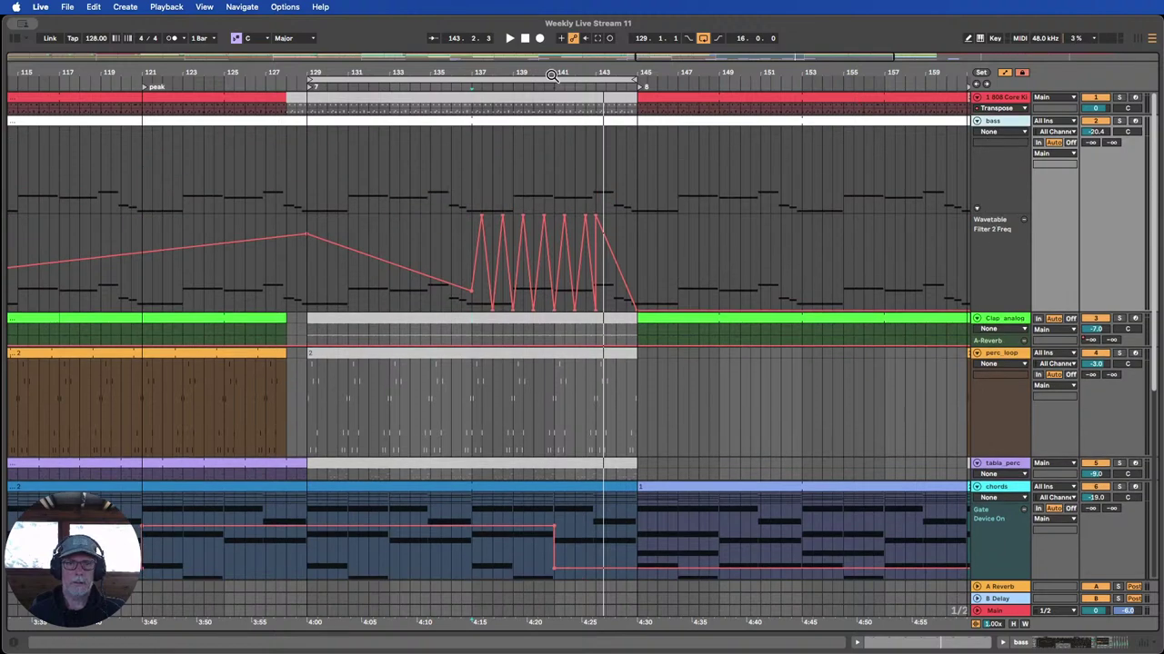
pyautogui.moveTo(551, 75); pyautogui.dragTo(506, 234)
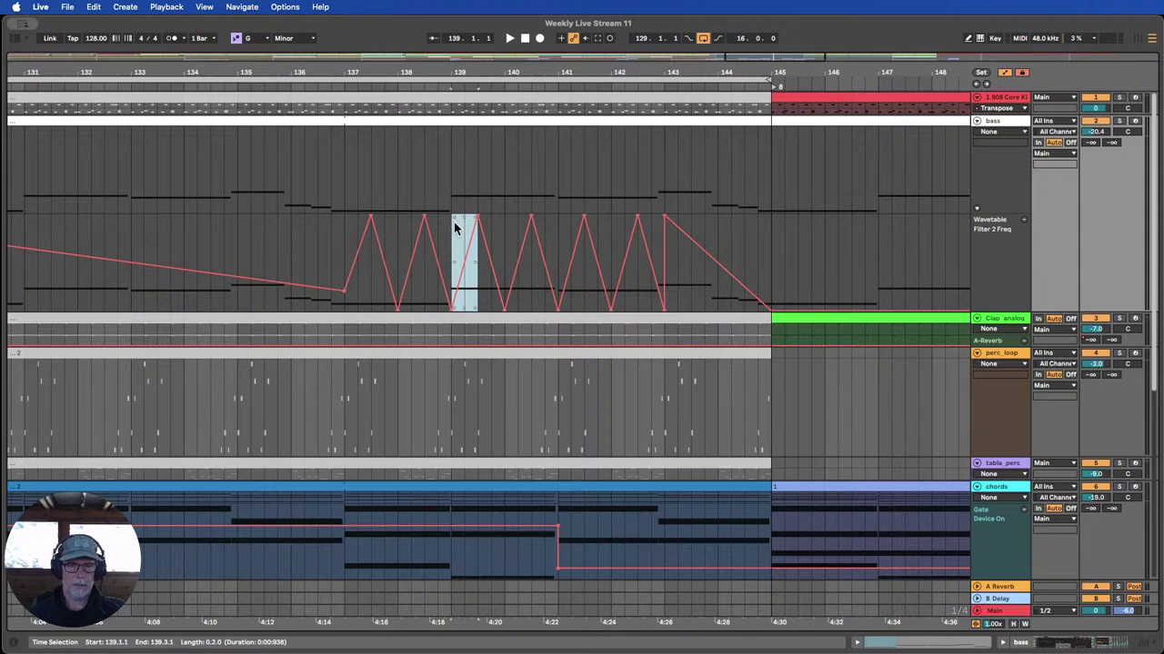
pyautogui.rightClick(459, 226)
pyautogui.click(457, 222)
pyautogui.moveTo(456, 227); pyautogui.dragTo(461, 227)
pyautogui.rightClick(466, 227)
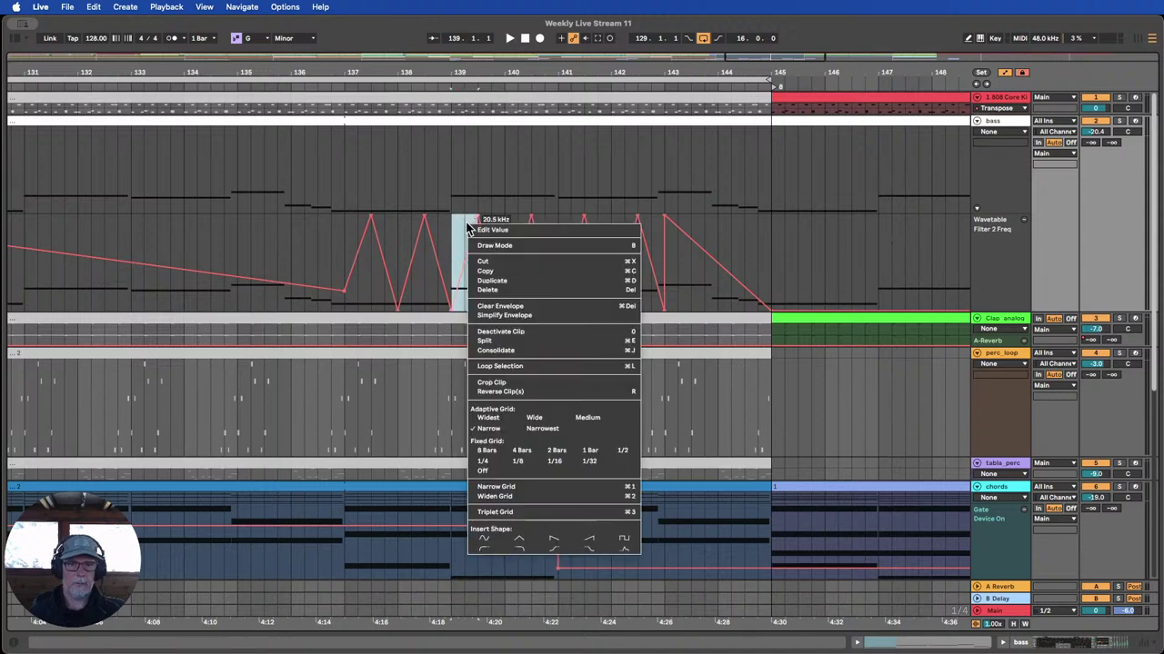
pyautogui.click(523, 540)
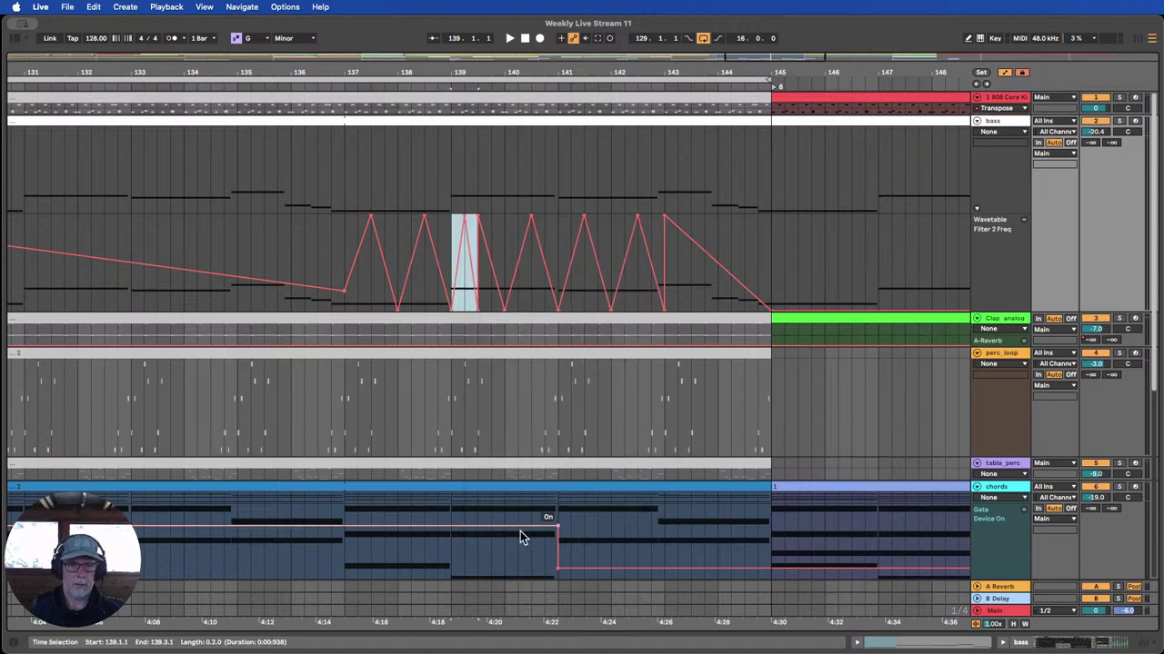
pyautogui.press('super+d')
pyautogui.press('super+d')
pyautogui.press('super+d')
pyautogui.press('super+d')
pyautogui.press('super+d')
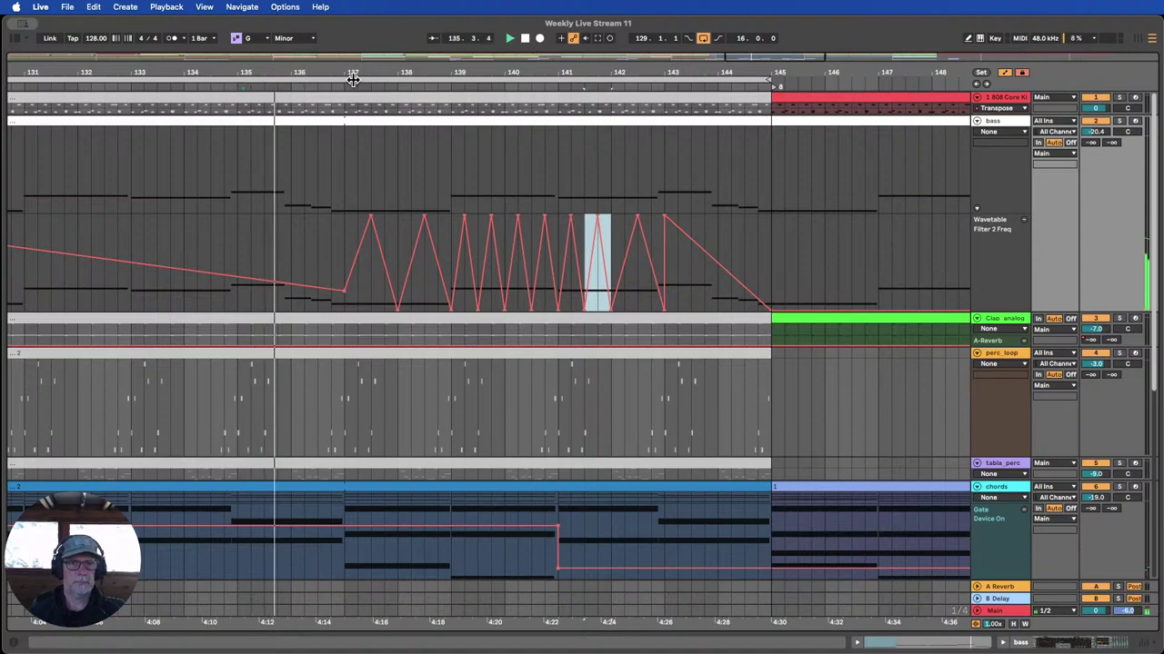
# Move the filter peak at bar 143 to mid-bar and taper the peaks downward from bar 137 to 145 during playback.
pyautogui.moveTo(363, 73); pyautogui.dragTo(358, 103)
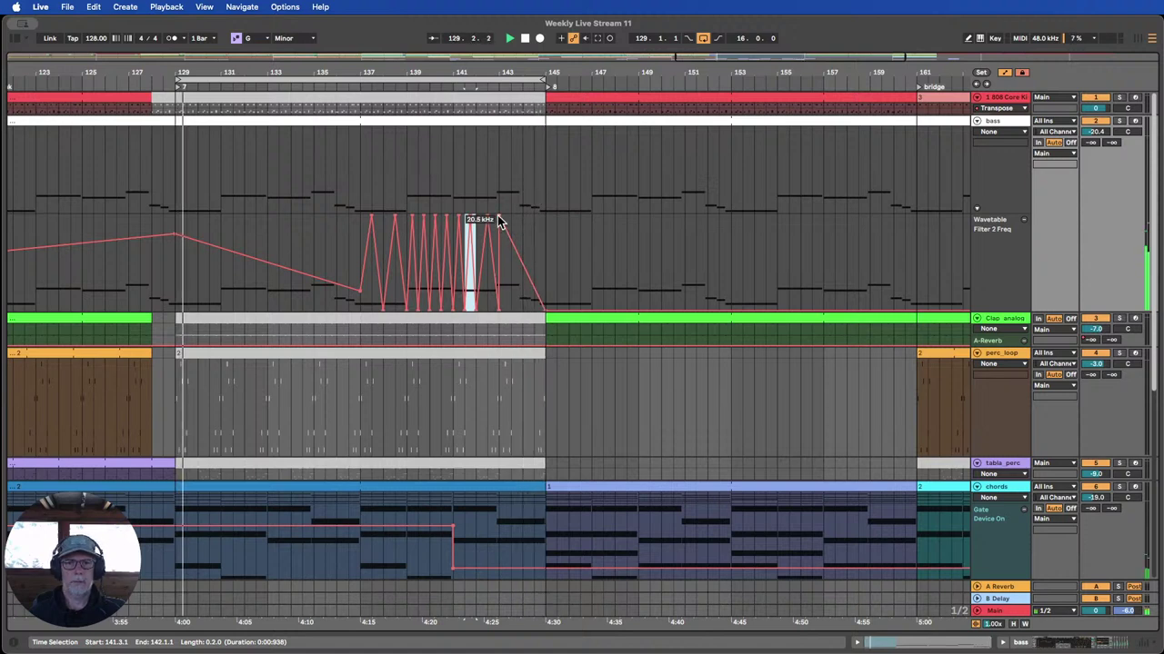
pyautogui.moveTo(496, 223)
pyautogui.mouseDown()
pyautogui.moveTo(506, 302)
pyautogui.moveTo(496, 221)
pyautogui.moveTo(511, 219)
pyautogui.mouseUp()
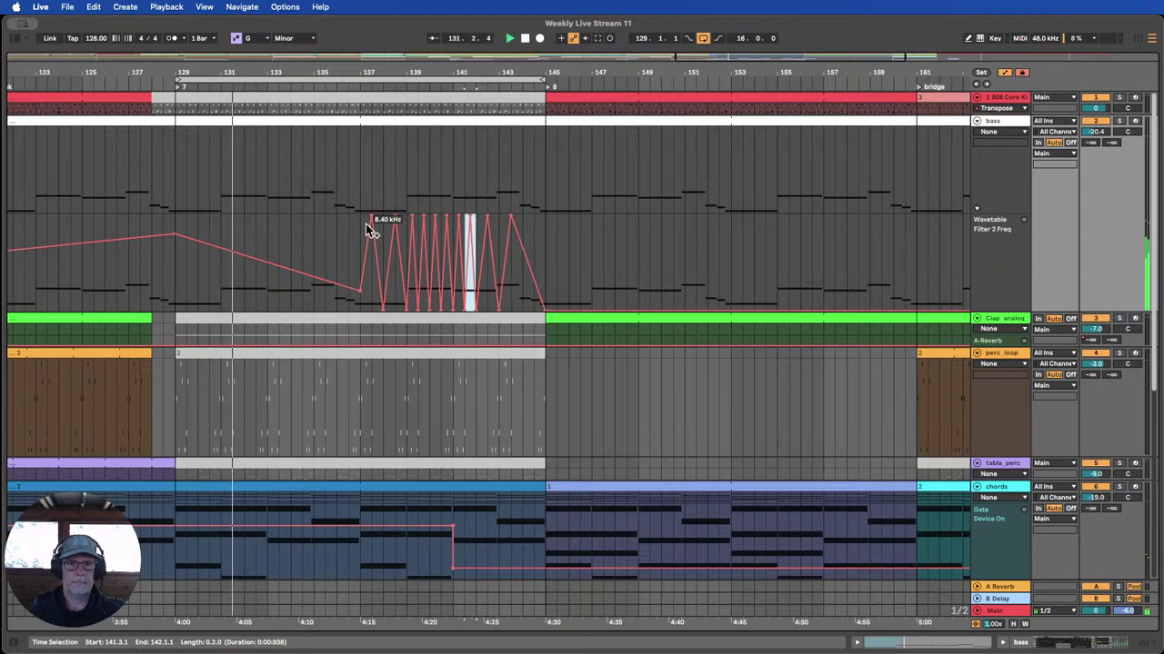
pyautogui.moveTo(355, 220); pyautogui.dragTo(542, 240)
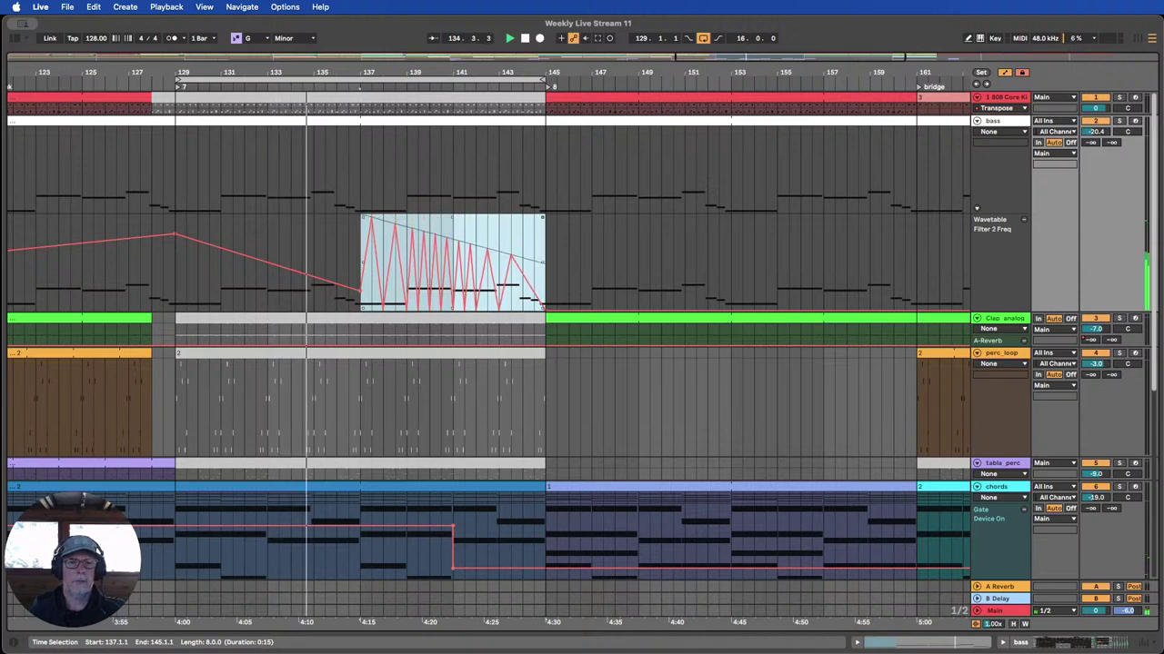
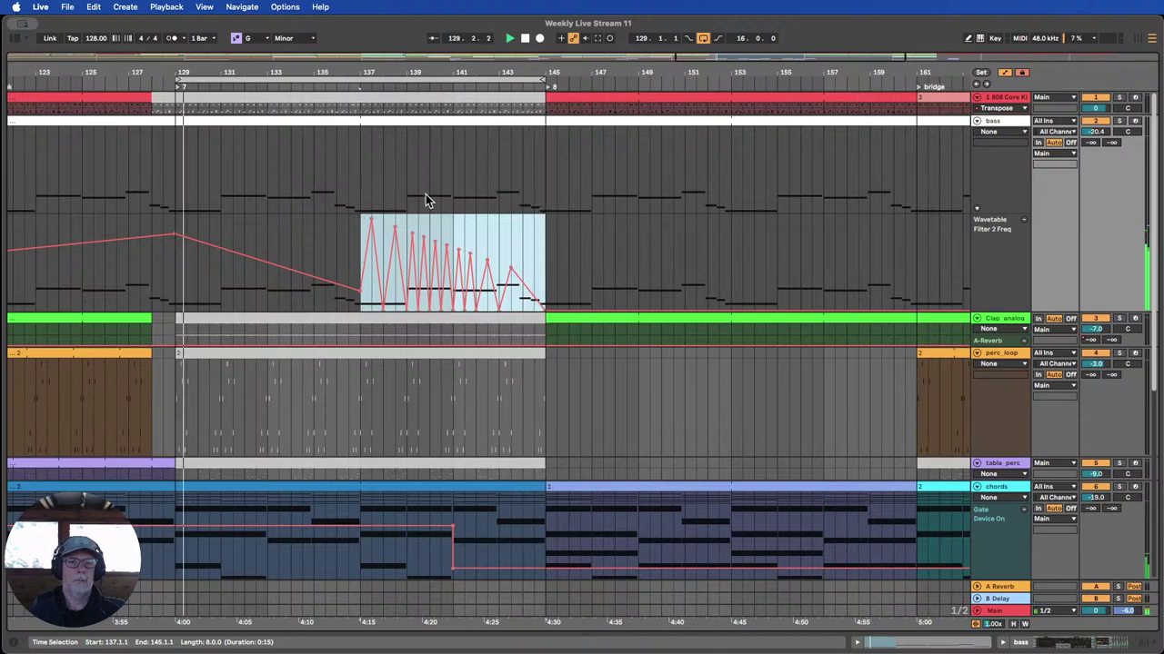
# Shorten the playback loop to bars 137 to 145 and review the other tracks' clips and automation in that section.
pyautogui.moveTo(338, 73); pyautogui.dragTo(399, 75)
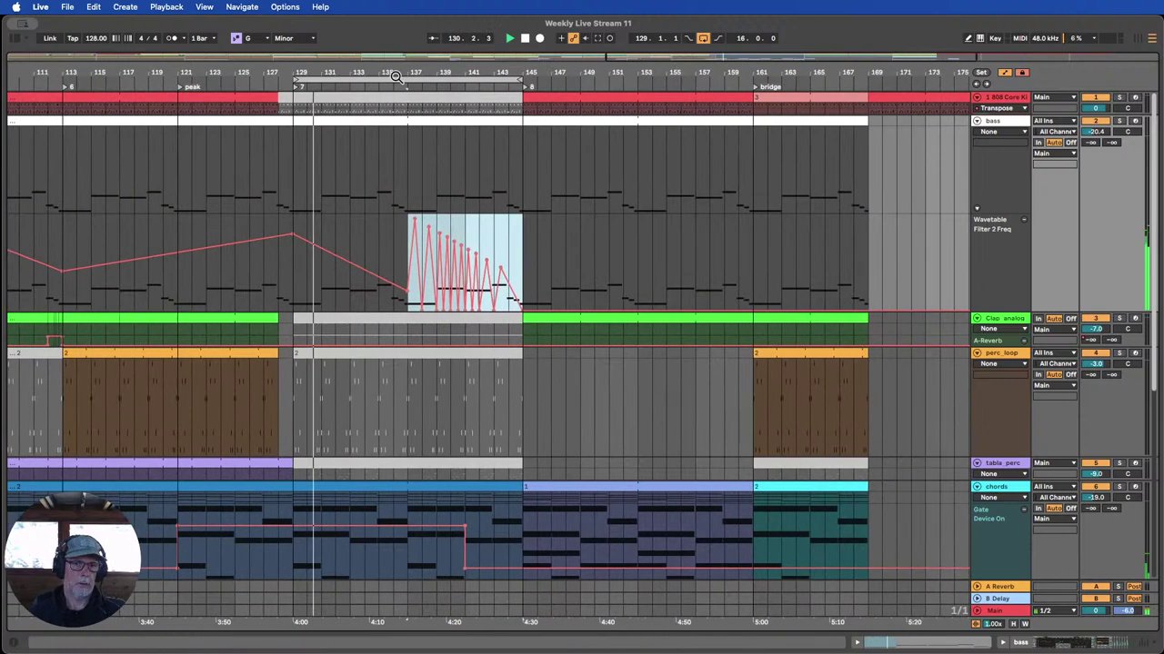
pyautogui.scroll(-3, 489, 318)
pyautogui.scroll(-5, 406, 354)
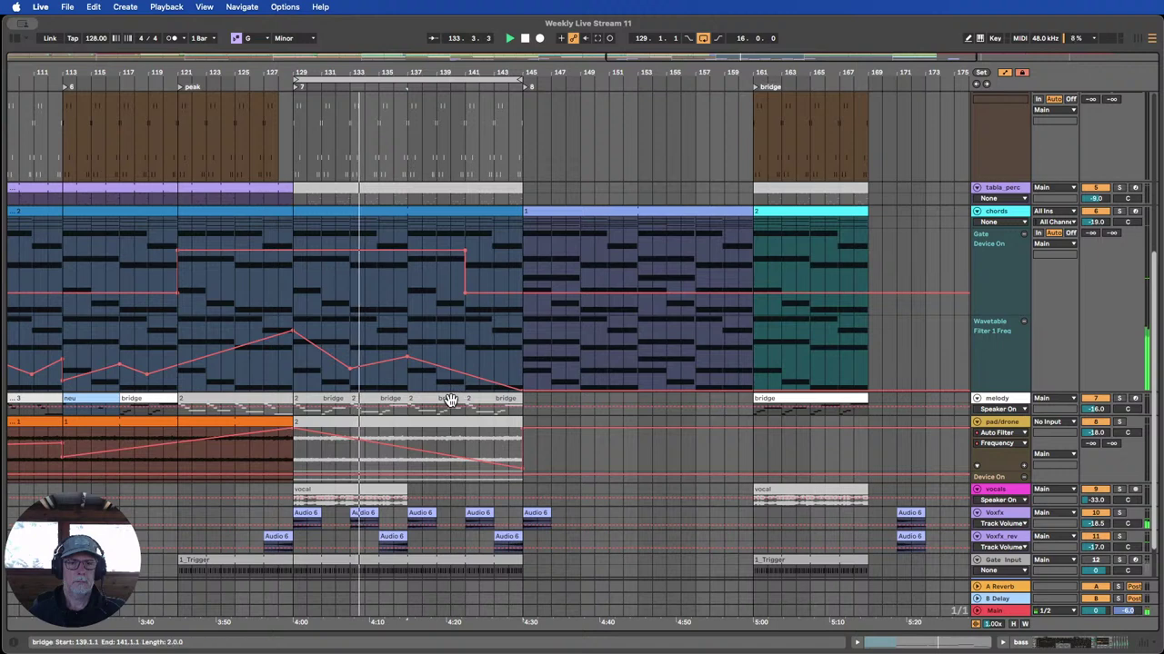
pyautogui.moveTo(296, 81); pyautogui.dragTo(408, 80)
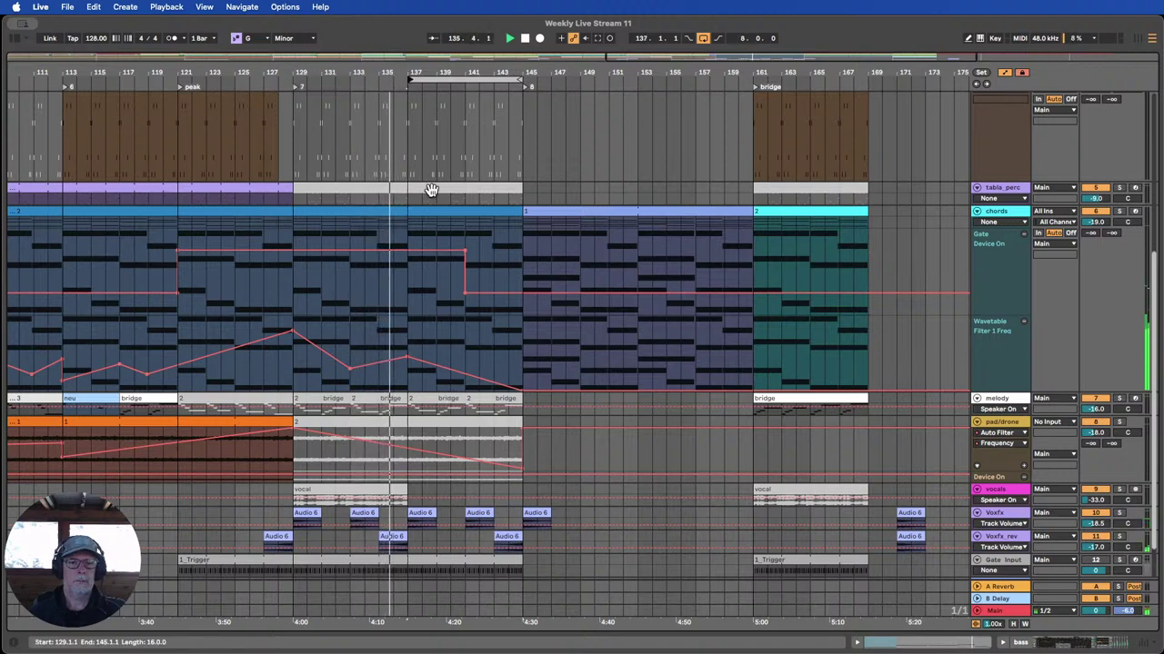
pyautogui.scroll(-1, 461, 250)
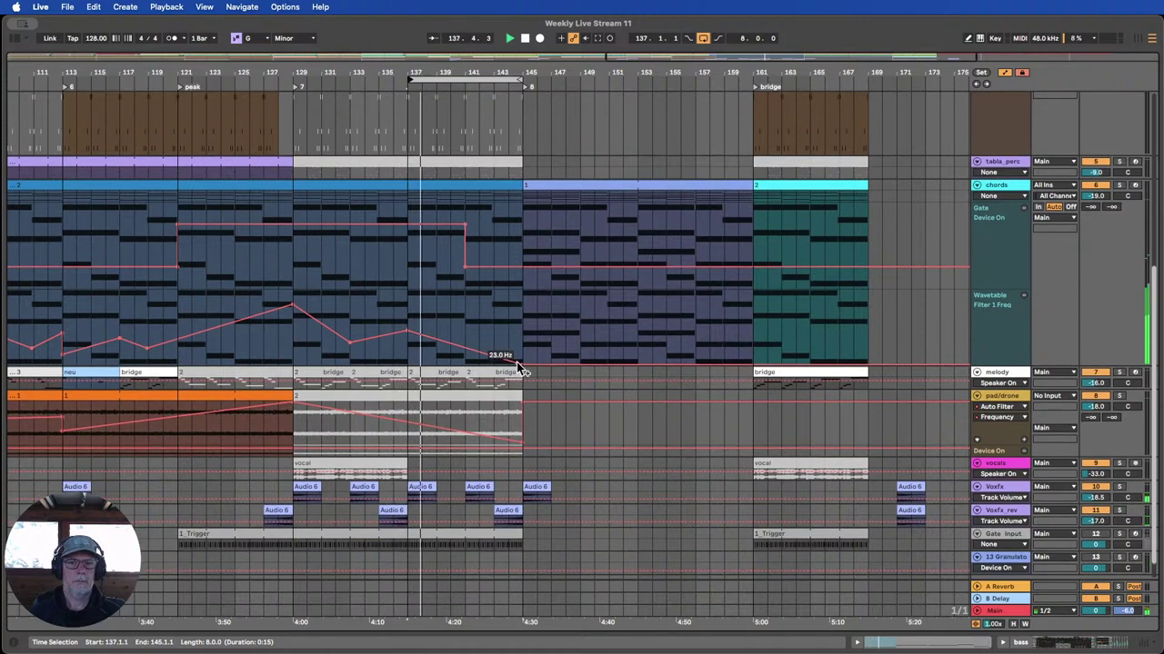
pyautogui.scroll(3, 494, 353)
pyautogui.scroll(4, 494, 343)
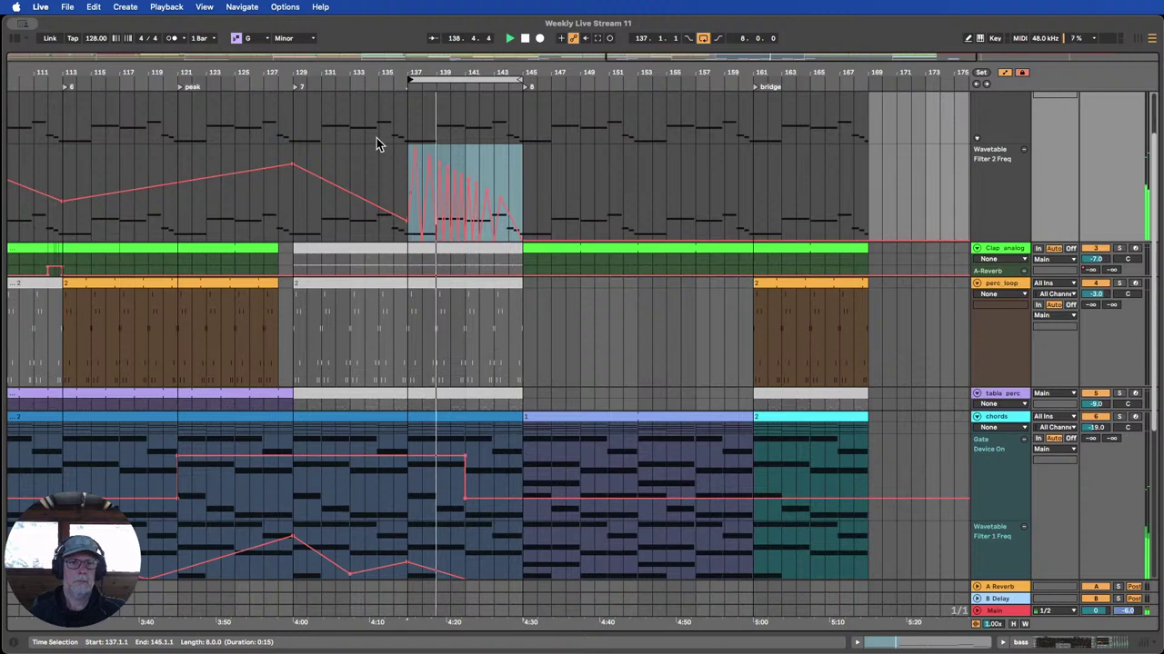
# Lower the early peaks of the bass Filter 2 Freq zigzag between bars 137 and 145 while the loop plays.
pyautogui.click(388, 168)
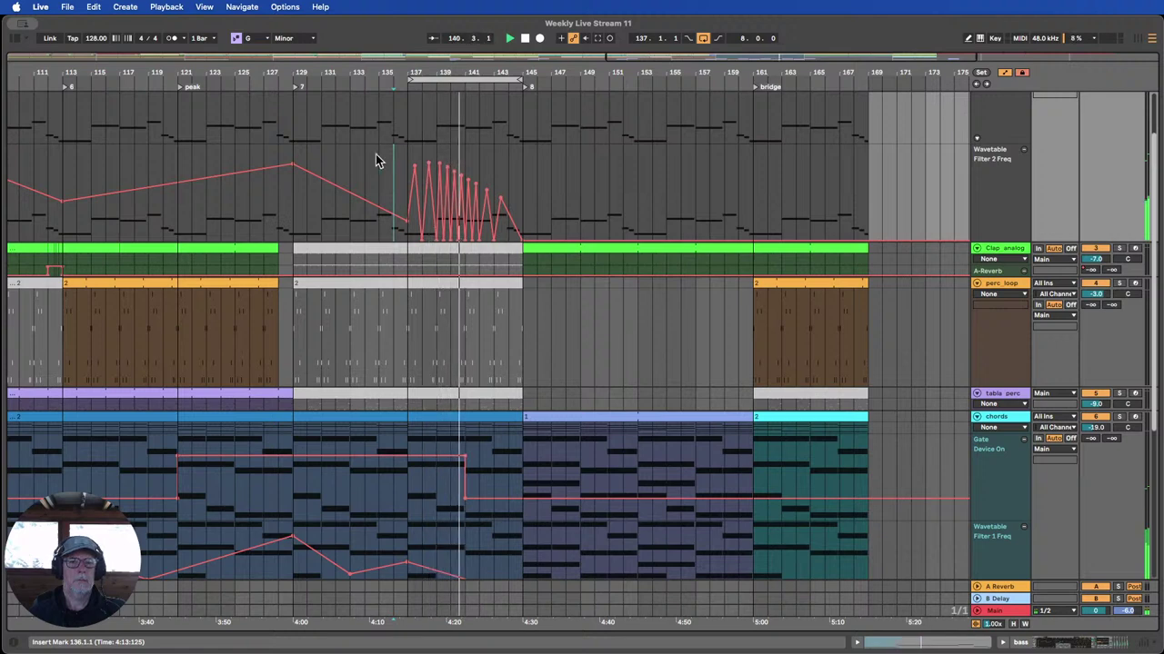
pyautogui.scroll(-1, 371, 161)
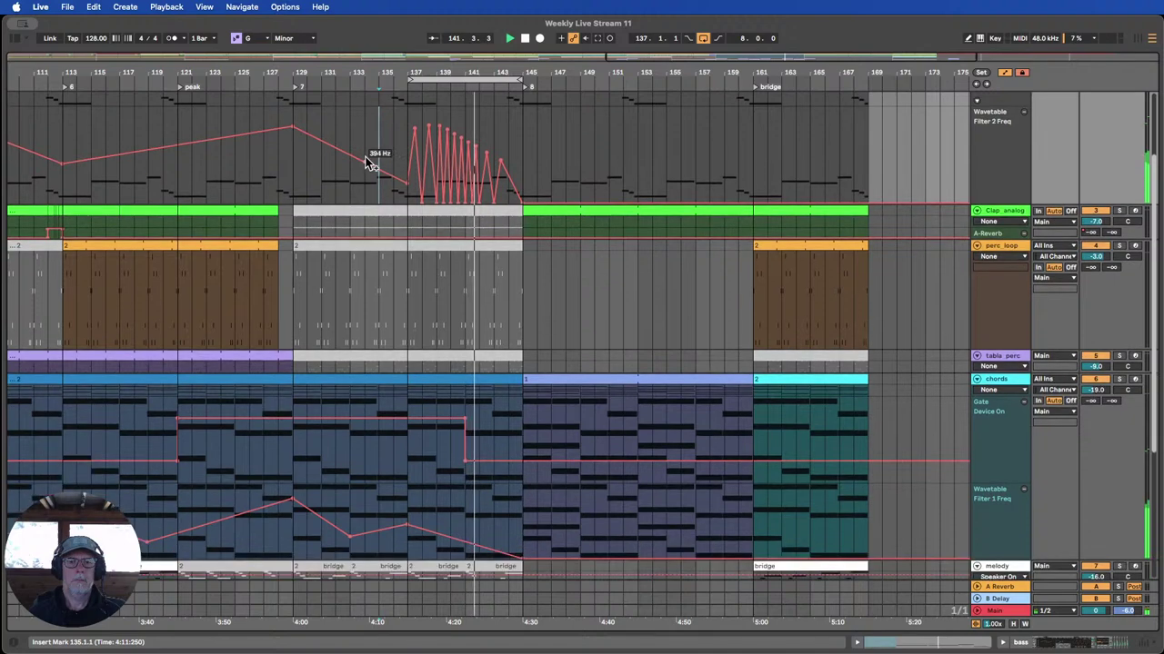
pyautogui.scroll(2, 437, 198)
pyautogui.moveTo(408, 187); pyautogui.dragTo(463, 184)
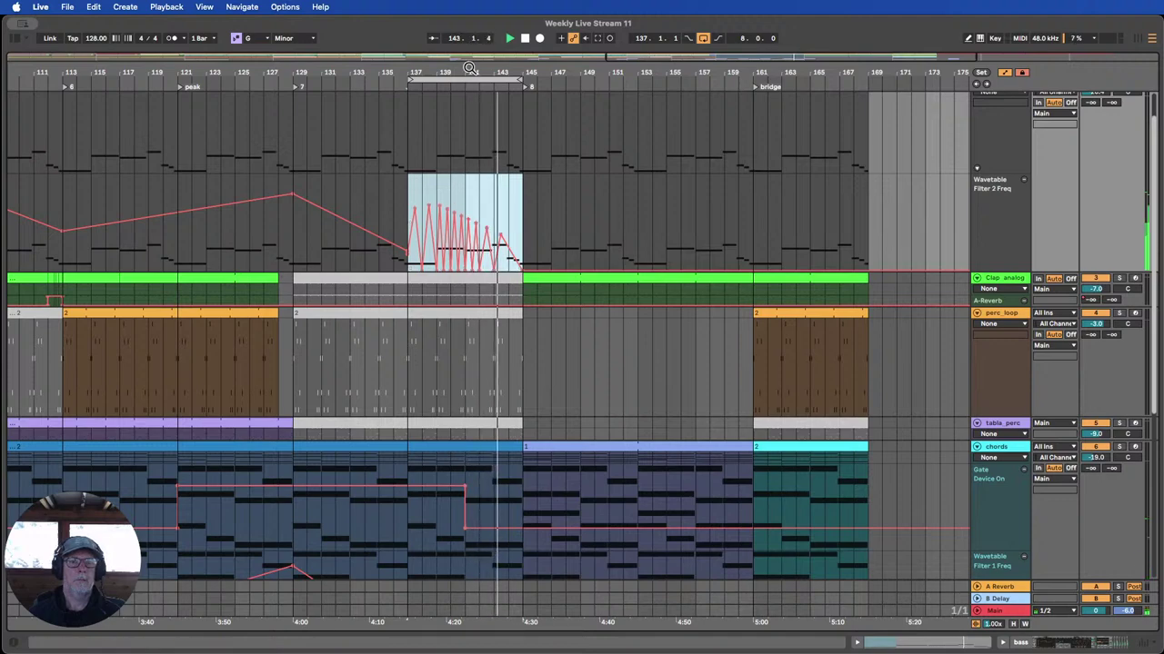
# Stop playback, insert a one-beat triangle in the bass Filter 2 Freq automation at bar 141, and repeat it up to bar 142.
pyautogui.moveTo(470, 69); pyautogui.dragTo(468, 119)
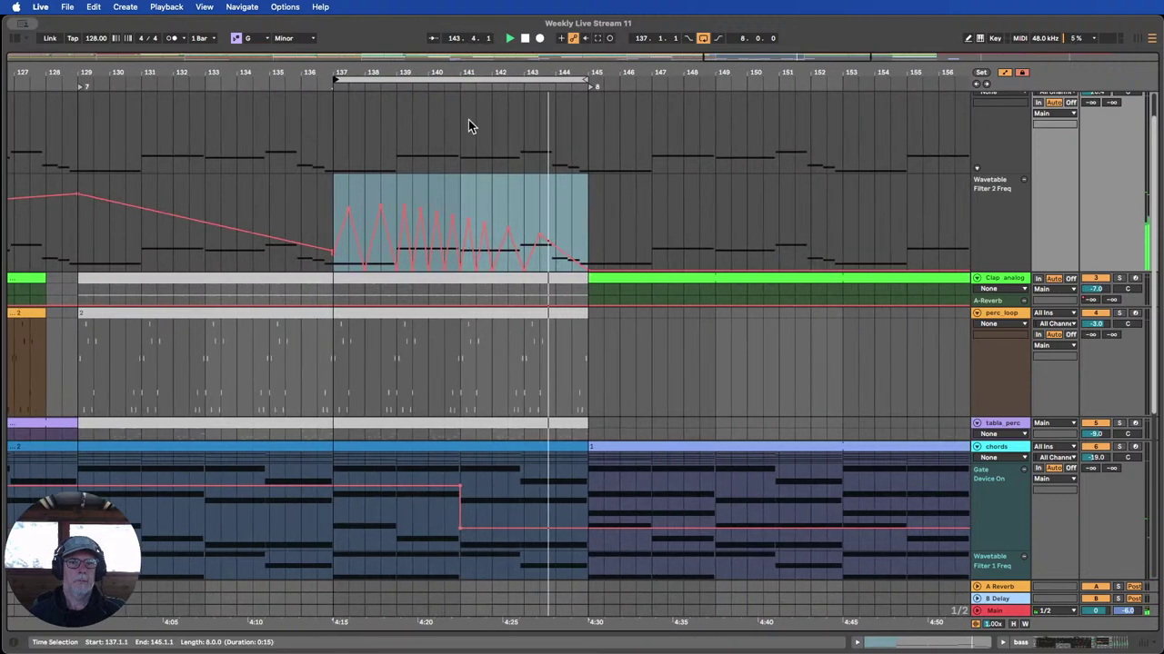
pyautogui.click(466, 191)
pyautogui.press('+')
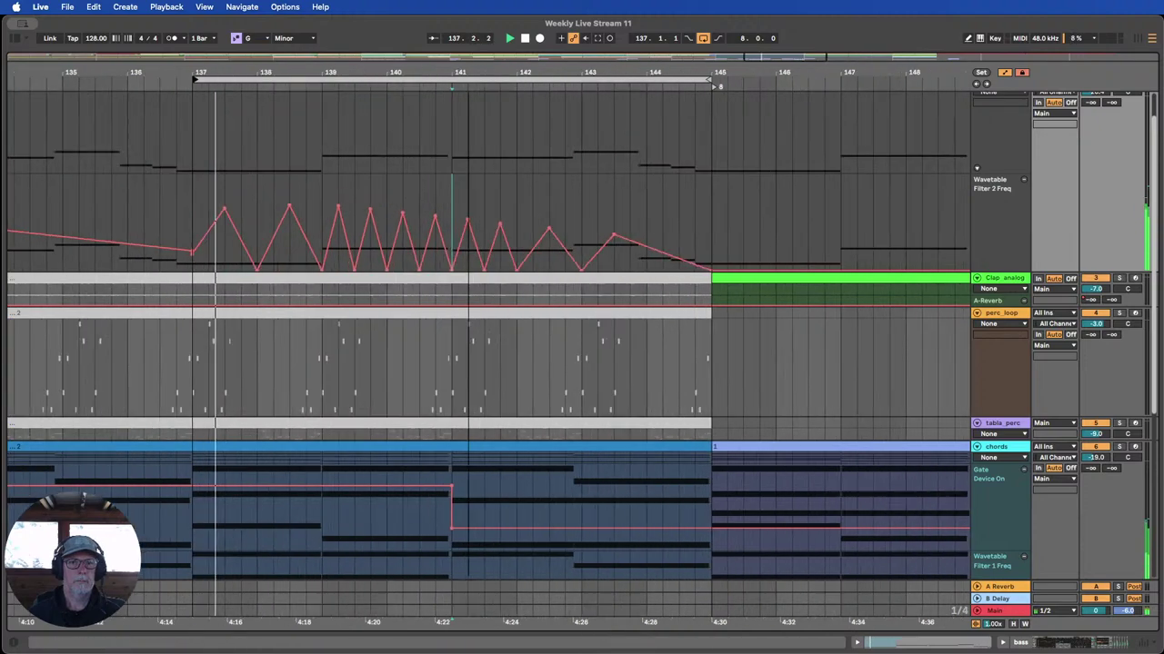
pyautogui.press('+')
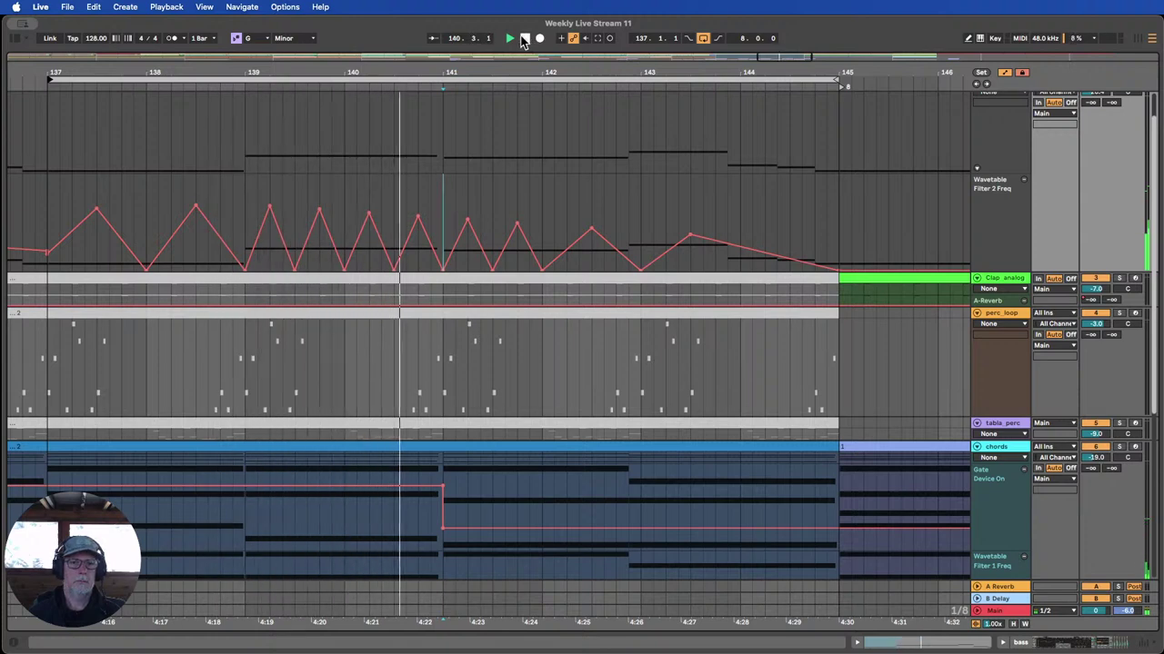
pyautogui.moveTo(450, 204); pyautogui.dragTo(467, 194)
pyautogui.rightClick(460, 193)
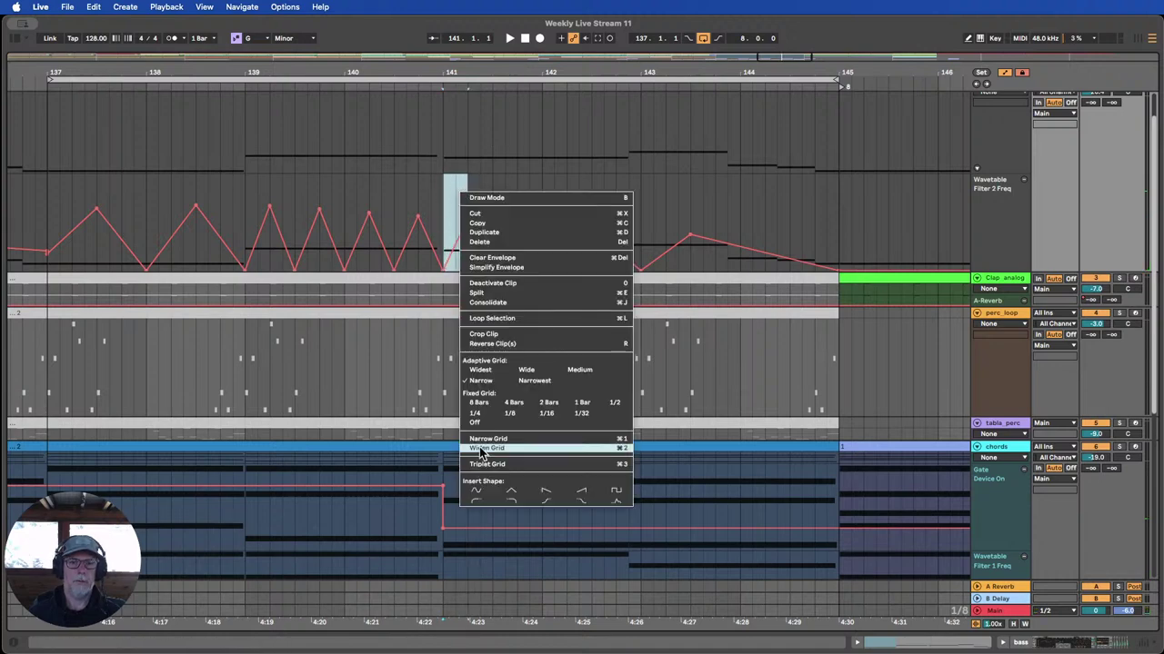
pyautogui.click(511, 491)
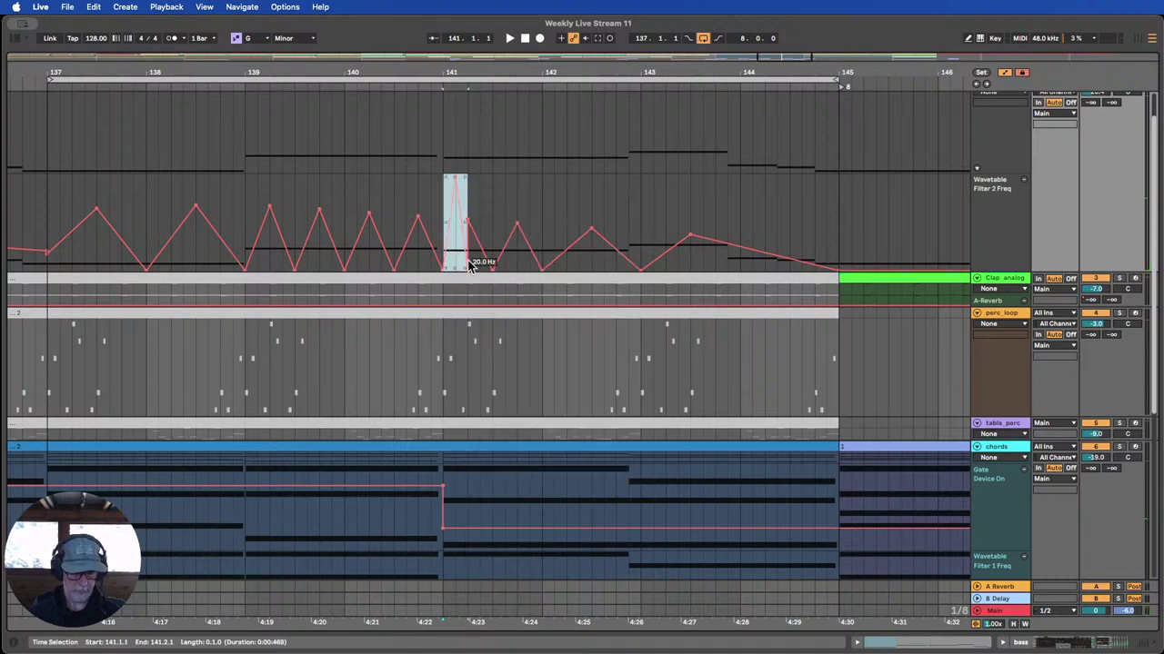
pyautogui.press('super+d')
pyautogui.press('super+d')
pyautogui.press('super+d')
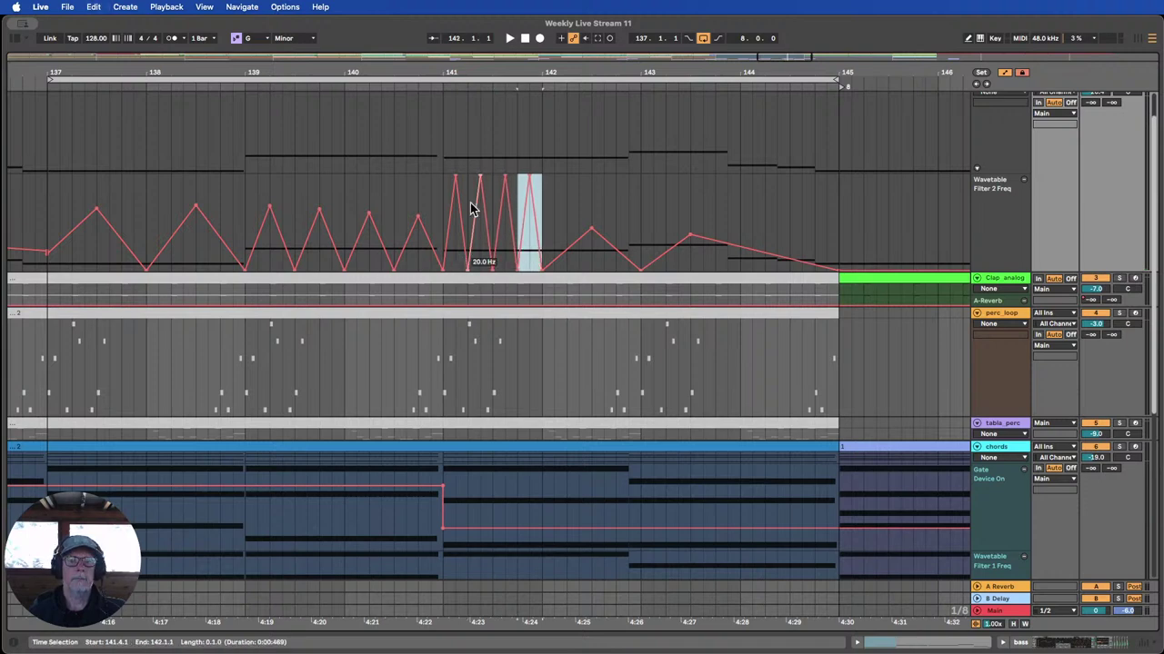
# Scale down the four bass Filter 2 Freq peaks in bar 141 into a descending taper and repeat them in bar 142.
pyautogui.moveTo(445, 187); pyautogui.dragTo(558, 188)
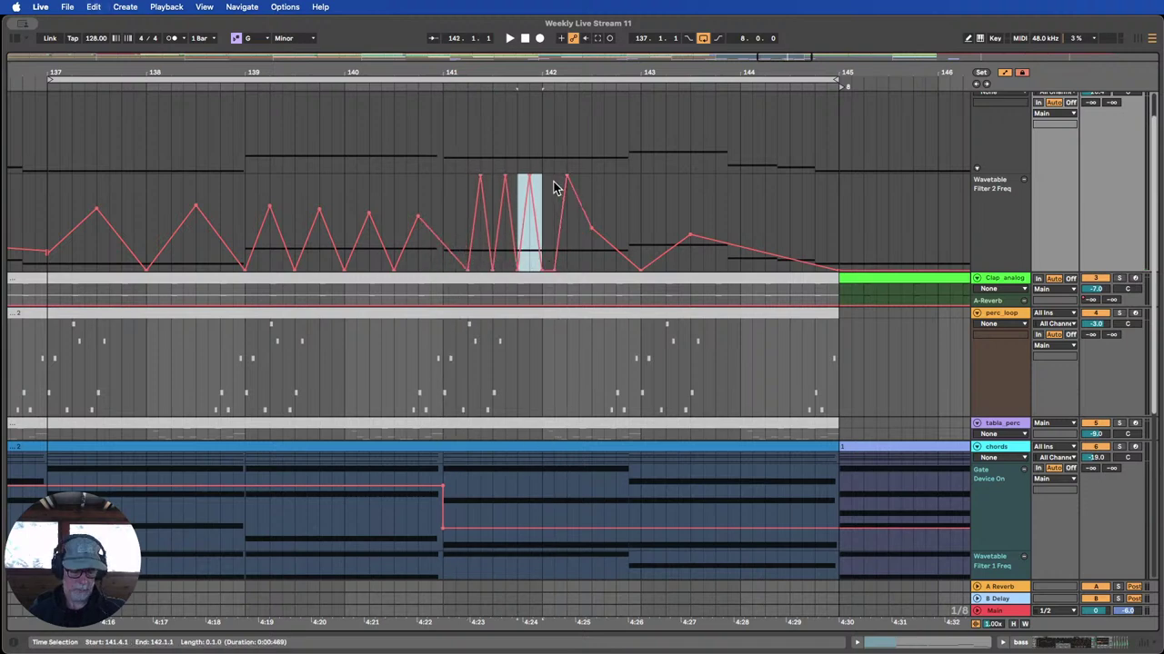
pyautogui.click(442, 157)
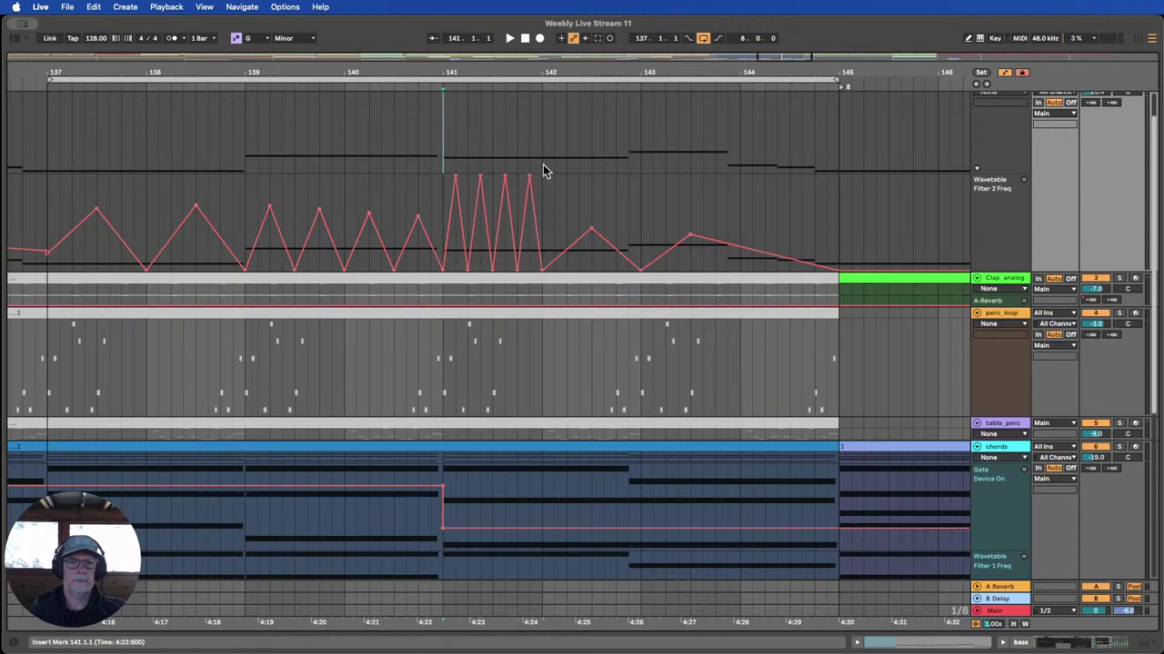
pyautogui.moveTo(542, 164); pyautogui.dragTo(446, 220)
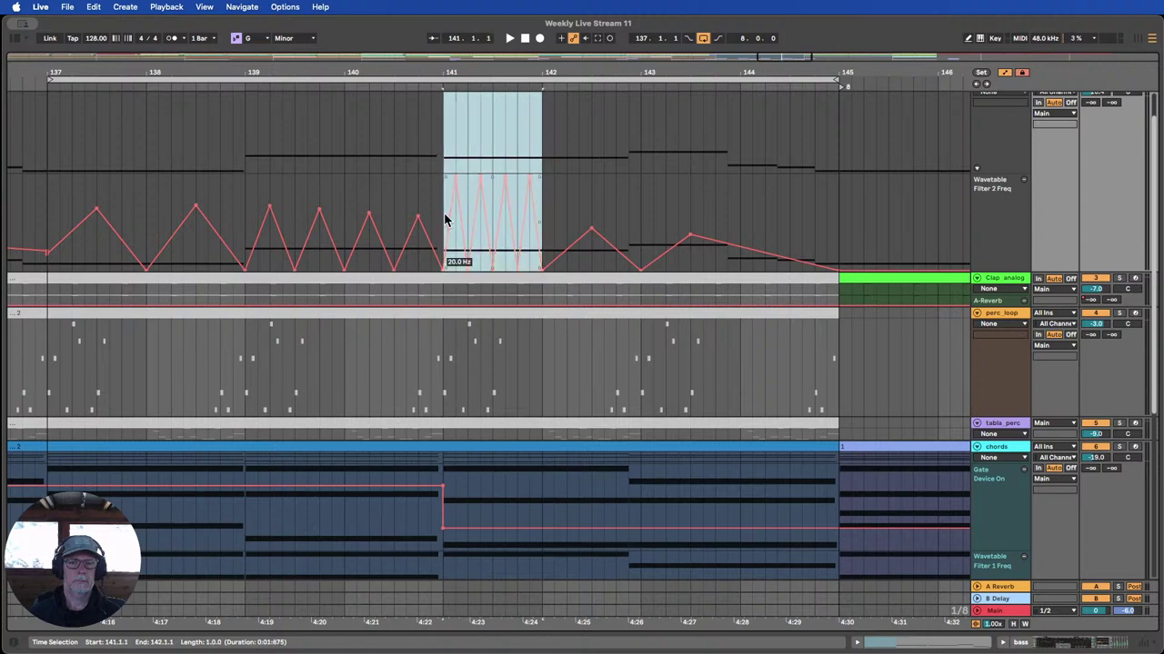
pyautogui.moveTo(538, 177); pyautogui.dragTo(538, 178)
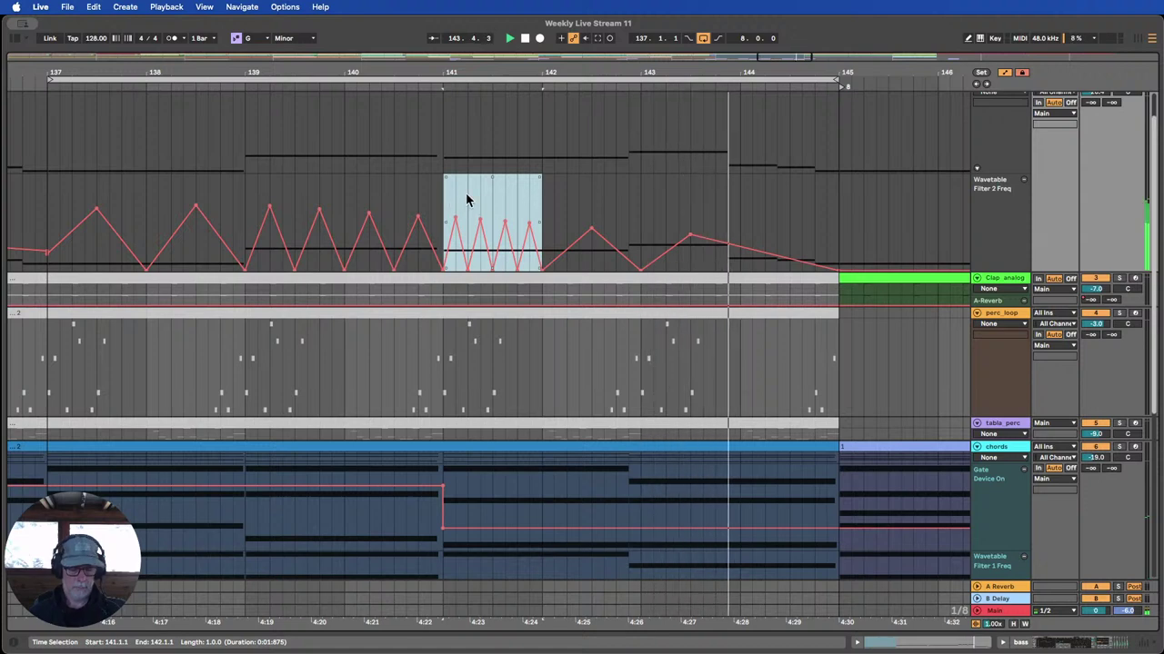
pyautogui.press('super+d')
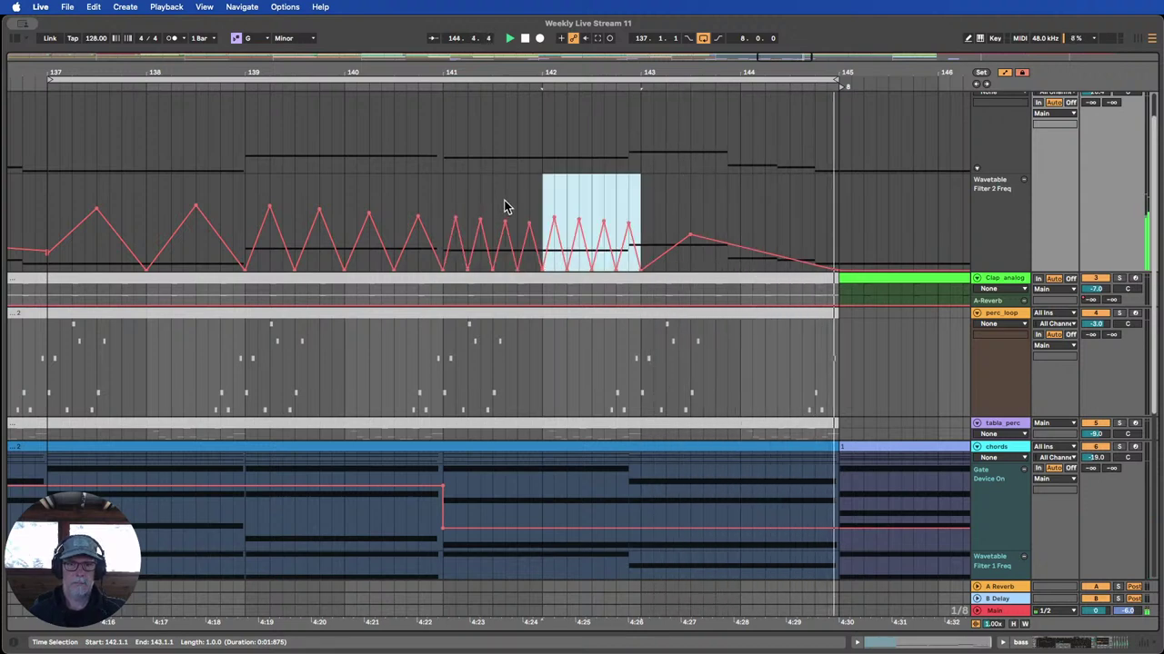
pyautogui.click(505, 205)
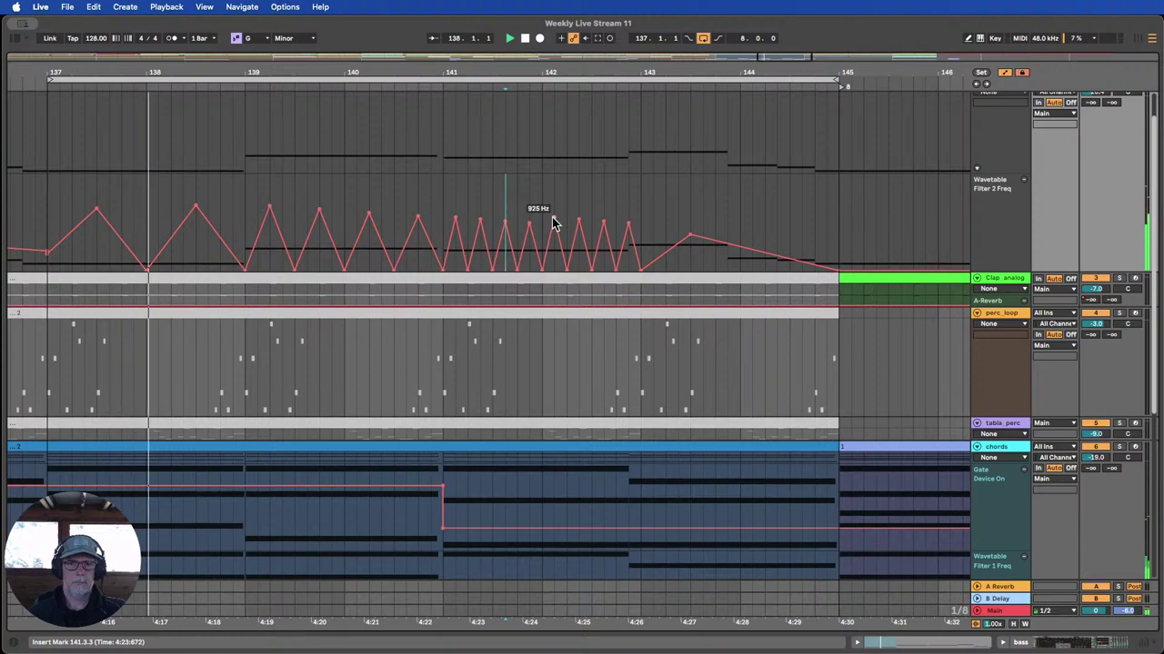
# Continue the downward taper across the bass Filter 2 Freq peaks in bar 142 by lowering them slightly during playback.
pyautogui.moveTo(485, 72); pyautogui.dragTo(486, 38)
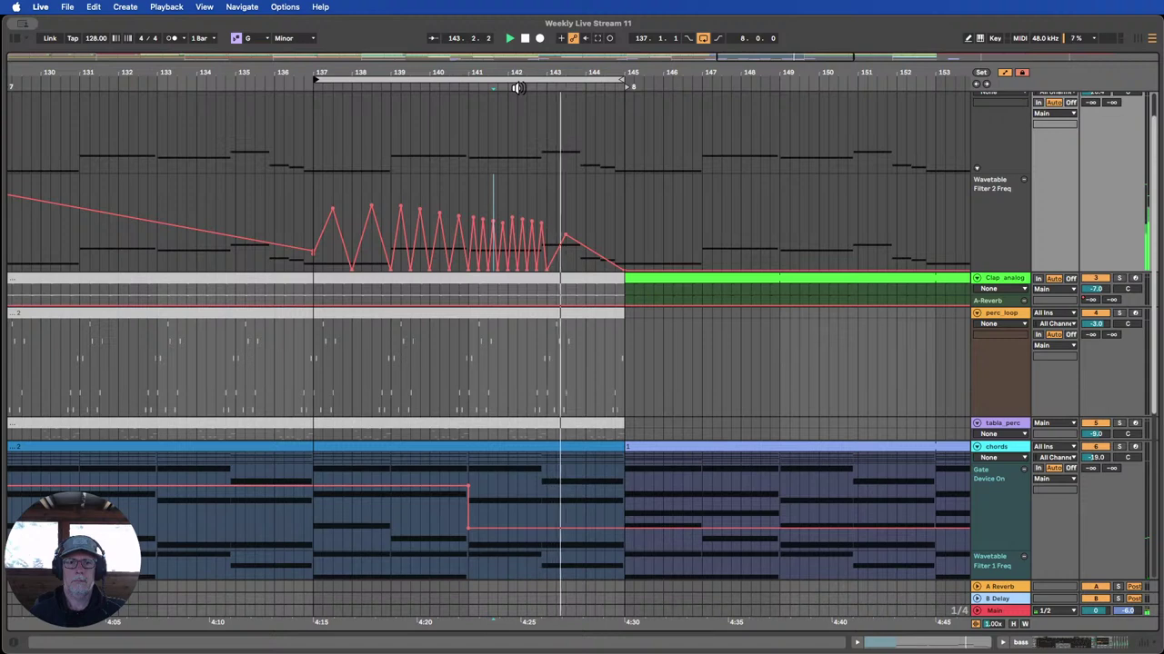
pyautogui.moveTo(508, 204); pyautogui.dragTo(544, 209)
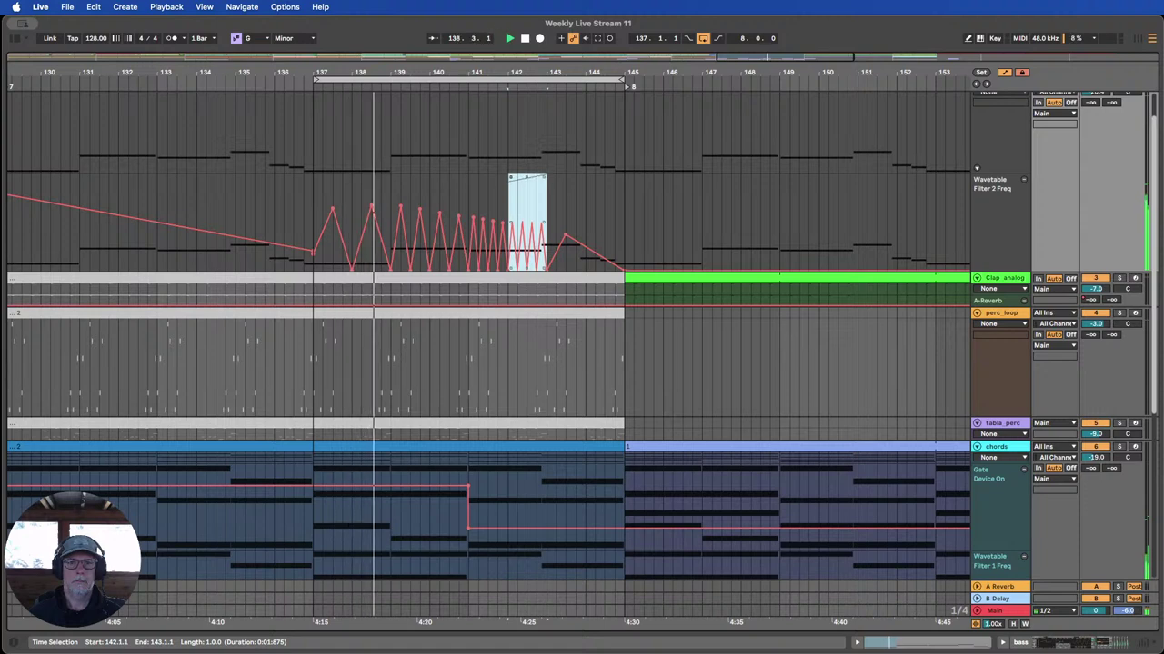
pyautogui.moveTo(543, 179); pyautogui.dragTo(543, 185)
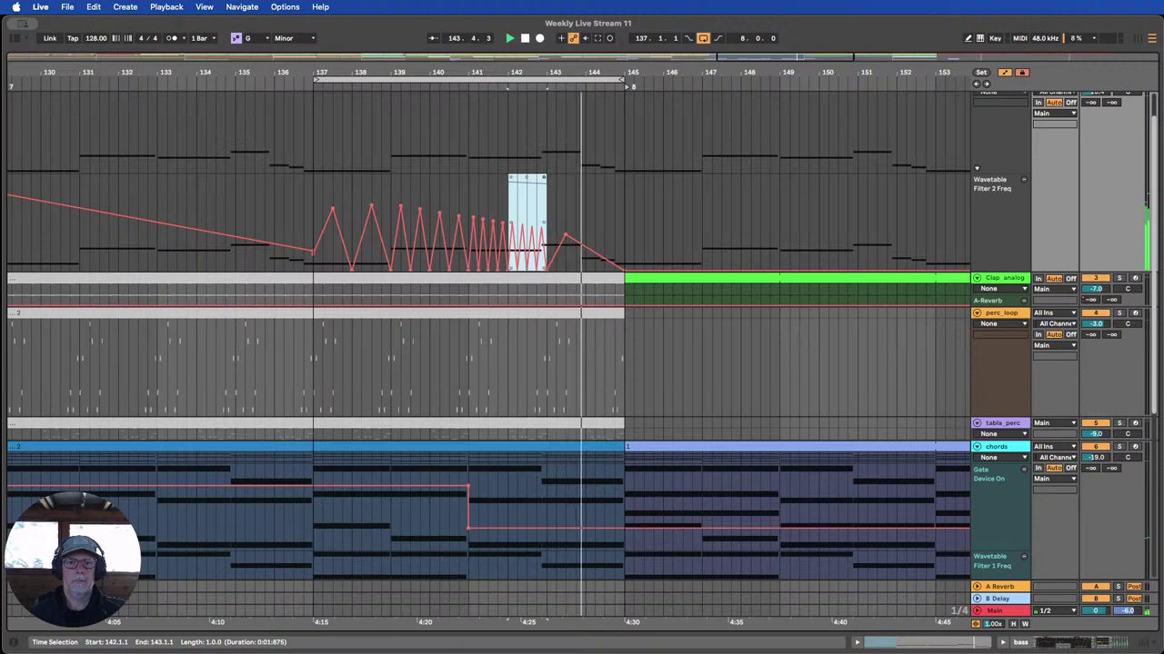
pyautogui.click(284, 145)
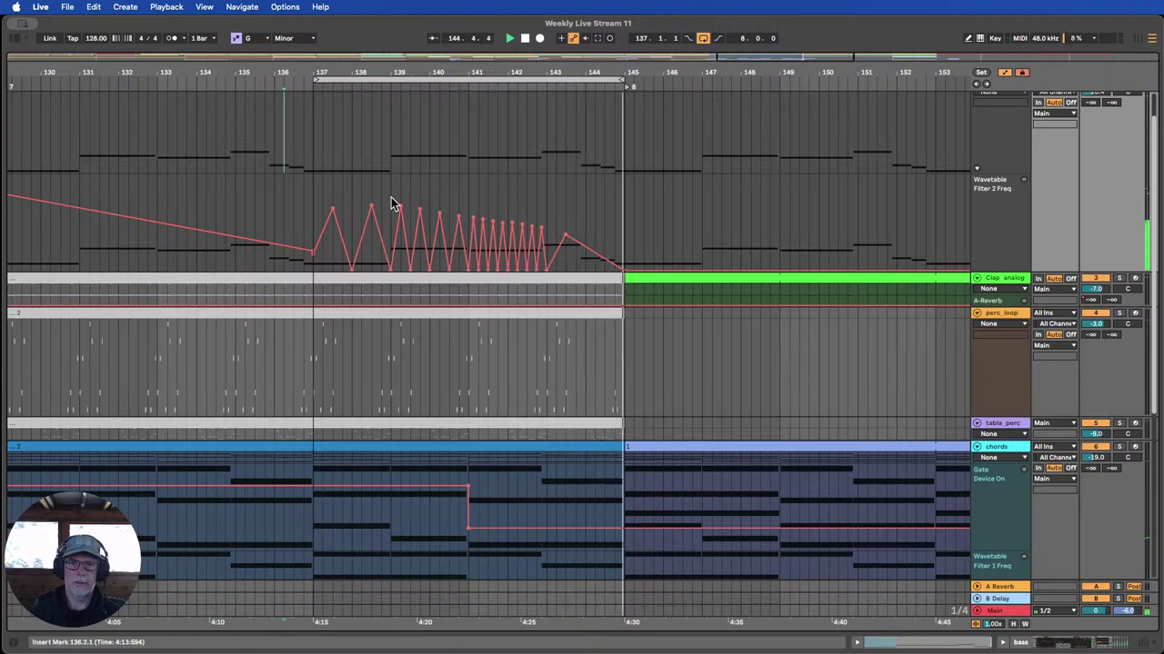
# Try shortening the chords clip ahead of section 8 so that it ends at 142.4.3.
pyautogui.scroll(-2, 394, 198)
pyautogui.scroll(-2, 430, 348)
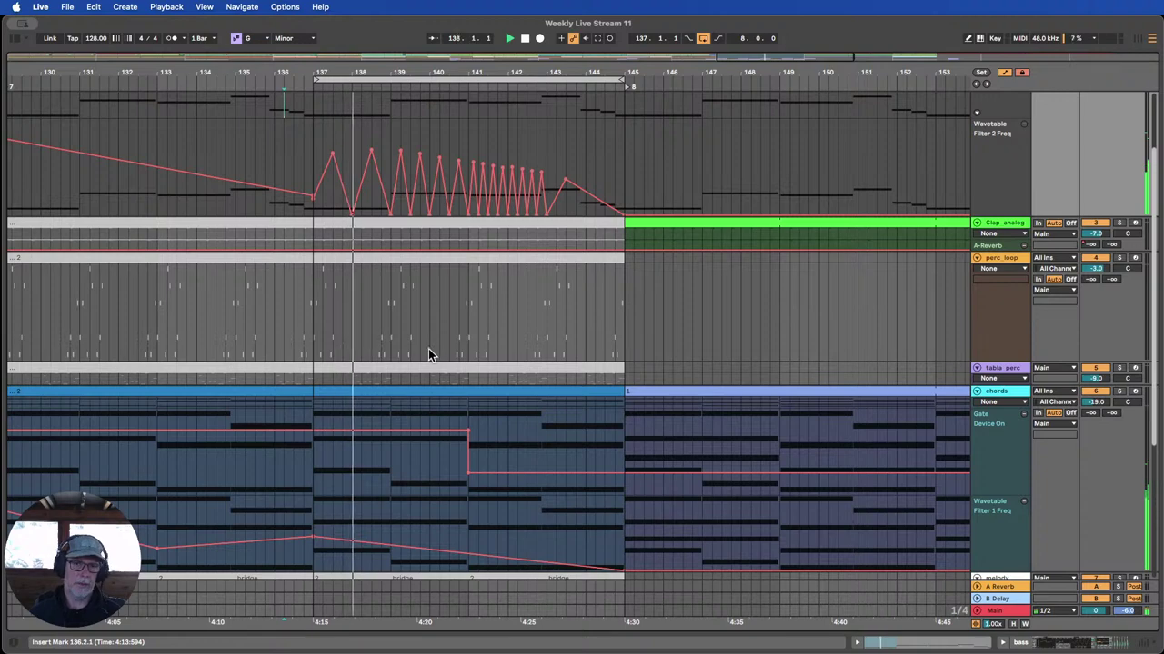
pyautogui.scroll(-5, 445, 373)
pyautogui.scroll(-3, 443, 444)
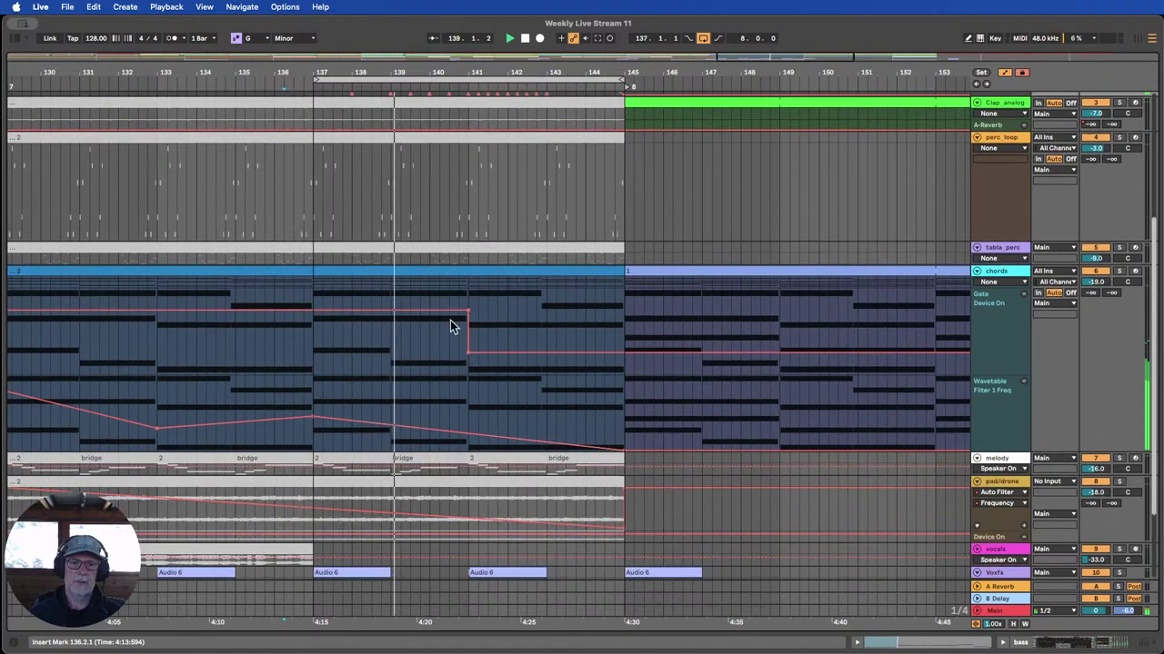
pyautogui.scroll(-3, 530, 213)
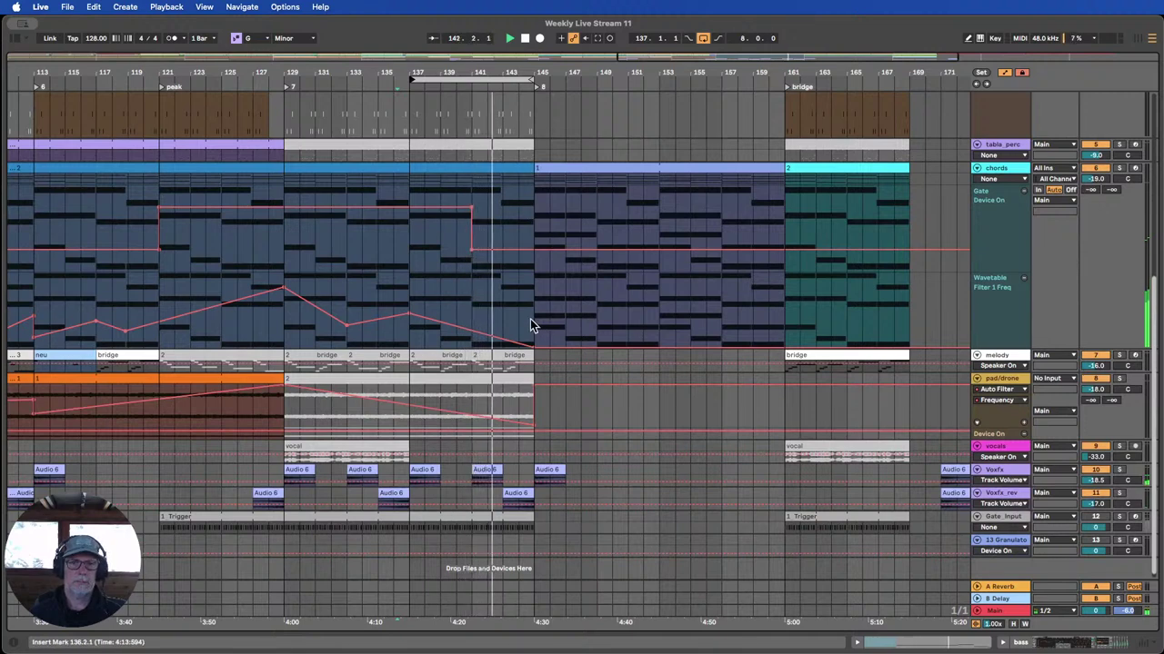
pyautogui.scroll(5, 532, 314)
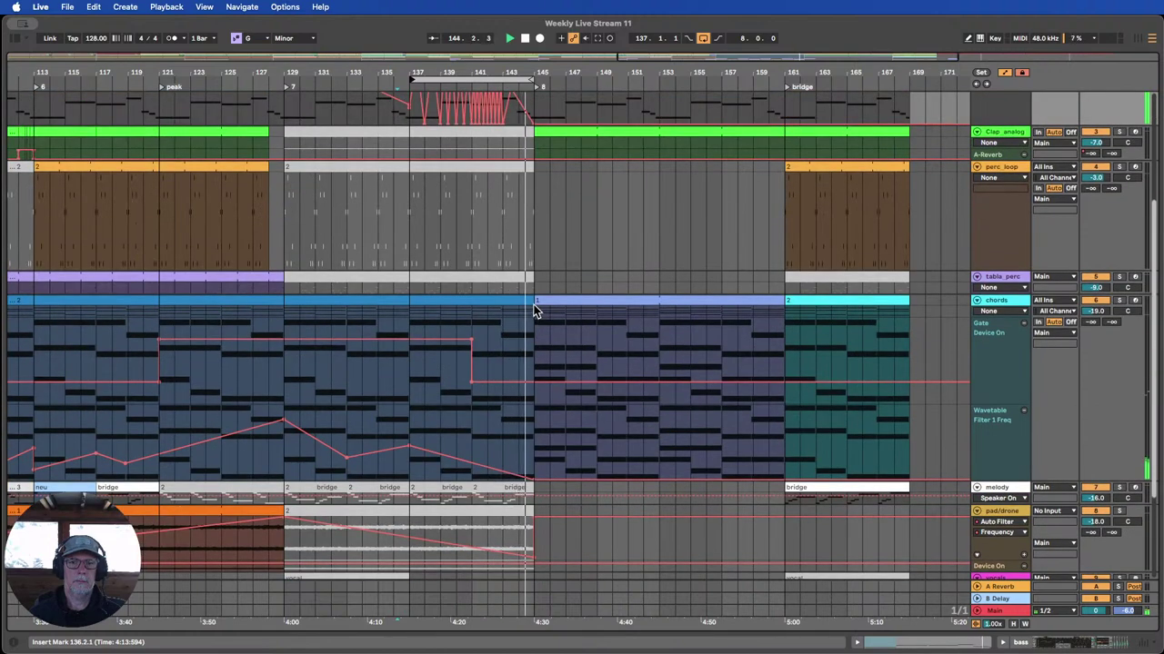
pyautogui.moveTo(530, 301); pyautogui.dragTo(503, 301)
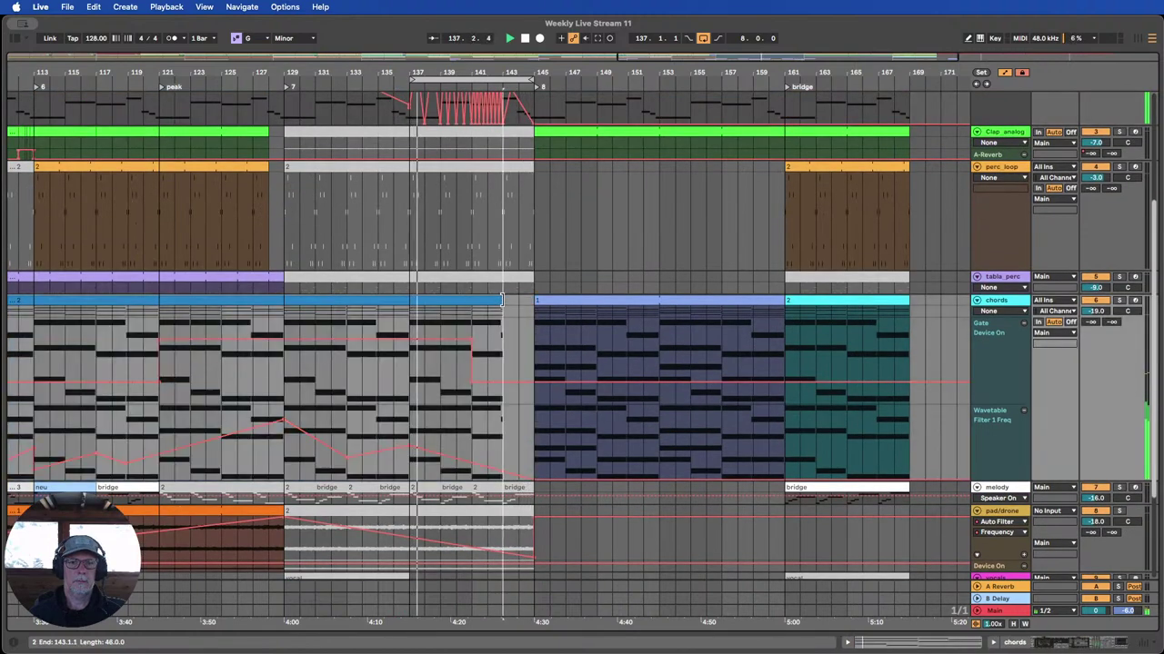
pyautogui.scroll(5, 509, 328)
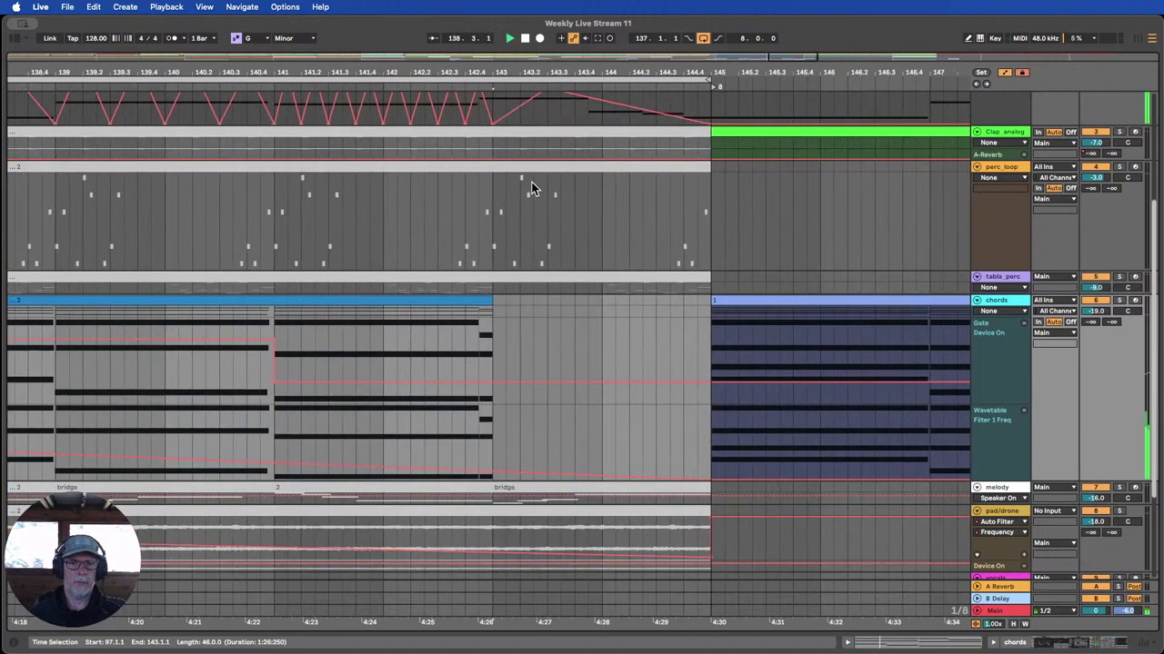
pyautogui.moveTo(492, 302); pyautogui.dragTo(479, 303)
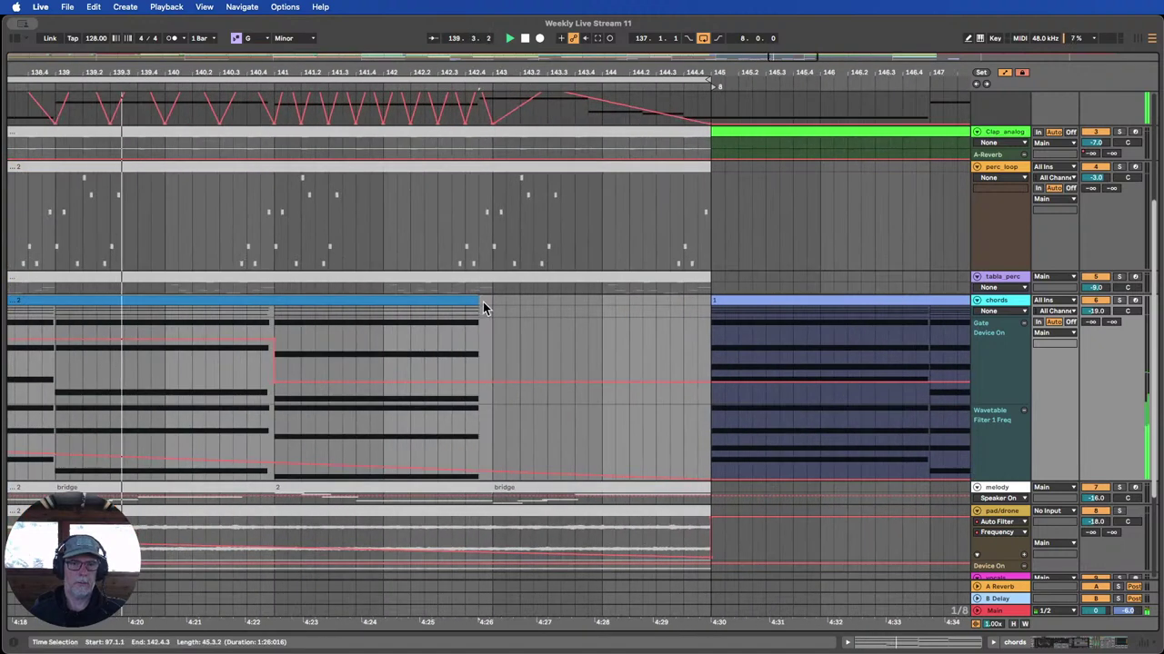
# Extend the end of the shortened chords clip to bar 144, leaving a one-bar gap before section 8.
pyautogui.moveTo(479, 73); pyautogui.dragTo(479, 27)
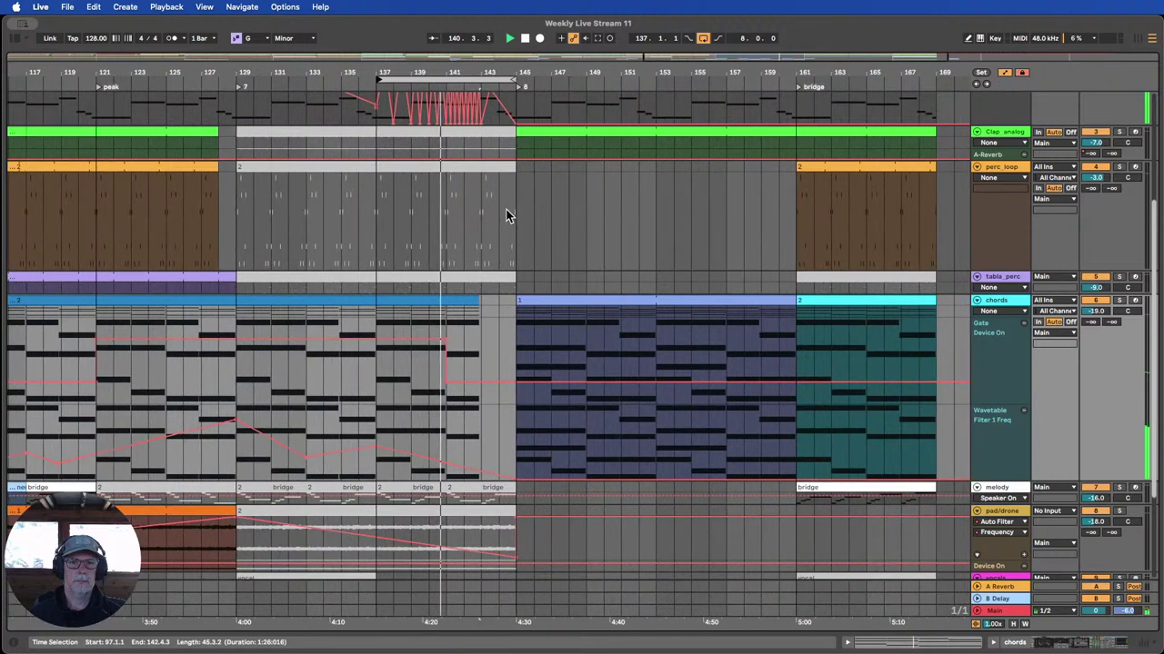
pyautogui.scroll(5, 507, 211)
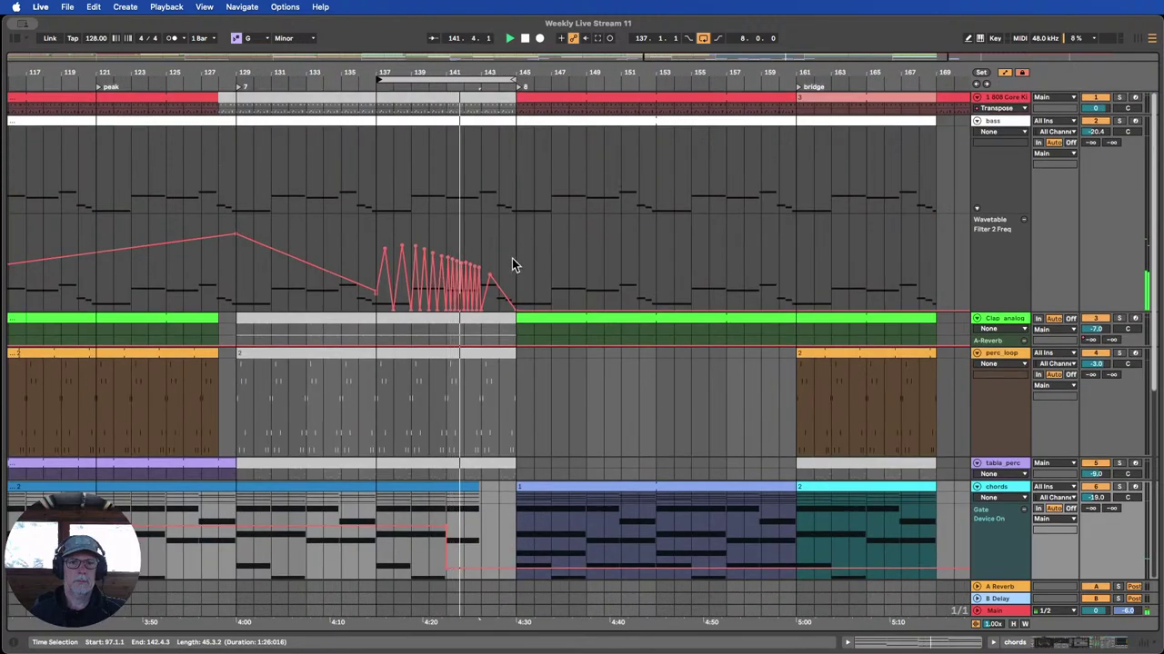
pyautogui.scroll(-4, 512, 256)
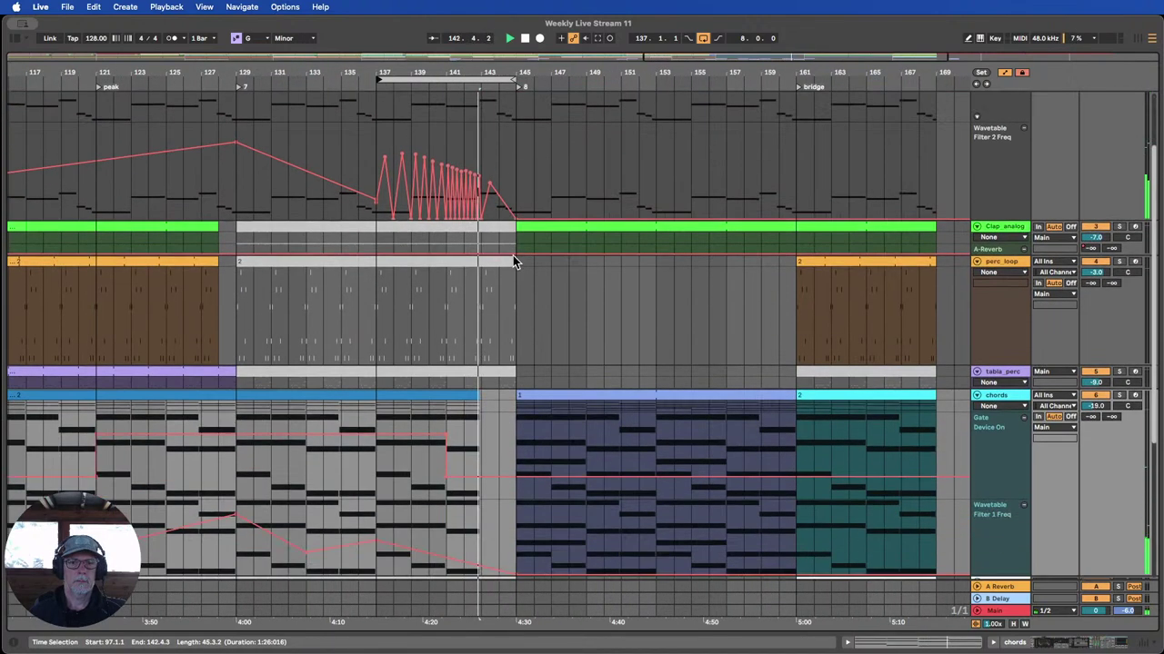
pyautogui.scroll(-2, 513, 262)
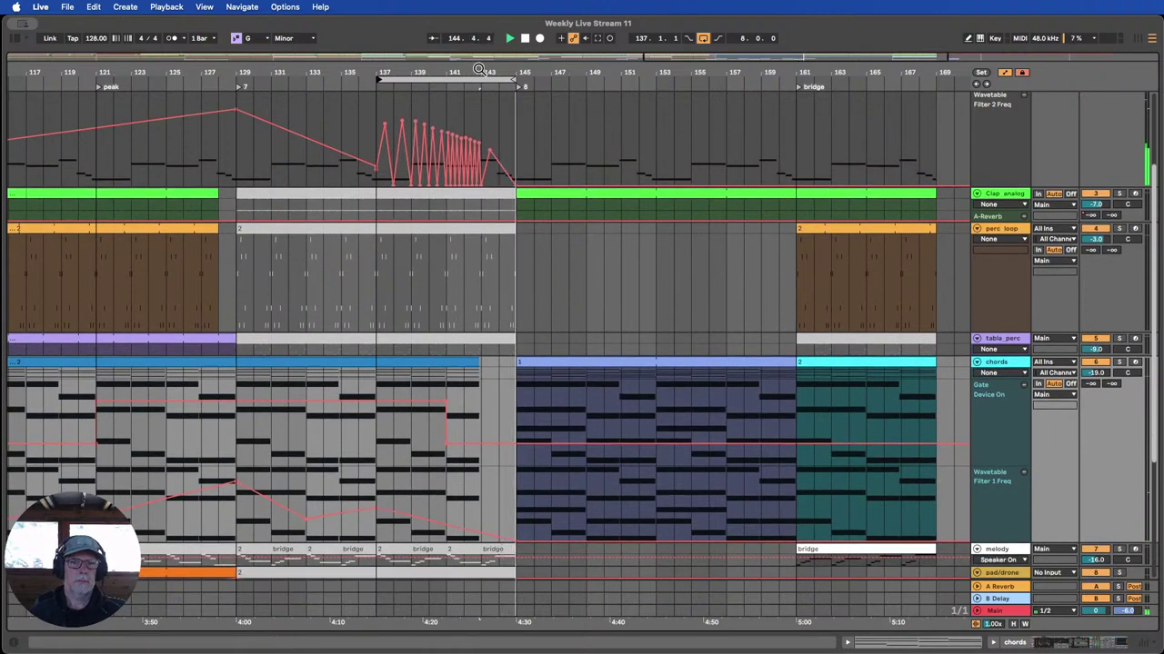
pyautogui.moveTo(478, 71); pyautogui.dragTo(478, 118)
pyautogui.moveTo(471, 363); pyautogui.dragTo(544, 366)
# Move the bass Filter 2 Freq low point at the start of bar 143 to 143.2.
pyautogui.scroll(5, 509, 313)
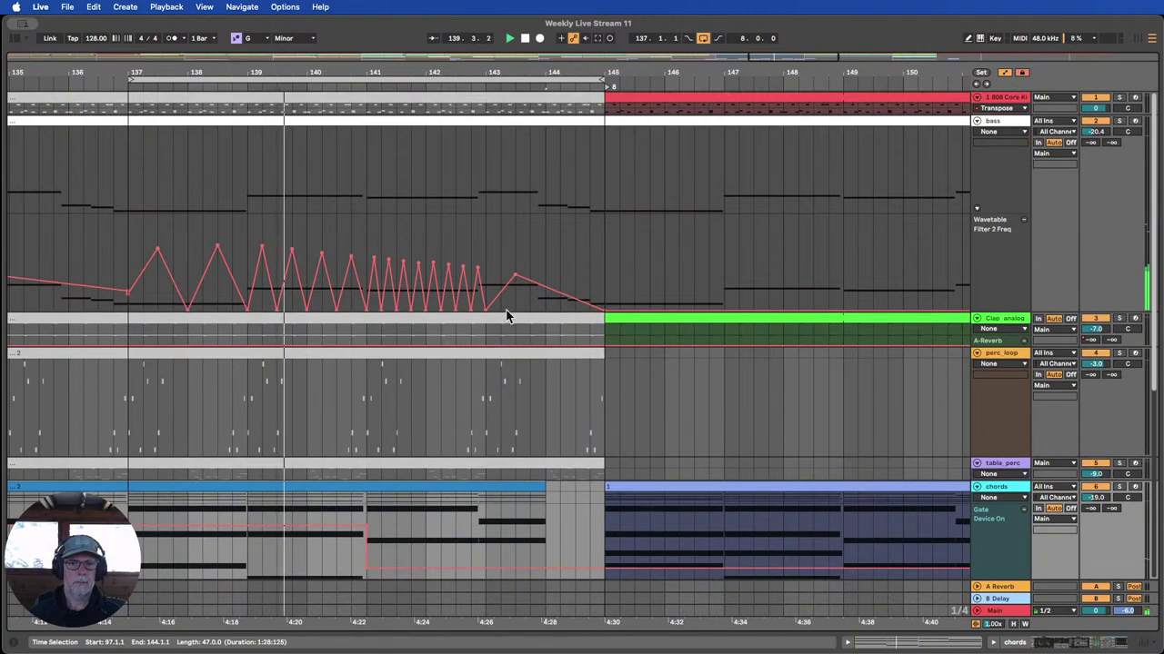
pyautogui.click(432, 262)
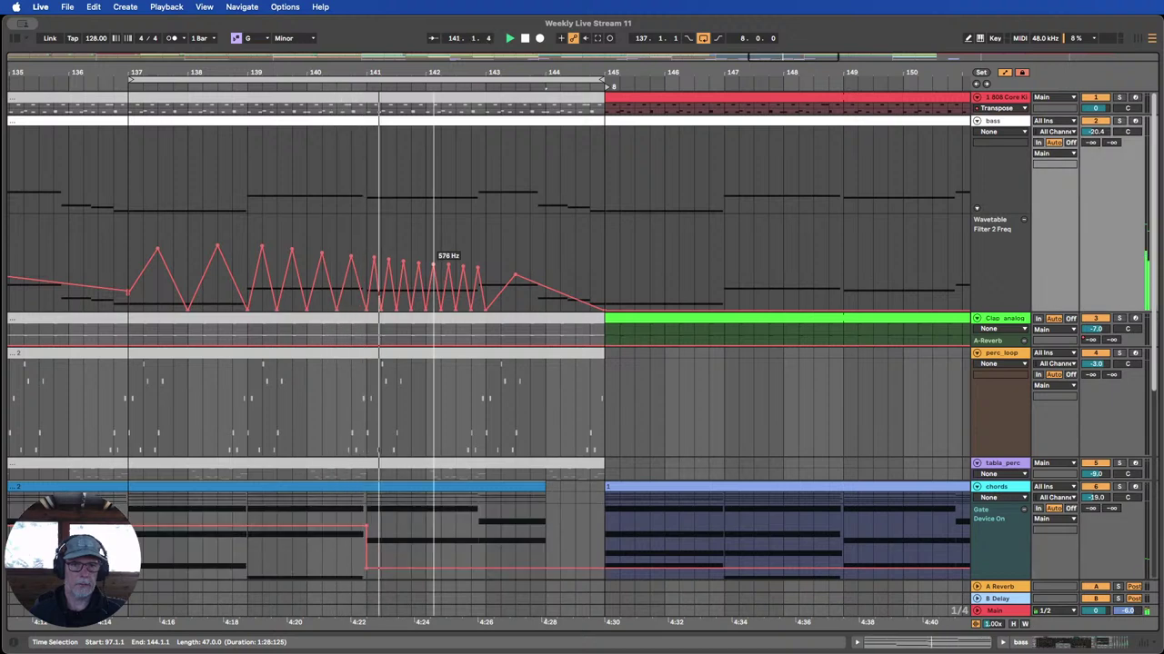
pyautogui.click(448, 263)
pyautogui.moveTo(448, 268); pyautogui.dragTo(448, 265)
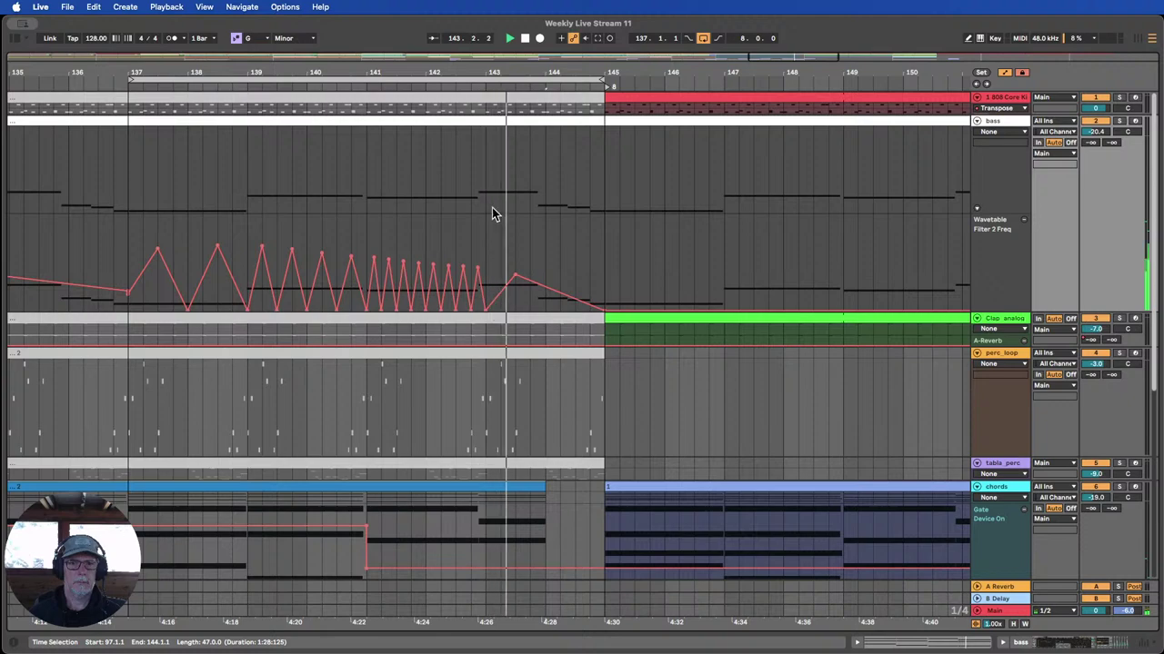
pyautogui.scroll(5, 498, 273)
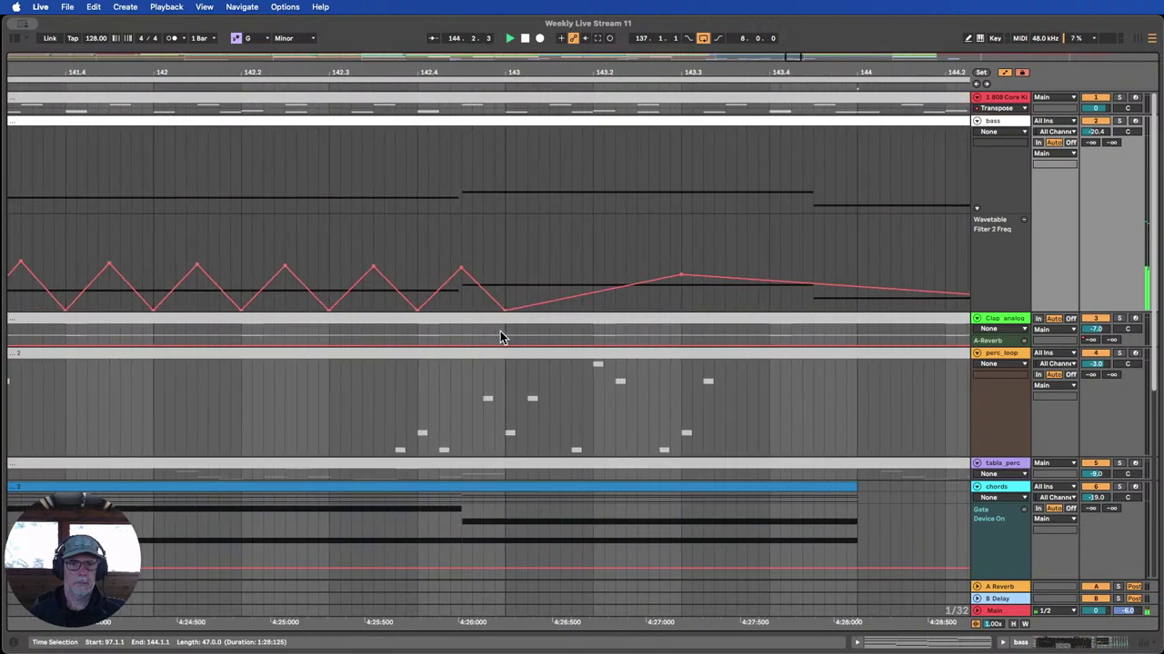
pyautogui.moveTo(505, 309); pyautogui.dragTo(593, 309)
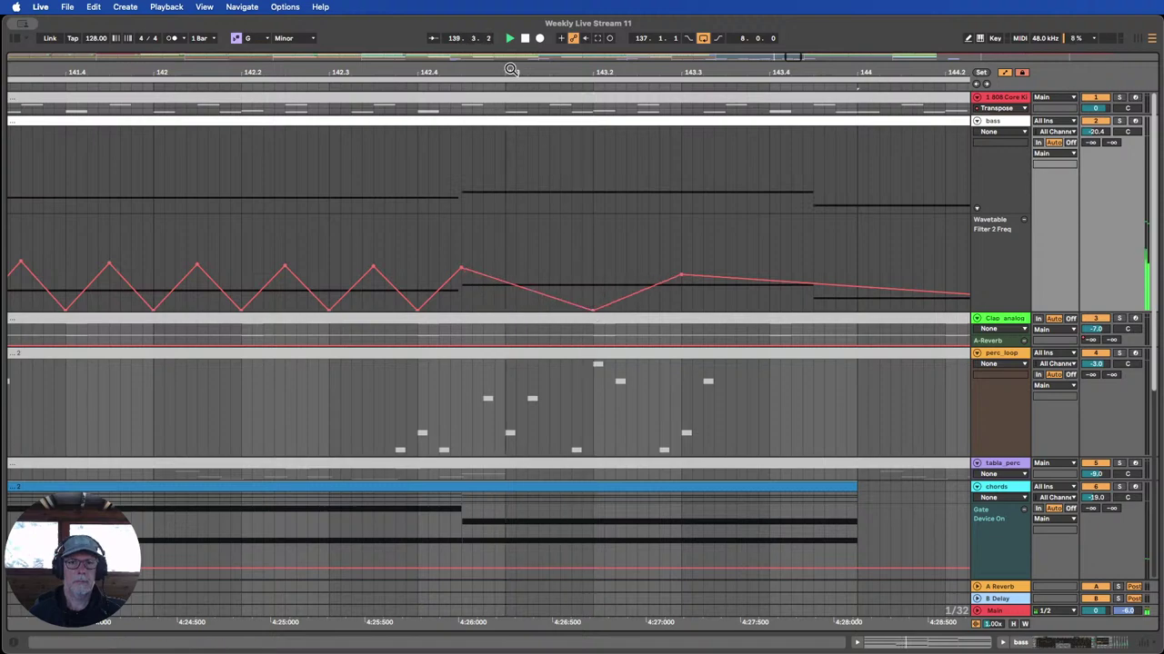
# Review the clips and automation on all tracks from the peak to the bridge while the loop plays.
pyautogui.moveTo(510, 69); pyautogui.dragTo(510, 20)
pyautogui.scroll(-5, 589, 253)
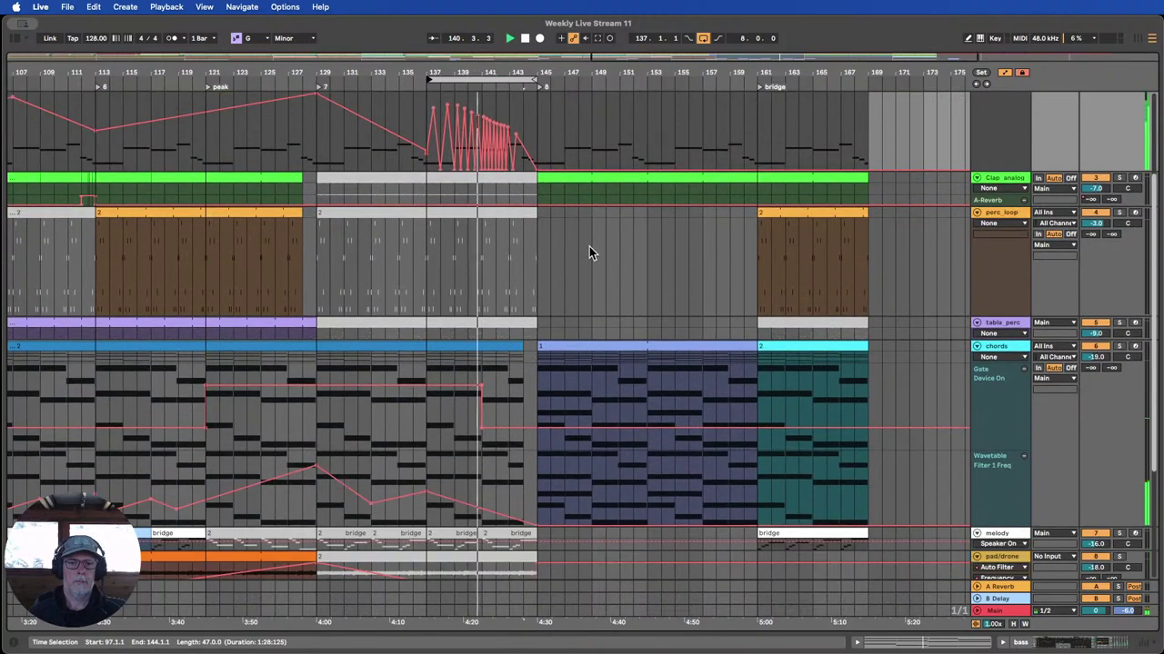
pyautogui.scroll(-3, 589, 247)
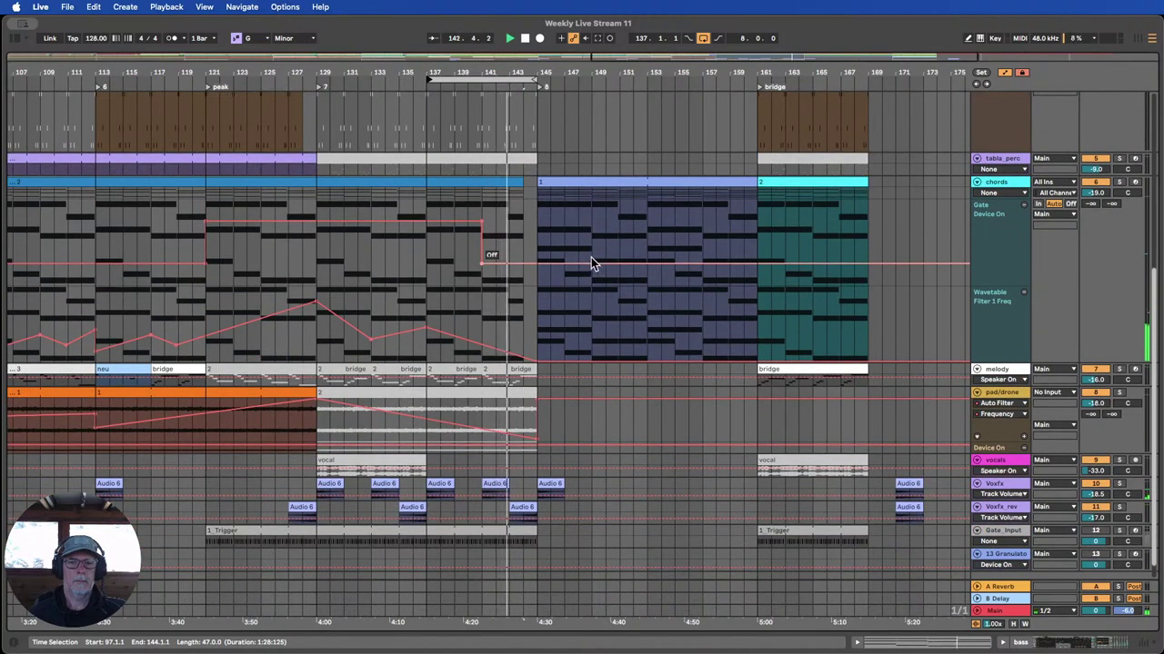
pyautogui.scroll(3, 591, 258)
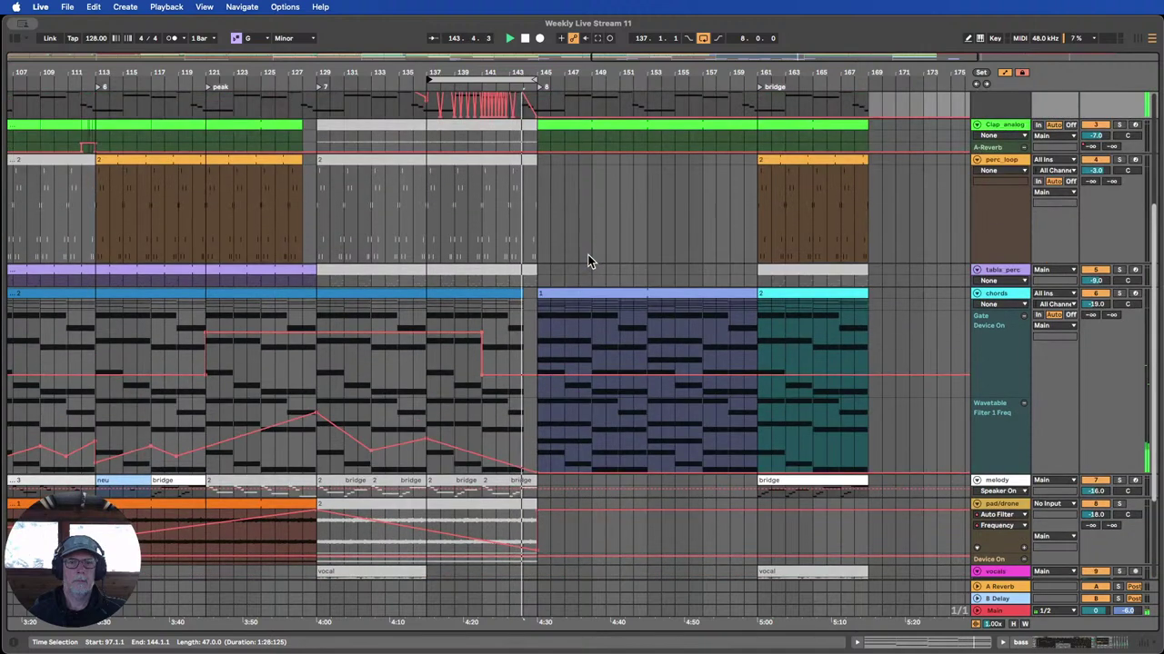
pyautogui.scroll(2, 587, 261)
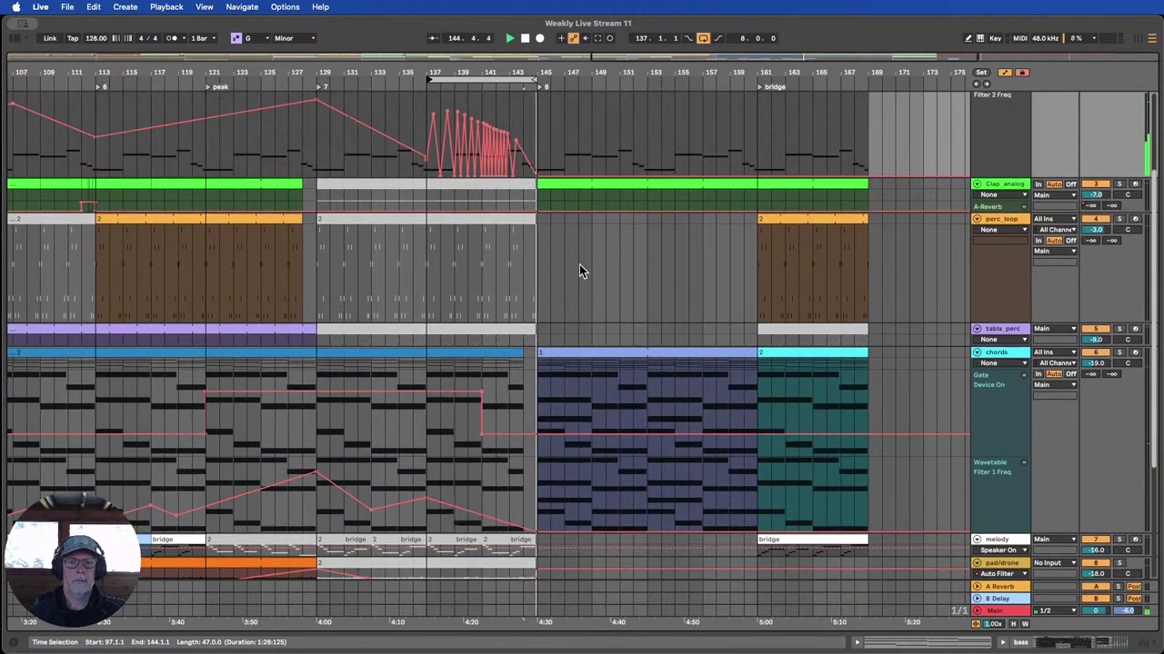
pyautogui.scroll(3, 451, 277)
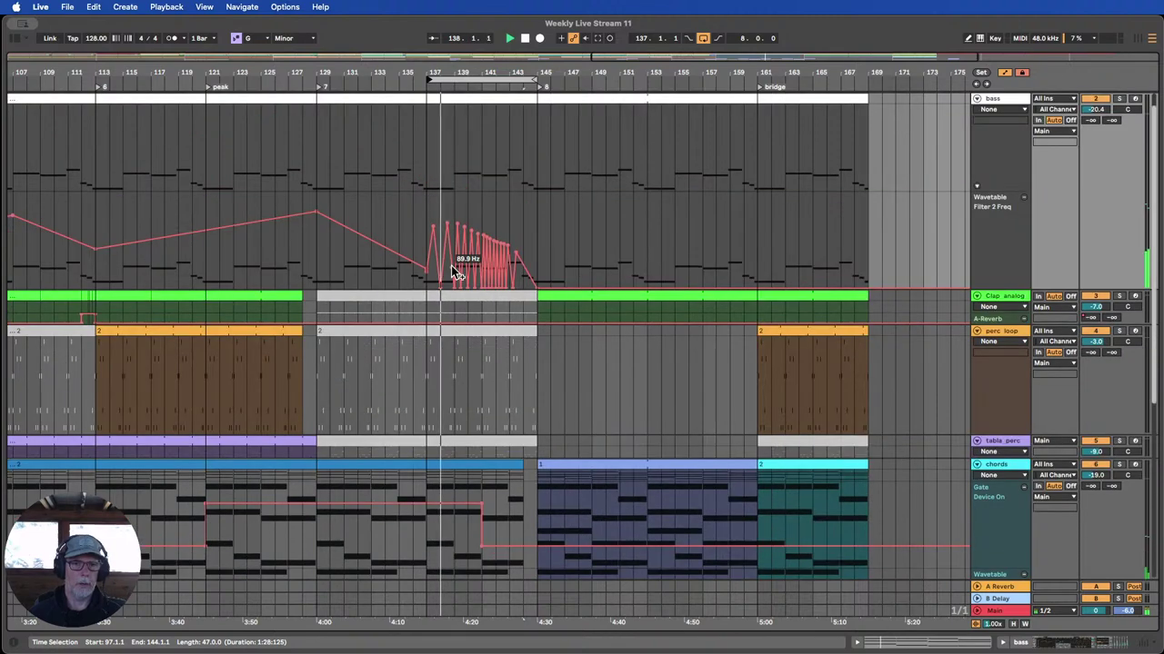
# Reactivate the Clap_analog clip spanning bars 129 to 145.
pyautogui.moveTo(435, 72); pyautogui.dragTo(488, 74)
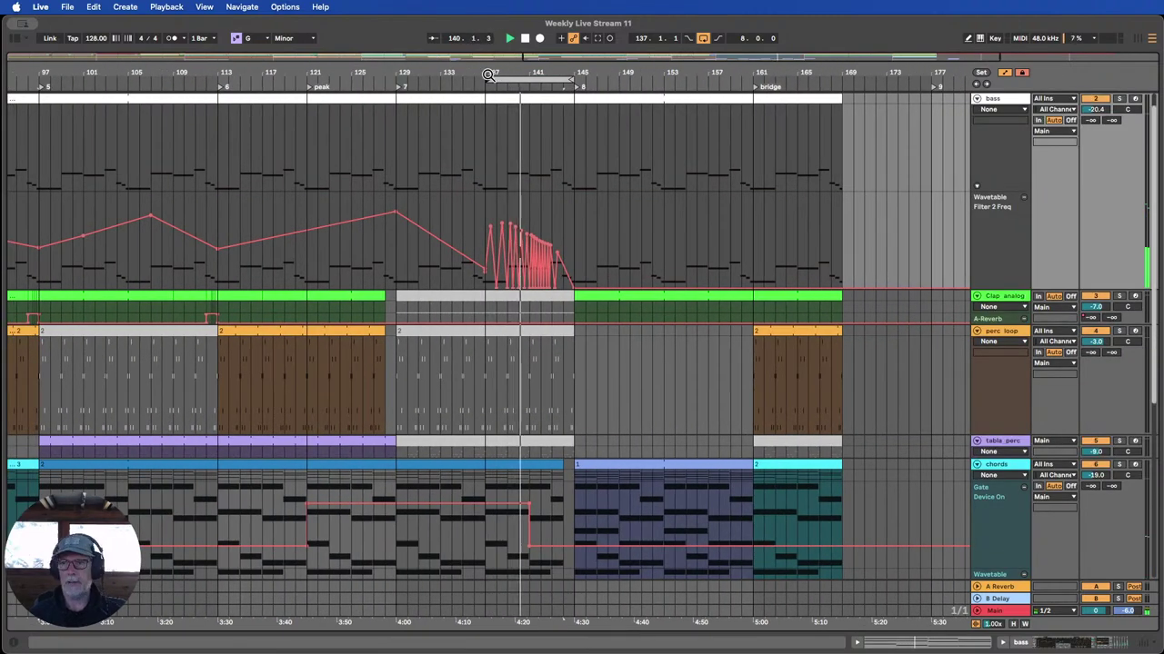
pyautogui.scroll(-1, 497, 235)
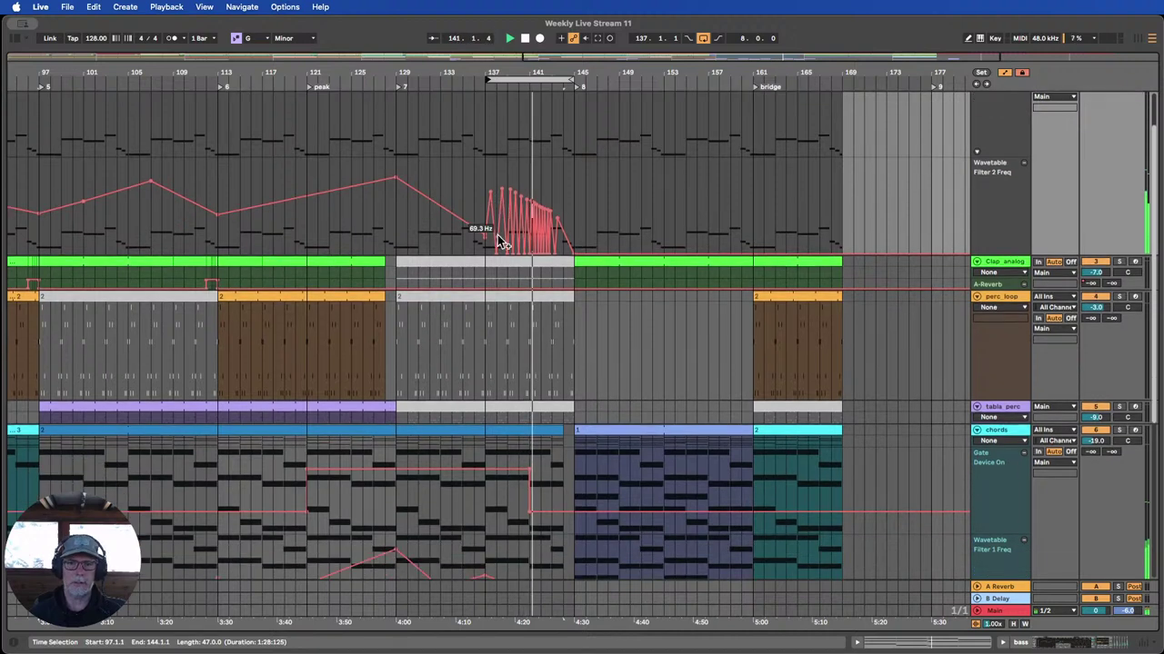
pyautogui.click(443, 263)
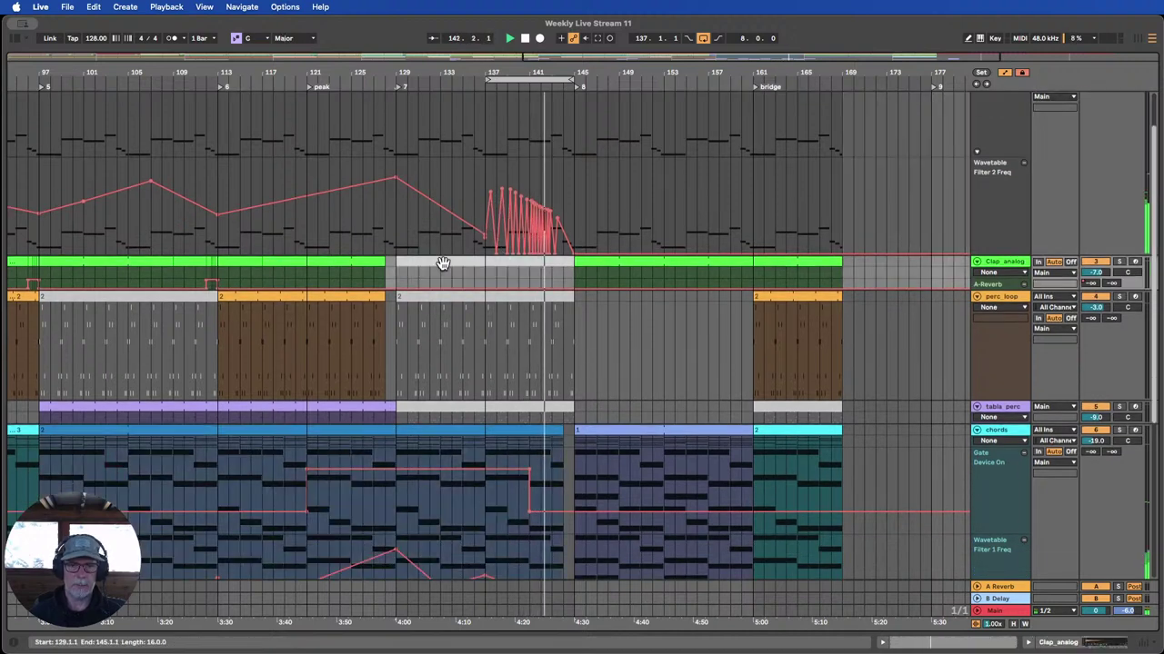
pyautogui.press('0')
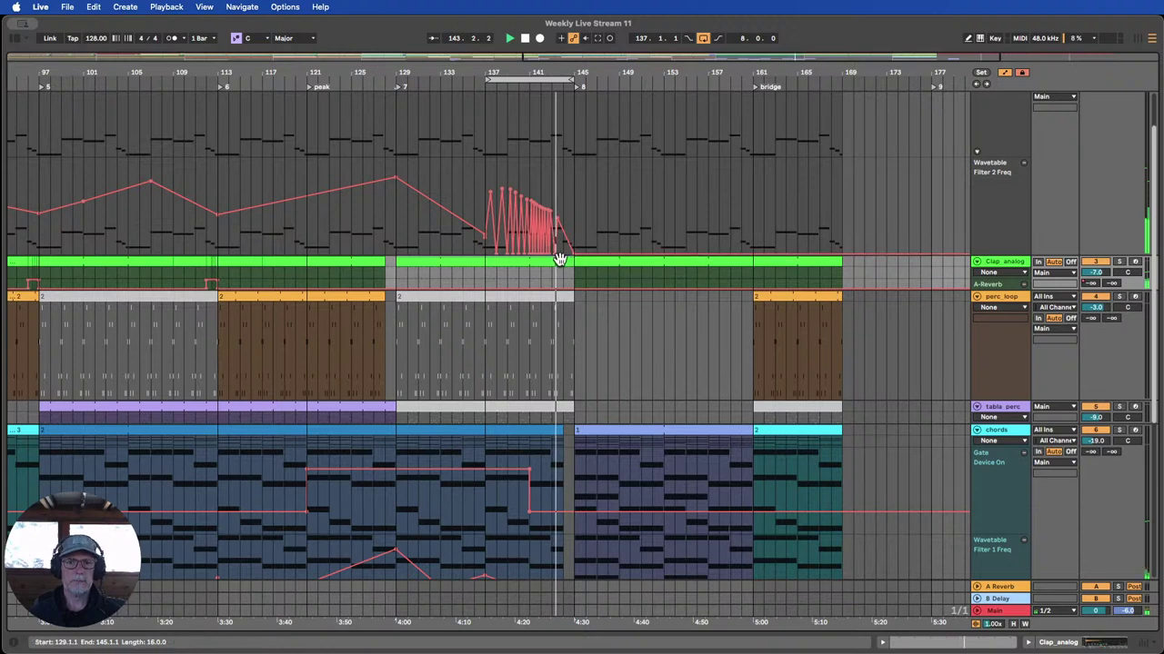
# Set the arrangement loop to run from bar 126 to bar 137.
pyautogui.moveTo(488, 80); pyautogui.dragTo(364, 80)
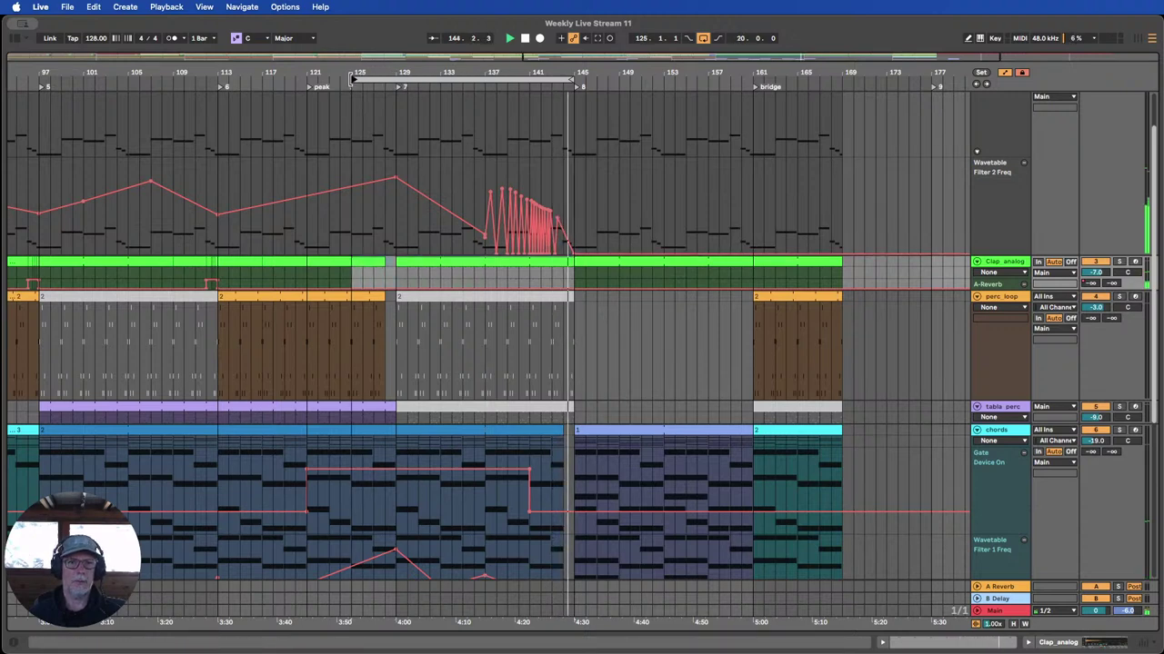
pyautogui.moveTo(566, 77); pyautogui.dragTo(484, 79)
pyautogui.scroll(2, 536, 225)
pyautogui.scroll(2, 537, 226)
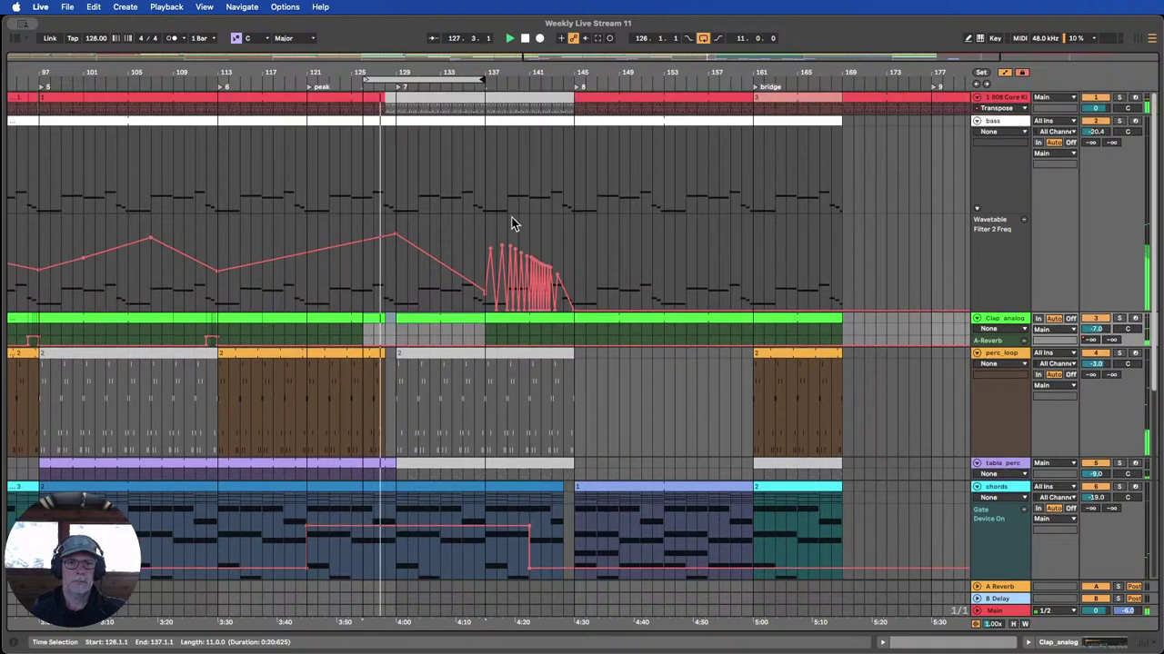
# Deactivate the Clap_analog section from bar 129 to bar 137 as a separate clip.
pyautogui.click(399, 338)
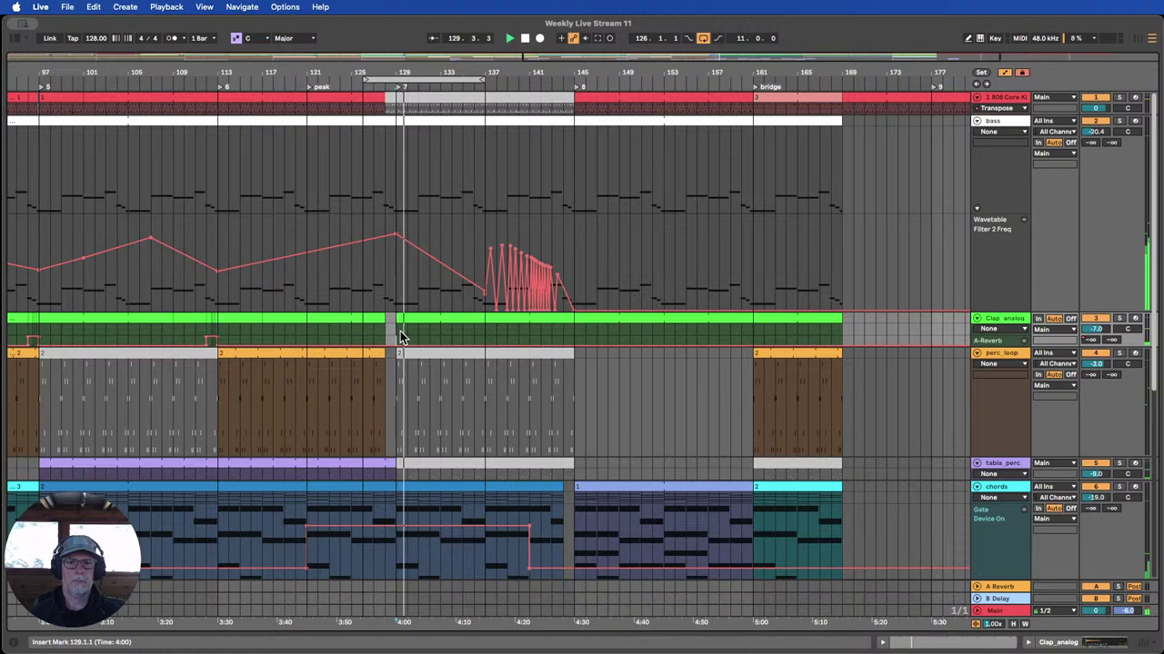
pyautogui.moveTo(399, 328); pyautogui.dragTo(467, 319)
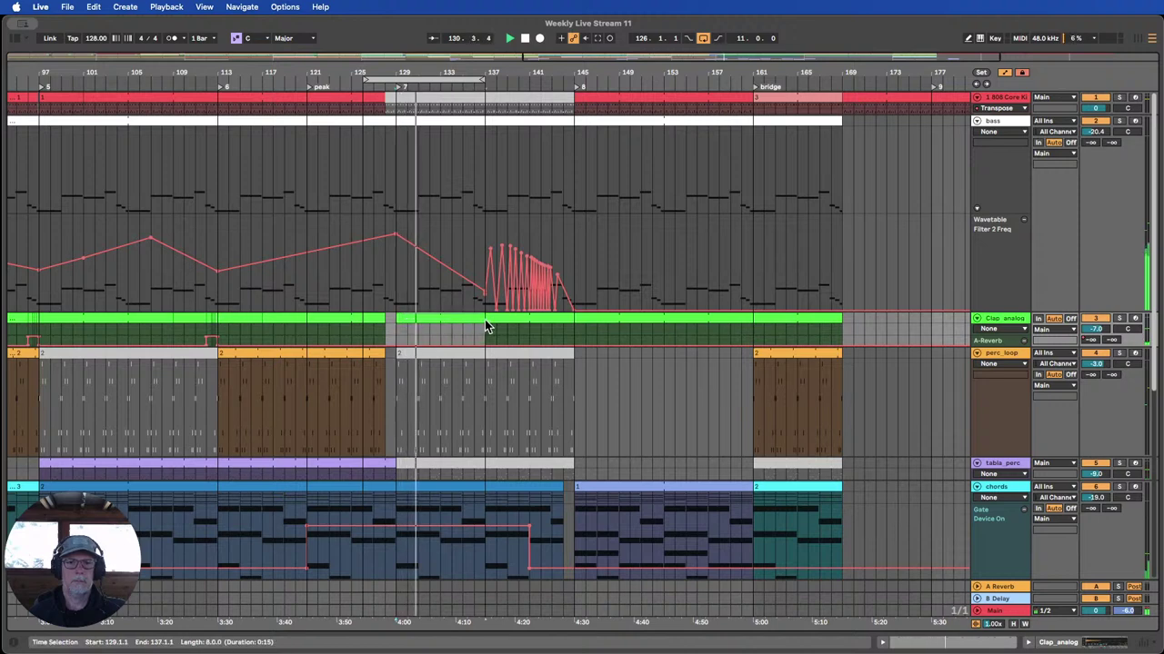
pyautogui.press('Delete')
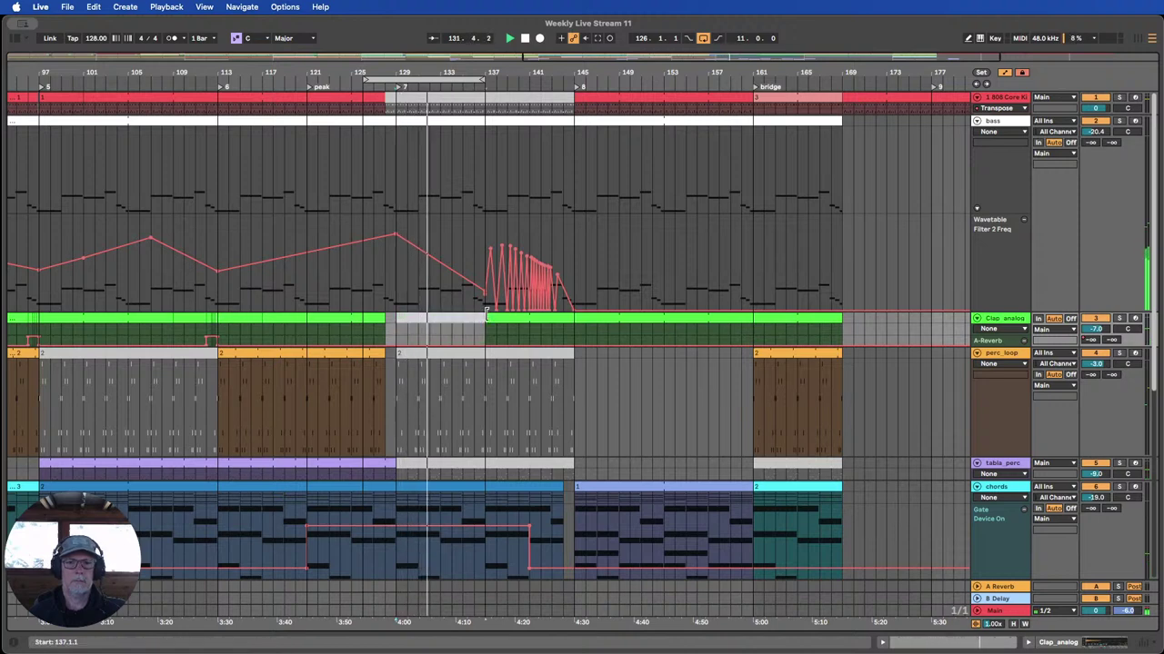
pyautogui.press('0')
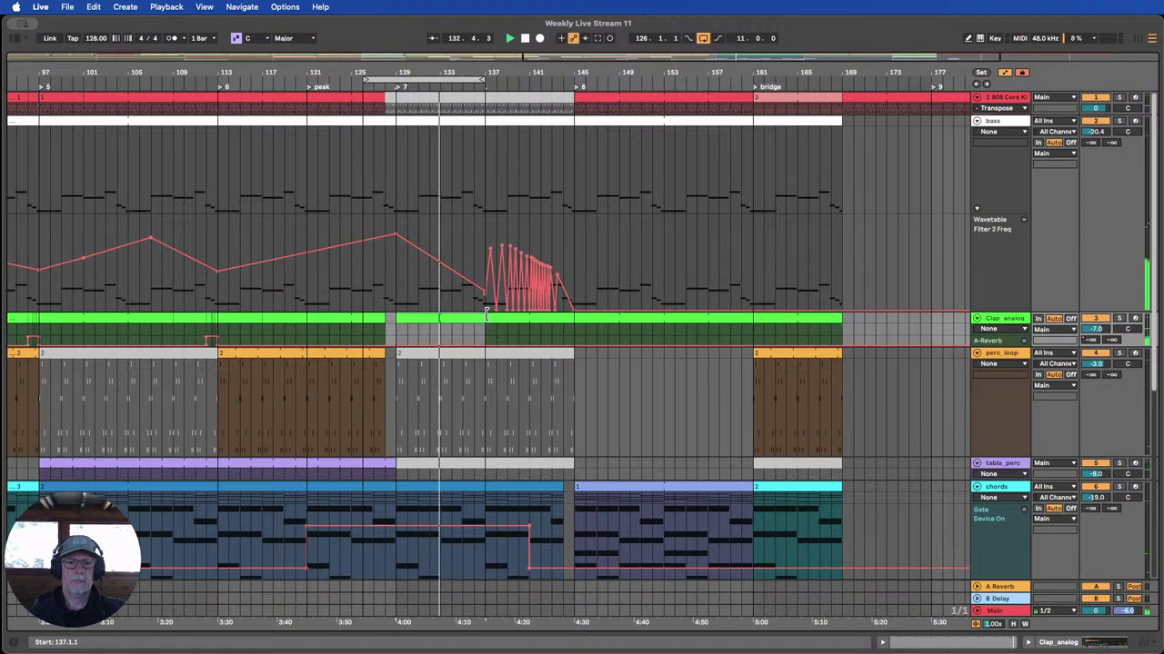
pyautogui.press('0')
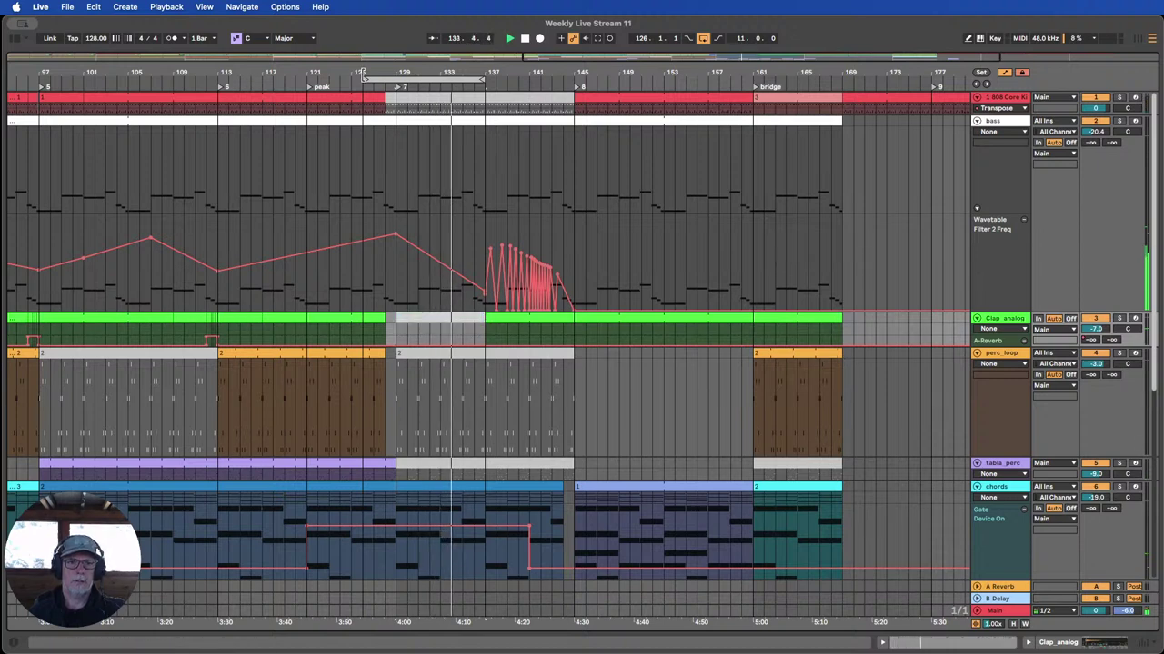
# Reactivate the perc_loop clip spanning bars 129 to 145 and trim its start to bar 137.
pyautogui.click(420, 353)
pyautogui.press('0')
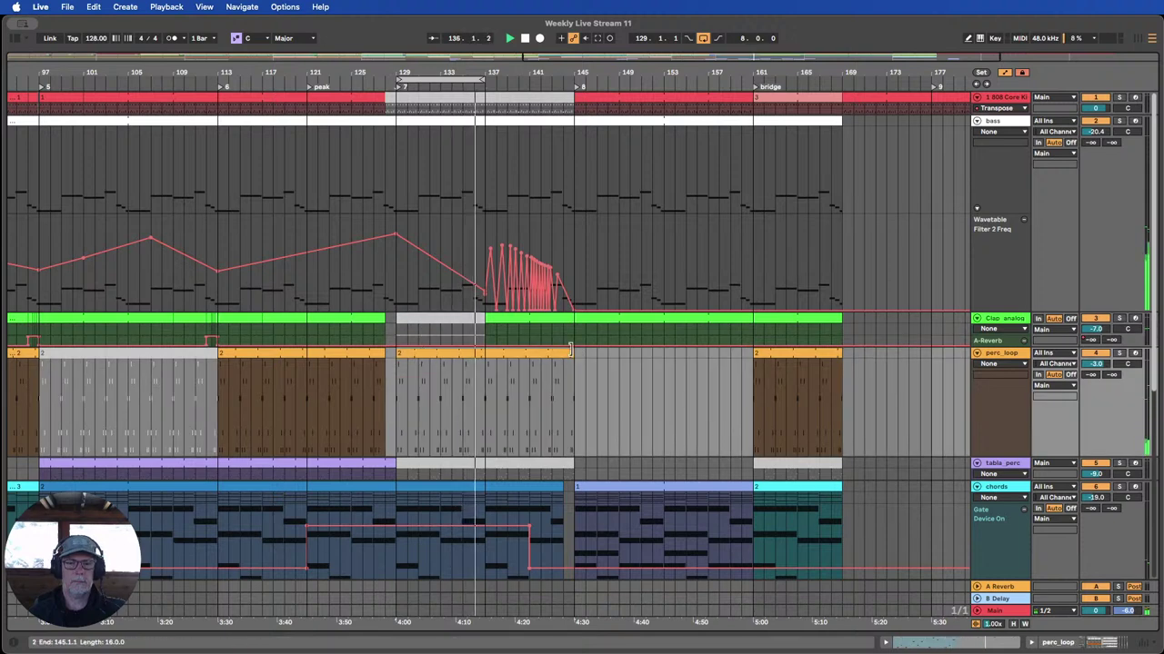
pyautogui.scroll(-1, 522, 374)
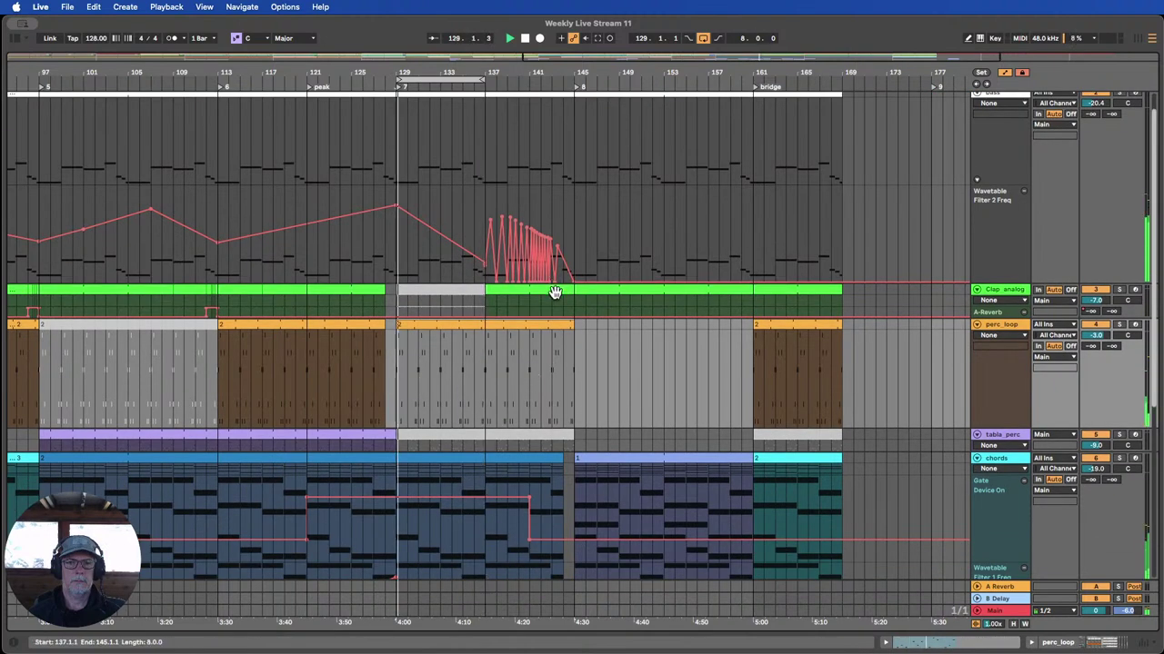
pyautogui.moveTo(424, 69); pyautogui.dragTo(607, 39)
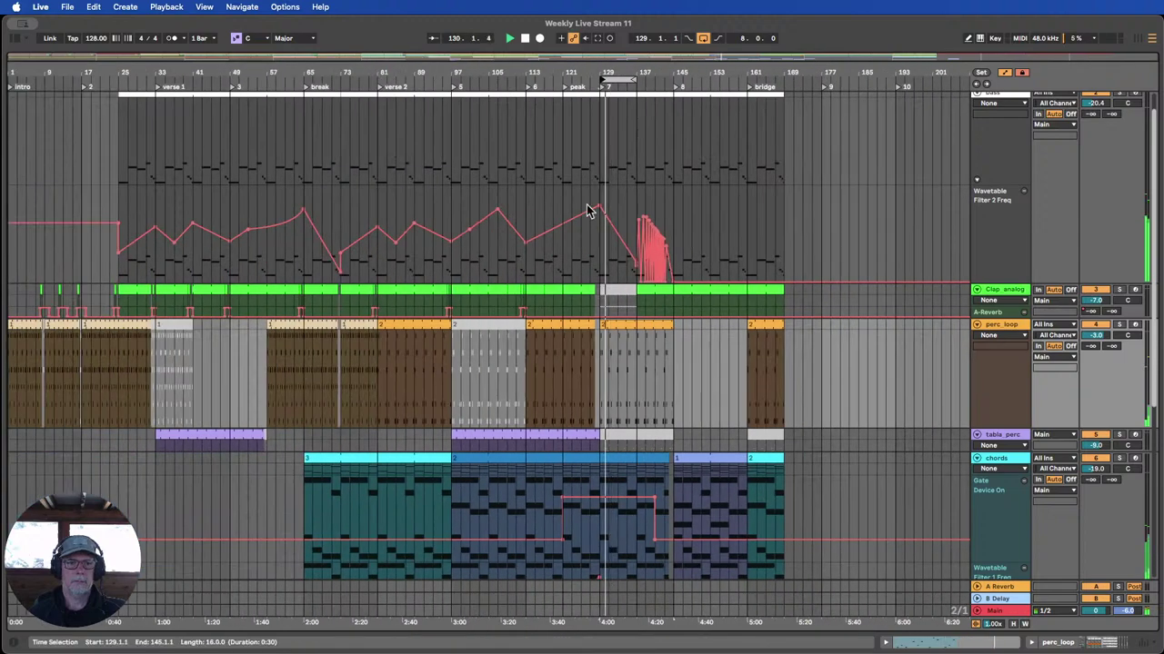
pyautogui.moveTo(605, 324); pyautogui.dragTo(638, 324)
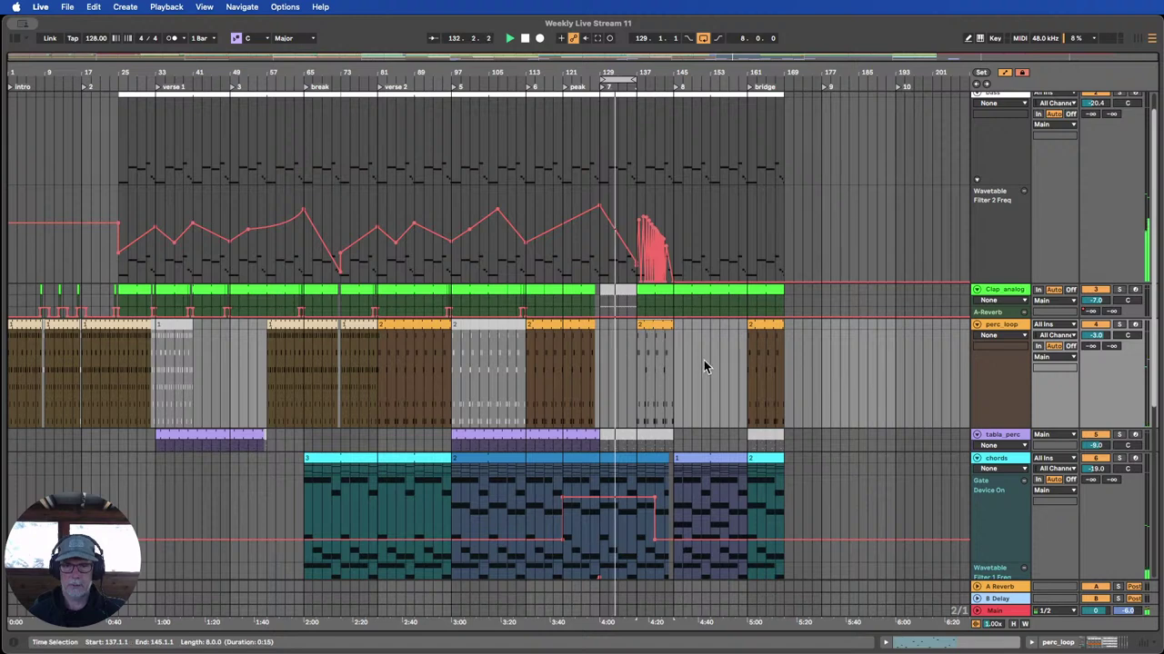
# Copy the first perc_loop clip from the intro to bar 129 and extend its end to bar 137.
pyautogui.click(26, 328)
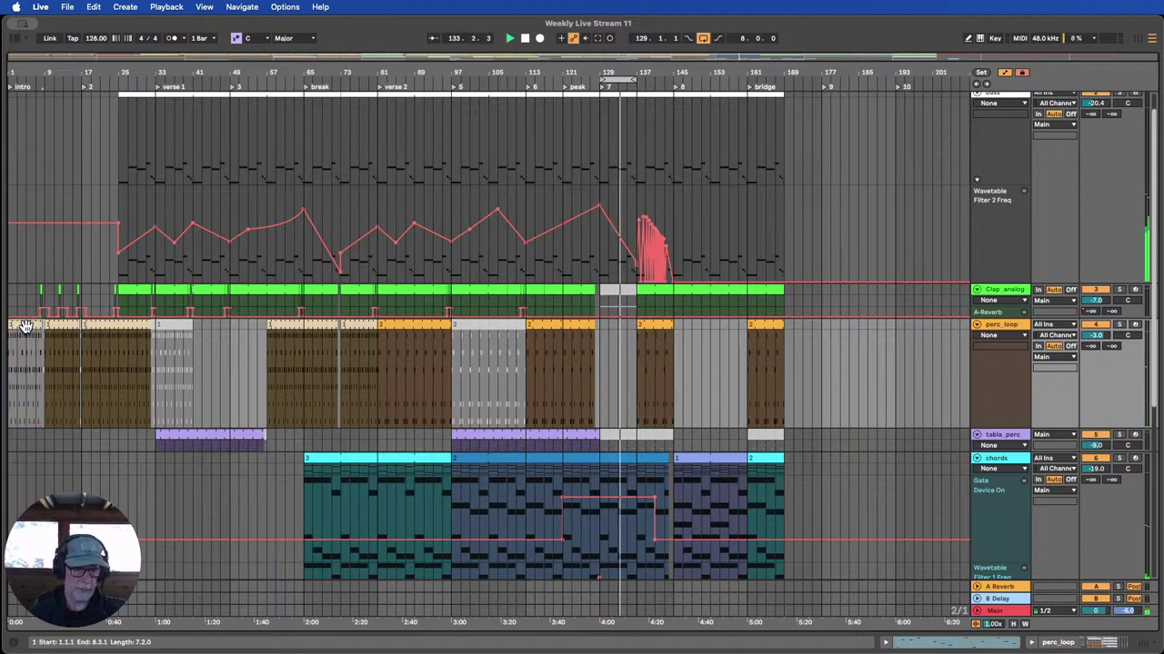
pyautogui.moveTo(26, 327); pyautogui.dragTo(623, 362)
pyautogui.scroll(5, 645, 336)
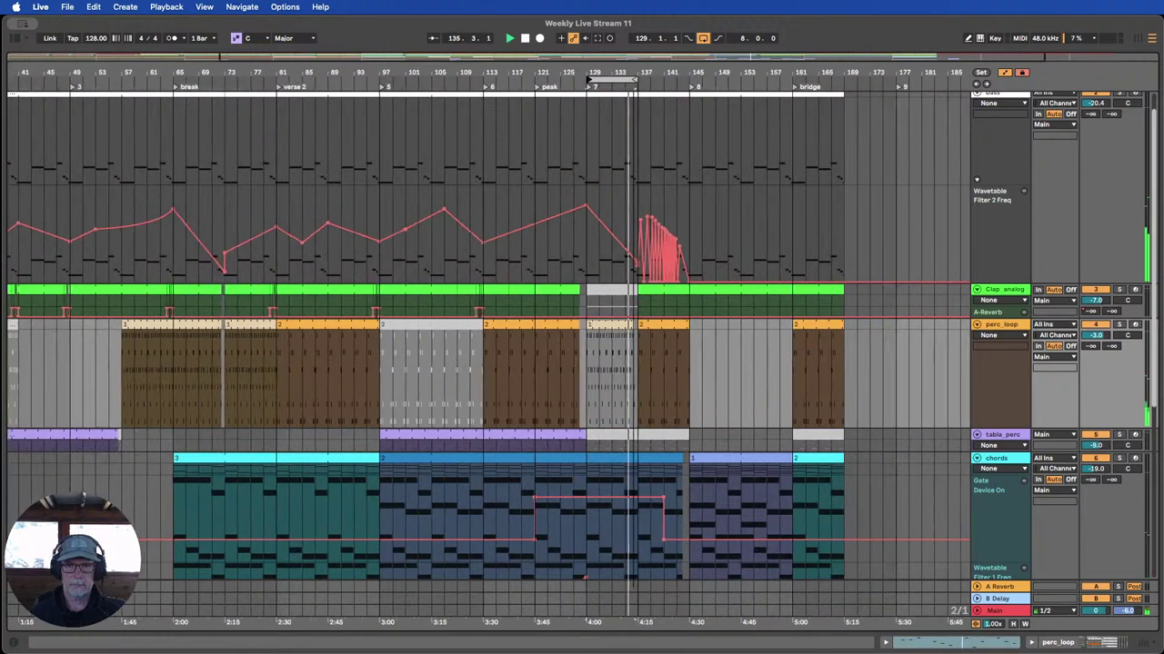
pyautogui.click(636, 325)
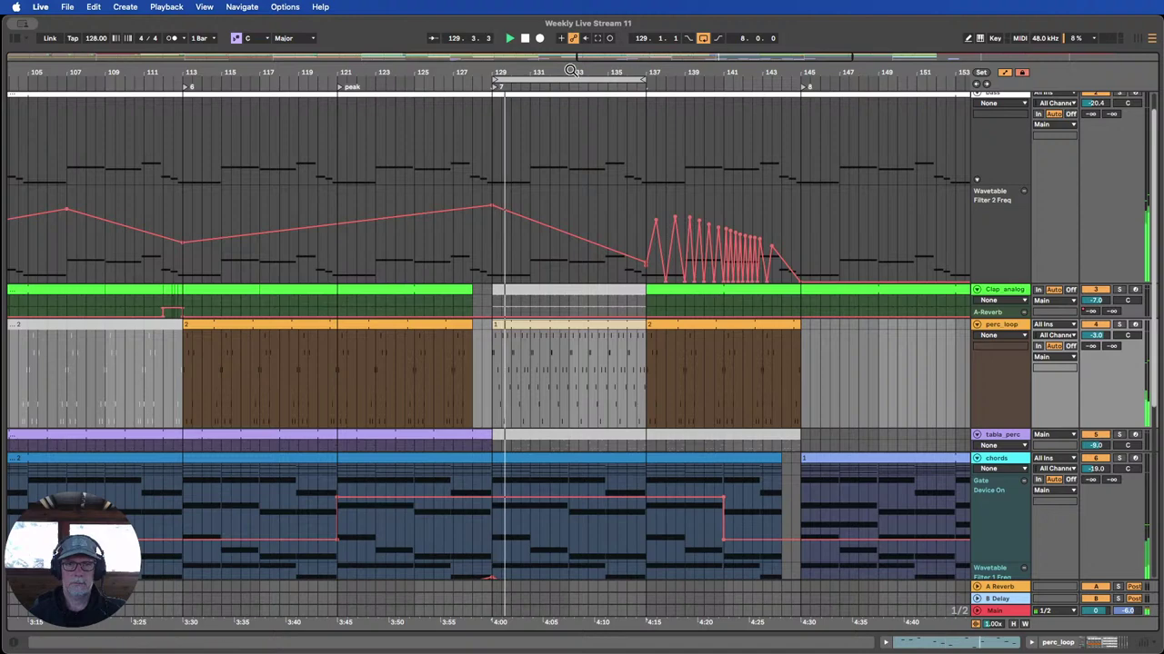
pyautogui.scroll(-5, 577, 80)
pyautogui.moveTo(578, 73); pyautogui.dragTo(601, 69)
pyautogui.scroll(-3, 650, 243)
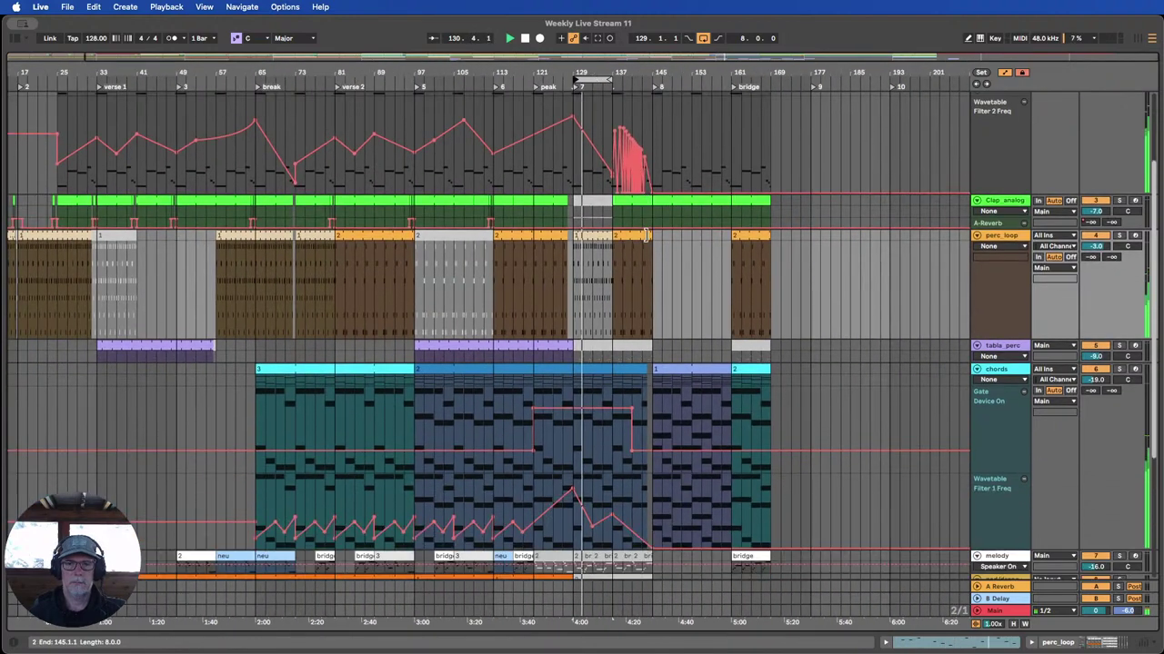
# Stop playback and enlarge the 808 Core Kit track so its clip contents are visible.
pyautogui.scroll(4, 650, 242)
pyautogui.scroll(1, 775, 299)
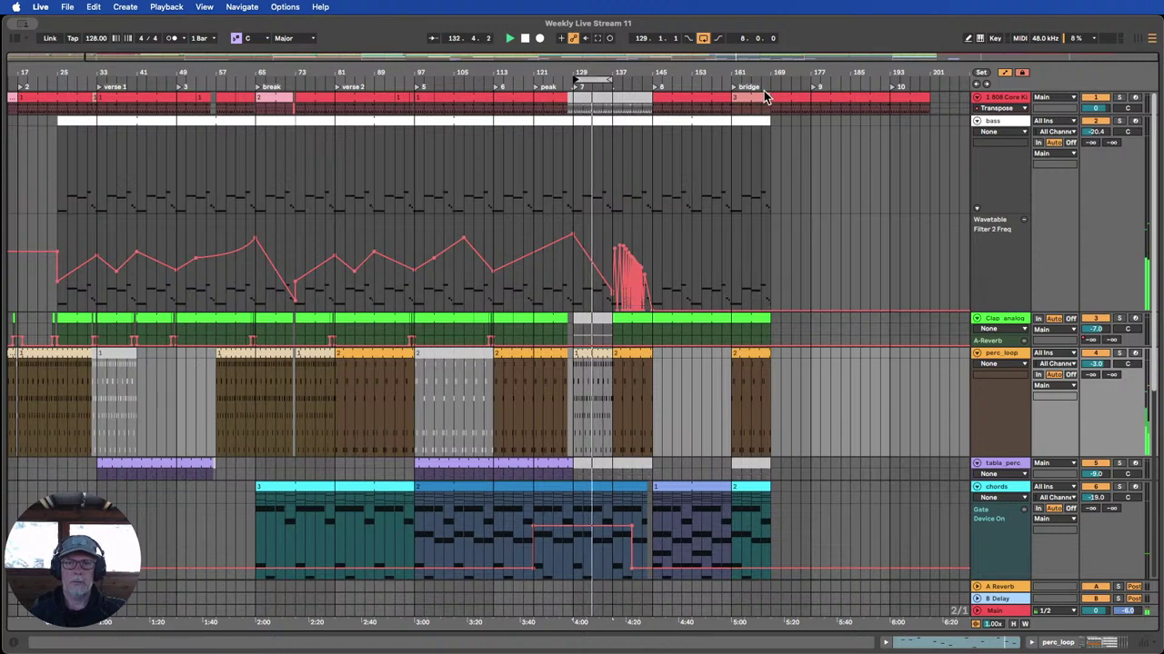
pyautogui.click(305, 101)
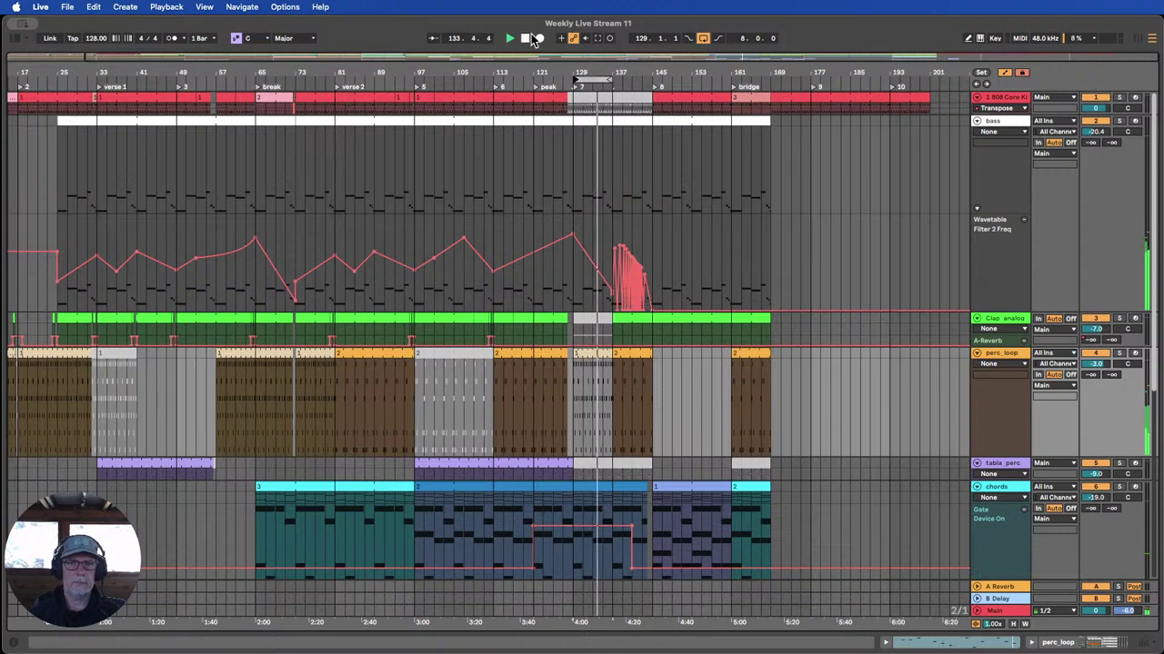
pyautogui.click(527, 38)
pyautogui.moveTo(1011, 110); pyautogui.dragTo(1011, 223)
# Delete the deactivated 808 Core Kit clip spanning bars 129 to 145 and close its note editor.
pyautogui.click(271, 97)
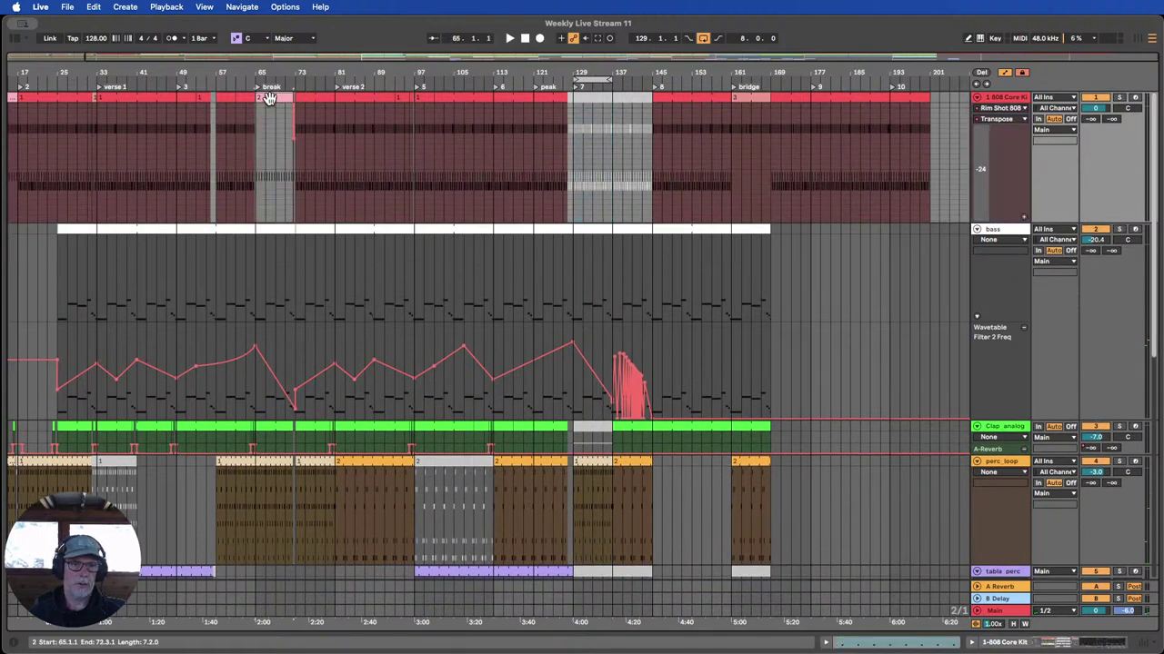
pyautogui.click(588, 98)
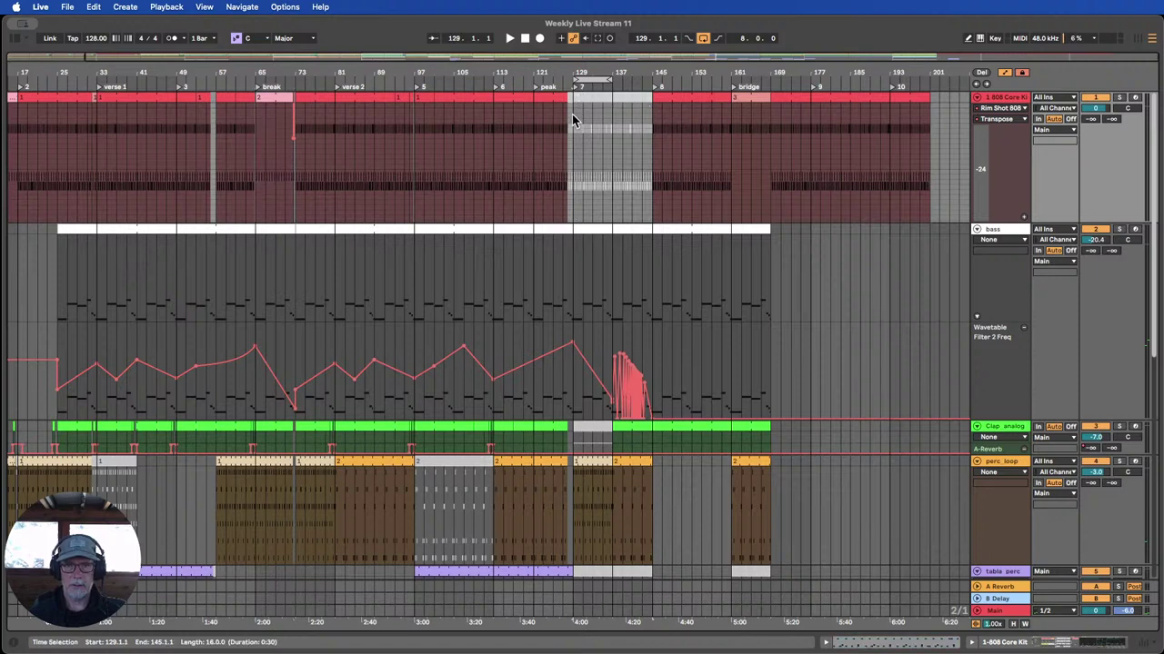
pyautogui.moveTo(572, 120); pyautogui.dragTo(658, 116)
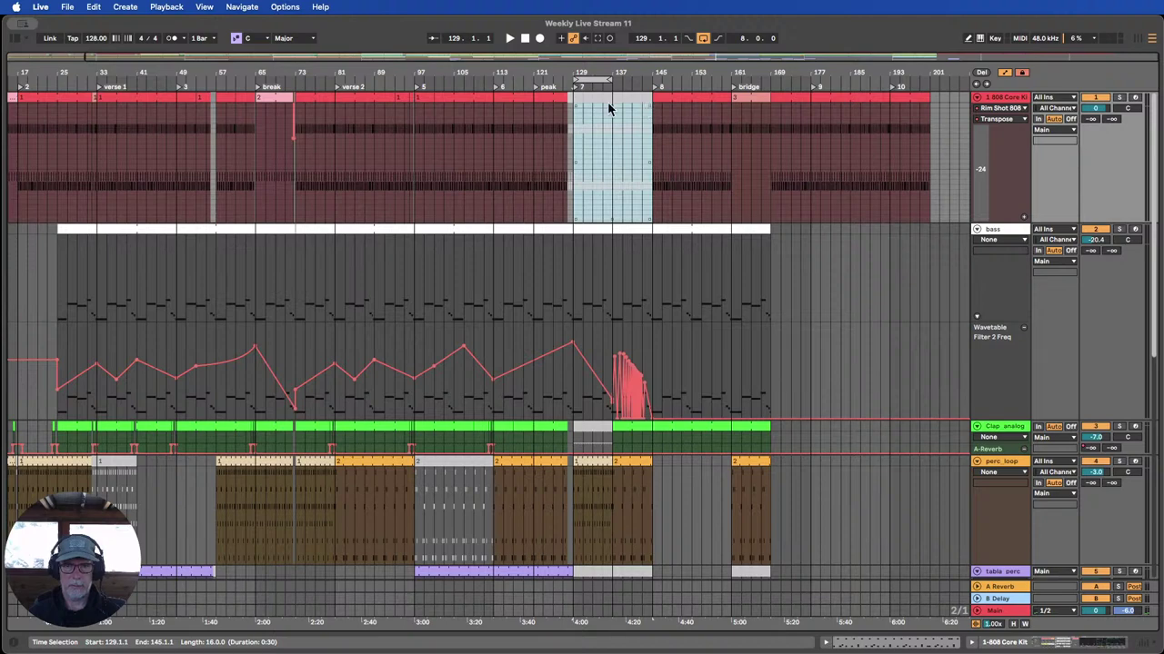
pyautogui.click(603, 151)
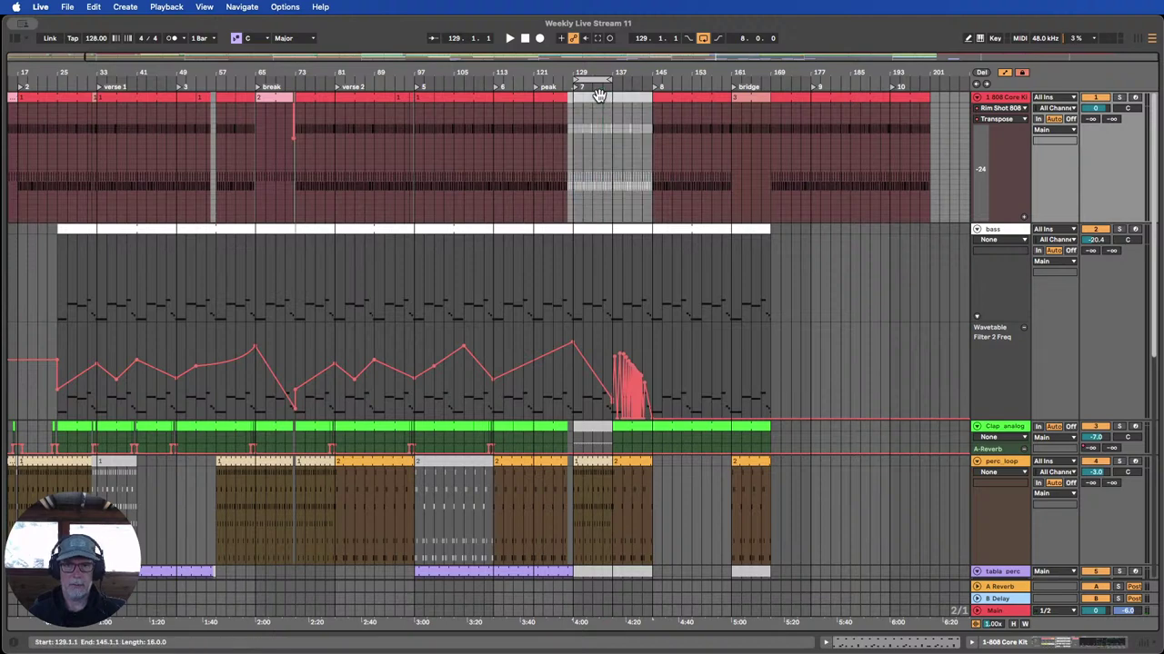
pyautogui.doubleClick(599, 96)
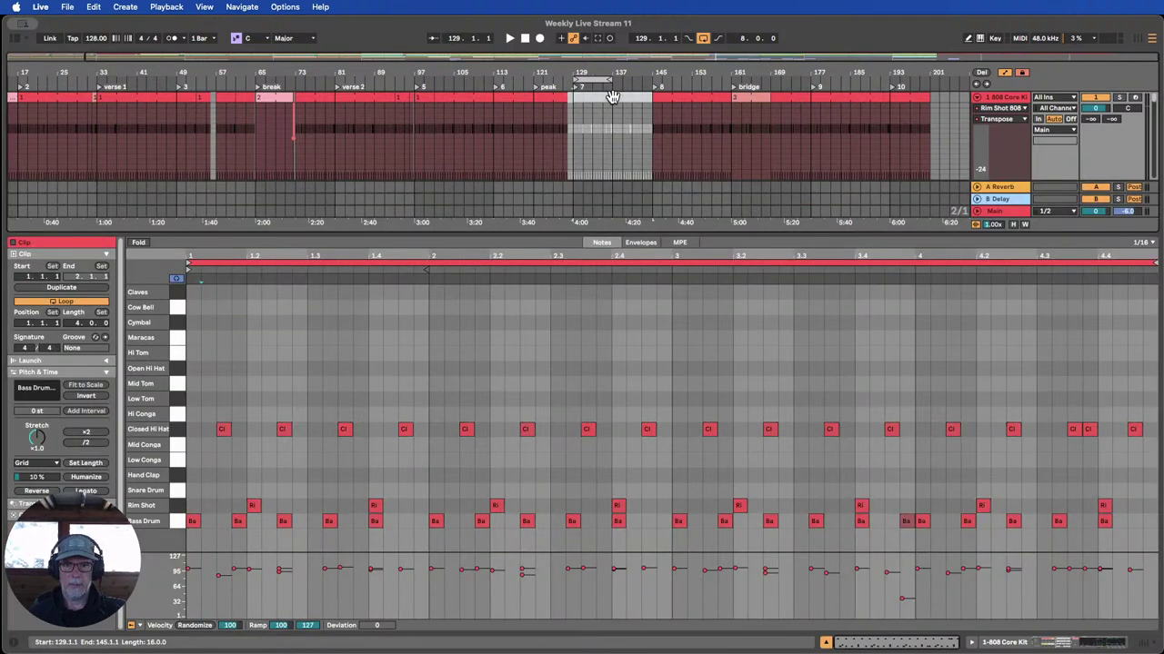
pyautogui.press('0')
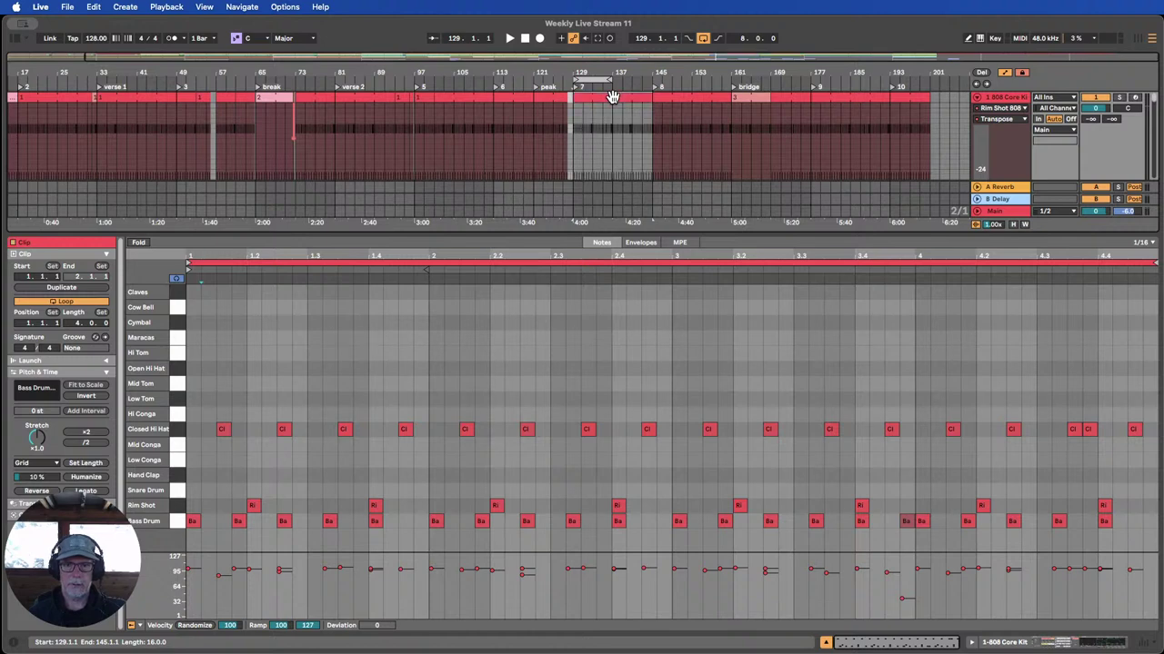
pyautogui.press('0')
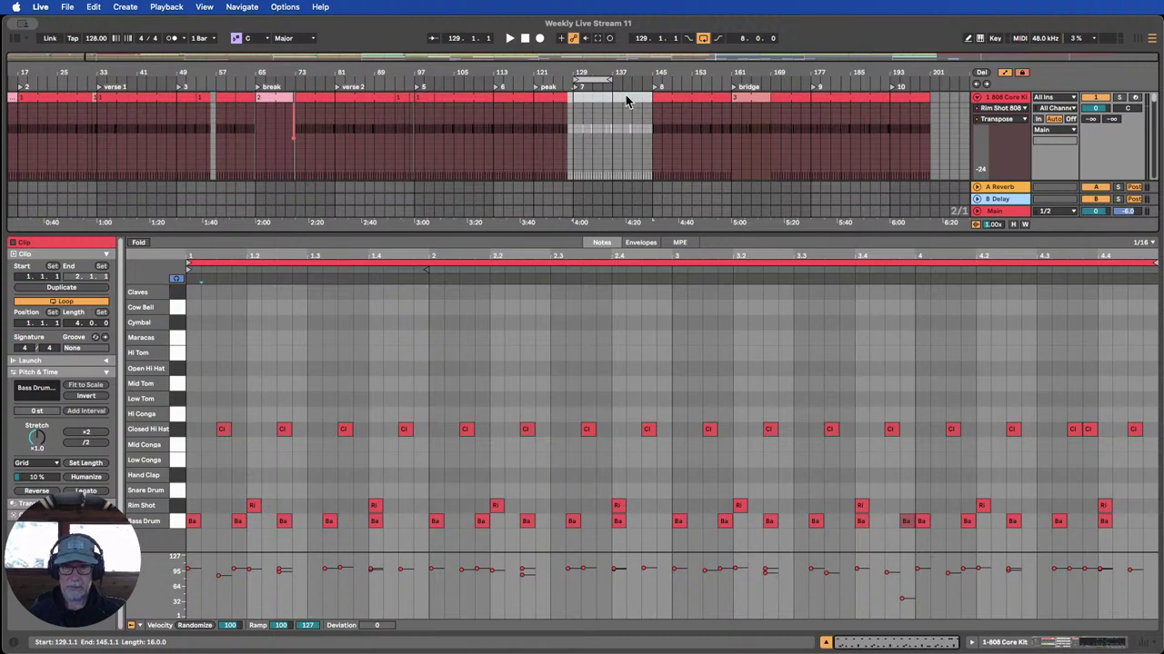
pyautogui.press('Delete')
pyautogui.click(828, 643)
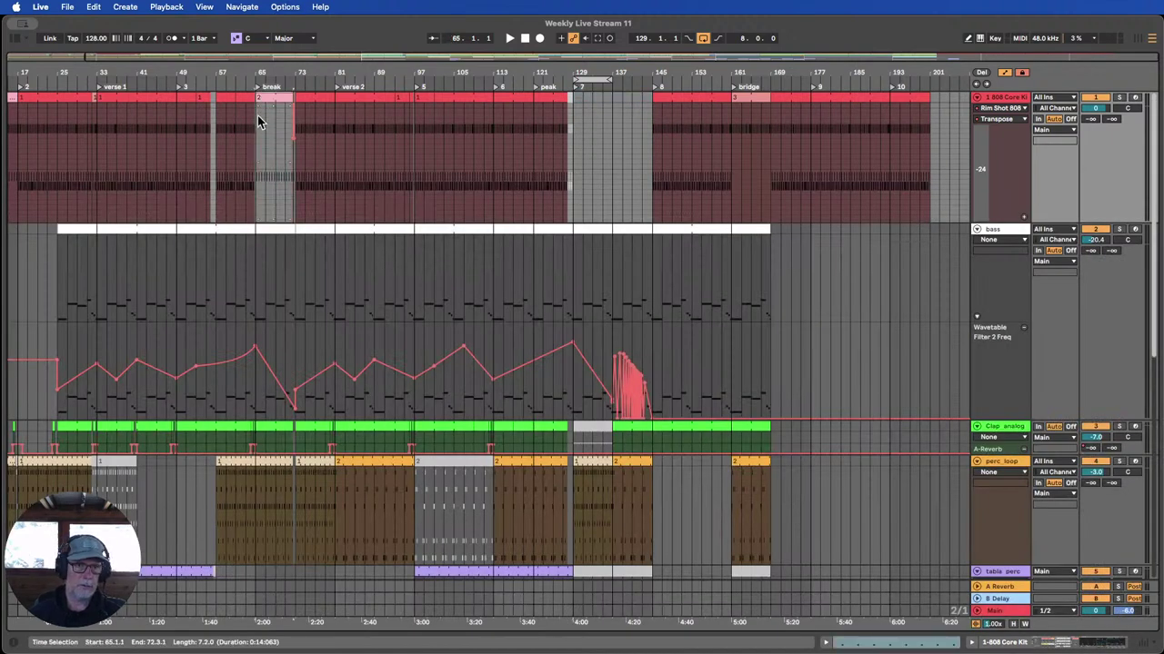
# Copy the 808 Core Kit break section from bar 65 to bar 129 and play the arrangement from just before it.
pyautogui.moveTo(258, 115); pyautogui.dragTo(593, 120)
pyautogui.click(564, 77)
pyautogui.moveTo(594, 69); pyautogui.dragTo(594, 118)
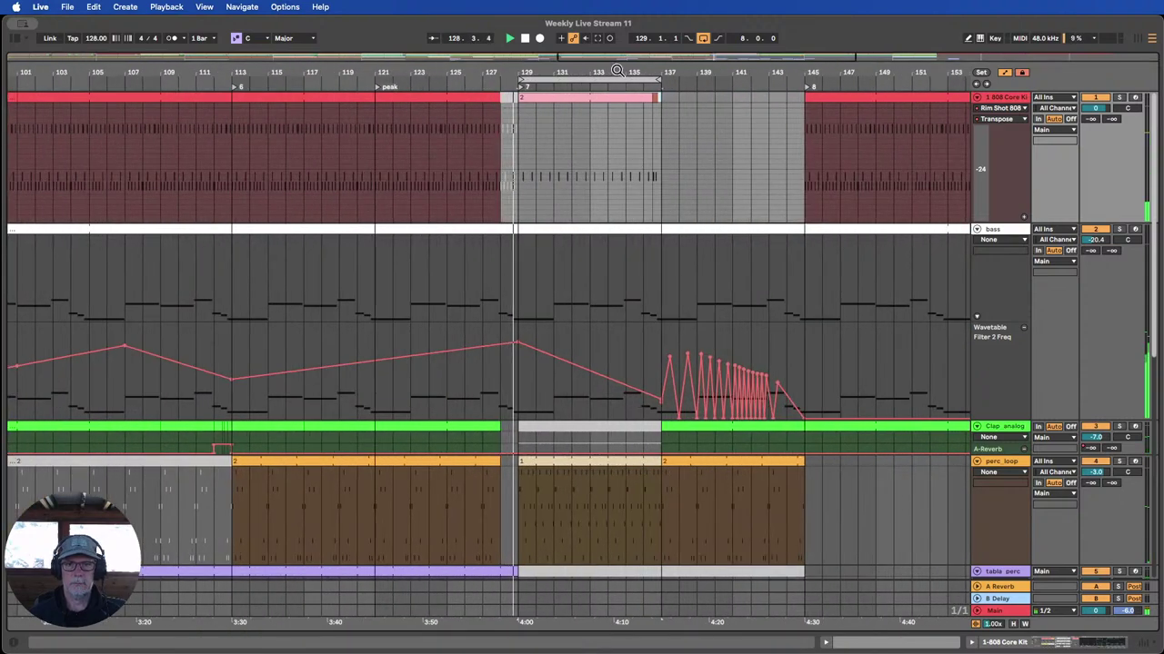
pyautogui.moveTo(606, 69); pyautogui.dragTo(580, 25)
# Move the perc_loop clip "2" from bar 137 to bar 177, past the bridge.
pyautogui.click(578, 462)
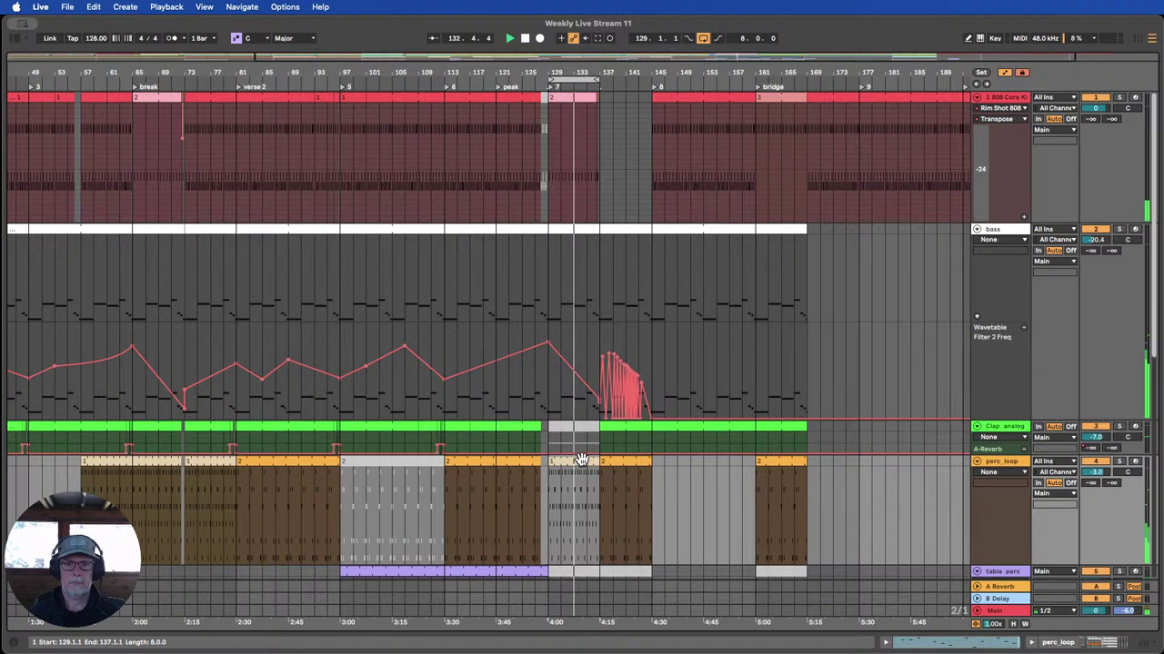
pyautogui.scroll(-2, 582, 459)
pyautogui.scroll(-2, 581, 459)
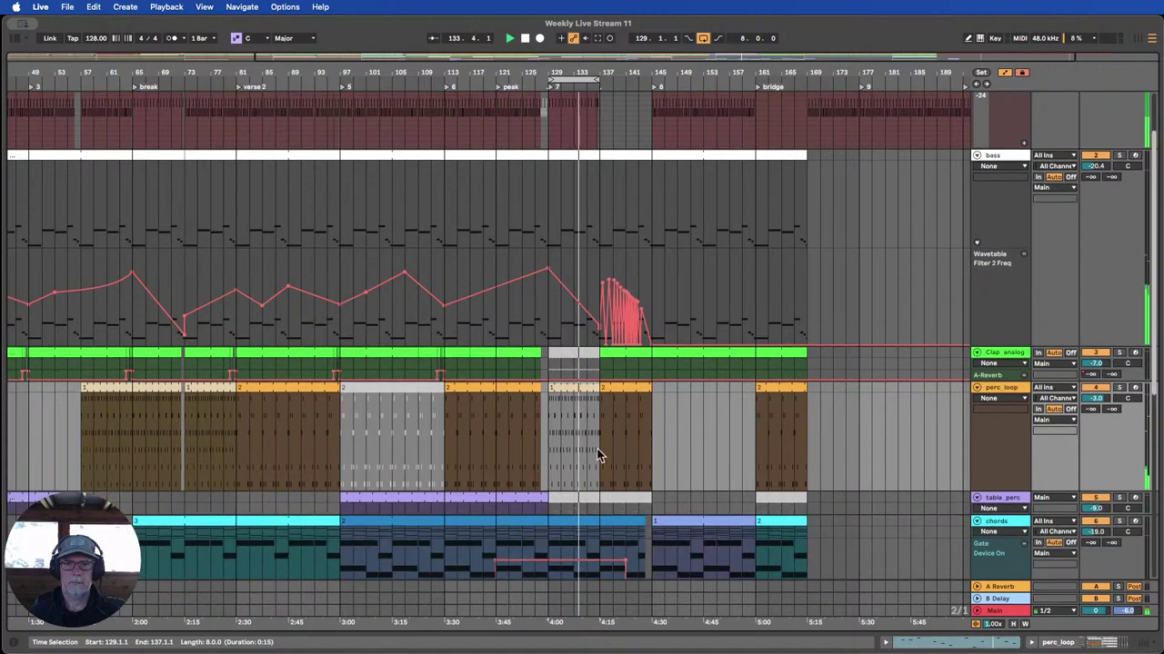
pyautogui.click(618, 388)
pyautogui.moveTo(619, 388); pyautogui.dragTo(874, 406)
pyautogui.scroll(-2, 818, 414)
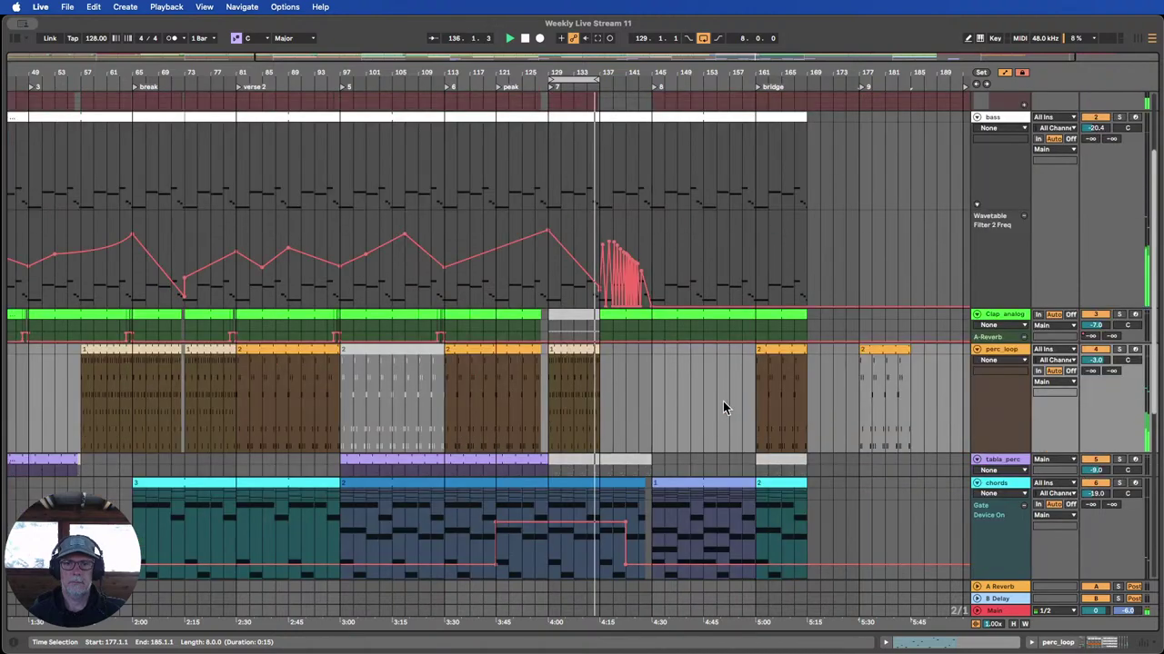
# Deactivate the perc_loop clip "1" spanning bars 129 to 137.
pyautogui.click(566, 351)
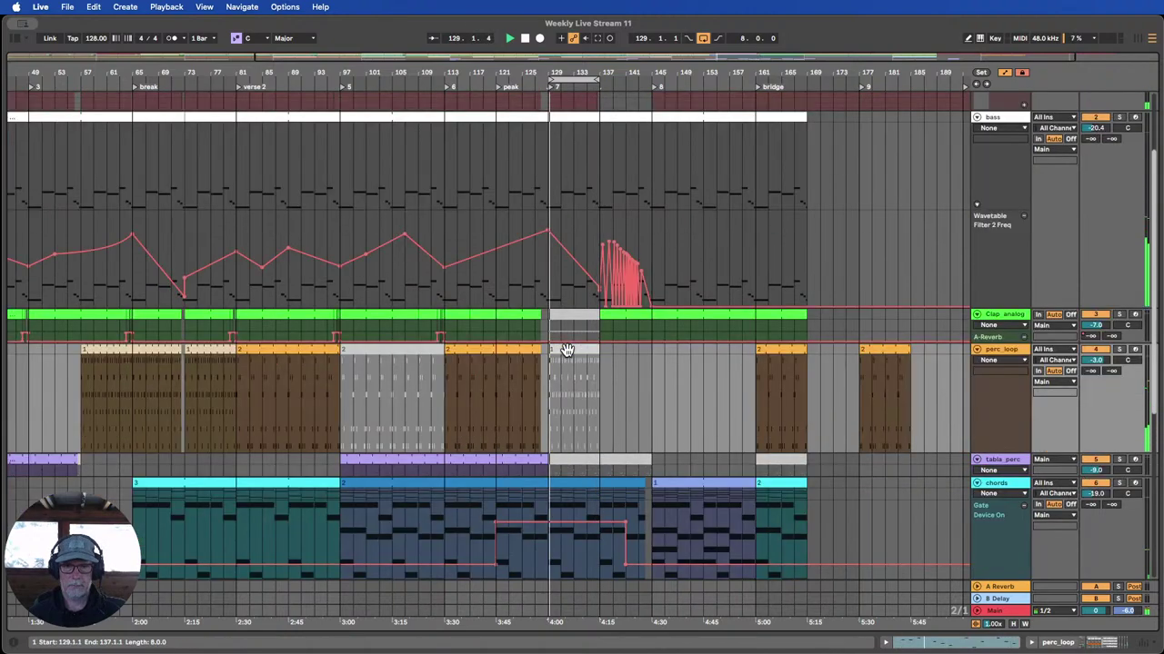
pyautogui.scroll(3, 568, 354)
pyautogui.scroll(2, 569, 357)
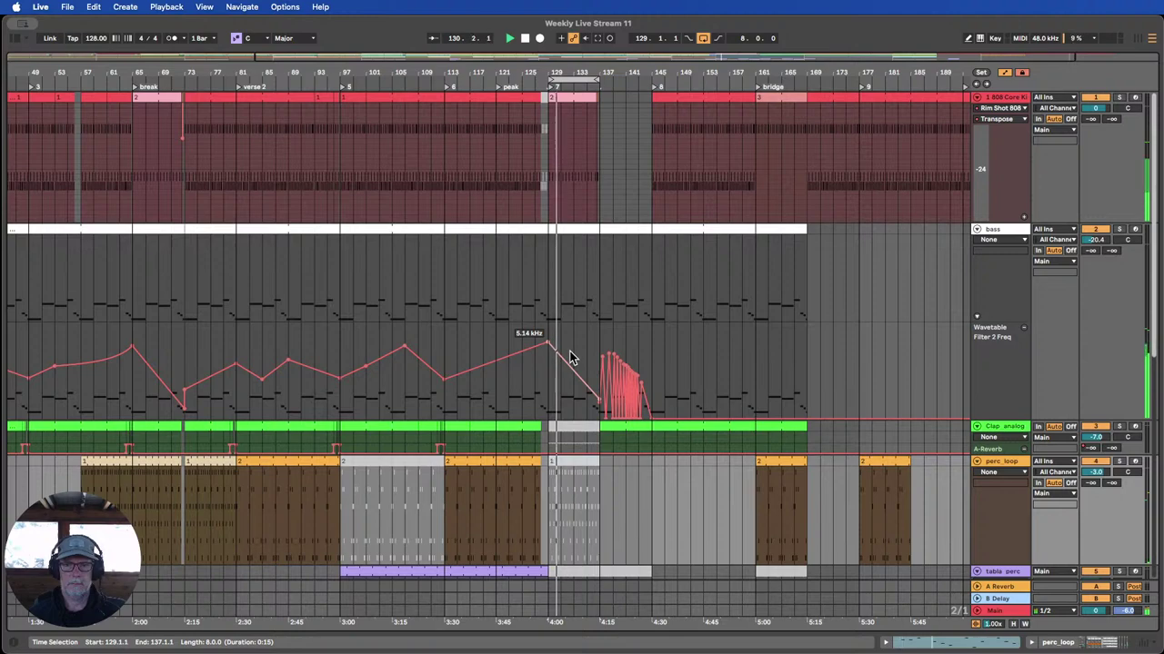
# Copy the Clap_analog fill section from bars 109–117 to bar 133, along with the A-Reverb automation pulse around bar 113.
pyautogui.scroll(-3, 573, 358)
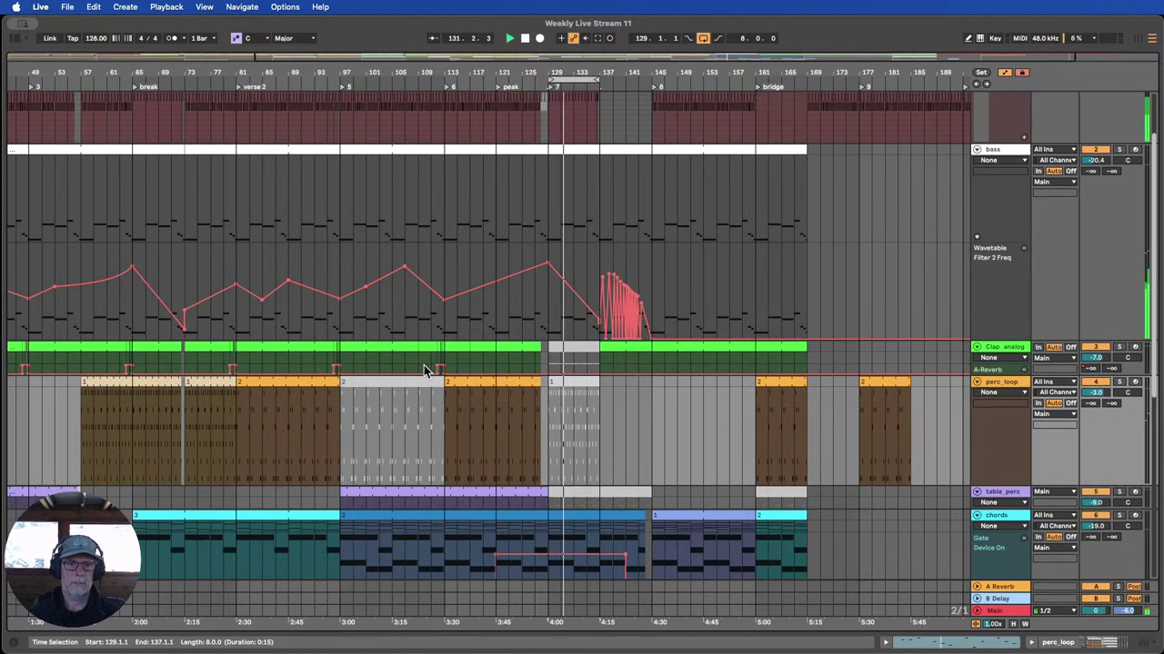
pyautogui.moveTo(423, 360); pyautogui.dragTo(467, 349)
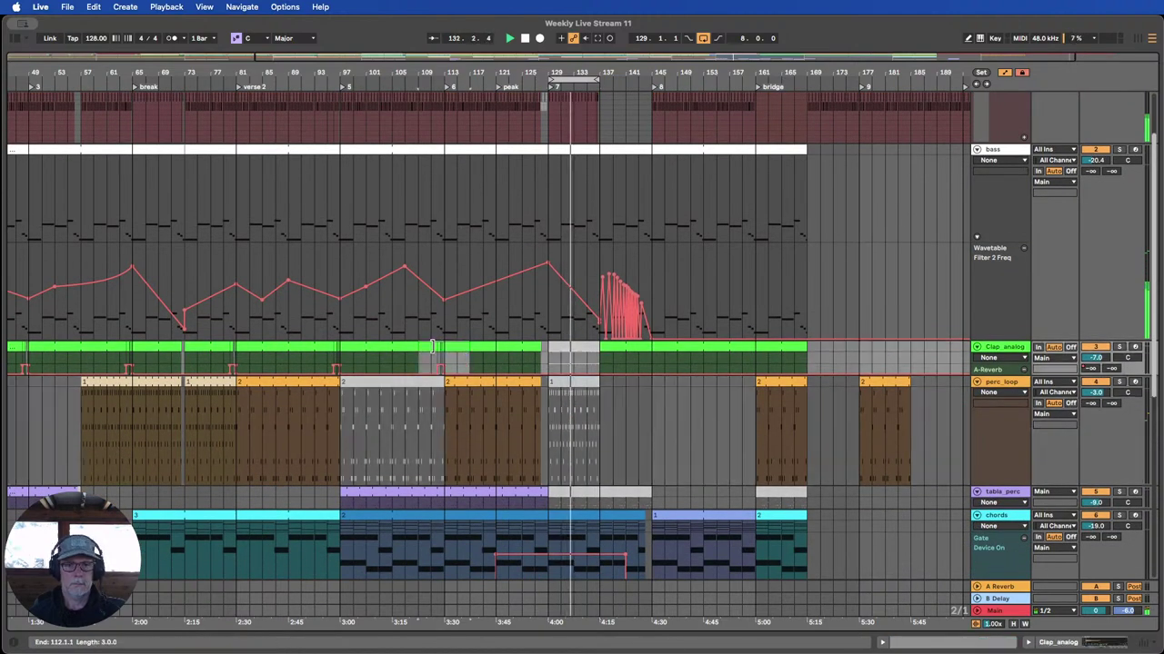
pyautogui.click(583, 354)
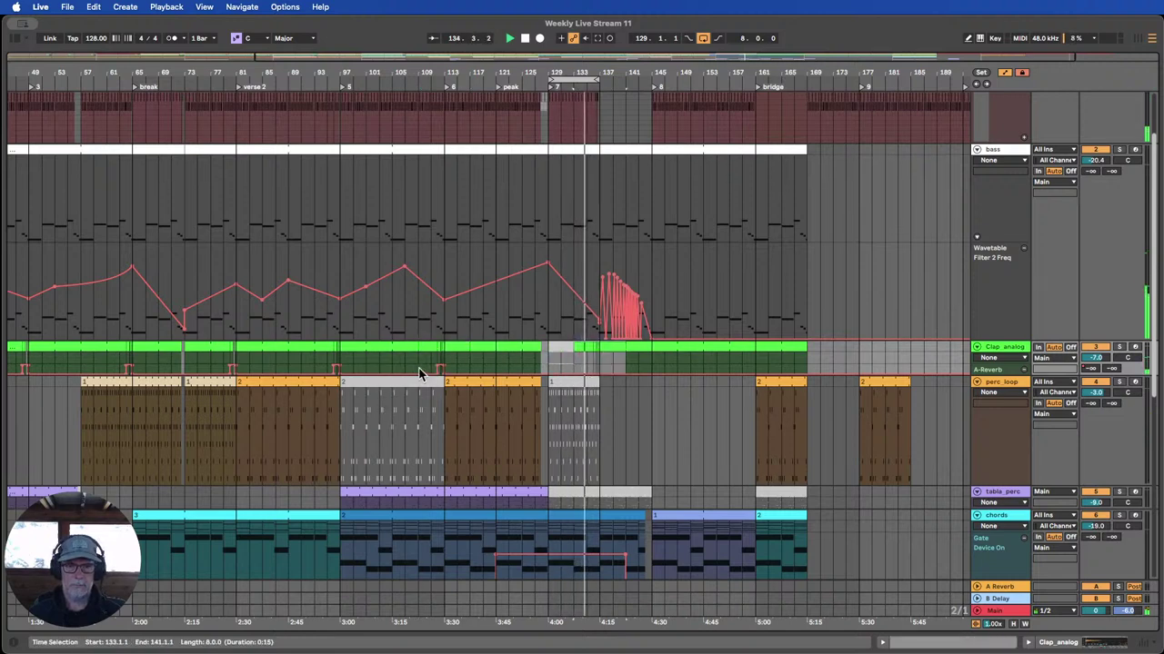
pyautogui.moveTo(436, 370); pyautogui.dragTo(606, 369)
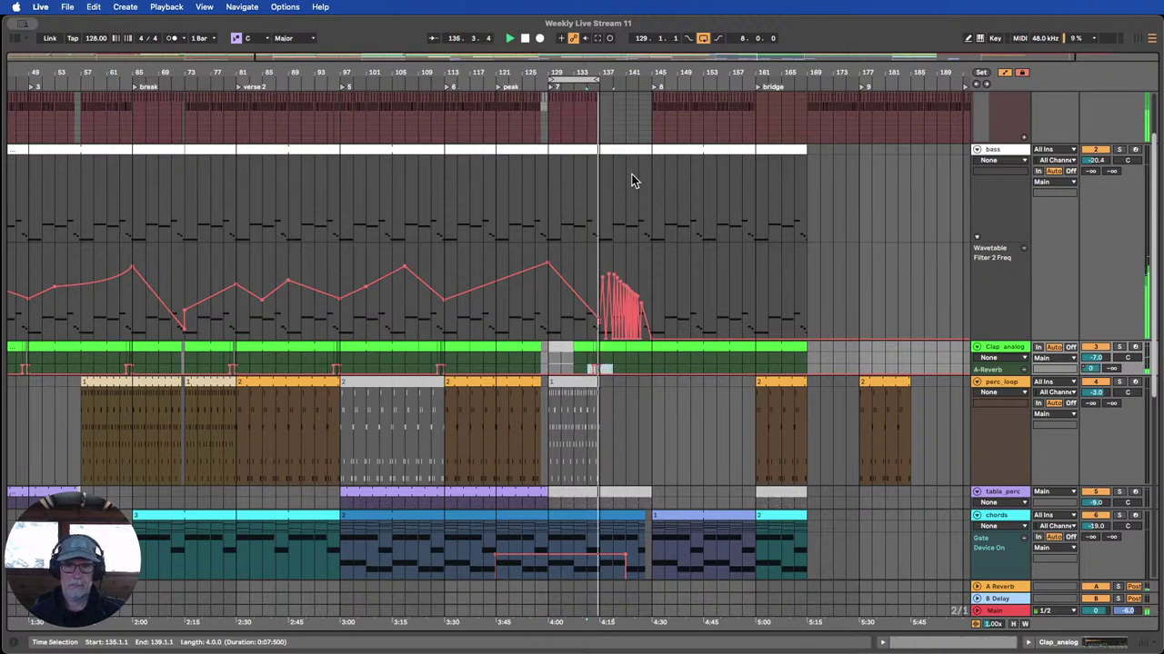
# Remove the Clap_analog material from bar 133 to 135.4 and deactivate the beat from 135.4.1 to 136.1.1.
pyautogui.moveTo(591, 72); pyautogui.dragTo(591, 155)
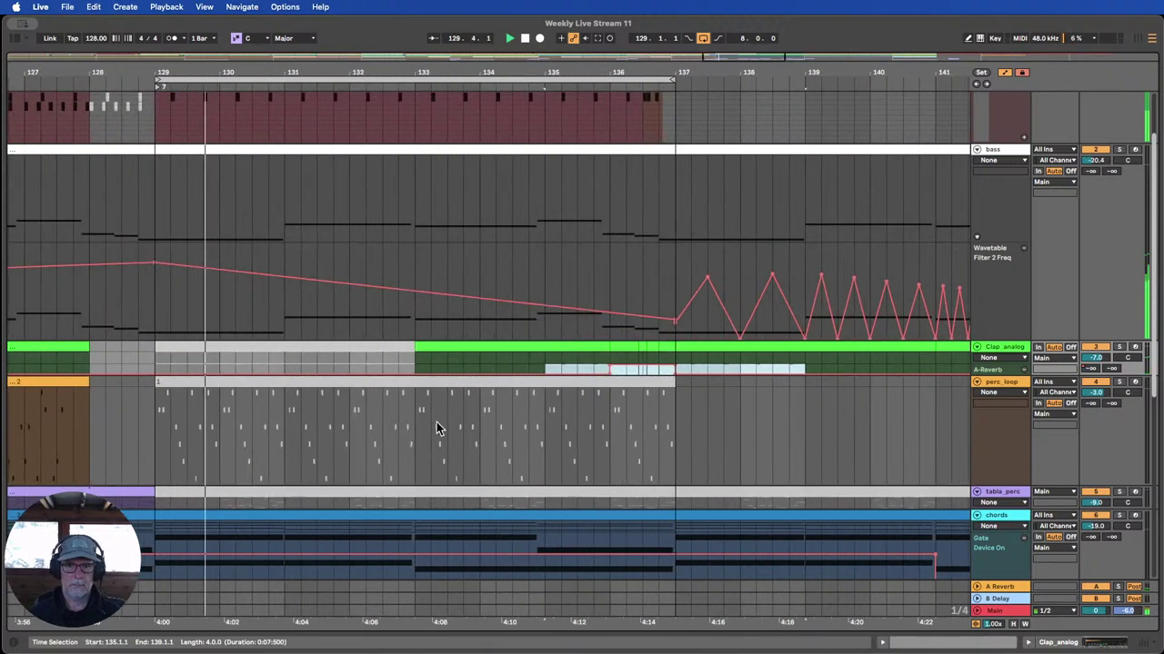
pyautogui.moveTo(414, 354); pyautogui.dragTo(593, 349)
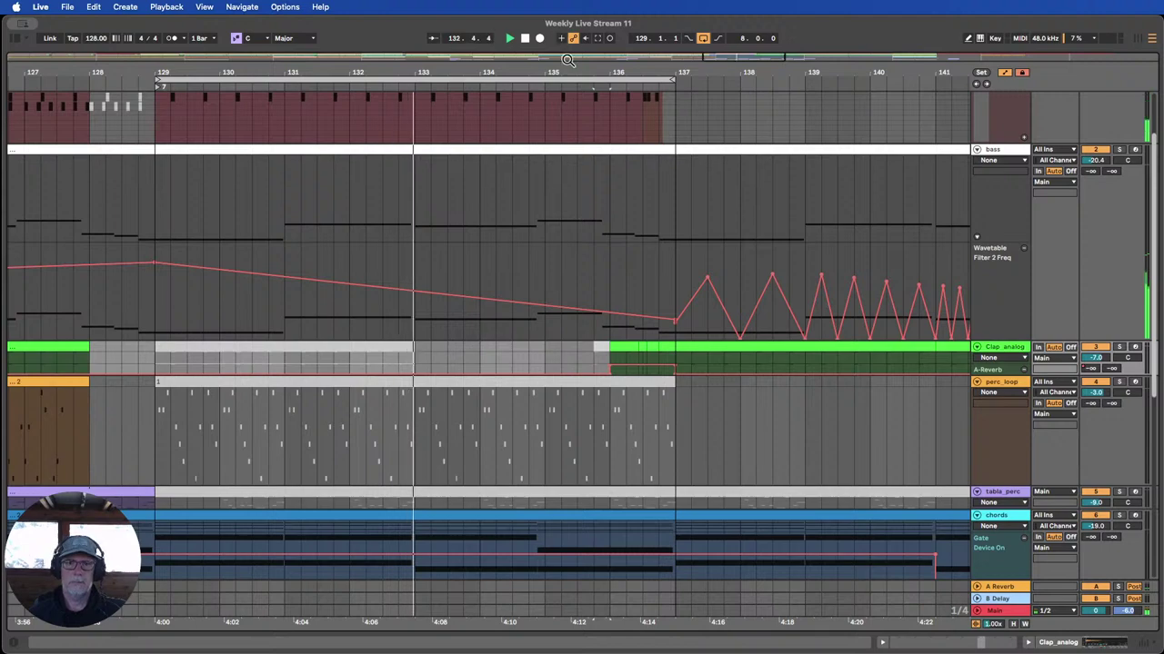
pyautogui.moveTo(582, 73); pyautogui.dragTo(578, 36)
pyautogui.scroll(-2, 582, 273)
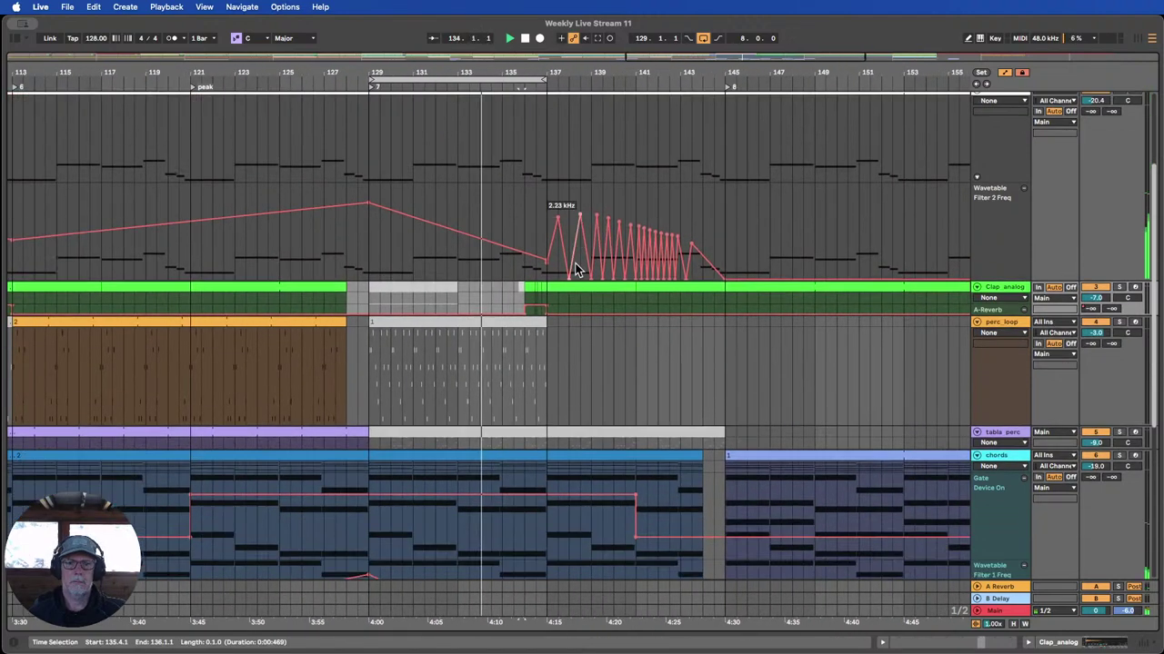
# Enlarge the Clap_analog track and deactivate its clip segment from 136.1.1 to 136.2.4, just before the fill.
pyautogui.scroll(4, 590, 314)
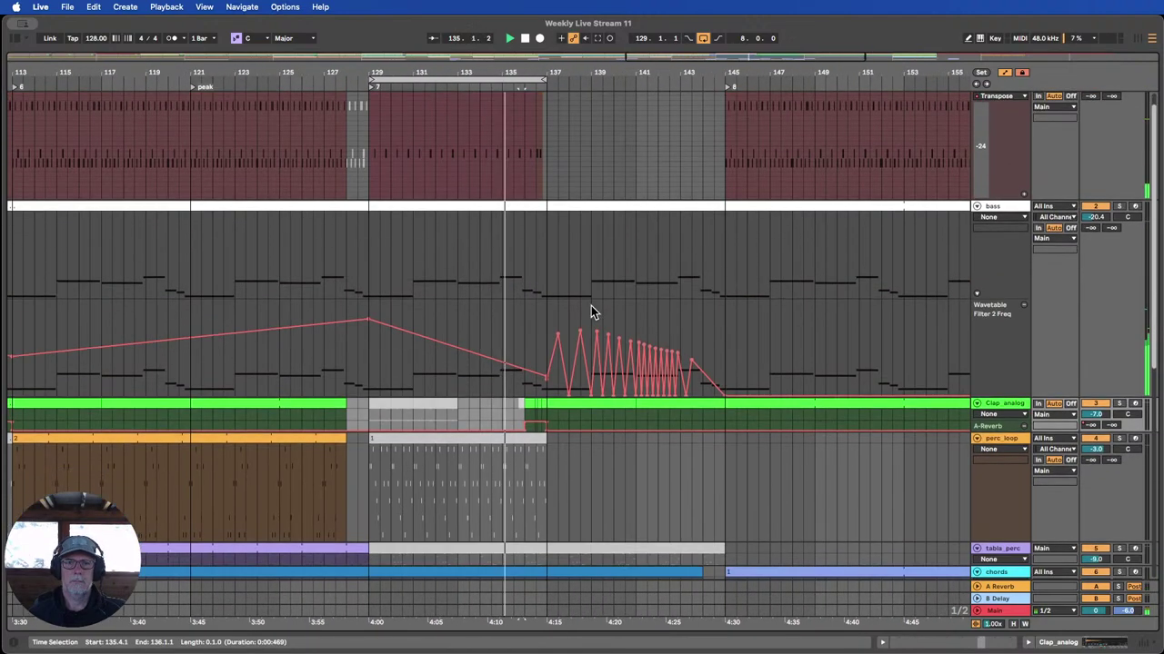
pyautogui.scroll(-1, 592, 309)
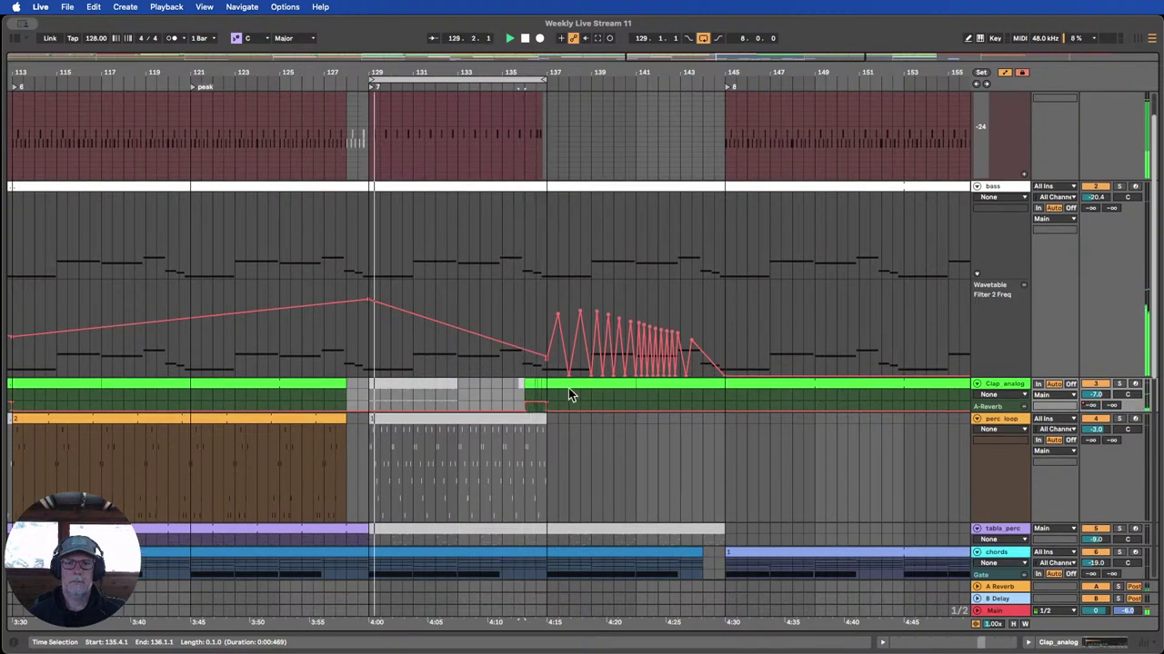
pyautogui.moveTo(533, 74); pyautogui.dragTo(506, 255)
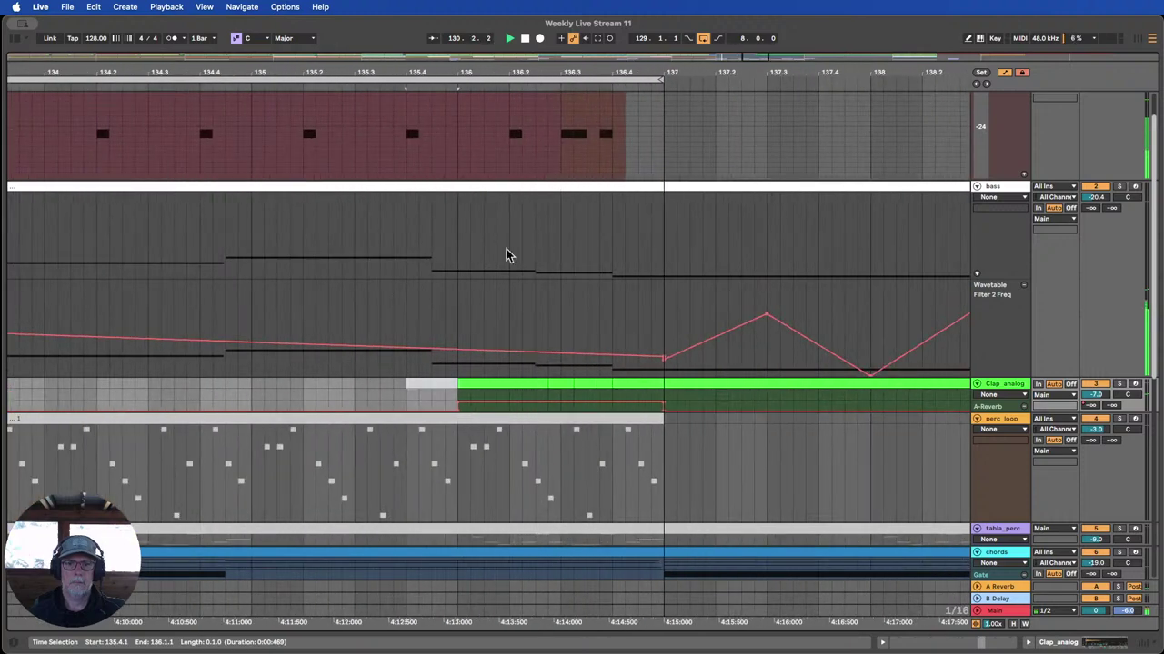
pyautogui.moveTo(1007, 398); pyautogui.dragTo(1009, 486)
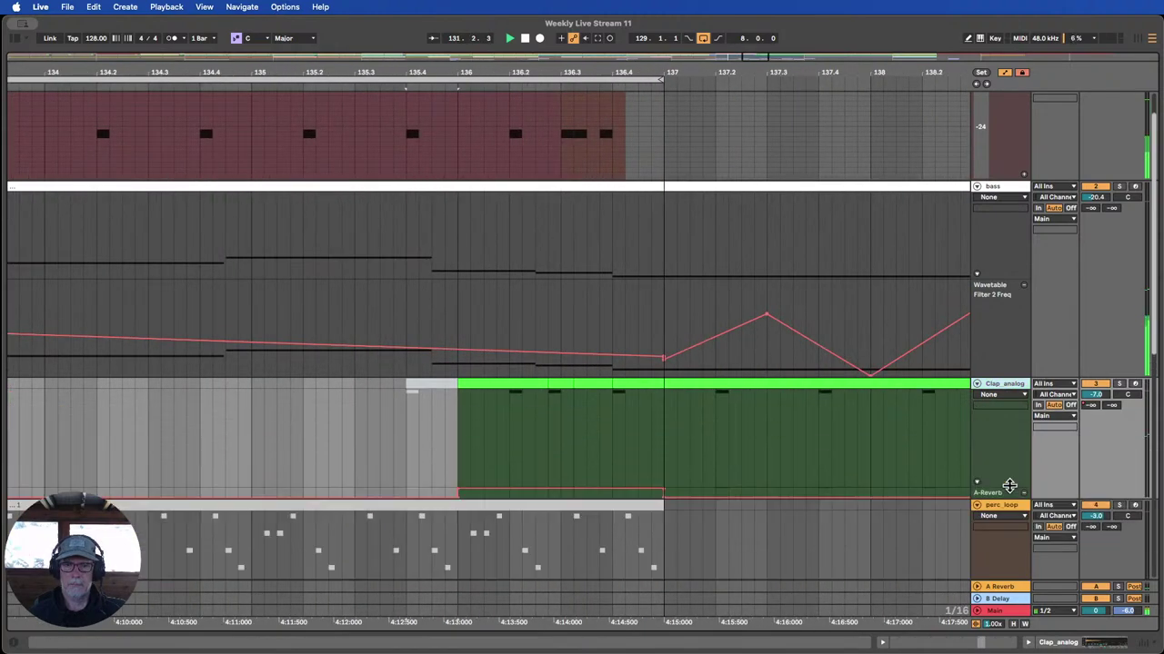
pyautogui.click(531, 388)
pyautogui.press('0')
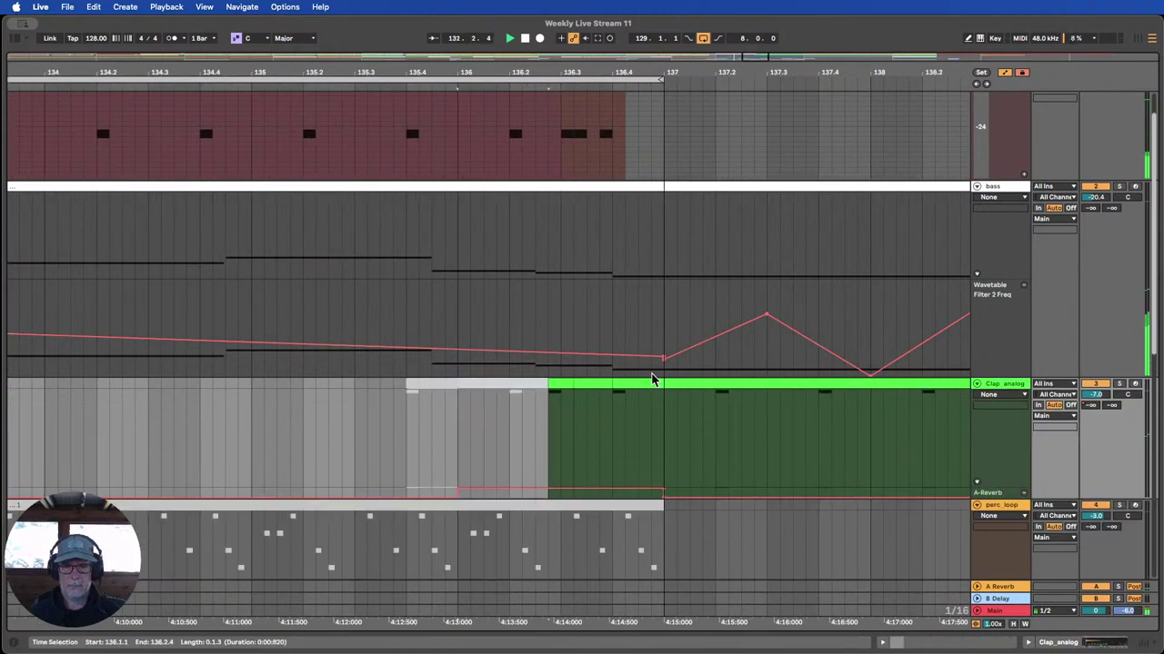
pyautogui.press('0')
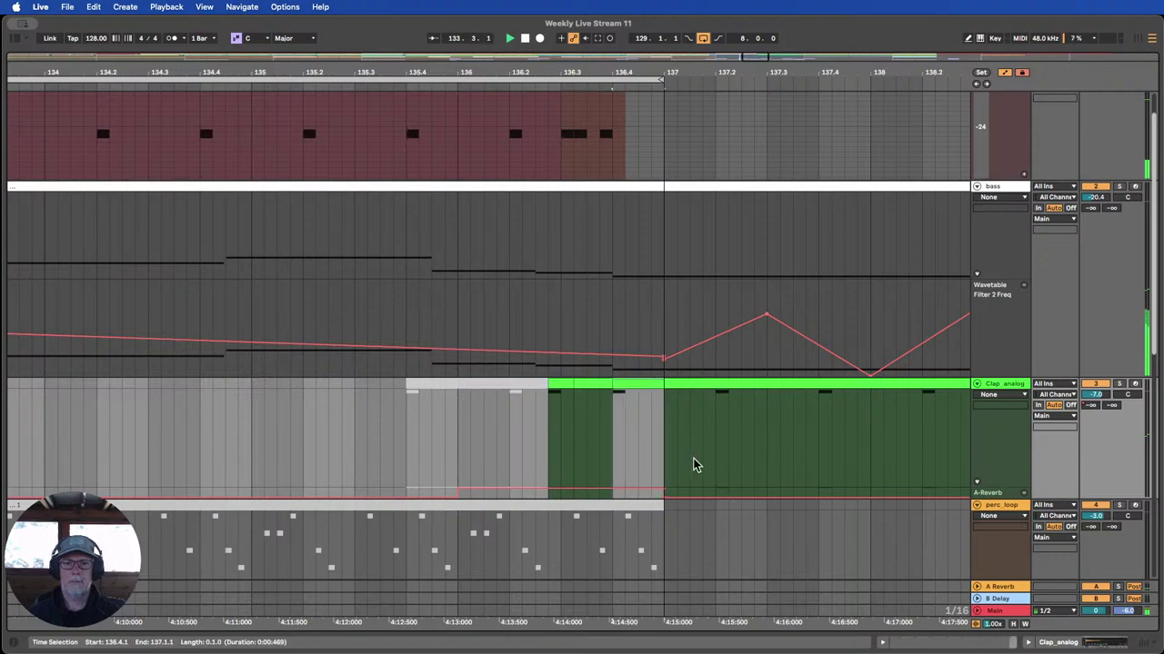
# Move the arrangement loop to start at bar 135 and shorten it to 4 bars.
pyautogui.moveTo(392, 76); pyautogui.dragTo(392, 28)
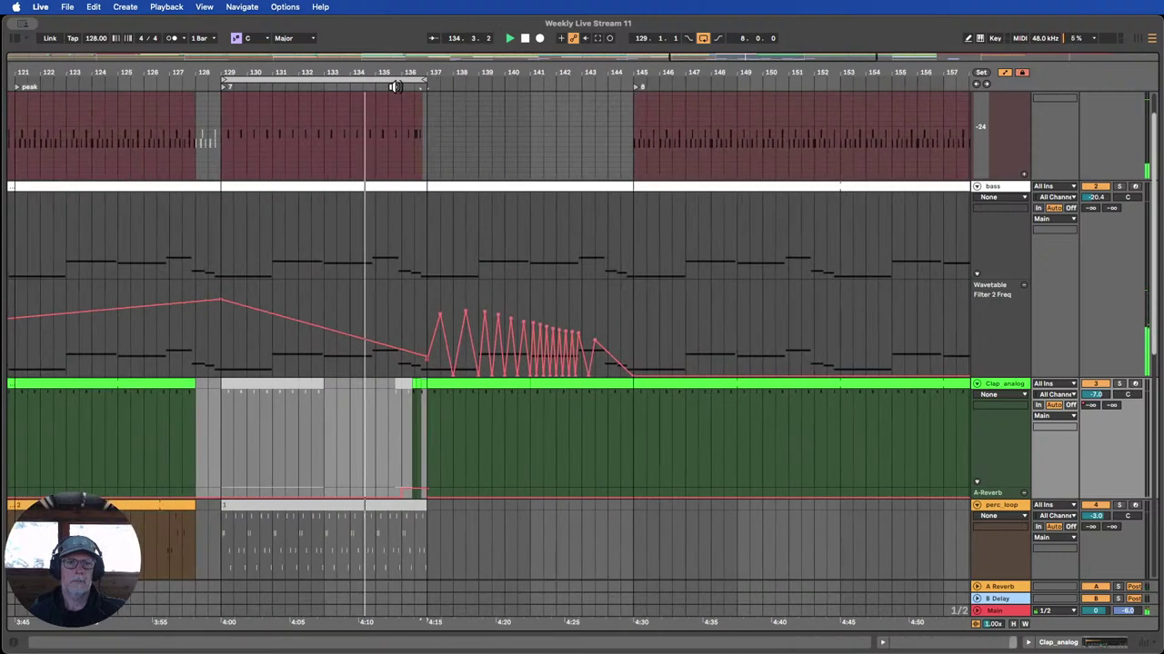
pyautogui.moveTo(348, 83); pyautogui.dragTo(384, 82)
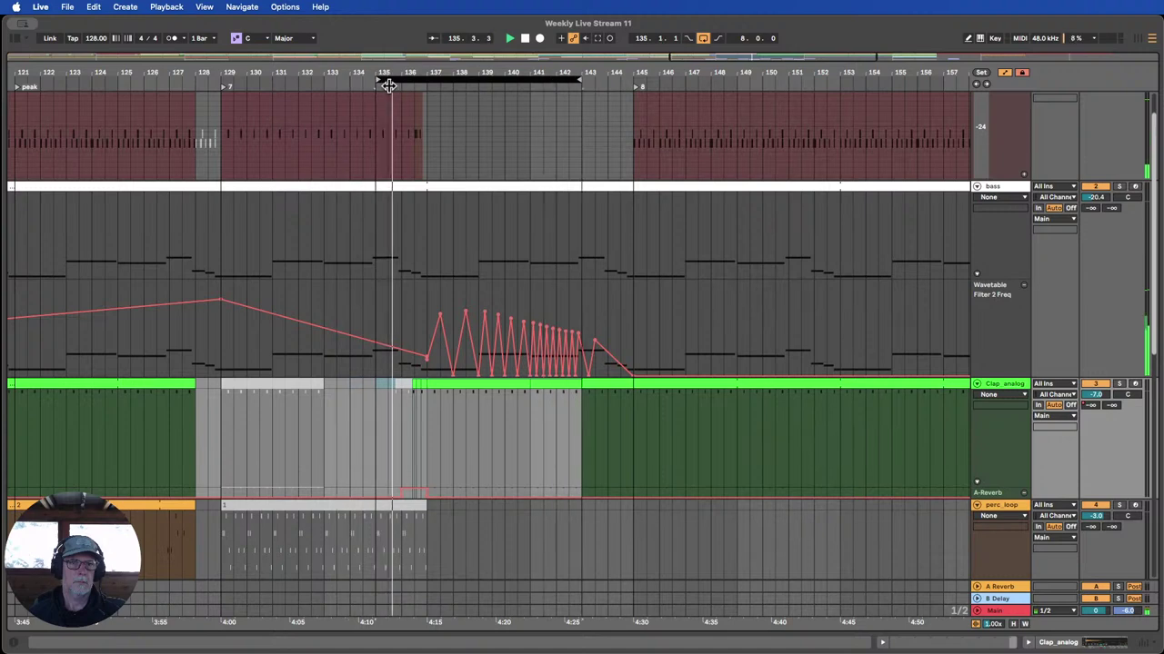
pyautogui.moveTo(577, 80); pyautogui.dragTo(476, 80)
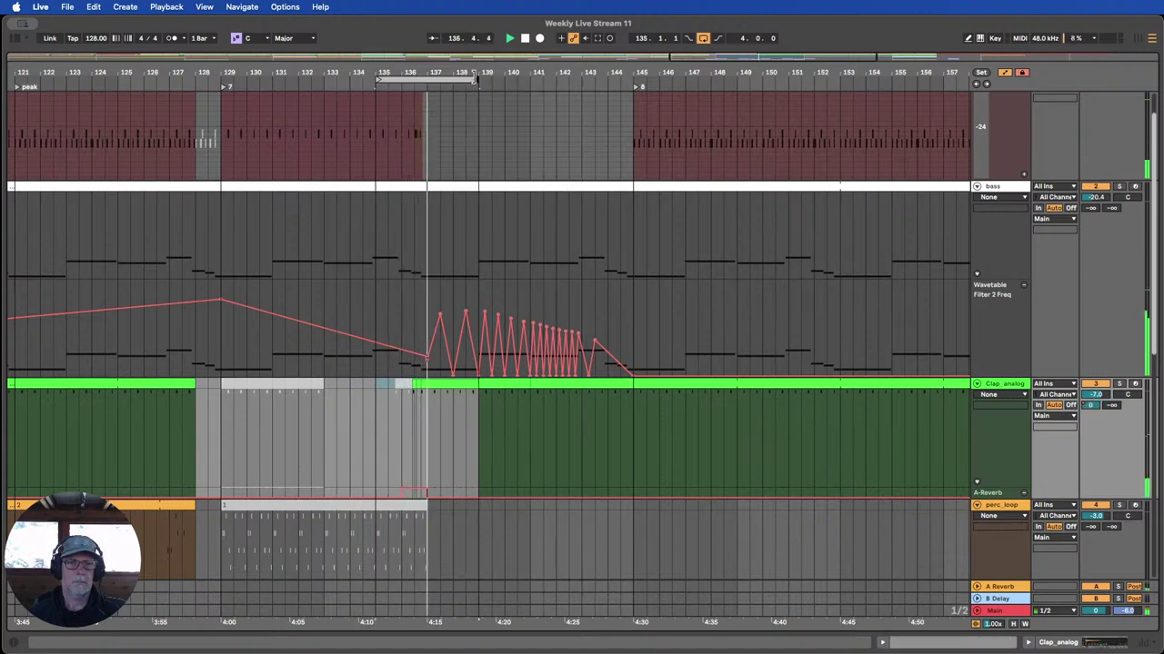
# Deactivate the Clap_analog clip spanning bars 137 to 141.
pyautogui.click(450, 384)
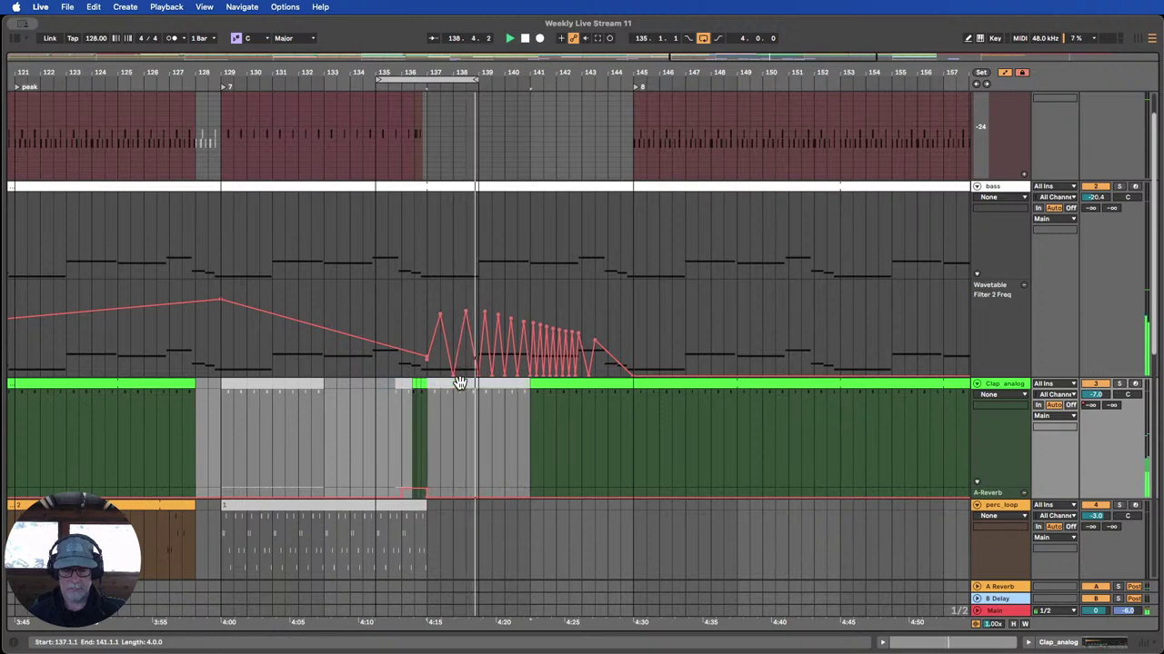
# Move the deactivated perc_loop clip from bar 129 so it starts at bar 137 and ends at bar 145.
pyautogui.scroll(-2, 464, 378)
pyautogui.scroll(-2, 466, 372)
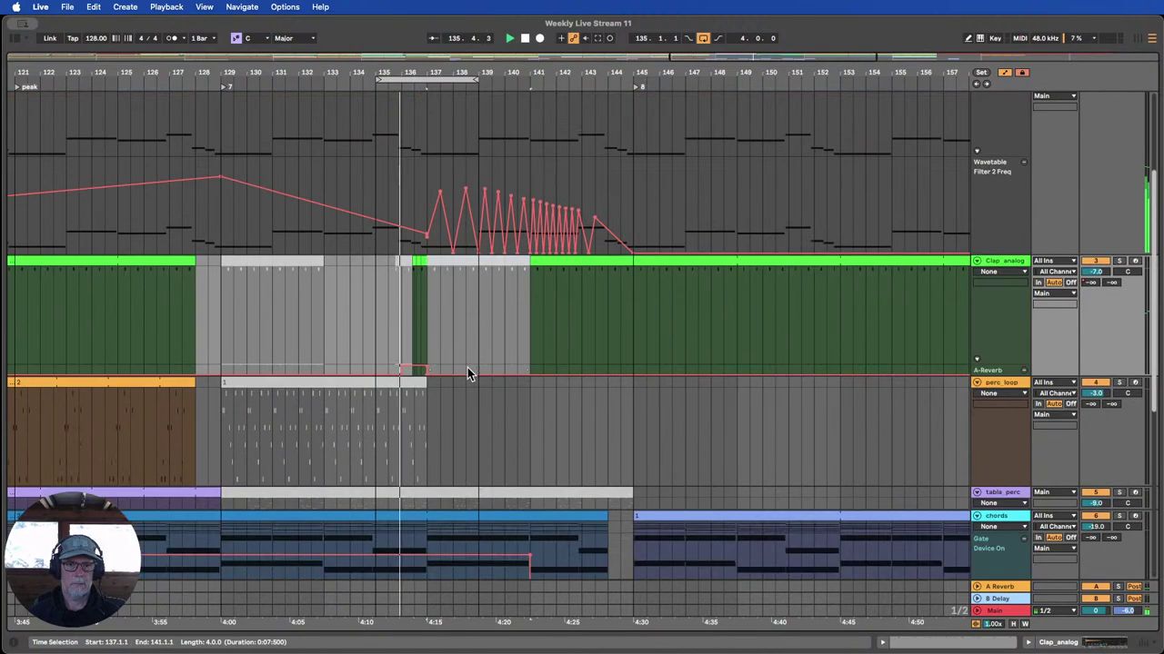
pyautogui.click(361, 381)
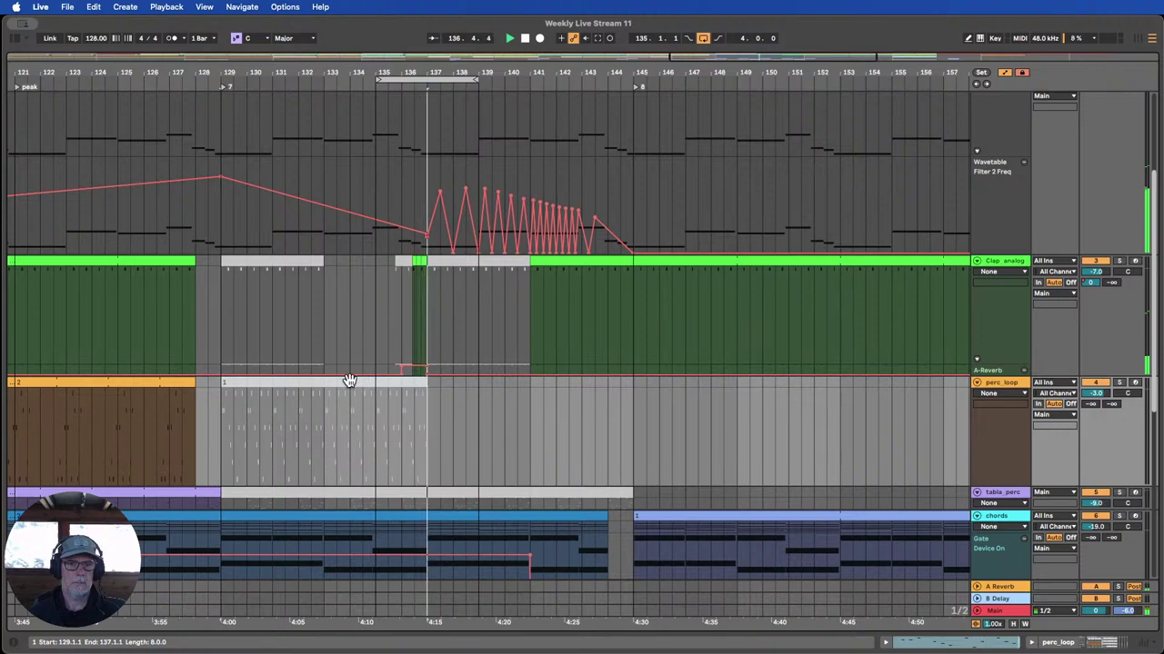
pyautogui.moveTo(346, 382); pyautogui.dragTo(564, 403)
# Delete the A-Reverb automation bump on the Clap_analog track between 135.4.3 and 137.1.3.
pyautogui.scroll(2, 498, 193)
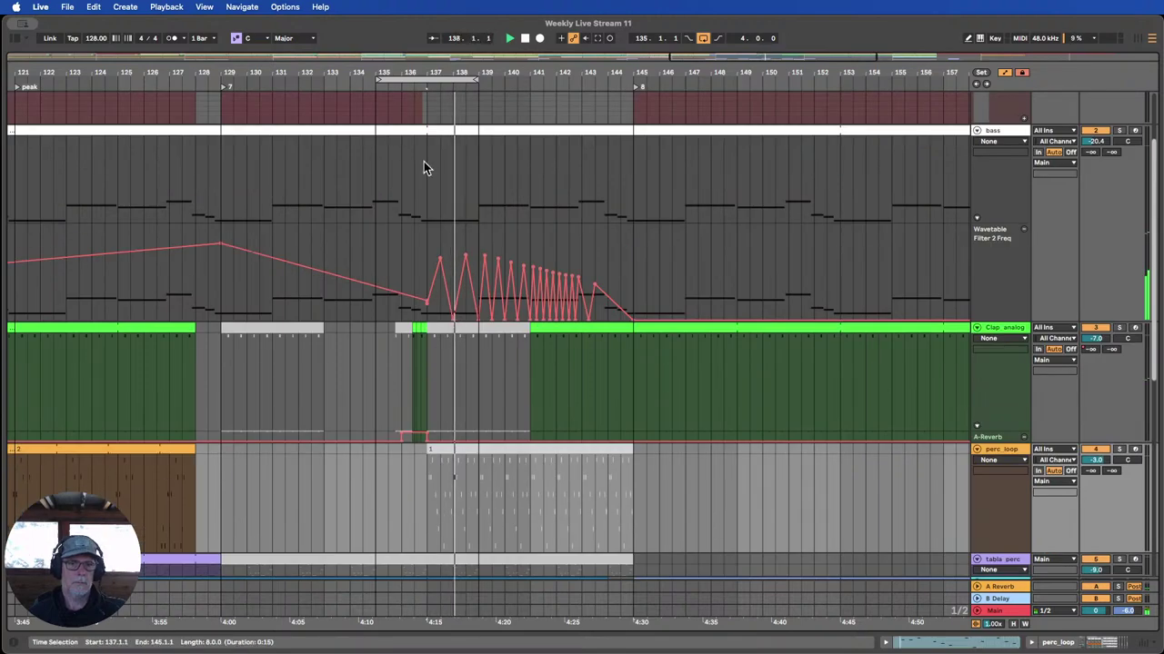
pyautogui.moveTo(423, 90); pyautogui.dragTo(422, 239)
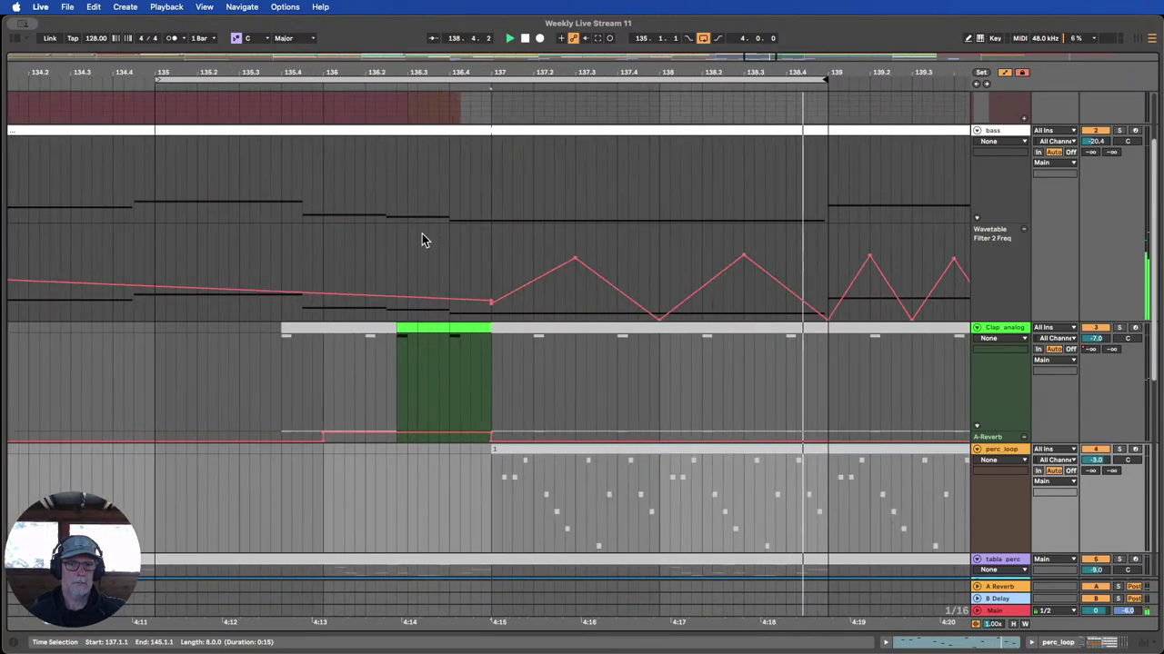
pyautogui.click(363, 392)
pyautogui.moveTo(304, 435); pyautogui.dragTo(514, 435)
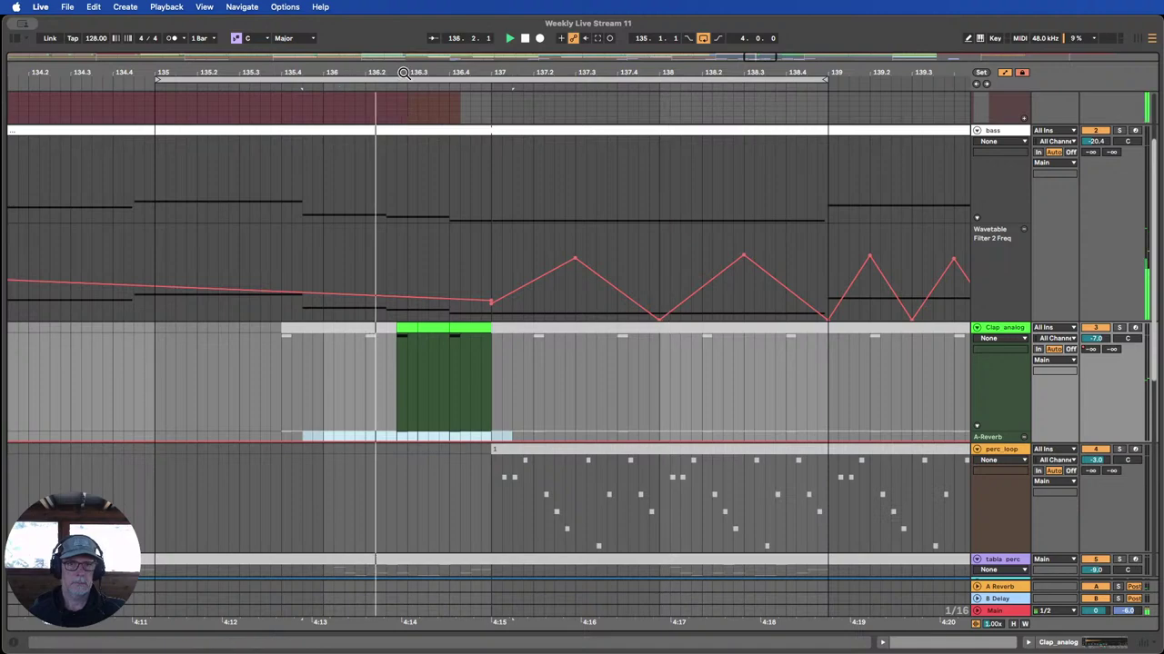
# Copy the Clap_analog fill with its reverb automation from 8.1.1 to 9.1.1 in the intro.
pyautogui.moveTo(409, 73); pyautogui.dragTo(699, 28)
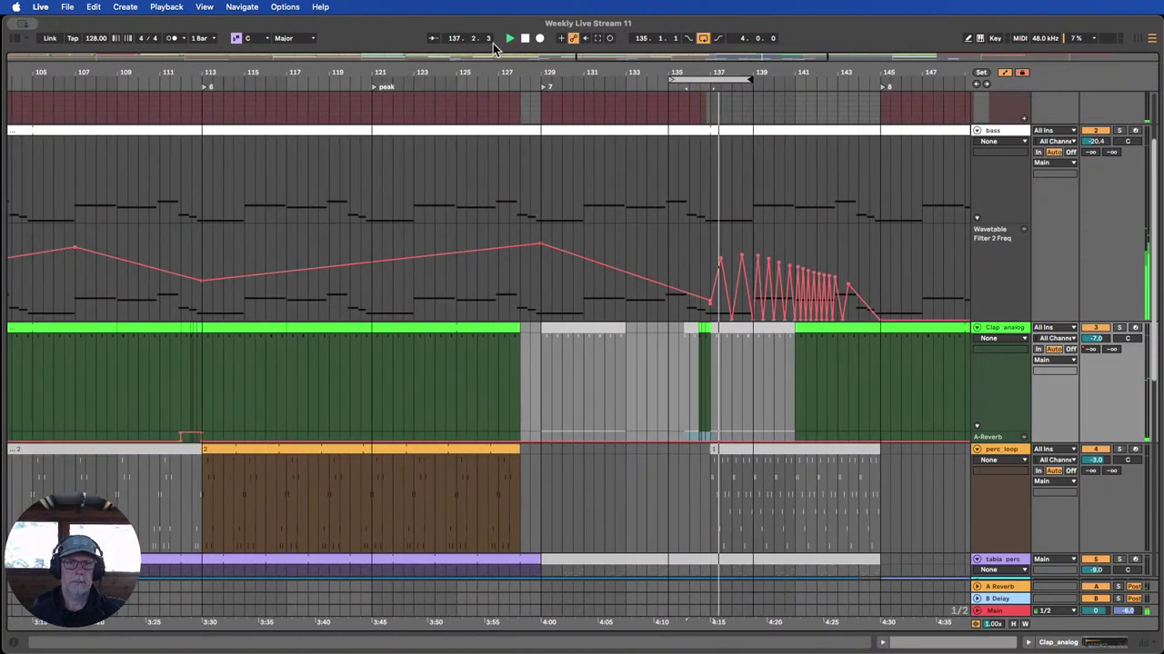
pyautogui.moveTo(27, 76); pyautogui.dragTo(627, 126)
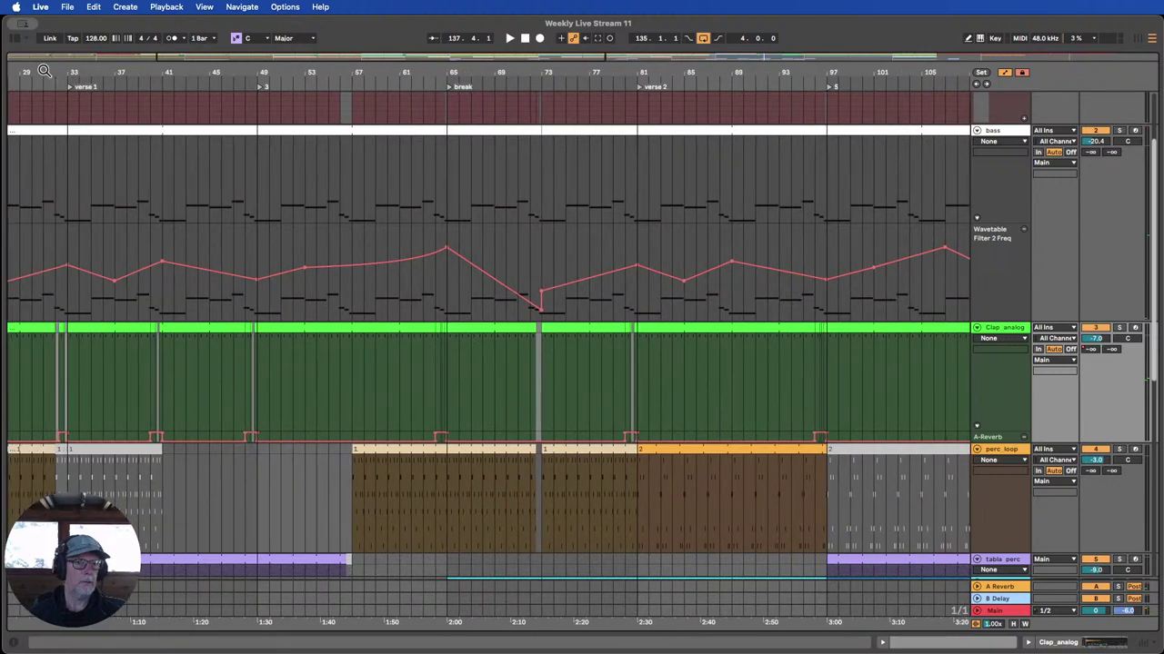
pyautogui.moveTo(44, 71); pyautogui.dragTo(43, 189)
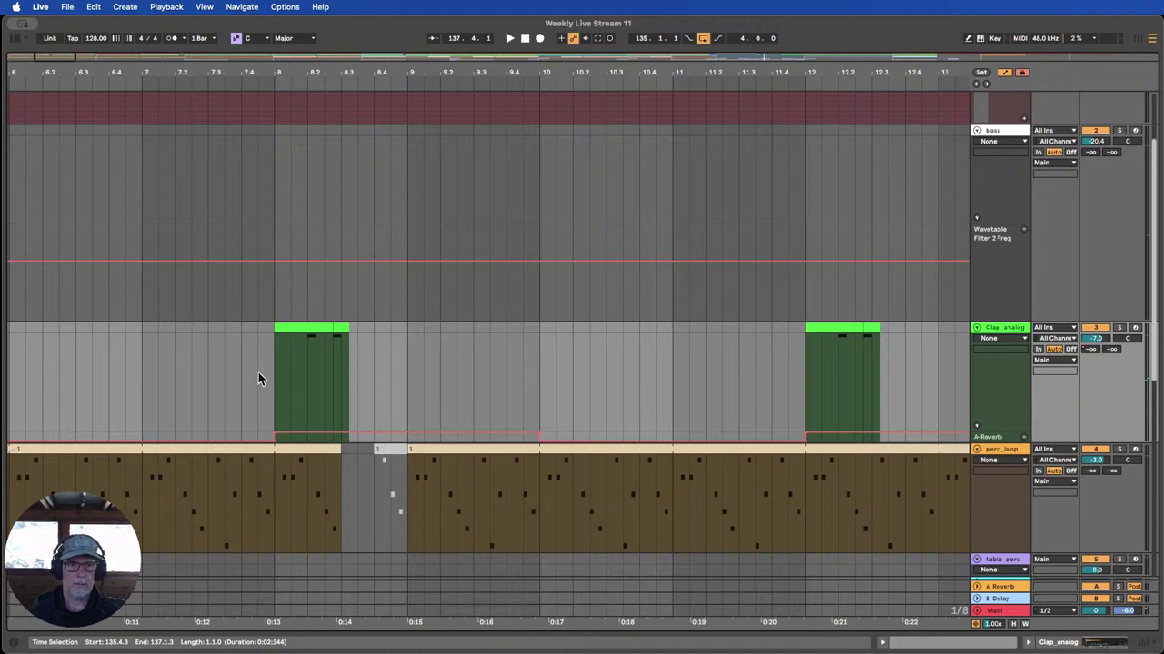
pyautogui.moveTo(289, 372); pyautogui.dragTo(275, 327)
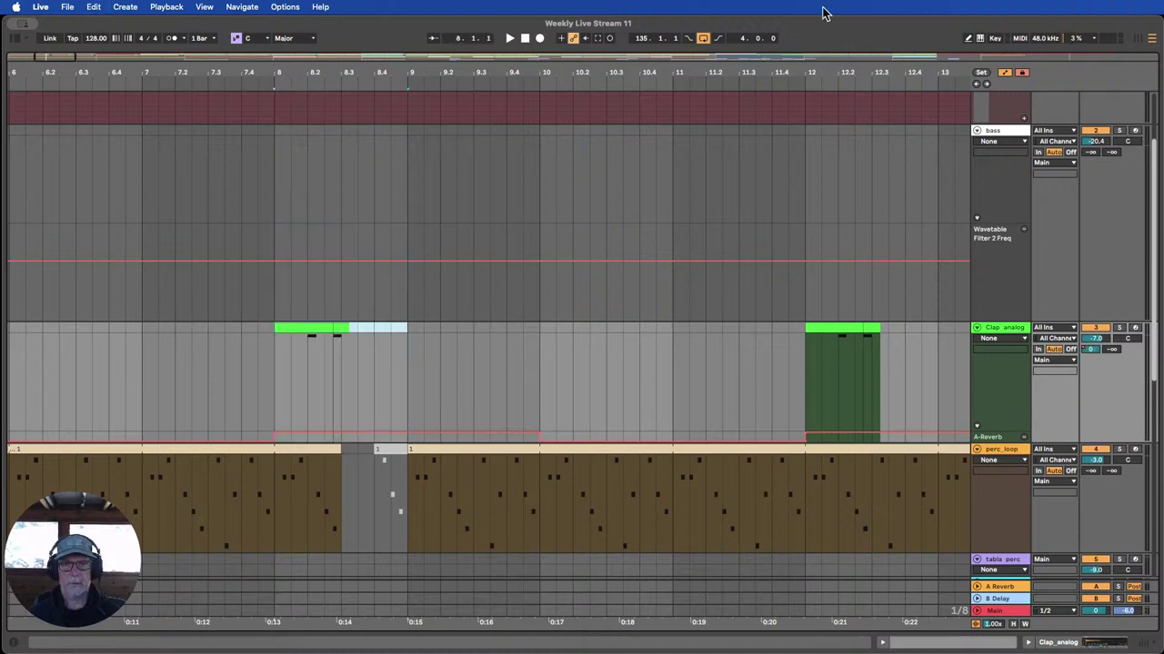
# Paste the copied one-bar fill onto the Clap_analog track at 136.2.4, over the existing fill.
pyautogui.moveTo(758, 73); pyautogui.dragTo(758, 7)
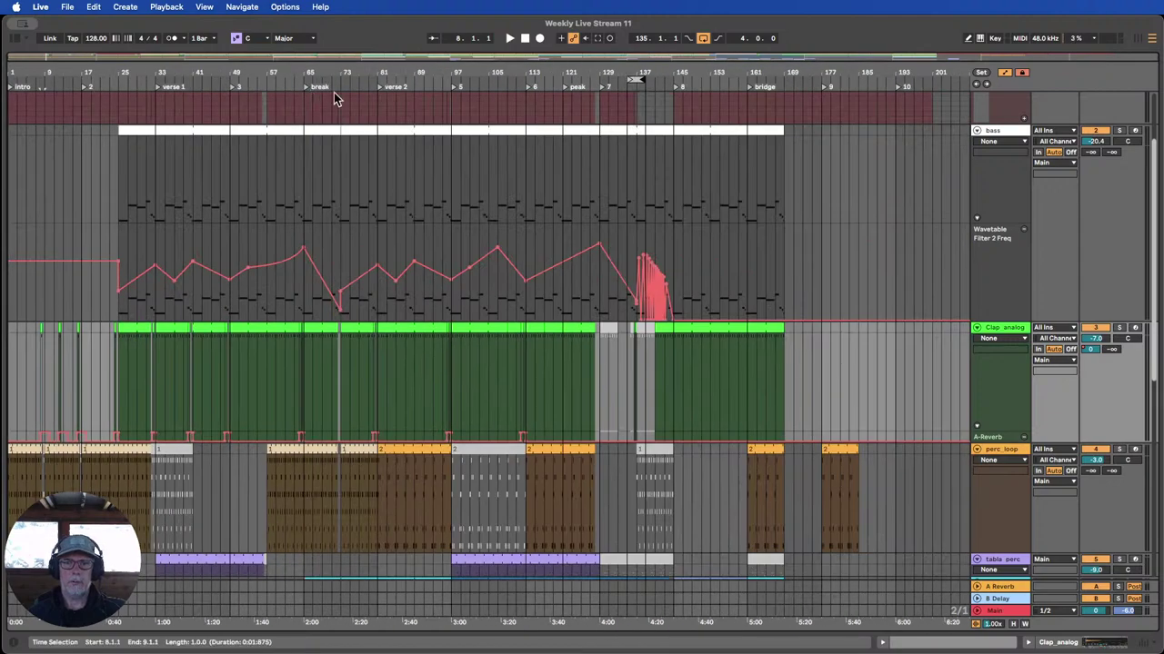
pyautogui.moveTo(641, 69); pyautogui.dragTo(642, 136)
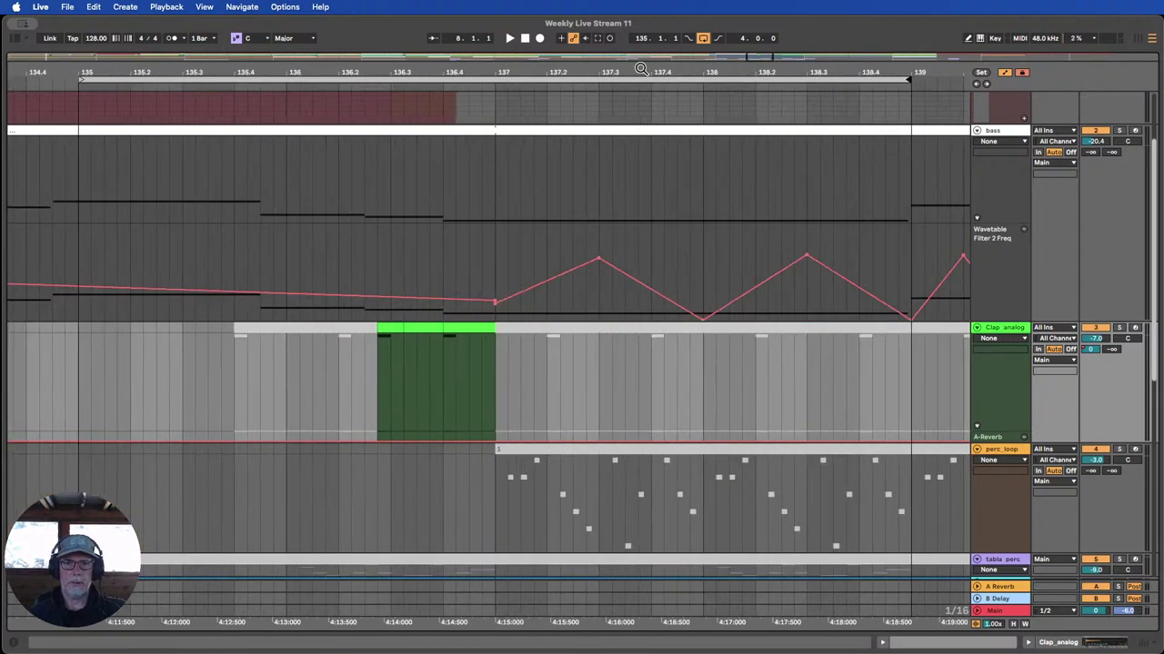
pyautogui.click(394, 328)
pyautogui.moveTo(403, 329); pyautogui.dragTo(423, 331)
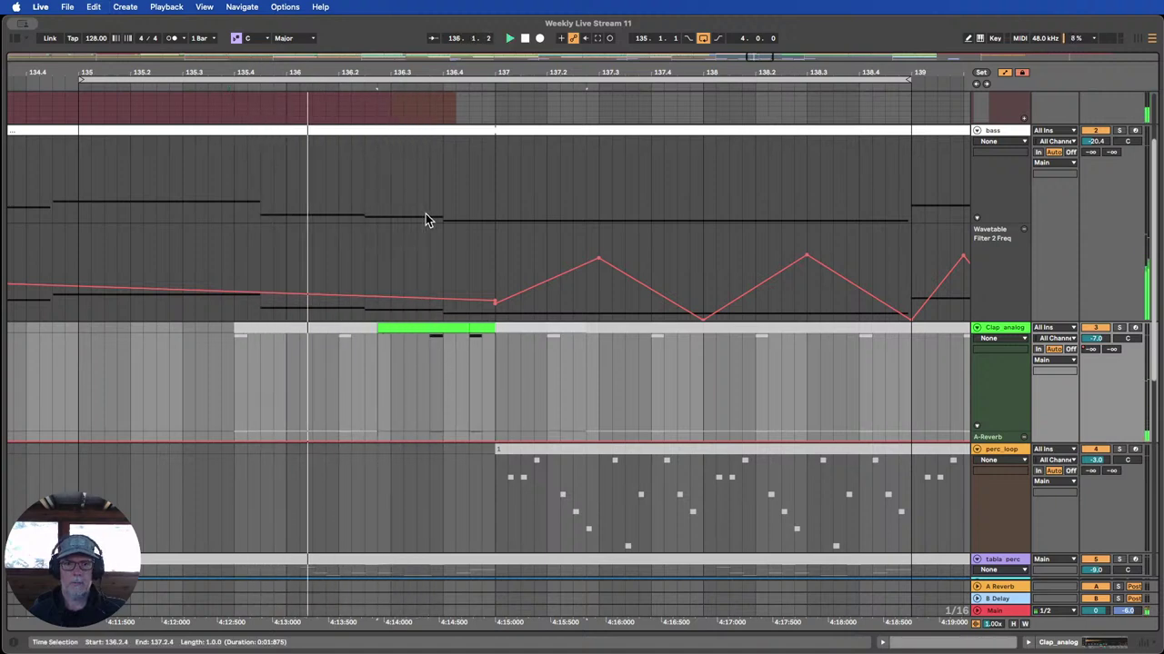
# Remove the deactivated Clap_analog clip at bars 129 to 133 and the deactivated beat from 135.4.1 to 136.1.1.
pyautogui.moveTo(471, 72); pyautogui.dragTo(472, 11)
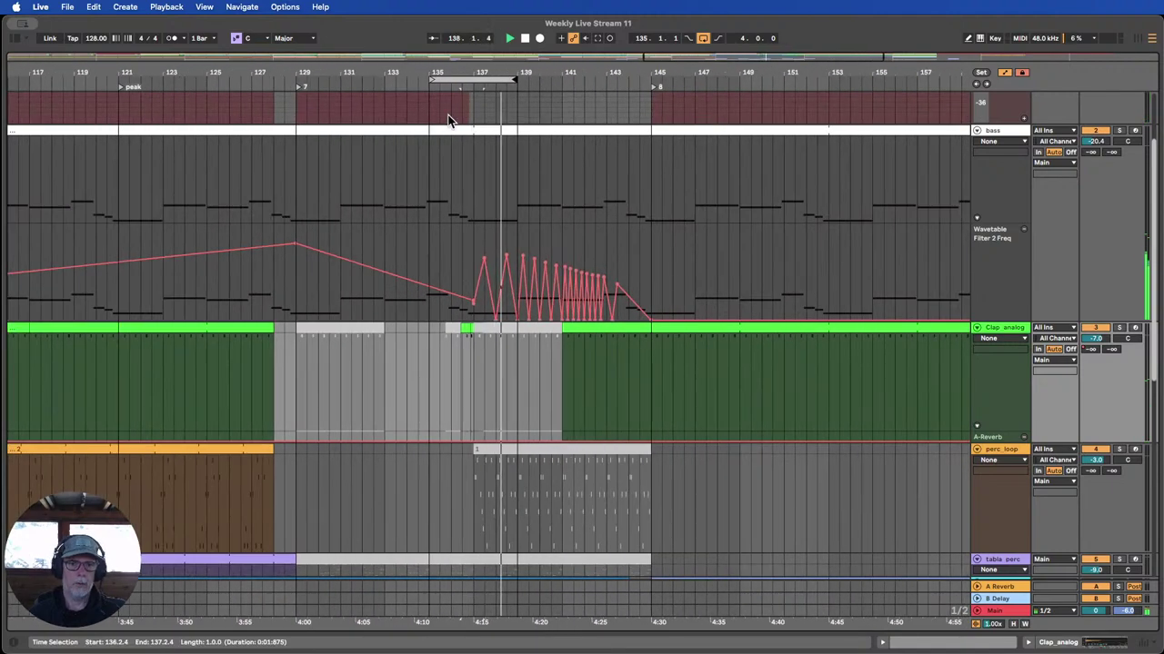
pyautogui.moveTo(450, 327); pyautogui.dragTo(450, 321)
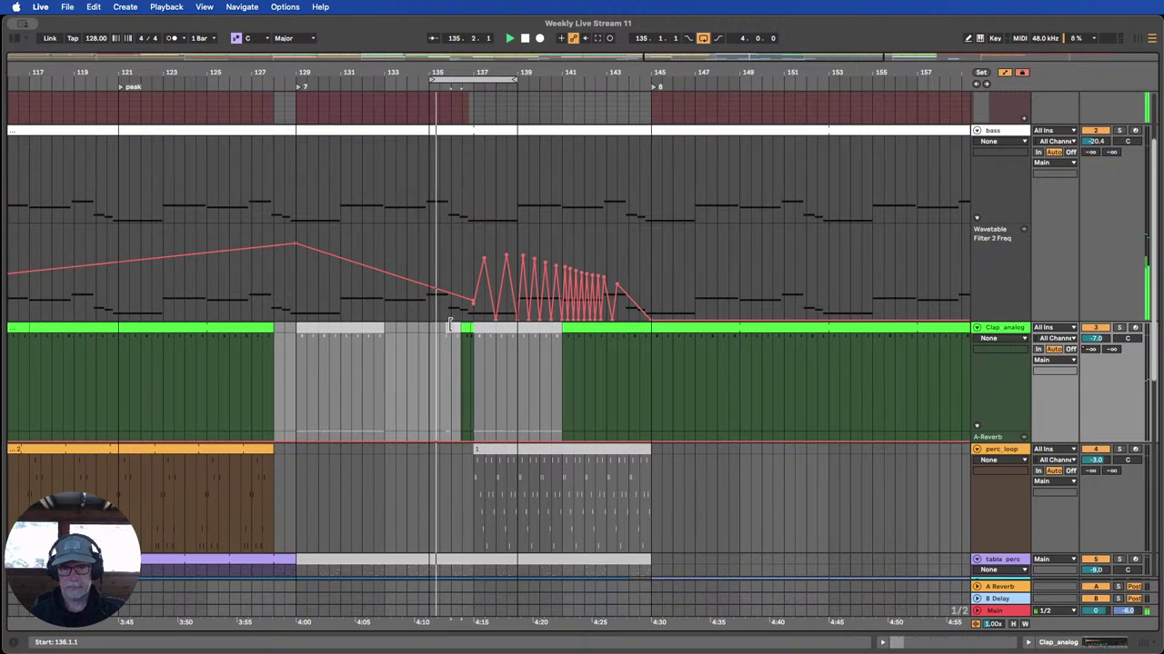
pyautogui.click(337, 328)
pyautogui.click(453, 329)
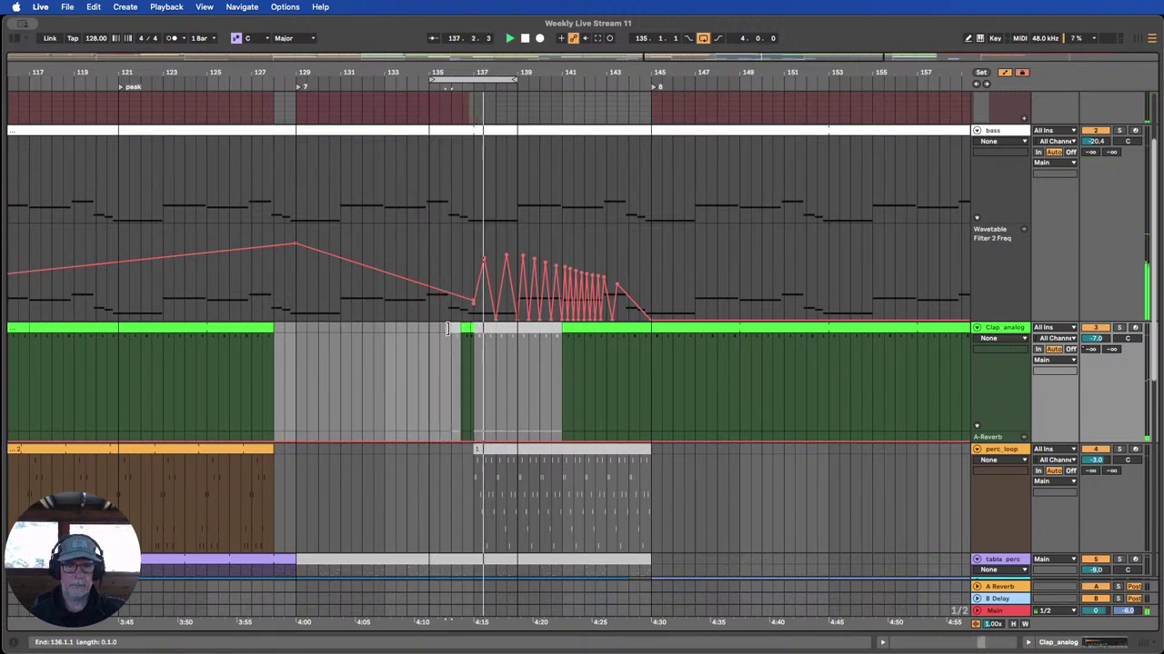
# Enlarge the tabla_perc track and reactivate its clips spanning bars 129 to 145.
pyautogui.scroll(-2, 498, 338)
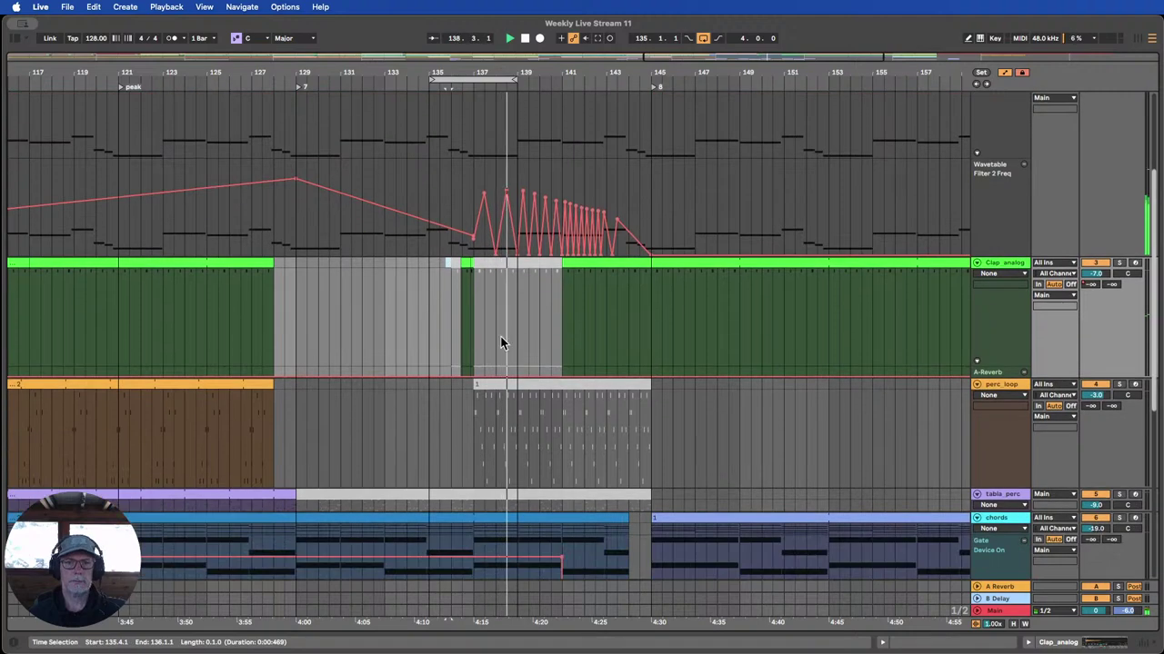
pyautogui.scroll(2, 500, 334)
pyautogui.scroll(3, 590, 344)
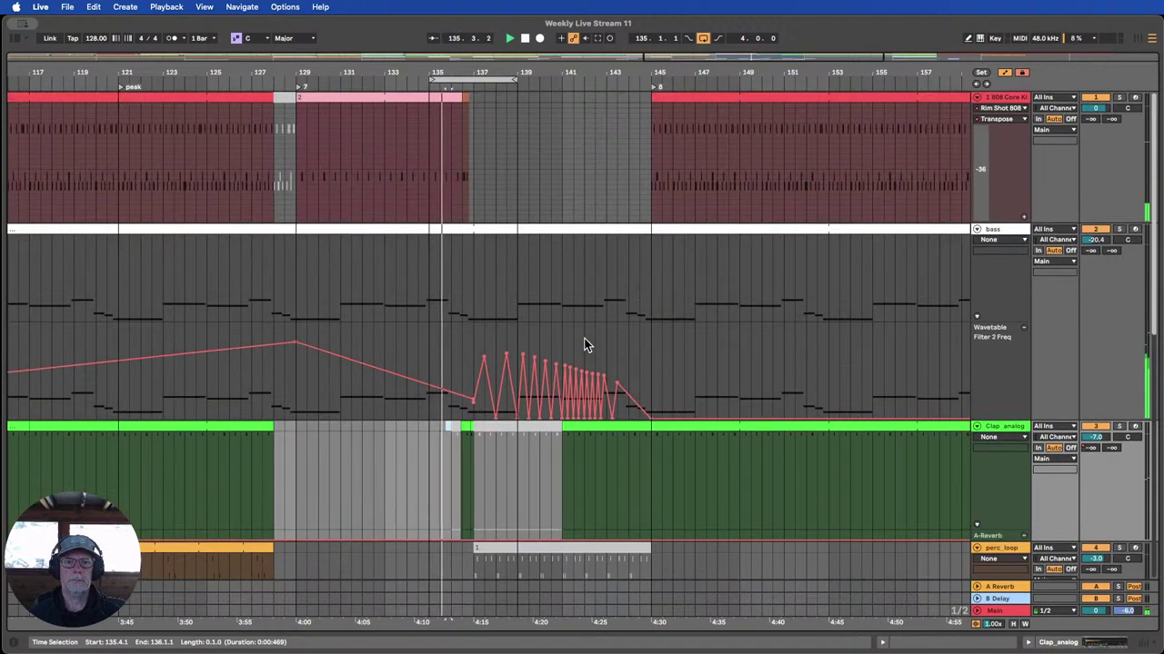
pyautogui.scroll(-5, 585, 343)
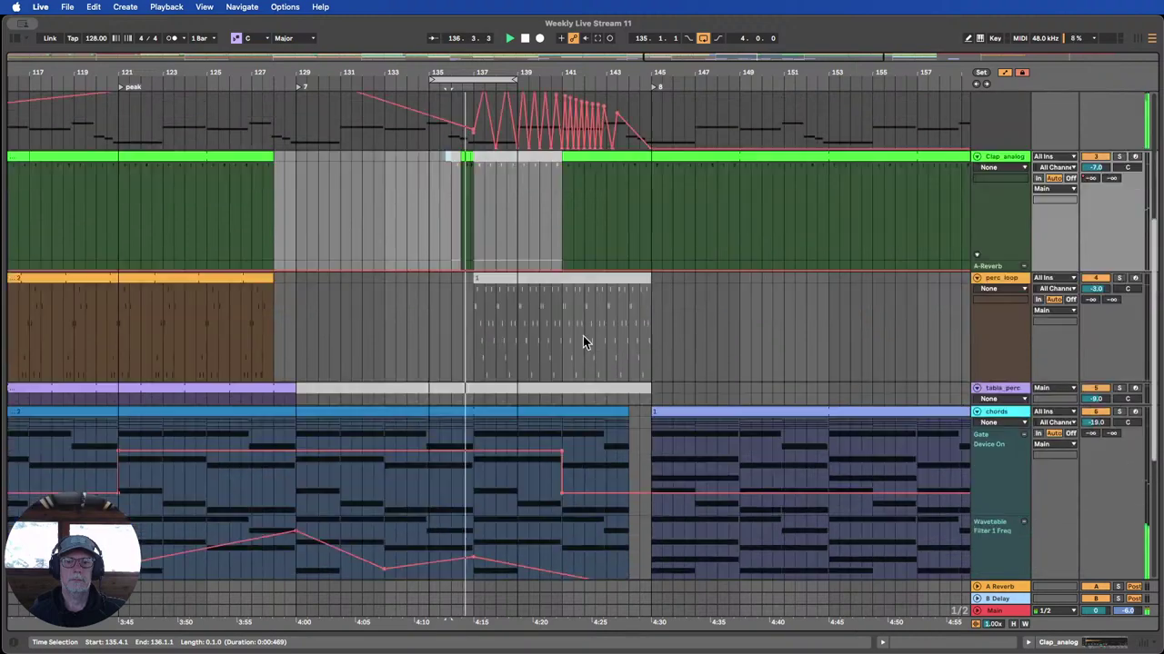
pyautogui.scroll(-2, 584, 338)
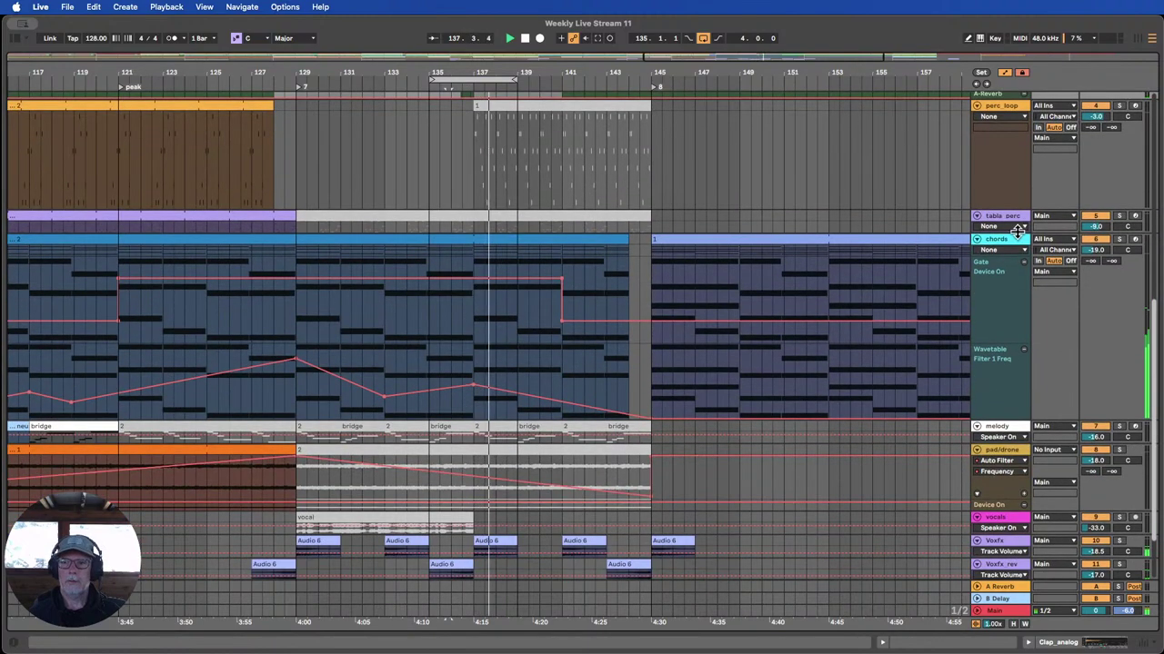
pyautogui.moveTo(1003, 232); pyautogui.dragTo(997, 330)
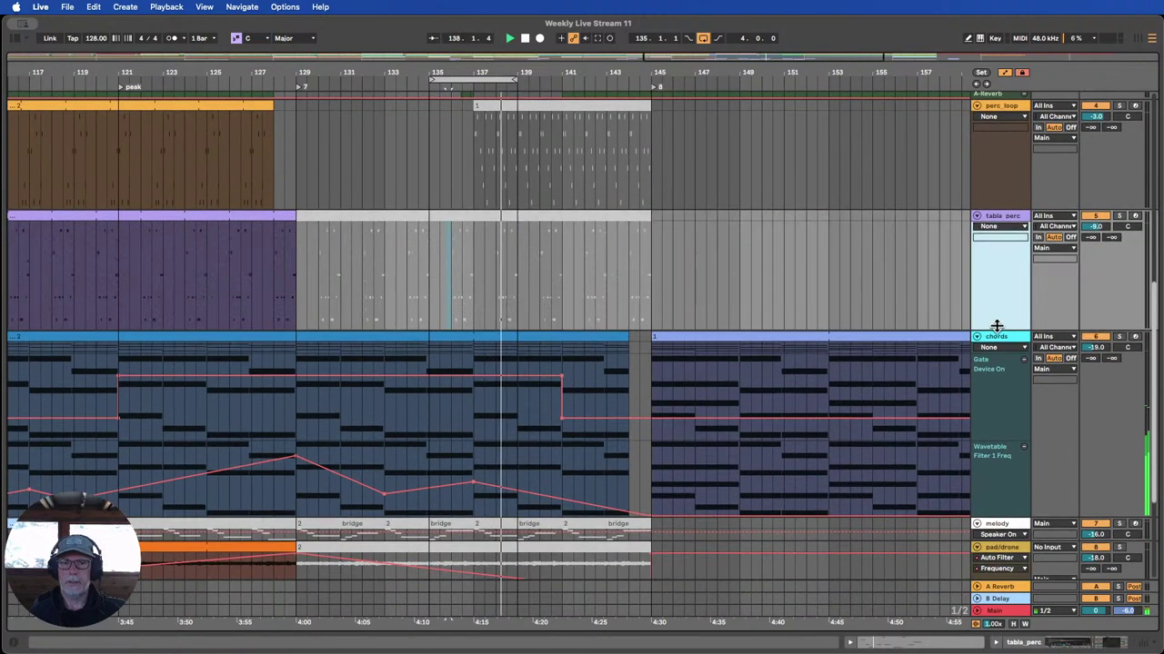
pyautogui.click(346, 216)
pyautogui.press('0')
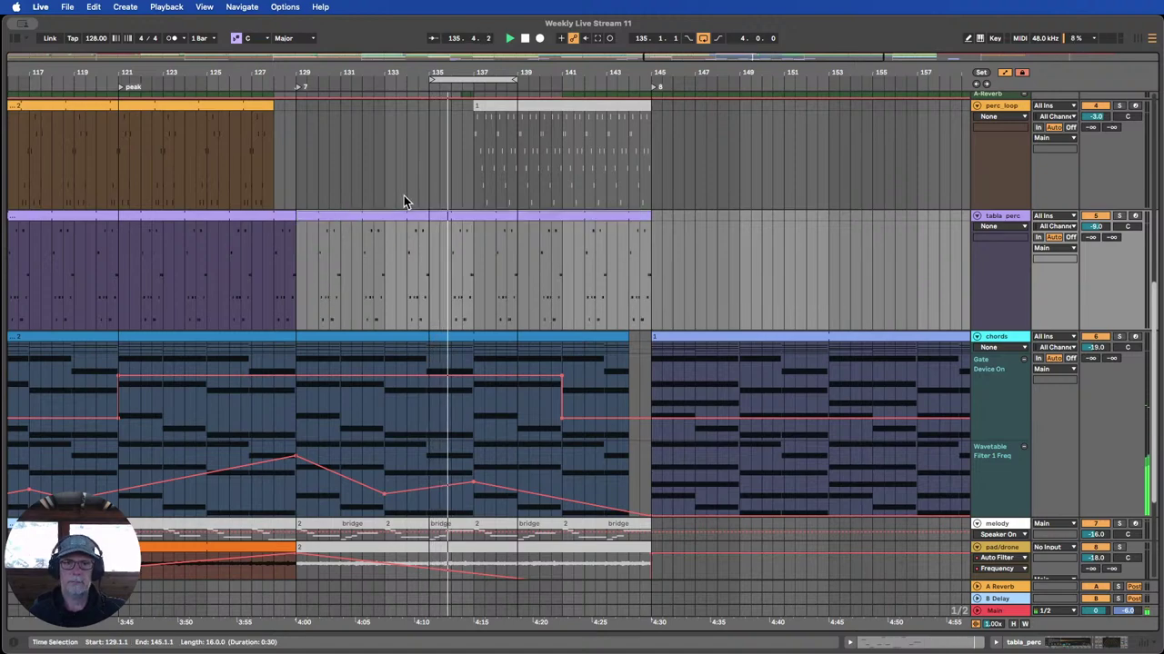
# Move the tabla_perc clips of section 7 to section 8, spanning bars 145 to 161.
pyautogui.moveTo(459, 74); pyautogui.dragTo(459, 50)
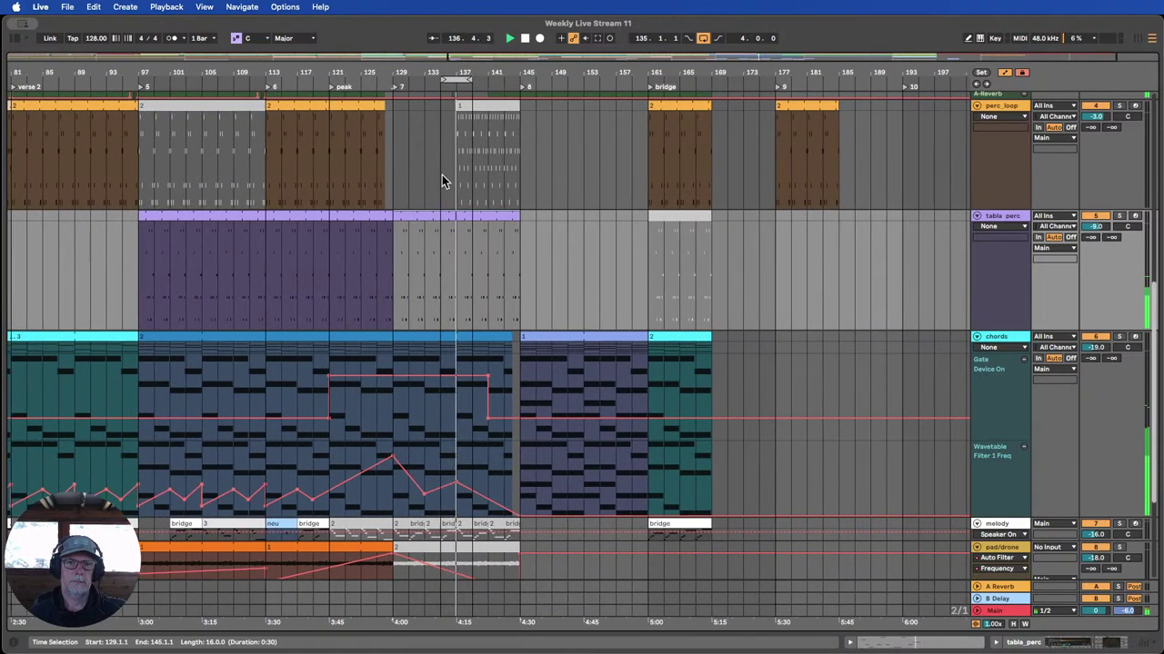
pyautogui.moveTo(436, 216); pyautogui.dragTo(558, 218)
# Set the arrangement loop to start at bar 137 with a length of 8 bars.
pyautogui.scroll(2, 546, 221)
pyautogui.scroll(6, 543, 216)
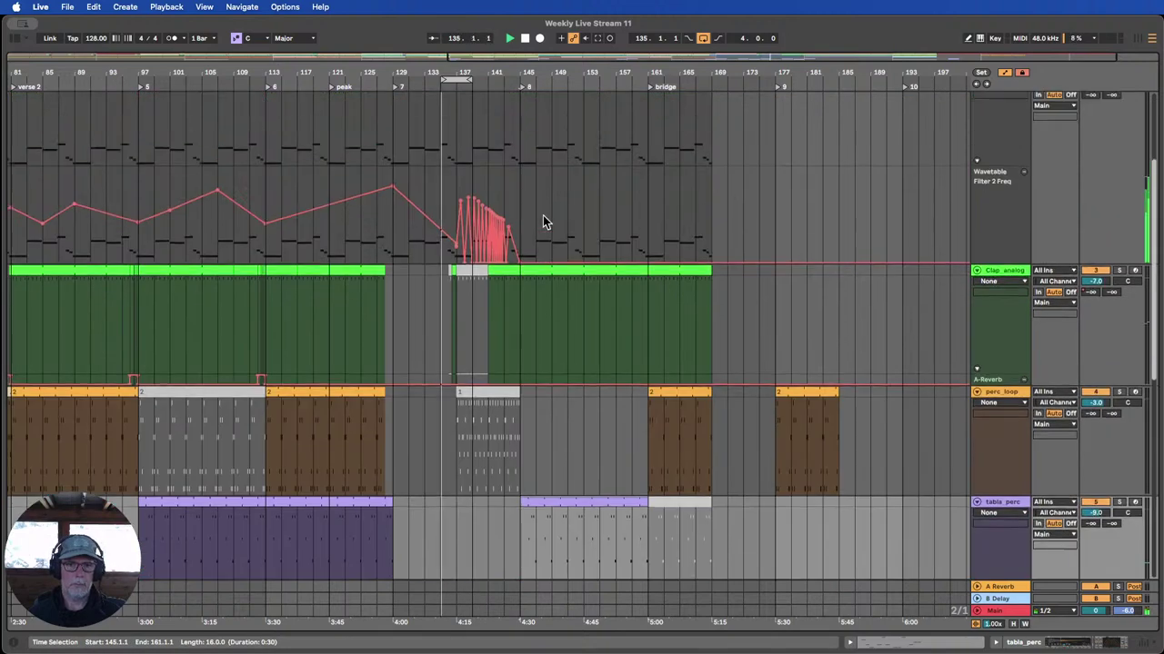
pyautogui.click(454, 90)
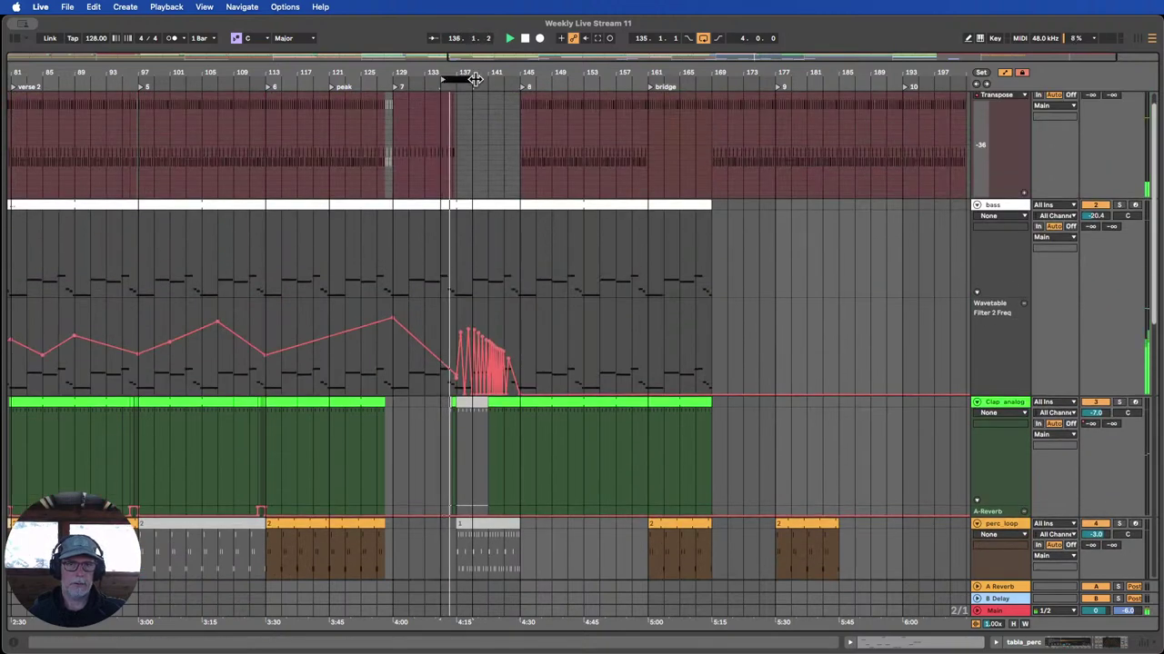
pyautogui.moveTo(504, 80); pyautogui.dragTo(458, 78)
# Reactivate the perc_loop clip spanning bars 137 to 145.
pyautogui.scroll(-3, 488, 218)
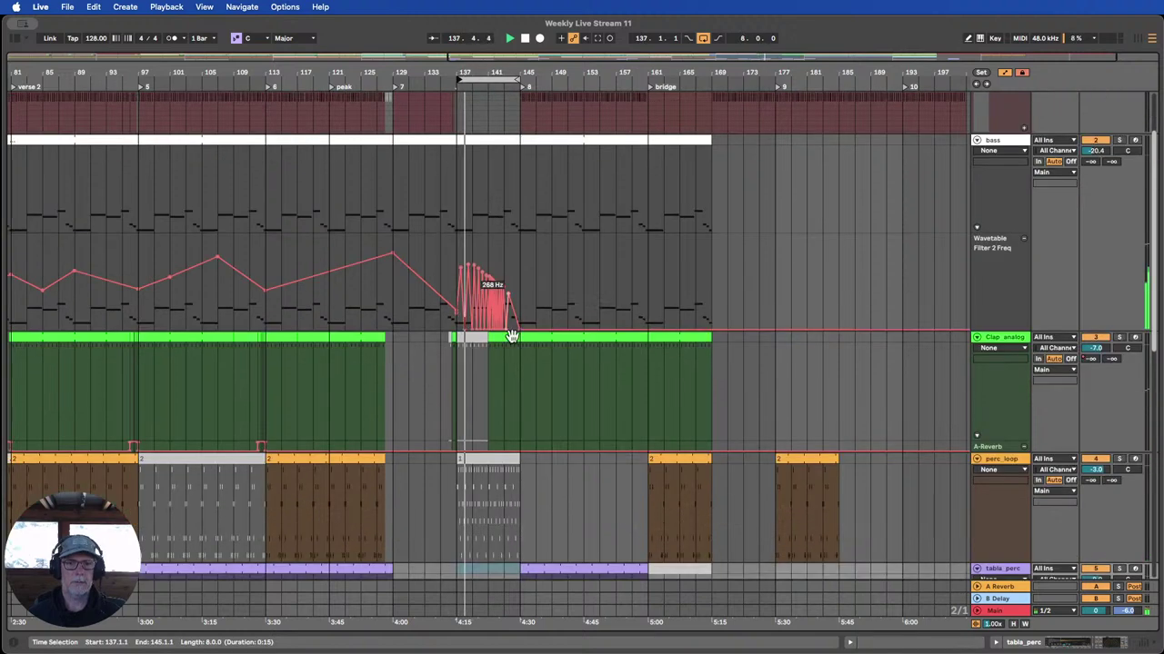
pyautogui.click(481, 457)
pyautogui.click(483, 453)
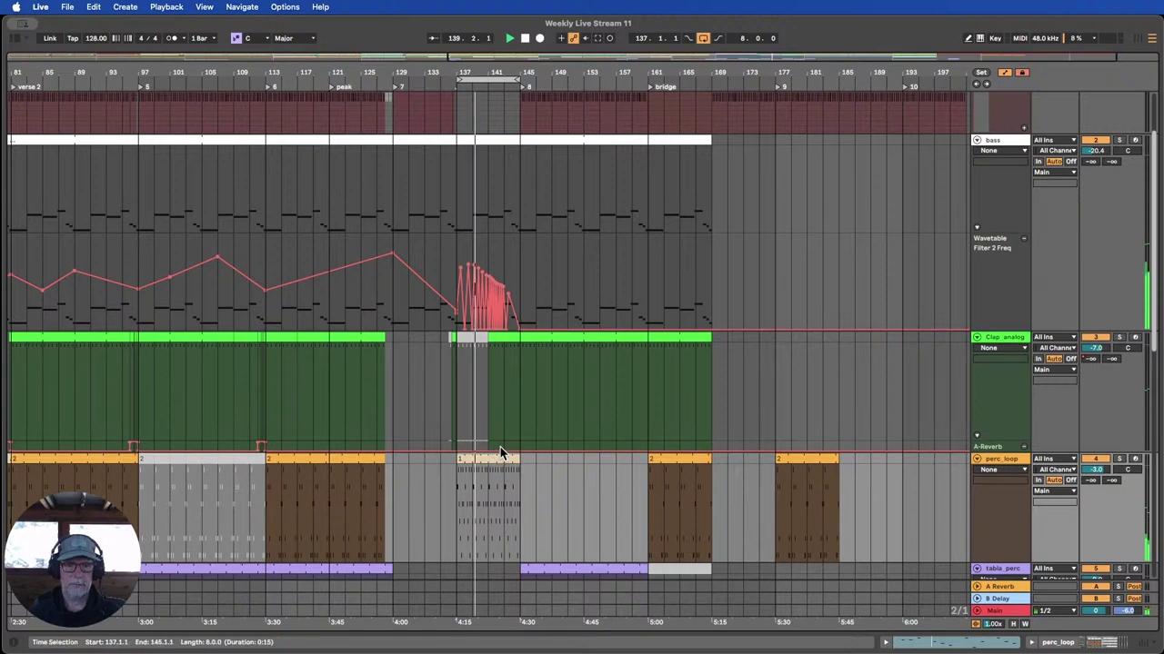
# Shorten the Clap_analog clip starting at bar 141 to end at 144.1.1, leaving the last bar before section 8 empty.
pyautogui.moveTo(493, 72); pyautogui.dragTo(569, 279)
pyautogui.scroll(3, 575, 315)
pyautogui.scroll(1, 576, 312)
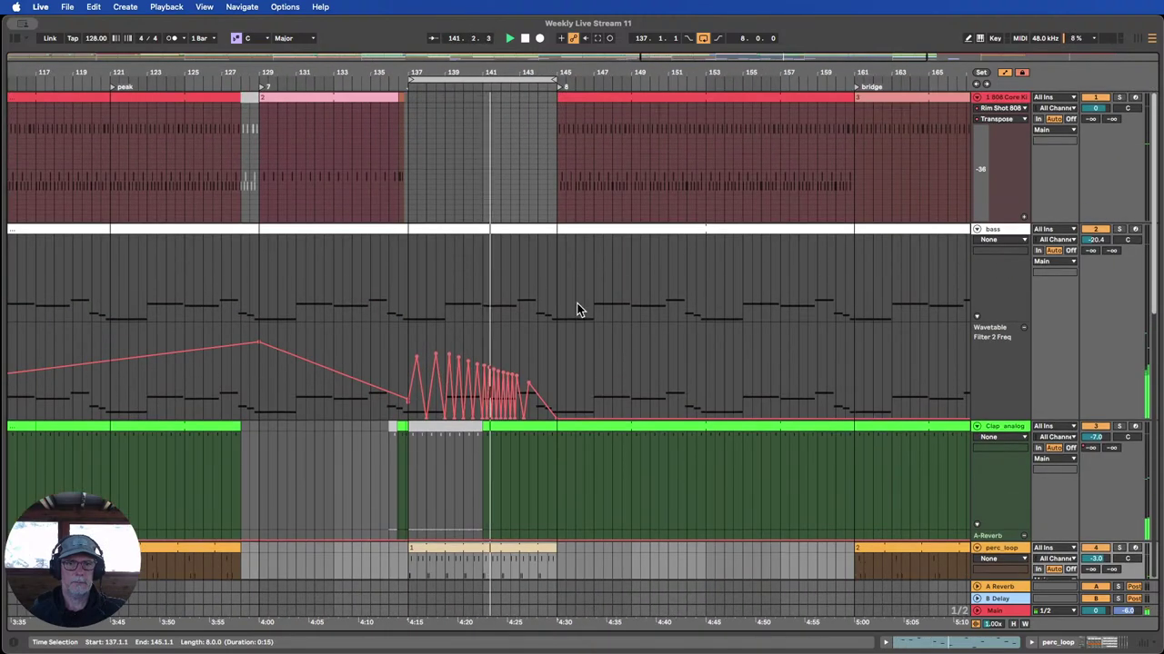
pyautogui.scroll(-3, 579, 303)
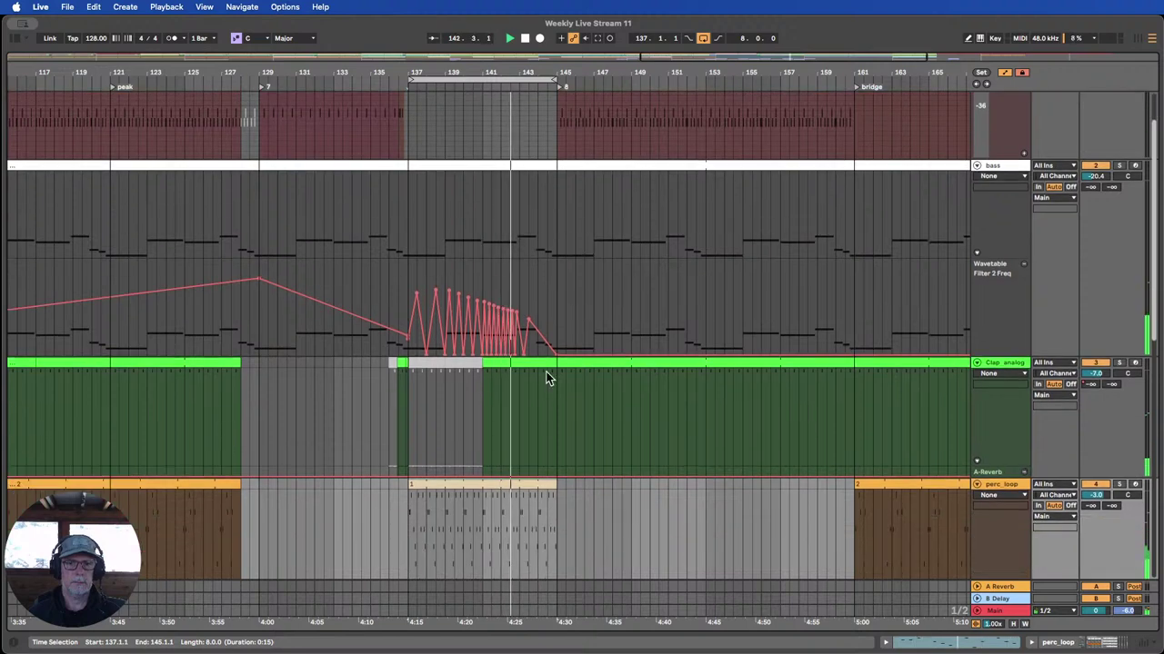
pyautogui.moveTo(554, 362); pyautogui.dragTo(534, 362)
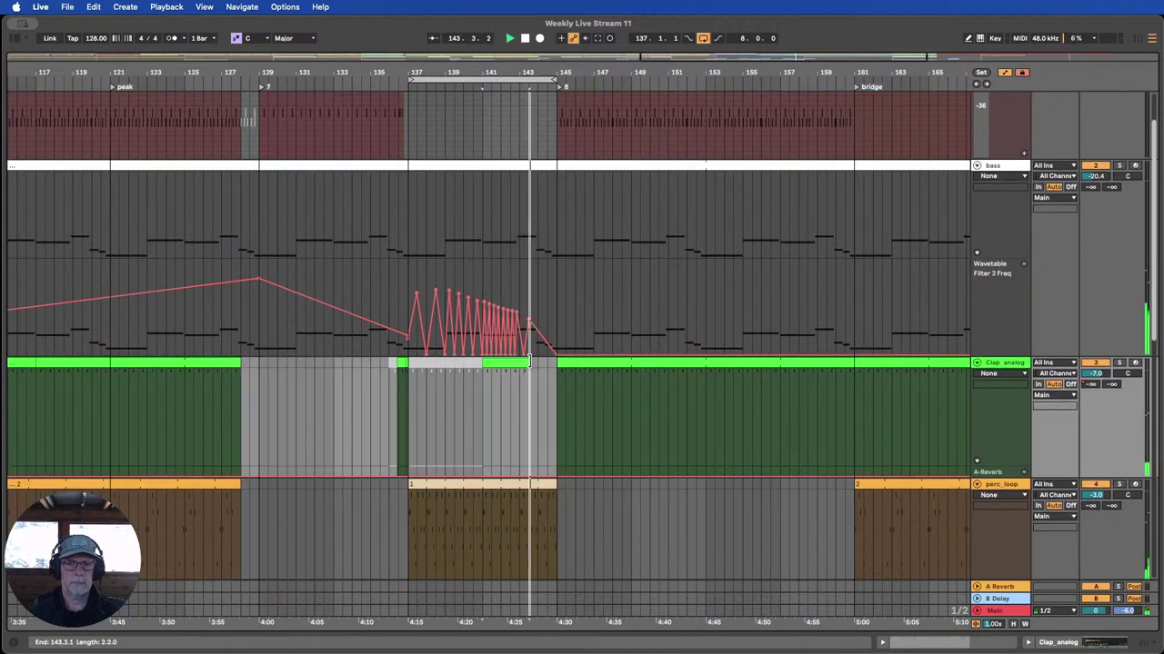
# Copy the Clap_analog fill bar from 136.1.1 to 137.1.1 into the empty bar at 144.1.1.
pyautogui.click(393, 394)
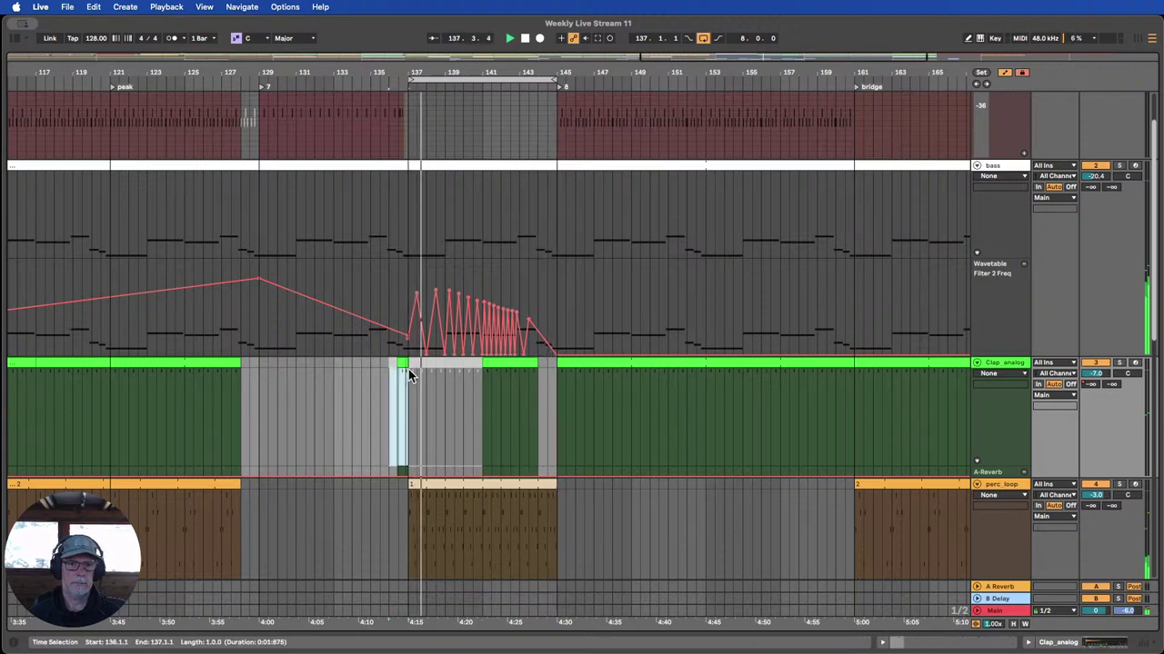
pyautogui.click(401, 363)
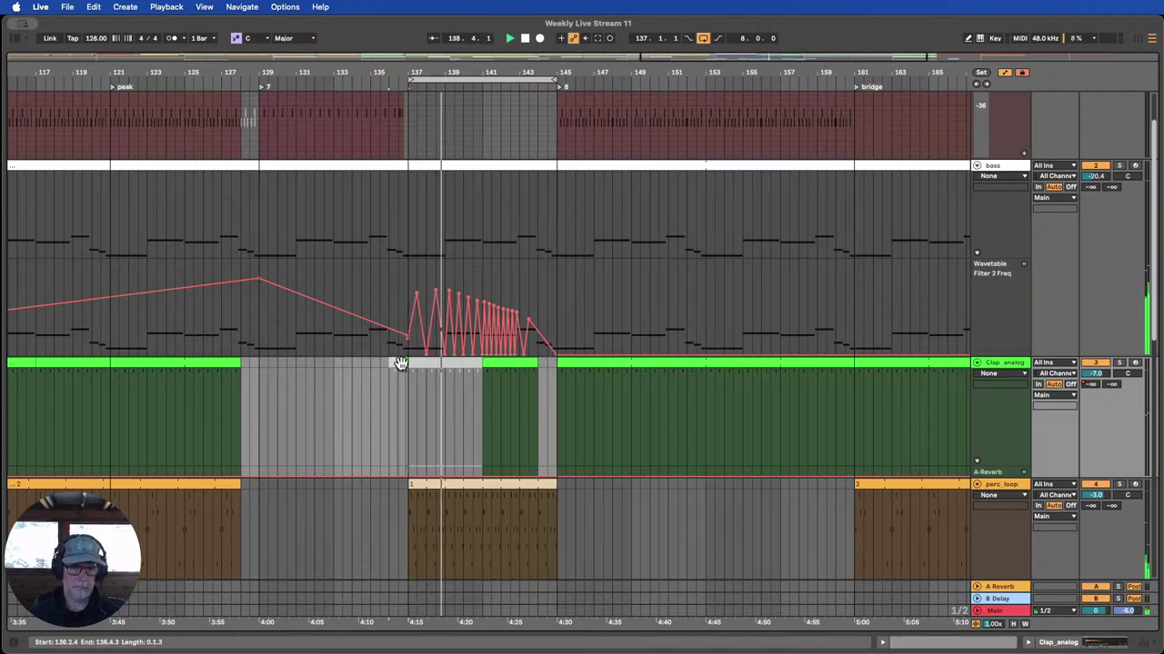
pyautogui.moveTo(401, 363); pyautogui.dragTo(546, 368)
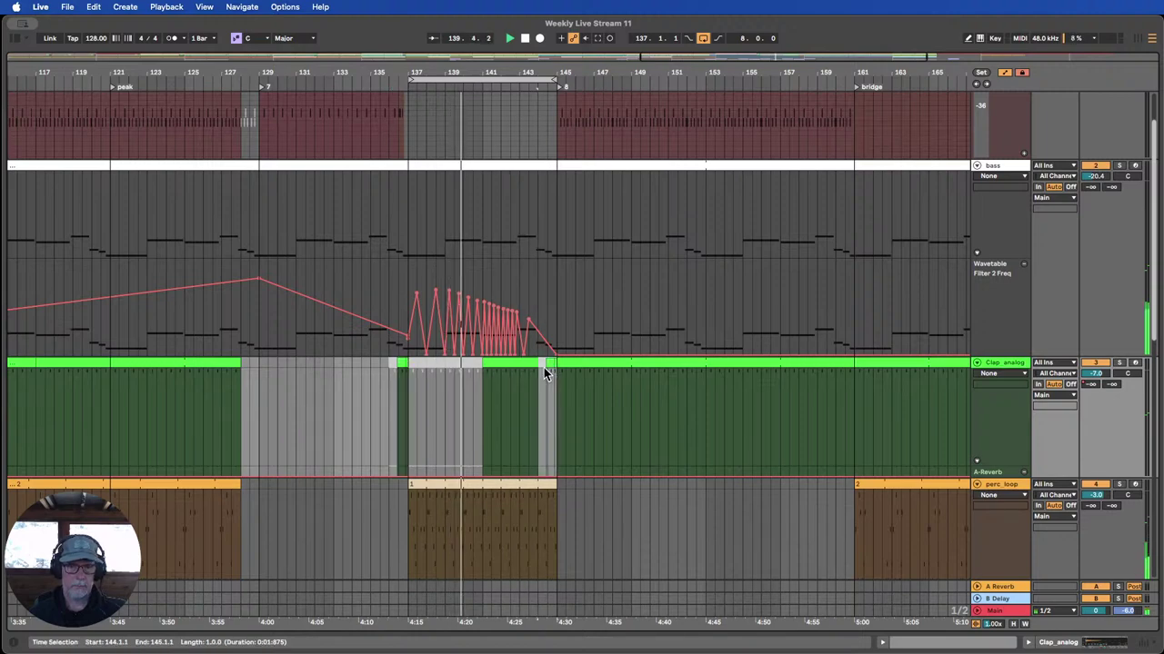
pyautogui.scroll(-3, 542, 368)
pyautogui.scroll(5, 542, 369)
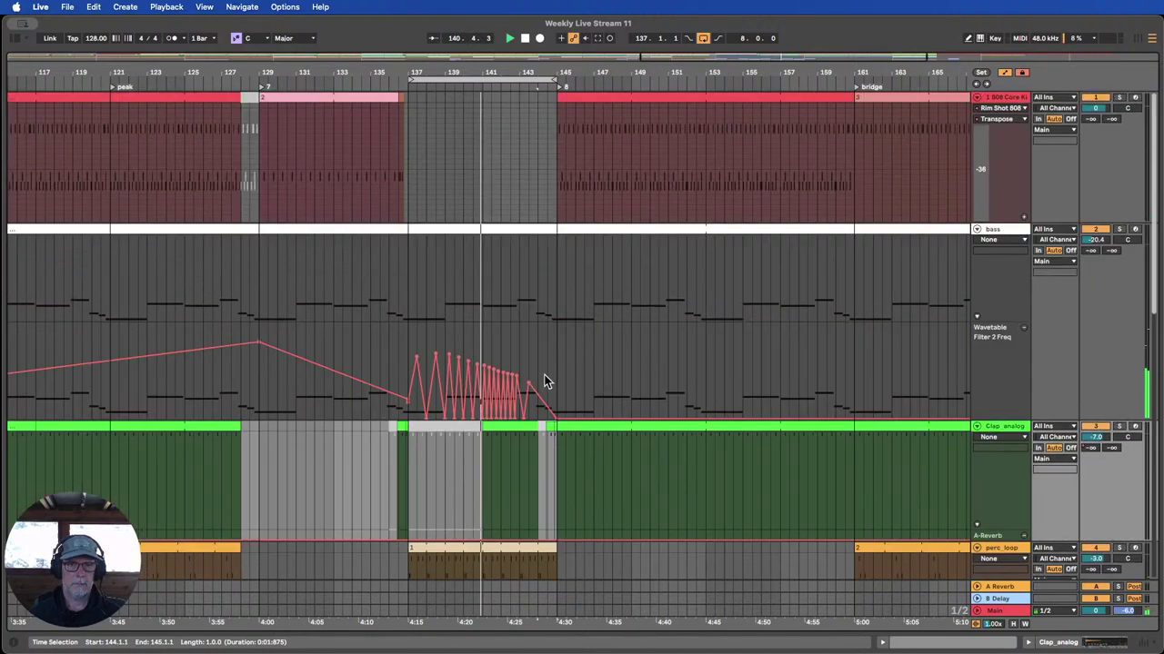
pyautogui.scroll(-4, 544, 380)
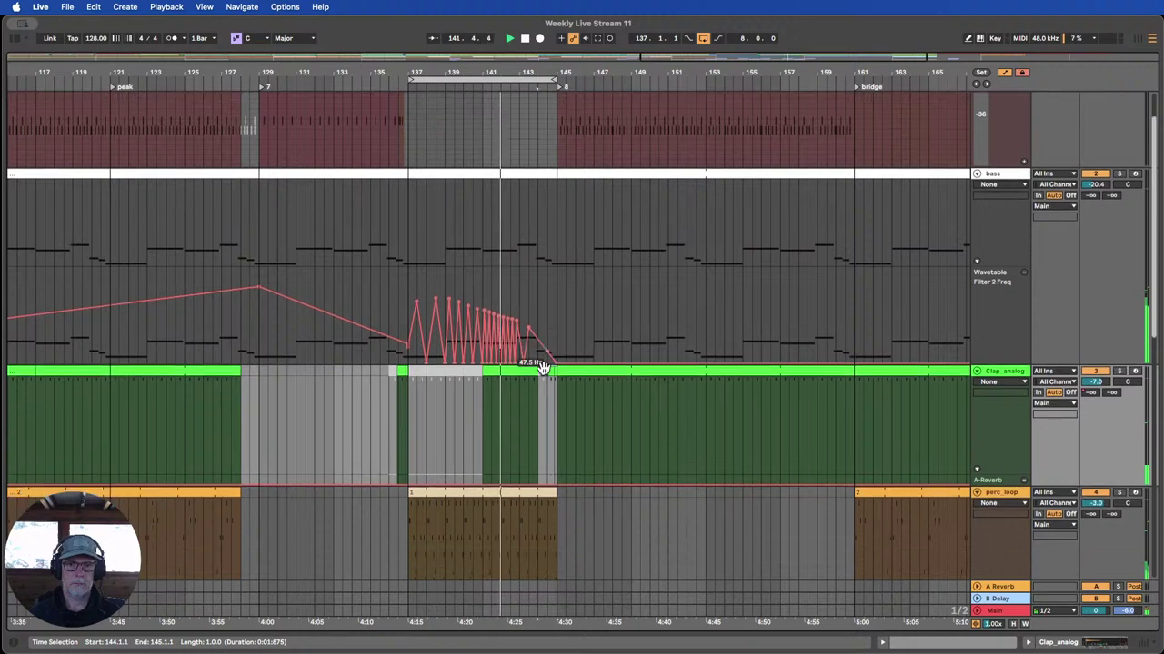
pyautogui.scroll(-2, 568, 436)
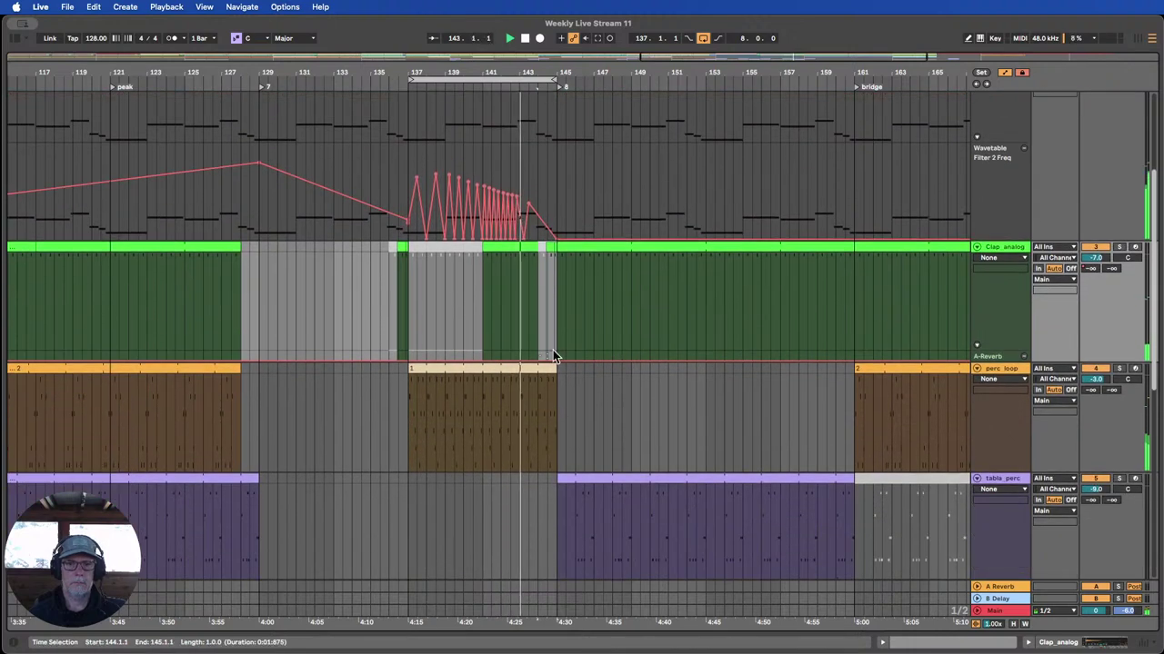
# Shorten the perc_loop clip to end at about 144.3 and deactivate the Clap_analog slice from 144.4.3 to 145.1.1.
pyautogui.click(552, 367)
pyautogui.moveTo(552, 367); pyautogui.dragTo(549, 366)
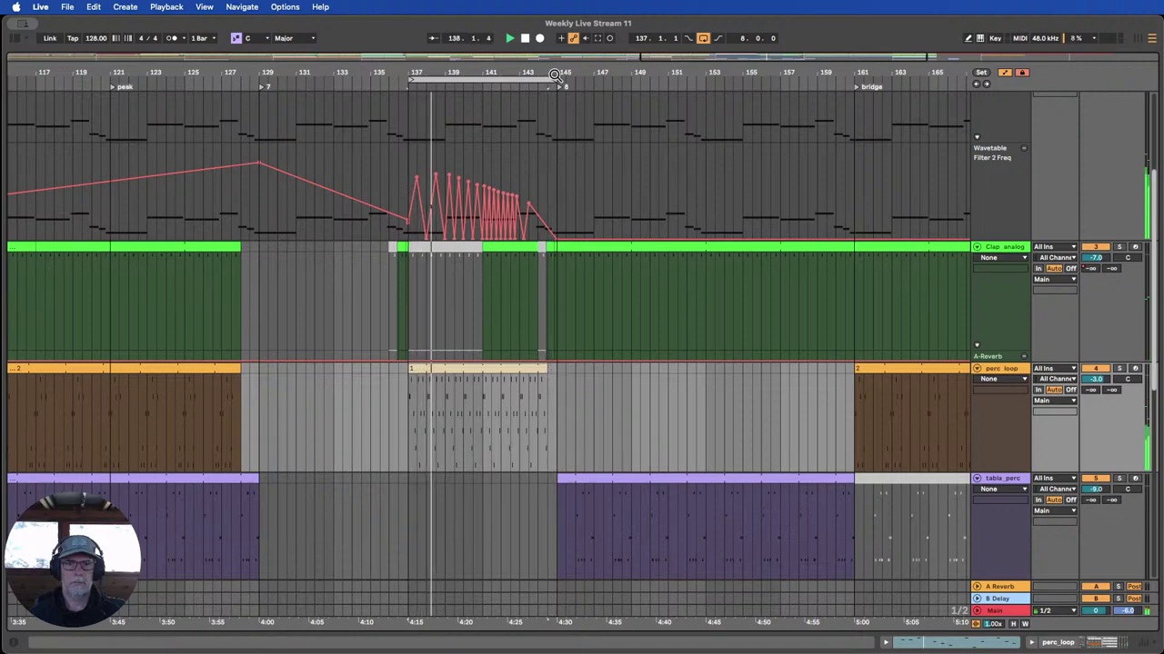
pyautogui.moveTo(555, 75); pyautogui.dragTo(549, 109)
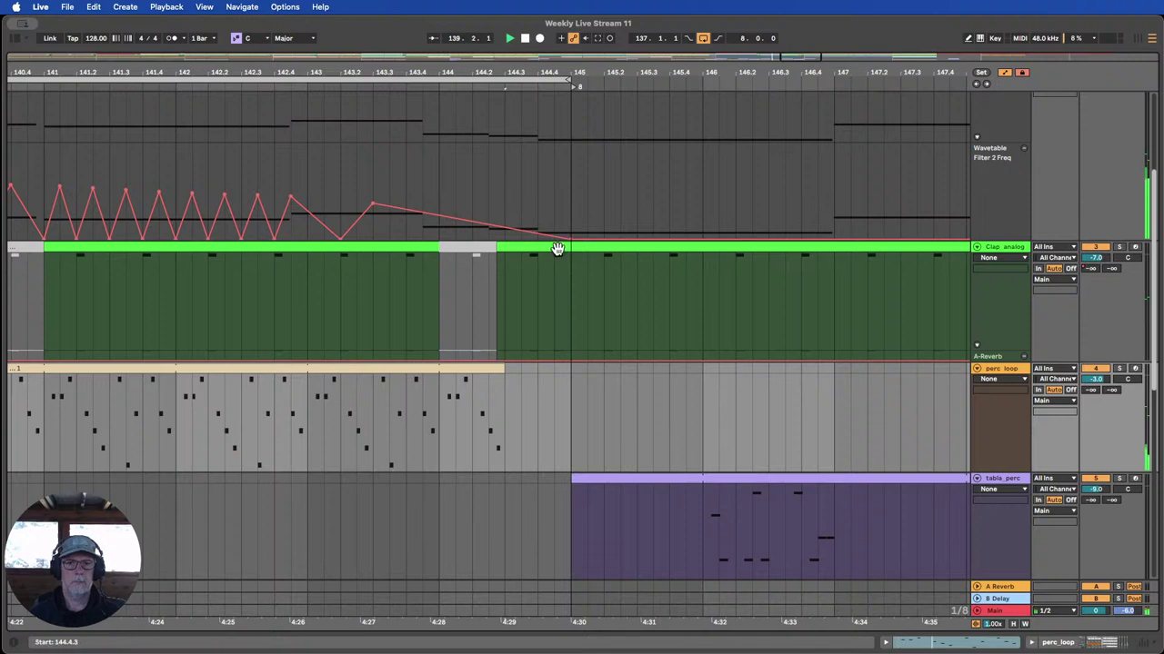
pyautogui.moveTo(556, 248); pyautogui.dragTo(561, 248)
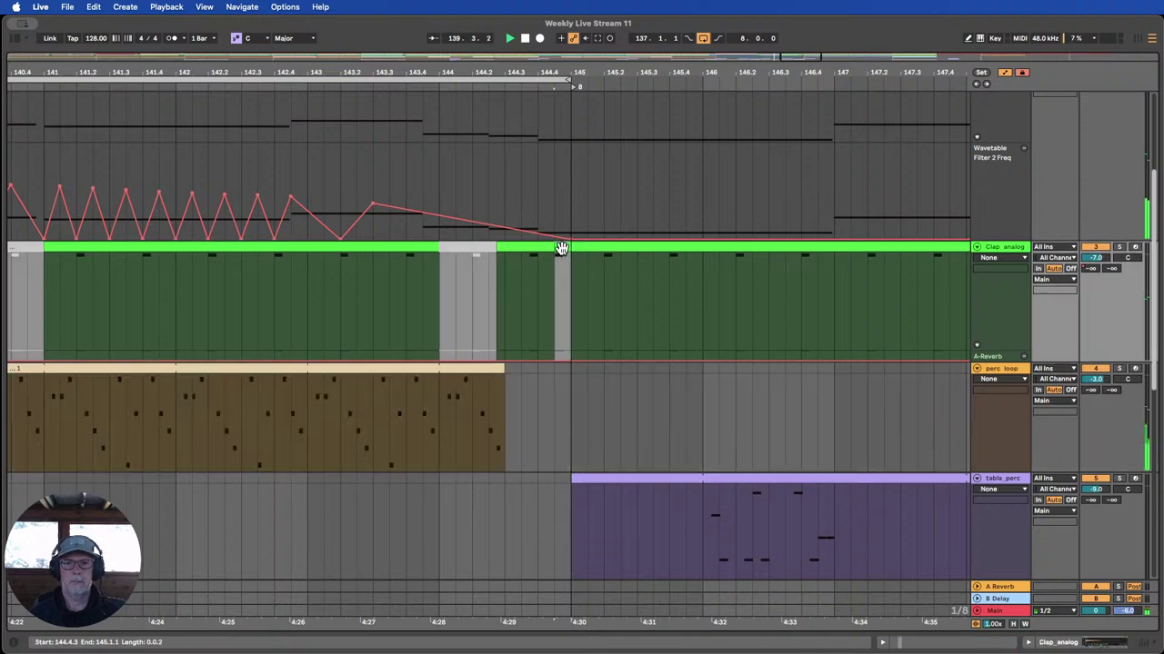
# Trim the end of the perc_loop clip back to 144.1.1, leaving the last bar before section 8 empty.
pyautogui.click(538, 409)
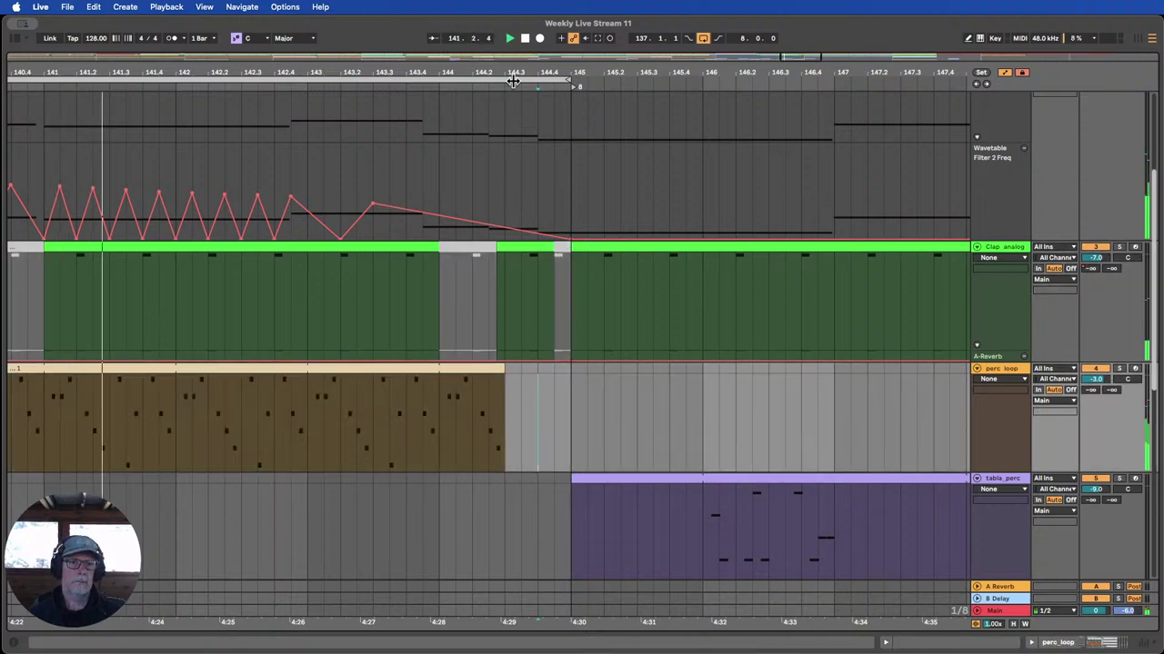
pyautogui.moveTo(513, 74); pyautogui.dragTo(512, 41)
pyautogui.scroll(-5, 491, 207)
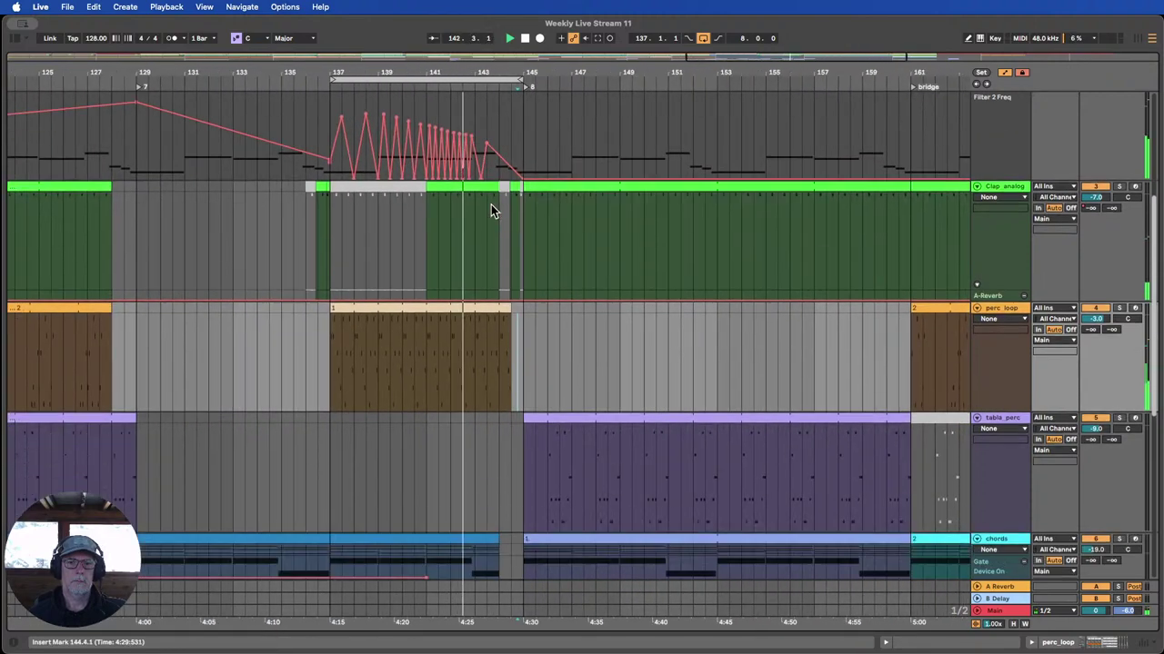
pyautogui.scroll(-1, 491, 209)
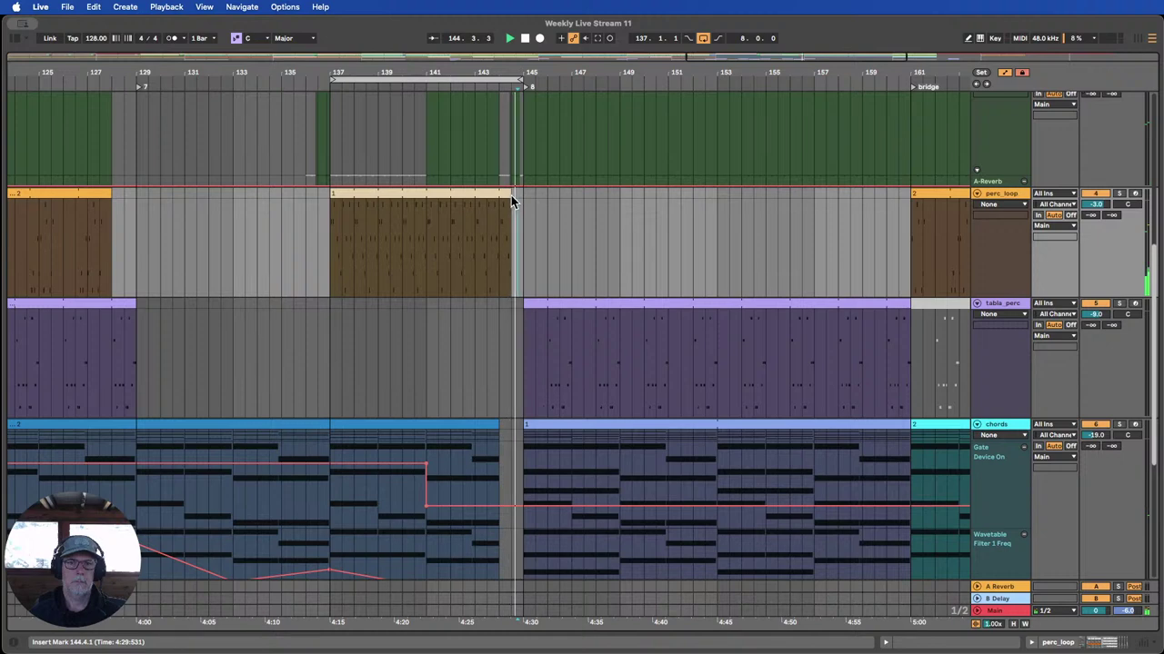
pyautogui.moveTo(511, 196); pyautogui.dragTo(495, 197)
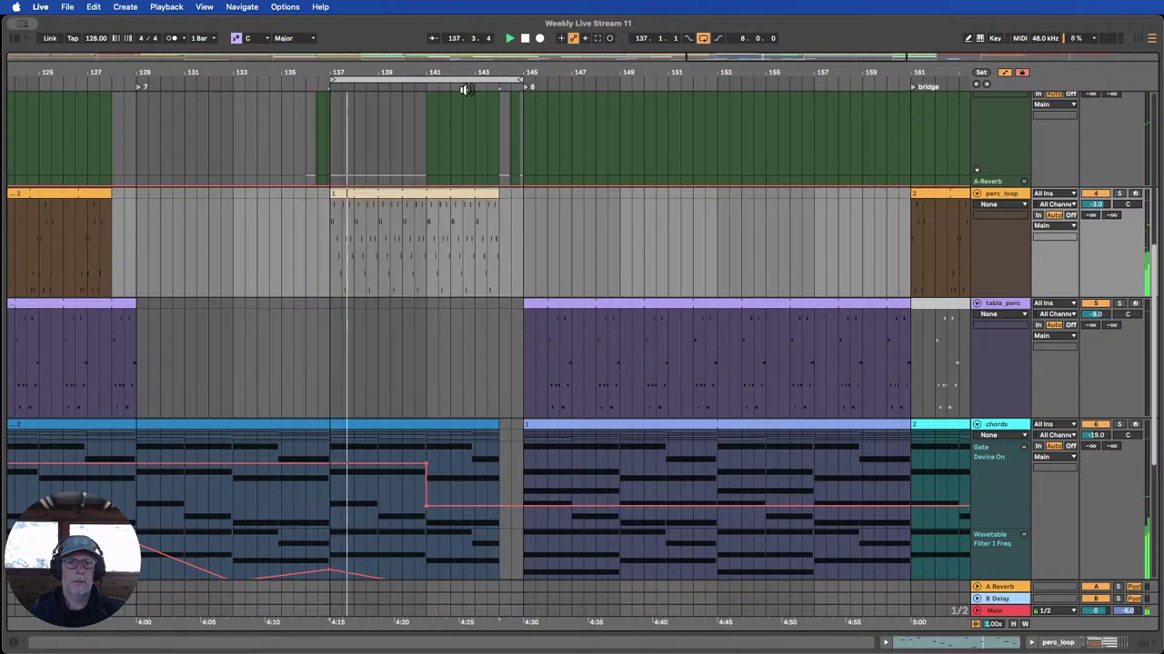
# Add a default Auto Filter audio effect to the end of the perc_loop track's device chain.
pyautogui.doubleClick(1007, 197)
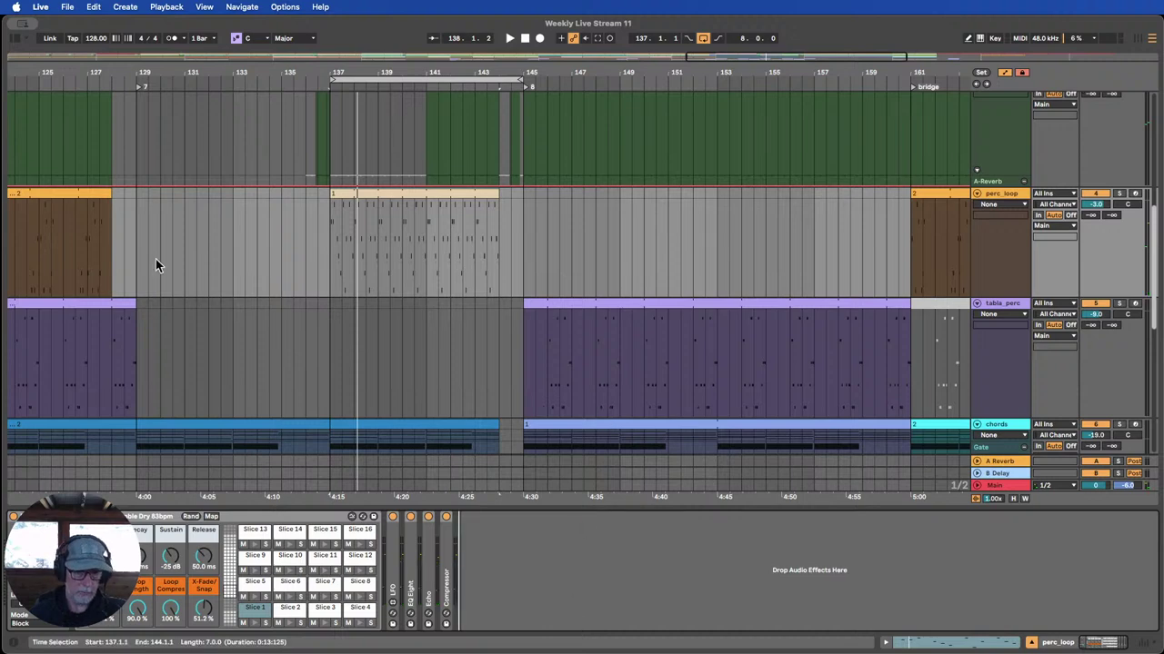
pyautogui.click(16, 39)
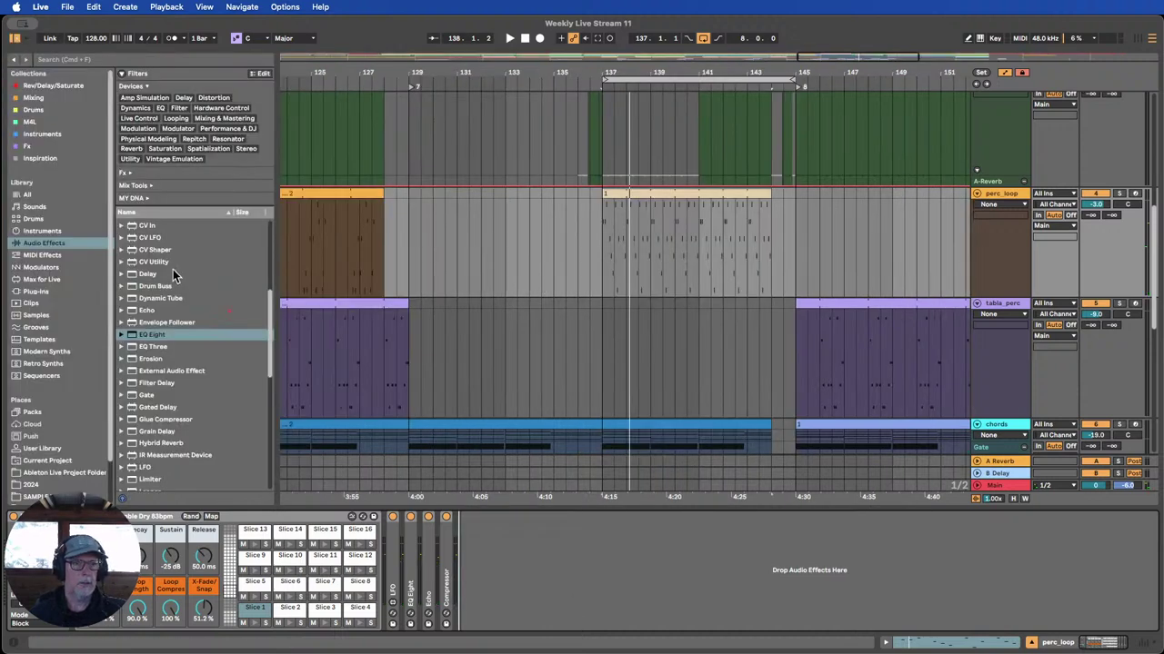
pyautogui.scroll(2, 141, 264)
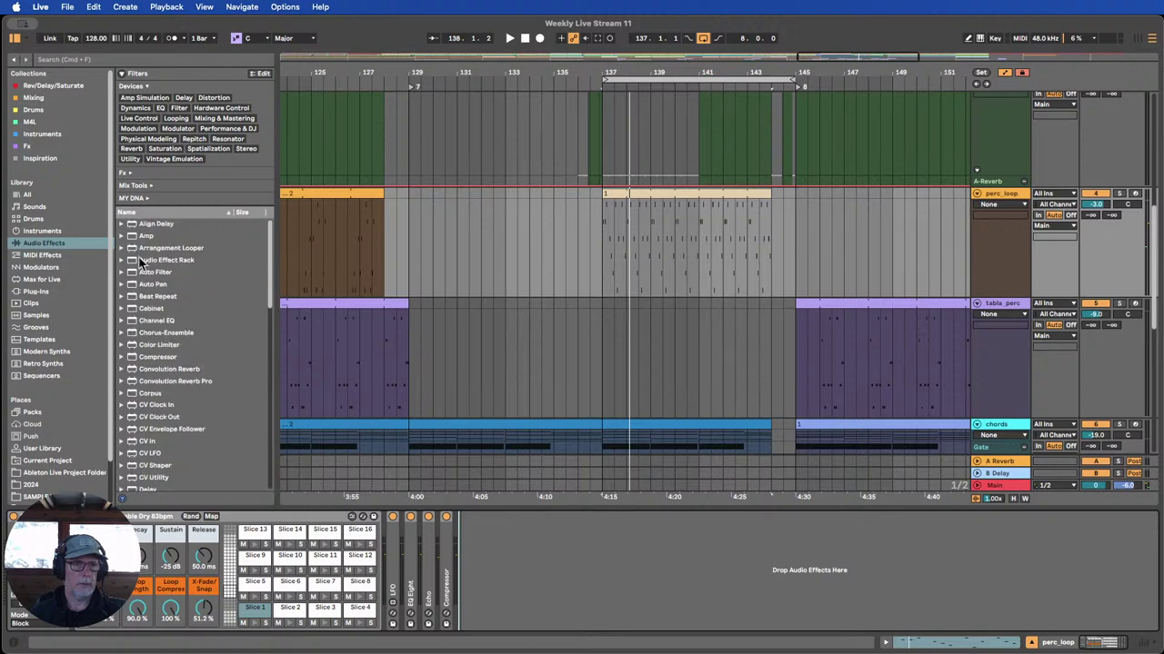
pyautogui.moveTo(145, 272); pyautogui.dragTo(613, 566)
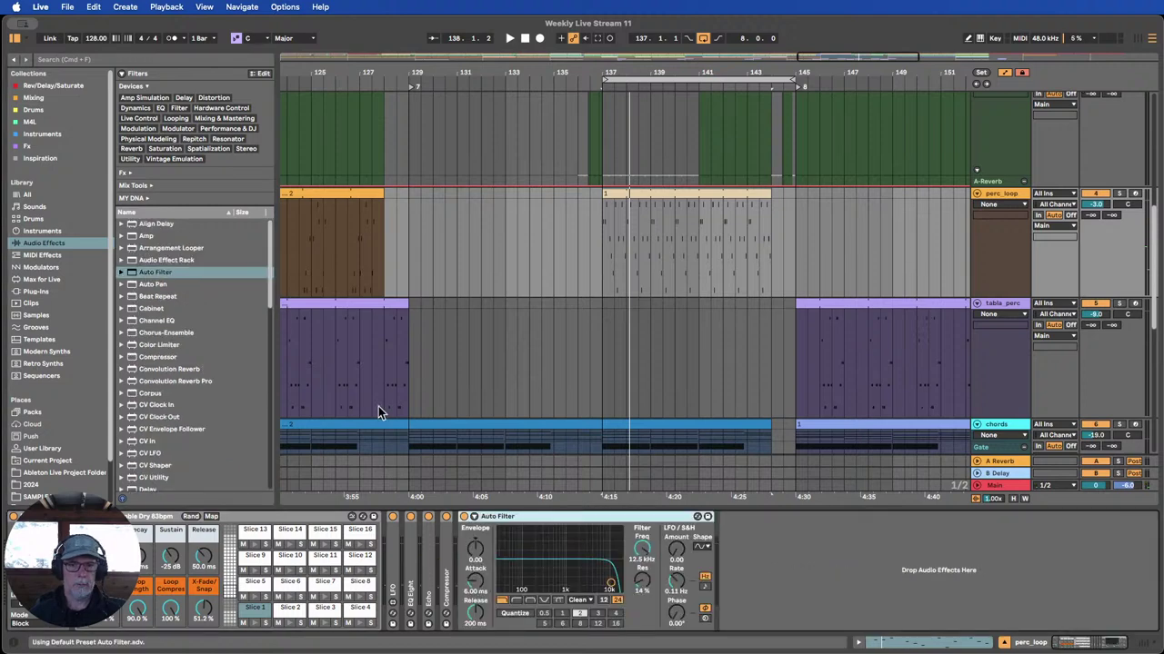
pyautogui.click(13, 39)
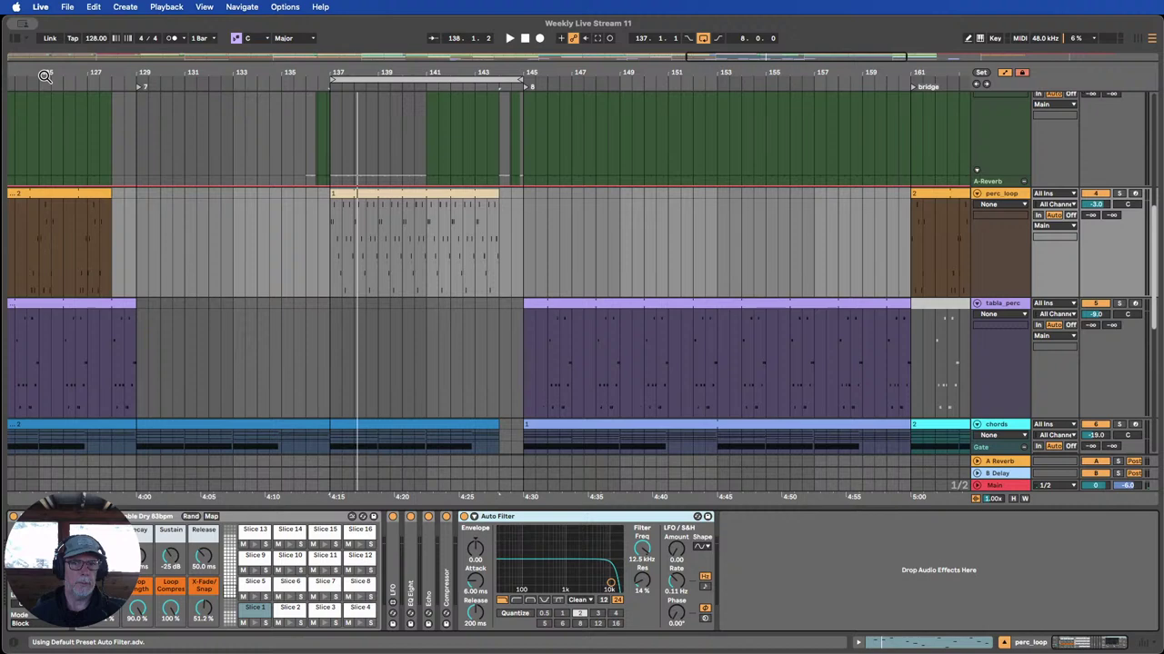
# Automate the perc_loop Auto Filter's Device On so it is on from bar 137 to 145 and off elsewhere.
pyautogui.click(466, 520)
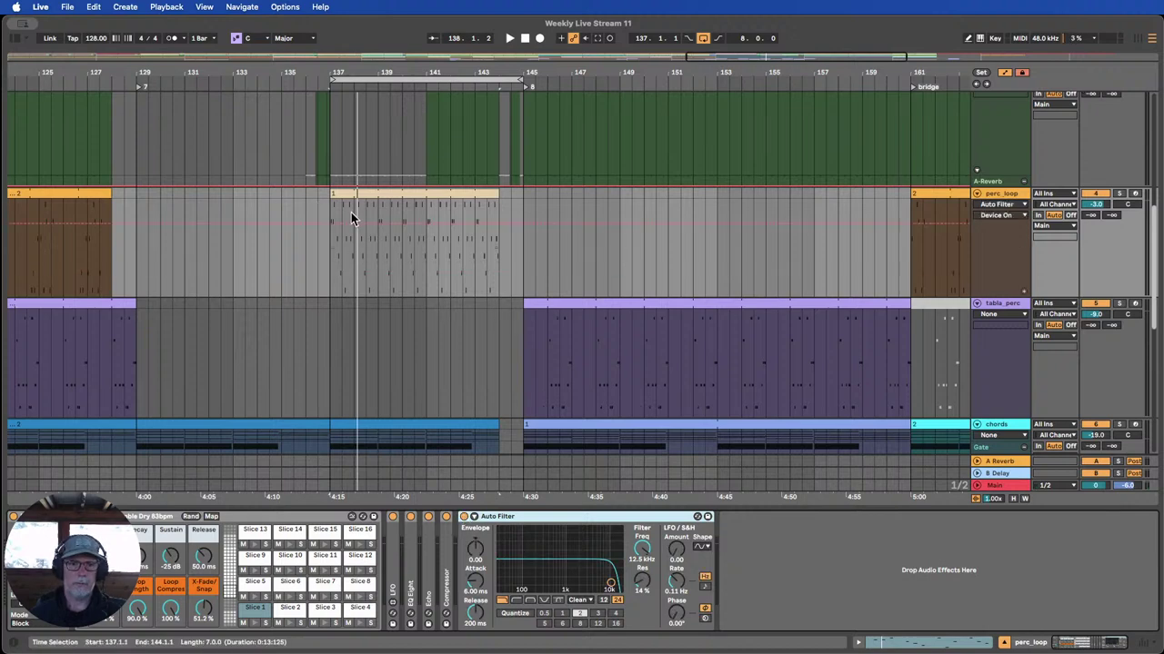
pyautogui.click(332, 229)
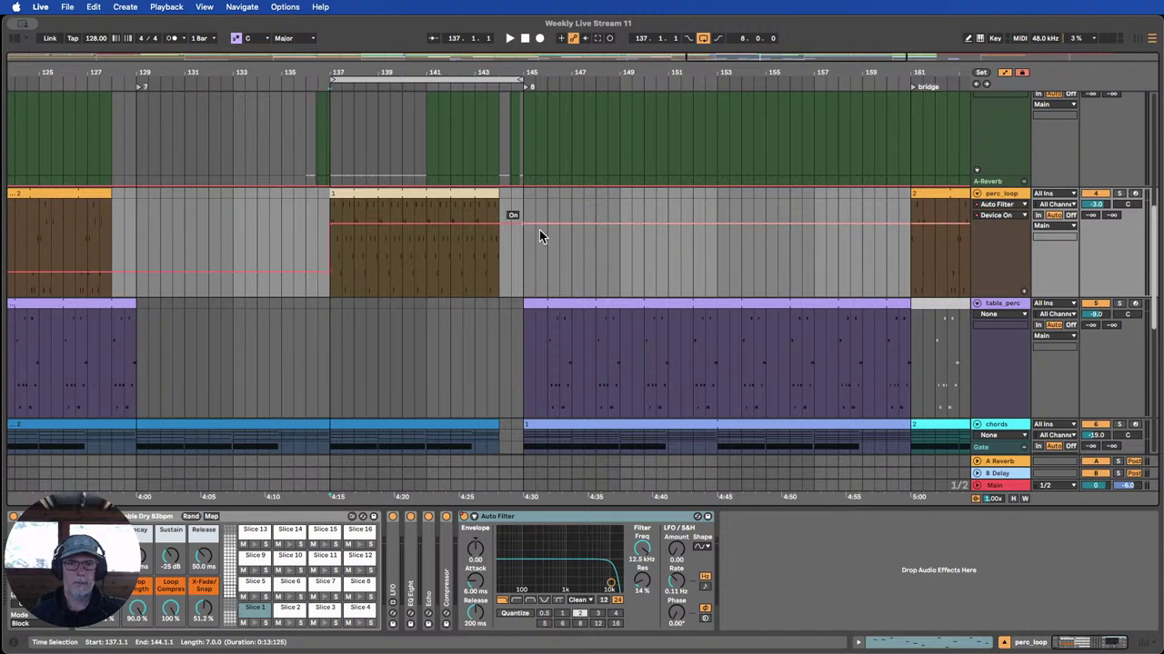
pyautogui.moveTo(536, 223); pyautogui.dragTo(536, 271)
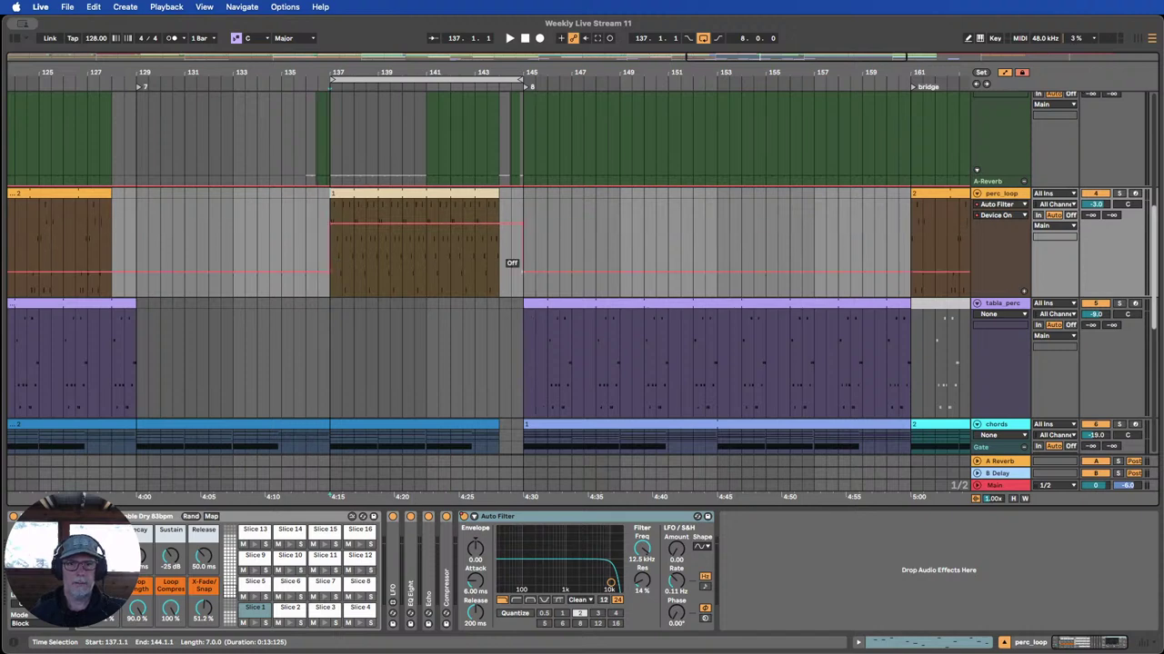
# Show the perc_loop Auto Filter's Device On and Frequency automation in their own separate lanes.
pyautogui.click(1025, 295)
pyautogui.click(643, 550)
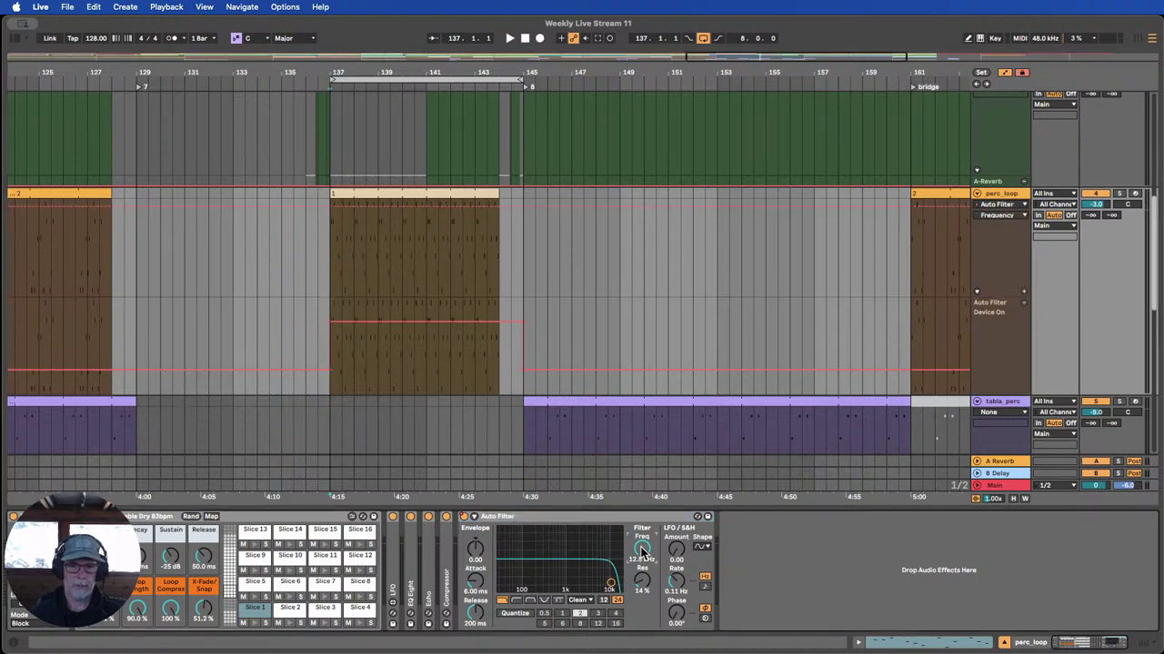
pyautogui.click(1025, 292)
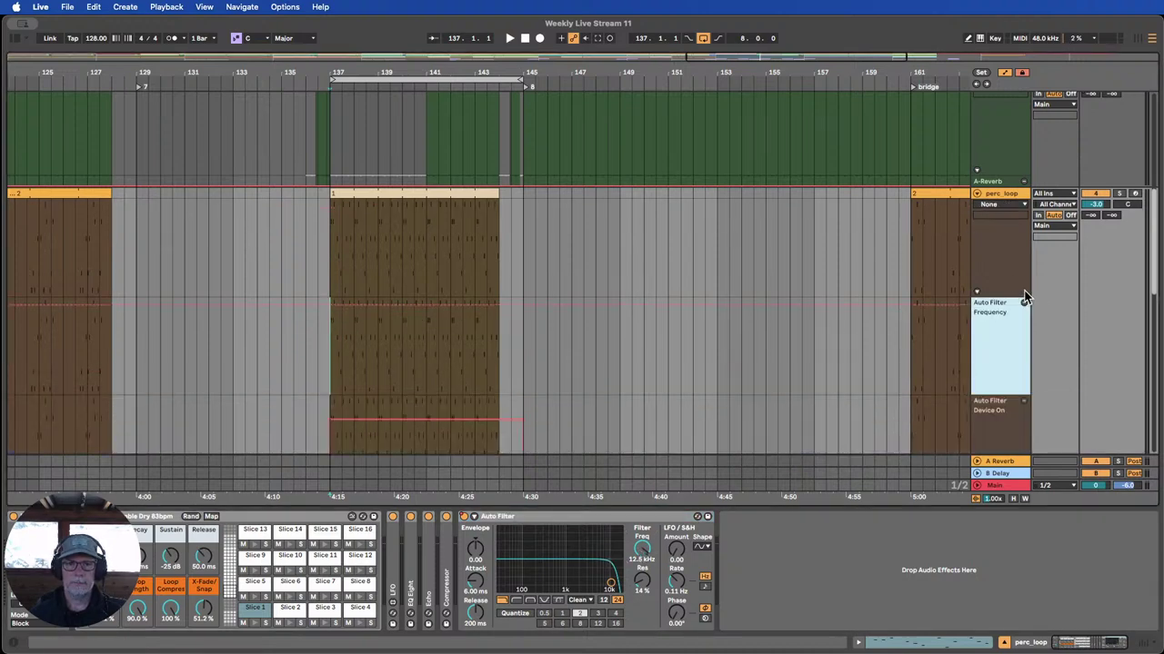
# Draw a rising Auto Filter frequency ramp on perc_loop from 150 Hz at bar 137 to 12.5 kHz at bar 144.
pyautogui.click(330, 305)
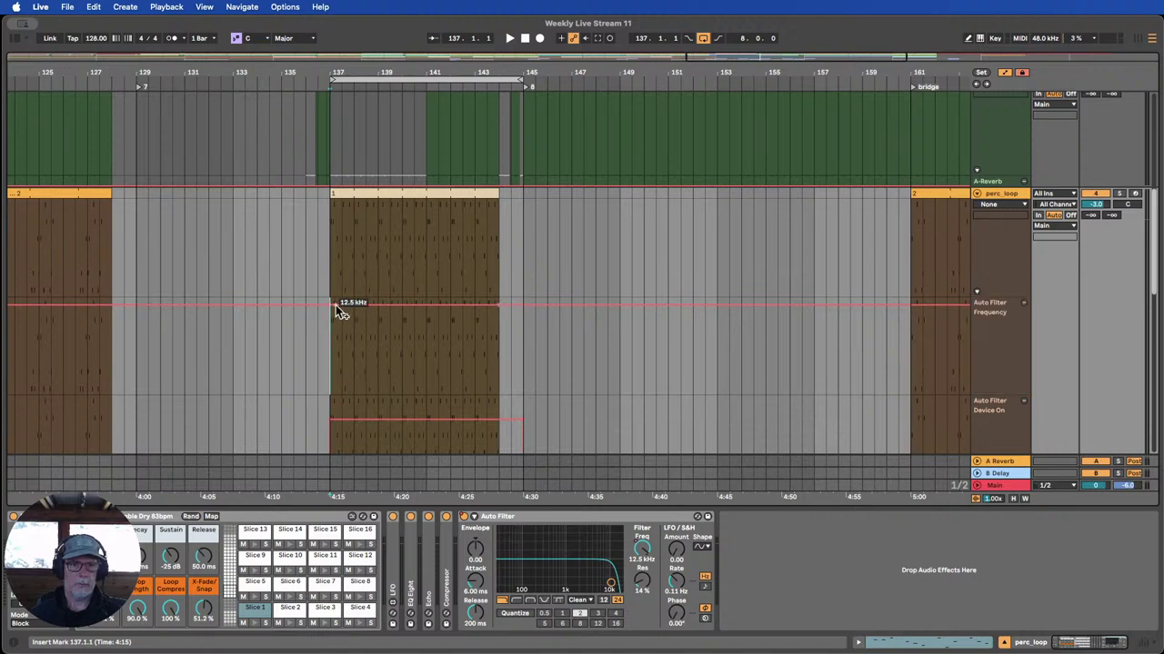
pyautogui.moveTo(332, 304); pyautogui.dragTo(331, 364)
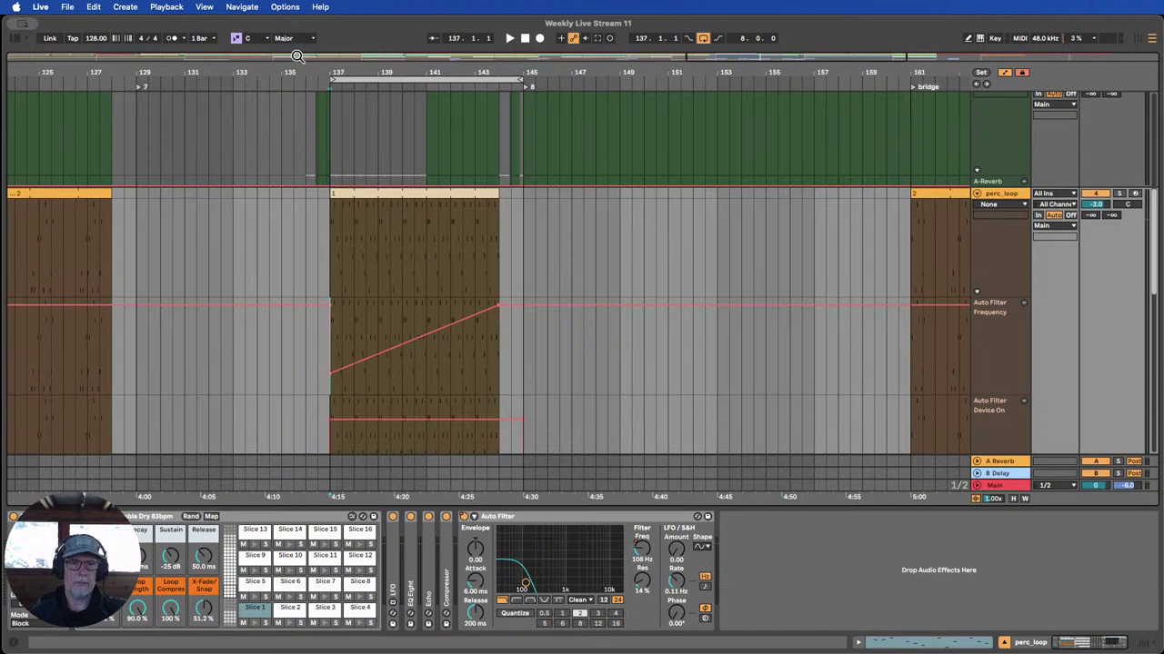
pyautogui.click(309, 84)
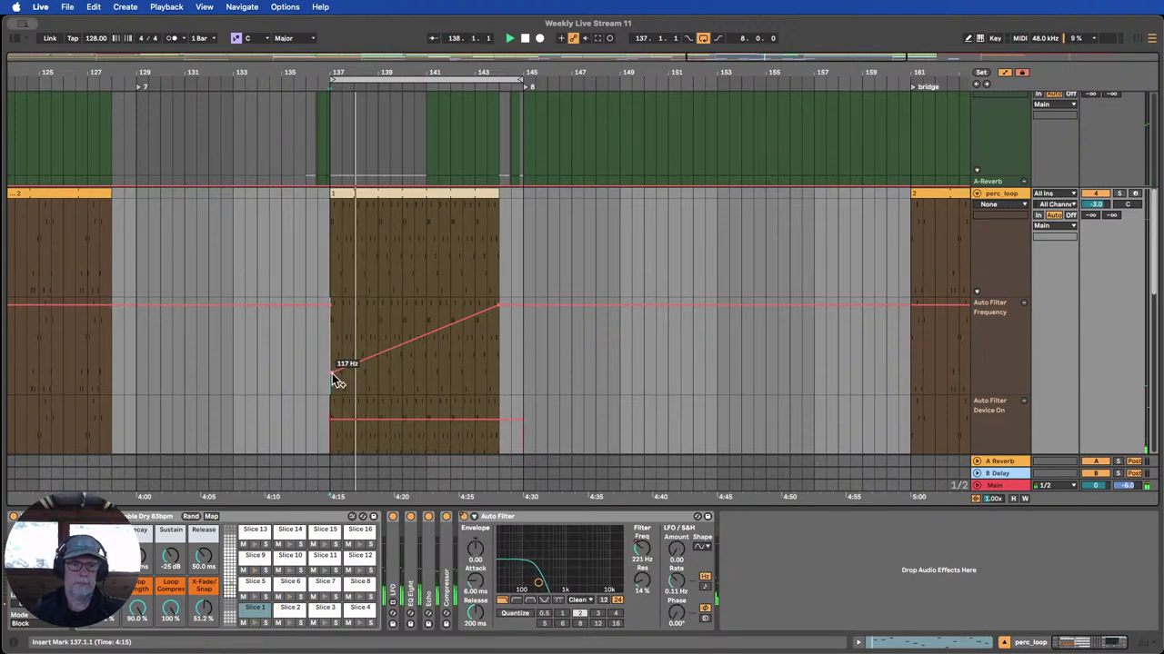
pyautogui.moveTo(331, 372); pyautogui.dragTo(331, 367)
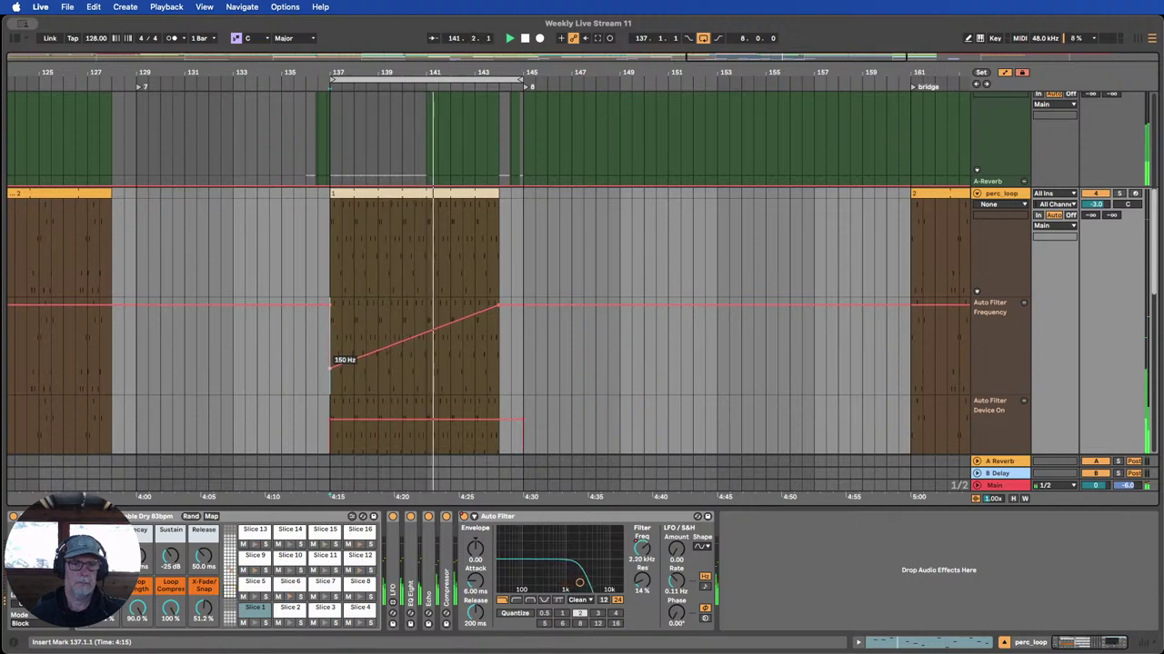
# Make the filter frequency fall to its minimum at bar 145, and move the 12.5 kHz peak earlier to about 142.3.
pyautogui.scroll(-1, 354, 374)
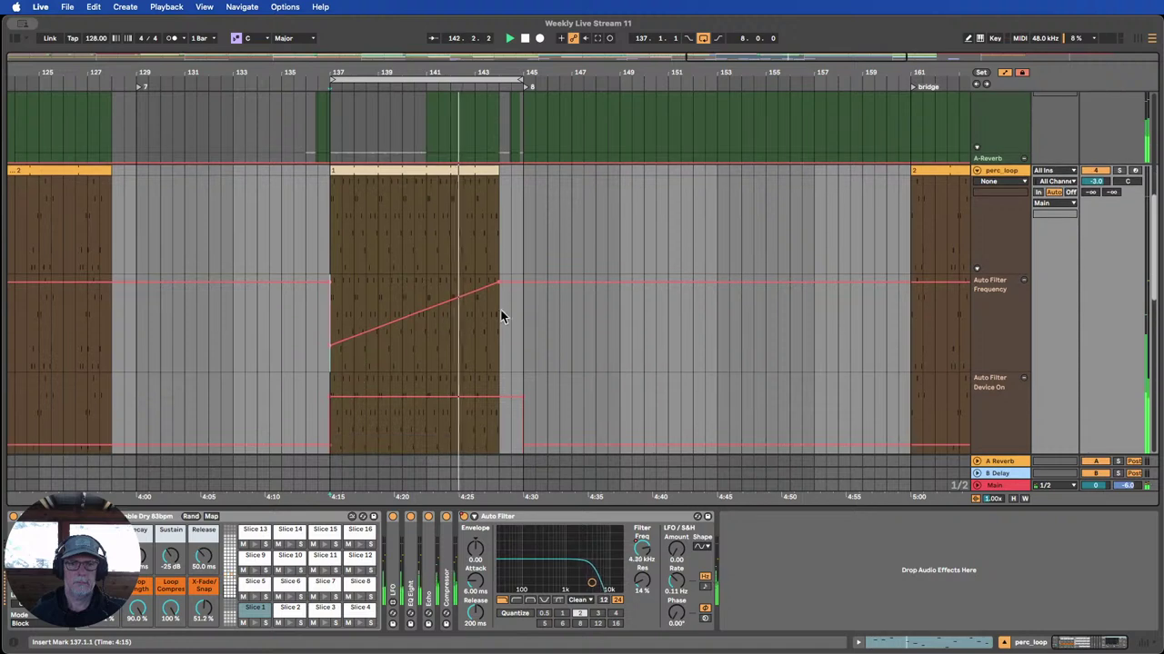
pyautogui.scroll(-3, 493, 316)
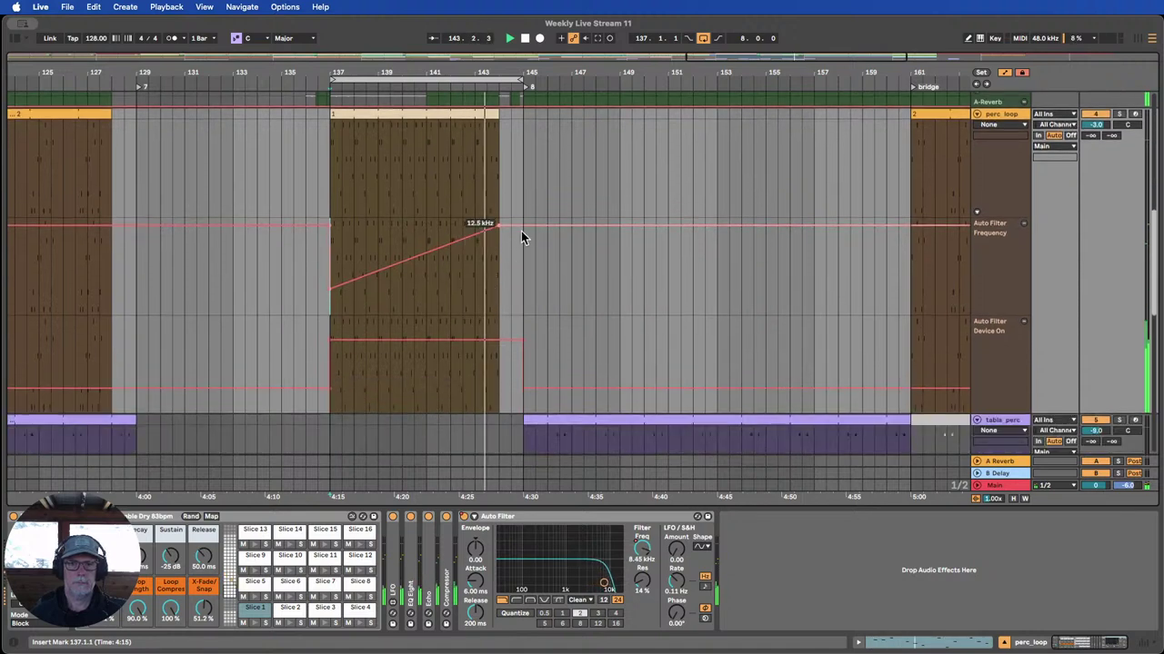
pyautogui.moveTo(501, 226); pyautogui.dragTo(506, 315)
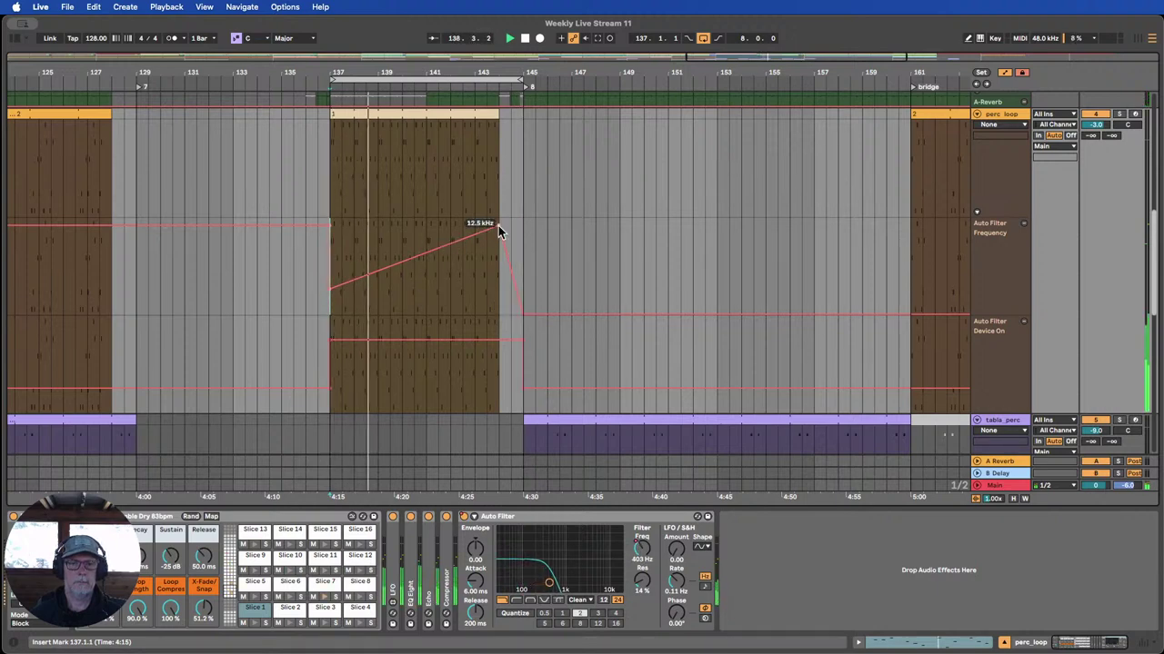
pyautogui.moveTo(484, 233); pyautogui.dragTo(474, 225)
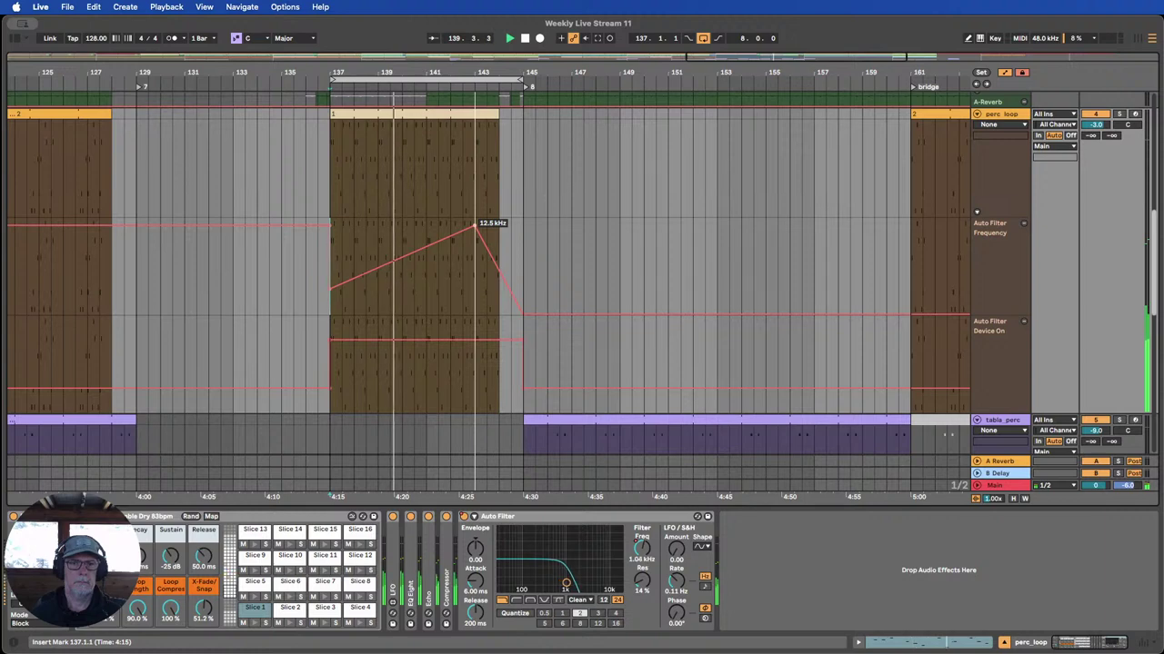
pyautogui.moveTo(473, 226); pyautogui.dragTo(461, 226)
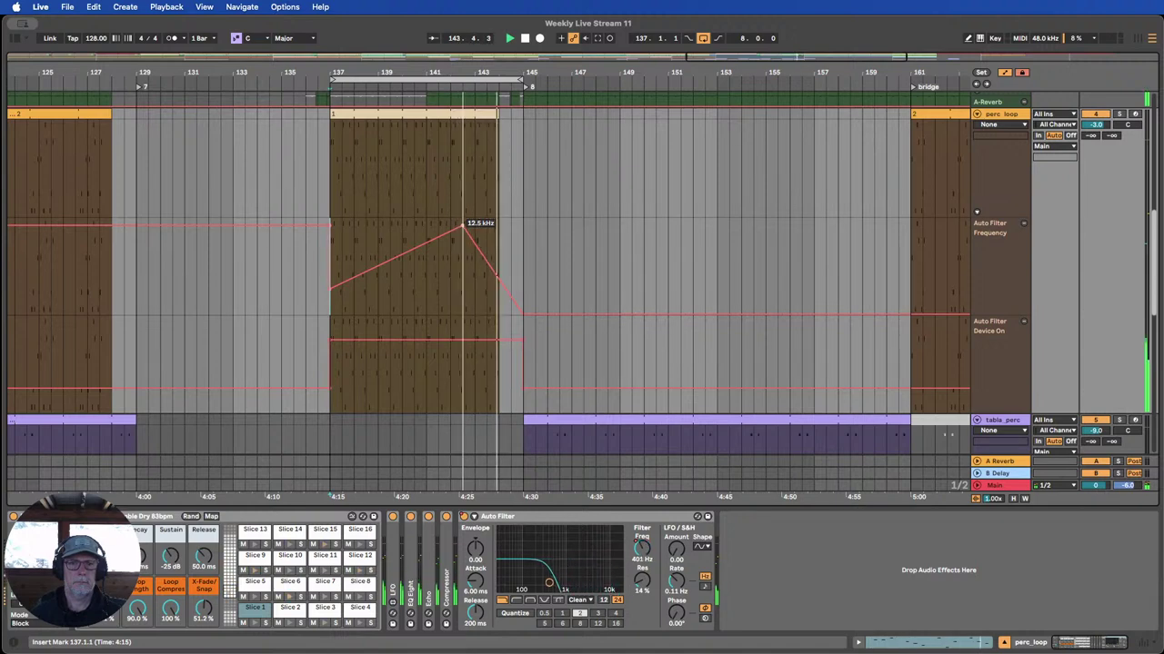
# Move the Voxfx_rev clip just before section 8 earlier so it spans about 142.3 to 144.3.
pyautogui.scroll(-10, 563, 229)
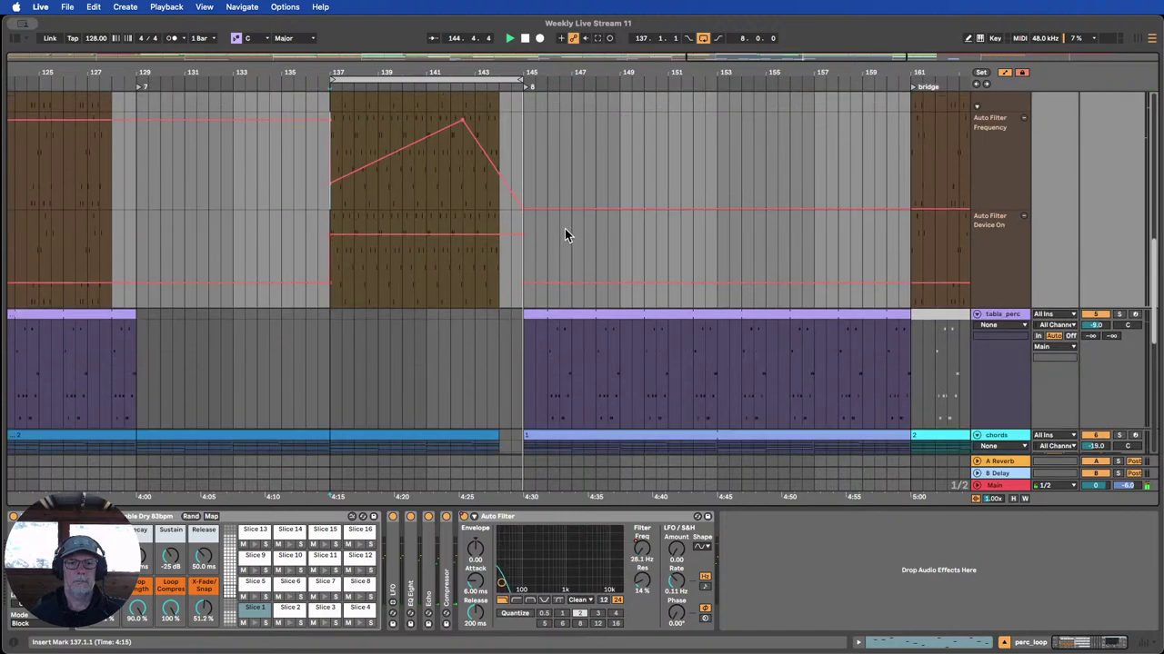
pyautogui.scroll(-2, 558, 247)
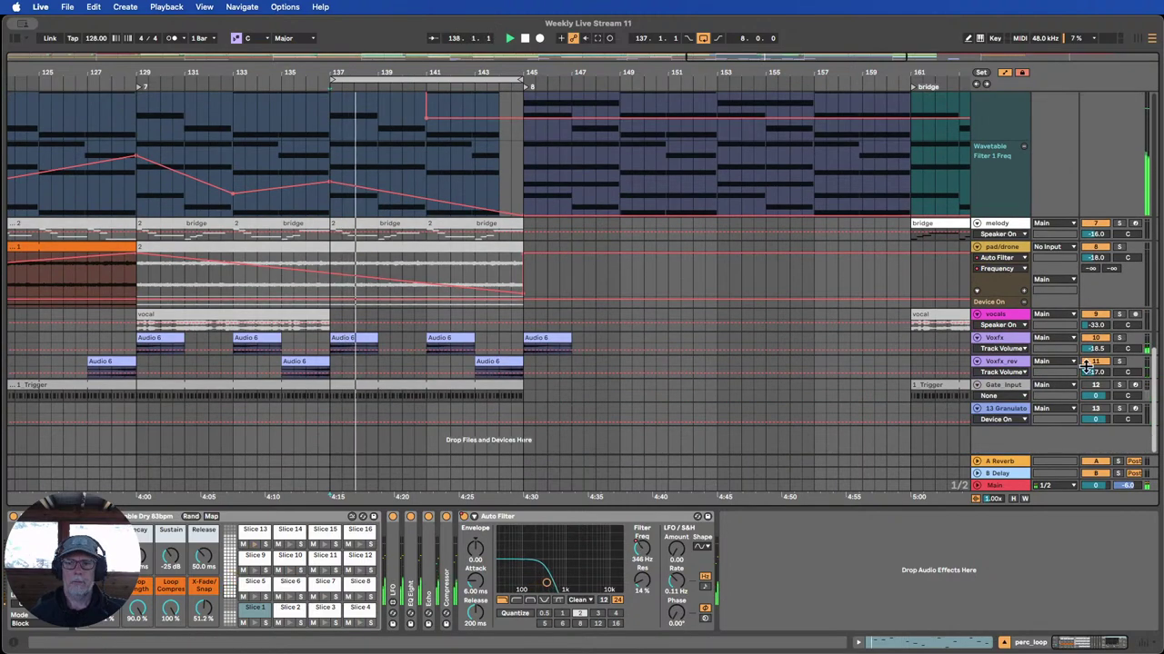
pyautogui.click(1007, 377)
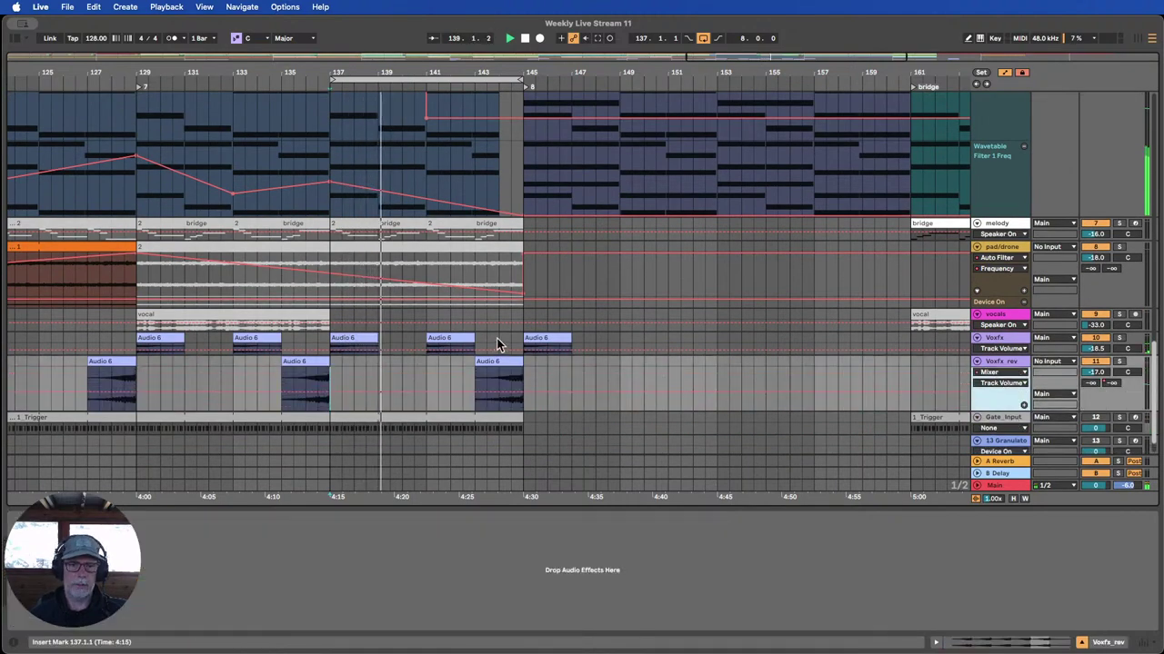
pyautogui.scroll(-1, 482, 347)
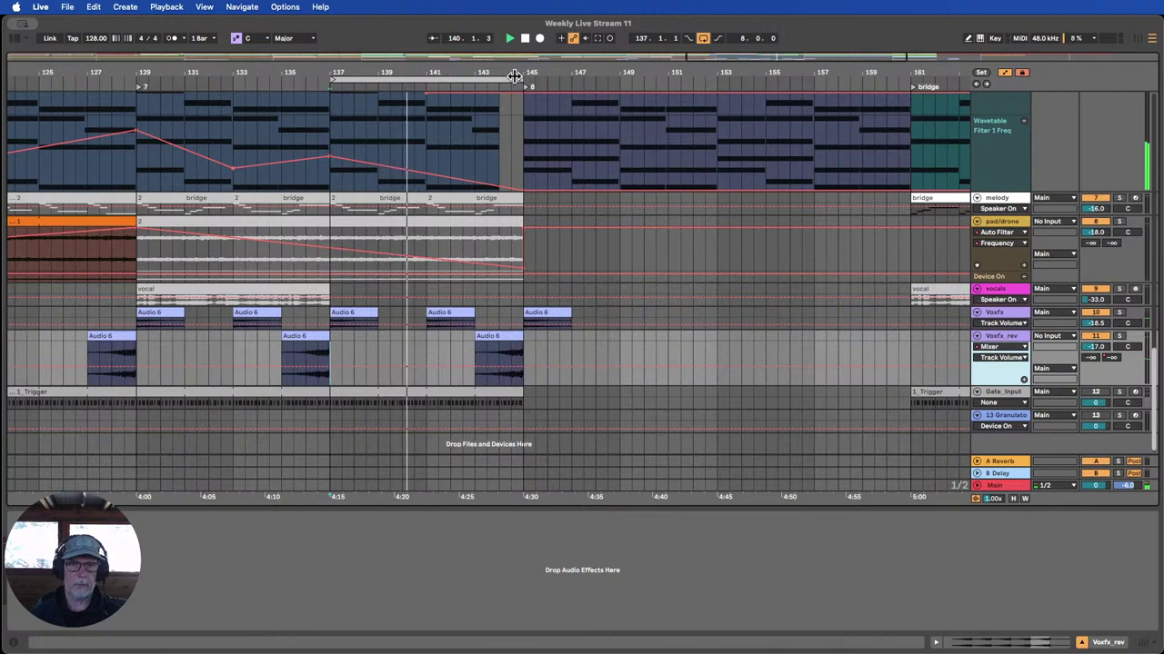
pyautogui.scroll(3, 514, 405)
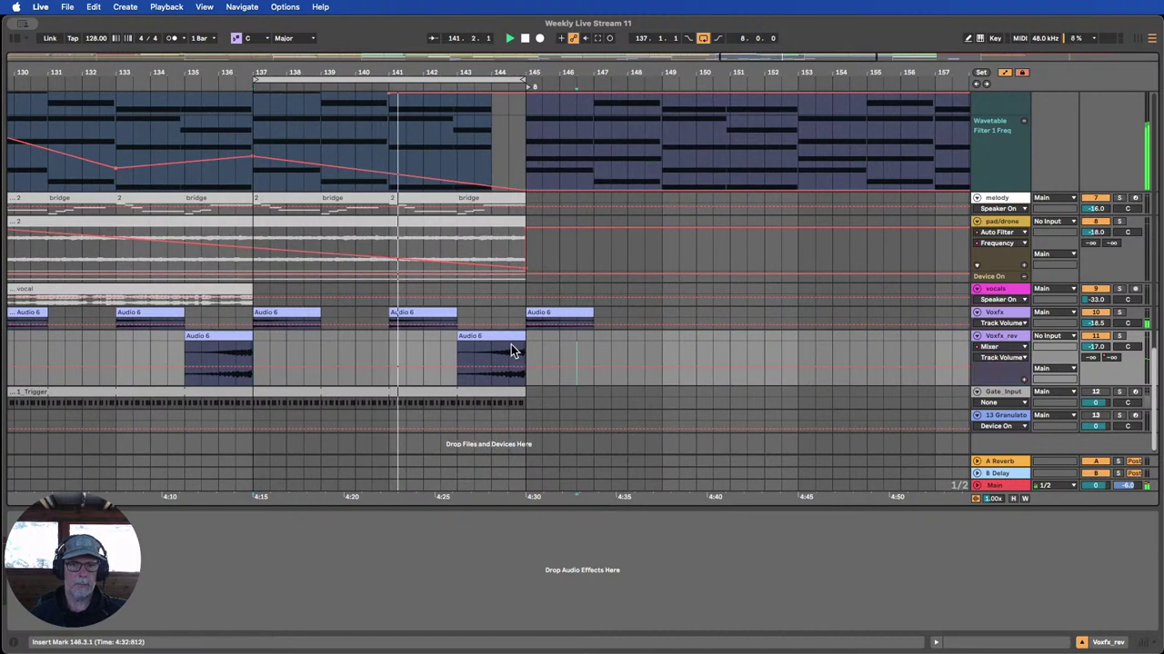
pyautogui.moveTo(511, 344); pyautogui.dragTo(491, 344)
pyautogui.moveTo(474, 337); pyautogui.dragTo(475, 337)
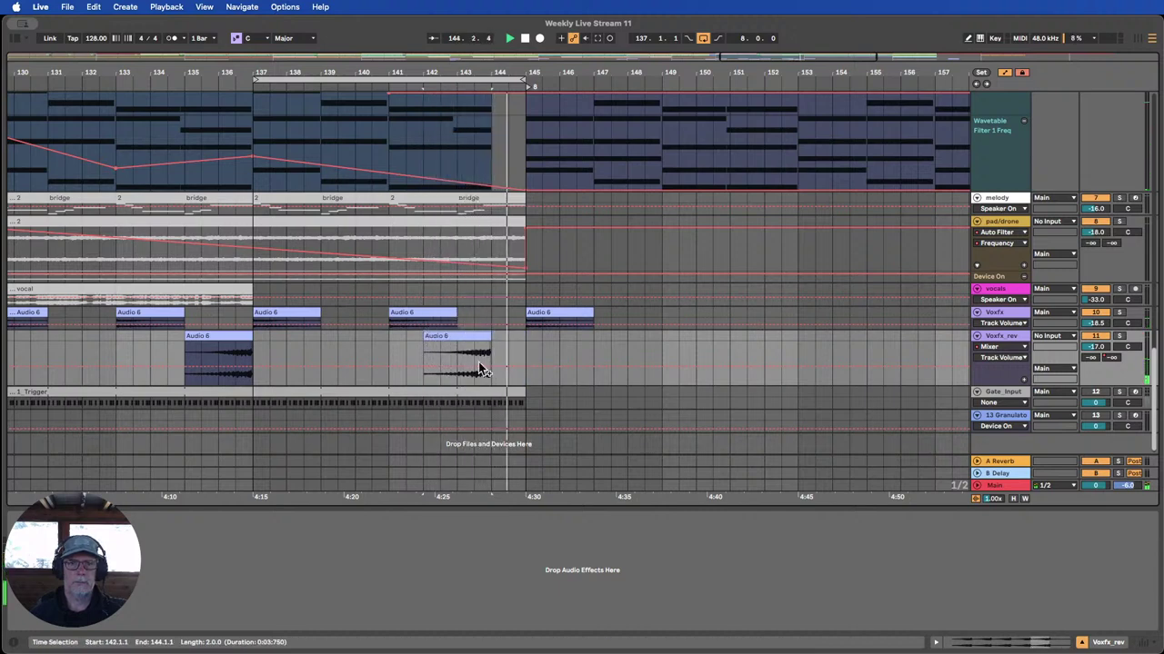
pyautogui.moveTo(471, 342); pyautogui.dragTo(489, 339)
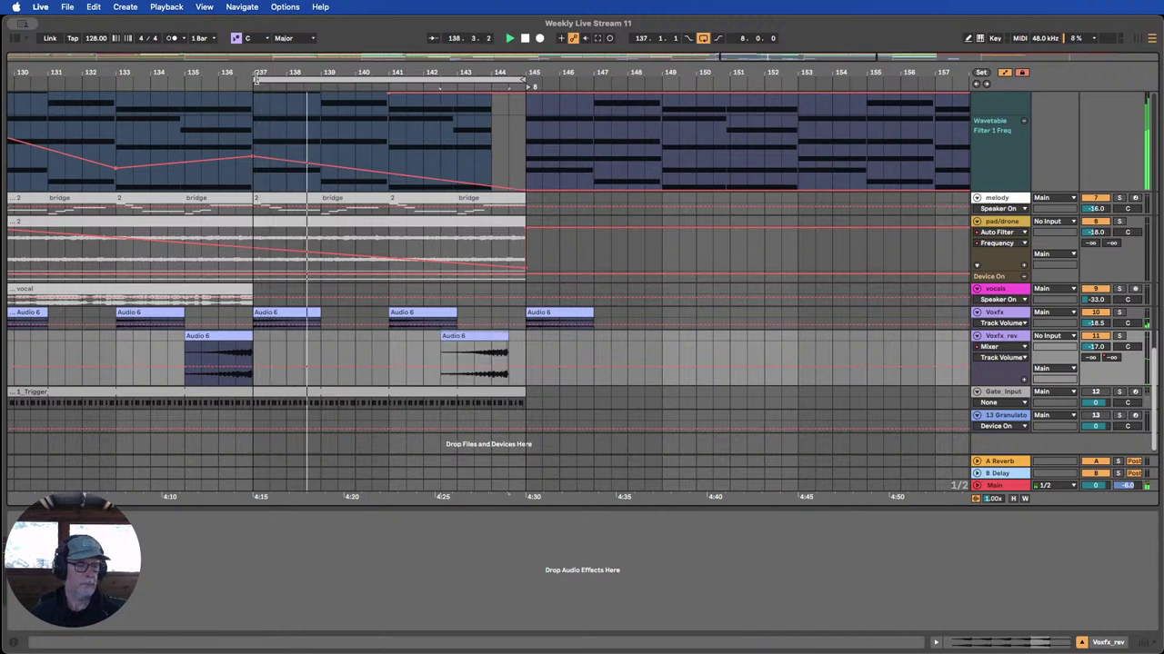
# Set the arrangement loop to start at bar 141 with a length of 4 bars.
pyautogui.moveTo(256, 79); pyautogui.dragTo(389, 79)
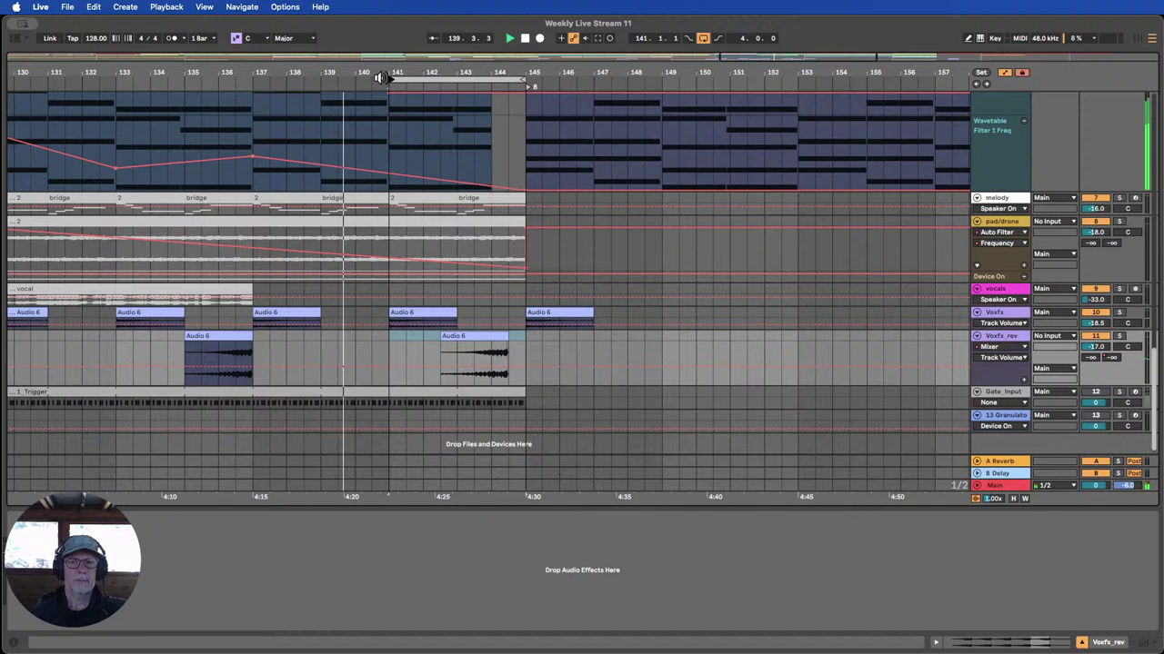
pyautogui.scroll(3, 481, 300)
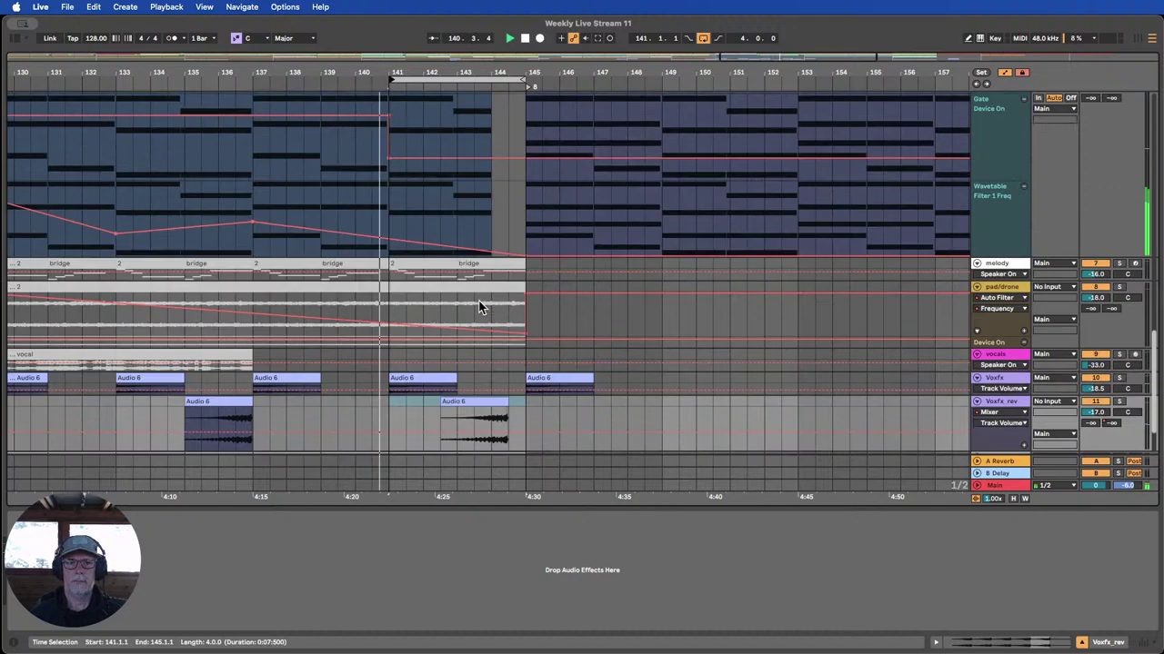
# Move the Voxfx_rev clip just before section 8 later so it spans bars 143 to 145.
pyautogui.scroll(-2, 481, 295)
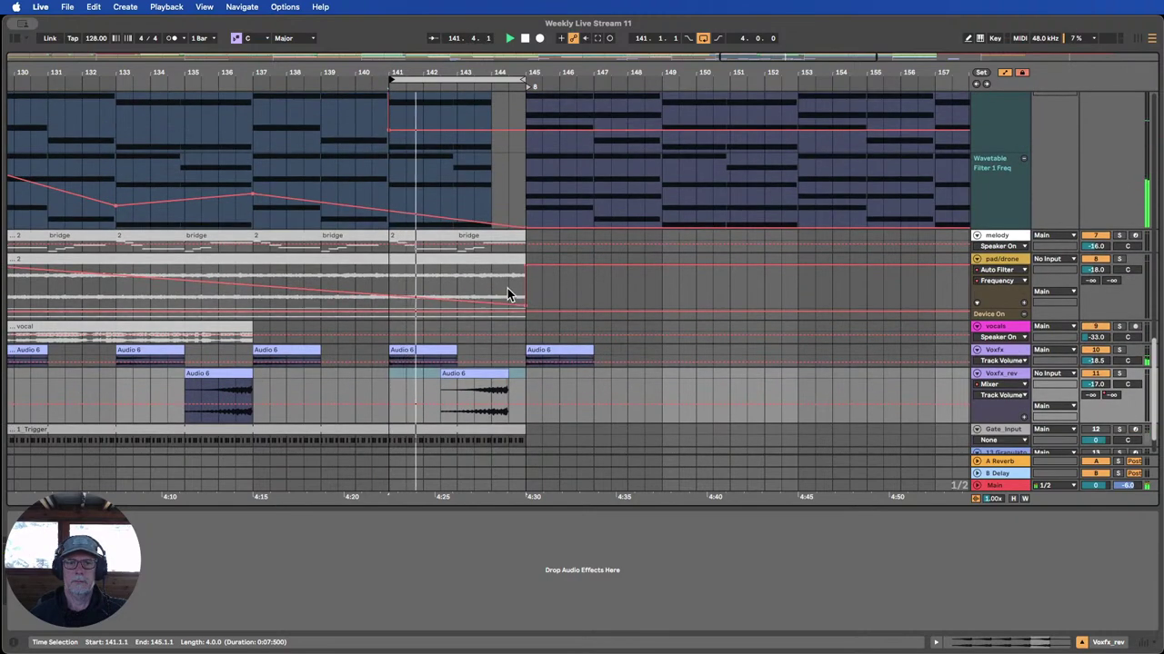
pyautogui.scroll(-1, 507, 288)
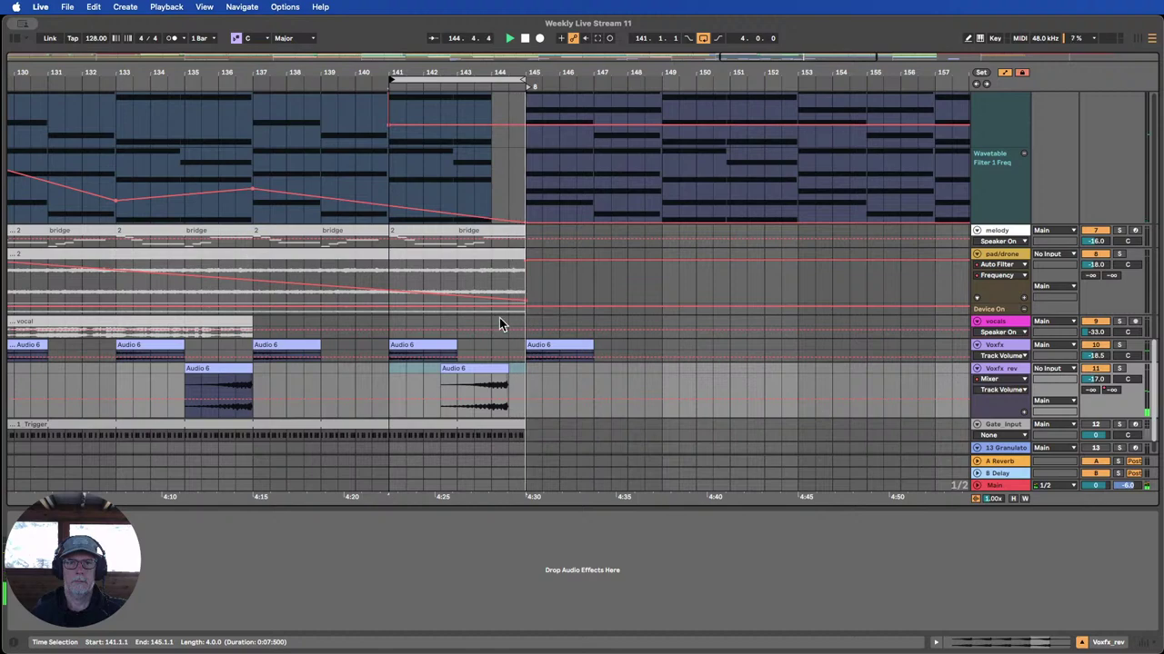
pyautogui.moveTo(493, 373); pyautogui.dragTo(552, 374)
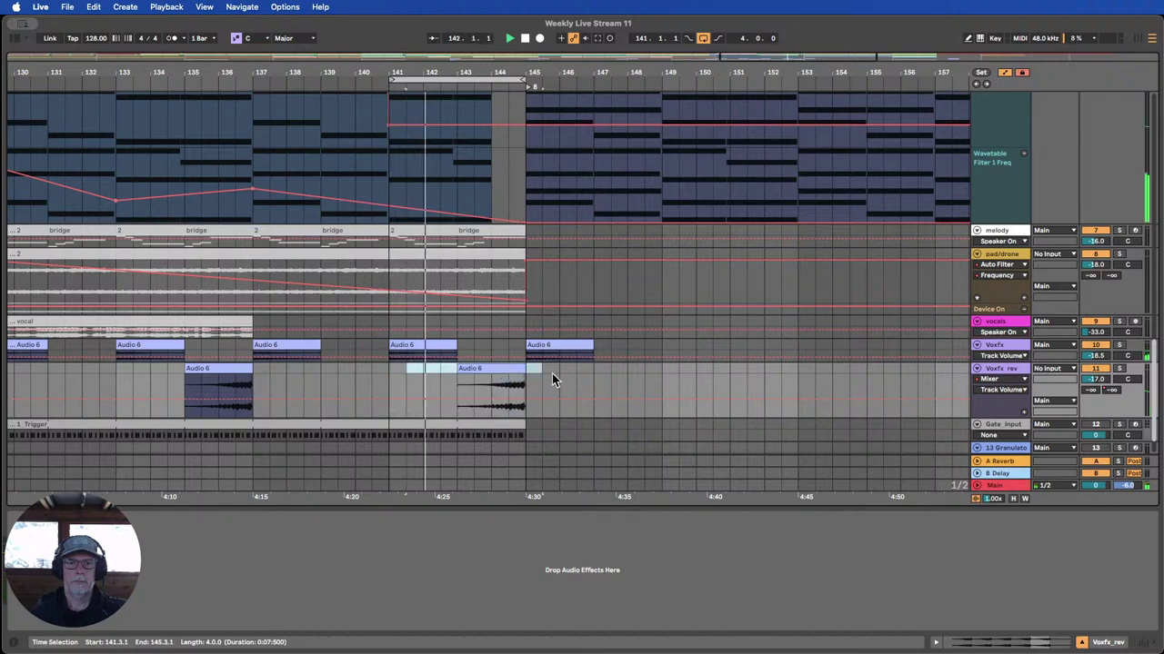
pyautogui.moveTo(516, 72); pyautogui.dragTo(516, 136)
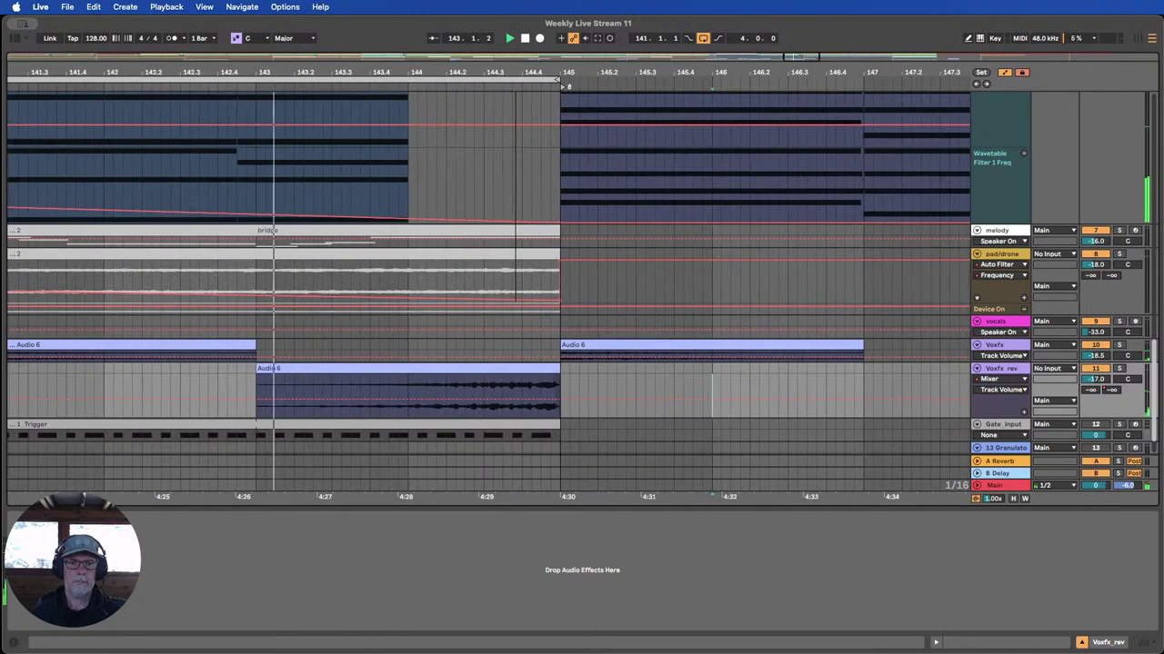
# Hide the device view and make the Voxfx_rev track taller.
pyautogui.click(996, 424)
pyautogui.scroll(-2, 1002, 406)
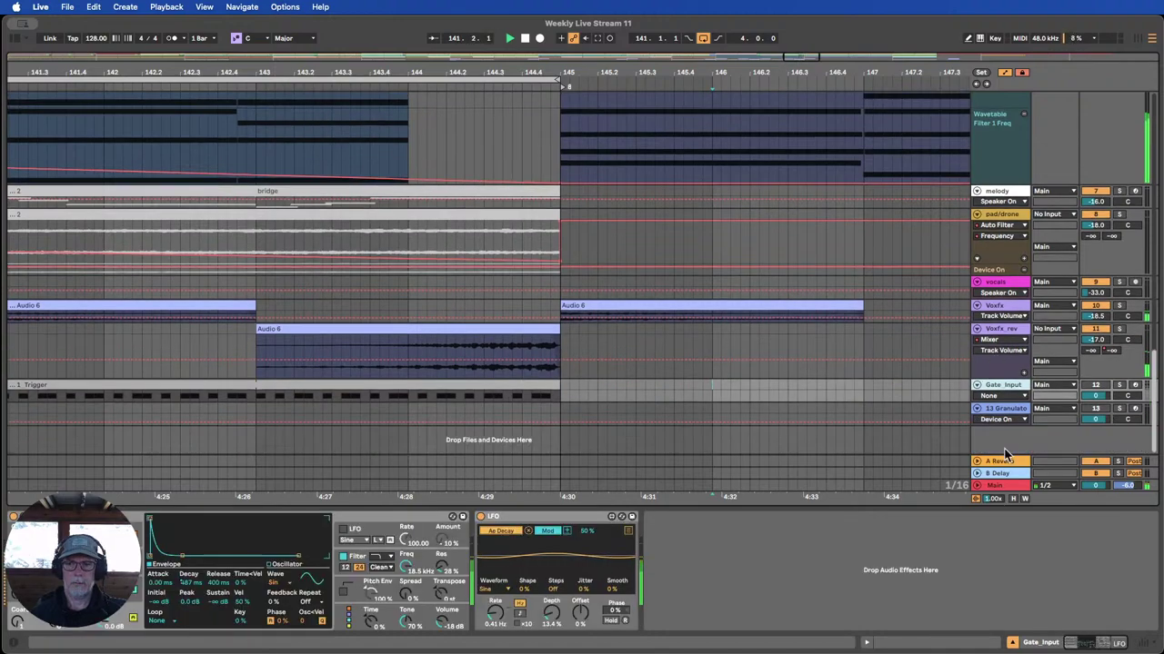
pyautogui.click(1011, 643)
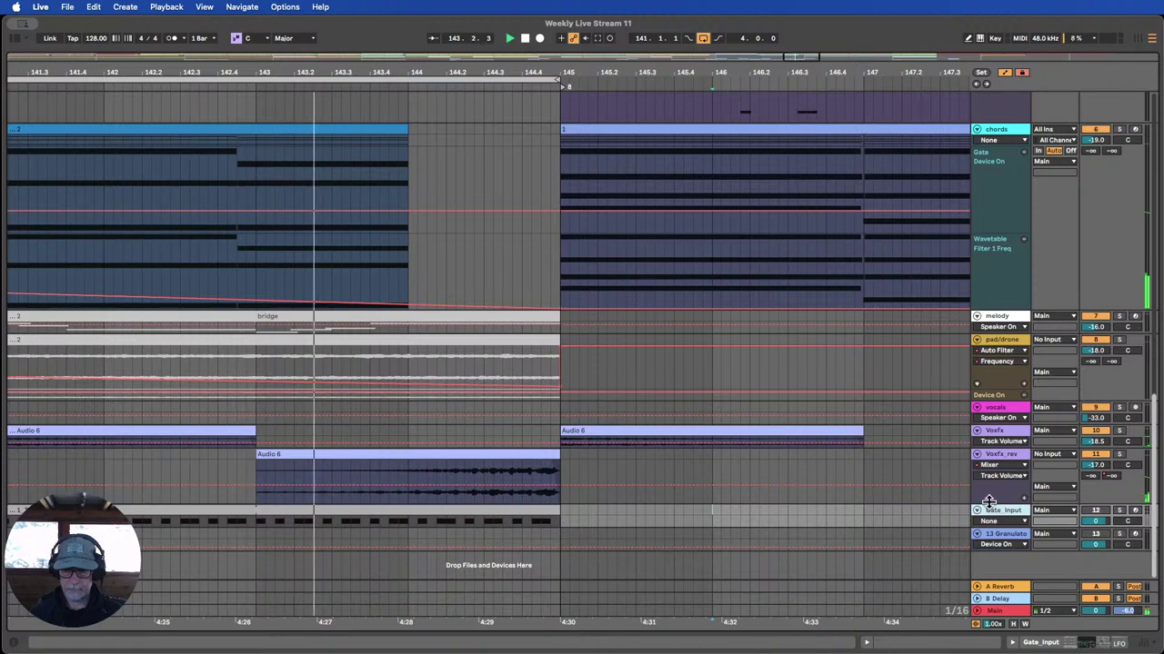
pyautogui.moveTo(988, 503); pyautogui.dragTo(936, 586)
pyautogui.scroll(-3, 700, 415)
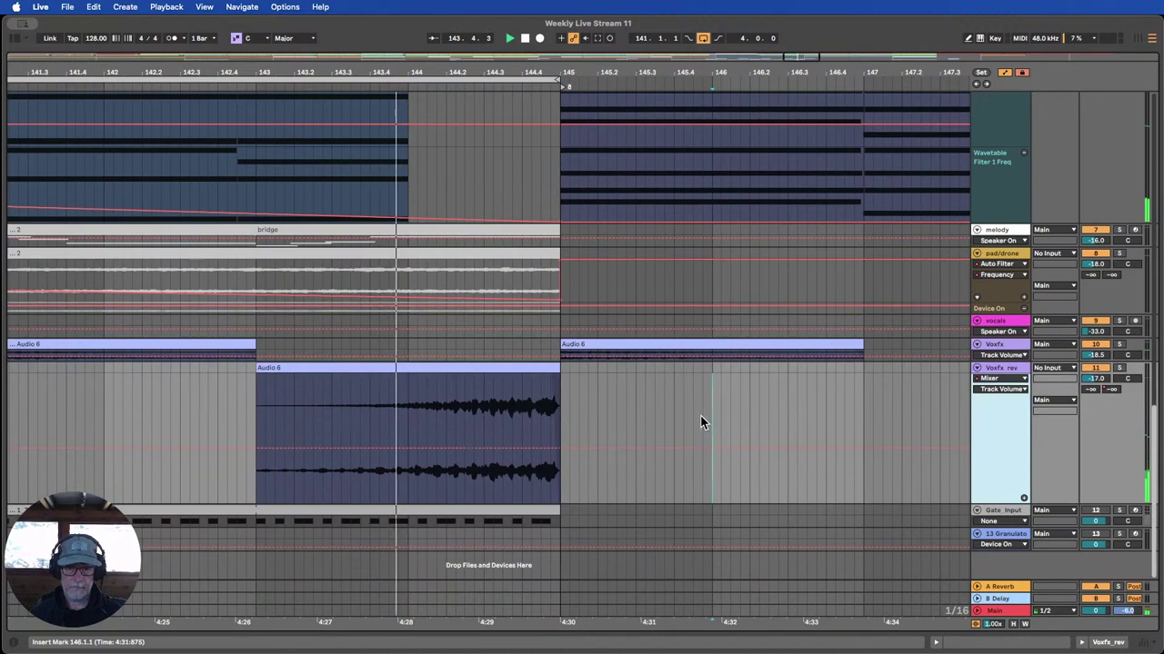
# Hide the automation lanes and add a convex fade-out to the Voxfx_rev clip from 144.2 to bar 145.
pyautogui.click(1006, 73)
pyautogui.moveTo(550, 379); pyautogui.dragTo(405, 375)
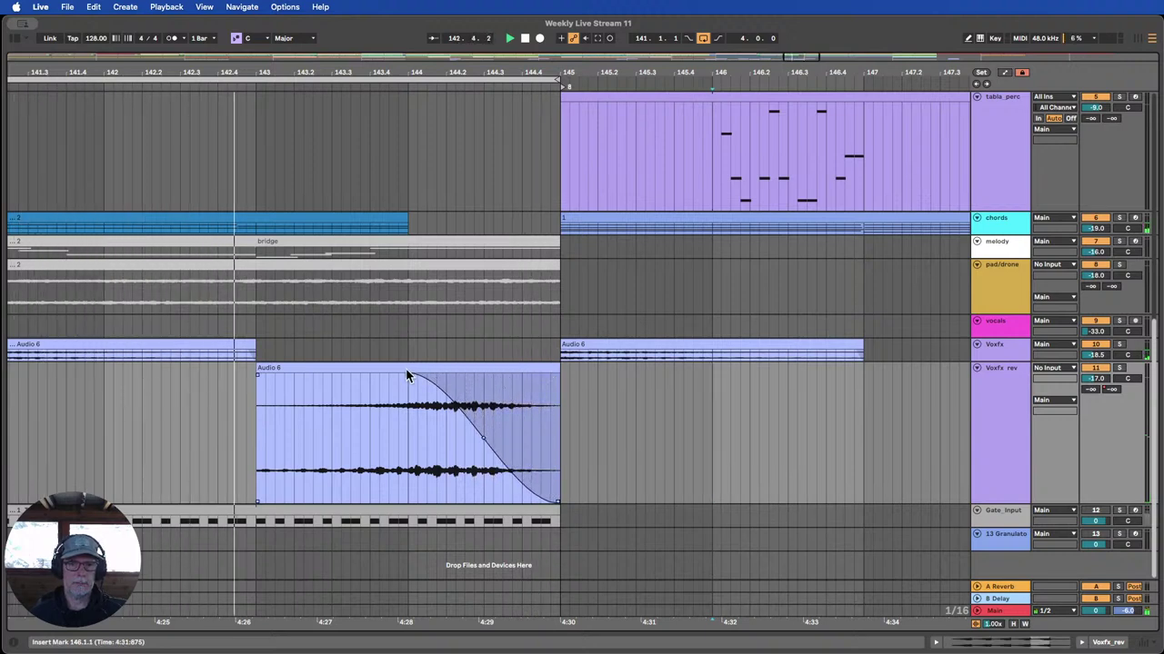
pyautogui.click(486, 411)
pyautogui.moveTo(486, 429); pyautogui.dragTo(489, 404)
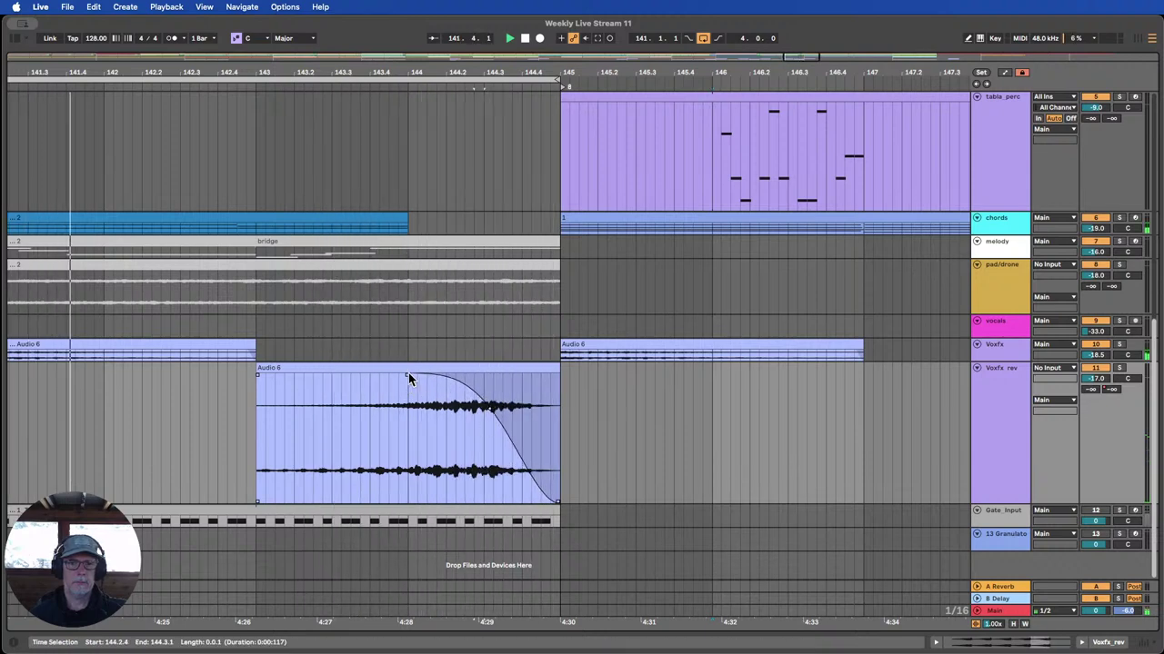
pyautogui.moveTo(408, 375); pyautogui.dragTo(483, 367)
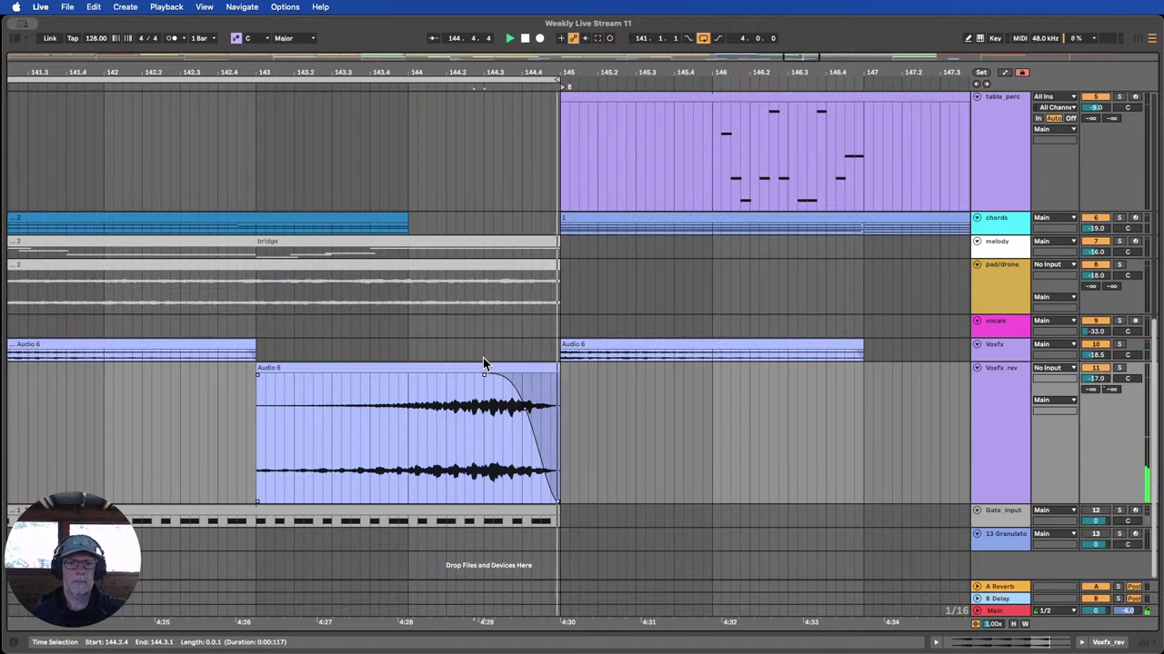
pyautogui.moveTo(483, 362); pyautogui.dragTo(449, 350)
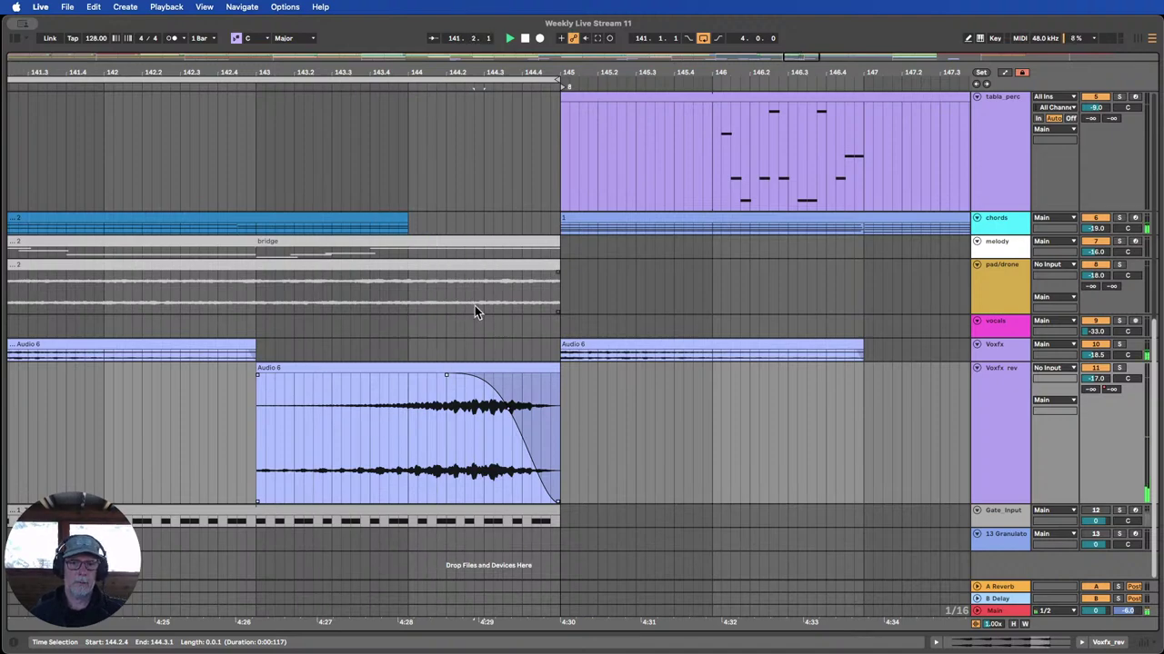
# Try ending the bass clip before section 8 at 144.4, and extend it back to bar 145.
pyautogui.moveTo(497, 71); pyautogui.dragTo(497, 20)
pyautogui.scroll(6, 581, 234)
pyautogui.scroll(6, 488, 257)
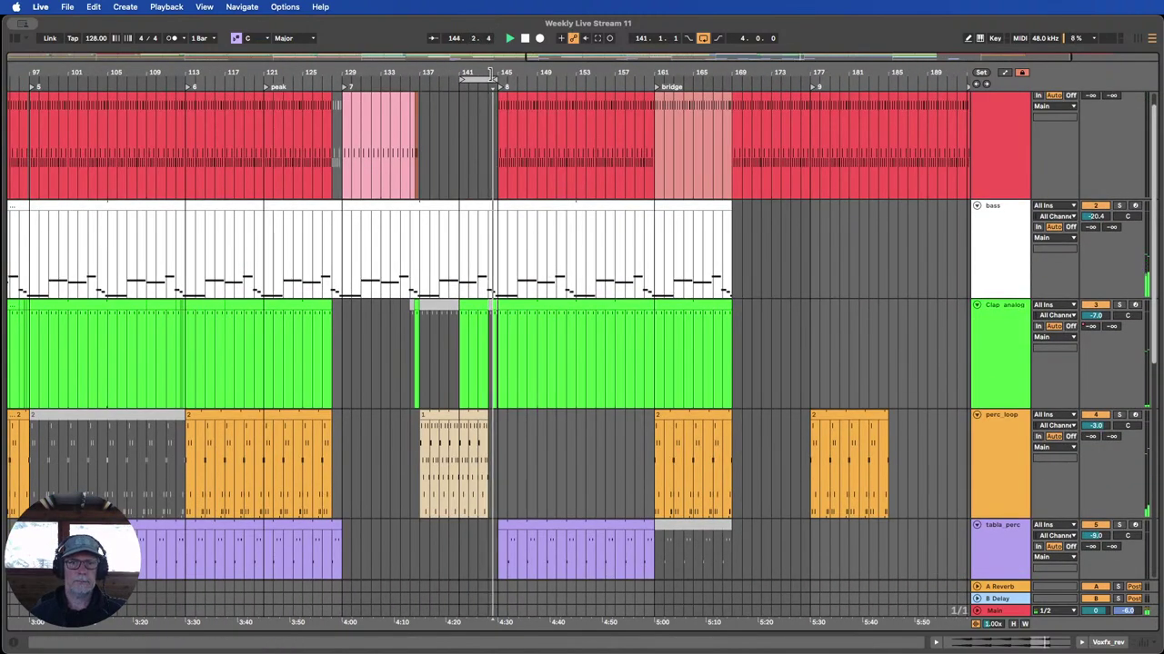
pyautogui.moveTo(493, 73); pyautogui.dragTo(532, 186)
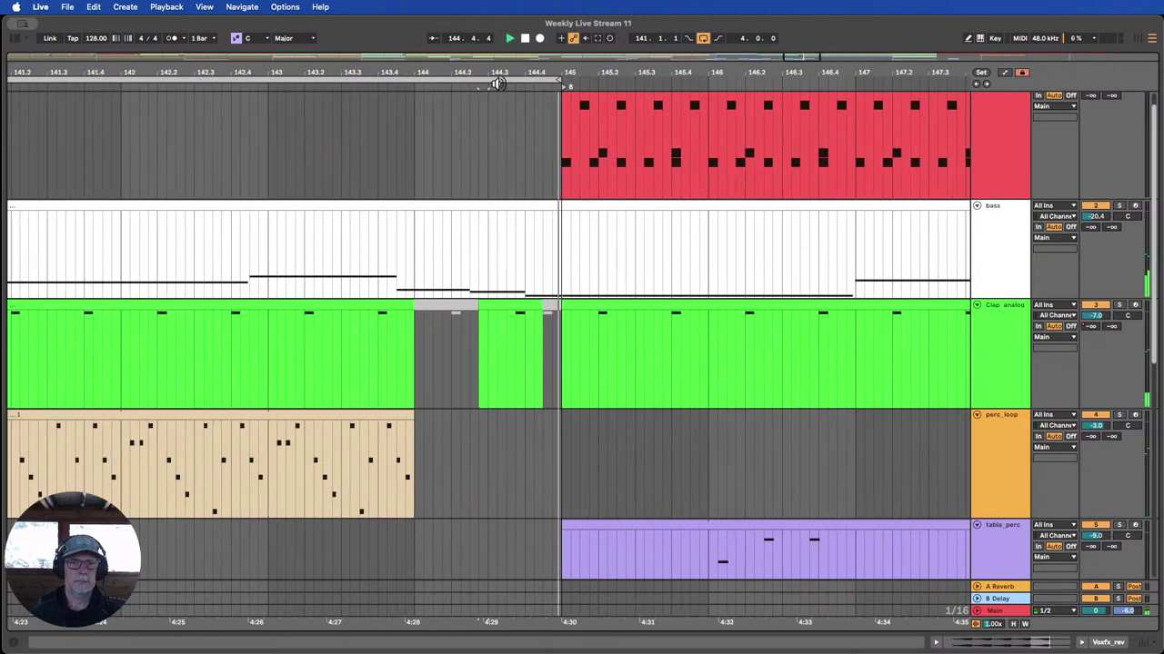
pyautogui.click(540, 202)
pyautogui.moveTo(540, 201)
pyautogui.mouseDown()
pyautogui.moveTo(466, 201)
pyautogui.moveTo(540, 206)
pyautogui.moveTo(527, 212)
pyautogui.mouseUp()
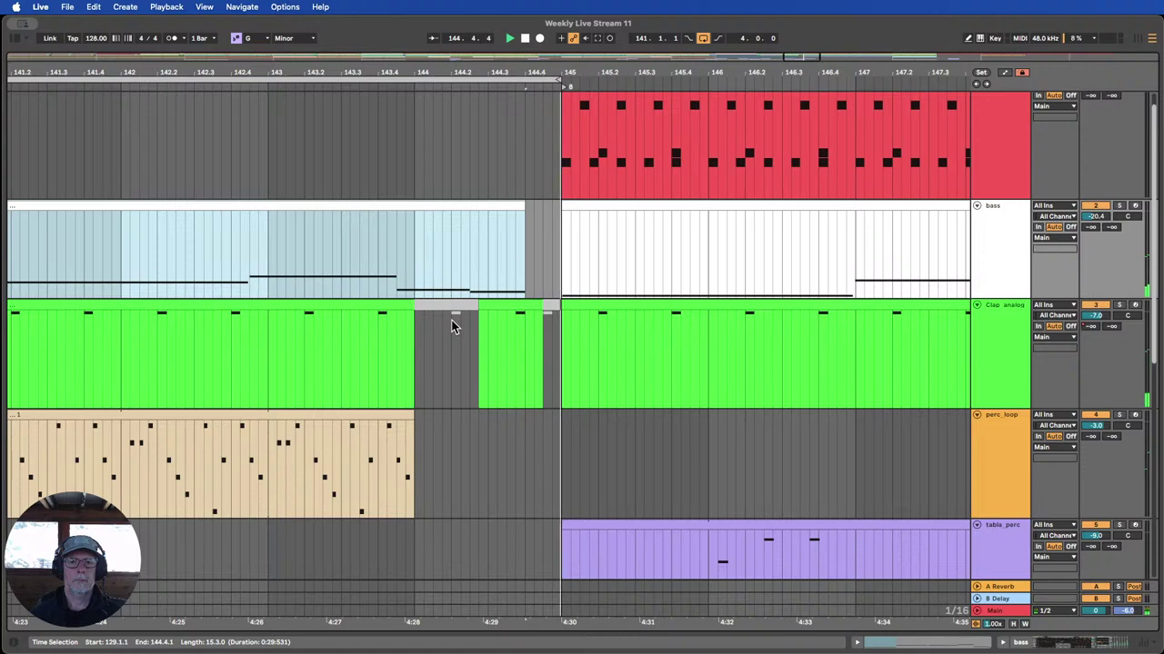
pyautogui.click(536, 232)
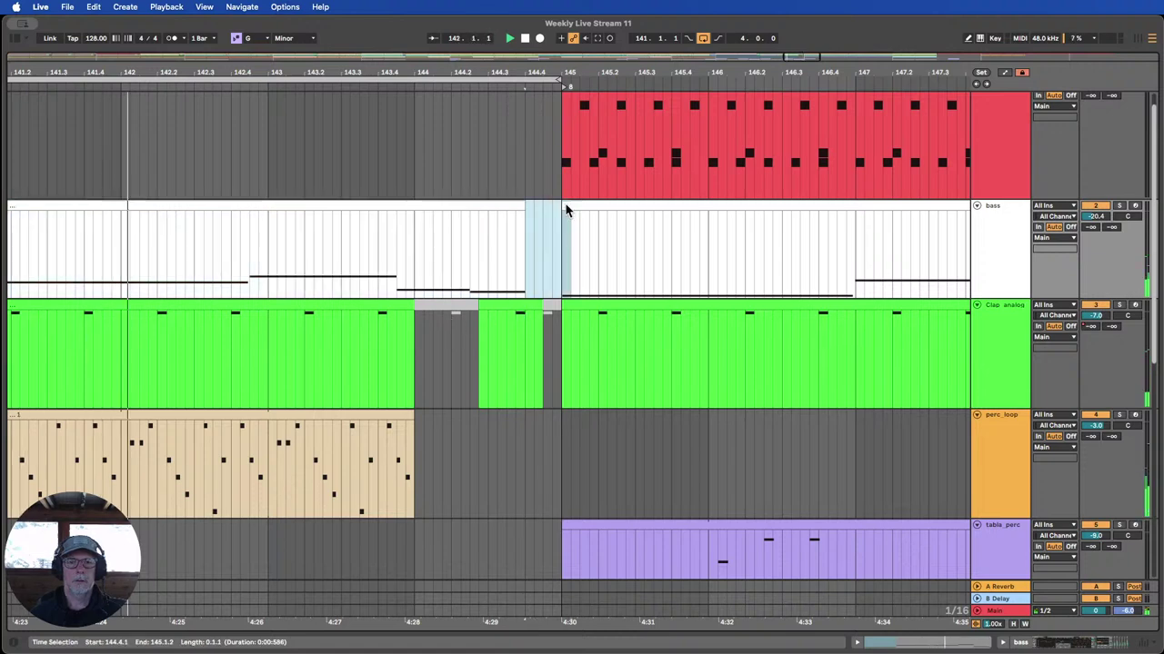
pyautogui.moveTo(519, 200); pyautogui.dragTo(559, 207)
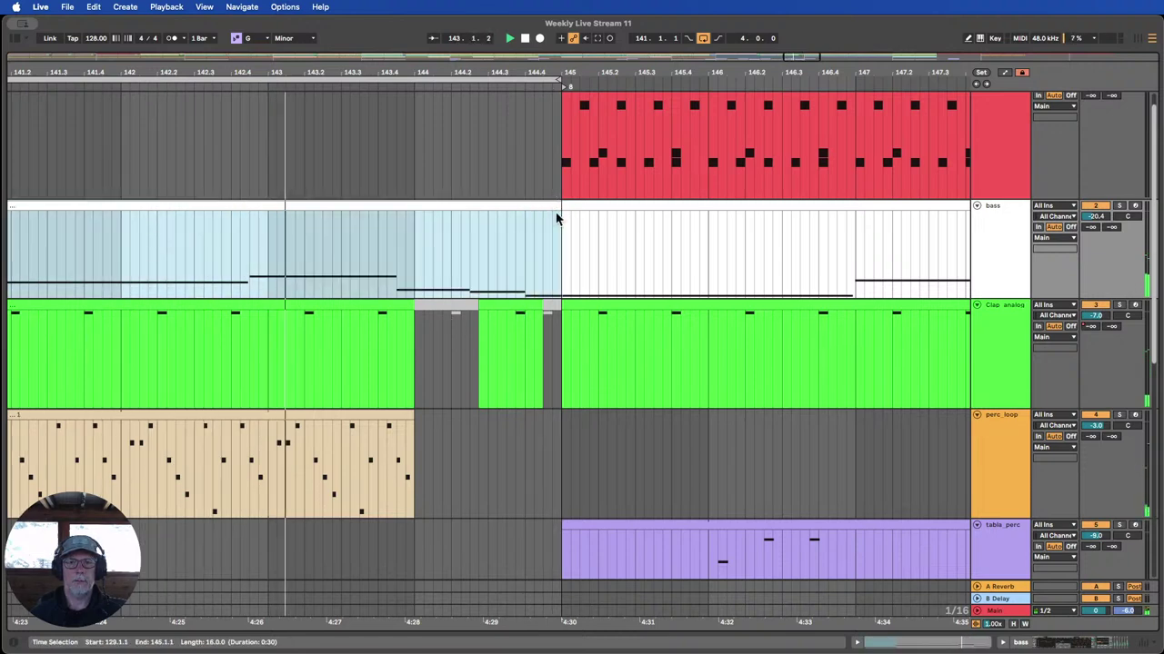
# On Clap_analog, reactivate the clip from 144.1 to 144.2.4 and deactivate the short clip that follows it.
pyautogui.scroll(-6, 549, 291)
pyautogui.scroll(-2, 549, 291)
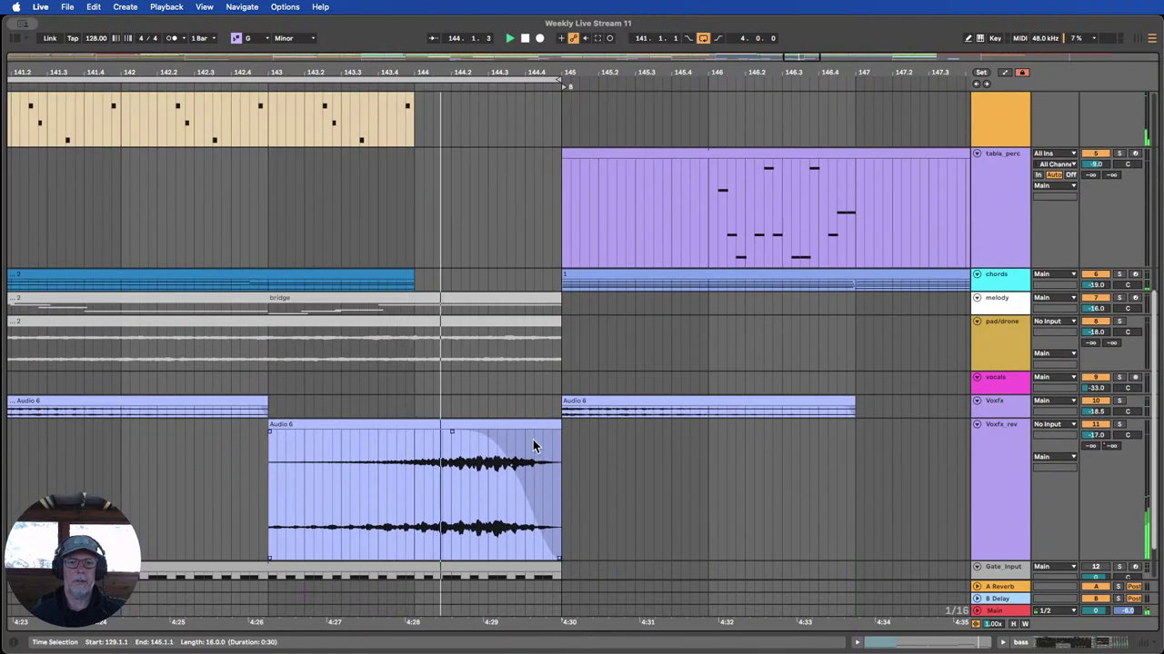
pyautogui.scroll(5, 537, 436)
pyautogui.scroll(4, 538, 429)
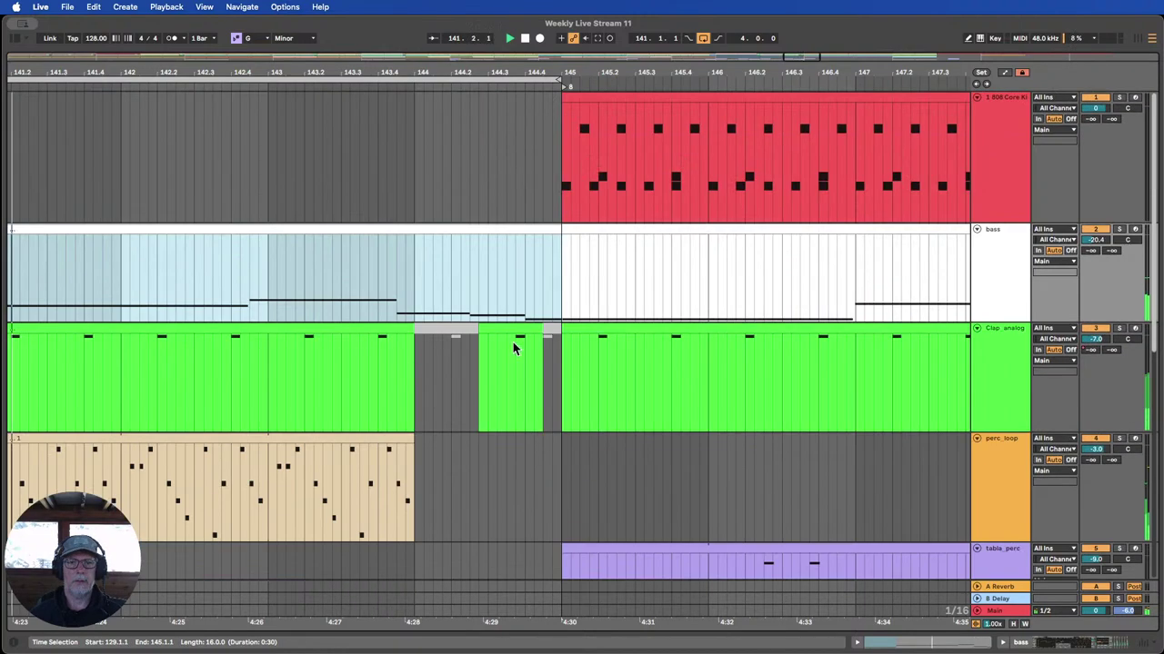
pyautogui.moveTo(511, 72); pyautogui.dragTo(432, 34)
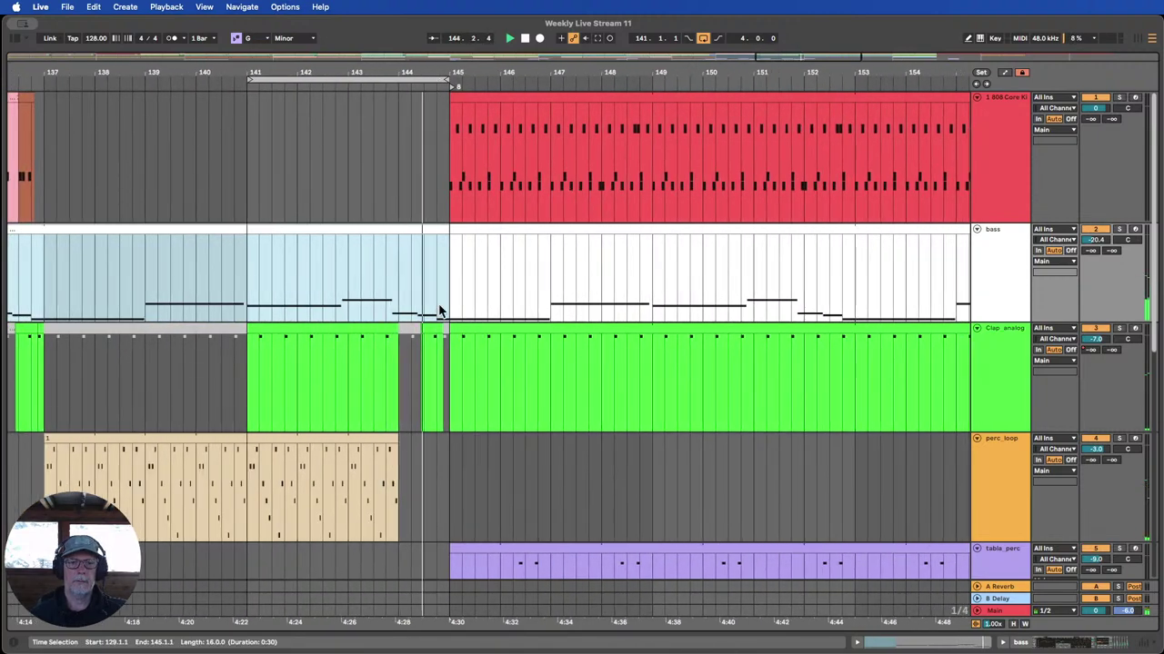
pyautogui.click(422, 339)
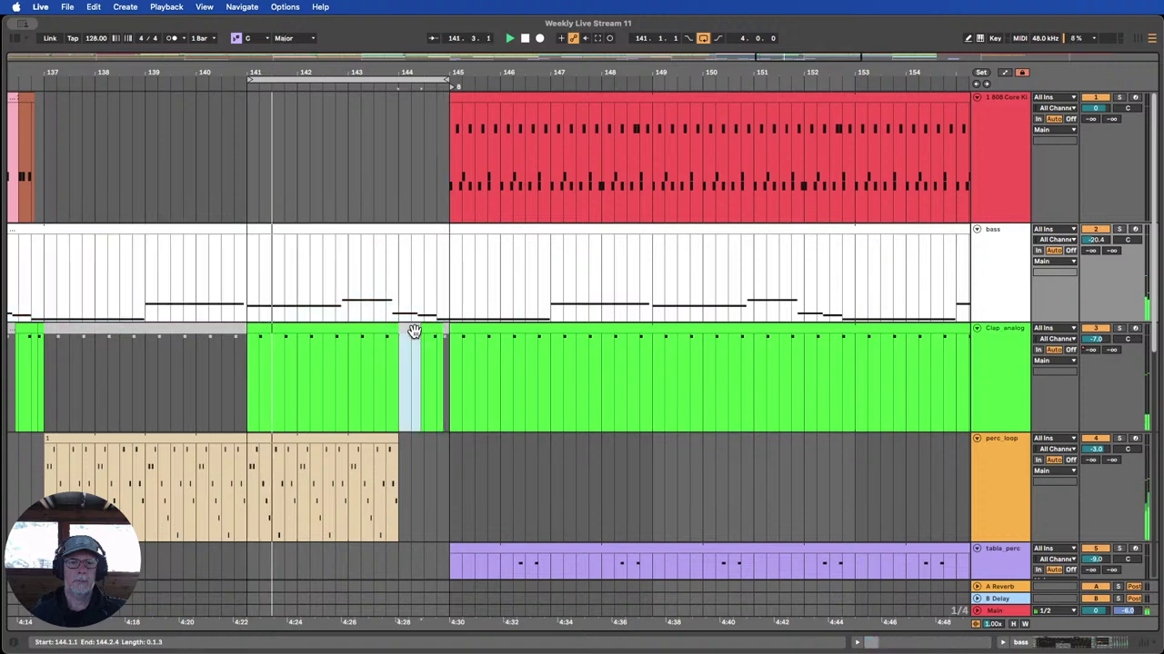
pyautogui.click(433, 329)
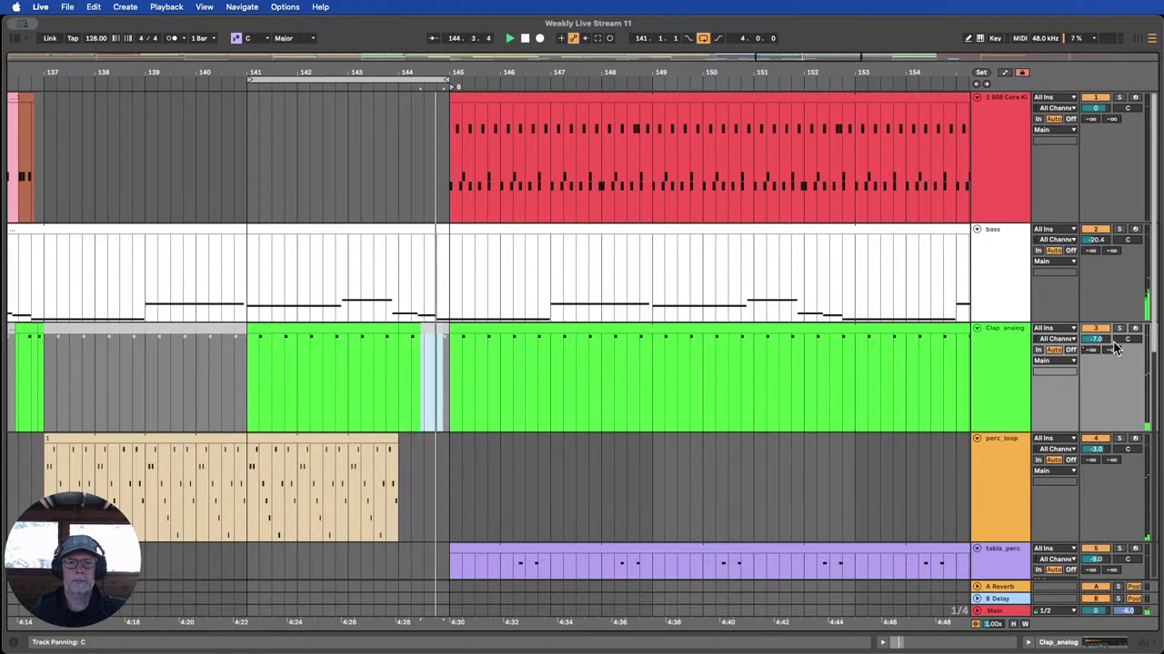
# Show the B-Delay send automation on Clap_analog and draw a raised block from bar 144 to bar 145.
pyautogui.click(1112, 350)
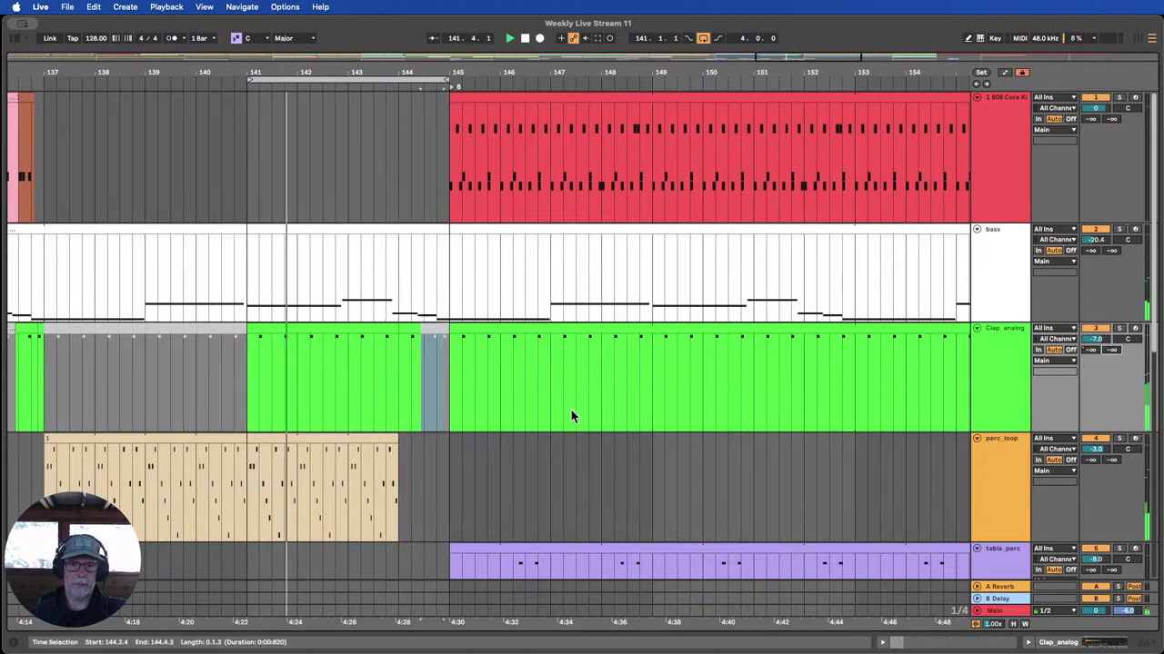
pyautogui.press('a')
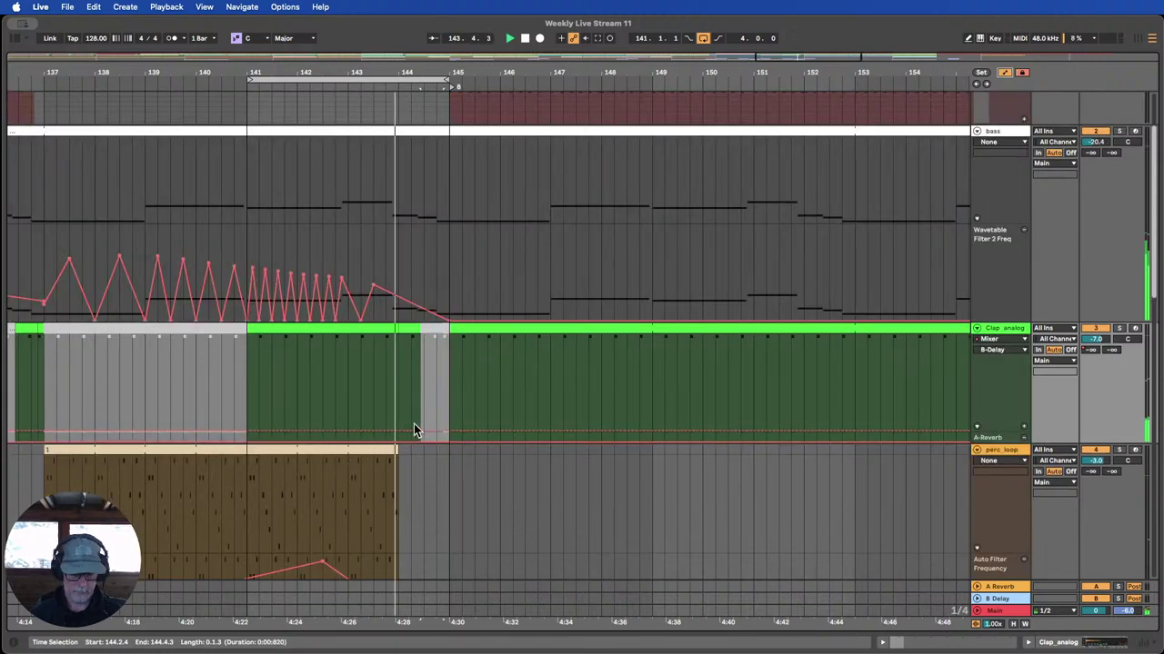
pyautogui.press('b')
pyautogui.moveTo(419, 403)
pyautogui.mouseDown()
pyautogui.moveTo(428, 330)
pyautogui.moveTo(452, 321)
pyautogui.mouseUp()
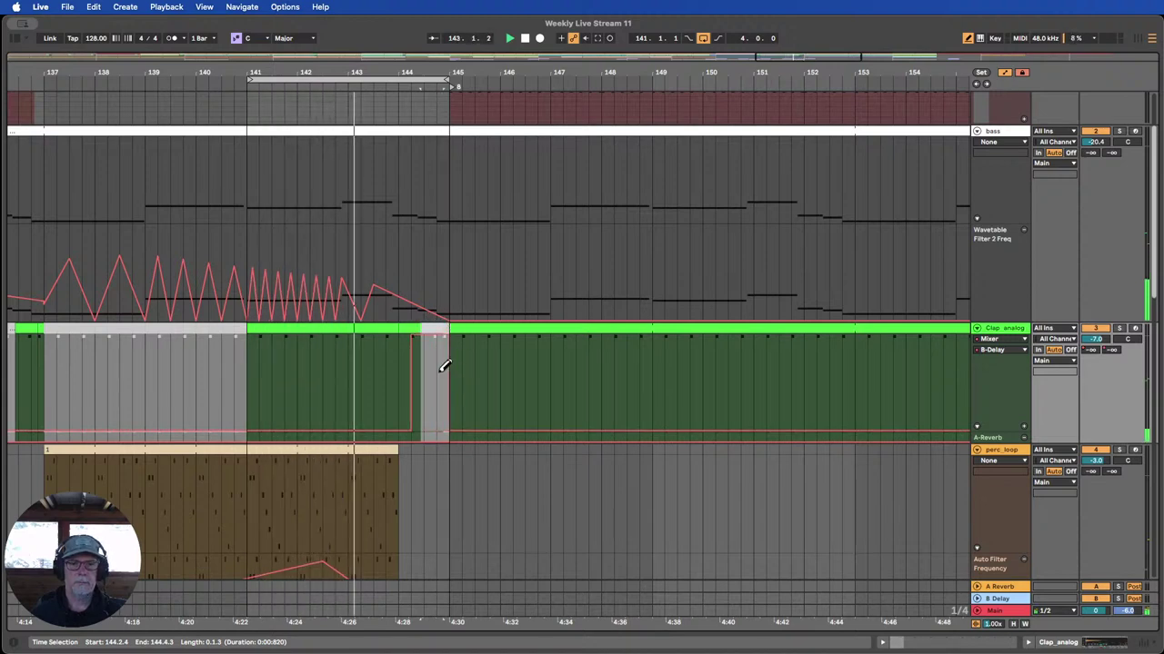
pyautogui.moveTo(410, 364); pyautogui.dragTo(410, 326)
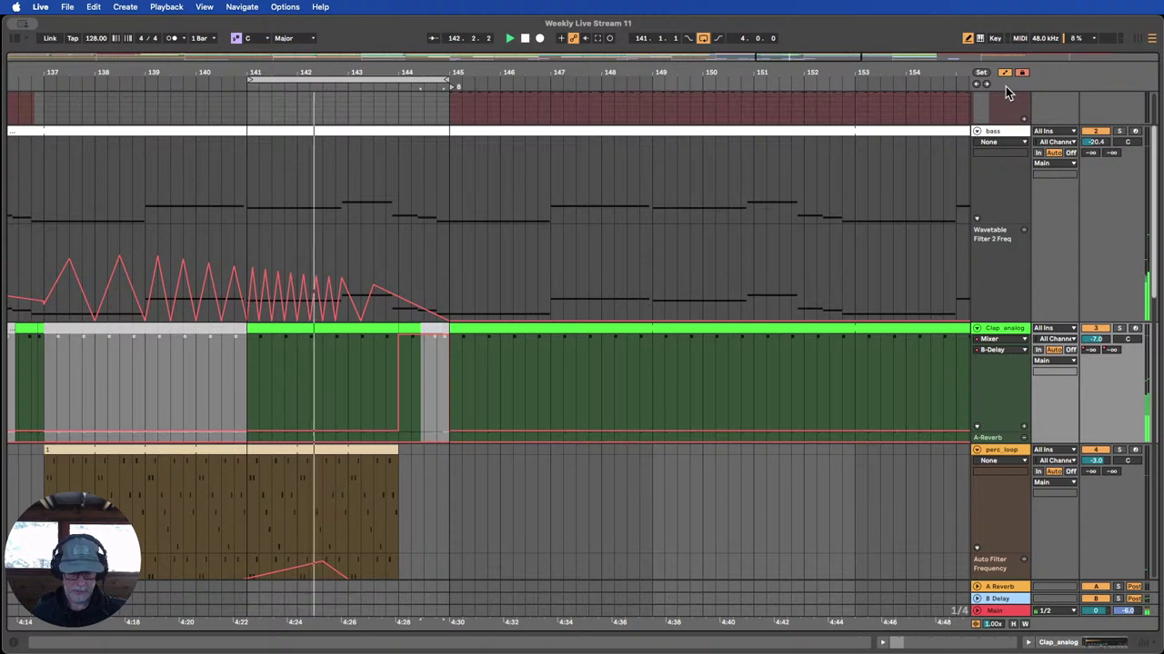
# Turn Clap_analog's raised B-Delay block into a convex curve falling from bar 144 to bar 145.
pyautogui.press('b')
pyautogui.click(448, 337)
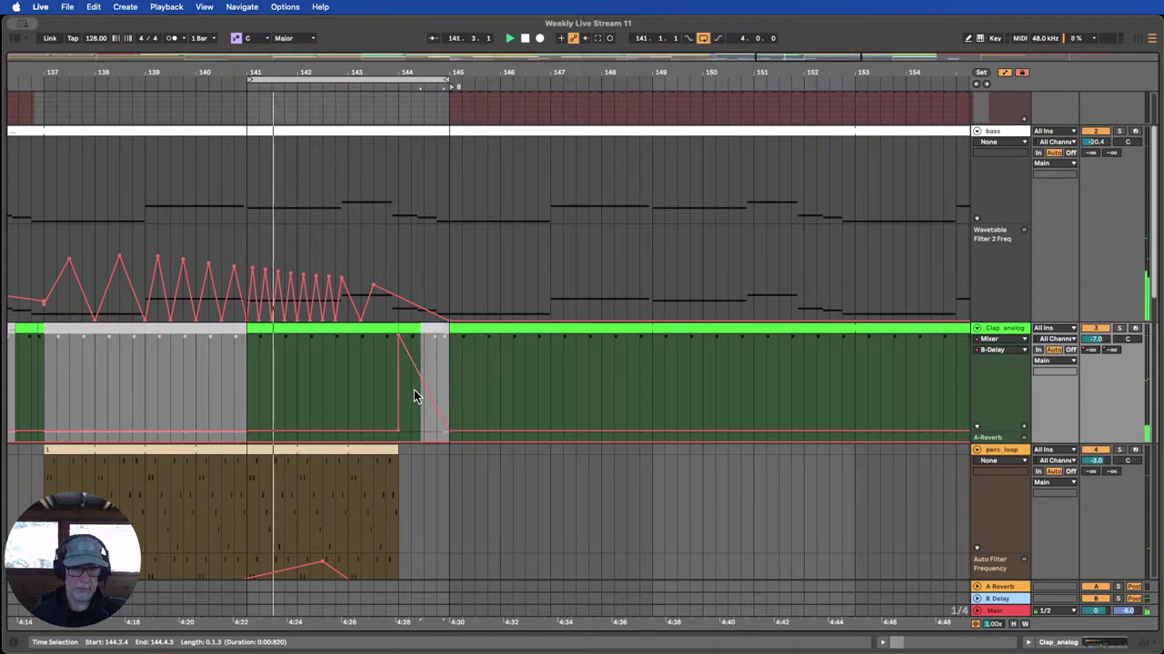
pyautogui.moveTo(419, 393); pyautogui.dragTo(419, 366)
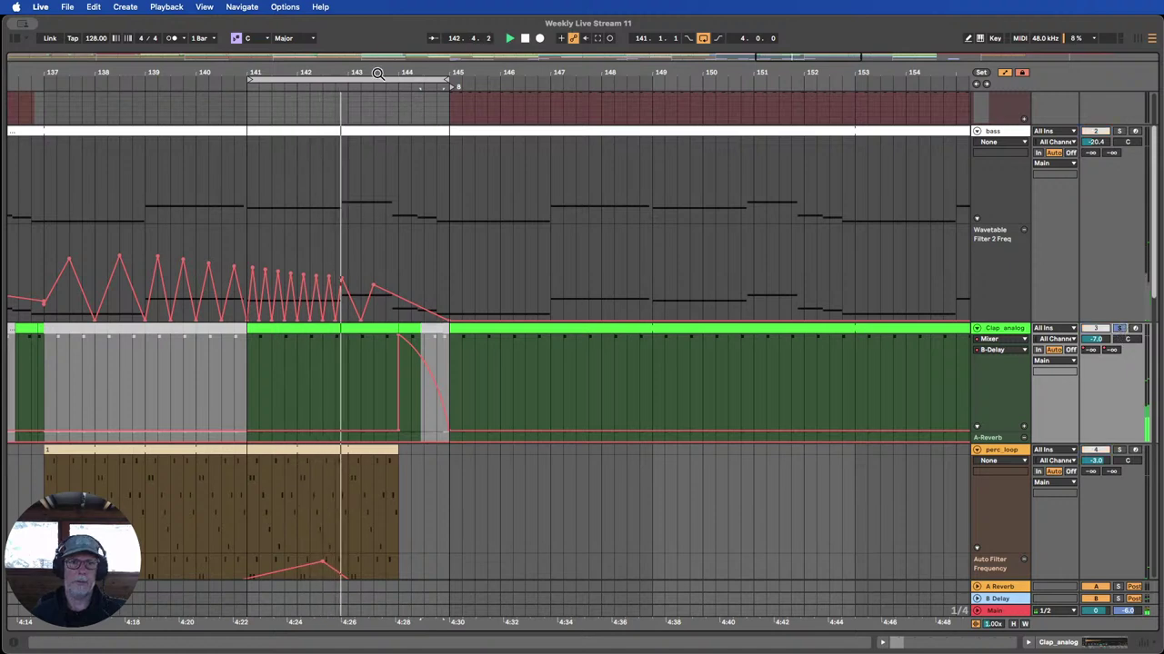
# Move the 4-bar loop to start at bar 143, and lower Clap_analog's B-Delay peak with its fall ending at about 144.4.
pyautogui.moveTo(380, 78); pyautogui.dragTo(485, 75)
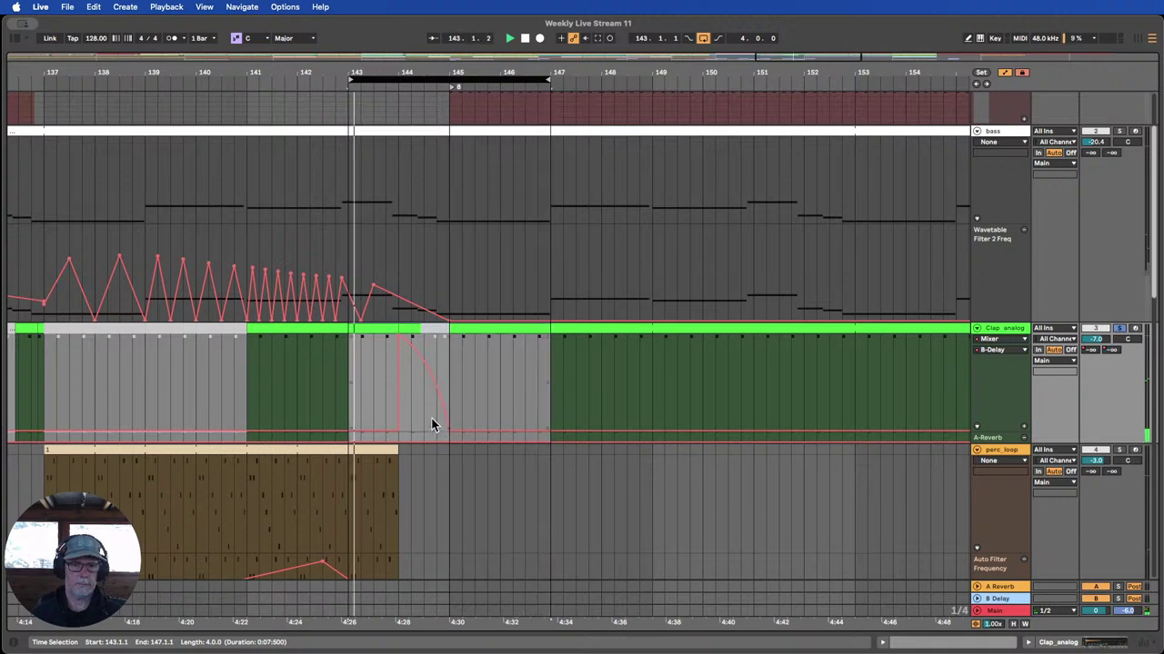
pyautogui.click(470, 382)
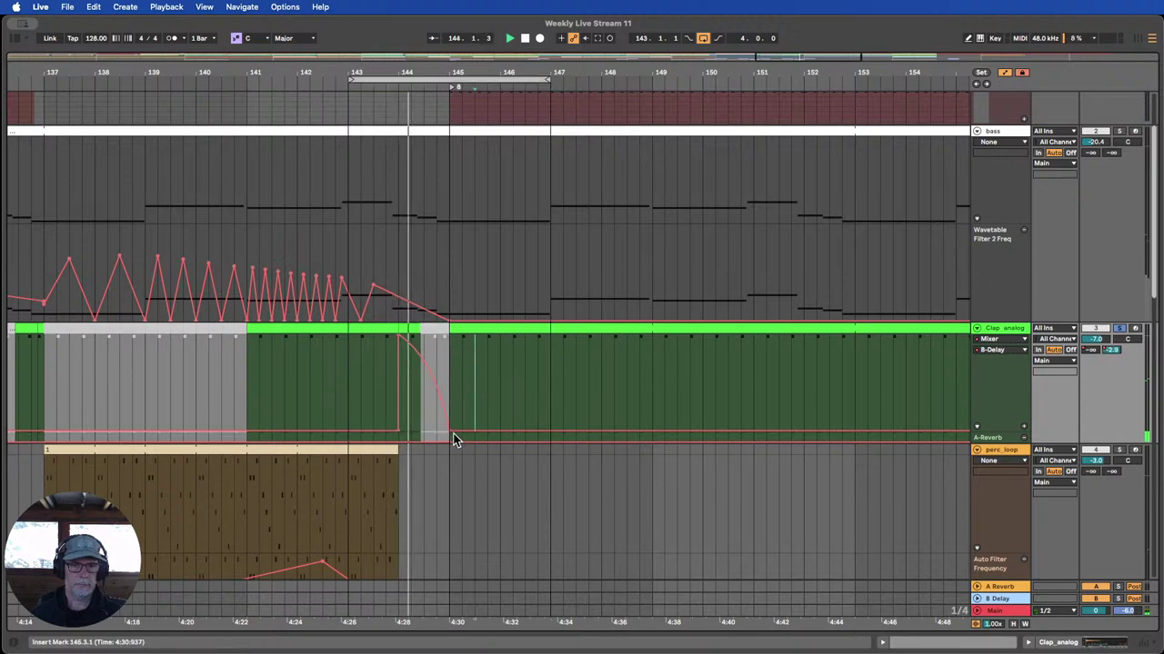
pyautogui.moveTo(448, 430); pyautogui.dragTo(436, 430)
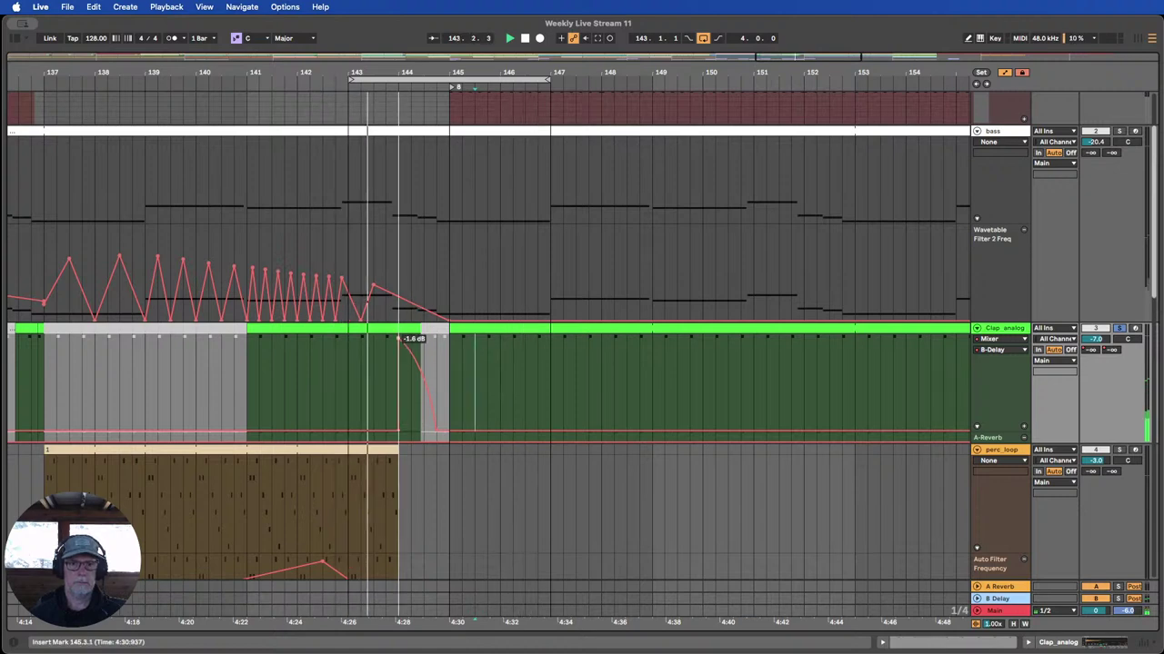
pyautogui.moveTo(399, 338); pyautogui.dragTo(398, 349)
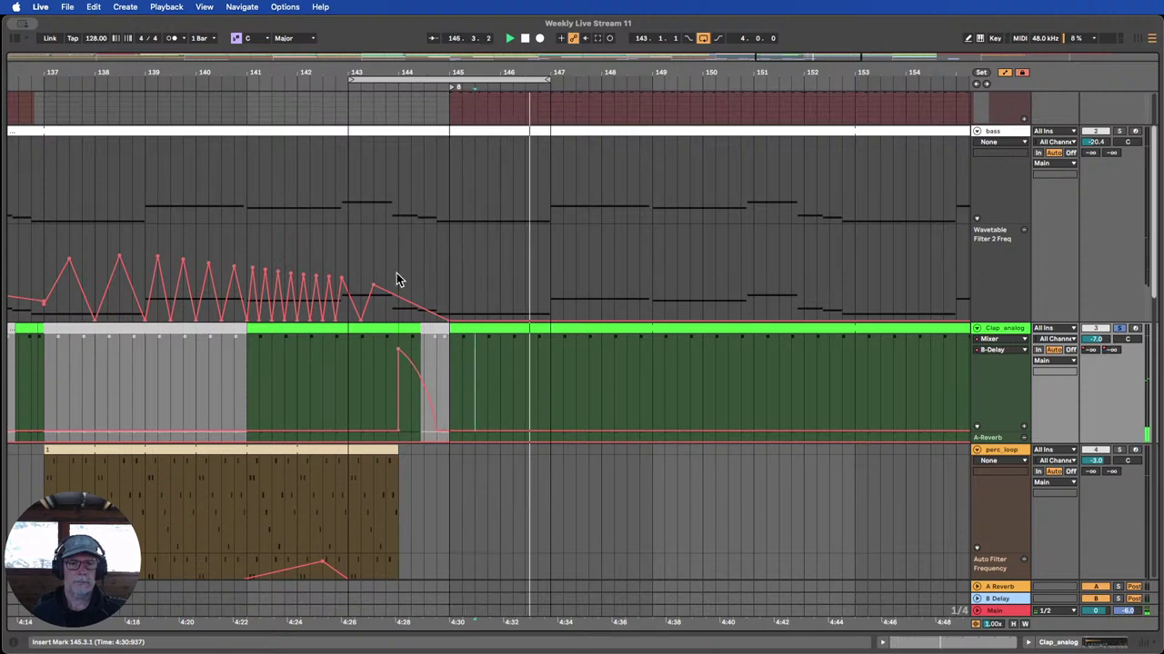
# Extend the Clap_analog clip starting at bar 141 to end at 144.3.1, and fit all tracks into the arrangement height.
pyautogui.click(361, 102)
pyautogui.click(330, 113)
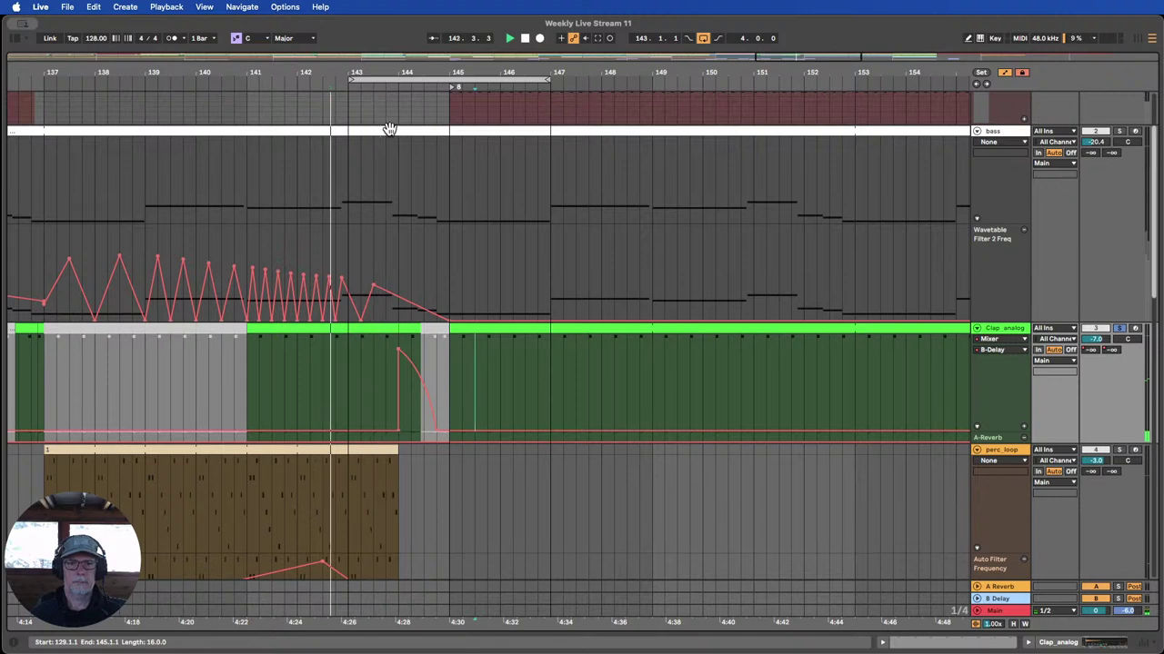
pyautogui.click(392, 329)
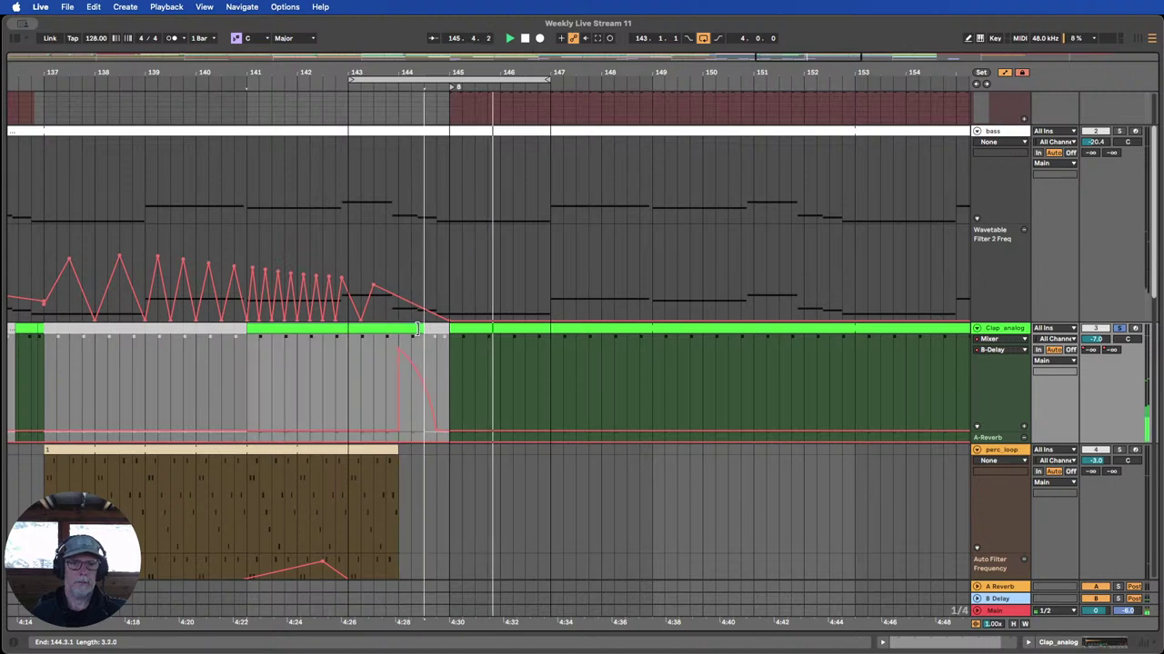
pyautogui.scroll(3, 450, 248)
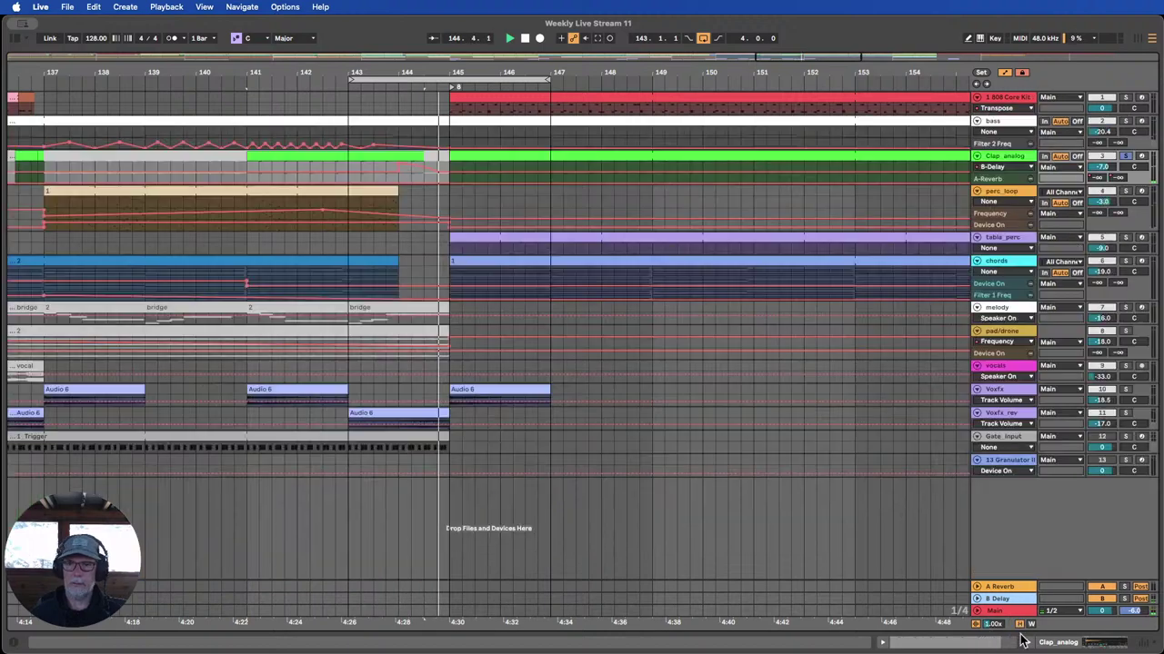
pyautogui.click(1012, 626)
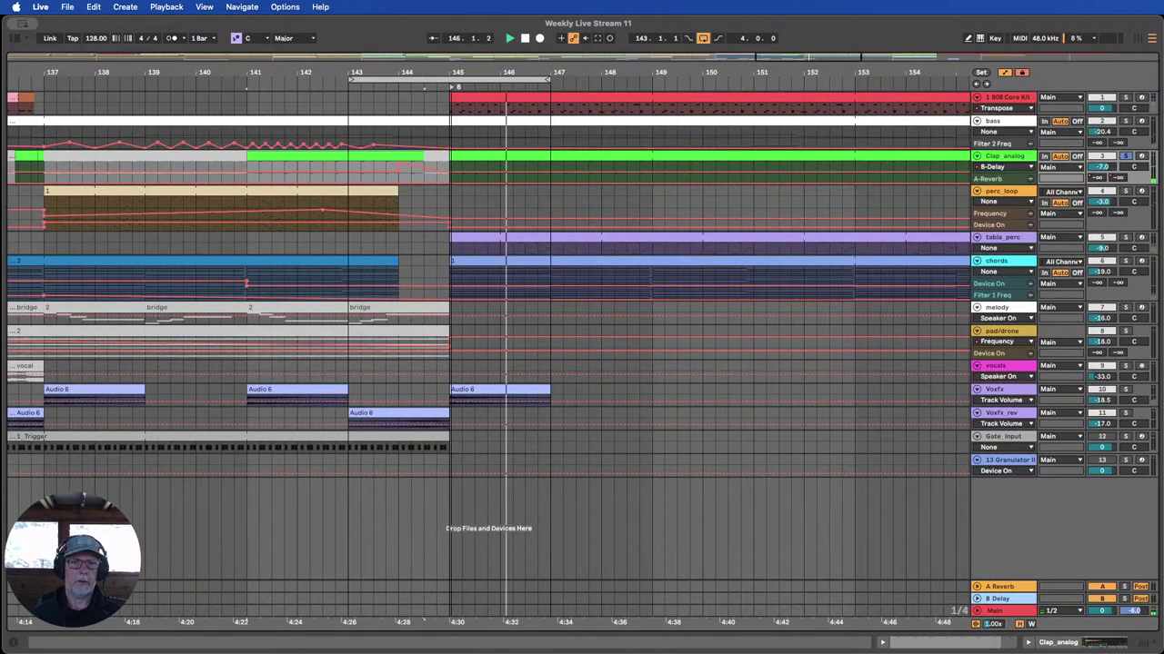
# Extend the loop to 16 bars starting at bar 129, covering all of section 7.
pyautogui.moveTo(452, 74); pyautogui.dragTo(523, 27)
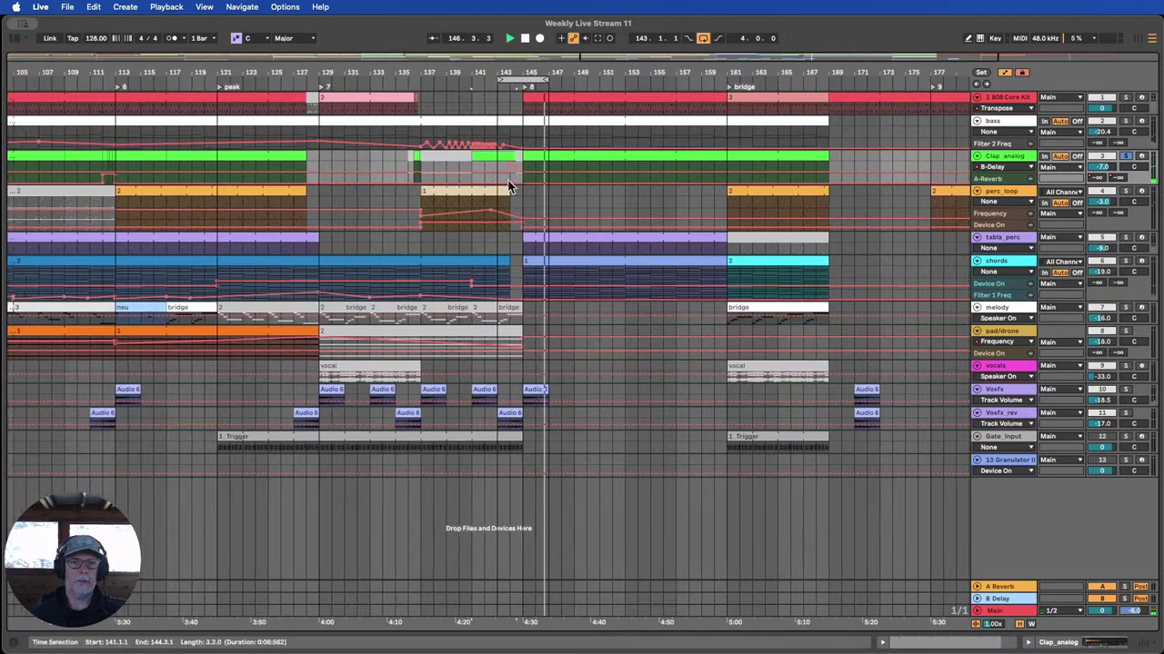
pyautogui.click(525, 38)
pyautogui.moveTo(499, 80); pyautogui.dragTo(318, 81)
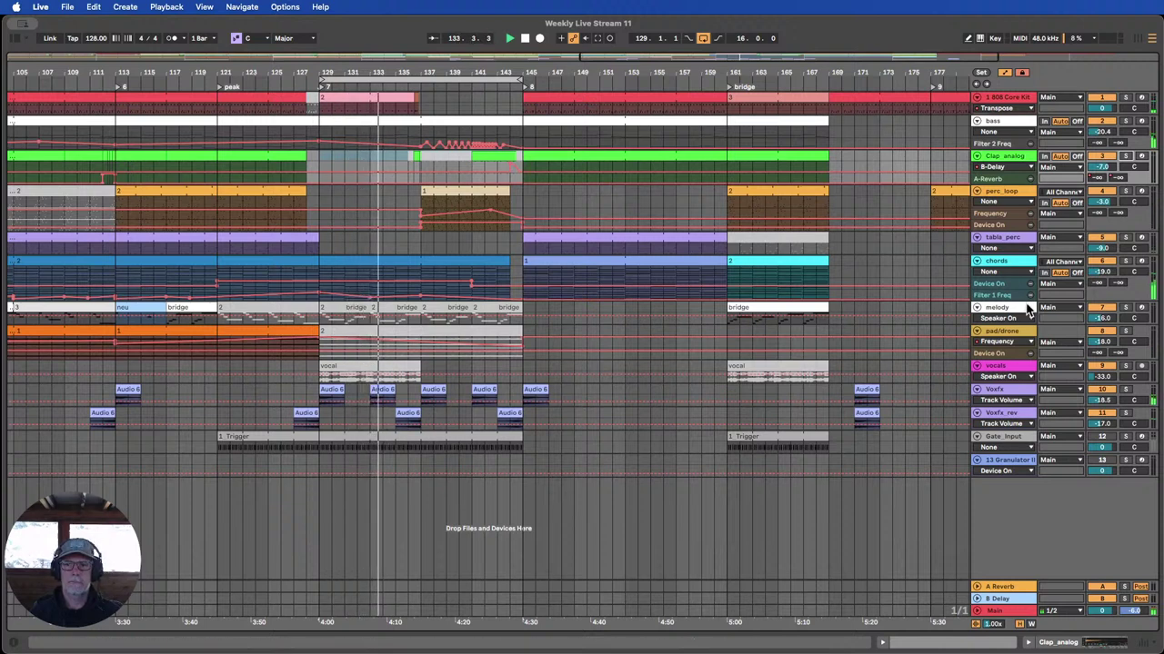
# Enlarge the chords and Clap_analog lanes, and copy Clap_analog's A-Reverb send automation from bars 111–114 to bar 135.
pyautogui.moveTo(1006, 274); pyautogui.dragTo(1011, 315)
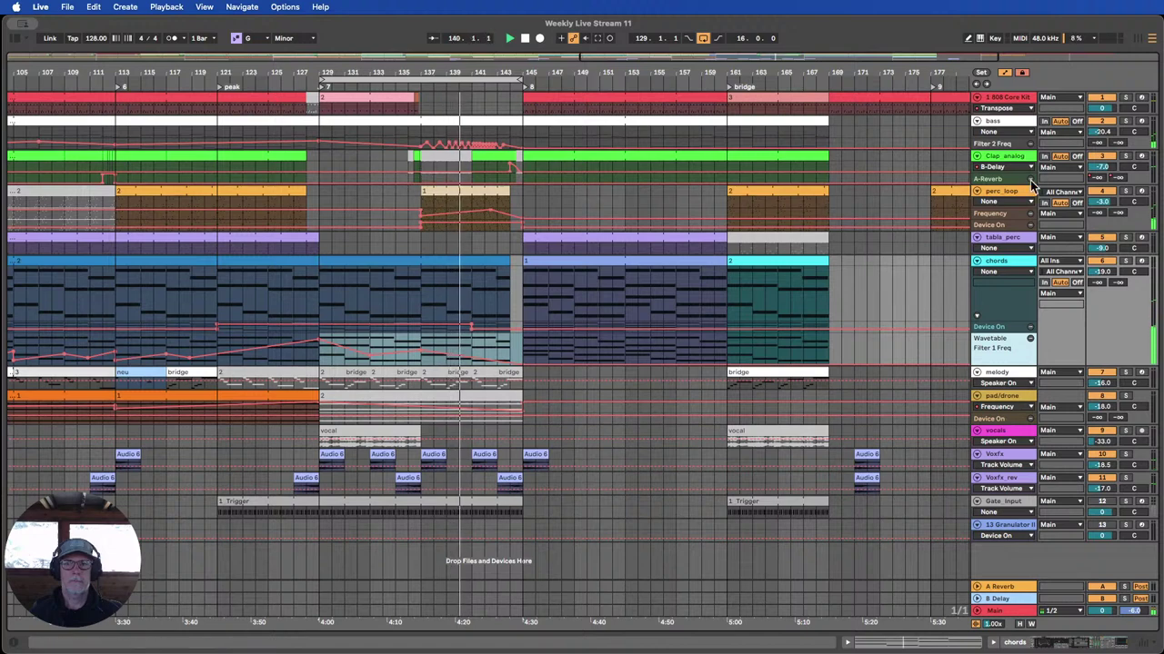
pyautogui.moveTo(1013, 184); pyautogui.dragTo(1015, 227)
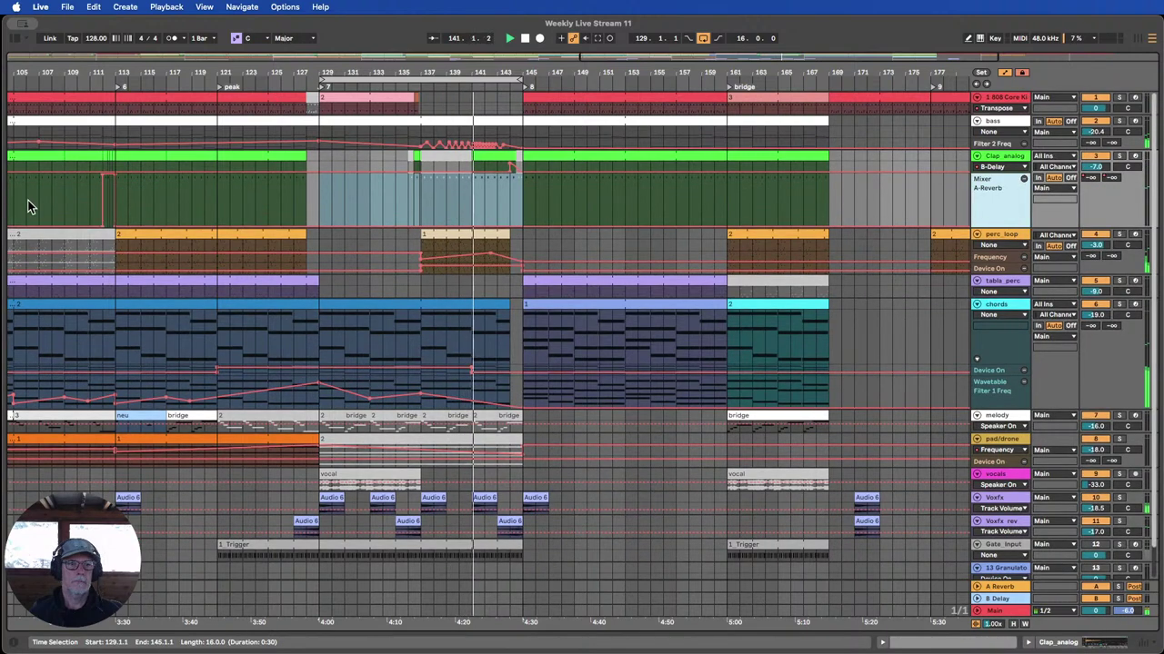
pyautogui.moveTo(92, 191); pyautogui.dragTo(124, 199)
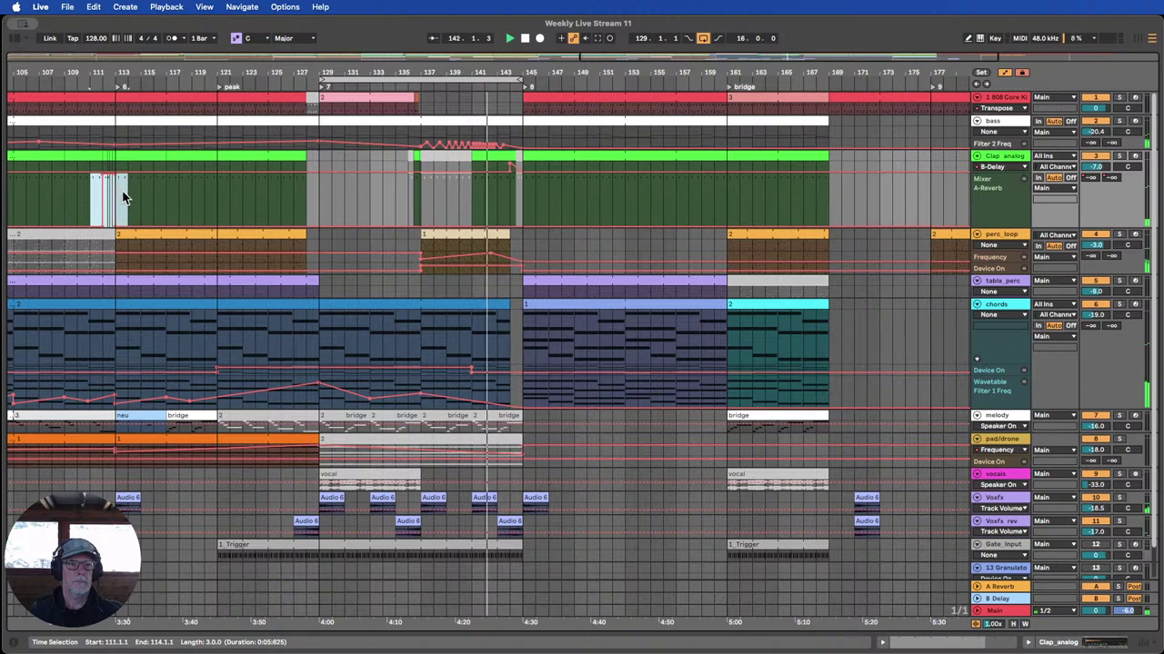
pyautogui.click(398, 187)
pyautogui.press('super+v')
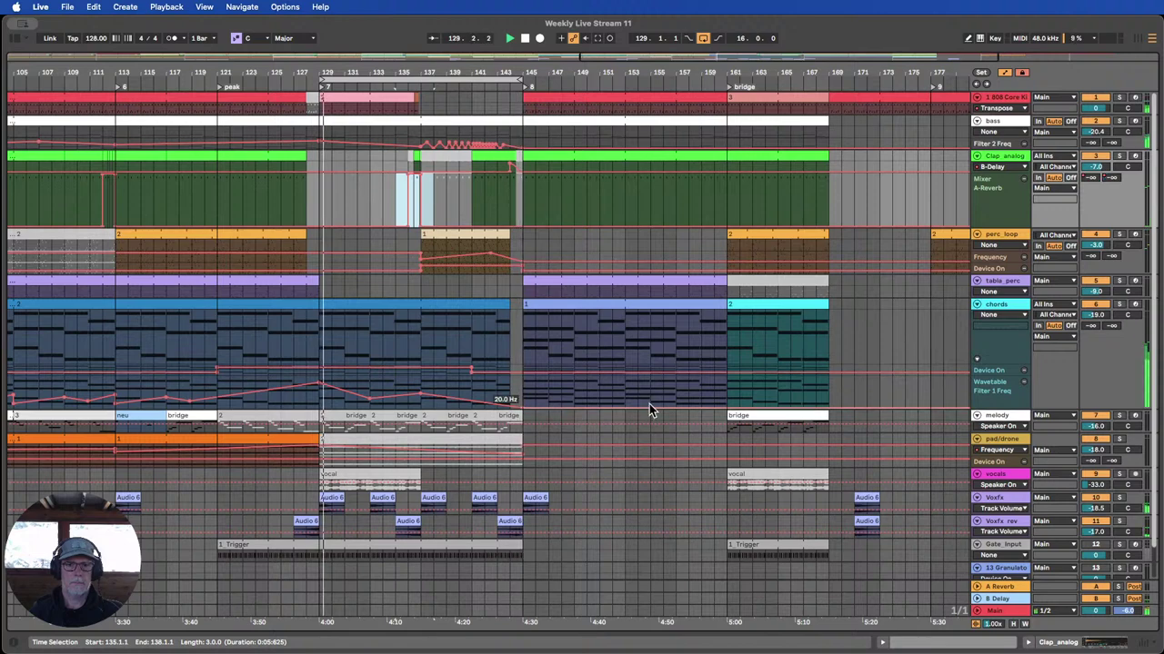
# Open the Voxfx_rev clip at bar 143 and lower its gain slightly to about 16.5 dB.
pyautogui.doubleClick(509, 522)
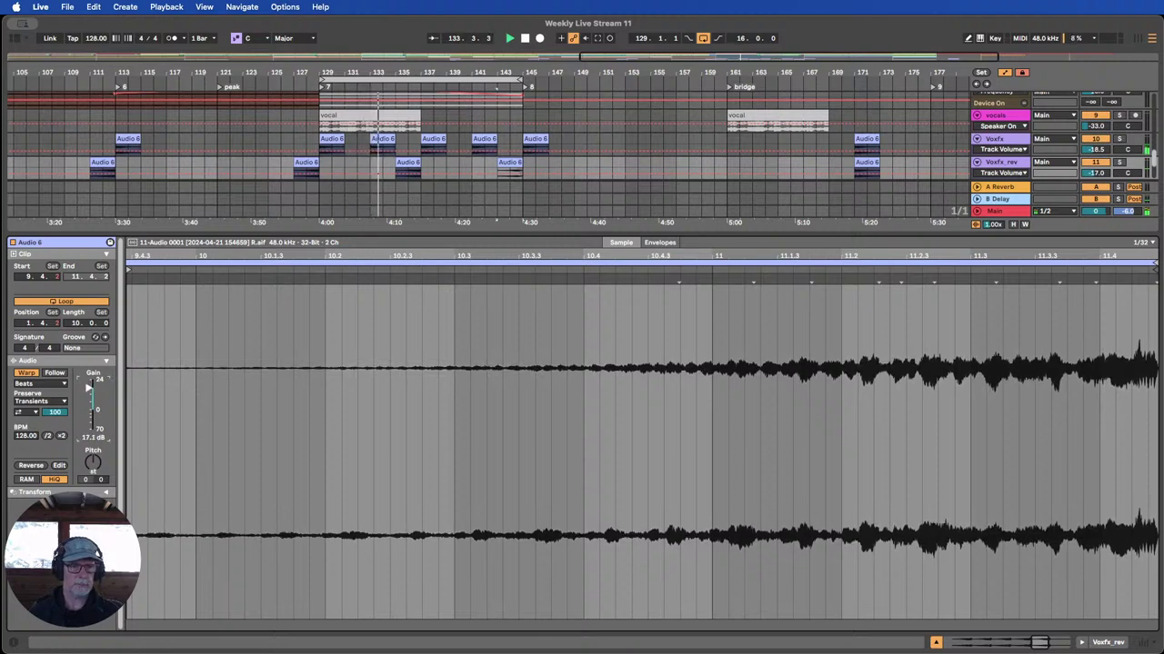
pyautogui.moveTo(89, 391); pyautogui.dragTo(88, 410)
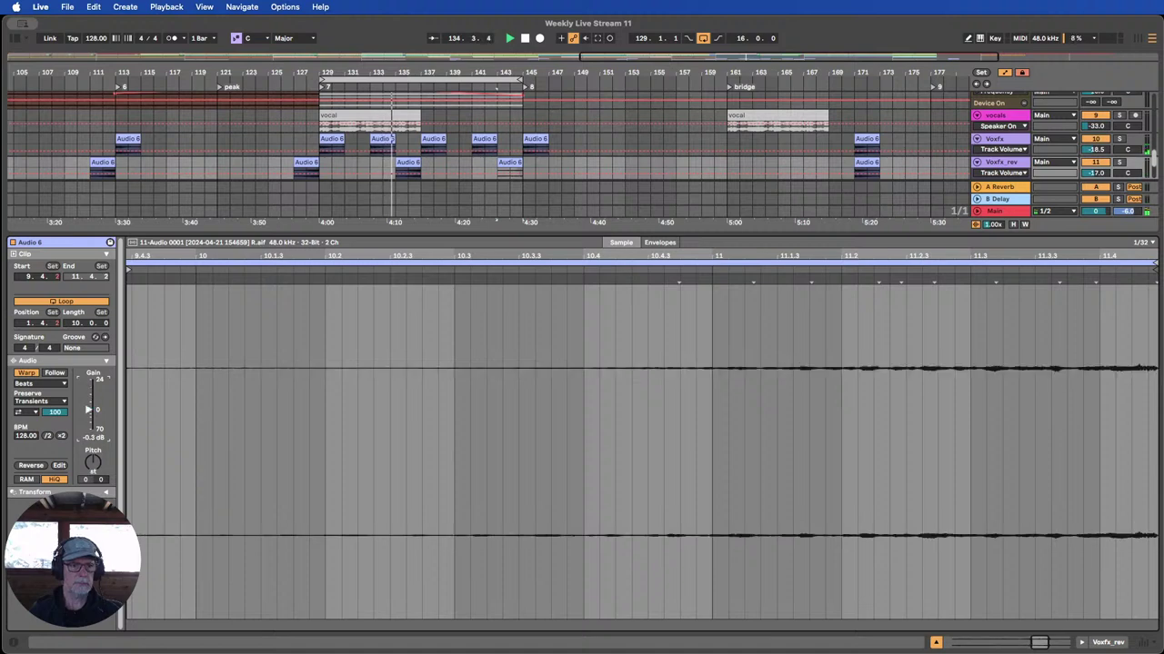
pyautogui.press('super+z')
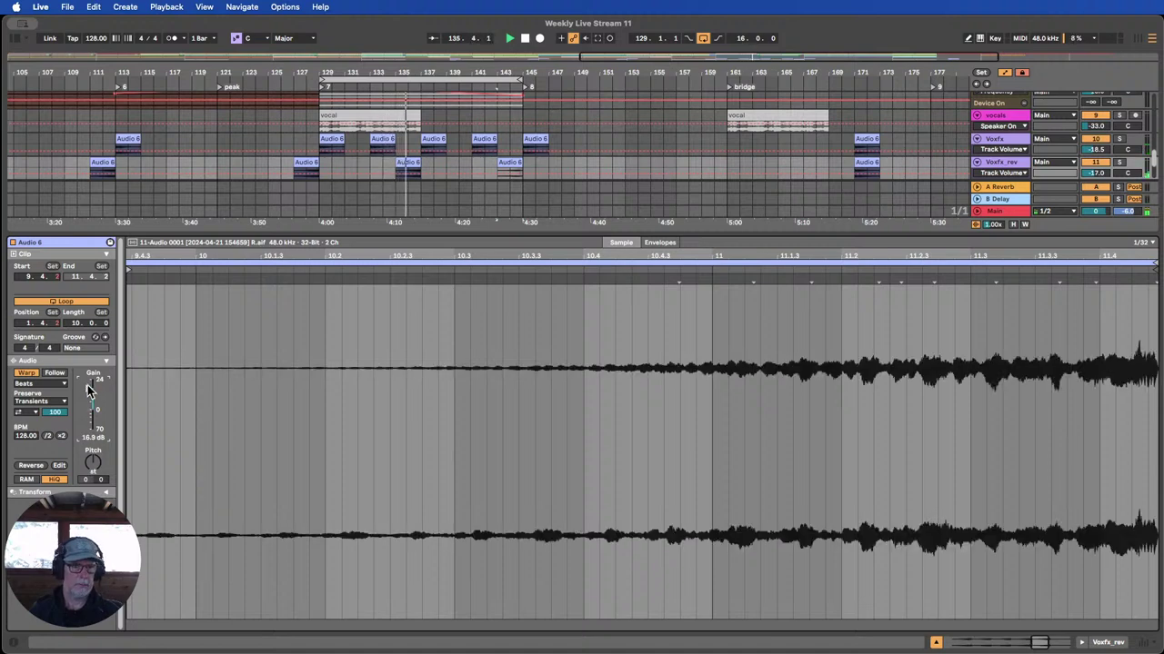
pyautogui.moveTo(88, 391); pyautogui.dragTo(88, 389)
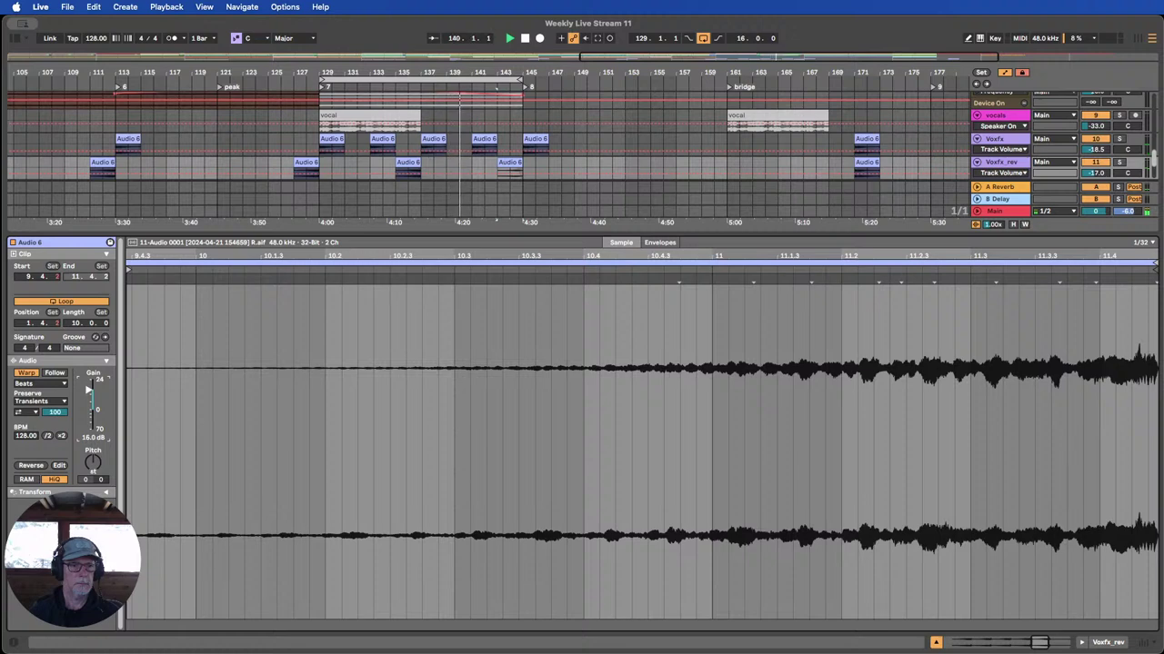
# Color the Voxfx_rev clip at bar 143 pink, close the clip detail view and fit all tracks into the arrangement height.
pyautogui.rightClick(507, 164)
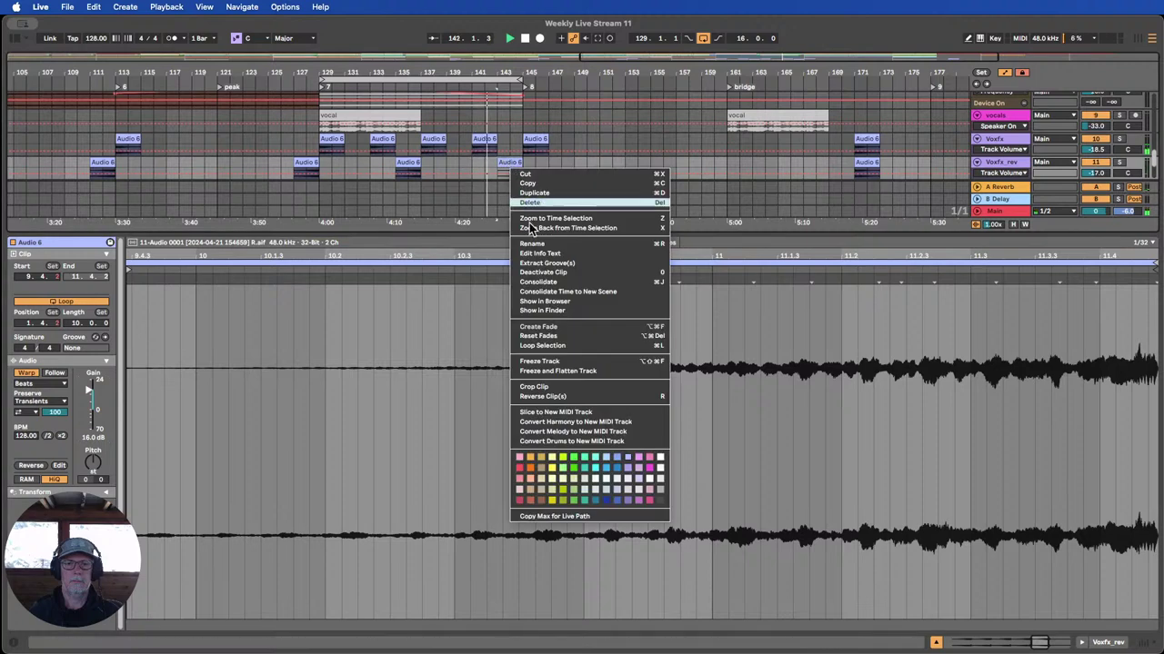
pyautogui.click(517, 459)
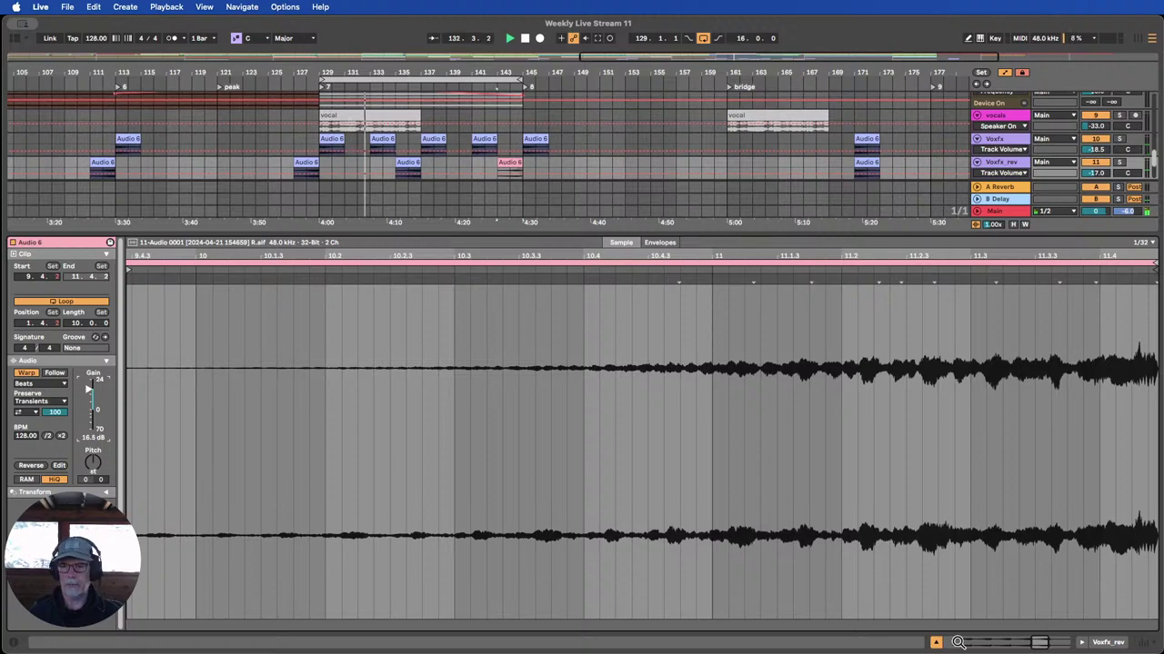
pyautogui.click(937, 643)
pyautogui.scroll(1, 533, 309)
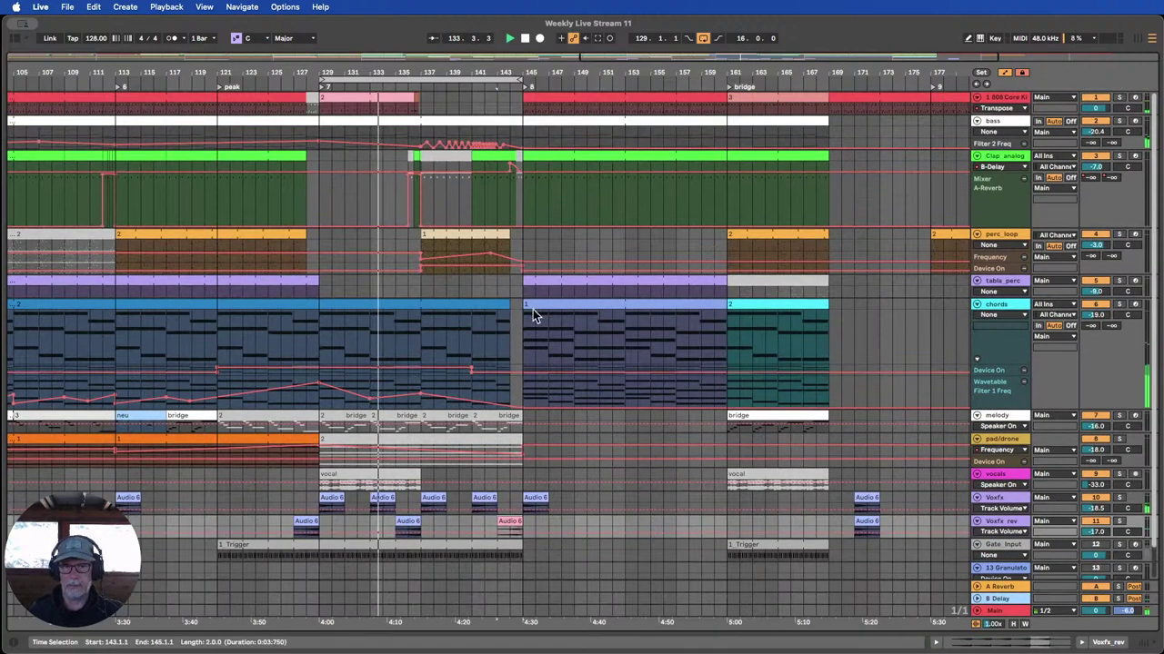
pyautogui.click(1012, 625)
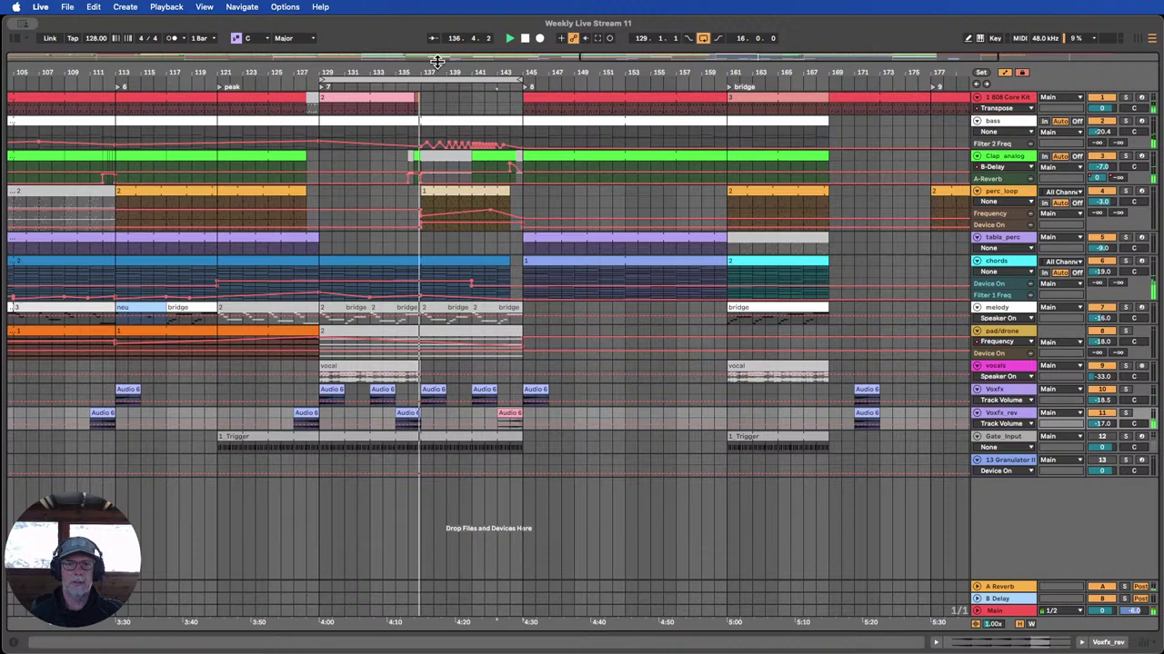
# Enlarge the pad/drone lane and activate its muted clip spanning bars 129 to 145.
pyautogui.moveTo(425, 73); pyautogui.dragTo(424, 57)
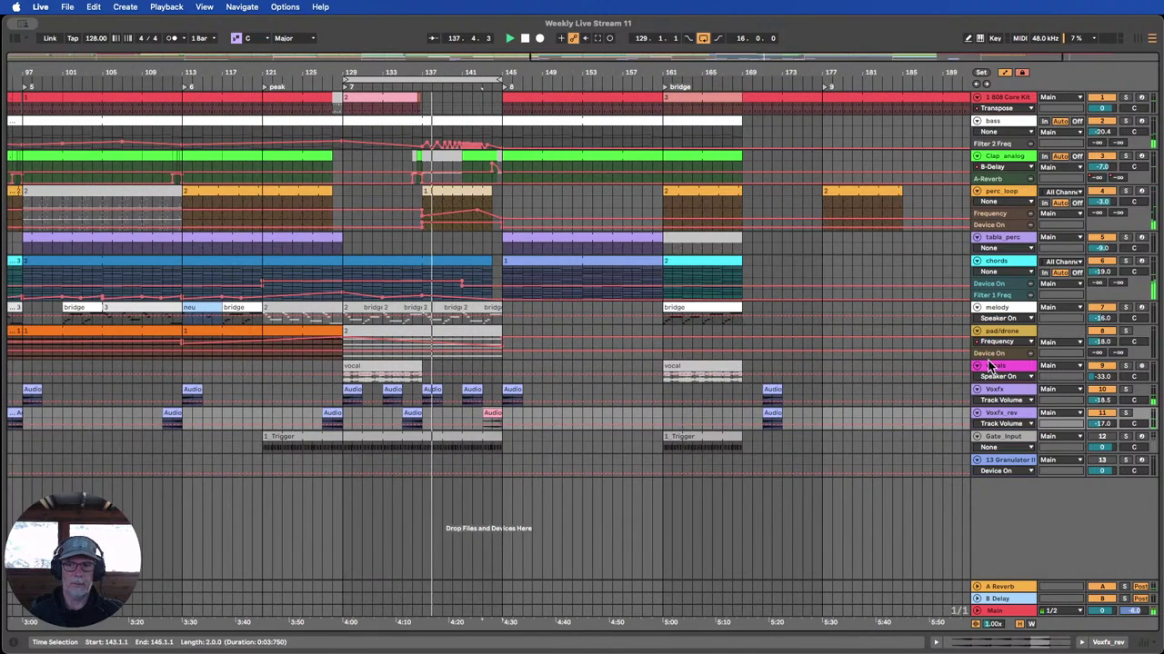
pyautogui.moveTo(991, 346); pyautogui.dragTo(993, 380)
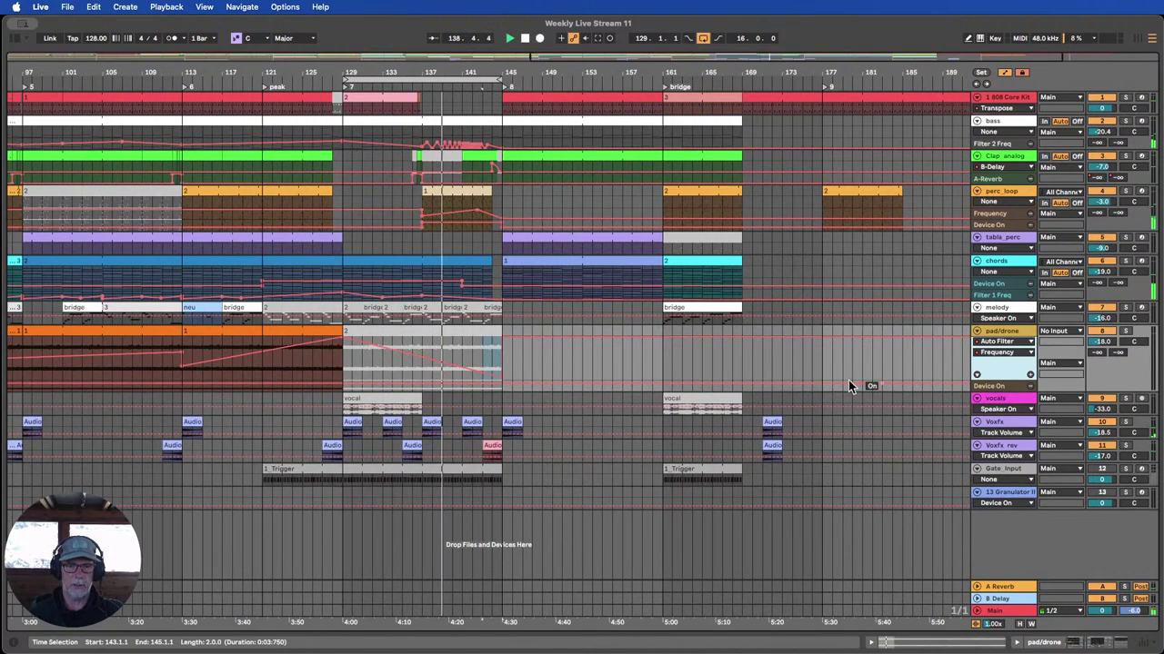
pyautogui.click(415, 328)
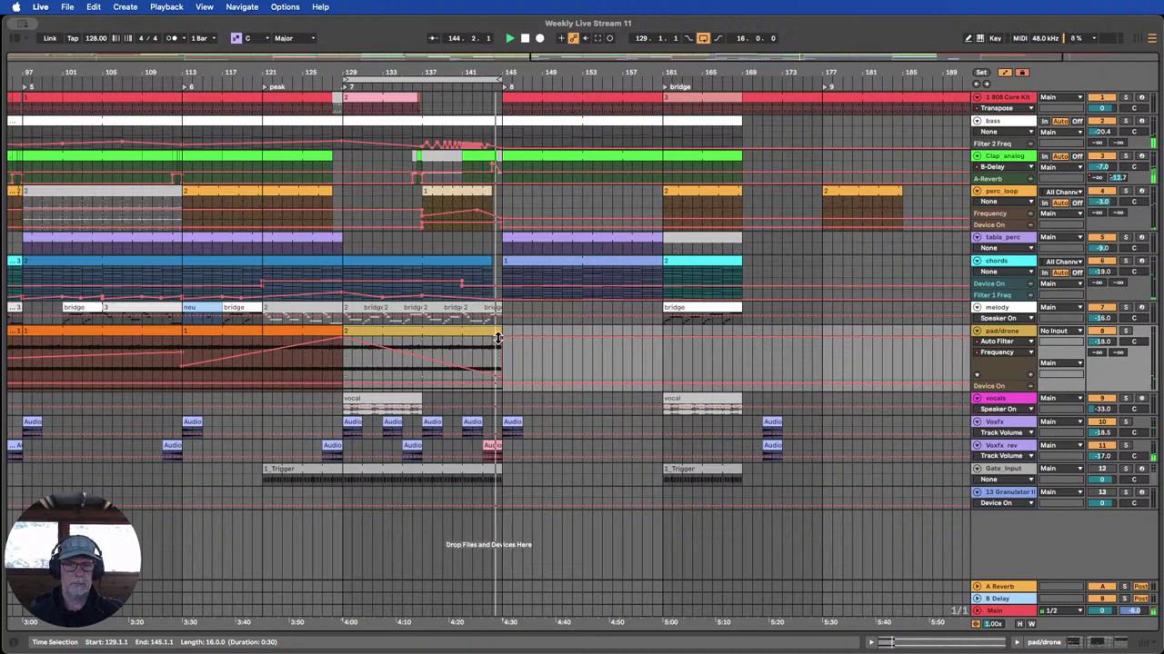
# Reshape pad/drone's filter Frequency automation to rise from about 172 Hz at bar 129 to 19.9 kHz at bar 144, falling low from bar 145.
pyautogui.click(541, 359)
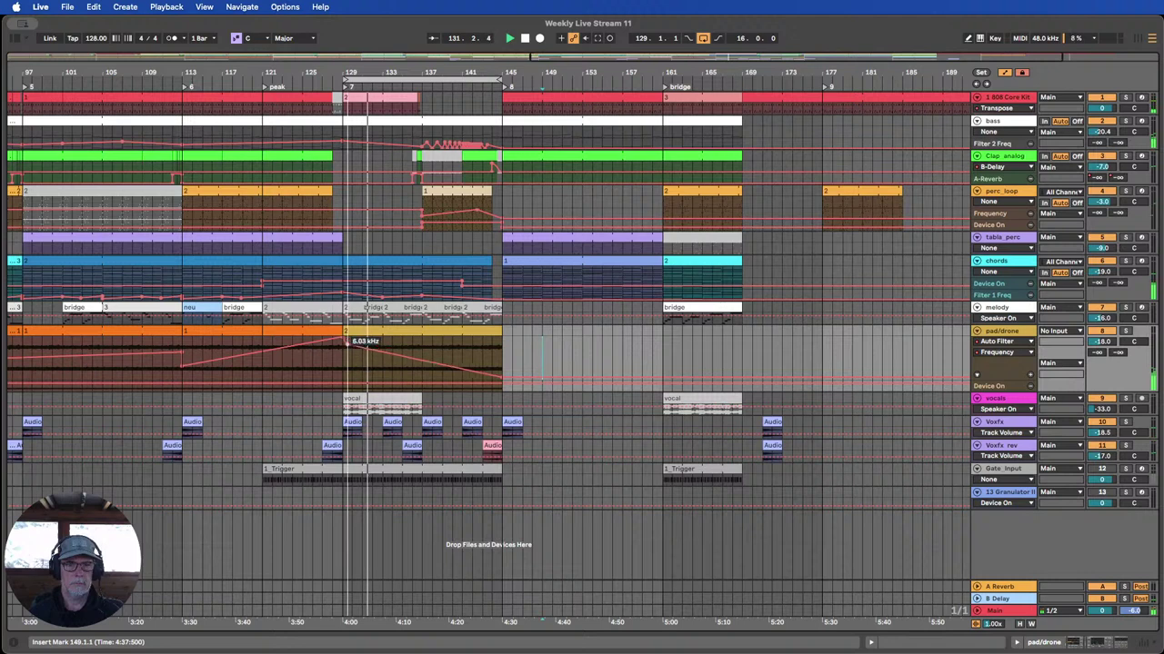
pyautogui.moveTo(353, 342); pyautogui.dragTo(353, 363)
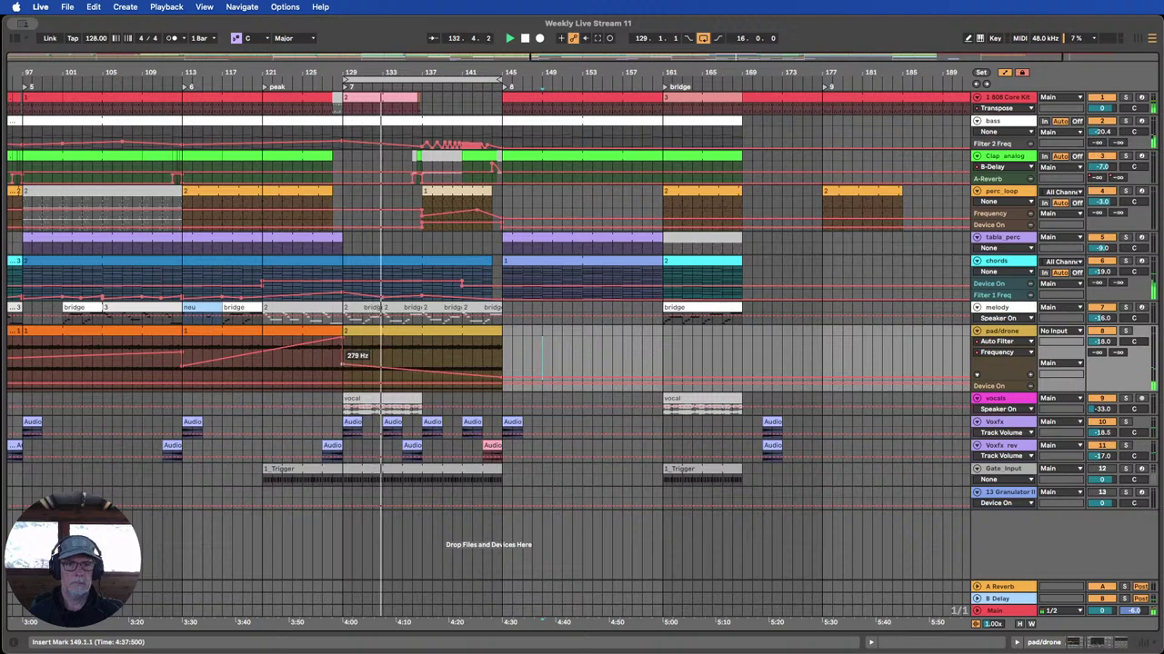
pyautogui.click(323, 82)
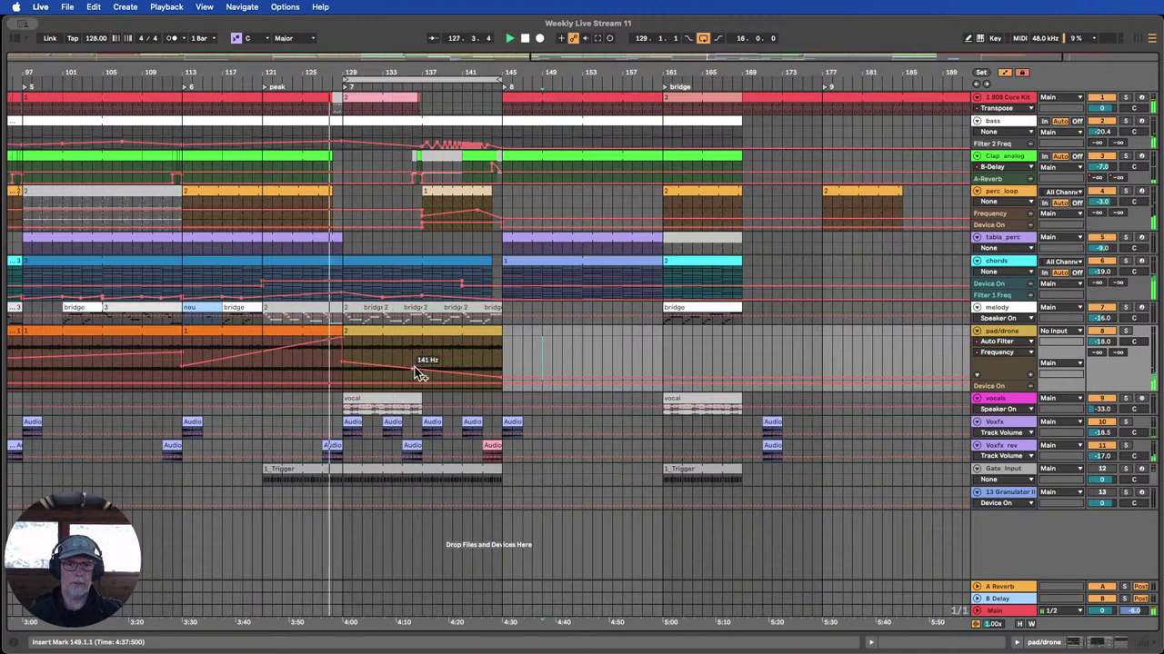
pyautogui.moveTo(415, 369); pyautogui.dragTo(492, 338)
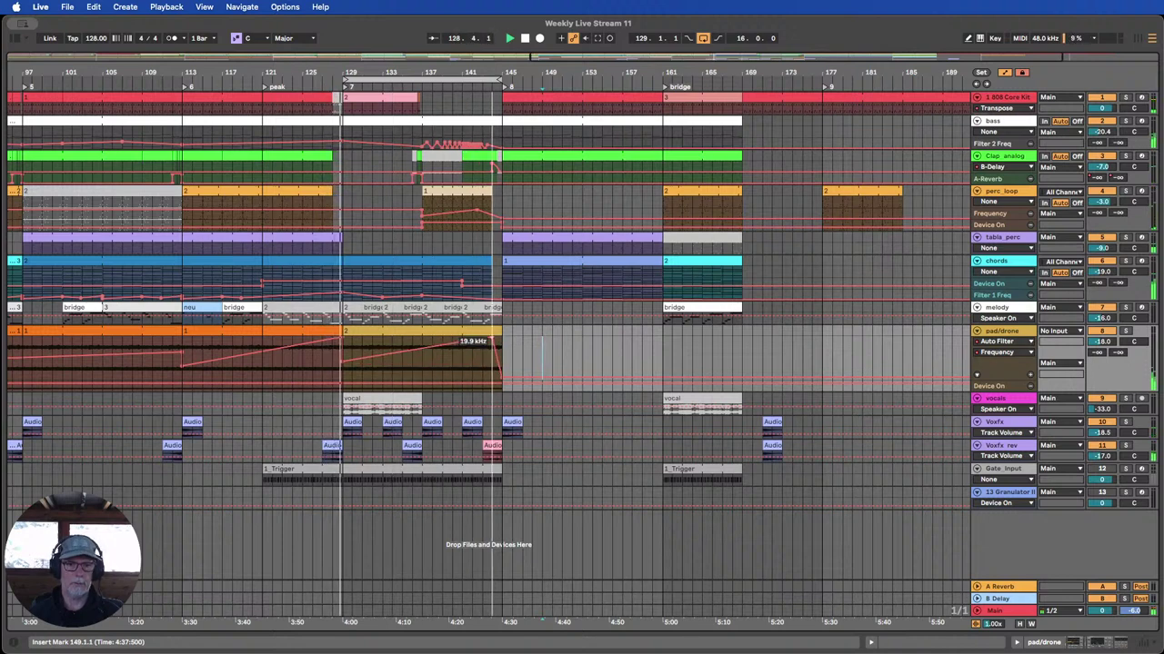
pyautogui.moveTo(341, 364); pyautogui.dragTo(341, 366)
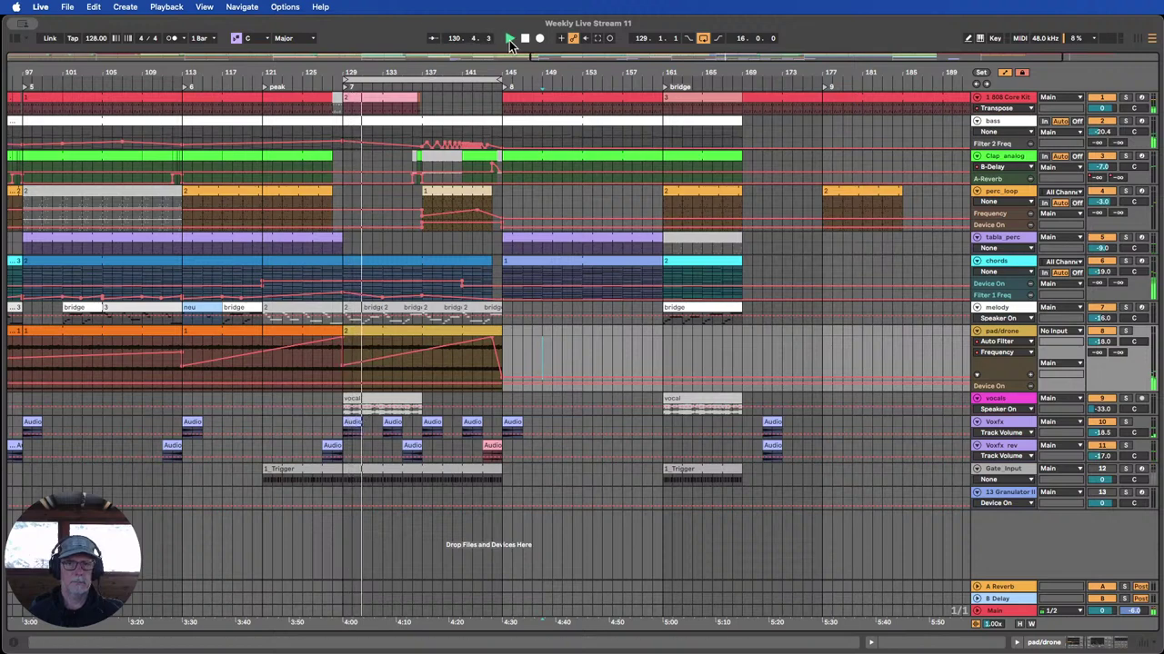
# Replay from bar 127, move pad/drone's Frequency peak to bar 143 at about 5.5 kHz, and add a lower breakpoint at bar 138.
pyautogui.click(525, 40)
pyautogui.moveTo(465, 74); pyautogui.dragTo(673, 45)
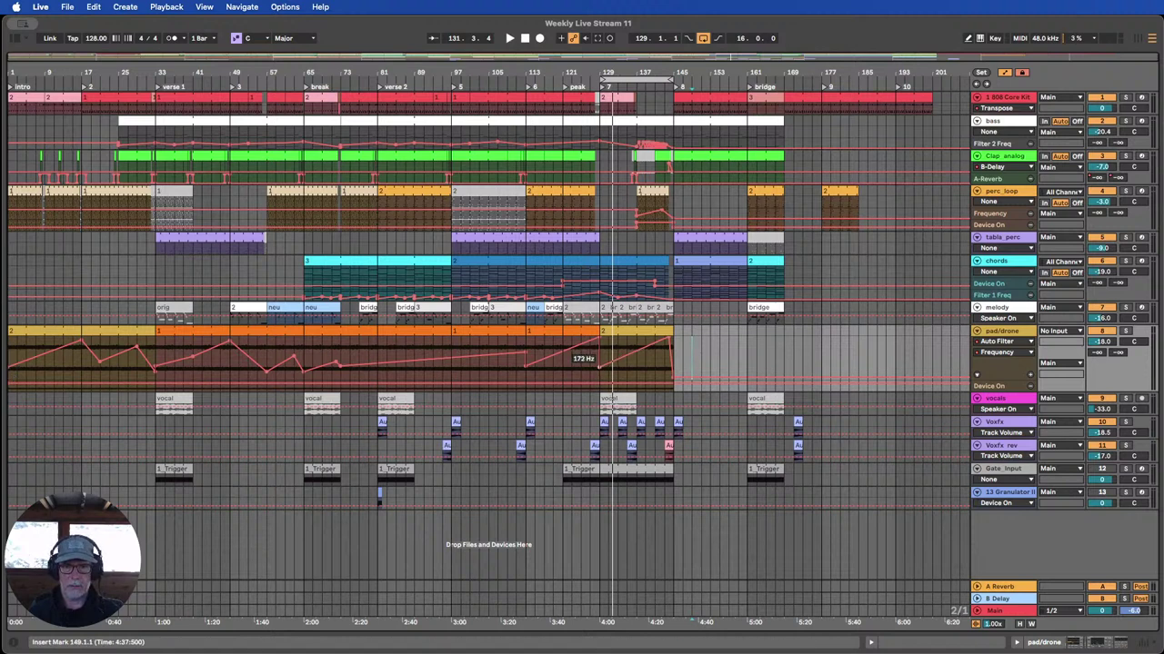
pyautogui.click(590, 82)
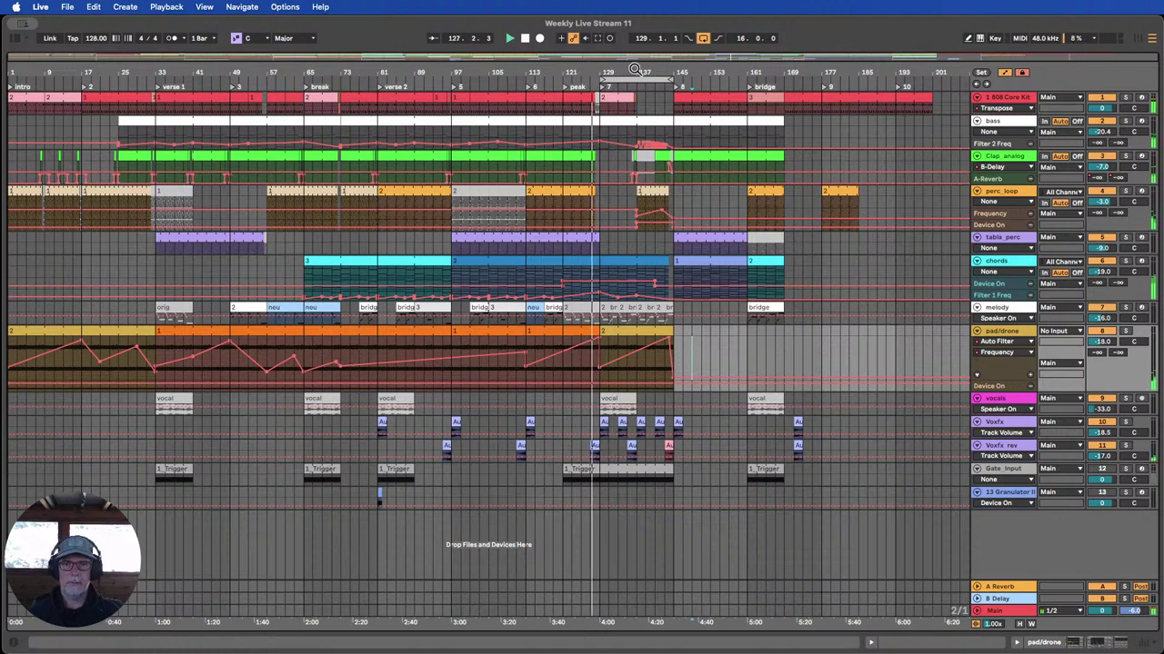
pyautogui.moveTo(649, 73); pyautogui.dragTo(635, 127)
pyautogui.moveTo(636, 339)
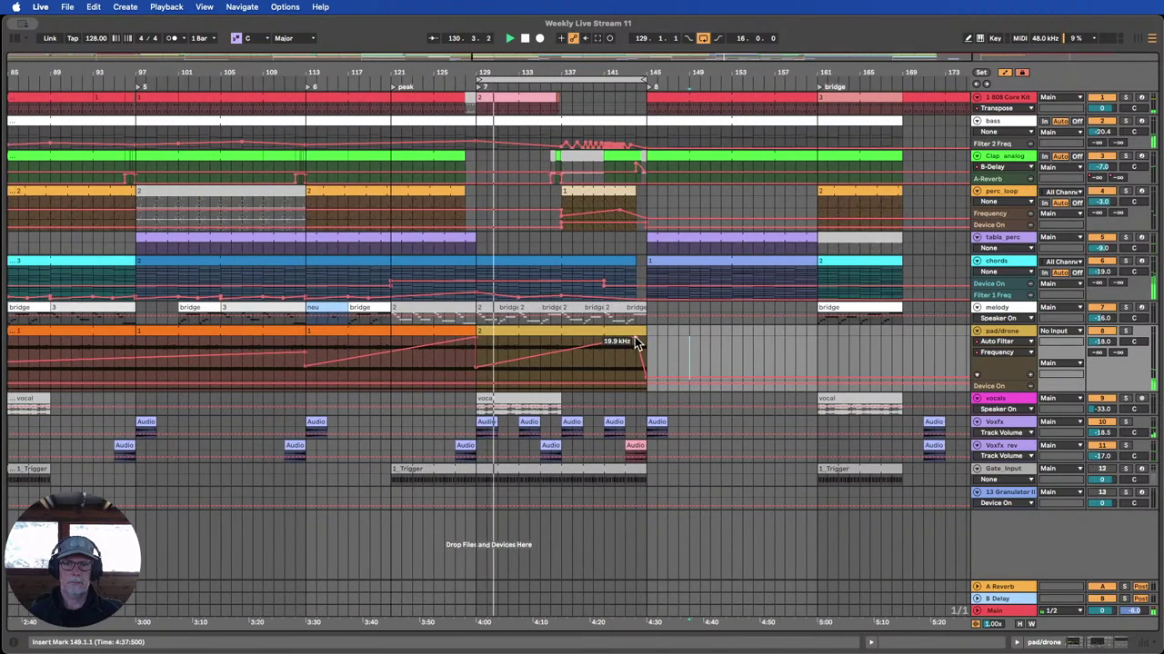
pyautogui.moveTo(636, 342); pyautogui.dragTo(572, 353)
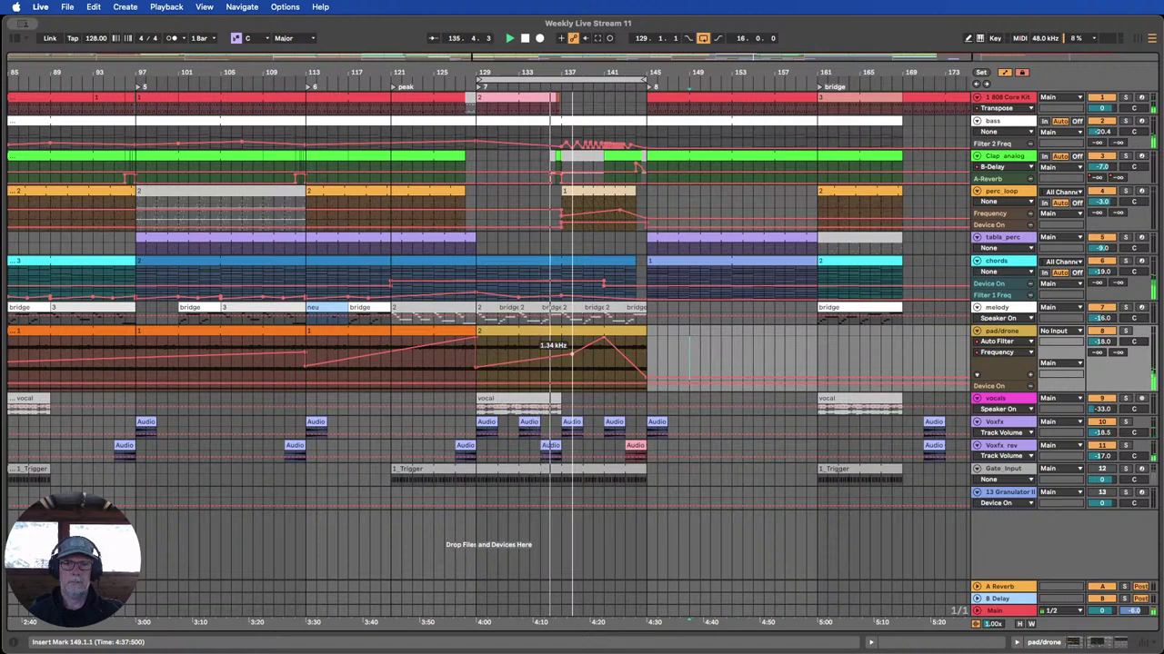
pyautogui.moveTo(571, 355); pyautogui.dragTo(622, 346)
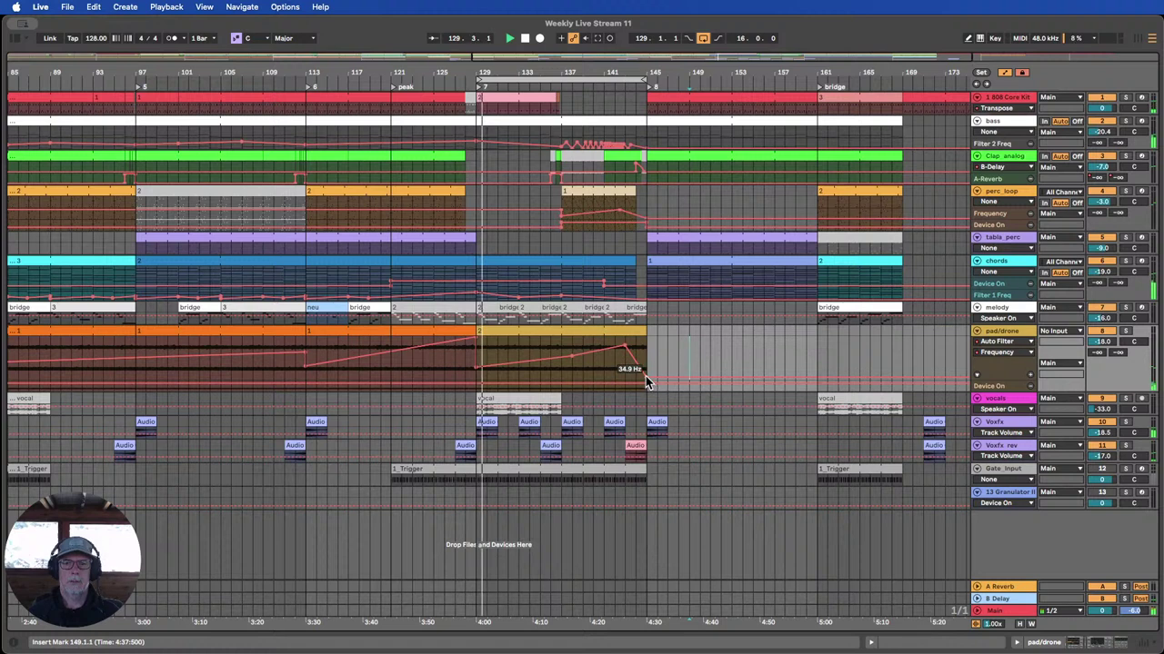
# Shorten the pad/drone clip to end at bar 144, and move its middle Frequency breakpoint from bar 138 to bar 137.
pyautogui.moveTo(644, 333); pyautogui.dragTo(633, 334)
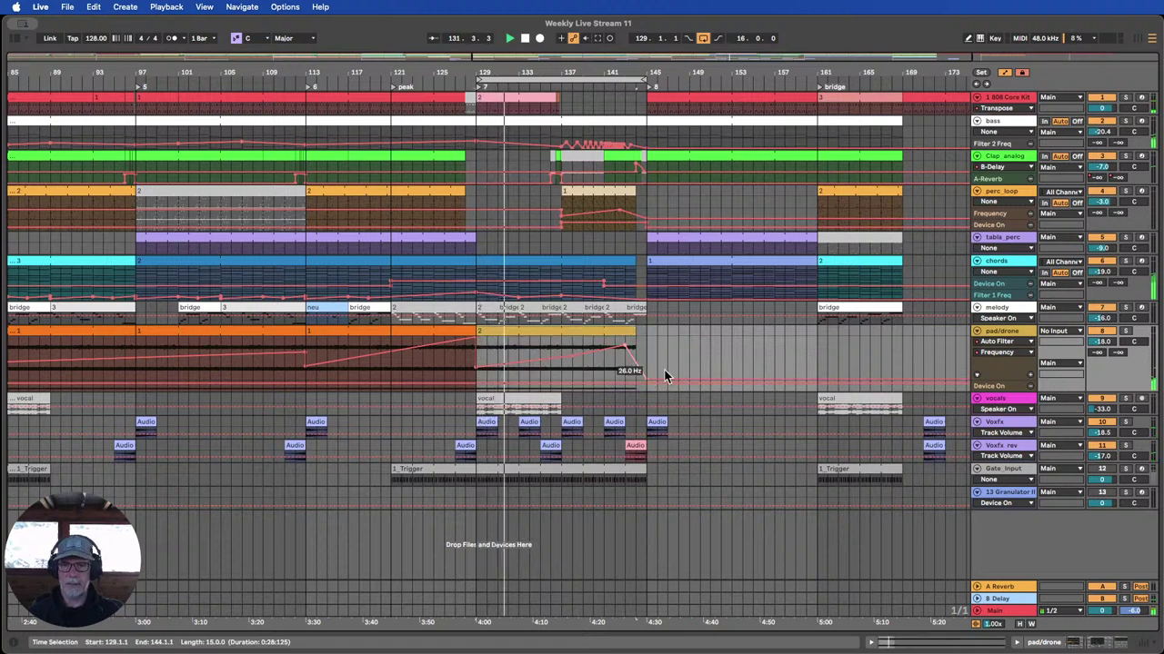
pyautogui.scroll(3, 599, 196)
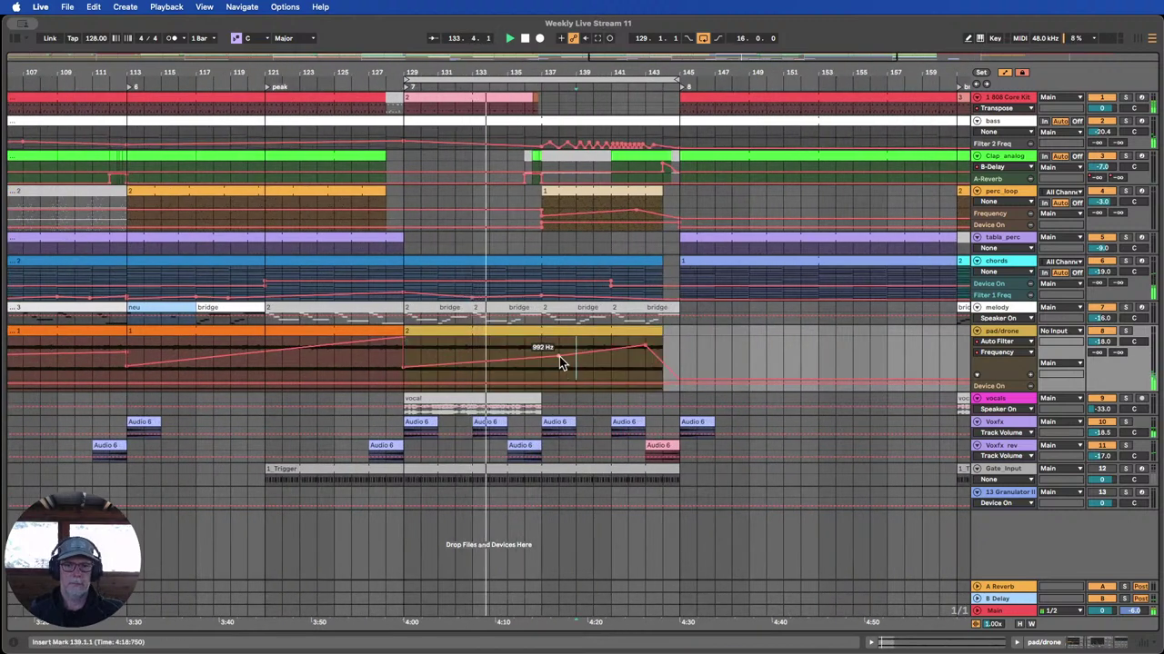
pyautogui.moveTo(559, 356); pyautogui.dragTo(540, 356)
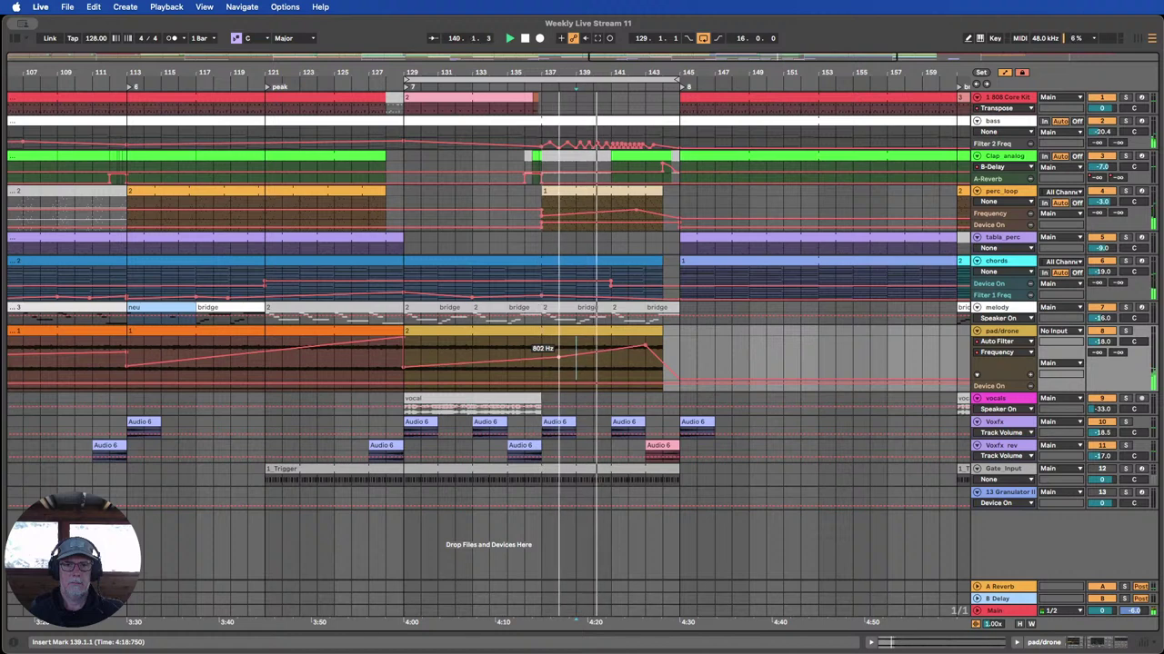
pyautogui.moveTo(541, 356)
pyautogui.mouseDown()
pyautogui.moveTo(548, 370)
pyautogui.moveTo(542, 364)
pyautogui.mouseUp()
pyautogui.press('super+z')
pyautogui.click(558, 375)
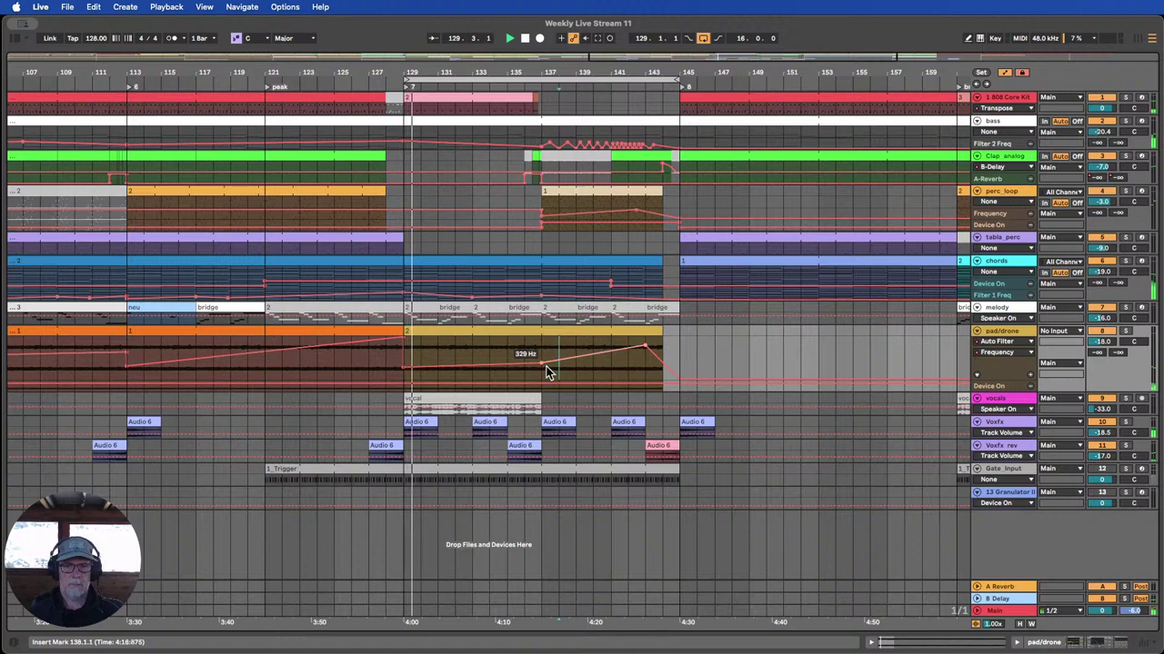
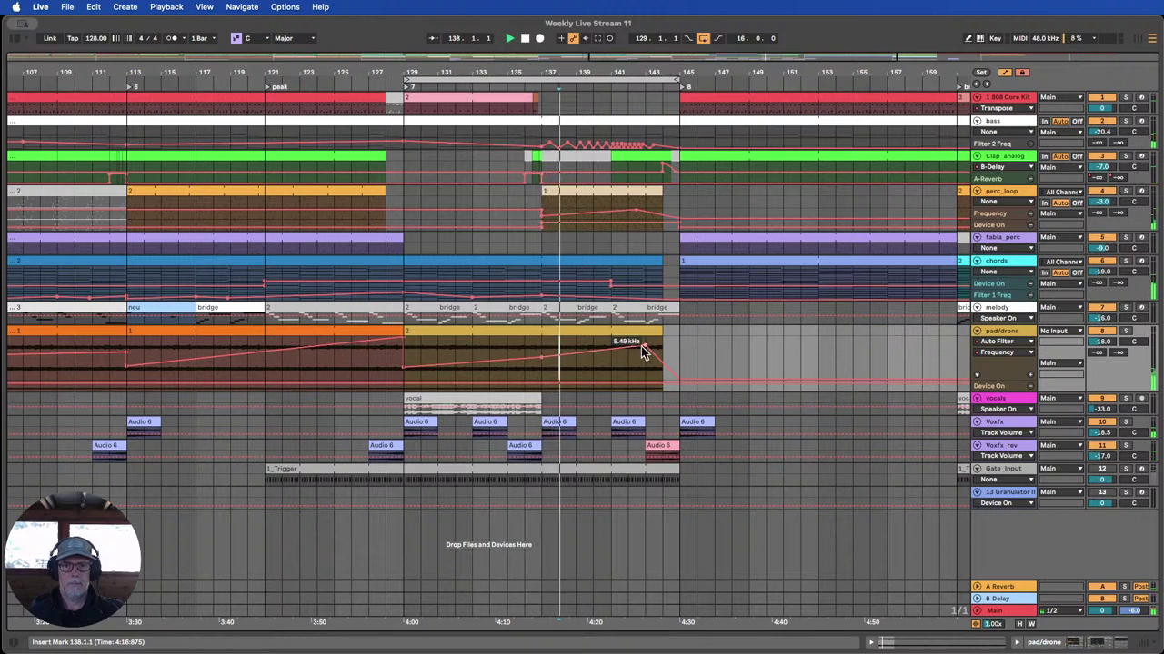
# Lower pad/drone's Frequency breakpoint at bar 143 to about 250 Hz, and shorten the loop to 8 bars starting at bar 137.
pyautogui.moveTo(641, 346)
pyautogui.mouseDown()
pyautogui.moveTo(636, 372)
pyautogui.moveTo(634, 361)
pyautogui.moveTo(662, 366)
pyautogui.moveTo(646, 365)
pyautogui.mouseUp()
pyautogui.click(646, 371)
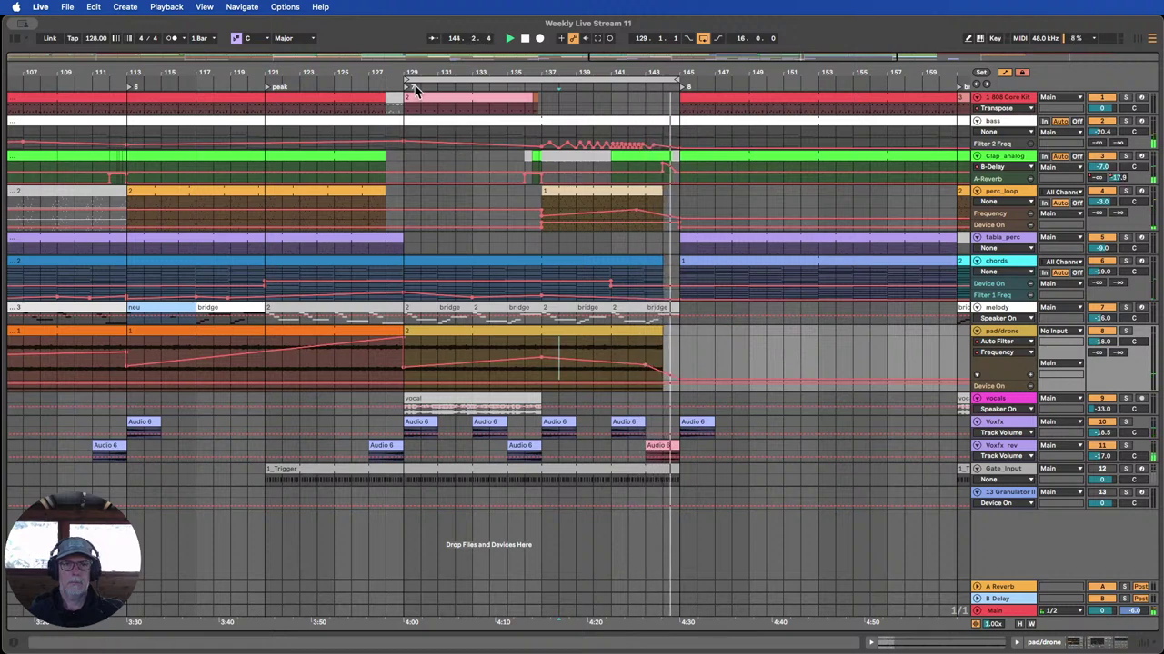
pyautogui.moveTo(415, 89); pyautogui.dragTo(545, 84)
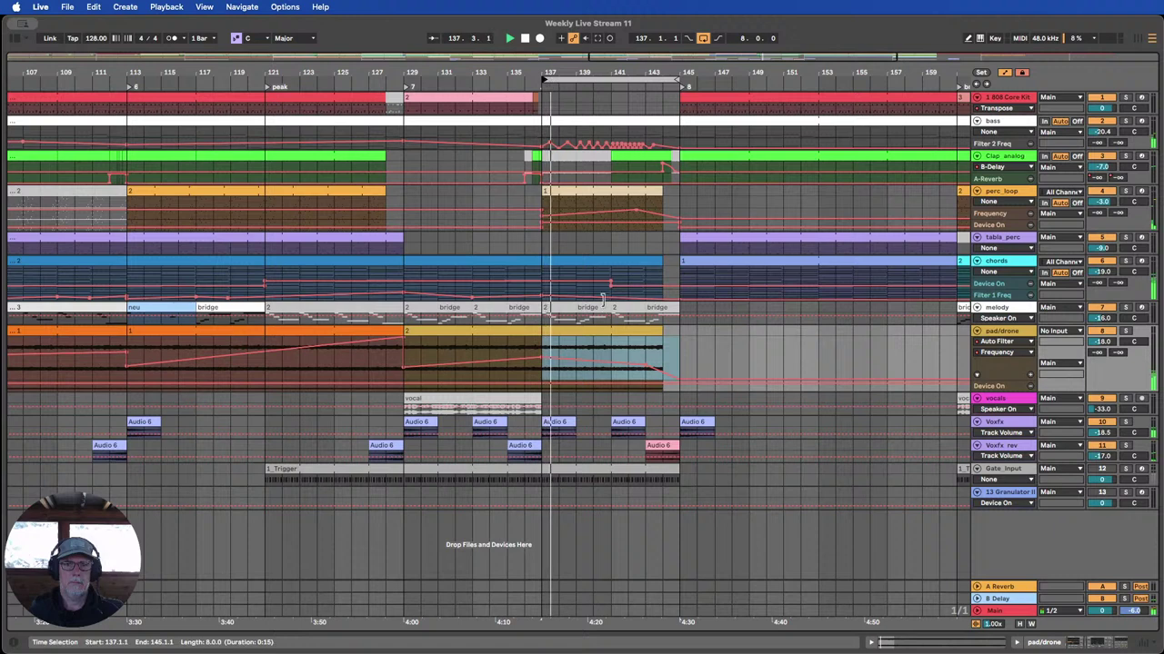
pyautogui.moveTo(647, 365); pyautogui.dragTo(648, 368)
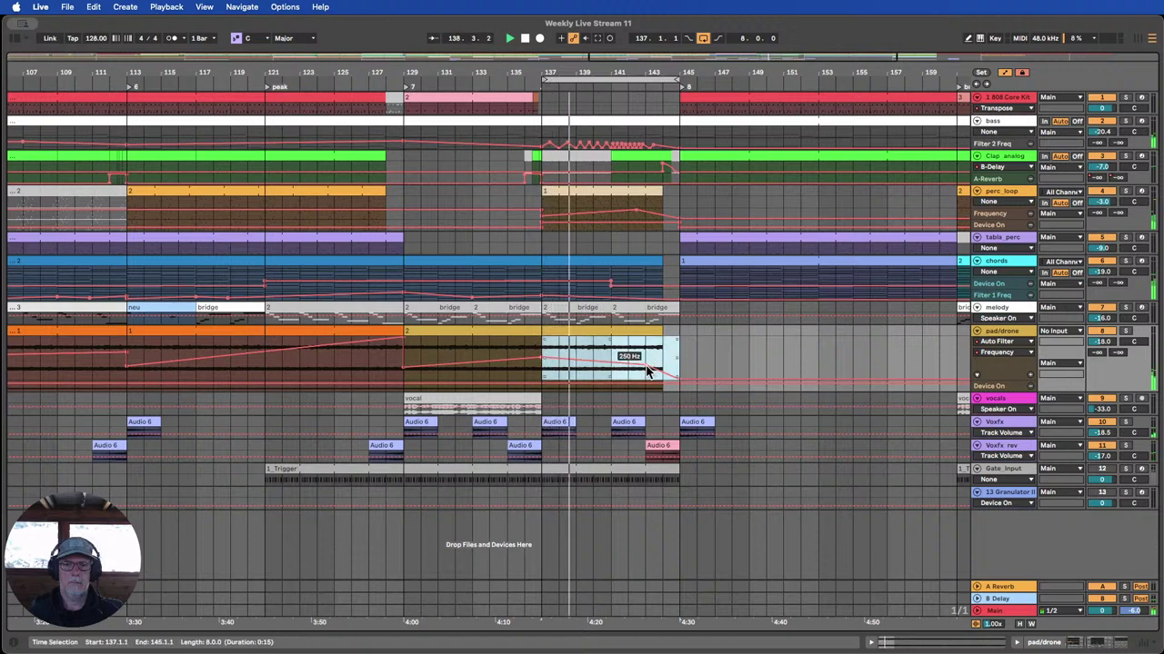
# Lower pad/drone's Frequency breakpoint at bar 143 slightly, and compare playback with the bar 129–144 clip deactivated and reactivated.
pyautogui.click(714, 358)
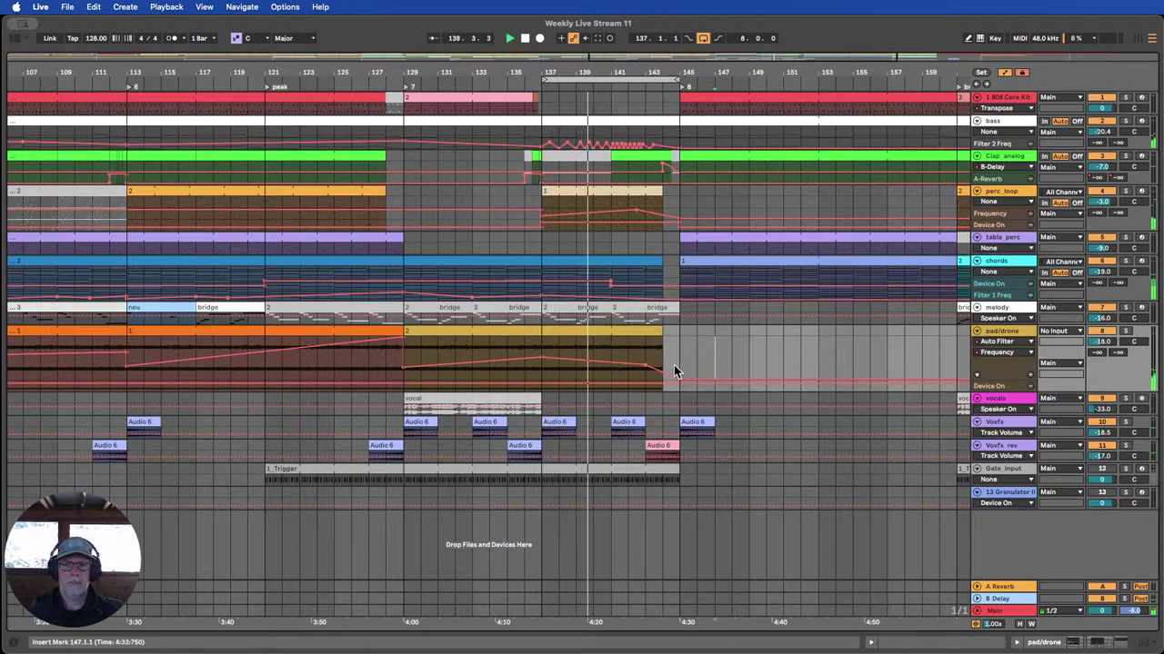
pyautogui.moveTo(646, 366); pyautogui.dragTo(646, 371)
pyautogui.click(732, 339)
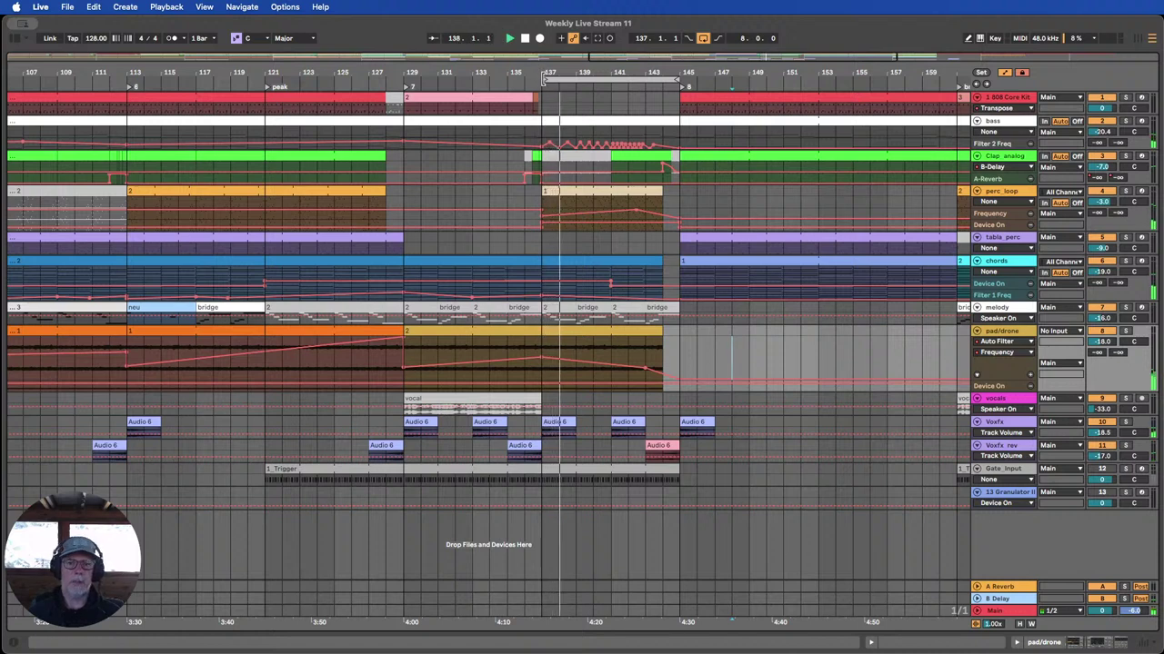
pyautogui.click(534, 329)
pyautogui.press('0')
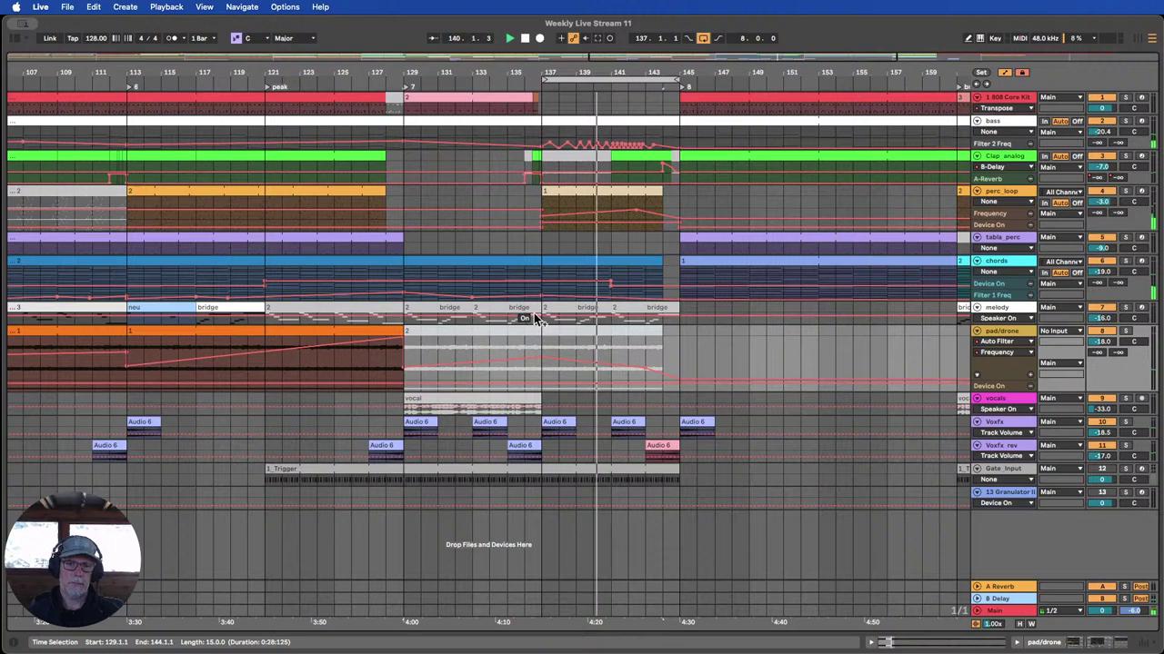
pyautogui.press('0')
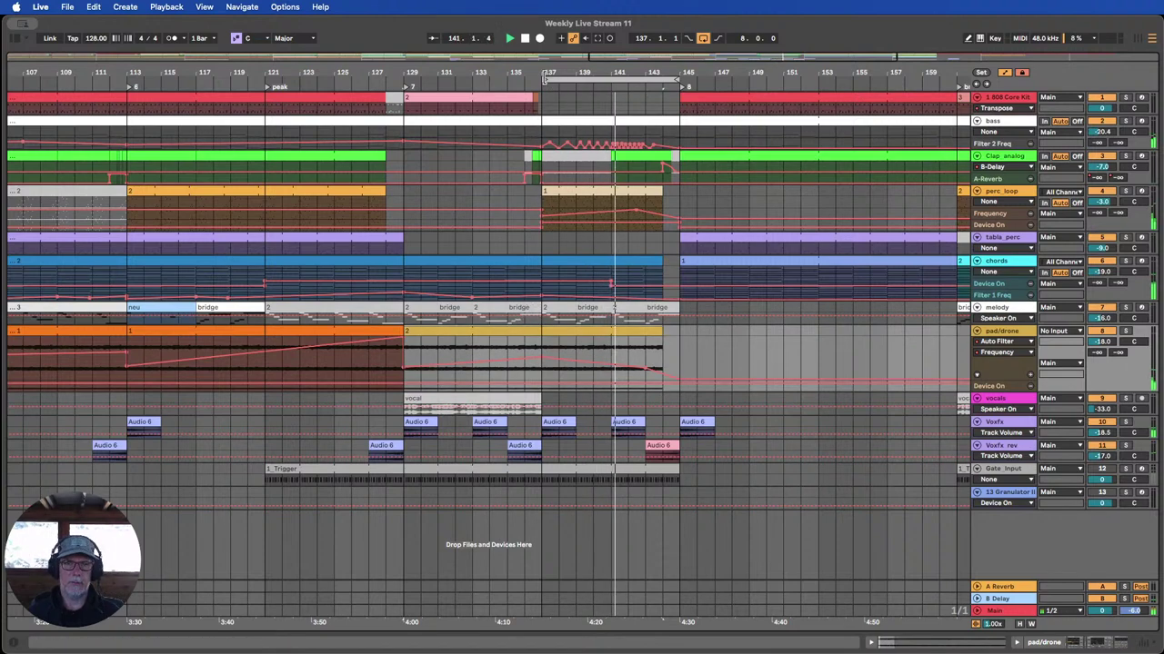
# Extend the loop to 16 bars starting at bar 129, and remove pad/drone's Frequency breakpoint at bar 143.
pyautogui.moveTo(546, 81); pyautogui.dragTo(609, 35)
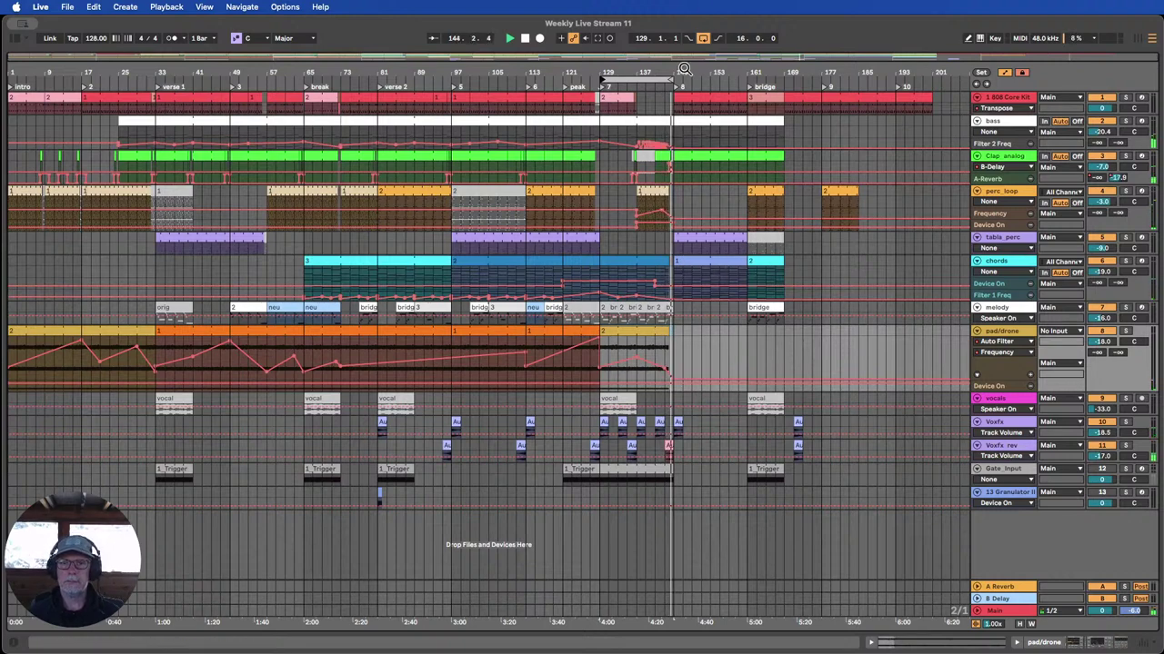
pyautogui.moveTo(684, 73); pyautogui.dragTo(684, 137)
pyautogui.click(671, 357)
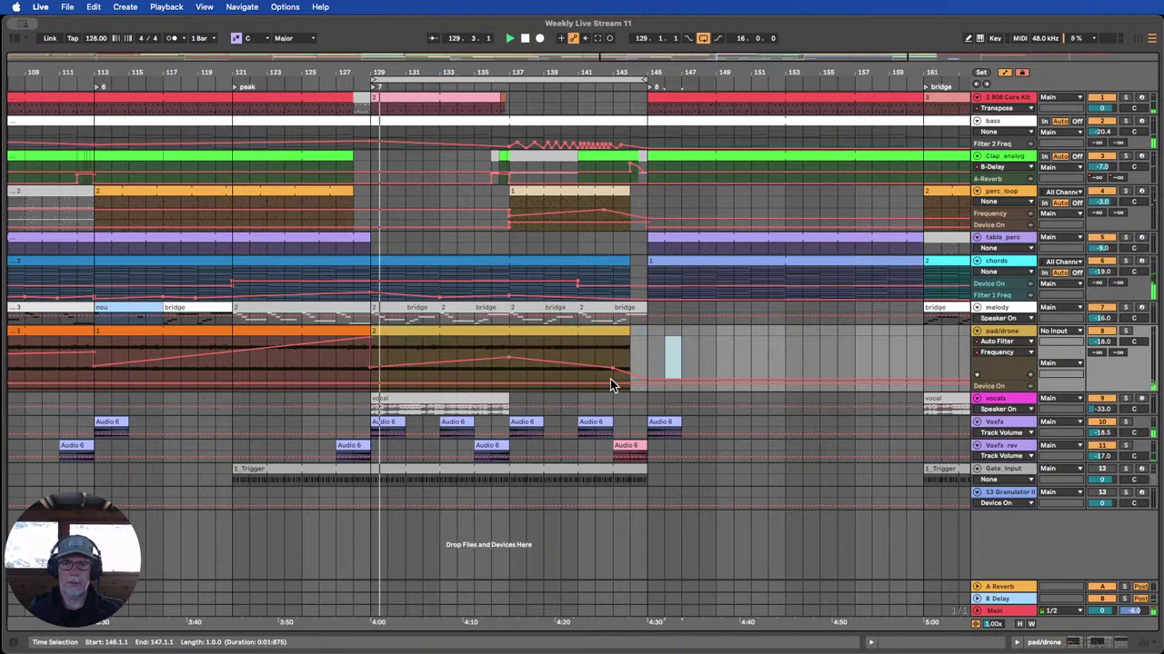
pyautogui.click(611, 363)
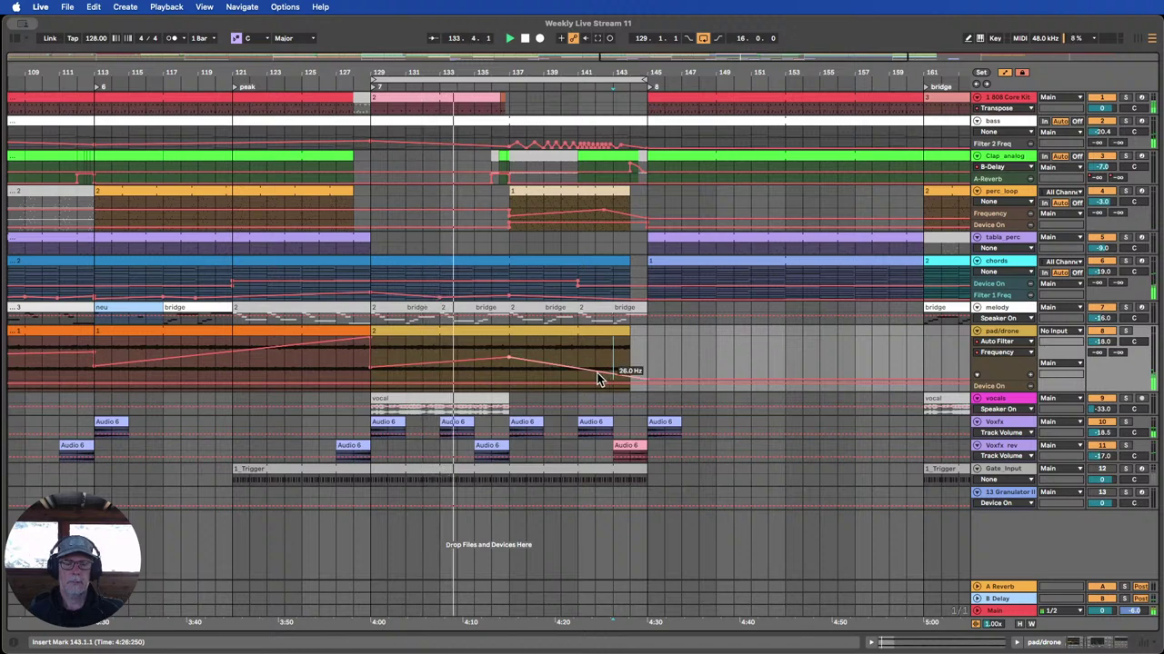
pyautogui.click(710, 355)
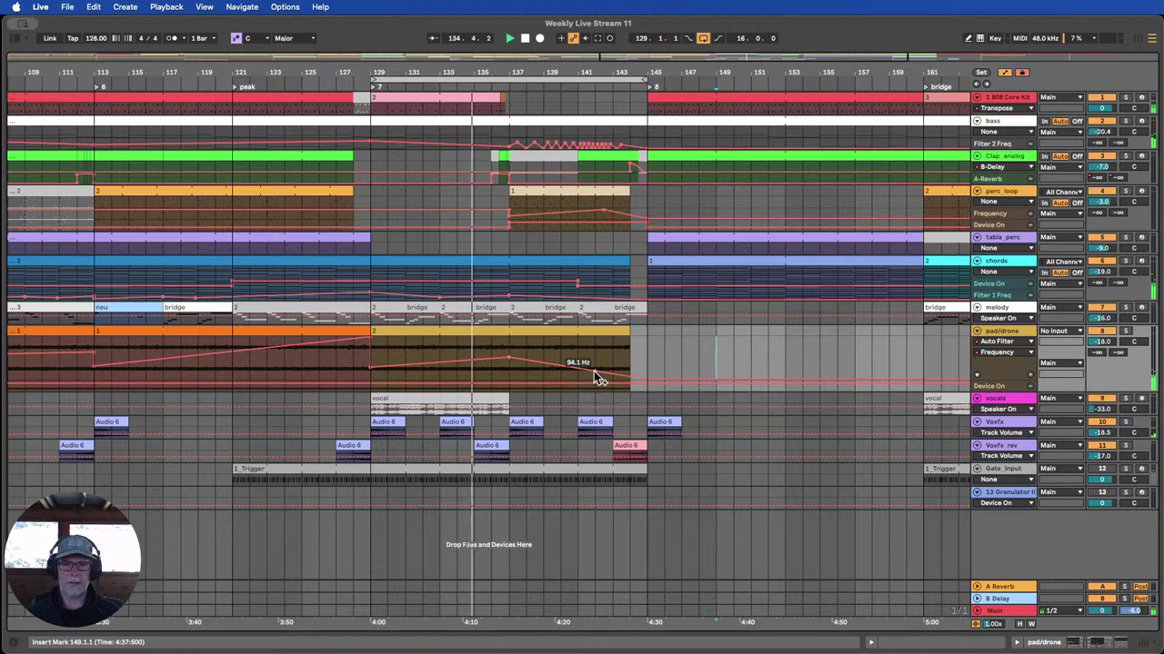
pyautogui.click(681, 352)
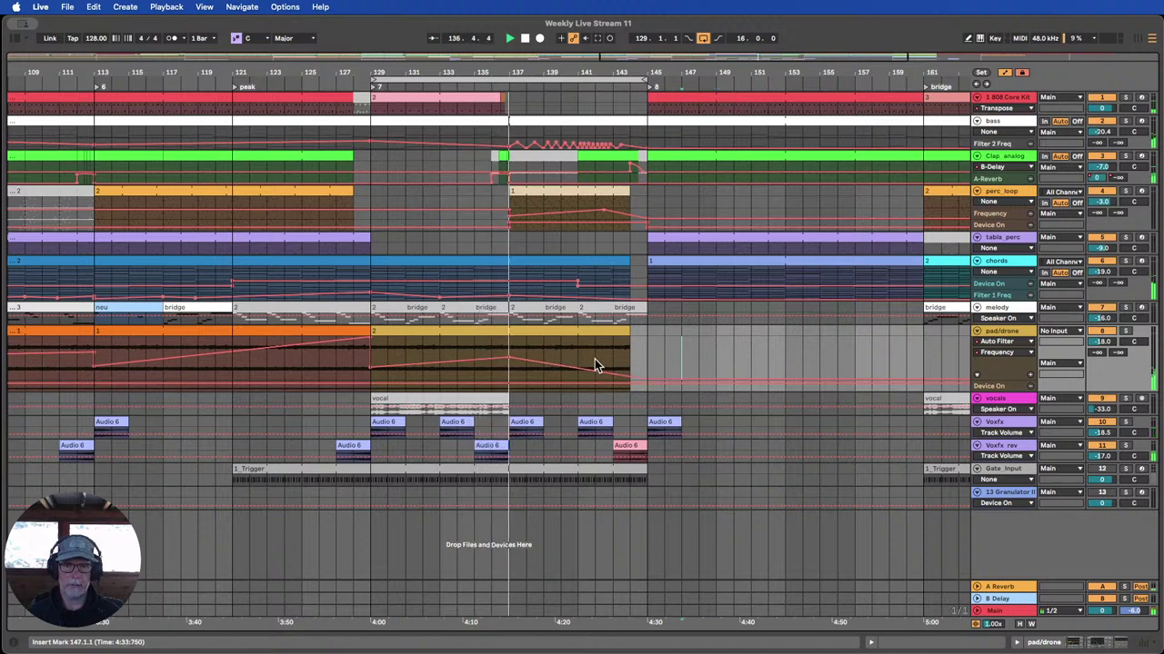
pyautogui.click(595, 362)
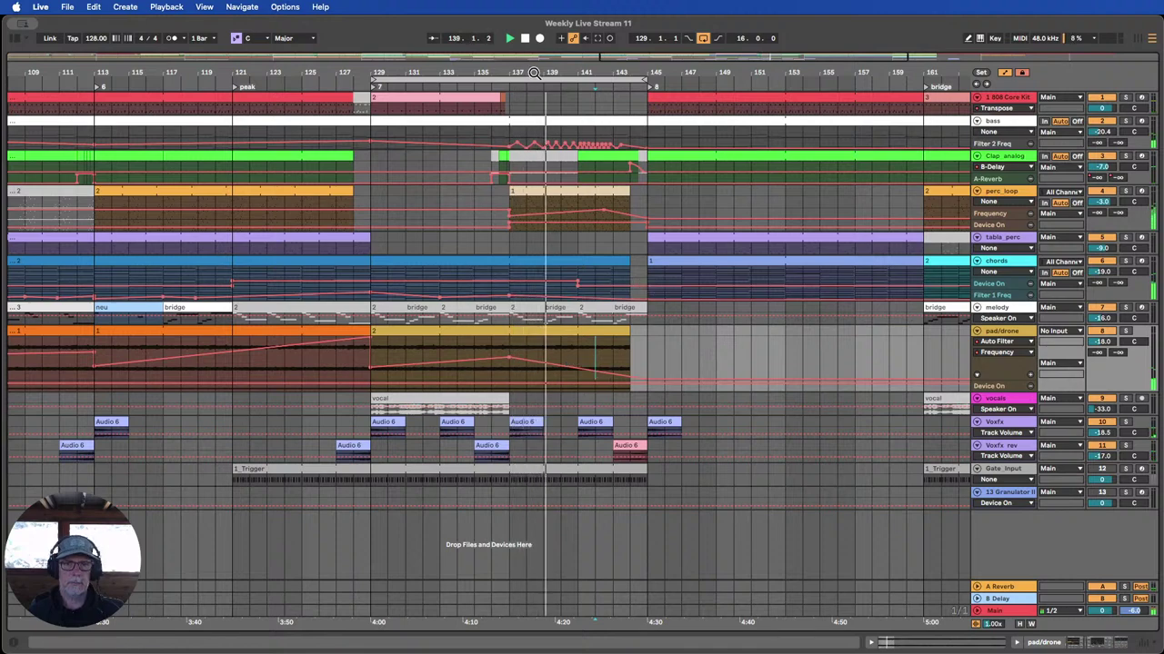
# Open the pad/drone device chain and show the Auto Pan Amount automation in its own lane.
pyautogui.press('-')
pyautogui.click(506, 329)
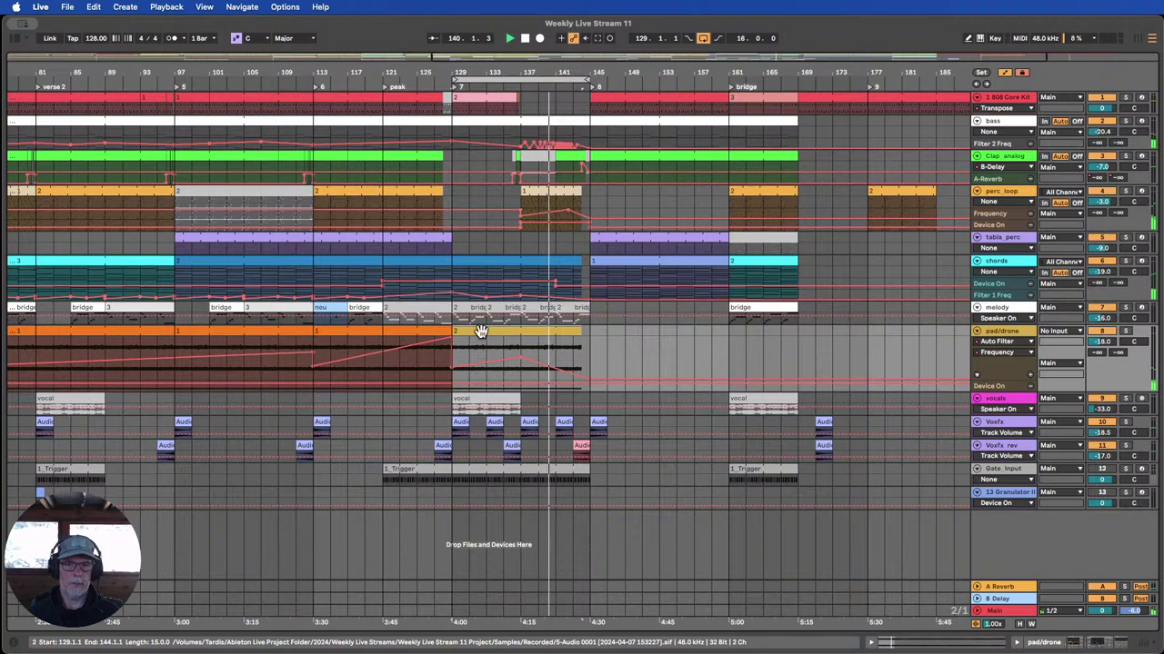
pyautogui.doubleClick(1005, 332)
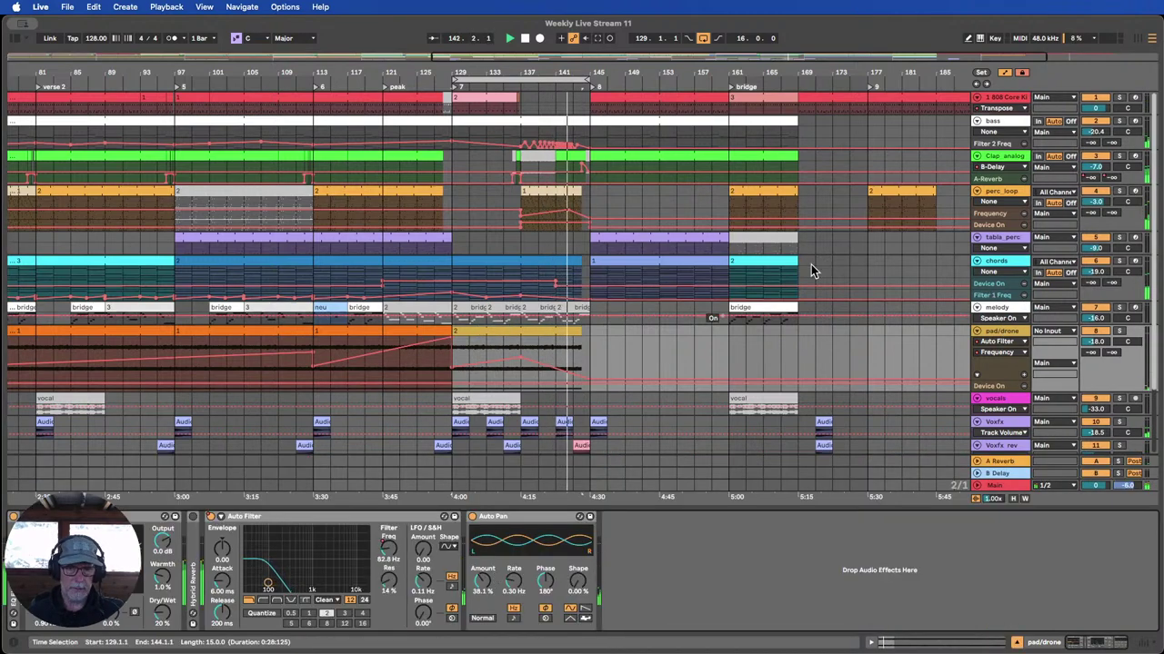
pyautogui.click(483, 580)
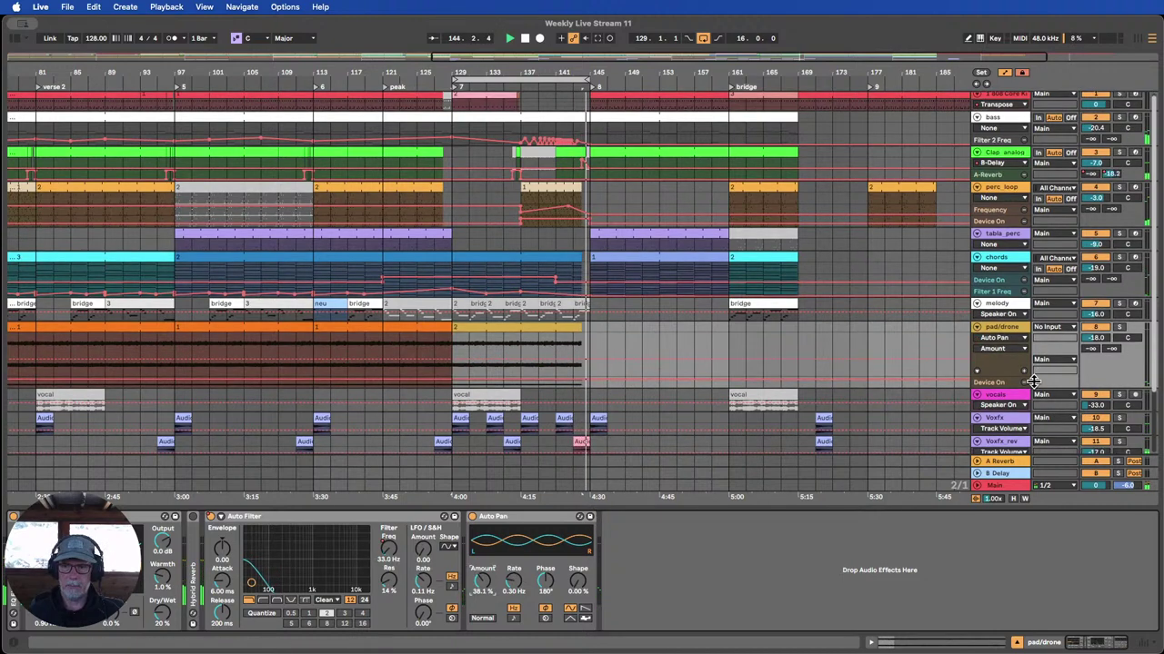
pyautogui.click(1023, 372)
pyautogui.scroll(-3, 805, 350)
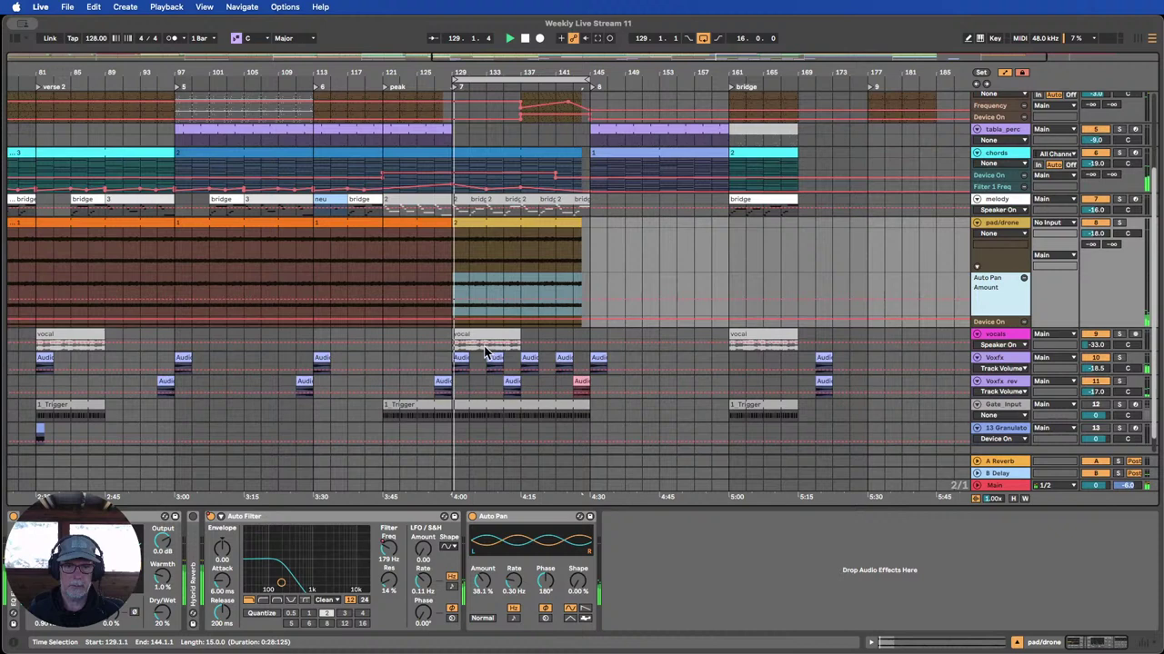
# Try Auto Pan Amount automation rising from 38.1 % at bar 129 to about 76 % at bar 137, and clear its breakpoints.
pyautogui.click(452, 299)
pyautogui.moveTo(520, 299); pyautogui.dragTo(589, 300)
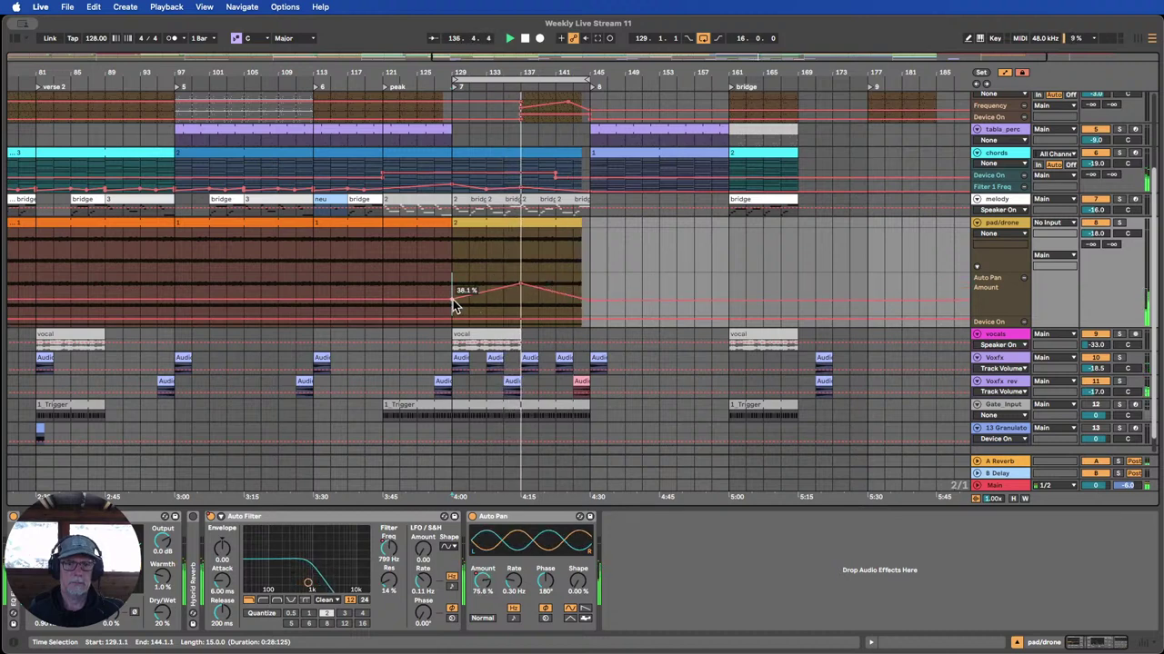
pyautogui.click(587, 304)
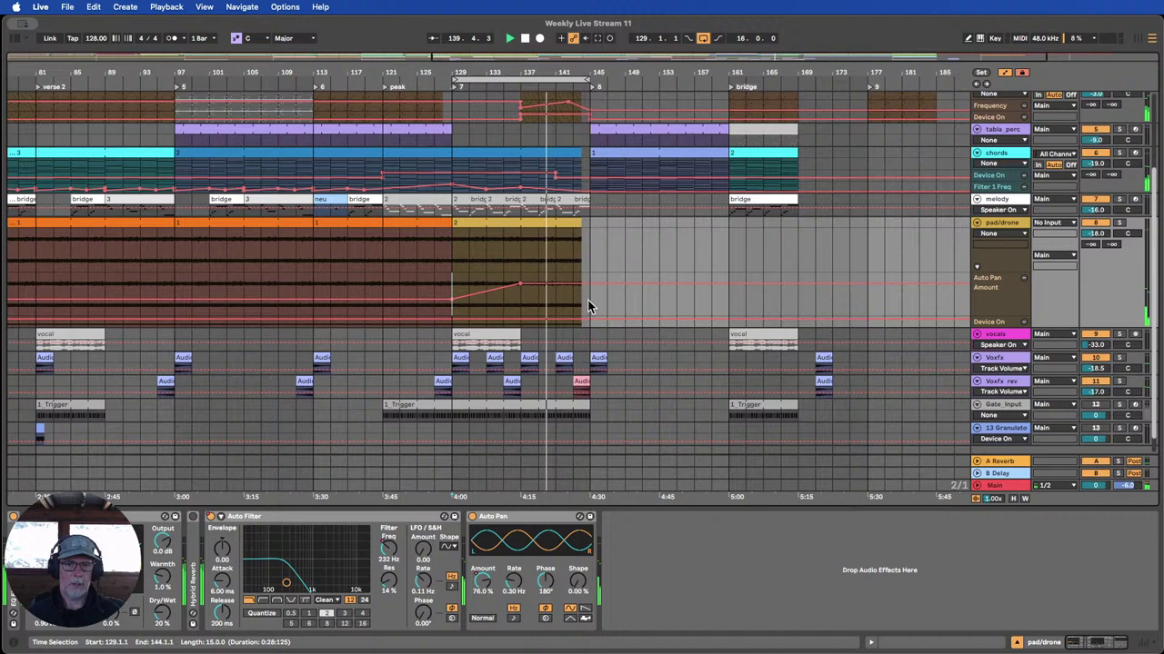
pyautogui.click(518, 285)
pyautogui.click(453, 306)
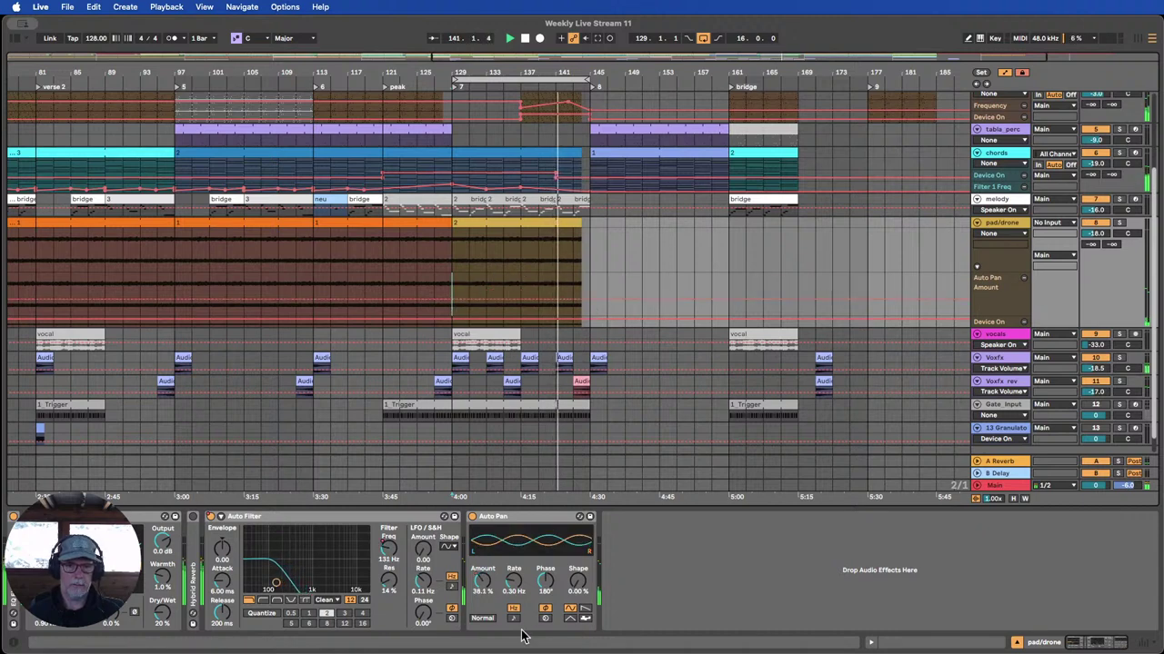
# Automate pad/drone's Auto Pan rate from 0.30 Hz at bar 129 to about 18.7 Hz at bar 137 and back by bar 145, in its own lane.
pyautogui.click(512, 586)
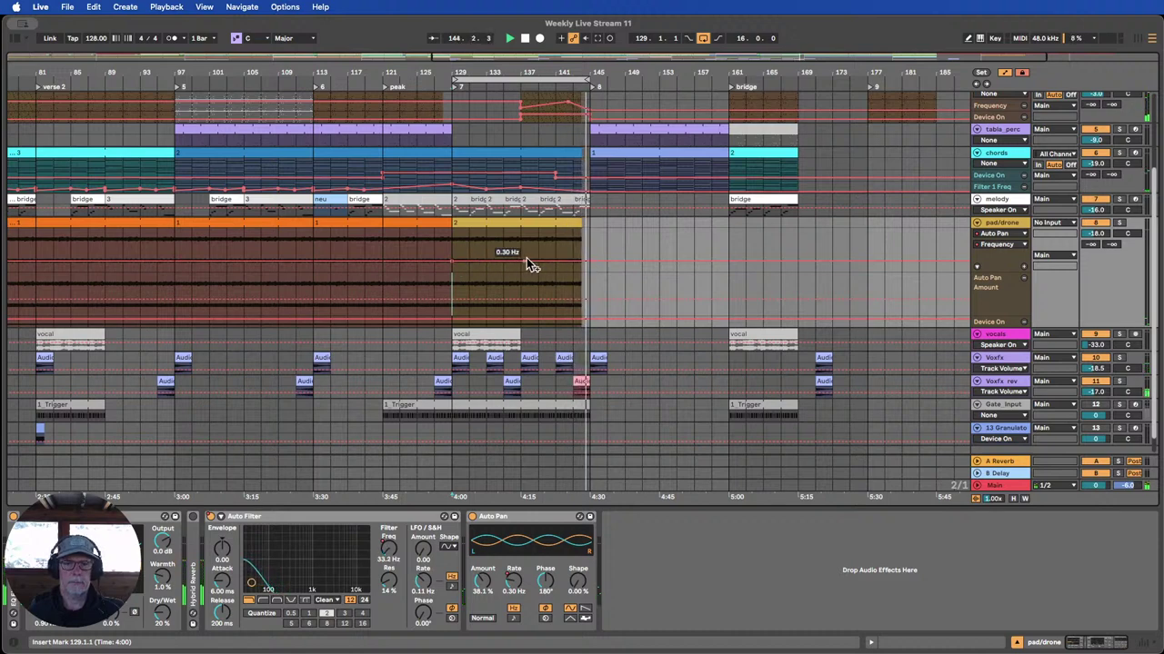
pyautogui.moveTo(518, 258); pyautogui.dragTo(520, 240)
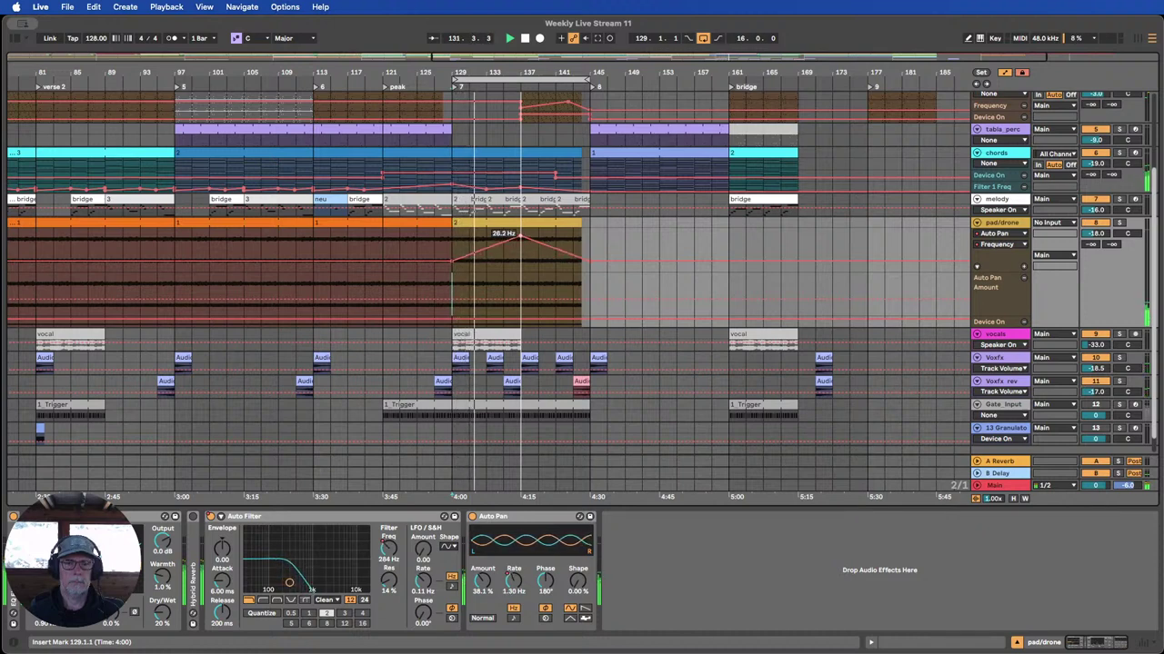
pyautogui.moveTo(520, 234); pyautogui.dragTo(520, 235)
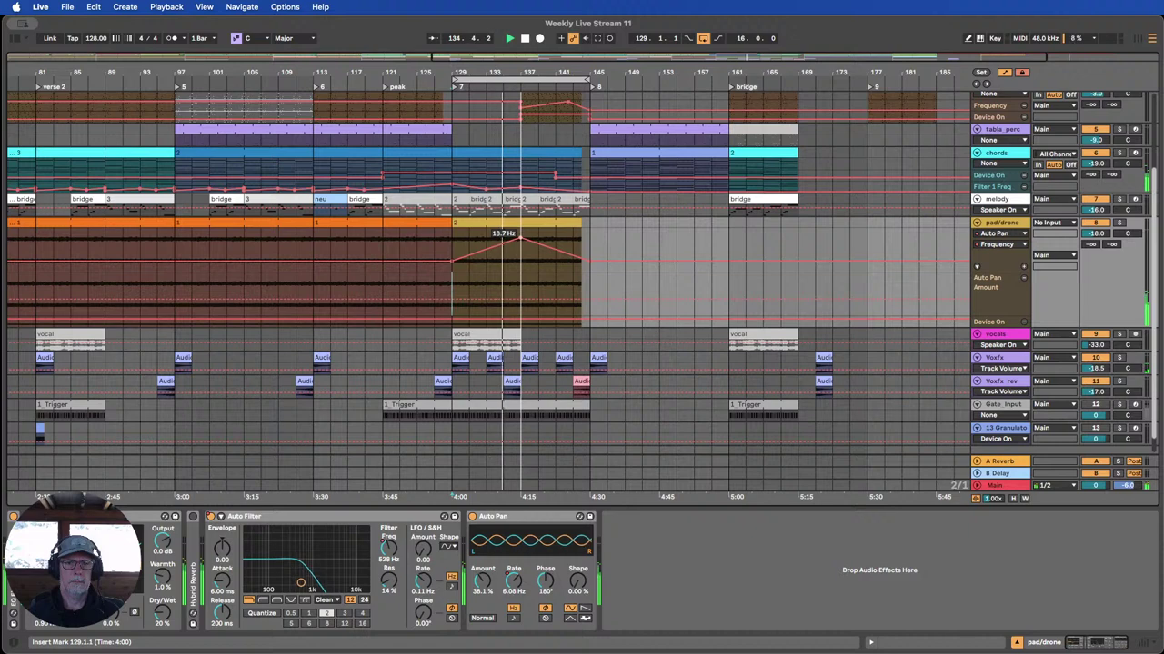
pyautogui.click(1023, 268)
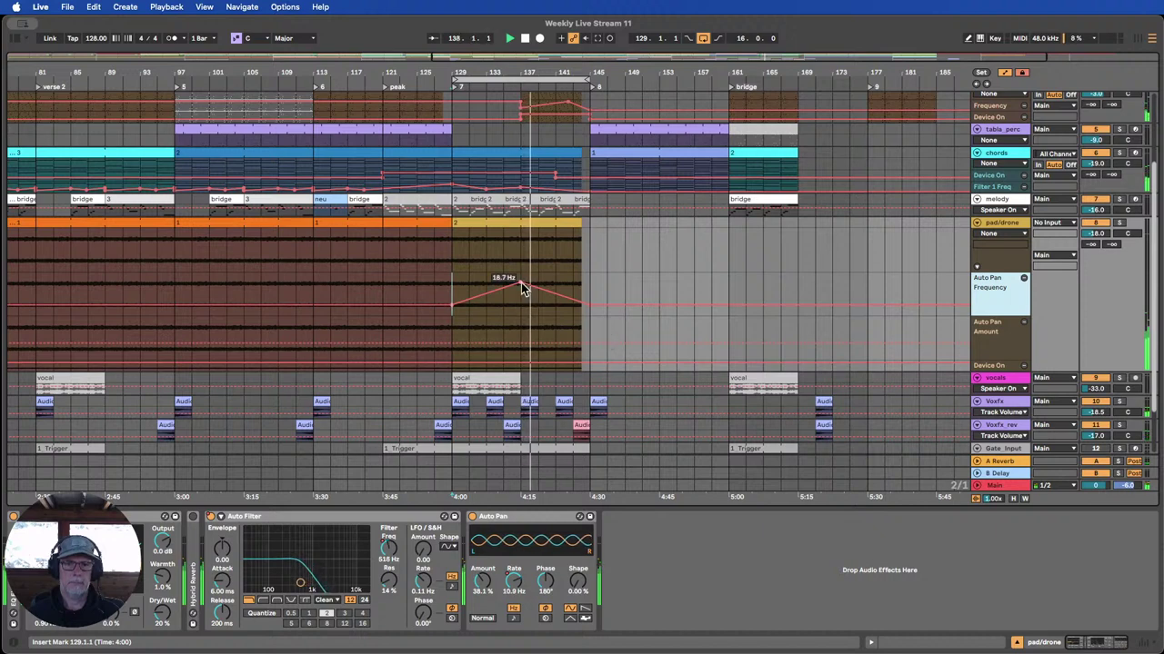
pyautogui.moveTo(521, 282)
pyautogui.mouseDown()
pyautogui.moveTo(586, 281)
pyautogui.moveTo(520, 283)
pyautogui.mouseUp()
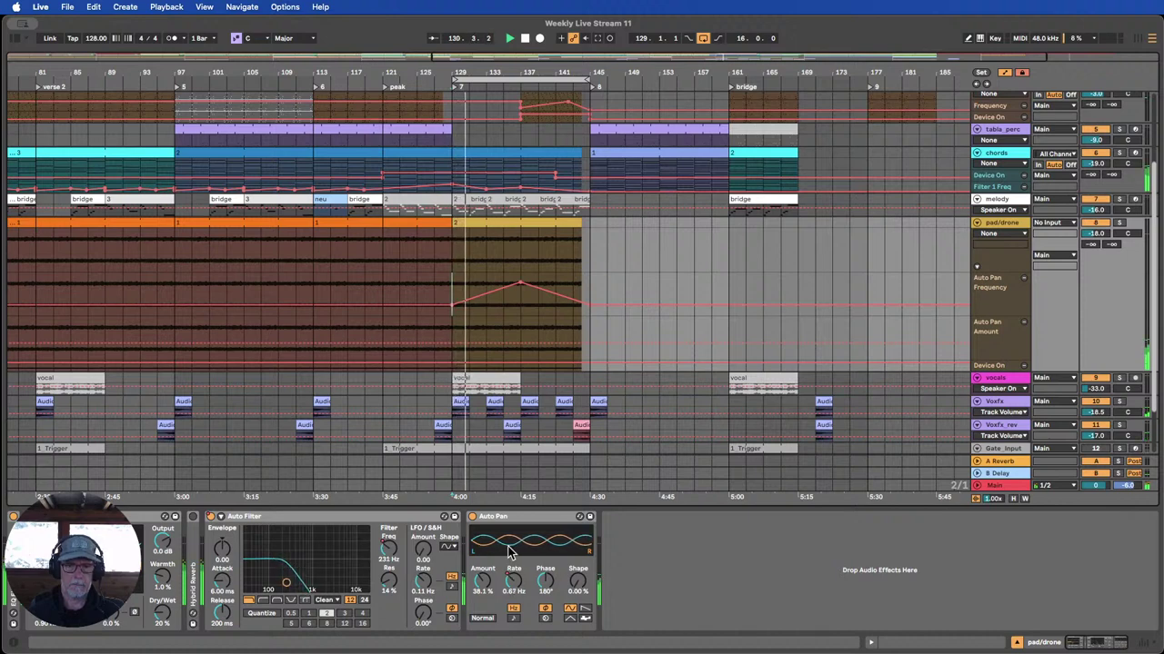
# Hide the device view and fit the track heights to the arrangement area.
pyautogui.click(1118, 221)
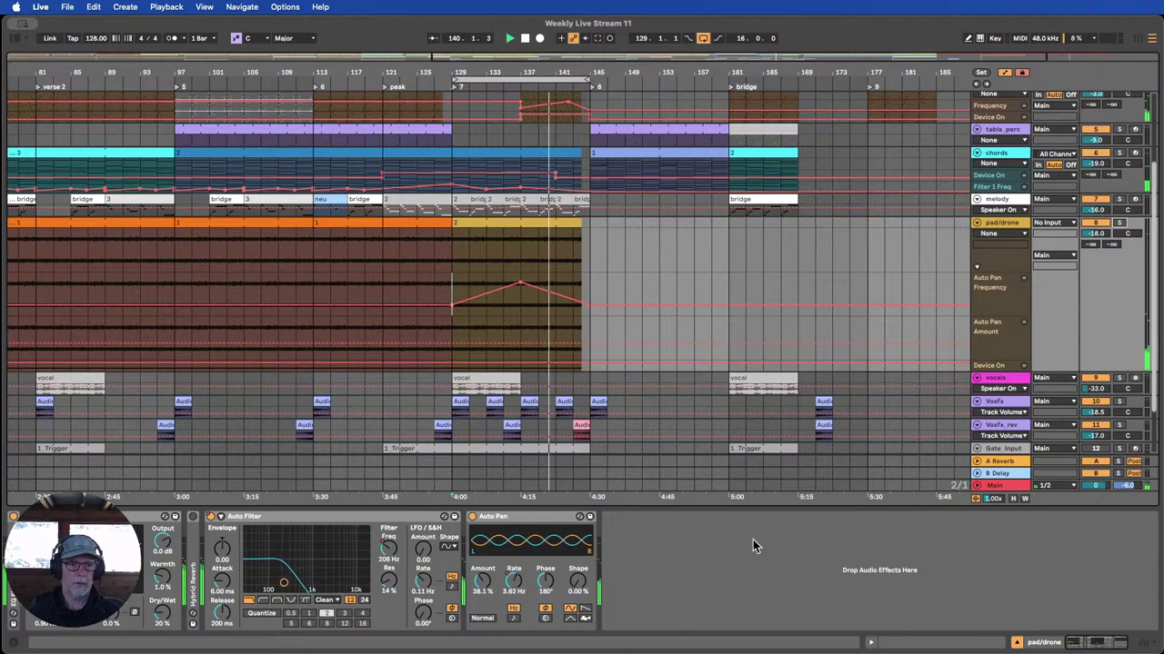
pyautogui.click(1017, 643)
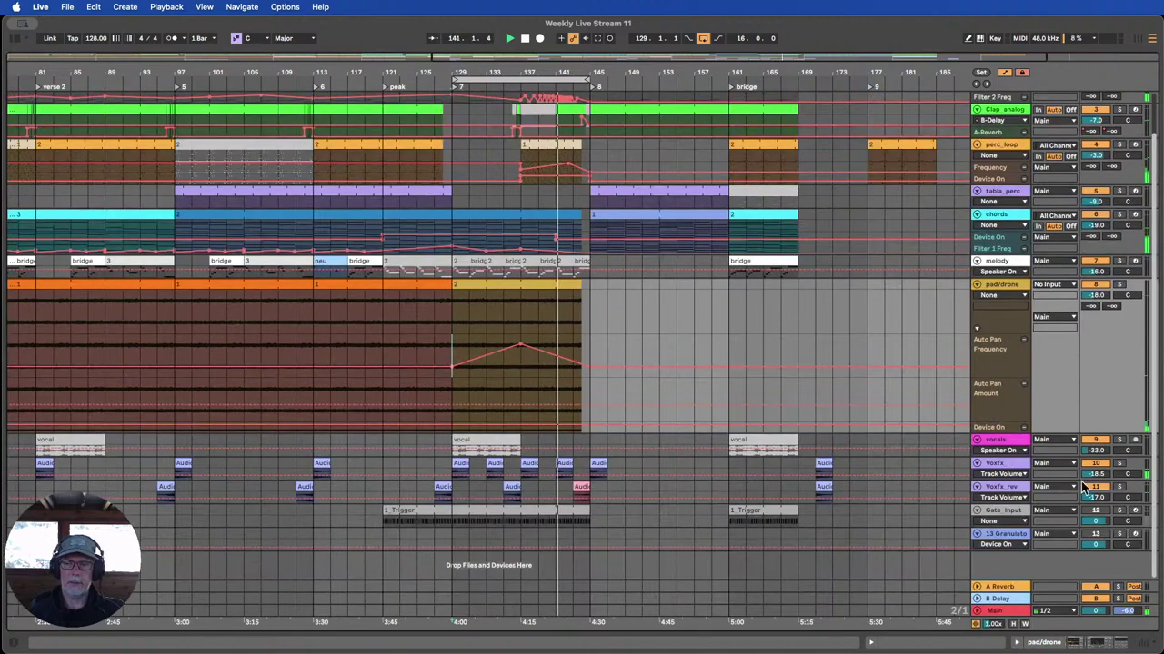
pyautogui.click(1014, 625)
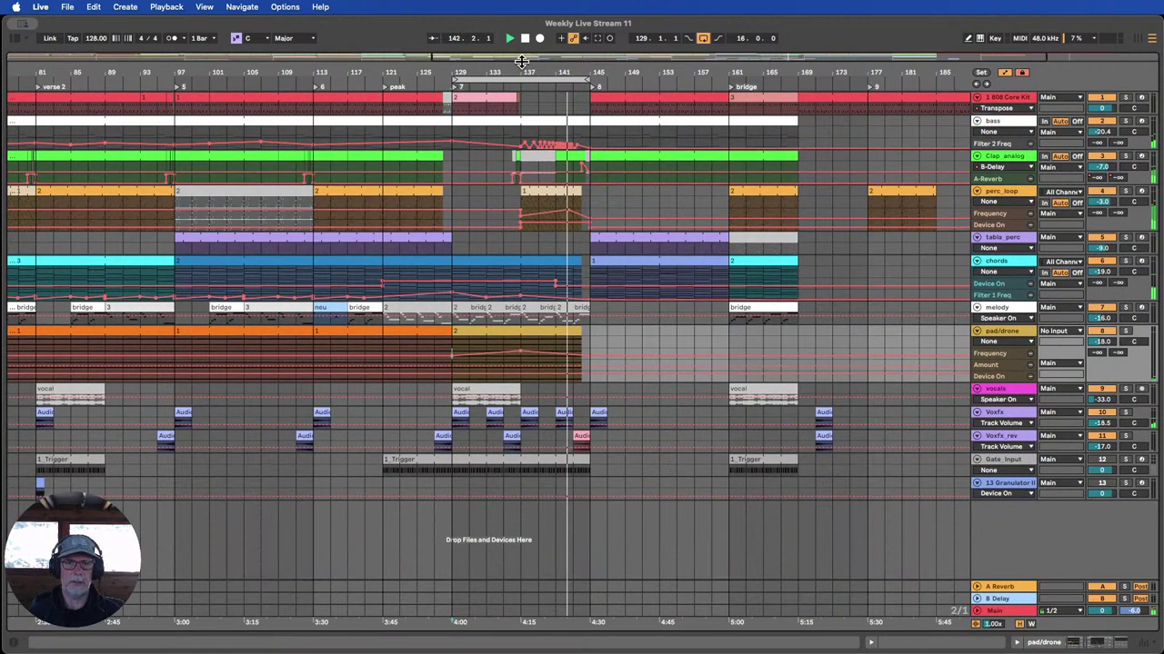
pyautogui.moveTo(539, 70); pyautogui.dragTo(528, 45)
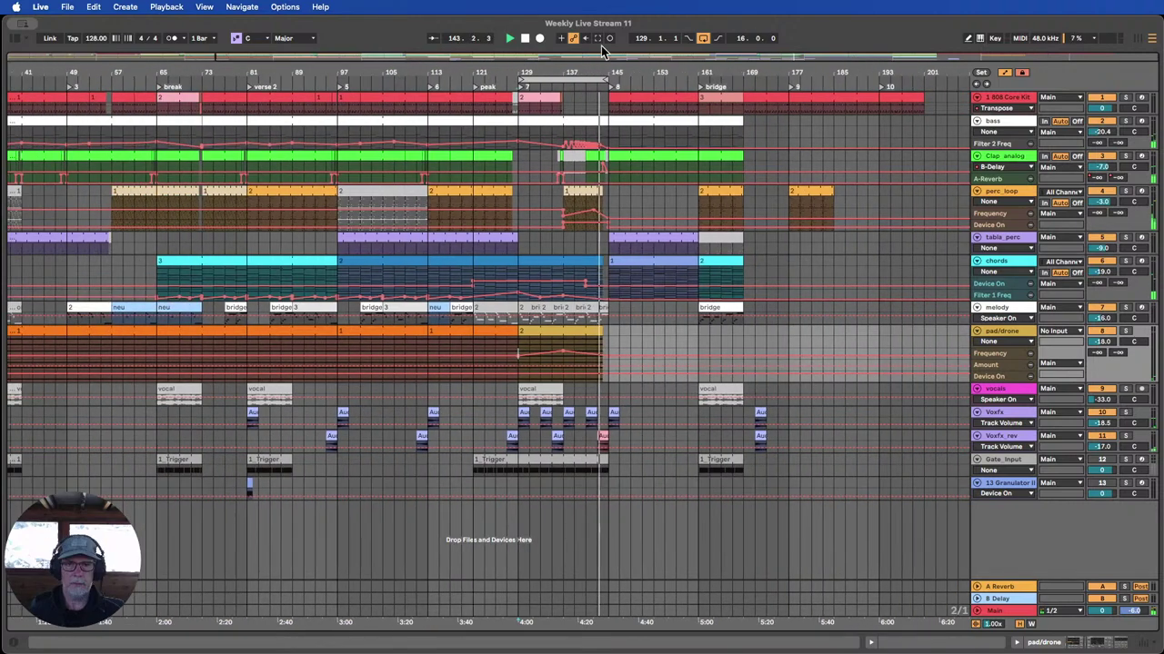
# Stop playback, move the 16-bar loop to section 8 at bar 145, and review the notes of its chords clip.
pyautogui.click(524, 40)
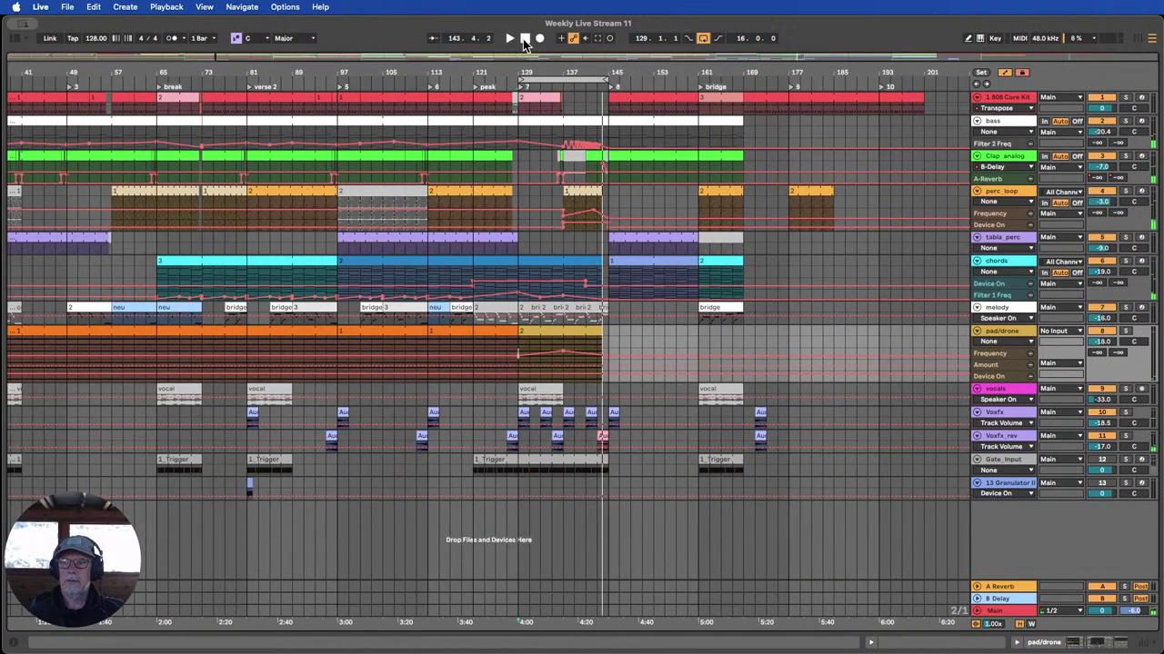
pyautogui.moveTo(575, 80); pyautogui.dragTo(709, 80)
pyautogui.click(587, 80)
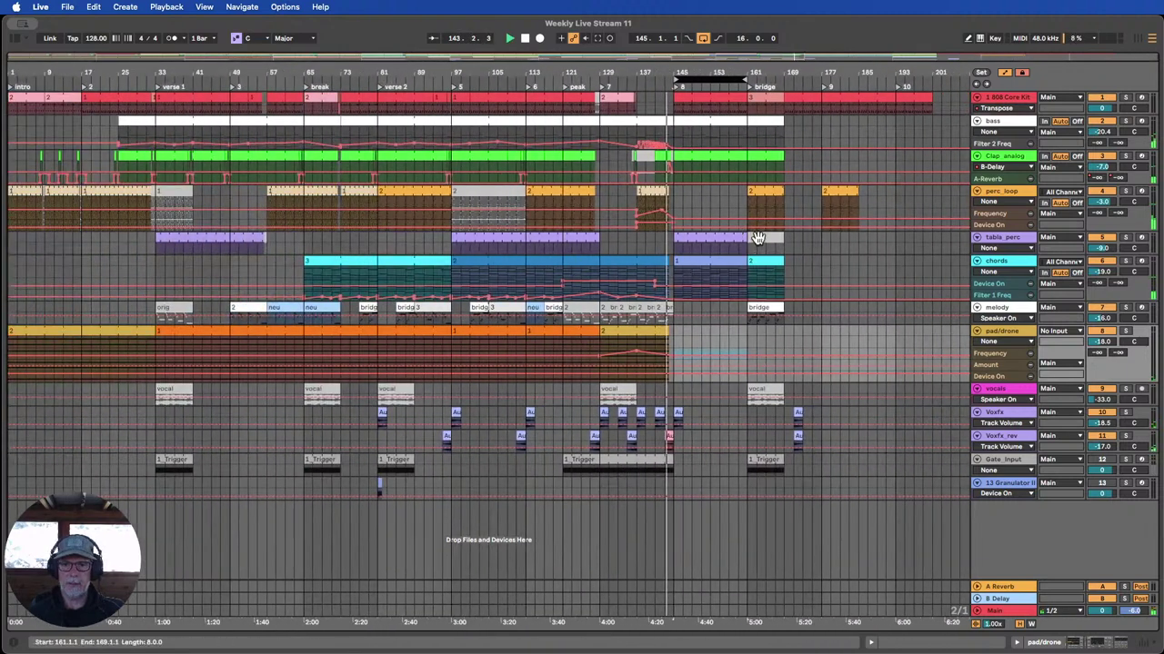
pyautogui.doubleClick(702, 263)
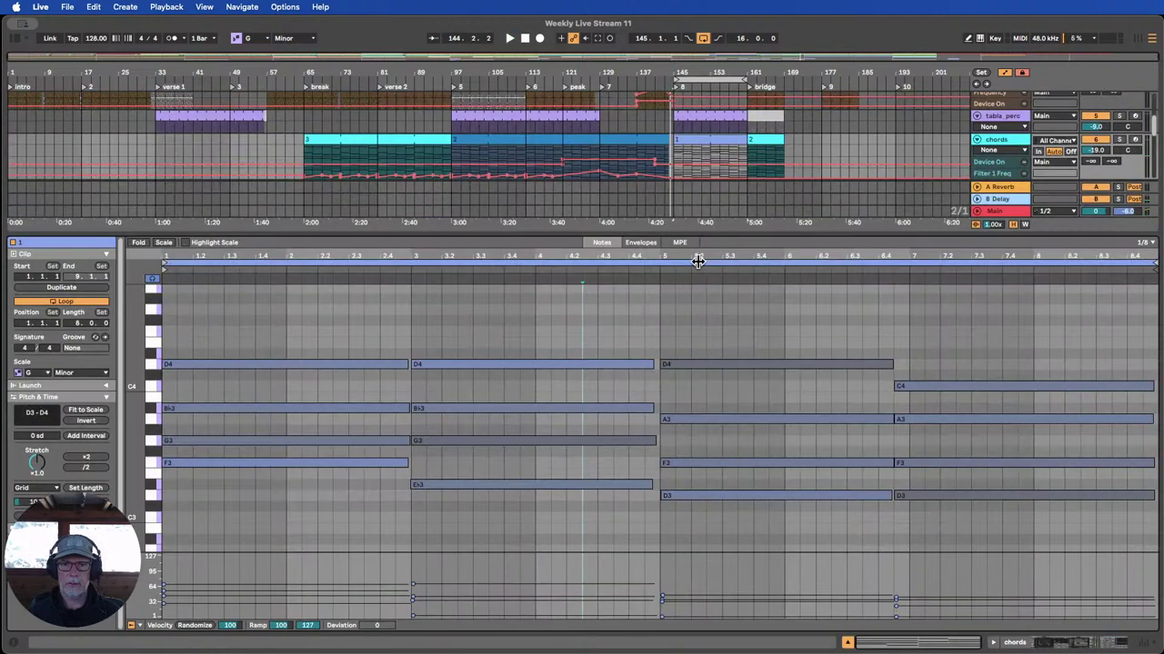
pyautogui.click(847, 643)
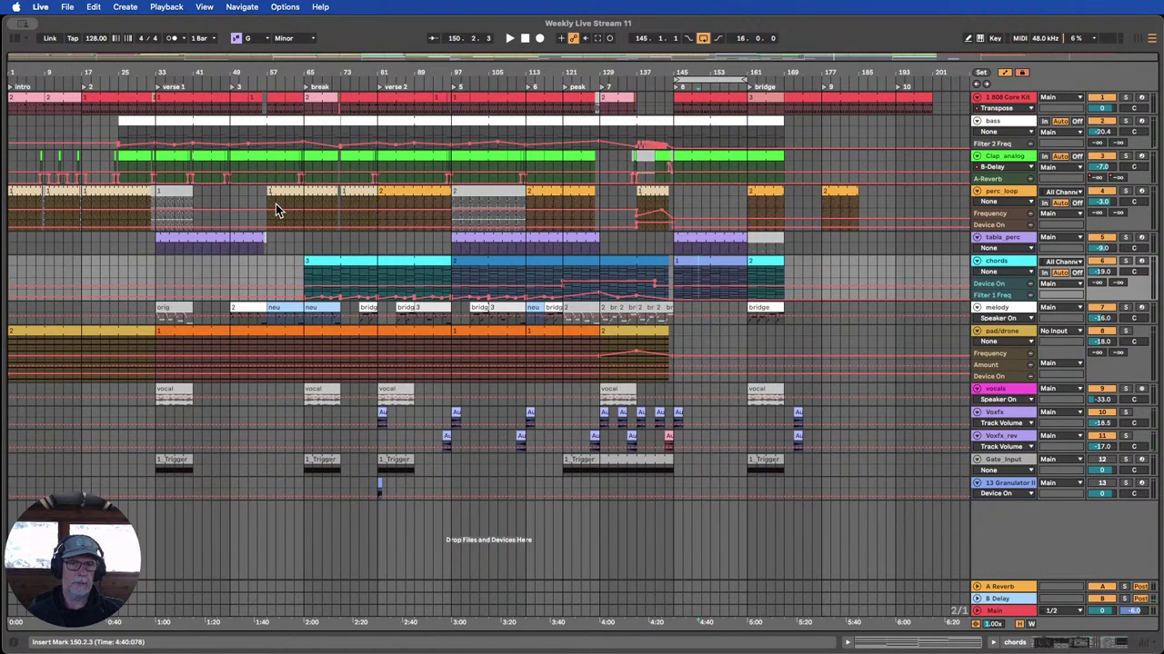
# Copy the perc_loop clip from the bridge into section 8 so it fills bars 145–161.
pyautogui.click(761, 193)
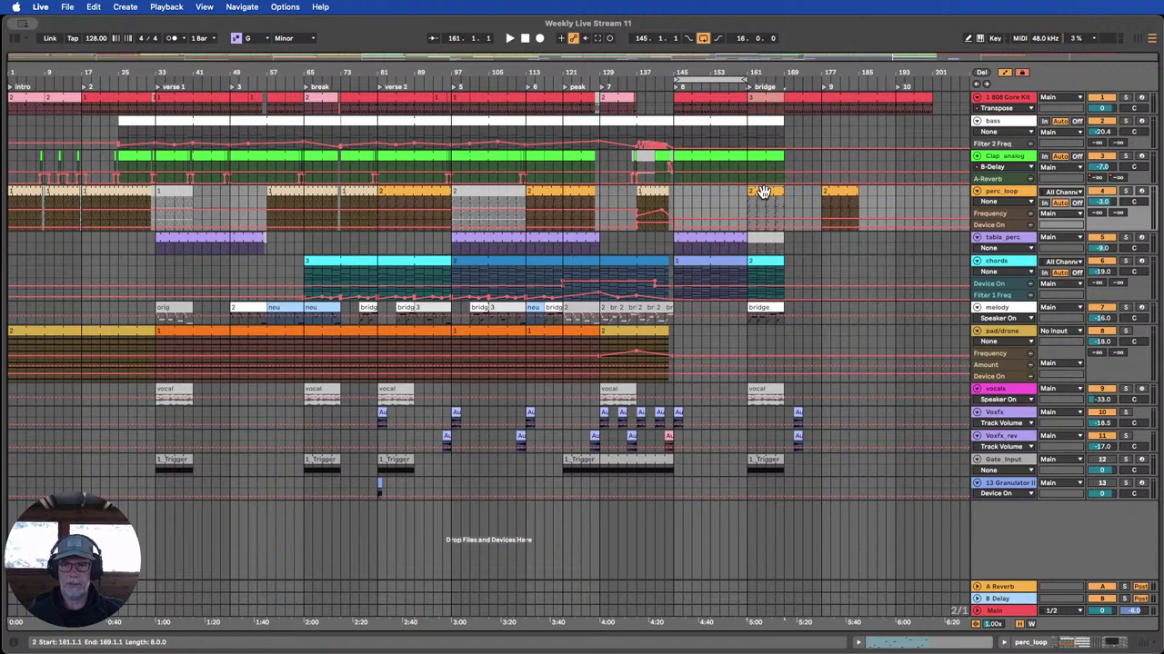
pyautogui.moveTo(762, 192)
pyautogui.mouseDown()
pyautogui.moveTo(681, 202)
pyautogui.moveTo(741, 187)
pyautogui.mouseUp()
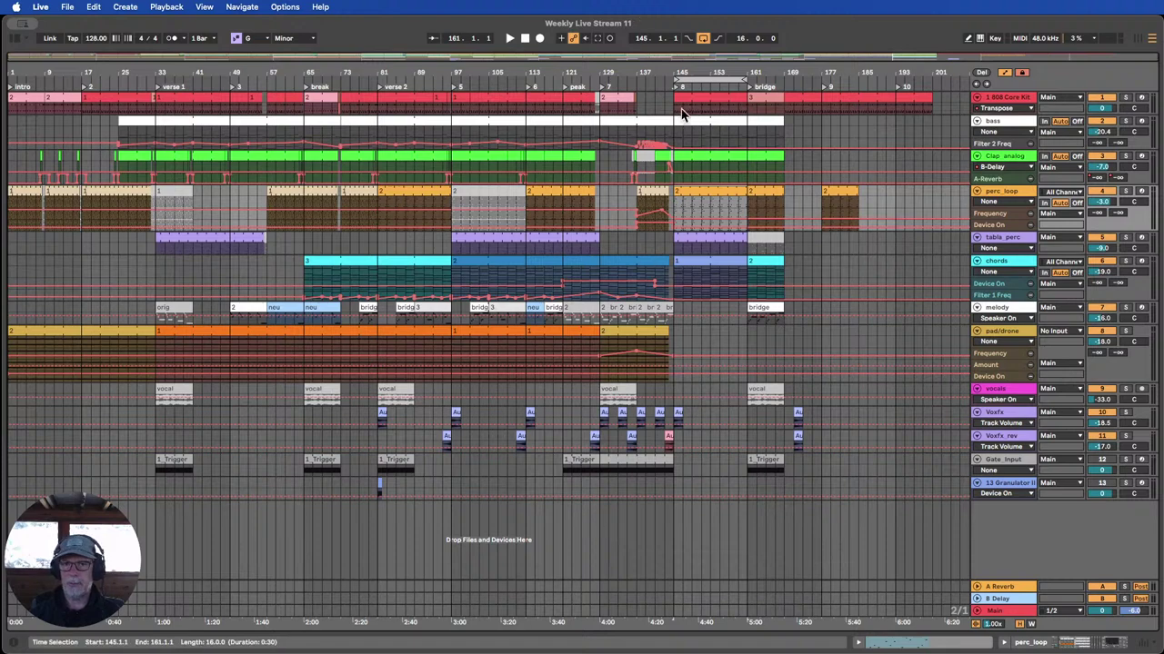
# Mark bars 145–153 and 121–129 across the tracks for comparison, and extend the Gate_input trigger clip from section 7 to bar 161.
pyautogui.moveTo(675, 106); pyautogui.dragTo(712, 490)
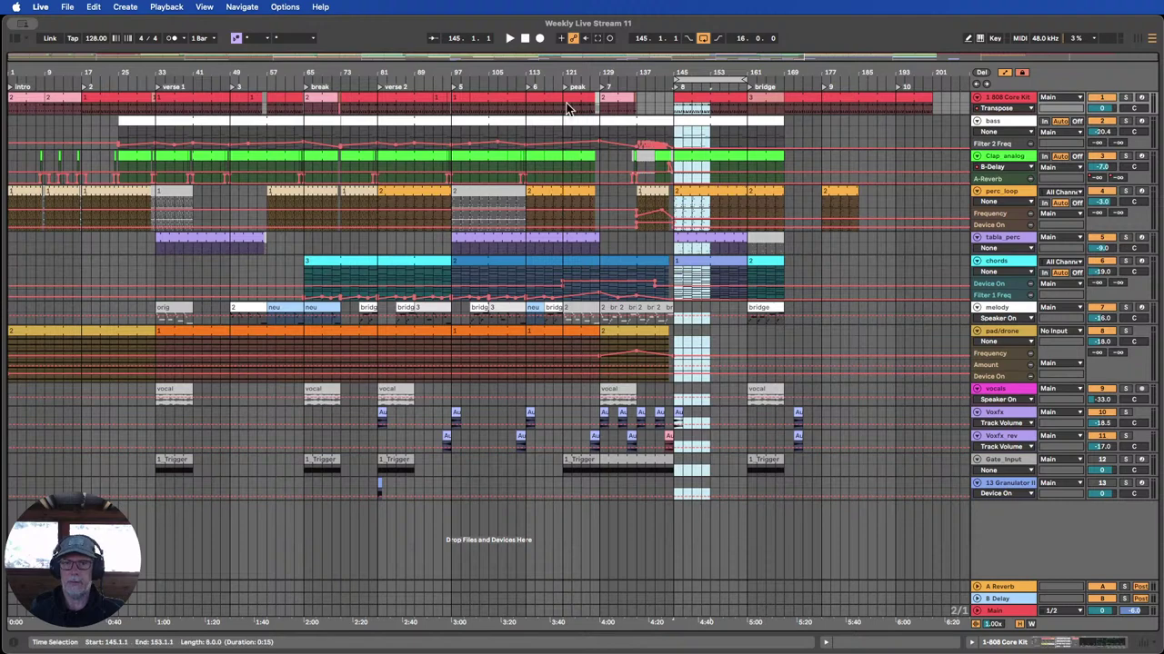
pyautogui.moveTo(565, 105); pyautogui.dragTo(599, 464)
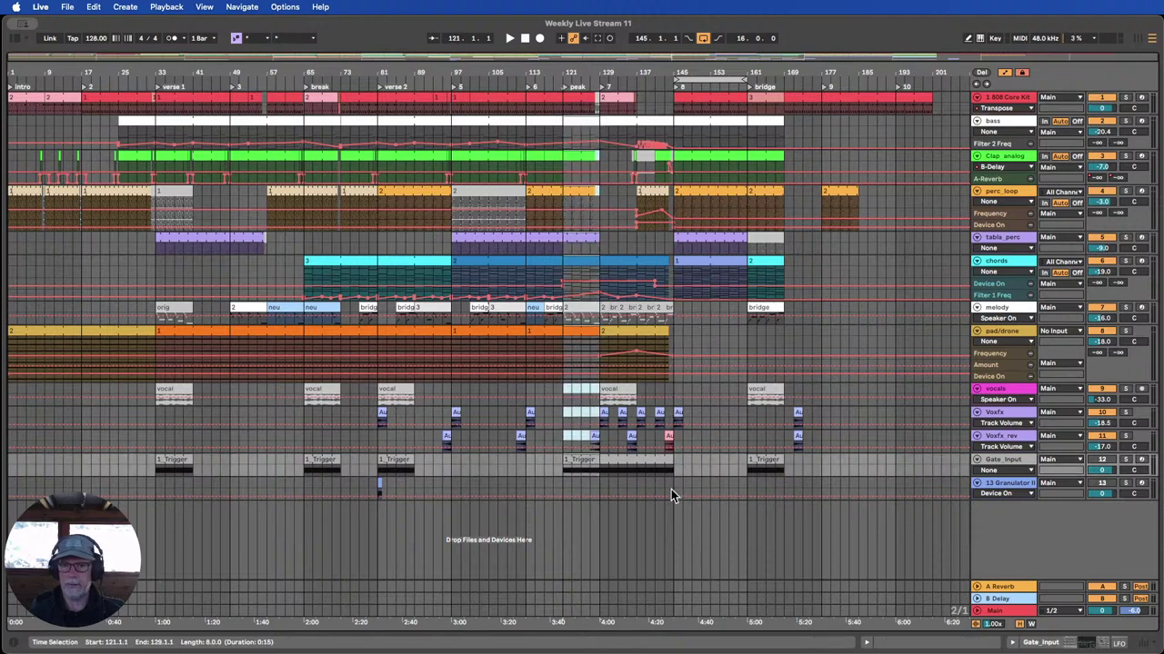
pyautogui.moveTo(669, 460); pyautogui.dragTo(741, 462)
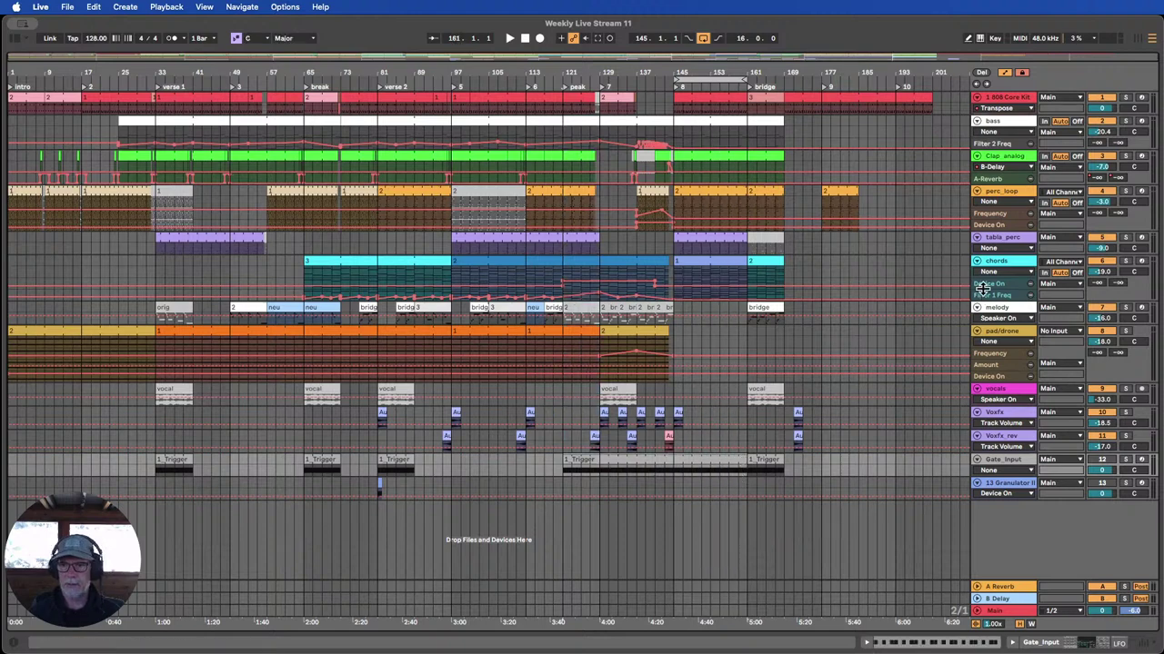
# Enlarge the bass track and copy its Filter 2 Freq automation from bars 73–97 to bars 145–169.
pyautogui.moveTo(983, 287); pyautogui.dragTo(980, 317)
pyautogui.moveTo(980, 316); pyautogui.dragTo(979, 294)
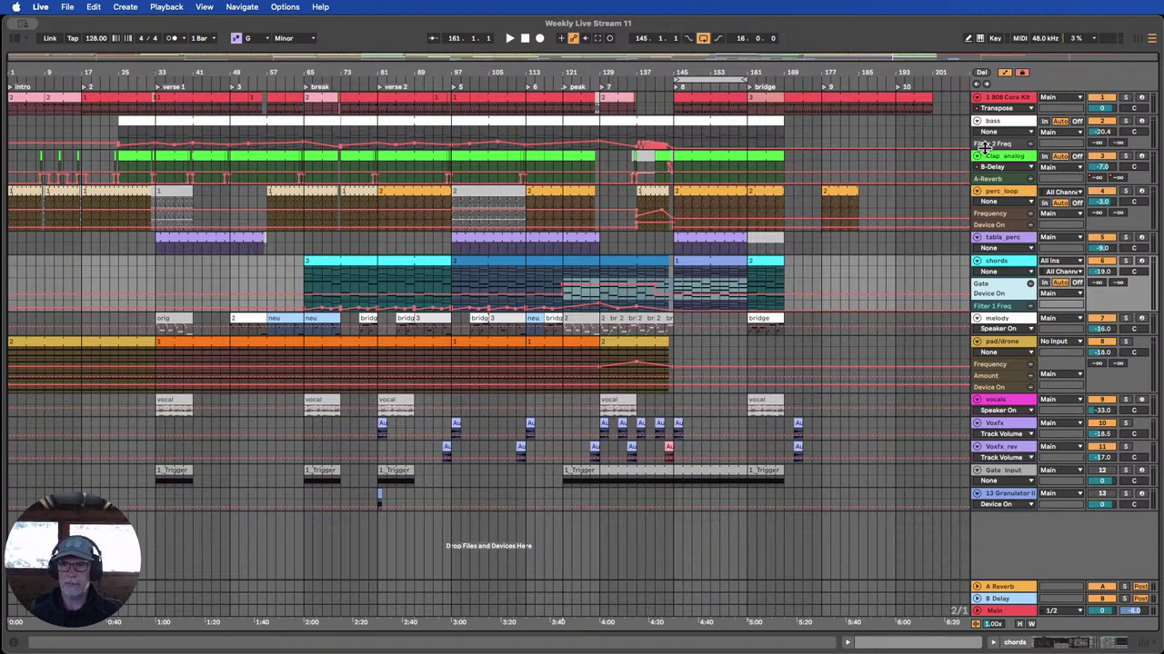
pyautogui.moveTo(1001, 149); pyautogui.dragTo(1002, 213)
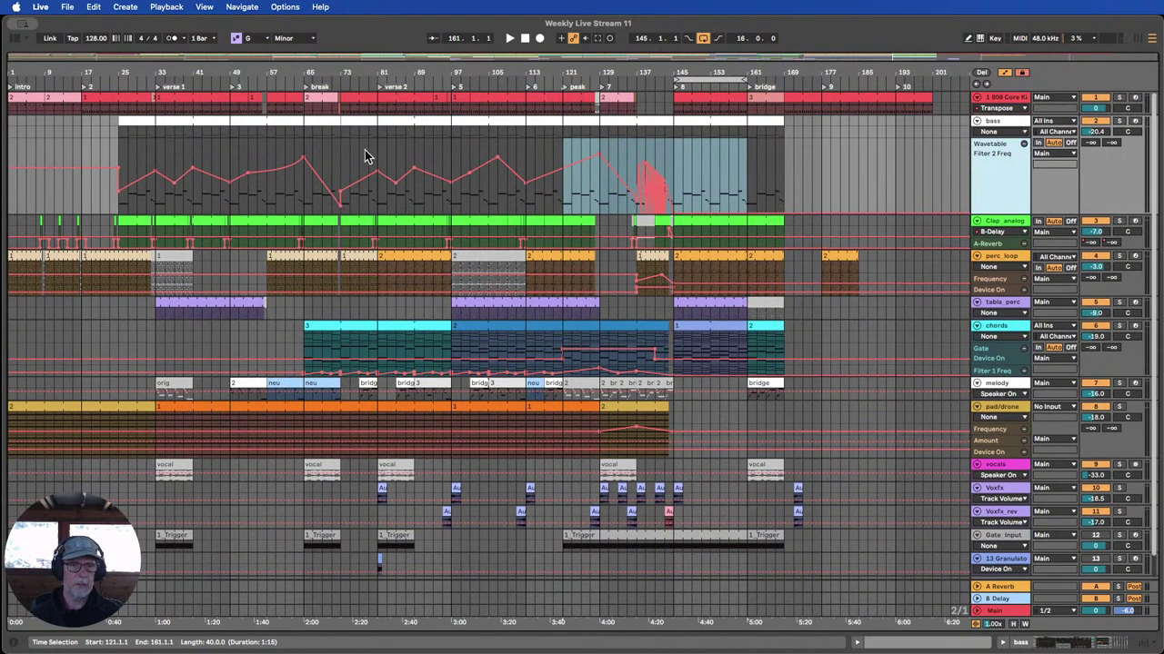
pyautogui.moveTo(341, 154); pyautogui.dragTo(451, 155)
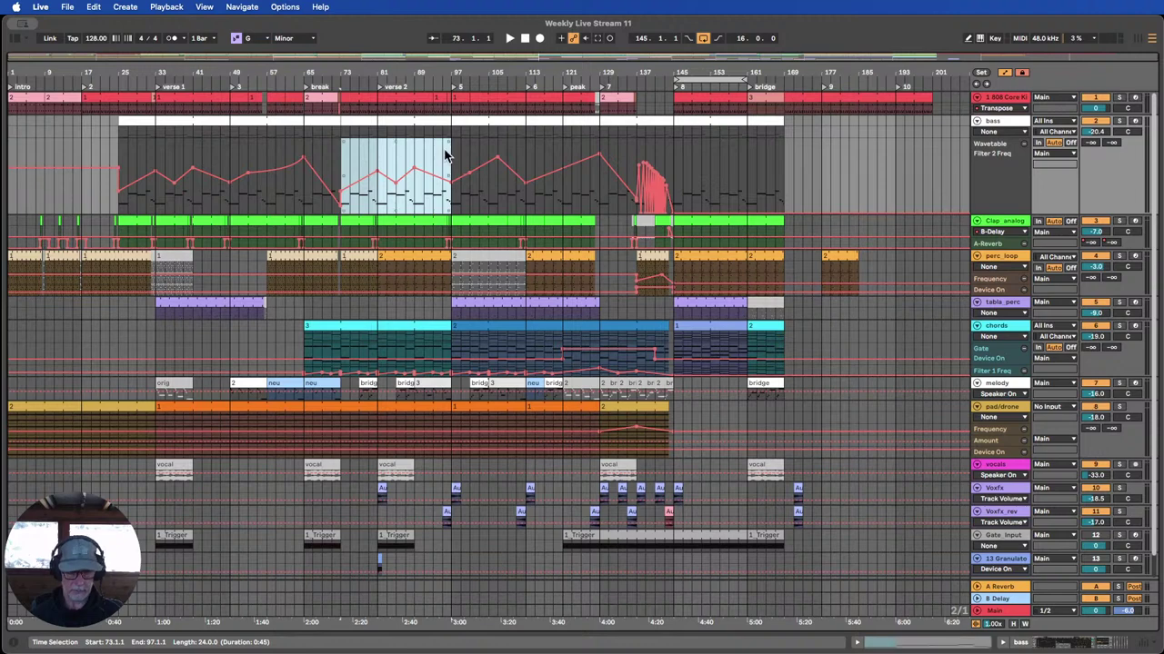
pyautogui.moveTo(674, 161); pyautogui.dragTo(784, 167)
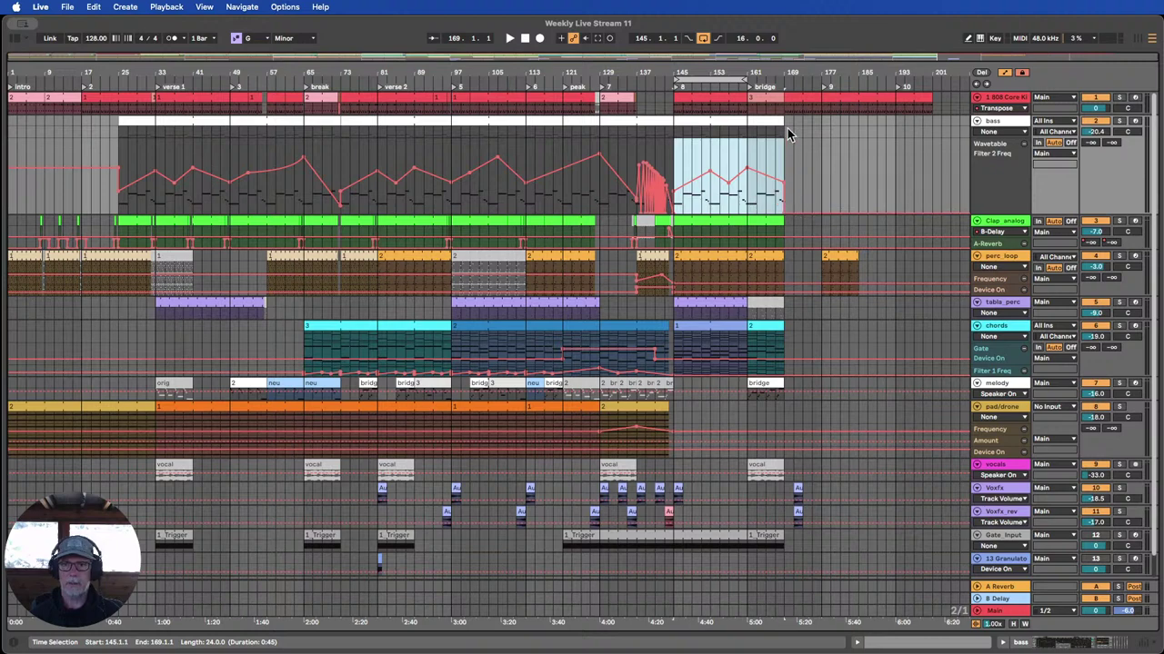
# Extend the bass clip to bar 193 and deactivate its bridge portion at bars 161–169.
pyautogui.moveTo(788, 128); pyautogui.dragTo(895, 126)
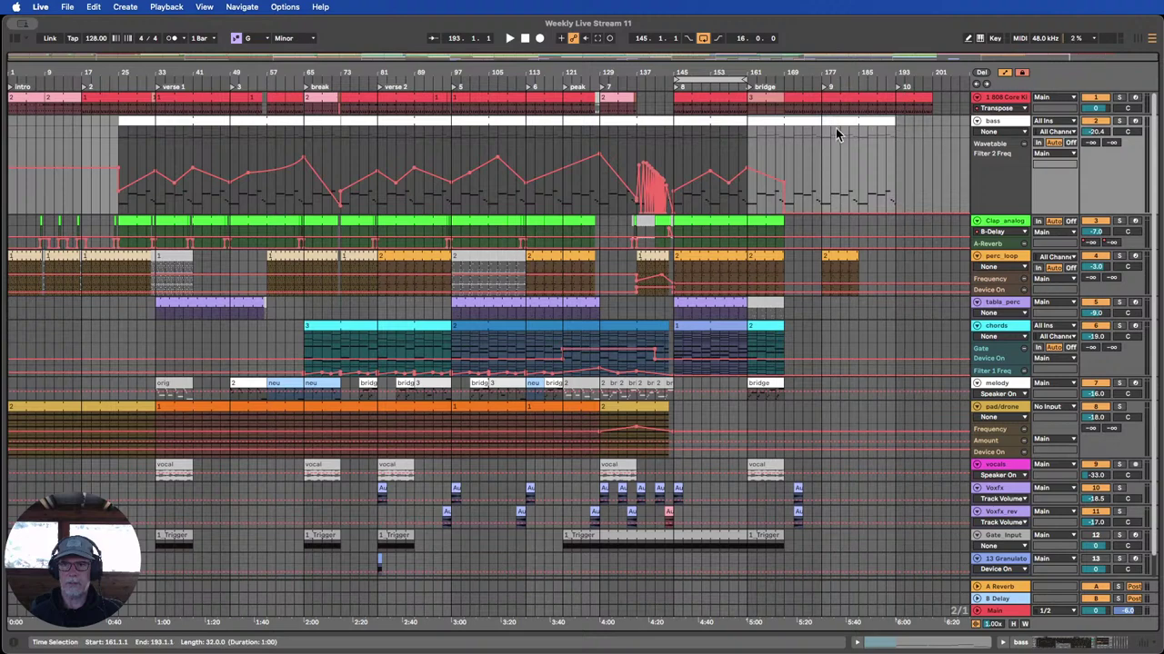
pyautogui.click(763, 133)
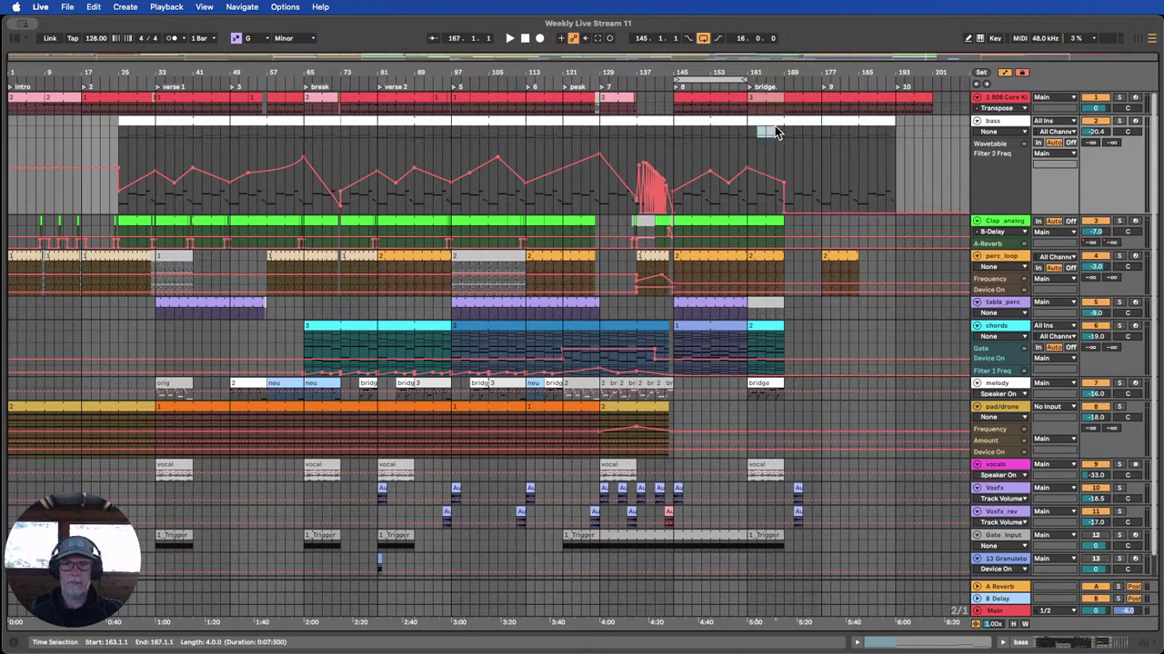
pyautogui.moveTo(776, 133); pyautogui.dragTo(784, 126)
pyautogui.click(775, 123)
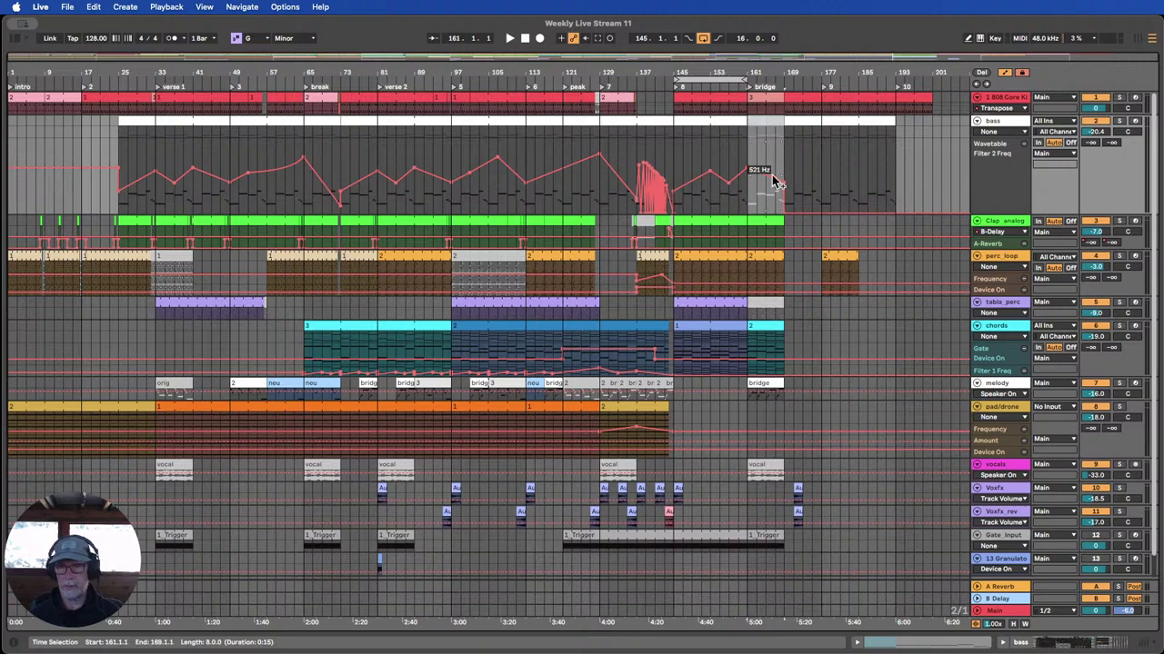
pyautogui.press('0')
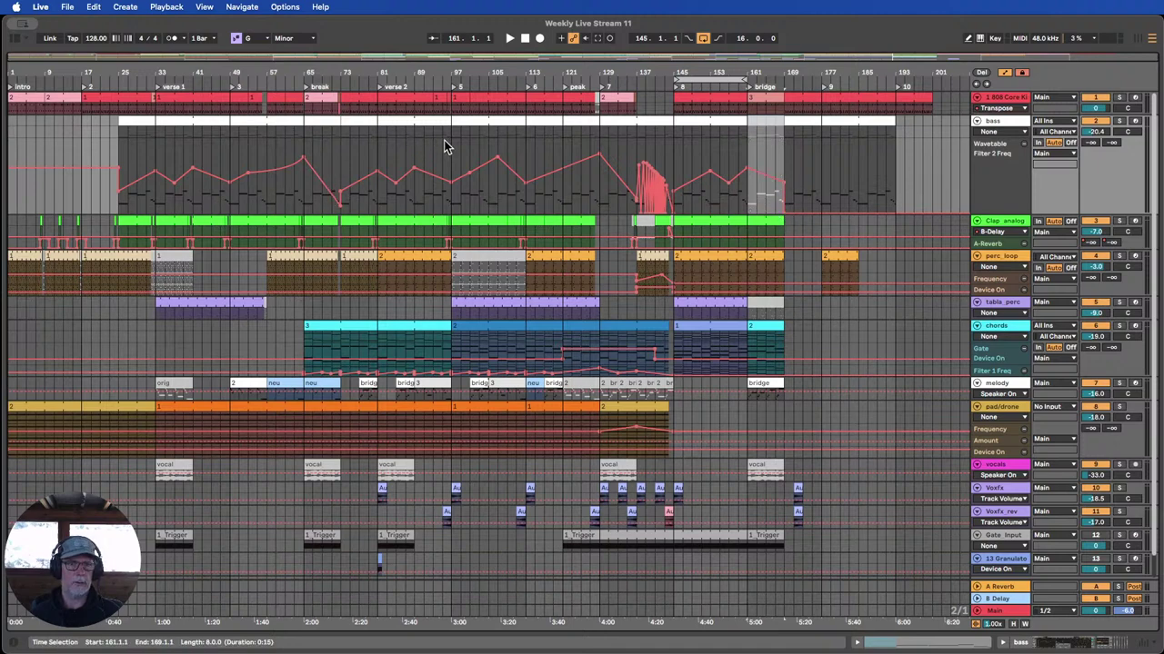
# Copy the bass Filter 2 Freq automation from bars 97–113 to bars 169–185.
pyautogui.moveTo(453, 145); pyautogui.dragTo(525, 147)
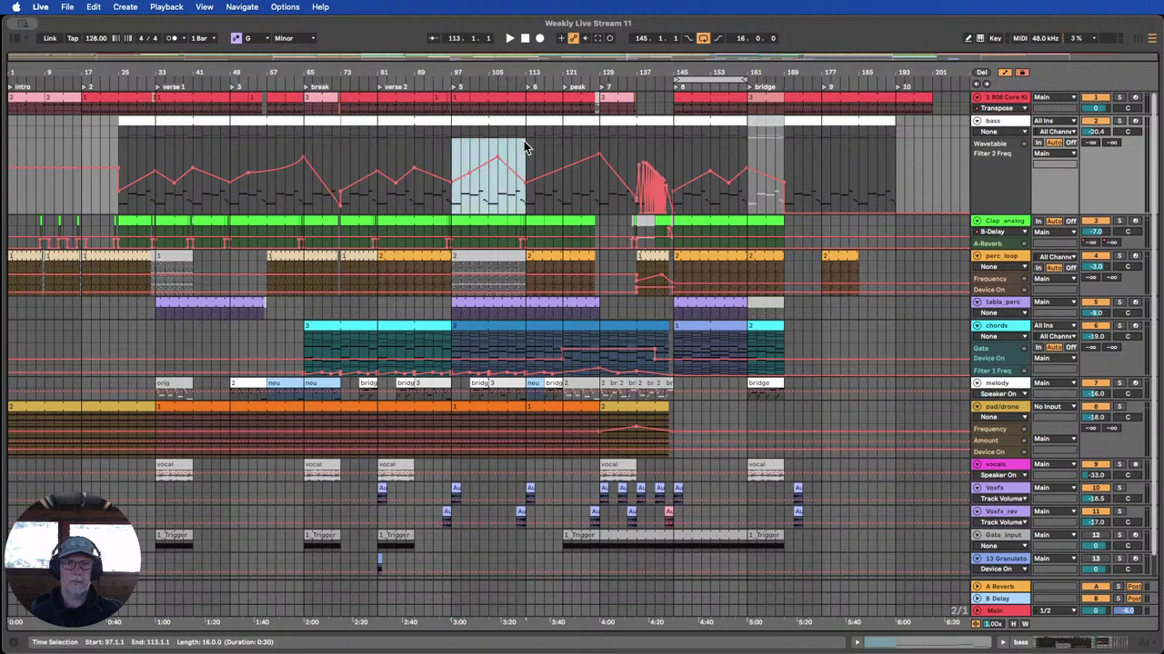
pyautogui.click(786, 164)
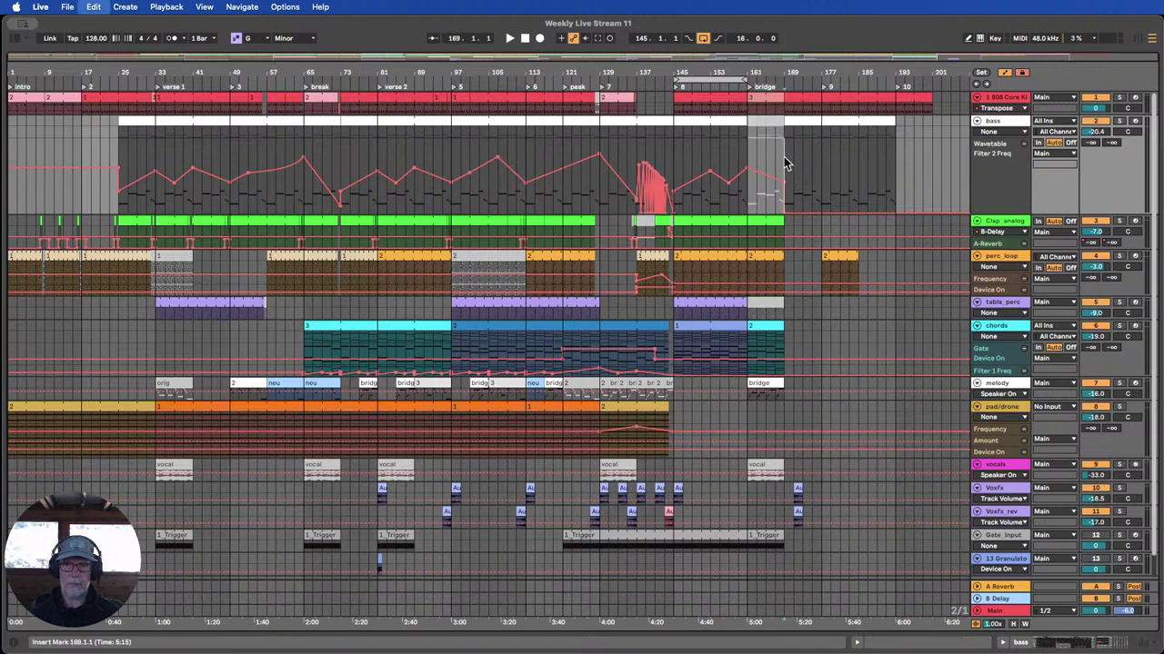
pyautogui.press('super+v')
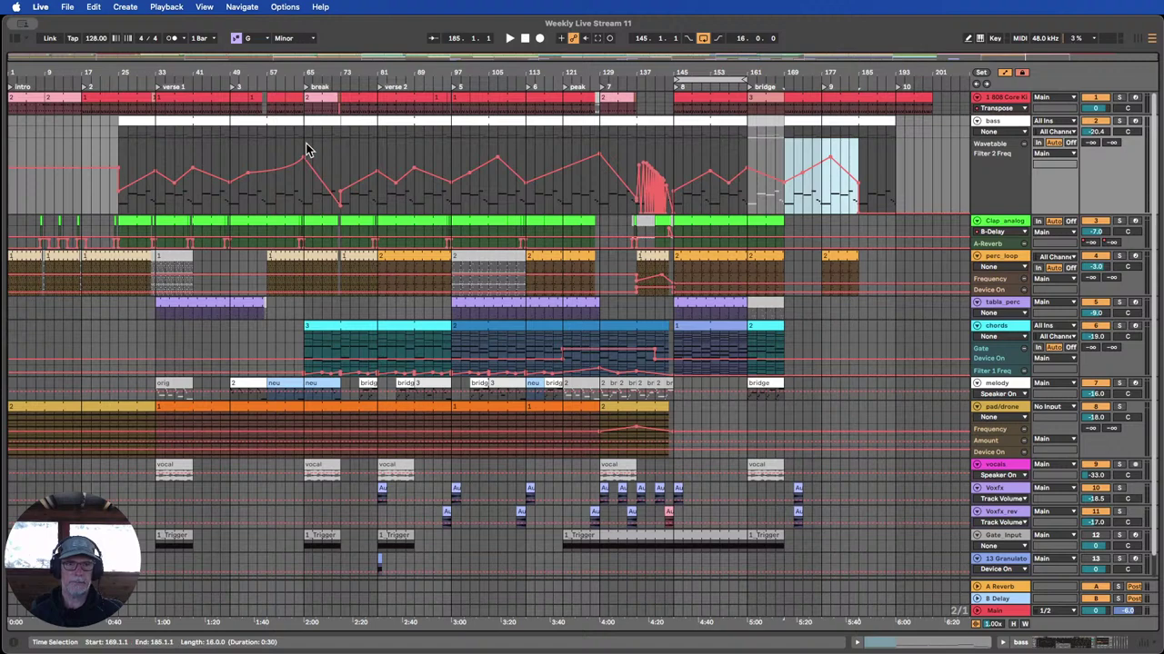
# Copy the bass filter automation from bars 65–73 to bars 185–193 and smooth the join at bar 185.
pyautogui.moveTo(304, 148); pyautogui.dragTo(338, 147)
pyautogui.press('super+c')
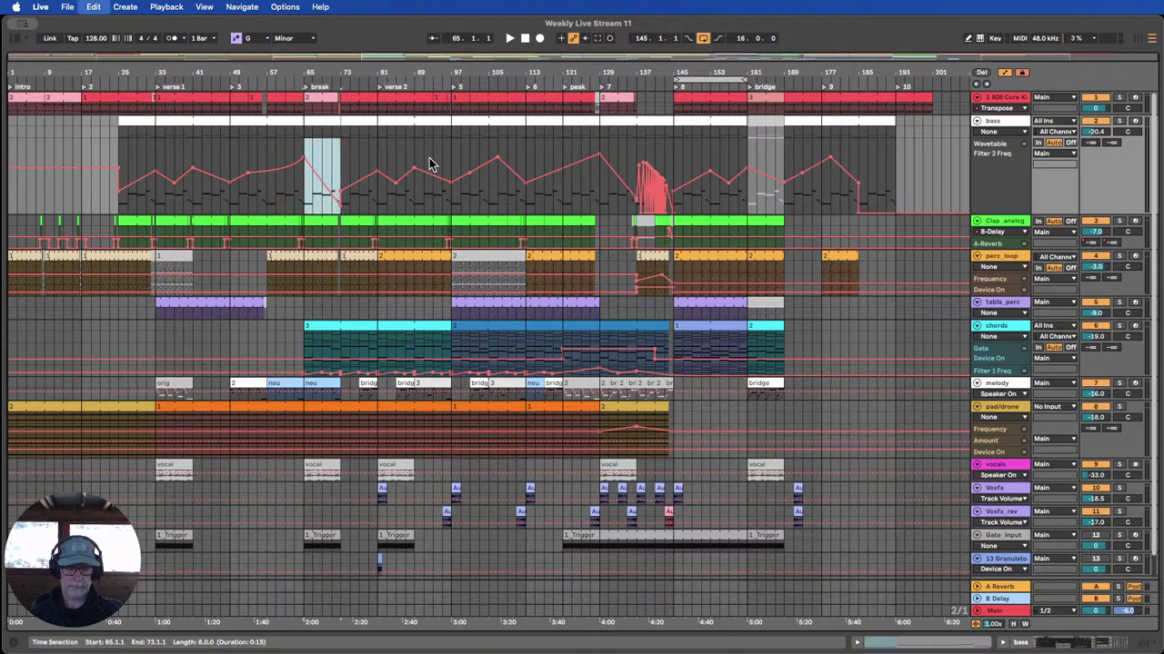
pyautogui.click(859, 150)
pyautogui.press('super+v')
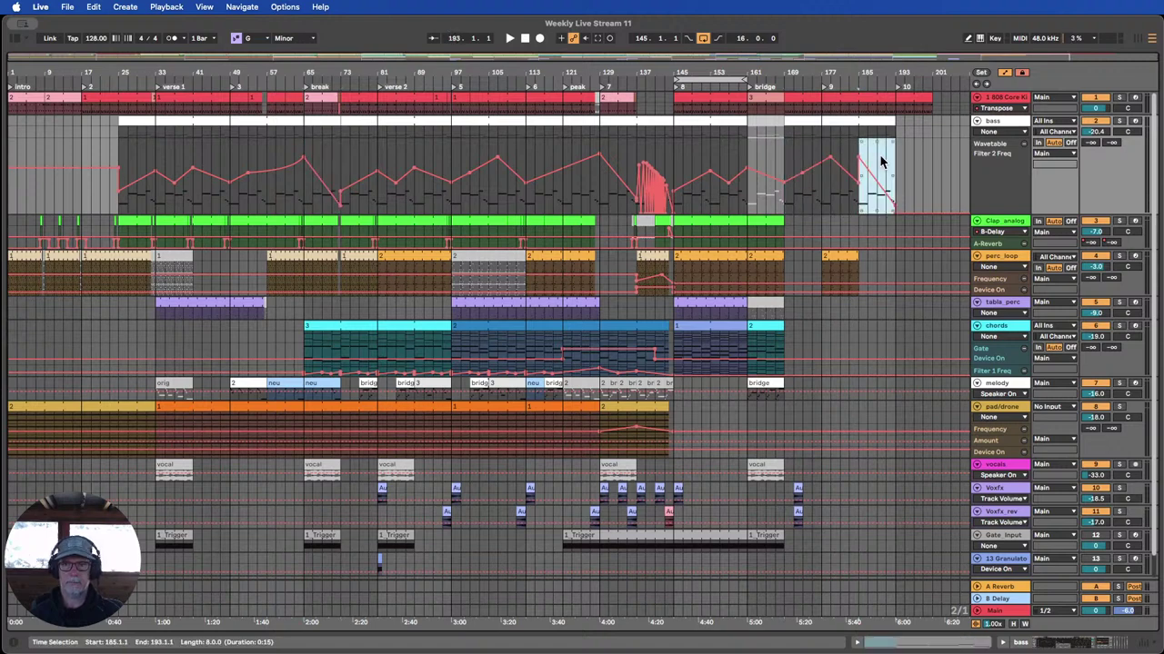
pyautogui.click(942, 182)
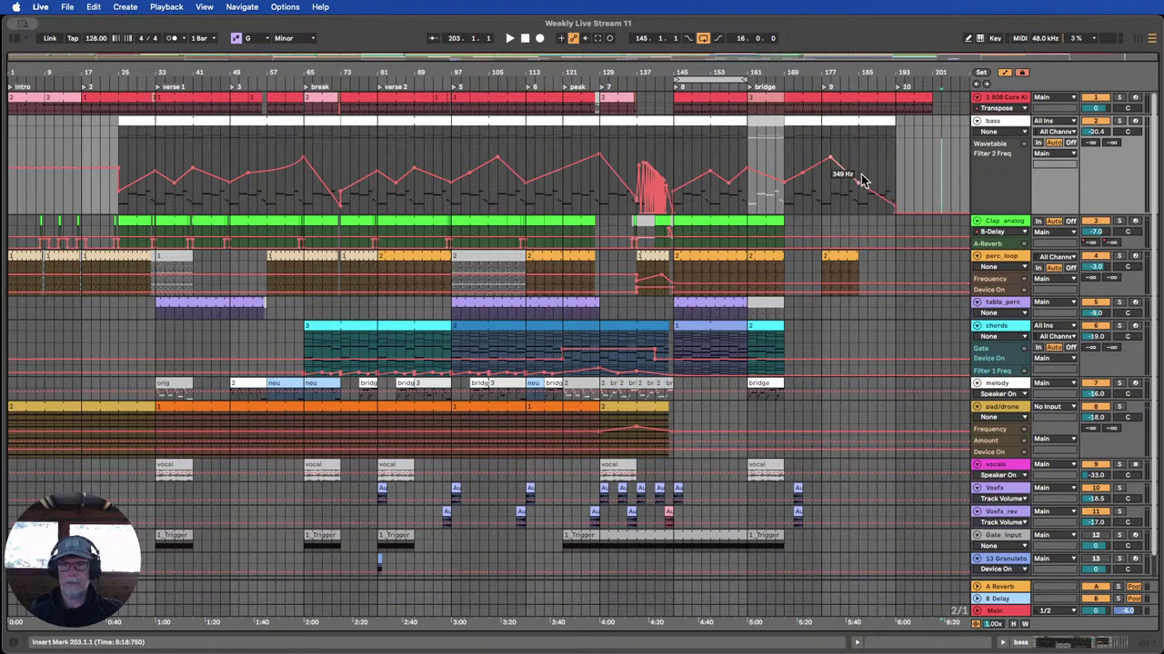
pyautogui.click(922, 185)
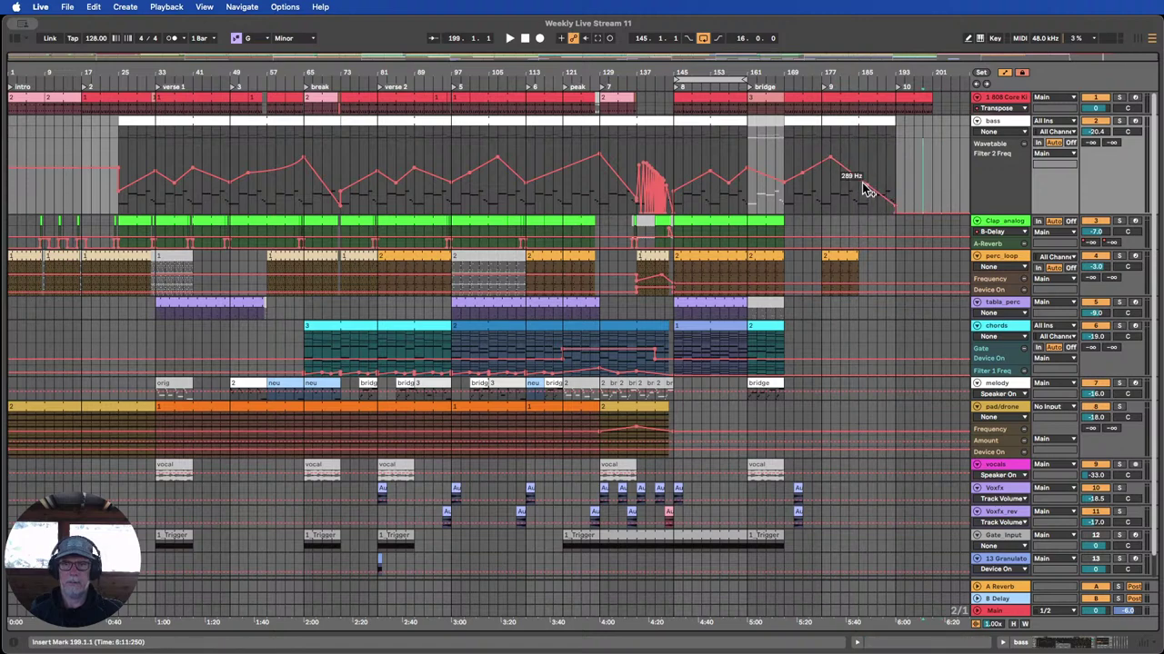
pyautogui.moveTo(858, 184); pyautogui.dragTo(858, 185)
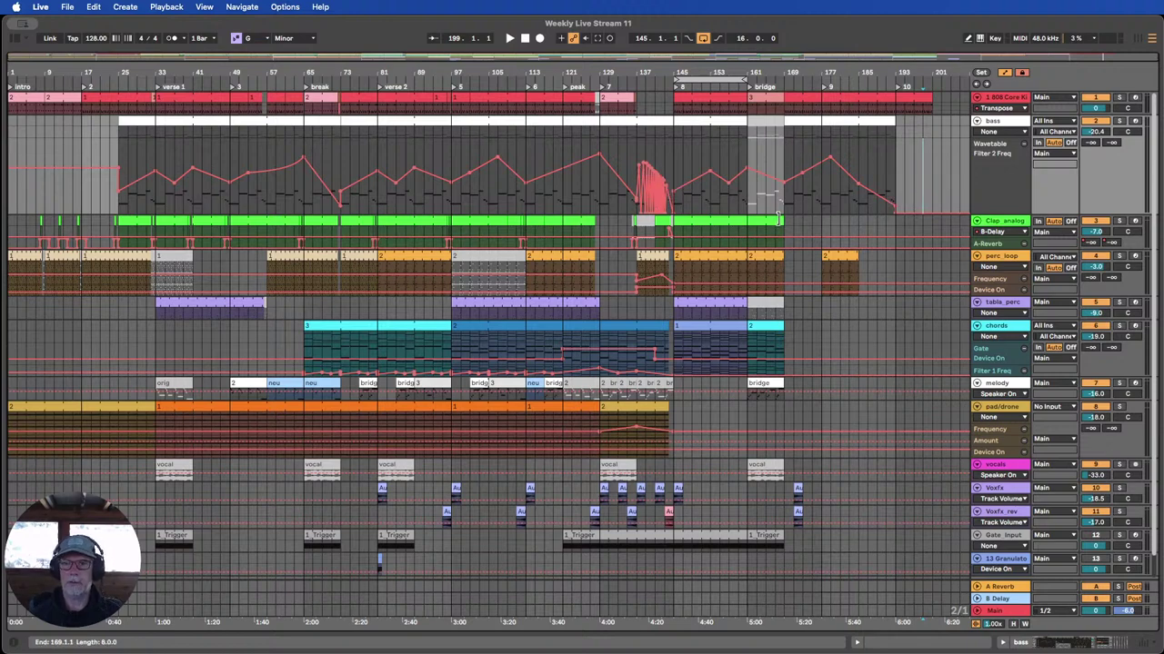
# Extend the Clap_analog clip to bar 193 and the section 8 perc_loop clip over the bridge to bar 169.
pyautogui.moveTo(778, 218); pyautogui.dragTo(896, 220)
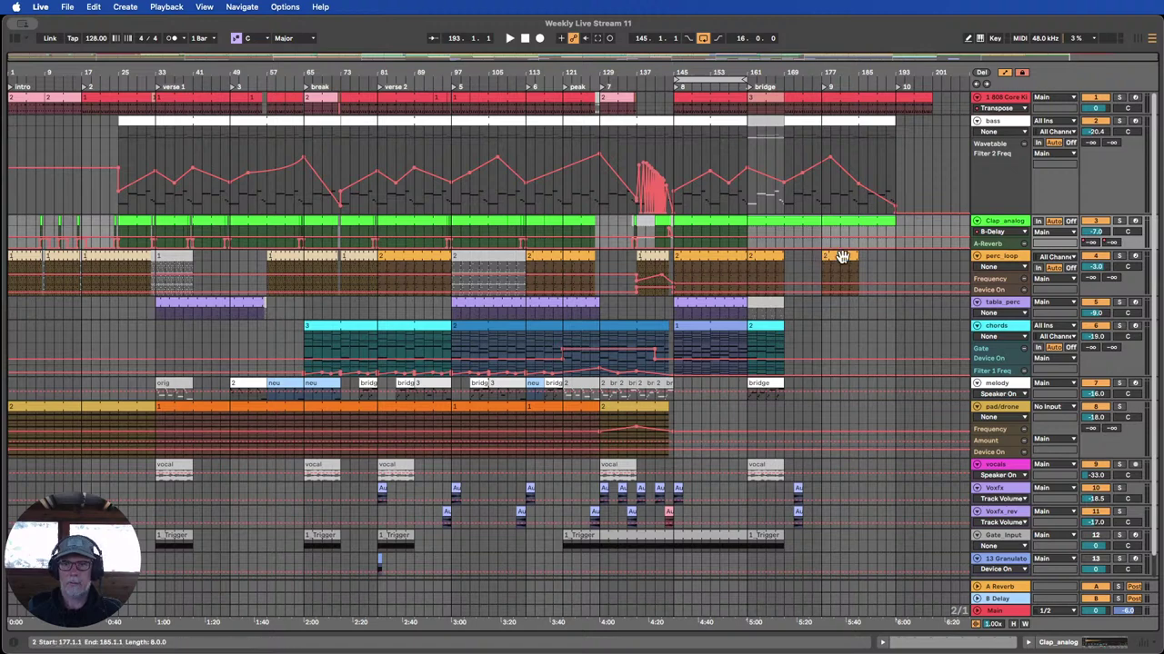
pyautogui.click(763, 257)
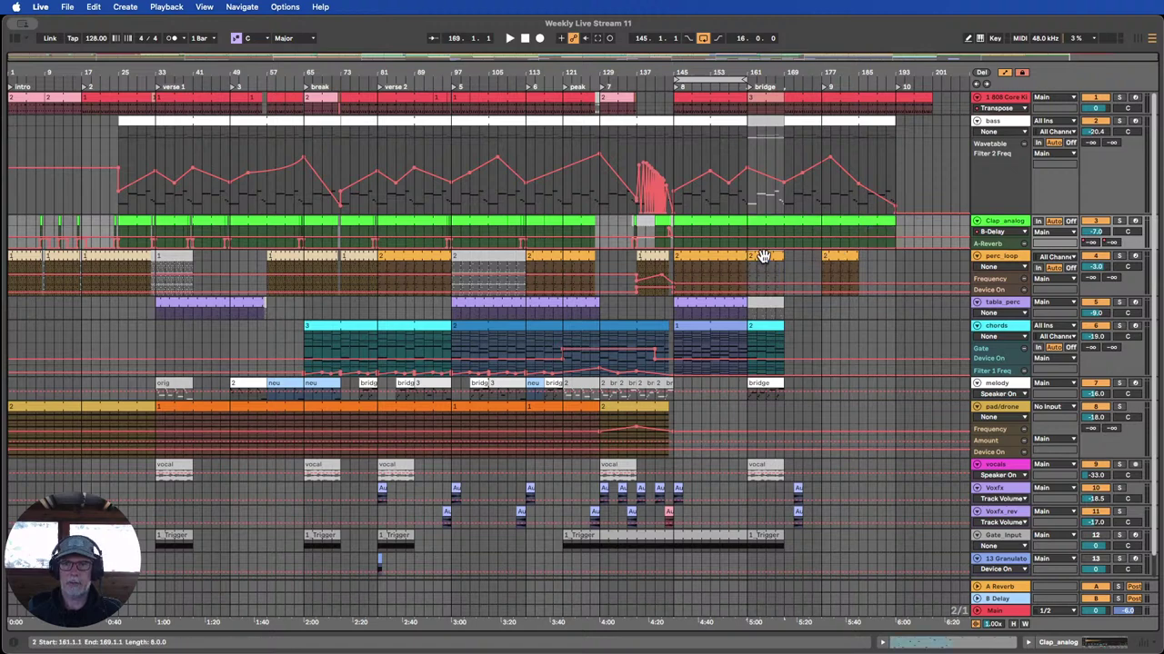
pyautogui.moveTo(745, 257); pyautogui.dragTo(763, 257)
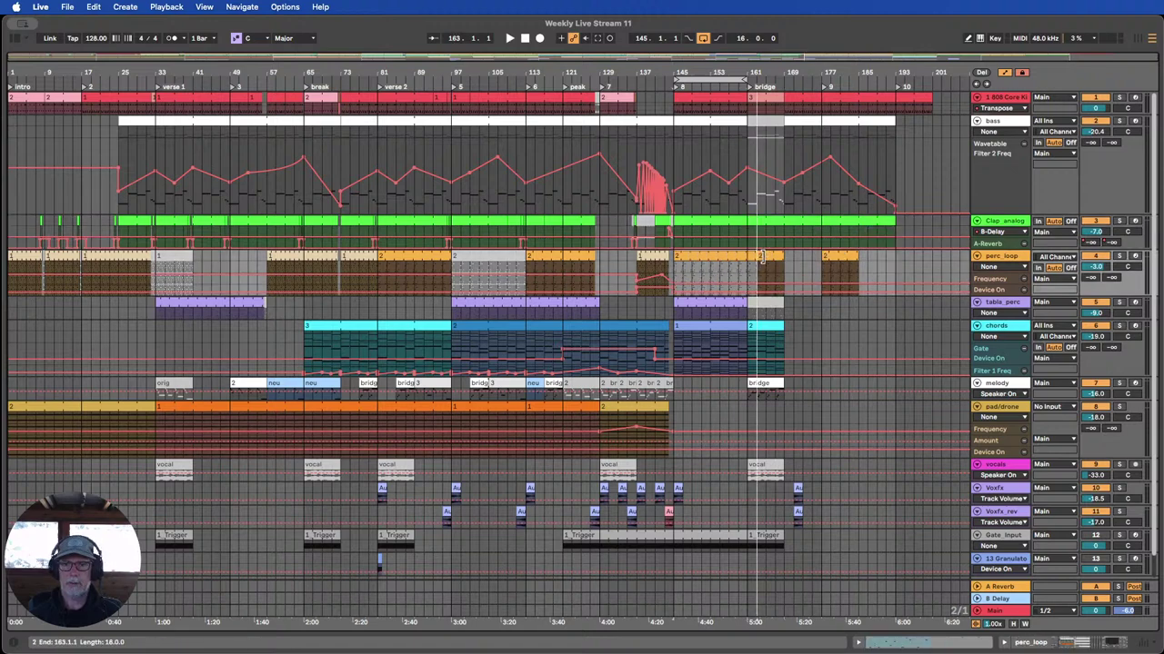
# Move the perc_loop clip at bar 177 to bar 193 and fill bars 169–193 with a copy of the bar 57 clip.
pyautogui.click(847, 257)
pyautogui.moveTo(846, 258); pyautogui.dragTo(920, 263)
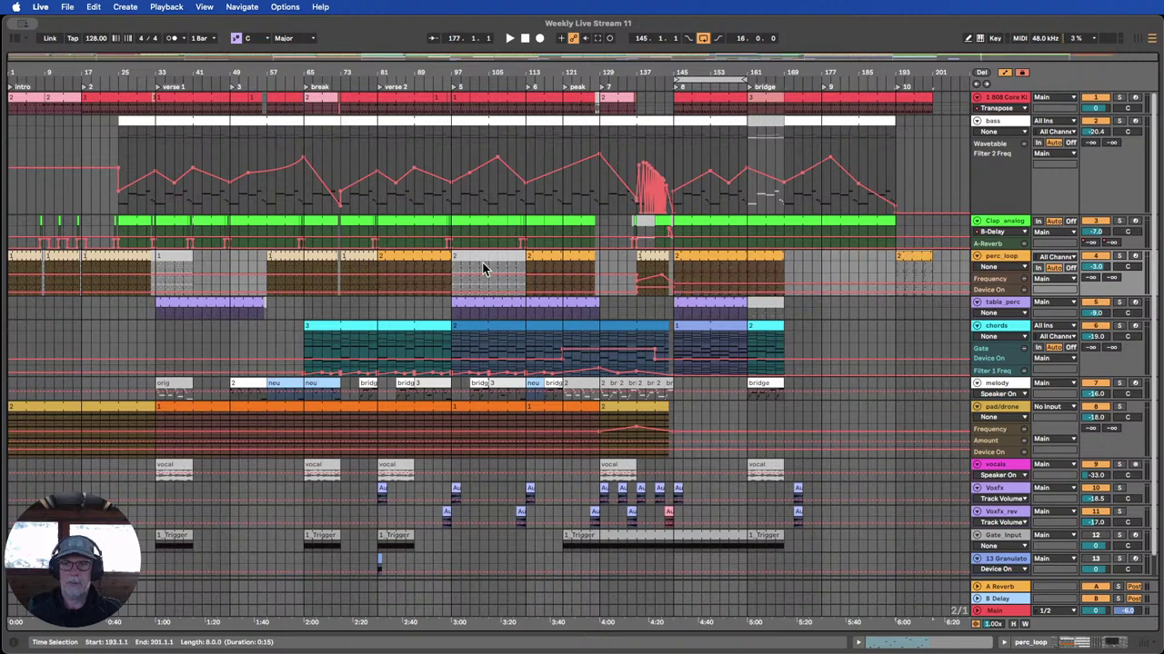
pyautogui.click(283, 258)
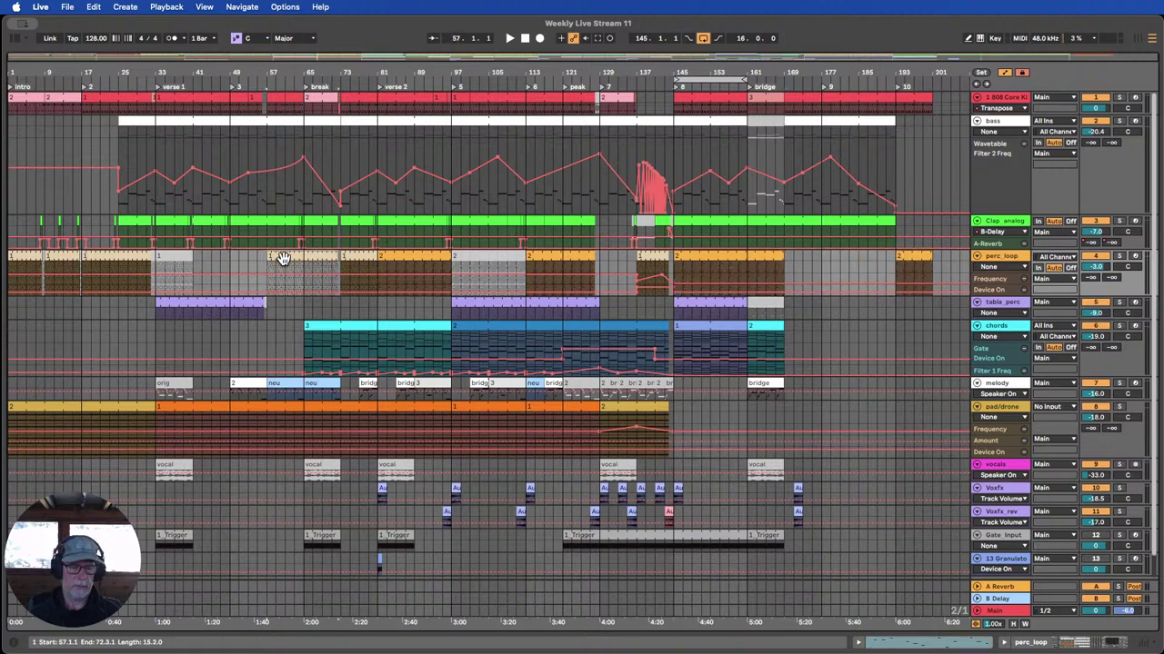
pyautogui.moveTo(285, 258); pyautogui.dragTo(912, 261)
# Delete the perc_loop clip at bar 193 and extend the preceding clip to bar 201.
pyautogui.click(912, 261)
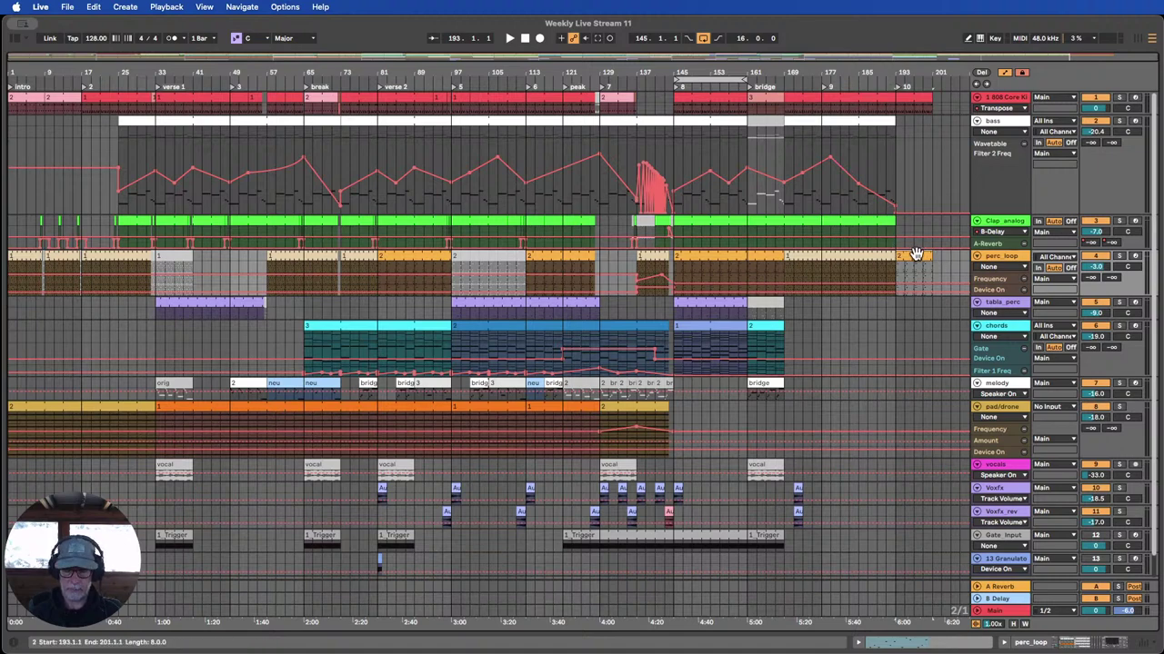
pyautogui.press('Delete')
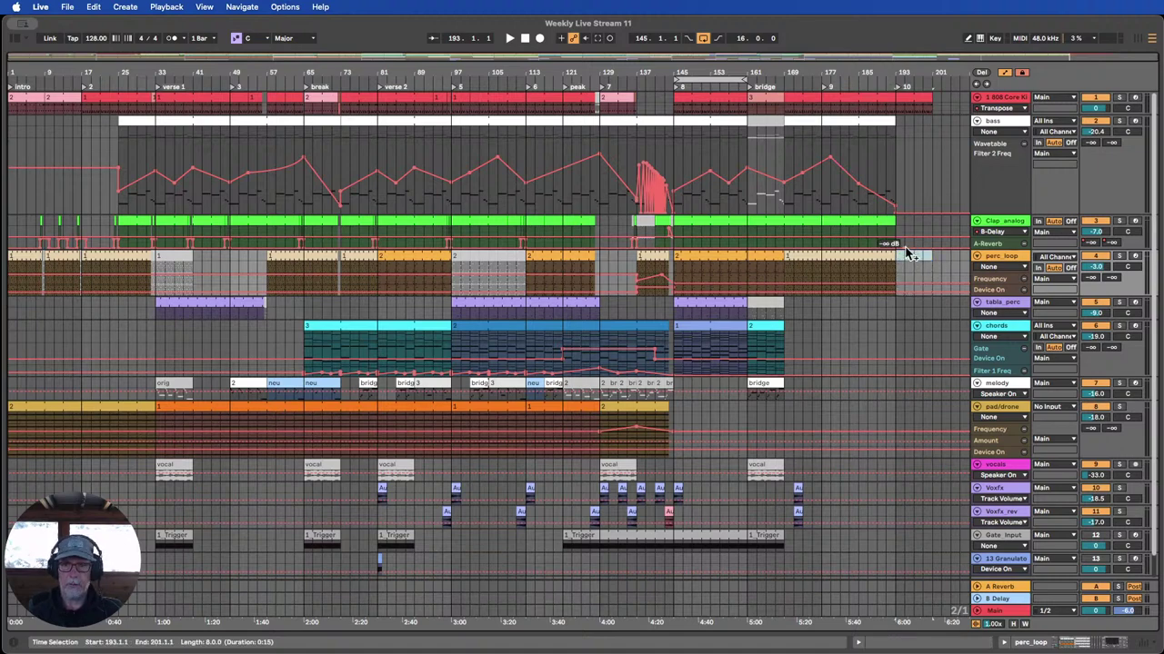
pyautogui.moveTo(894, 253); pyautogui.dragTo(927, 252)
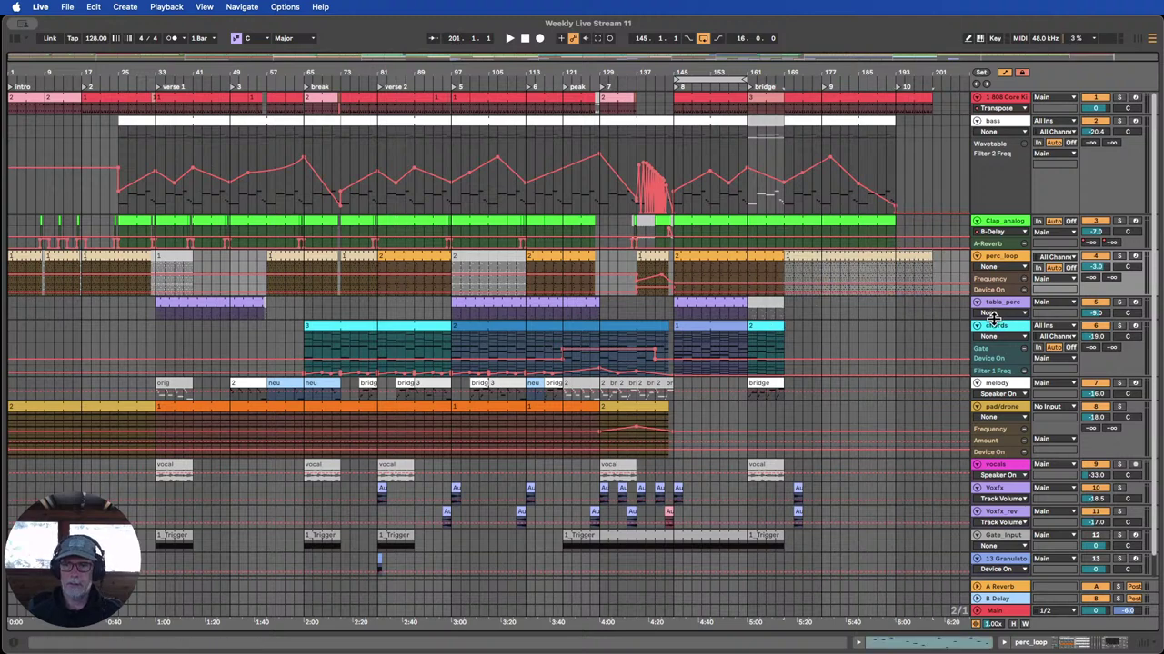
# Enlarge the tabla_perc and melody tracks to show their clip contents.
pyautogui.moveTo(993, 319); pyautogui.dragTo(993, 353)
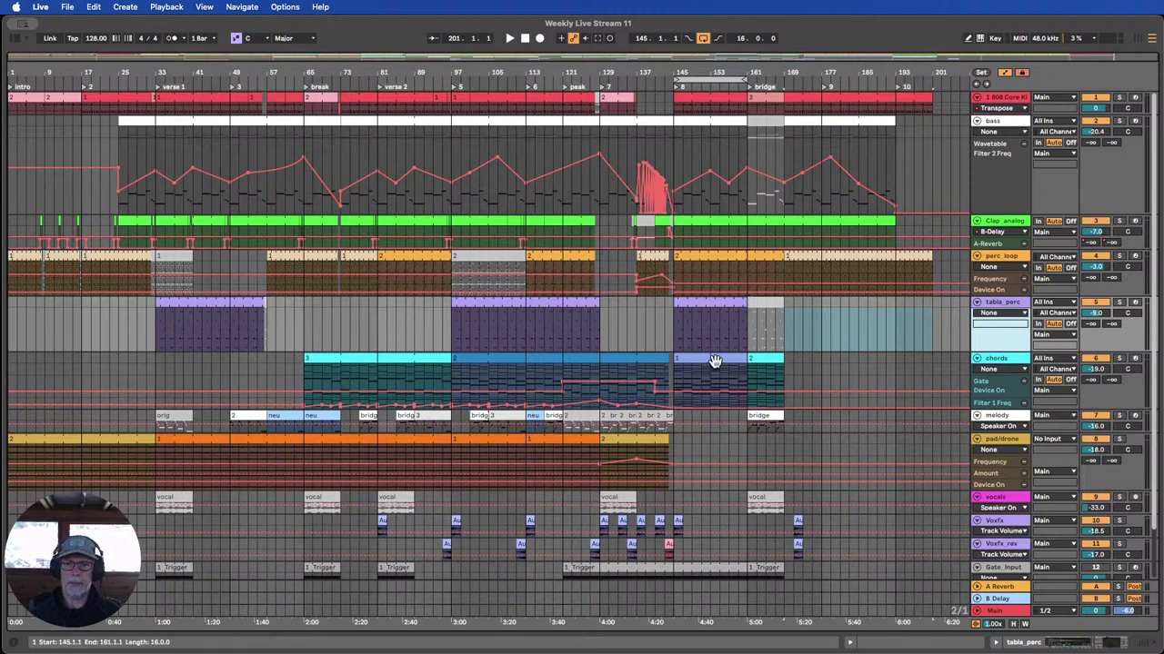
pyautogui.click(766, 359)
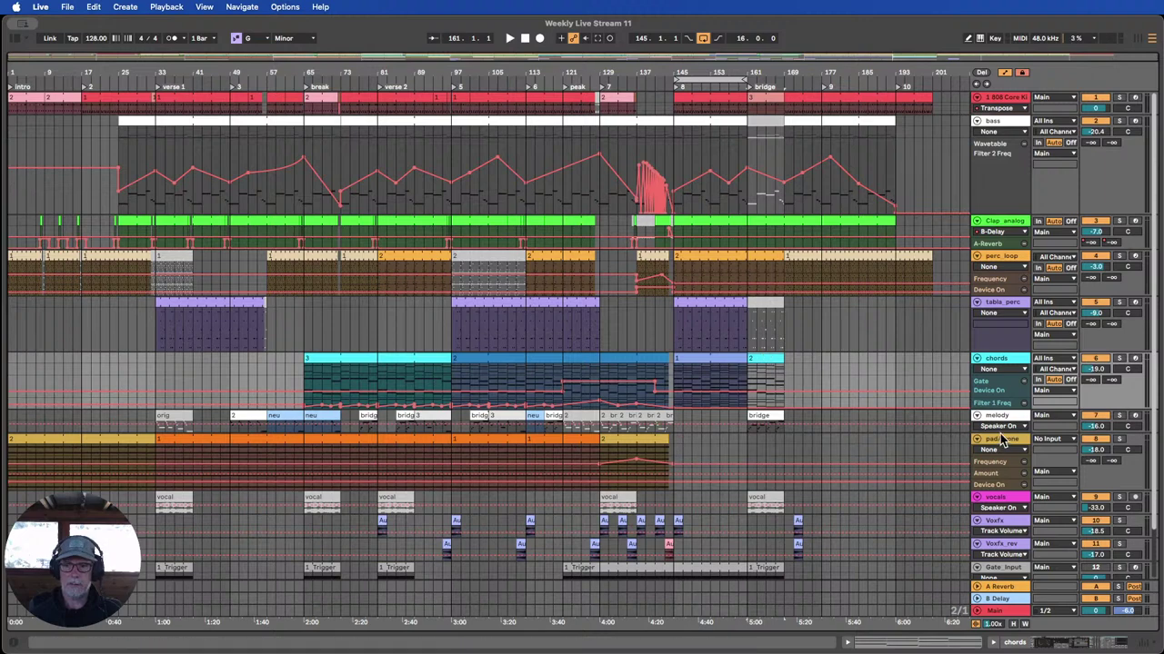
pyautogui.moveTo(996, 433); pyautogui.dragTo(993, 475)
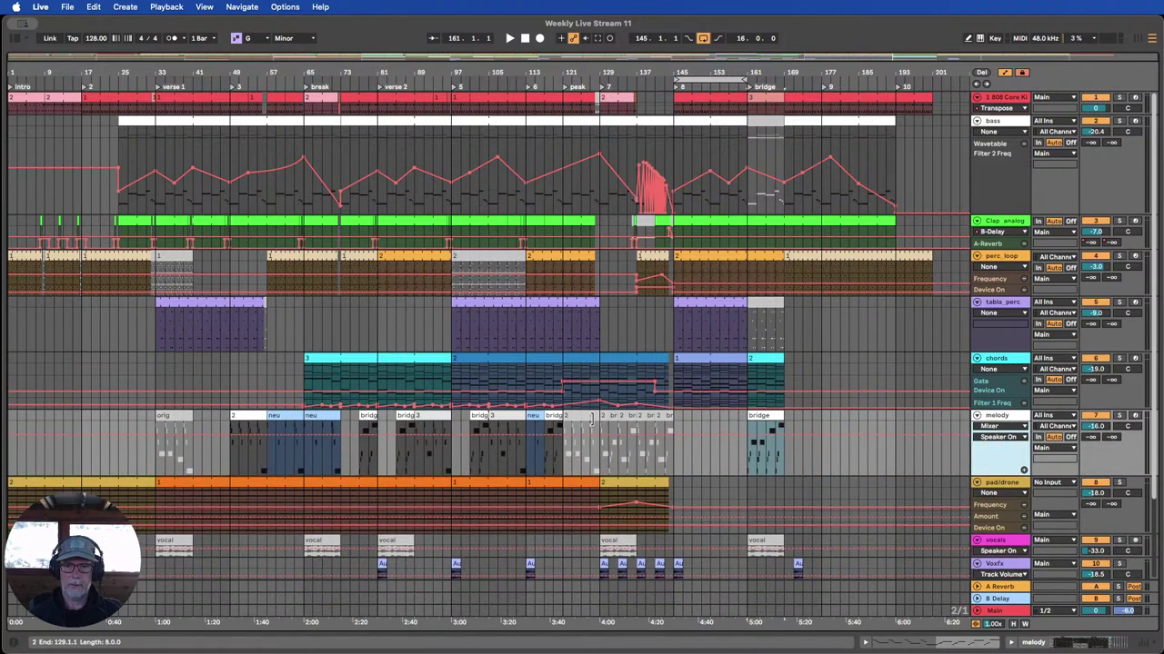
# Duplicate the section 7 melody clips from bars 129–145 into section 8 at bars 145–161.
pyautogui.click(603, 416)
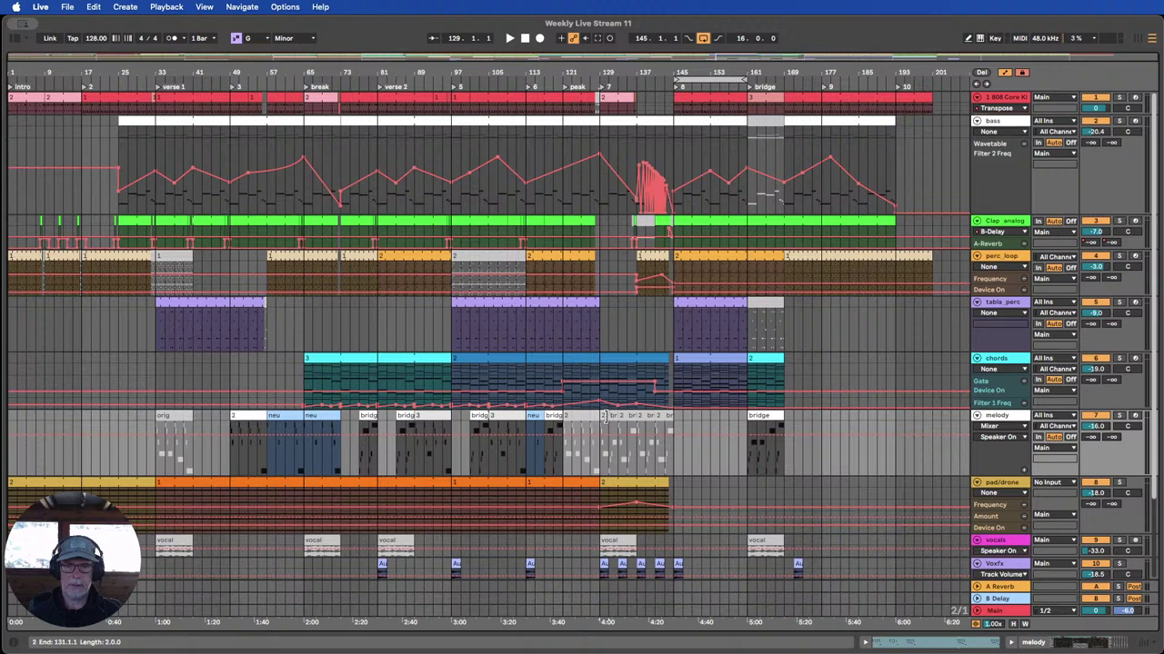
pyautogui.click(666, 418)
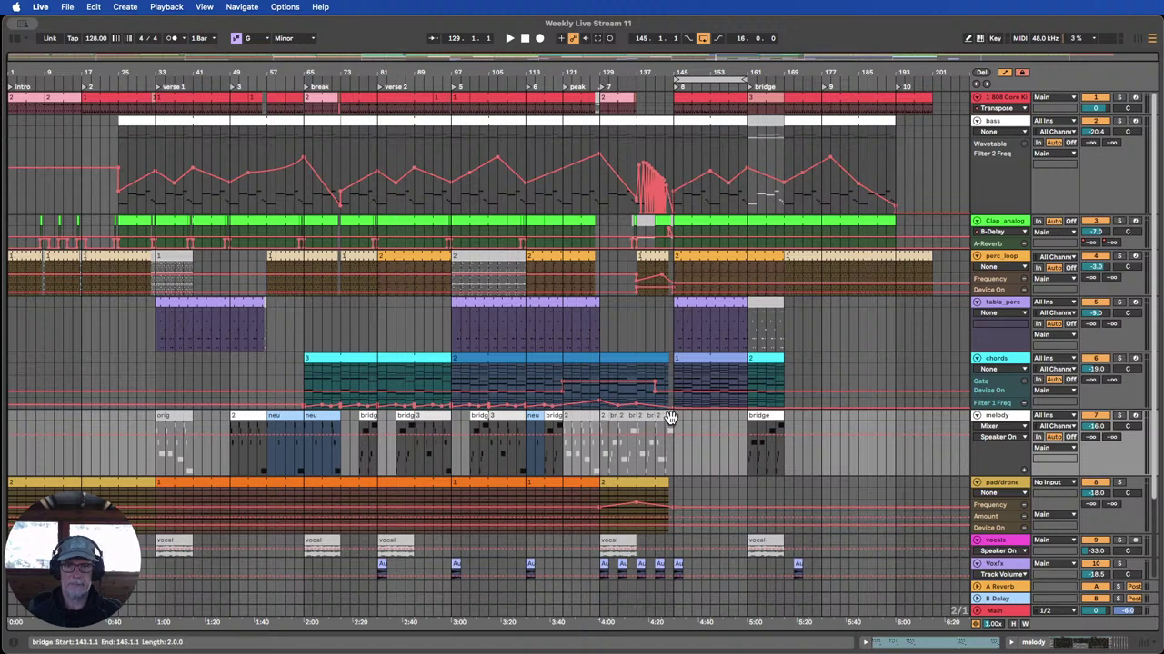
pyautogui.hotkey('ctrl', 'd')
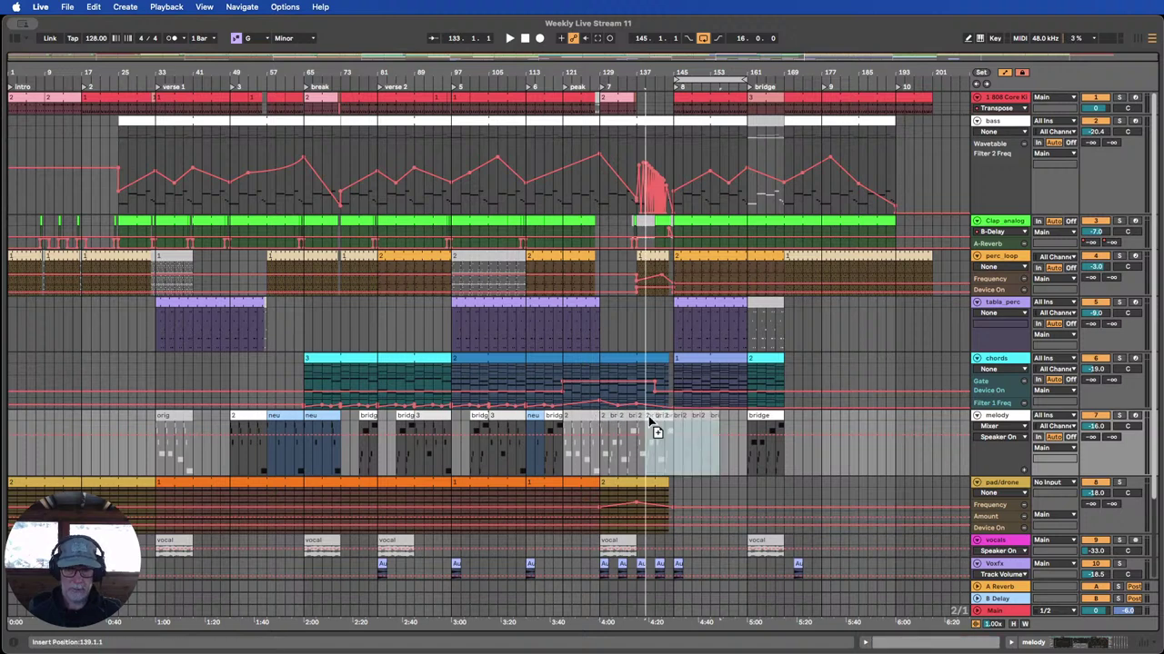
pyautogui.click(867, 419)
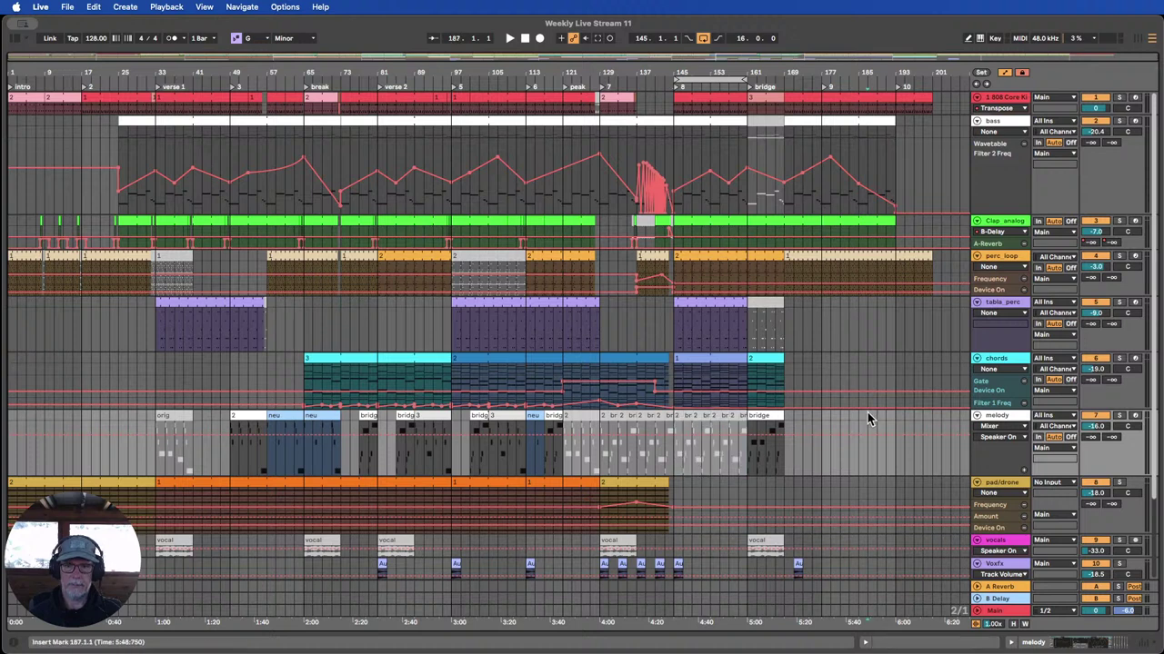
# Review the melody track's section 7 clips and its earlier clips at bars 121 and 49.
pyautogui.click(607, 425)
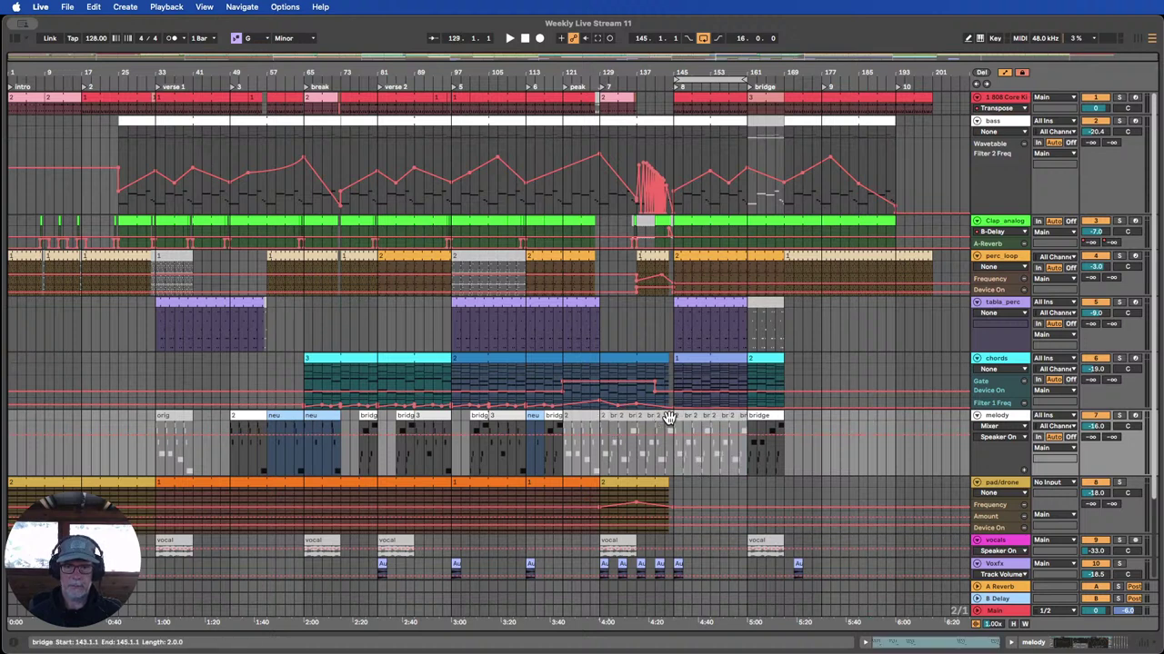
pyautogui.keyDown('shift'); pyautogui.click(669, 418); pyautogui.keyUp('shift')
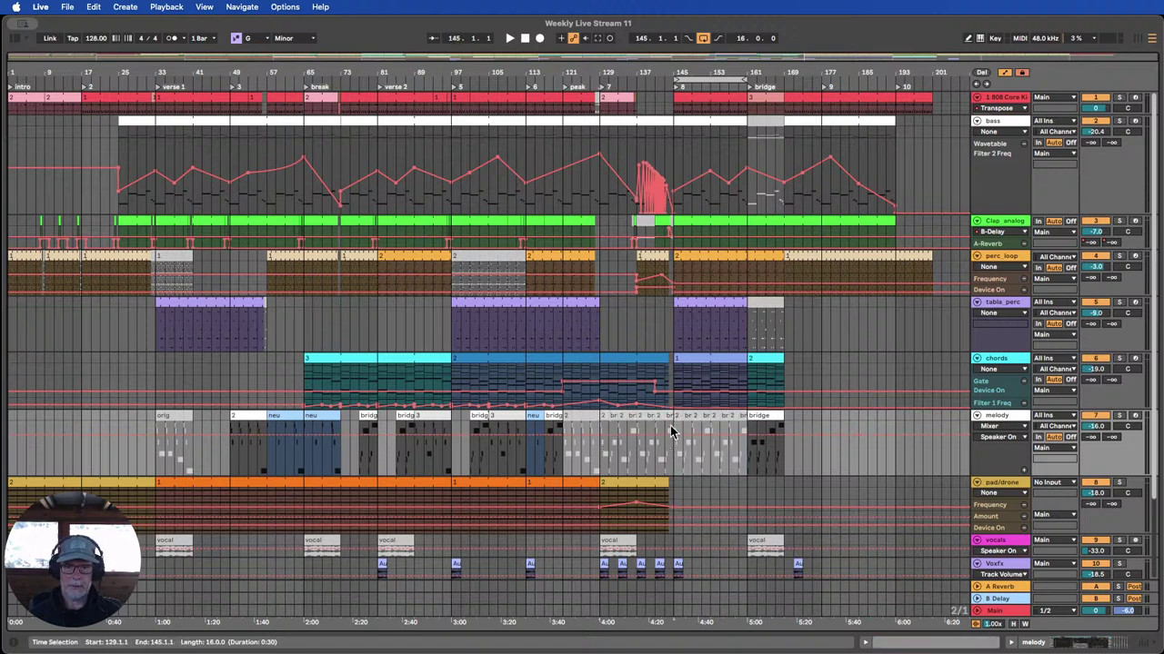
pyautogui.click(575, 416)
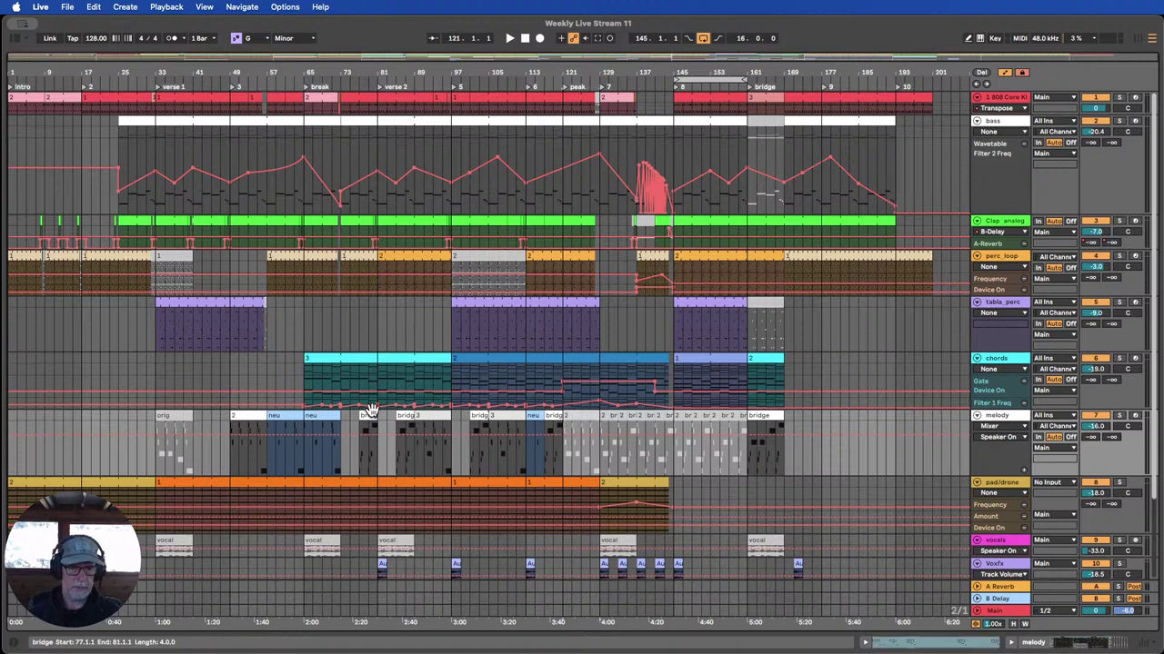
pyautogui.click(240, 418)
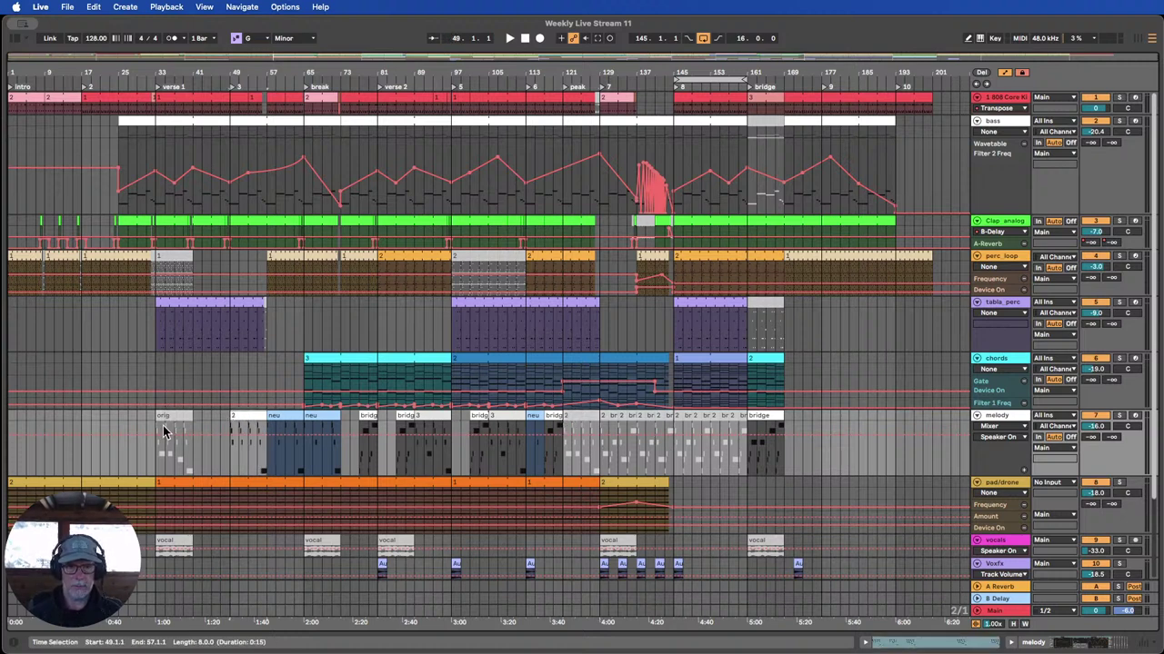
# Copy the pad/drone clip spanning bars 97–129 to the start of section 8 at bar 145.
pyautogui.click(200, 421)
pyautogui.scroll(-4, 204, 416)
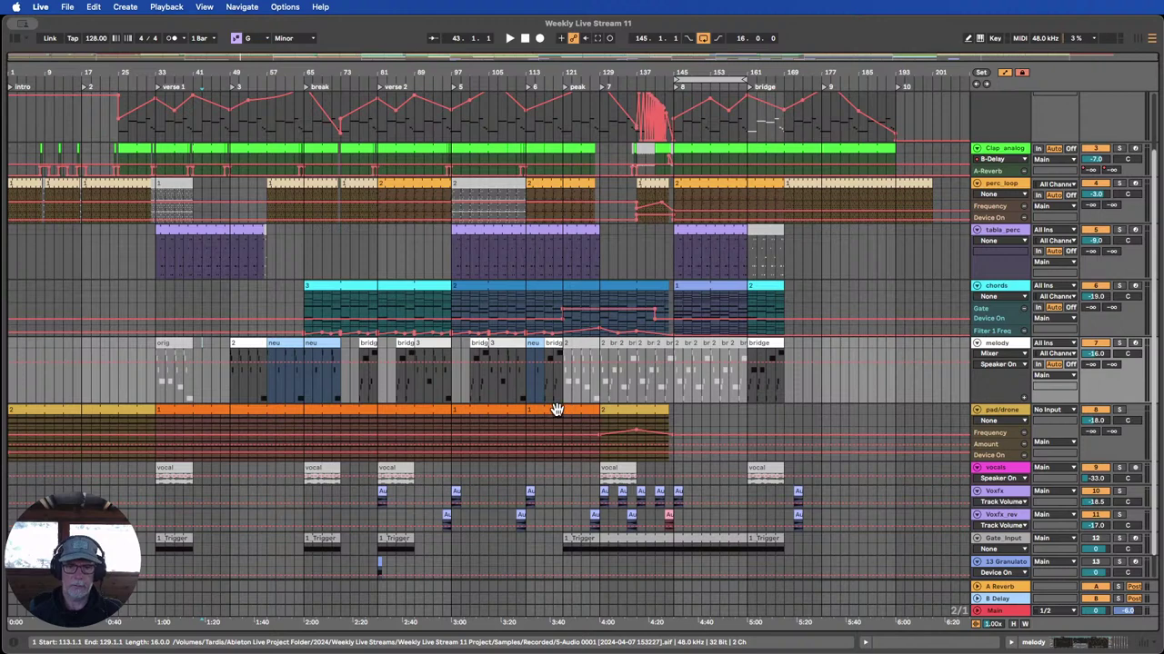
pyautogui.moveTo(522, 410); pyautogui.dragTo(600, 410)
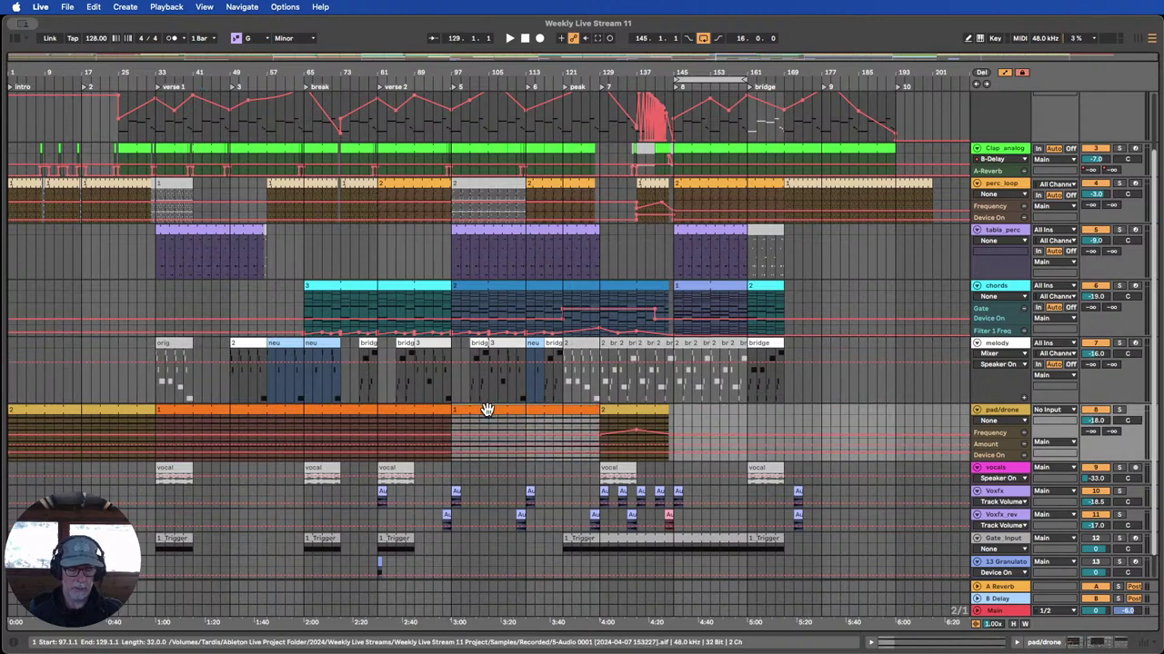
pyautogui.moveTo(486, 410); pyautogui.dragTo(707, 418)
# Enlarge the pad/drone track's automation lanes for Auto Pan and Auto Filter.
pyautogui.moveTo(1004, 437); pyautogui.dragTo(997, 487)
pyautogui.scroll(-1, 996, 466)
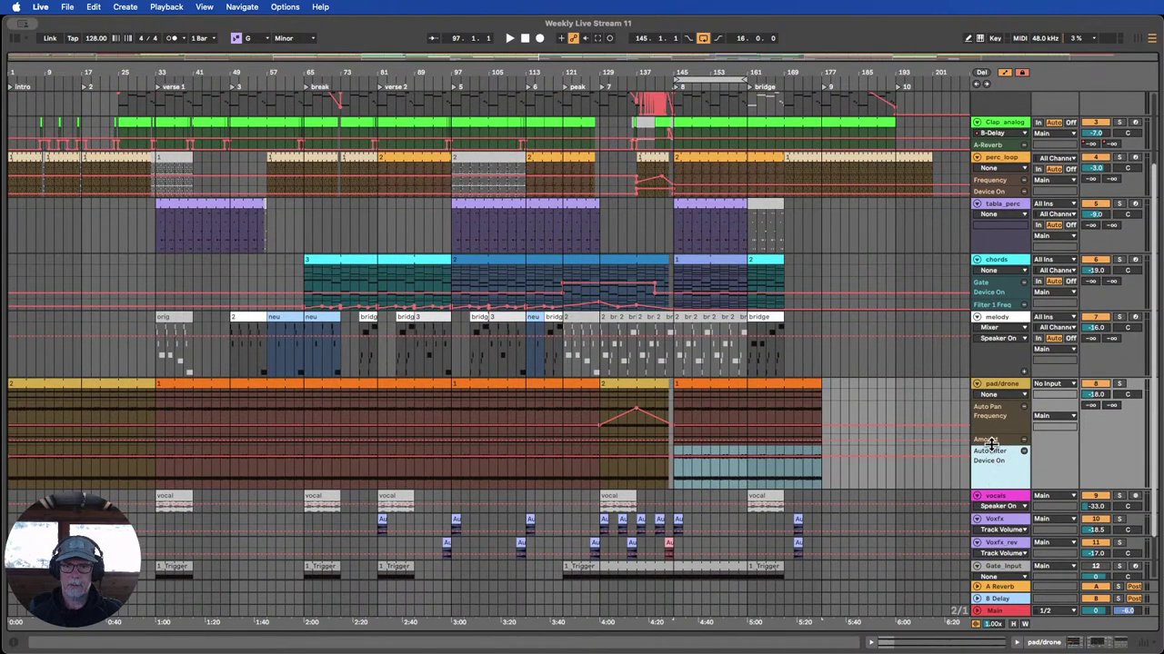
pyautogui.moveTo(991, 445); pyautogui.dragTo(996, 482)
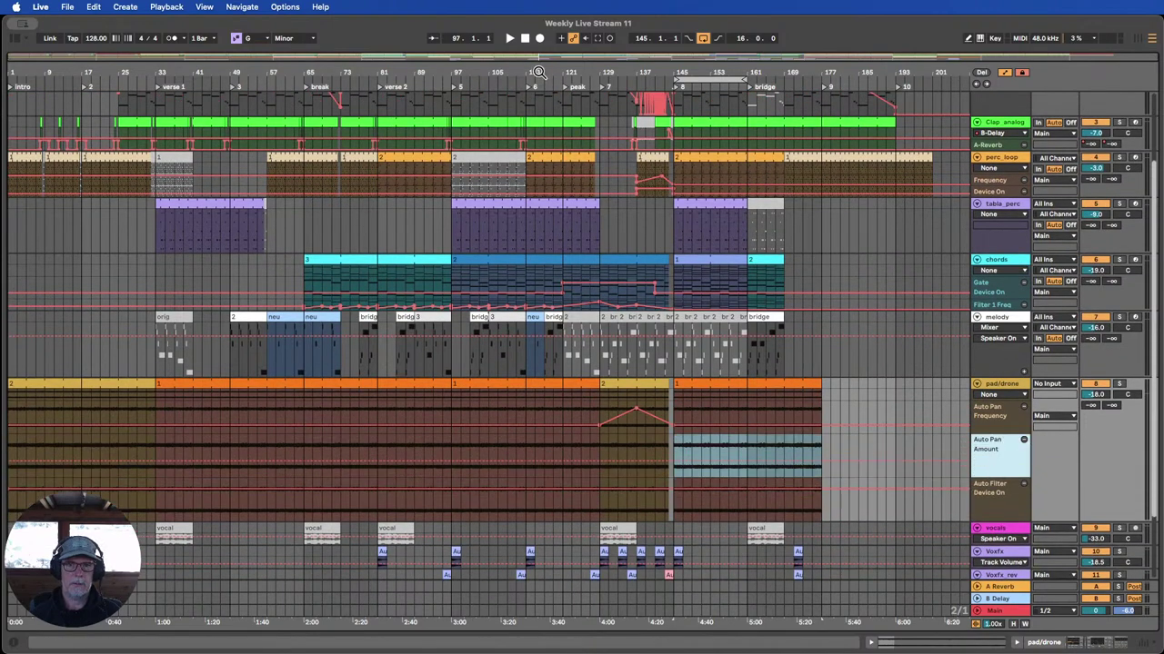
# Show the Auto Filter Frequency automation in the pad/drone track's main lane.
pyautogui.click(1023, 395)
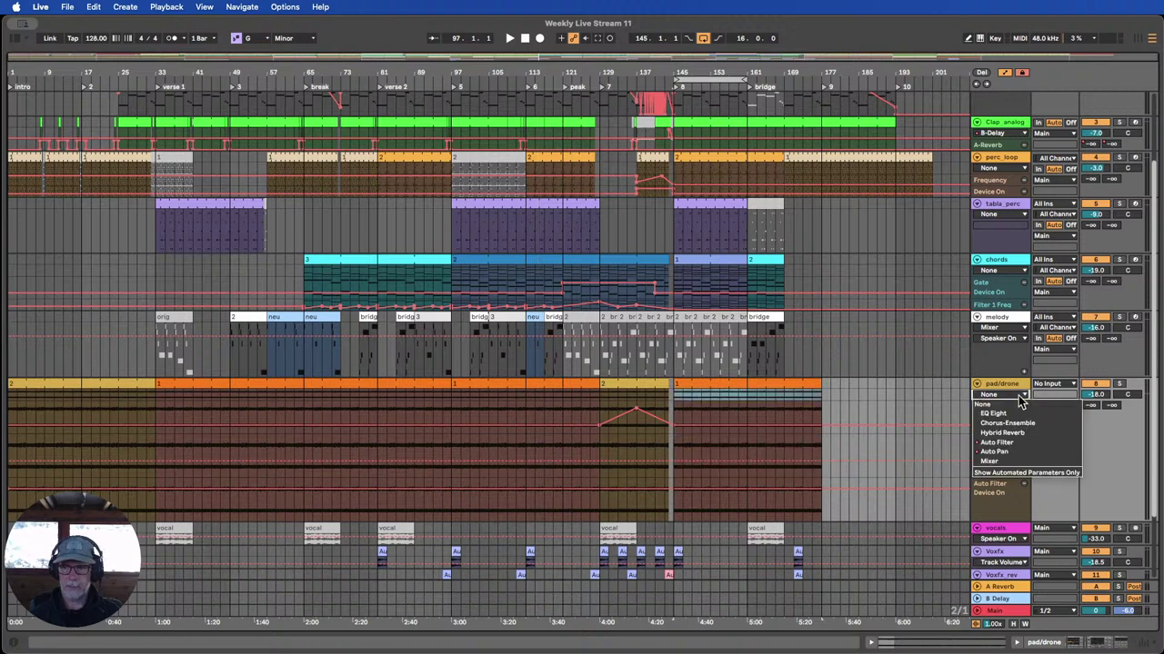
pyautogui.click(1006, 446)
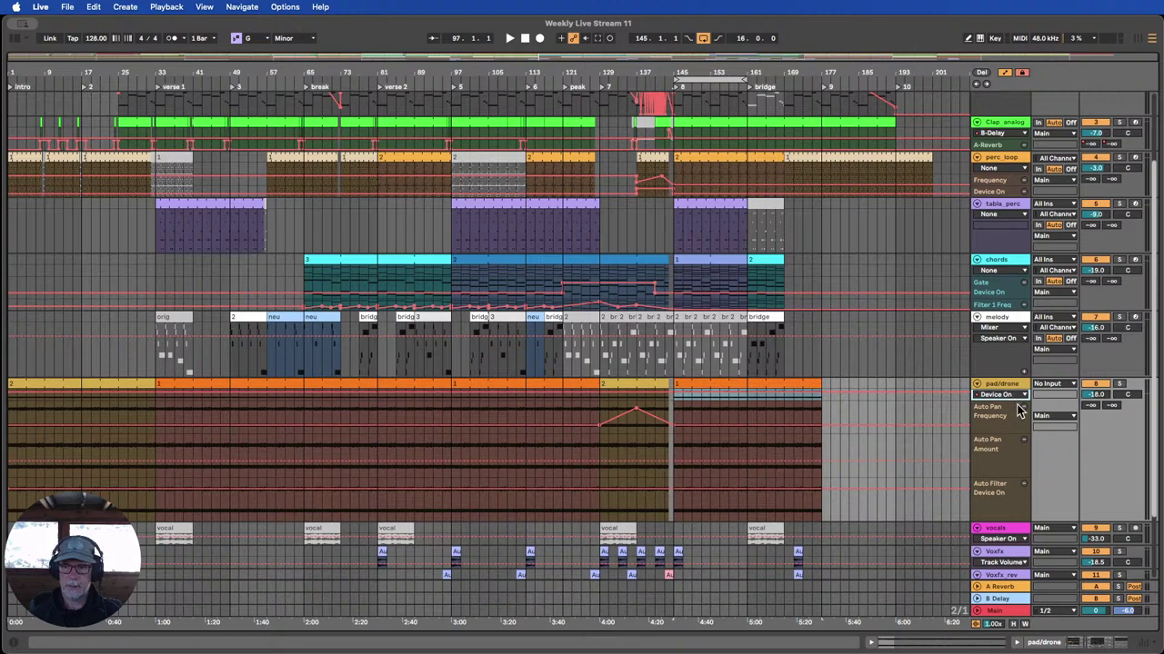
pyautogui.click(1016, 402)
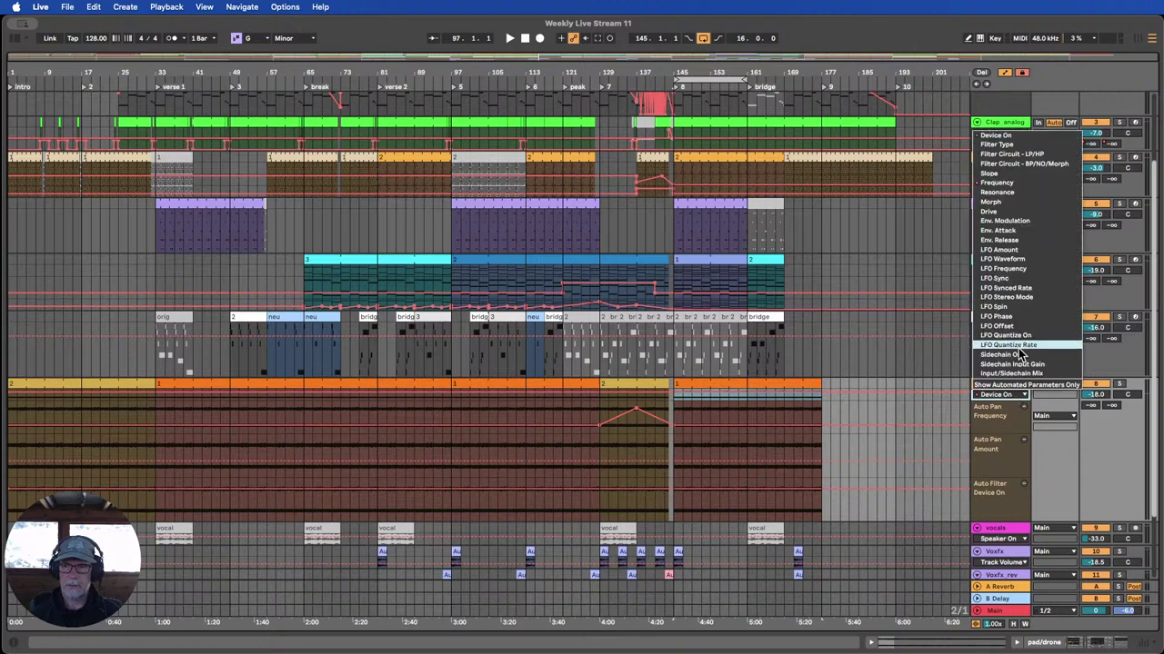
pyautogui.click(1017, 397)
pyautogui.click(1012, 398)
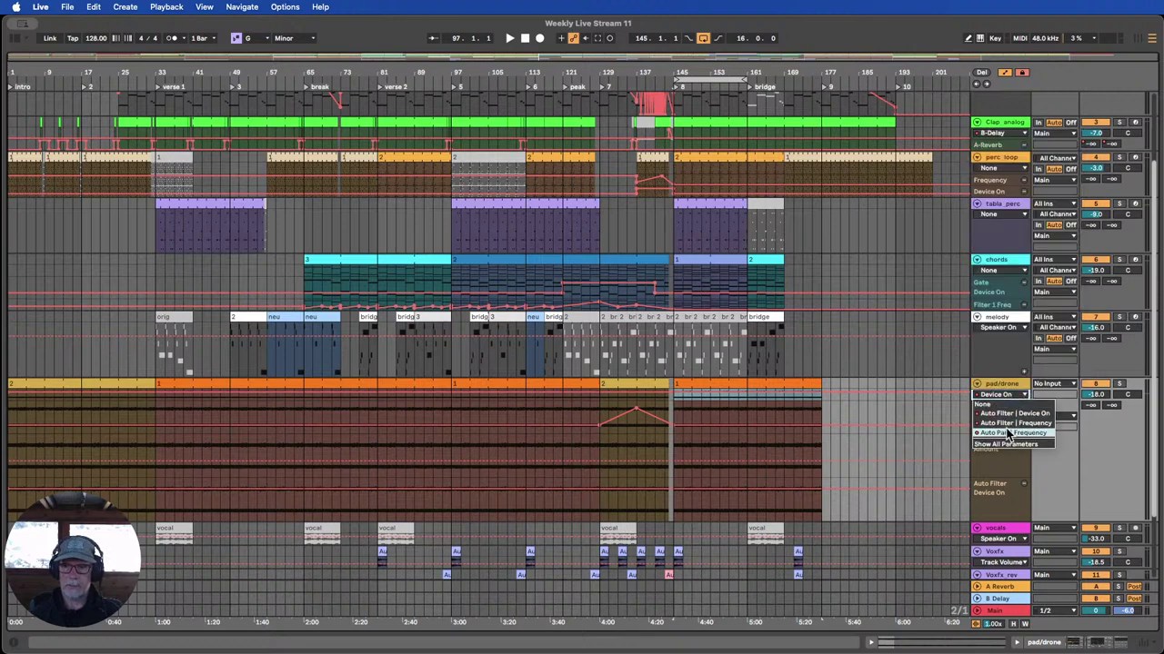
pyautogui.click(1018, 424)
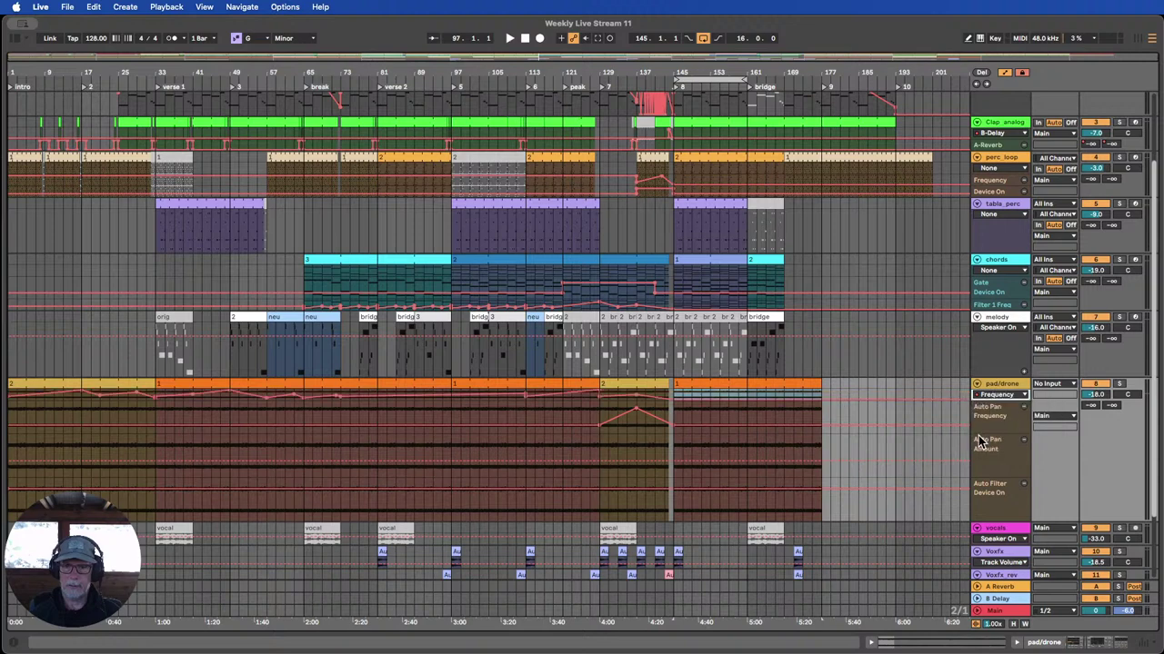
# Enlarge the pad/drone Frequency automation lane and remove the Auto Pan Amount lane.
pyautogui.moveTo(988, 401); pyautogui.dragTo(986, 484)
pyautogui.scroll(-2, 969, 473)
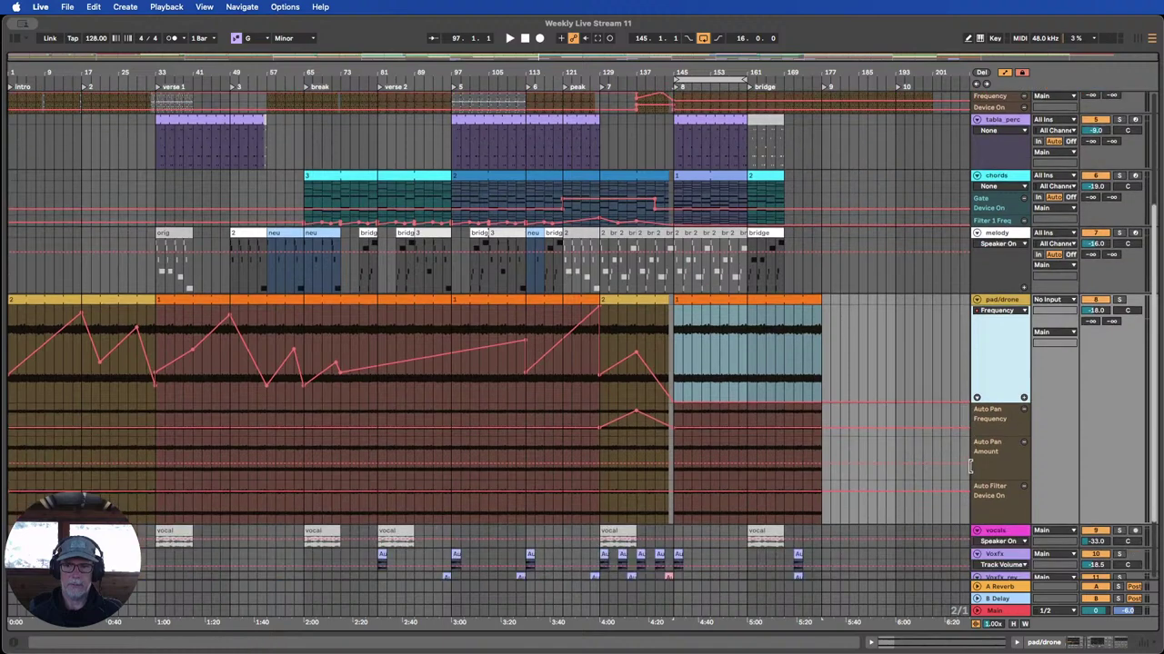
pyautogui.click(1004, 458)
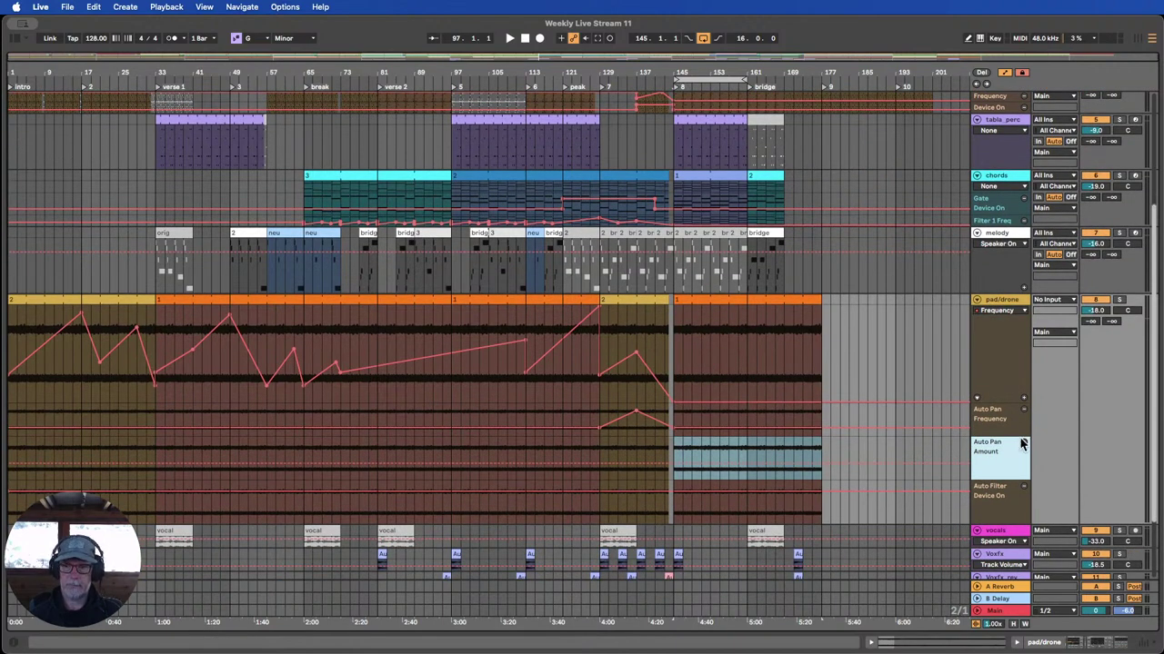
pyautogui.click(1022, 442)
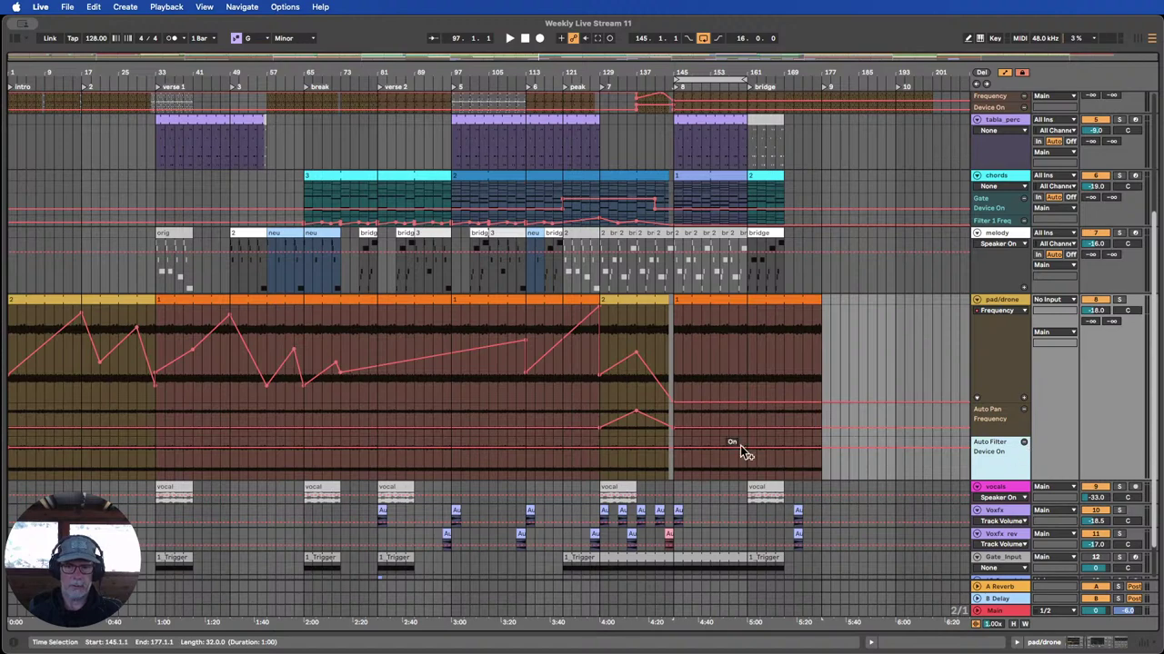
# Copy the pad/drone Frequency automation from bars 33–81 to bars 145–193.
pyautogui.scroll(1, 582, 363)
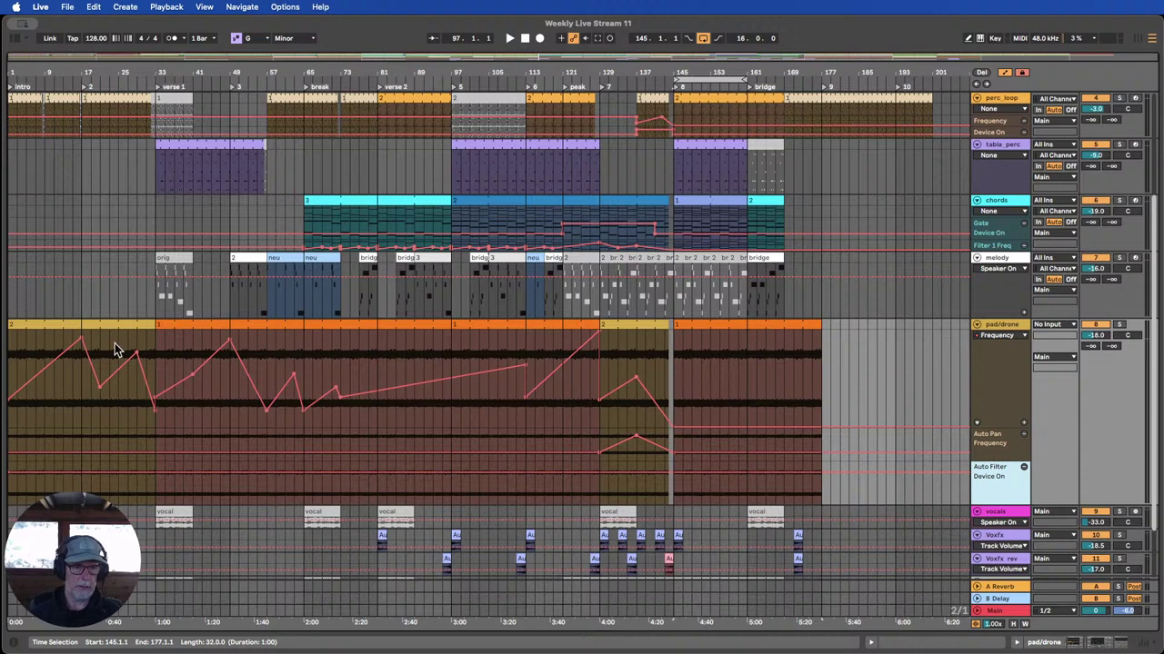
pyautogui.moveTo(155, 351); pyautogui.dragTo(377, 359)
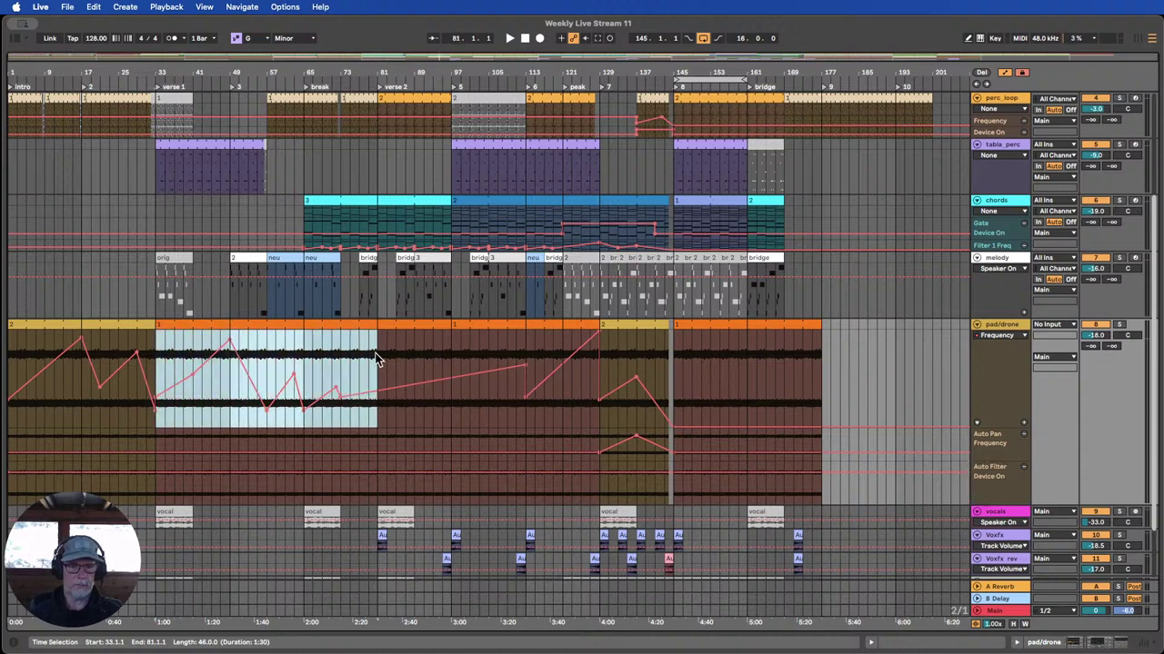
pyautogui.click(673, 357)
pyautogui.hotkey('ctrl', 'v')
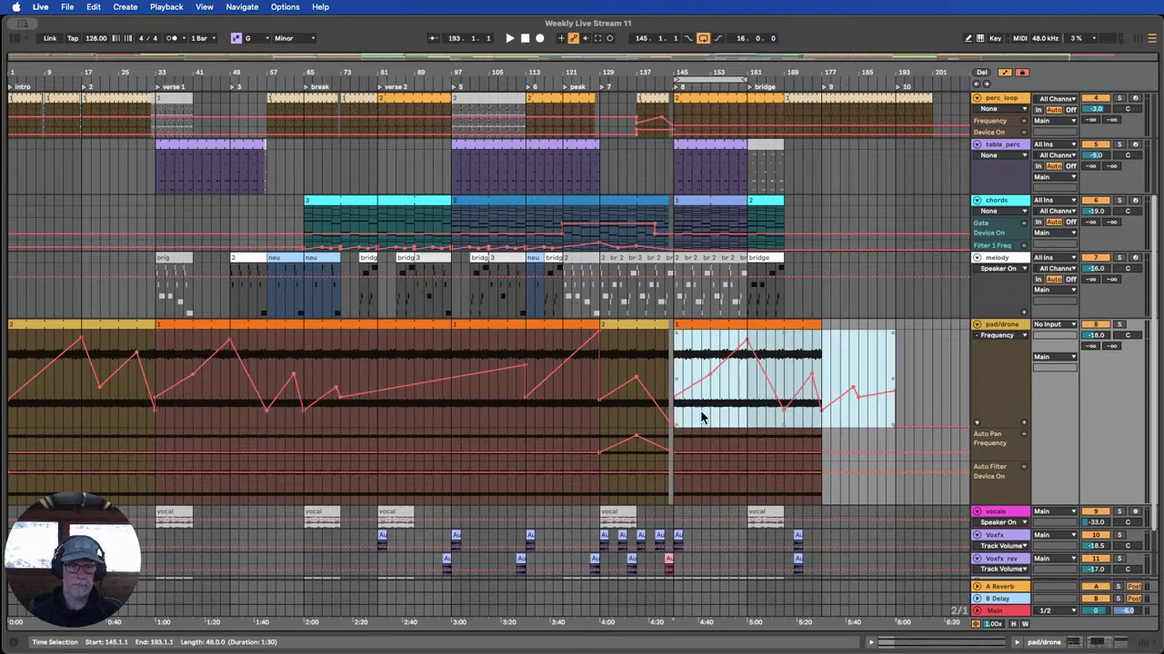
# Extend the pad/drone clip that starts at bar 145 to end at bar 193.
pyautogui.scroll(1, 173, 359)
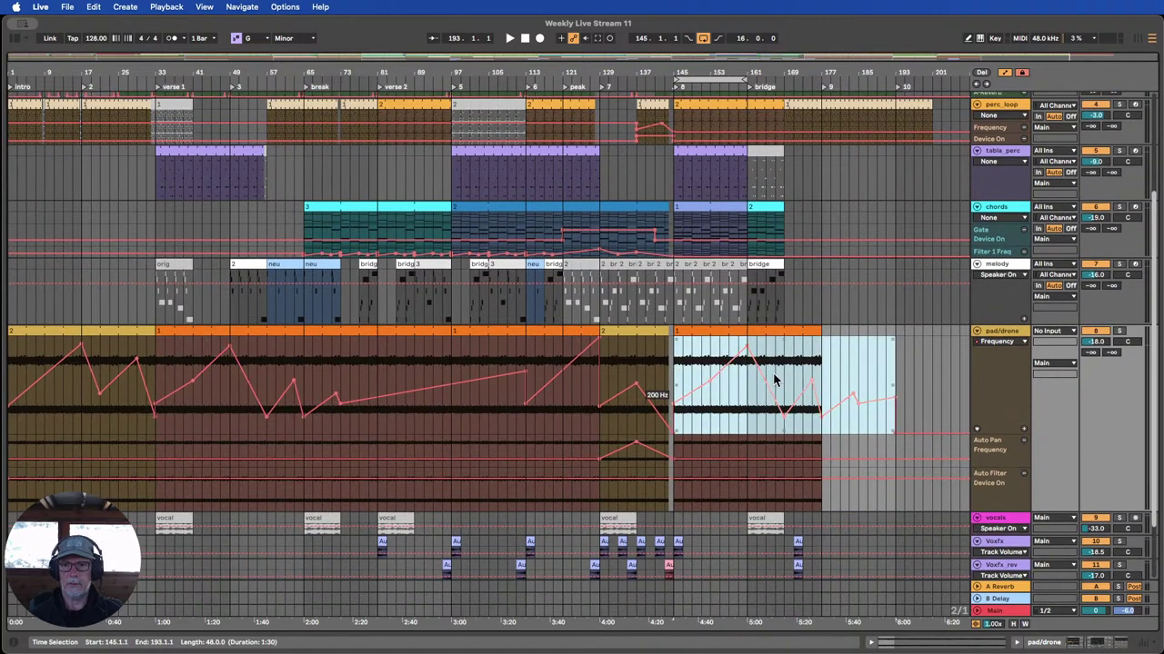
pyautogui.click(924, 354)
pyautogui.scroll(5, 877, 368)
pyautogui.scroll(-3, 876, 368)
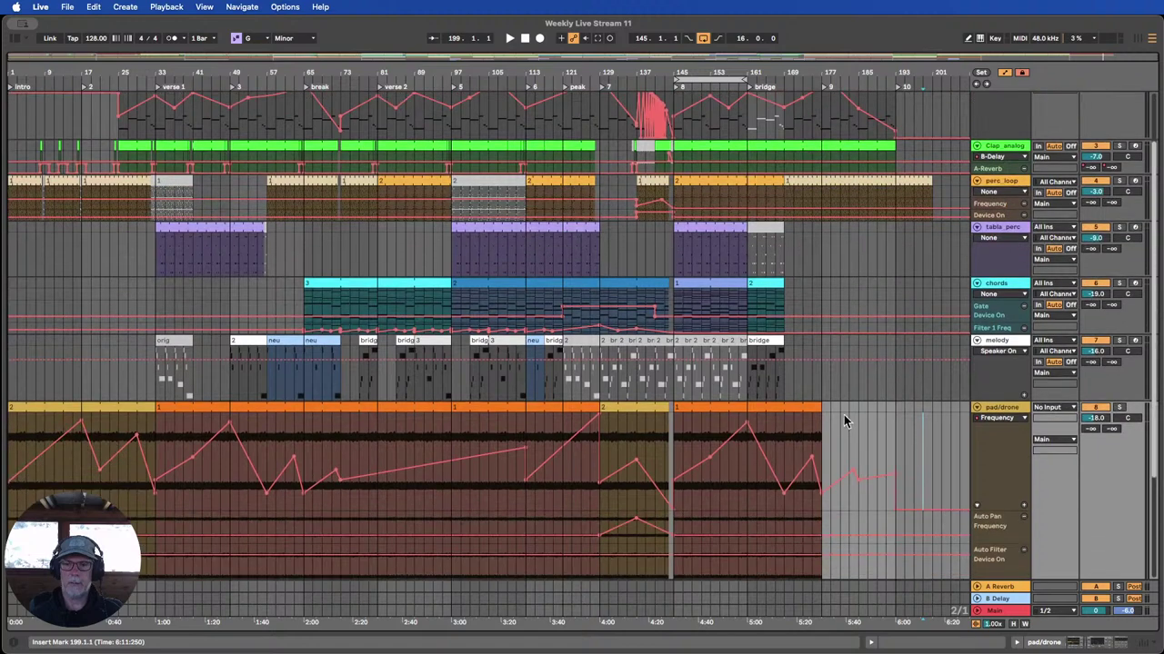
pyautogui.moveTo(821, 411); pyautogui.dragTo(896, 412)
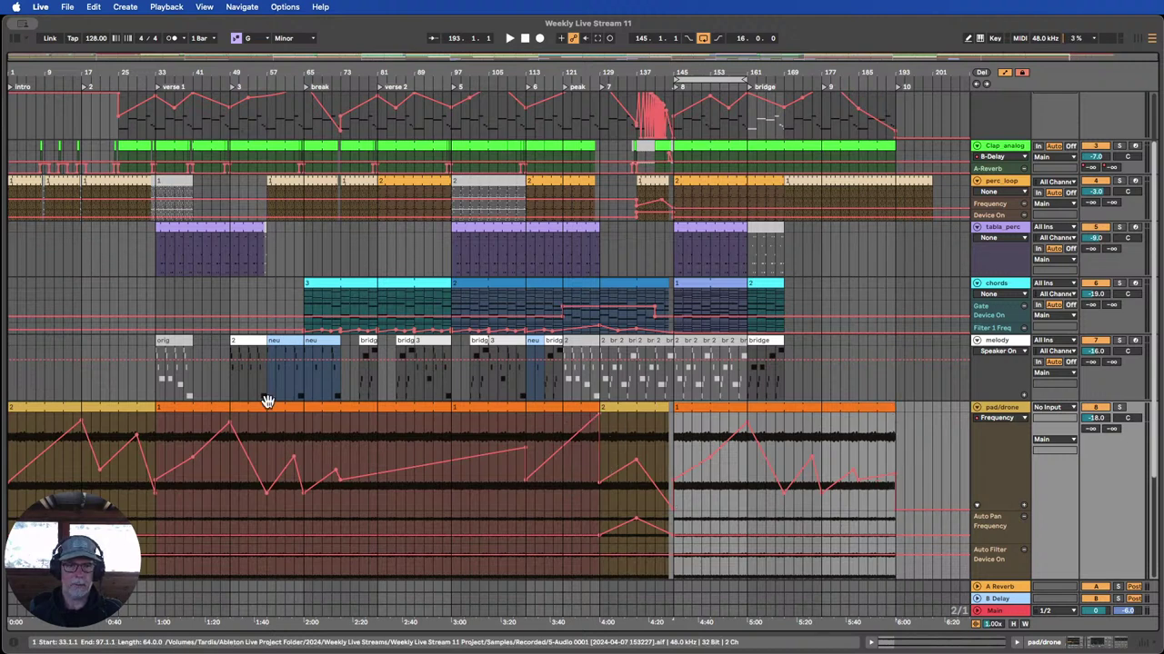
# Copy the first eight bars of the pad/drone intro clip to bars 193–201, keeping the original in place.
pyautogui.moveTo(42, 435); pyautogui.dragTo(913, 438)
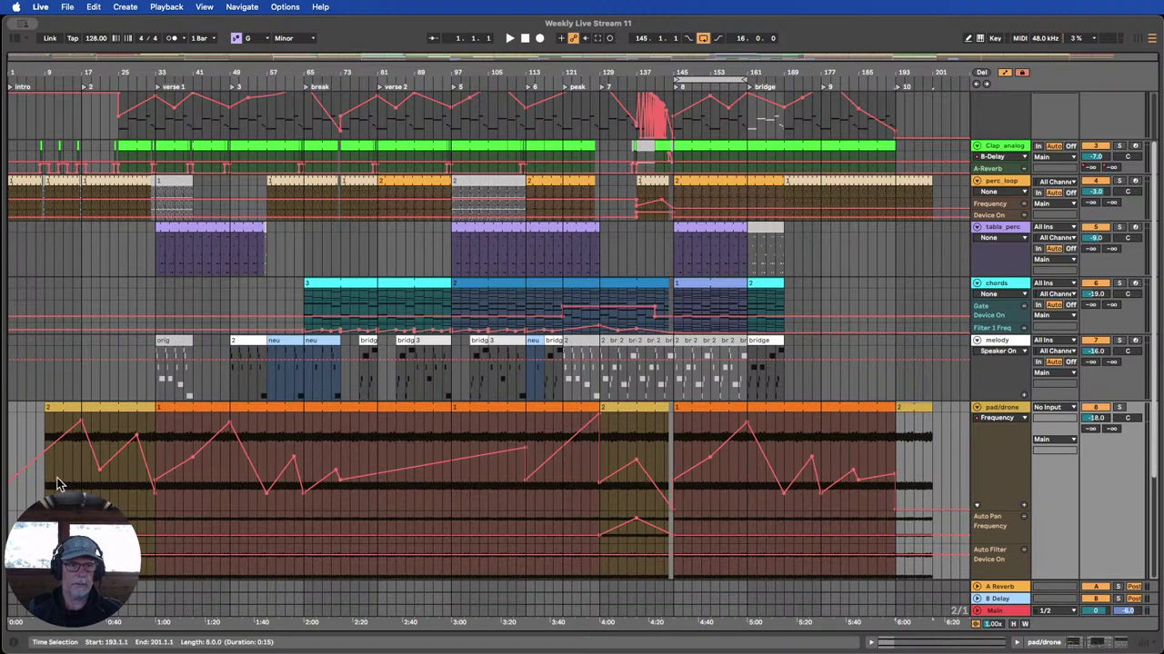
pyautogui.press('super+z')
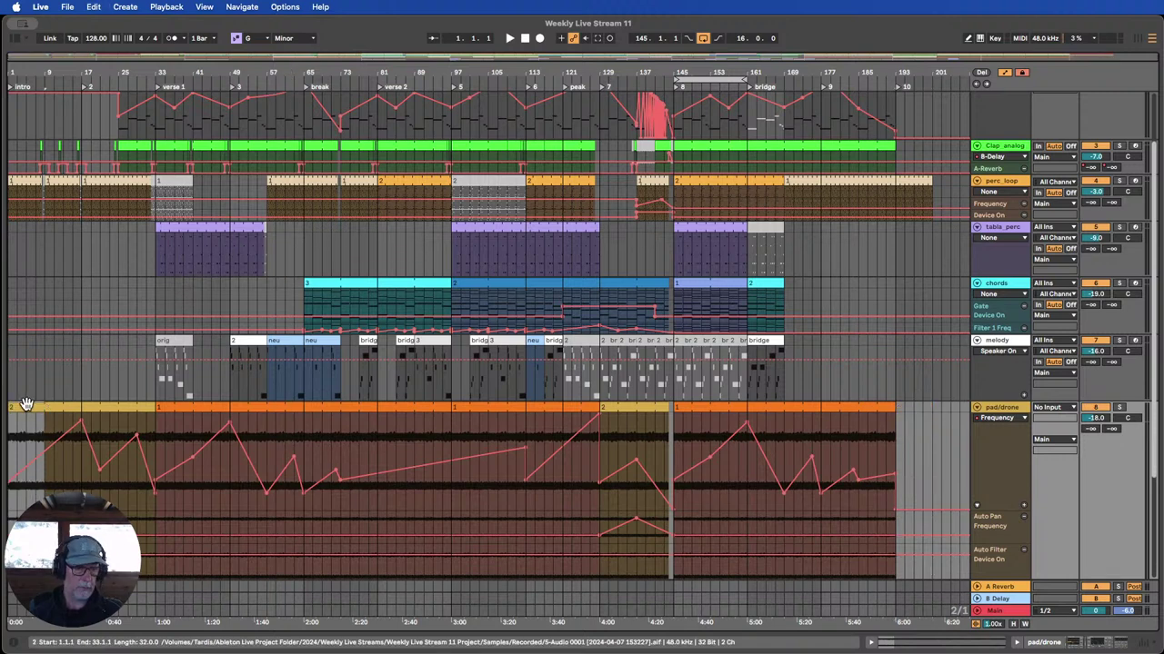
pyautogui.moveTo(23, 409); pyautogui.dragTo(916, 469)
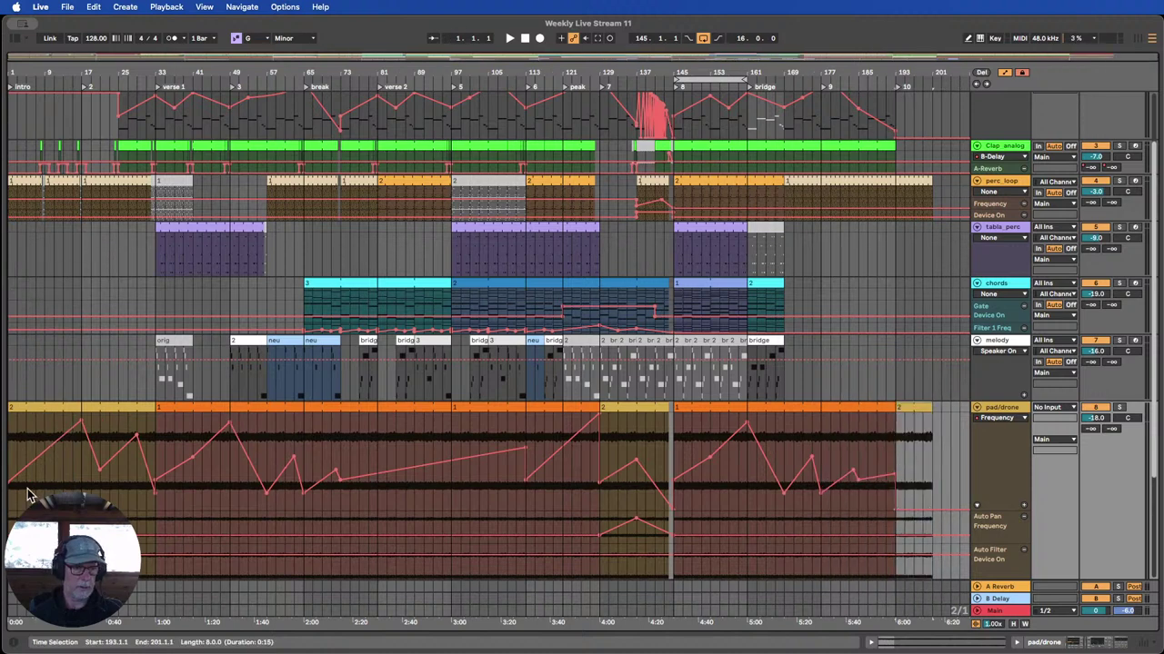
# Shape the pad/drone Frequency automation into a ramp falling from bar 193 to the lowest value at bar 201.
pyautogui.moveTo(11, 486)
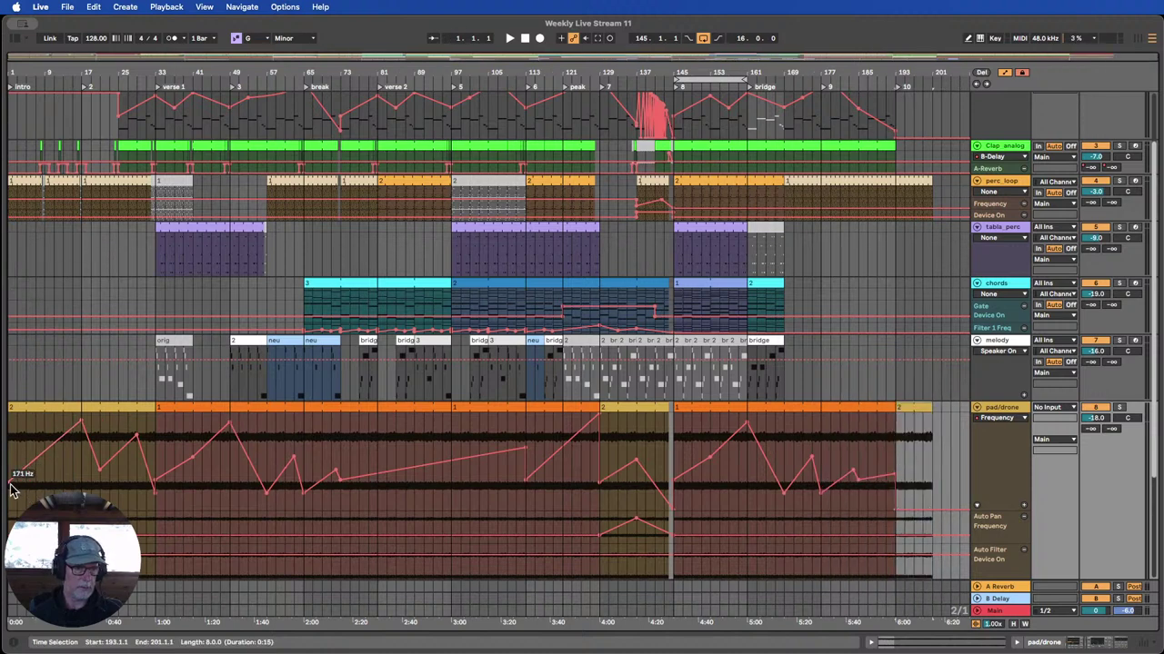
pyautogui.click(896, 508)
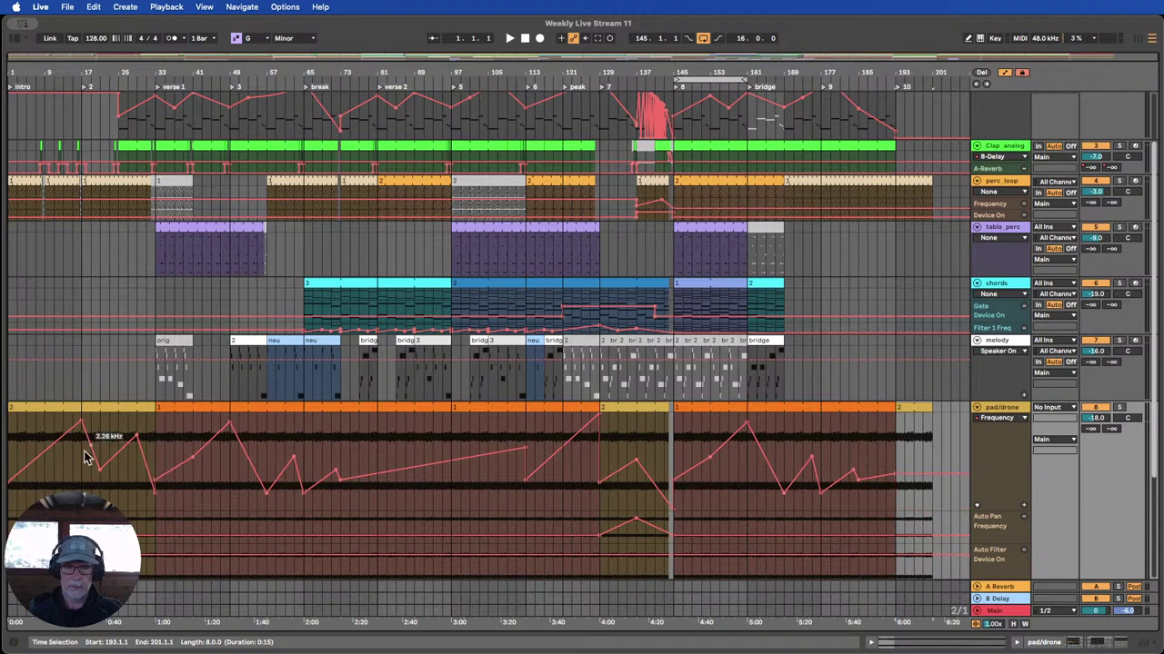
pyautogui.click(10, 494)
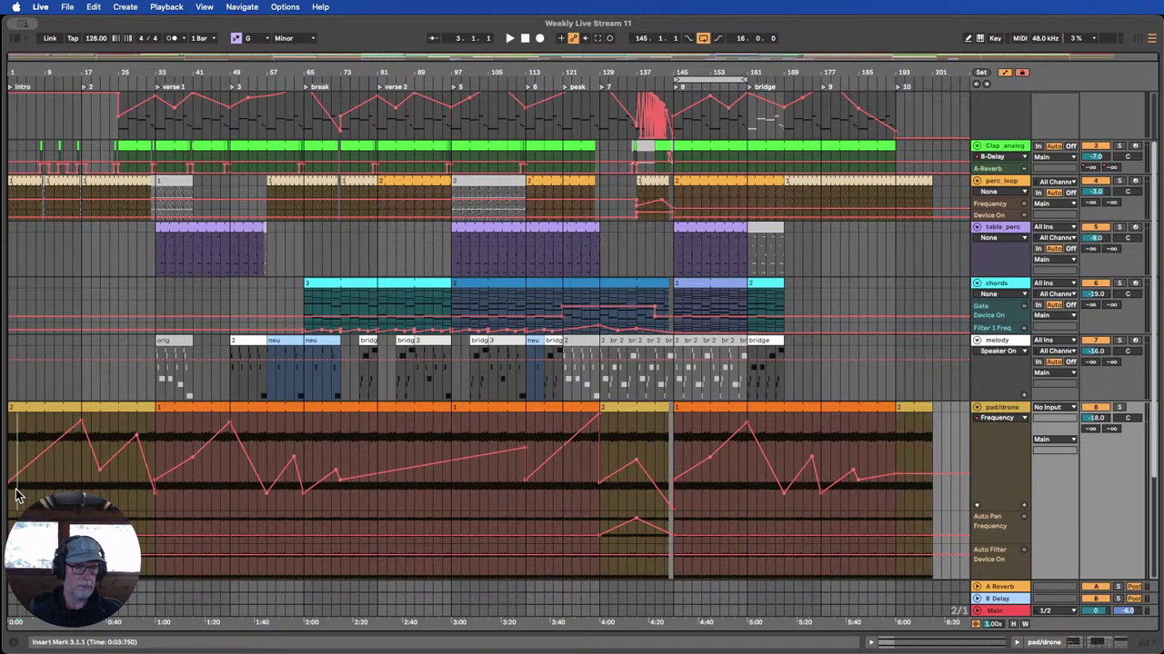
pyautogui.click(926, 504)
pyautogui.press('super+v')
pyautogui.click(942, 497)
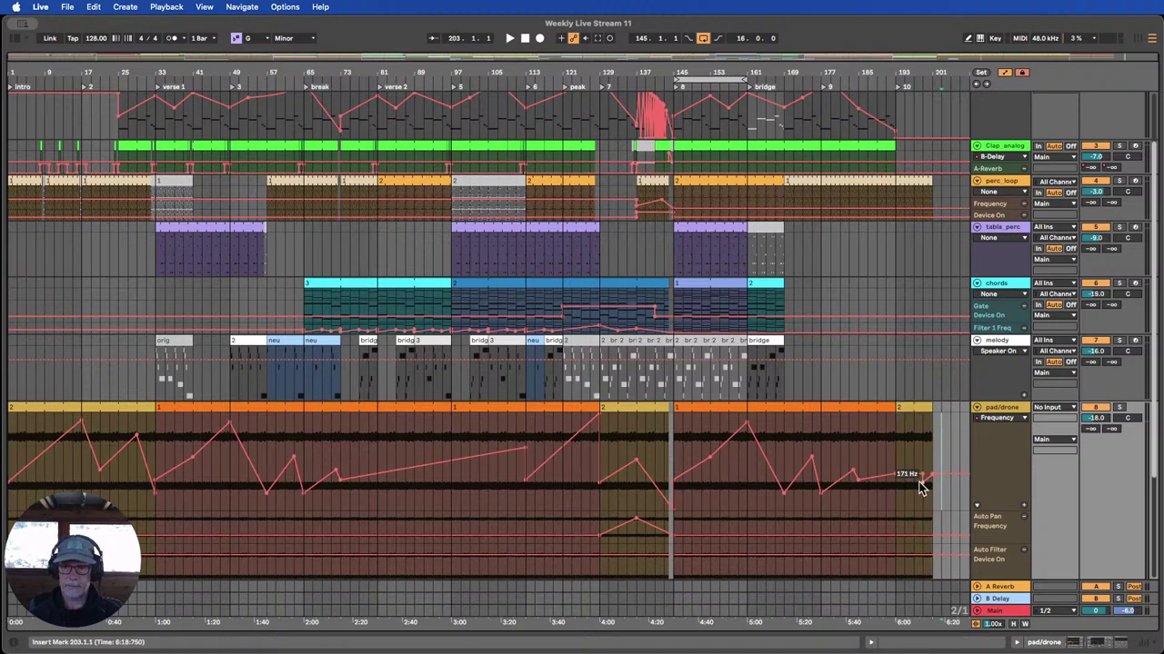
pyautogui.moveTo(925, 489); pyautogui.dragTo(932, 483)
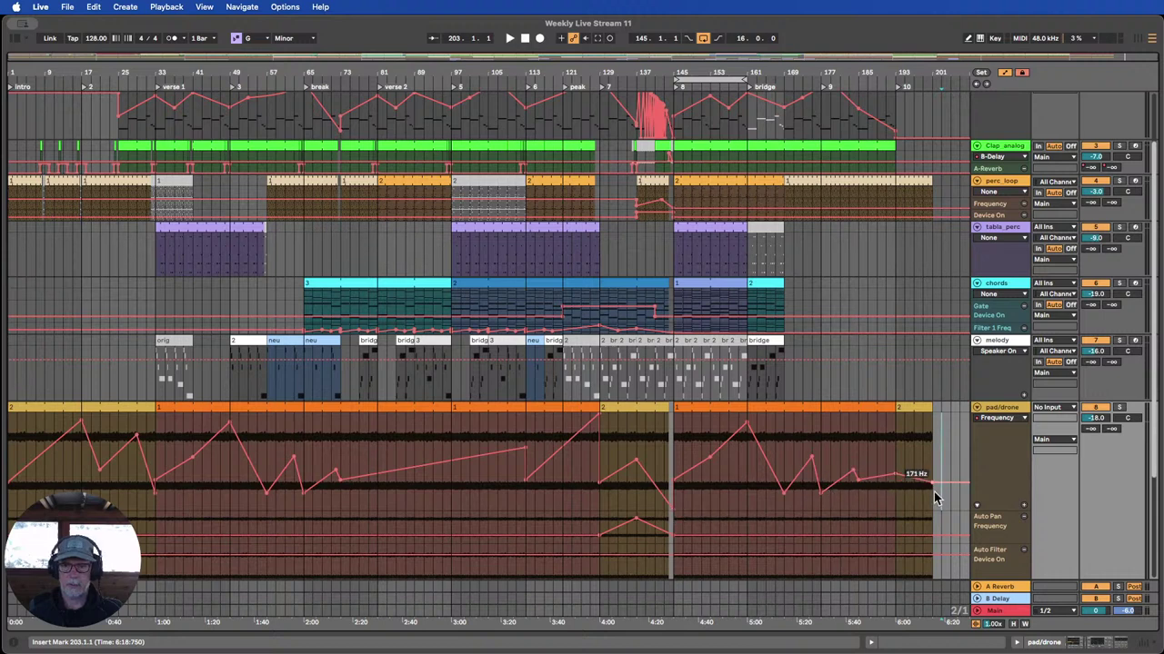
pyautogui.moveTo(932, 488); pyautogui.dragTo(931, 510)
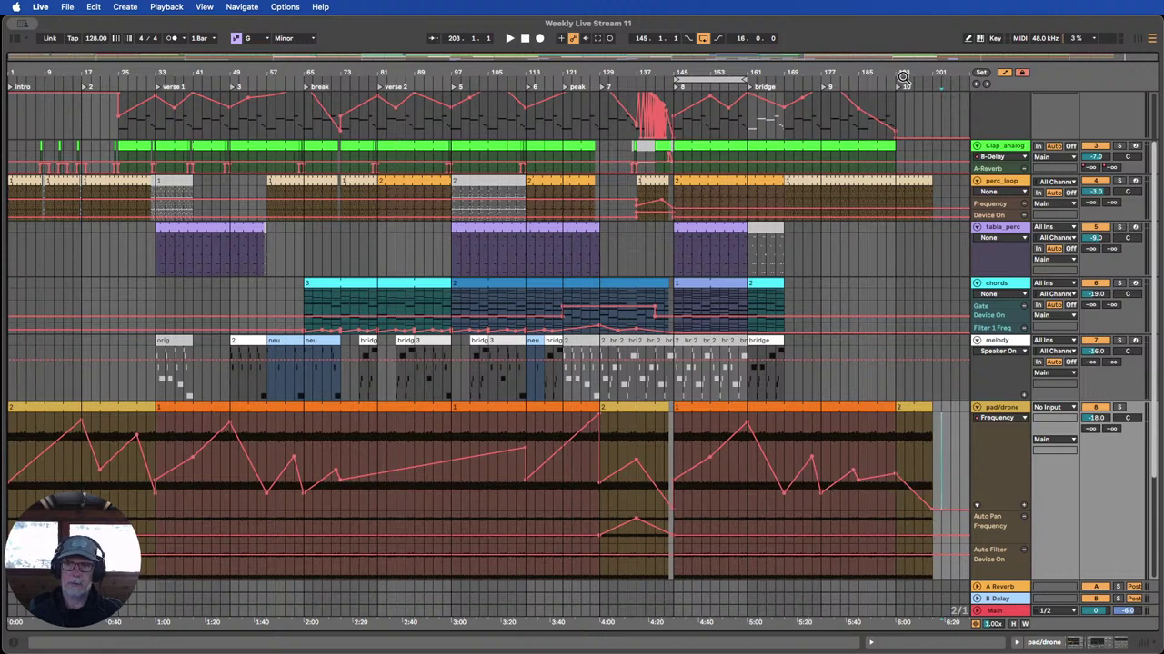
# Delete the Voxfx and Voxfx_rev clips around bar 171.
pyautogui.scroll(-3, 815, 255)
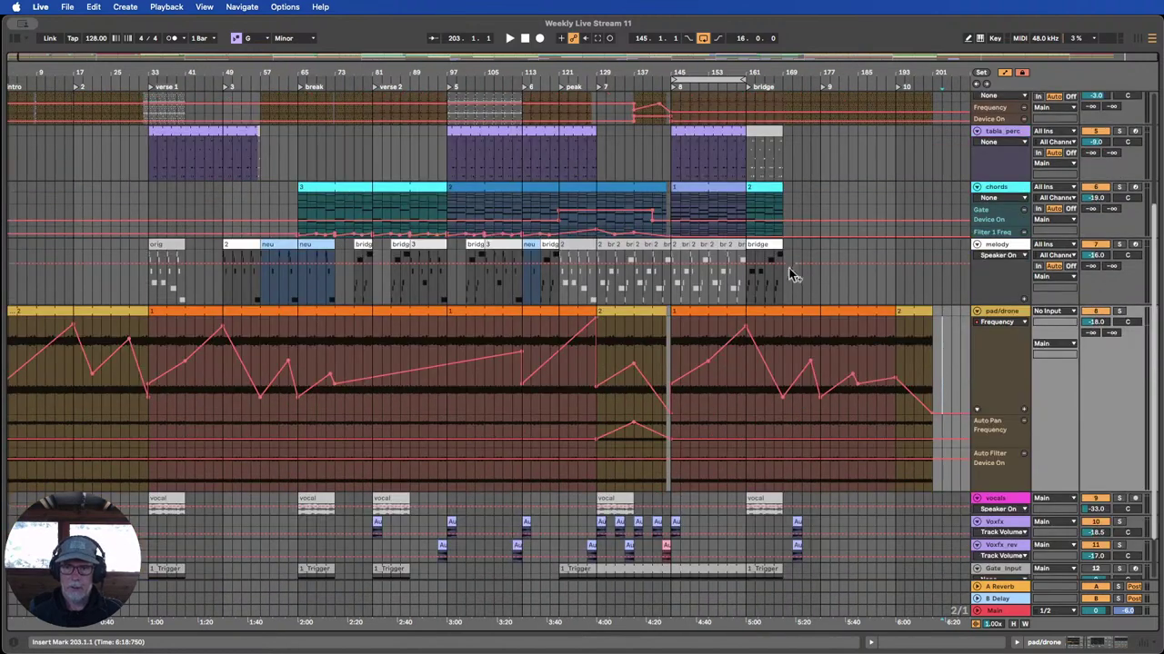
pyautogui.scroll(-1, 788, 245)
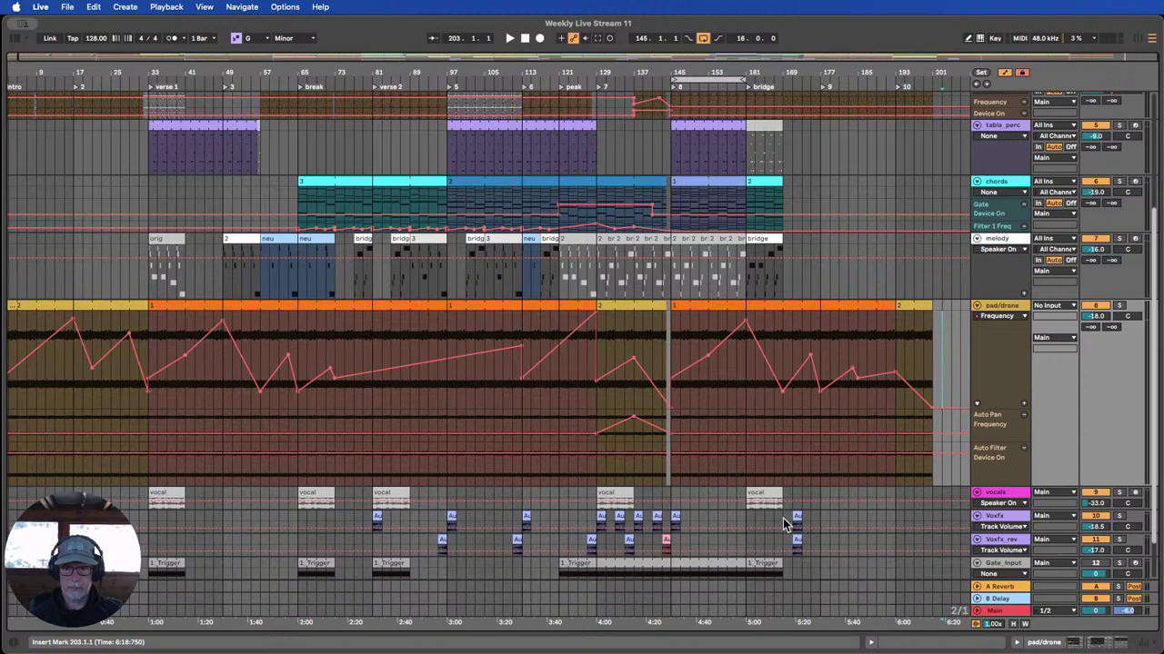
pyautogui.moveTo(784, 517); pyautogui.dragTo(810, 546)
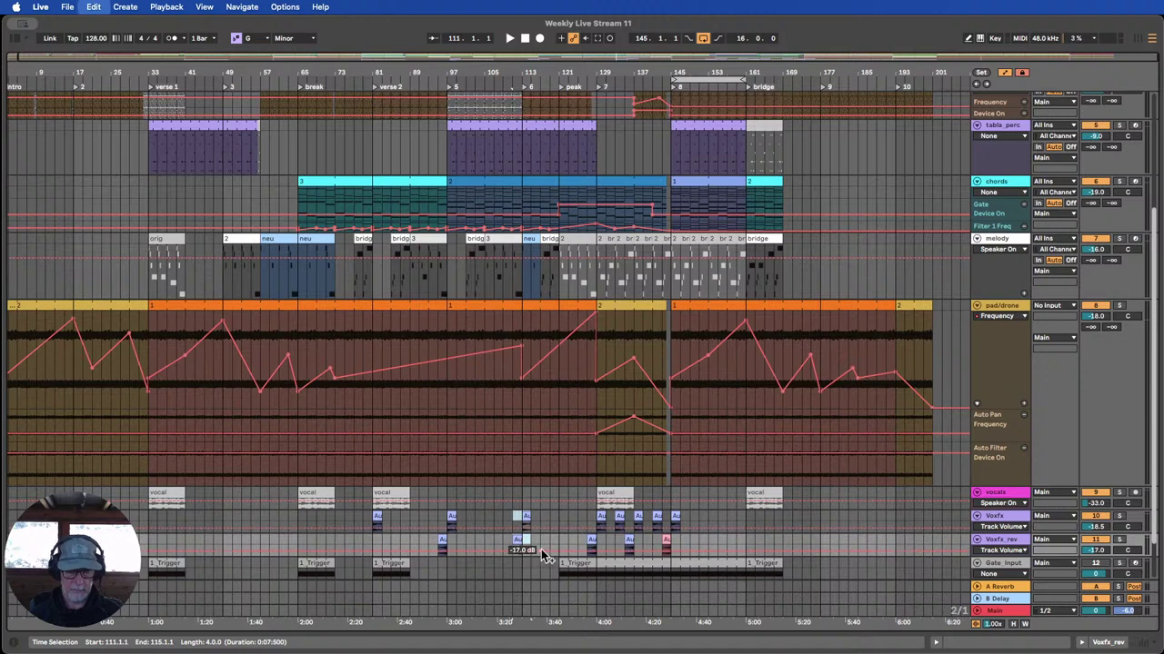
# Copy the Voxfx and Voxfx_rev clips from bars 111–115 to bars 159–163, leading into the bridge.
pyautogui.click(728, 516)
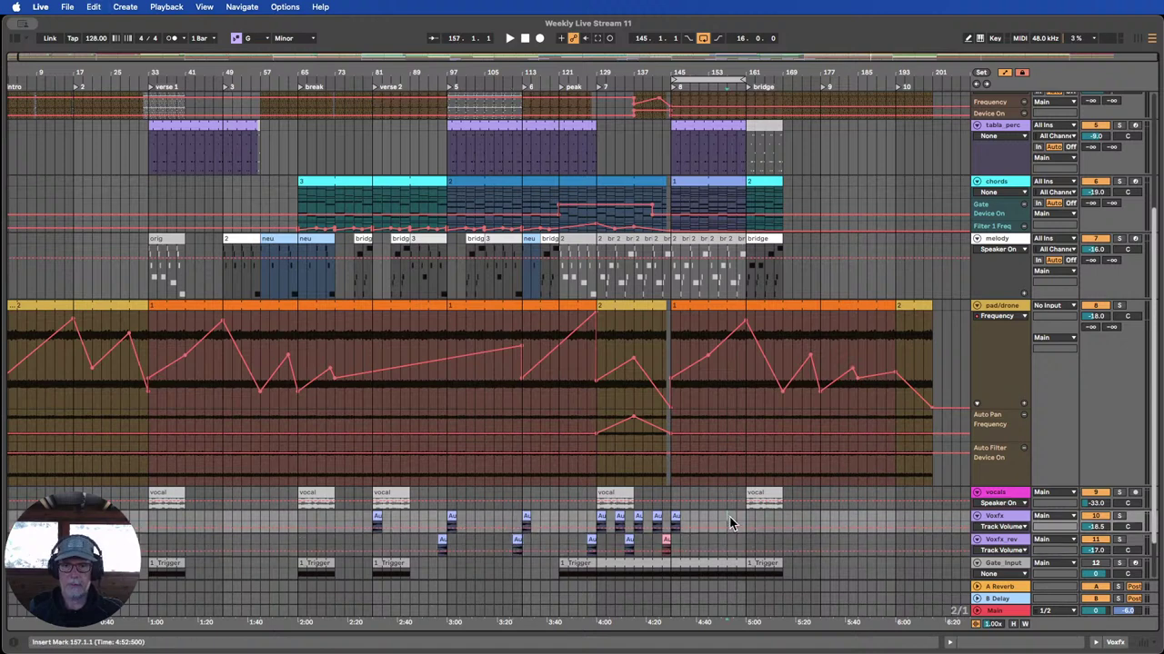
pyautogui.press('super+v')
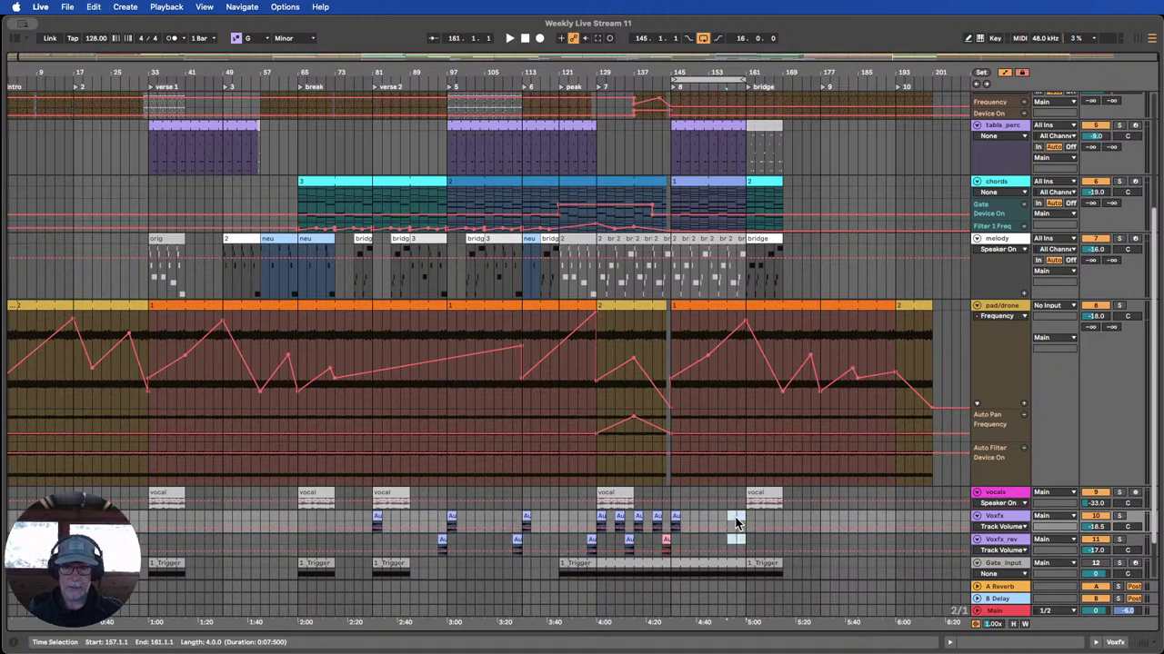
pyautogui.moveTo(737, 522); pyautogui.dragTo(745, 523)
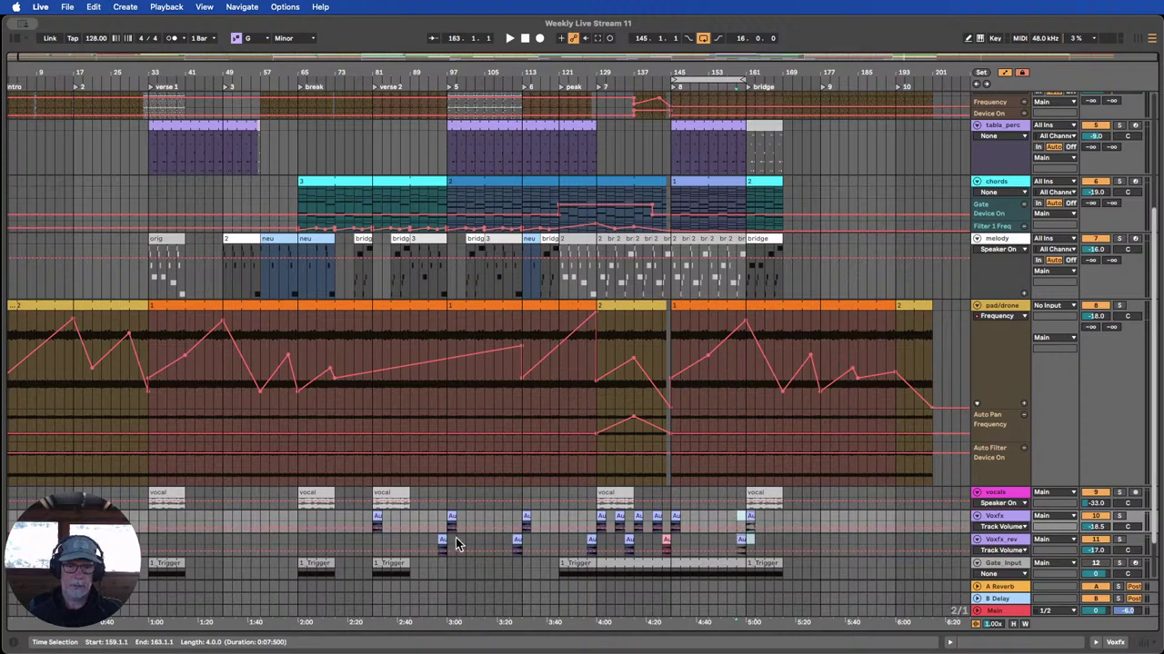
pyautogui.scroll(-3, 456, 544)
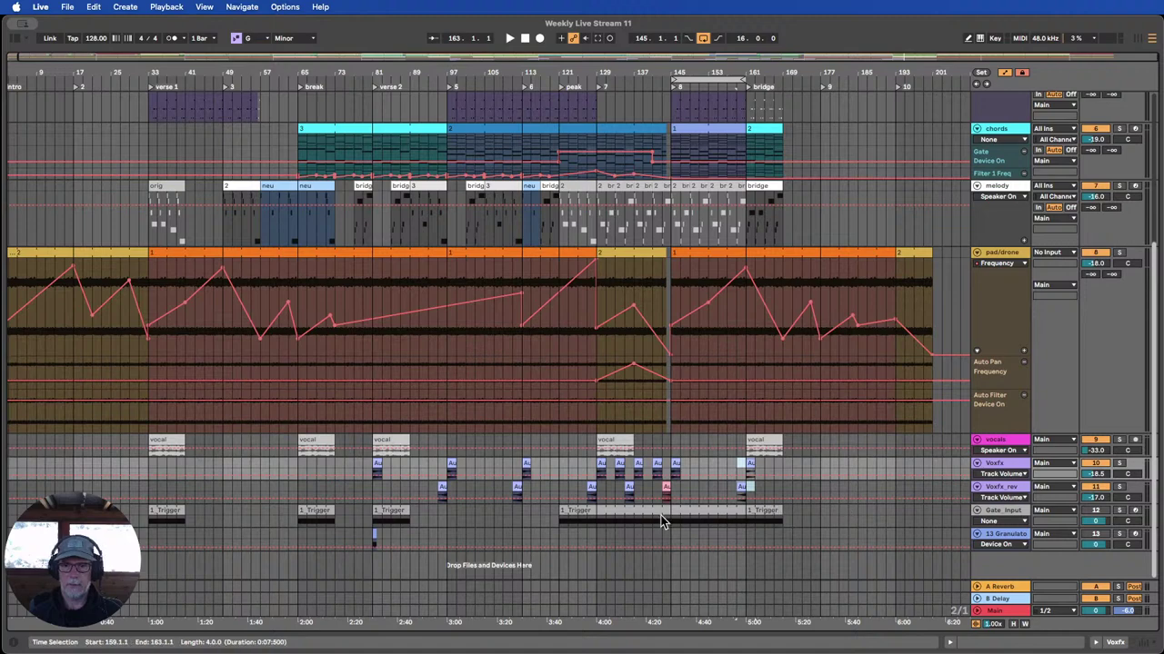
pyautogui.scroll(6, 600, 514)
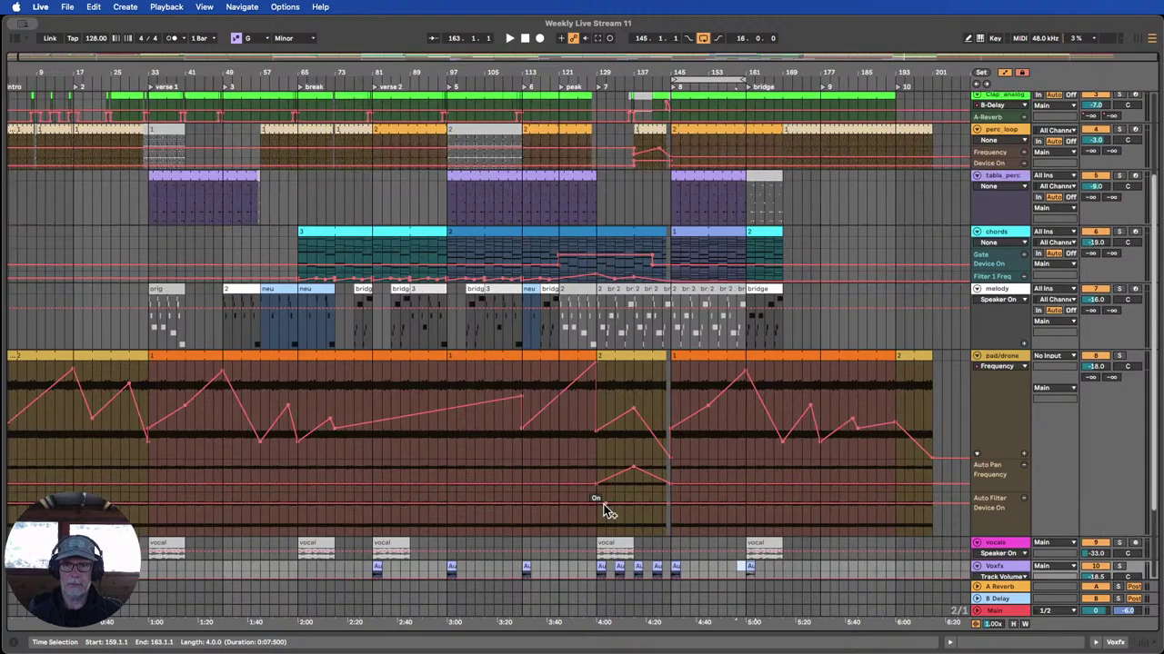
# Separate the section of the Gate_Input trigger clip from bar 145 to bar 161.
pyautogui.scroll(-4, 605, 512)
pyautogui.click(672, 559)
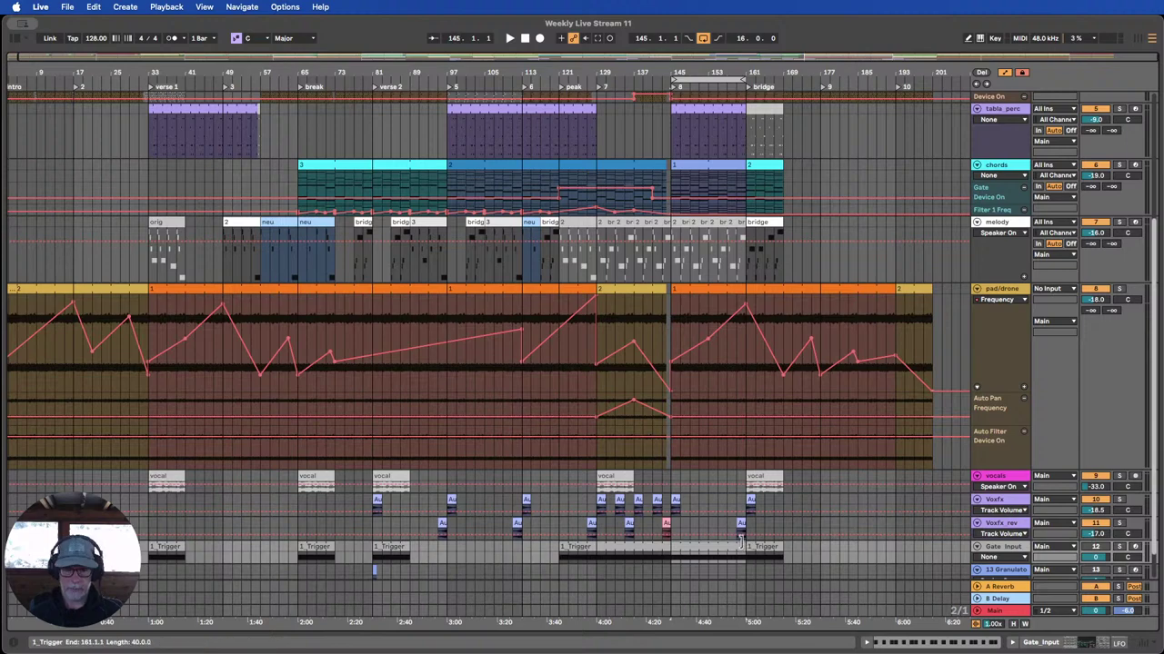
pyautogui.scroll(11, 691, 361)
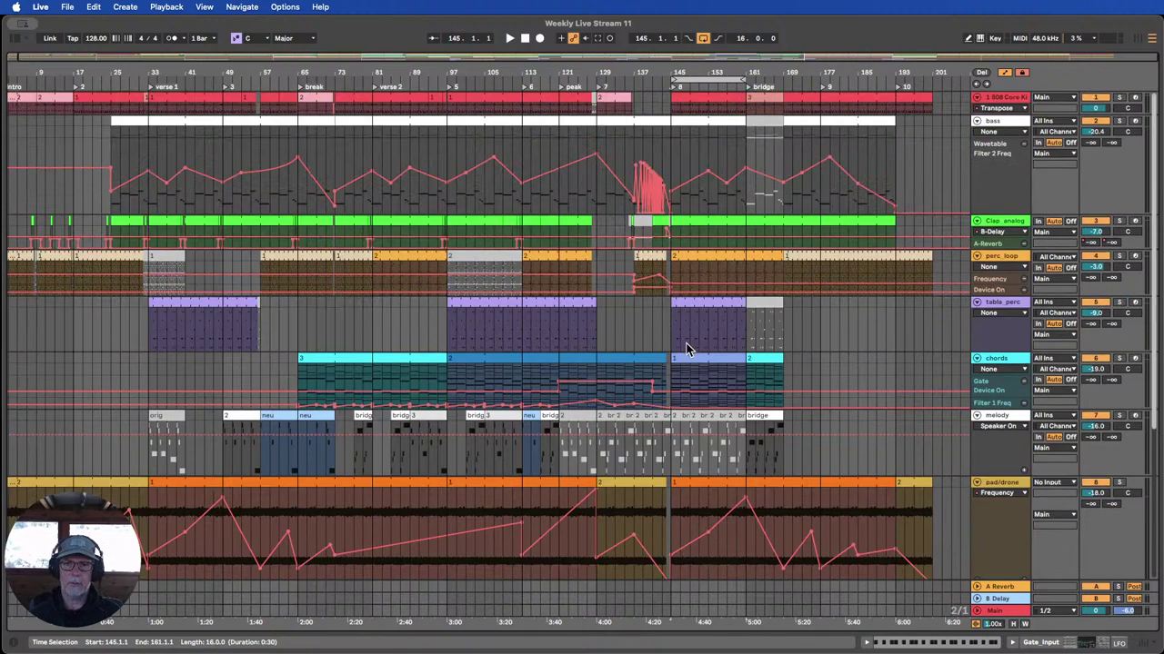
# Try to keep the chords Gate Device On automation switched on past bar 141 while playing from bar 129, and undo it.
pyautogui.click(654, 397)
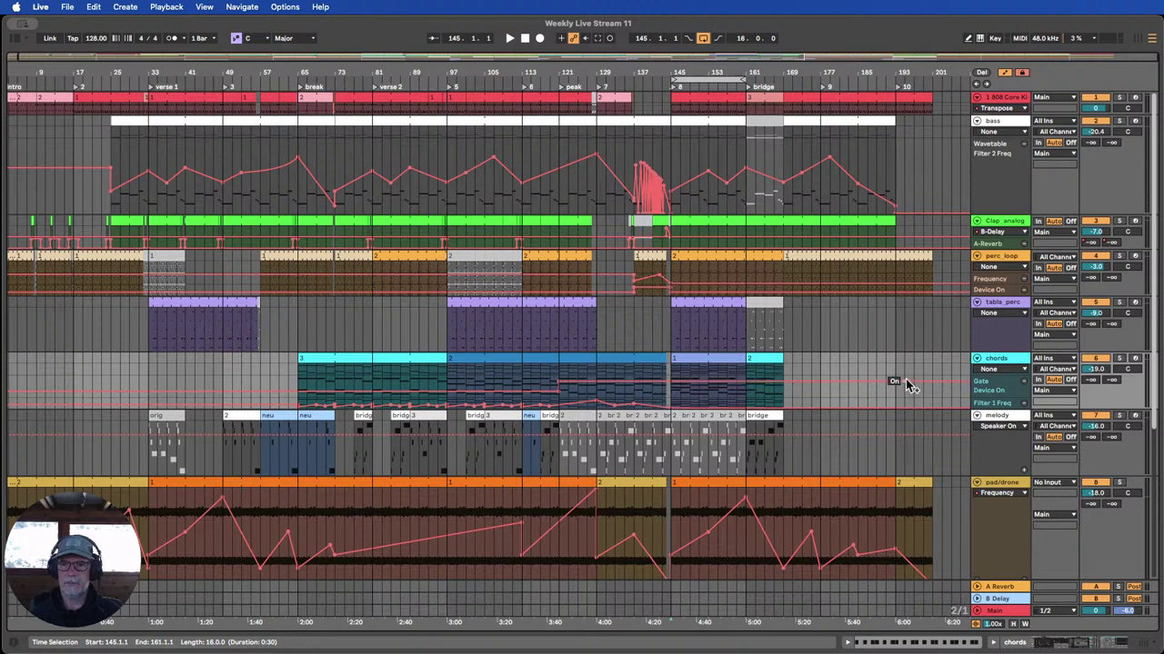
pyautogui.click(642, 80)
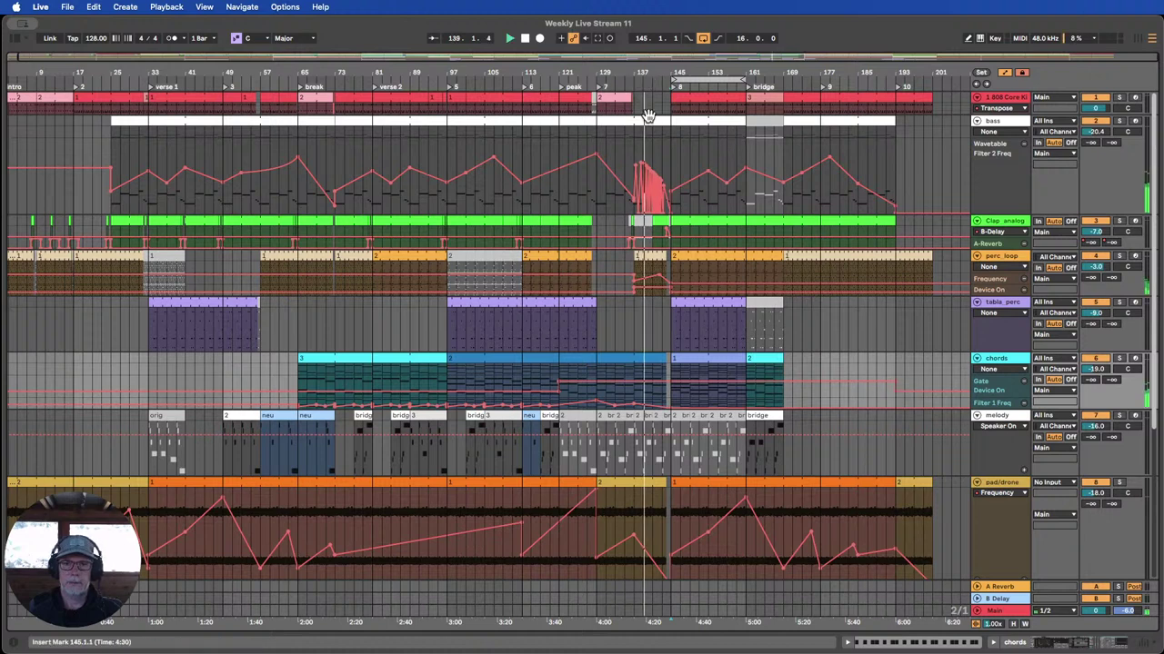
pyautogui.click(599, 78)
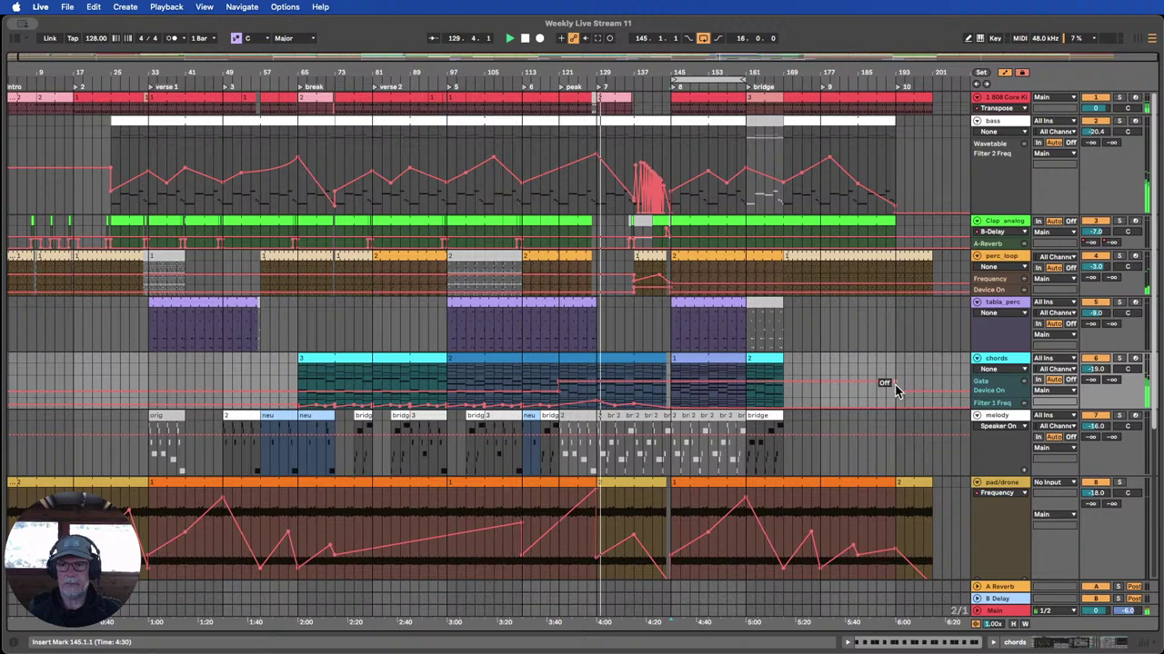
pyautogui.moveTo(895, 391); pyautogui.dragTo(717, 391)
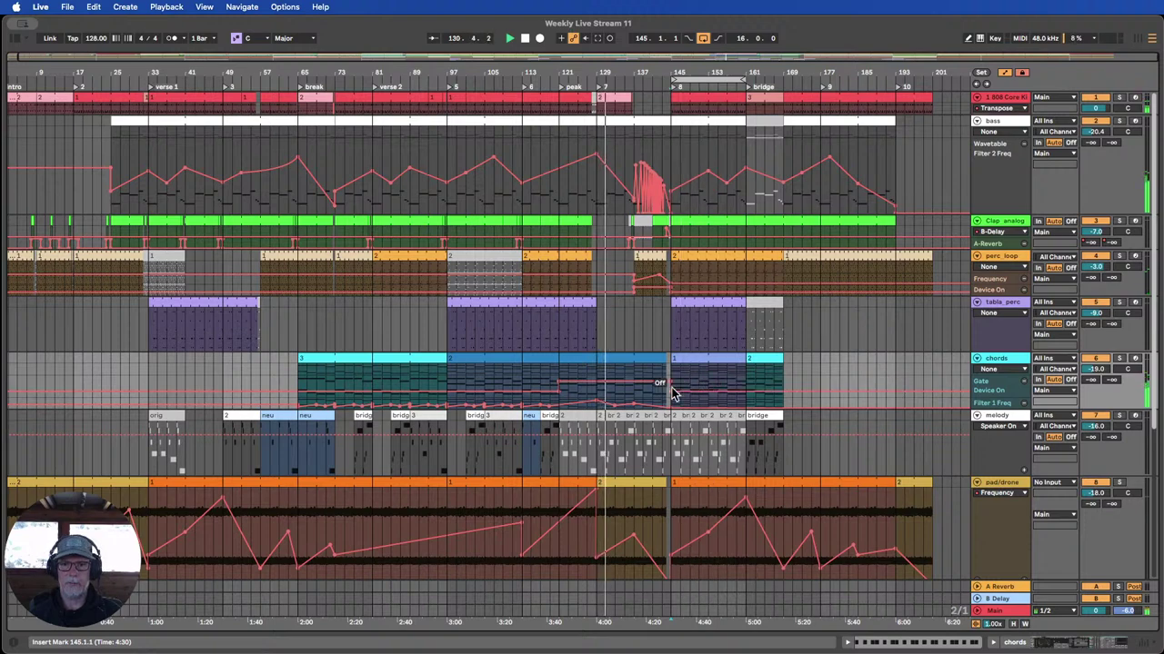
pyautogui.scroll(-3, 677, 373)
pyautogui.scroll(-3, 677, 372)
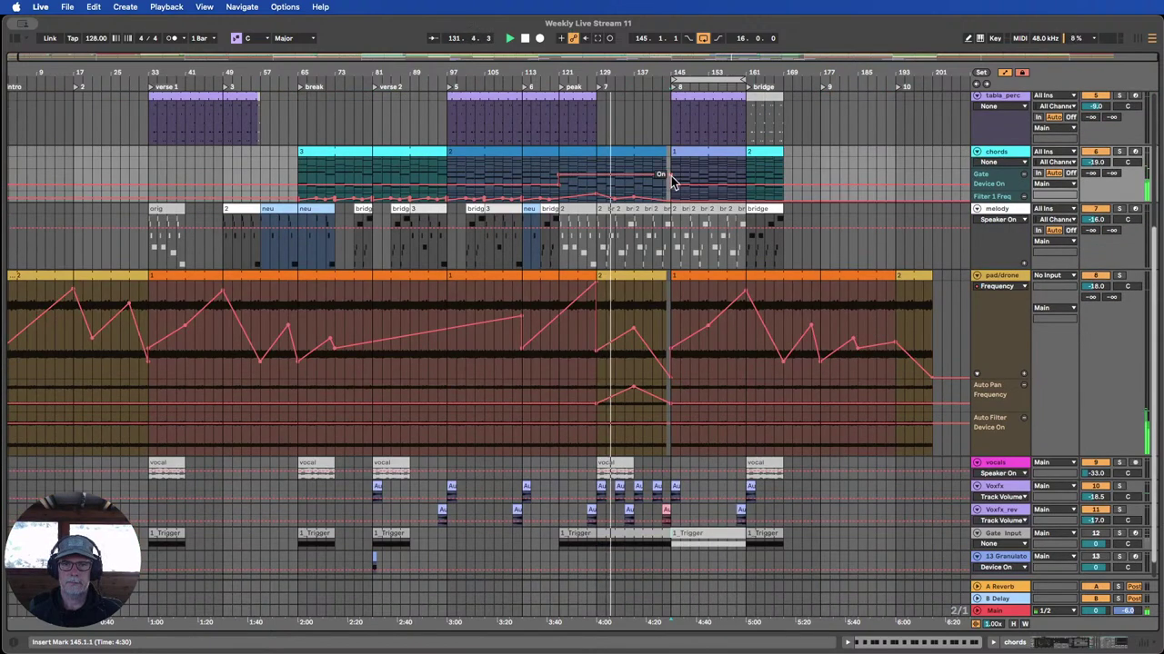
pyautogui.press('super+z')
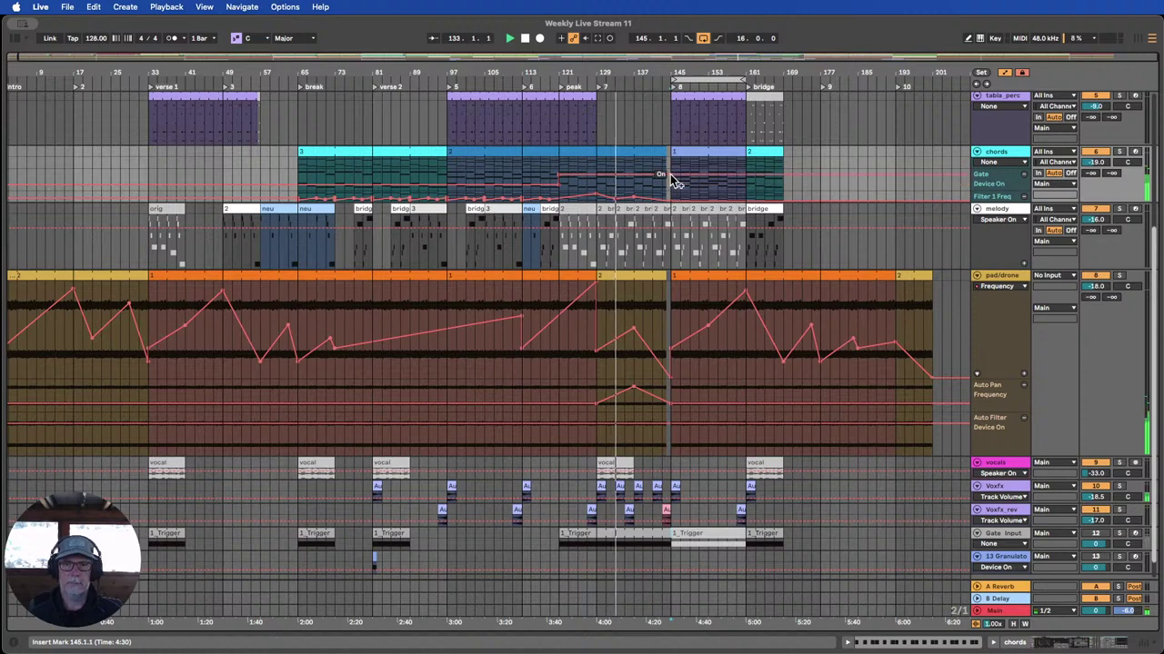
pyautogui.press('super+z')
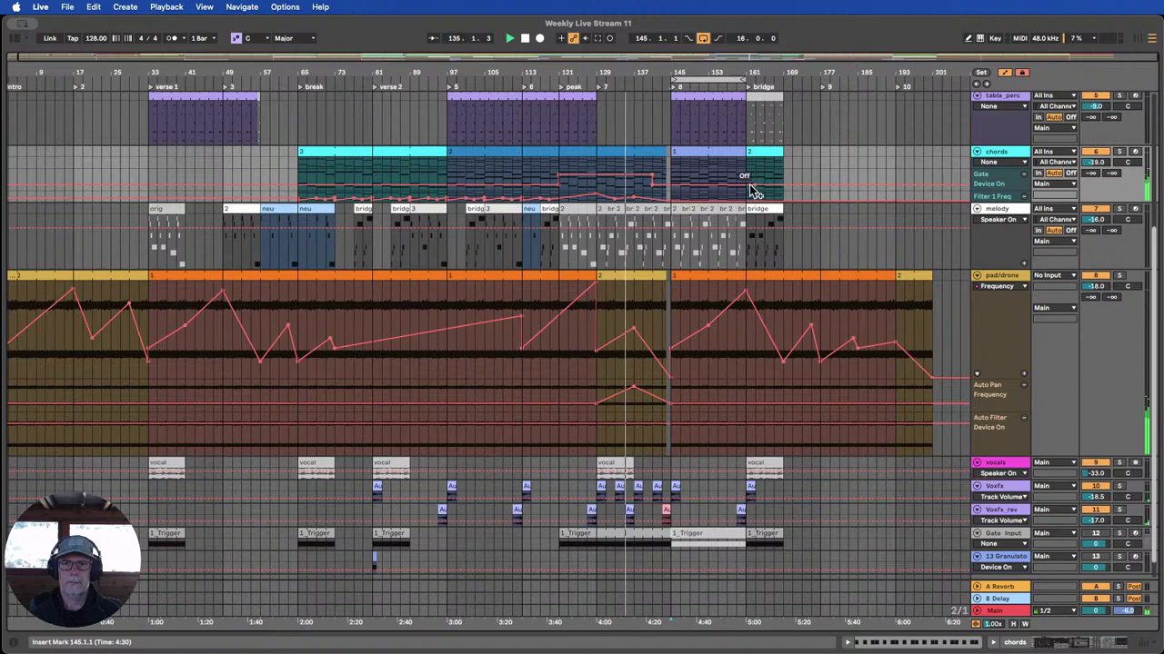
# Extend the Gate_Input trigger clip ending at bar 145 through to bar 169.
pyautogui.scroll(-1, 677, 532)
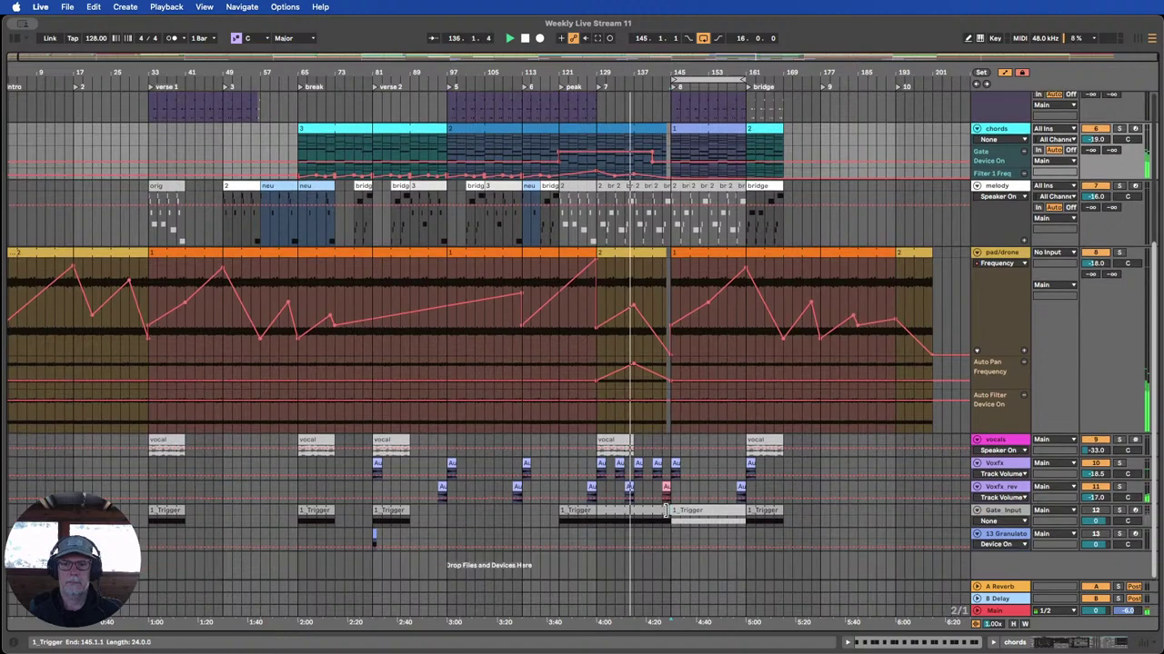
pyautogui.moveTo(667, 511); pyautogui.dragTo(779, 506)
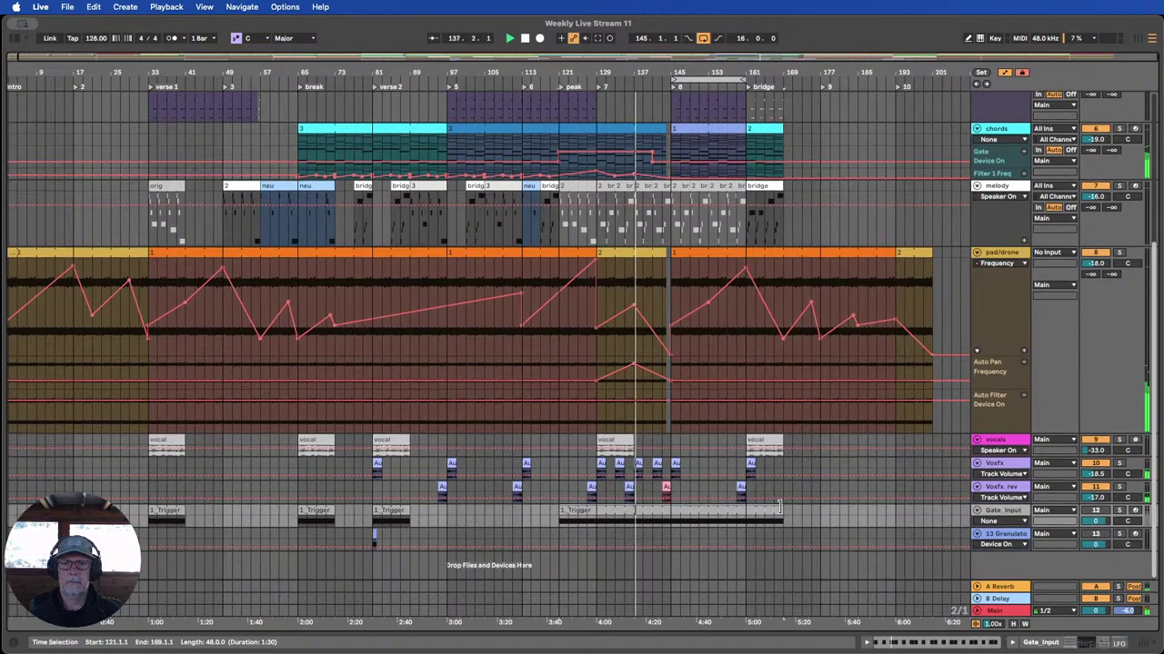
pyautogui.scroll(6, 753, 402)
pyautogui.scroll(-5, 750, 400)
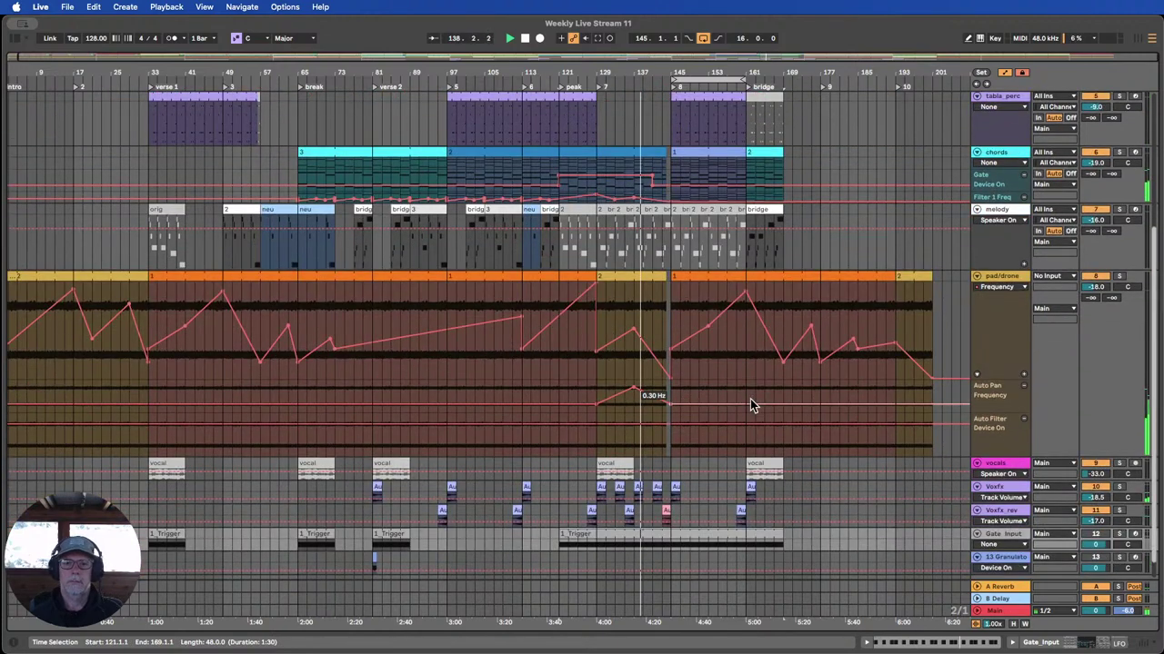
# Examine the clips and automation across all tracks around section 8 and the bridge while the song plays.
pyautogui.scroll(8, 750, 401)
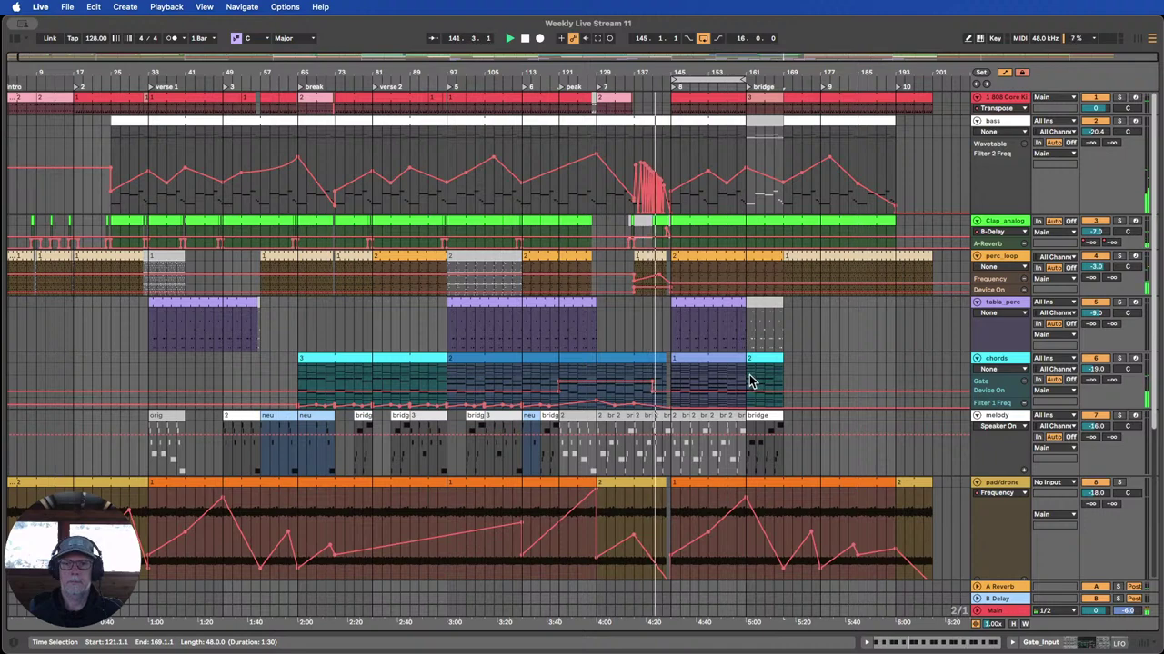
pyautogui.scroll(-1, 750, 382)
pyautogui.scroll(-4, 750, 380)
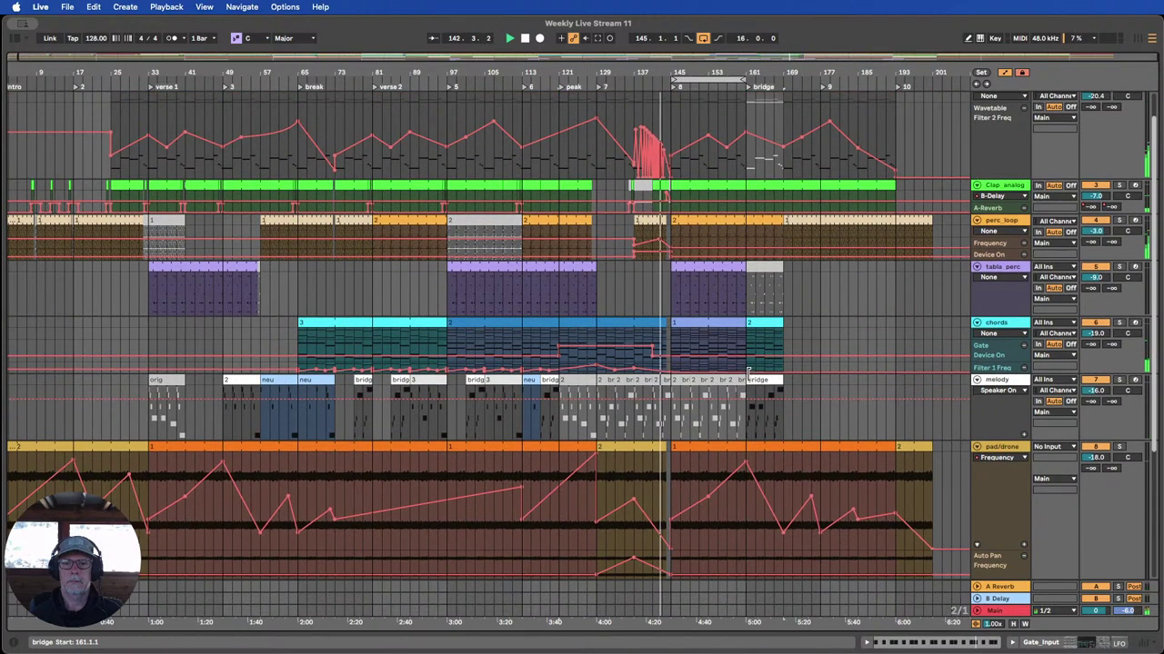
pyautogui.scroll(-2, 749, 380)
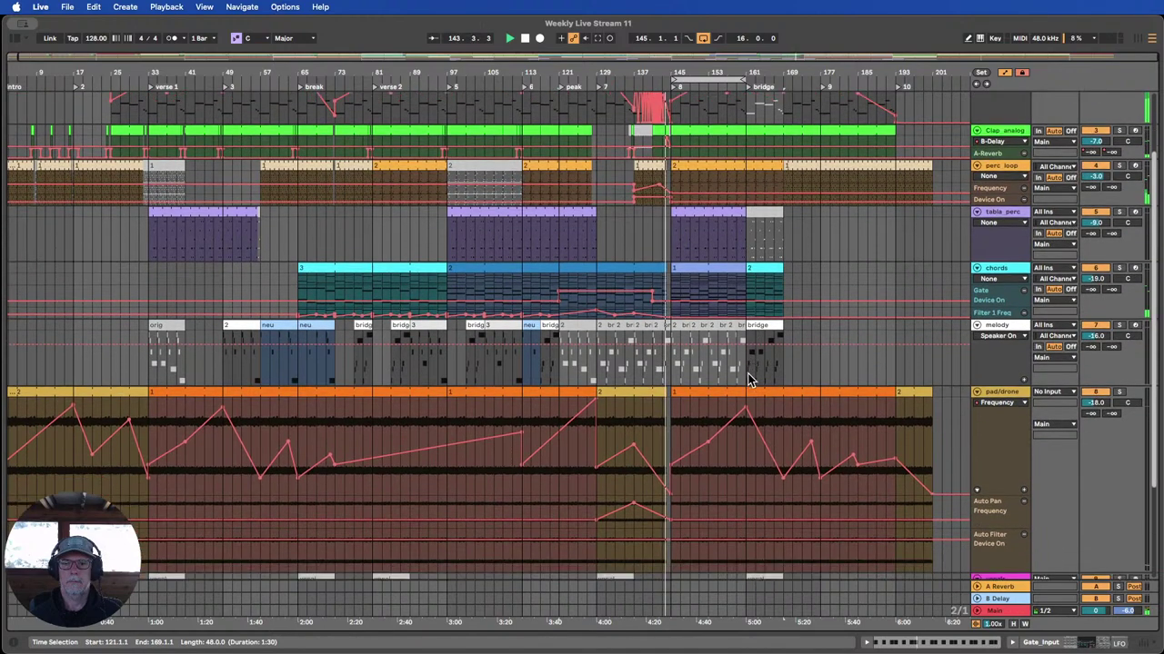
pyautogui.scroll(5, 750, 380)
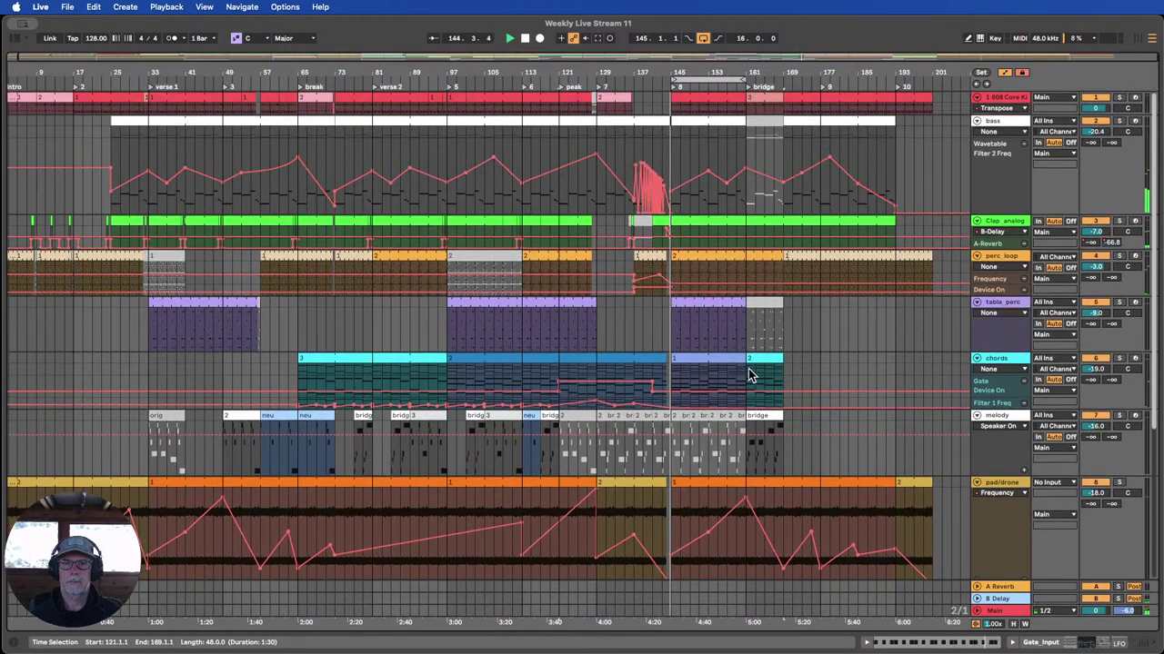
pyautogui.scroll(-1, 748, 368)
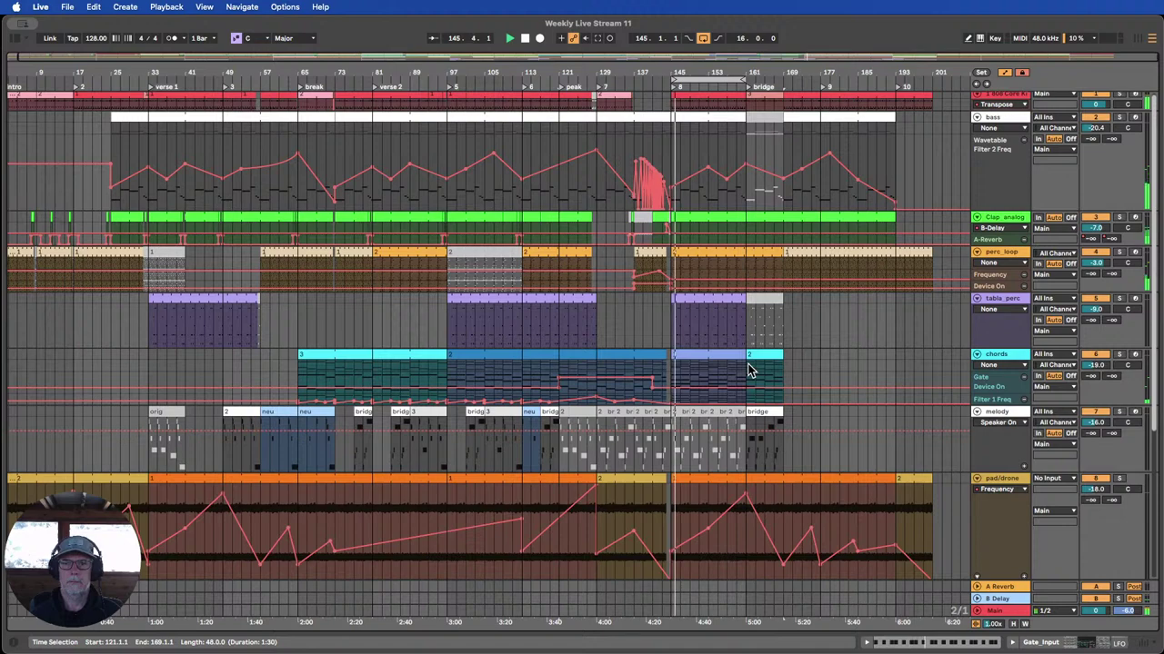
pyautogui.scroll(-6, 749, 368)
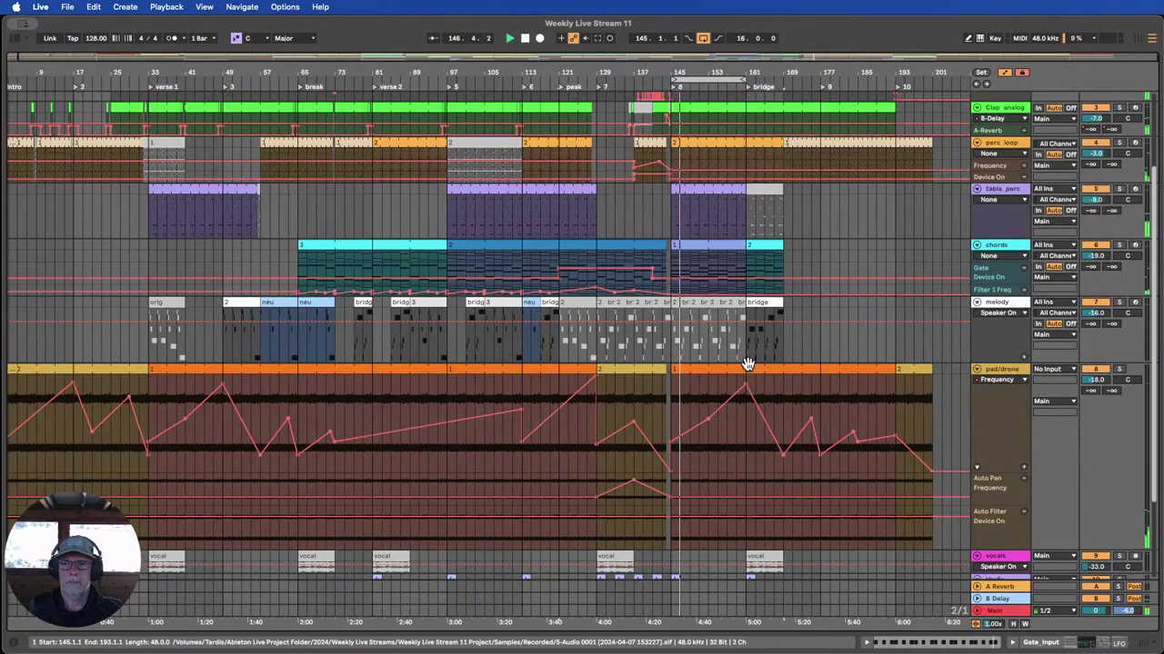
pyautogui.scroll(-2, 747, 367)
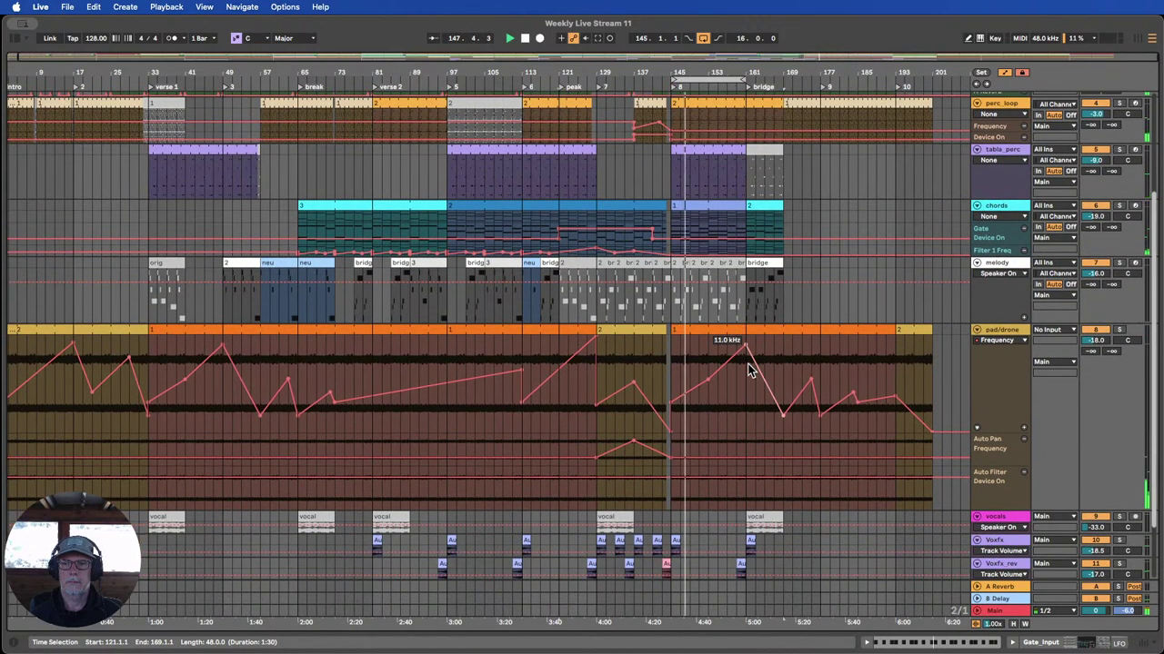
pyautogui.scroll(-4, 739, 412)
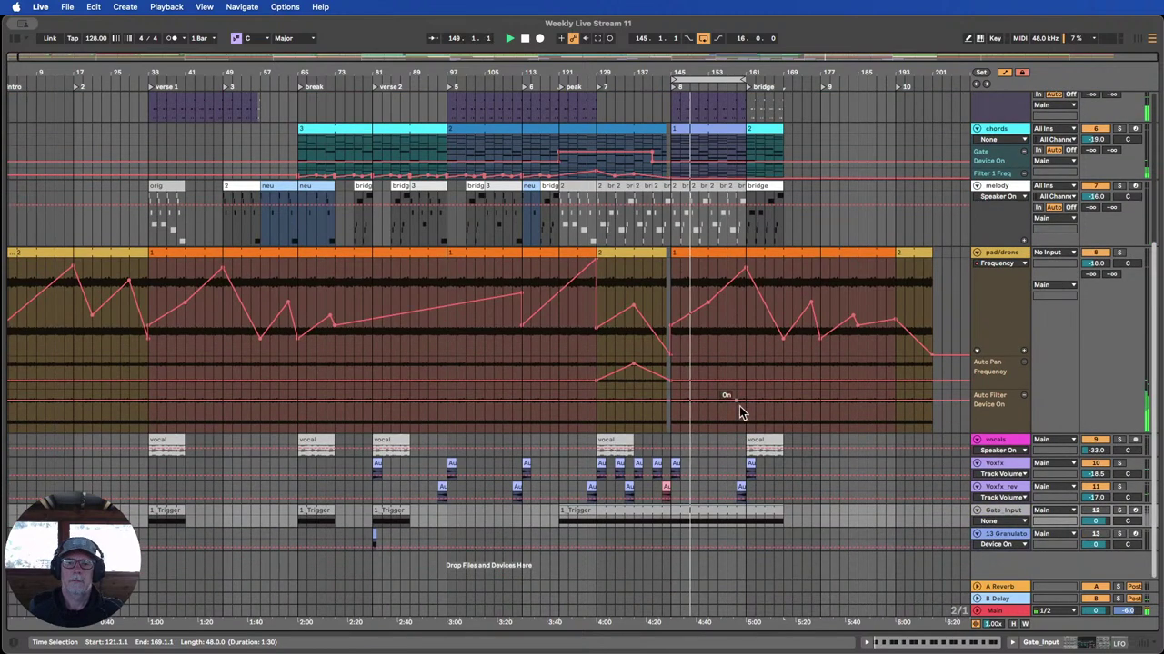
# Split the extended Gate_Input trigger clip at bars 145 and 161.
pyautogui.moveTo(671, 520); pyautogui.dragTo(743, 523)
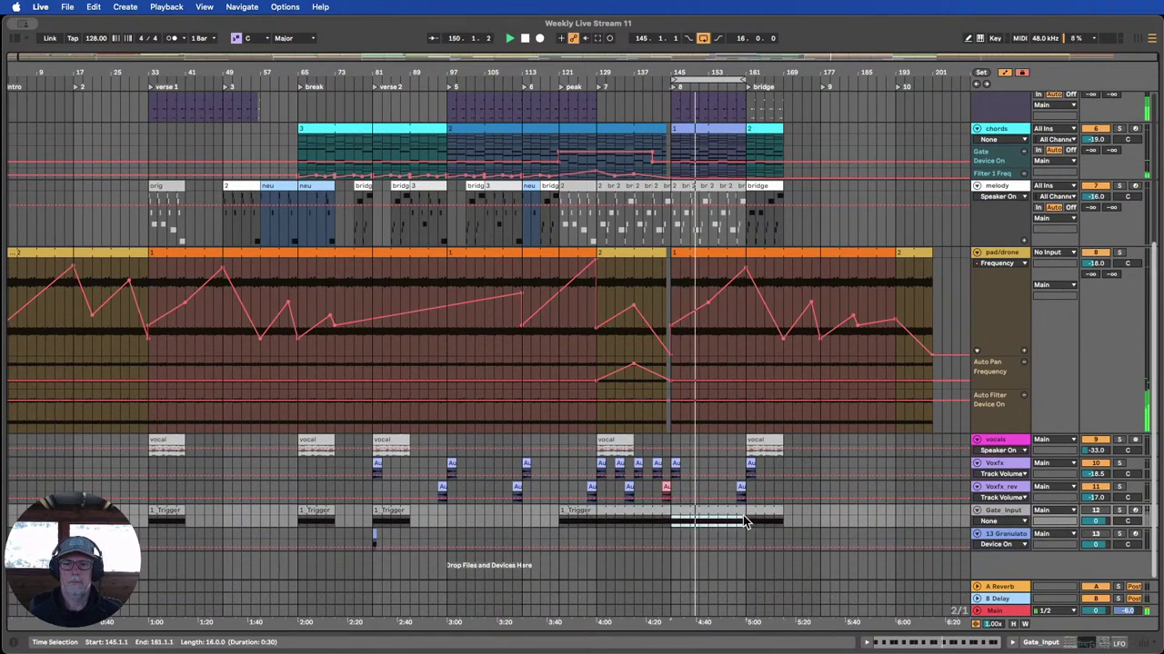
pyautogui.press('super+e')
pyautogui.scroll(1, 738, 503)
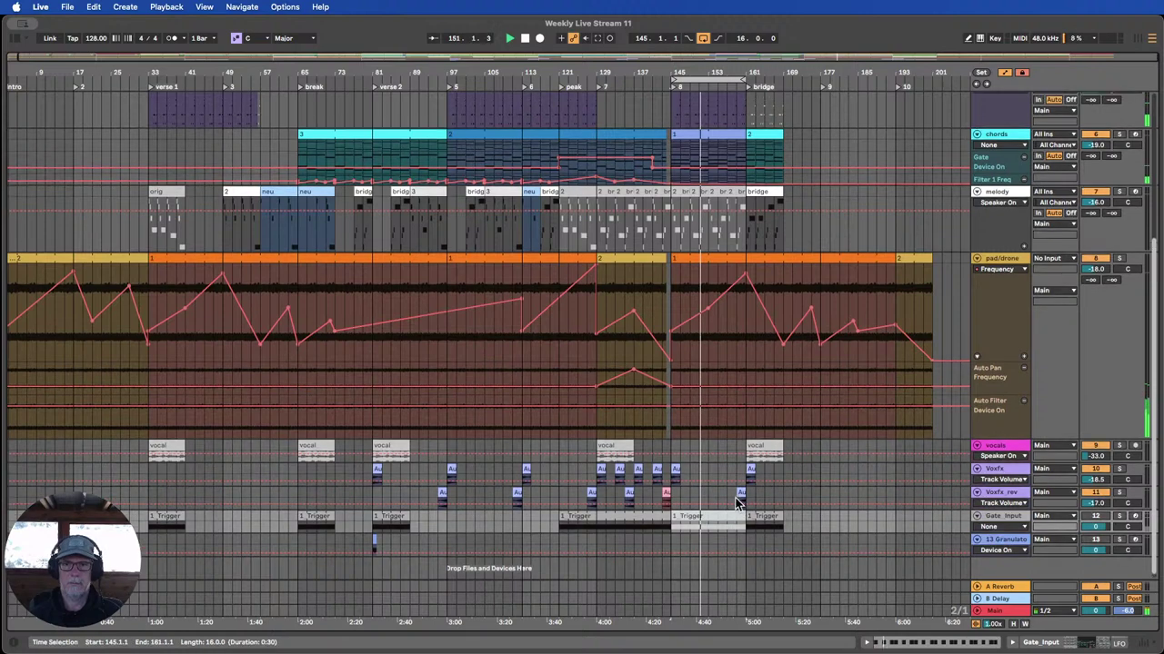
# Enlarge the chords Filter 1 Freq automation lane and copy its automation from bars 113–129 to bars 145–161.
pyautogui.scroll(2, 738, 503)
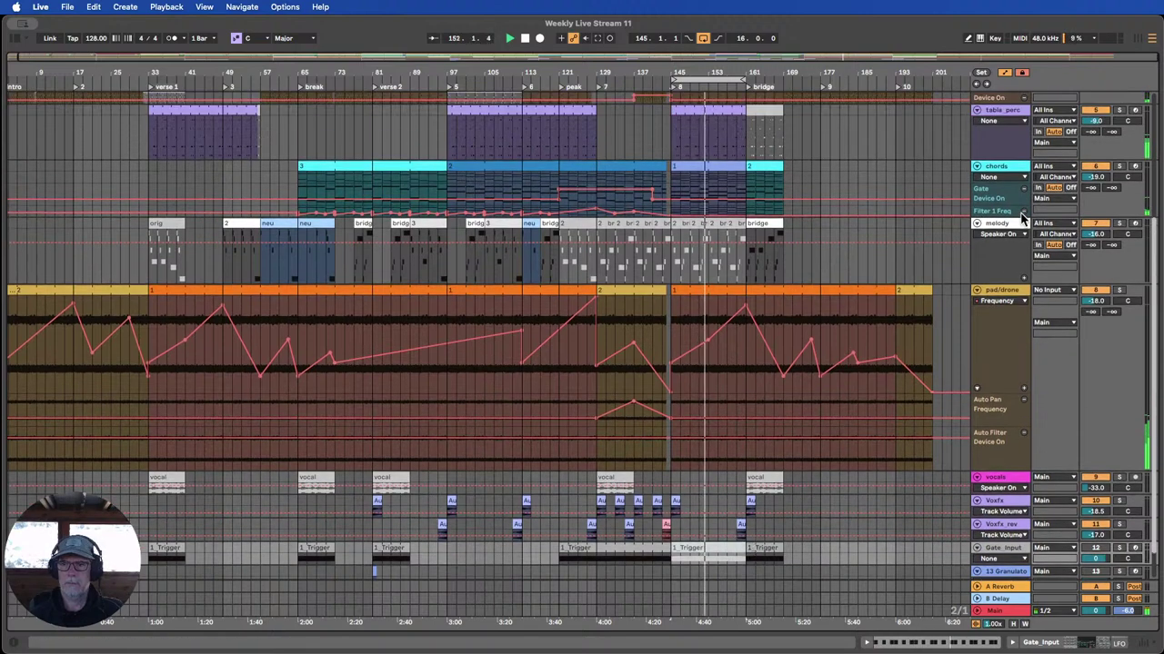
pyautogui.moveTo(980, 217); pyautogui.dragTo(982, 303)
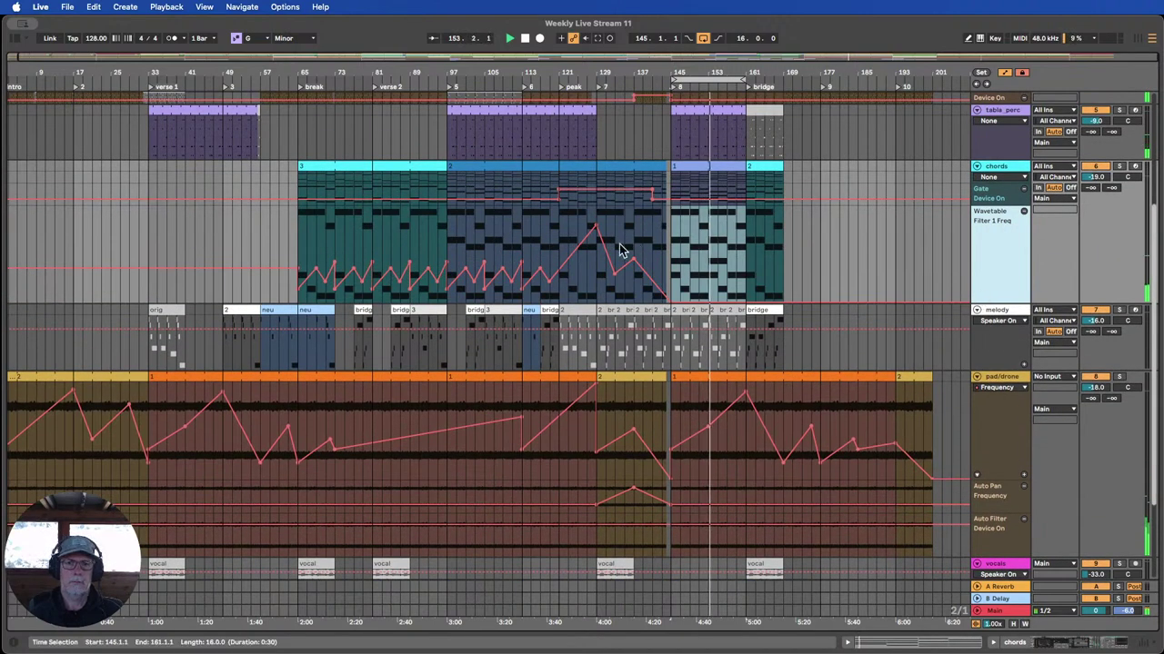
pyautogui.moveTo(524, 231); pyautogui.dragTo(597, 238)
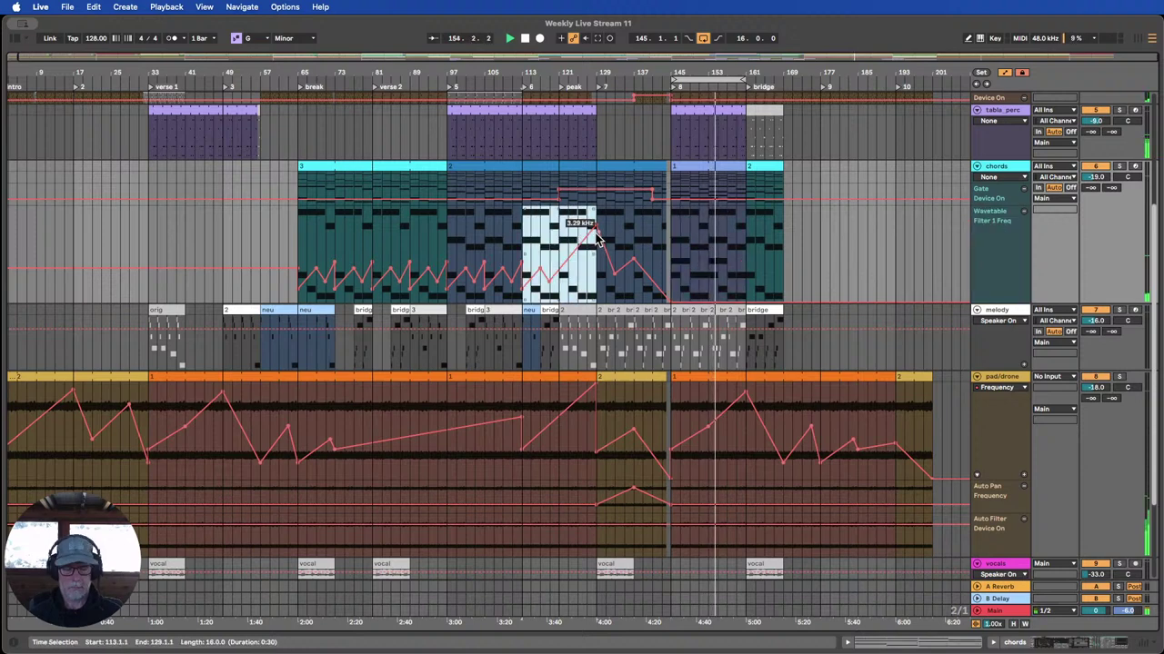
pyautogui.press('super+c')
pyautogui.click(671, 240)
pyautogui.press('super+v')
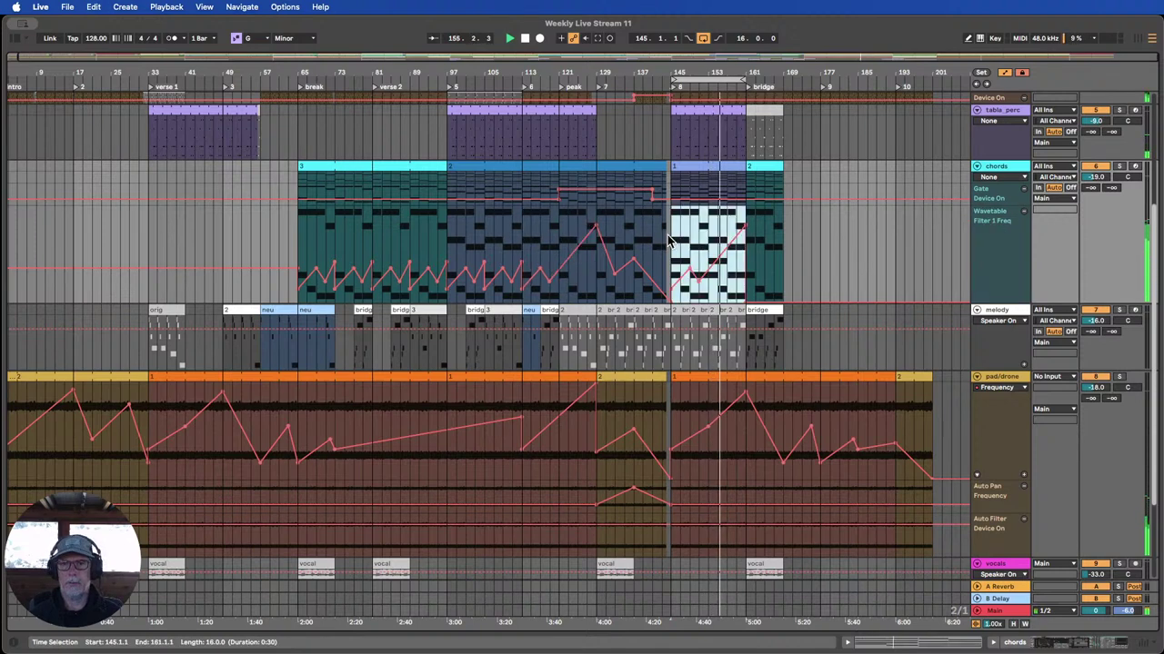
# Move the chords Filter 1 Freq peak from bar 161 back to bar 159 so the filter falls into the bridge.
pyautogui.click(690, 287)
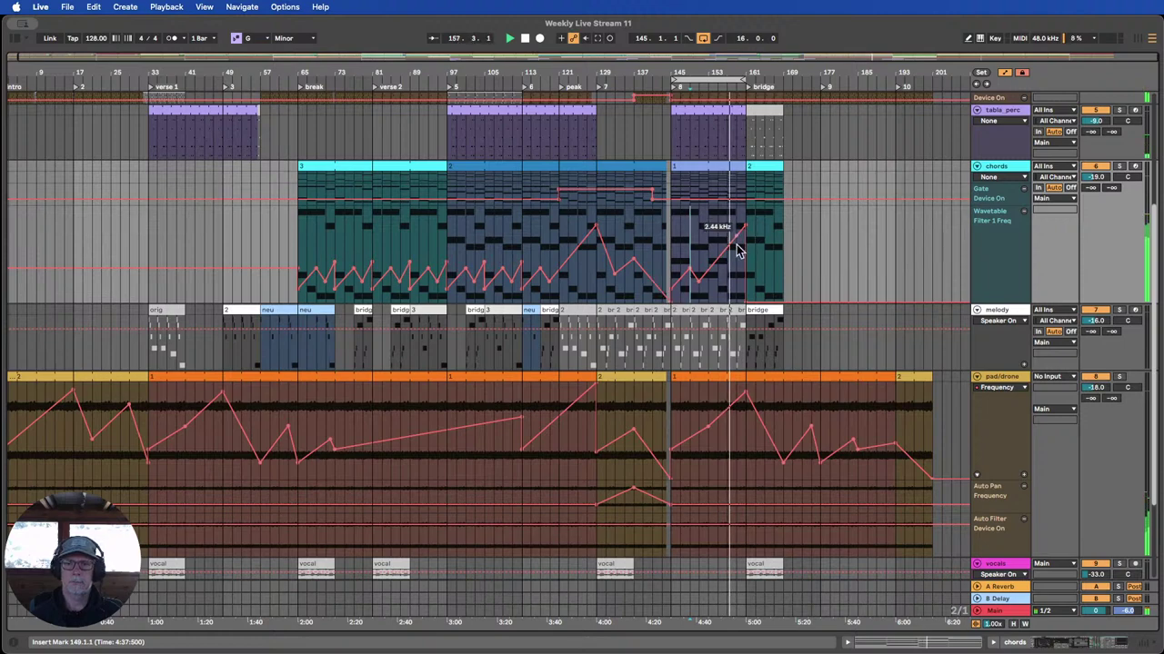
pyautogui.scroll(5, 737, 253)
pyautogui.scroll(-1, 734, 256)
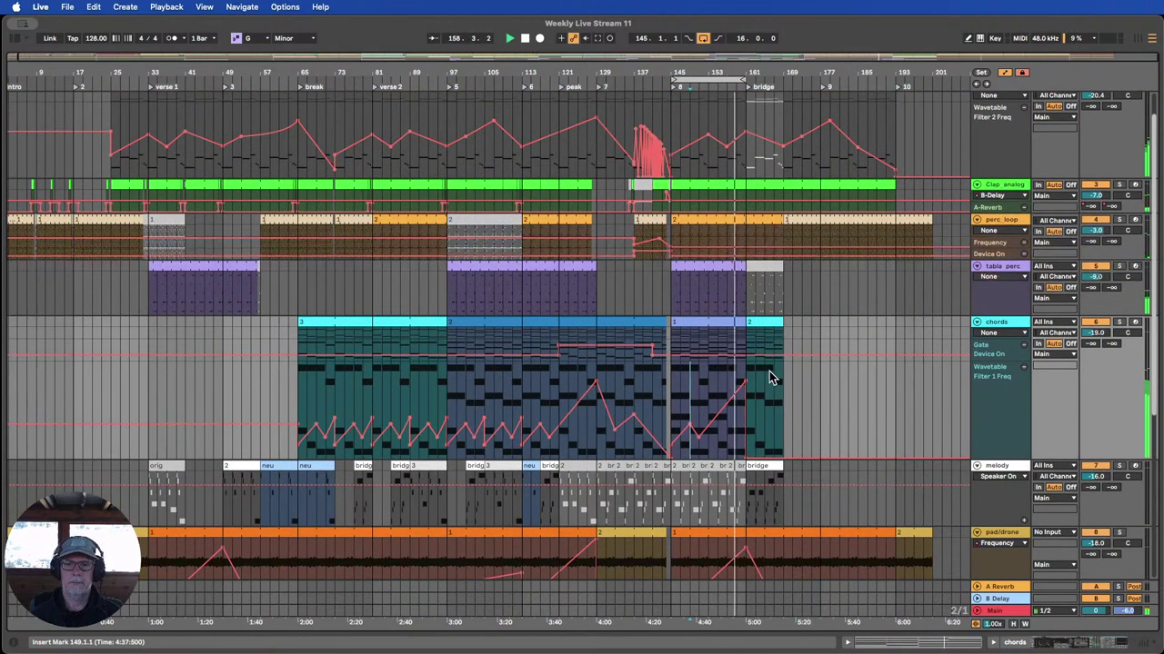
pyautogui.click(771, 374)
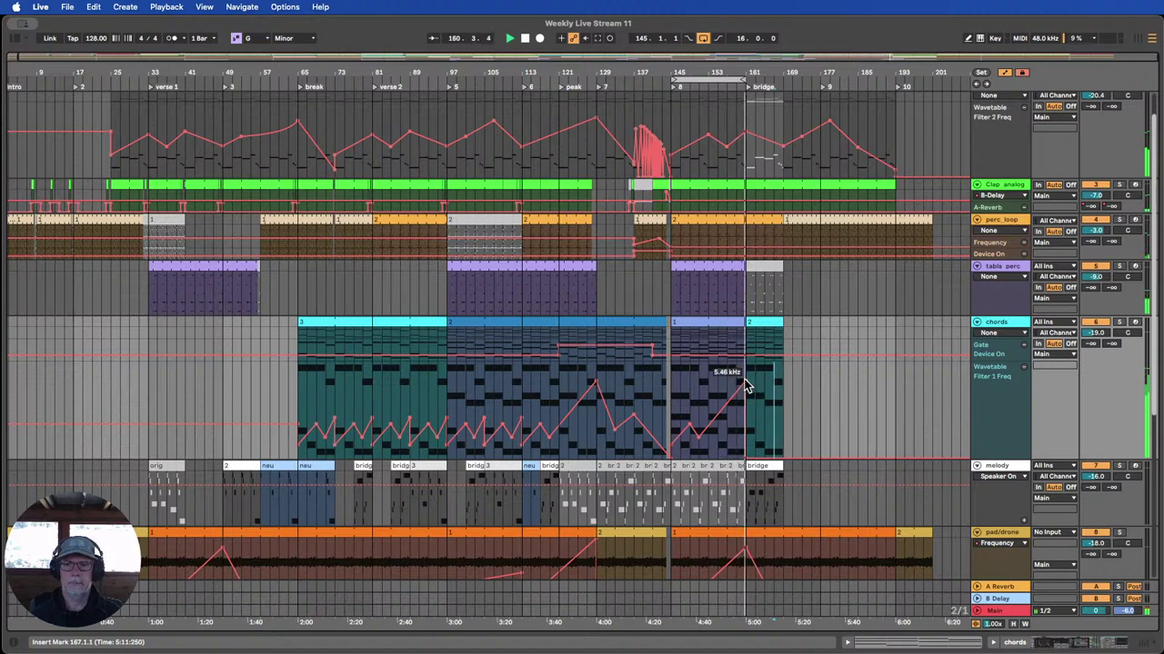
pyautogui.moveTo(745, 380); pyautogui.dragTo(735, 380)
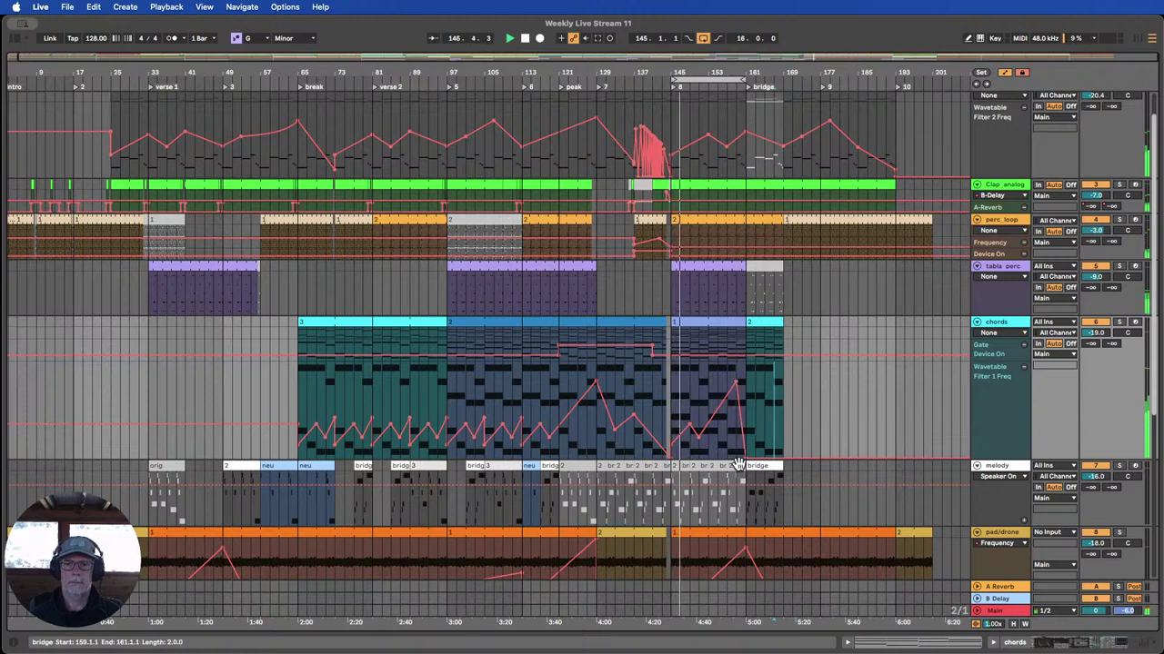
# Fine-tune the chords Filter 1 Freq breakpoints at bars 151 and 159.
pyautogui.scroll(-4, 738, 463)
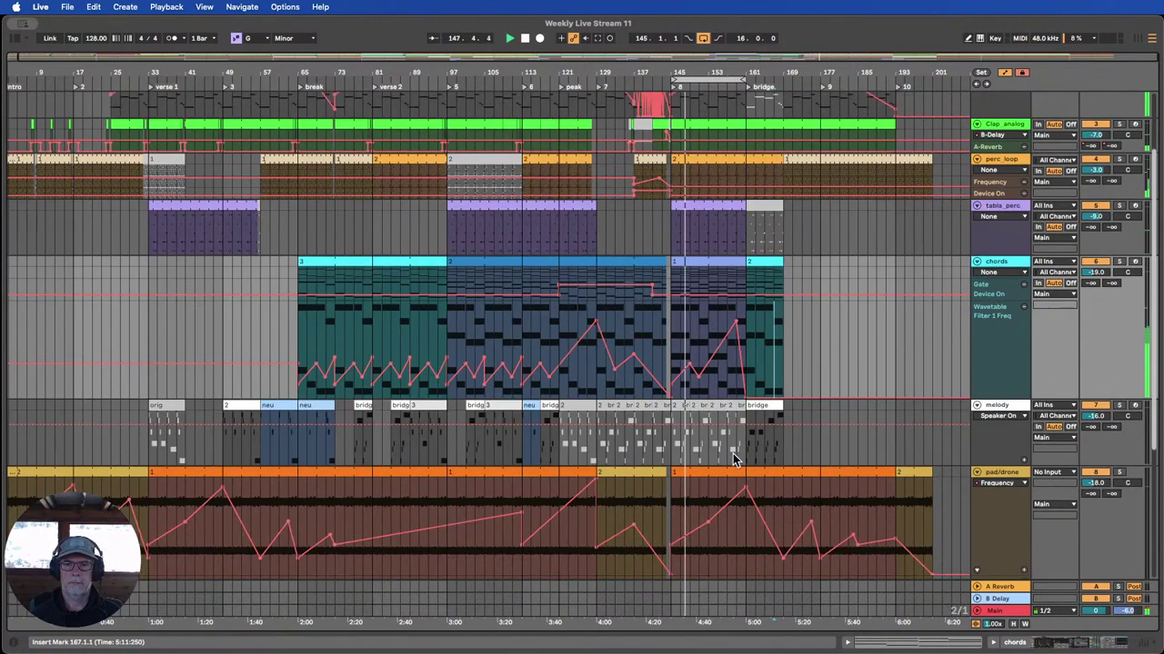
pyautogui.scroll(-2, 734, 459)
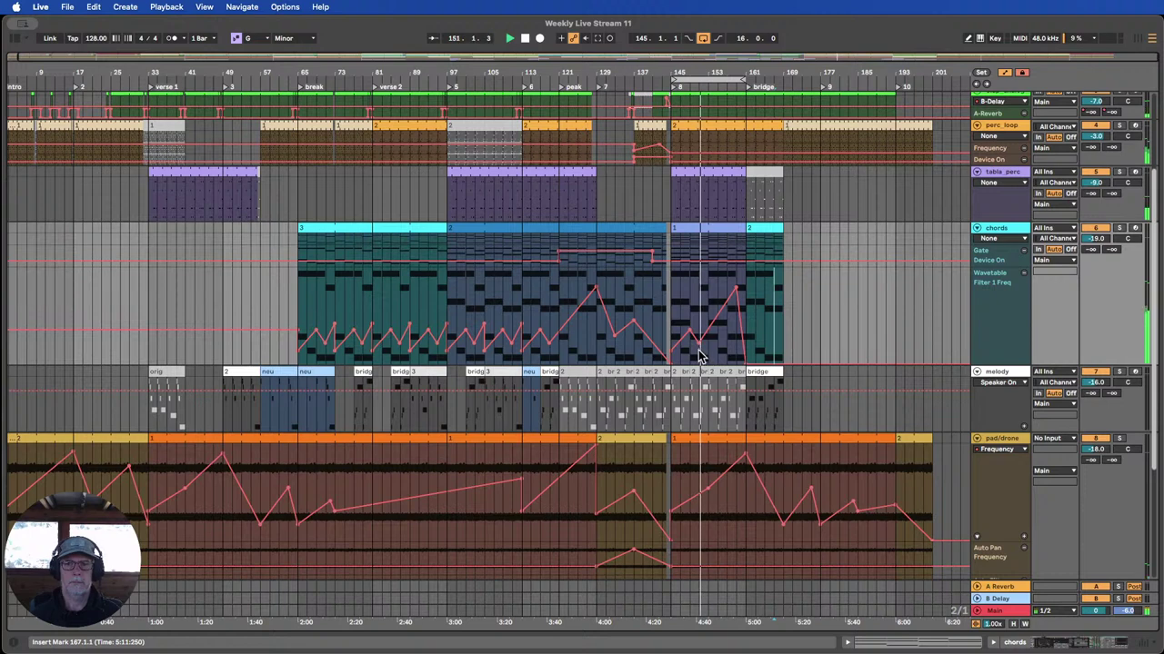
pyautogui.moveTo(698, 344); pyautogui.dragTo(698, 342)
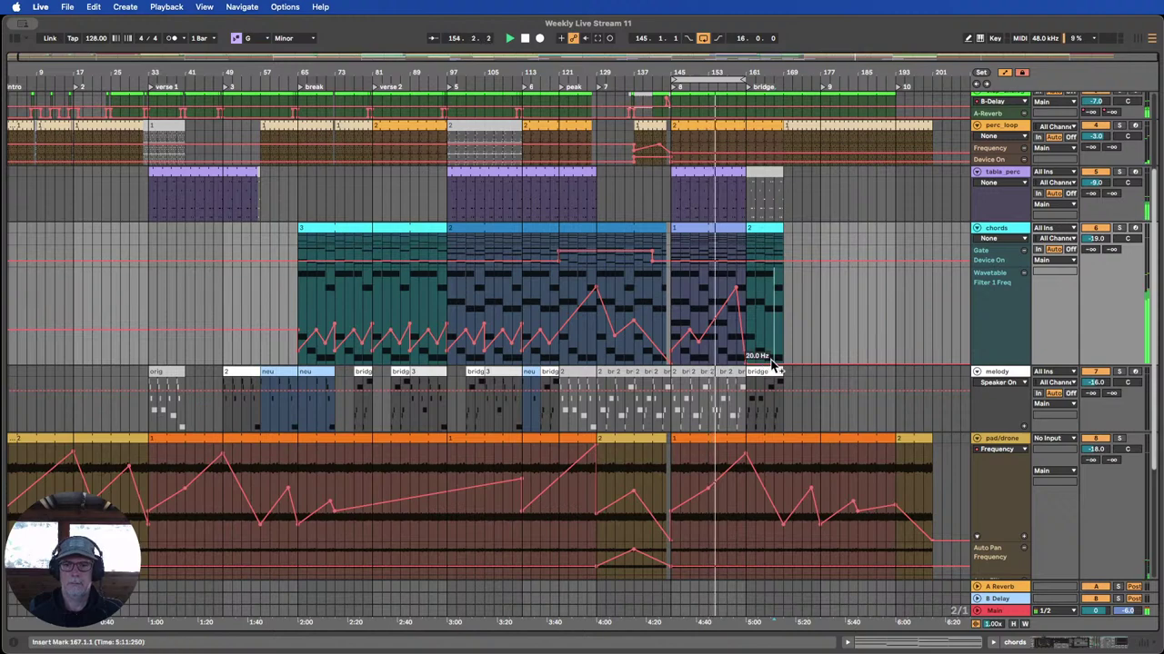
pyautogui.scroll(1, 772, 366)
pyautogui.scroll(3, 773, 365)
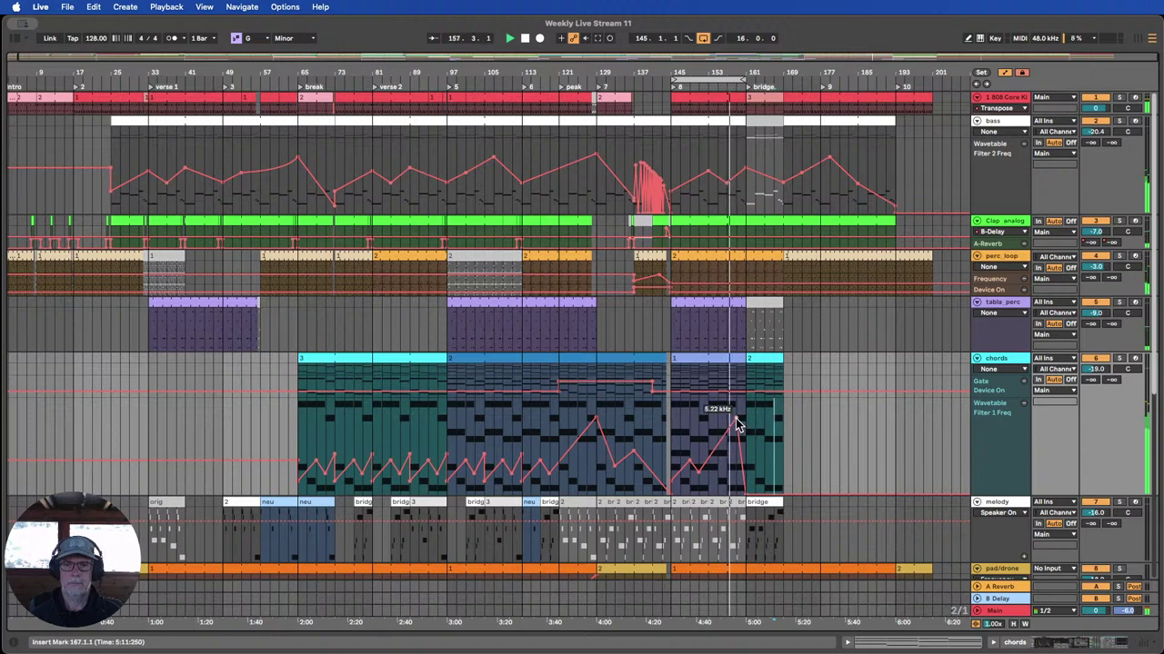
pyautogui.moveTo(736, 419); pyautogui.dragTo(736, 421)
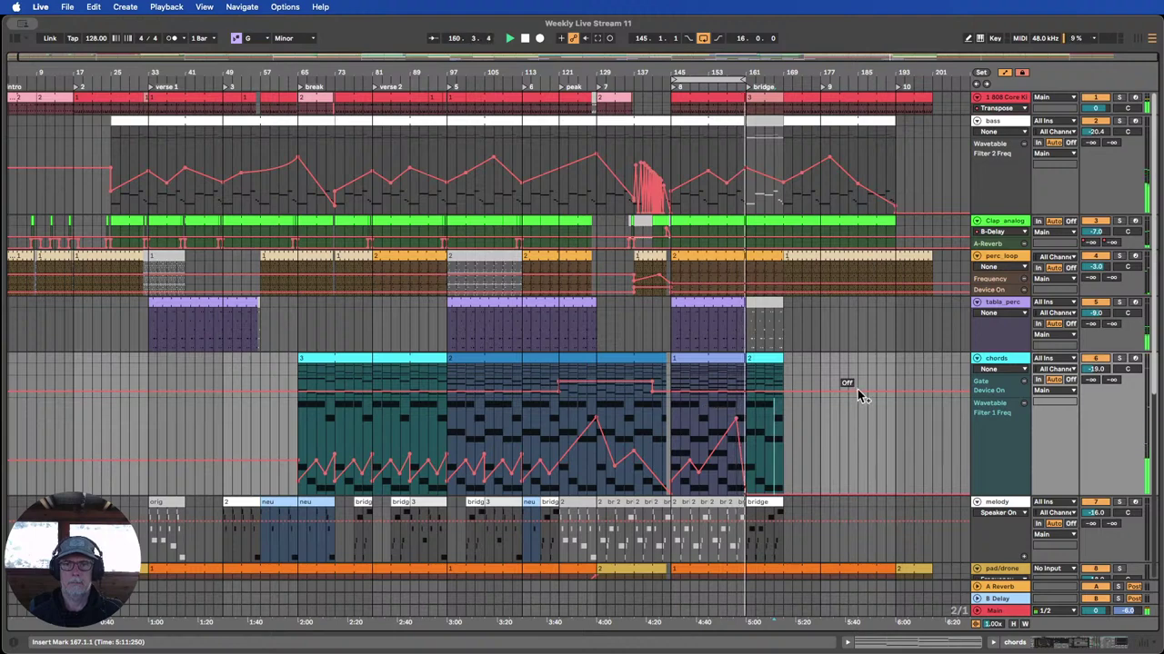
# Enlarge the Clap_analog track so its send automation is easier to edit.
pyautogui.scroll(-5, 858, 395)
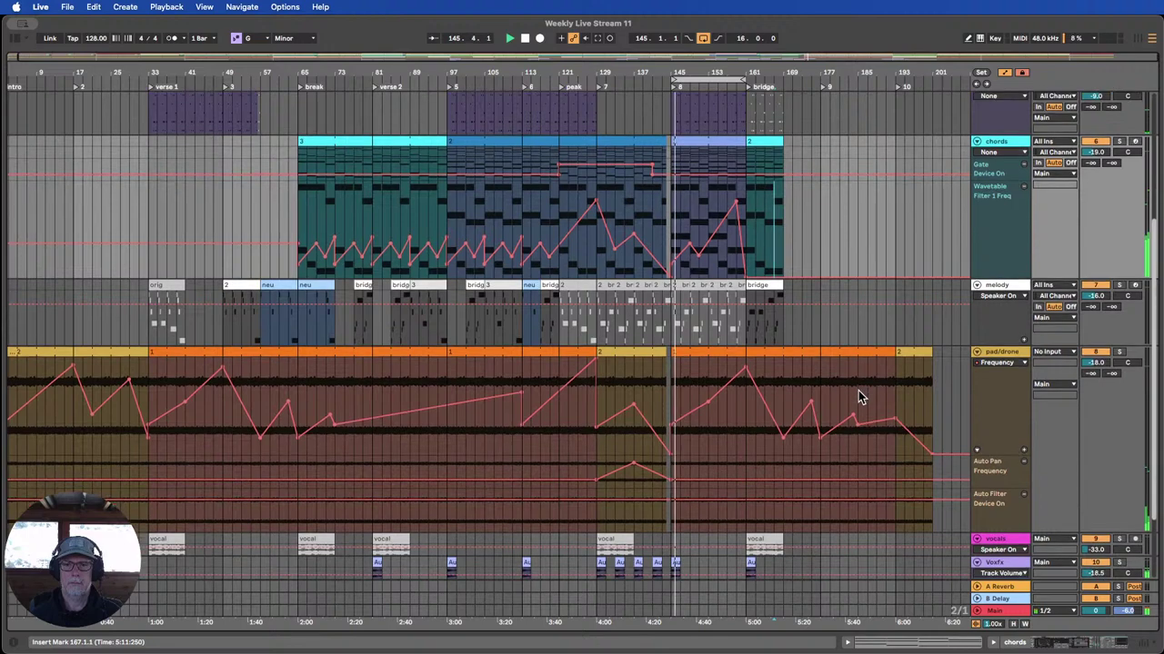
pyautogui.scroll(4, 855, 387)
pyautogui.scroll(-2, 851, 383)
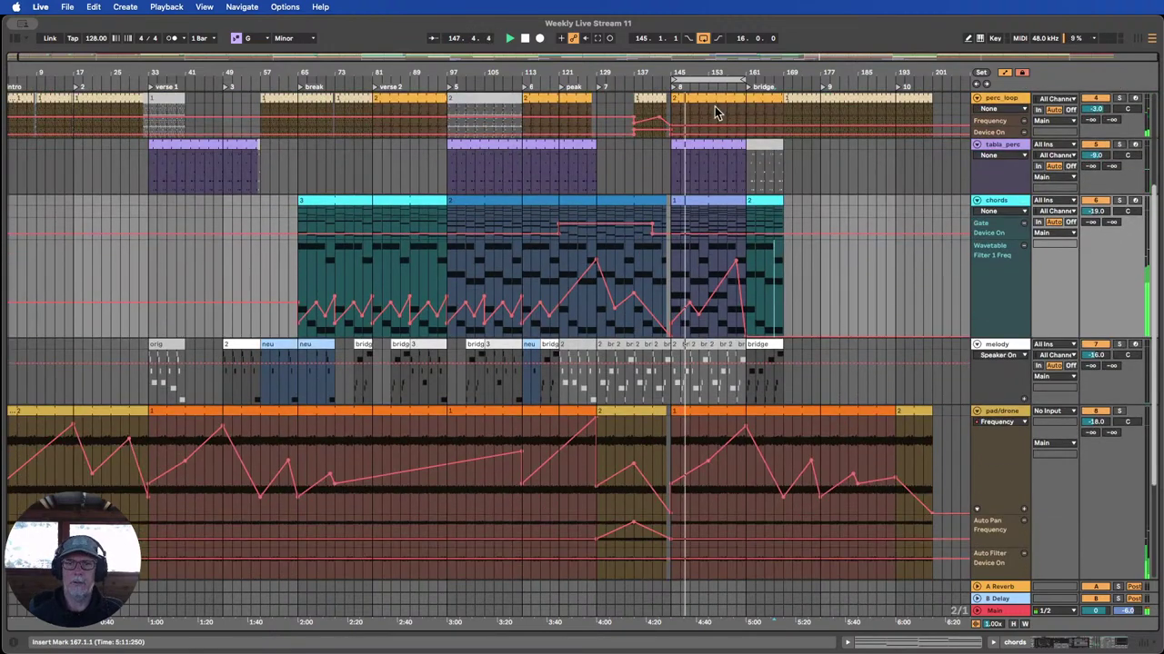
pyautogui.moveTo(693, 72); pyautogui.dragTo(693, 67)
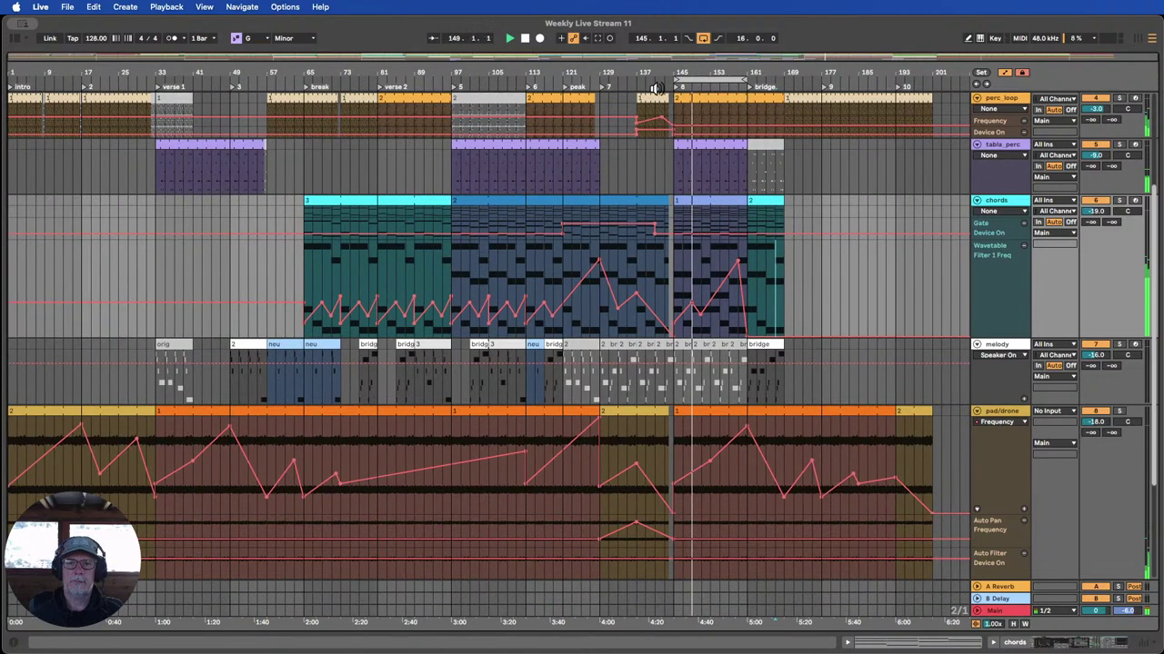
pyautogui.scroll(4, 741, 154)
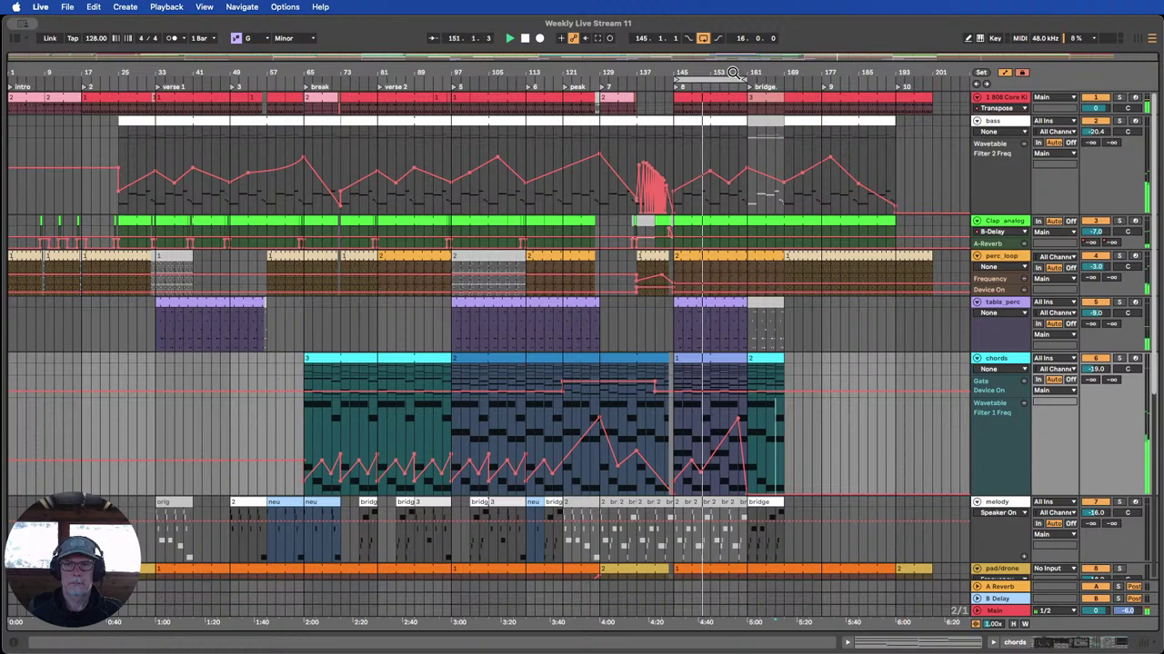
pyautogui.scroll(3, 758, 161)
pyautogui.scroll(-3, 745, 161)
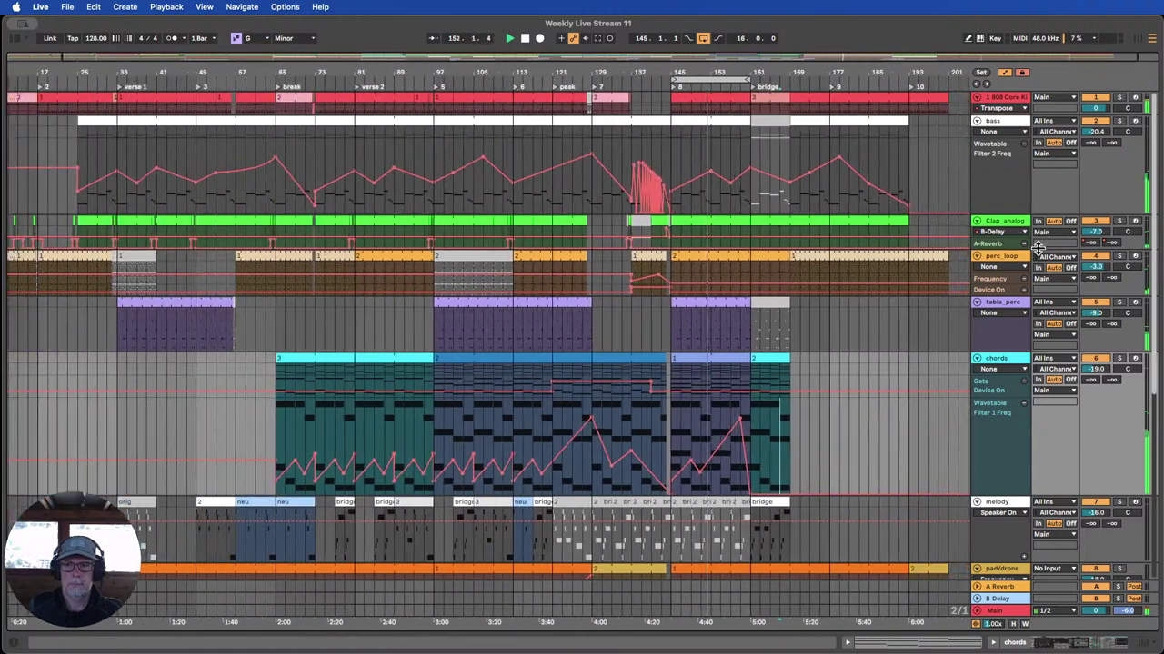
pyautogui.moveTo(1008, 238); pyautogui.dragTo(1008, 280)
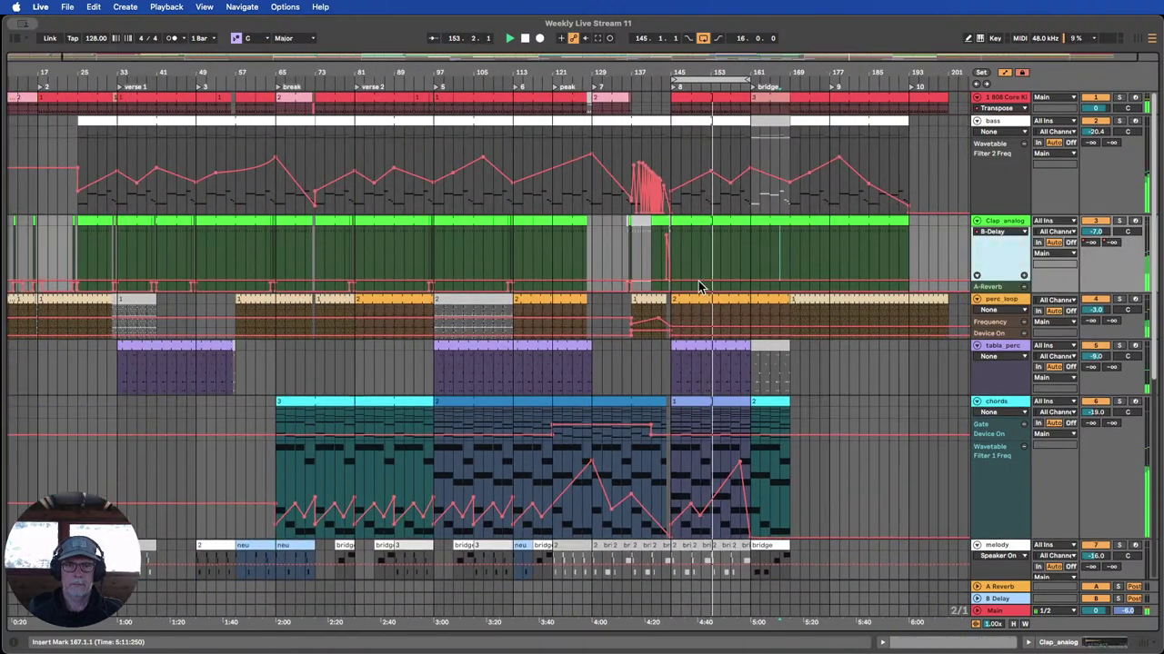
pyautogui.moveTo(494, 244); pyautogui.dragTo(530, 221)
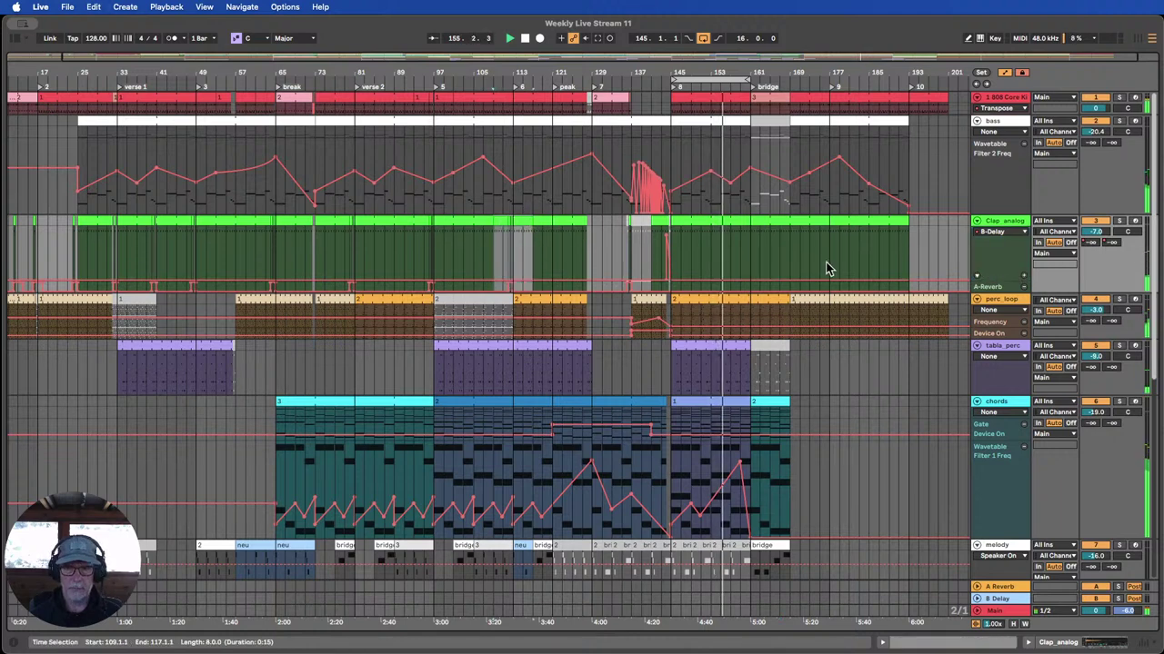
pyautogui.click(733, 237)
pyautogui.press('super+v')
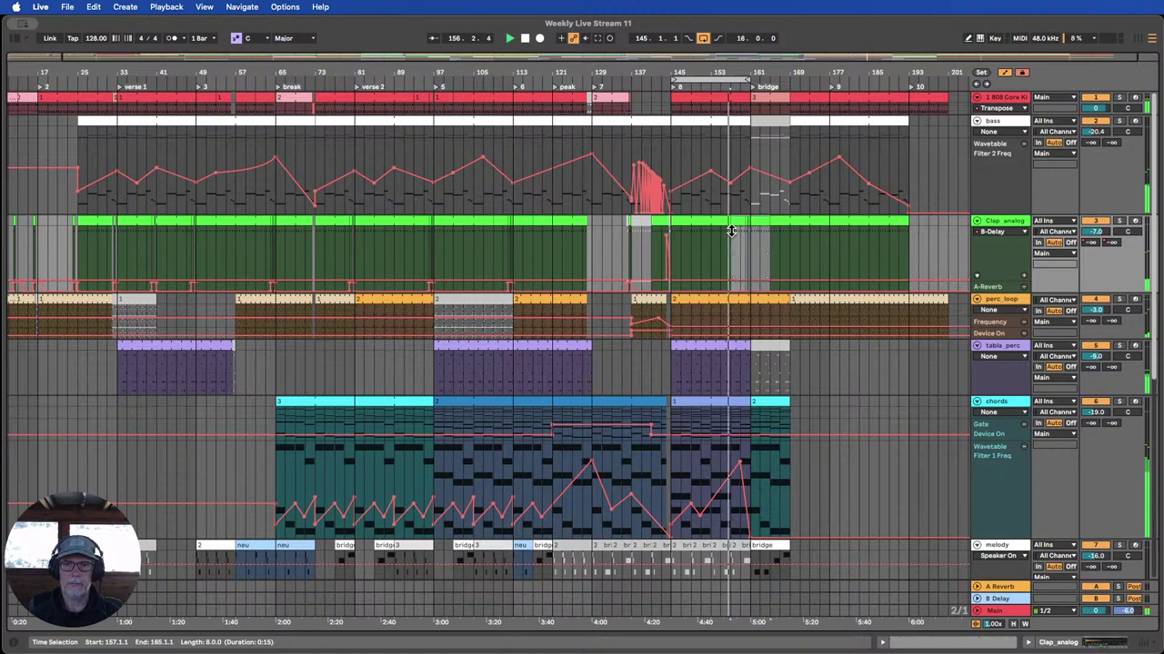
pyautogui.press('super+z')
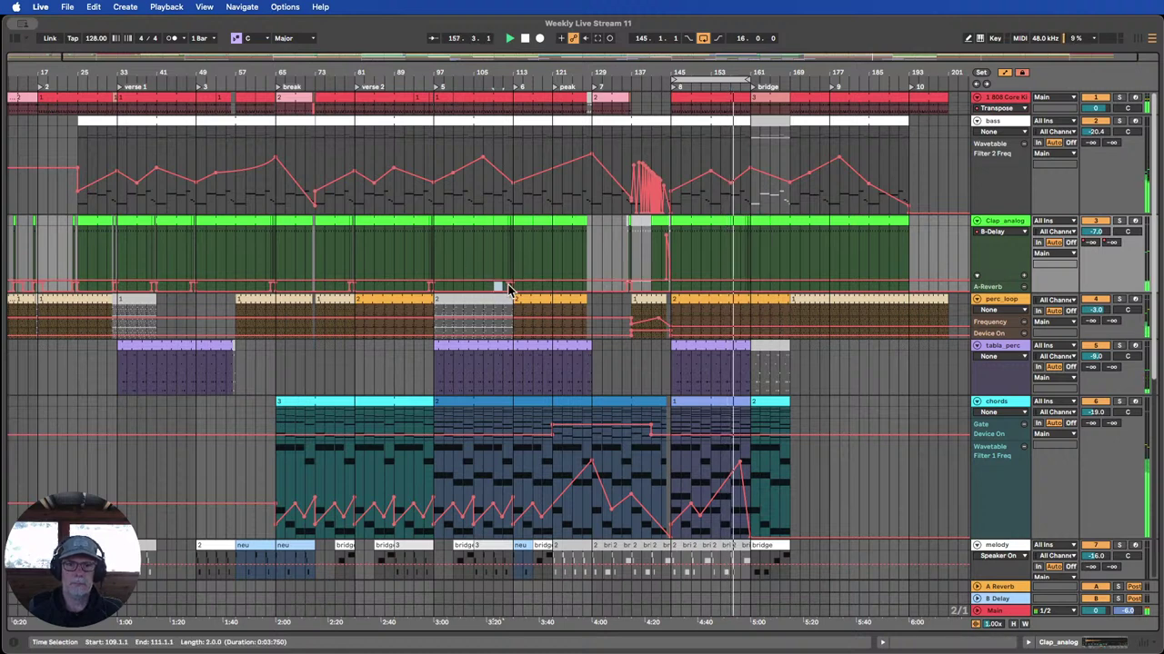
# Copy the Clap_analog A-Reverb send automation from bars 109–117 to bars 157–165.
pyautogui.click(740, 294)
pyautogui.moveTo(741, 293); pyautogui.dragTo(774, 289)
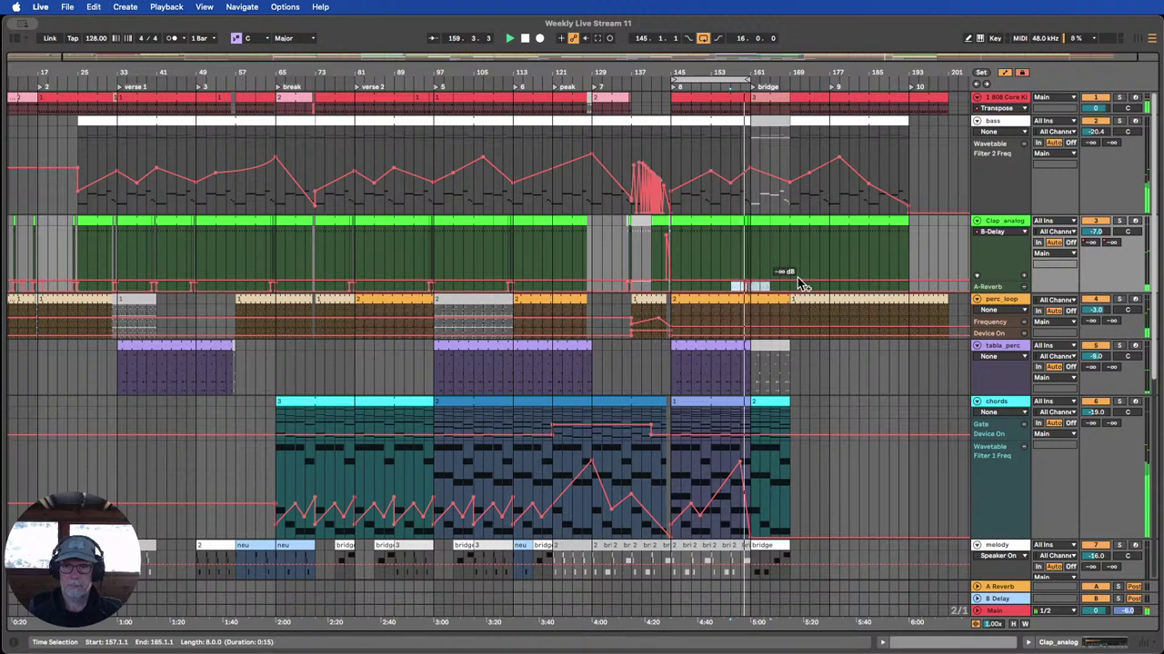
pyautogui.click(741, 196)
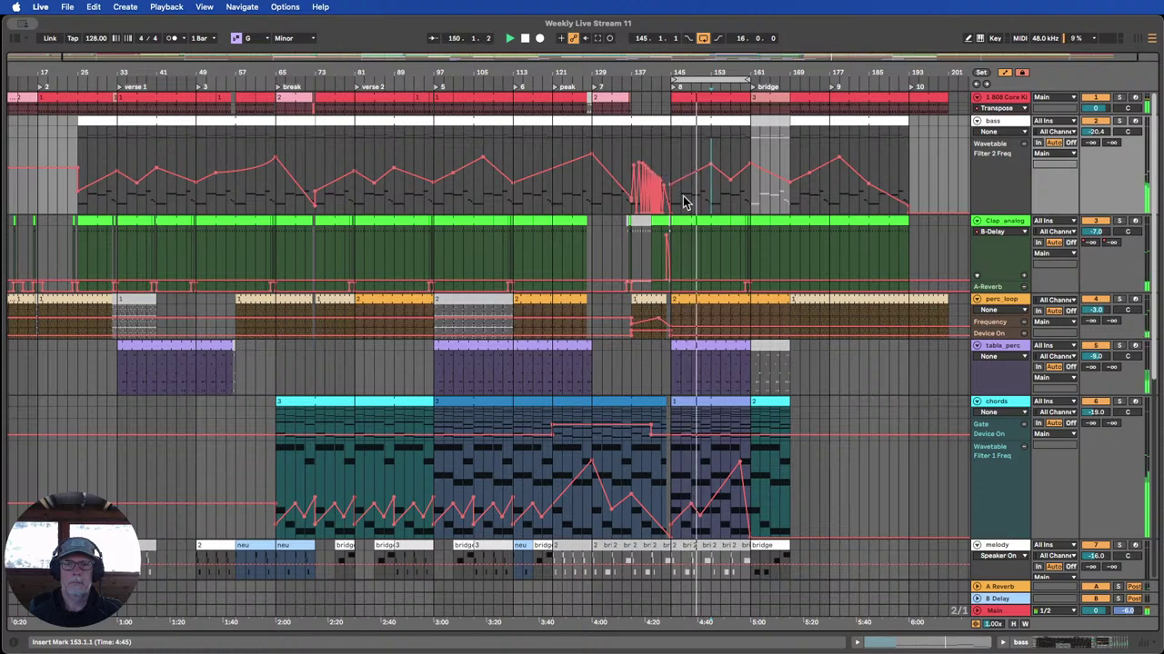
# Move the bass Filter 2 Freq peak back to bar 160, raise it to 8.90 kHz and drop the automation to minimum at bar 161.
pyautogui.moveTo(747, 74); pyautogui.dragTo(745, 72)
pyautogui.scroll(-2, 809, 218)
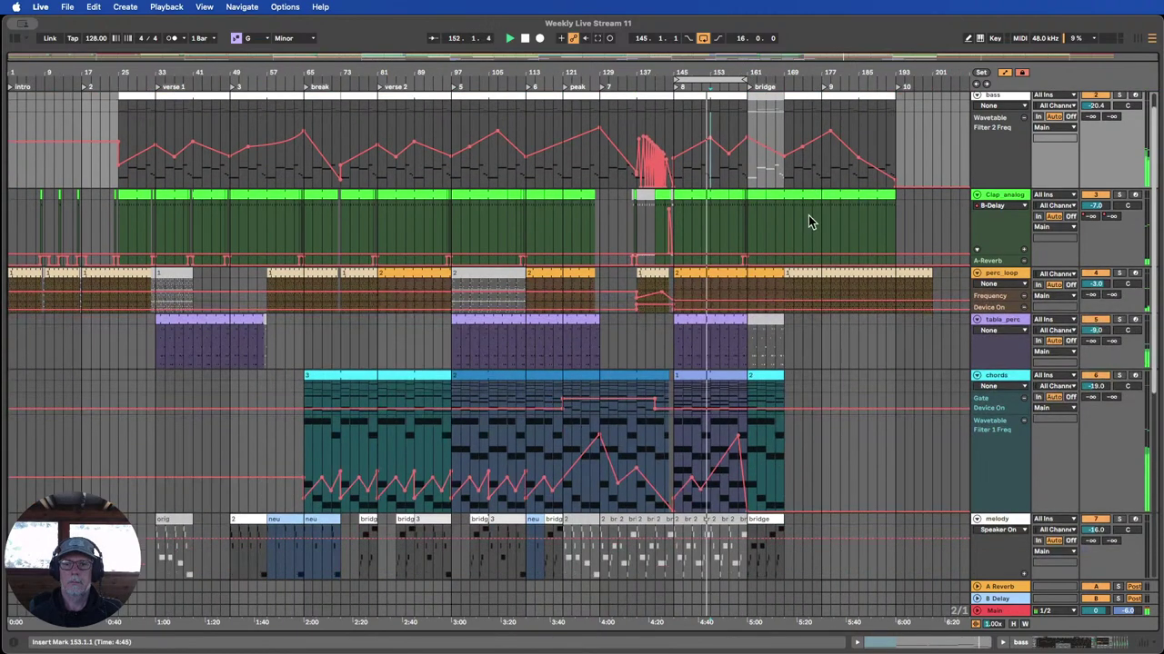
pyautogui.scroll(2, 809, 219)
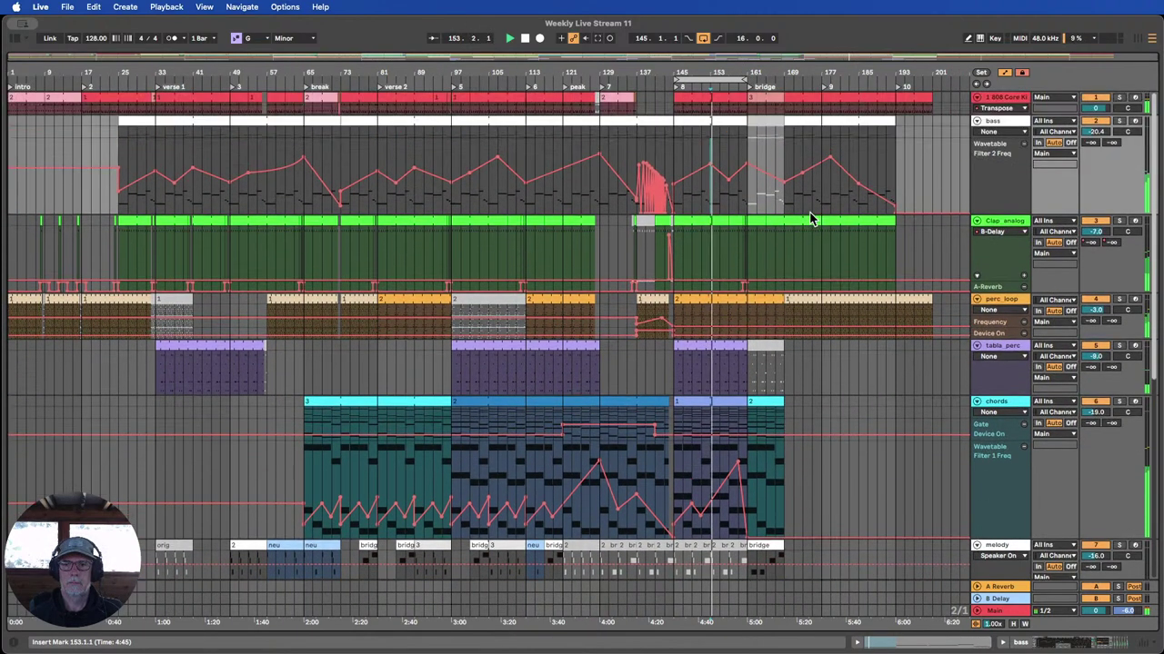
pyautogui.scroll(-2, 811, 220)
pyautogui.scroll(2, 786, 235)
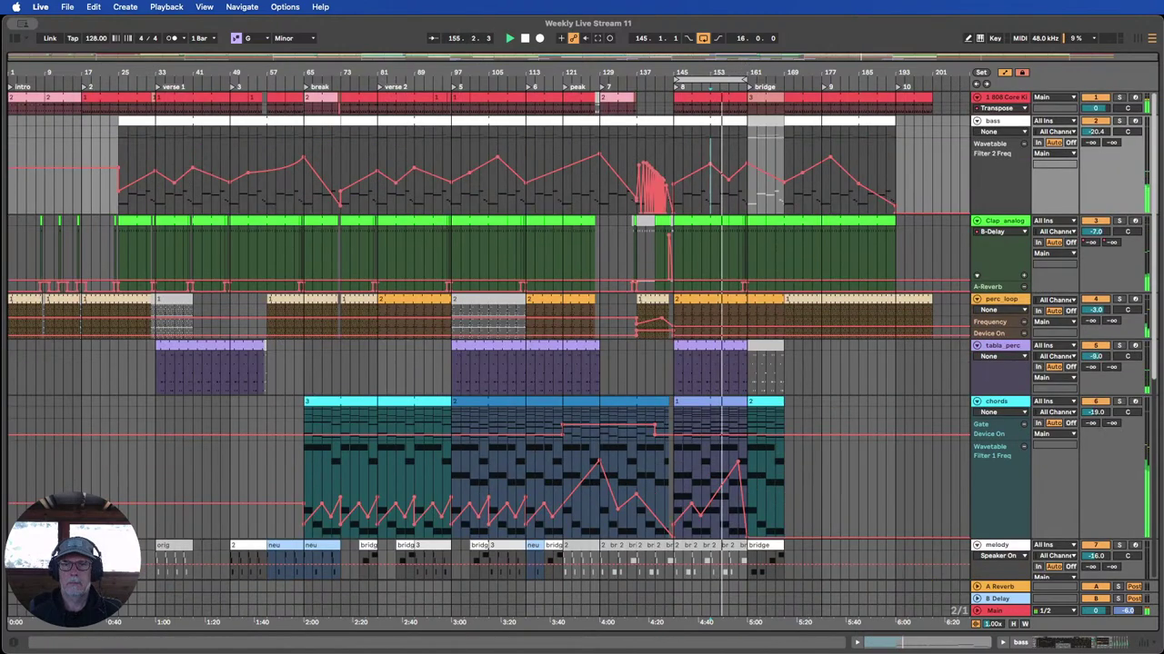
pyautogui.moveTo(729, 76); pyautogui.dragTo(727, 145)
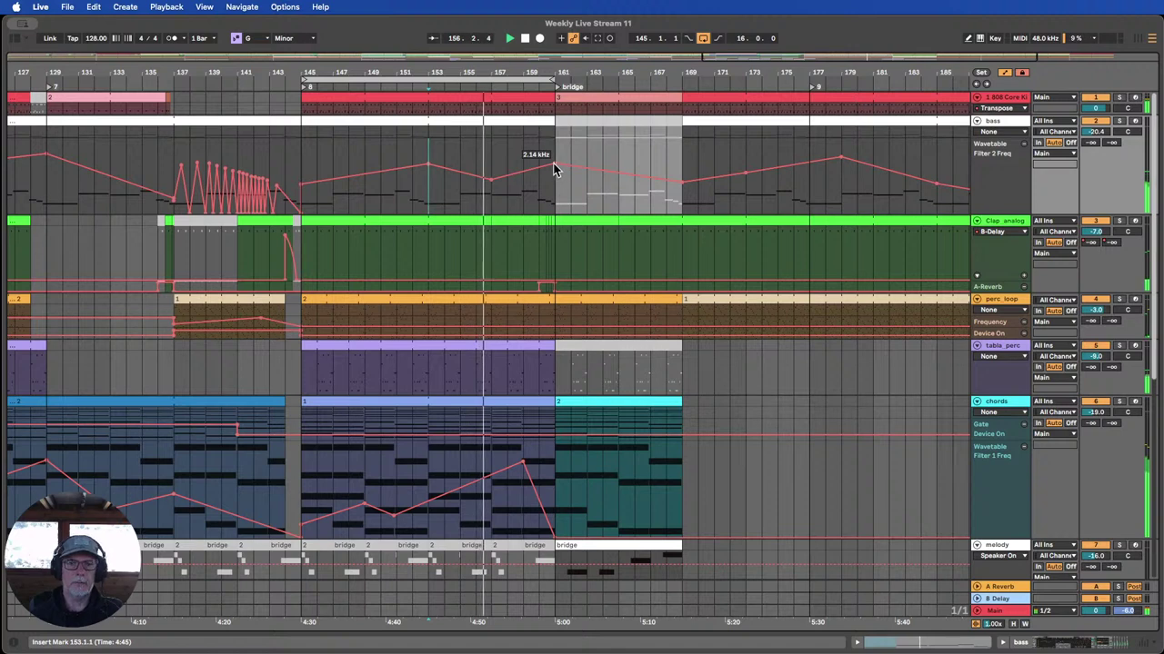
pyautogui.moveTo(539, 166); pyautogui.dragTo(555, 213)
pyautogui.moveTo(537, 152)
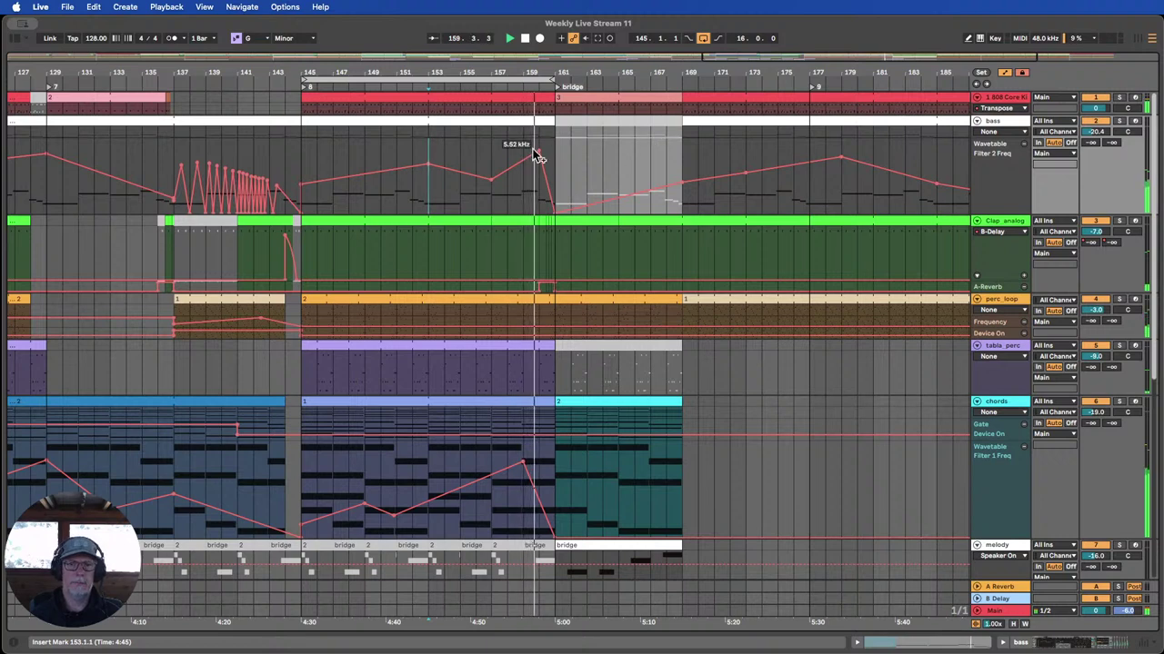
pyautogui.moveTo(539, 154); pyautogui.dragTo(539, 145)
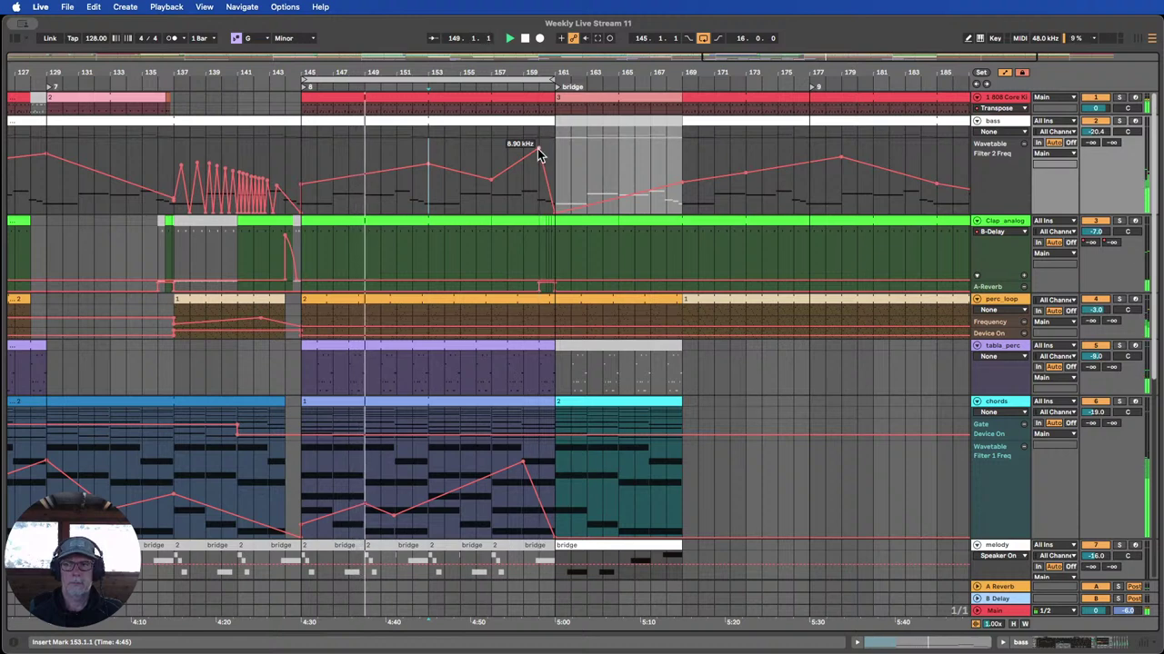
# Restart playback late in section 8 and move the loop to bars 153–169.
pyautogui.click(572, 37)
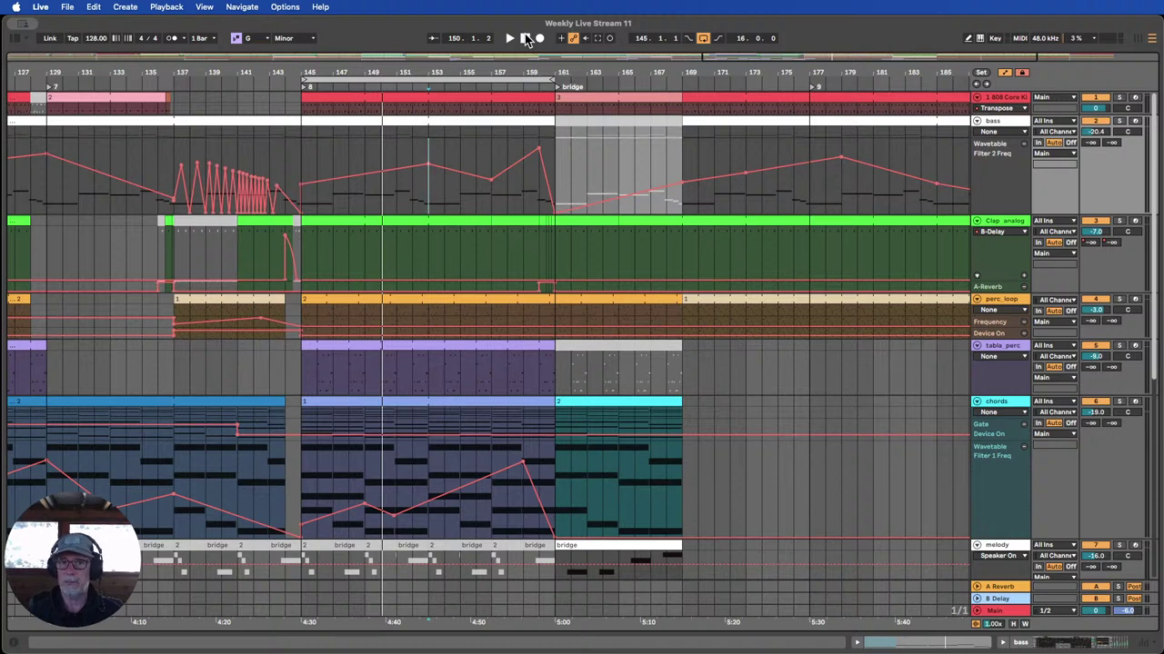
pyautogui.moveTo(428, 86); pyautogui.dragTo(469, 87)
pyautogui.click(469, 86)
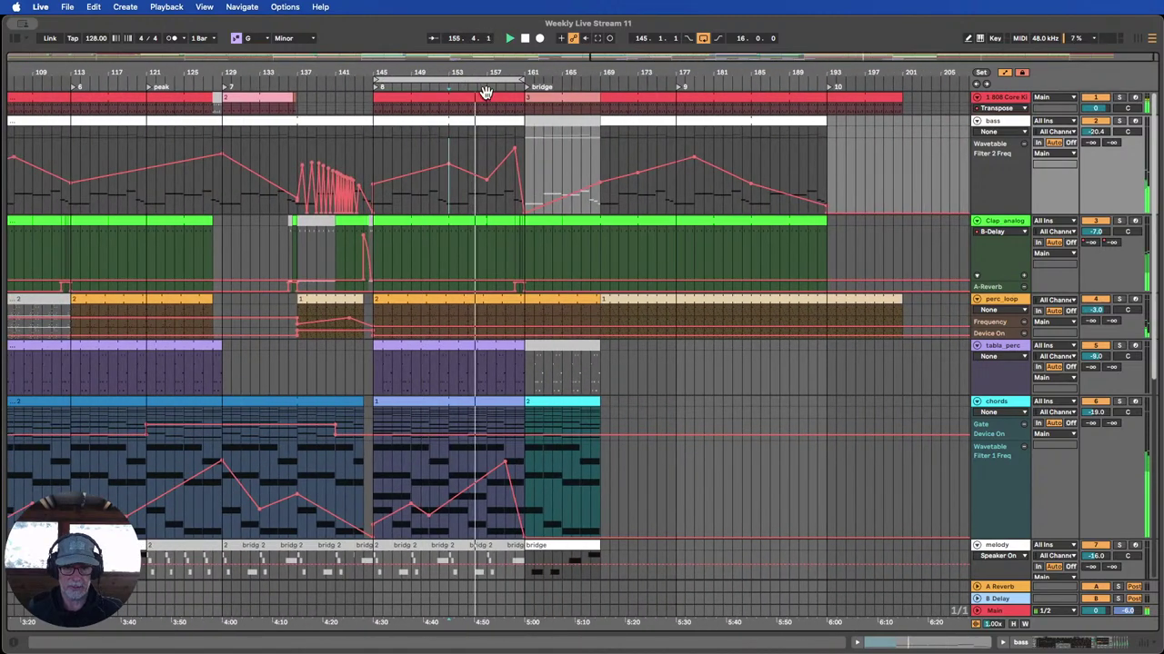
pyautogui.moveTo(486, 84); pyautogui.dragTo(563, 81)
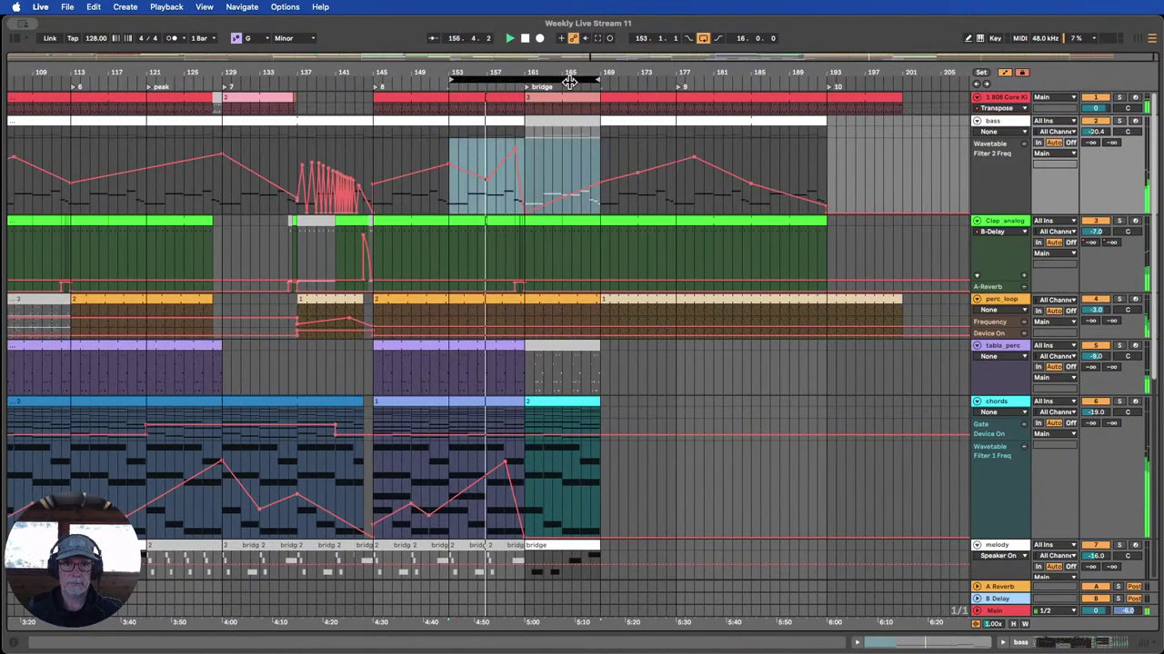
# Listen to the transition from section 8 into the bridge while reviewing all tracks, and stop playback.
pyautogui.scroll(-1, 664, 155)
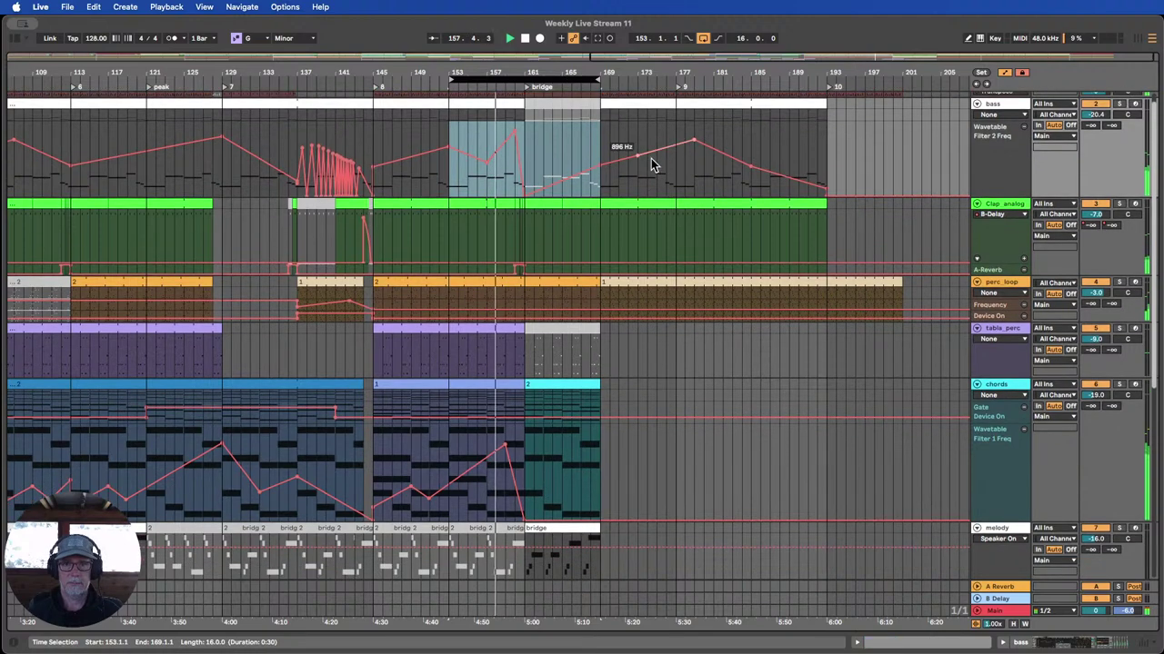
pyautogui.scroll(-4, 643, 182)
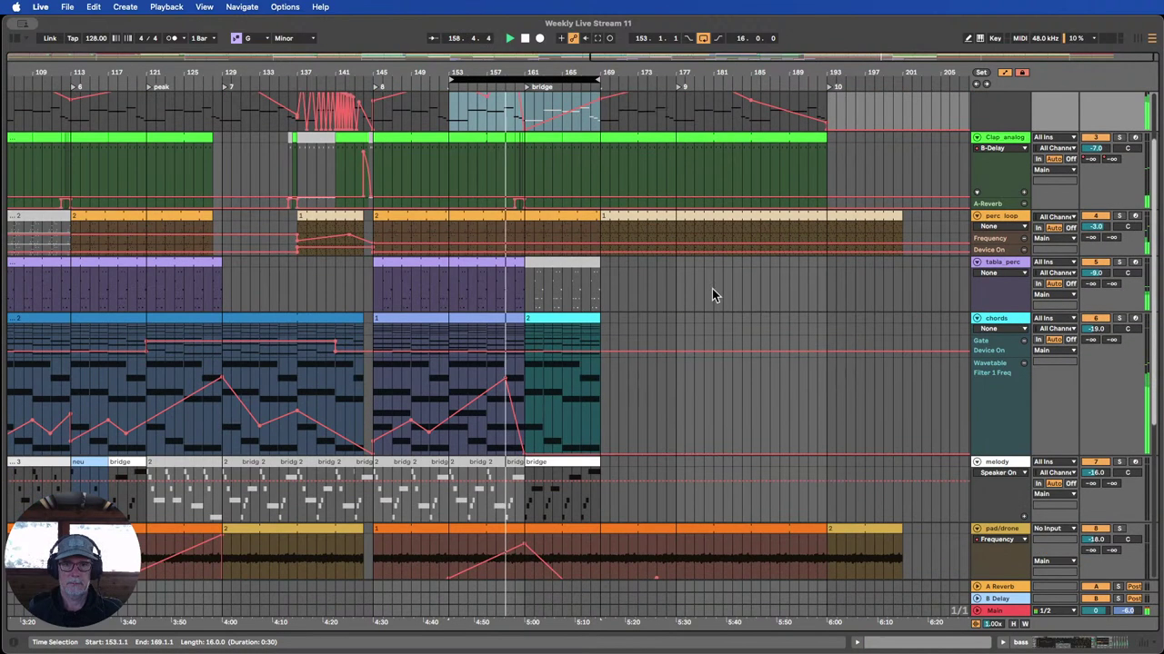
pyautogui.scroll(-5, 718, 305)
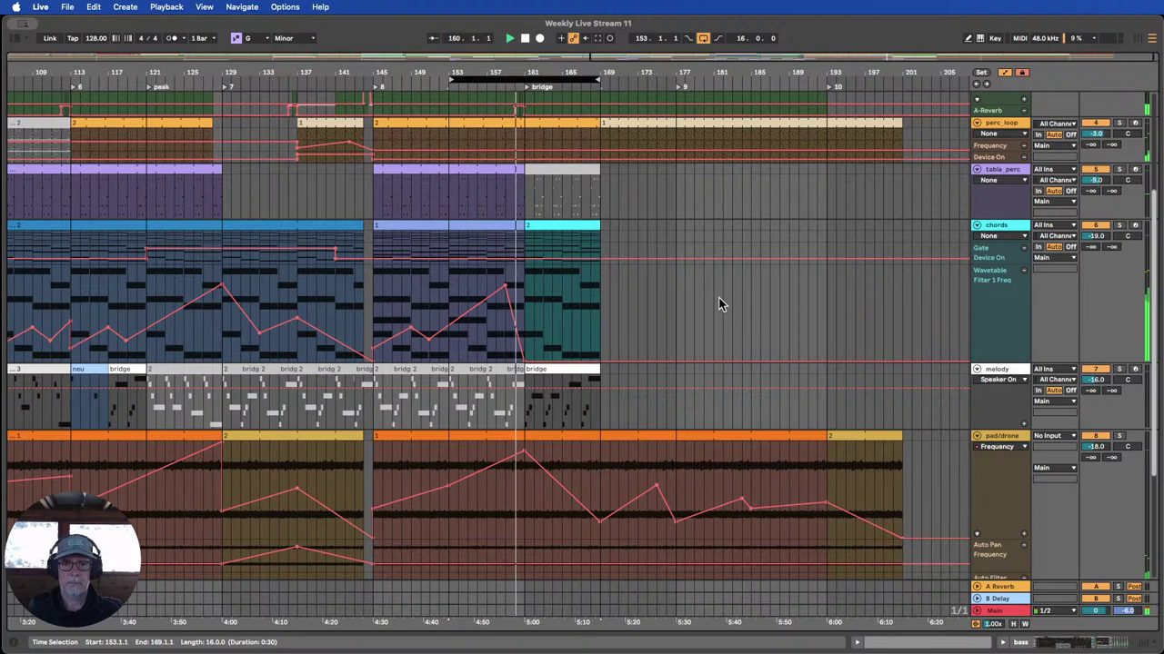
pyautogui.scroll(2, 721, 293)
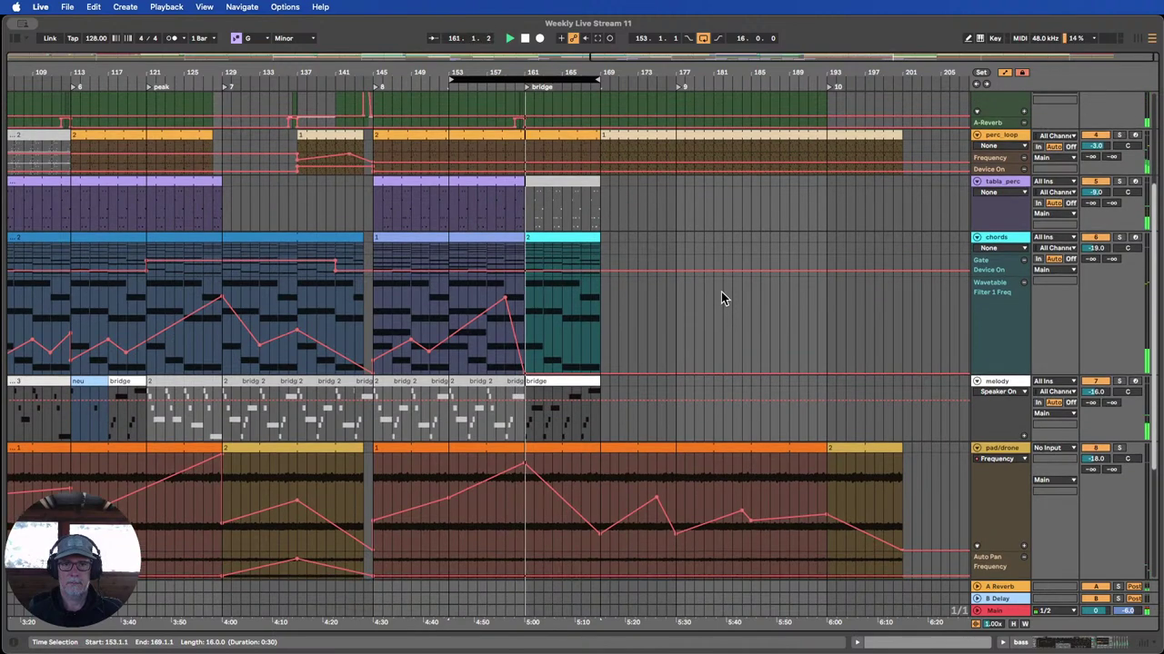
pyautogui.scroll(2, 722, 290)
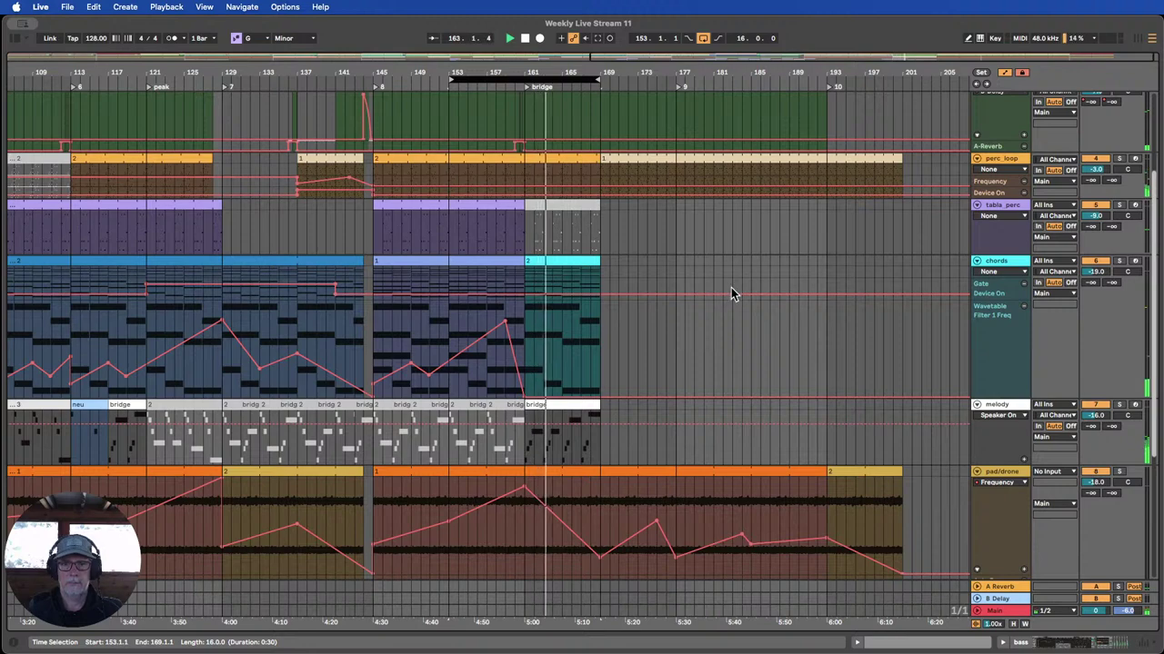
pyautogui.scroll(5, 726, 291)
pyautogui.scroll(3, 726, 288)
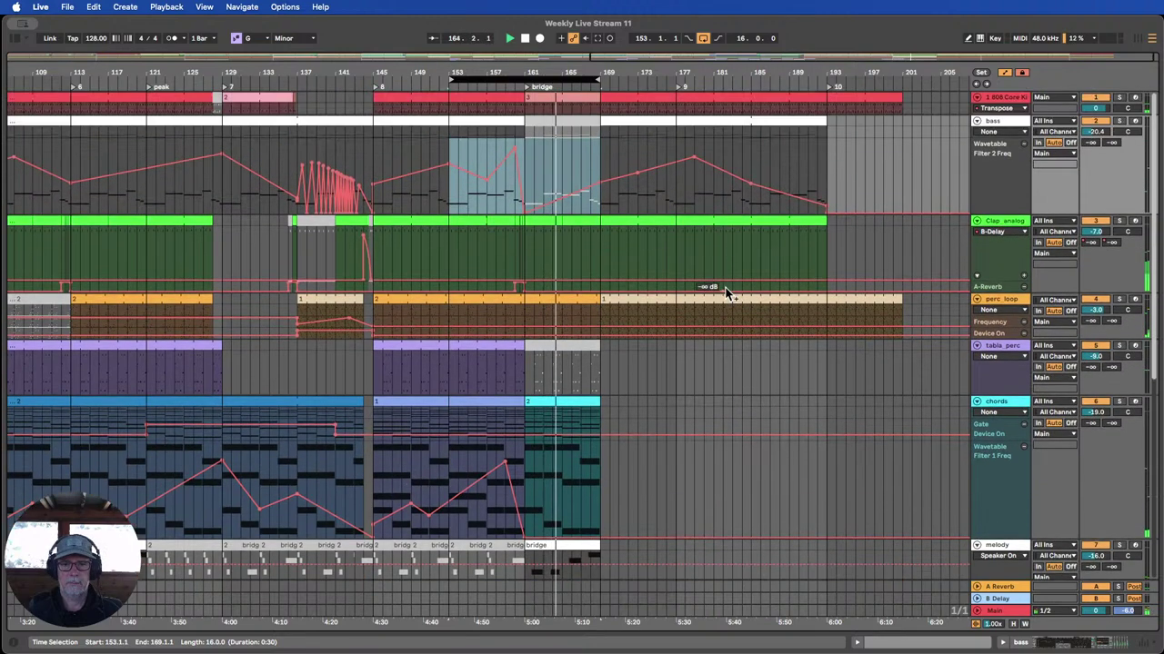
pyautogui.scroll(-4, 726, 288)
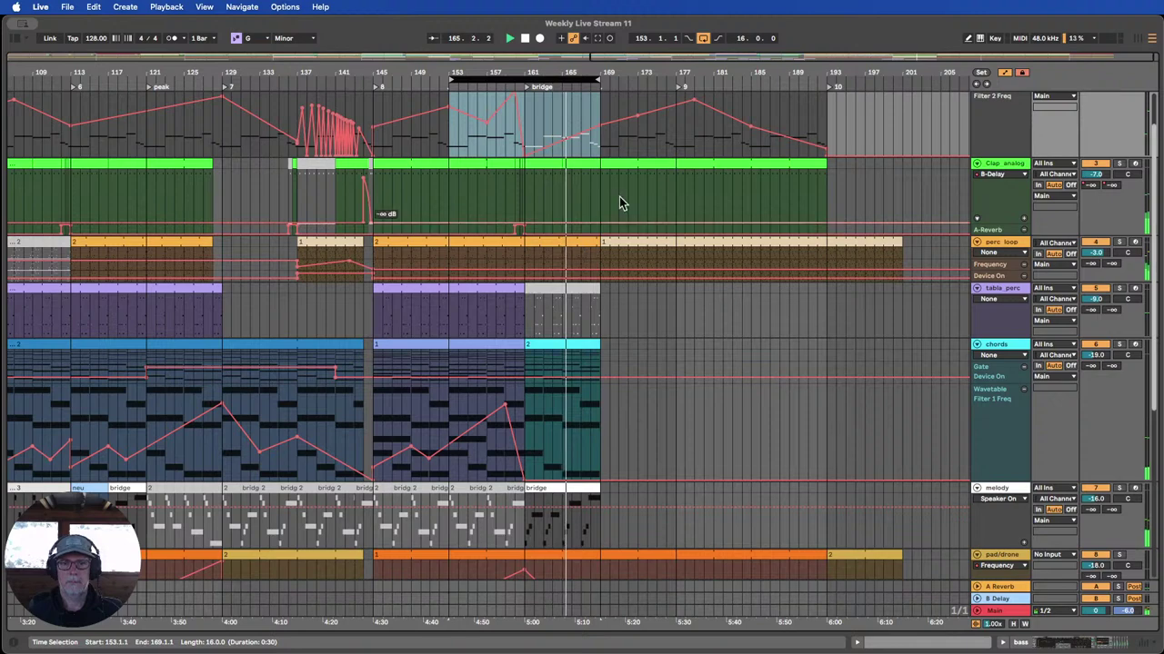
pyautogui.click(525, 39)
# Examine the notes of the chords clip in the bridge at bars 161–169 and return to the full arrangement.
pyautogui.scroll(-3, 691, 168)
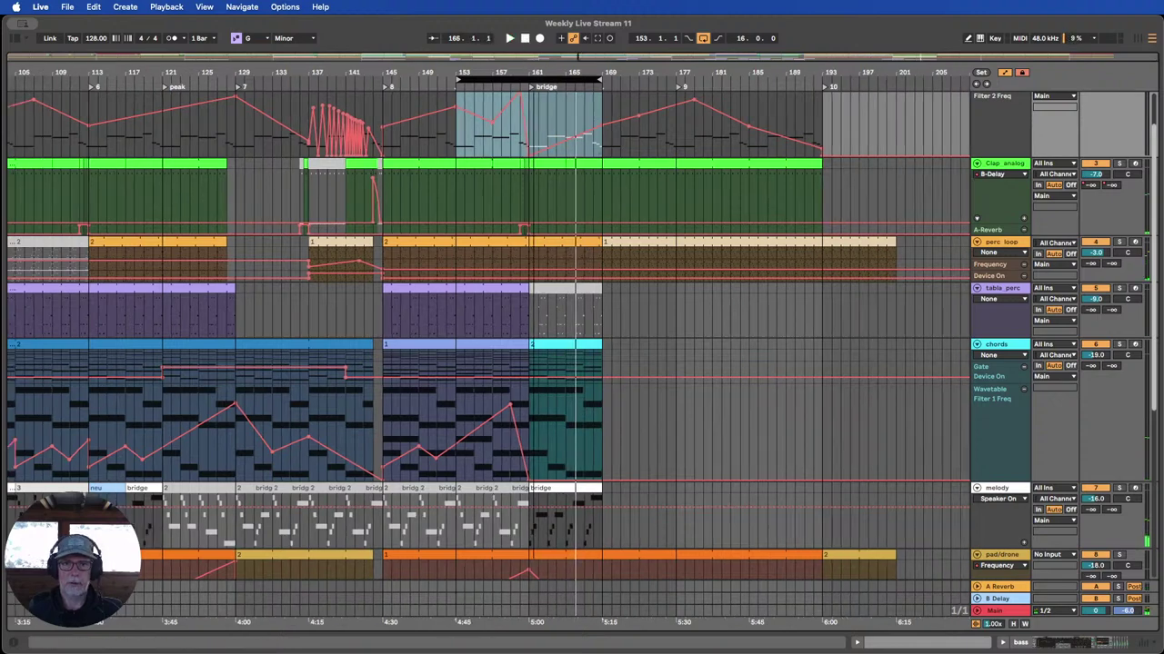
pyautogui.scroll(-4, 691, 168)
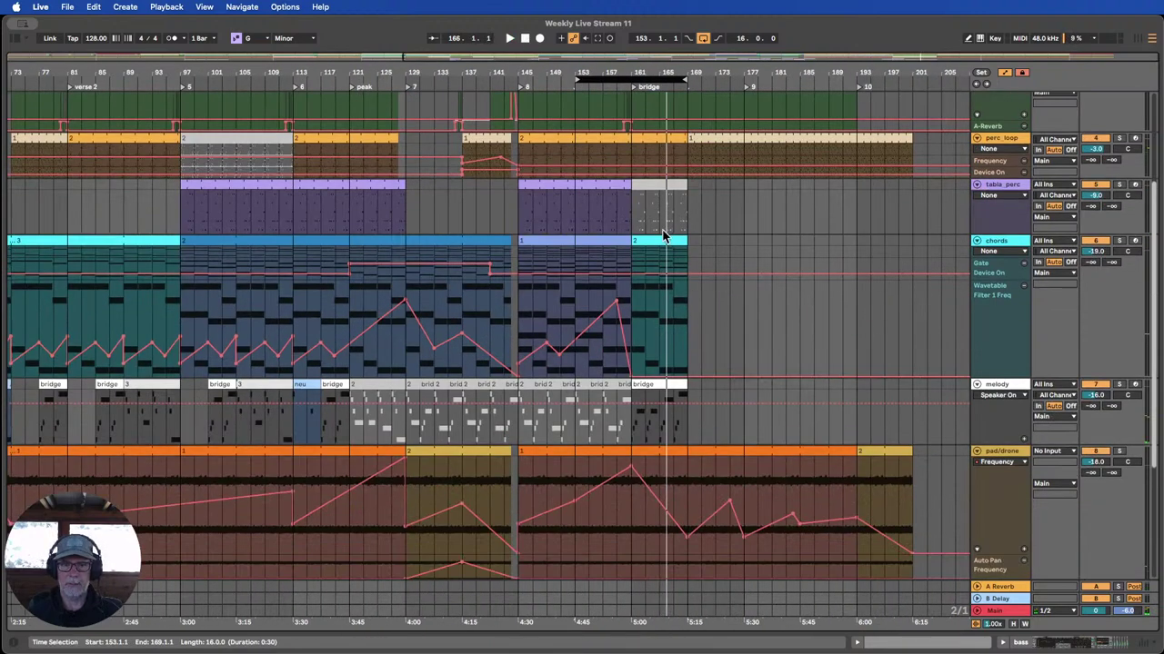
pyautogui.click(657, 240)
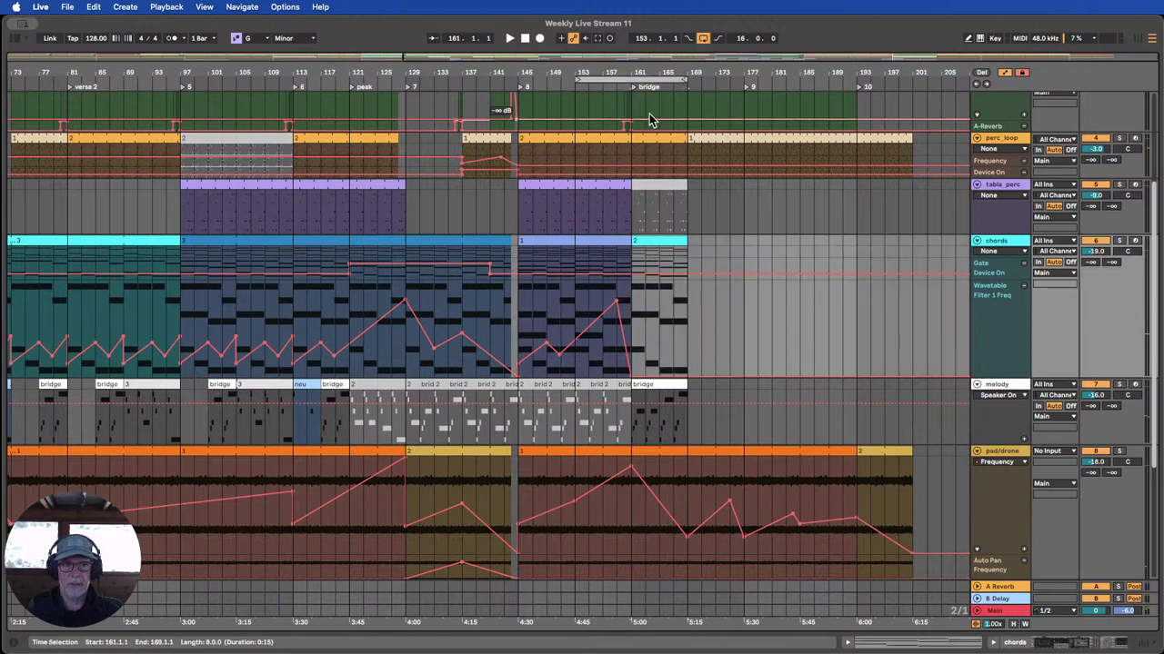
pyautogui.moveTo(639, 70); pyautogui.dragTo(747, 56)
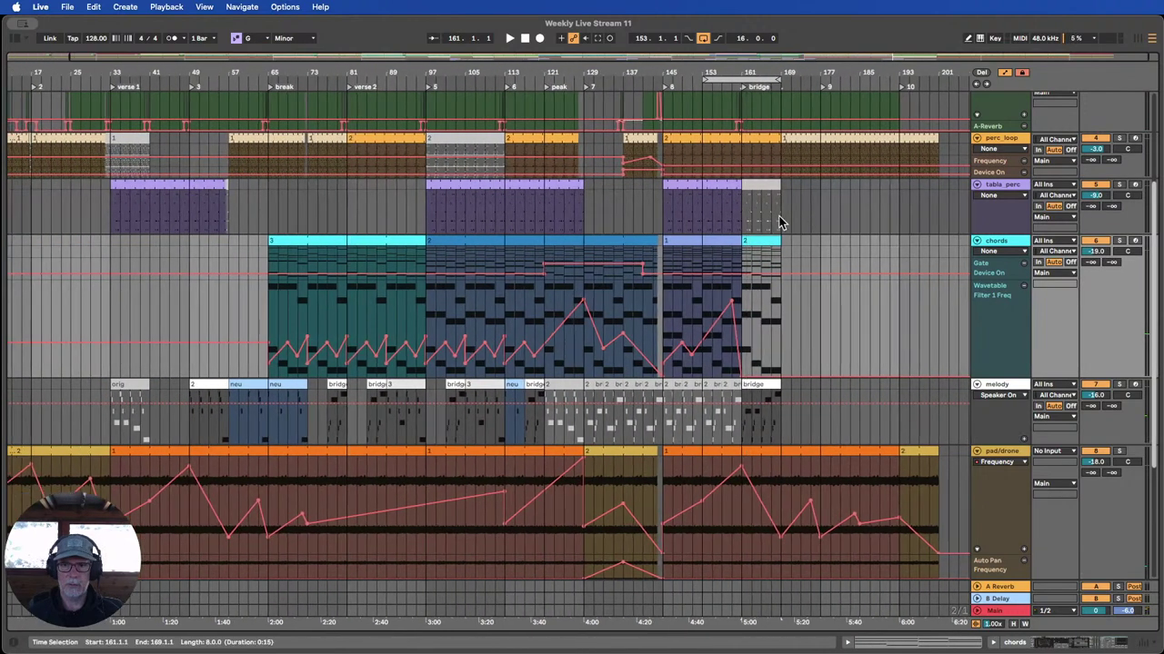
pyautogui.doubleClick(761, 240)
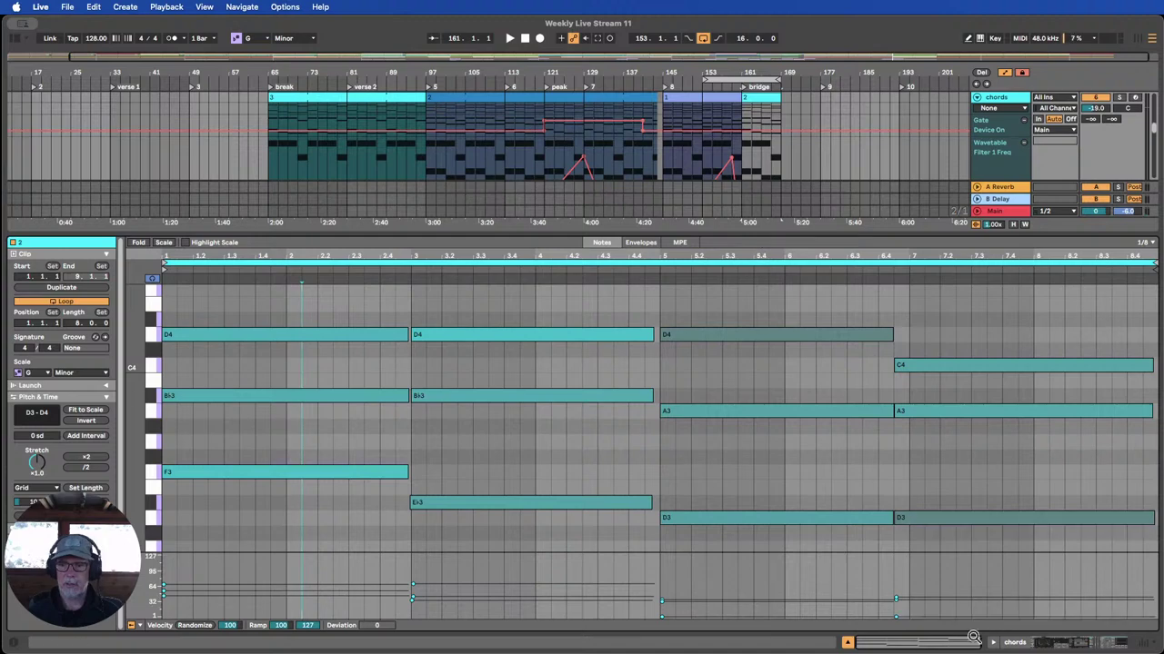
pyautogui.click(847, 642)
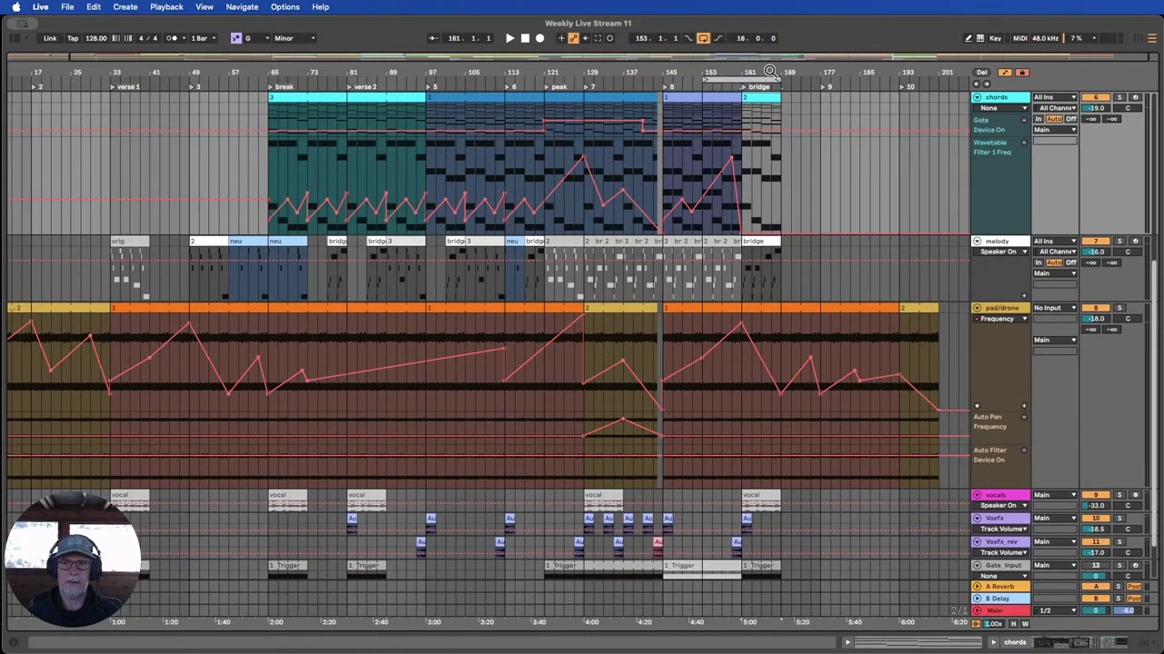
pyautogui.moveTo(770, 71); pyautogui.dragTo(771, 60)
pyautogui.scroll(5, 873, 169)
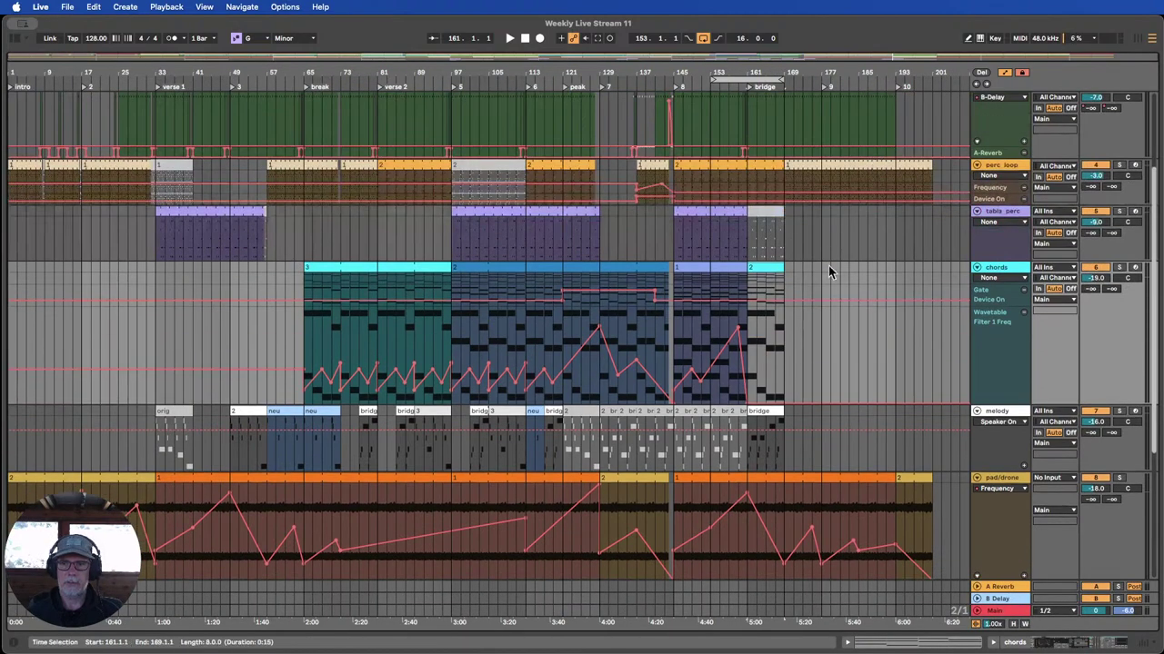
pyautogui.scroll(6, 817, 260)
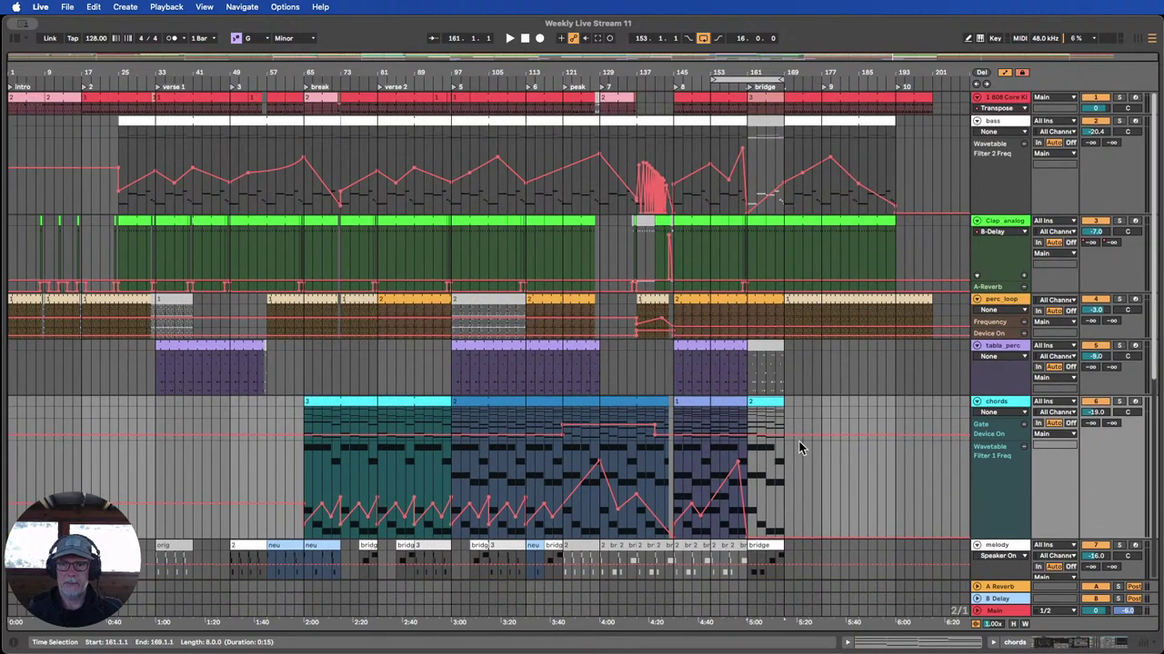
# Move the bridge chords clip out to bar 189 and extend the section 8 chords clip through the bridge to bar 169.
pyautogui.moveTo(760, 402); pyautogui.dragTo(891, 408)
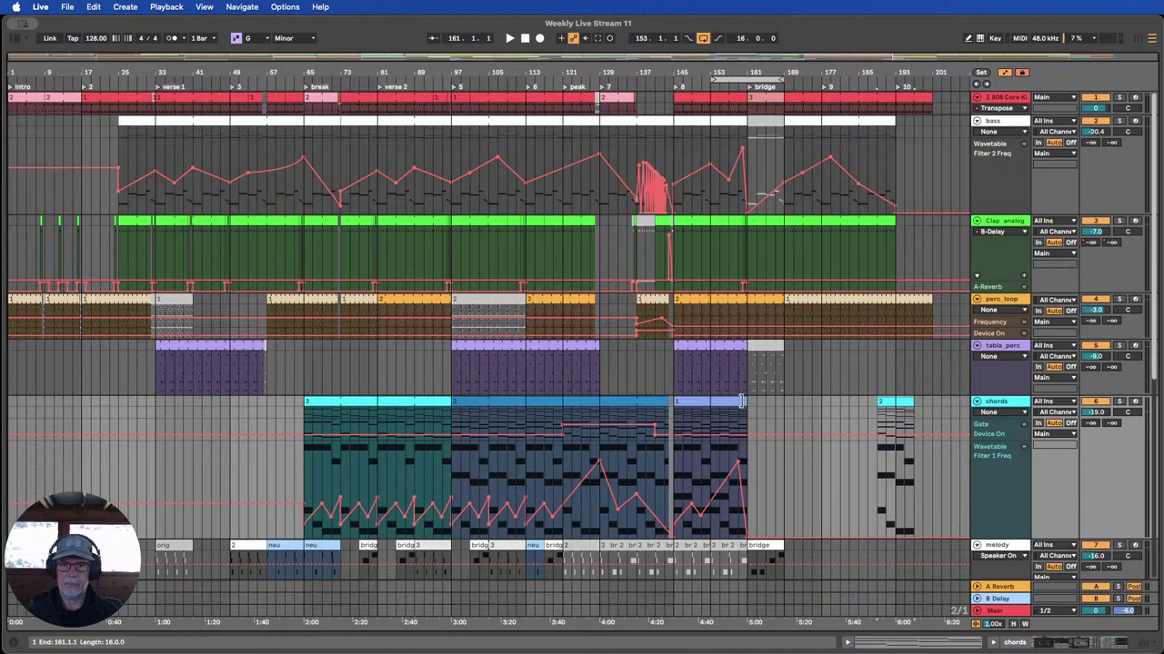
pyautogui.moveTo(741, 401); pyautogui.dragTo(768, 400)
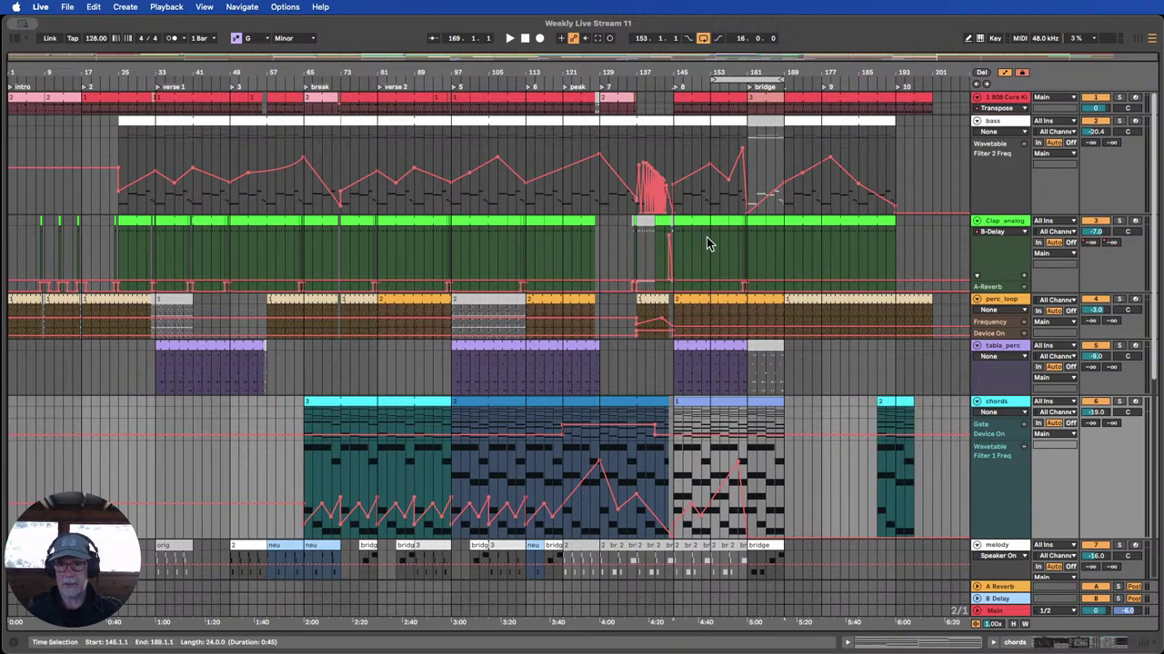
# Examine the notes of the chords clips at bars 97 and 65, and return to the full arrangement.
pyautogui.scroll(-3, 714, 310)
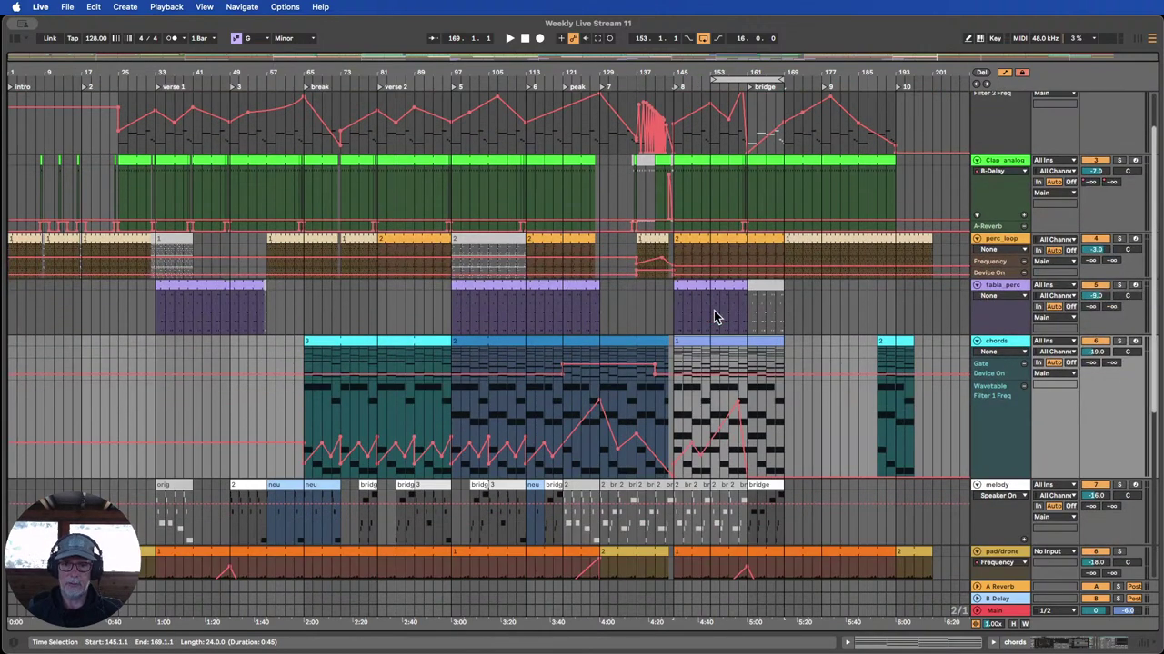
pyautogui.scroll(-1, 713, 310)
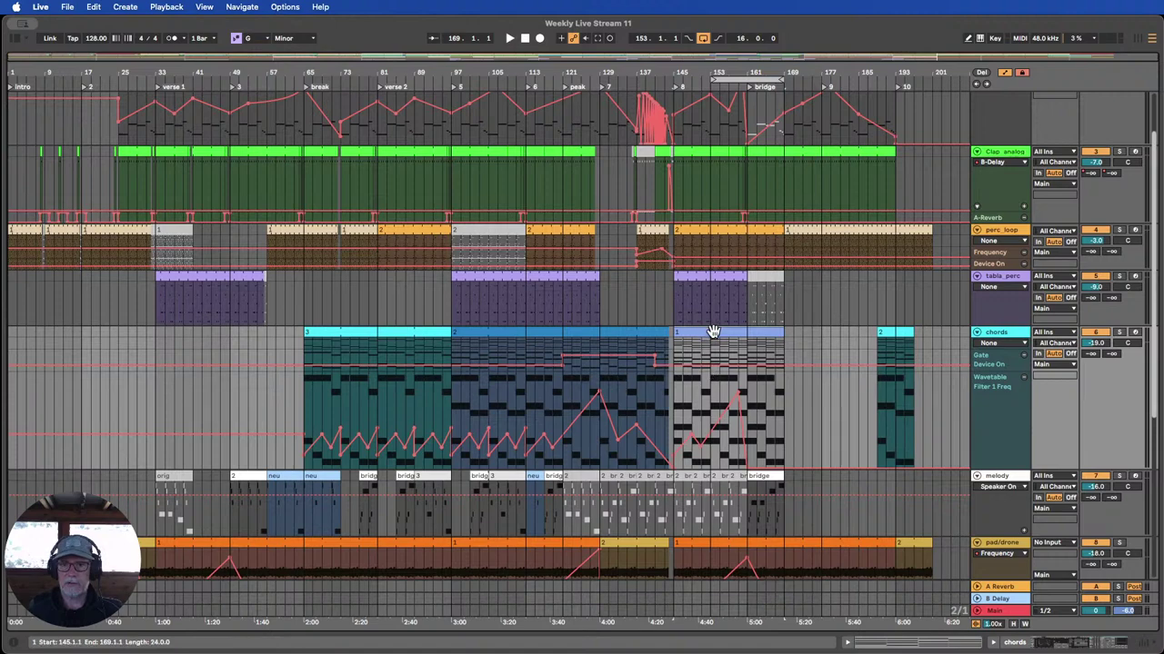
pyautogui.doubleClick(645, 335)
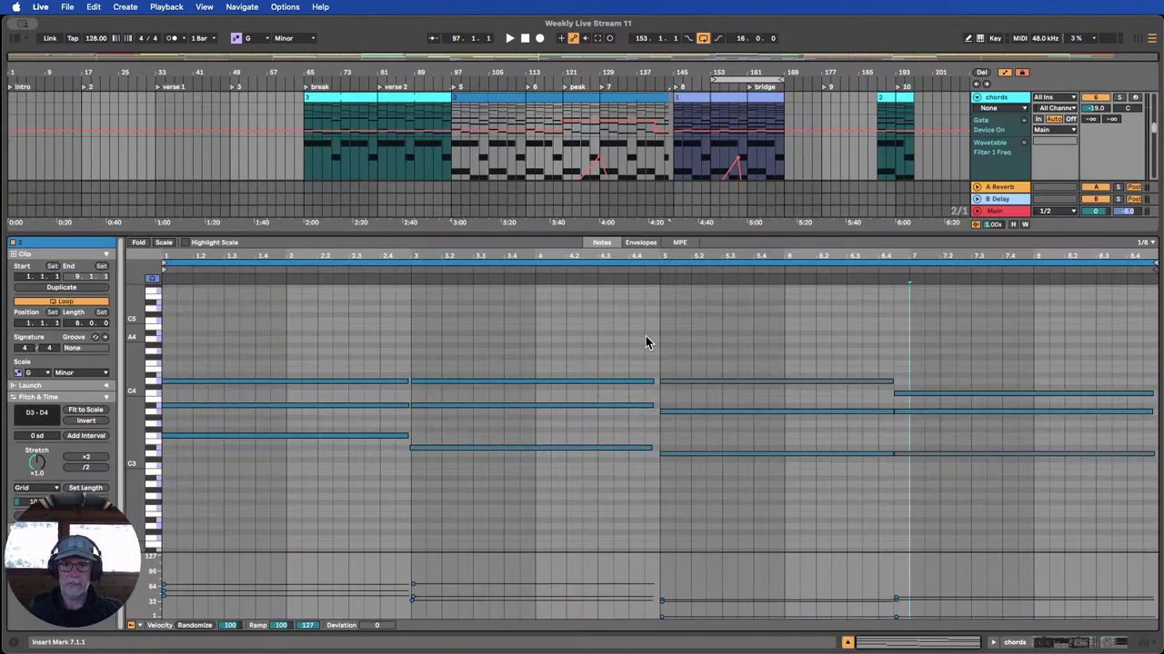
pyautogui.click(846, 643)
pyautogui.click(392, 92)
pyautogui.doubleClick(392, 92)
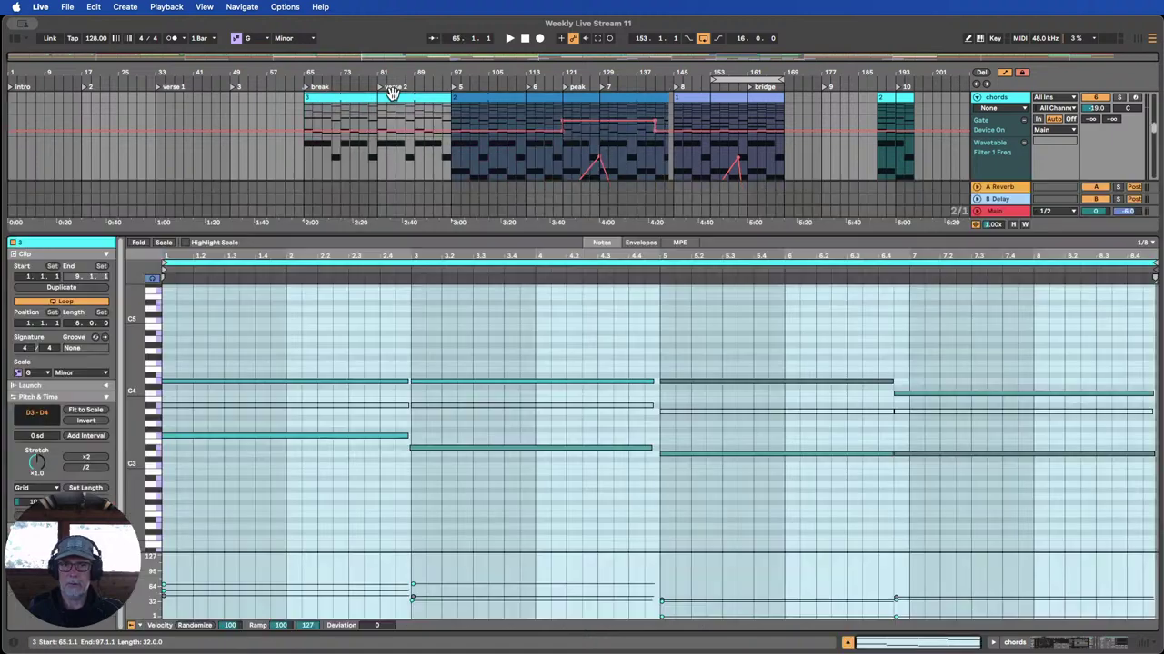
pyautogui.click(846, 643)
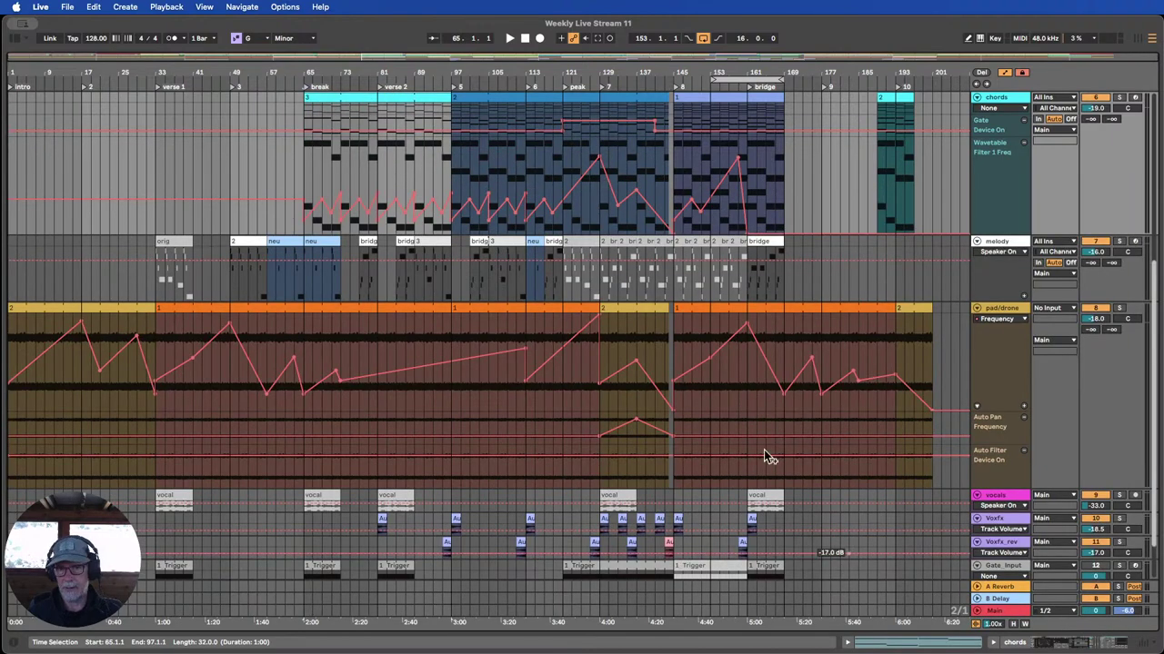
pyautogui.scroll(5, 761, 363)
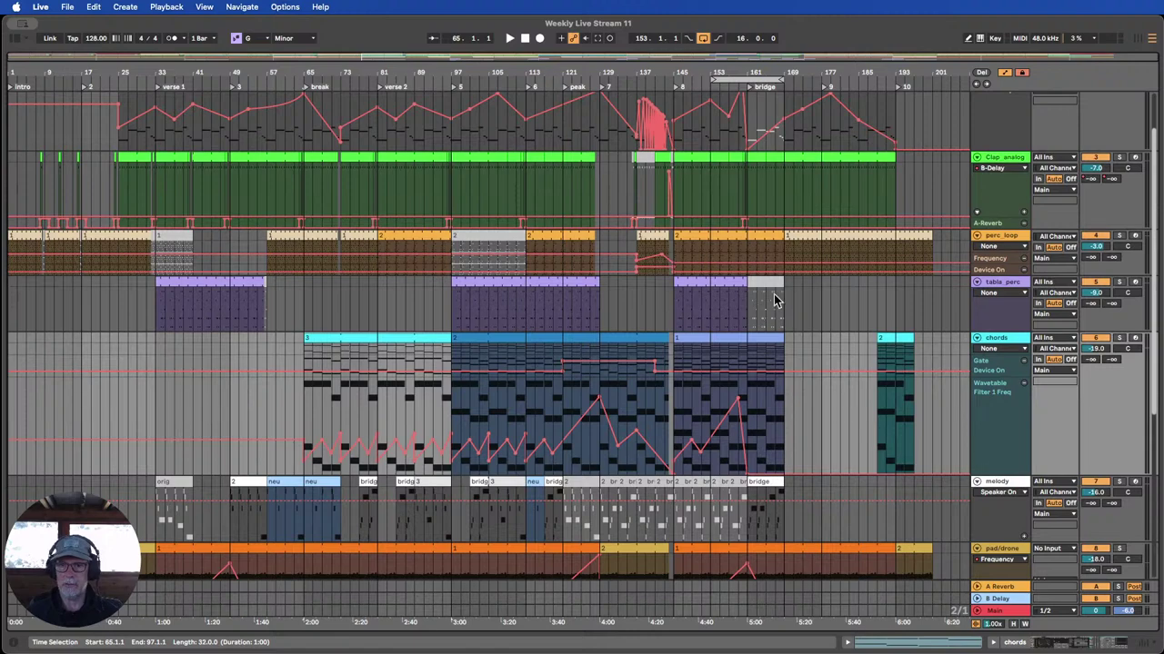
pyautogui.scroll(3, 771, 291)
pyautogui.scroll(-1, 775, 194)
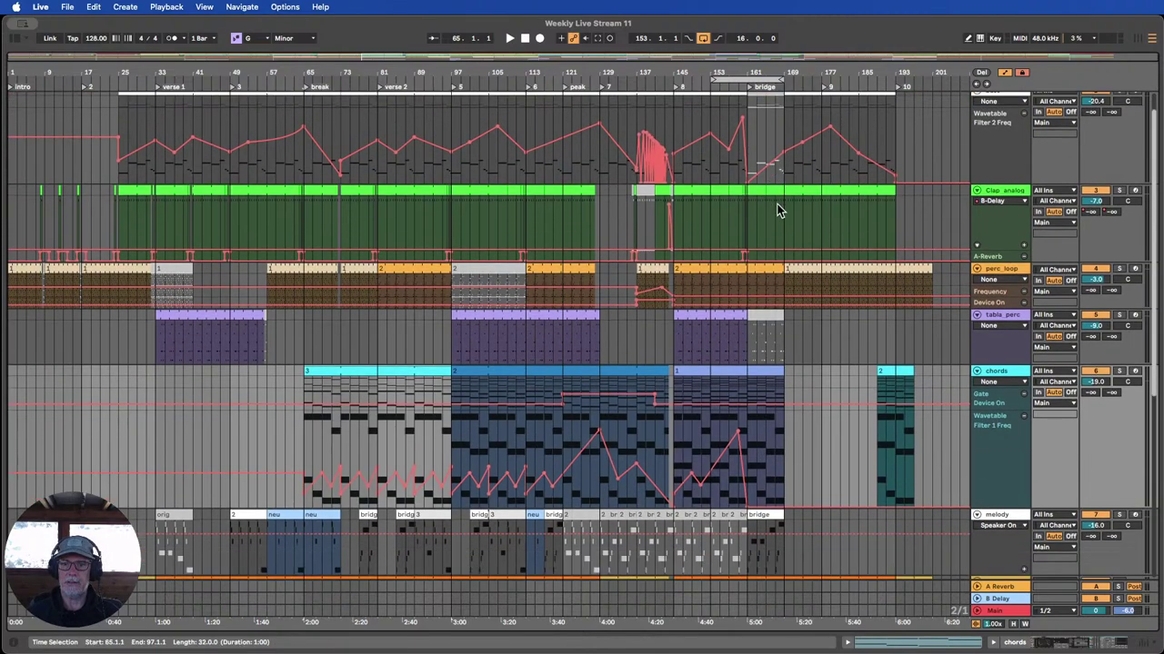
# Play the loop at bars 153–169 to listen to the chords from section 8 into the bridge.
pyautogui.click(770, 79)
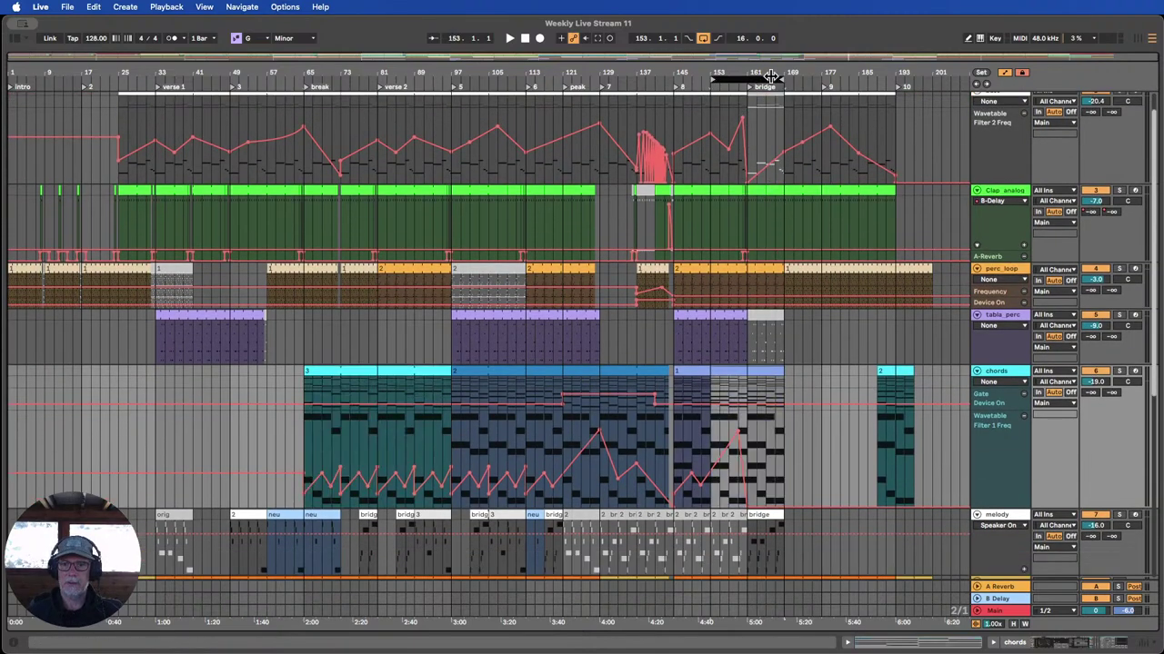
pyautogui.click(723, 84)
pyautogui.moveTo(766, 74); pyautogui.dragTo(574, 414)
pyautogui.scroll(-4, 573, 414)
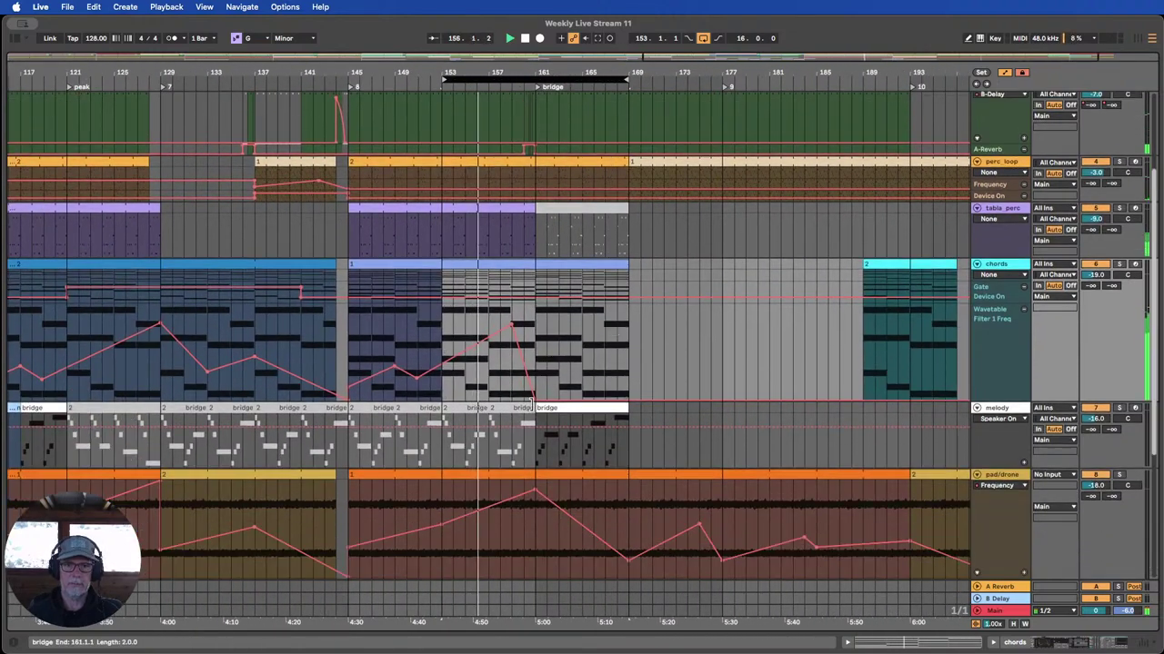
# Raise the chords Filter 1 Freq automation at bar 161, then slope it down through 120 Hz at bar 165 to a lower level at bar 169.
pyautogui.click(664, 338)
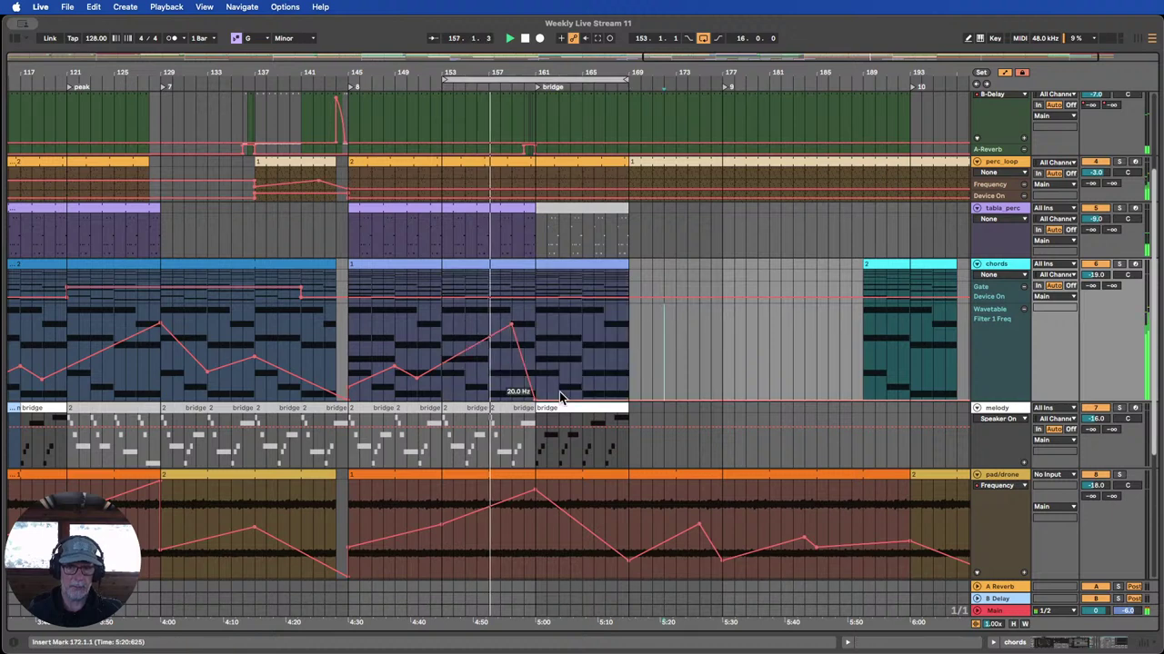
pyautogui.moveTo(534, 402); pyautogui.dragTo(581, 375)
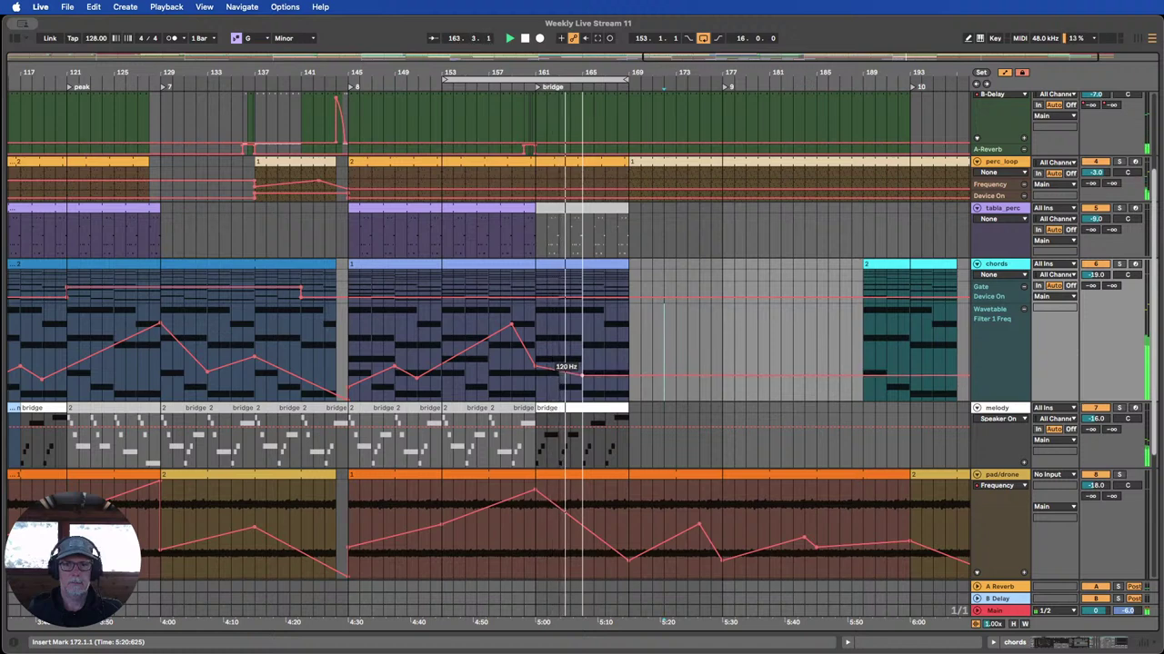
pyautogui.click(593, 375)
pyautogui.moveTo(593, 376); pyautogui.dragTo(627, 391)
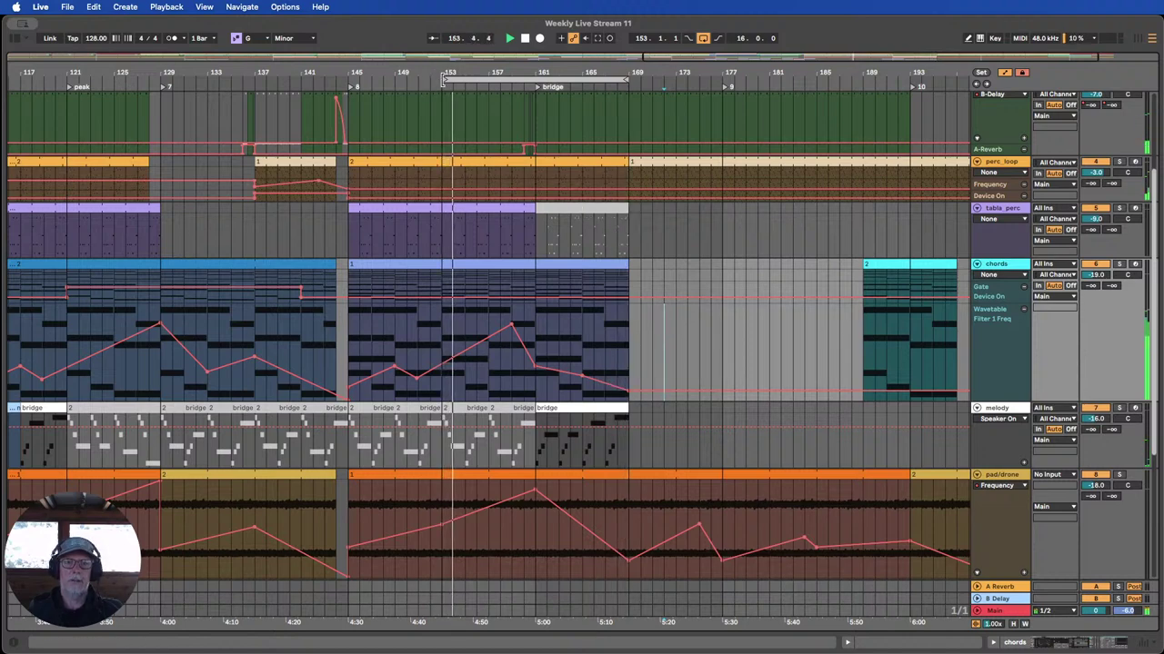
# Set the arrangement loop to the eight-bar bridge section, from bar 161 to bar 169.
pyautogui.click(538, 86)
pyautogui.moveTo(564, 73); pyautogui.dragTo(588, 57)
pyautogui.scroll(2, 609, 320)
pyautogui.scroll(6, 609, 320)
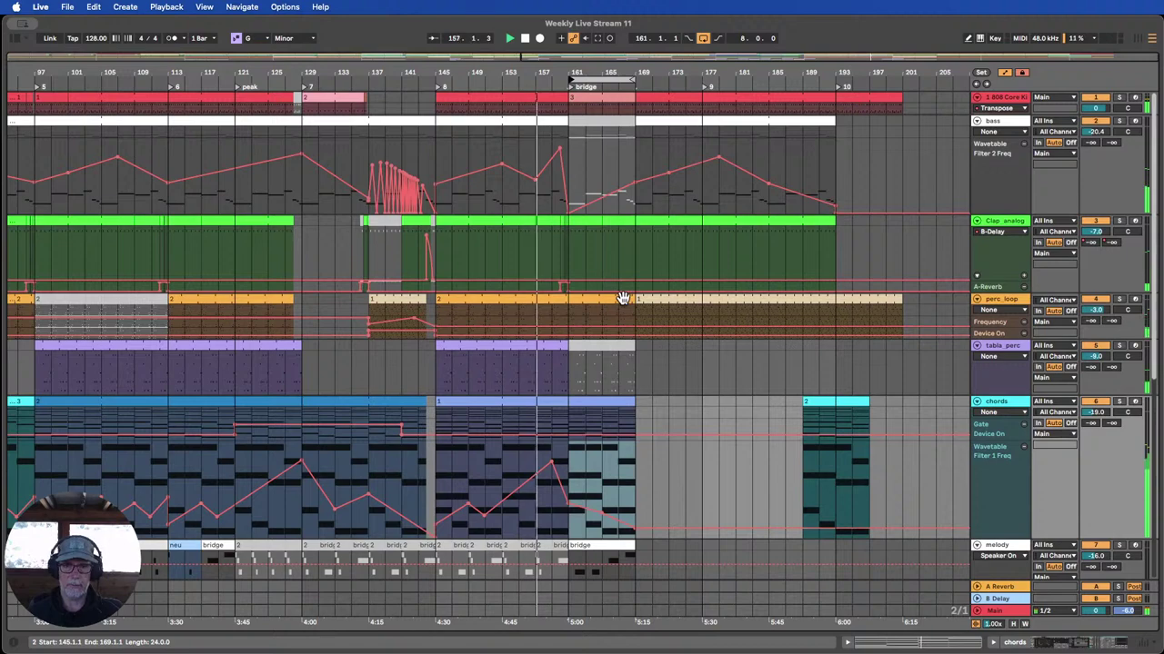
pyautogui.click(670, 300)
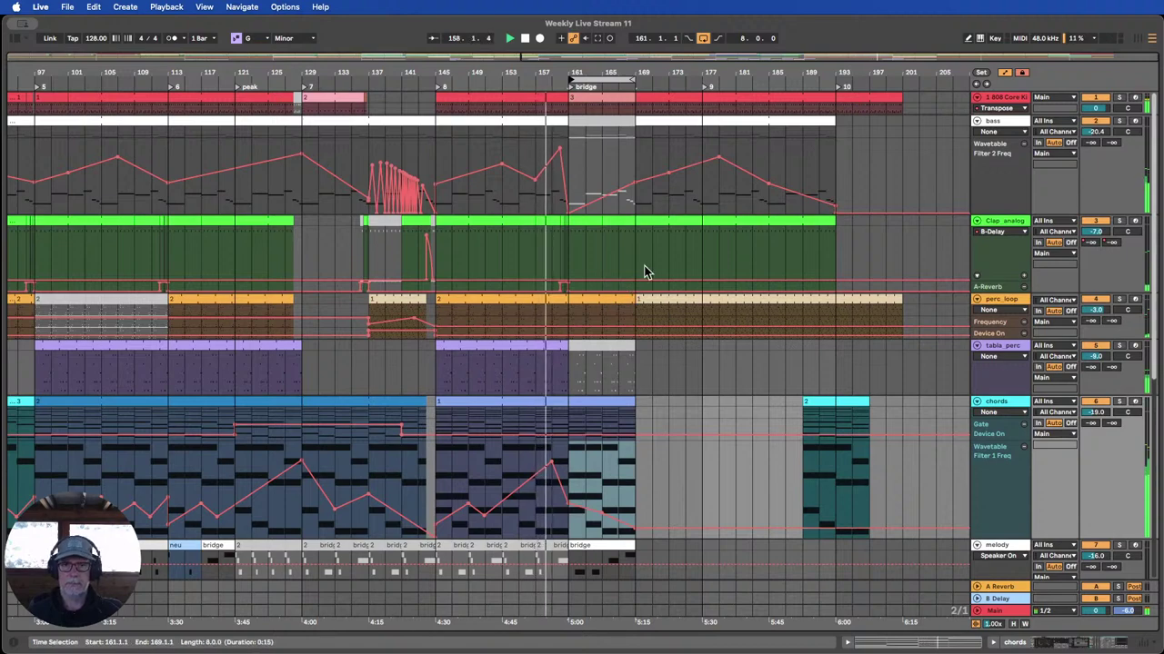
# Fit all tracks into the arrangement height and enlarge the pad/drone track.
pyautogui.scroll(-2, 644, 263)
pyautogui.scroll(-2, 645, 265)
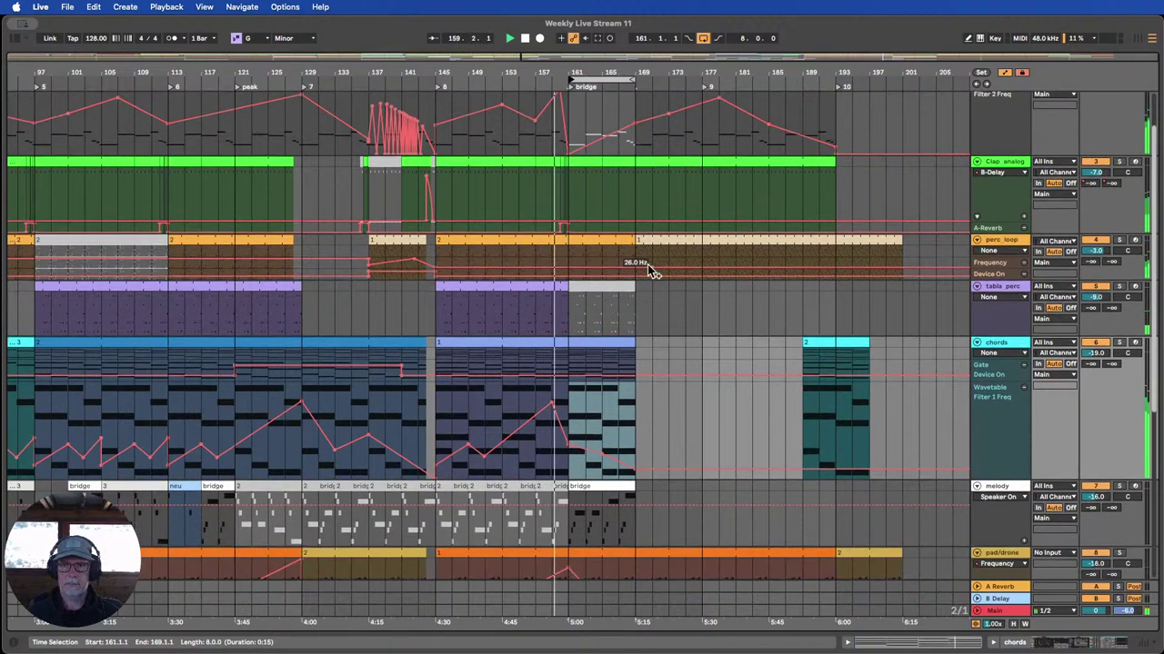
pyautogui.click(1016, 625)
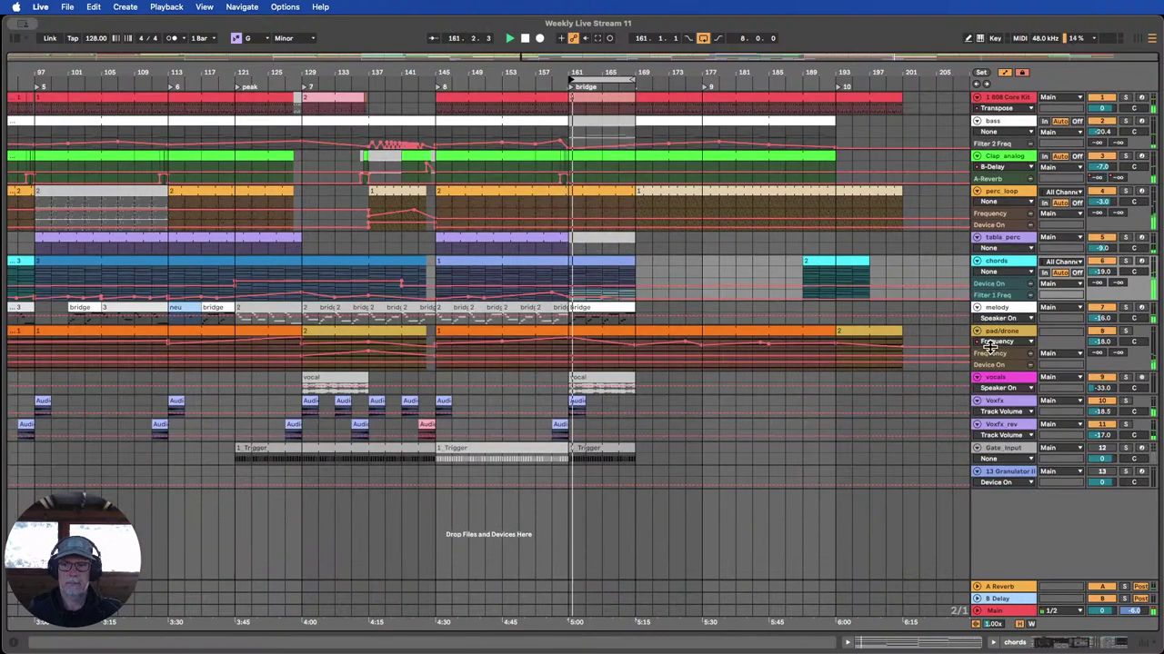
pyautogui.moveTo(989, 346); pyautogui.dragTo(987, 401)
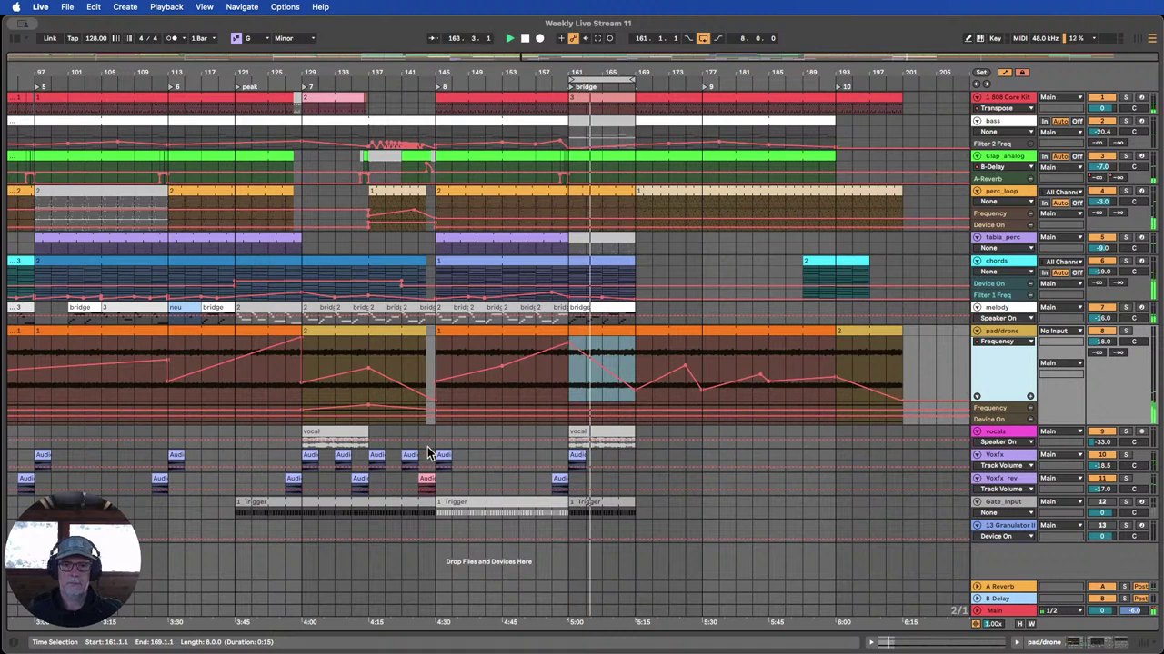
# Copy the Voxfx and Voxfx_rev clips spanning bars 143 to 147 and paste them on the same tracks at bar 167.
pyautogui.click(443, 478)
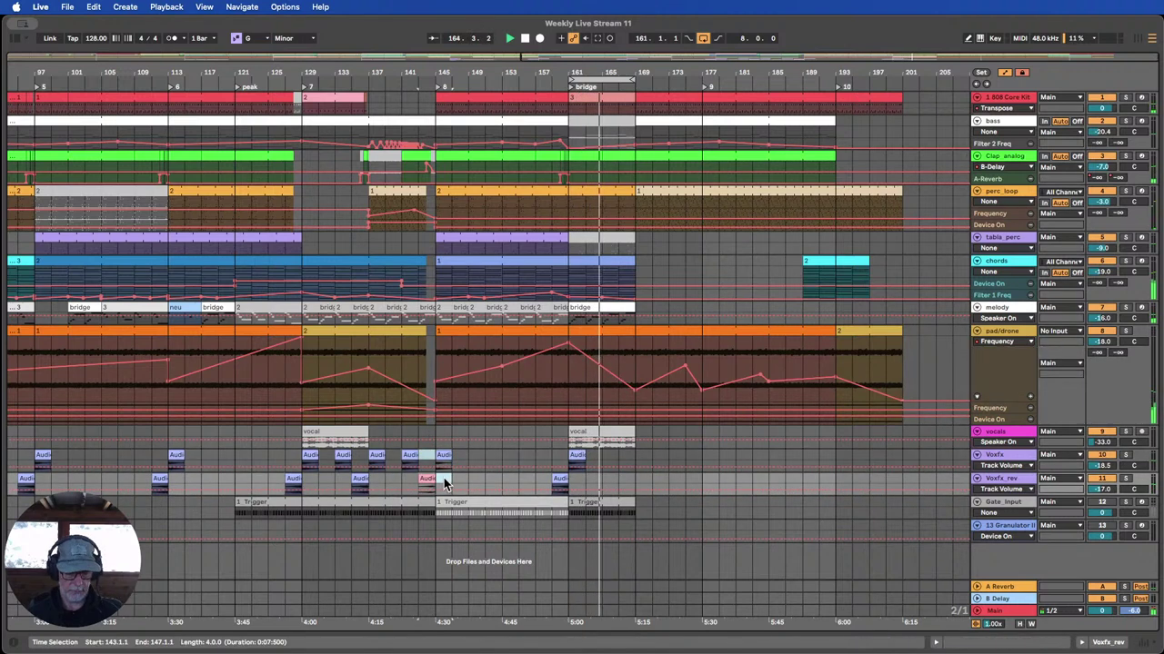
pyautogui.click(623, 458)
pyautogui.press('super+v')
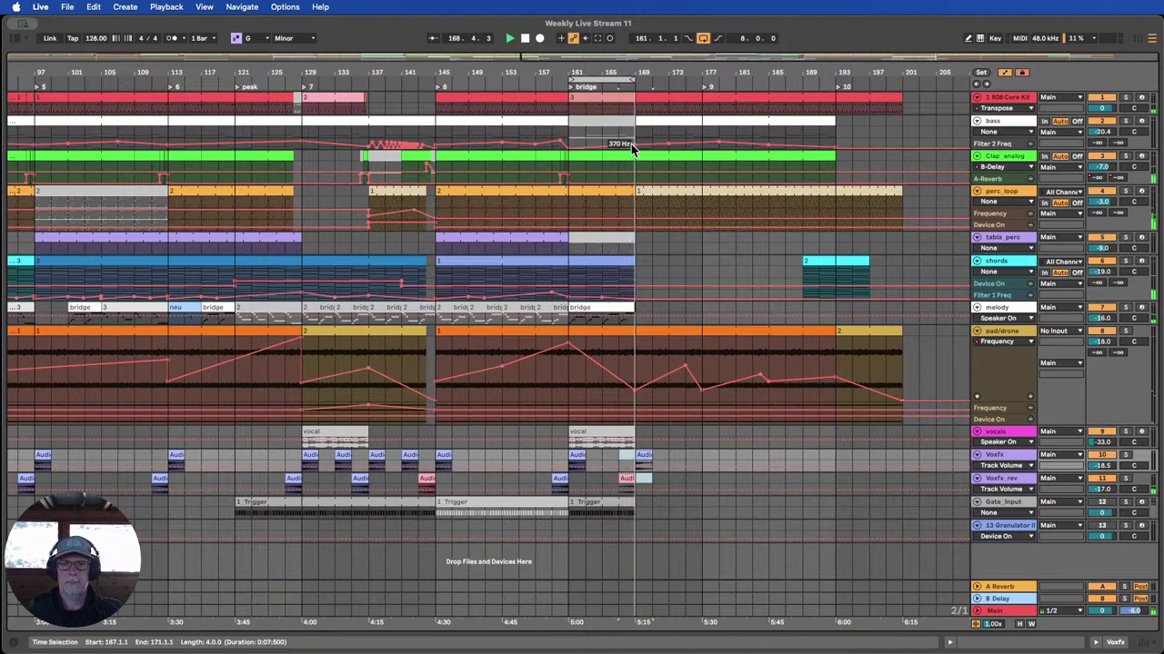
# Enlarge the perc_loop and Clap_analog tracks around the bridge section.
pyautogui.moveTo(628, 72); pyautogui.dragTo(628, 114)
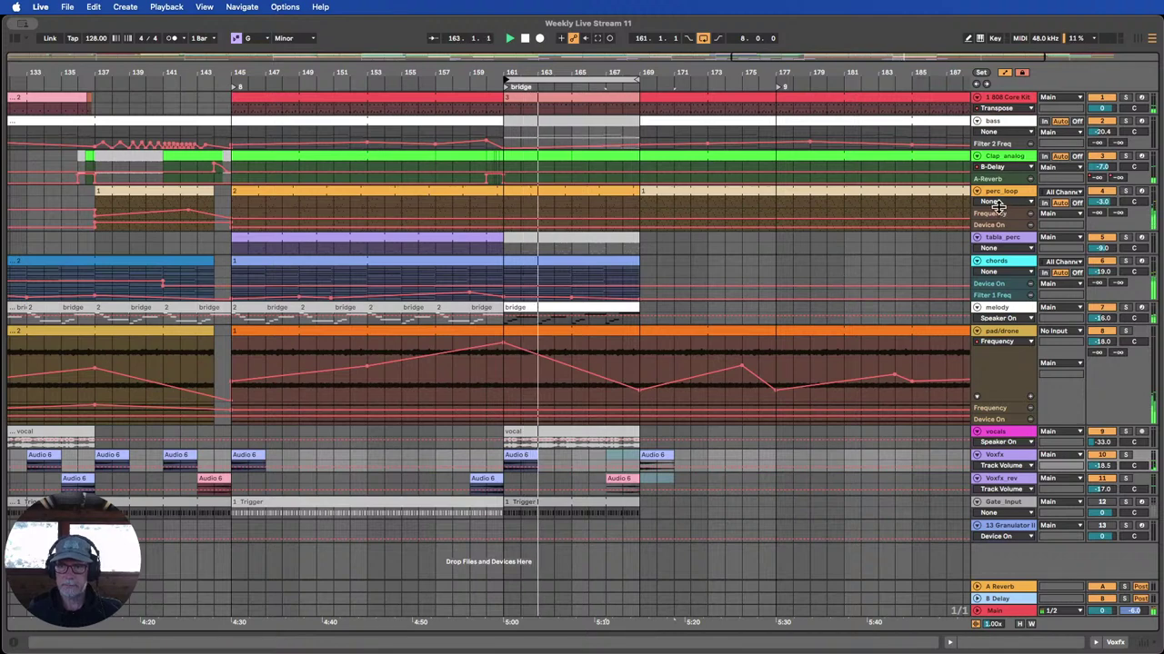
pyautogui.moveTo(999, 207); pyautogui.dragTo(991, 261)
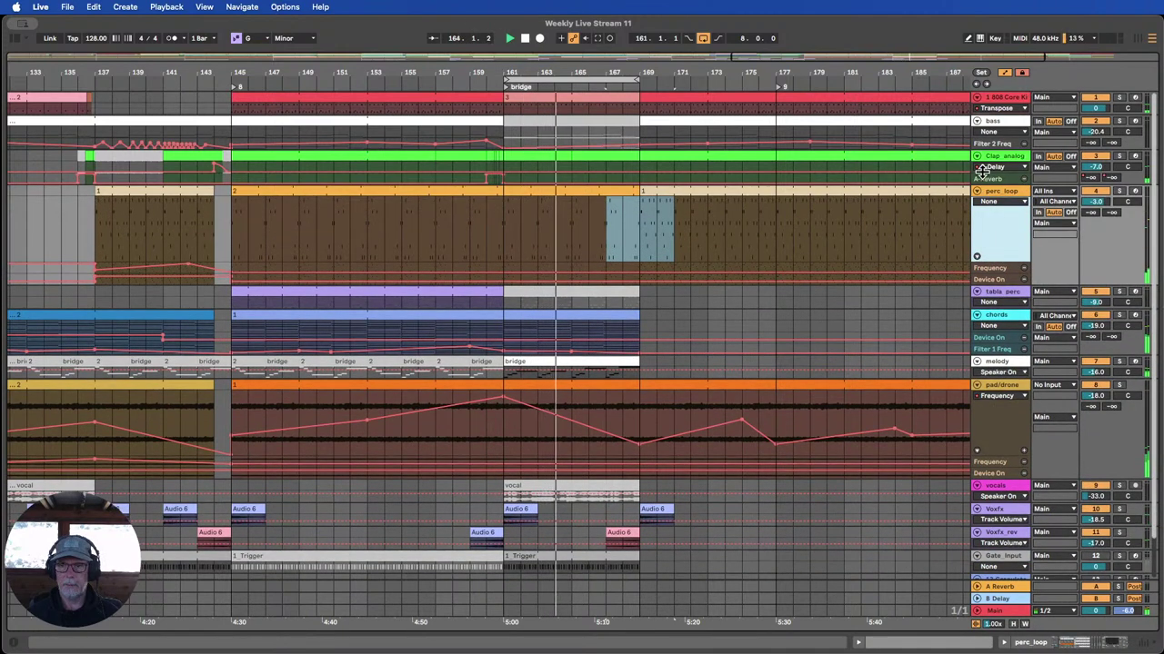
pyautogui.moveTo(982, 182); pyautogui.dragTo(982, 258)
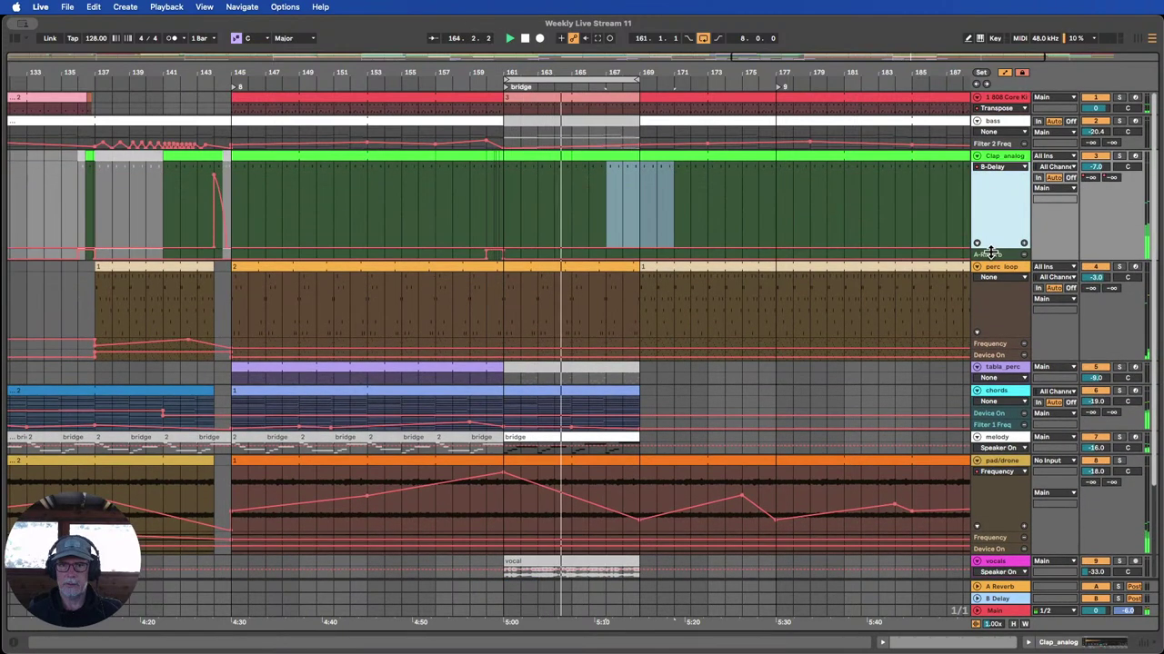
# Solo and enlarge the 808 Core Kit track, and loop the last two bars of the bridge, from bar 167 to bar 169.
pyautogui.click(1121, 98)
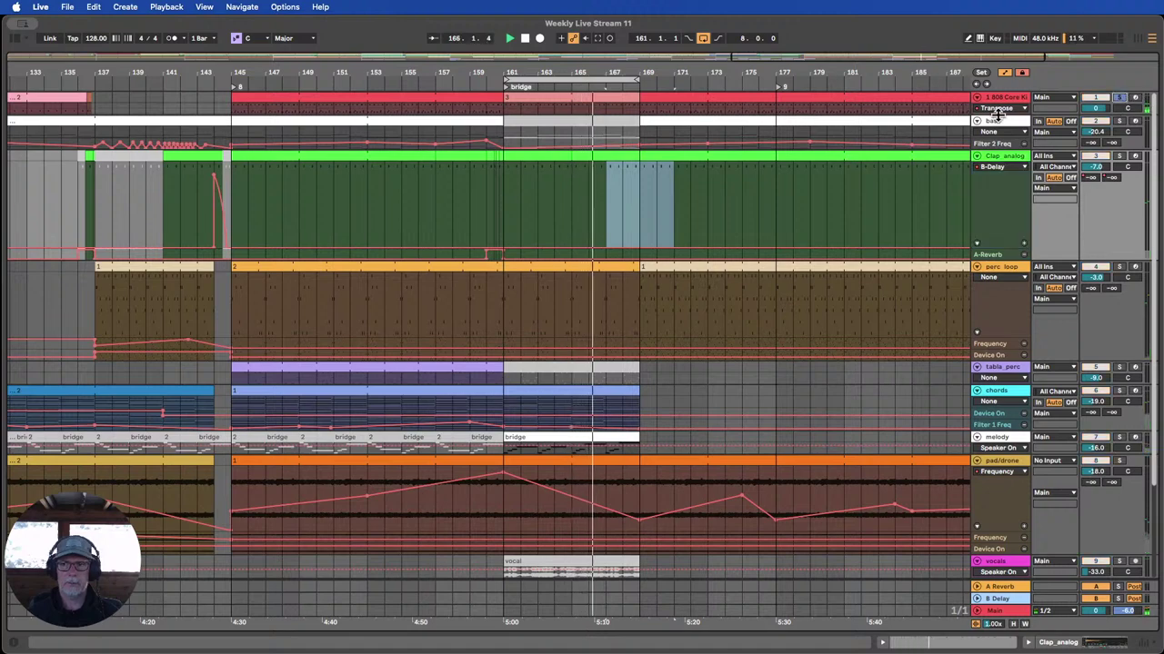
pyautogui.moveTo(998, 115); pyautogui.dragTo(1005, 189)
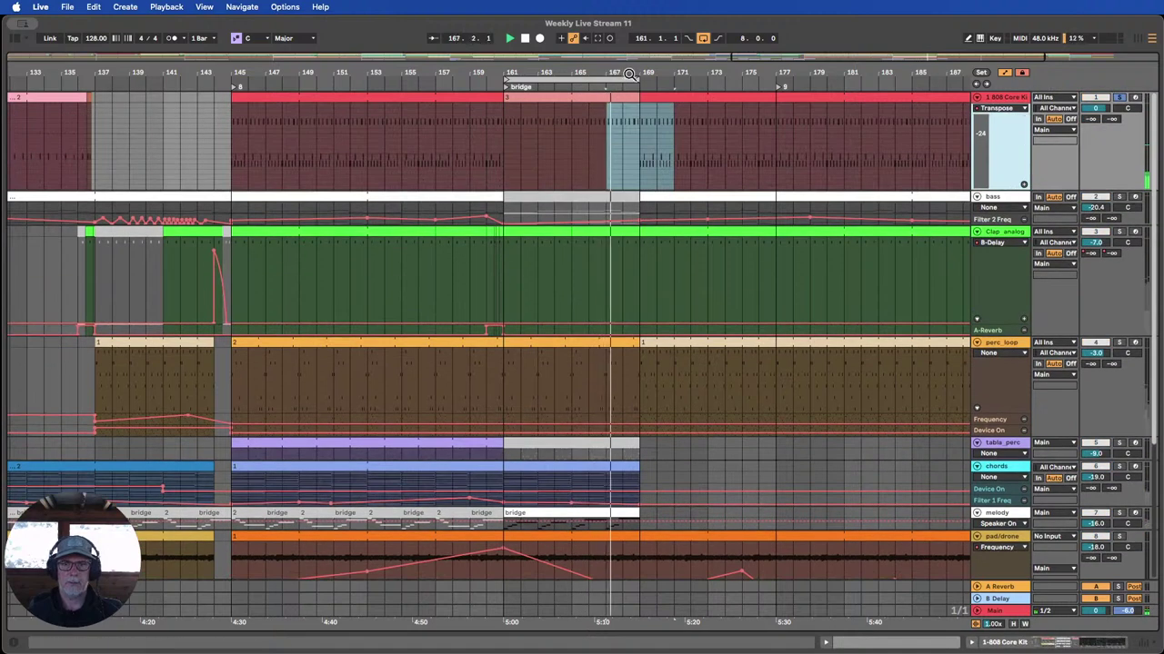
pyautogui.moveTo(629, 75); pyautogui.dragTo(634, 127)
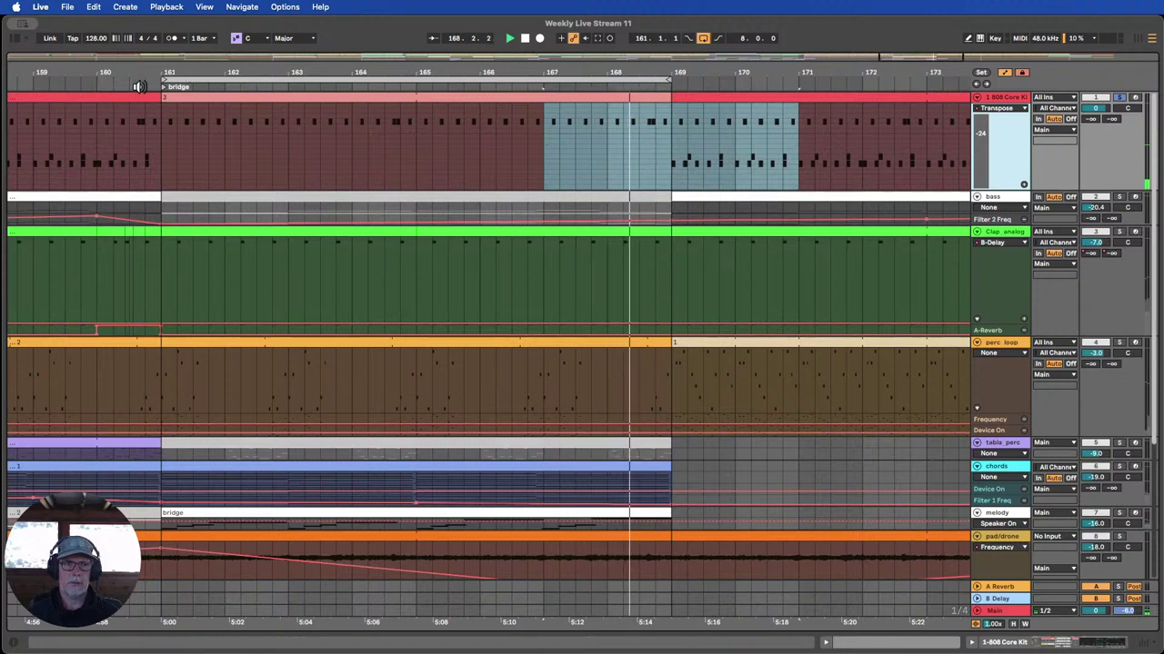
pyautogui.moveTo(670, 82); pyautogui.dragTo(546, 83)
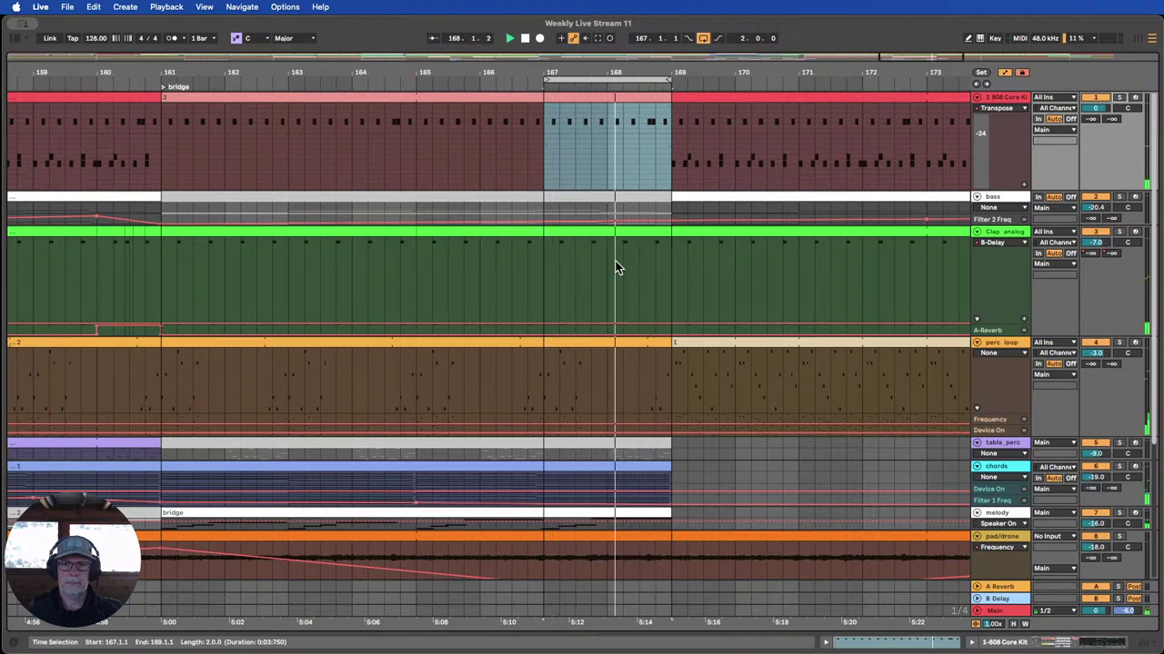
# Deactivate the Clap_analog clip from 168.3 to bar 169 and shorten the active part before it to end at bar 168.
pyautogui.click(646, 264)
pyautogui.moveTo(664, 261); pyautogui.dragTo(670, 237)
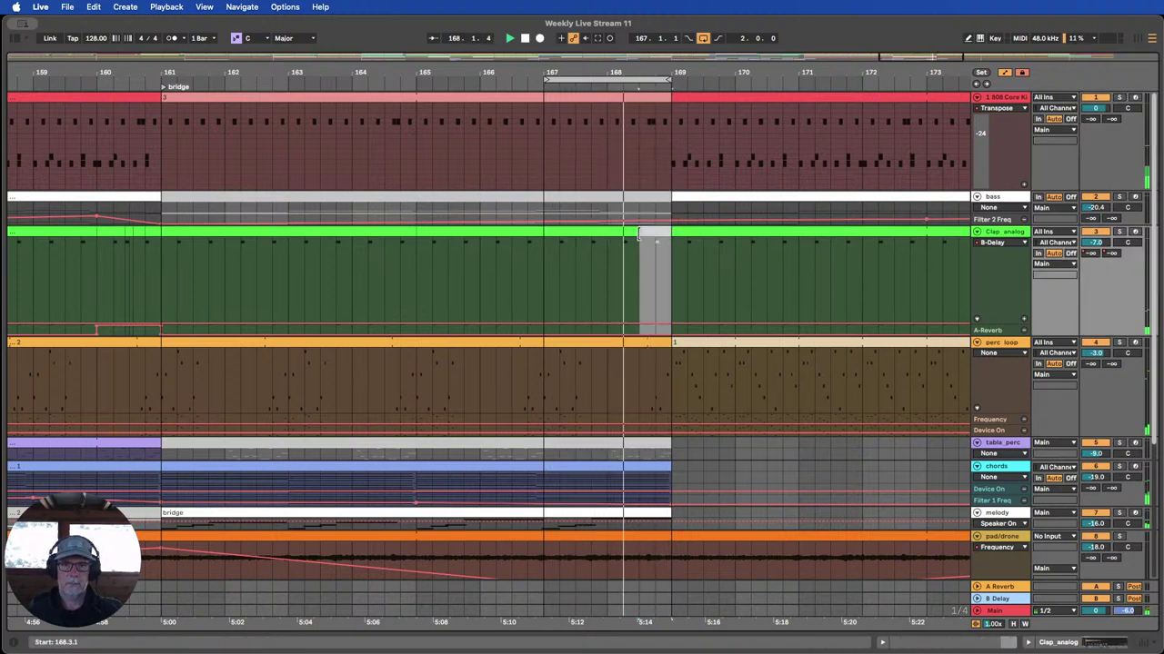
pyautogui.moveTo(635, 229); pyautogui.dragTo(606, 229)
# Deactivate the perc_loop clip from bar 168 to bar 169 and extend the active Clap_analog clip to 168.3.
pyautogui.scroll(-3, 635, 263)
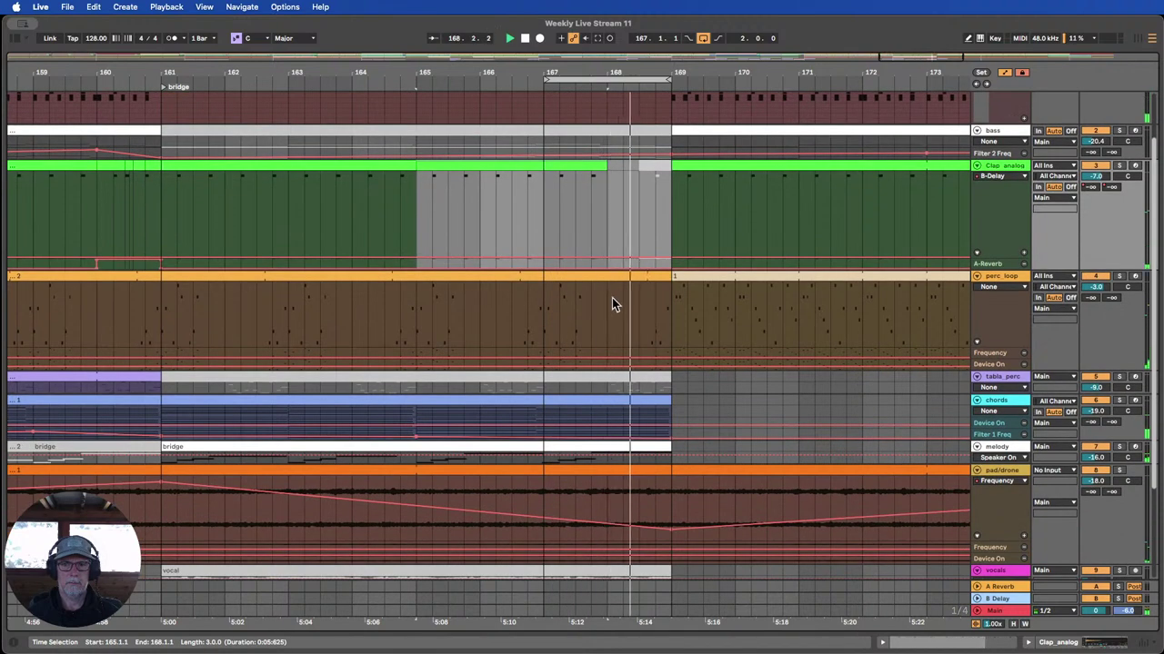
pyautogui.moveTo(612, 297); pyautogui.dragTo(670, 293)
pyautogui.press('Delete')
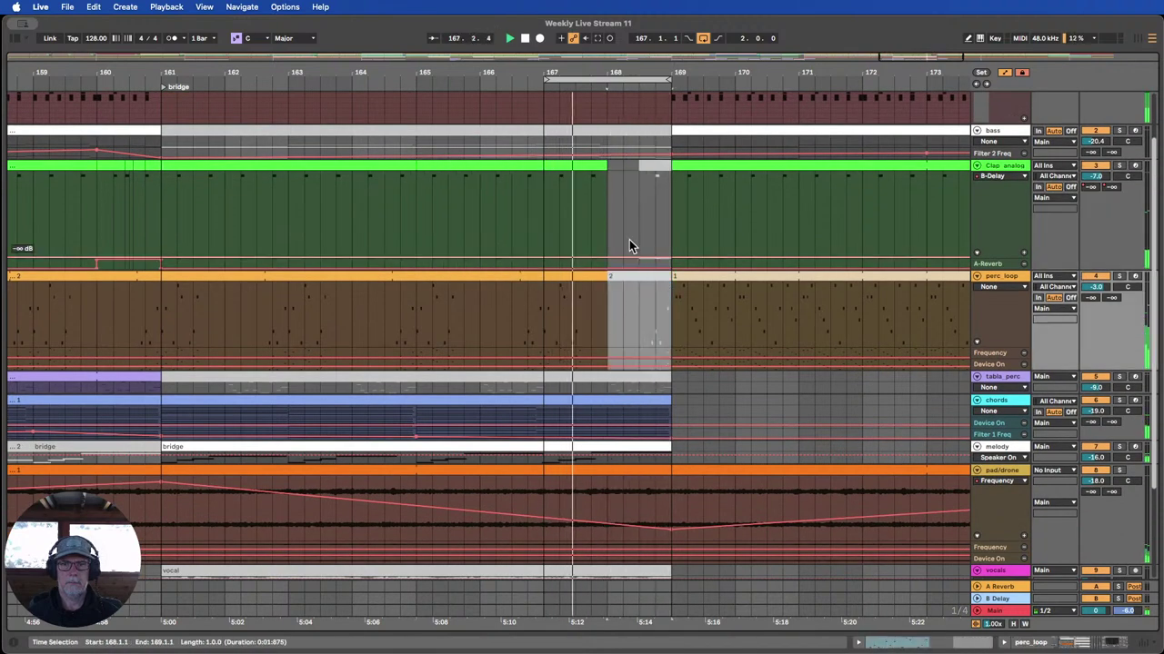
pyautogui.moveTo(604, 170); pyautogui.dragTo(669, 172)
# Try shortening the chords clip to end at bar 168, and extend it back to bar 169.
pyautogui.scroll(-6, 679, 235)
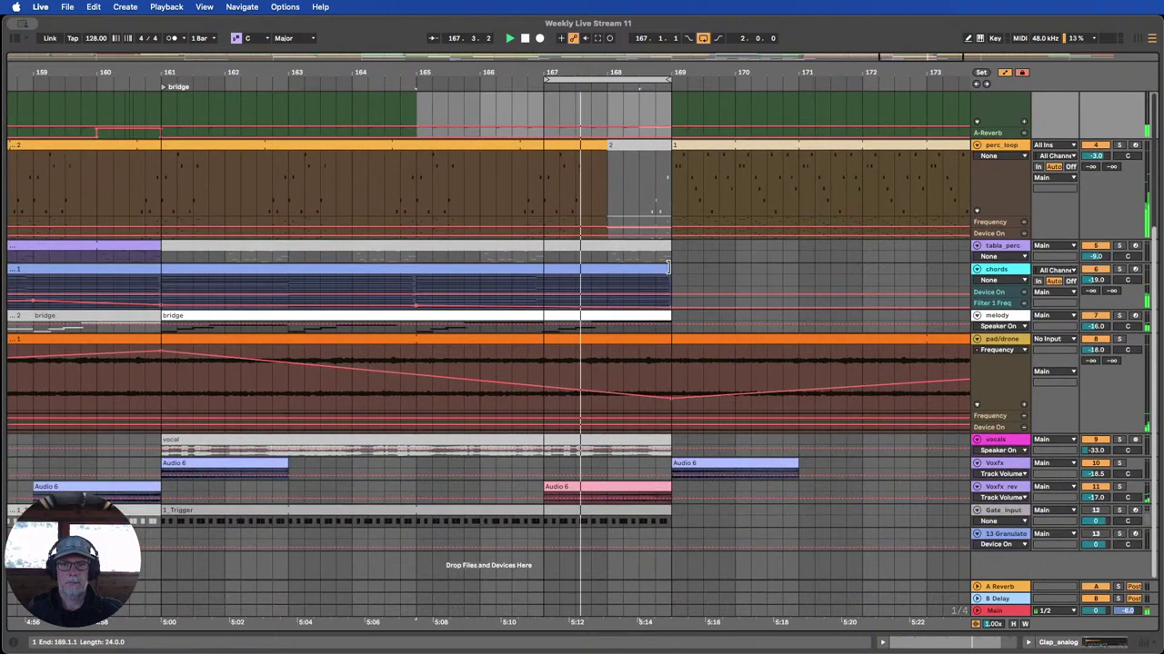
pyautogui.moveTo(669, 280); pyautogui.dragTo(611, 277)
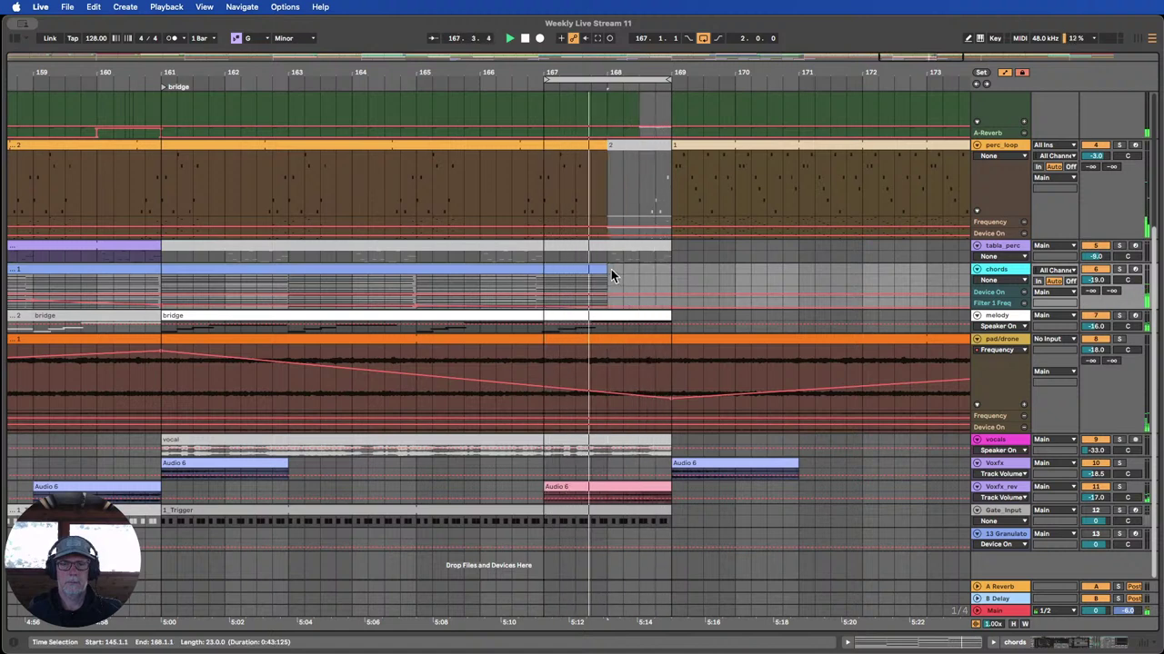
pyautogui.moveTo(610, 270); pyautogui.dragTo(663, 265)
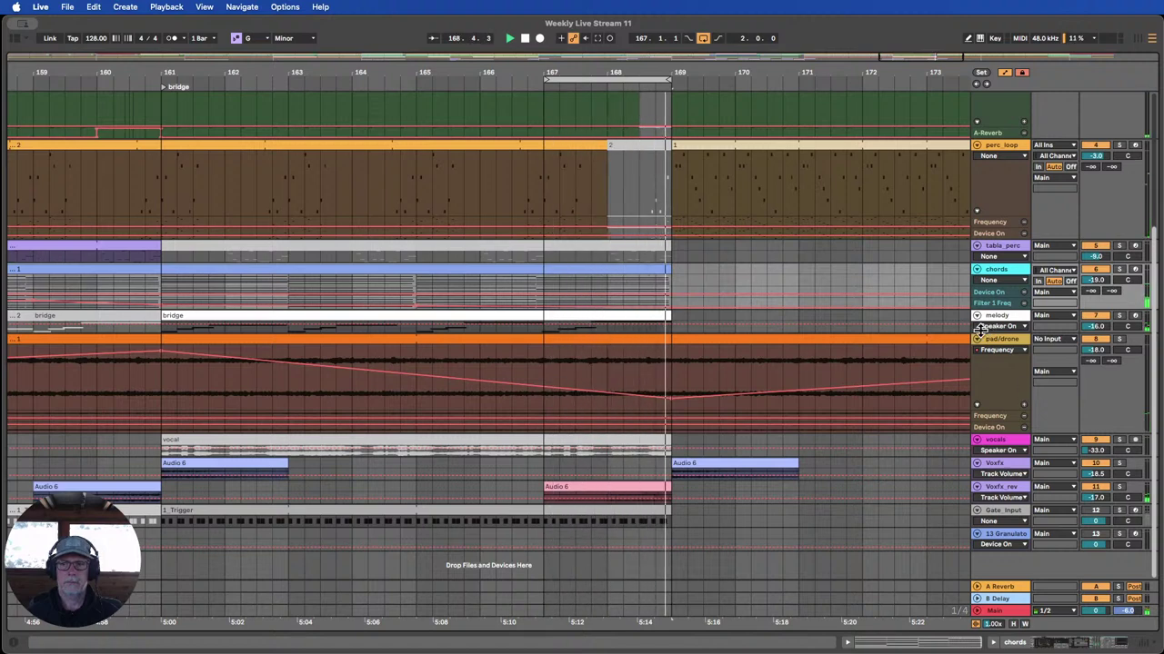
# Enlarge the melody track and shorten its last bridge clip to end at bar 168.
pyautogui.moveTo(987, 333); pyautogui.dragTo(988, 400)
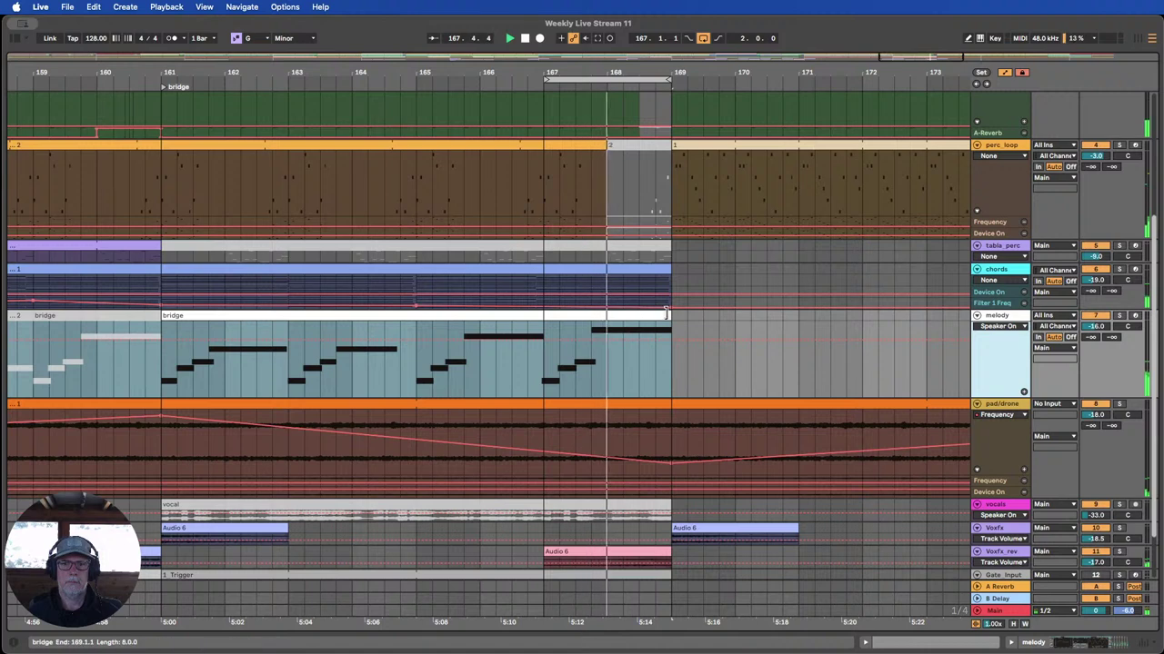
pyautogui.moveTo(670, 316); pyautogui.dragTo(607, 315)
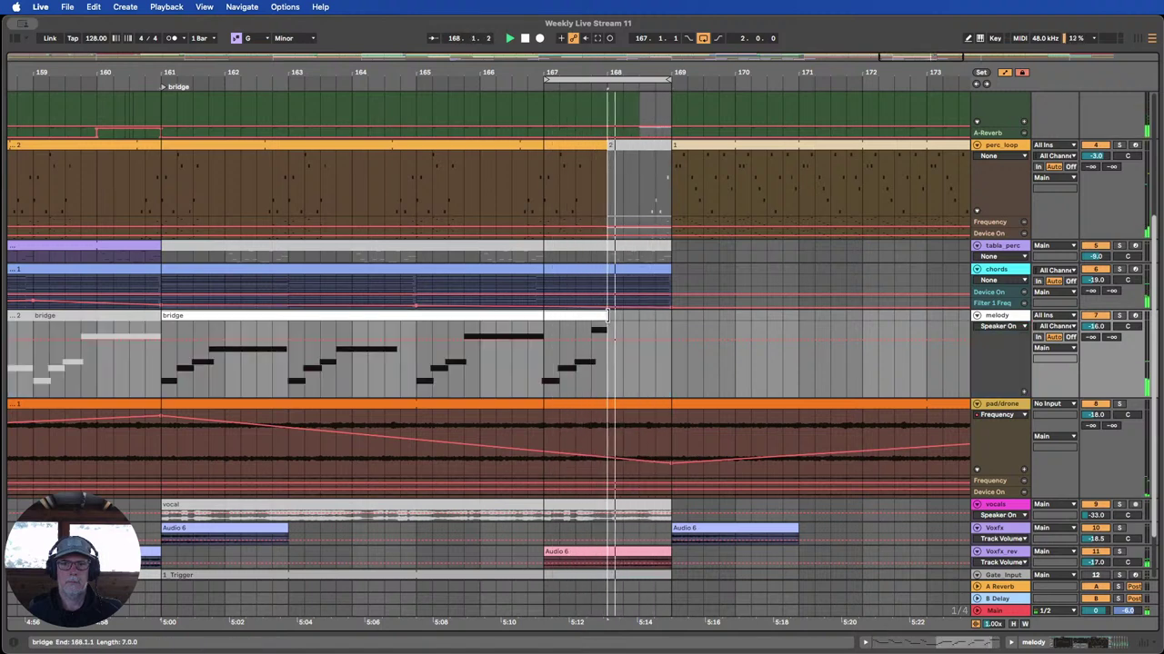
pyautogui.moveTo(606, 316); pyautogui.dragTo(589, 315)
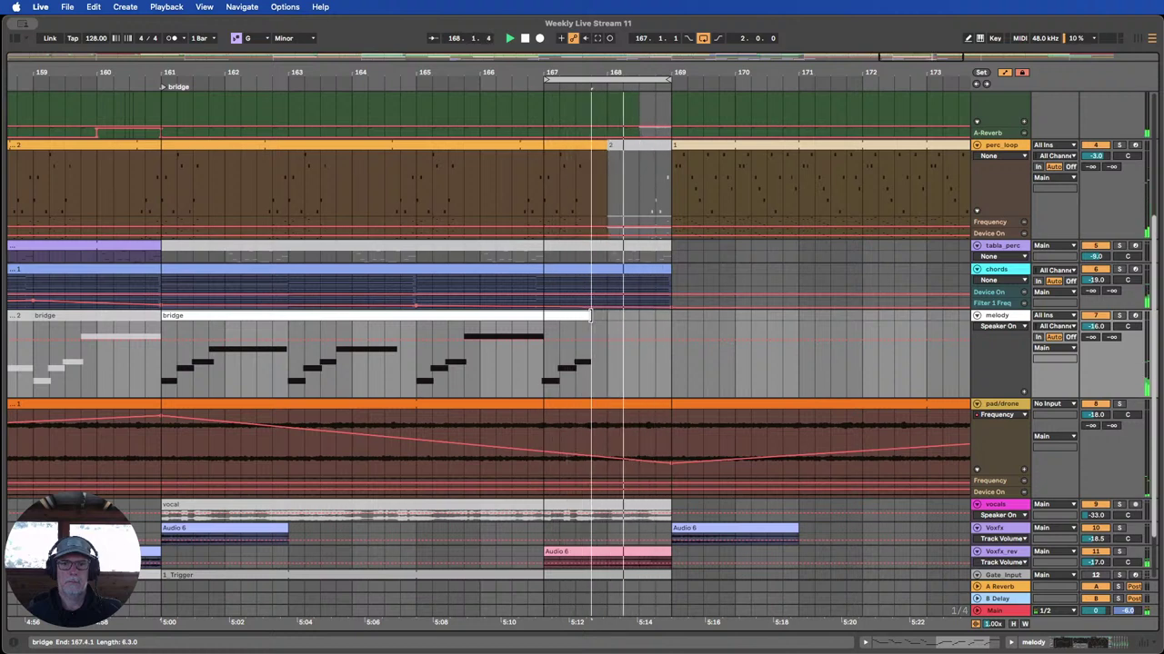
pyautogui.moveTo(589, 316); pyautogui.dragTo(606, 315)
# Deactivate the pad/drone clip from bar 168 to bar 169 and shorten the clip before it to end at bar 167.
pyautogui.scroll(-3, 611, 361)
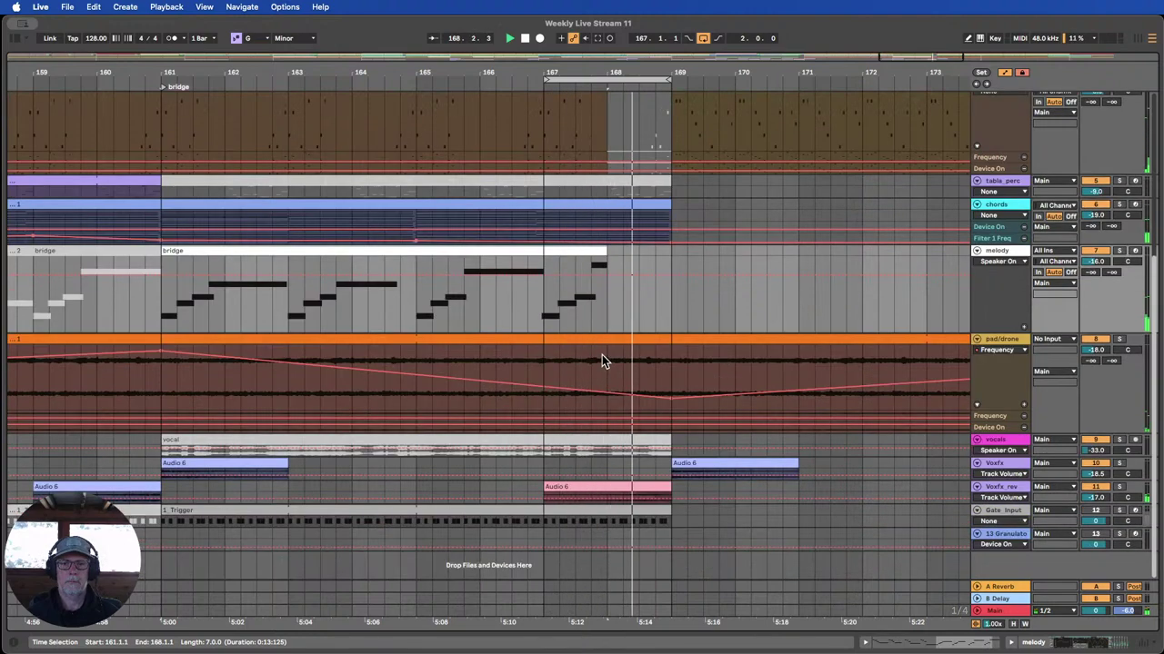
pyautogui.moveTo(602, 361); pyautogui.dragTo(658, 337)
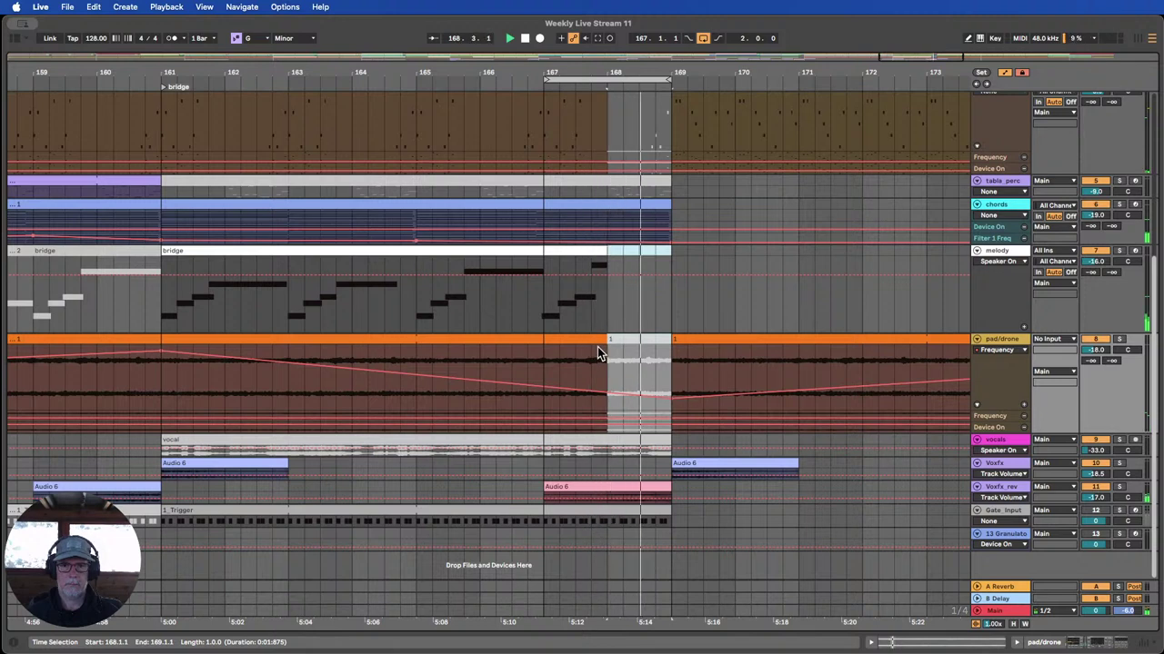
pyautogui.moveTo(608, 338); pyautogui.dragTo(545, 338)
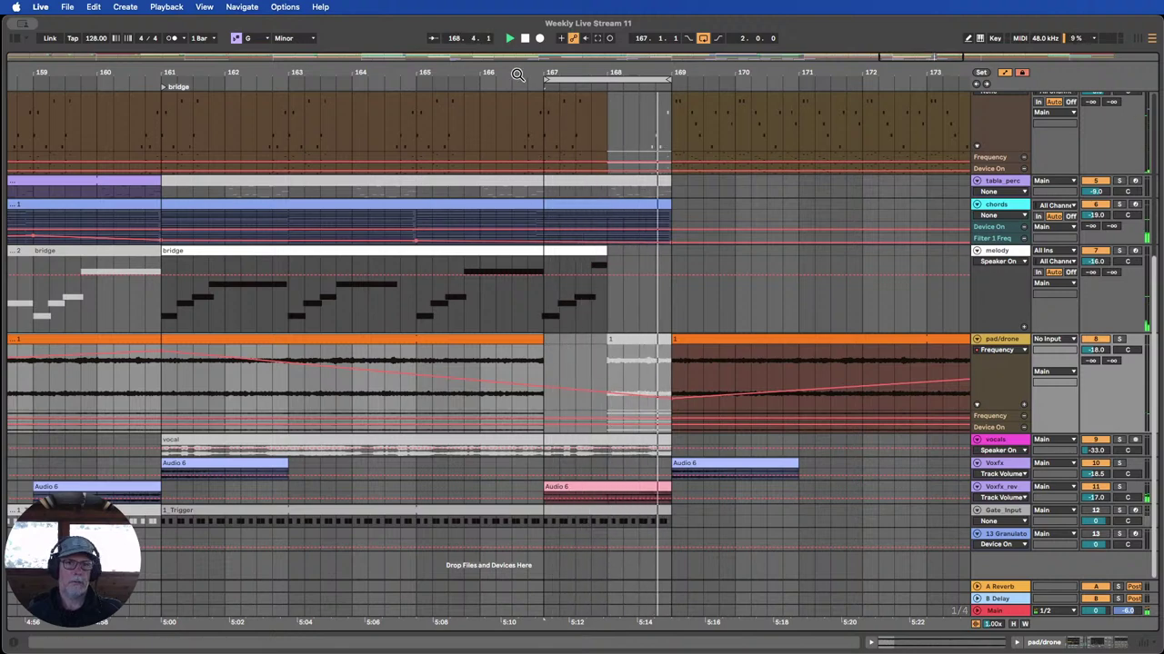
# Loop bars 165 to 169 and extend the shortened pad/drone clip to end at bar 168.
pyautogui.moveTo(517, 74)
pyautogui.mouseDown()
pyautogui.moveTo(563, 75)
pyautogui.moveTo(531, 80)
pyautogui.mouseUp()
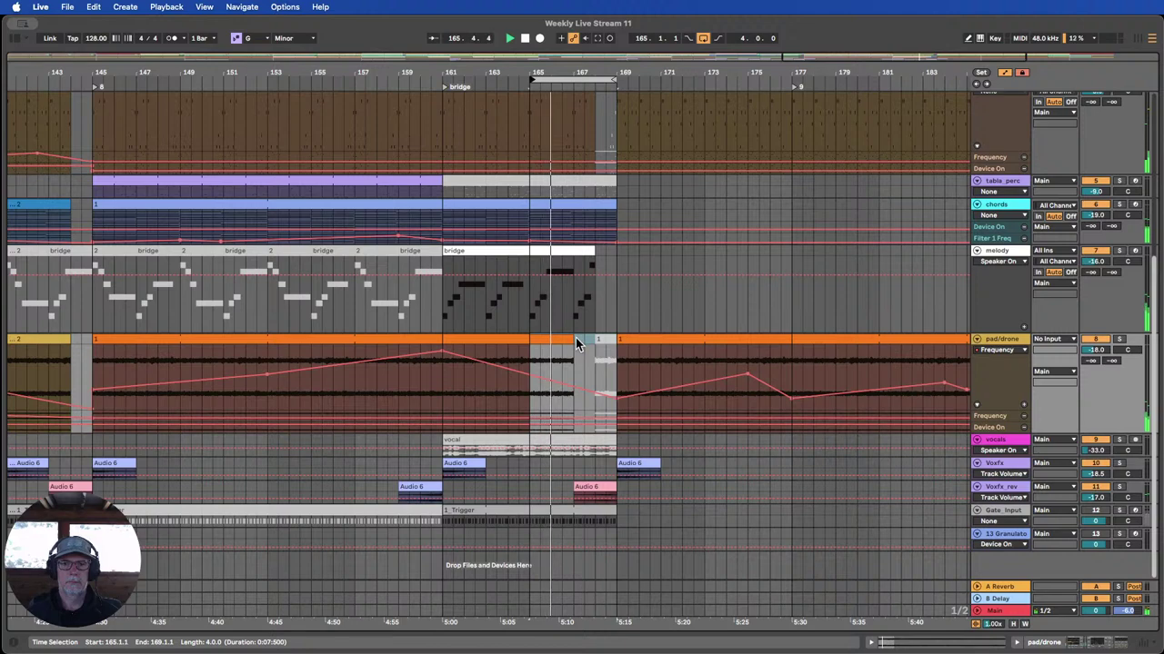
pyautogui.scroll(2, 577, 343)
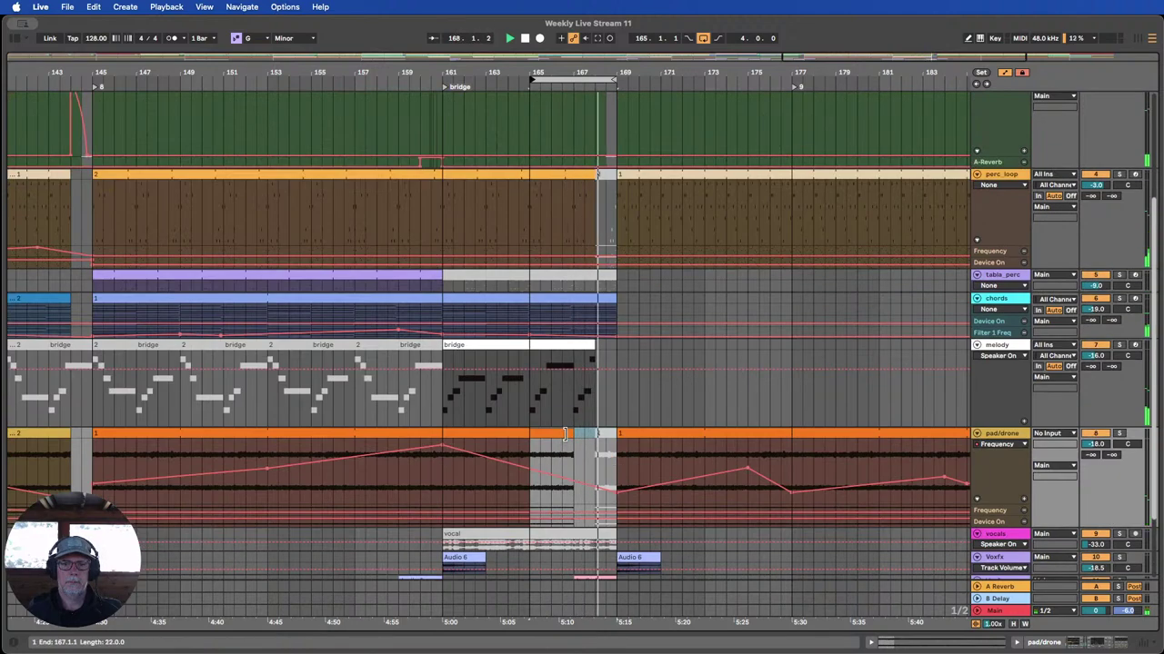
pyautogui.moveTo(565, 433); pyautogui.dragTo(588, 433)
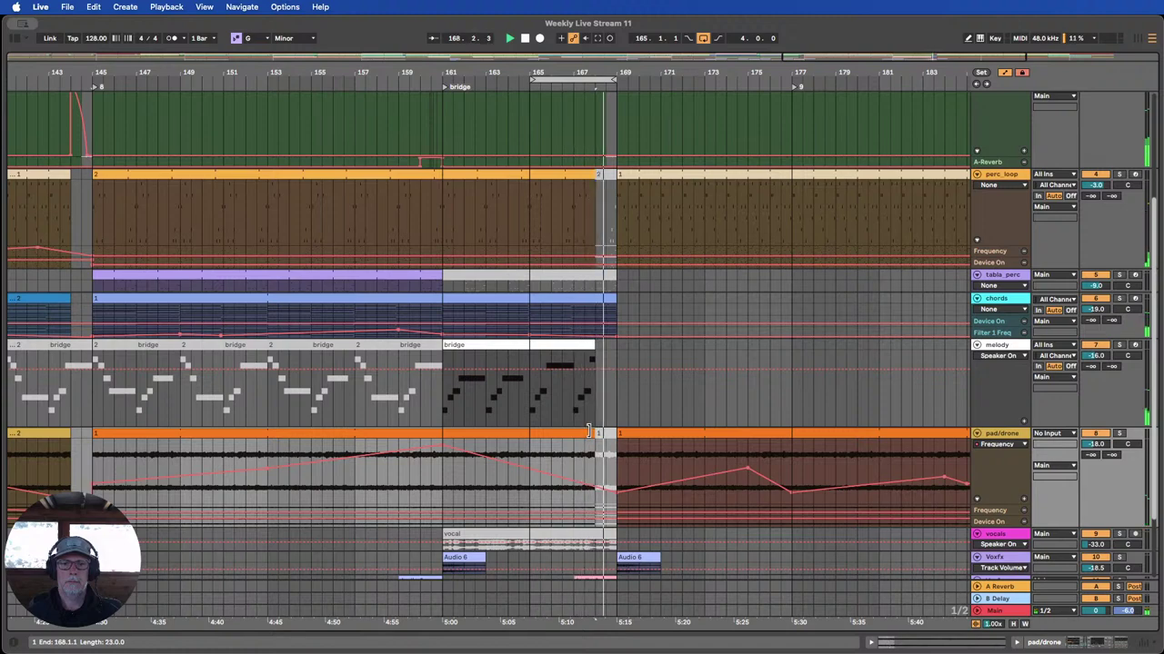
# Deactivate the 808 Core Kit clip from bar 168 to bar 169.
pyautogui.scroll(5, 720, 327)
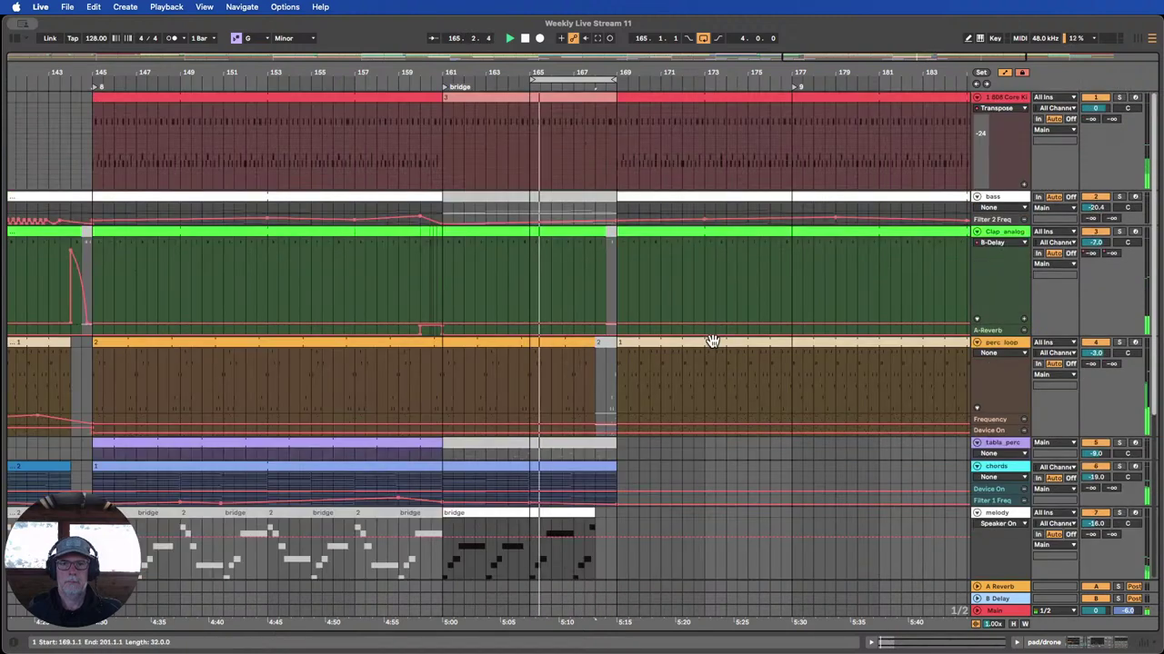
pyautogui.moveTo(585, 78)
pyautogui.mouseDown()
pyautogui.moveTo(530, 41)
pyautogui.moveTo(591, 38)
pyautogui.moveTo(590, 55)
pyautogui.mouseUp()
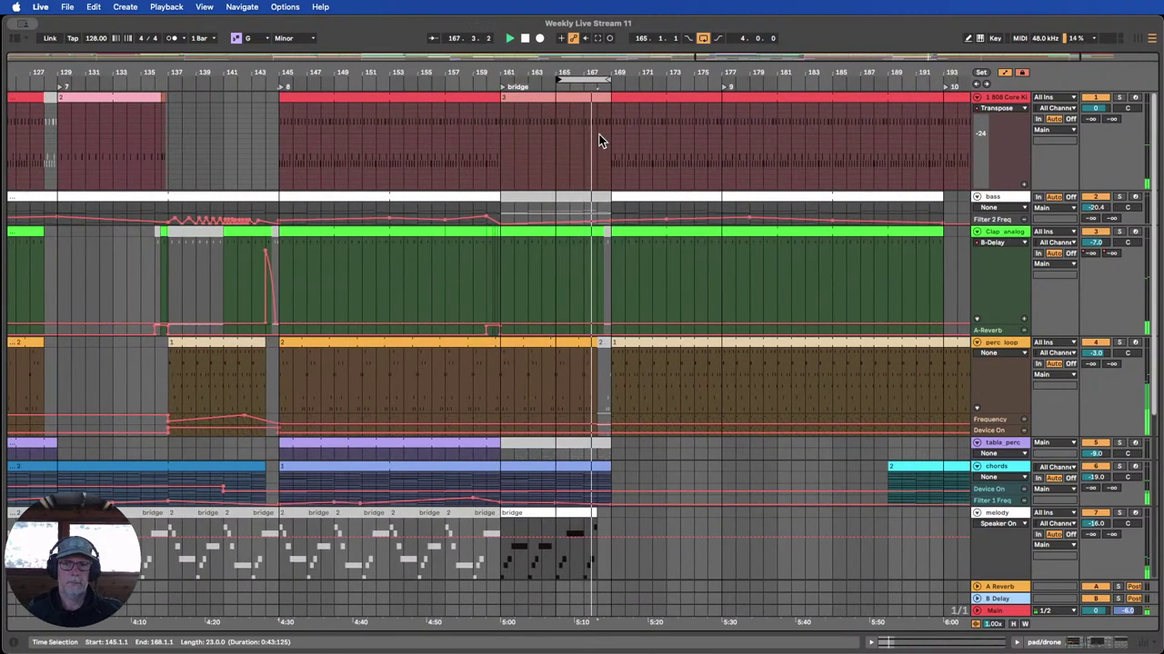
pyautogui.moveTo(599, 141); pyautogui.dragTo(608, 132)
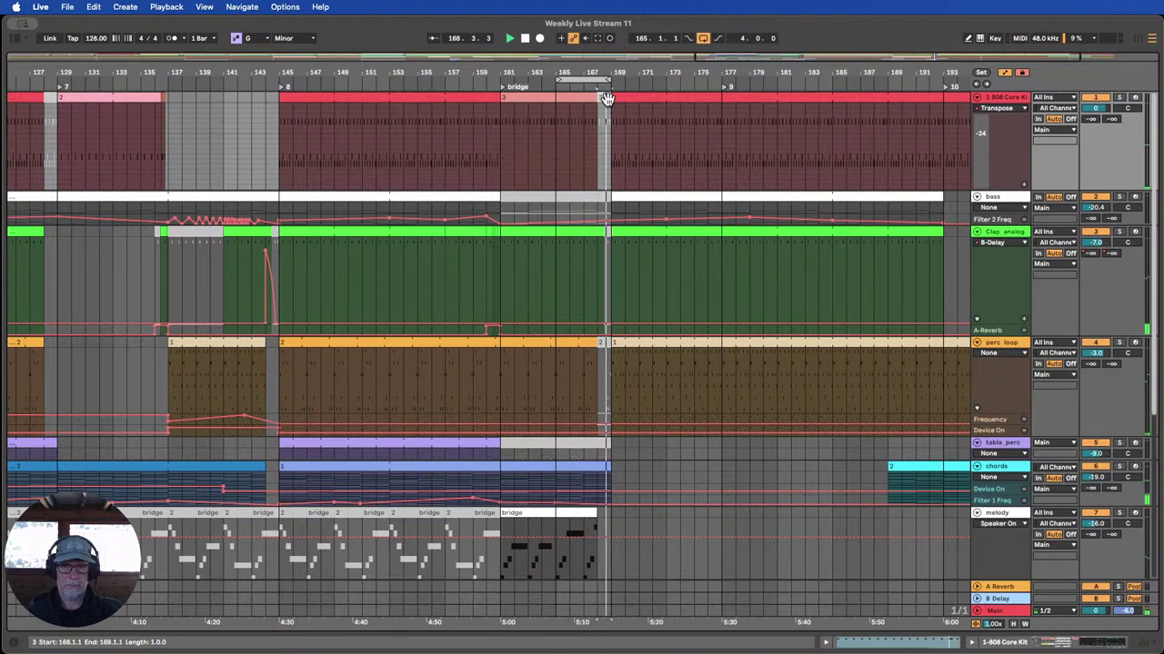
# Loop the four bars after the bridge, from bar 169 to bar 173, and enlarge the bass track with all tracks fitted in view.
pyautogui.moveTo(610, 78)
pyautogui.mouseDown()
pyautogui.moveTo(610, 100)
pyautogui.moveTo(590, 97)
pyautogui.moveTo(656, 80)
pyautogui.moveTo(624, 83)
pyautogui.mouseUp()
pyautogui.scroll(-5, 726, 245)
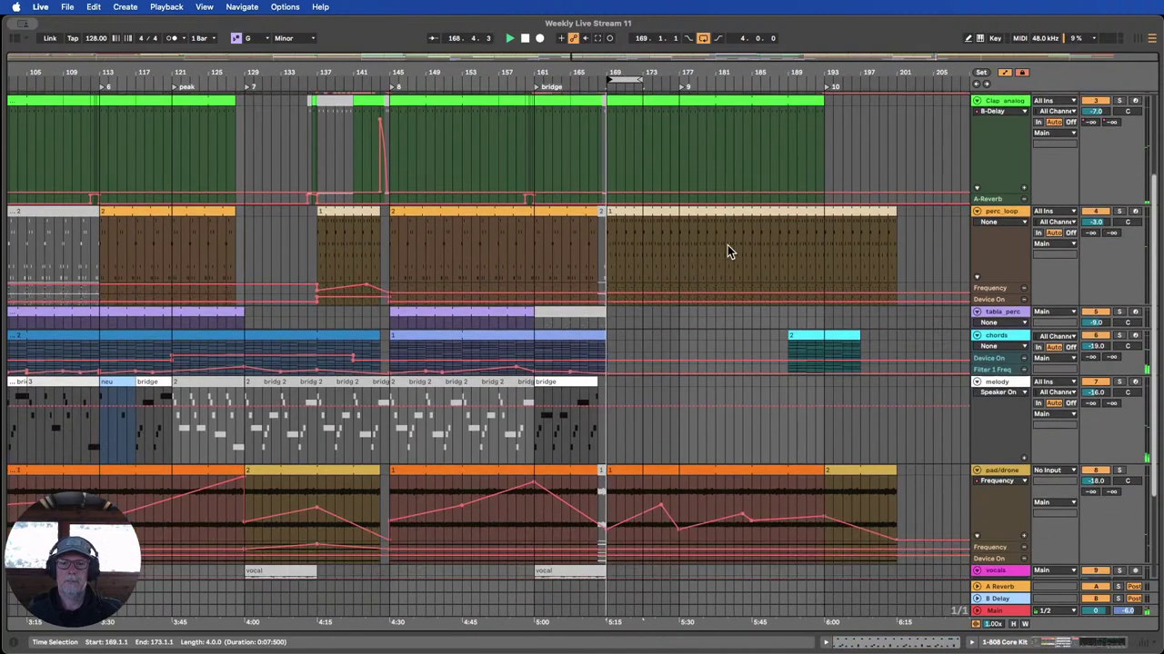
pyautogui.click(1011, 626)
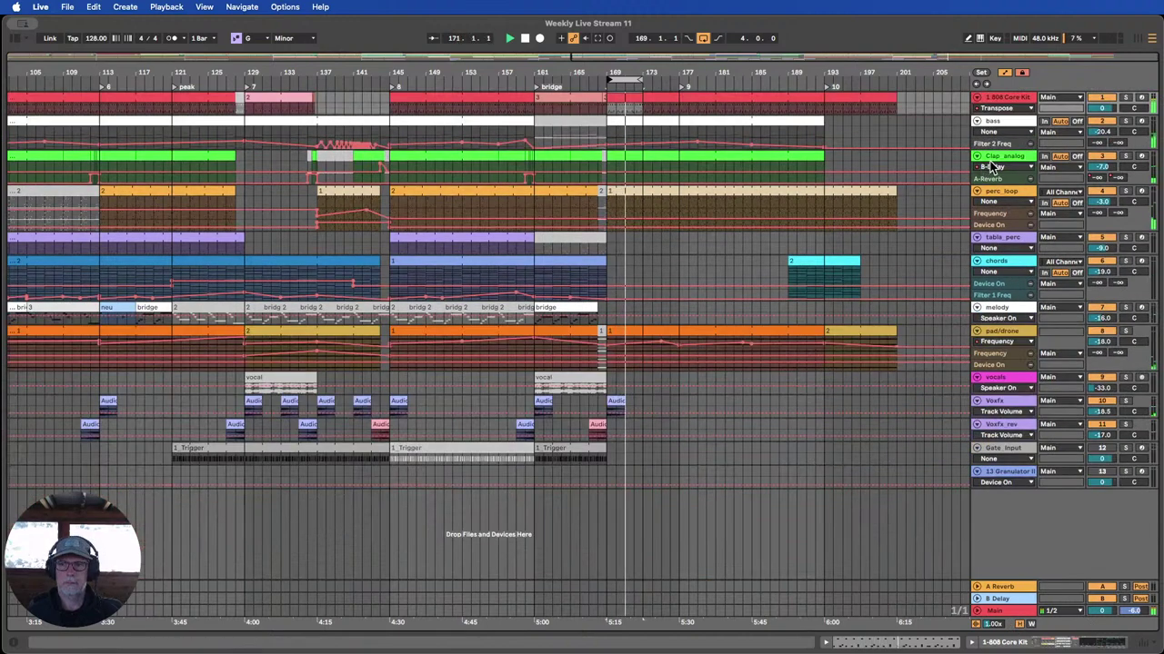
pyautogui.moveTo(989, 145); pyautogui.dragTo(994, 205)
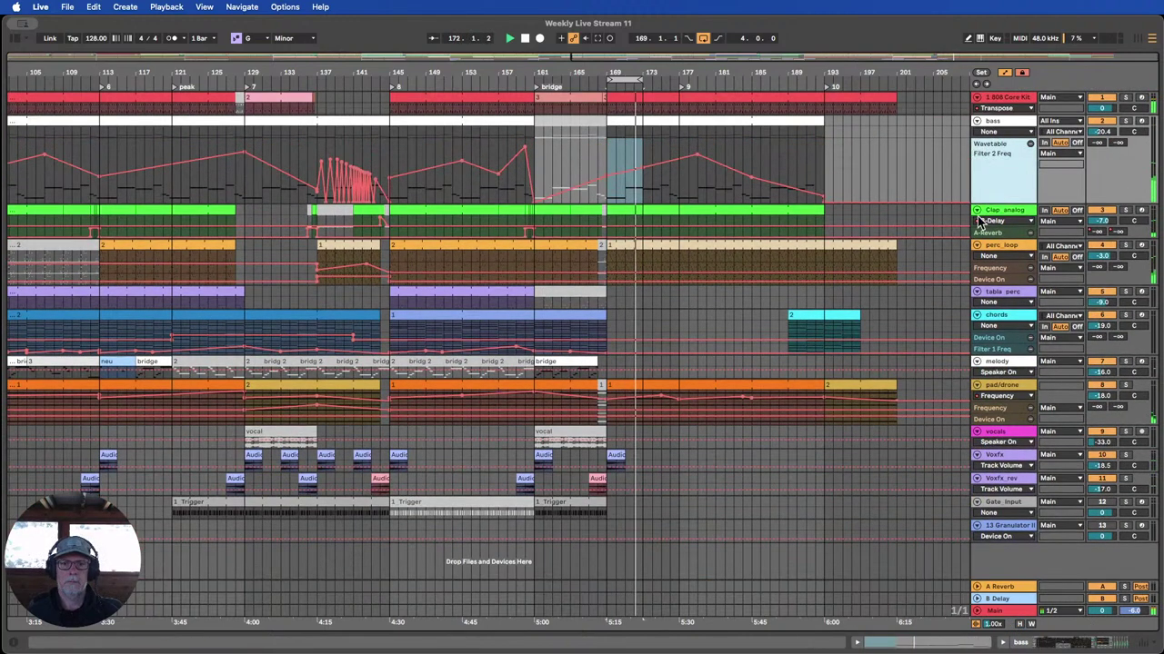
# Copy the bridge melody clip to bar 169, extend it to eight bars, and duplicate it twice up to bar 193.
pyautogui.click(561, 361)
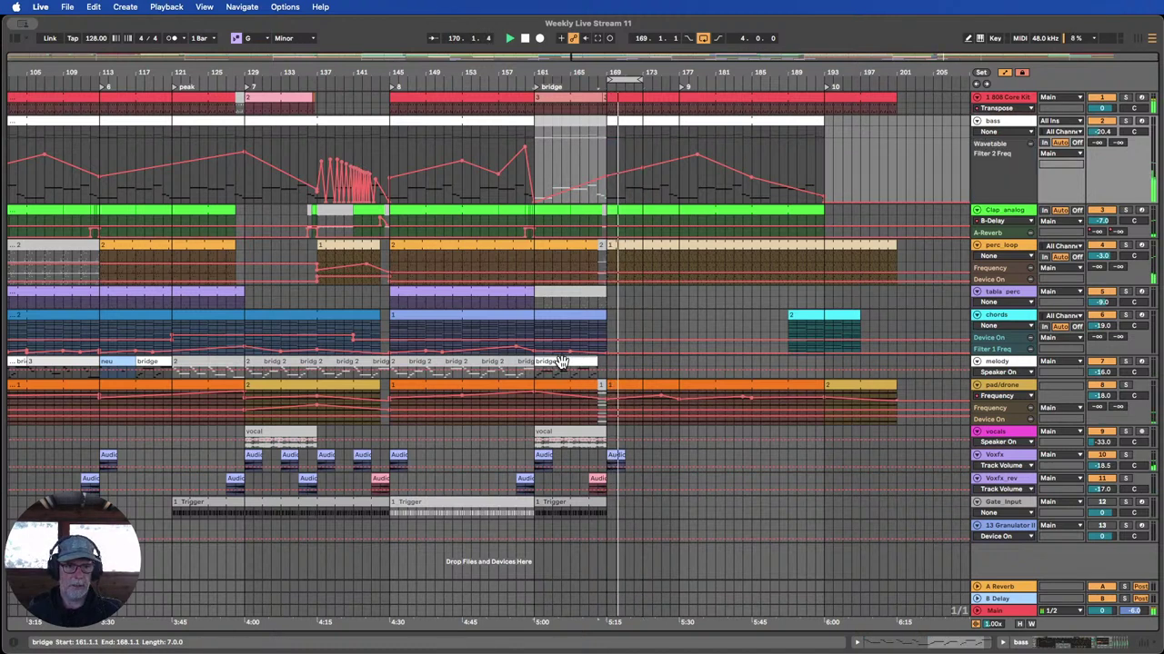
pyautogui.moveTo(561, 362); pyautogui.dragTo(675, 361)
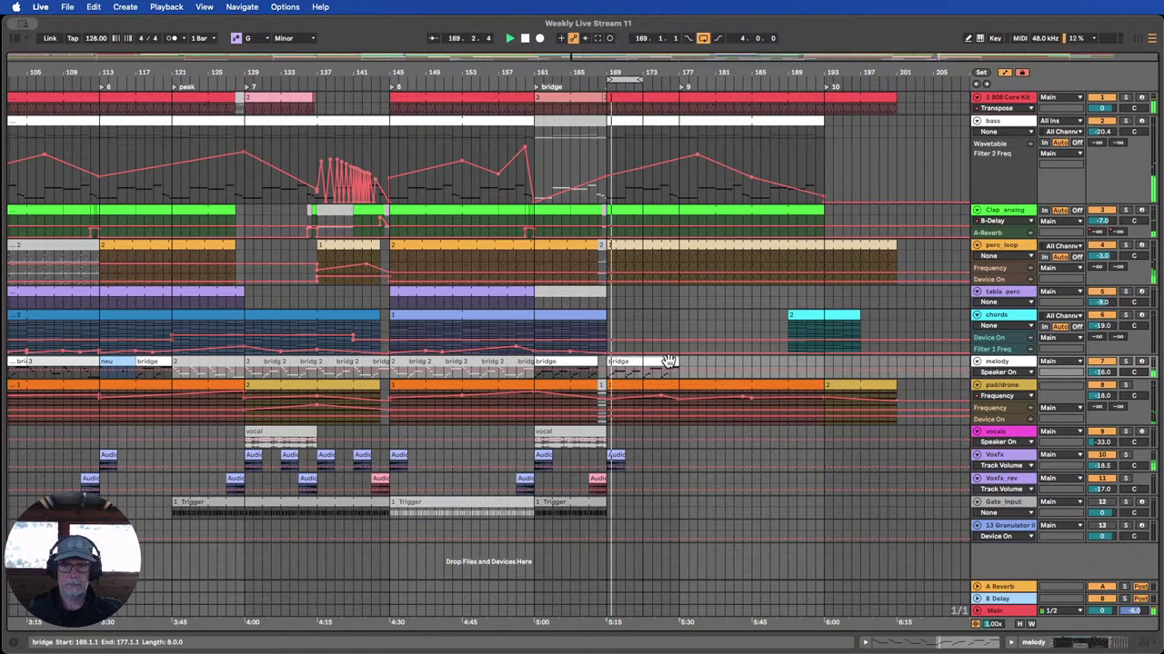
pyautogui.hotkey('ctrl', 'd')
pyautogui.hotkey('ctrl', 'd')
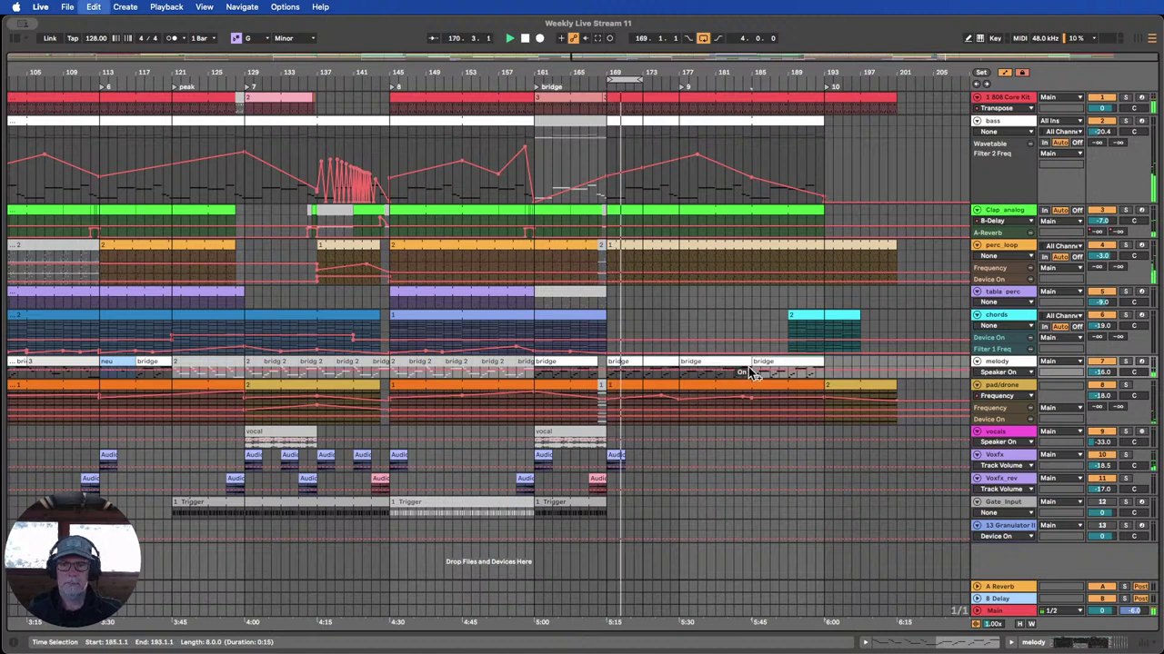
# Move the last chords clip four bars later so it starts at bar 193.
pyautogui.click(833, 316)
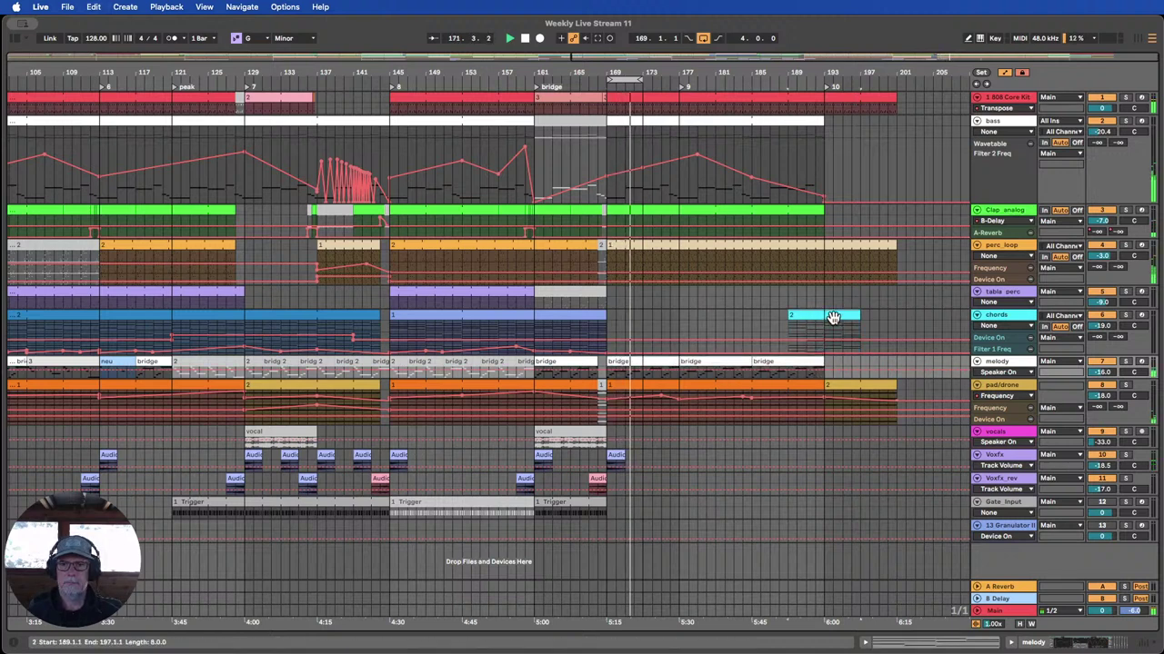
pyautogui.moveTo(835, 317); pyautogui.dragTo(874, 318)
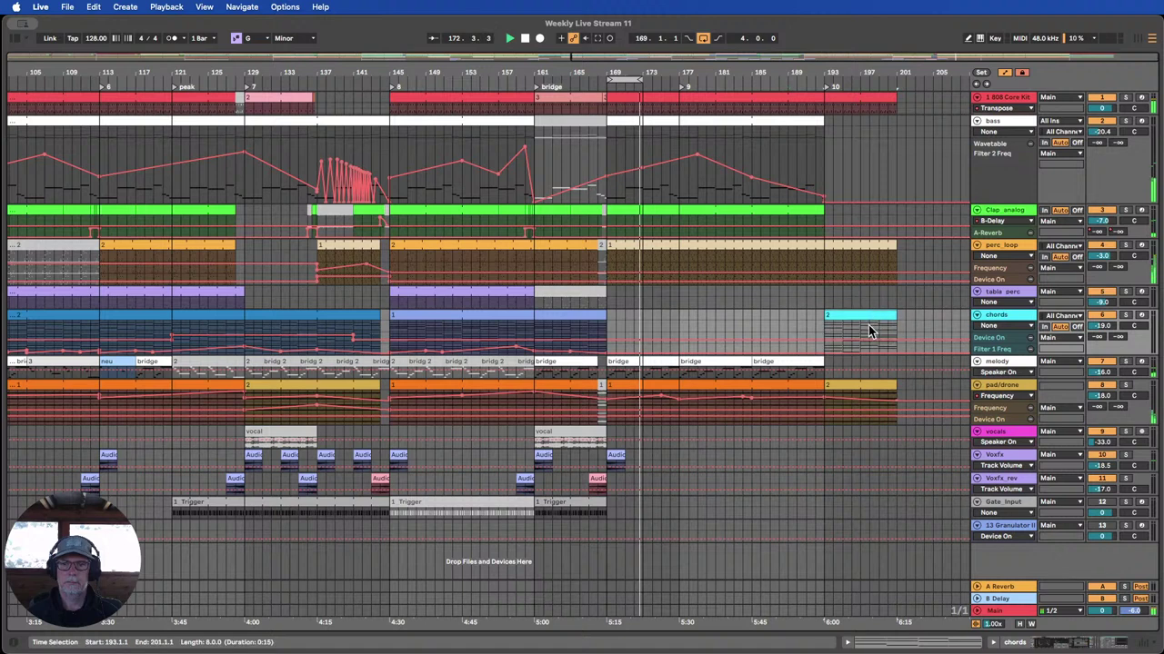
# Extend the loop to eight bars, from bar 169 to bar 177, and enlarge the 808 Core Kit track.
pyautogui.click(629, 80)
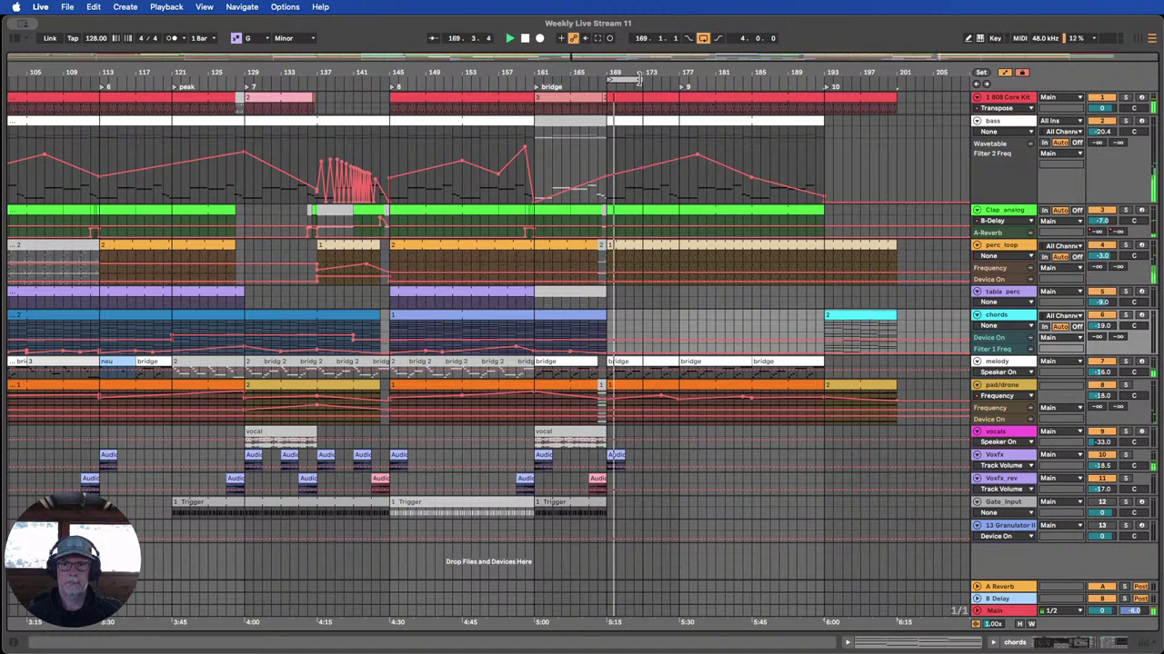
pyautogui.moveTo(639, 80); pyautogui.dragTo(675, 73)
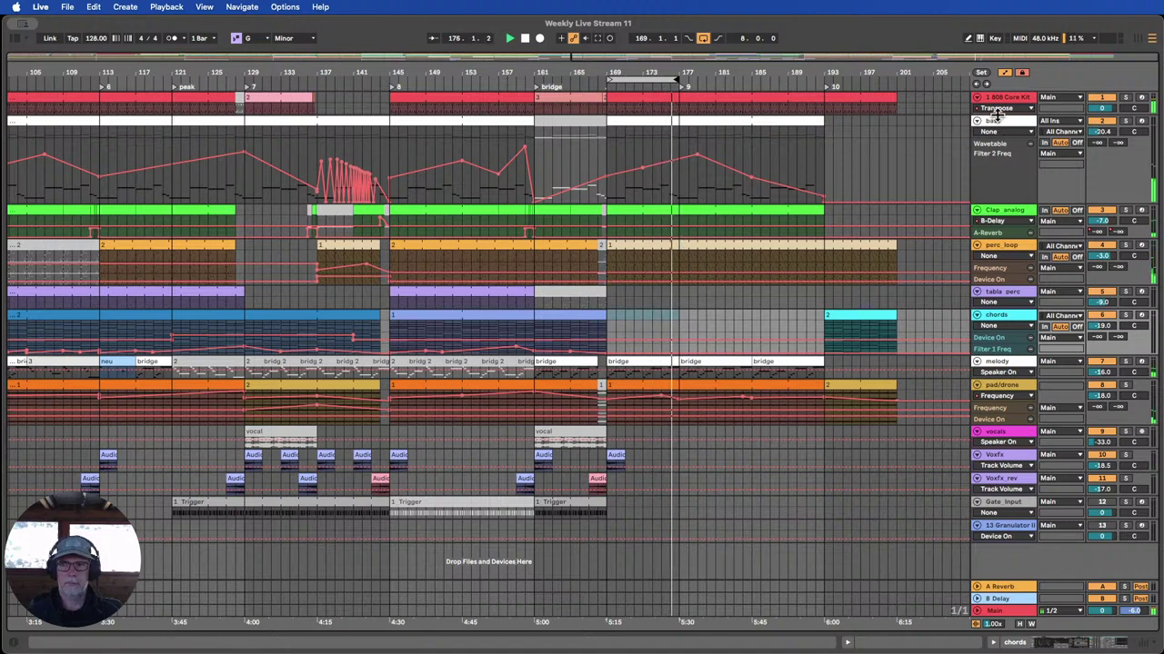
pyautogui.moveTo(997, 114); pyautogui.dragTo(1001, 168)
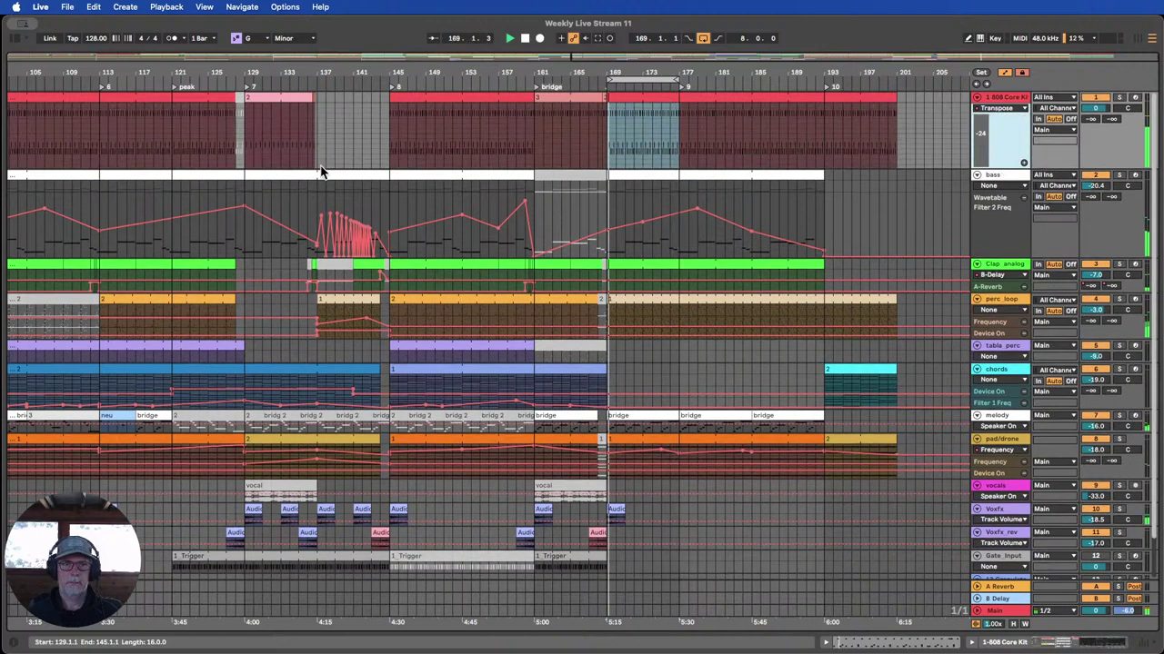
pyautogui.moveTo(413, 73); pyautogui.dragTo(563, 65)
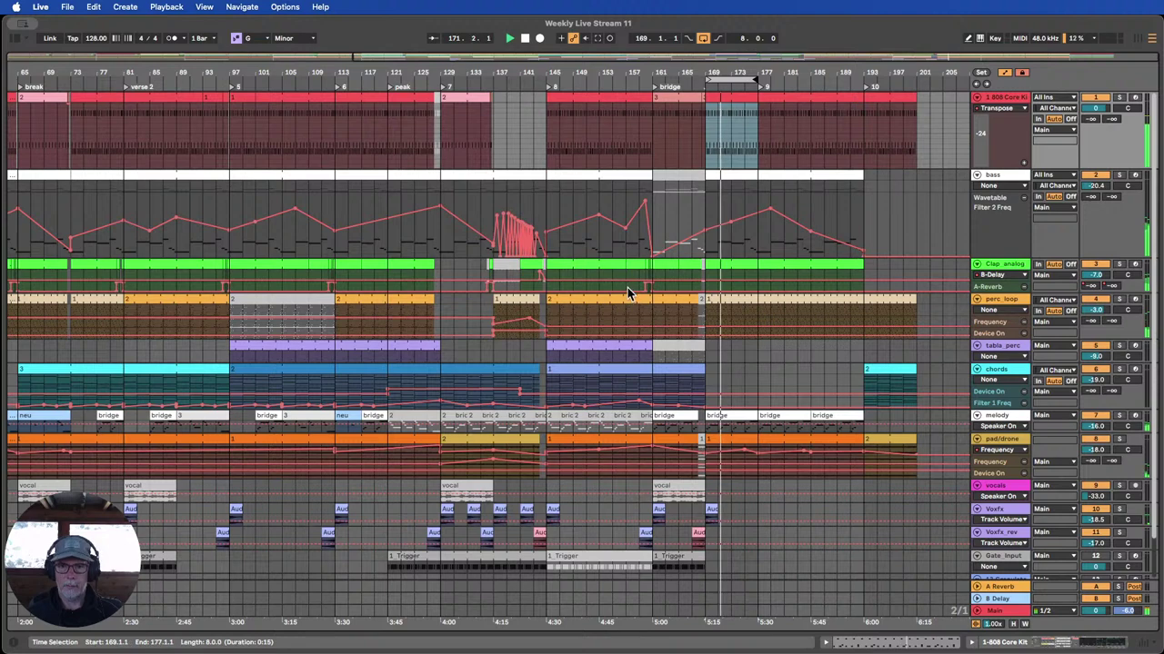
# Copy the Clap_analog section from bar 157 to bar 165 and paste it at bar 173.
pyautogui.moveTo(628, 278); pyautogui.dragTo(683, 270)
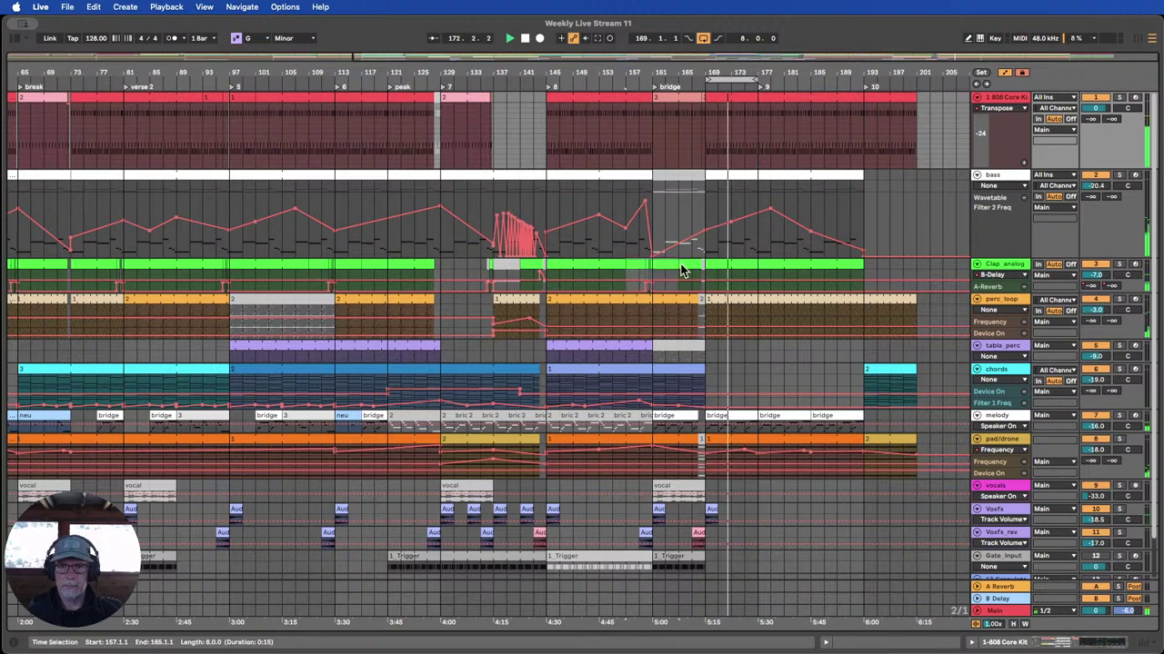
pyautogui.press('super+c')
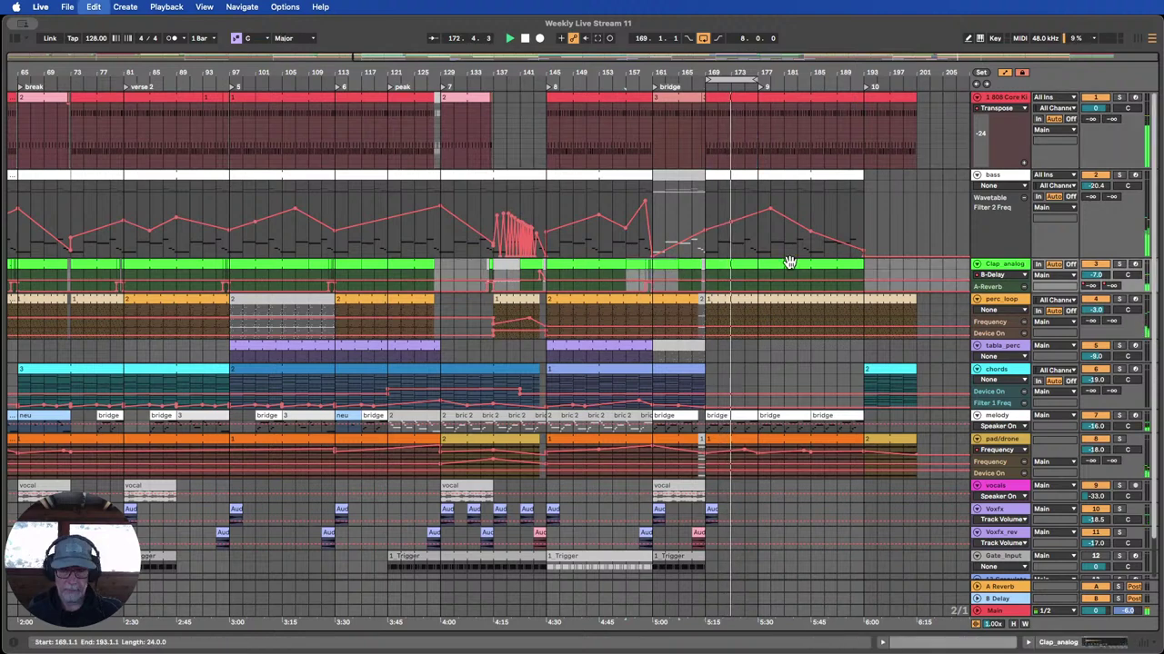
pyautogui.click(735, 278)
pyautogui.press('super+v')
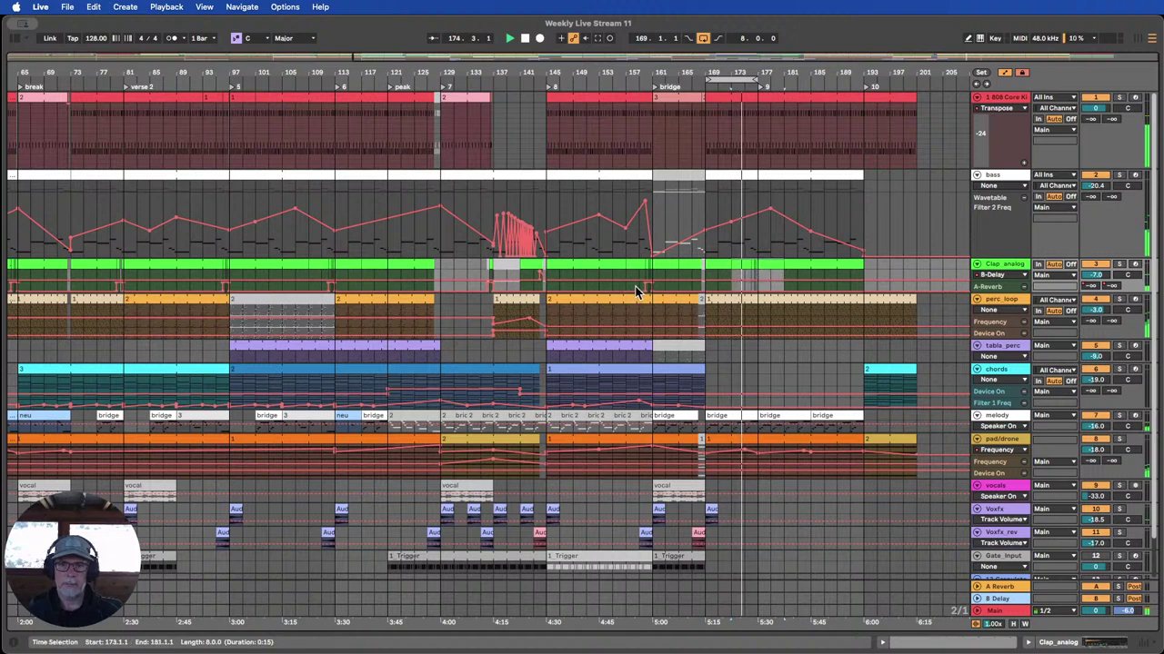
# Copy the A-Reverb automation just before the bridge on the Clap_analog track and paste it at bar 175.
pyautogui.moveTo(639, 287); pyautogui.dragTo(651, 286)
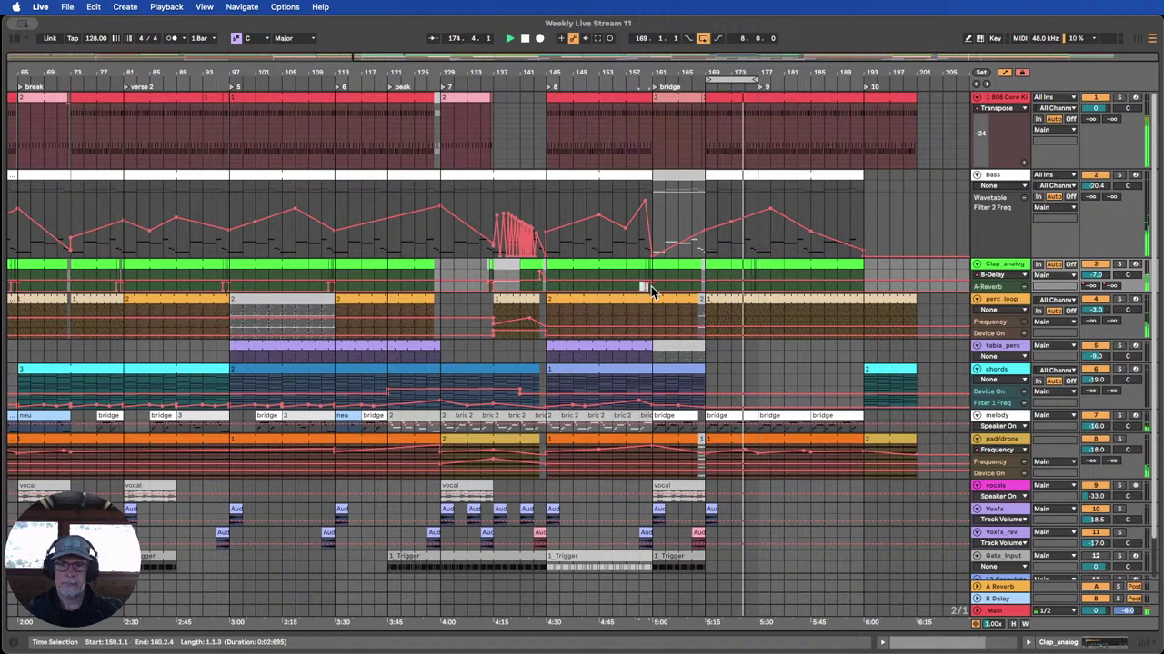
pyautogui.click(747, 287)
pyautogui.press('super+v')
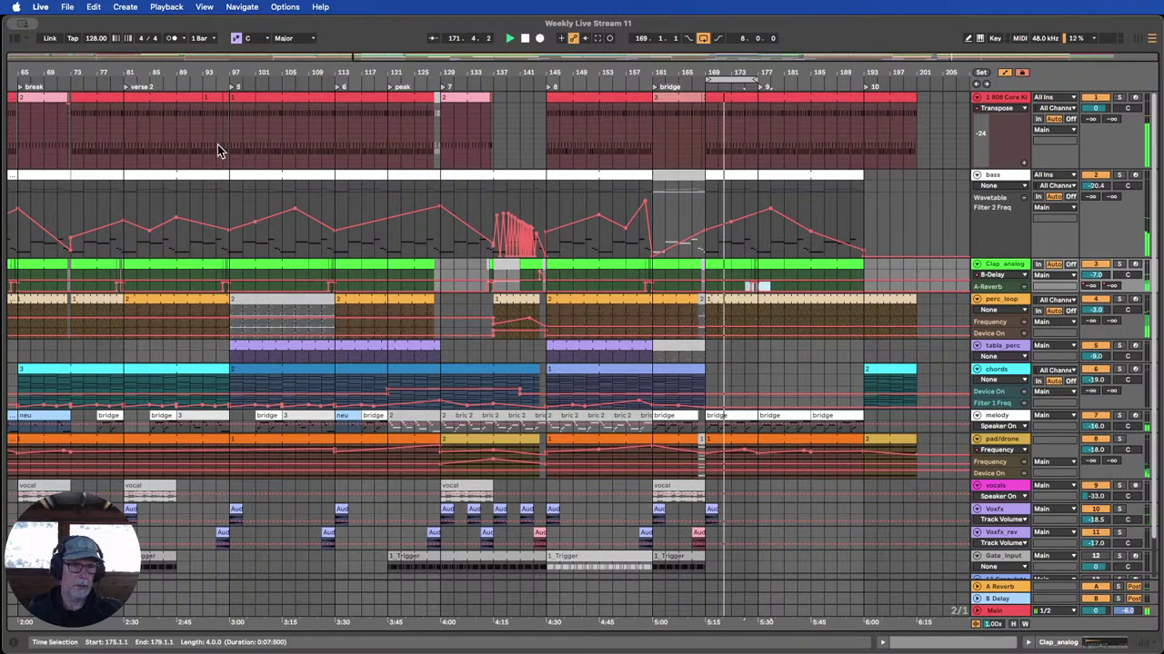
# Copy the 808 Core Kit section from bar 93 to bar 101 and paste it at bar 173.
pyautogui.moveTo(205, 132); pyautogui.dragTo(255, 107)
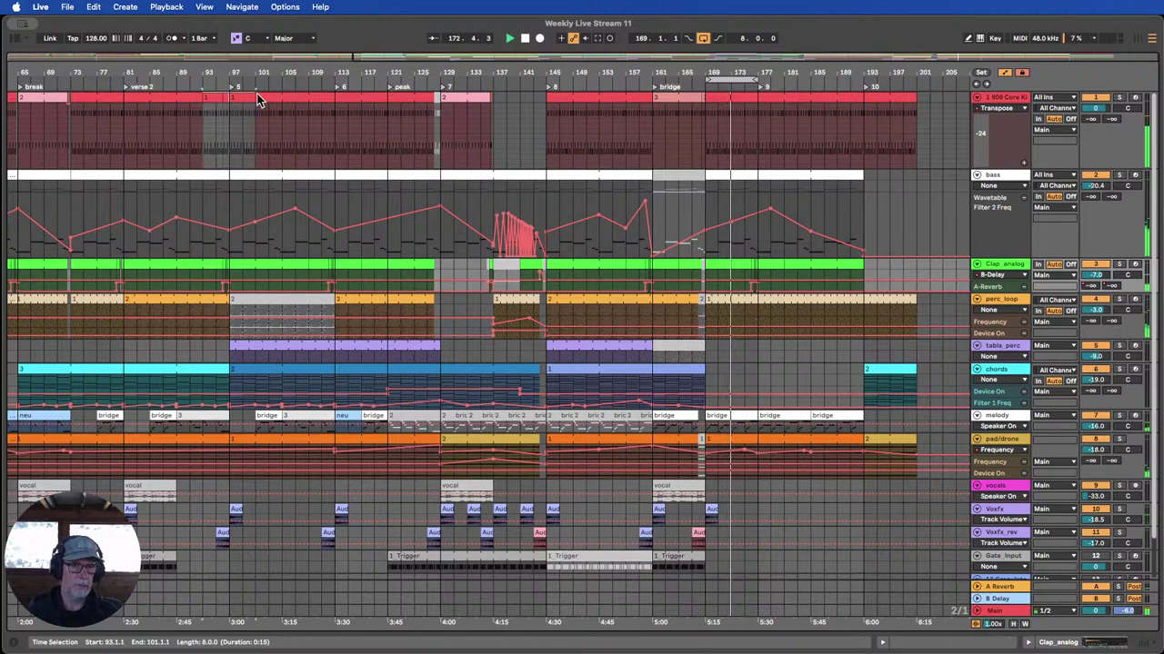
pyautogui.click(729, 119)
pyautogui.press('super+v')
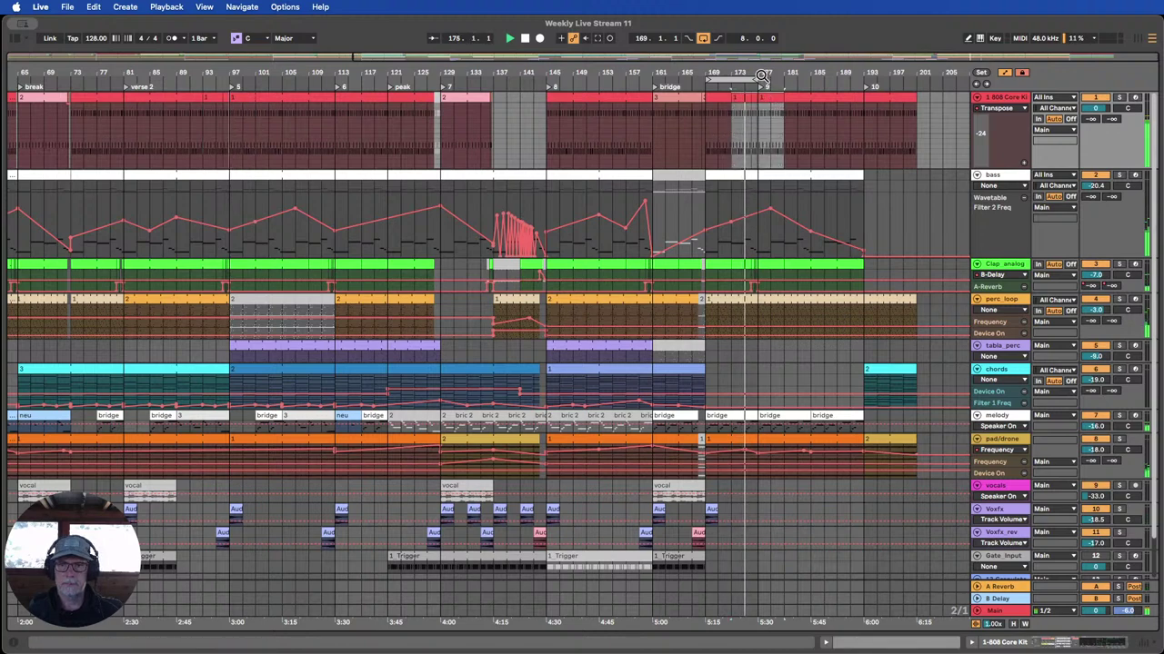
pyautogui.scroll(5, 763, 95)
pyautogui.click(751, 113)
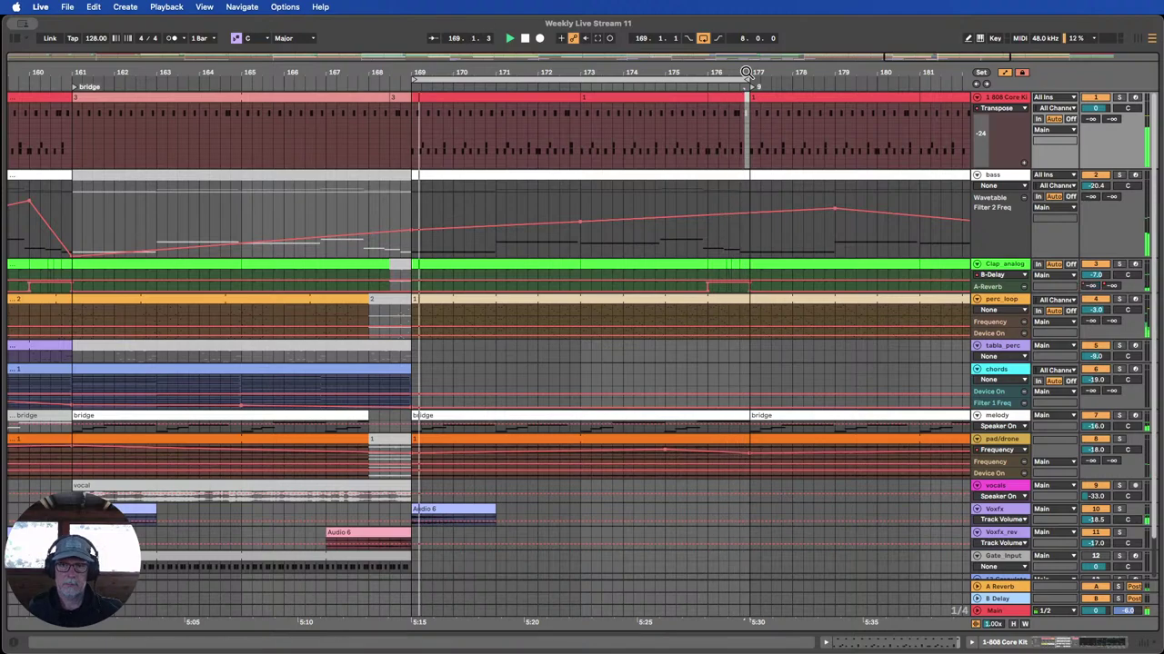
pyautogui.scroll(-5, 735, 78)
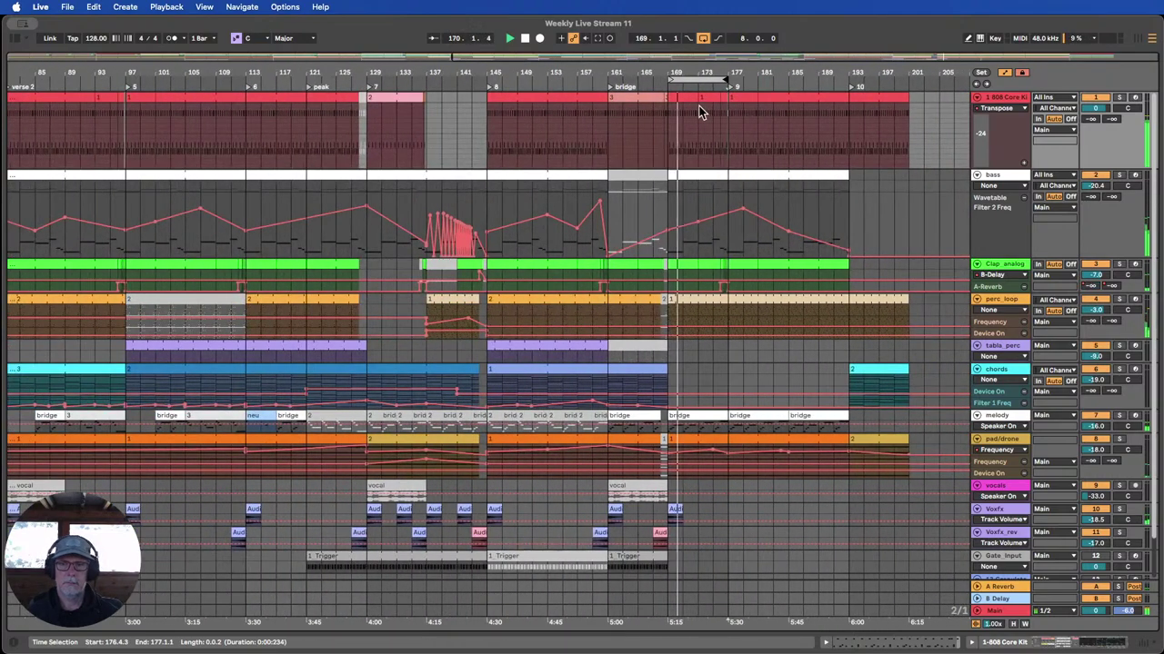
# Move the loop to bars 177 to 185 and enlarge the melody track with the whole arrangement in view.
pyautogui.scroll(-2, 715, 186)
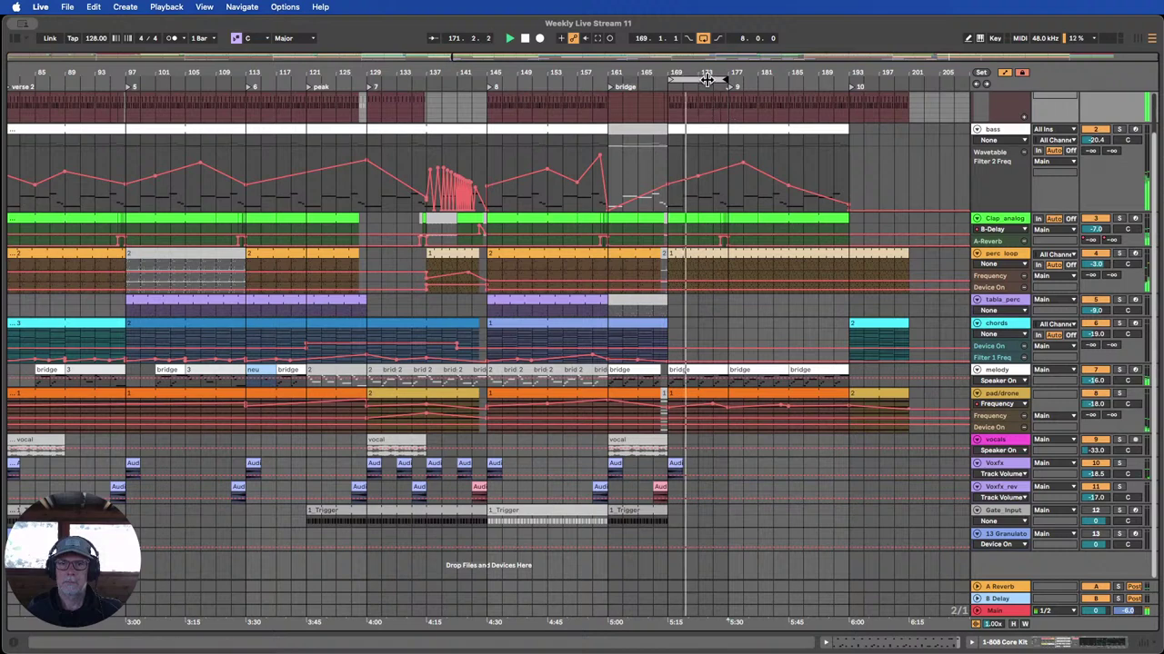
pyautogui.moveTo(709, 79); pyautogui.dragTo(779, 80)
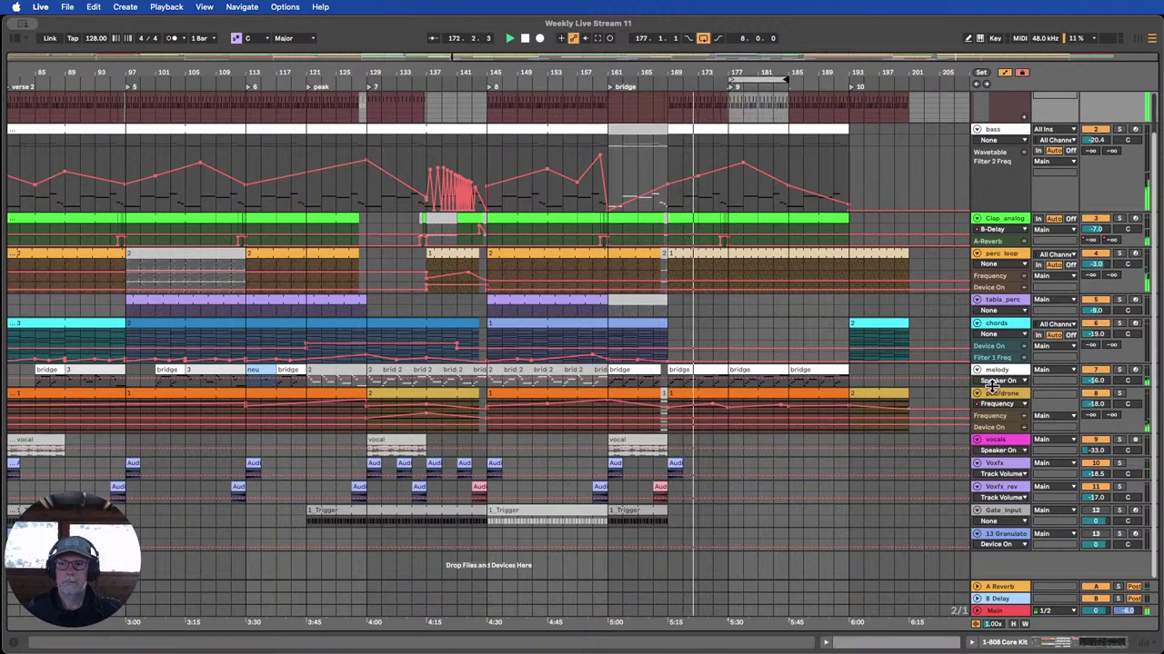
pyautogui.moveTo(991, 384); pyautogui.dragTo(1007, 445)
pyautogui.scroll(-1, 848, 338)
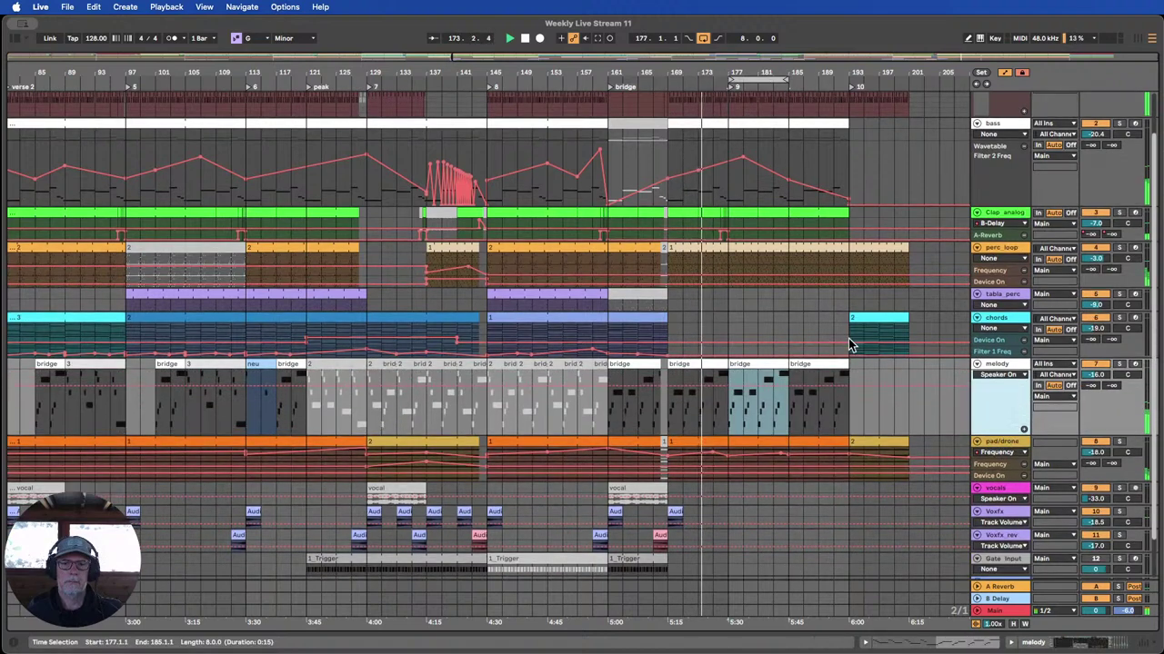
pyautogui.moveTo(768, 75); pyautogui.dragTo(841, 78)
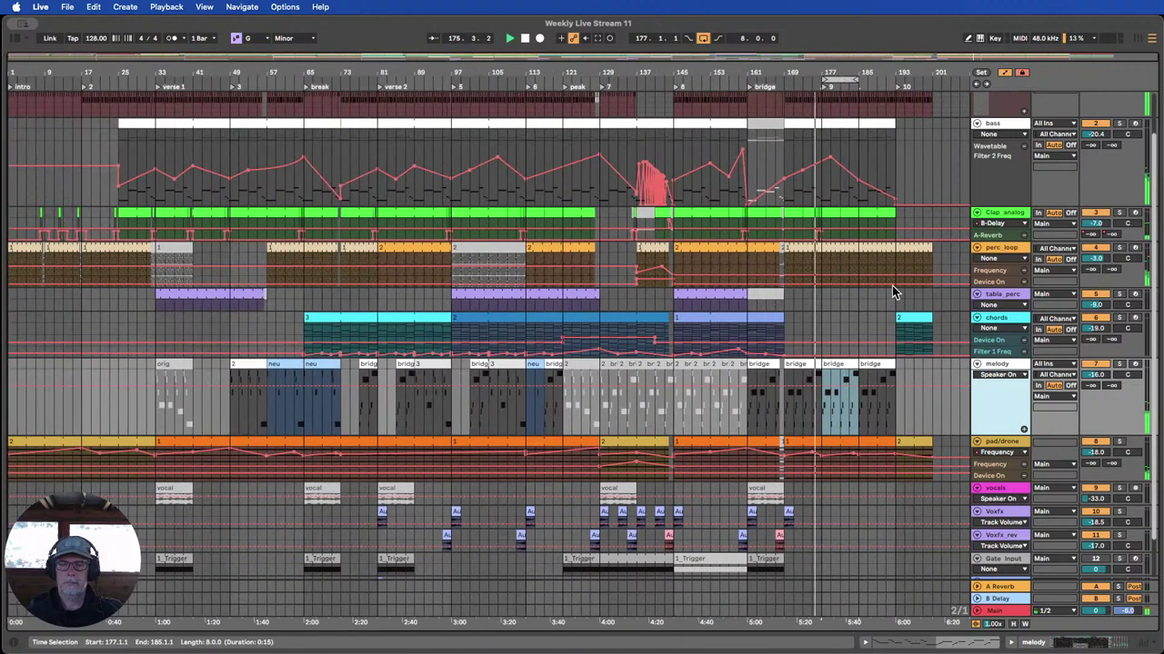
# Play the arrangement from about bar 173 to hear the transition into section 9.
pyautogui.scroll(1, 909, 322)
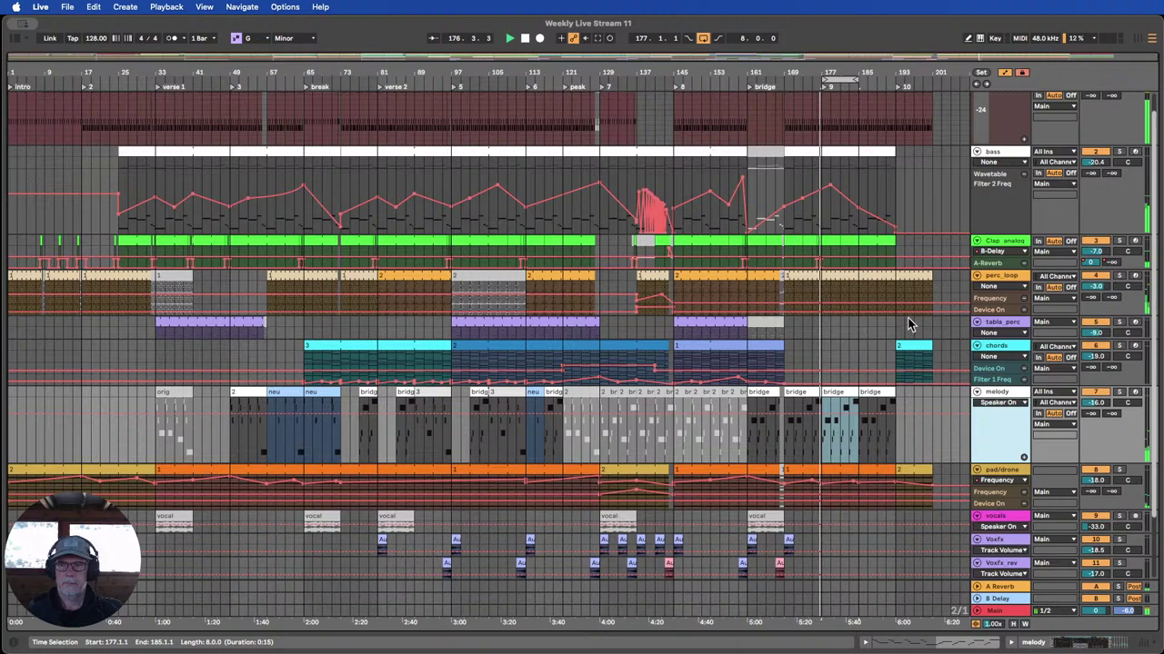
pyautogui.scroll(-1, 909, 325)
pyautogui.scroll(2, 909, 325)
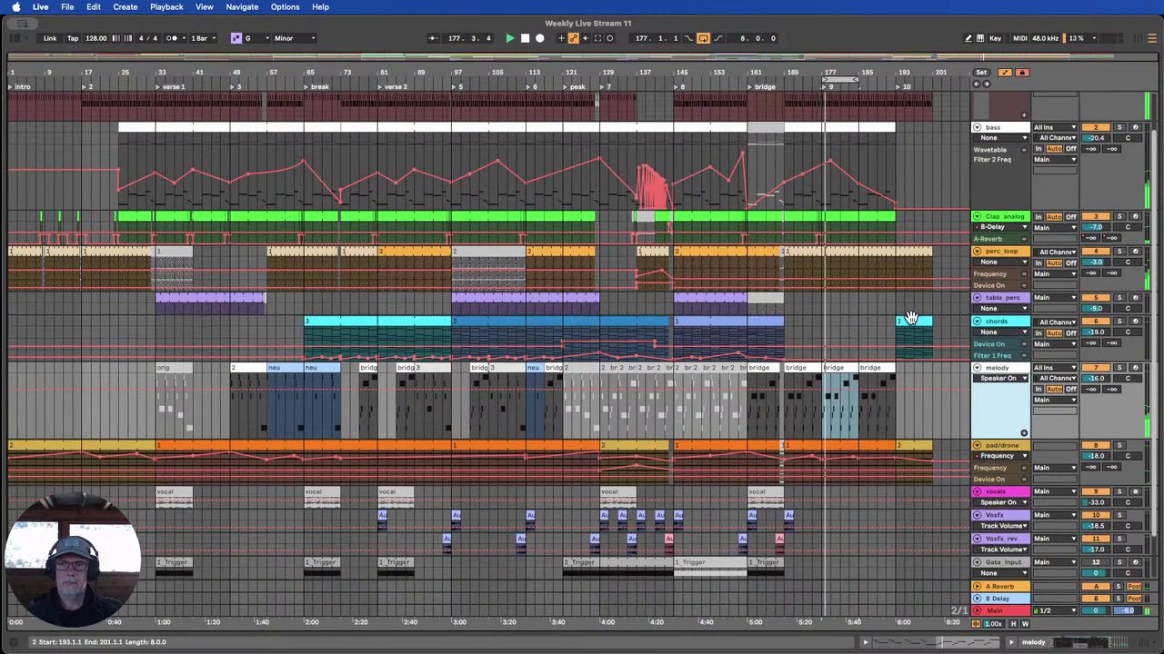
pyautogui.click(803, 78)
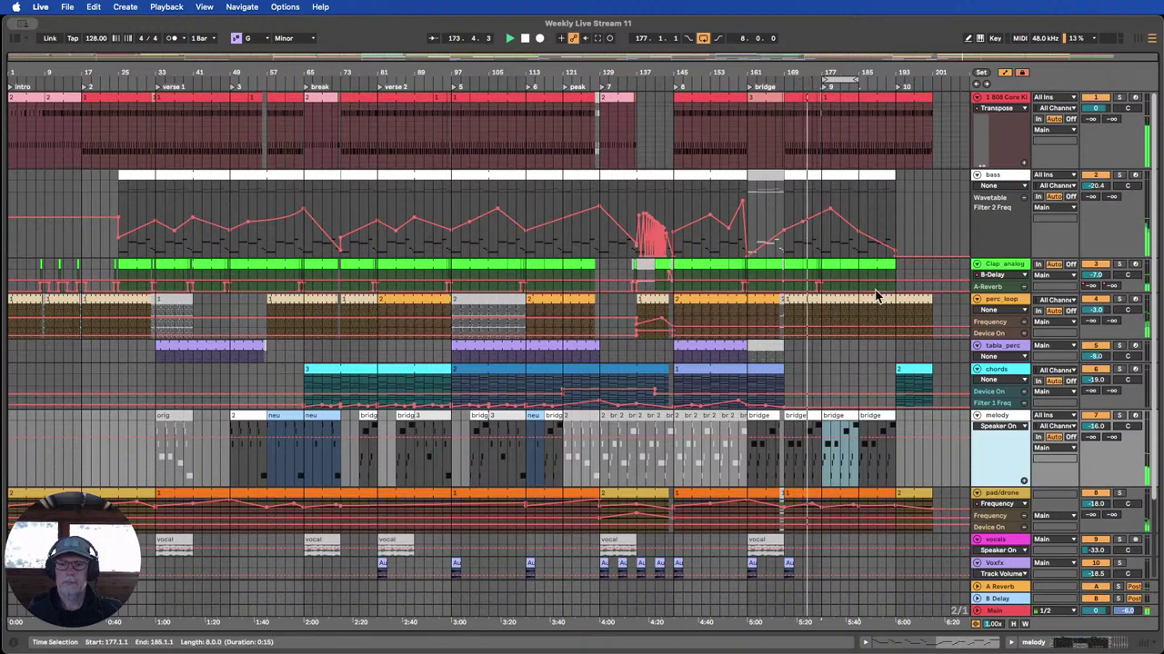
# Enlarge the pad/drone track and delete its Frequency automation breakpoints between bars 177 and 185.
pyautogui.scroll(-3, 852, 273)
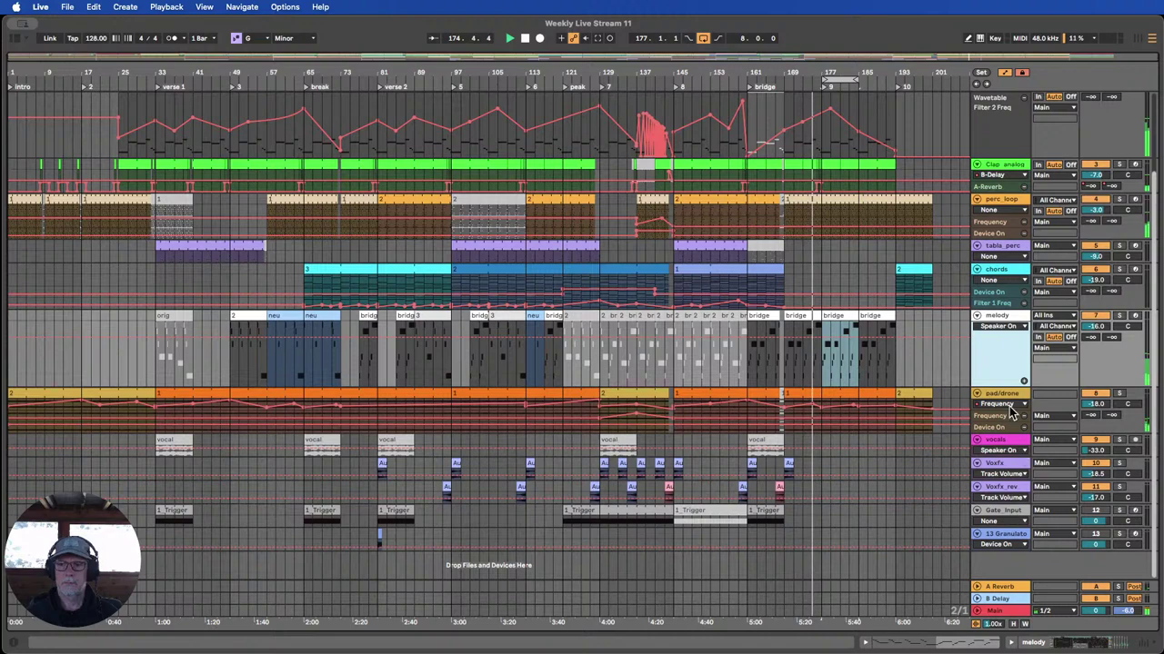
pyautogui.moveTo(1000, 407); pyautogui.dragTo(1007, 505)
pyautogui.scroll(-3, 895, 432)
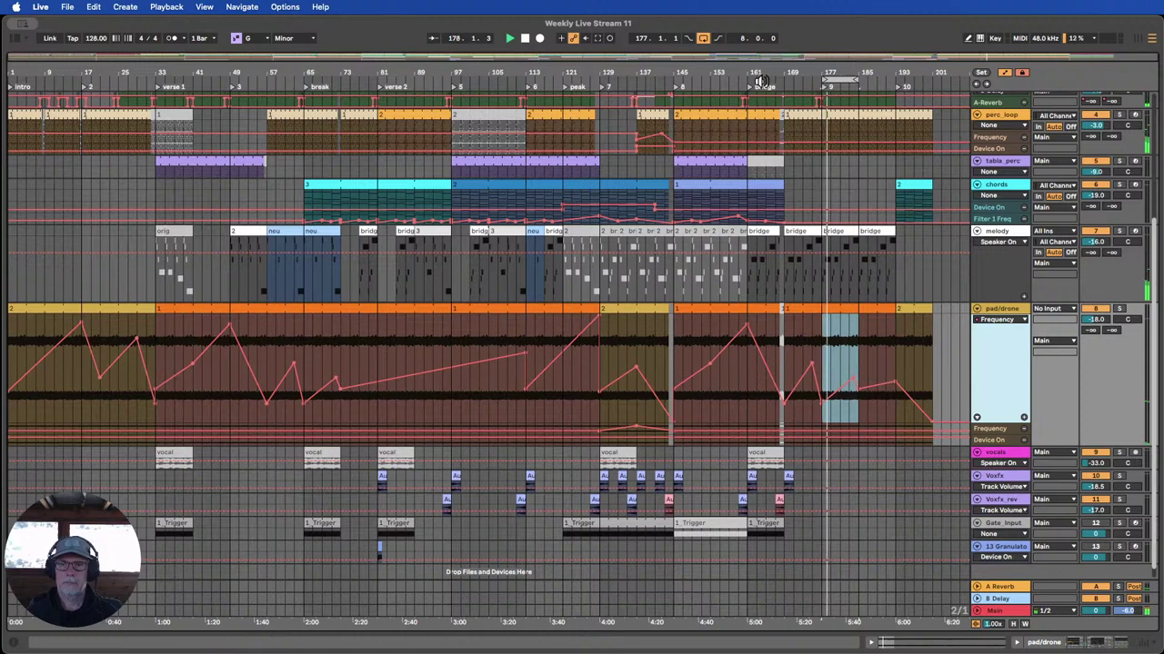
pyautogui.click(825, 410)
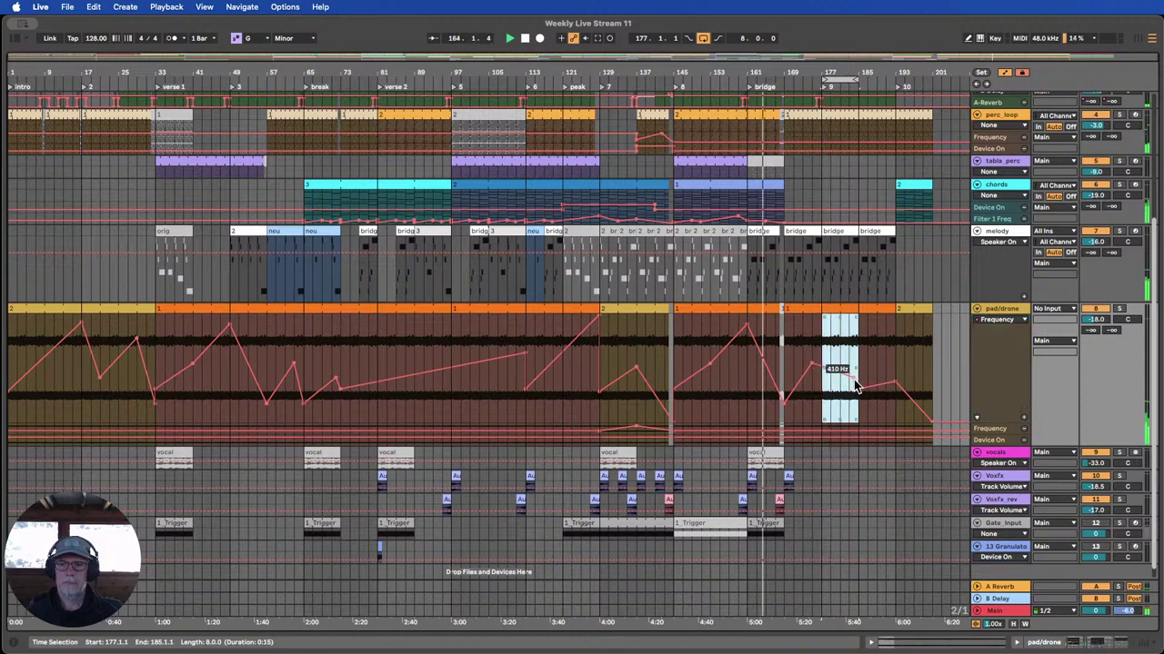
pyautogui.click(852, 377)
pyautogui.click(858, 389)
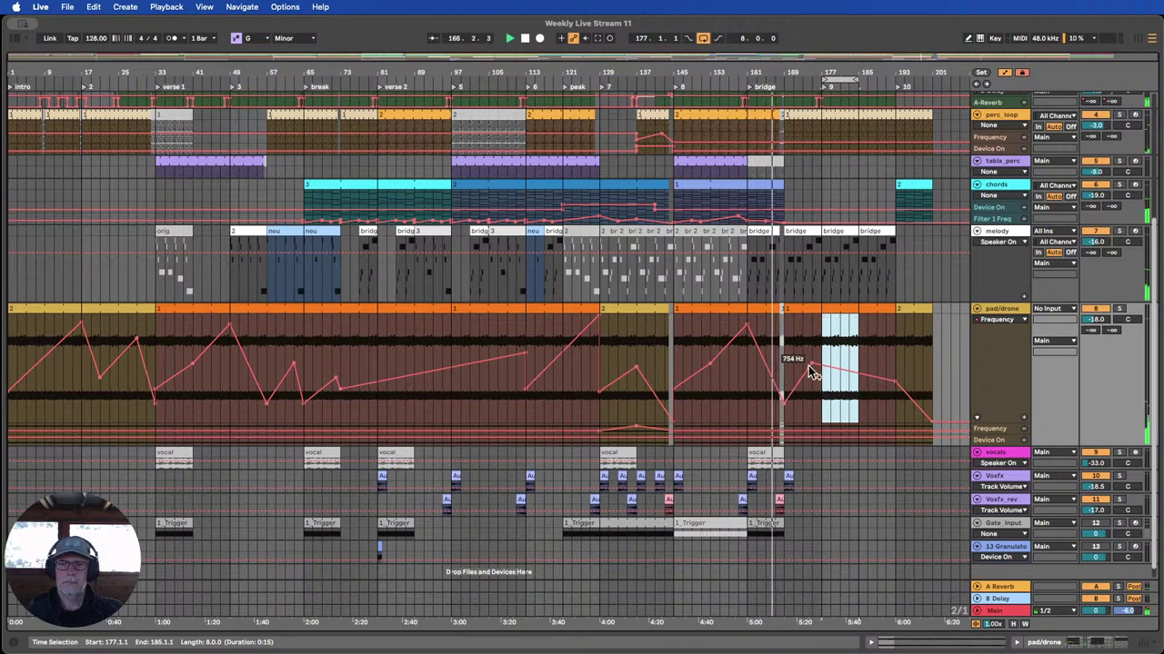
# Move the pad/drone Frequency breakpoint near bar 175 back to bar 169 and raise its value.
pyautogui.moveTo(812, 365); pyautogui.dragTo(784, 365)
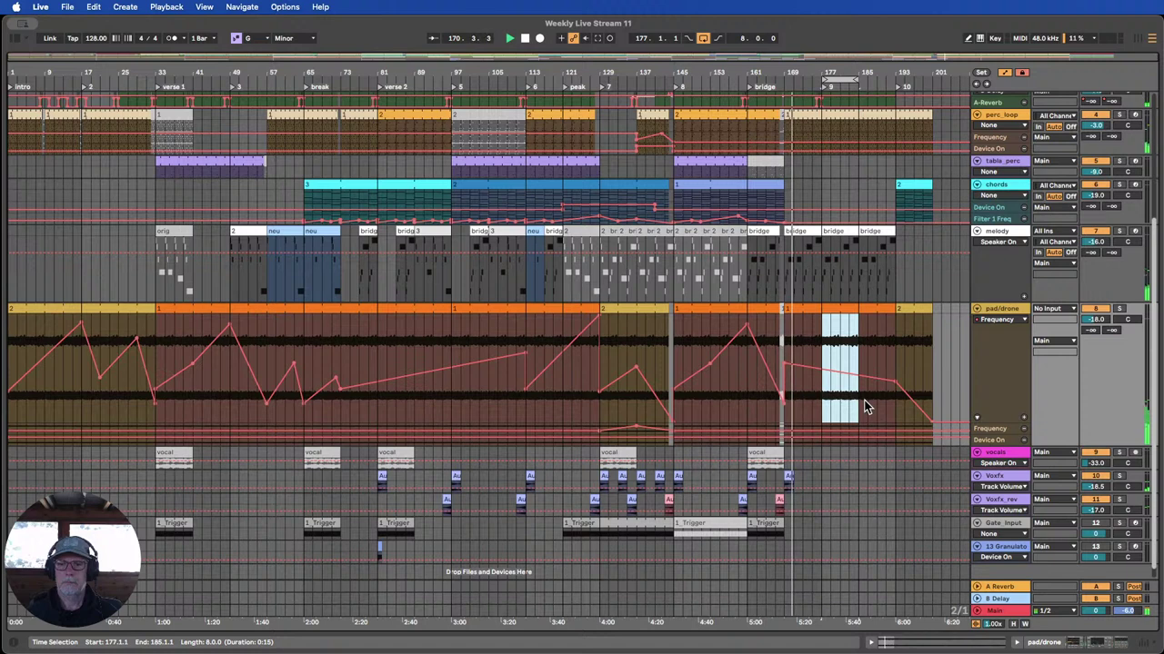
pyautogui.moveTo(787, 363); pyautogui.dragTo(783, 339)
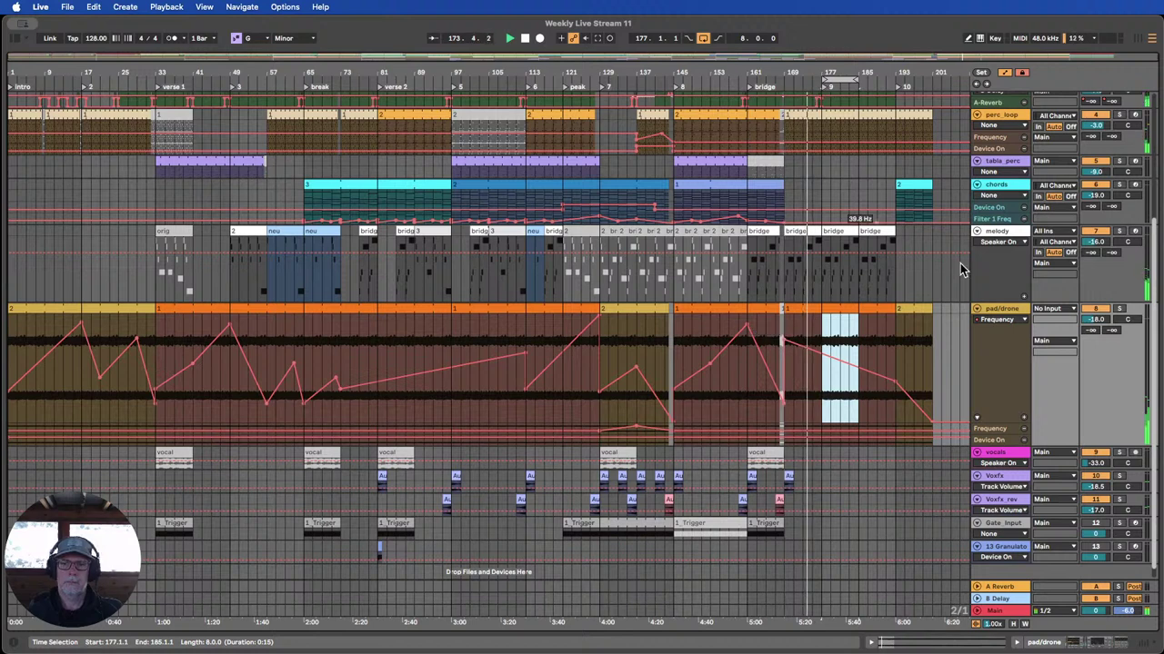
# Listen to the pad/drone track soloed, restore the full mix, and play again from about bar 173.
pyautogui.click(1126, 315)
pyautogui.click(1119, 309)
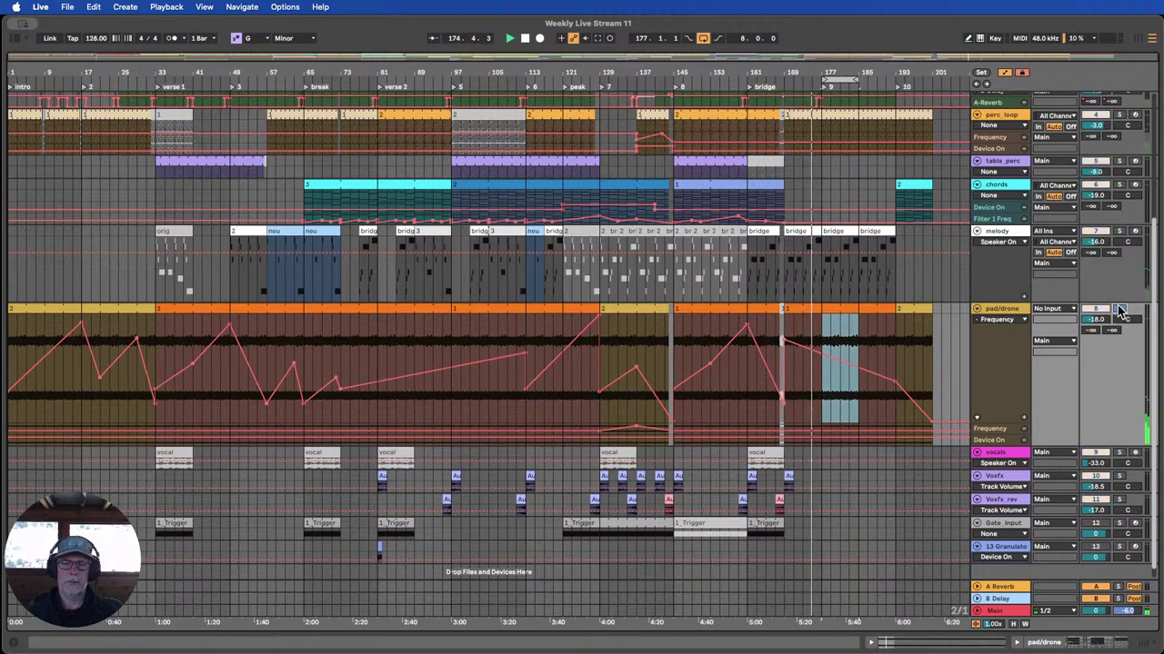
pyautogui.click(1119, 309)
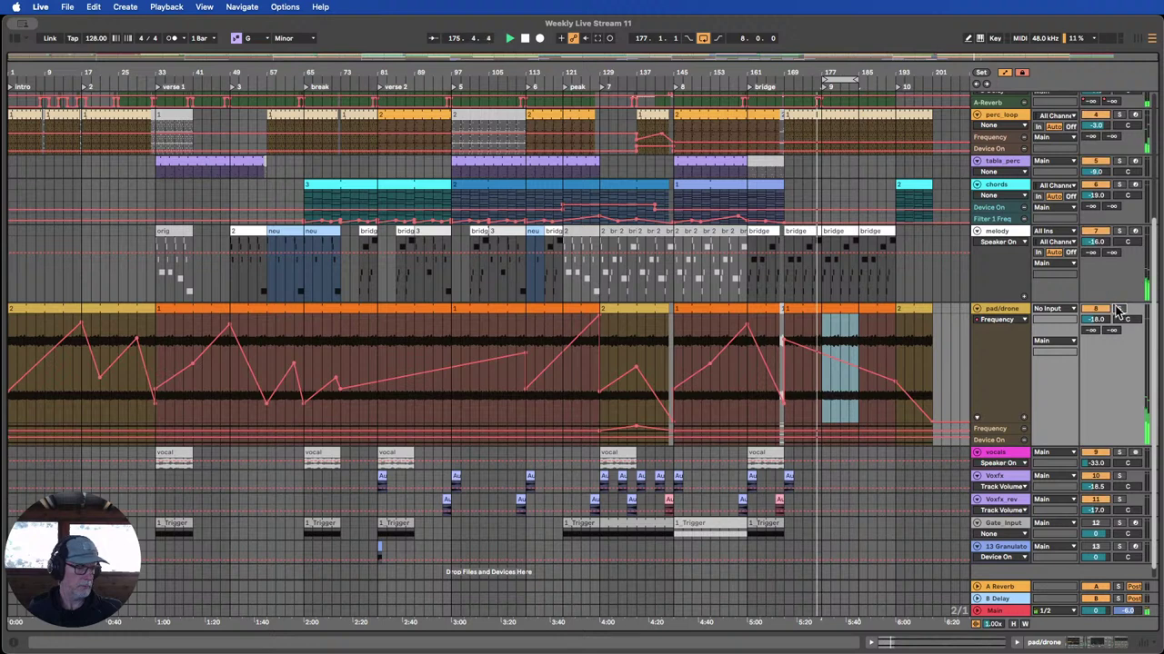
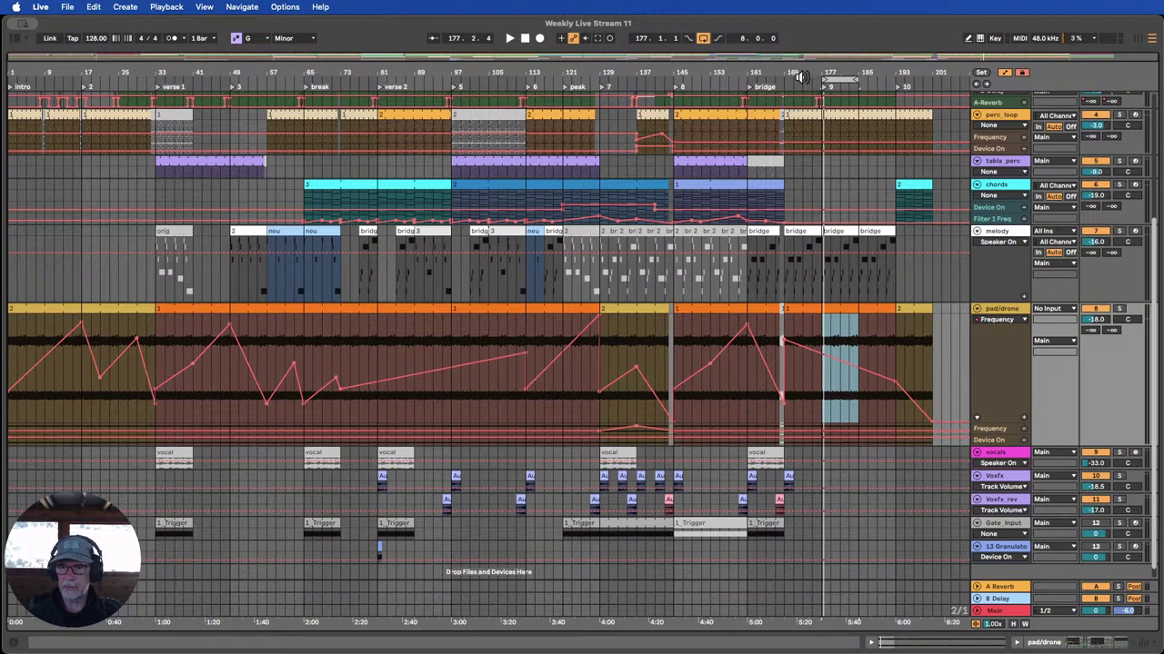
pyautogui.click(800, 78)
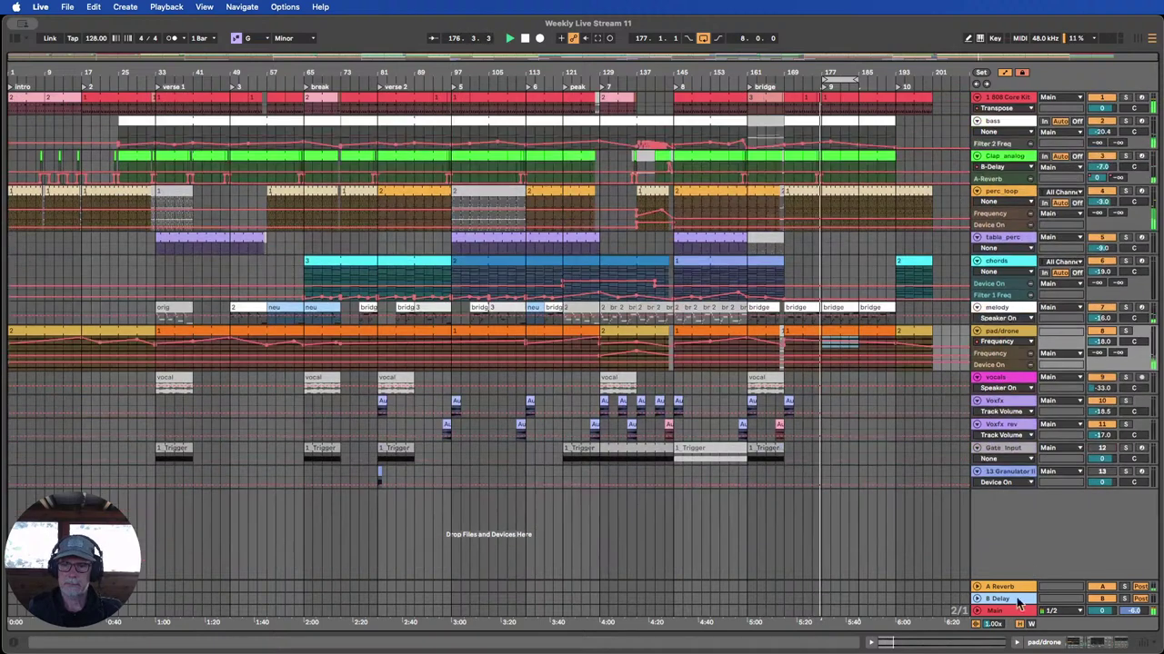
# Extend the loop region to cover bars 177 to 201 and enlarge the pad/drone and perc_loop tracks, with playback stopped.
pyautogui.click(1013, 623)
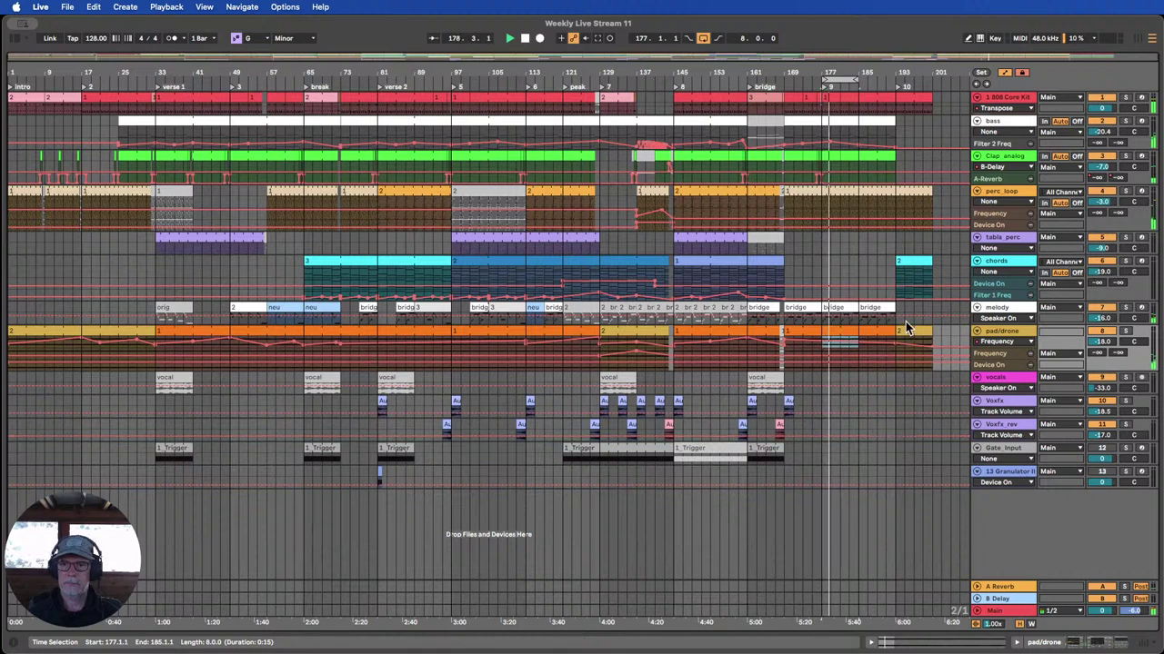
pyautogui.moveTo(852, 79); pyautogui.dragTo(931, 80)
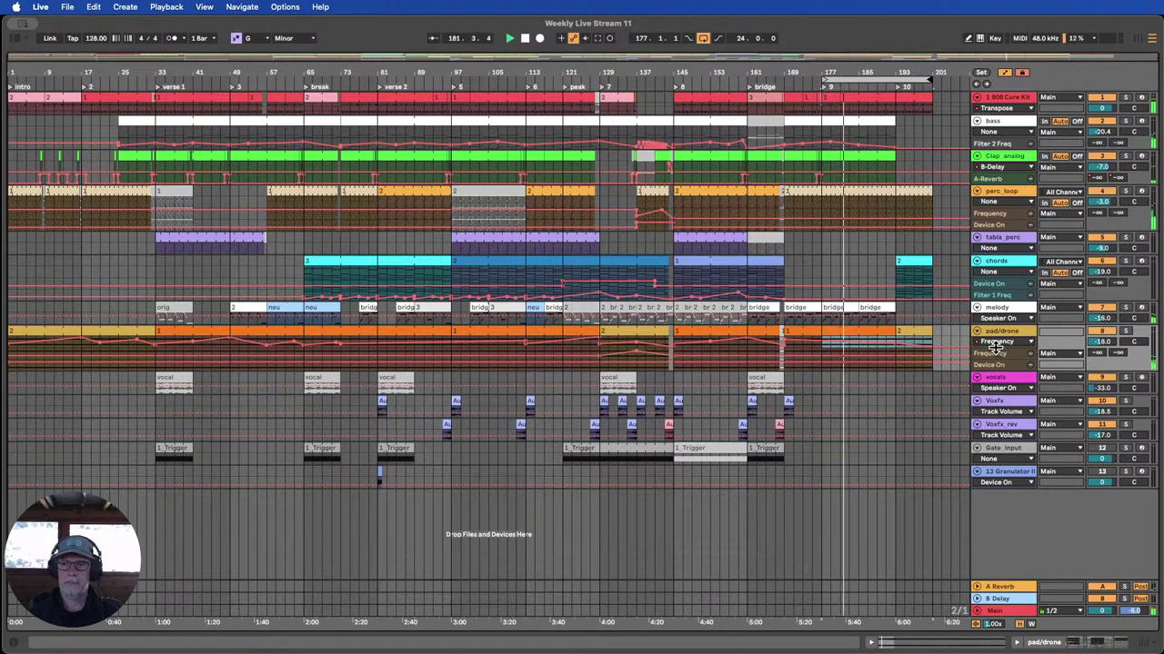
pyautogui.moveTo(997, 368); pyautogui.dragTo(1002, 426)
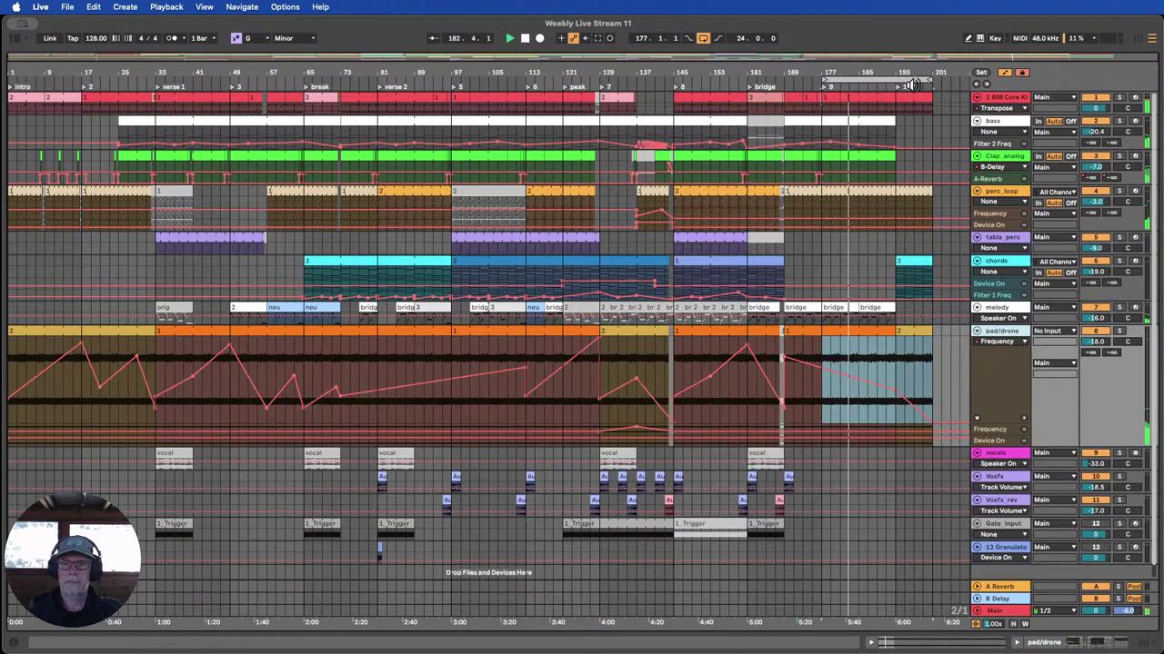
pyautogui.moveTo(983, 219); pyautogui.dragTo(987, 251)
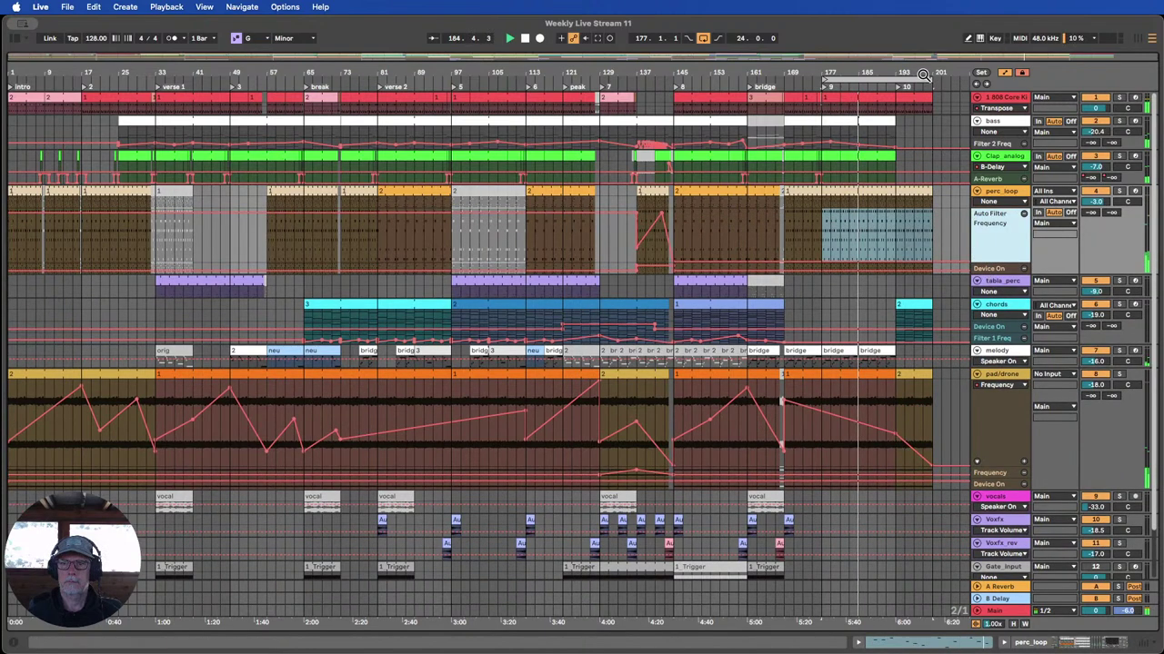
pyautogui.moveTo(926, 75)
pyautogui.mouseDown()
pyautogui.moveTo(930, 97)
pyautogui.moveTo(911, 92)
pyautogui.moveTo(921, 80)
pyautogui.mouseUp()
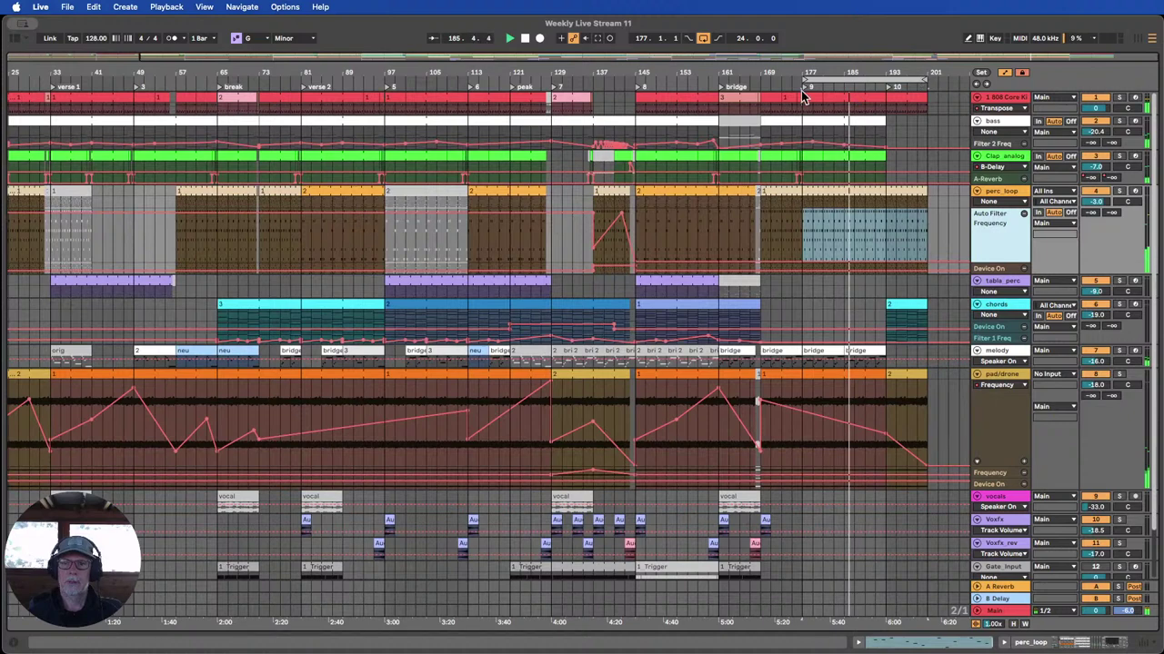
pyautogui.click(525, 38)
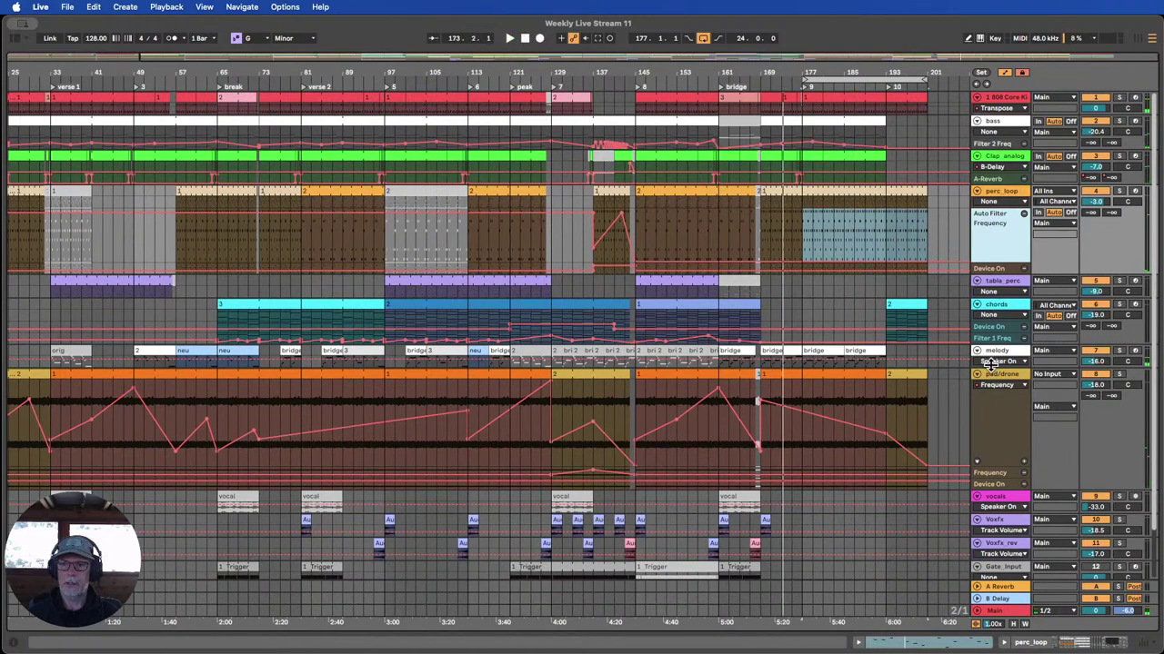
# Enlarge the melody track and delete its bridge clip spanning bars 185 to 193.
pyautogui.moveTo(988, 362); pyautogui.dragTo(977, 434)
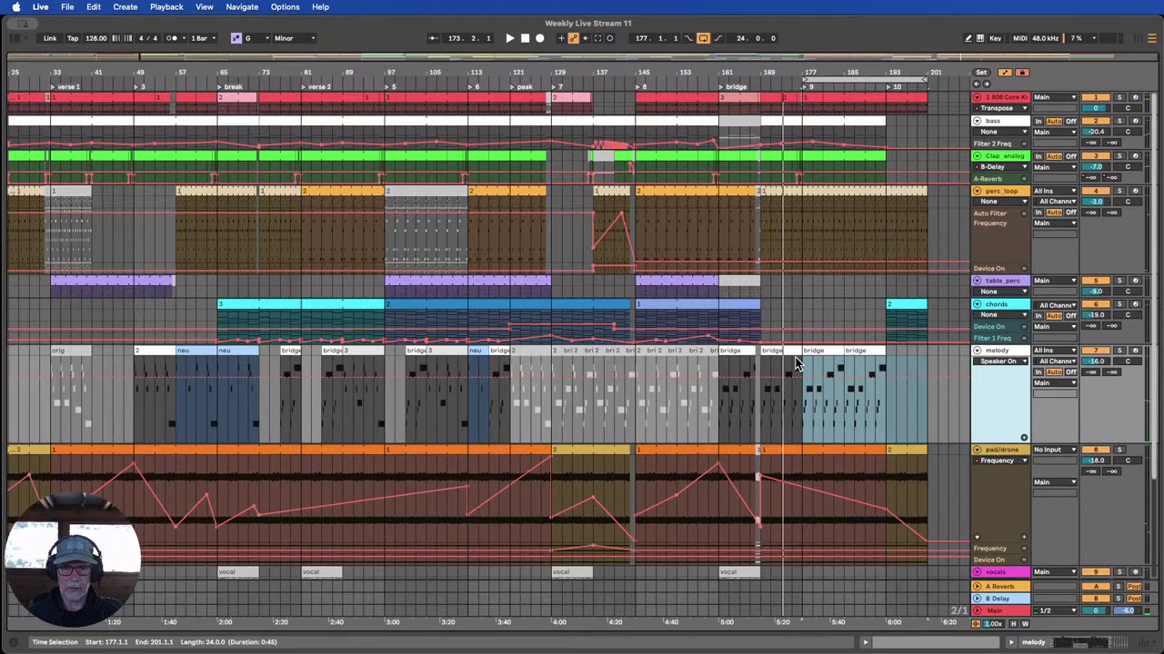
pyautogui.click(861, 362)
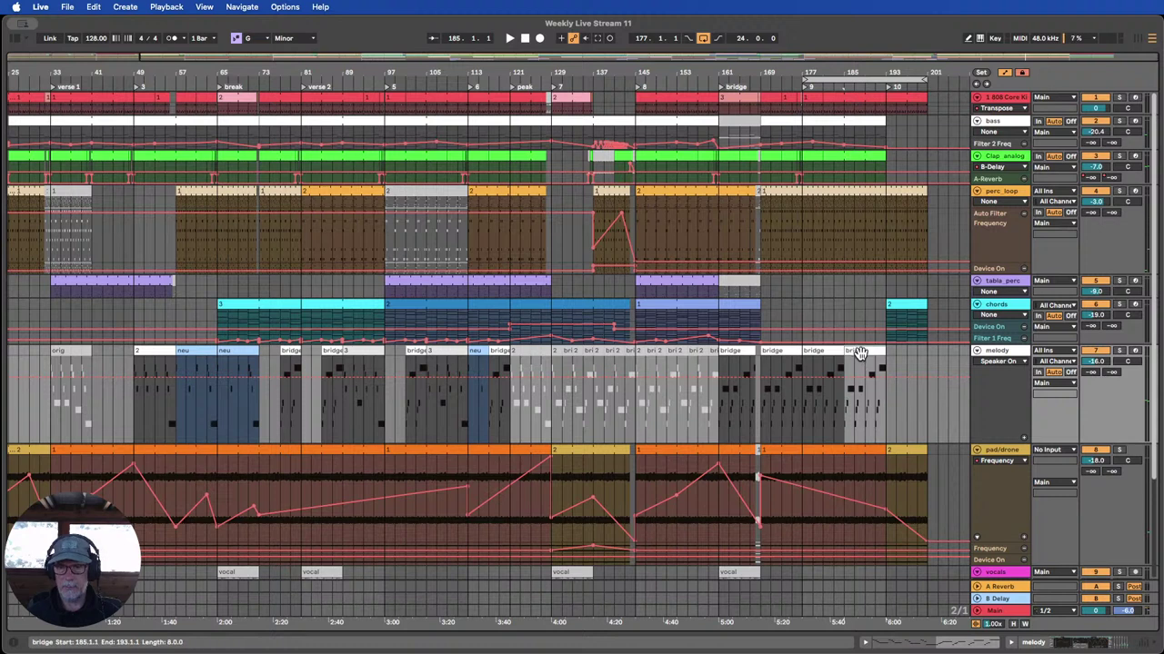
pyautogui.press('Delete')
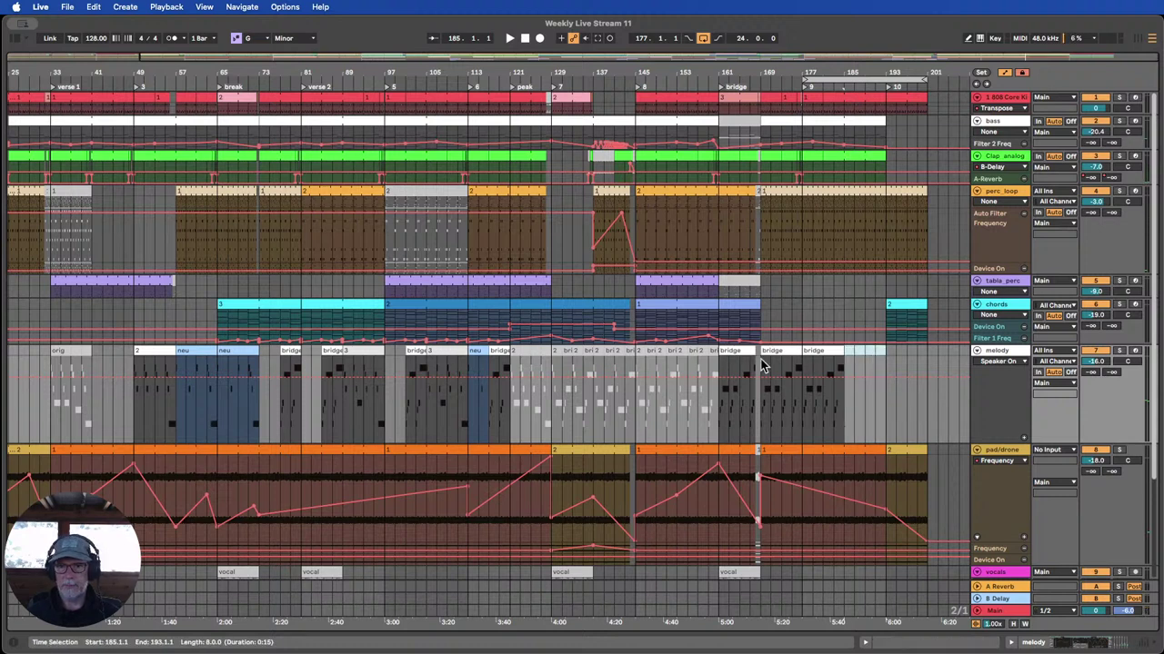
# Copy the melody clip "3" from bar 89 to bar 185 and the "neu" clip from bar 57 to bar 193.
pyautogui.click(442, 355)
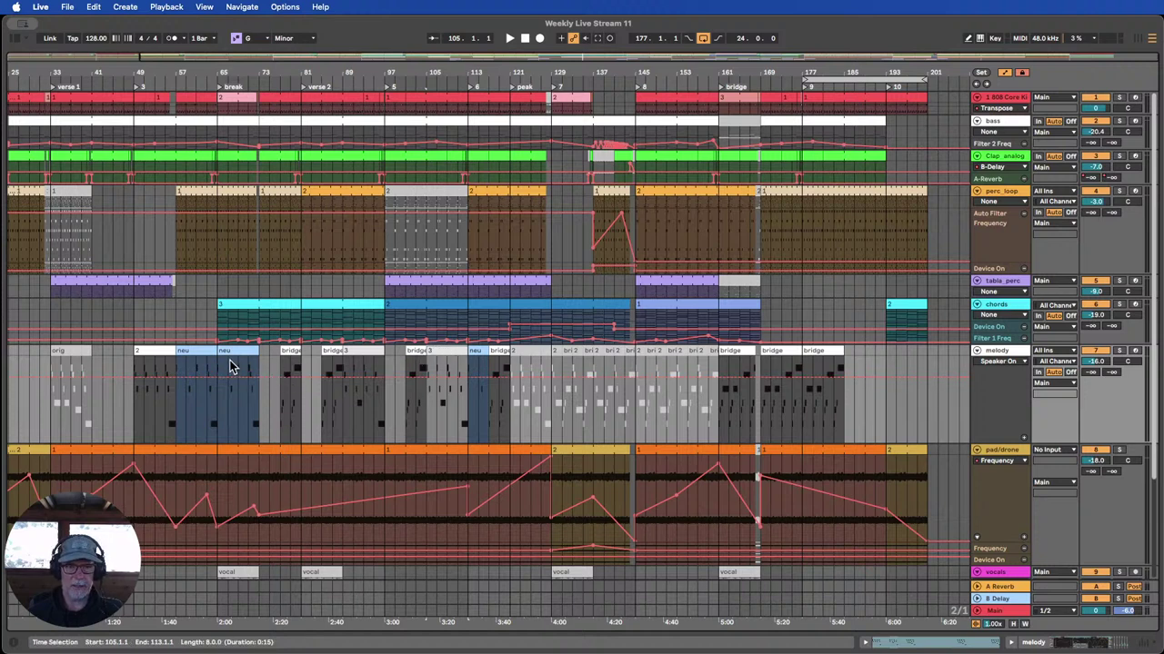
pyautogui.click(361, 353)
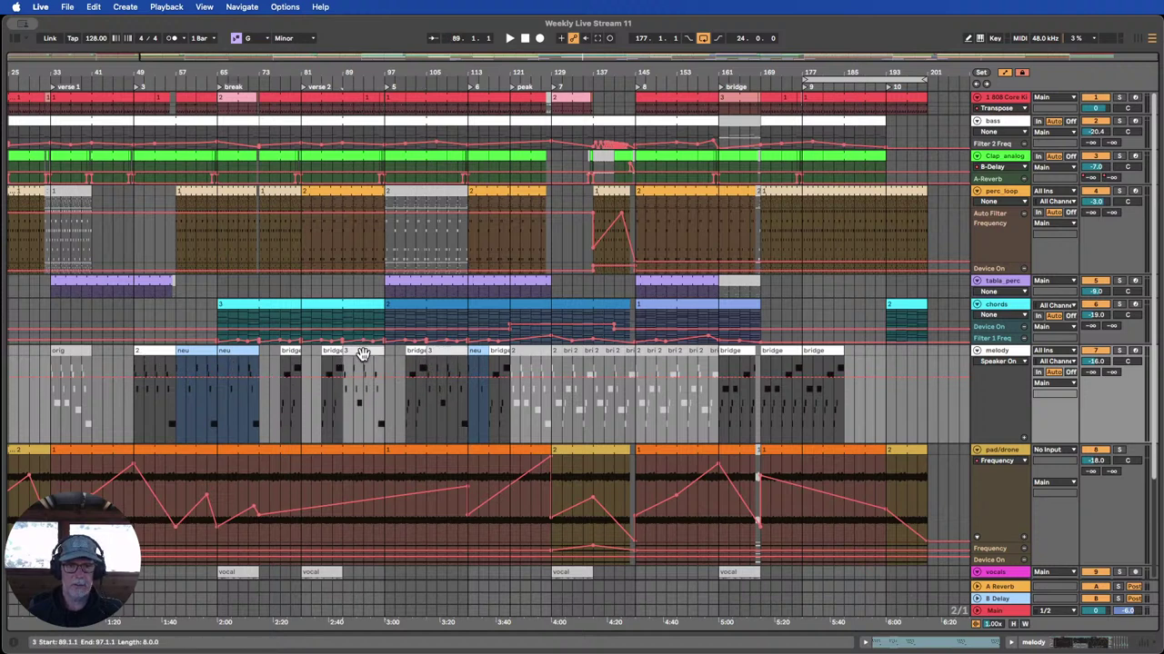
pyautogui.moveTo(361, 353); pyautogui.dragTo(864, 375)
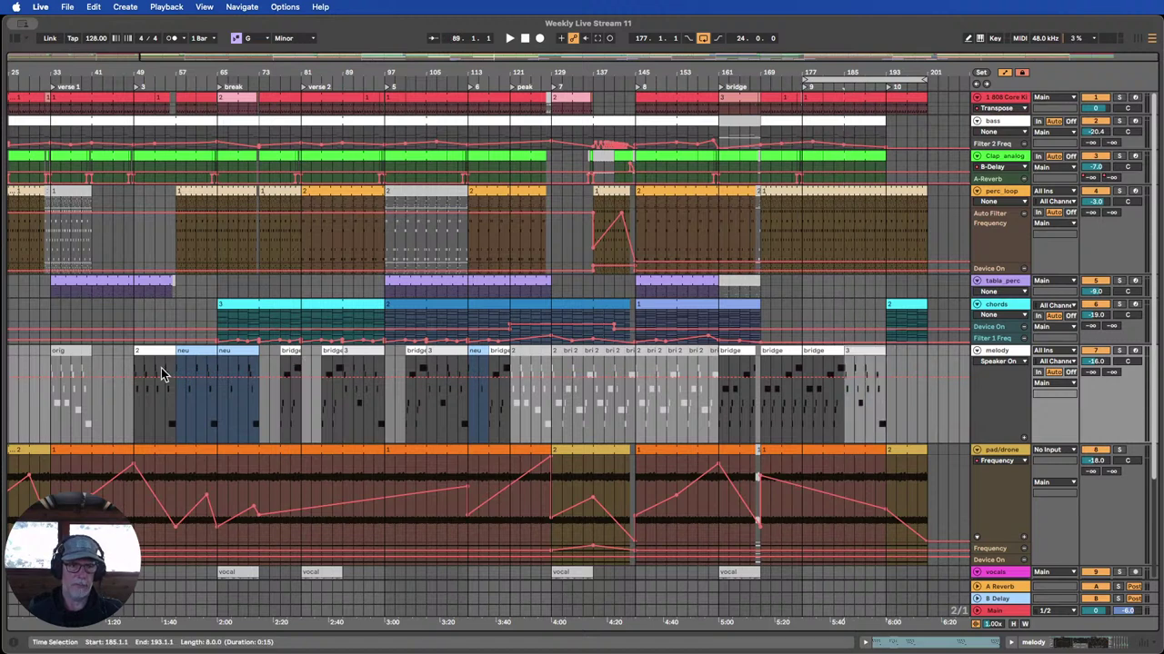
pyautogui.click(185, 352)
pyautogui.moveTo(183, 351); pyautogui.dragTo(891, 378)
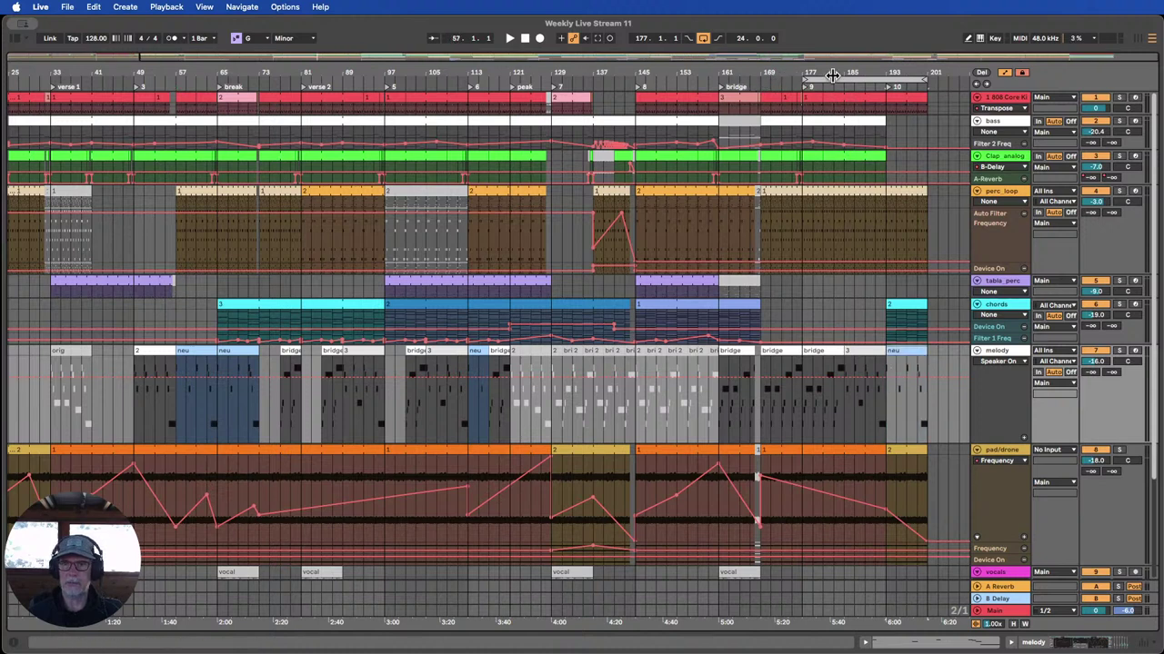
# Enlarge the bass track and play the arrangement from about bar 173 with the whole song in view.
pyautogui.moveTo(832, 74)
pyautogui.mouseDown()
pyautogui.moveTo(796, 72)
pyautogui.moveTo(843, 73)
pyautogui.moveTo(834, 74)
pyautogui.mouseUp()
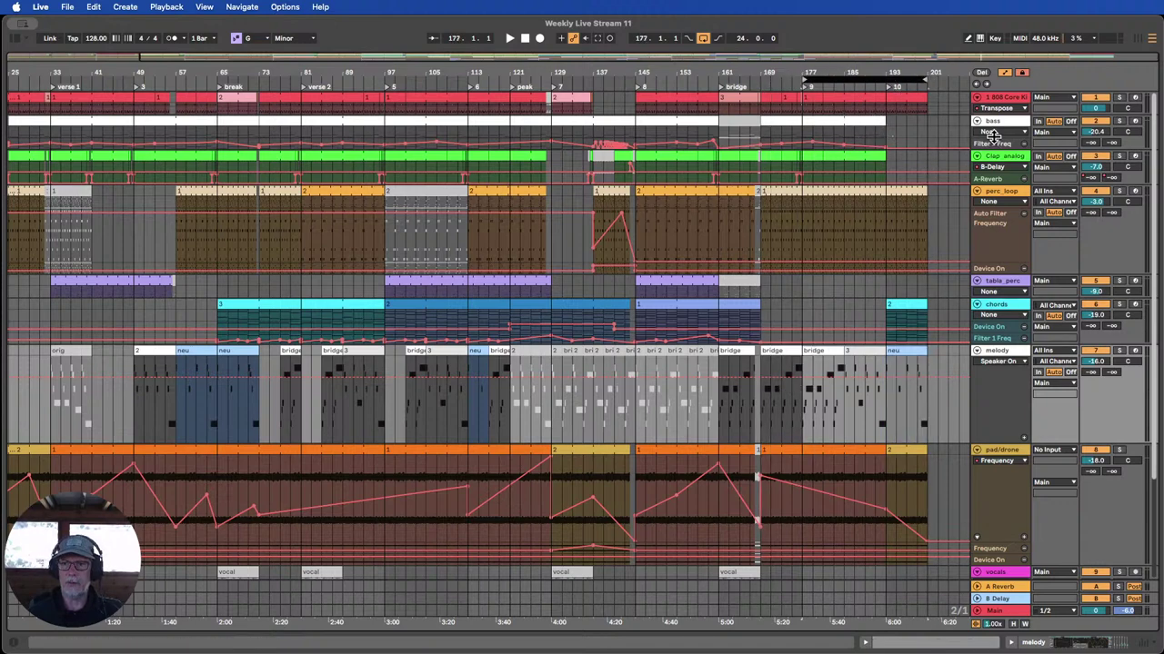
pyautogui.moveTo(993, 137); pyautogui.dragTo(993, 213)
pyautogui.click(785, 88)
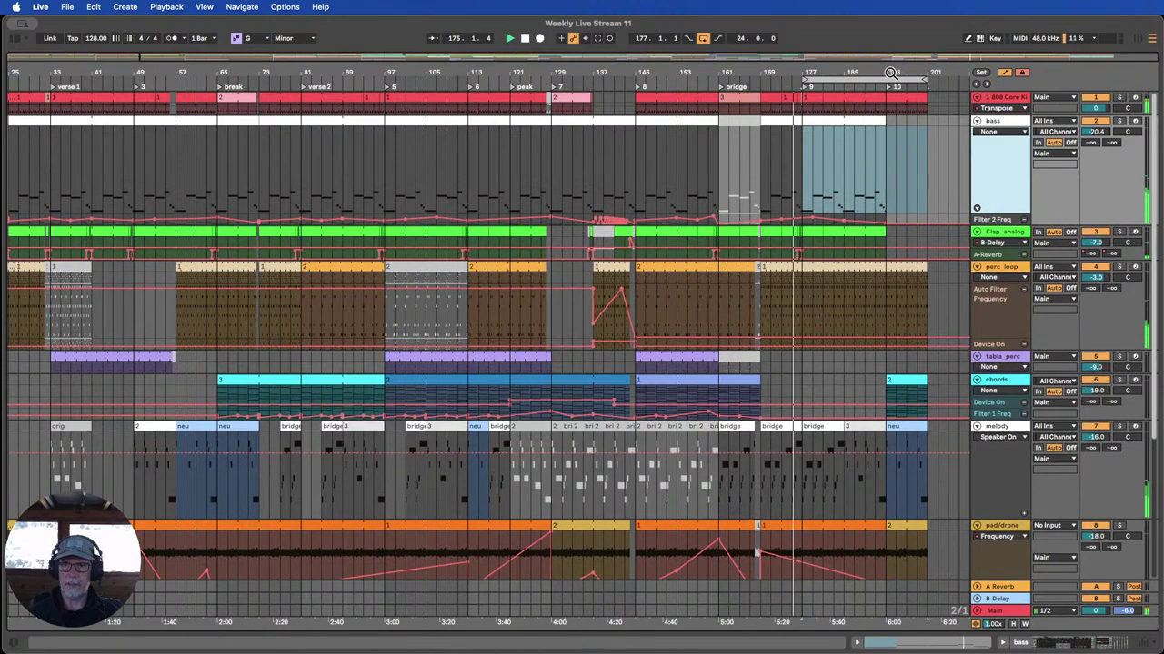
pyautogui.click(1024, 625)
pyautogui.scroll(-5, 889, 294)
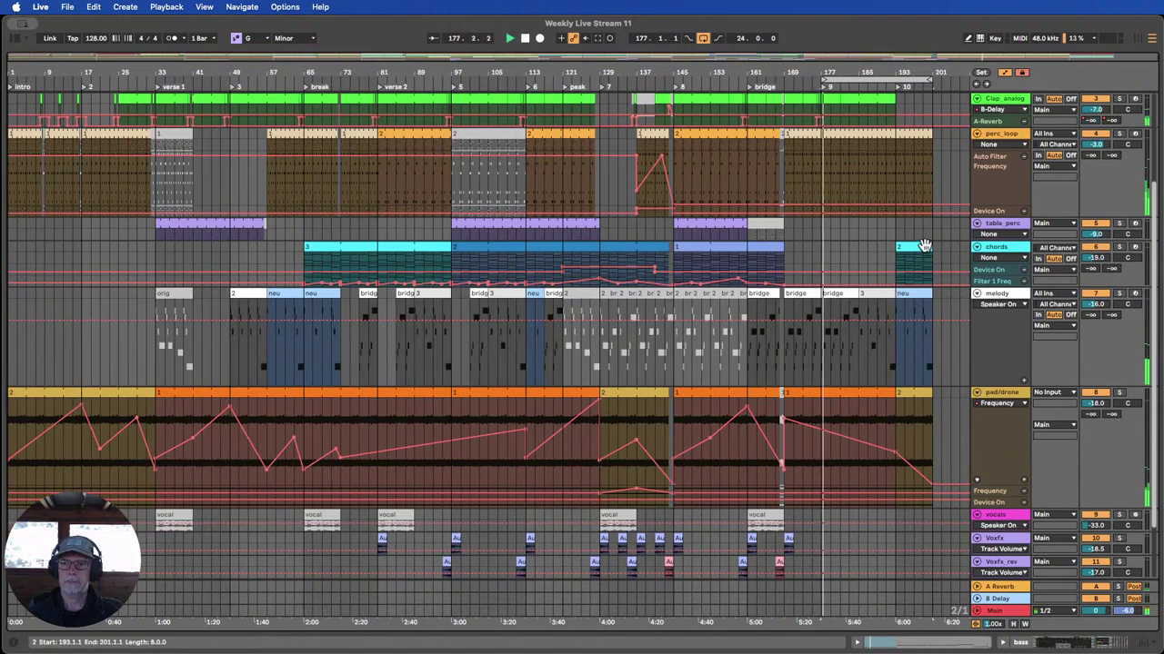
# Move the chords clip from bar 193 to bar 201 and delete it there.
pyautogui.click(941, 260)
pyautogui.moveTo(955, 254); pyautogui.dragTo(962, 261)
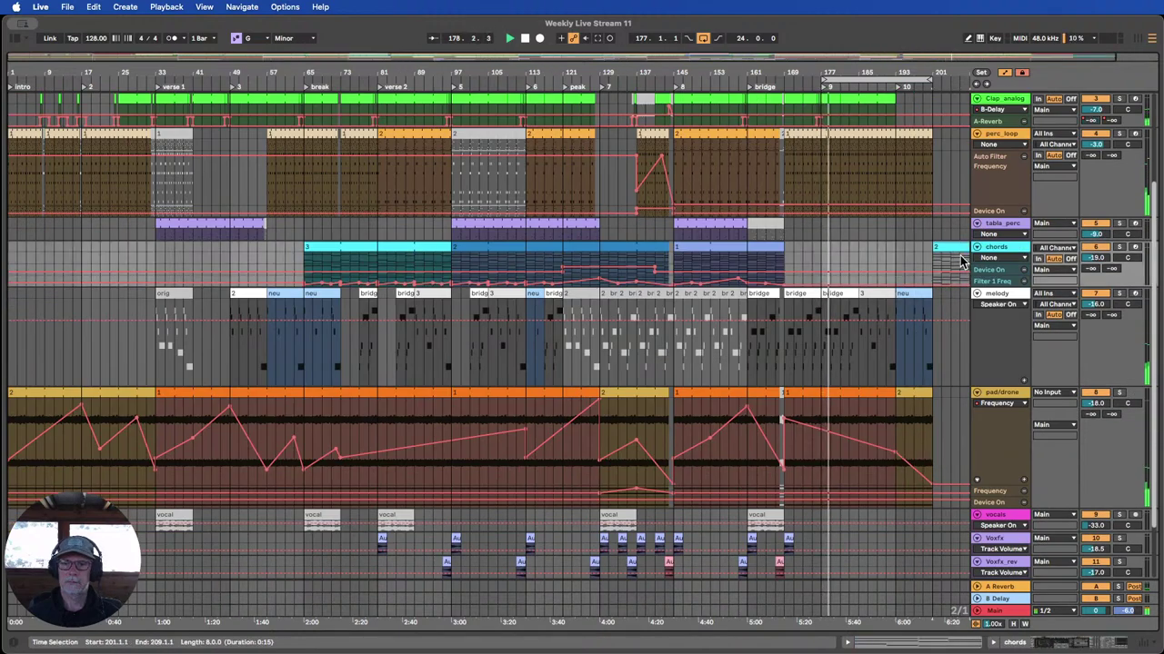
pyautogui.moveTo(946, 71); pyautogui.dragTo(907, 74)
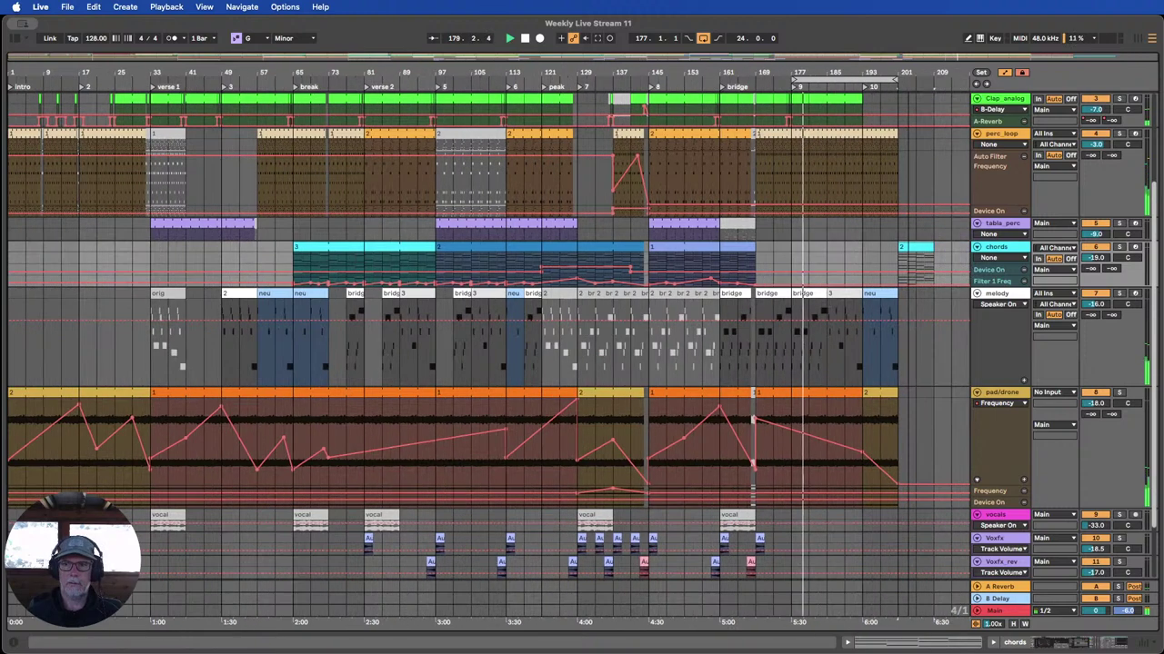
pyautogui.click(916, 246)
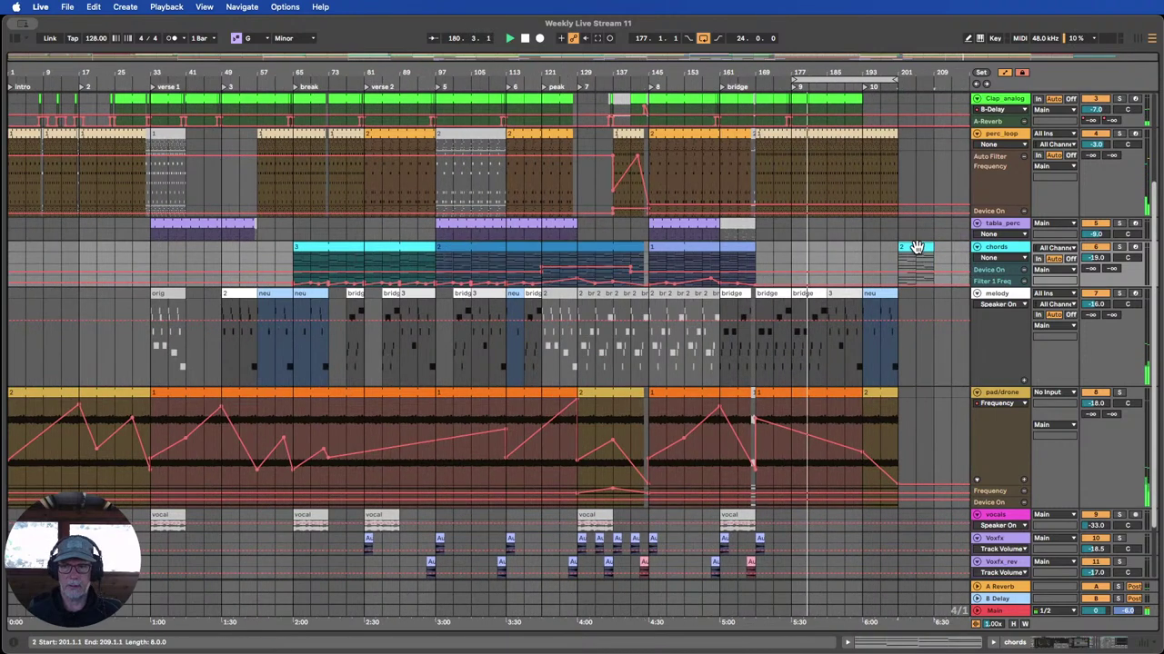
pyautogui.press('Delete')
pyautogui.click(920, 250)
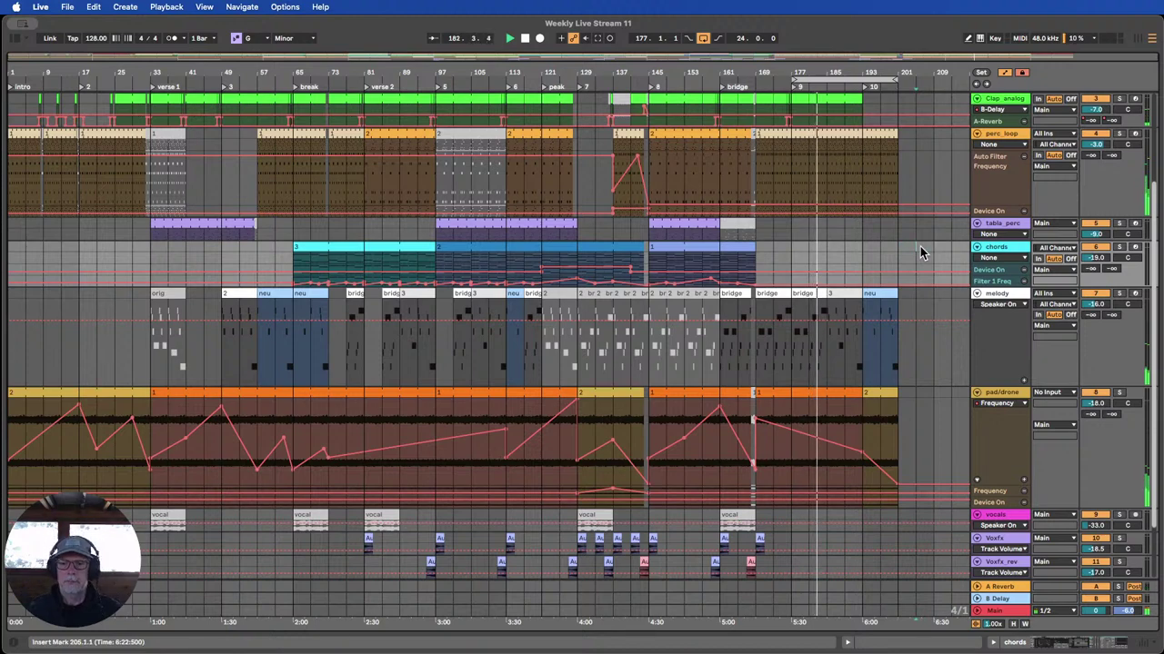
# Copy the Voxfx and Voxfx_rev clips spanning bars 157 to 165 and paste them at bar 181.
pyautogui.scroll(-3, 934, 319)
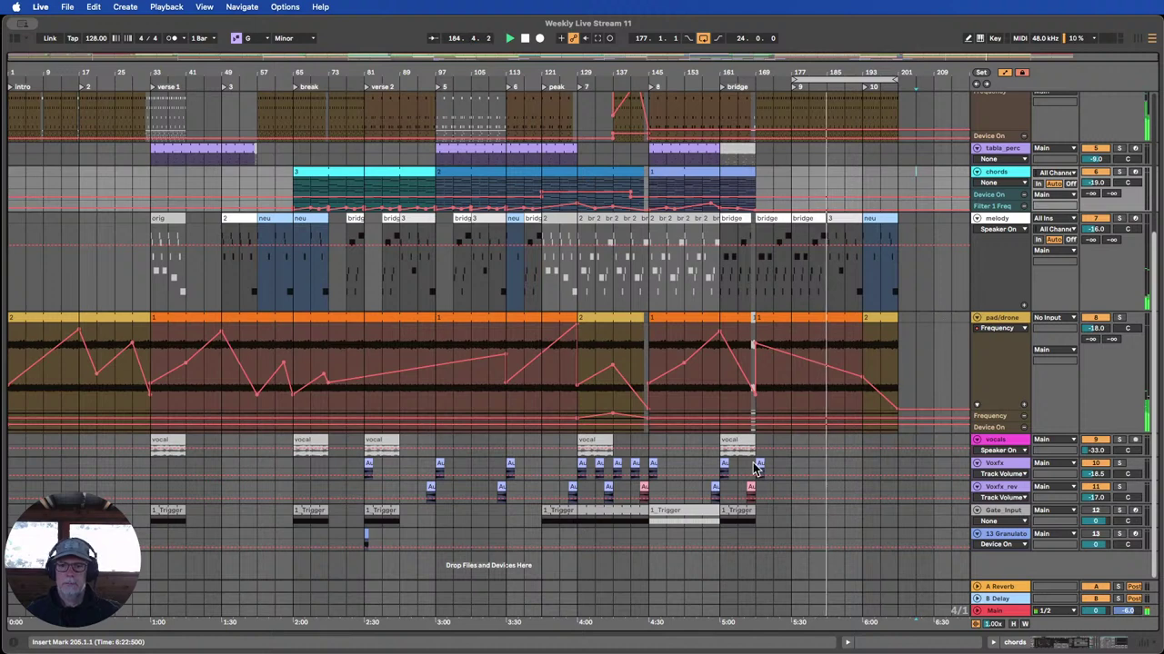
pyautogui.moveTo(708, 467); pyautogui.dragTo(737, 494)
pyautogui.click(812, 463)
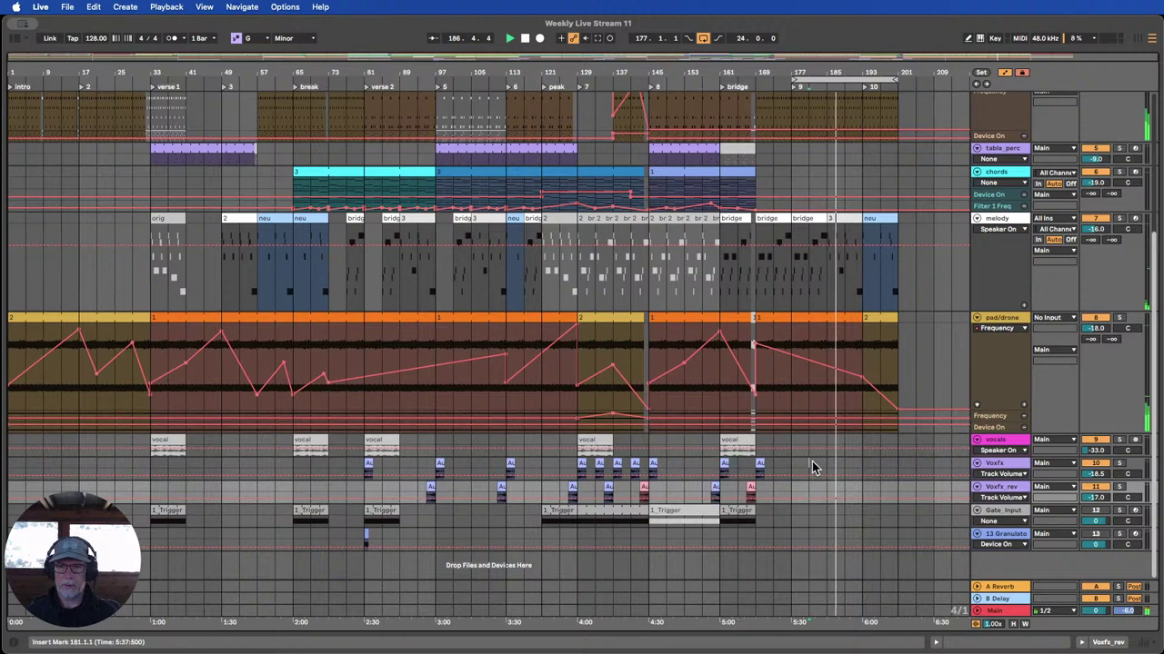
pyautogui.press('super+v')
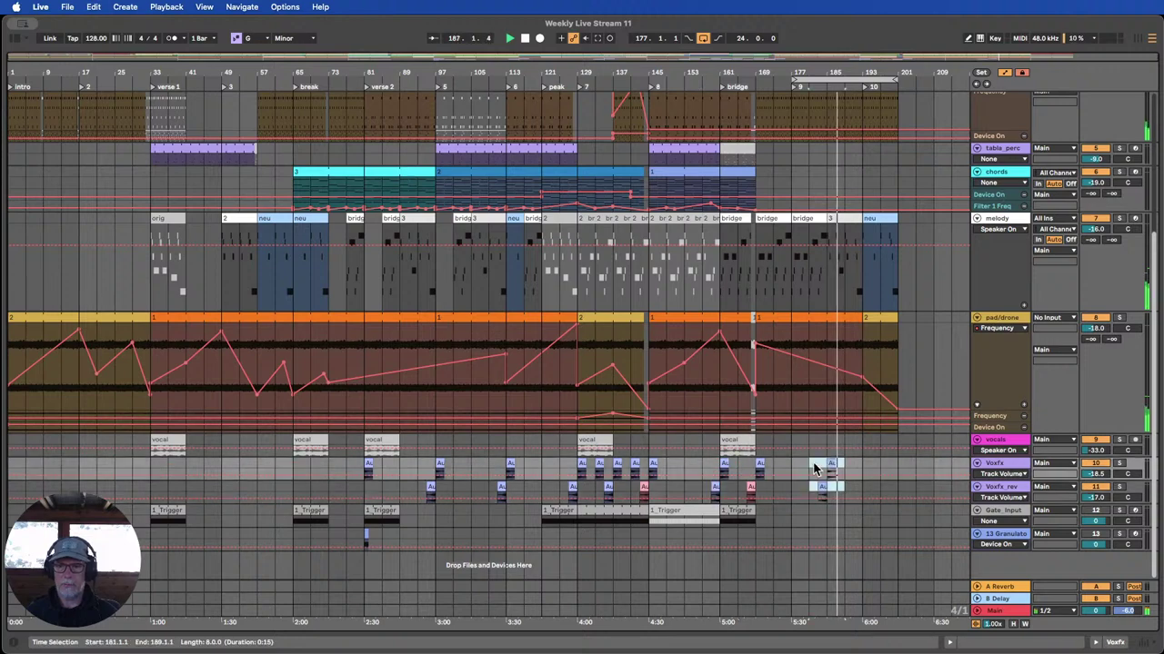
# Play from about bar 173 and check all tracks across sections 9 and 10.
pyautogui.click(772, 80)
pyautogui.moveTo(841, 72); pyautogui.dragTo(841, 116)
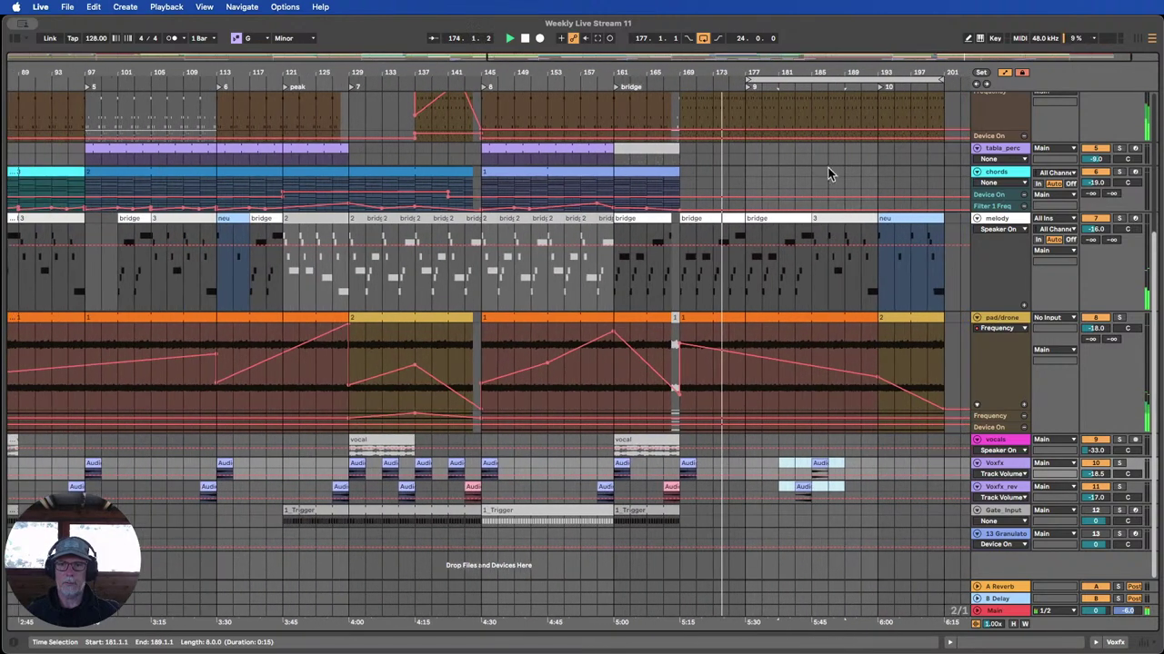
pyautogui.scroll(2, 829, 177)
pyautogui.scroll(1, 866, 446)
pyautogui.scroll(5, 865, 427)
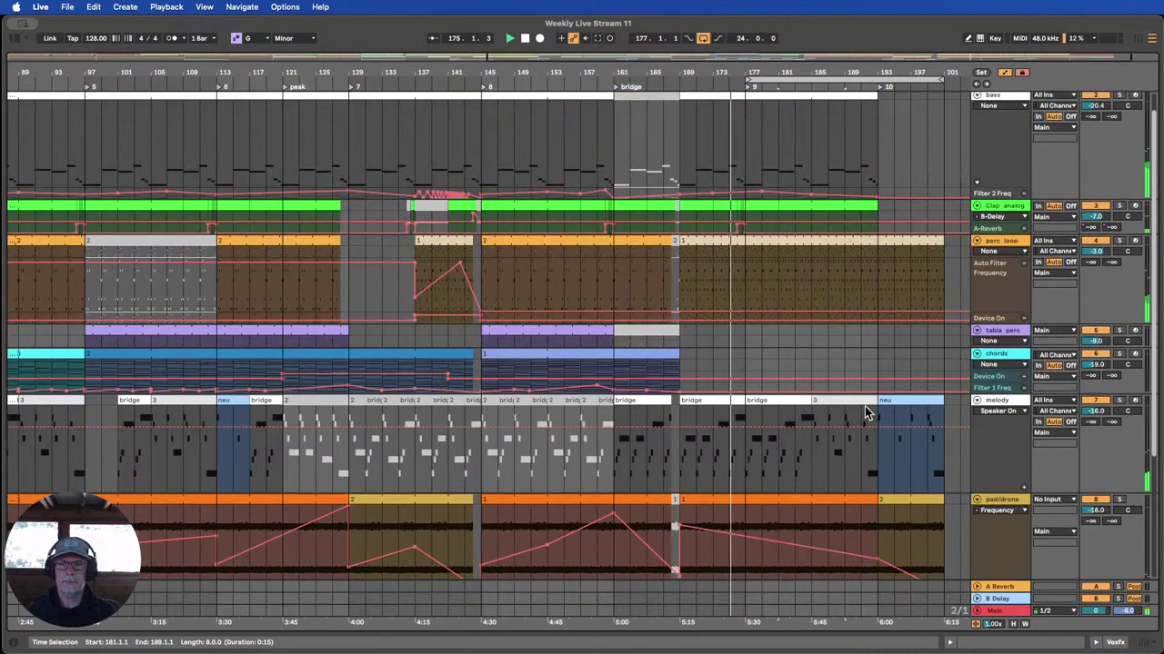
pyautogui.scroll(1, 865, 395)
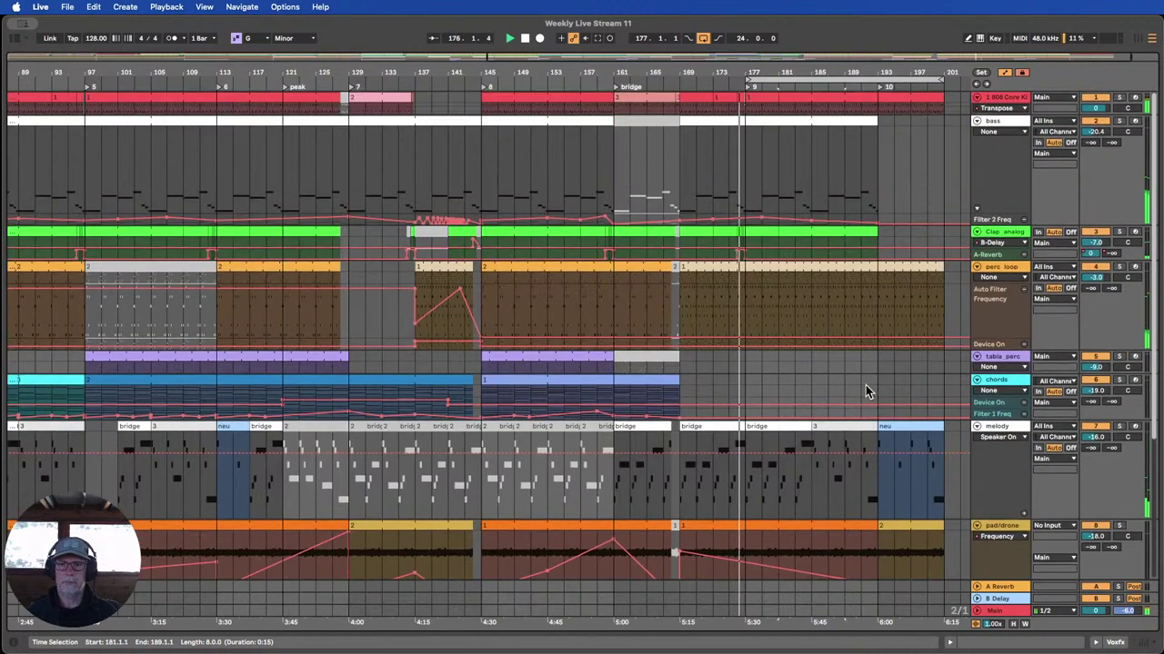
pyautogui.scroll(-6, 865, 384)
pyautogui.scroll(-1, 865, 377)
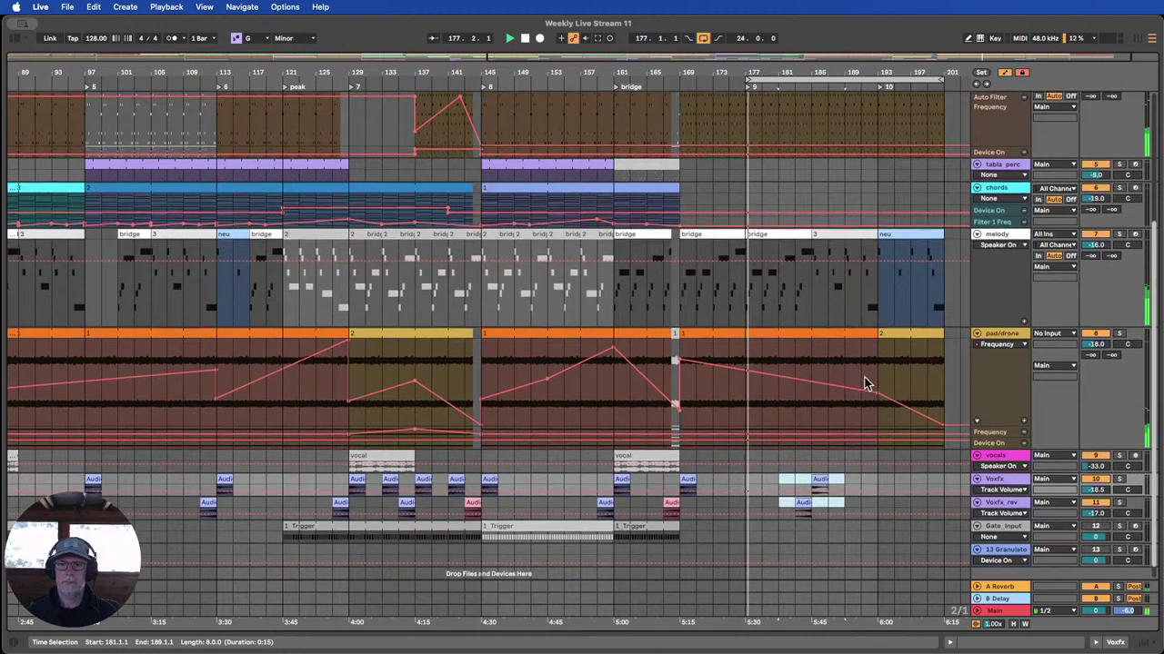
pyautogui.scroll(2, 864, 377)
pyautogui.scroll(2, 865, 378)
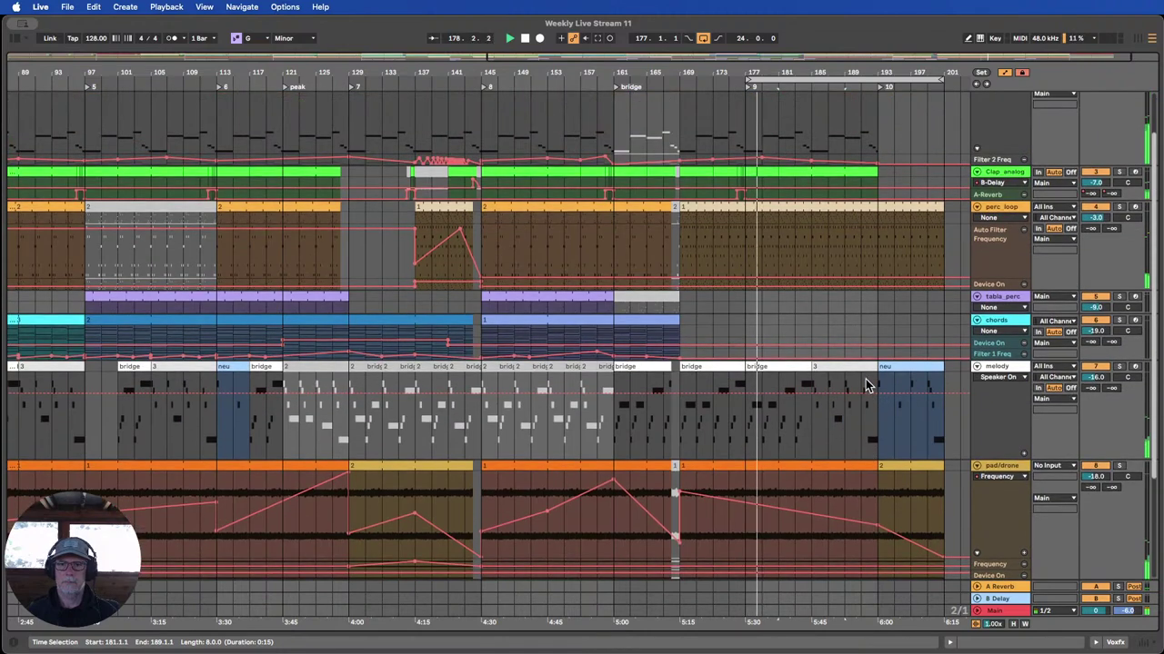
pyautogui.scroll(1, 818, 236)
pyautogui.scroll(1, 777, 96)
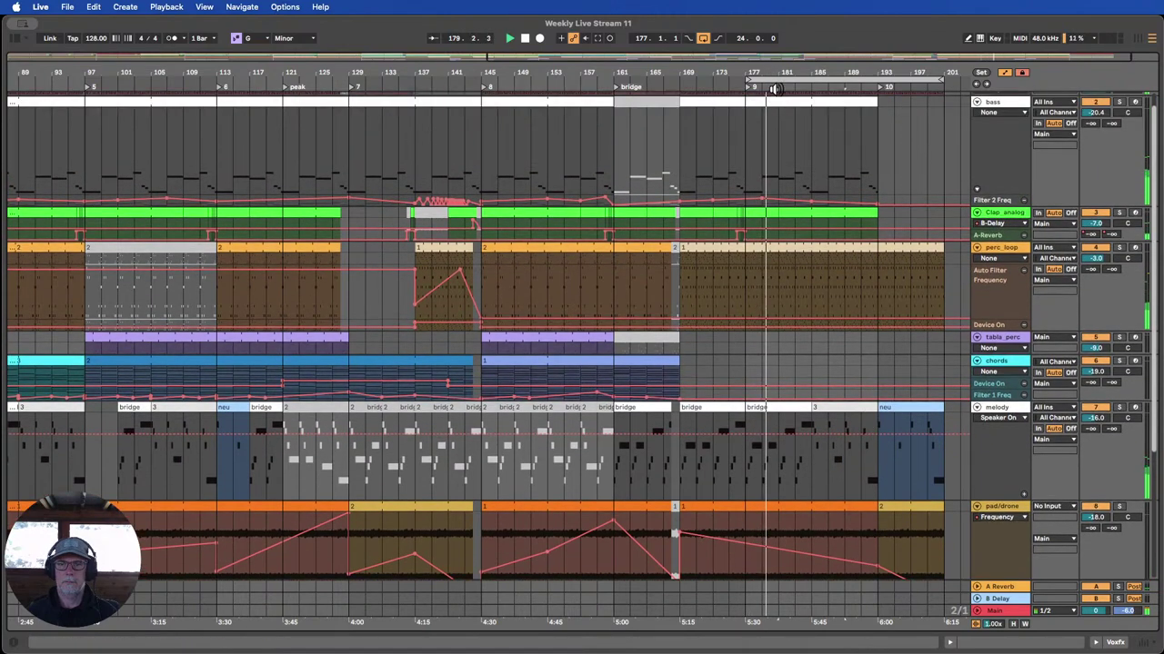
pyautogui.moveTo(776, 75); pyautogui.dragTo(779, 42)
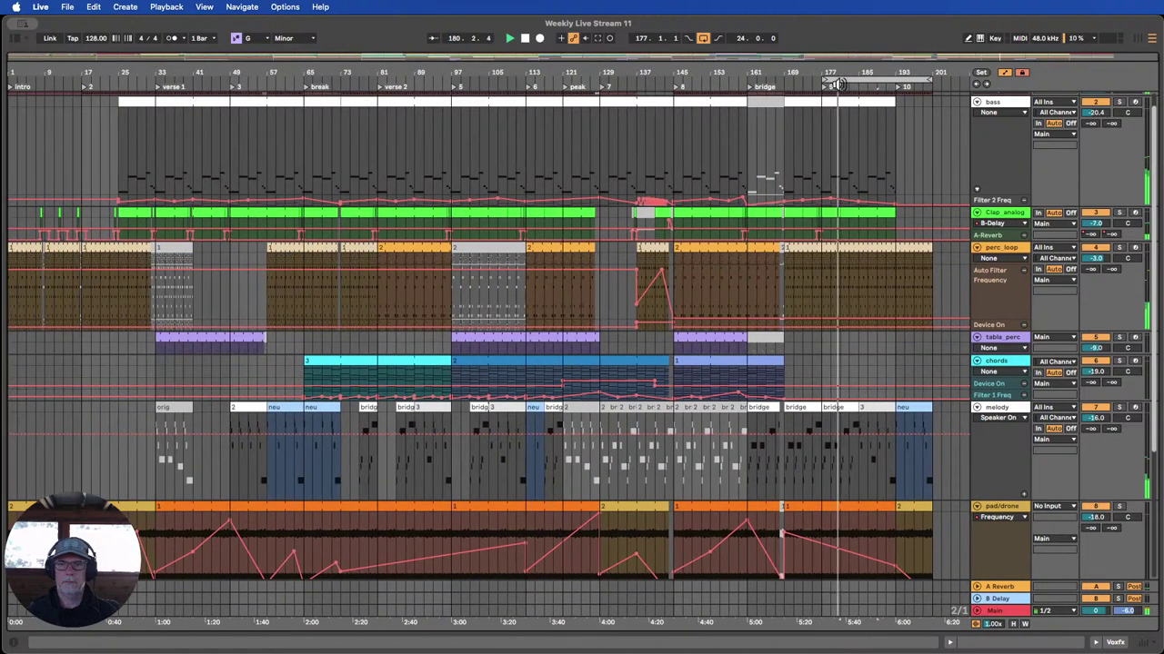
# Enlarge the bass track's Filter 2 Freq automation lane and examine its curve between the bridge and bar 193.
pyautogui.scroll(-2, 877, 252)
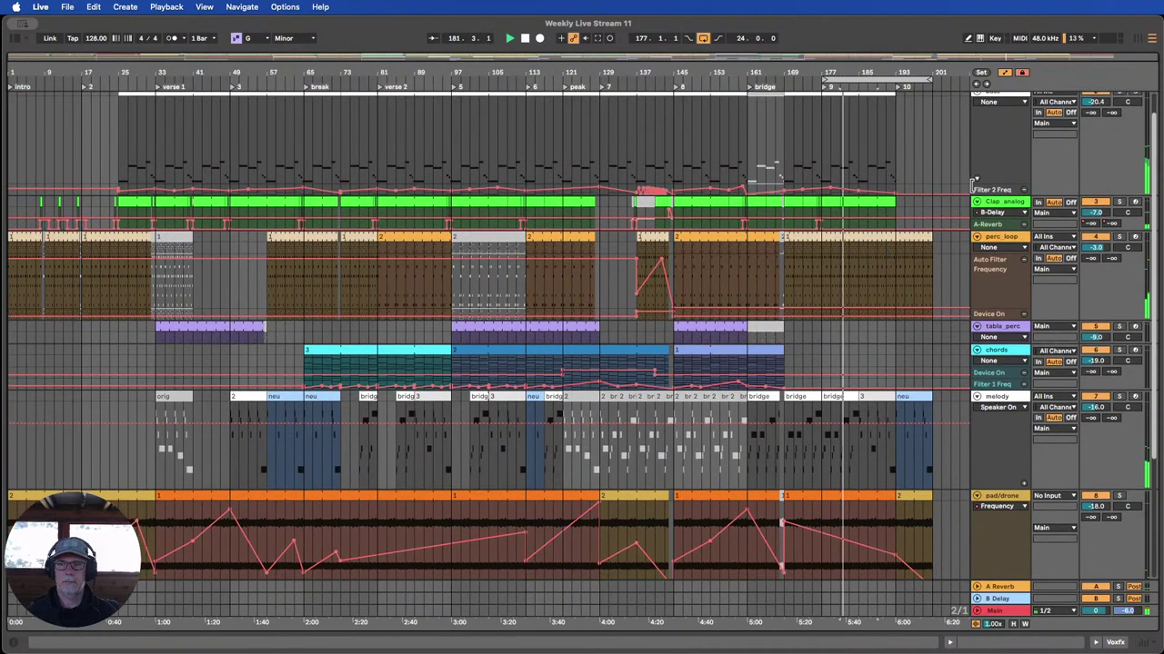
pyautogui.moveTo(989, 195); pyautogui.dragTo(989, 248)
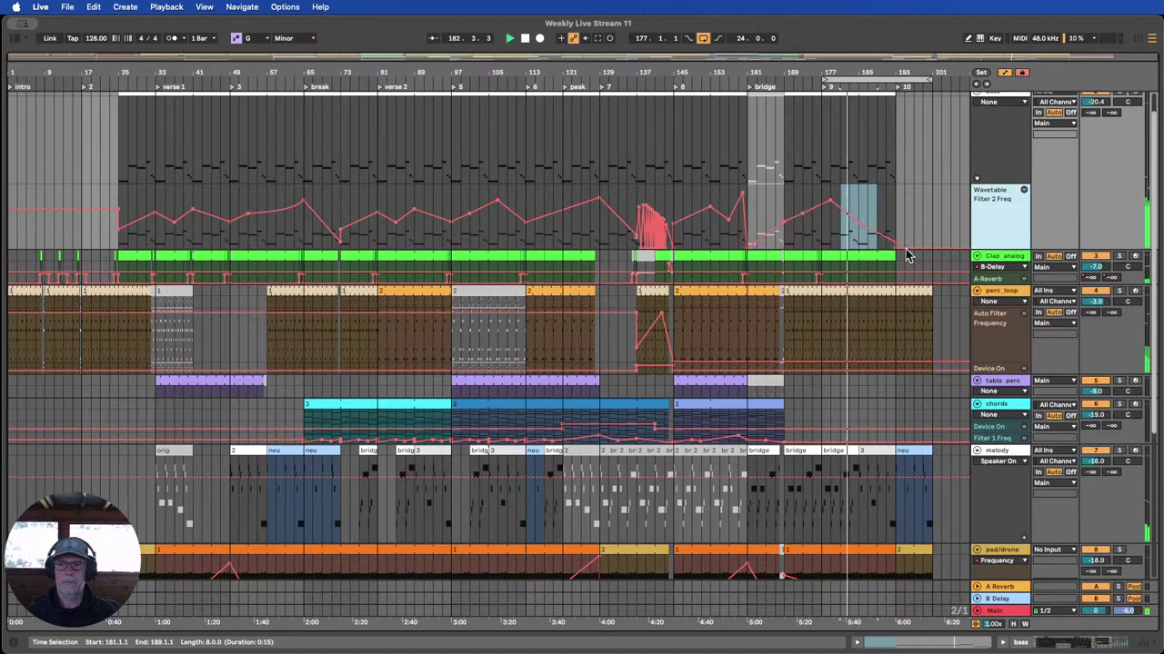
pyautogui.moveTo(896, 254)
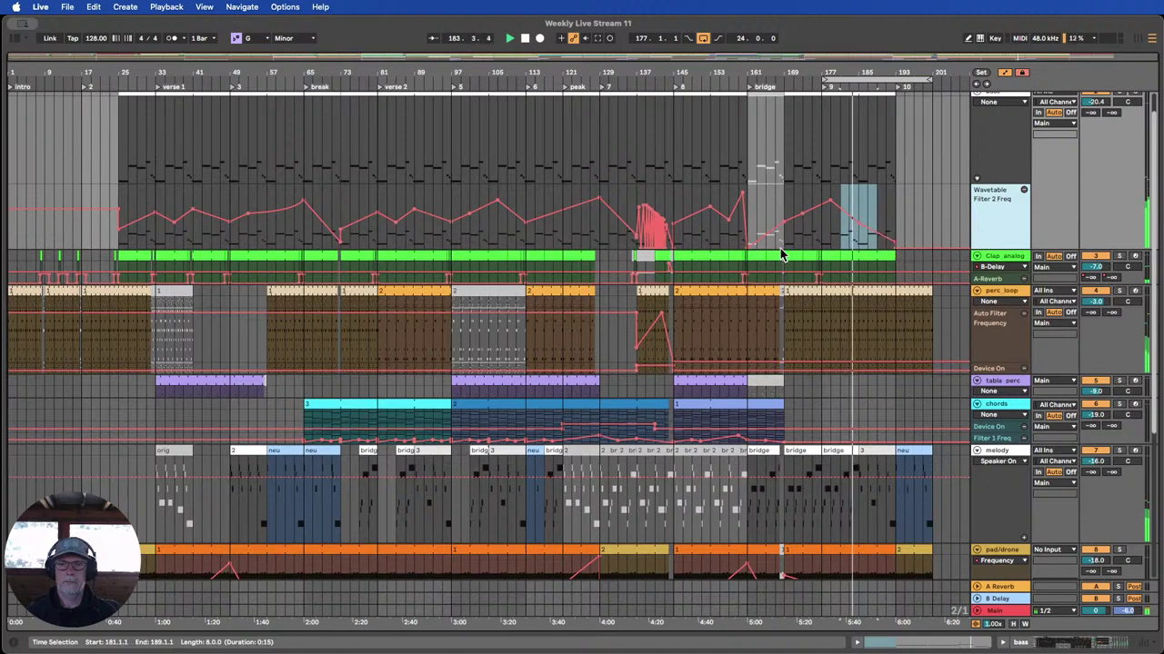
pyautogui.scroll(-1, 909, 218)
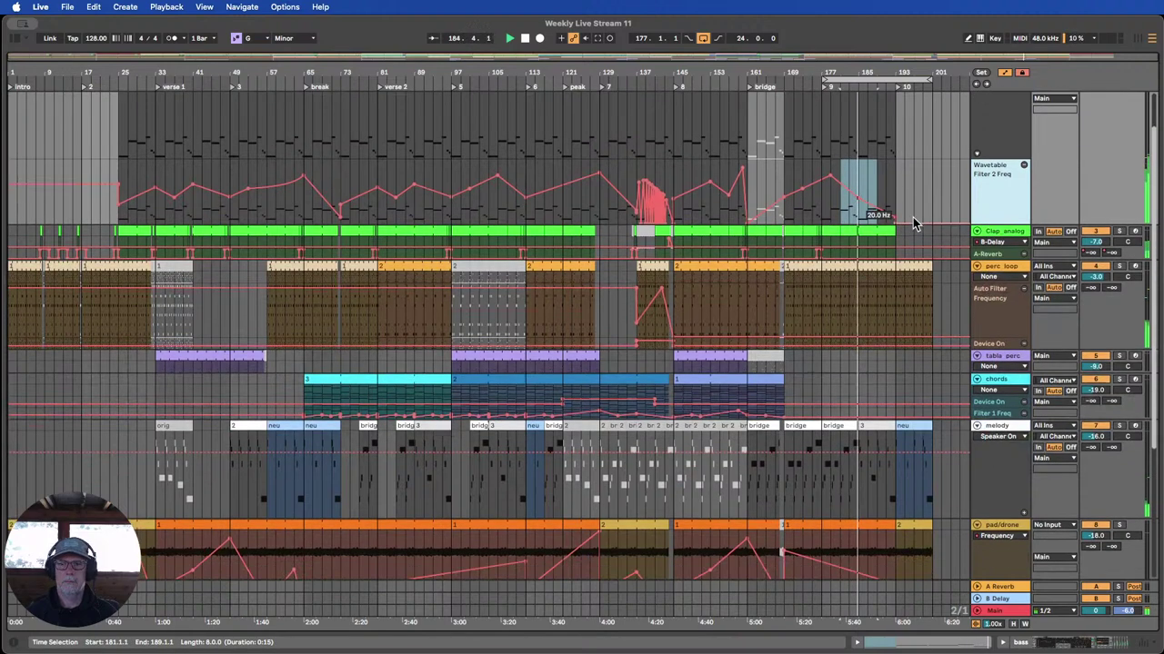
pyautogui.scroll(1, 915, 216)
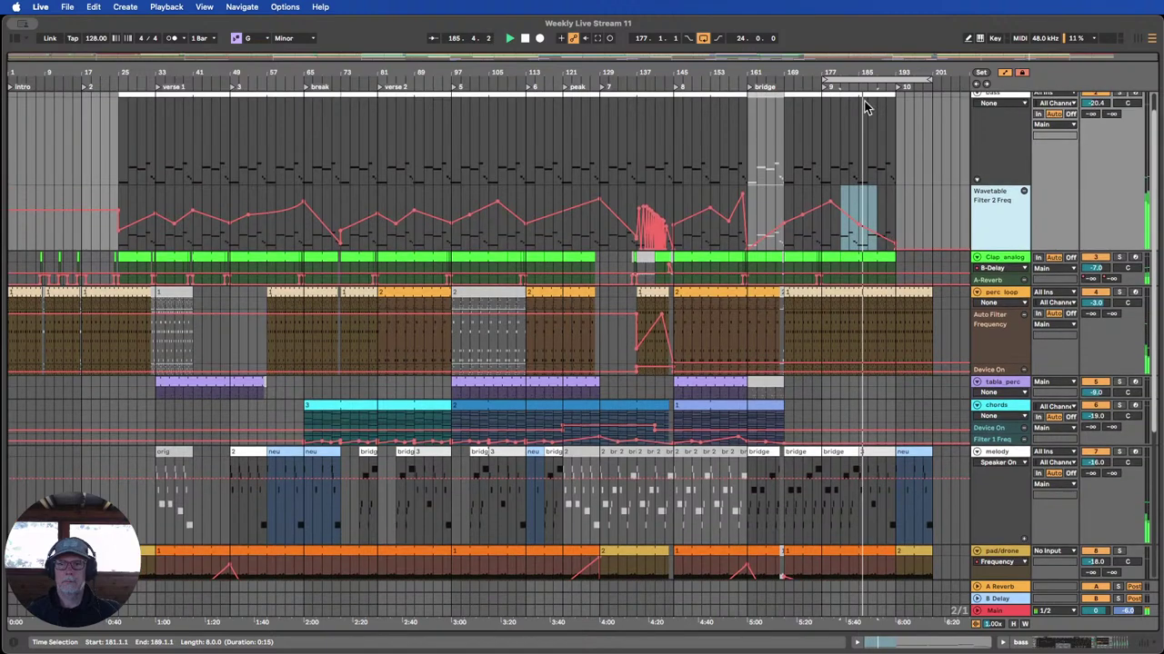
# Move the peak breakpoint of the bass Filter 2 Freq automation to the start of section 9 at bar 177.
pyautogui.click(809, 80)
pyautogui.moveTo(870, 69); pyautogui.dragTo(870, 127)
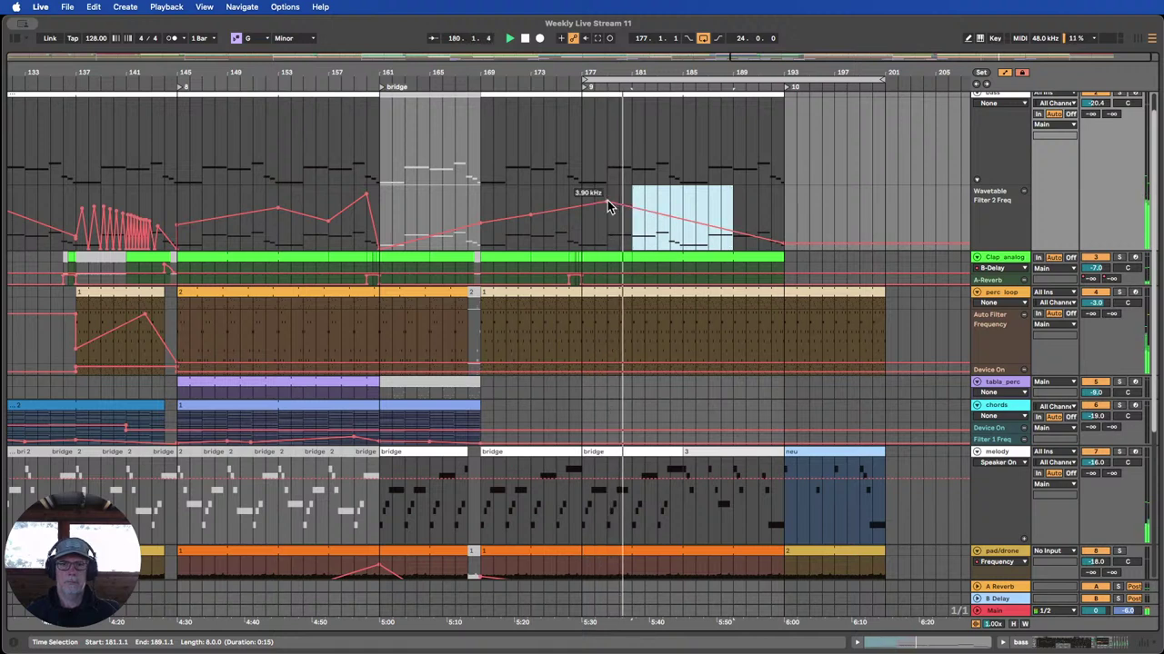
pyautogui.moveTo(607, 202); pyautogui.dragTo(582, 201)
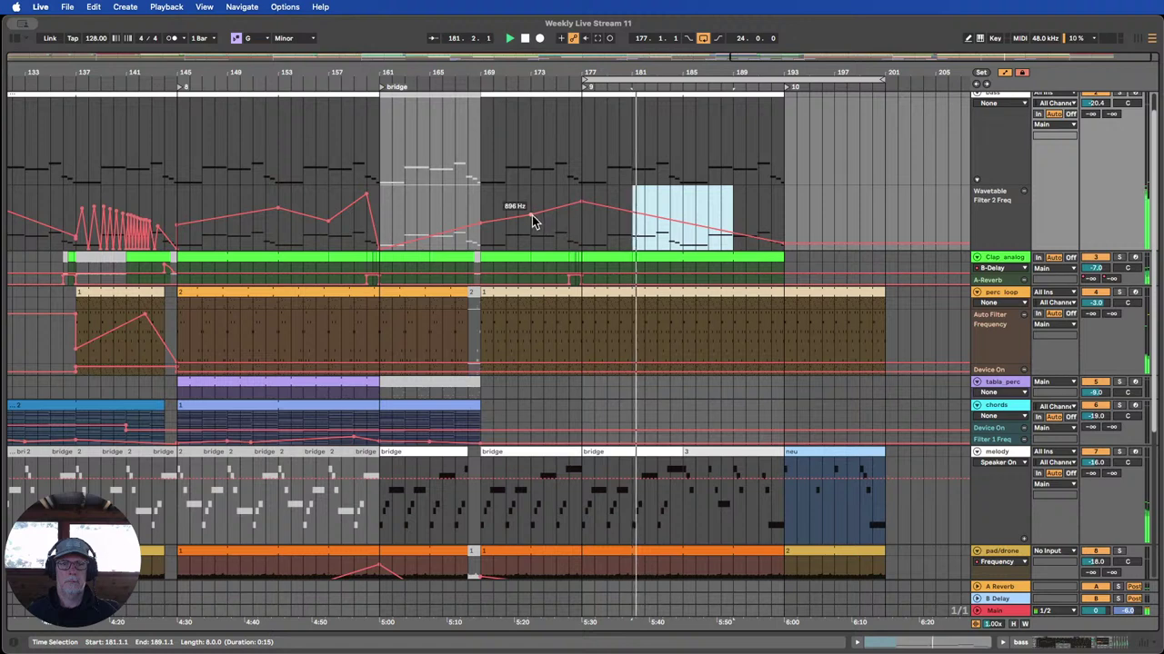
# Try an extra breakpoint near bar 174 on the rising bass Filter 2 Freq curve and play from bar 169.
pyautogui.click(470, 87)
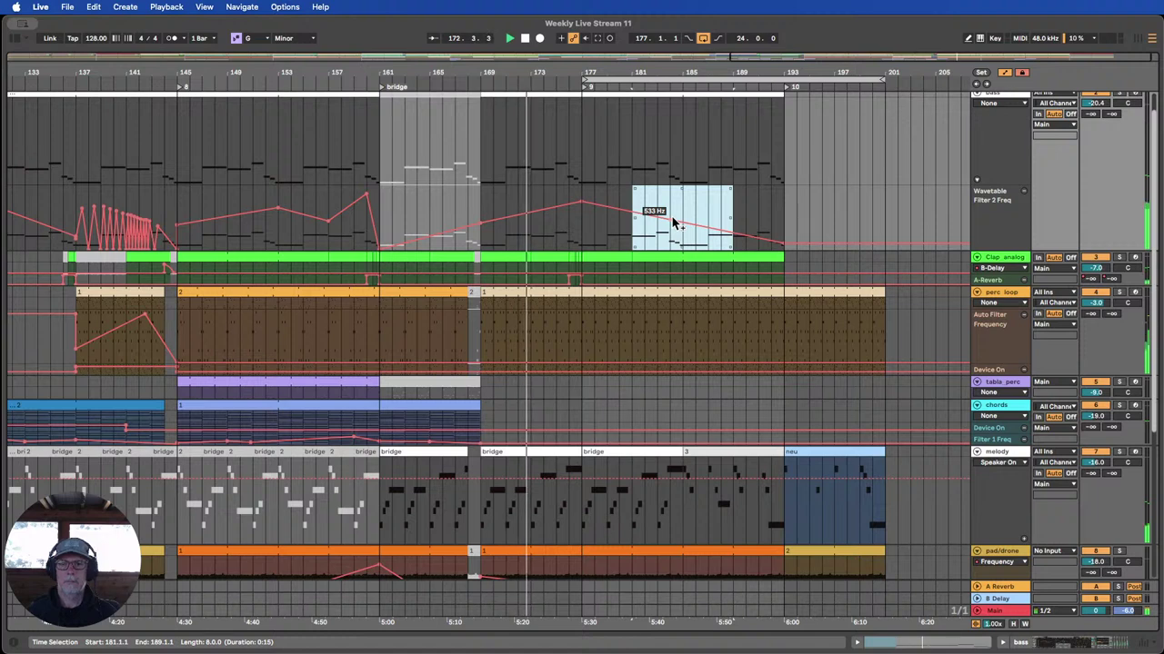
pyautogui.moveTo(537, 212); pyautogui.dragTo(543, 217)
pyautogui.click(482, 83)
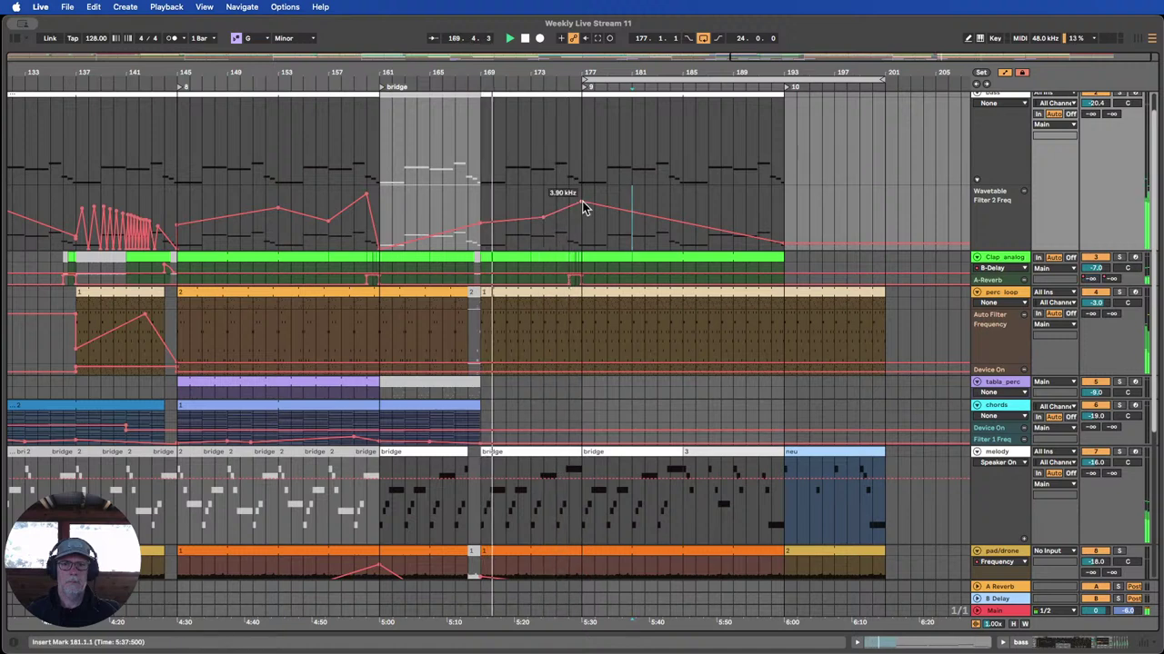
# Lower the bass Filter 2 Freq peak at bar 177 to 1.50 kHz and remove the breakpoint near bar 174.
pyautogui.moveTo(582, 203); pyautogui.dragTo(582, 211)
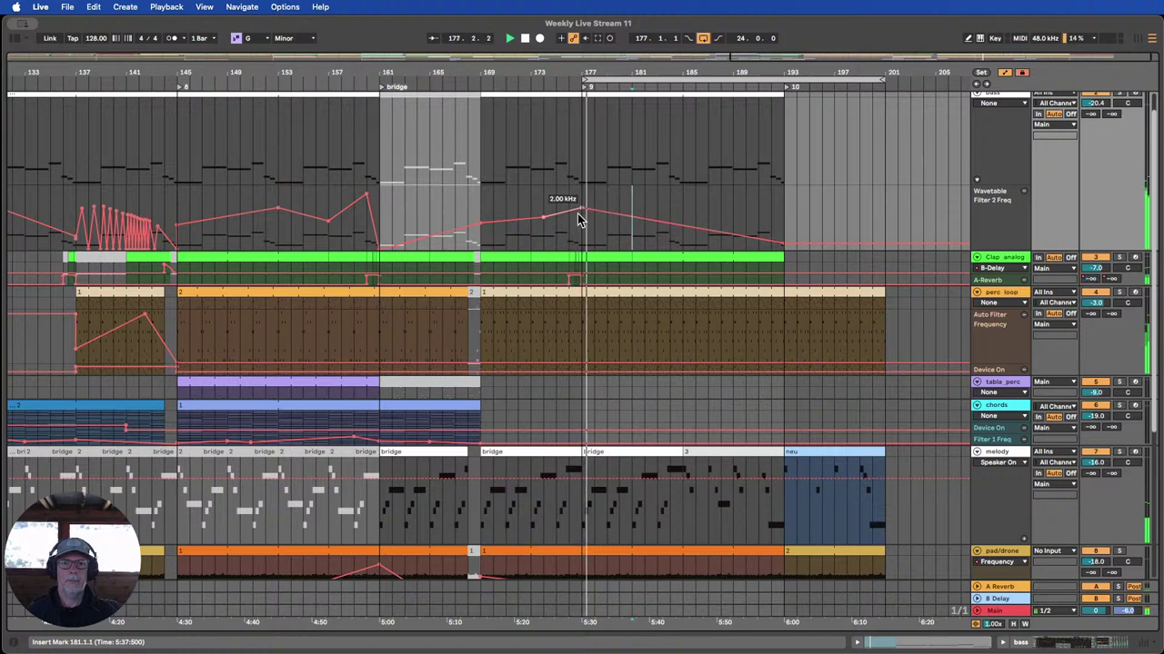
pyautogui.click(485, 79)
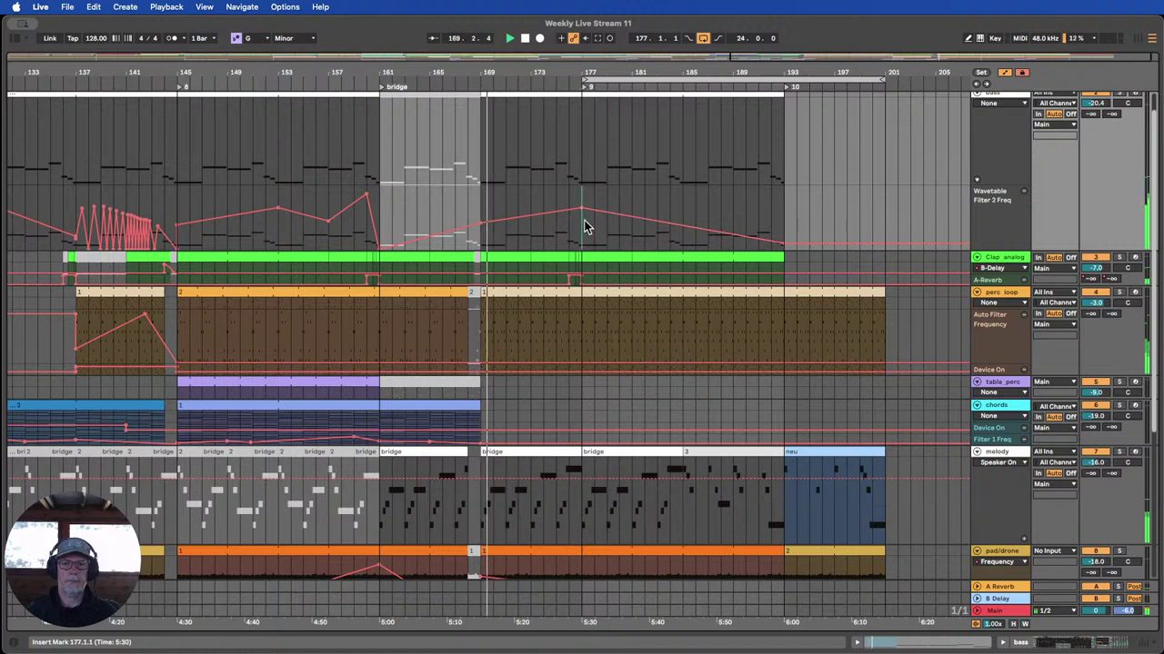
pyautogui.moveTo(581, 211)
pyautogui.mouseDown()
pyautogui.moveTo(582, 222)
pyautogui.moveTo(582, 211)
pyautogui.mouseUp()
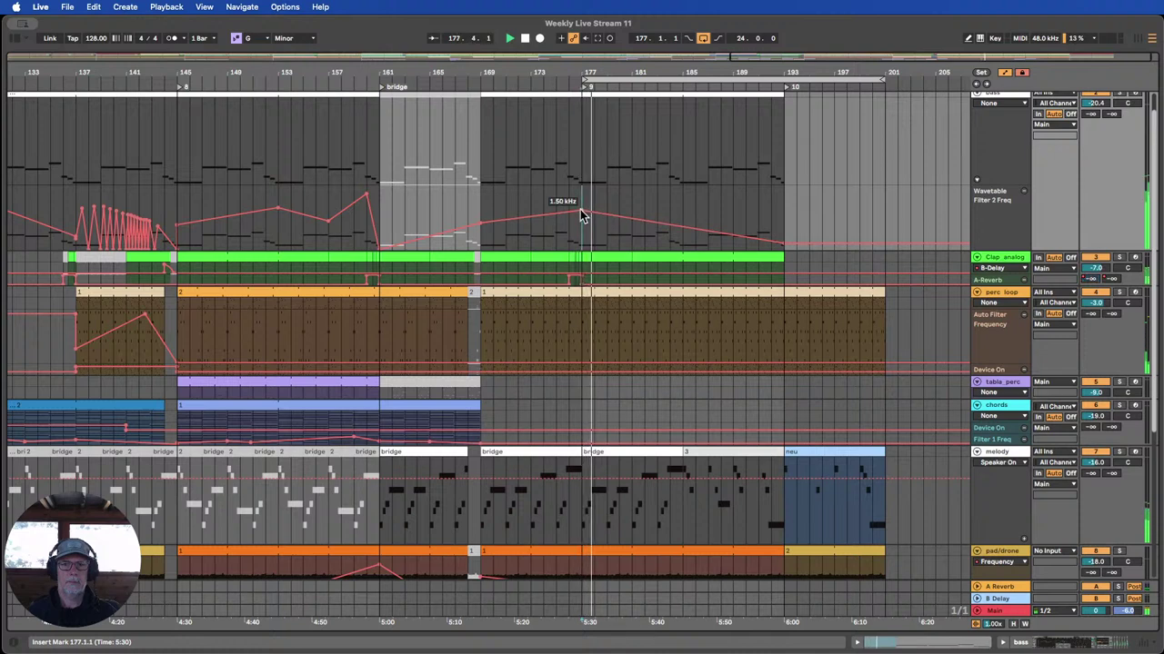
pyautogui.click(547, 87)
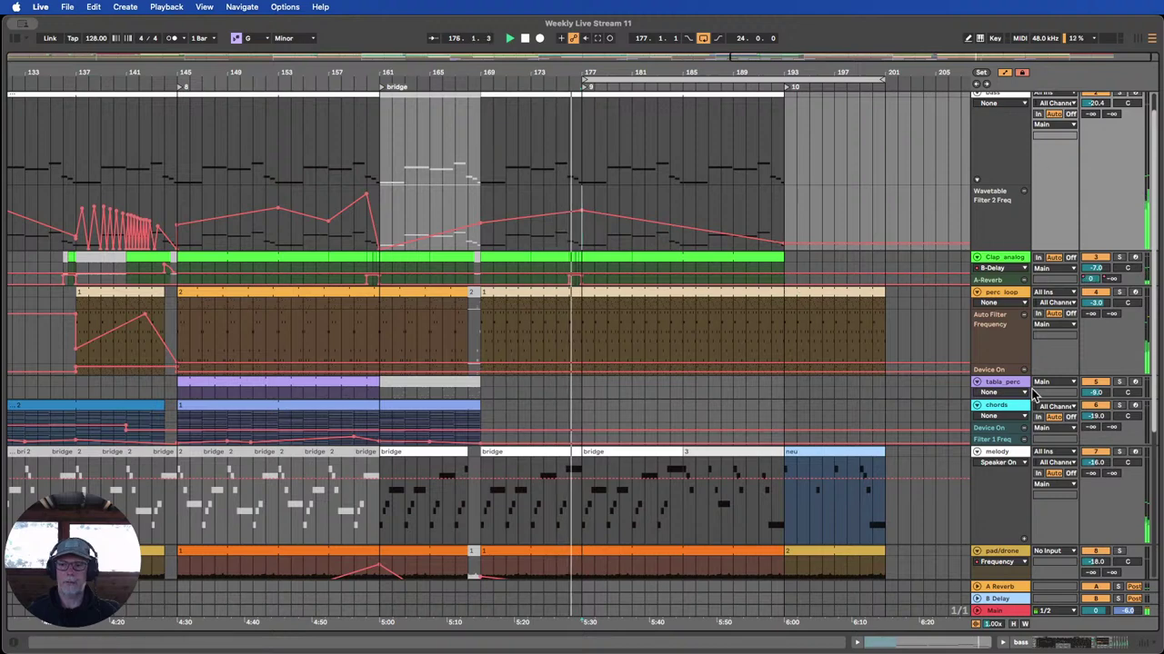
# Fit all tracks in view, try deactivating the Clap_analog clips between bars 177 and 193, and undo it.
pyautogui.click(1012, 627)
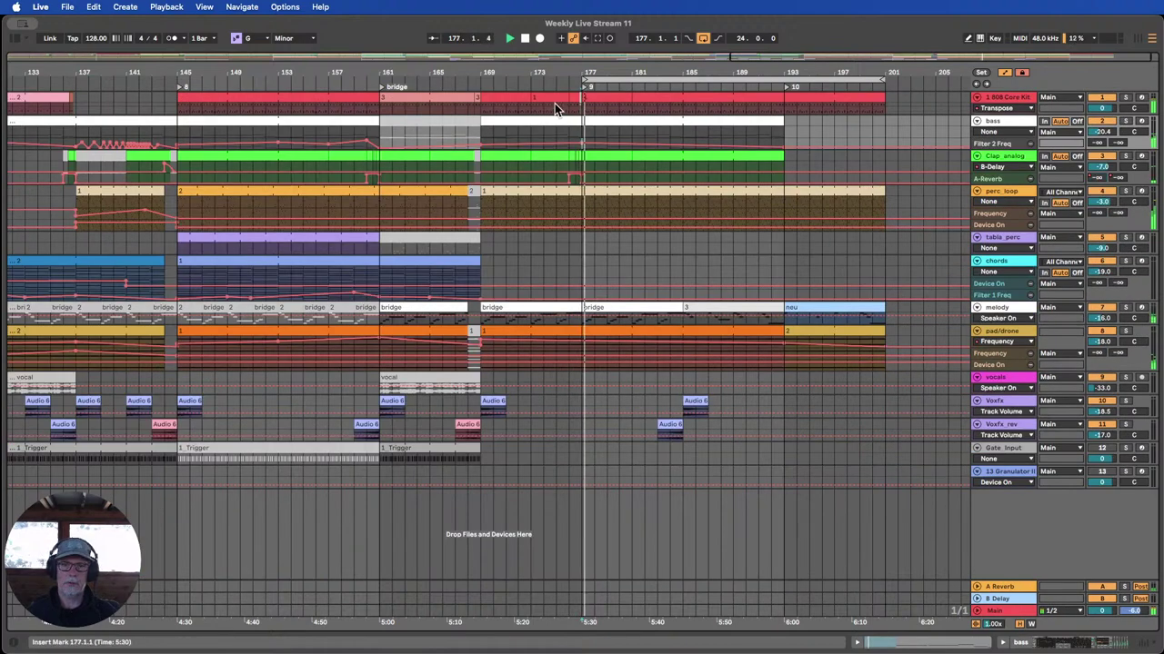
pyautogui.click(606, 157)
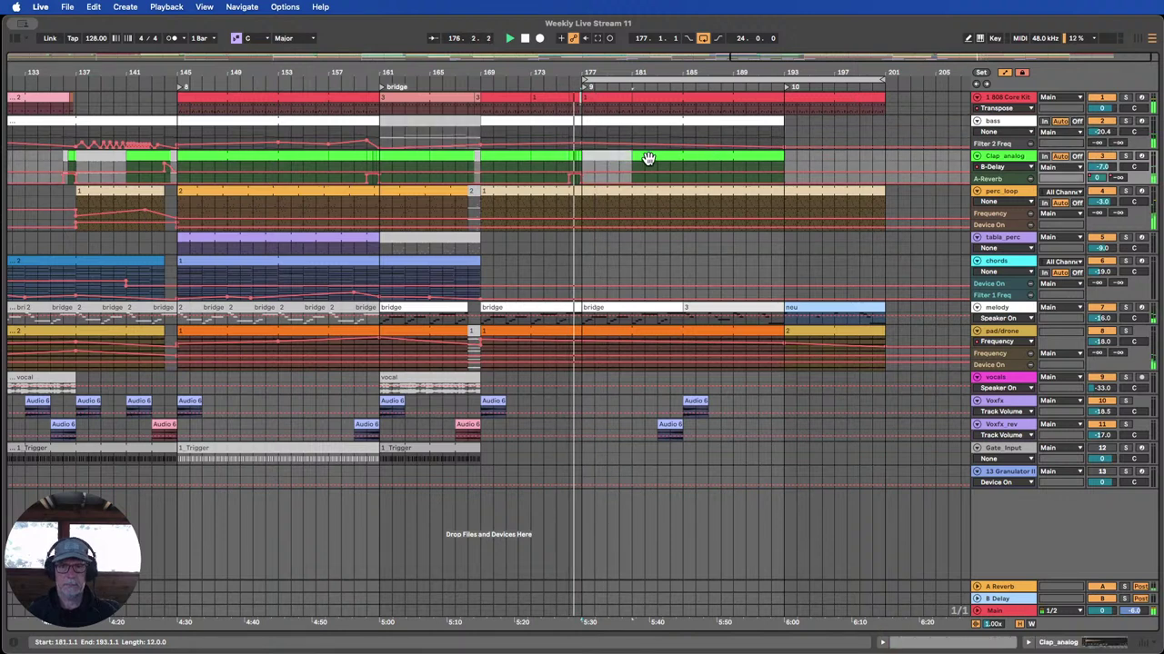
pyautogui.press('Delete')
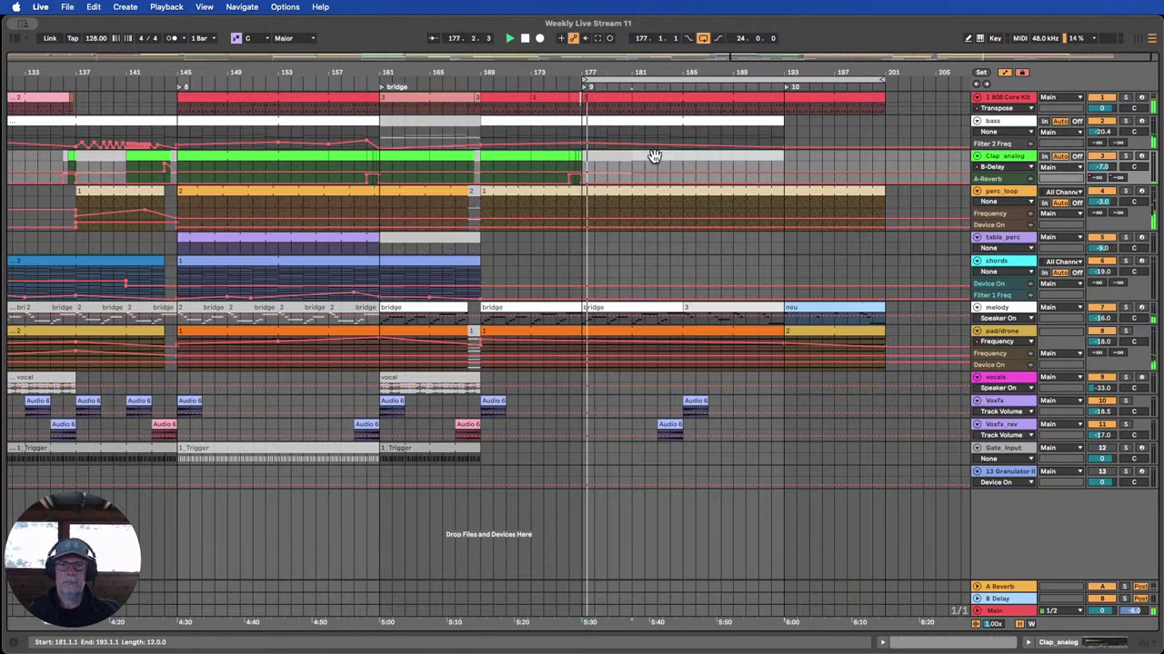
pyautogui.press('super+z')
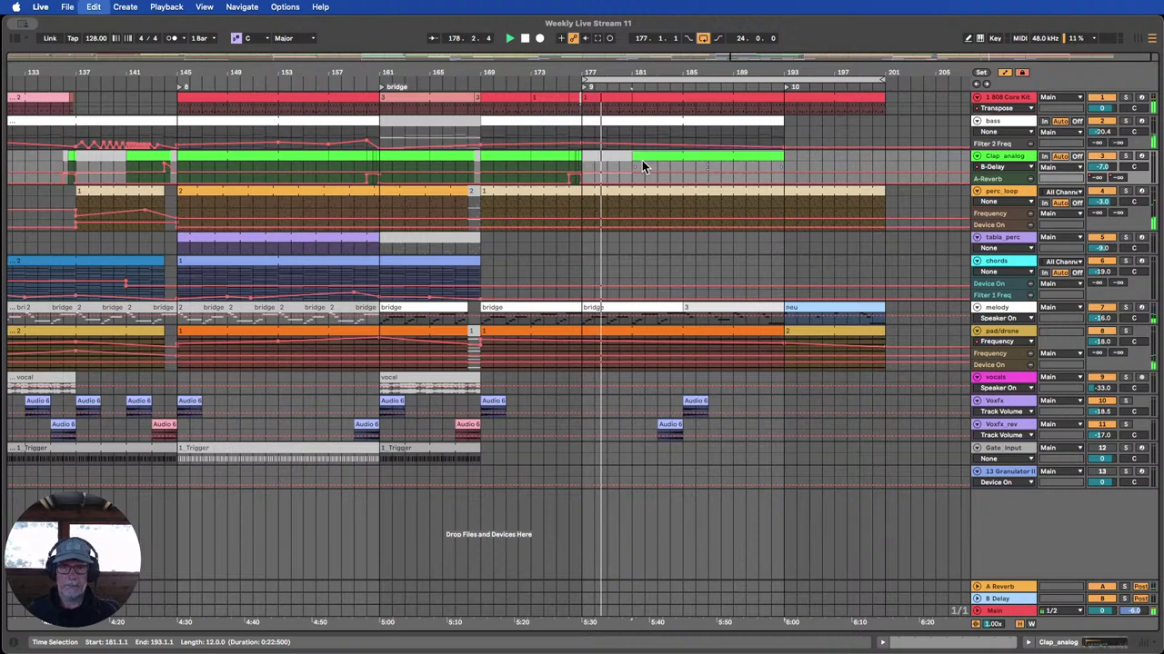
pyautogui.click(549, 75)
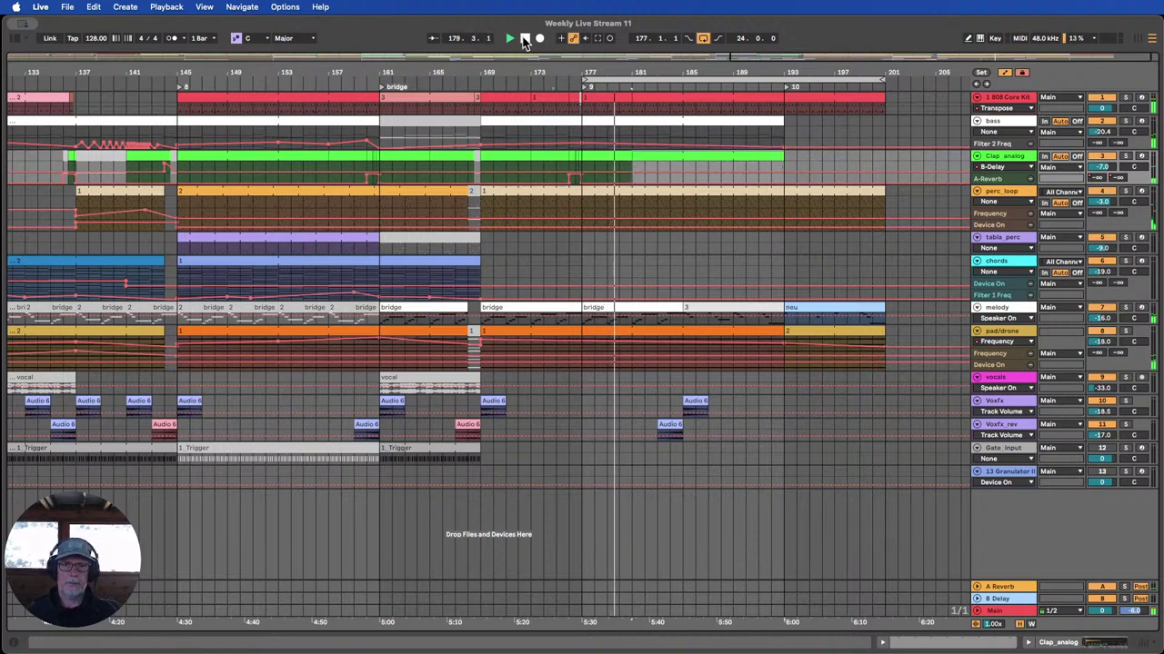
# Select the 1-808 Core Kit clips from bar 177 to 201 and recolor them pale pink.
pyautogui.doubleClick(771, 95)
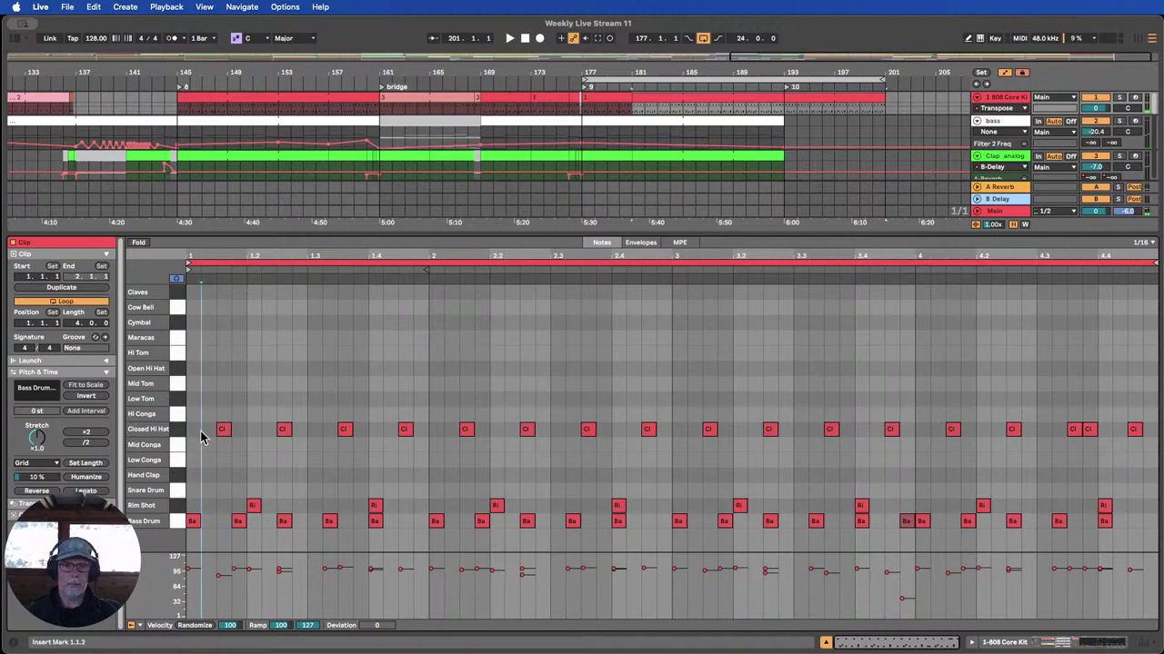
pyautogui.click(599, 102)
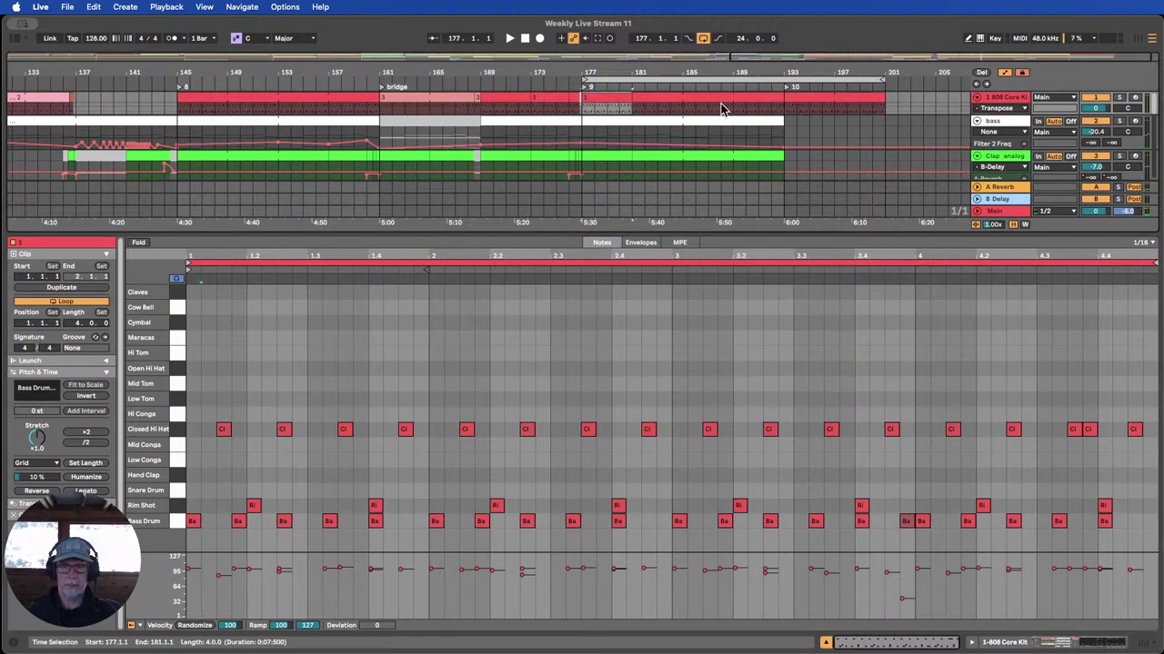
pyautogui.keyDown('shift'); pyautogui.click(826, 94); pyautogui.keyUp('shift')
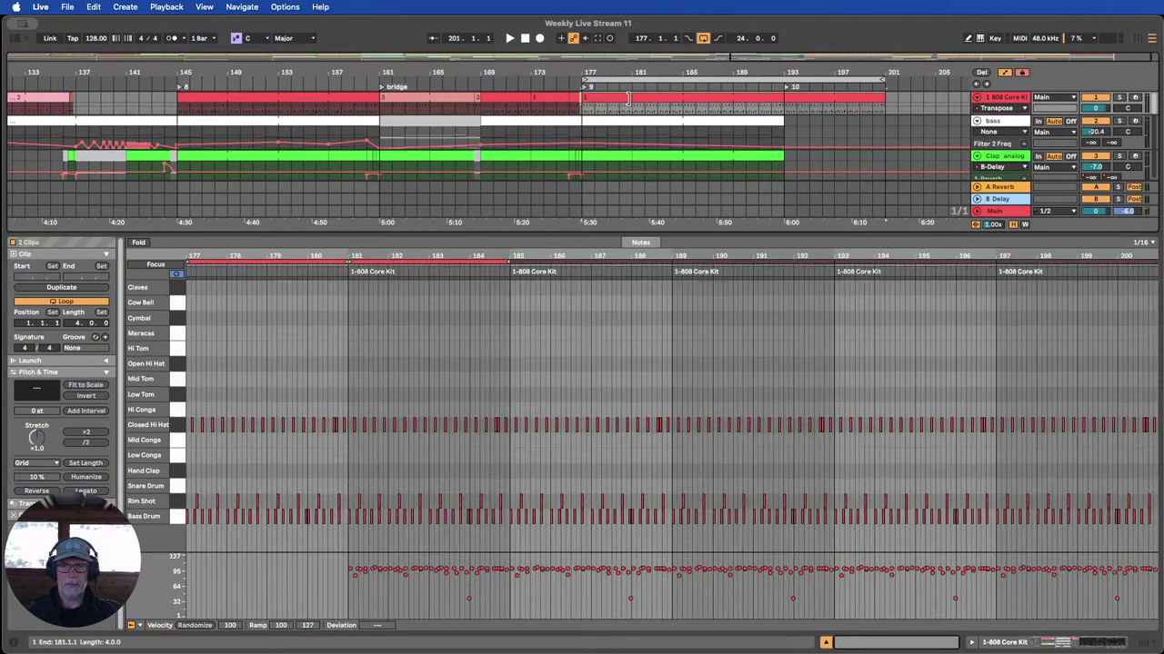
pyautogui.keyDown('shift'); pyautogui.click(860, 106); pyautogui.keyUp('shift')
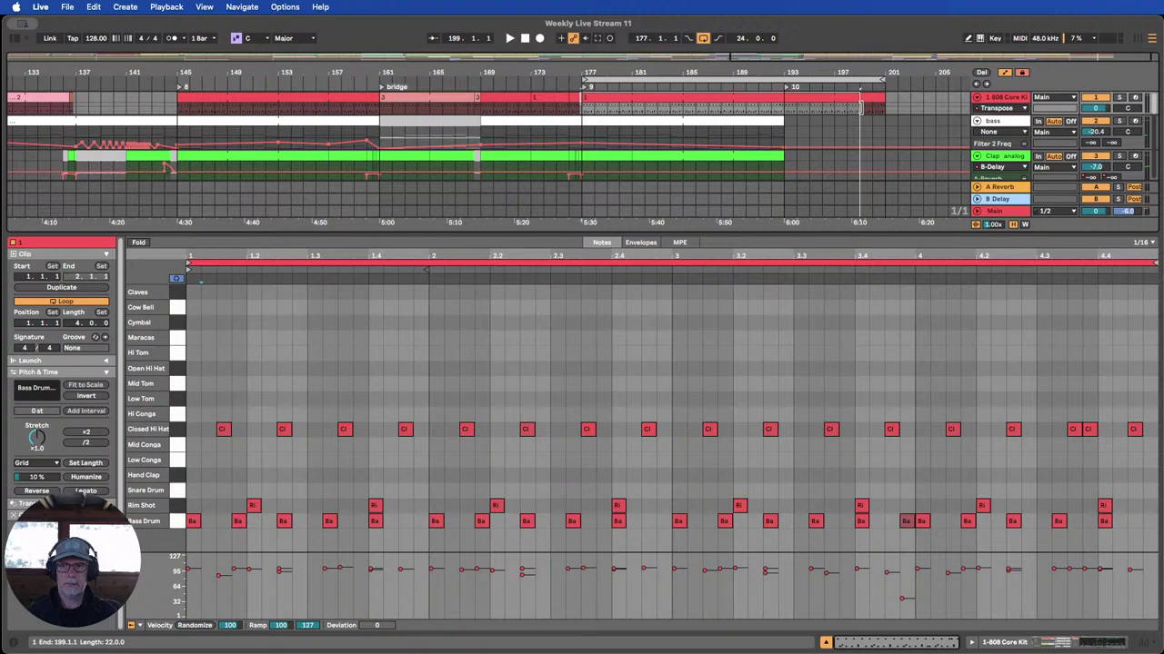
pyautogui.rightClick(618, 99)
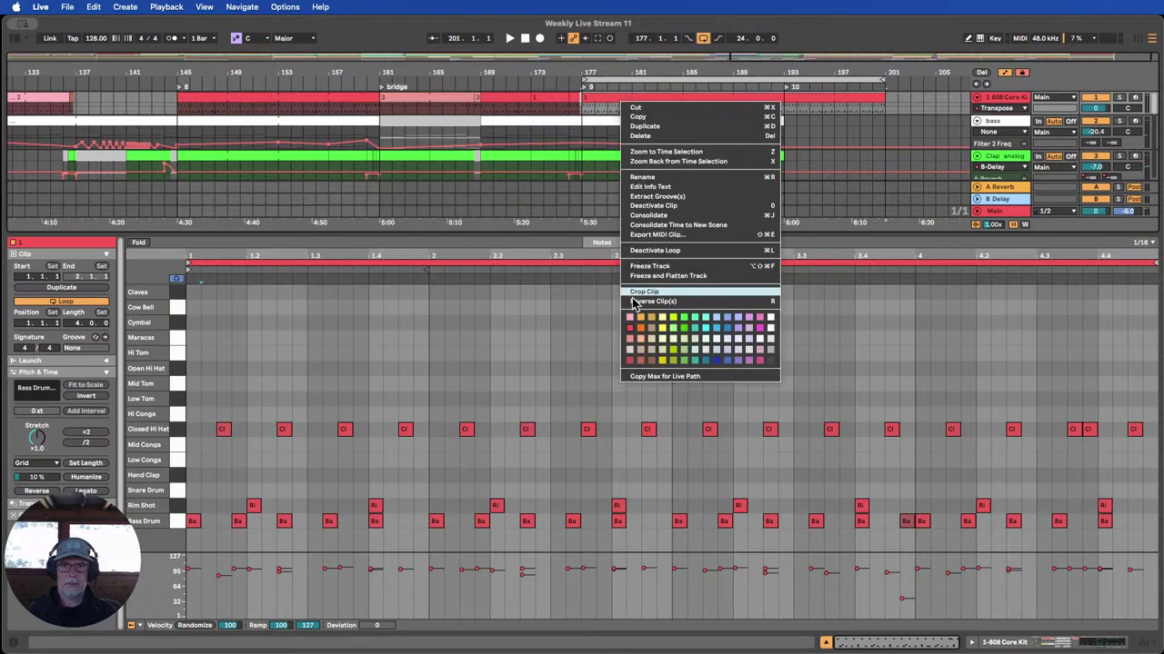
pyautogui.click(630, 350)
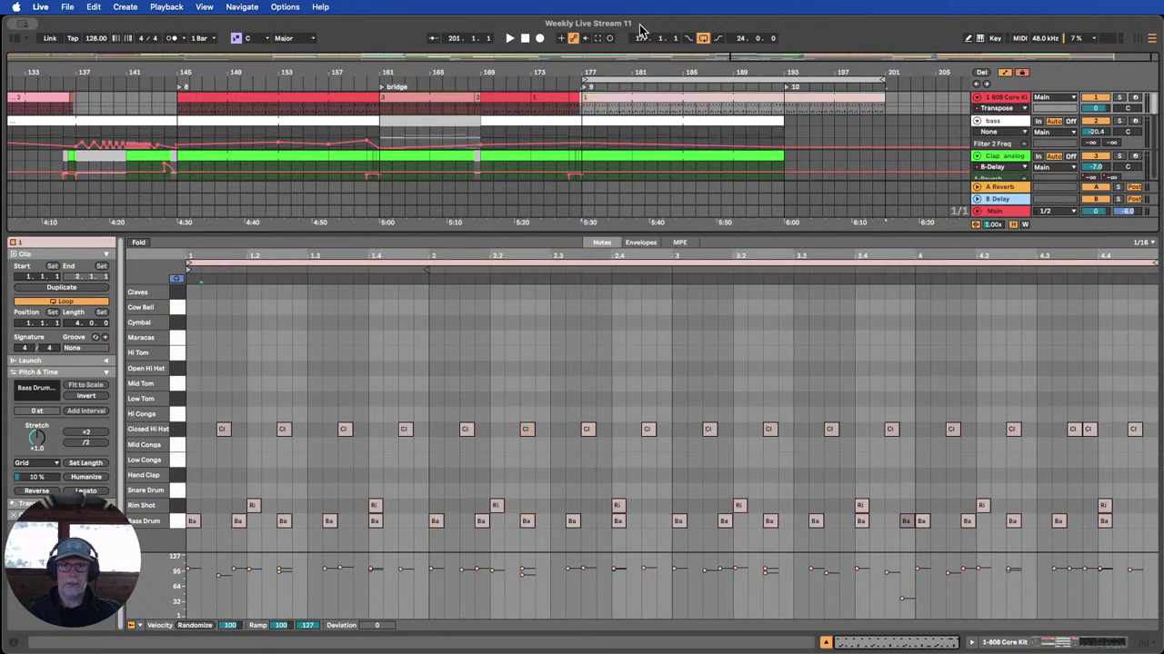
# Check the rim shot and closed hi-hat notes of the drum clip at bar 177 while playing into section 9.
pyautogui.click(176, 506)
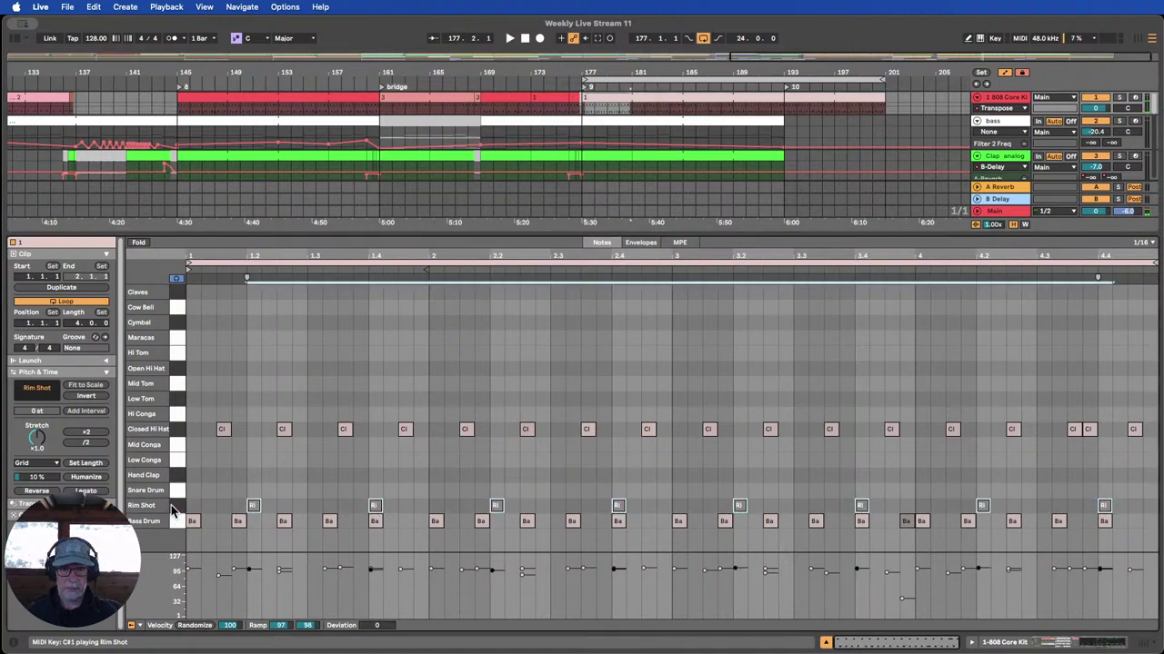
pyautogui.click(822, 644)
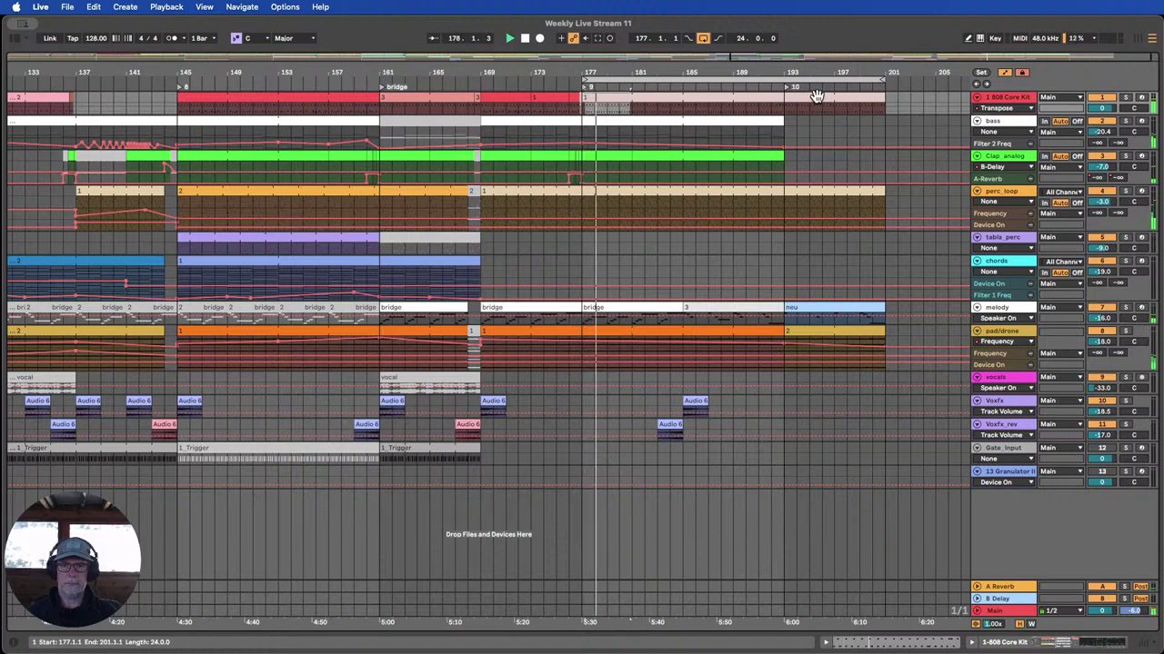
pyautogui.click(550, 83)
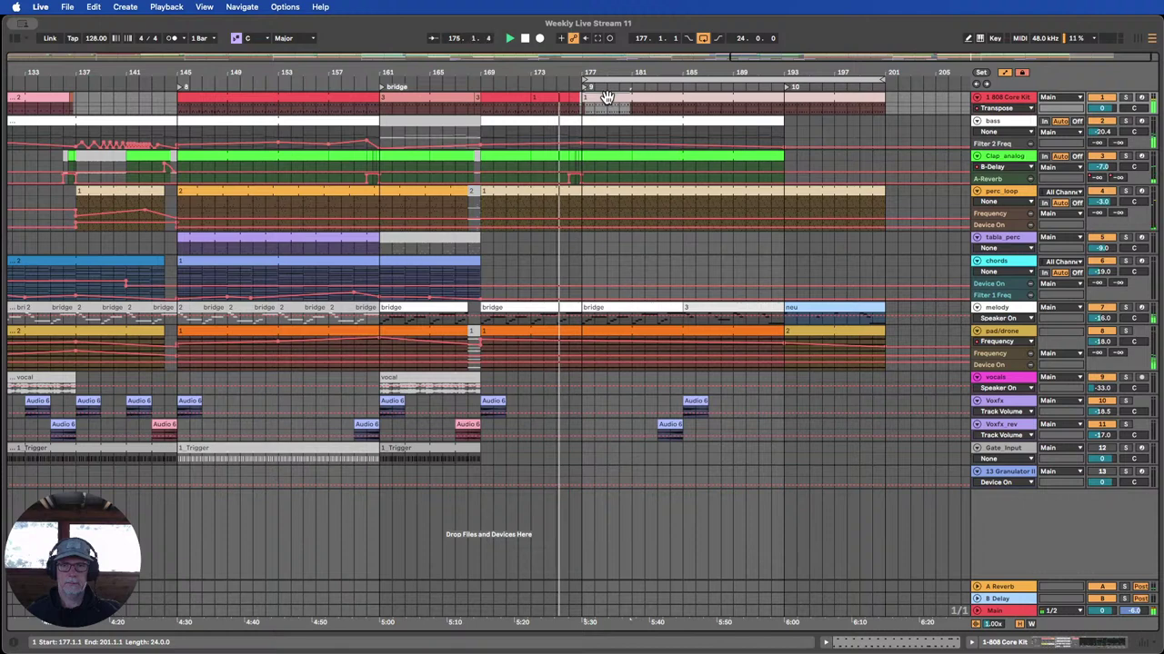
pyautogui.doubleClick(607, 97)
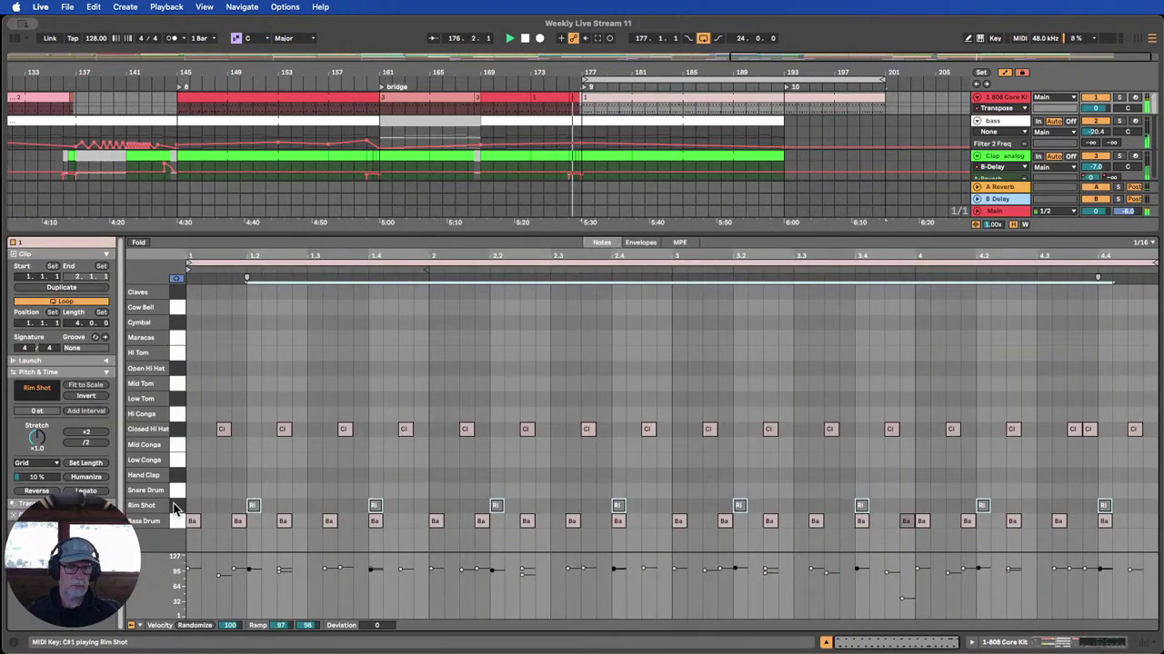
pyautogui.click(175, 429)
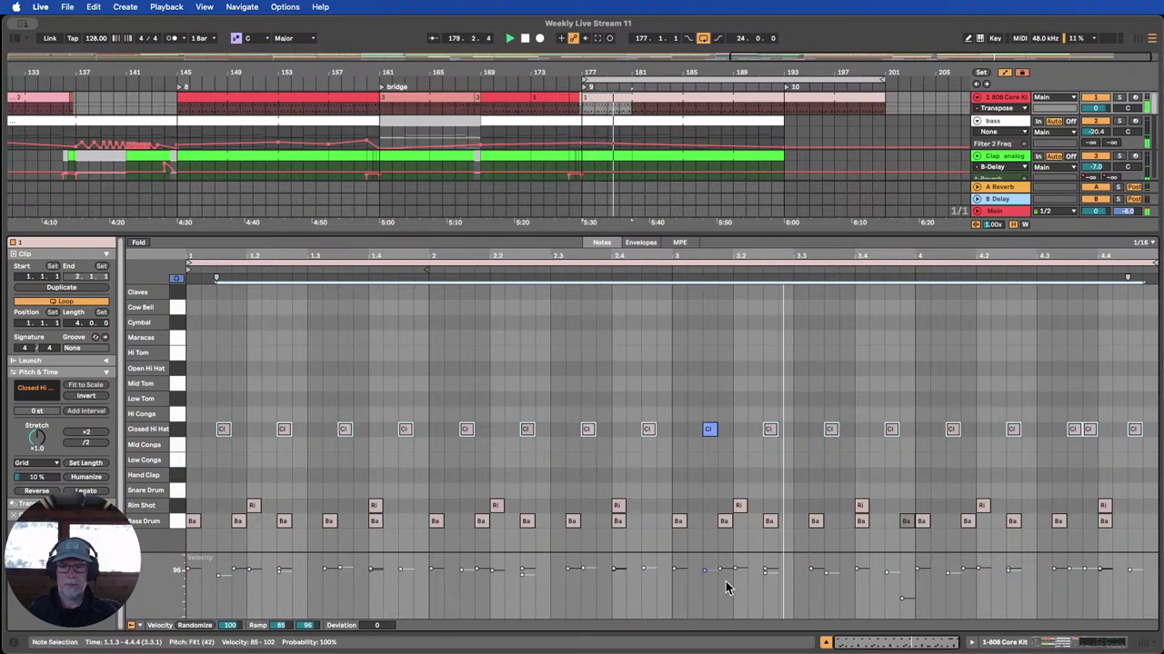
pyautogui.click(826, 644)
pyautogui.click(825, 644)
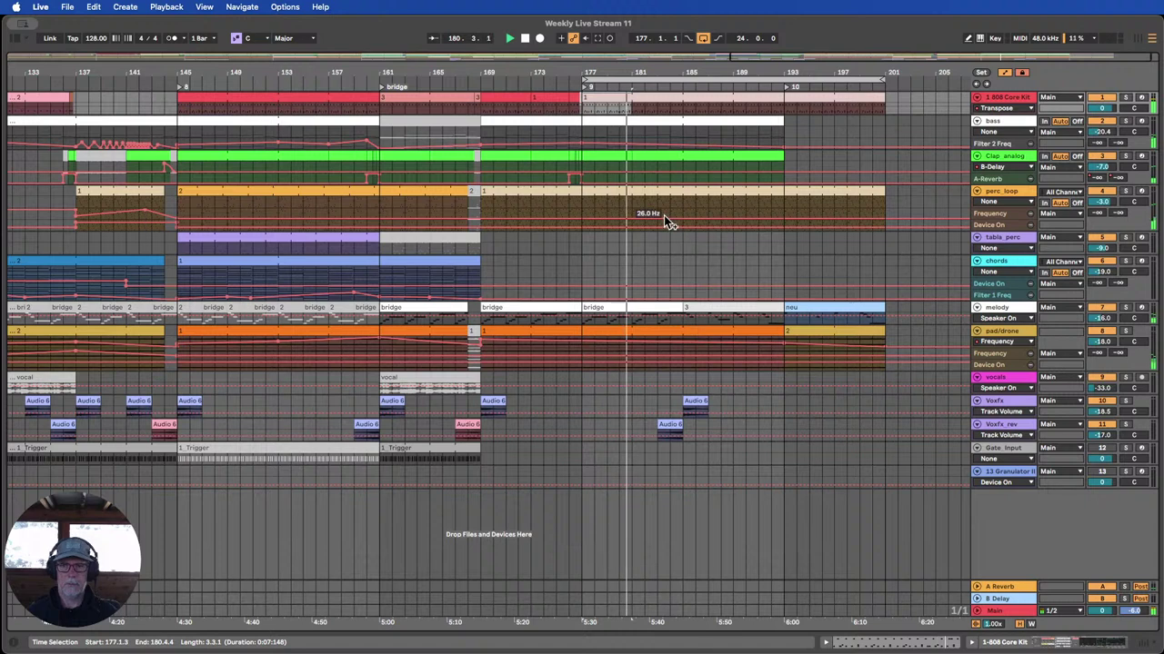
# Deactivate the perc_loop clip from bar 177 to 201, play from bar 174, and enlarge the melody track.
pyautogui.click(870, 187)
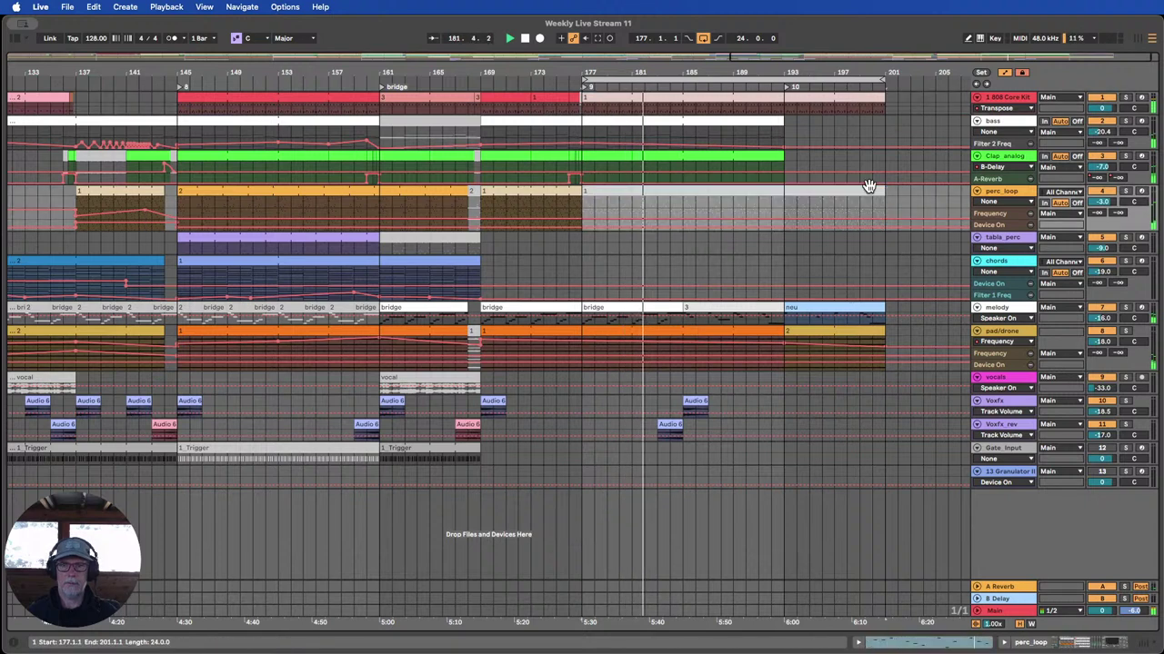
pyautogui.click(545, 78)
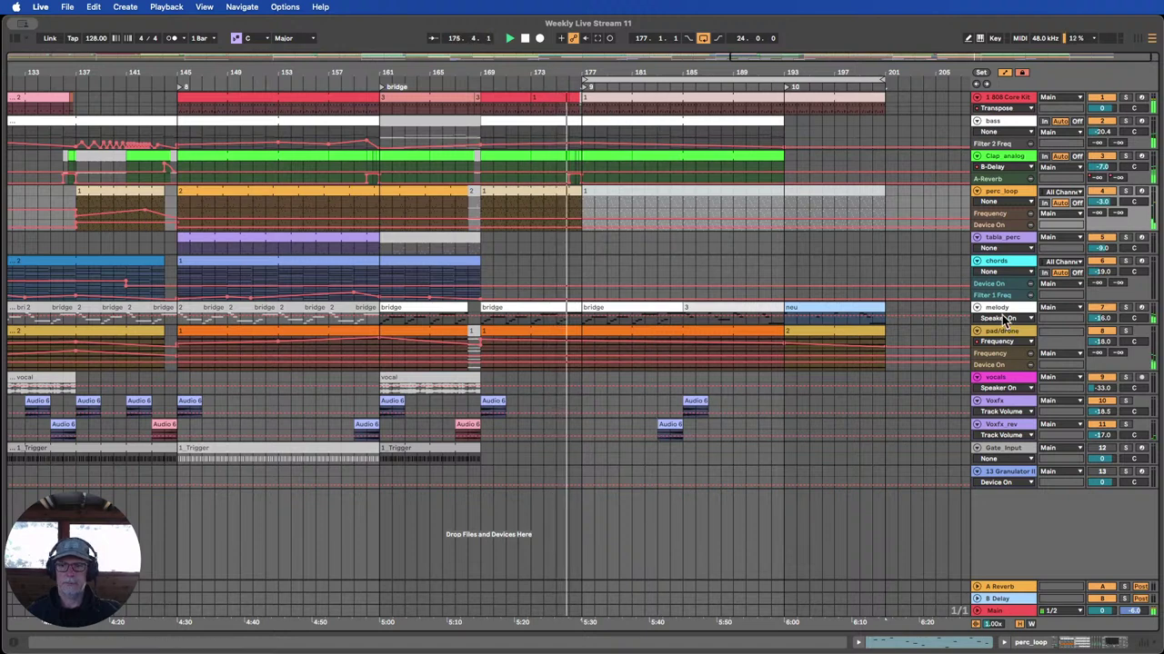
pyautogui.moveTo(1000, 325); pyautogui.dragTo(1003, 393)
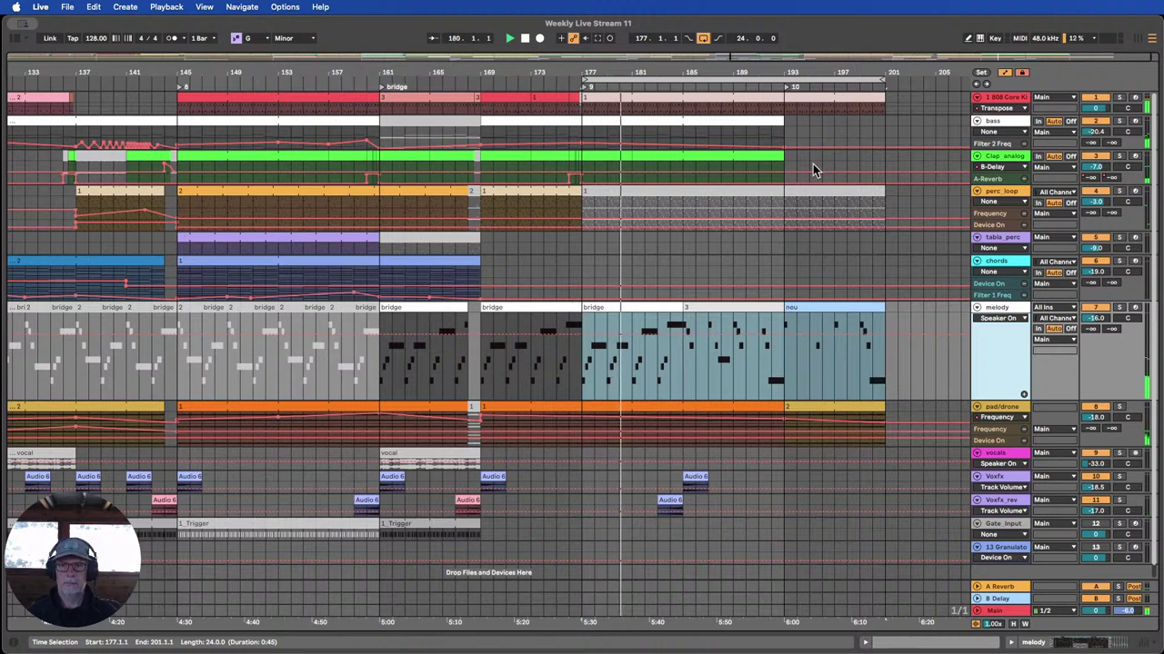
# Split the 1-808 Core Kit clip at bar 193 and deactivate all bass drum notes in the section 10 clip.
pyautogui.click(785, 110)
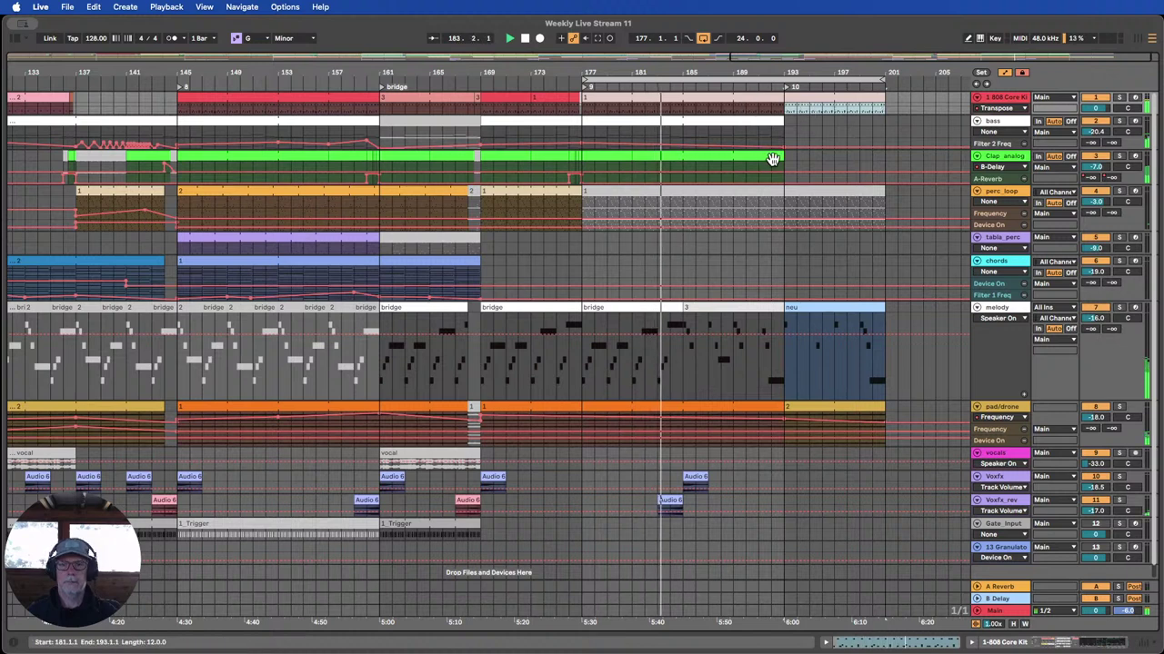
pyautogui.doubleClick(798, 98)
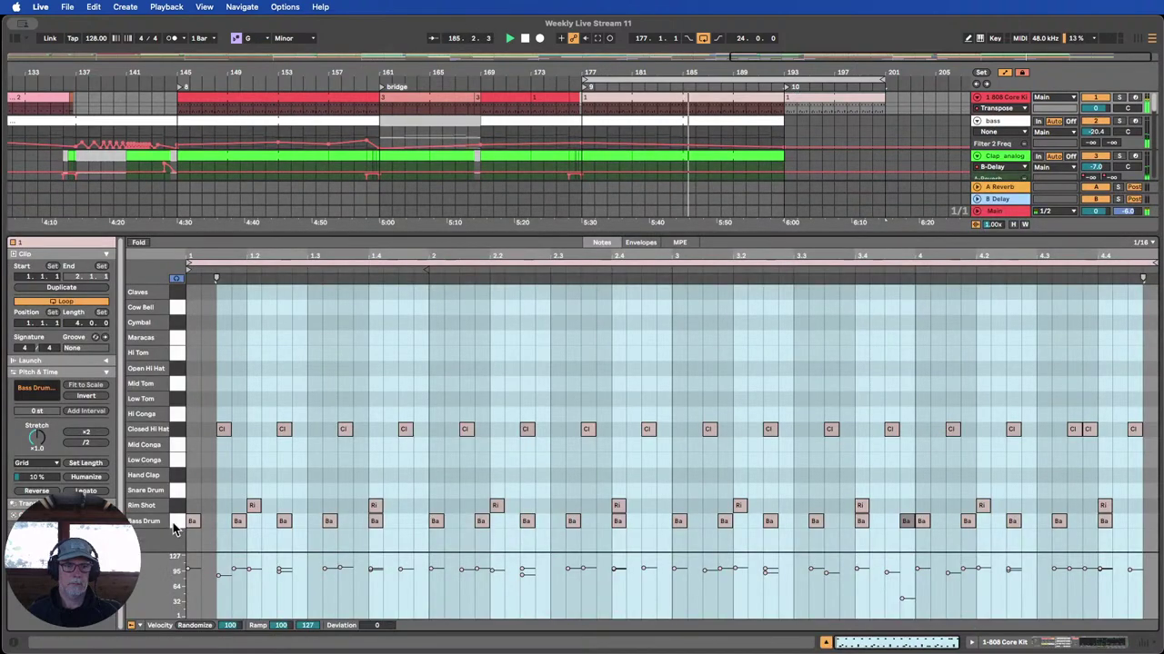
pyautogui.click(175, 523)
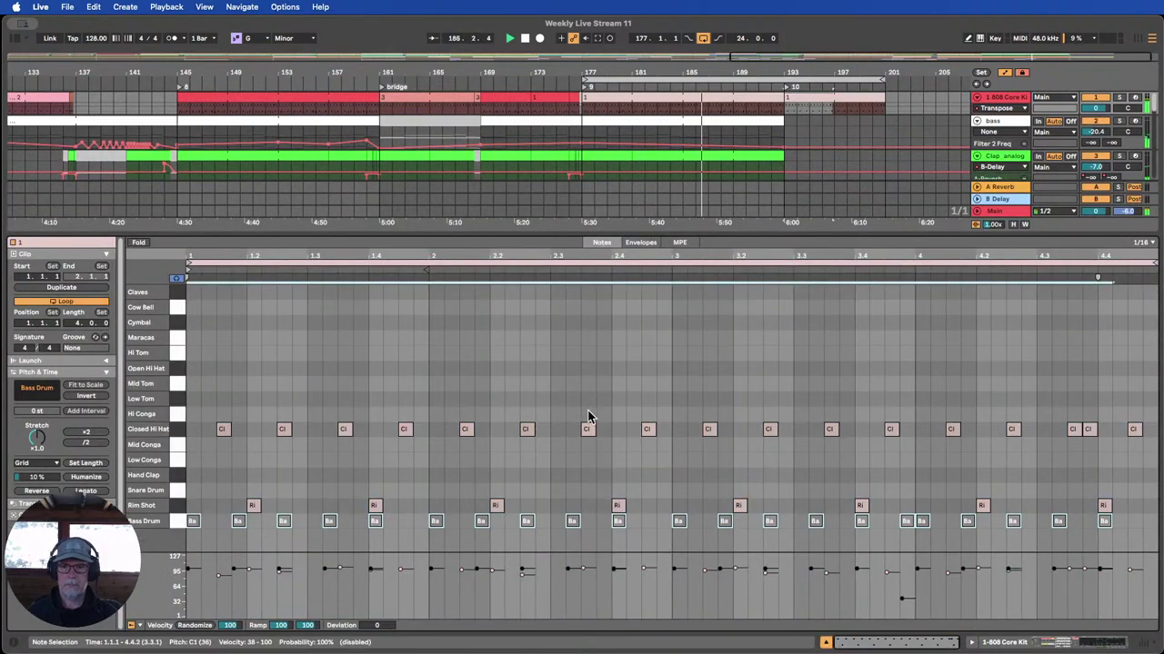
pyautogui.click(826, 643)
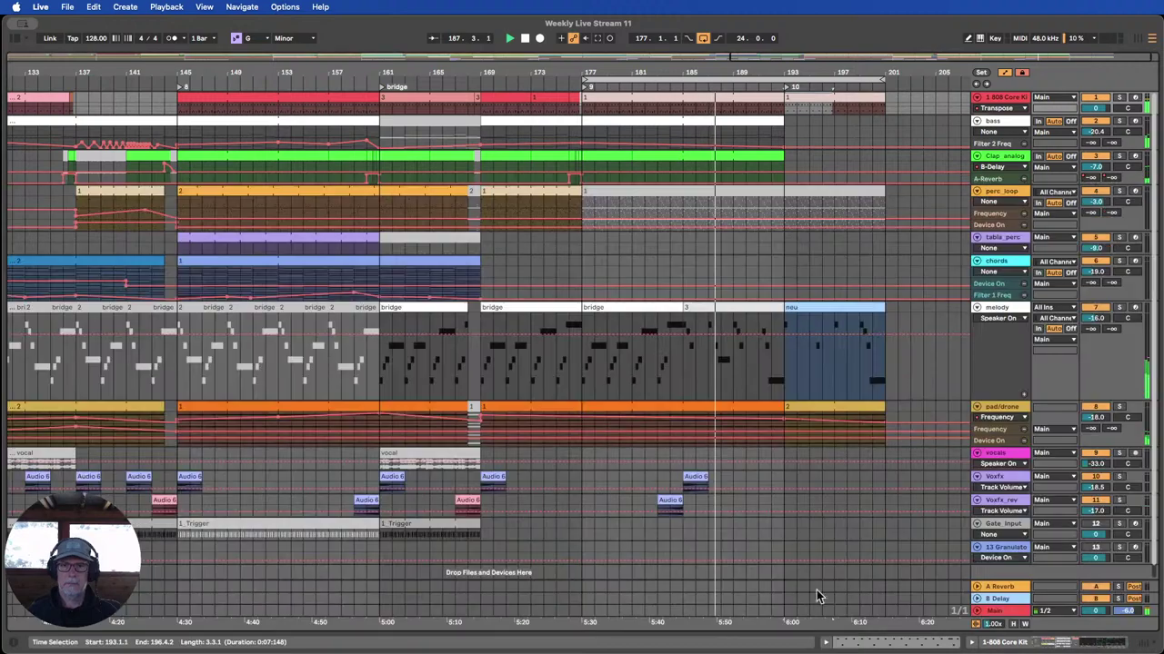
# Show the whole arrangement and examine which notes are active in the 1-808 Core Kit clip at the break, bar 65.
pyautogui.moveTo(661, 71); pyautogui.dragTo(851, 70)
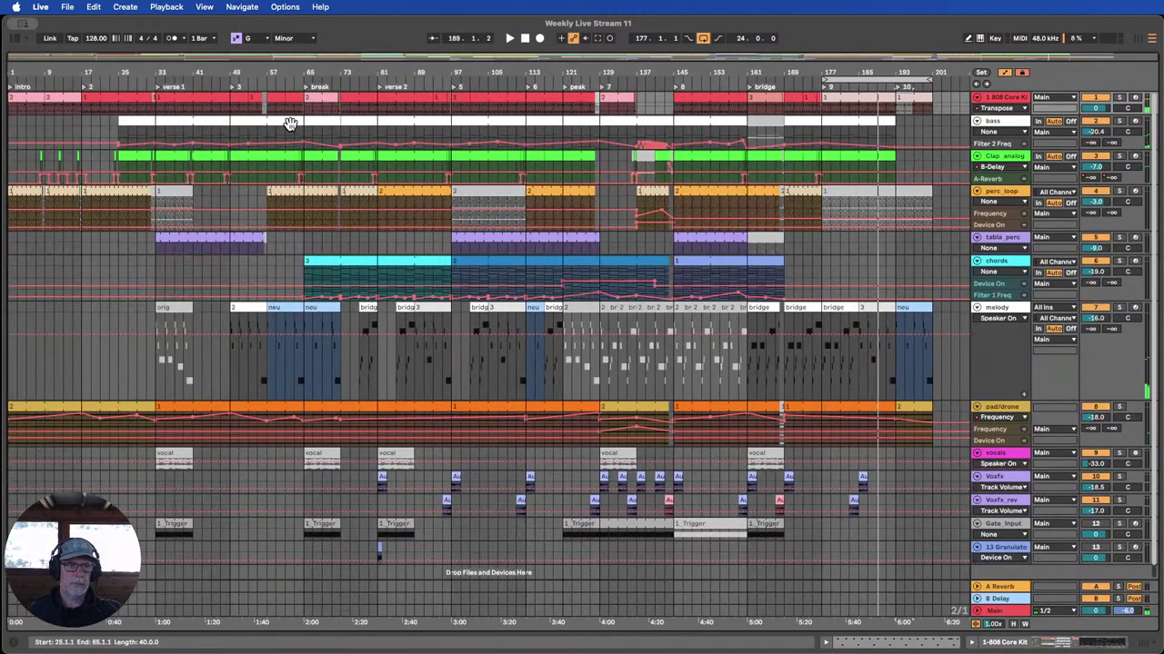
pyautogui.doubleClick(315, 100)
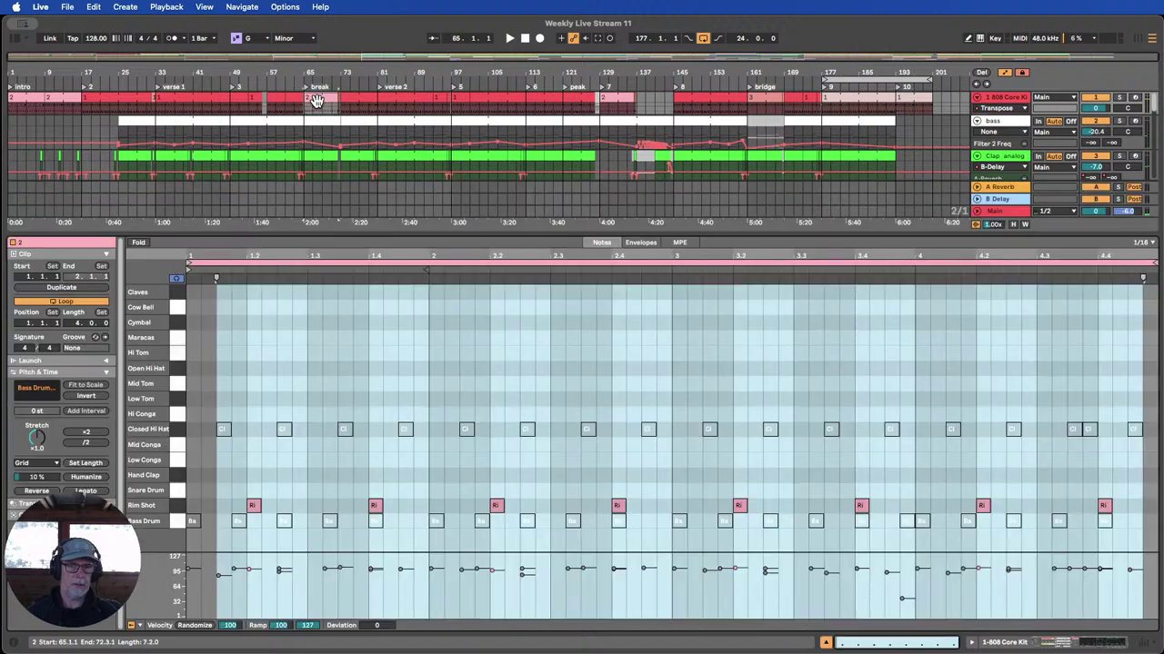
pyautogui.click(825, 643)
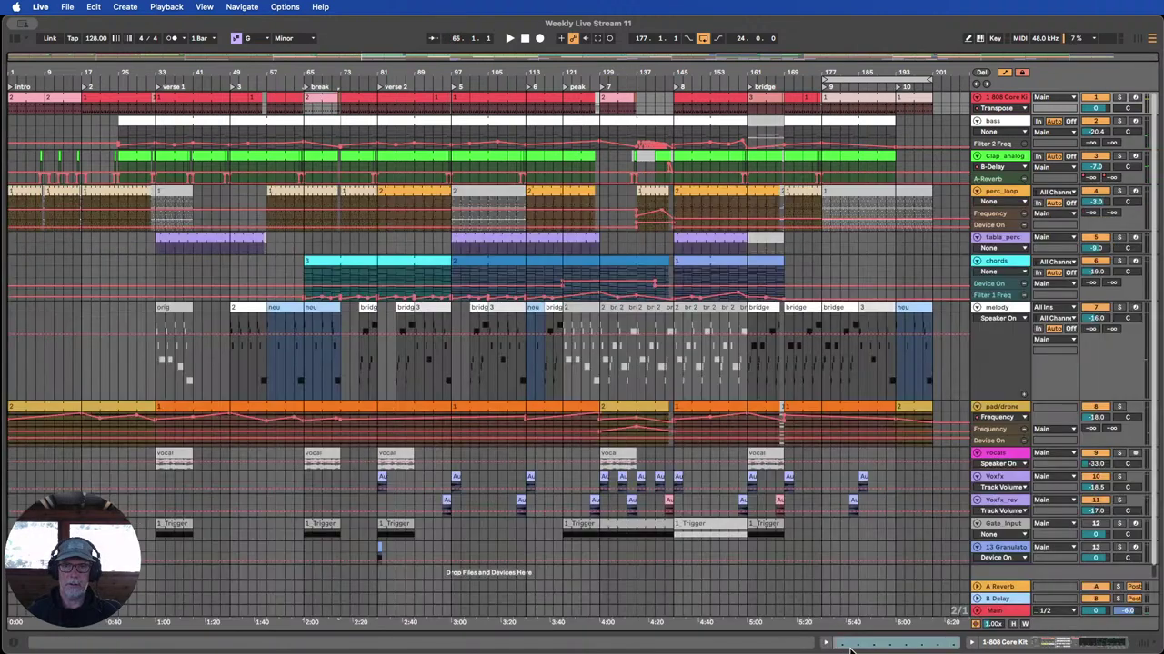
# Examine which drum notes are active in the 1-808 Core Kit clips at the bridge, bar 161, and at section 7, bar 129.
pyautogui.doubleClick(759, 98)
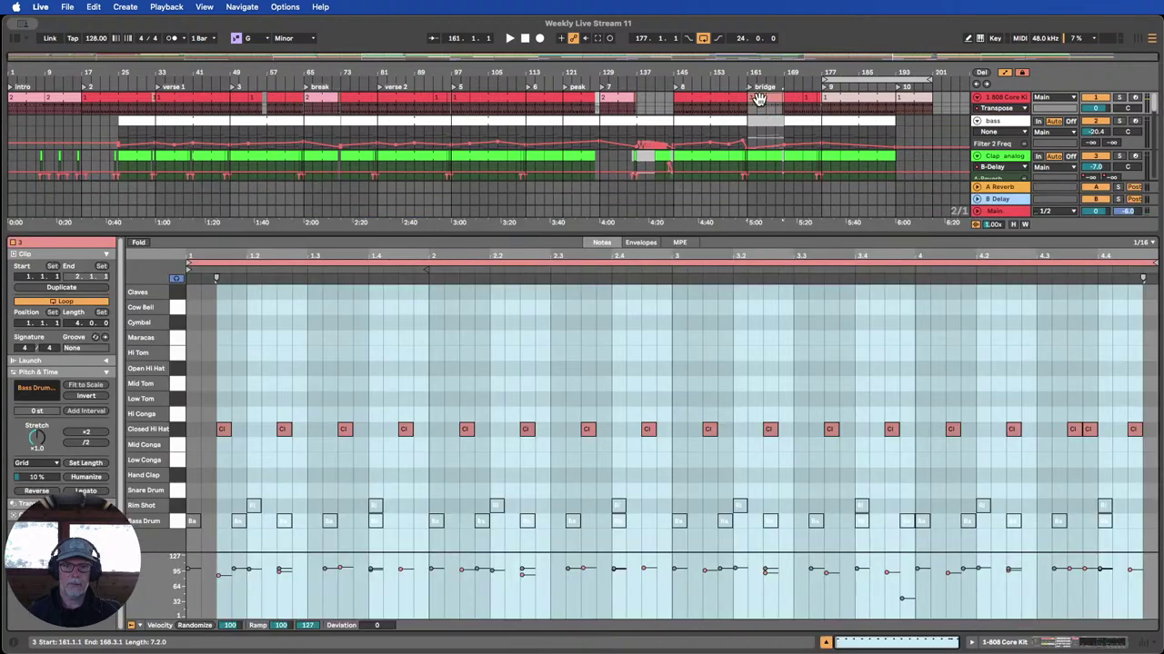
pyautogui.click(826, 642)
pyautogui.doubleClick(621, 99)
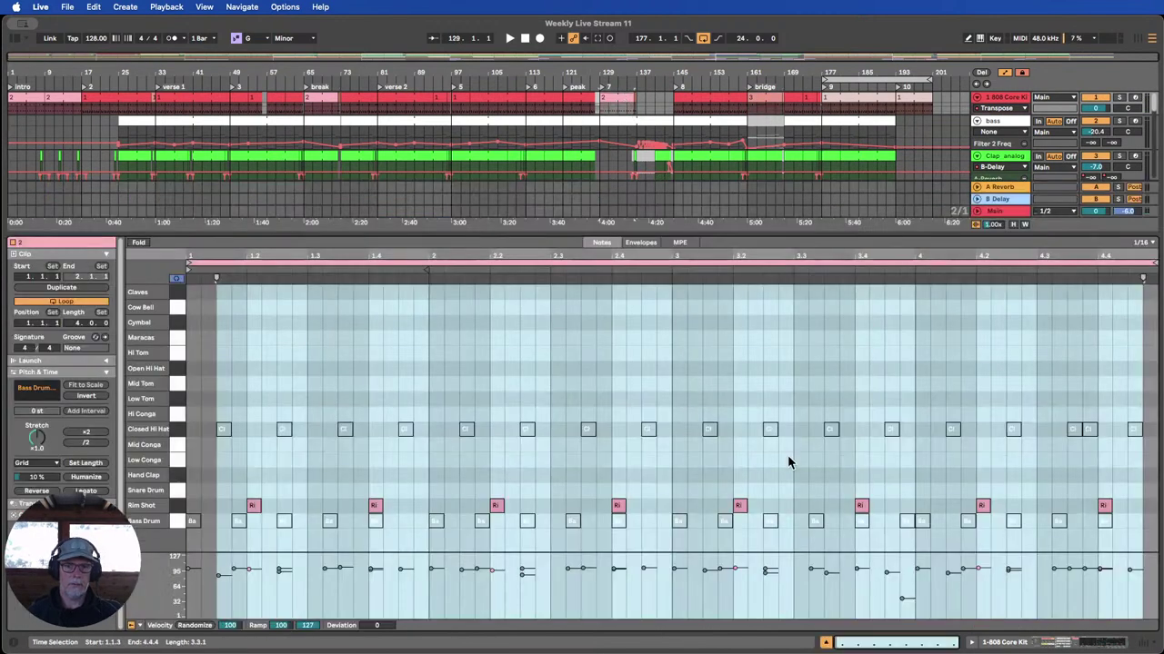
pyautogui.click(825, 643)
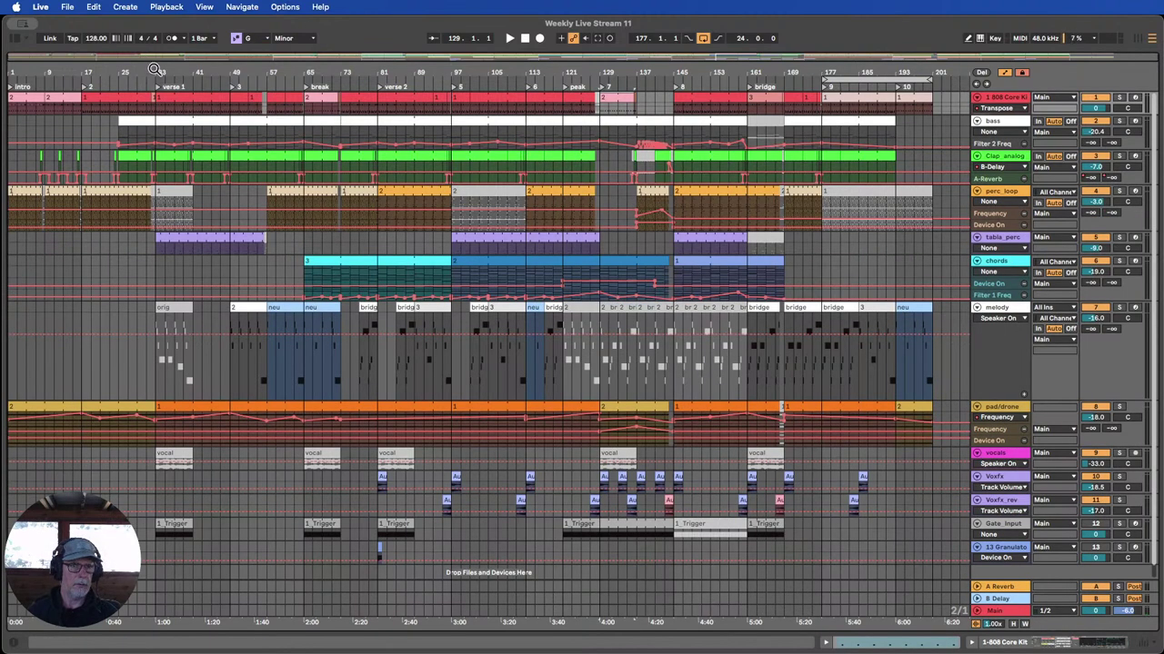
# Examine the drum notes of the one-bar 1-808 Core Kit clip at bar 32, just before verse 1.
pyautogui.moveTo(157, 70); pyautogui.dragTo(152, 94)
pyautogui.doubleClick(153, 100)
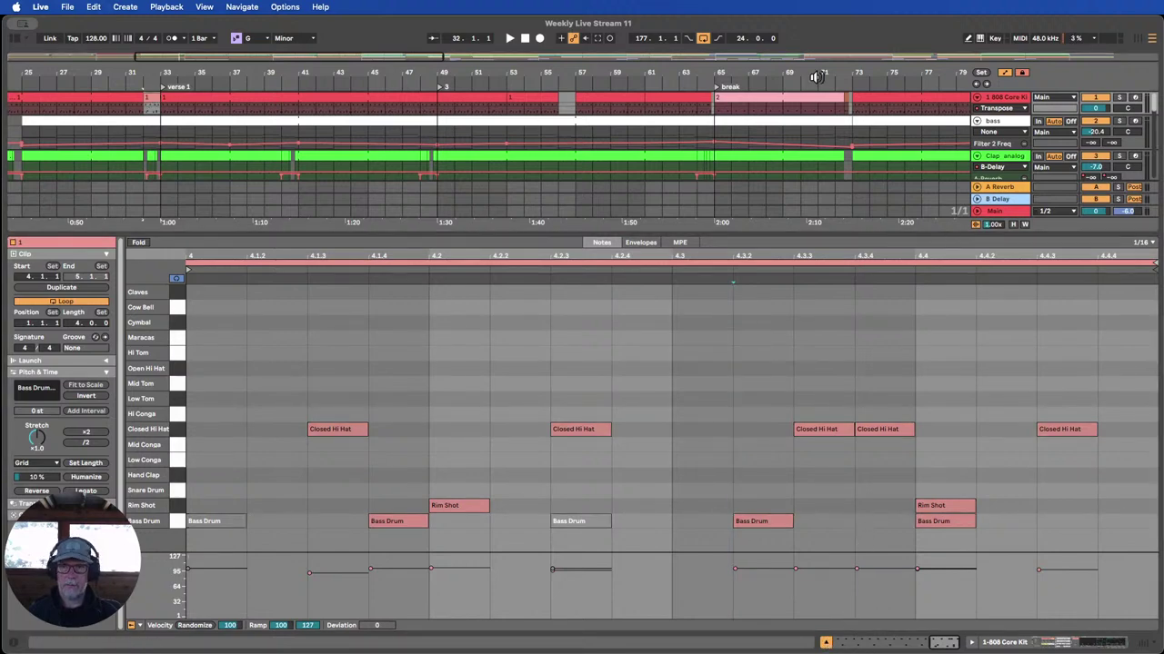
pyautogui.moveTo(823, 73); pyautogui.dragTo(334, 73)
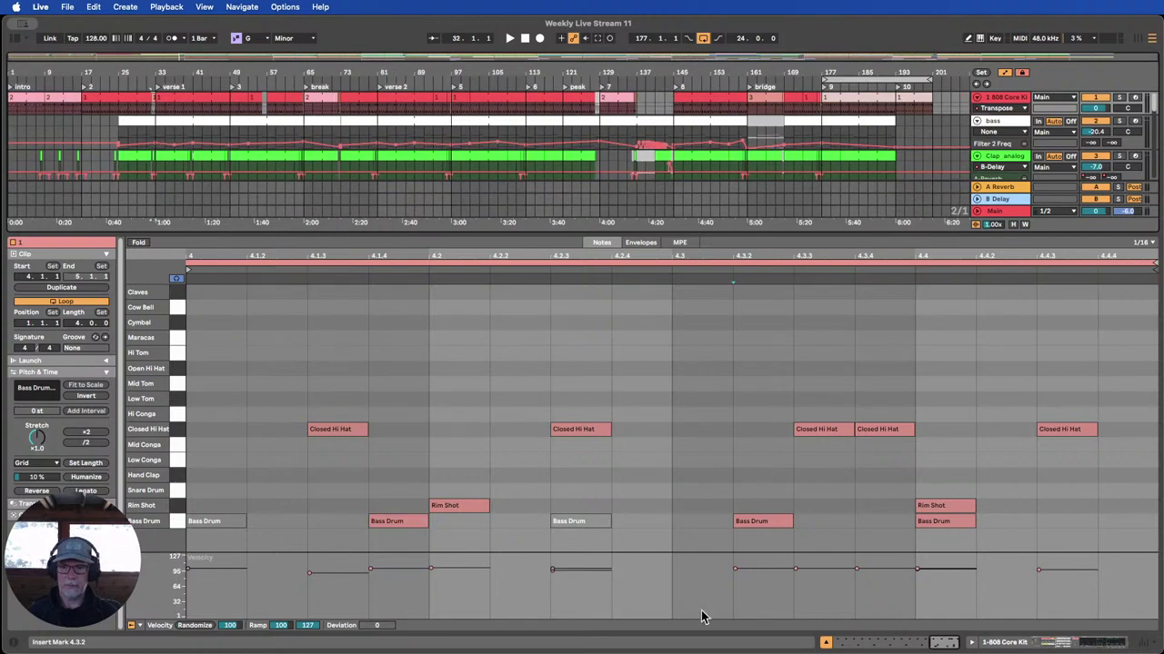
pyautogui.click(825, 642)
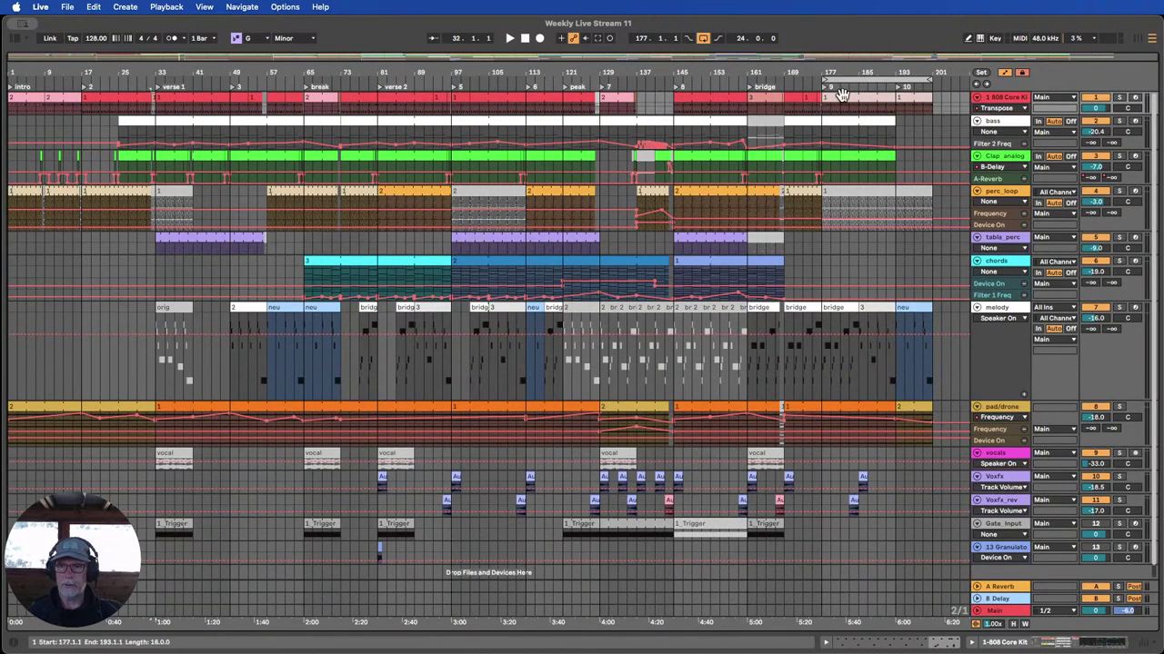
# Trim the section 9 drum clip, paste the one-bar clip from bar 32 at bar 177, and extend the copy to bar 193.
pyautogui.moveTo(920, 70); pyautogui.dragTo(764, 97)
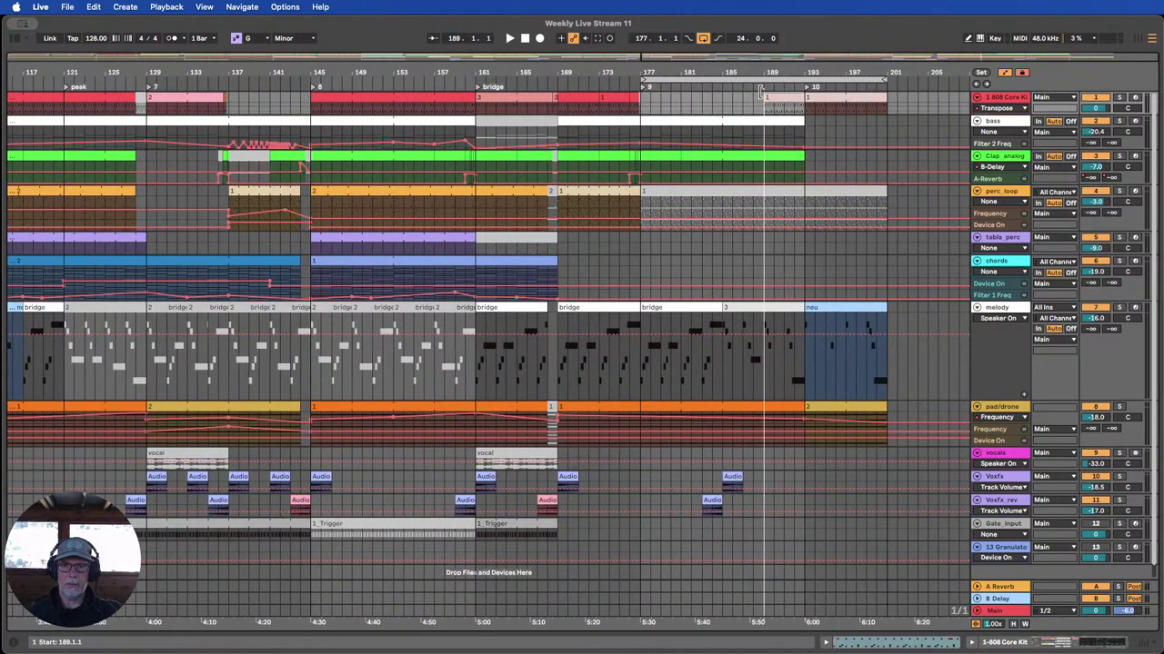
pyautogui.moveTo(642, 108); pyautogui.dragTo(657, 105)
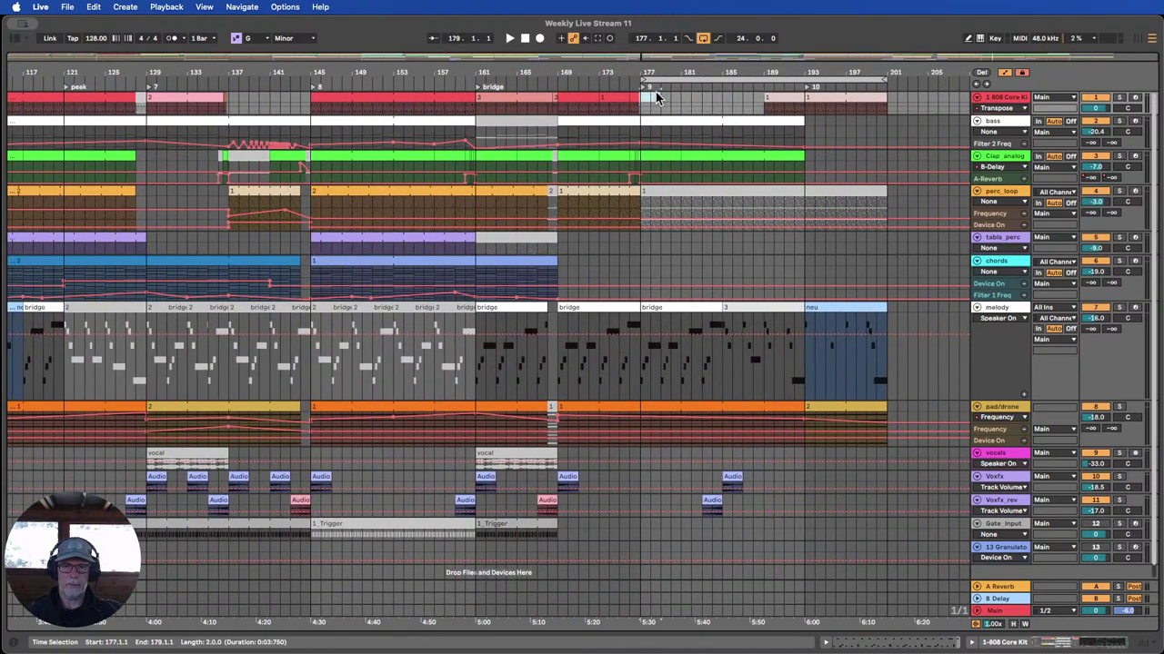
pyautogui.press('super+v')
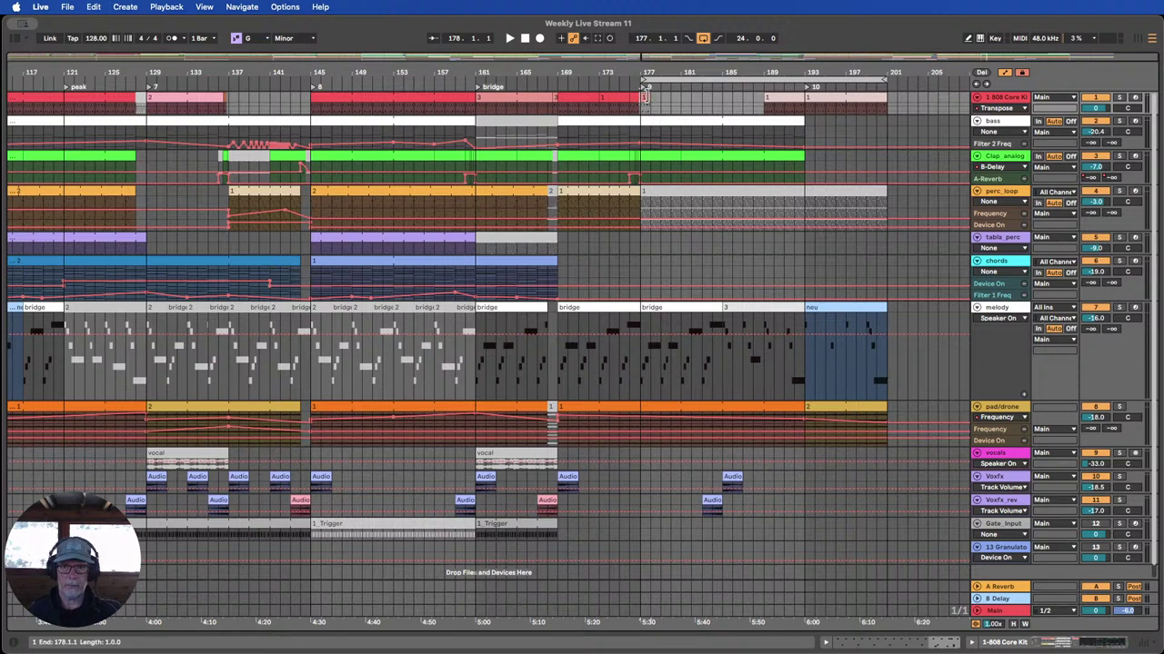
pyautogui.moveTo(645, 97); pyautogui.dragTo(798, 98)
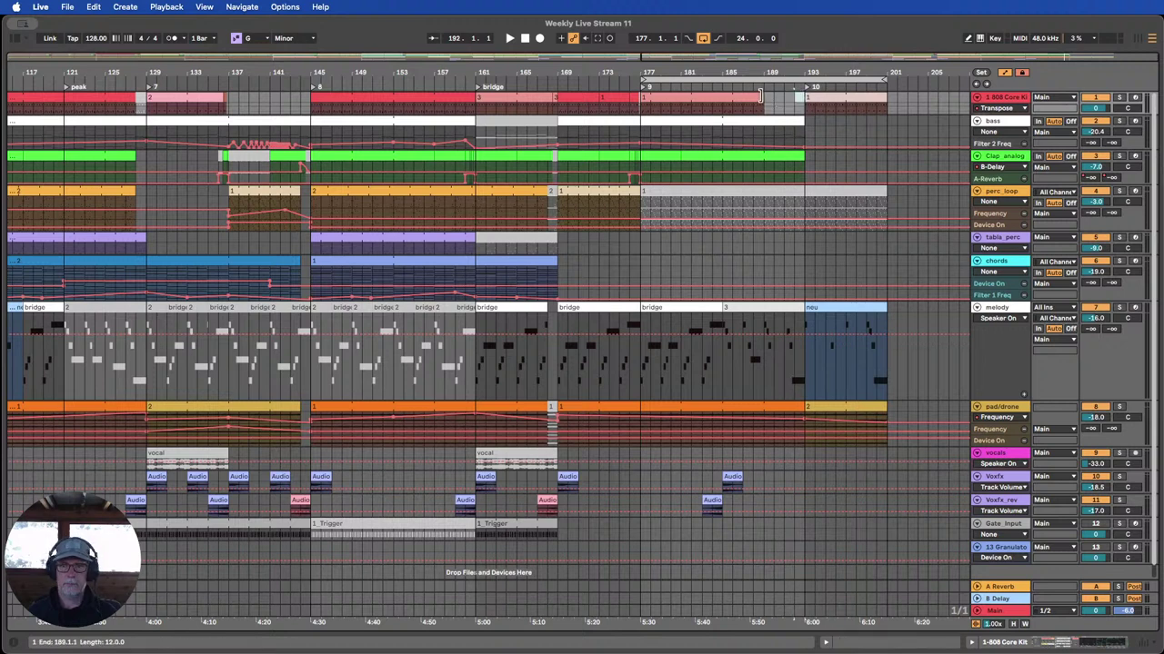
pyautogui.moveTo(760, 94); pyautogui.dragTo(798, 94)
# Play from about bar 173 and recolor the drum clip in section 9 tan.
pyautogui.click(601, 82)
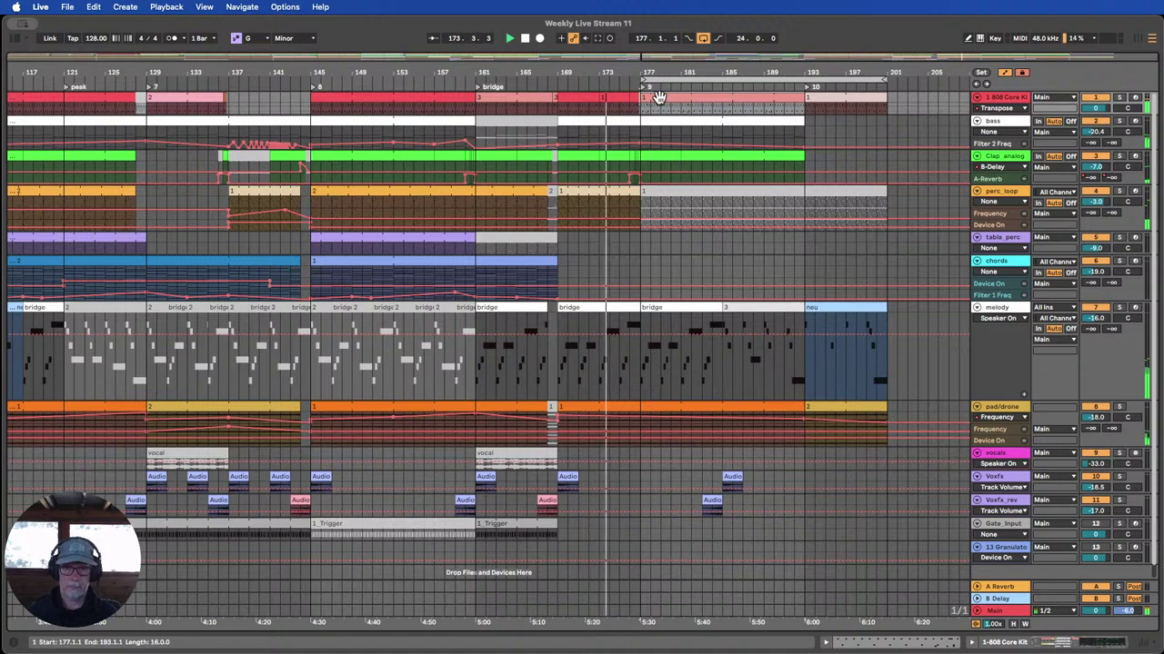
pyautogui.rightClick(659, 98)
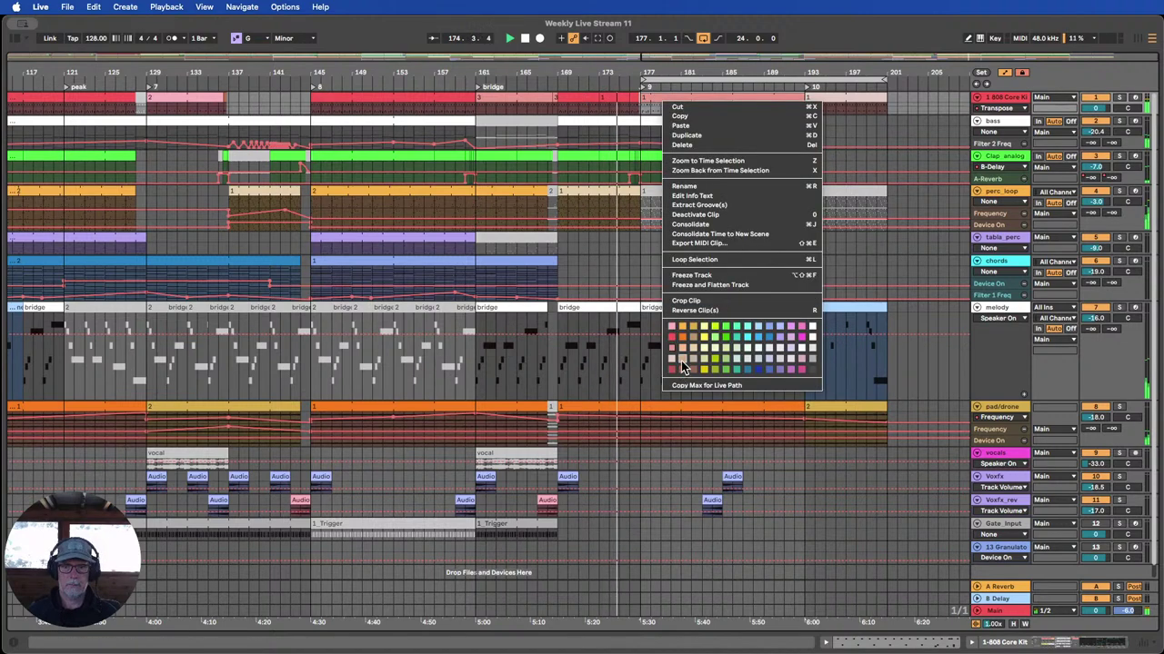
pyautogui.click(684, 367)
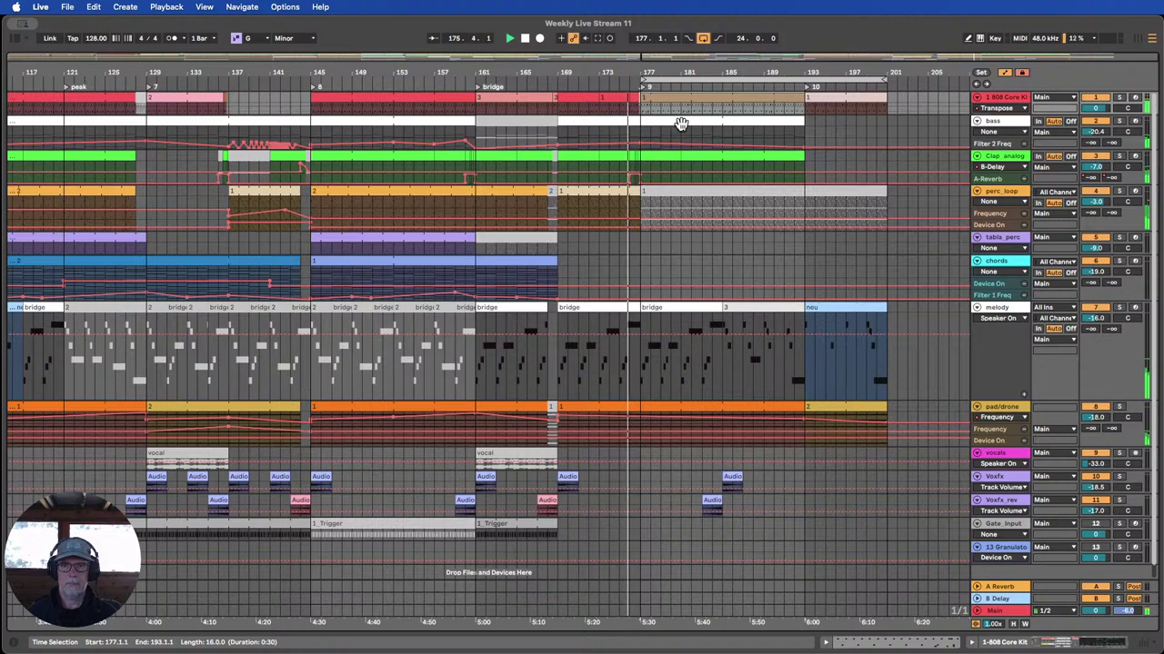
# Check the notes of the extended drum clip in section 9 and delete the clip.
pyautogui.moveTo(654, 67); pyautogui.dragTo(751, 73)
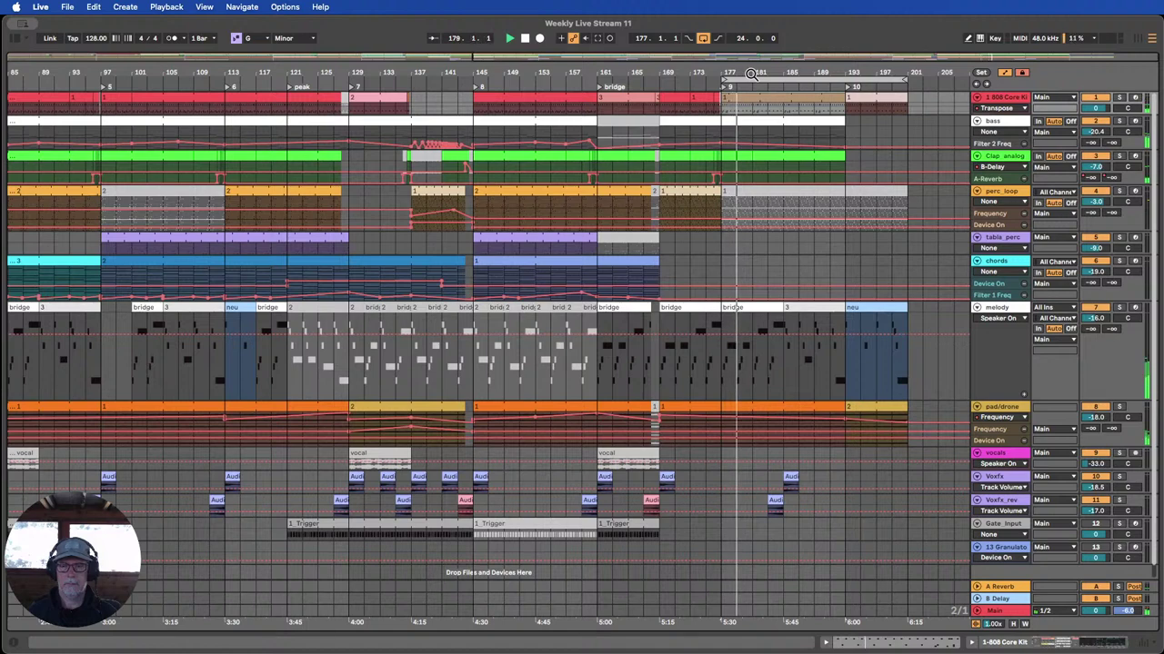
pyautogui.doubleClick(746, 100)
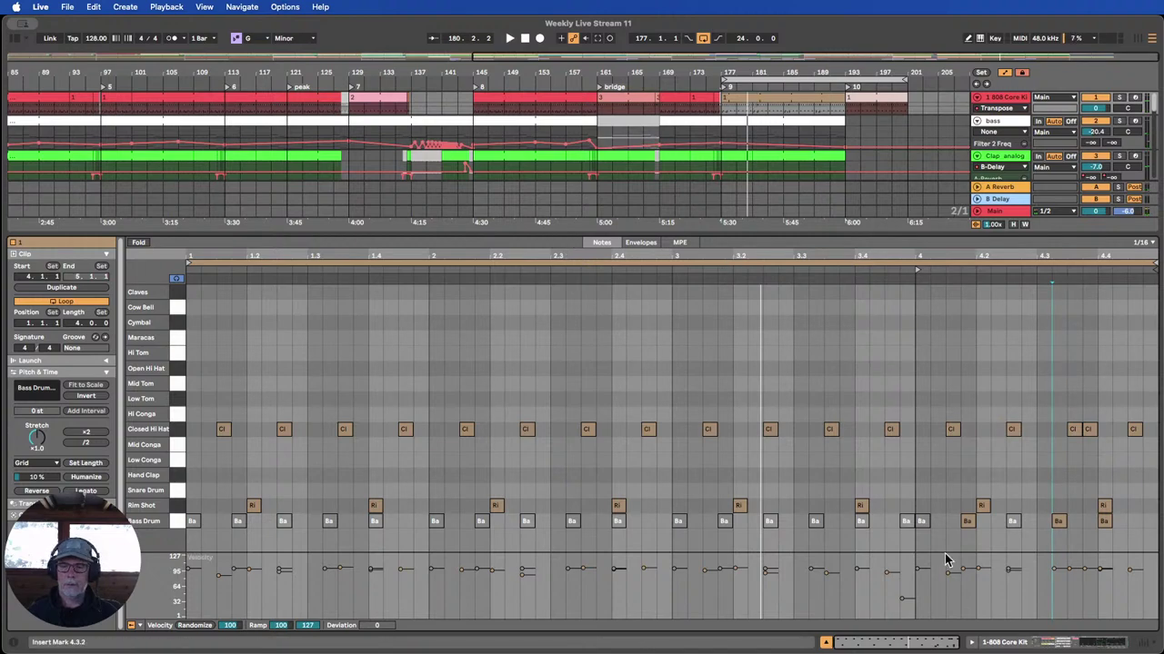
pyautogui.click(825, 642)
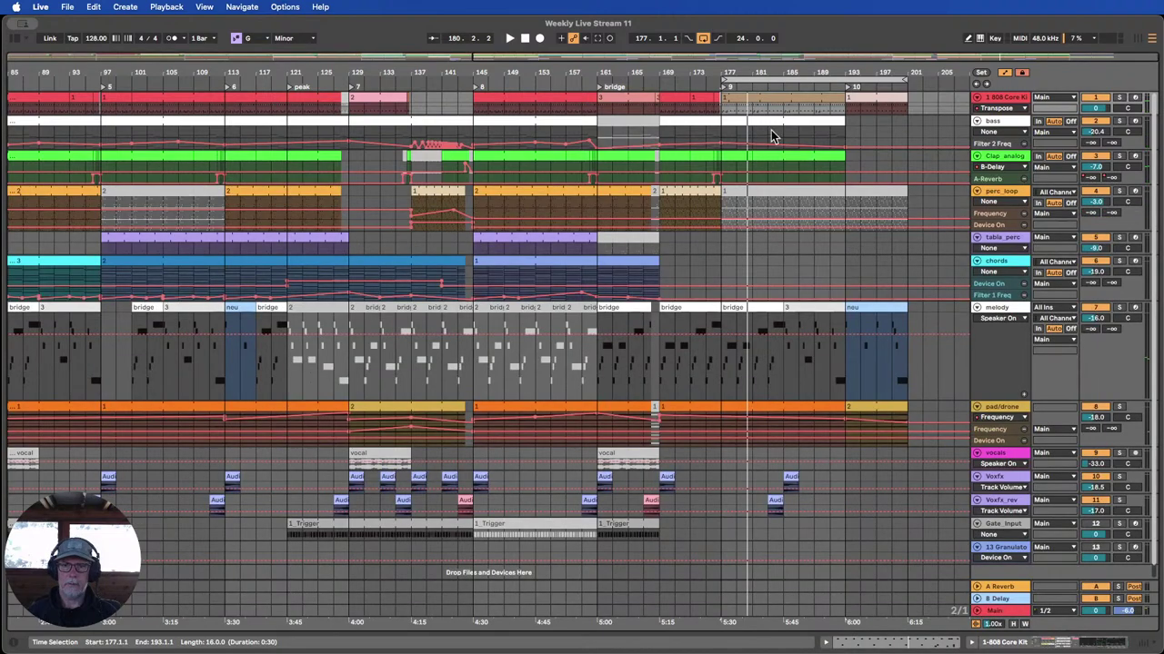
pyautogui.click(760, 102)
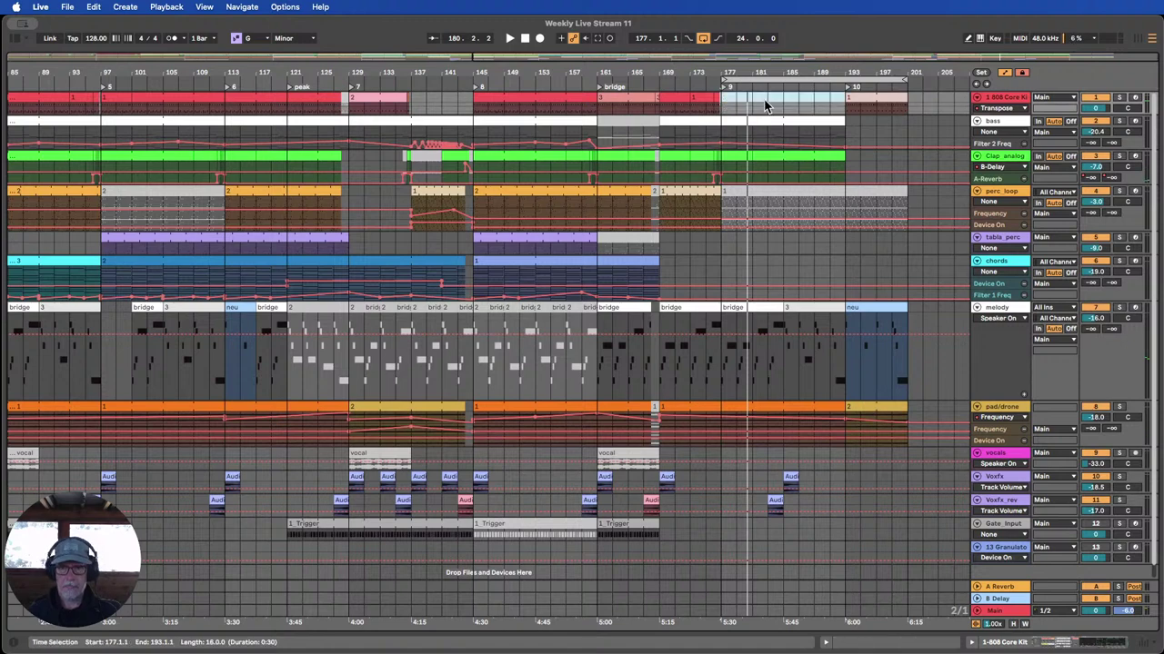
# Recheck the active bass drum, rim shot and hi-hat notes in the one-bar drum clip before verse 1.
pyautogui.moveTo(91, 69); pyautogui.dragTo(688, 68)
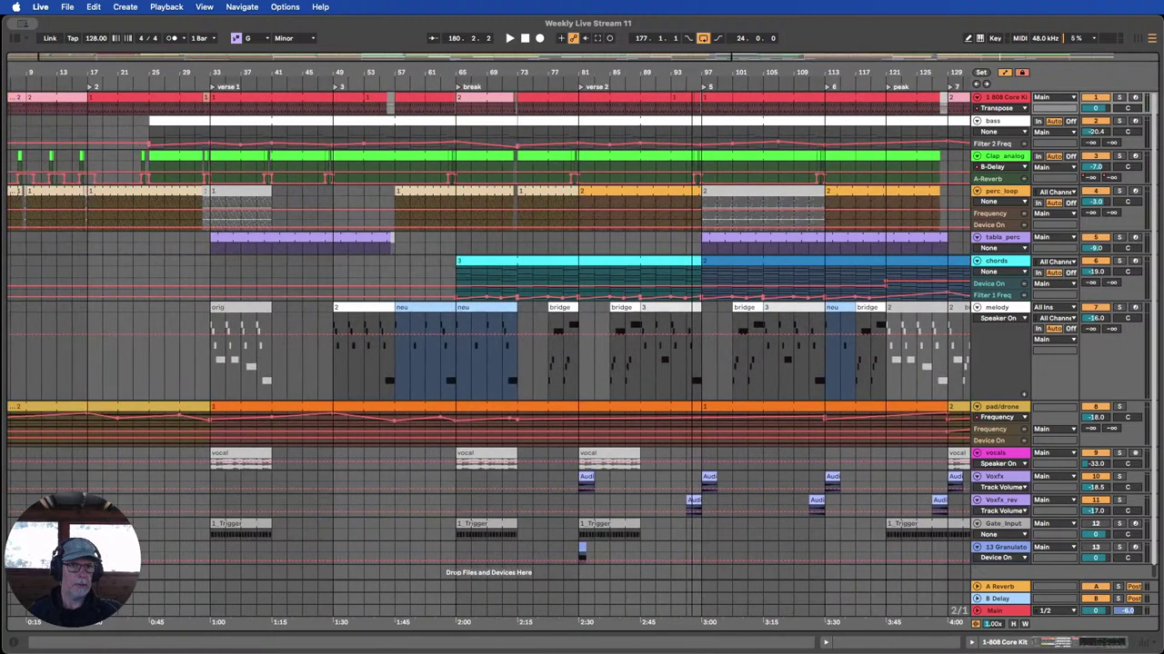
pyautogui.doubleClick(206, 99)
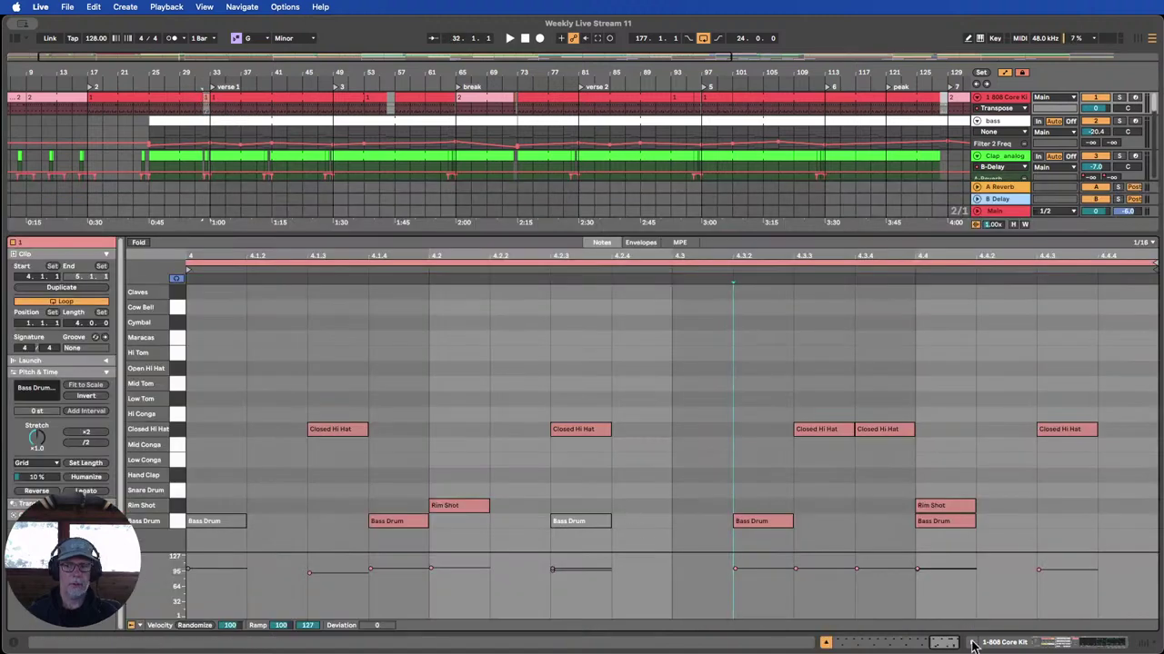
pyautogui.click(825, 643)
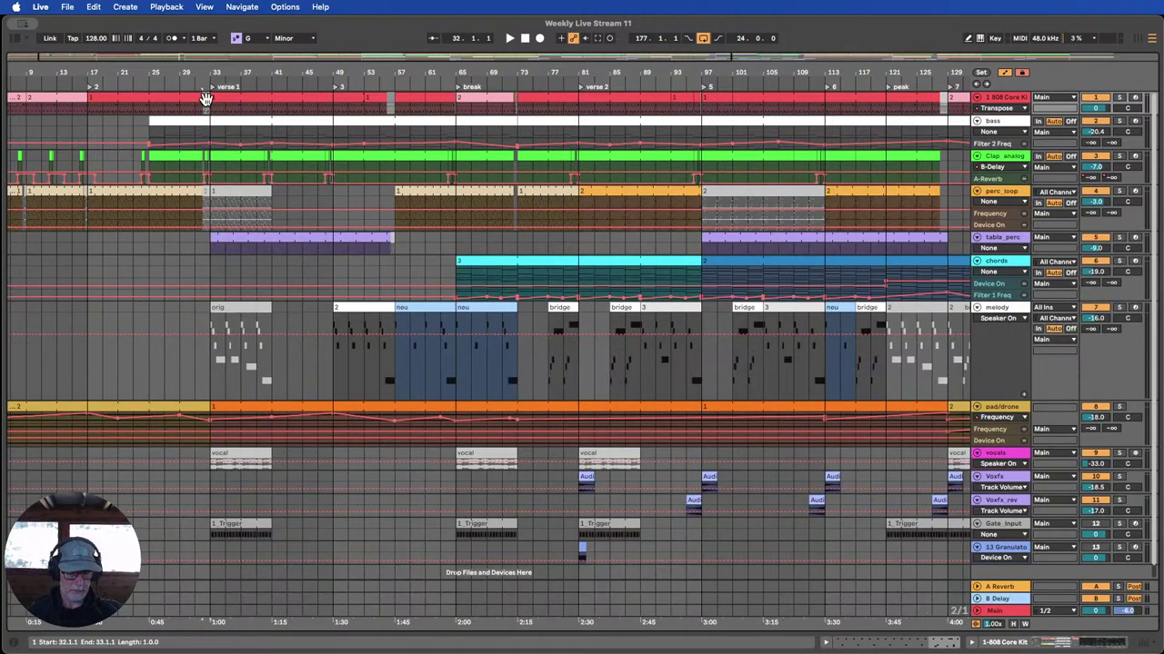
pyautogui.moveTo(649, 72); pyautogui.dragTo(421, 72)
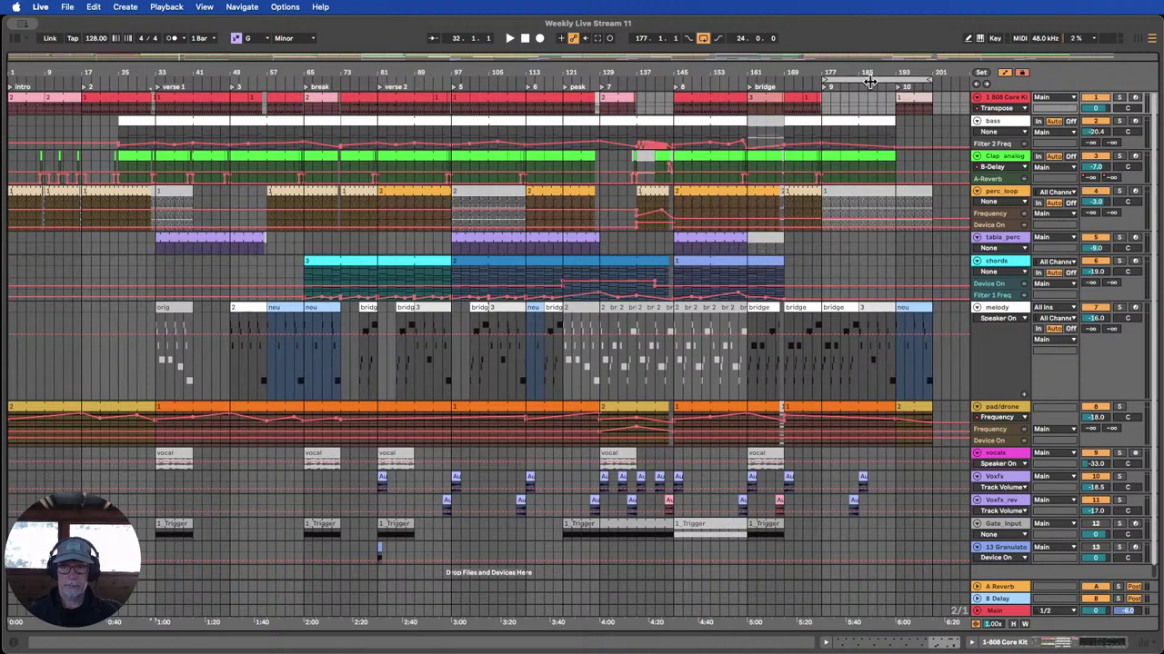
# Paste the one-bar drum clip from bar 32 at bar 177 on the 1-808 Core Kit track and check its notes.
pyautogui.moveTo(865, 69); pyautogui.dragTo(557, 107)
pyautogui.click(557, 107)
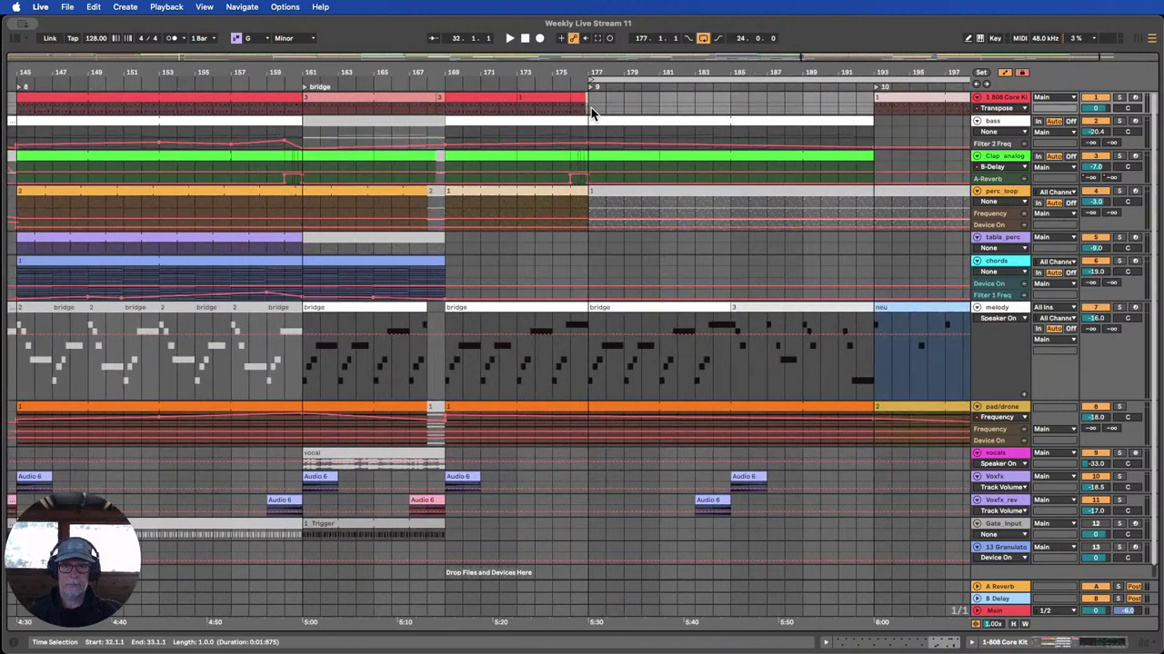
pyautogui.click(590, 108)
pyautogui.press('super+v')
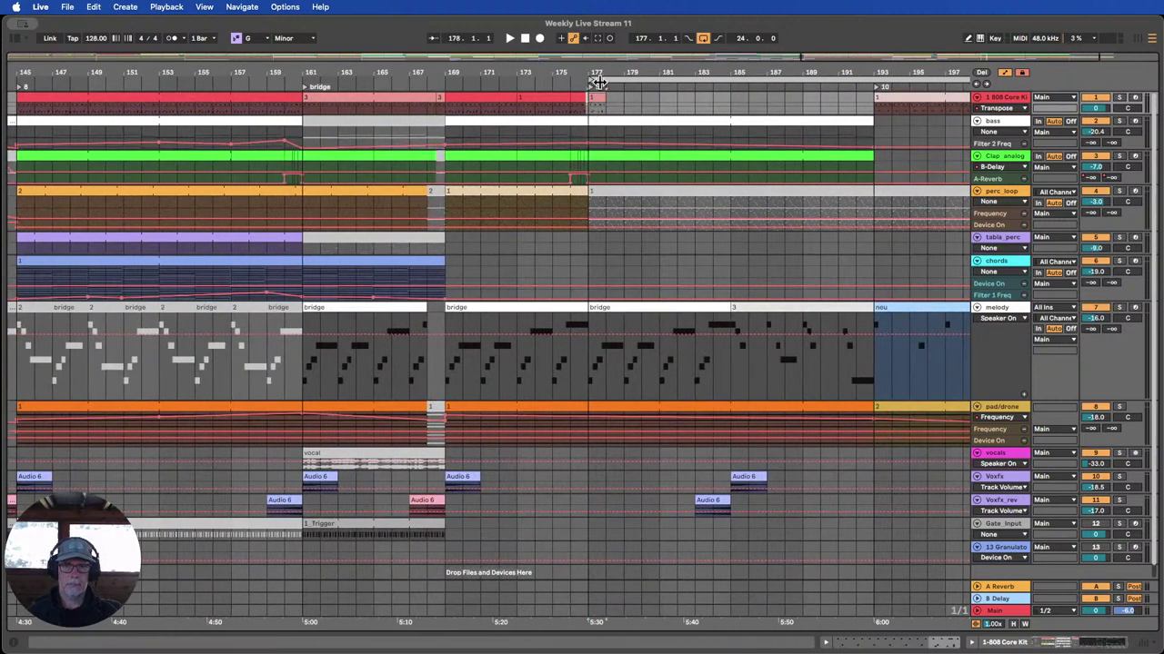
pyautogui.doubleClick(596, 97)
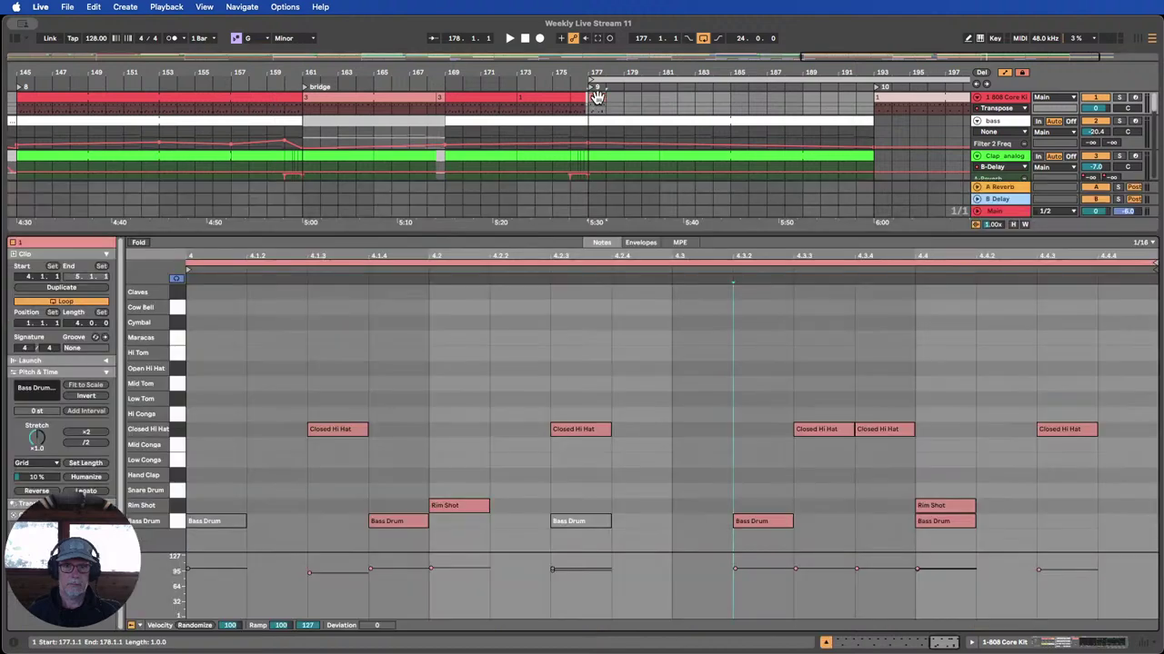
pyautogui.click(832, 644)
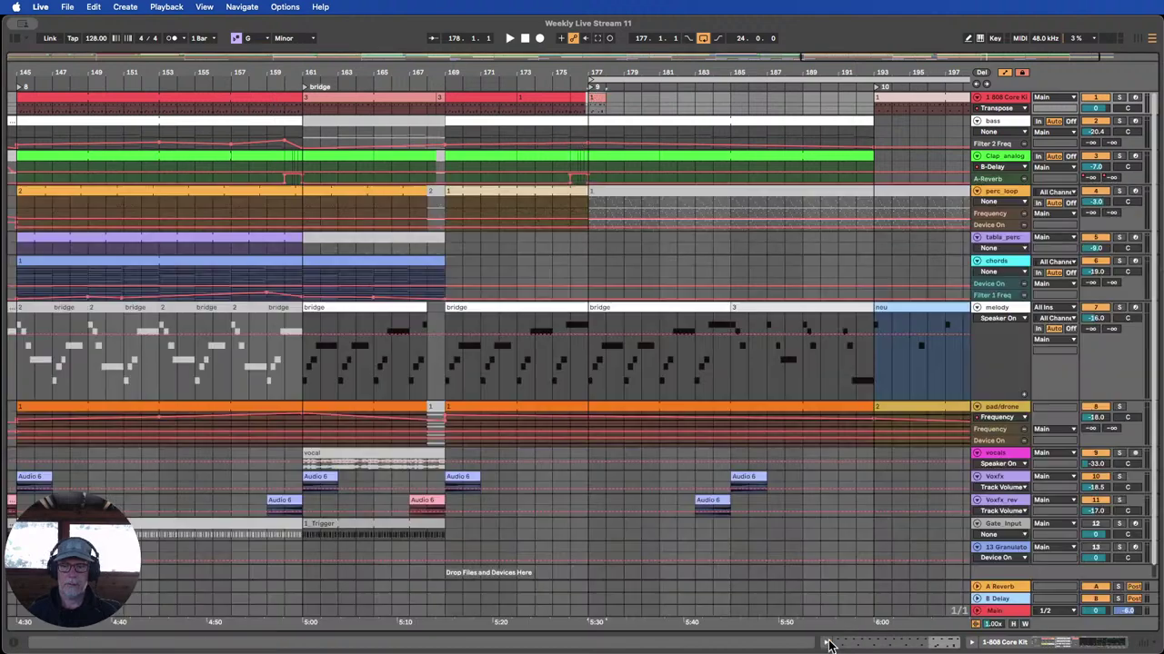
# Try extending the pasted drum clip to bar 182, inspect its looped notes, and shorten it back to one bar.
pyautogui.moveTo(597, 91); pyautogui.dragTo(673, 92)
pyautogui.doubleClick(655, 95)
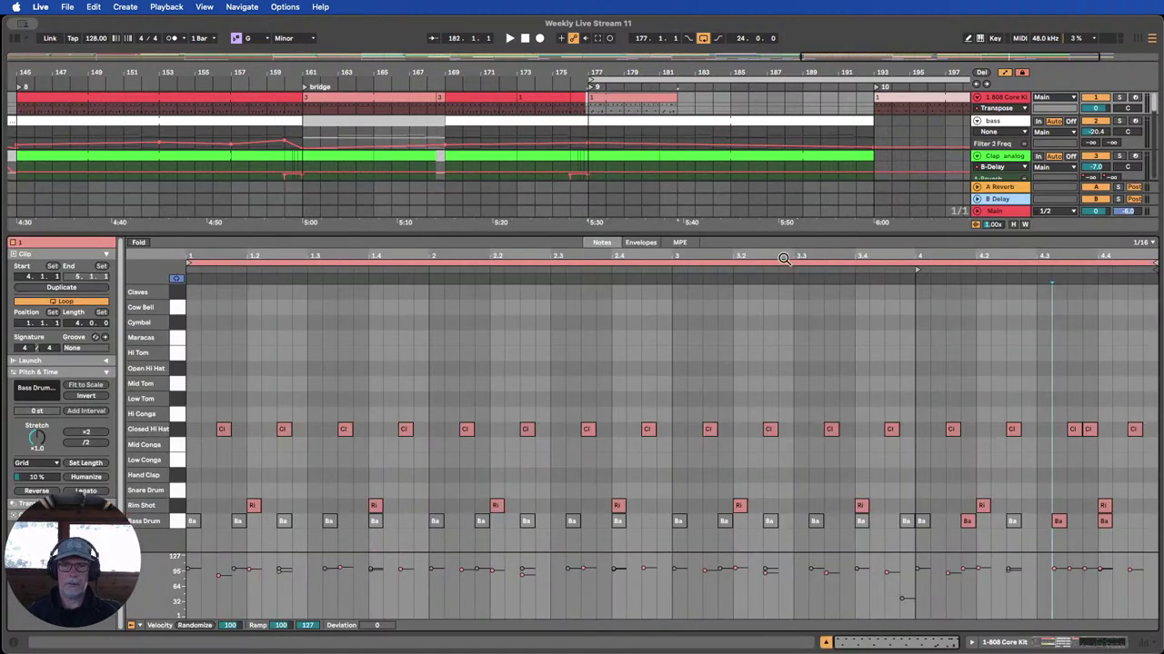
pyautogui.click(826, 644)
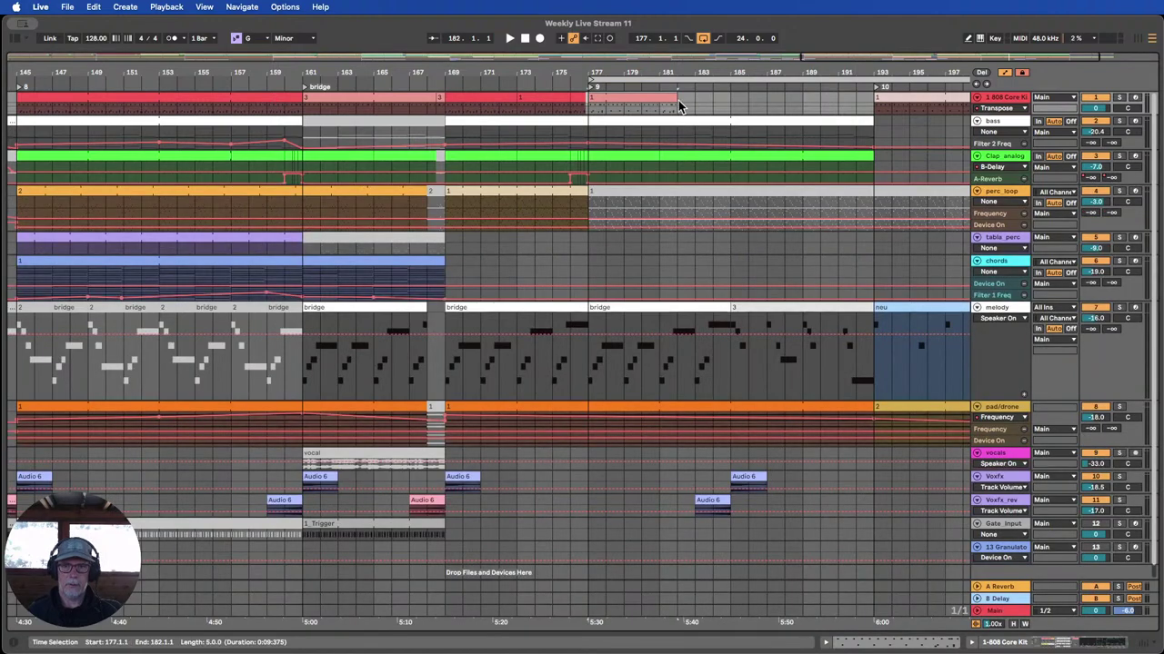
pyautogui.moveTo(675, 93); pyautogui.dragTo(607, 96)
# Duplicate the one-bar drum clip at bar 177 repeatedly to fill section 9 up to bar 193.
pyautogui.doubleClick(598, 98)
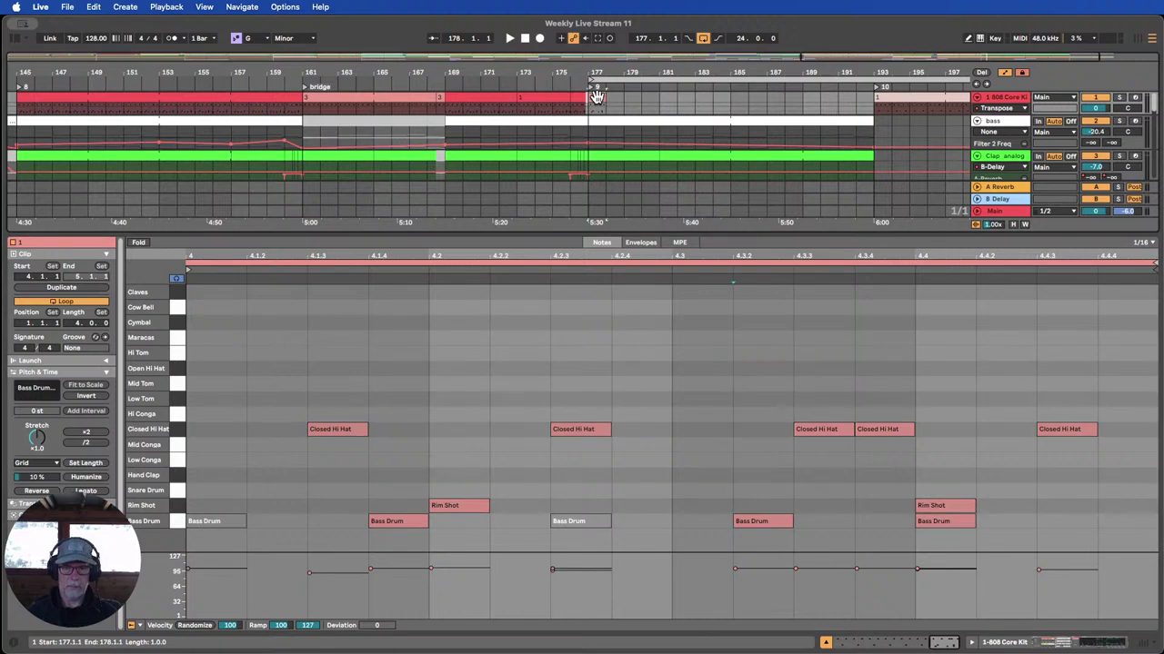
pyautogui.press('super+d')
pyautogui.press('super+d')
pyautogui.press('super+d')
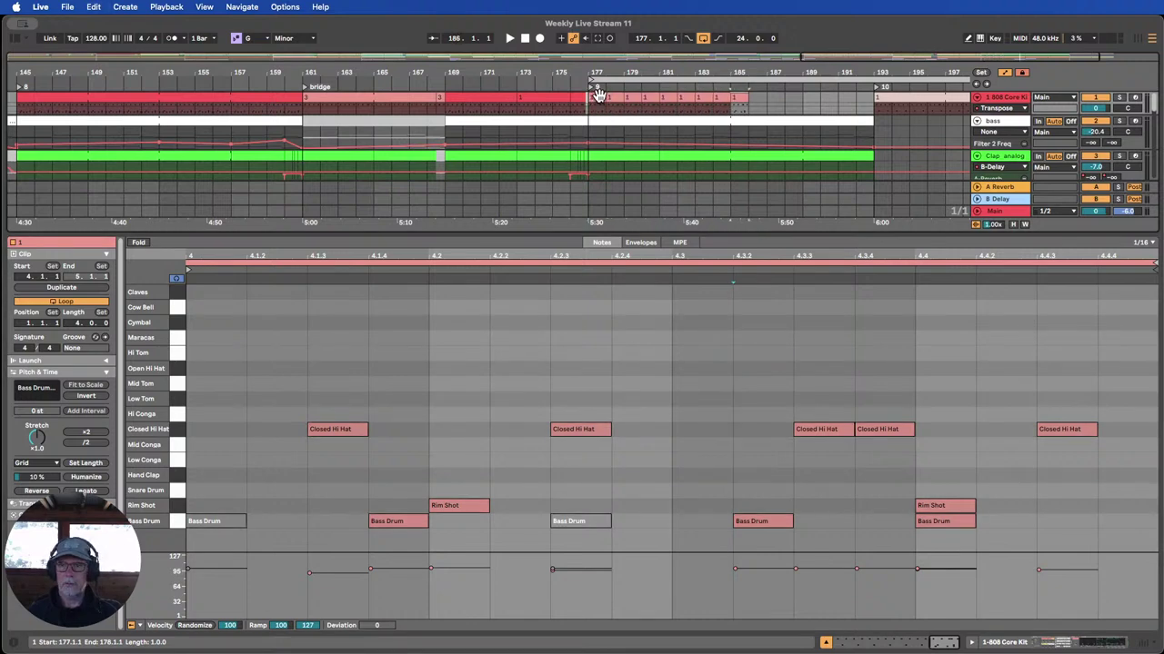
pyautogui.press('super+d')
pyautogui.press('super+d')
pyautogui.press('super+d')
pyautogui.press('super+d')
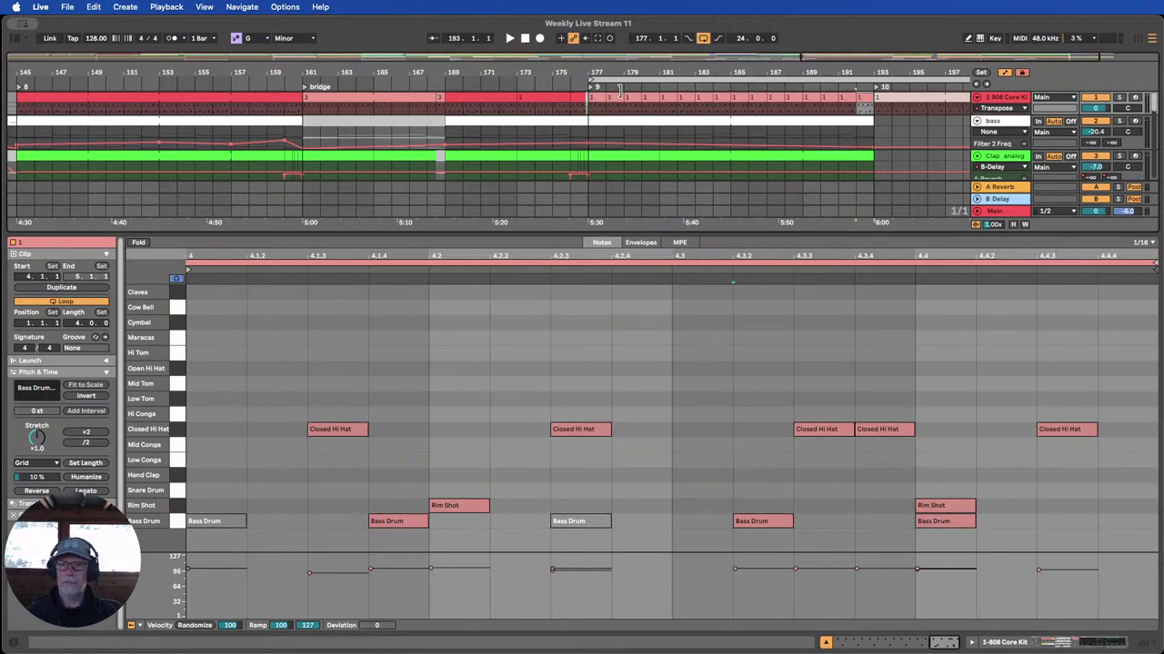
# Consolidate the one-bar drum clips from bar 177 to 193 into a single clip and check its notes during playback.
pyautogui.keyDown('shift'); pyautogui.click(867, 96); pyautogui.keyUp('shift')
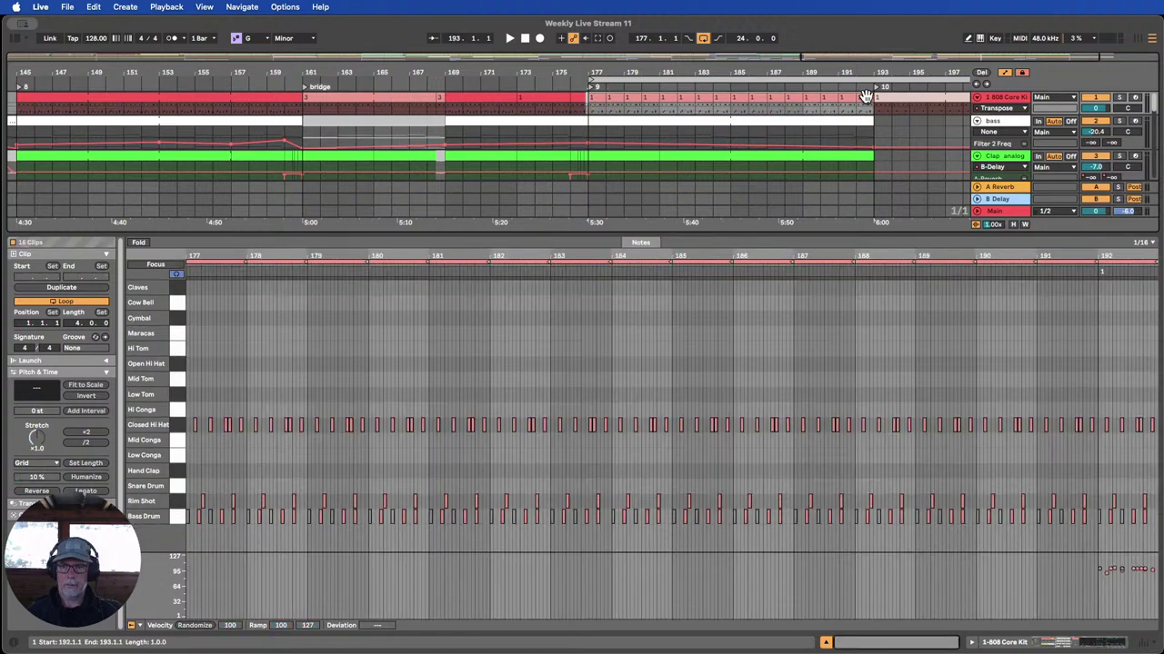
pyautogui.press('super+j')
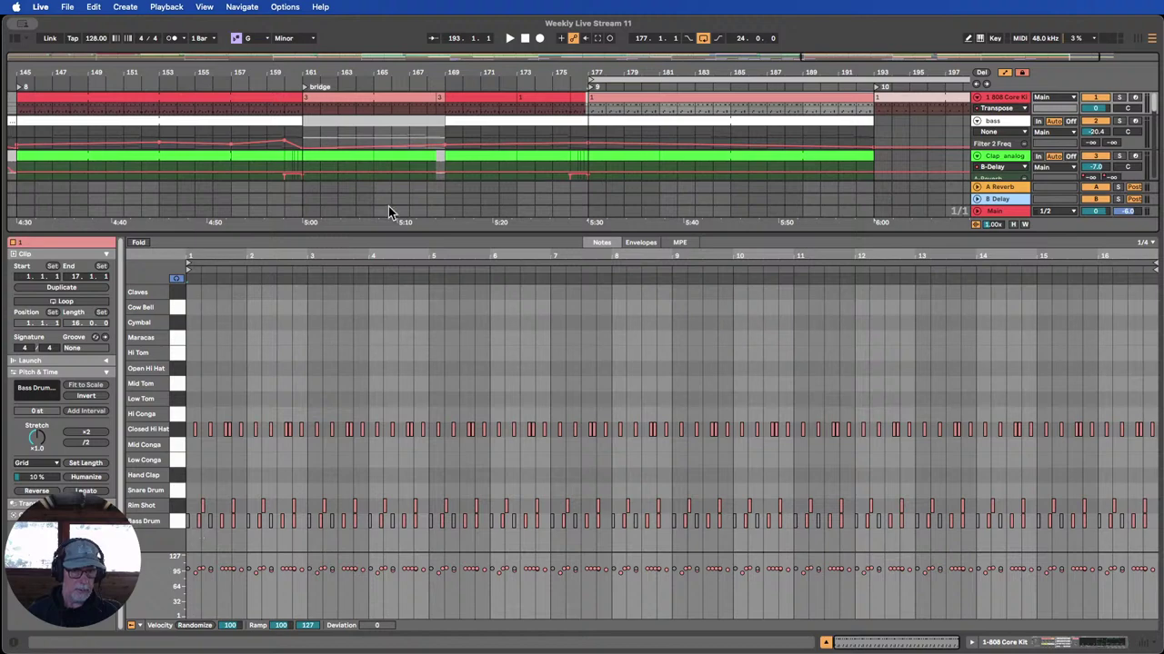
pyautogui.click(823, 642)
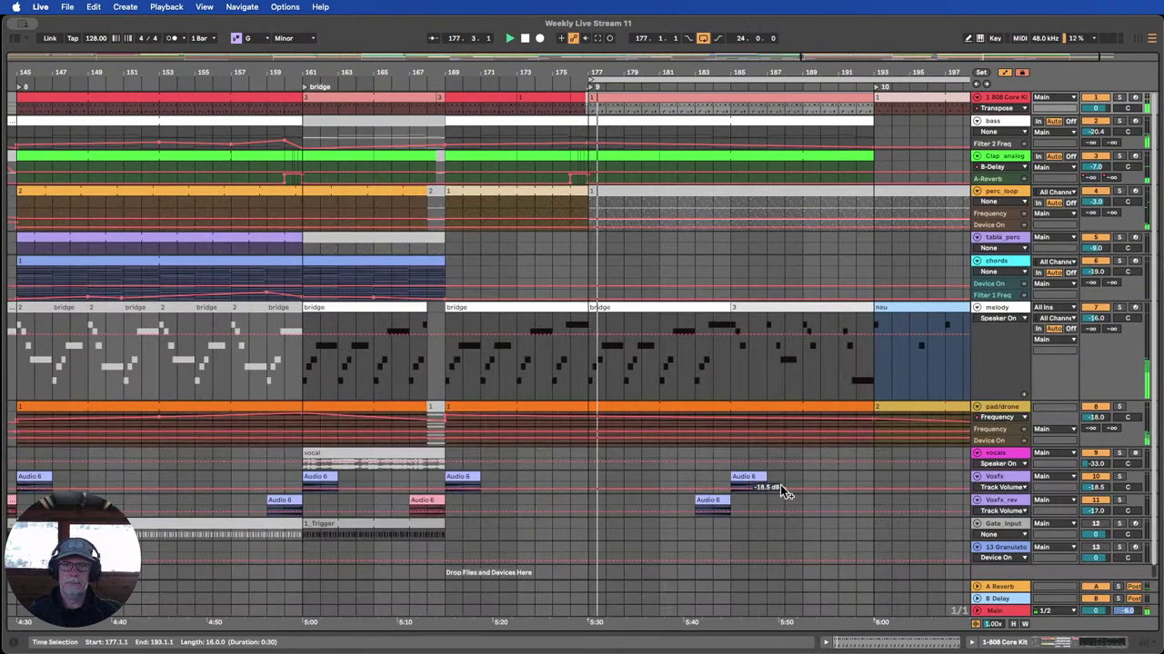
pyautogui.moveTo(656, 73); pyautogui.dragTo(740, 73)
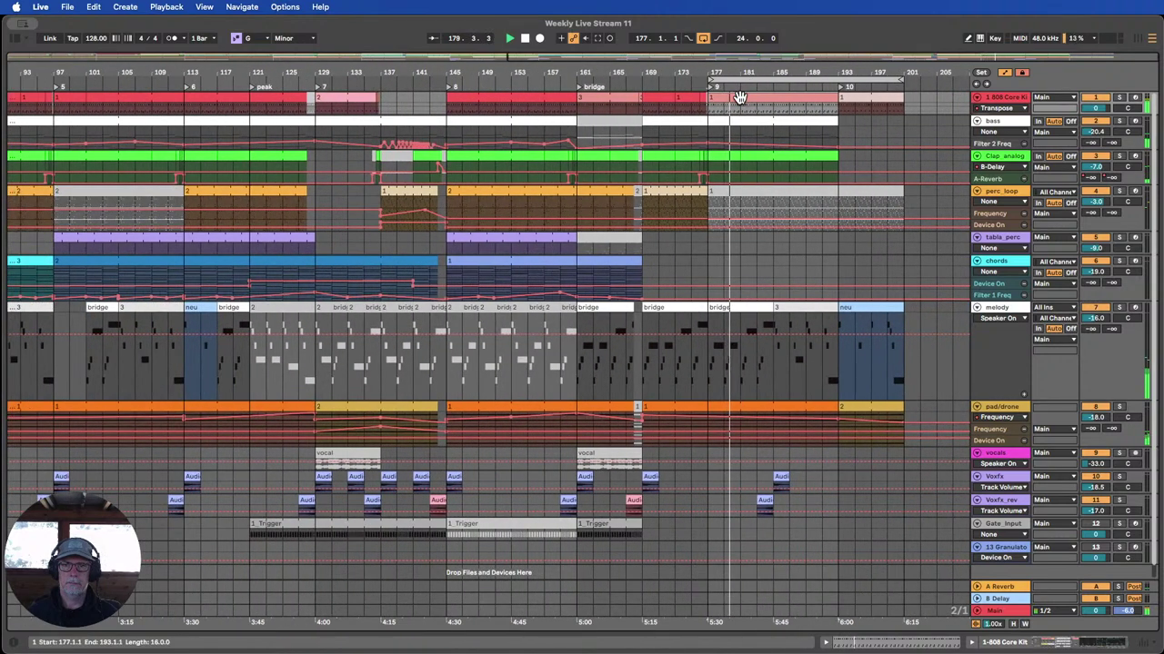
pyautogui.doubleClick(740, 97)
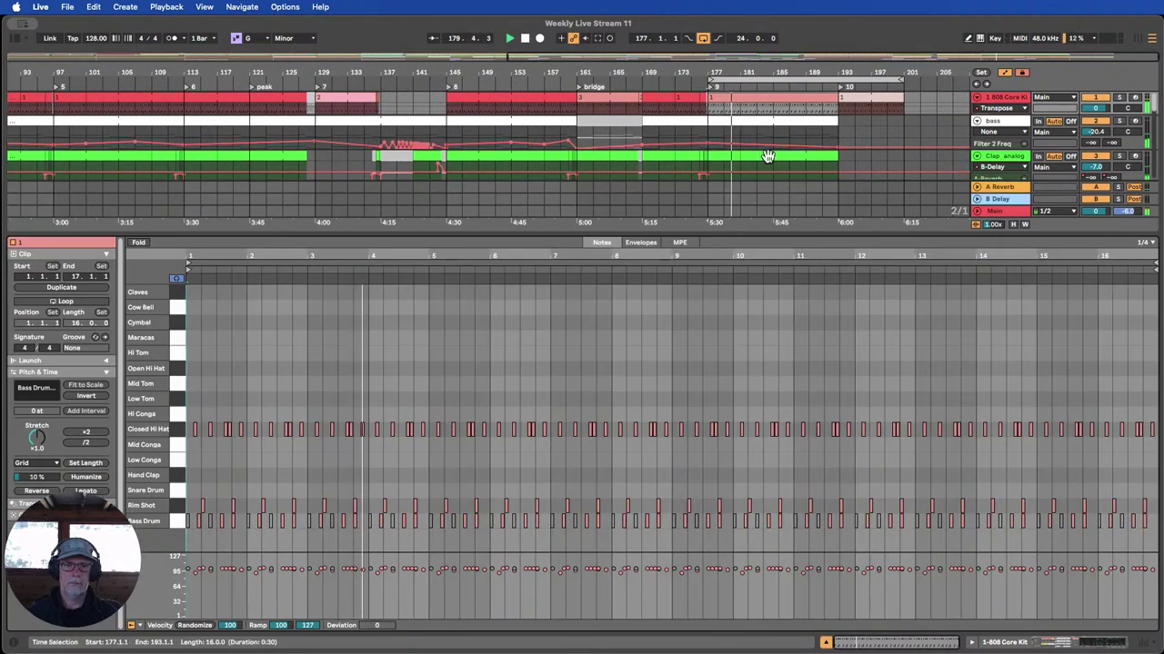
# Shorten the arrangement loop to two bars from bar 177 and deactivate all Bass Drum notes in the section 9 drum clip.
pyautogui.click(680, 83)
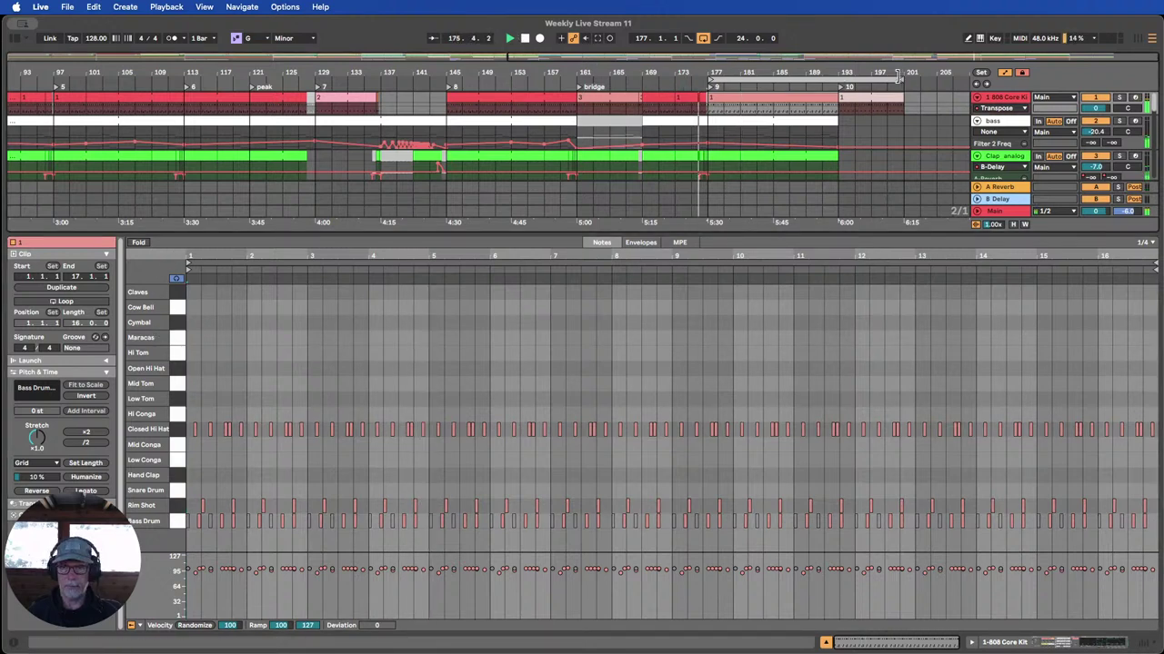
pyautogui.moveTo(896, 77); pyautogui.dragTo(738, 82)
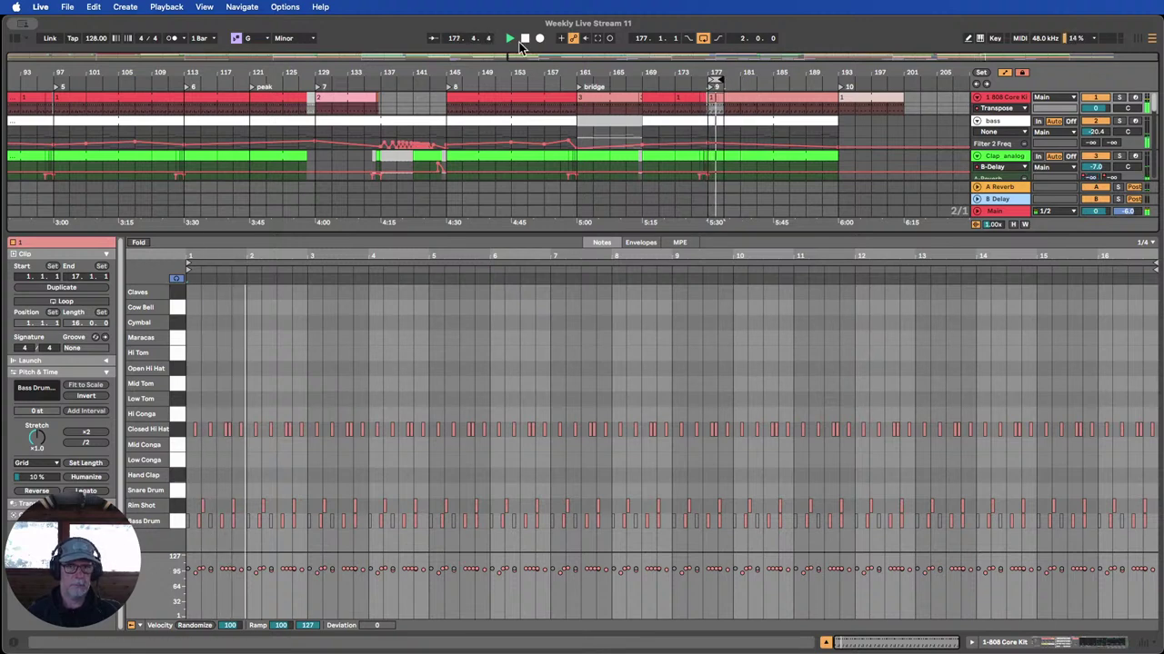
pyautogui.moveTo(194, 256); pyautogui.dragTo(155, 565)
pyautogui.click(177, 523)
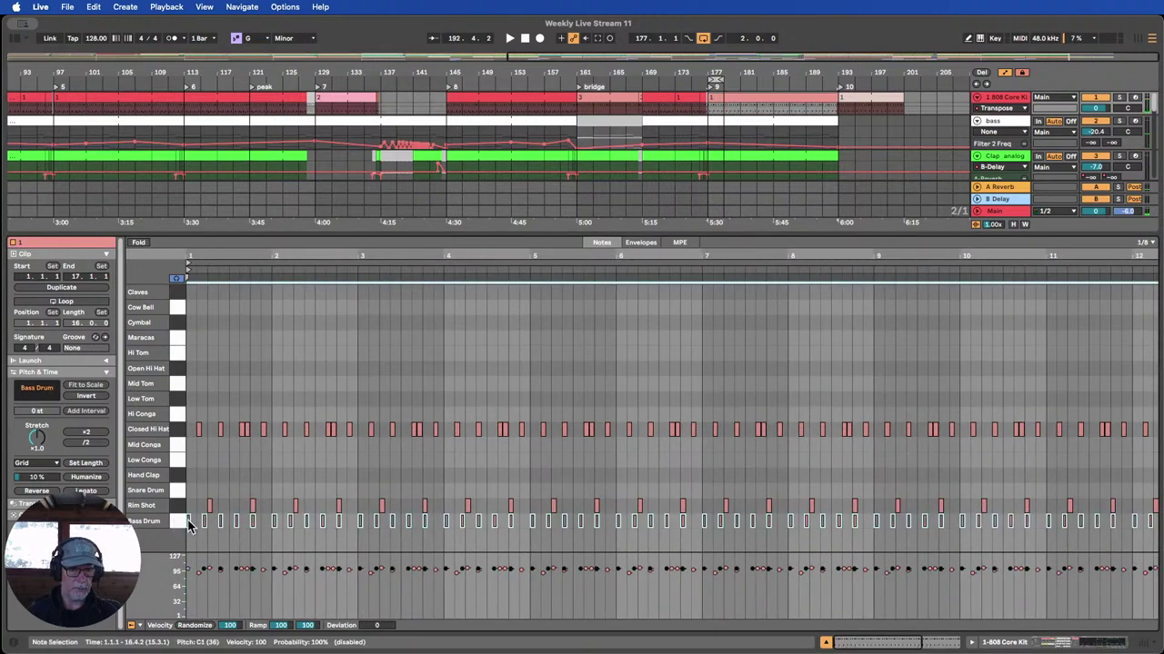
# Reactivate seven Bass Drum notes across the clip's first four bars, including 1.1.1, 1.3.2, 2.1.4, 2.4.1, 4.1.1 and 4.3.2.
pyautogui.click(190, 524)
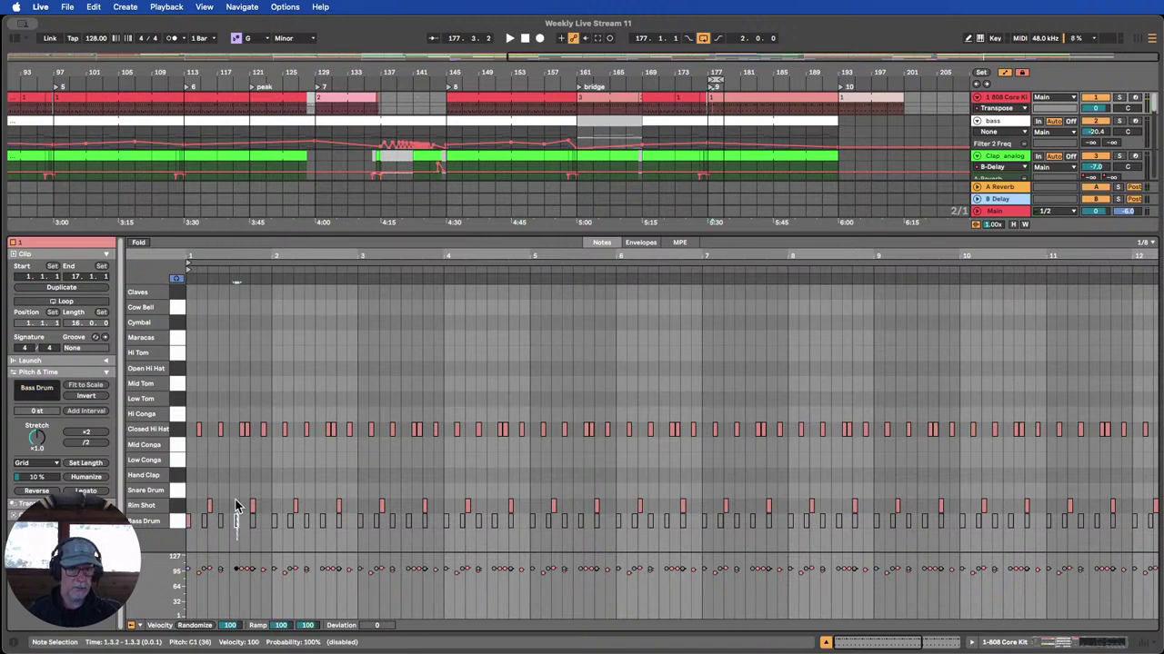
pyautogui.click(290, 521)
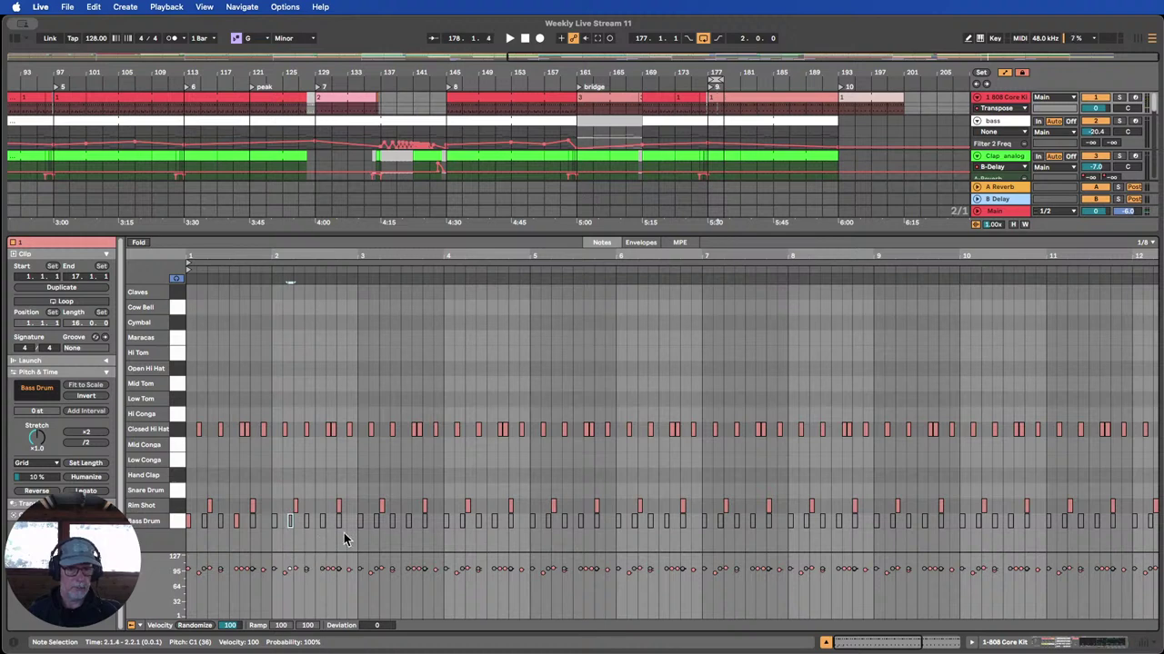
pyautogui.moveTo(343, 535); pyautogui.dragTo(332, 547)
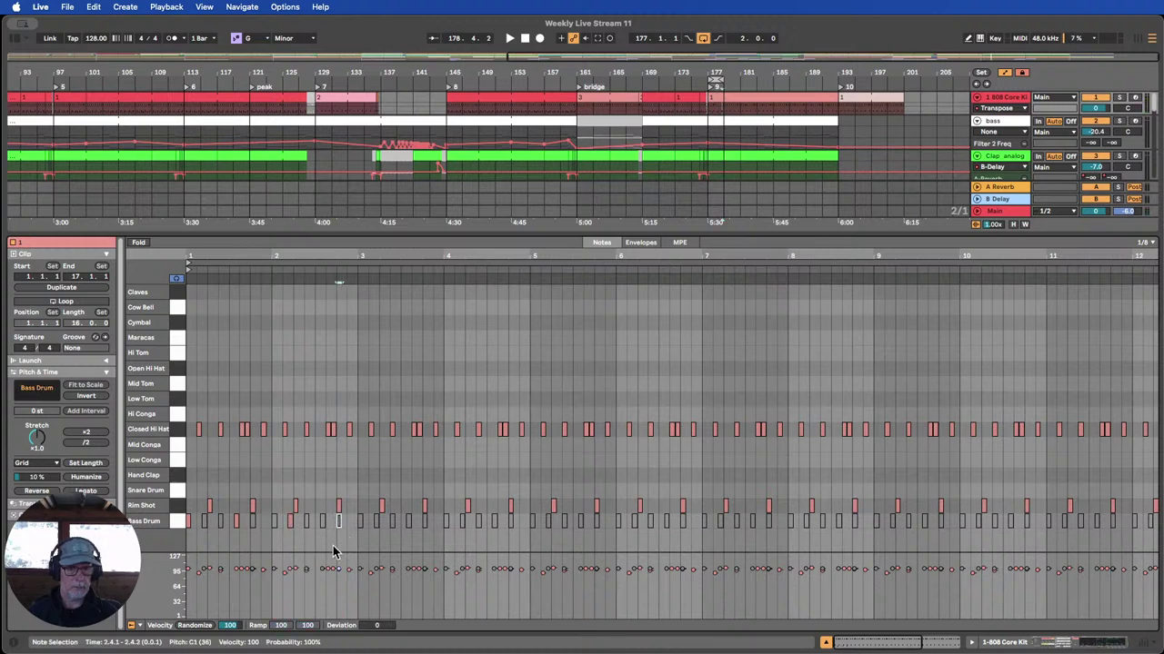
pyautogui.click(393, 526)
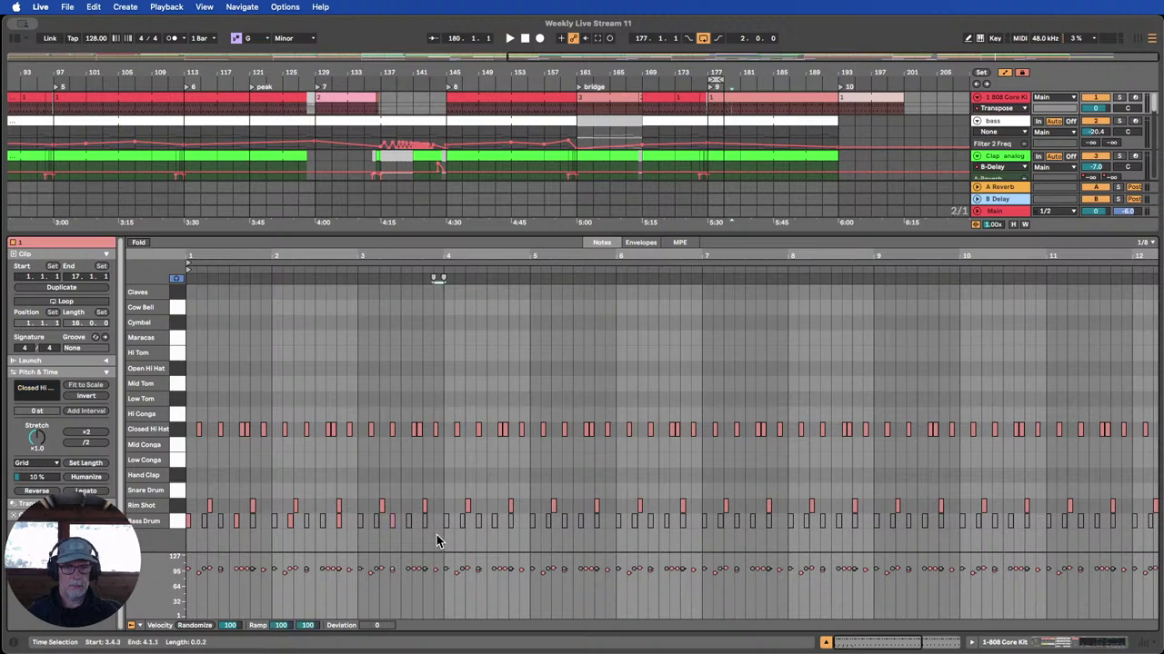
pyautogui.click(424, 525)
pyautogui.click(445, 520)
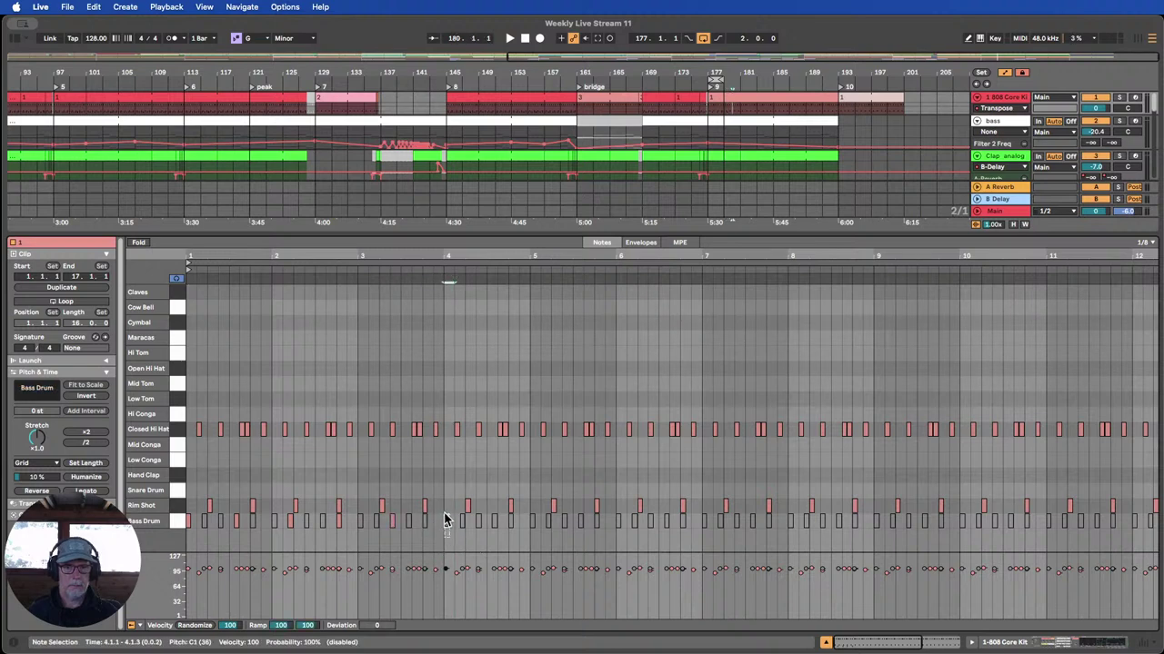
pyautogui.click(494, 519)
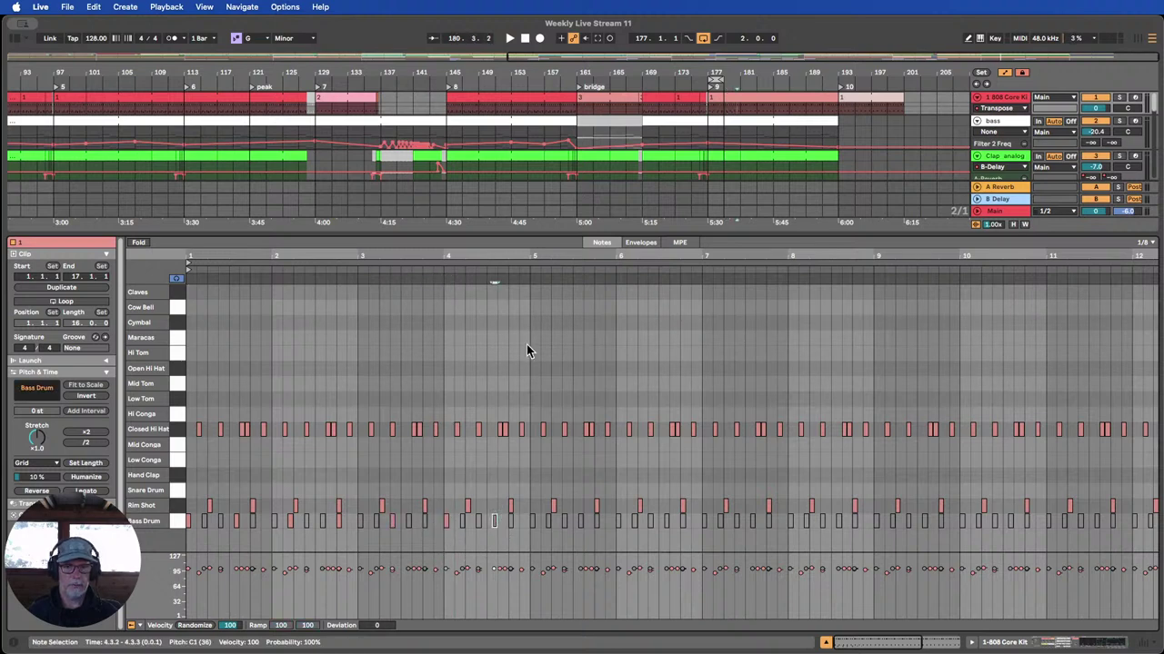
# Set the drum clip's loop length to four bars and its end to 5.1.1.
pyautogui.moveTo(1054, 261); pyautogui.dragTo(800, 250)
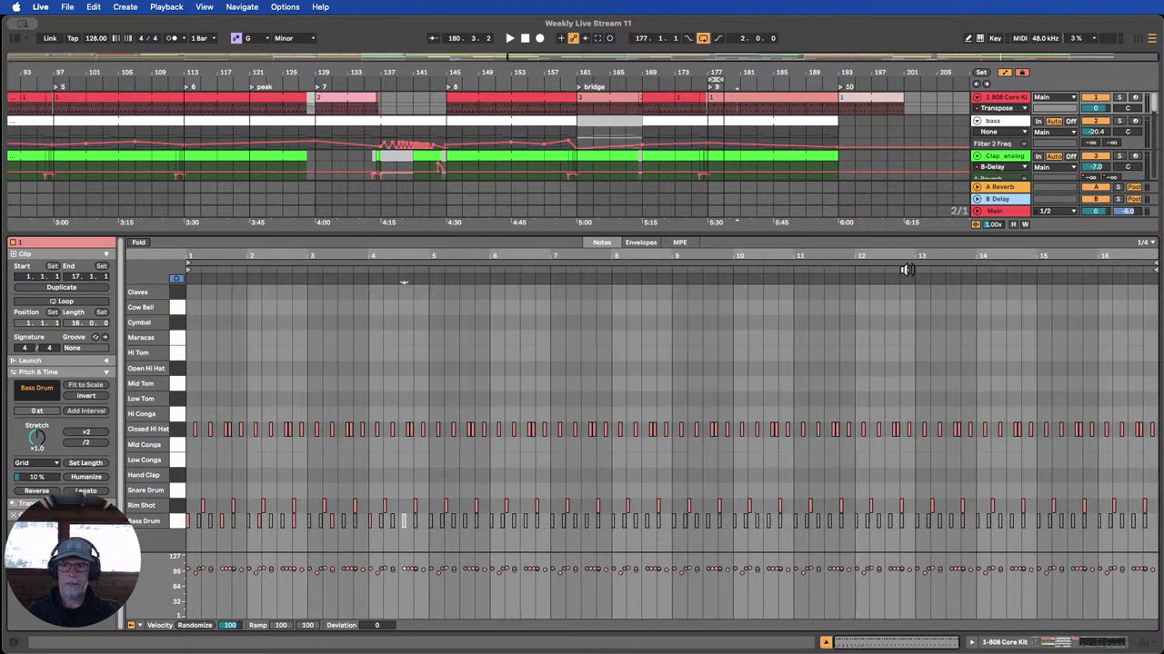
pyautogui.moveTo(1153, 262); pyautogui.dragTo(928, 261)
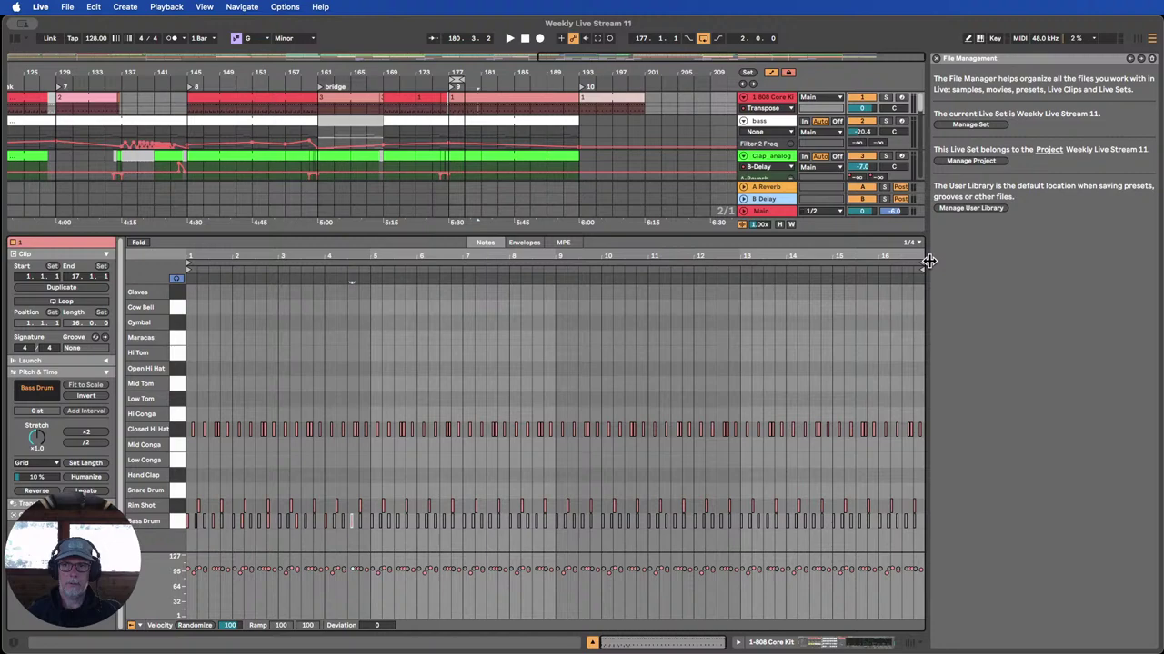
pyautogui.click(936, 60)
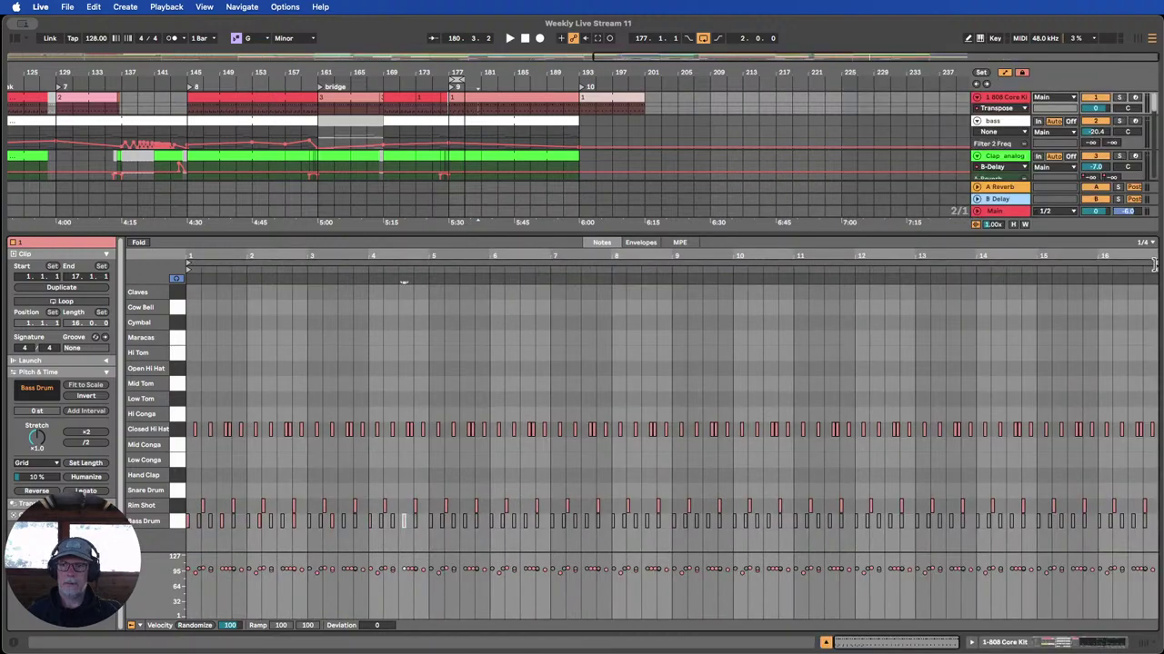
pyautogui.moveTo(1153, 262); pyautogui.dragTo(589, 262)
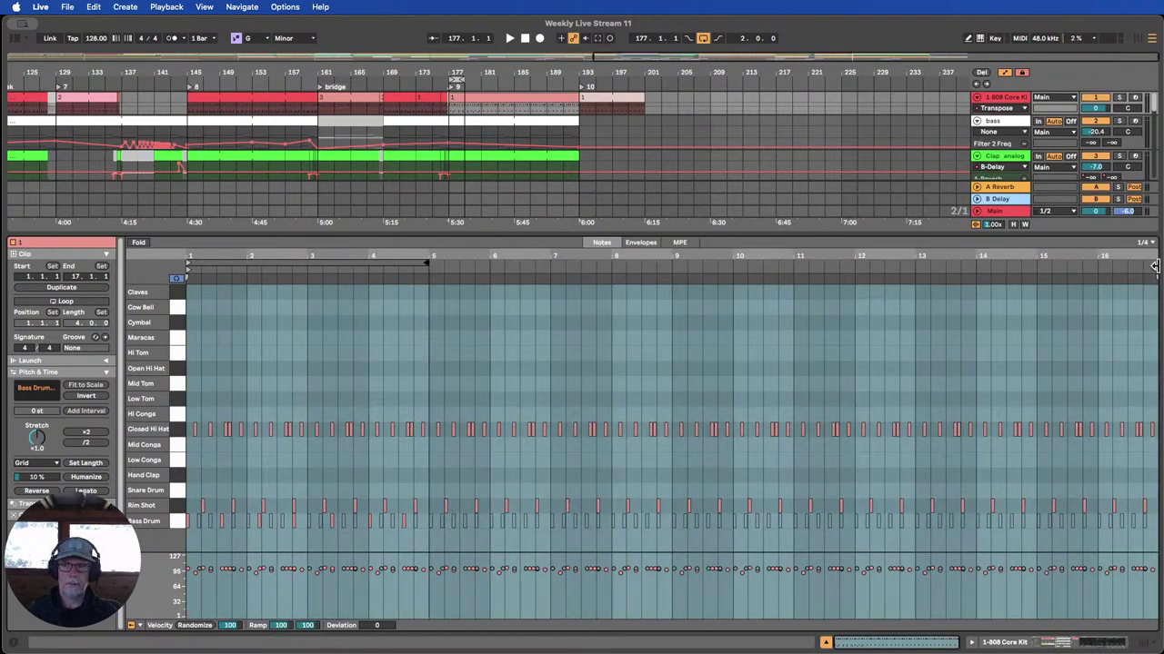
pyautogui.moveTo(1151, 269); pyautogui.dragTo(420, 322)
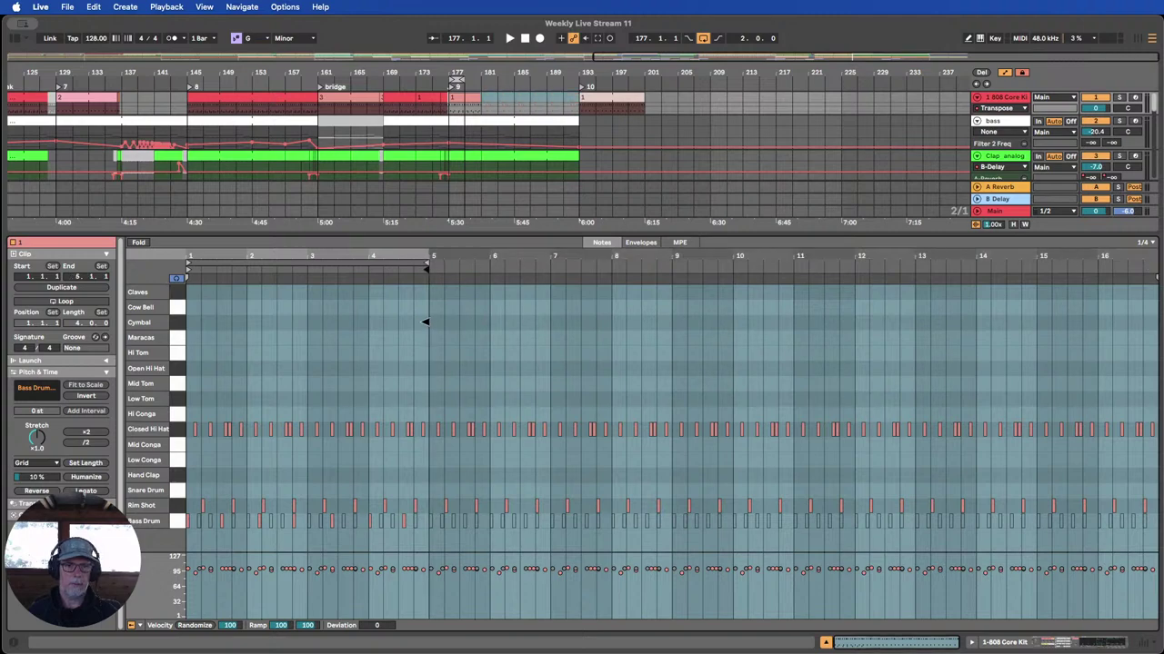
pyautogui.moveTo(347, 256); pyautogui.dragTo(349, 289)
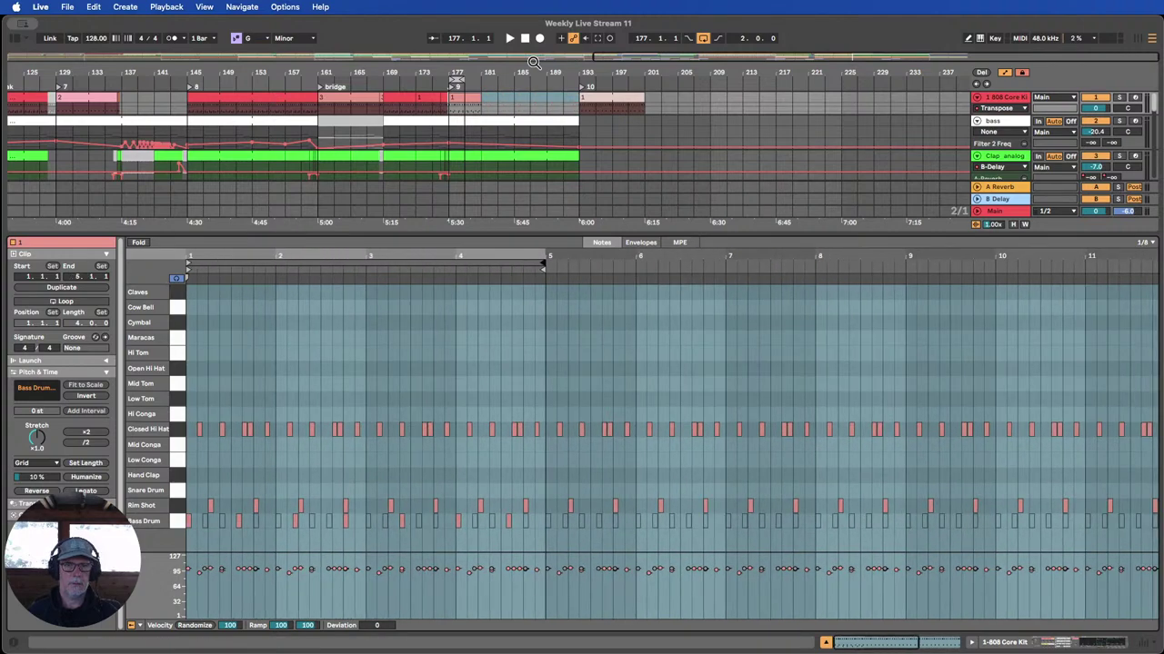
# Turn on looping for the drum clip and extend it so the four-bar pattern fills section 9 up to bar 193.
pyautogui.moveTo(472, 94); pyautogui.dragTo(570, 97)
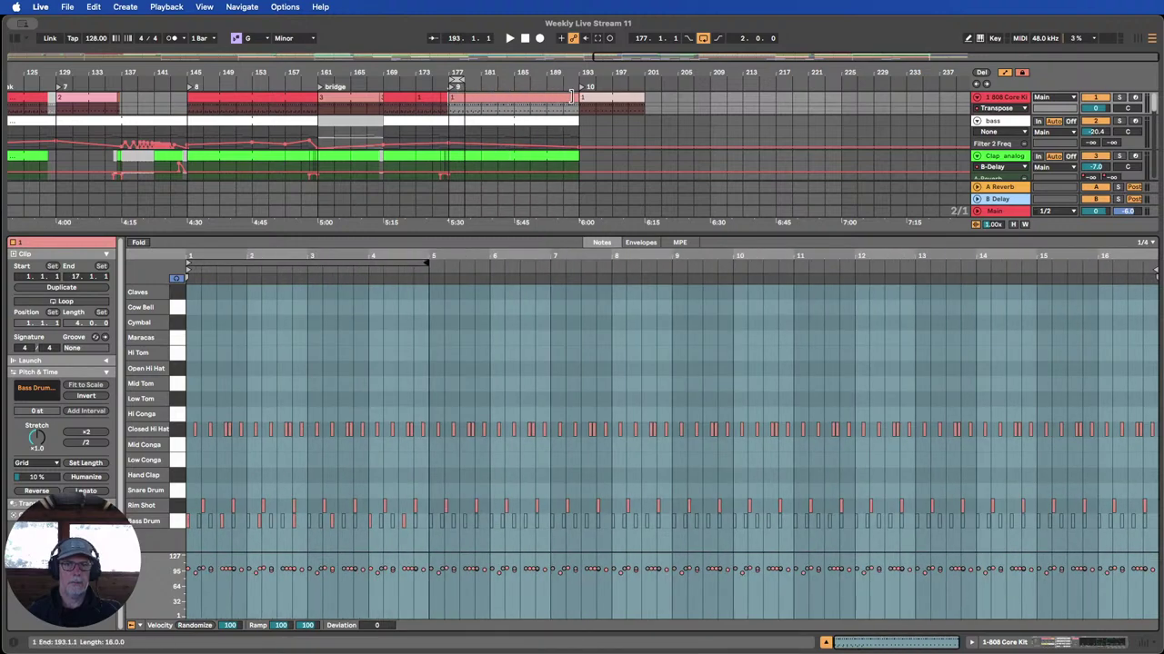
pyautogui.moveTo(571, 97); pyautogui.dragTo(463, 98)
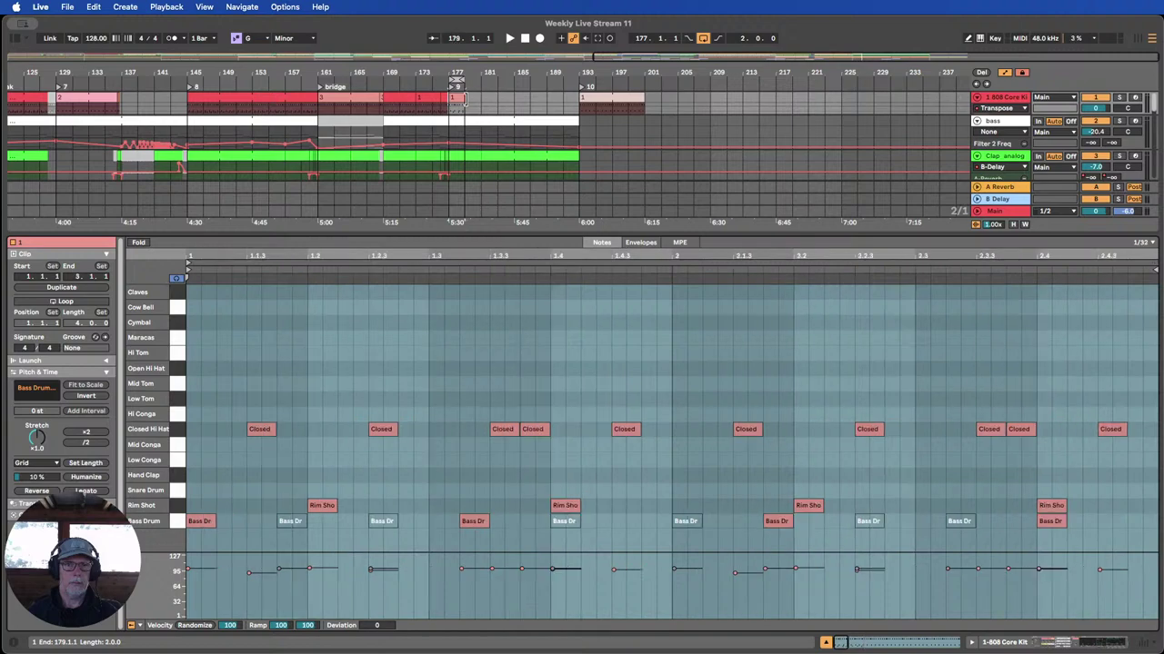
pyautogui.click(450, 262)
pyautogui.click(83, 303)
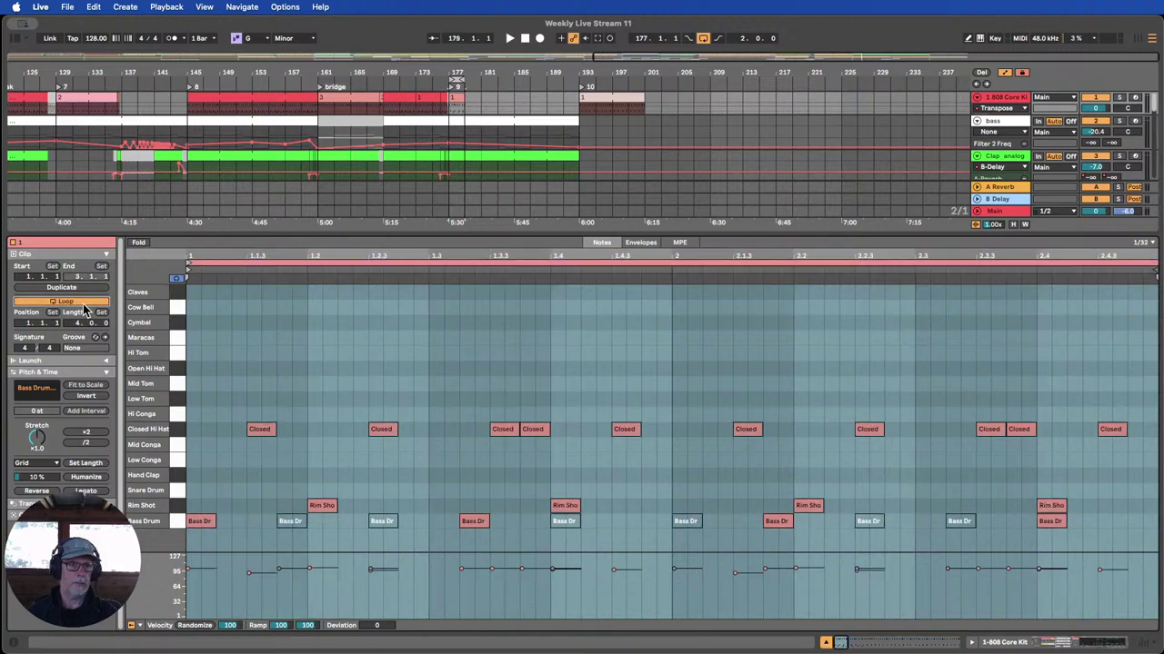
pyautogui.moveTo(456, 253); pyautogui.dragTo(280, 255)
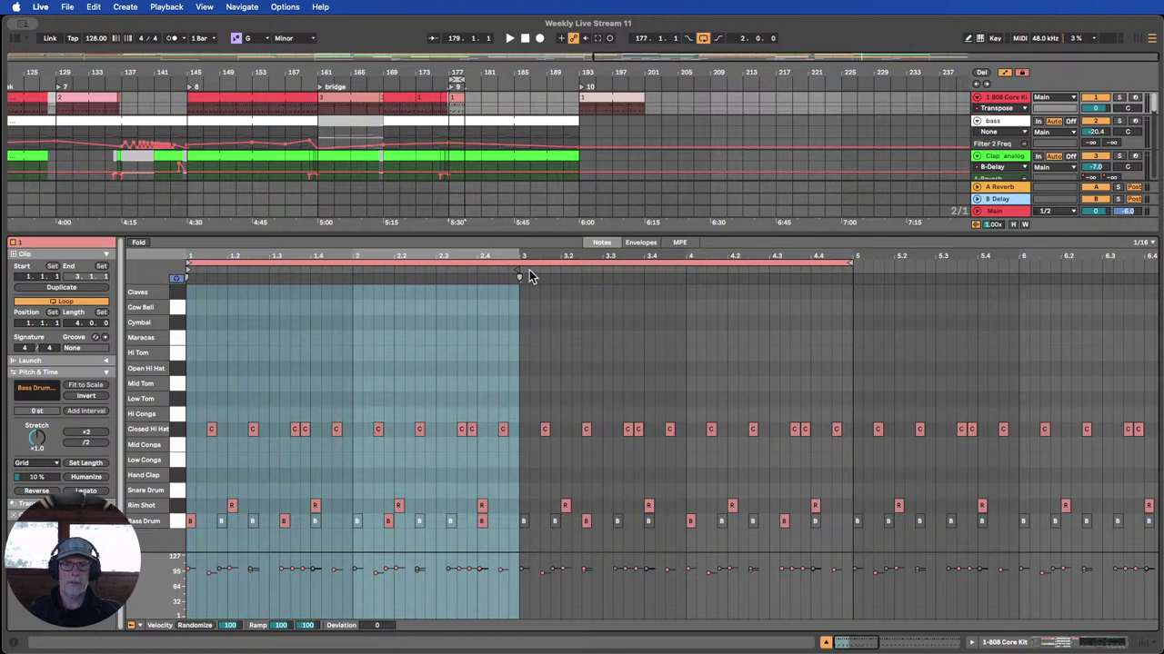
pyautogui.moveTo(463, 98); pyautogui.dragTo(567, 99)
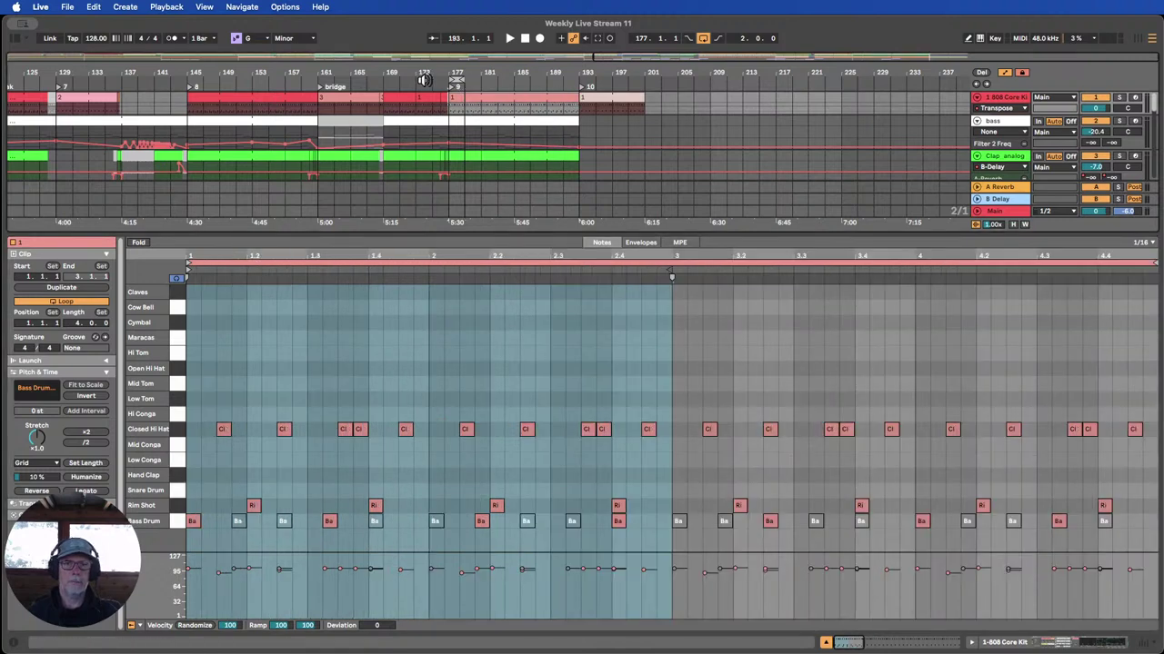
# Extend the arrangement loop to 24 bars from bar 177 and hide the note editor to show all tracks.
pyautogui.moveTo(456, 76); pyautogui.dragTo(641, 83)
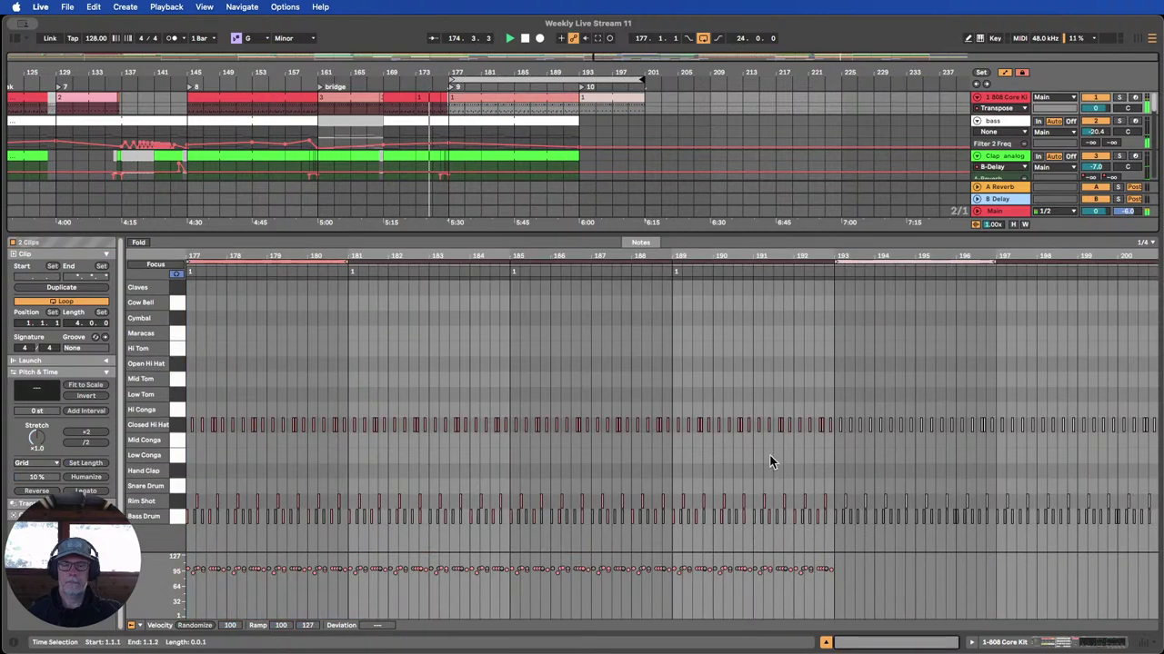
pyautogui.click(825, 643)
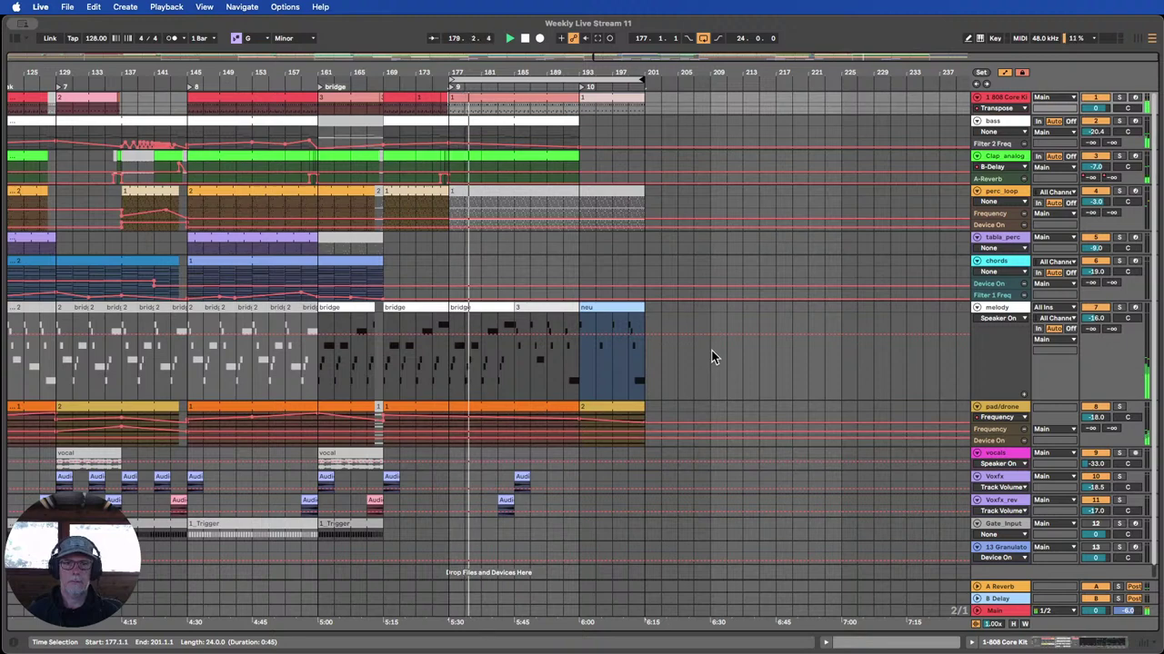
# Enlarge the pad/drone Frequency automation lane and reshape it into a steady fall from bar 169 to a lower point at bar 193.
pyautogui.click(991, 431)
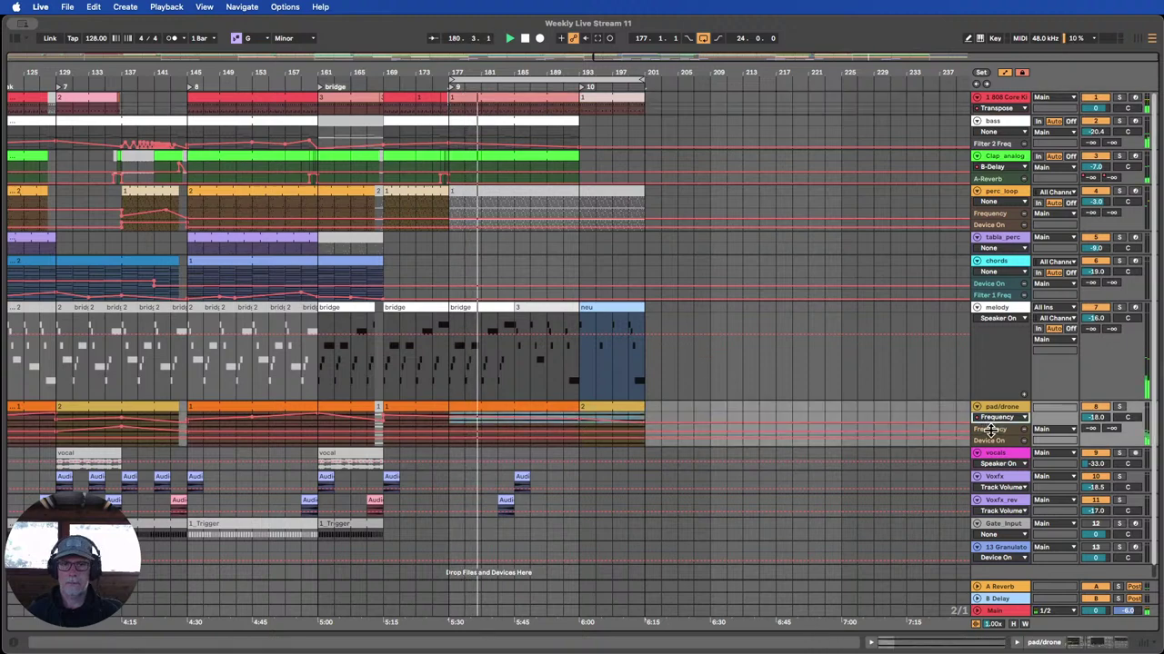
pyautogui.moveTo(991, 431); pyautogui.dragTo(991, 484)
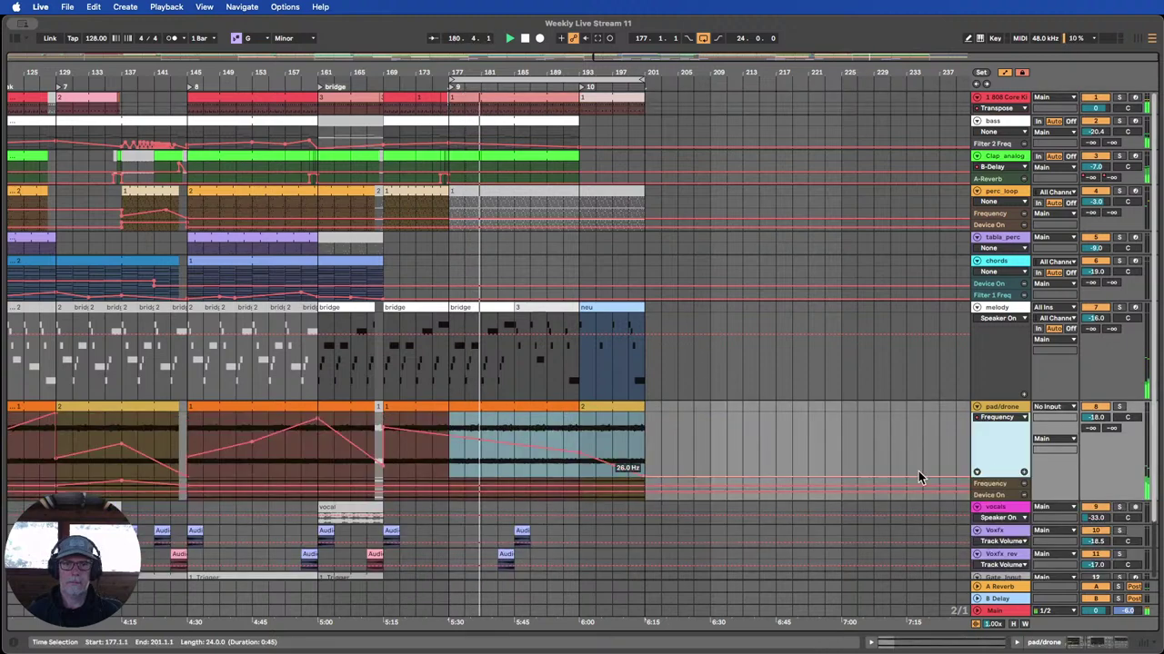
pyautogui.click(378, 80)
pyautogui.click(448, 443)
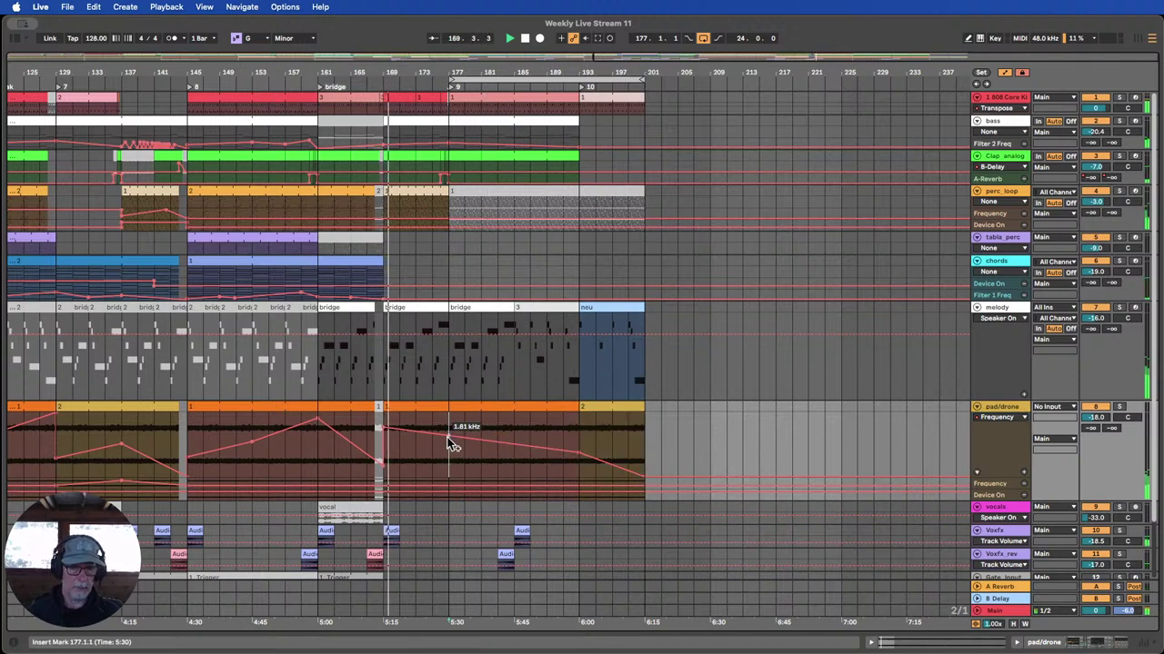
pyautogui.moveTo(447, 437); pyautogui.dragTo(530, 455)
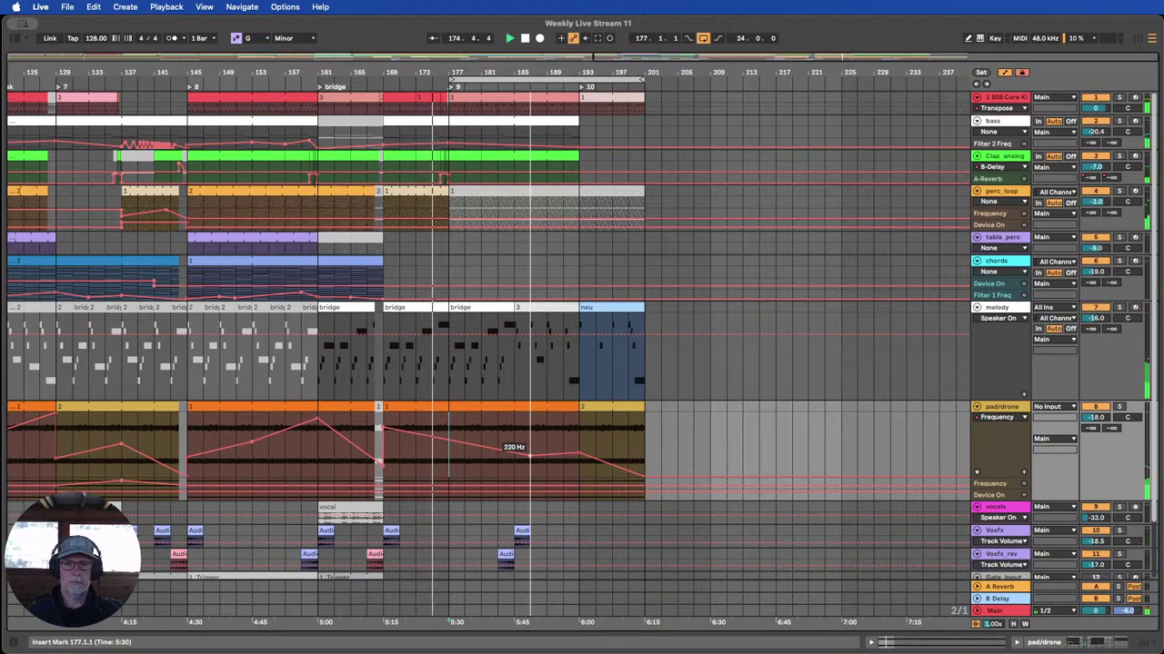
pyautogui.moveTo(530, 454); pyautogui.dragTo(578, 463)
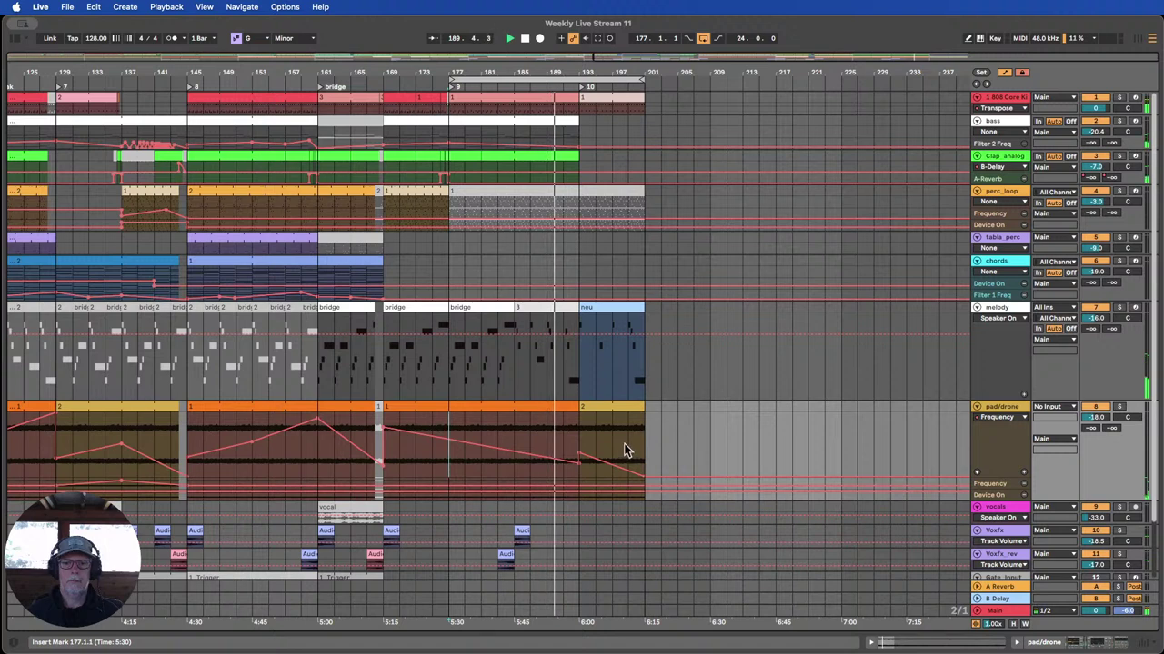
# Replace the pad/drone clip in section 10 by extending the preceding clip to bar 201, and remove the Frequency breakpoint at bar 193.
pyautogui.click(593, 408)
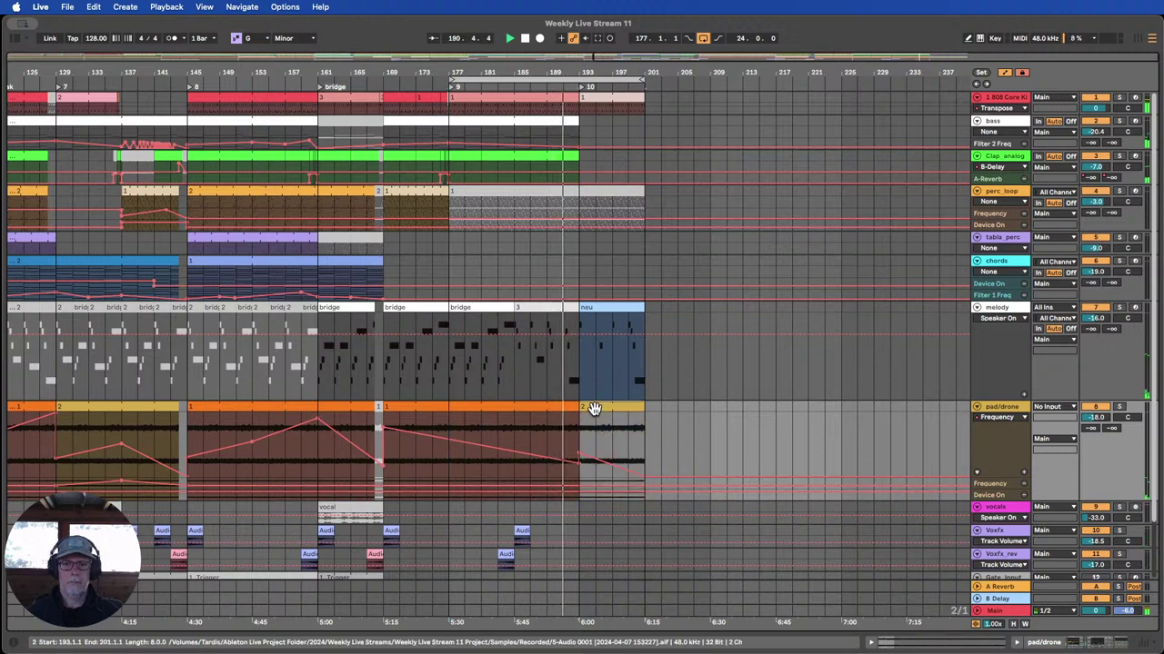
pyautogui.press('0')
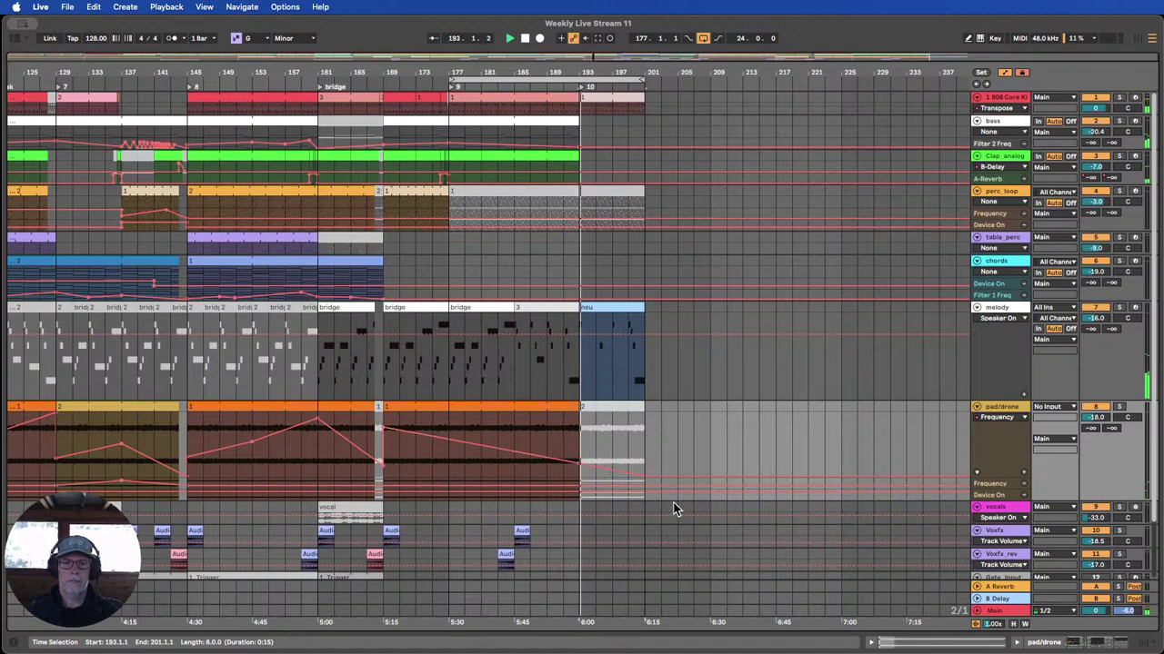
pyautogui.click(519, 87)
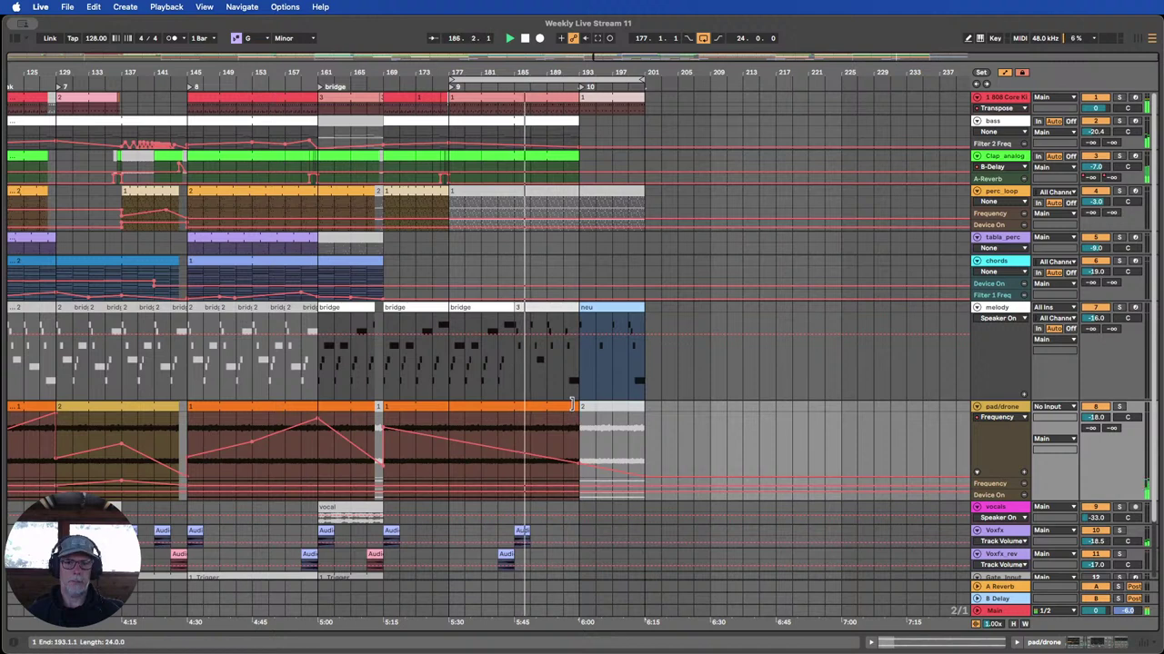
pyautogui.moveTo(572, 404); pyautogui.dragTo(649, 408)
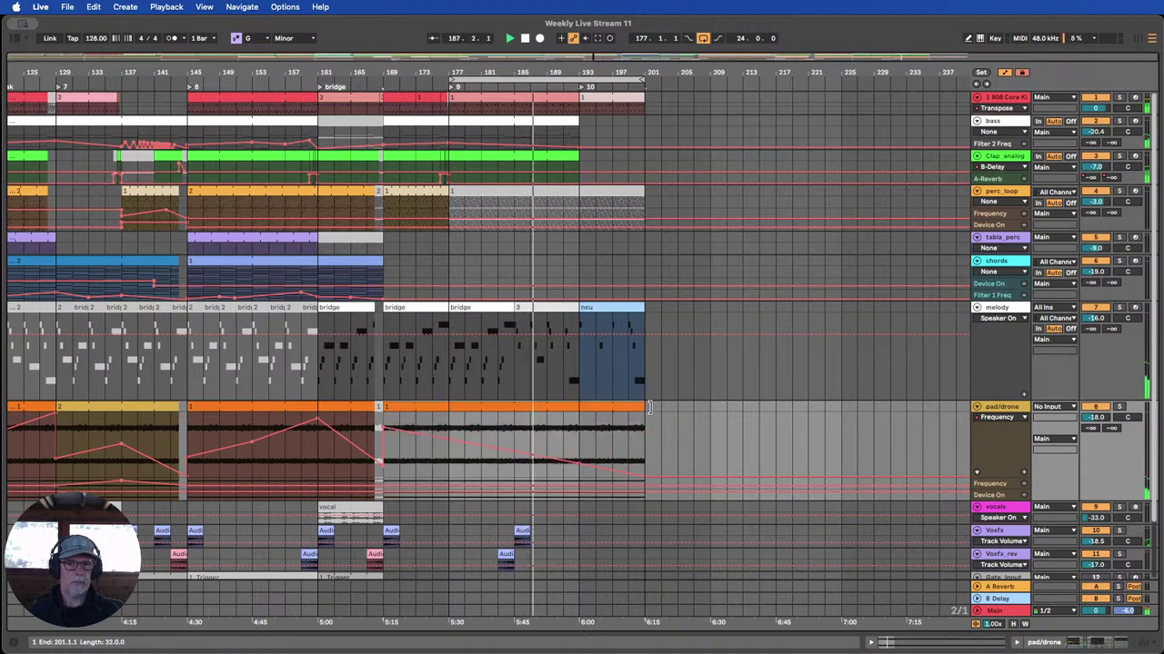
pyautogui.click(579, 464)
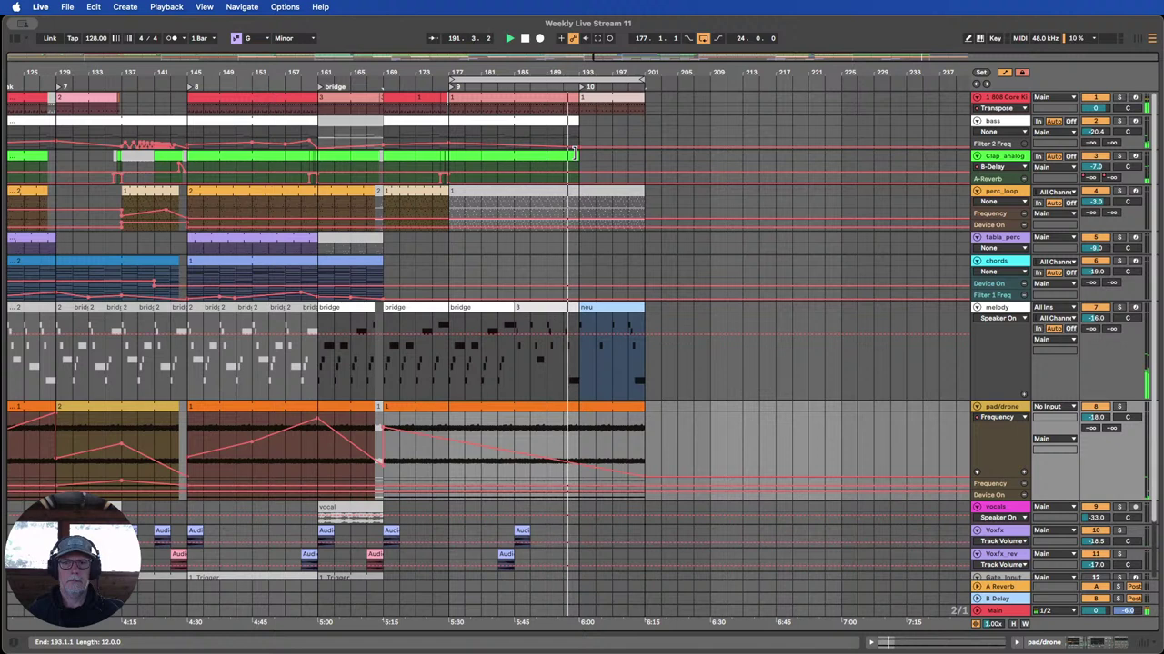
# Extend the Clap_analog clip from the end of section 9 to bar 197.
pyautogui.moveTo(573, 151); pyautogui.dragTo(604, 156)
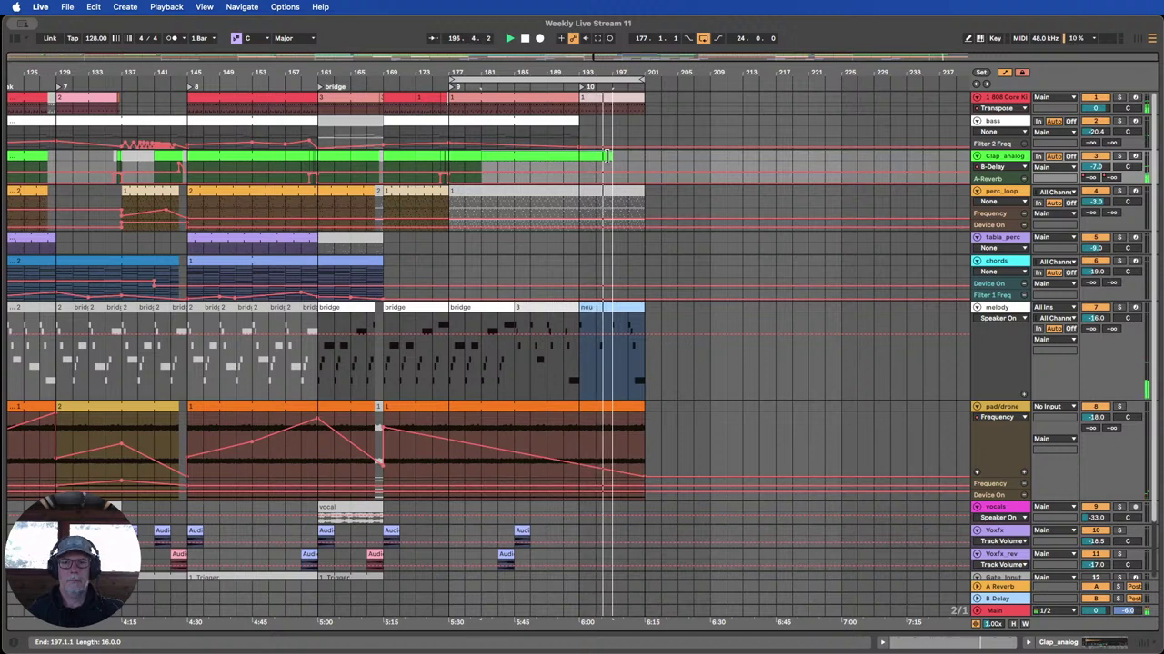
pyautogui.moveTo(606, 156); pyautogui.dragTo(607, 157)
# Duplicate the melody clip at bars 185 to 193 over the neu clip in section 10.
pyautogui.moveTo(609, 80); pyautogui.dragTo(627, 73)
pyautogui.click(625, 305)
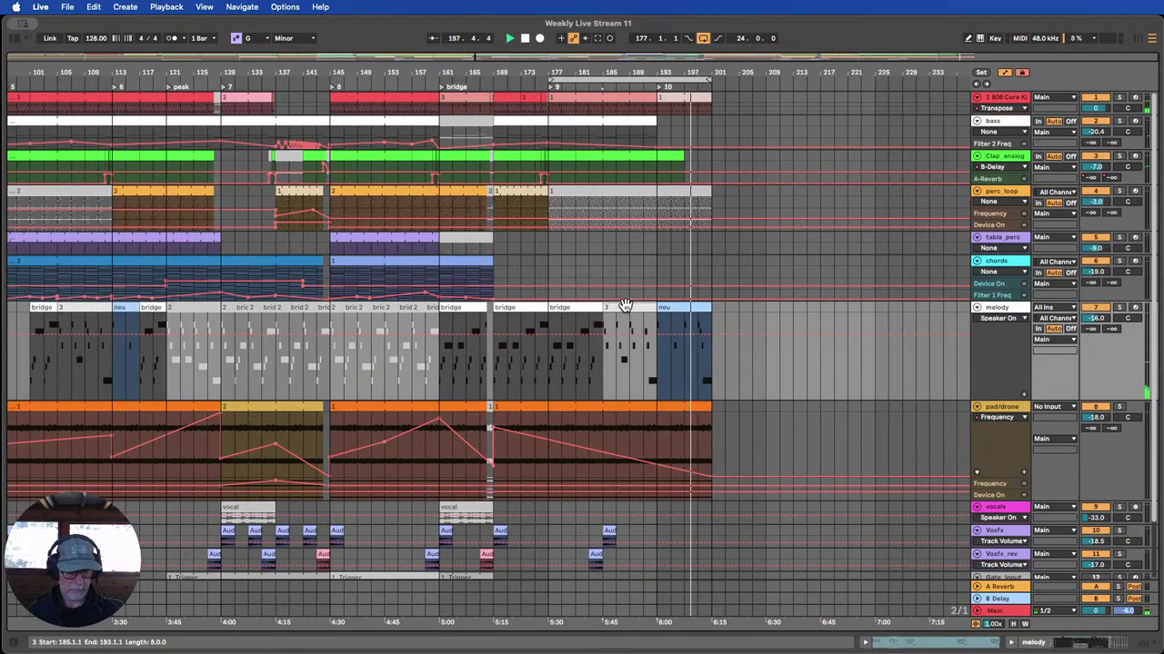
pyautogui.hotkey('ctrl', 'd')
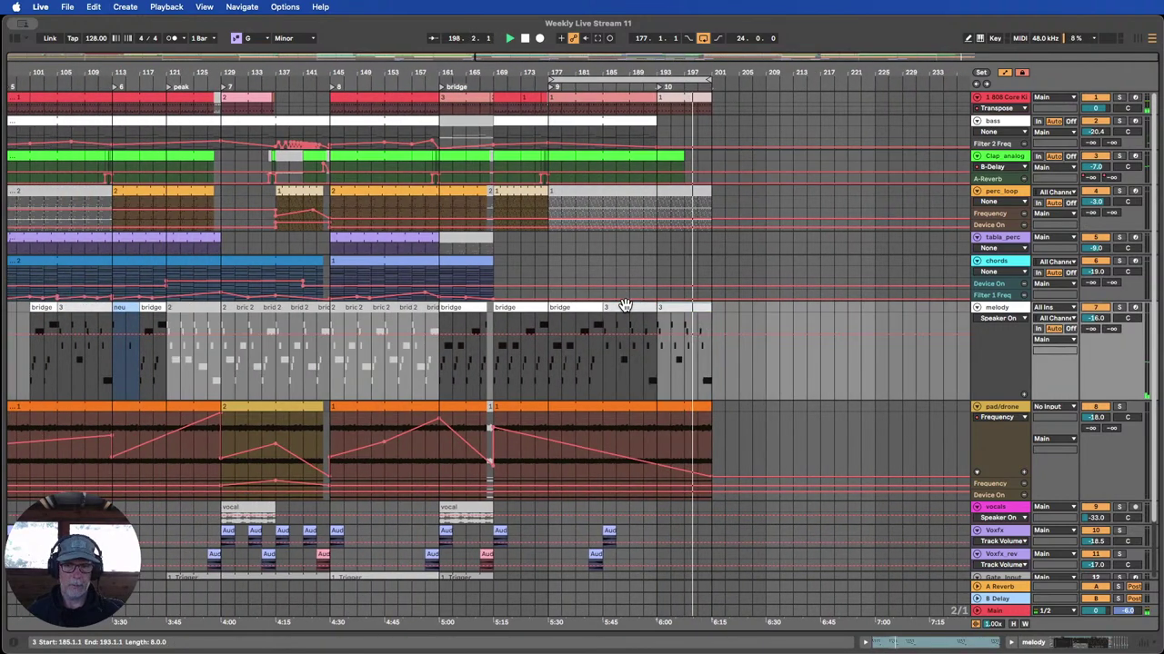
# Show all automation parameters for the melody track, open its device chain and inspect the Auto Filter settings.
pyautogui.click(595, 88)
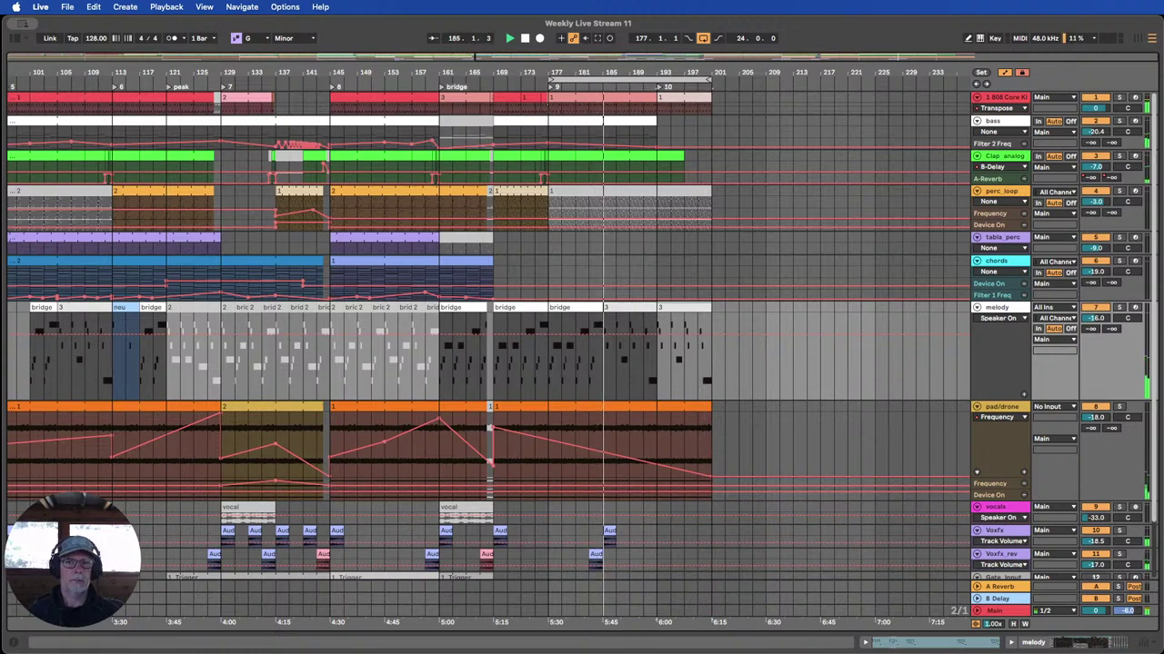
pyautogui.press('-')
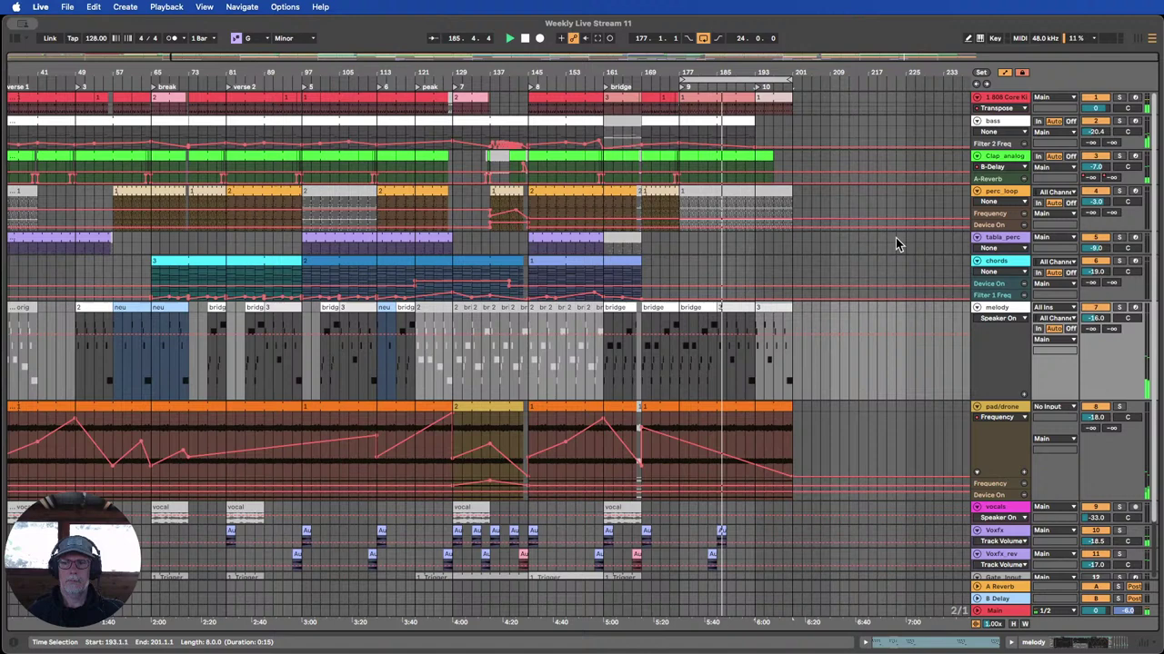
pyautogui.click(1000, 319)
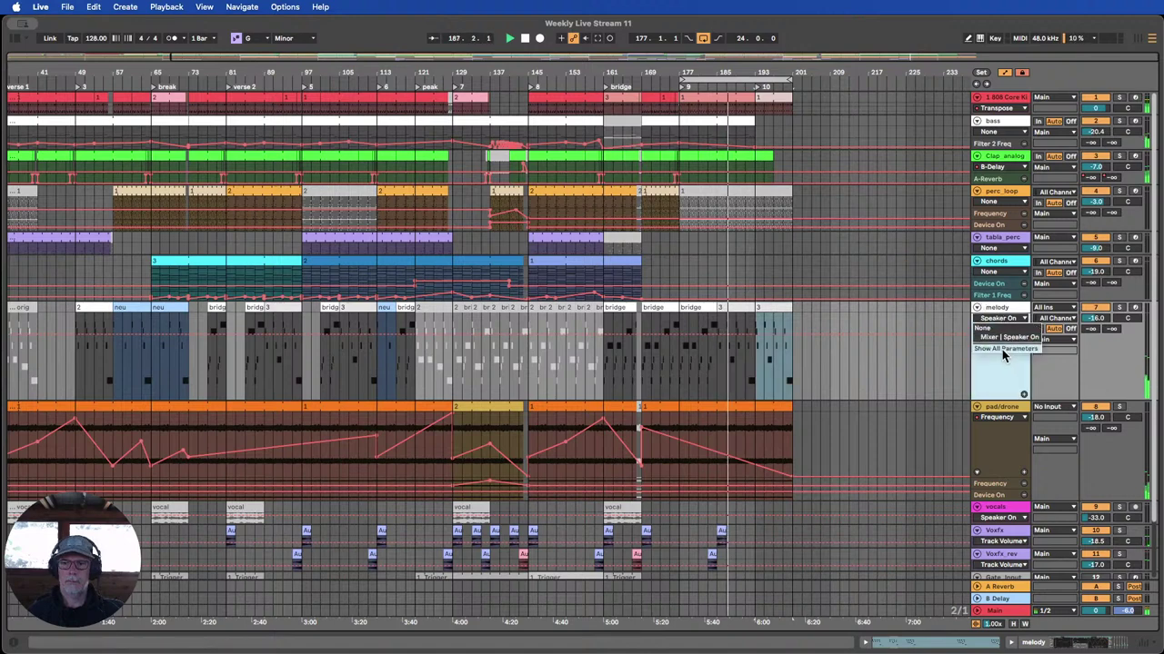
pyautogui.click(1002, 349)
pyautogui.doubleClick(997, 308)
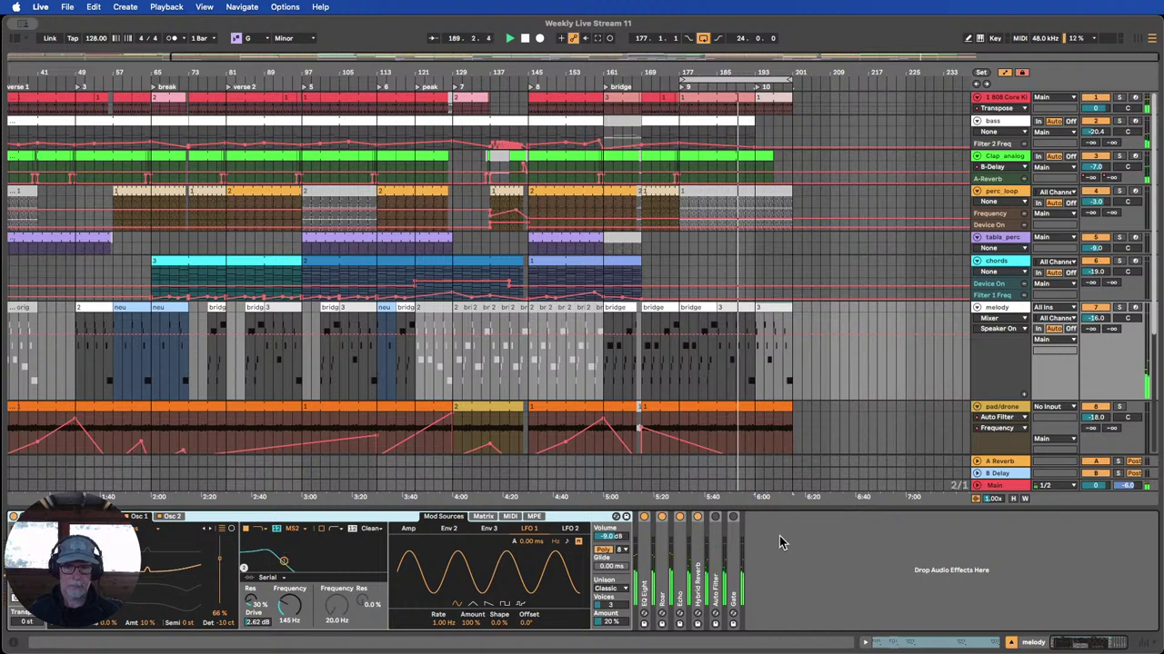
pyautogui.doubleClick(716, 540)
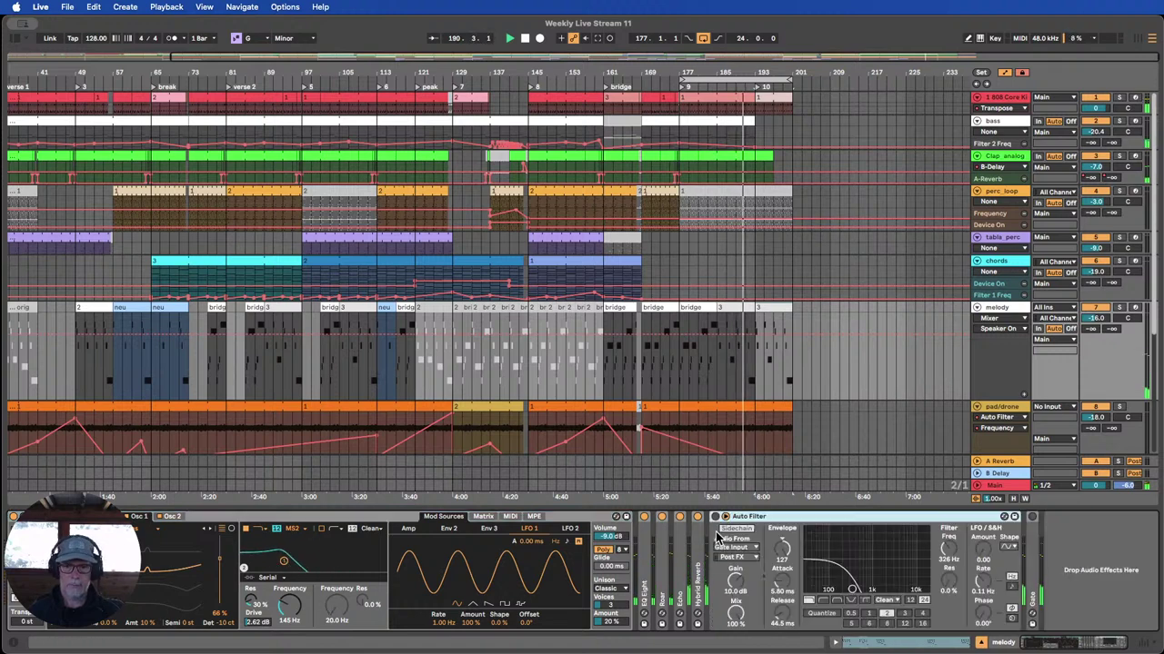
pyautogui.doubleClick(746, 517)
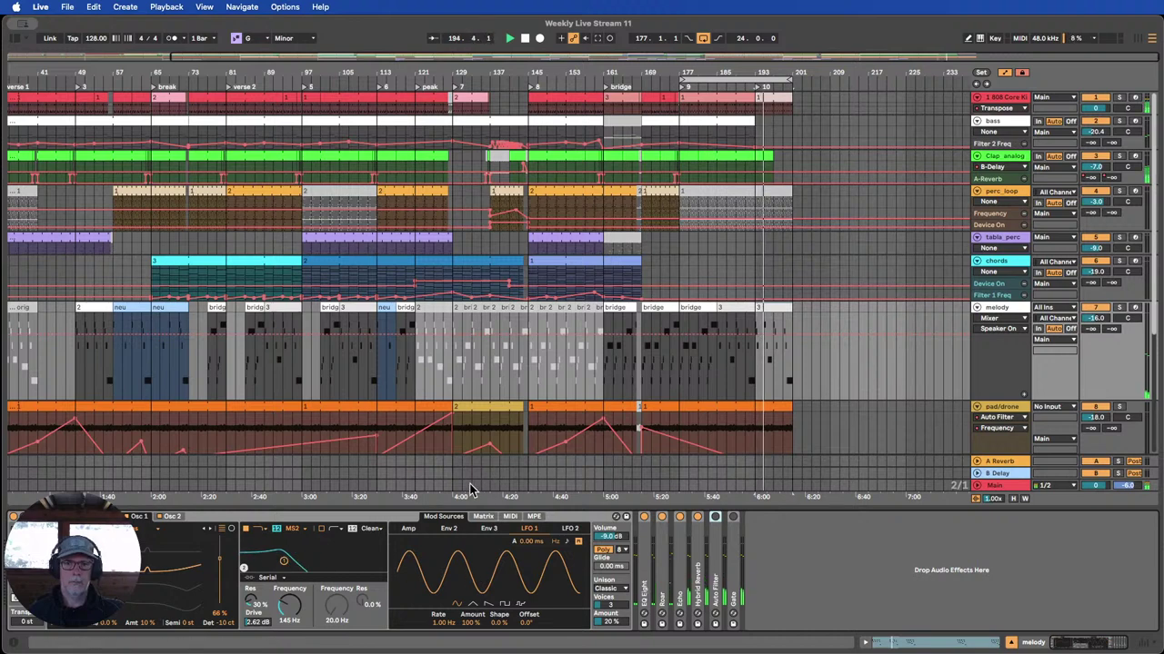
# Stop playback, enable Filter 2 in the melody's Wavetable and set it to a low-pass at 20.5 kHz.
pyautogui.click(525, 39)
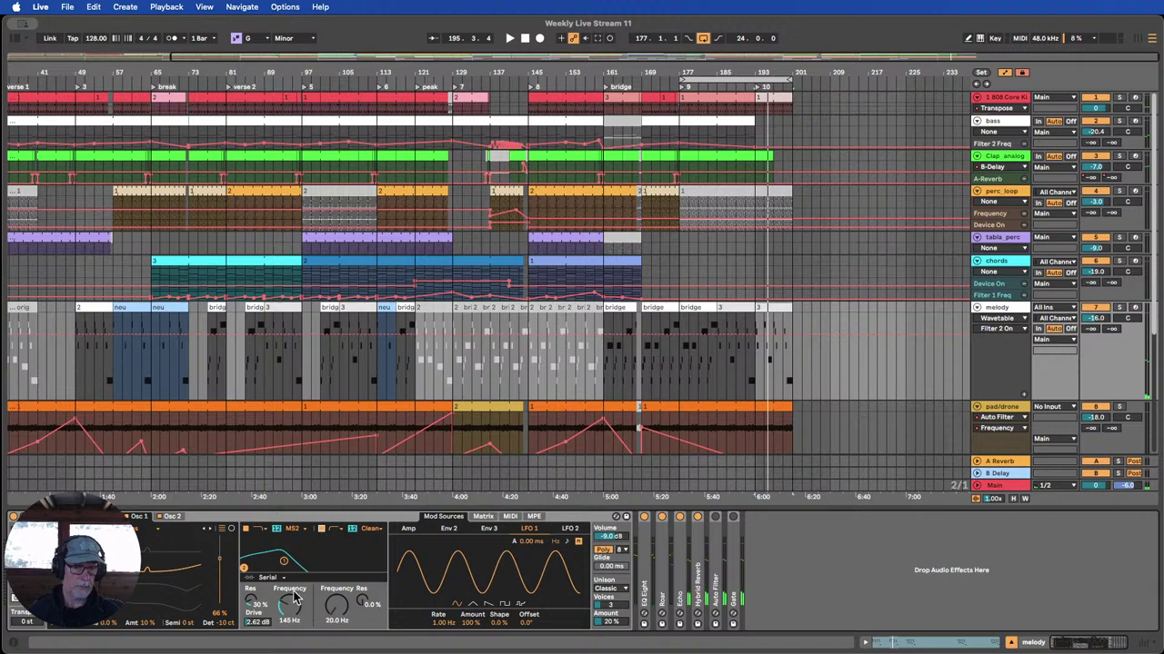
pyautogui.moveTo(336, 607); pyautogui.dragTo(336, 515)
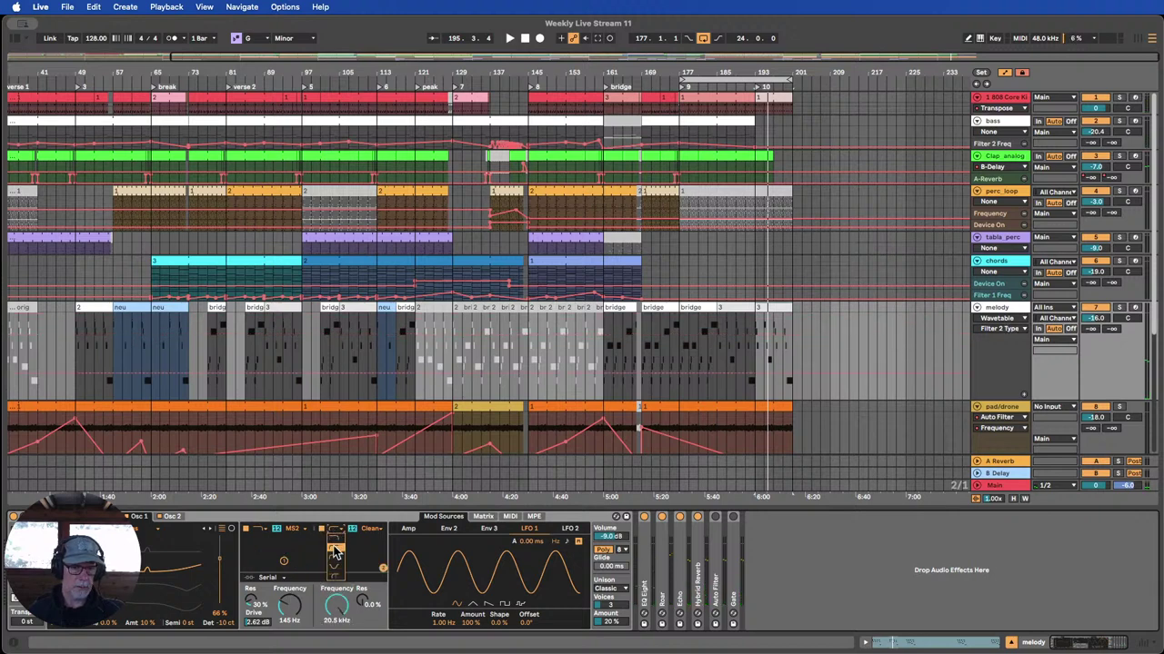
pyautogui.click(332, 542)
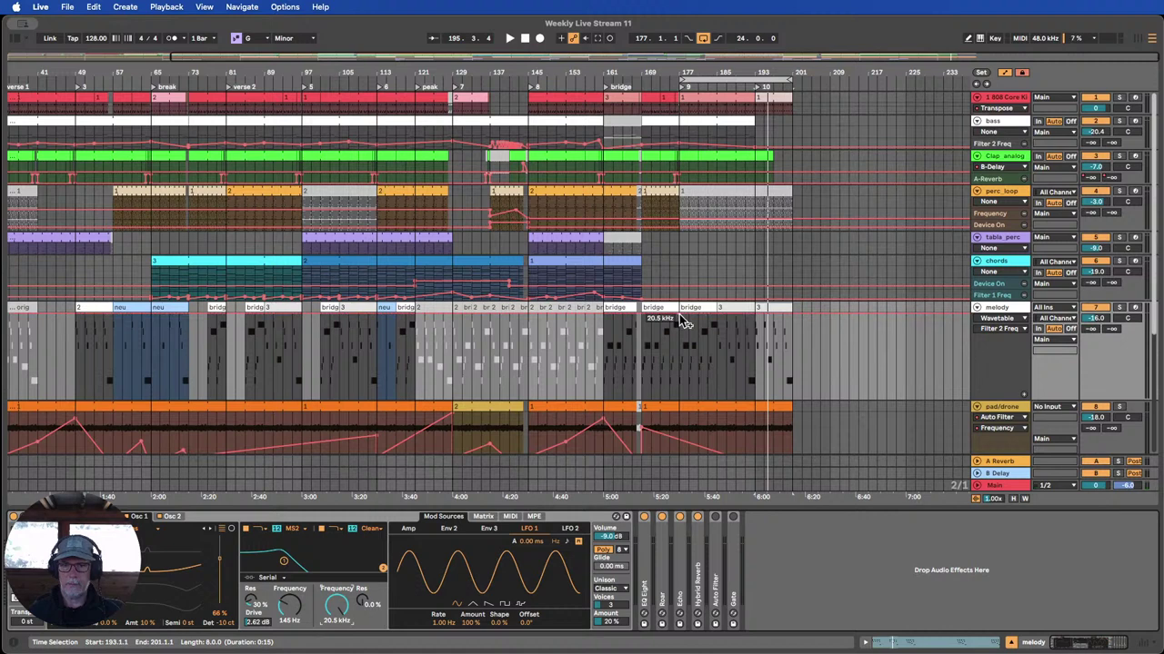
# Shape the melody's Filter 2 Freq automation into a steady fall from bar 177 to bar 201, raising its end point slightly.
pyautogui.press('space')
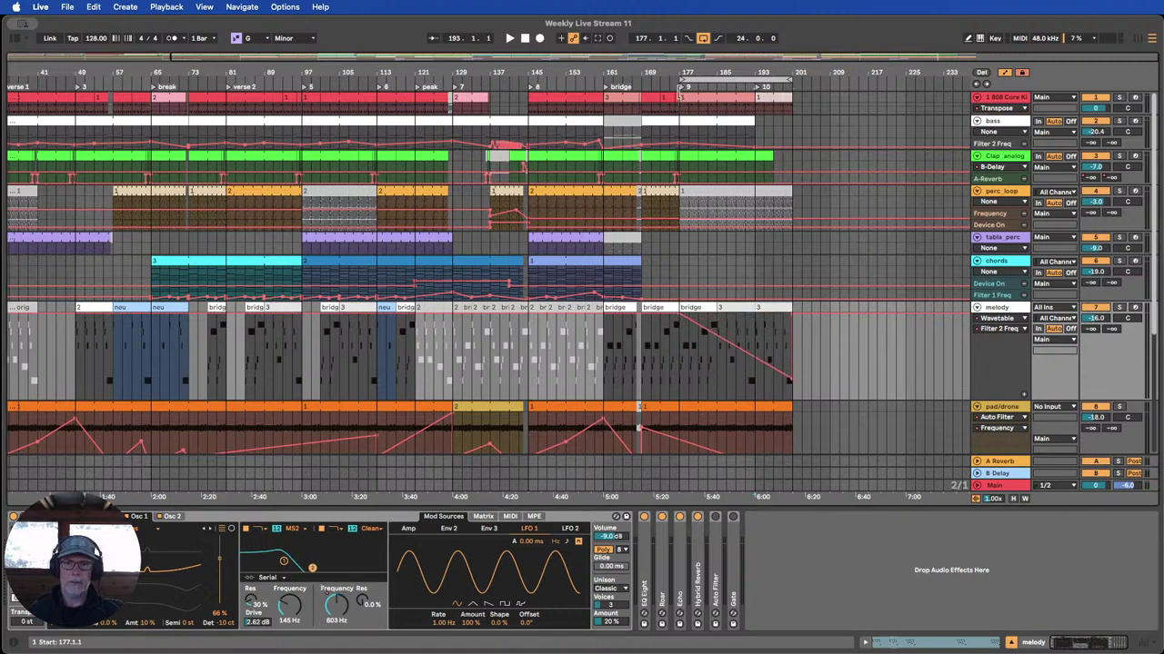
pyautogui.click(667, 79)
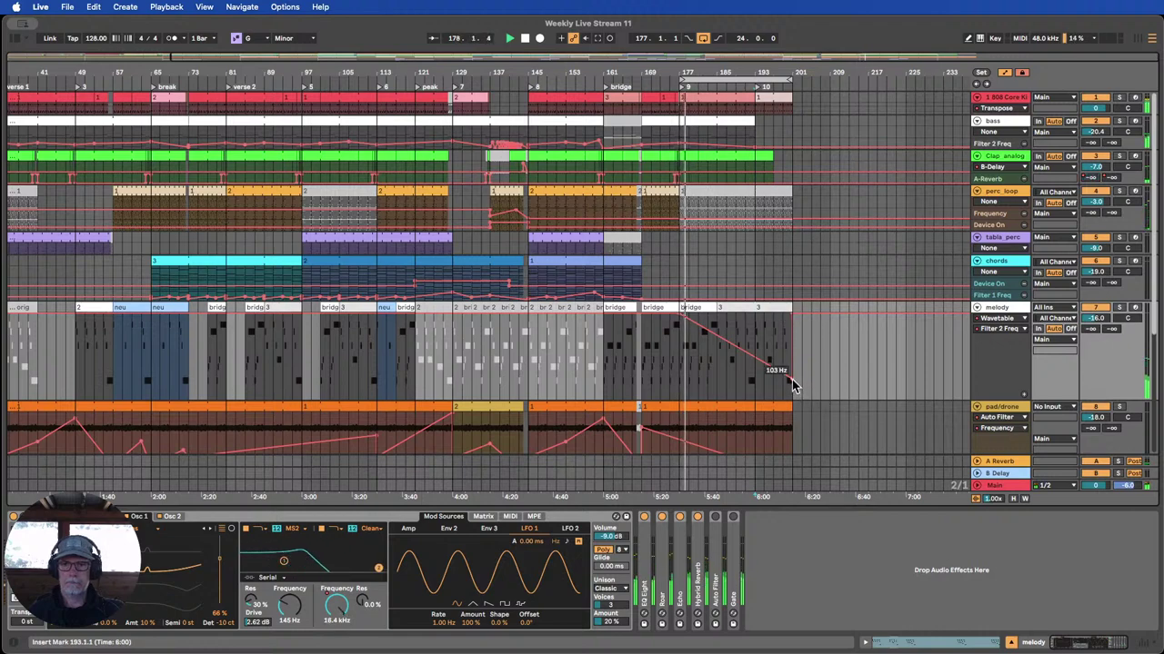
pyautogui.moveTo(792, 381); pyautogui.dragTo(793, 373)
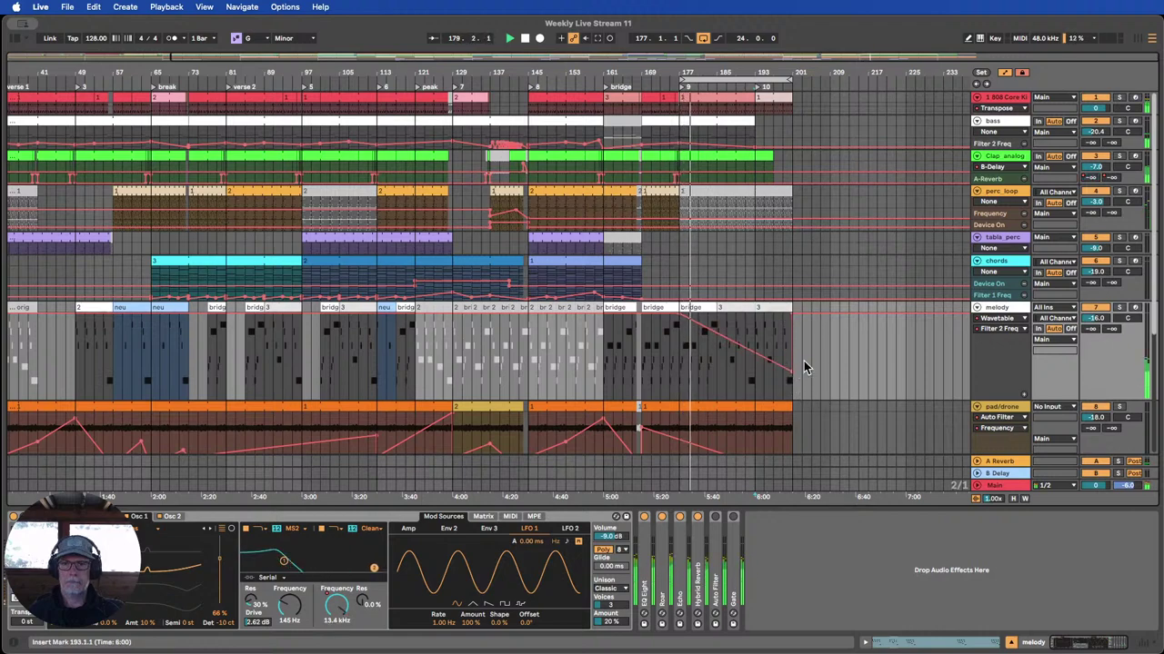
pyautogui.scroll(-3, 807, 357)
pyautogui.scroll(-1, 807, 355)
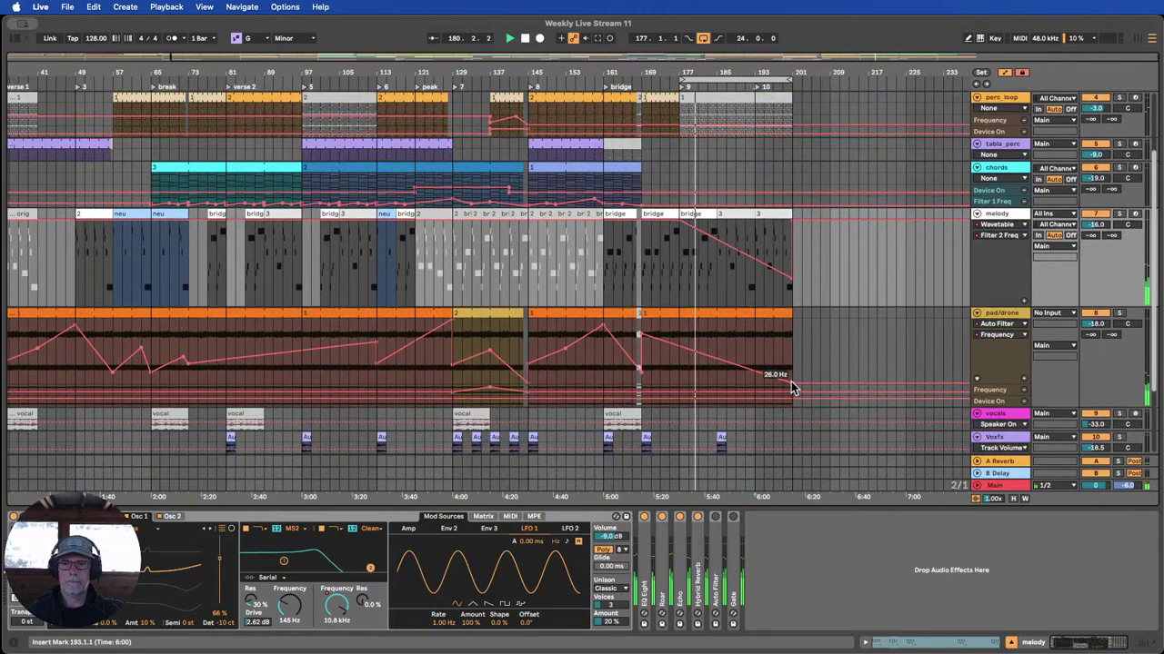
pyautogui.scroll(4, 792, 384)
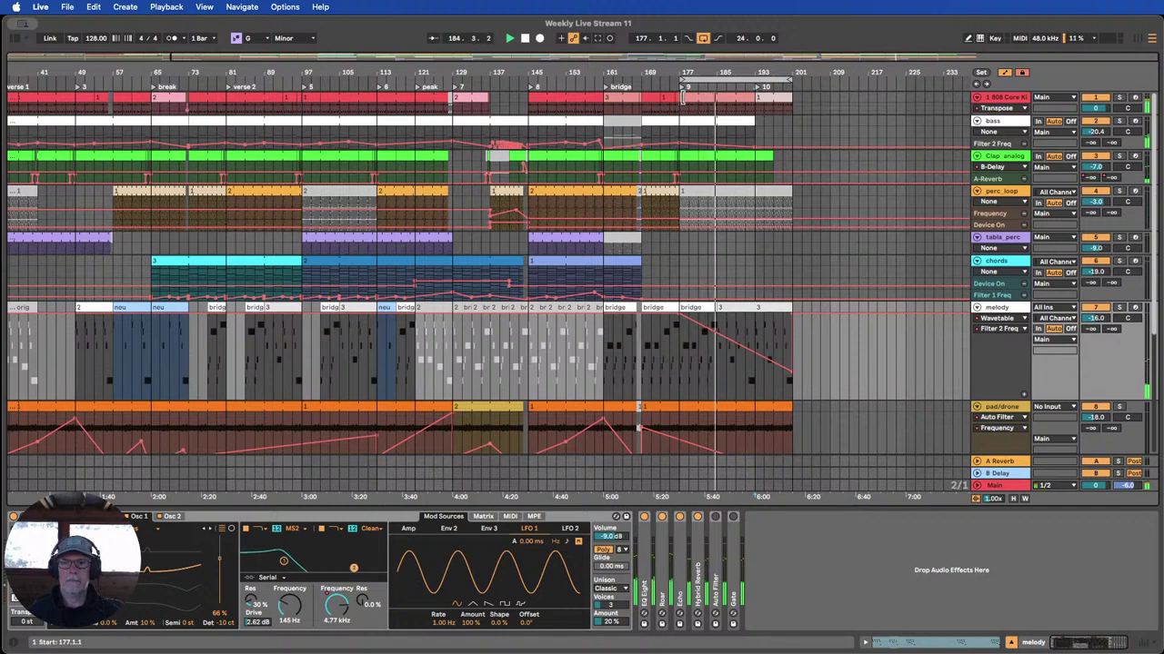
pyautogui.scroll(-2, 784, 229)
pyautogui.scroll(2, 782, 231)
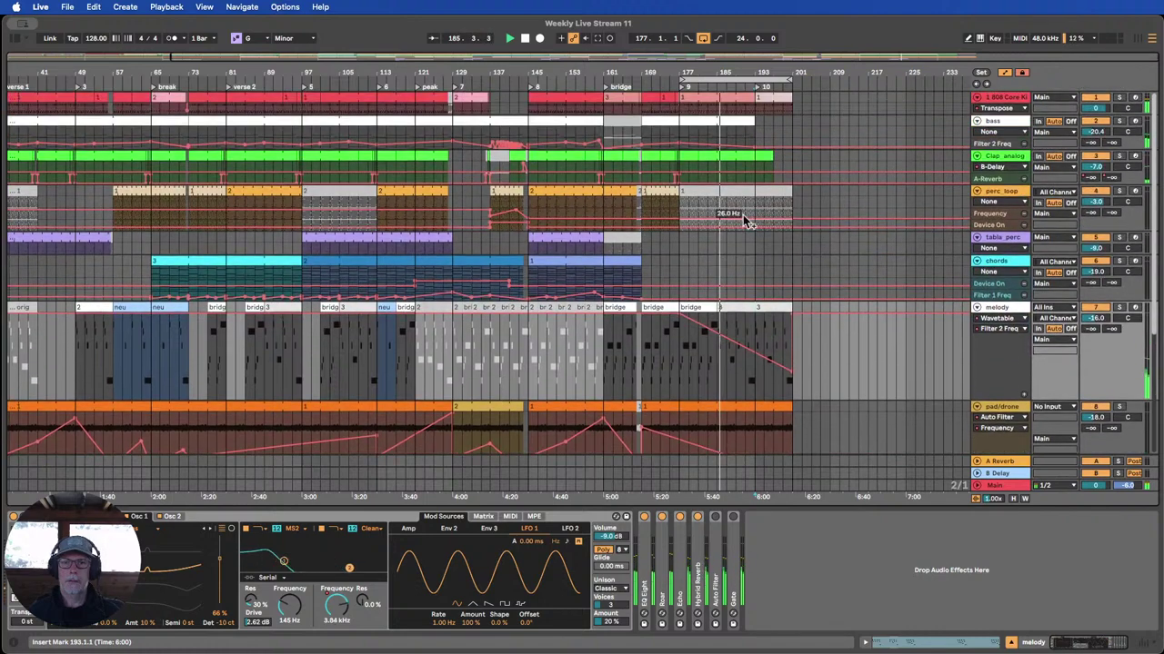
# Try replacing the 808 drums at bars 177 to 185 with a copy of bars 145 to 153, and play it.
pyautogui.click(710, 97)
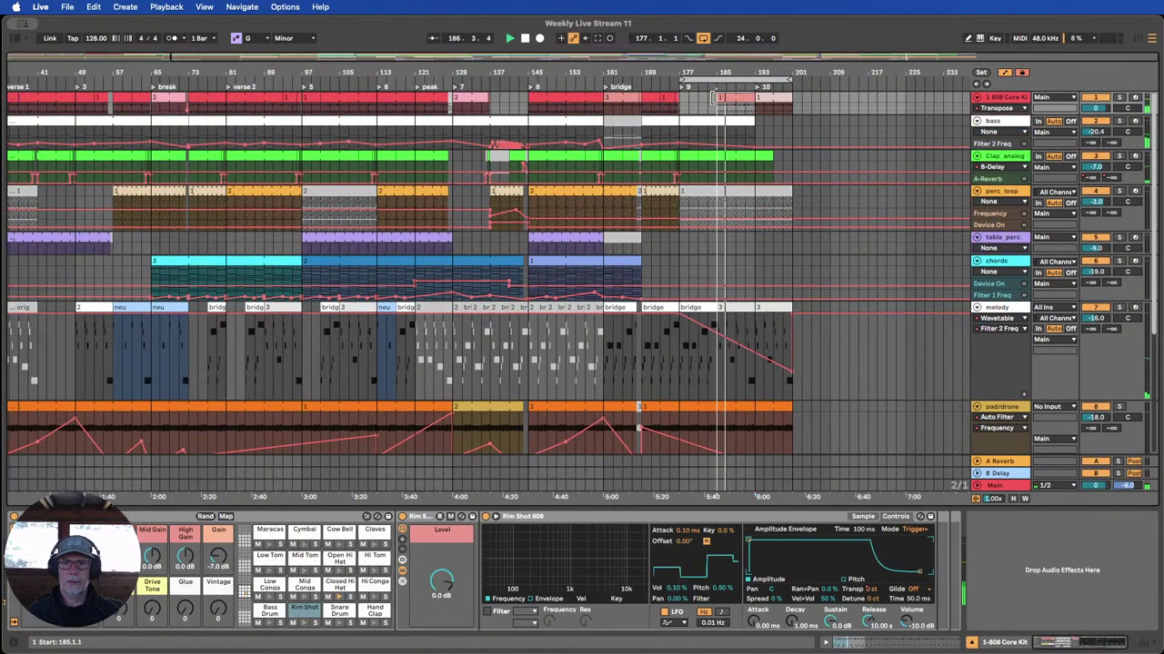
pyautogui.click(553, 100)
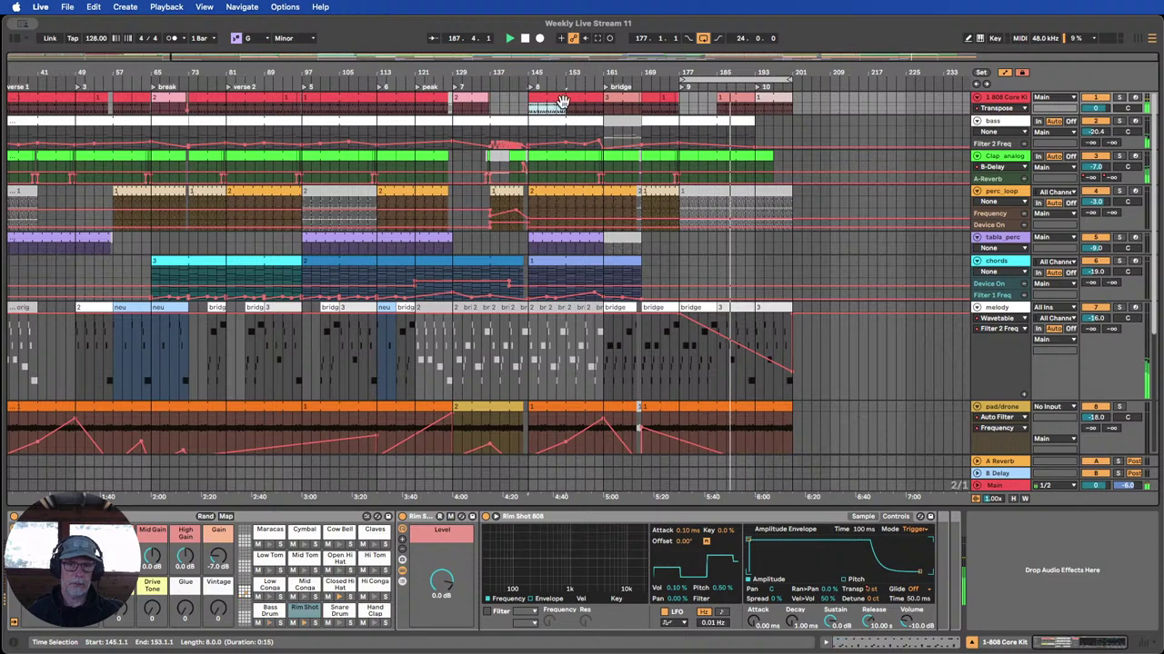
pyautogui.click(675, 121)
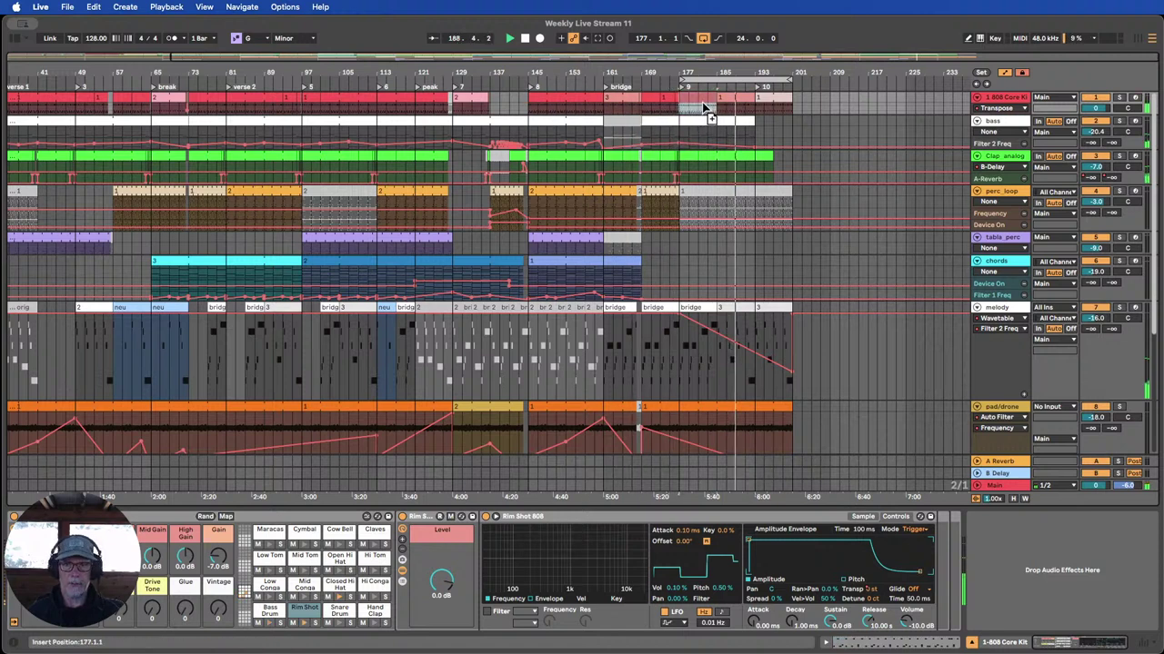
pyautogui.click(676, 86)
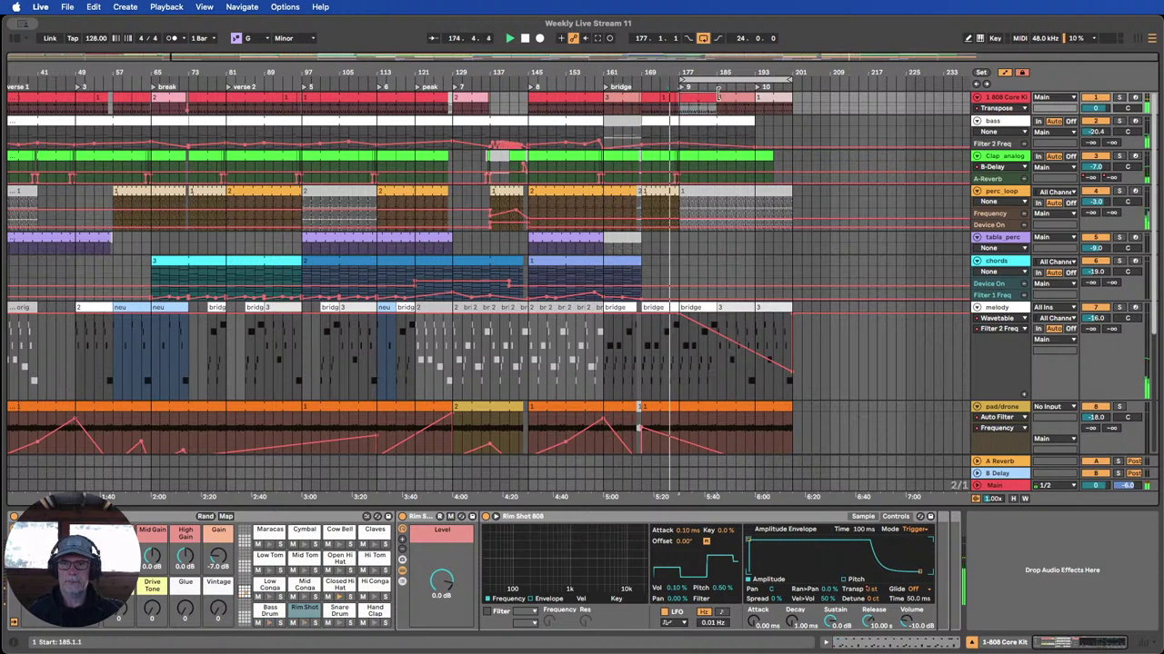
pyautogui.scroll(-1, 773, 203)
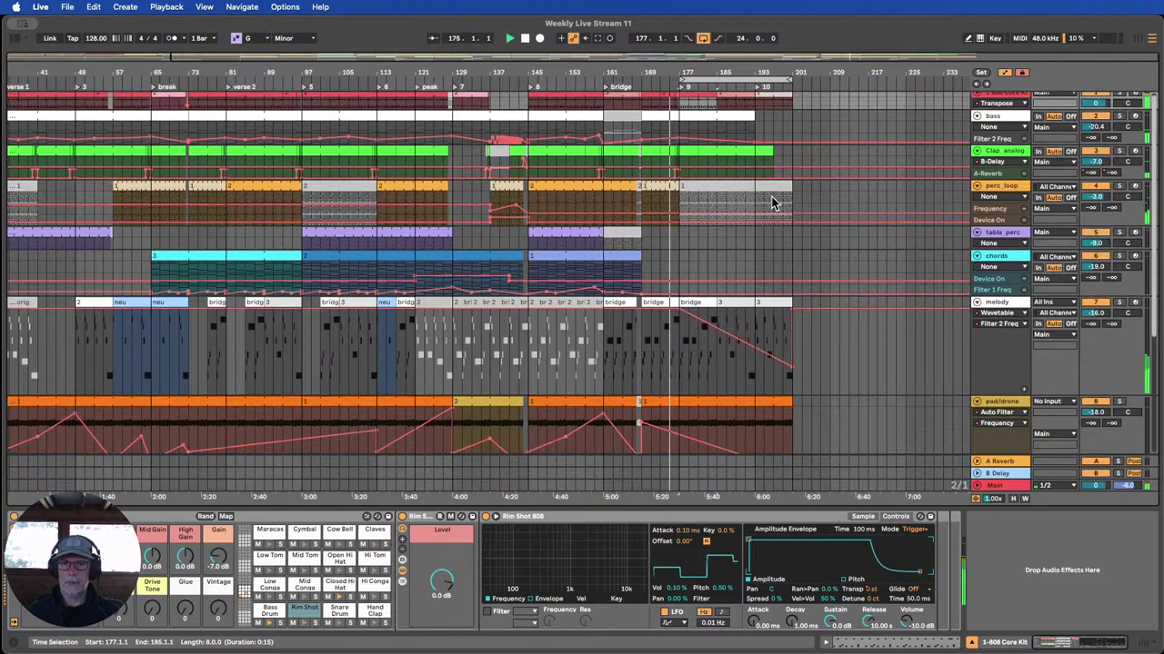
pyautogui.scroll(1, 771, 200)
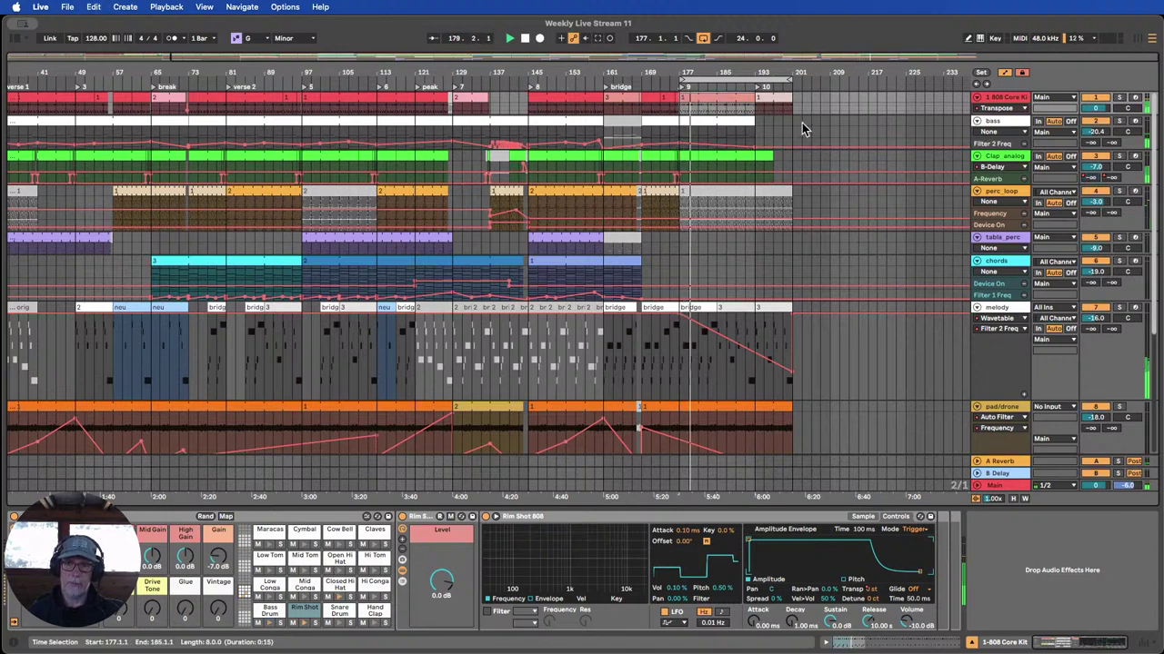
# Copy the Voxfx and Voxfx_rev clips from bars 181 to 189 and paste them at bar 197.
pyautogui.scroll(-1, 773, 165)
pyautogui.scroll(-5, 801, 210)
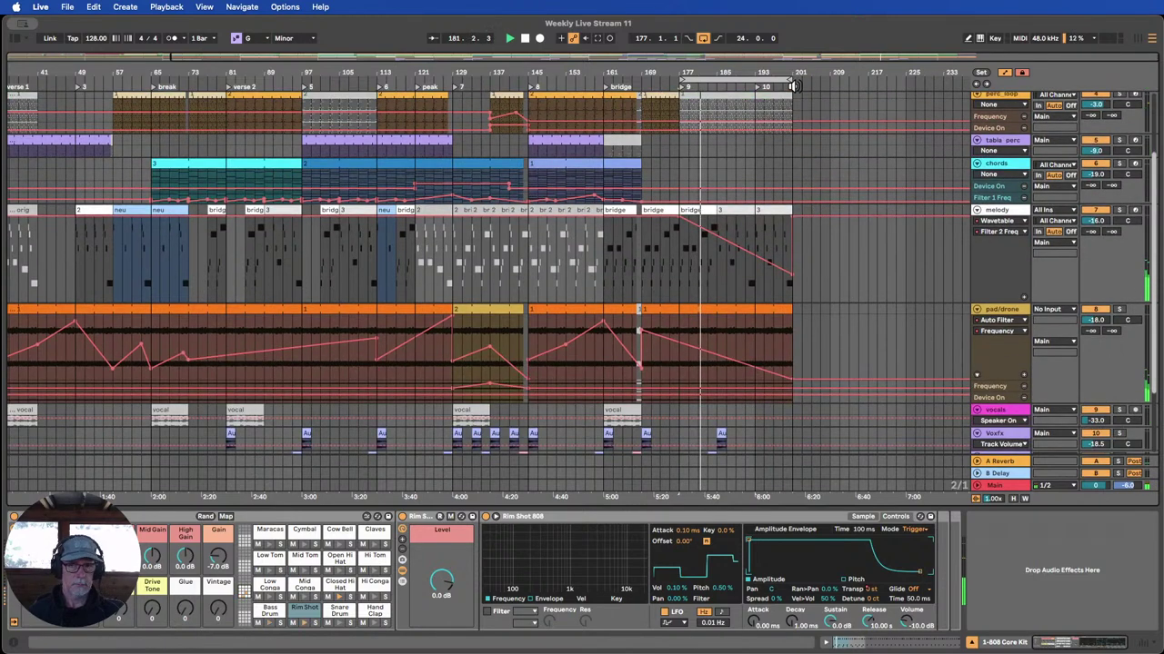
pyautogui.moveTo(763, 76); pyautogui.dragTo(797, 71)
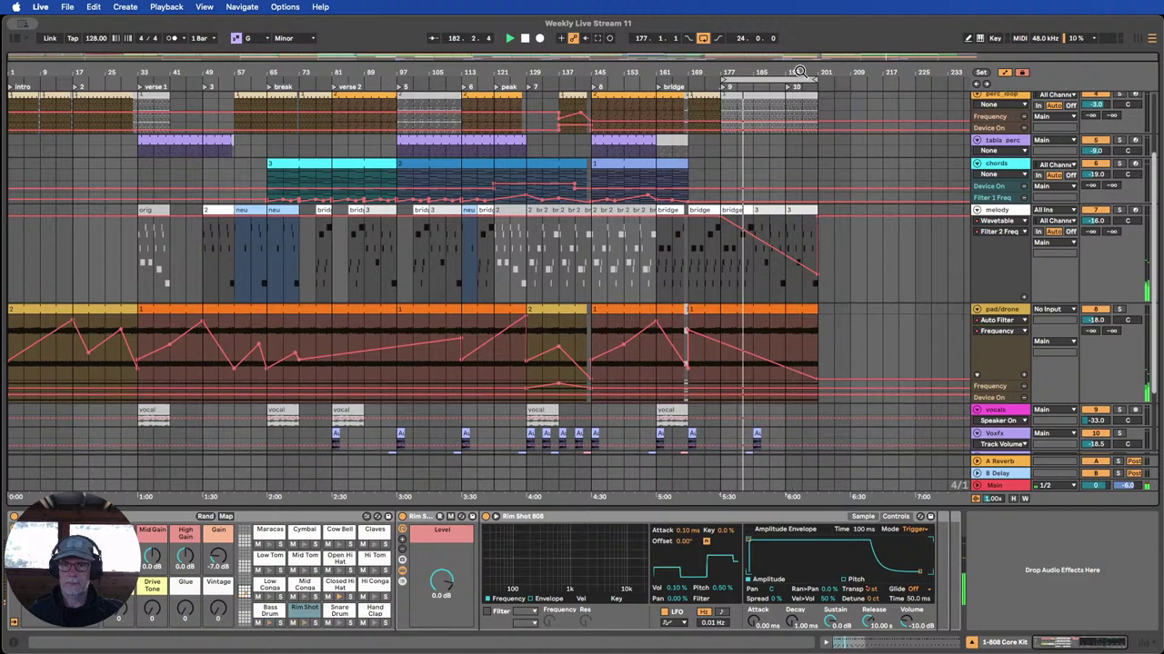
pyautogui.scroll(2, 800, 275)
pyautogui.scroll(4, 797, 272)
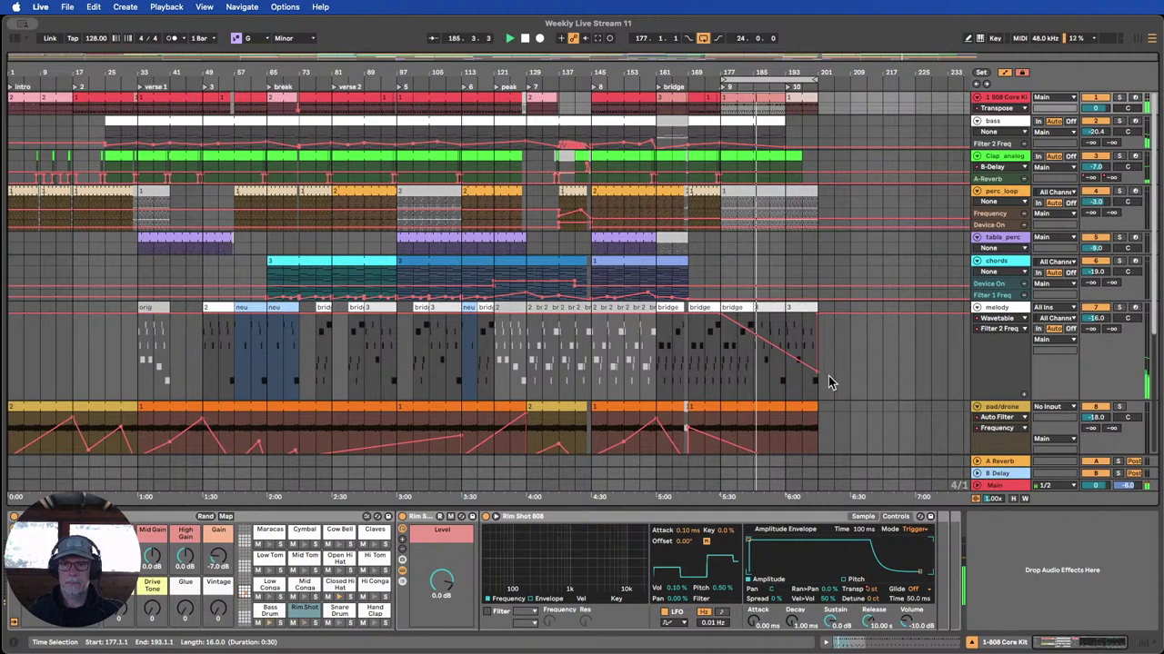
pyautogui.scroll(-10, 831, 364)
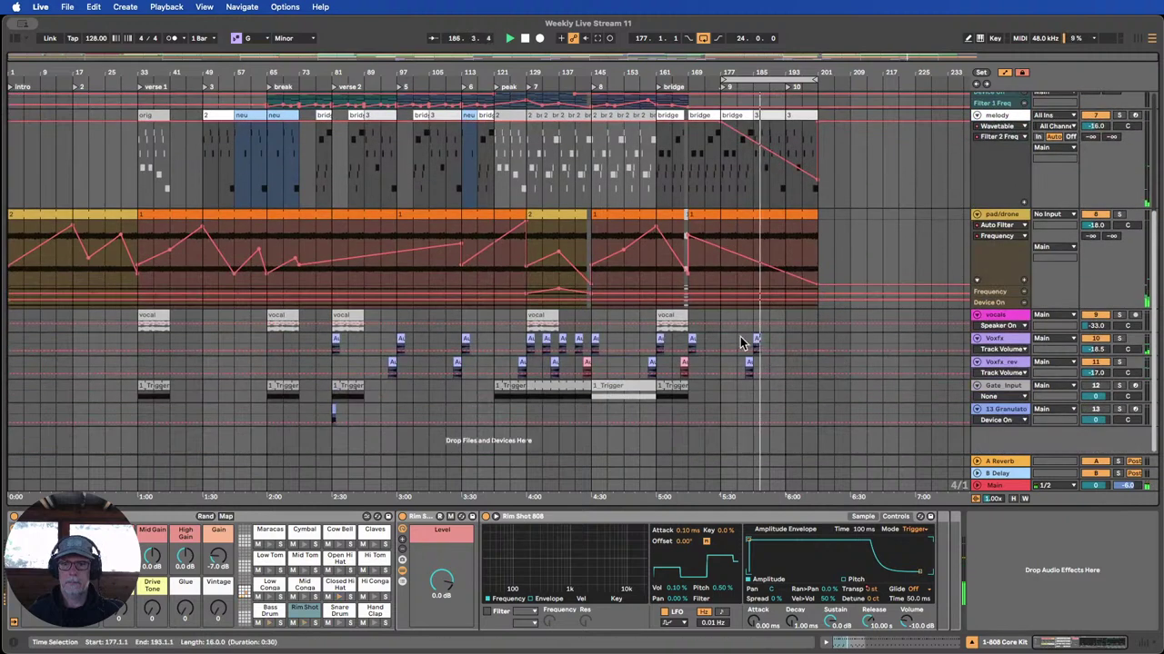
pyautogui.moveTo(741, 343); pyautogui.dragTo(765, 375)
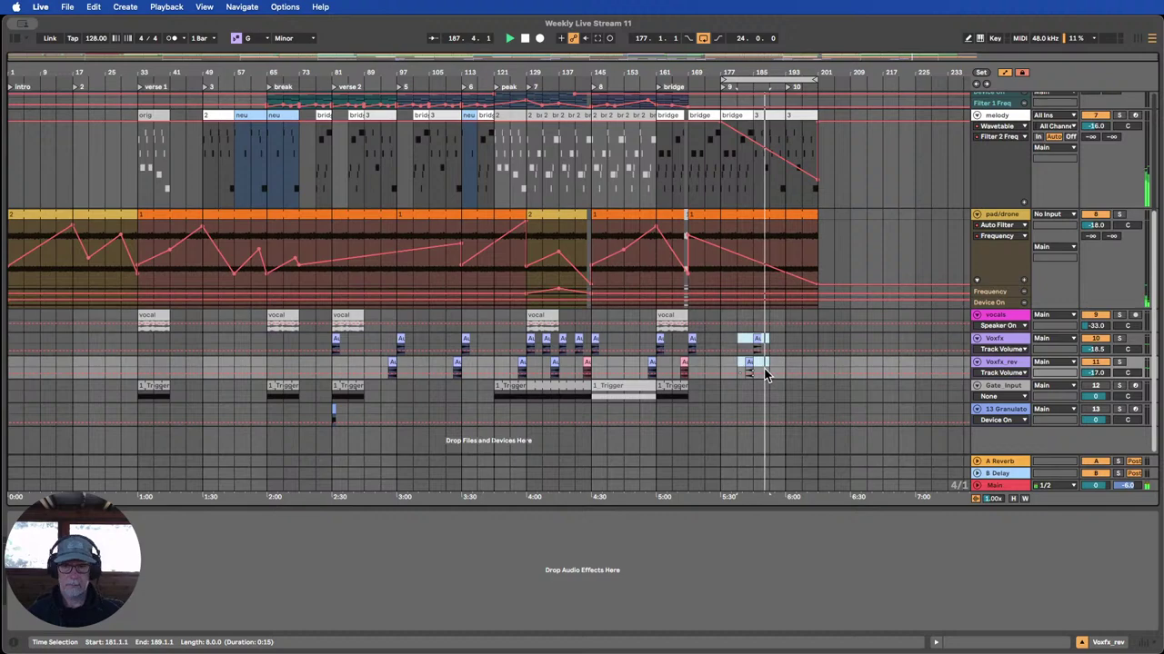
pyautogui.click(801, 337)
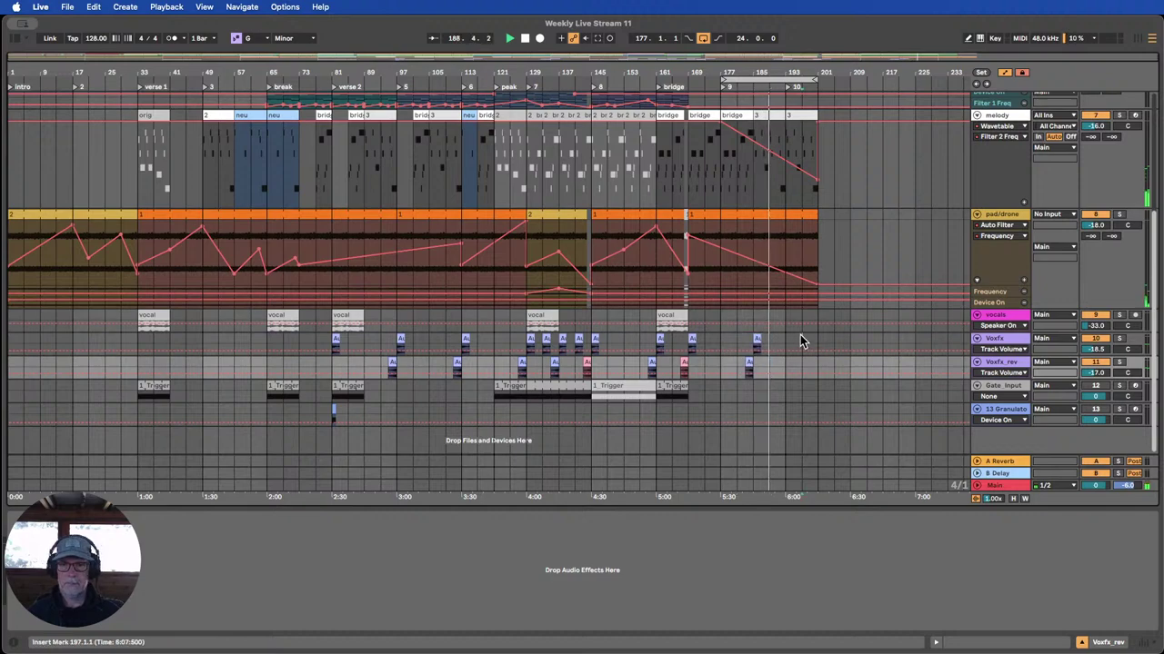
pyautogui.press('super+v')
# Enlarge the Clap_analog lane and paste a copy of its bars 173 to 181 at bar 193.
pyautogui.scroll(6, 857, 345)
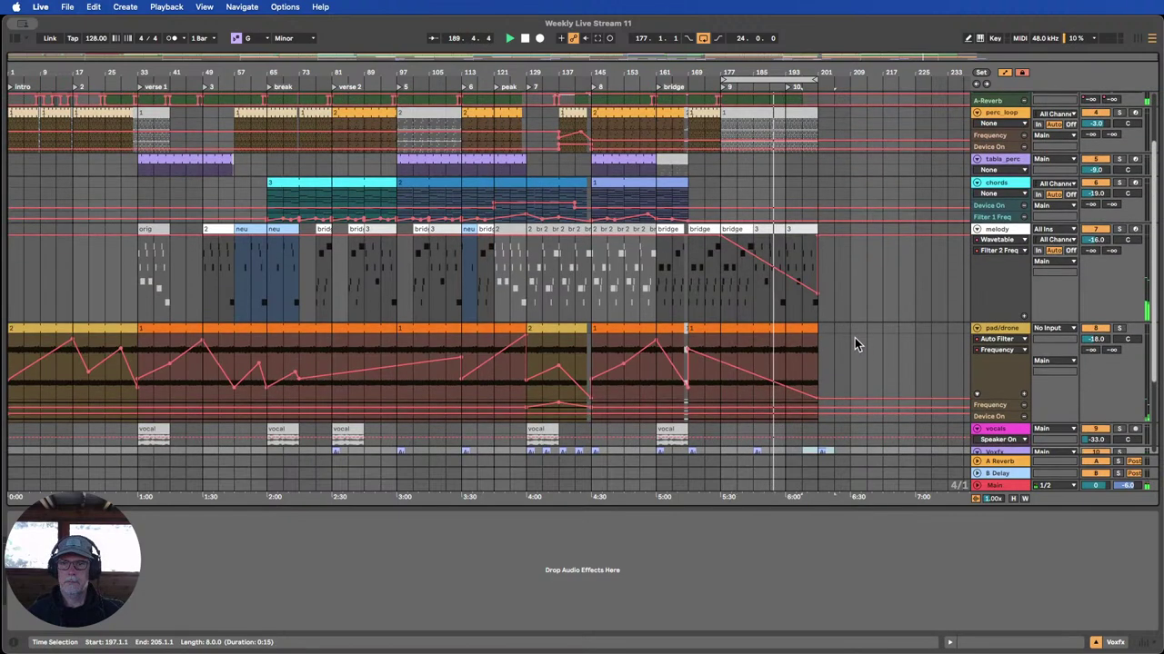
pyautogui.scroll(4, 857, 345)
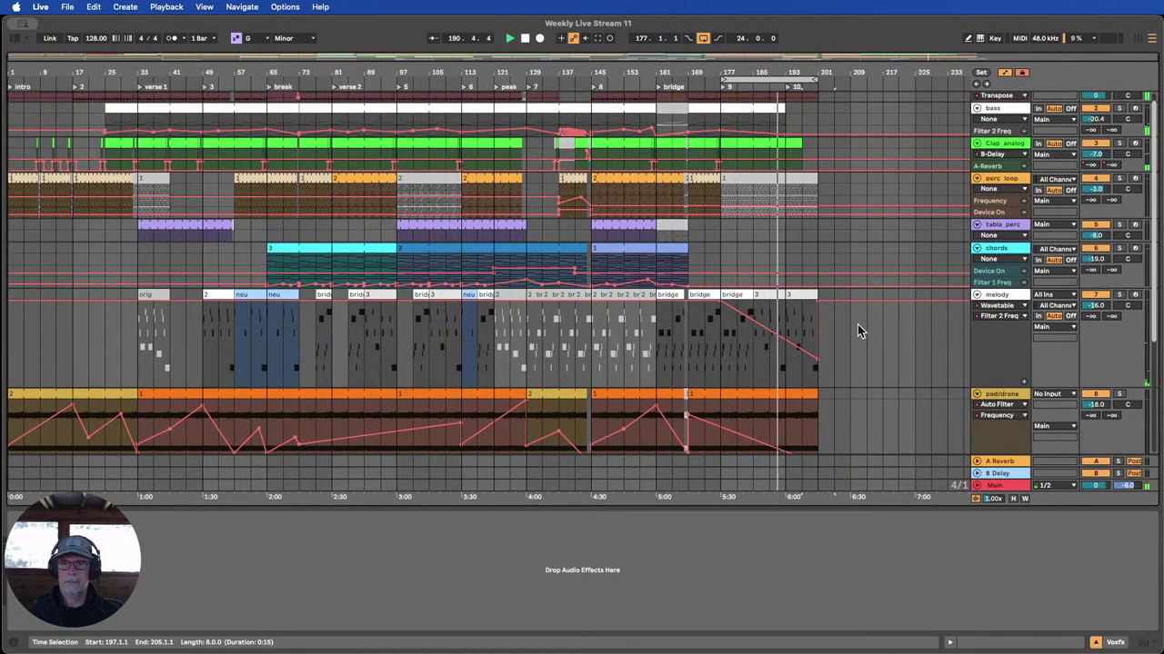
pyautogui.scroll(1, 858, 327)
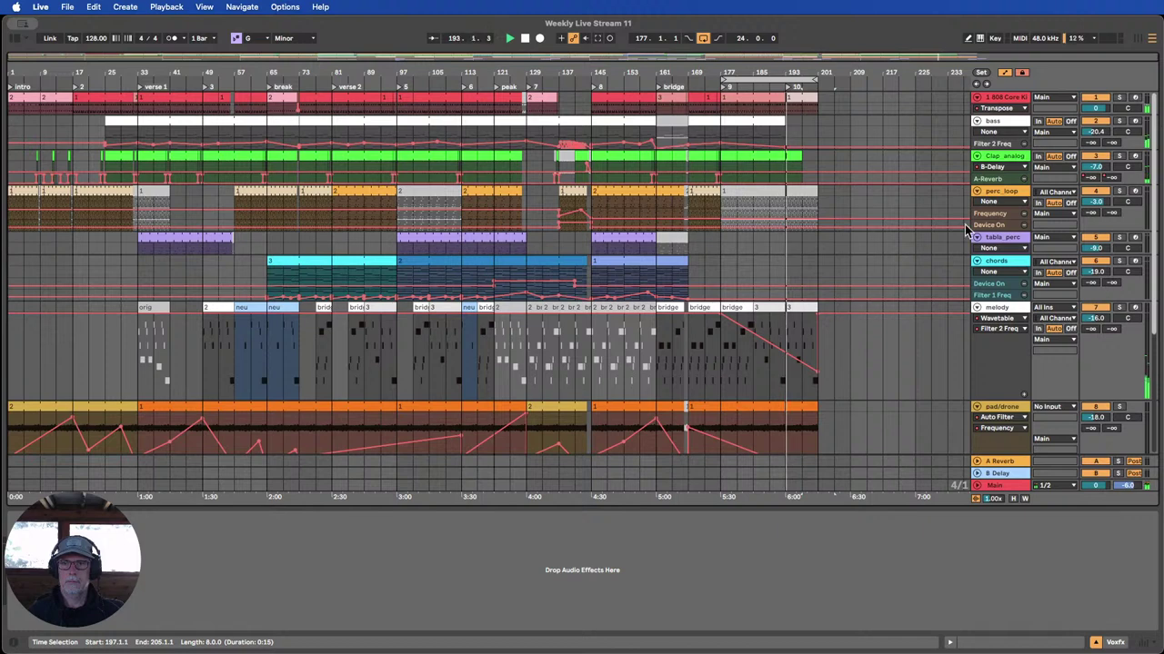
pyautogui.click(996, 170)
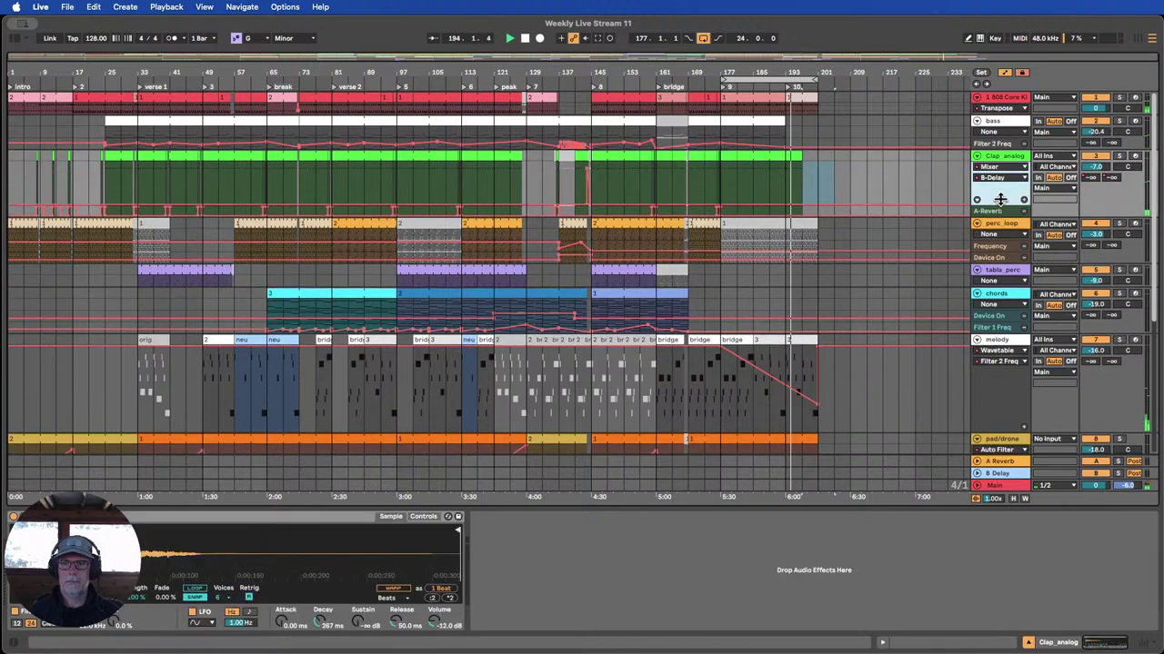
pyautogui.moveTo(708, 194); pyautogui.dragTo(740, 184)
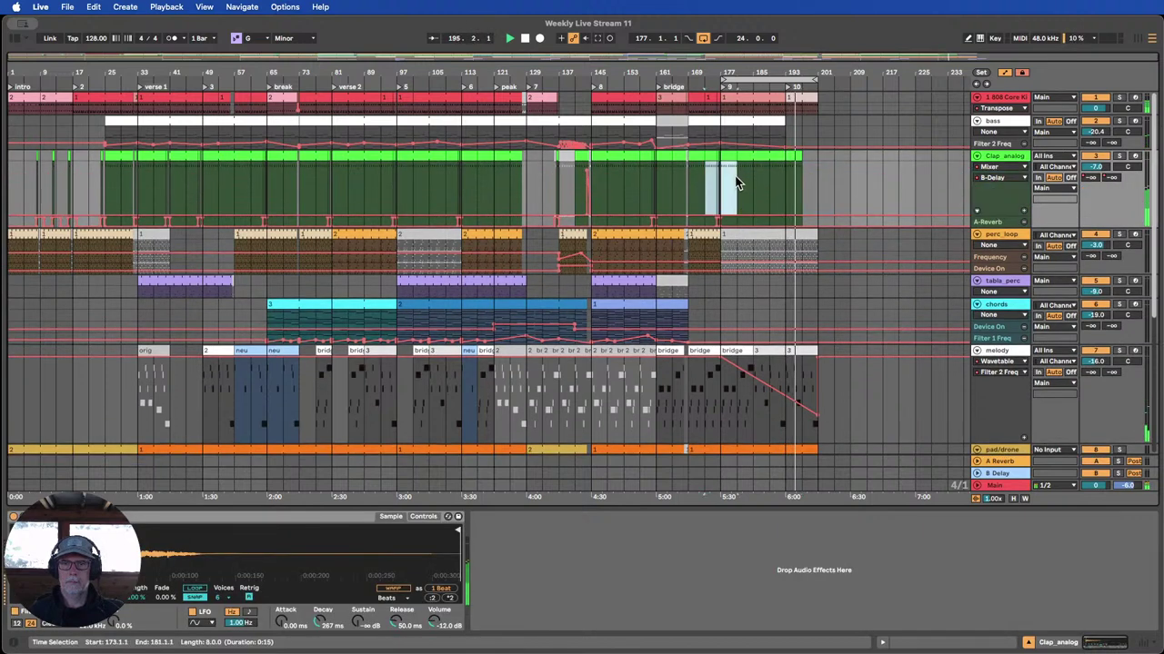
pyautogui.press('Delete')
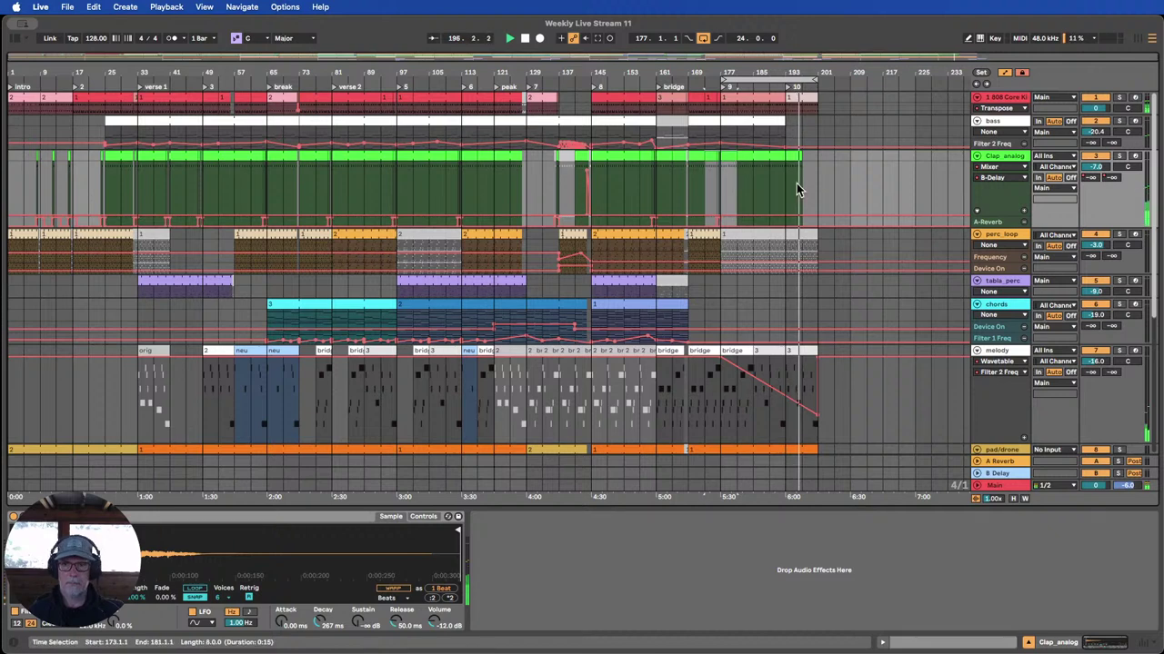
pyautogui.click(793, 185)
pyautogui.press('super+v')
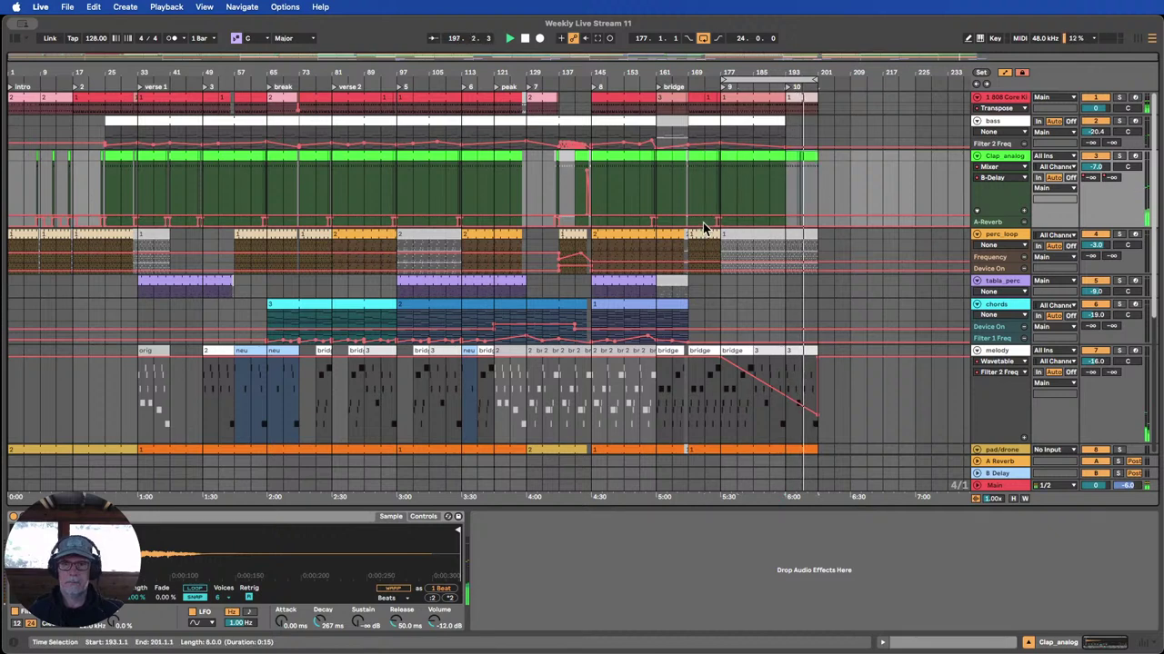
# Copy the Clap_analog A-Reverb automation from bars 173 to 181 and paste it at bar 193.
pyautogui.moveTo(709, 222); pyautogui.dragTo(730, 221)
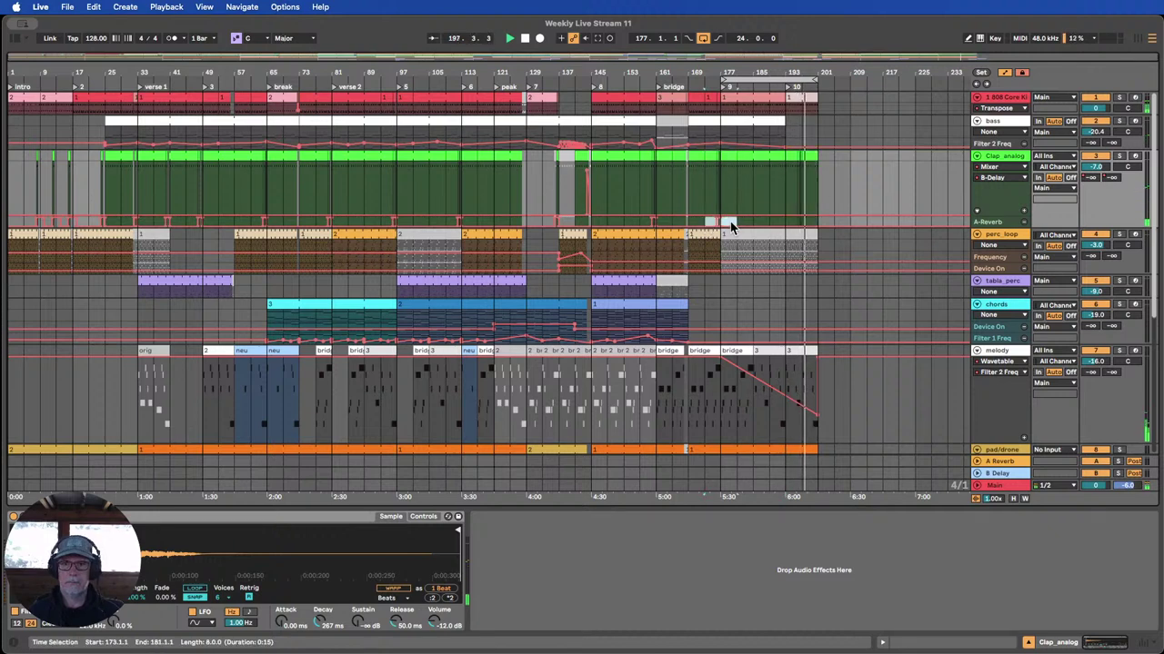
pyautogui.click(783, 219)
pyautogui.press('super+v')
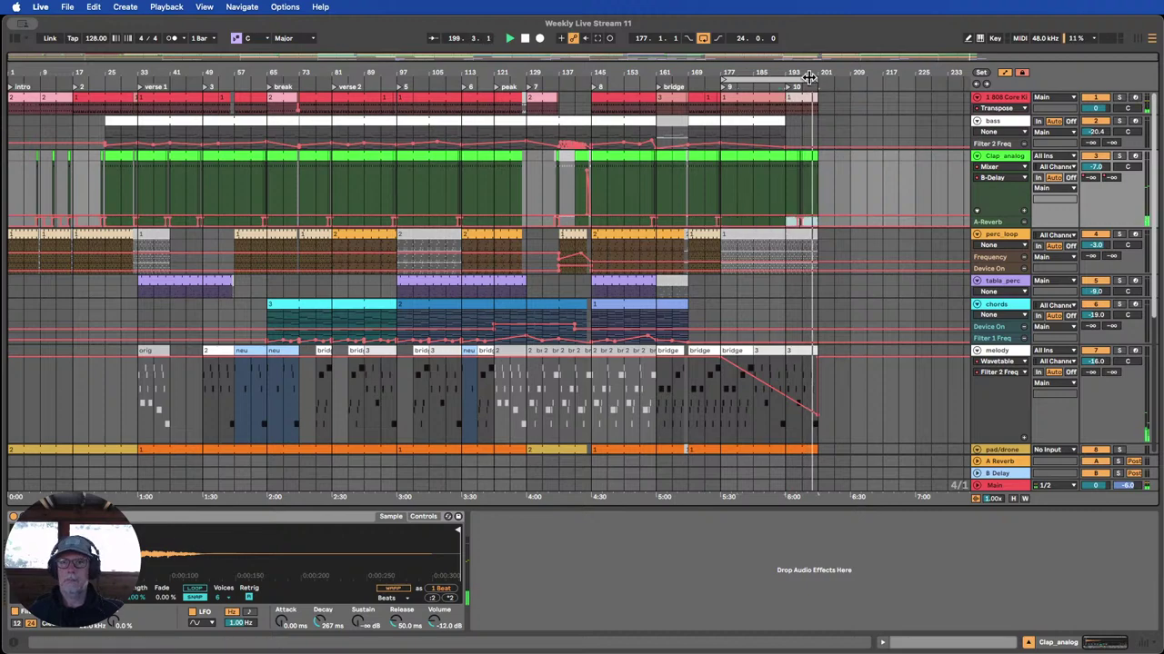
# Remove the melody's 20.5 kHz Filter 2 Freq breakpoint at bar 201 so the filter does not jump back up.
pyautogui.moveTo(808, 78); pyautogui.dragTo(841, 160)
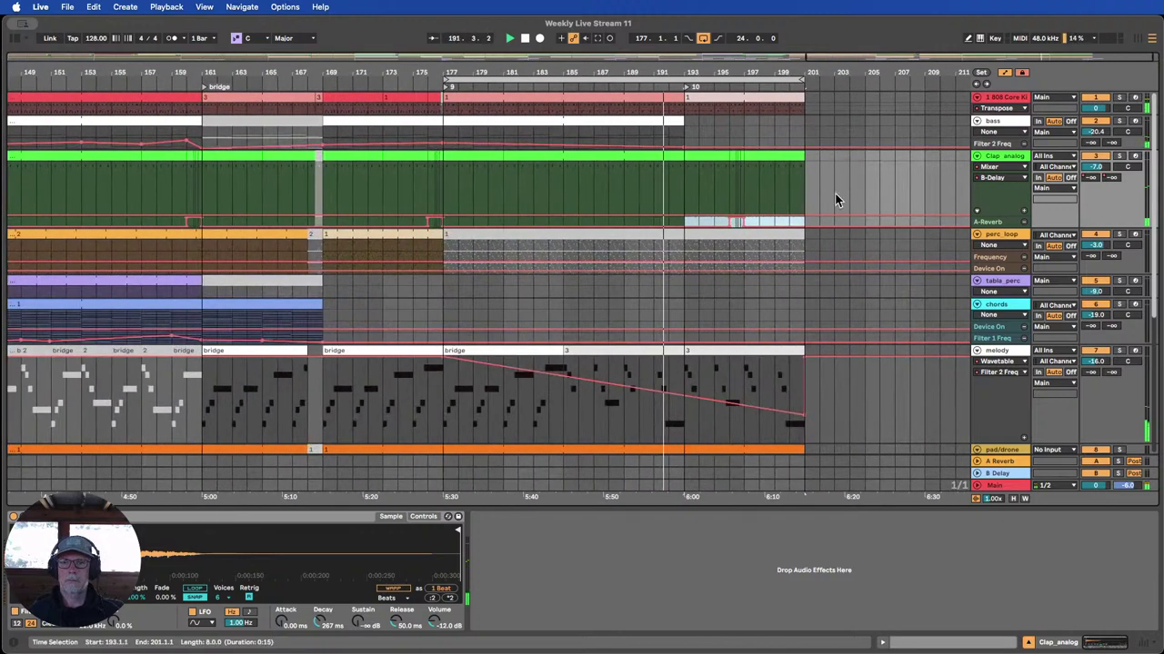
pyautogui.scroll(-2, 828, 216)
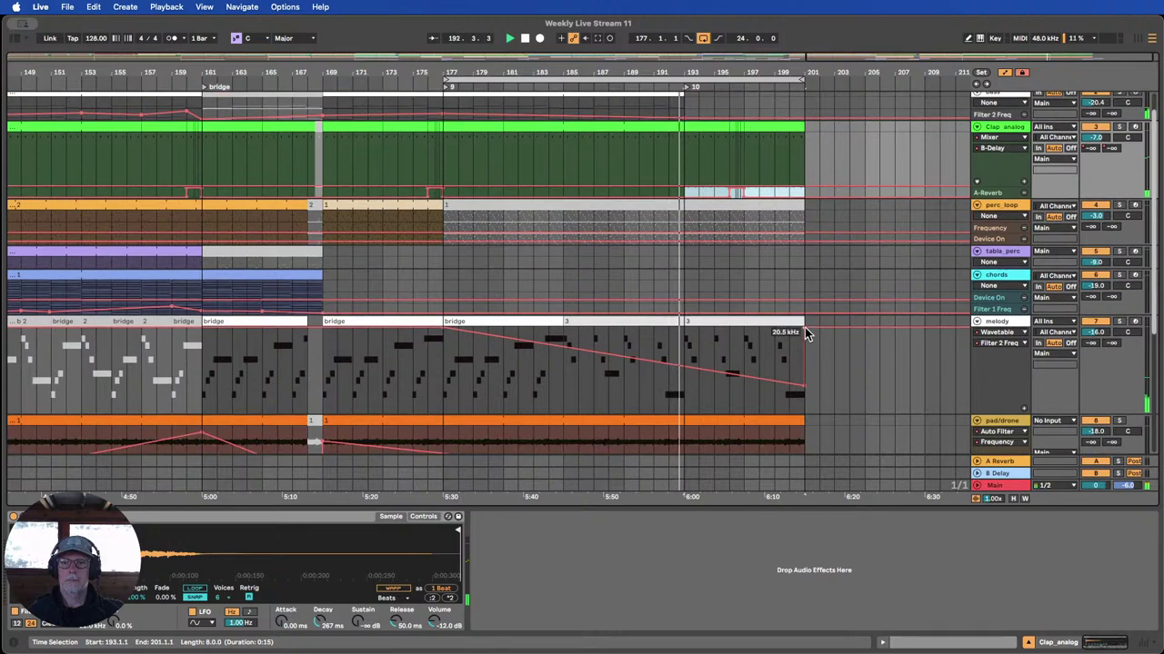
pyautogui.click(804, 333)
pyautogui.scroll(-8, 808, 329)
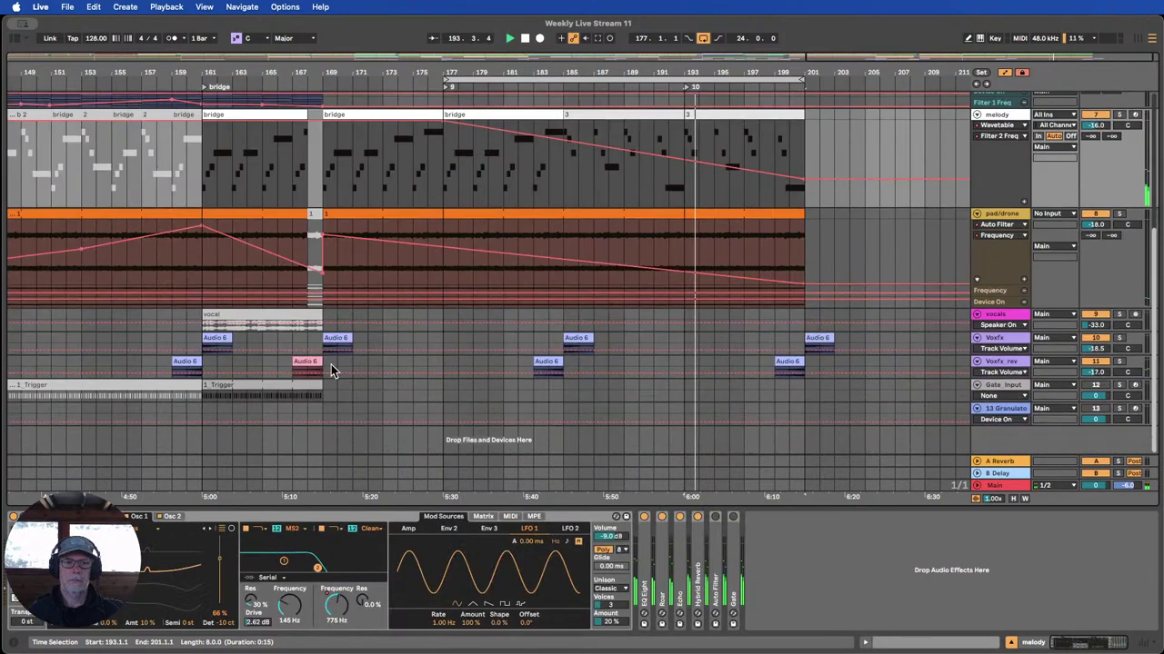
# Replace the Voxfx_rev clip at bar 199 with a copy of the pink clip from bar 167, and extend its start back to about bar 185.
pyautogui.moveTo(305, 362); pyautogui.dragTo(782, 368)
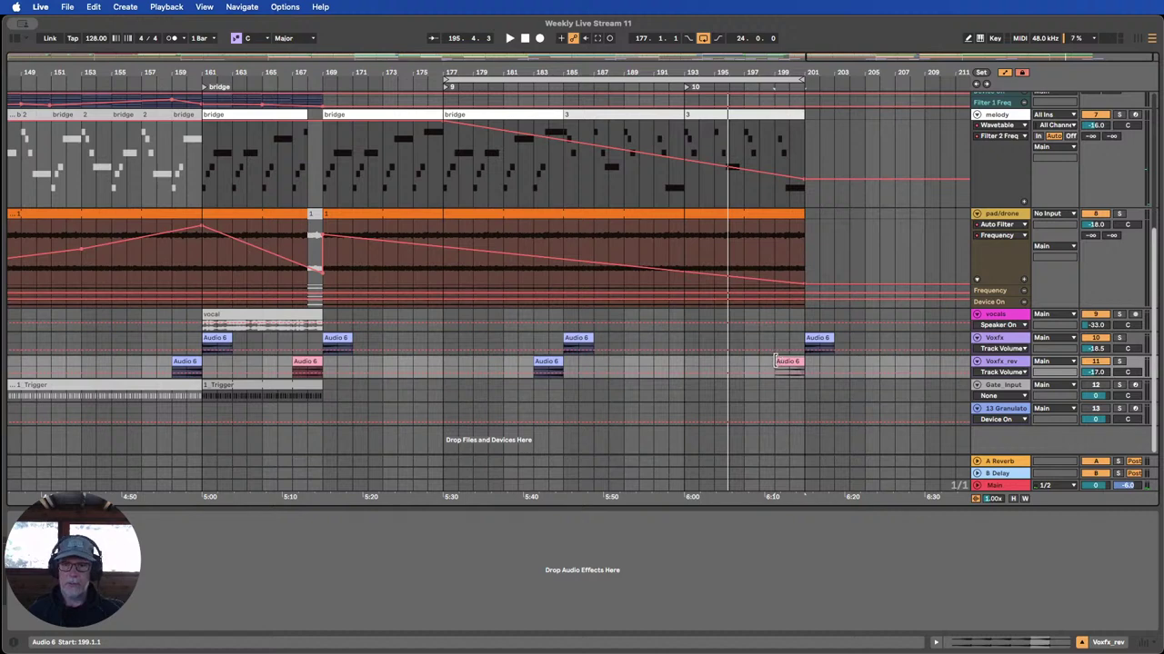
pyautogui.moveTo(776, 361); pyautogui.dragTo(682, 363)
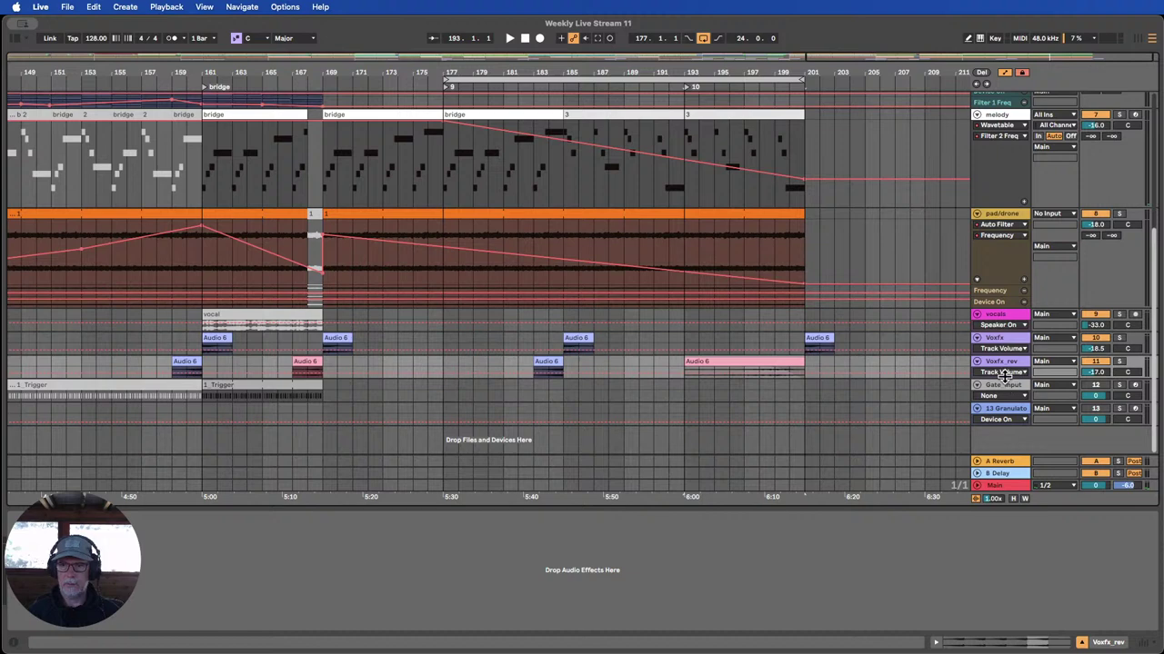
pyautogui.moveTo(1009, 380); pyautogui.dragTo(1007, 431)
pyautogui.moveTo(686, 361); pyautogui.dragTo(607, 364)
pyautogui.press('super+z')
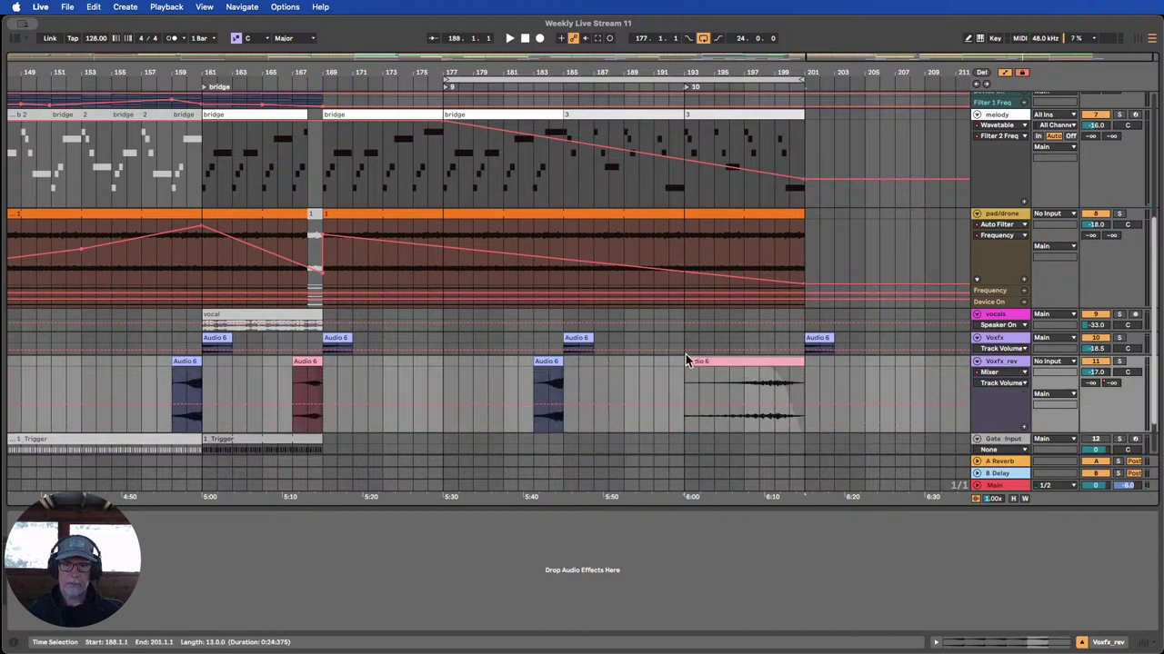
pyautogui.moveTo(685, 362); pyautogui.dragTo(570, 365)
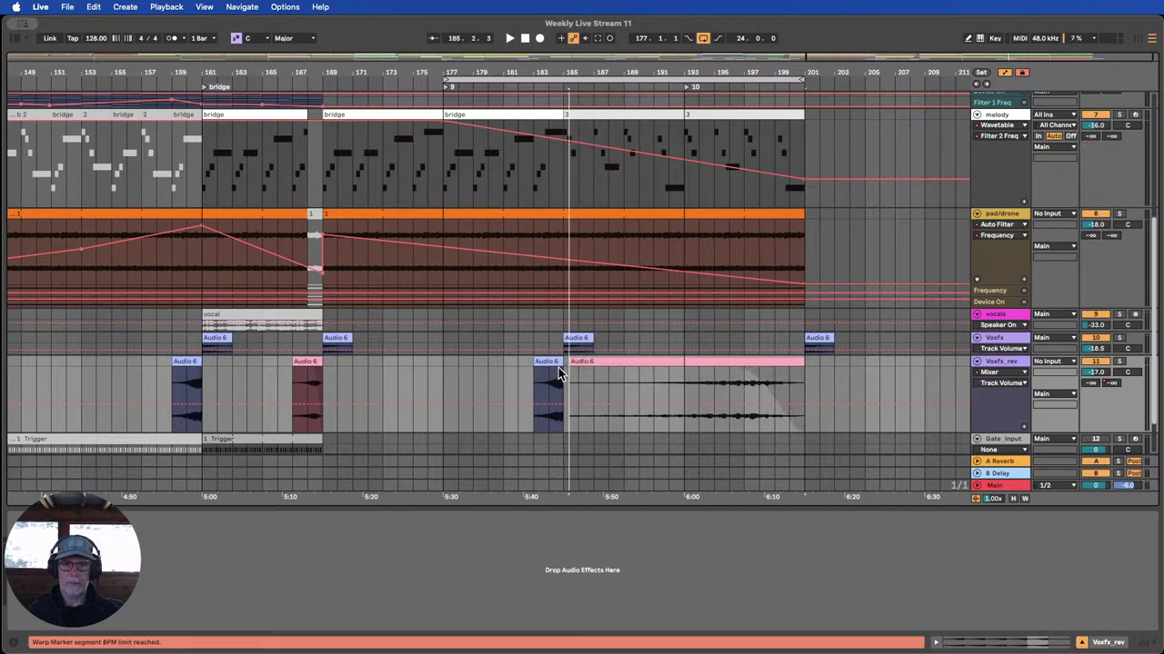
# Play the extended Voxfx_rev clip in context and lower its clip gain to 10.9 dB.
pyautogui.click(542, 86)
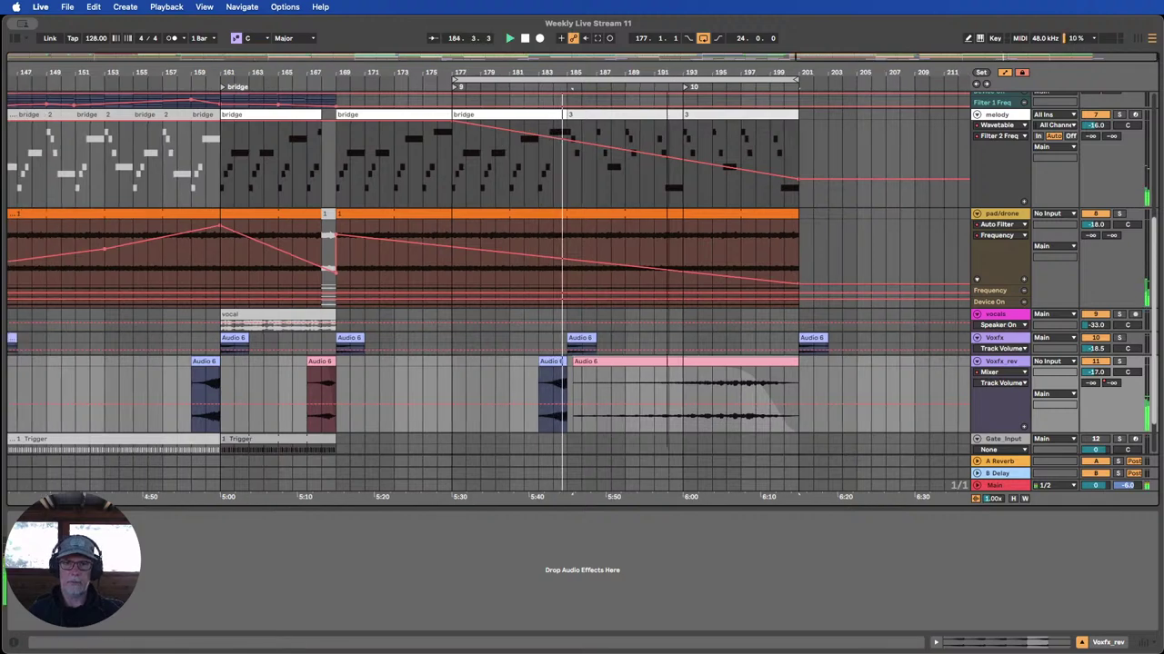
pyautogui.press('-')
pyautogui.scroll(2, 837, 335)
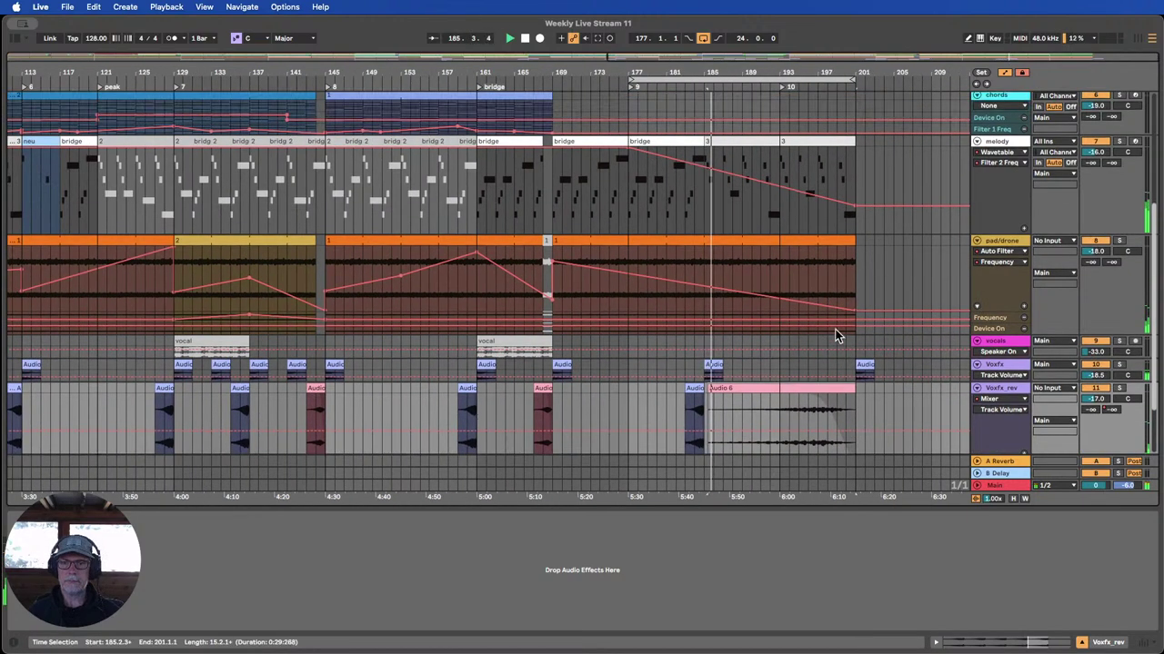
pyautogui.doubleClick(747, 392)
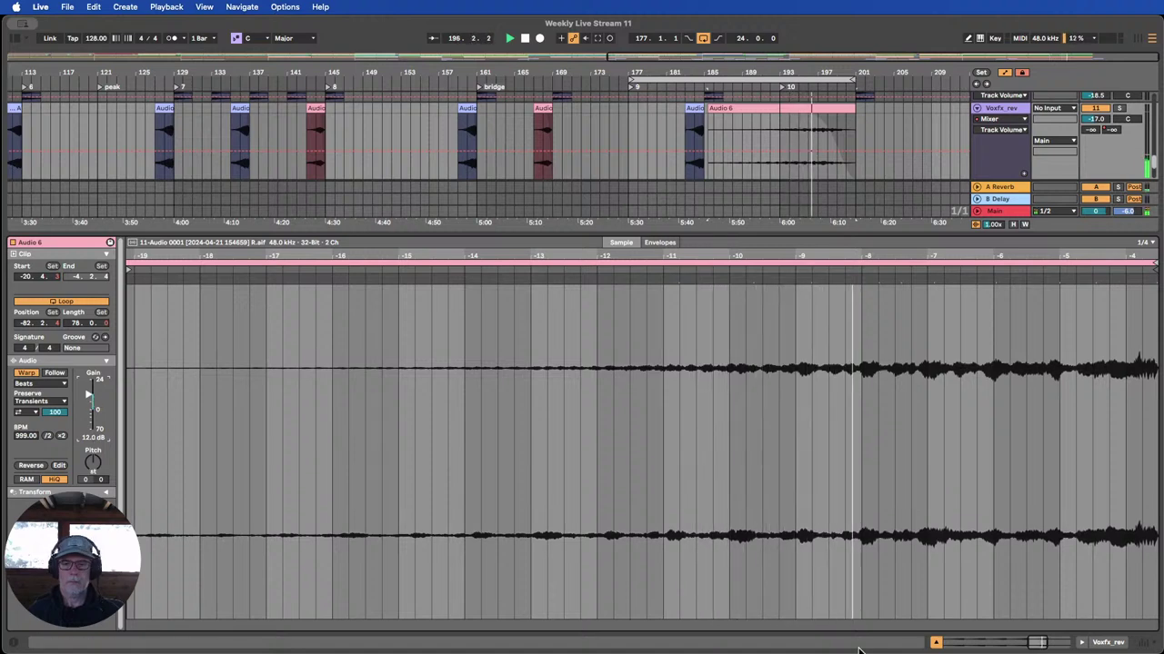
pyautogui.moveTo(90, 395); pyautogui.dragTo(89, 398)
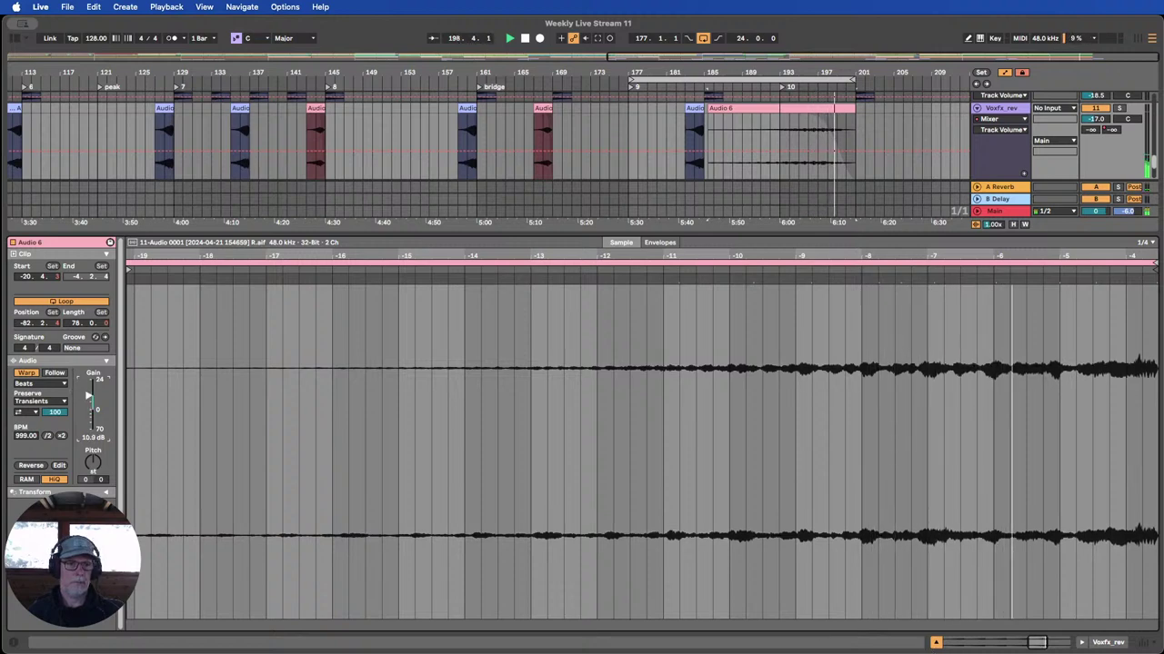
pyautogui.click(936, 642)
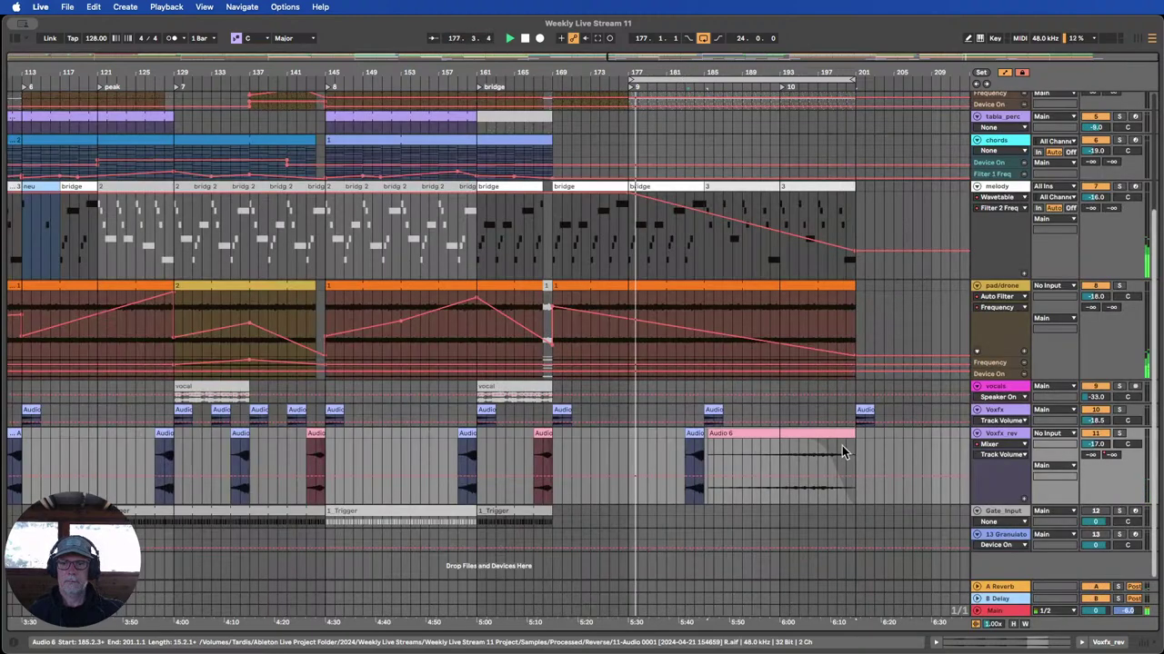
# Hide the automation and give the long Voxfx_rev clip a fade-in across its whole length, bending the curve to rise faster.
pyautogui.click(800, 449)
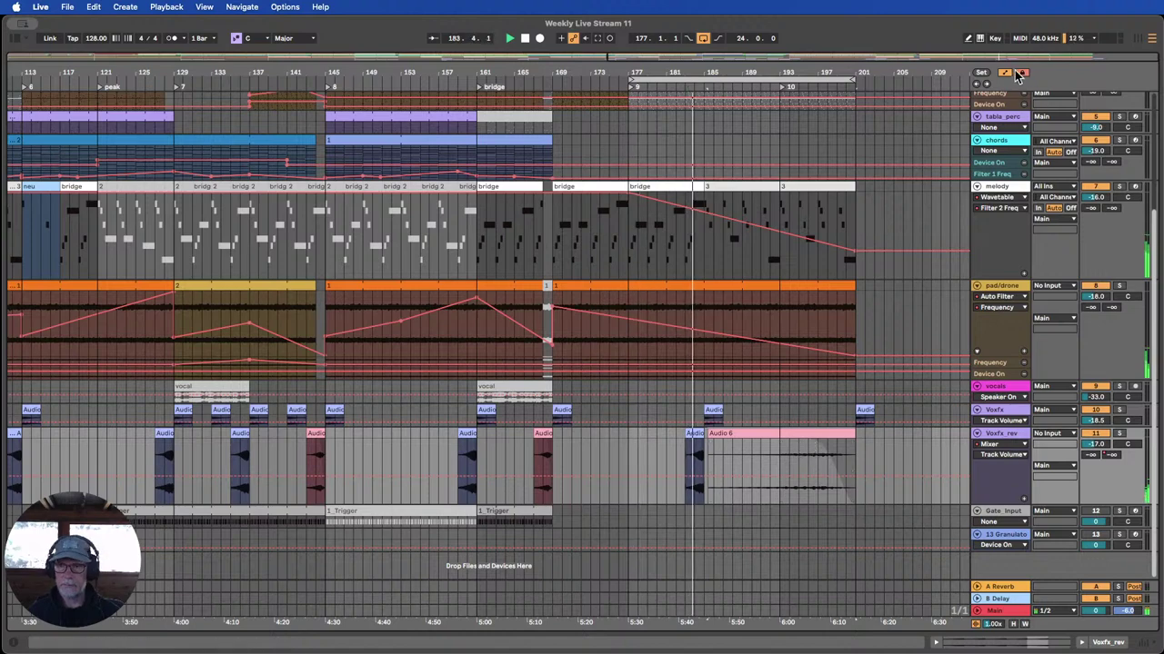
pyautogui.press('a')
pyautogui.click(847, 437)
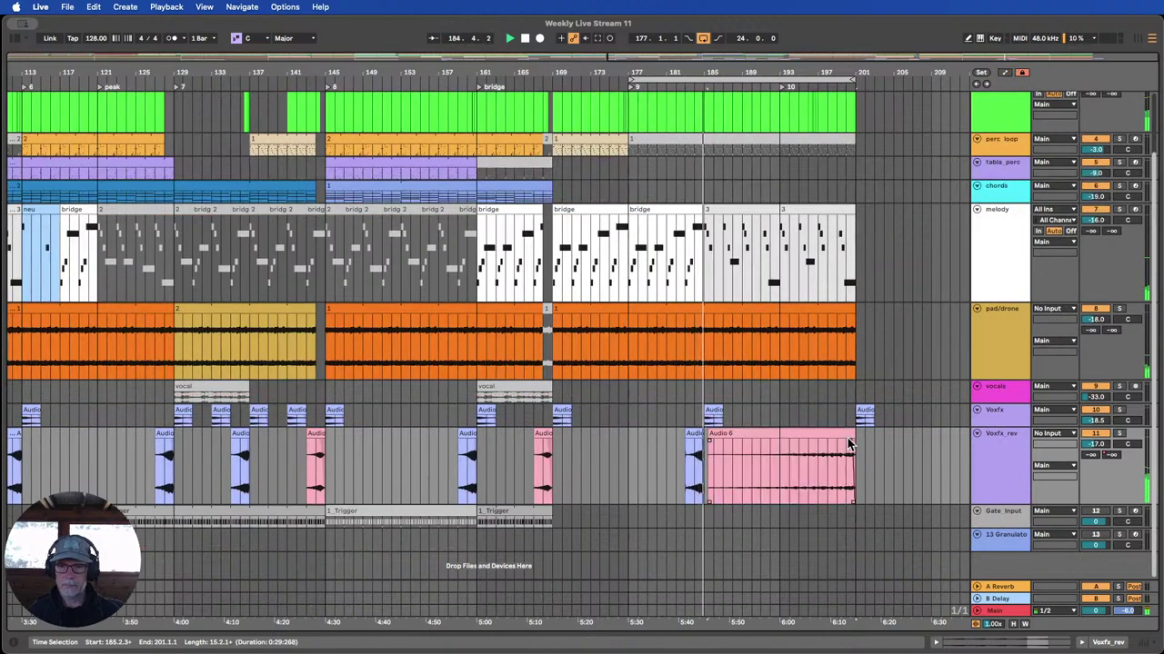
pyautogui.moveTo(714, 444); pyautogui.dragTo(847, 443)
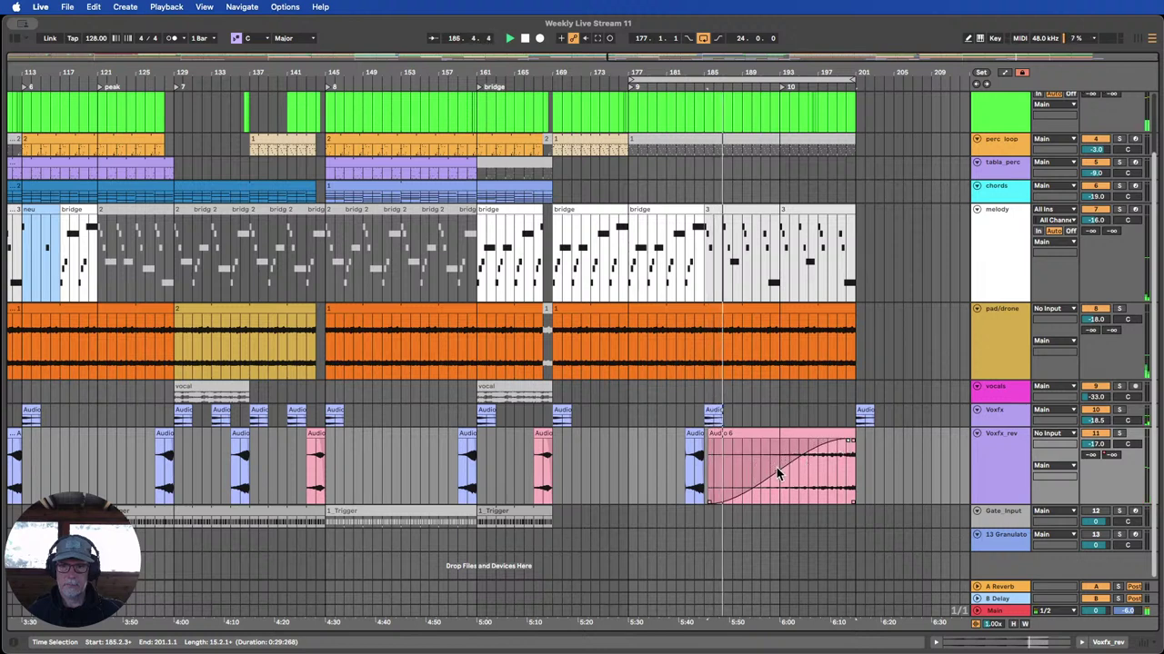
pyautogui.moveTo(775, 468); pyautogui.dragTo(736, 471)
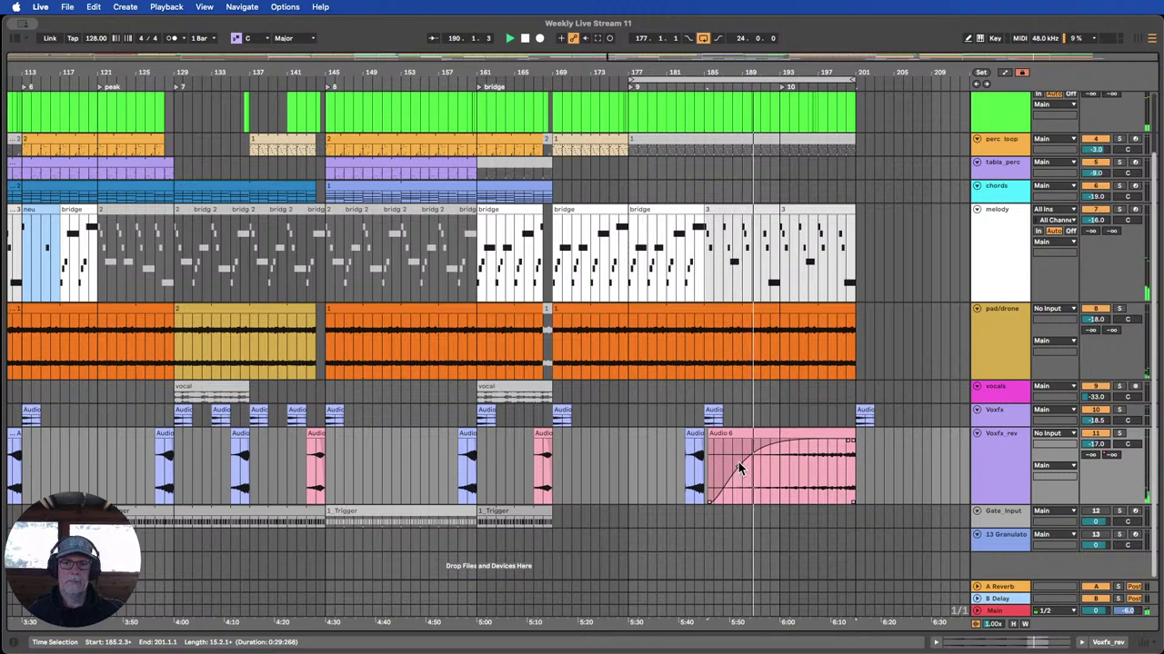
pyautogui.click(909, 463)
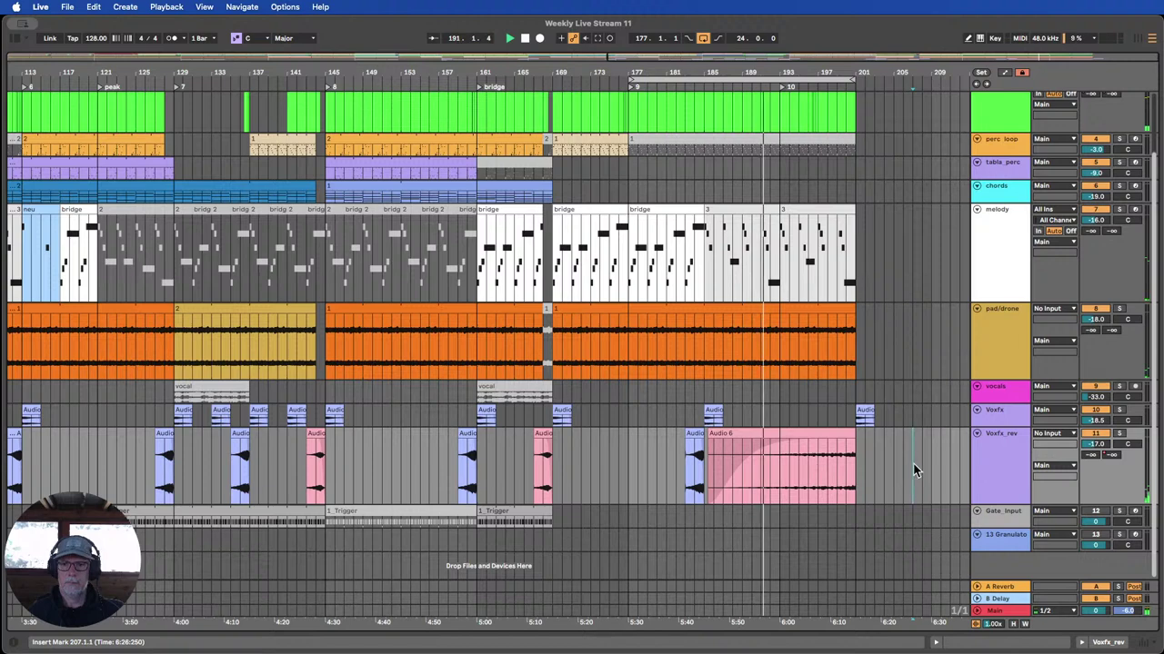
# Fit all track lanes to the window height, enlarge the Voxfx_rev lane and select its long faded clip.
pyautogui.scroll(1, 911, 455)
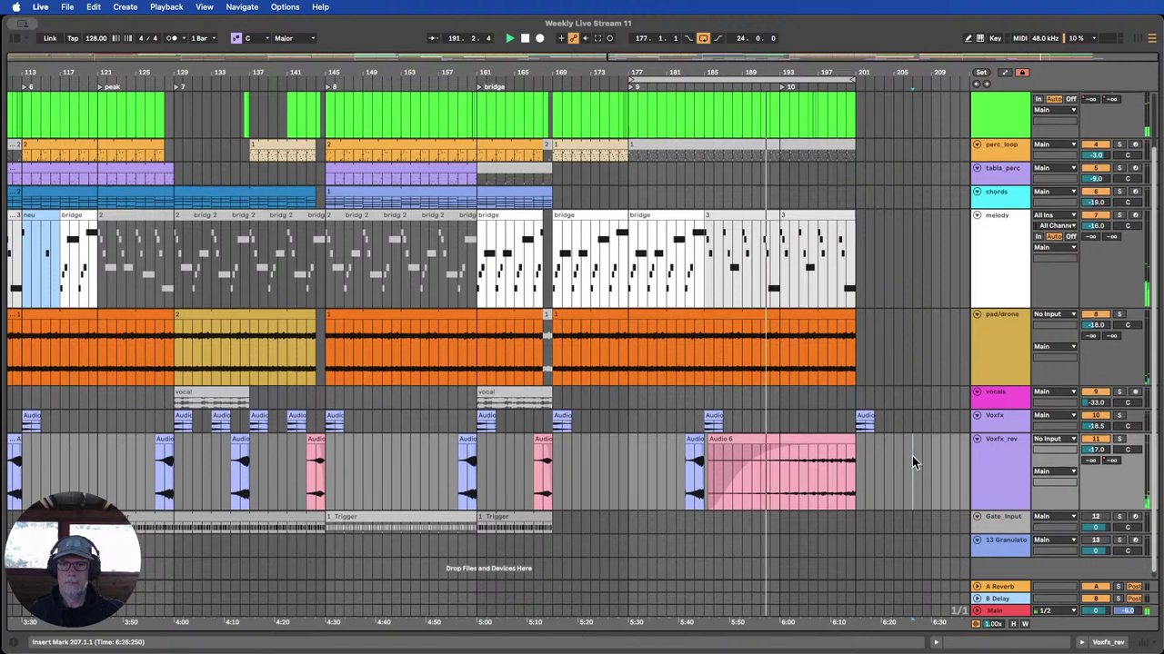
pyautogui.click(1014, 624)
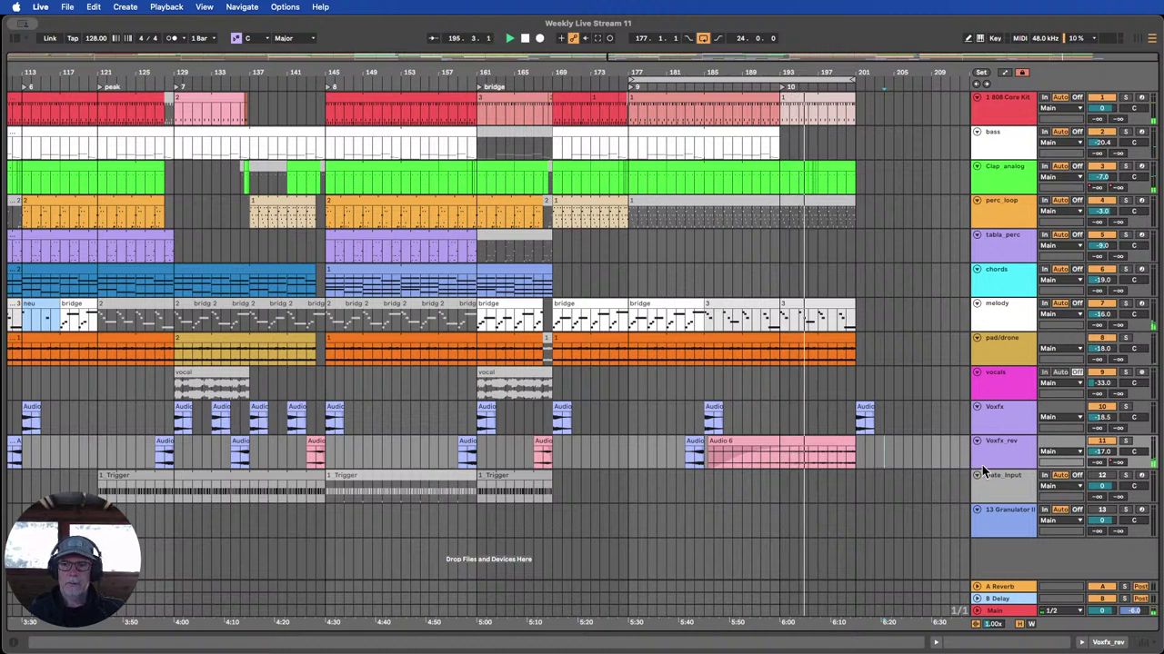
pyautogui.moveTo(981, 467); pyautogui.dragTo(982, 511)
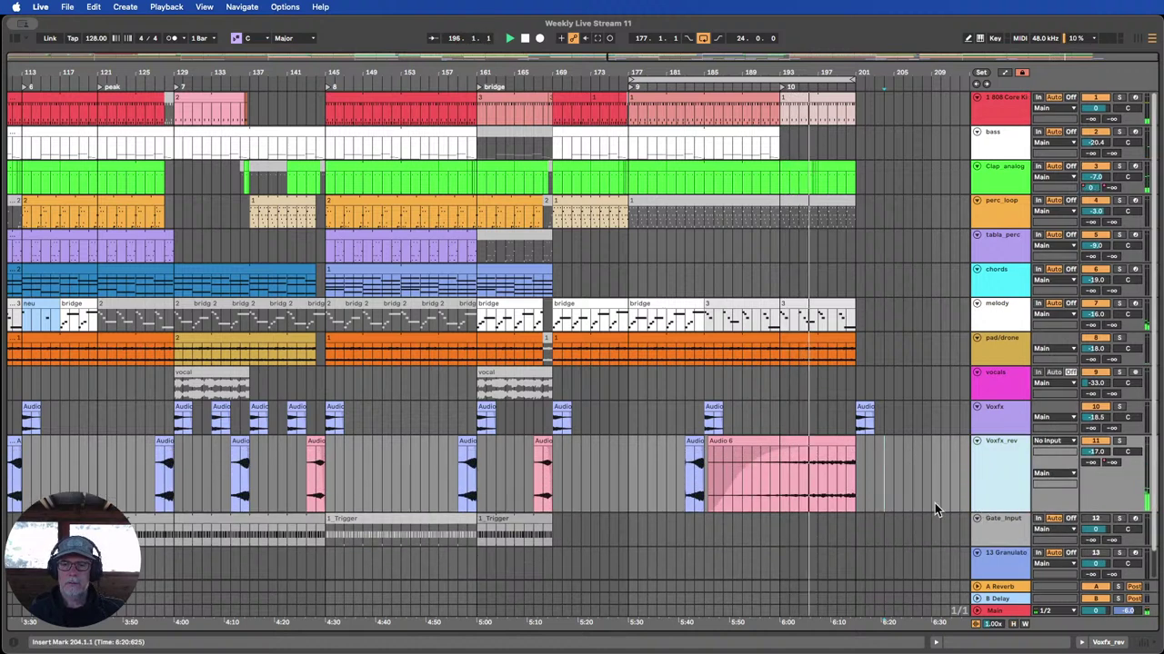
pyautogui.click(821, 452)
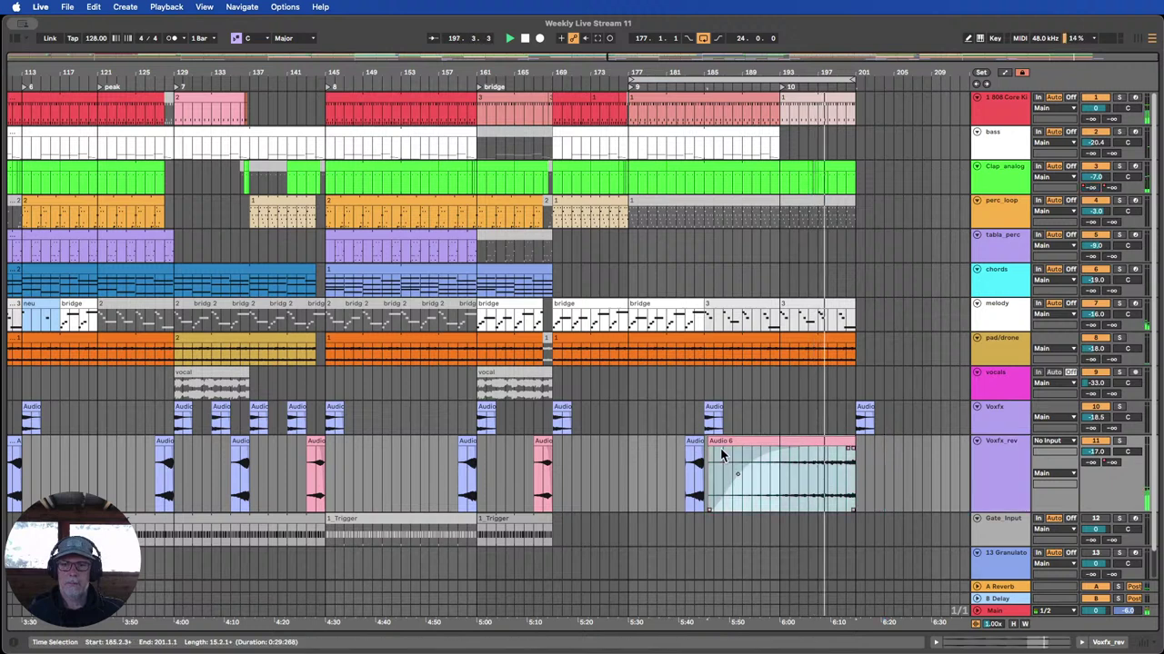
# Extend the Voxfx clip at bar 201 to bar 209 and set the loop to run from bar 186 to bar 209.
pyautogui.moveTo(865, 407); pyautogui.dragTo(929, 408)
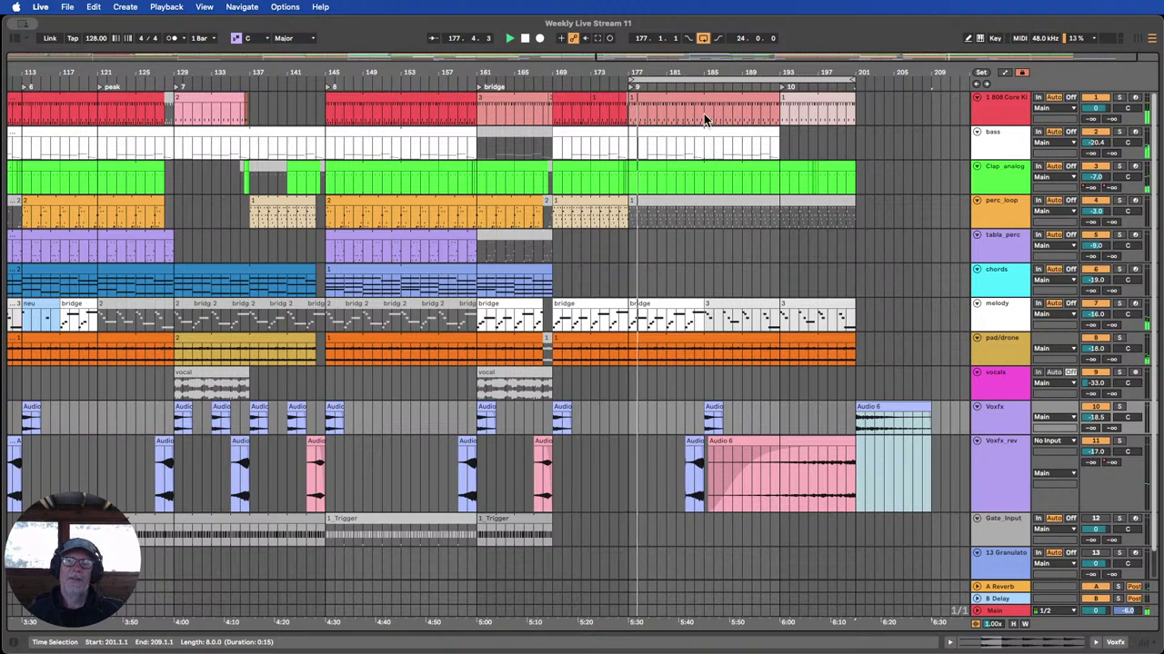
pyautogui.moveTo(631, 80); pyautogui.dragTo(716, 80)
pyautogui.moveTo(850, 80); pyautogui.dragTo(929, 80)
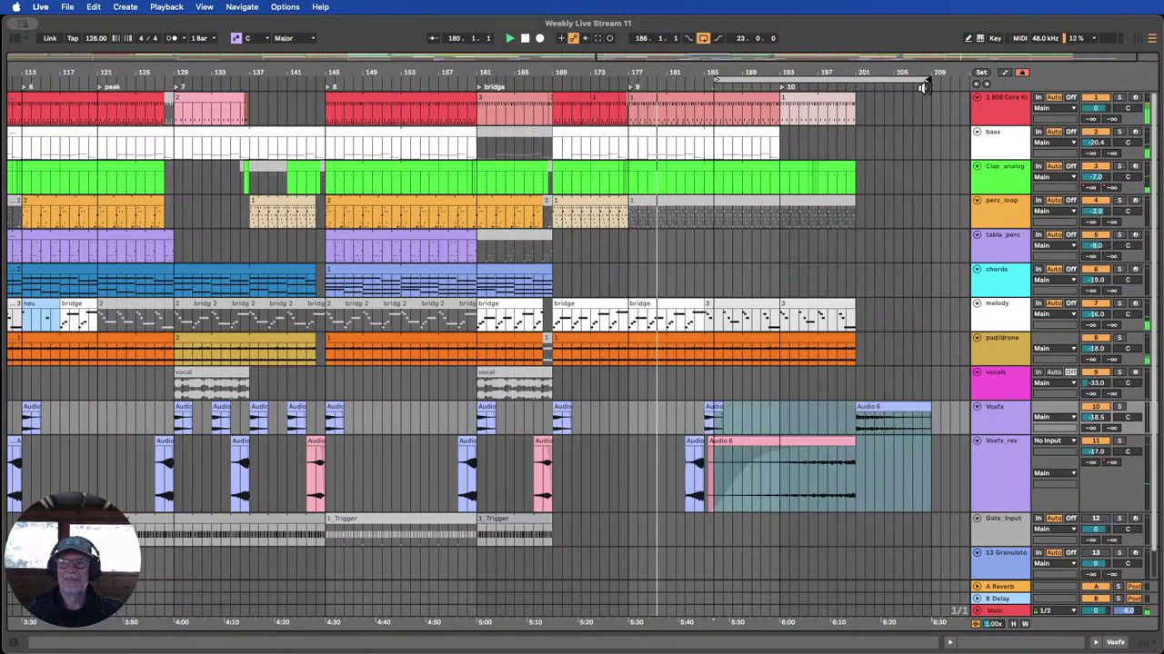
# Show the automation again, enlarge the Clap_analog lane and focus on bars 184 to 204.
pyautogui.click(1004, 74)
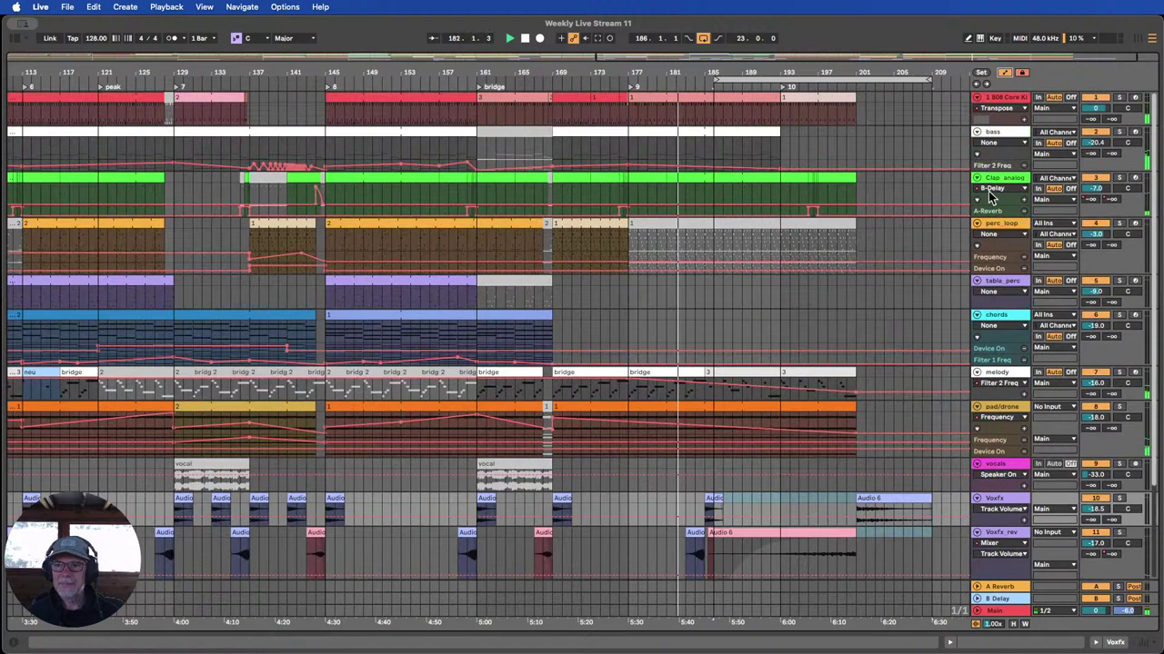
pyautogui.moveTo(982, 204); pyautogui.dragTo(993, 323)
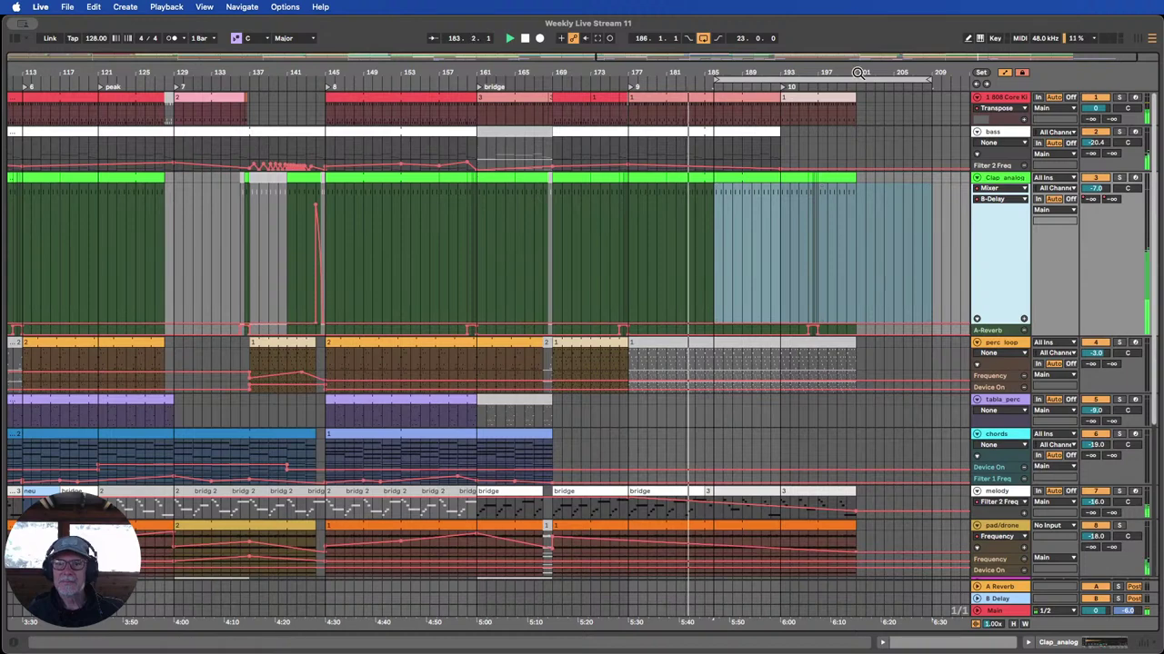
pyautogui.moveTo(857, 73); pyautogui.dragTo(809, 157)
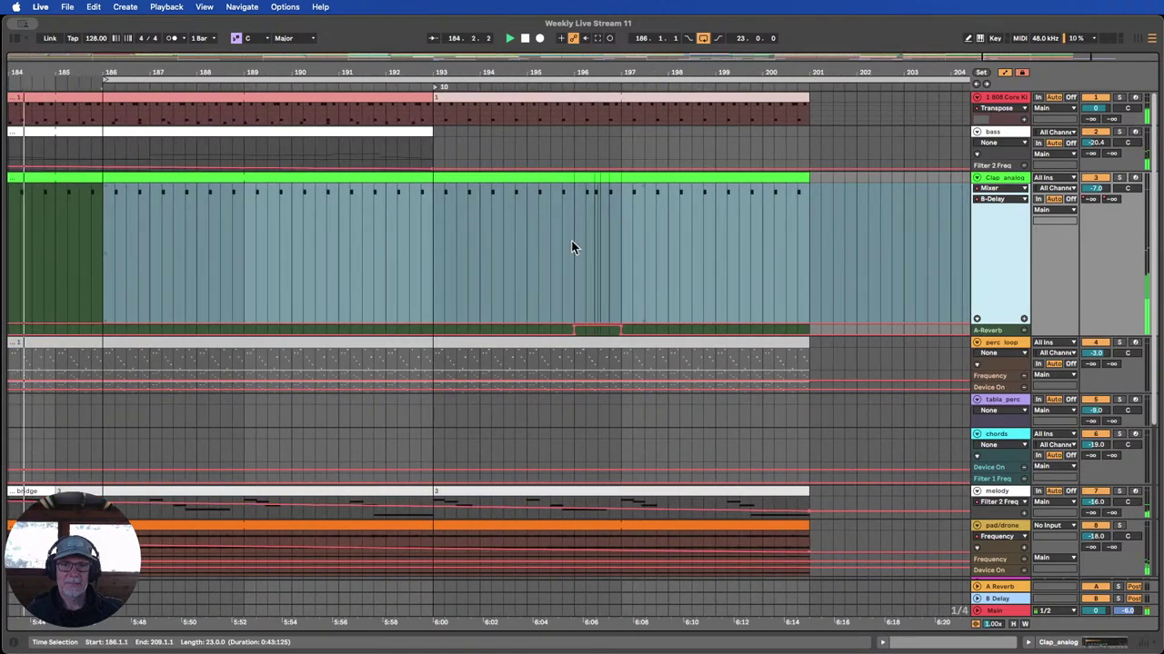
# Copy the one-bar clap fill at bar 196 on Clap_analog and paste it at 200.3.1.
pyautogui.moveTo(571, 246); pyautogui.dragTo(612, 192)
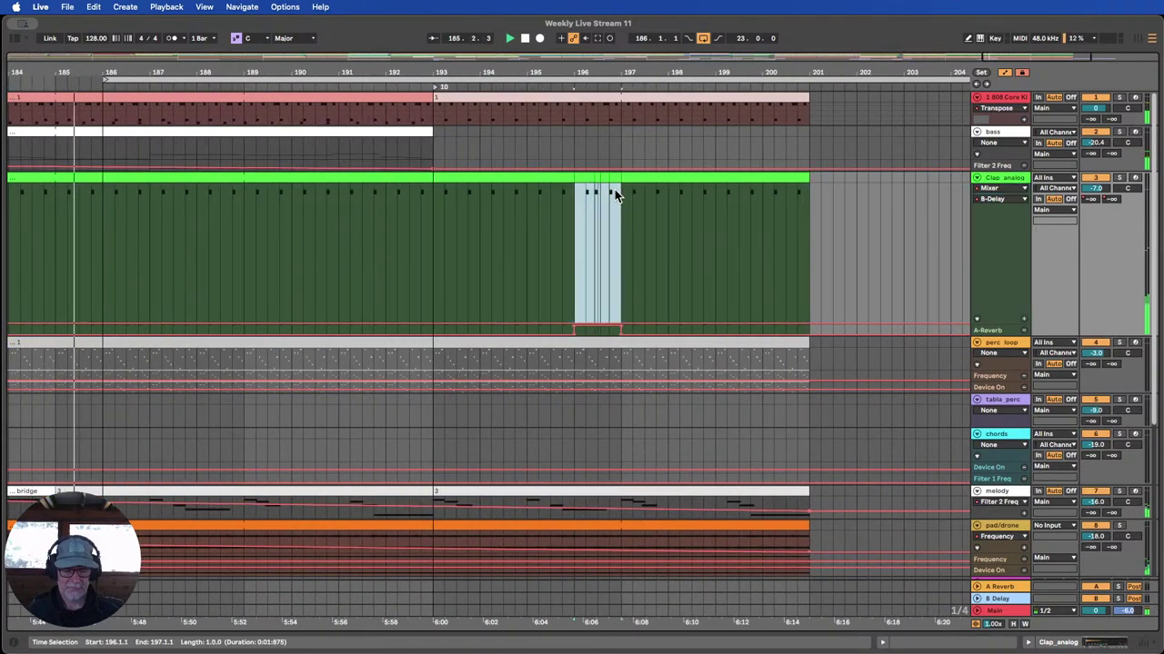
pyautogui.click(786, 221)
pyautogui.press('super+v')
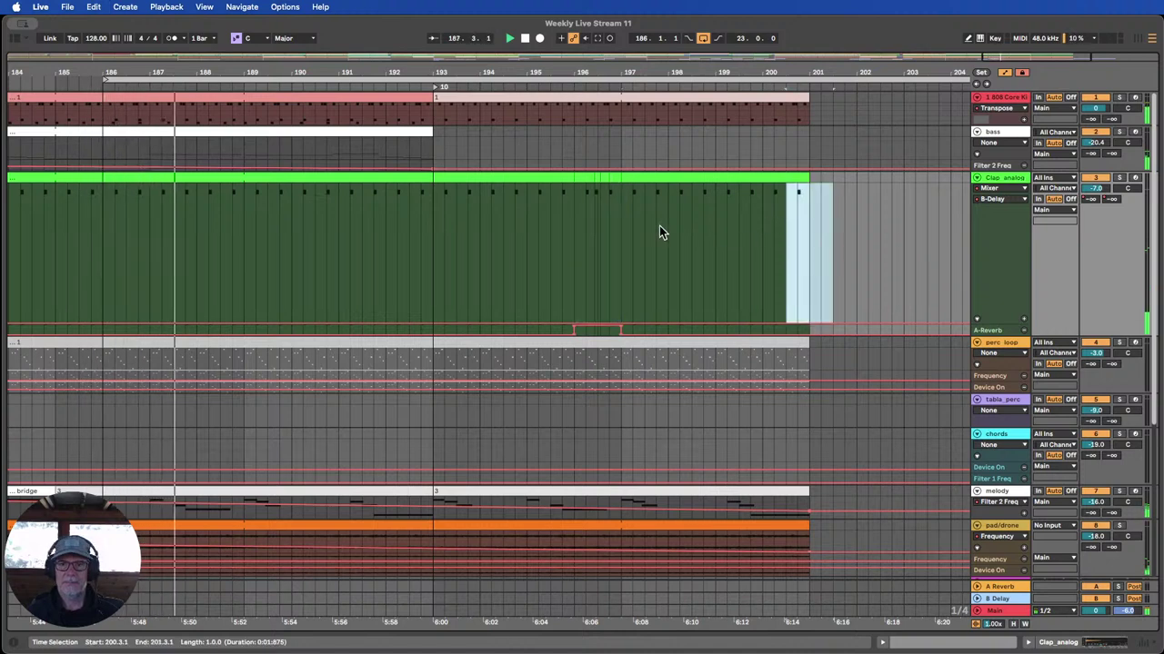
pyautogui.moveTo(579, 224); pyautogui.dragTo(616, 173)
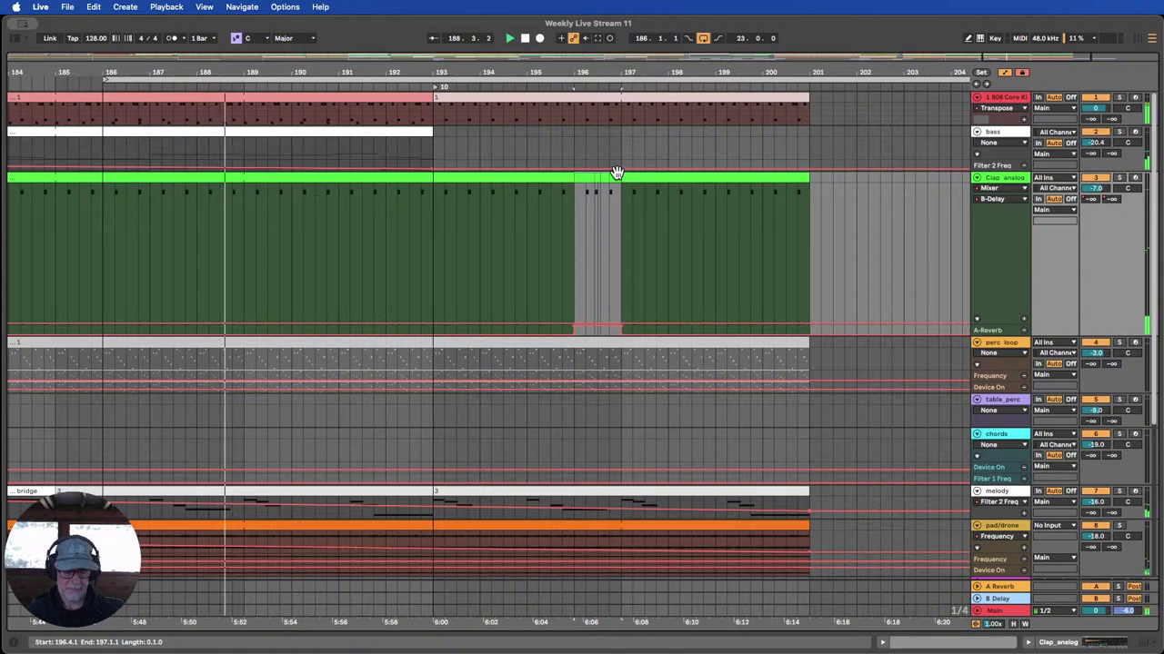
pyautogui.press('super+c')
pyautogui.click(782, 212)
pyautogui.press('super+v')
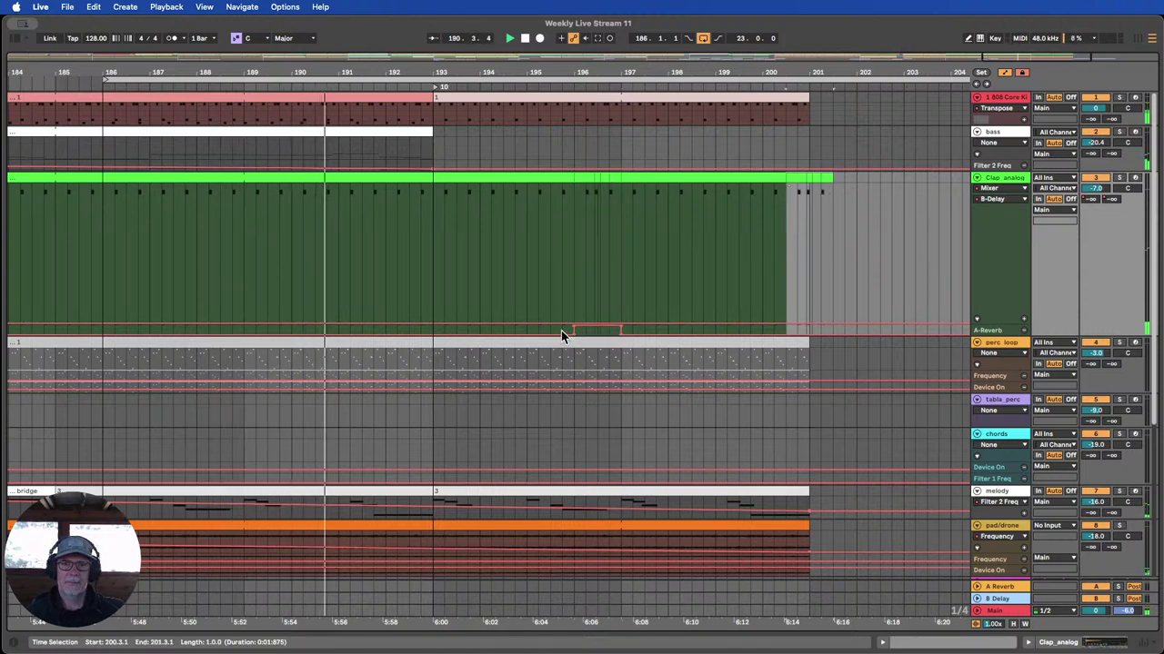
# Copy the Clap_analog A-Reverb automation from 195.4.1 to 197.2.1 and paste it at 200.3.1.
pyautogui.moveTo(561, 331); pyautogui.dragTo(634, 329)
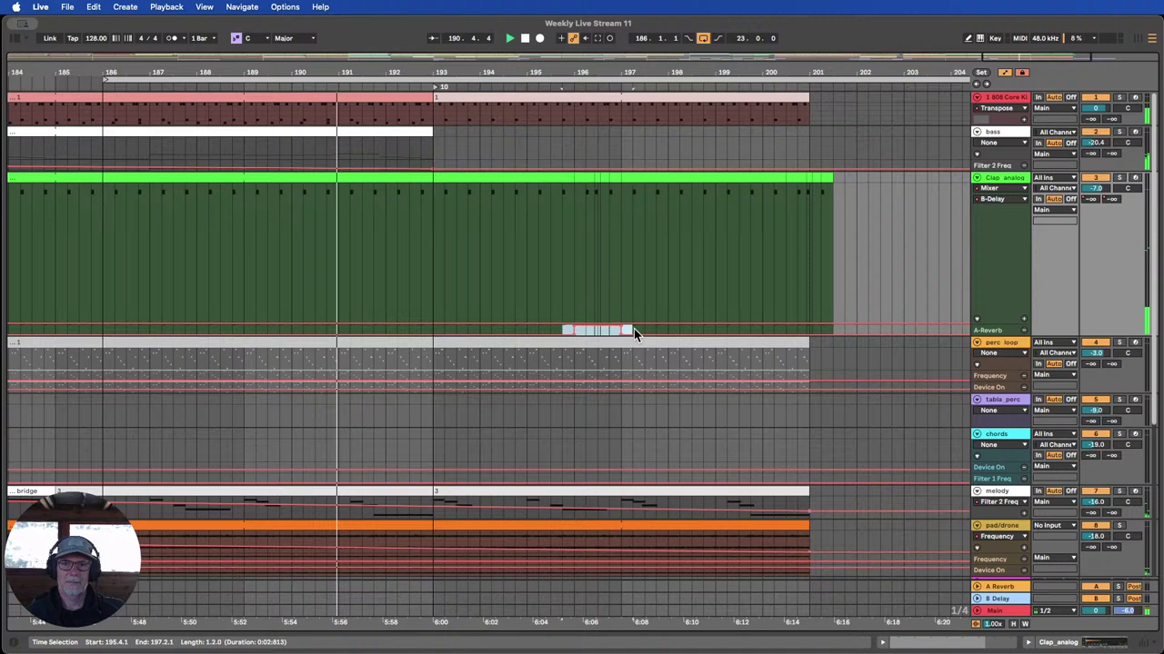
pyautogui.press('super+c')
pyautogui.click(789, 329)
pyautogui.press('super+v')
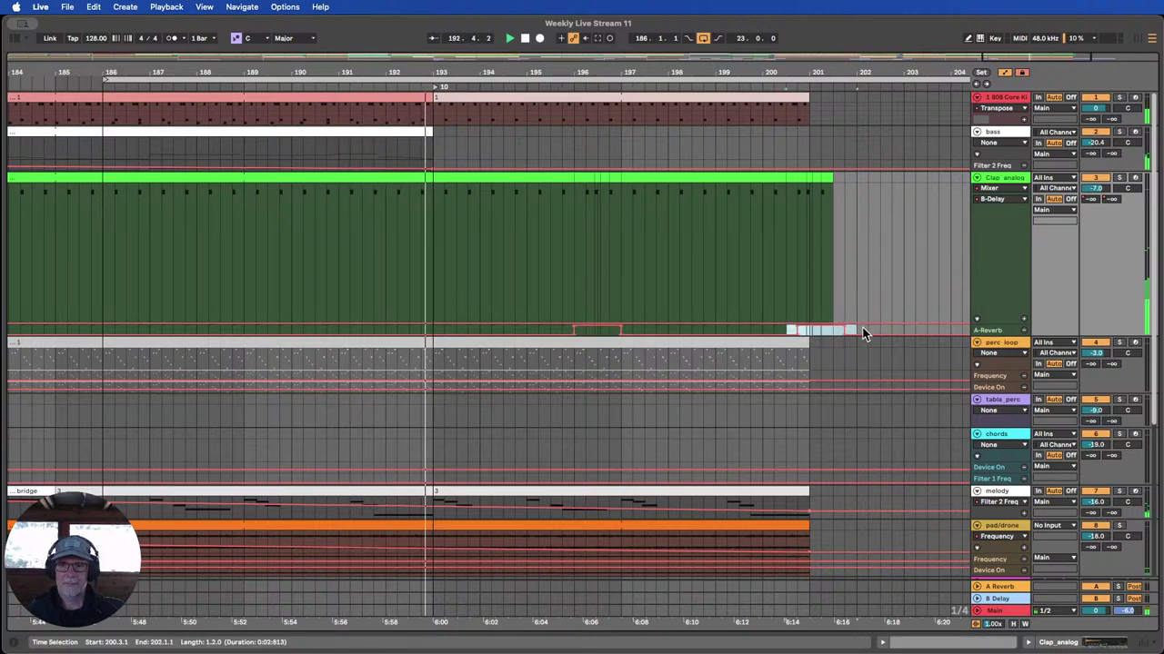
pyautogui.click(866, 254)
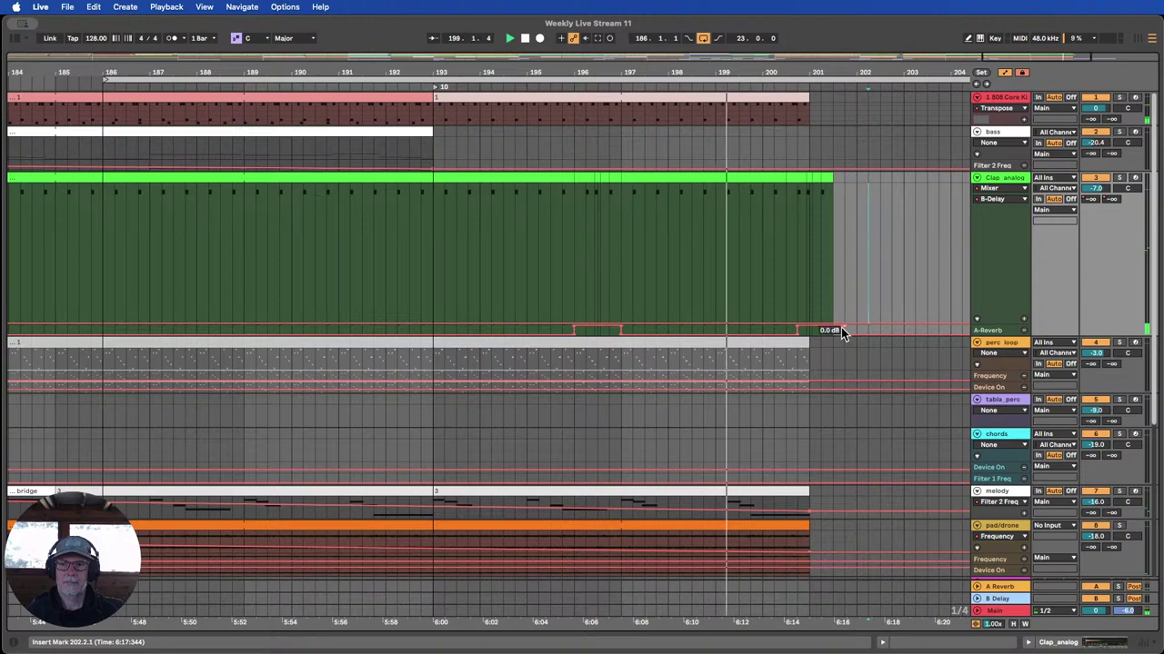
# Replace the long Voxfx clip at bar 201 with a copy of the two-bar clip from bar 185.
pyautogui.scroll(-2, 859, 277)
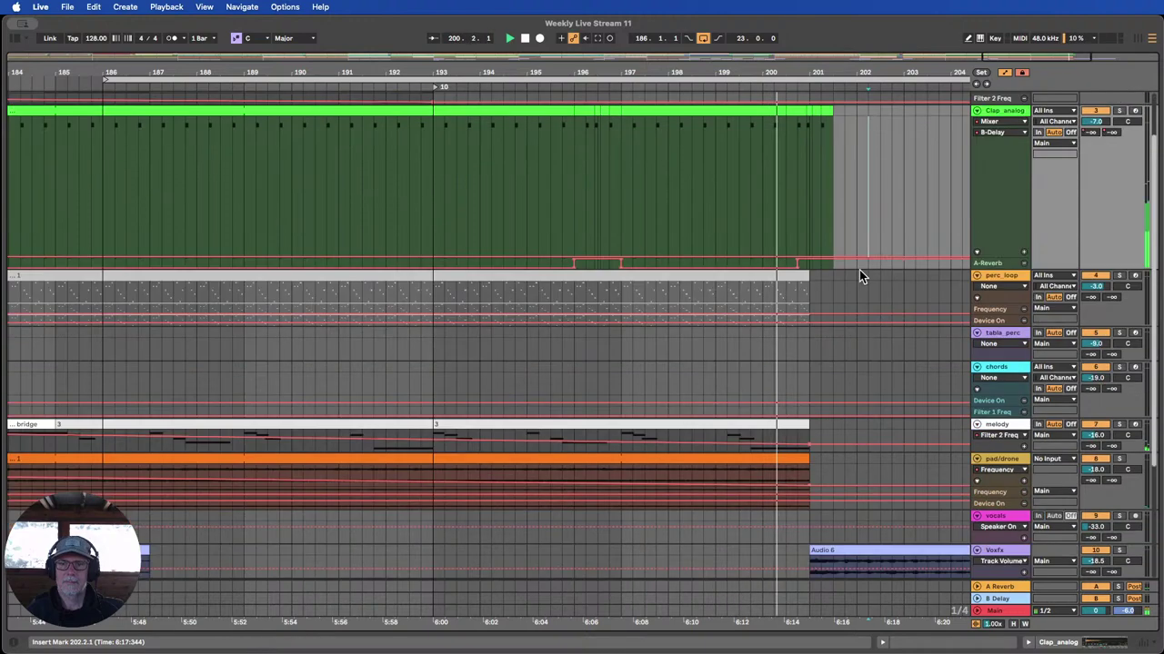
pyautogui.moveTo(813, 72); pyautogui.dragTo(762, 71)
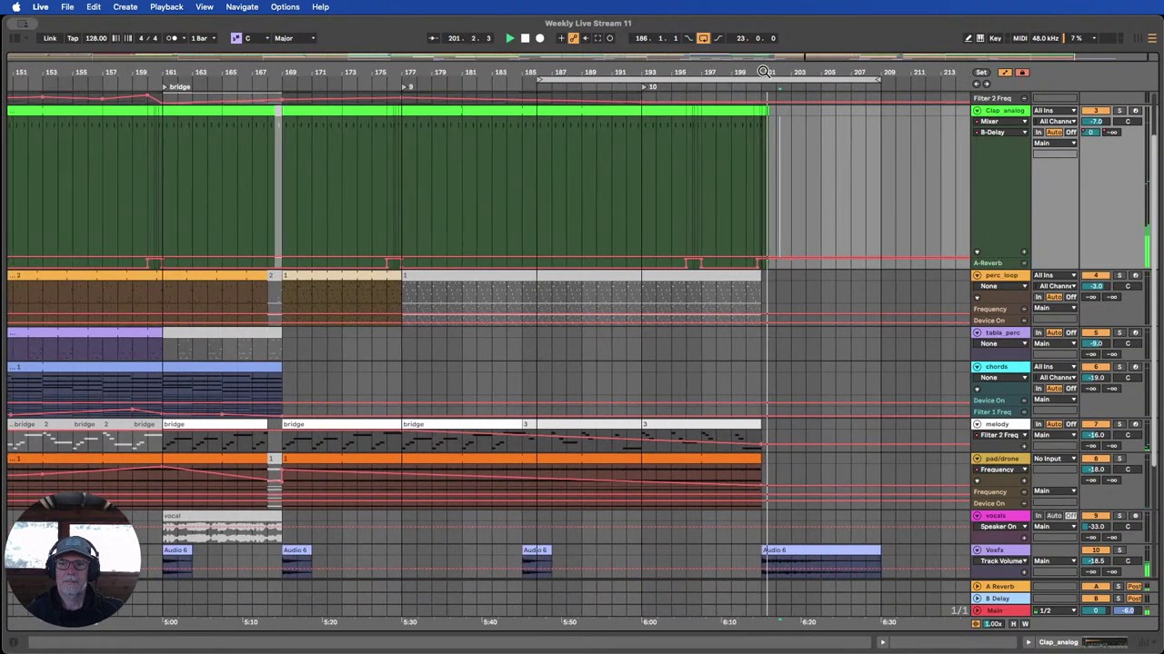
pyautogui.scroll(-3, 801, 302)
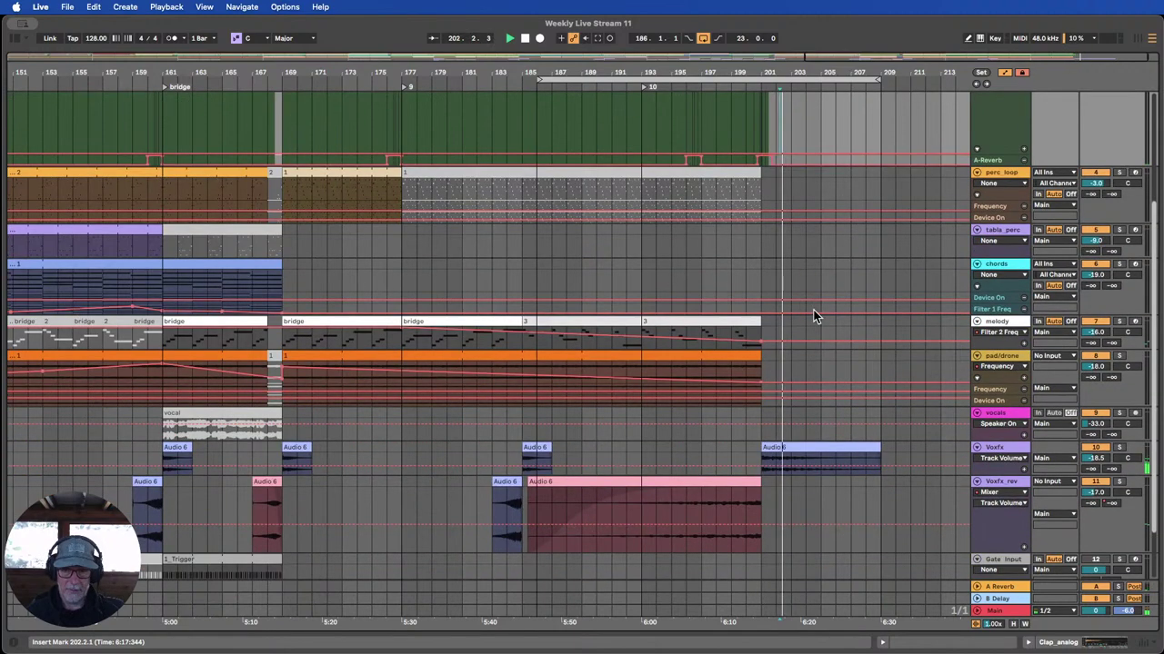
pyautogui.click(838, 449)
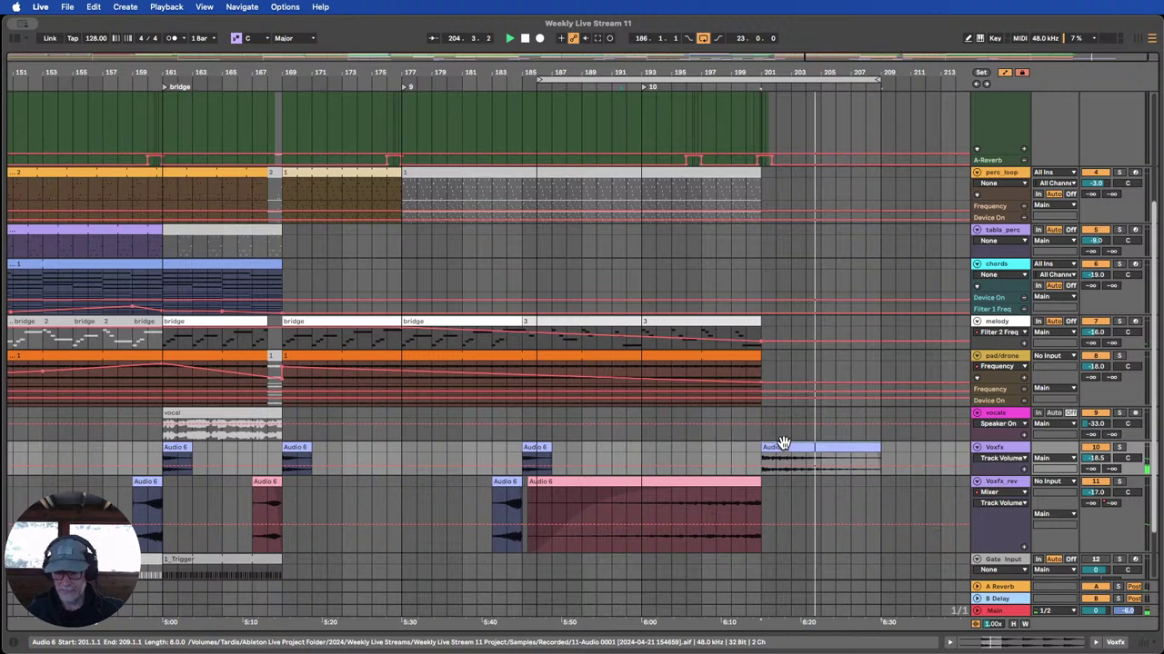
pyautogui.press('Delete')
pyautogui.moveTo(549, 455); pyautogui.dragTo(777, 461)
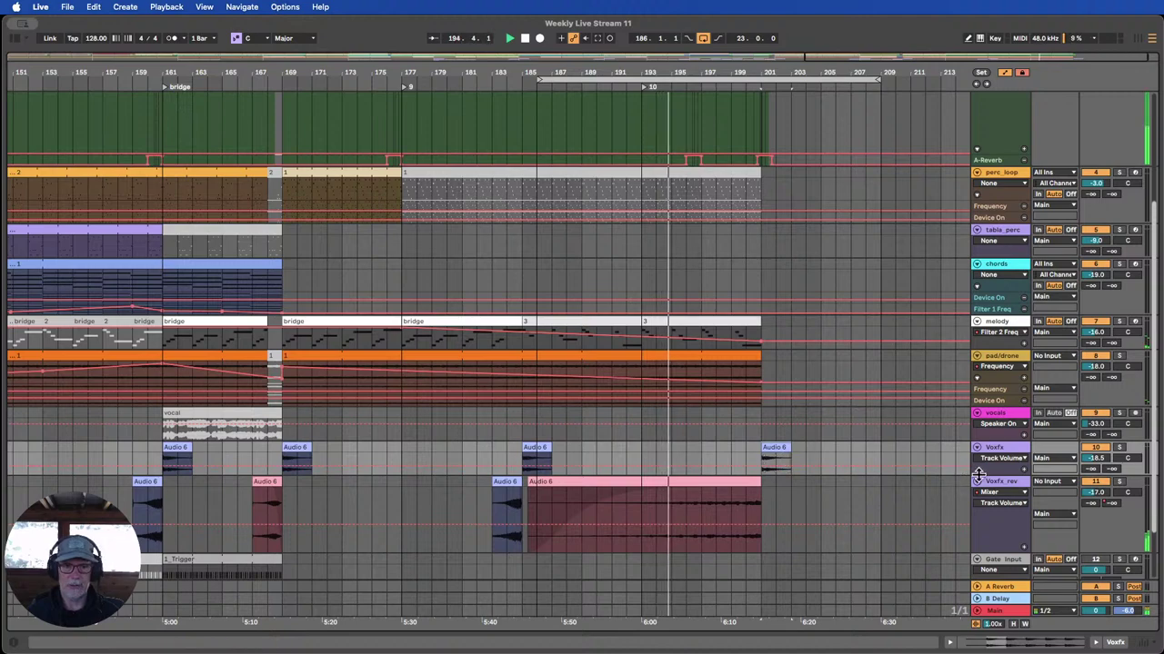
# Enlarge the Voxfx lane, focus on bars 184 to 210 and replay from about bar 192.
pyautogui.moveTo(700, 71); pyautogui.dragTo(829, 29)
pyautogui.click(1009, 469)
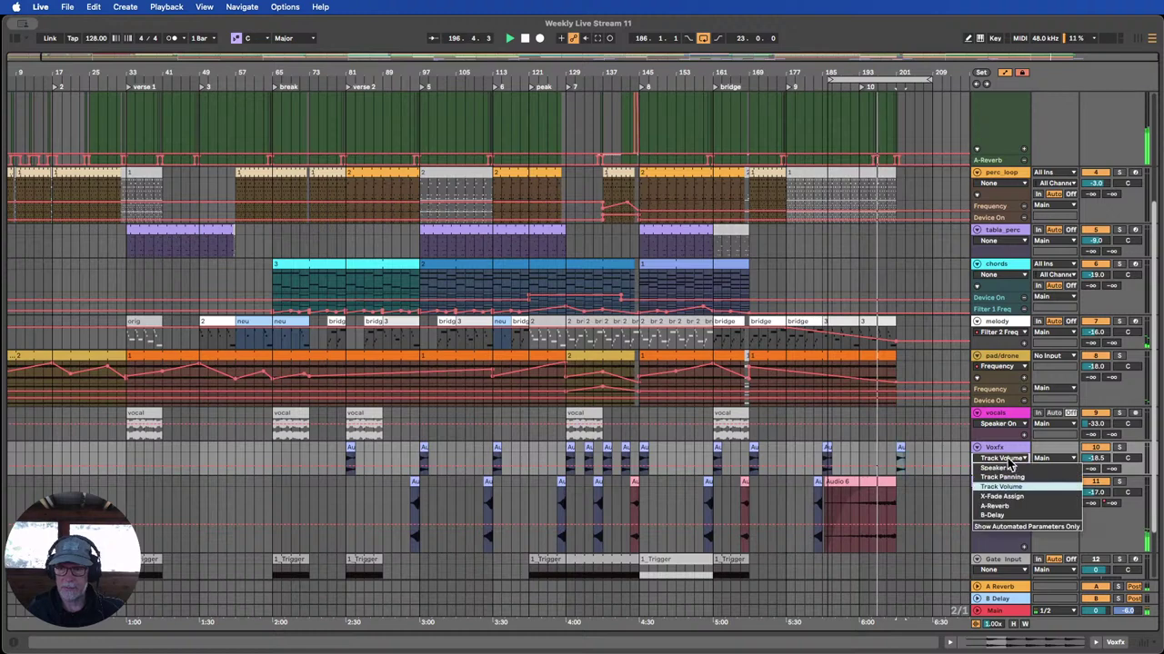
pyautogui.click(1009, 472)
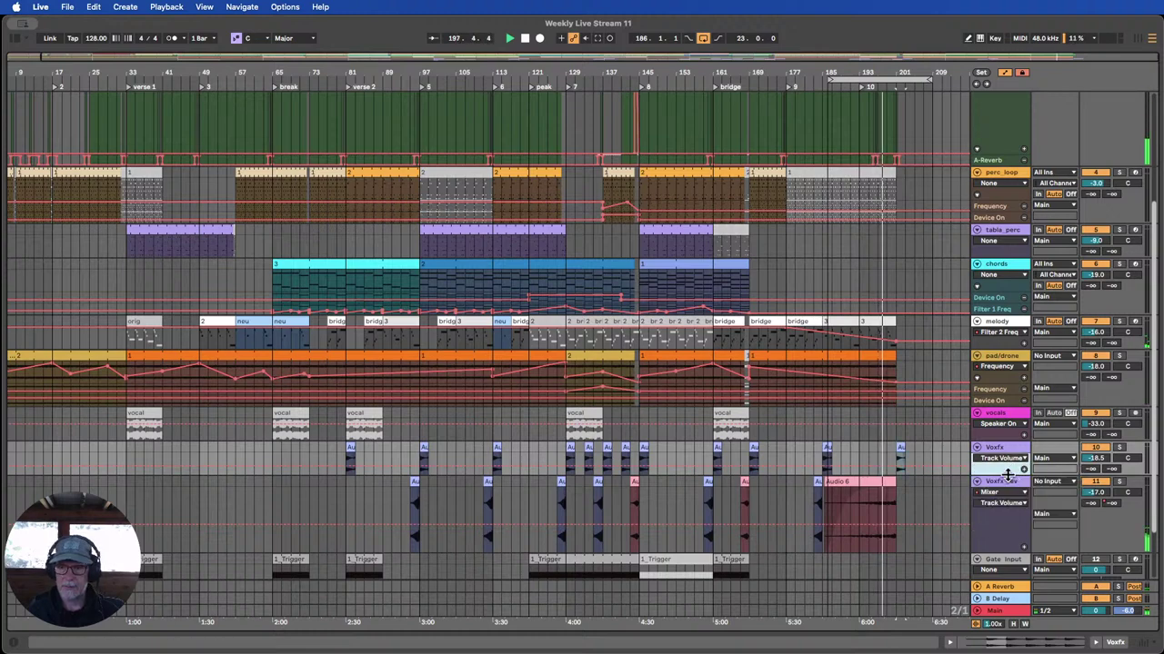
pyautogui.moveTo(1007, 473); pyautogui.dragTo(1007, 507)
pyautogui.moveTo(929, 72); pyautogui.dragTo(879, 182)
pyautogui.scroll(-4, 818, 218)
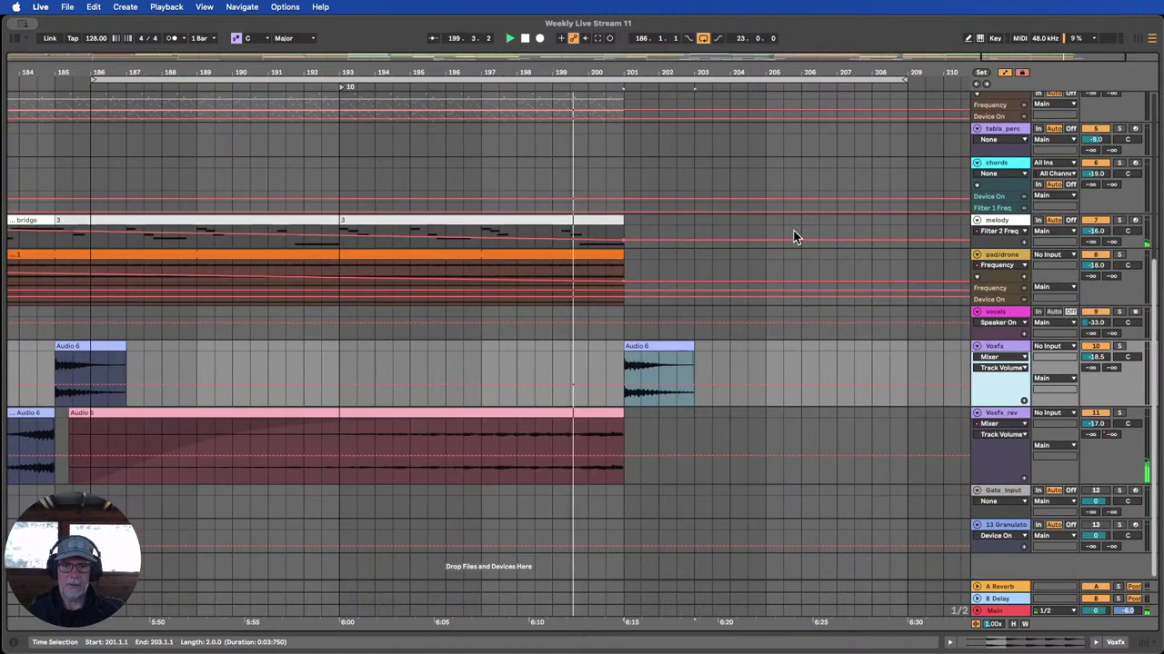
pyautogui.click(289, 87)
pyautogui.click(304, 79)
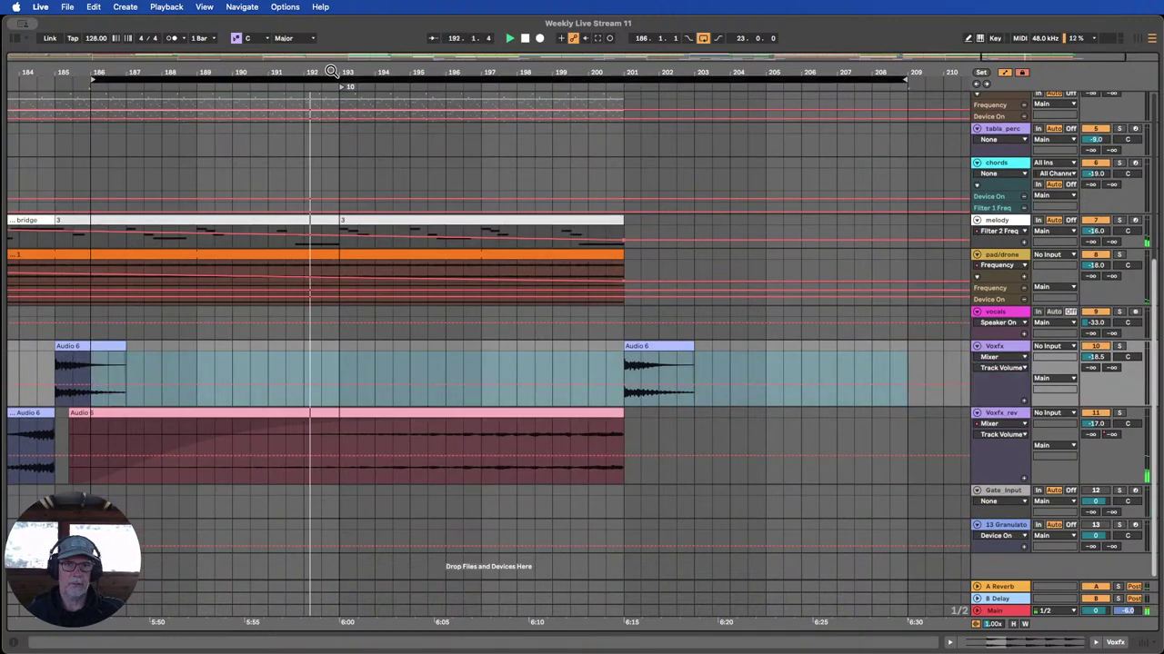
# Draw B-Delay send automation on Voxfx_rev rising from bar 197 to a peak at bar 201 and falling to minimum by bar 209.
pyautogui.moveTo(330, 72); pyautogui.dragTo(698, 2)
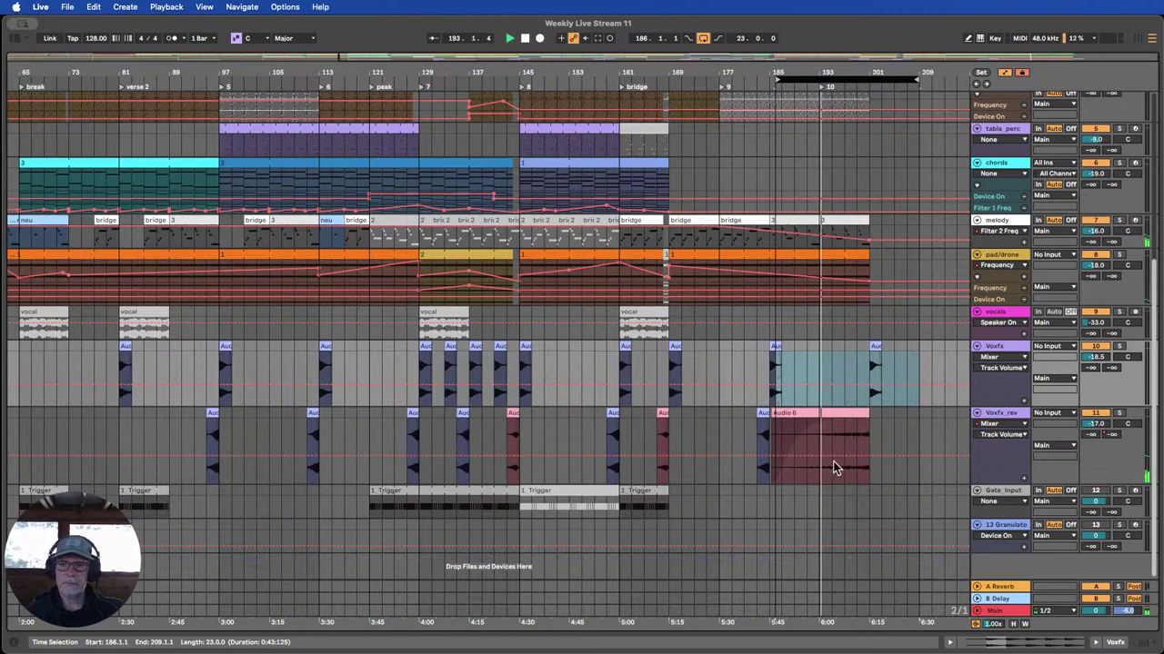
pyautogui.click(1109, 436)
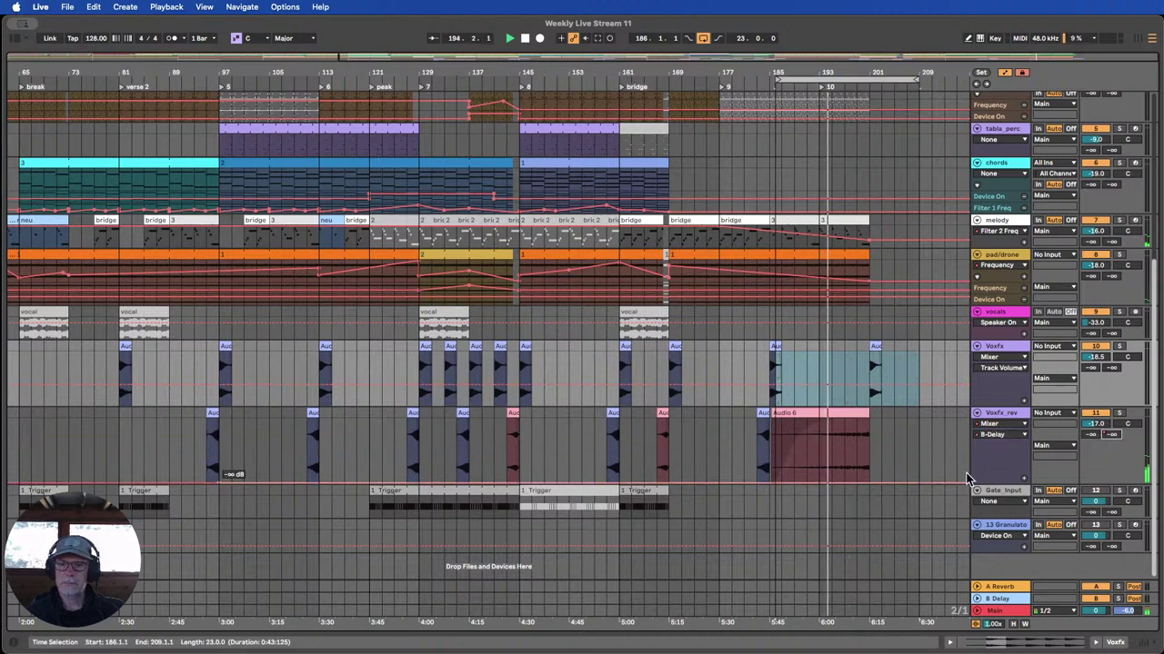
pyautogui.click(219, 482)
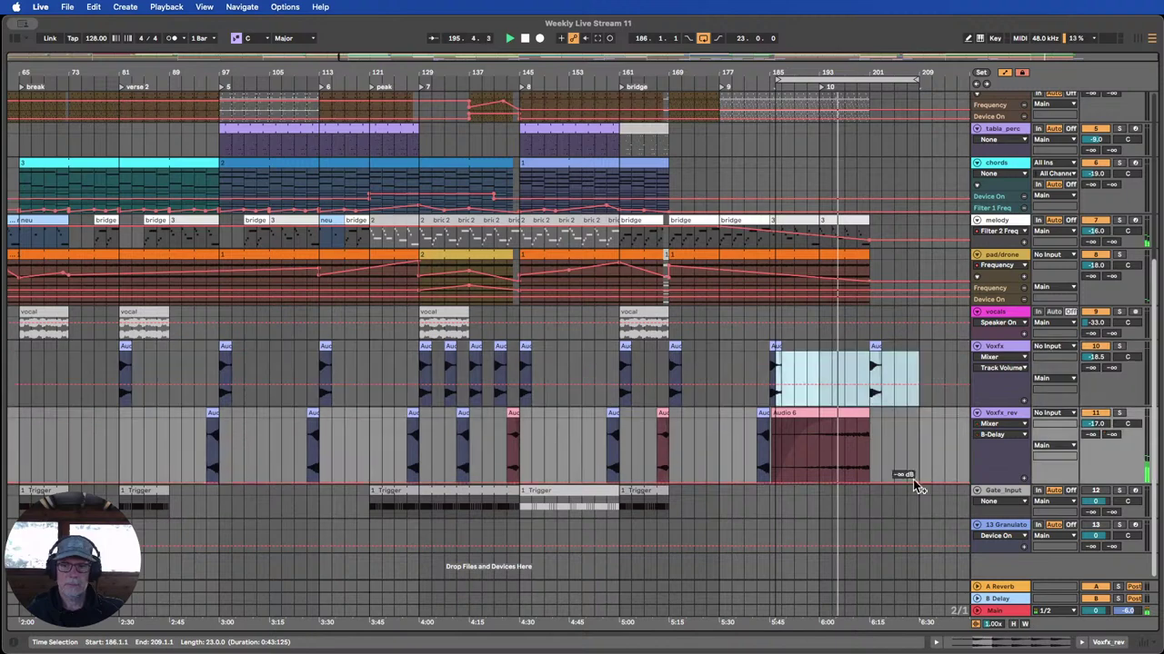
pyautogui.click(866, 487)
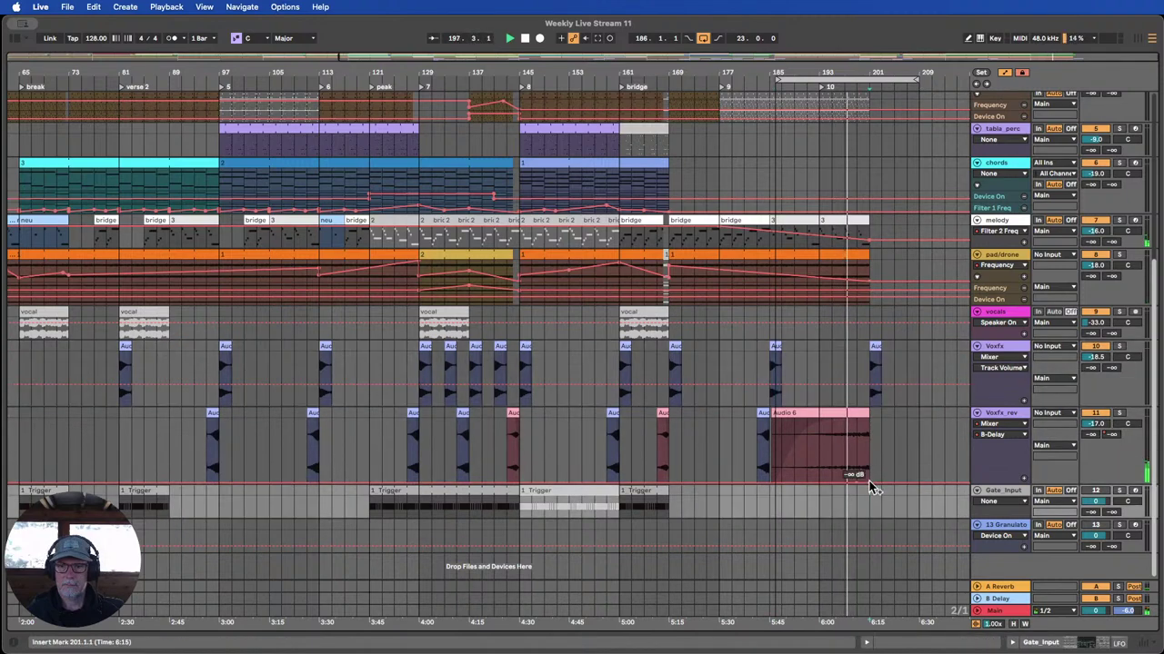
pyautogui.moveTo(870, 488); pyautogui.dragTo(917, 482)
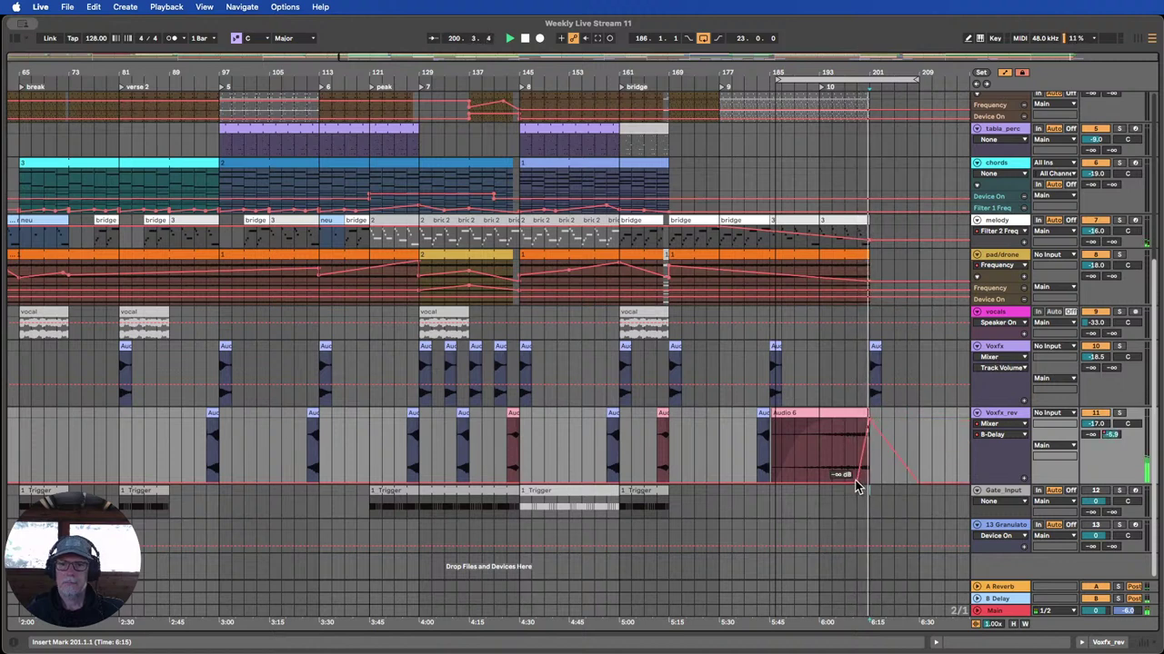
pyautogui.moveTo(855, 480); pyautogui.dragTo(844, 481)
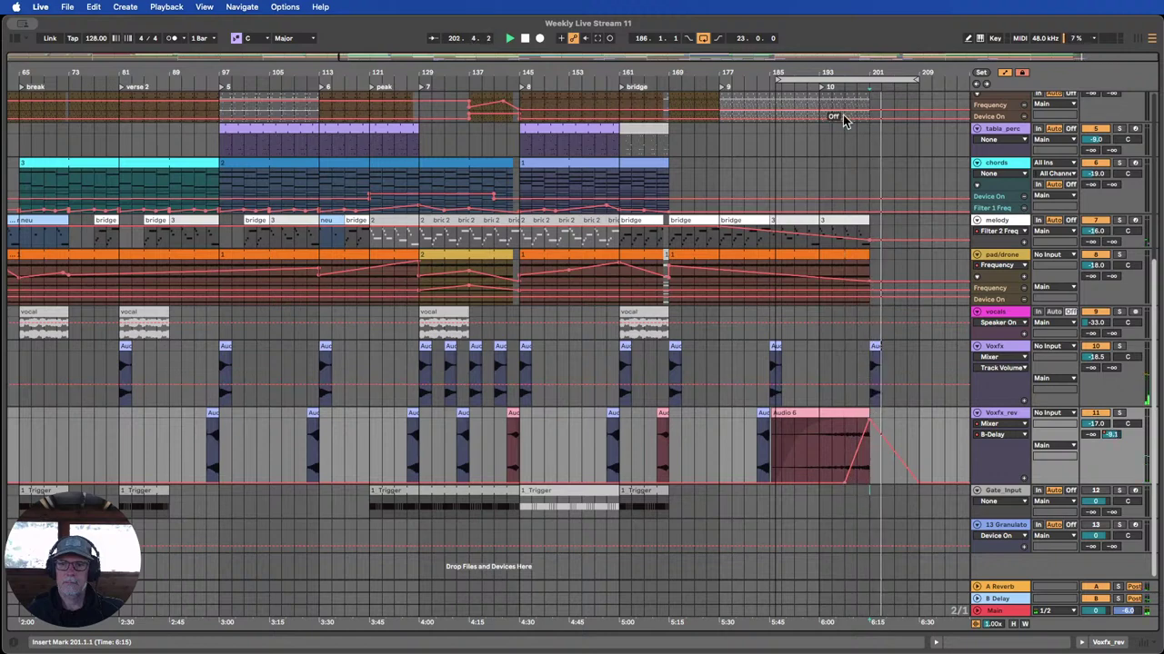
# Replay the end of the swell and lower the Voxfx_rev B-Delay peak at bar 201 to -14.0 dB.
pyautogui.click(836, 87)
pyautogui.moveTo(878, 75); pyautogui.dragTo(721, 186)
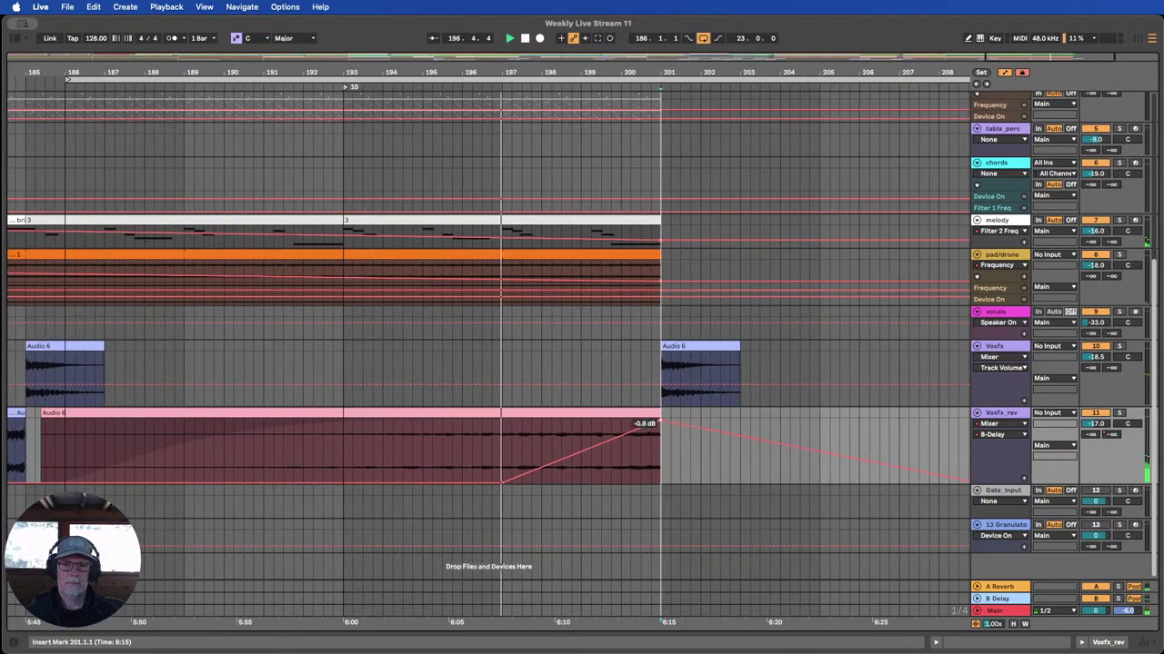
pyautogui.moveTo(656, 423); pyautogui.dragTo(659, 443)
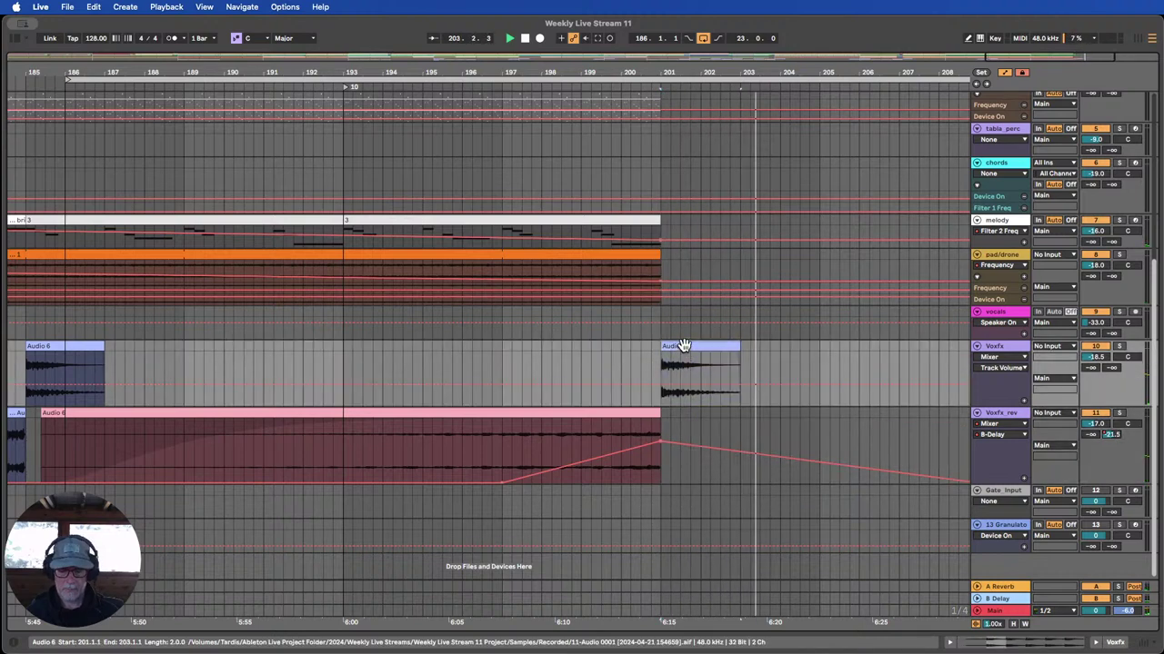
# Deactivate the Voxfx clip at bar 201 and replay the ending from about bar 196.
pyautogui.press('0')
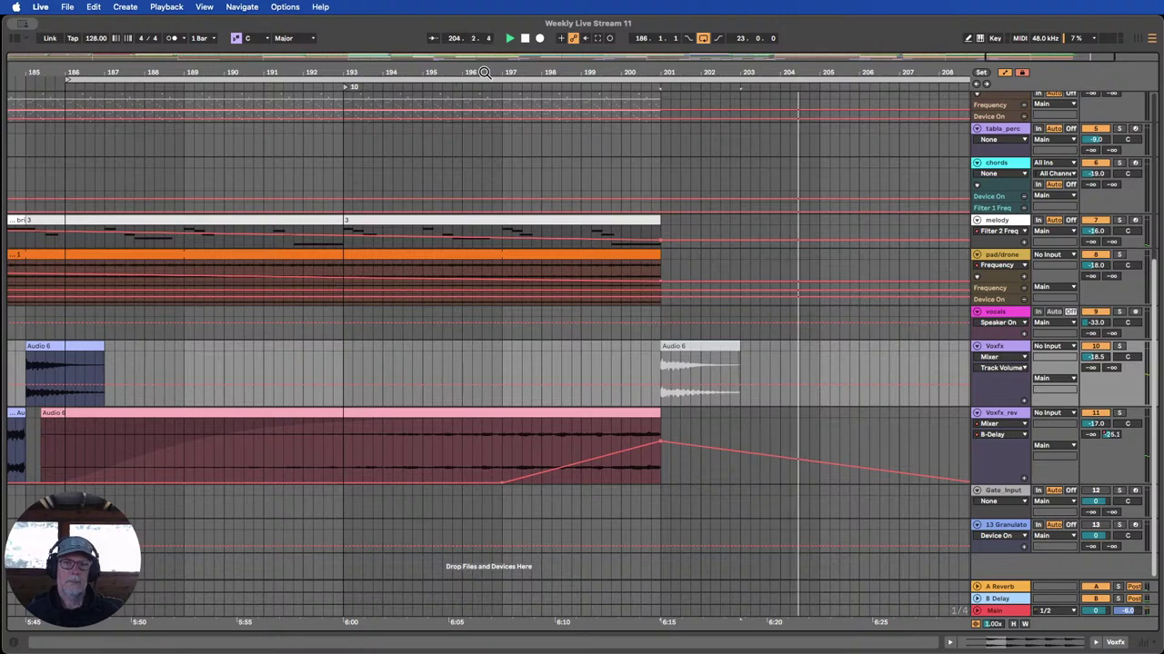
pyautogui.moveTo(480, 80); pyautogui.dragTo(482, 73)
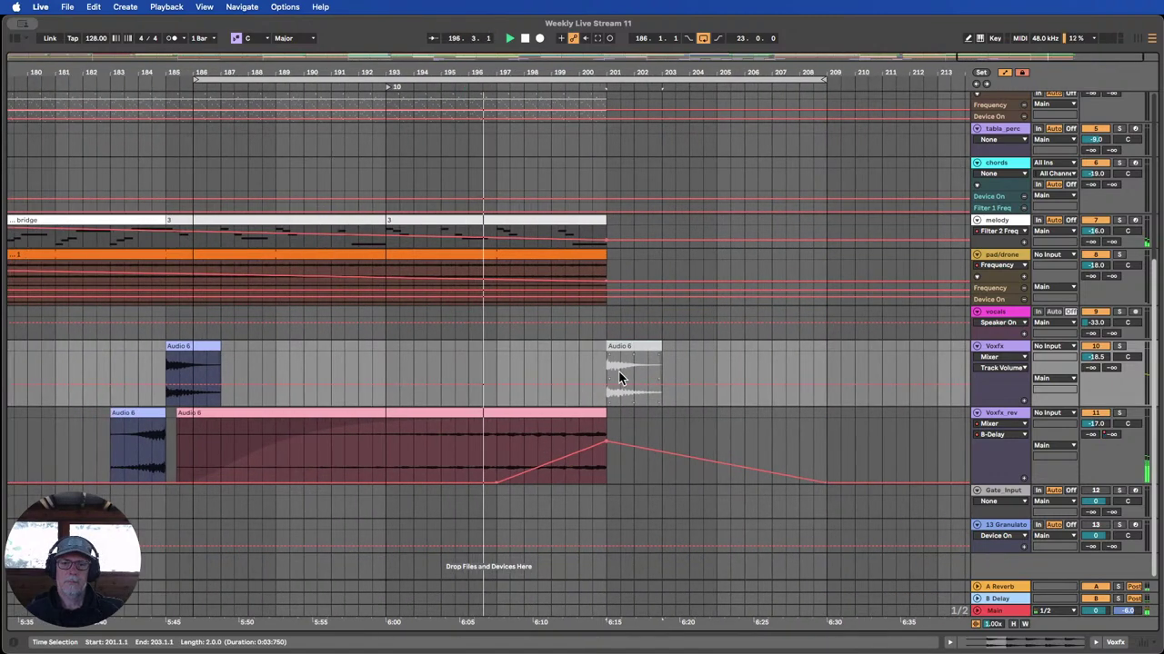
pyautogui.moveTo(605, 445)
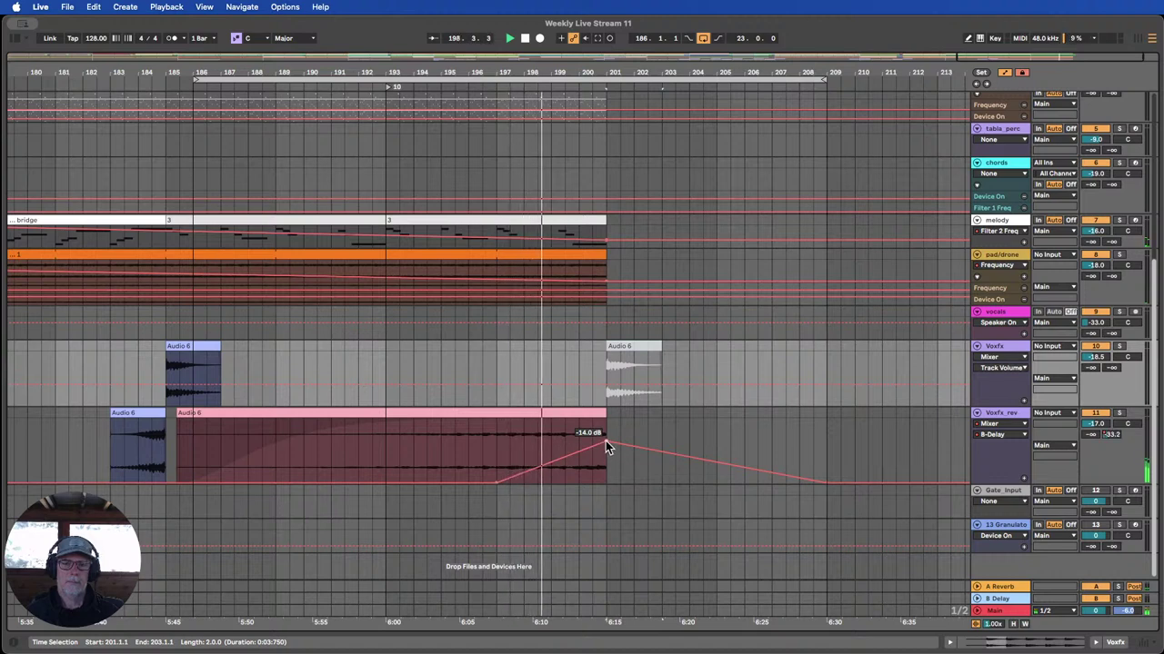
pyautogui.moveTo(827, 483)
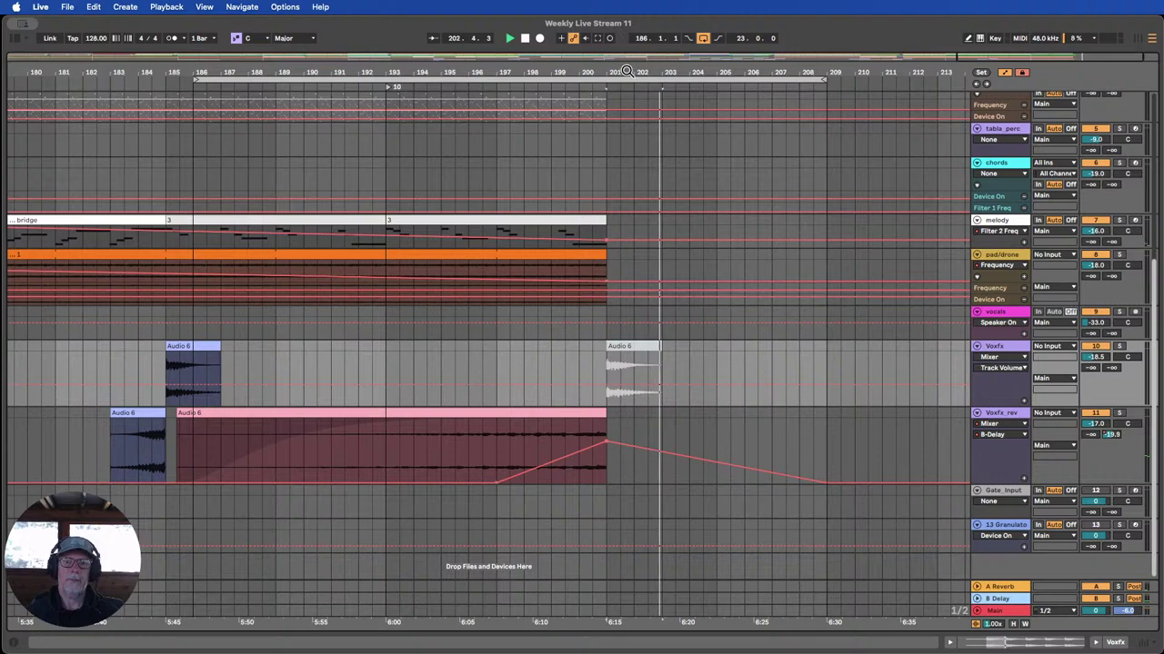
# Stop playback, fit all tracks to the arrangement height and set the loop to run from bar 1 to bar 209.
pyautogui.moveTo(626, 71); pyautogui.dragTo(893, 71)
pyautogui.scroll(3, 894, 291)
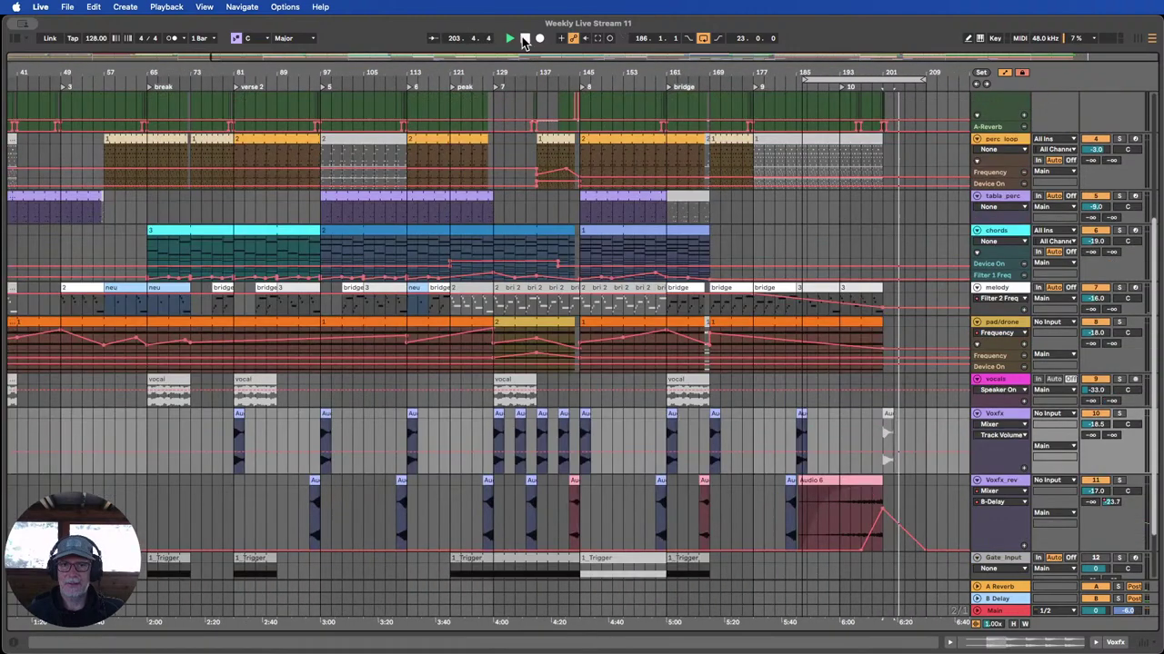
pyautogui.click(1013, 625)
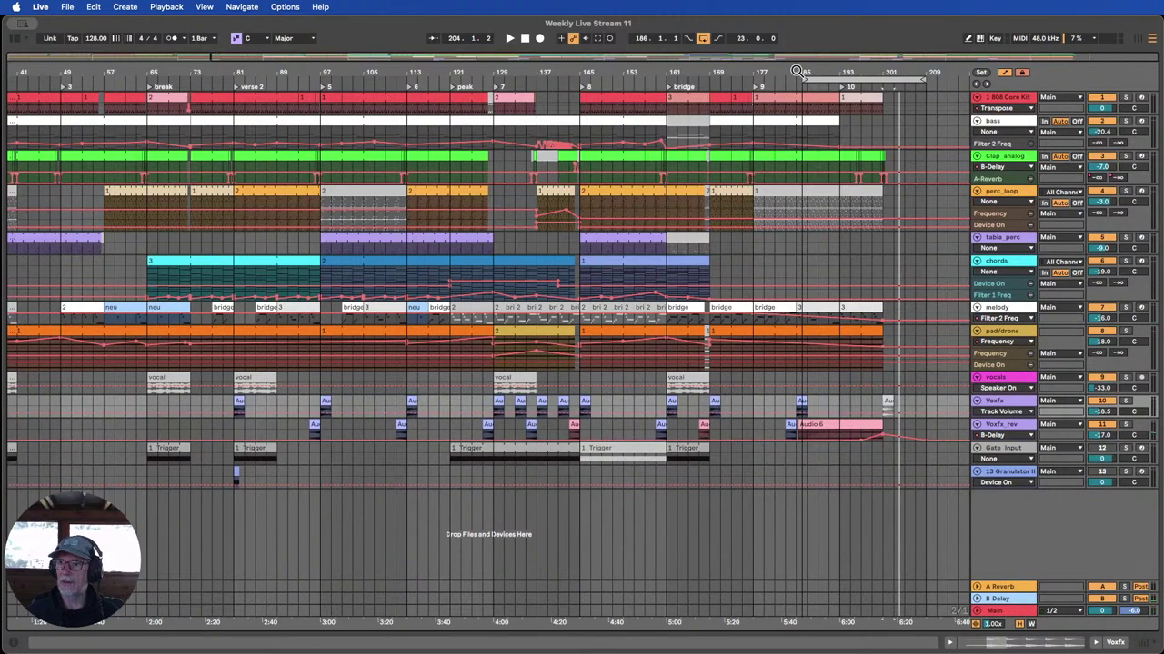
pyautogui.moveTo(797, 71); pyautogui.dragTo(116, 87)
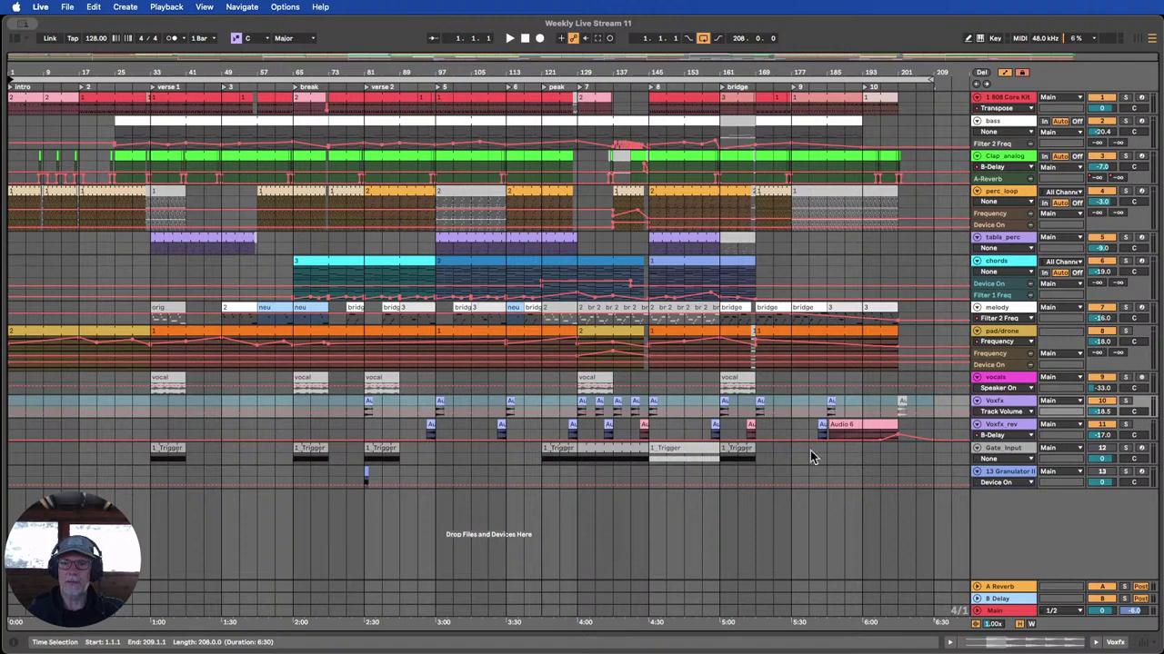
# Hide the automation across the arrangement and select the long reversed clip on Voxfx_rev.
pyautogui.click(807, 478)
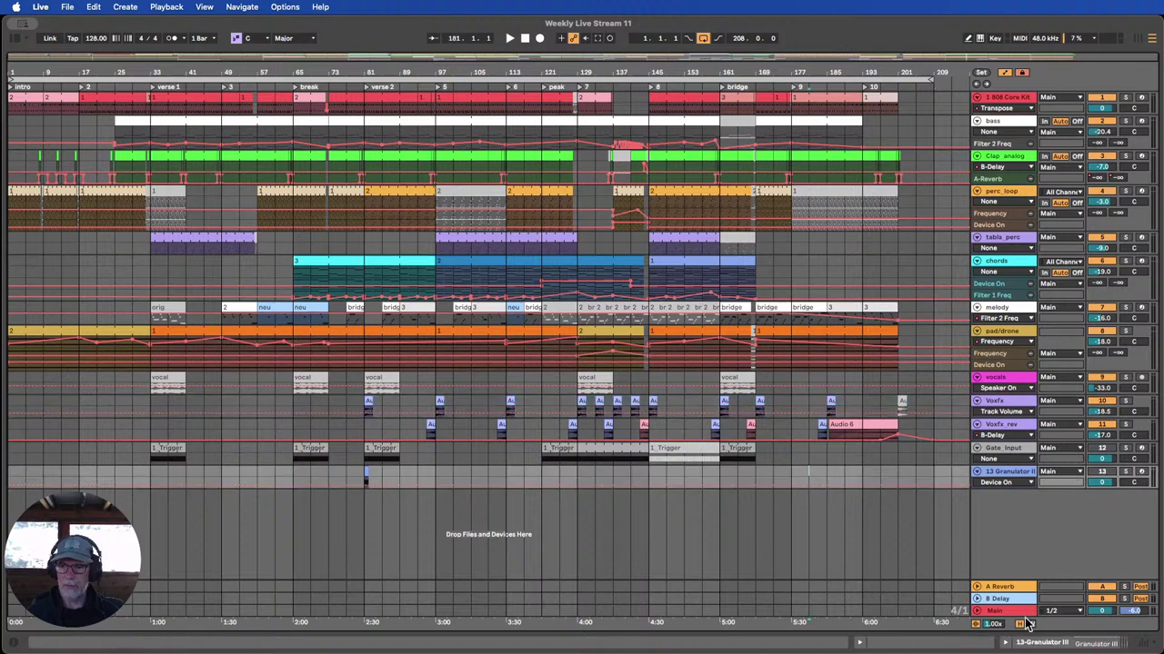
pyautogui.click(1003, 72)
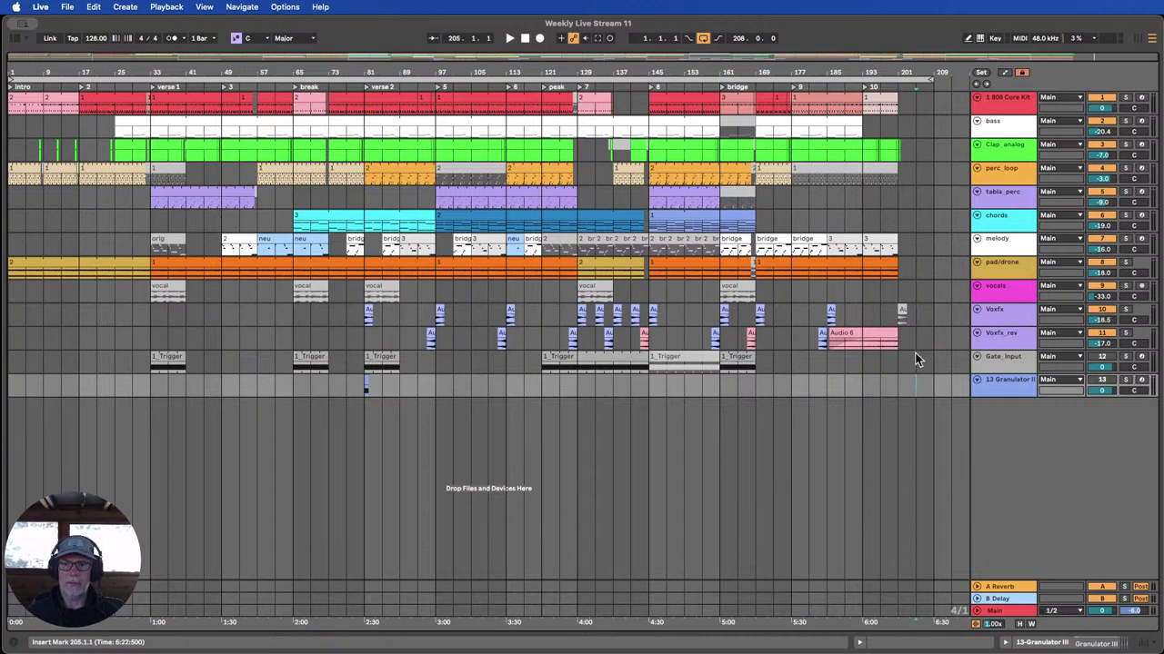
pyautogui.click(876, 352)
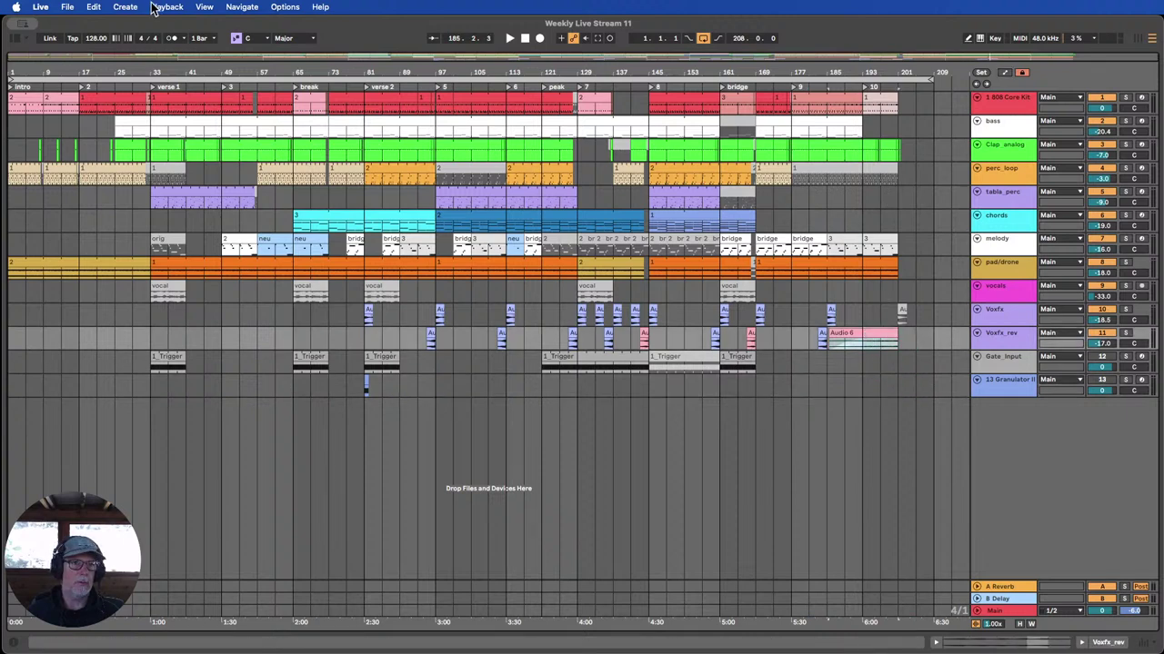
# Save the Live Set under the name Weekly Live Stream 12, and collect all its files into the project.
pyautogui.click(71, 8)
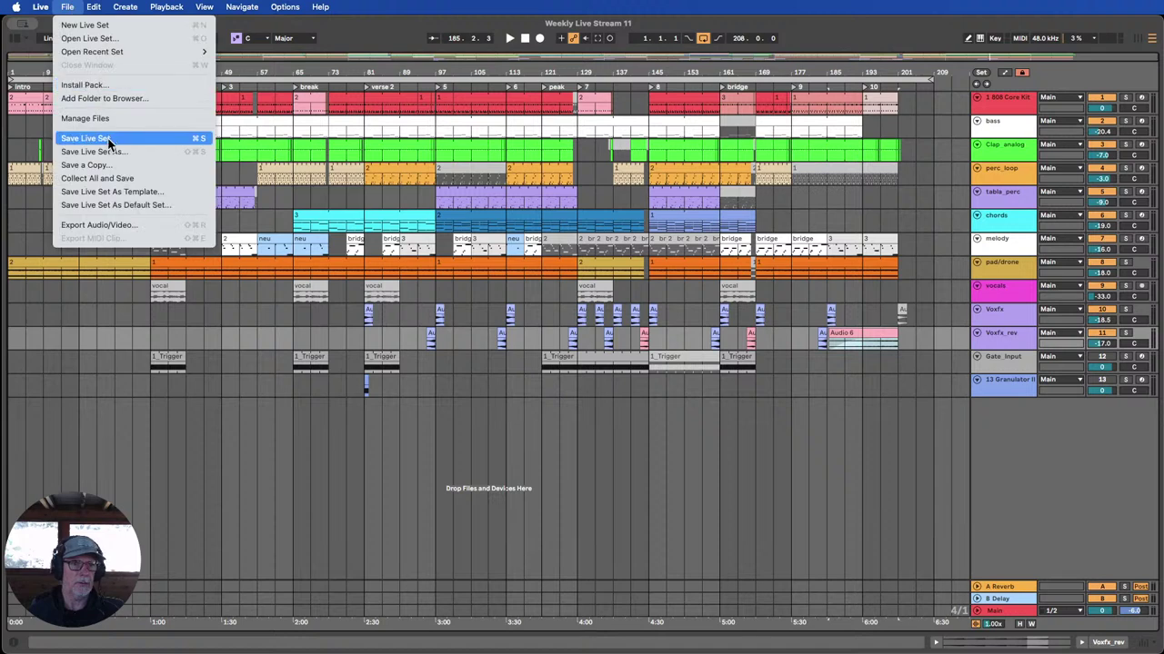
pyautogui.click(104, 151)
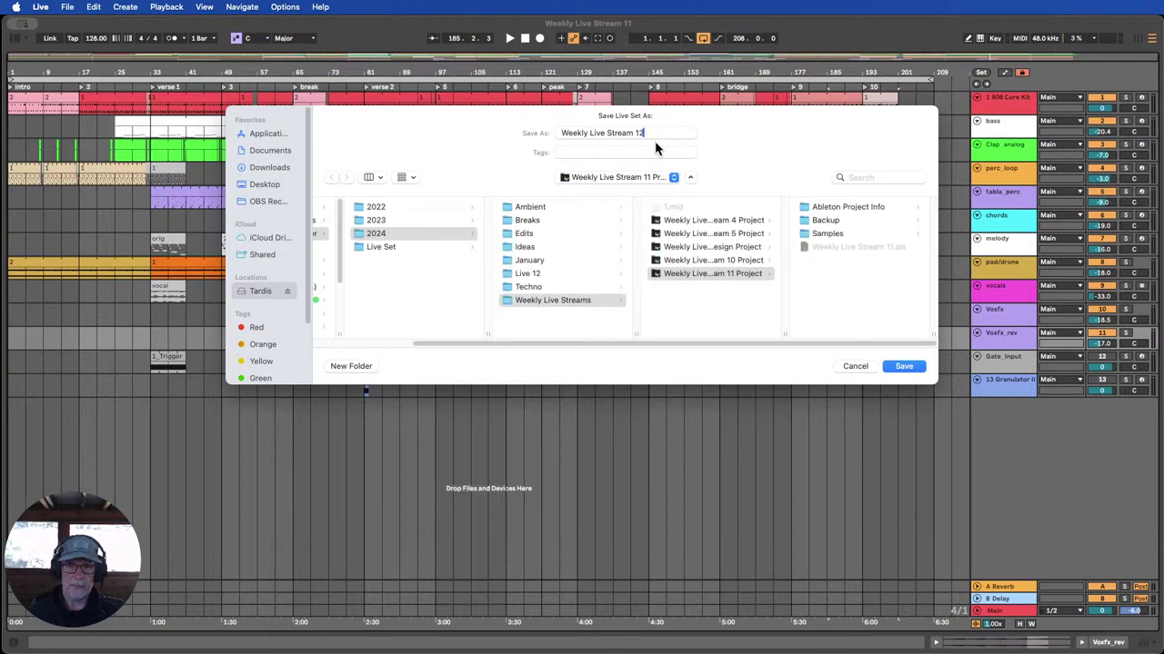
pyautogui.click(905, 367)
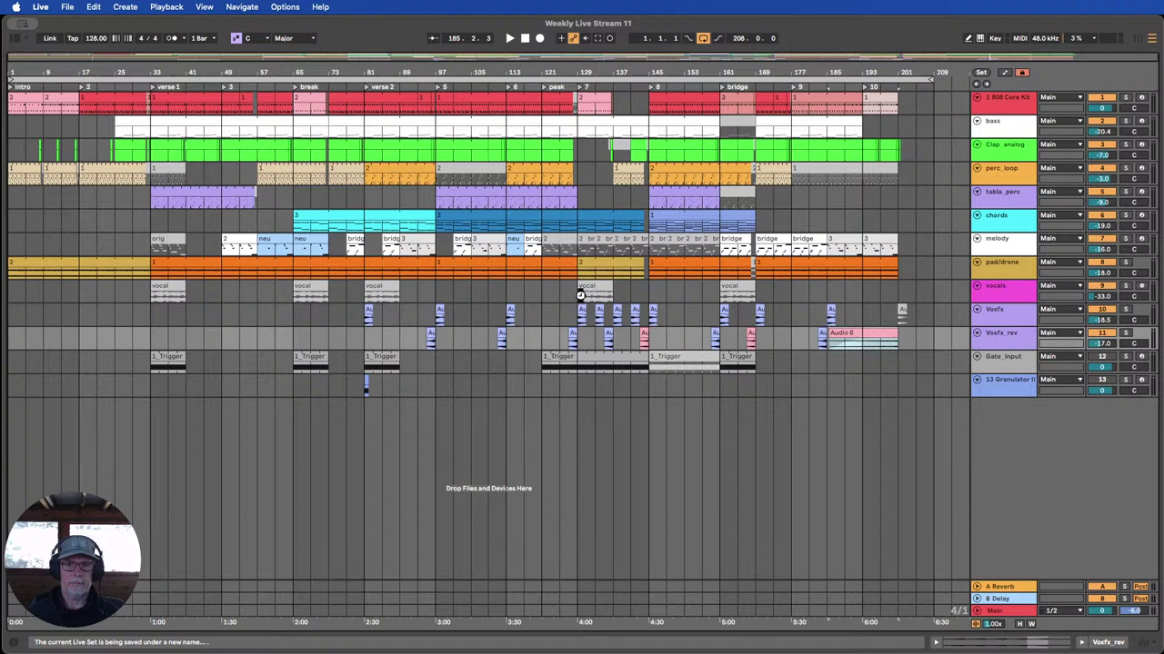
pyautogui.click(66, 6)
pyautogui.click(107, 179)
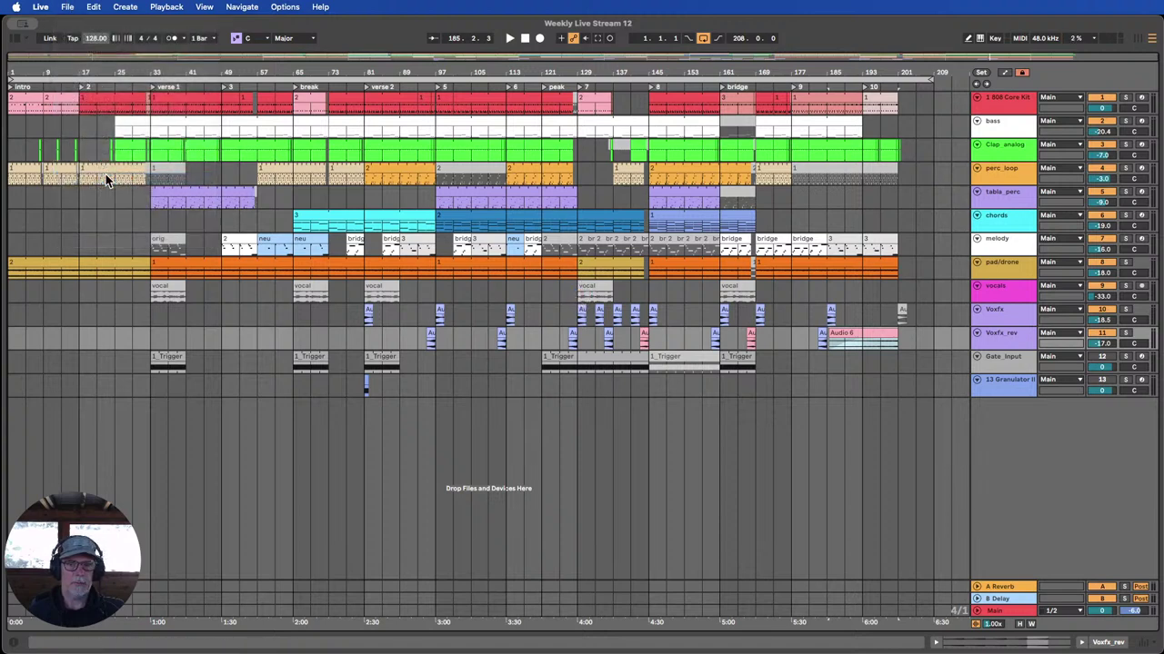
pyautogui.click(679, 394)
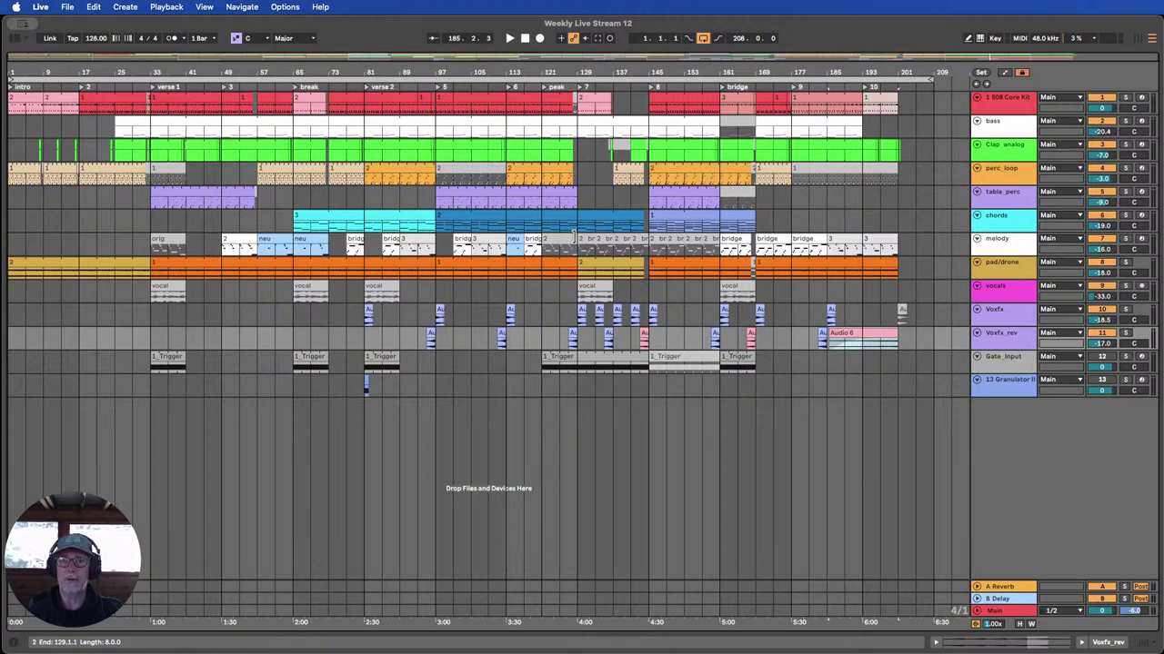
# Return to the start of the song and play the full arrangement from bar 1.
pyautogui.click(525, 40)
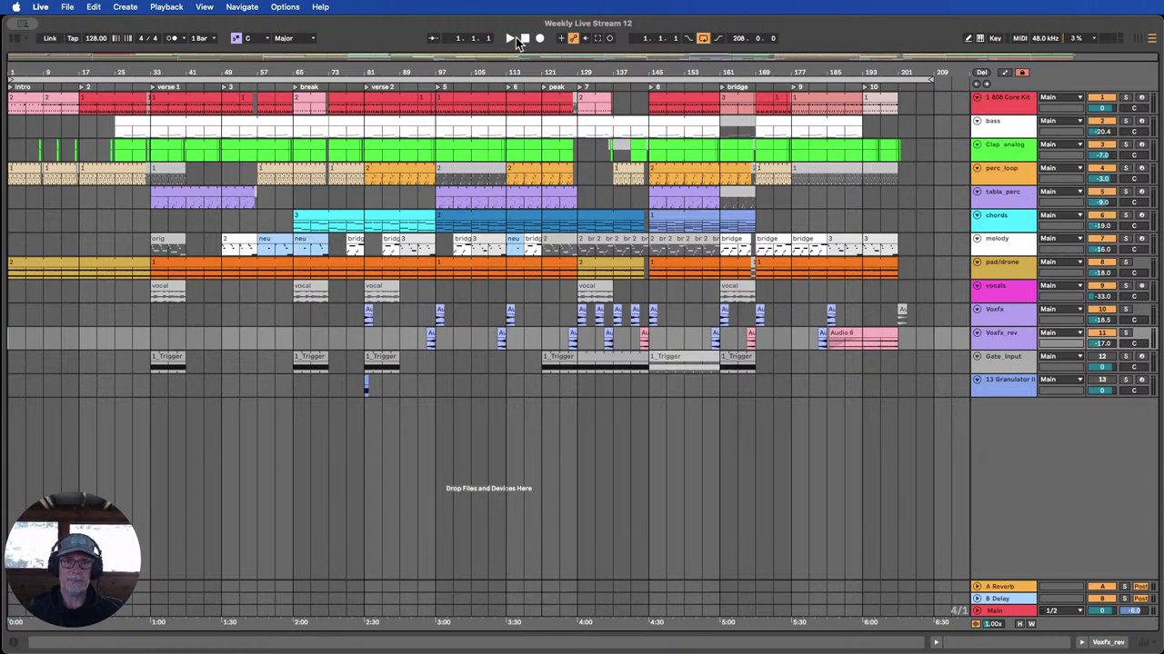
pyautogui.click(509, 39)
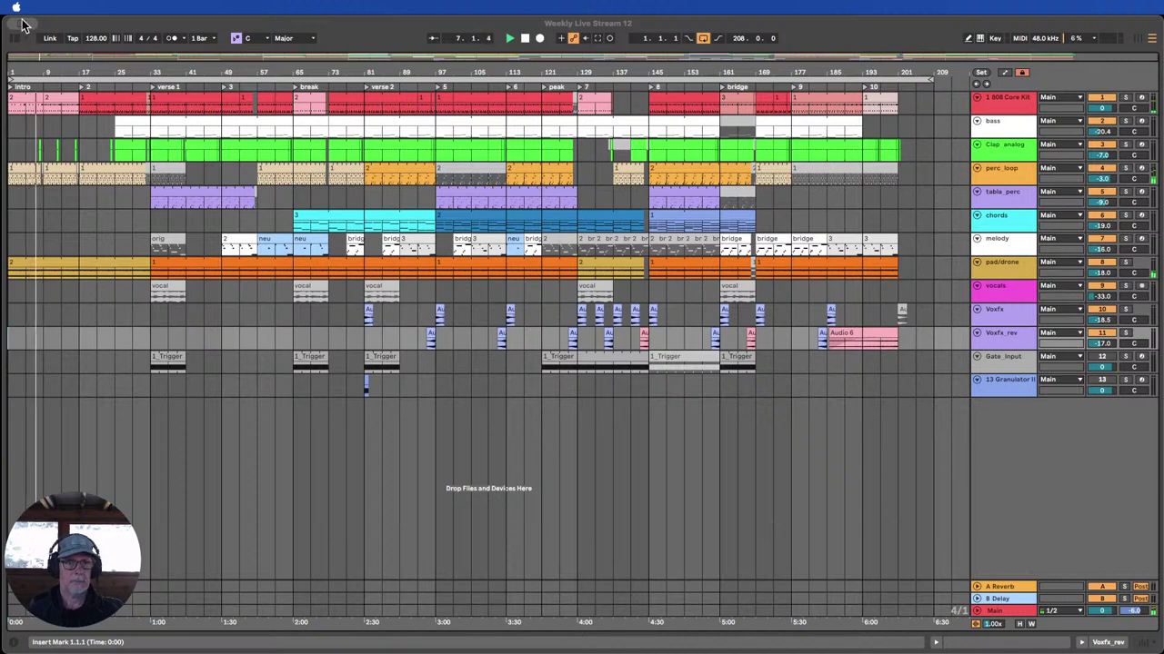
pyautogui.click(110, 169)
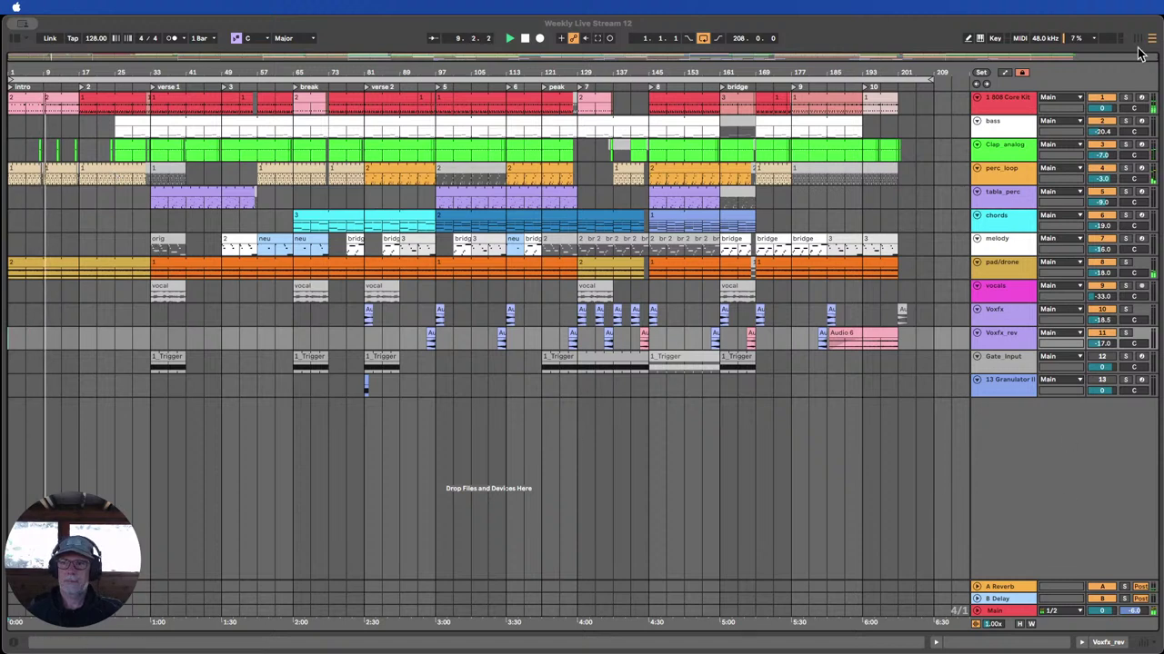
# Show the mixer beneath the arrangement, resize it to check the channel levels and sends during playback, and hide it again.
pyautogui.click(1143, 643)
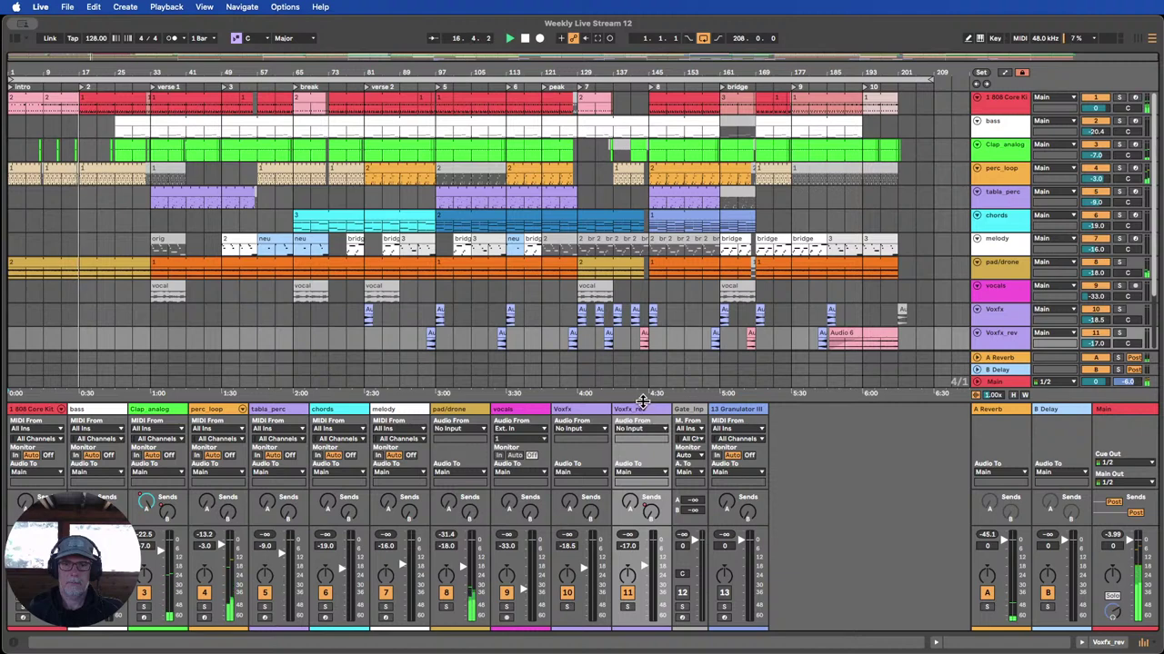
pyautogui.moveTo(642, 401); pyautogui.dragTo(641, 327)
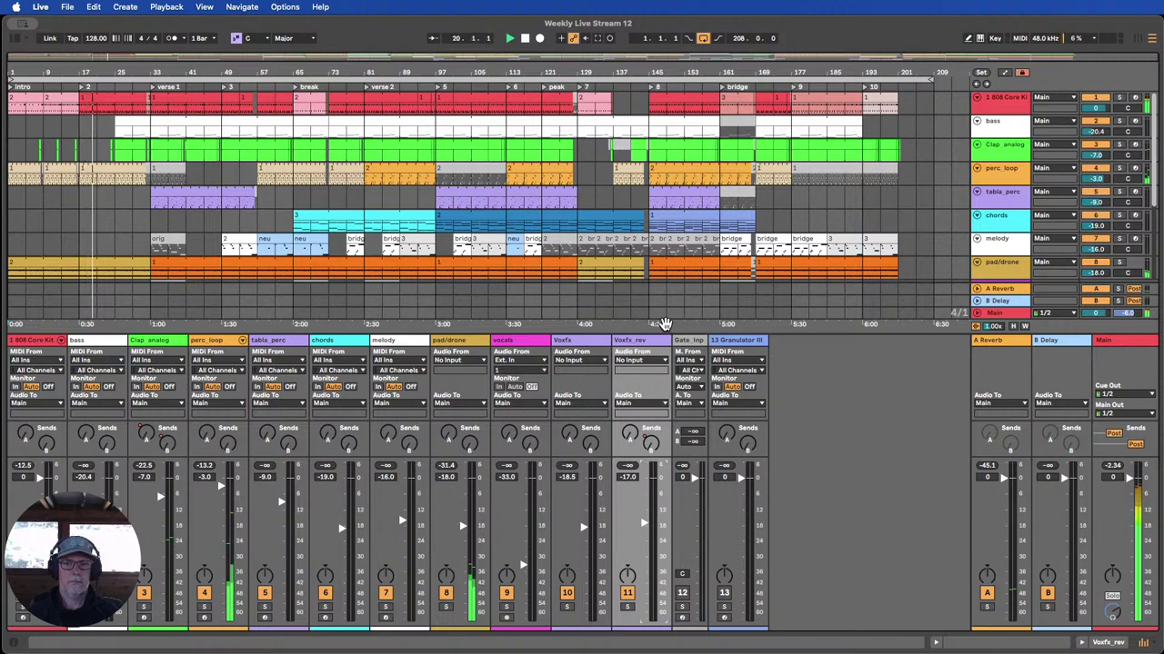
pyautogui.moveTo(662, 329); pyautogui.dragTo(673, 463)
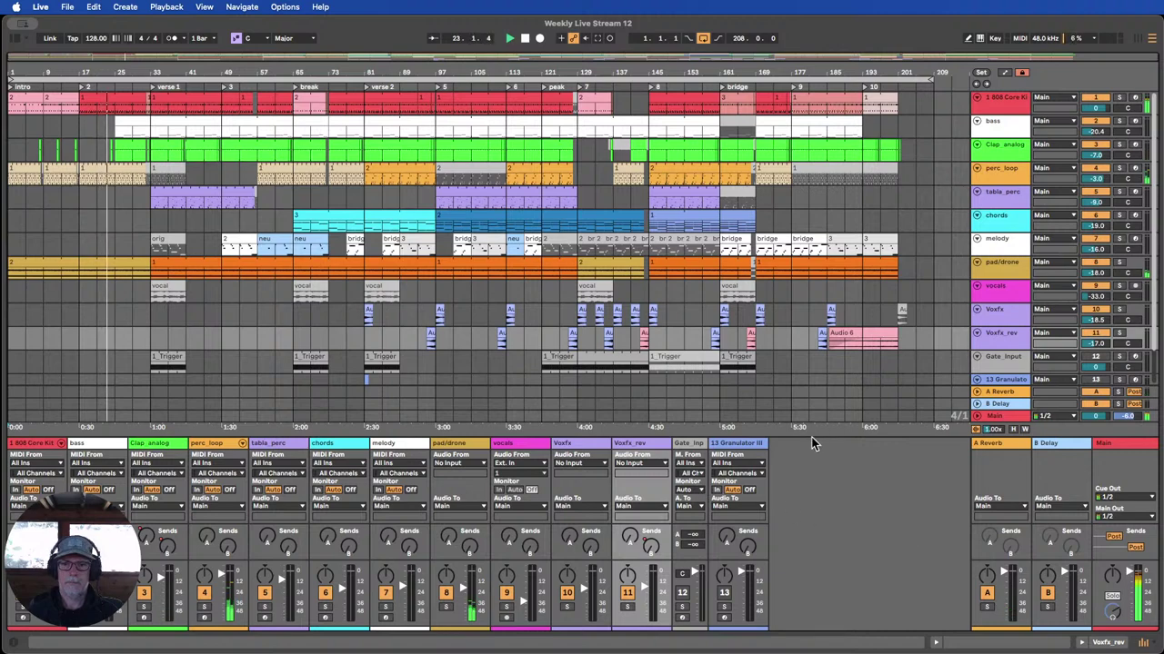
pyautogui.moveTo(812, 436); pyautogui.dragTo(810, 381)
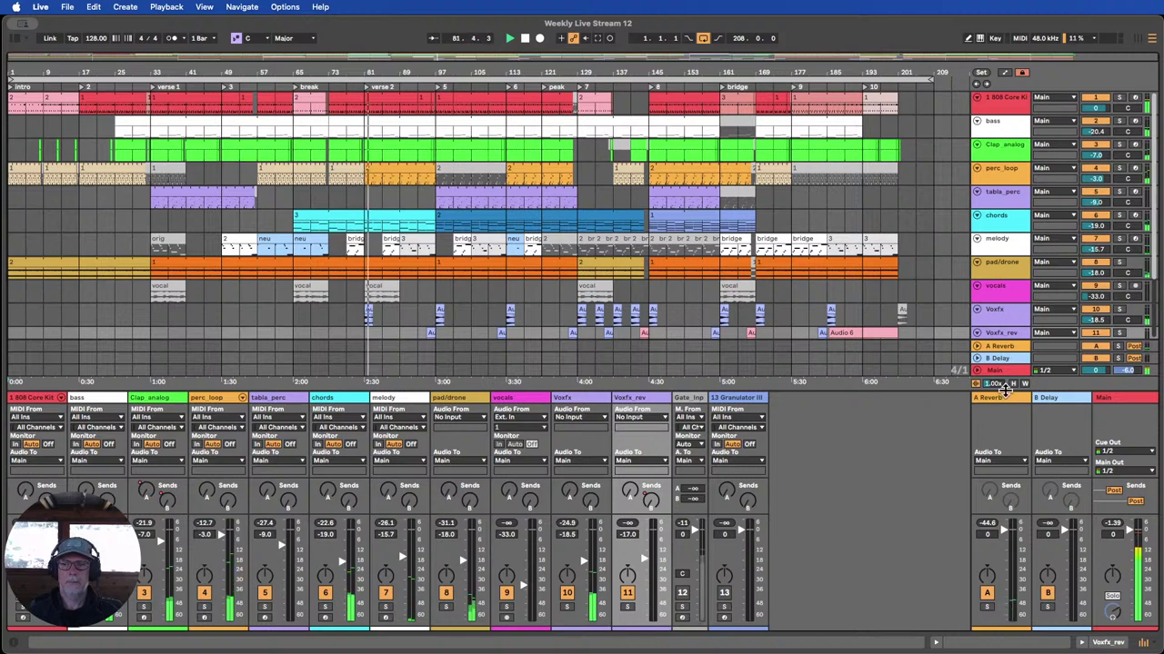
pyautogui.scroll(-2, 1037, 291)
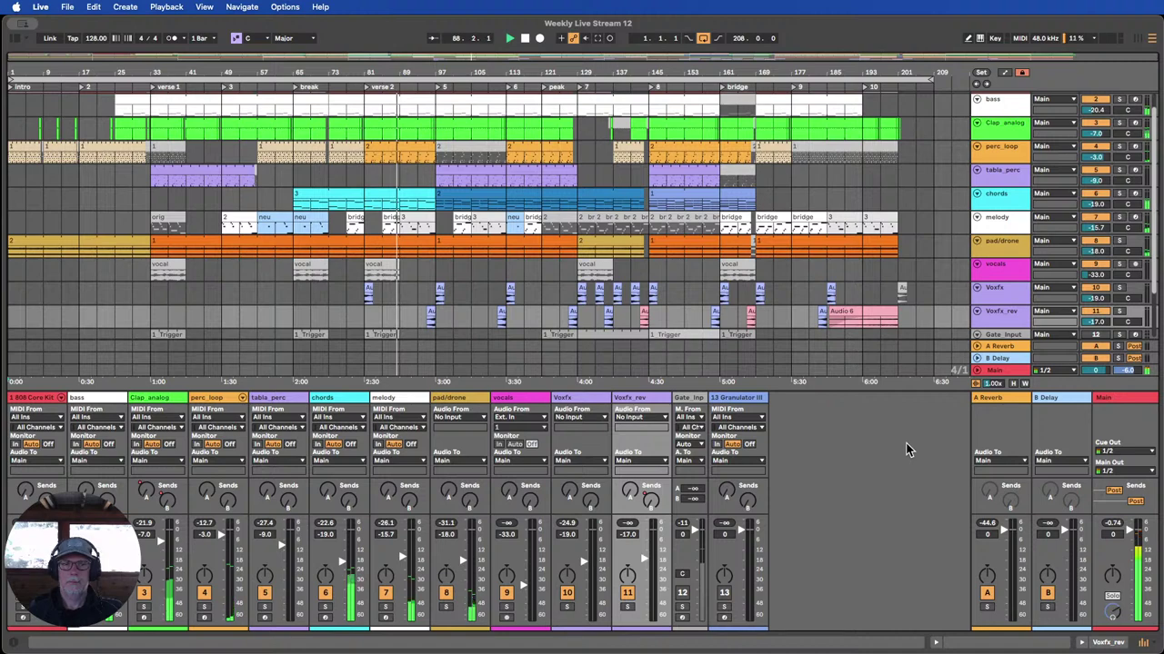
pyautogui.scroll(1, 868, 194)
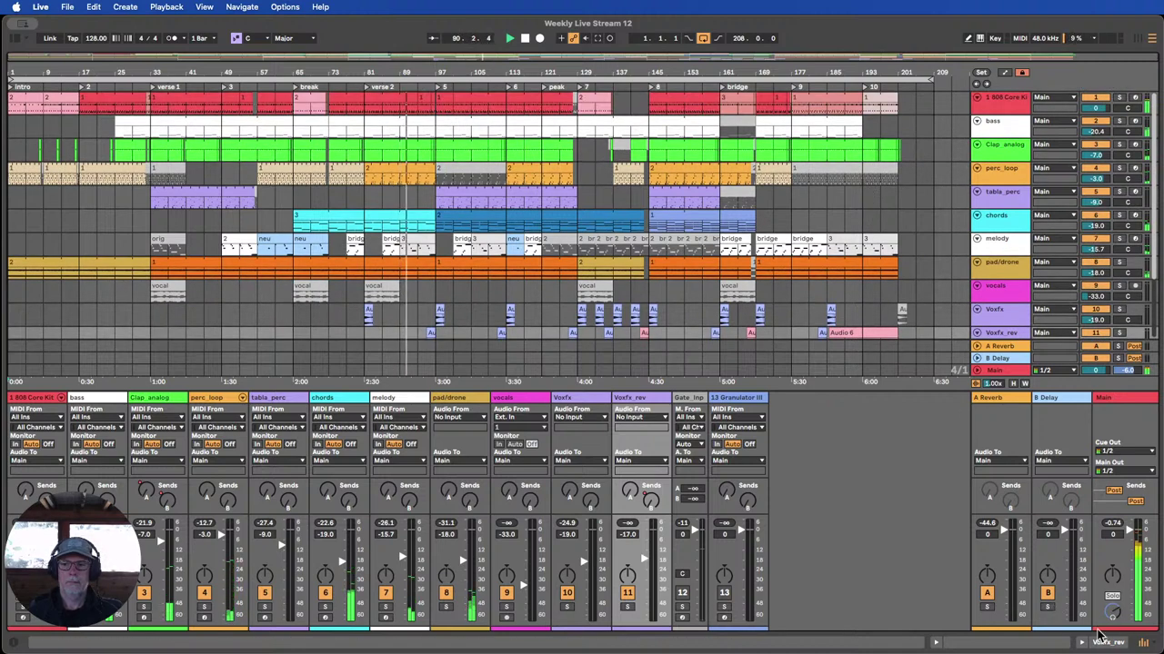
pyautogui.click(1143, 645)
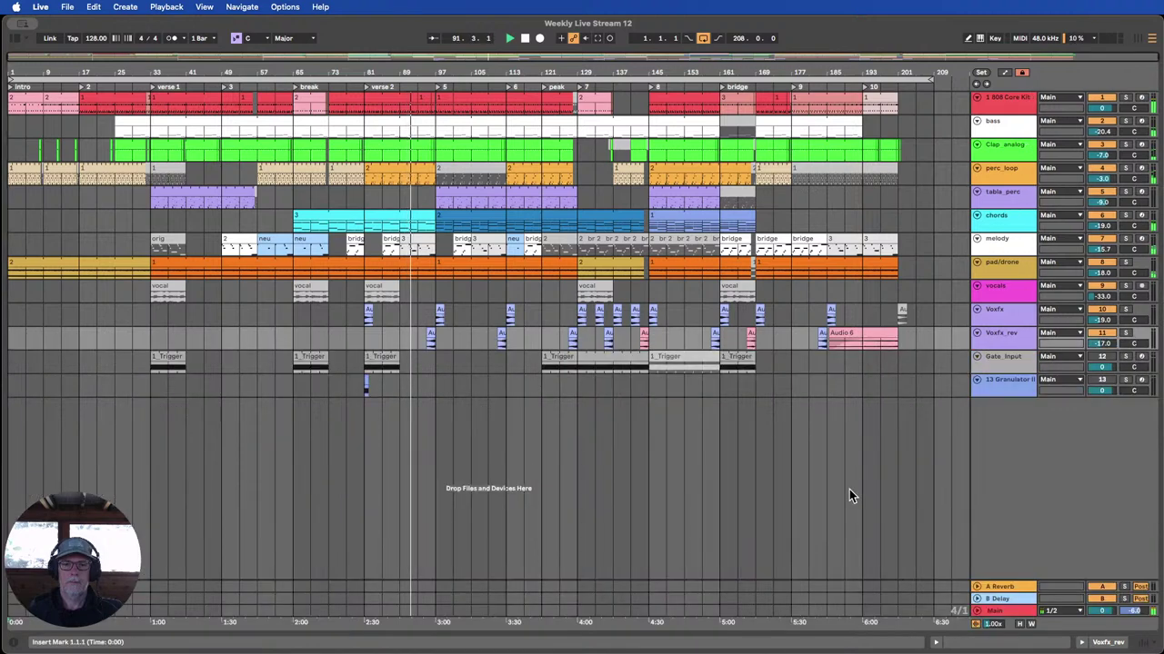
# Increase the height of all tracks, and deactivate the Gate_Input trigger clips at bars 33, 65 and 81.
pyautogui.click(1003, 393)
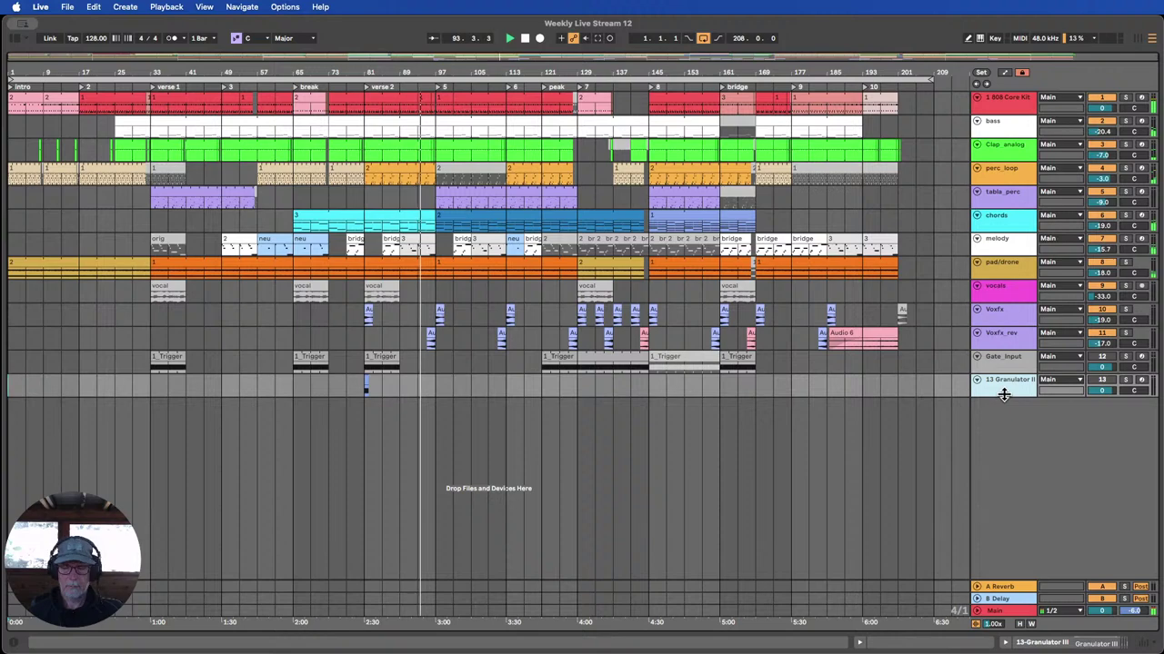
pyautogui.moveTo(1005, 396); pyautogui.dragTo(1004, 408)
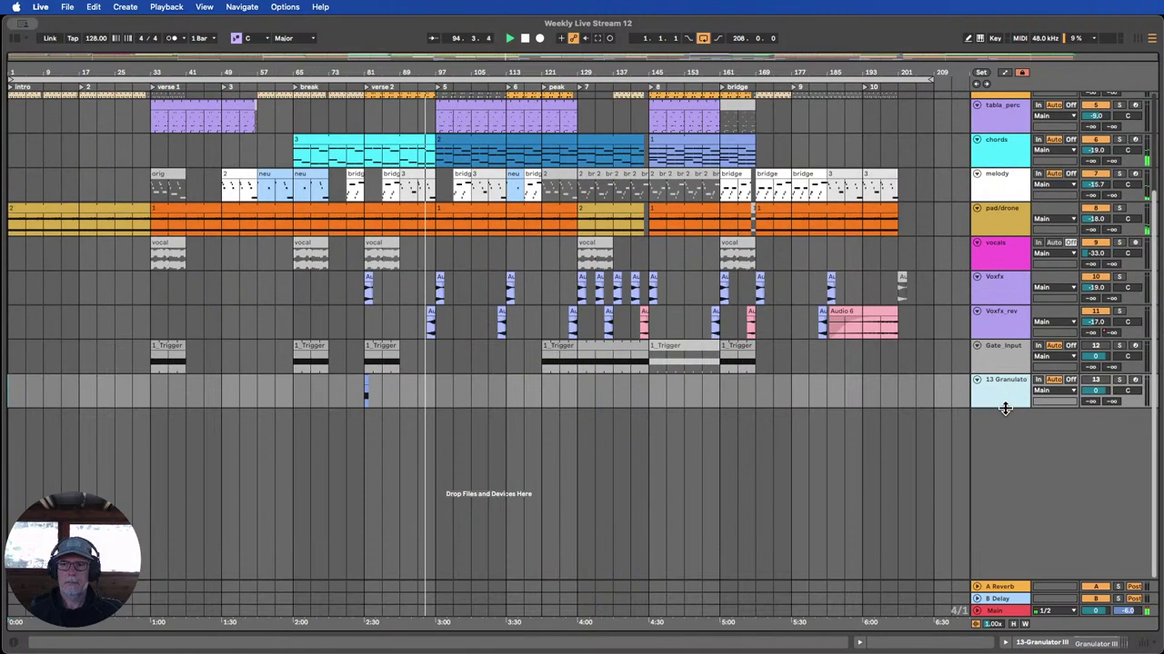
pyautogui.scroll(4, 1003, 438)
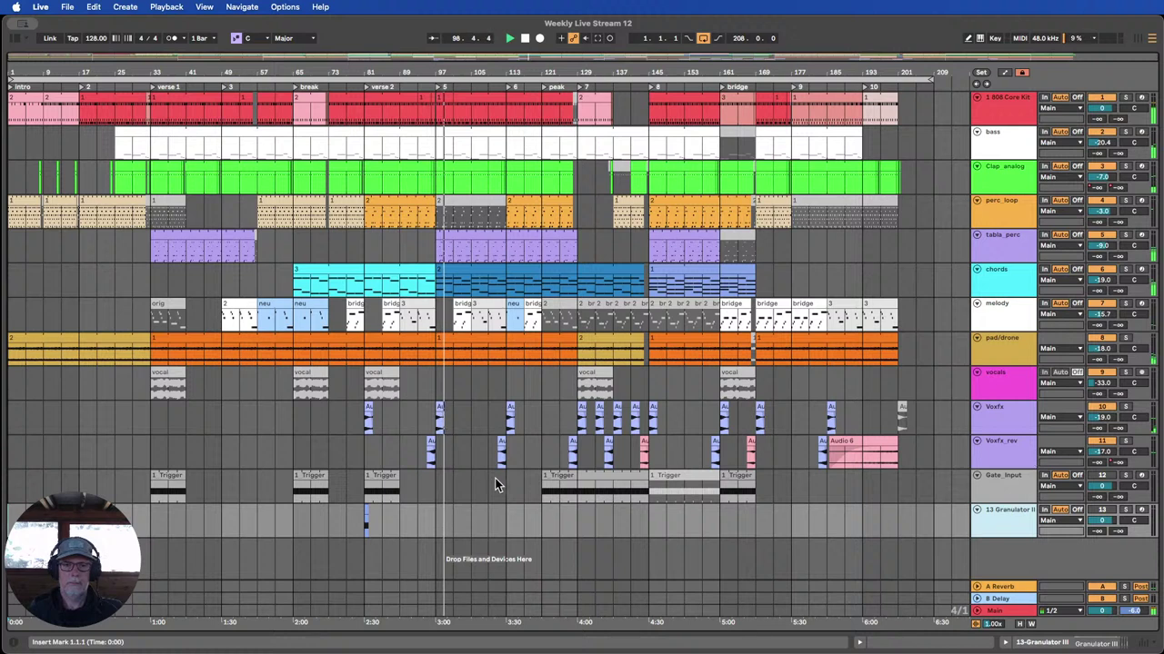
pyautogui.moveTo(488, 482); pyautogui.dragTo(132, 489)
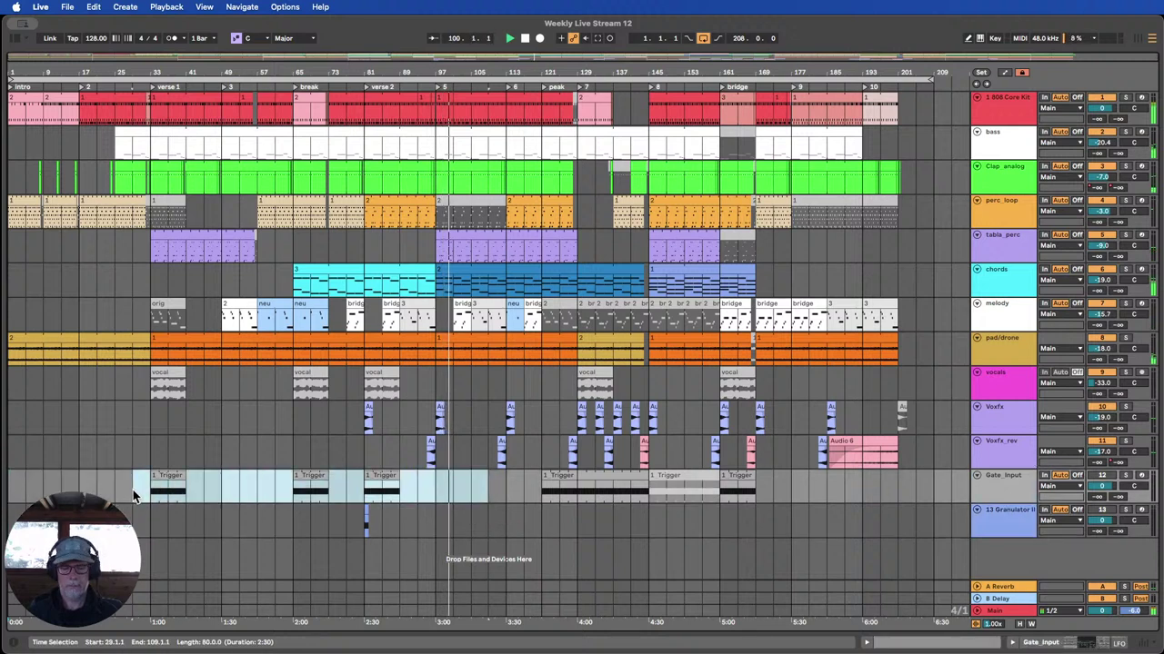
pyautogui.click(506, 489)
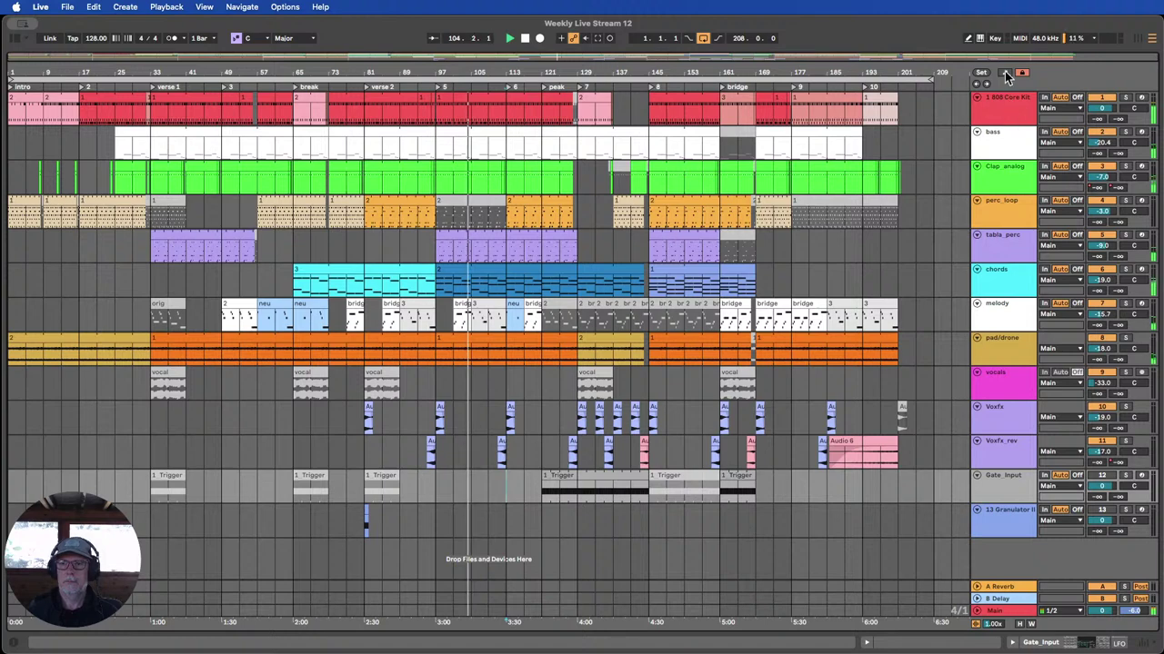
# Show the automation with an enlarged chords Gate lane, and shorten the Gate_Input trigger clip starting at bar 121 to end at bar 141.
pyautogui.press('a')
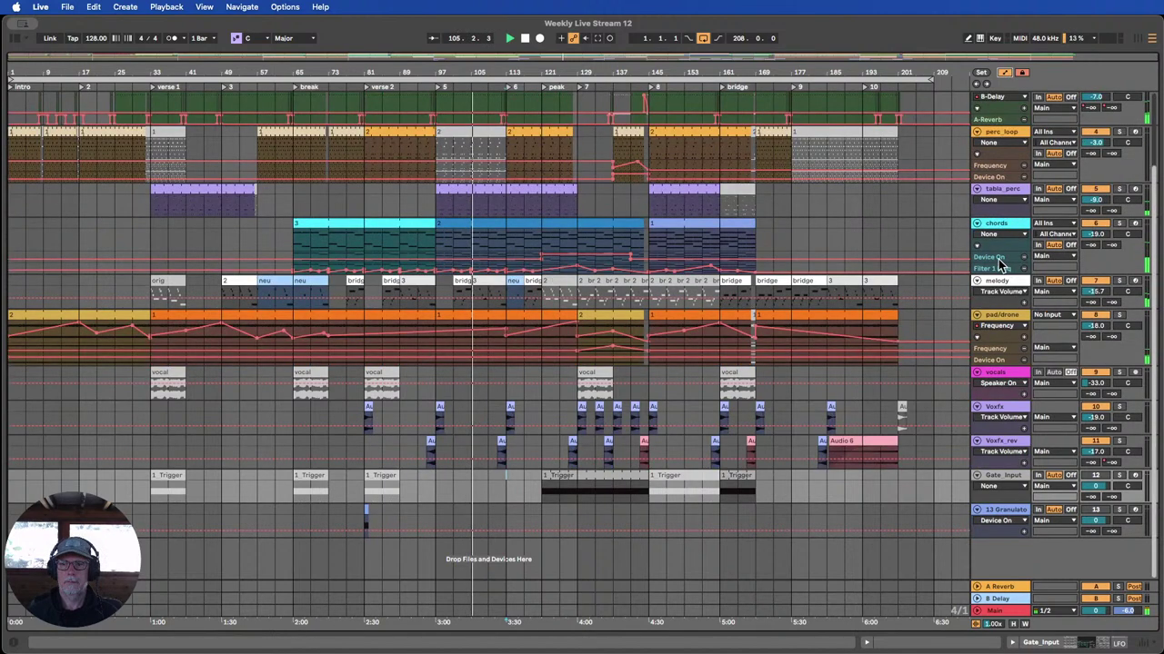
pyautogui.moveTo(992, 266); pyautogui.dragTo(995, 293)
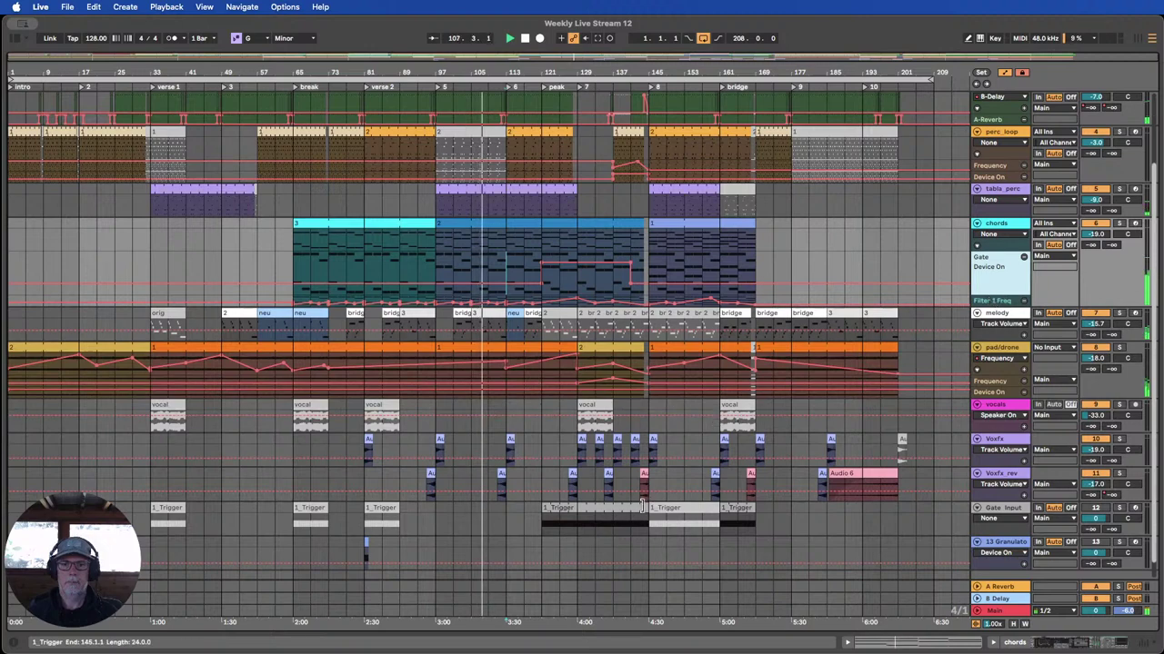
pyautogui.scroll(3, 659, 488)
pyautogui.scroll(3, 670, 525)
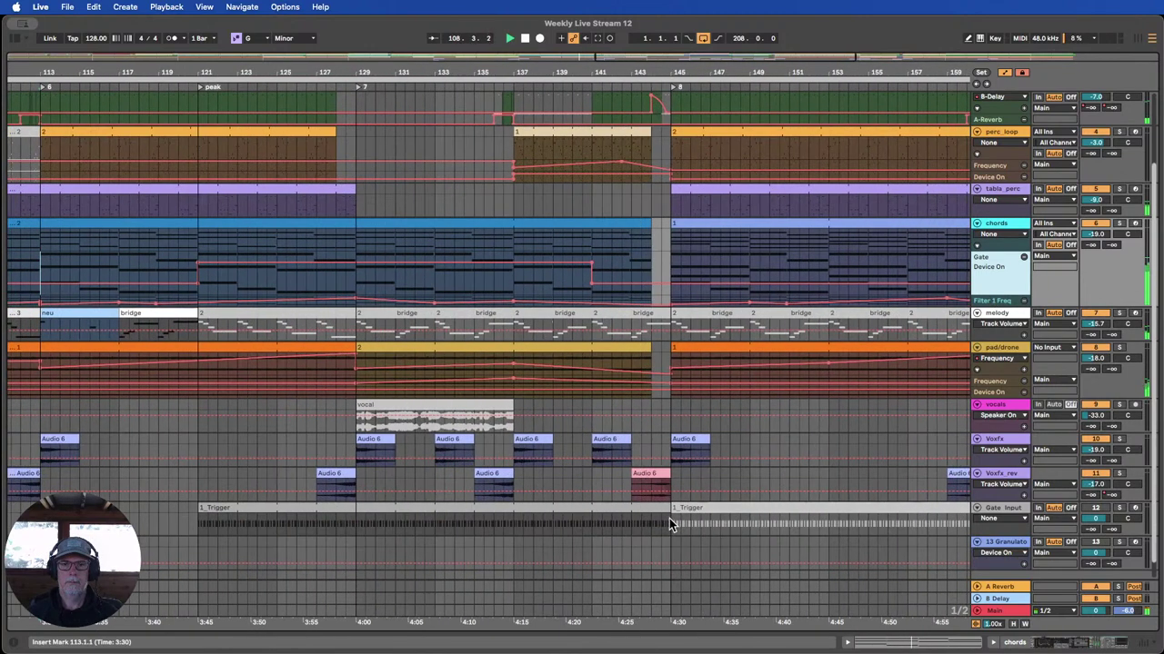
pyautogui.moveTo(664, 509); pyautogui.dragTo(593, 514)
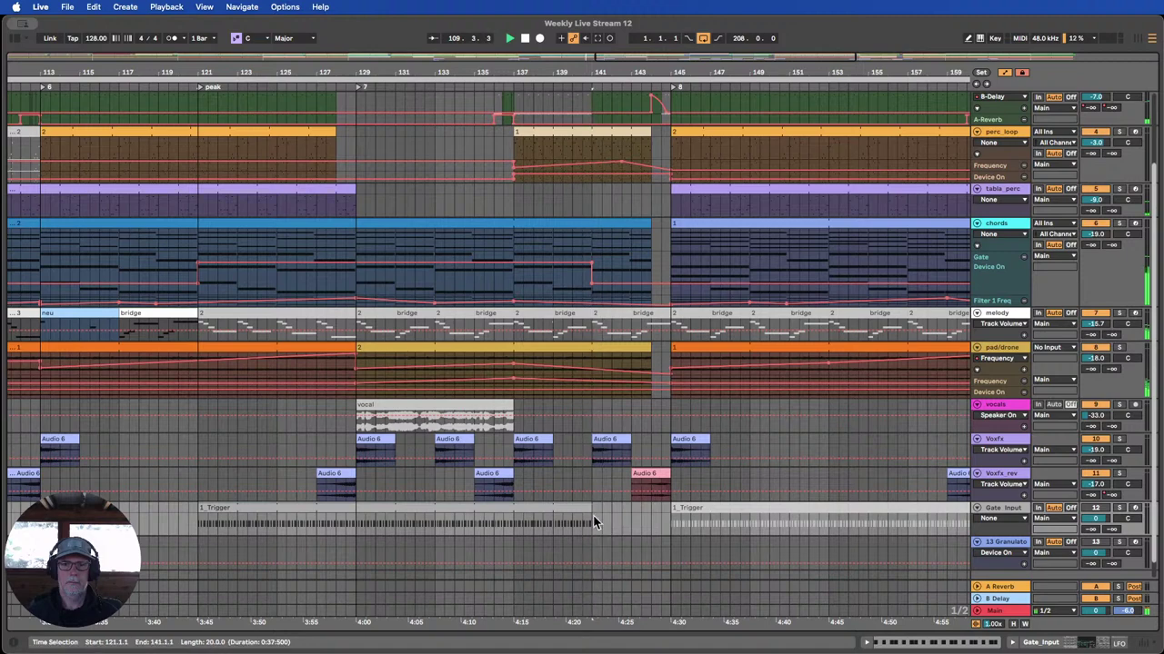
pyautogui.moveTo(638, 74); pyautogui.dragTo(638, 20)
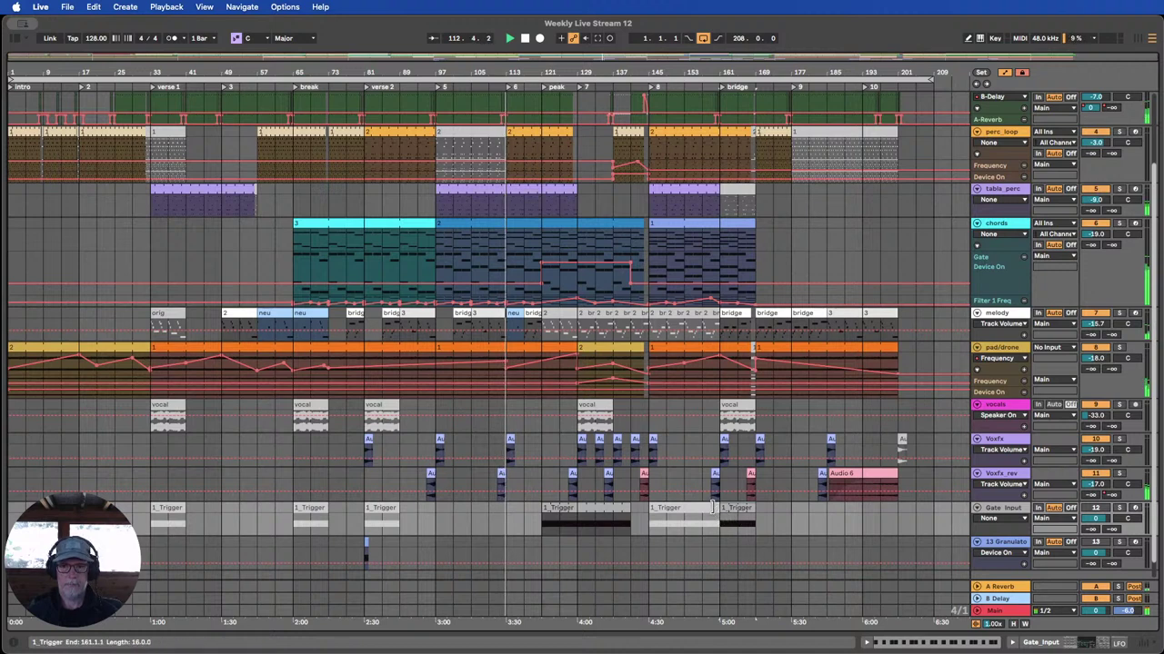
# Extend the deactivated Gate_Input clip starting at bar 145 over the bridge trigger clip, and hide the automation.
pyautogui.moveTo(717, 509); pyautogui.dragTo(755, 512)
pyautogui.click(780, 536)
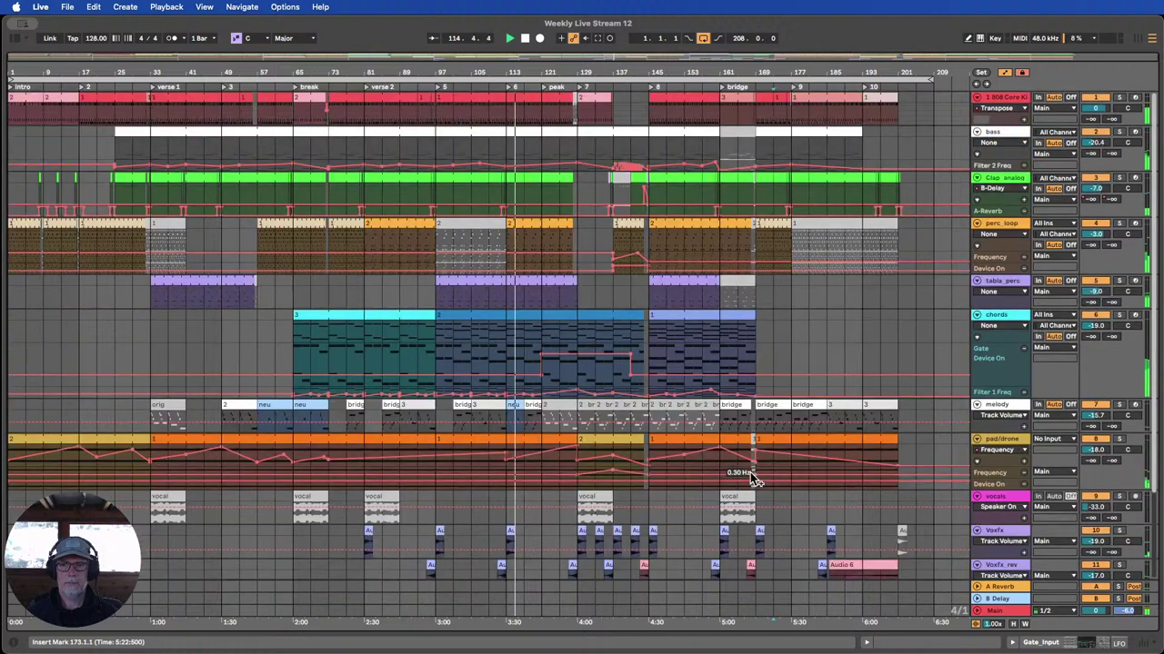
pyautogui.scroll(3, 760, 478)
pyautogui.click(1005, 73)
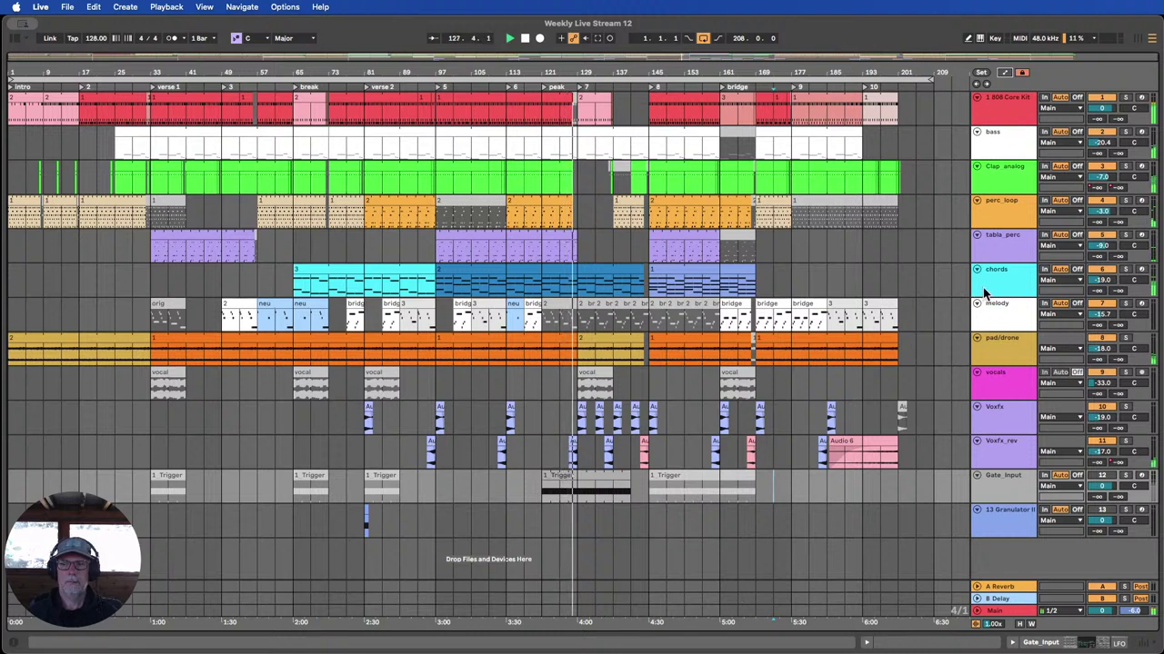
# With automation shown, start the raised chords Gate automation and the peak's Gate_Input trigger clip at bar 113, and hide the automation.
pyautogui.click(1004, 73)
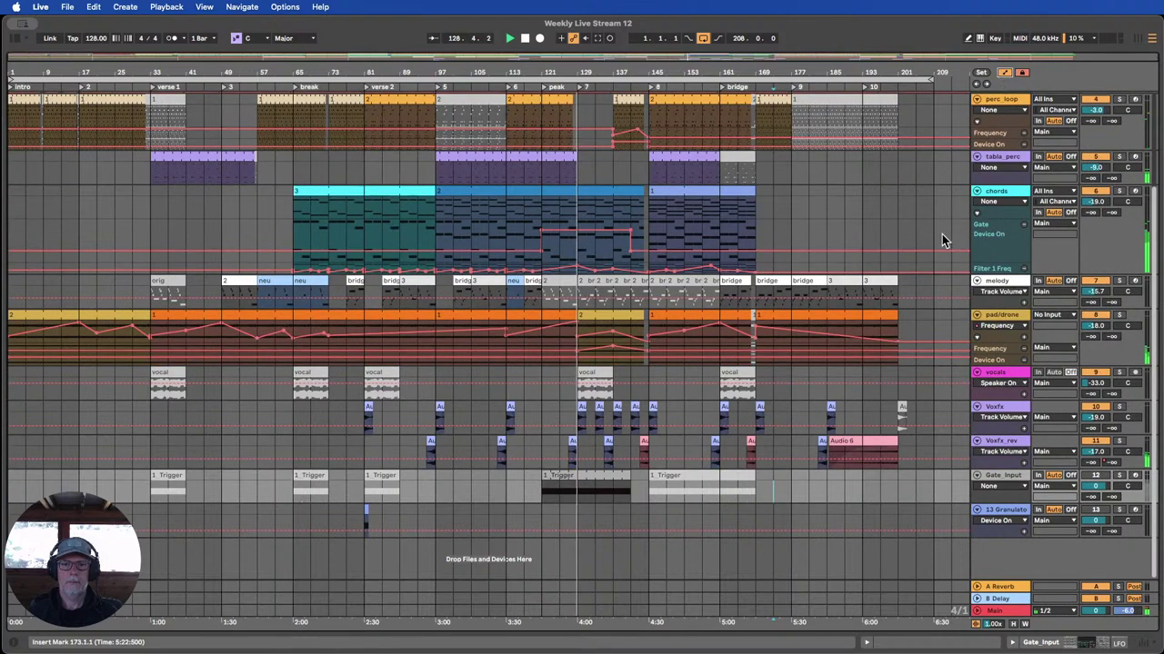
pyautogui.click(539, 240)
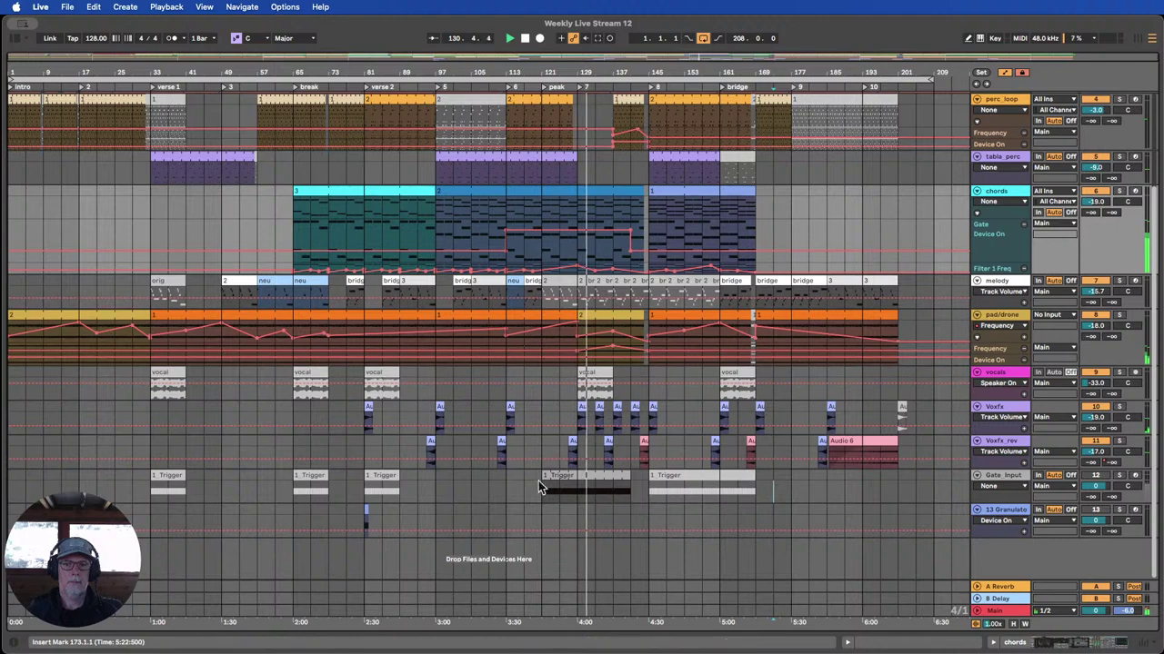
pyautogui.moveTo(543, 475); pyautogui.dragTo(505, 482)
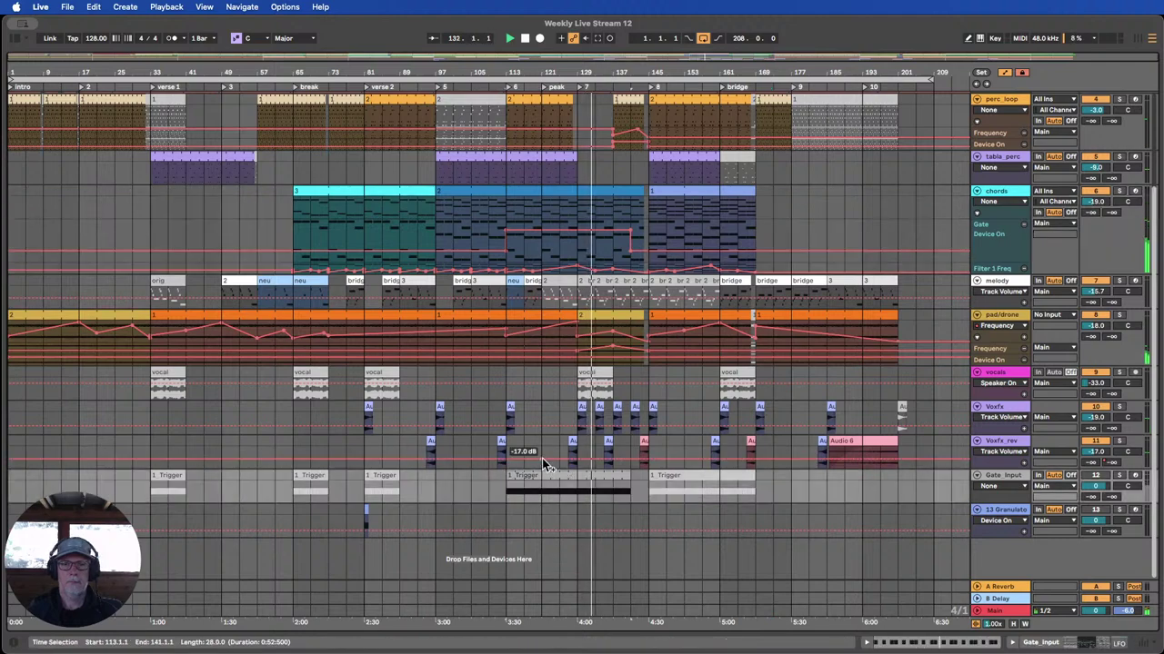
pyautogui.scroll(2, 659, 443)
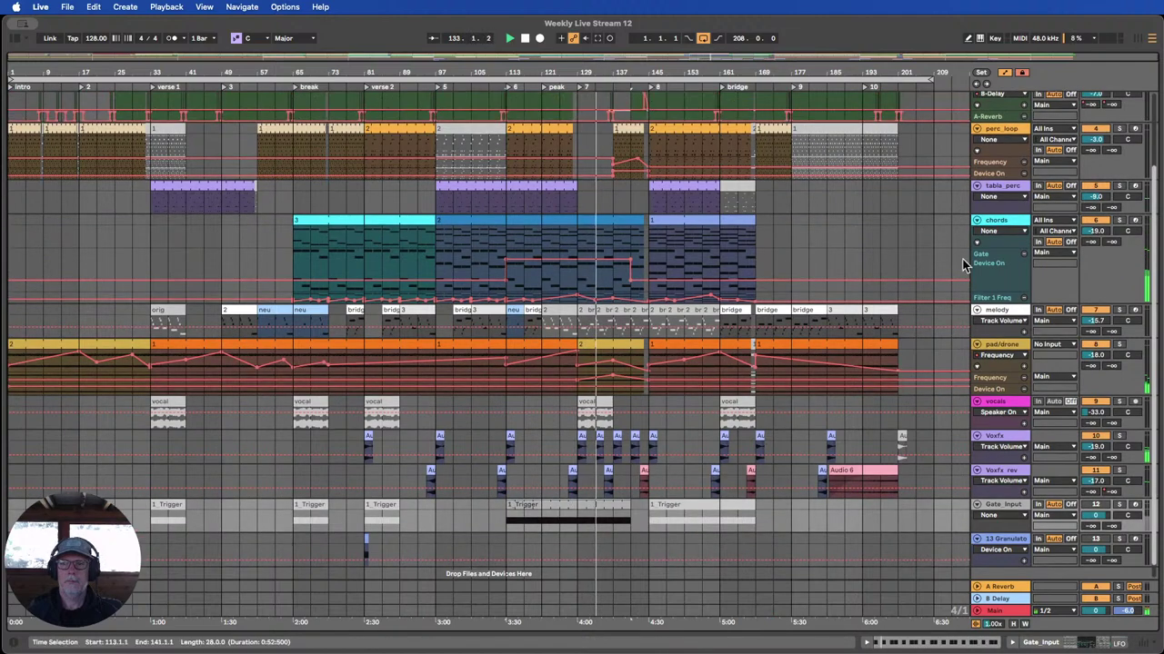
pyautogui.click(1004, 73)
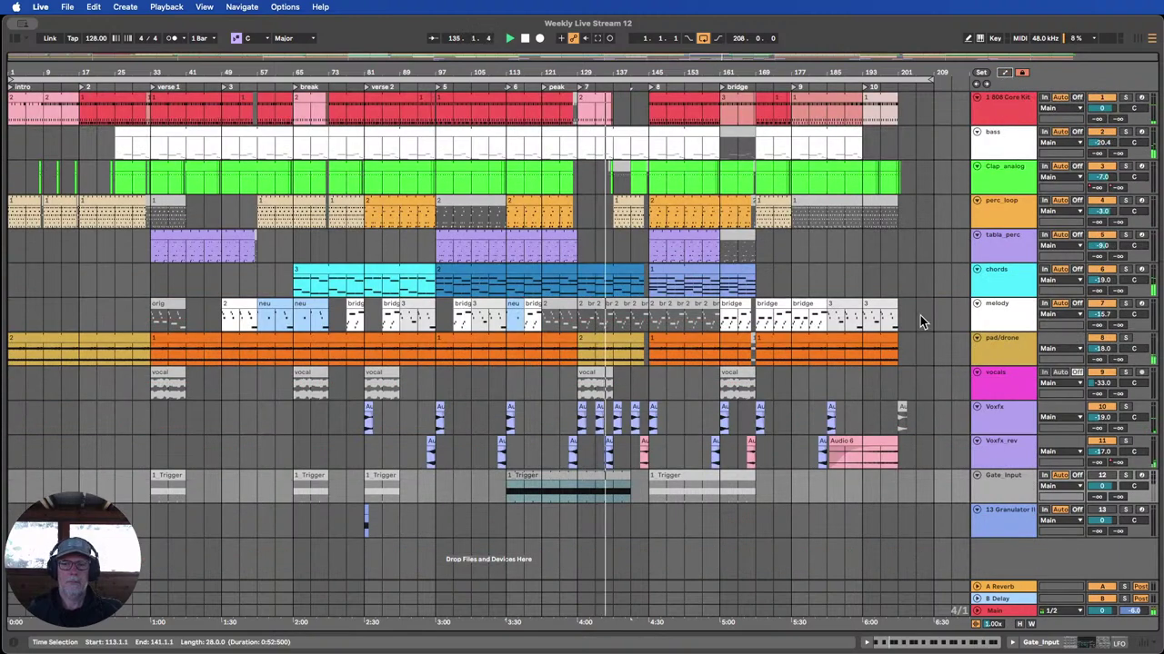
# Delete the 13 Granulator III track and move the vocals track below Gate_Input.
pyautogui.click(1005, 510)
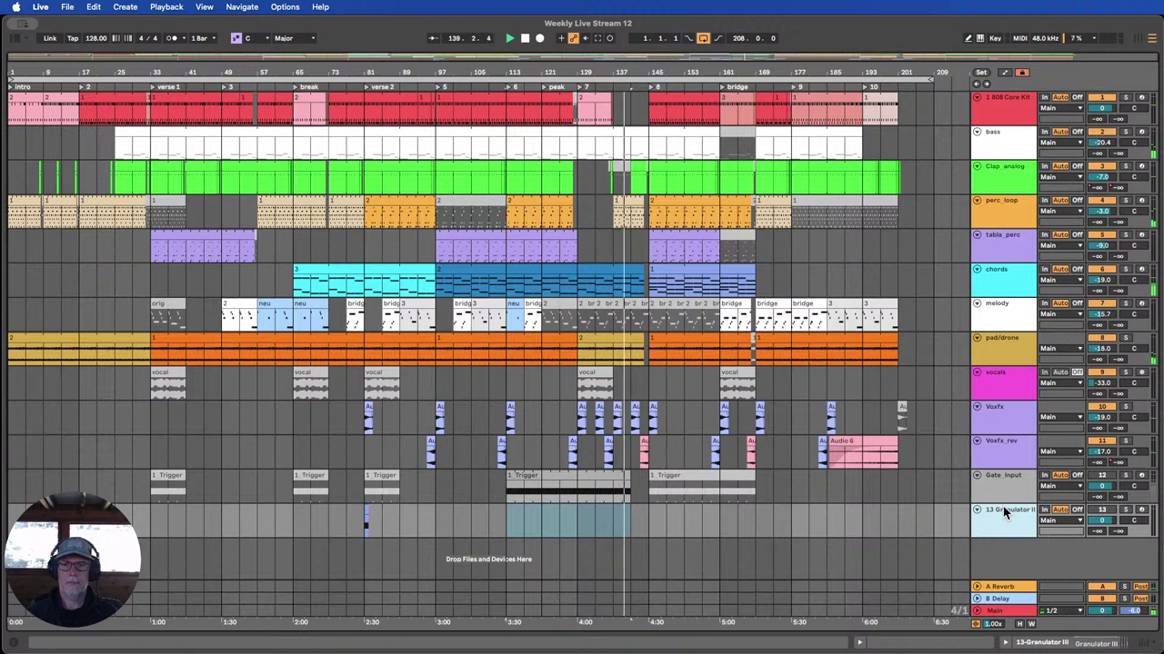
pyautogui.press('Delete')
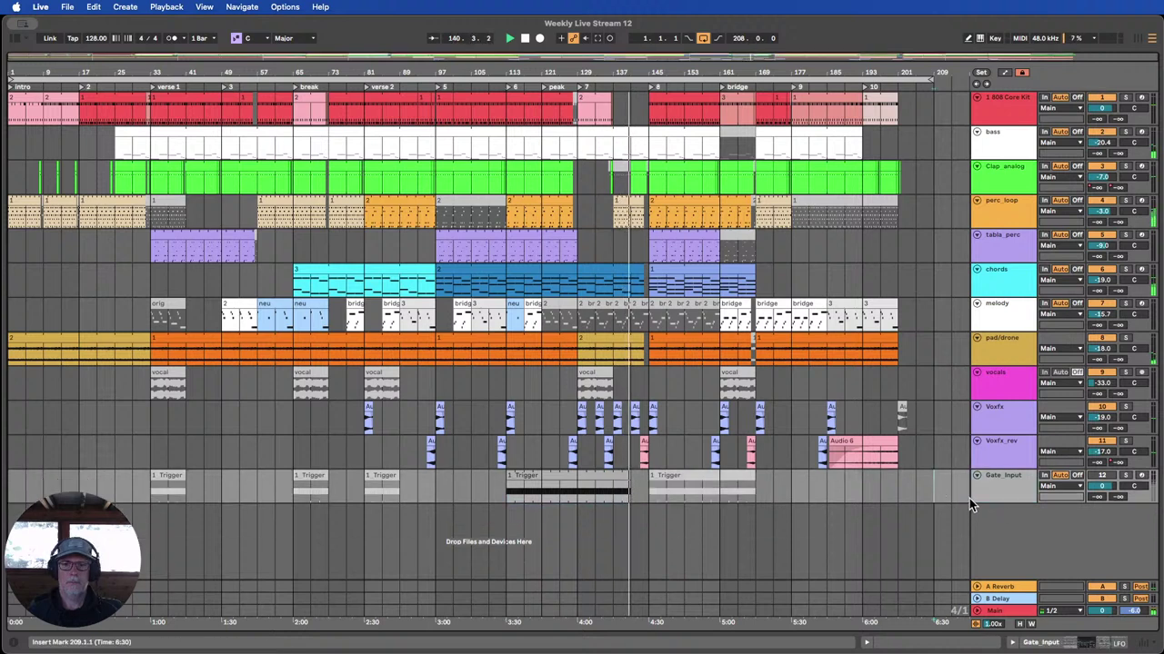
pyautogui.click(1000, 386)
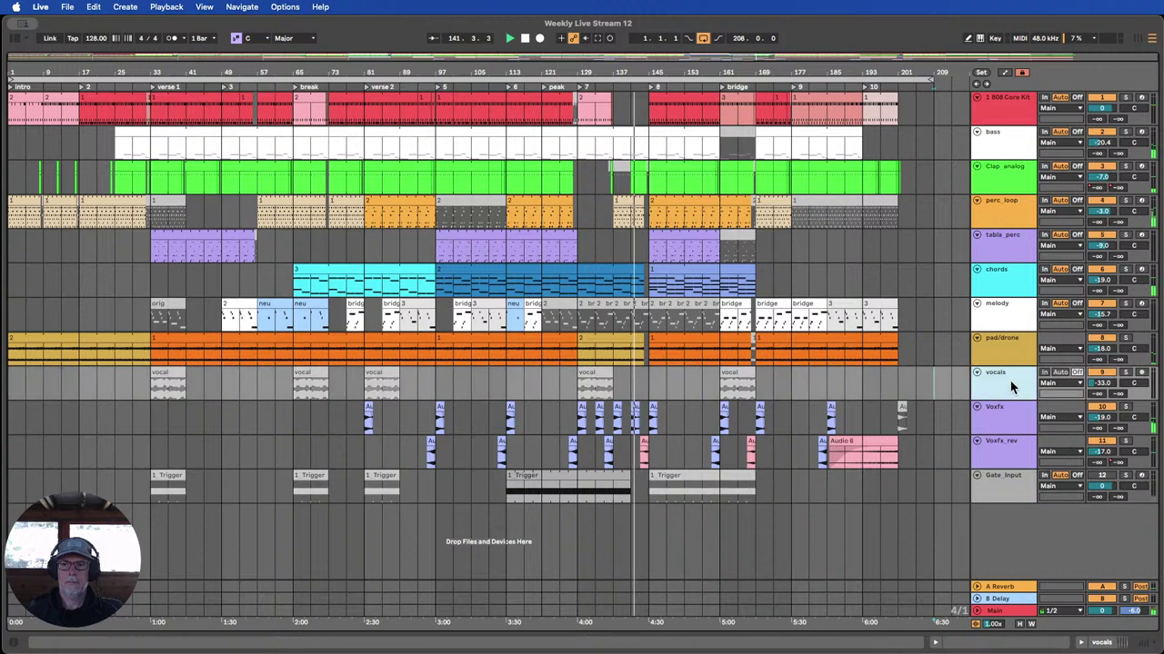
pyautogui.moveTo(1012, 387); pyautogui.dragTo(1005, 506)
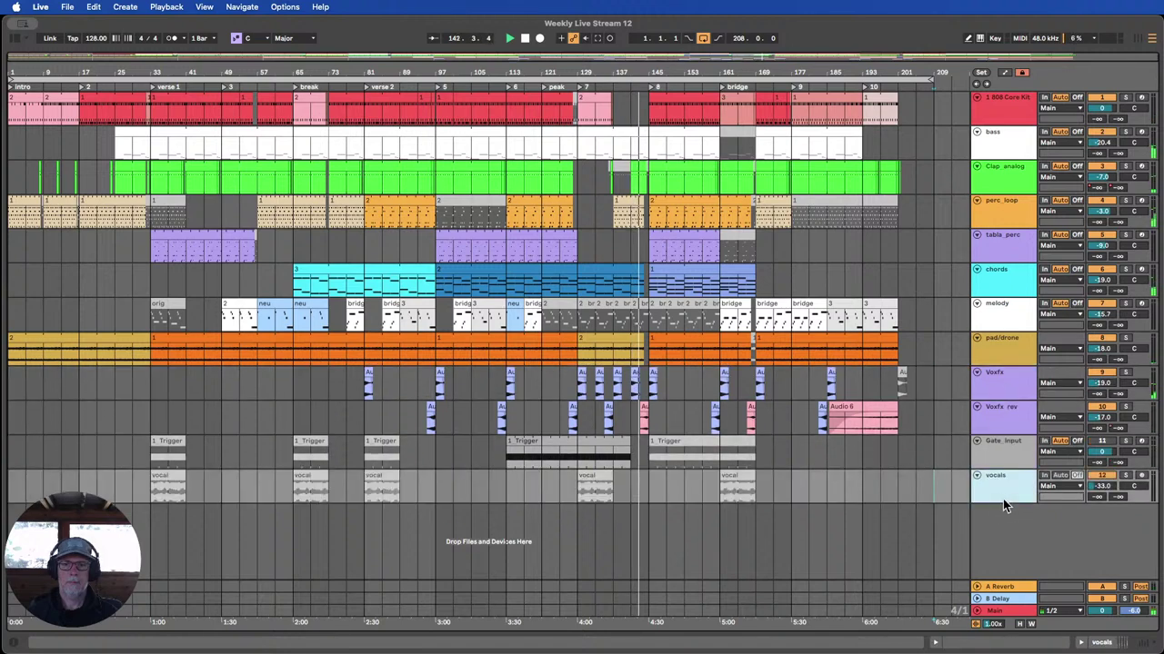
pyautogui.click(950, 457)
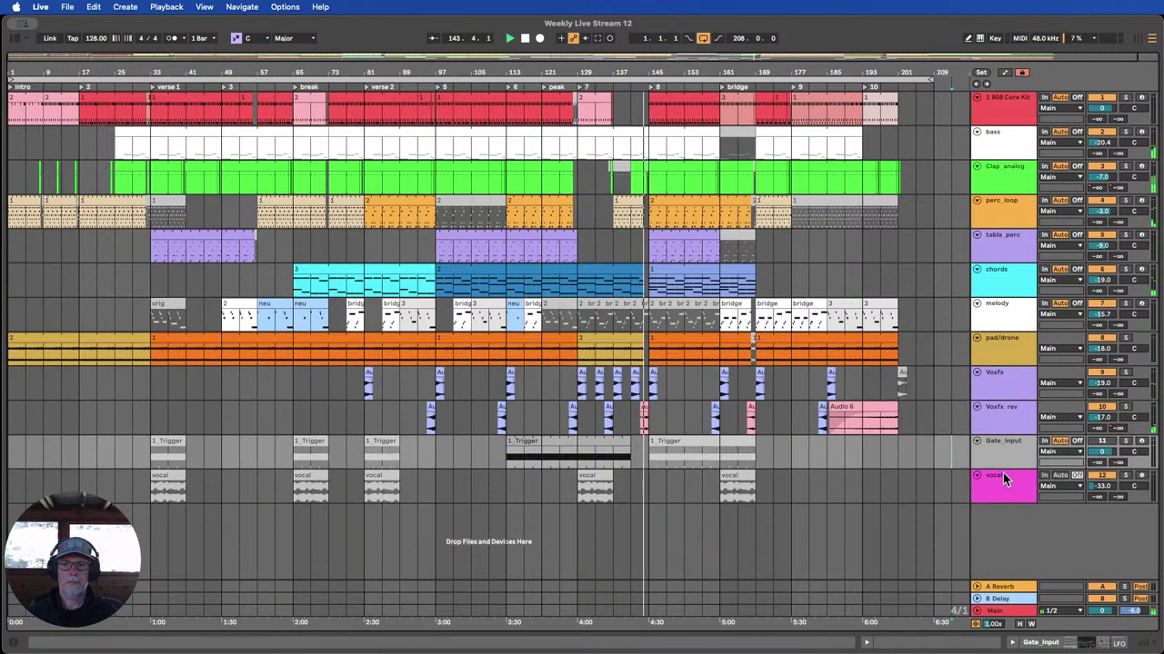
# Color the Voxfx track magenta like the vocals track and assign the track color to its clips.
pyautogui.click(1005, 385)
pyautogui.rightClick(1005, 385)
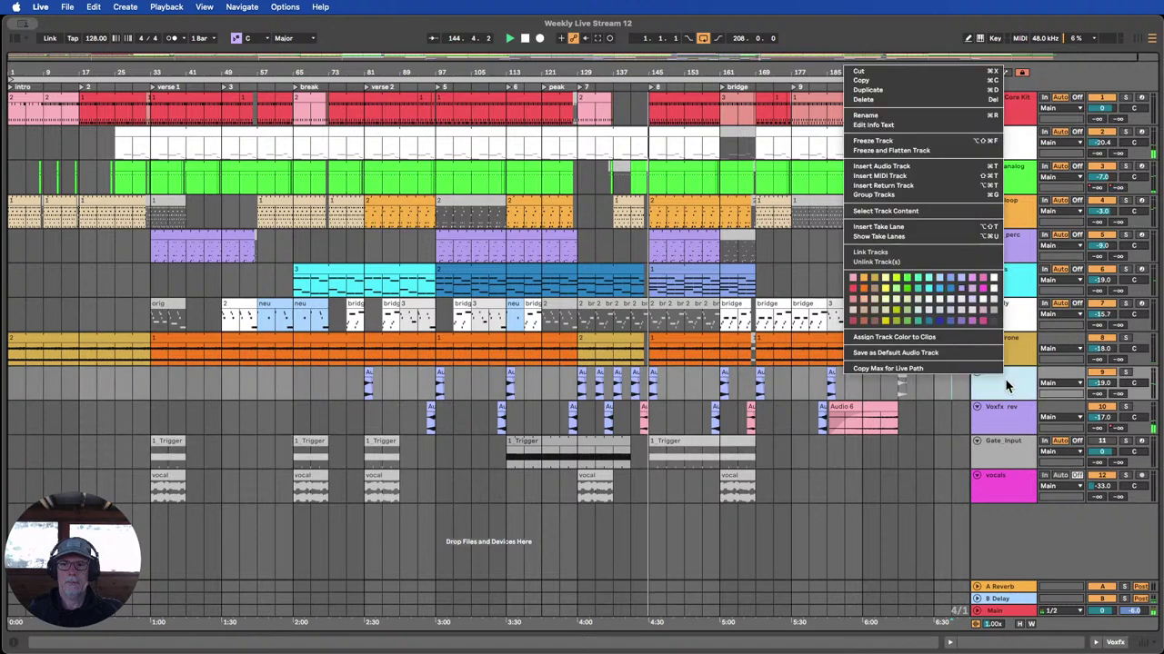
pyautogui.click(1001, 381)
pyautogui.rightClick(1001, 381)
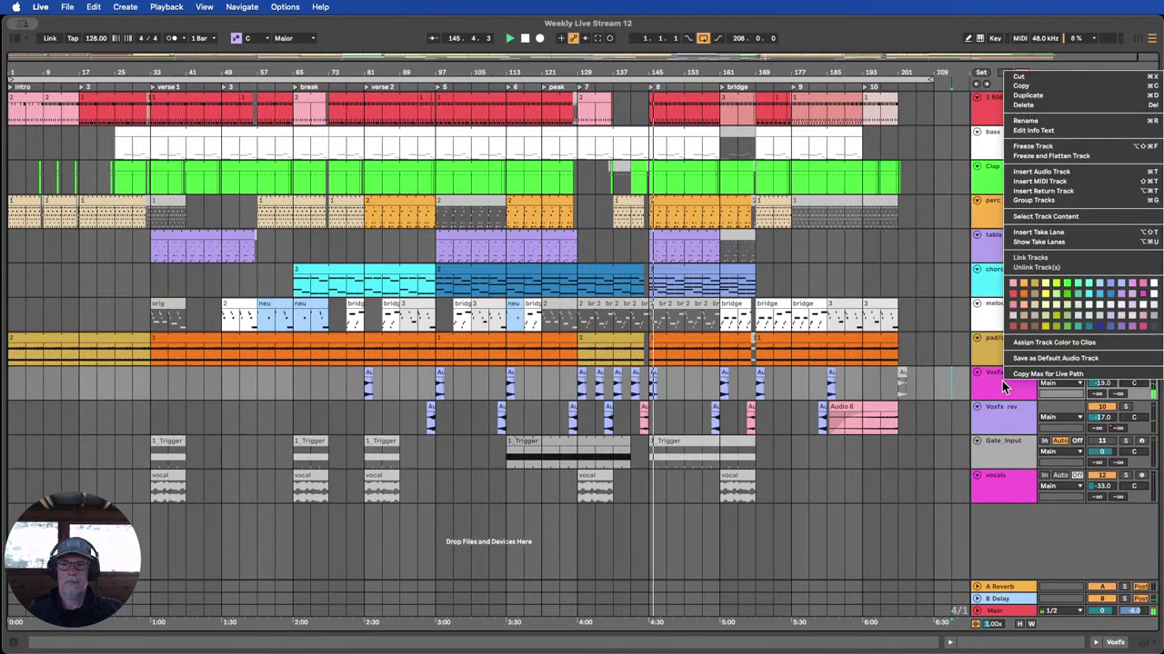
pyautogui.click(1033, 359)
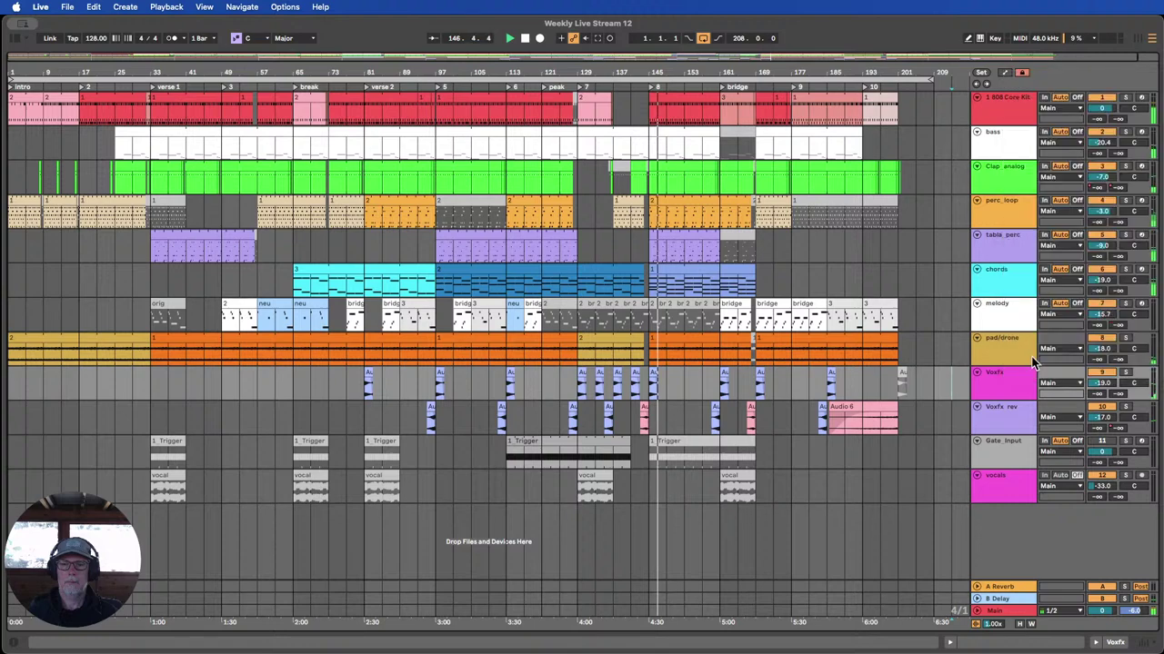
pyautogui.rightClick(1017, 370)
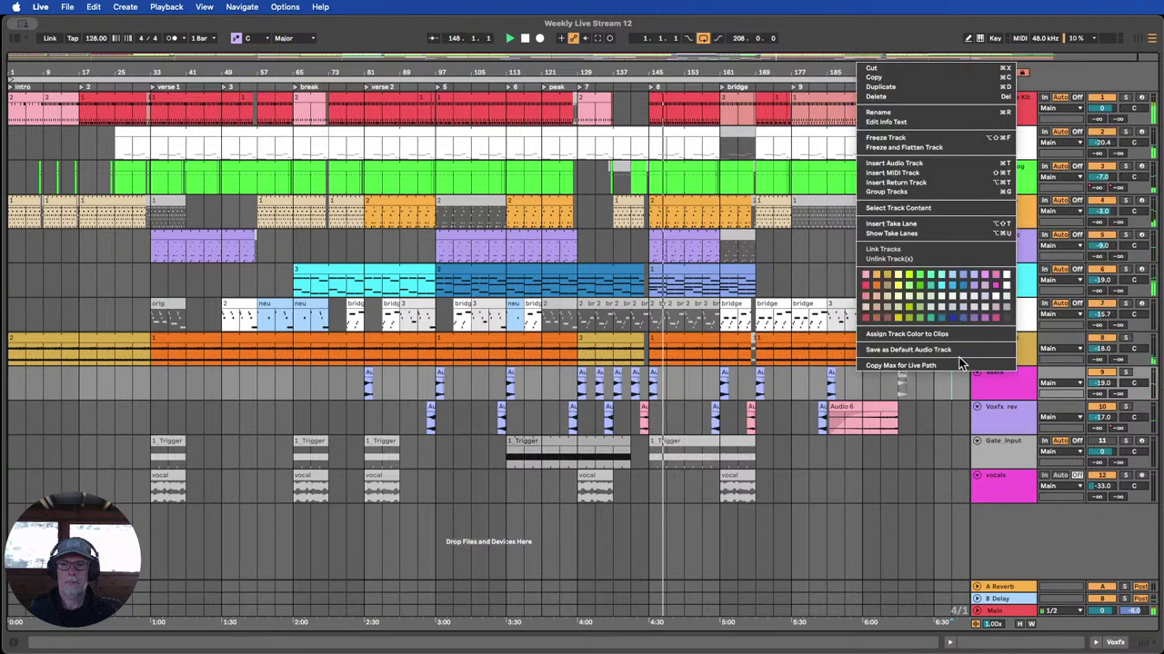
pyautogui.click(948, 350)
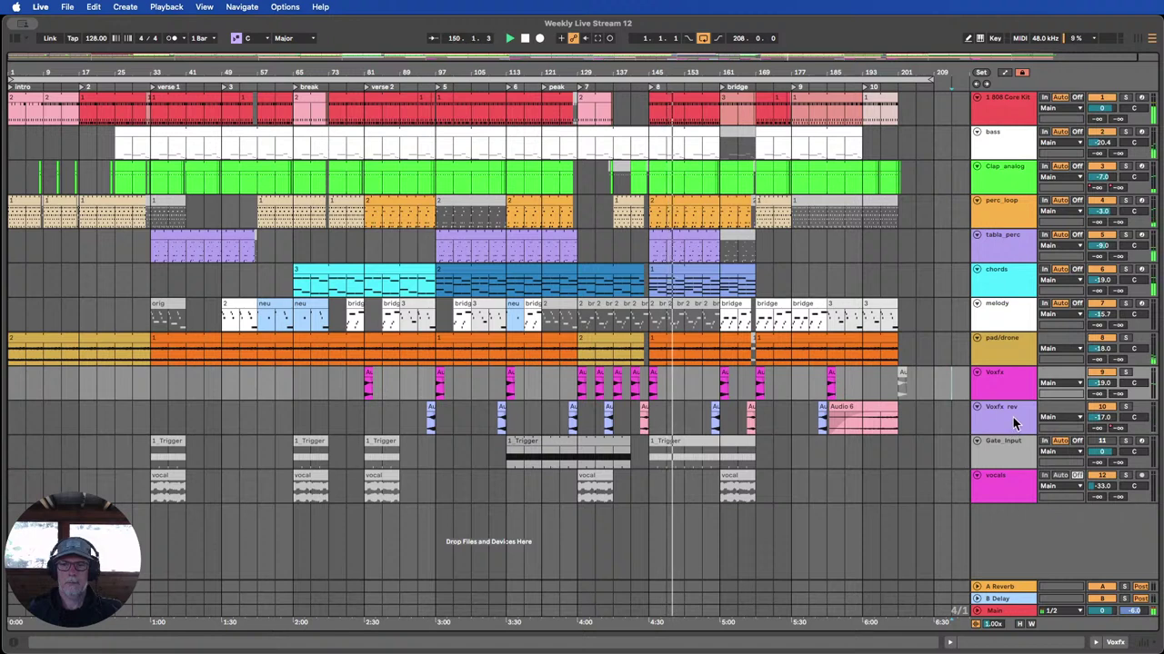
# Color the blue reversed clips on the Voxfx rev track between bars 95 and 137 pink.
pyautogui.click(1011, 419)
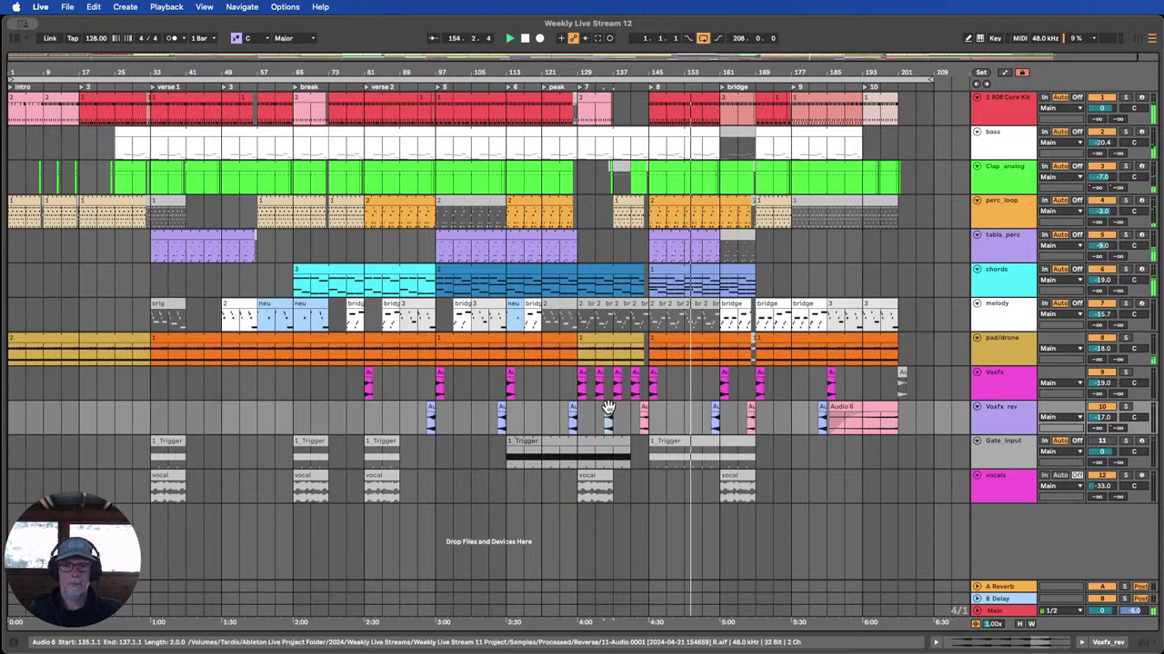
pyautogui.moveTo(607, 408); pyautogui.dragTo(429, 414)
pyautogui.rightClick(429, 415)
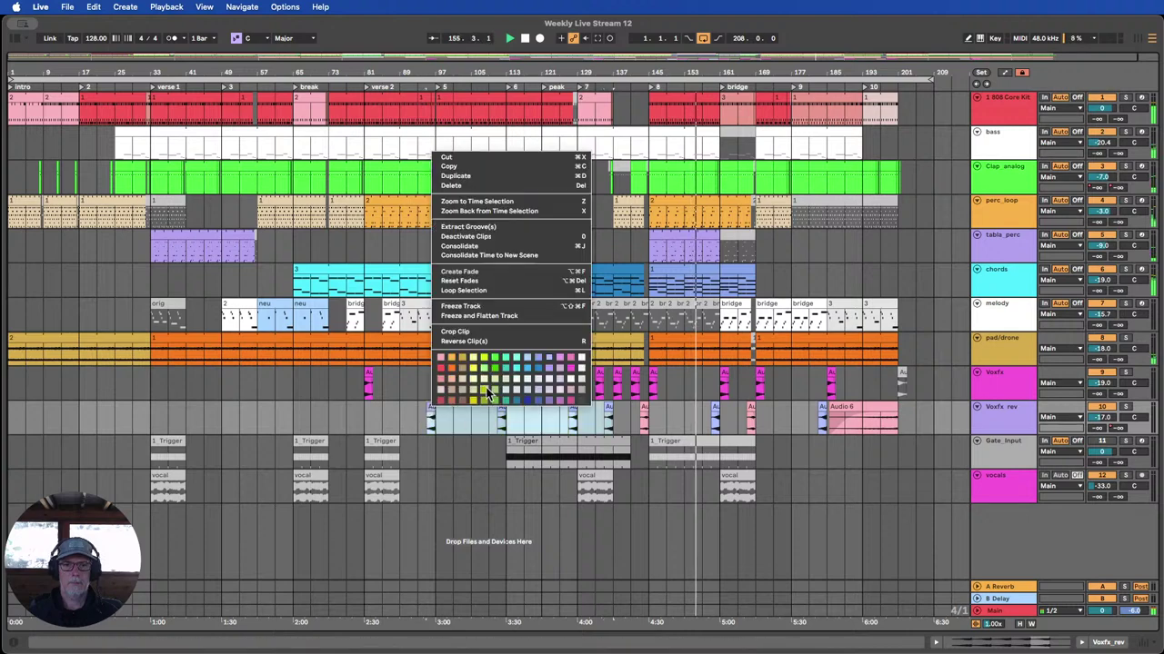
pyautogui.click(569, 363)
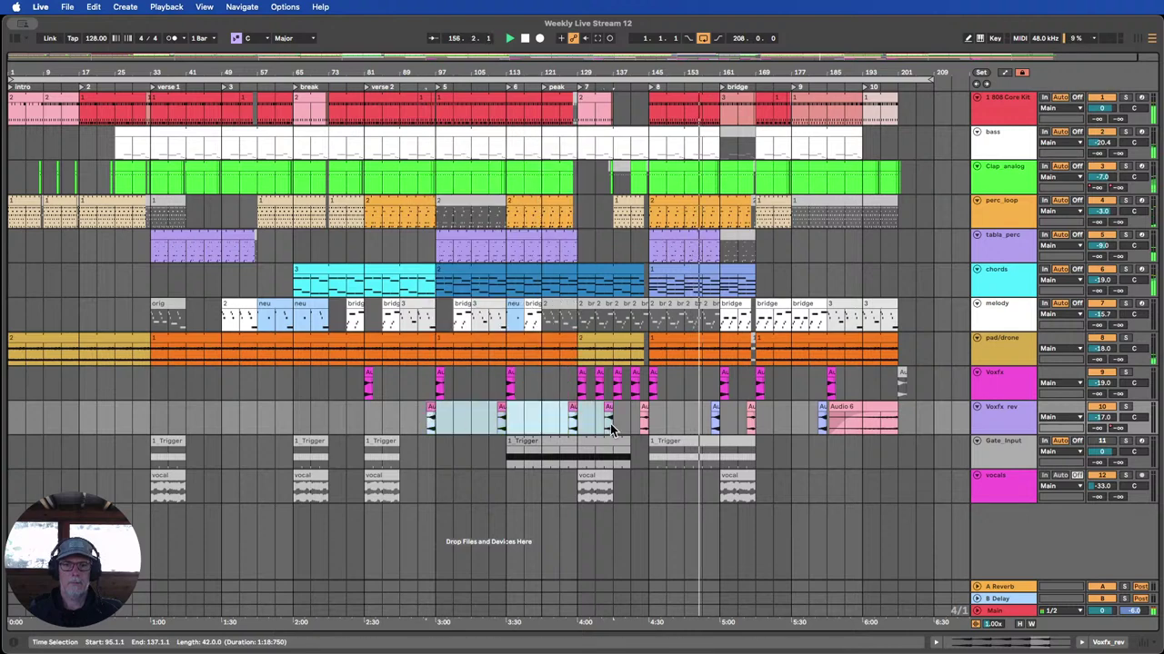
# Color the remaining blue clips on the Voxfx rev track, at bars 159 and 183, the same pink.
pyautogui.click(716, 407)
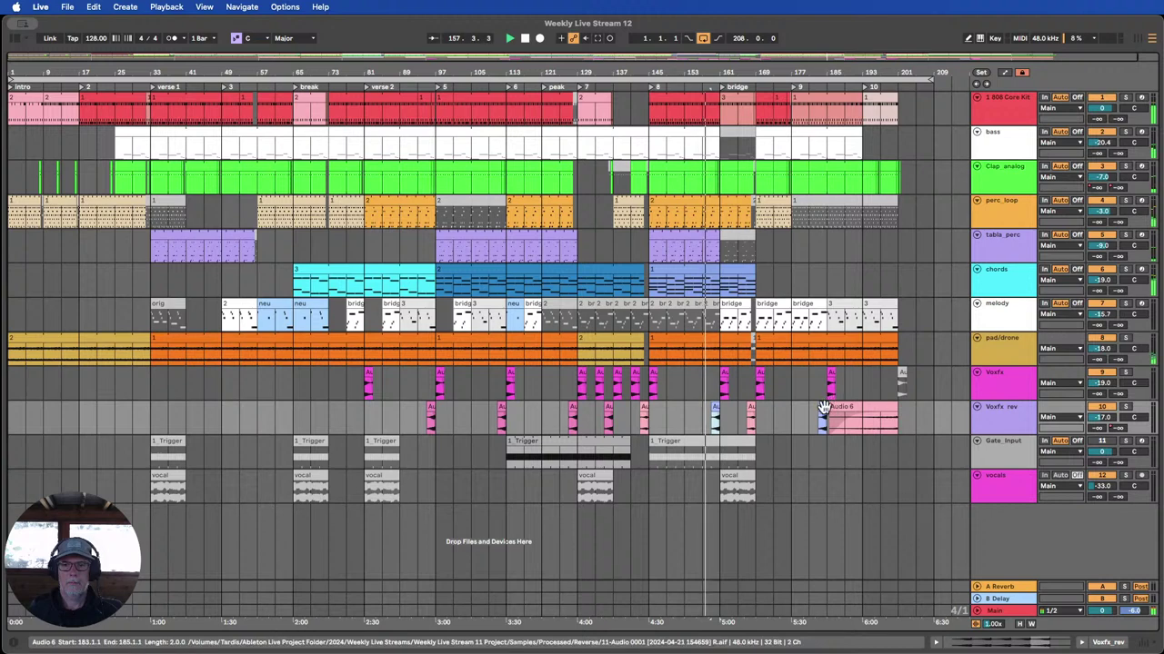
pyautogui.keyDown('shift'); pyautogui.click(822, 407); pyautogui.keyUp('shift')
pyautogui.click(822, 408)
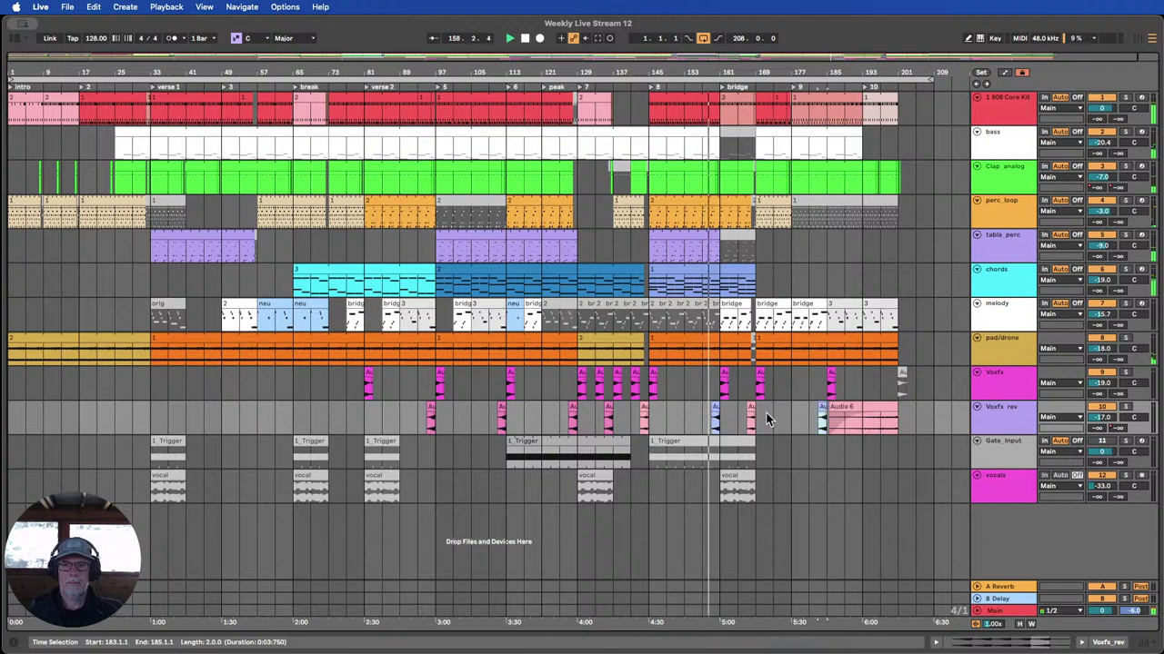
pyautogui.rightClick(716, 418)
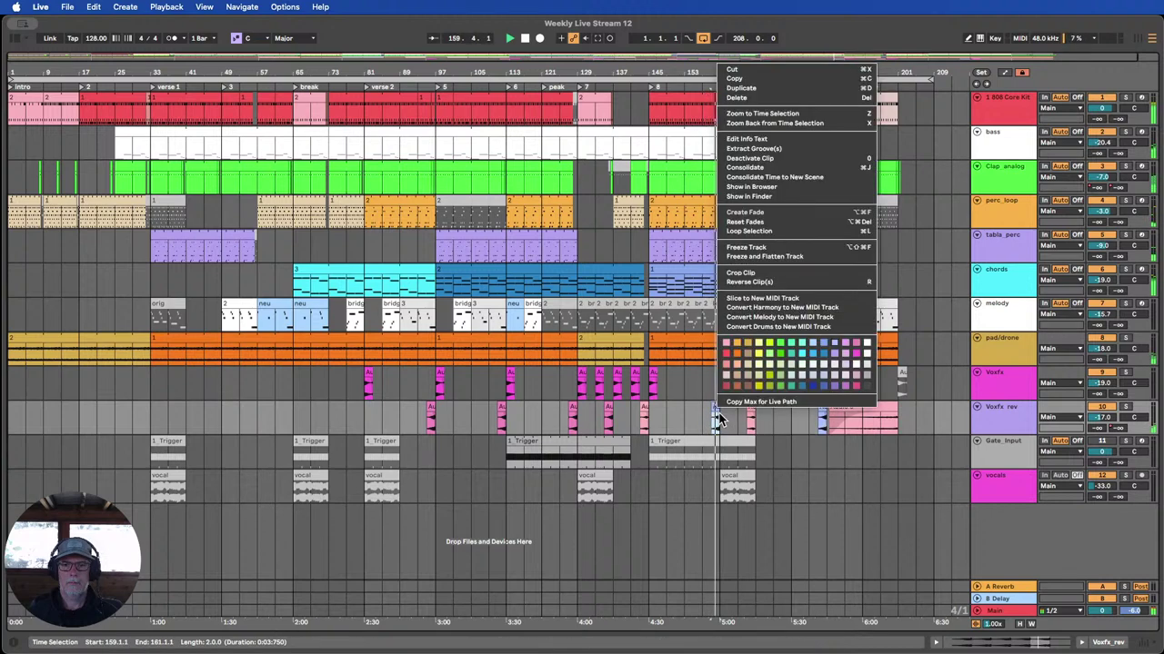
pyautogui.click(859, 353)
pyautogui.click(821, 409)
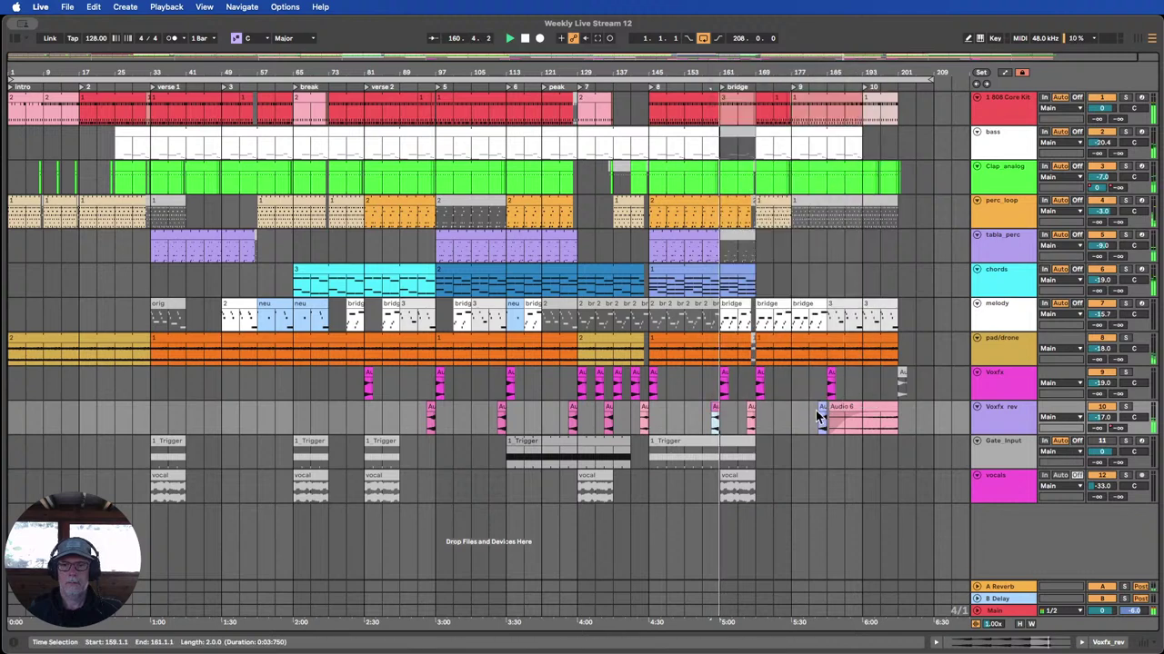
pyautogui.rightClick(850, 400)
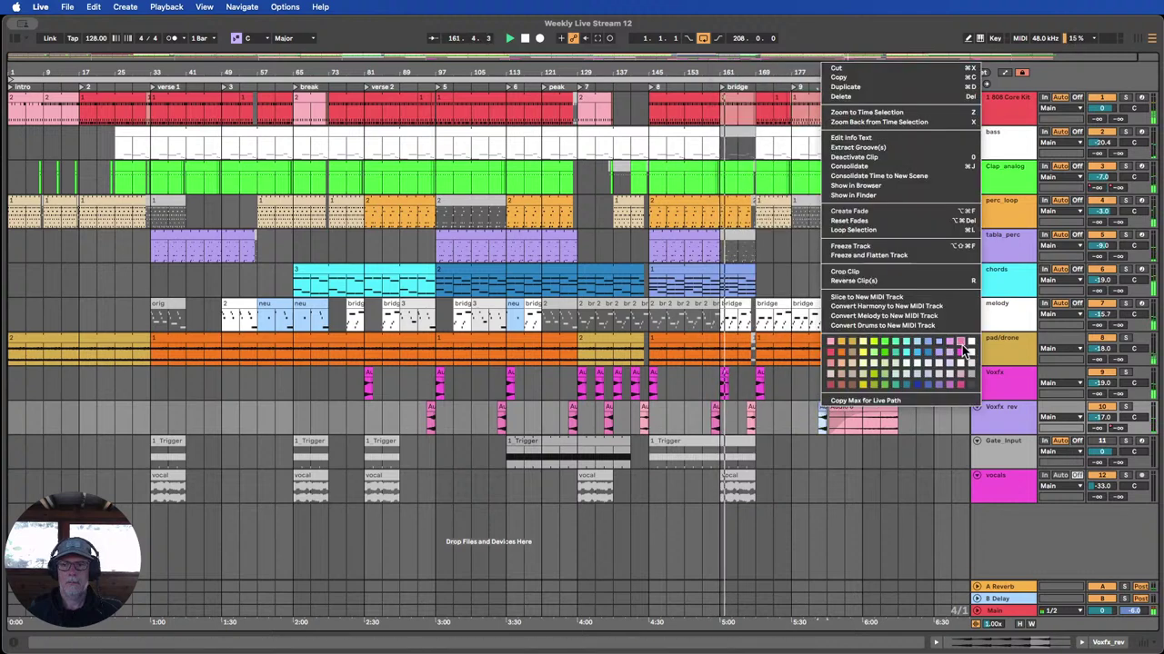
pyautogui.click(955, 351)
pyautogui.click(931, 413)
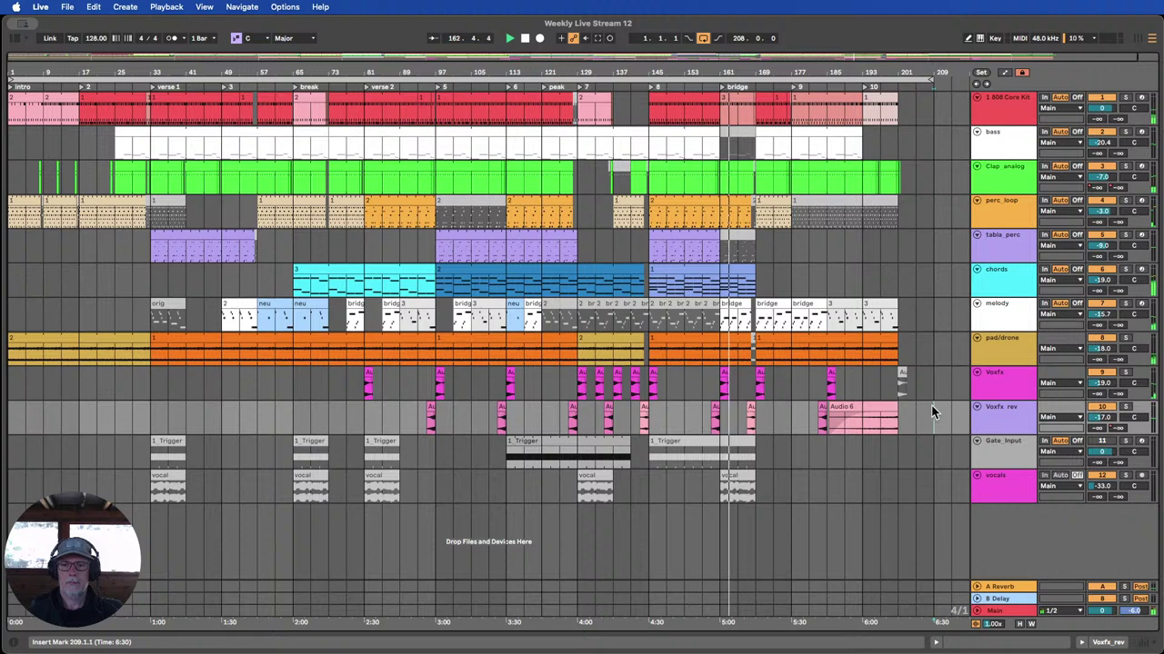
# Fold the vocals track and color it gray like the Gate_Input track.
pyautogui.click(1013, 478)
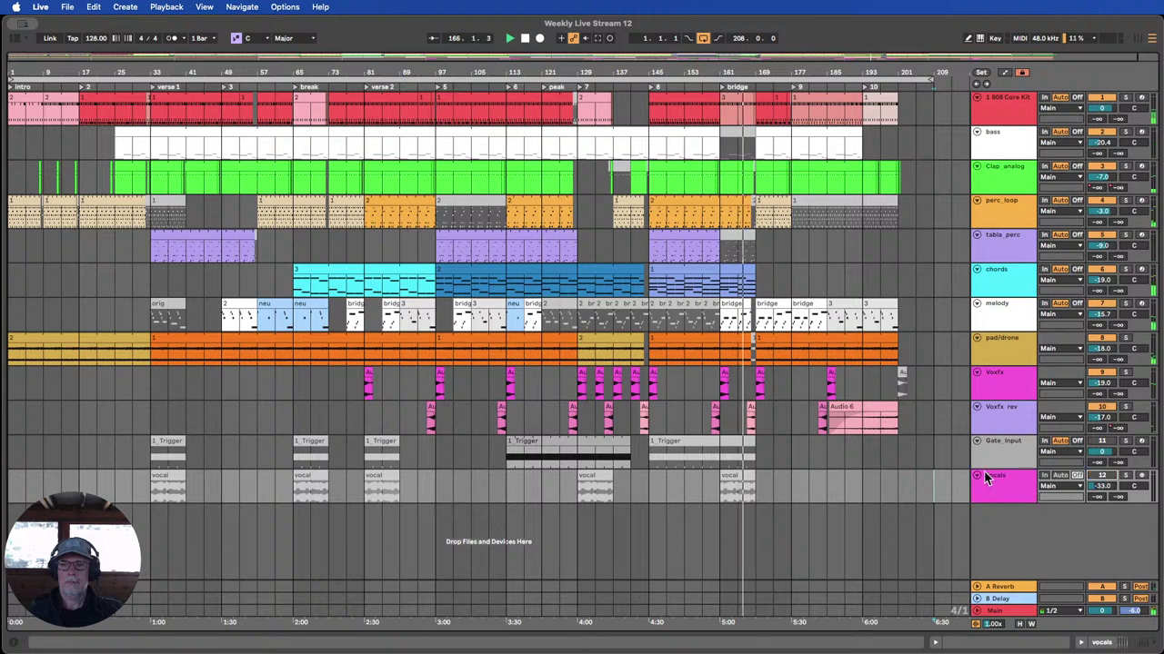
pyautogui.click(976, 475)
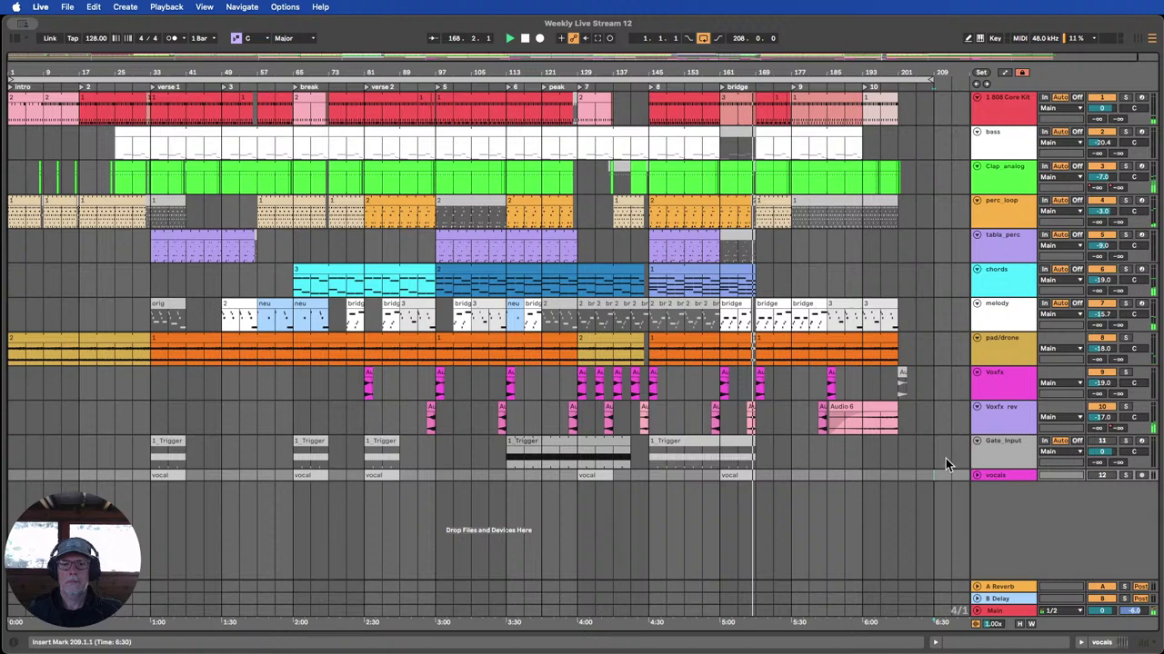
pyautogui.rightClick(989, 474)
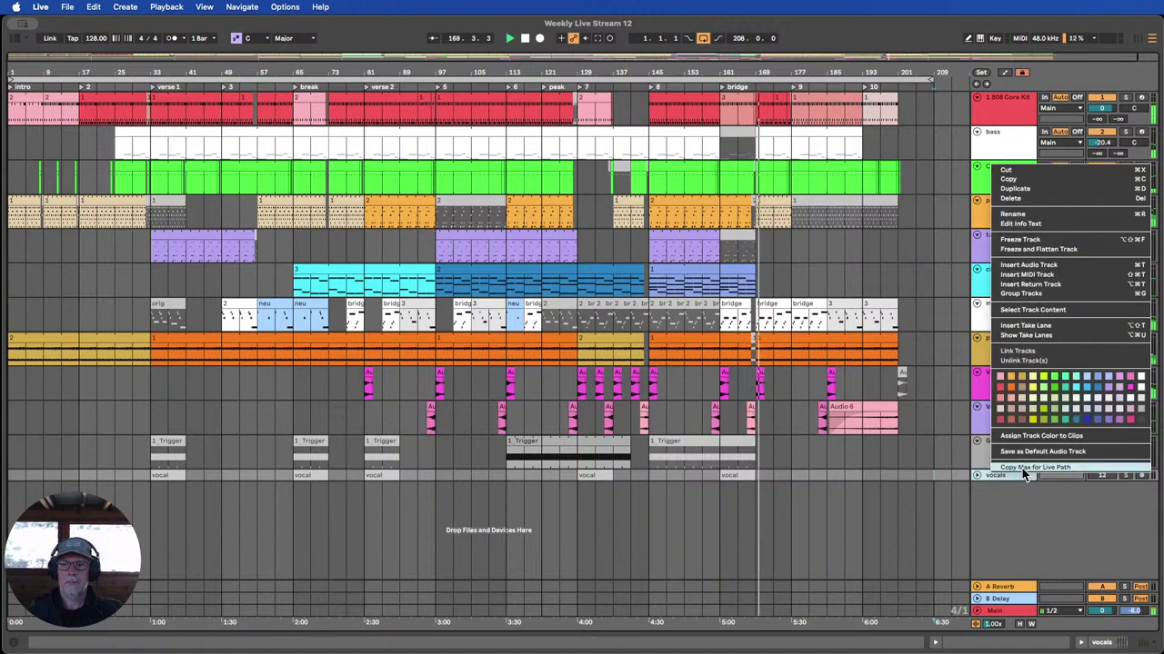
pyautogui.click(1141, 410)
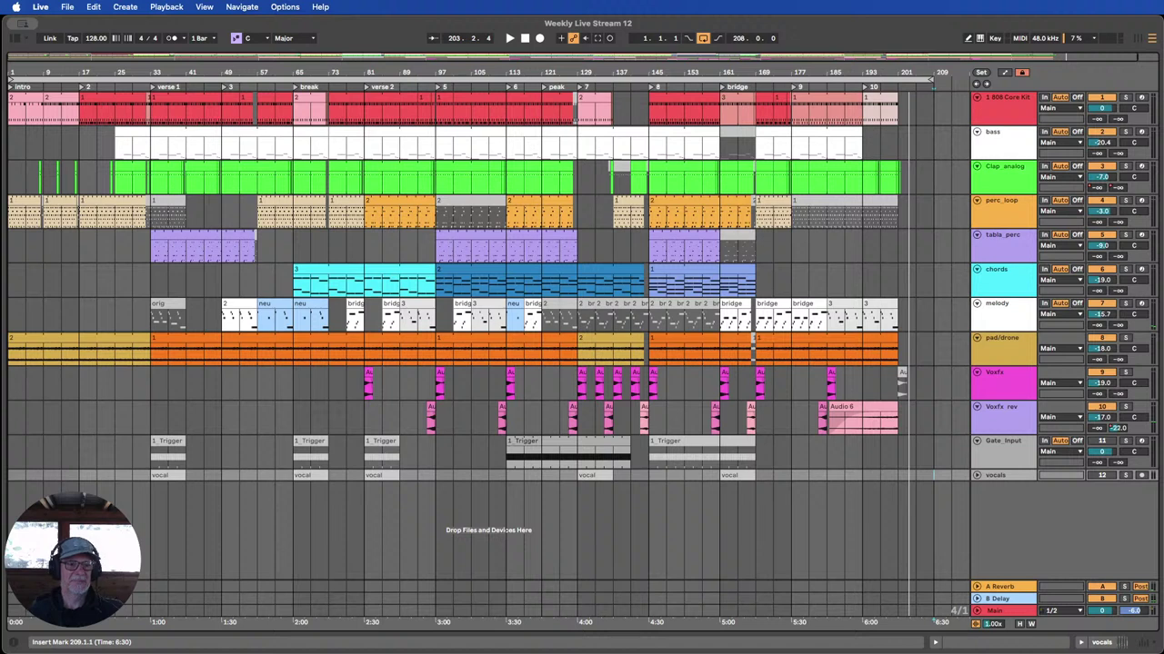
pyautogui.press('super+Tab')
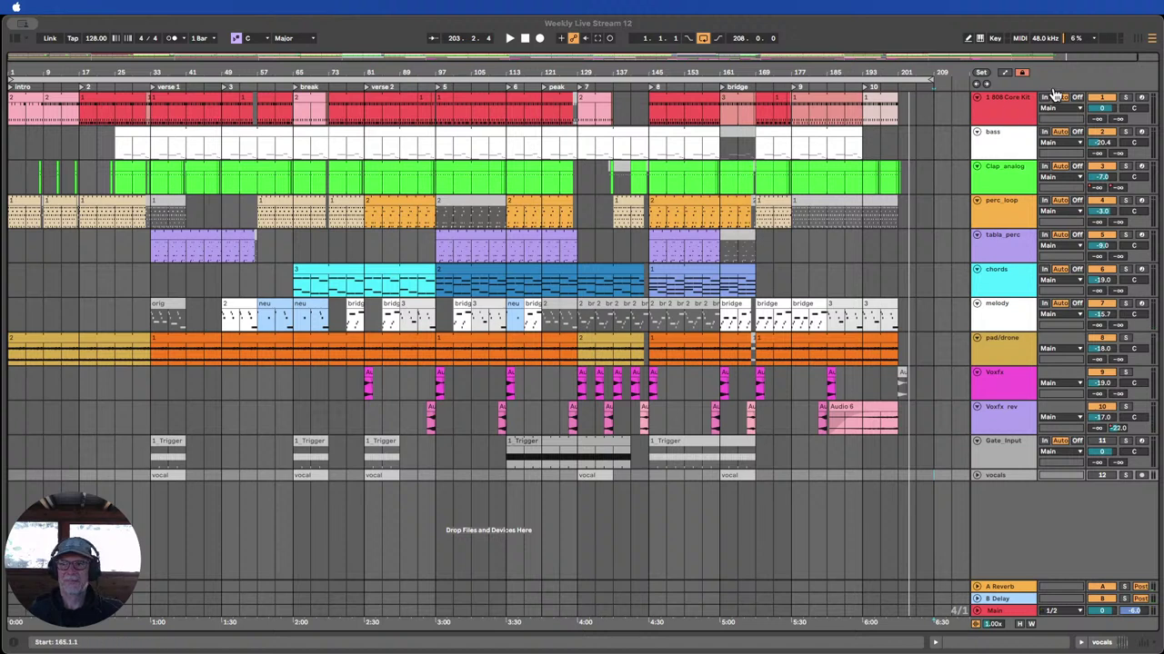